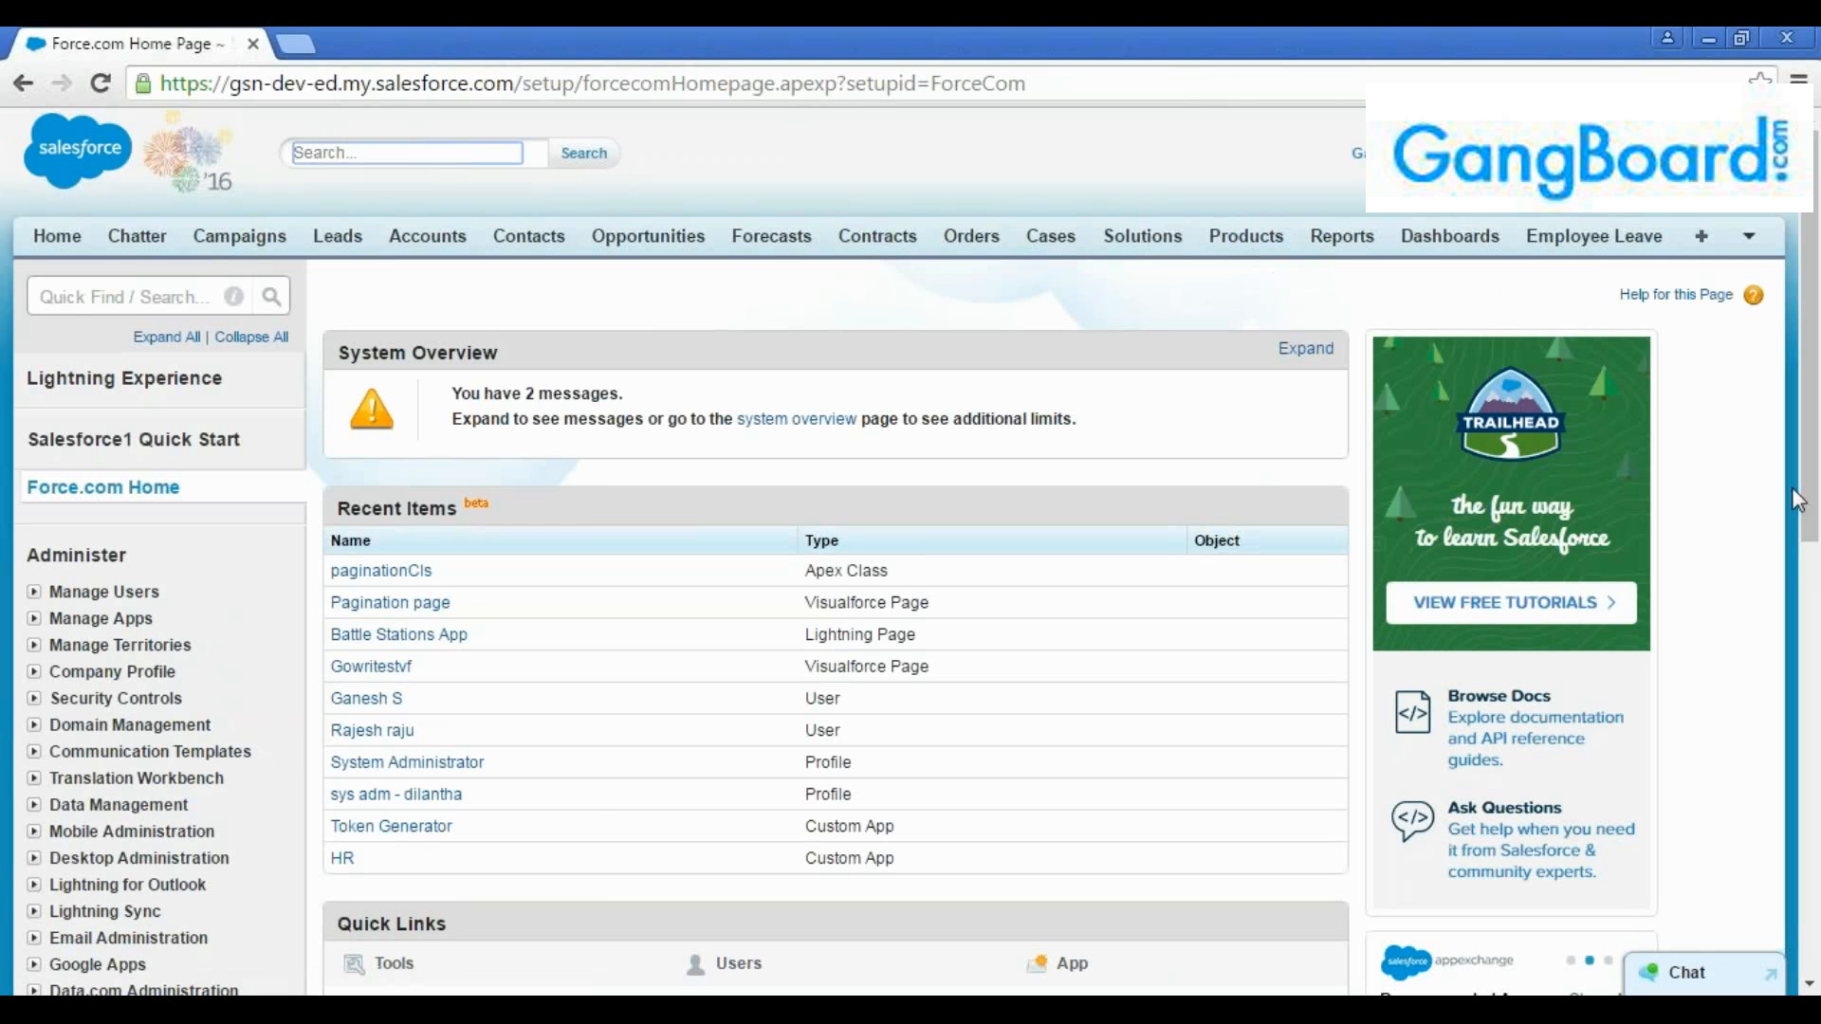
# Switch from the current Salesforce app to the Warehouse app
pyautogui.click(1792, 477)
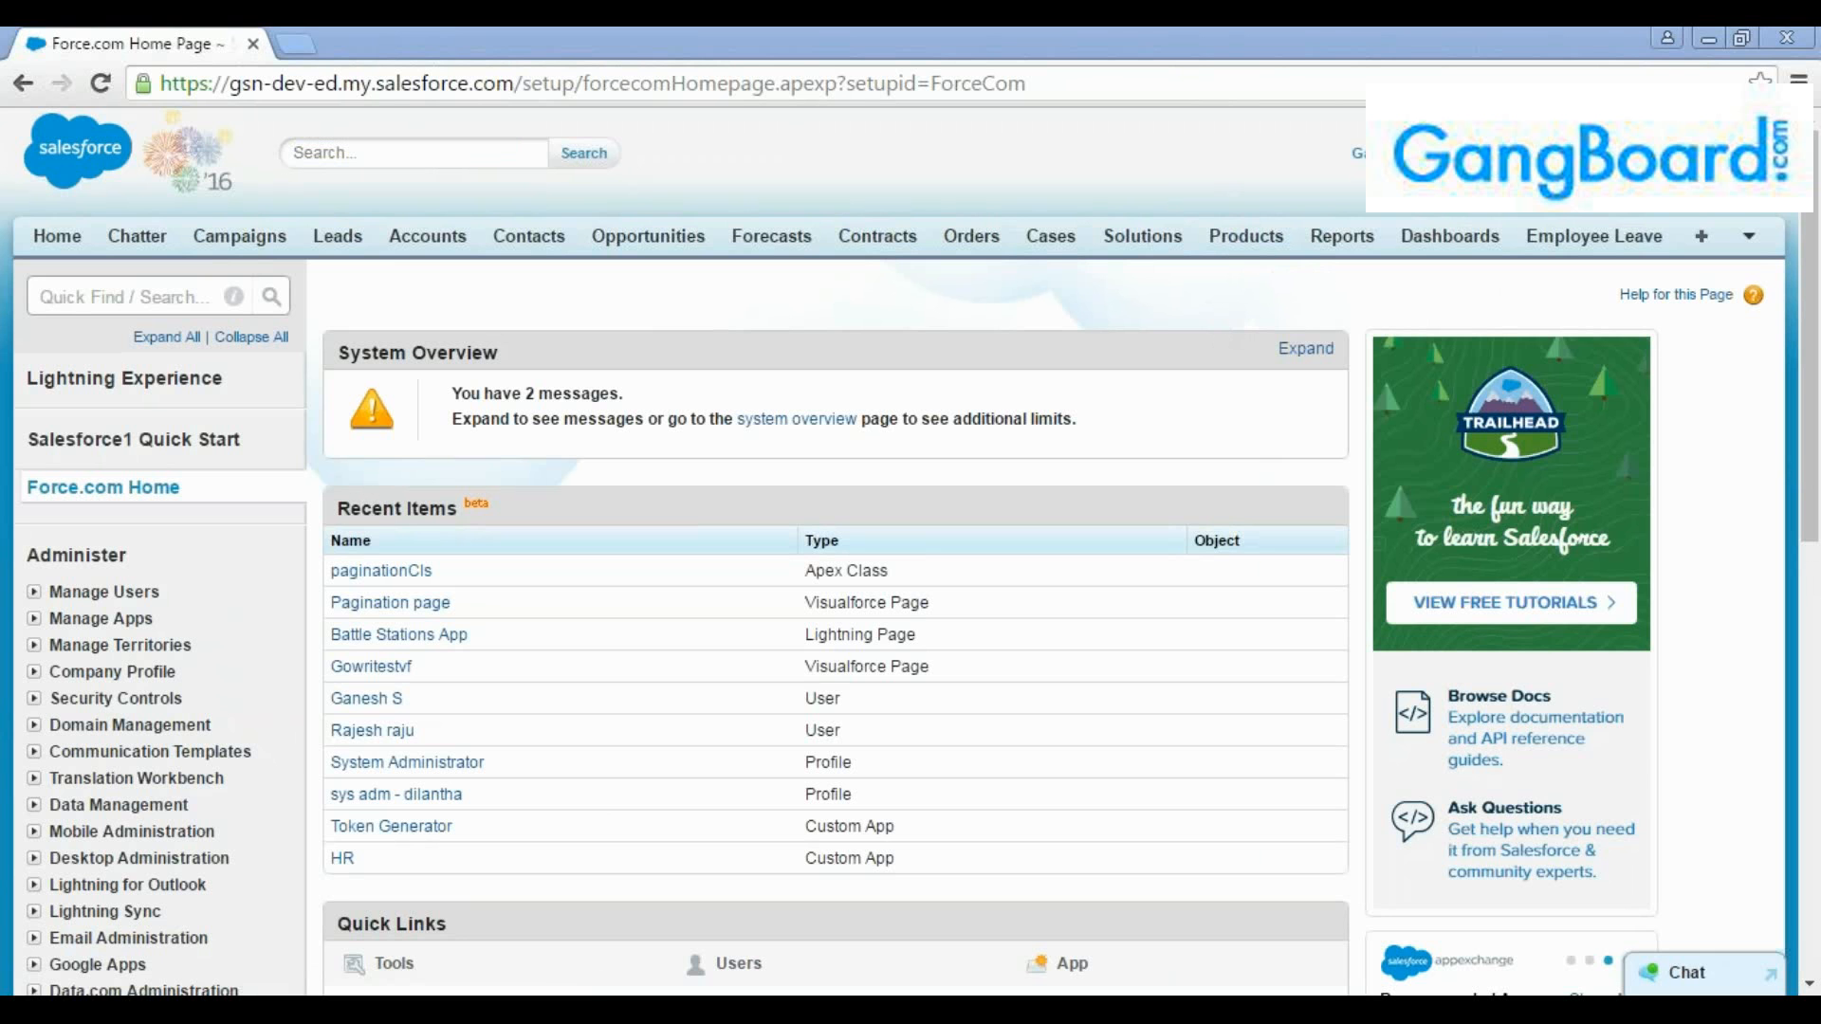
pyautogui.click(1703, 153)
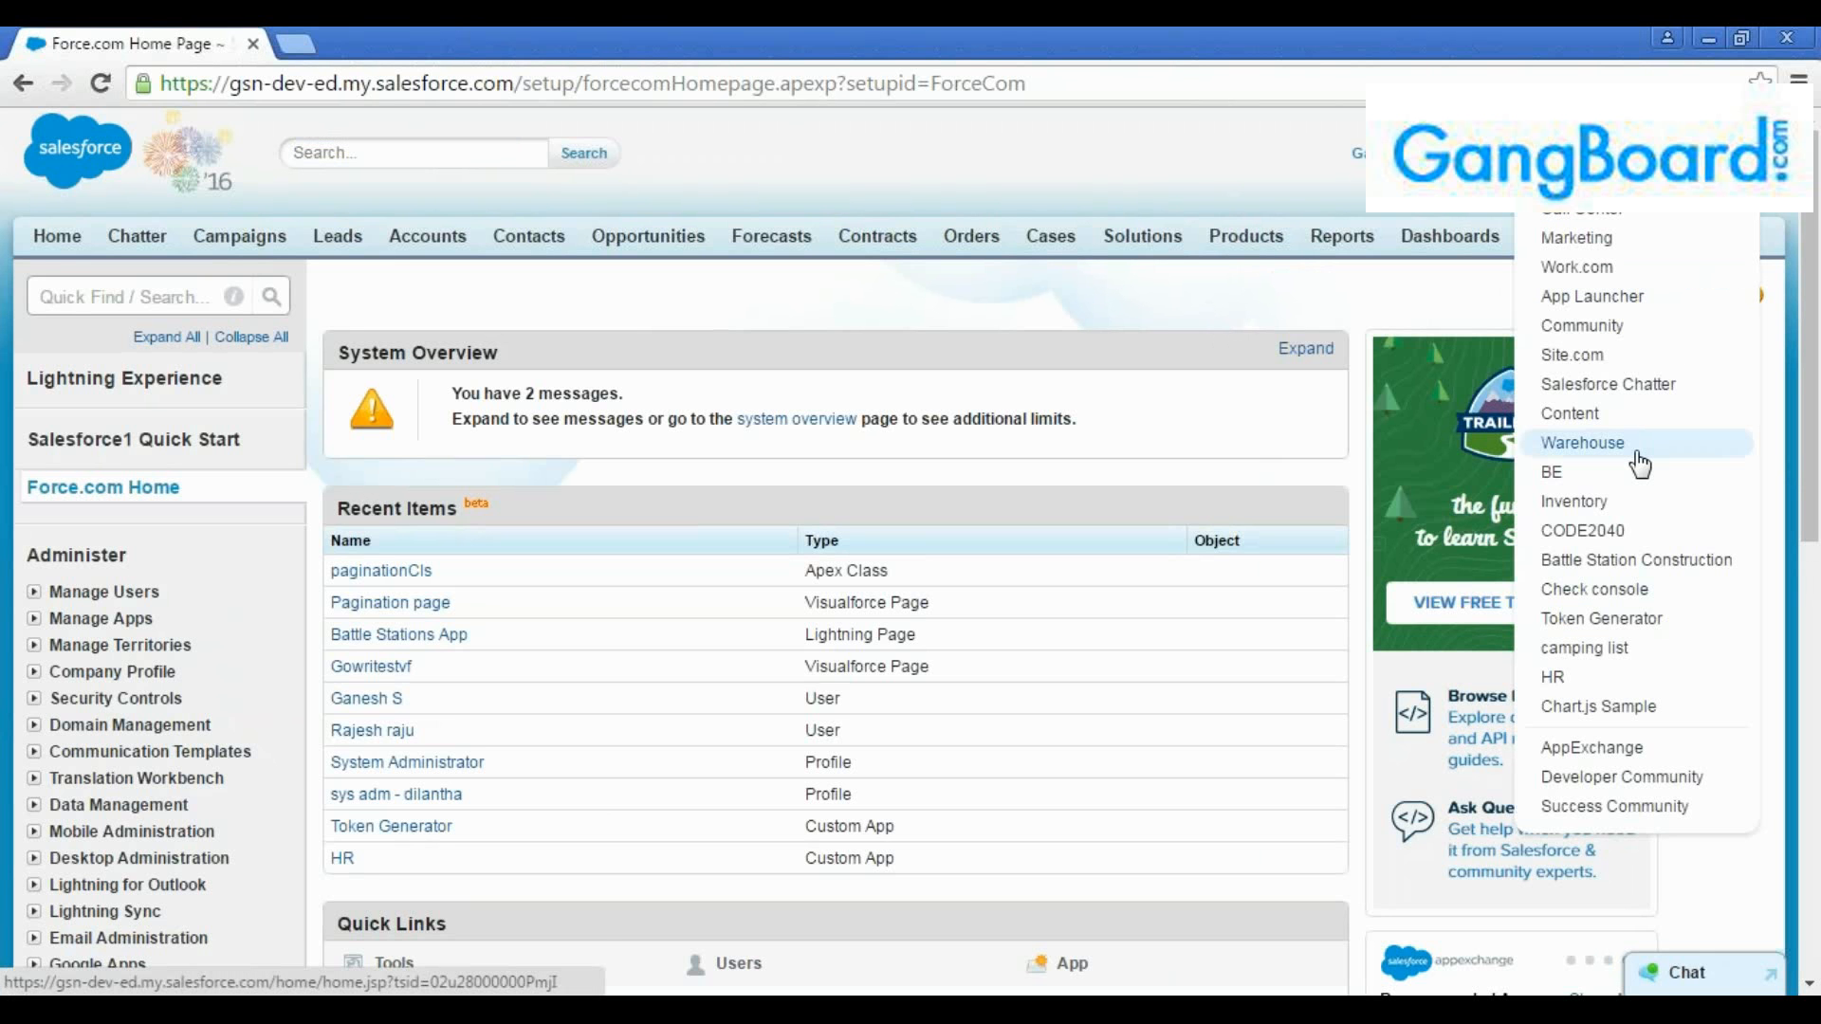
pyautogui.click(1638, 457)
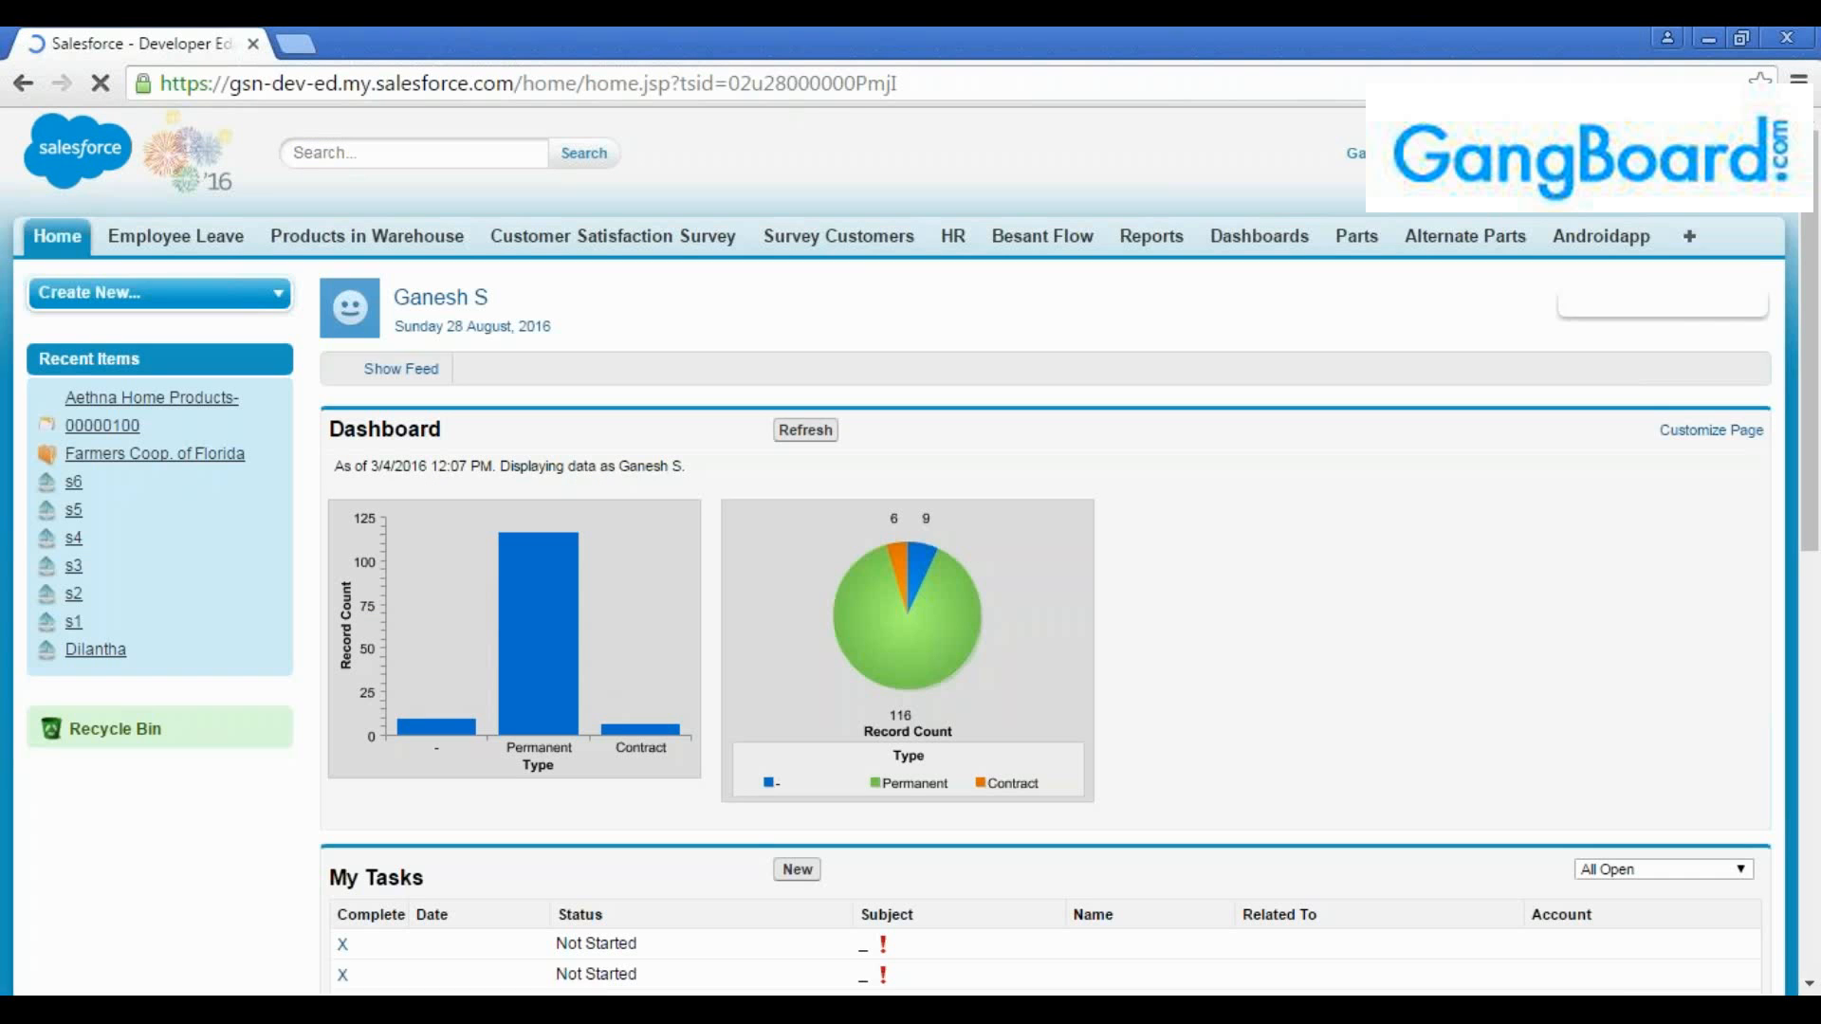
pyautogui.click(1684, 155)
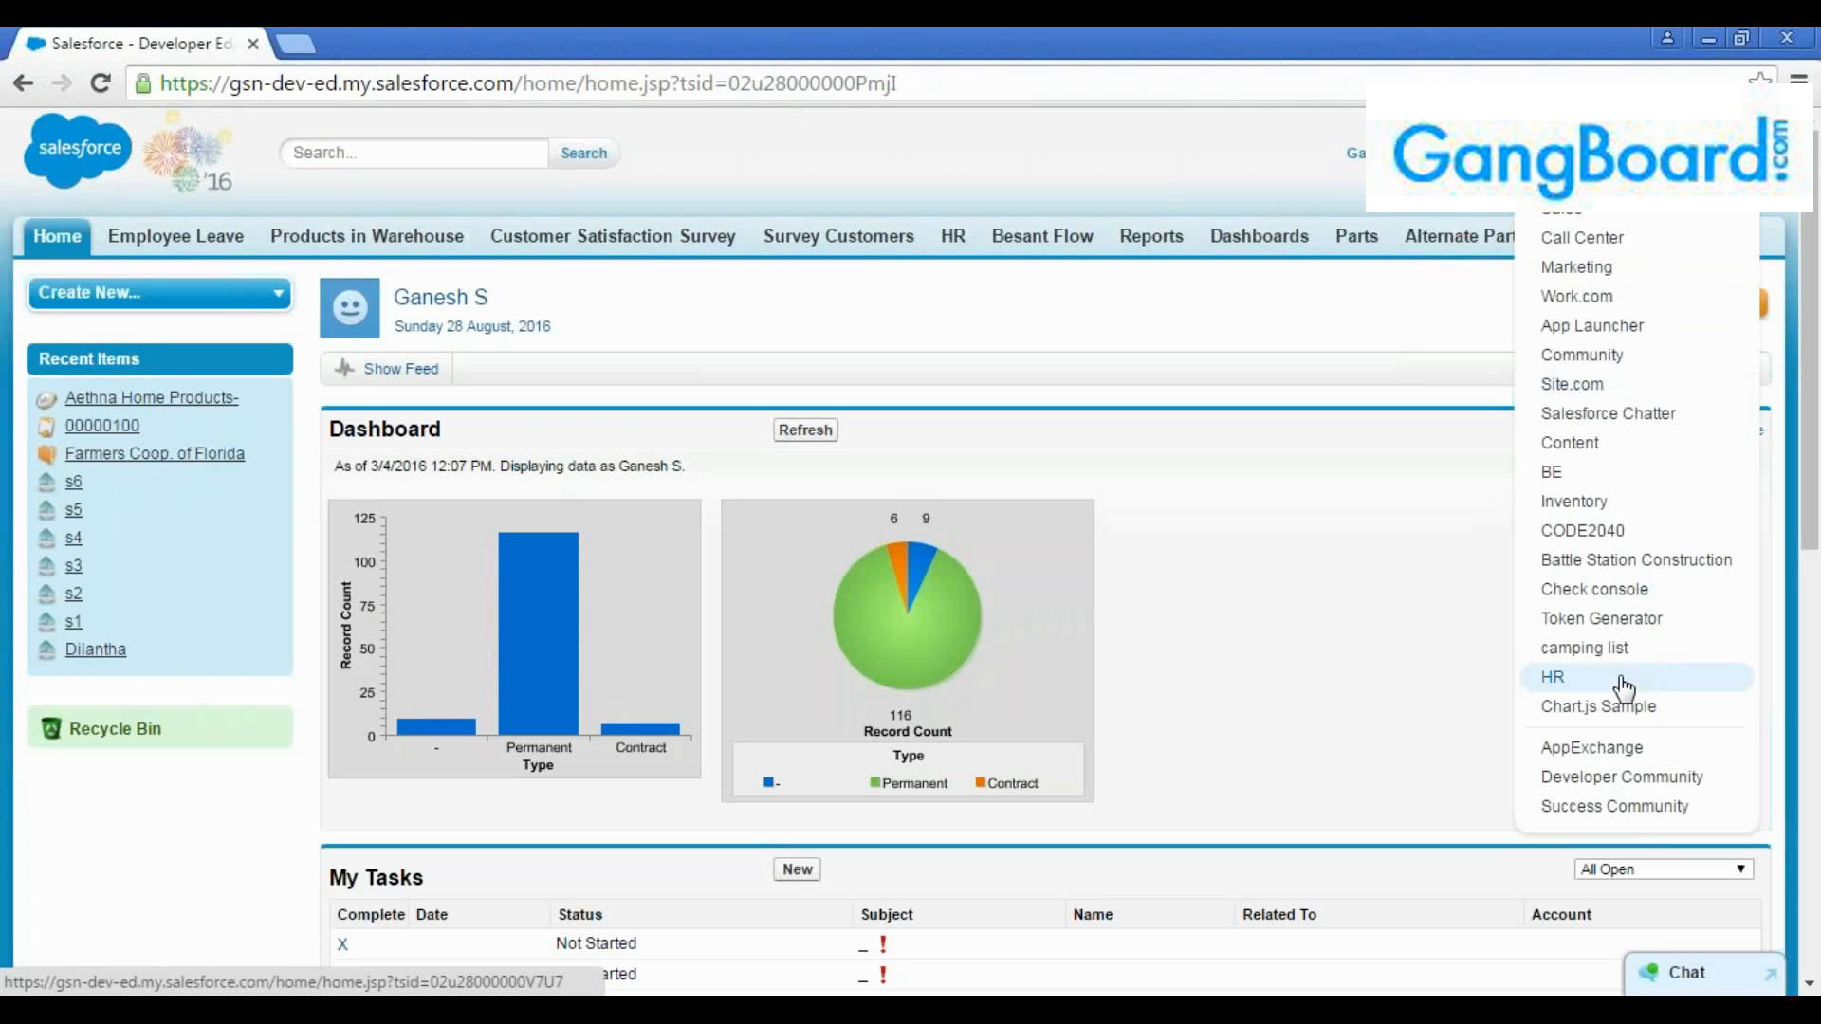
pyautogui.click(962, 345)
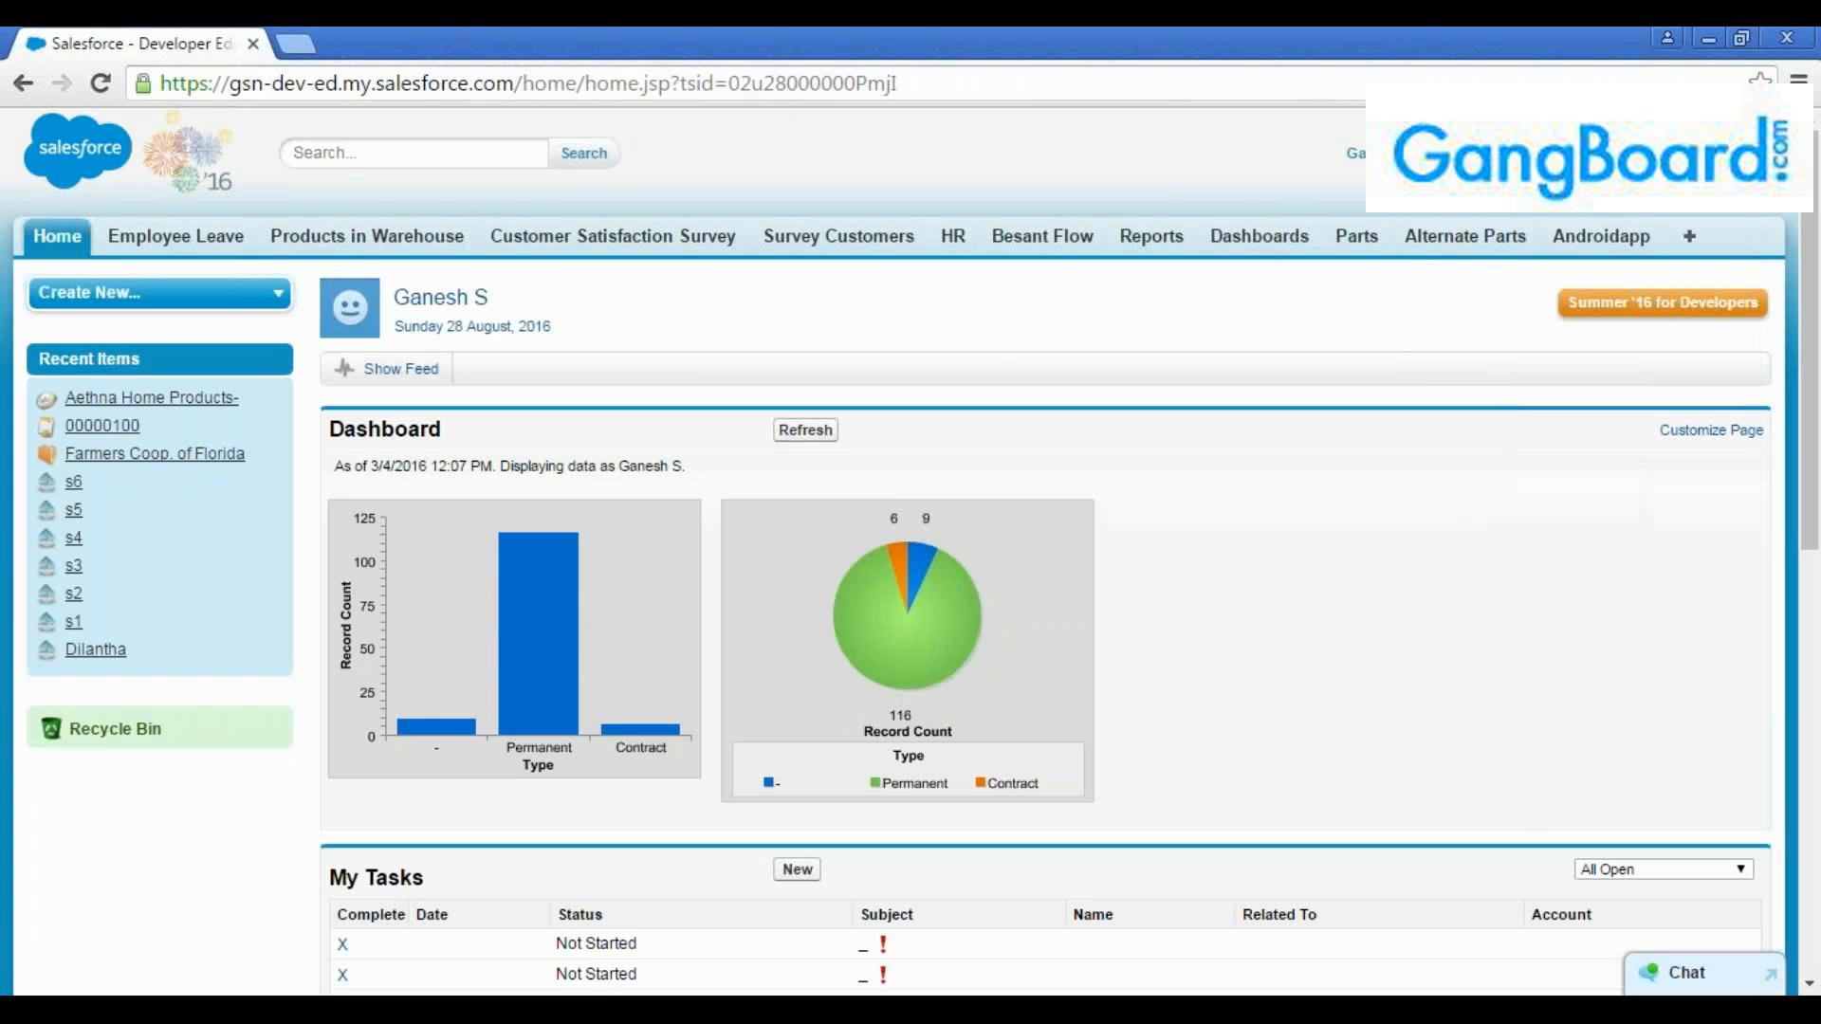
# Open the Employee Leave object's custom fields list and bring up the Status field's definition in a separate browser tab
pyautogui.click(175, 239)
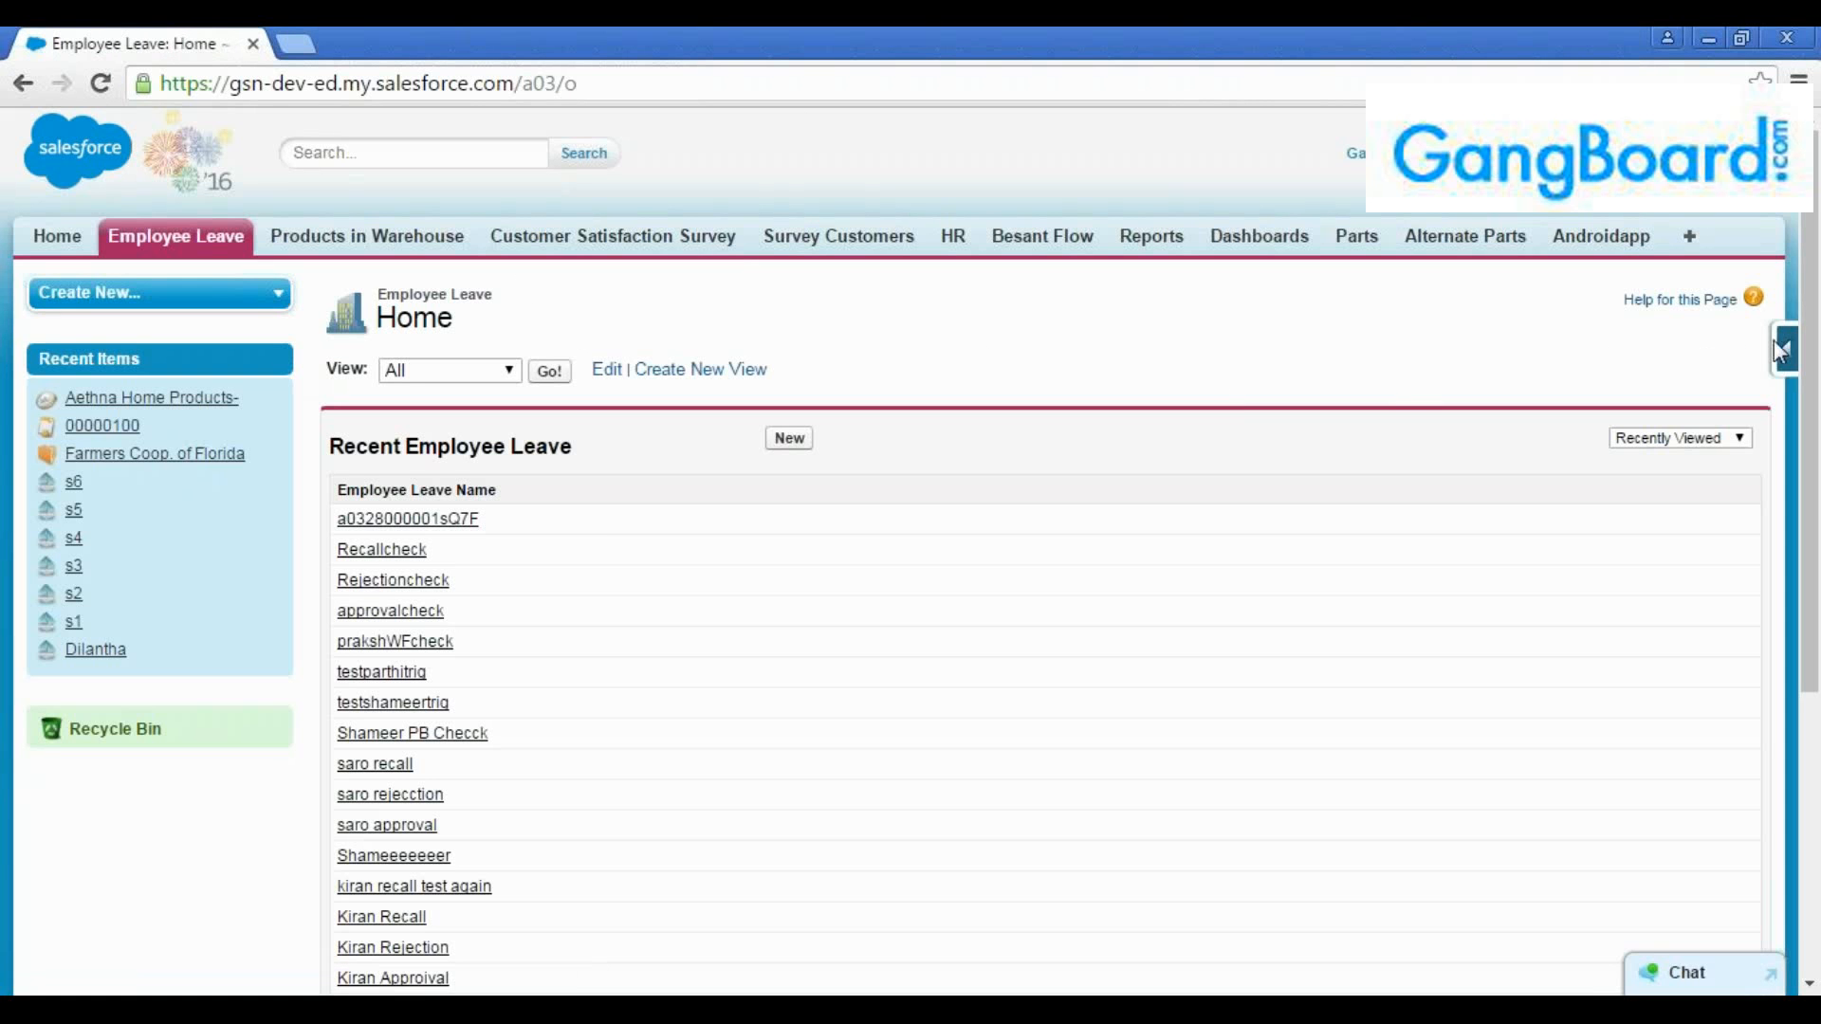
pyautogui.click(1787, 351)
pyautogui.click(1575, 396)
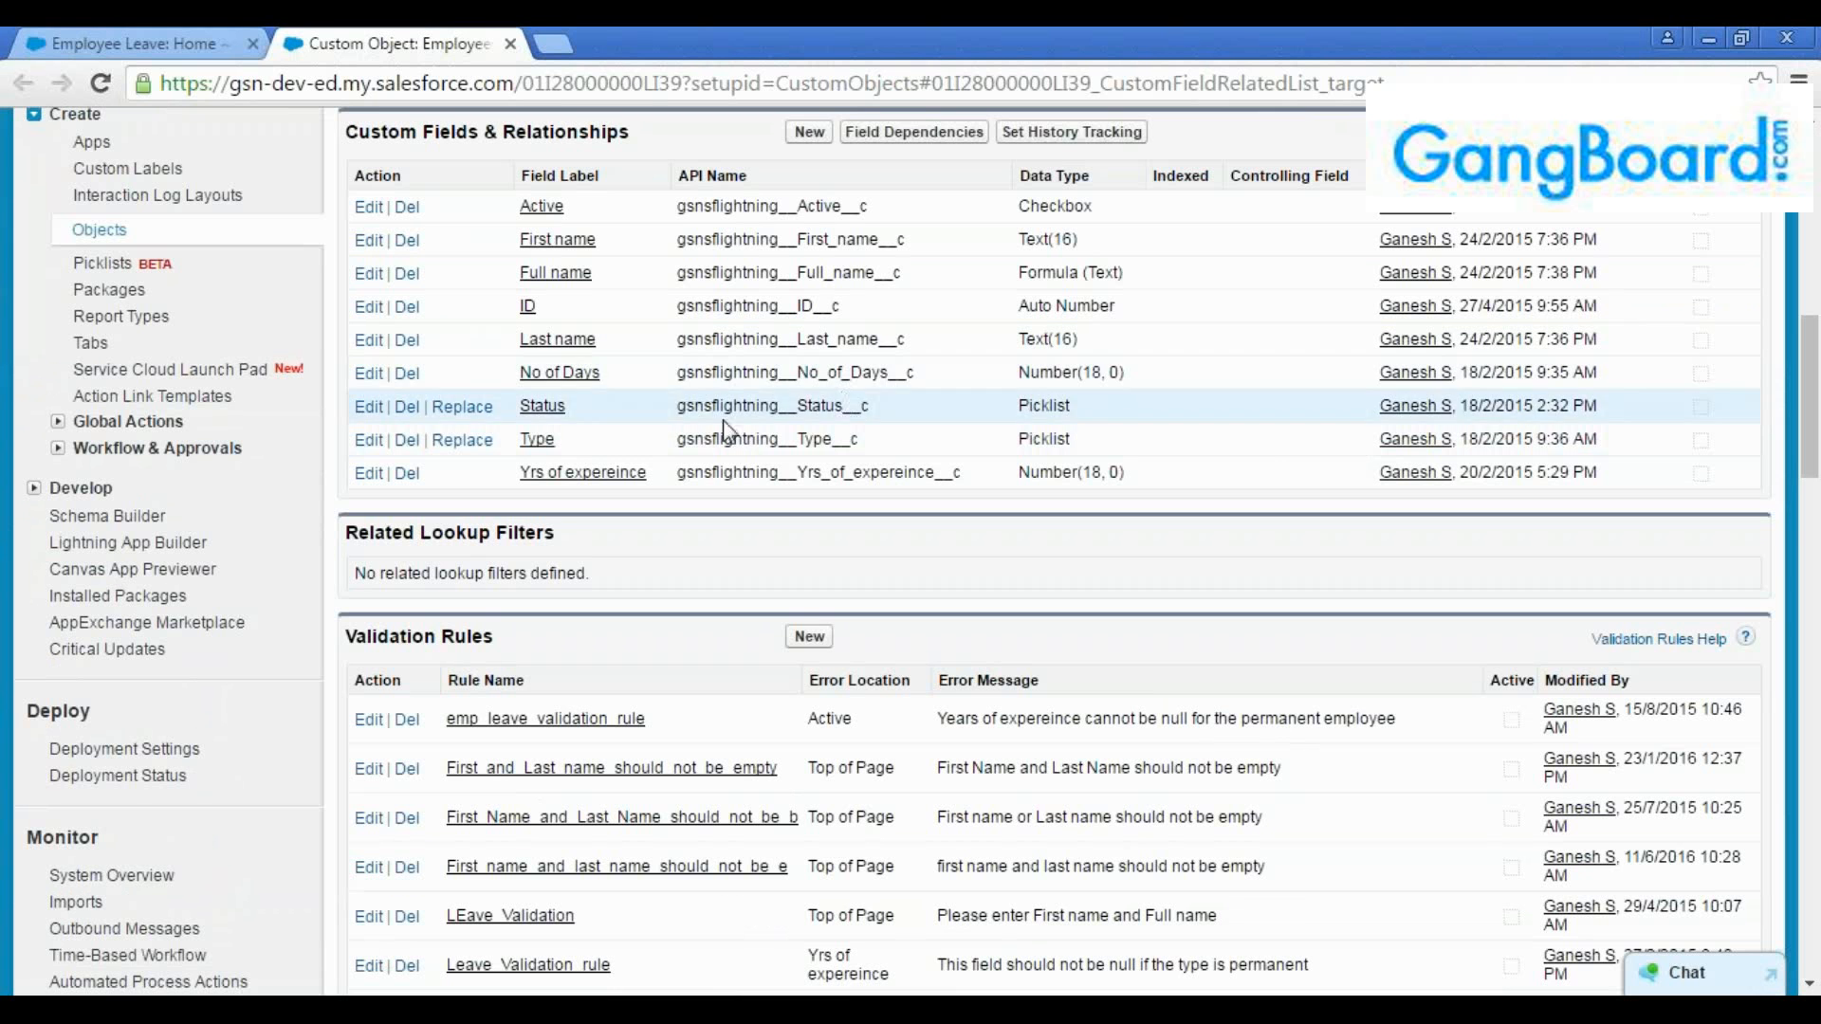
pyautogui.moveTo(616, 378); pyautogui.dragTo(505, 409)
pyautogui.click(583, 431)
pyautogui.middleClick(559, 414)
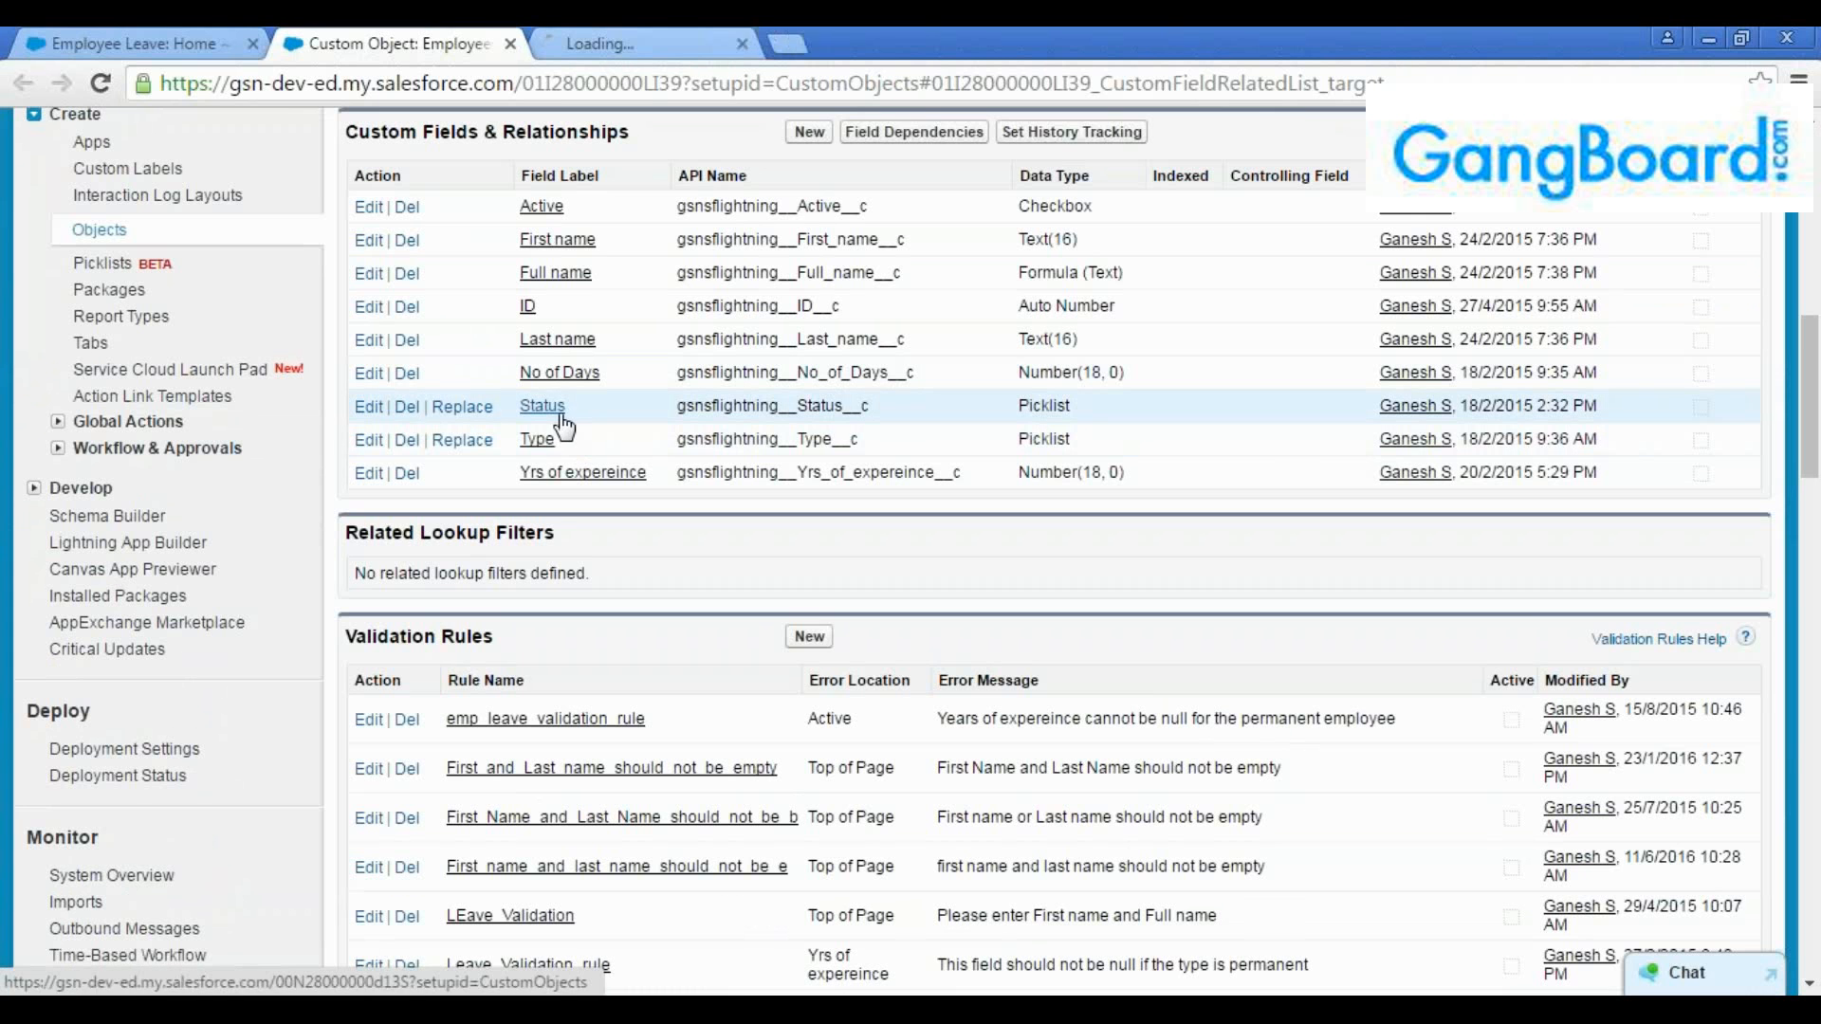
# Return to the Employee Leave page, show the All list view and open a blank new Employee Leave record
pyautogui.click(152, 42)
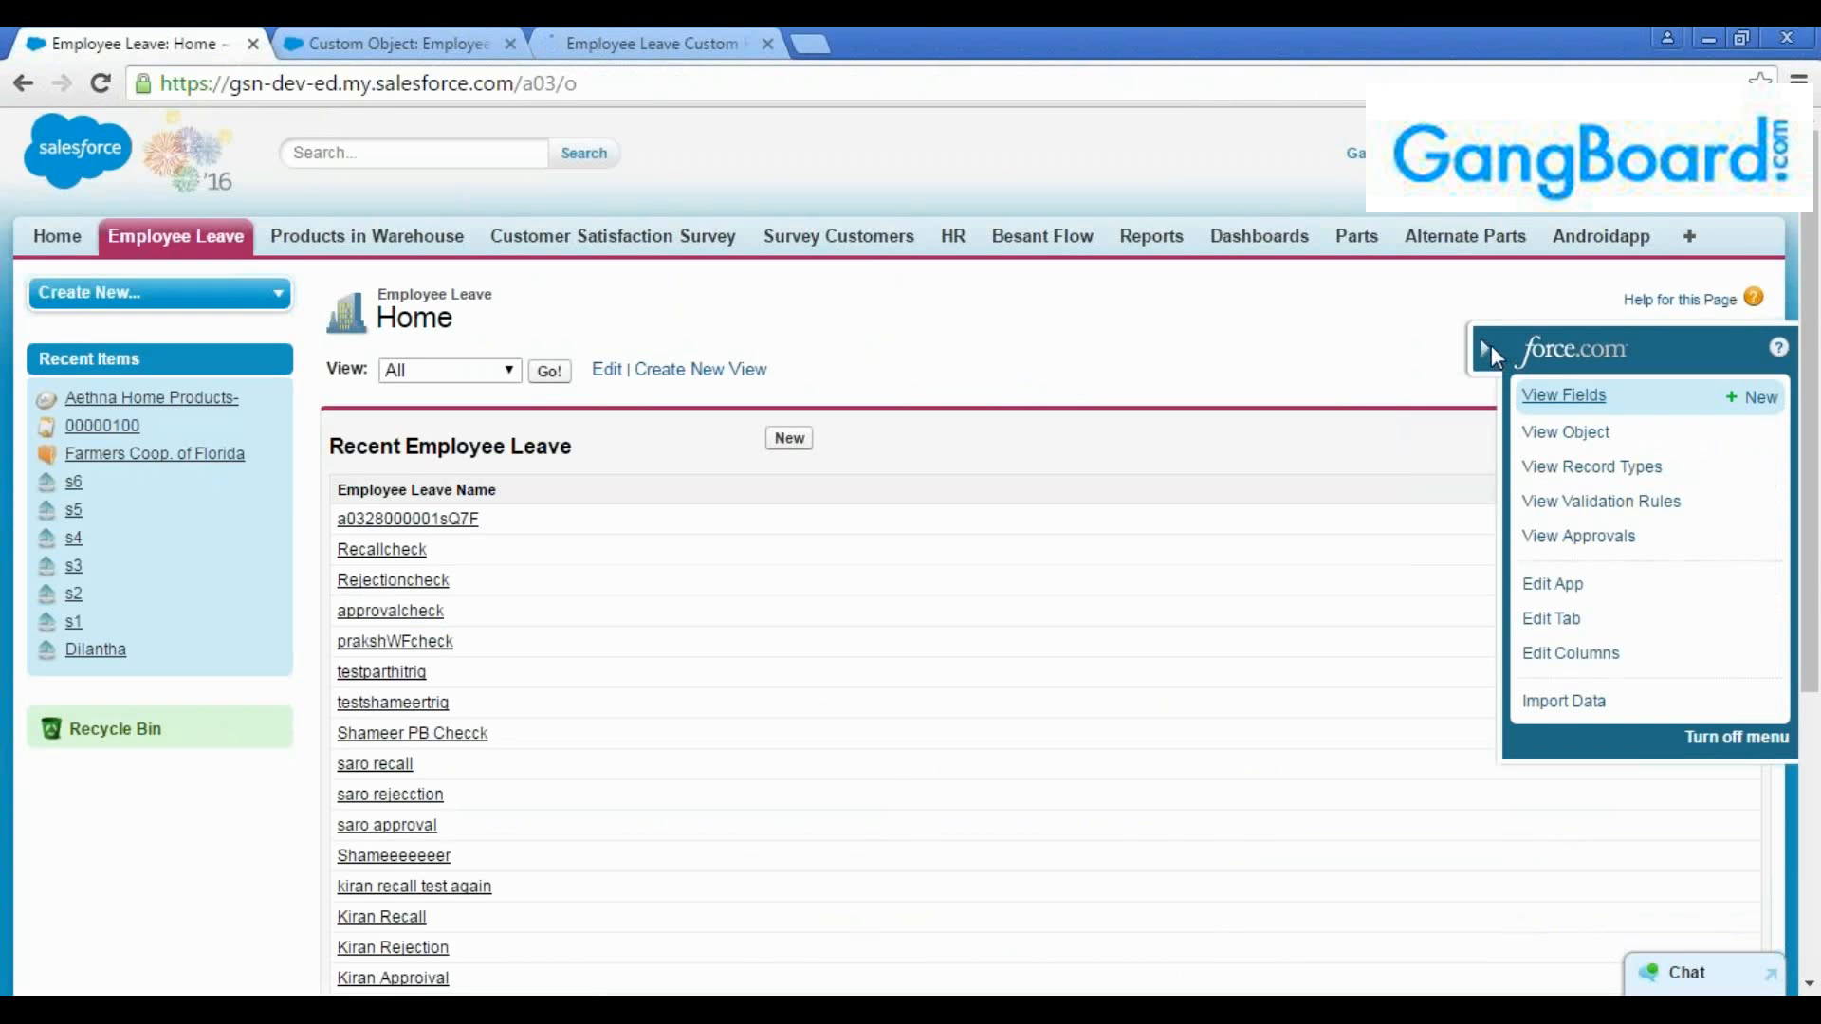
pyautogui.click(1490, 349)
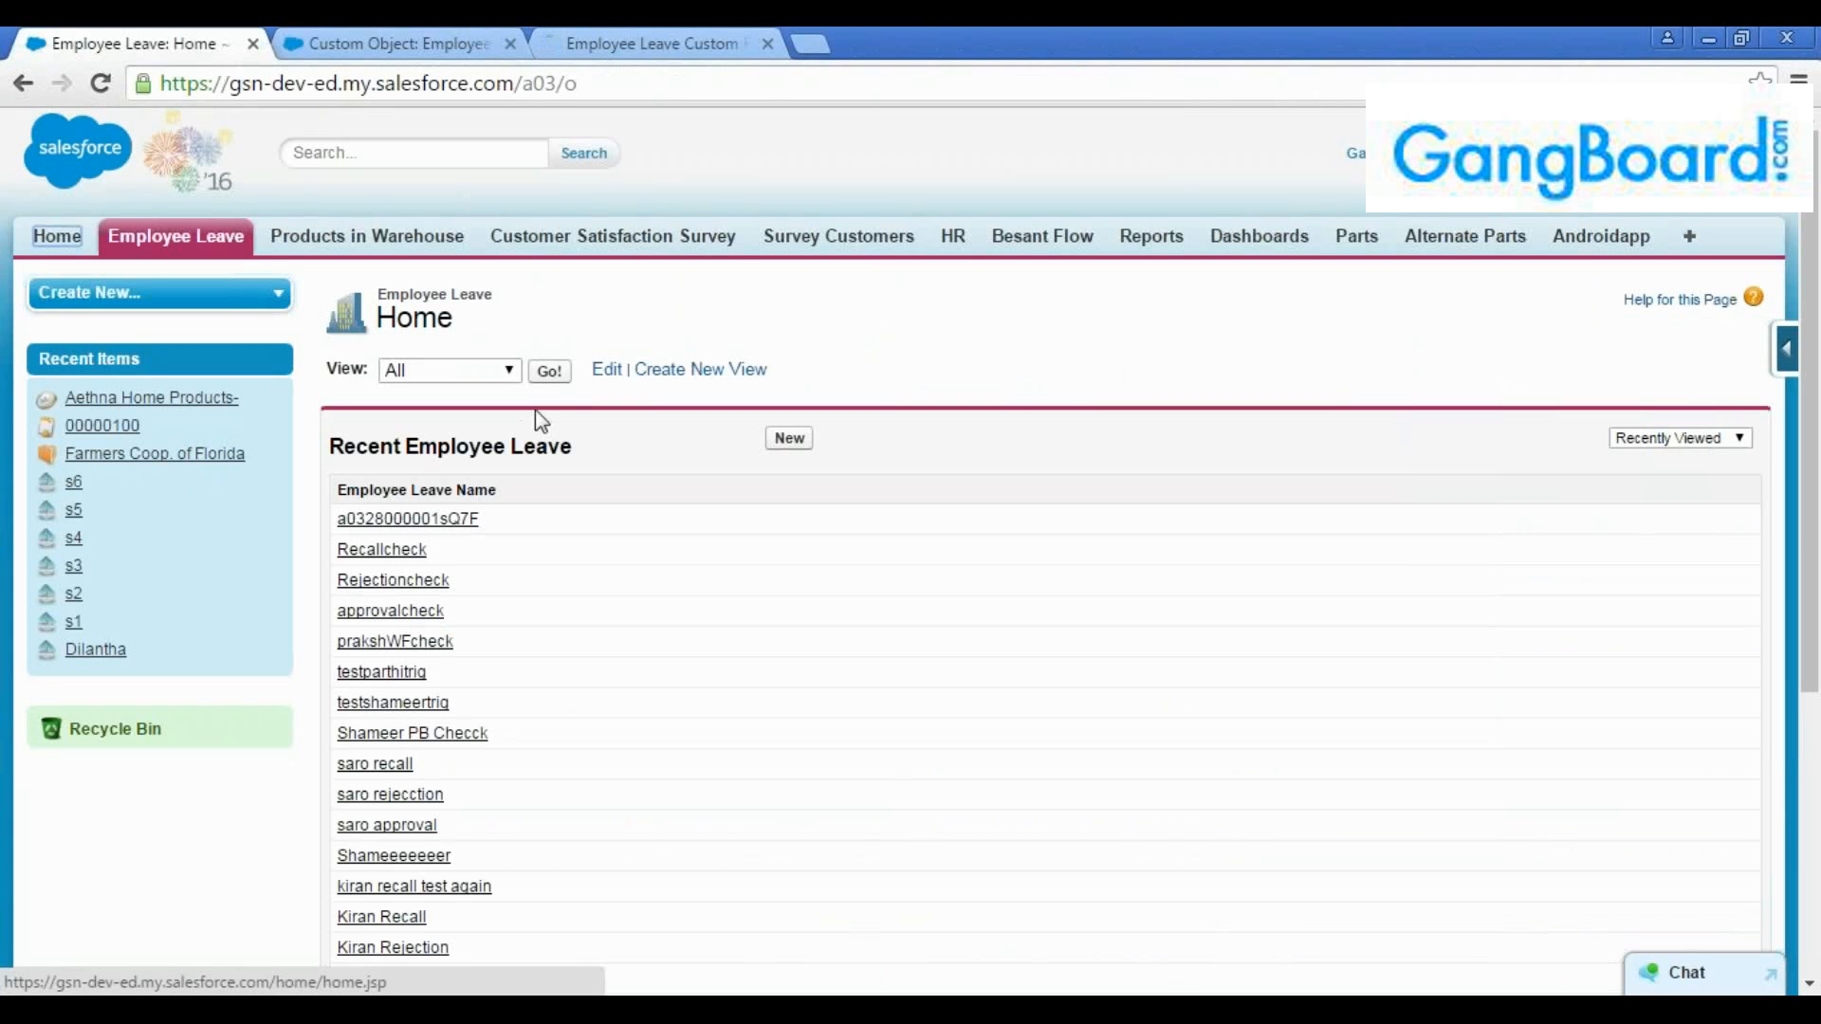
pyautogui.click(551, 373)
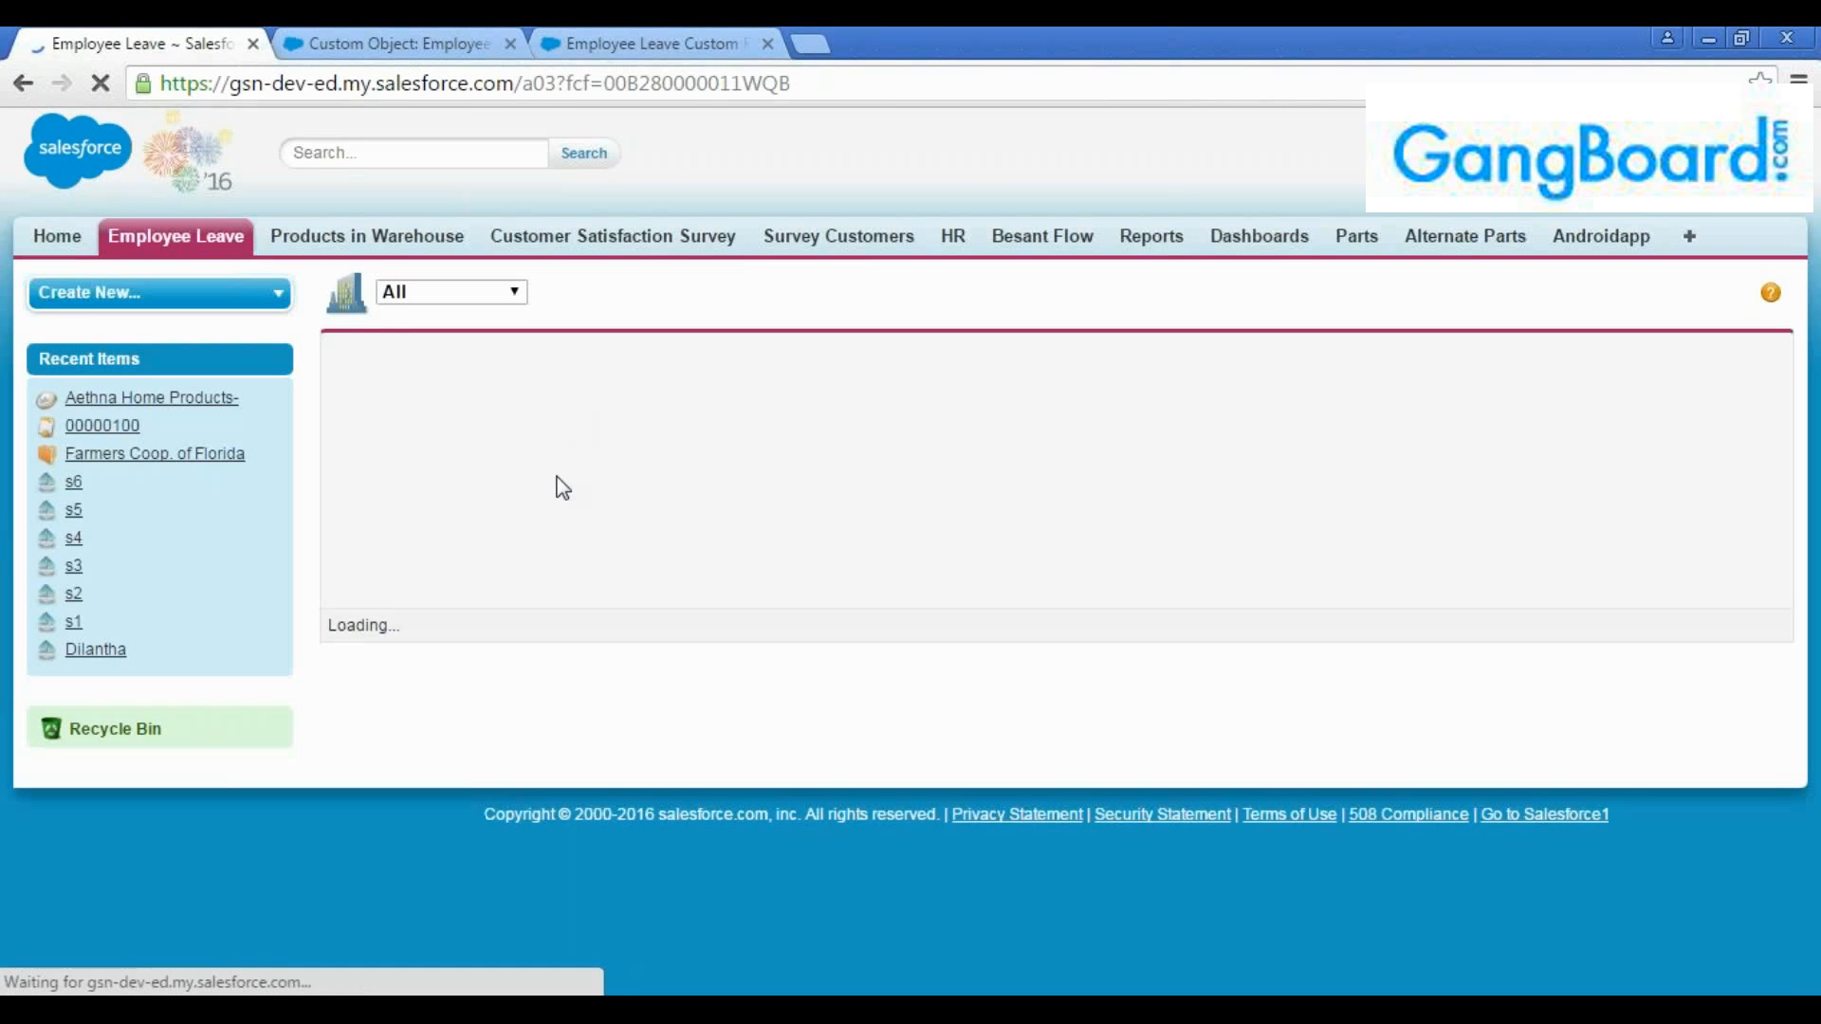
pyautogui.scroll(-3, 557, 516)
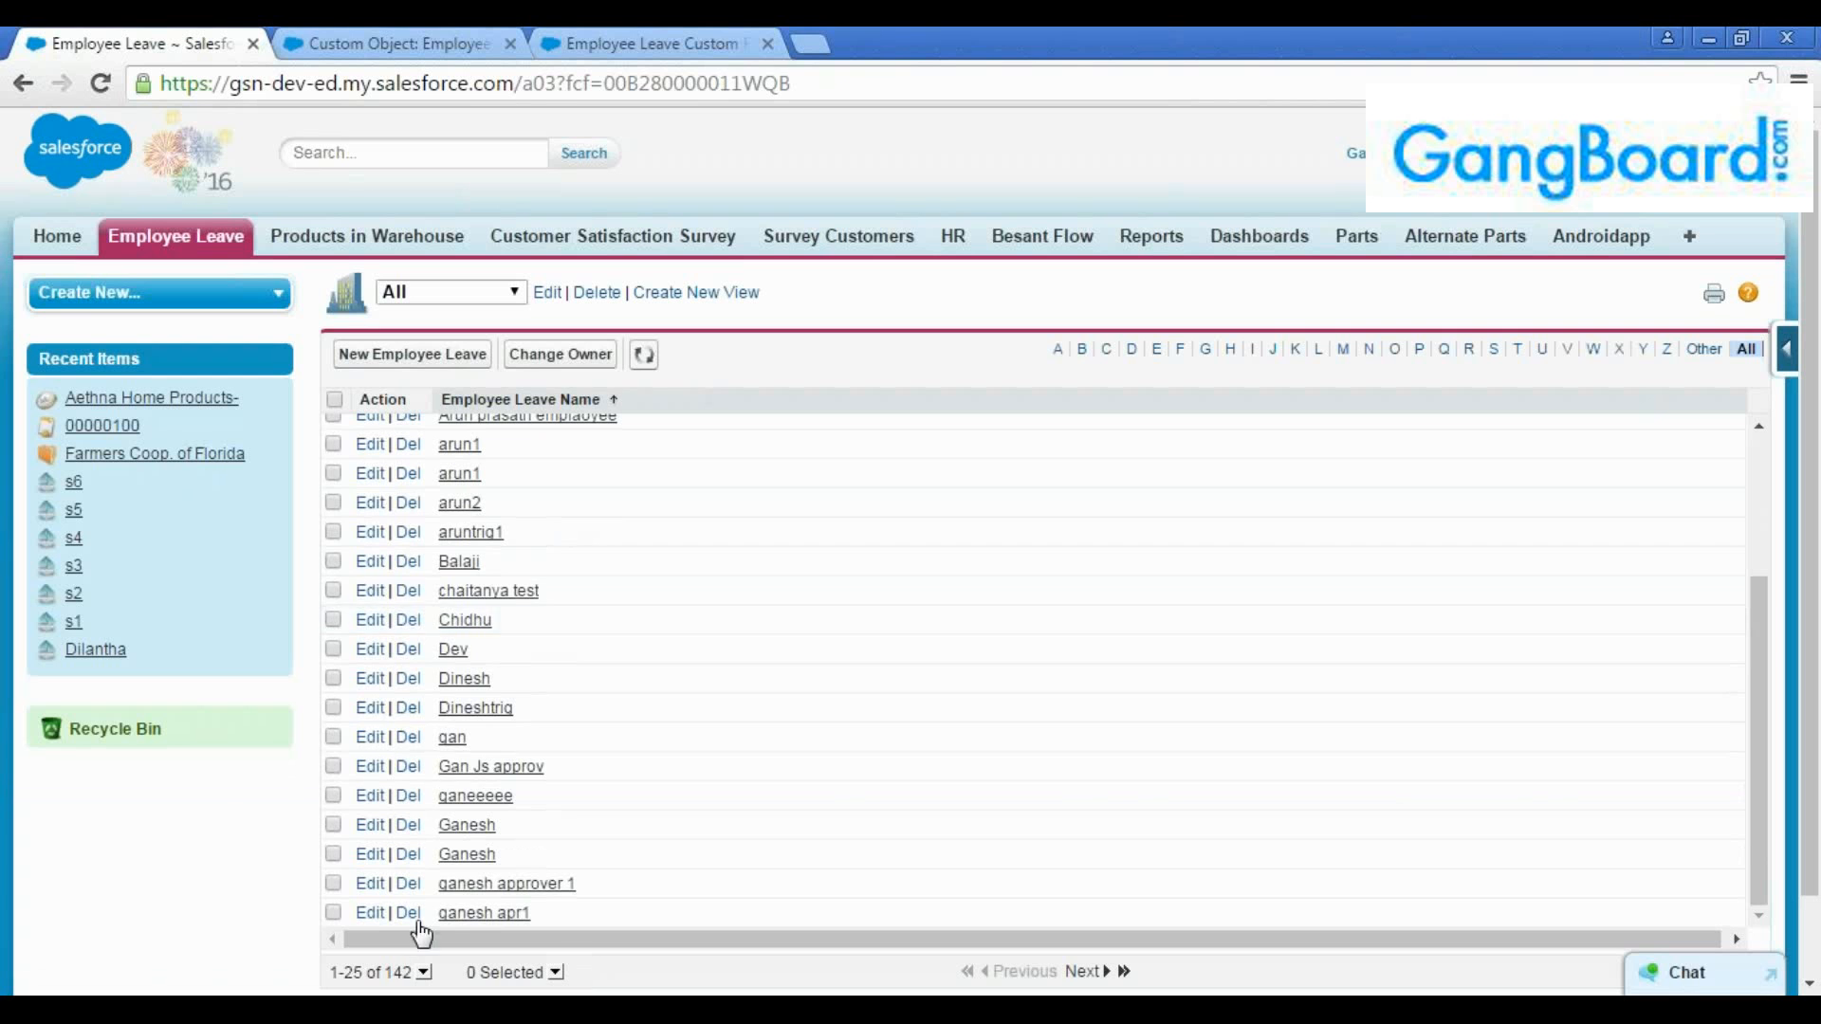
pyautogui.scroll(3, 453, 502)
pyautogui.click(437, 364)
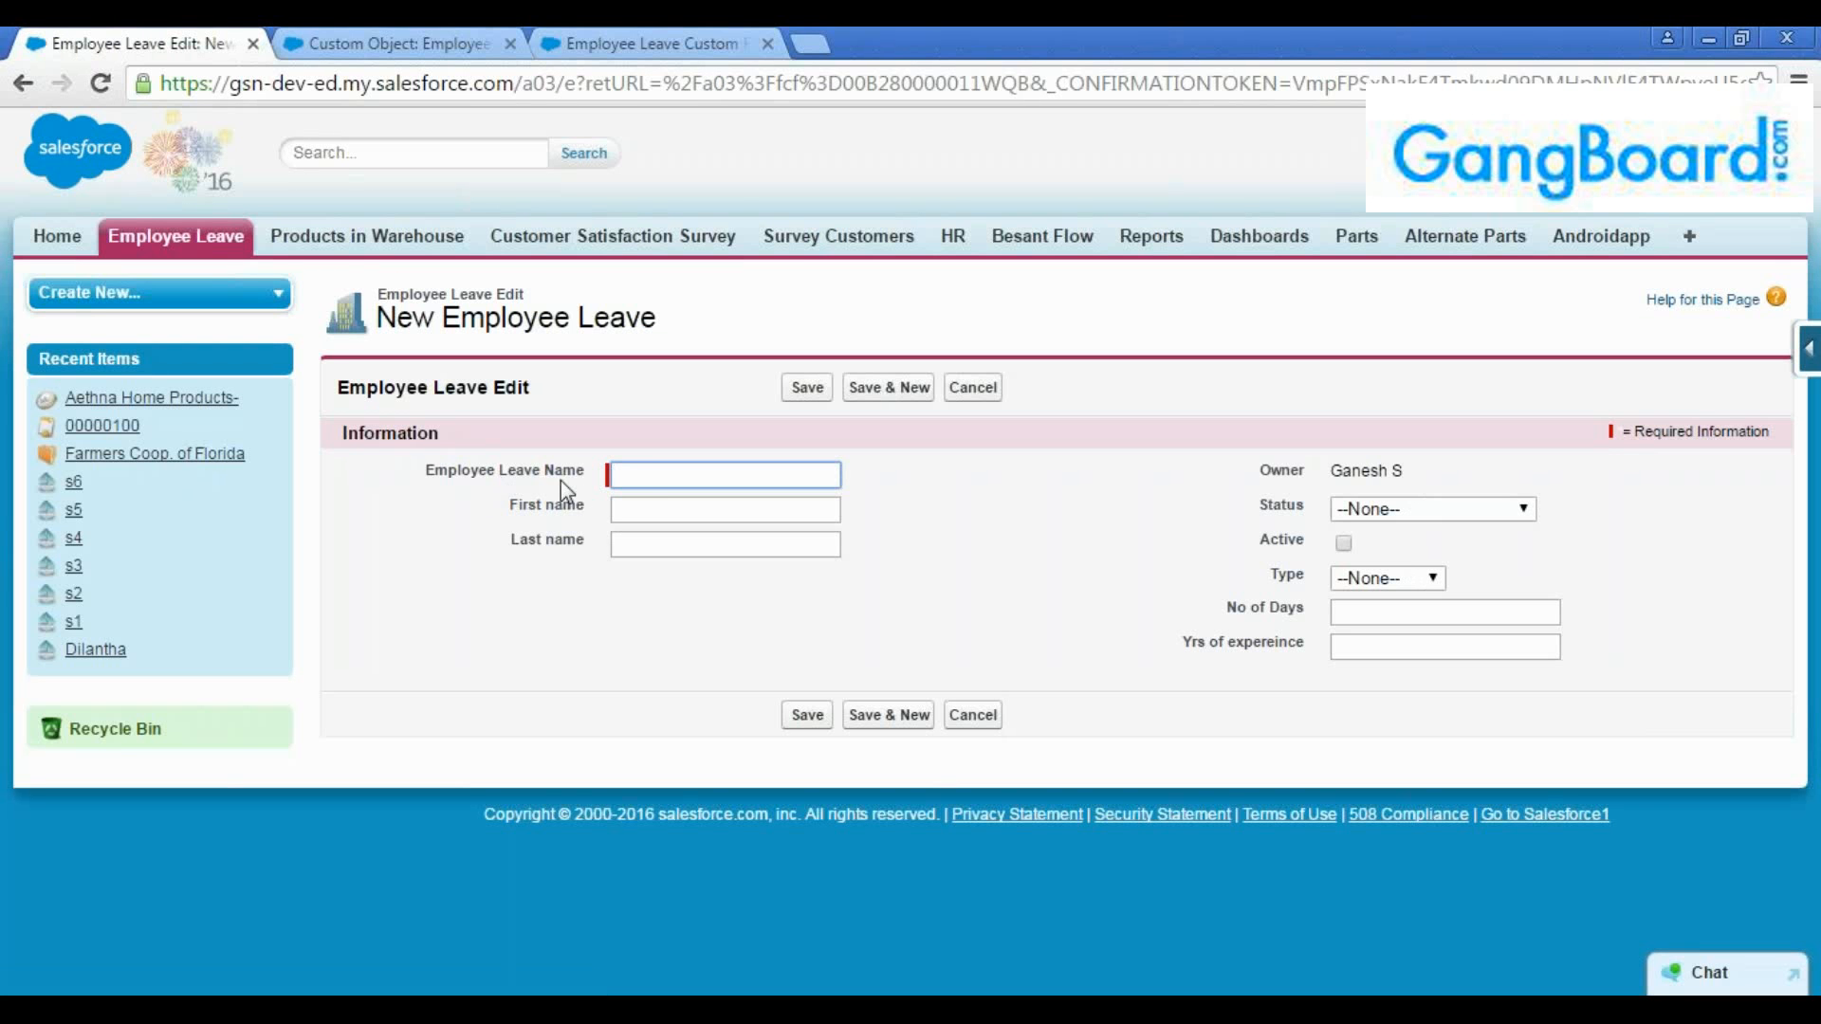
# Examine the Status picklist options on the new Employee Leave form and tick the Active checkbox
pyautogui.click(1357, 515)
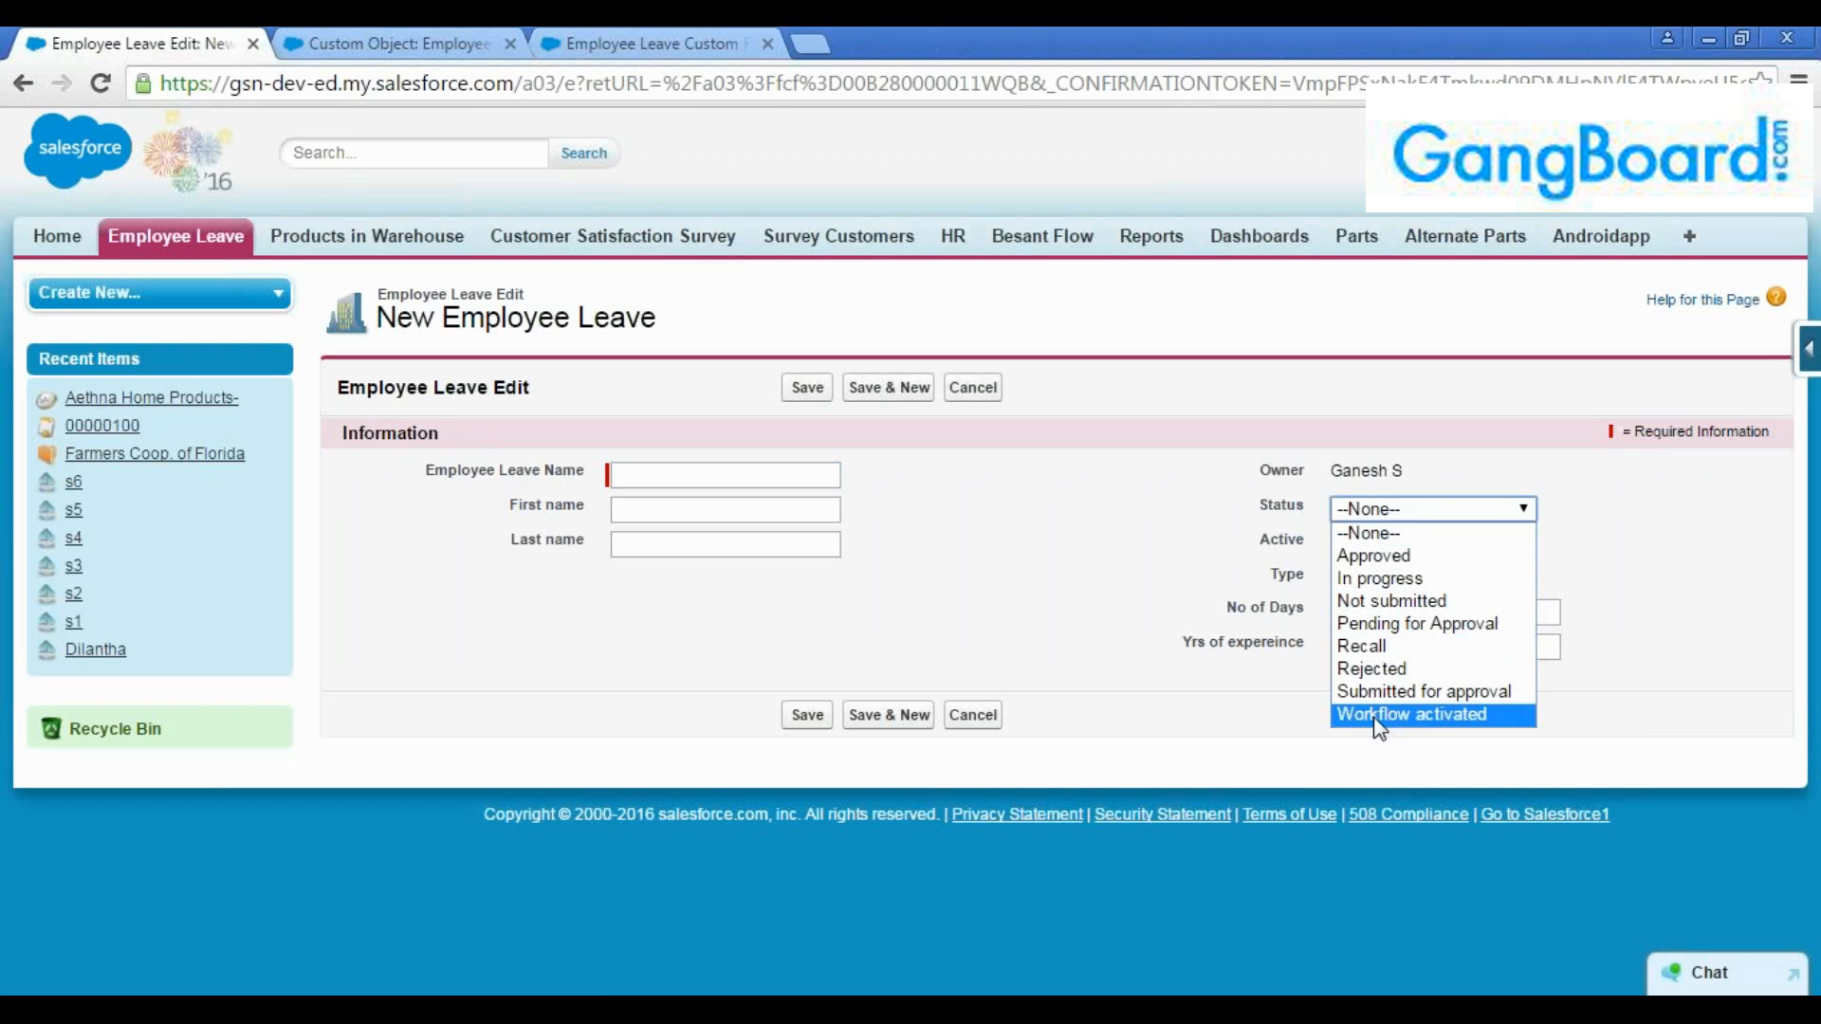
pyautogui.click(1269, 526)
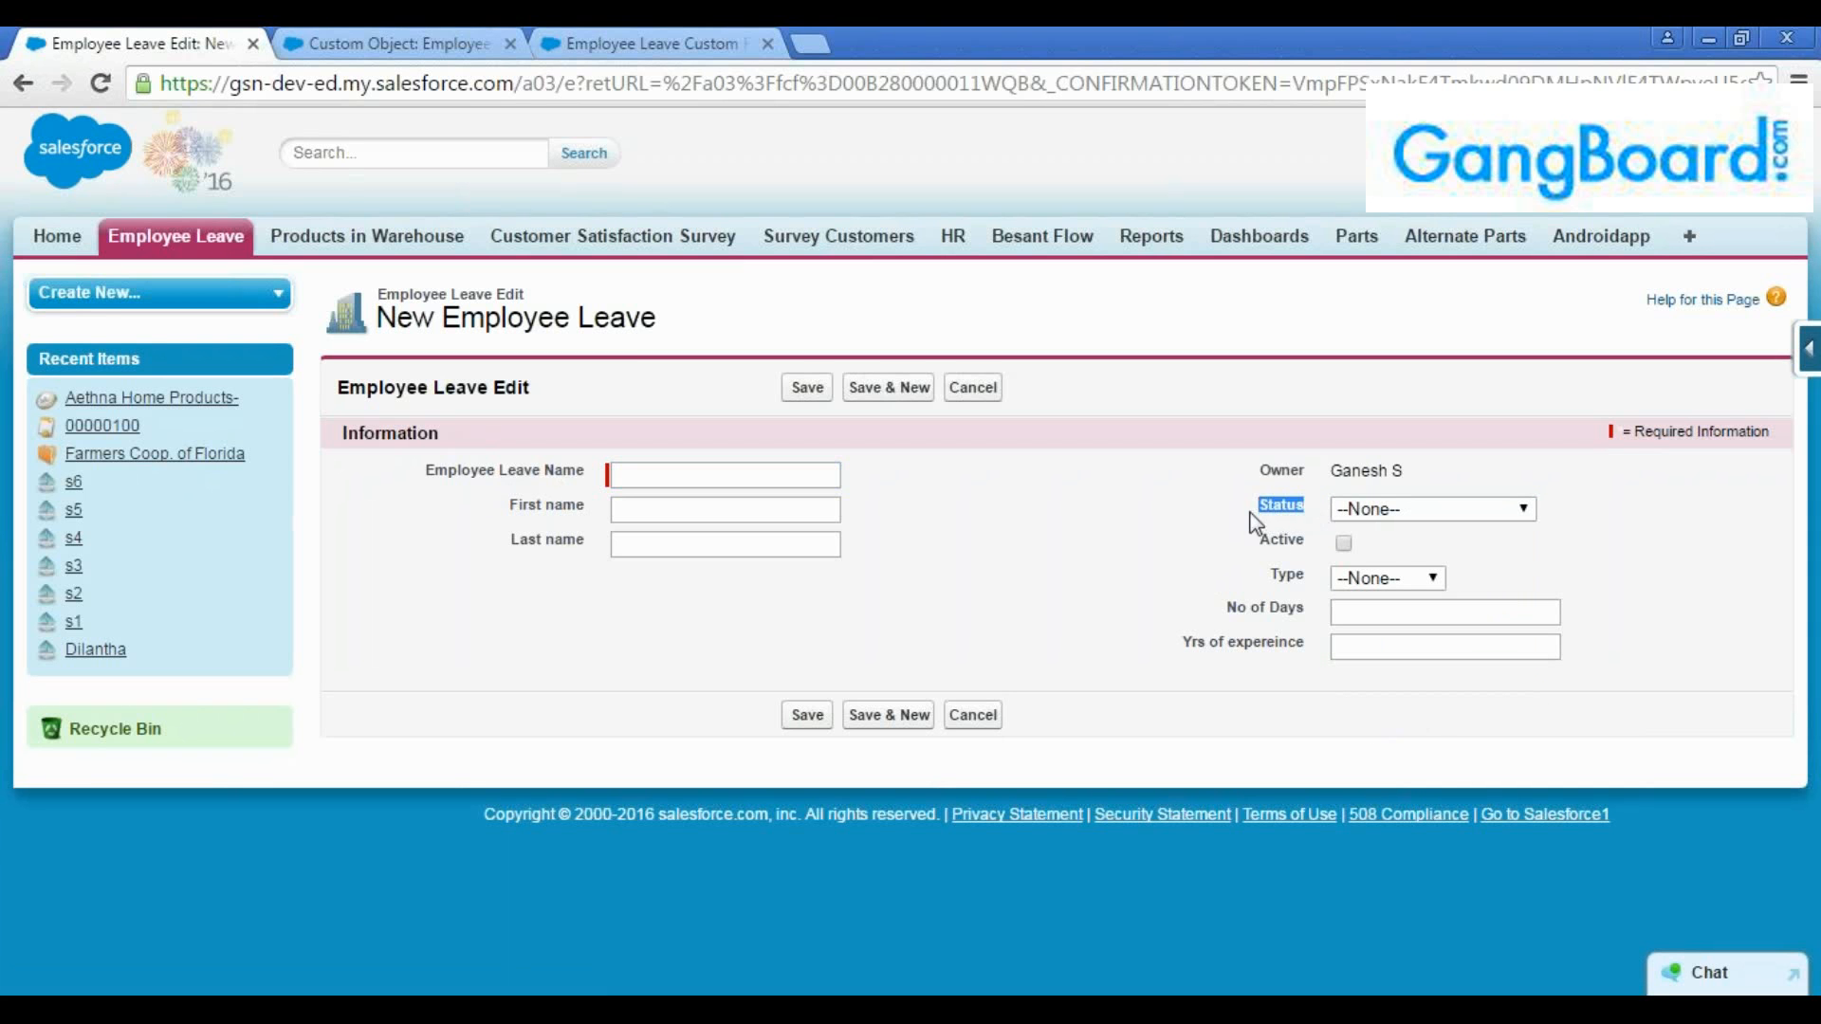
pyautogui.click(1264, 519)
pyautogui.moveTo(1260, 506); pyautogui.dragTo(1303, 526)
pyautogui.click(1303, 526)
pyautogui.click(1338, 618)
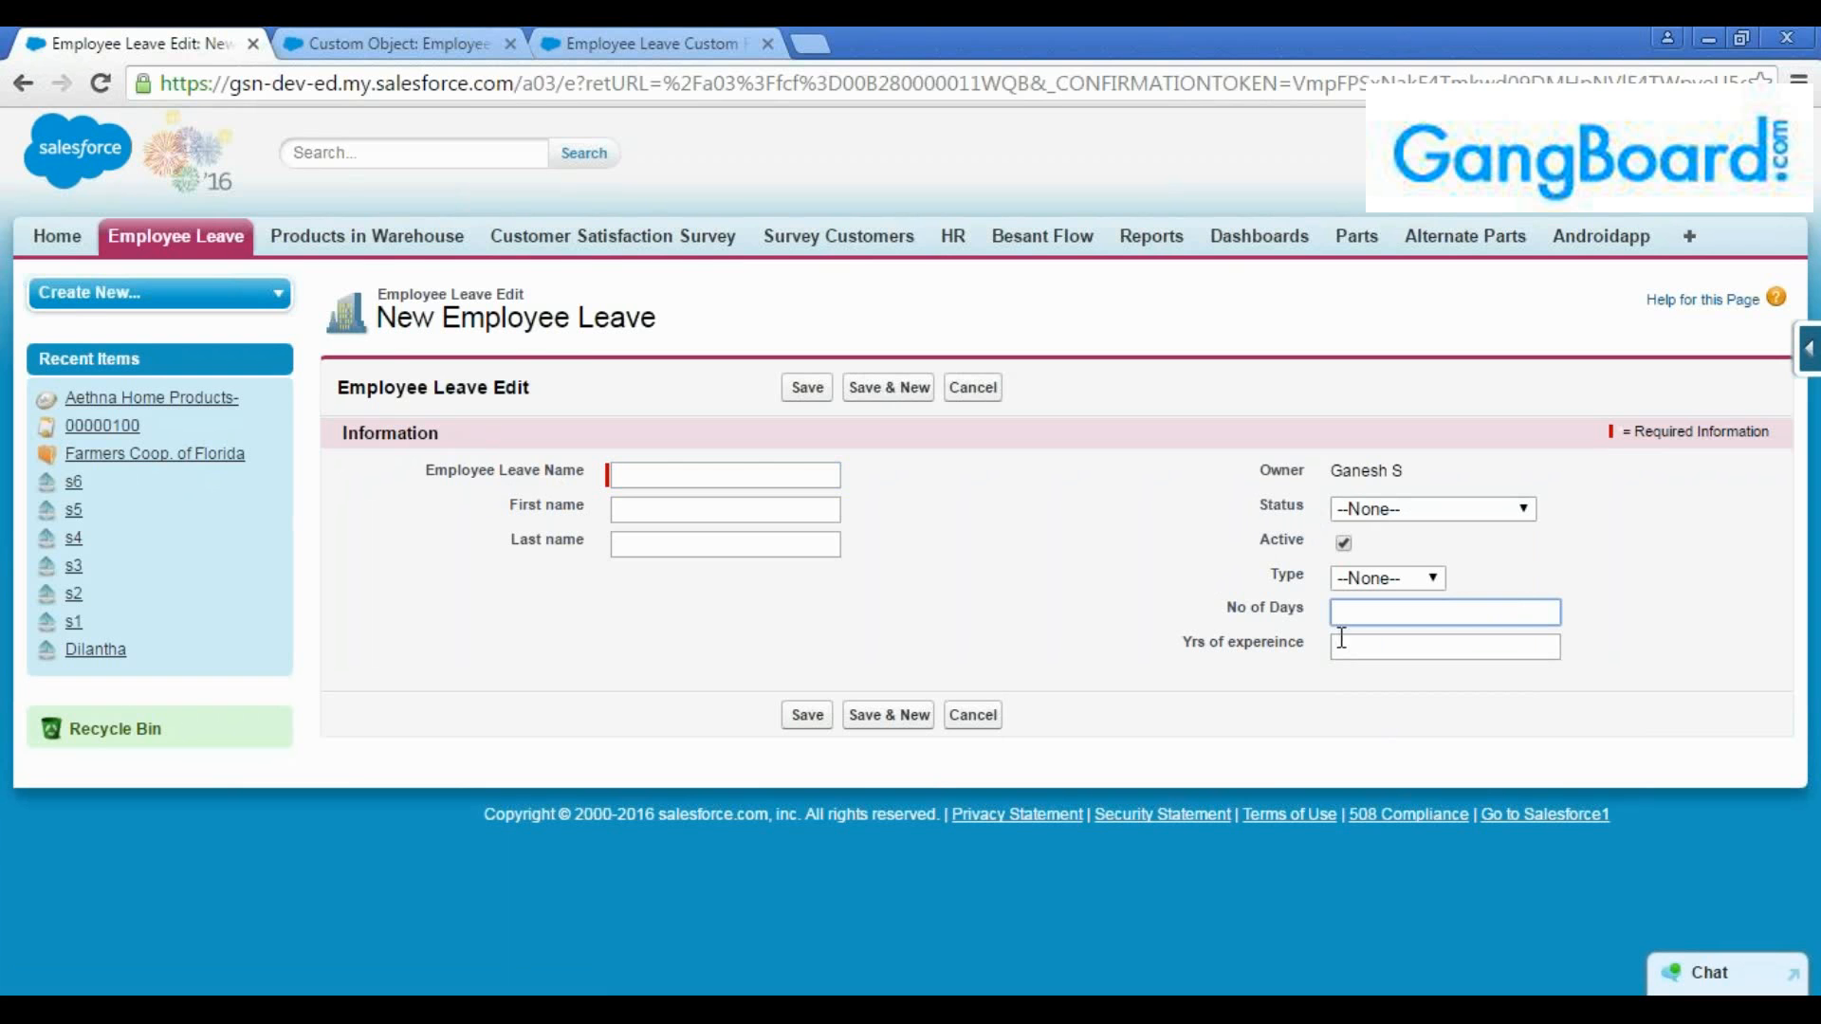
# Check the No of Days field against its definition in the object's field list and examine the form's Type options and remaining fields
pyautogui.moveTo(1304, 610); pyautogui.dragTo(1228, 607)
pyautogui.hotkey('ctrl', 'Tab')
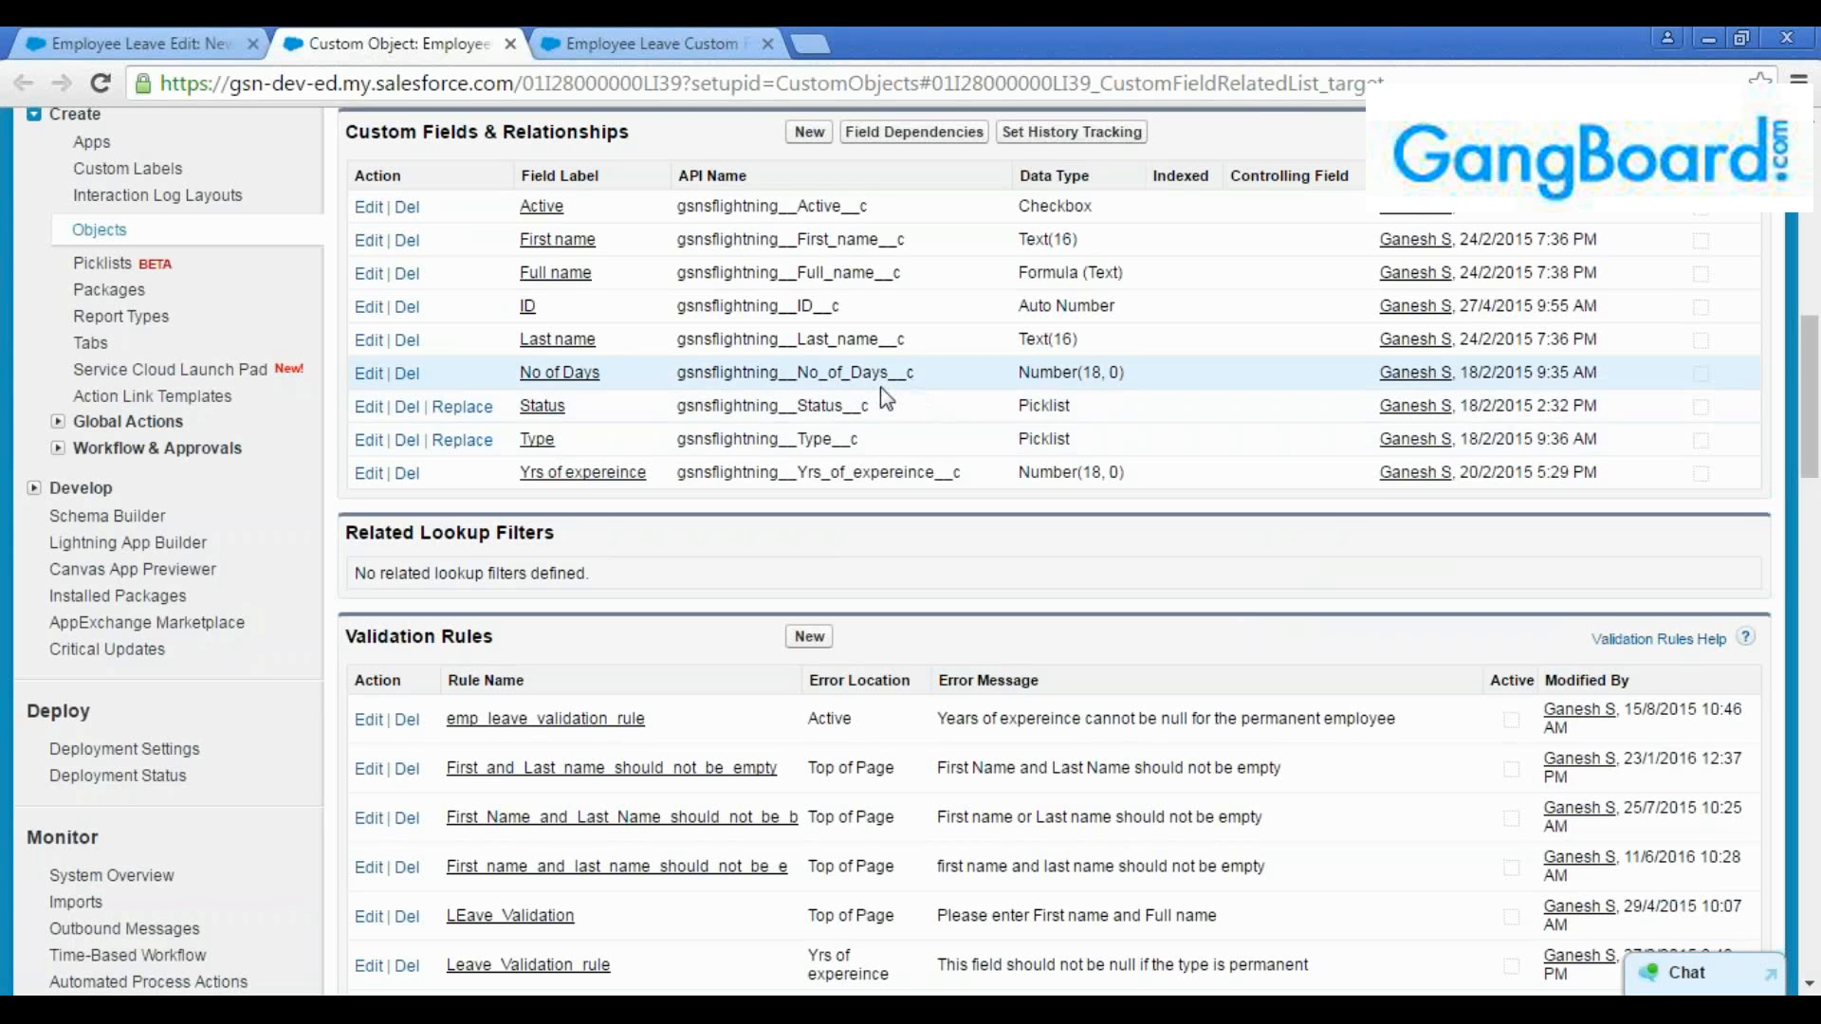
pyautogui.click(142, 37)
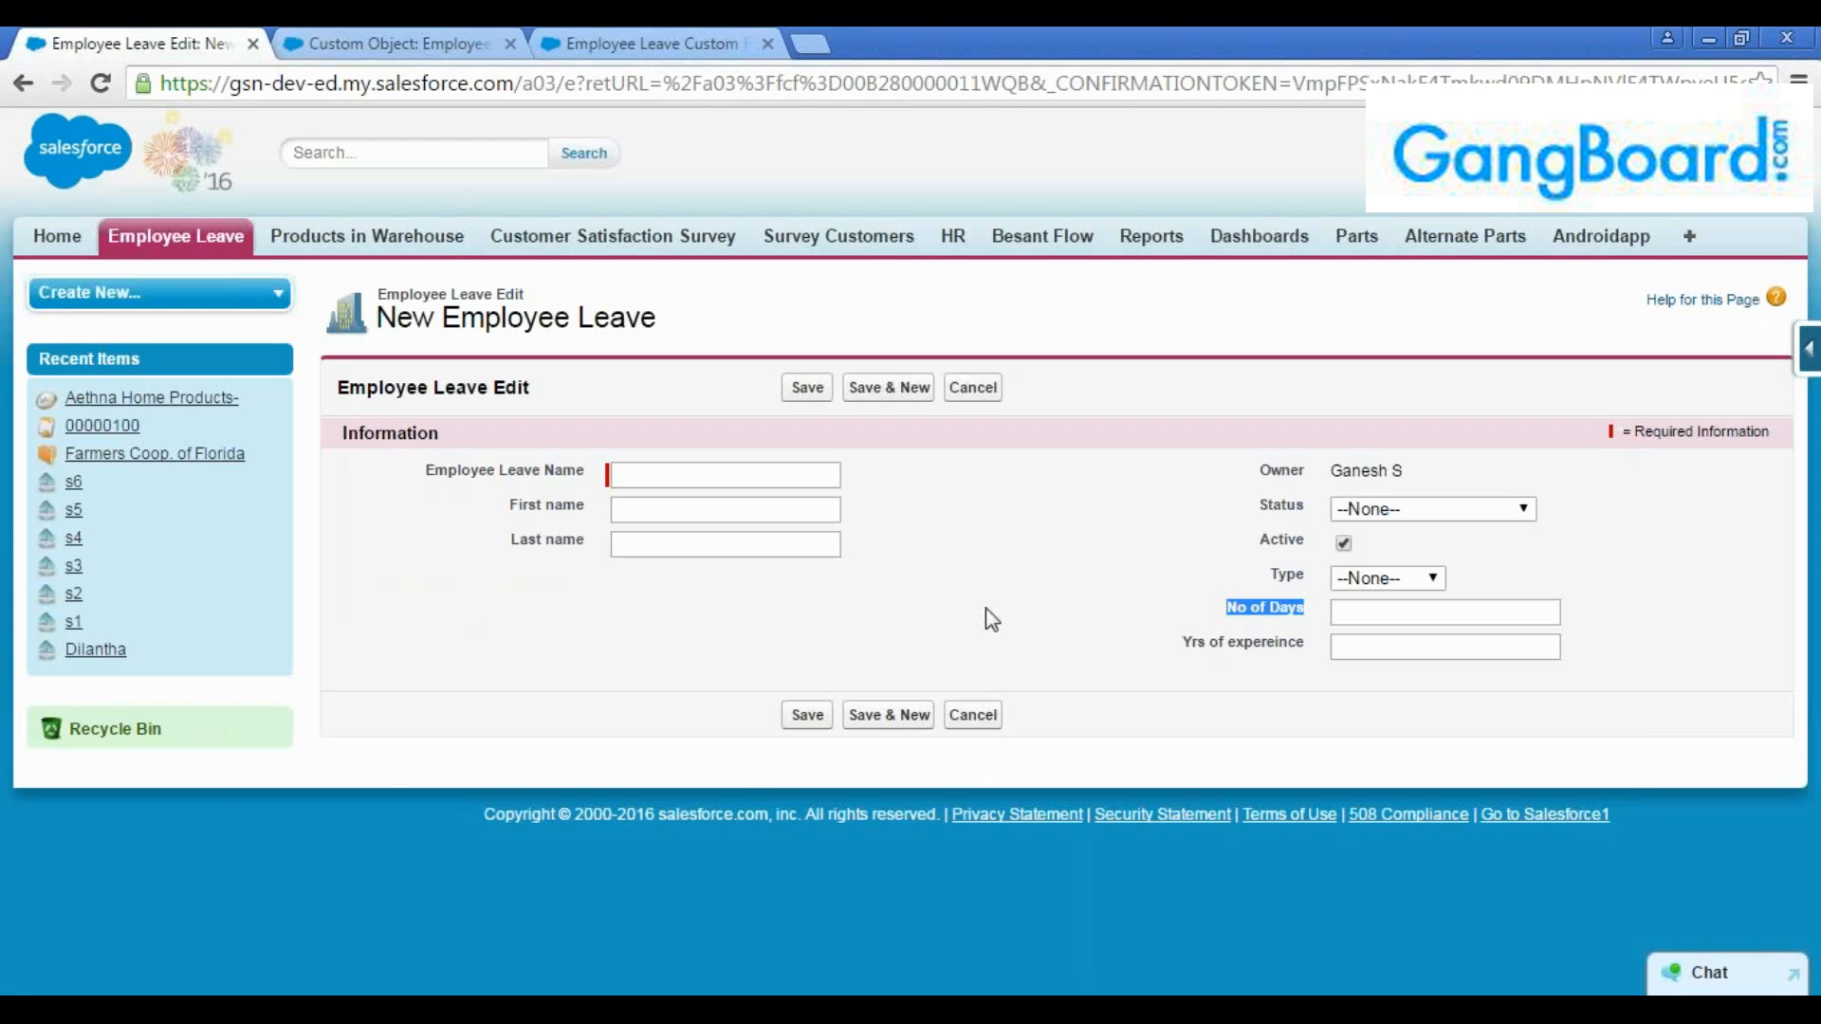
pyautogui.click(1383, 578)
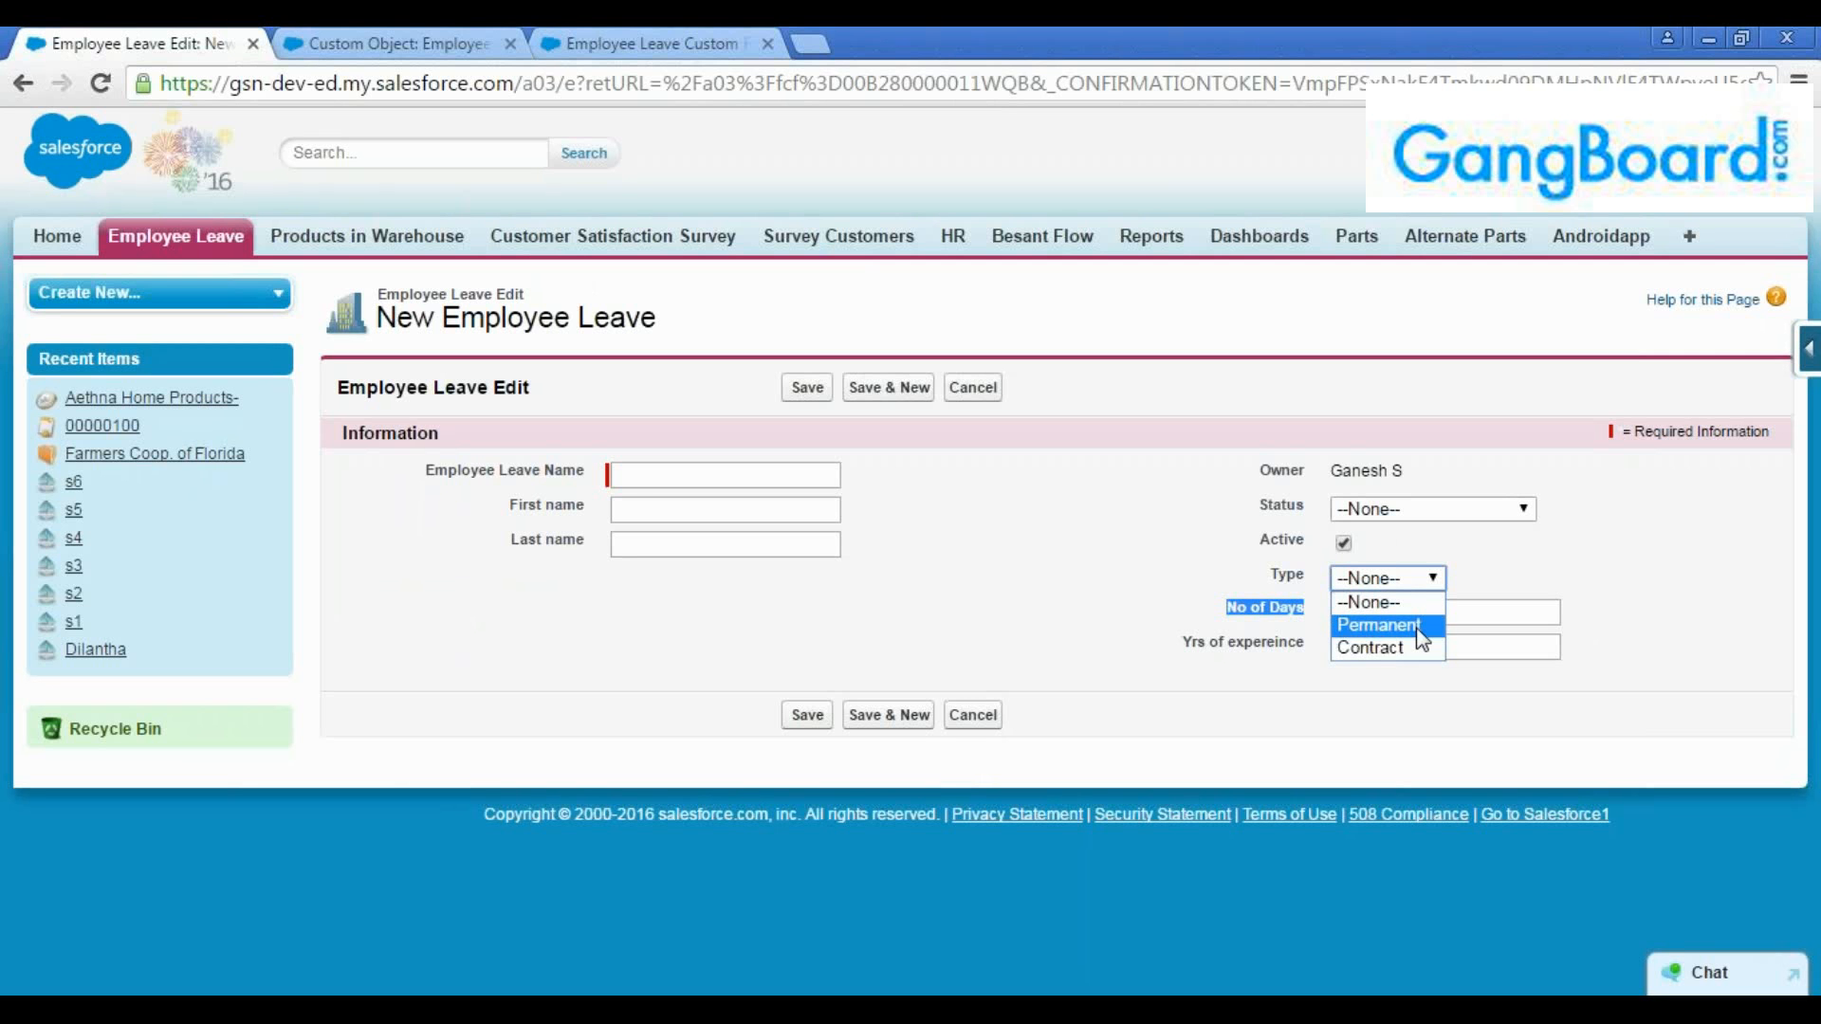
pyautogui.moveTo(1225, 608); pyautogui.dragTo(1290, 608)
pyautogui.click(1294, 608)
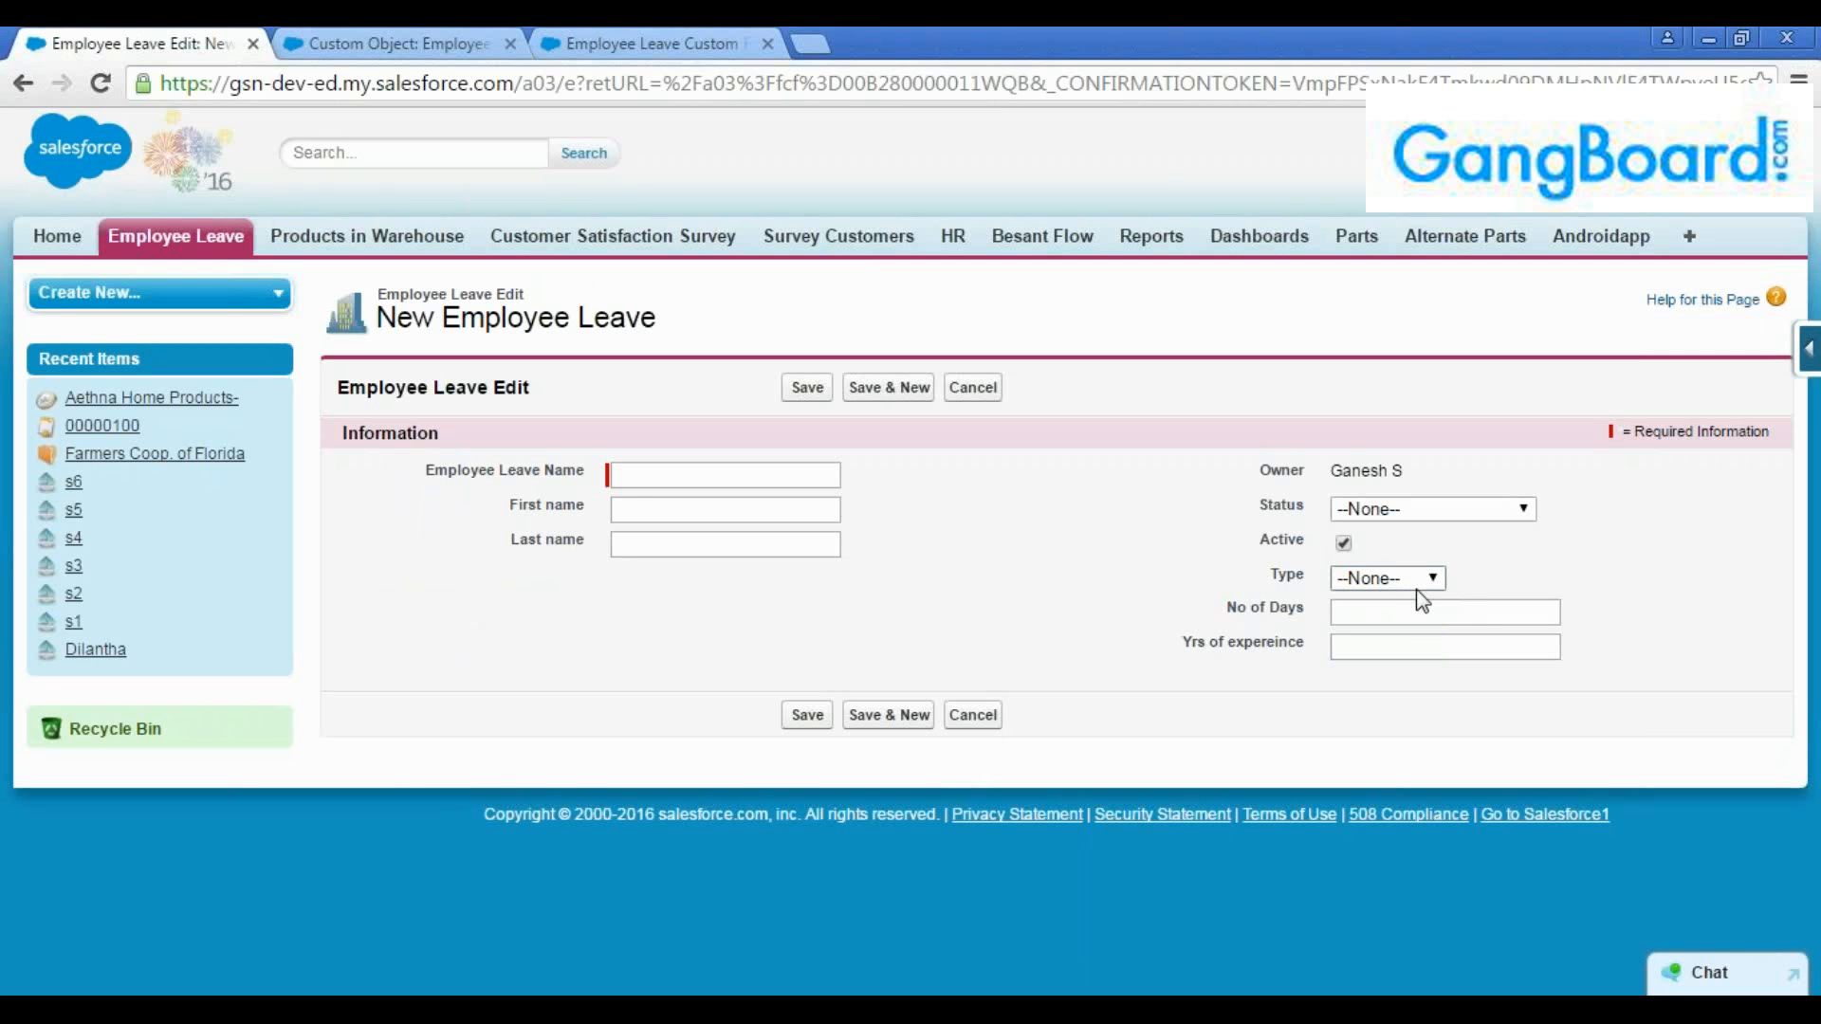
pyautogui.click(1394, 643)
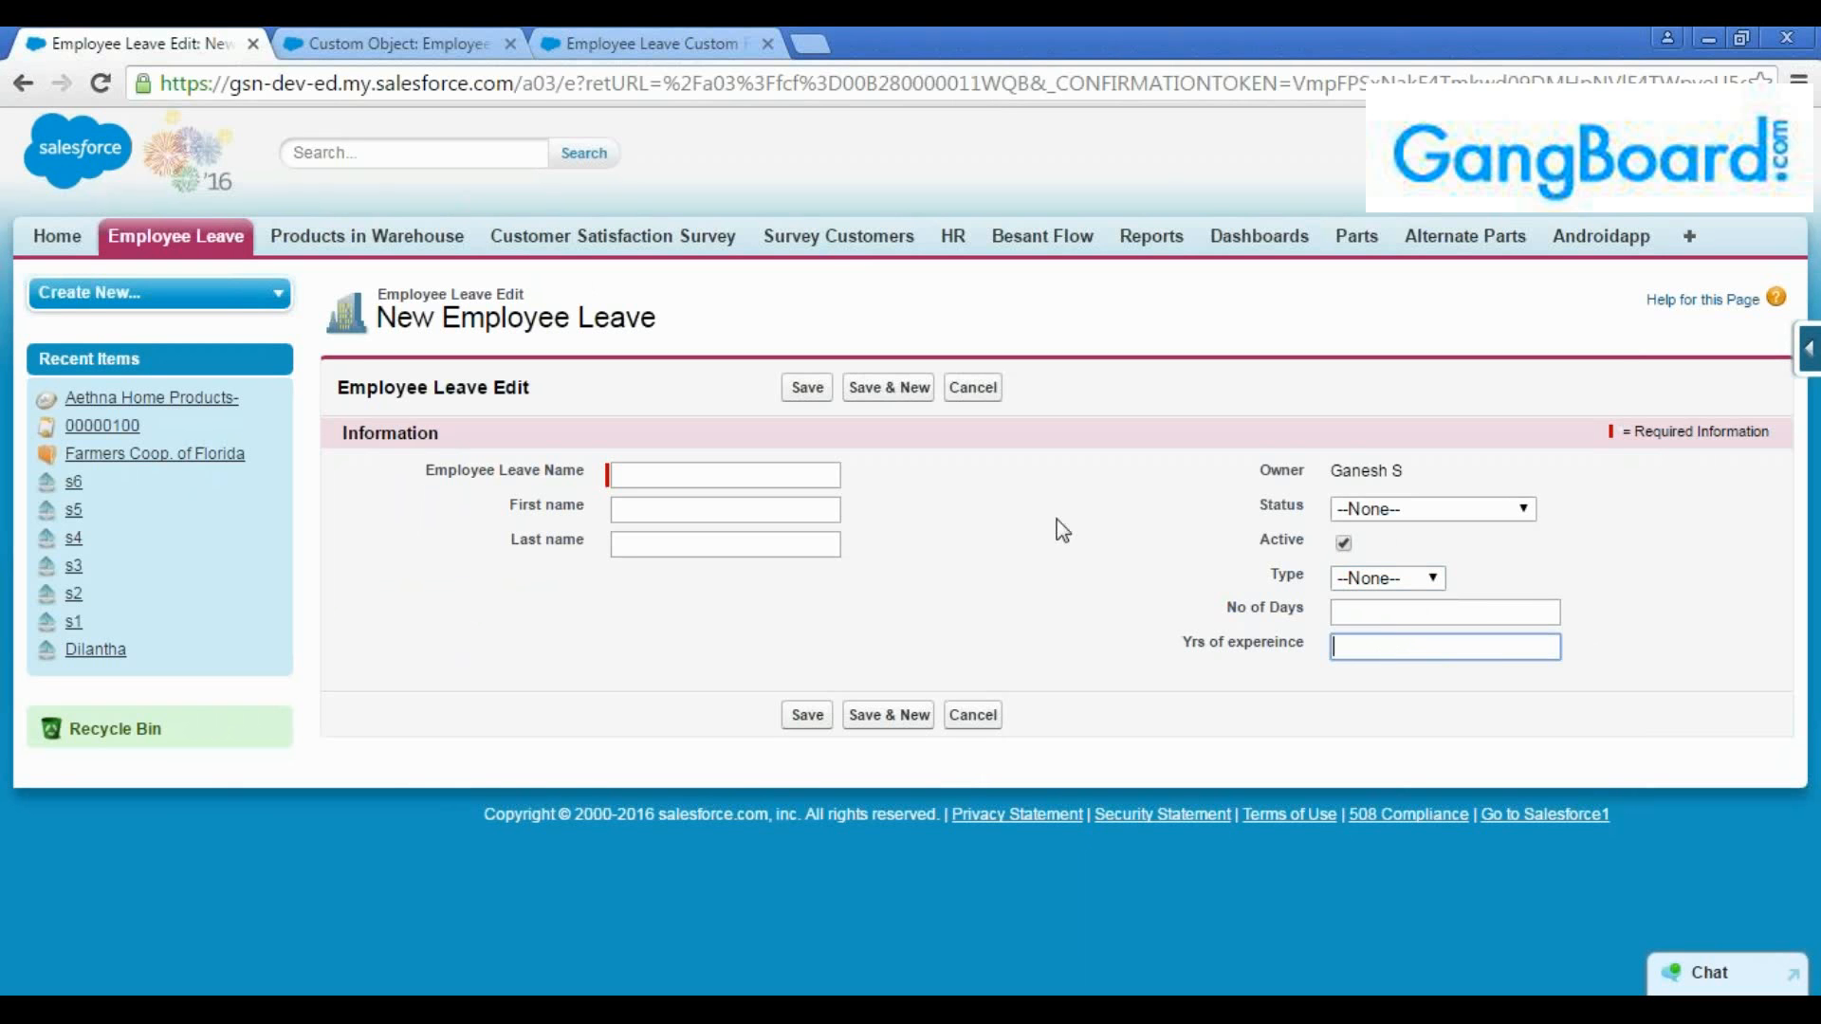
pyautogui.click(726, 475)
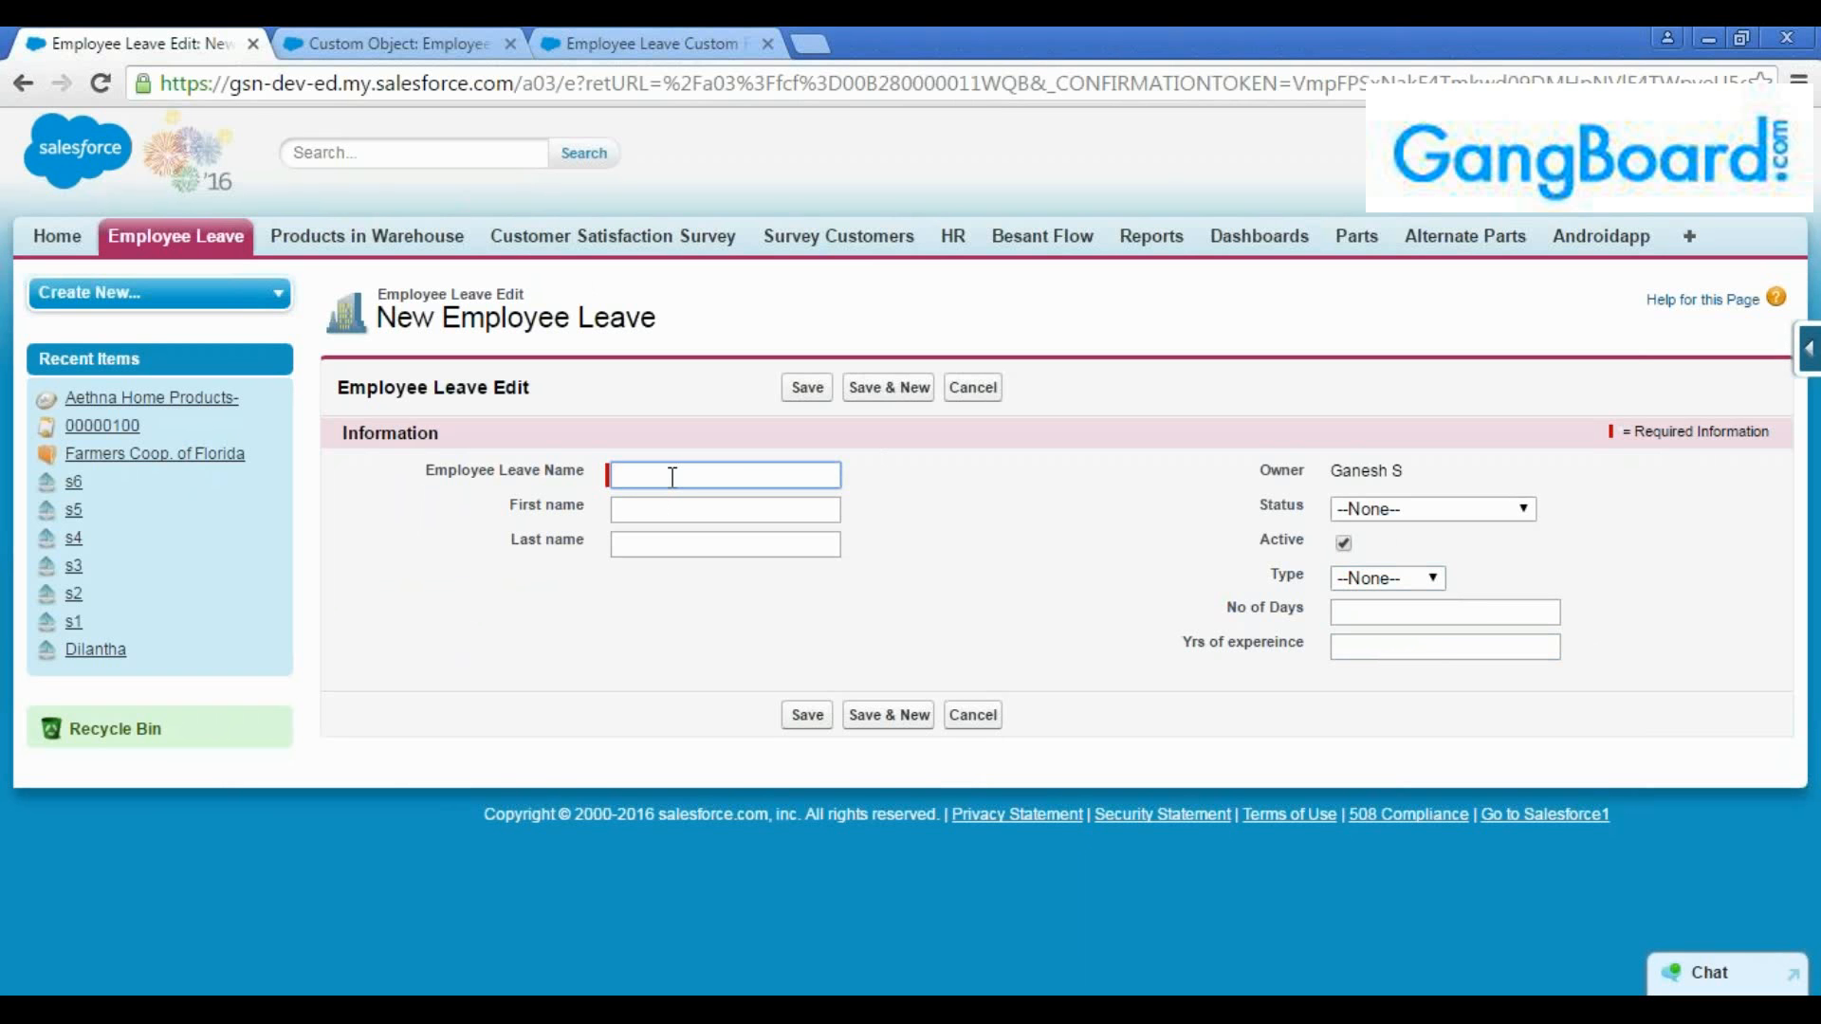
# Leave the new Employee Leave form without saving and review the object's custom fields, including Type, and its standard fields
pyautogui.click(376, 46)
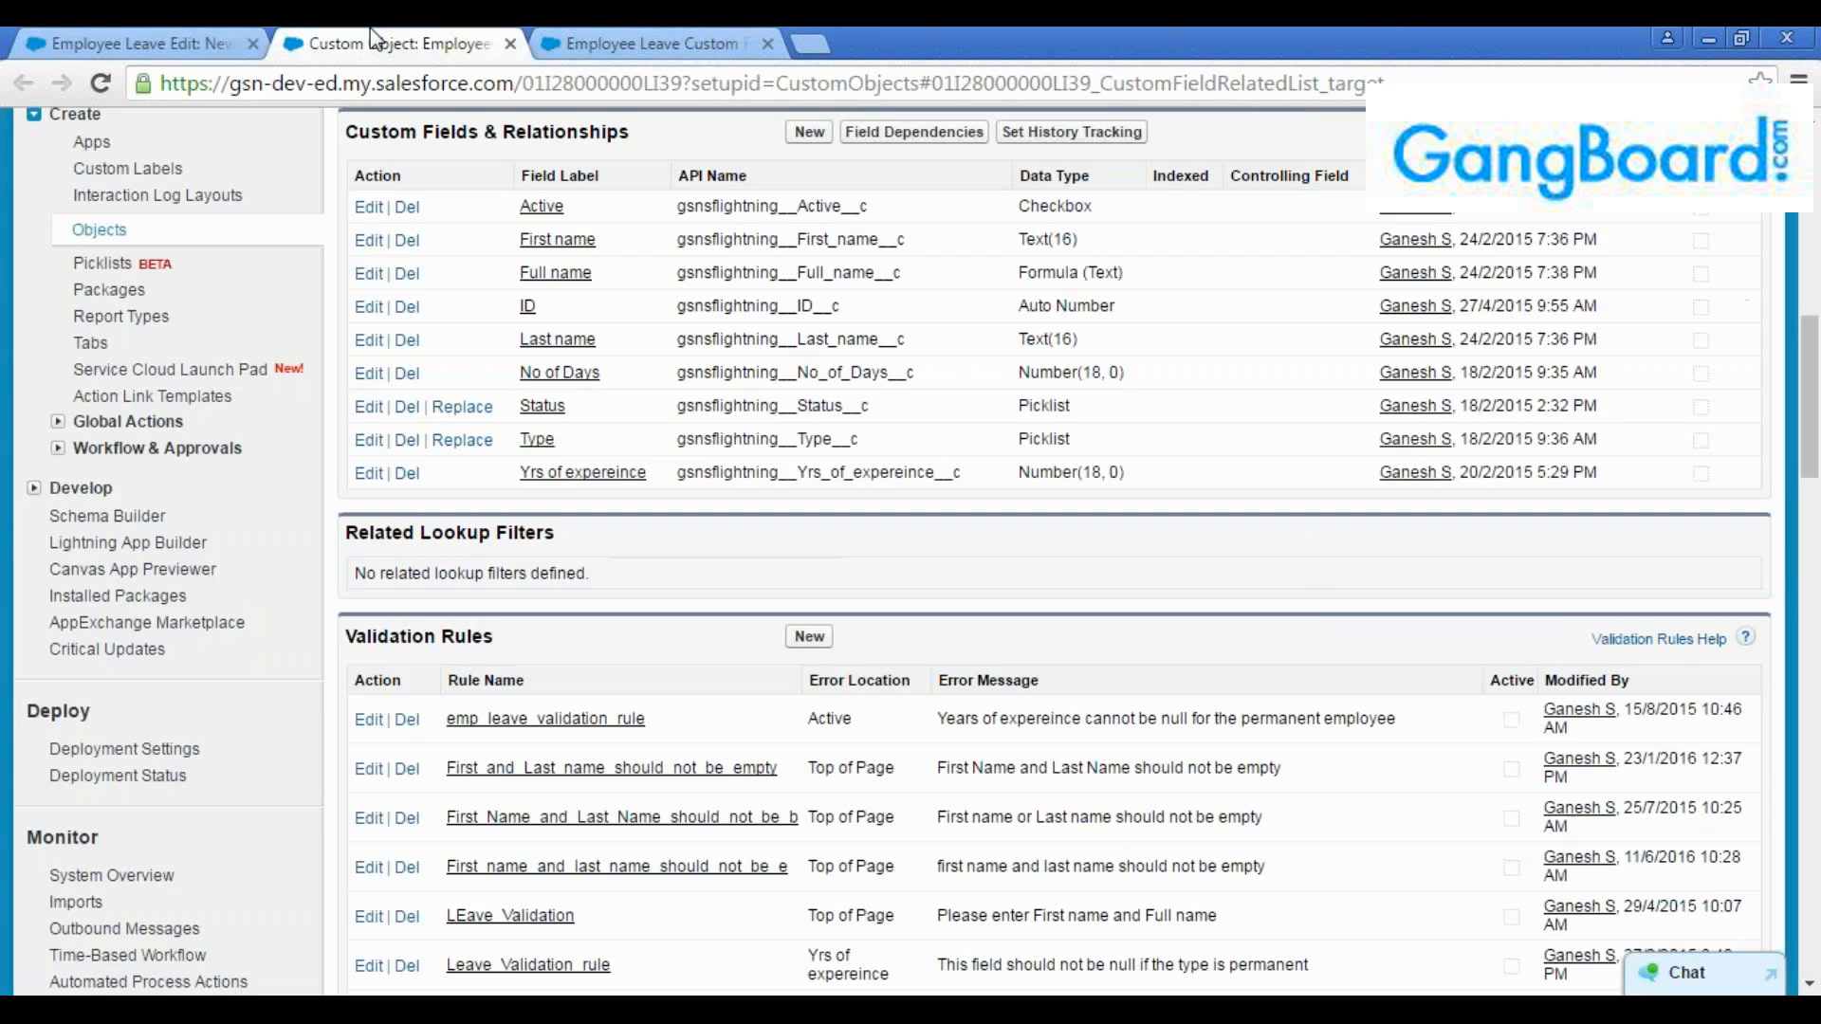
pyautogui.scroll(3, 634, 505)
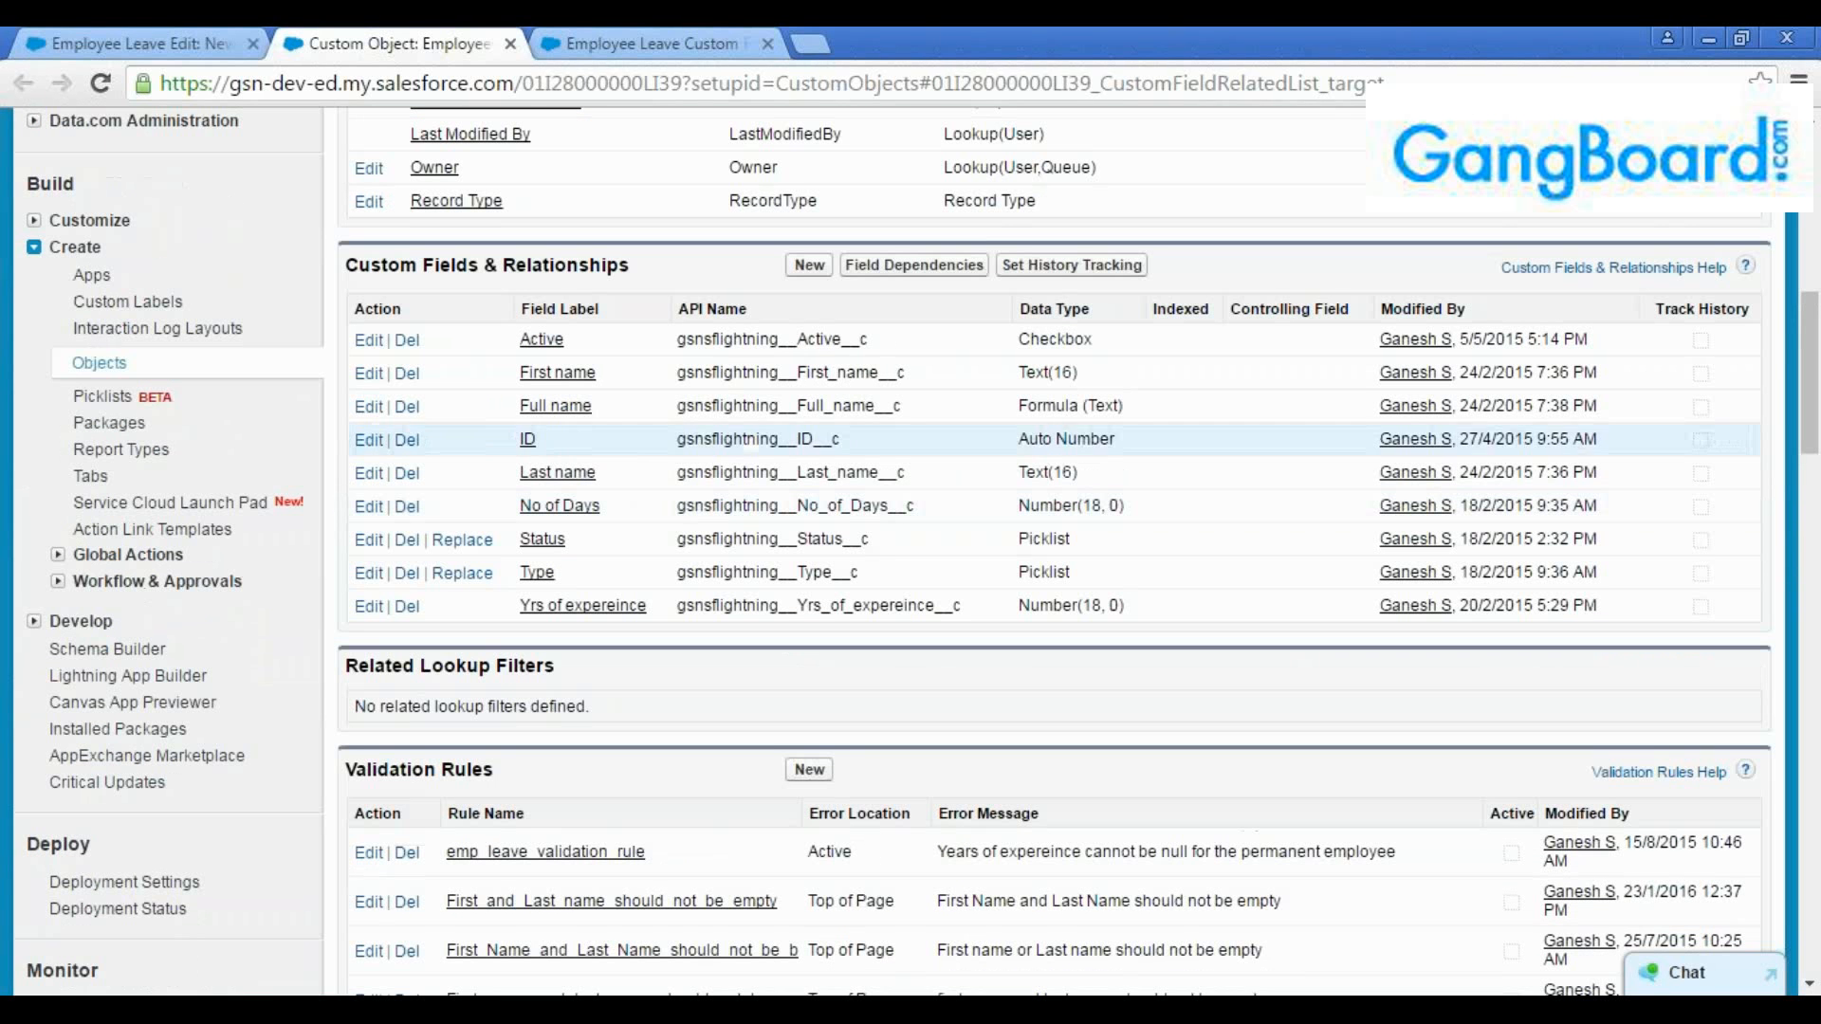
pyautogui.click(124, 44)
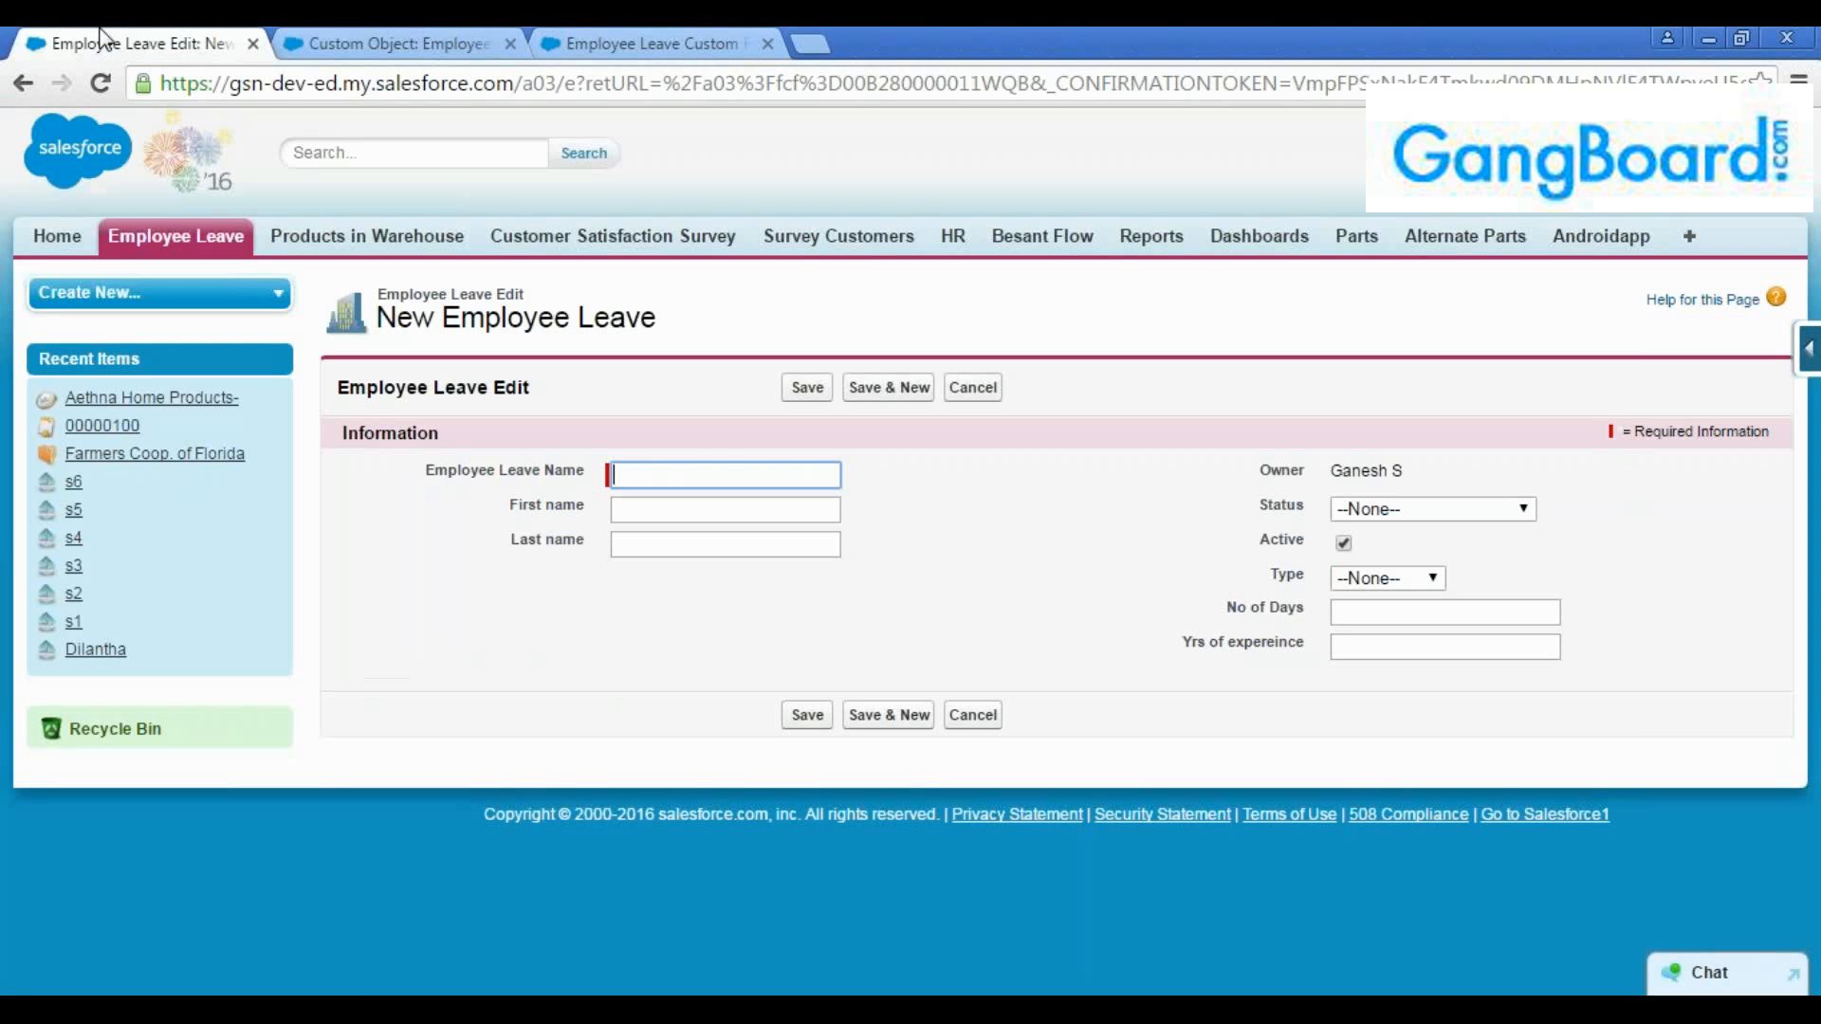
pyautogui.click(22, 83)
pyautogui.click(418, 45)
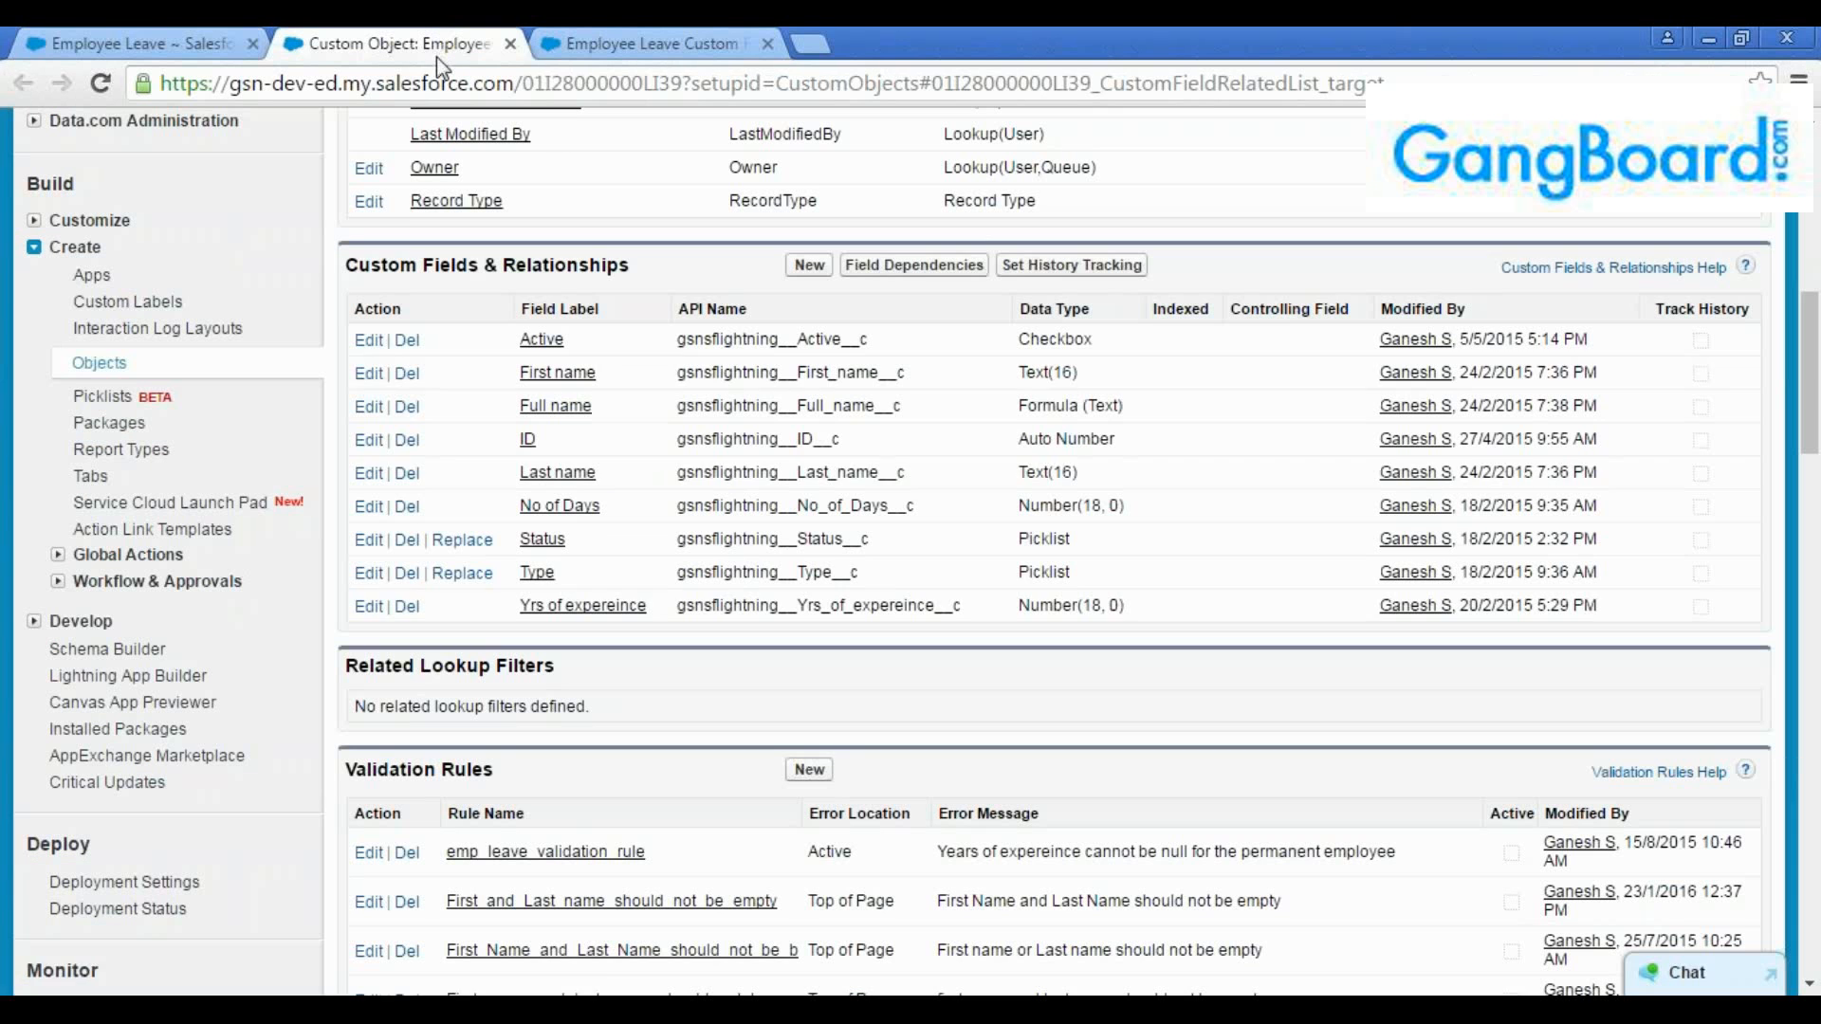
pyautogui.moveTo(569, 575); pyautogui.dragTo(500, 573)
pyautogui.click(575, 573)
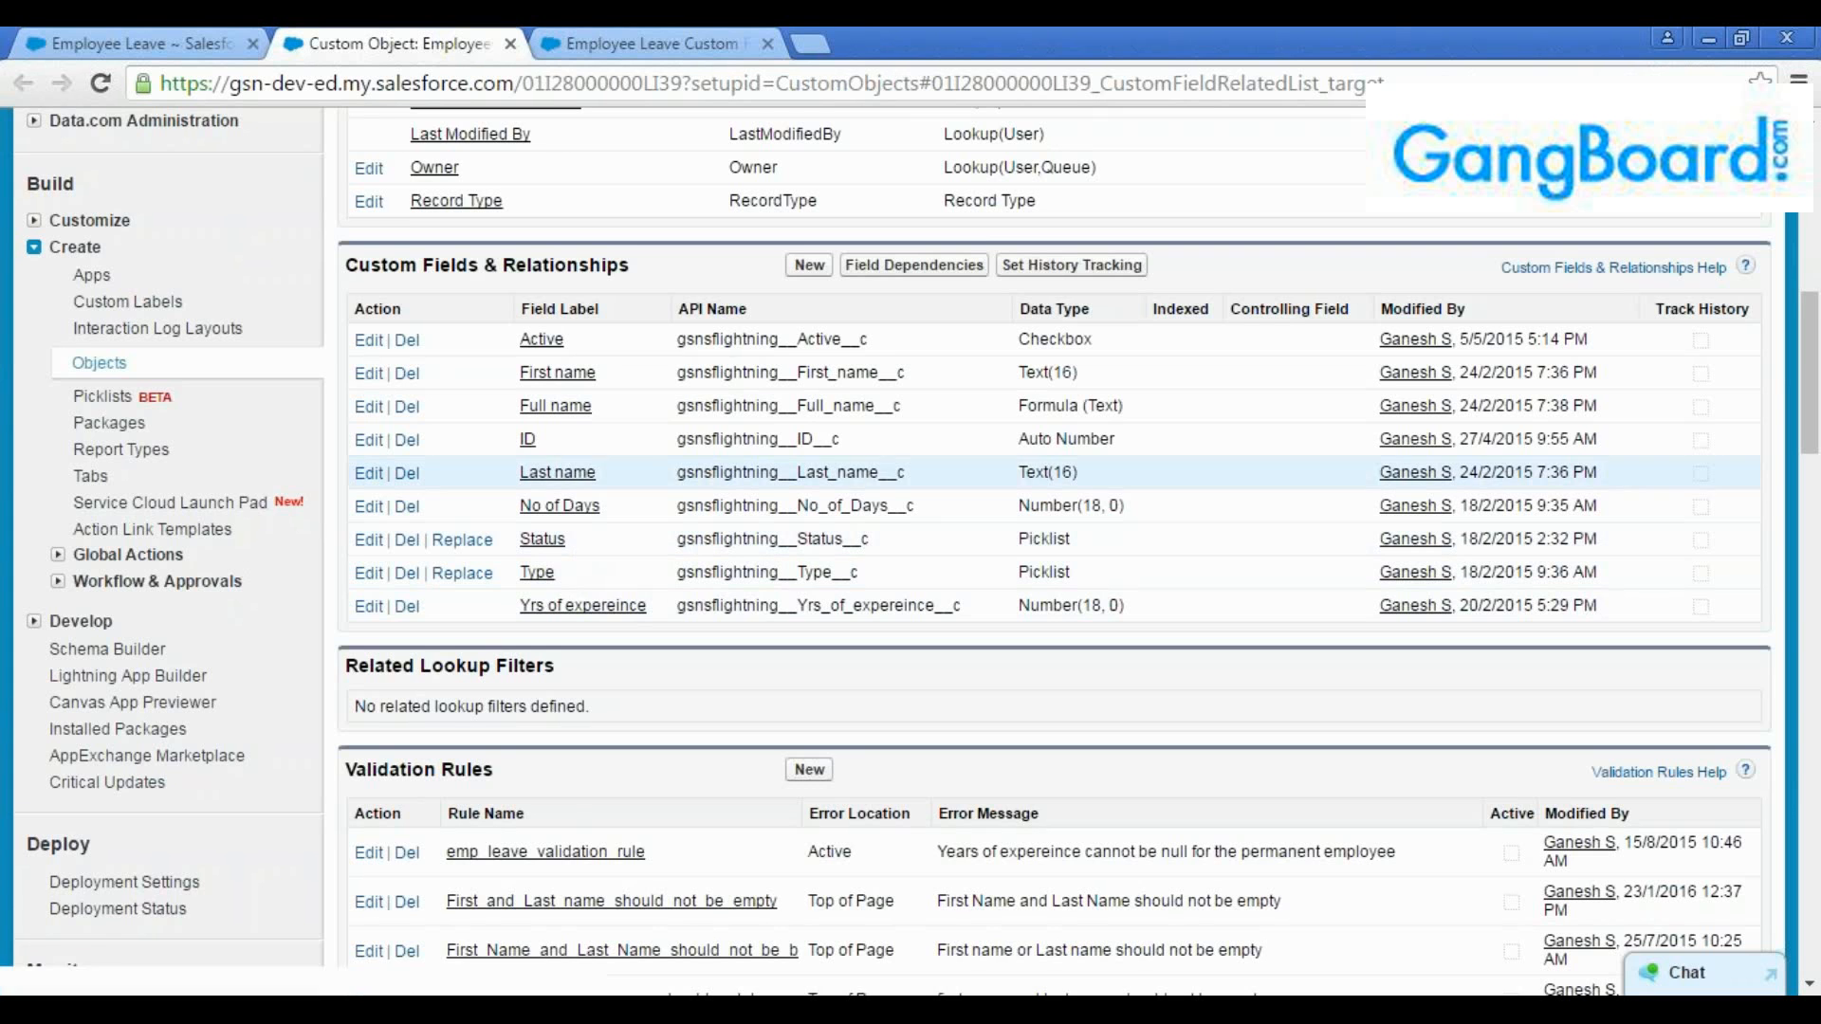
pyautogui.scroll(2, 578, 484)
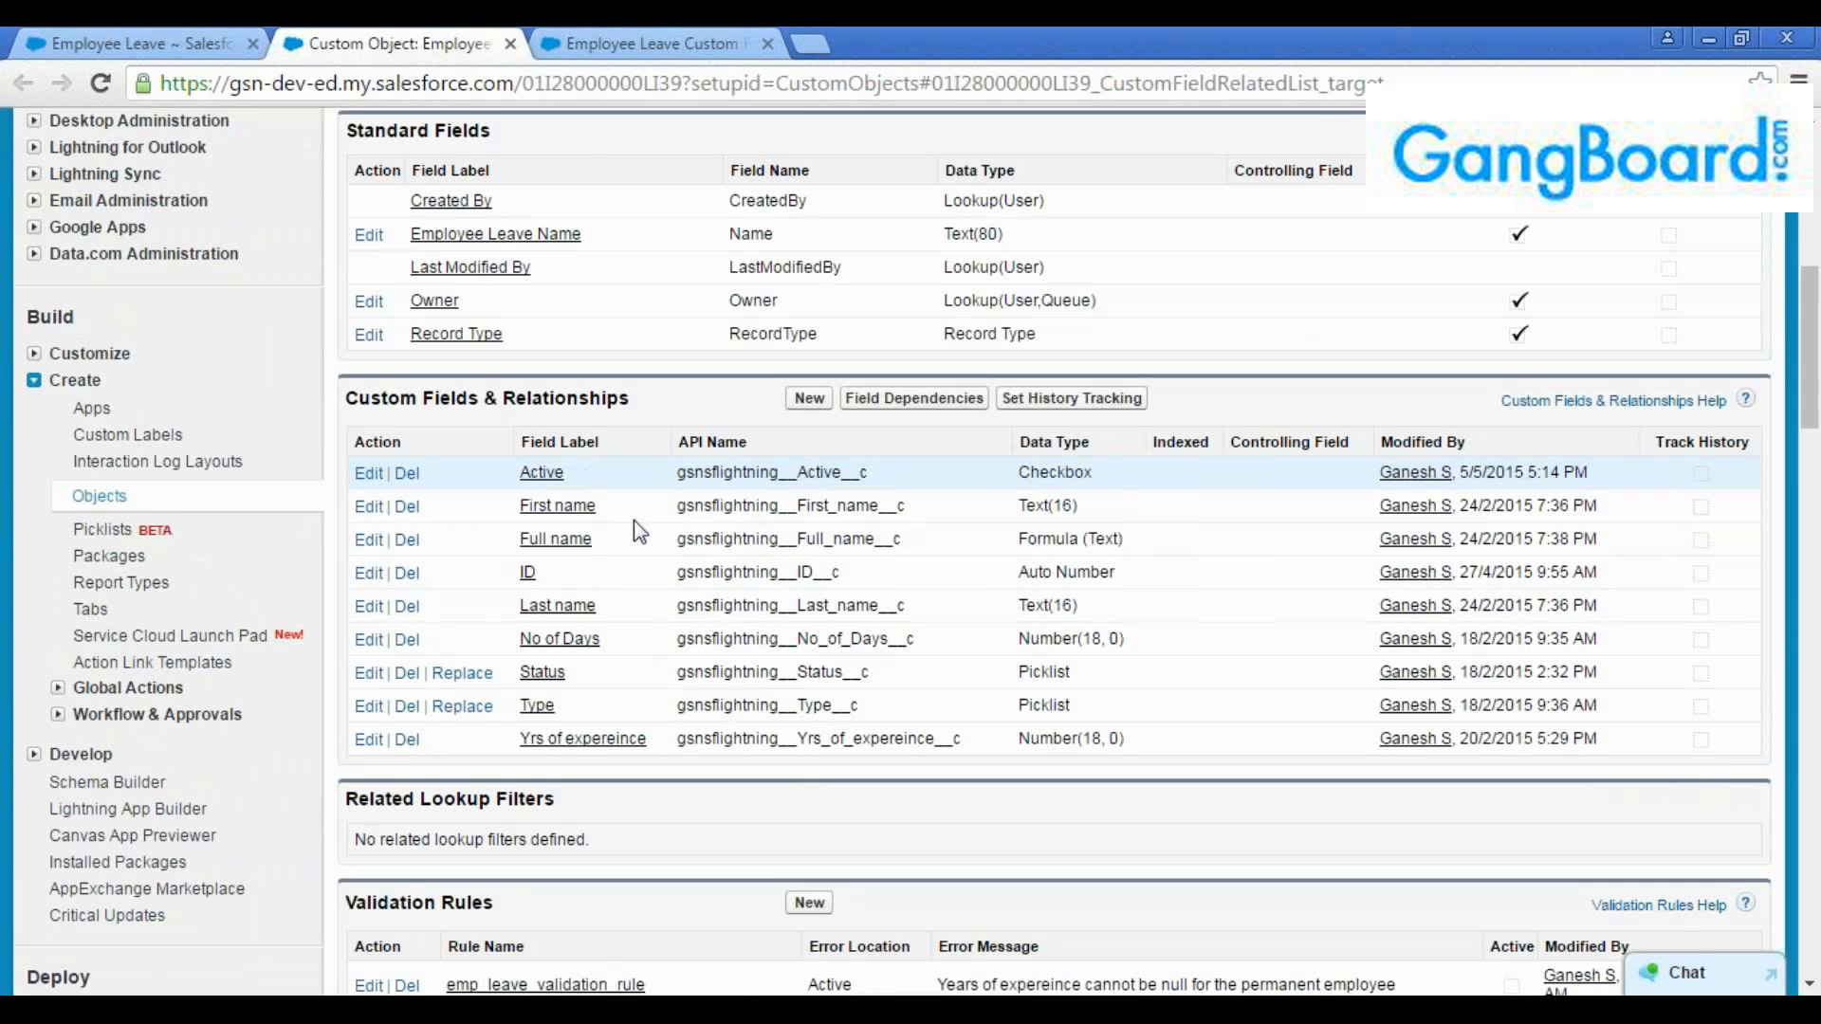
# Search Setup for "workflow" from the Status field's browser tab and open the list of all workflow rules
pyautogui.click(580, 42)
pyautogui.click(183, 299)
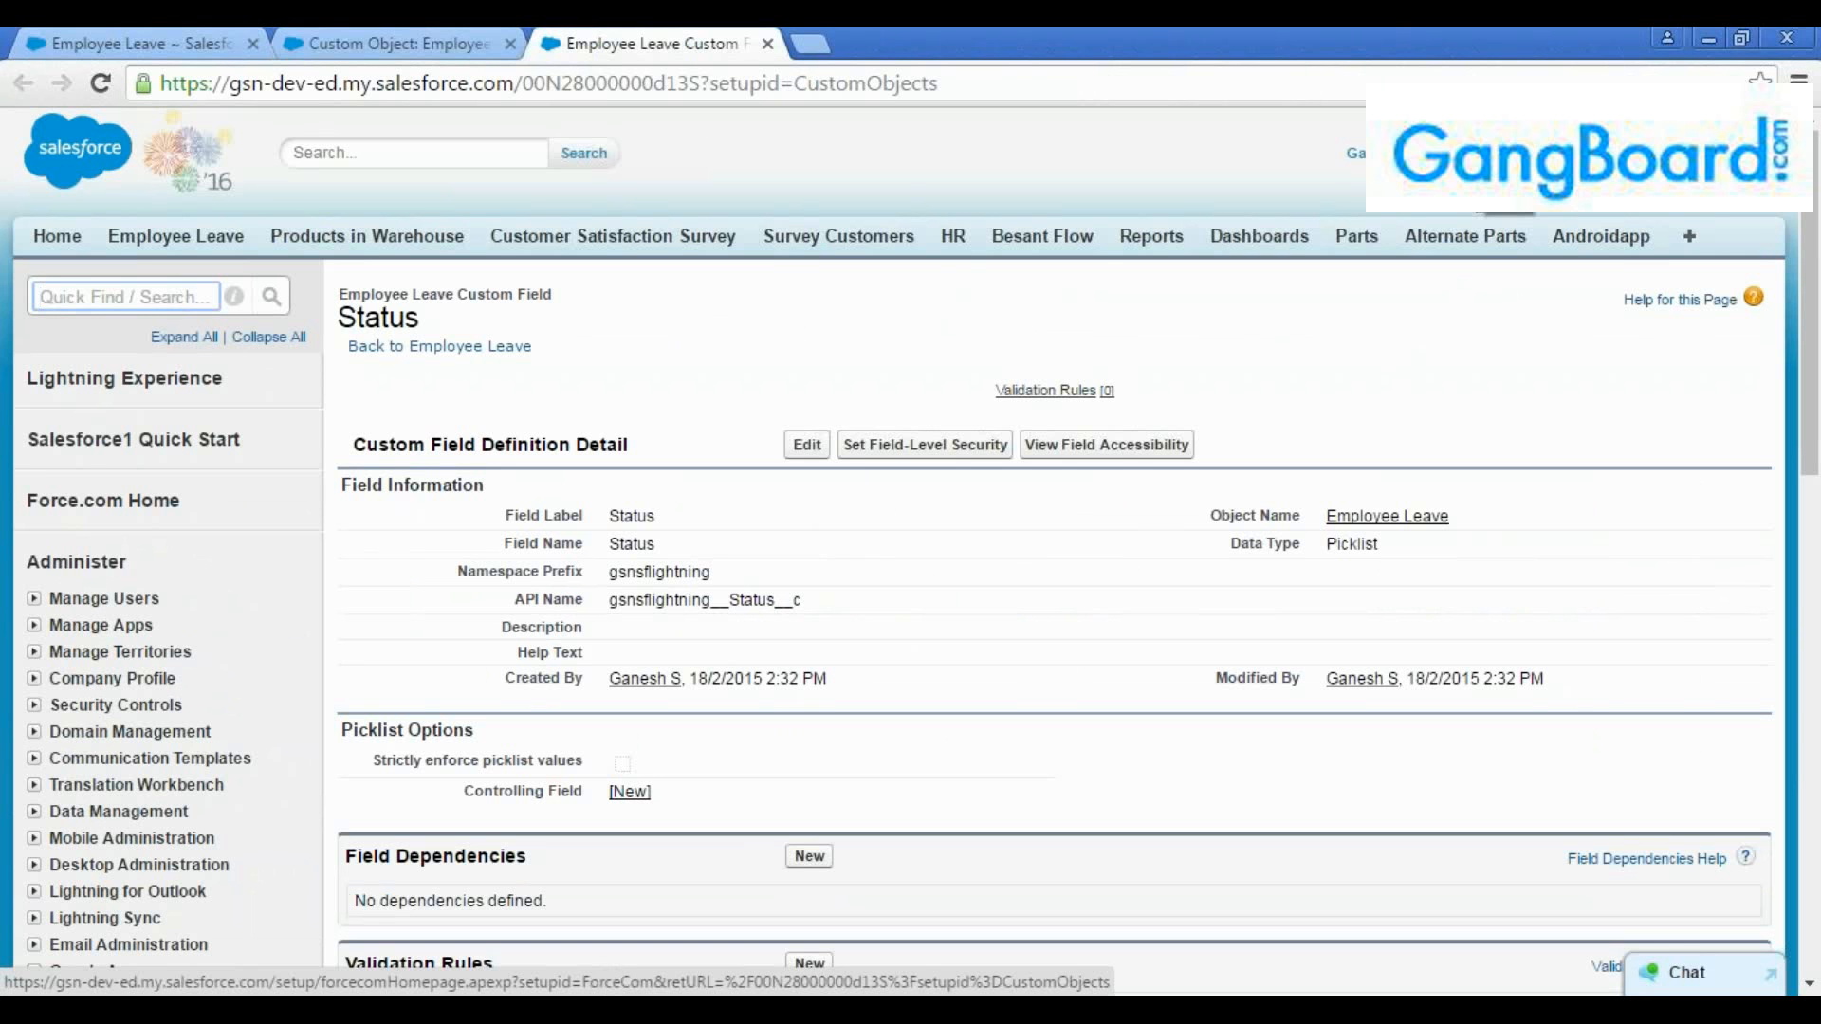
pyautogui.click(102, 500)
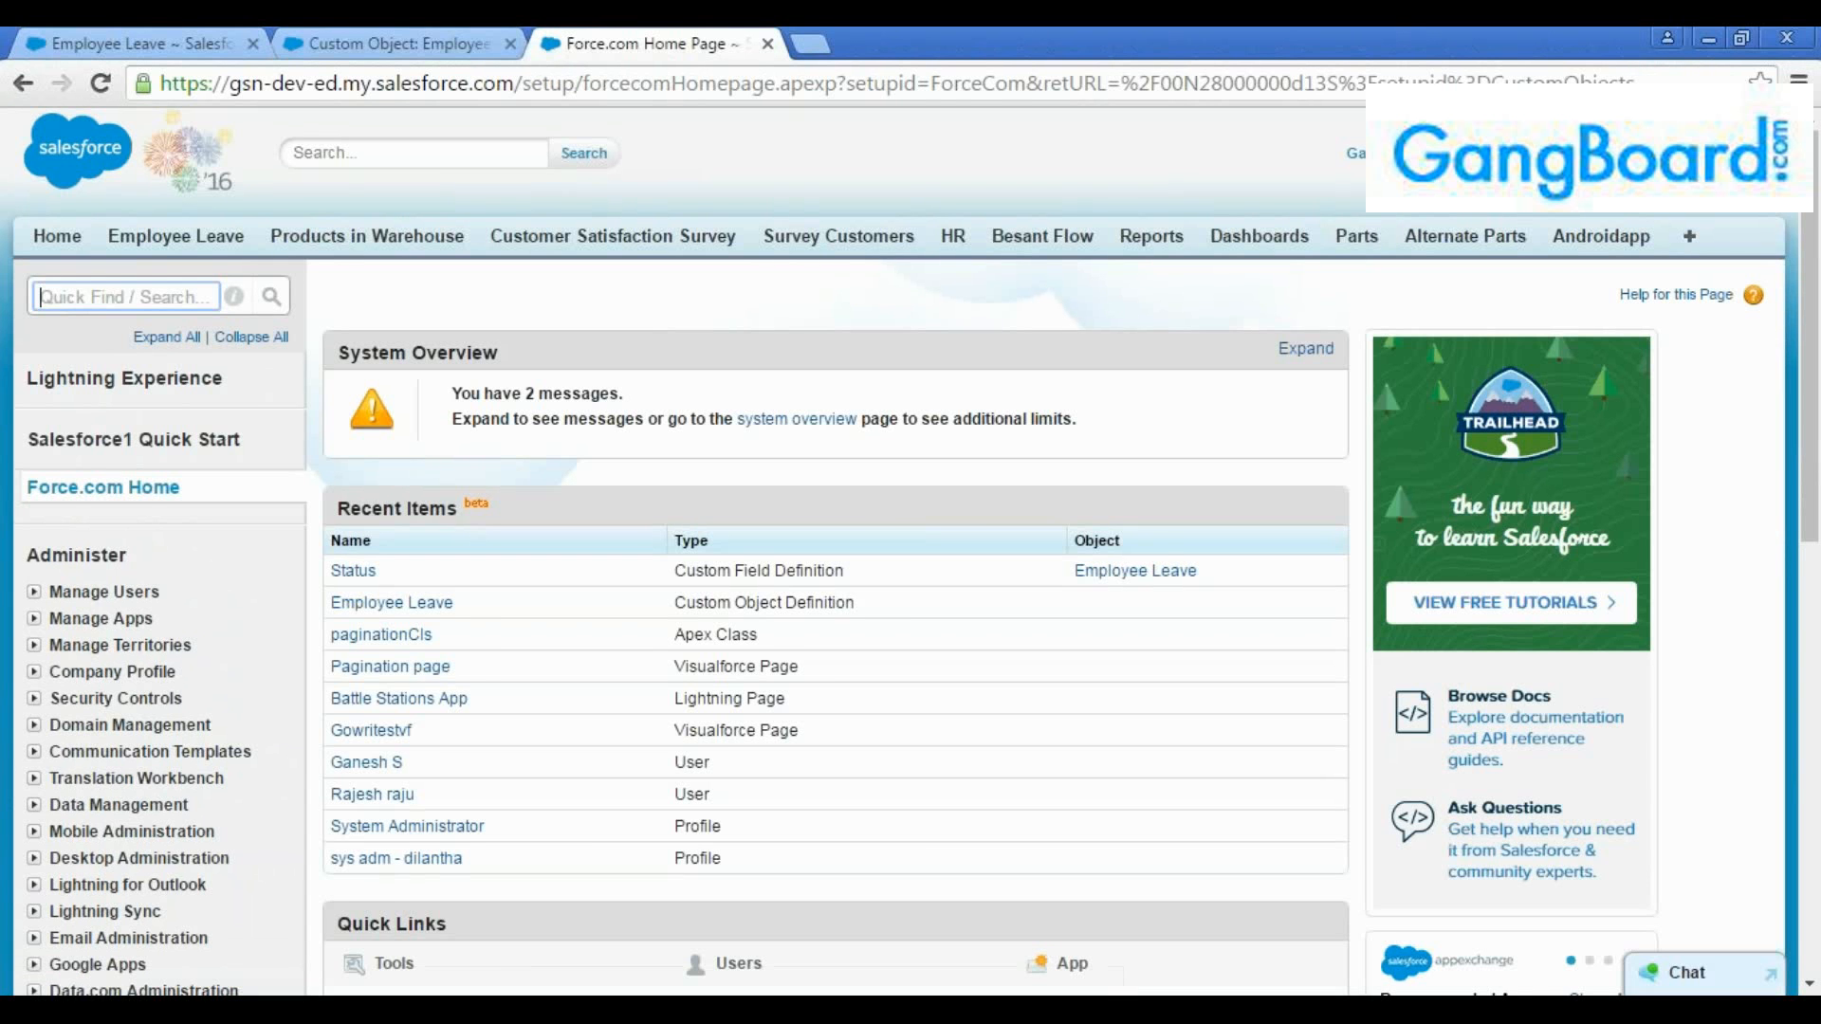
pyautogui.write('workflo')
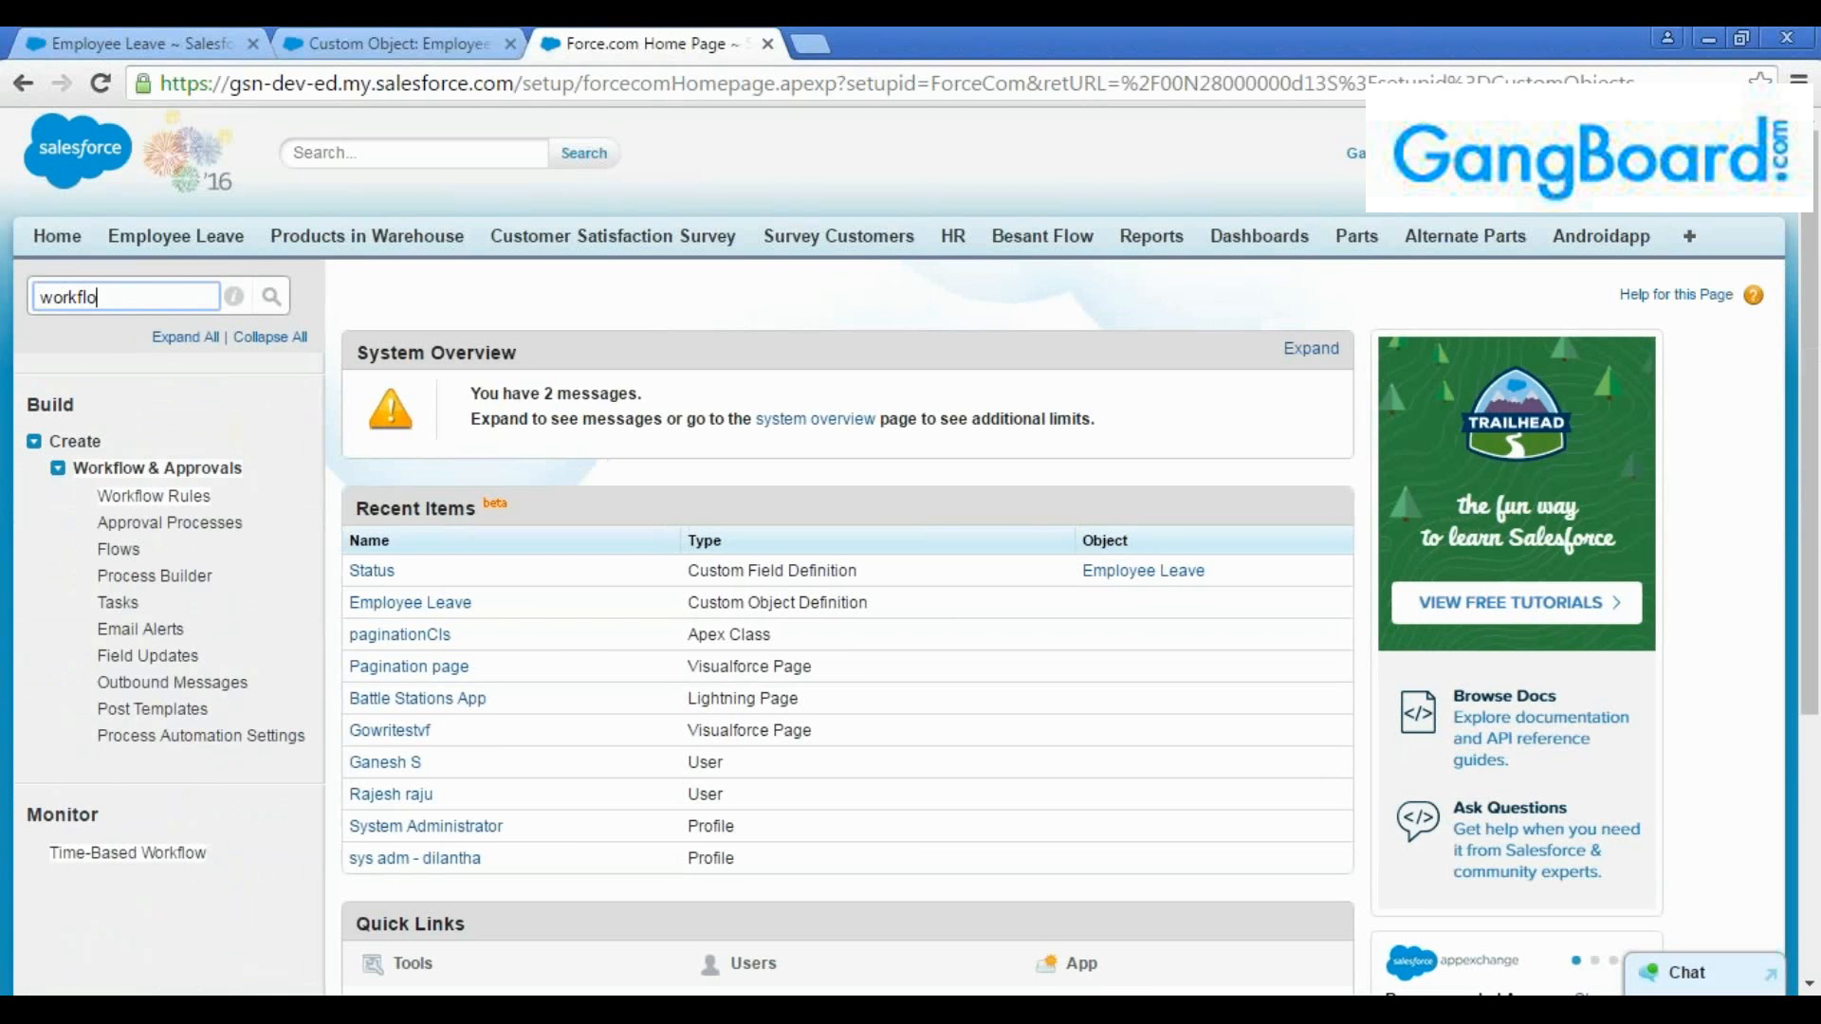
pyautogui.write('w')
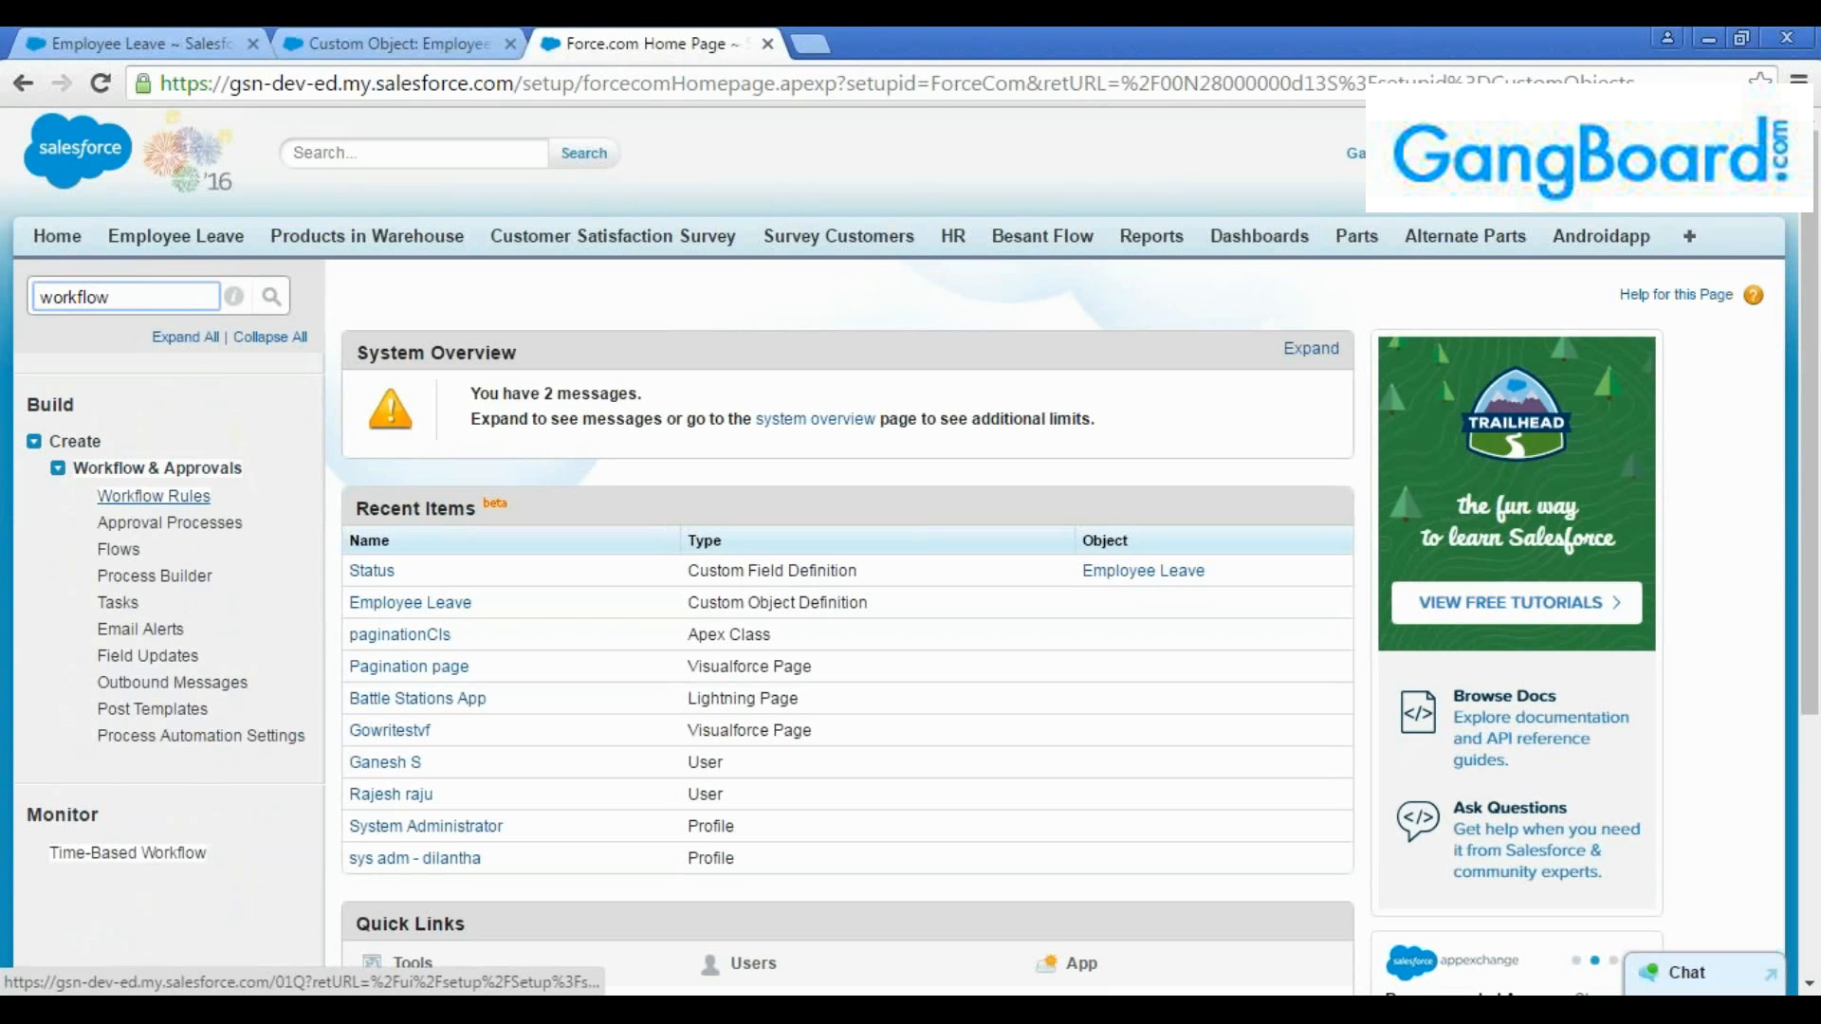
pyautogui.click(138, 497)
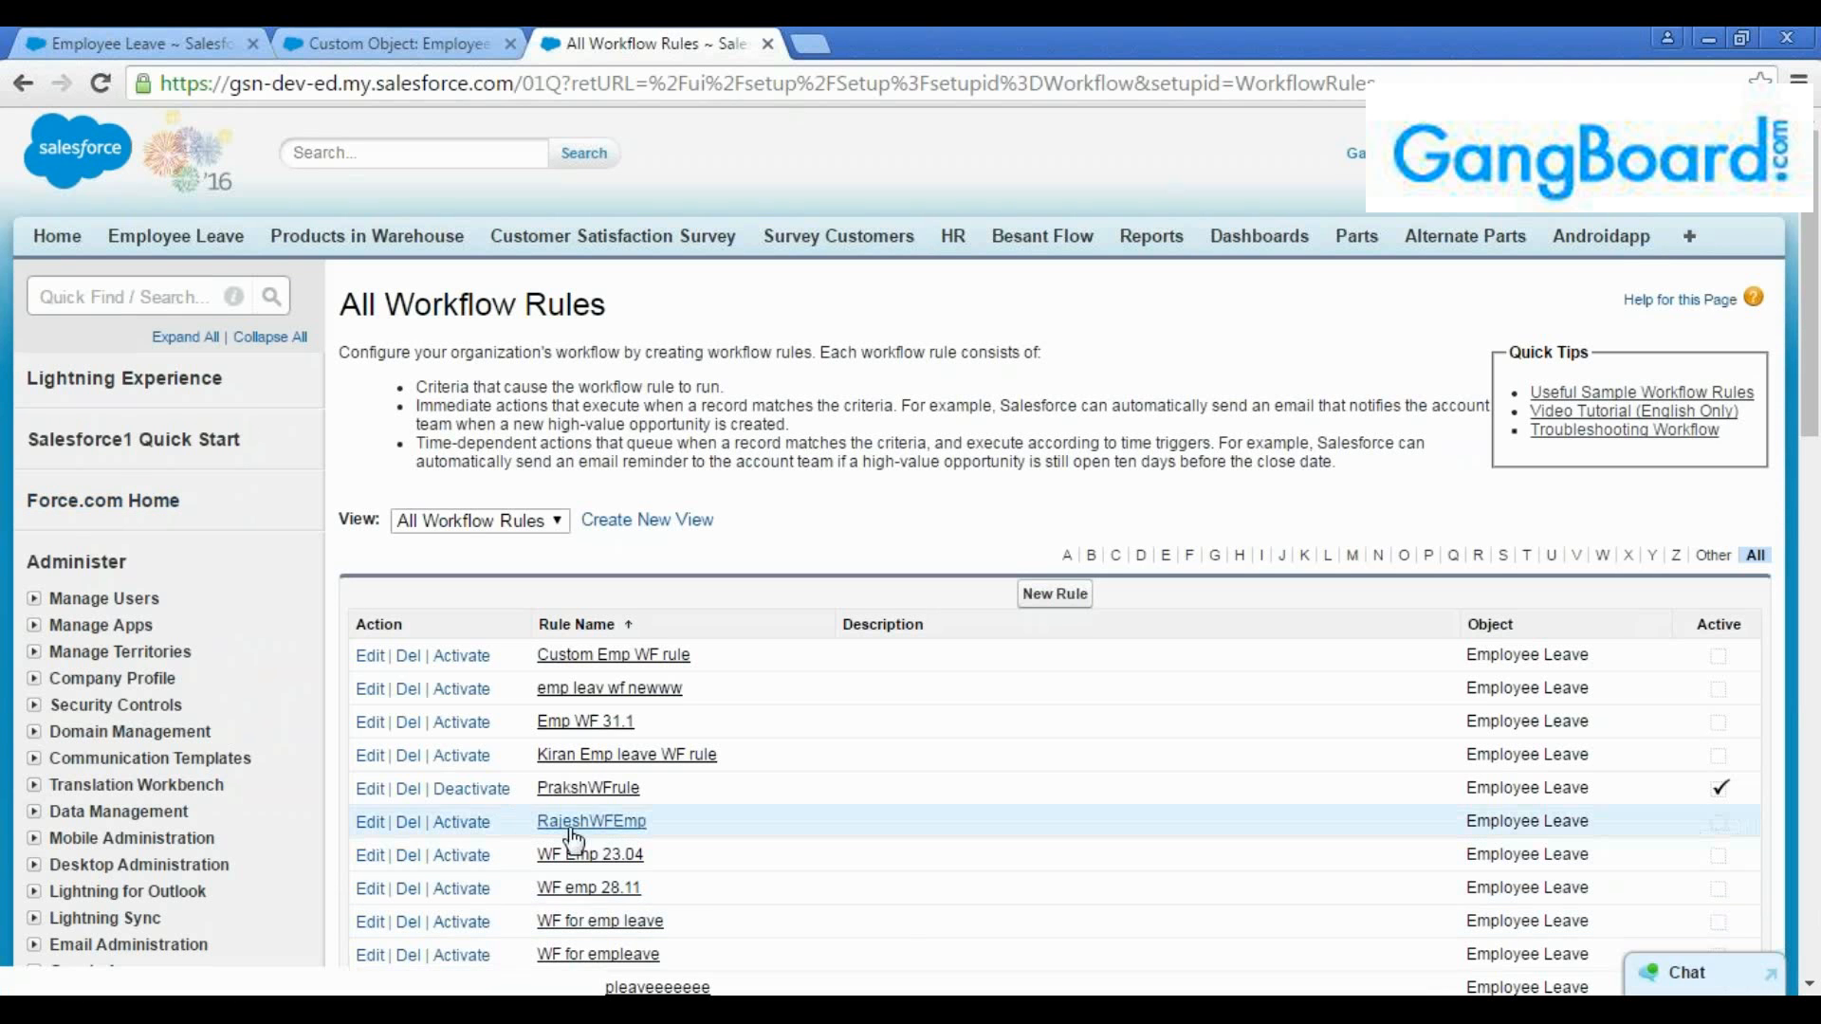
# Deactivate the PrakshWFrule workflow rule on Employee Leave and look through the rest of the rule list
pyautogui.click(446, 793)
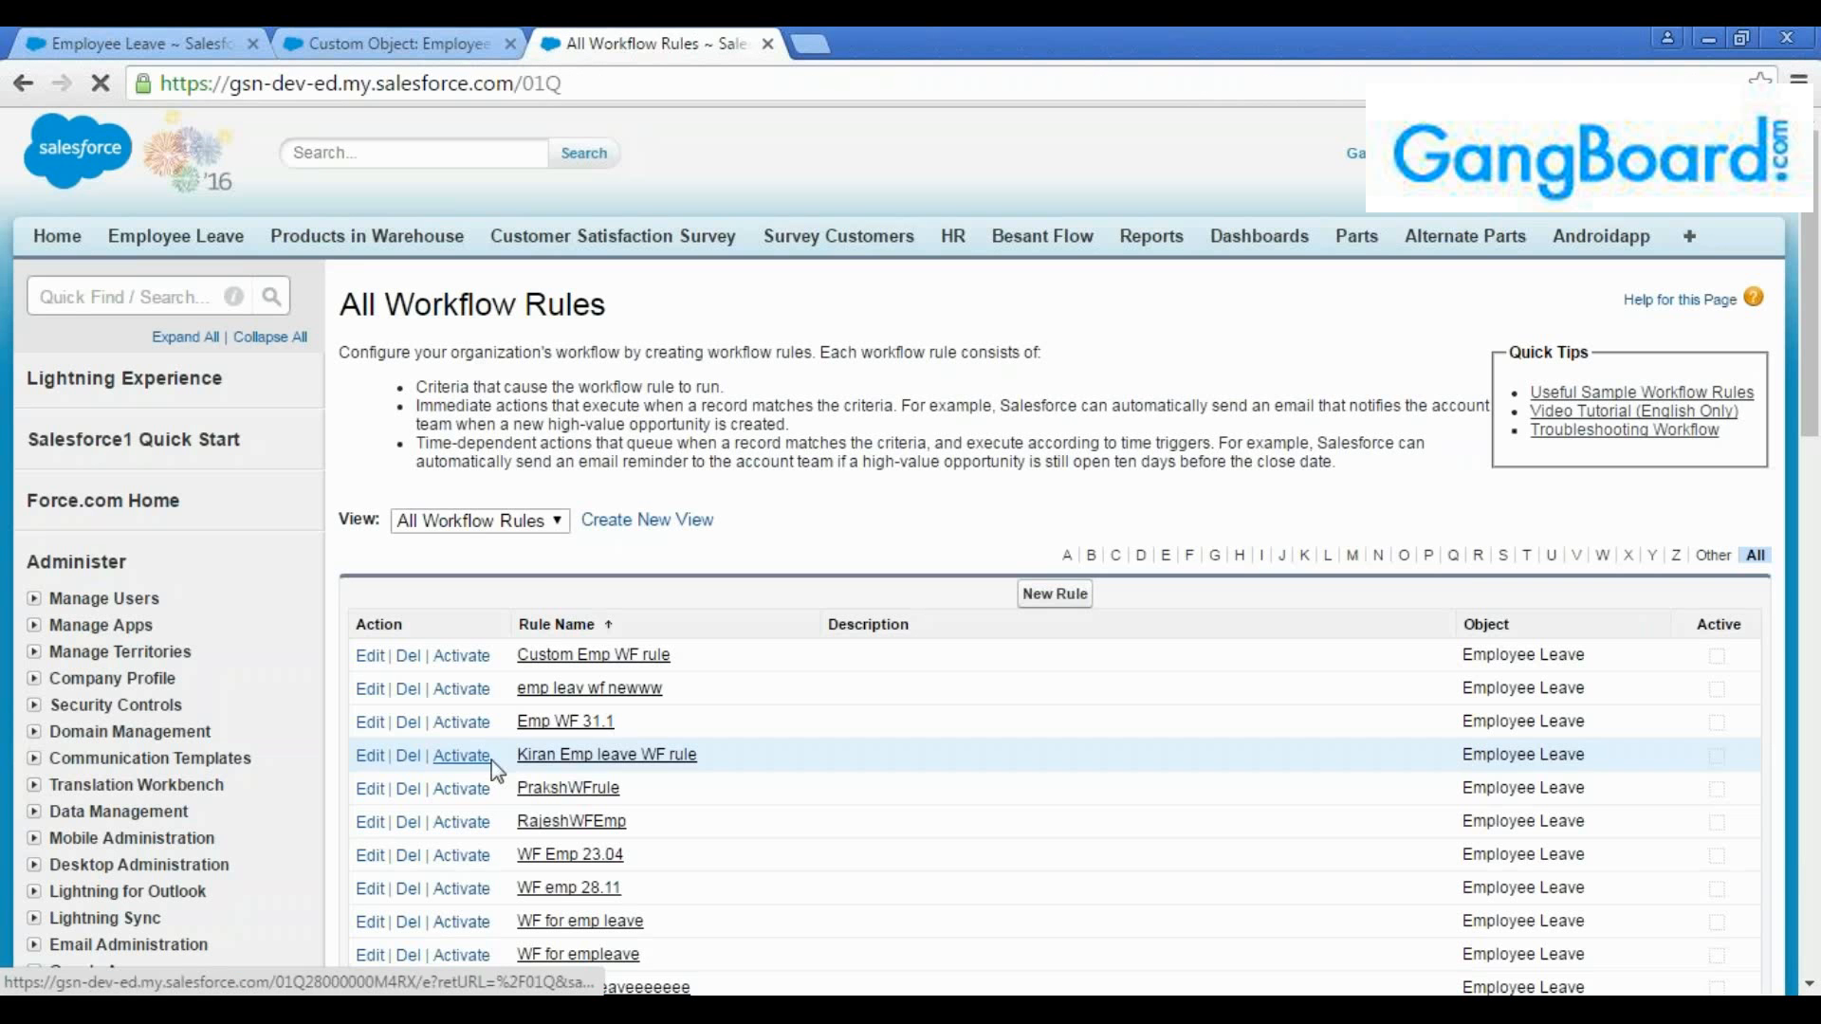
pyautogui.scroll(-2, 1318, 653)
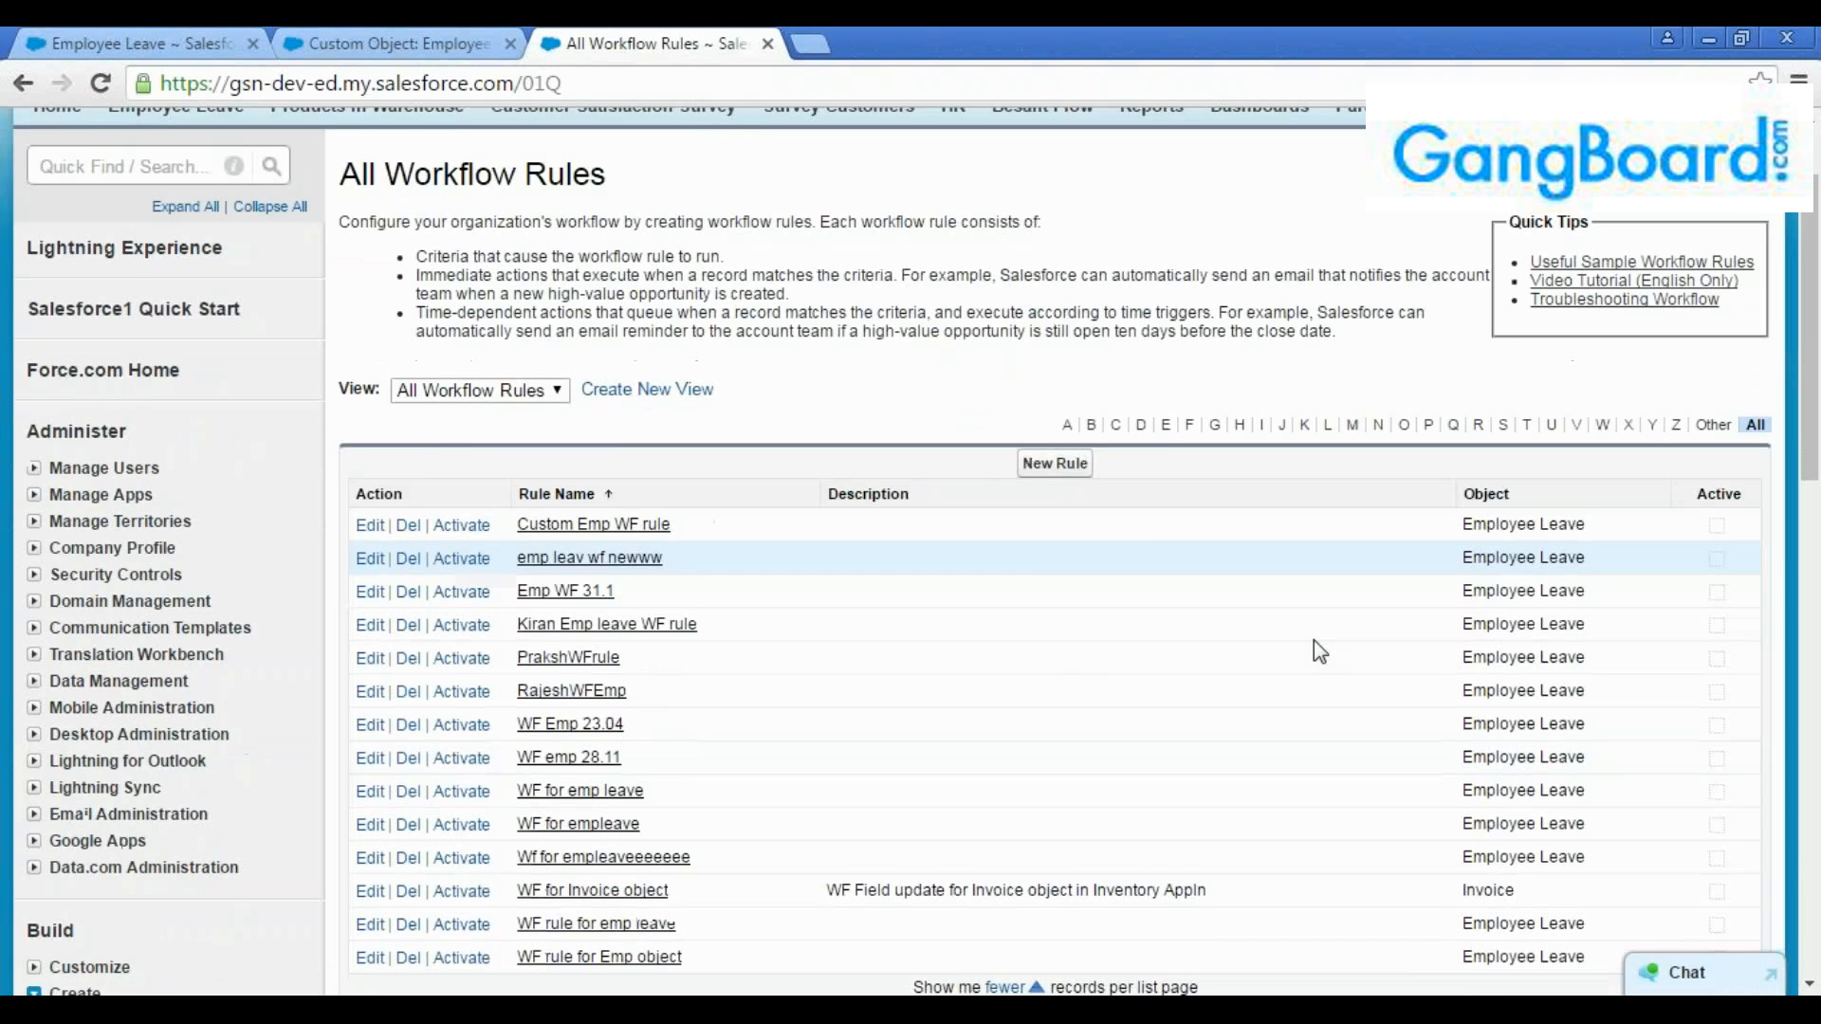
# Start a new workflow rule for the Employee Leave object and continue to the rule configuration
pyautogui.scroll(-5, 1319, 653)
pyautogui.scroll(8, 1328, 662)
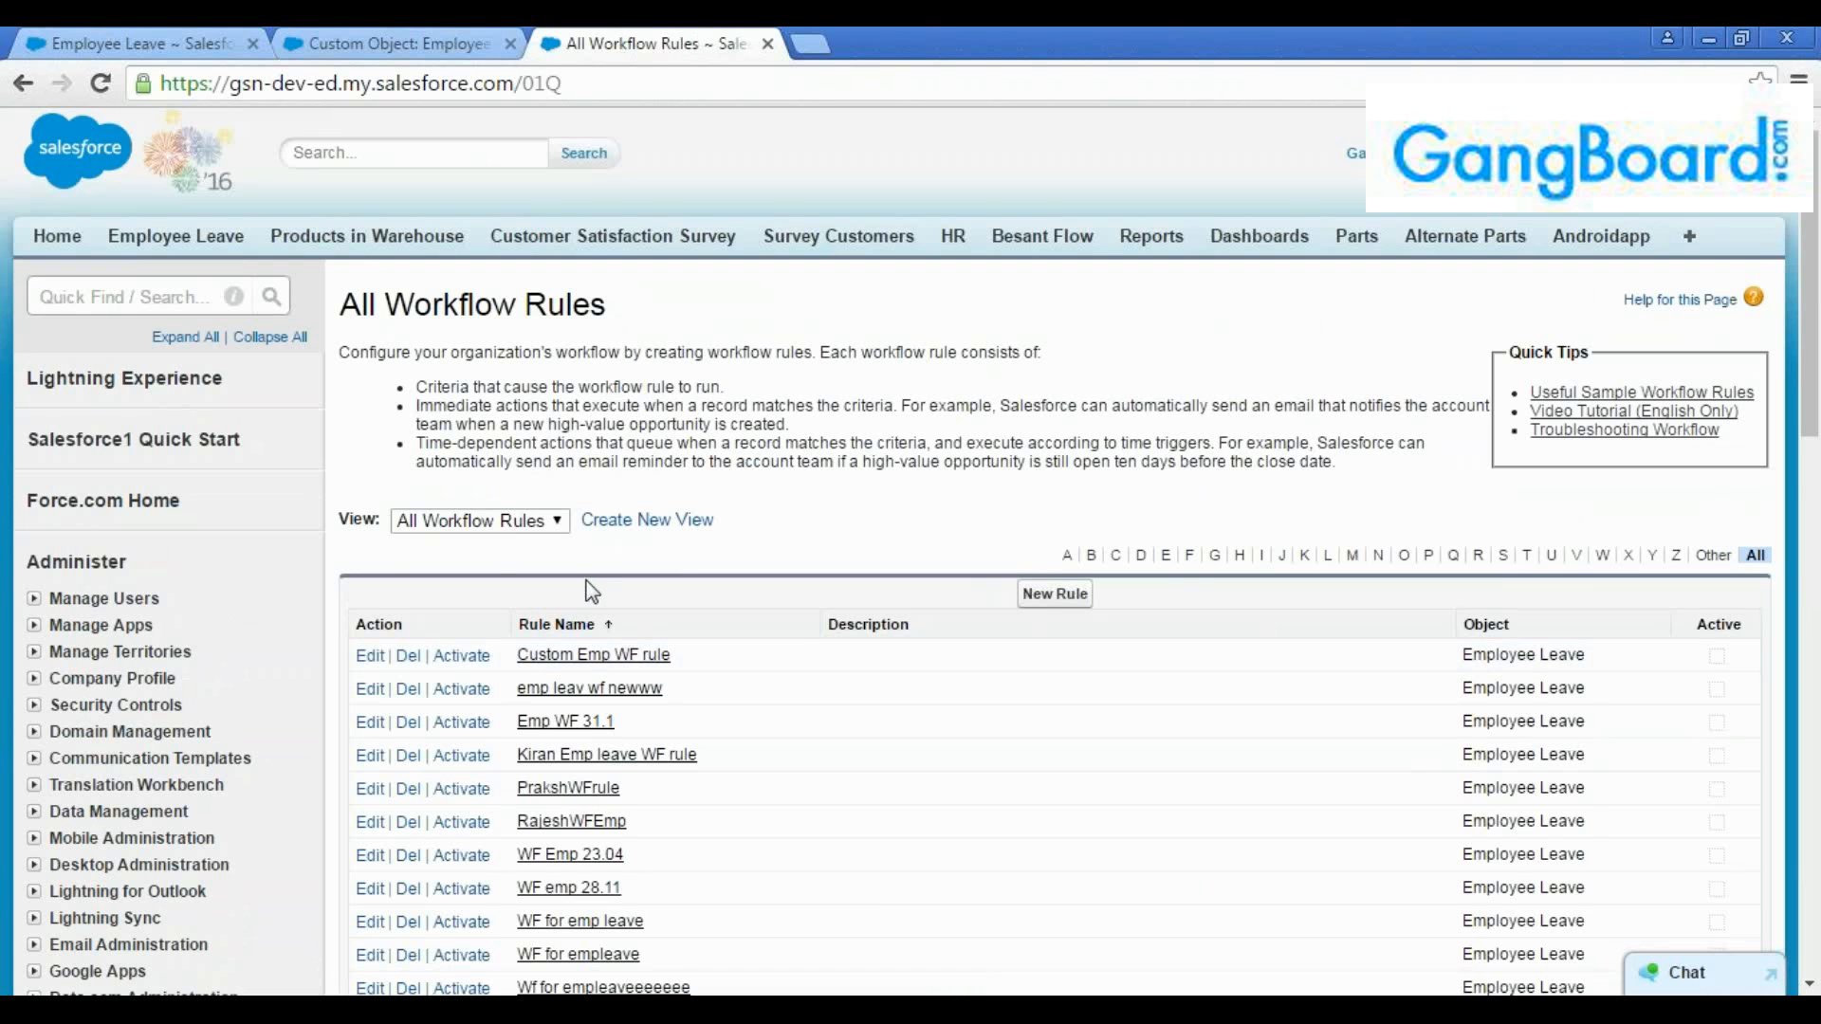
pyautogui.click(1034, 598)
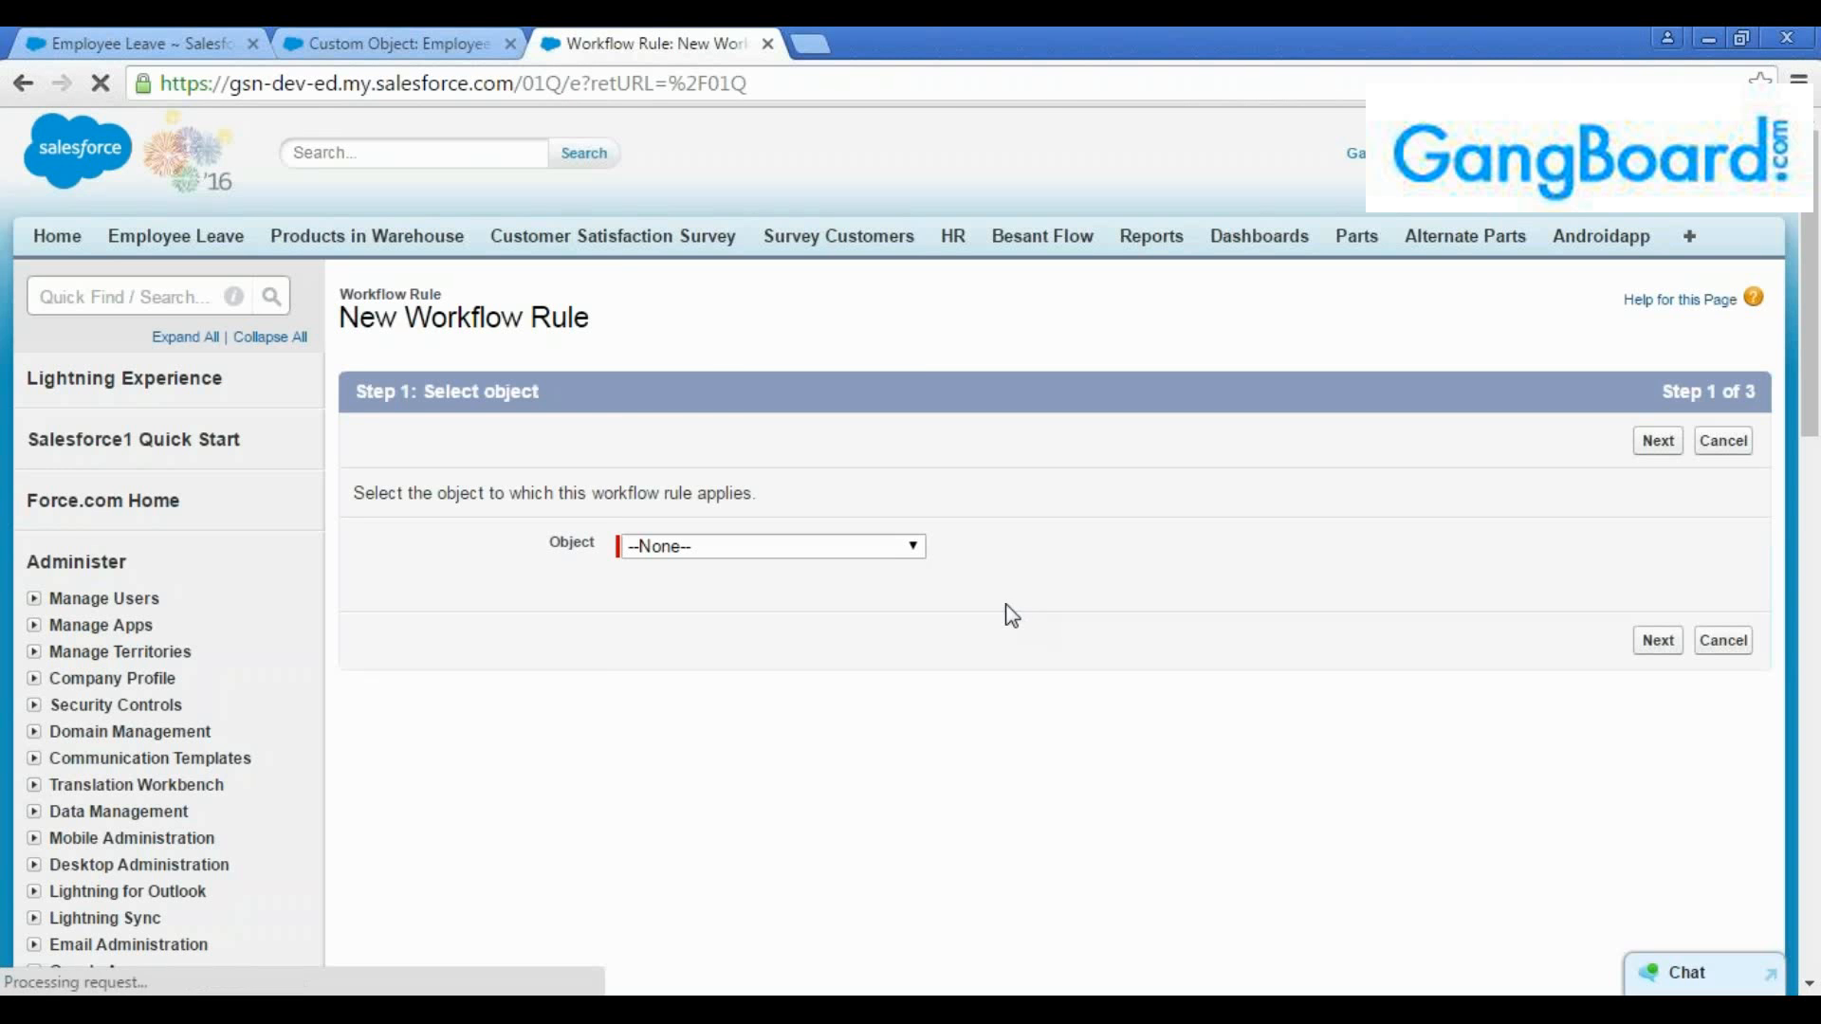
pyautogui.click(890, 556)
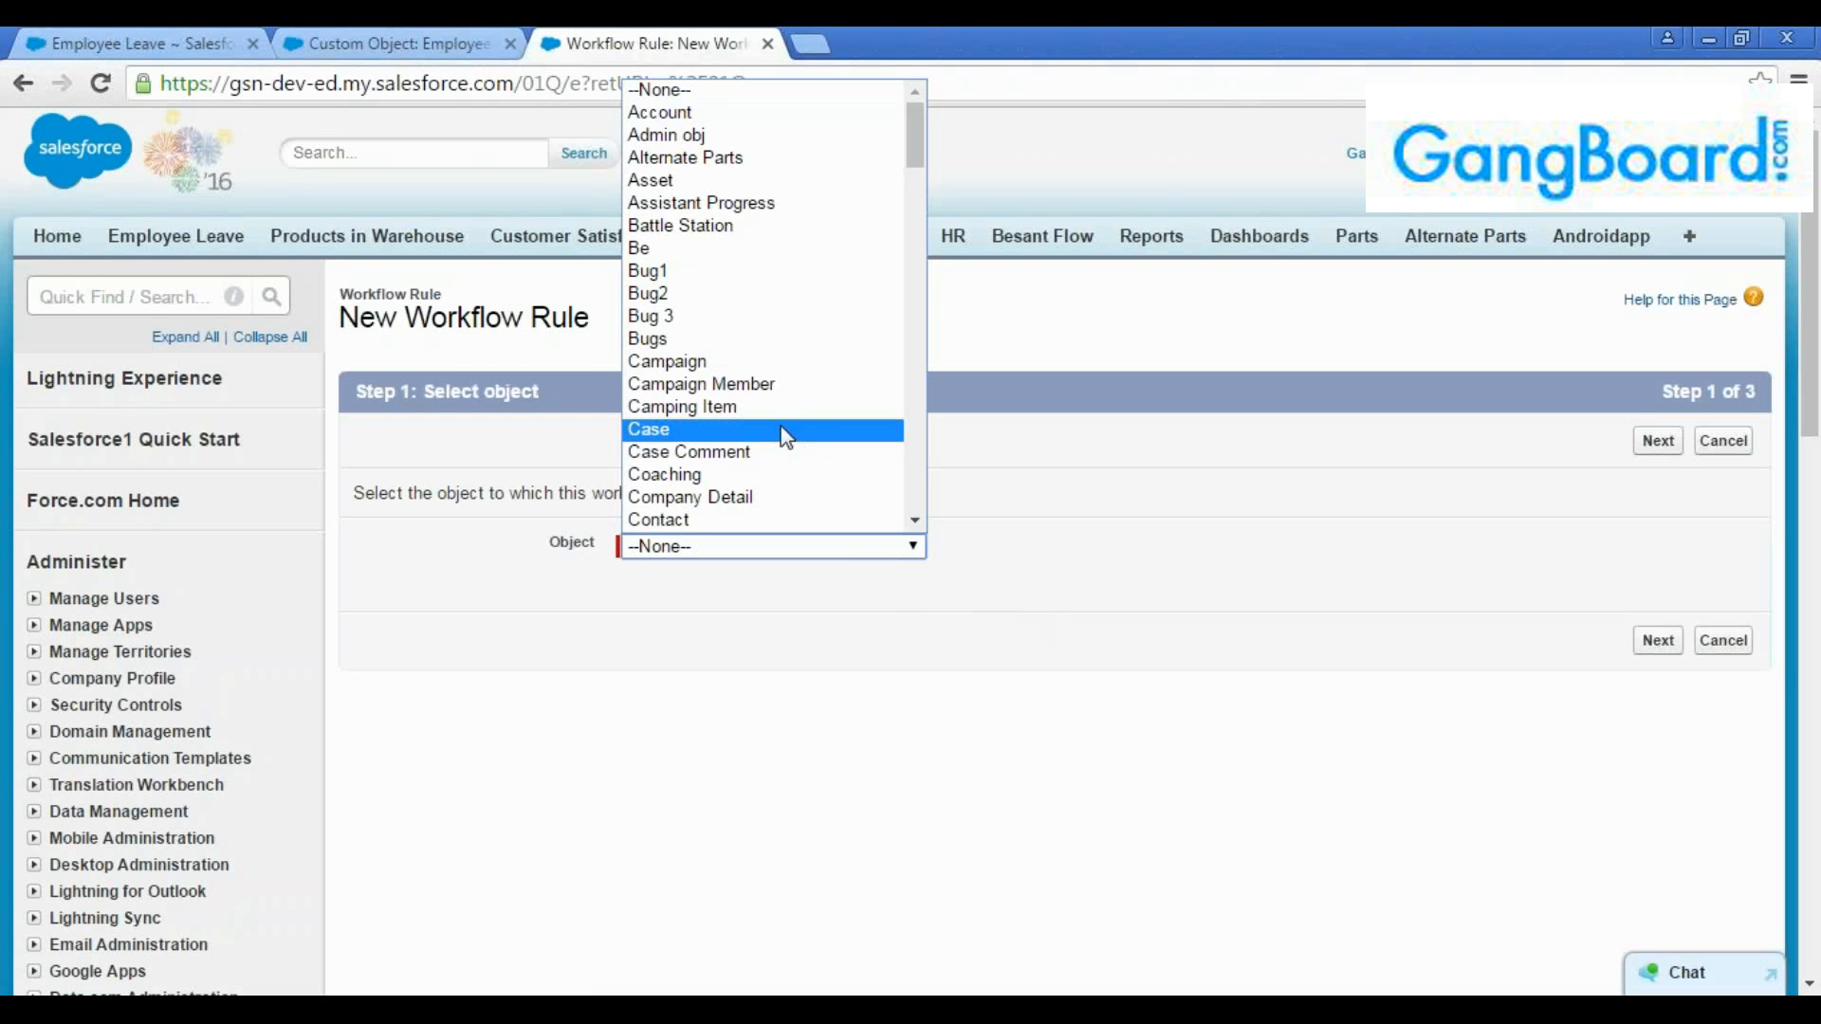
pyautogui.scroll(-3, 797, 439)
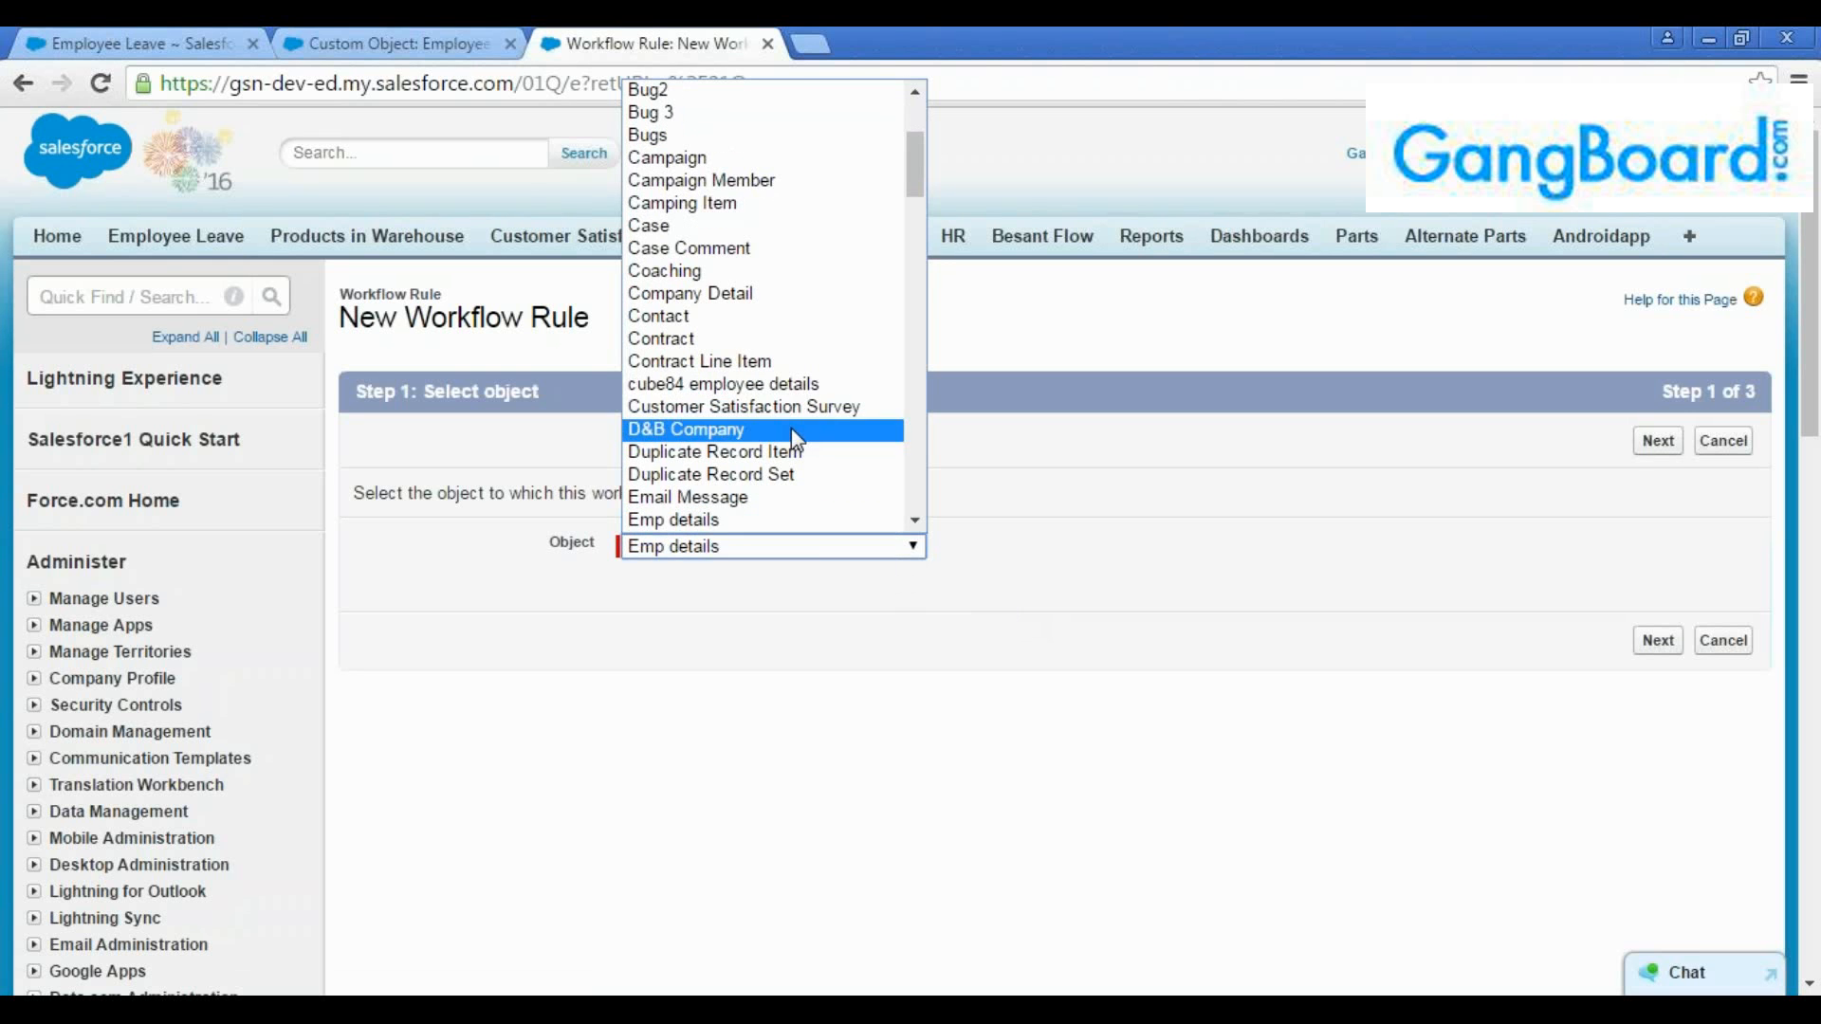
pyautogui.press('Down')
pyautogui.press('Down')
pyautogui.press('Down')
pyautogui.press('Down')
pyautogui.press('Down')
pyautogui.press('Down')
pyautogui.press('Down')
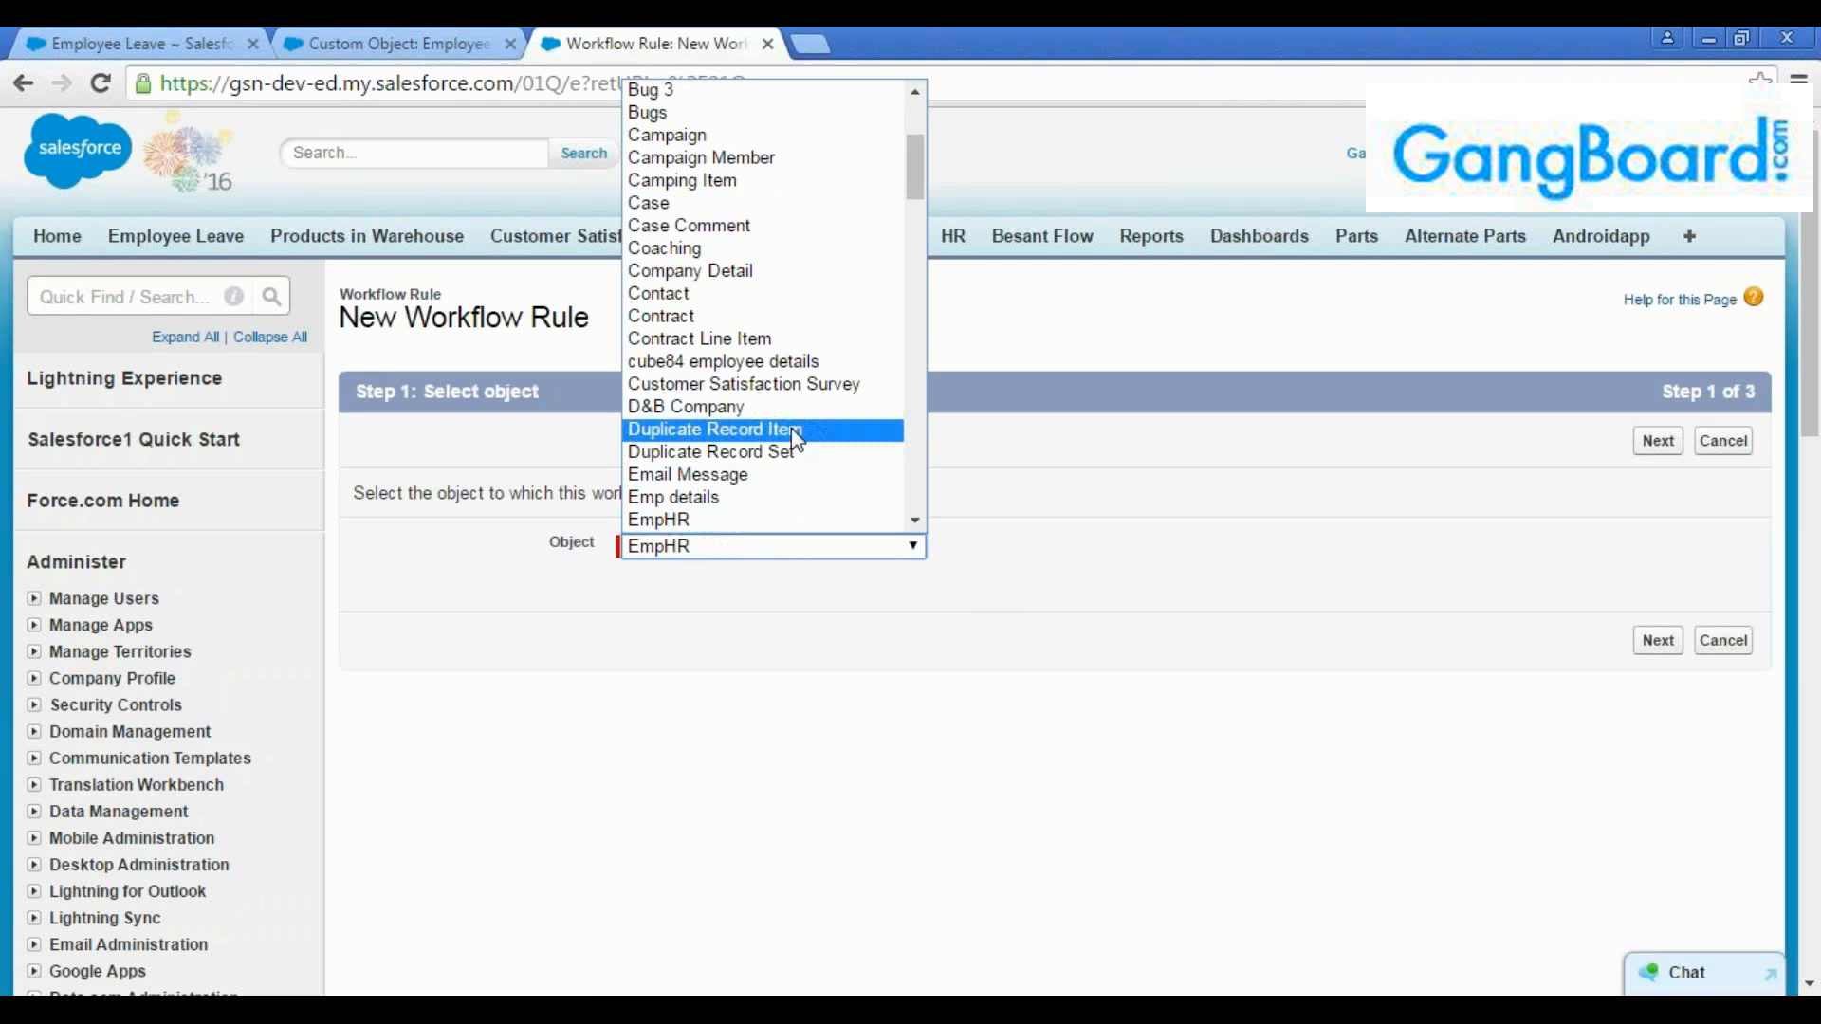
pyautogui.press('Down')
pyautogui.press('Down')
pyautogui.press('Down')
pyautogui.press('Up')
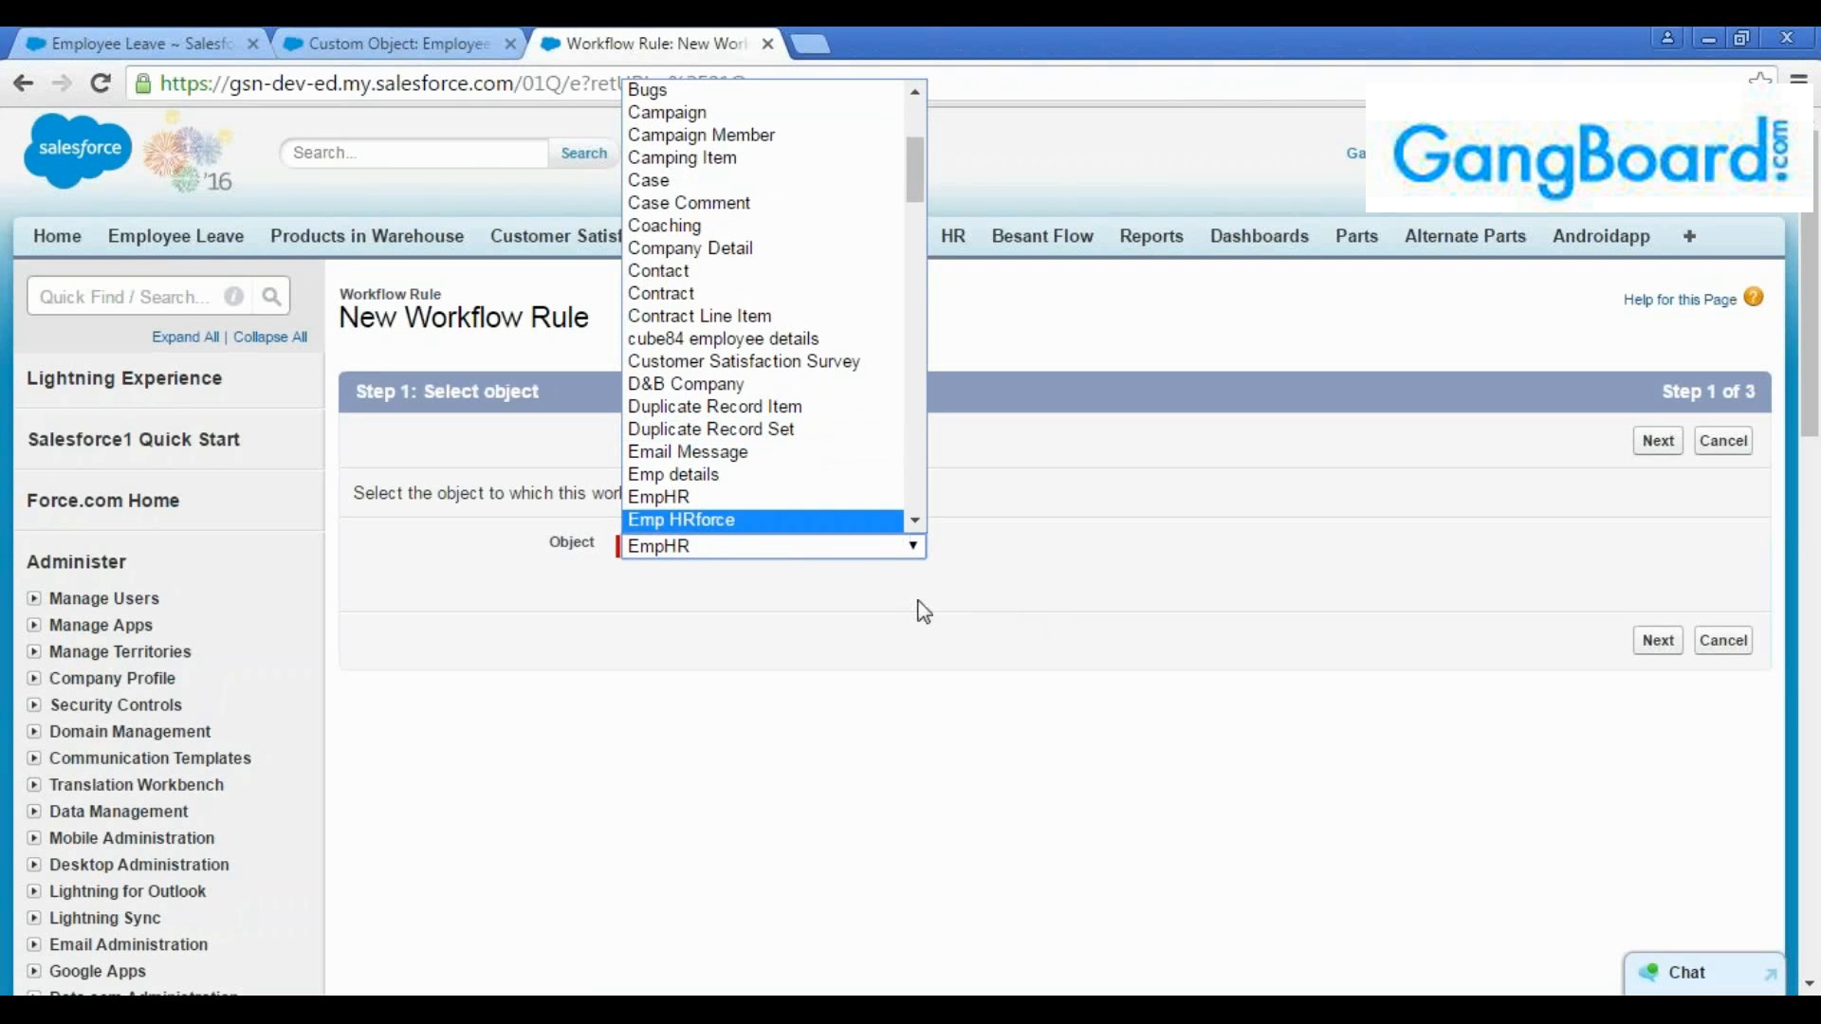
pyautogui.scroll(-4, 906, 522)
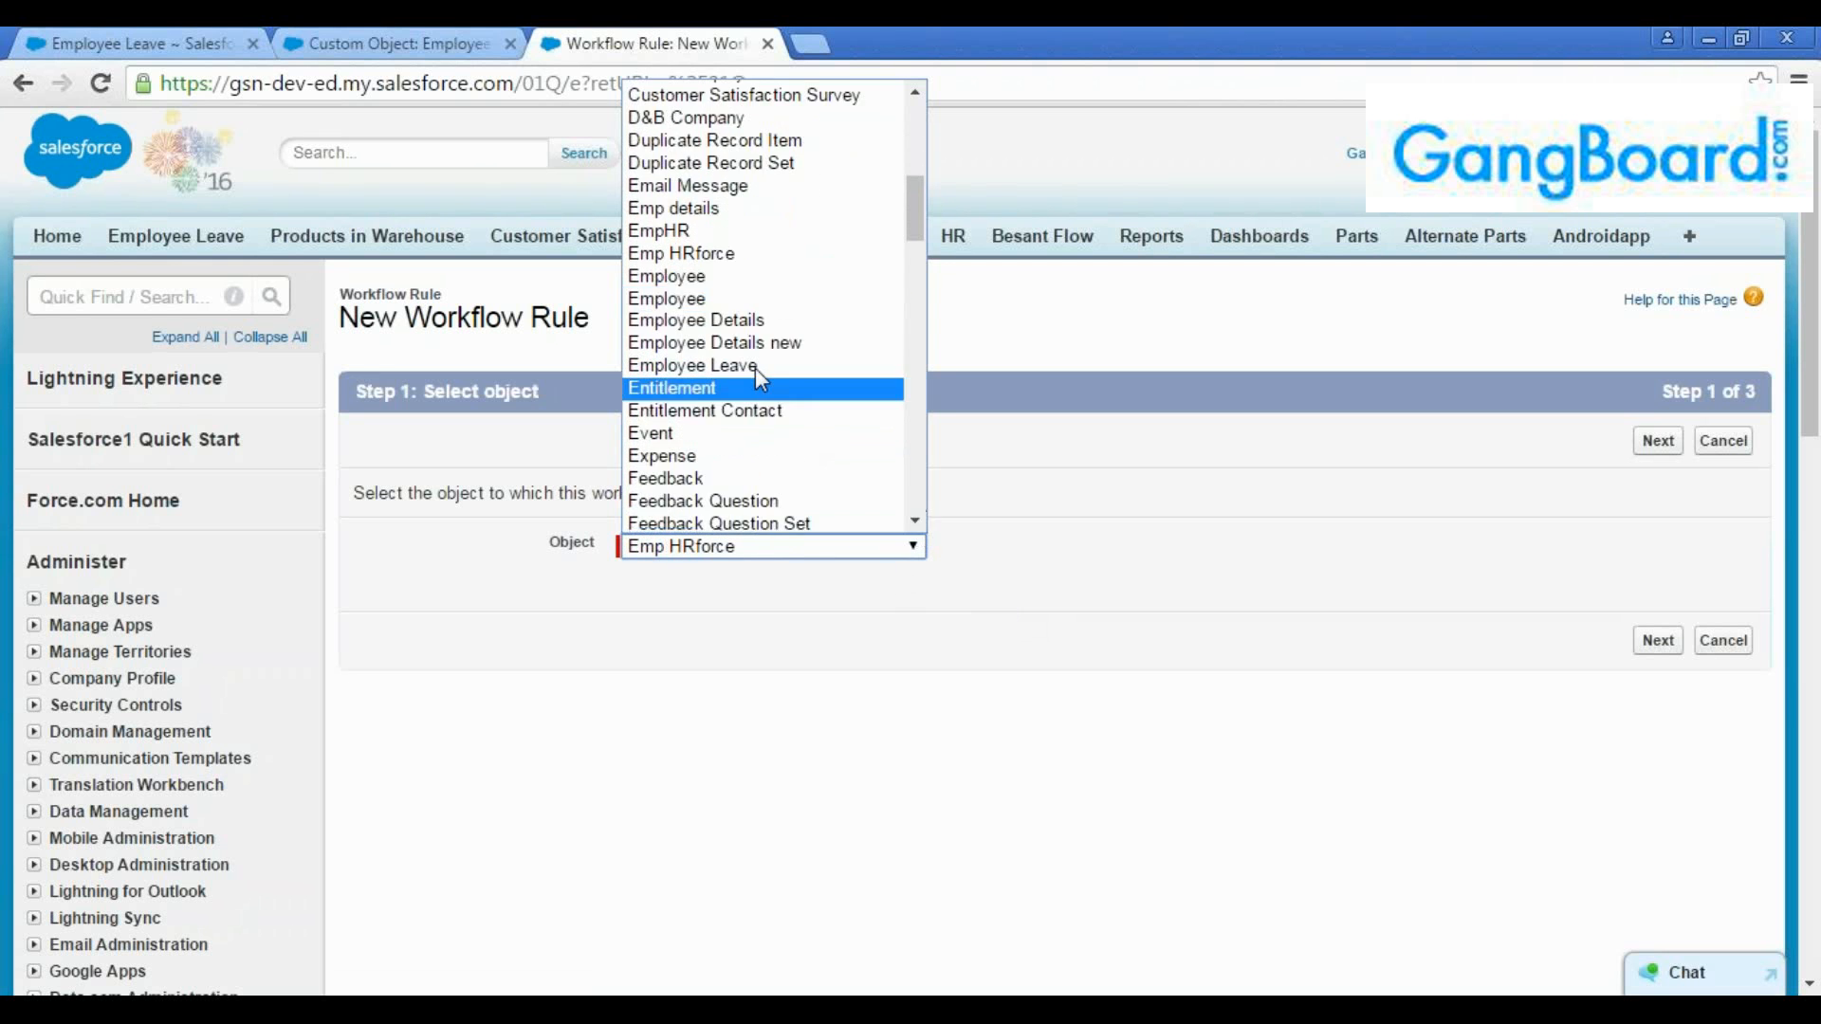
pyautogui.click(822, 365)
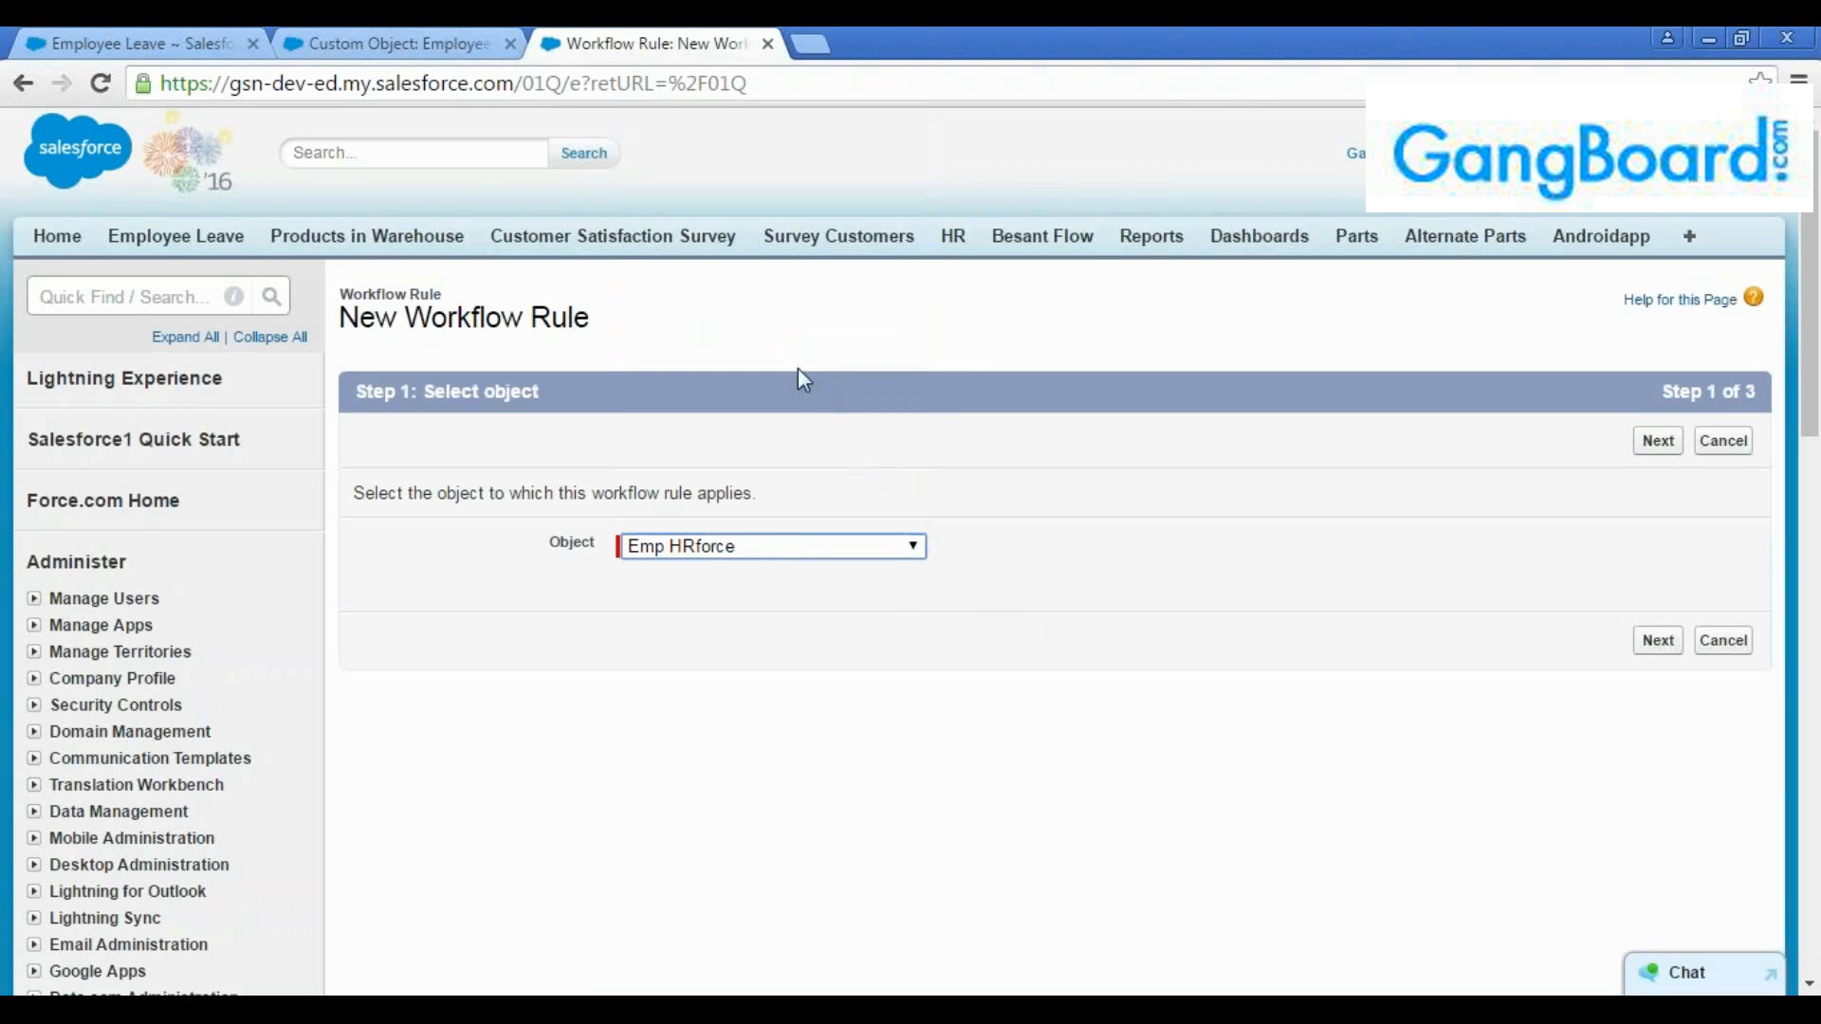
pyautogui.click(1658, 442)
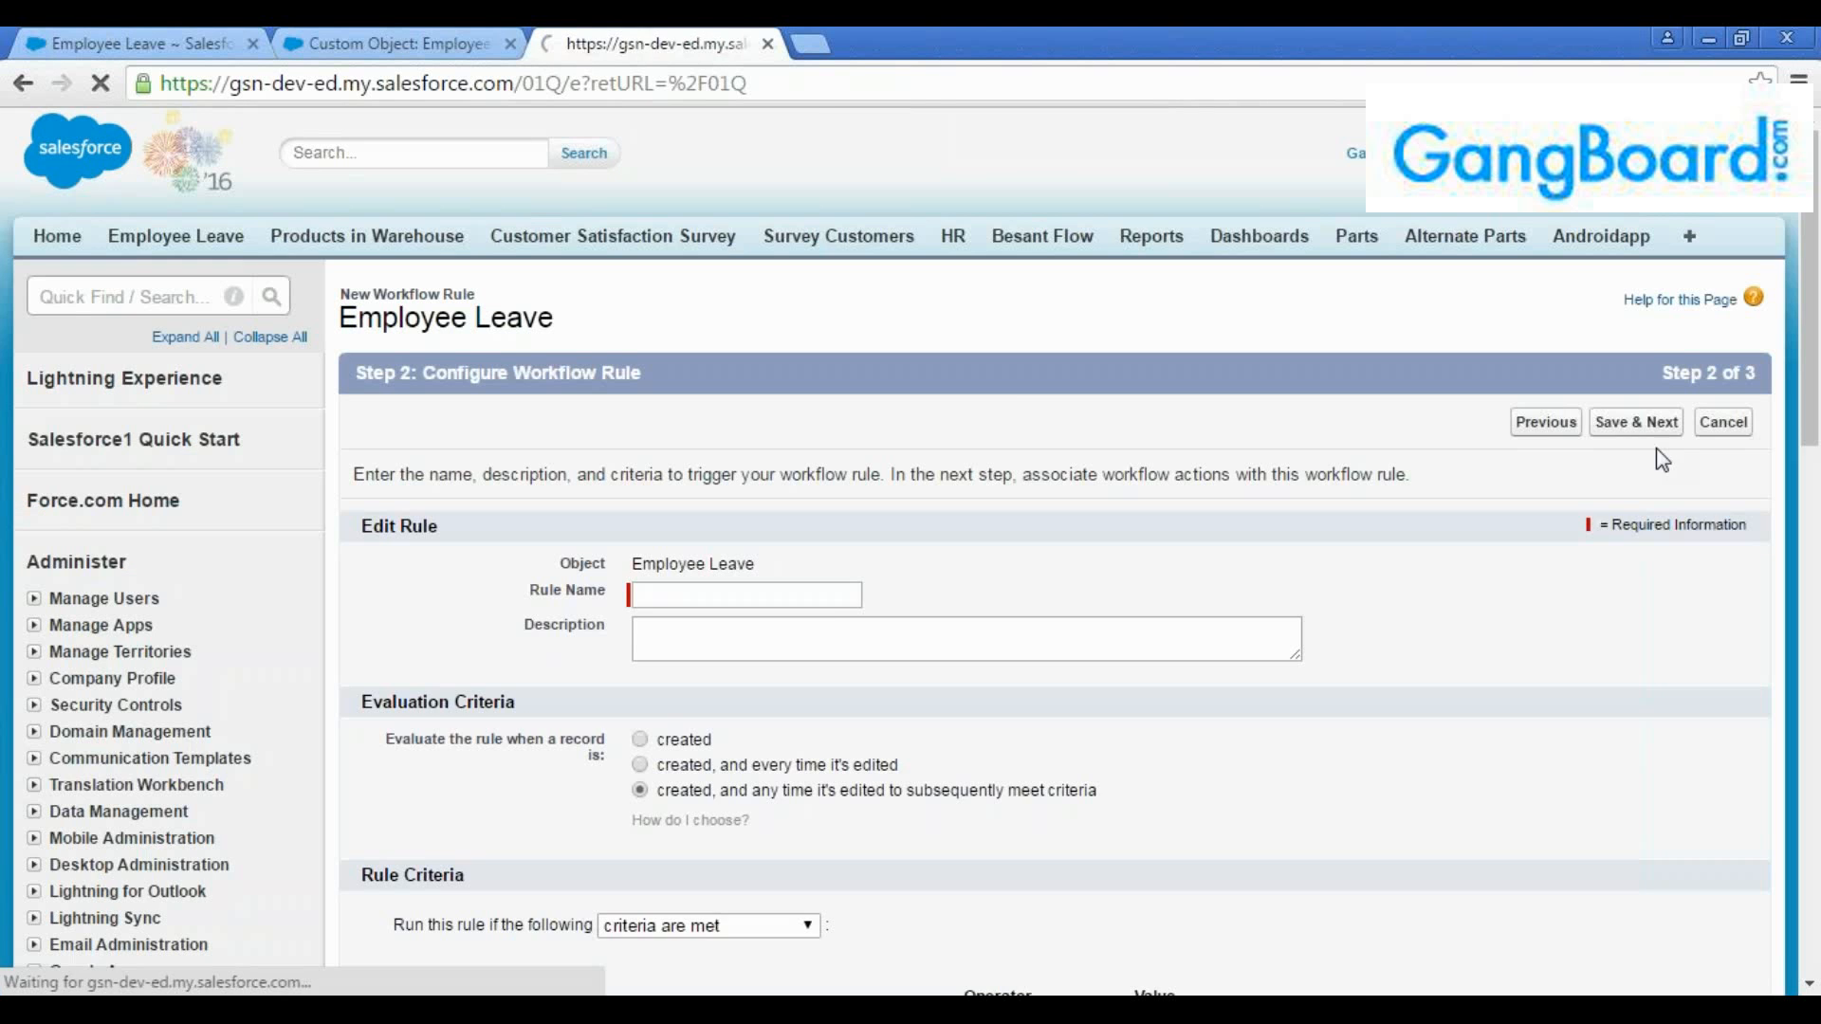
# Name the workflow rule with the person's first name followed by "Wf Rule"
pyautogui.click(729, 595)
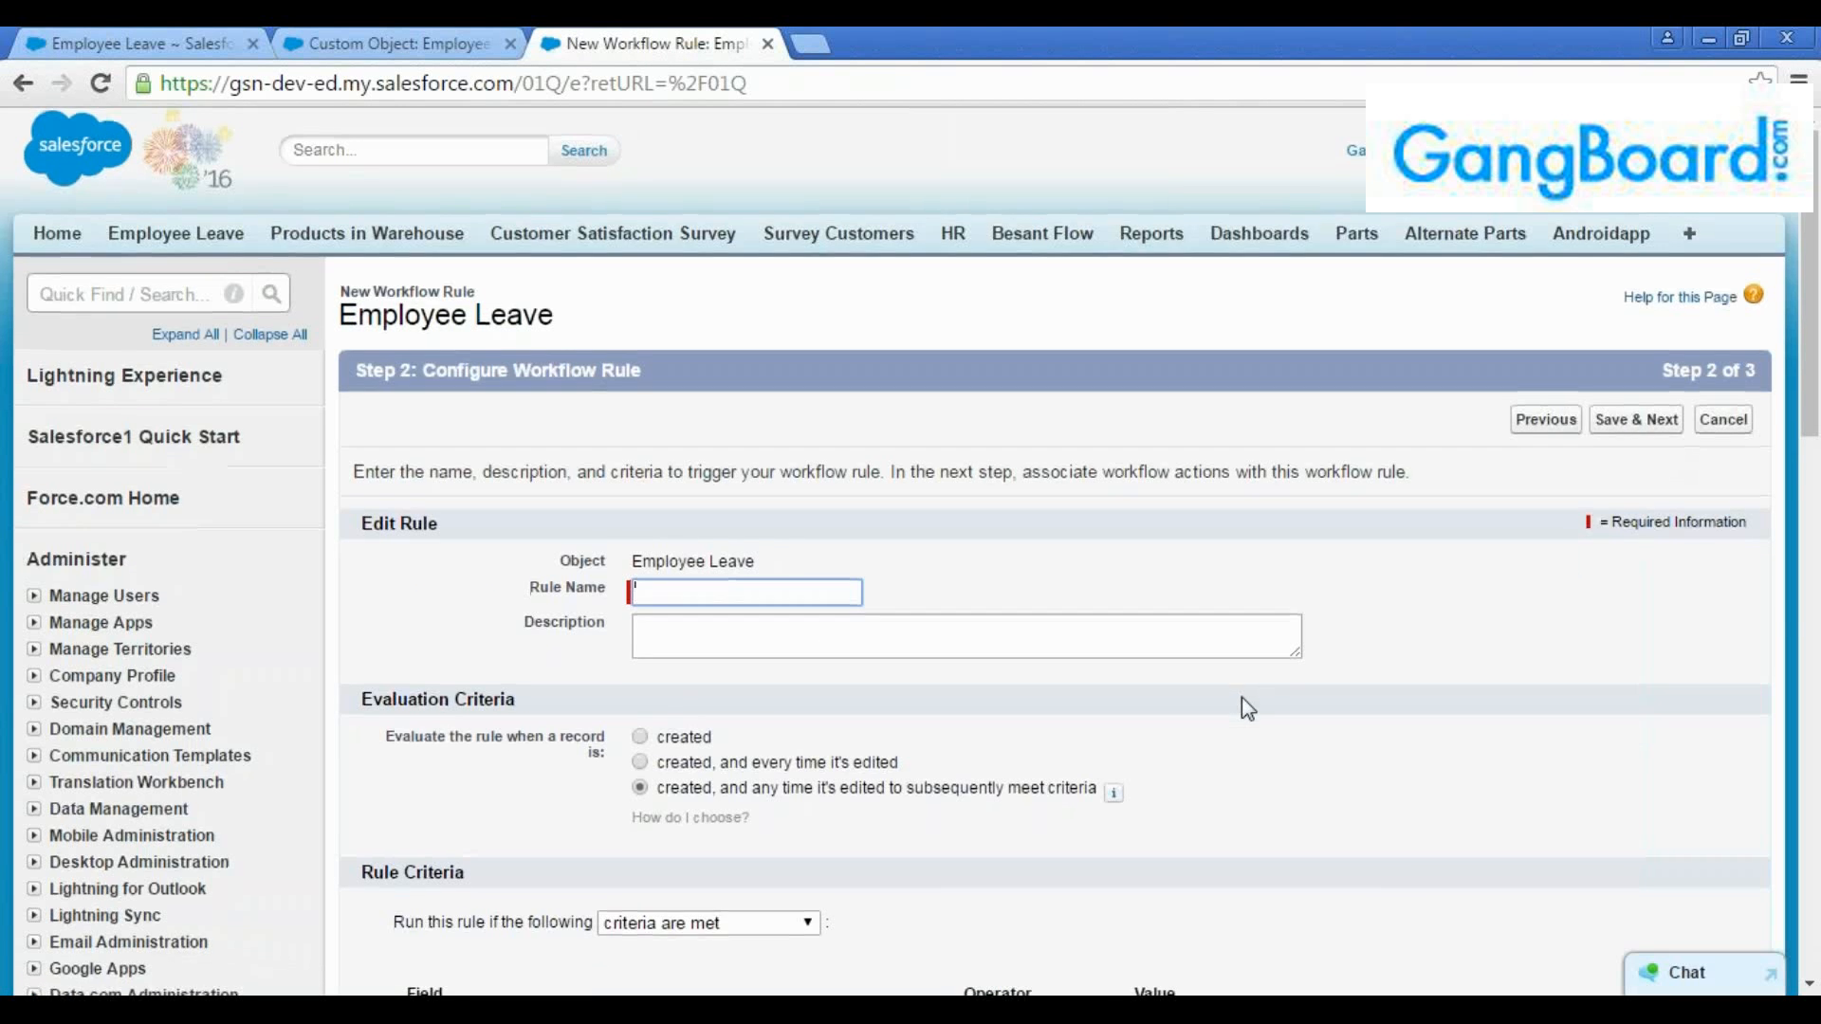
pyautogui.scroll(-2, 1233, 693)
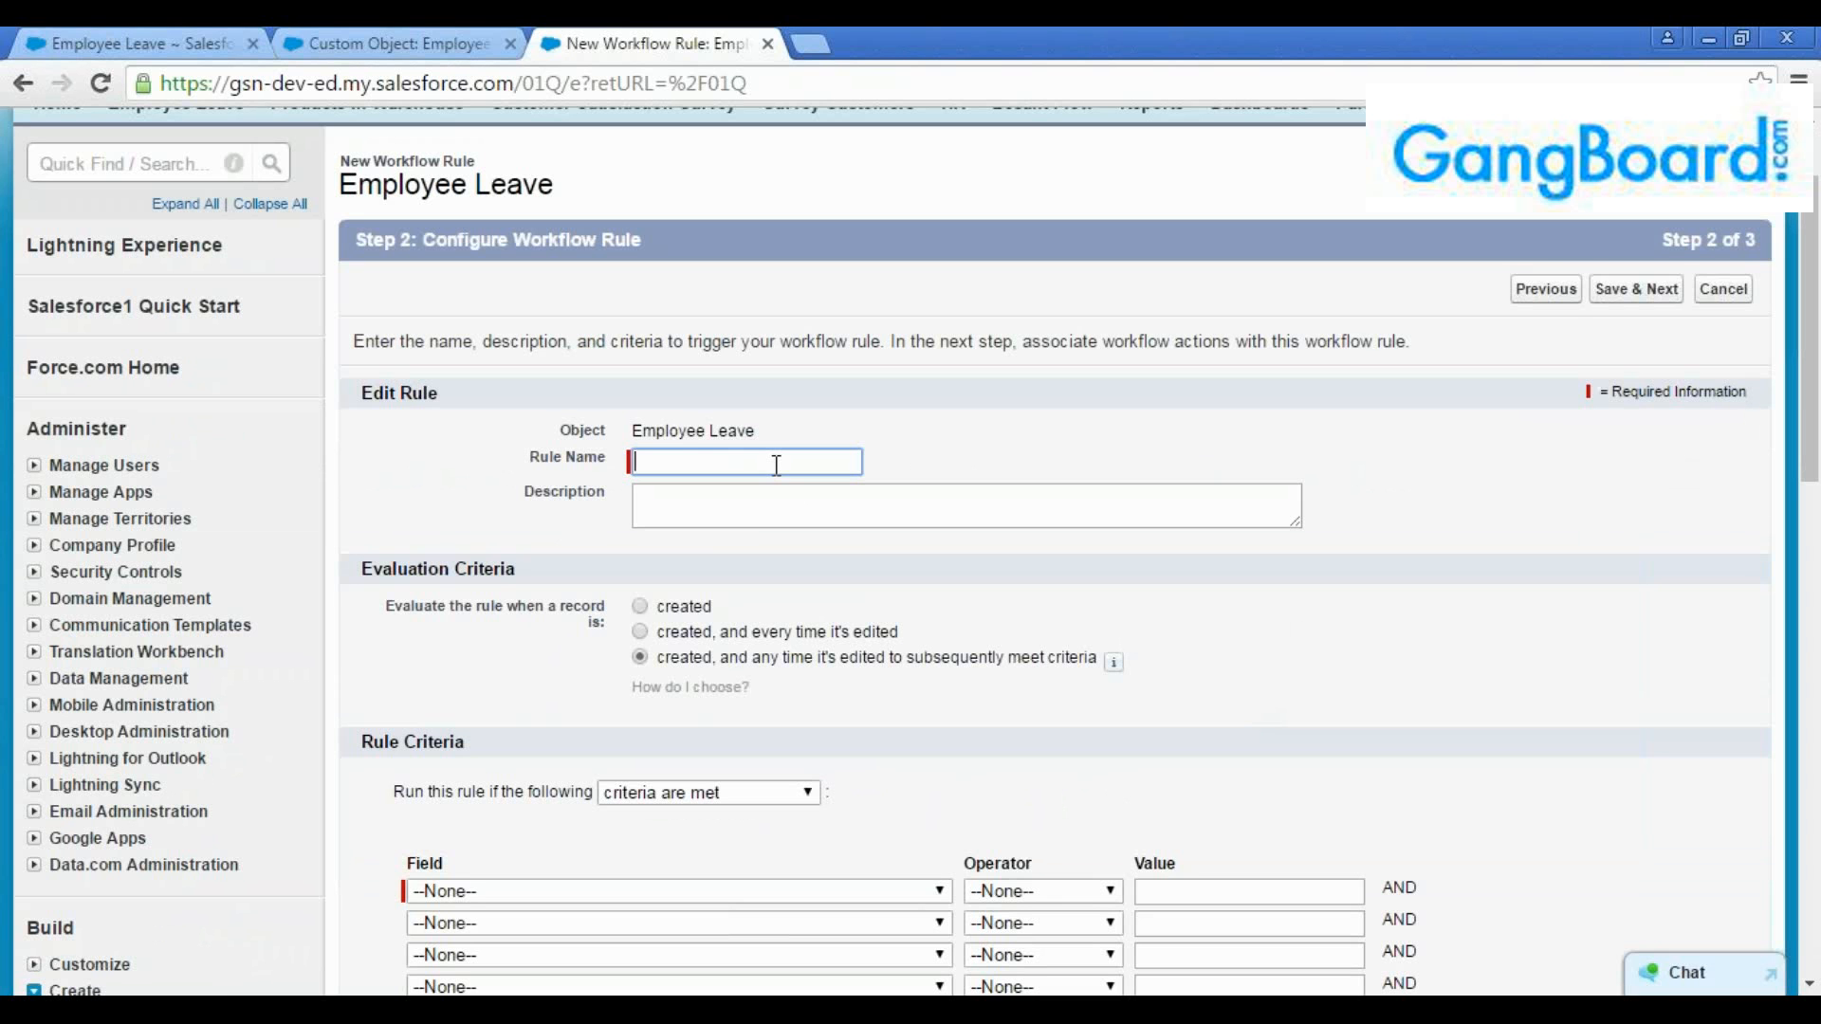
pyautogui.write('Di')
pyautogui.write('lan')
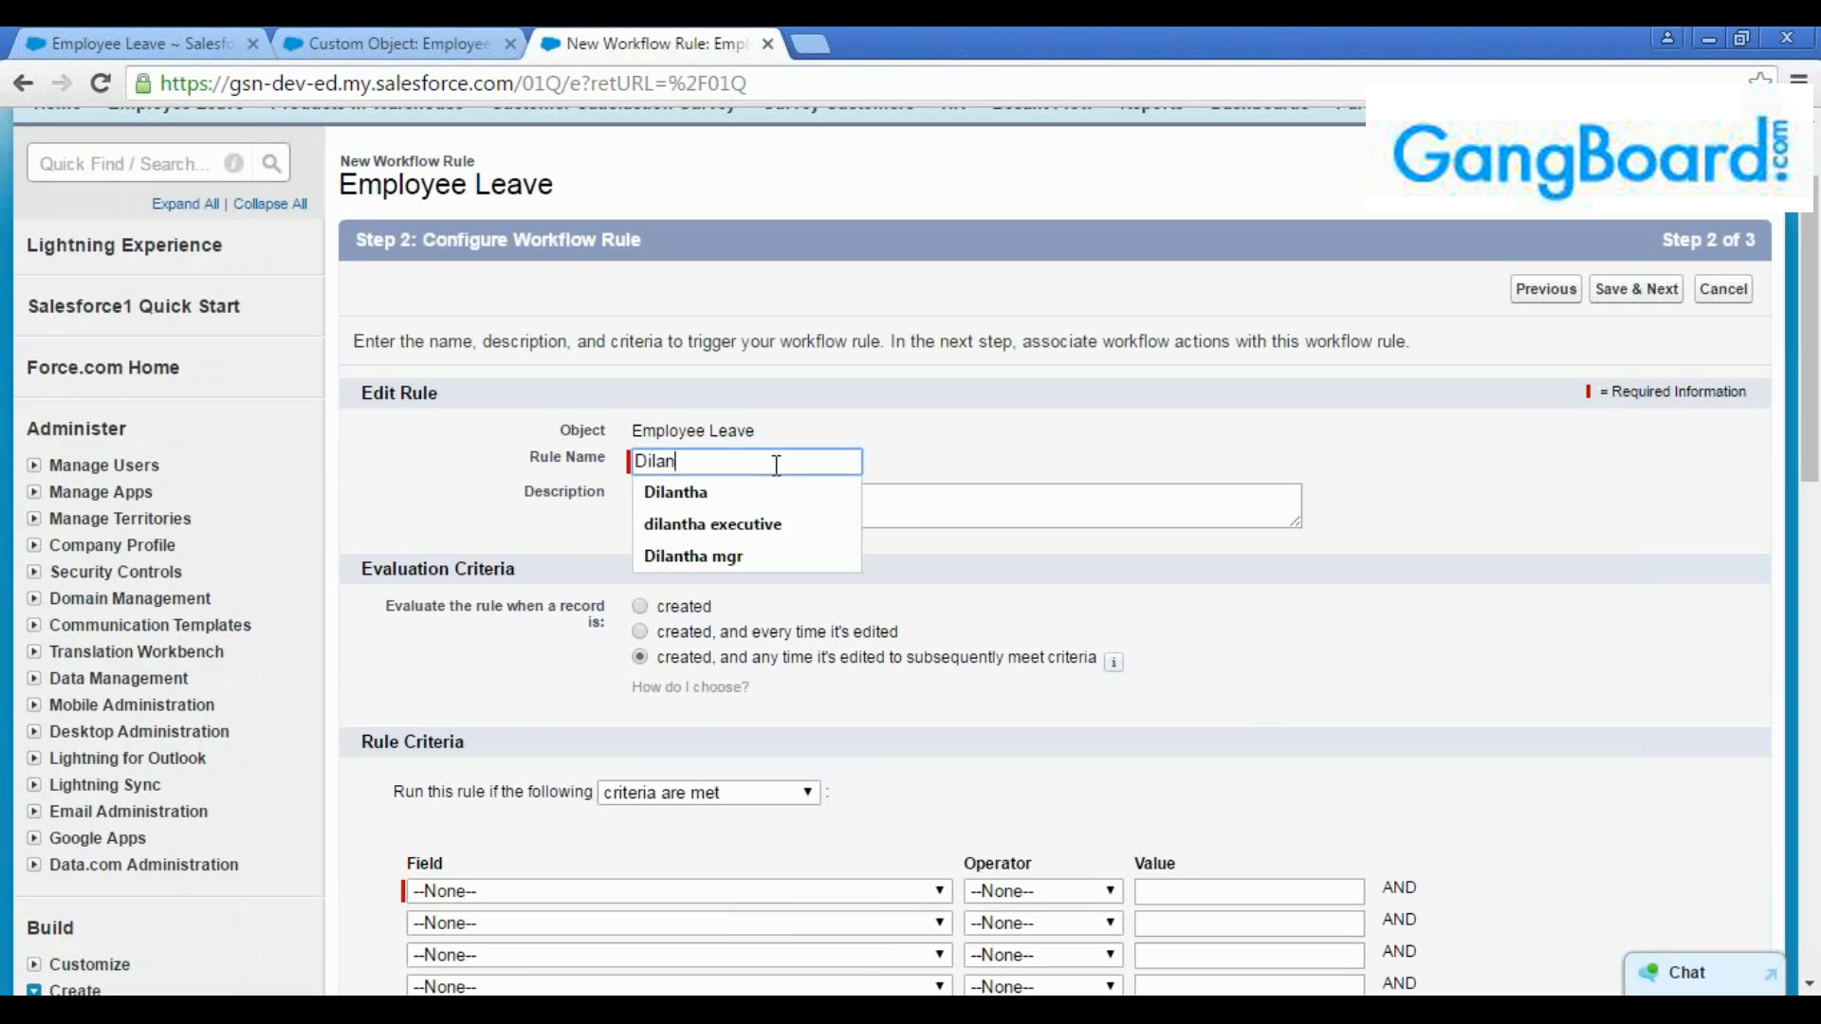
pyautogui.write('tha Wf Rule')
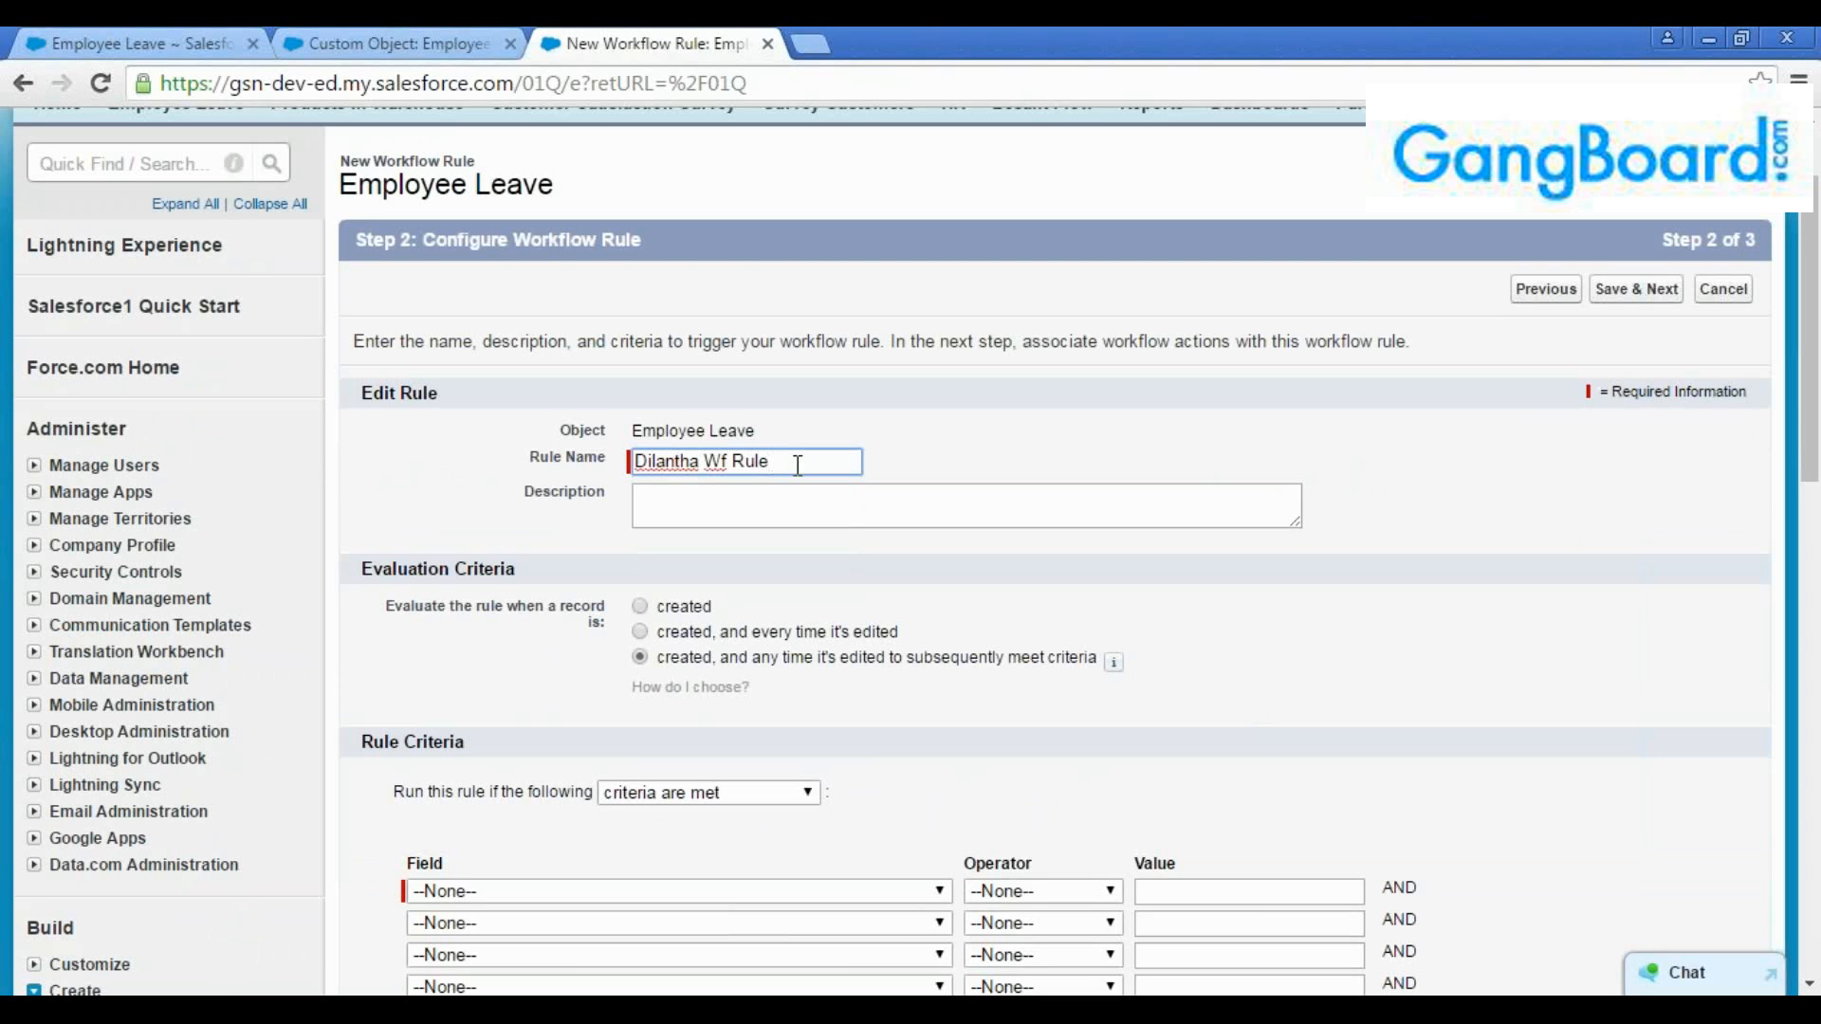
pyautogui.doubleClick(683, 465)
pyautogui.click(702, 499)
pyautogui.doubleClick(695, 460)
pyautogui.doubleClick(716, 461)
pyautogui.click(759, 462)
pyautogui.moveTo(783, 464); pyautogui.dragTo(601, 470)
pyautogui.click(753, 466)
pyautogui.moveTo(770, 462); pyautogui.dragTo(732, 461)
pyautogui.click(731, 461)
pyautogui.doubleClick(755, 461)
pyautogui.click(789, 461)
pyautogui.click(748, 503)
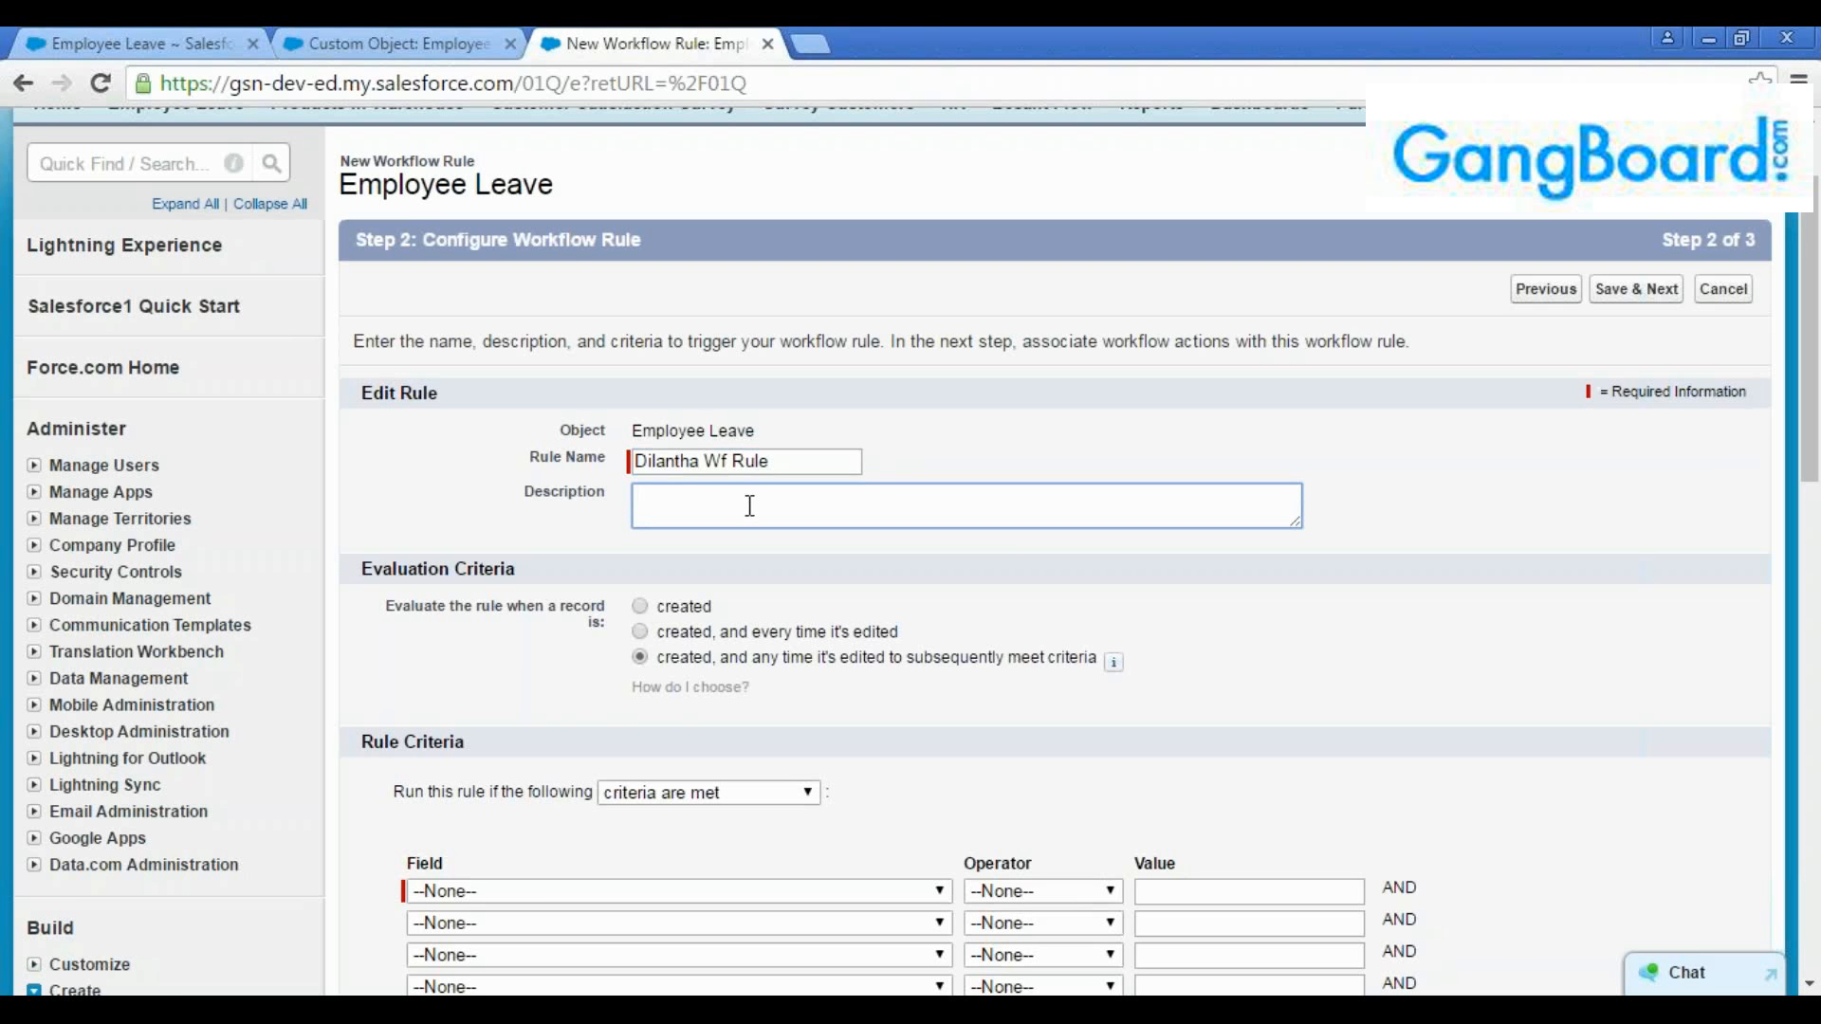
# Try the evaluation criteria "created" and "created, and every time it's edited" for the rule
pyautogui.scroll(-2, 750, 504)
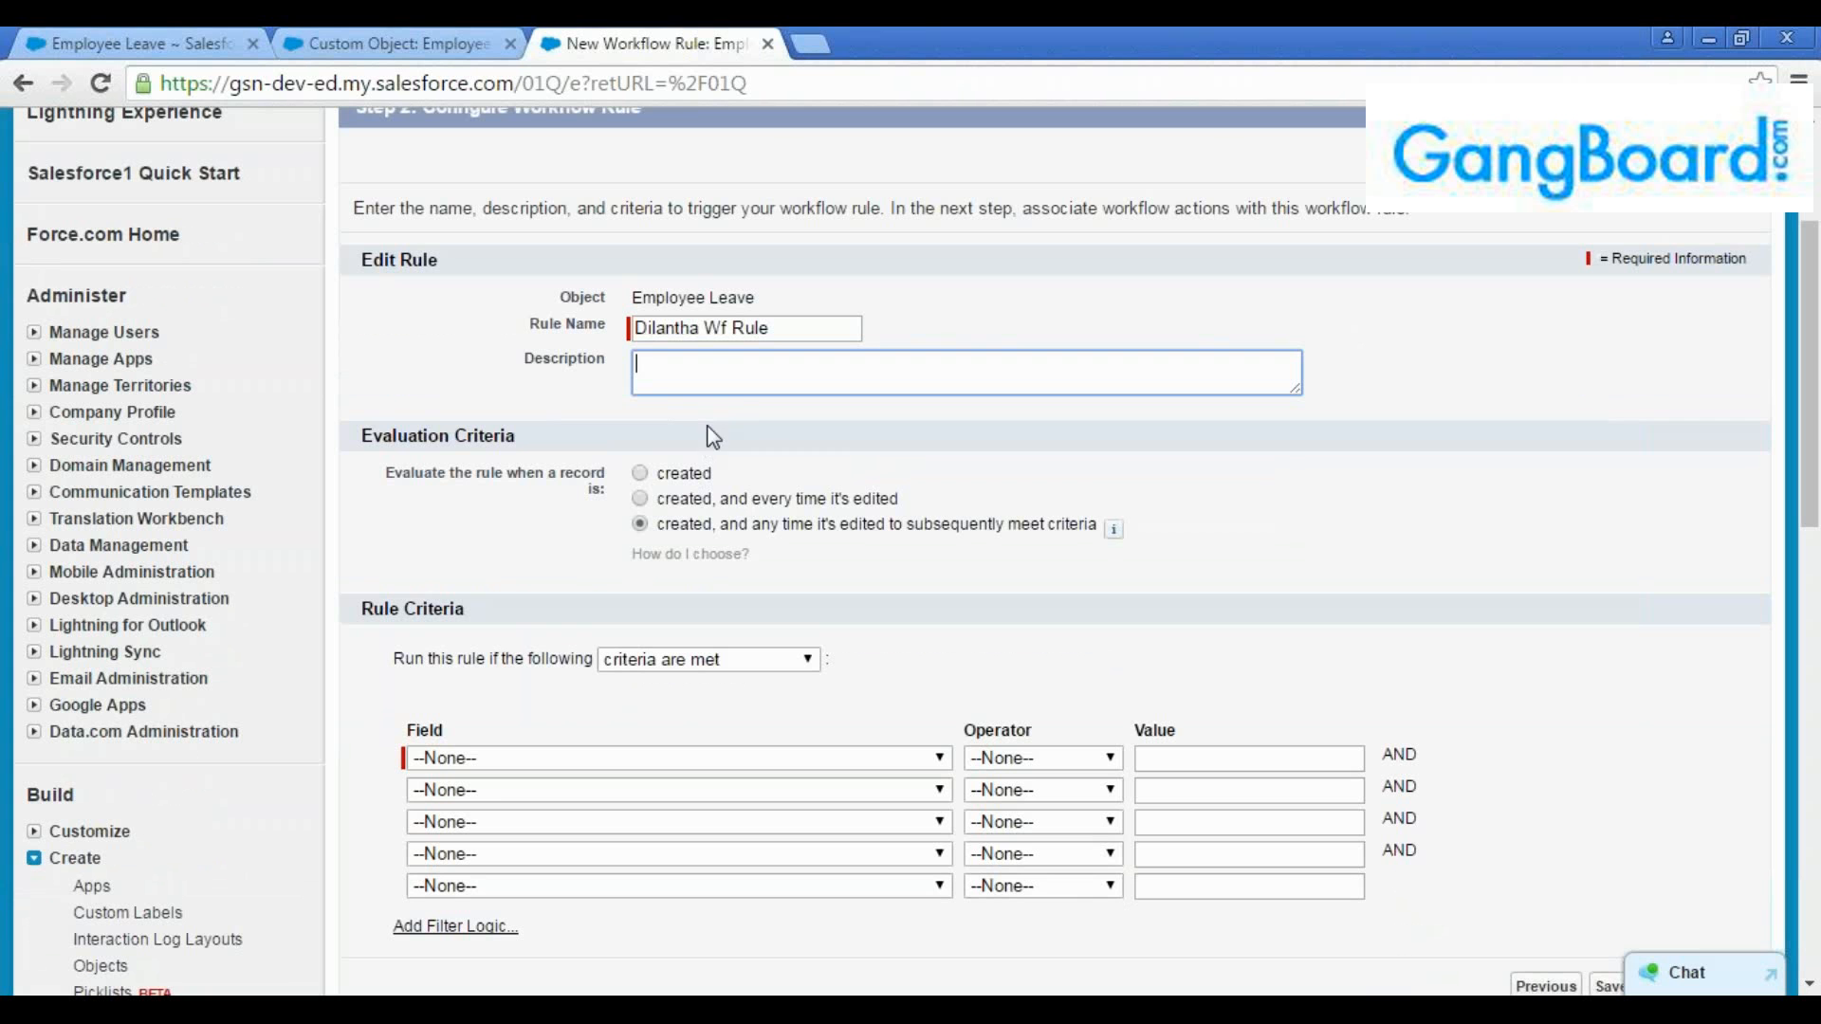
pyautogui.click(641, 476)
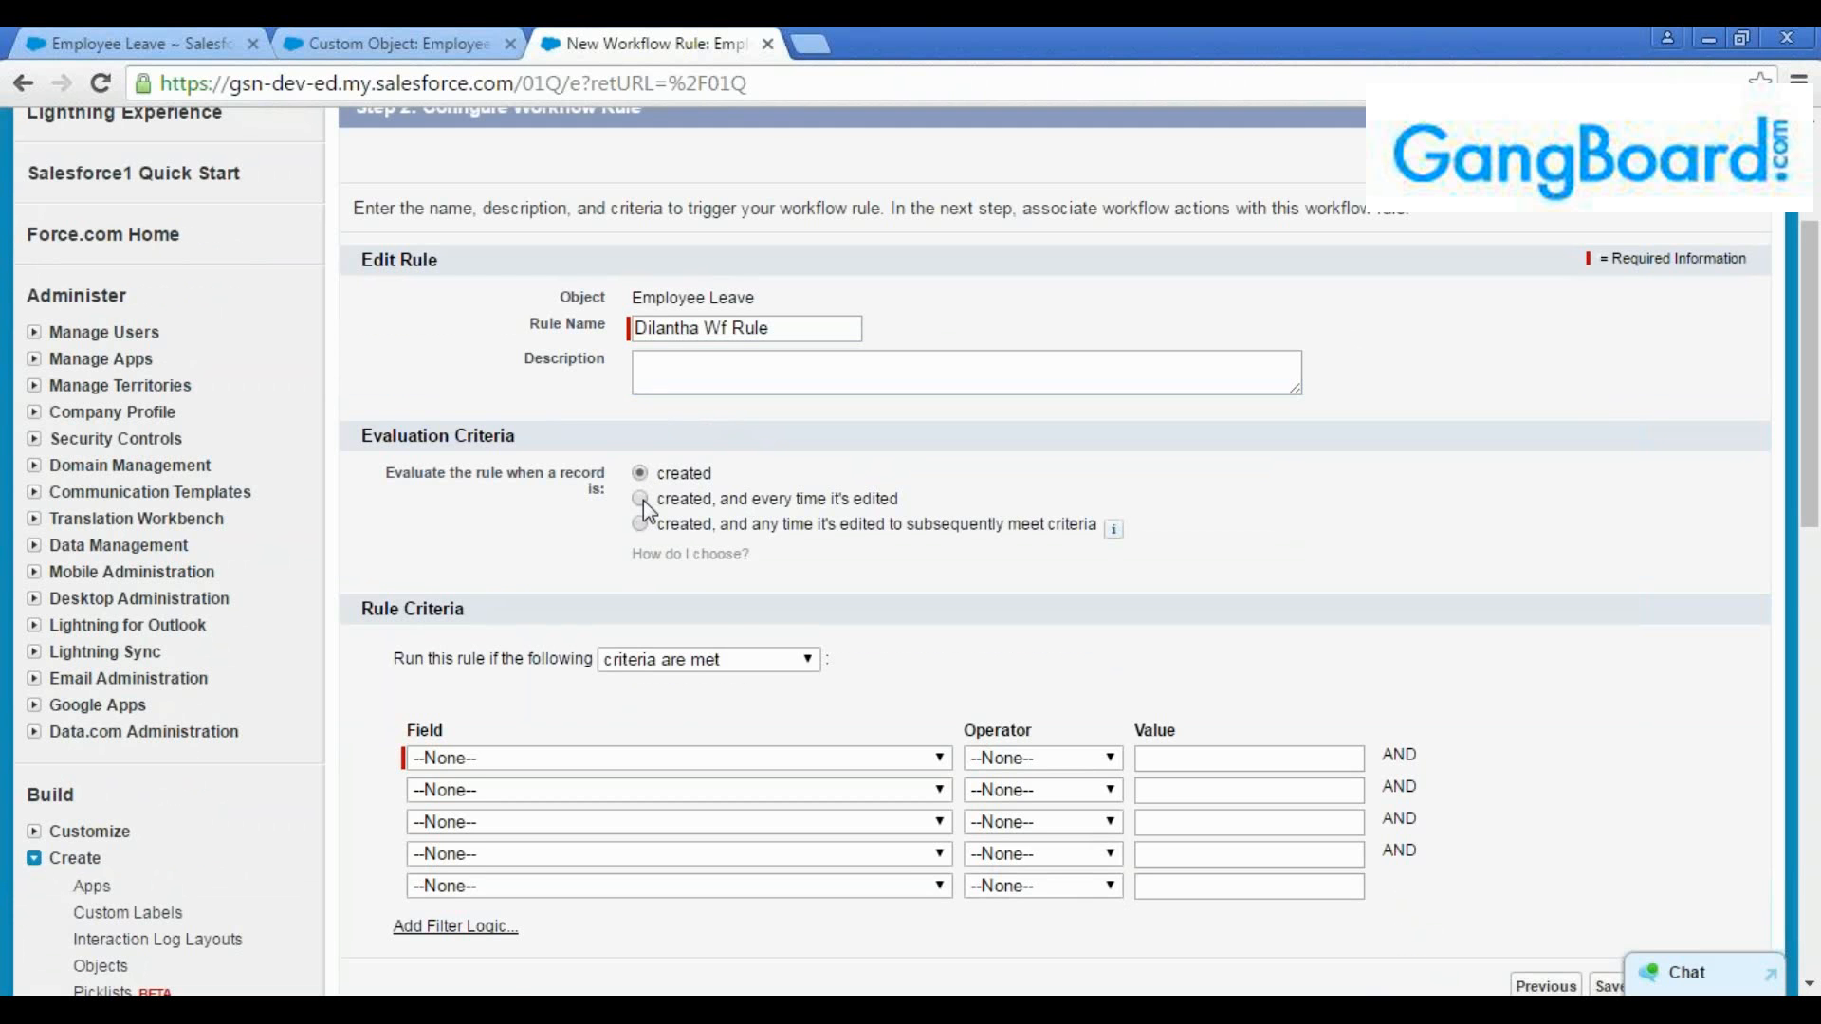
pyautogui.click(641, 499)
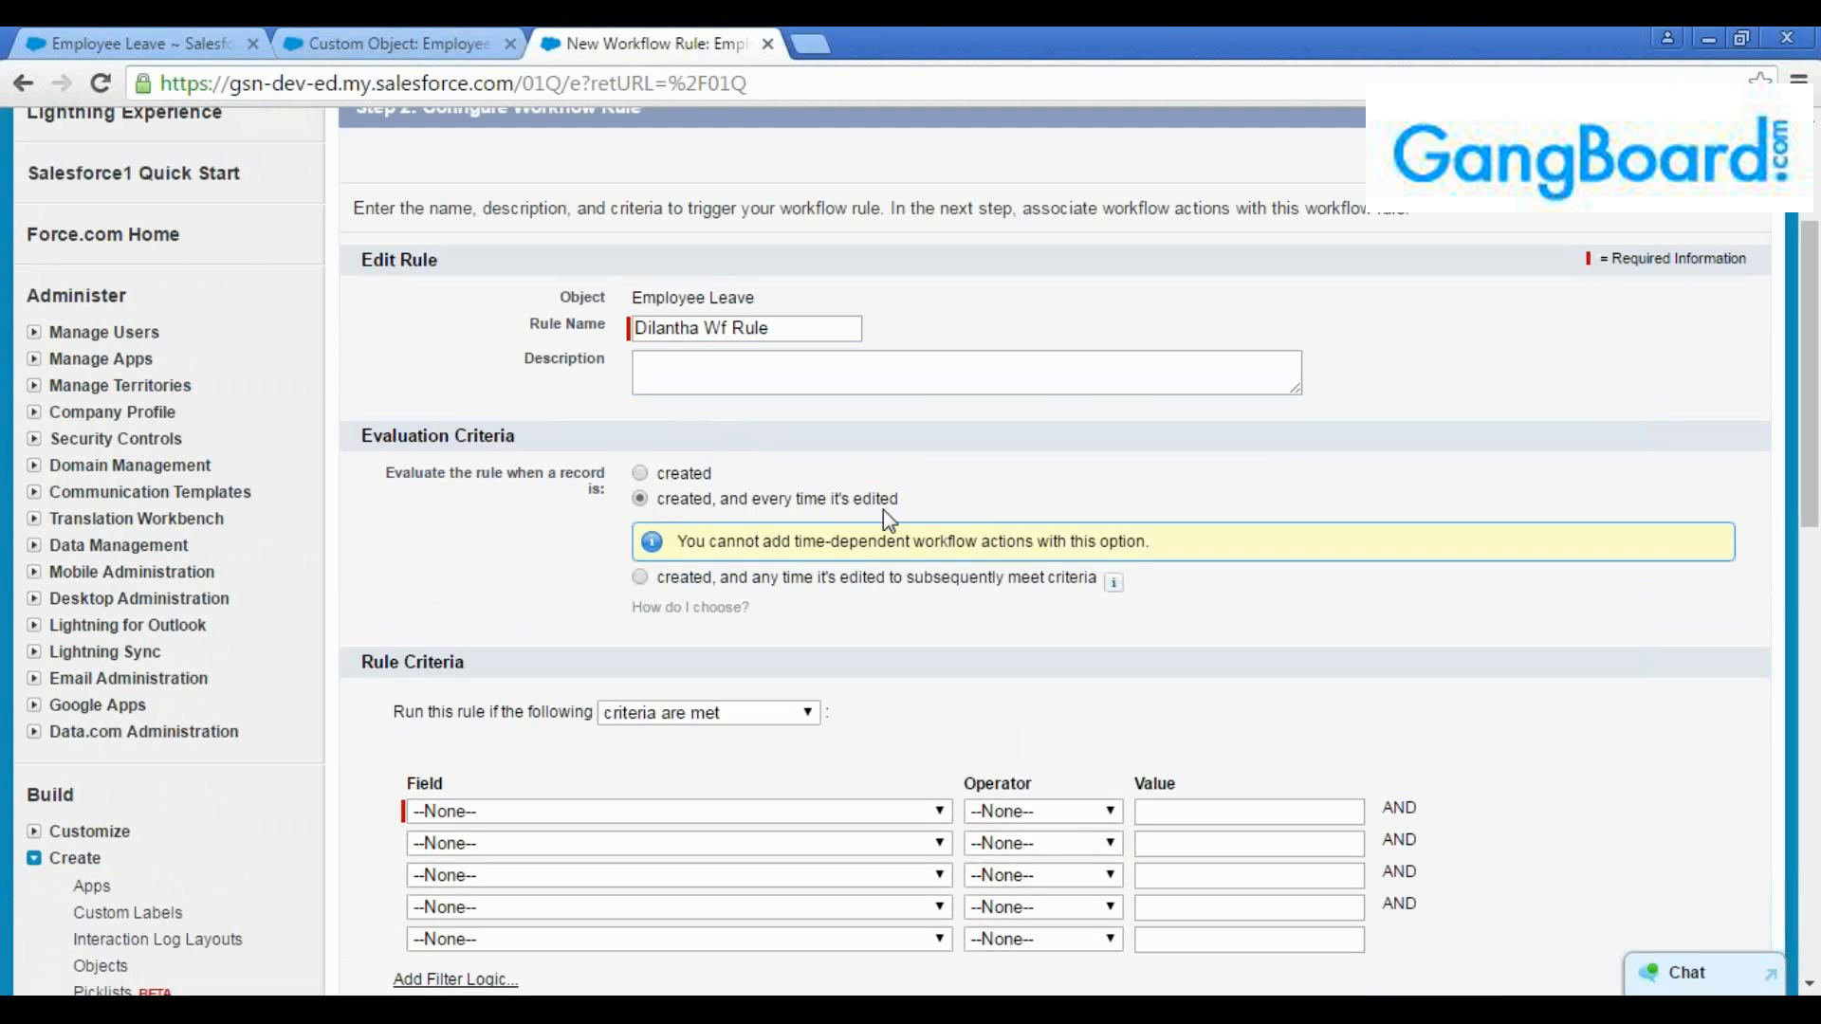
pyautogui.moveTo(914, 513); pyautogui.dragTo(669, 510)
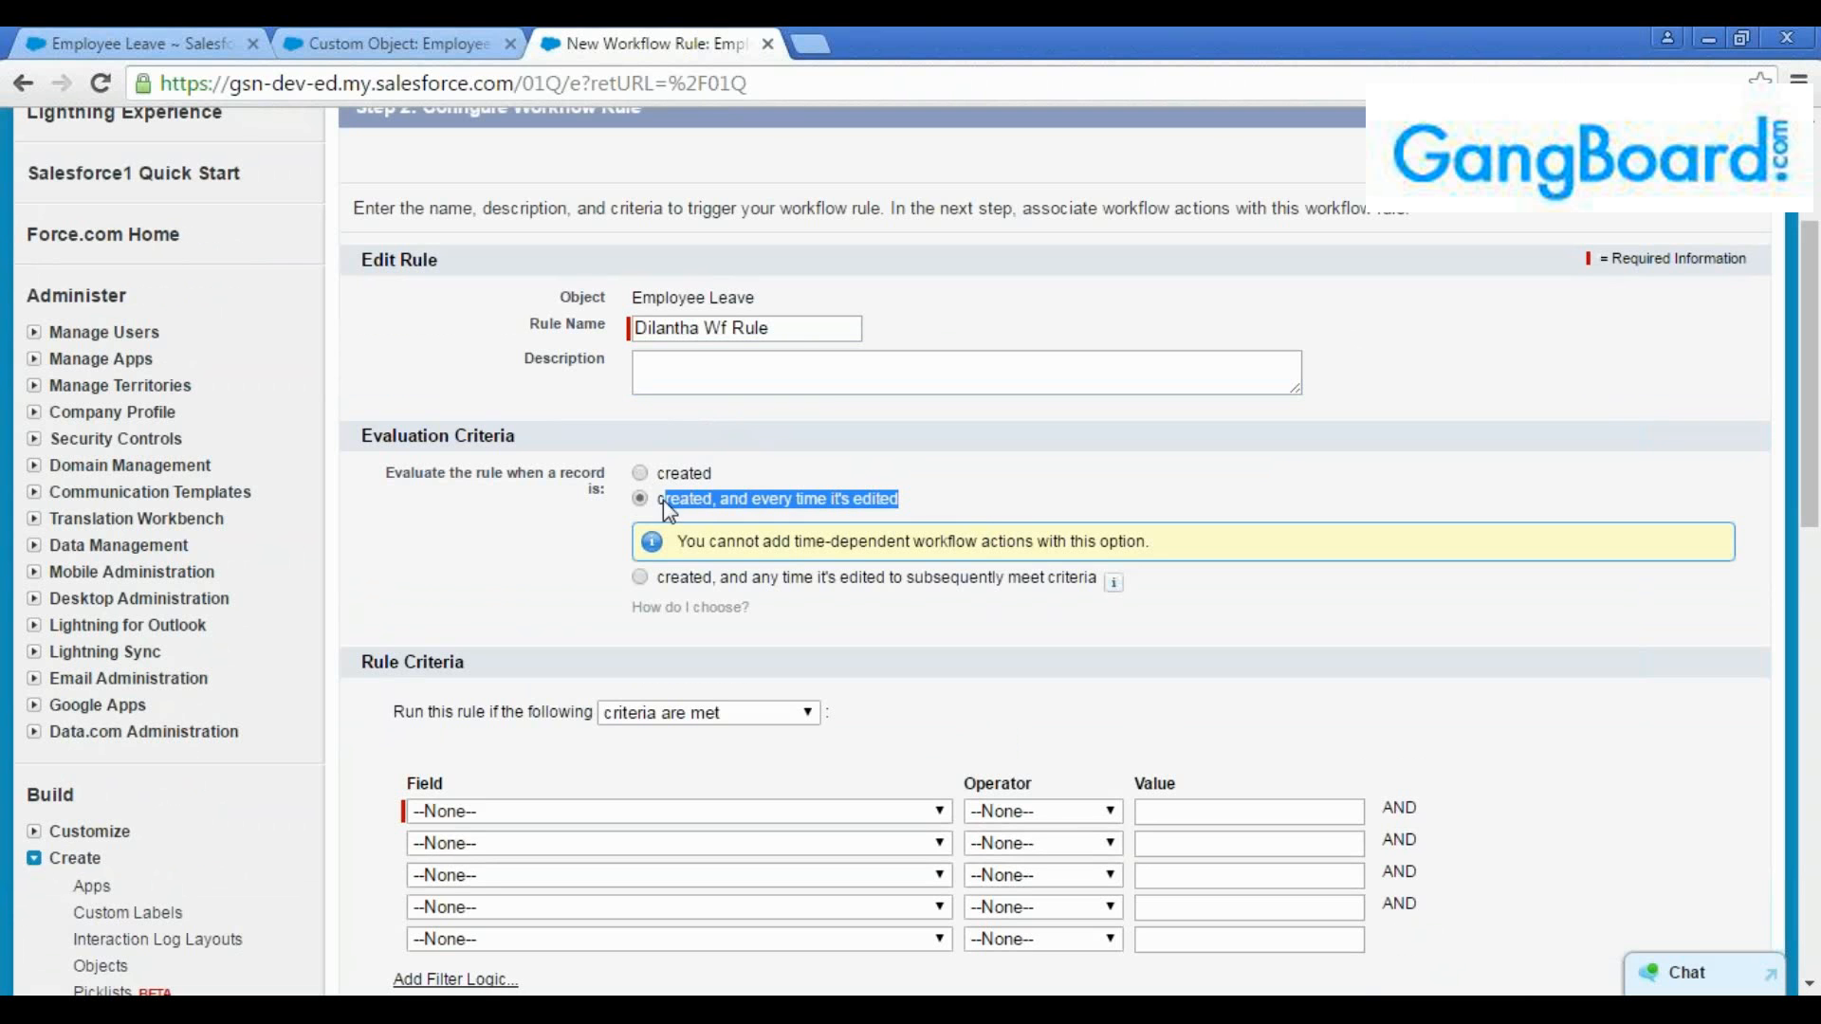
pyautogui.click(970, 515)
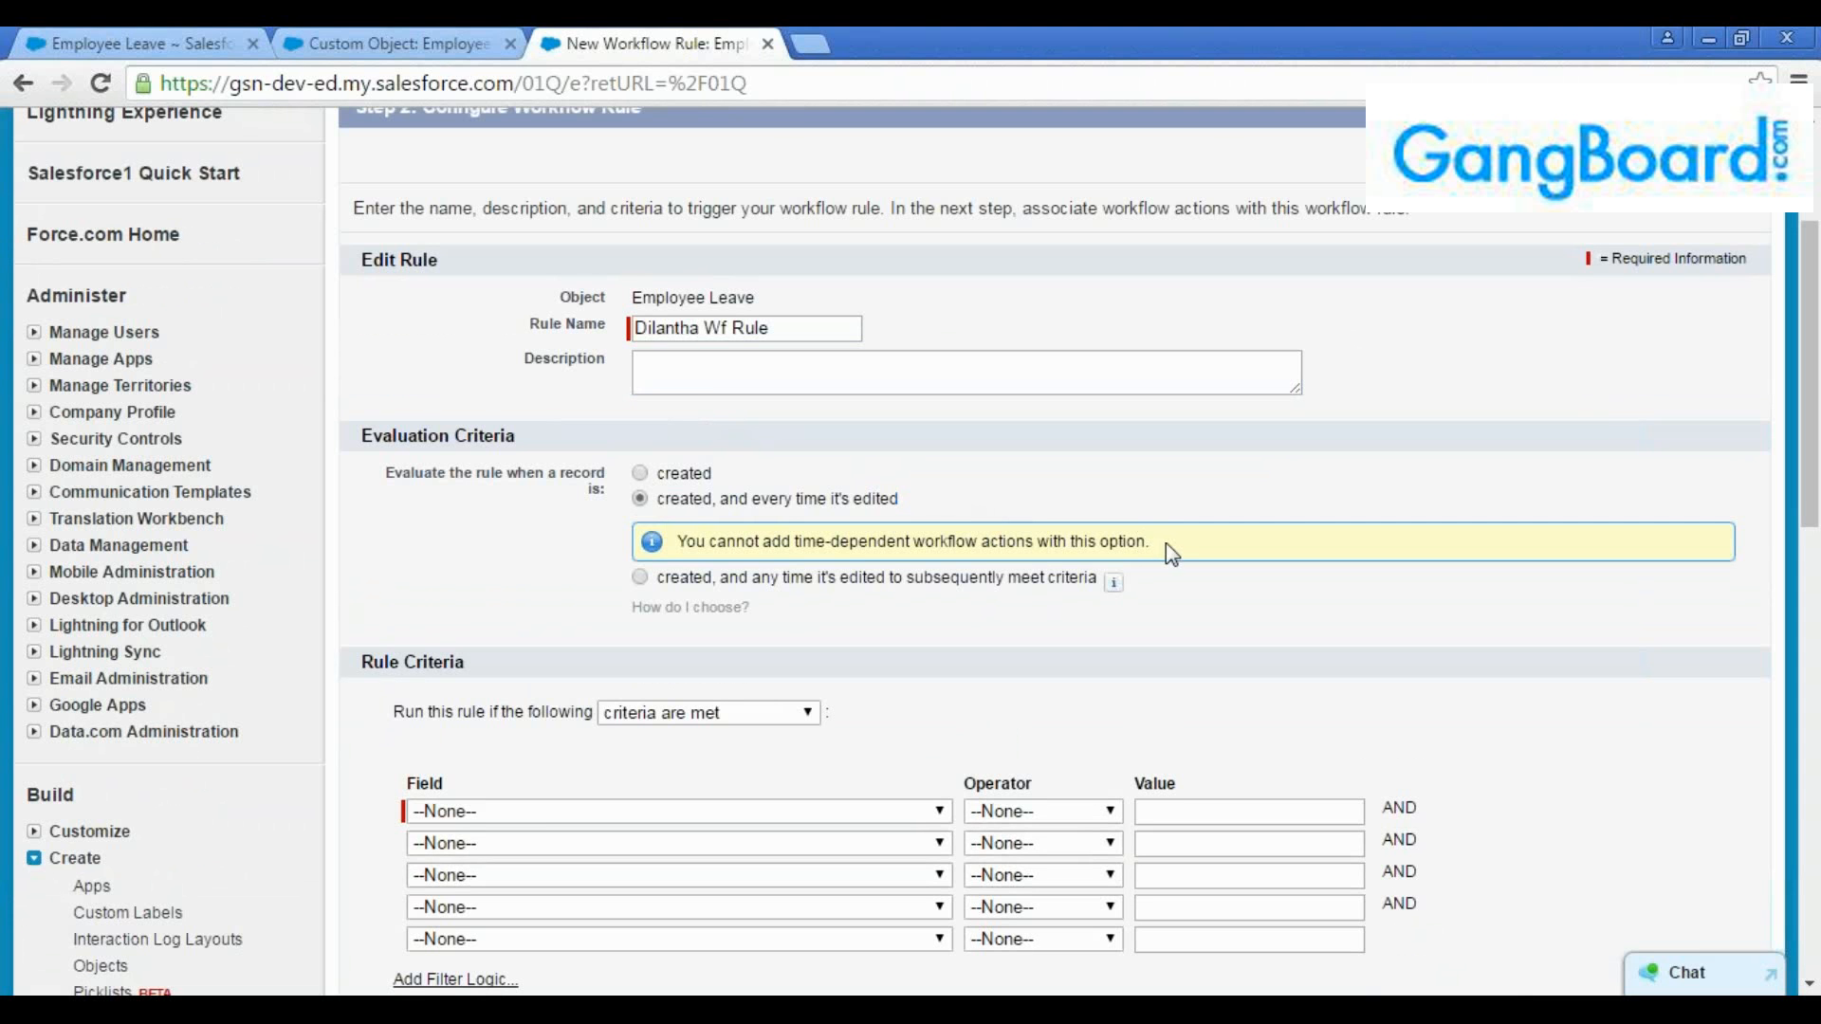
# Read the note on time-dependent actions and set evaluation to "created, and any time it's edited to subsequently meet criteria"
pyautogui.tripleClick(679, 541)
pyautogui.click(983, 502)
pyautogui.moveTo(794, 542); pyautogui.dragTo(1024, 546)
pyautogui.click(880, 548)
pyautogui.doubleClick(774, 547)
pyautogui.click(806, 543)
pyautogui.moveTo(919, 494); pyautogui.dragTo(657, 501)
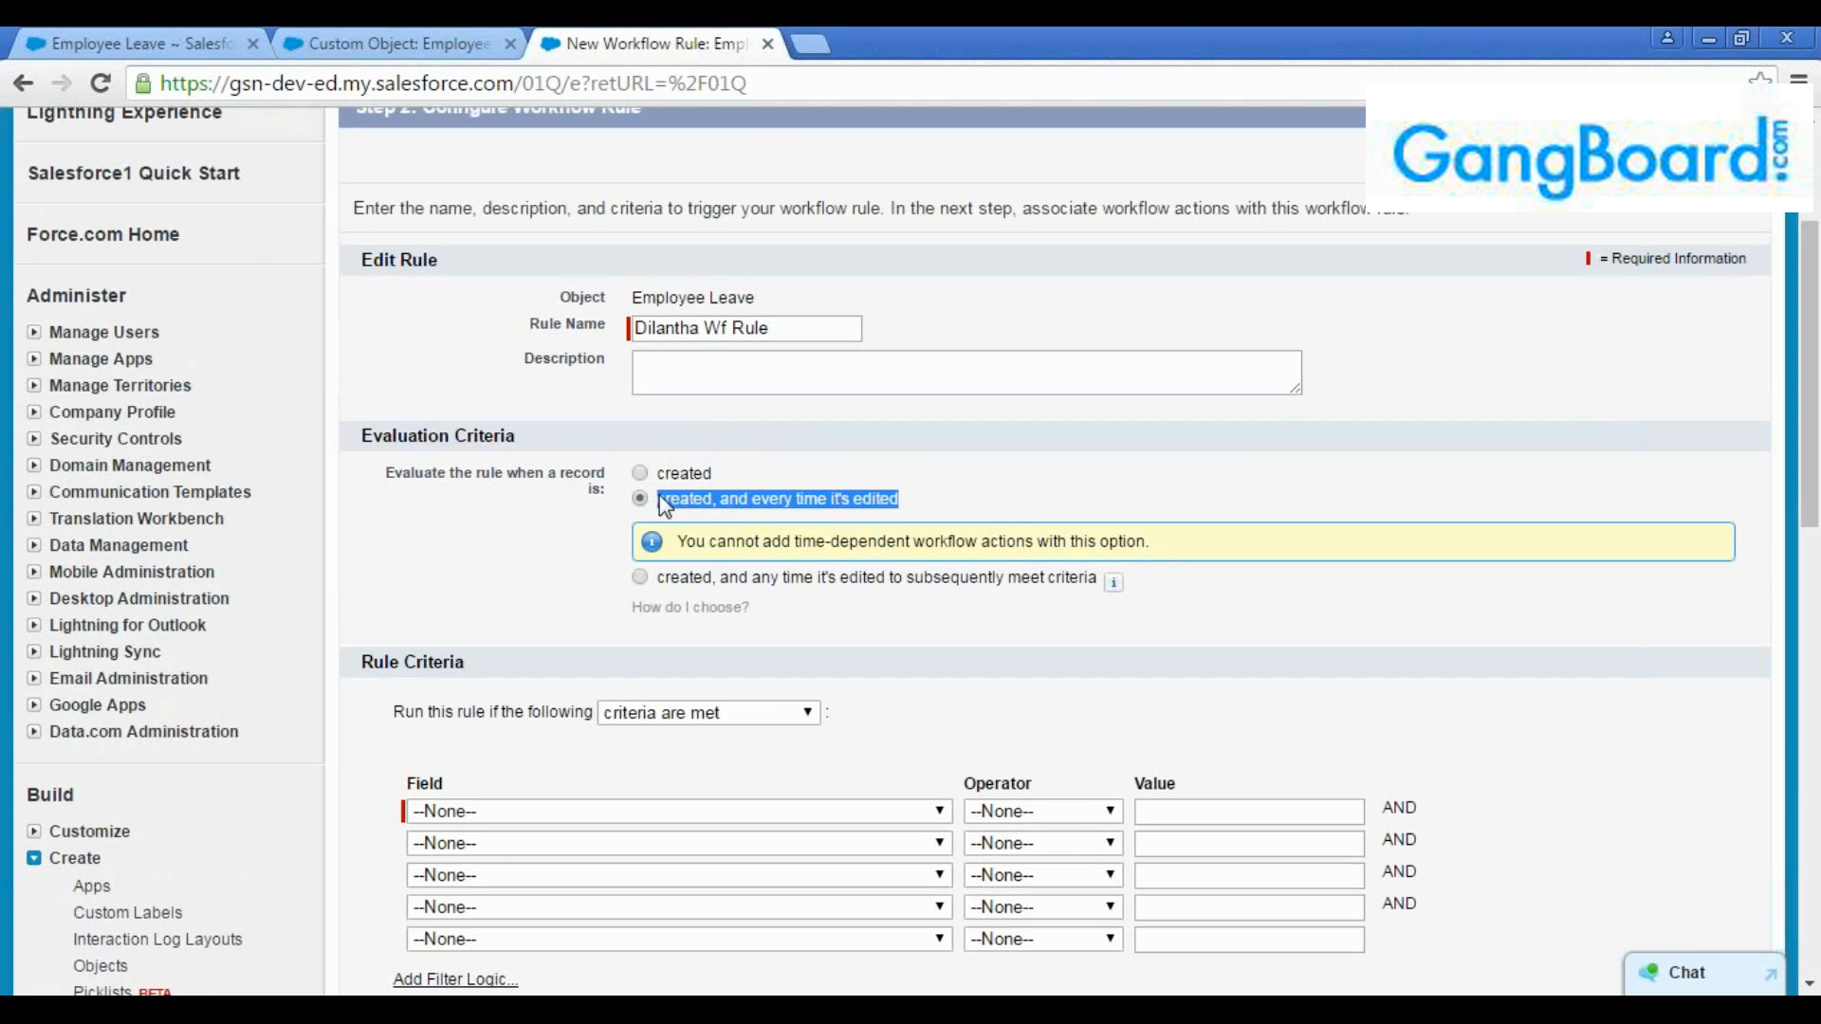
pyautogui.click(687, 520)
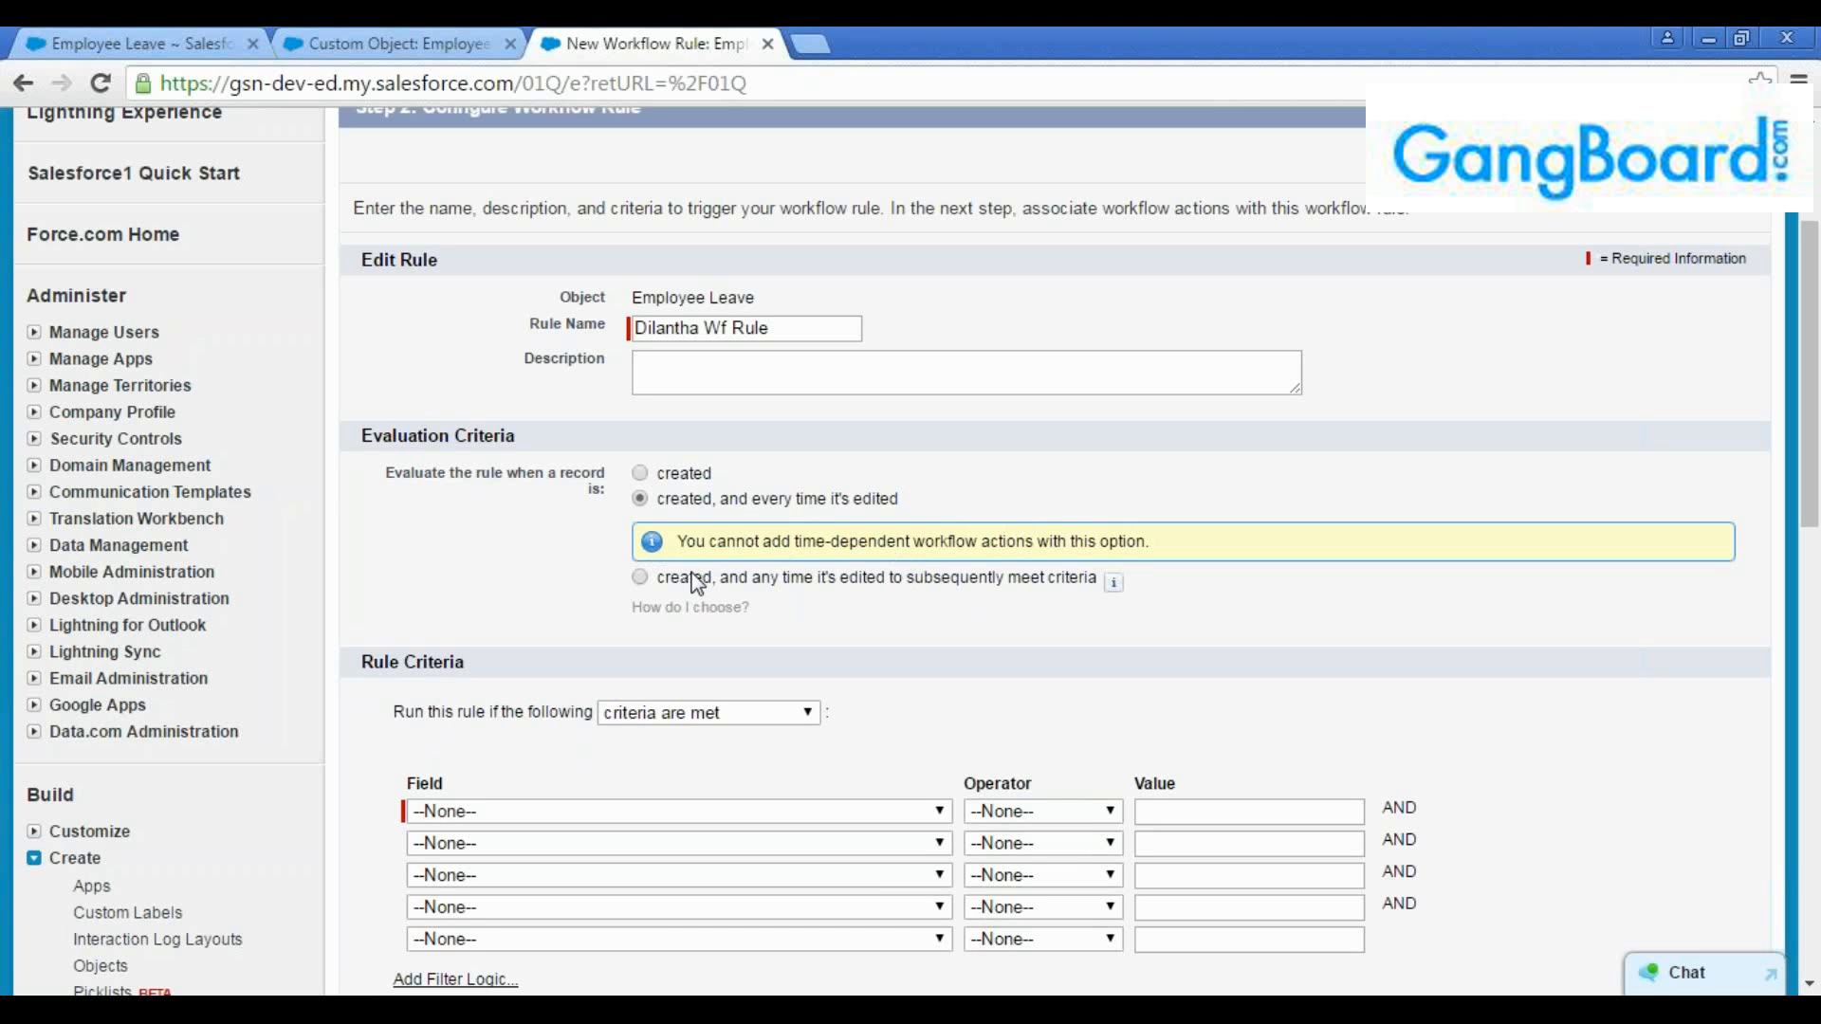
pyautogui.click(641, 578)
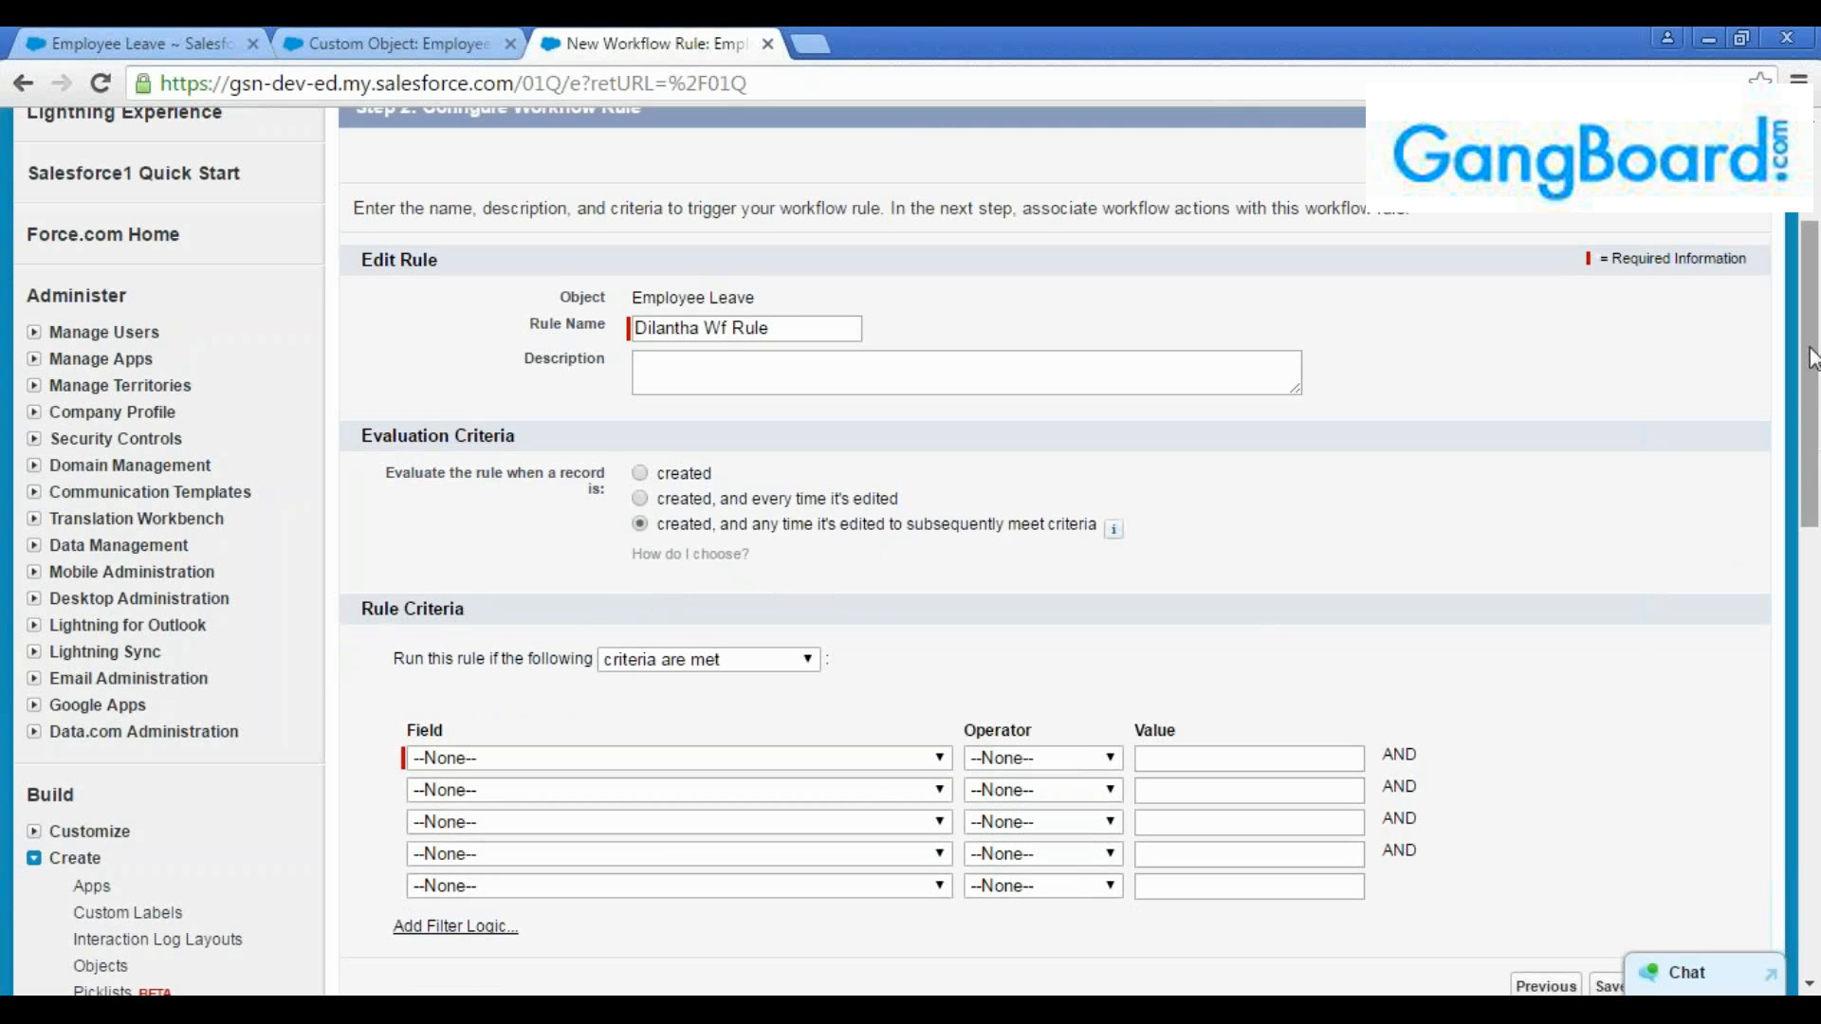
# Look at the rule criteria modes and switch the rule to run if "formula evaluates to true"
pyautogui.moveTo(1812, 358); pyautogui.dragTo(1812, 387)
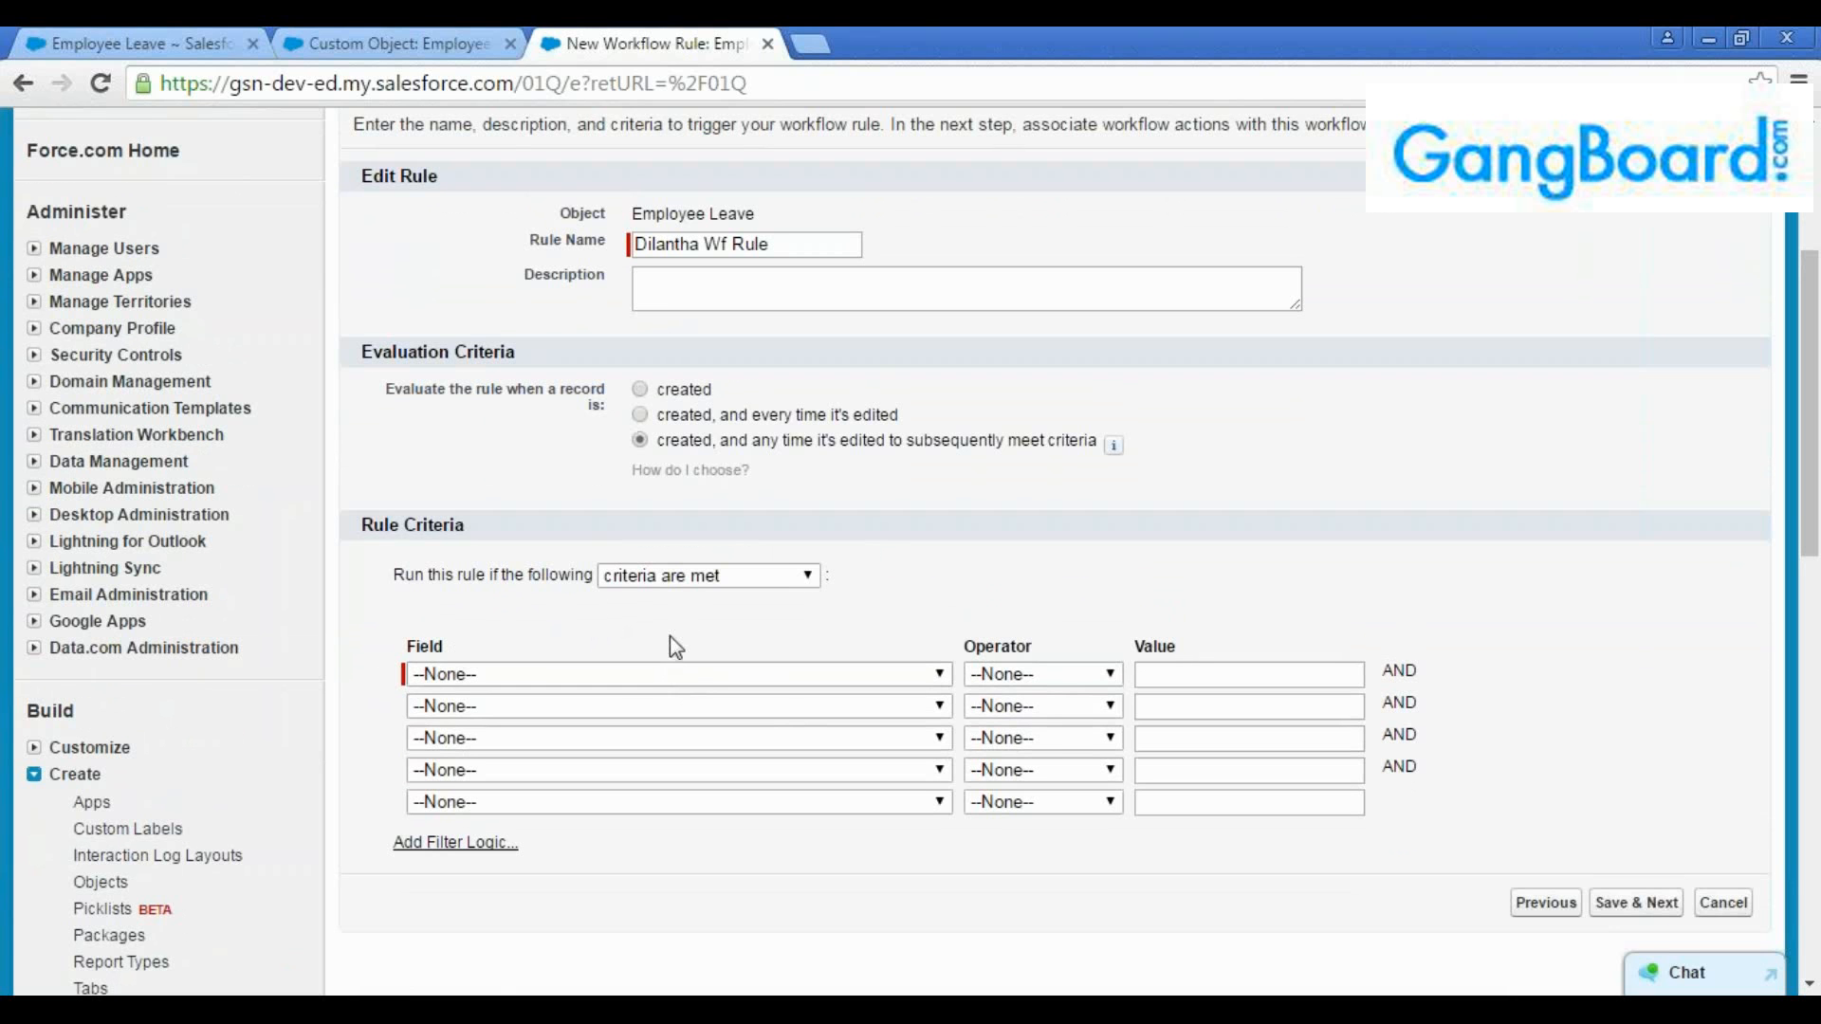
pyautogui.click(697, 576)
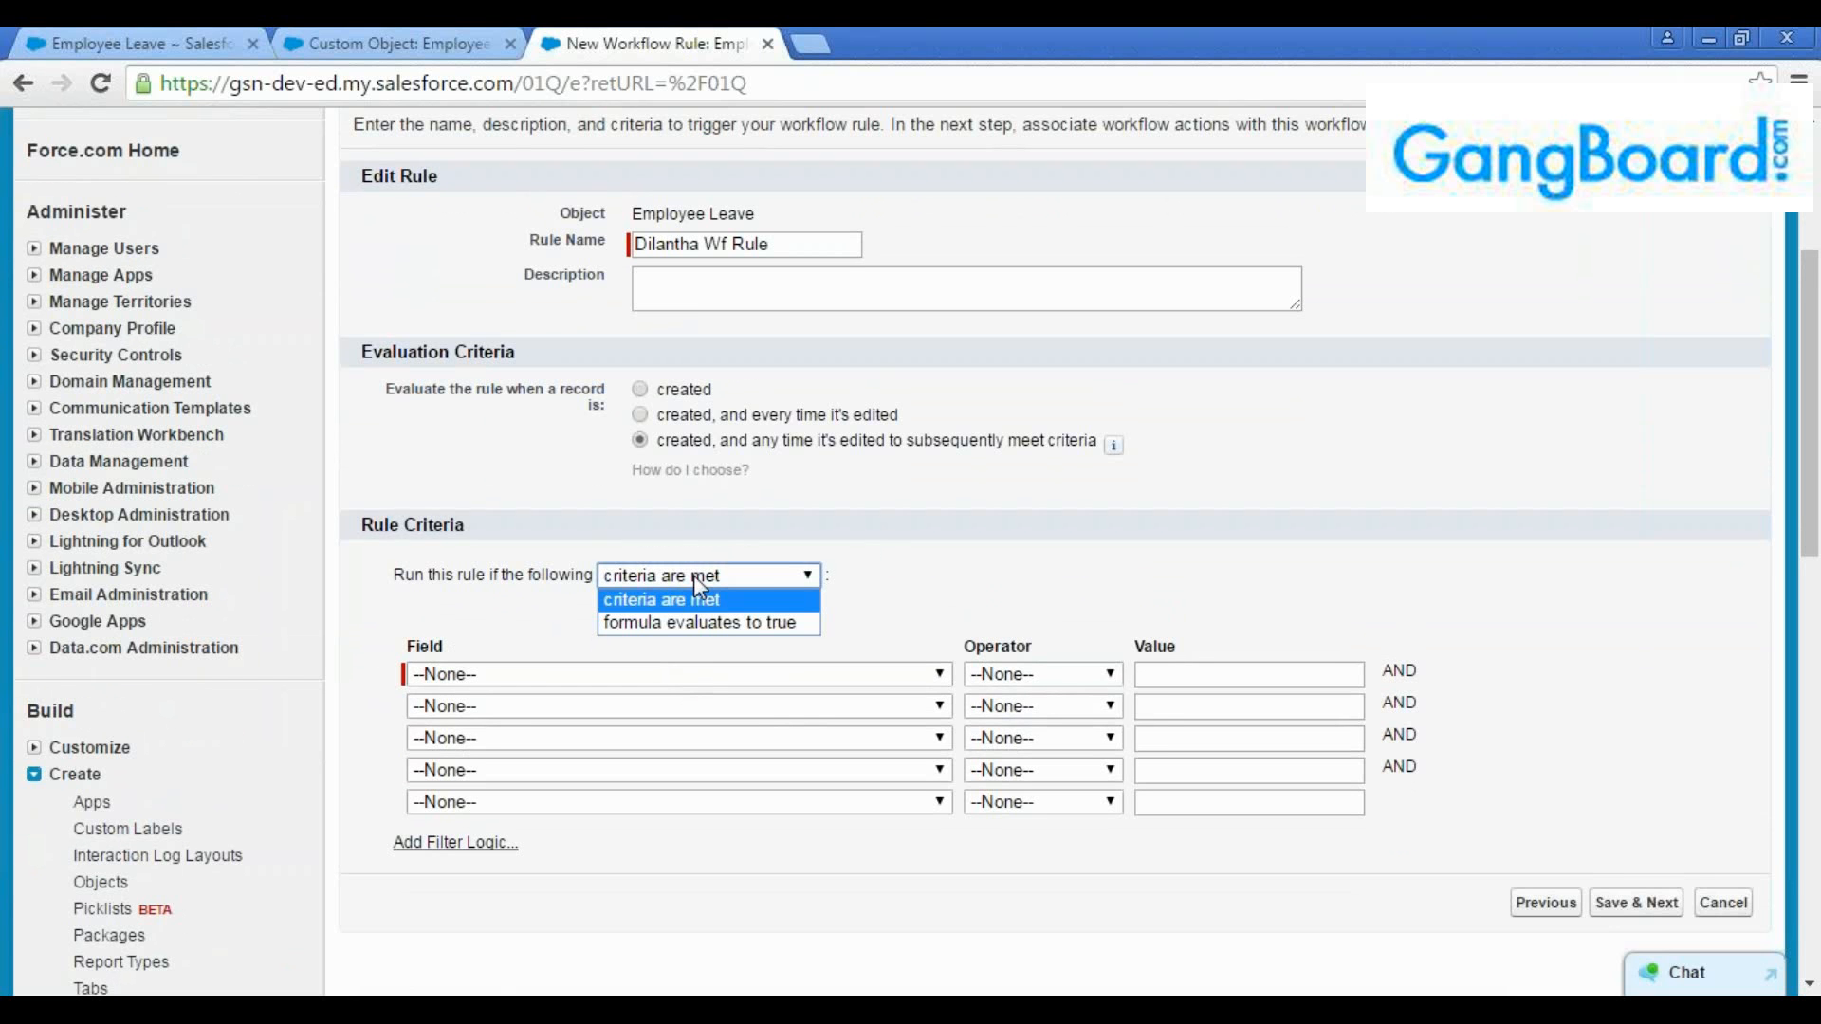
pyautogui.click(884, 584)
pyautogui.click(751, 579)
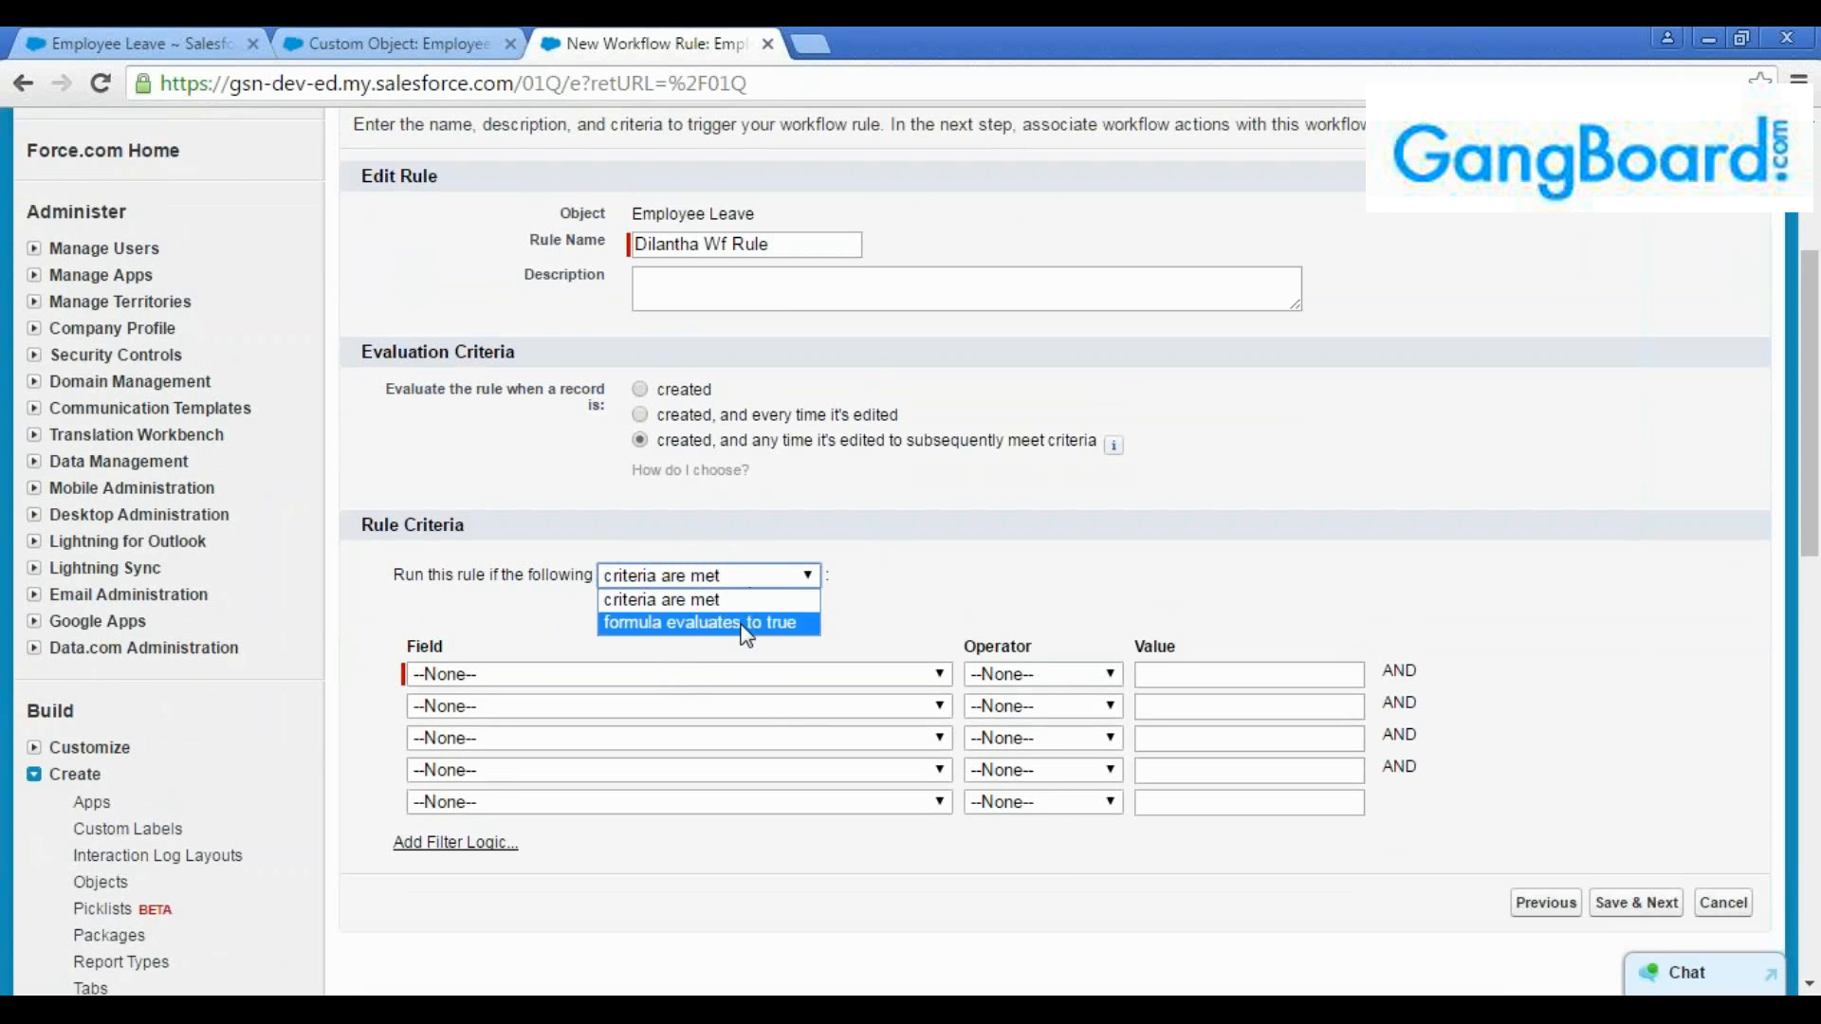
pyautogui.click(745, 623)
pyautogui.click(797, 755)
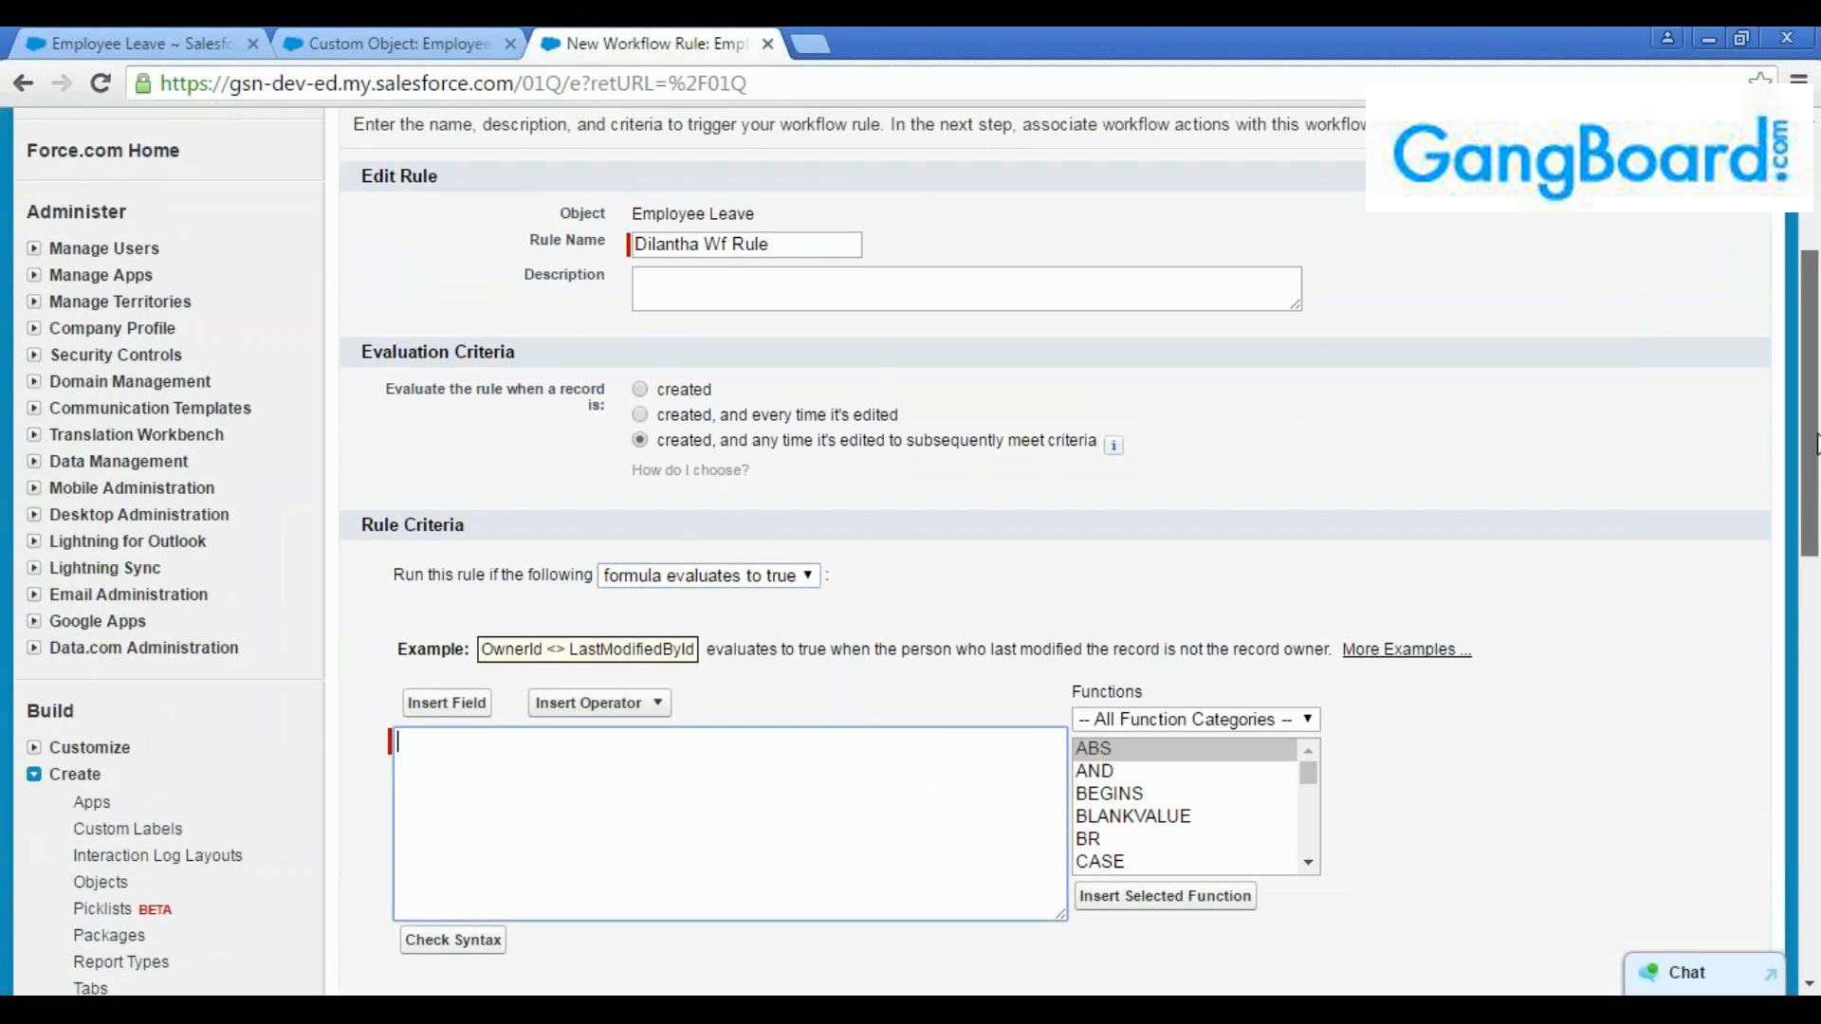
# Examine the rule criteria formula editor, including its function list and the OwnerId <> LastModifiedById example
pyautogui.moveTo(1810, 466); pyautogui.dragTo(1810, 517)
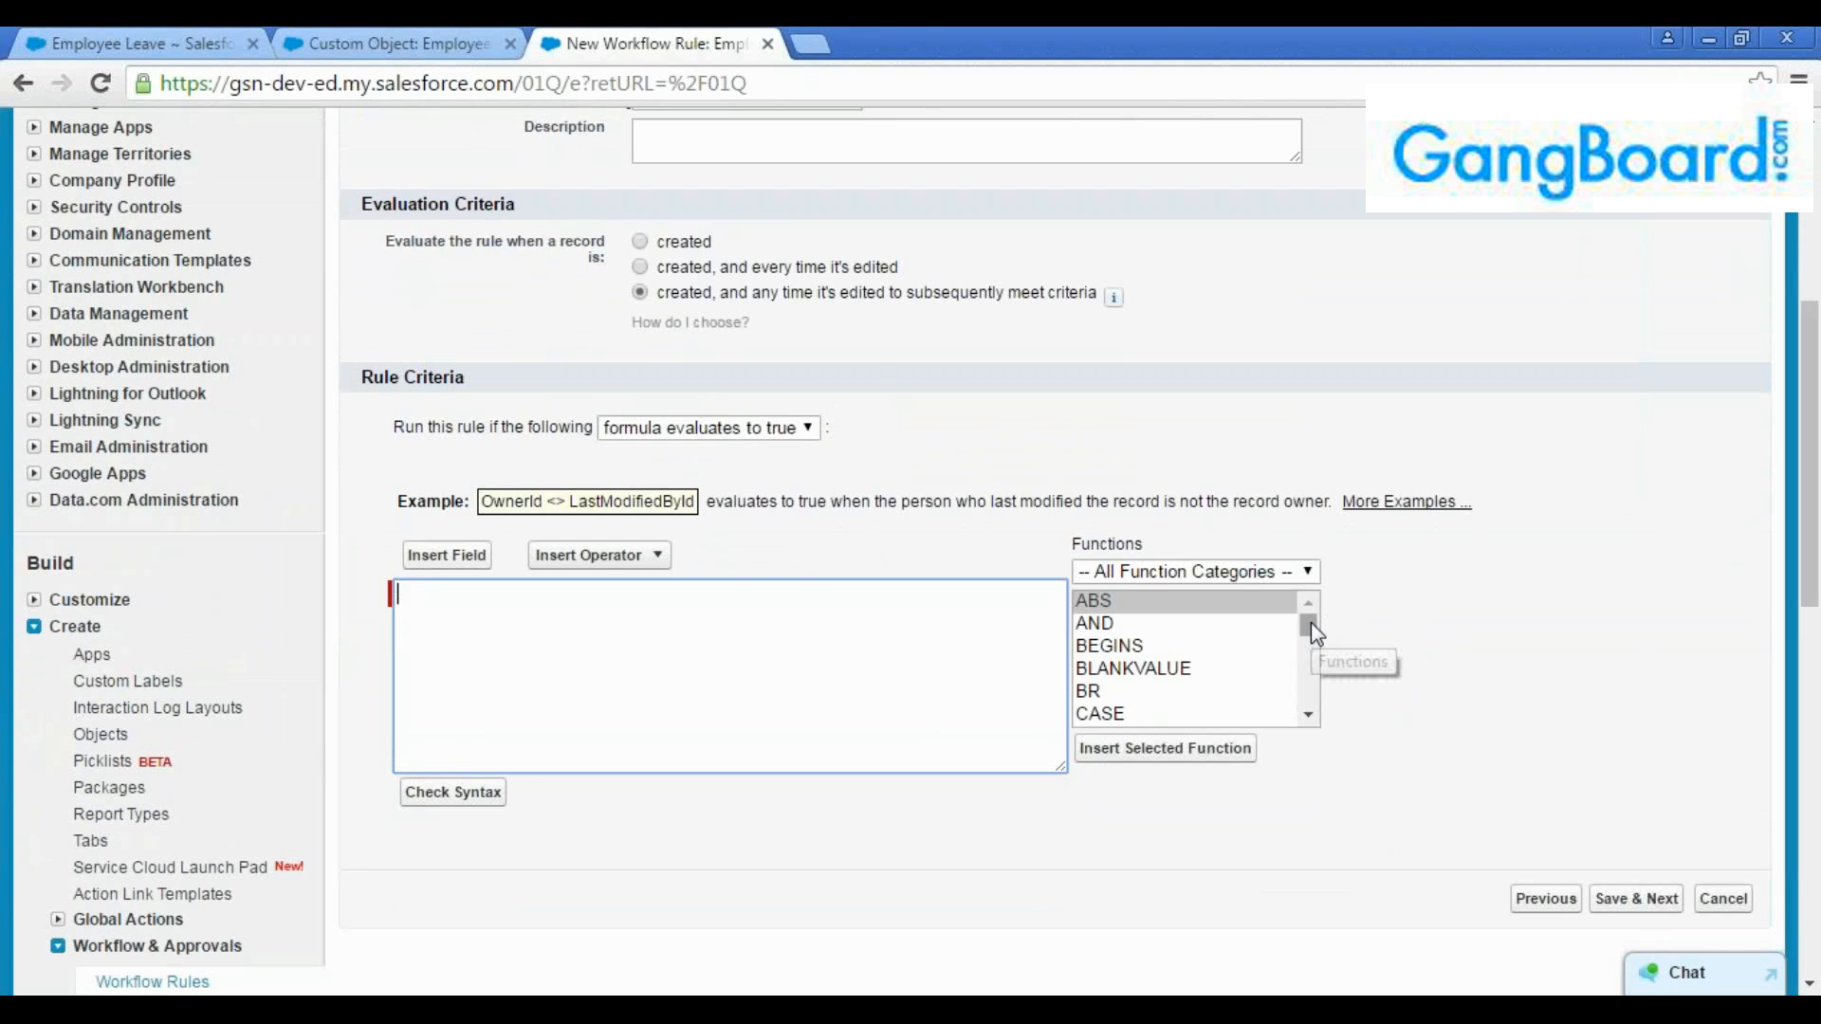
pyautogui.moveTo(1312, 624)
pyautogui.mouseDown()
pyautogui.moveTo(1312, 713)
pyautogui.moveTo(1311, 631)
pyautogui.mouseUp()
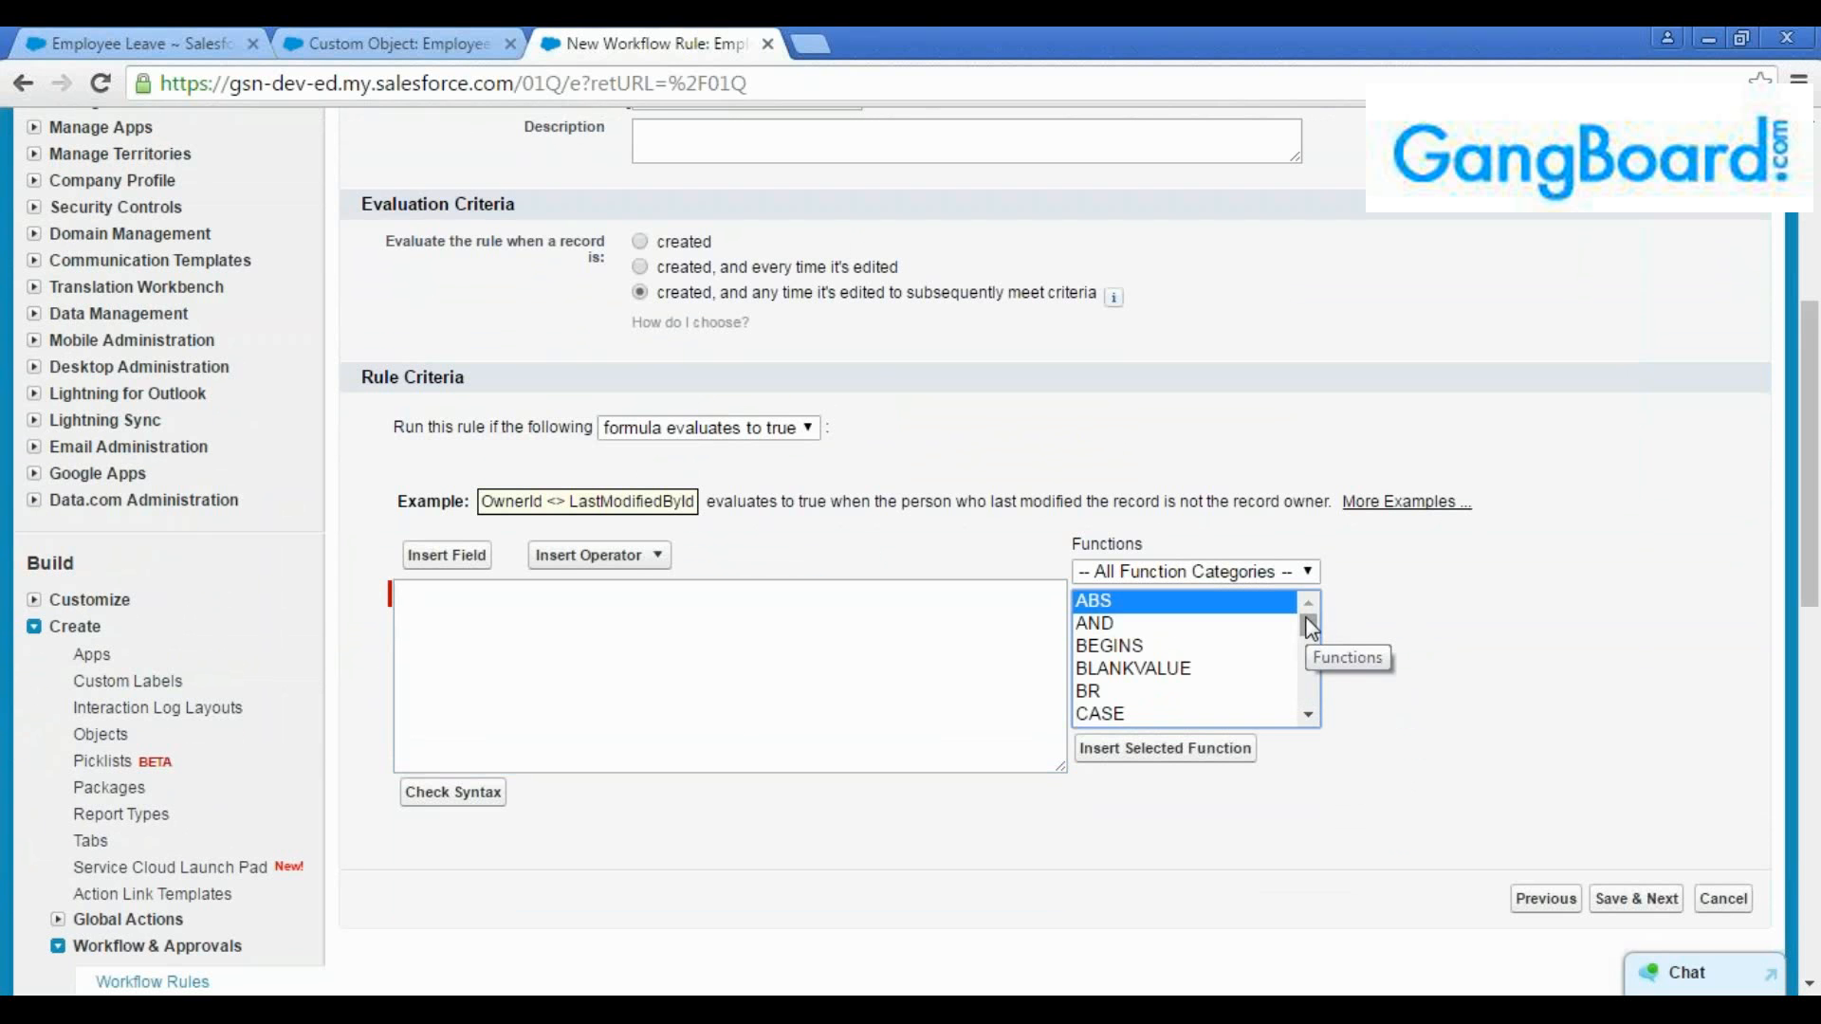
pyautogui.click(731, 651)
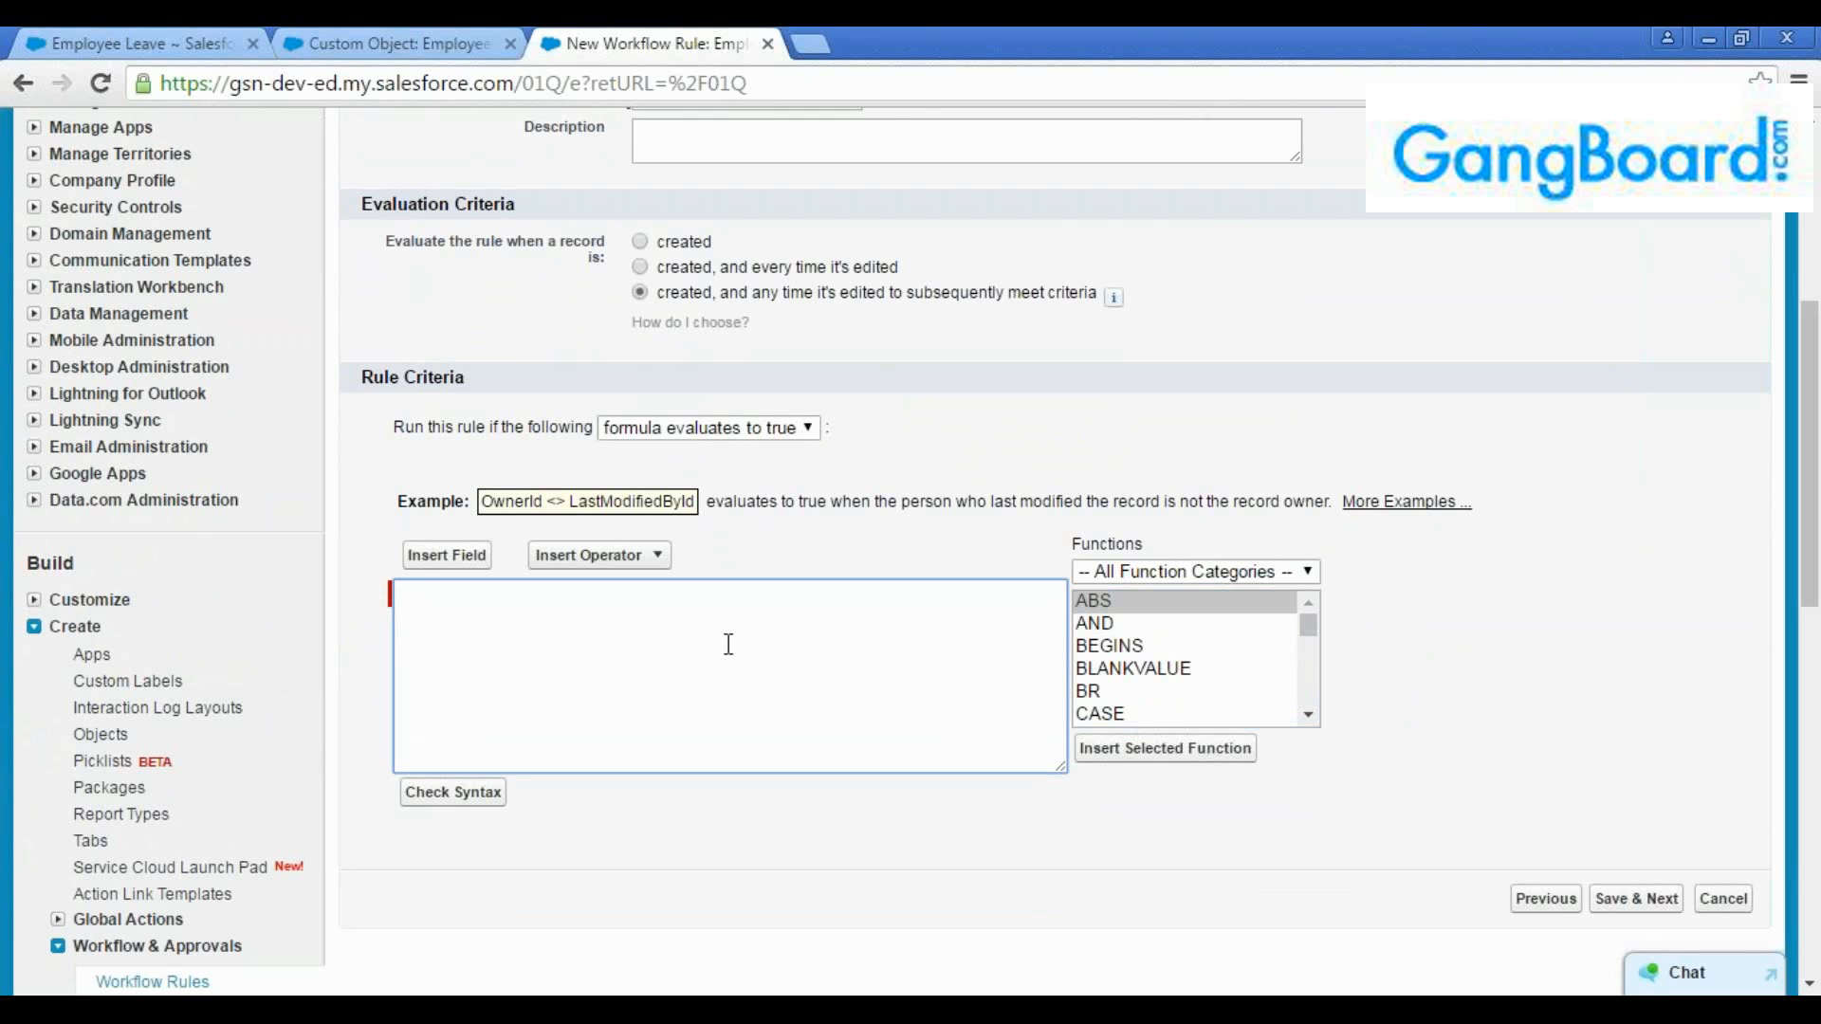
pyautogui.click(689, 437)
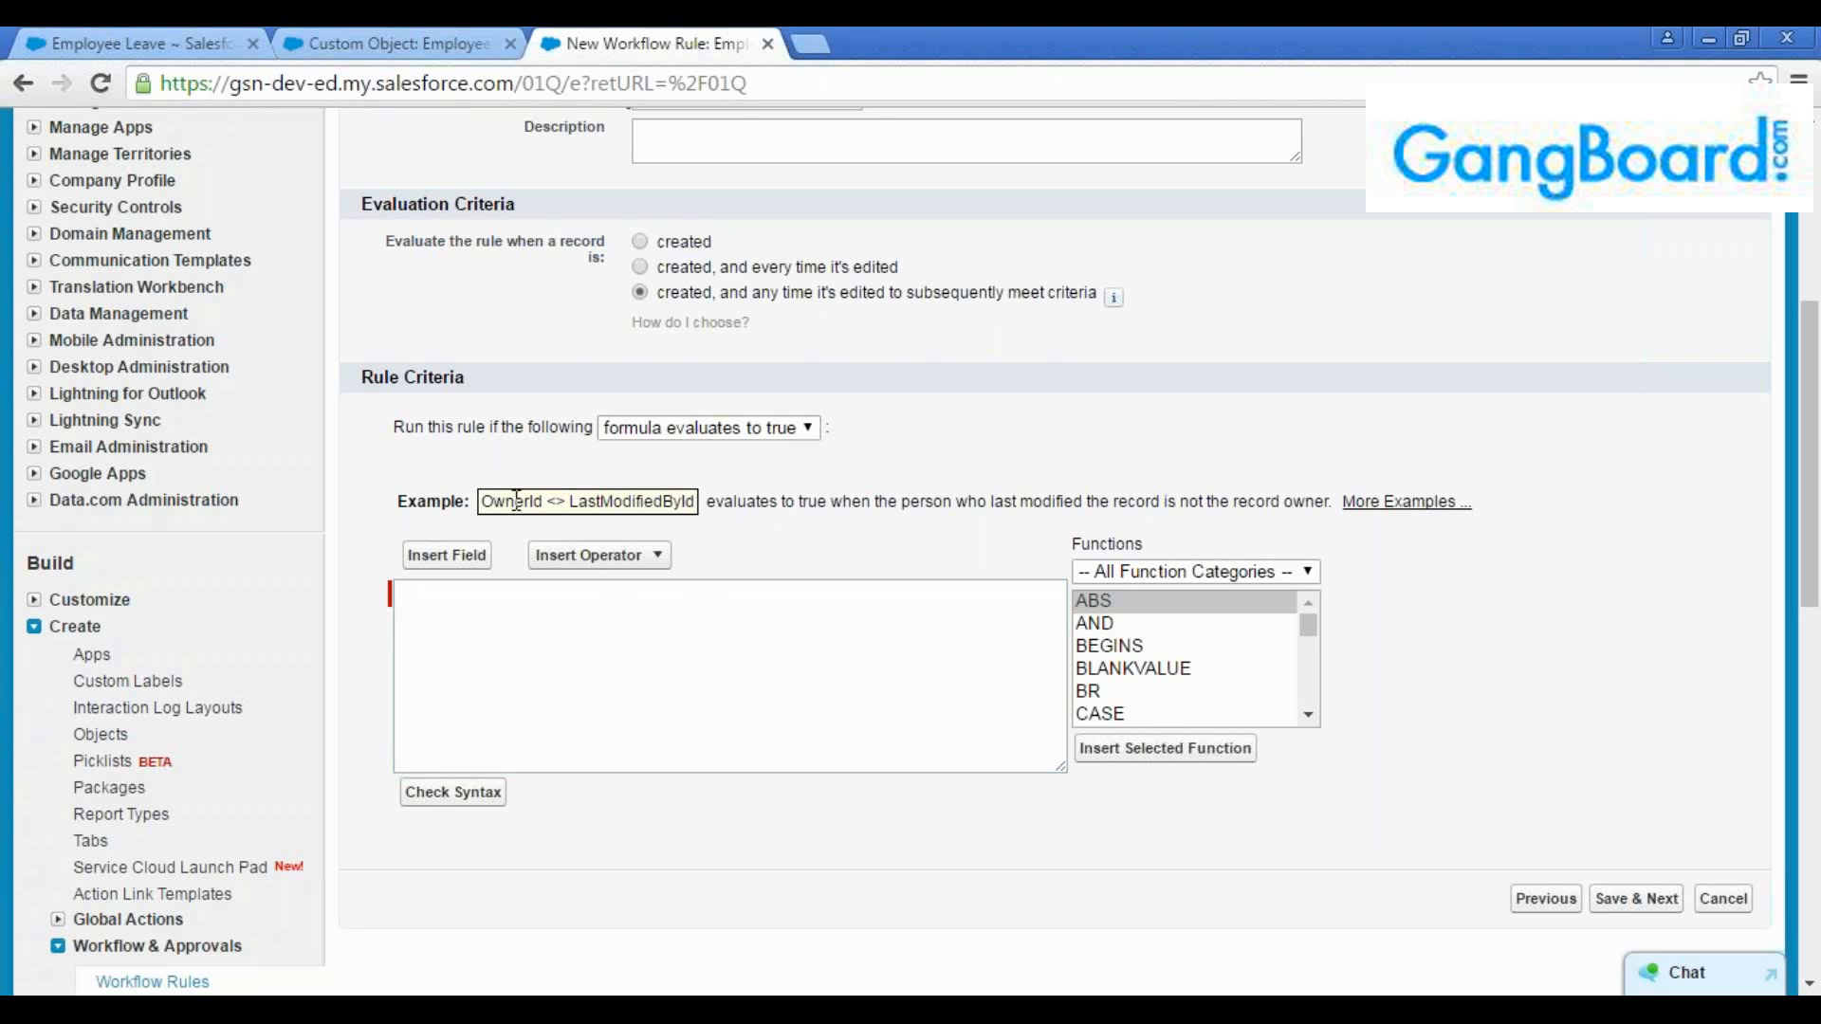
pyautogui.moveTo(699, 501); pyautogui.dragTo(481, 496)
pyautogui.click(504, 666)
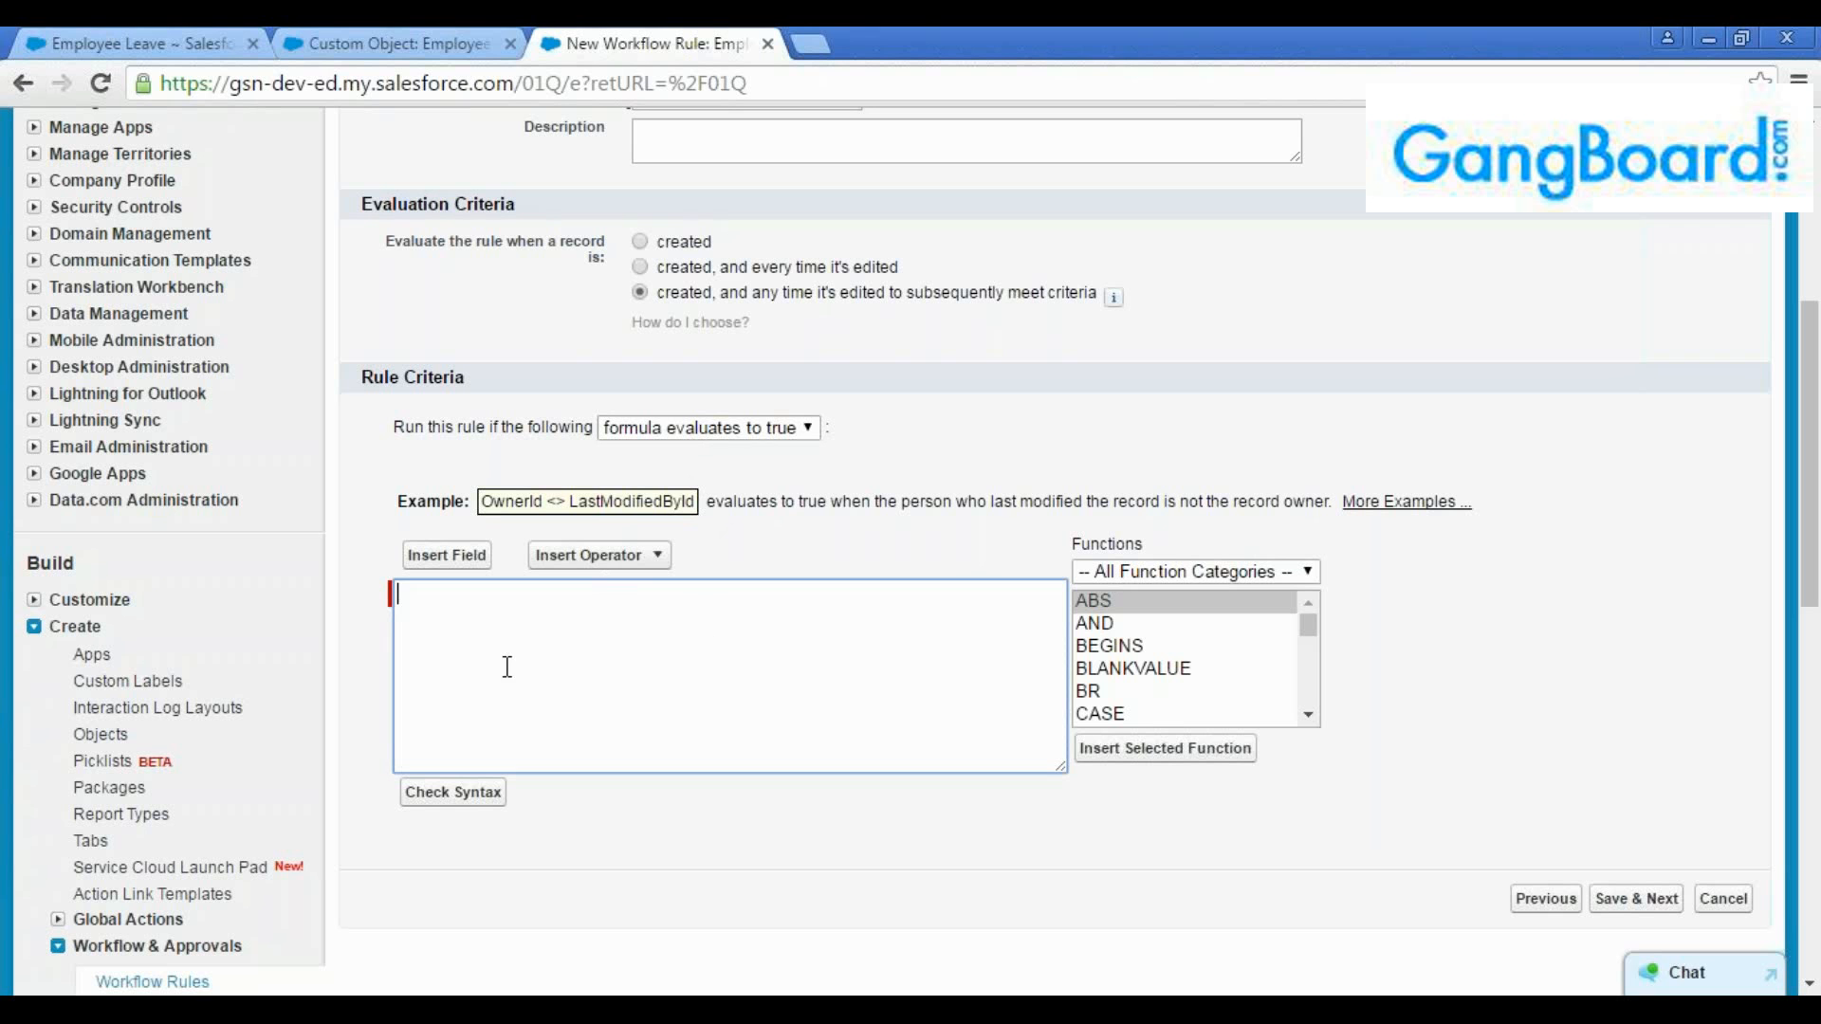
# Set the rule to run if "criteria are met" and define the first criterion as Employee Leave: No of Days greater than 2
pyautogui.click(702, 428)
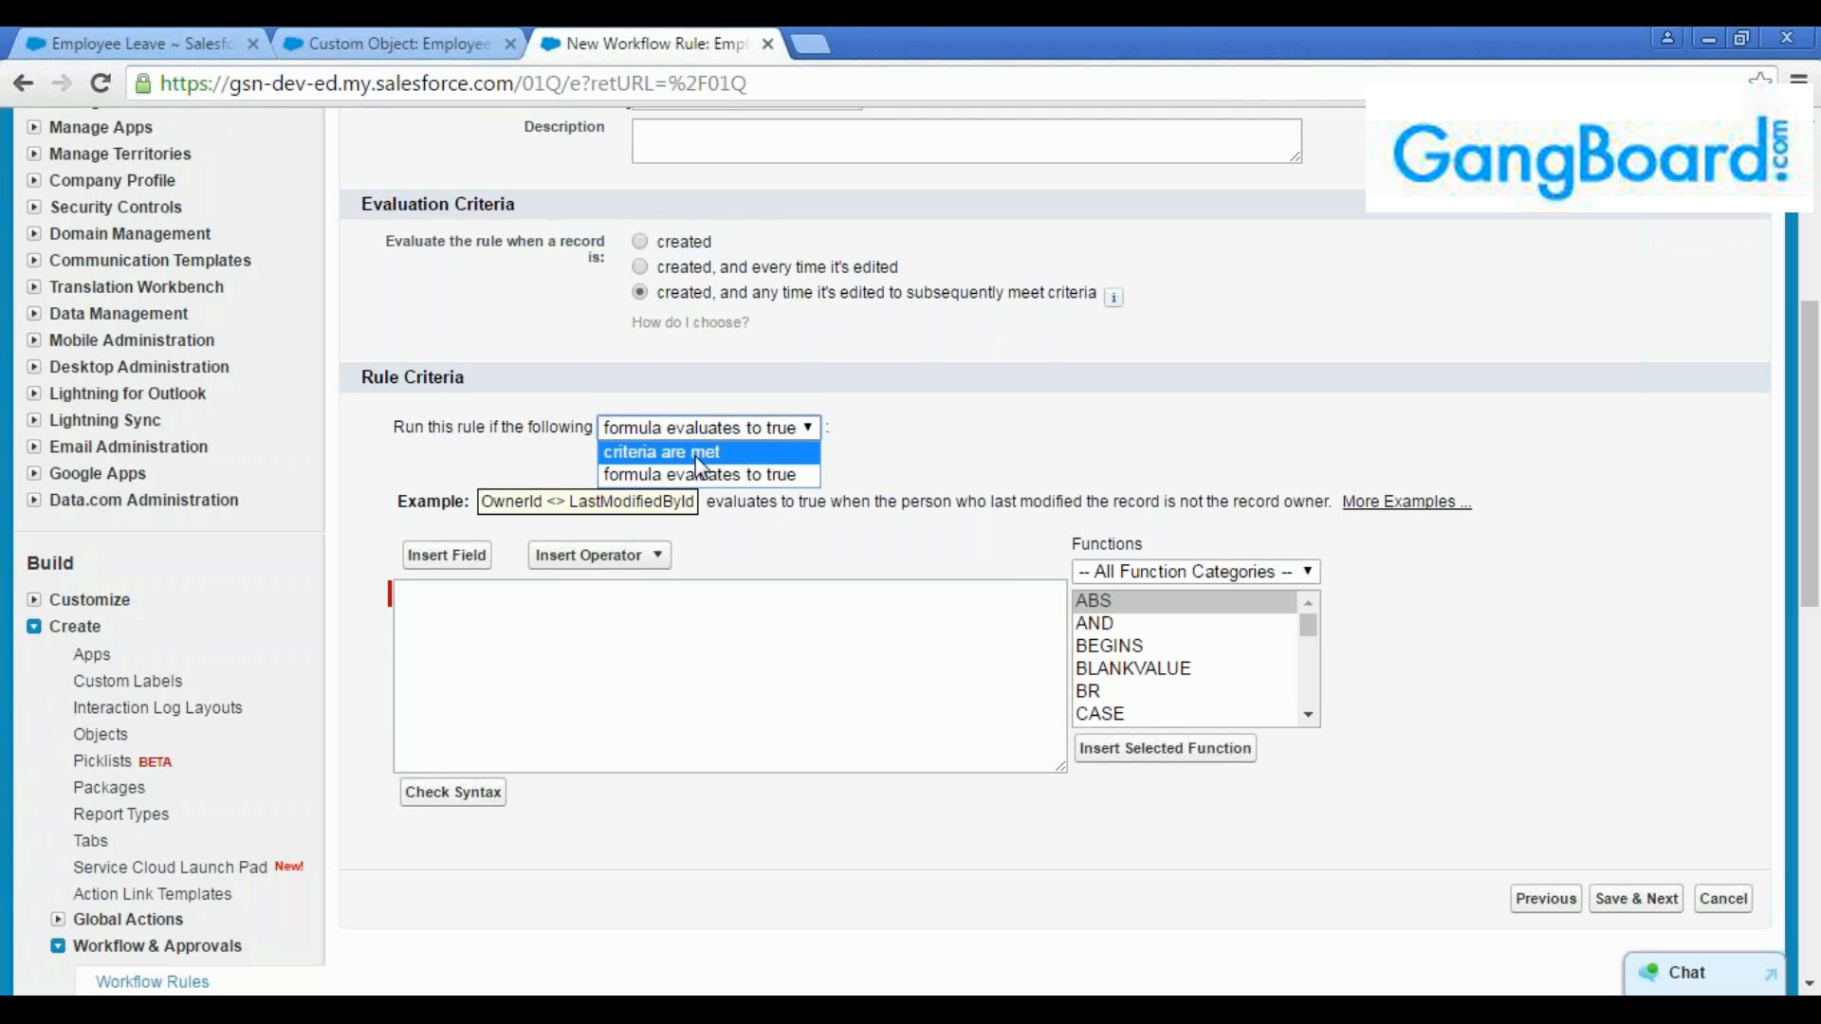
pyautogui.click(696, 454)
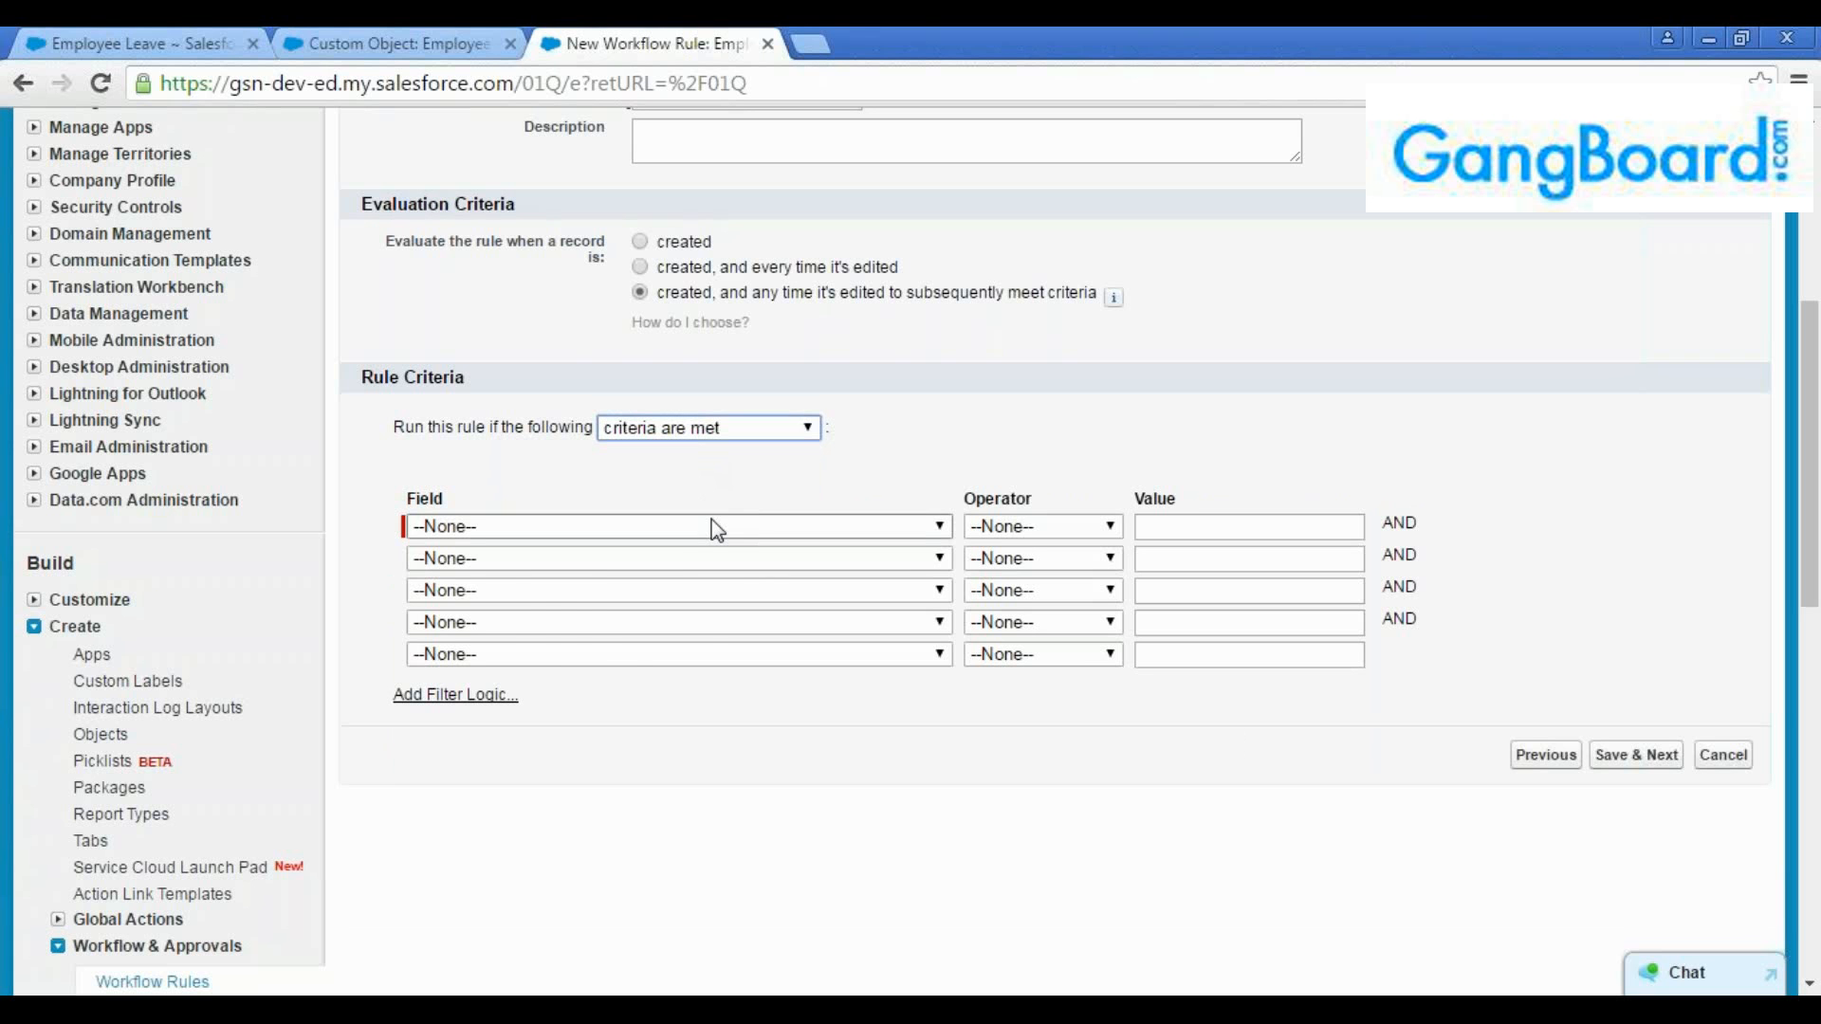
pyautogui.click(706, 528)
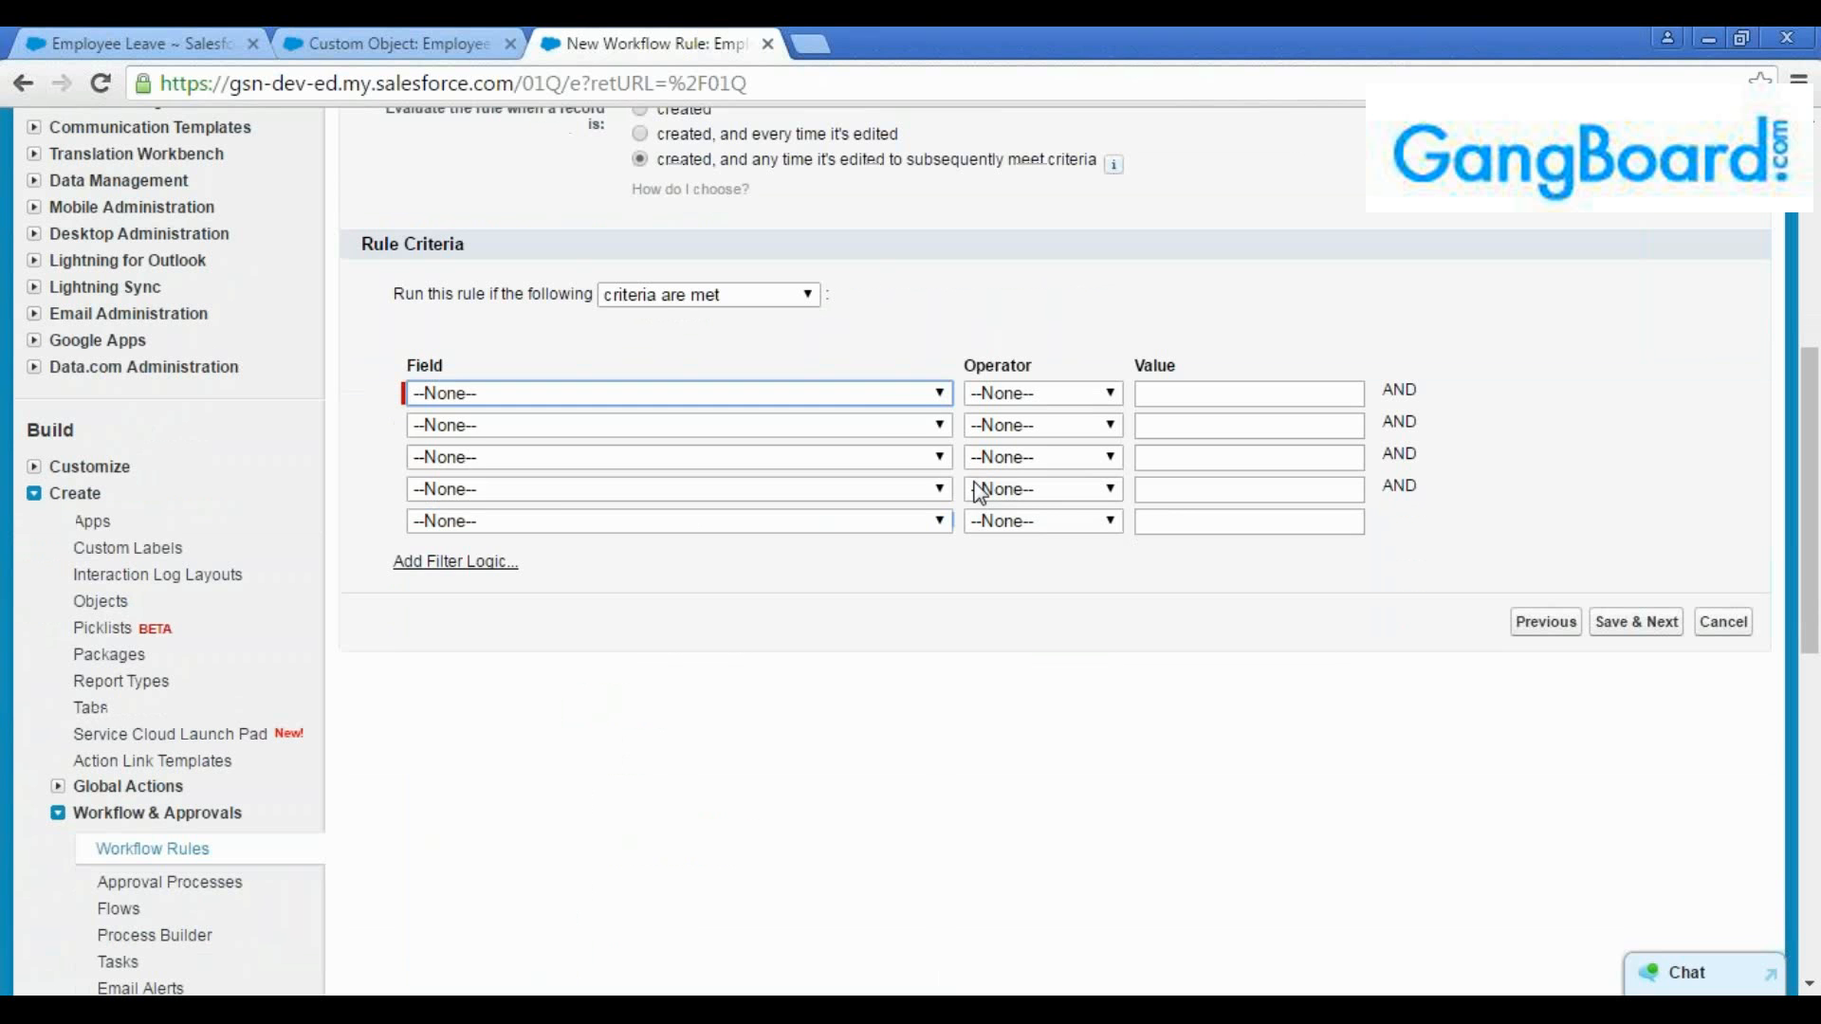
pyautogui.click(868, 397)
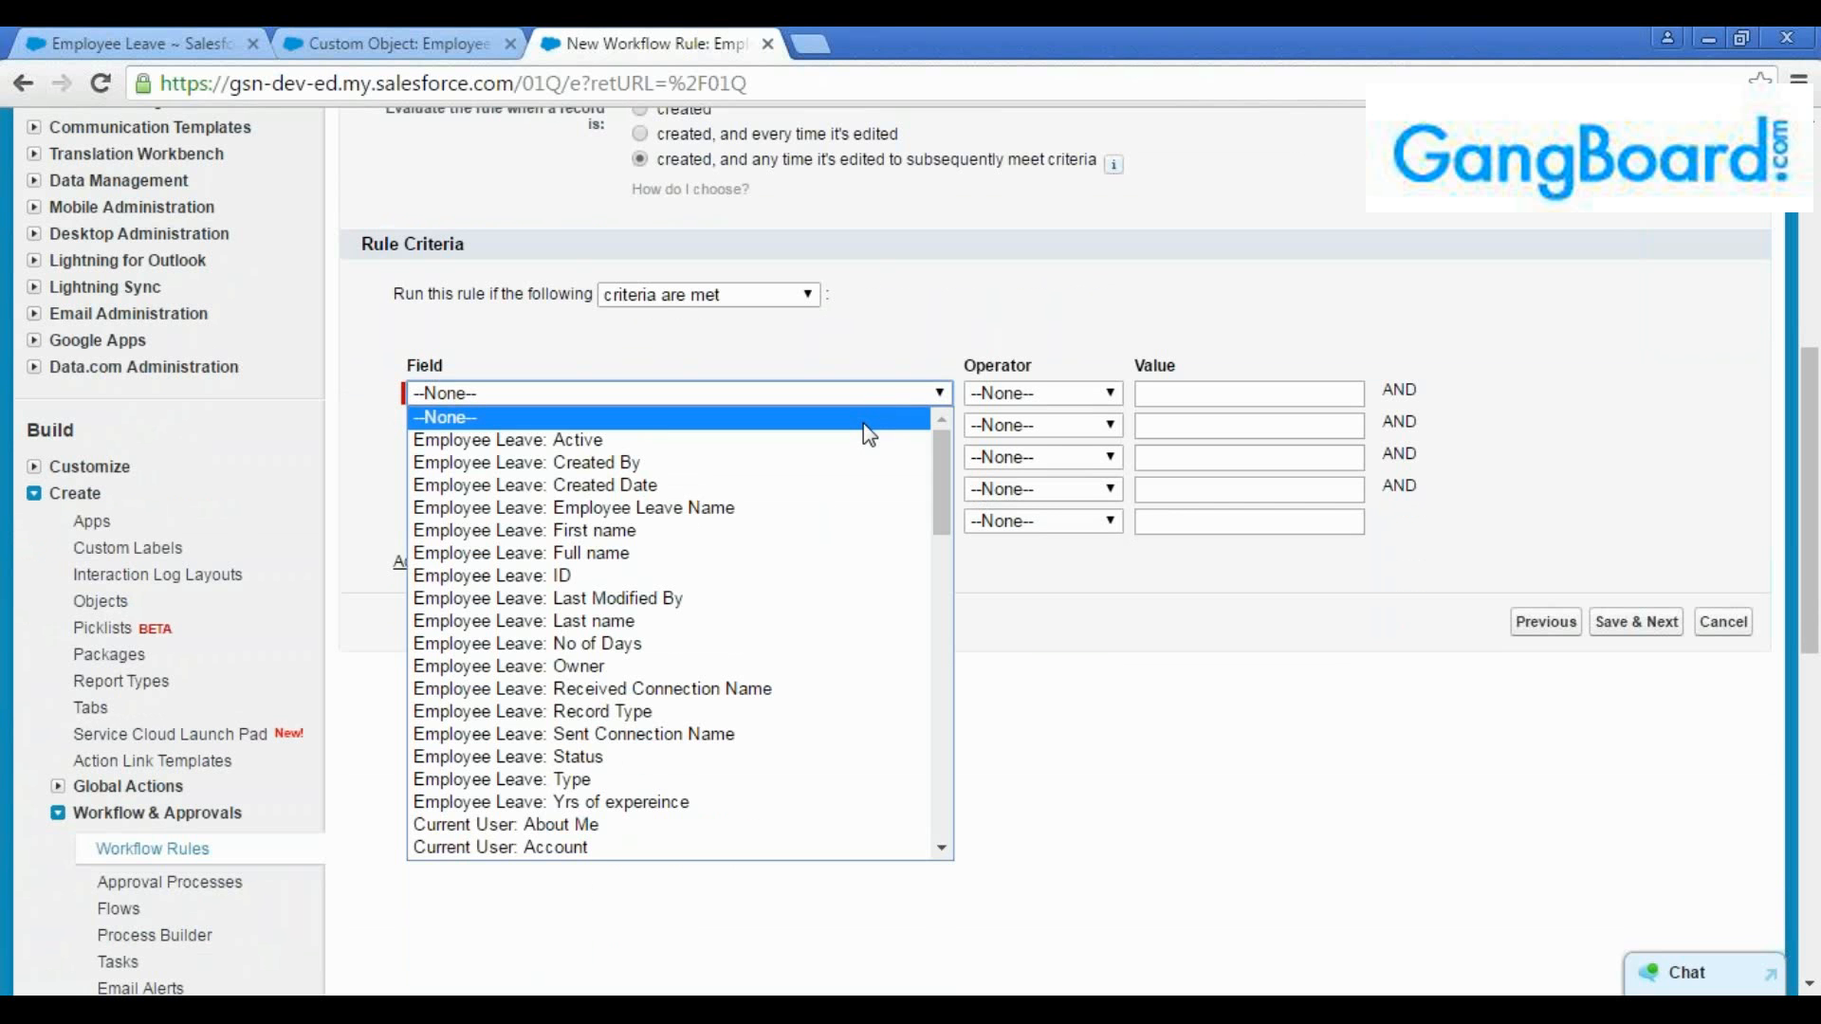
pyautogui.click(756, 644)
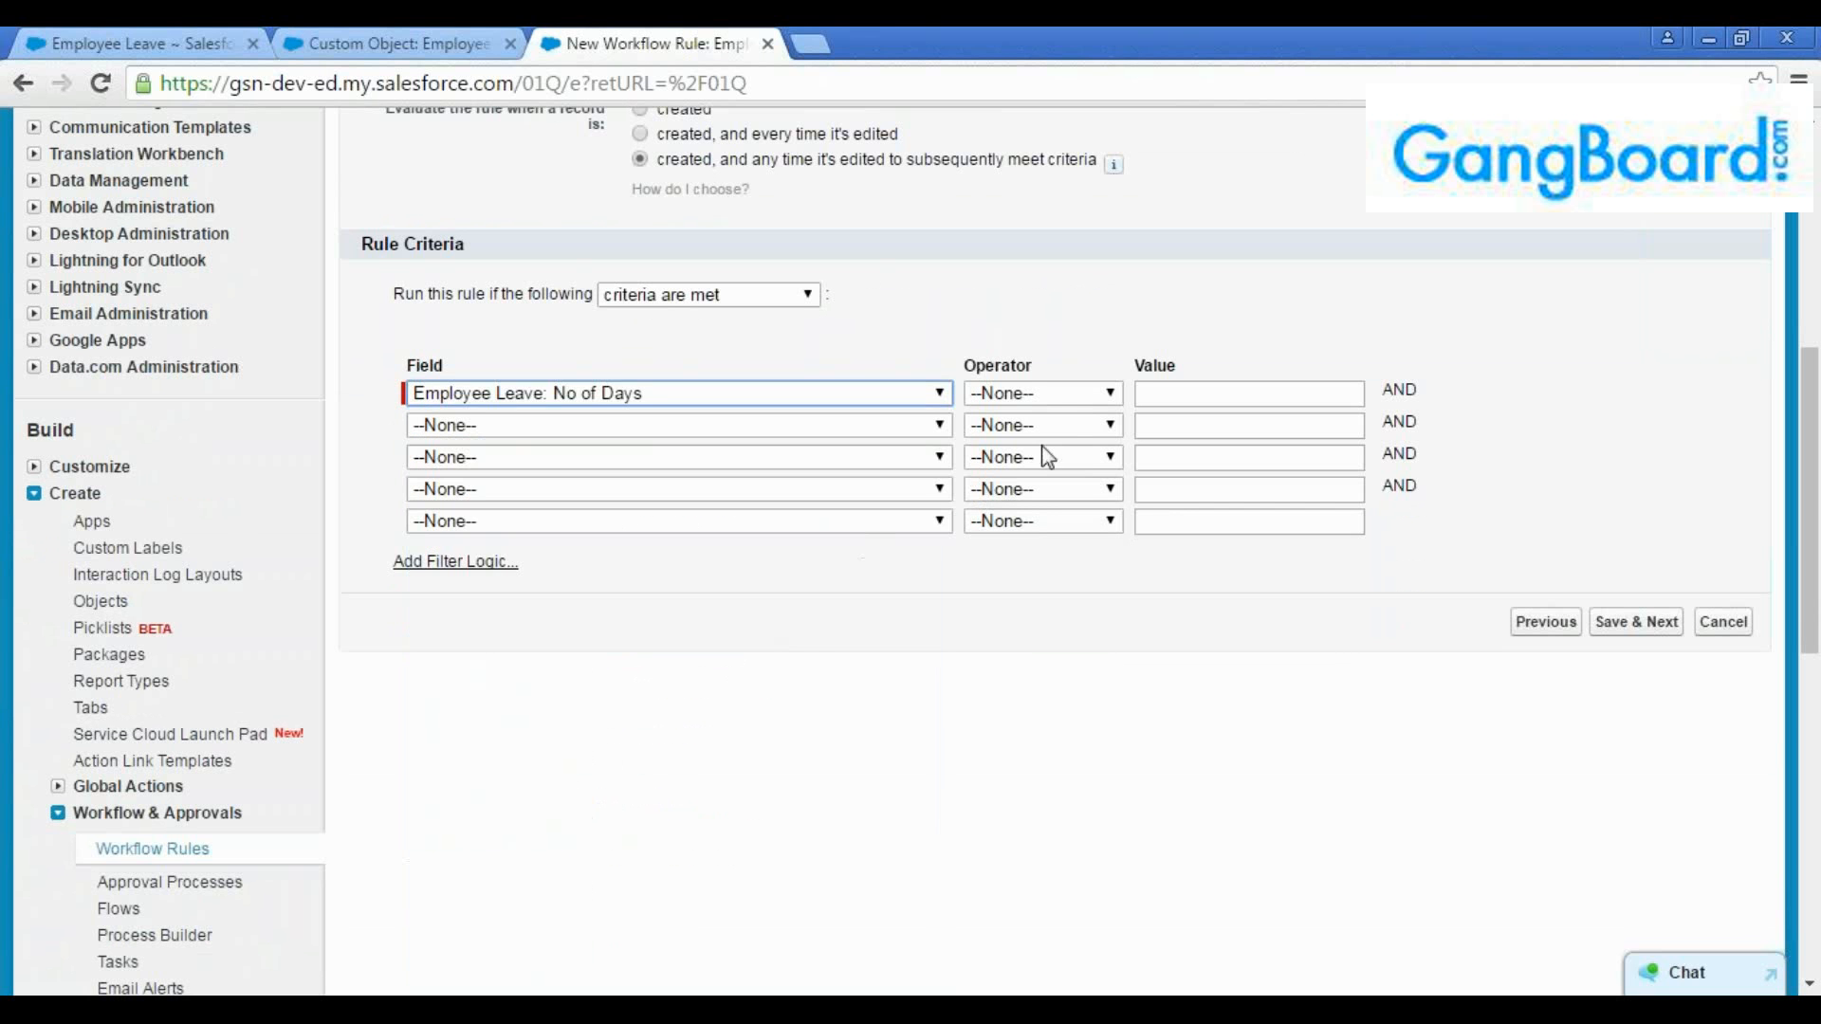
pyautogui.click(1066, 408)
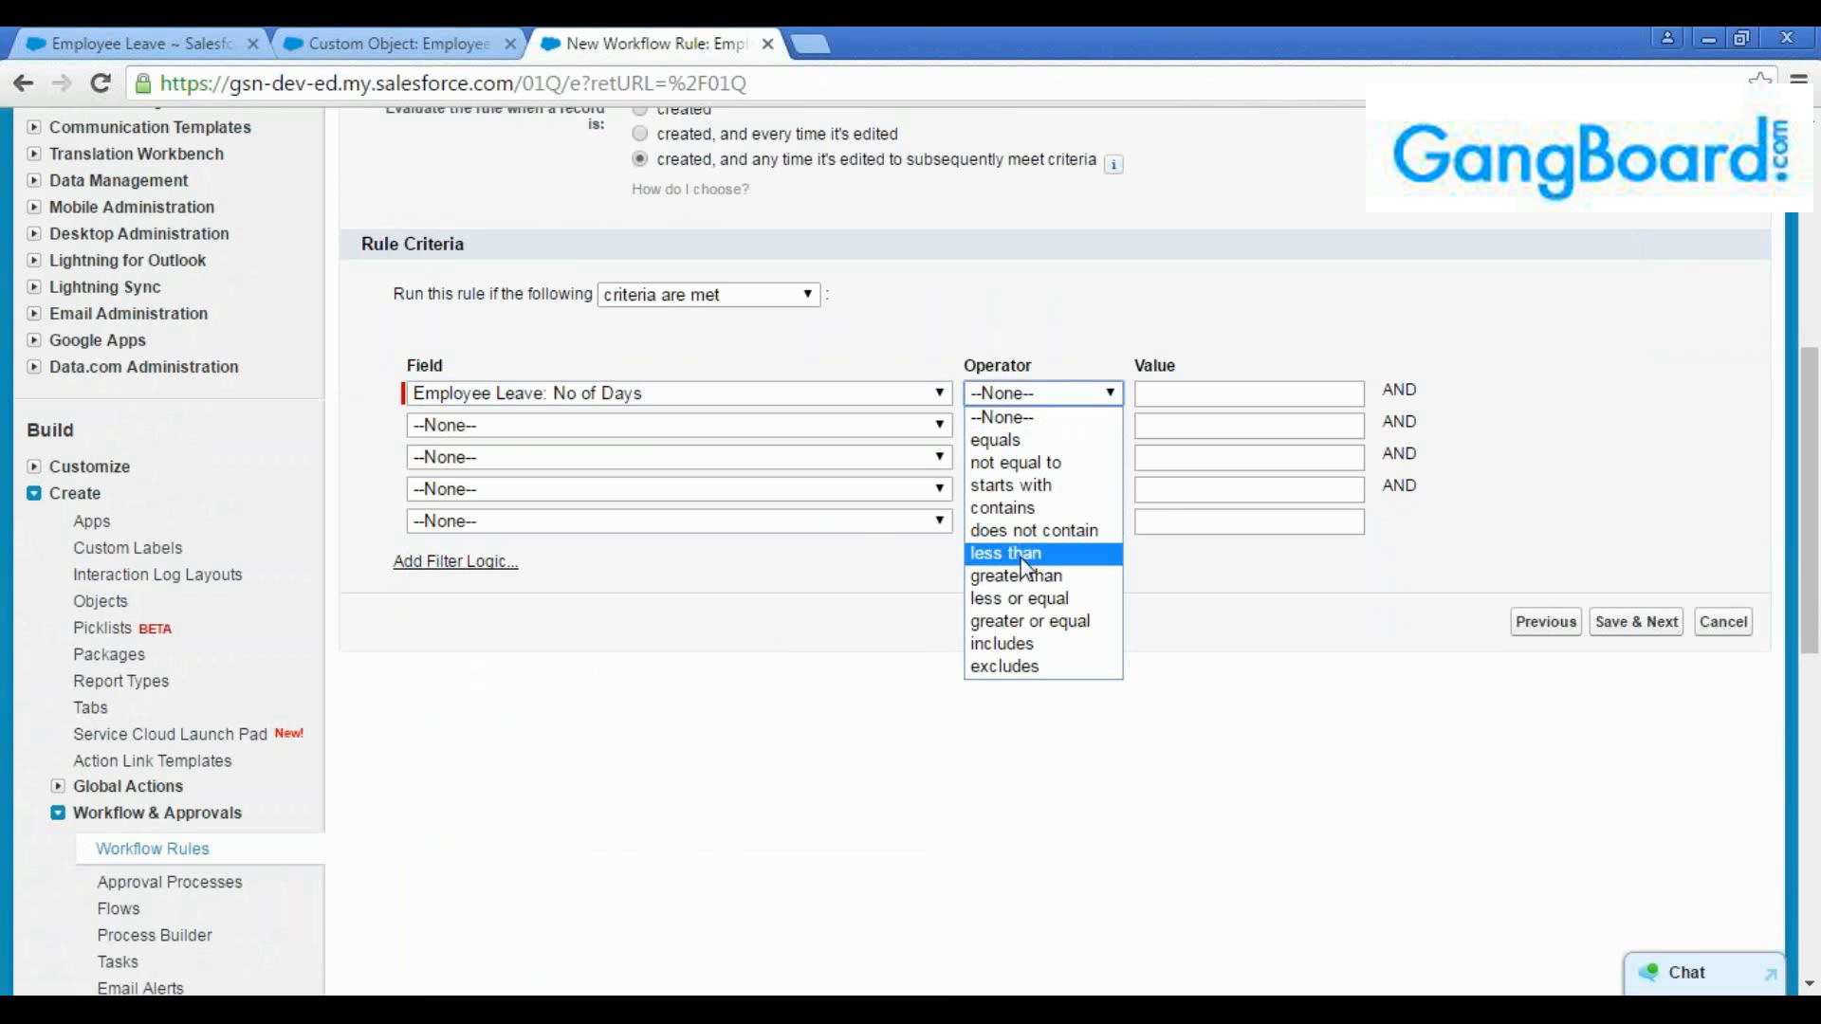
pyautogui.click(1025, 584)
pyautogui.click(1163, 397)
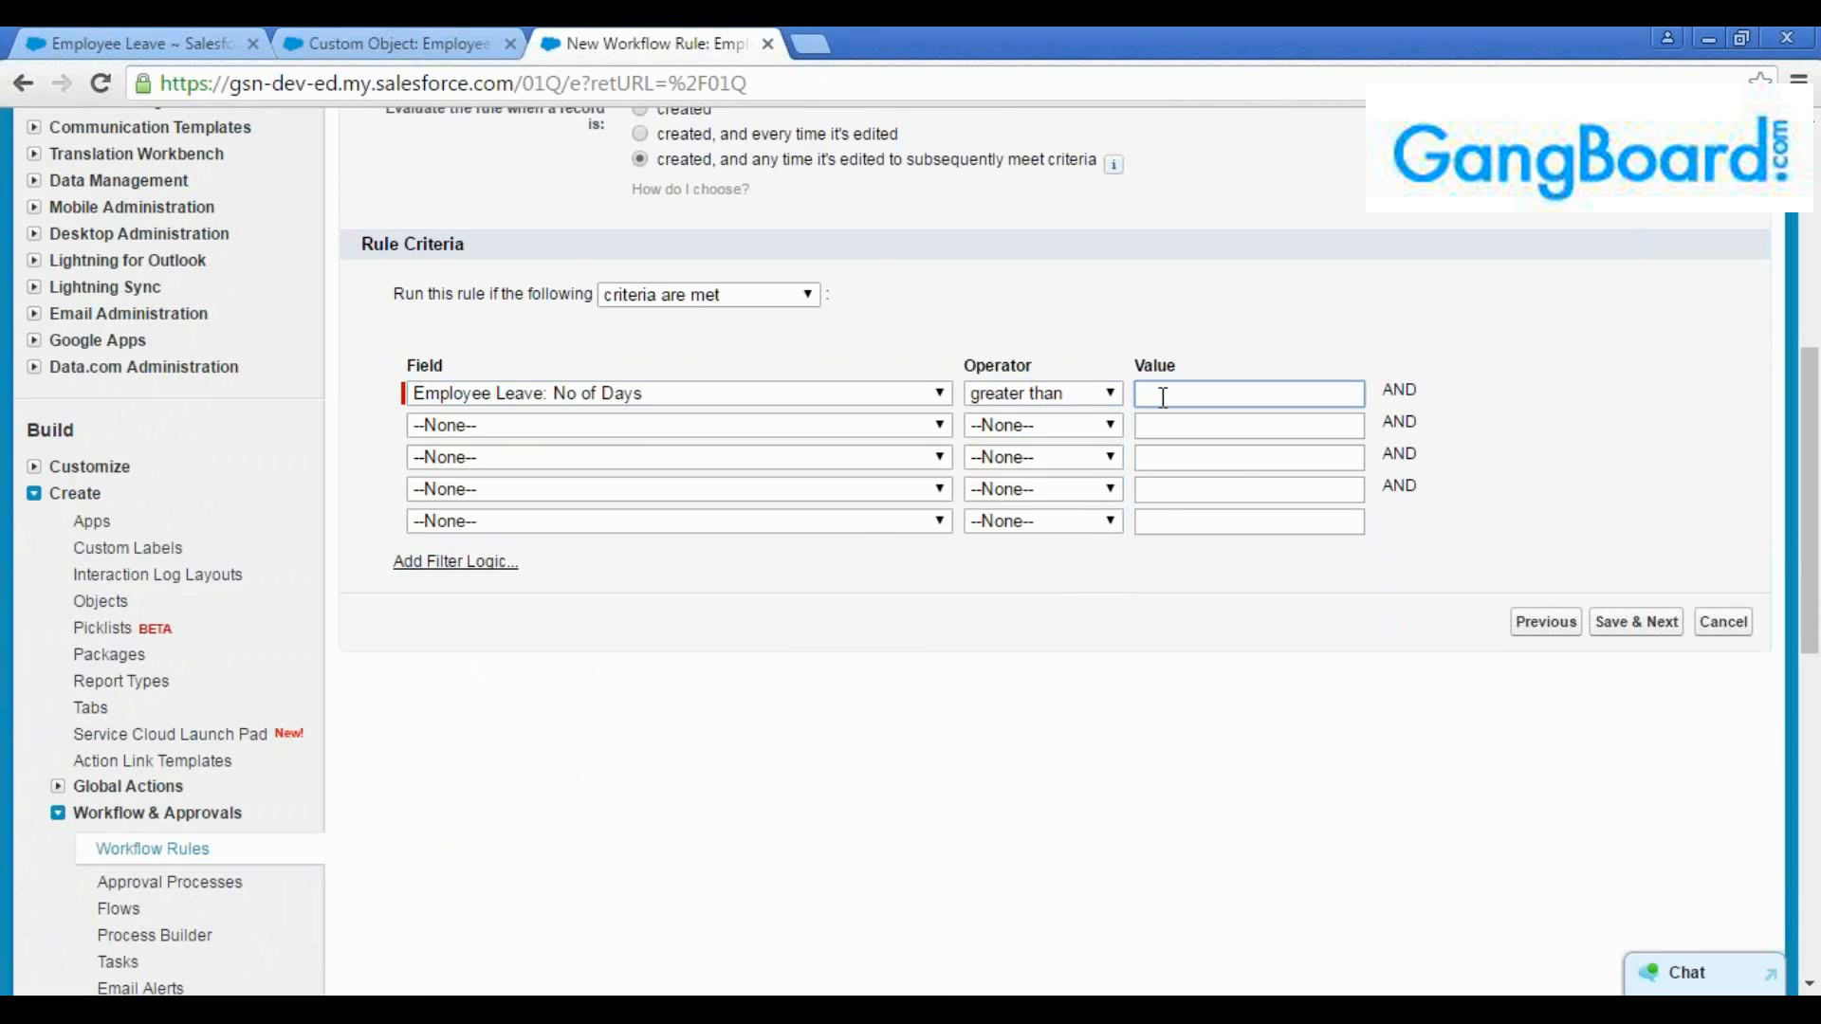
pyautogui.write('2')
pyautogui.click(1174, 427)
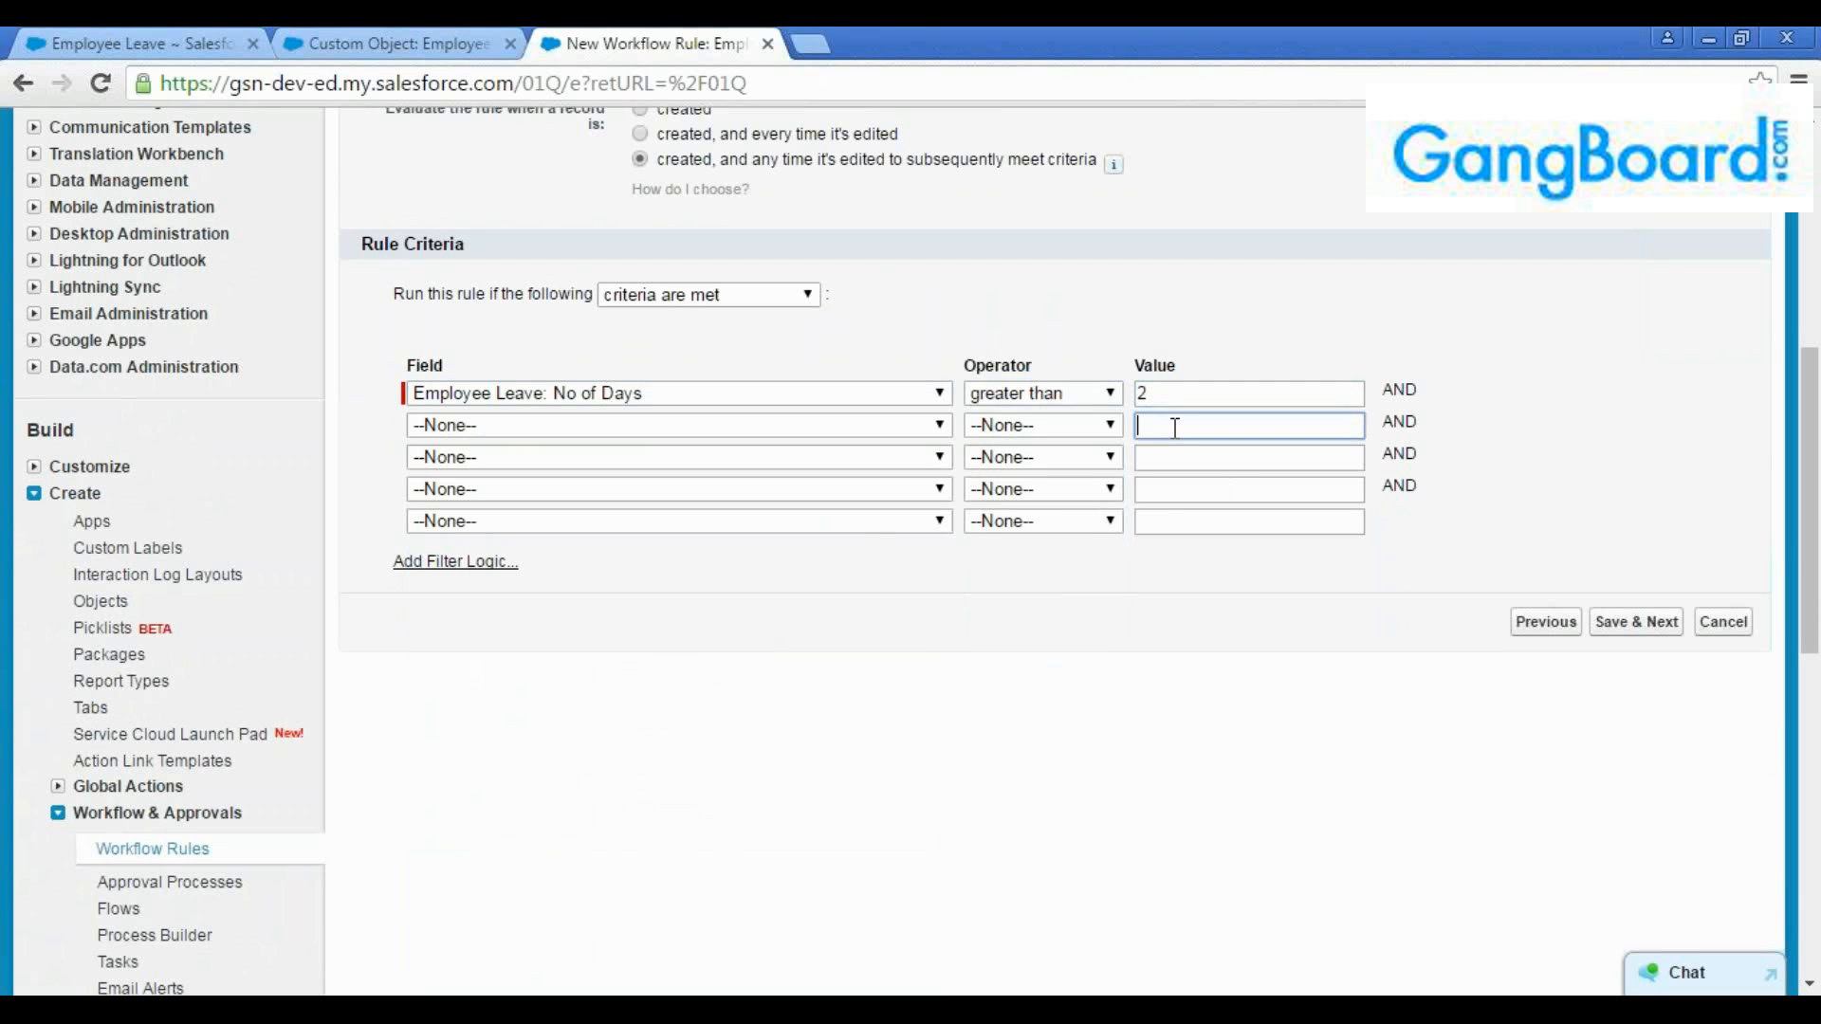
pyautogui.click(1179, 397)
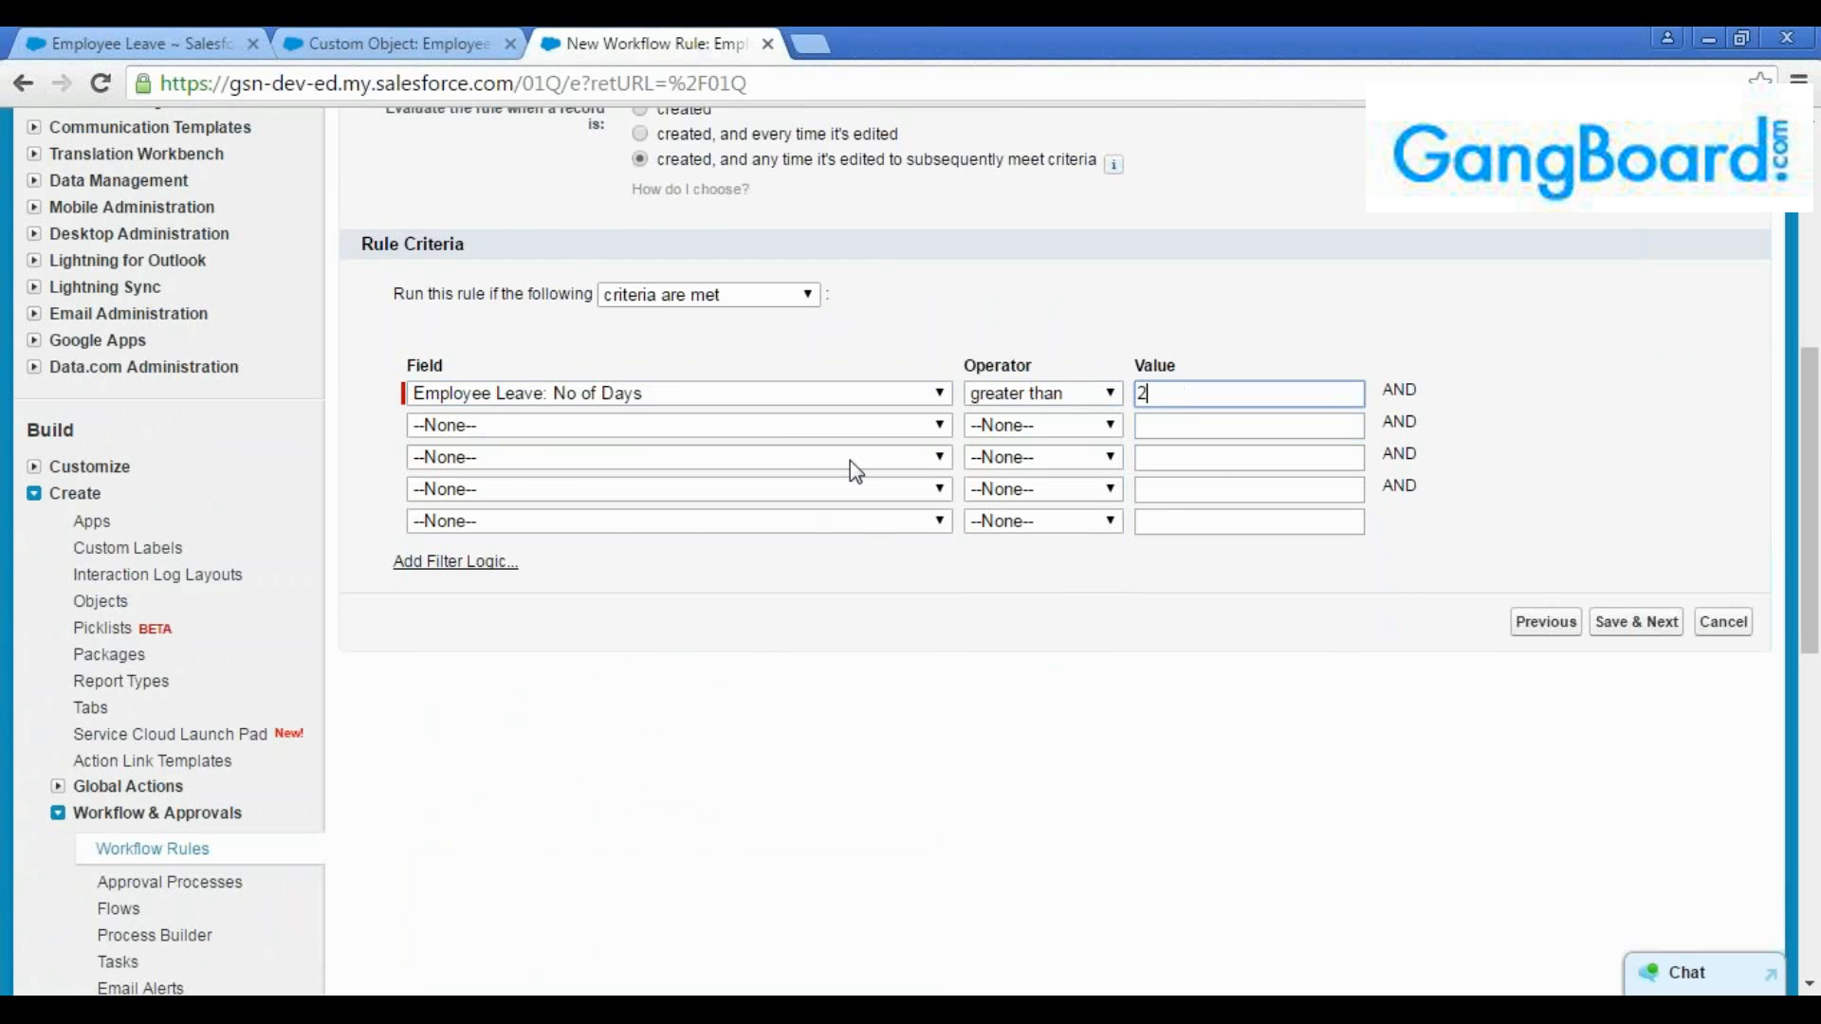
# Add a second criterion, Employee Leave: Type equals Permanent, picking the value from the picklist lookup
pyautogui.click(816, 432)
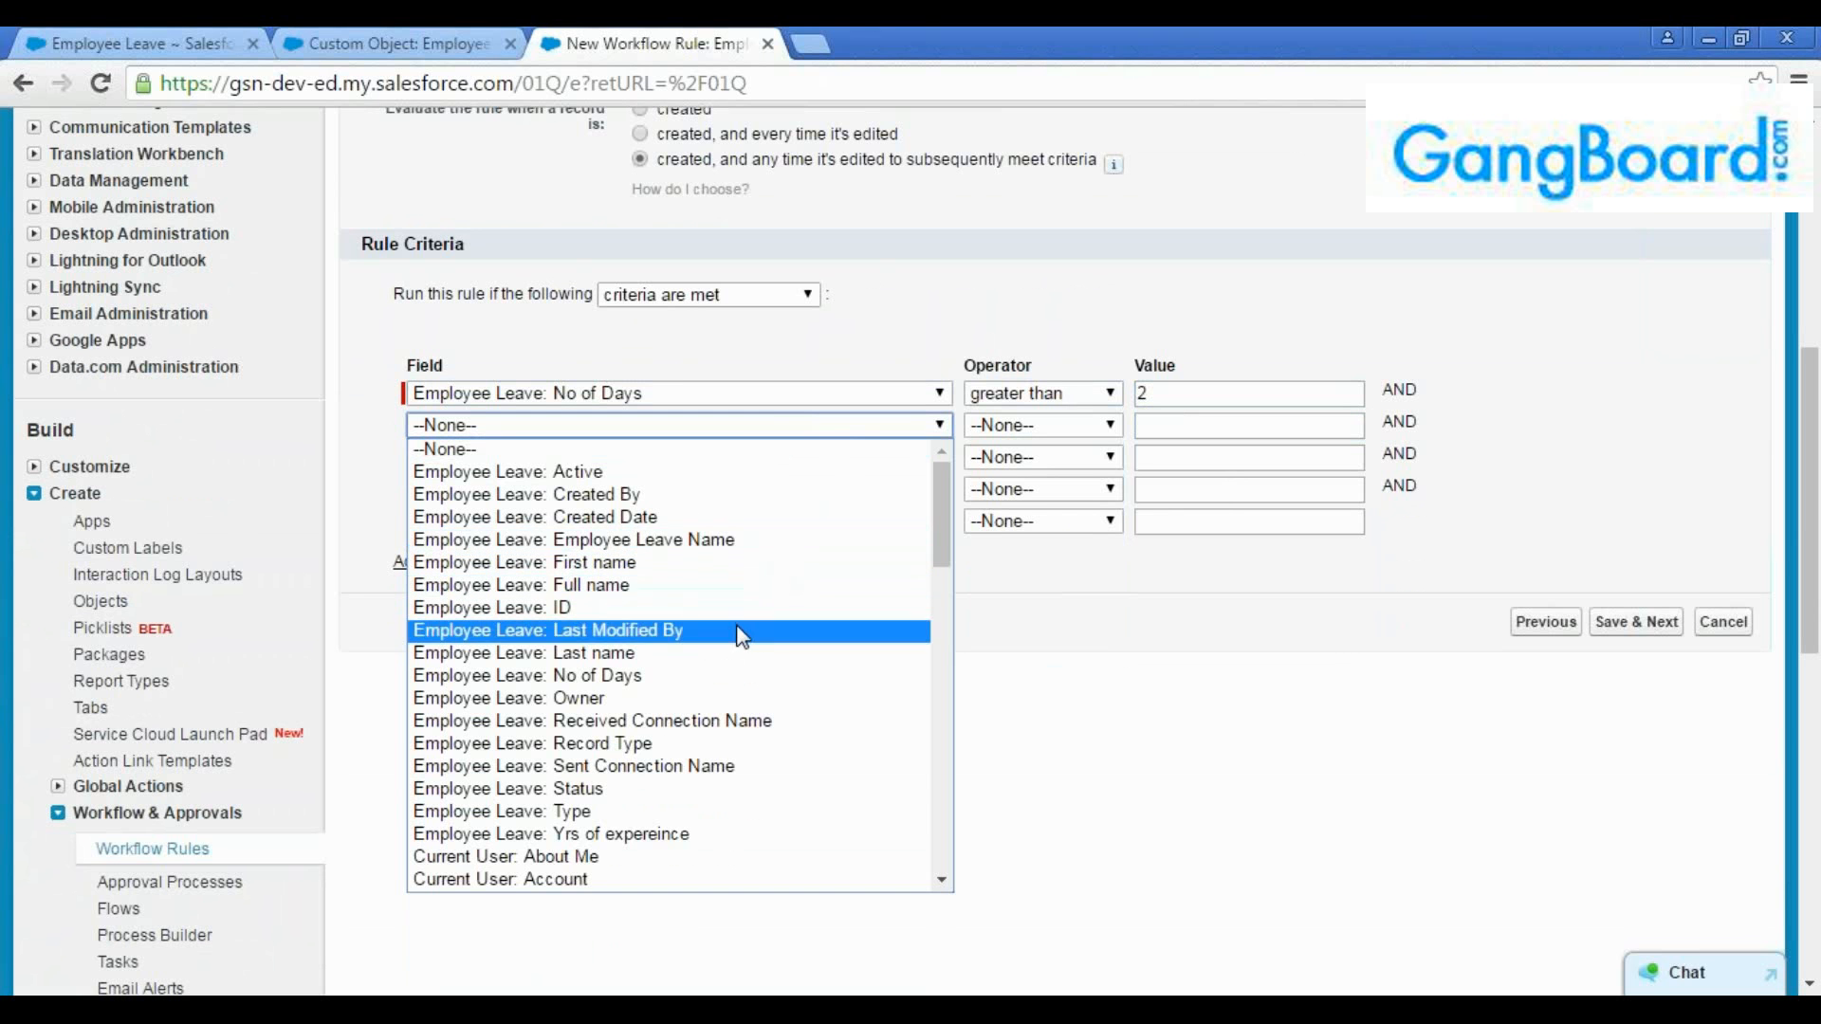
pyautogui.click(664, 812)
pyautogui.click(1043, 425)
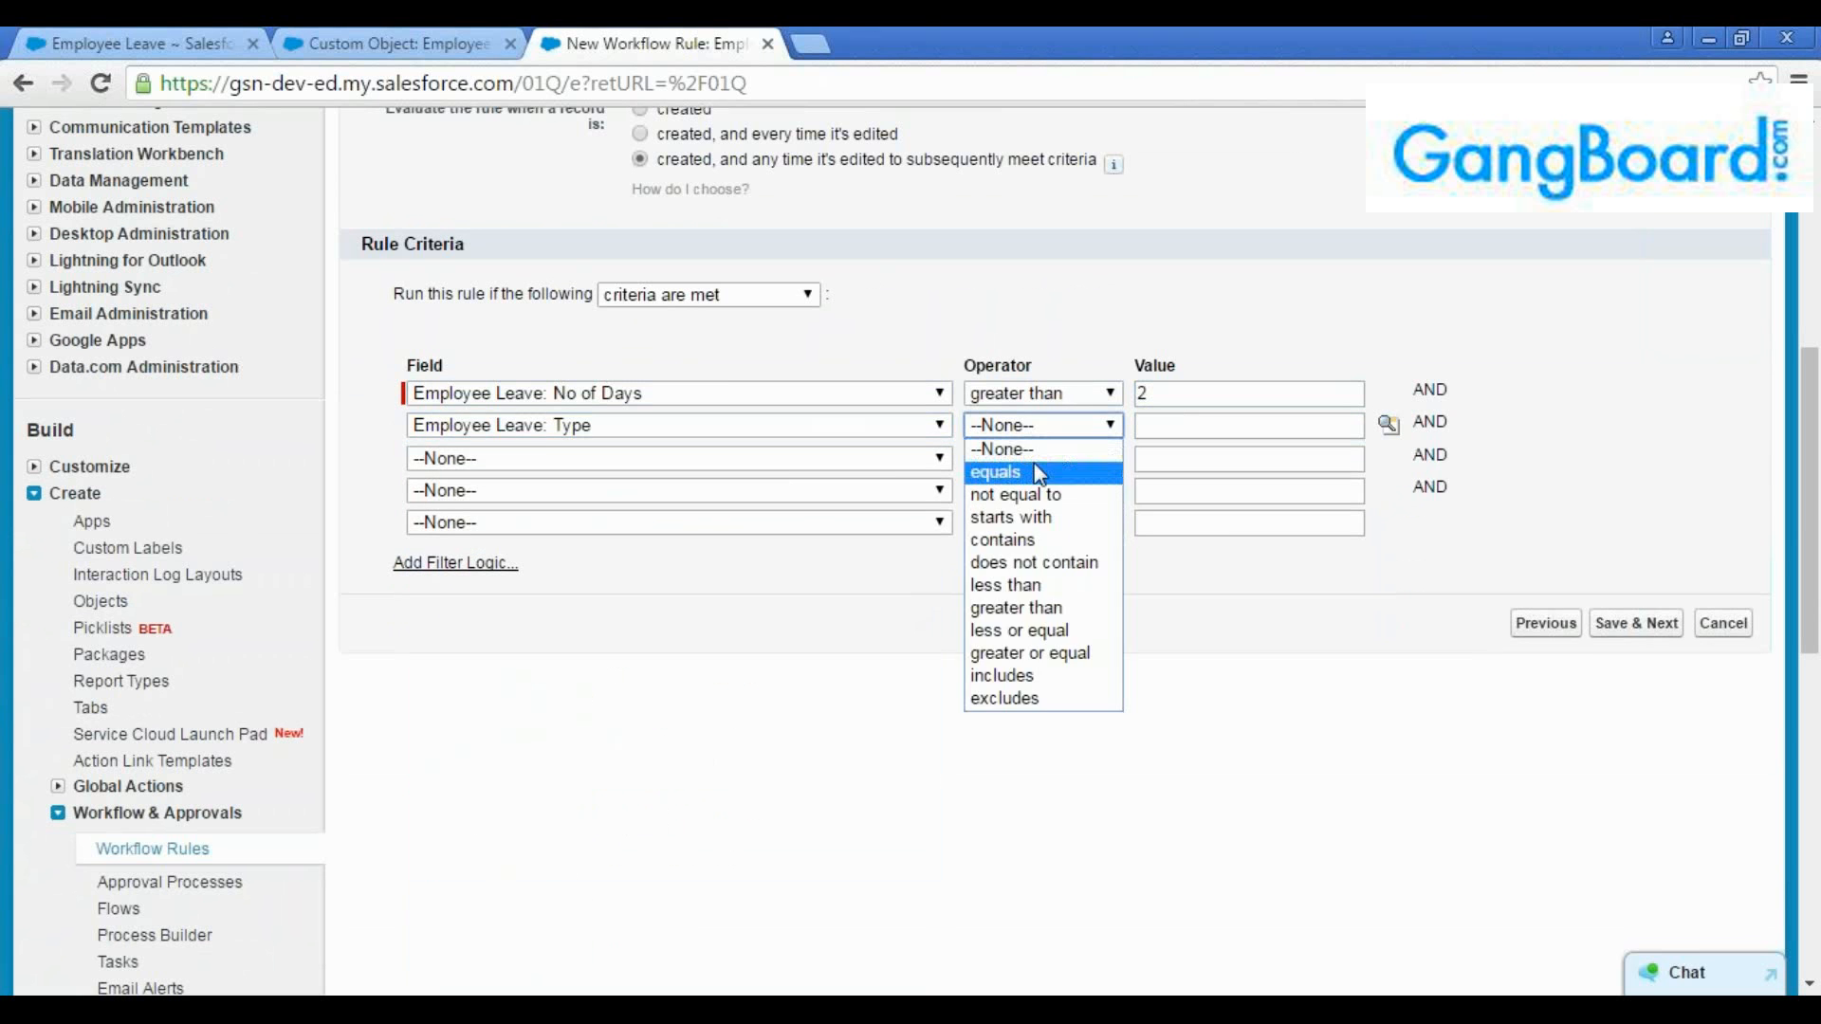
pyautogui.click(1034, 477)
pyautogui.click(1389, 425)
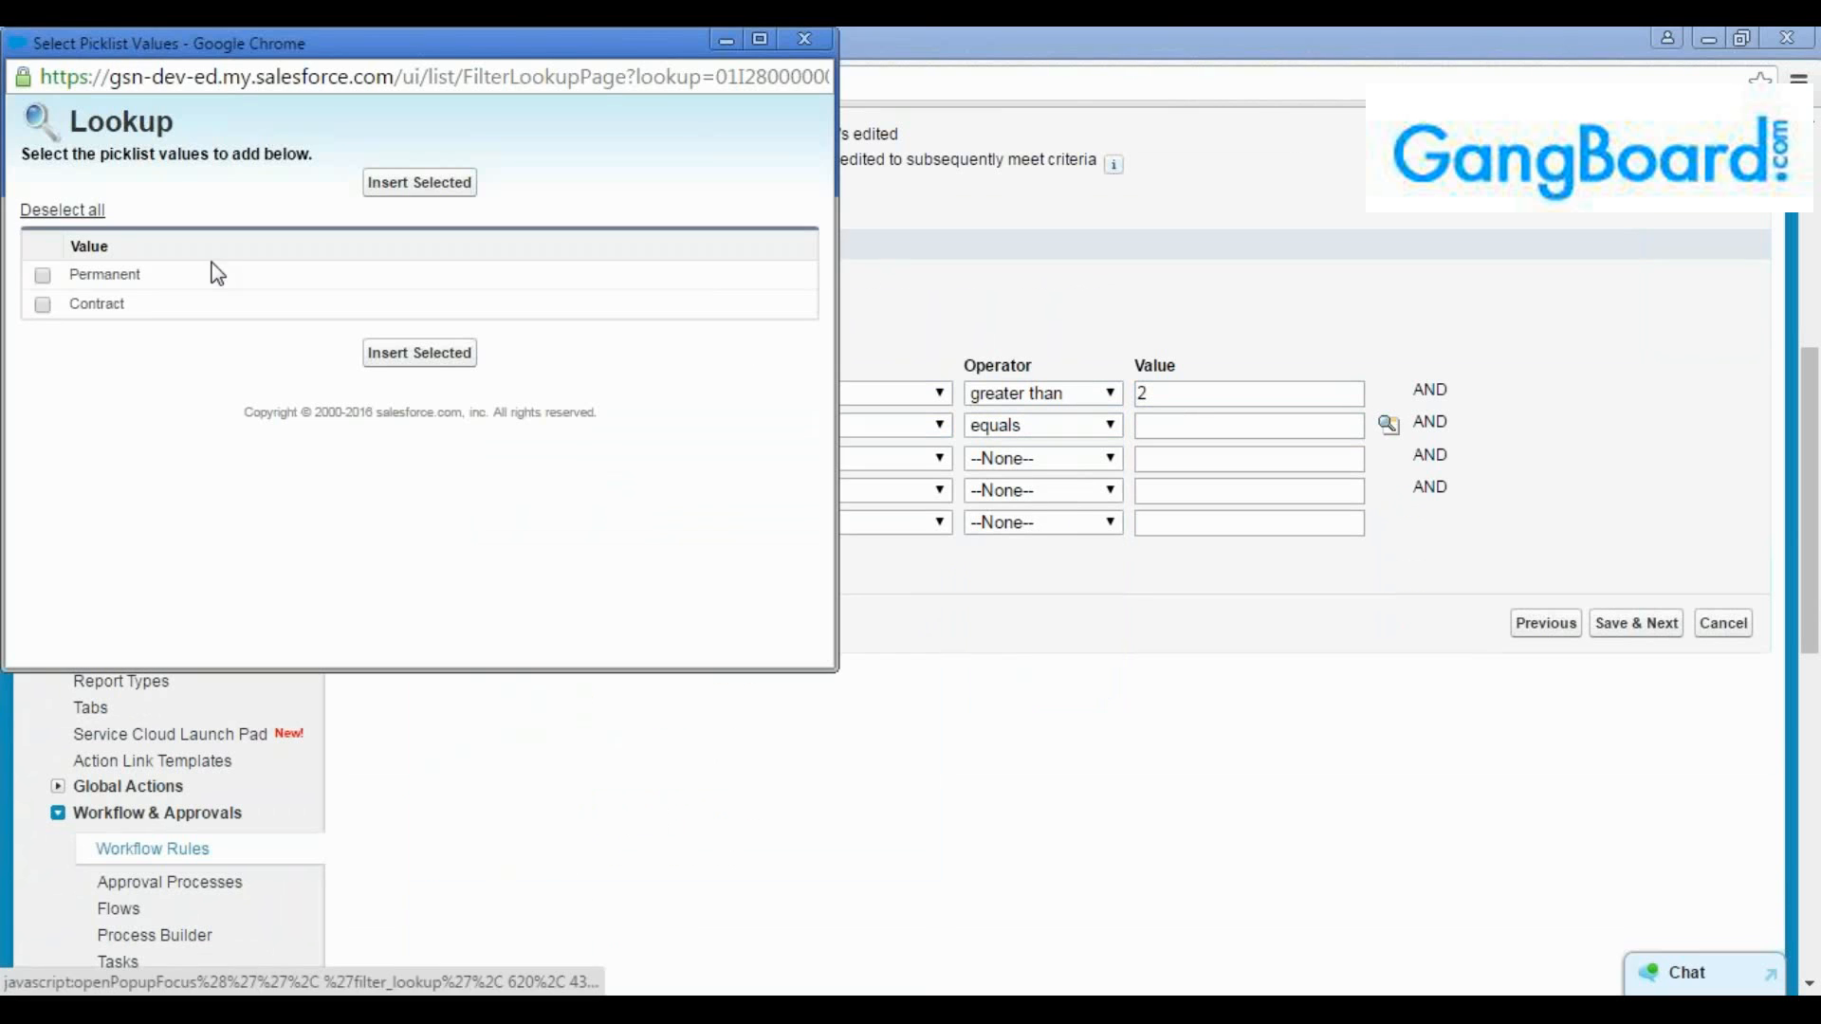
pyautogui.click(42, 275)
pyautogui.click(422, 359)
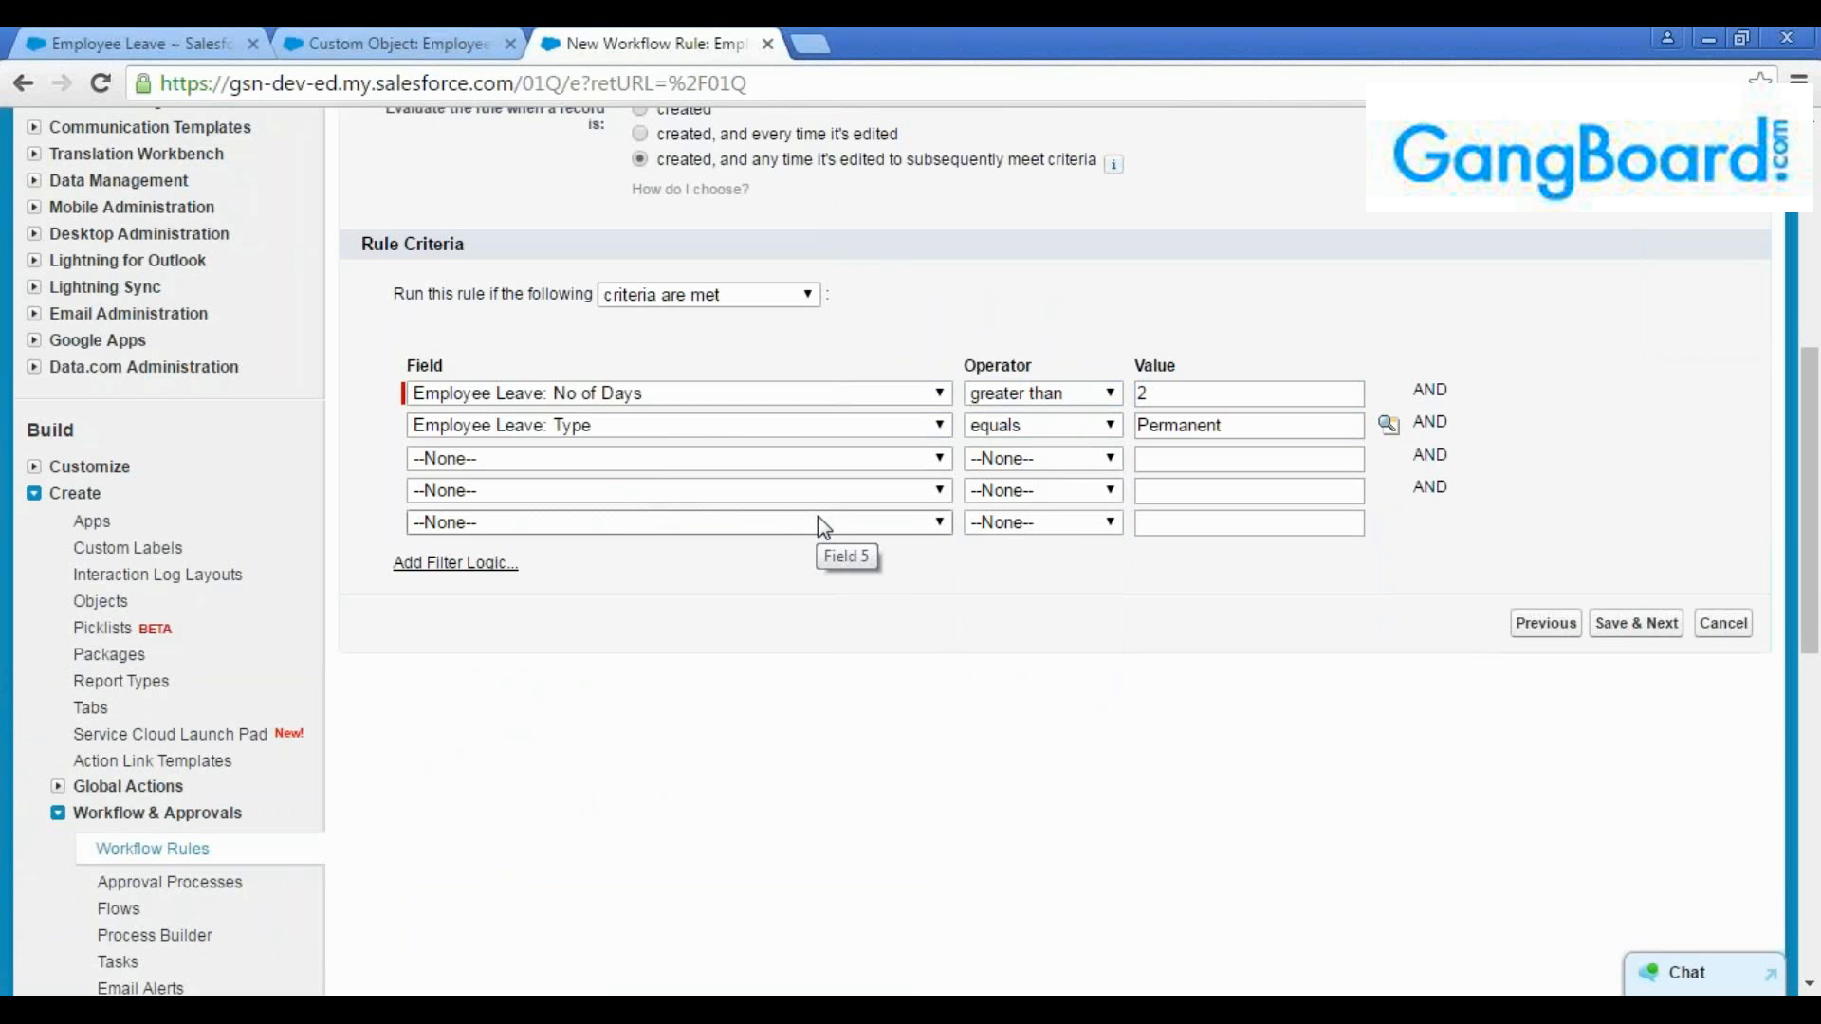
# Review the fields, operators and values of the No of Days and Type criteria, including the field choices for the third row
pyautogui.click(799, 462)
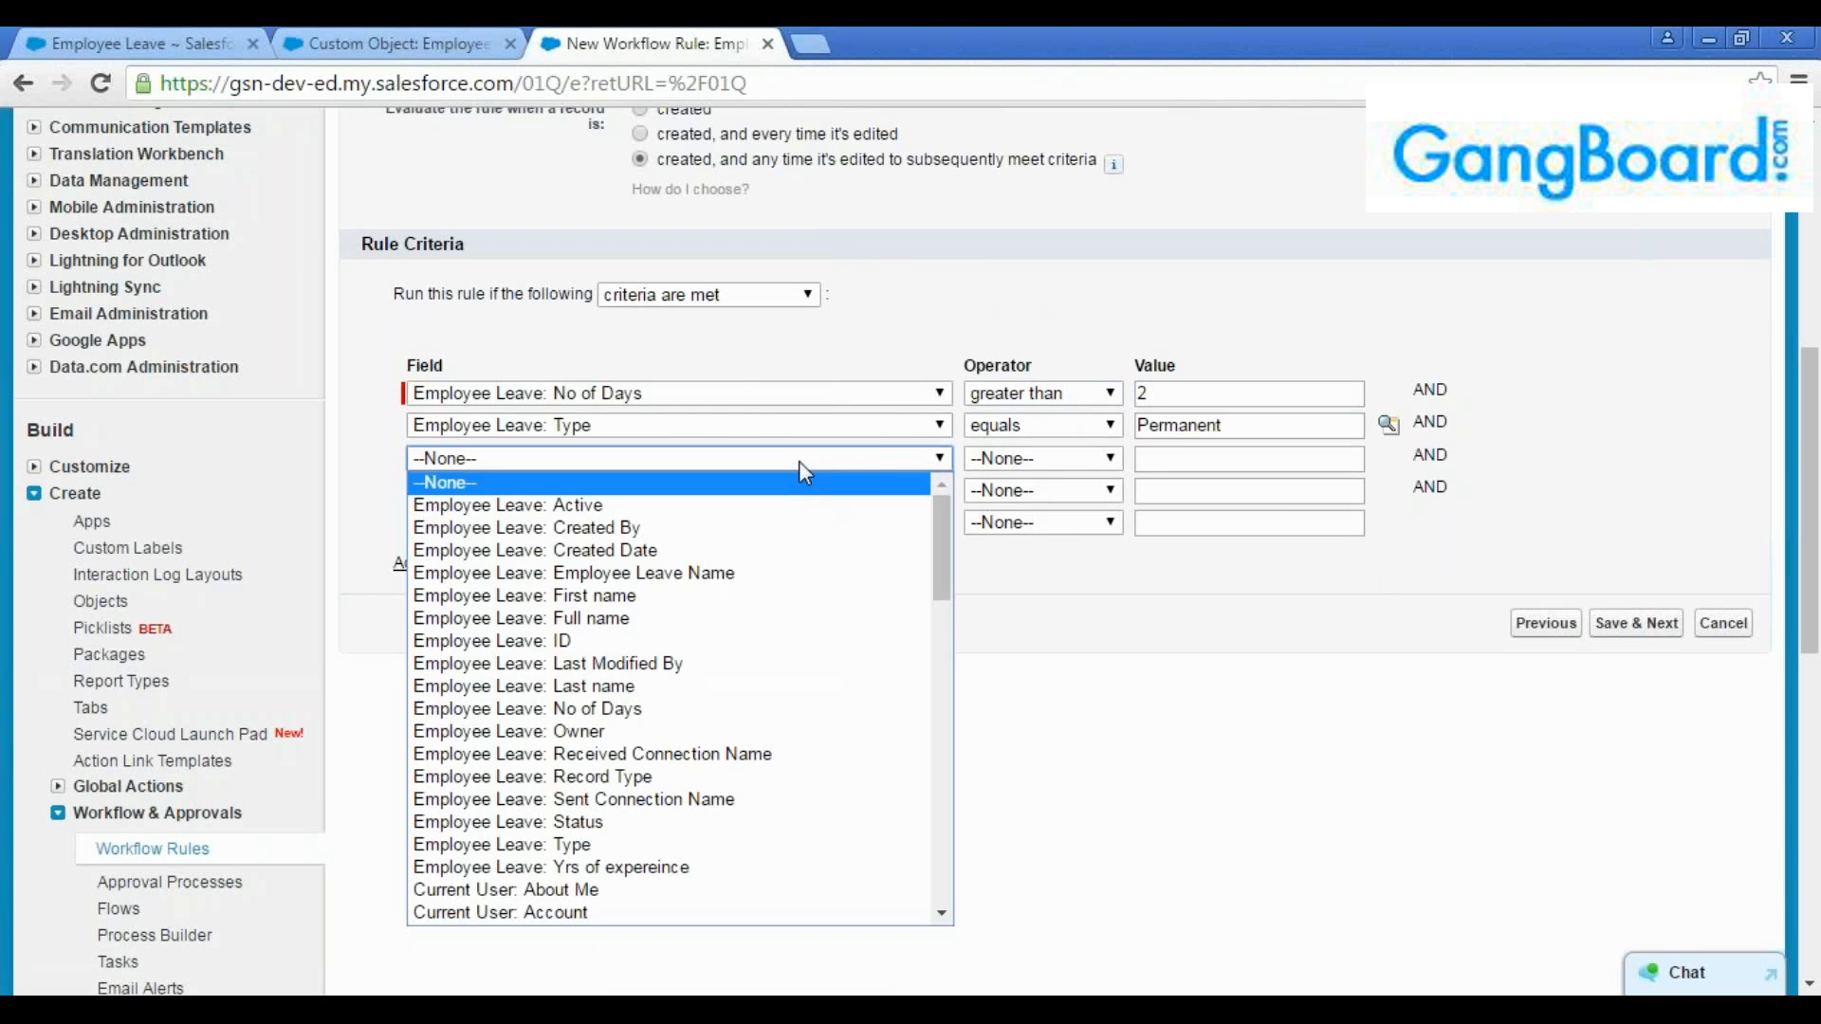
pyautogui.click(878, 458)
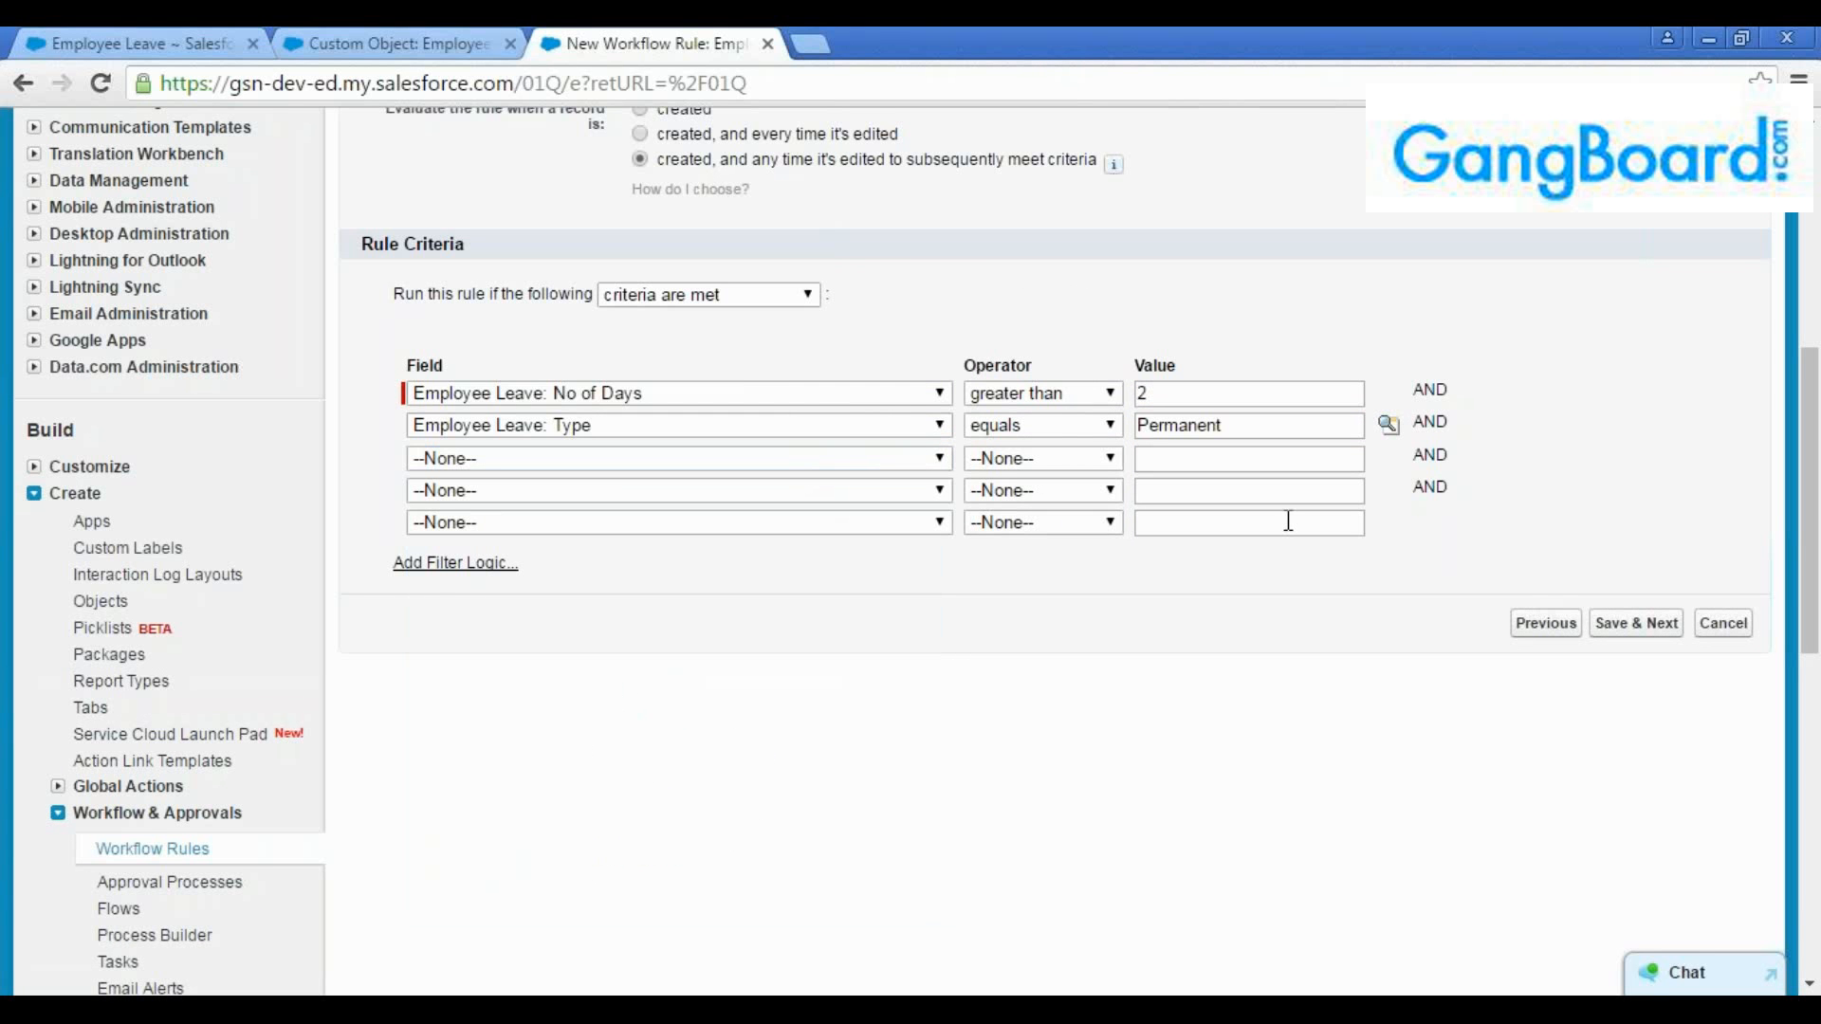
pyautogui.doubleClick(1247, 426)
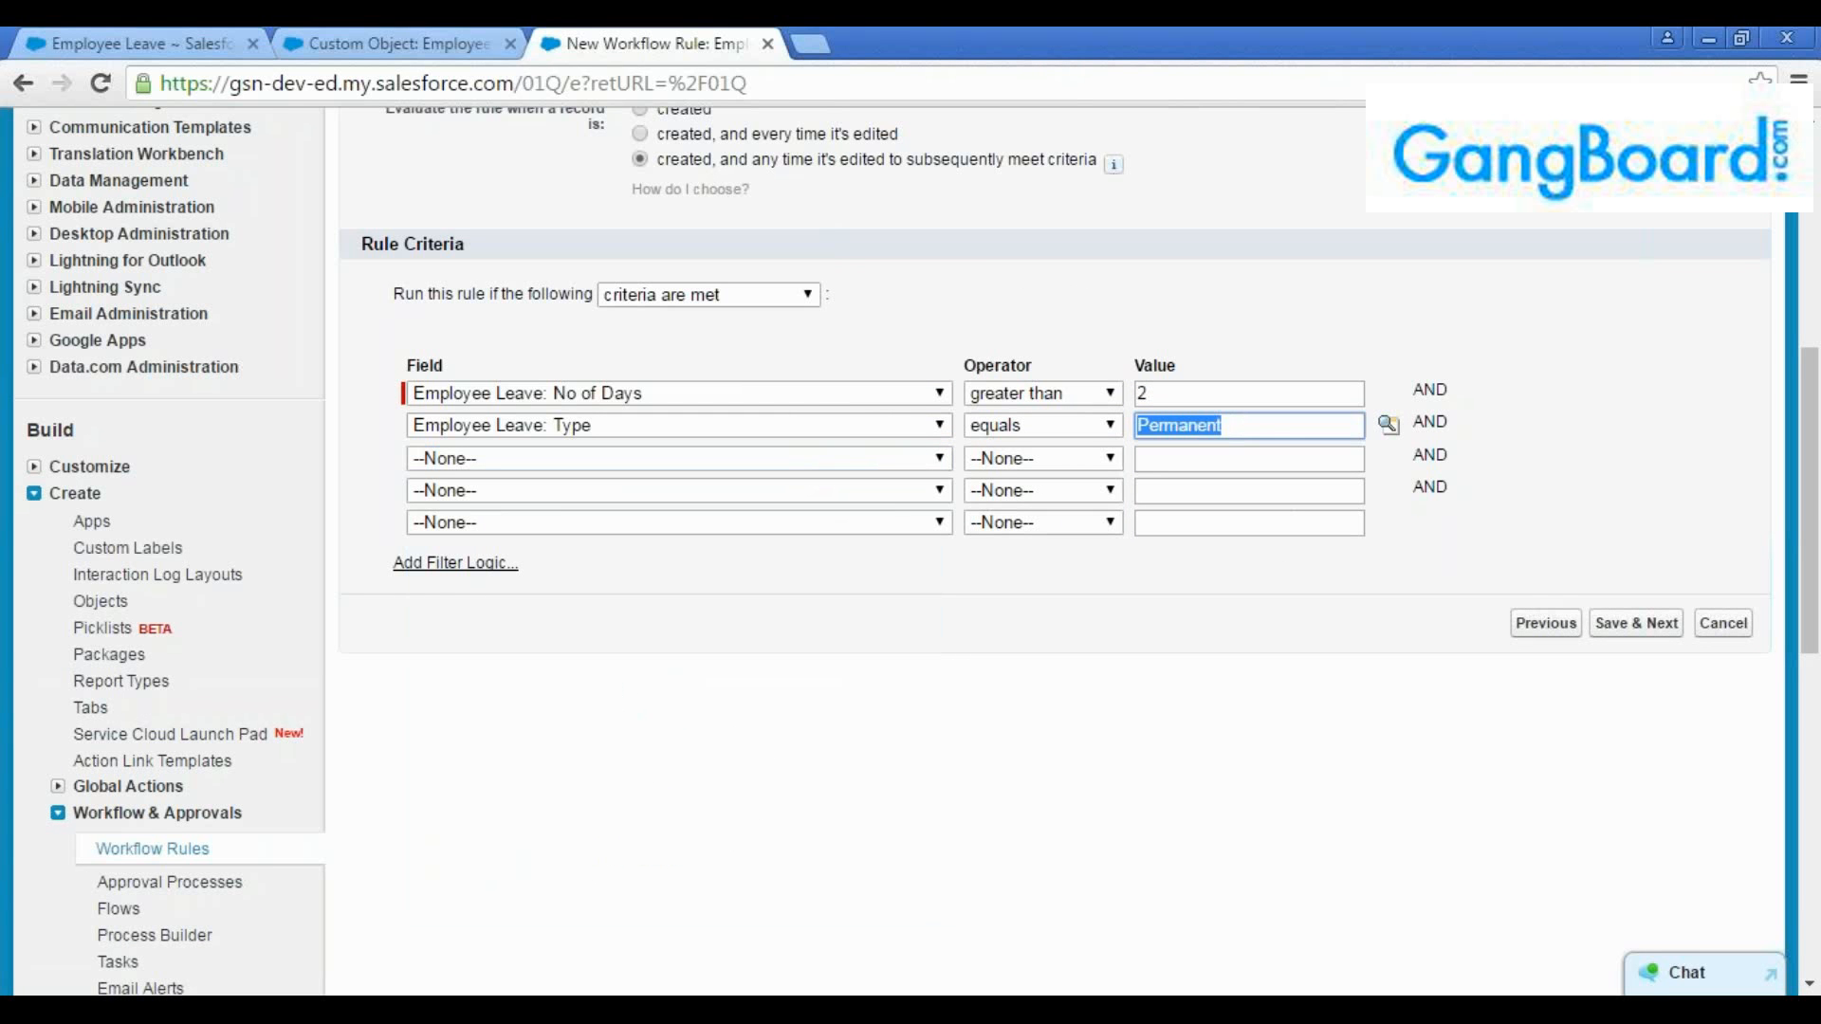
pyautogui.click(1292, 424)
pyautogui.doubleClick(1179, 396)
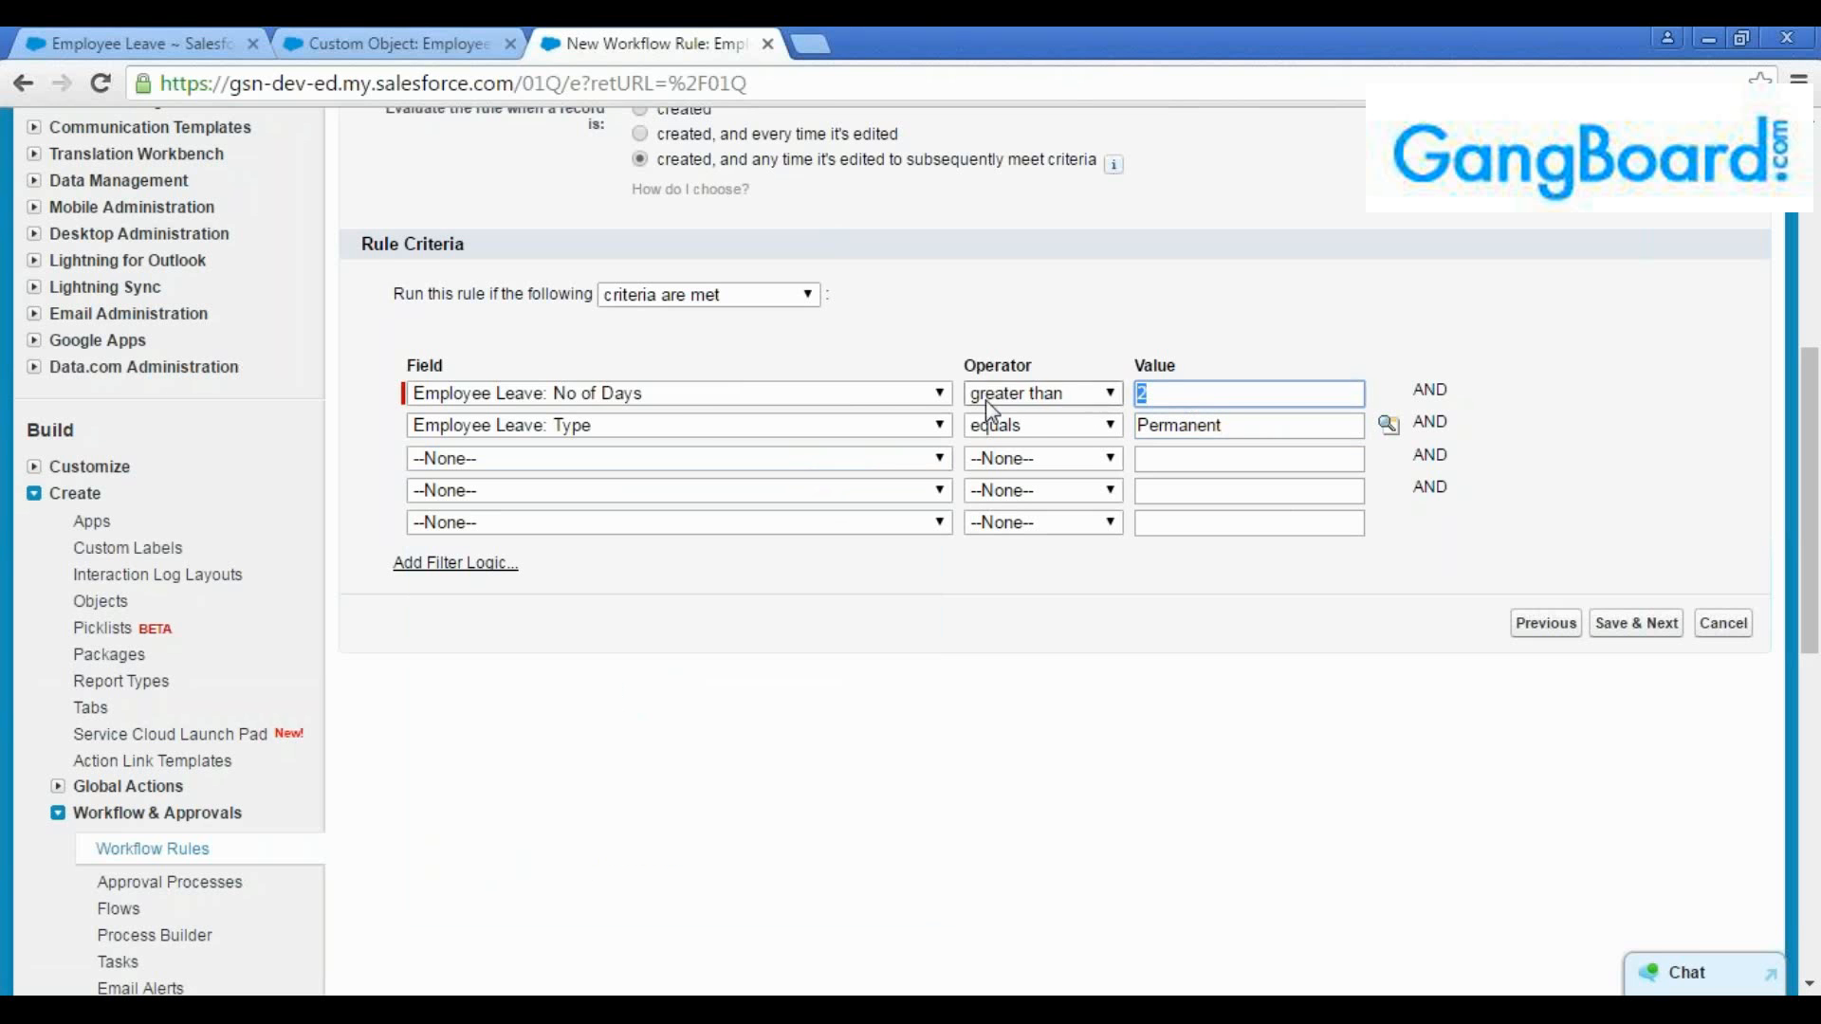
pyautogui.click(663, 397)
pyautogui.click(663, 398)
pyautogui.click(1223, 391)
pyautogui.click(1428, 392)
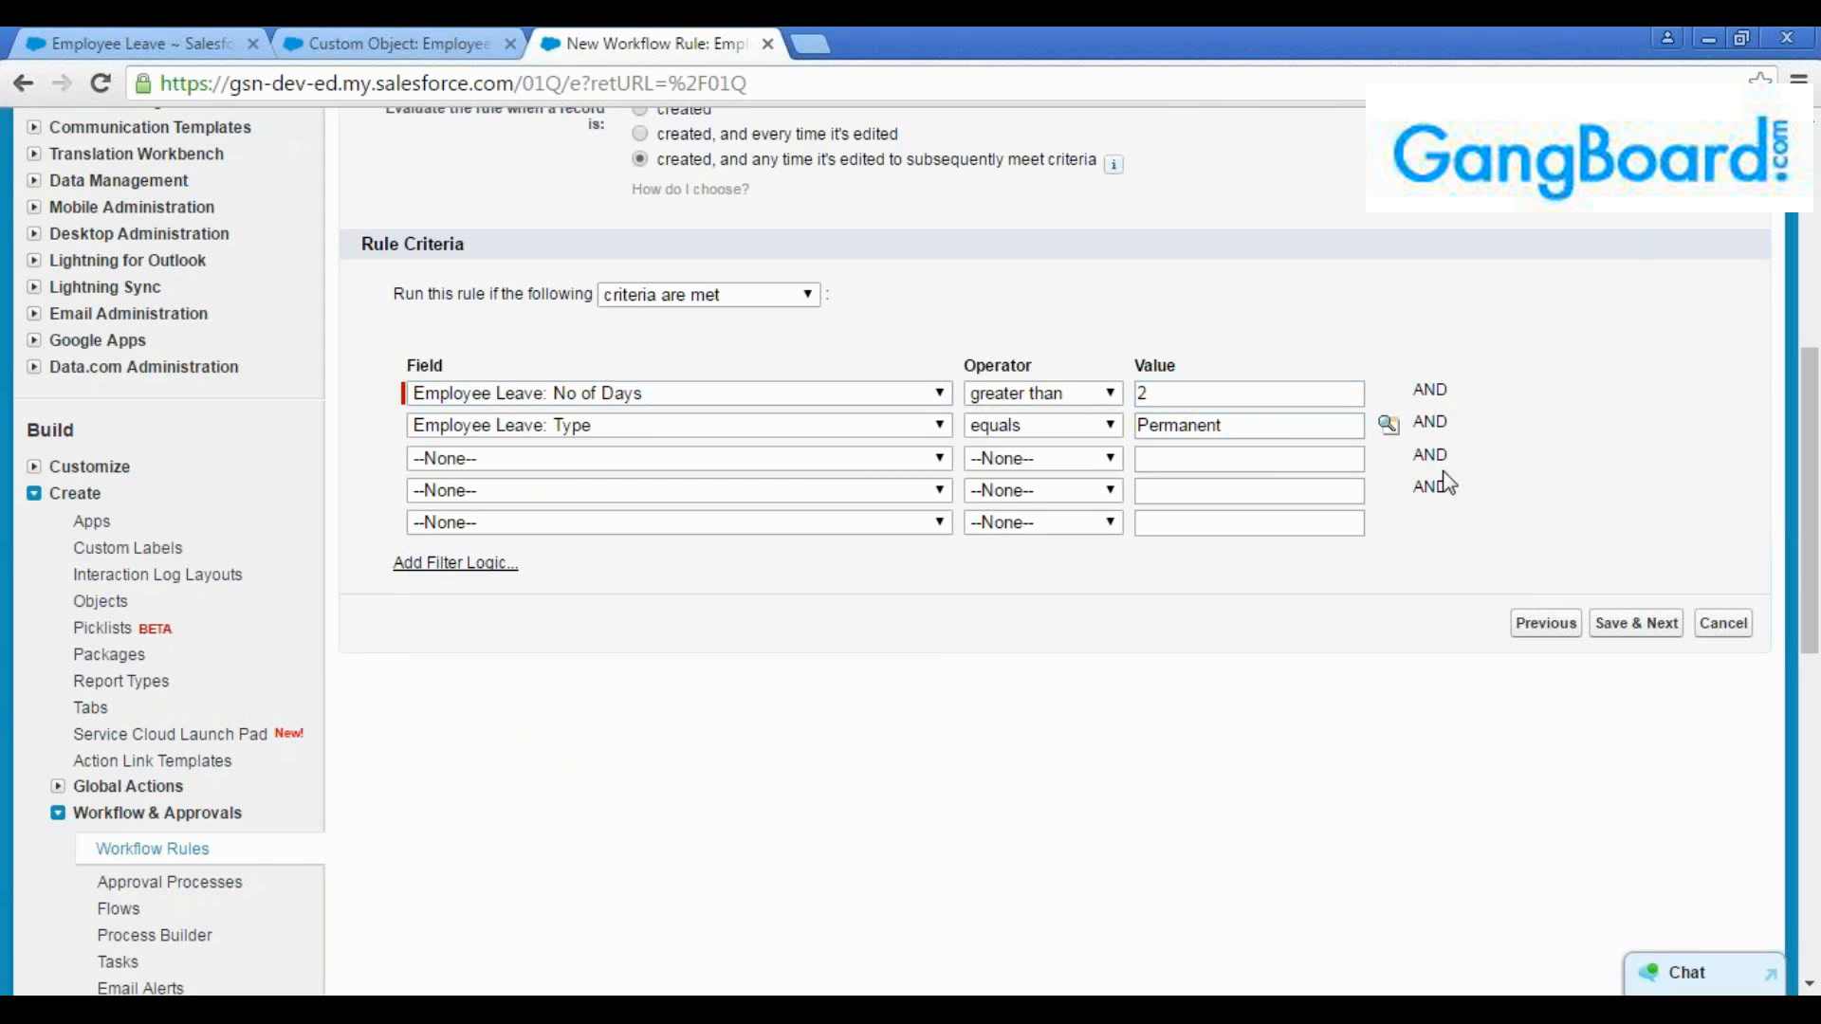
pyautogui.click(1255, 424)
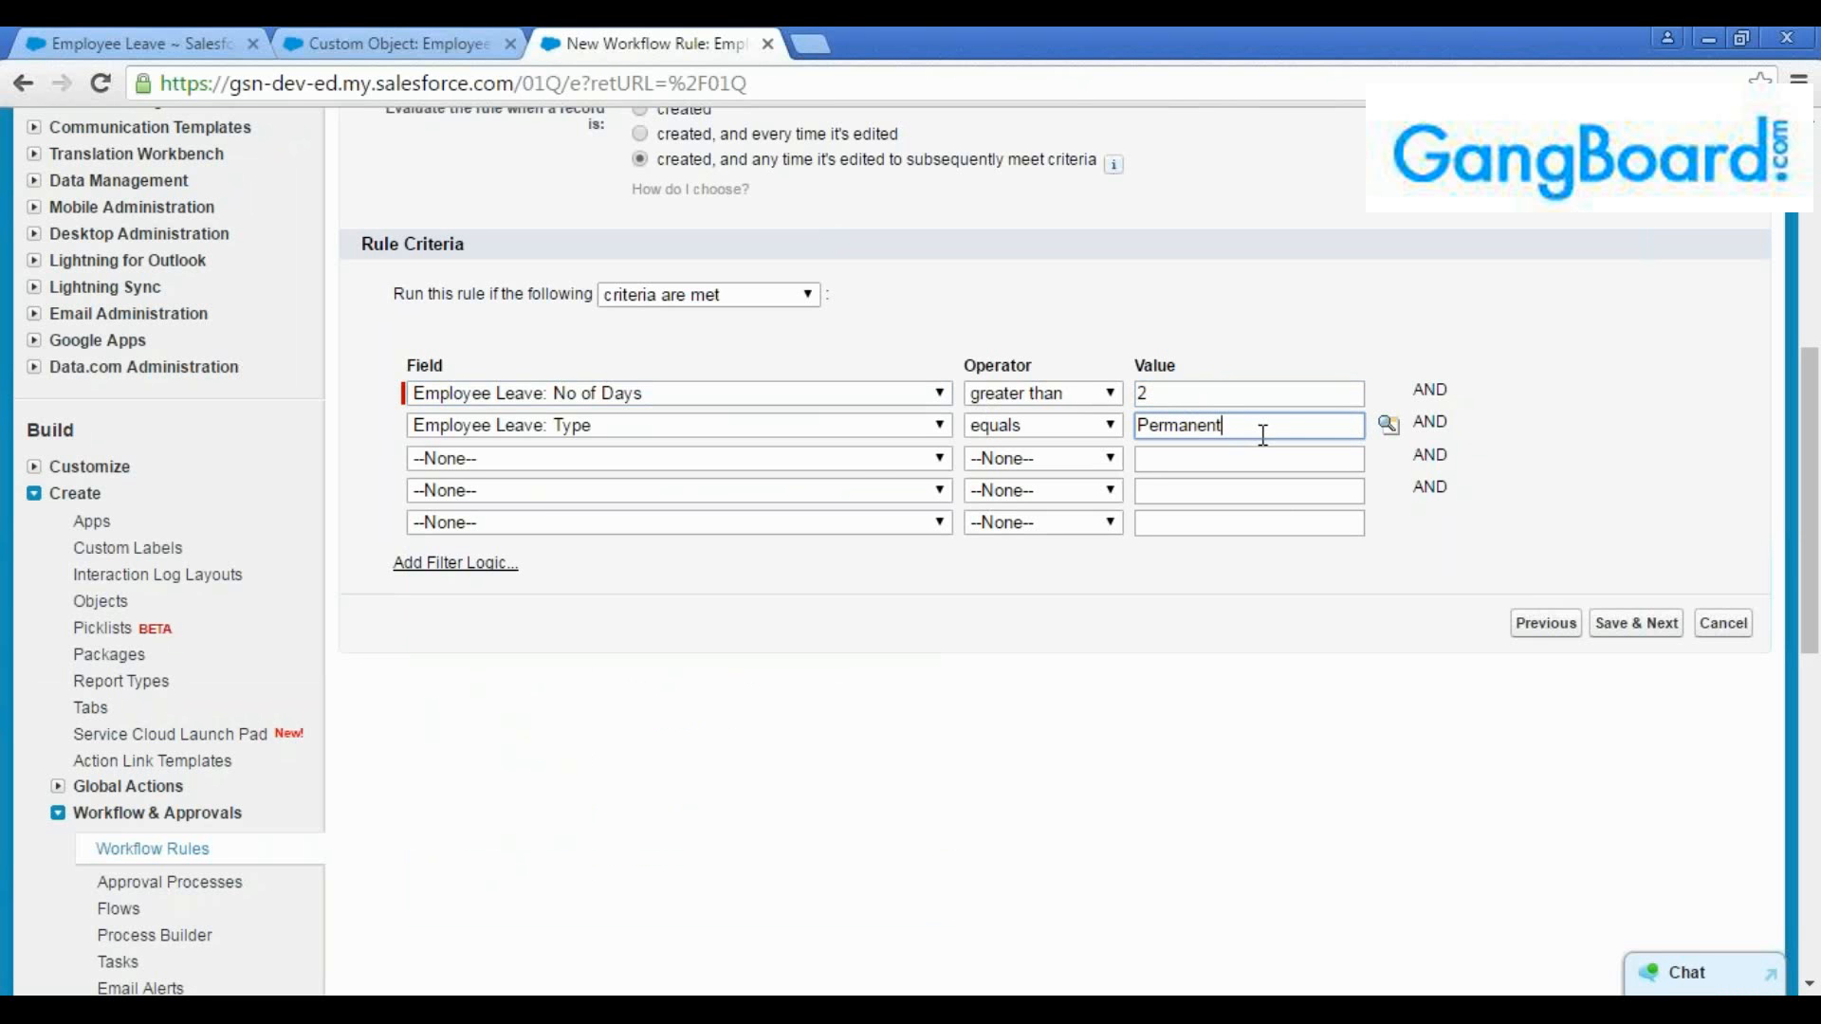
pyautogui.click(1184, 388)
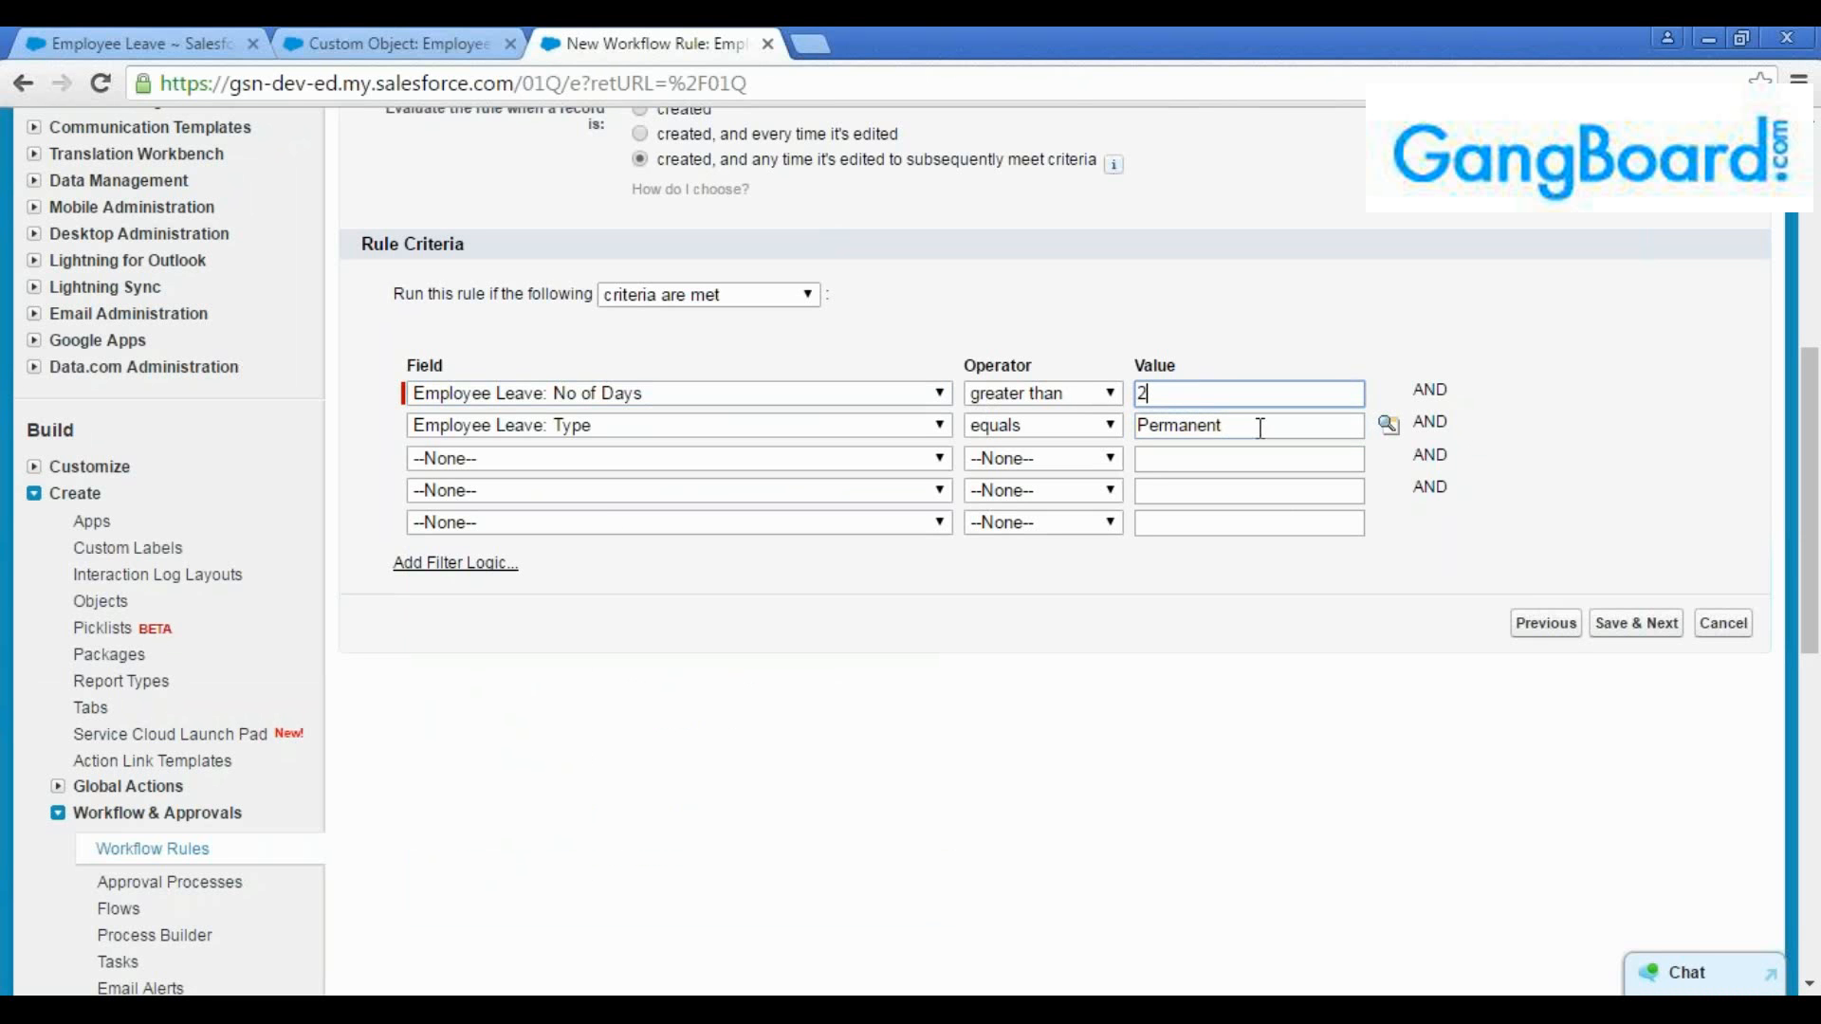
pyautogui.click(1260, 427)
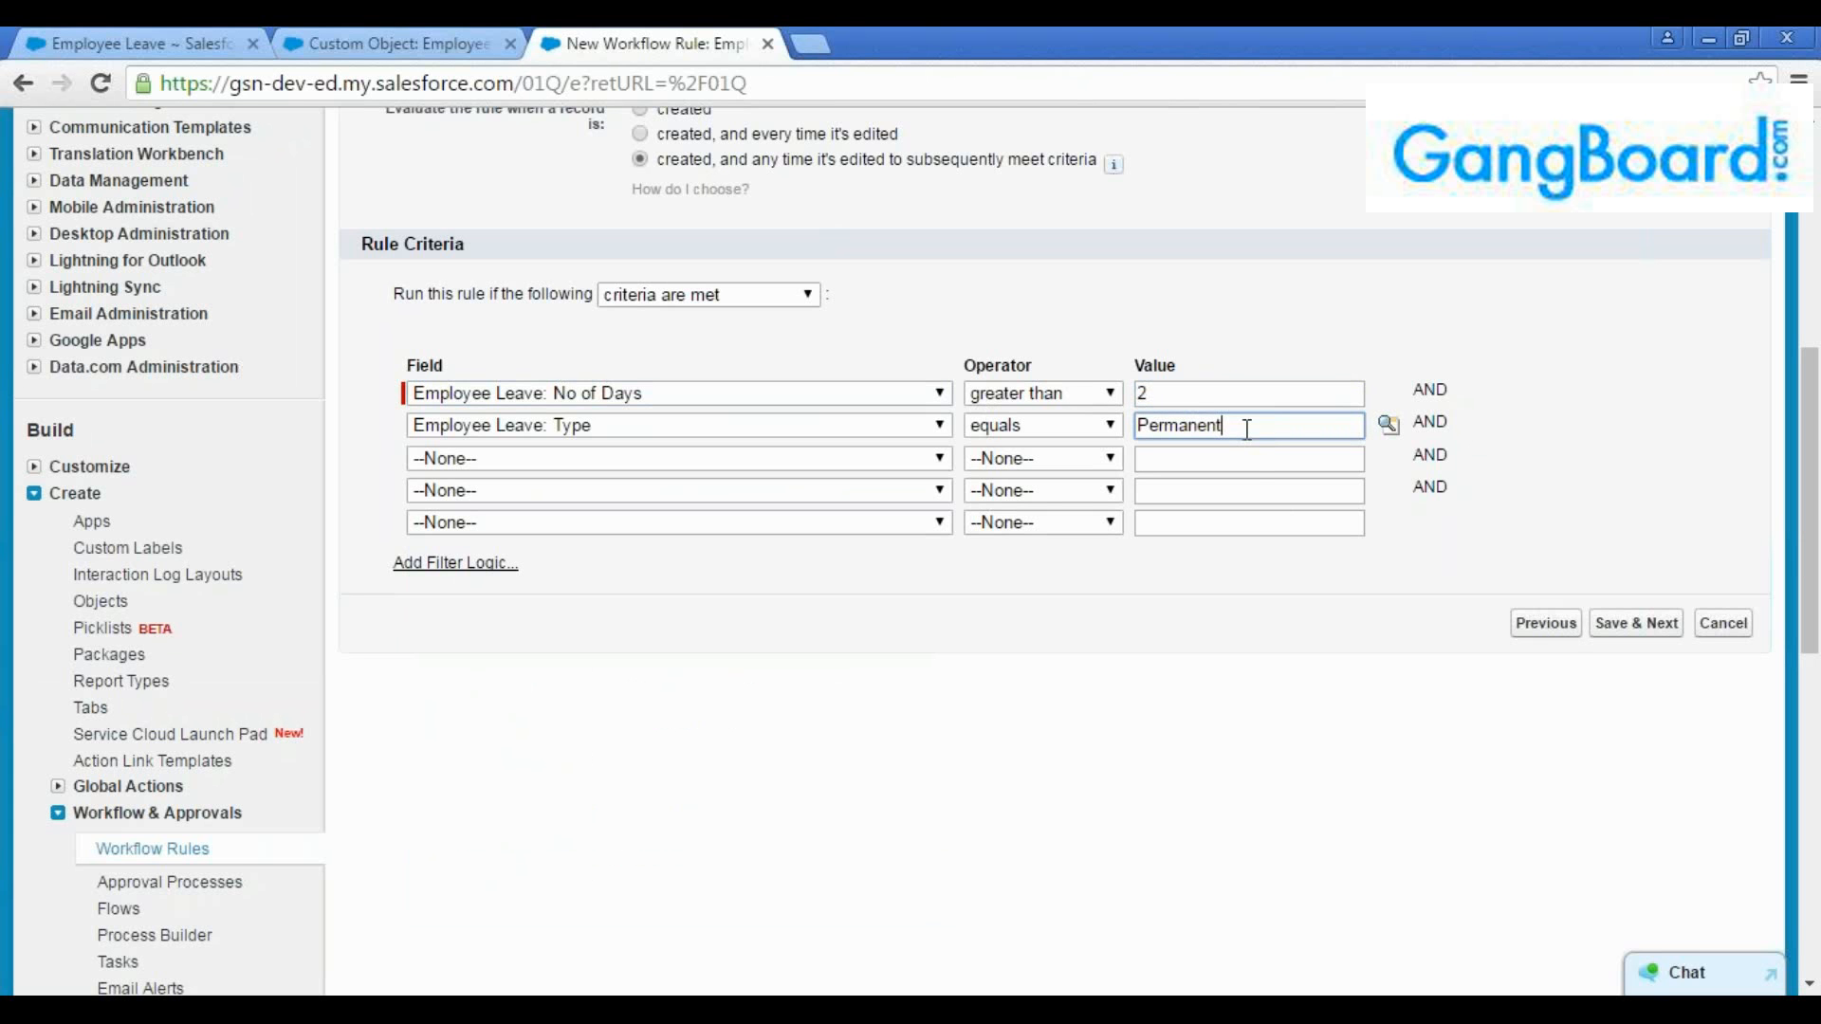
# Look at the picklist values available for the Type criterion and examine the AND connectors between the criteria rows
pyautogui.click(1389, 425)
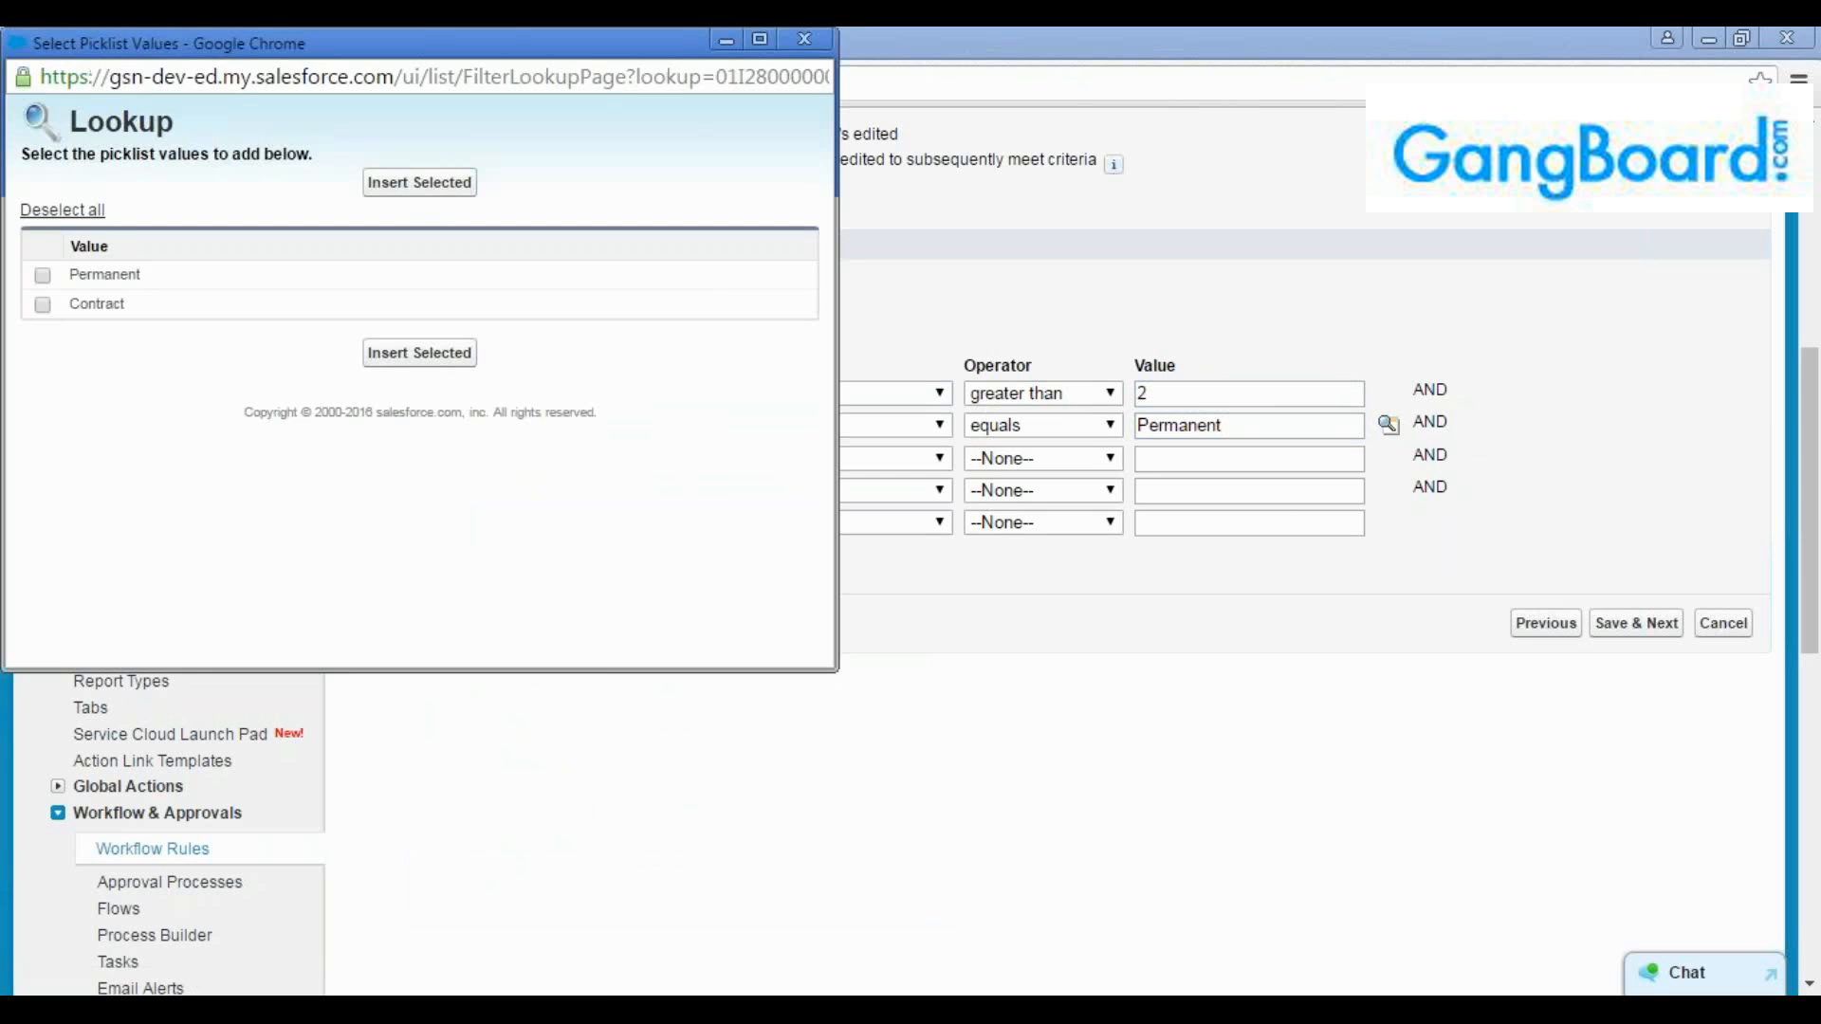
pyautogui.click(802, 41)
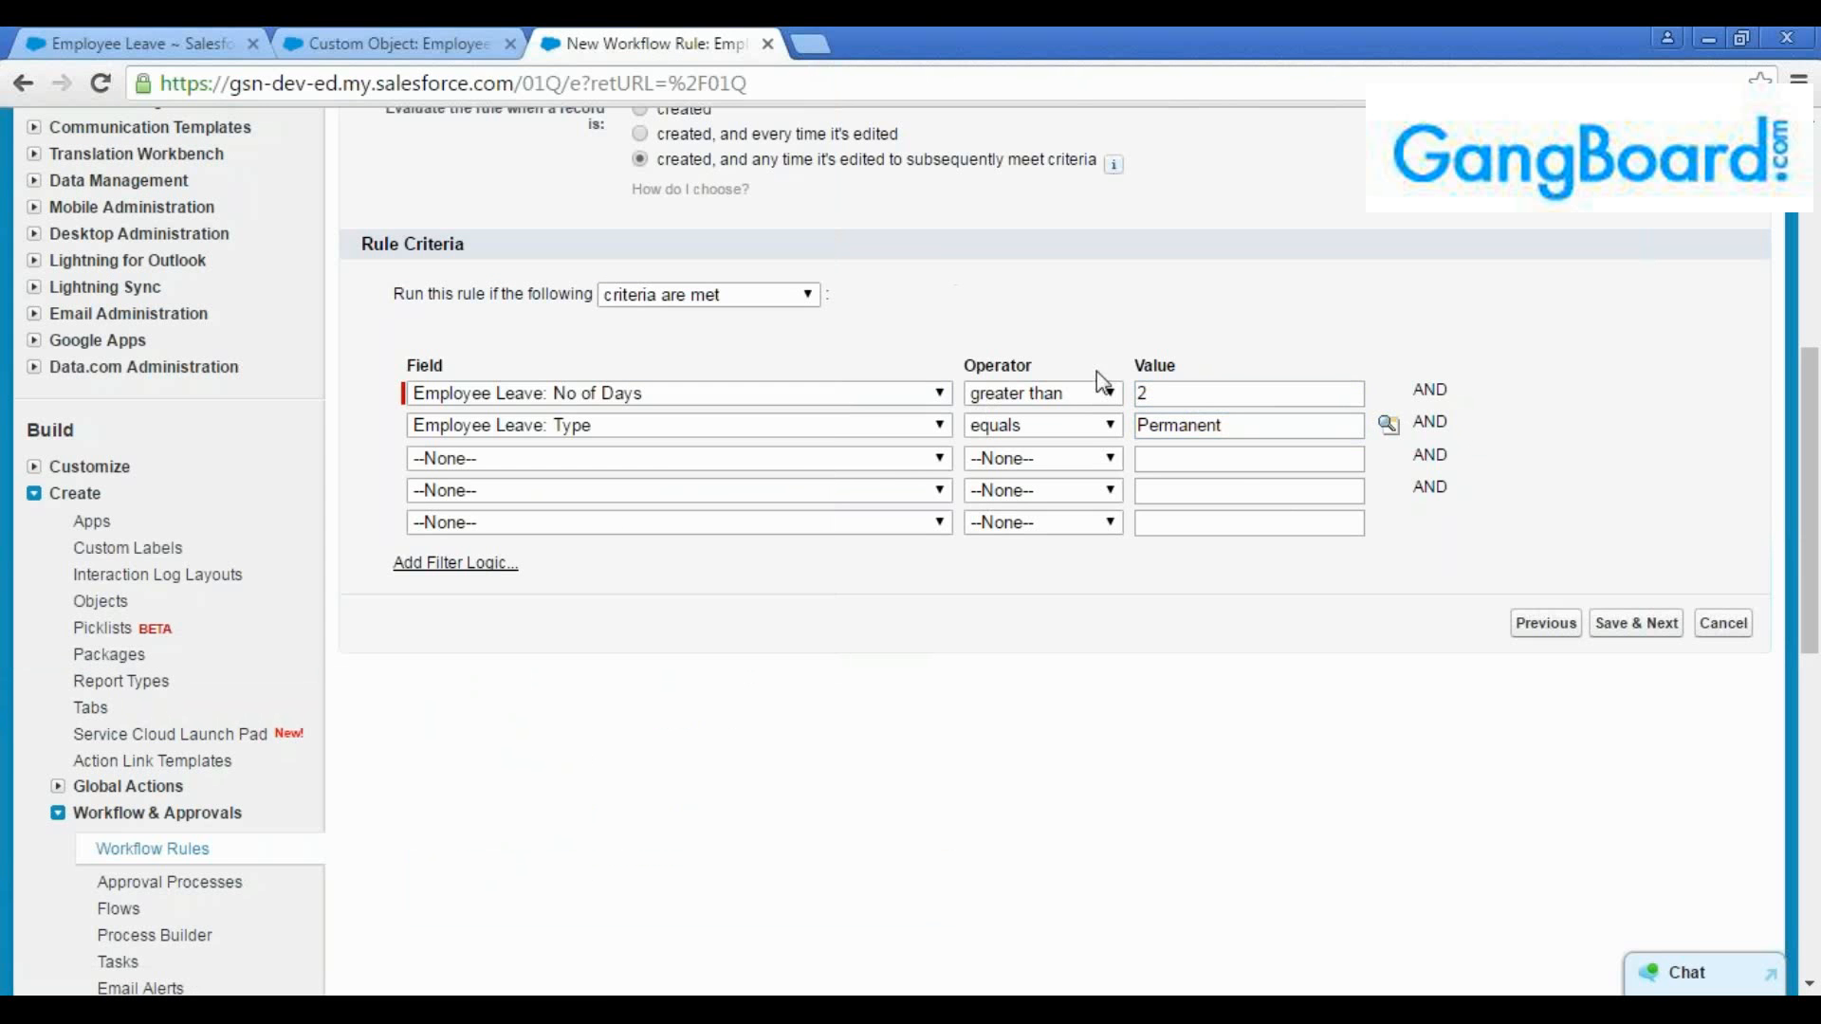
pyautogui.click(1239, 425)
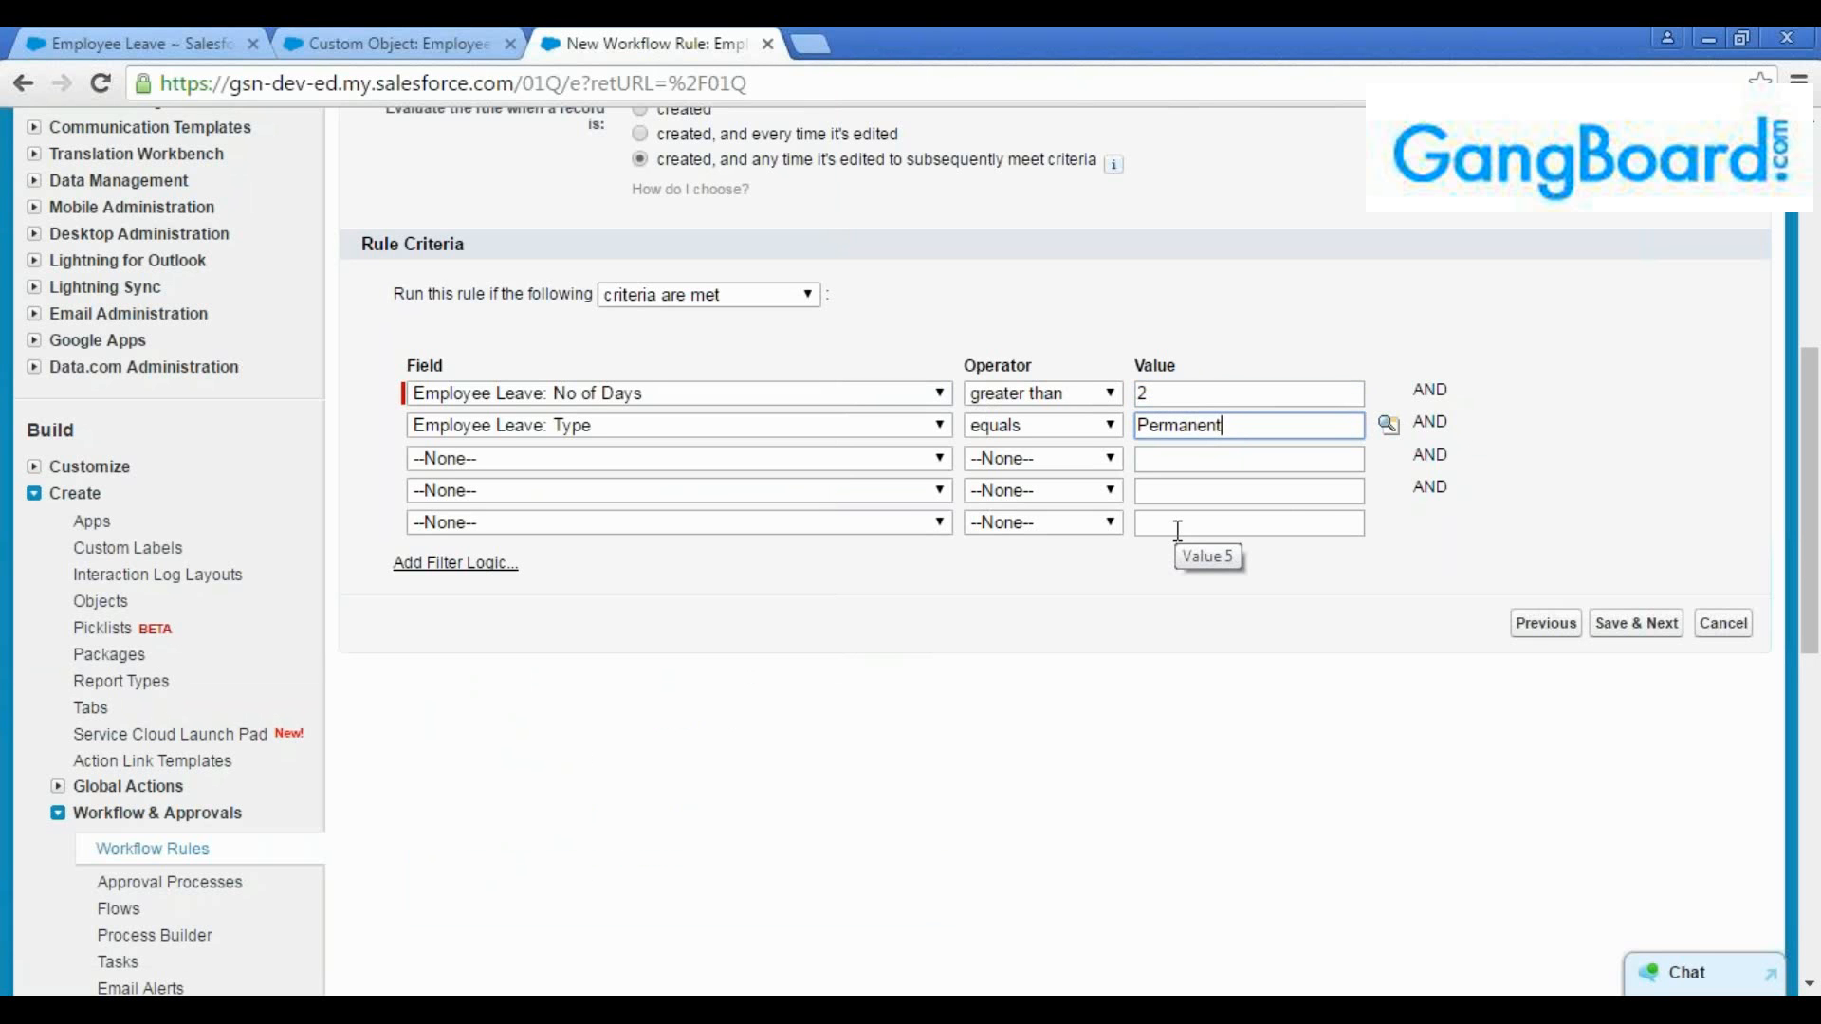
pyautogui.doubleClick(1430, 423)
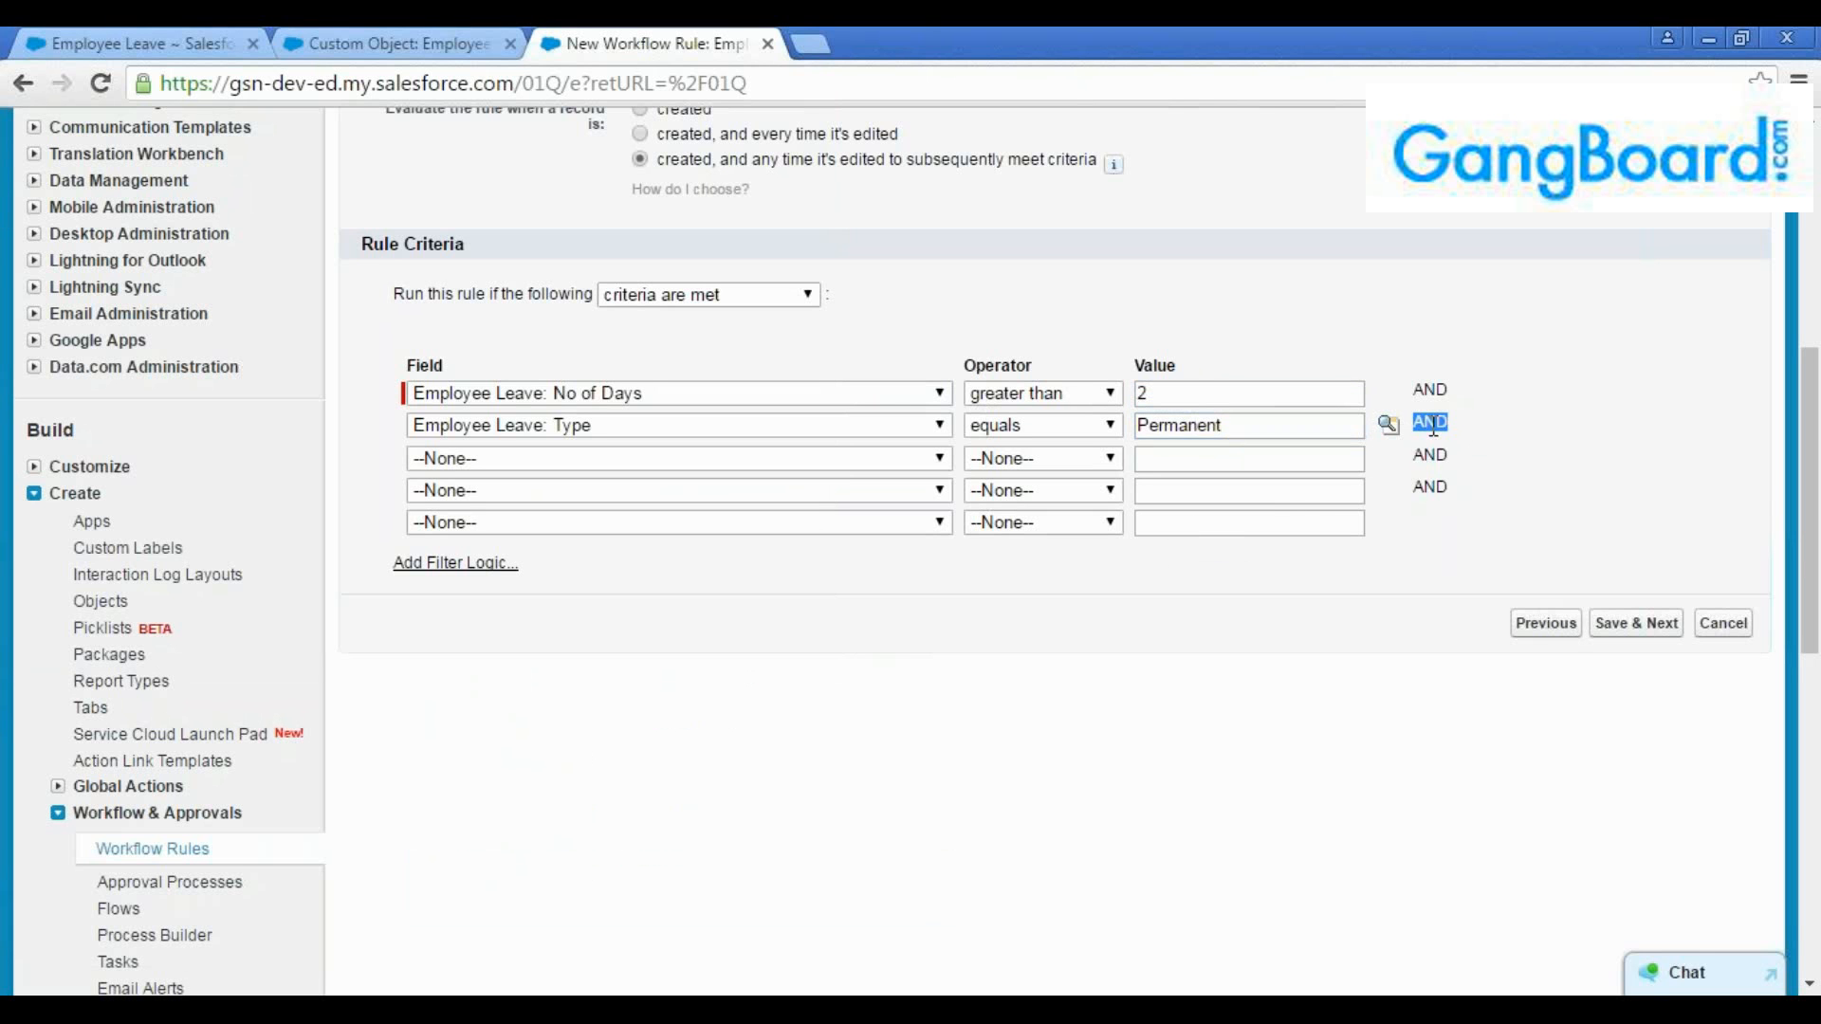
pyautogui.click(1230, 417)
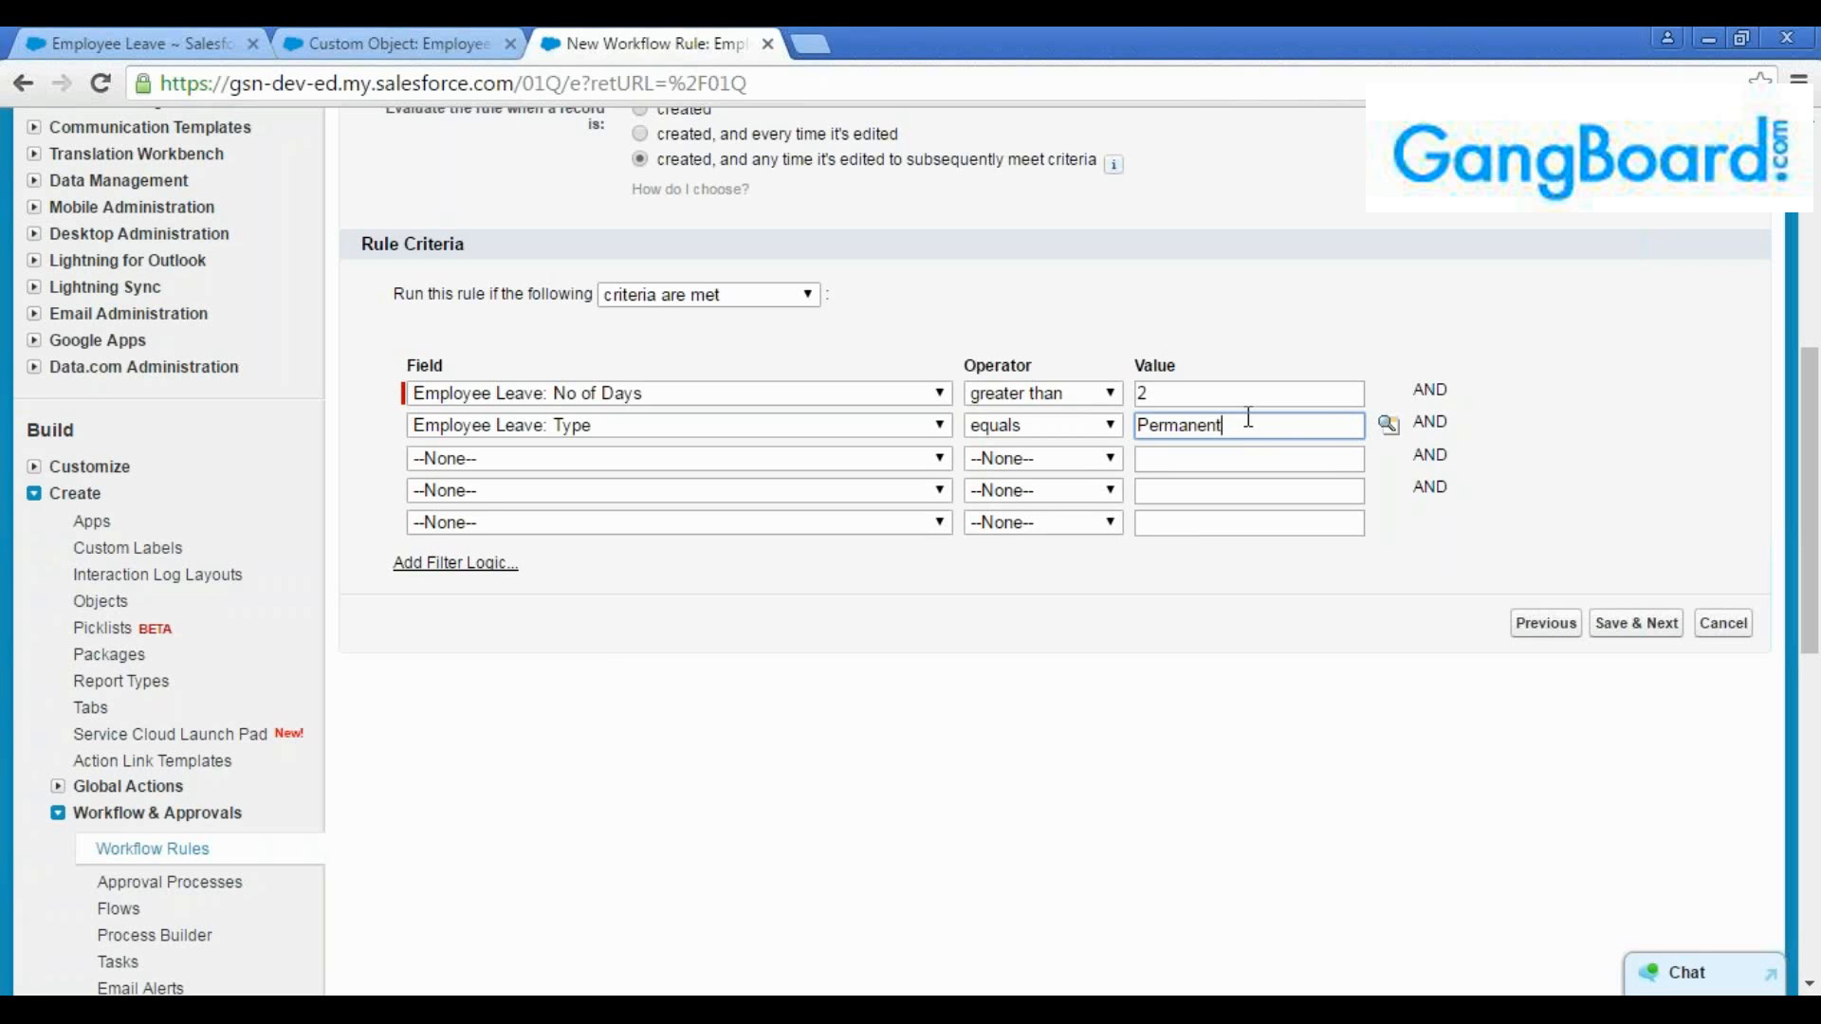
pyautogui.doubleClick(1431, 391)
pyautogui.doubleClick(1430, 423)
pyautogui.click(1431, 425)
pyautogui.doubleClick(1431, 455)
pyautogui.doubleClick(1432, 472)
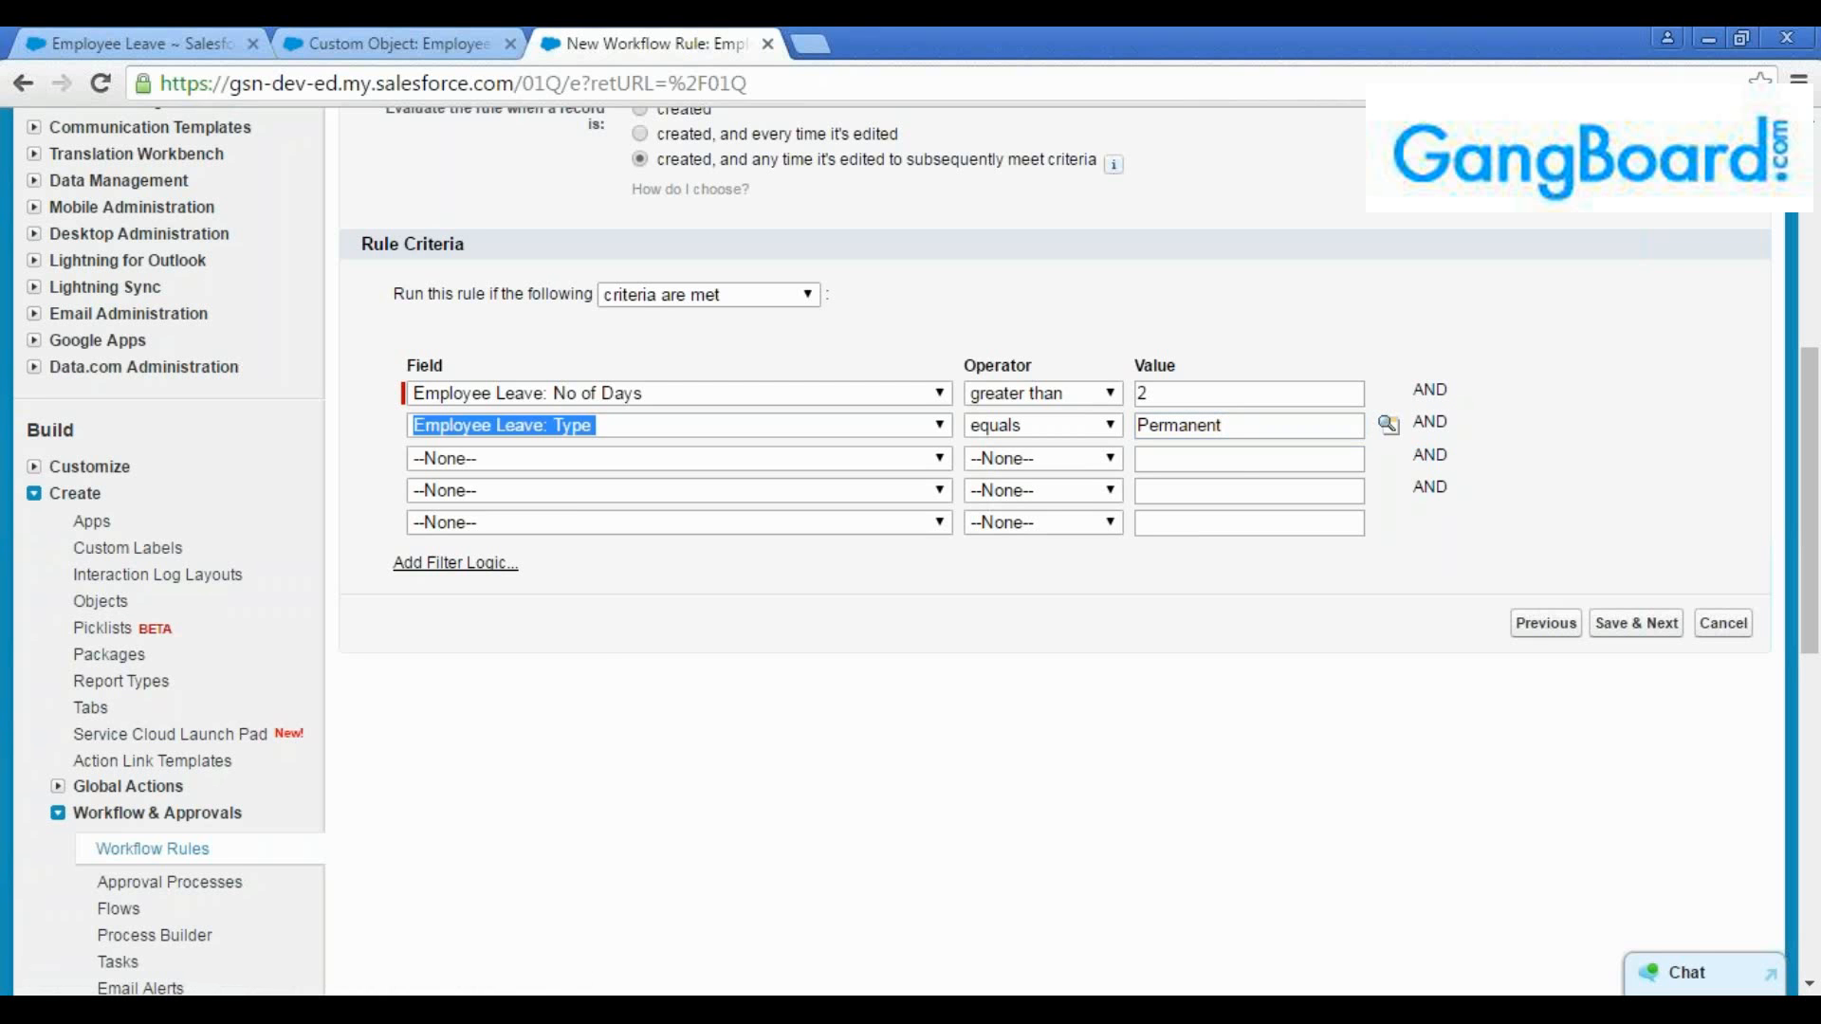
pyautogui.click(1436, 507)
pyautogui.moveTo(1446, 489); pyautogui.dragTo(1415, 454)
pyautogui.doubleClick(1442, 455)
pyautogui.click(1468, 484)
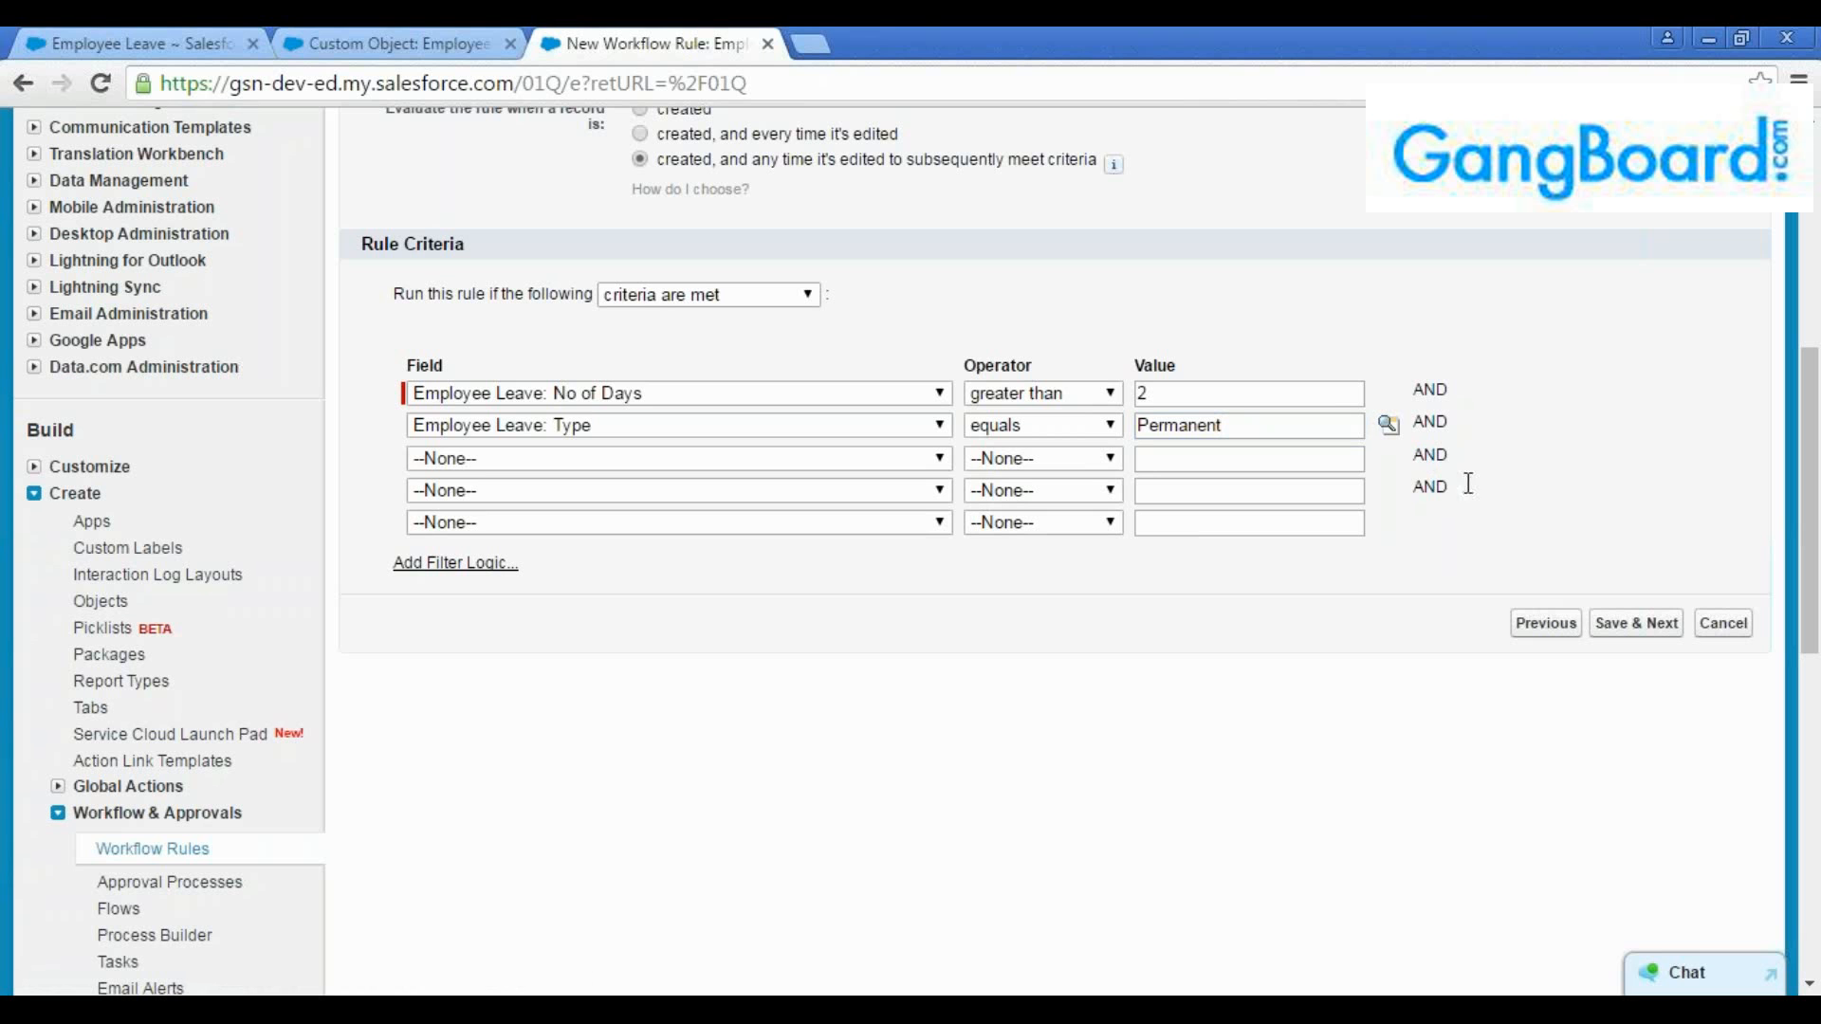
# Try the filter logic "1 OR 2" for the two criteria and clear the filter logic
pyautogui.click(486, 566)
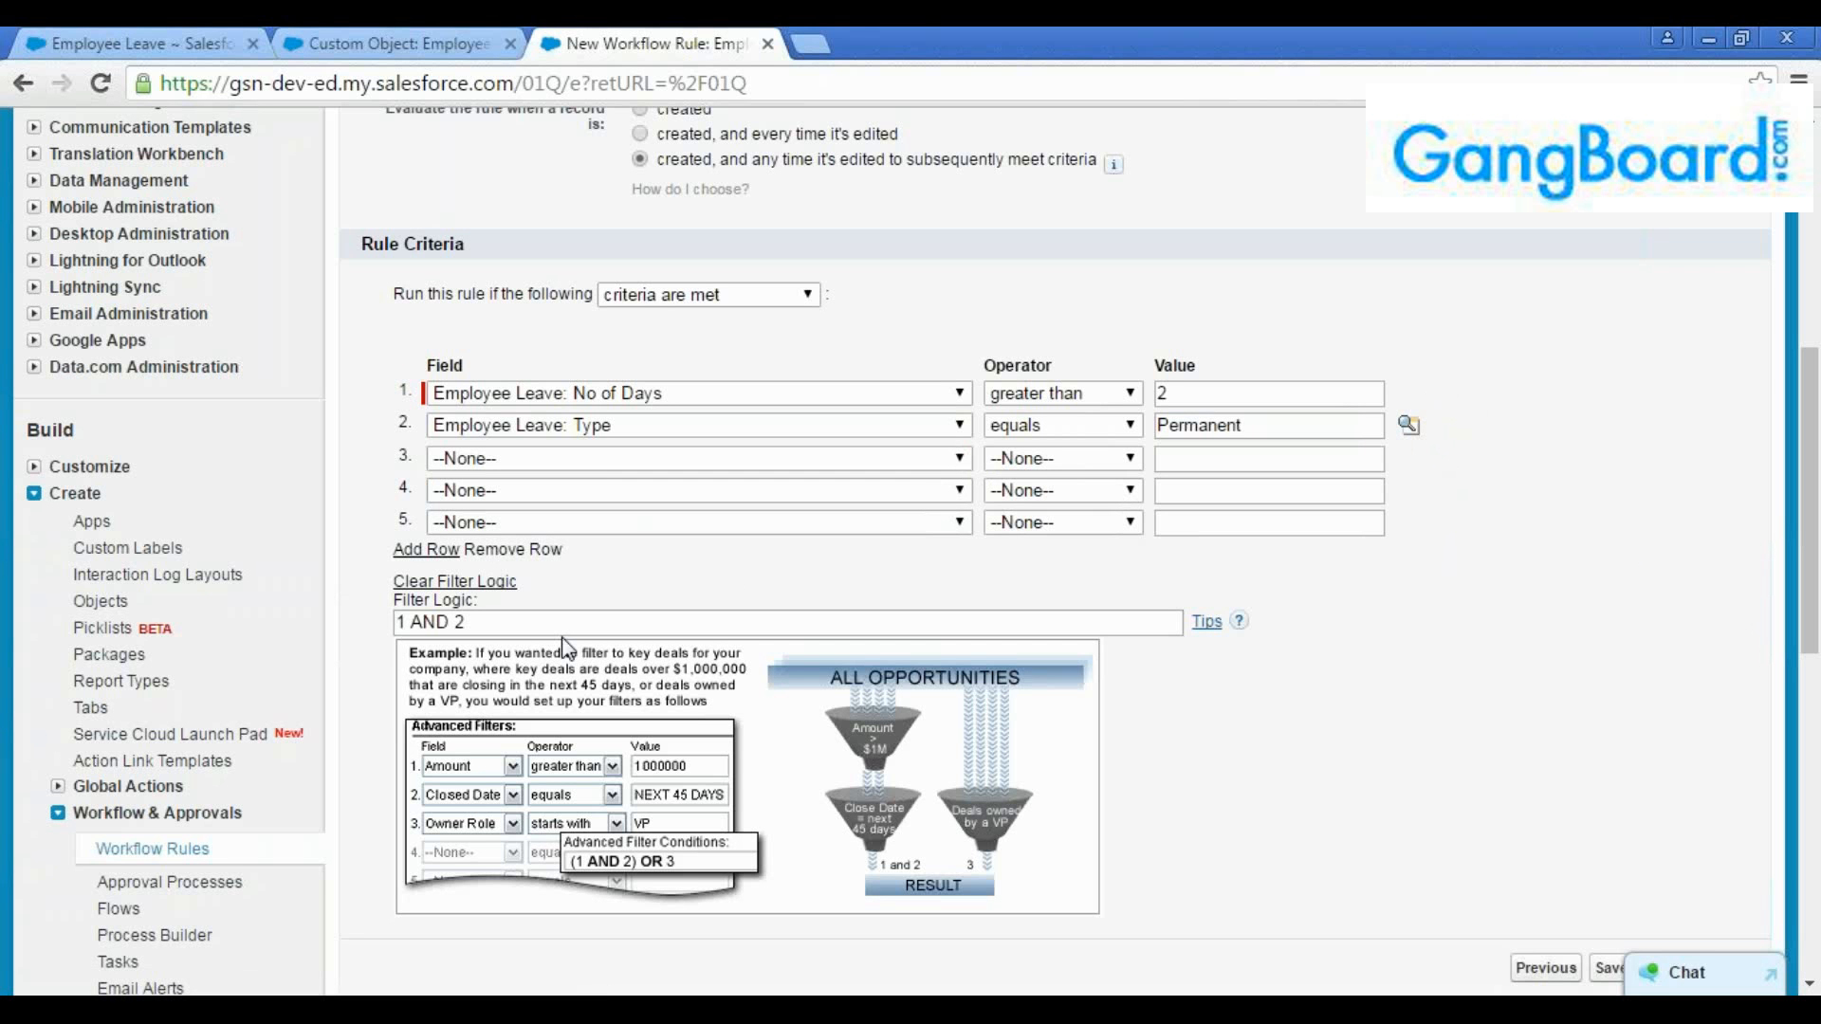
pyautogui.doubleClick(440, 623)
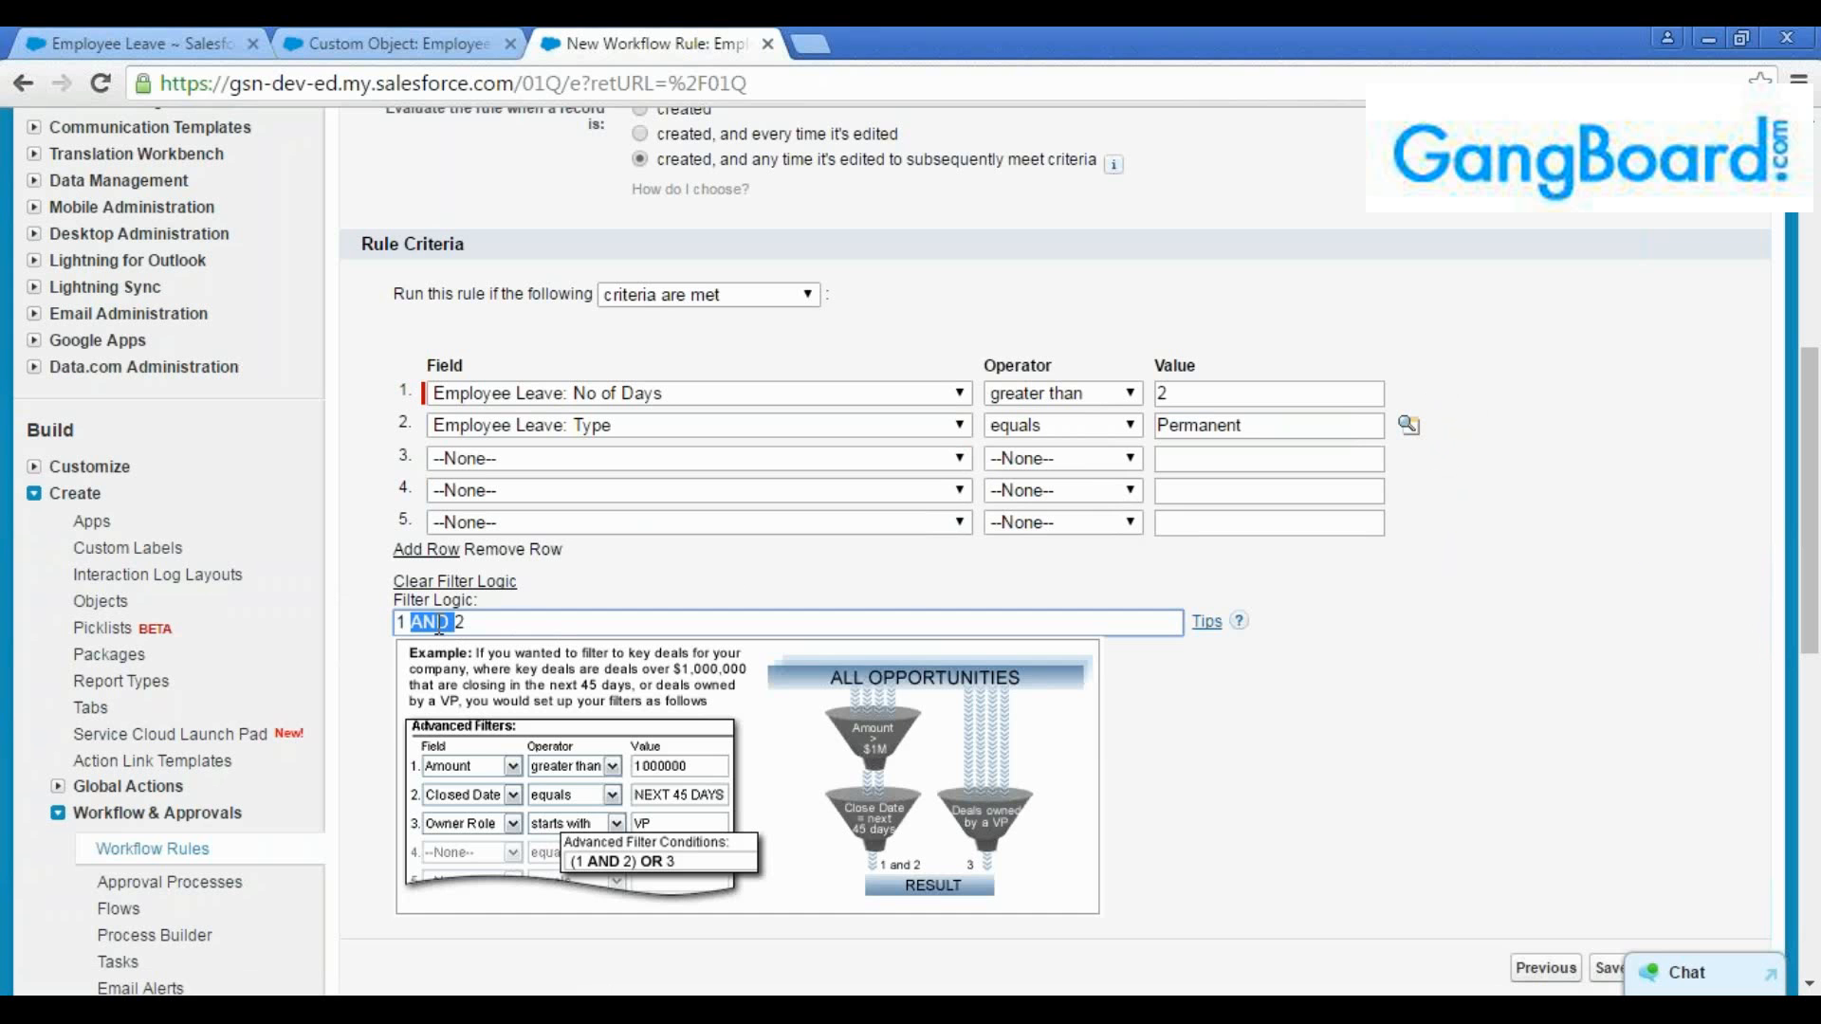
pyautogui.write('OR')
pyautogui.click(476, 583)
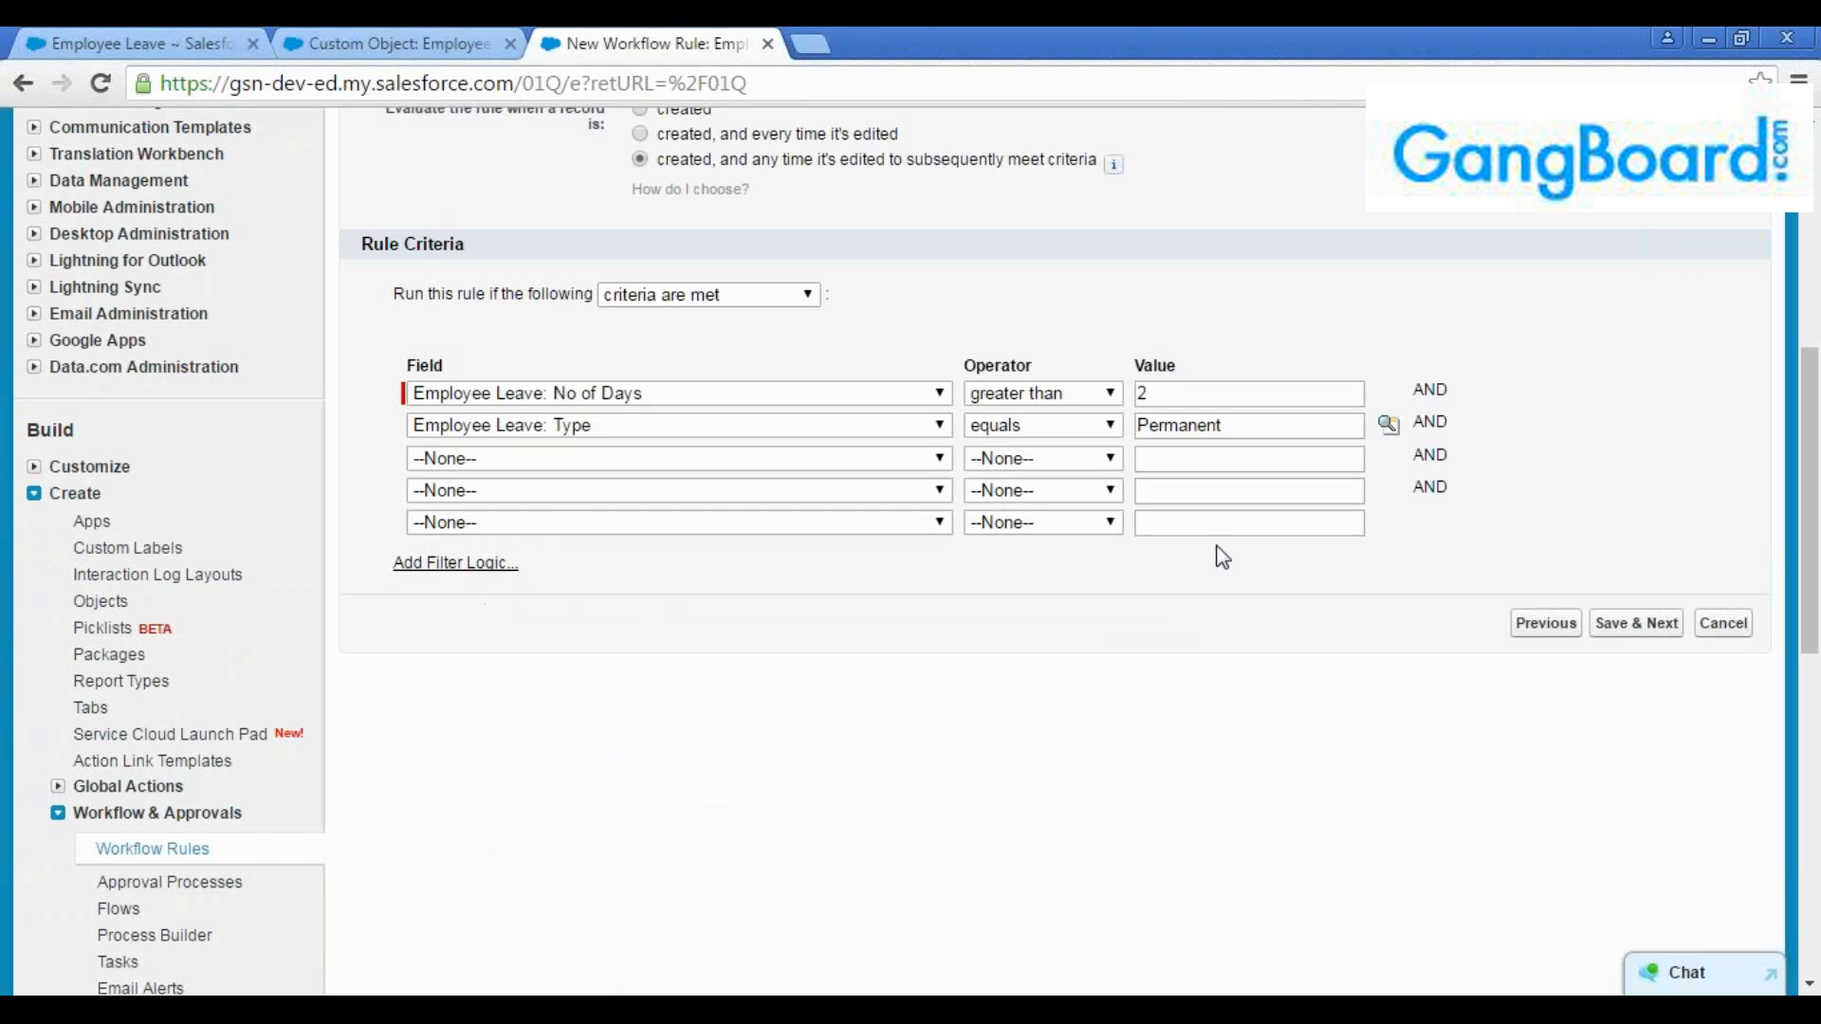
# Check the two AND-joined criteria and save the rule, continuing to the workflow actions step
pyautogui.doubleClick(1431, 422)
pyautogui.doubleClick(1439, 392)
pyautogui.click(1472, 446)
pyautogui.click(1249, 425)
pyautogui.click(1243, 393)
pyautogui.click(1246, 425)
pyautogui.click(1224, 394)
pyautogui.click(1615, 648)
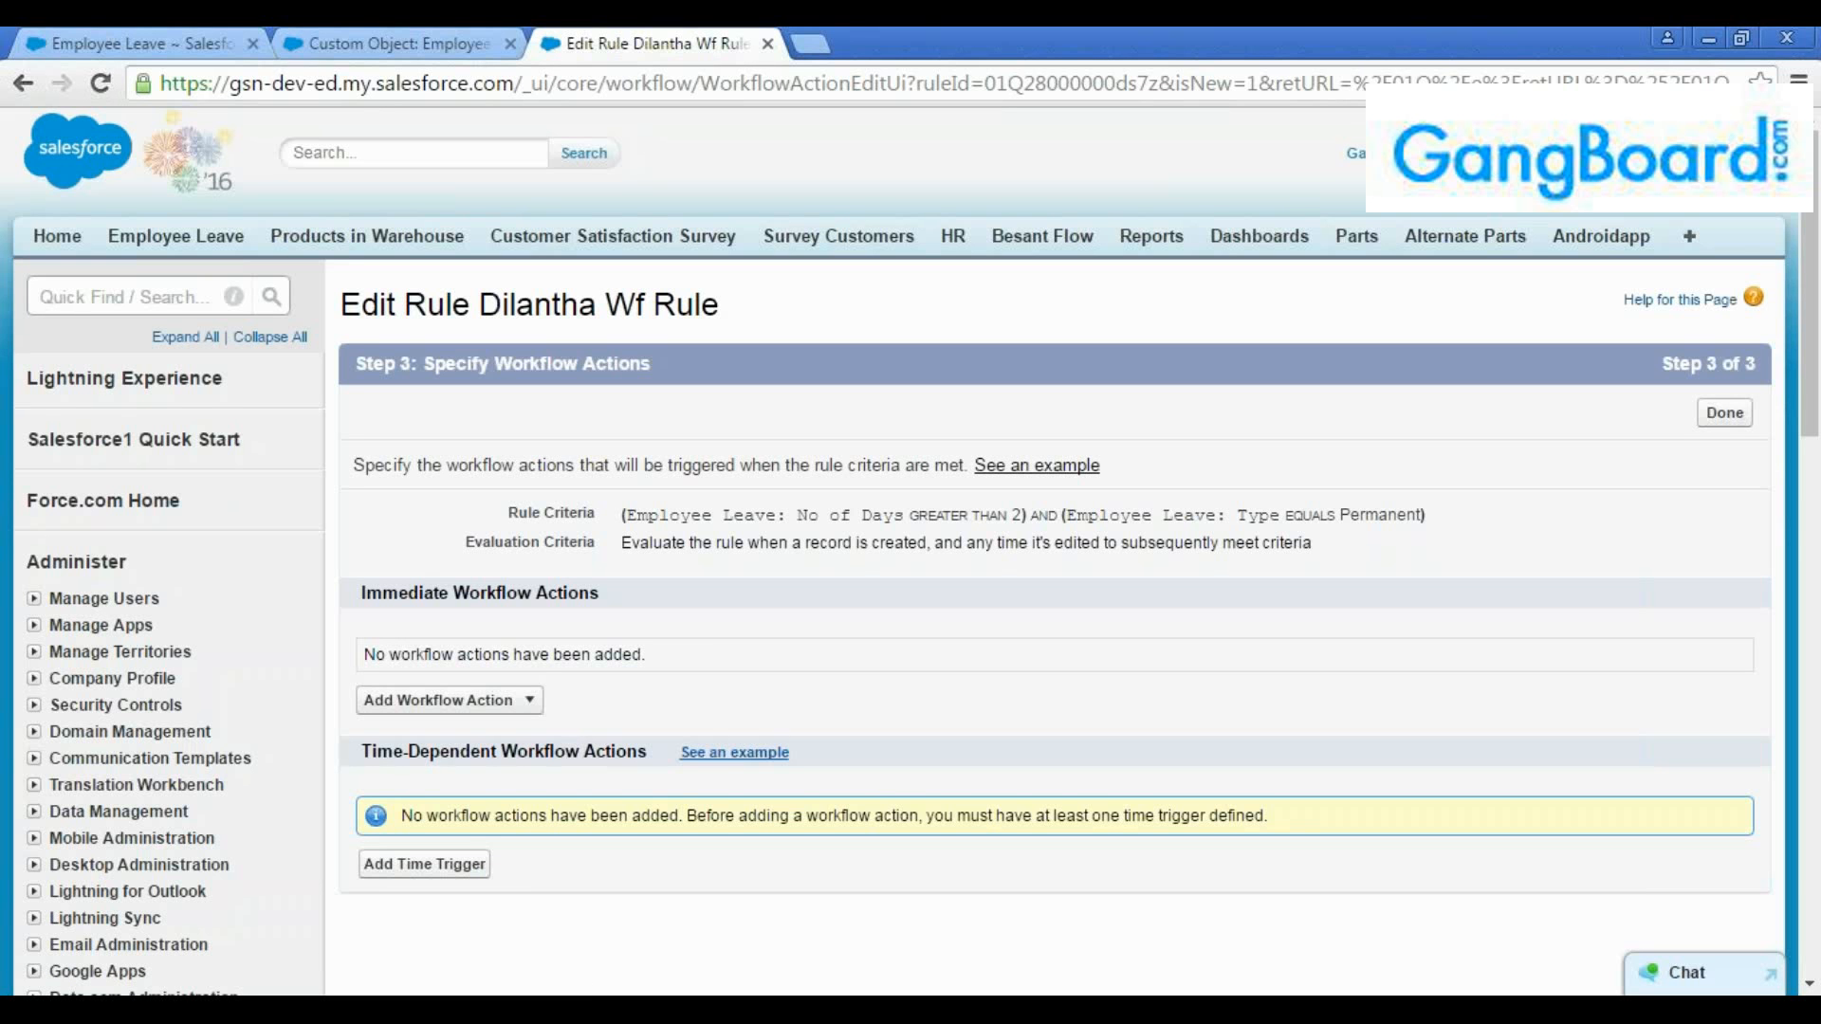
# Examine the immediate and time-dependent action sections and the rule criteria summary, and open the choices for adding an immediate workflow action
pyautogui.moveTo(610, 605); pyautogui.dragTo(352, 600)
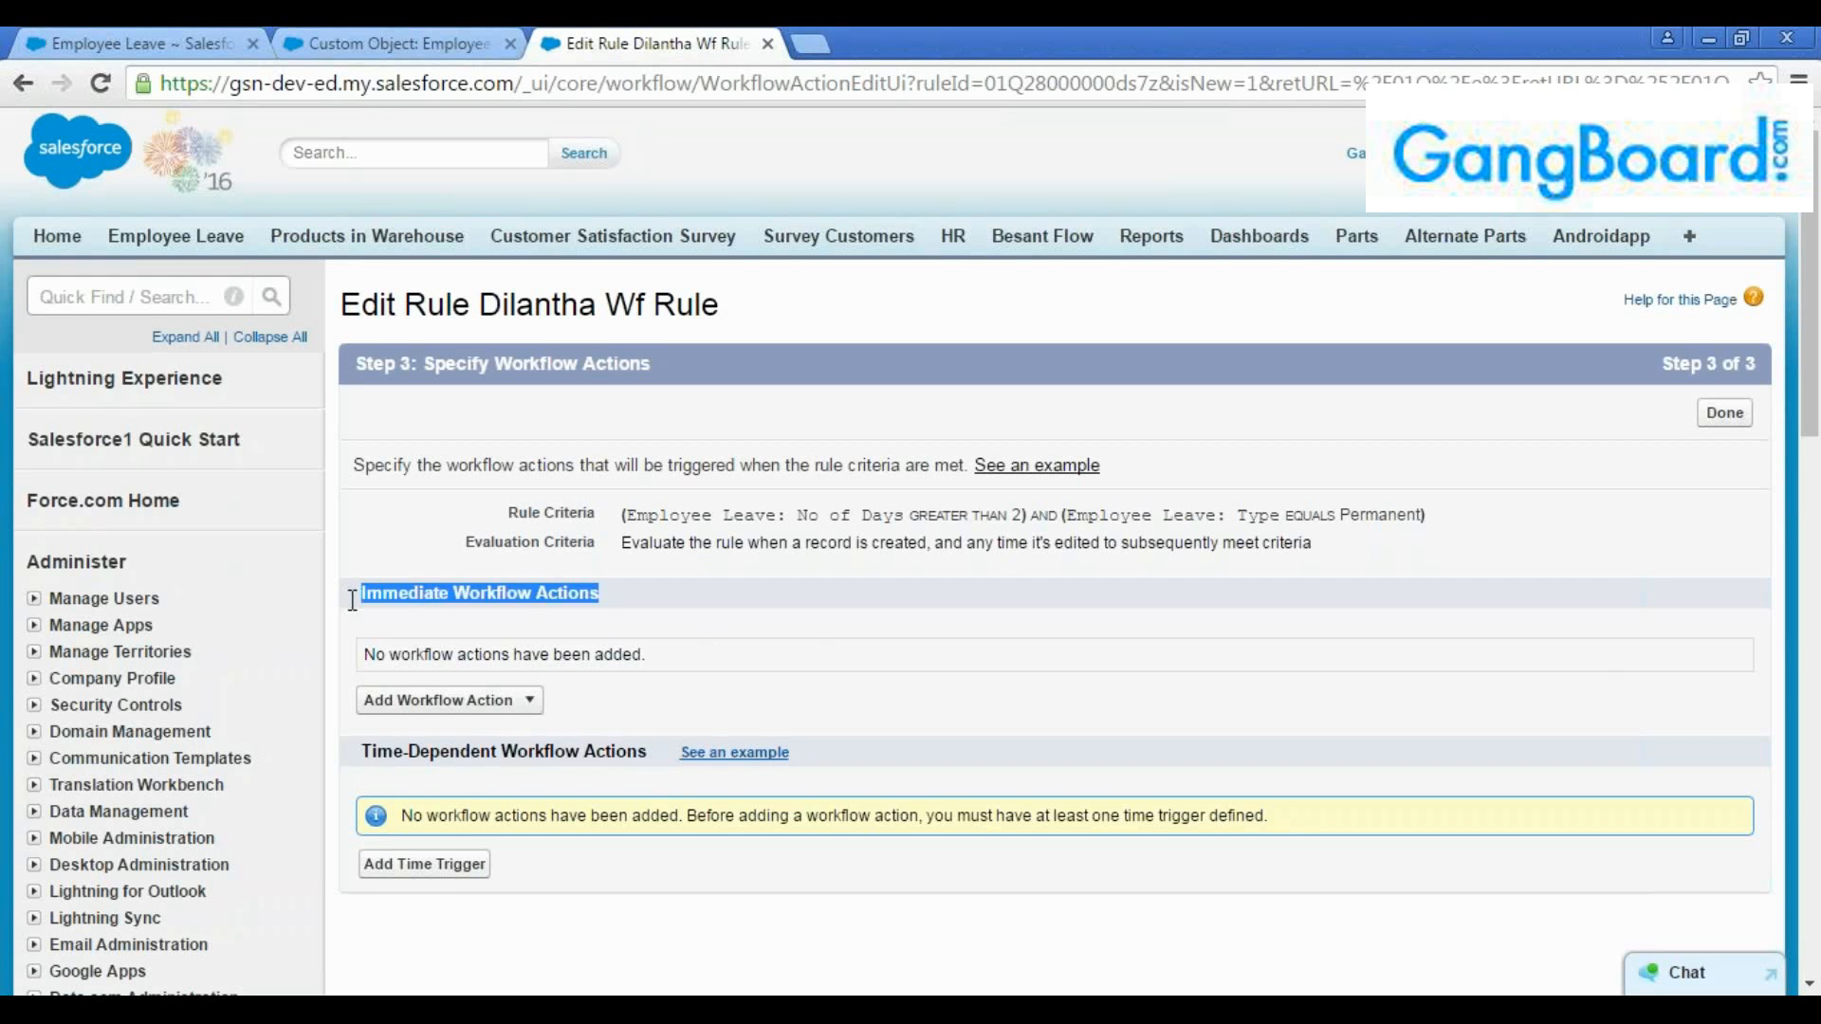
pyautogui.click(646, 756)
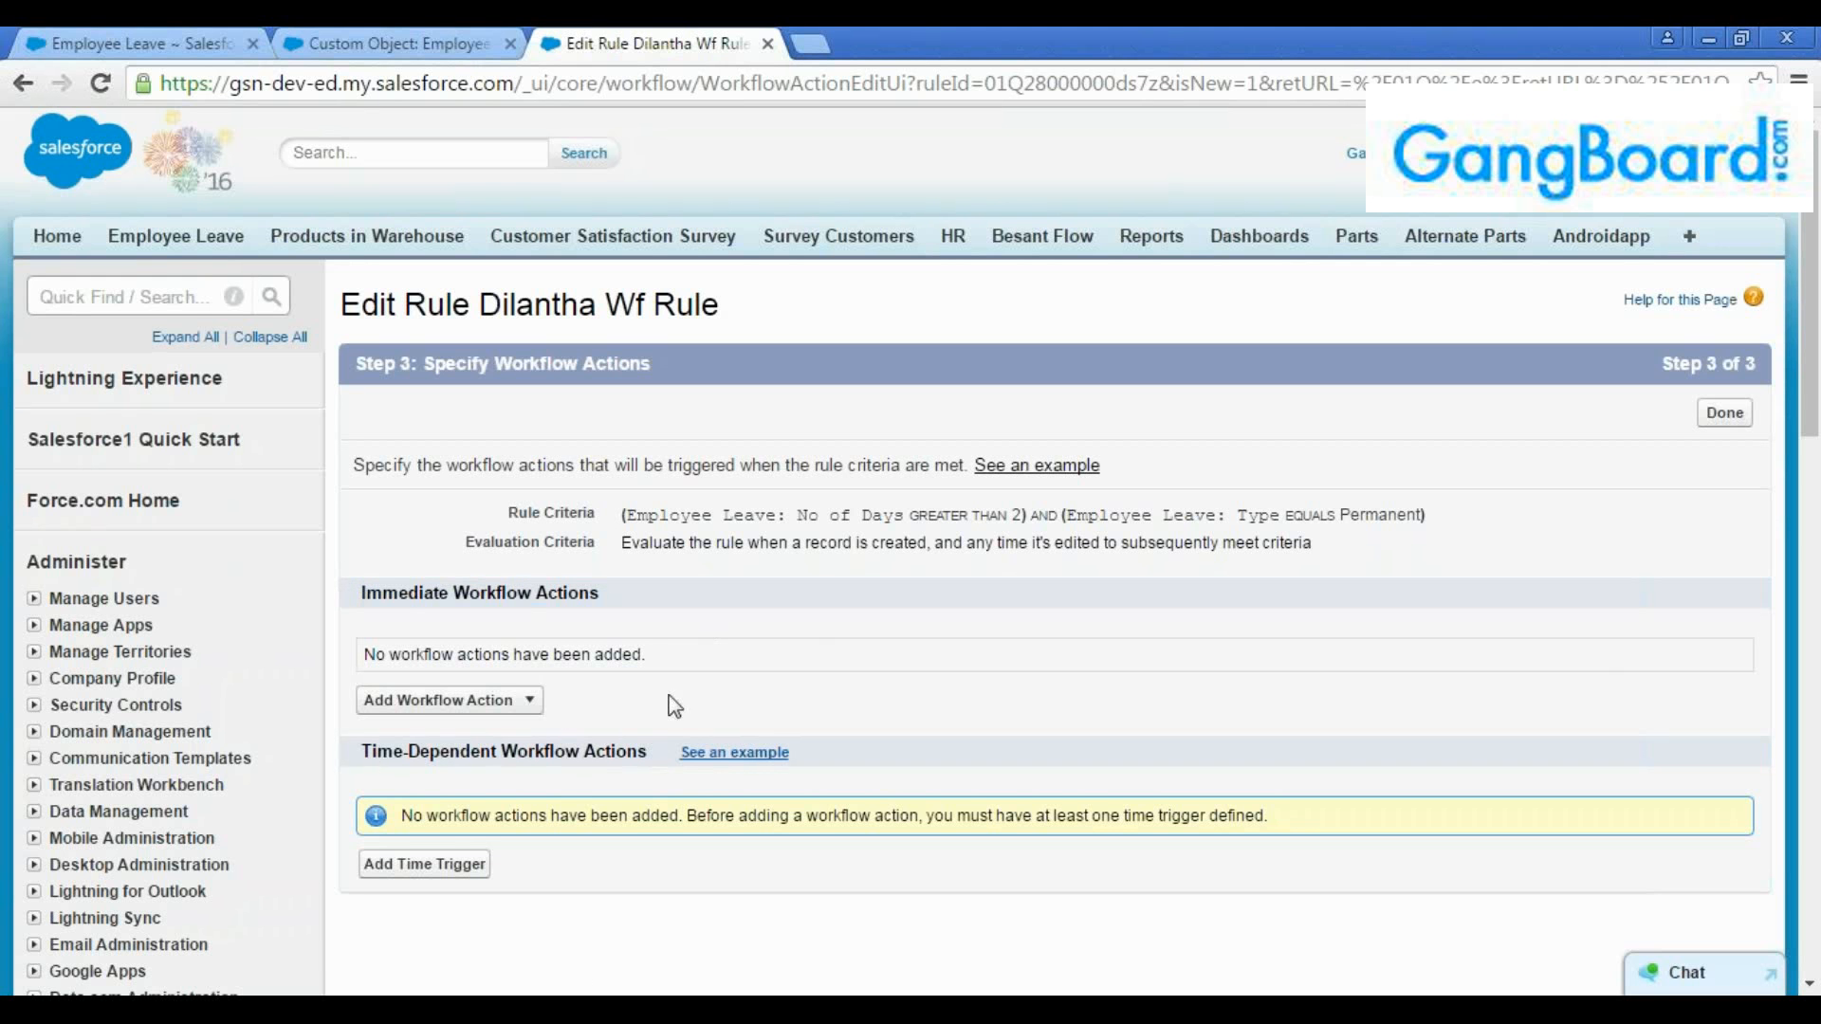
pyautogui.click(529, 702)
pyautogui.moveTo(631, 513); pyautogui.dragTo(1067, 543)
pyautogui.click(1312, 515)
pyautogui.click(520, 702)
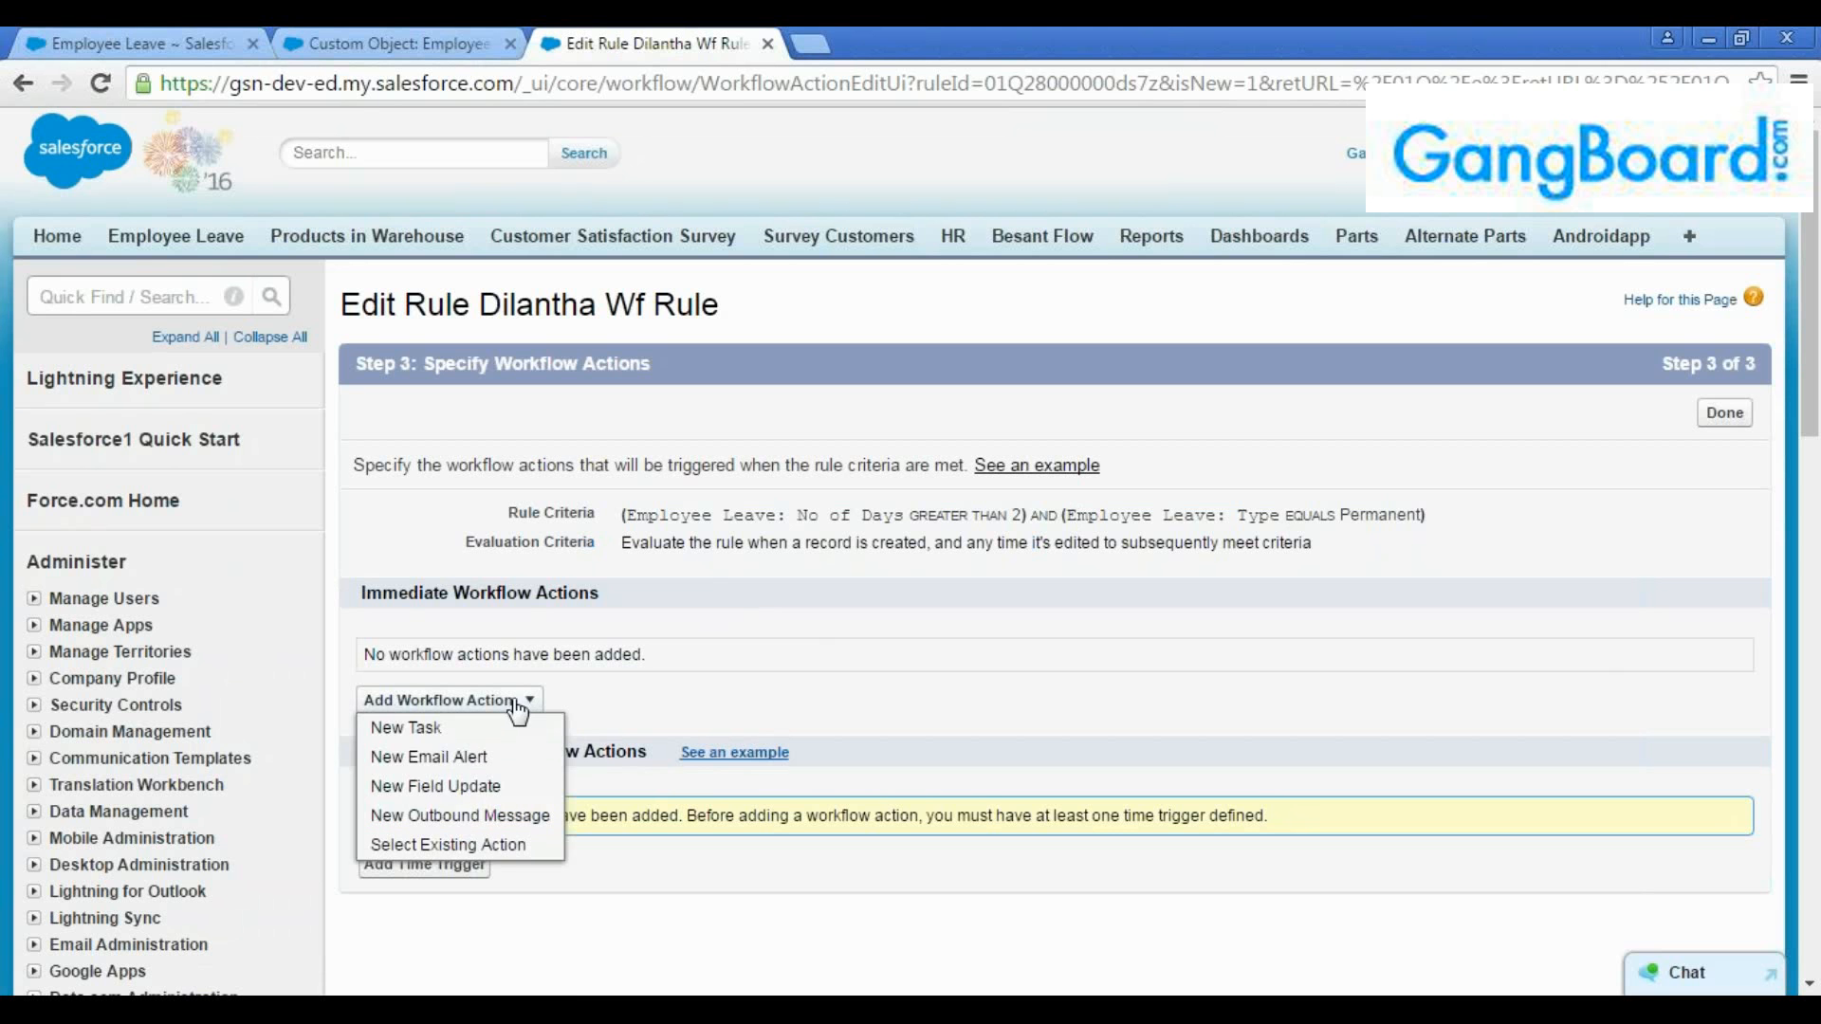
# Examine the choices for adding a workflow action and the headings of the immediate and time-dependent action sections
pyautogui.click(638, 689)
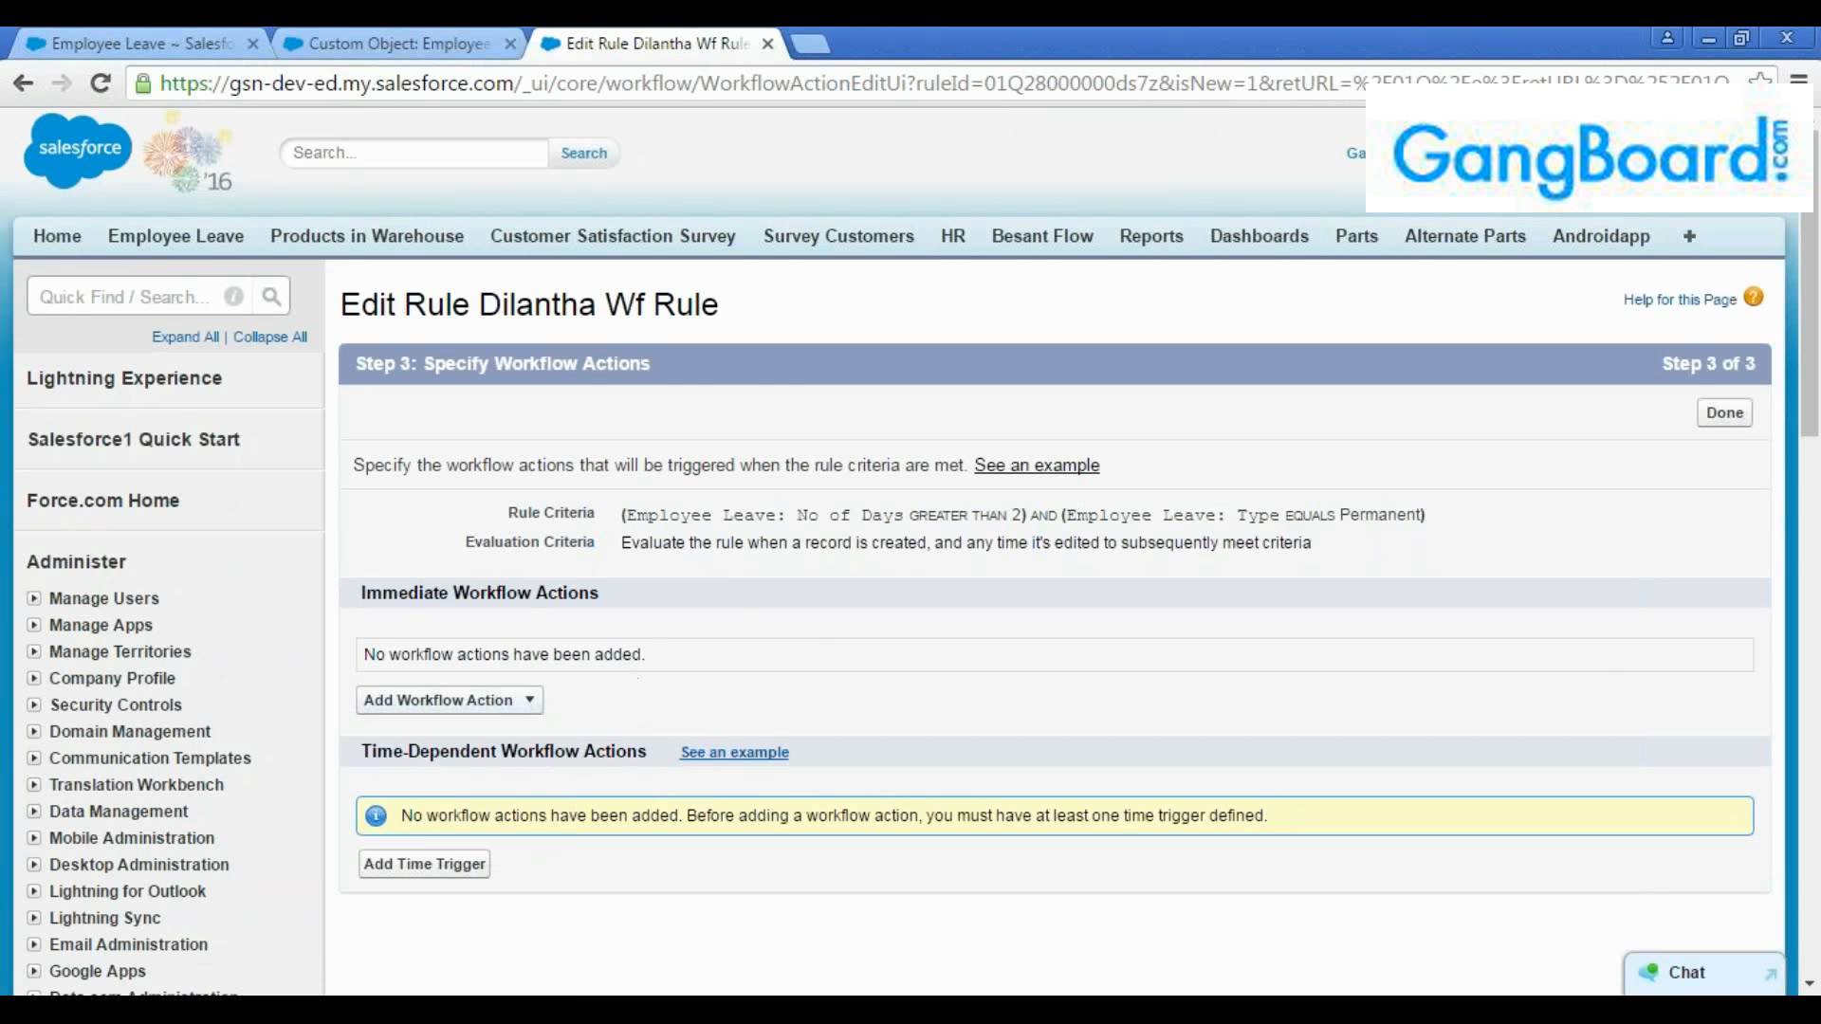
pyautogui.click(519, 699)
pyautogui.scroll(-3, 641, 693)
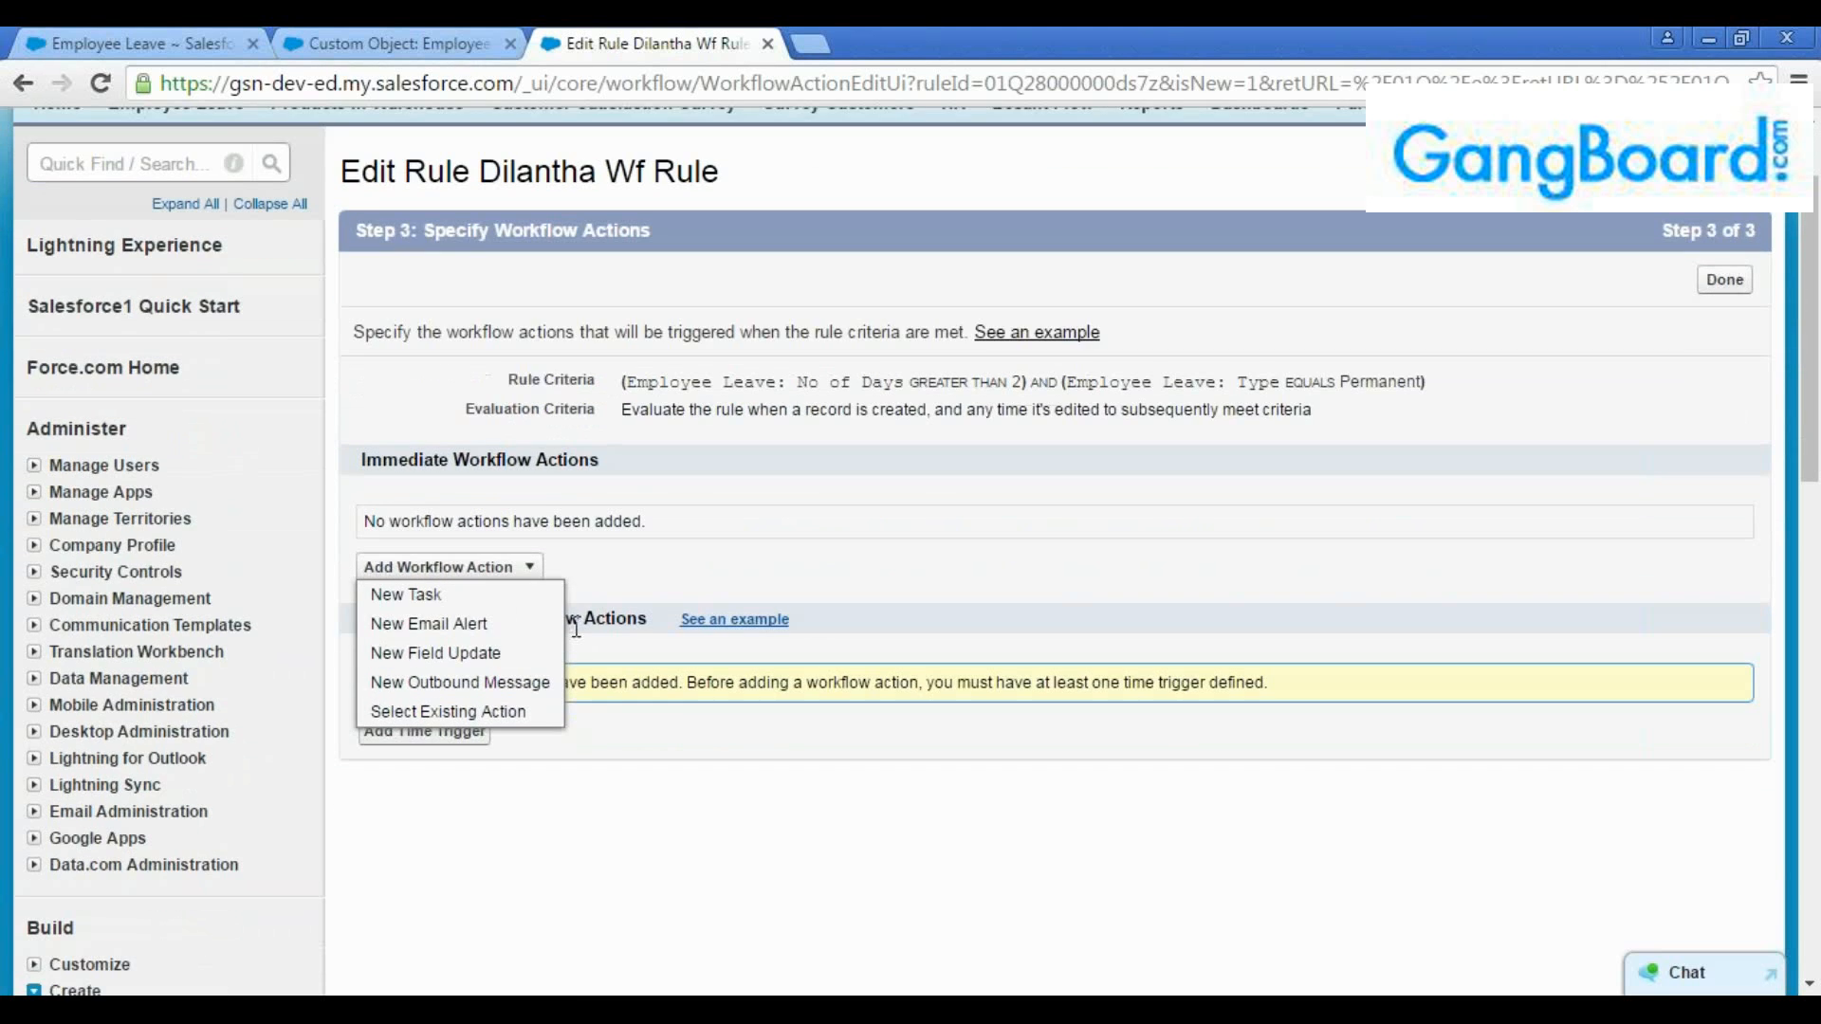
pyautogui.click(613, 569)
pyautogui.moveTo(601, 473); pyautogui.dragTo(361, 468)
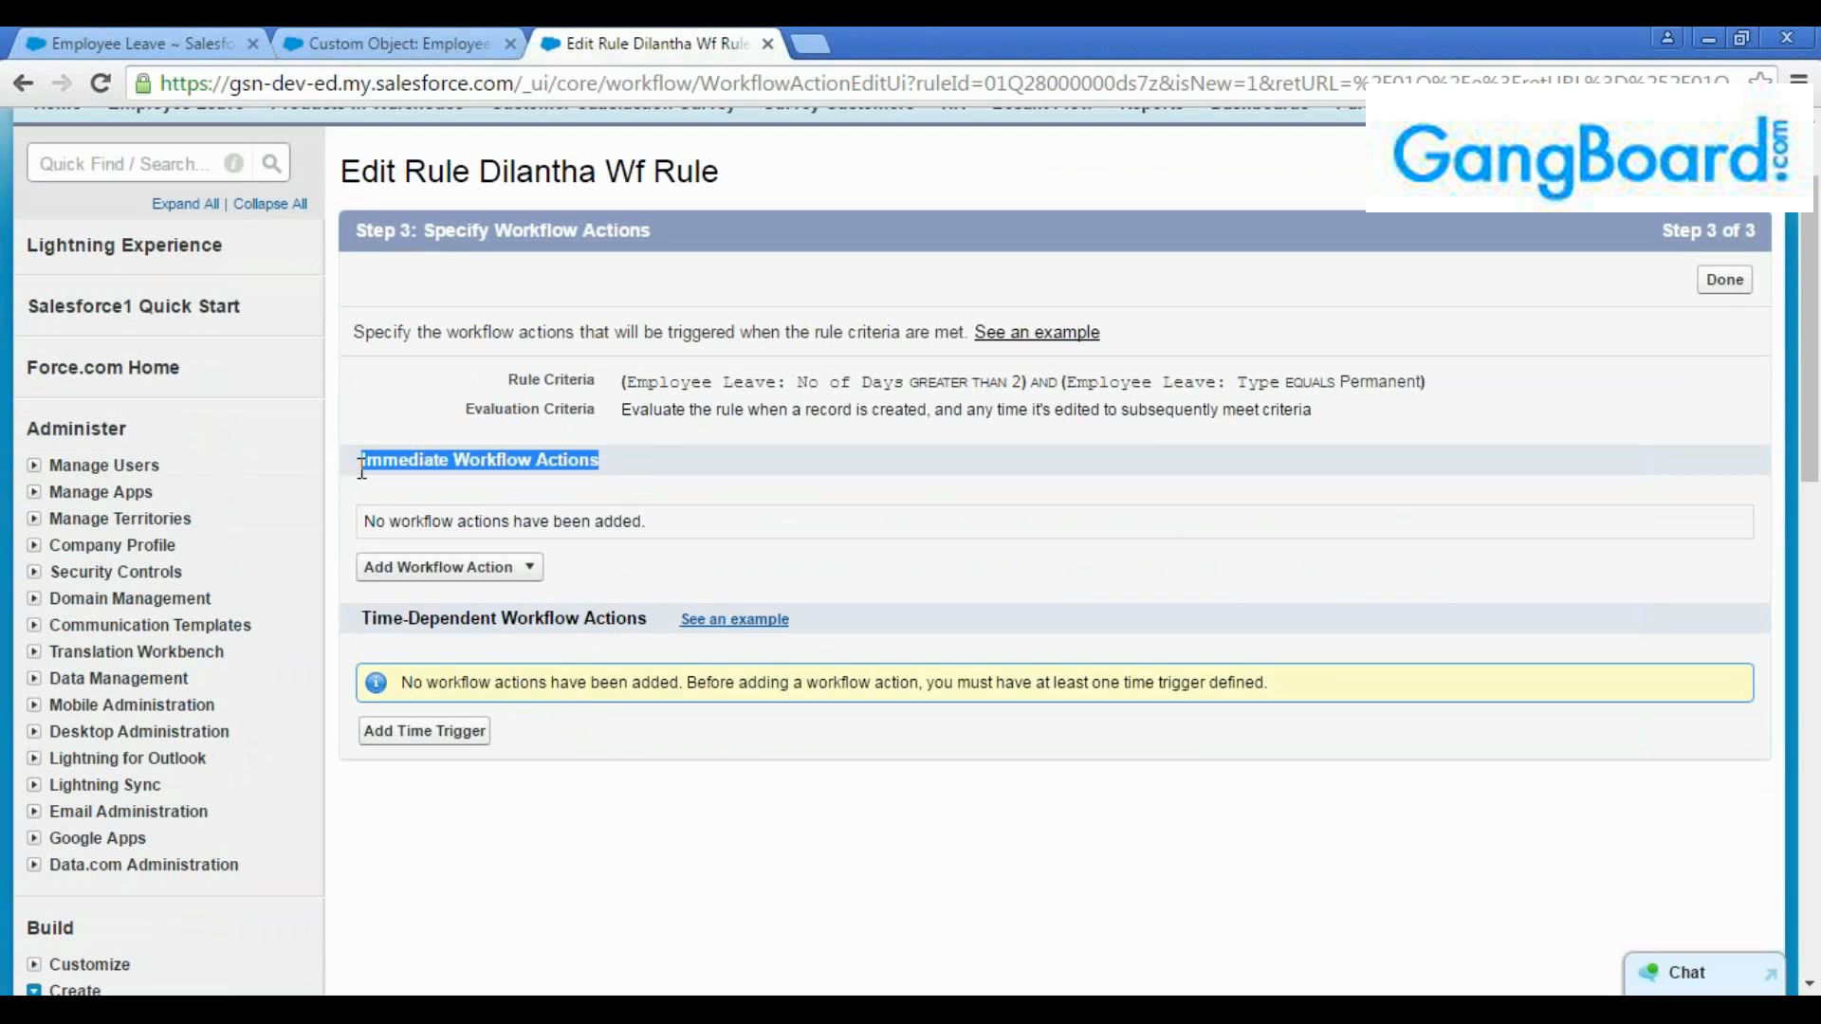
pyautogui.click(671, 459)
pyautogui.moveTo(654, 622); pyautogui.dragTo(368, 629)
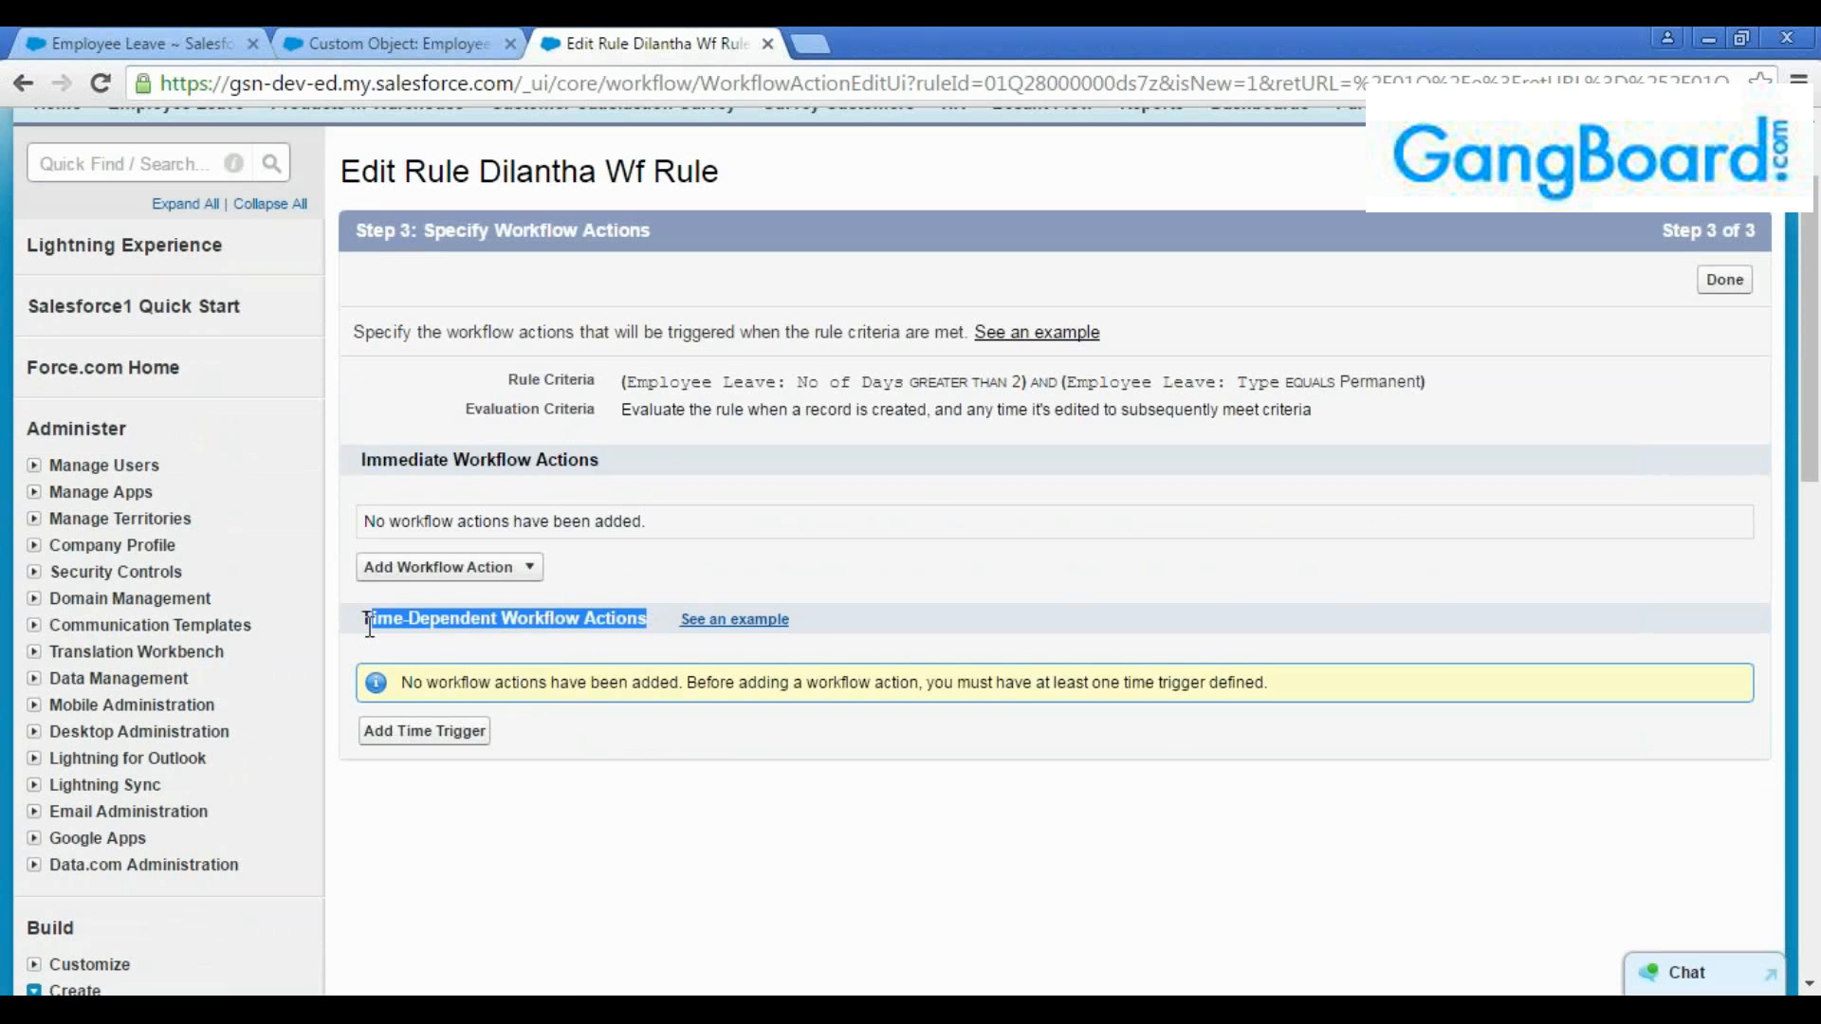
pyautogui.click(567, 590)
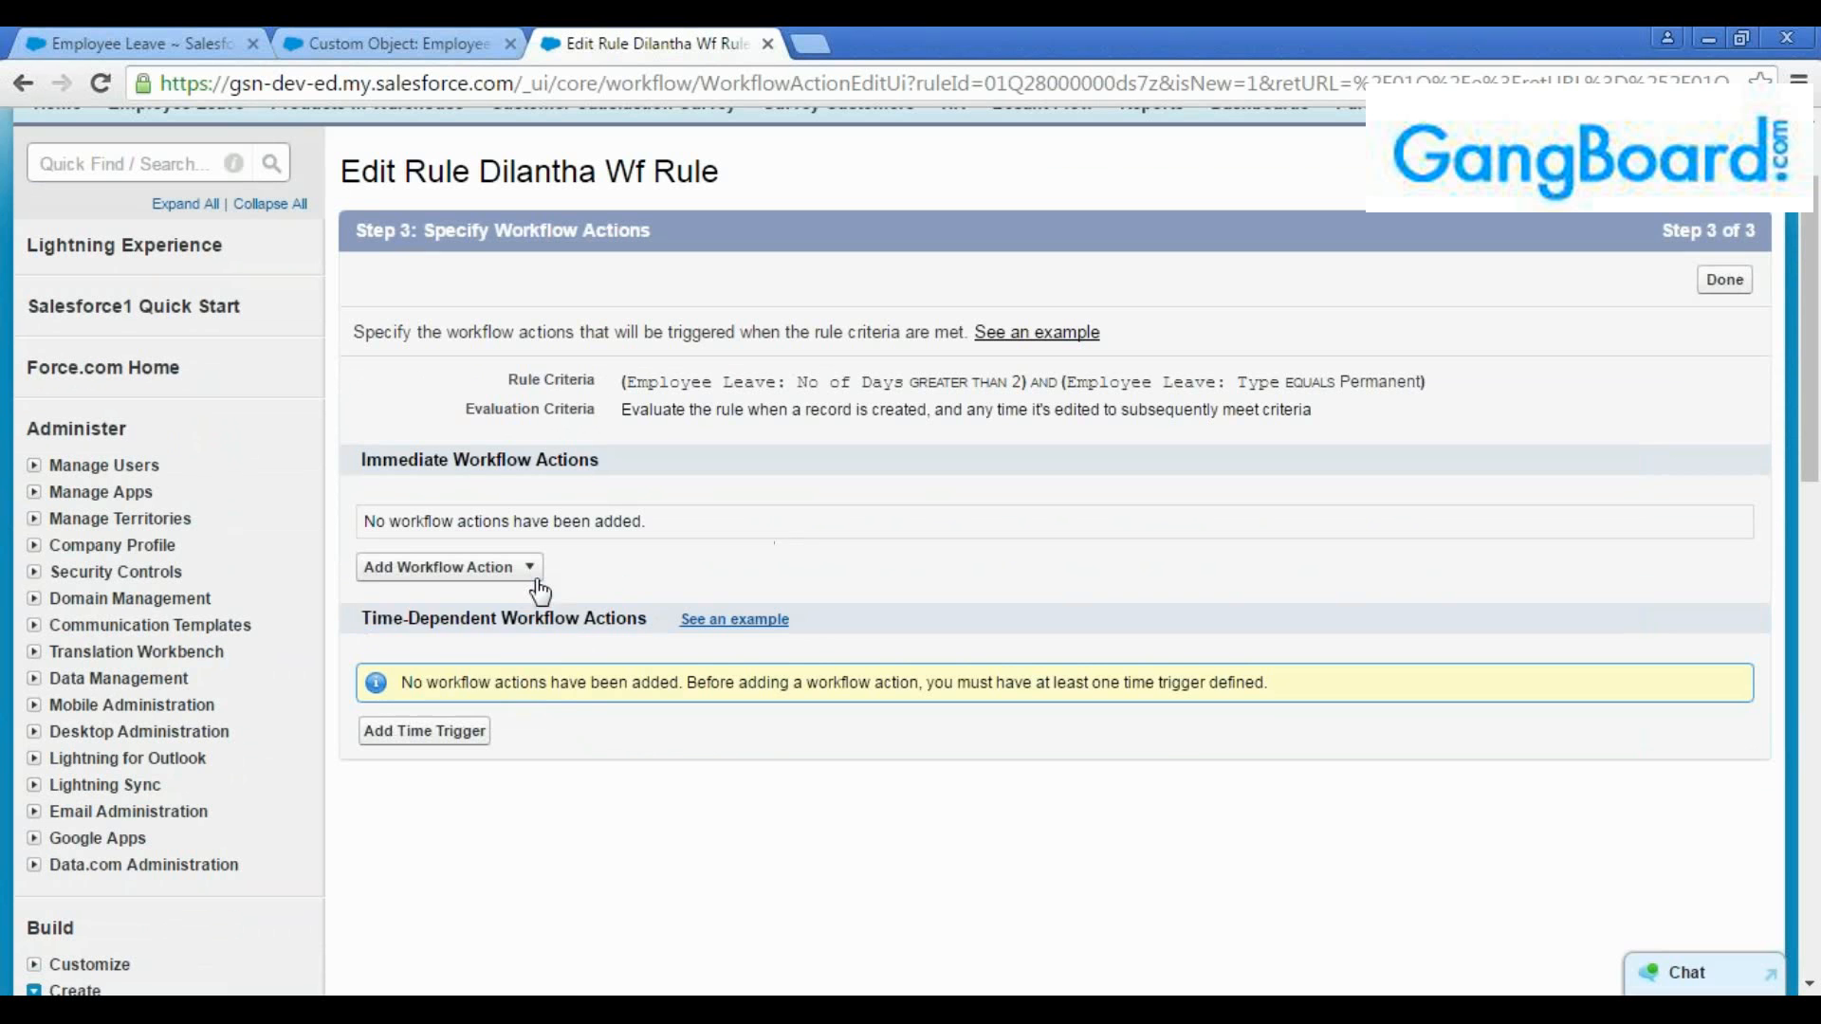
# Add a new field update as an immediate workflow action, named with the rule name's first word followed by "FU"
pyautogui.click(533, 574)
pyautogui.scroll(-1, 748, 526)
pyautogui.click(528, 434)
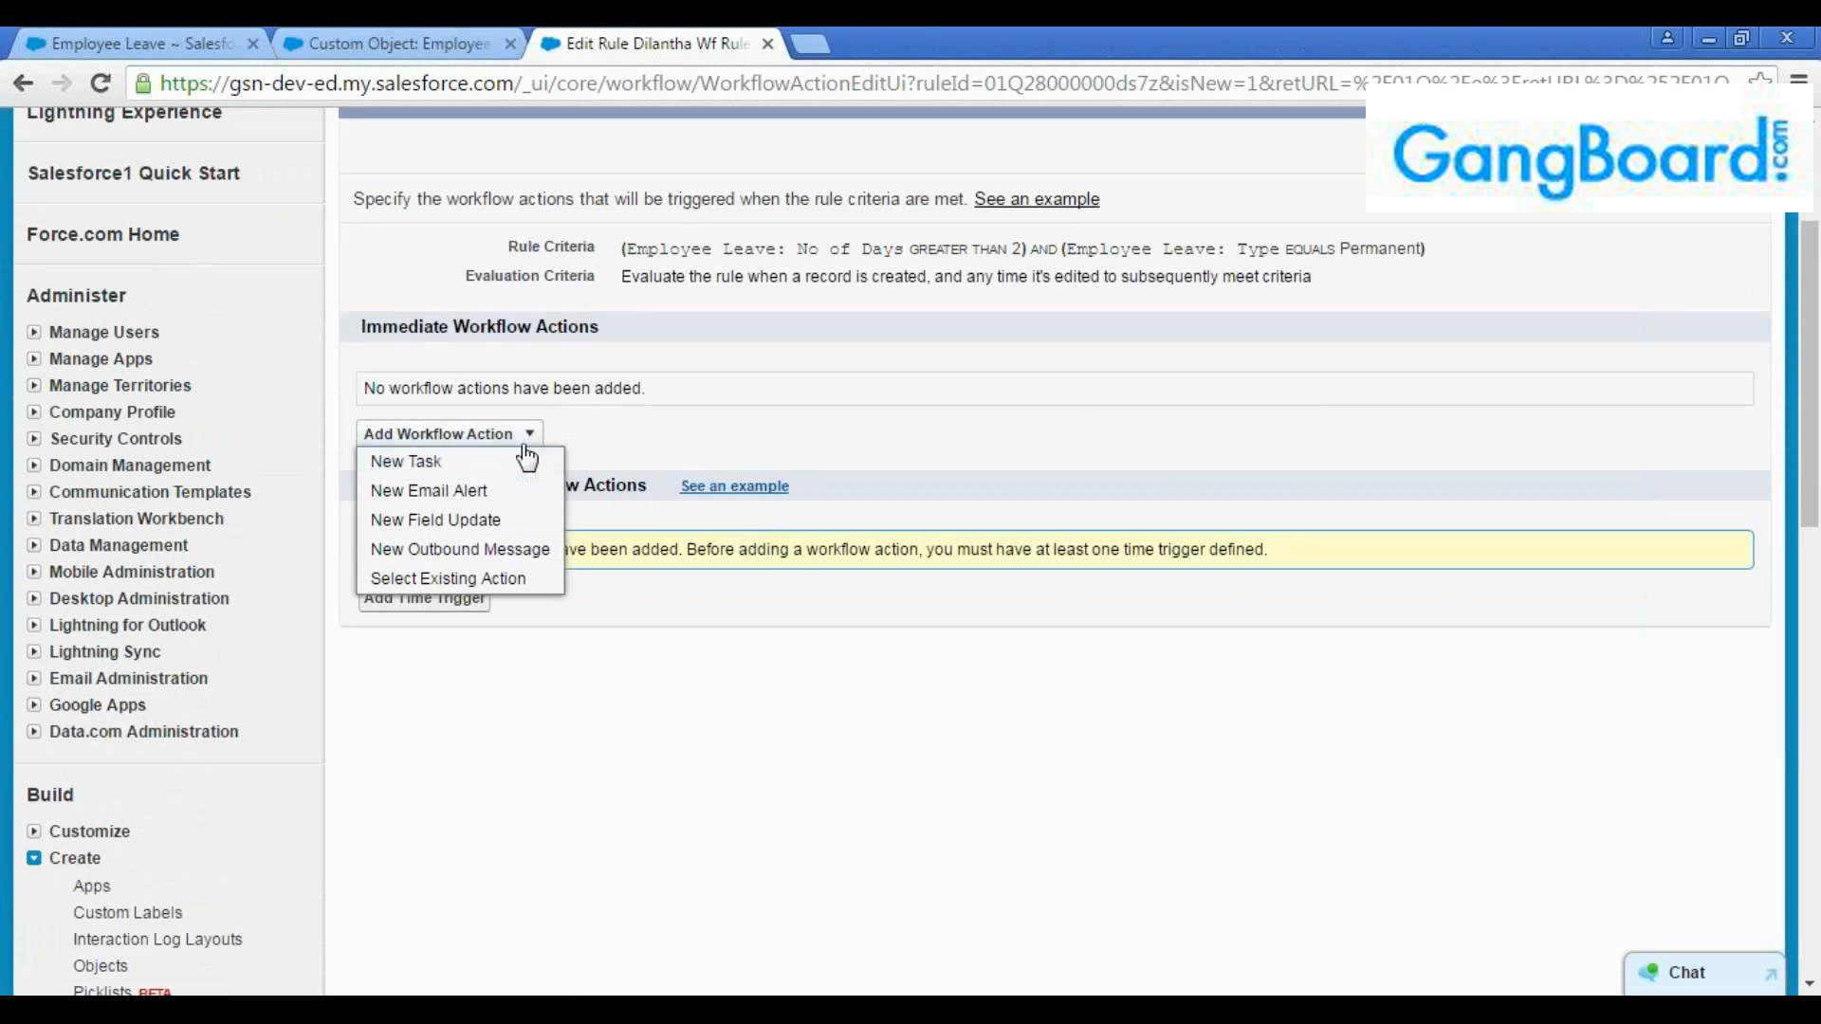
pyautogui.click(484, 523)
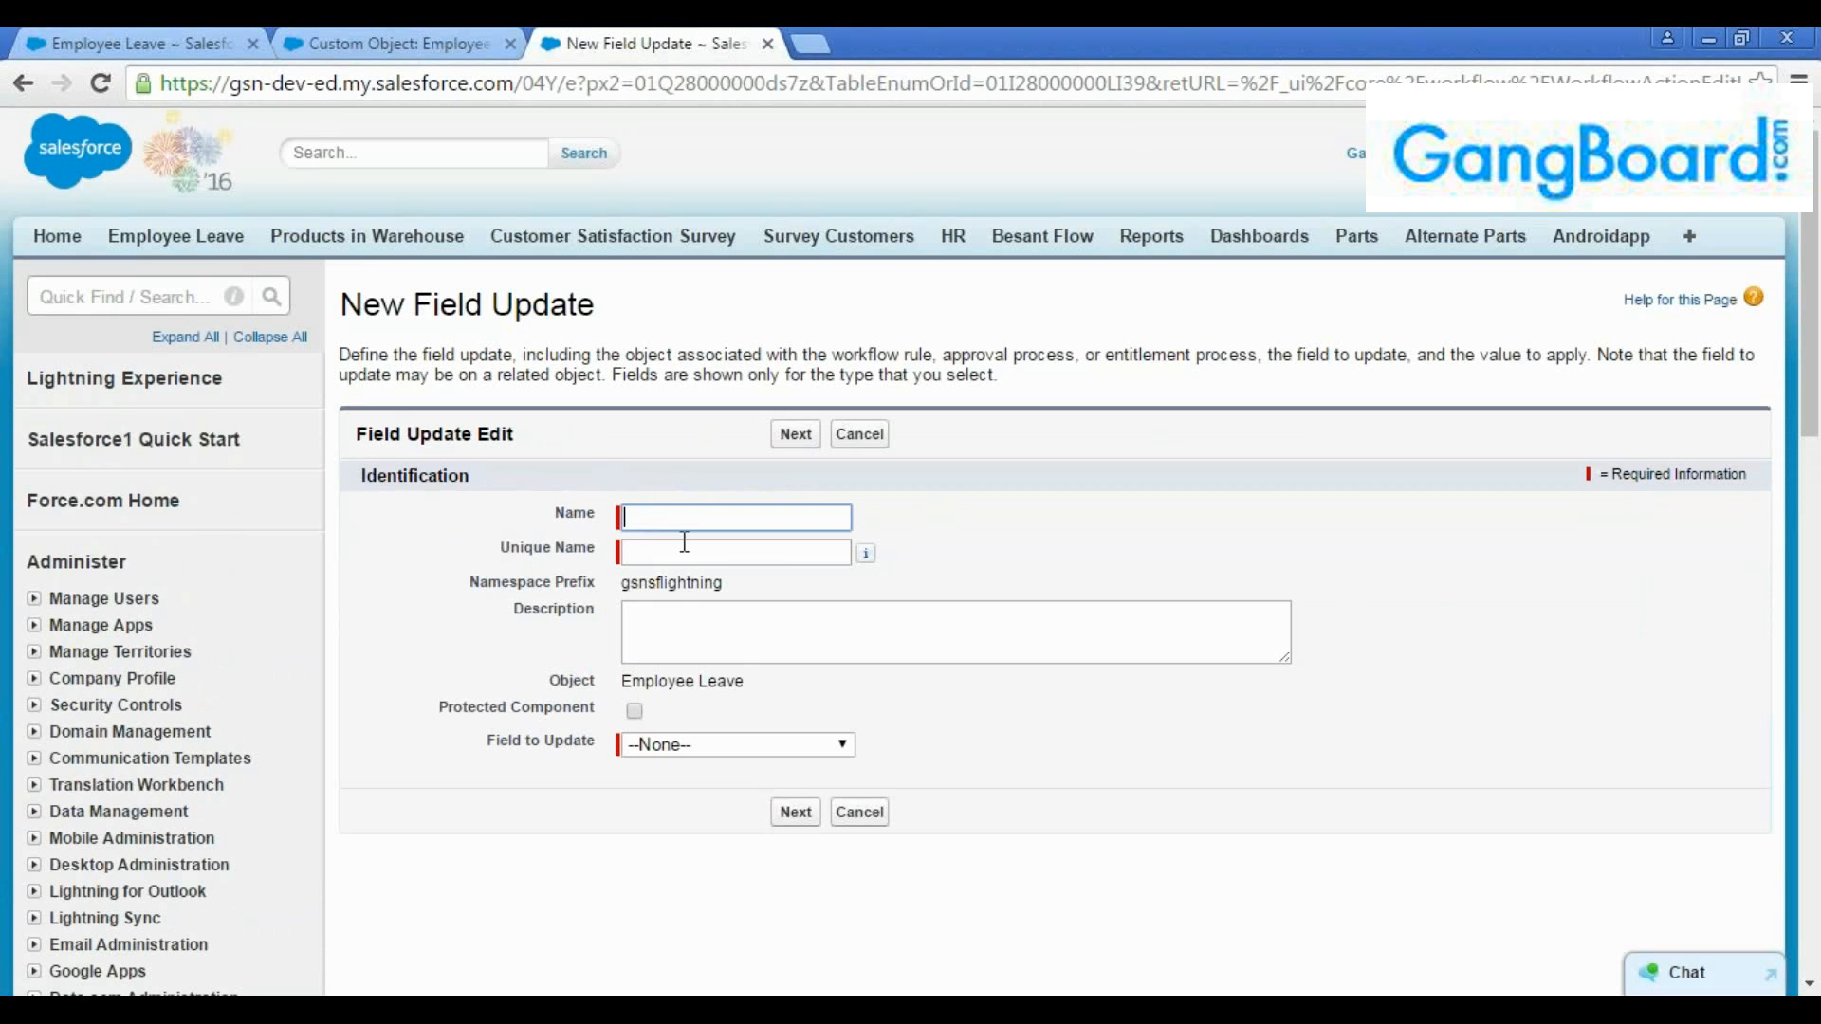
pyautogui.write('Dilantha')
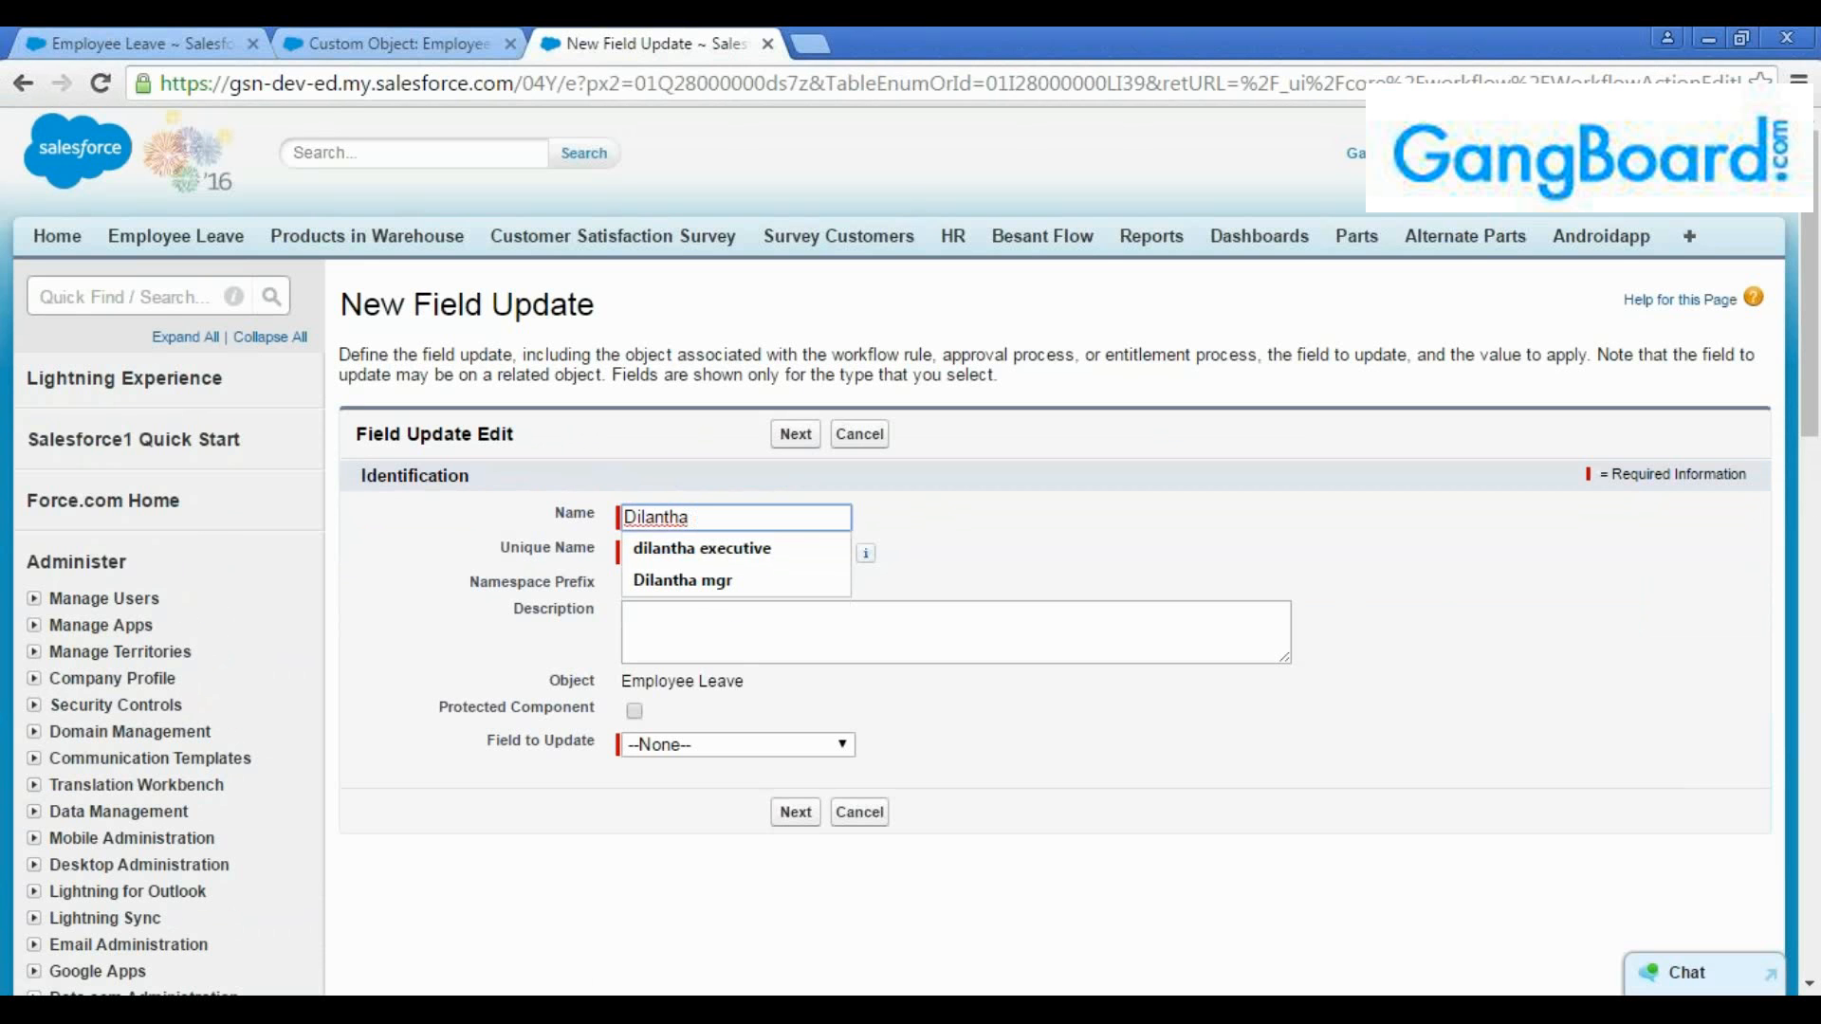
pyautogui.write(' FU')
pyautogui.press('Tab')
pyautogui.click(726, 628)
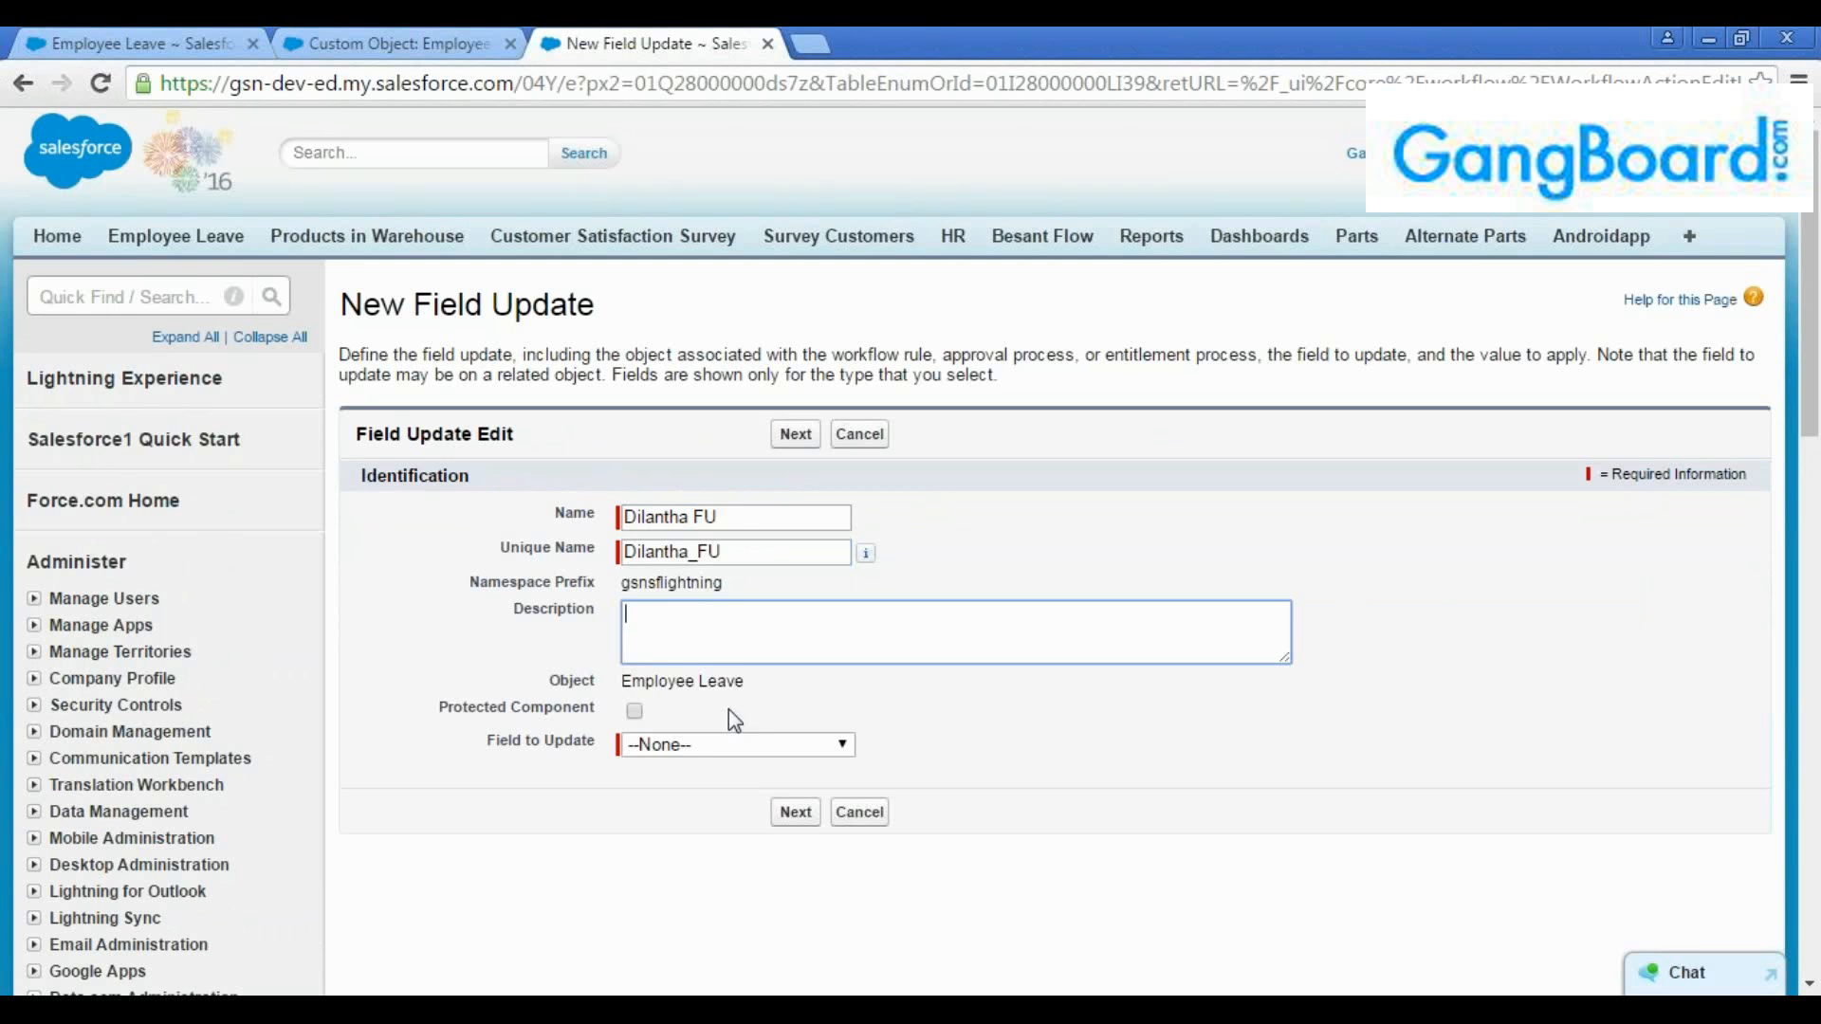
# Make the field update set Status to the specific value "Workflow activated" and save it
pyautogui.scroll(-1, 729, 709)
pyautogui.click(714, 621)
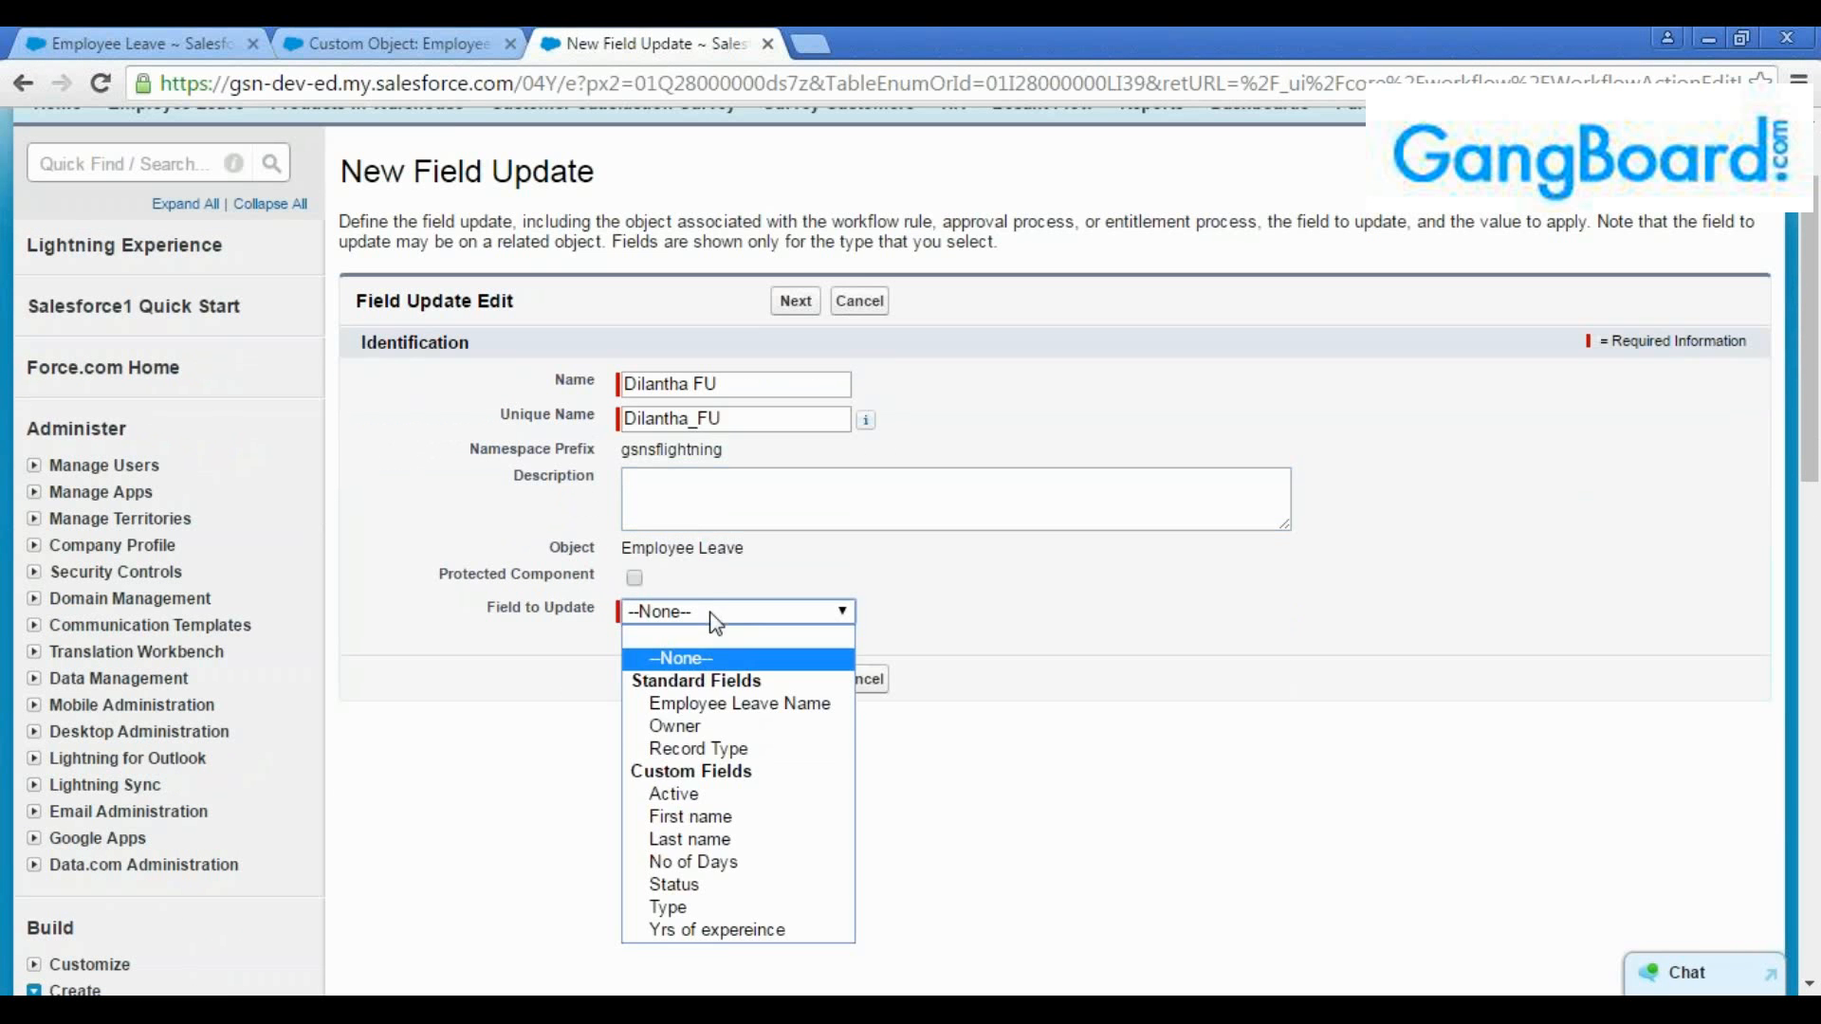
pyautogui.click(702, 885)
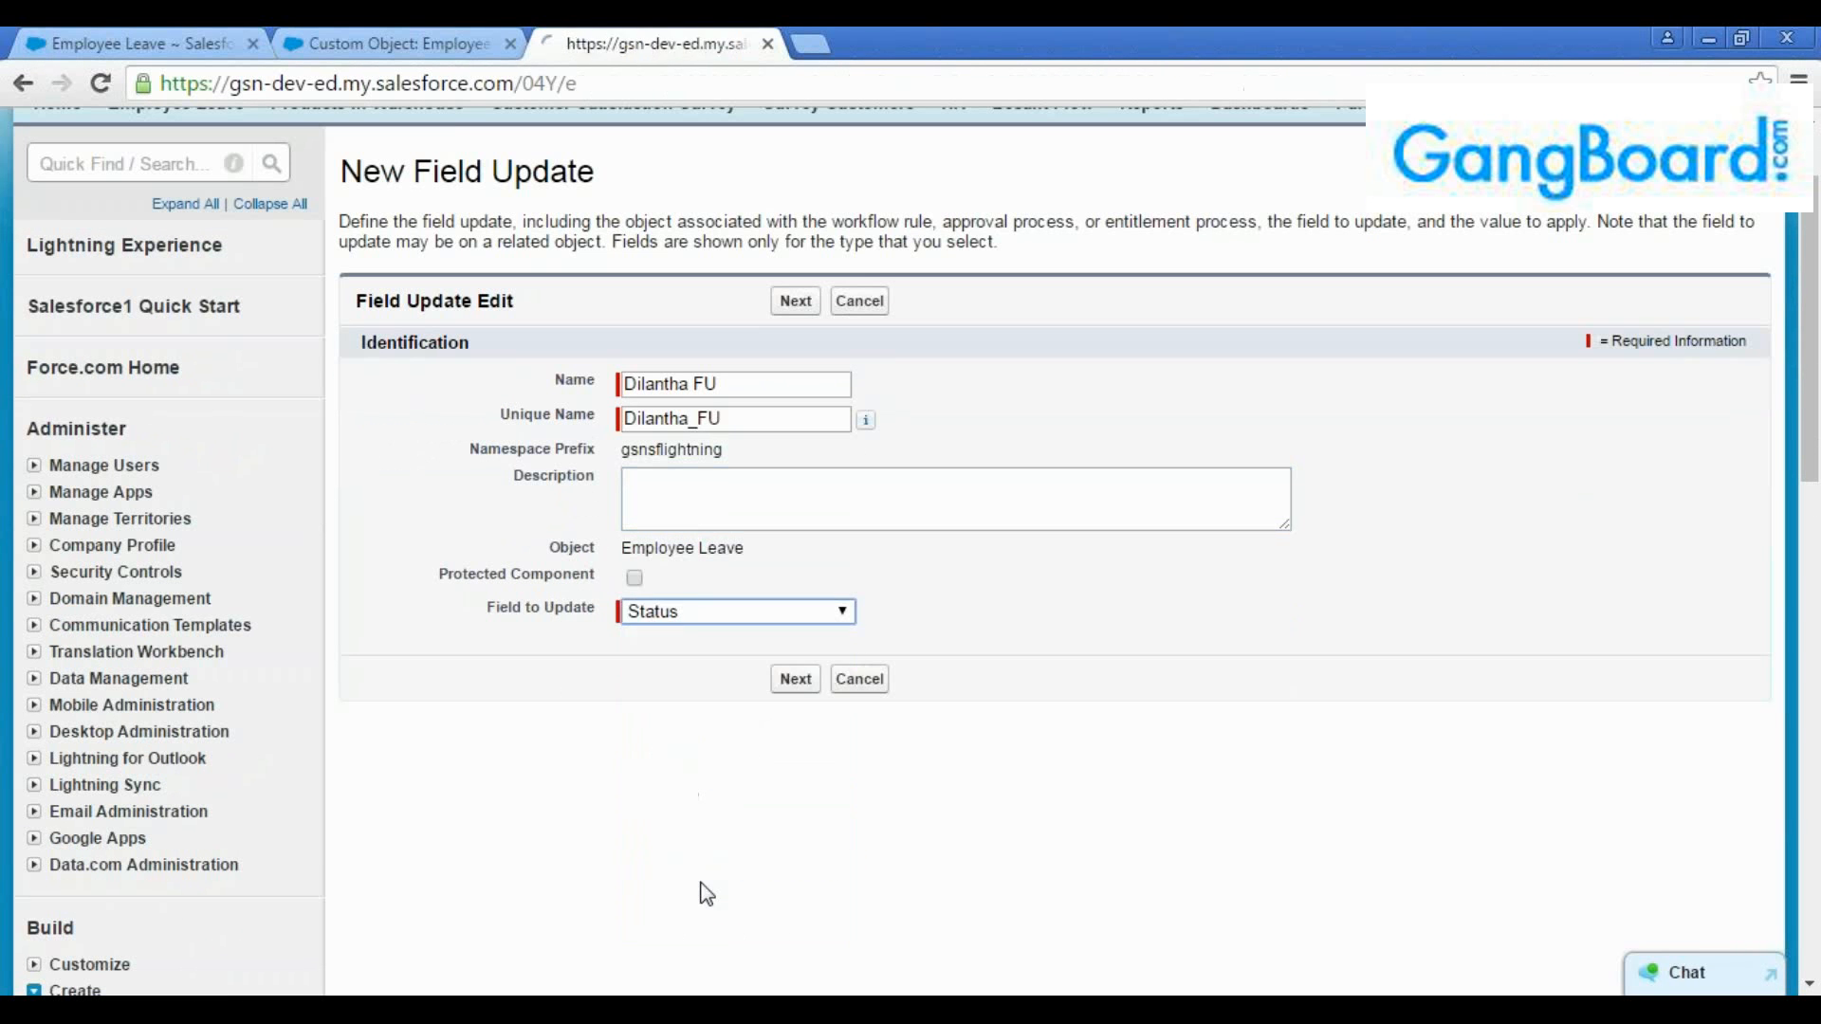
pyautogui.scroll(-2, 842, 756)
pyautogui.scroll(-1, 841, 756)
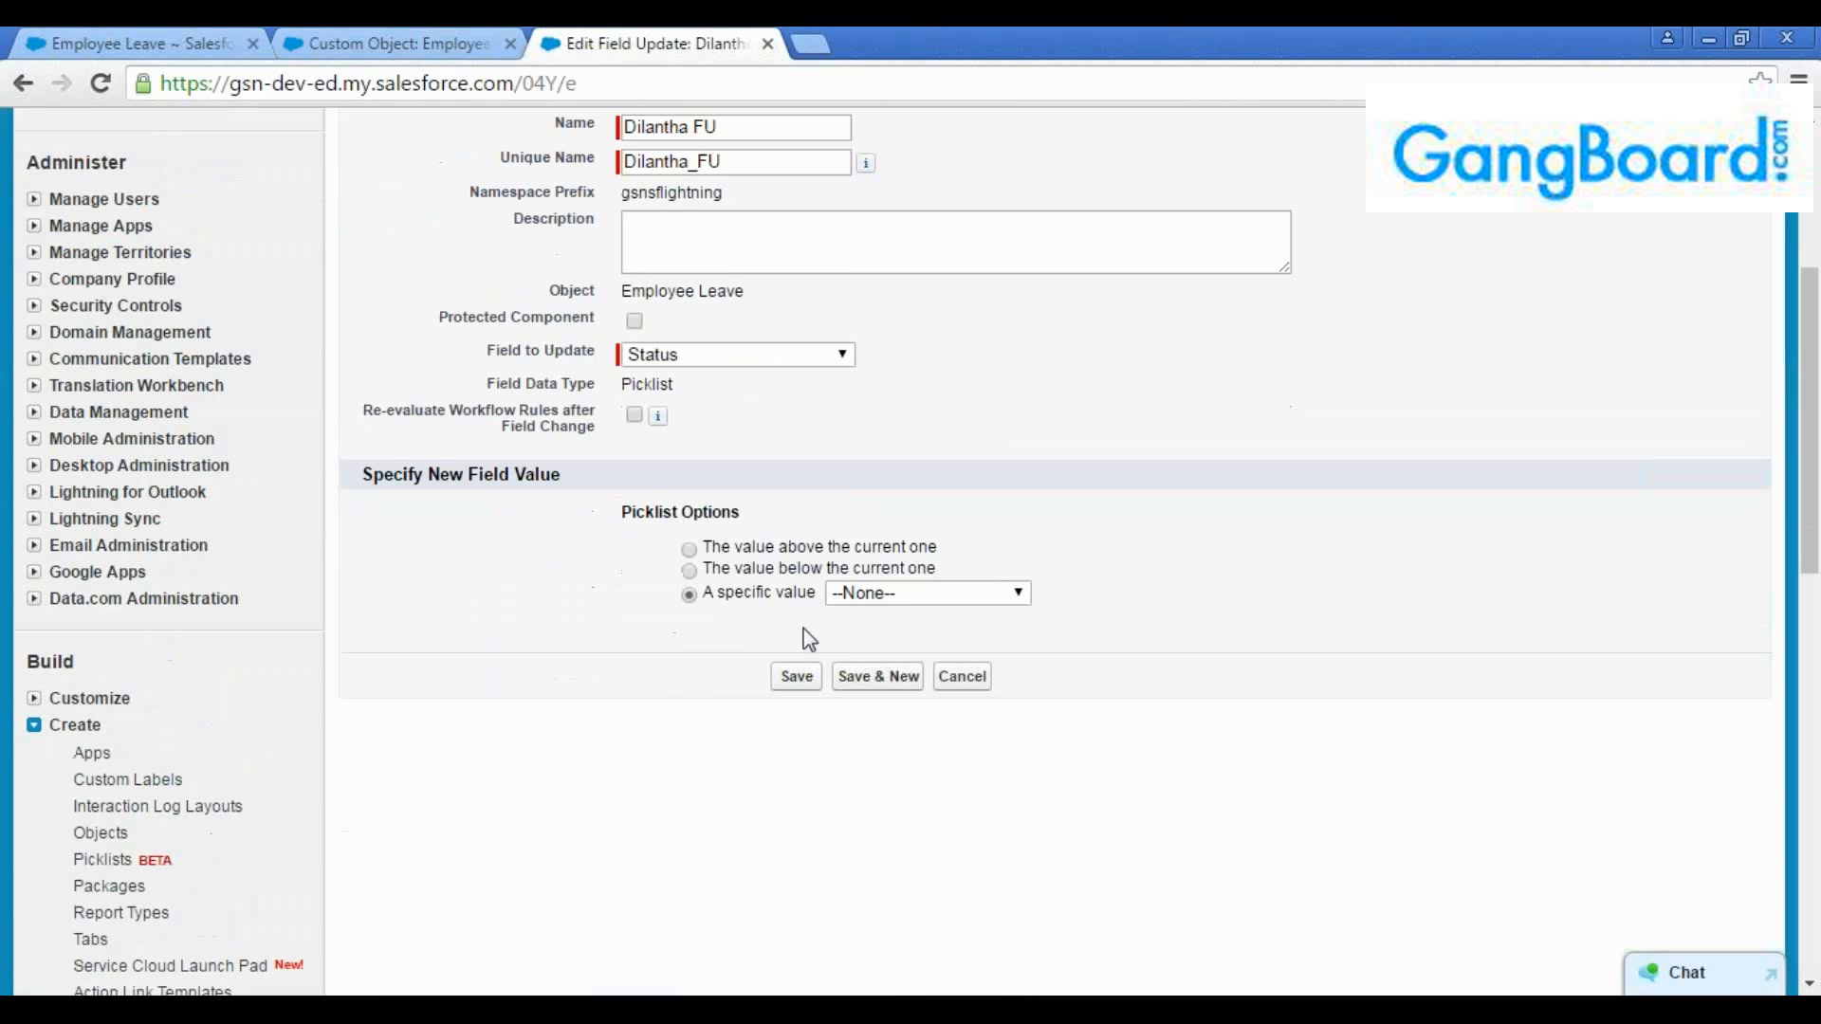
pyautogui.click(924, 595)
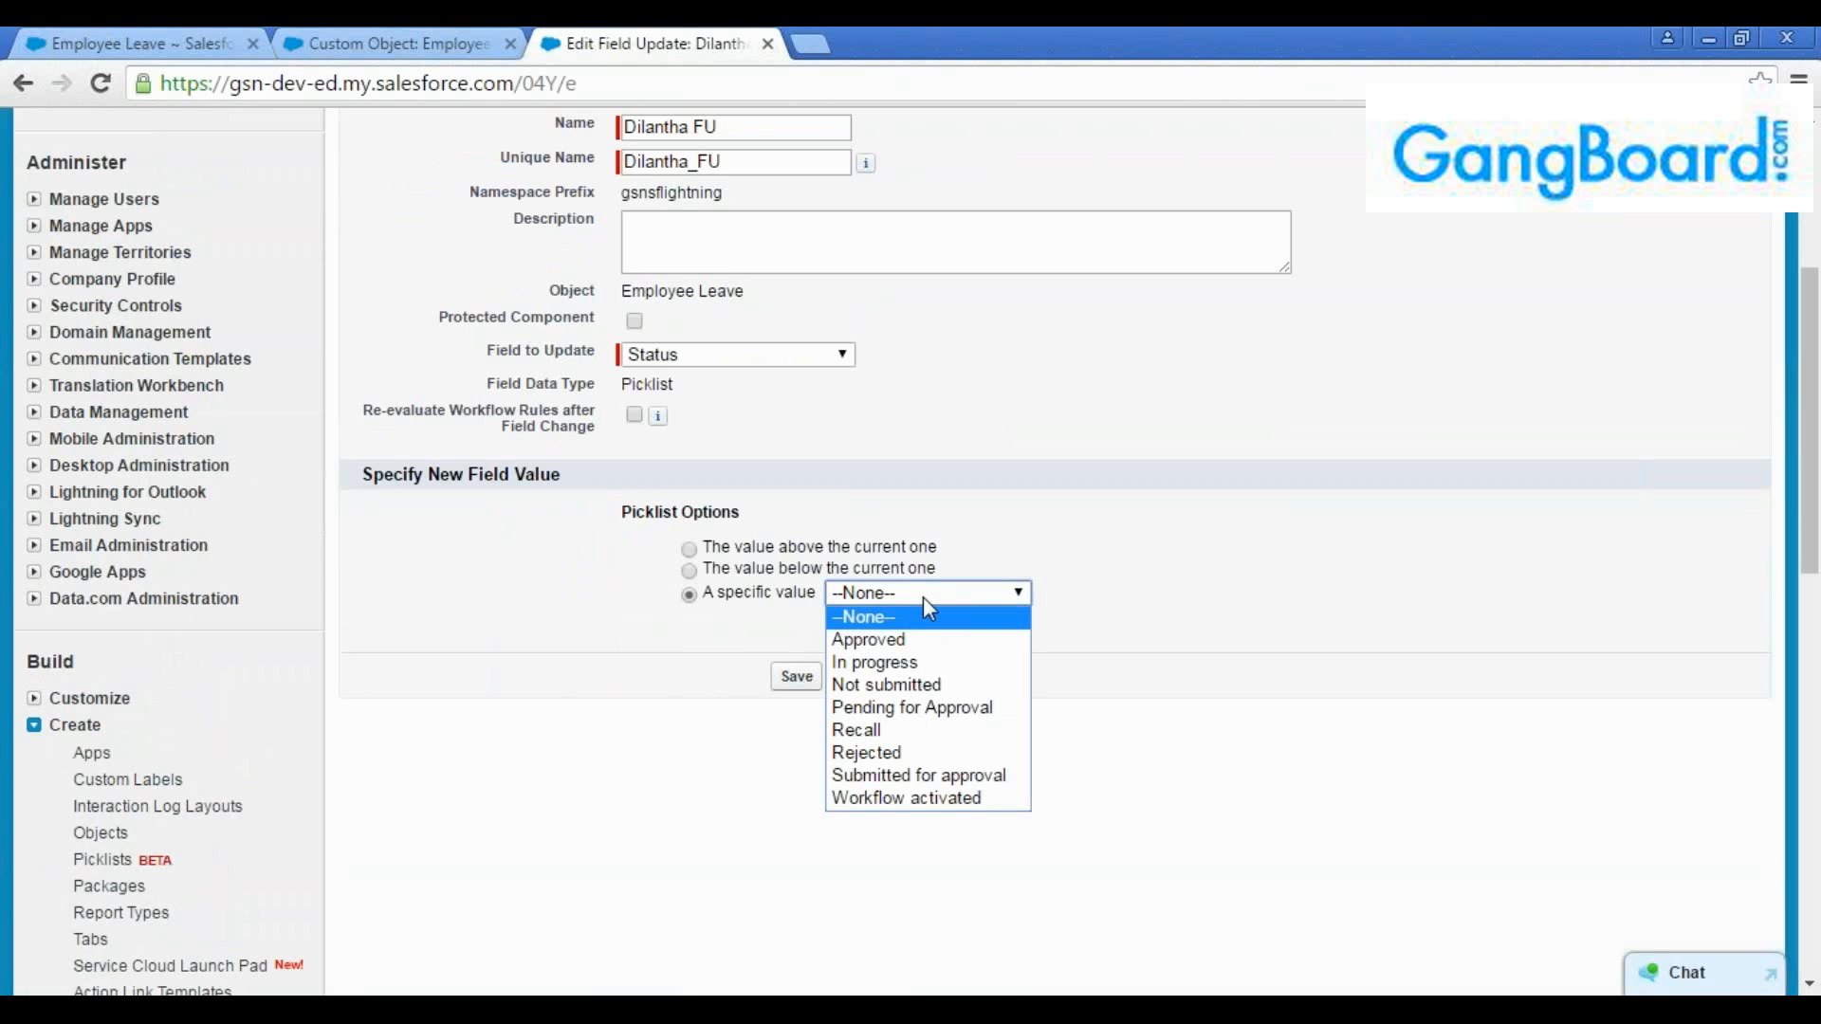
pyautogui.click(948, 798)
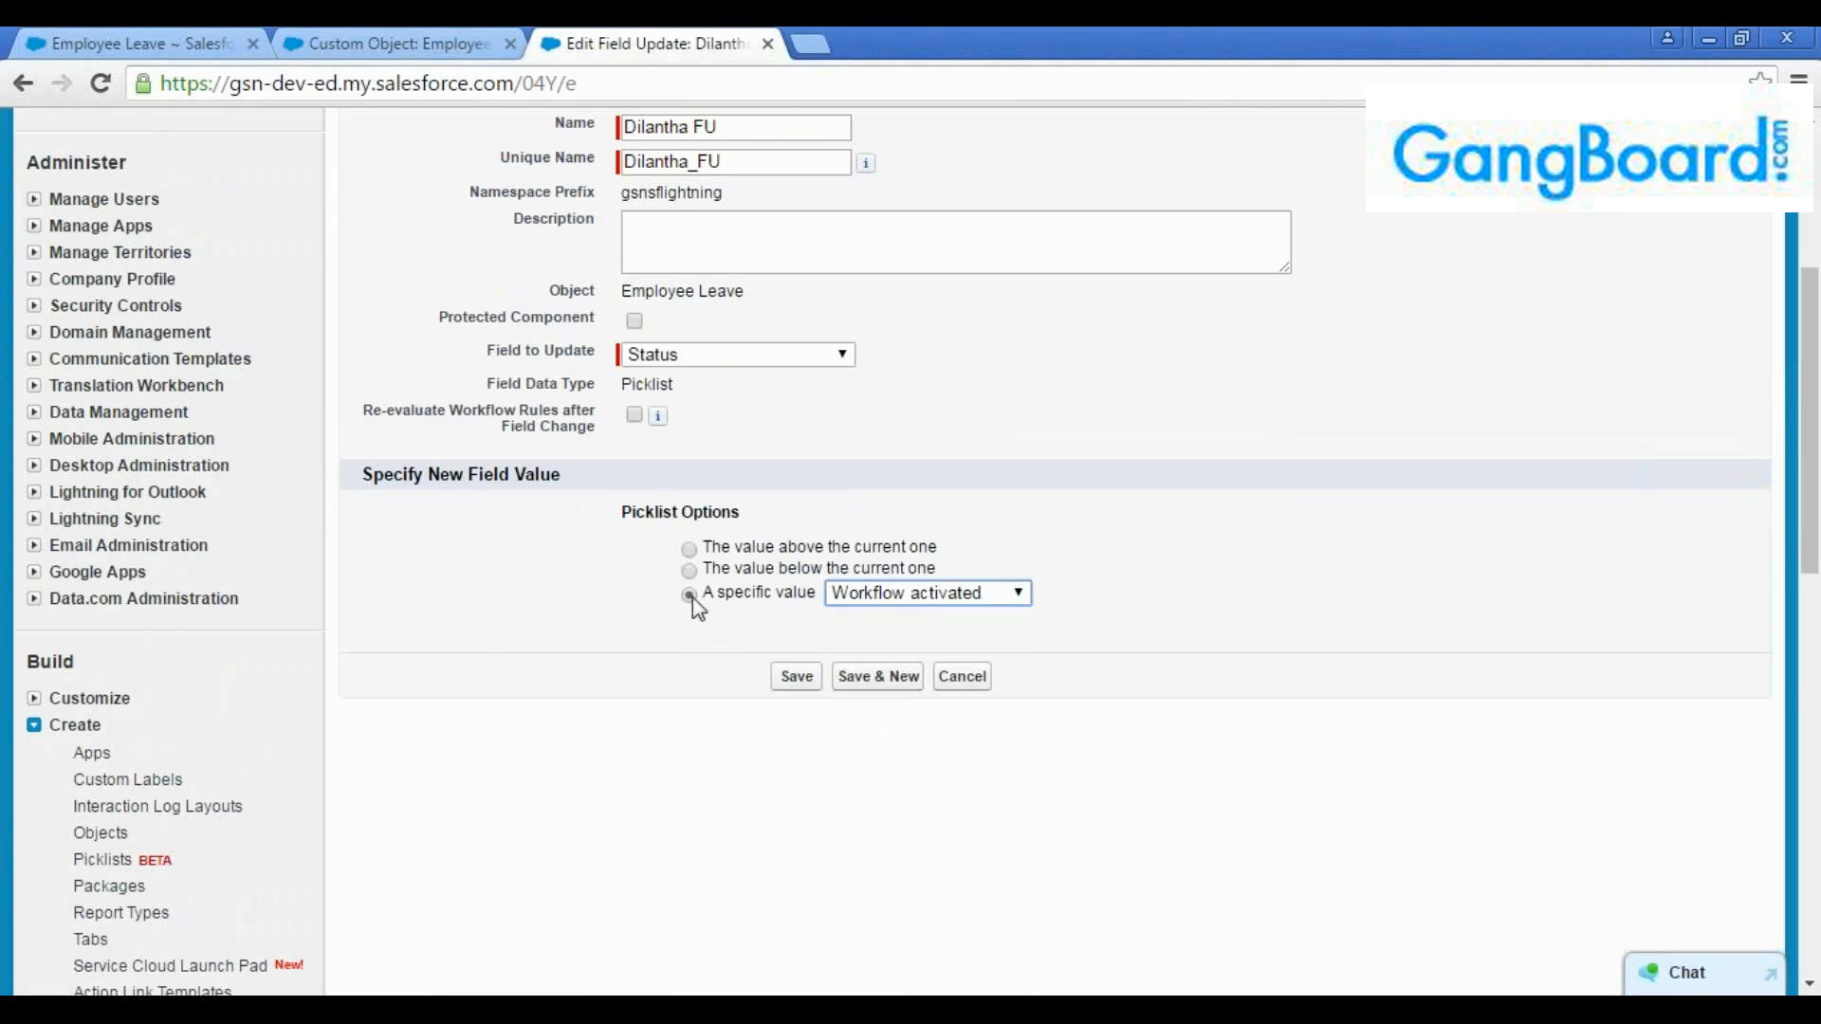
pyautogui.click(806, 679)
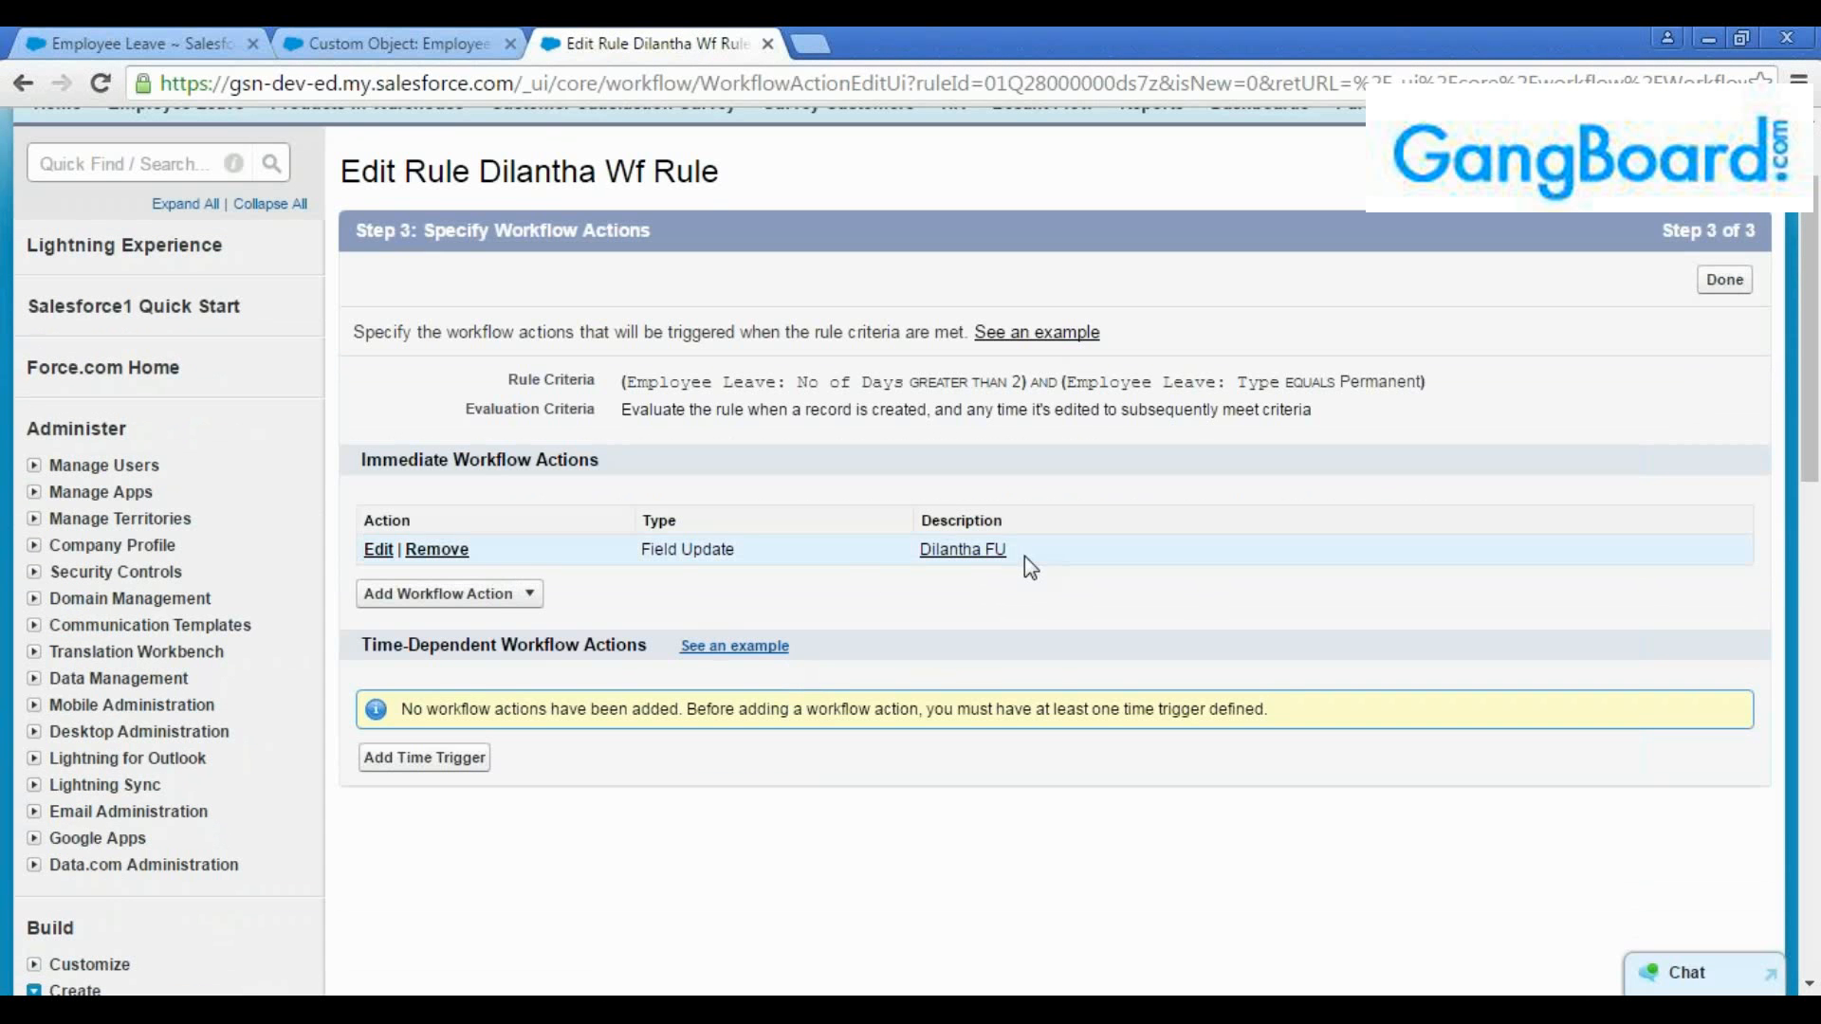
# Check the field update listed under the immediate workflow actions and start a new task action
pyautogui.moveTo(1025, 556); pyautogui.dragTo(368, 561)
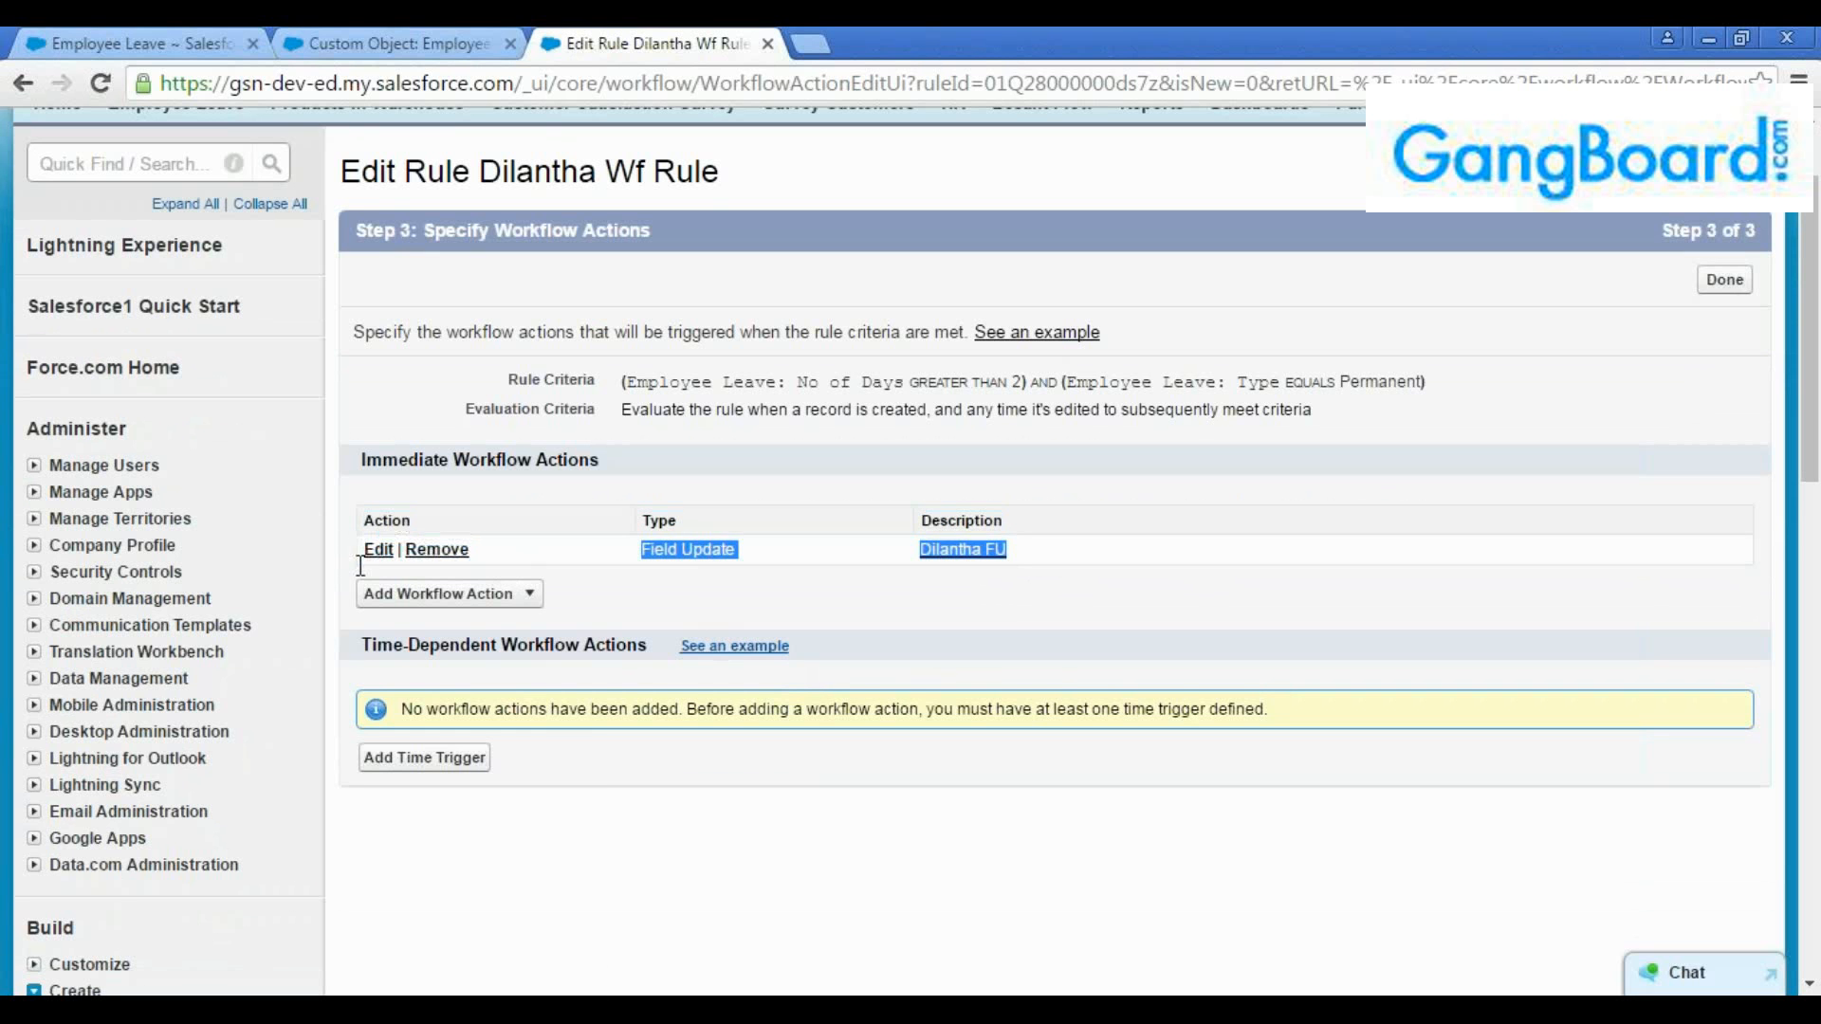
pyautogui.click(522, 567)
pyautogui.click(527, 594)
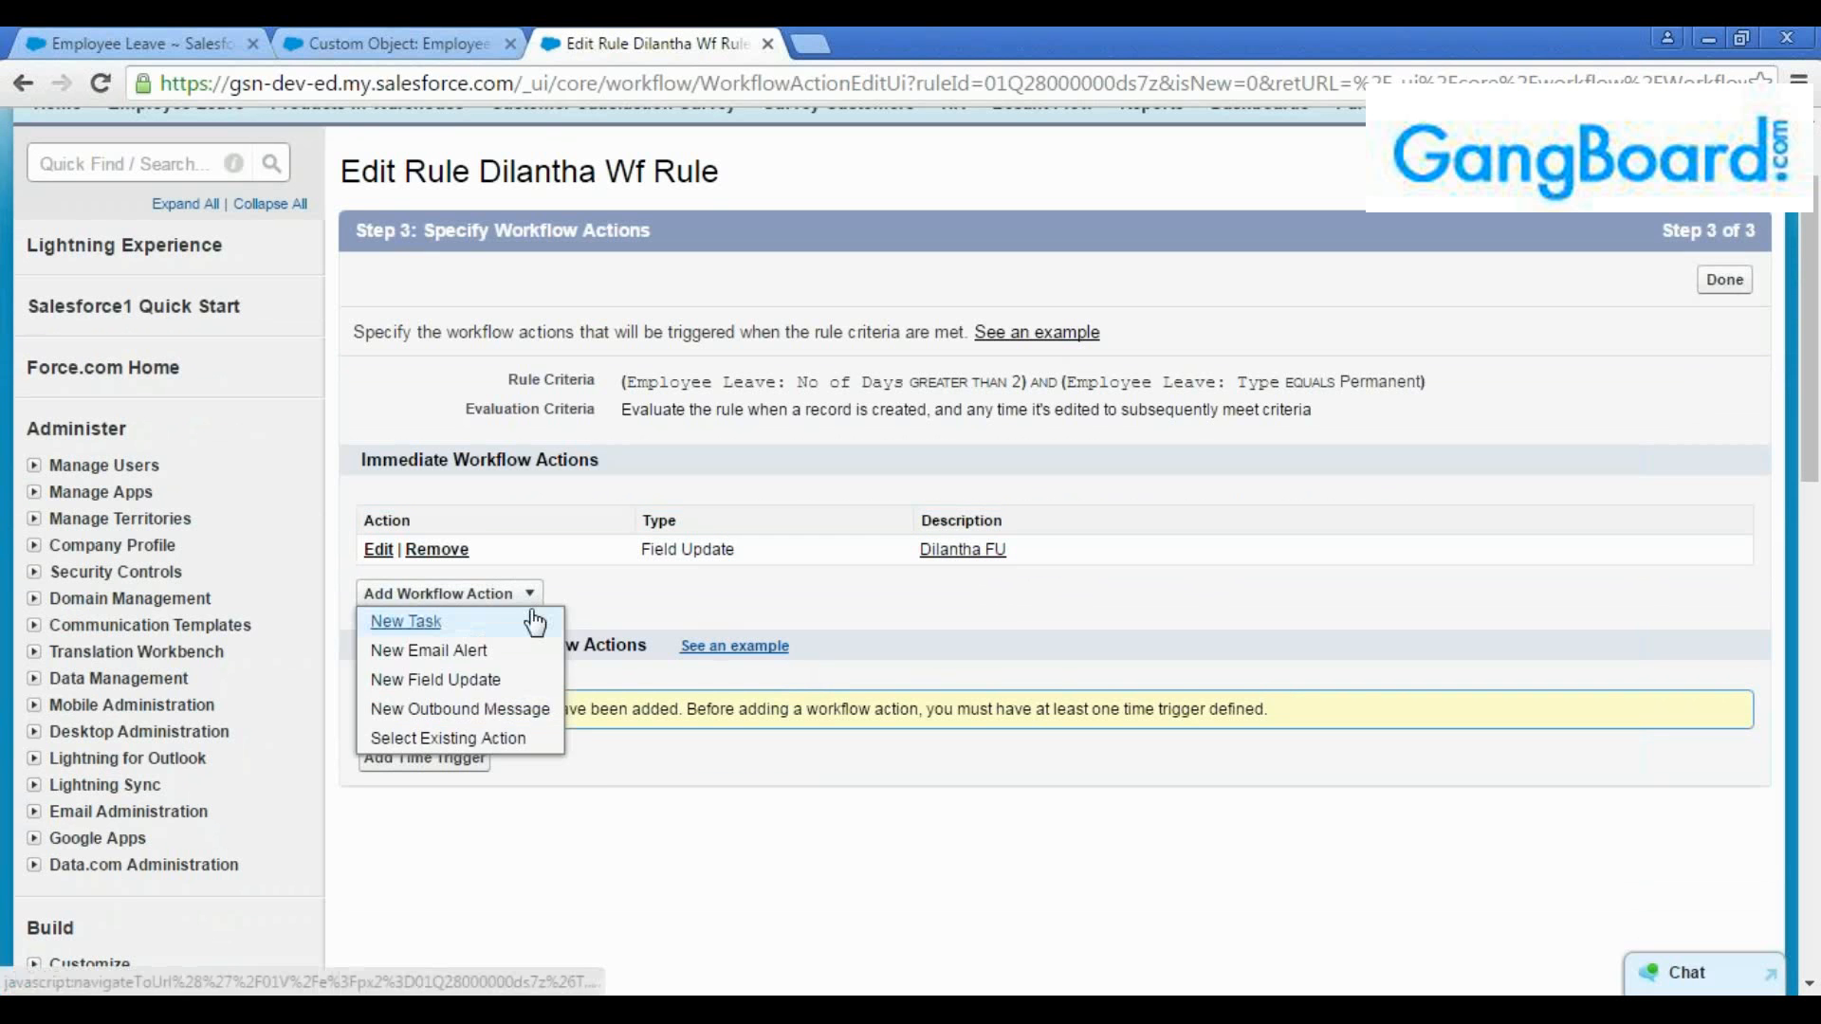
pyautogui.click(435, 622)
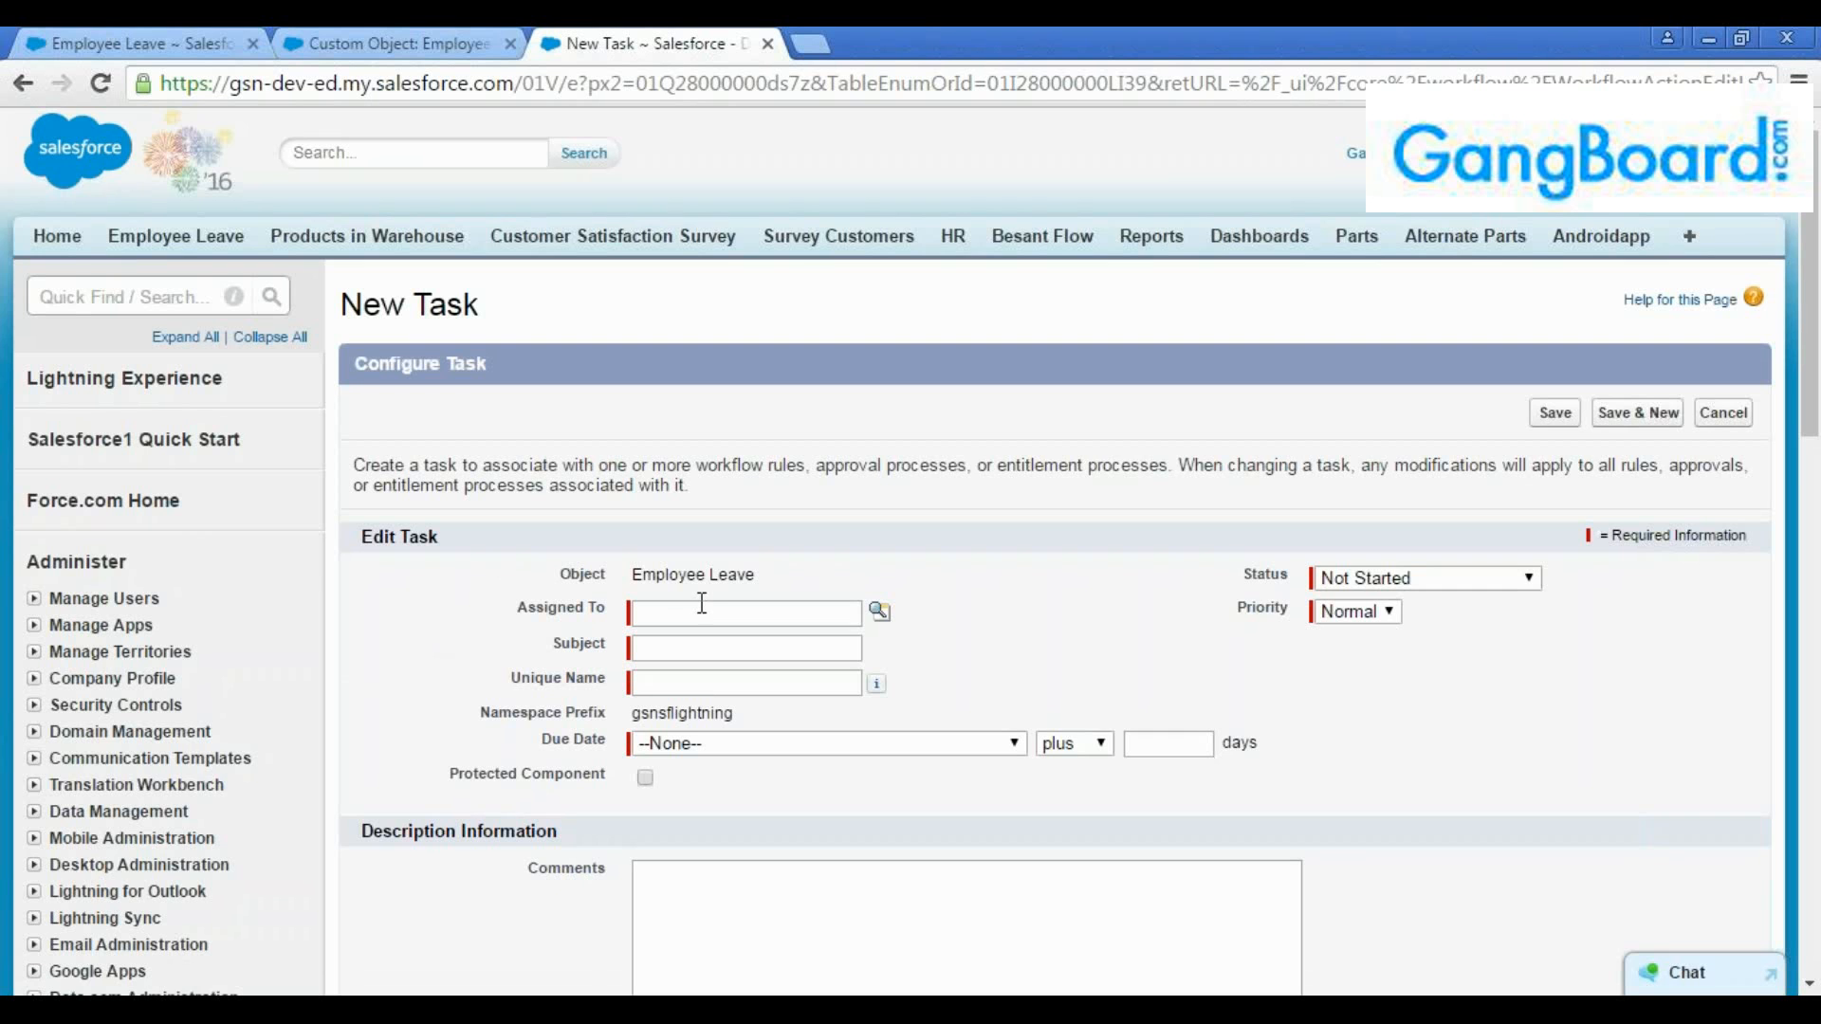
pyautogui.scroll(-2, 702, 603)
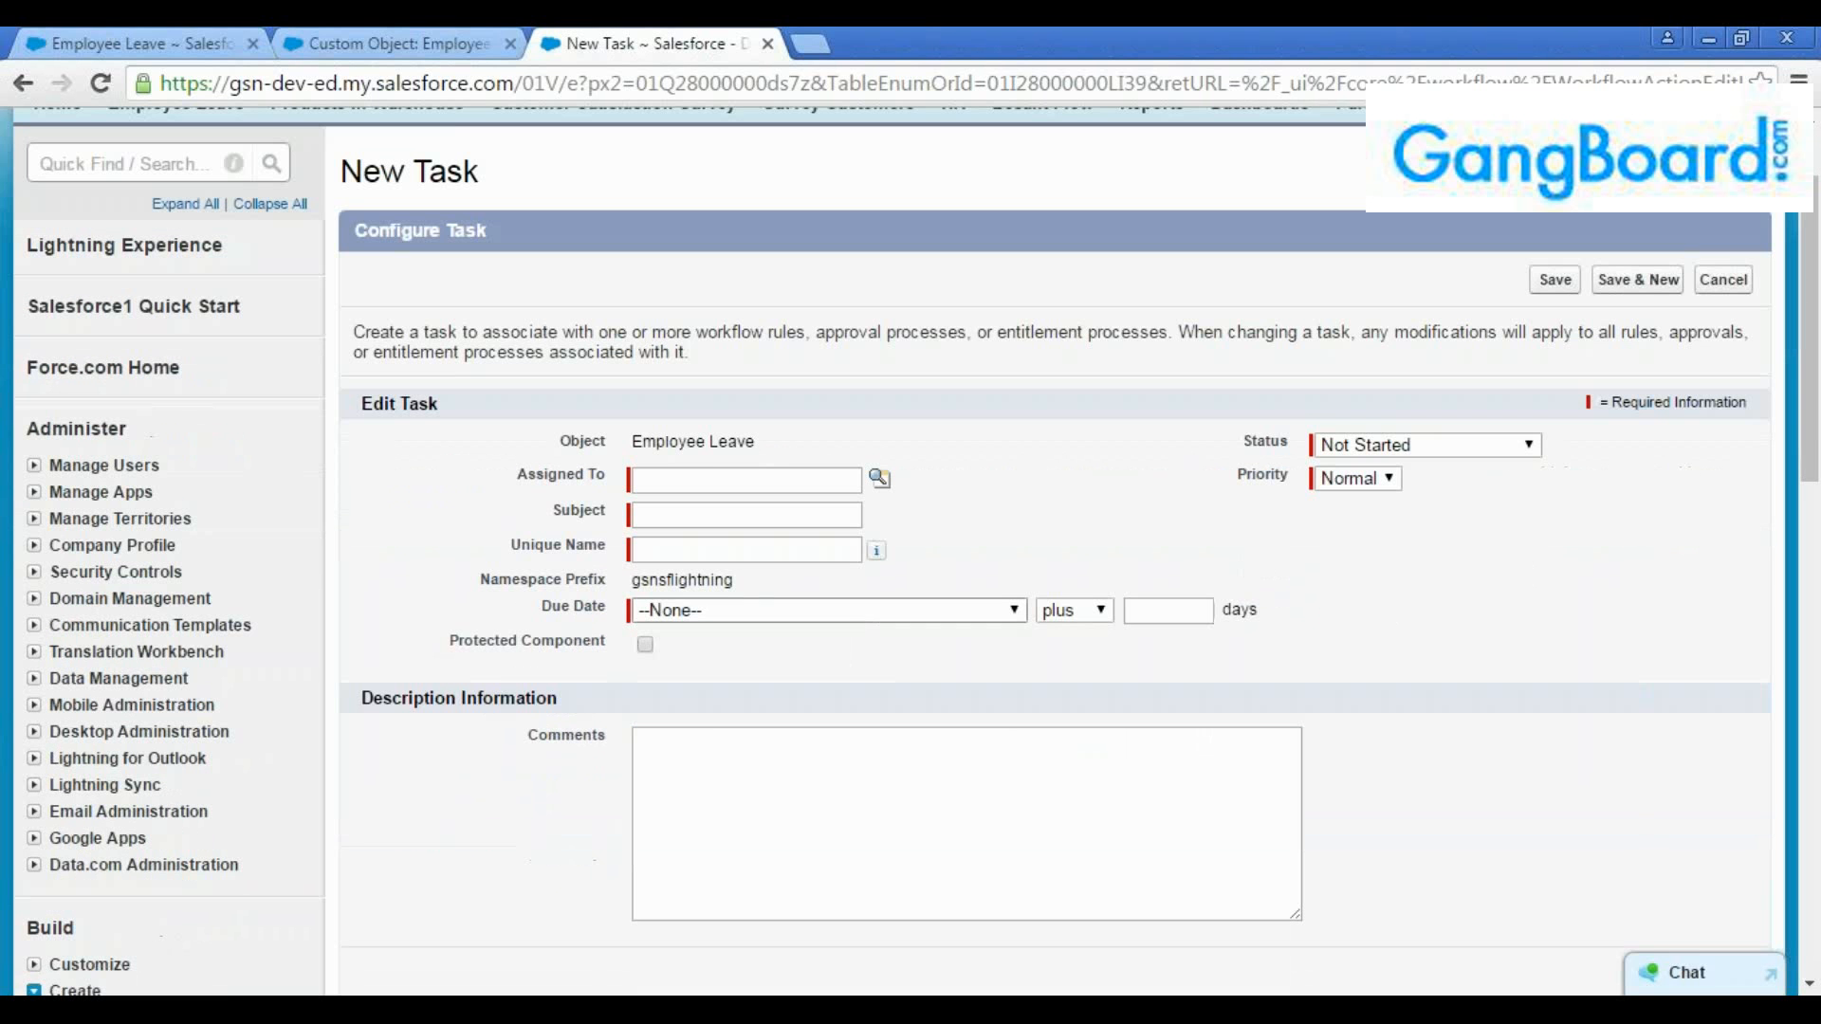
# Look up the task's assignee among users and assign it to the user with the CEO role
pyautogui.click(709, 479)
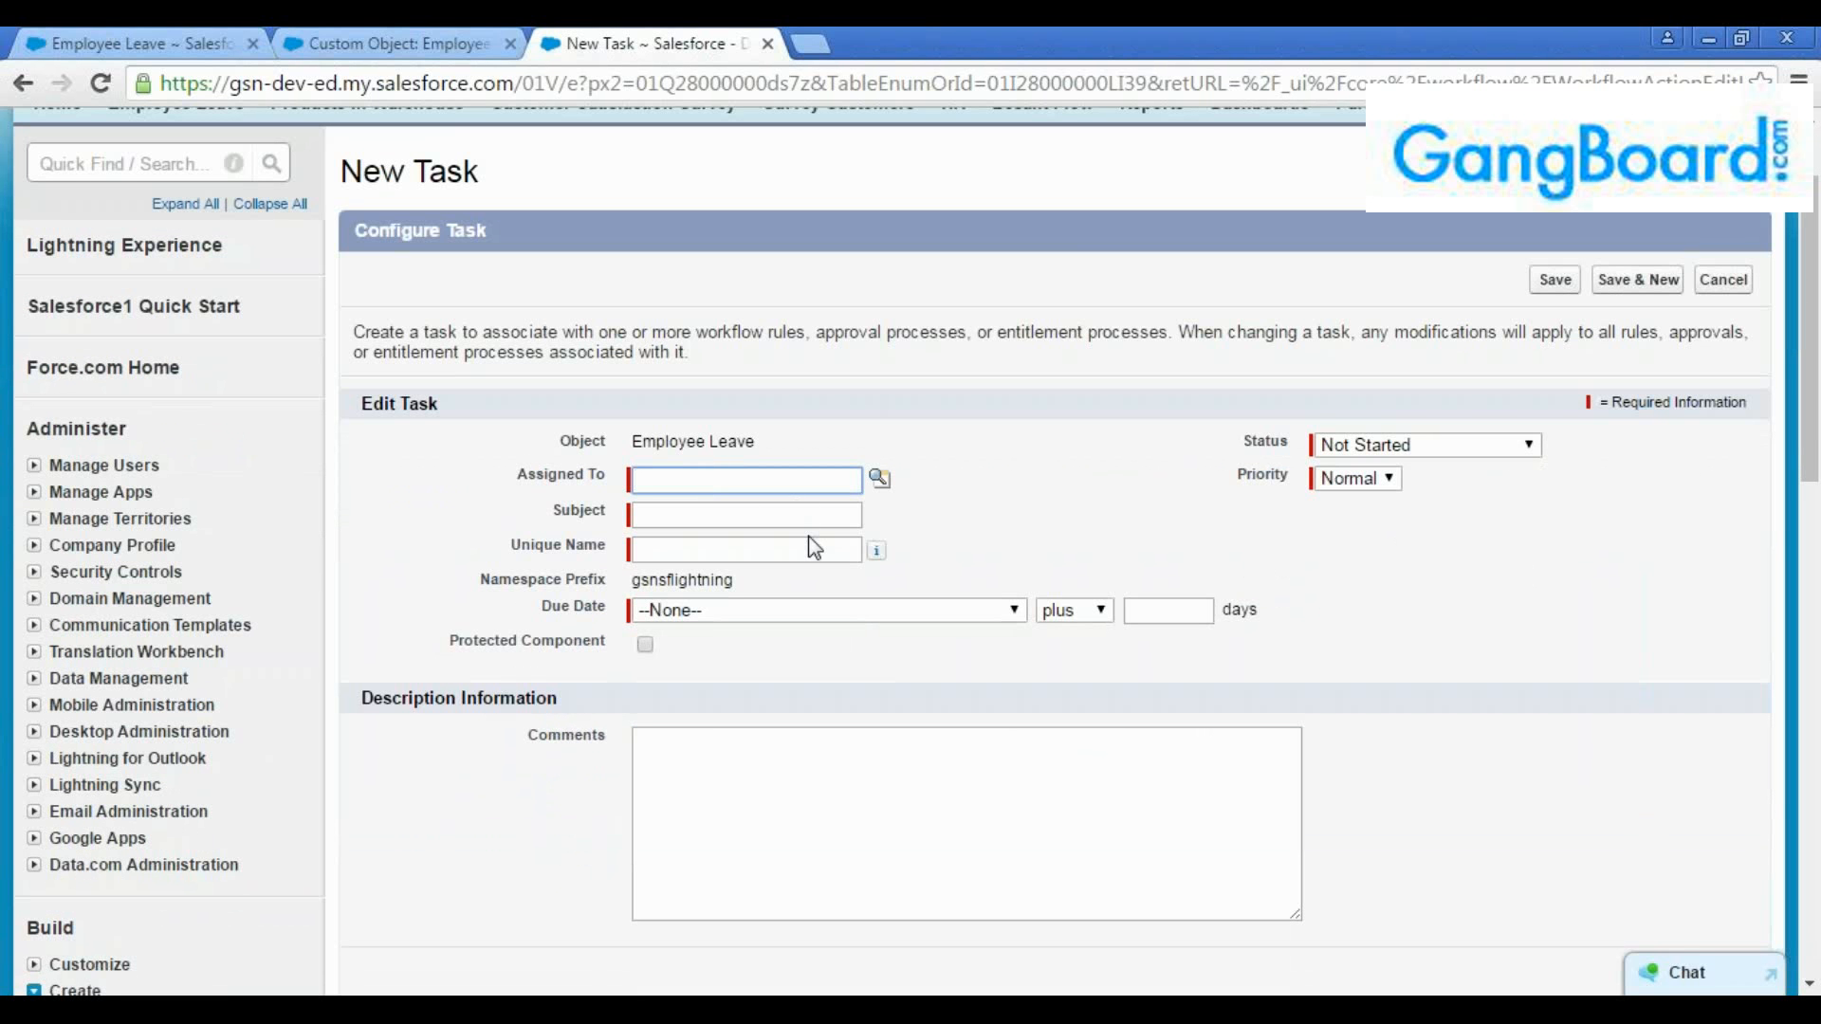
pyautogui.click(880, 479)
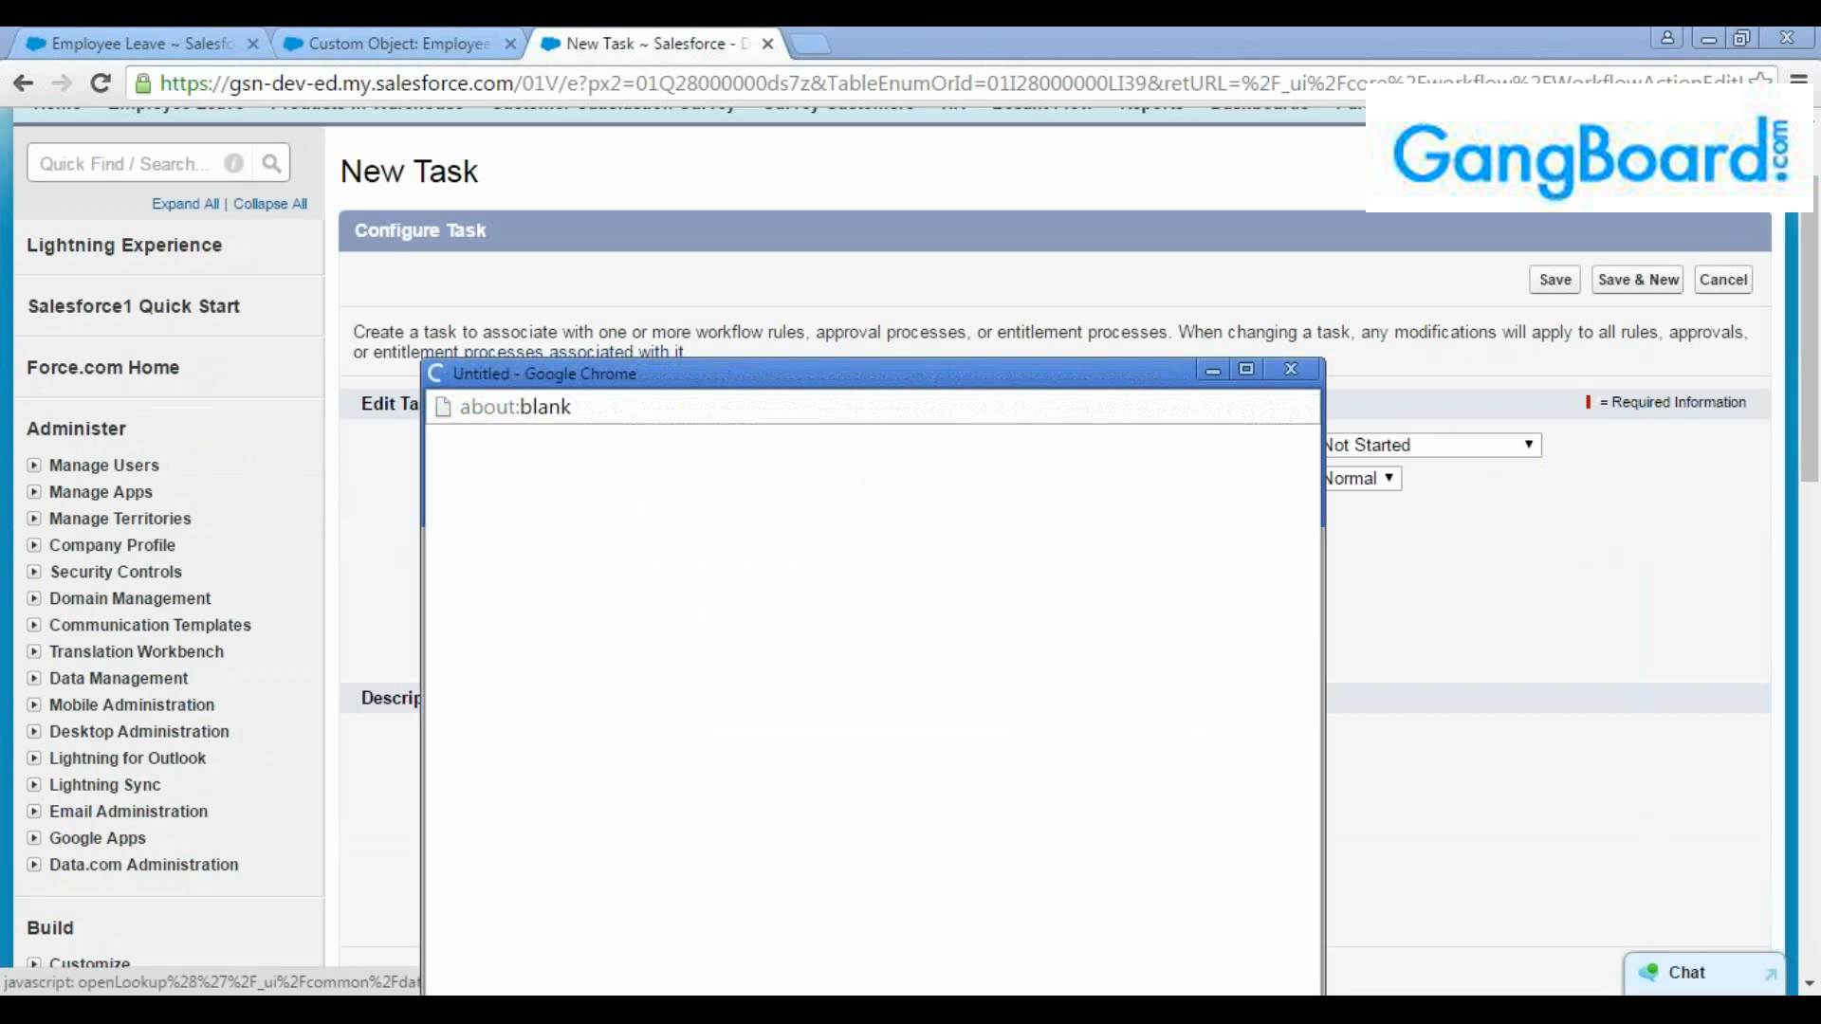
pyautogui.click(579, 499)
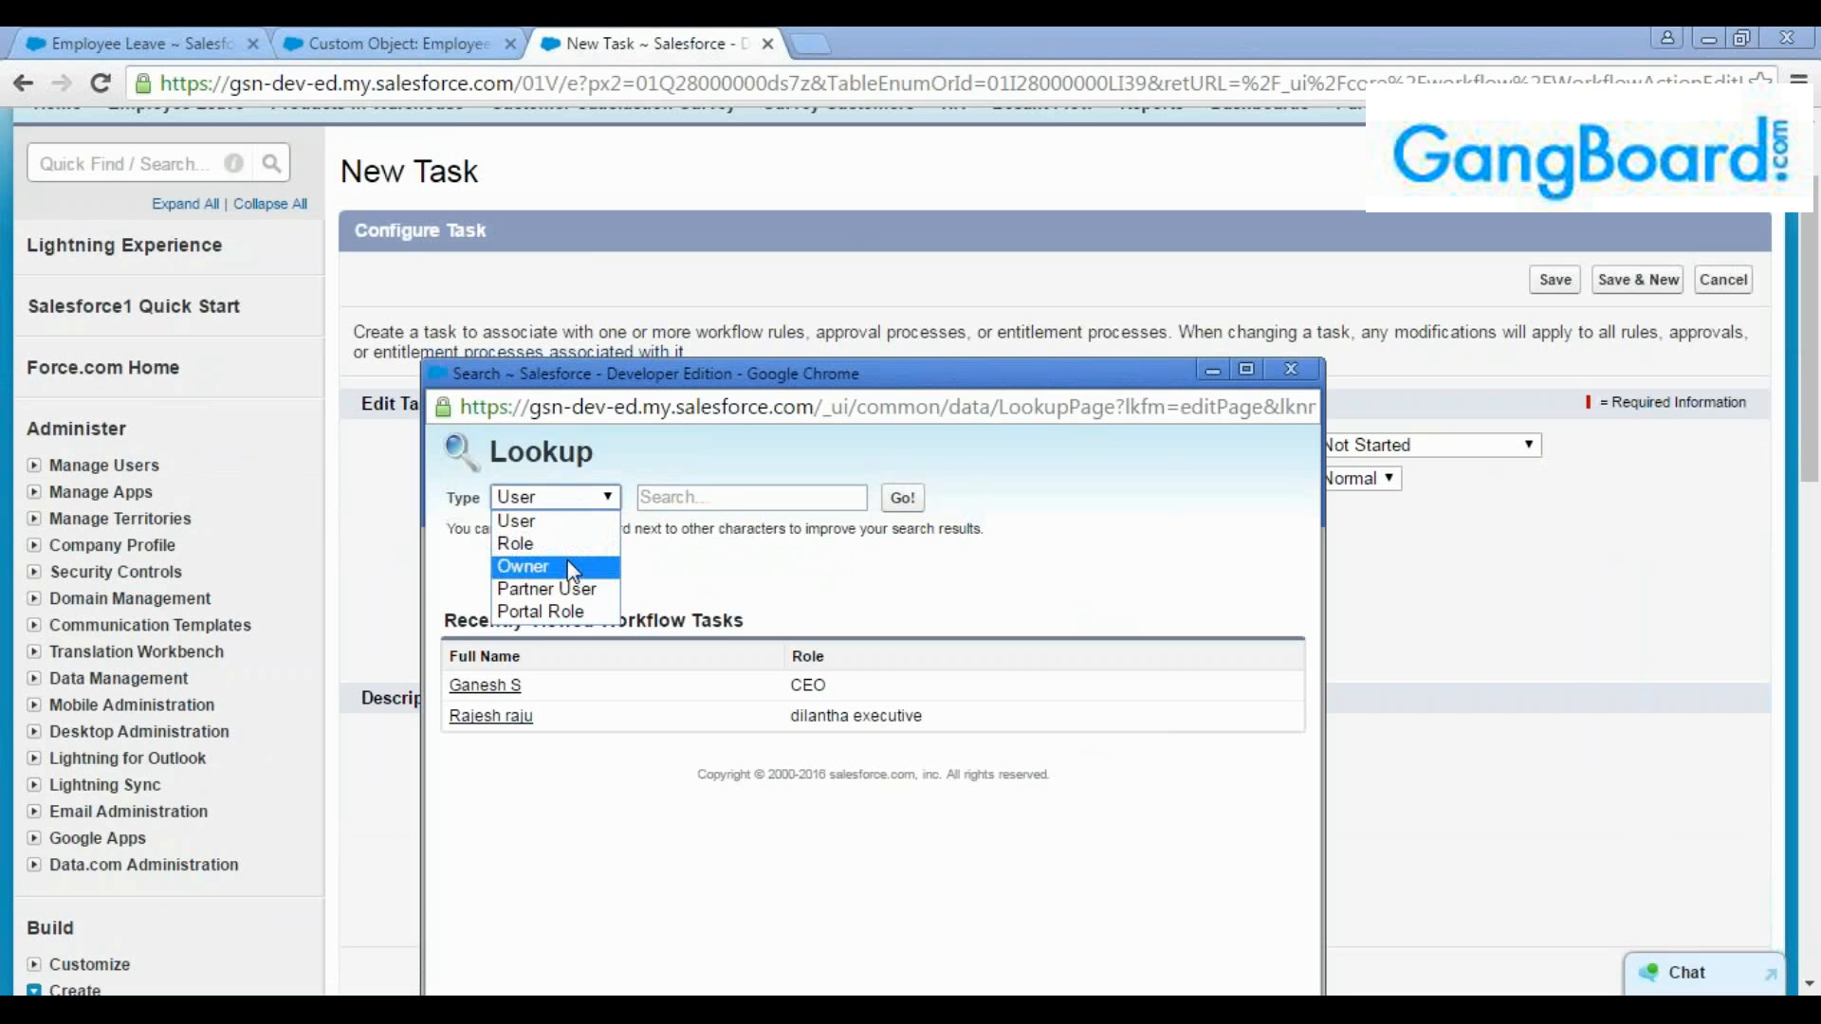
pyautogui.click(650, 459)
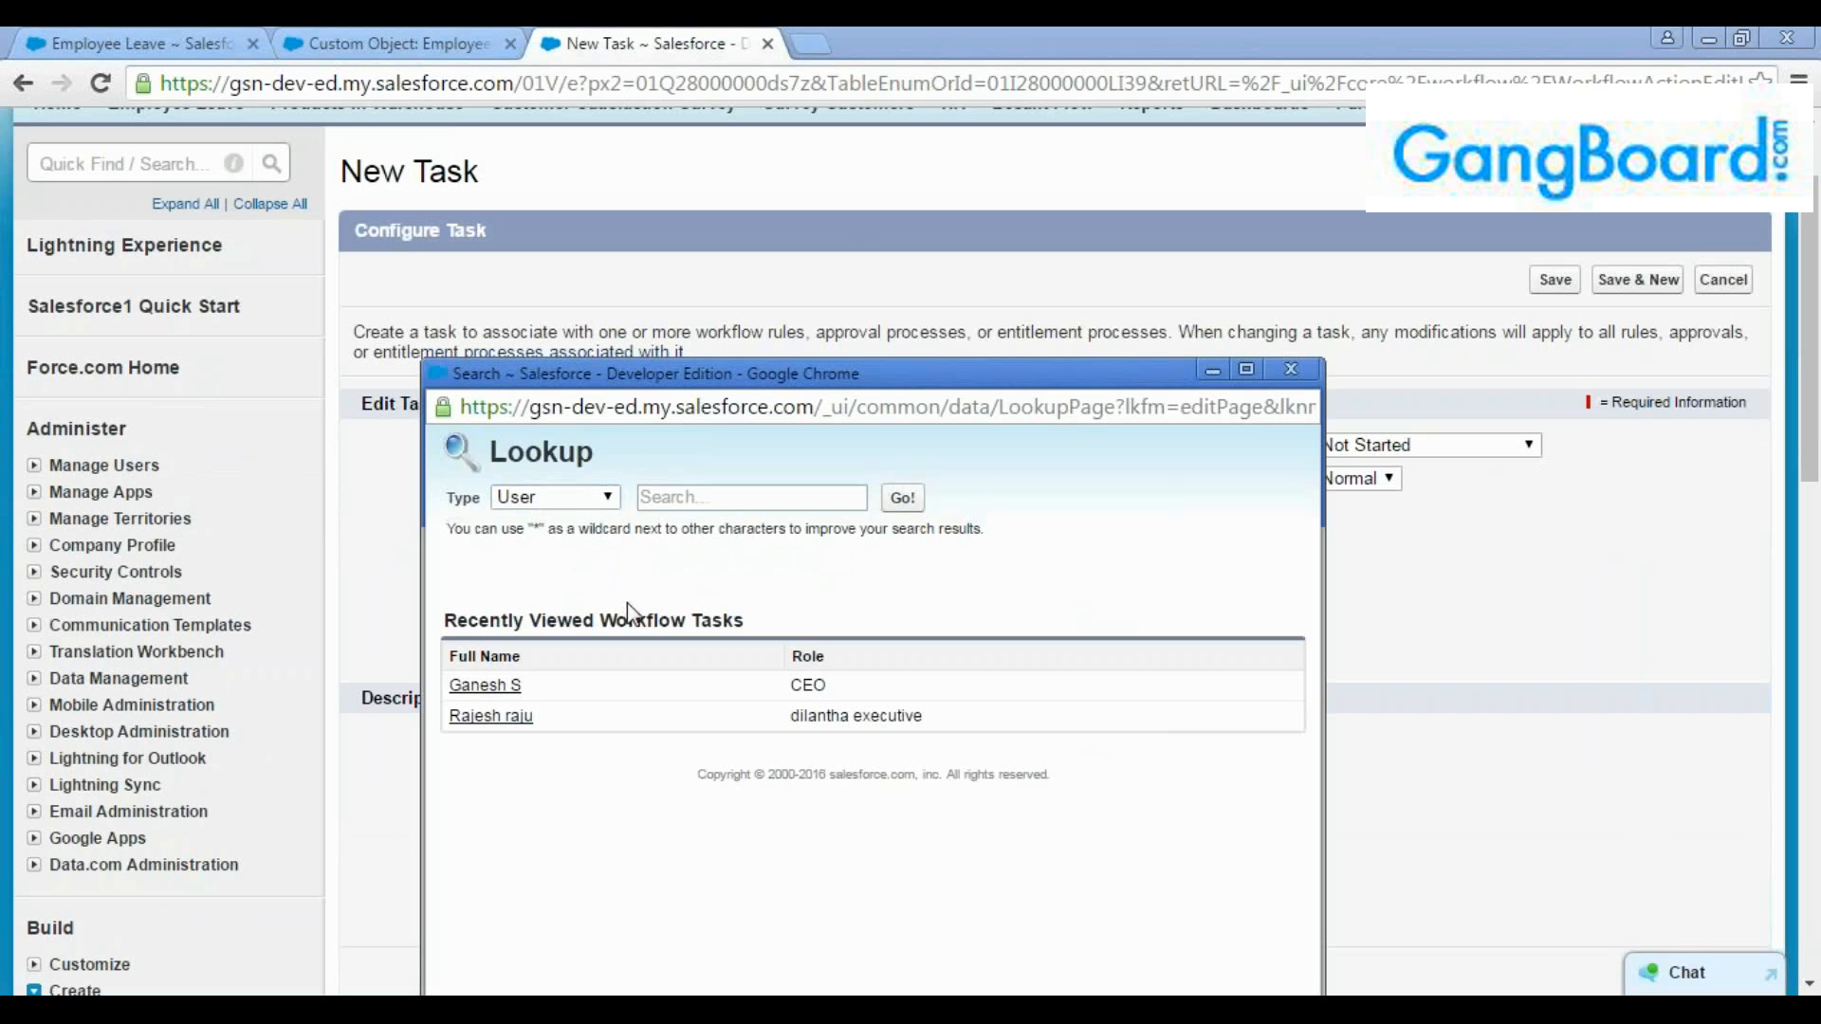
pyautogui.click(516, 700)
pyautogui.click(520, 690)
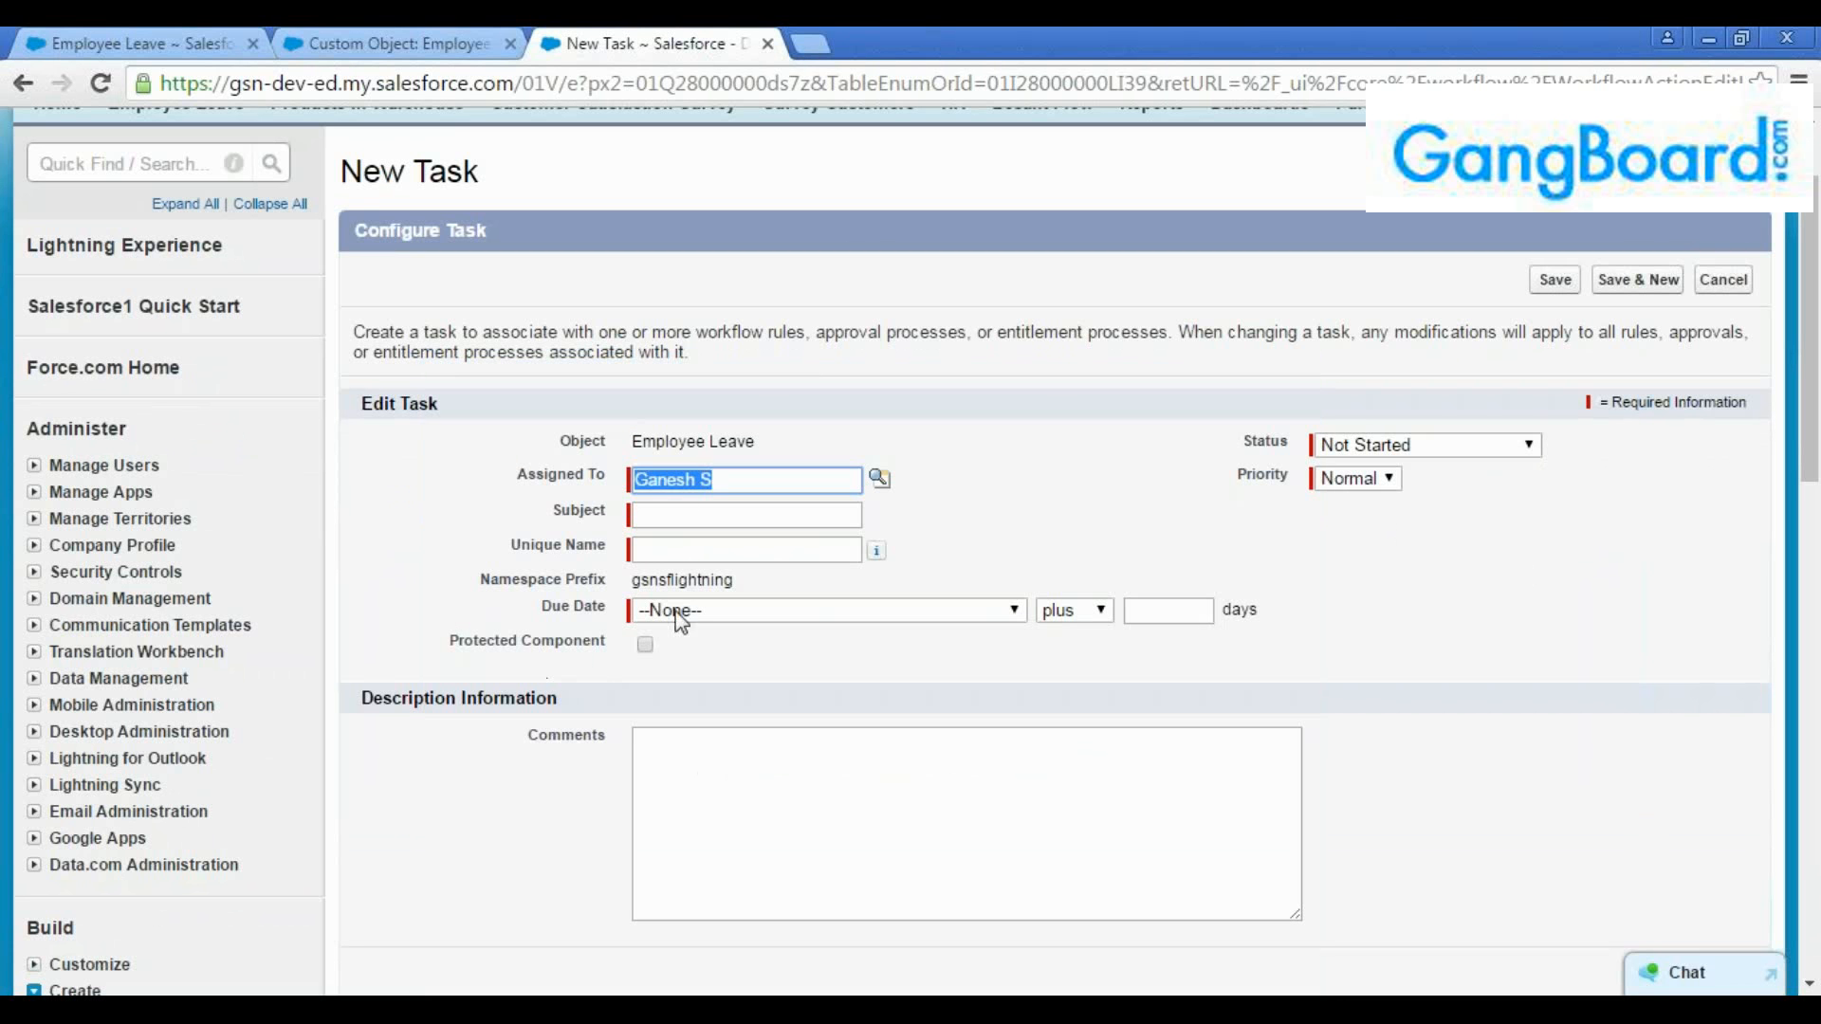
# Set the task's status to In Progress and its priority to High
pyautogui.click(684, 513)
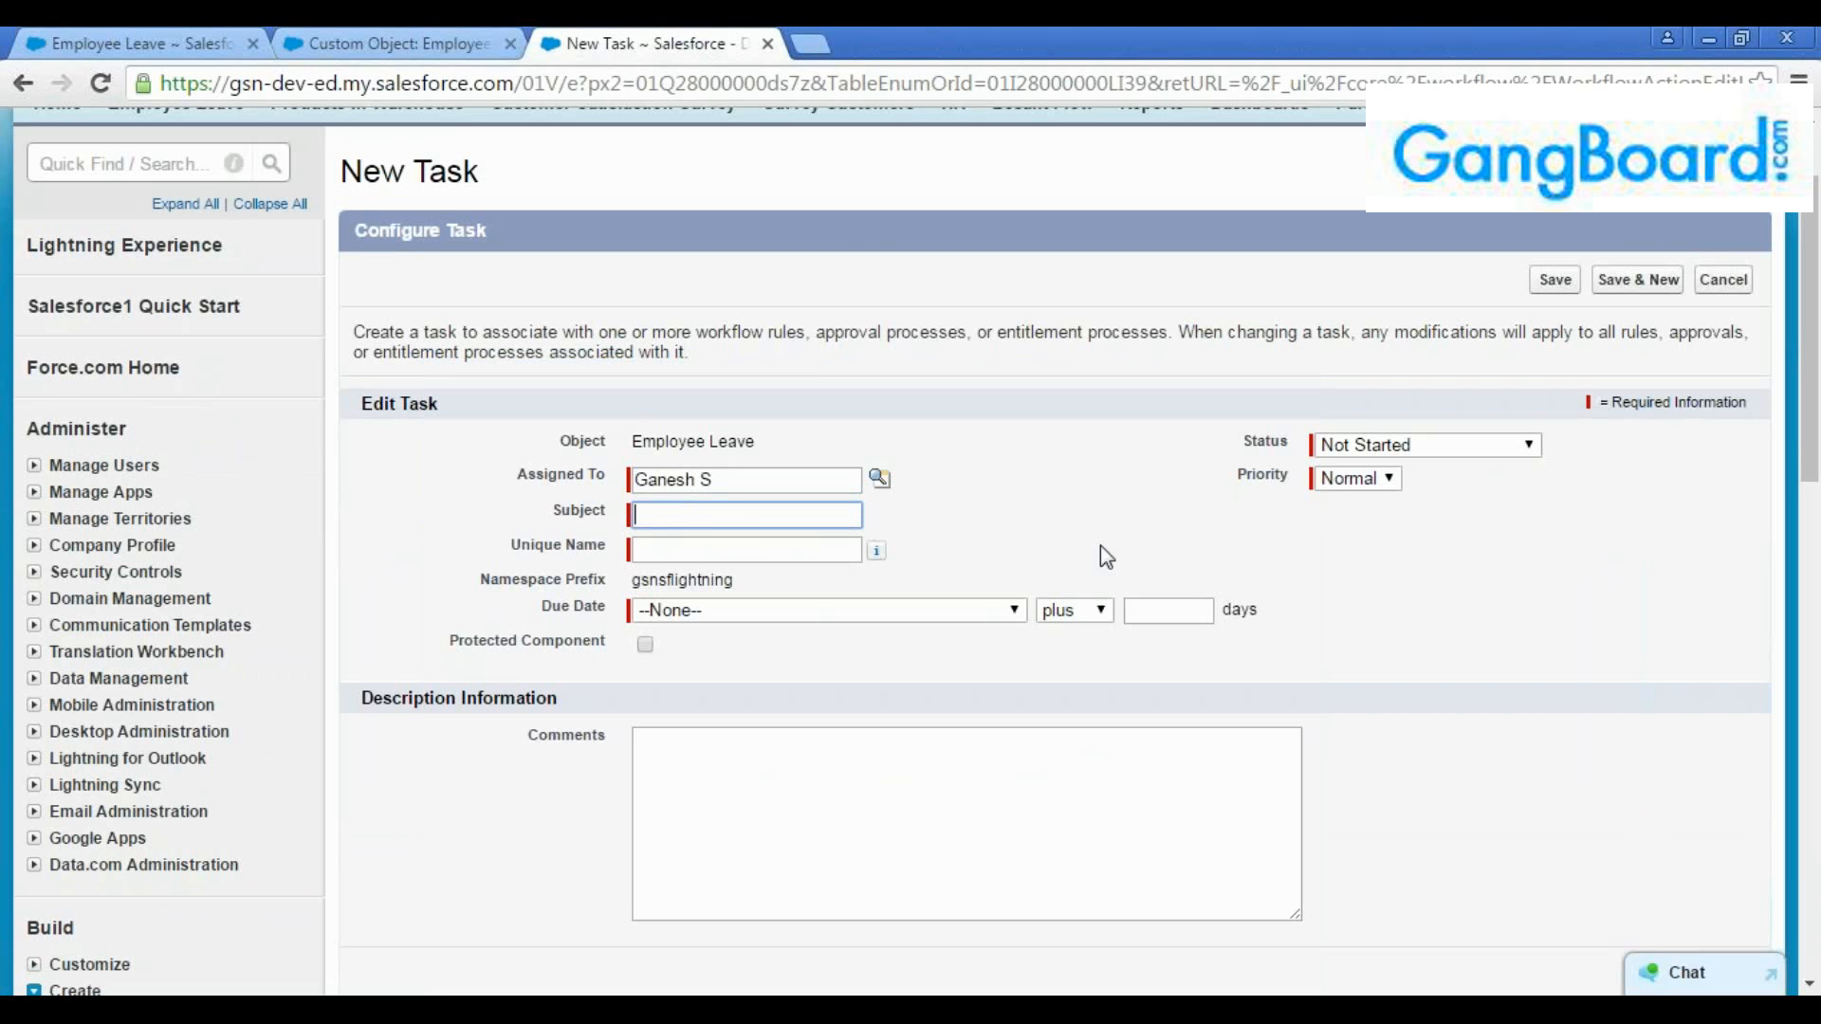
pyautogui.click(1395, 448)
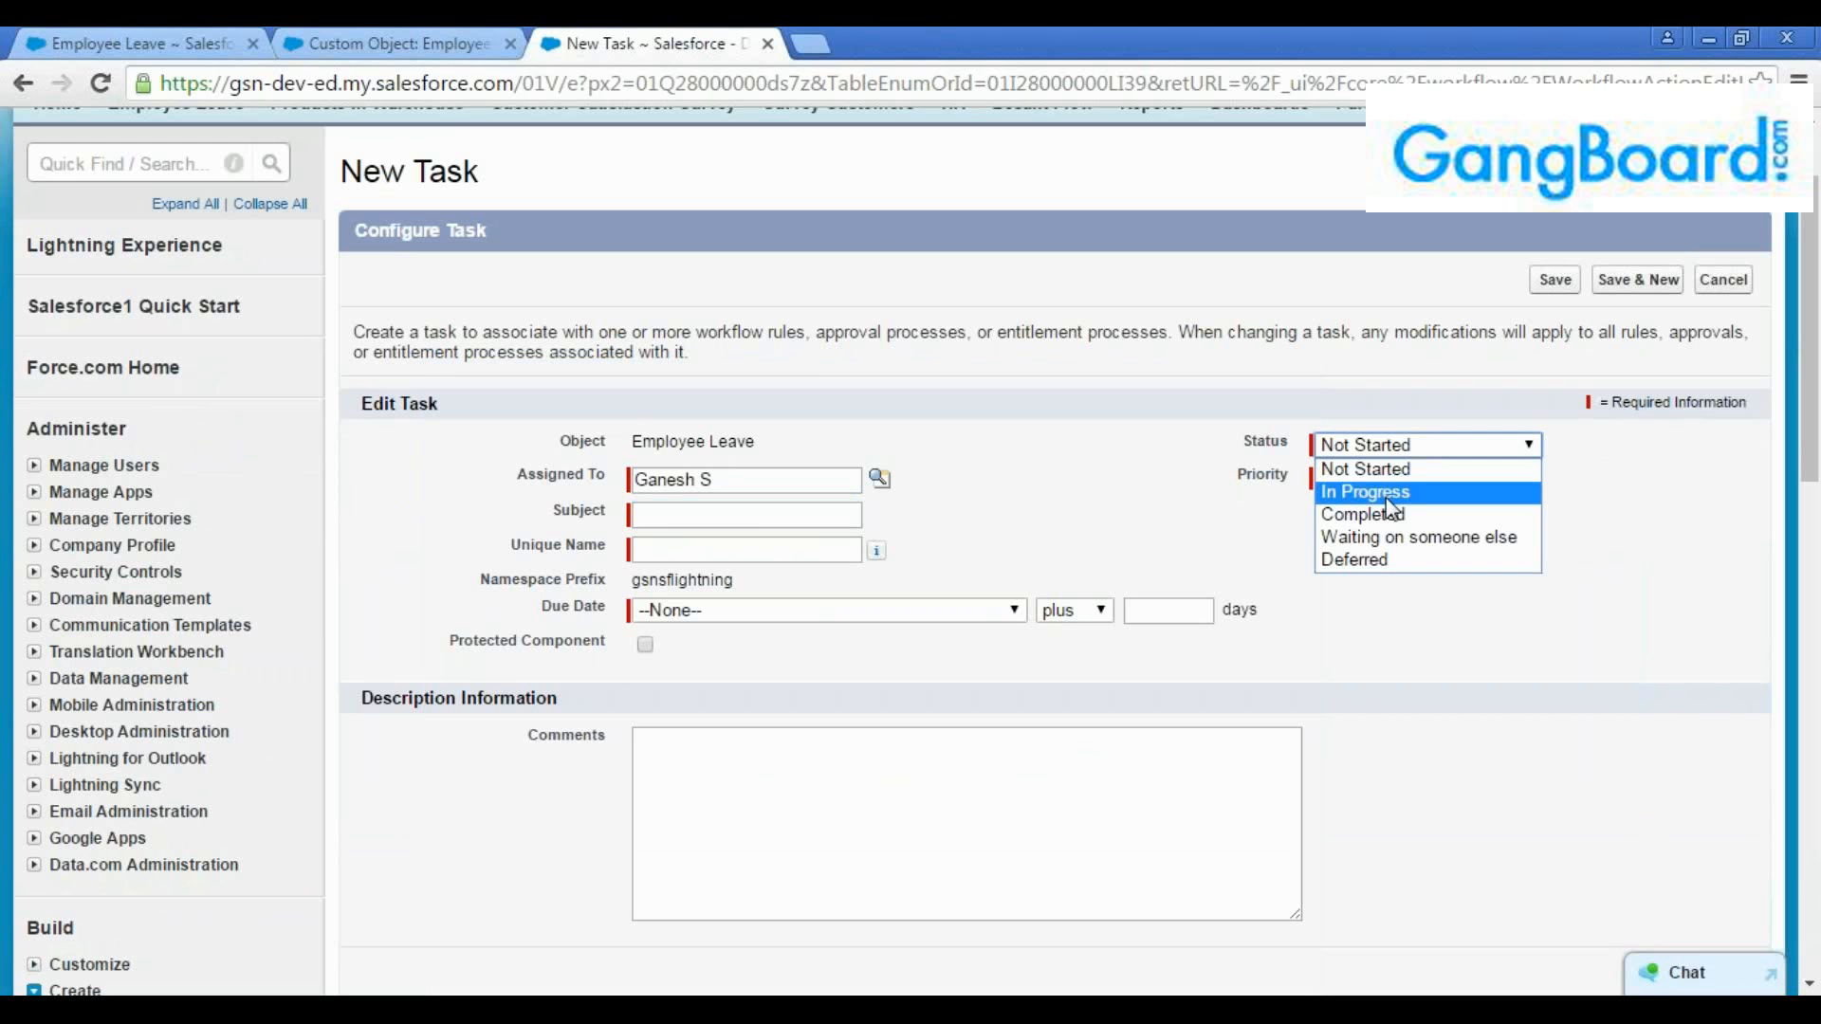
pyautogui.click(1387, 495)
pyautogui.click(1357, 478)
pyautogui.click(1342, 495)
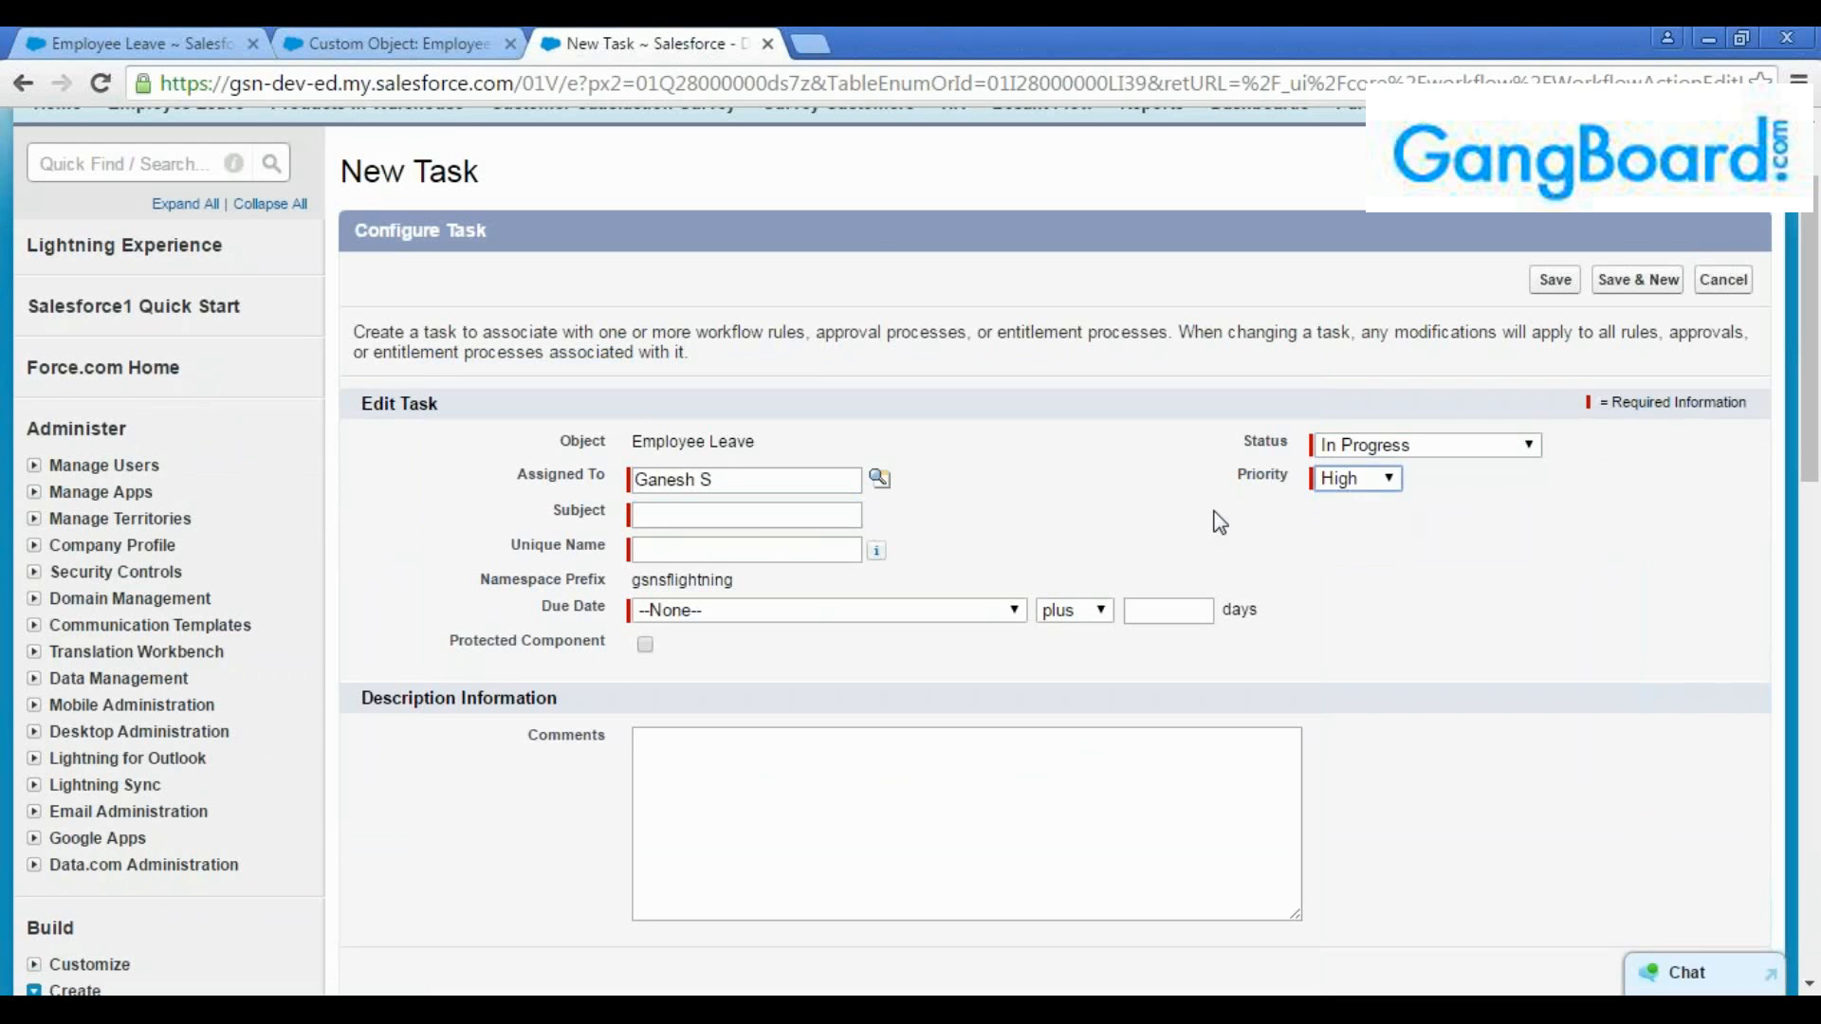
# Enter "NEw Emp Onbording Tasks" as the task's subject and let the unique name fill in from it
pyautogui.click(687, 517)
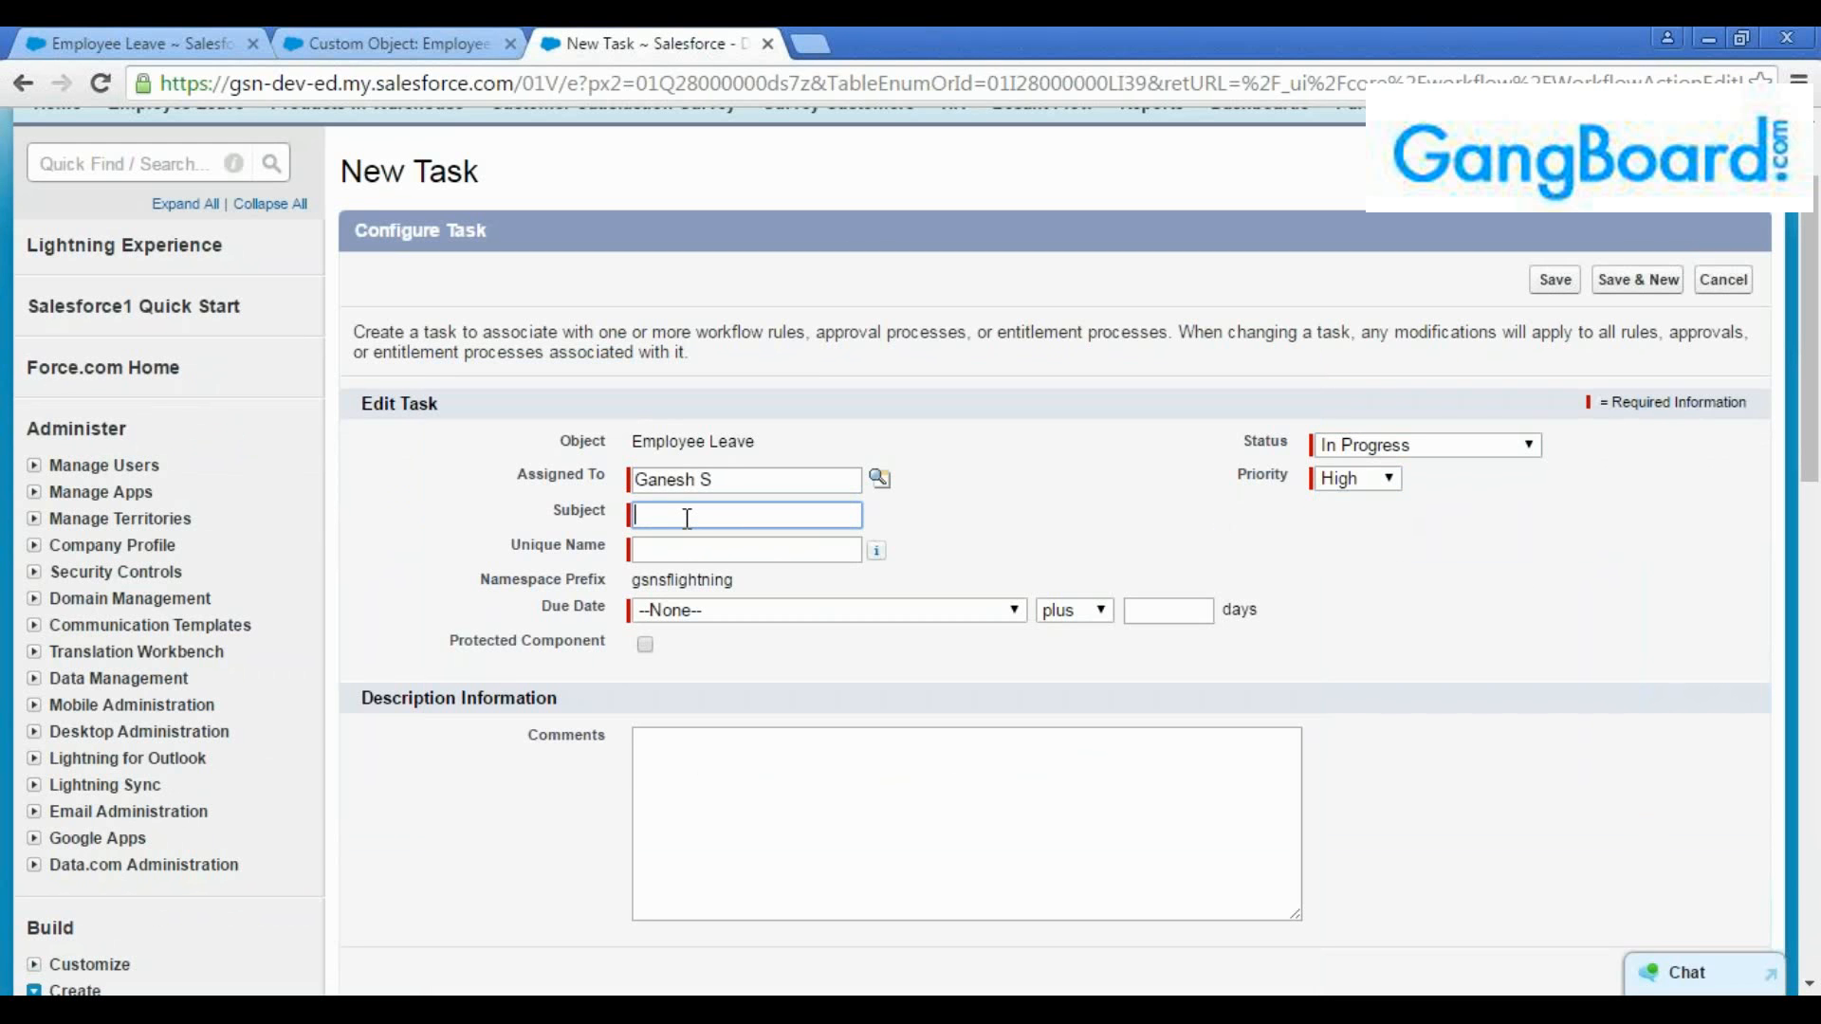
pyautogui.write('NEw Emp Onbording Tasks')
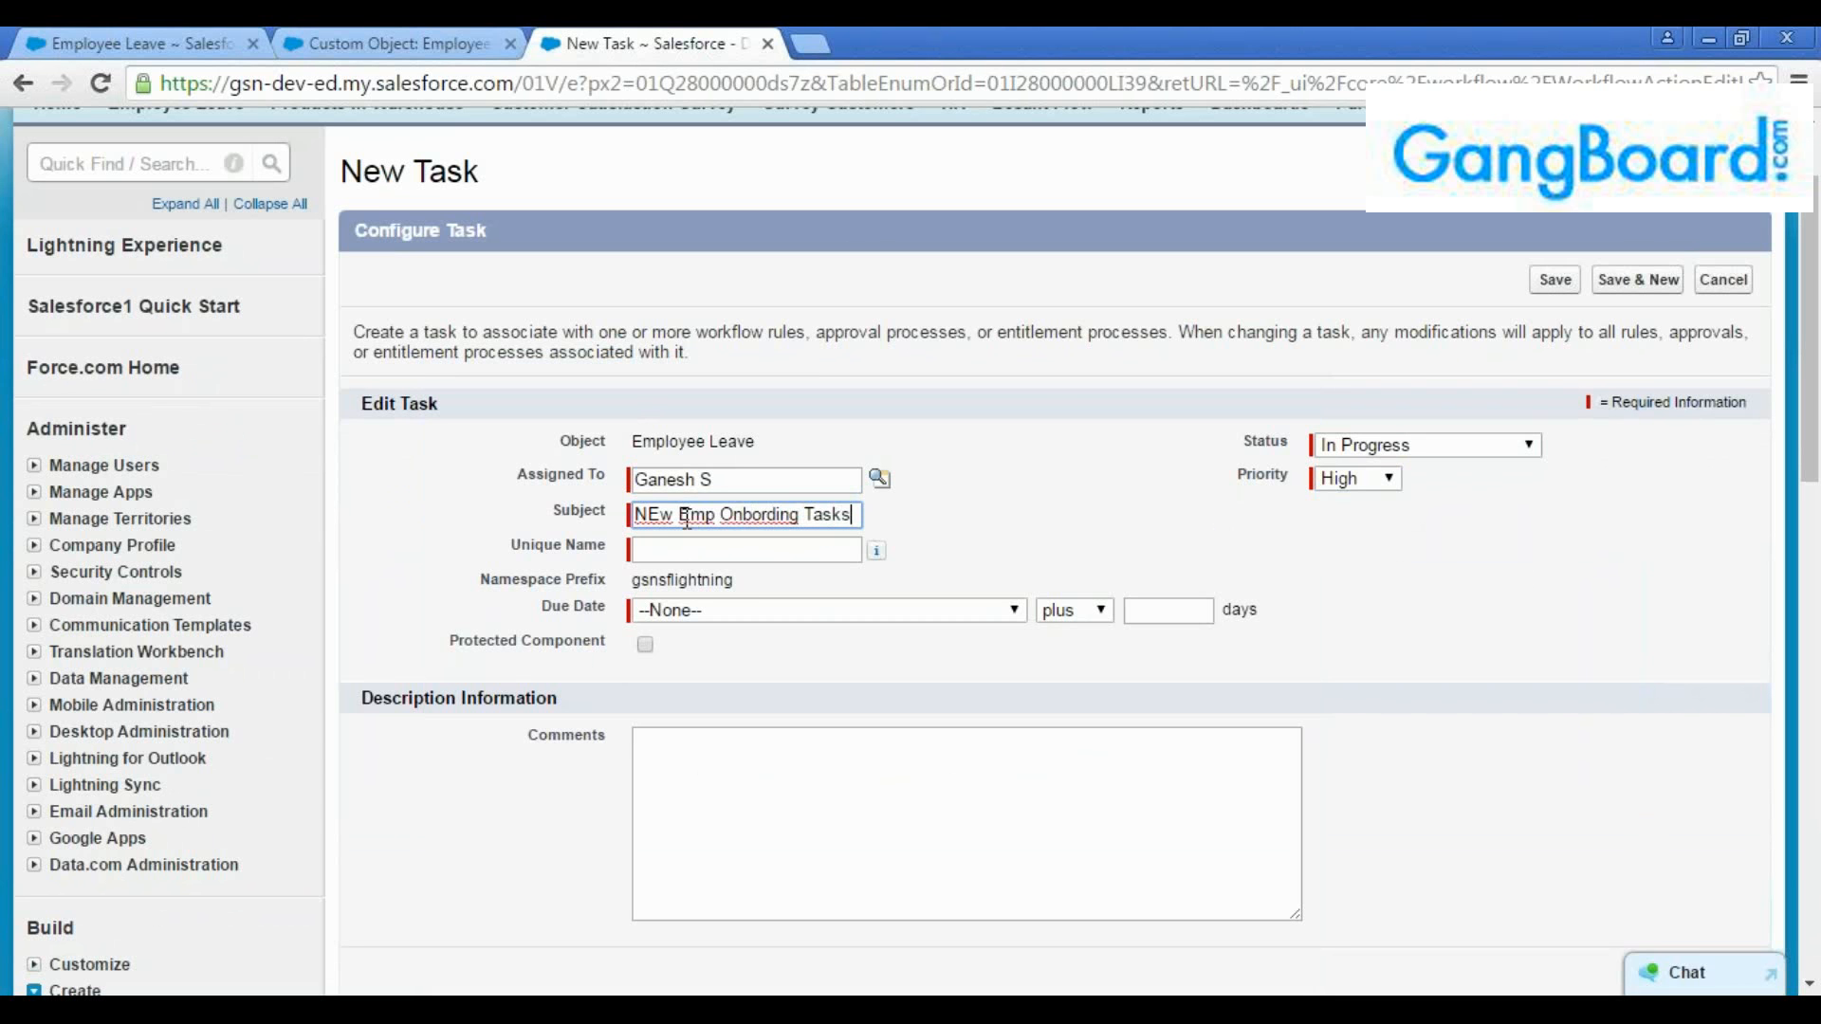
pyautogui.click(728, 550)
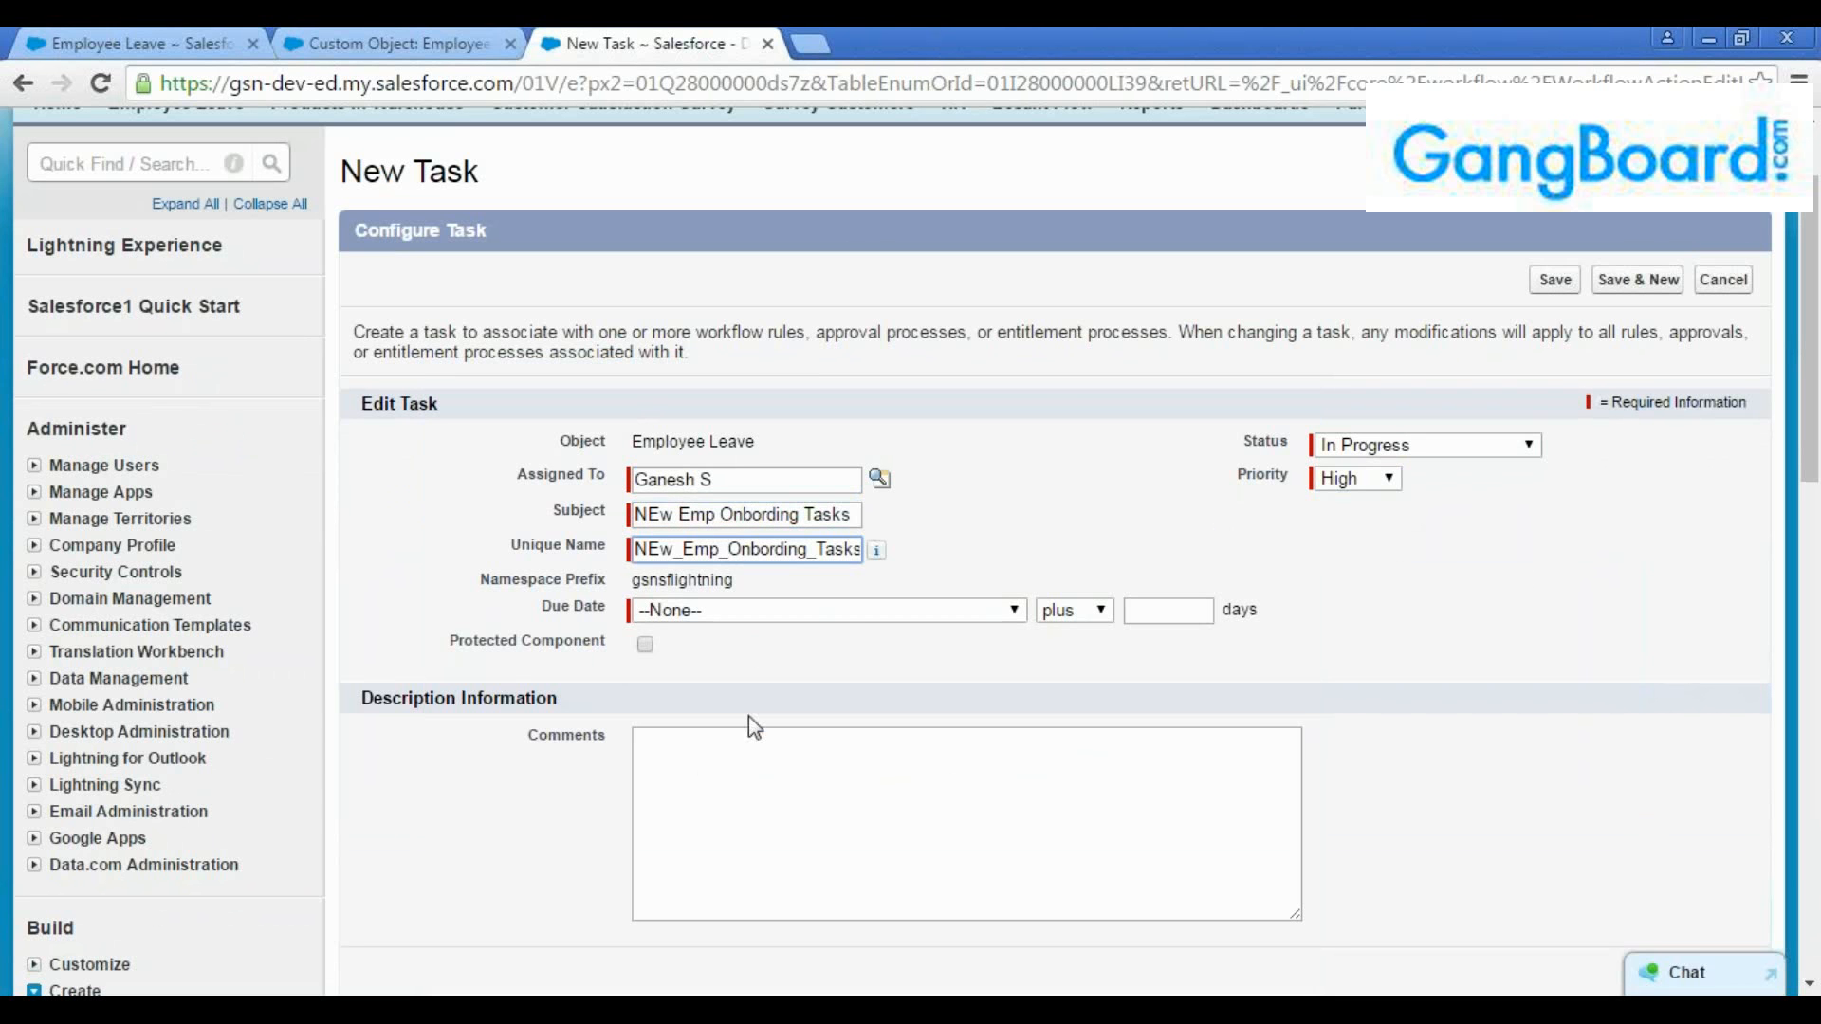
# Set the task's due date to Rule Trigger Date plus 1 day and mark it as a protected component
pyautogui.click(752, 740)
pyautogui.click(871, 610)
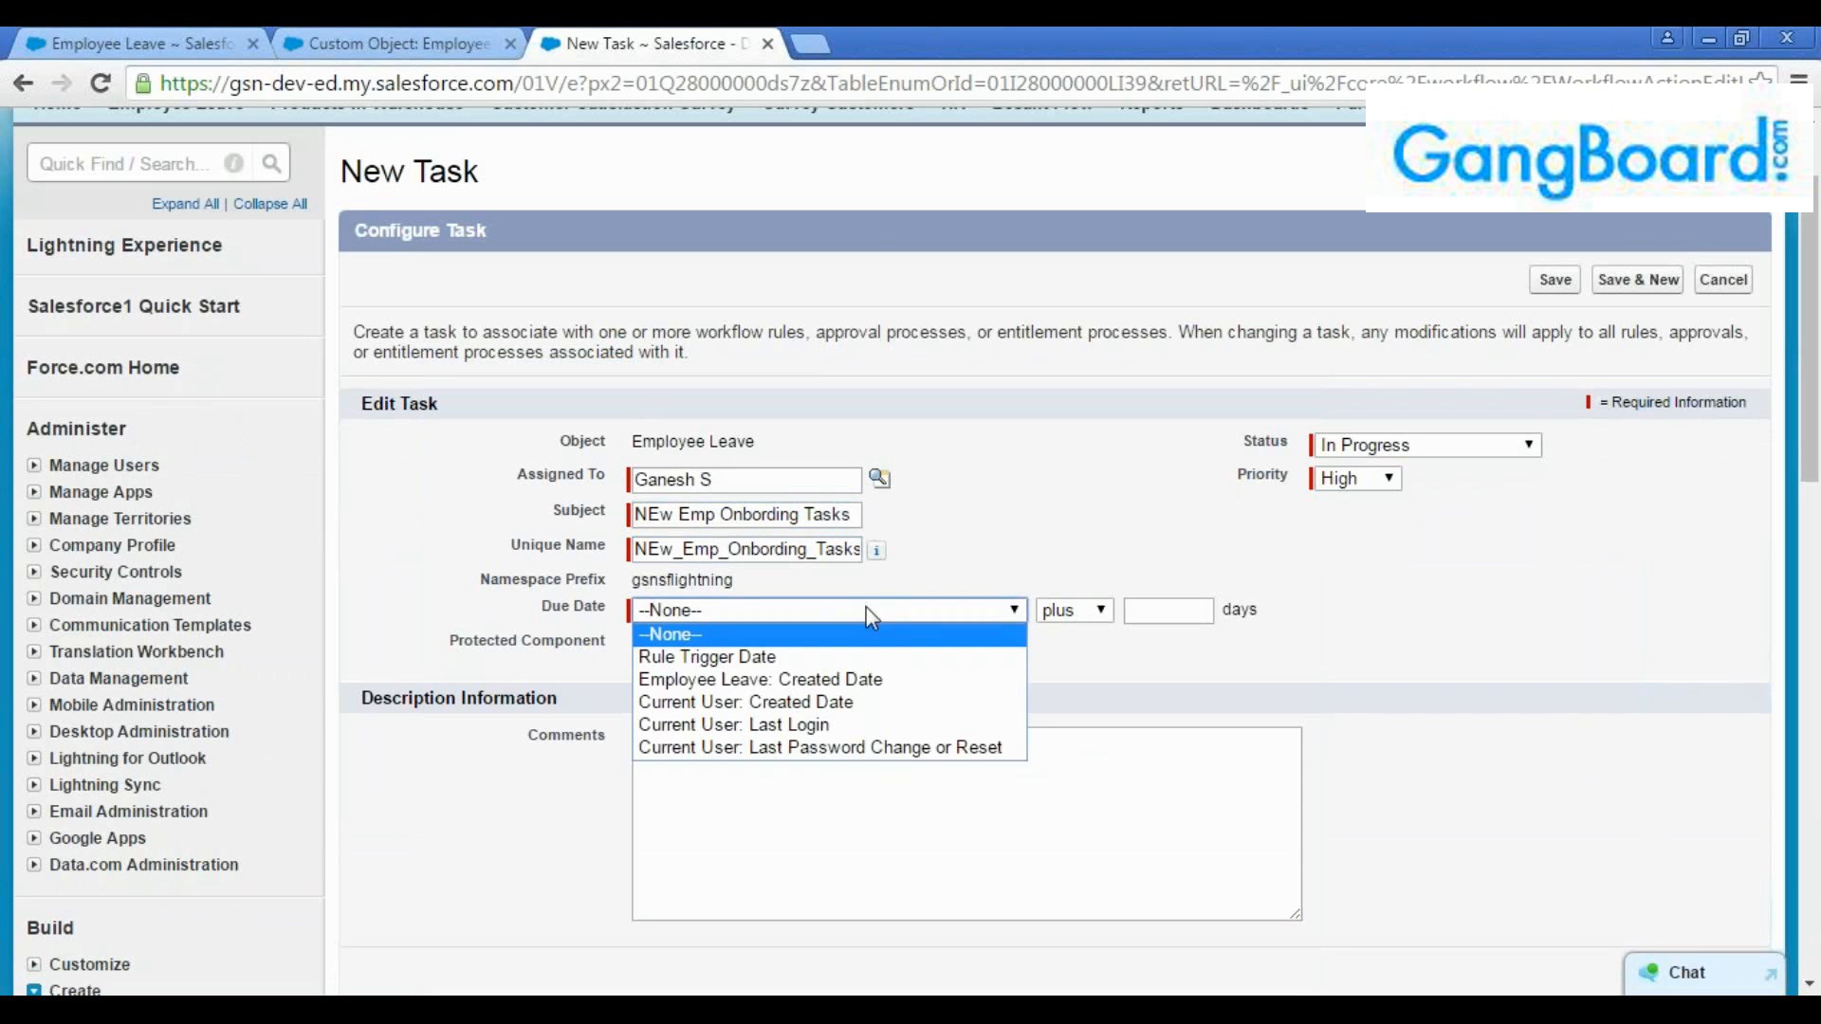
pyautogui.click(874, 656)
pyautogui.click(1141, 614)
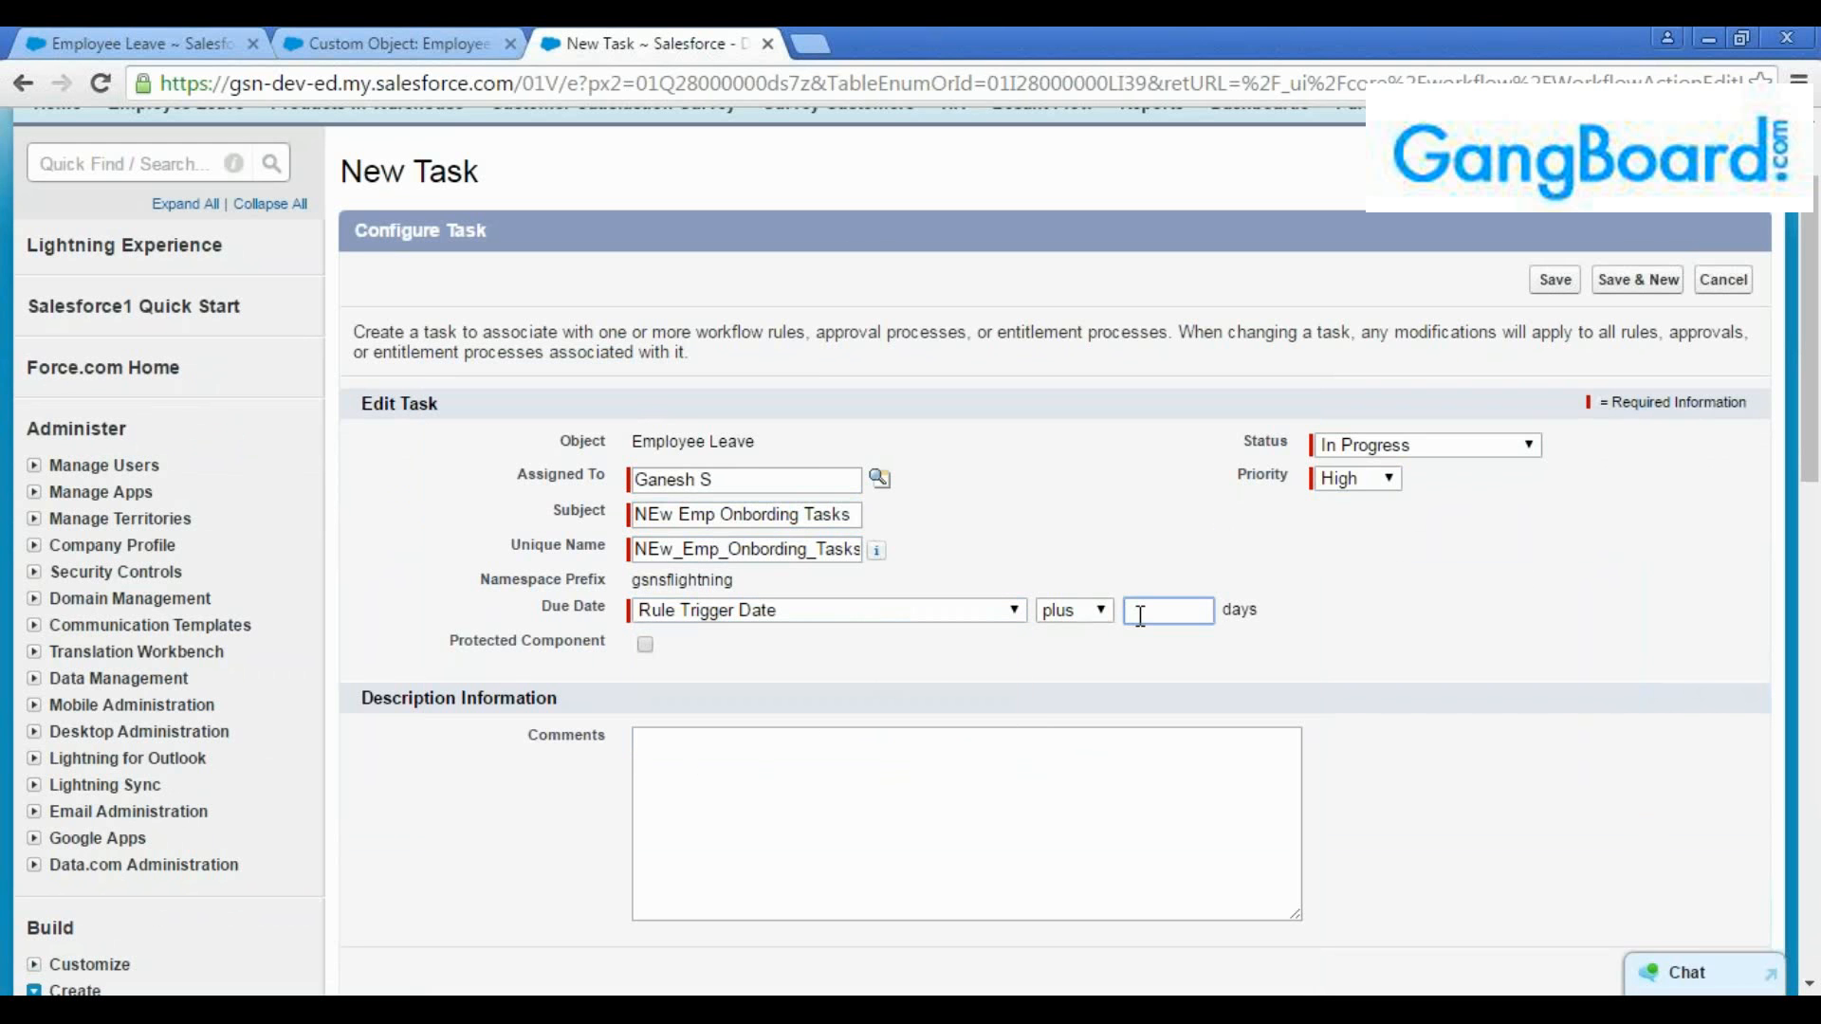
pyautogui.write('1')
pyautogui.click(899, 776)
pyautogui.scroll(-2, 899, 732)
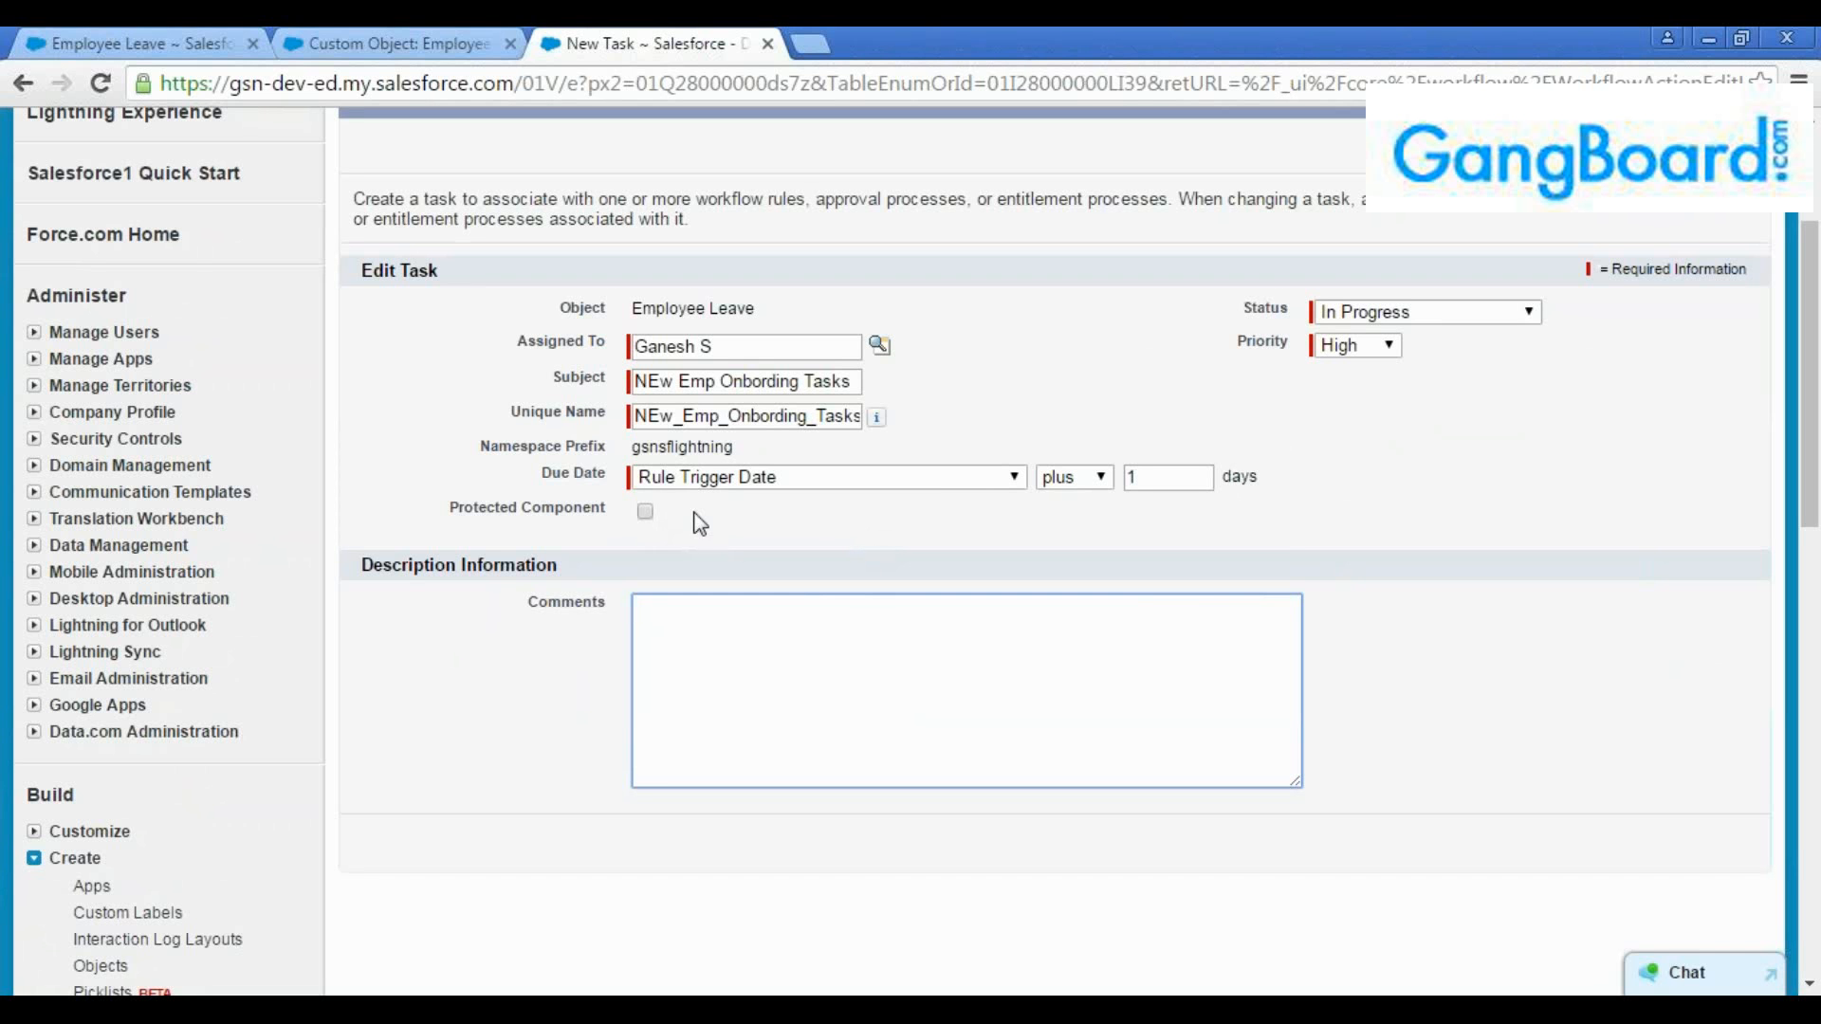
pyautogui.click(646, 513)
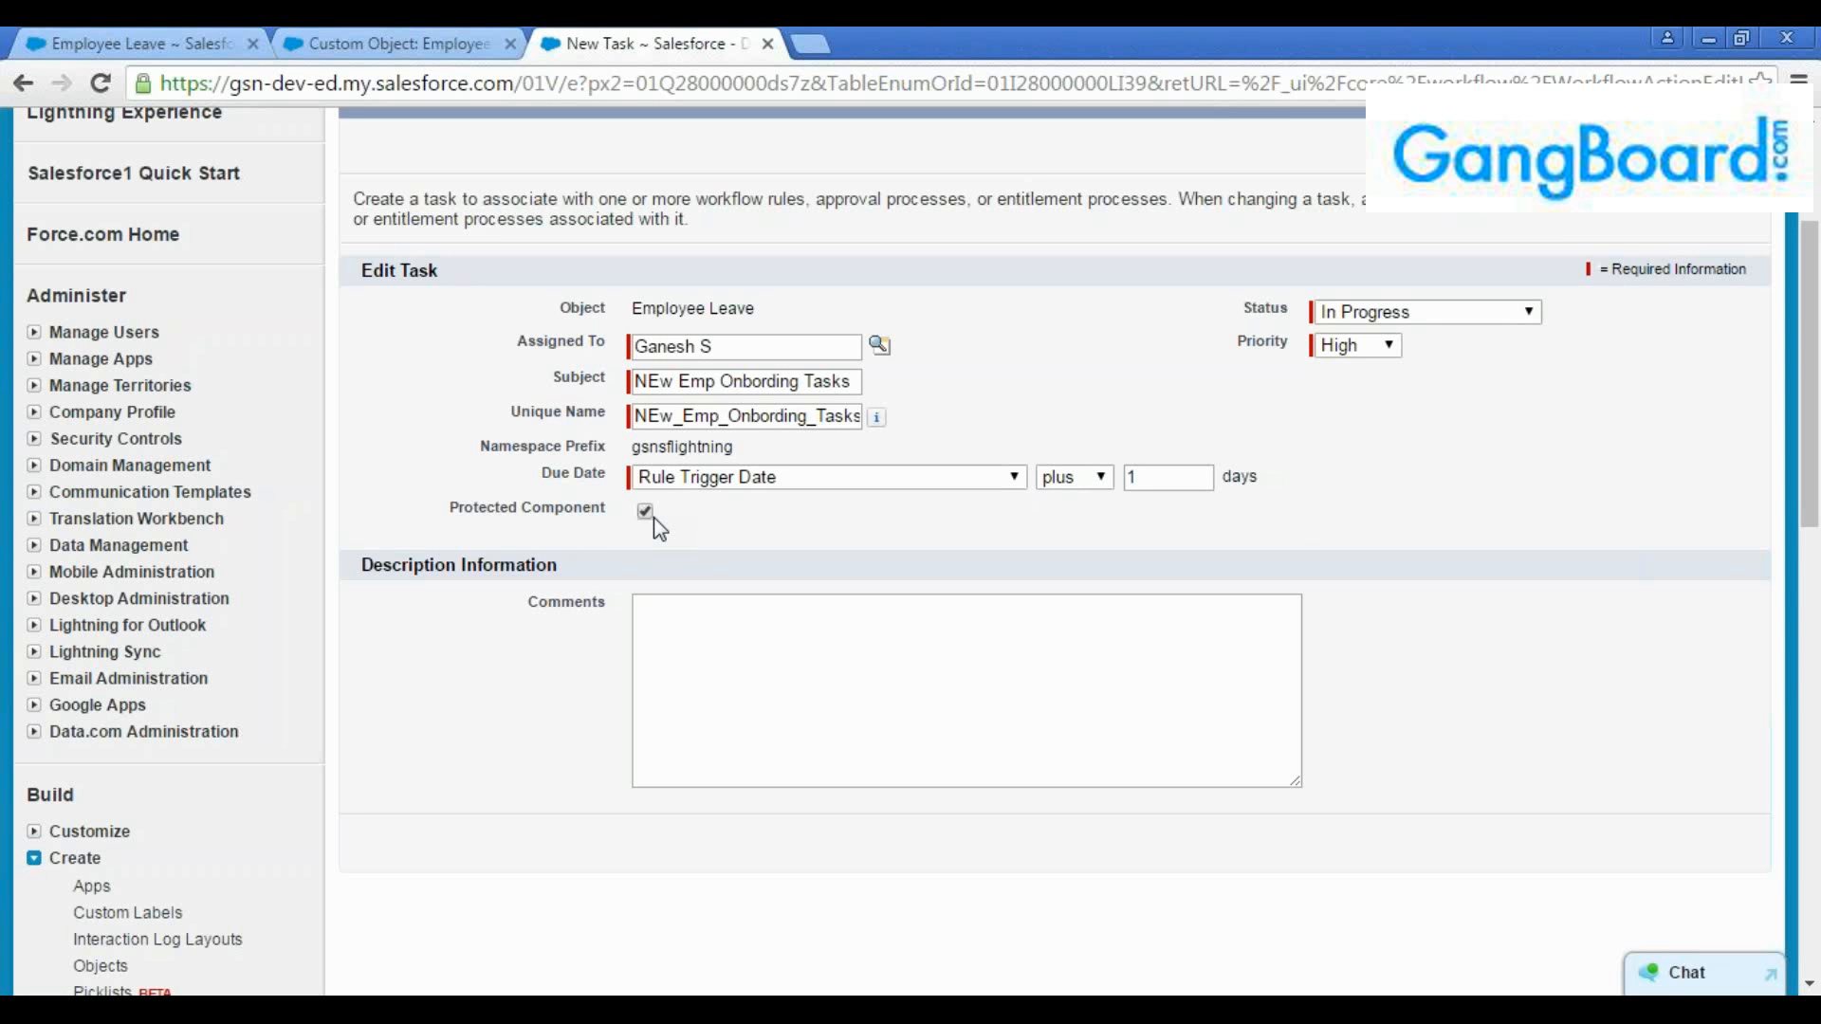
# Write the task comment "Hi TEam," followed by "Please carru out htre admin activiites for the newly joined employee." after a blank line
pyautogui.click(670, 648)
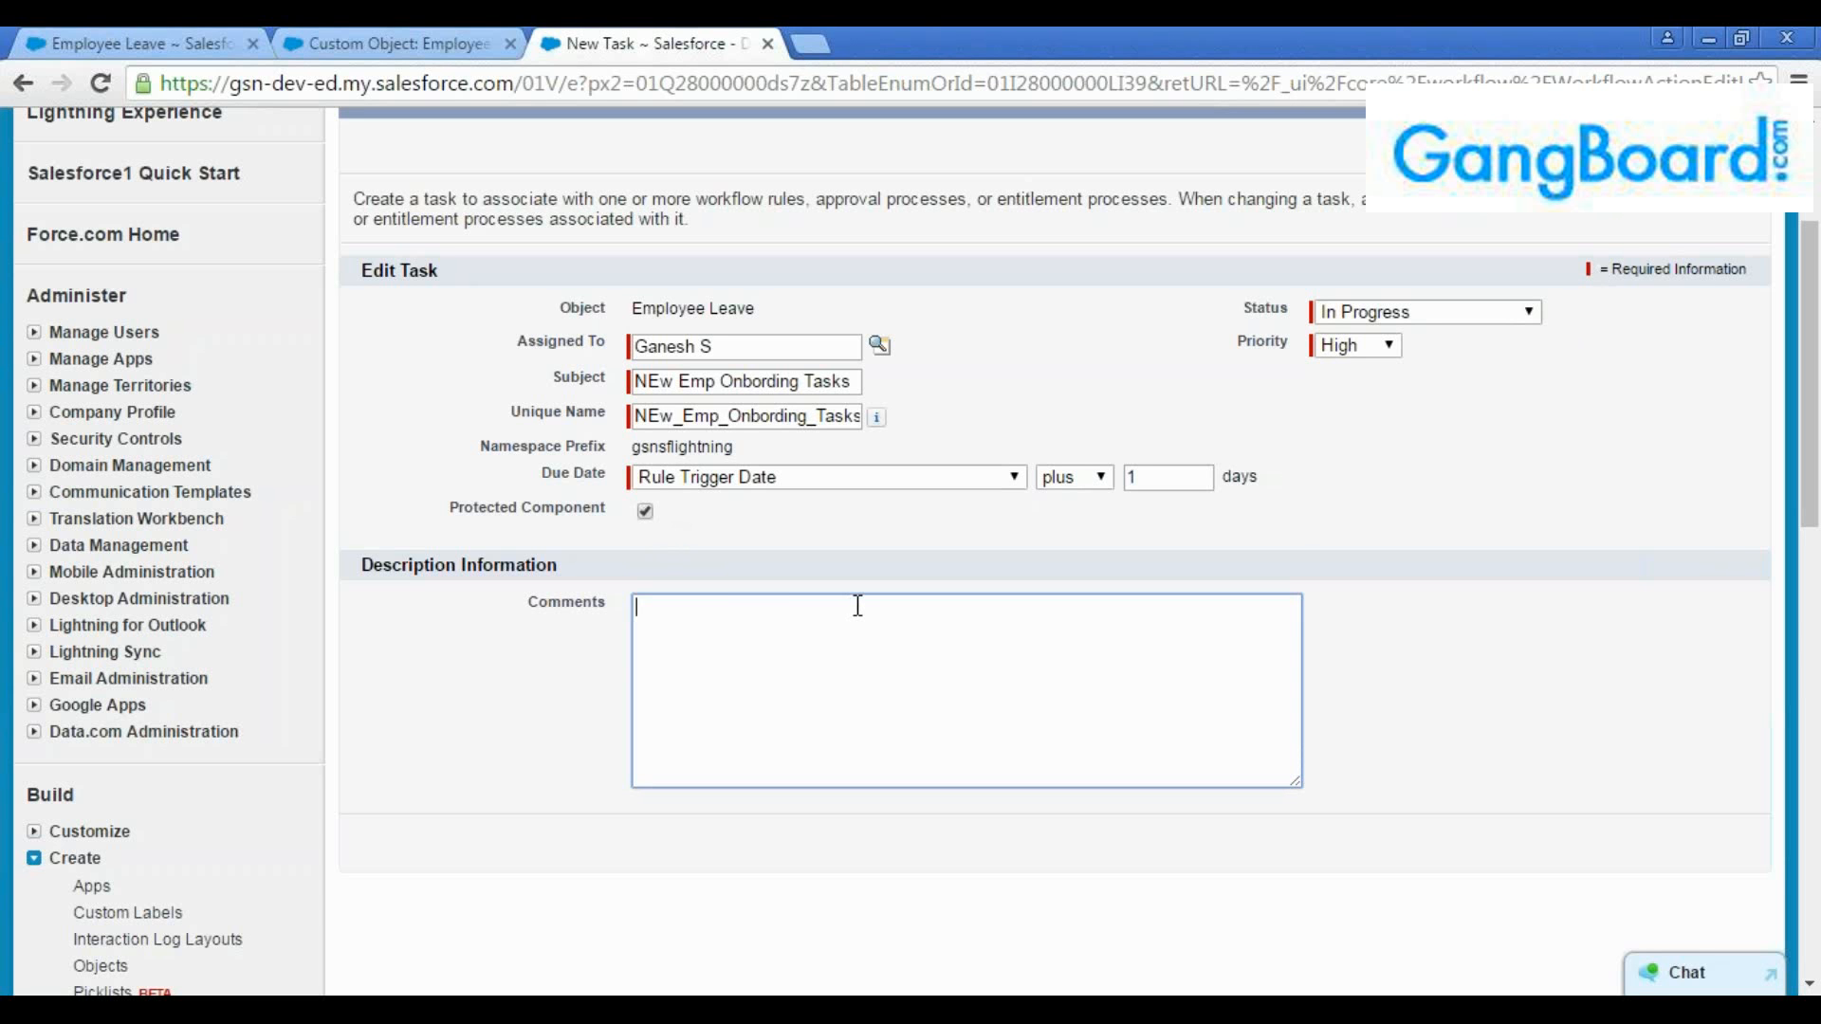
pyautogui.write('Hi TEam,')
pyautogui.press('Return')
pyautogui.press('Return')
pyautogui.write('Please carru ')
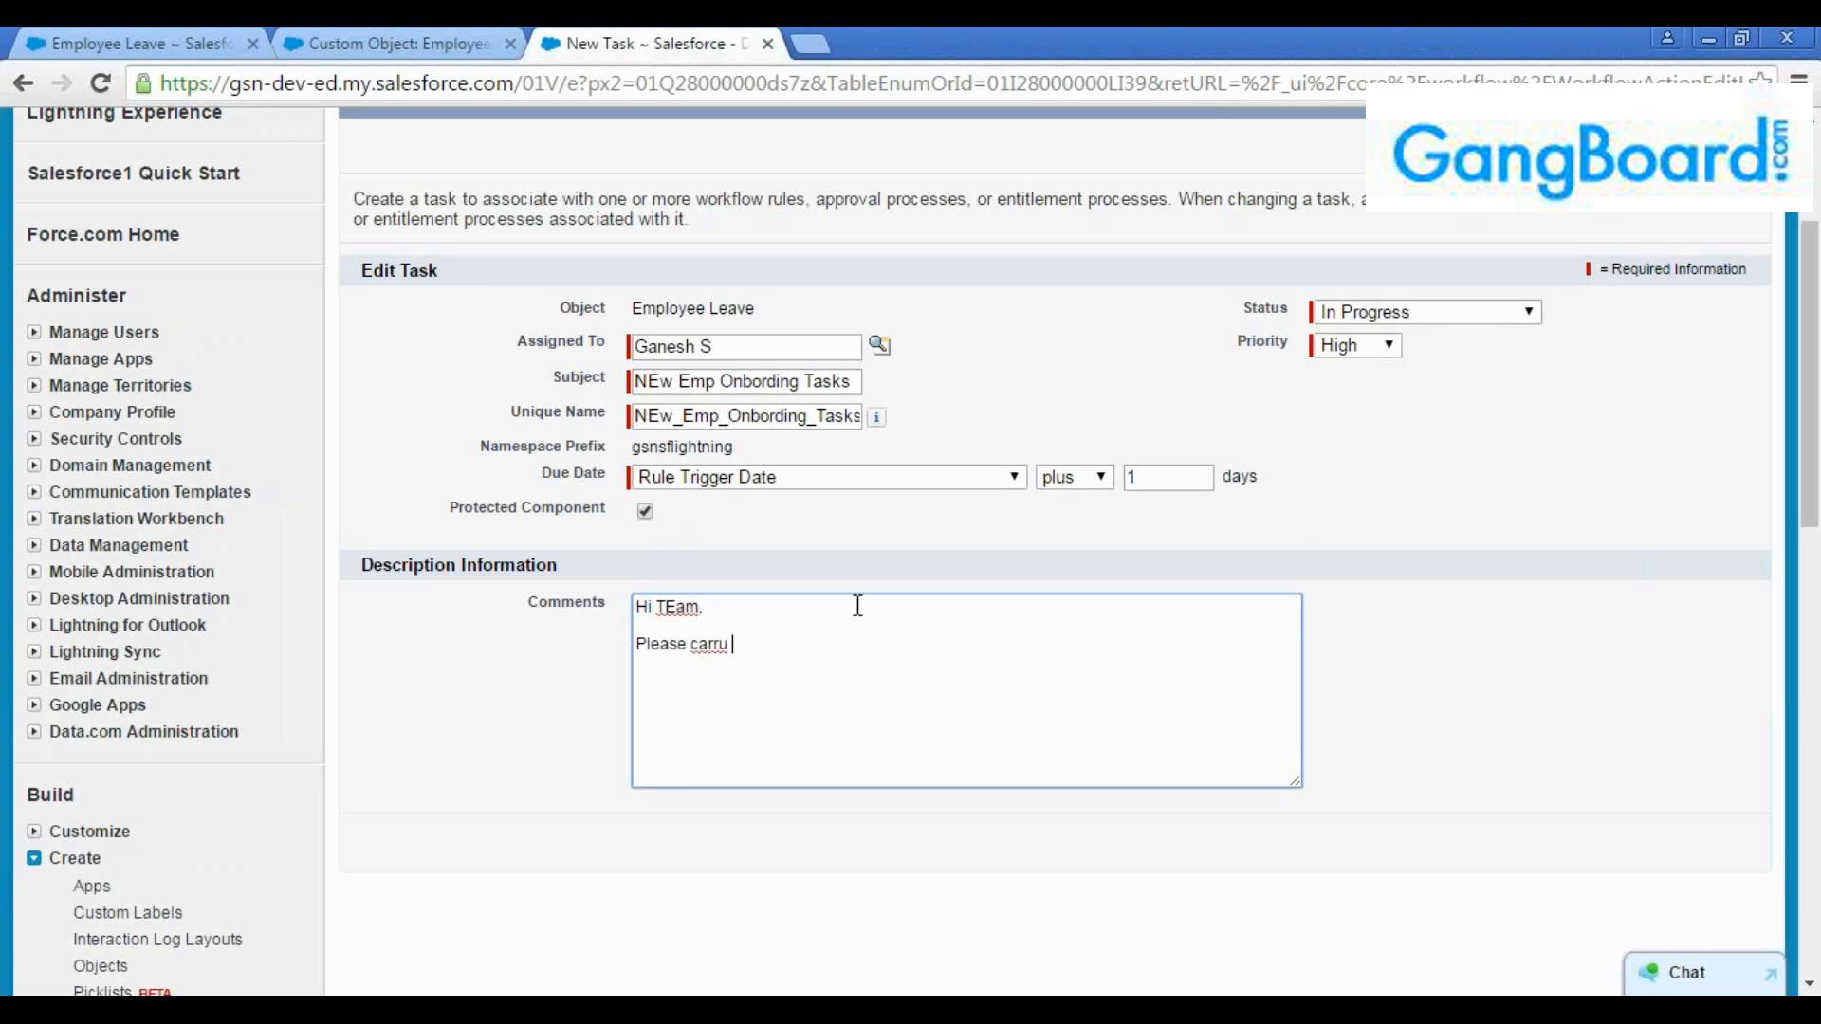
pyautogui.write('out htre admin activiites for the ')
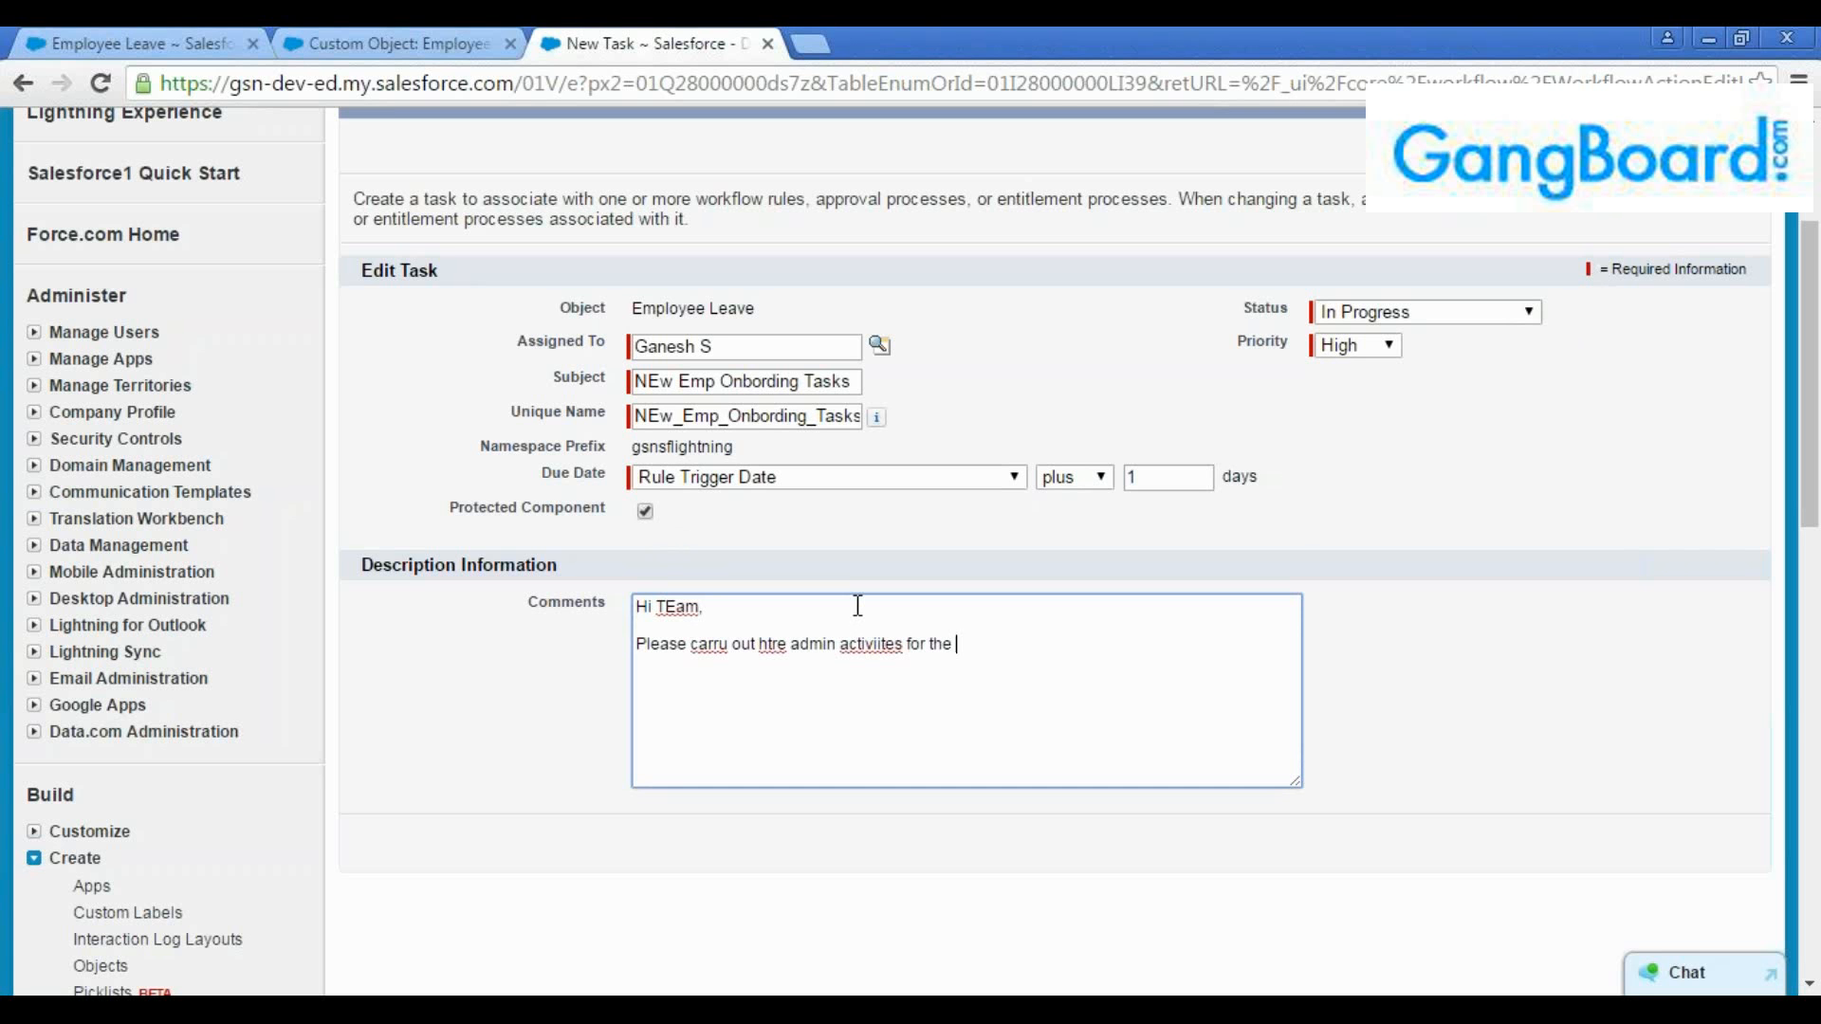
pyautogui.write('newly joined employee.')
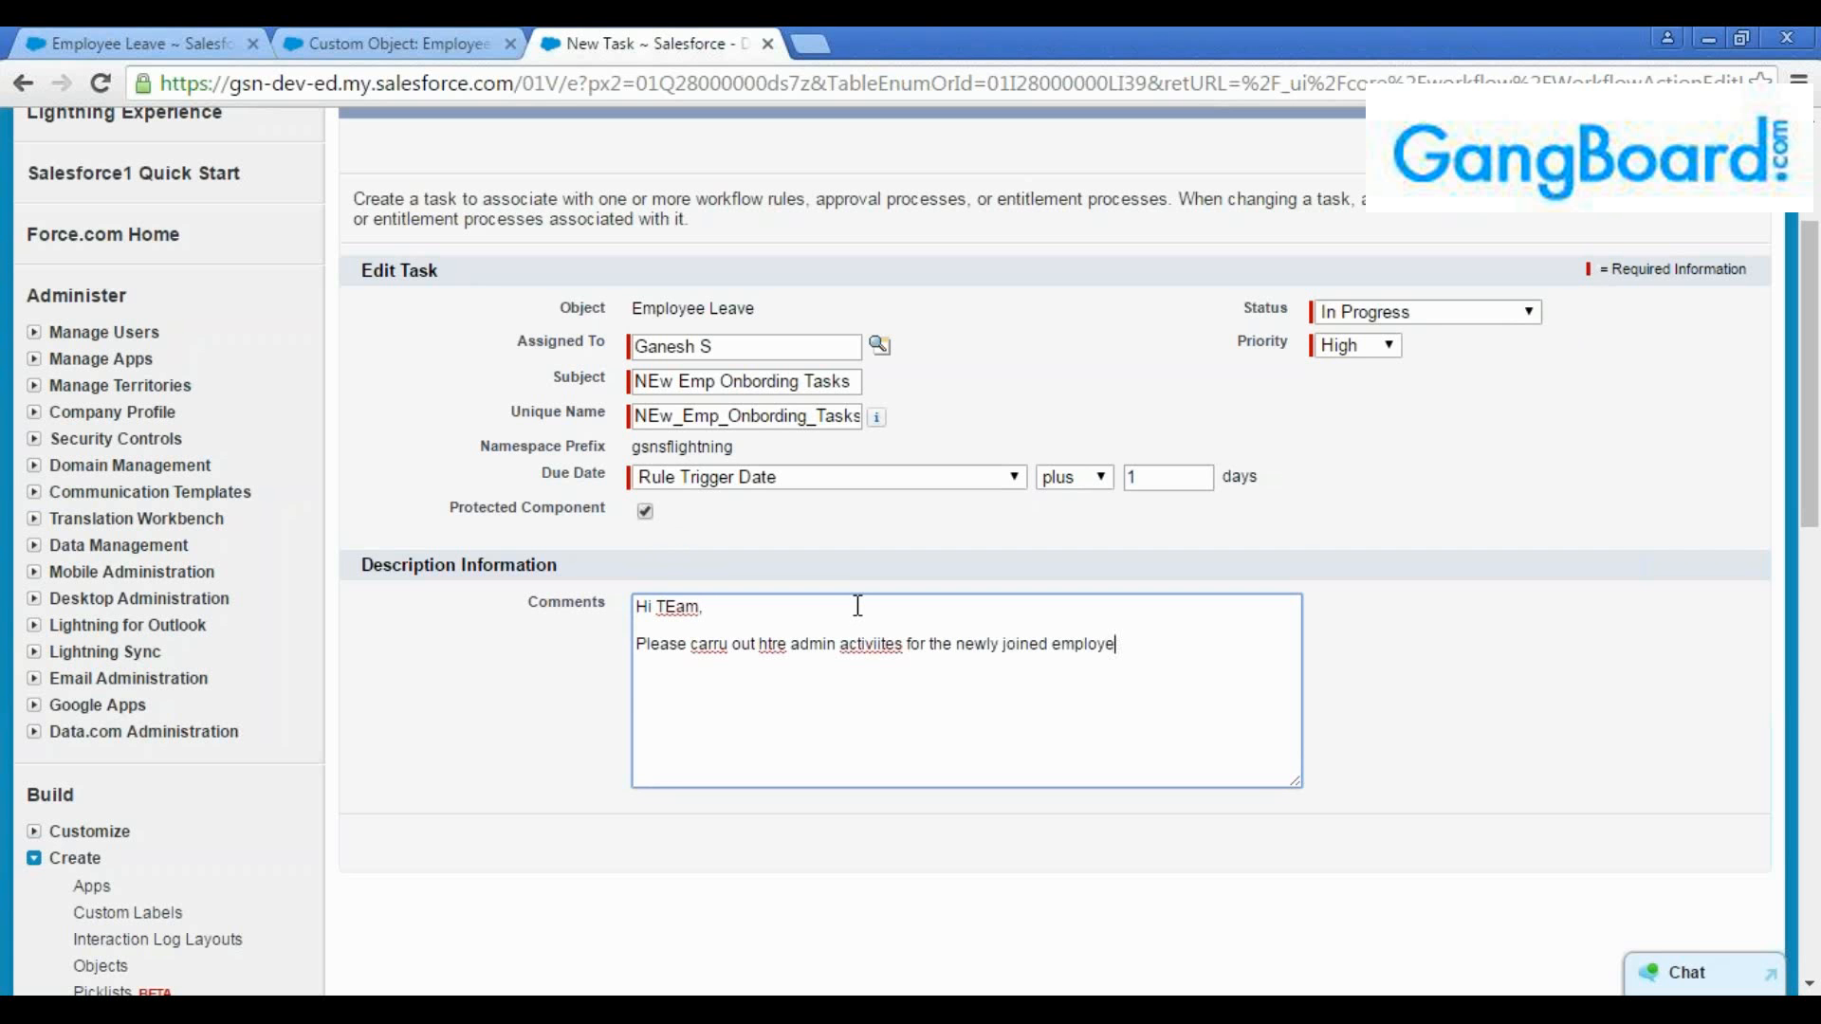
# Sign off the task comment with "Thanks" and "HR Team." on separate lines and save the task
pyautogui.press('Return')
pyautogui.press('Return')
pyautogui.write('Thanksganesh')
pyautogui.press('BackSpace')
pyautogui.press('BackSpace')
pyautogui.press('BackSpace')
pyautogui.press('BackSpace')
pyautogui.press('BackSpace')
pyautogui.press('BackSpace')
pyautogui.click(741, 673)
pyautogui.write('HR Team.')
pyautogui.scroll(1, 1817, 464)
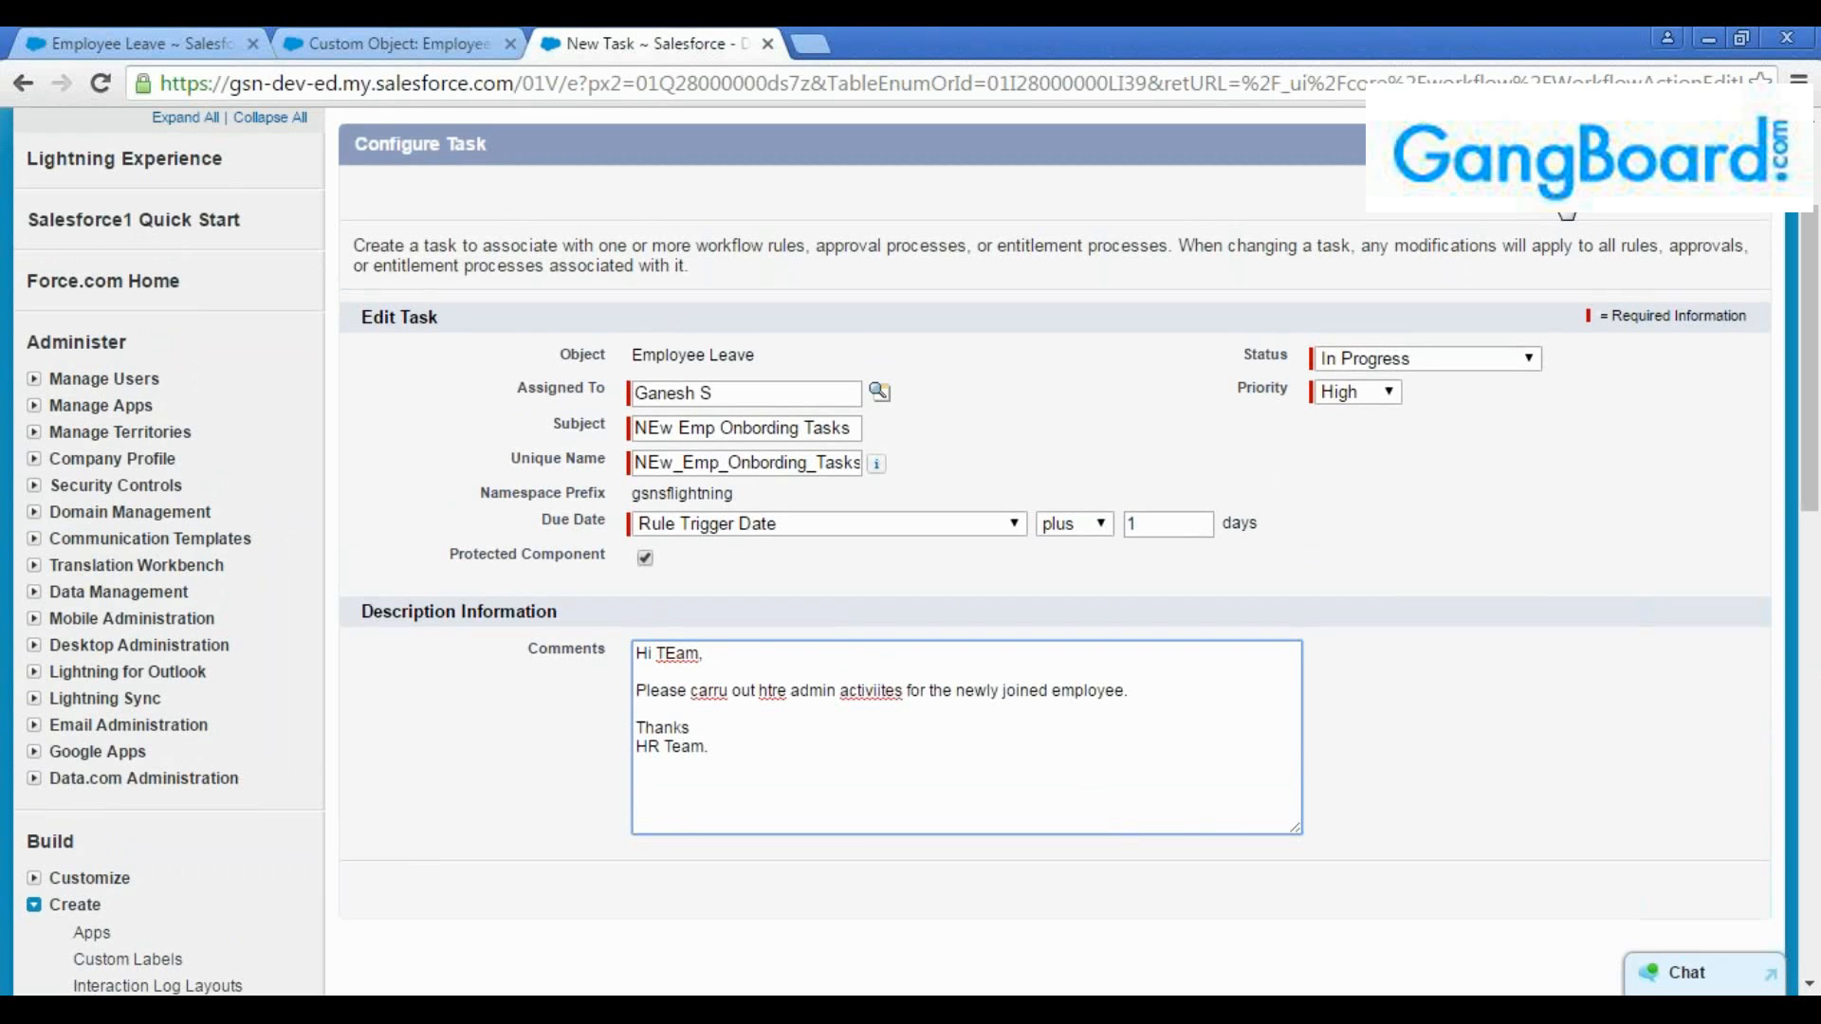
pyautogui.click(1558, 221)
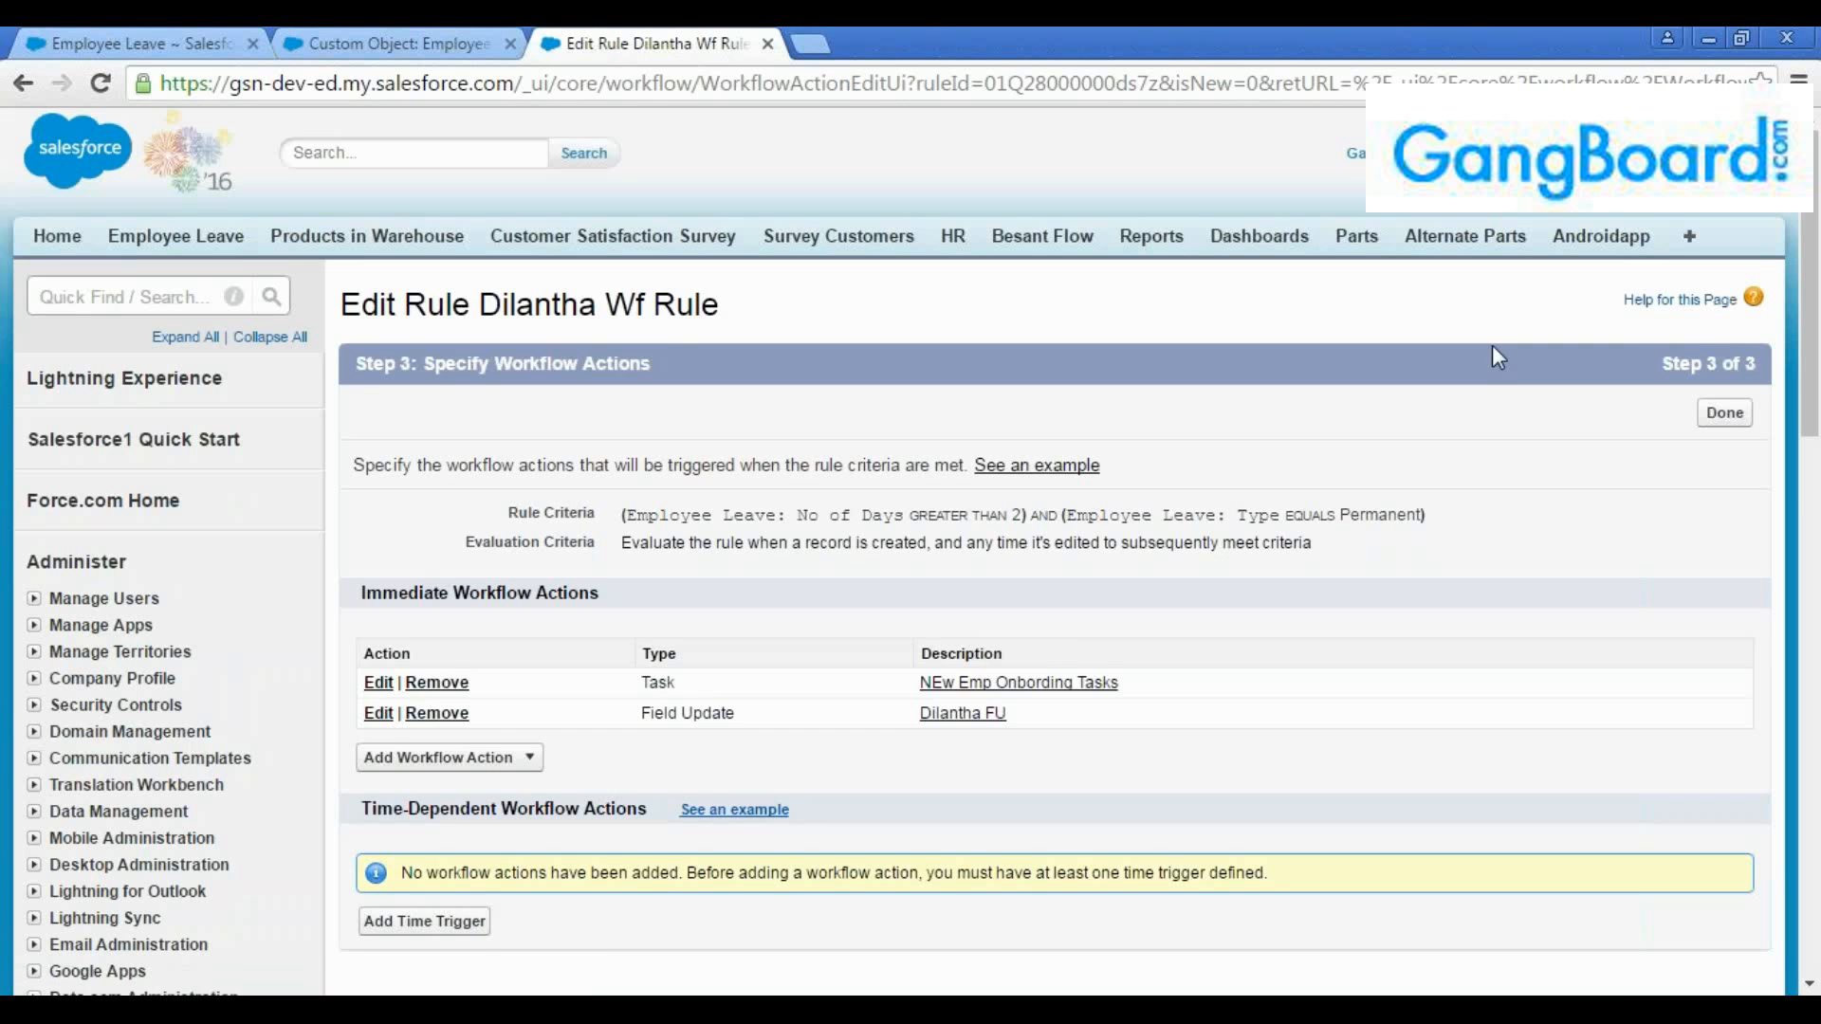
# Start a new email alert as another immediate workflow action of the rule and mark it as a protected component
pyautogui.scroll(-2, 1493, 345)
pyautogui.moveTo(1132, 554); pyautogui.dragTo(918, 551)
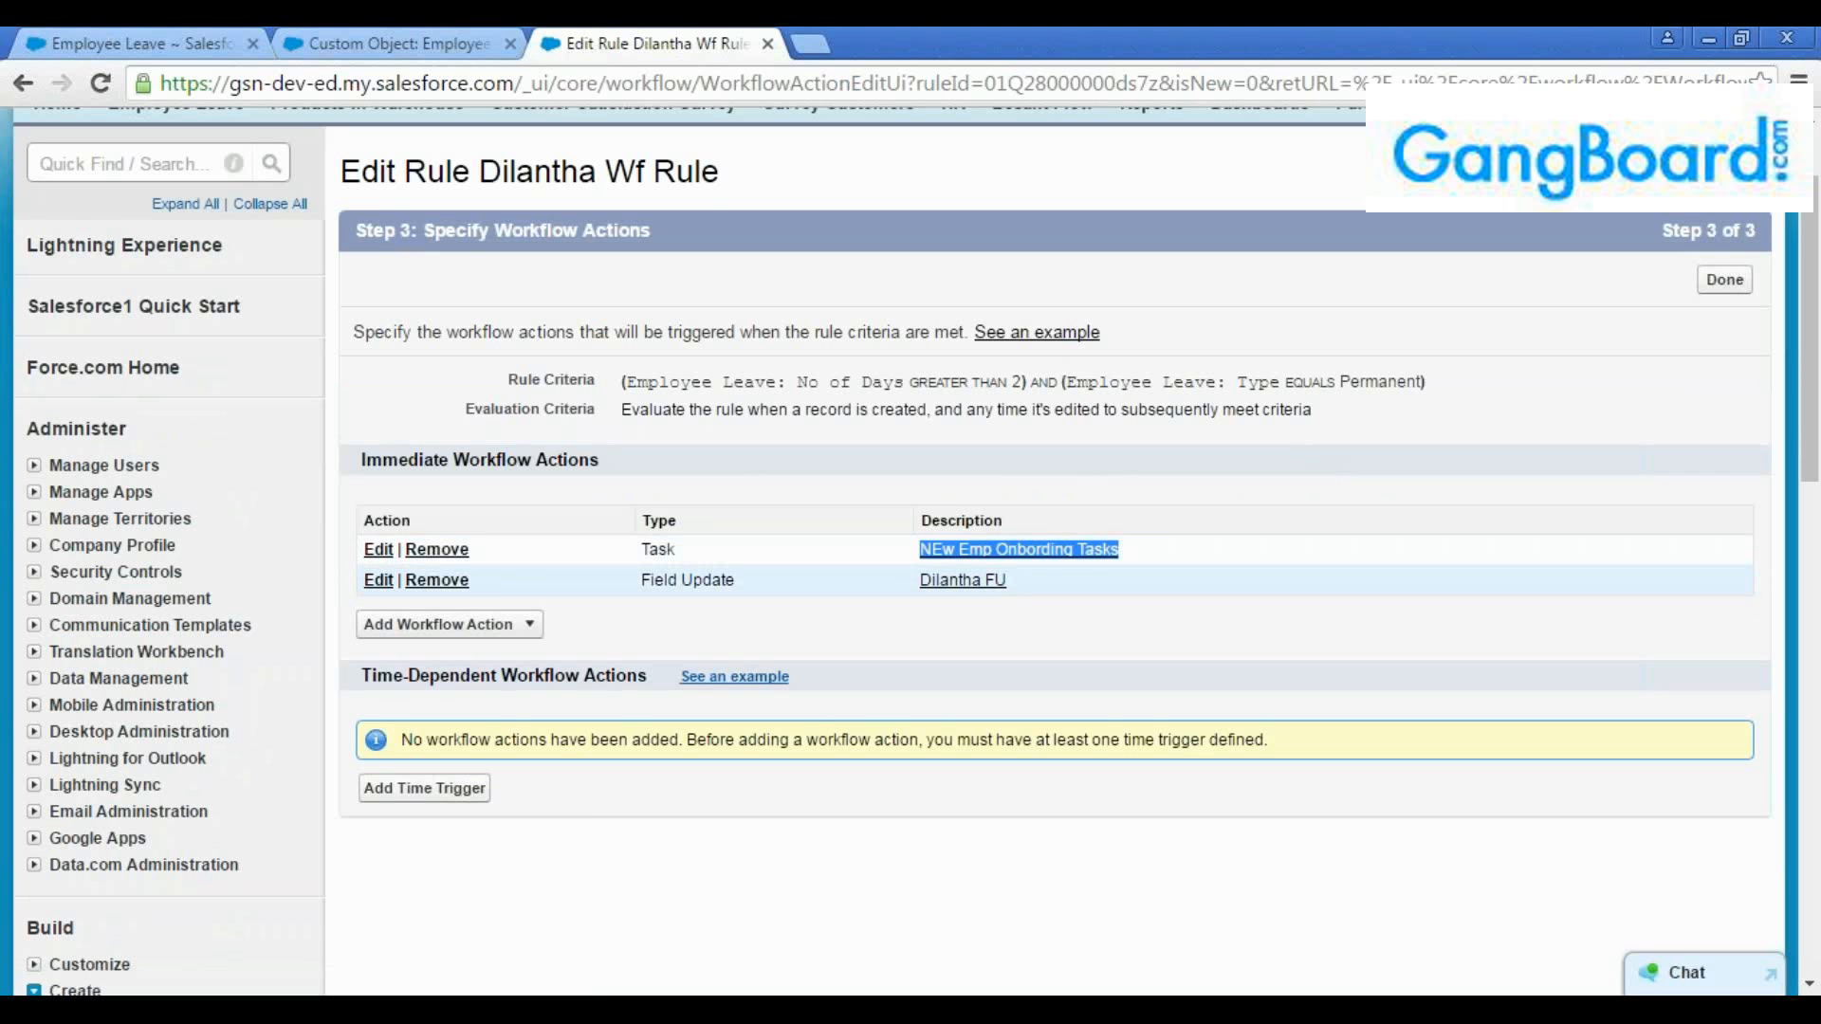
pyautogui.moveTo(1017, 582); pyautogui.dragTo(911, 582)
pyautogui.click(744, 581)
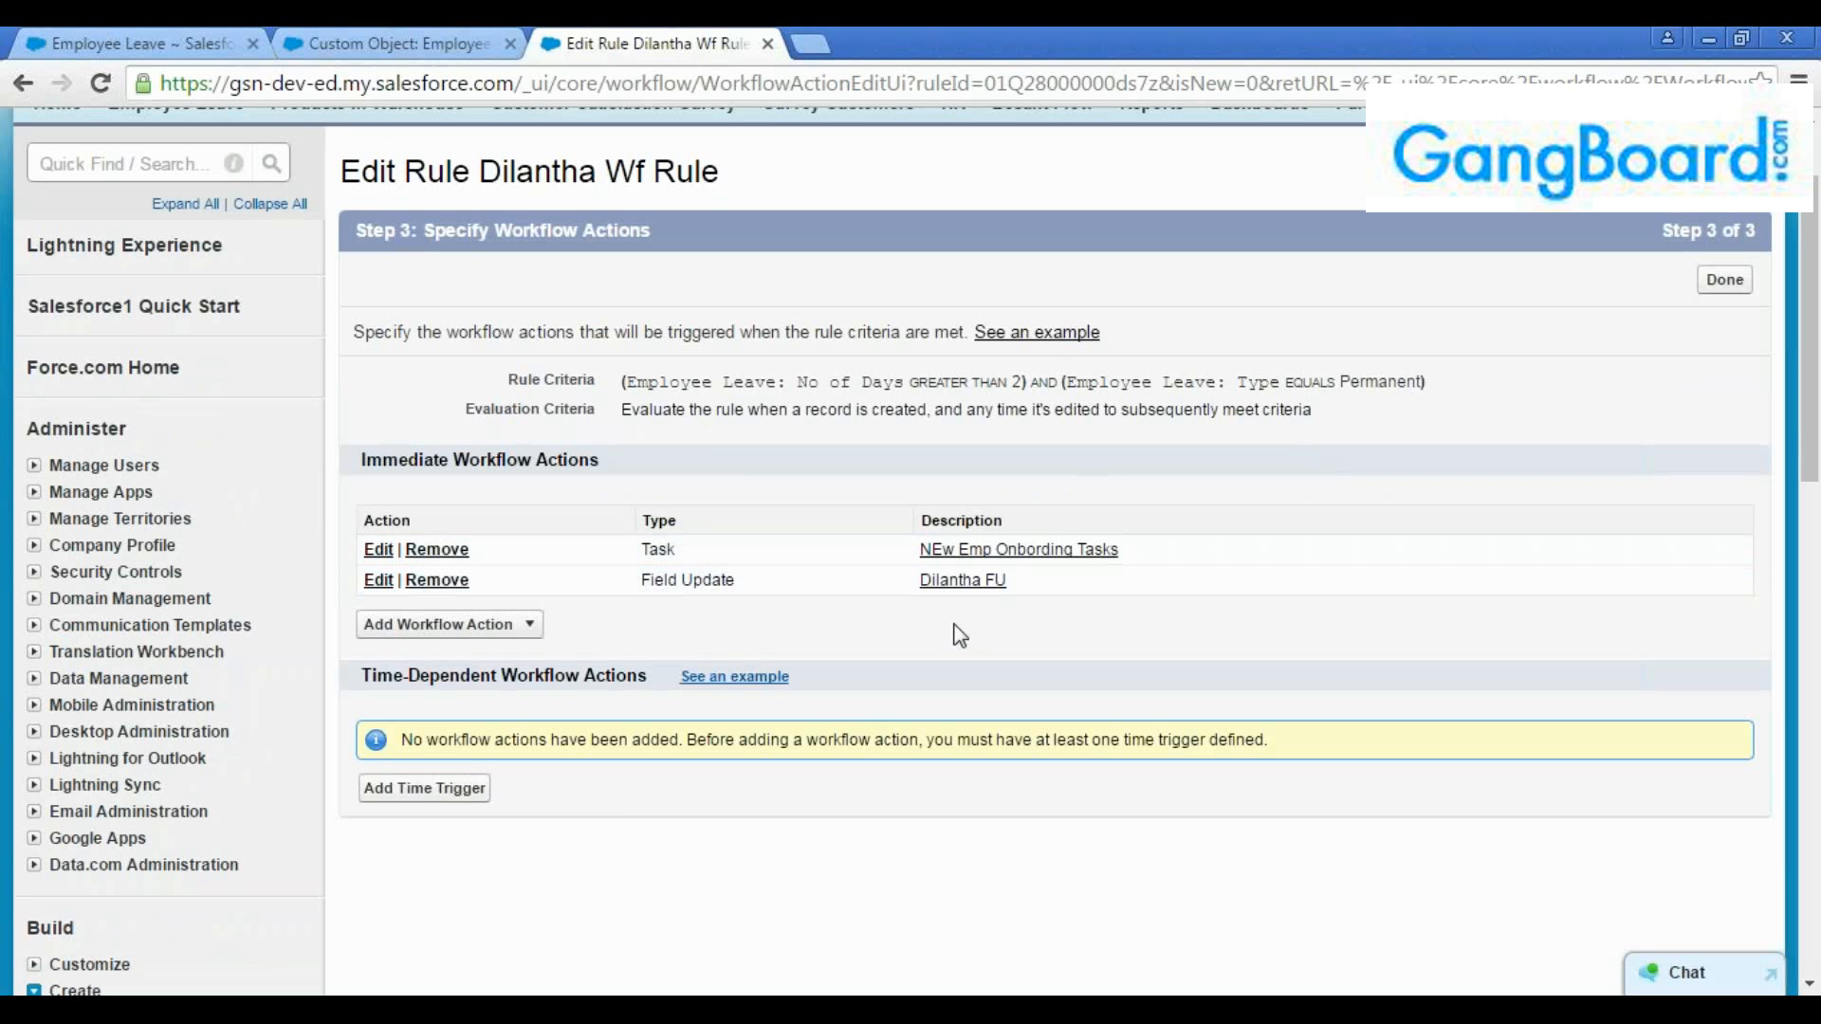
pyautogui.click(511, 624)
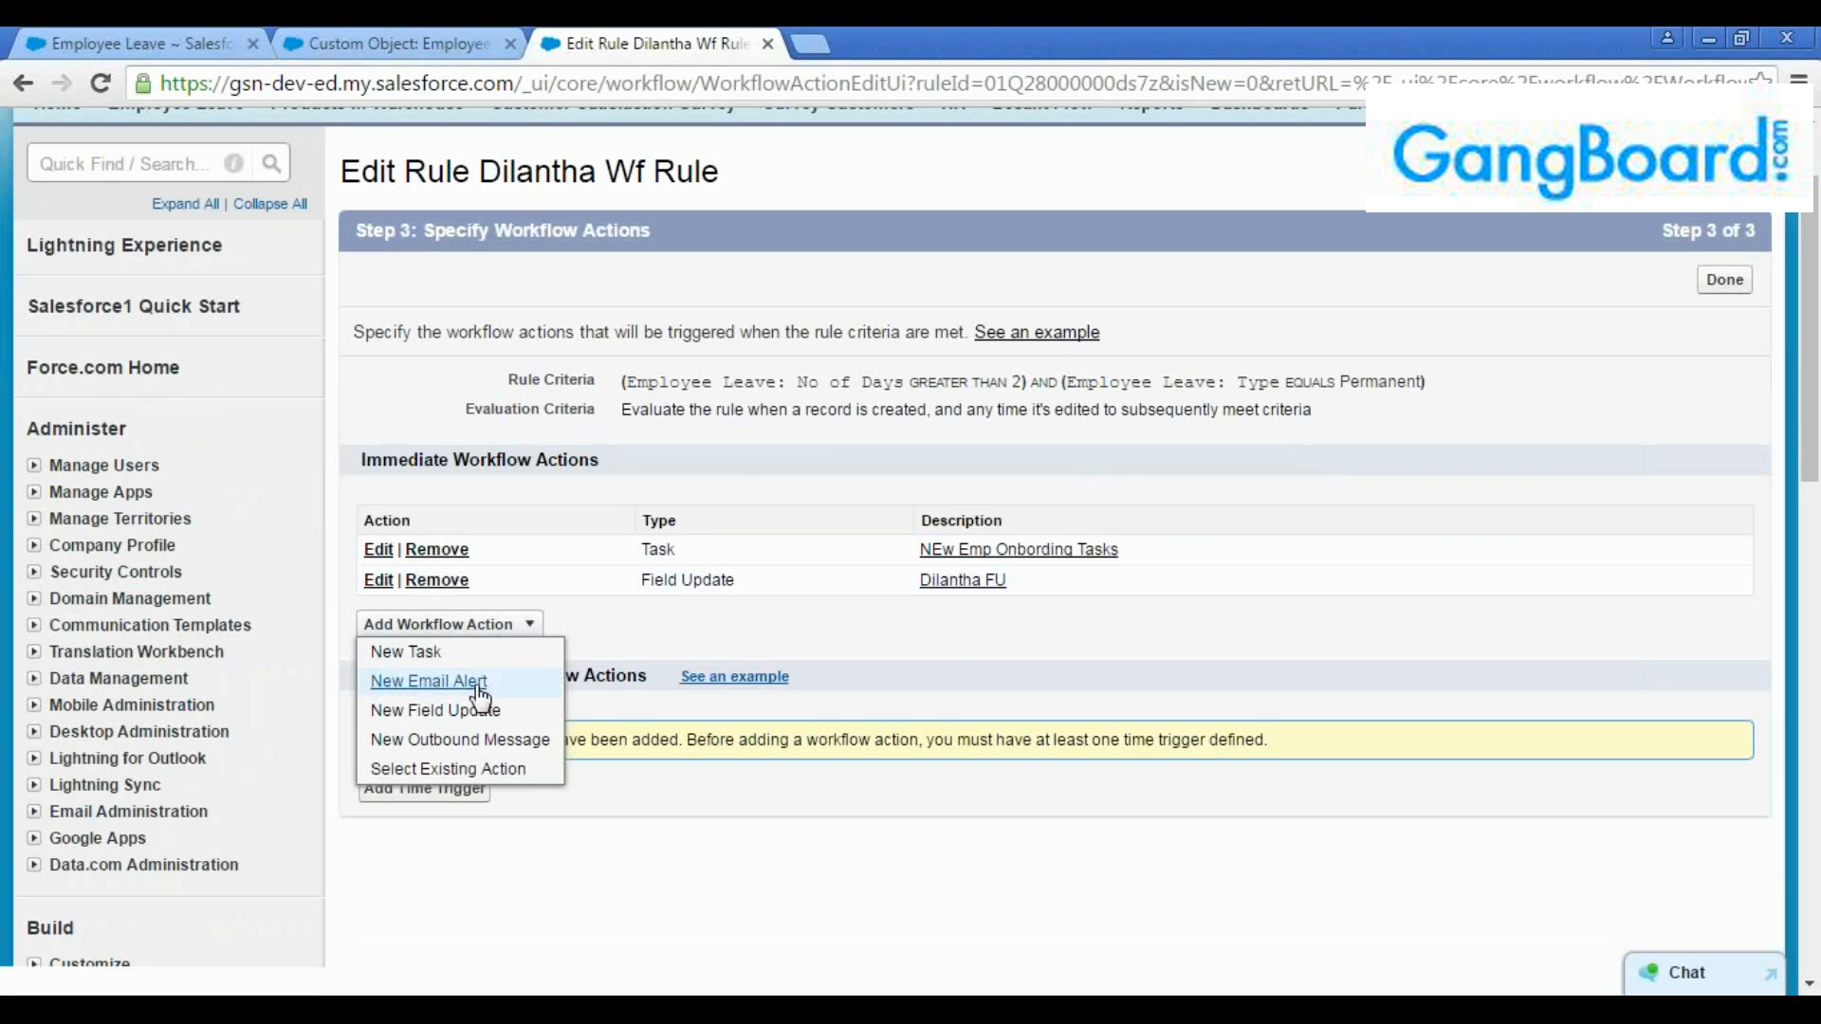
pyautogui.click(454, 719)
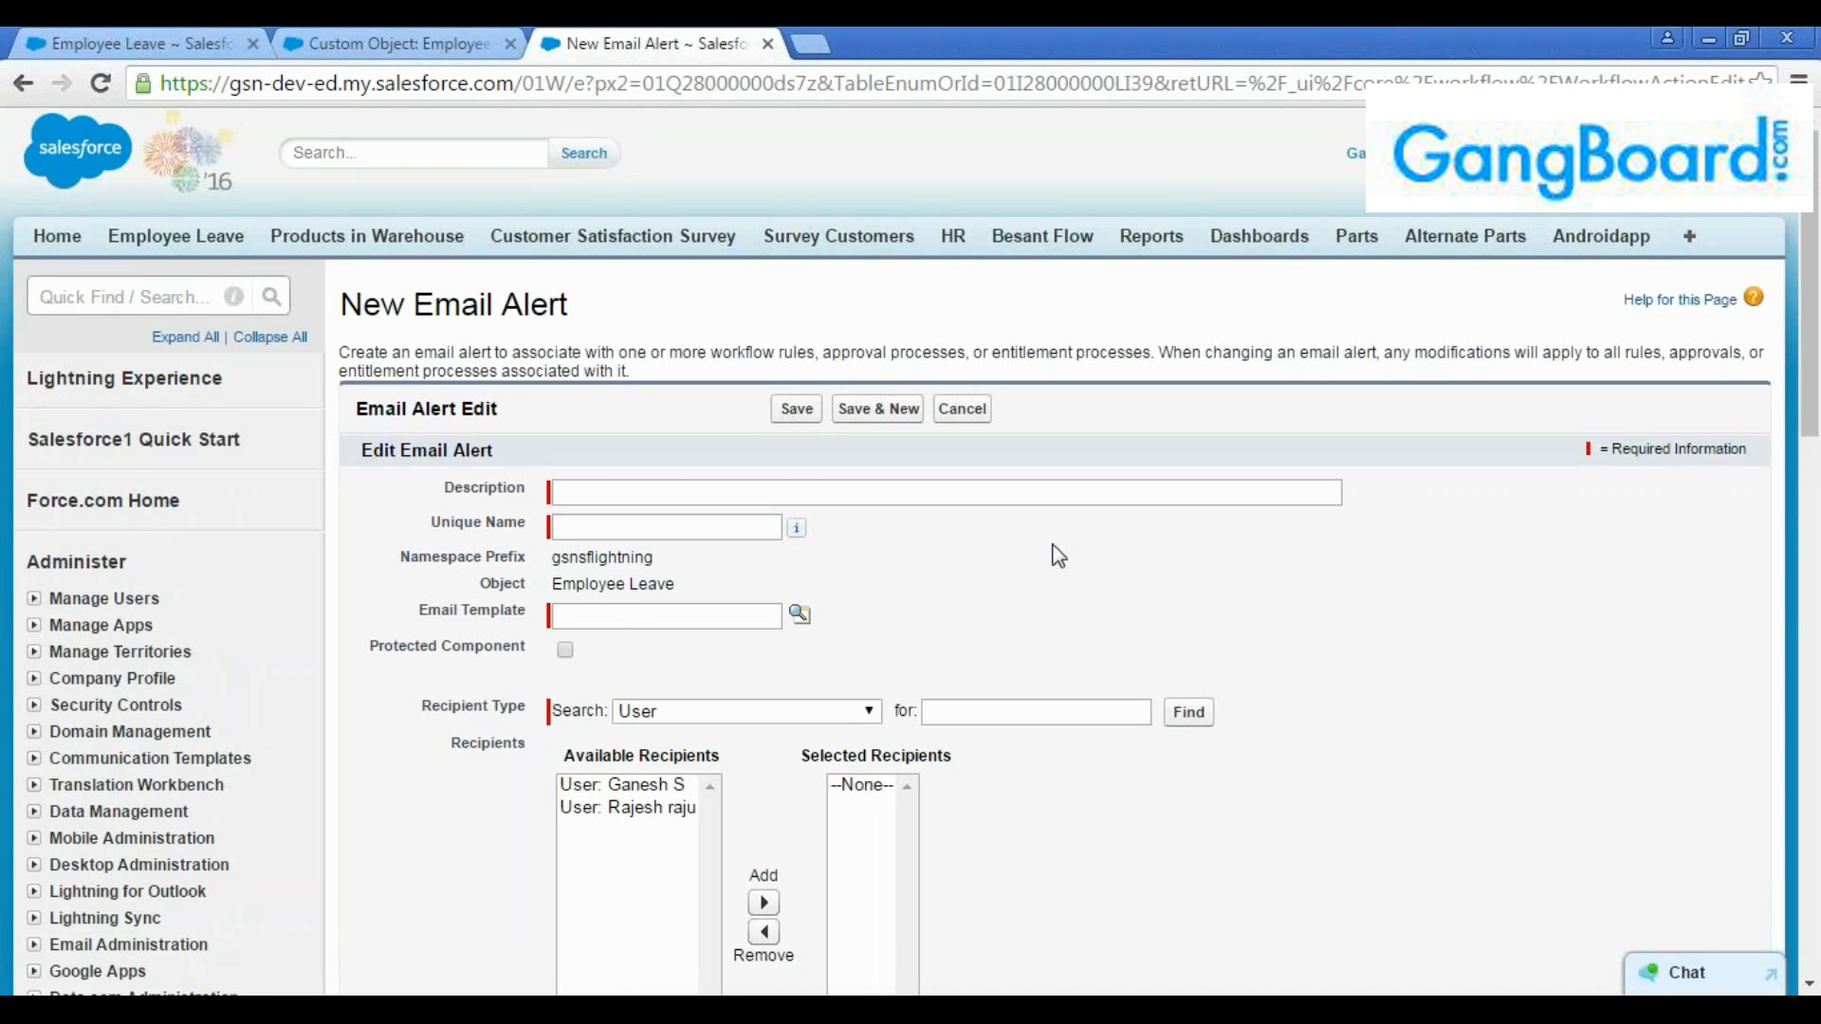
pyautogui.scroll(-1, 949, 550)
pyautogui.click(612, 484)
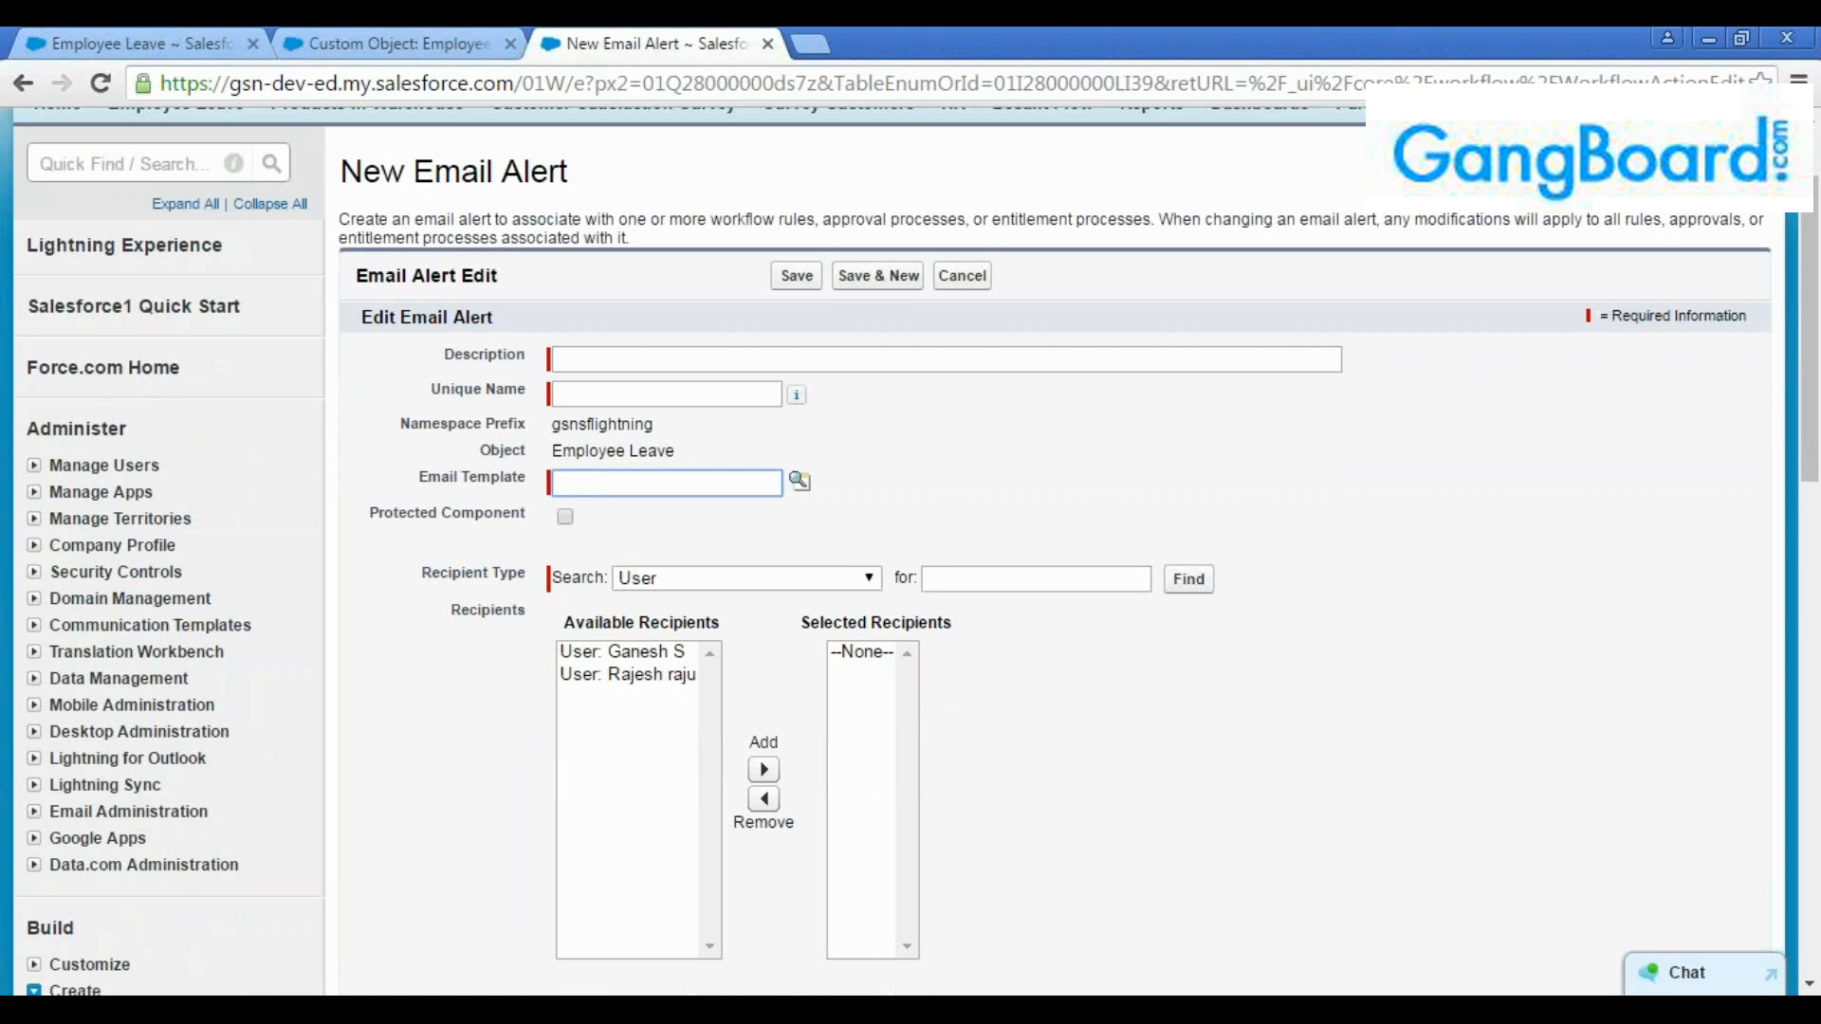
pyautogui.moveTo(525, 484); pyautogui.dragTo(404, 484)
pyautogui.click(431, 513)
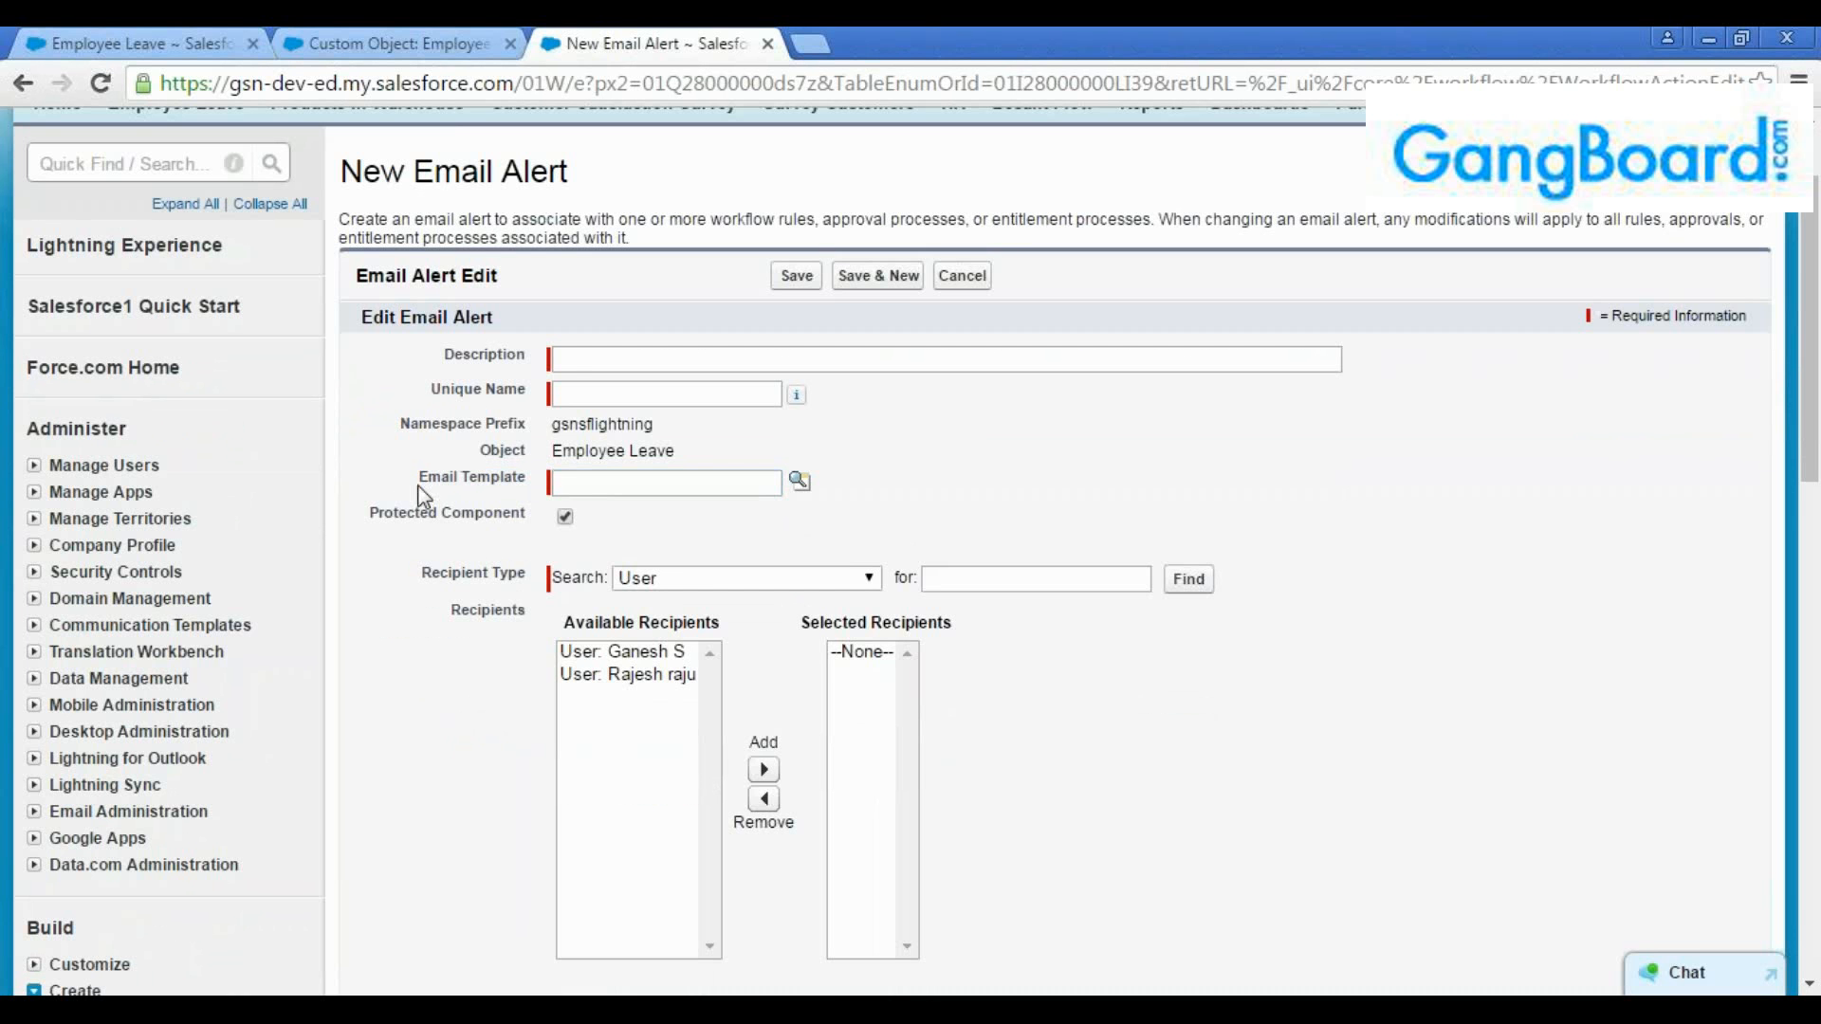
# Search the setup for "Template" from the custom object page and open the list of email templates
pyautogui.scroll(2, 484, 513)
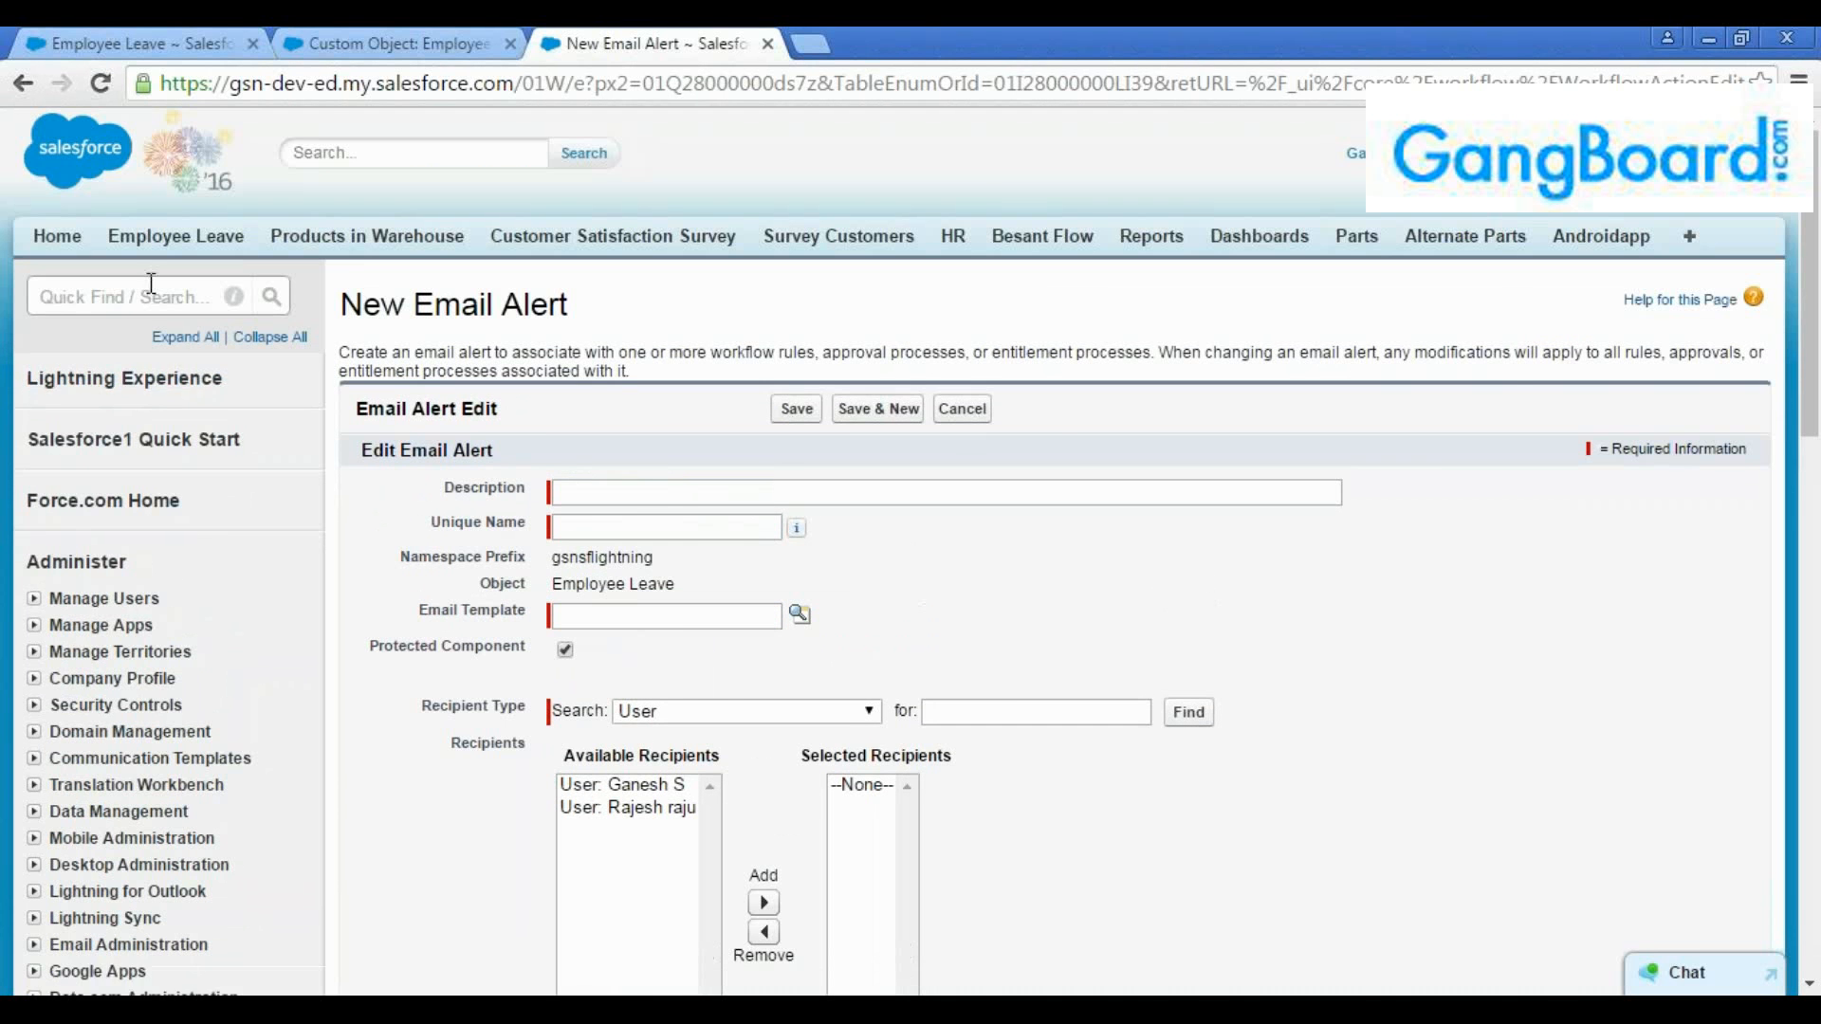
pyautogui.click(359, 38)
pyautogui.scroll(8, 269, 311)
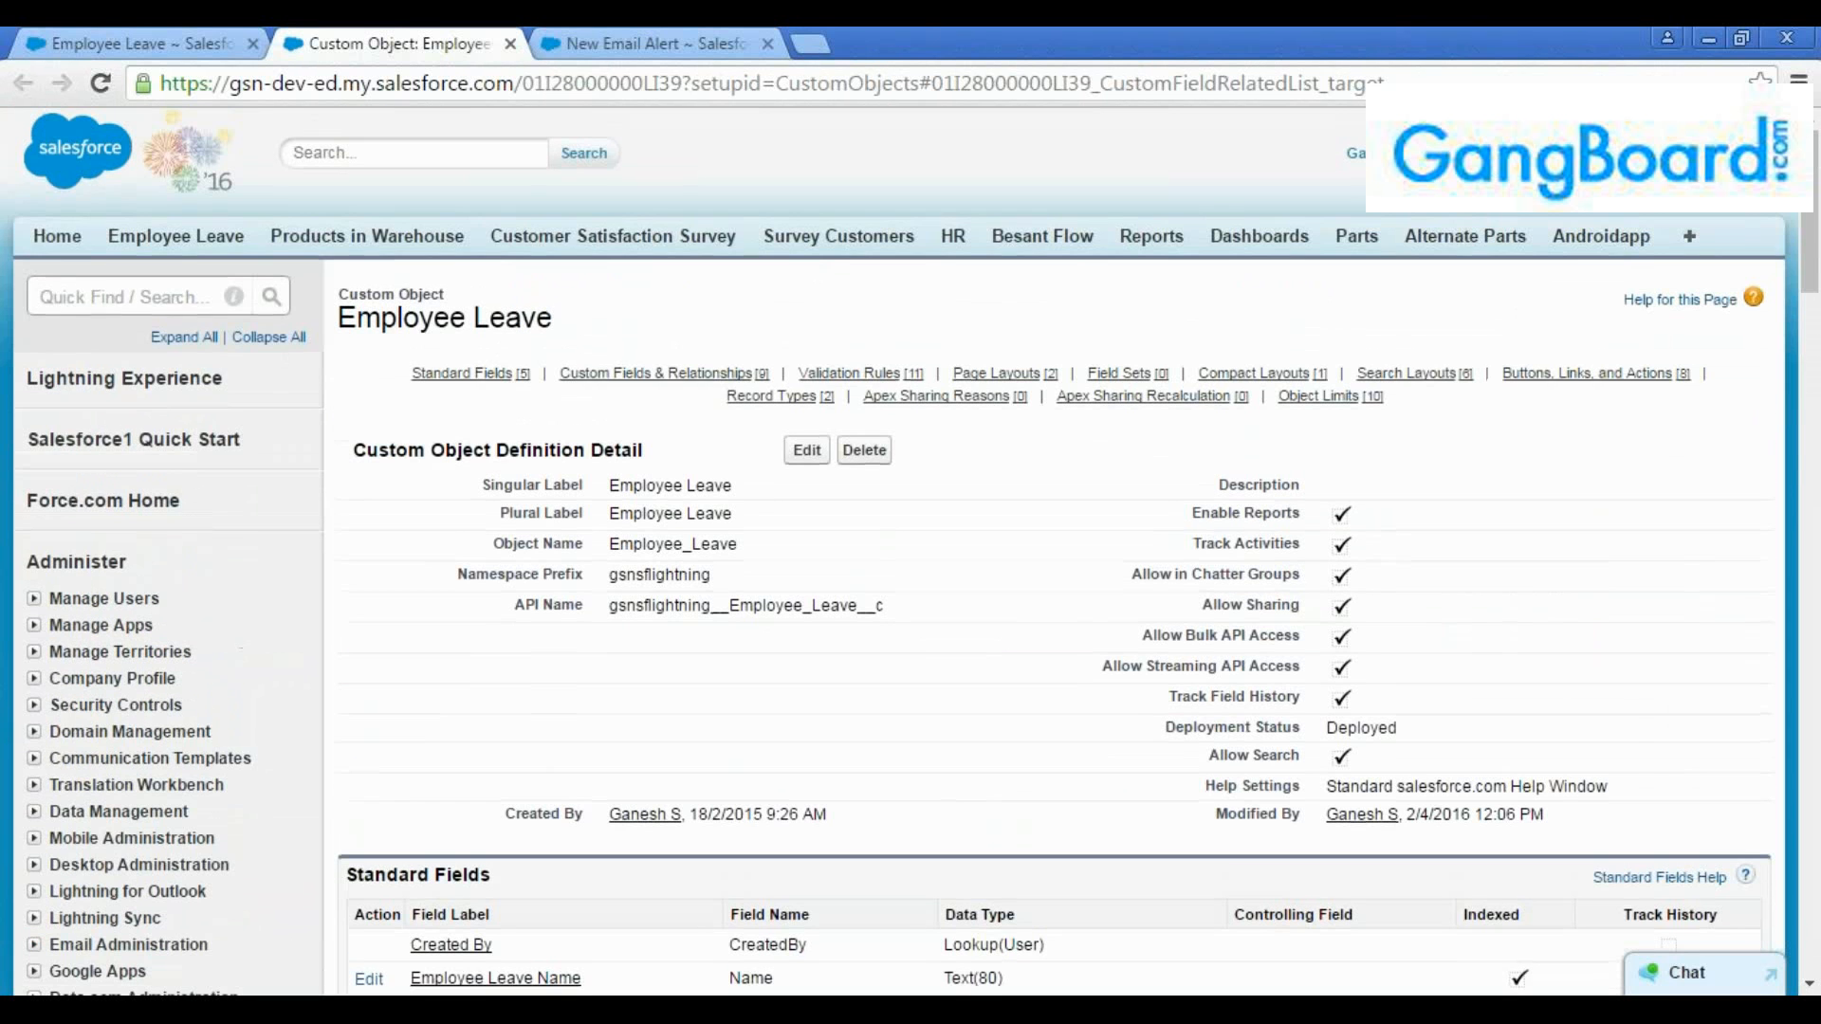
pyautogui.click(98, 296)
pyautogui.write('Te')
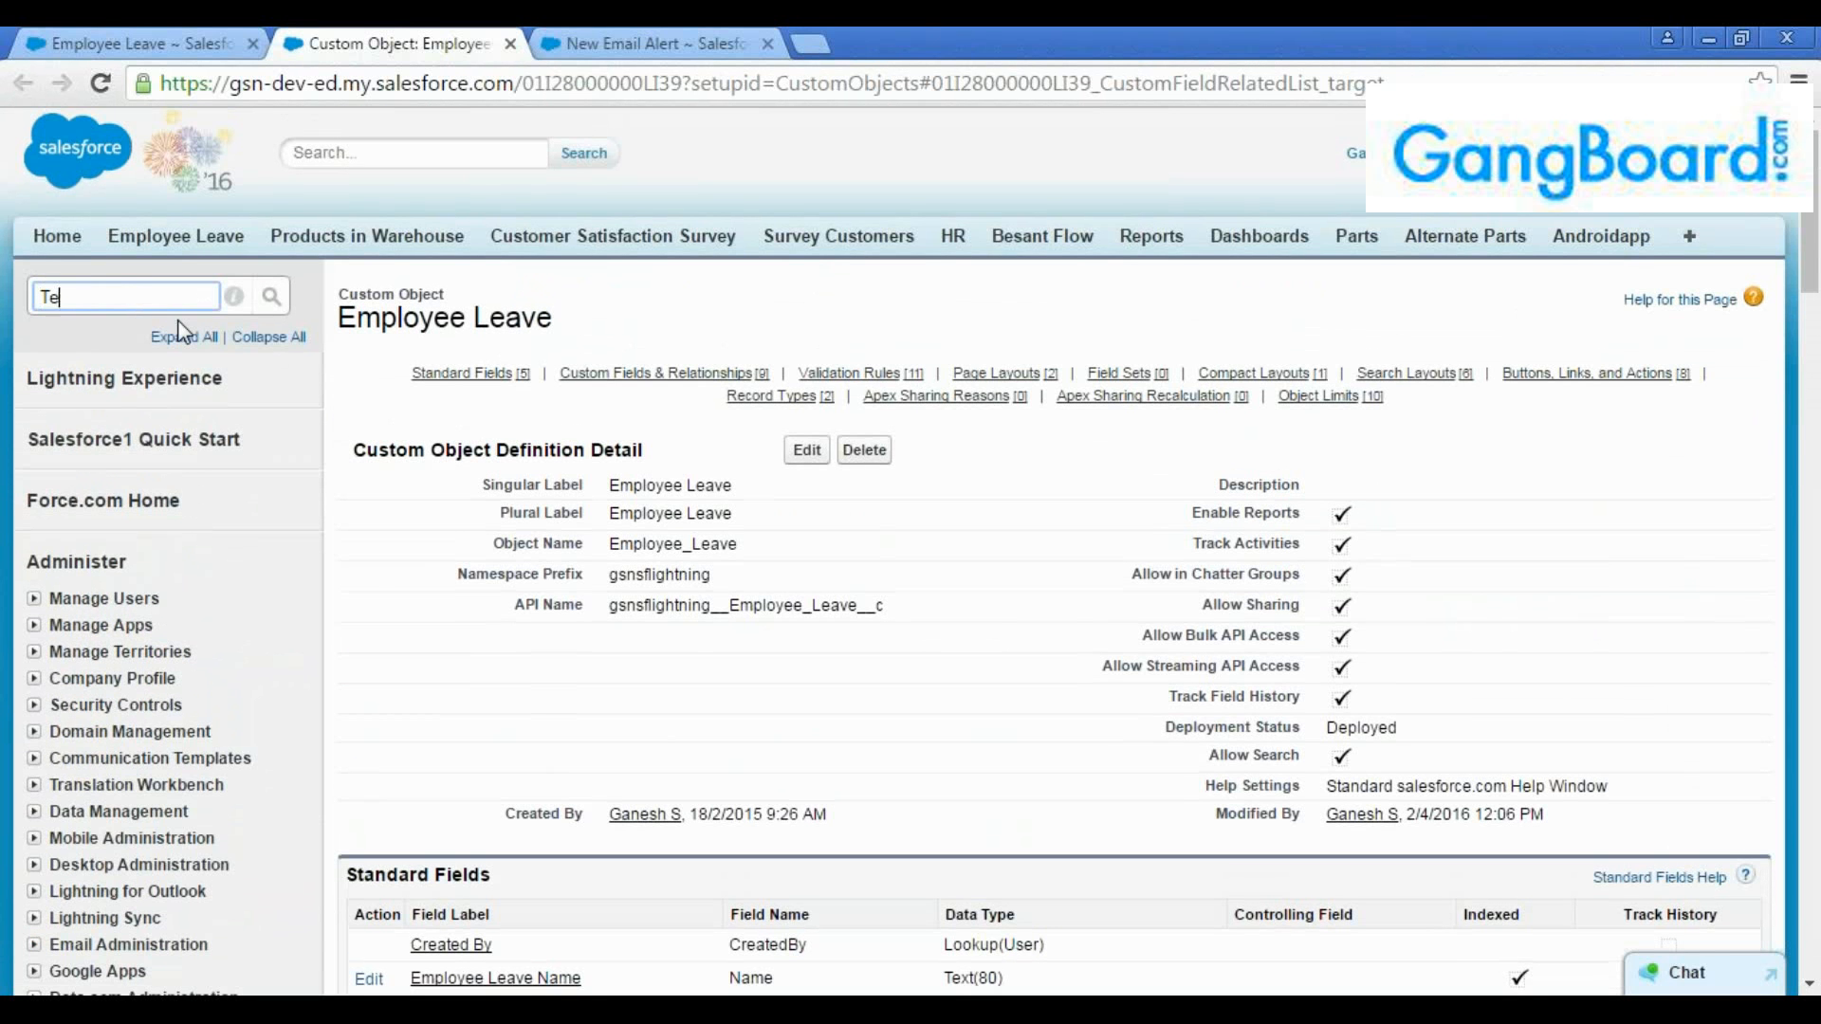
pyautogui.write('mplate')
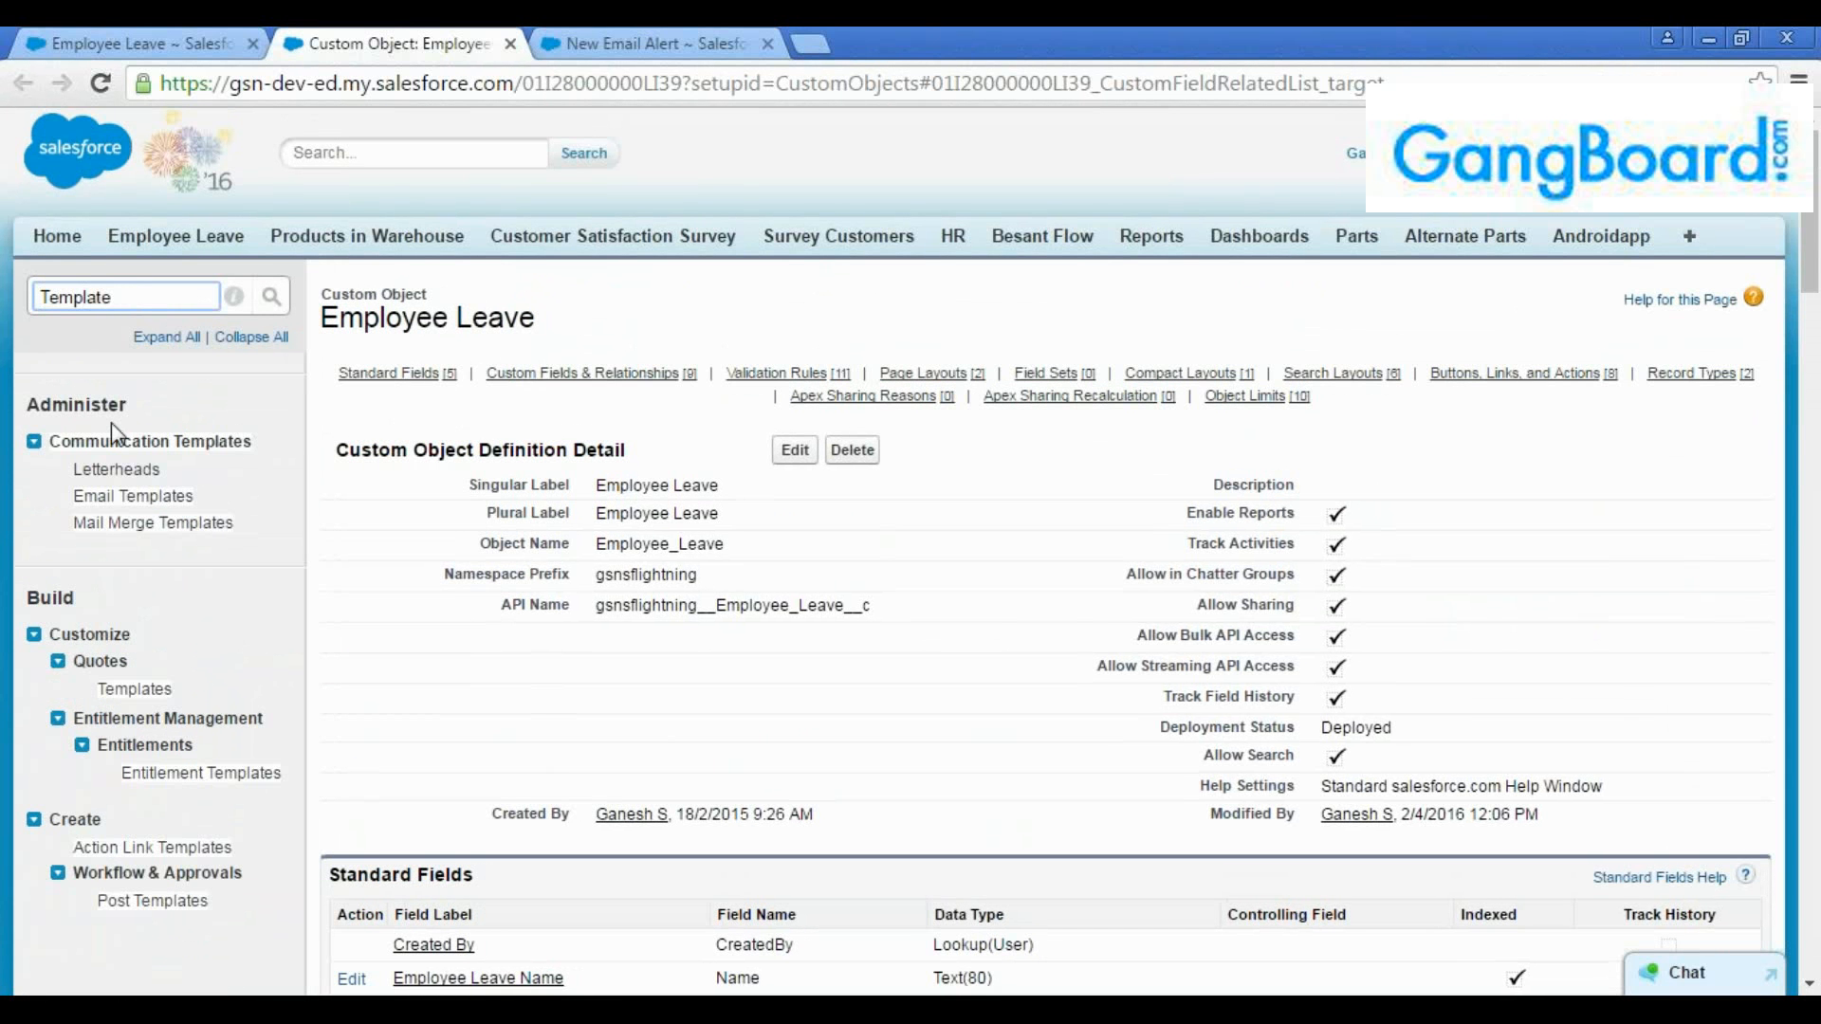
pyautogui.click(132, 496)
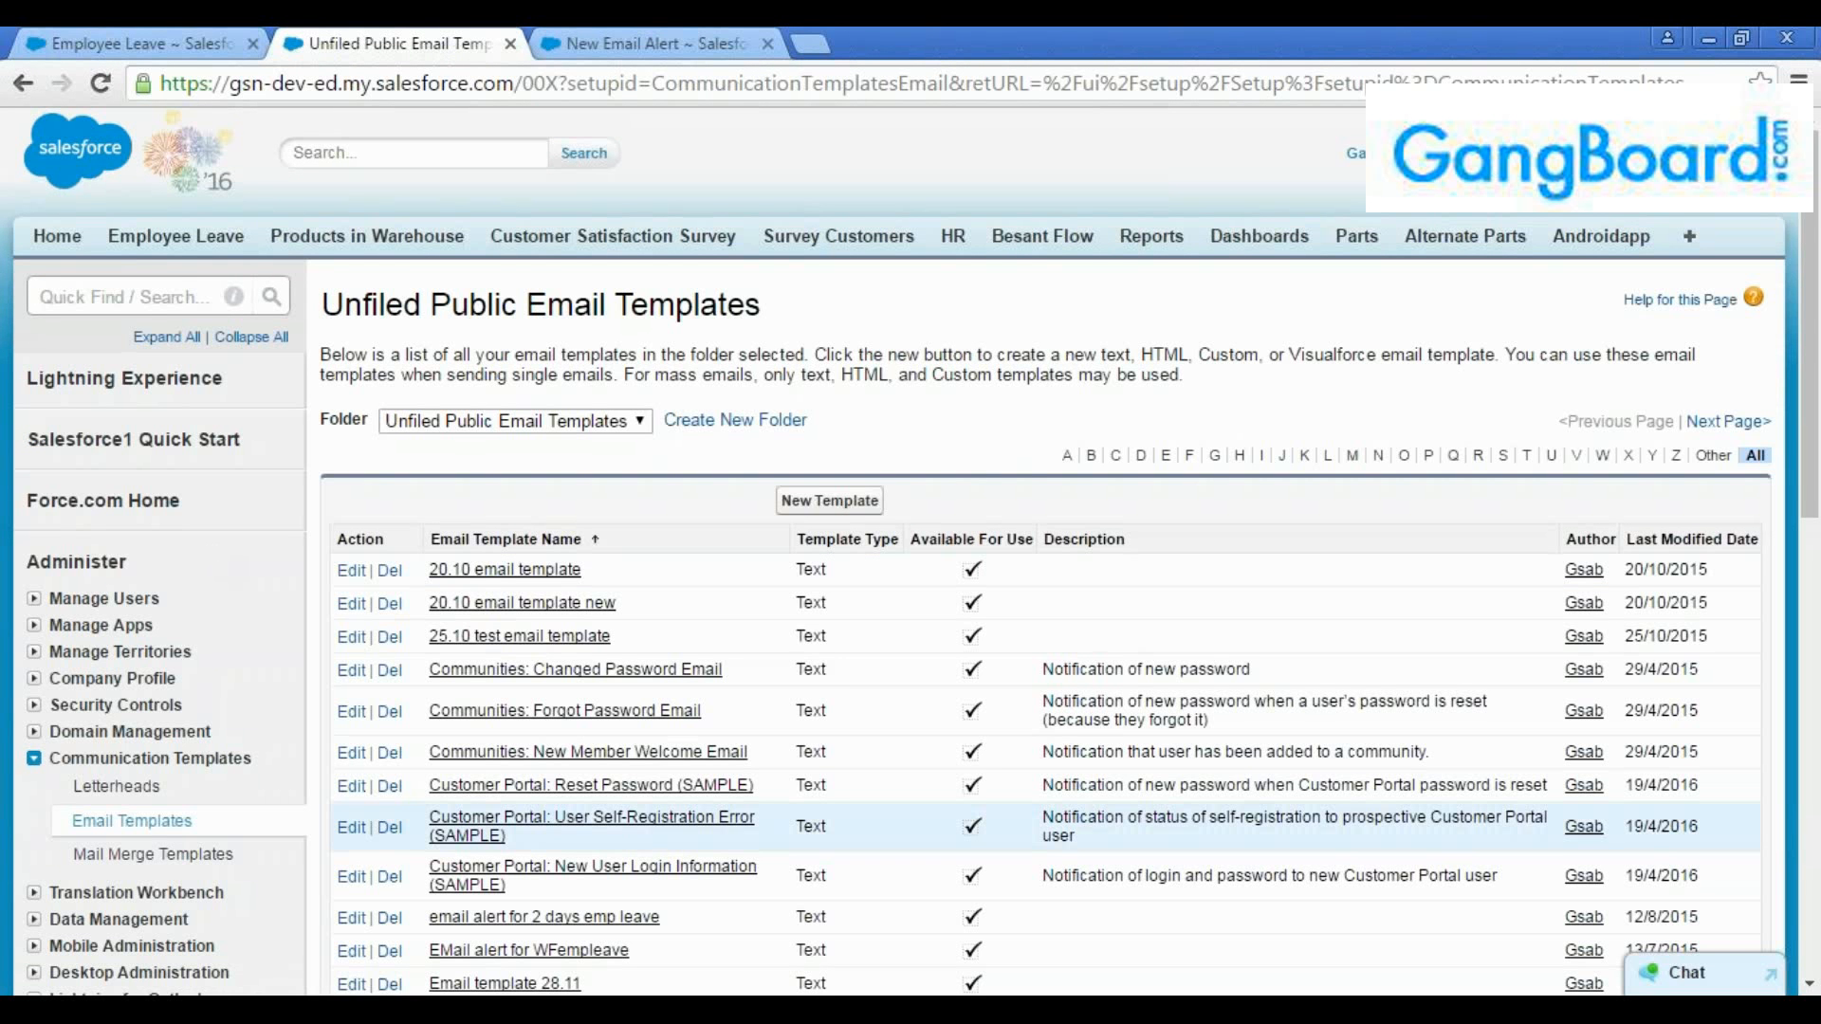
# Look through the existing templates in the Unfiled Public Email Templates folder
pyautogui.scroll(-3, 834, 680)
pyautogui.scroll(-2, 782, 661)
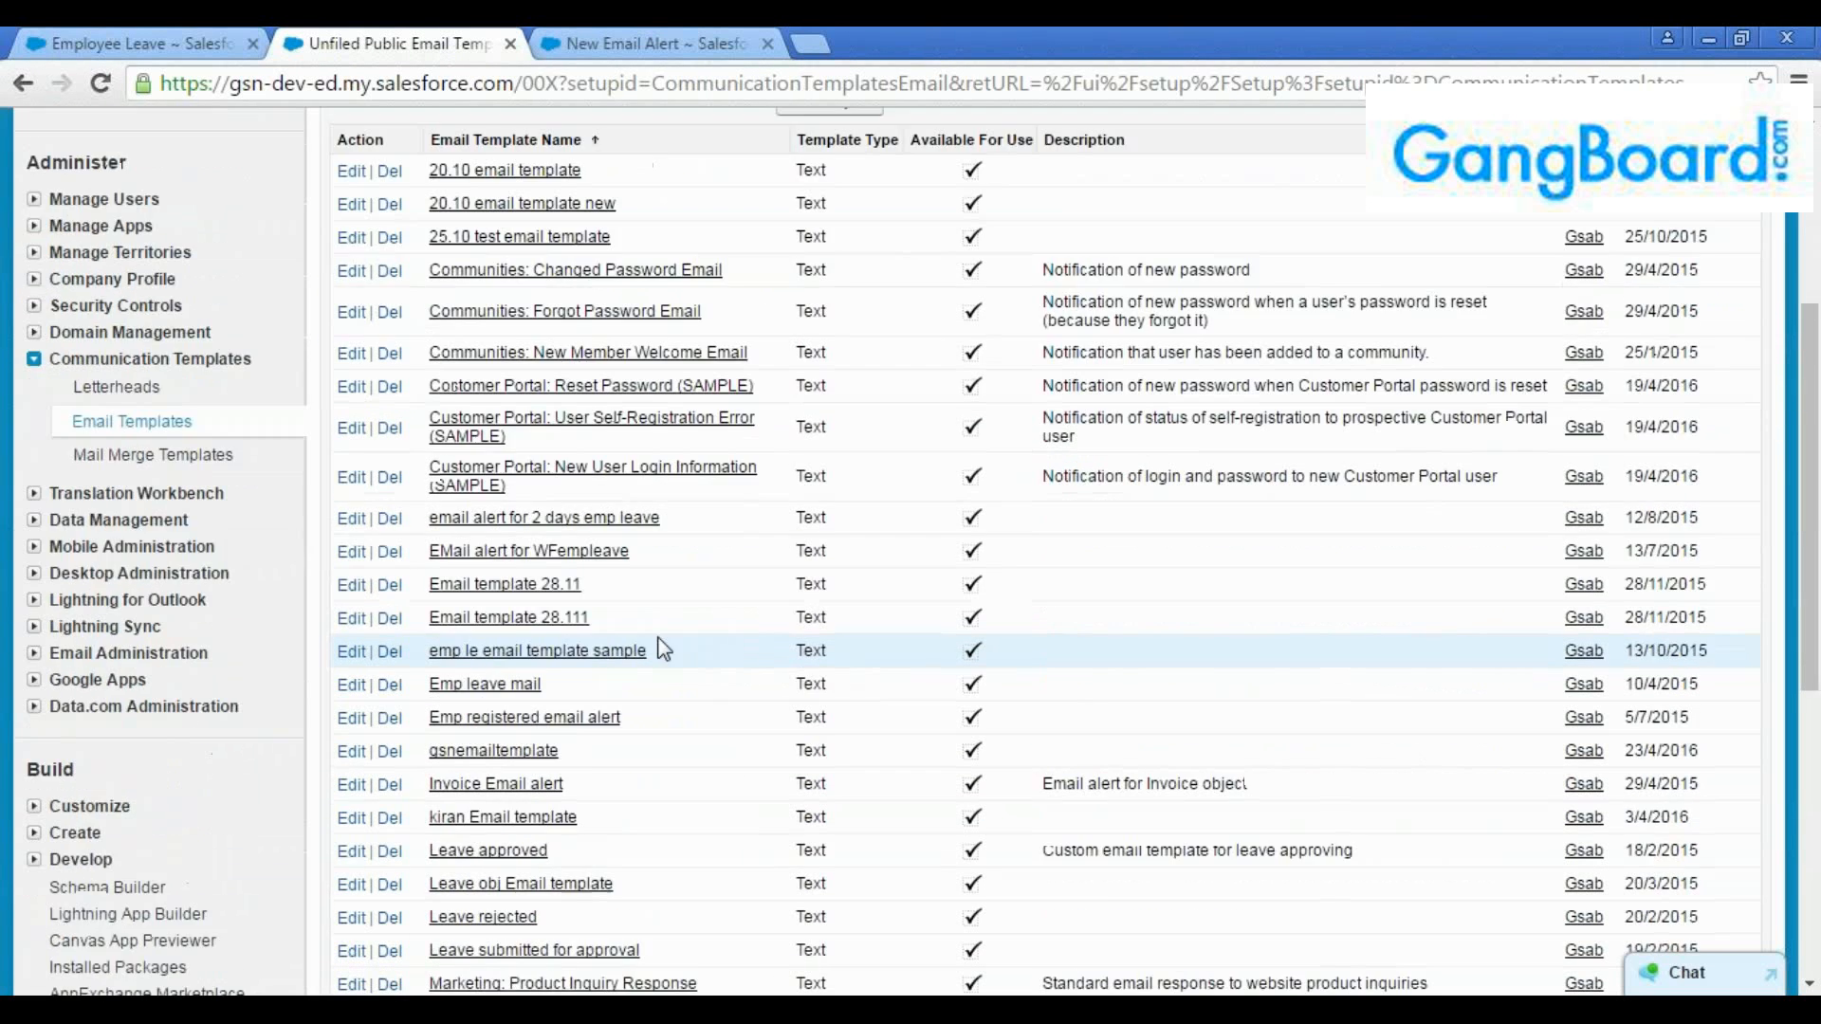
pyautogui.scroll(-2, 636, 642)
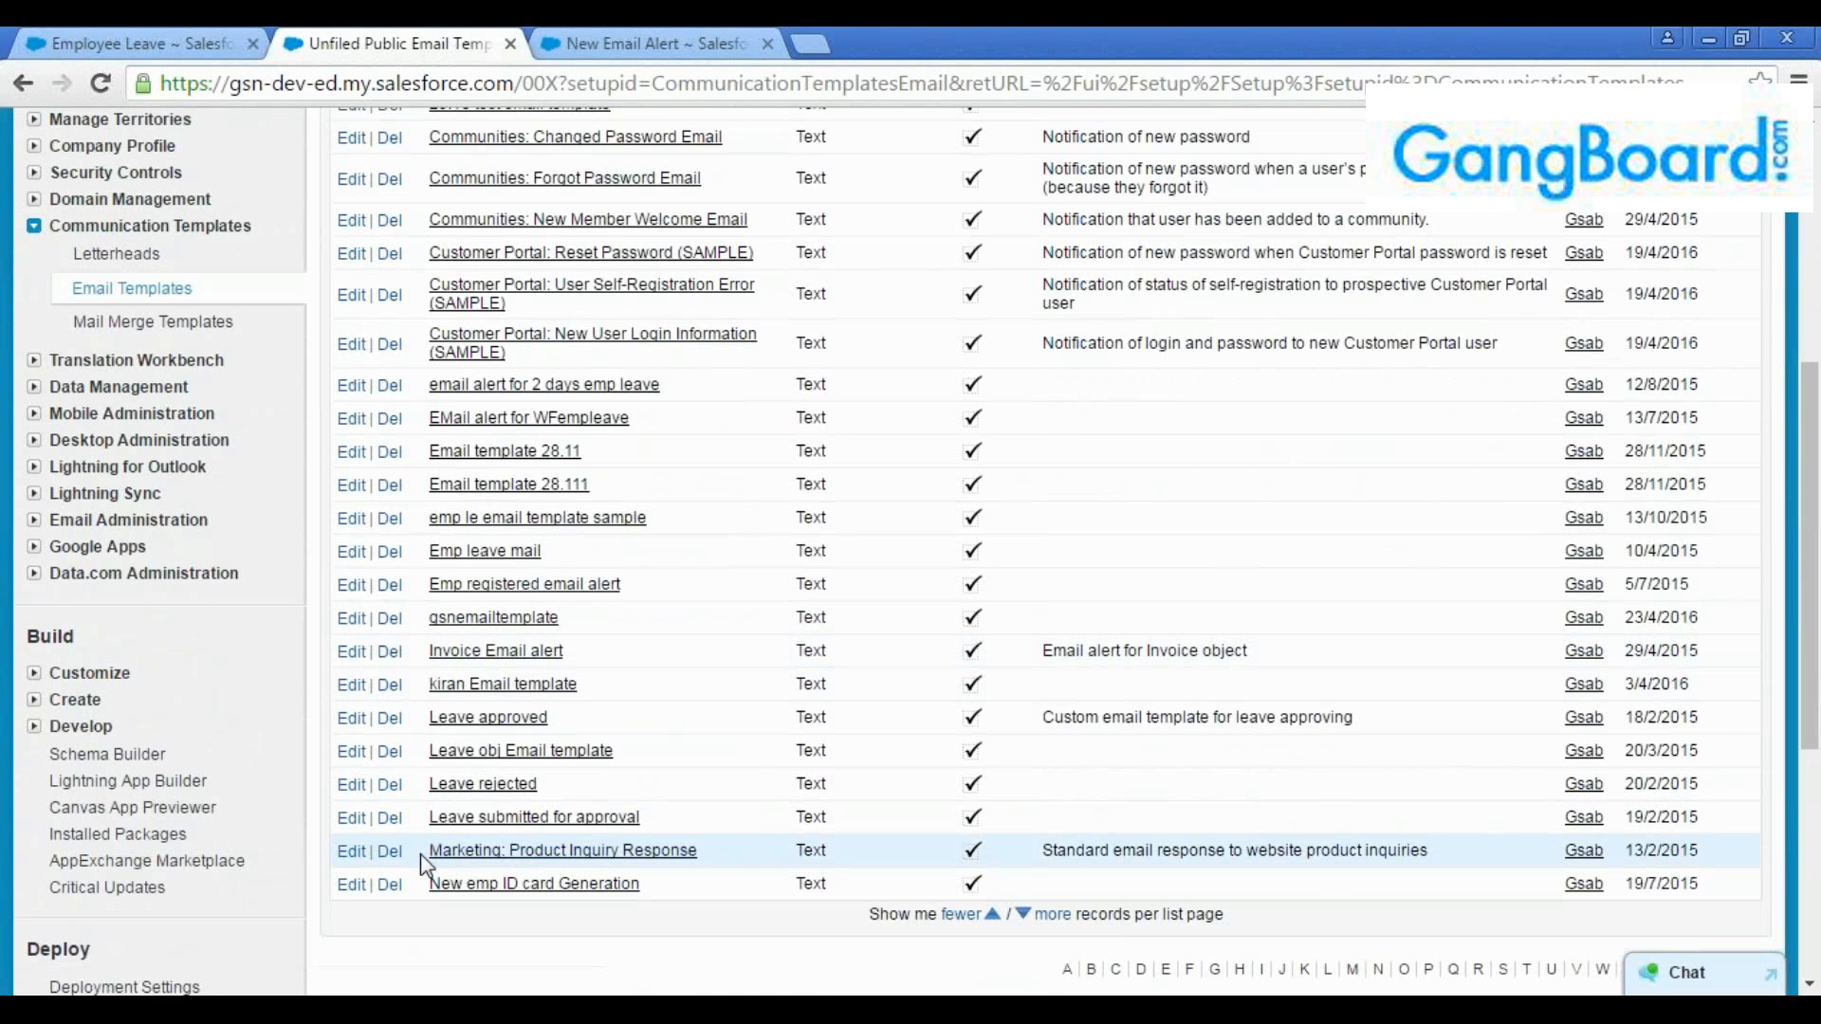
pyautogui.scroll(2, 658, 762)
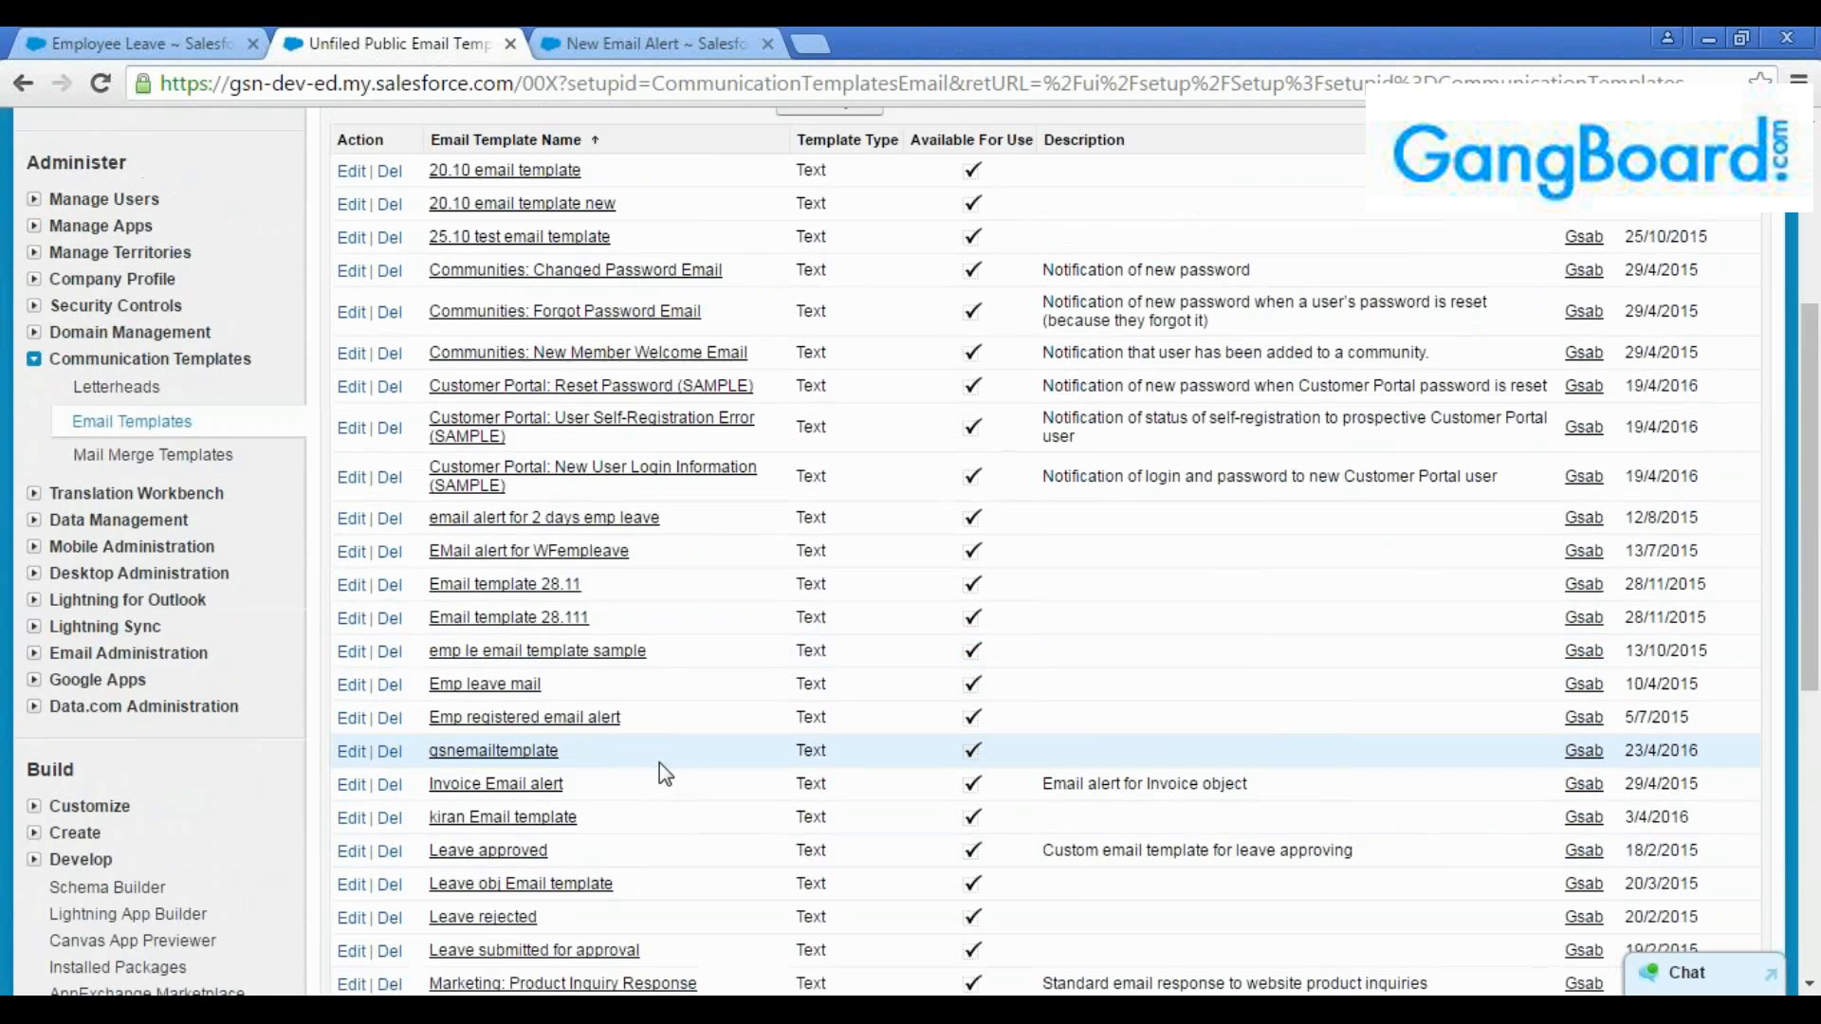
pyautogui.scroll(-2, 658, 763)
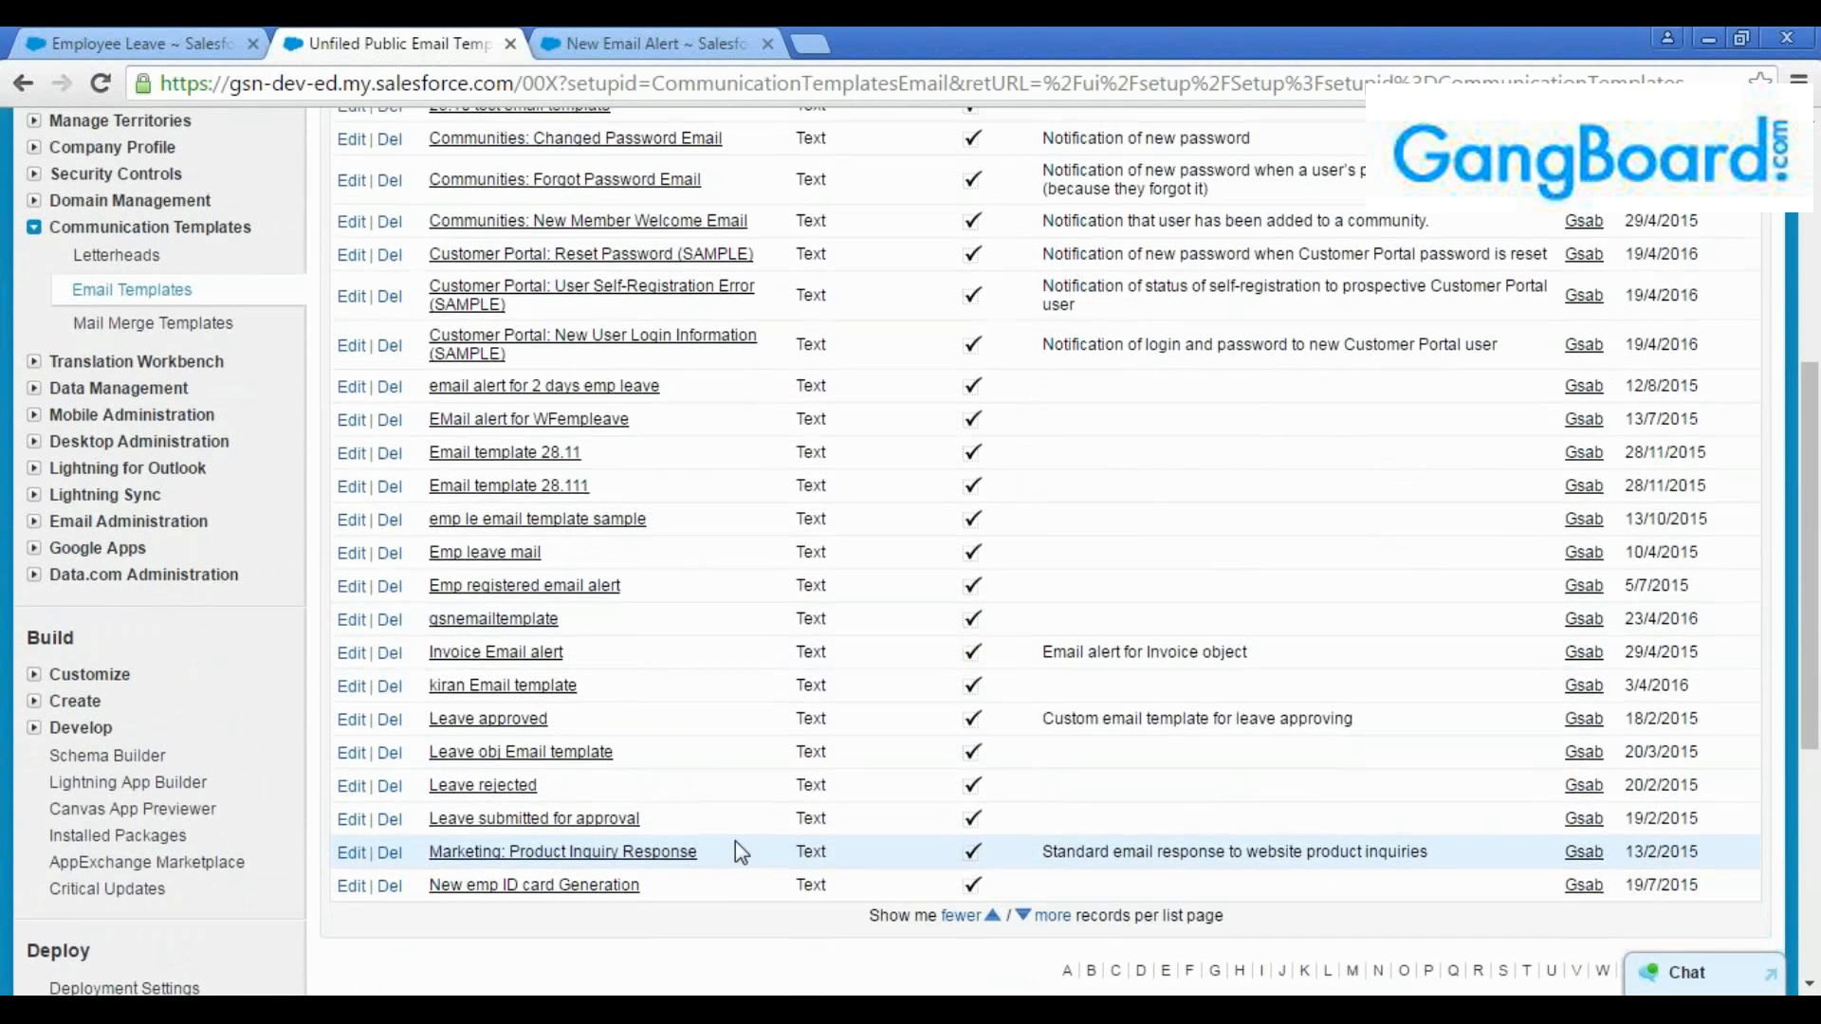
pyautogui.scroll(3, 736, 840)
pyautogui.scroll(1, 759, 749)
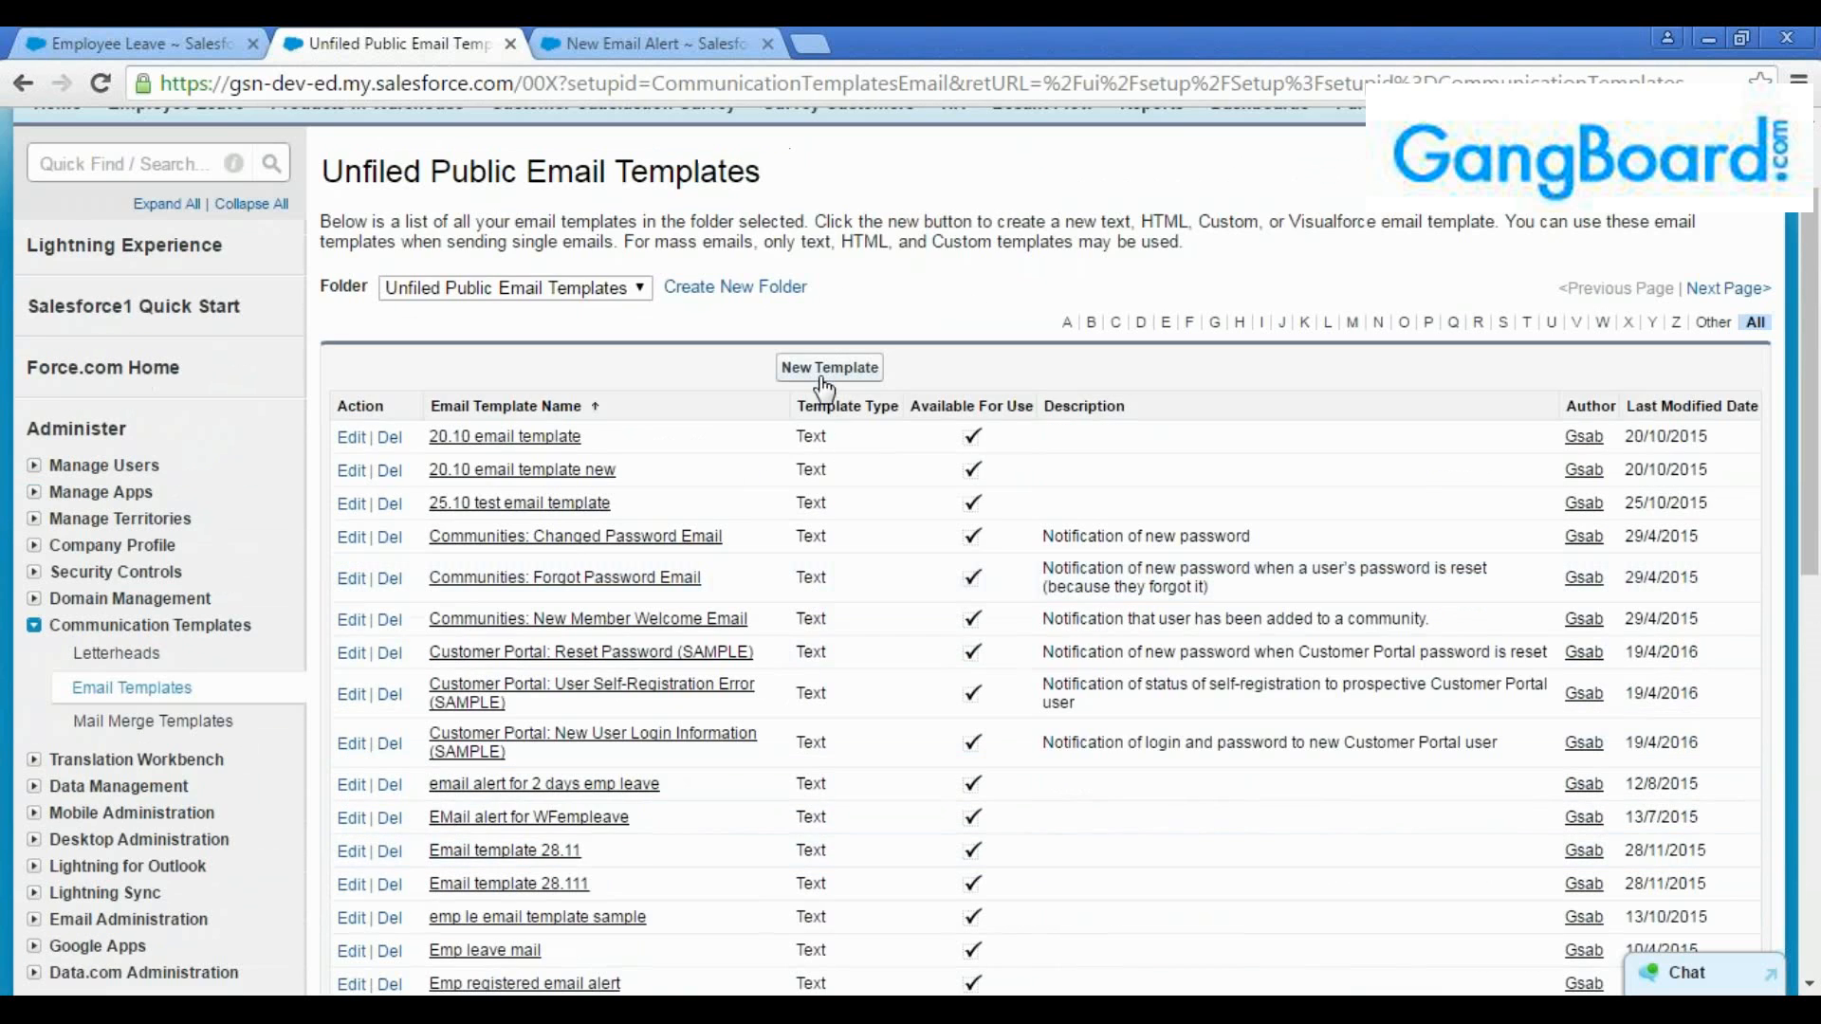
# Start a new email template, choose Text as its type and continue to the template details
pyautogui.click(814, 370)
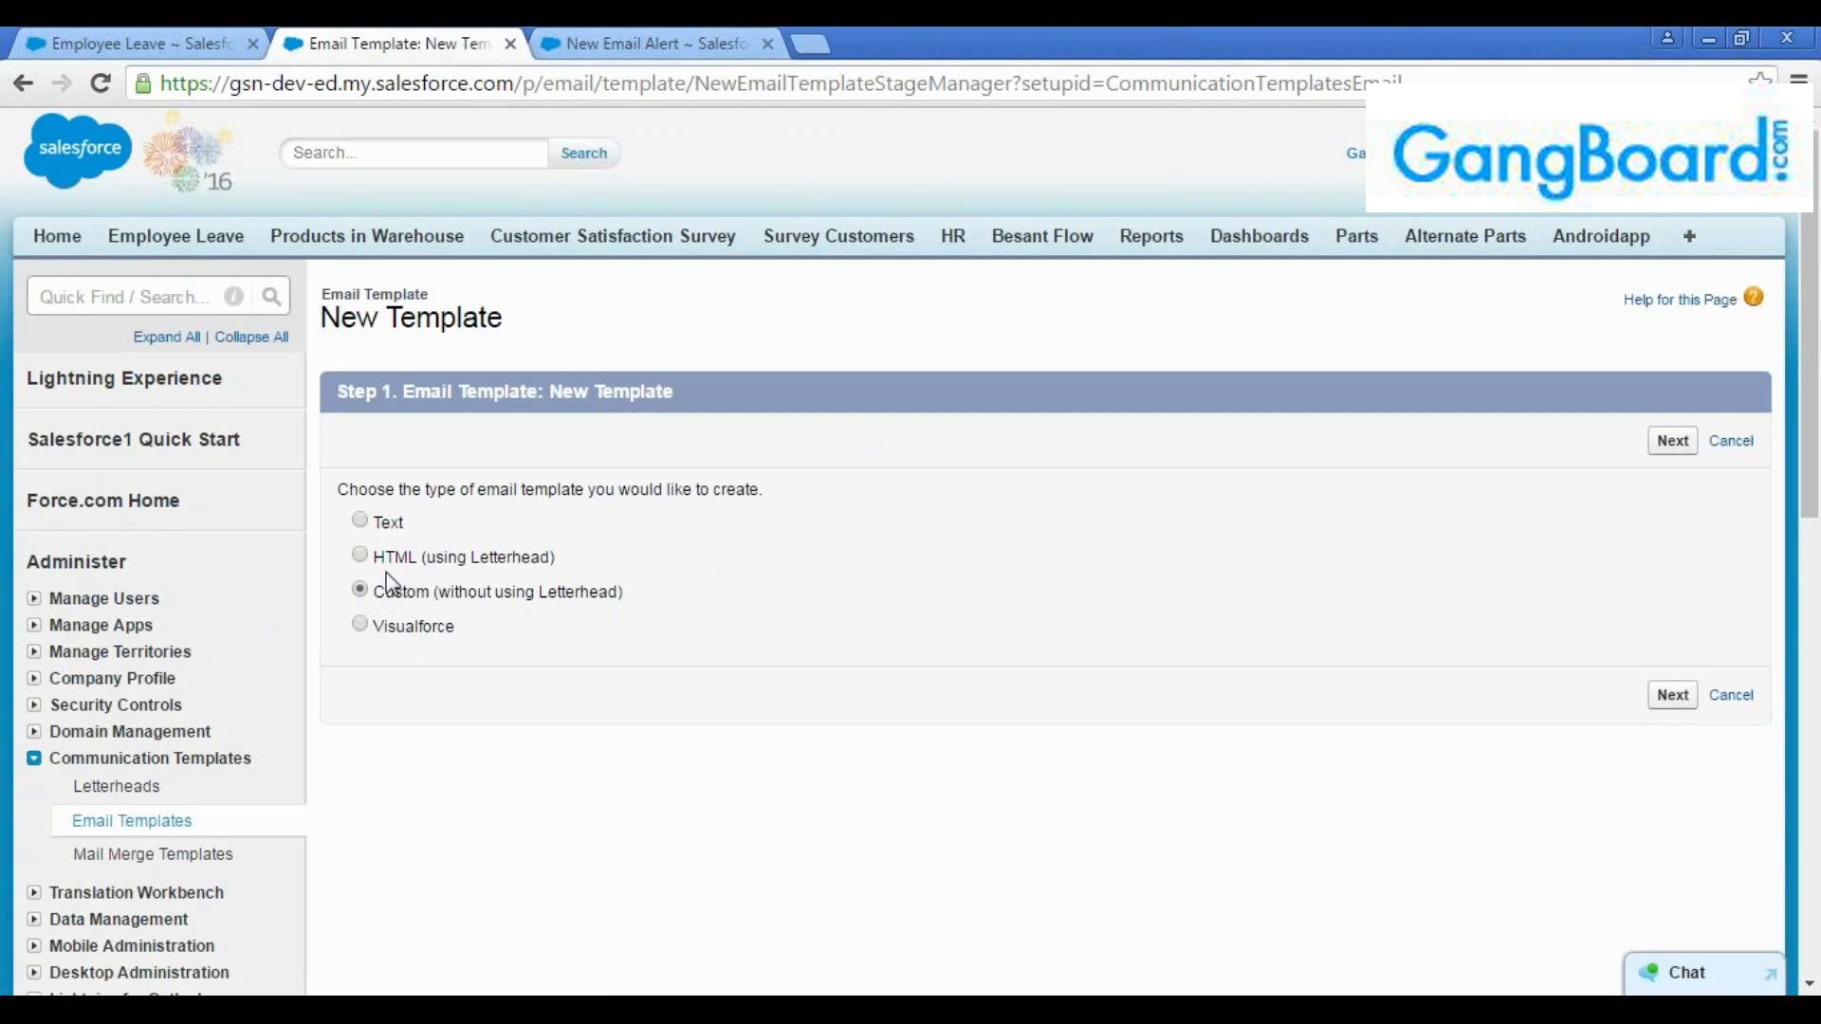
pyautogui.click(361, 590)
pyautogui.click(359, 590)
pyautogui.click(361, 558)
pyautogui.click(361, 521)
pyautogui.click(363, 524)
pyautogui.click(359, 590)
pyautogui.click(361, 557)
pyautogui.click(360, 522)
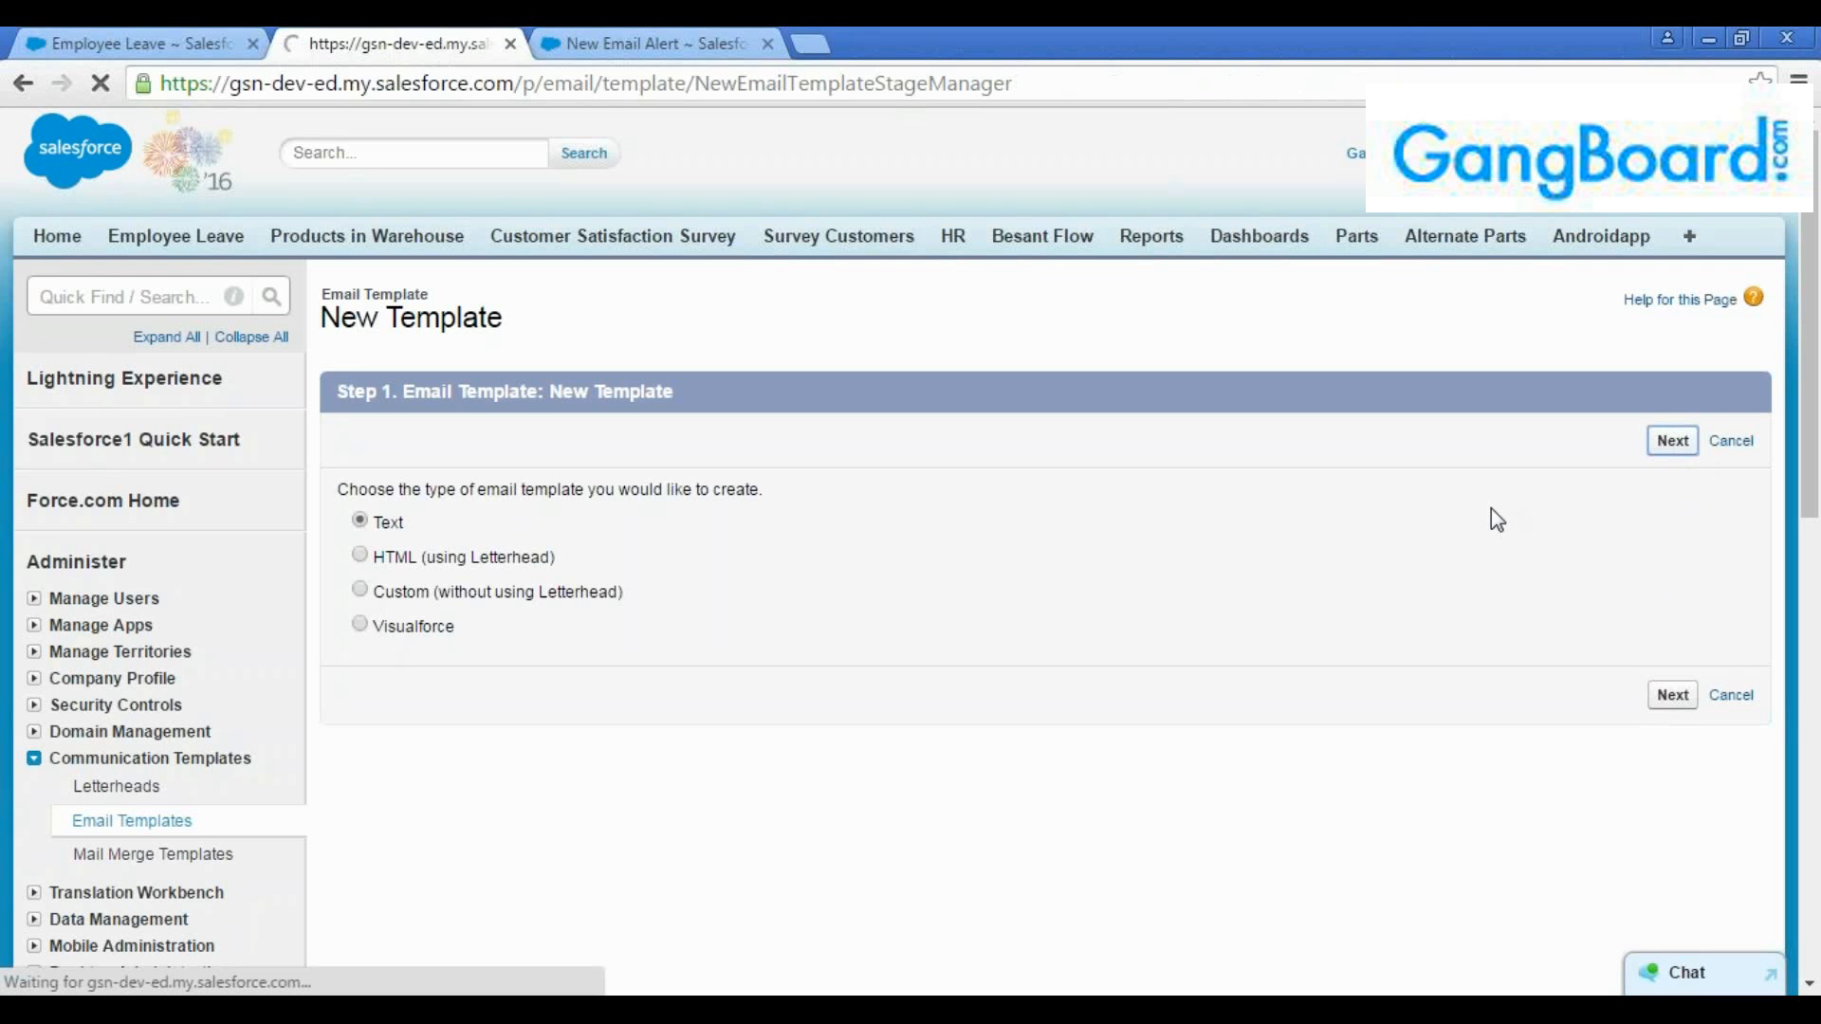
# Keep the template in the Unfiled Public Email Templates folder and make it available for use
pyautogui.scroll(-2, 1098, 584)
pyautogui.scroll(-3, 1097, 584)
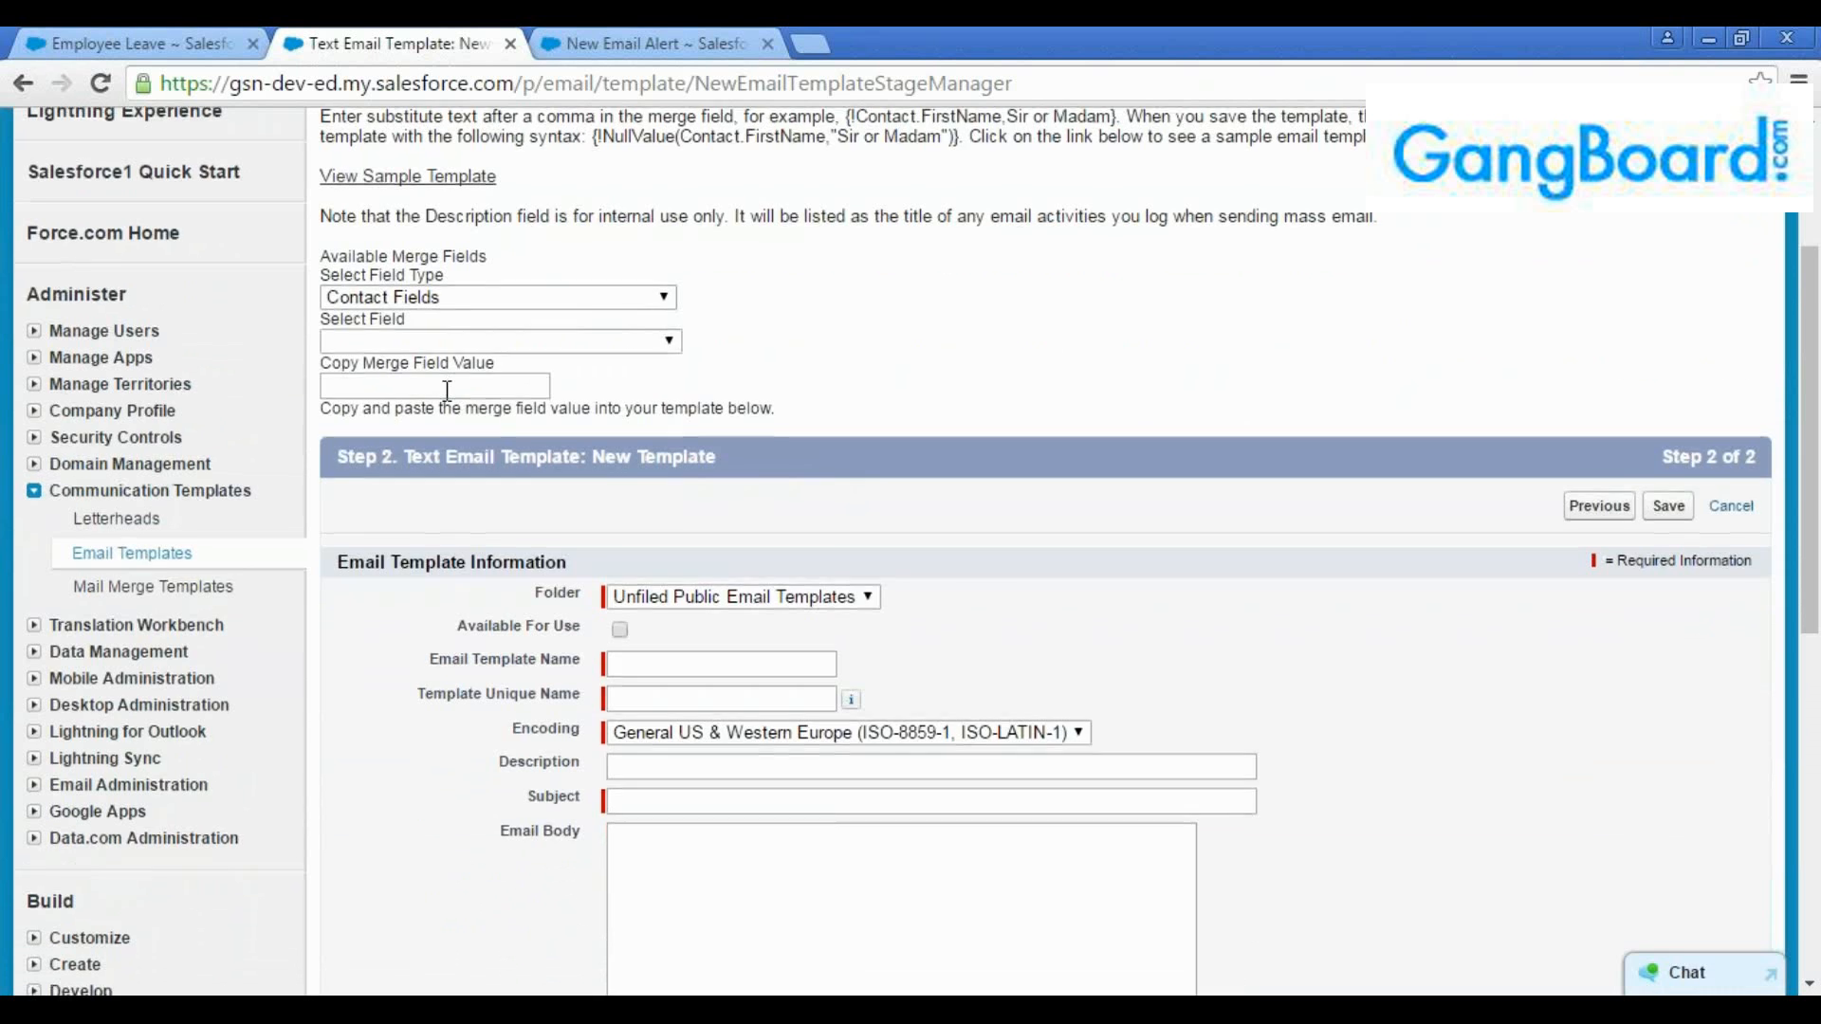
pyautogui.scroll(-2, 490, 415)
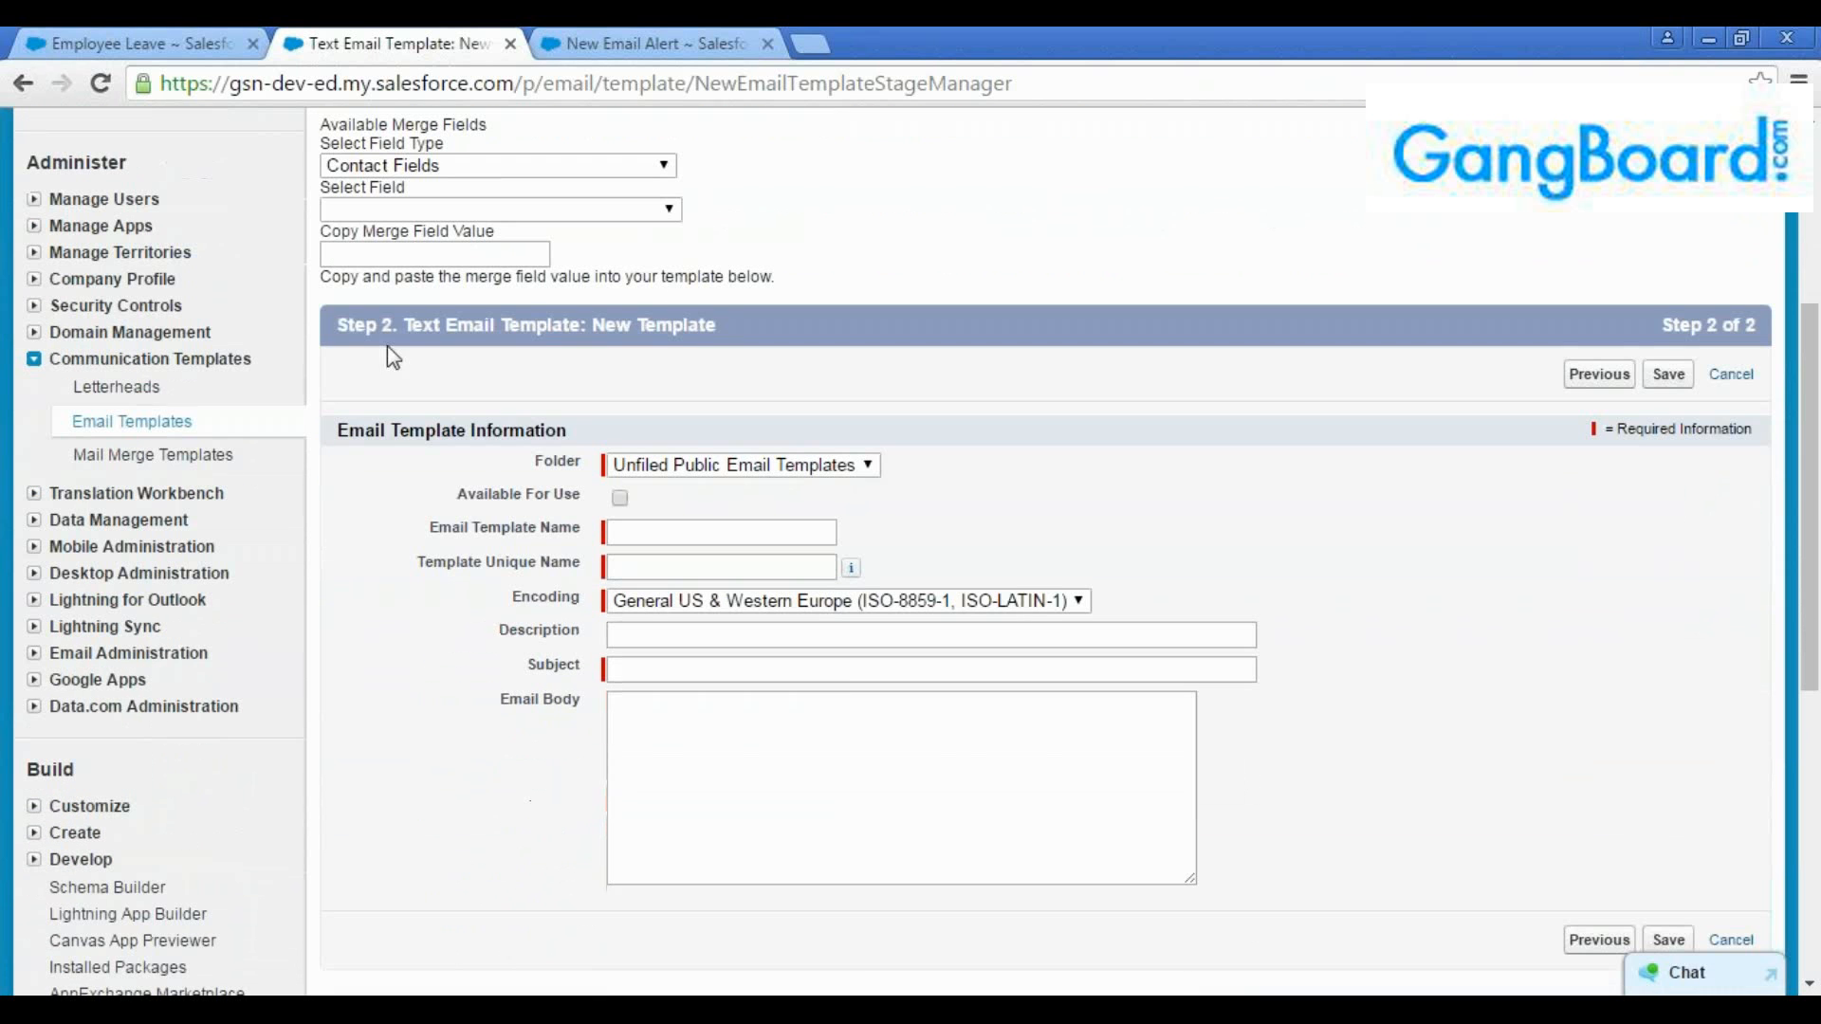
pyautogui.click(703, 465)
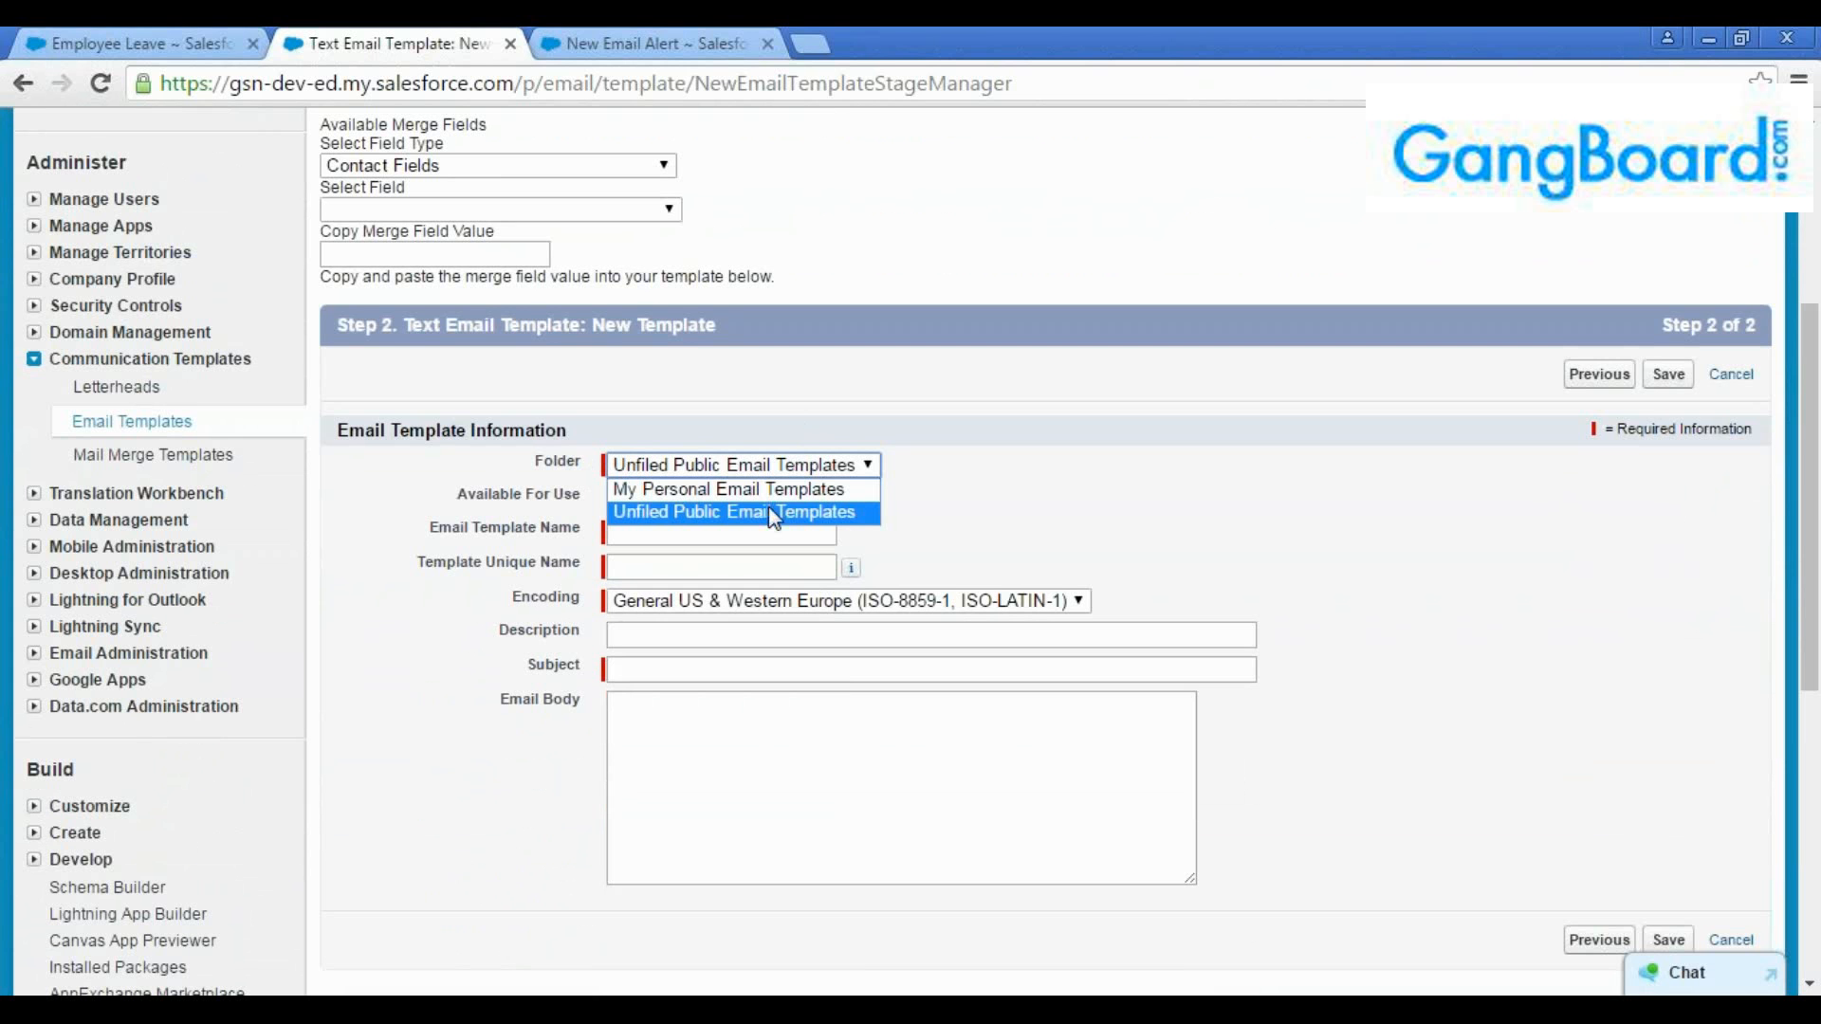
pyautogui.click(867, 513)
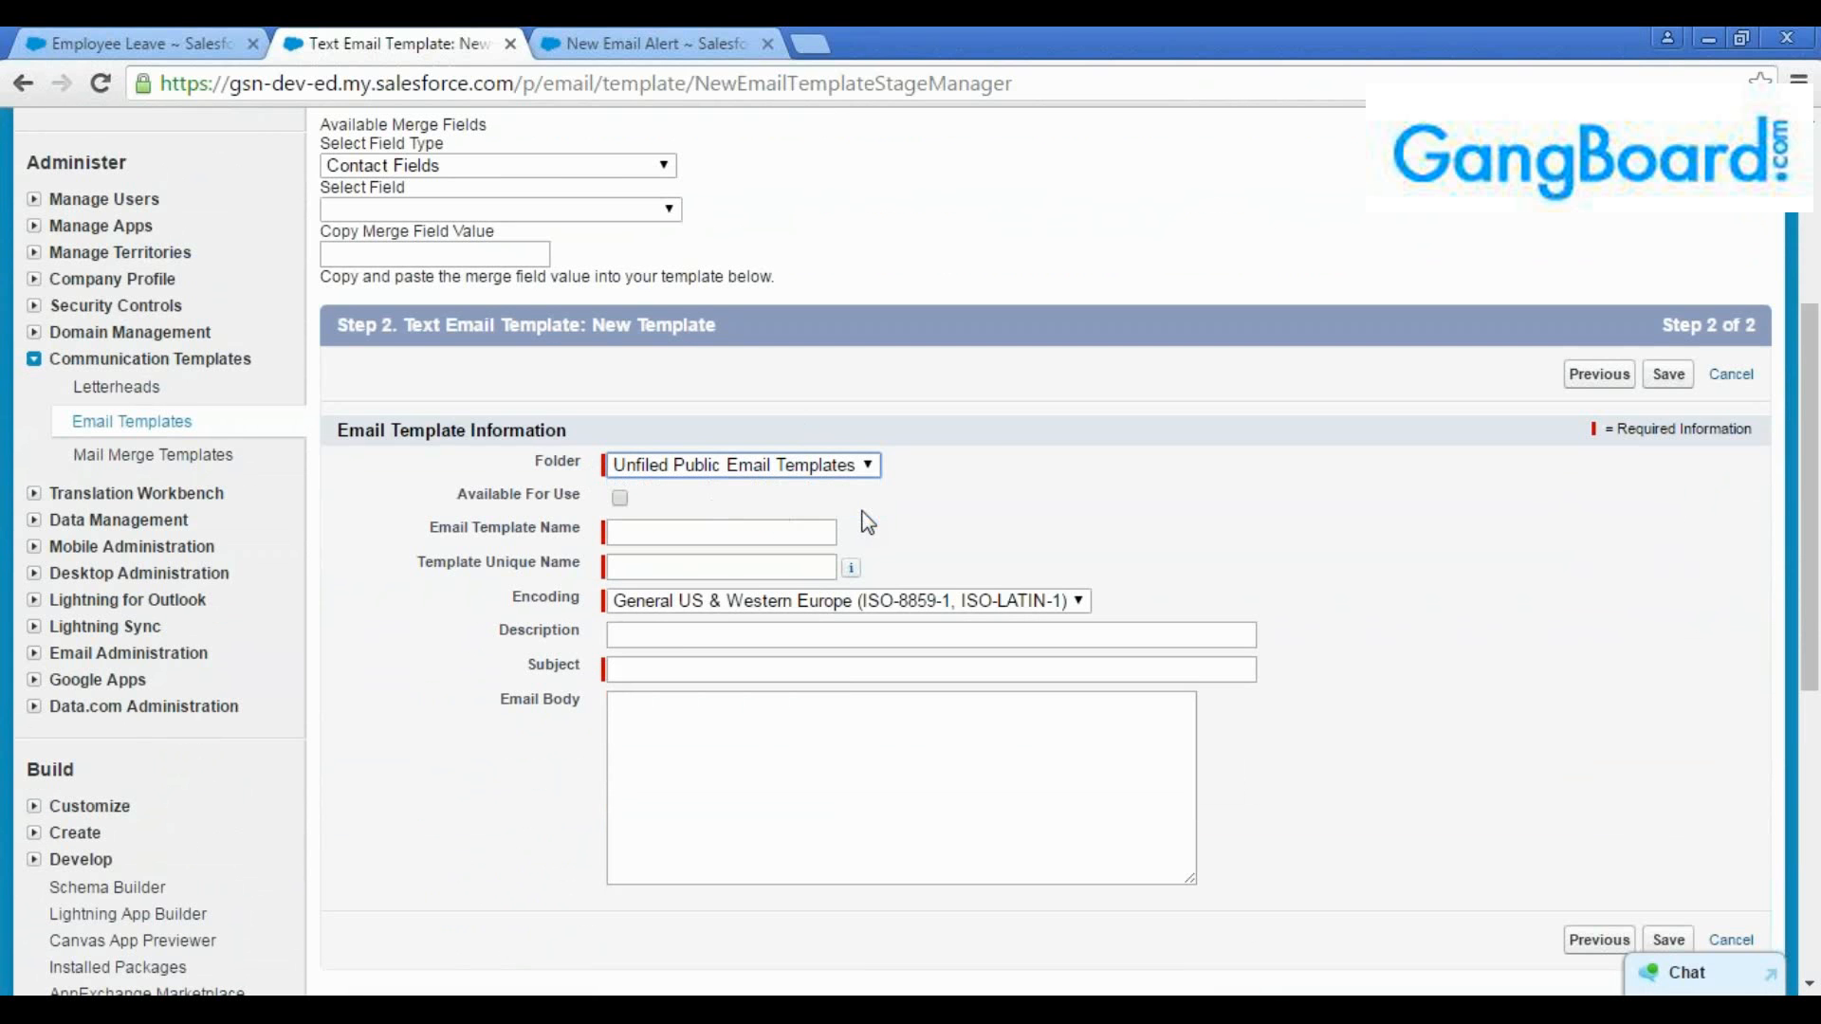
pyautogui.click(621, 498)
# Browse the email templates offered by the new email alert's template lookup and return to the template form without choosing one
pyautogui.click(585, 30)
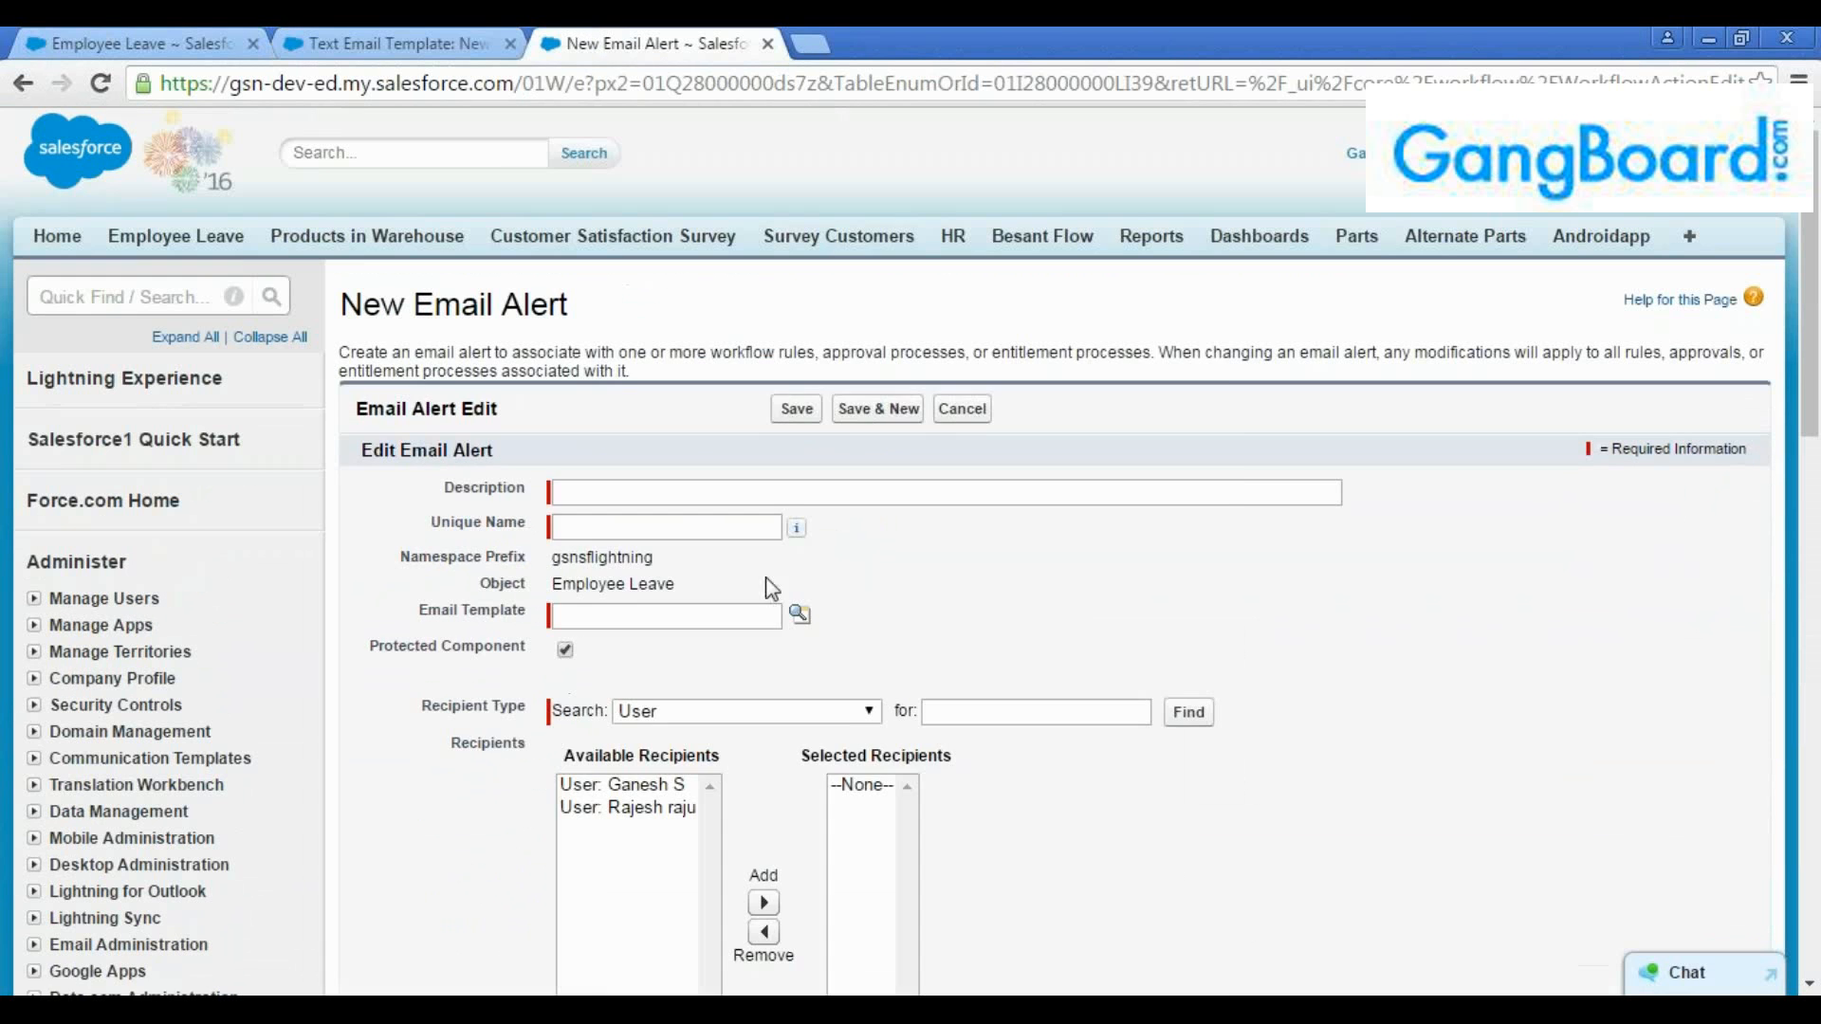
pyautogui.click(800, 615)
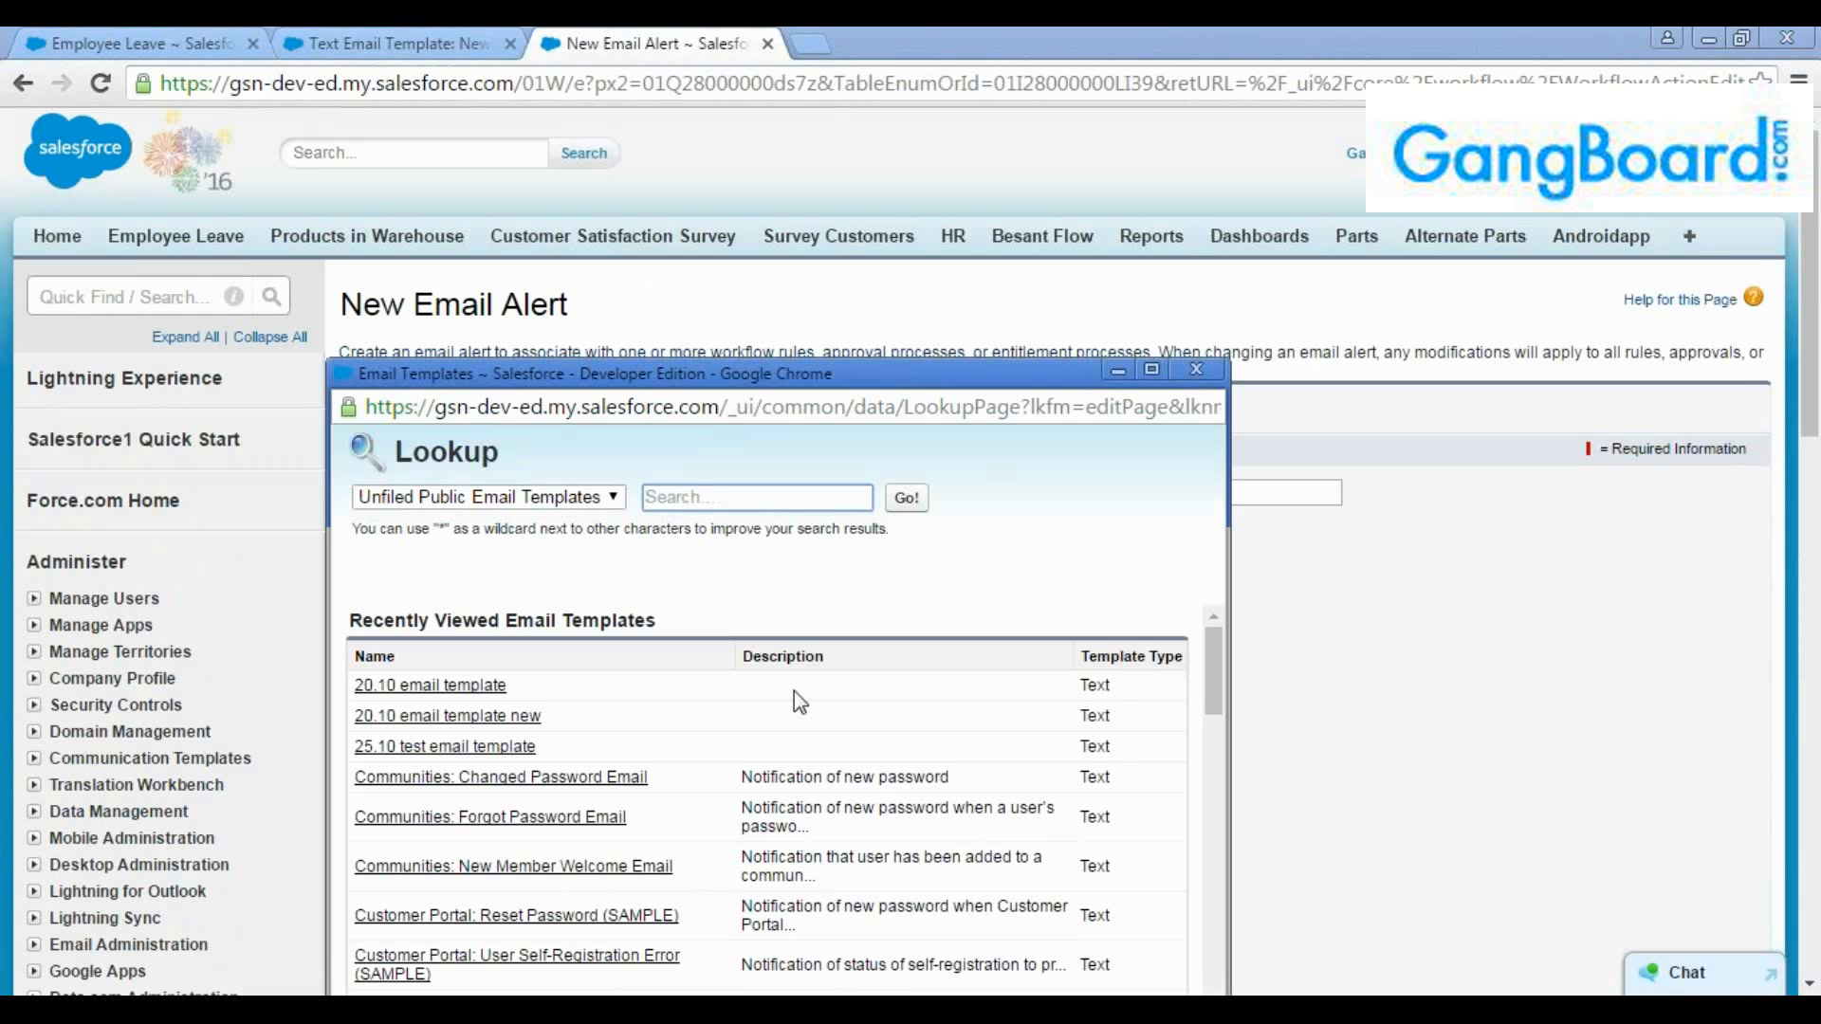
pyautogui.scroll(-5, 863, 513)
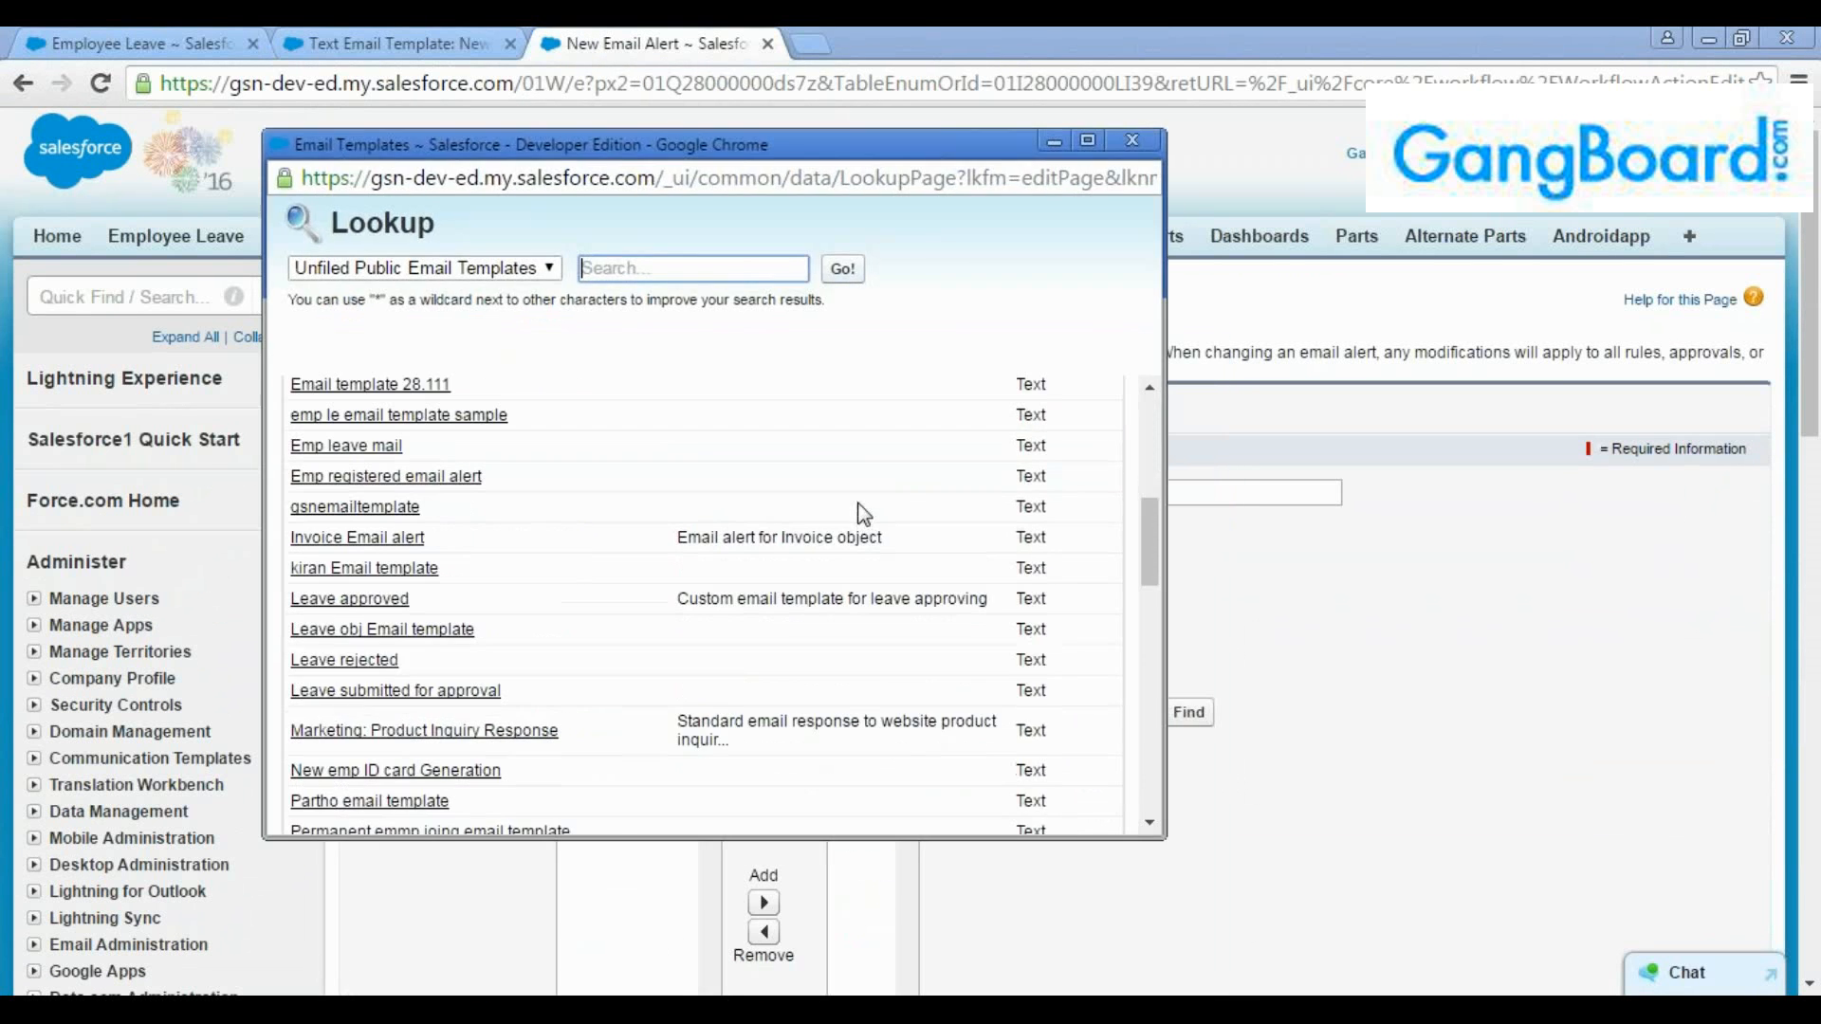
pyautogui.scroll(-10, 863, 513)
pyautogui.scroll(20, 863, 514)
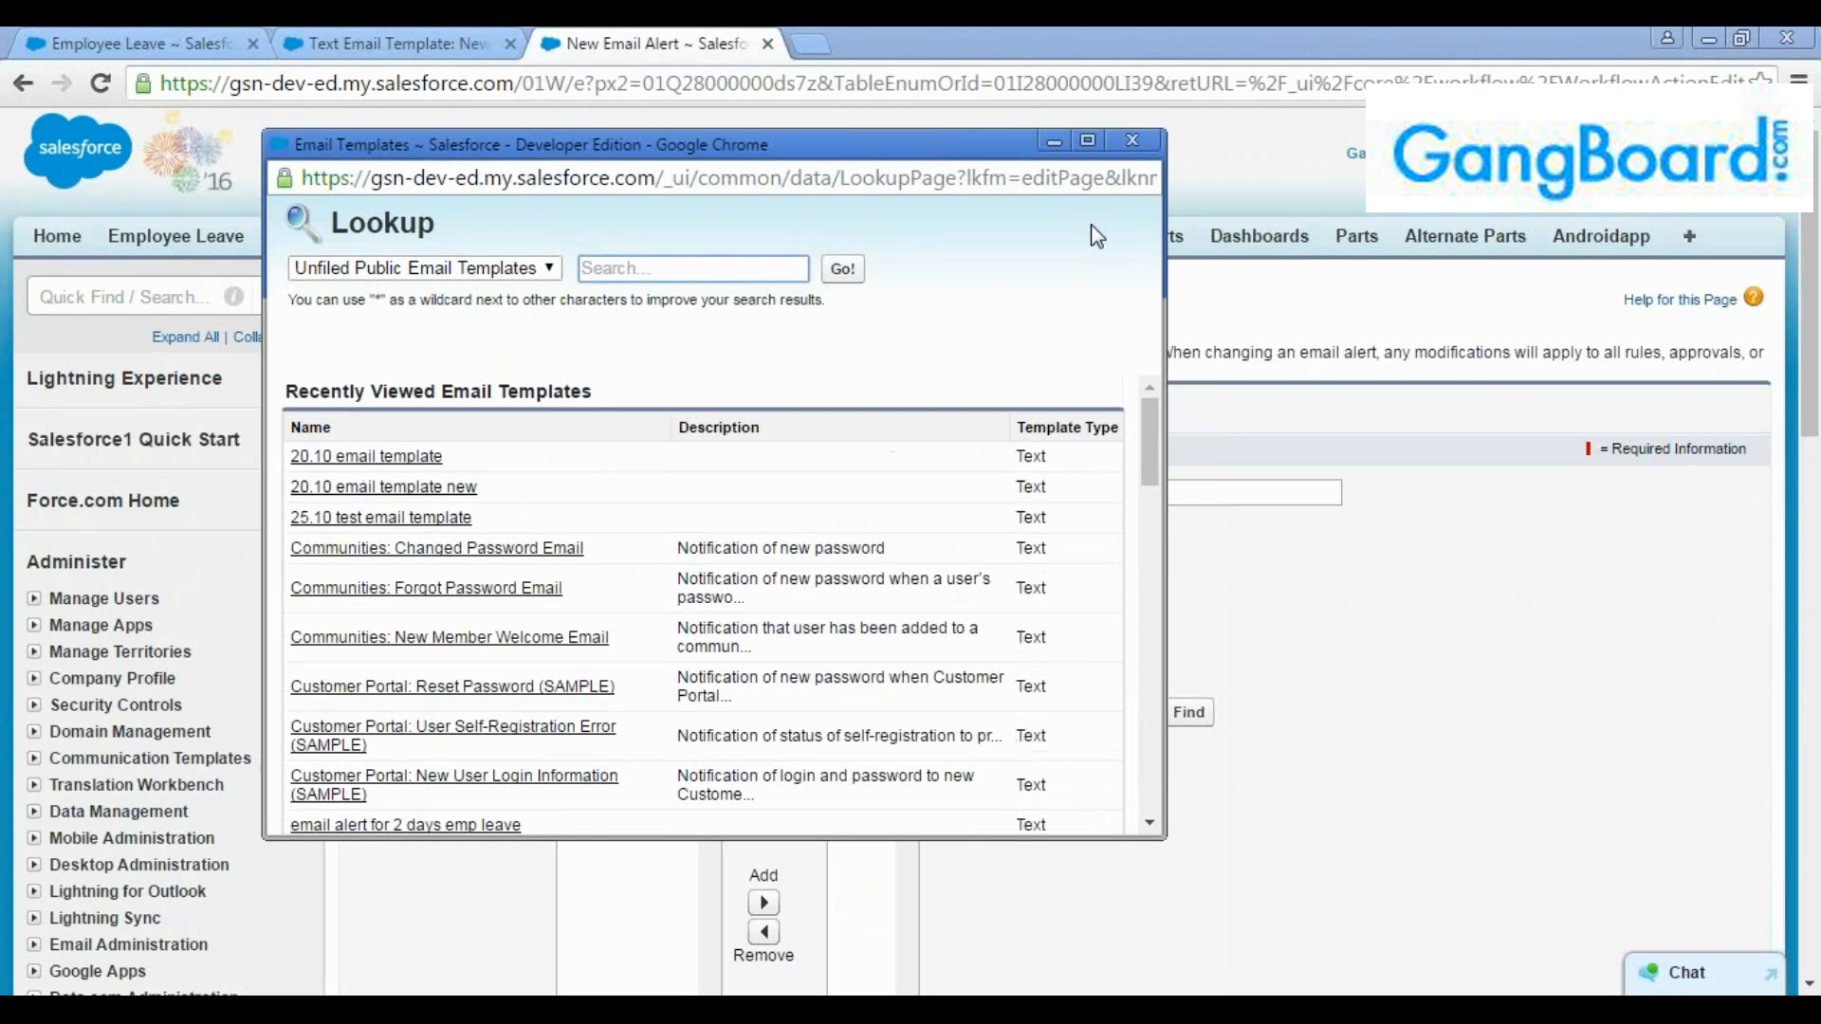
pyautogui.click(1137, 139)
pyautogui.click(479, 38)
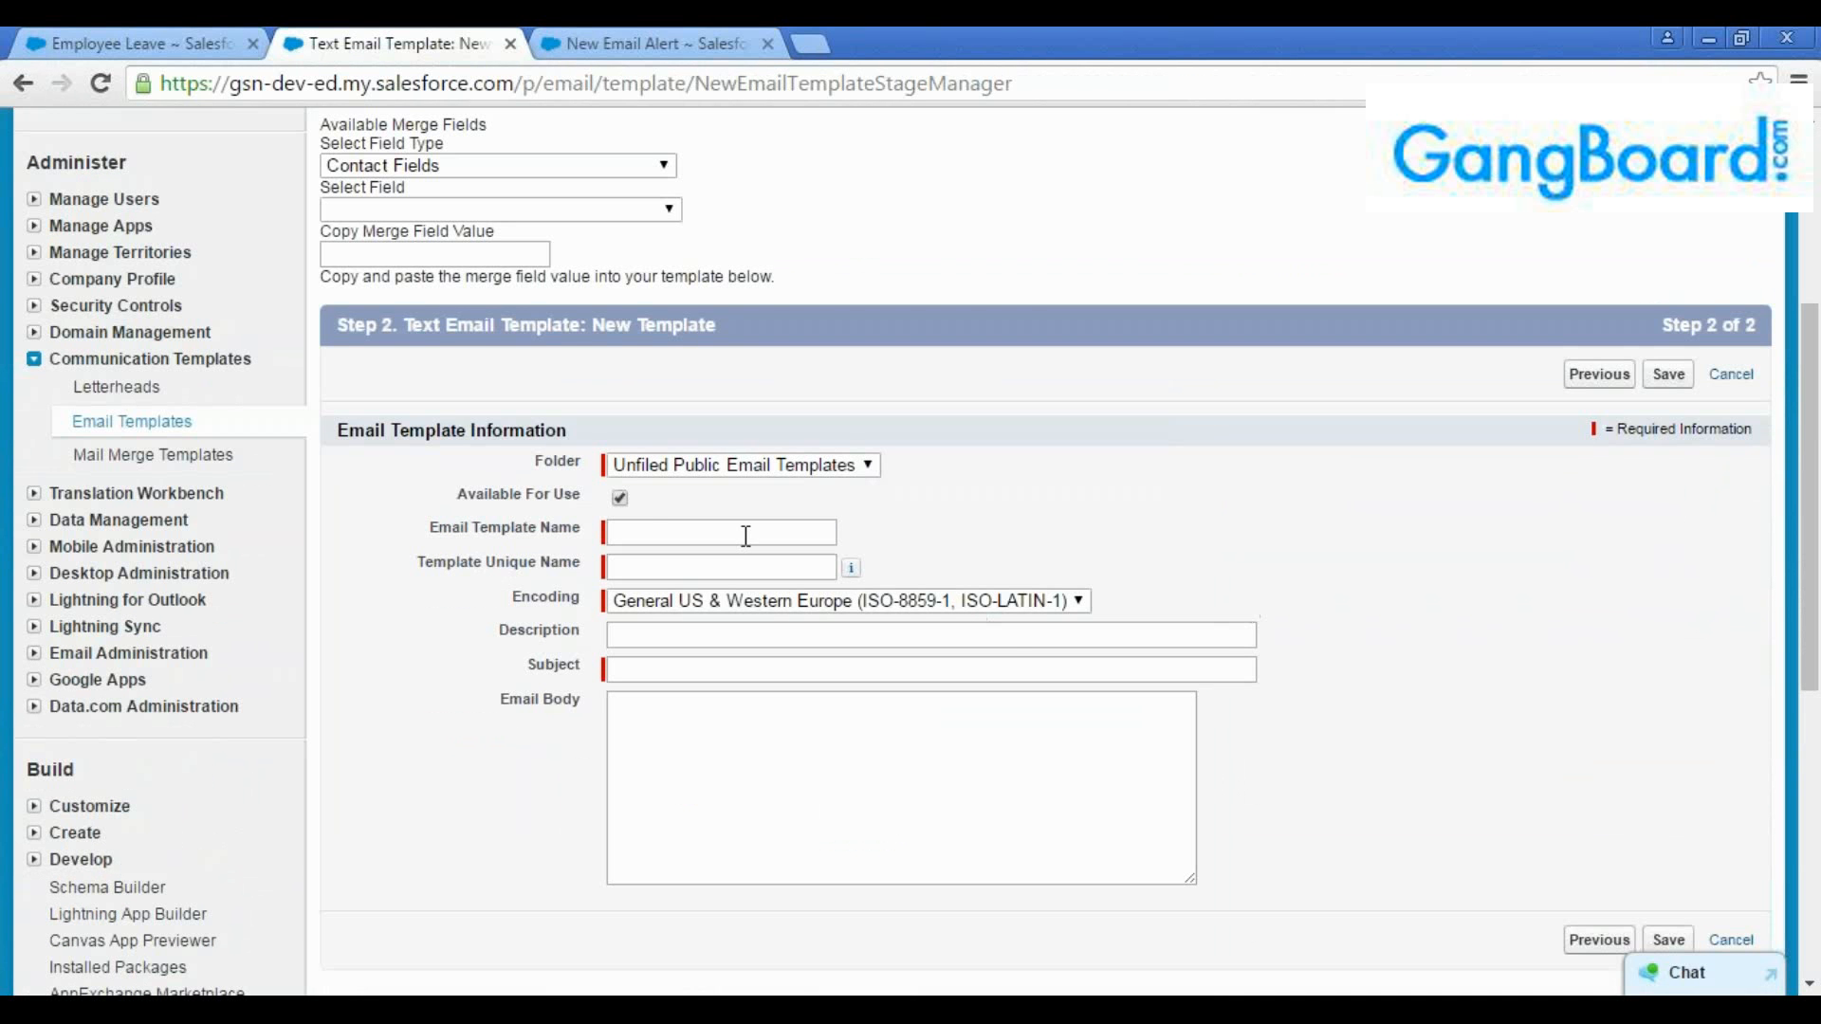
# Name the email template with the person's first name followed by "Email template" and accept the matching unique name
pyautogui.click(640, 533)
pyautogui.write('D')
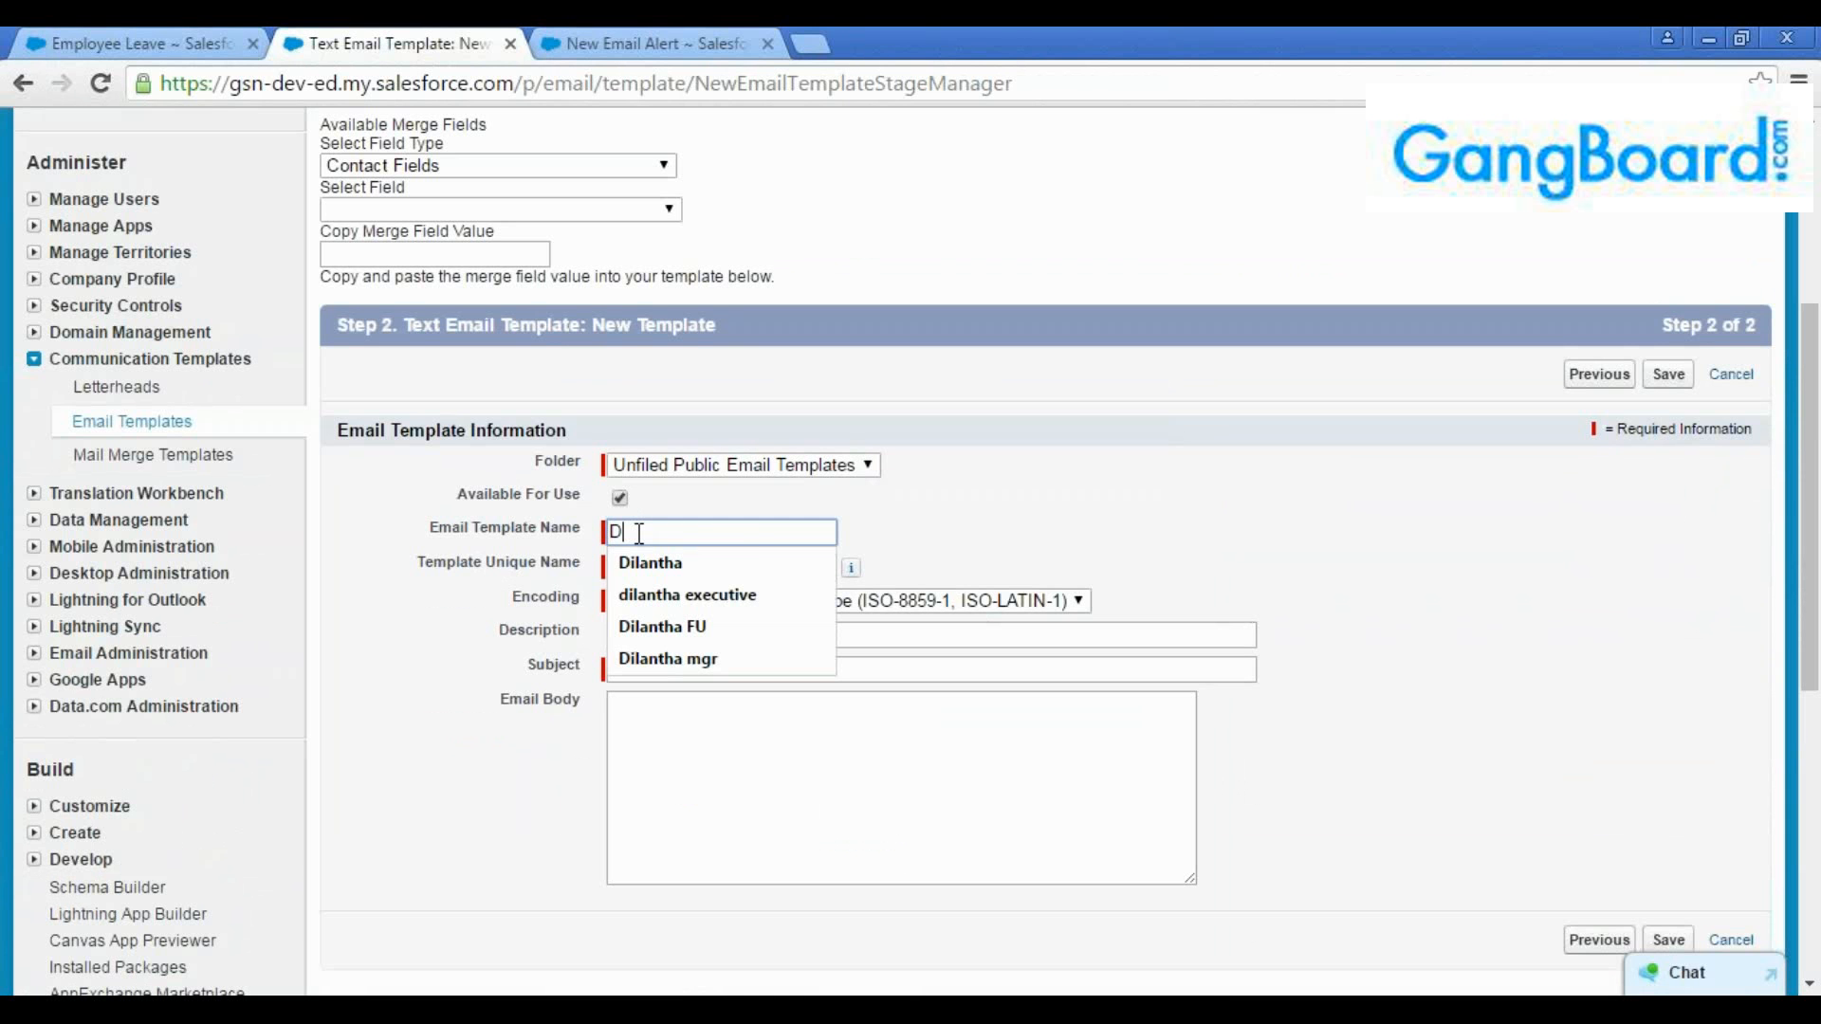
pyautogui.write('ilantha E')
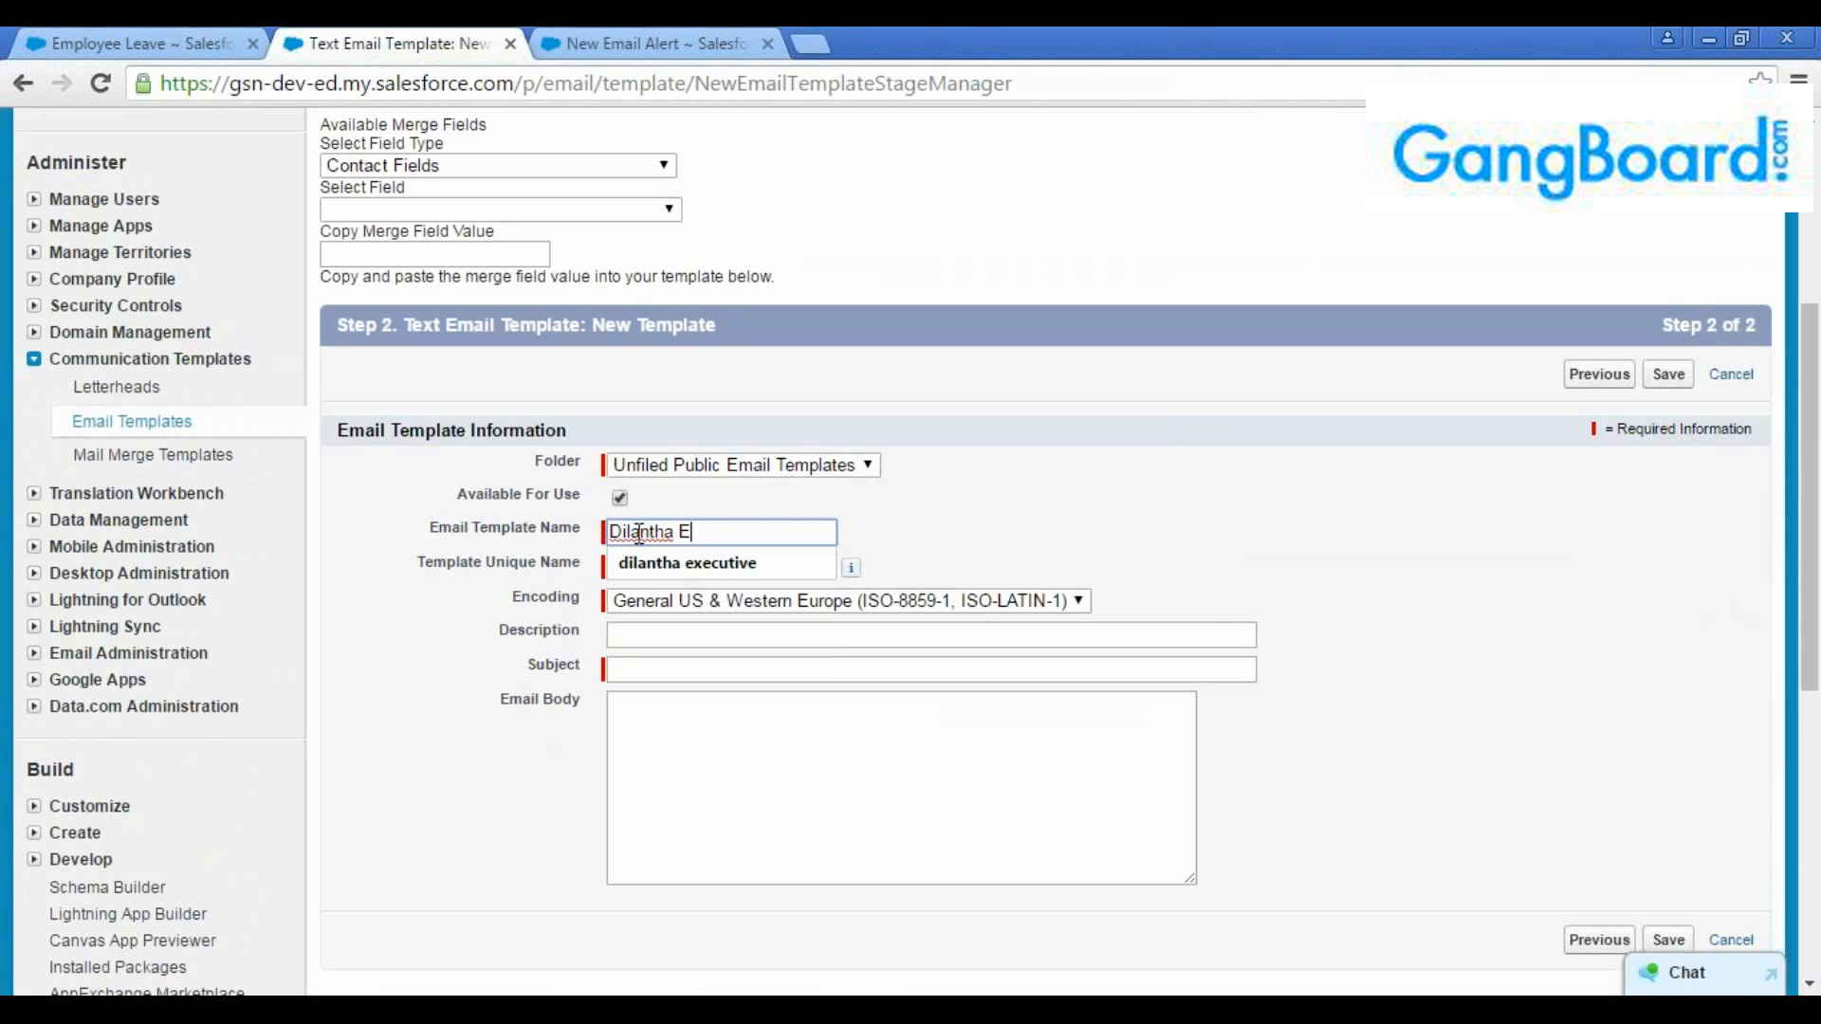
pyautogui.write('mail template')
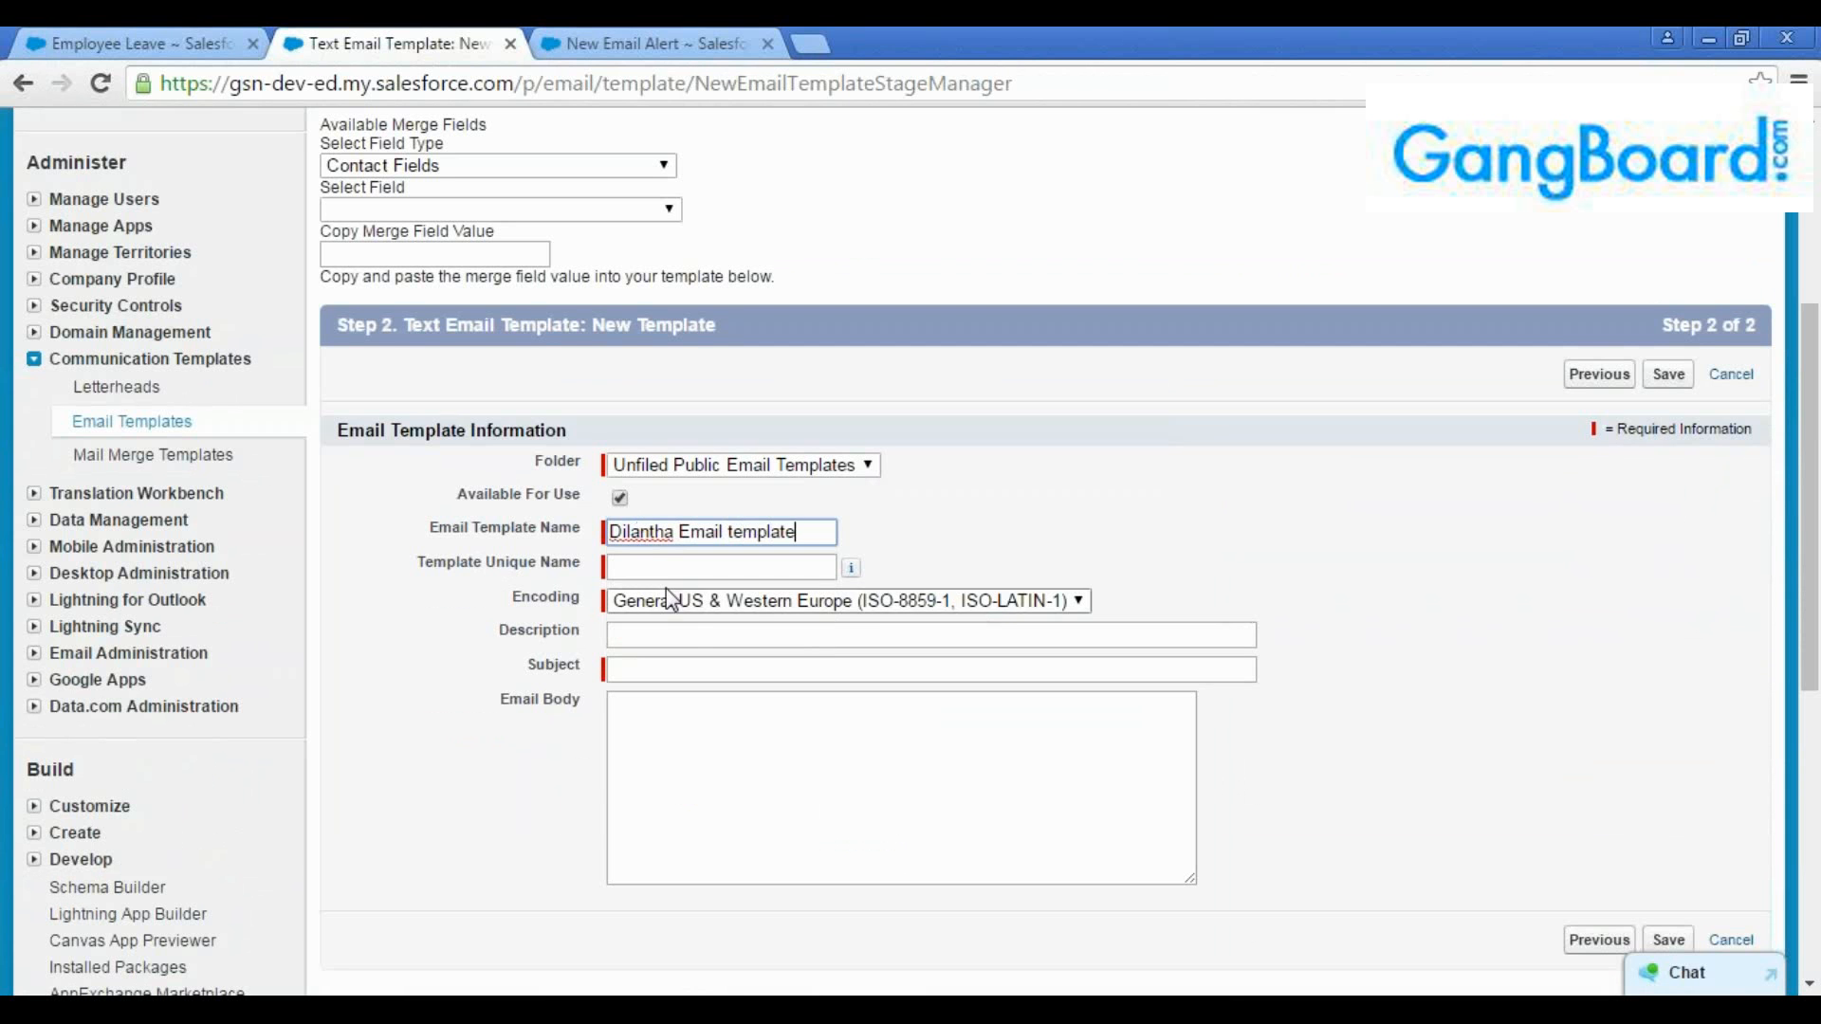
pyautogui.press('Tab')
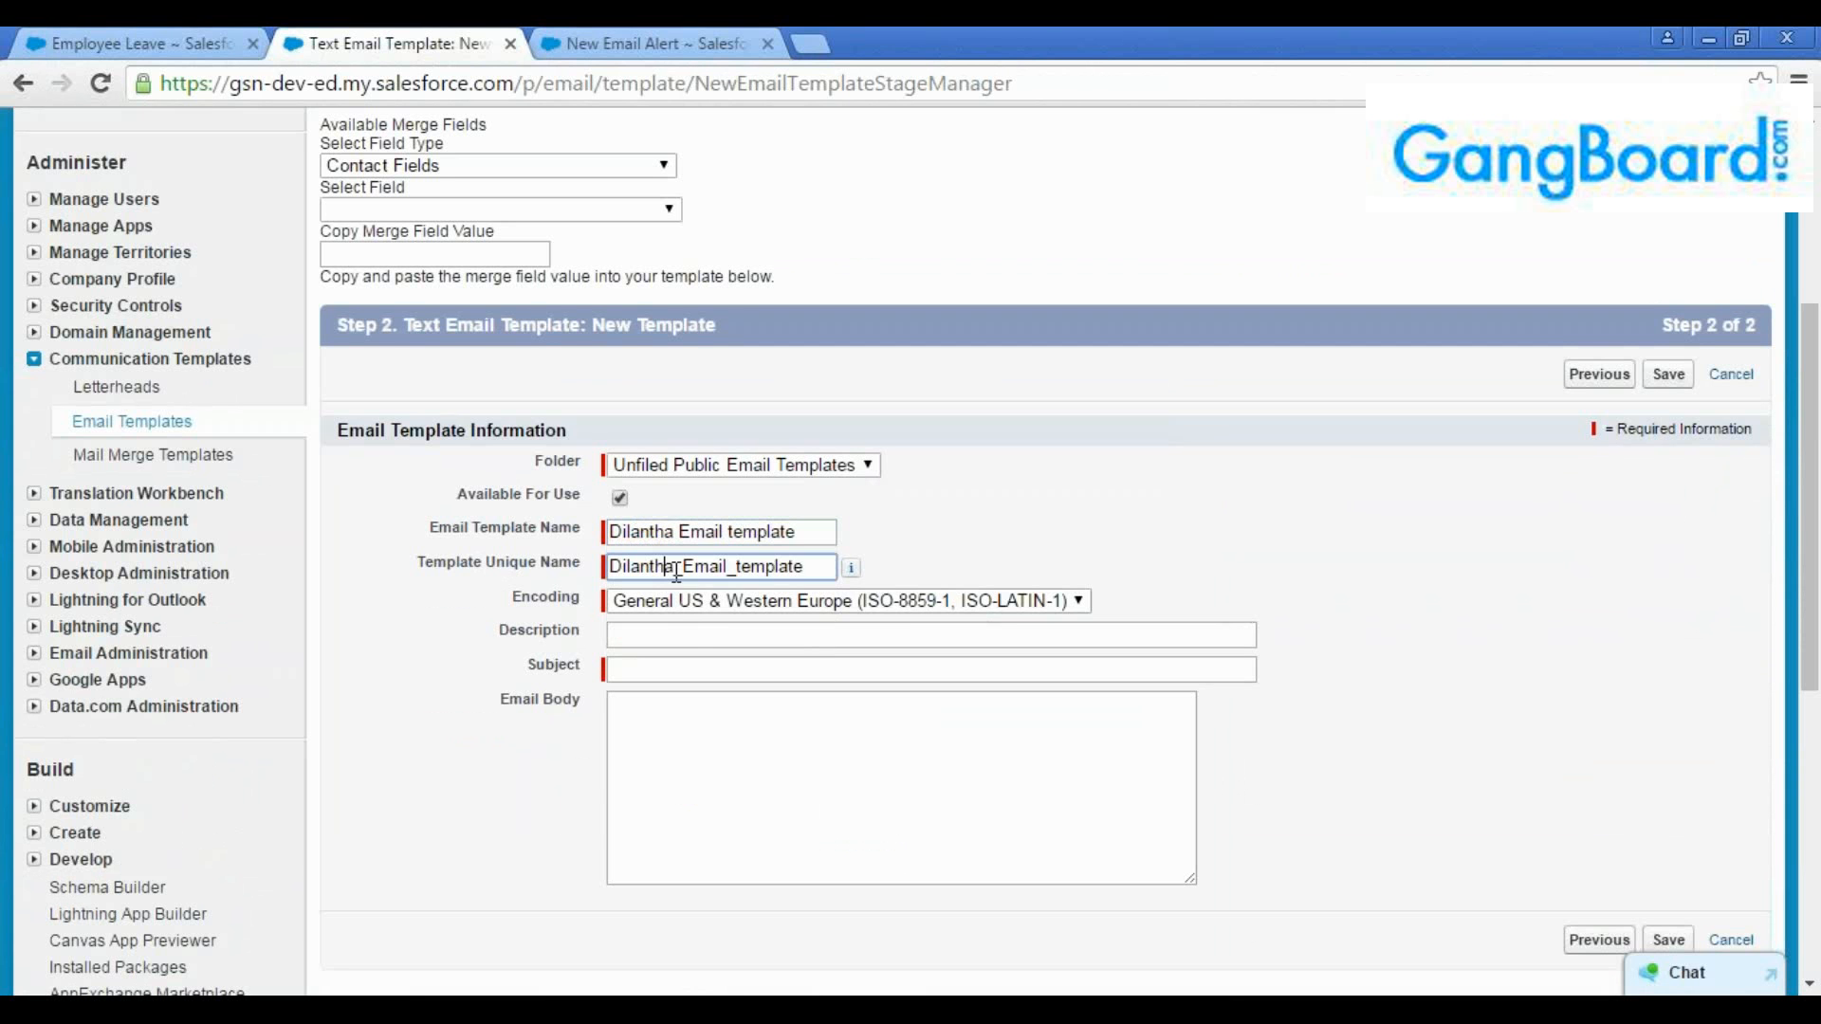
# Leave the description blank and set the template's subject to "Re : New Emp onbording"
pyautogui.click(697, 636)
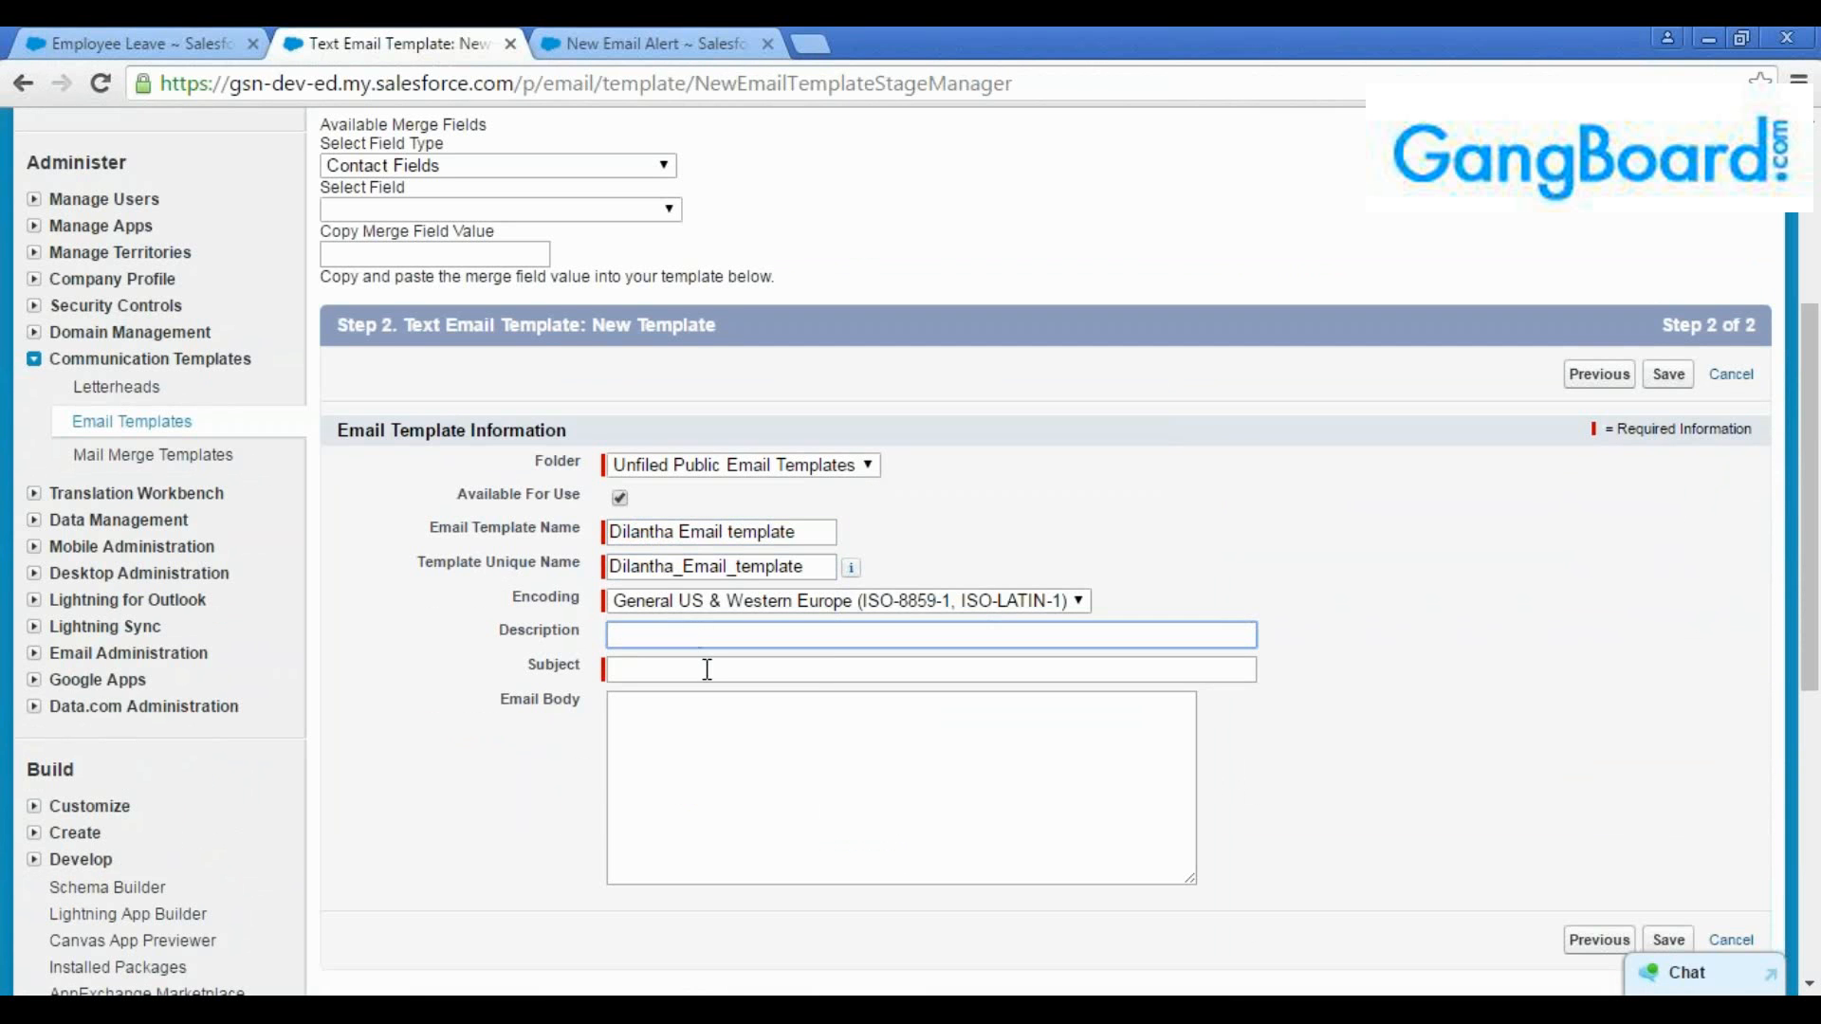
pyautogui.click(703, 670)
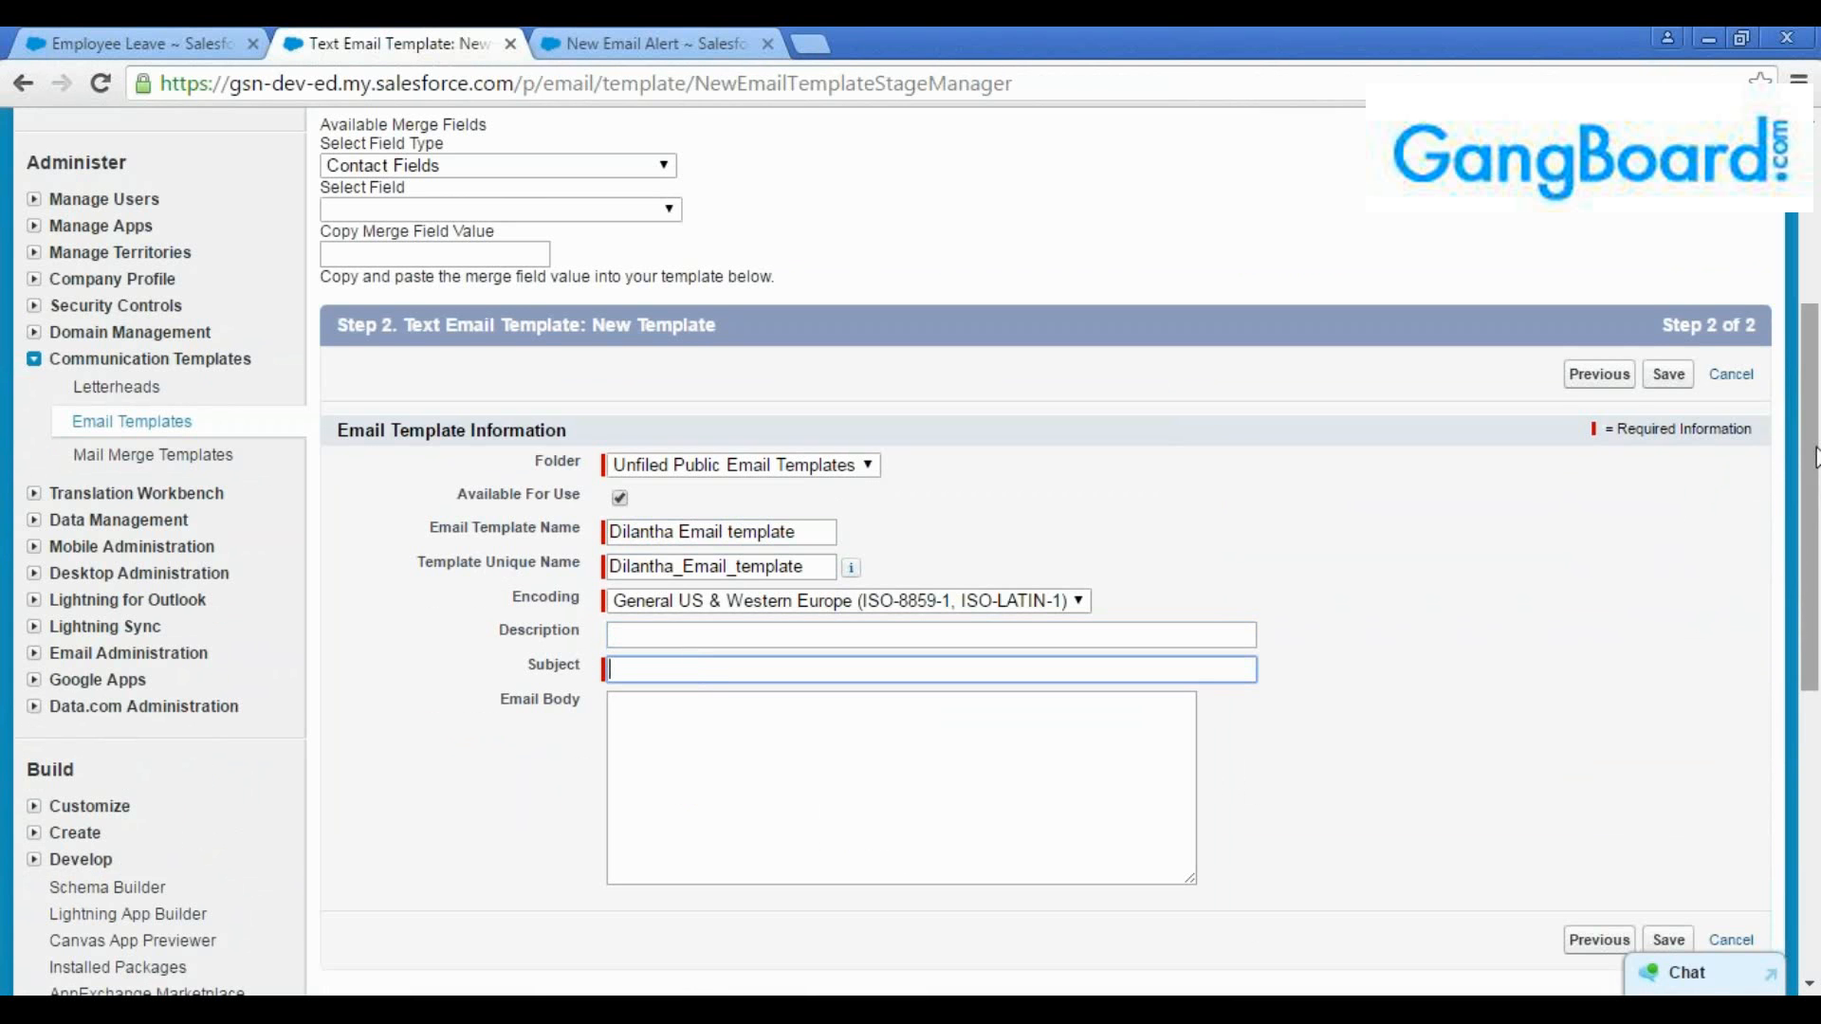
pyautogui.scroll(-2, 1432, 582)
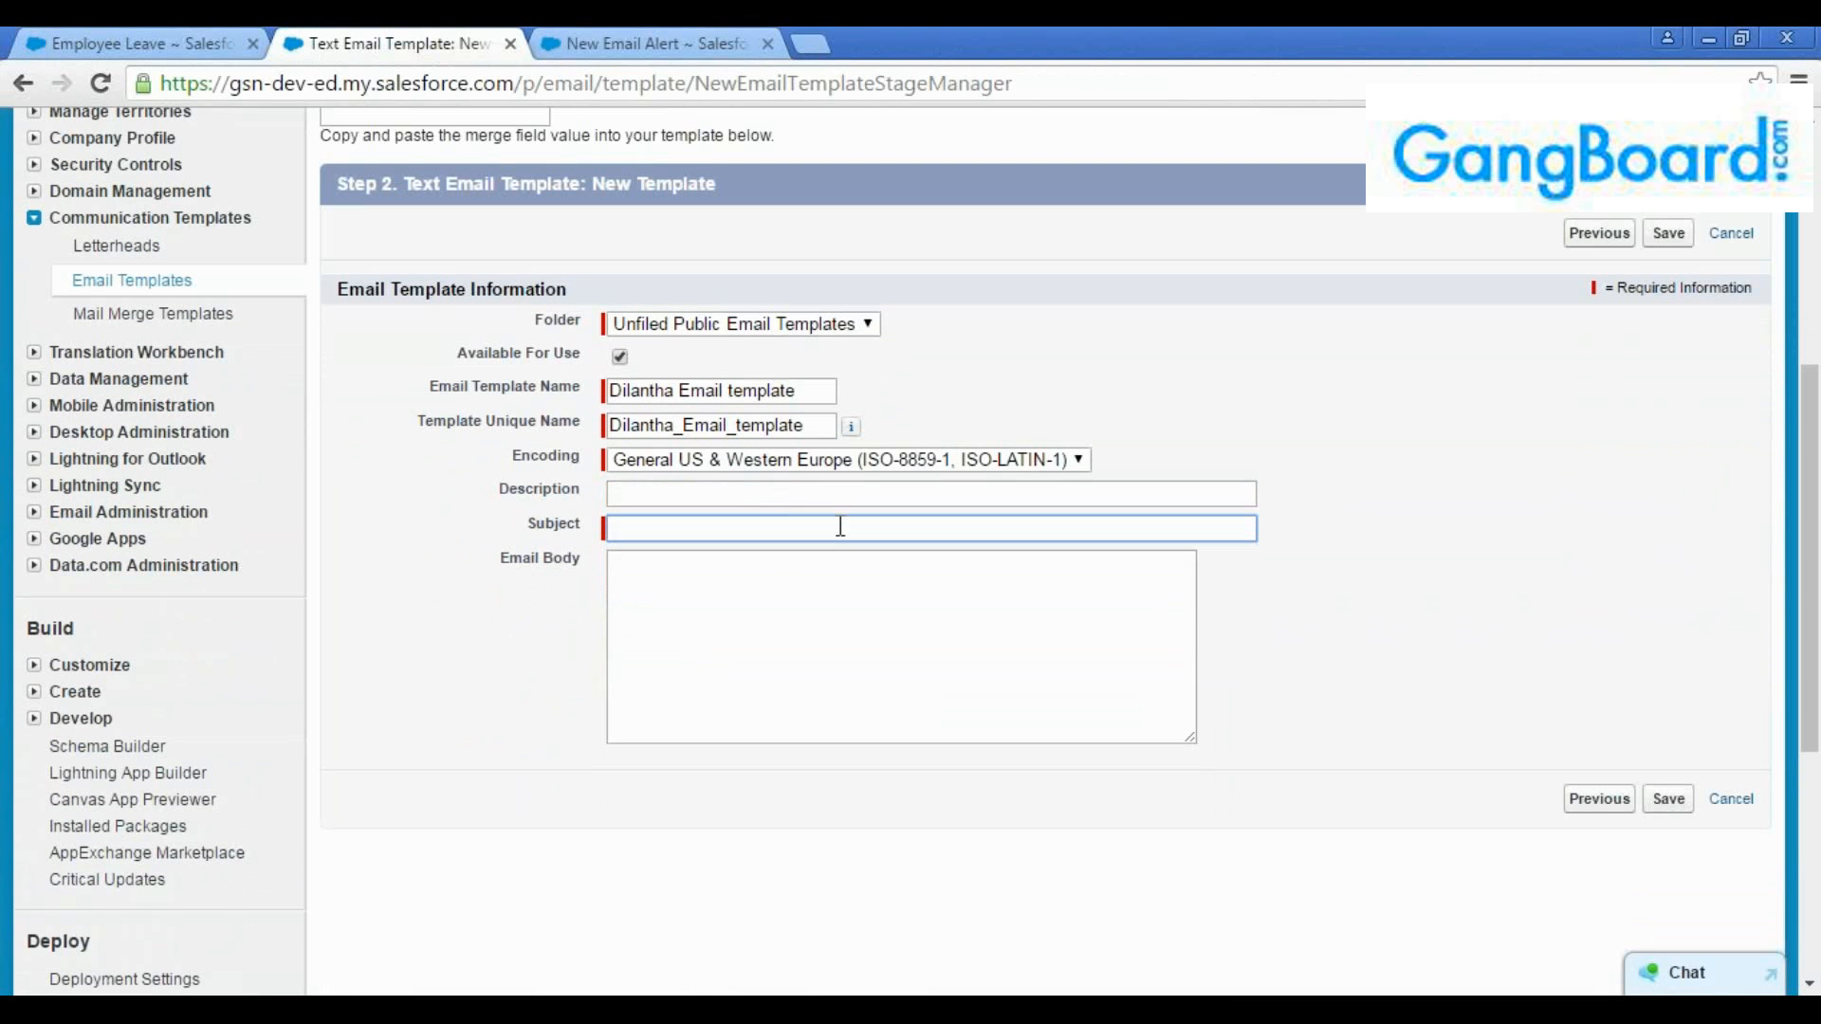
pyautogui.write('Re : New Emp onbording')
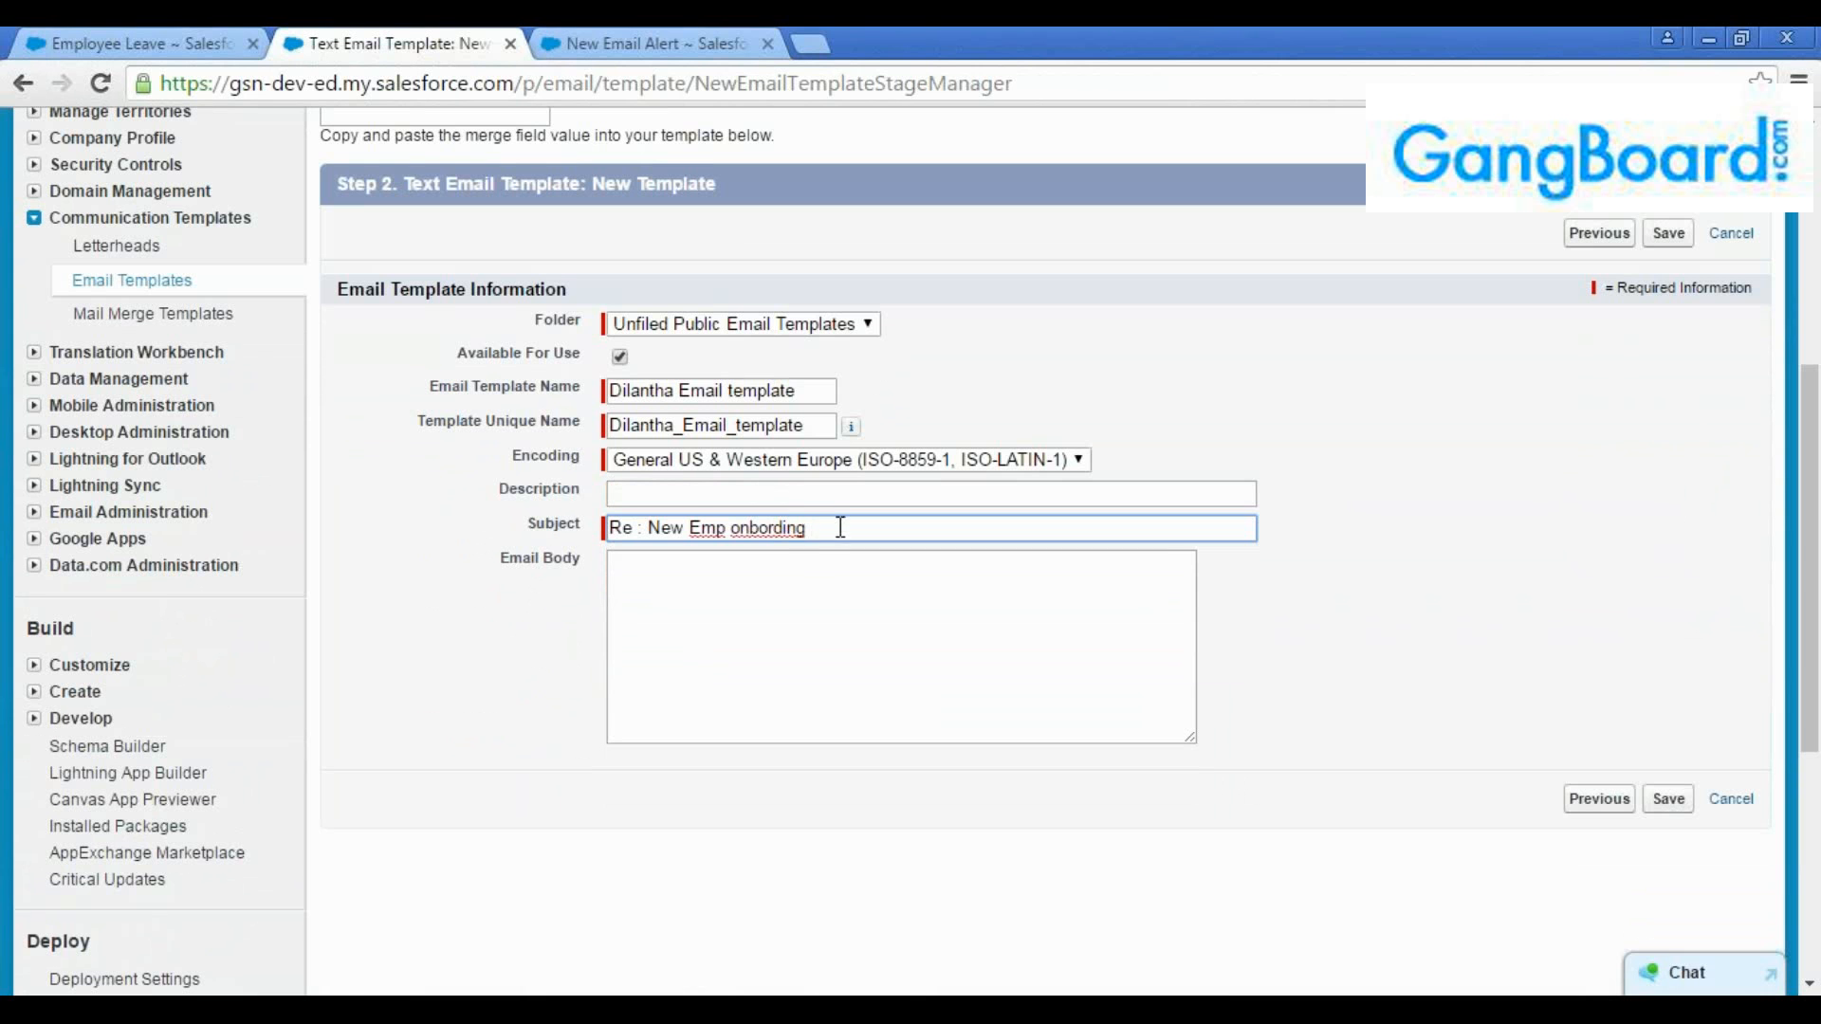
# Start the email body with a "Hi" greeting to the recipient by first name and the line "Welcome to Xeta Technologies!"
pyautogui.click(824, 600)
pyautogui.write('Hi')
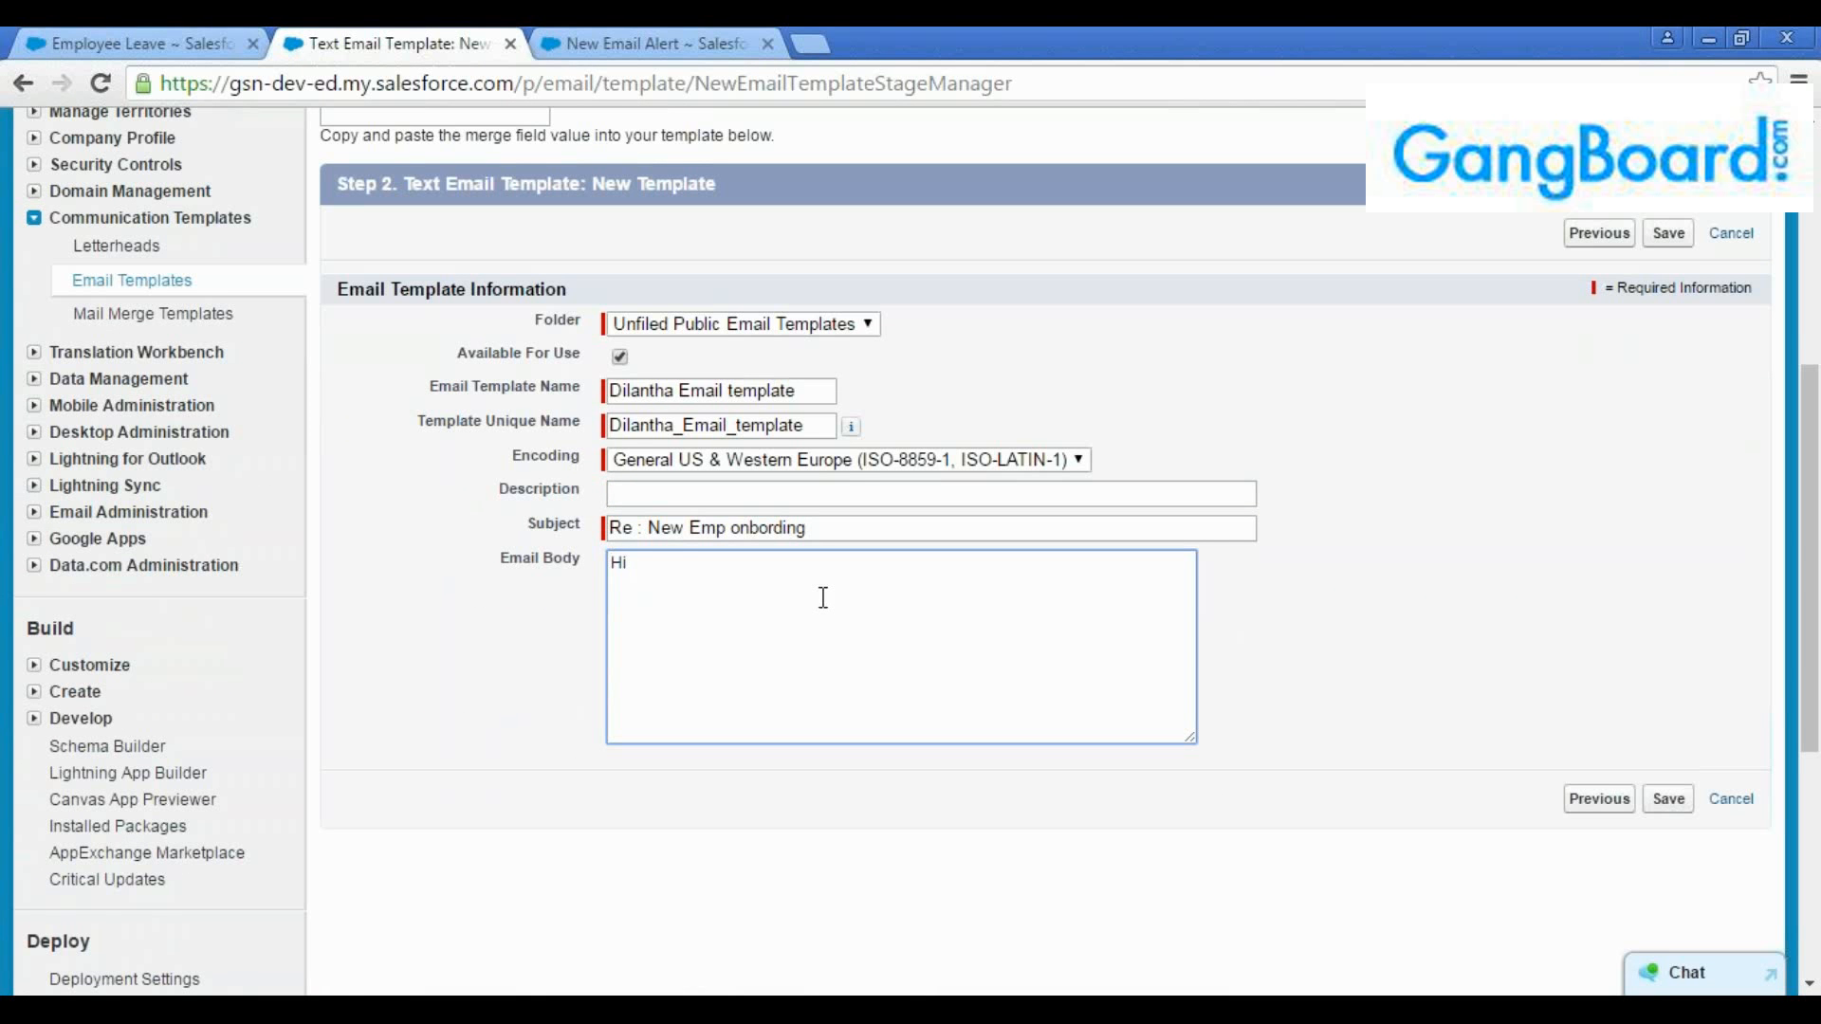
pyautogui.write(' GAnesh,')
pyautogui.press('Return')
pyautogui.press('Return')
pyautogui.write('Welcome to')
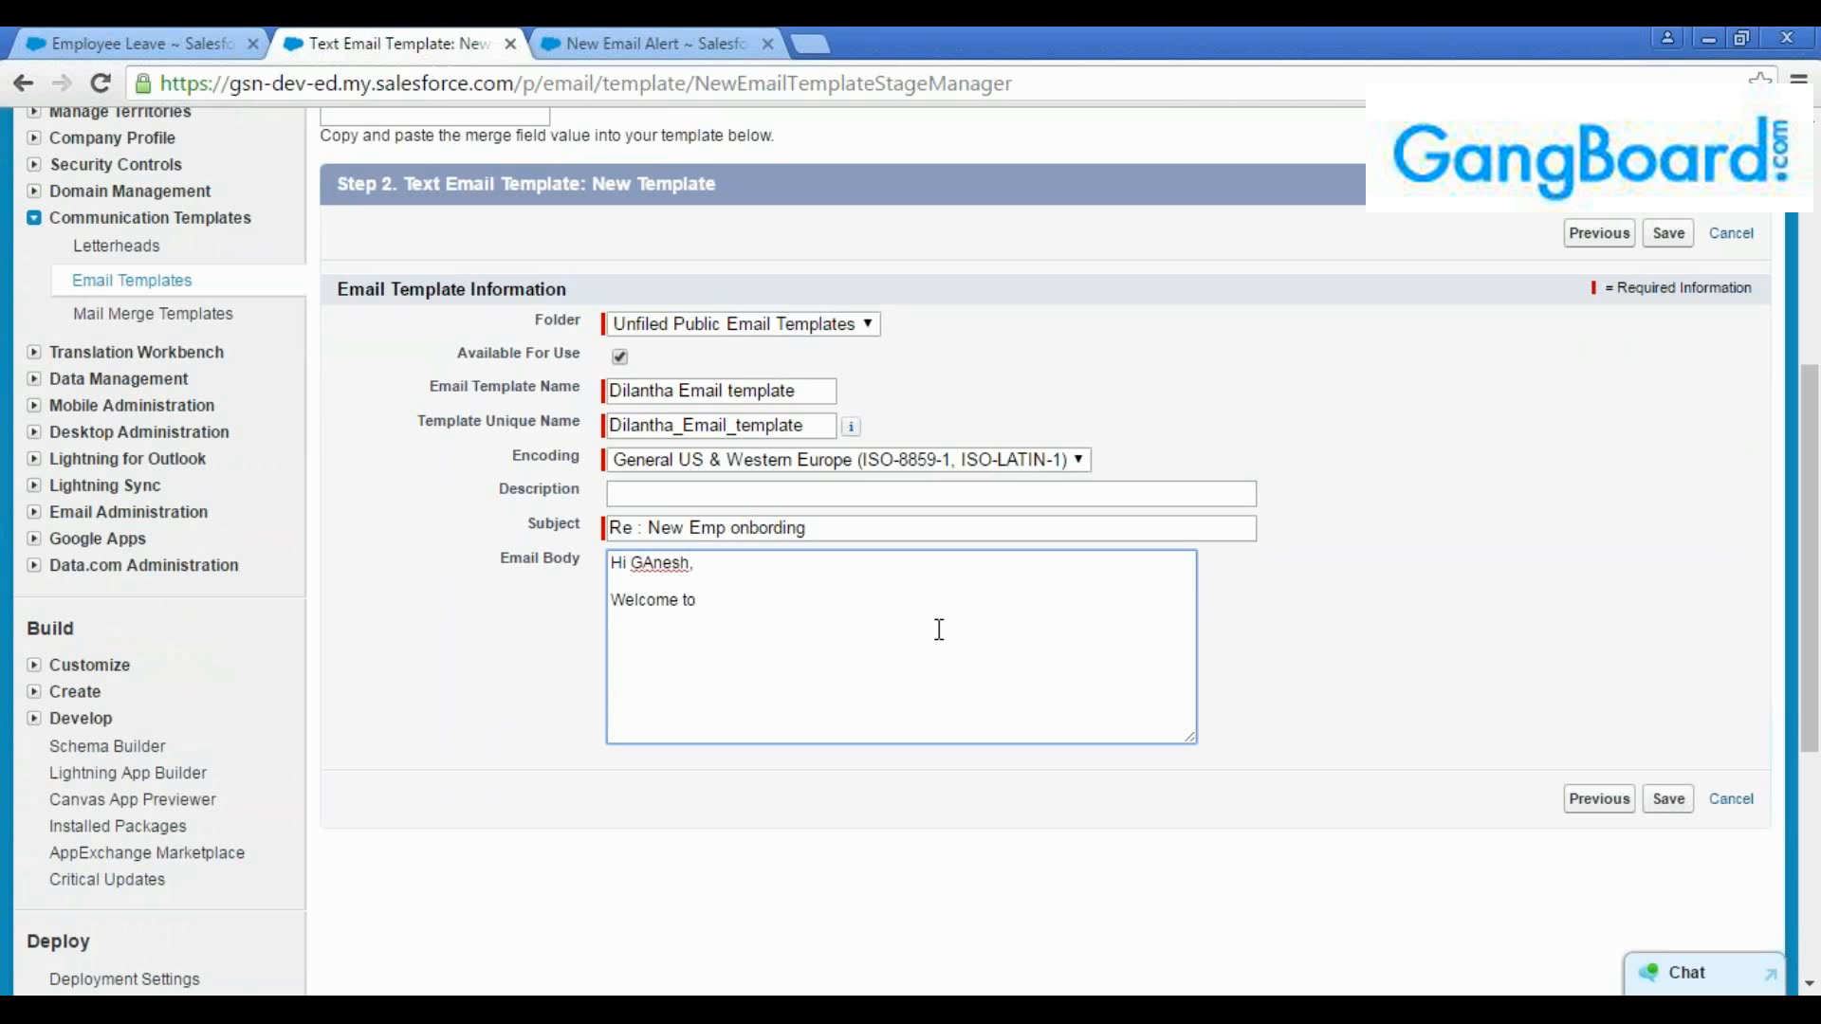
pyautogui.write(' Xeta Technologies!')
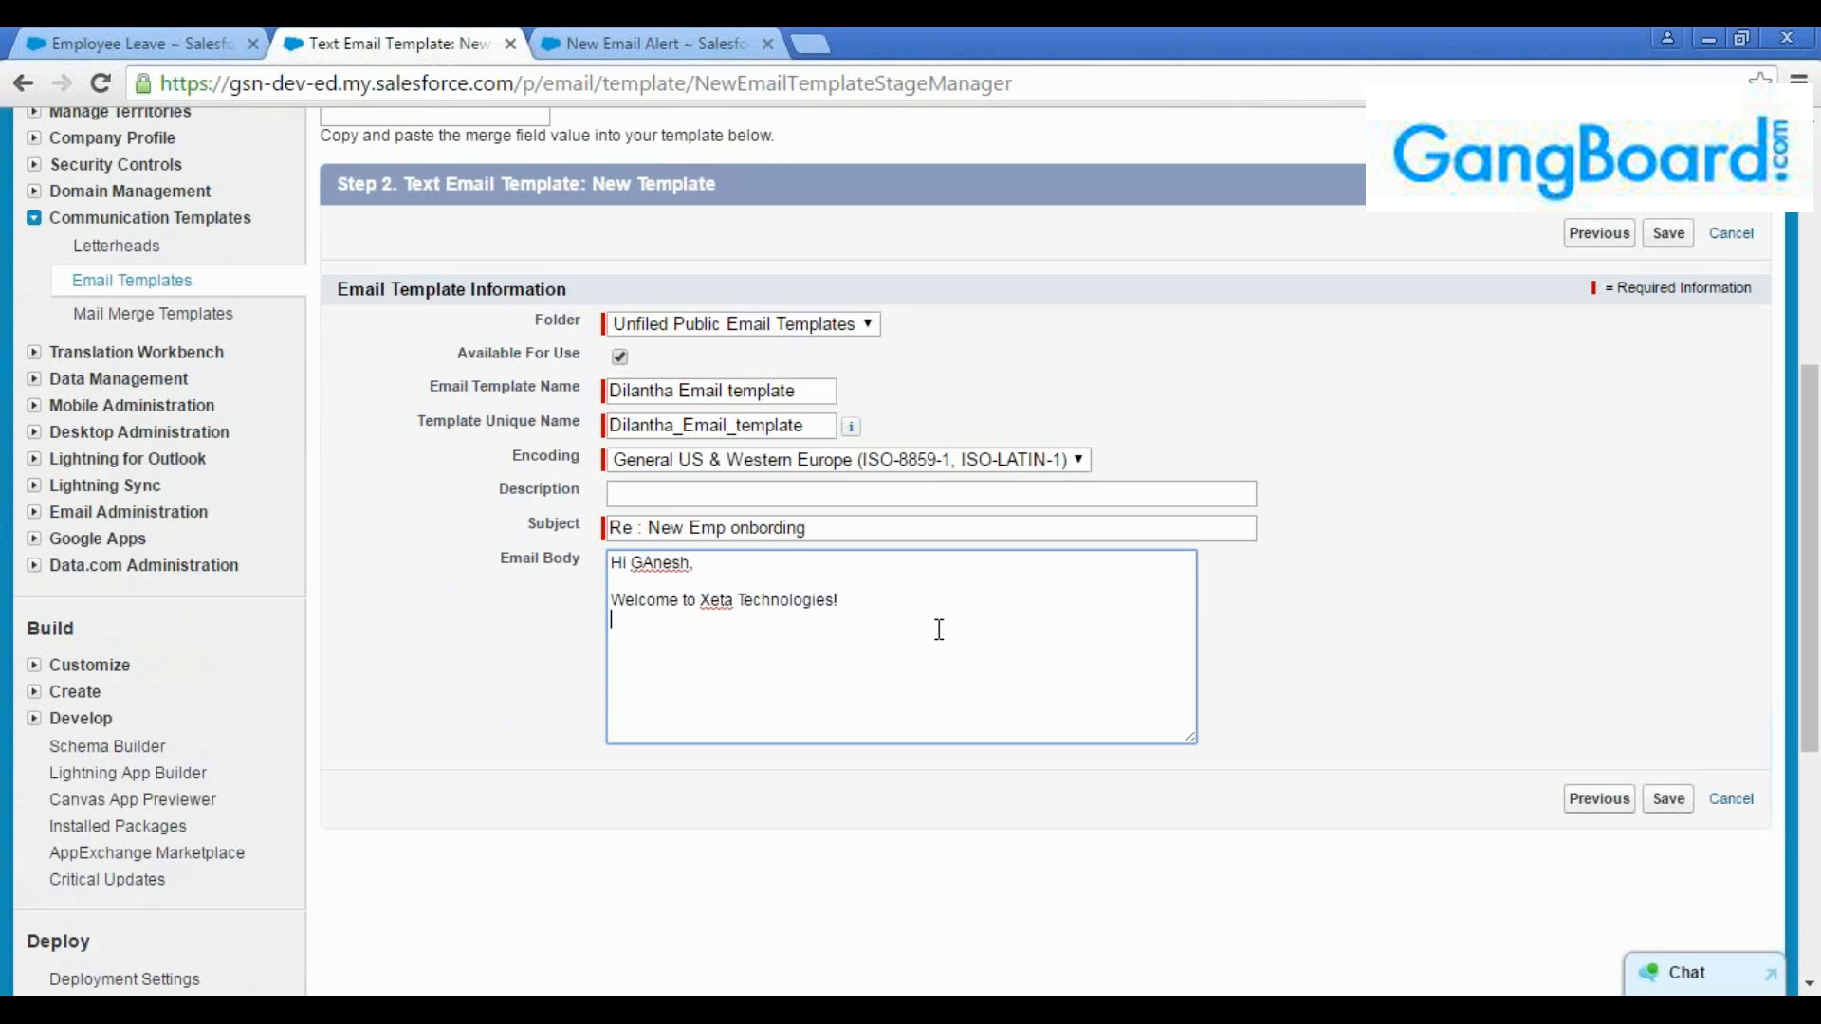
# Add a new paragraph to the email body reading "Wishong you a greate careeer in Xeta"
pyautogui.press('Return')
pyautogui.write('Wishong you a gre')
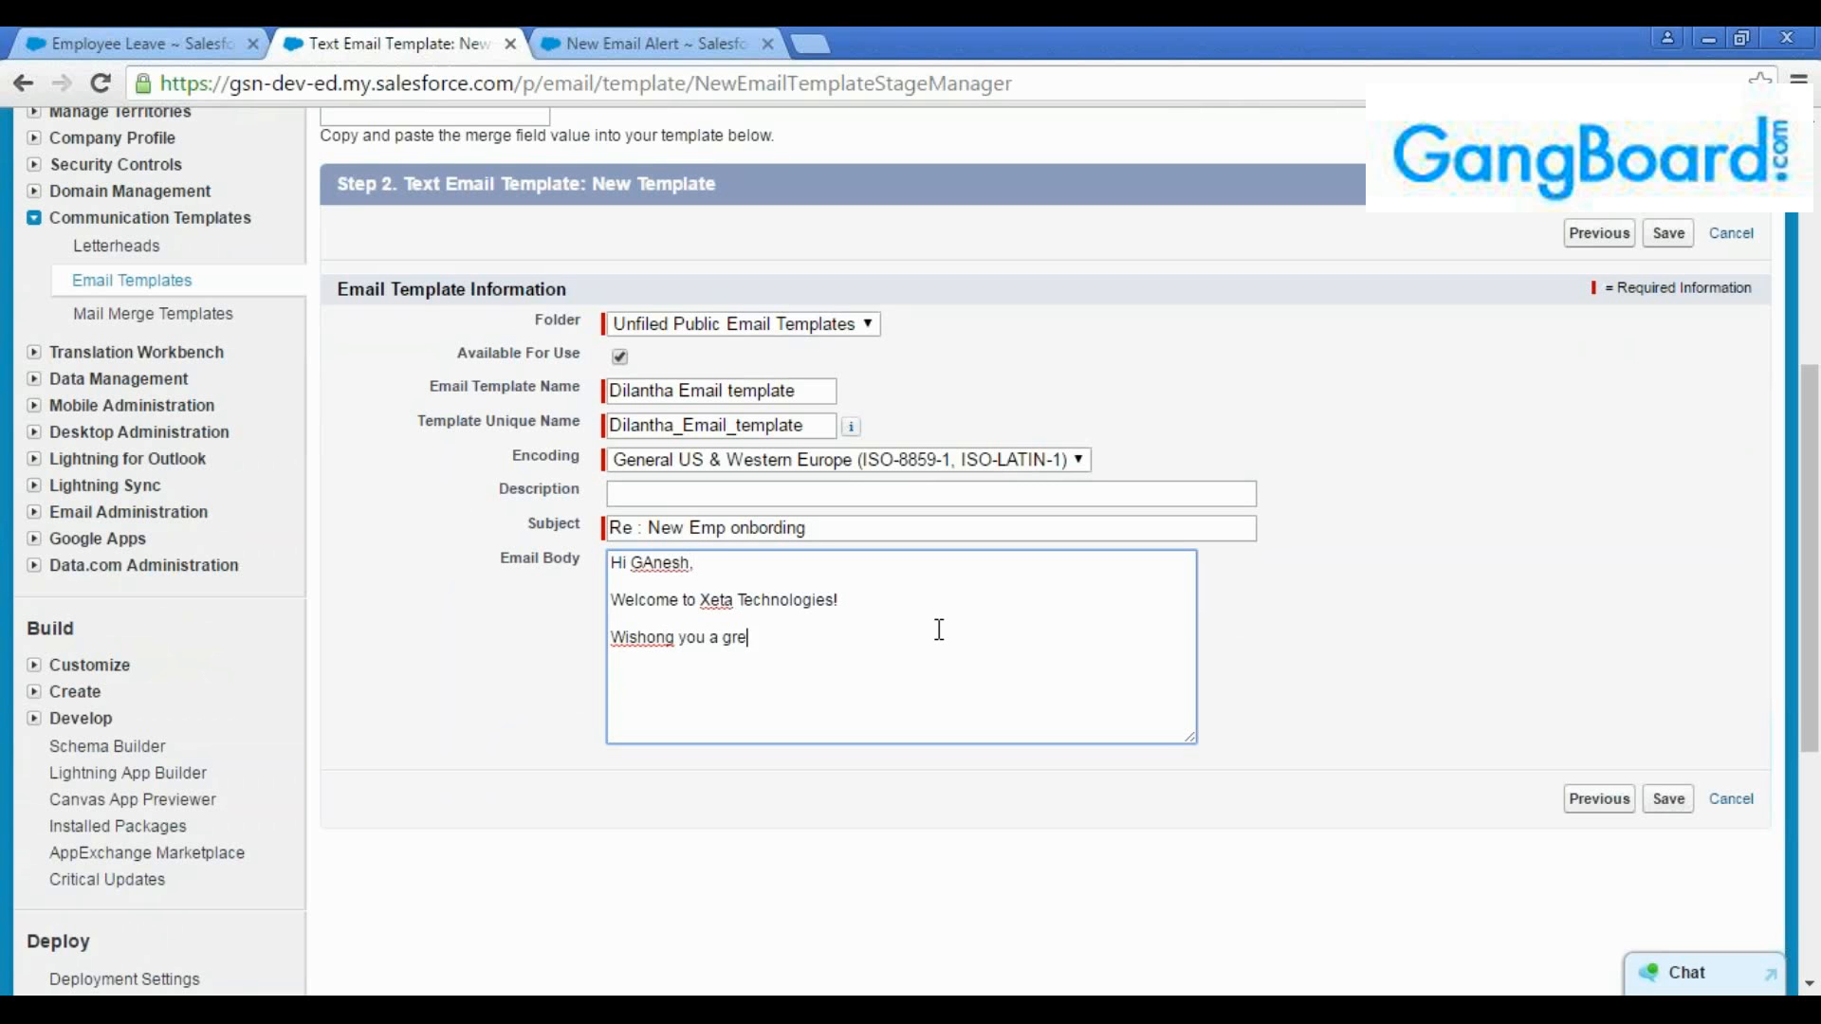
pyautogui.write('ate careeer in Xeta. All ')
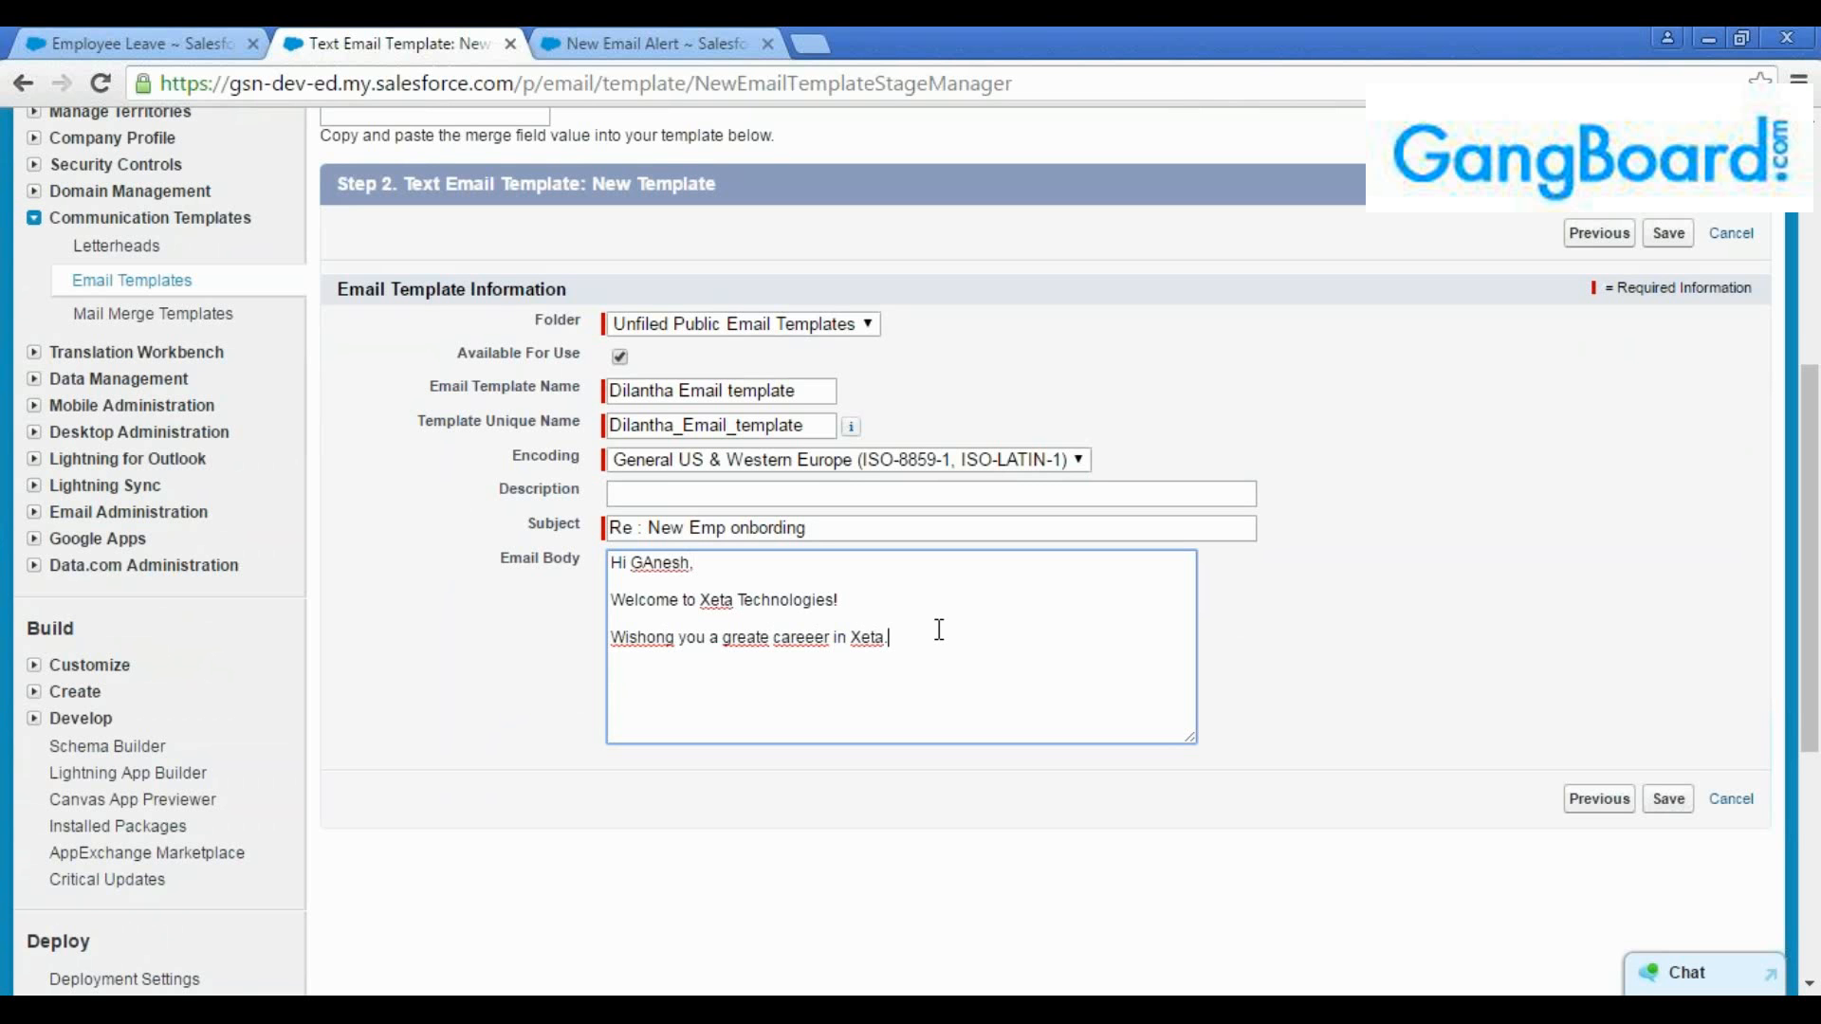
pyautogui.write('your pre and post joiinig')
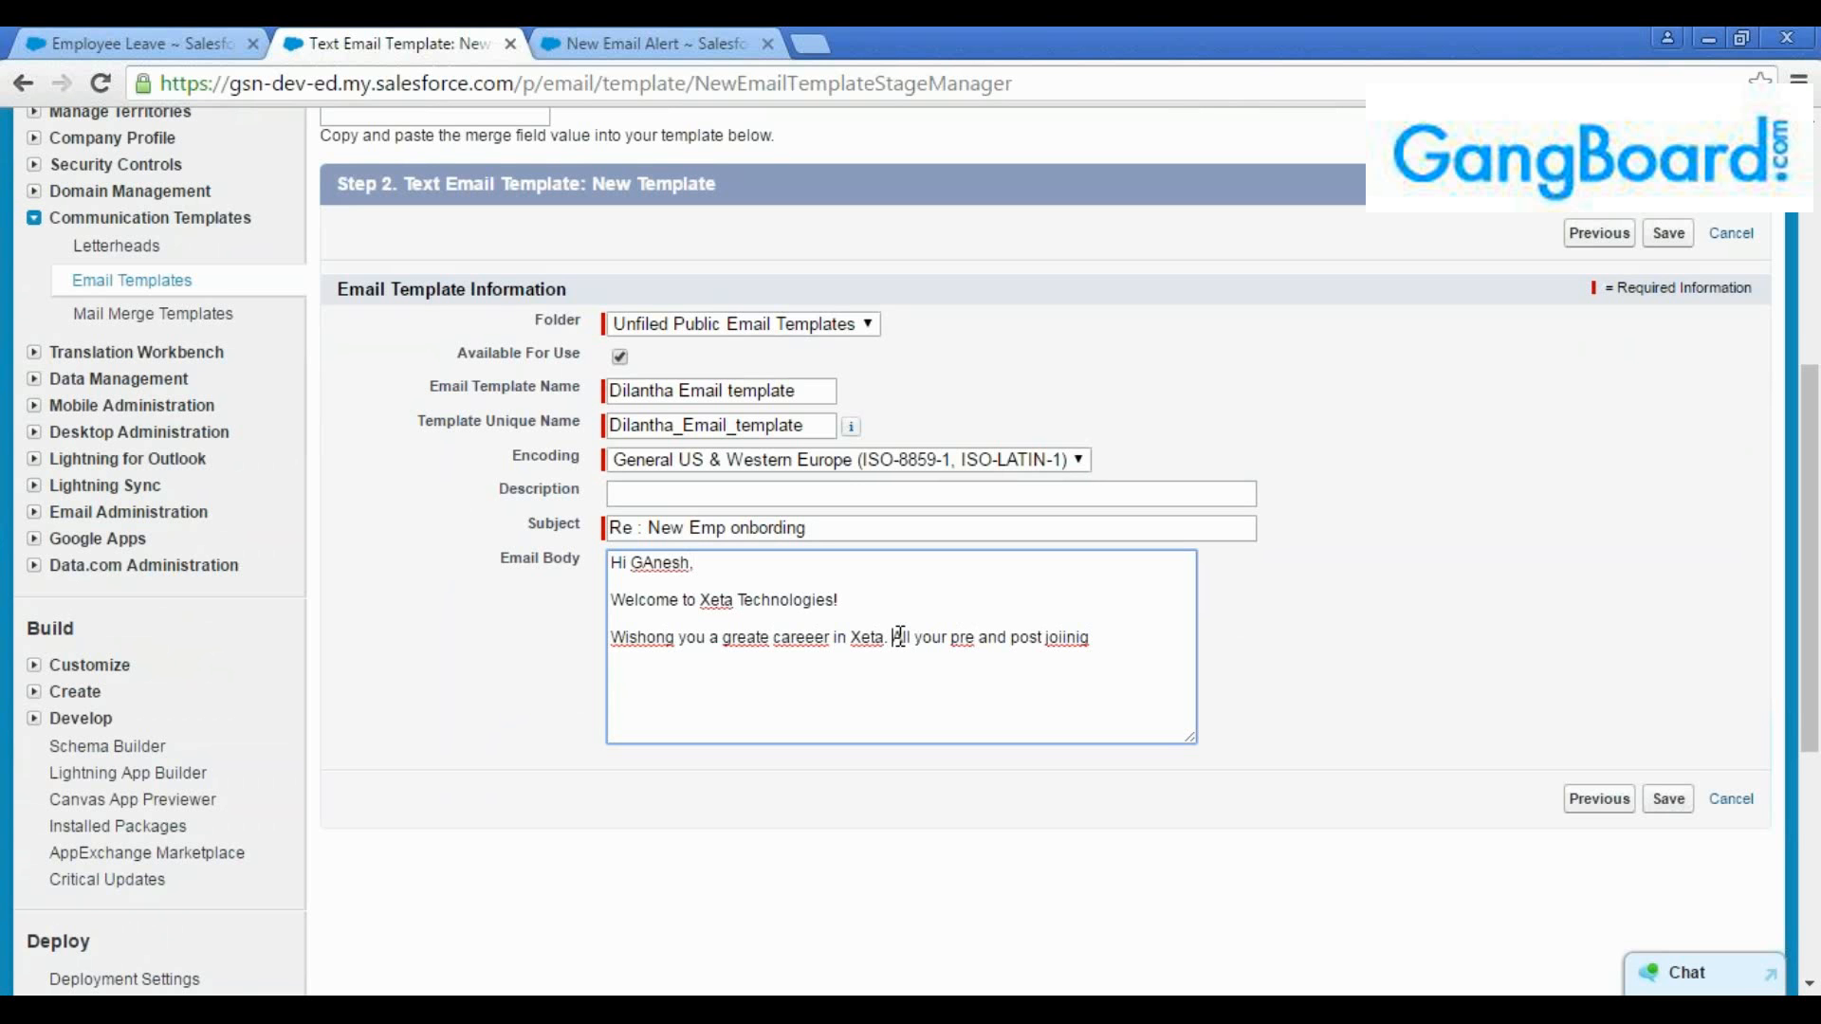
# End that sentence and continue the paragraph with "Hope you have completed All your pre and post joiinig fromaites."
pyautogui.write('Hope you have ')
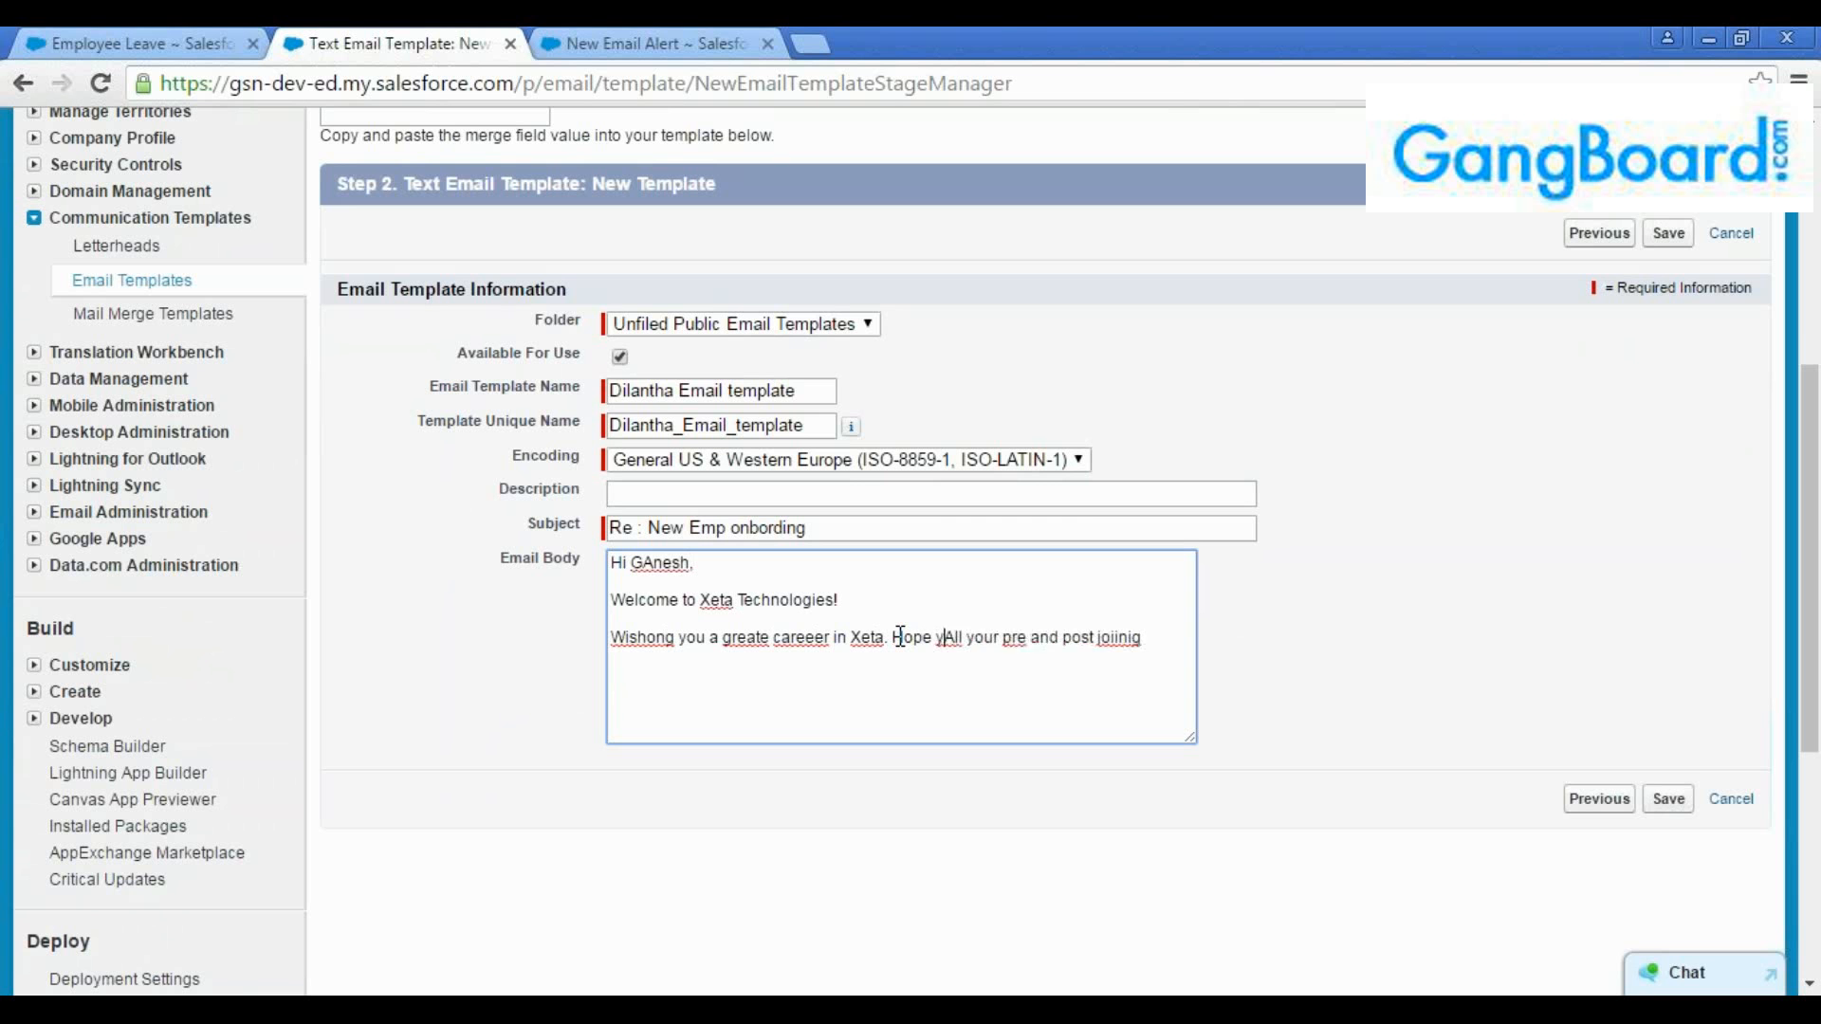
pyautogui.write('completed')
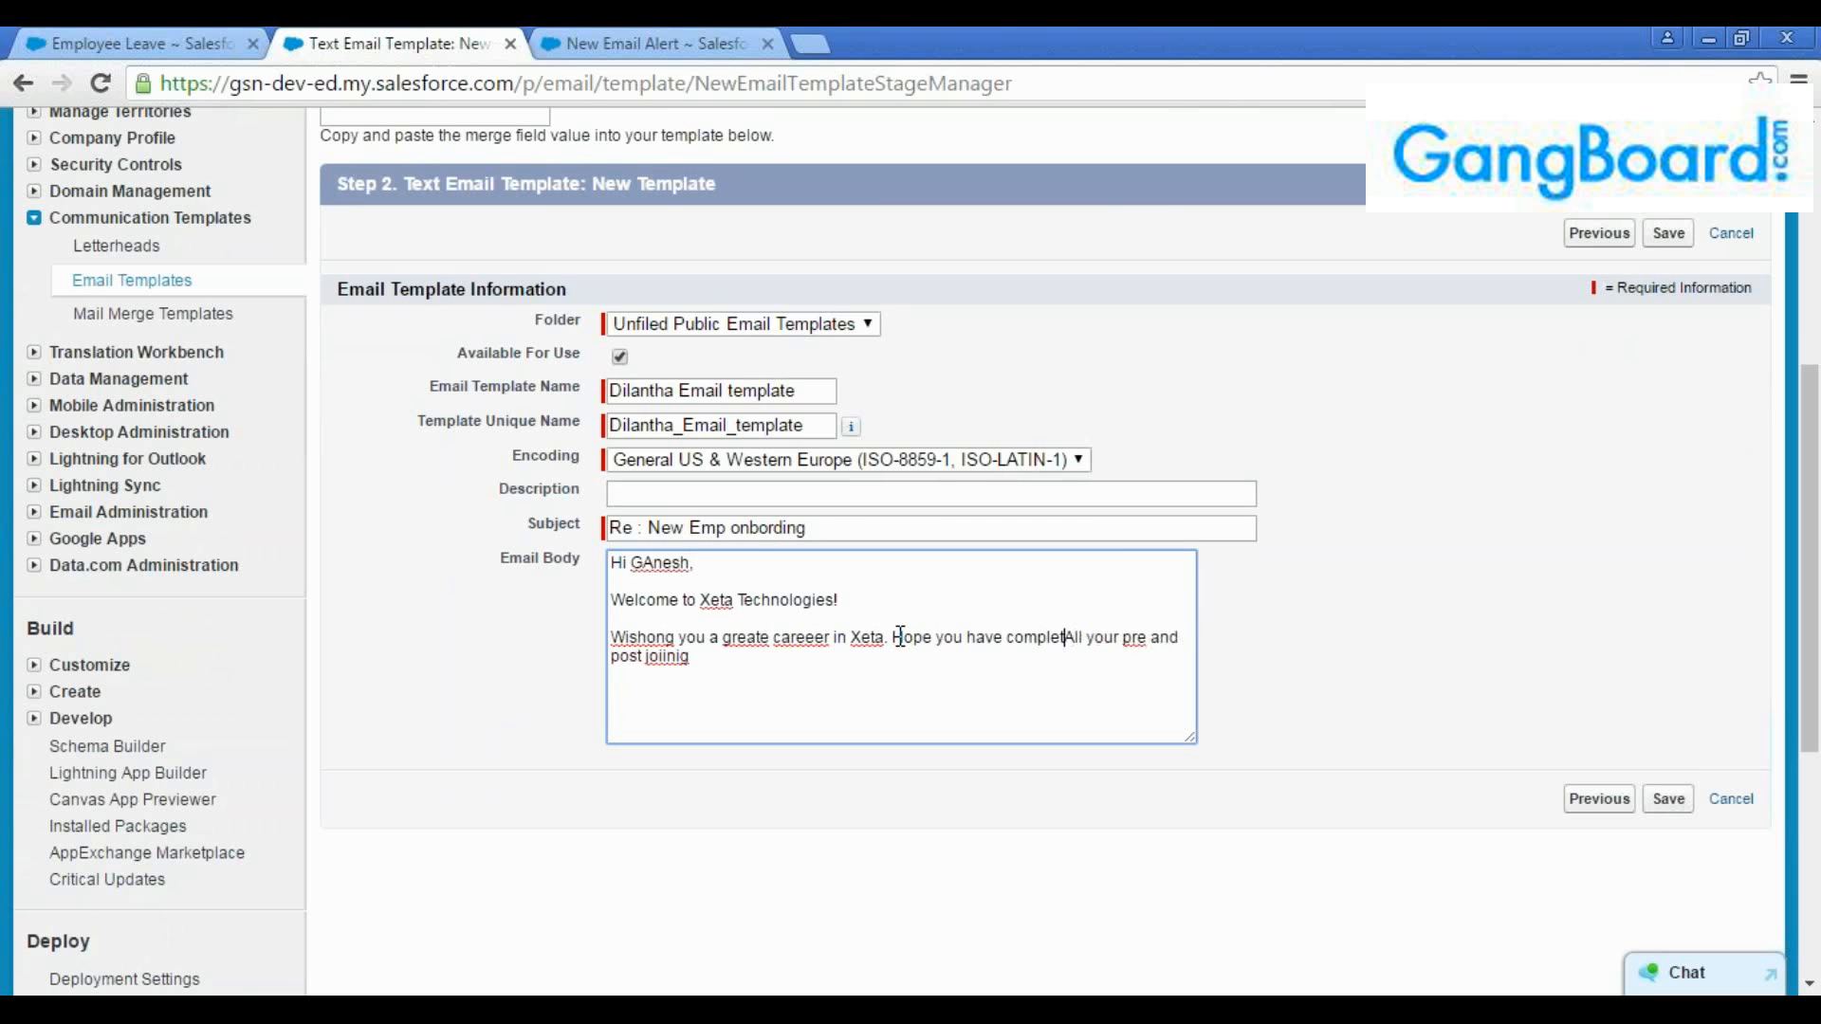
pyautogui.click(769, 652)
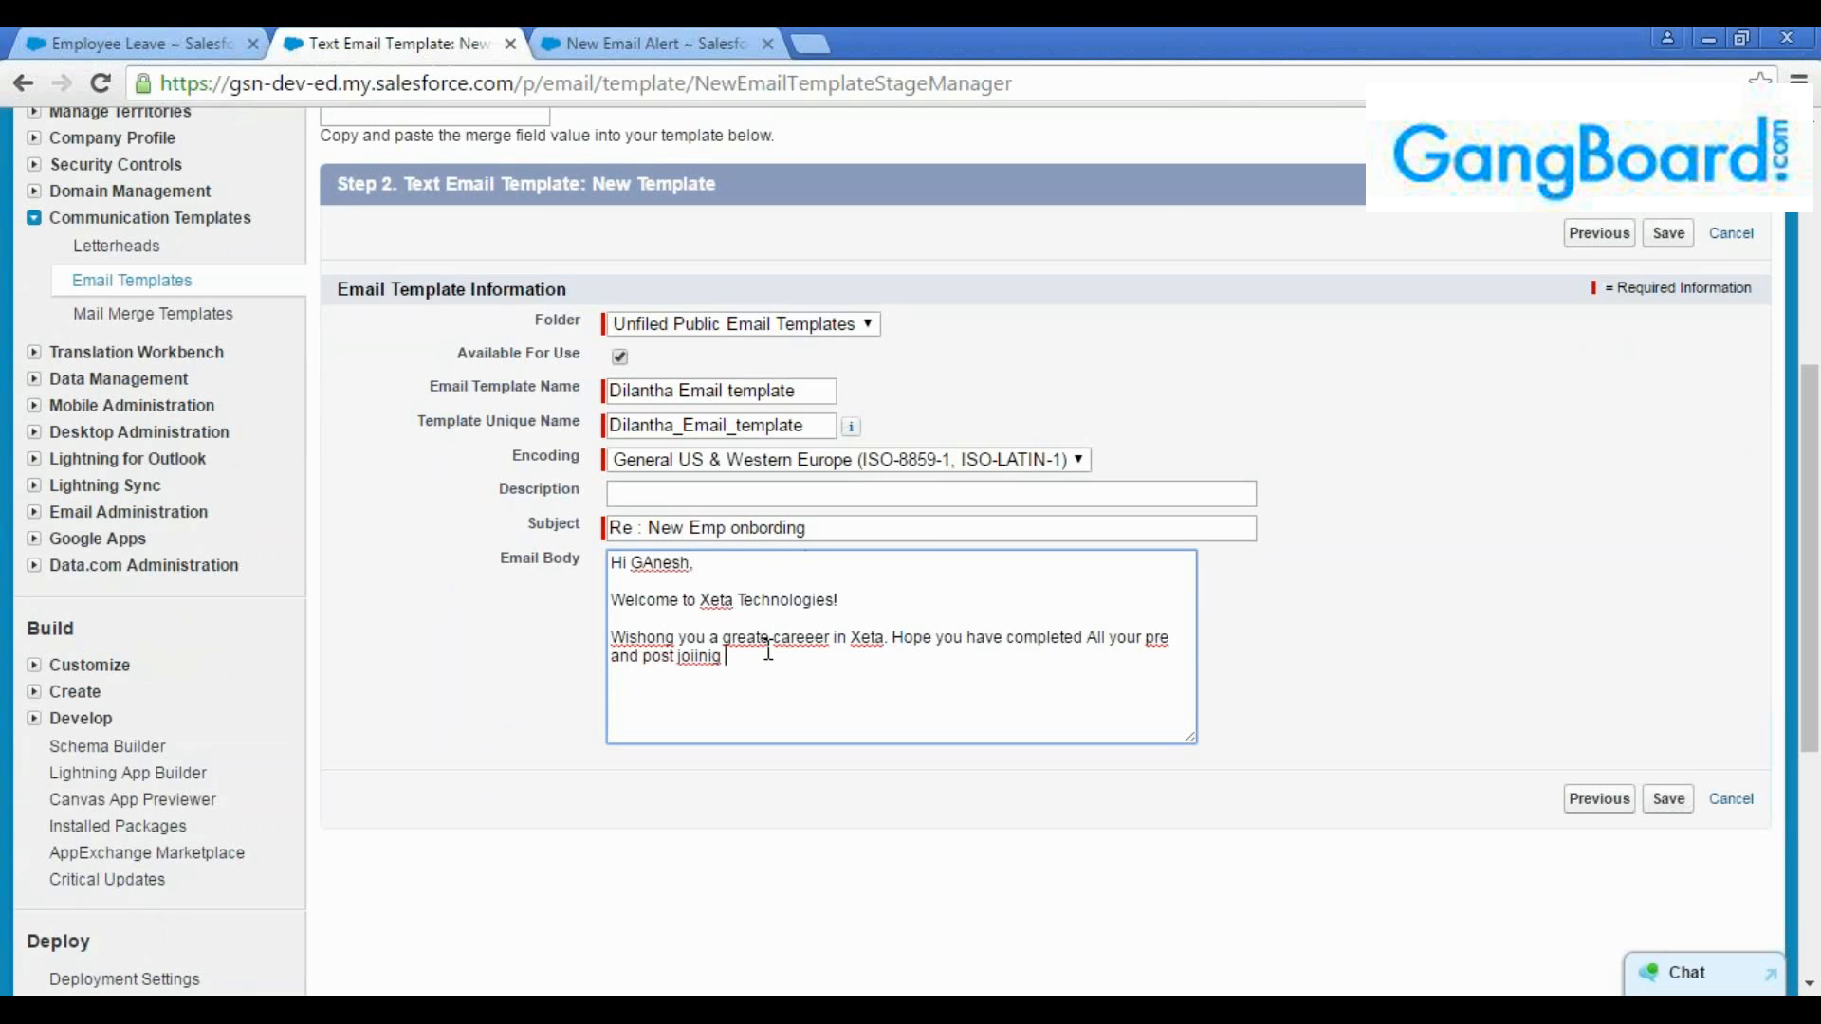
pyautogui.write('fromaltes.')
# Close the email body with a sign-off of "Thanks" and "Hr team" on separate lines
pyautogui.press('Return')
pyautogui.press('Return')
pyautogui.write('Thanks')
pyautogui.press('Return')
pyautogui.write('G')
pyautogui.press('BackSpace')
pyautogui.write('Hr team')
pyautogui.doubleClick(662, 564)
pyautogui.click(704, 626)
pyautogui.doubleClick(668, 565)
pyautogui.click(696, 567)
pyautogui.doubleClick(674, 563)
pyautogui.click(650, 565)
pyautogui.moveTo(633, 562); pyautogui.dragTo(695, 564)
pyautogui.click(700, 576)
pyautogui.doubleClick(663, 565)
pyautogui.click(679, 586)
pyautogui.doubleClick(660, 569)
pyautogui.click(684, 605)
# Open a blank new Employee Leave record form to view its fields
pyautogui.click(647, 42)
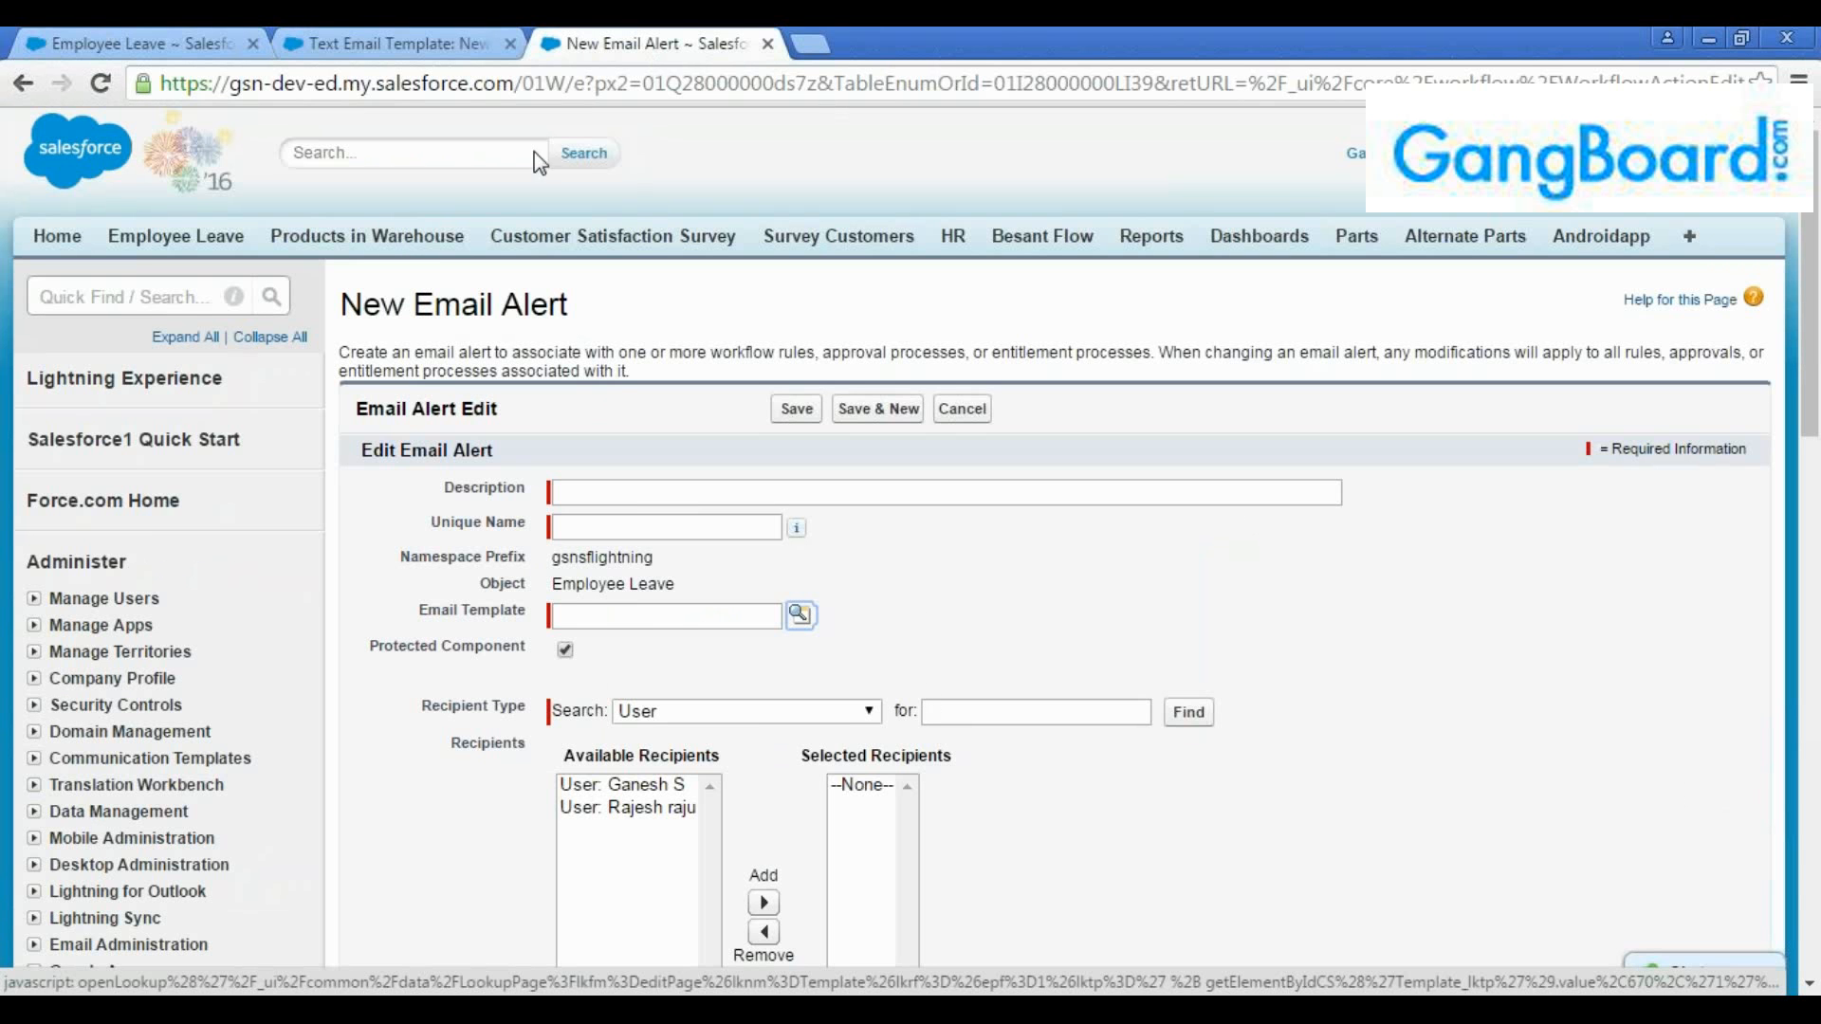
pyautogui.click(134, 38)
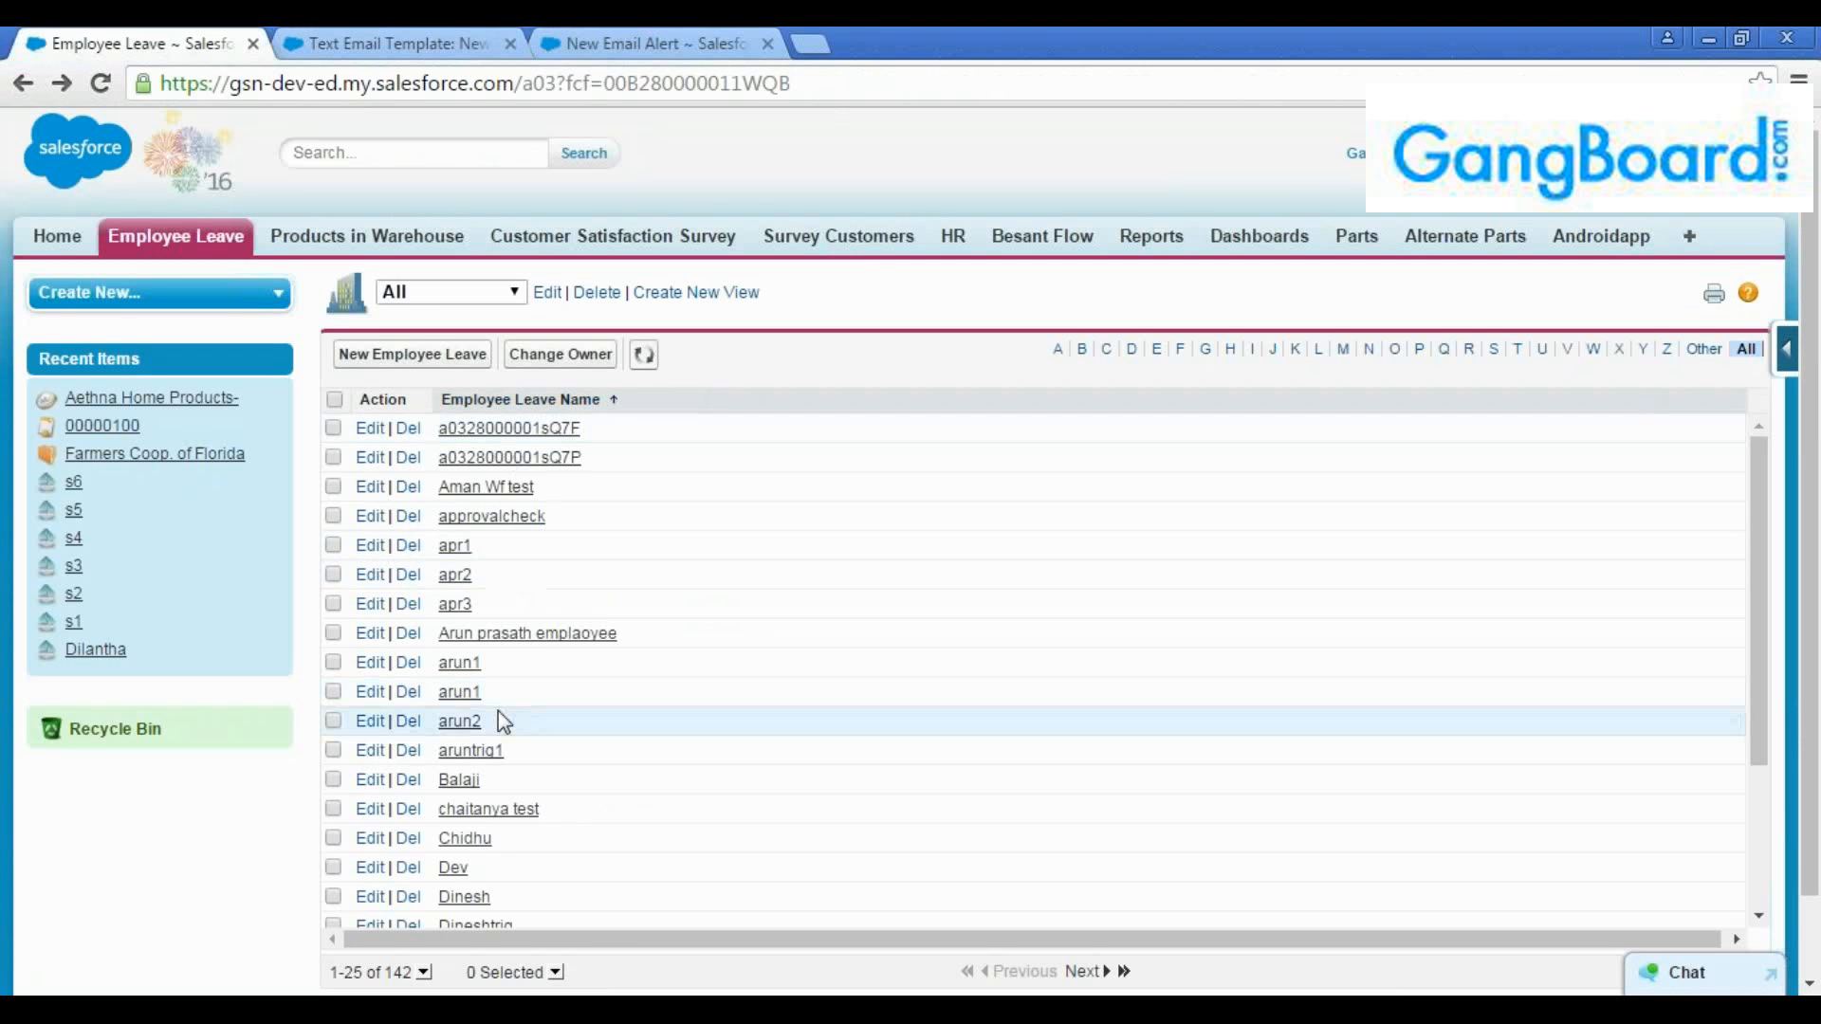
pyautogui.click(389, 357)
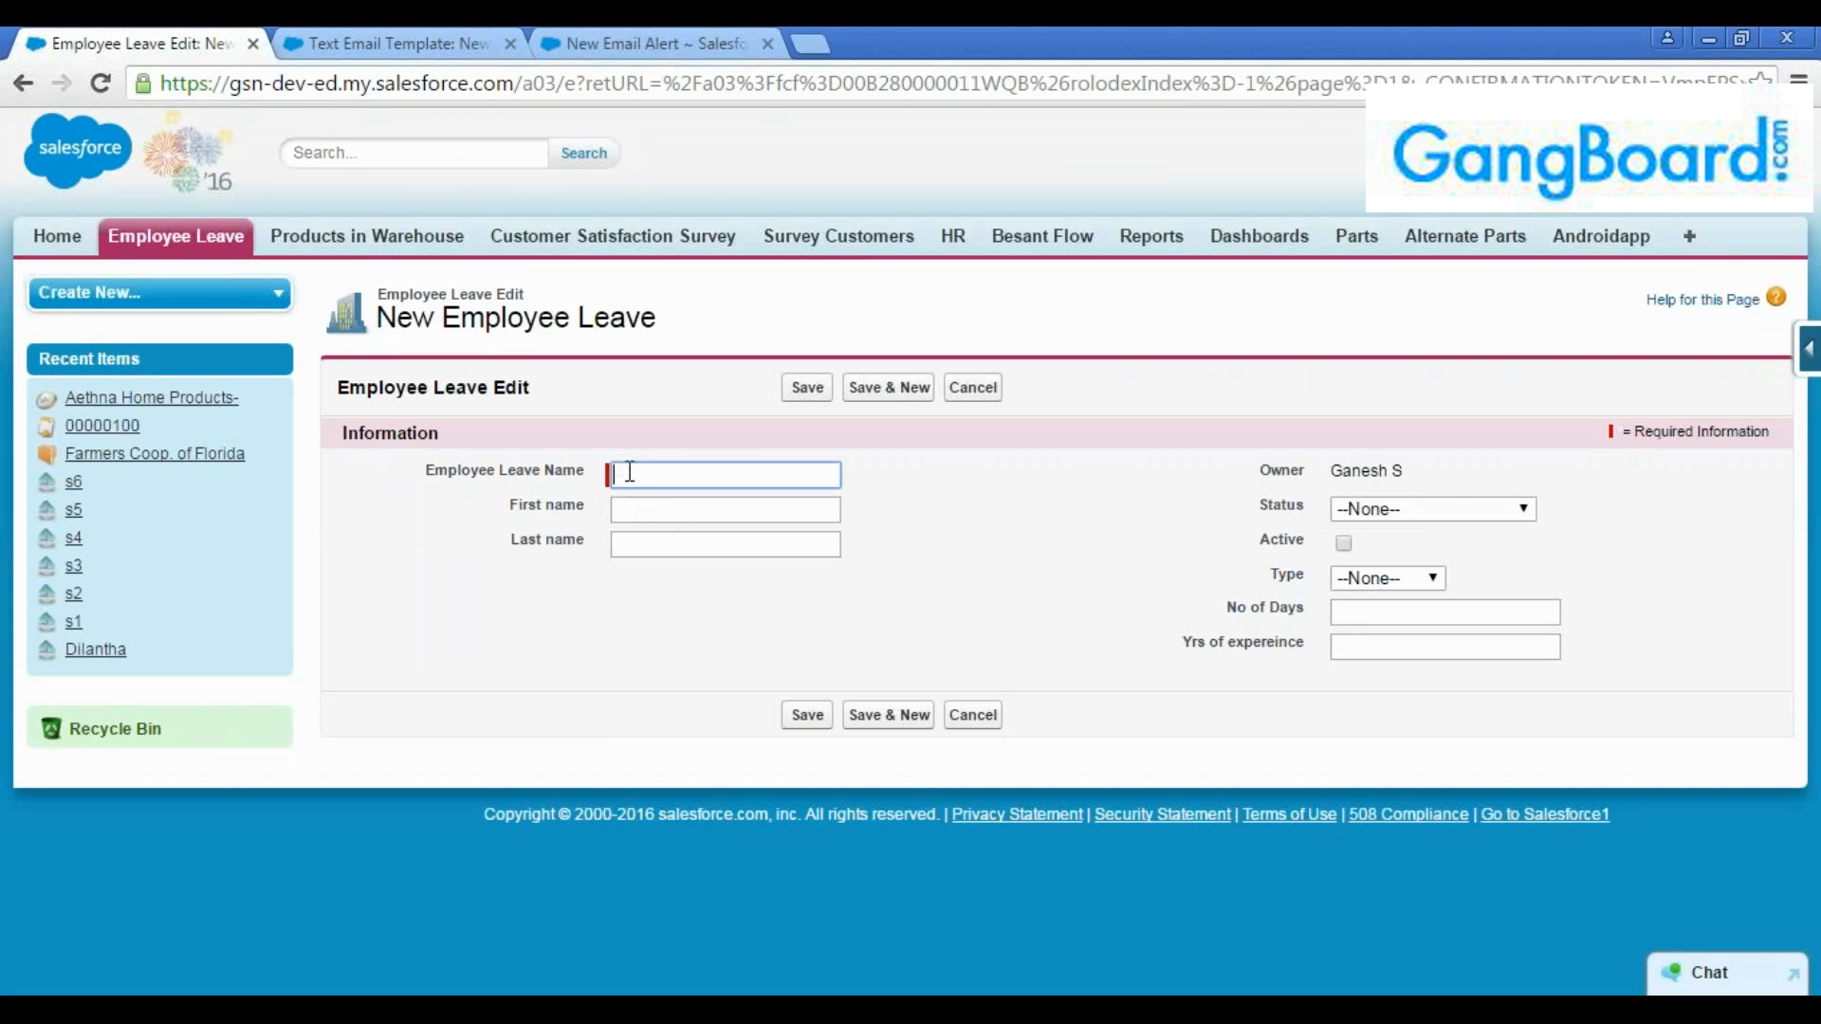
# Compare the fixed name in the template's greeting with the Employee Leave Name field on the new record form
pyautogui.click(473, 46)
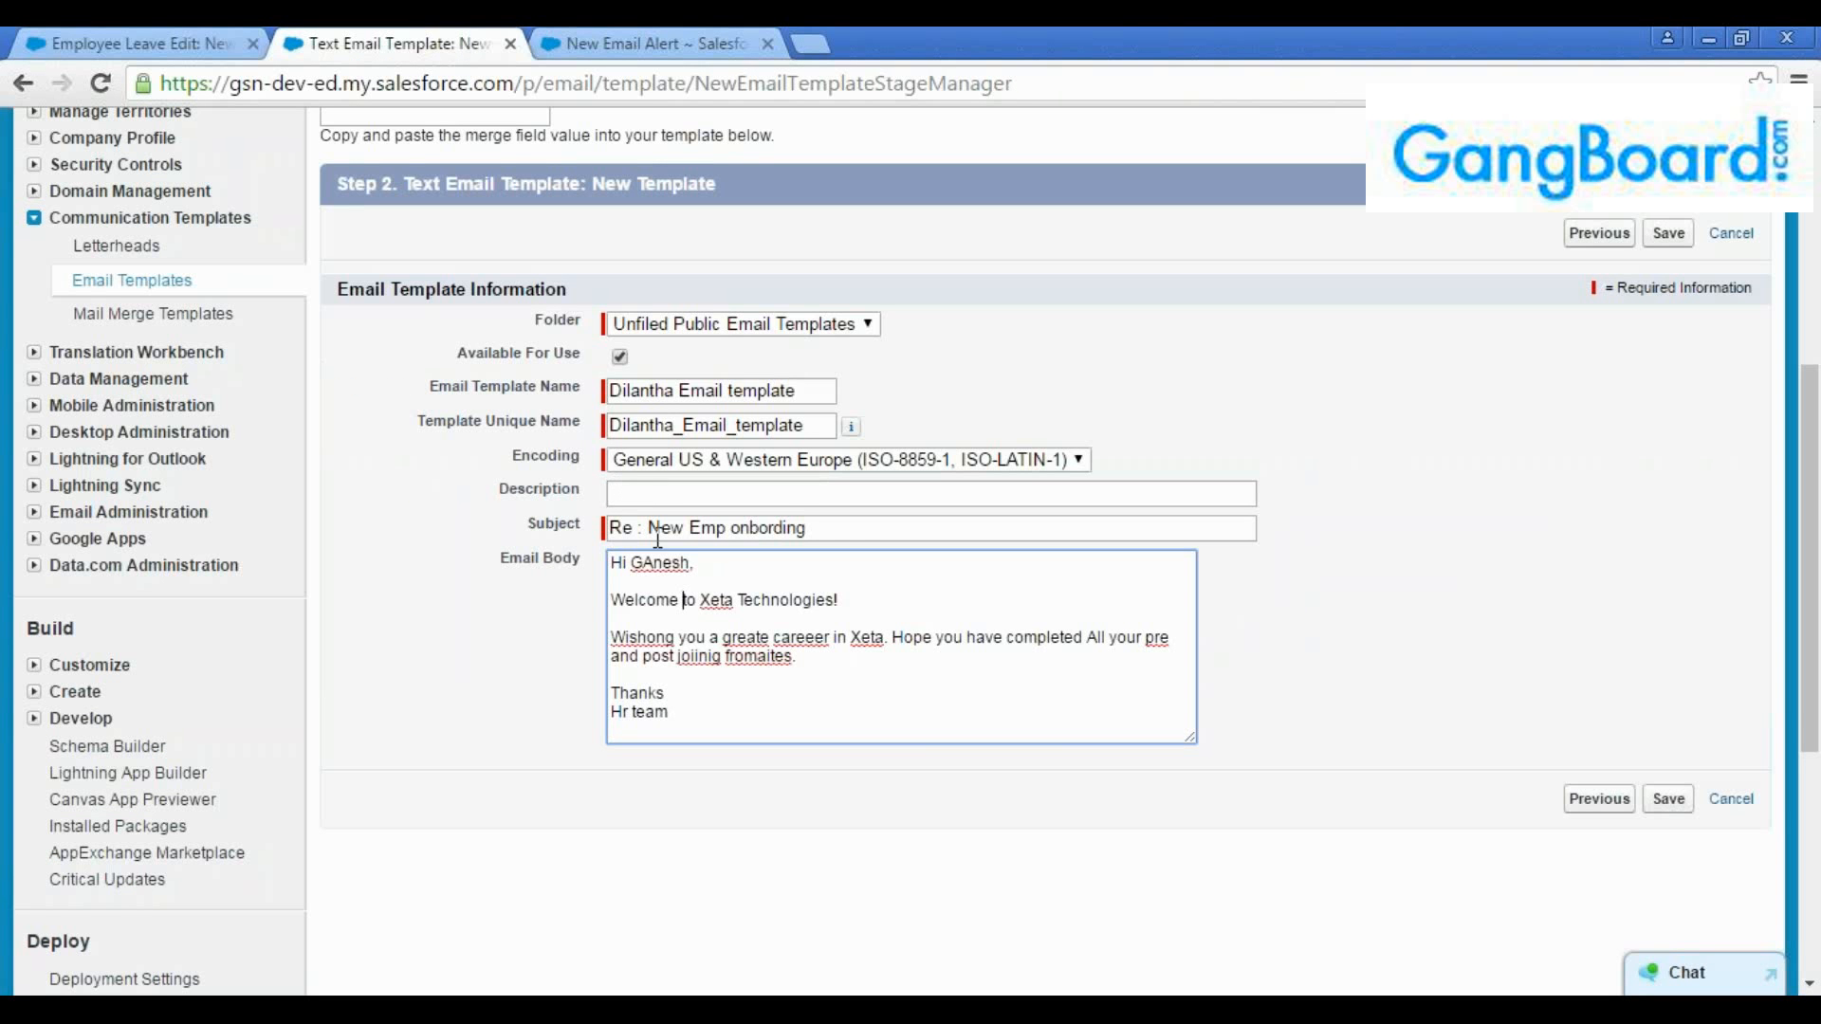
pyautogui.doubleClick(655, 564)
pyautogui.click(690, 607)
pyautogui.click(697, 599)
pyautogui.doubleClick(649, 563)
pyautogui.click(195, 49)
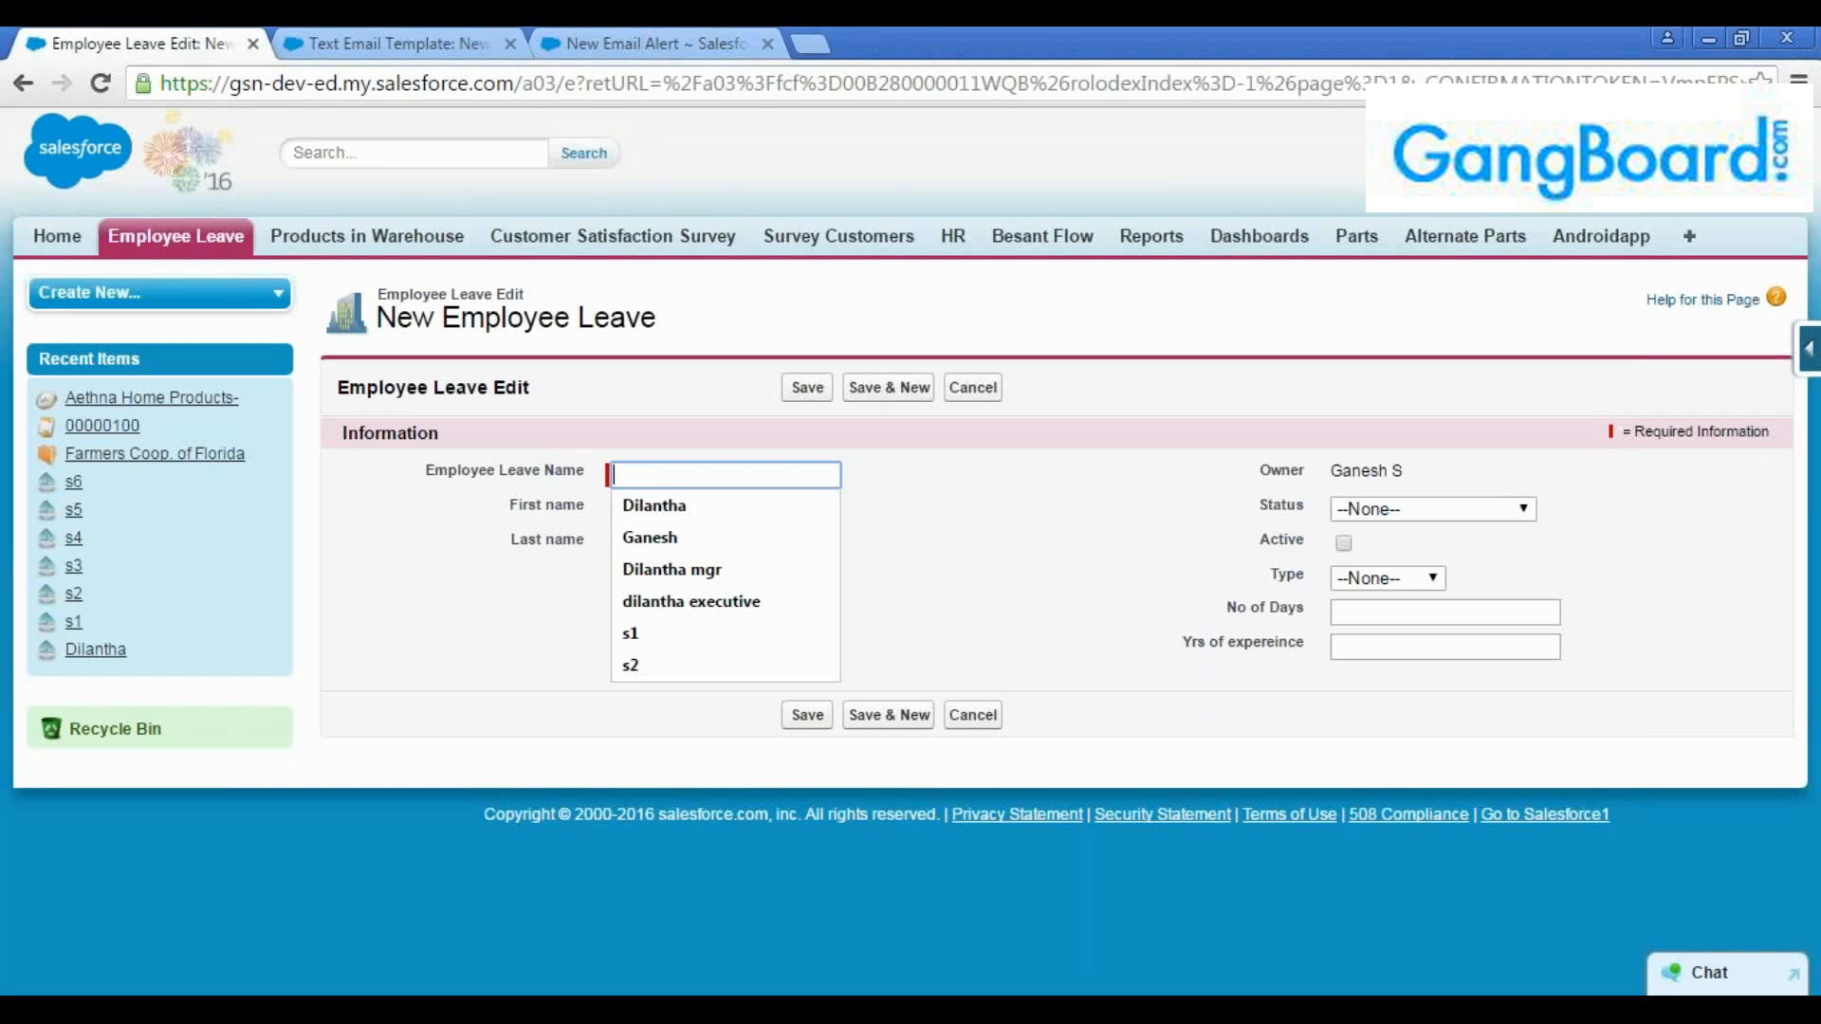
pyautogui.click(674, 447)
pyautogui.click(663, 472)
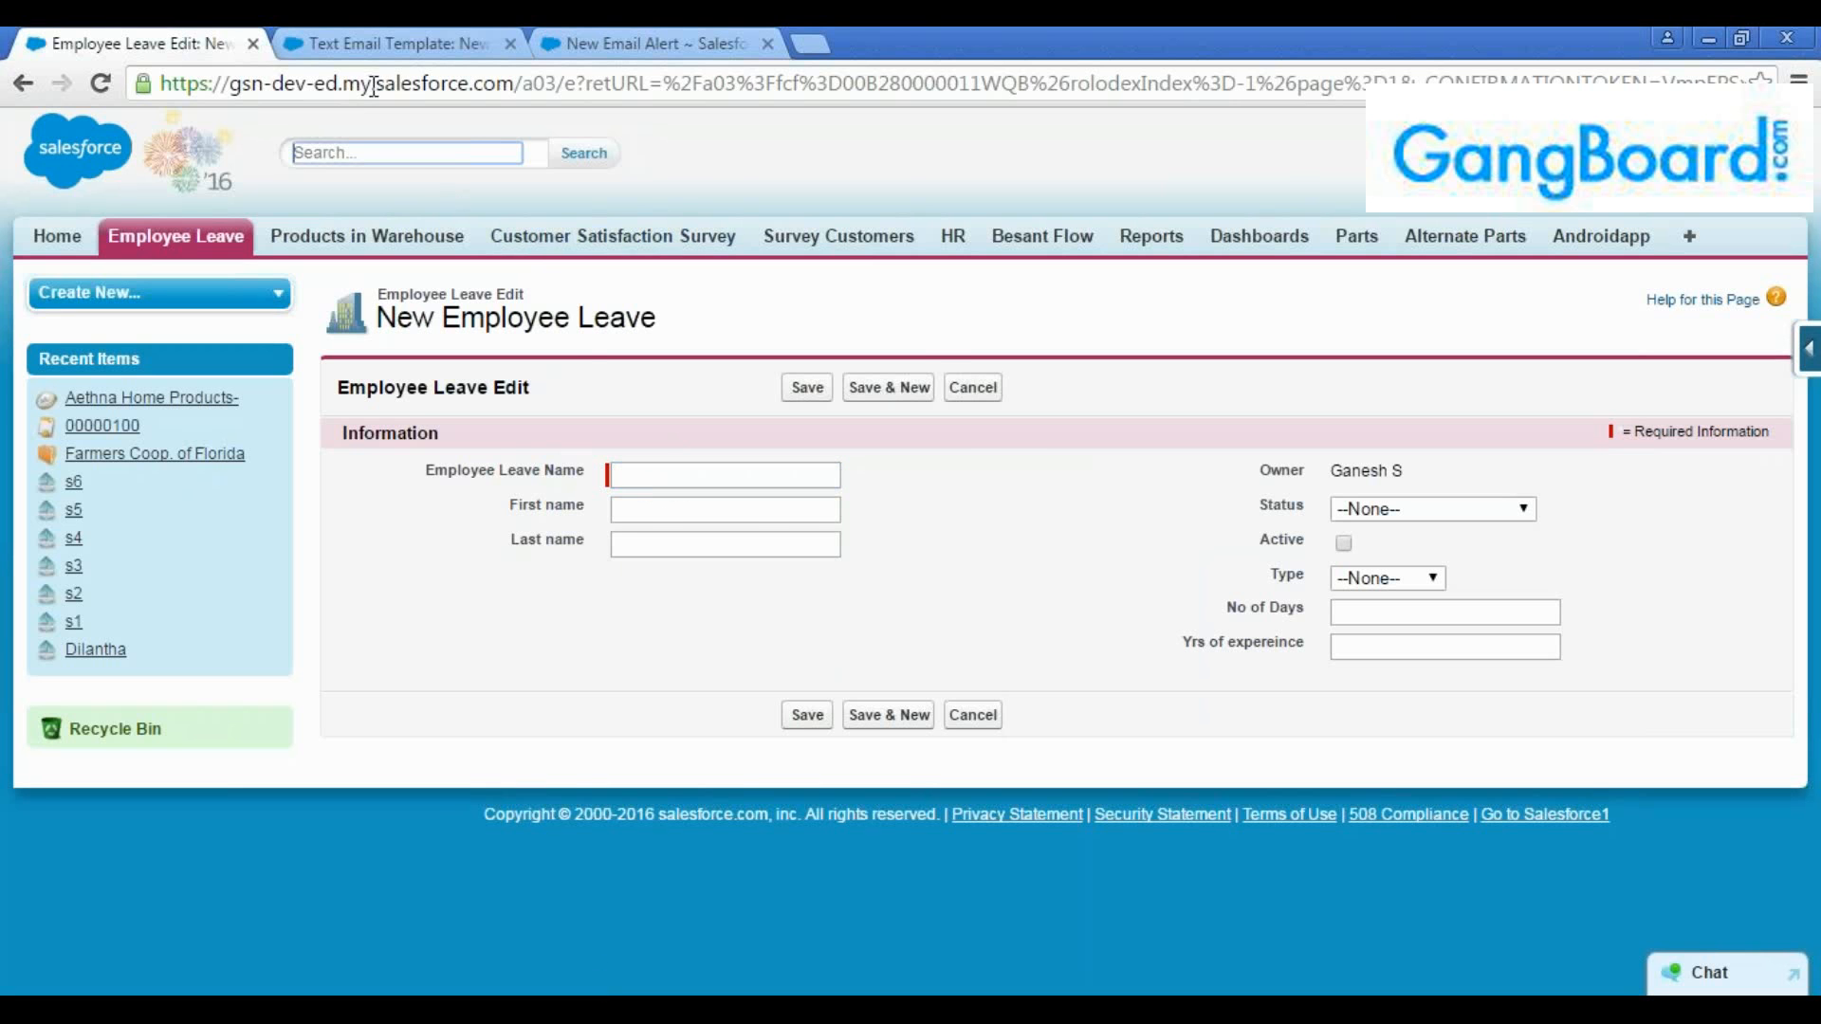
pyautogui.click(370, 48)
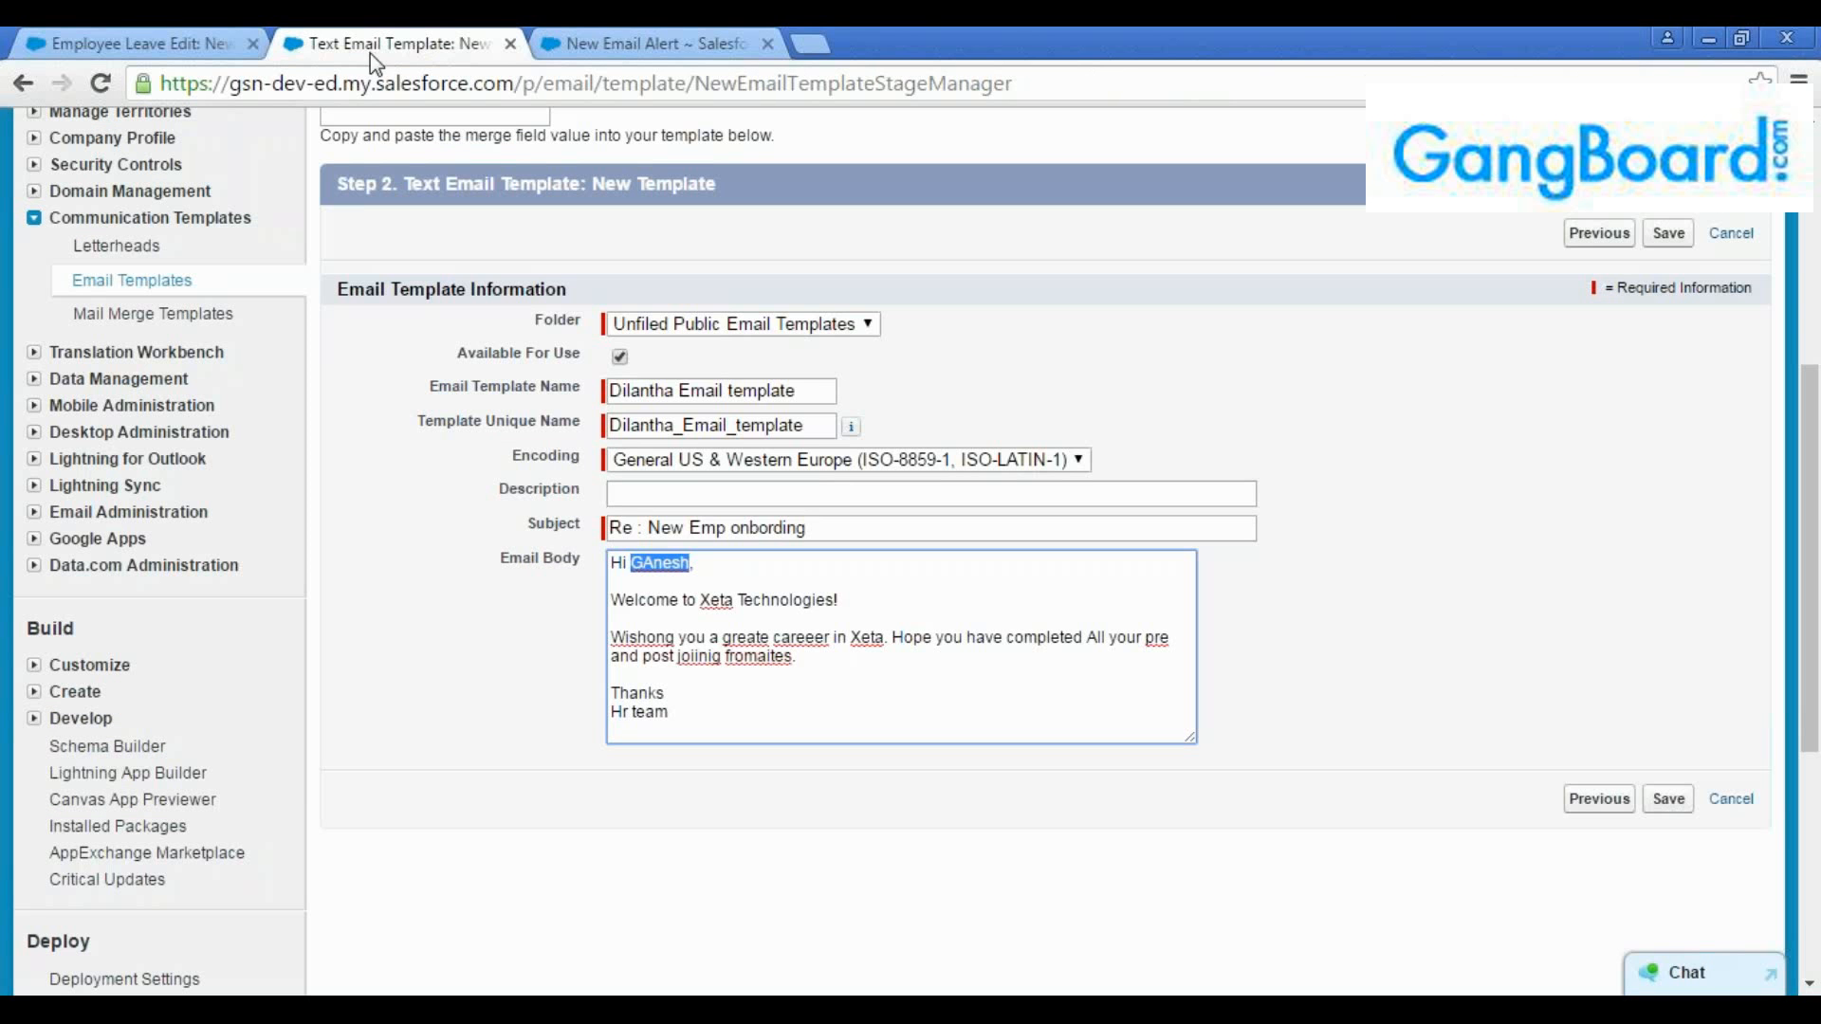
pyautogui.doubleClick(680, 563)
pyautogui.click(743, 631)
# Set the template's merge field type to Employee Leave Fields
pyautogui.scroll(3, 742, 631)
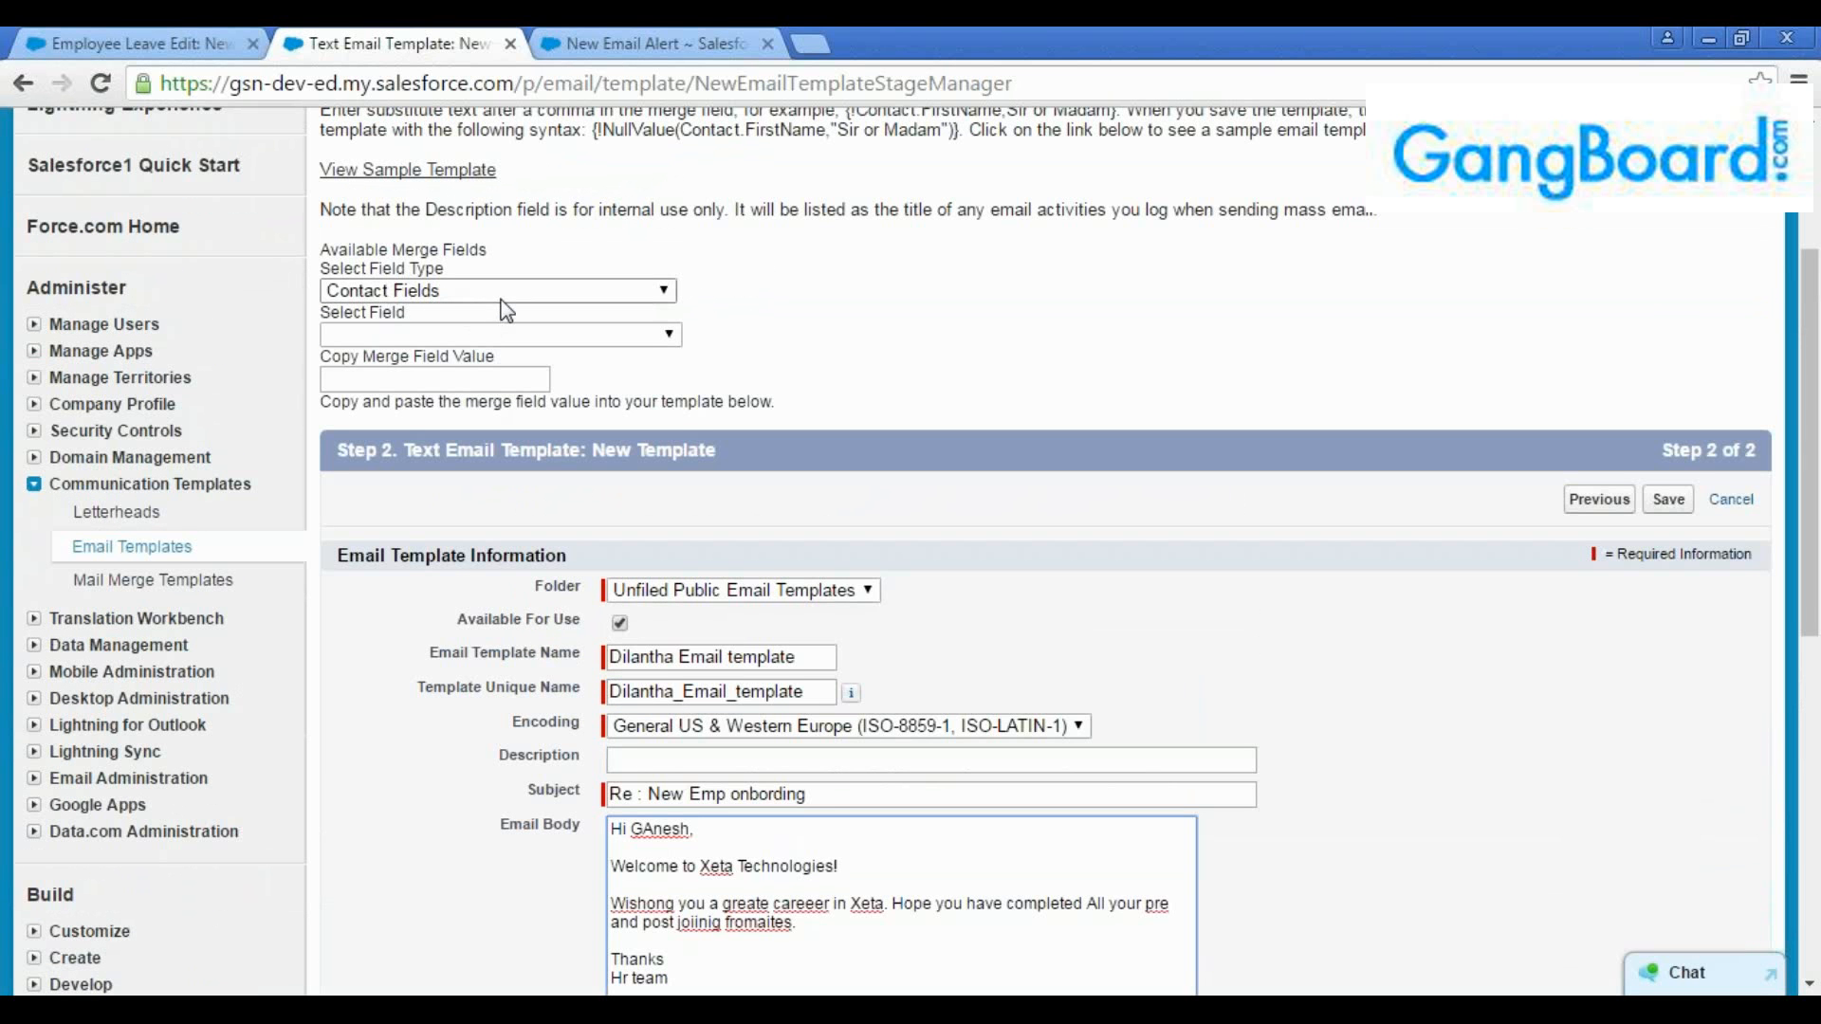
pyautogui.click(527, 293)
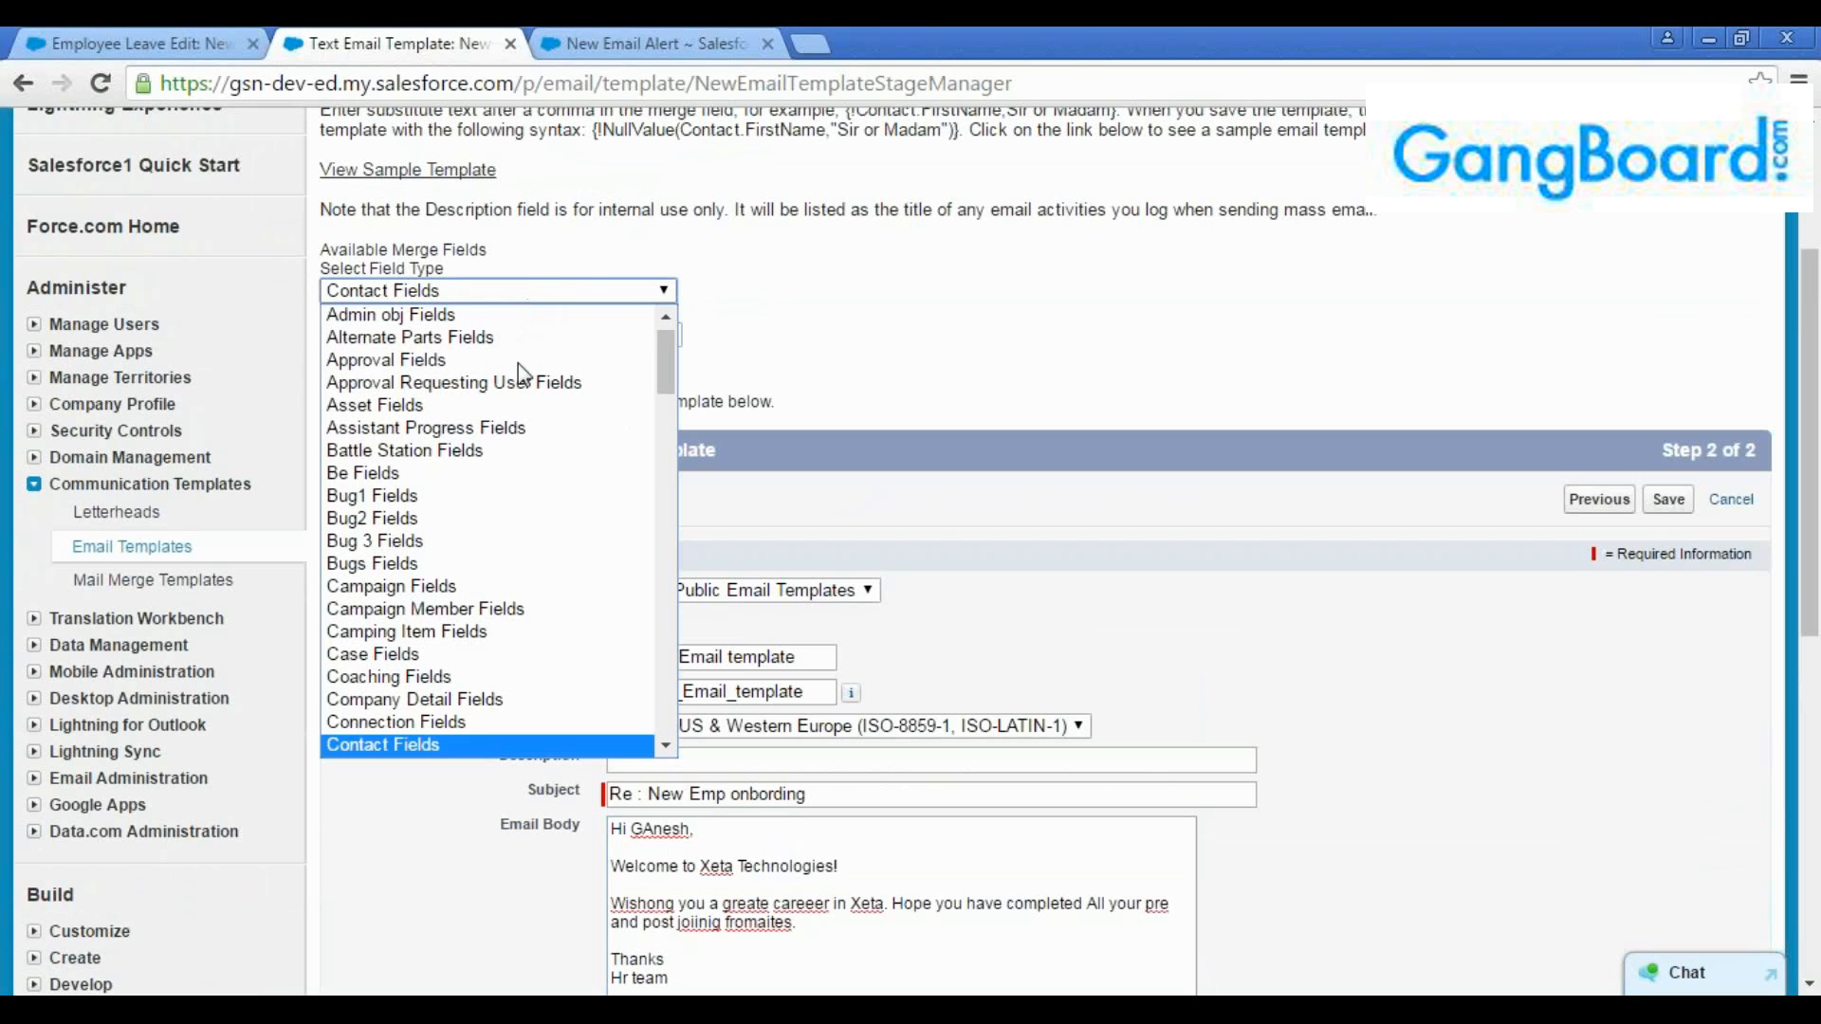
pyautogui.scroll(-5, 488, 553)
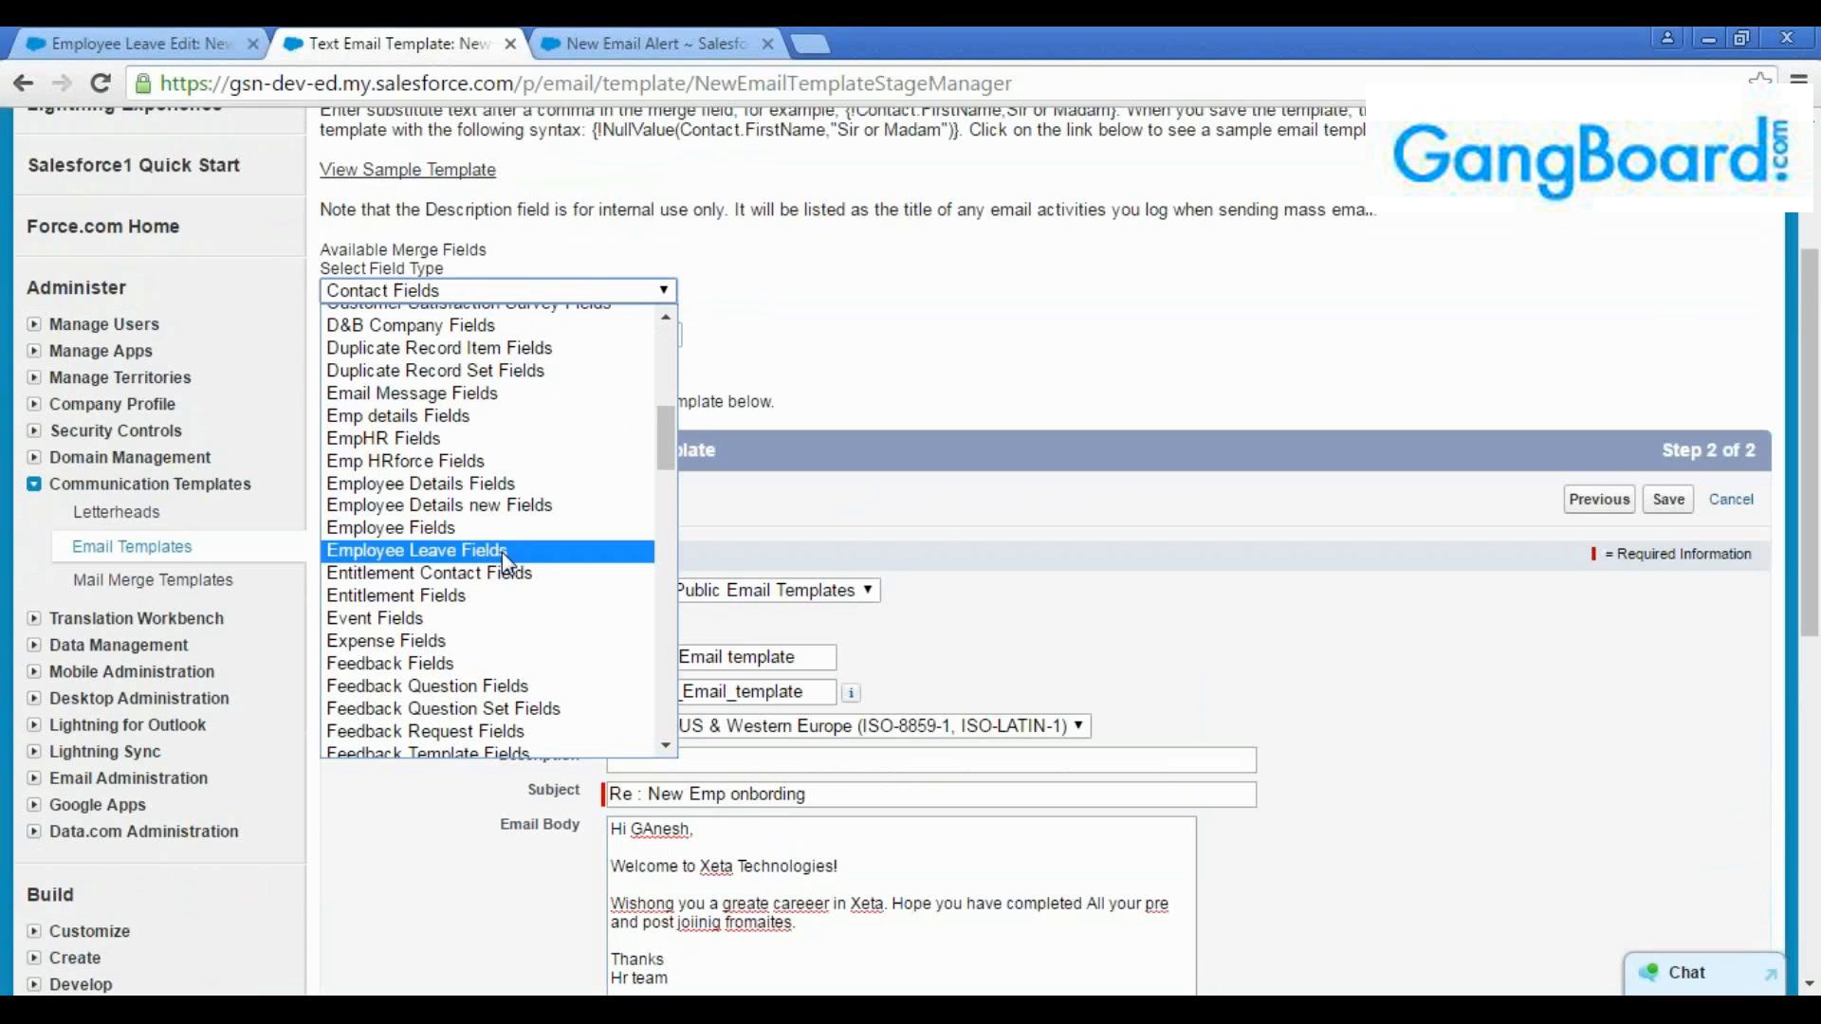
pyautogui.click(503, 552)
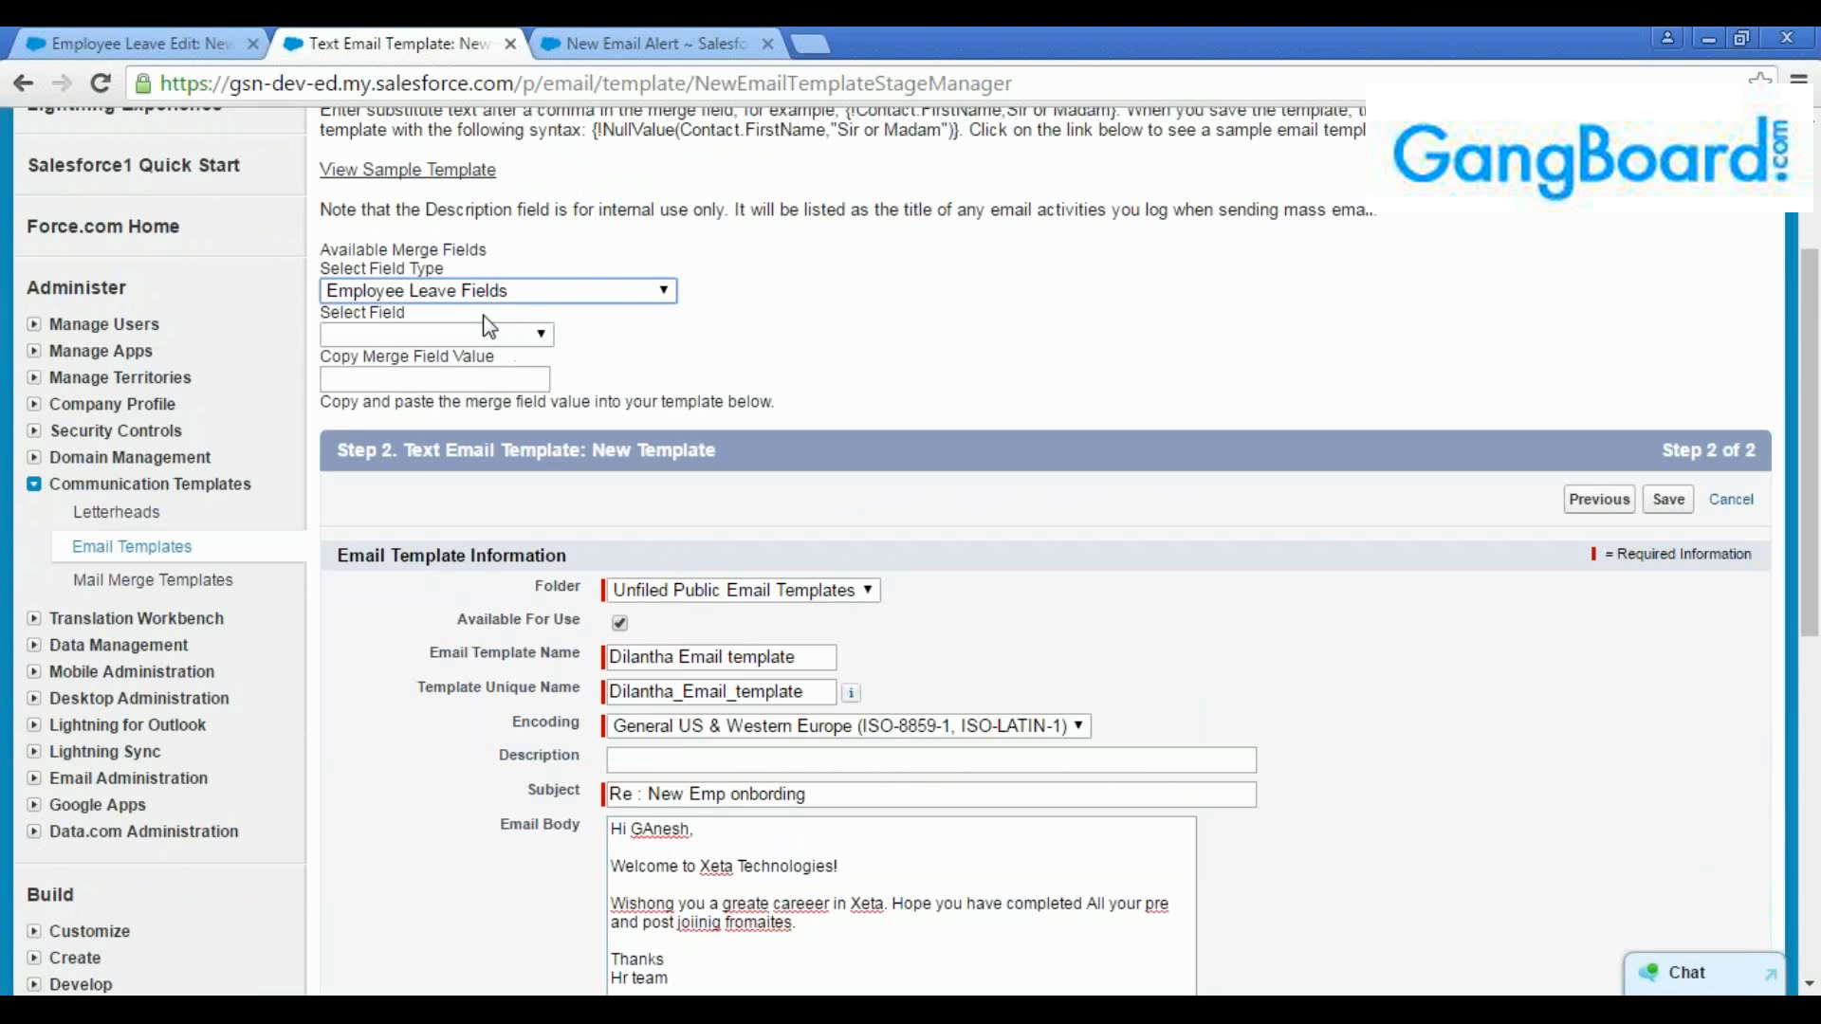
# Open the Employee Leave object's field definitions from the record form and check the field name behind Employee Leave Name
pyautogui.click(226, 47)
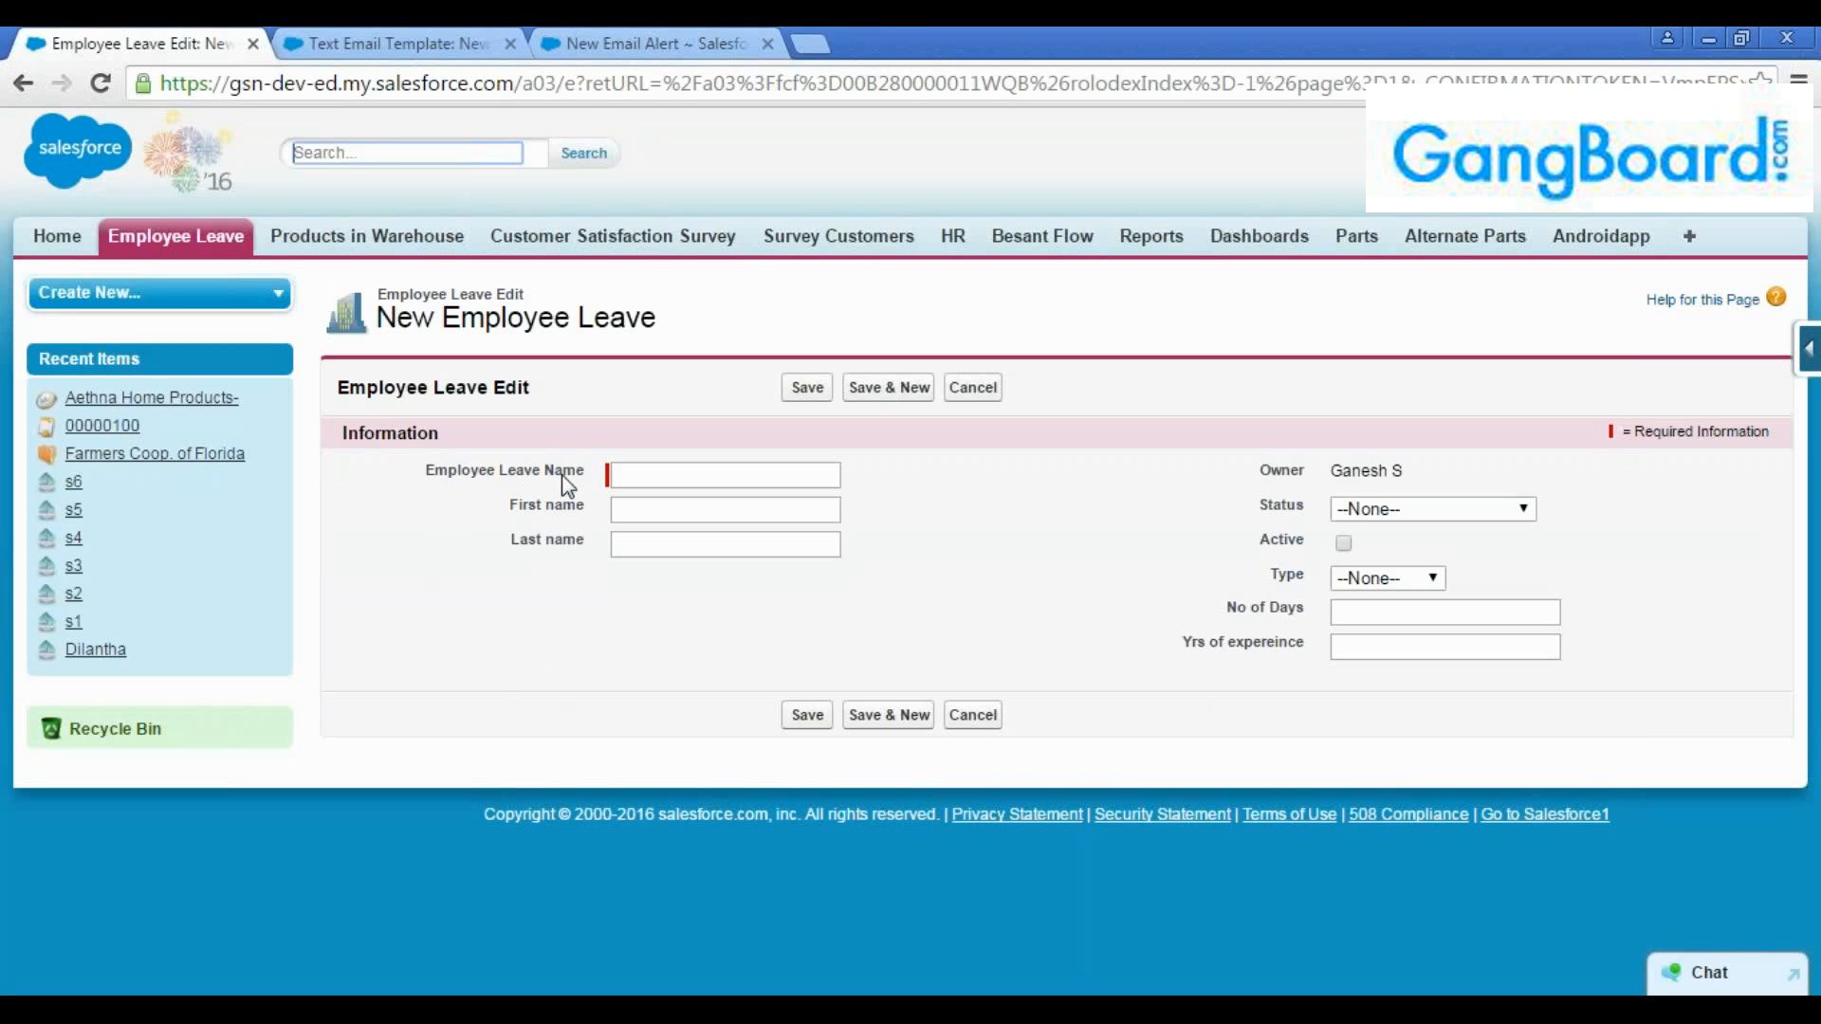
pyautogui.moveTo(588, 473)
pyautogui.mouseDown()
pyautogui.moveTo(424, 475)
pyautogui.moveTo(581, 471)
pyautogui.mouseUp()
pyautogui.click(424, 475)
pyautogui.click(591, 507)
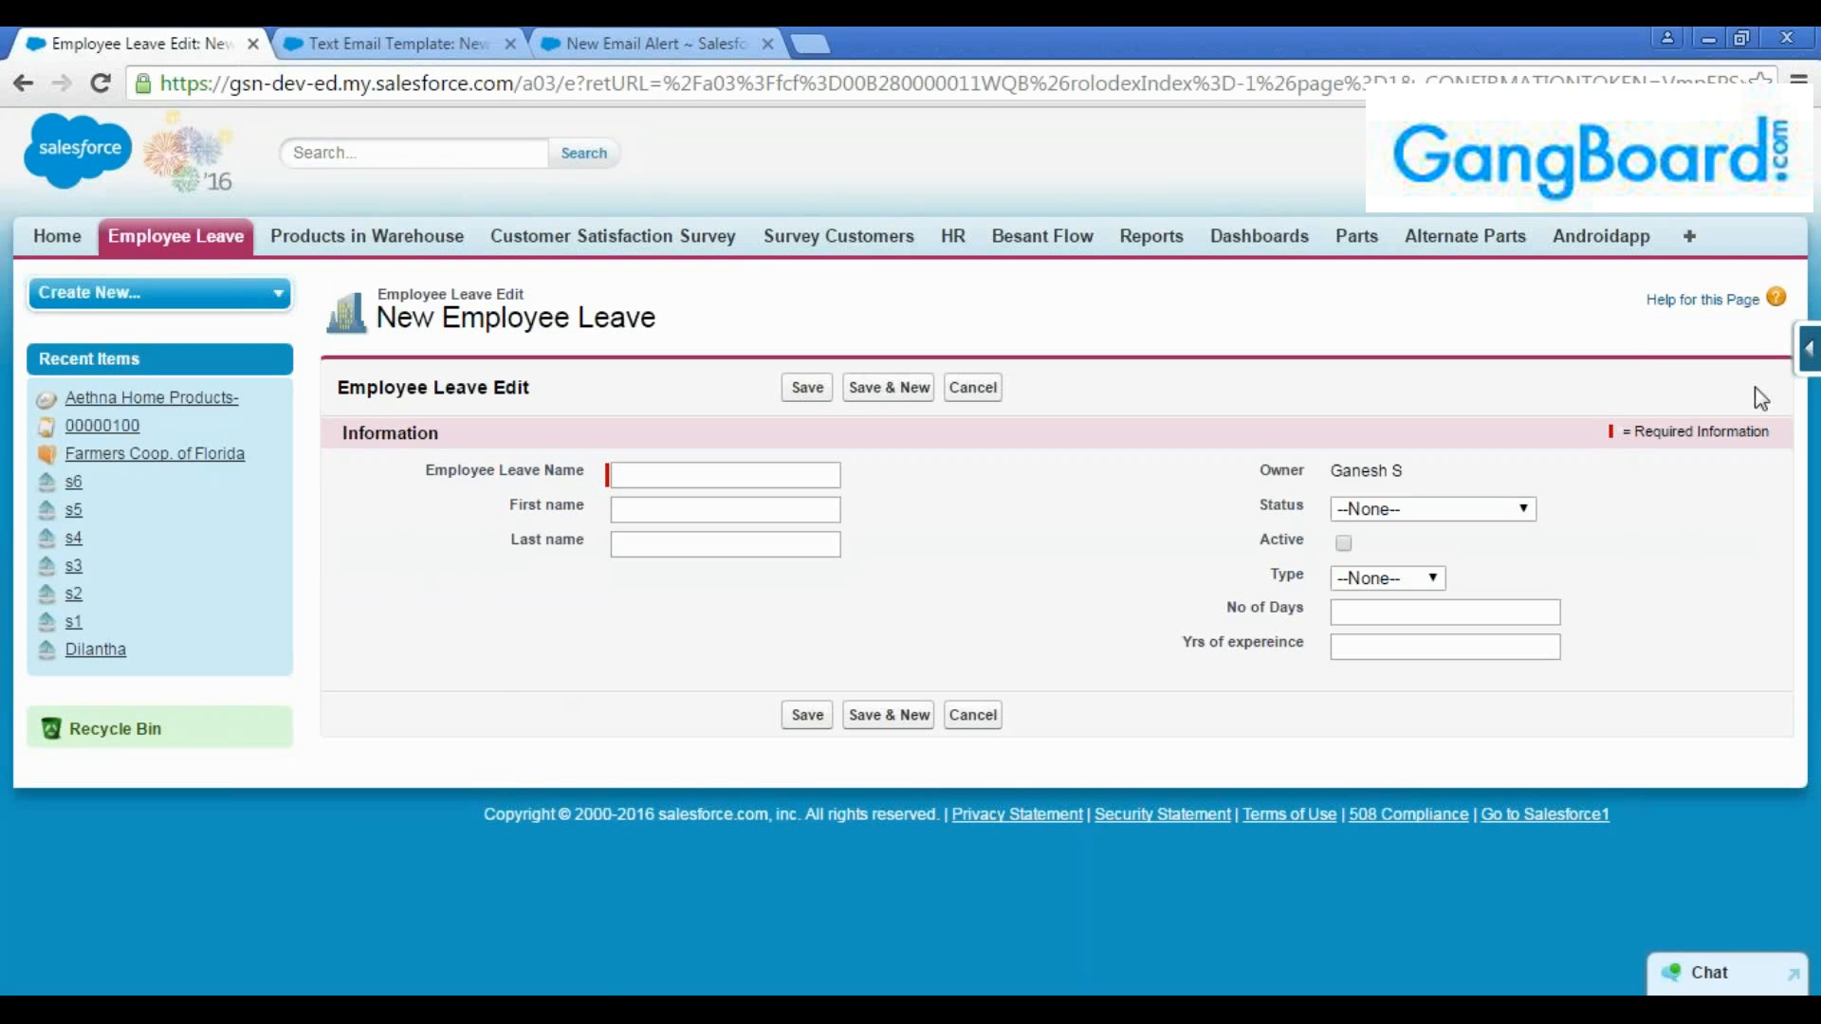
pyautogui.click(1807, 349)
pyautogui.click(1586, 394)
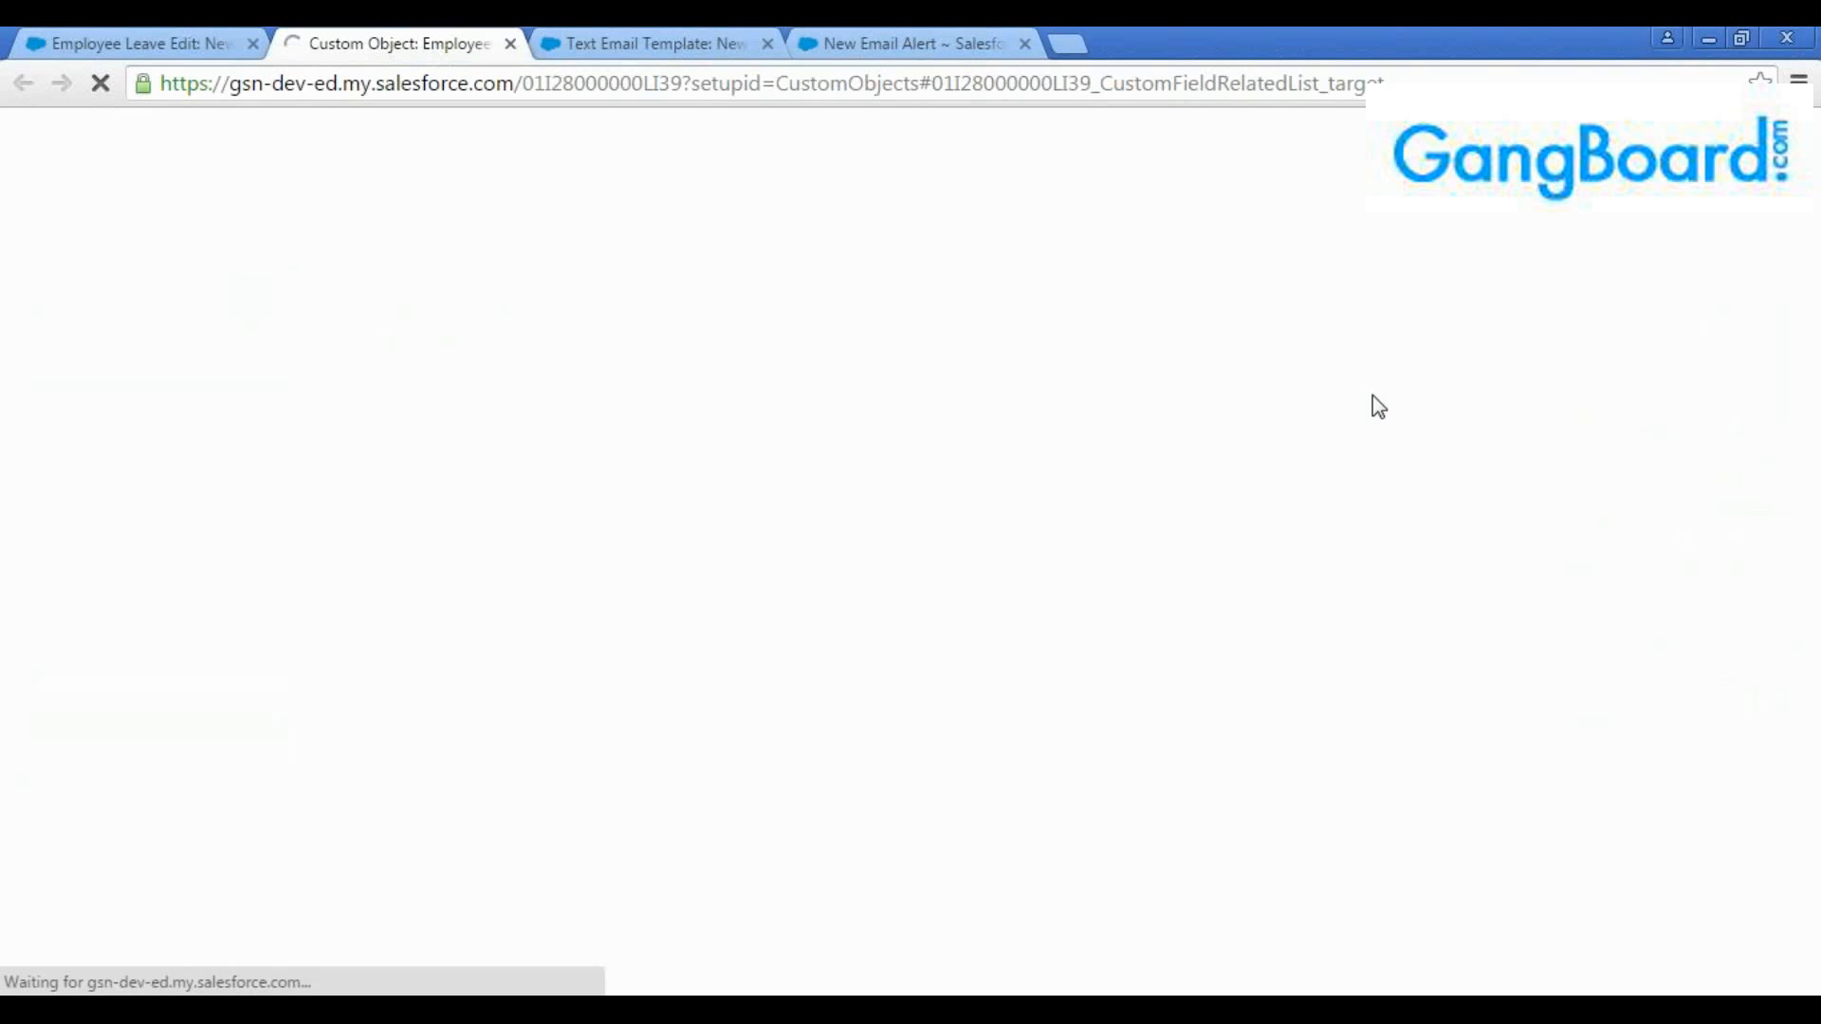
pyautogui.scroll(4, 695, 435)
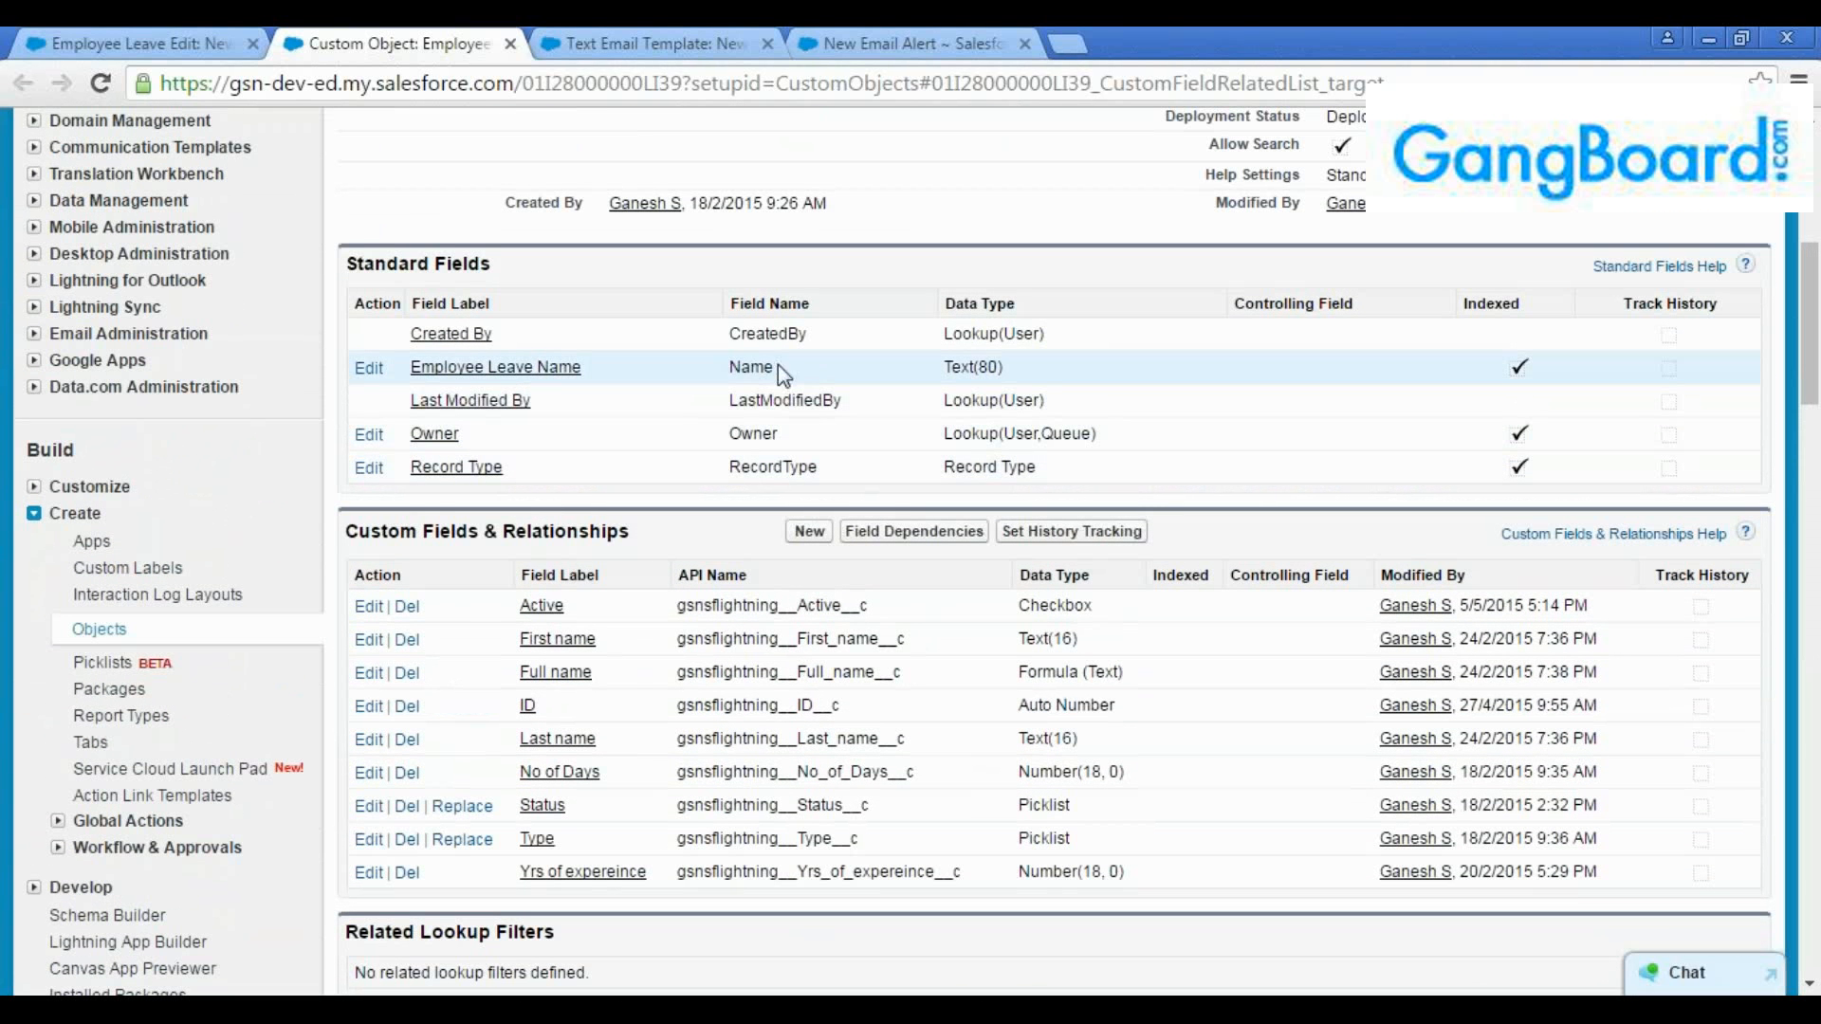
pyautogui.doubleClick(770, 367)
# Return to the text email template and choose Employee Leave Name as the merge field, looking through the standard and custom fields
pyautogui.click(638, 42)
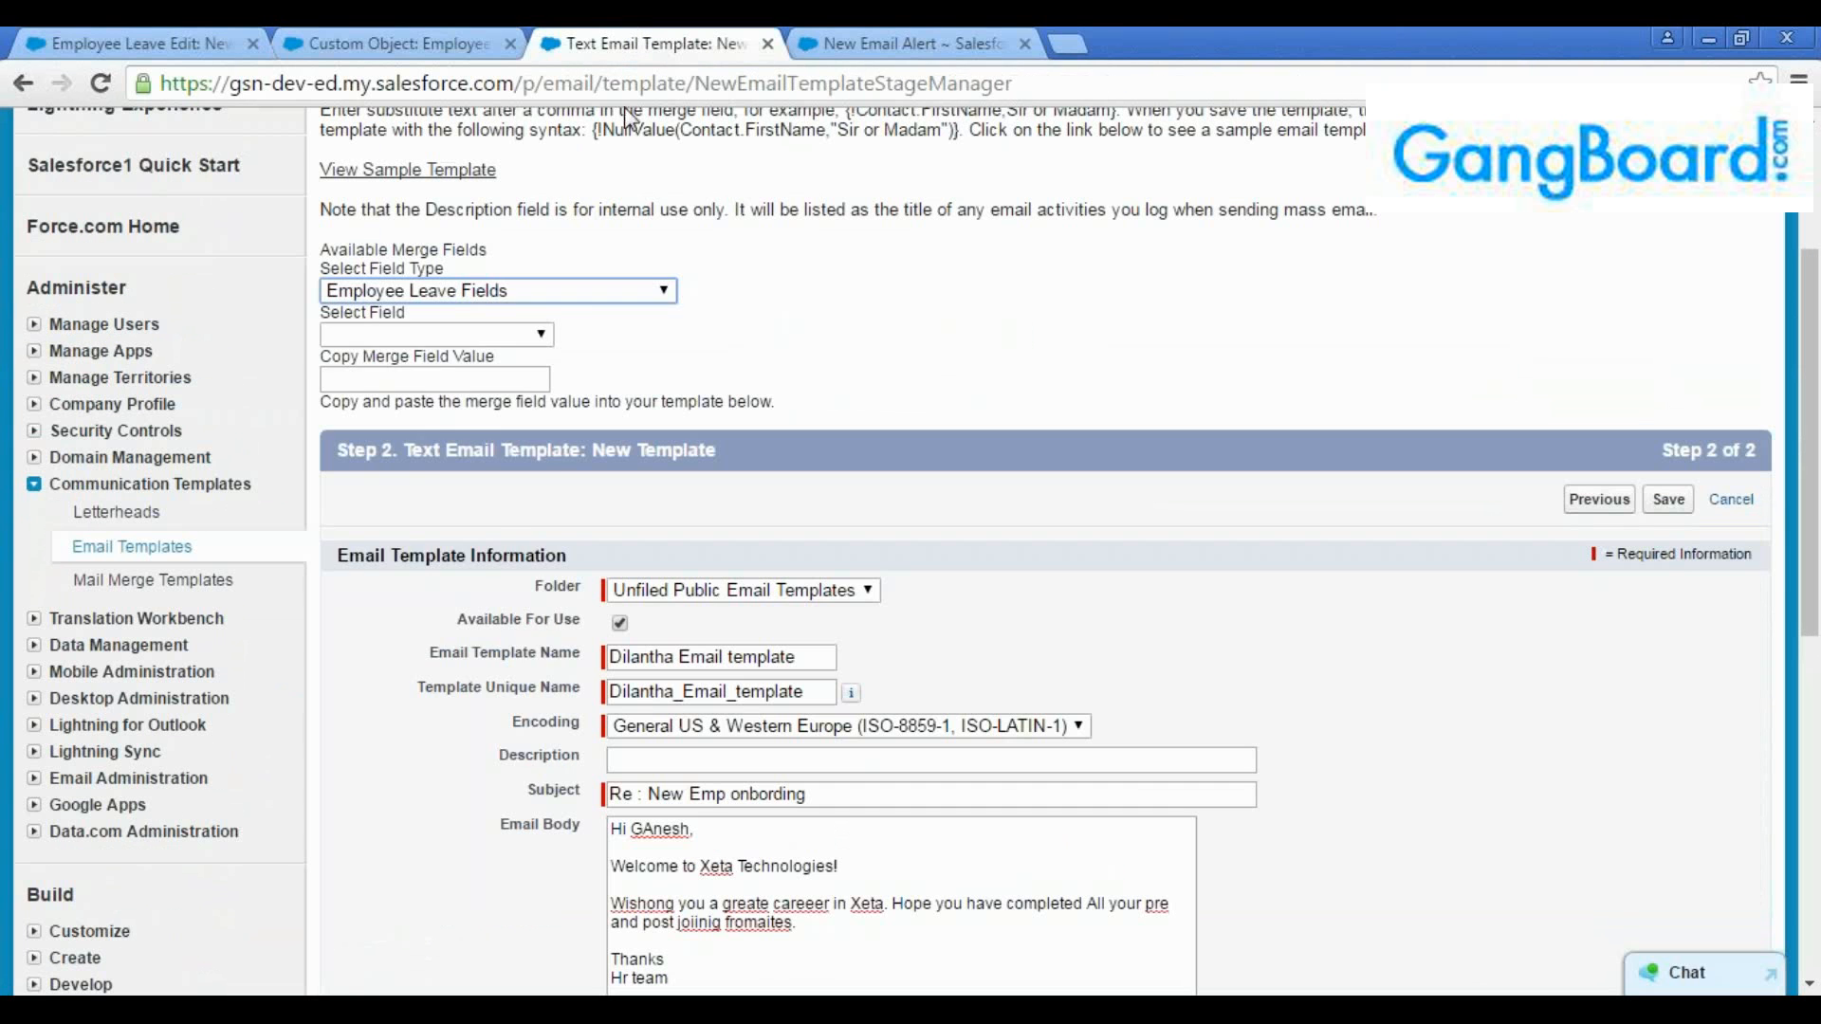
pyautogui.click(499, 336)
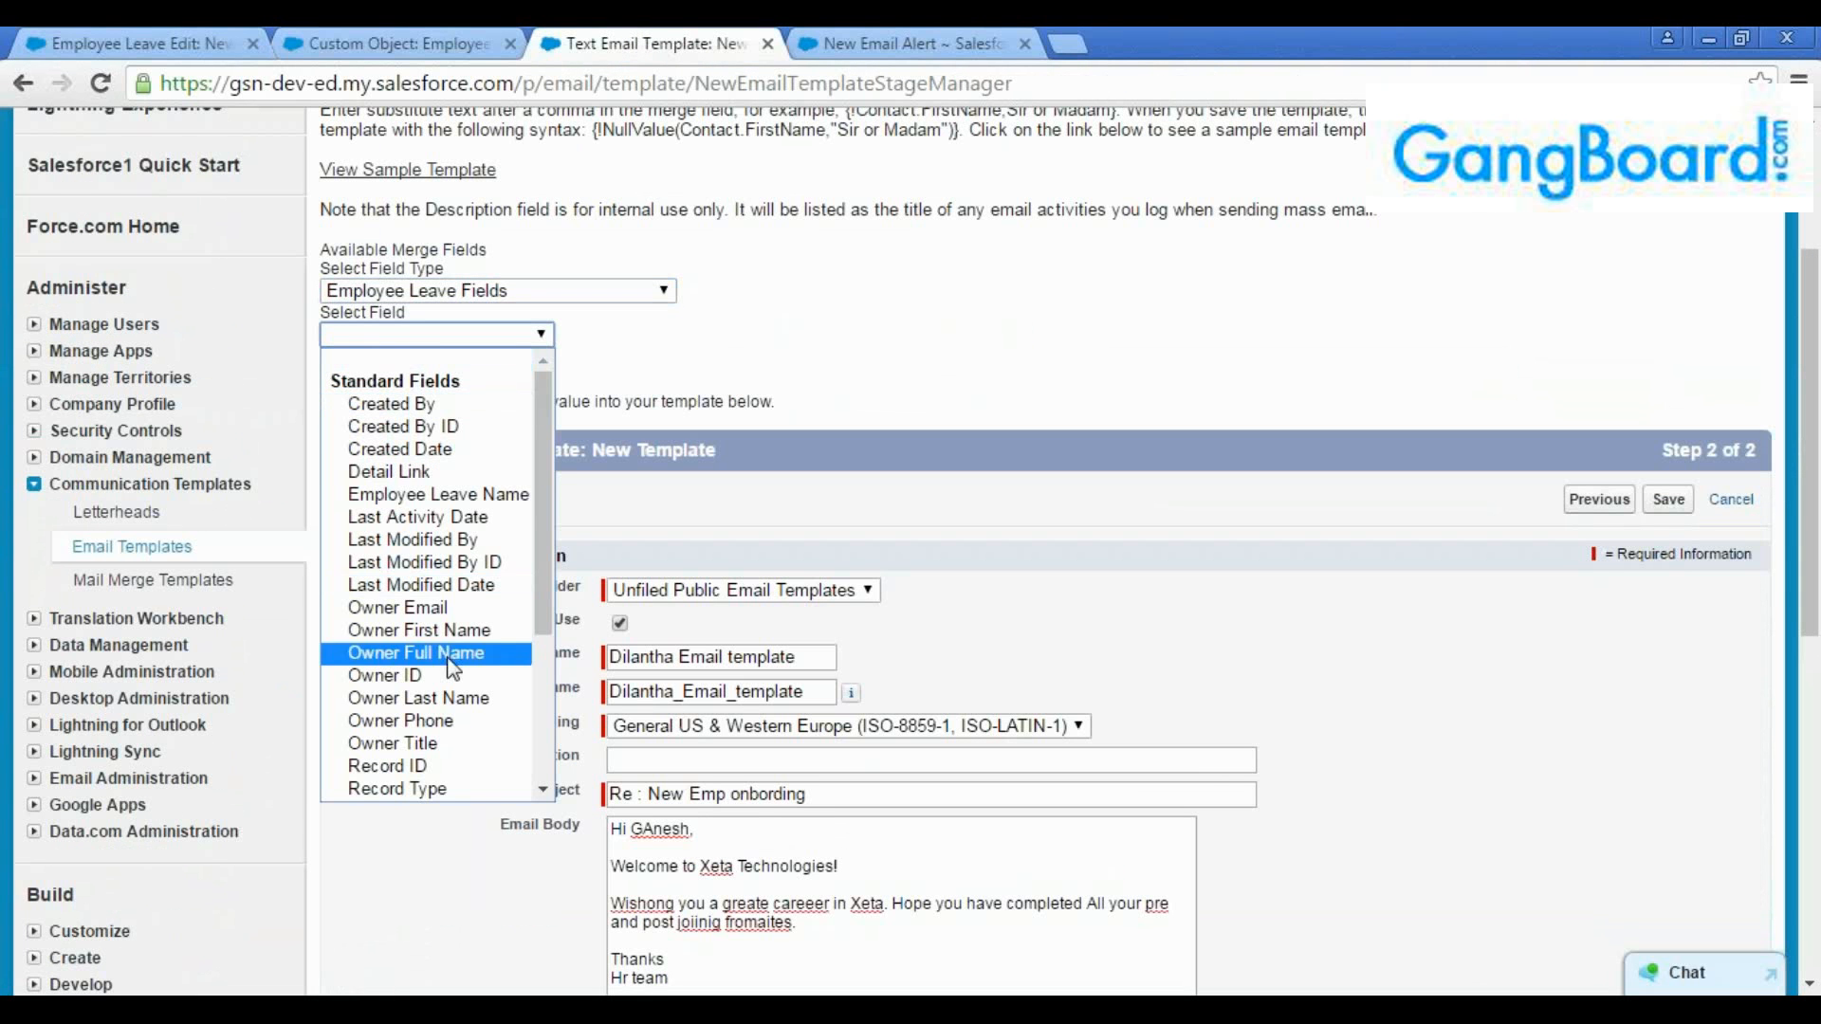
pyautogui.scroll(-3, 441, 726)
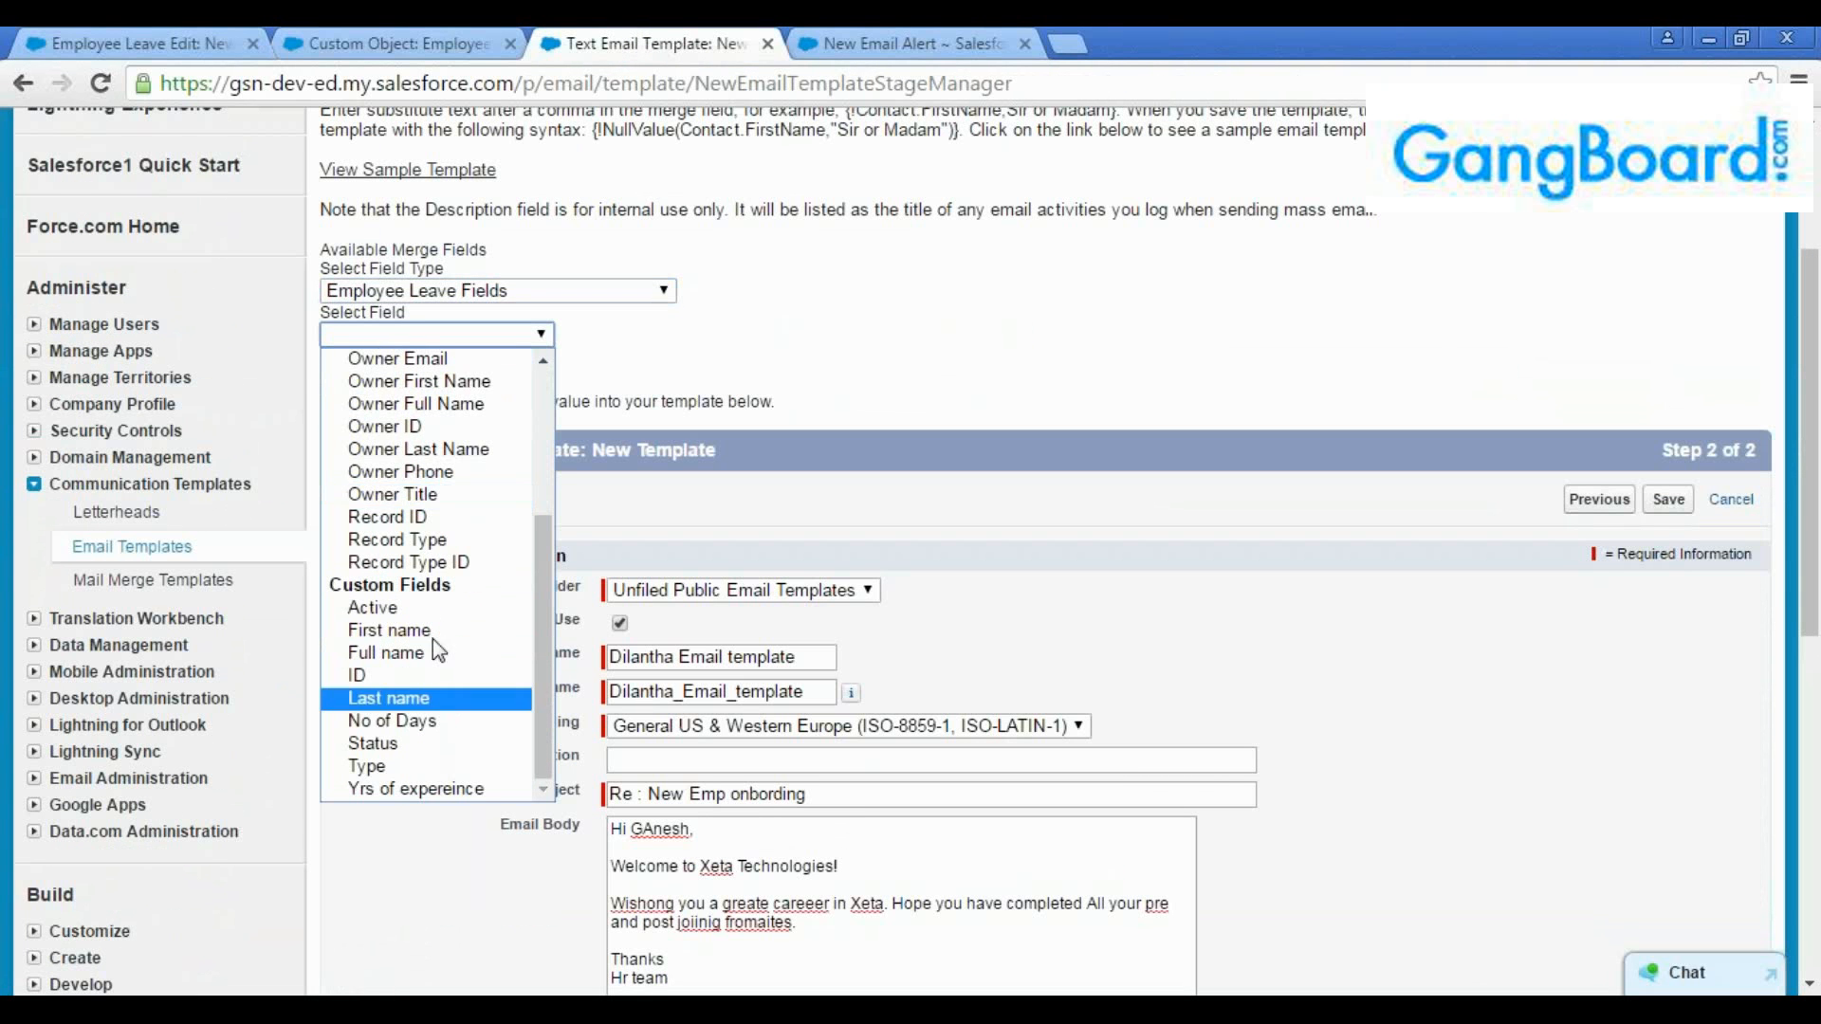
pyautogui.scroll(4, 438, 581)
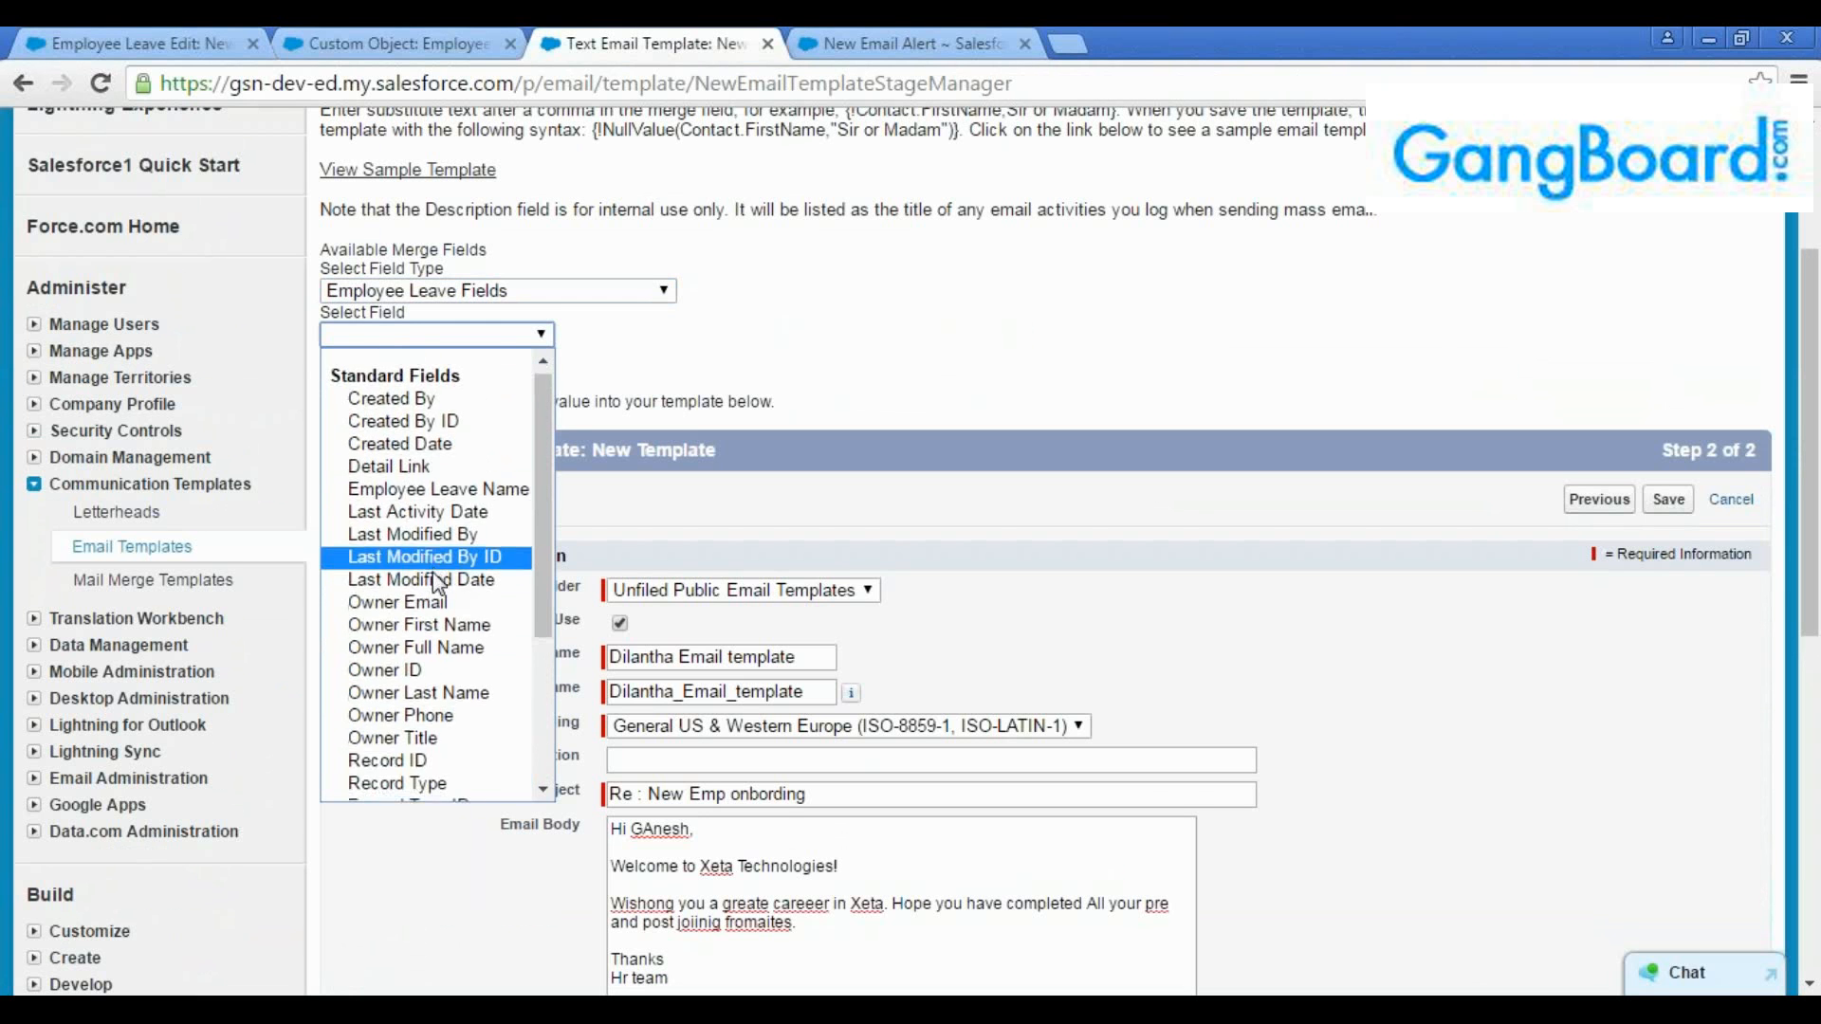
pyautogui.scroll(-3, 439, 574)
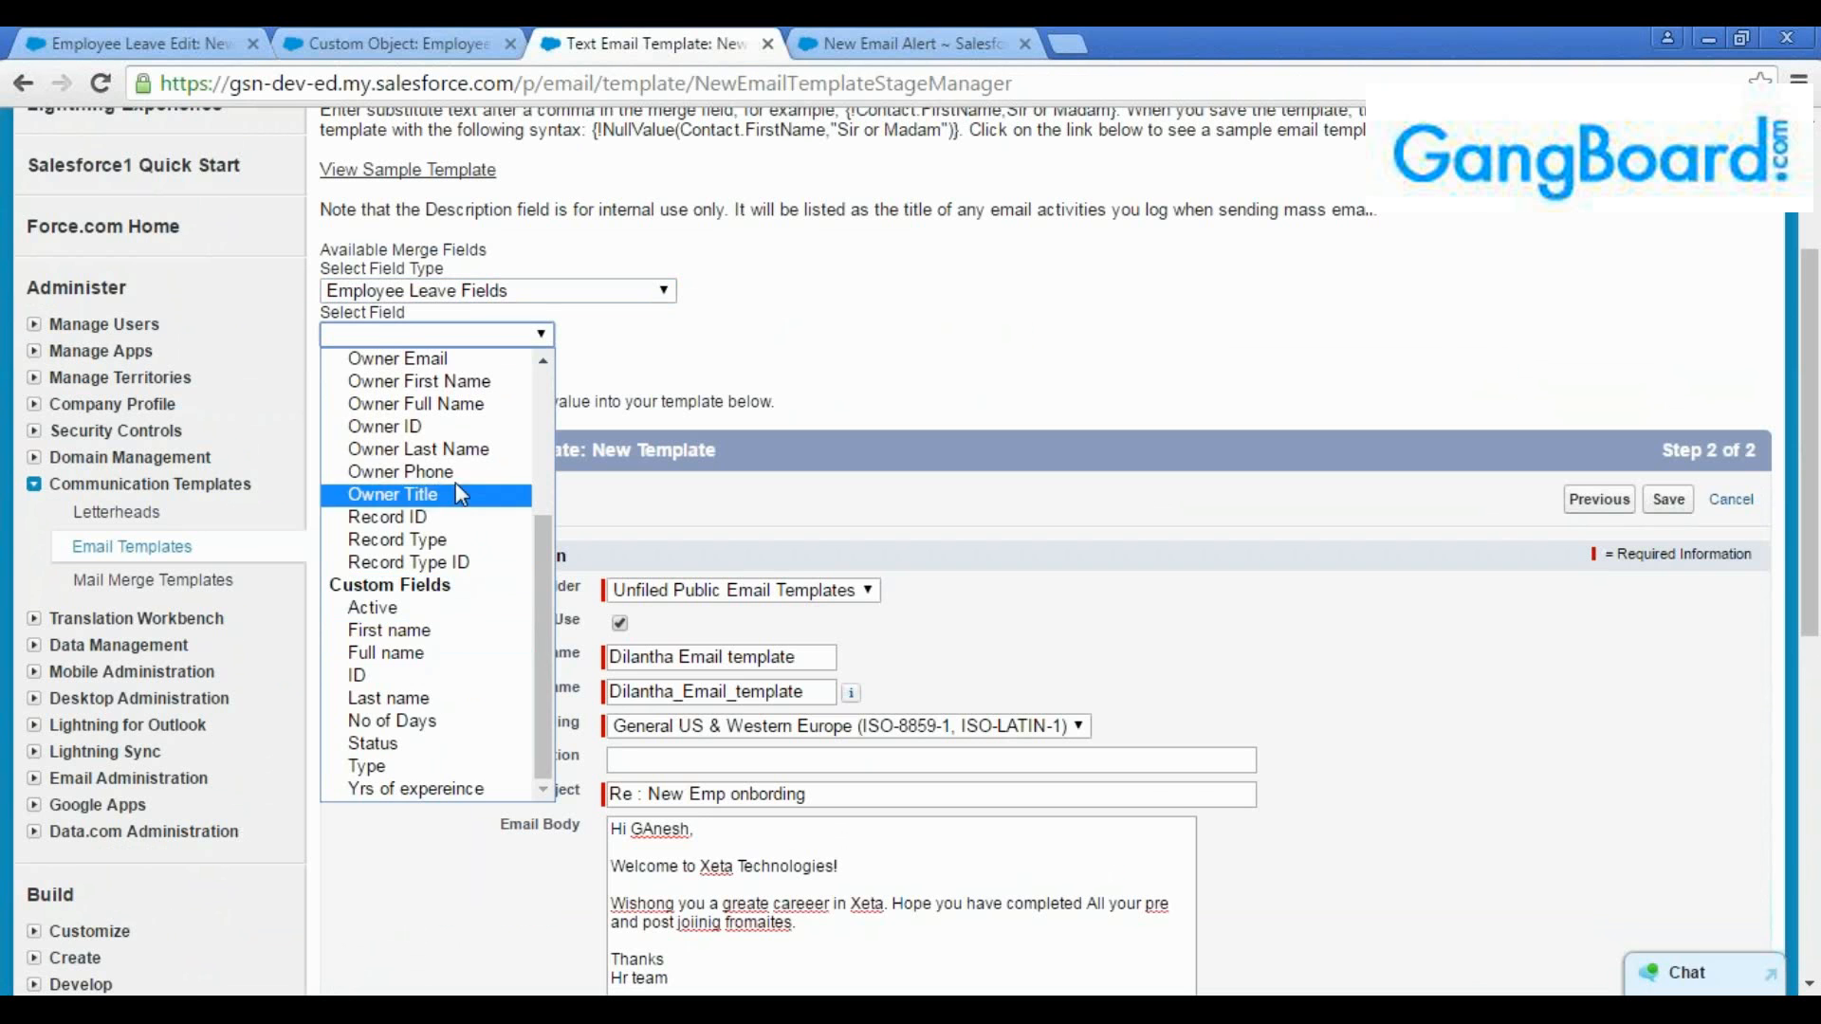
pyautogui.scroll(3, 455, 482)
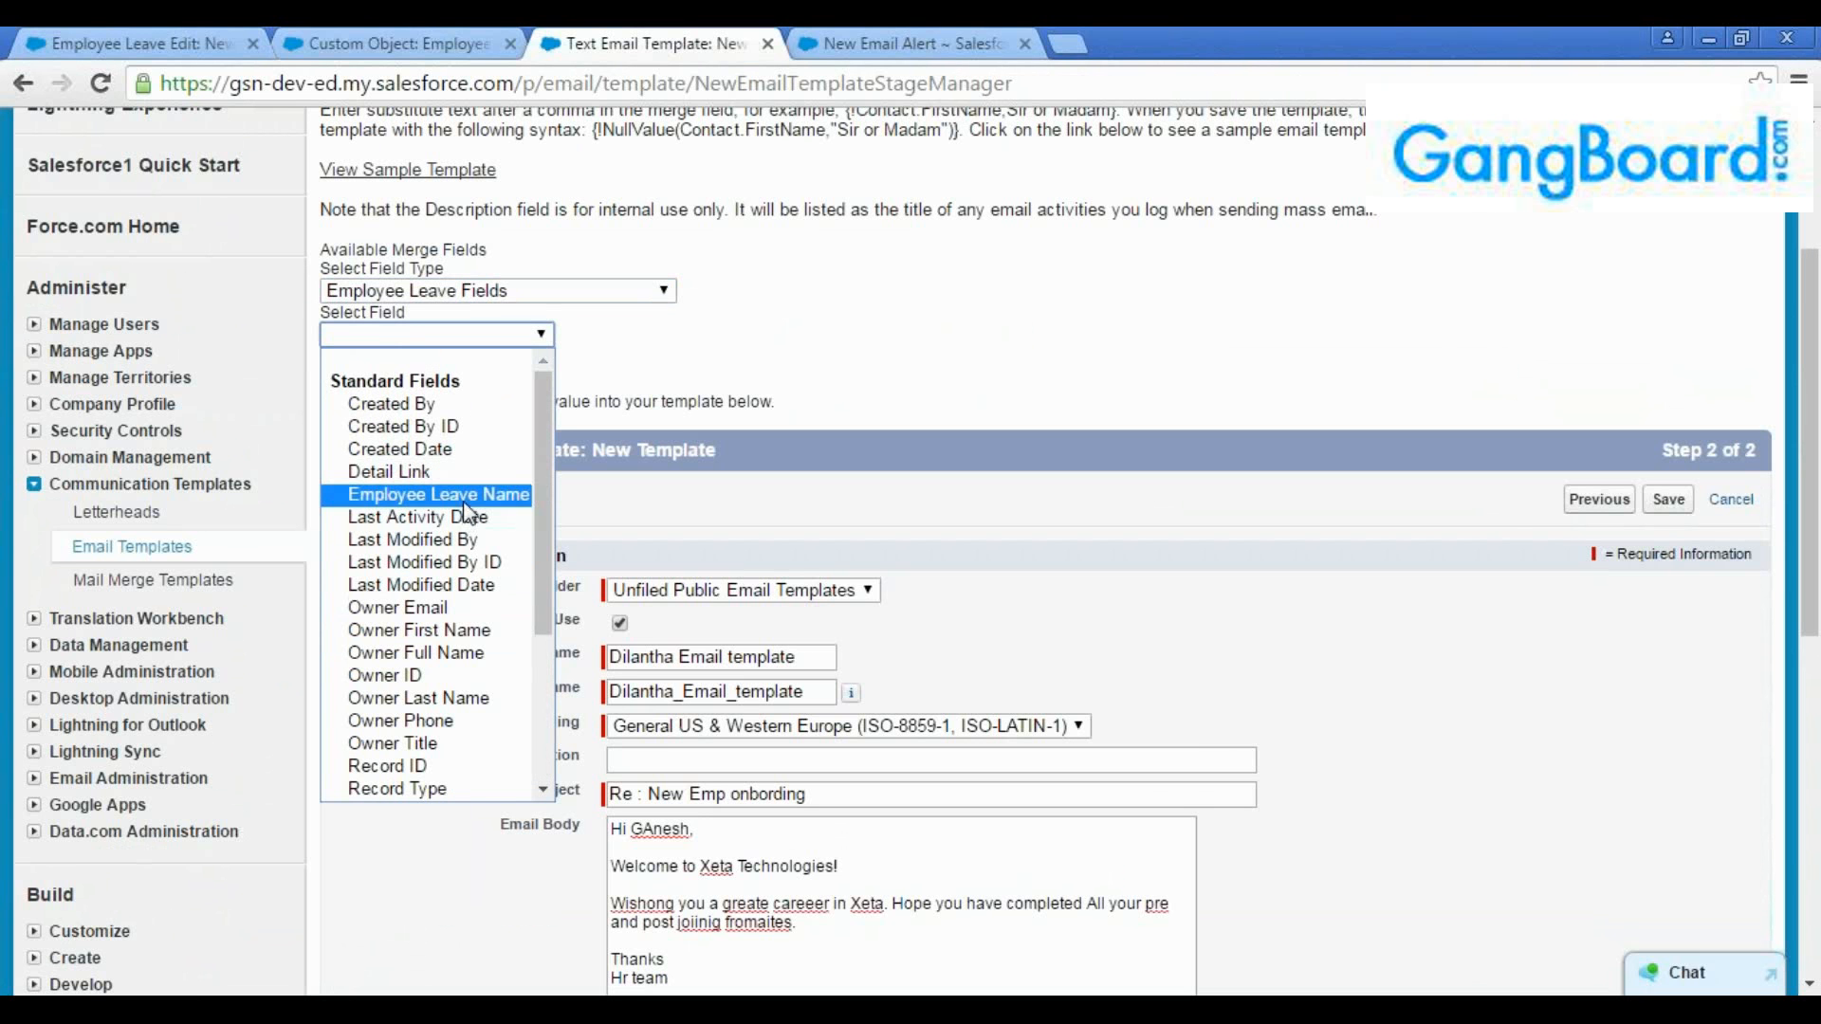
pyautogui.click(459, 494)
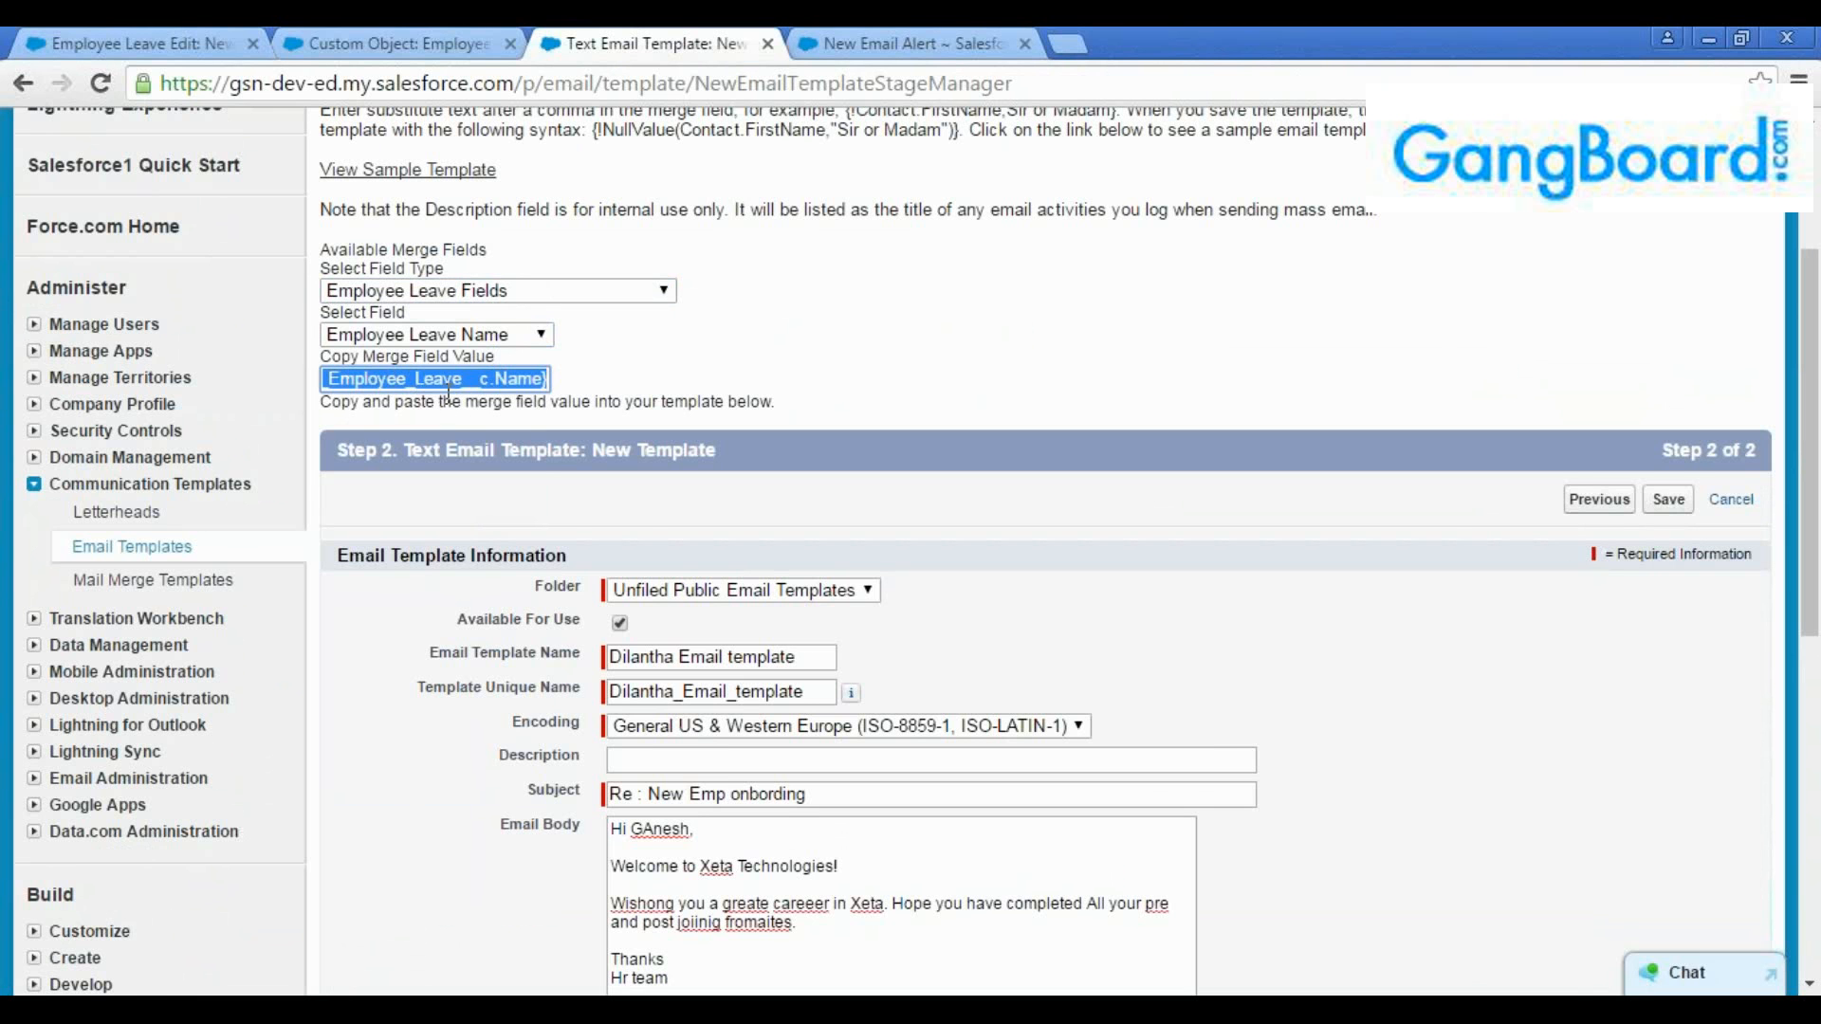
# Replace the fixed name in the email body's greeting with the merge field {!gsnsflightning__Employee_Leave__c.Name}
pyautogui.scroll(-3, 653, 536)
pyautogui.doubleClick(673, 562)
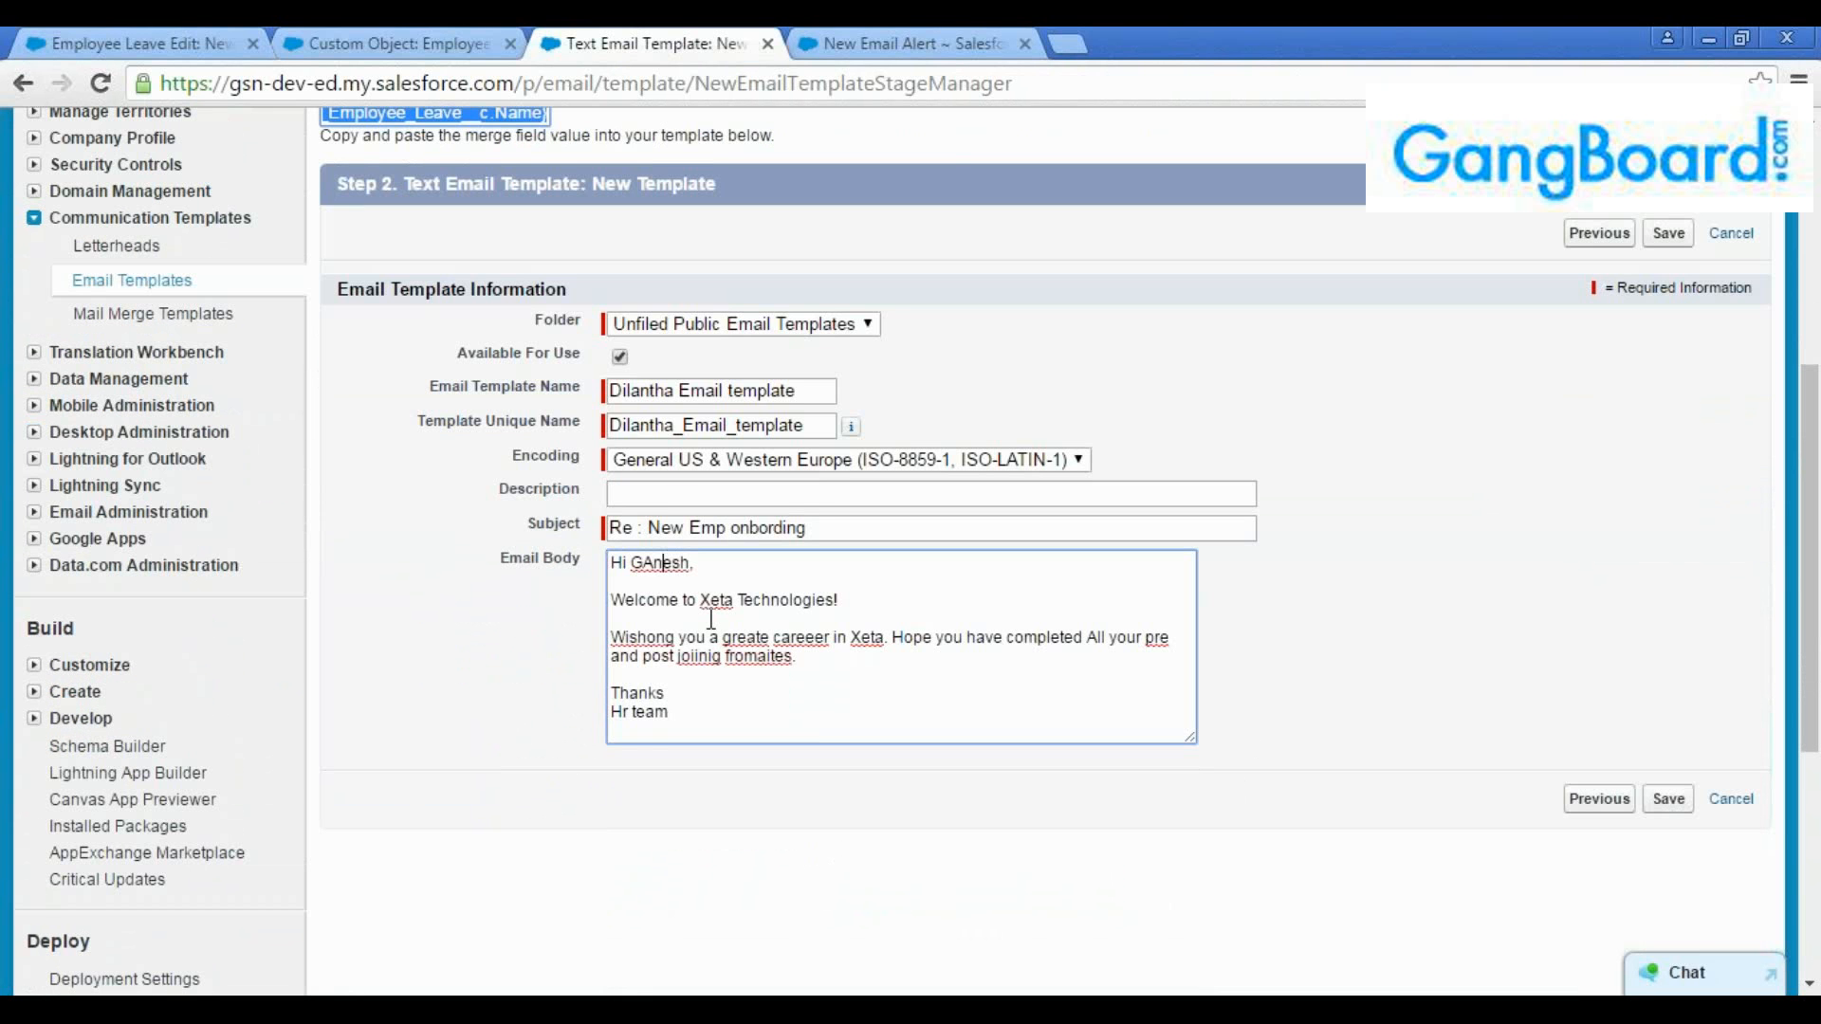
pyautogui.write('{!gsnsflightning__Employee_Leave__c.Name}')
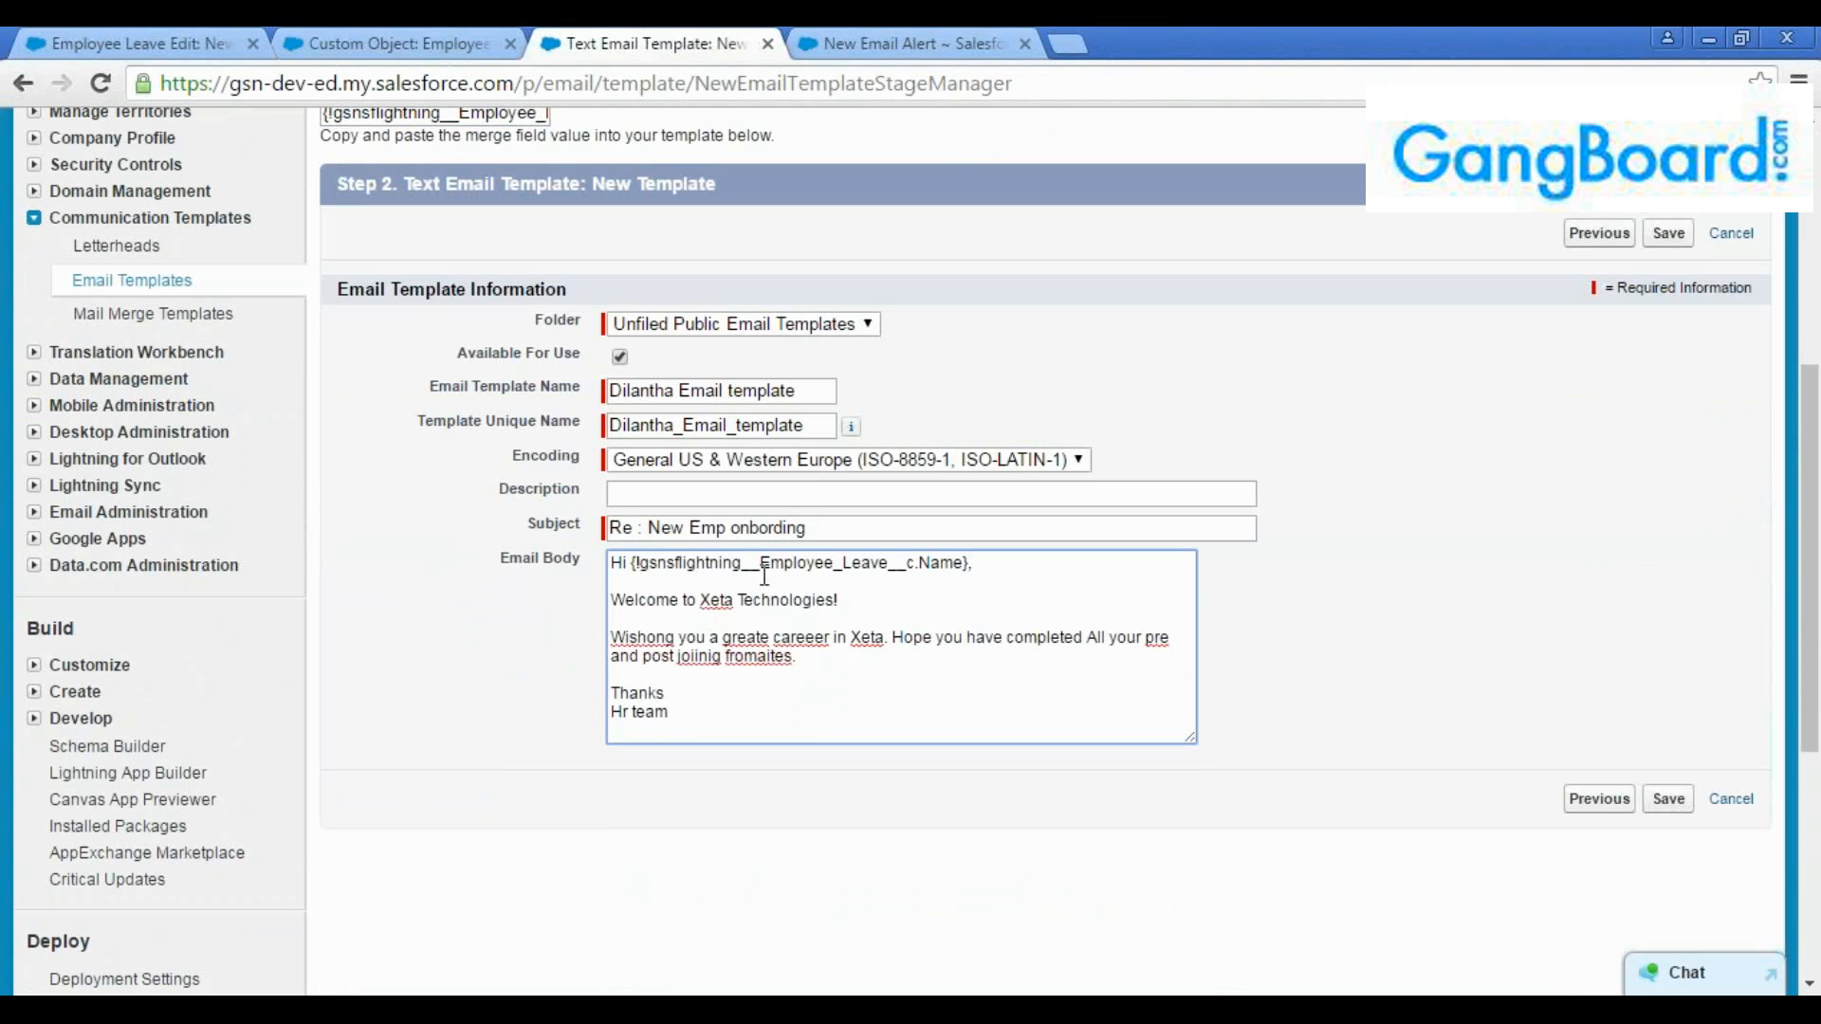
# Examine the structure of the greeting's merge field: its object name, field name and enclosing braces
pyautogui.moveTo(760, 563); pyautogui.dragTo(934, 580)
pyautogui.click(933, 594)
pyautogui.doubleClick(935, 560)
pyautogui.click(939, 583)
pyautogui.moveTo(640, 563); pyautogui.dragTo(632, 565)
pyautogui.moveTo(962, 563); pyautogui.dragTo(969, 564)
pyautogui.click(644, 563)
pyautogui.doubleClick(838, 561)
pyautogui.click(952, 596)
# Examine the gsnsflightning namespace prefix at the start of the greeting's merge field
pyautogui.moveTo(742, 563); pyautogui.dragTo(646, 563)
pyautogui.click(675, 581)
pyautogui.moveTo(742, 563); pyautogui.dragTo(639, 565)
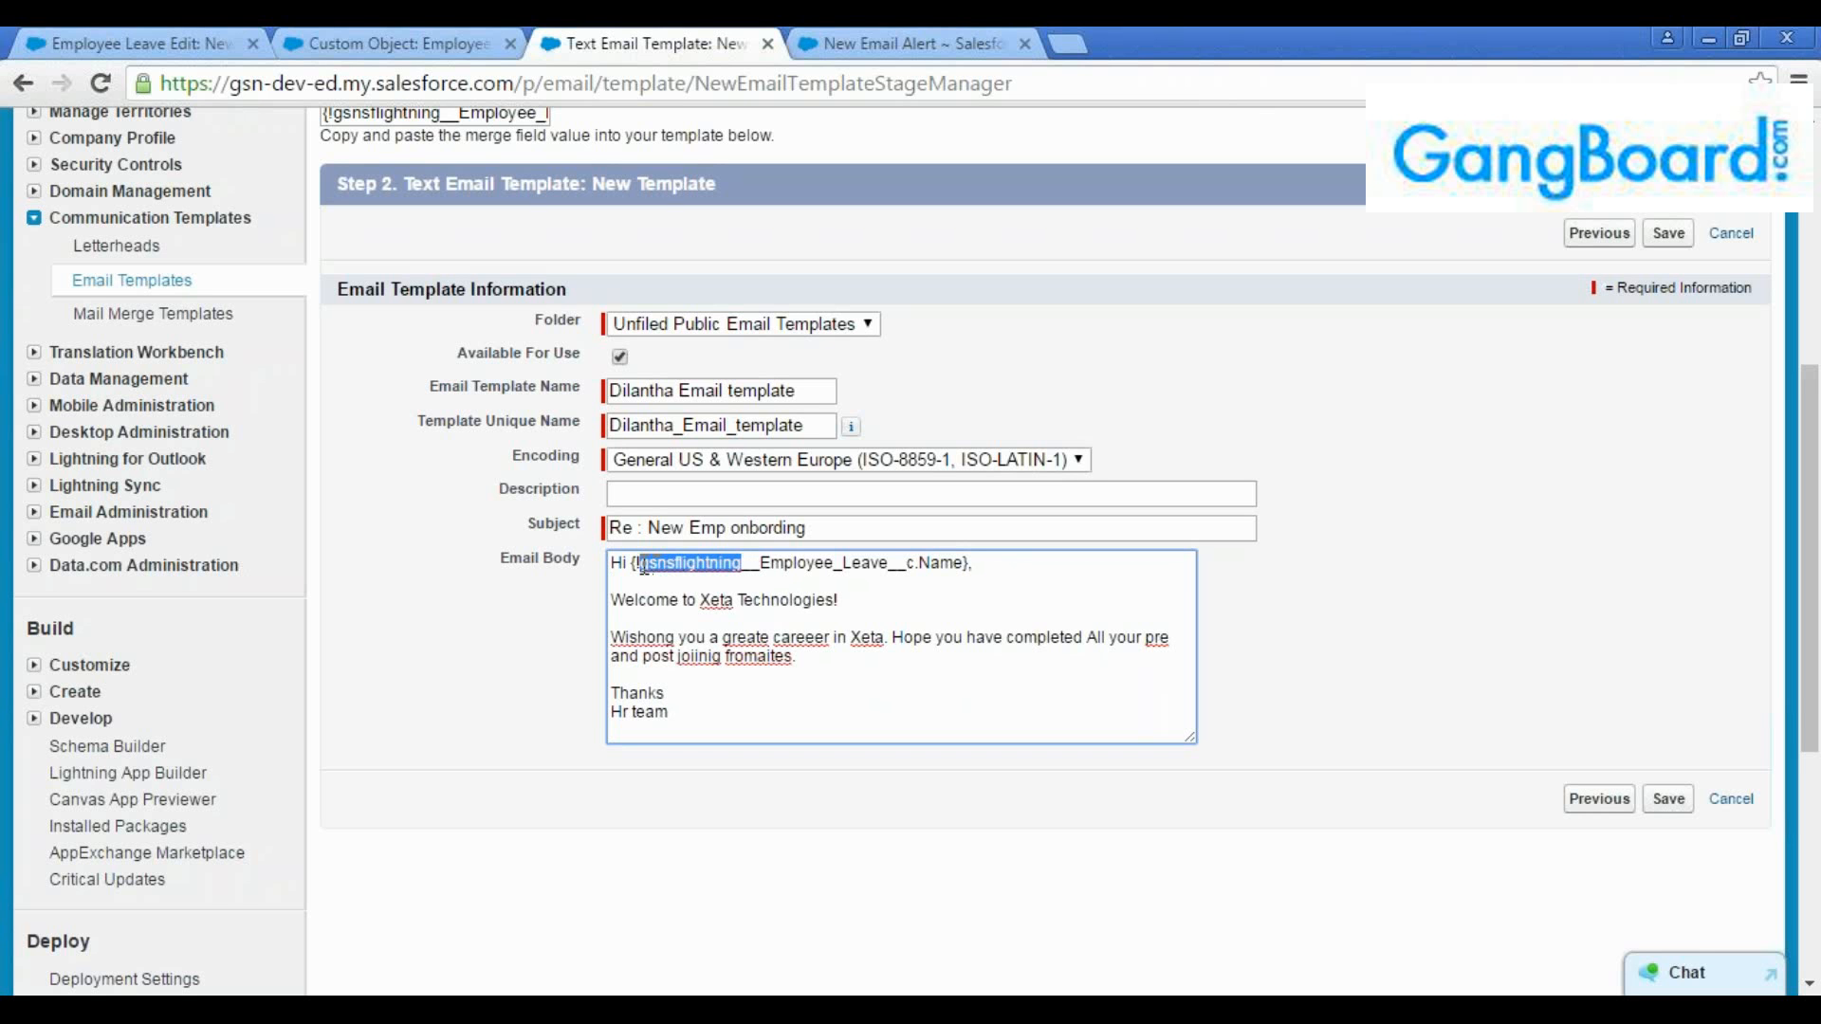
pyautogui.click(656, 580)
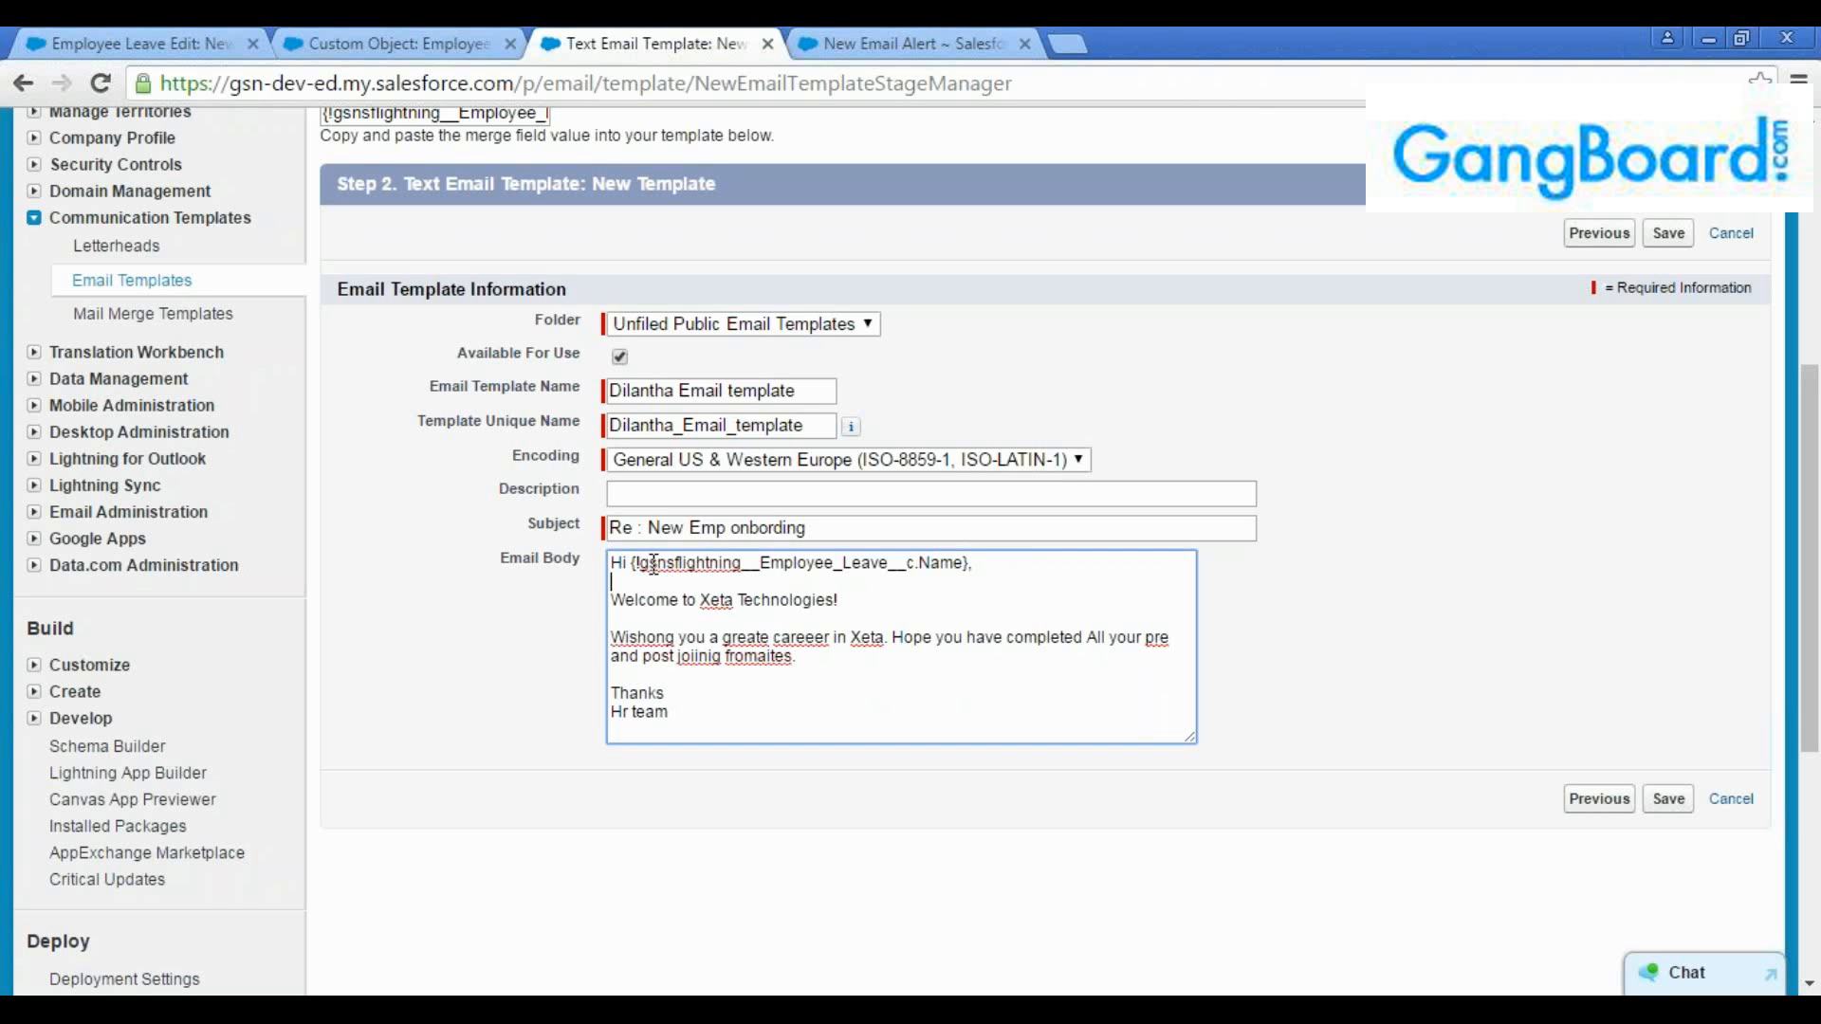
pyautogui.moveTo(640, 565); pyautogui.dragTo(738, 576)
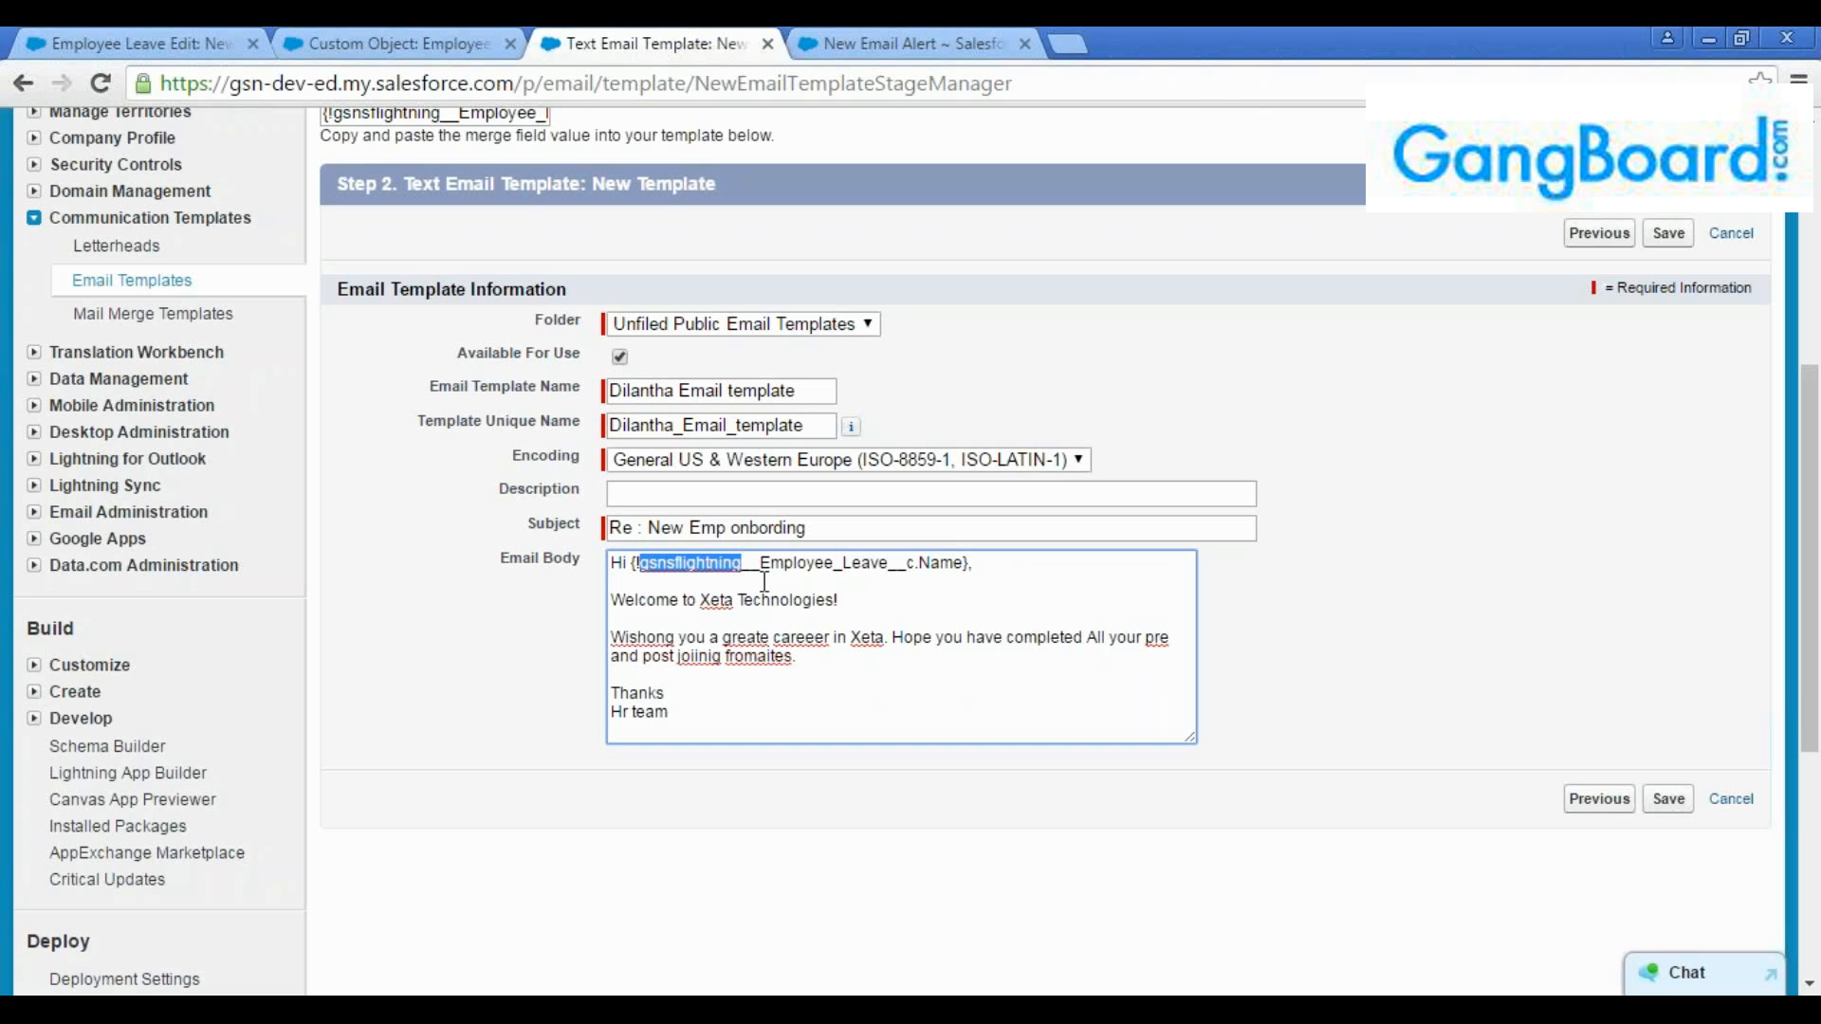
pyautogui.moveTo(760, 563); pyautogui.dragTo(649, 571)
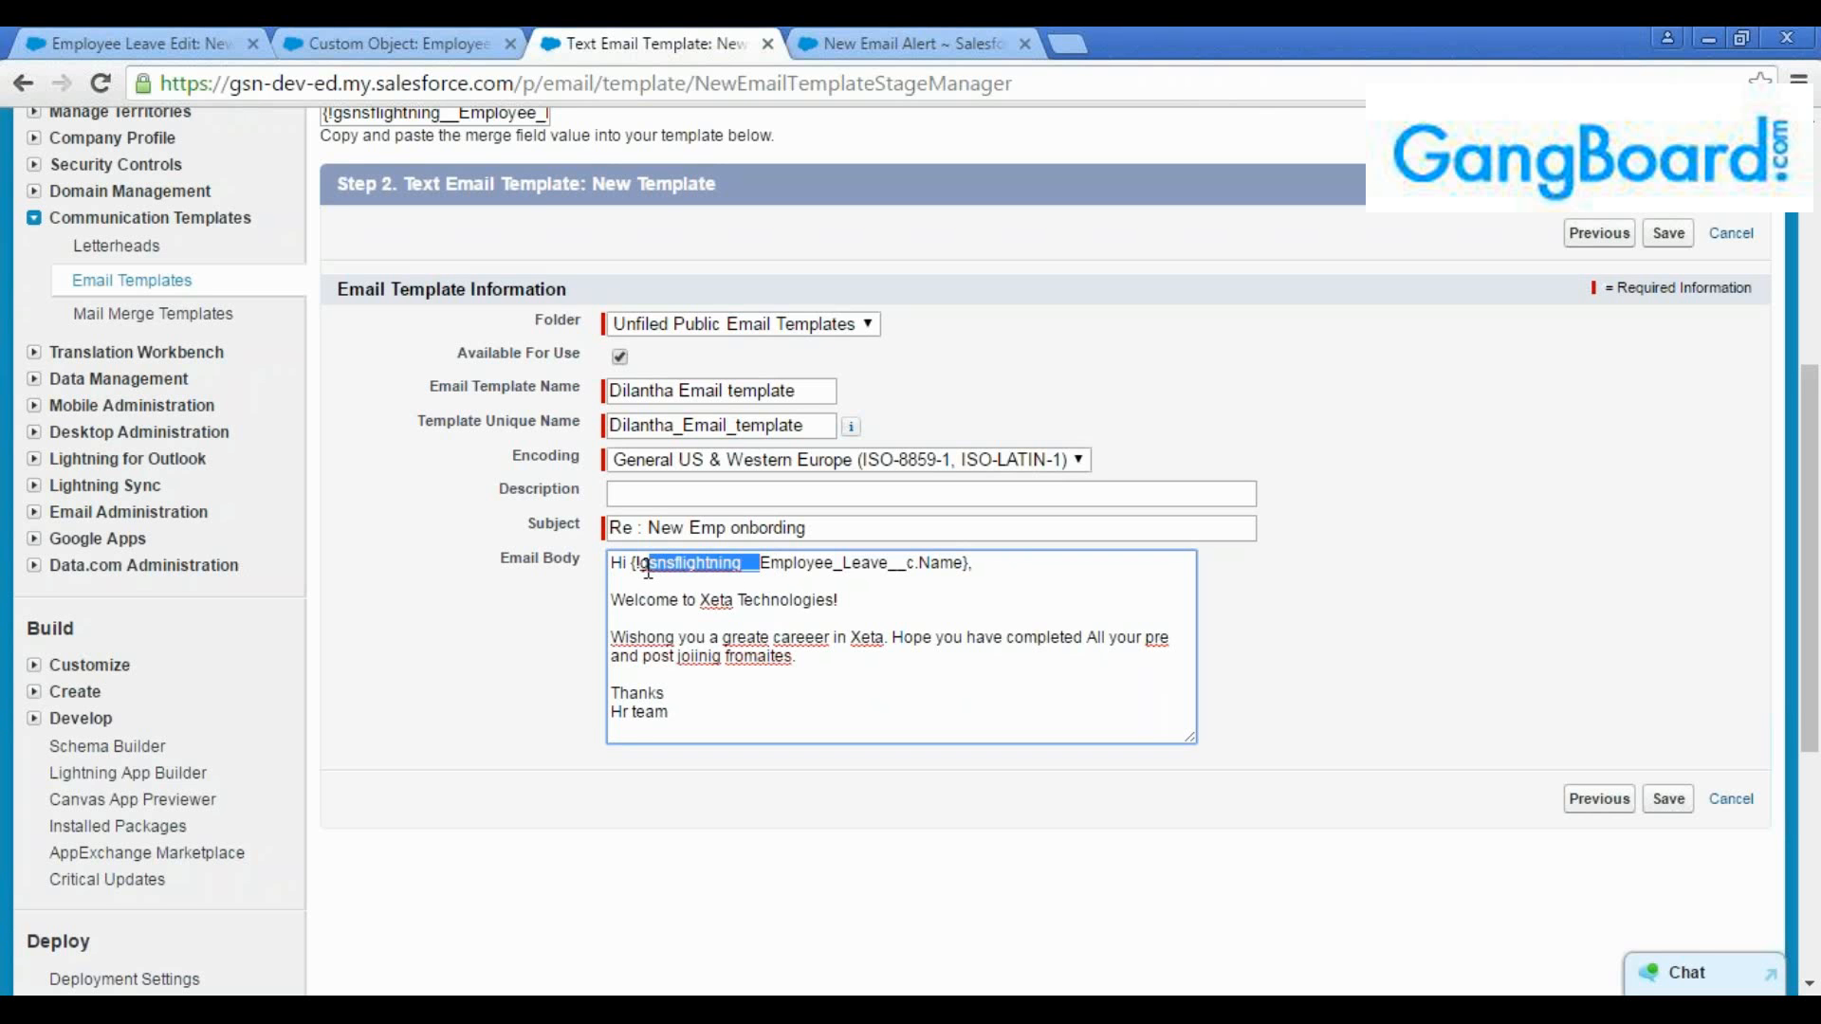
pyautogui.click(729, 569)
pyautogui.moveTo(760, 564); pyautogui.dragTo(642, 571)
pyautogui.click(726, 584)
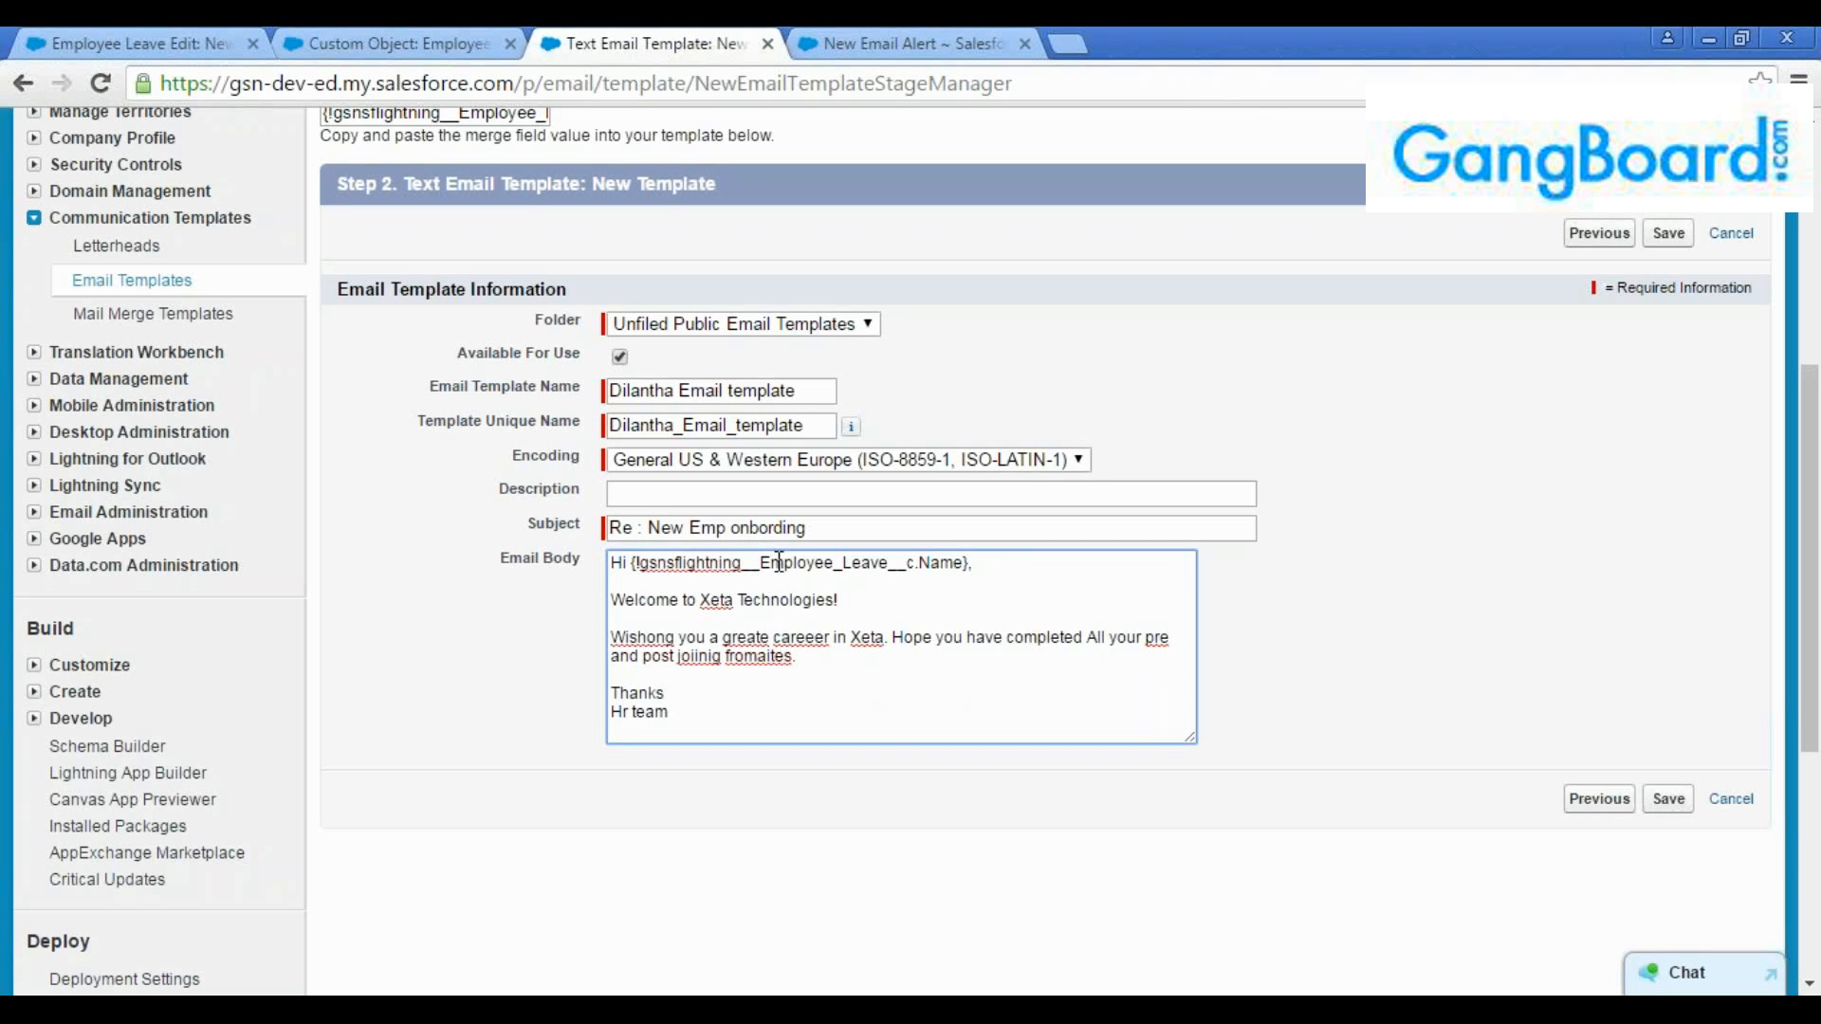
# Inspect the Employee_Leave__c object part and the Name field part of the greeting's merge field
pyautogui.moveTo(761, 567); pyautogui.dragTo(916, 567)
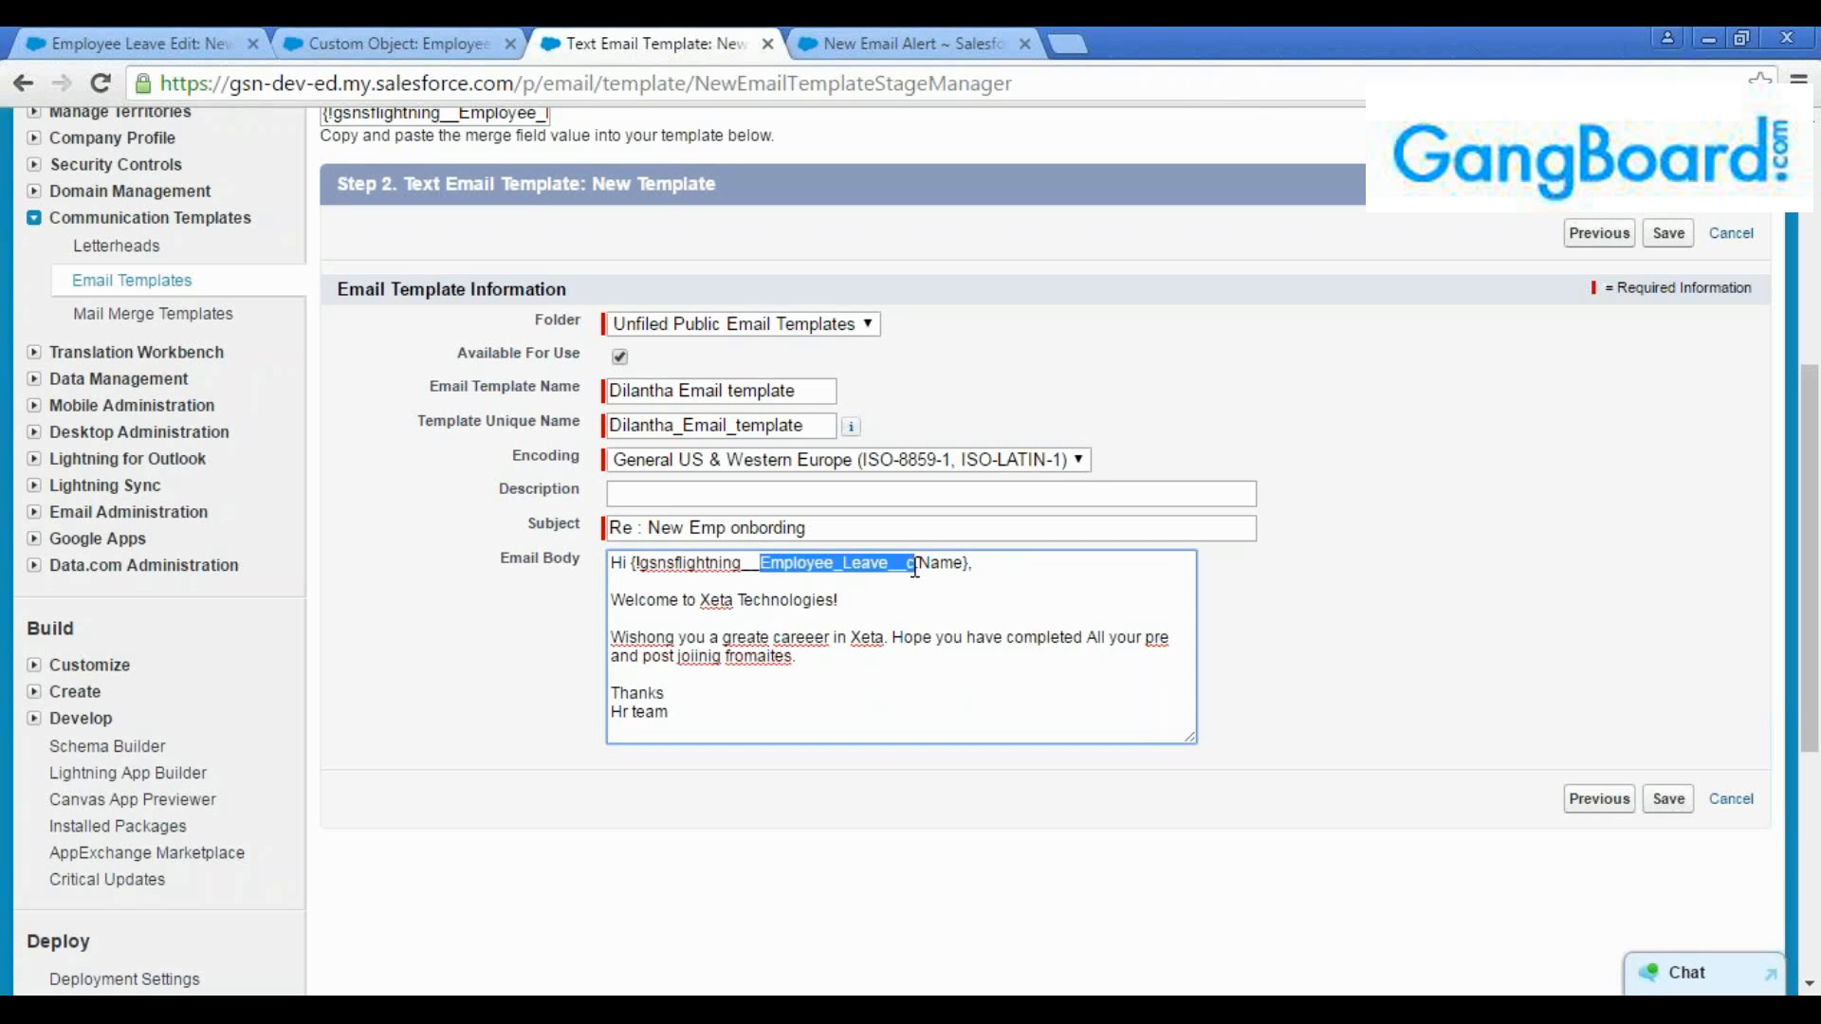
pyautogui.click(931, 563)
pyautogui.doubleClick(939, 564)
pyautogui.click(949, 599)
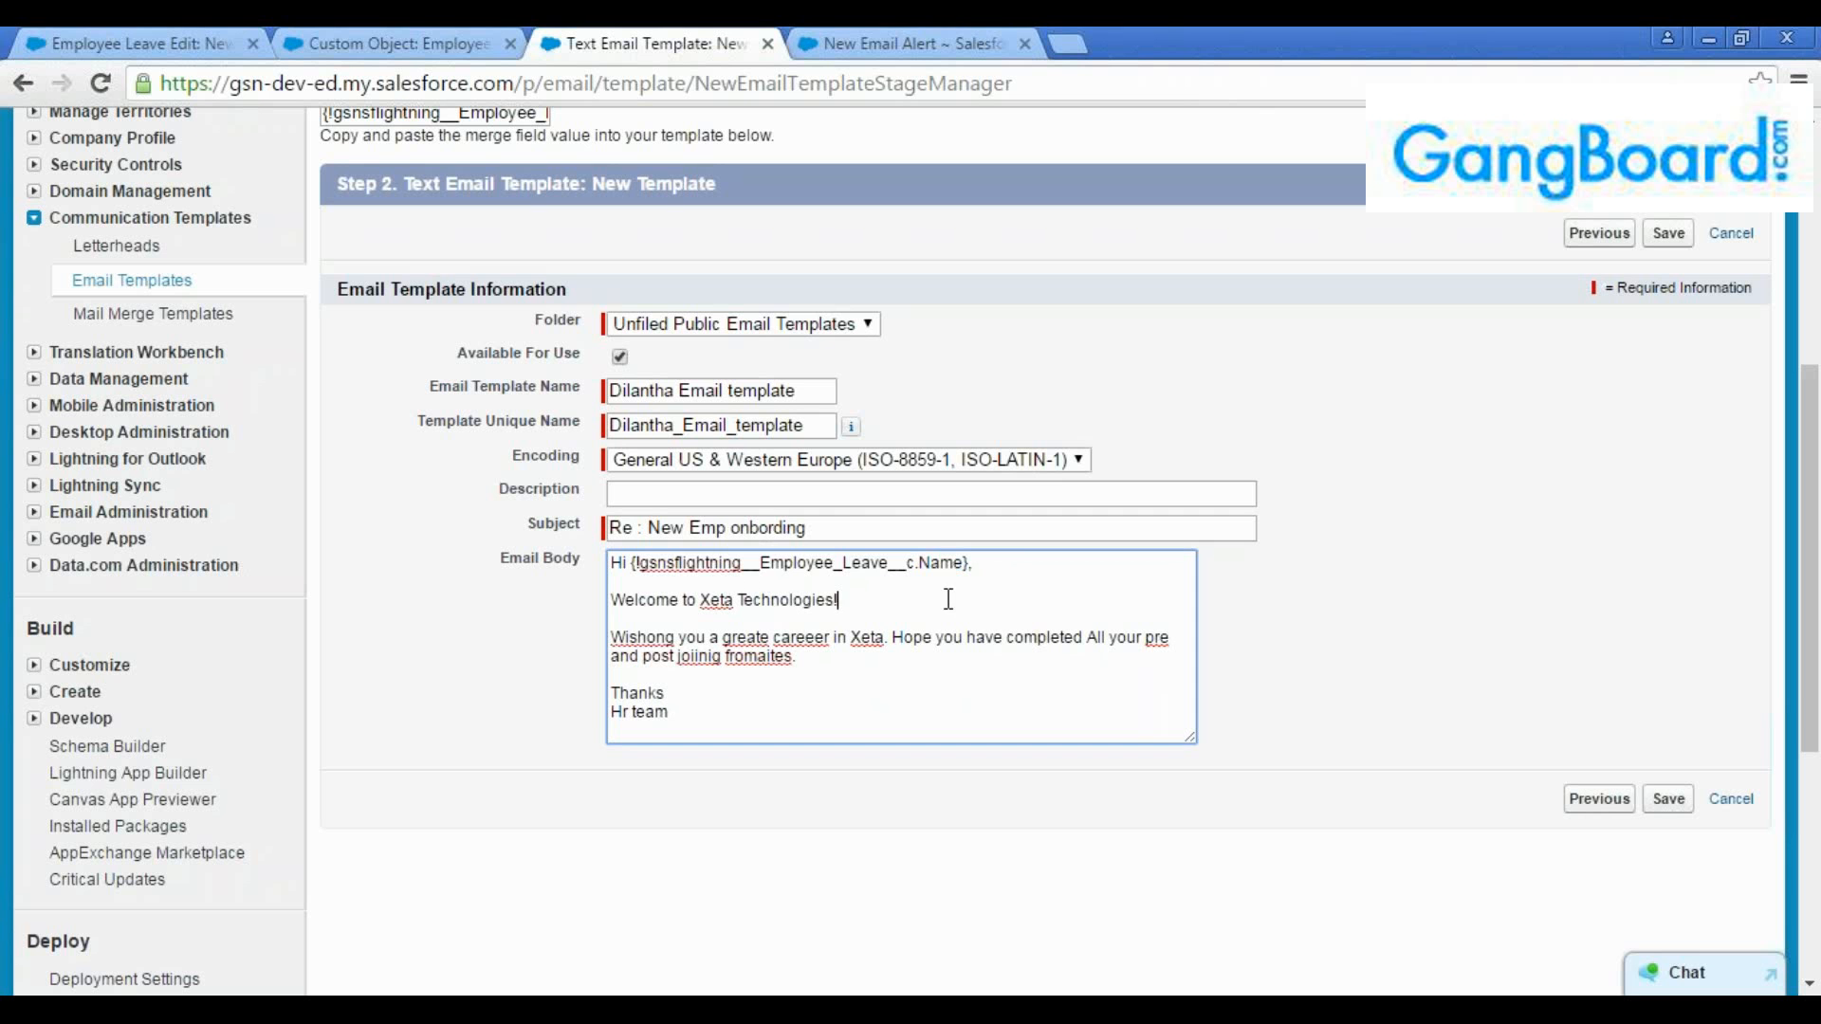
pyautogui.doubleClick(932, 563)
pyautogui.click(944, 617)
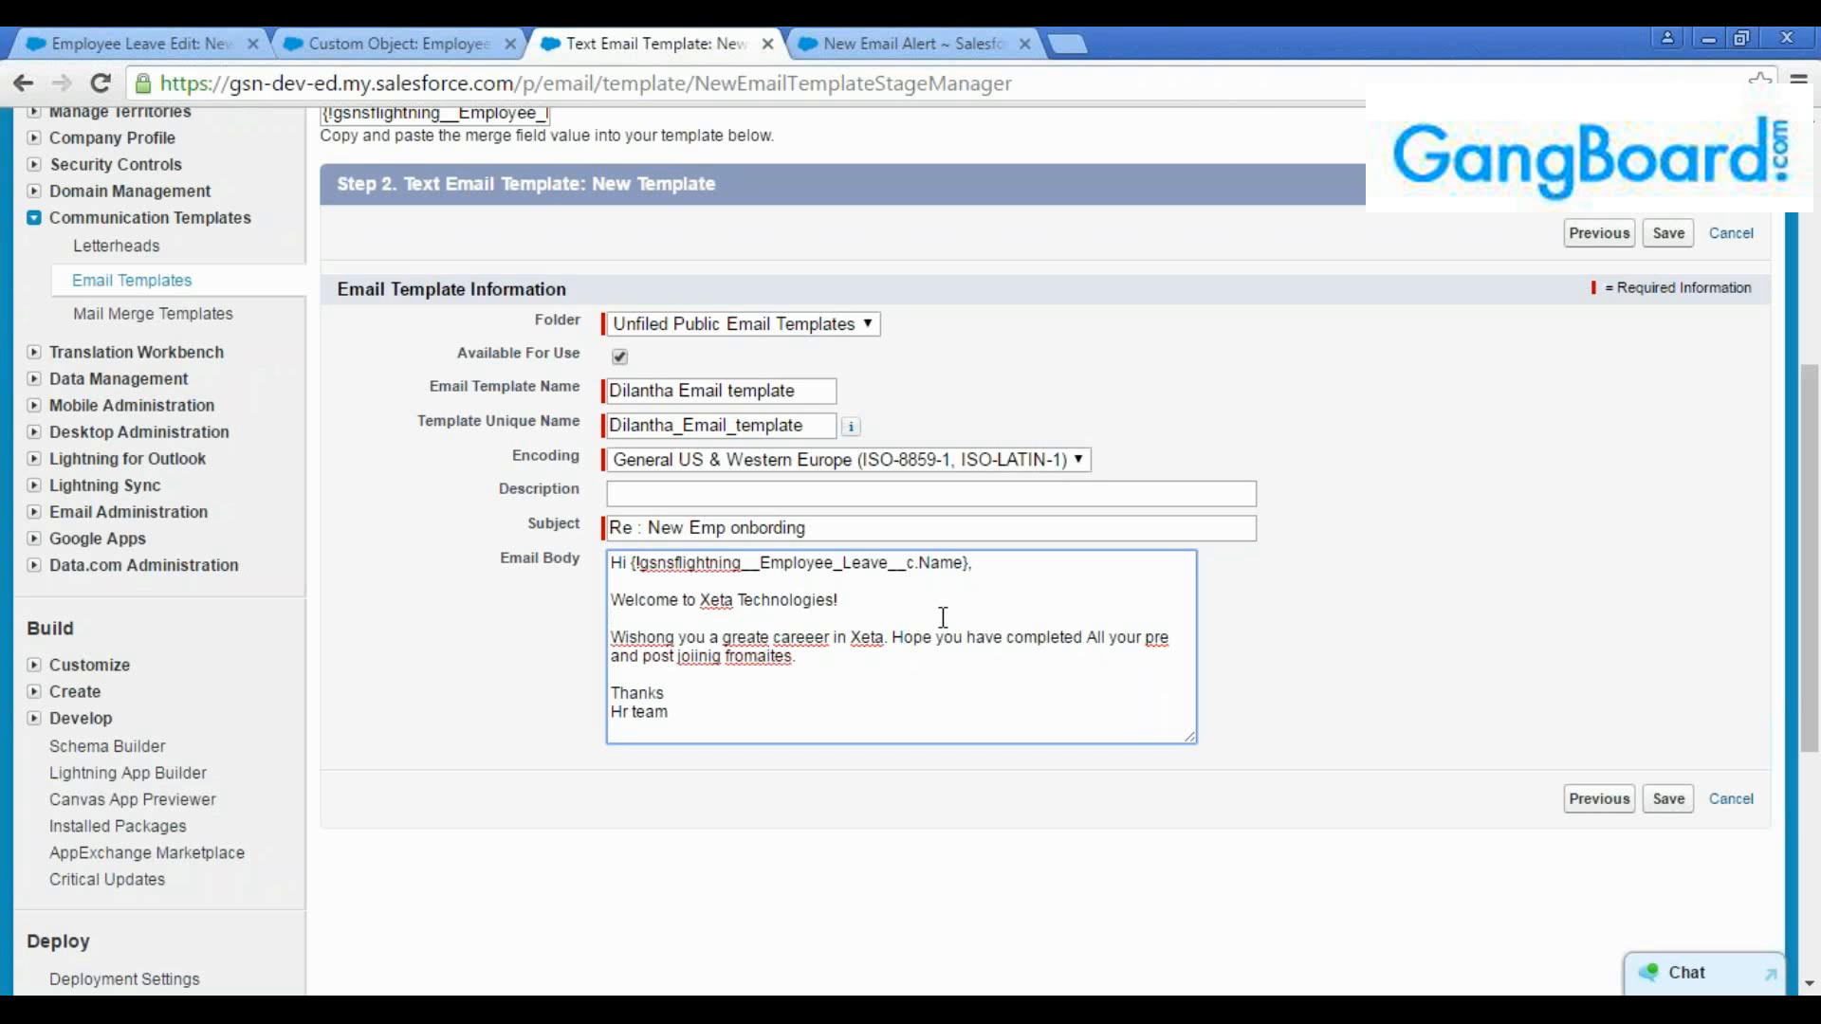
# Examine the object part, the Name field and the whole braced merge field in the email body's greeting
pyautogui.moveTo(764, 565); pyautogui.dragTo(920, 564)
pyautogui.doubleClick(944, 564)
pyautogui.click(974, 604)
pyautogui.moveTo(968, 565); pyautogui.dragTo(635, 561)
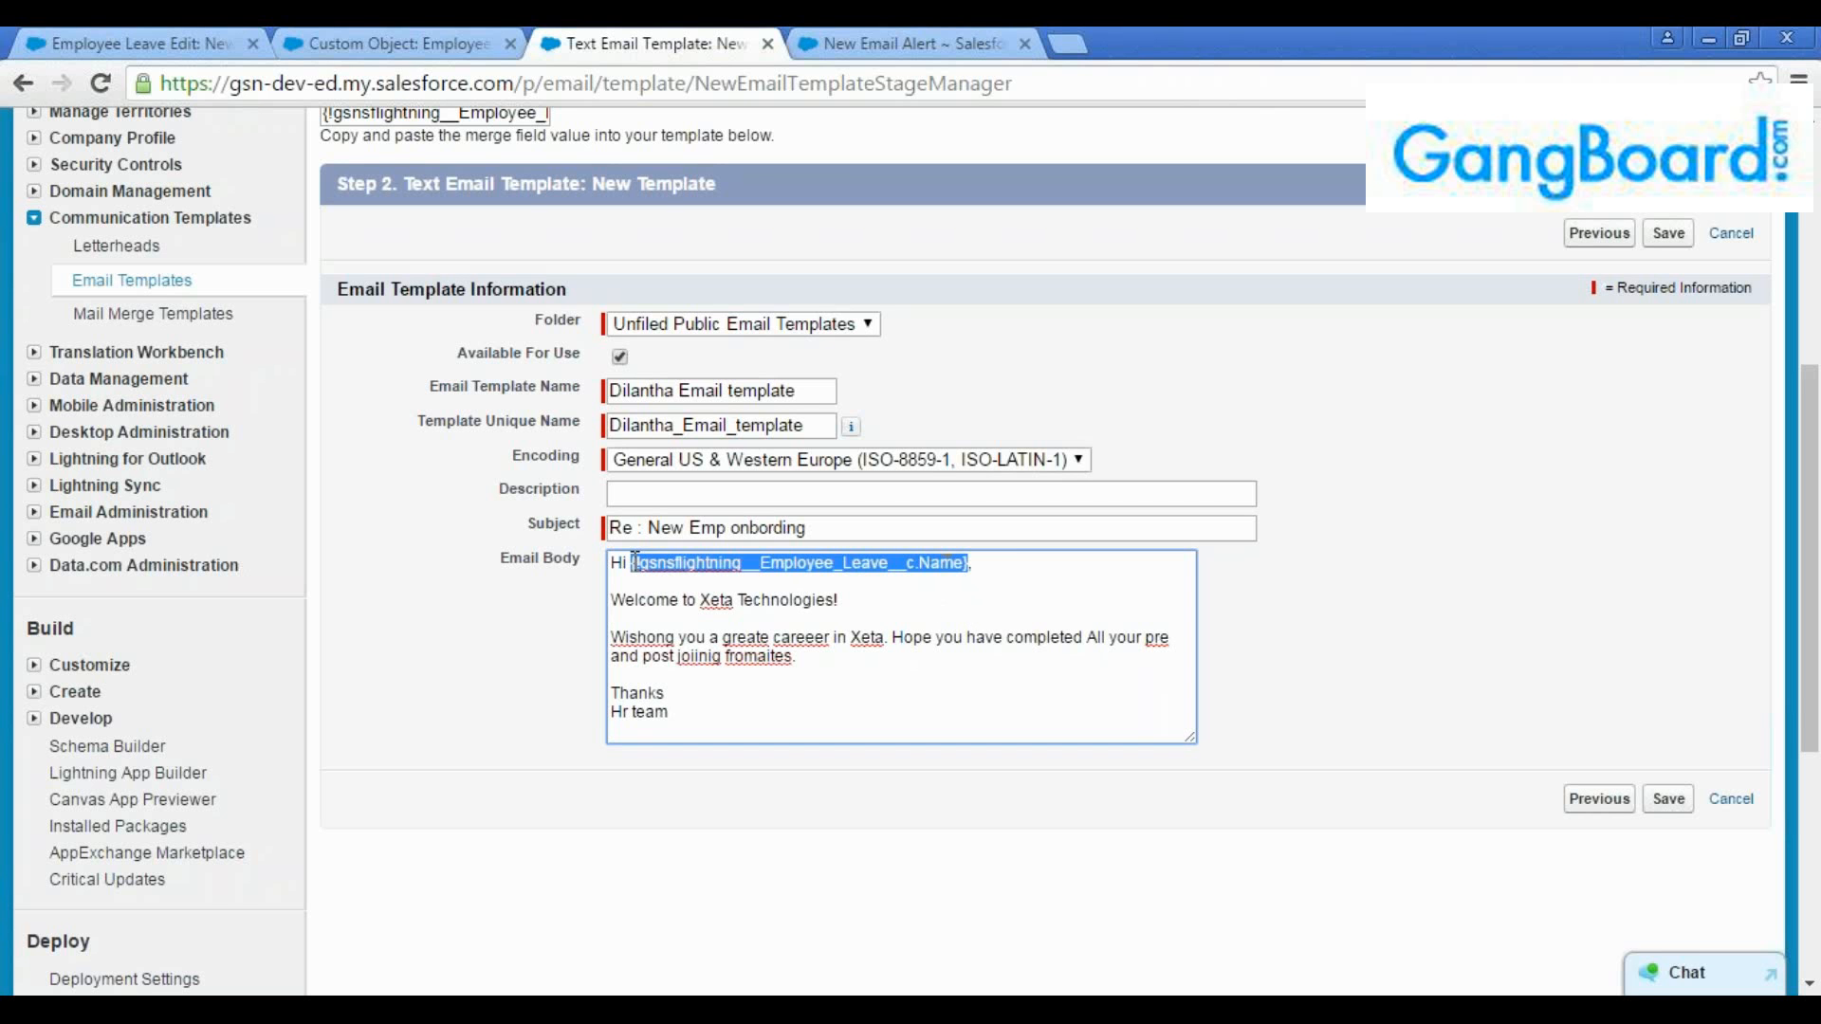
pyautogui.click(636, 562)
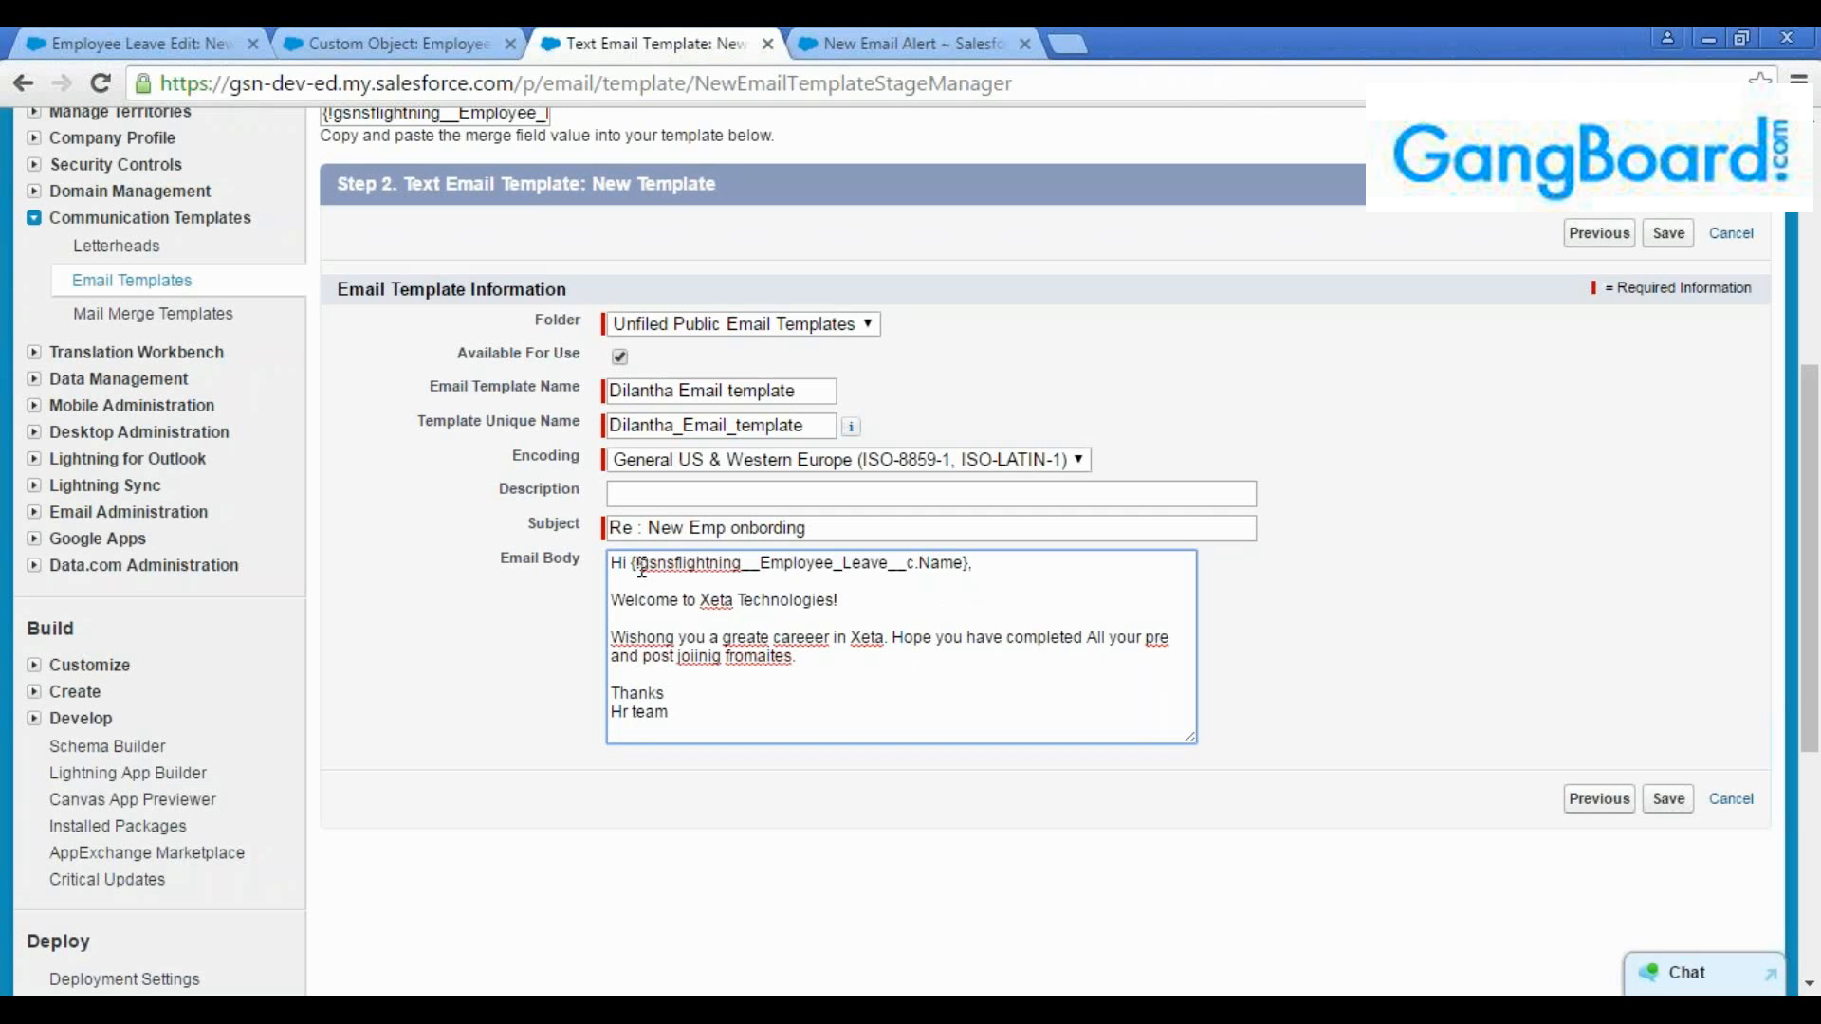
pyautogui.moveTo(636, 562); pyautogui.dragTo(628, 562)
pyautogui.click(859, 593)
# Check the Employee Leave Name field on the new Employee Leave form, and return to the email template
pyautogui.click(180, 26)
pyautogui.click(705, 471)
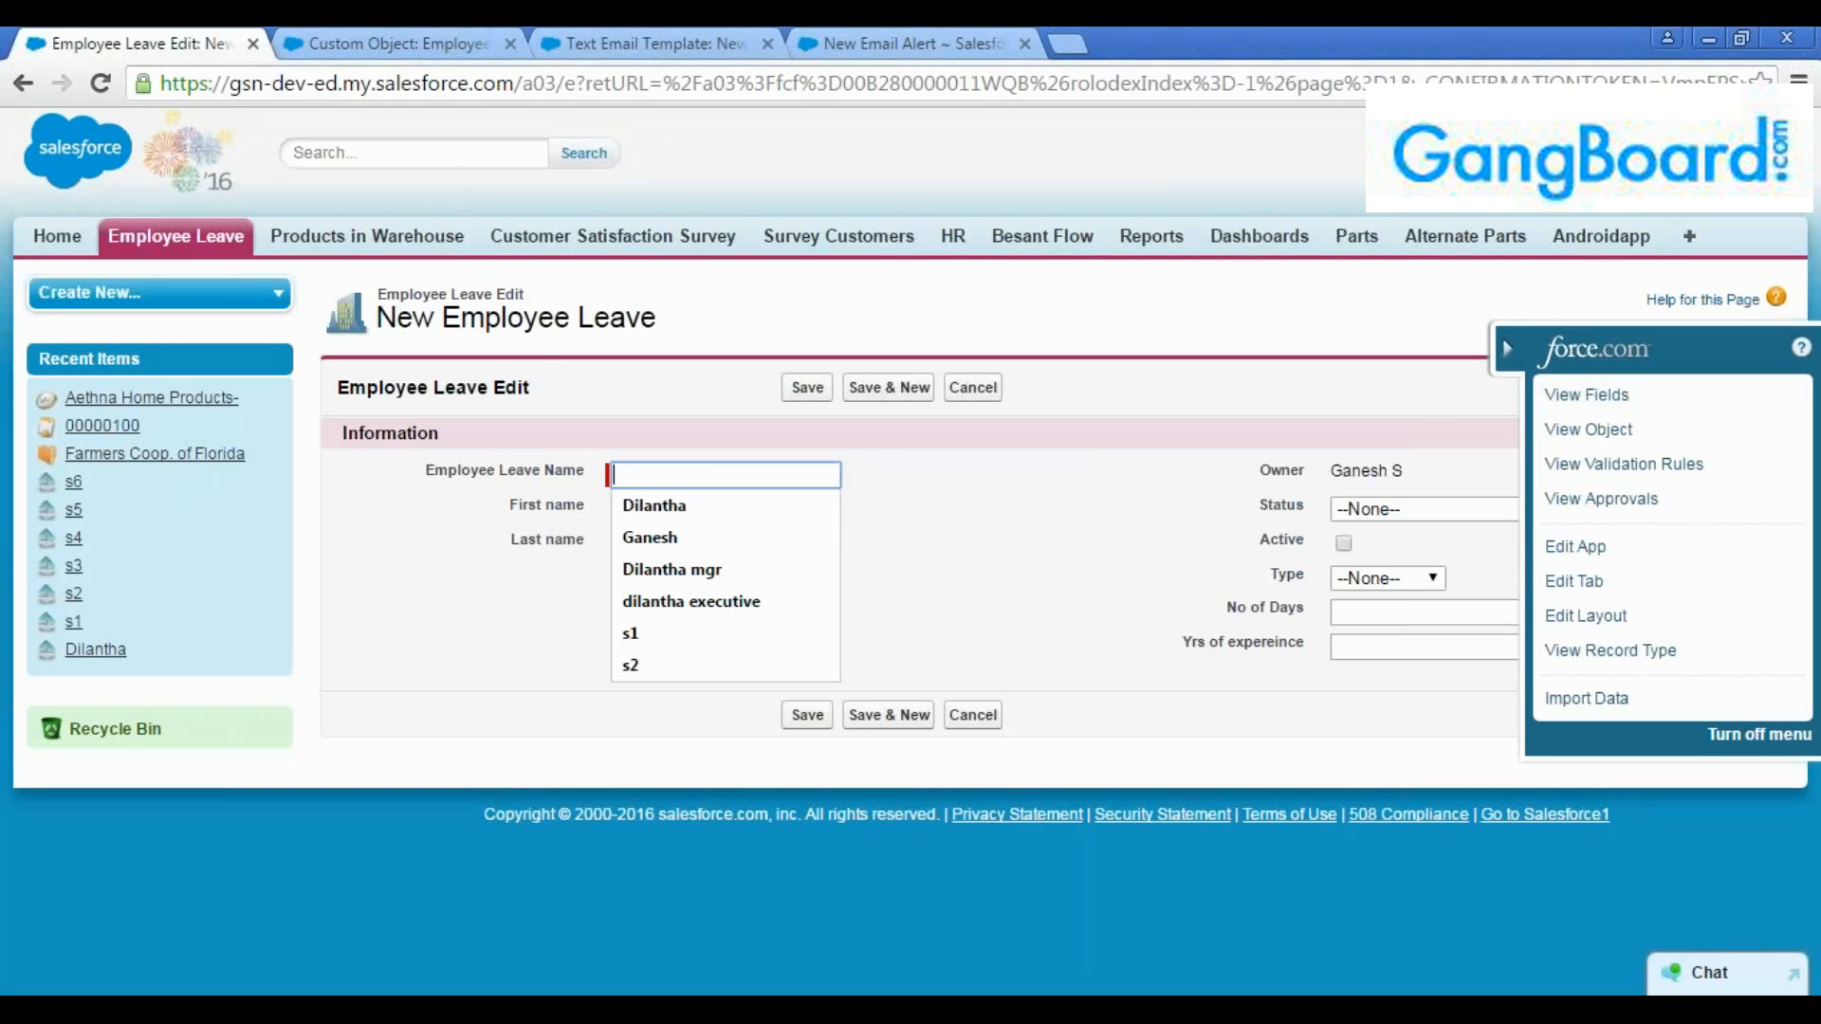
pyautogui.click(1507, 349)
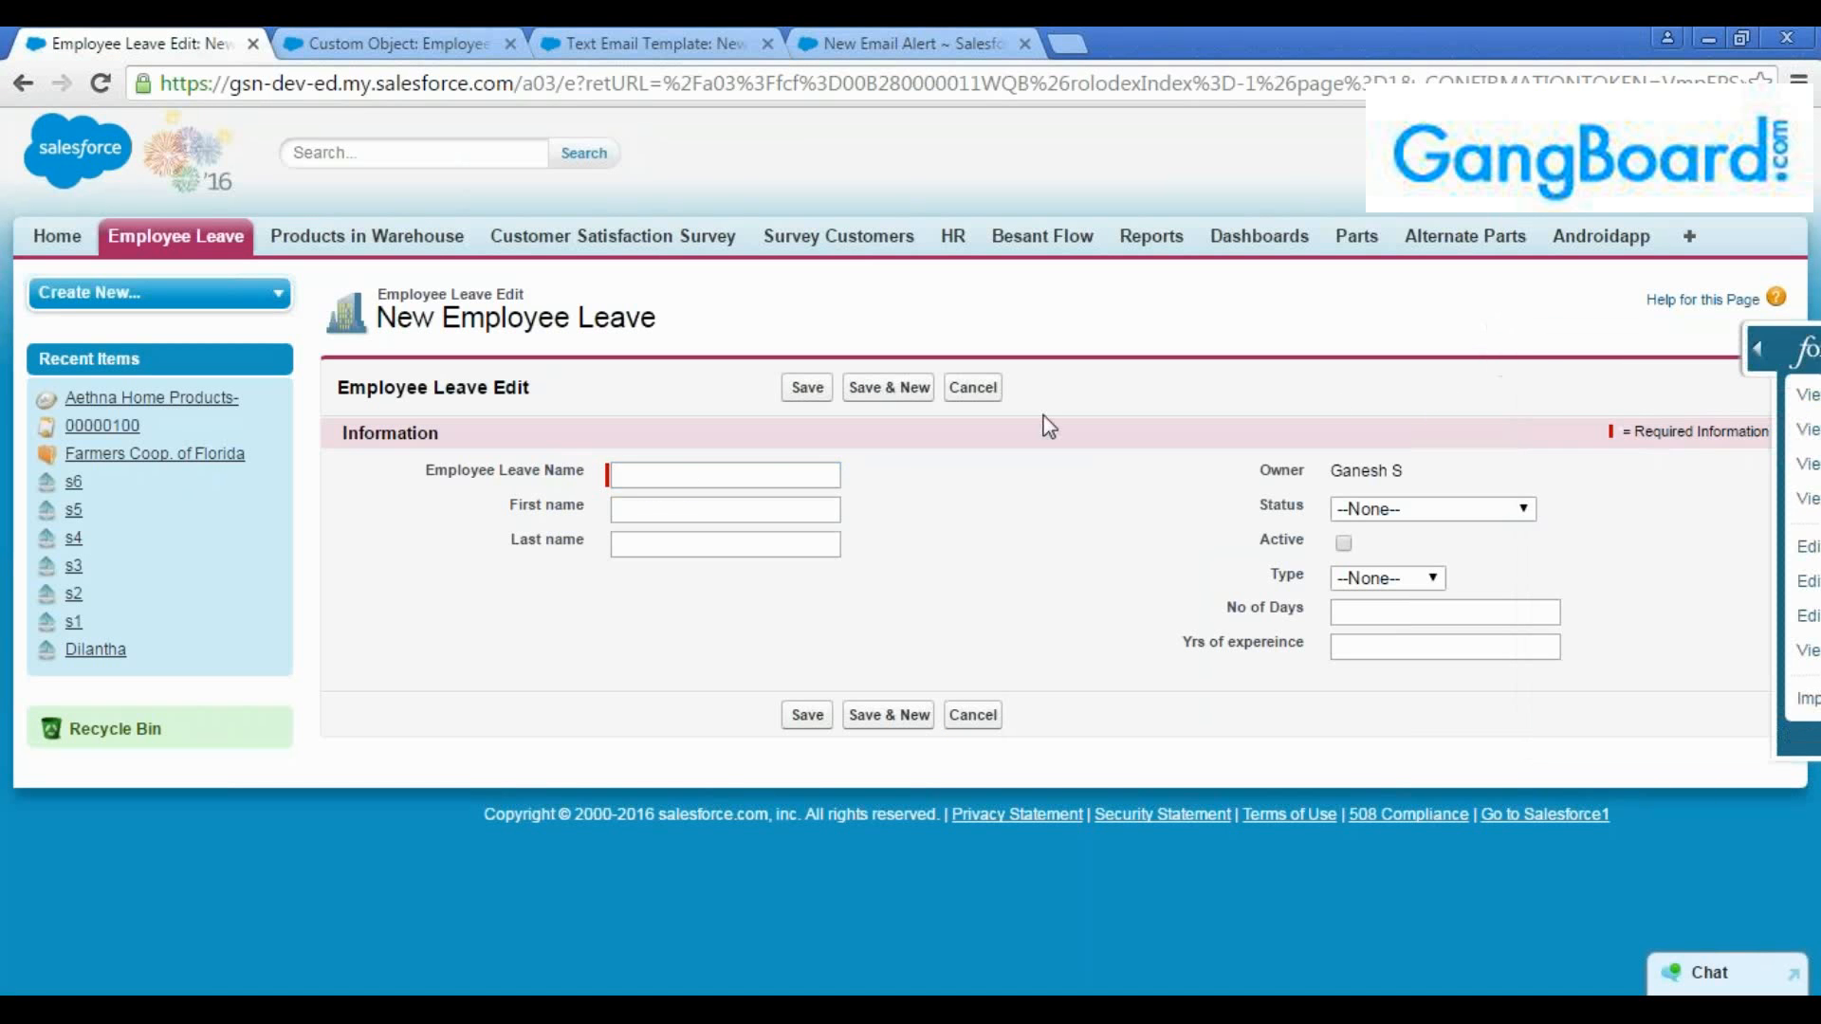
pyautogui.click(621, 42)
pyautogui.click(467, 42)
pyautogui.click(618, 47)
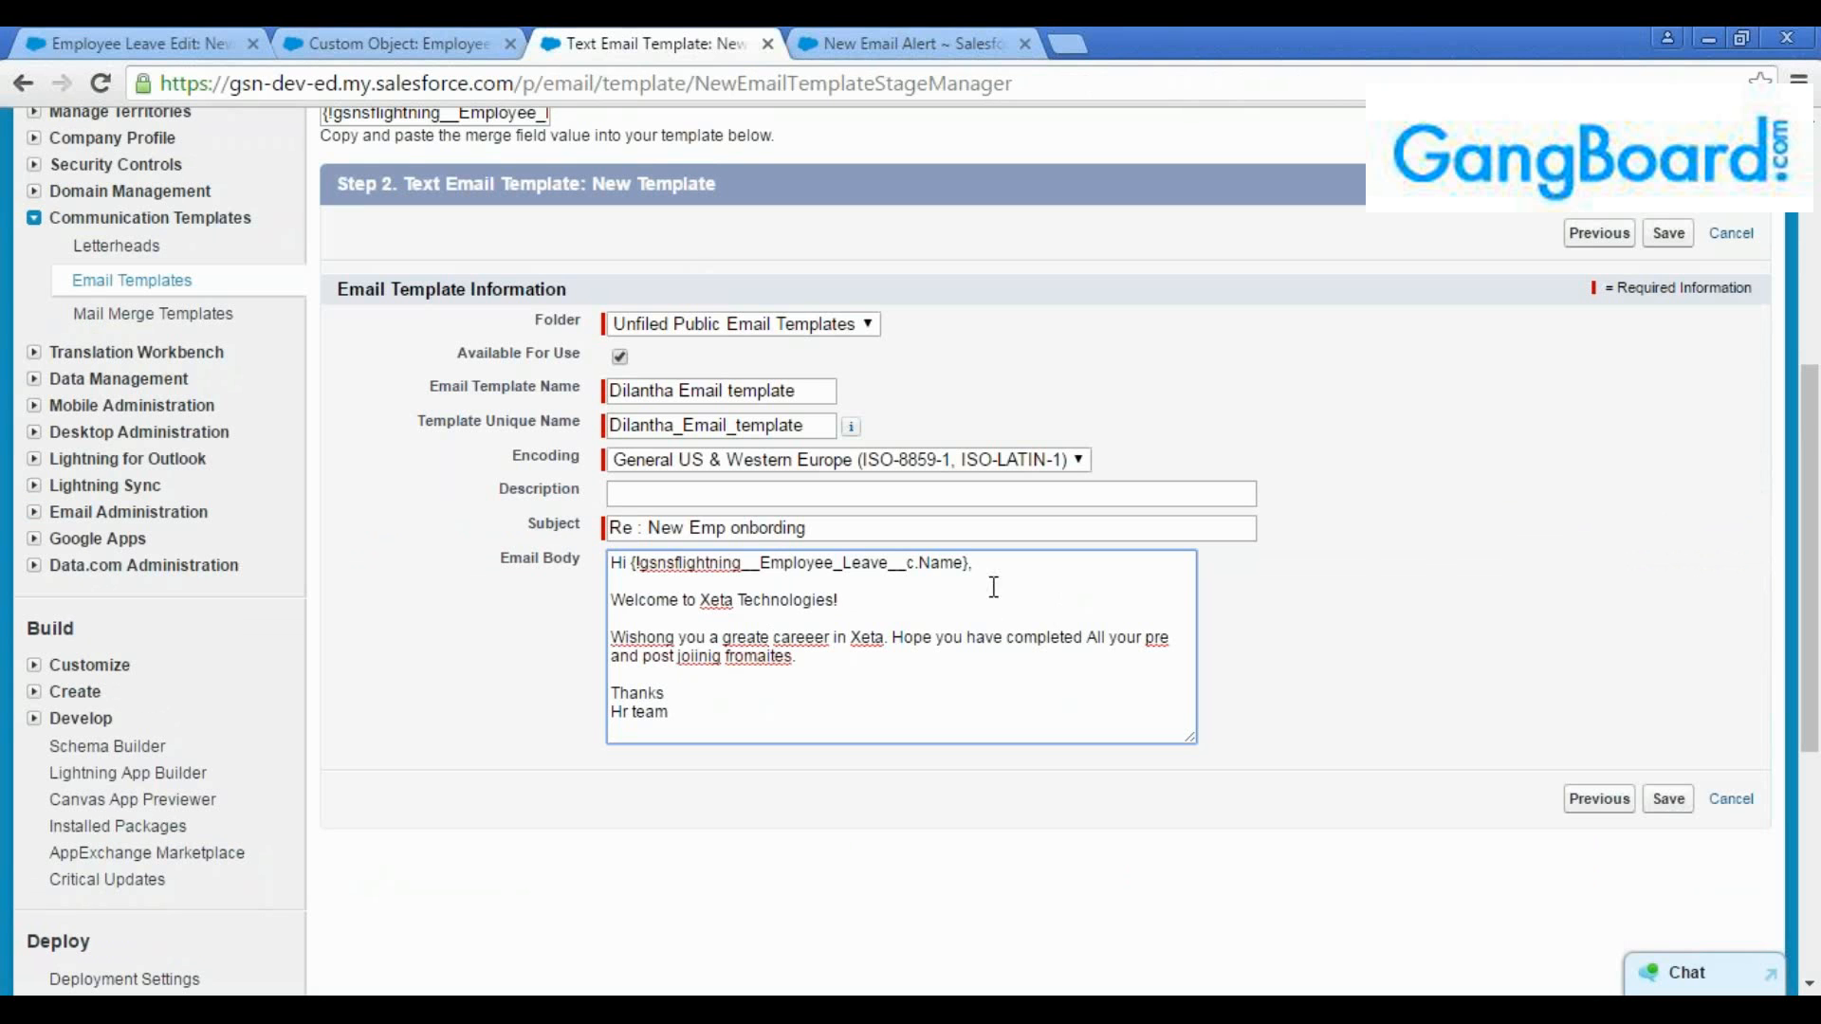
# Save the new text email template with the merge field in its greeting
pyautogui.moveTo(966, 572); pyautogui.dragTo(653, 578)
pyautogui.click(652, 579)
pyautogui.click(1669, 234)
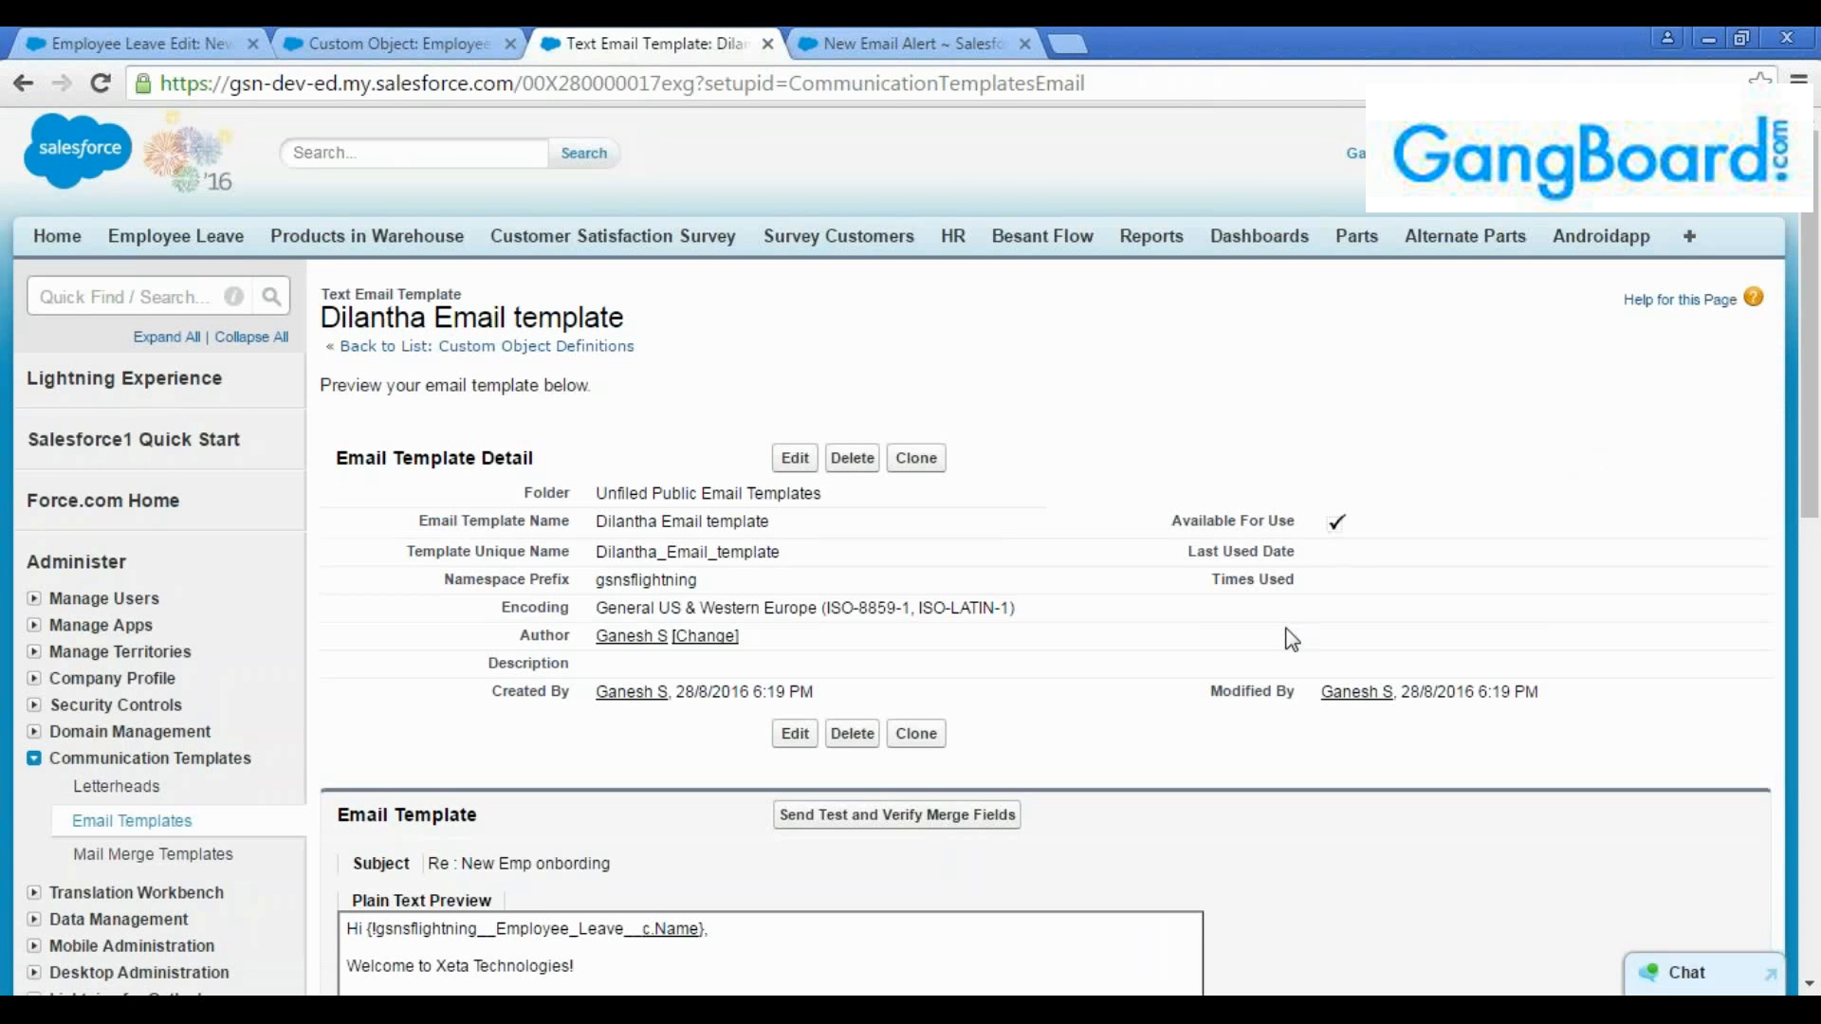
# Review the saved email template's type, name, details and plain text preview
pyautogui.scroll(-2, 1299, 642)
pyautogui.scroll(-2, 1323, 645)
pyautogui.scroll(-2, 1346, 655)
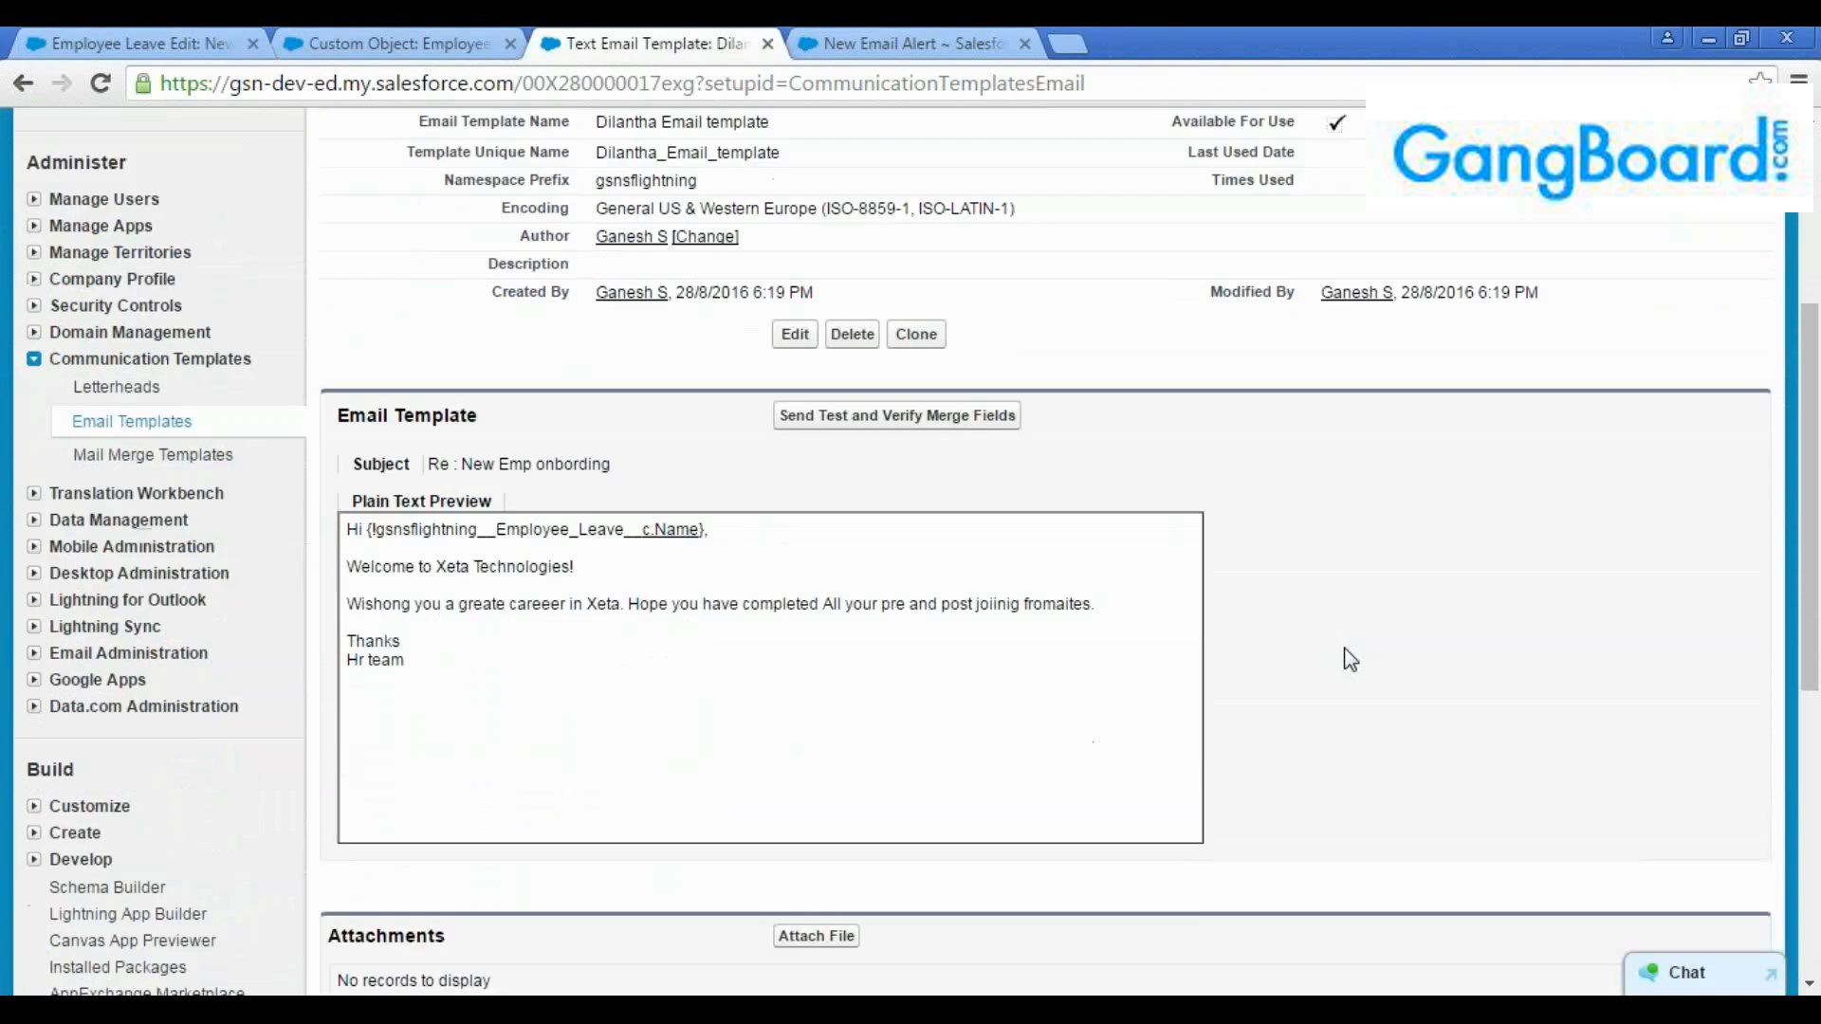
pyautogui.scroll(3, 1351, 656)
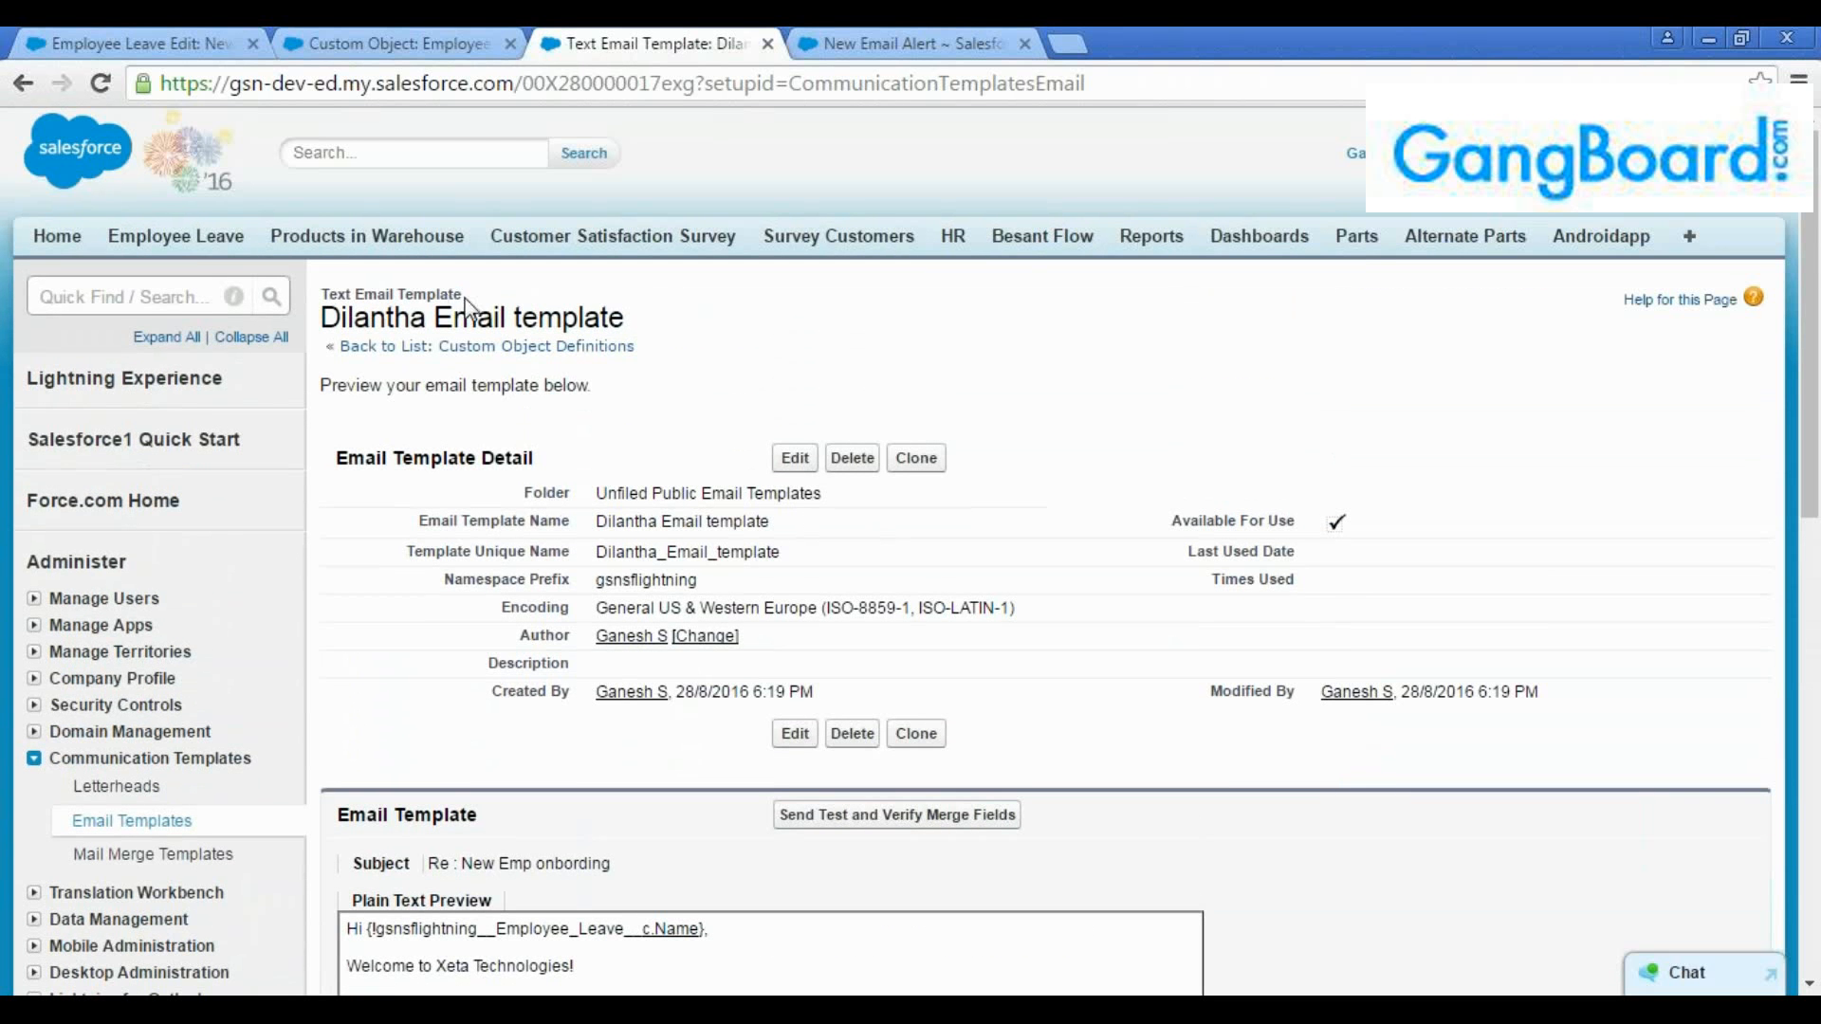
pyautogui.moveTo(464, 296); pyautogui.dragTo(337, 295)
pyautogui.moveTo(622, 329); pyautogui.dragTo(336, 331)
pyautogui.click(634, 345)
# Return to the workflow rule's actions and start a fresh email alert as an immediate action
pyautogui.click(836, 45)
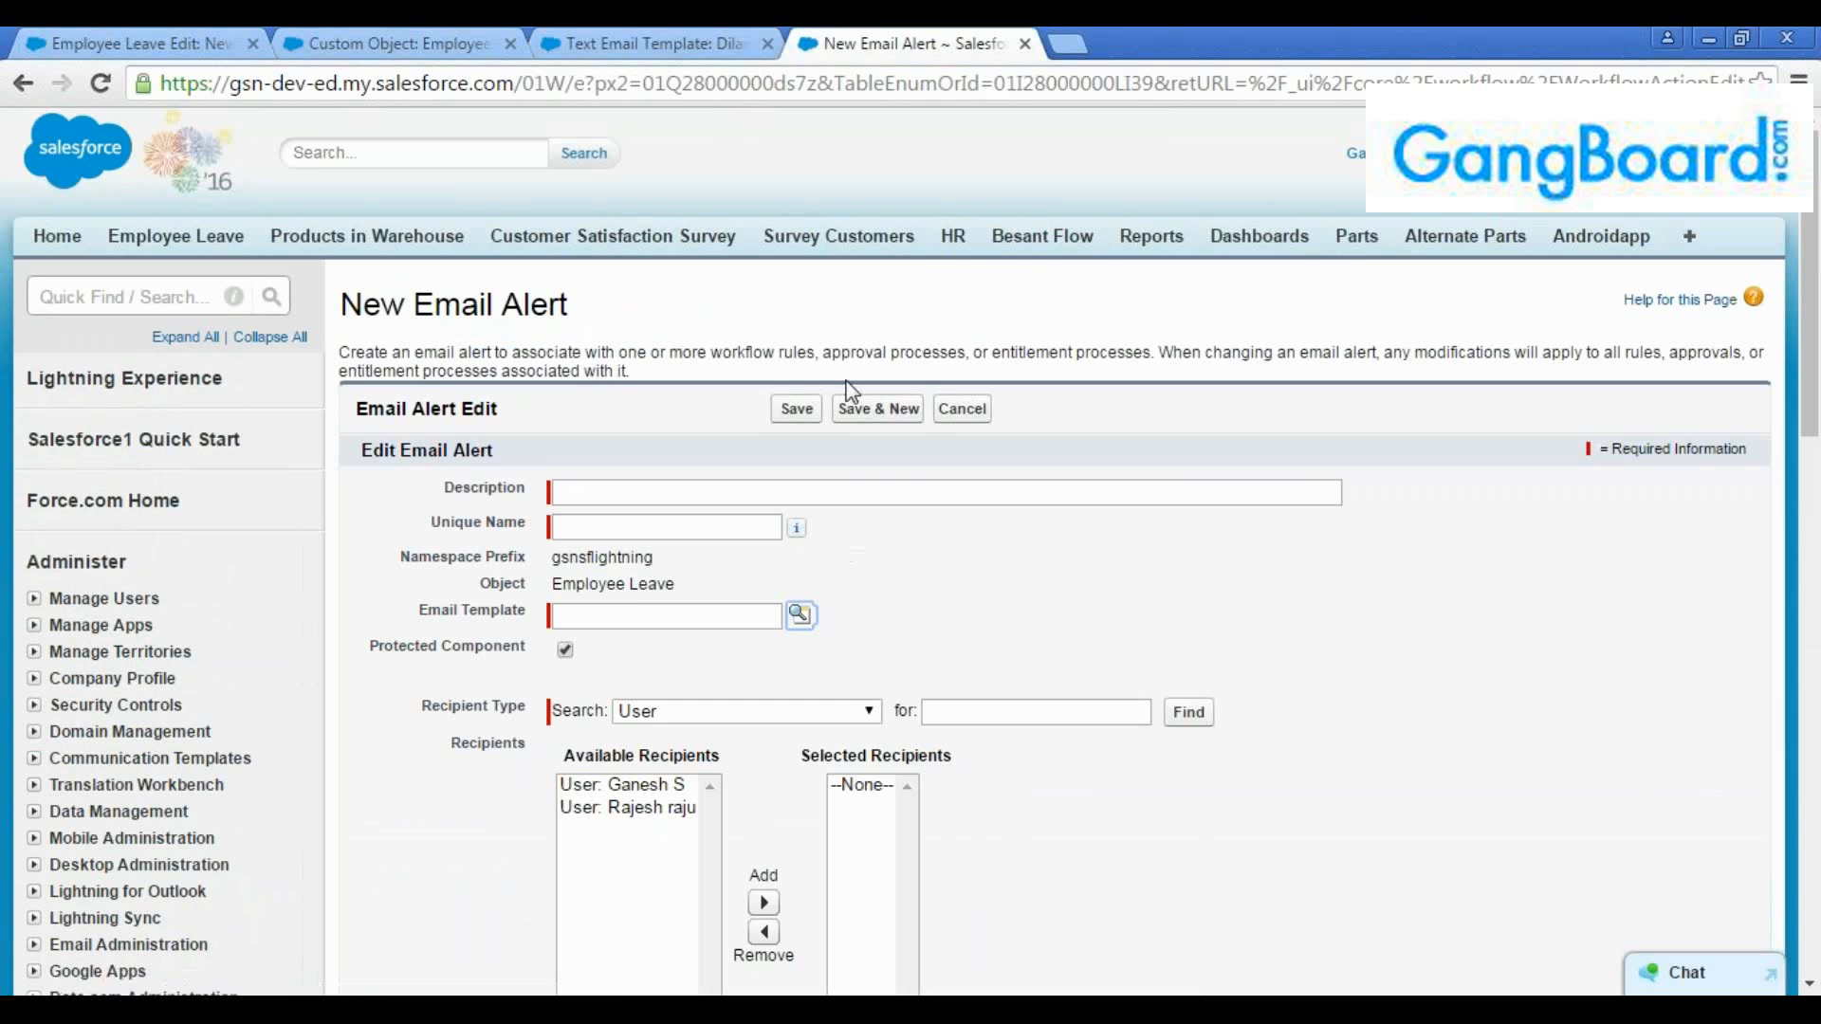
pyautogui.click(23, 83)
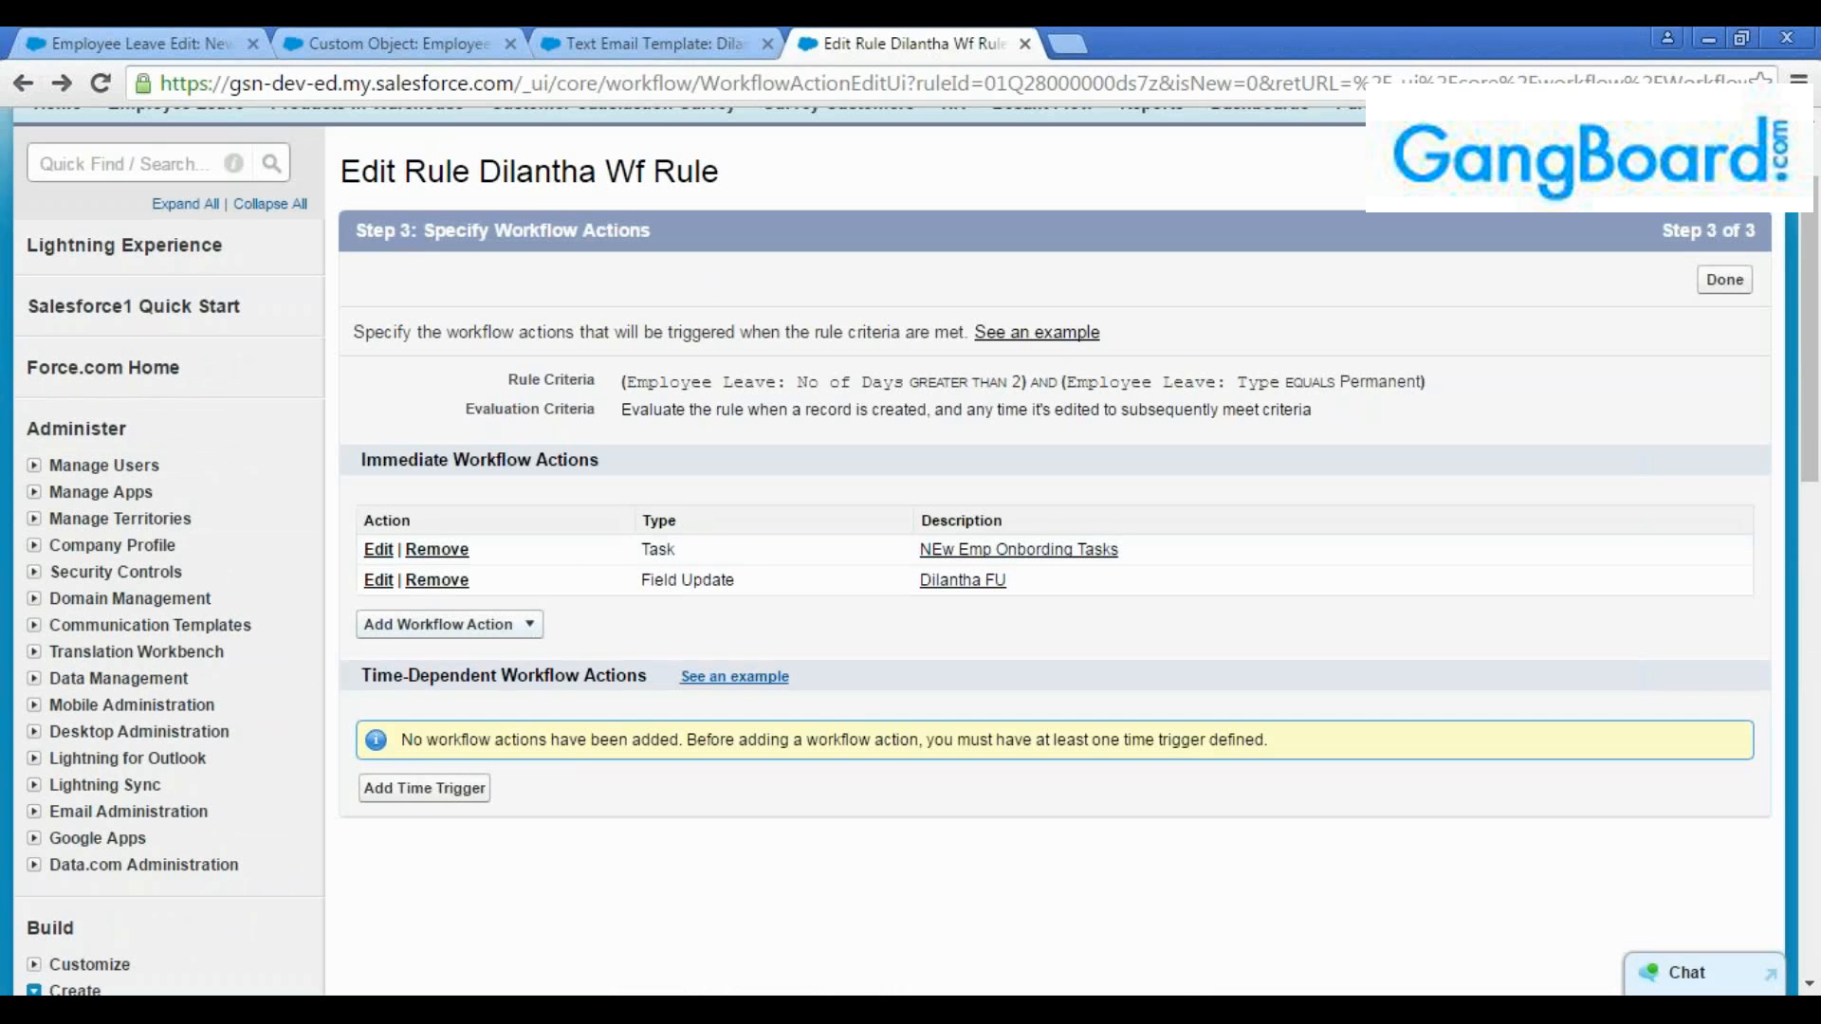
pyautogui.click(528, 626)
pyautogui.click(468, 681)
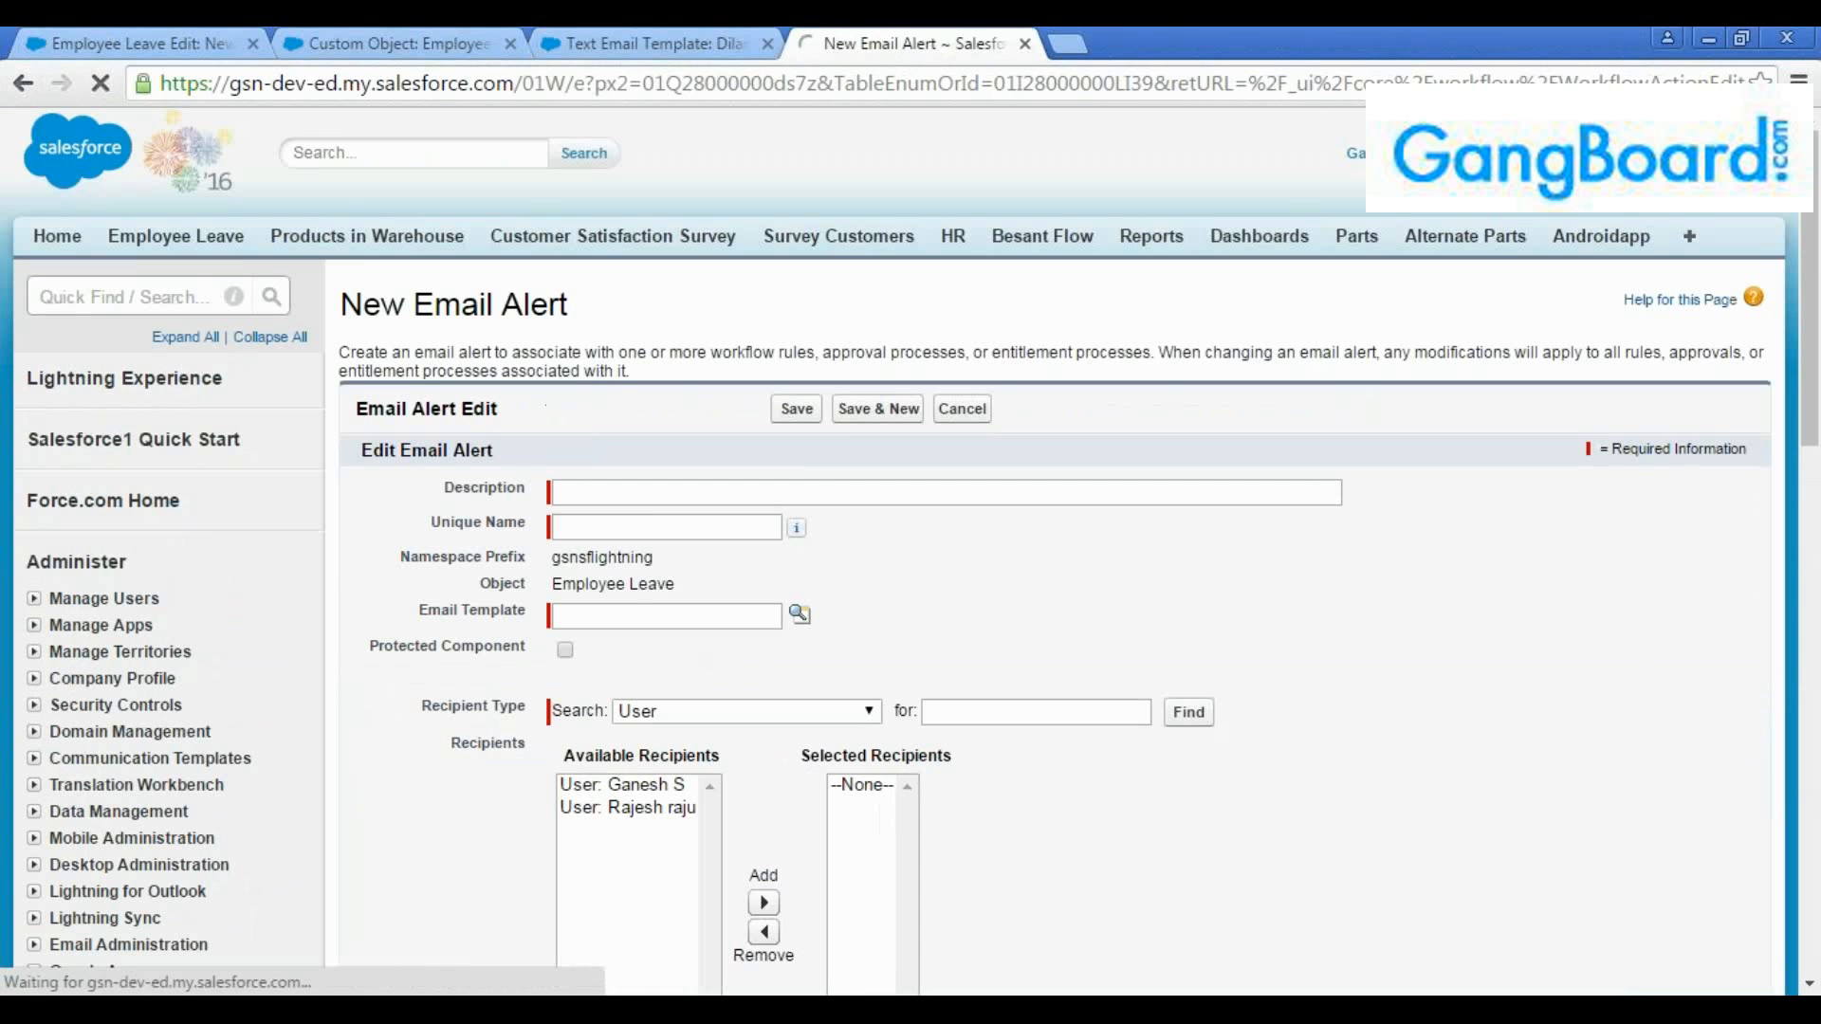
# Set the email alert's description to the person's first name followed by "Email Alert" and let the unique name fill in
pyautogui.click(649, 497)
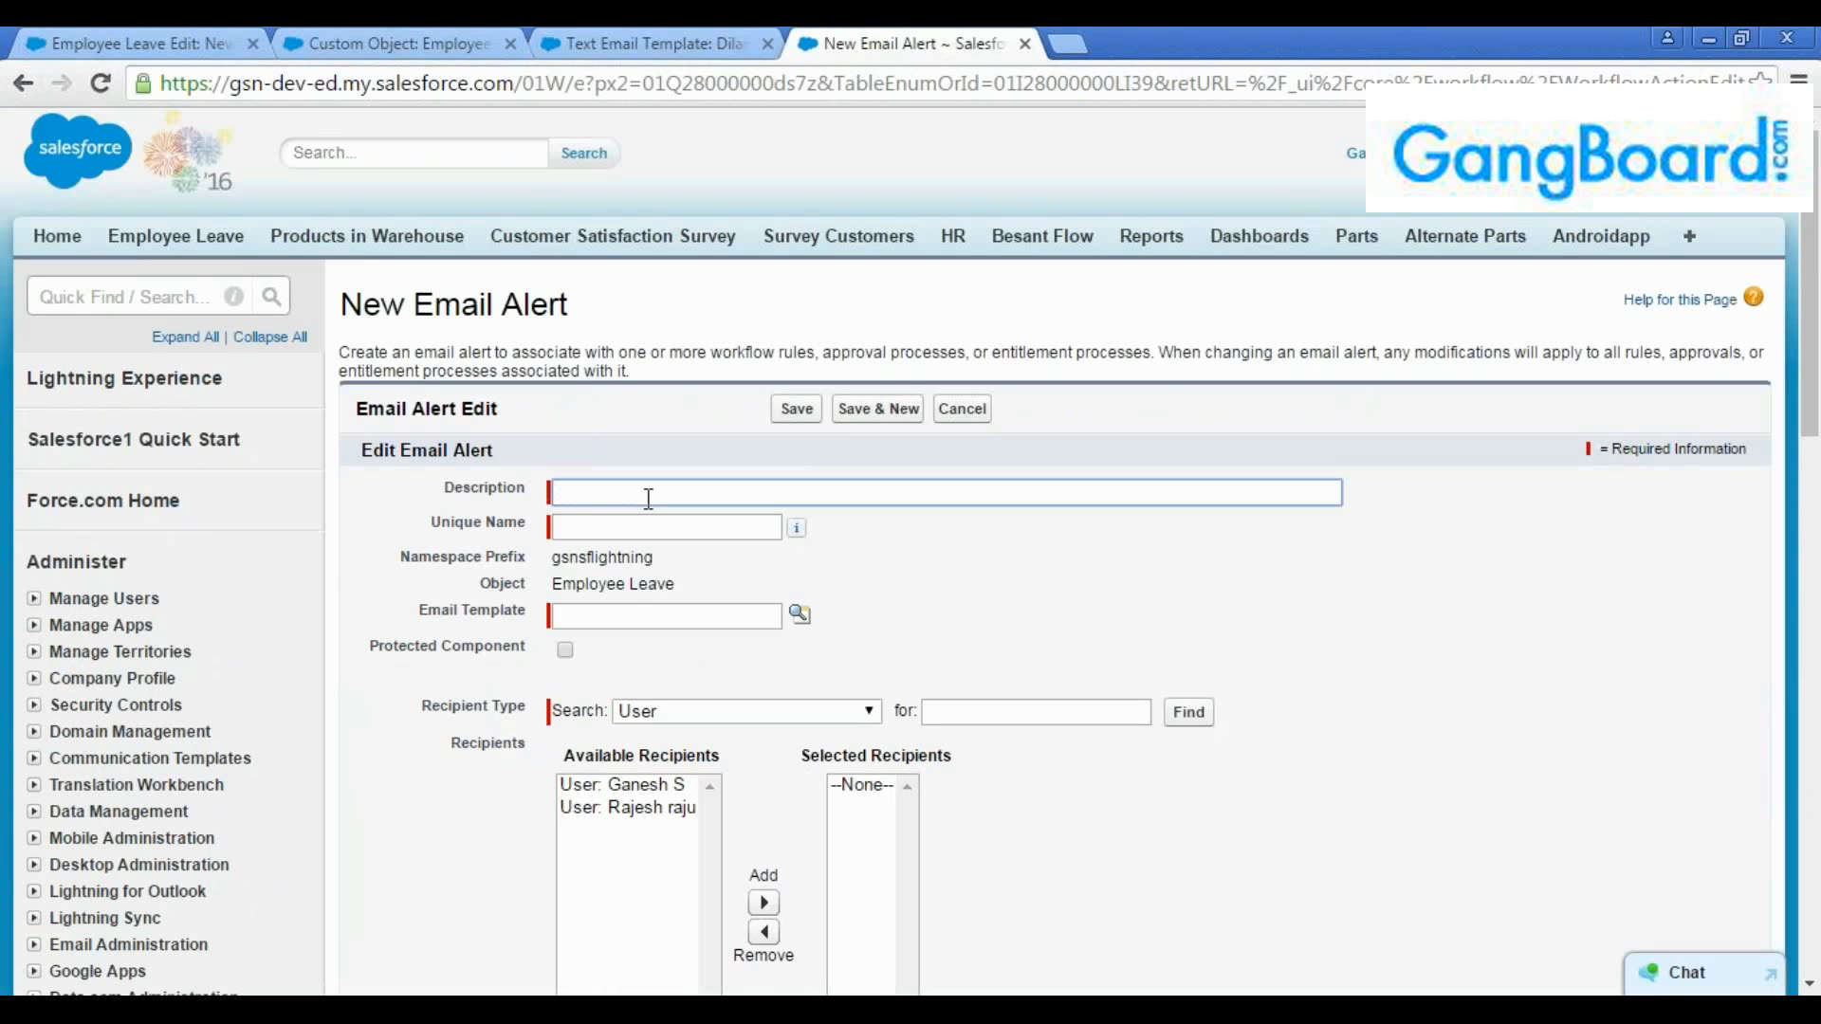
pyautogui.write('Dilantha')
pyautogui.write(' Eamil')
pyautogui.press('BackSpace')
pyautogui.press('BackSpace')
pyautogui.press('BackSpace')
pyautogui.press('BackSpace')
pyautogui.press('BackSpace')
pyautogui.press('BackSpace')
pyautogui.write('Email Alert')
pyautogui.press('Tab')
# Look up the newly saved text email template and assign it to the email alert
pyautogui.click(662, 610)
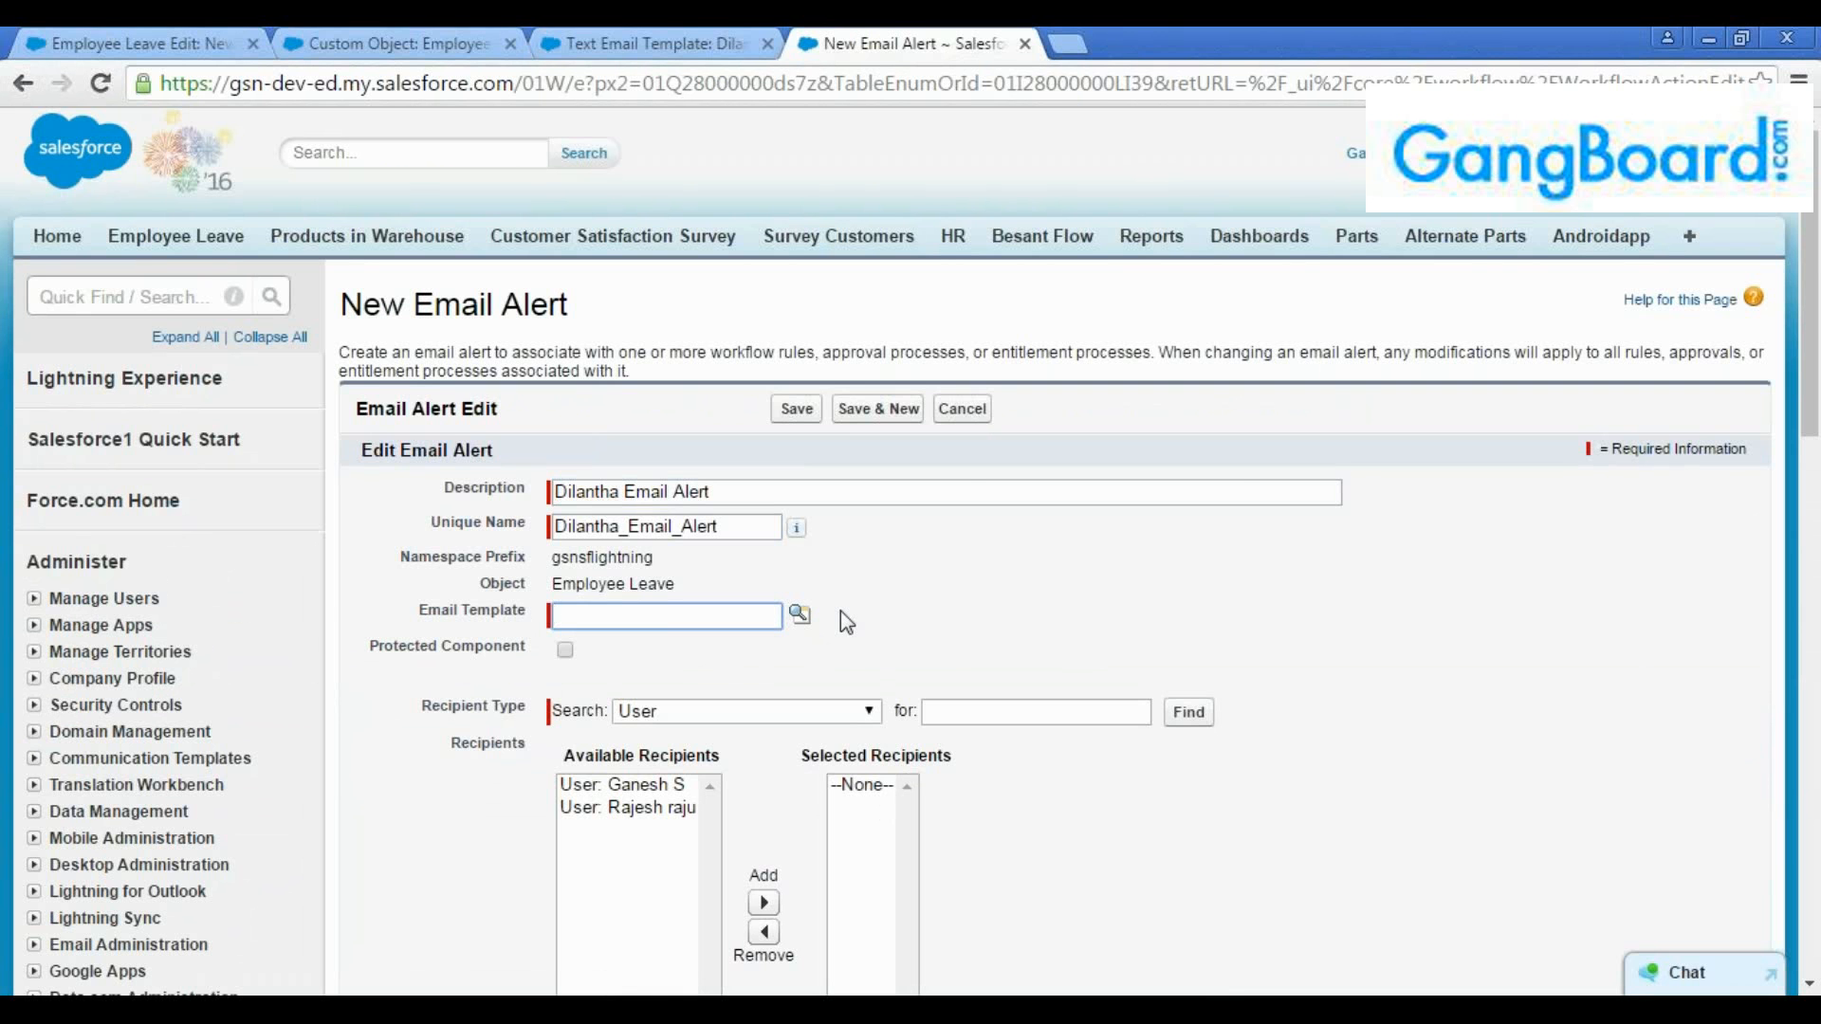
pyautogui.click(800, 615)
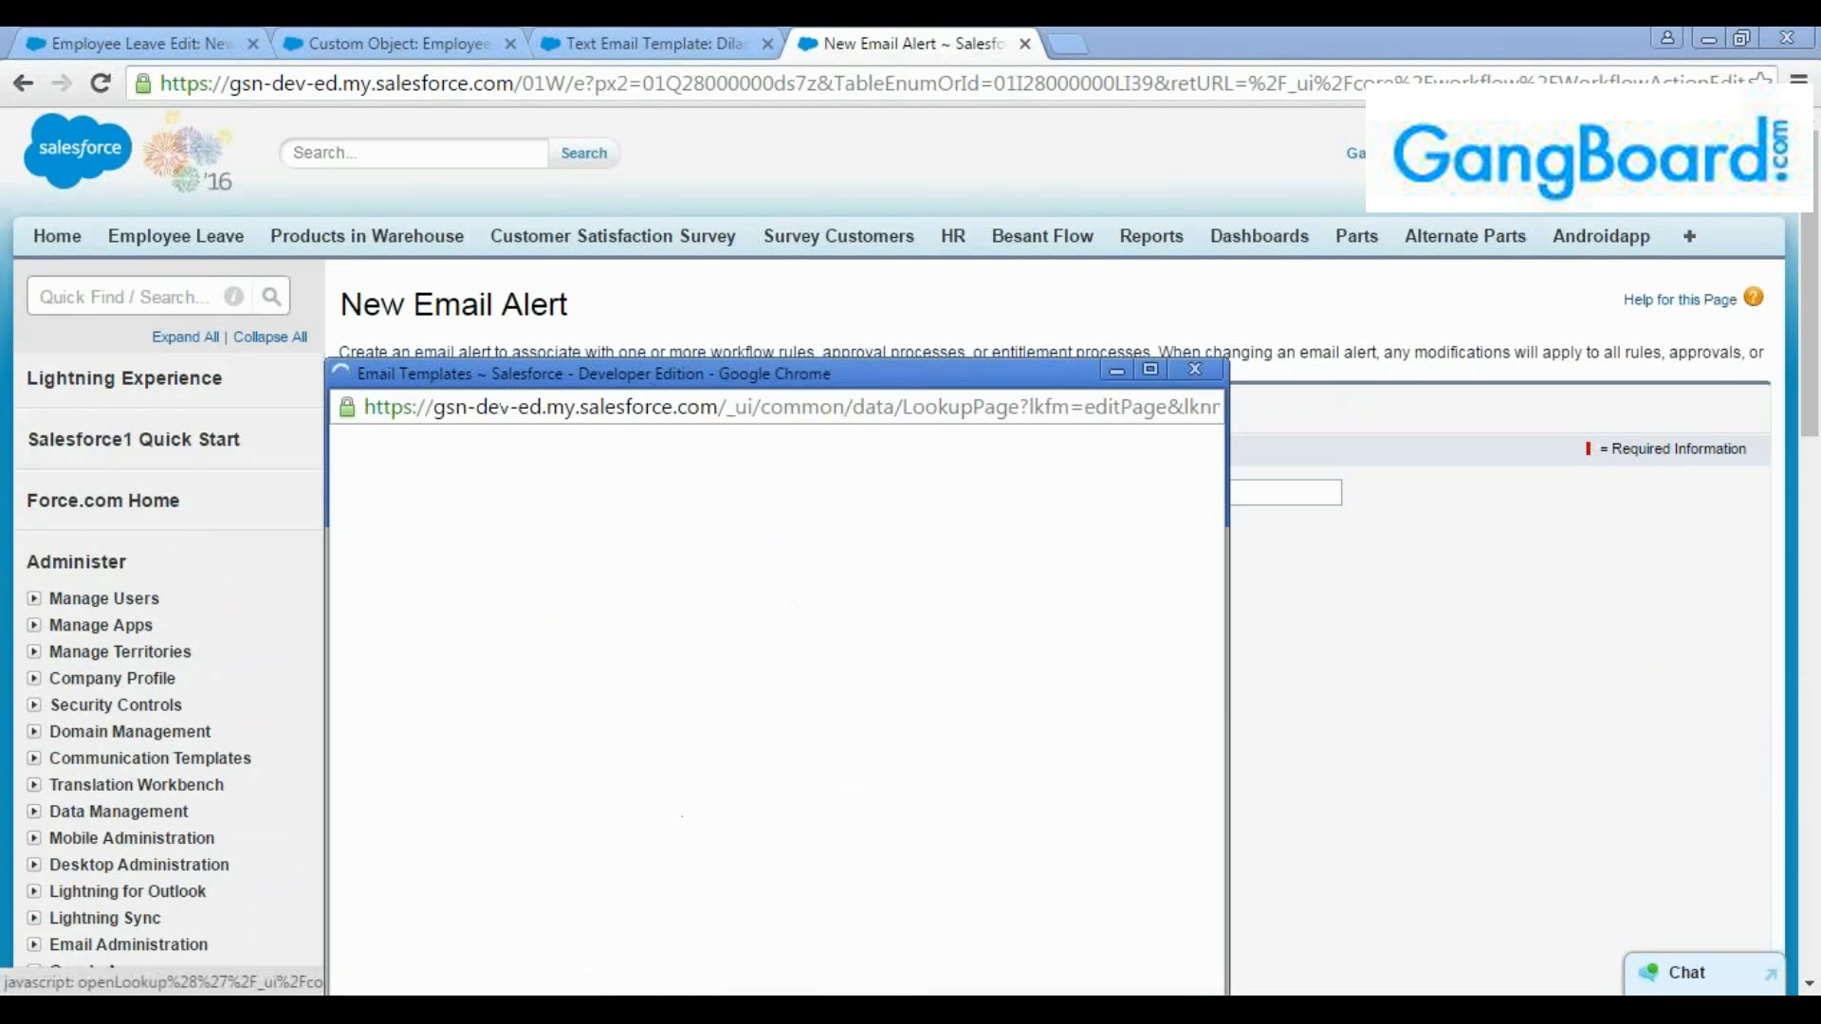
pyautogui.click(1151, 371)
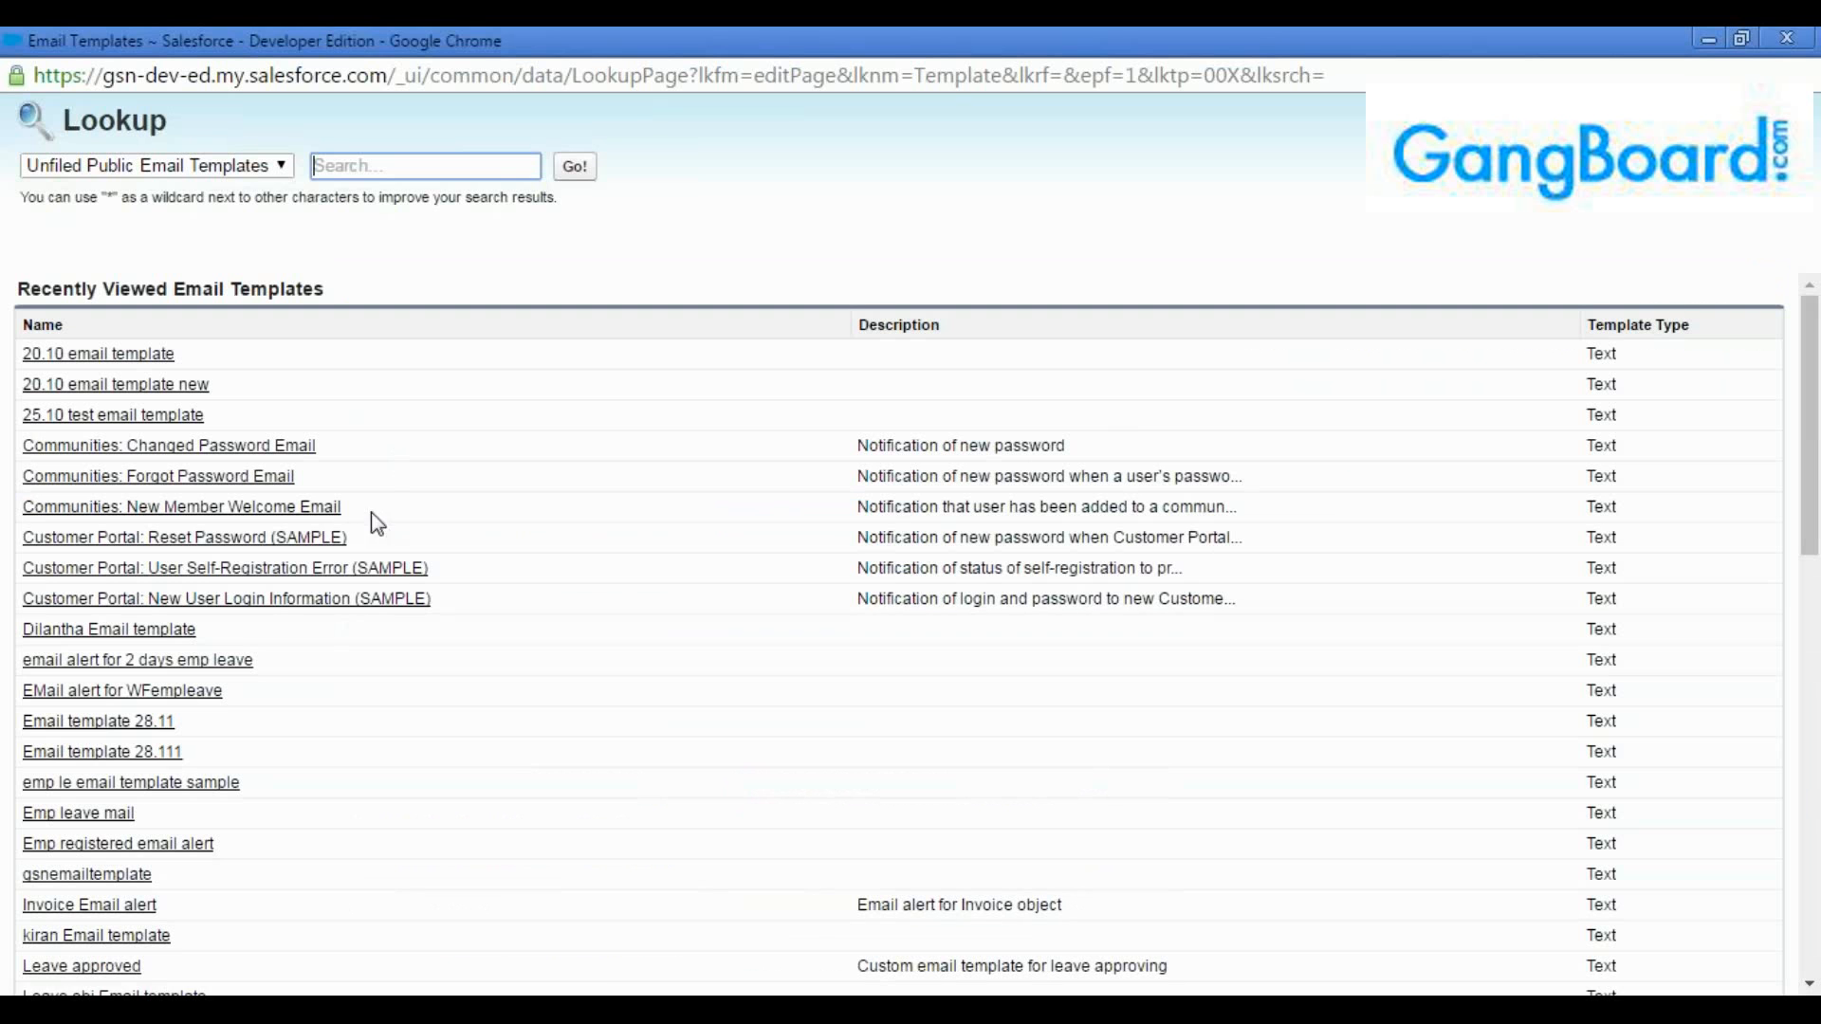
pyautogui.click(159, 637)
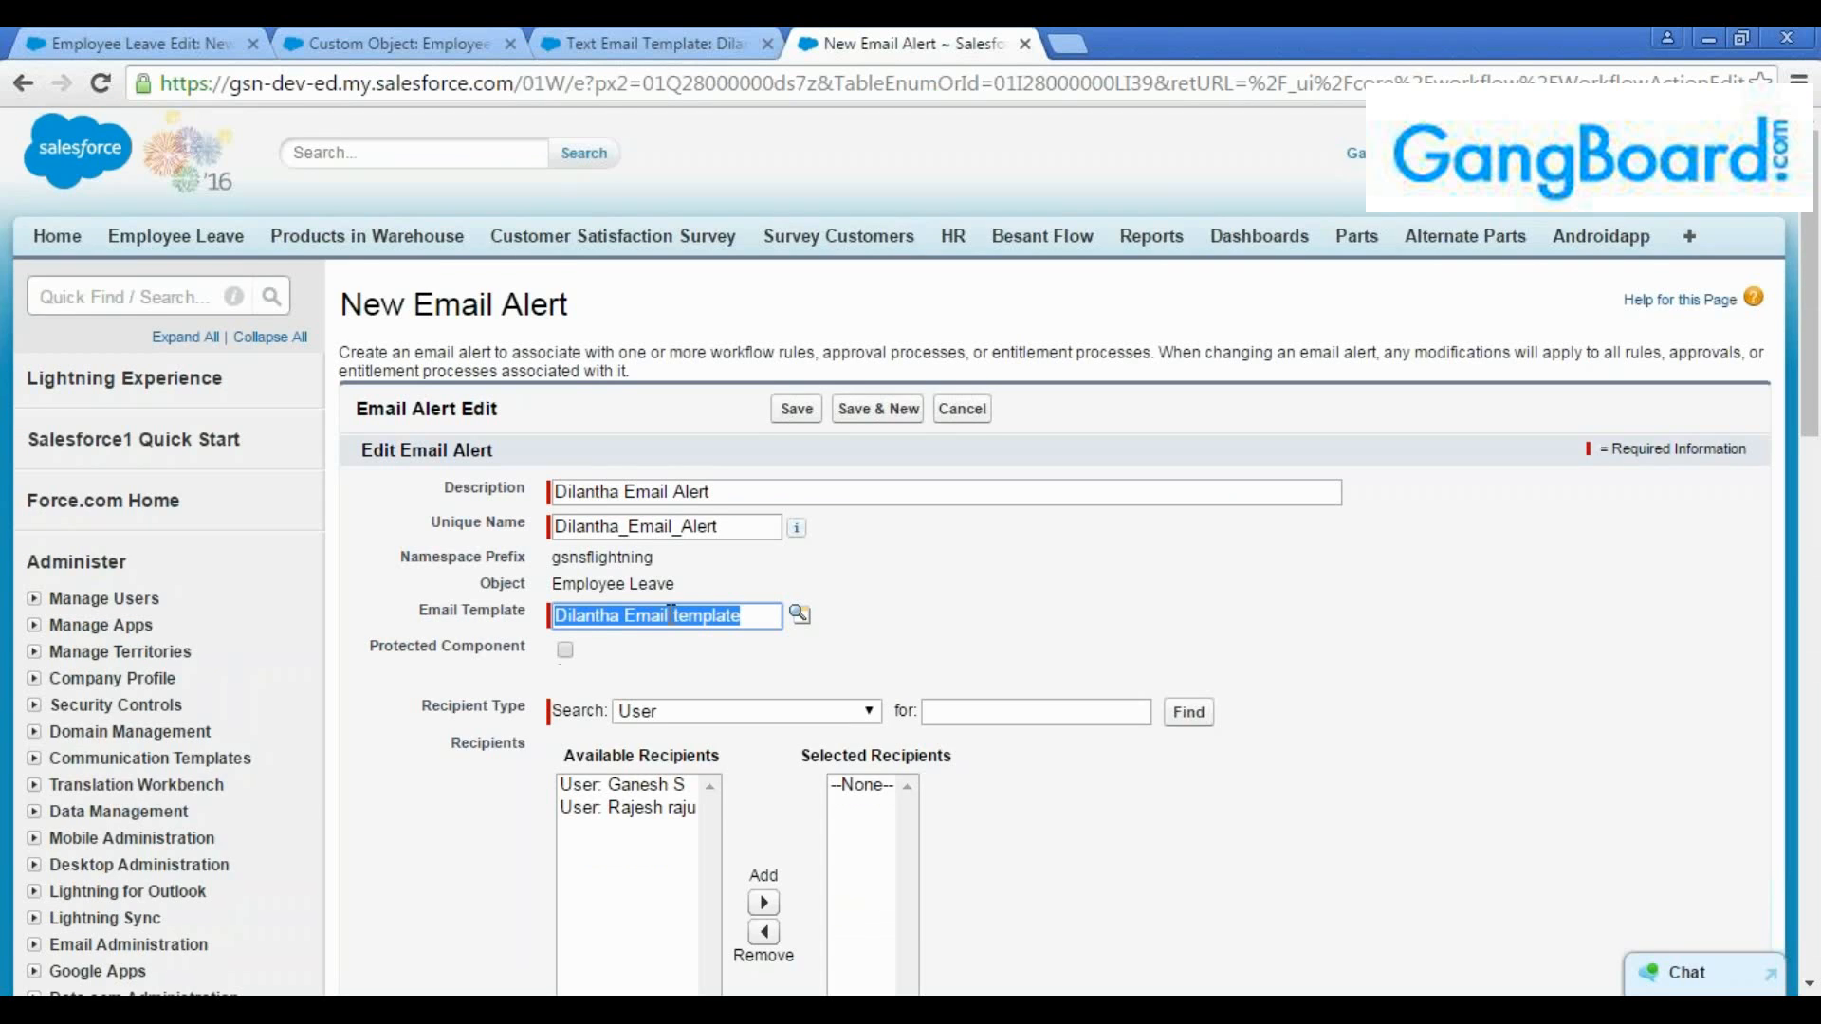
# Keep User as the recipient type and add the first available user to the email alert's selected recipients
pyautogui.scroll(-2, 618, 543)
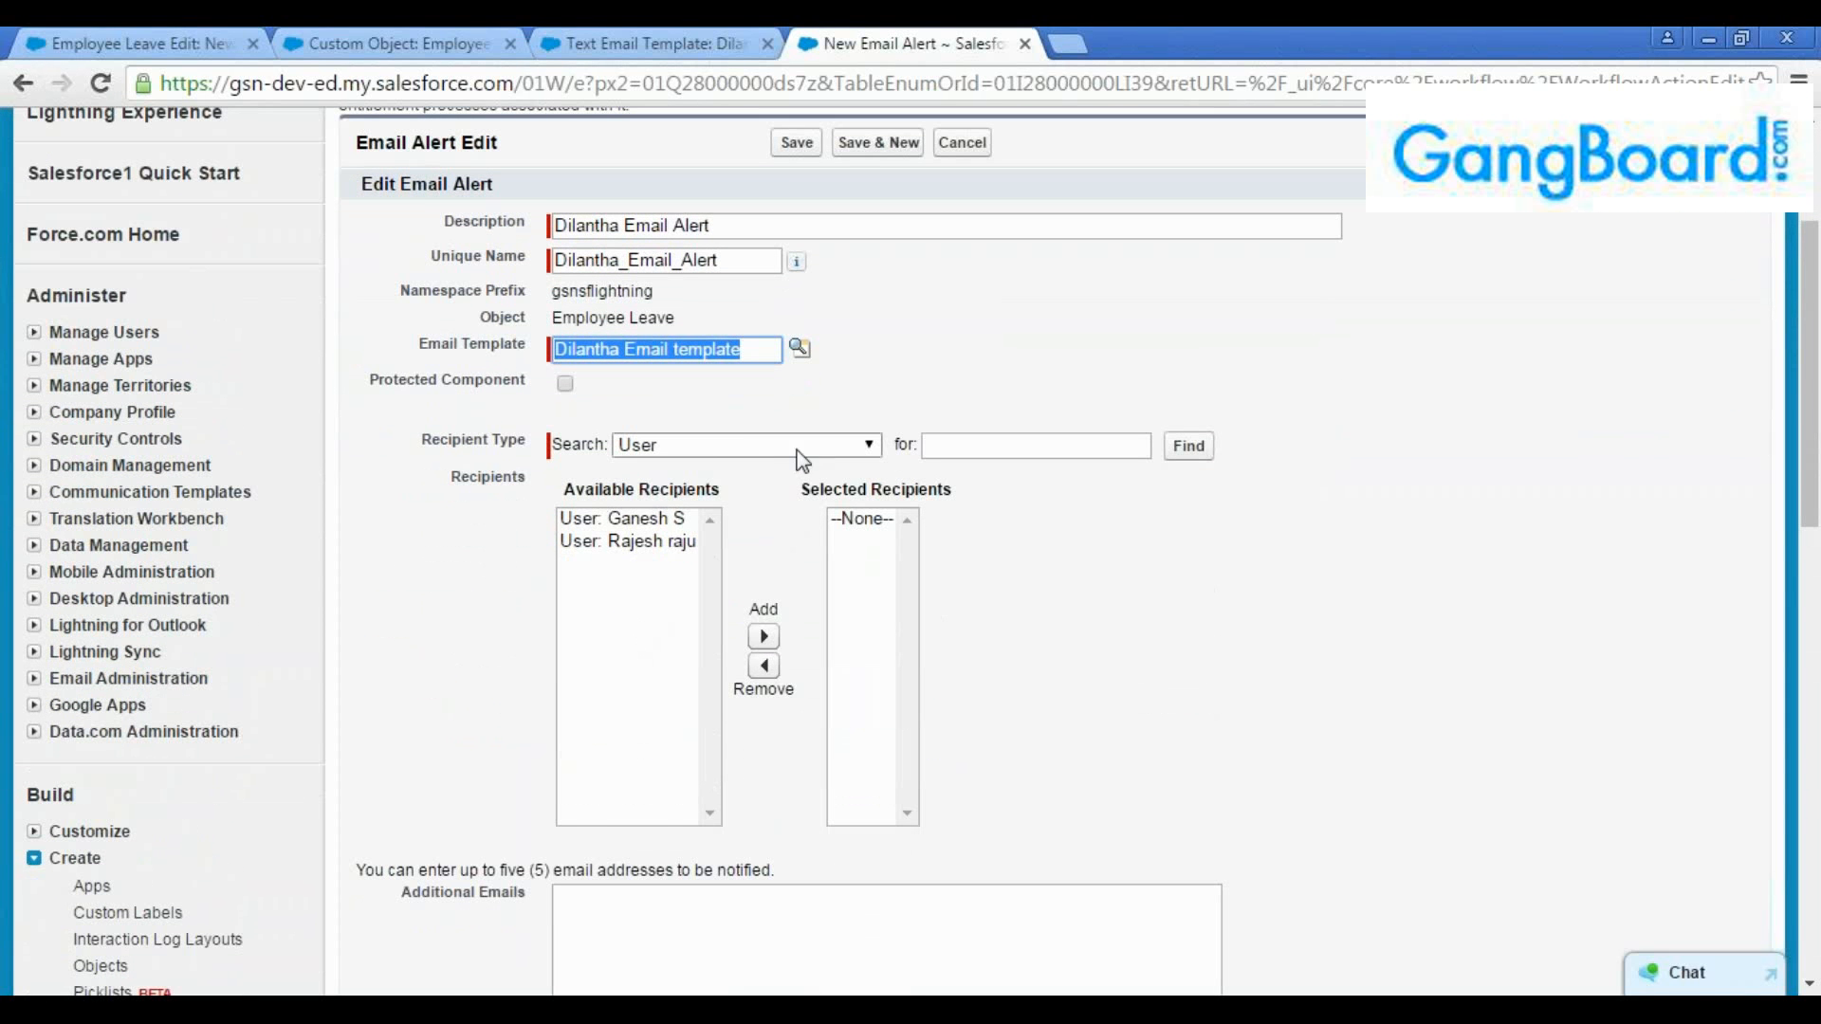
pyautogui.click(840, 448)
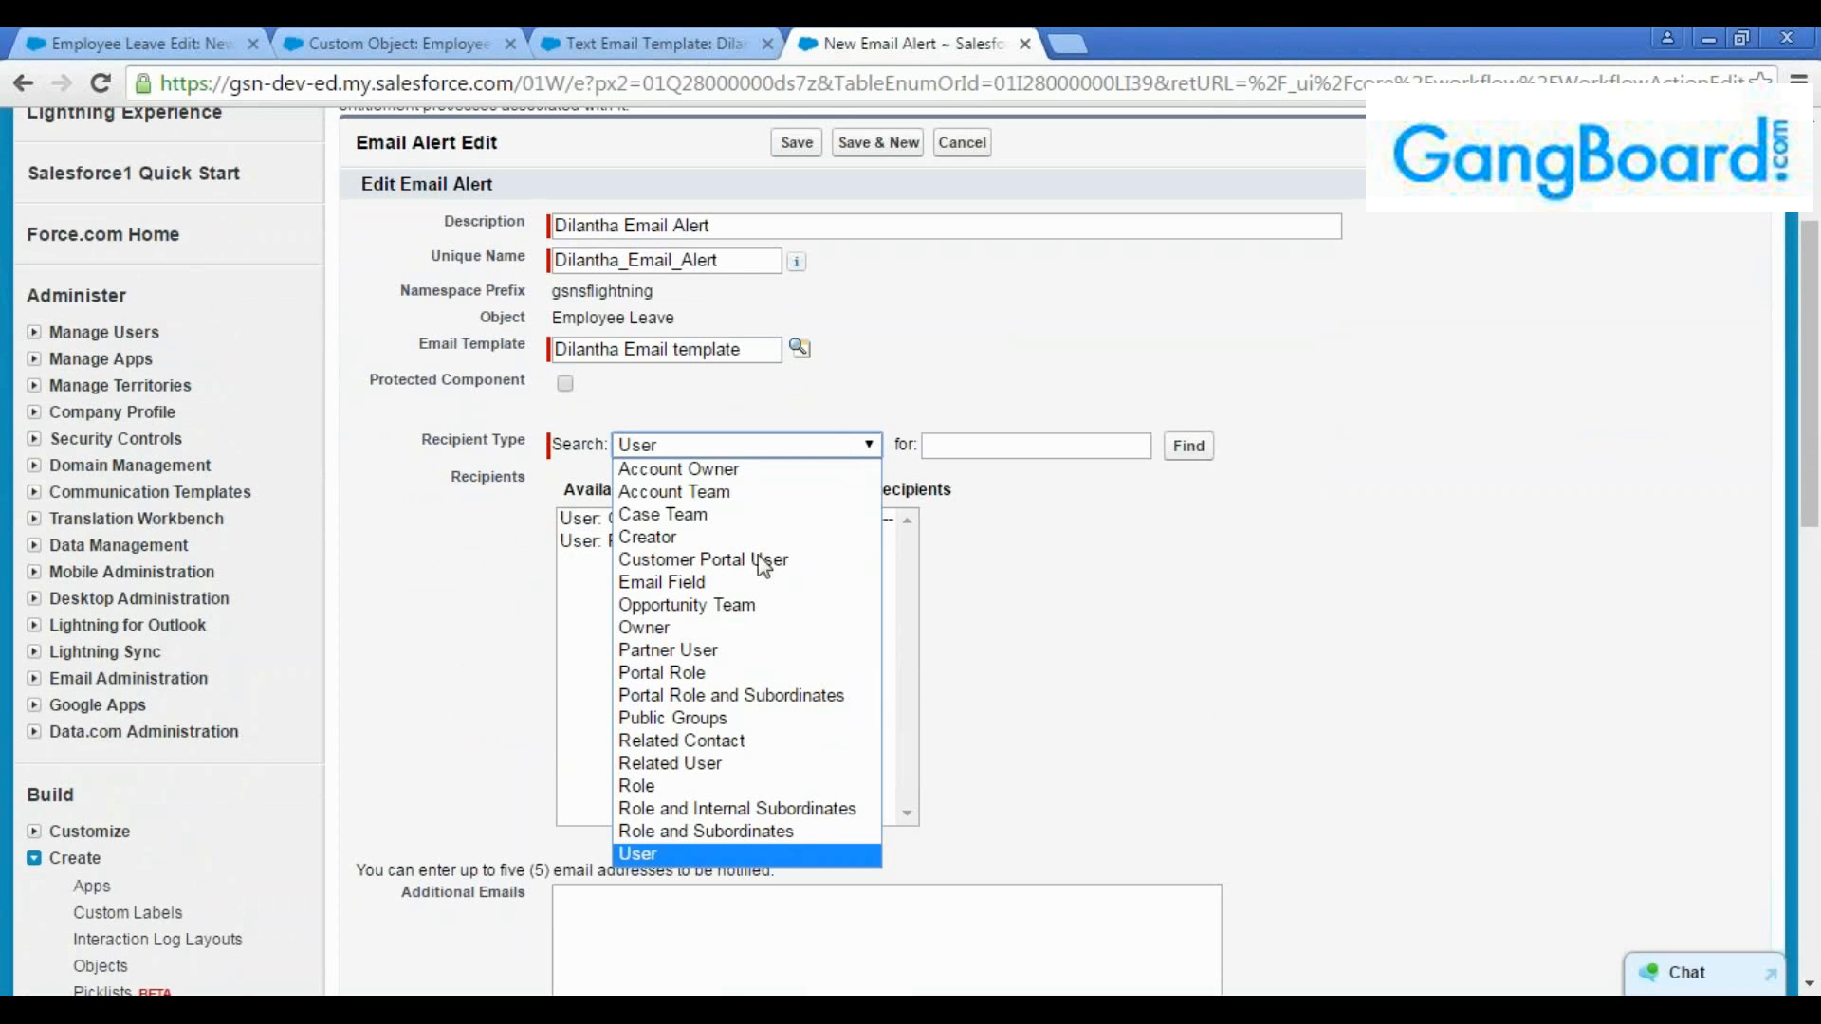
pyautogui.click(803, 386)
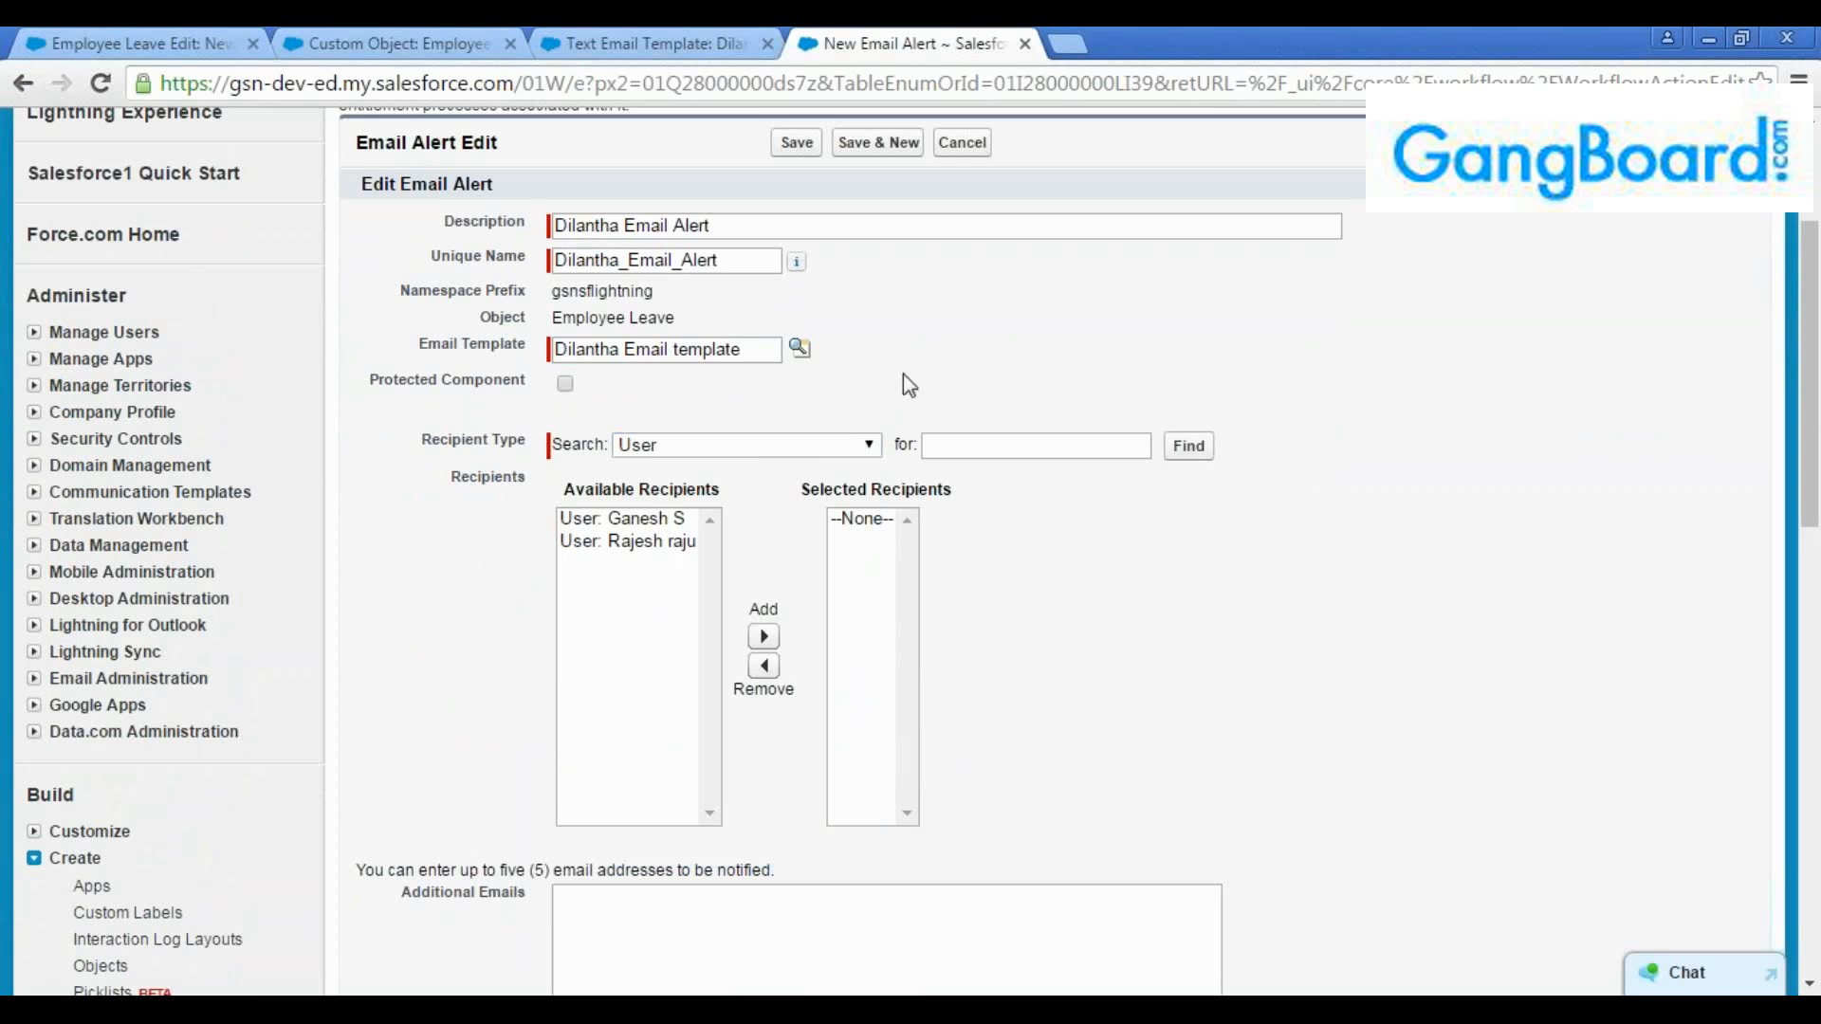
pyautogui.click(670, 522)
pyautogui.click(764, 636)
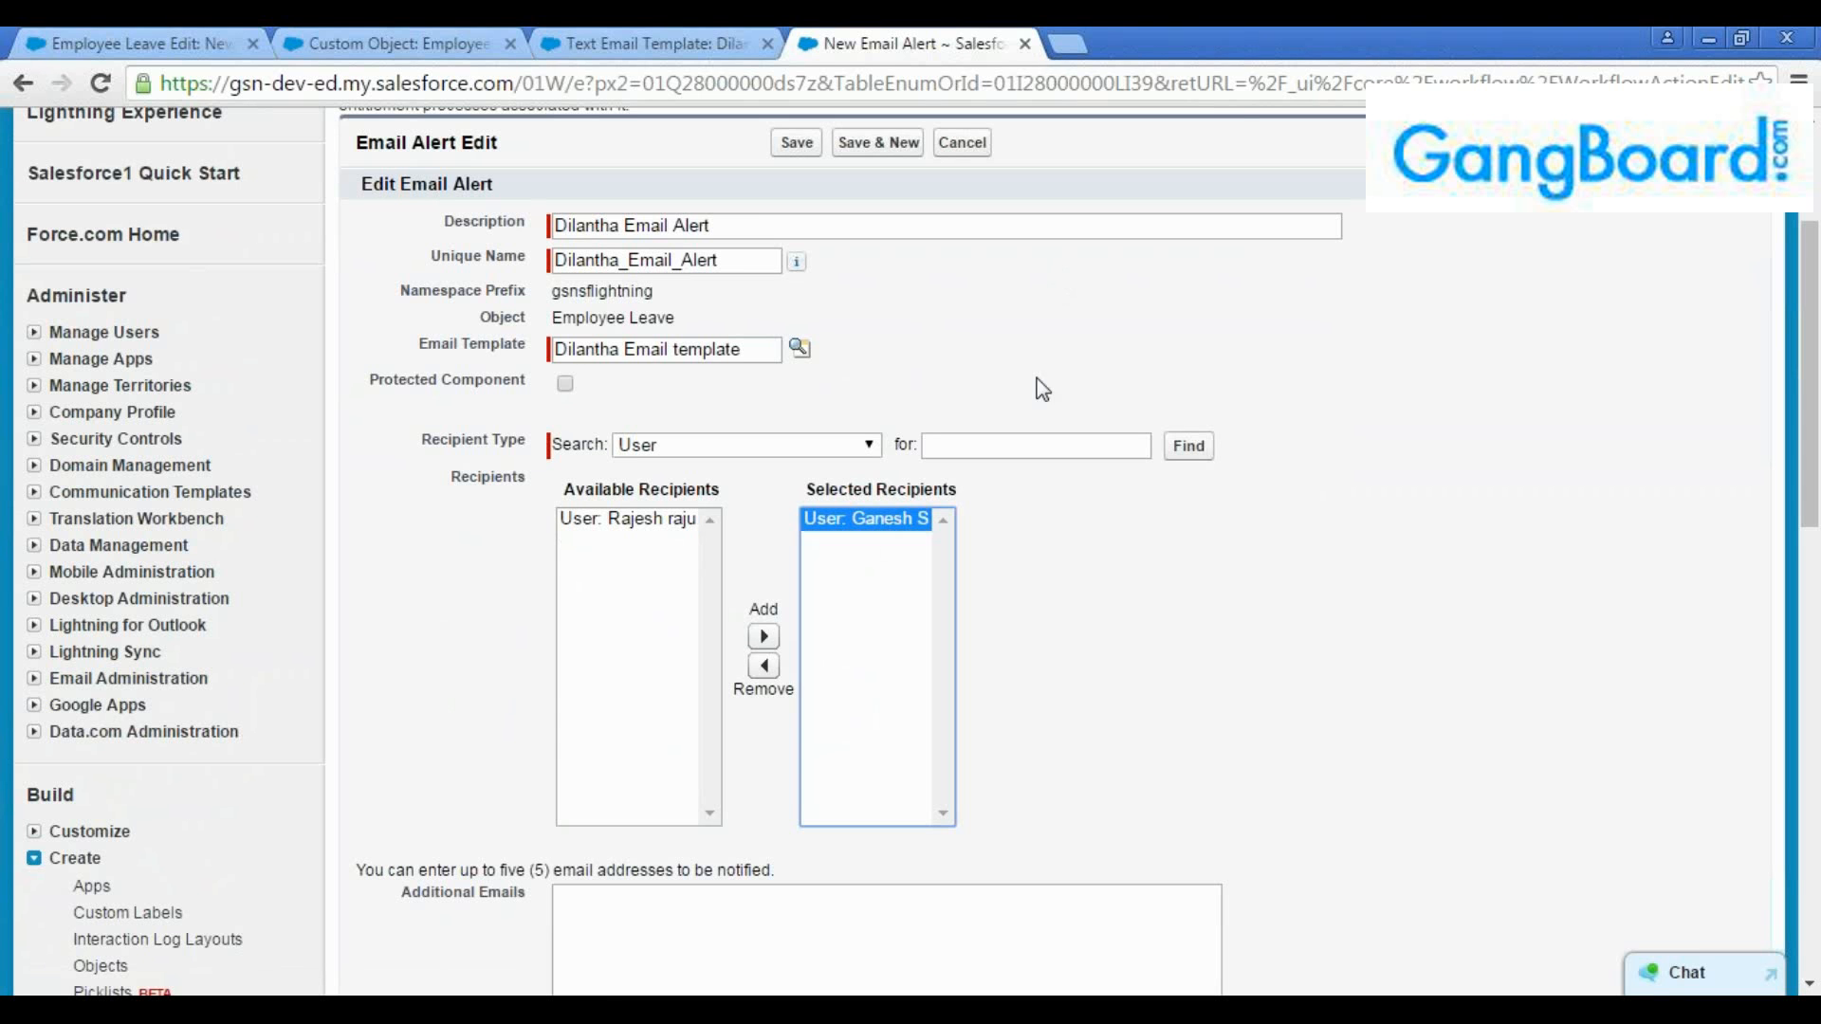
# Check the Additional Emails field, leave it blank, and save the email alert
pyautogui.scroll(-2, 949, 418)
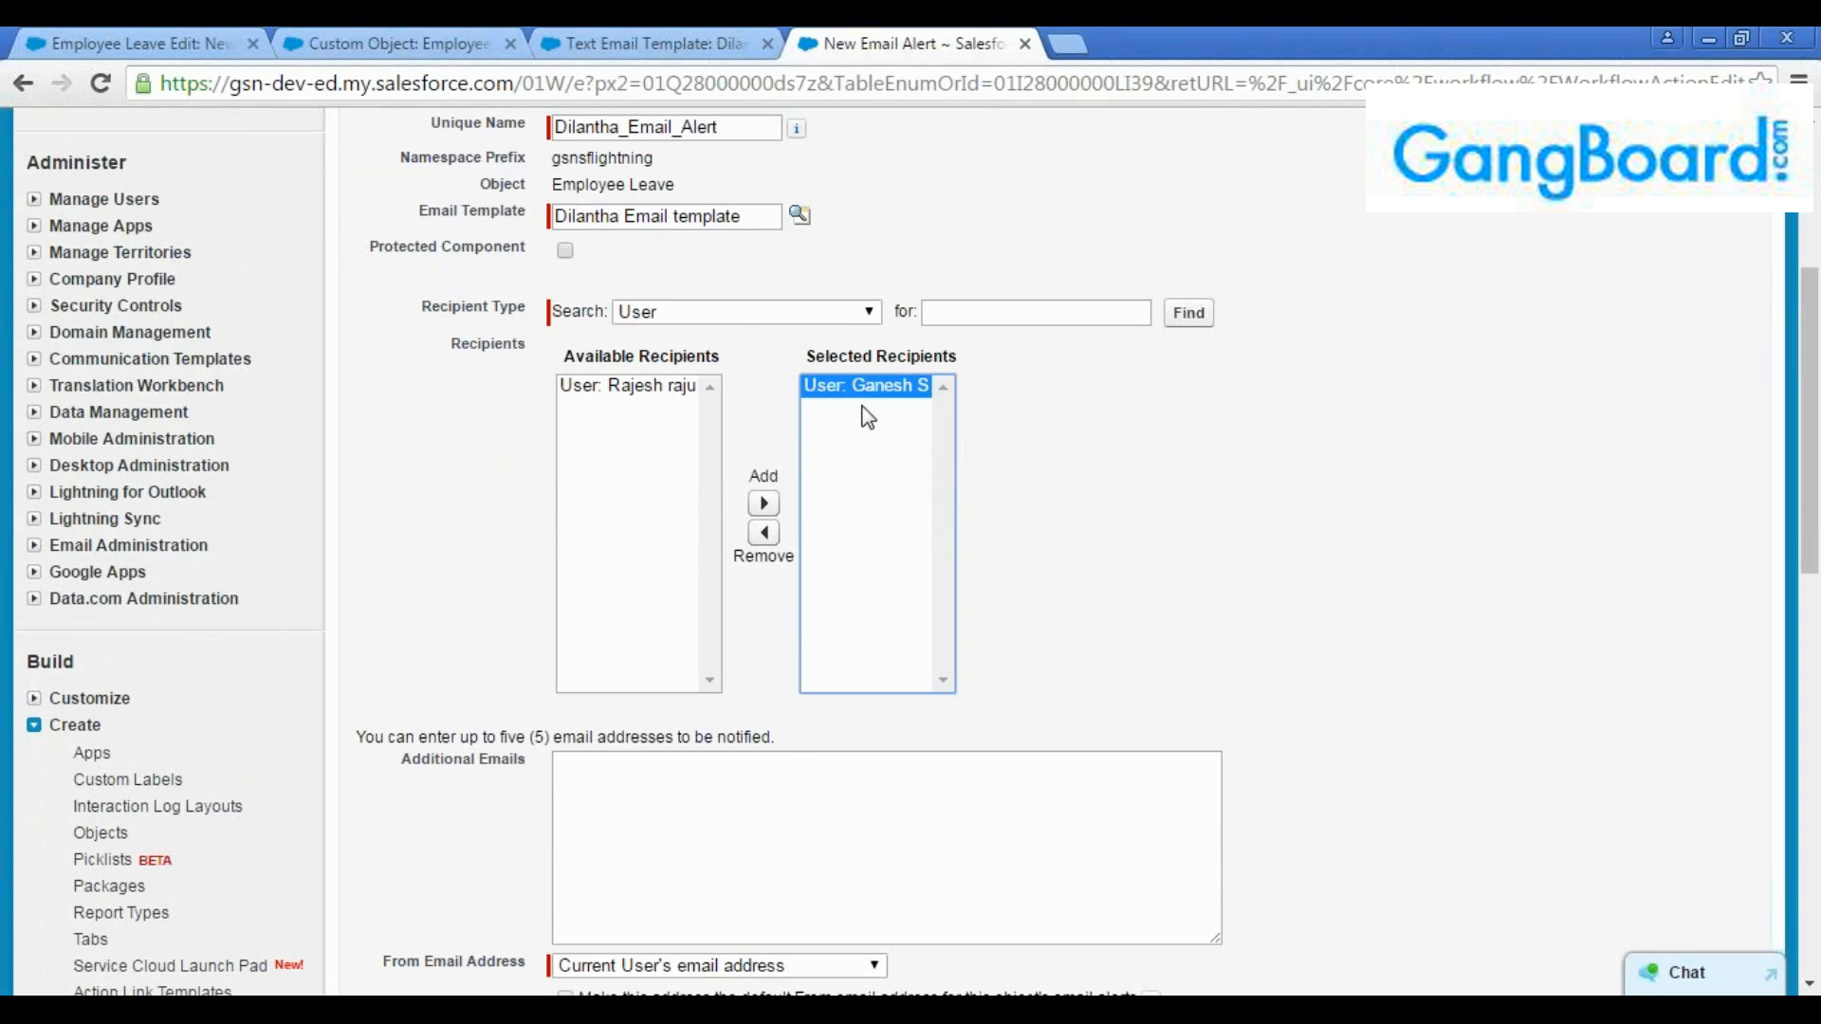
pyautogui.scroll(-1, 865, 456)
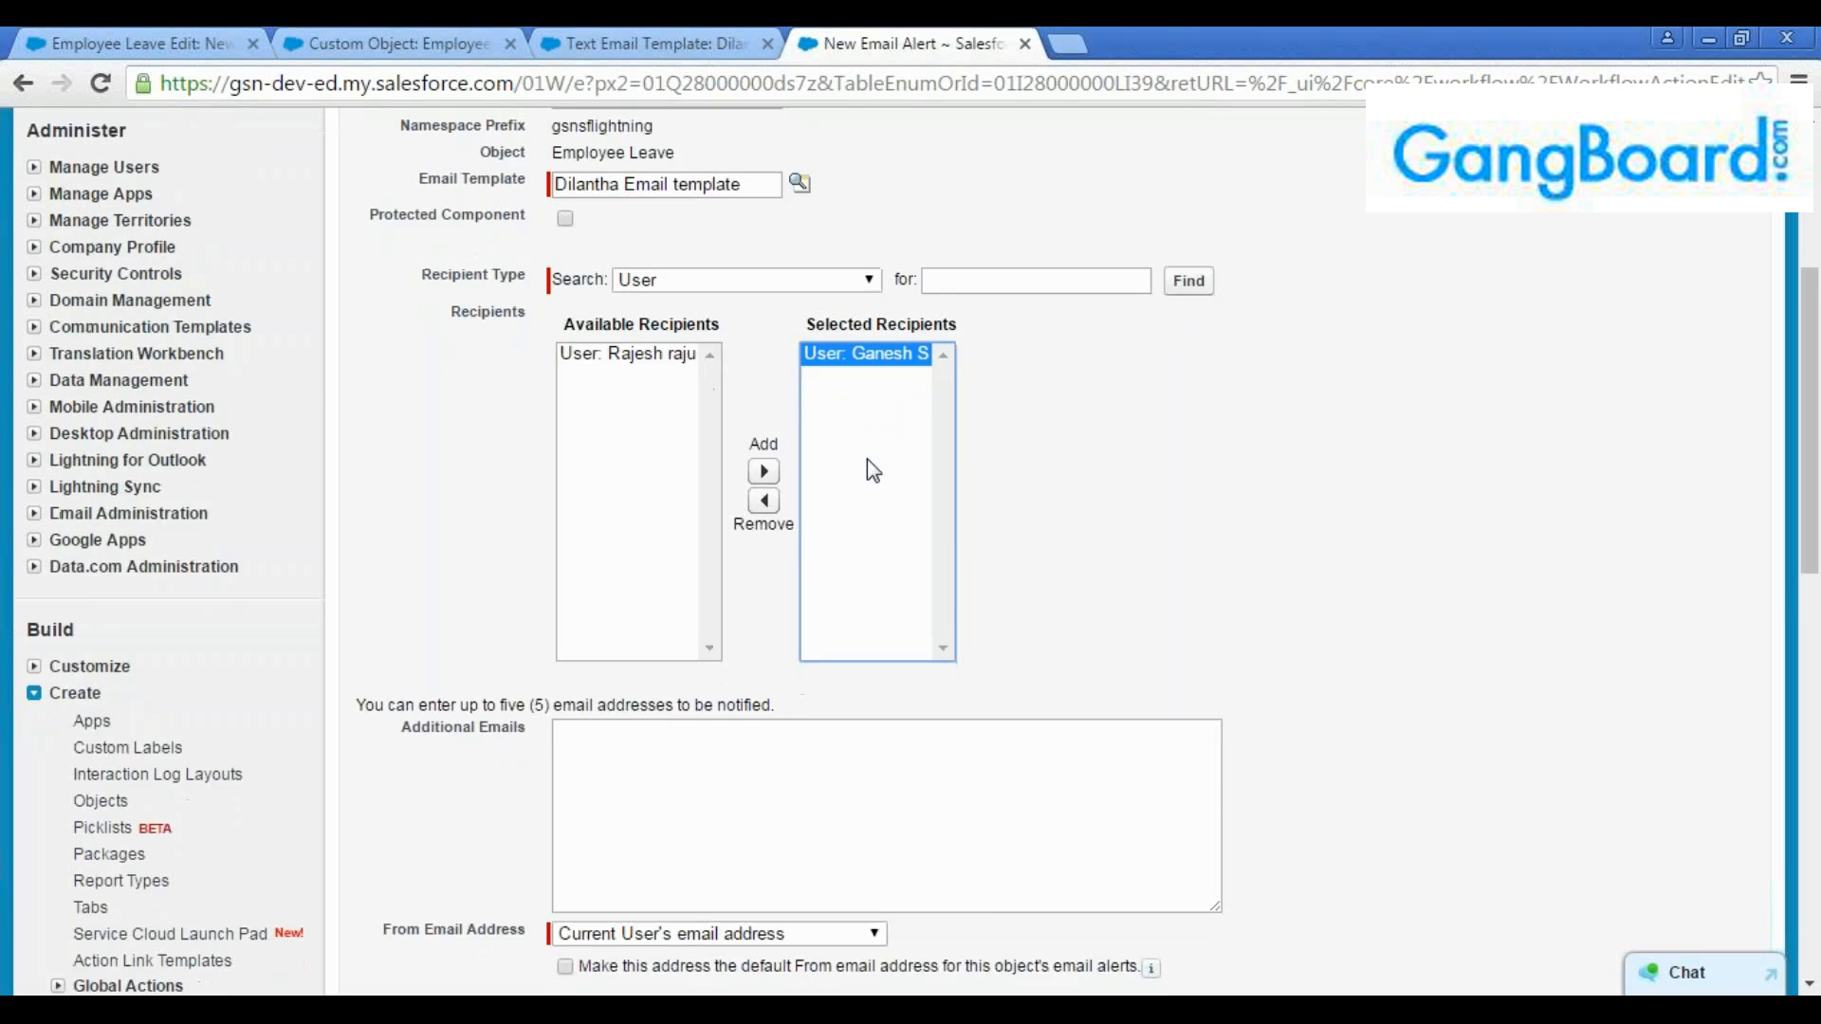
pyautogui.click(735, 675)
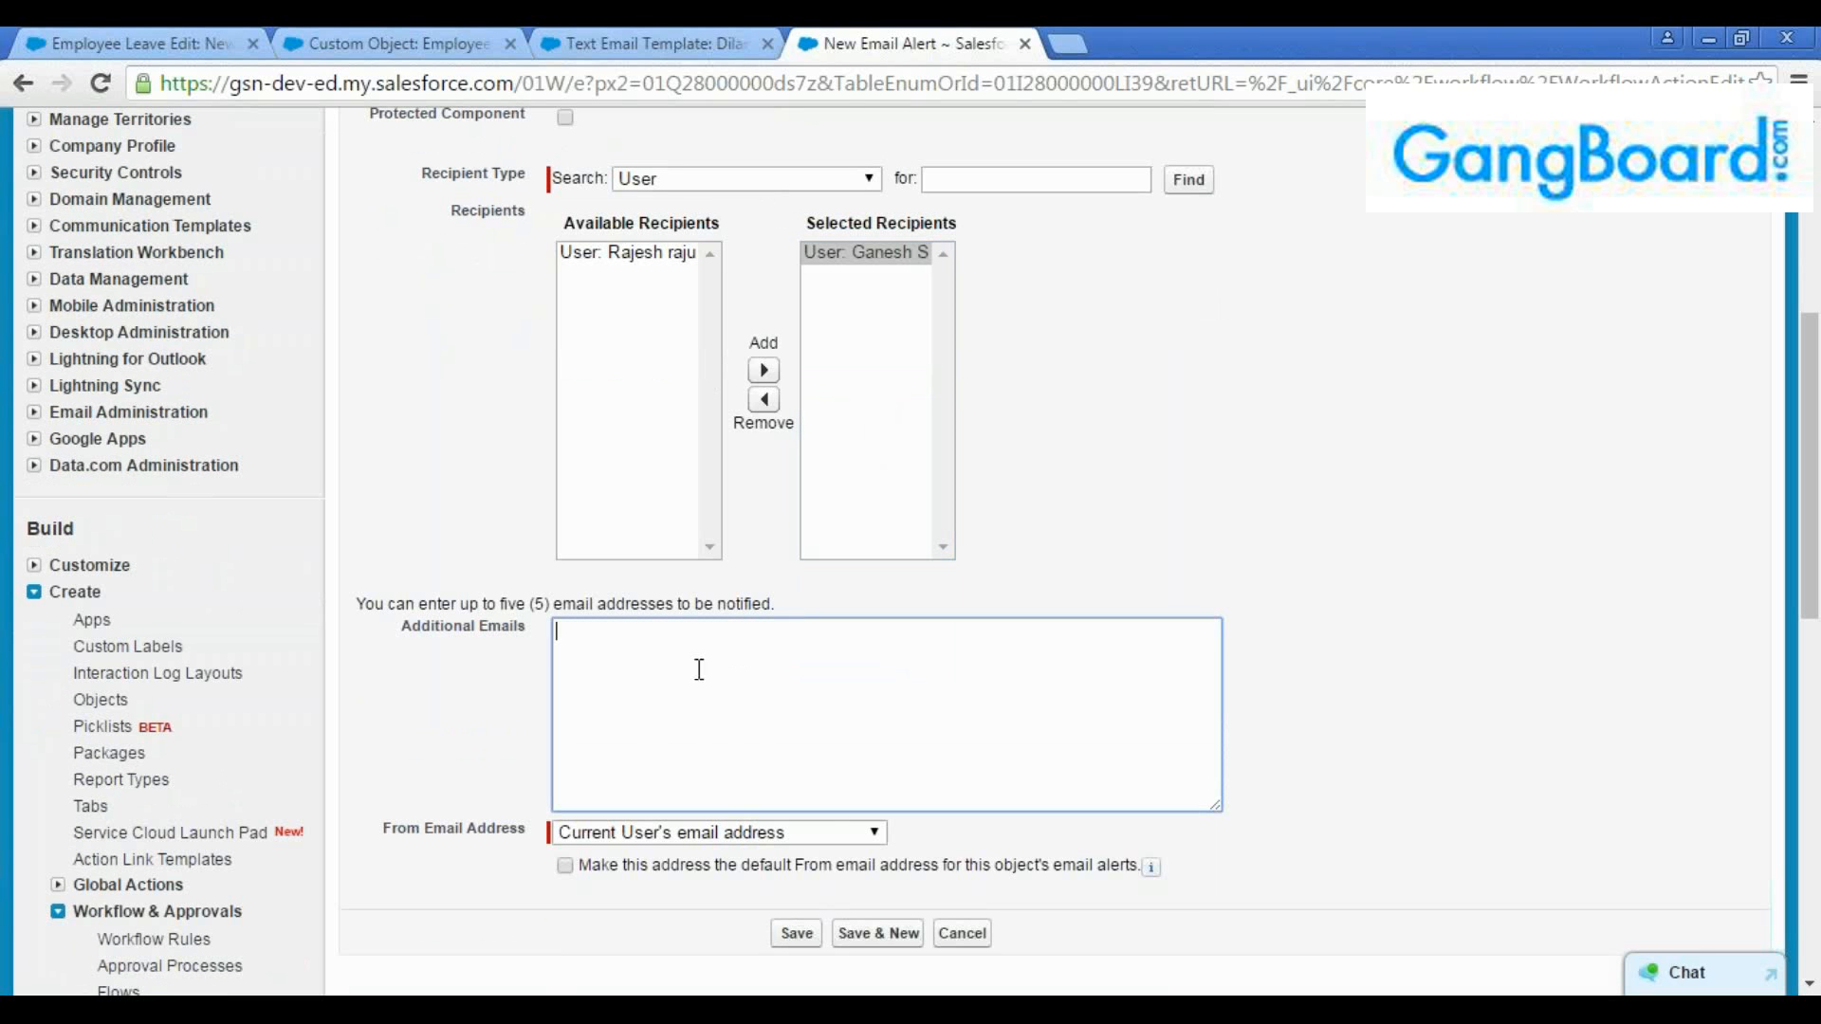
pyautogui.click(788, 608)
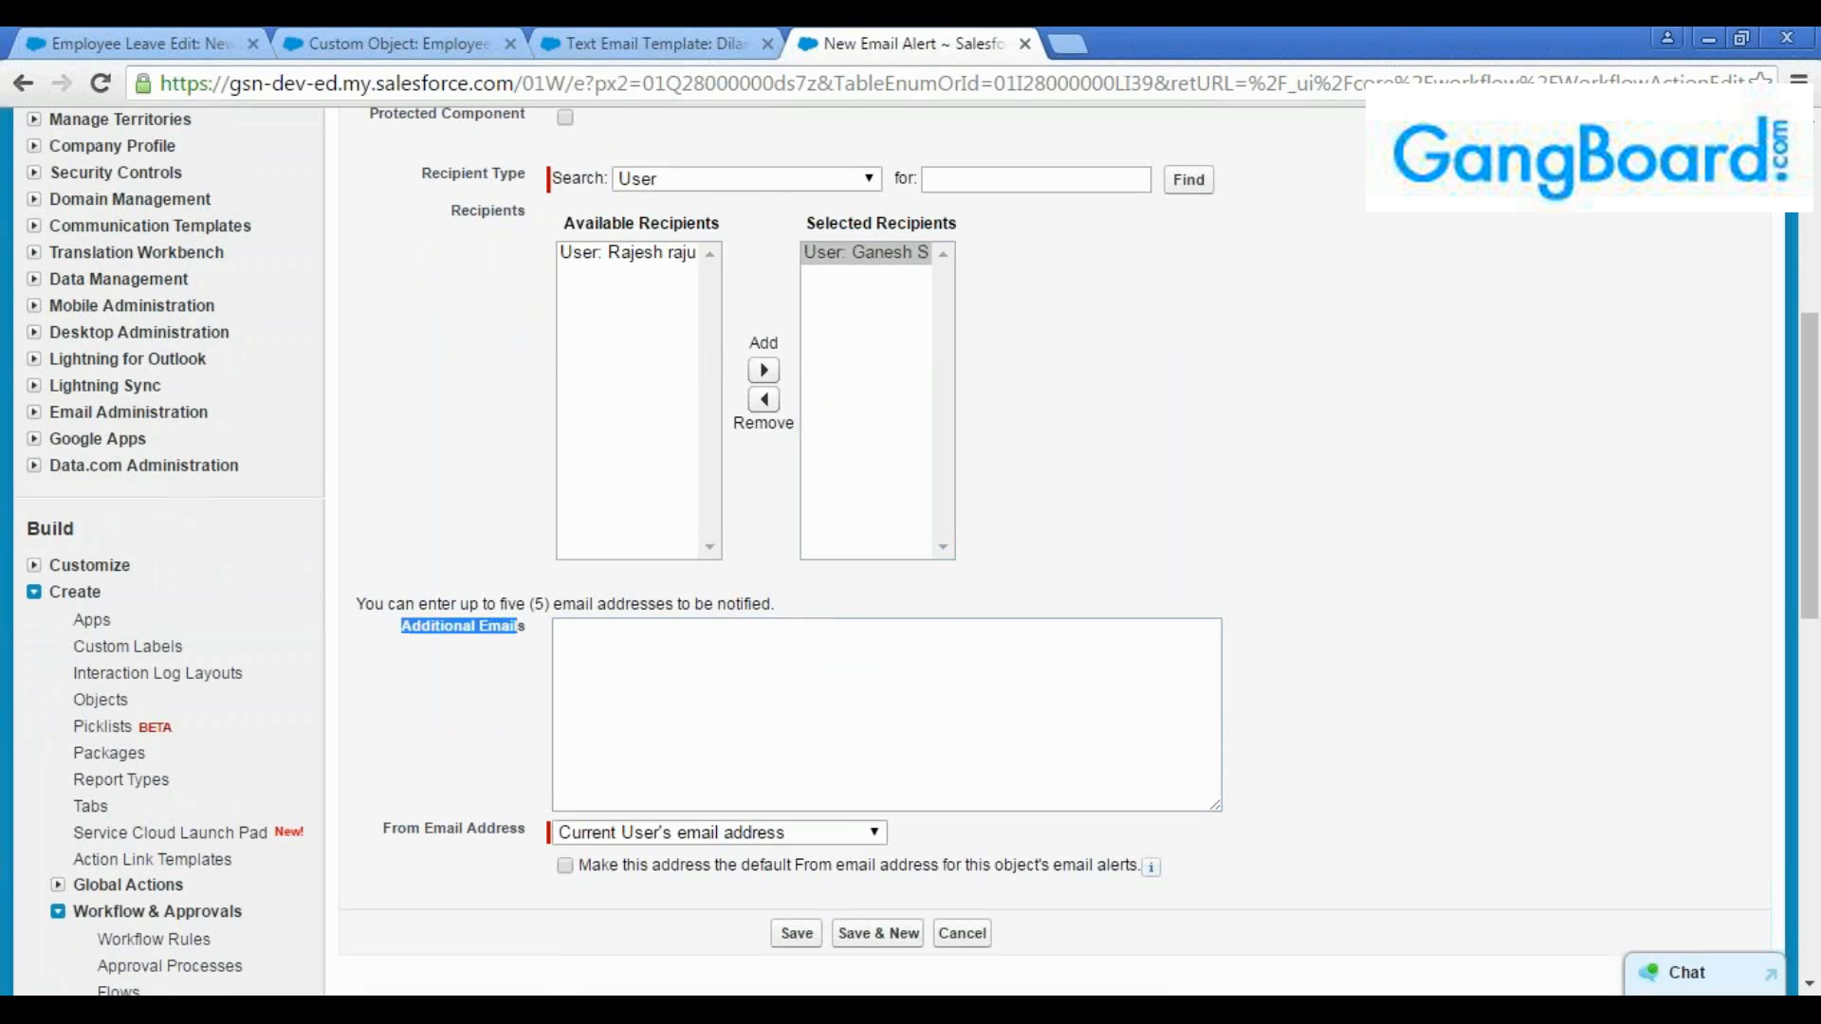
pyautogui.tripleClick(788, 606)
pyautogui.click(695, 718)
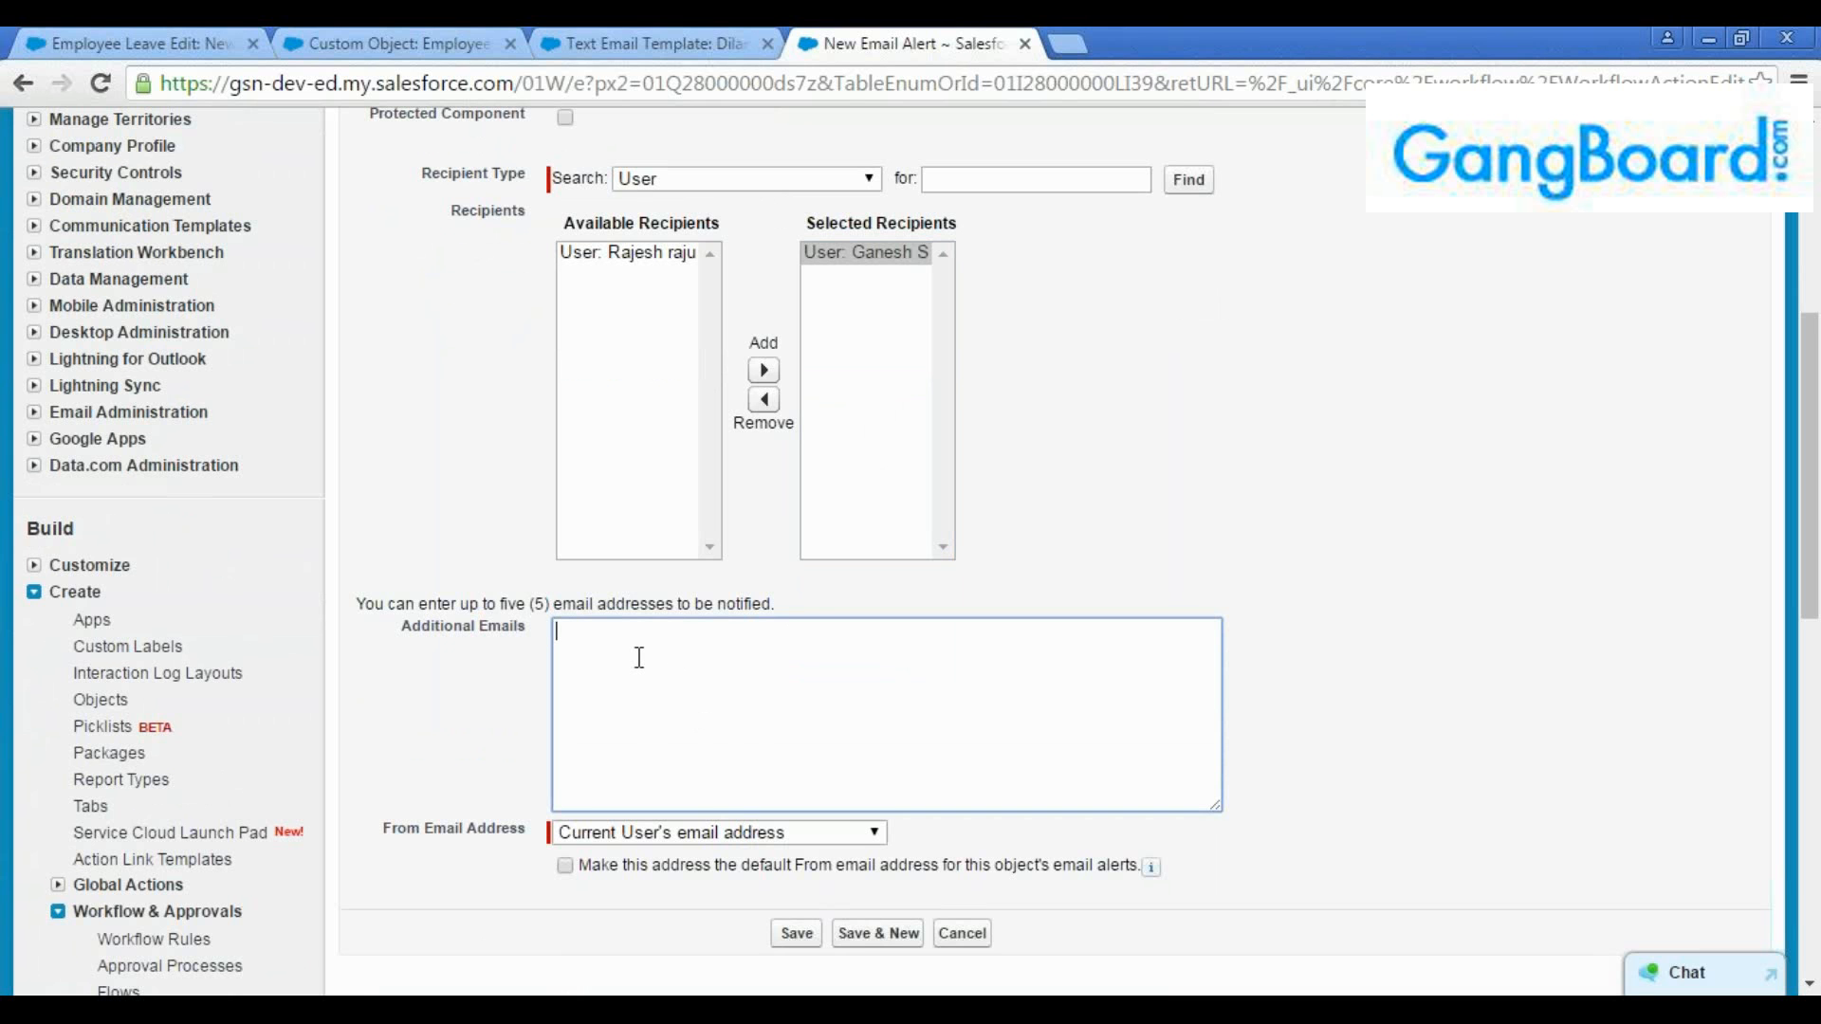
pyautogui.scroll(-2, 730, 759)
pyautogui.click(801, 806)
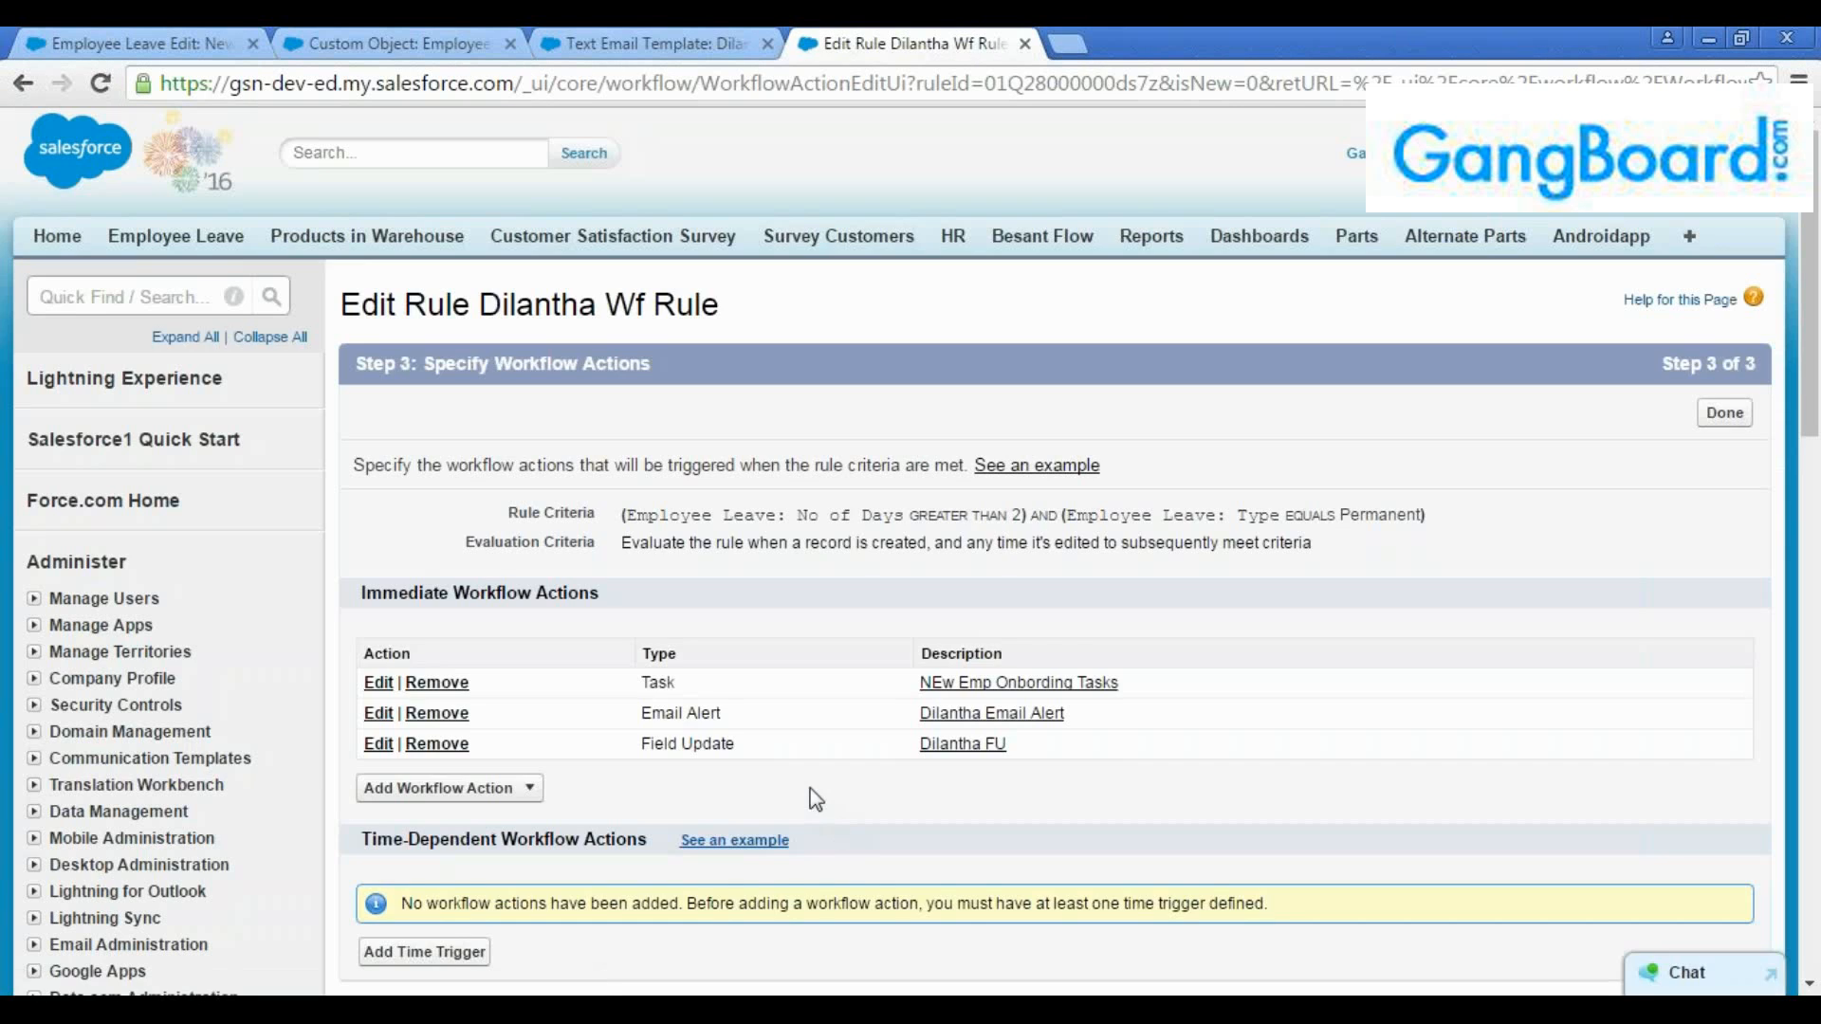
# Review the new email alert among the rule's immediate workflow actions
pyautogui.scroll(-2, 816, 800)
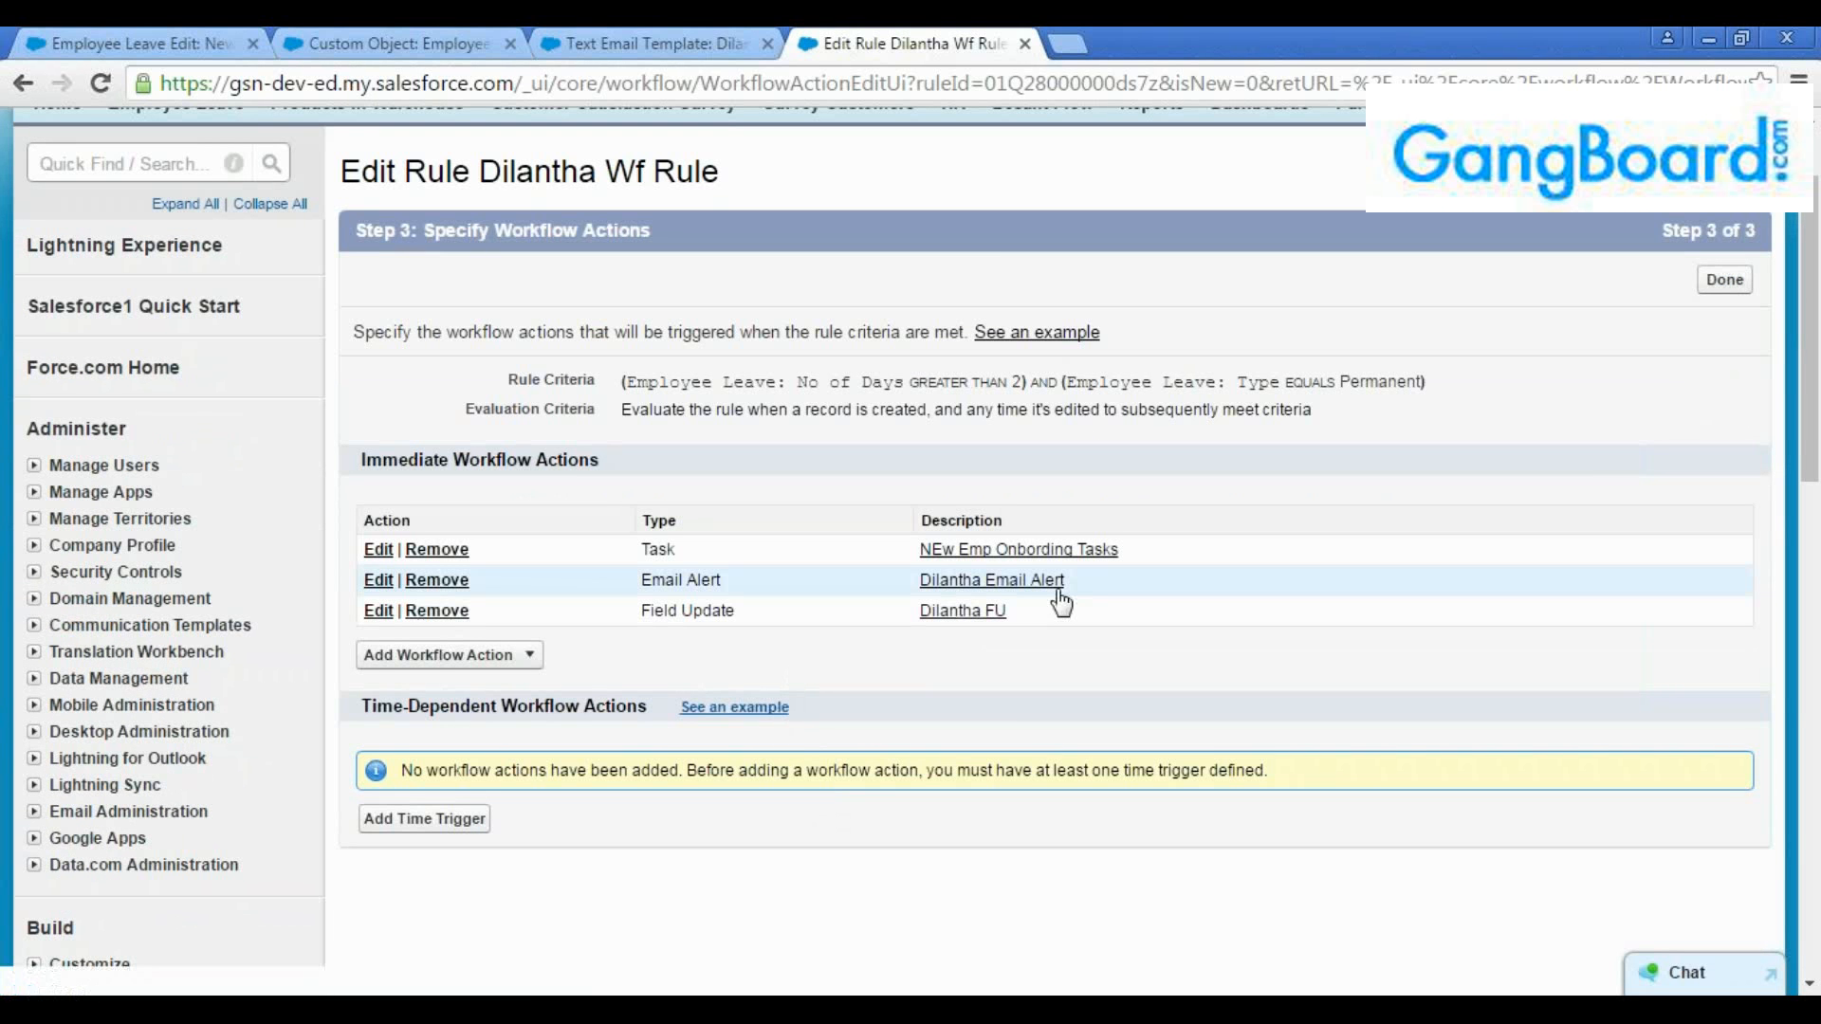
pyautogui.moveTo(1083, 583); pyautogui.dragTo(866, 586)
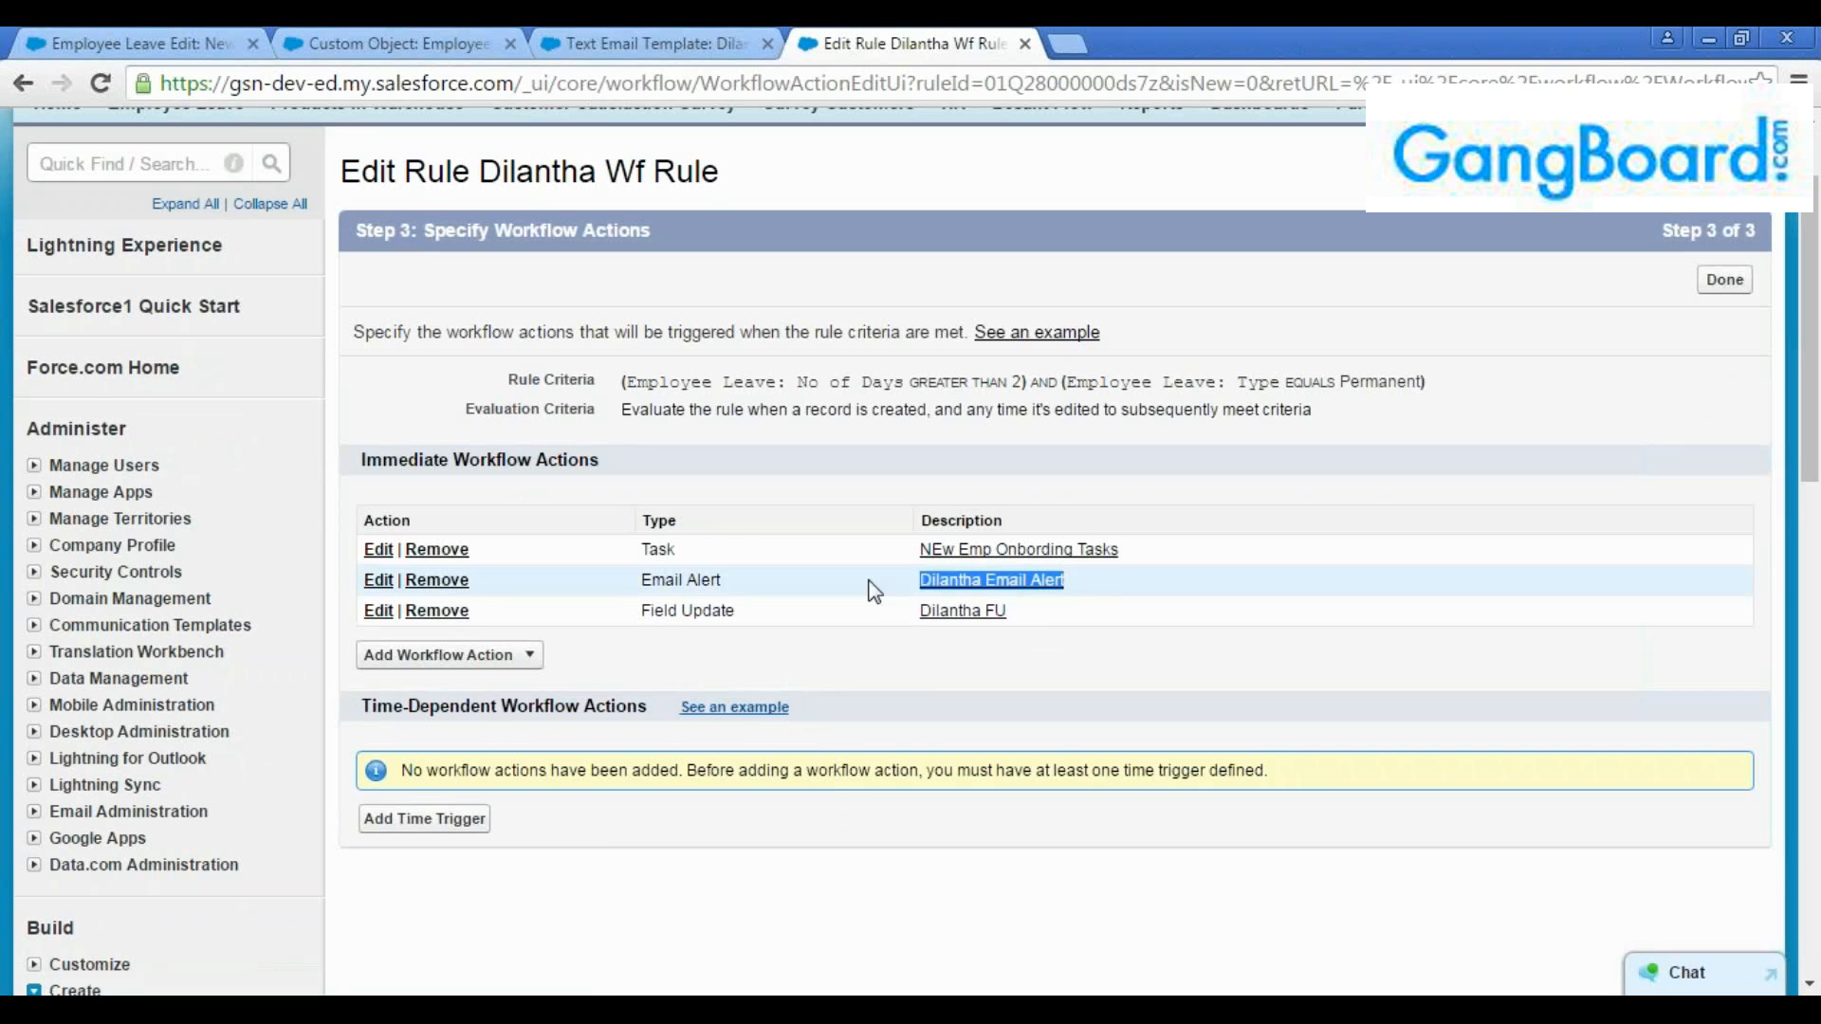
pyautogui.click(866, 586)
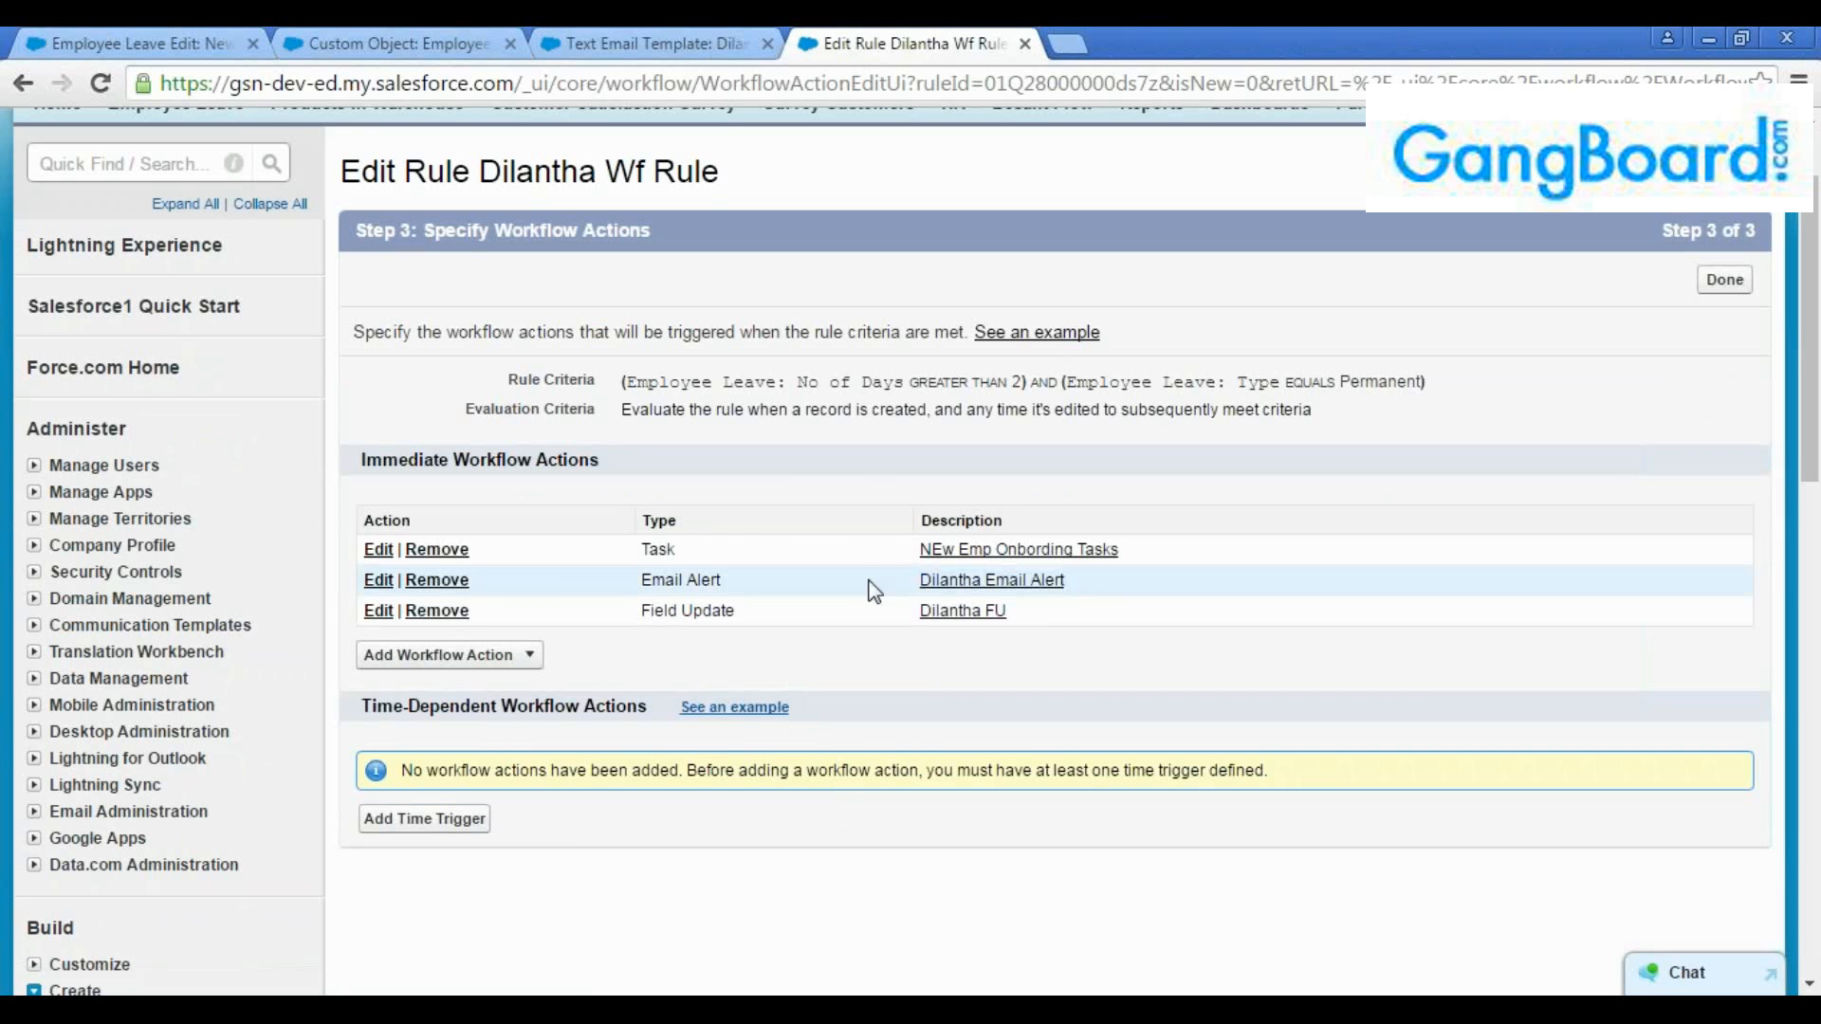
# Start a new outbound message as an immediate action of the workflow rule and name it OXMsg
pyautogui.click(527, 654)
pyautogui.click(454, 773)
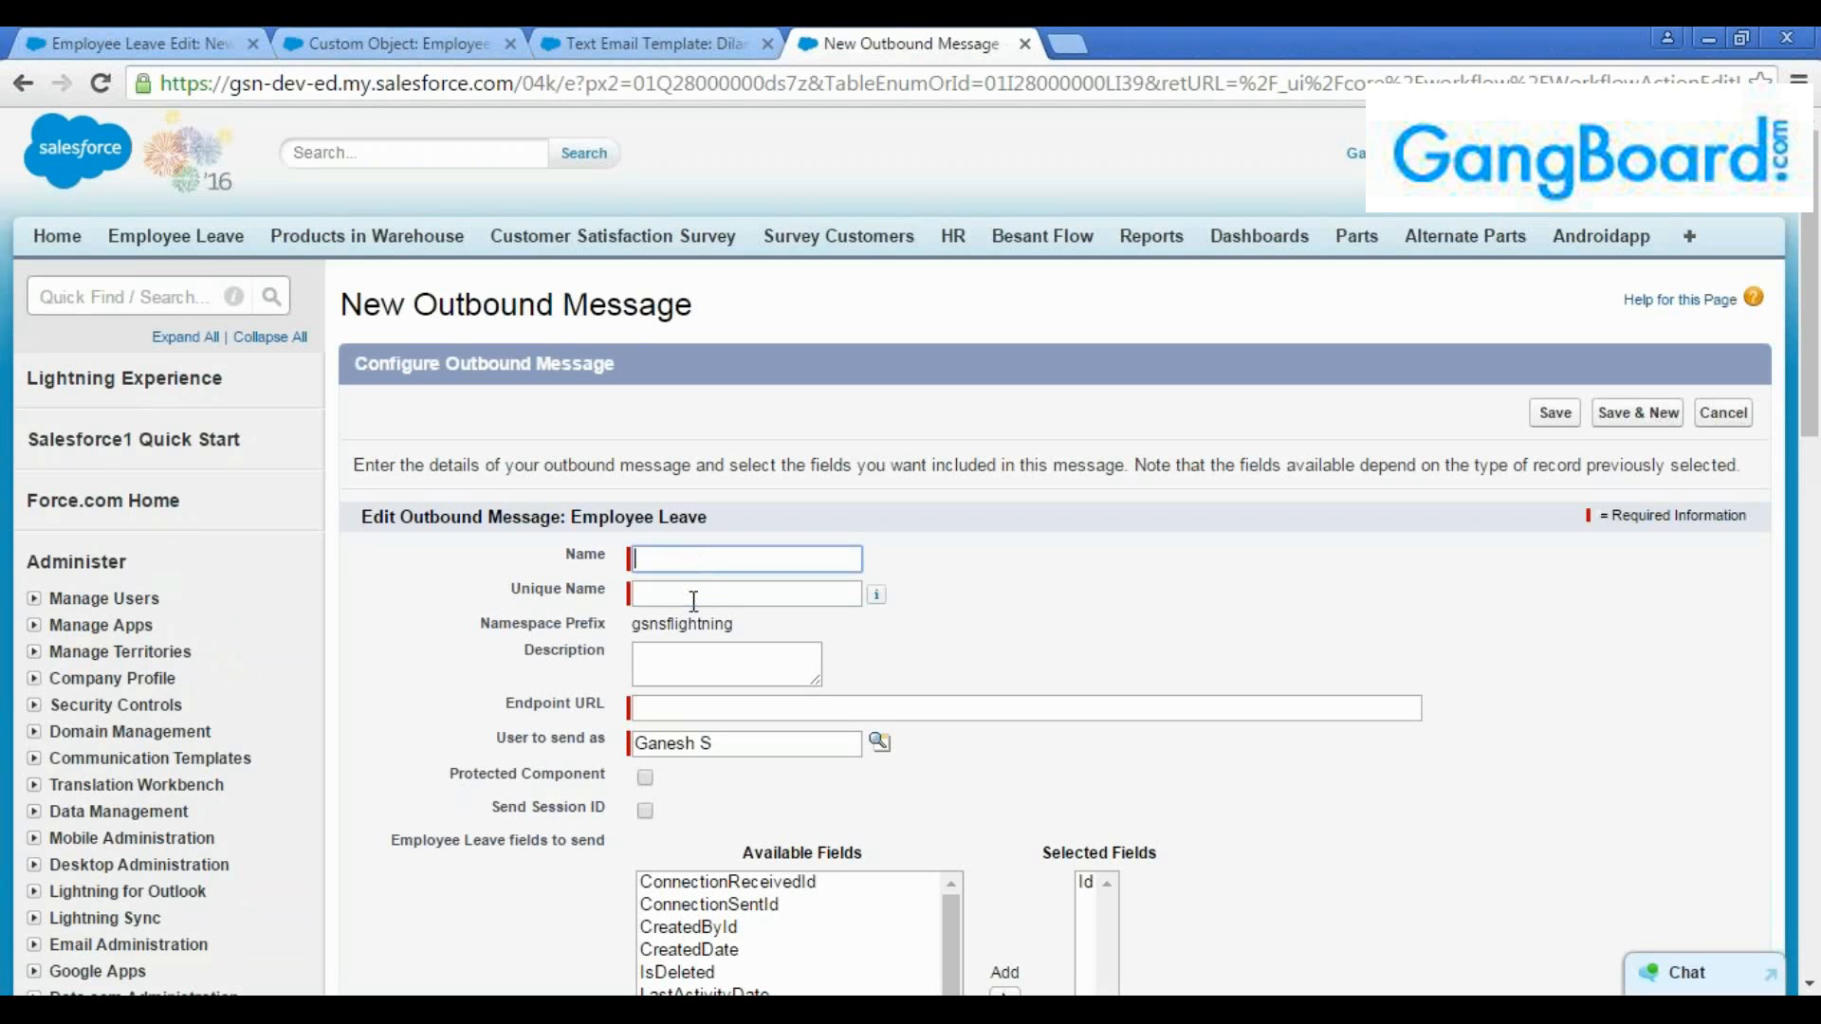
pyautogui.click(693, 595)
pyautogui.click(695, 560)
pyautogui.click(695, 587)
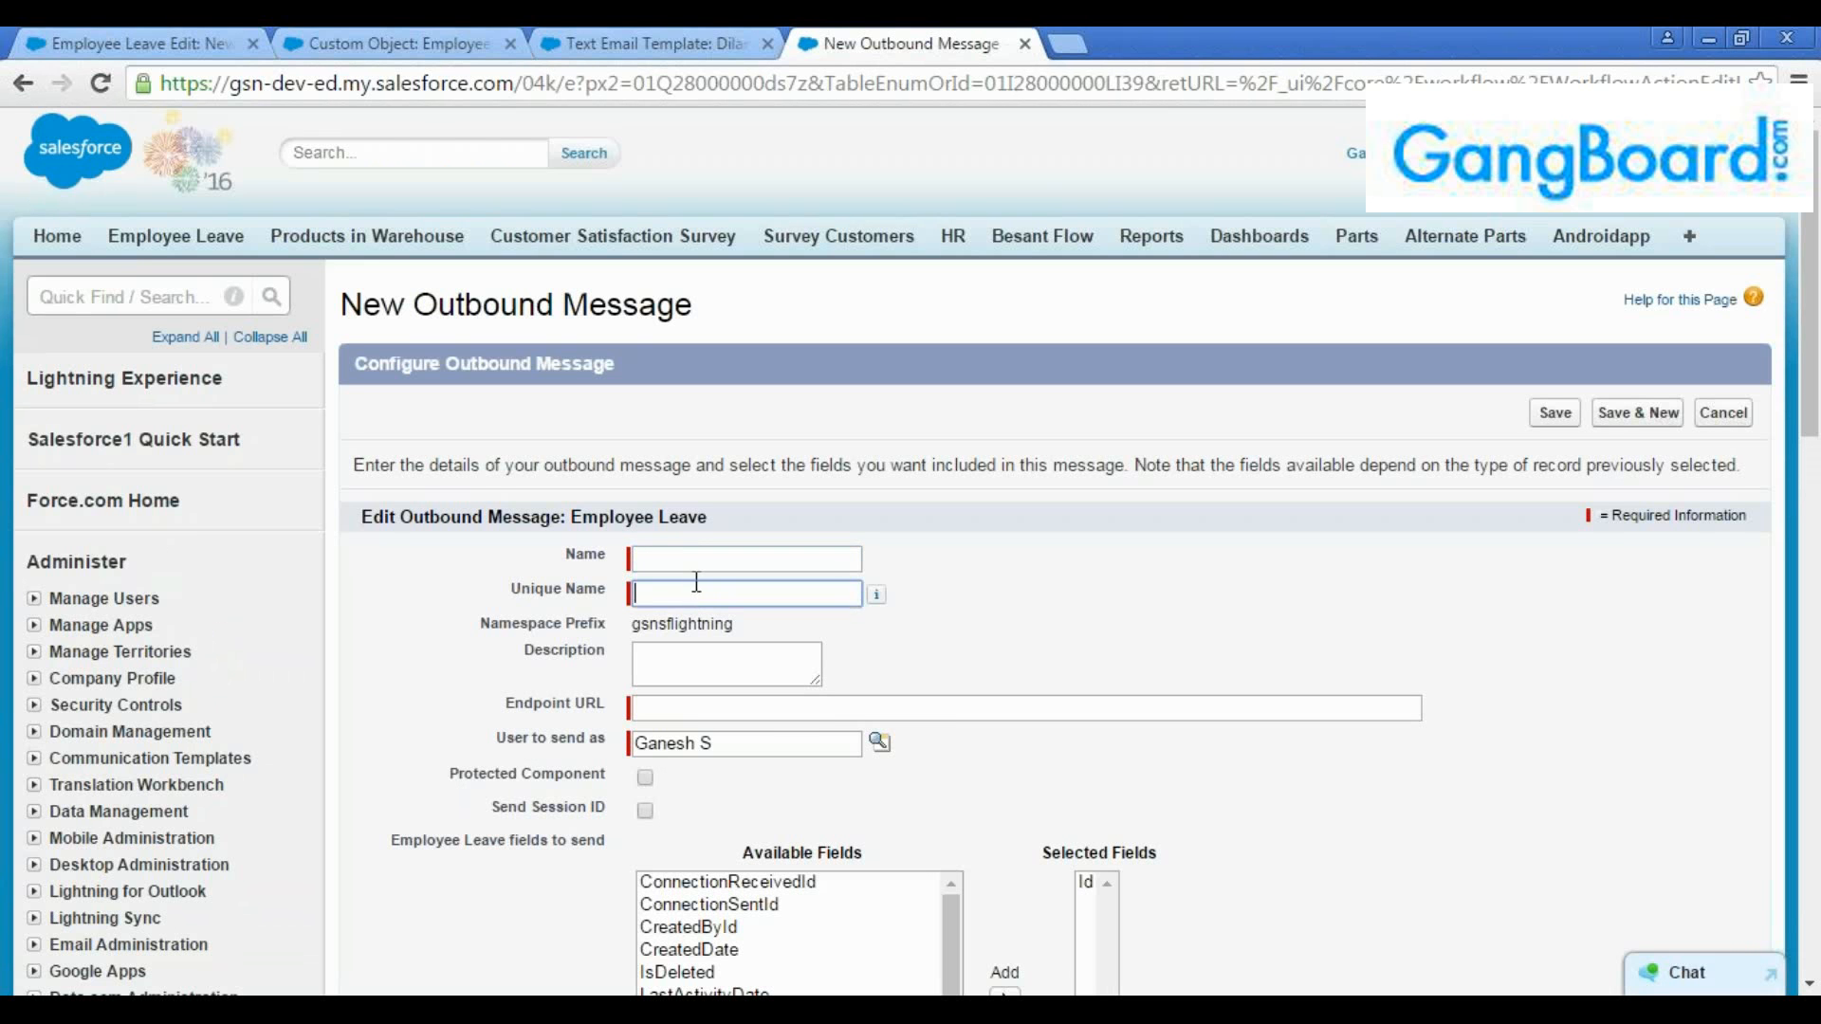
pyautogui.click(700, 568)
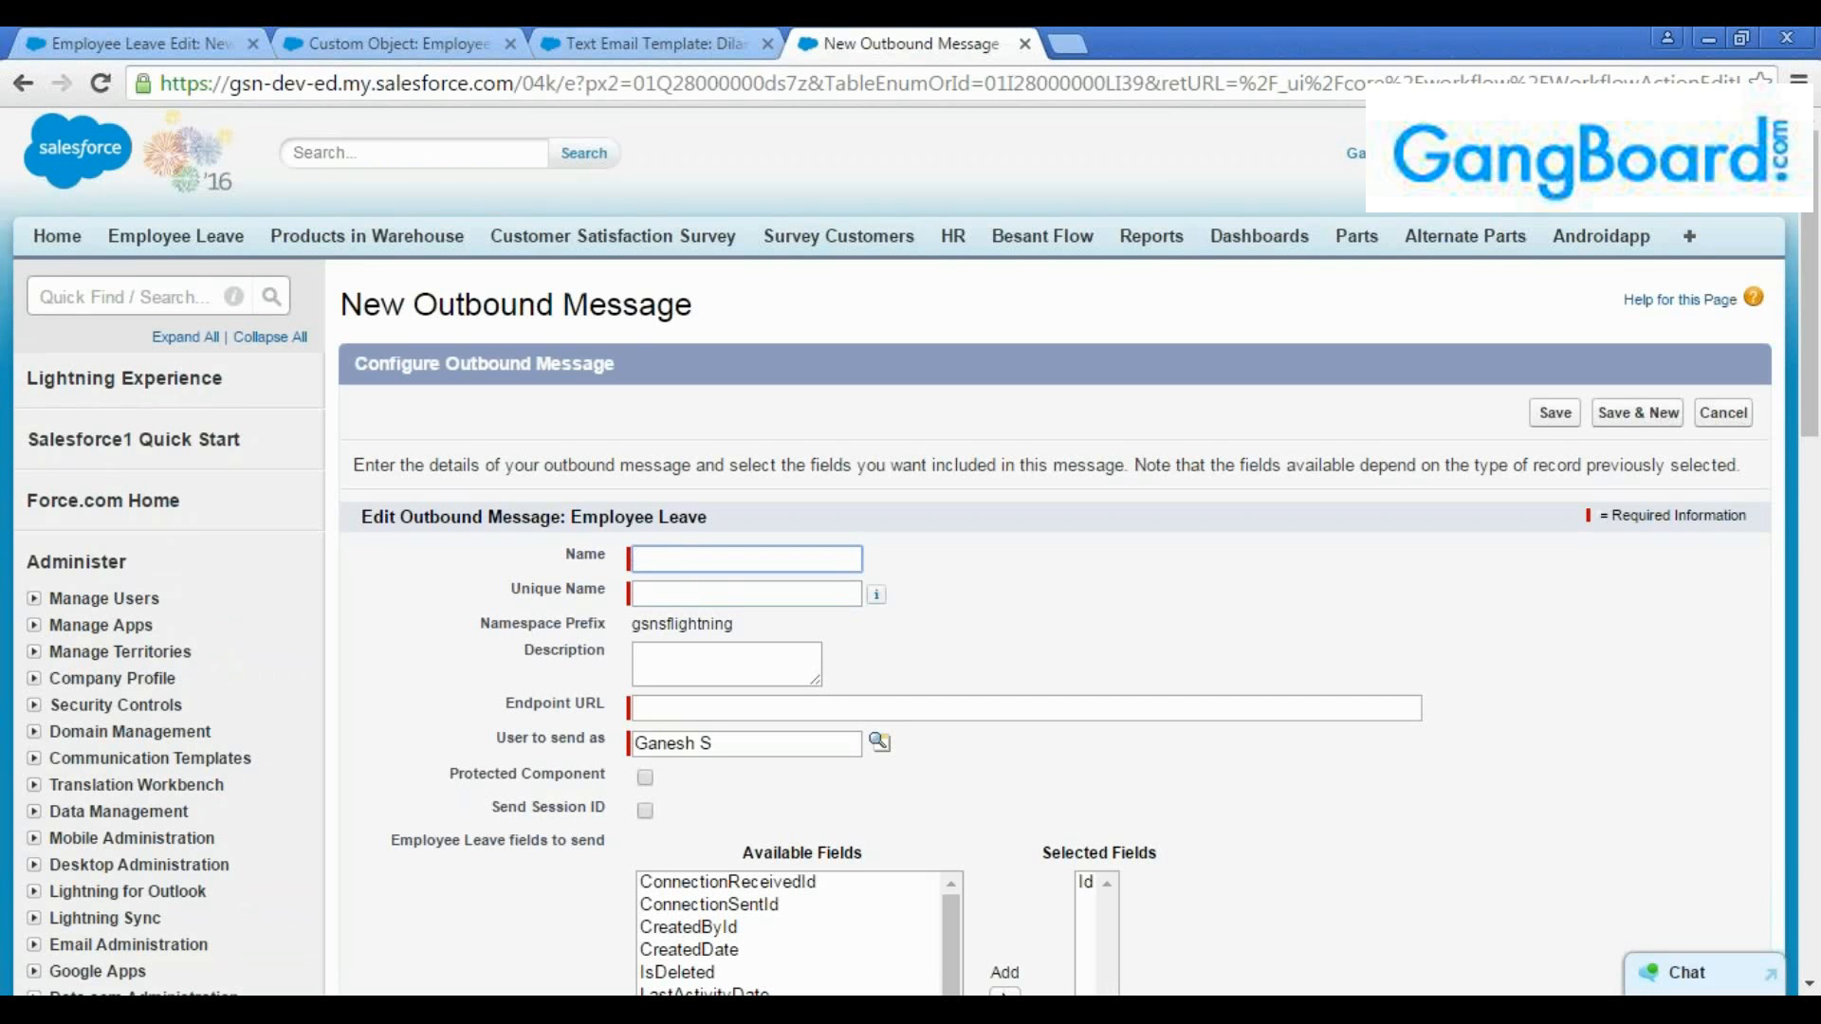
pyautogui.write('OXM')
pyautogui.write('sg')
pyautogui.click(717, 593)
pyautogui.scroll(-3, 717, 570)
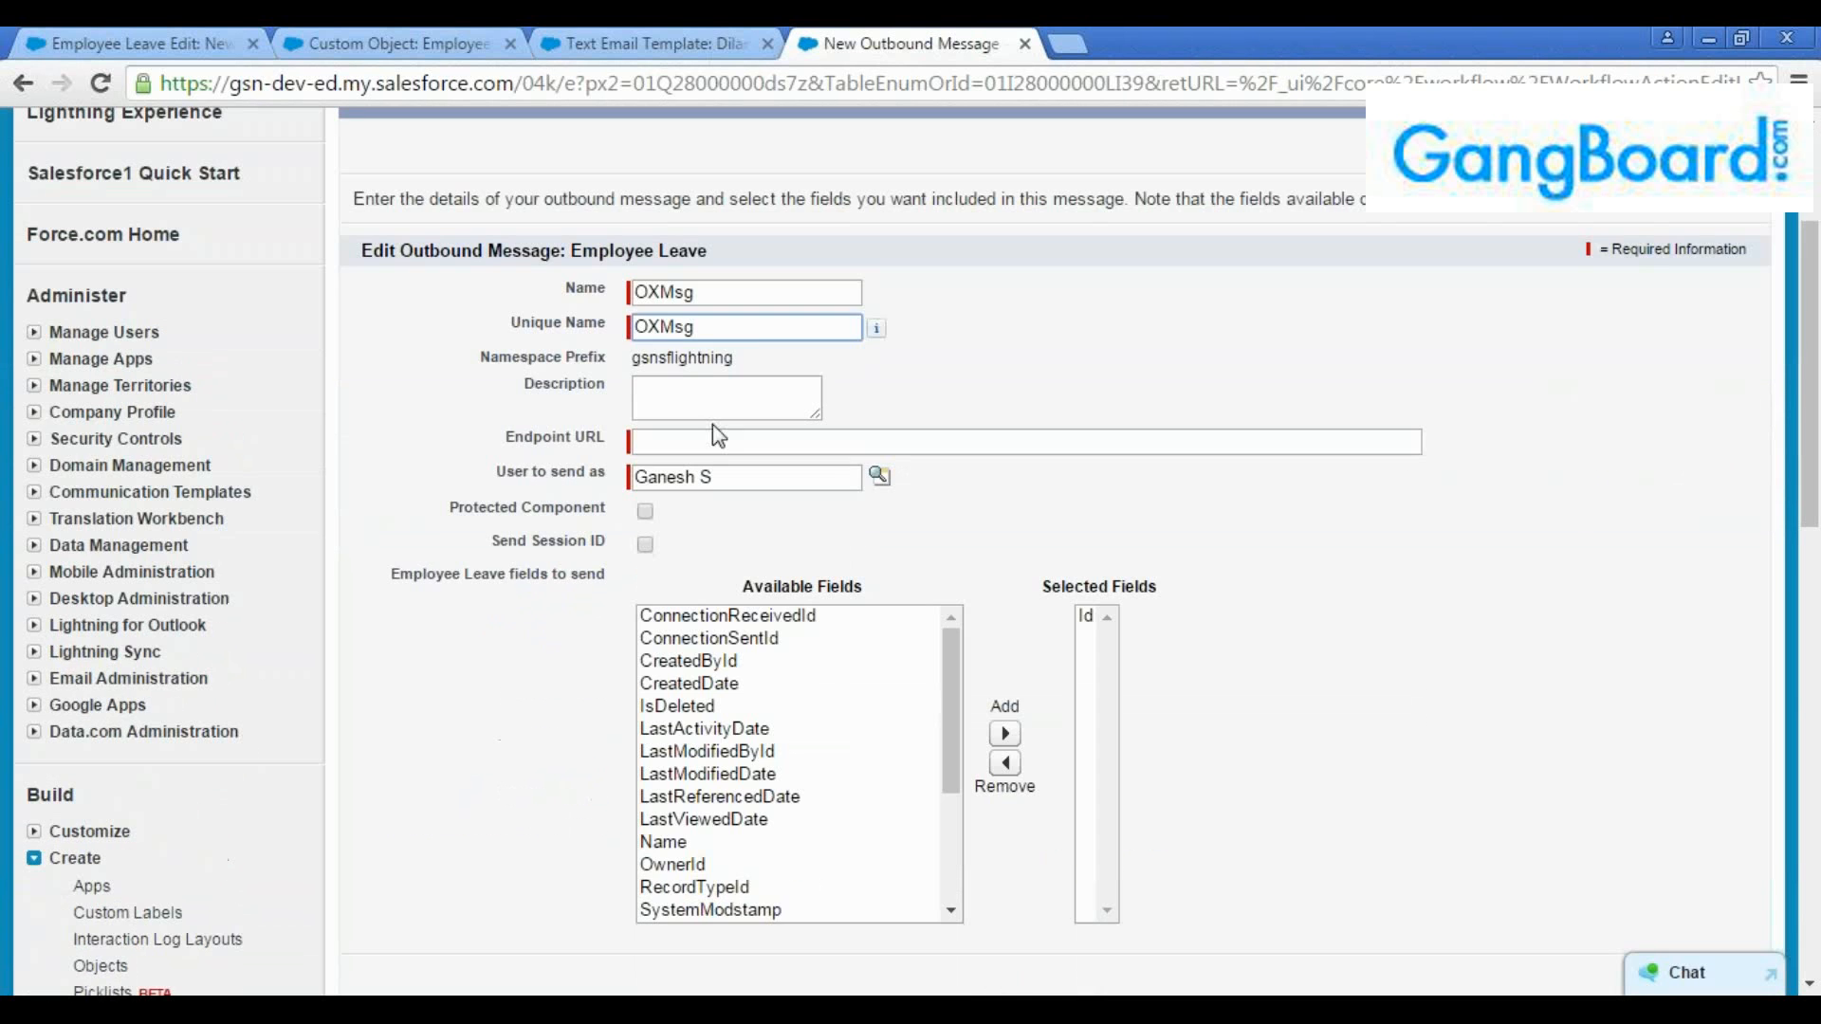
# Examine the outbound message's Endpoint URL field and the Employee Leave fields available to send
pyautogui.click(699, 442)
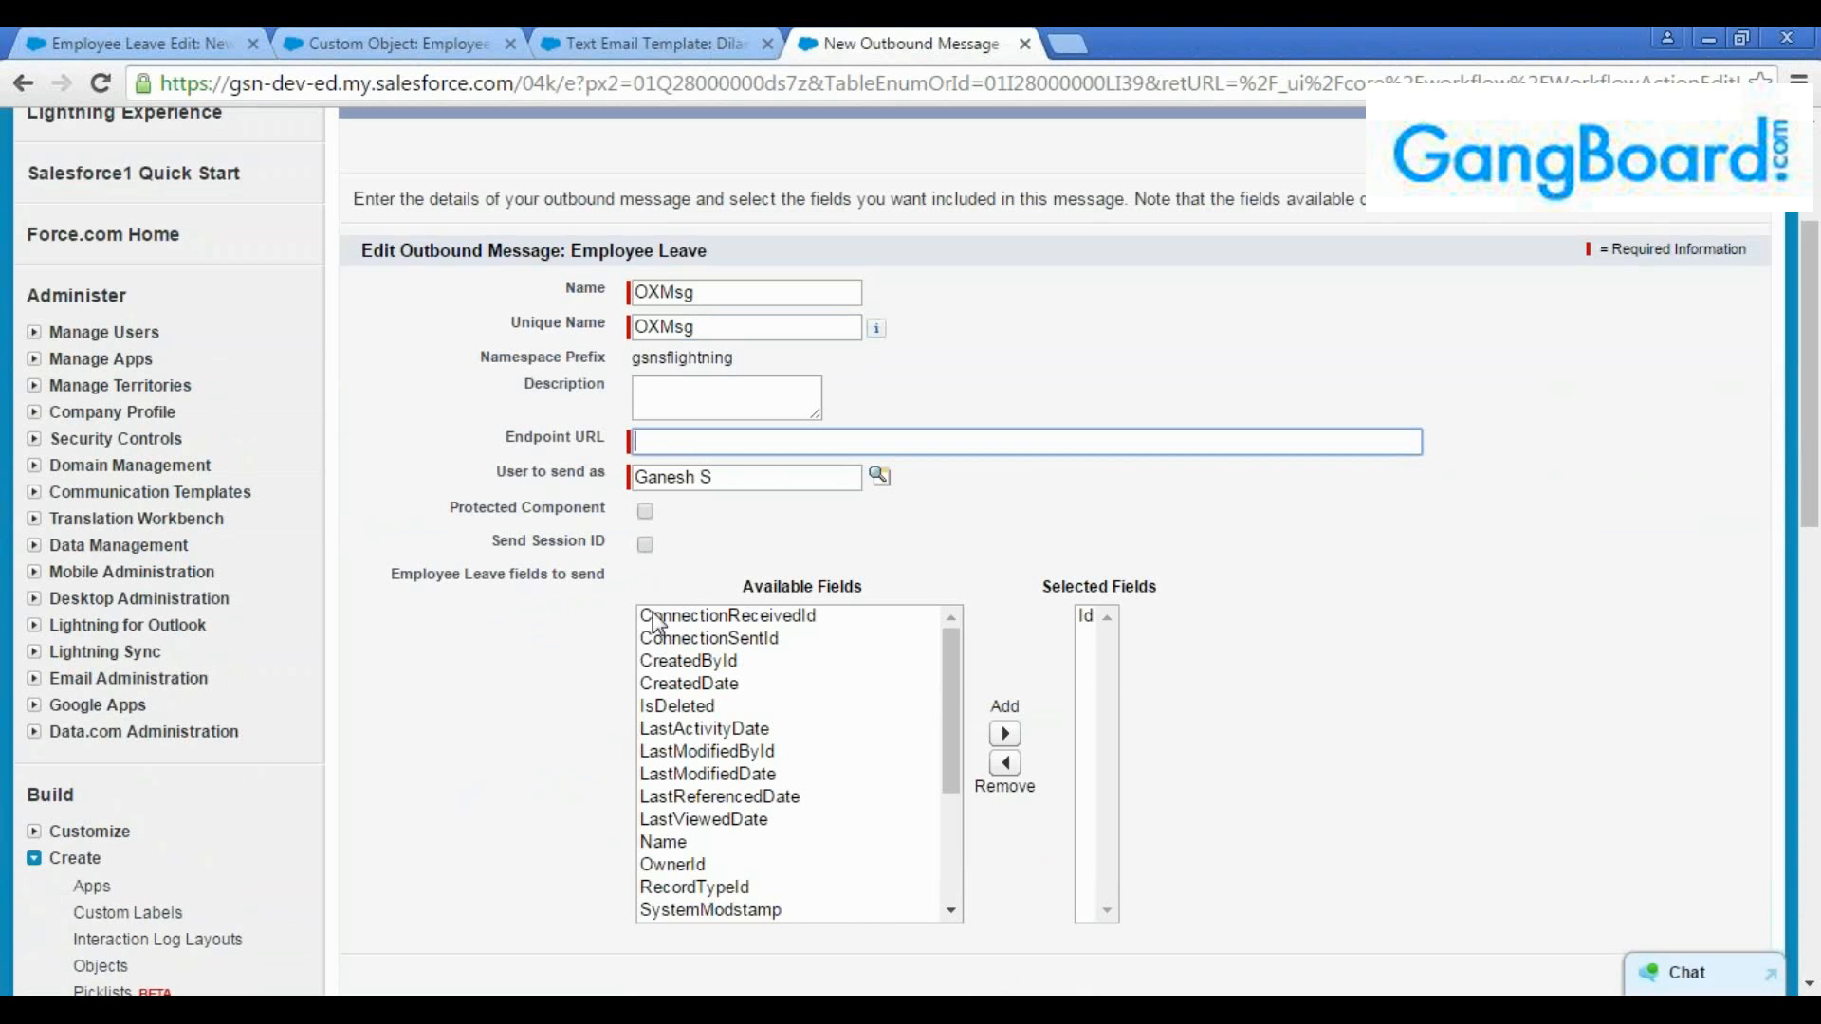
pyautogui.scroll(-3, 638, 664)
pyautogui.scroll(-2, 584, 725)
pyautogui.scroll(3, 626, 664)
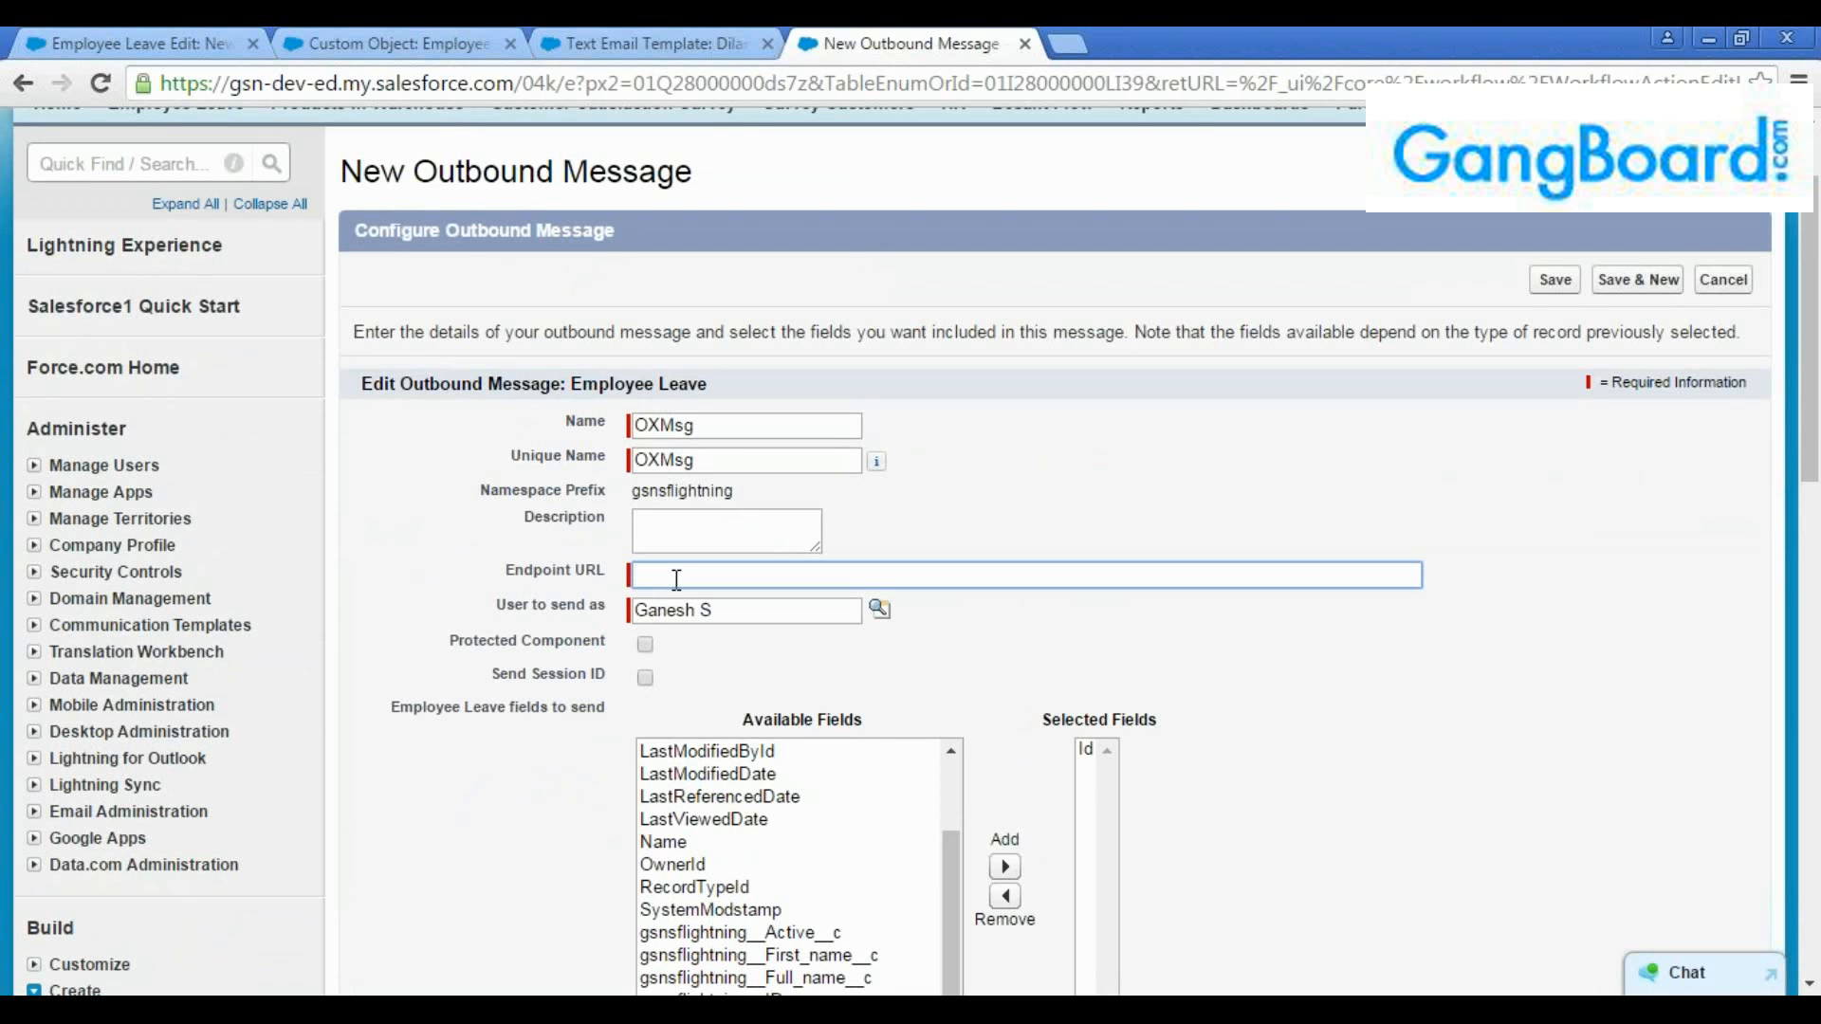
pyautogui.write('https://www.g')
pyautogui.write('ogle.com')
pyautogui.click(754, 575)
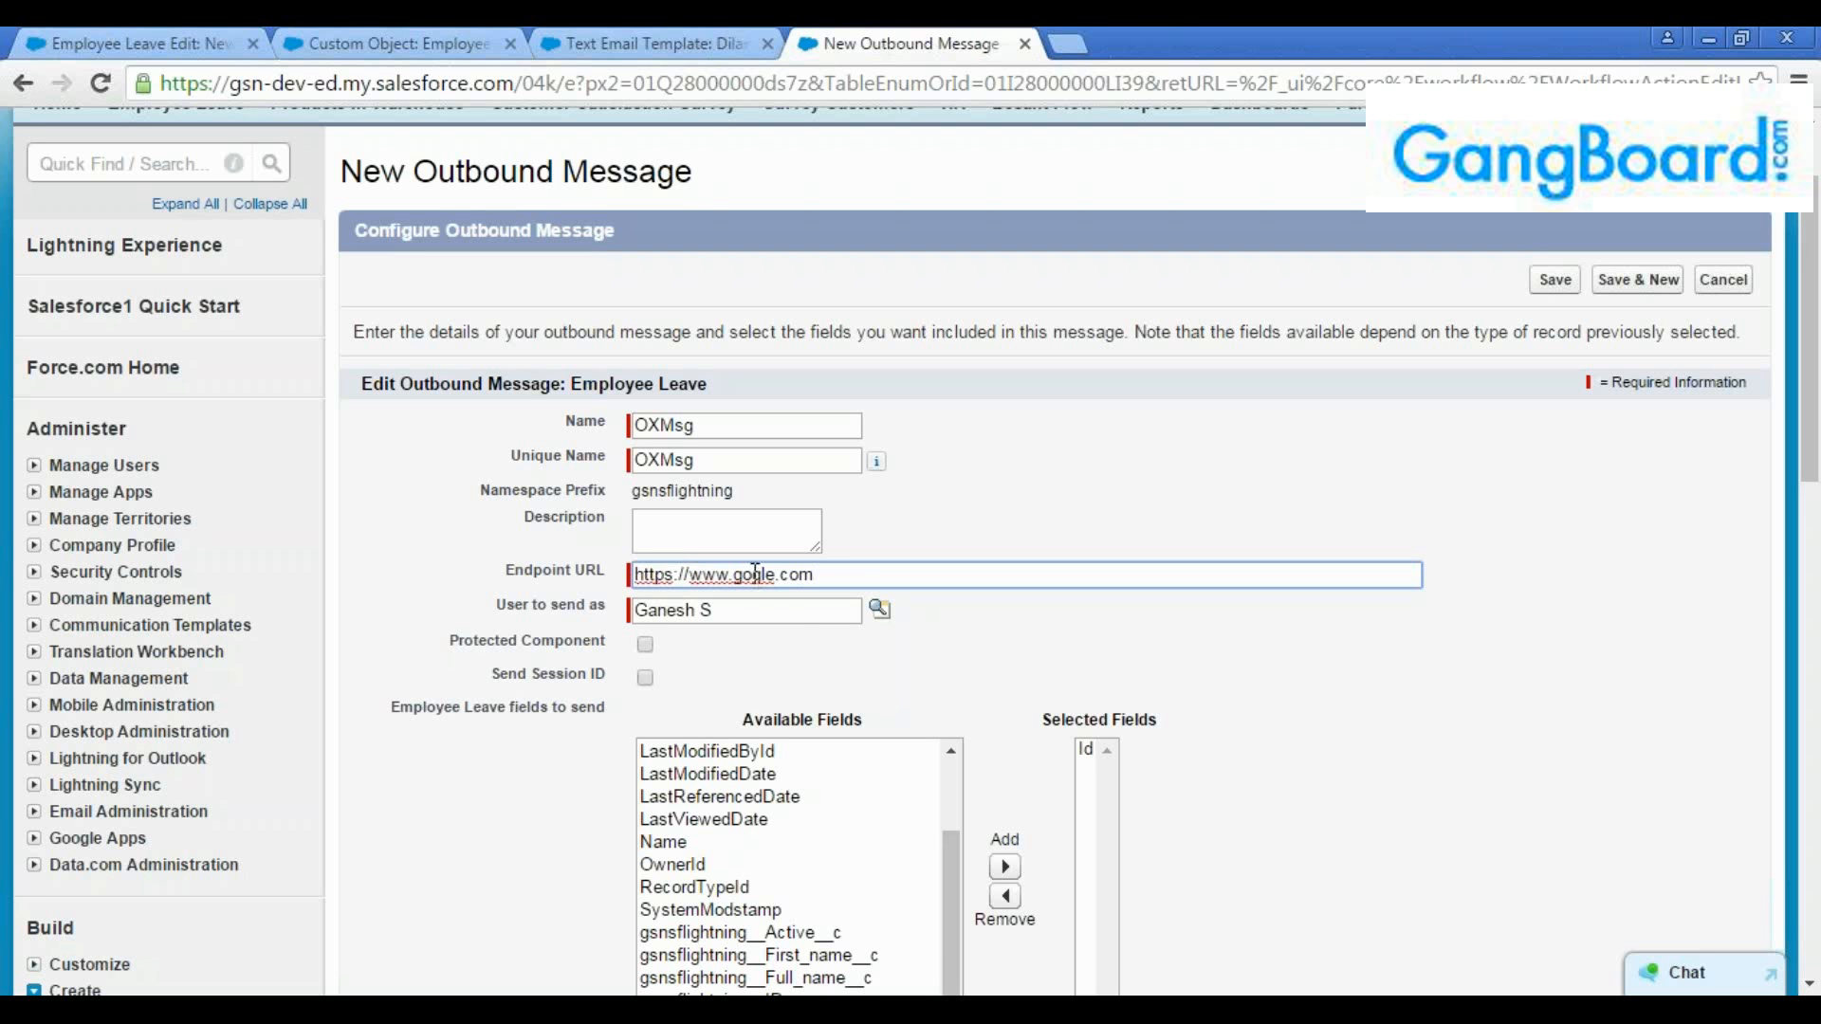
pyautogui.write('o')
pyautogui.click(874, 637)
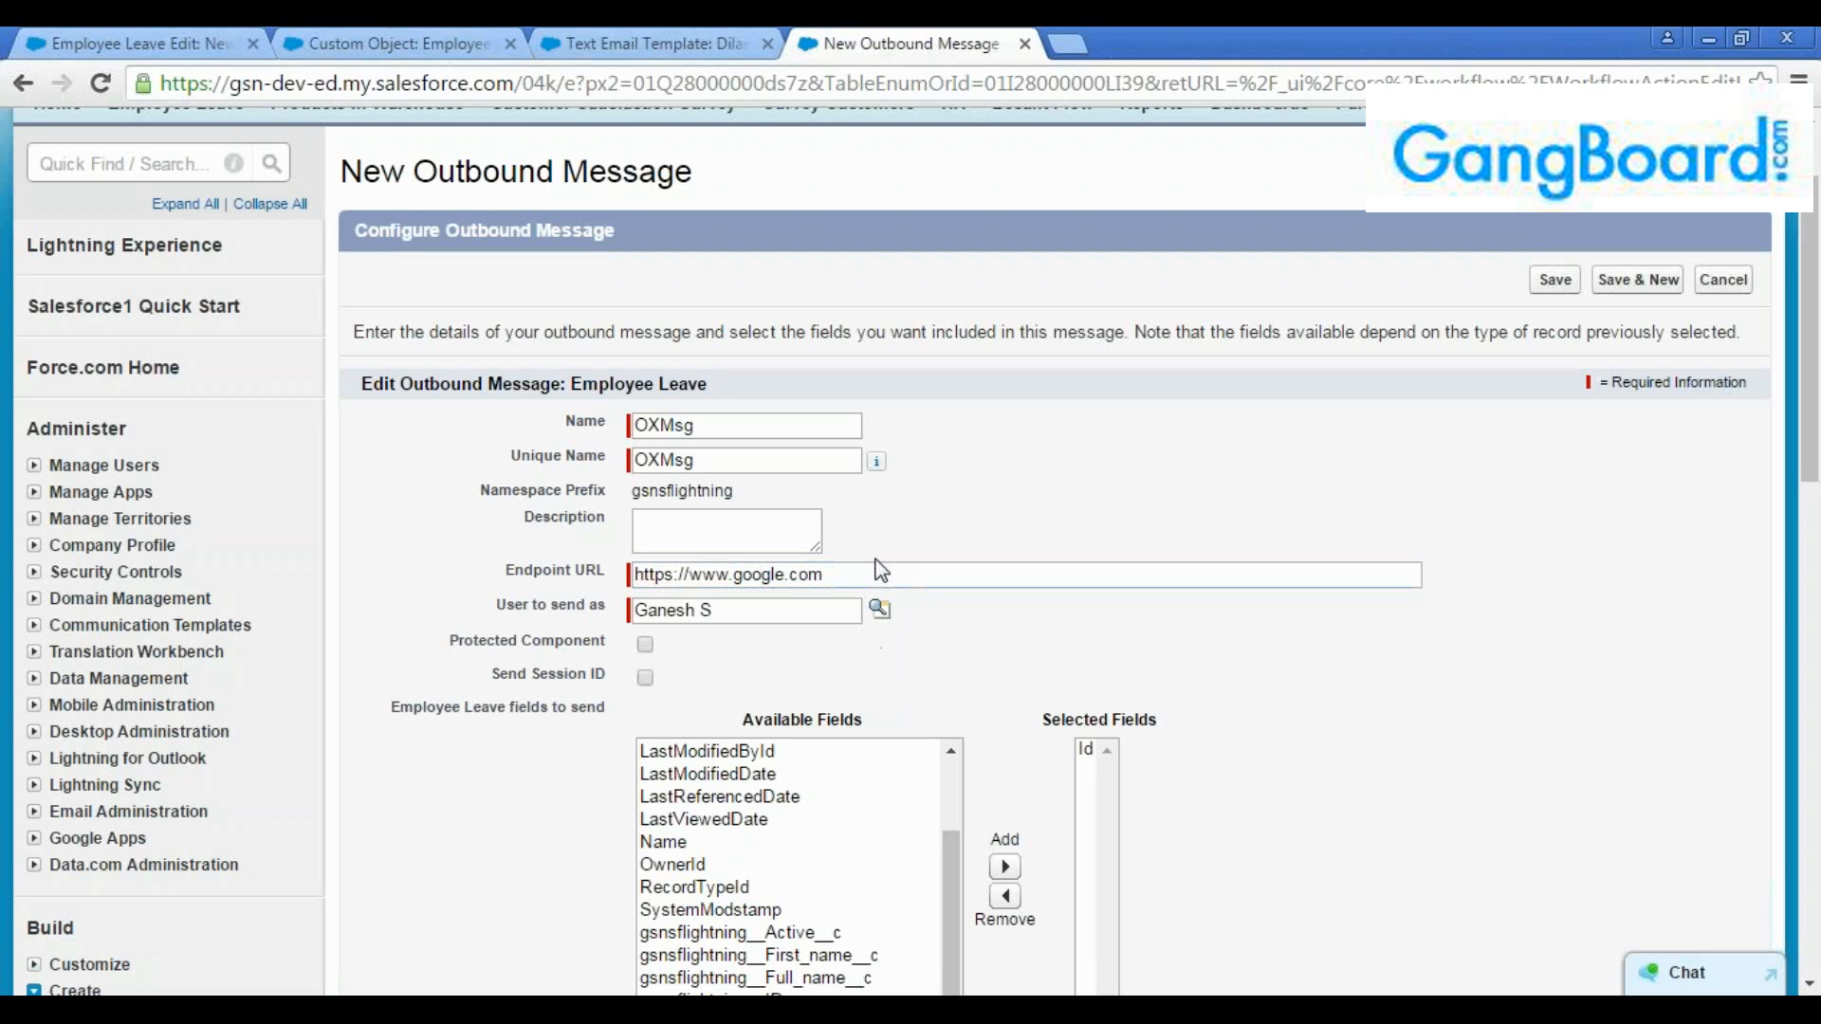
pyautogui.click(872, 572)
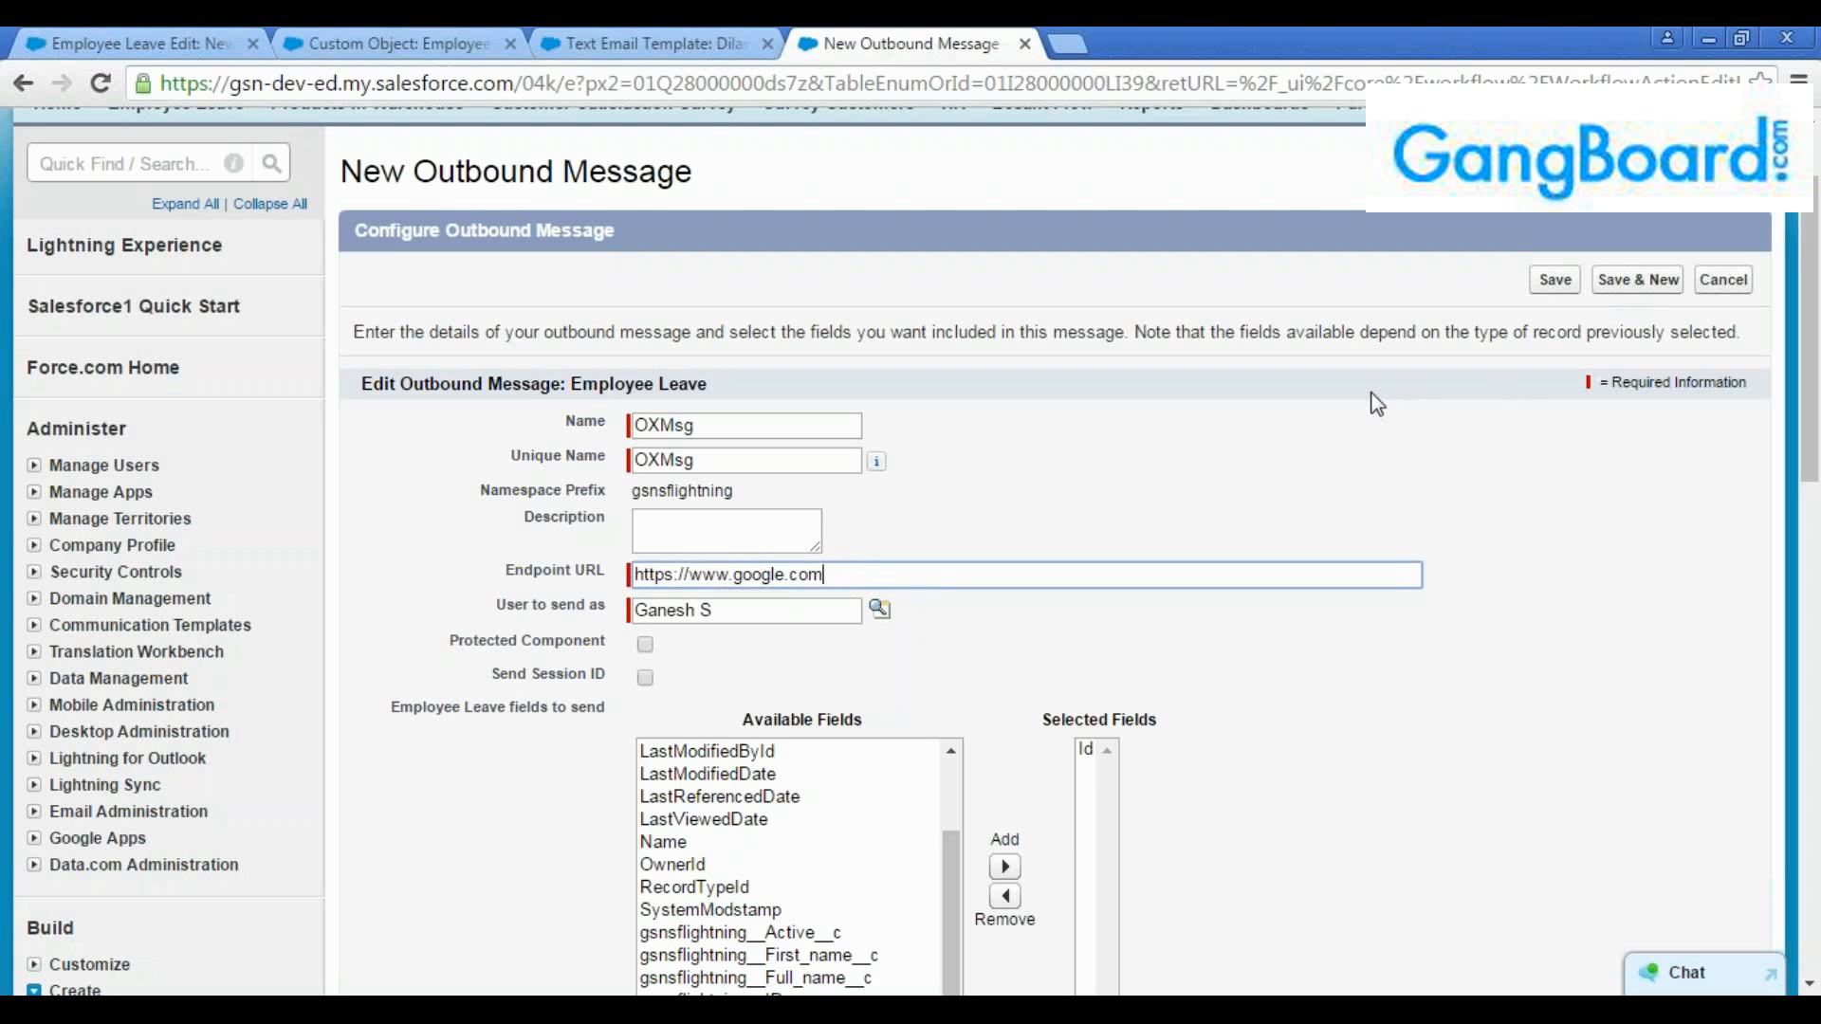
pyautogui.scroll(-1, 1340, 459)
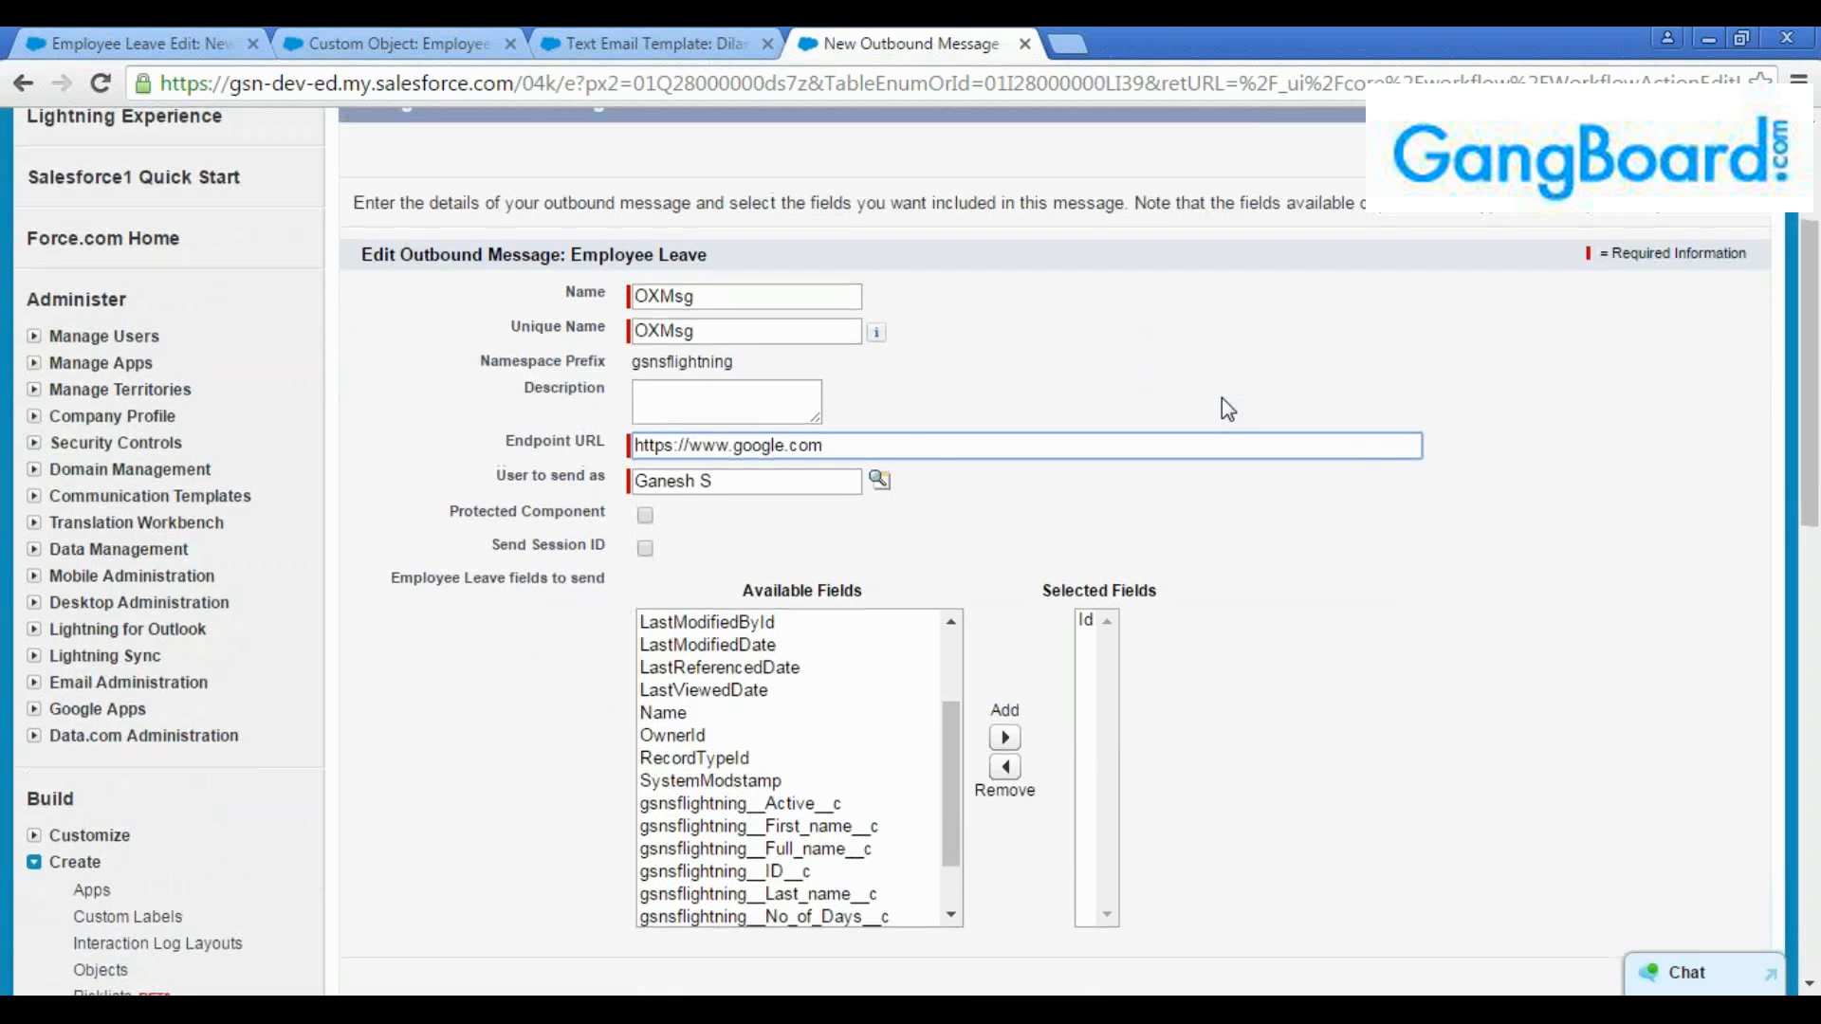
pyautogui.scroll(1, 1222, 397)
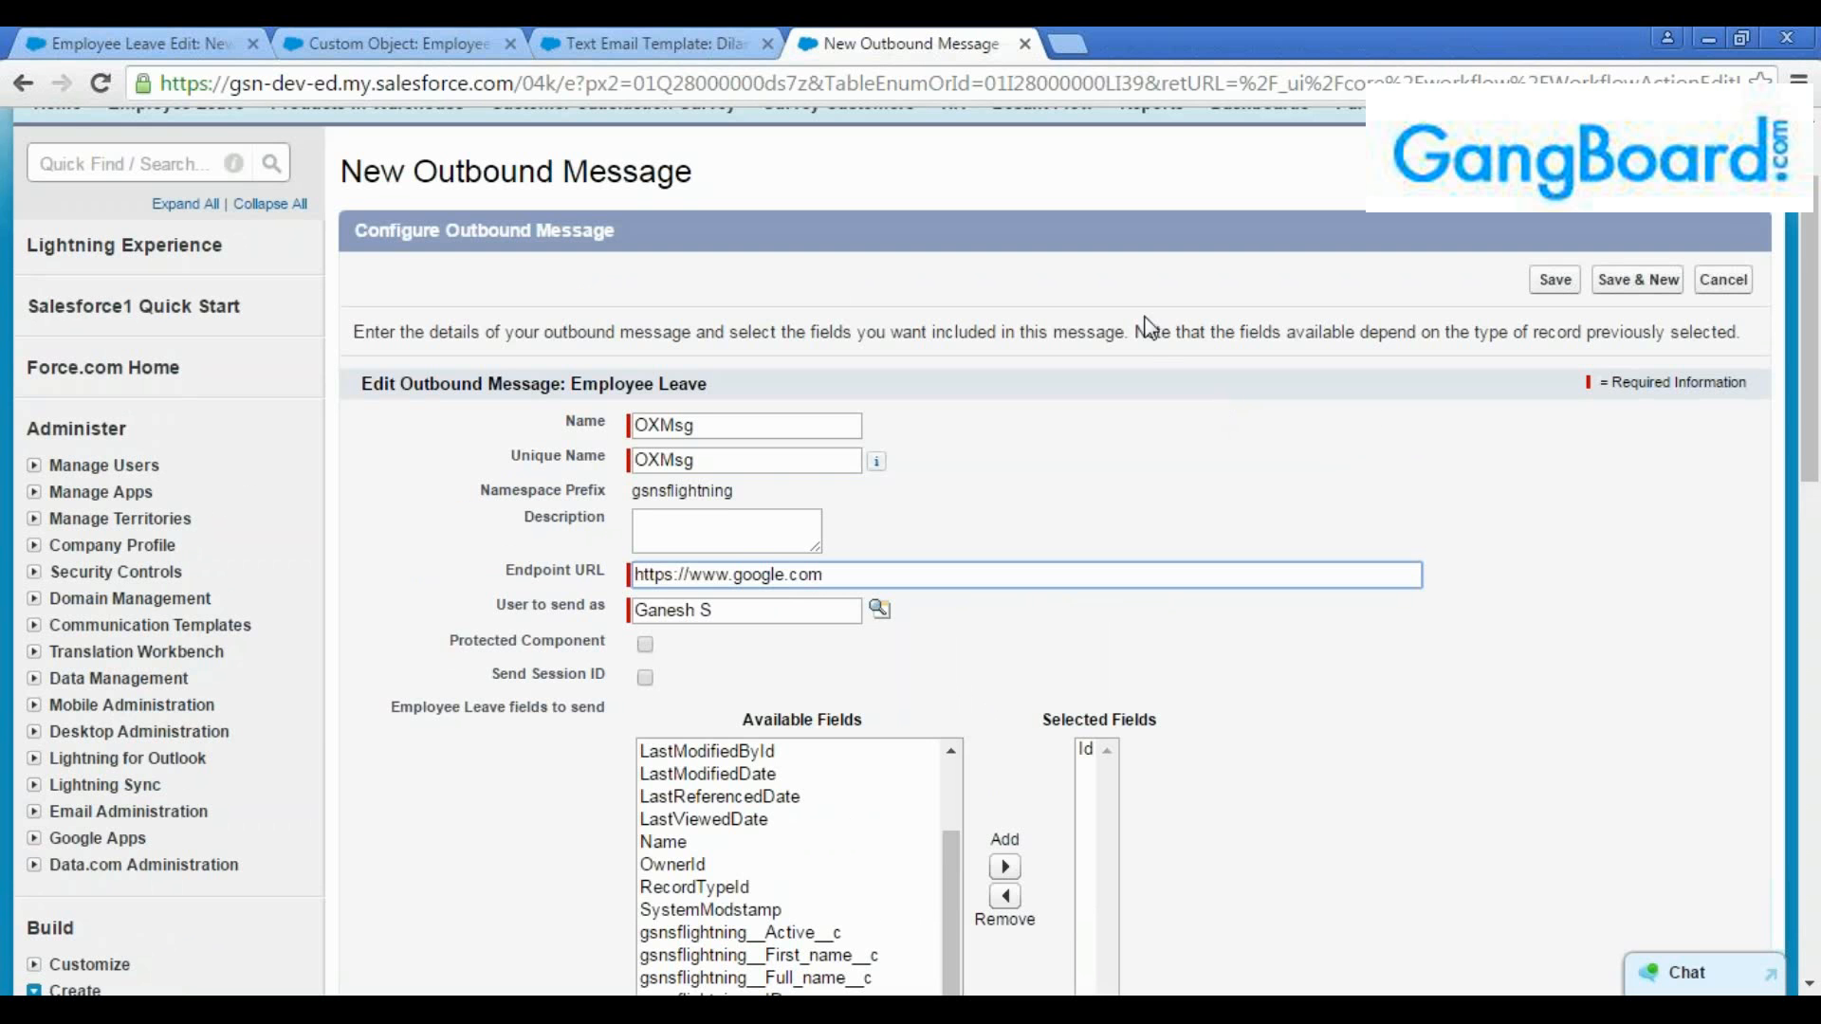
pyautogui.click(20, 88)
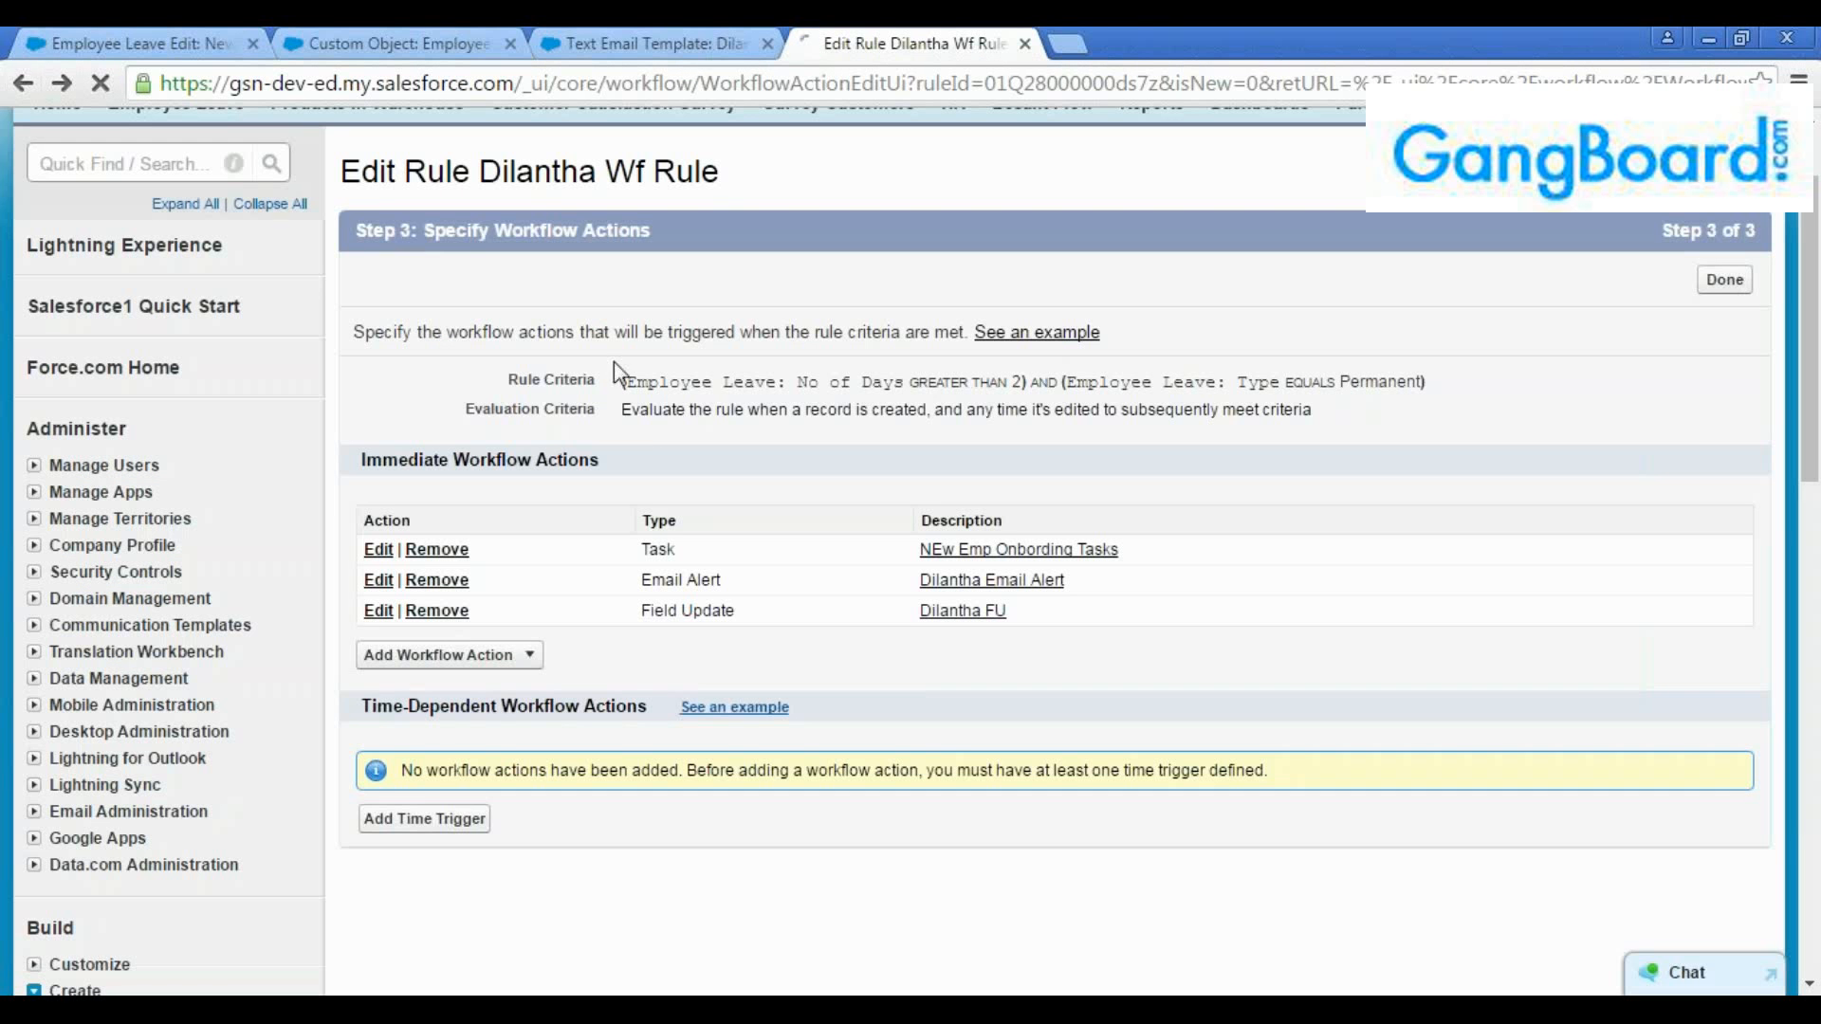
# Finish specifying the workflow actions, check the rule's details, and activate the Employee Leave workflow rule
pyautogui.click(532, 657)
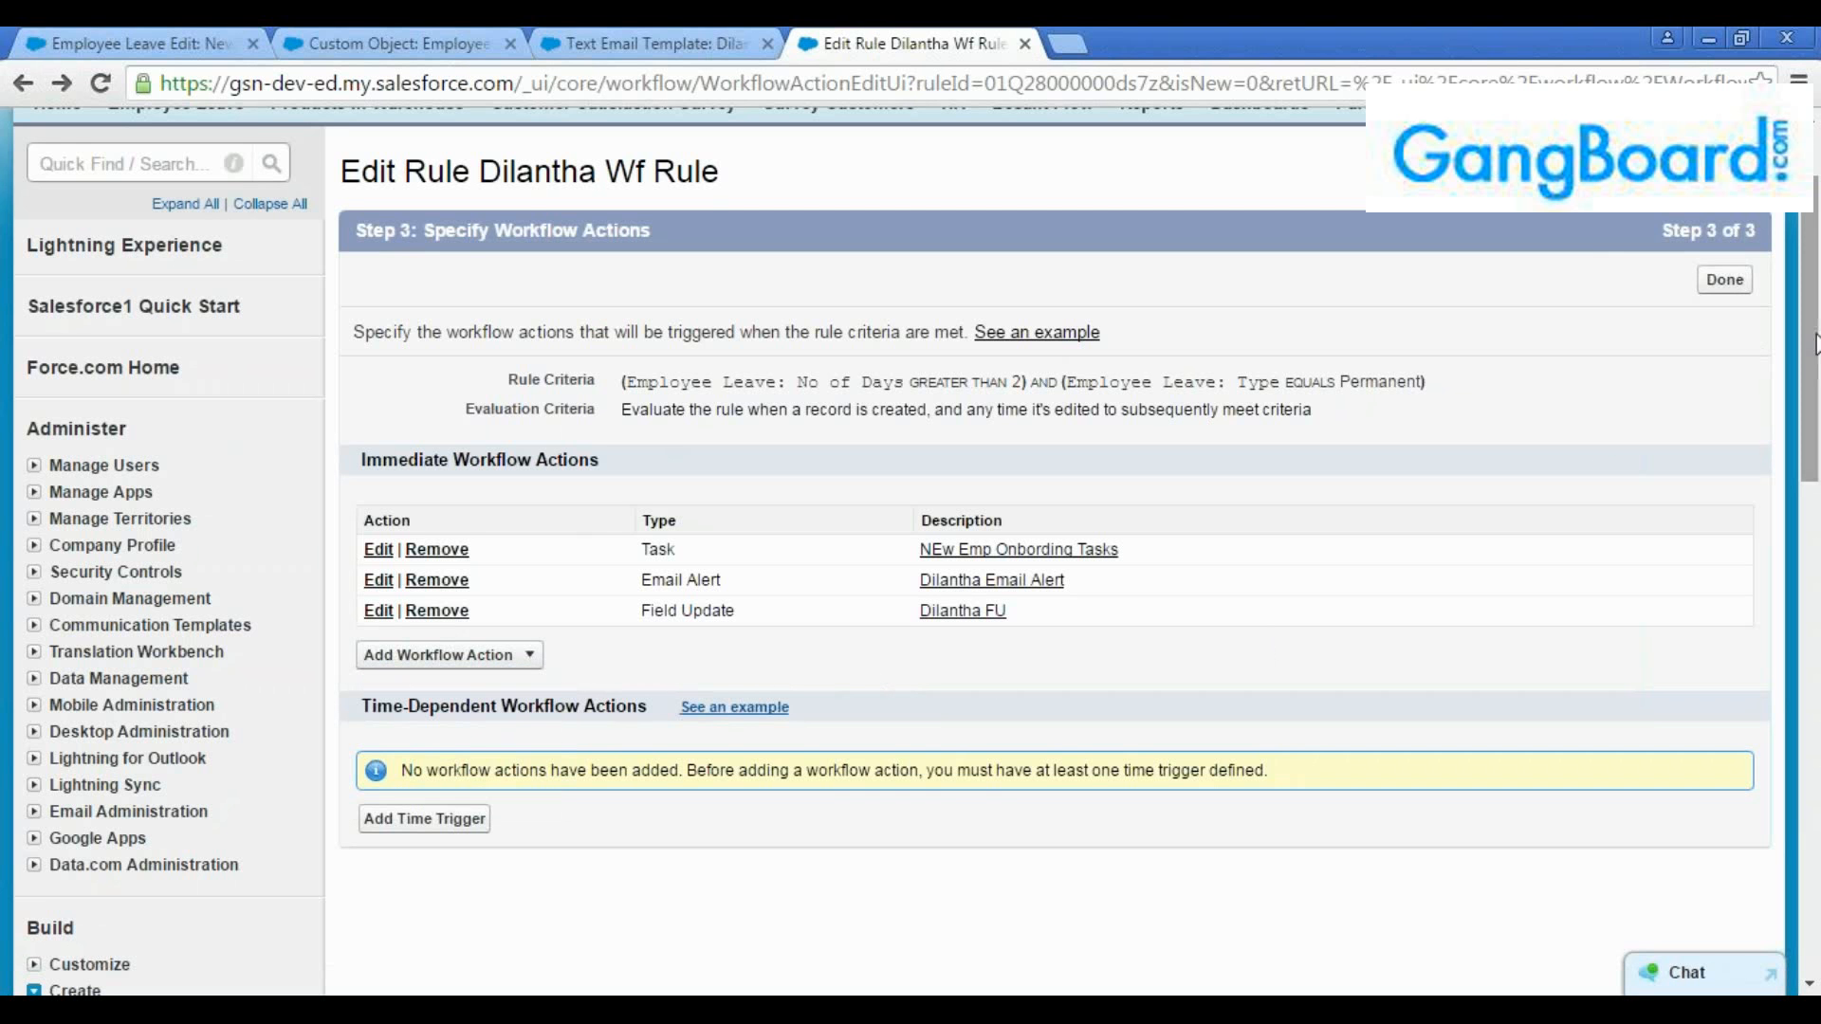
pyautogui.scroll(-2, 1815, 353)
pyautogui.scroll(-1, 1816, 353)
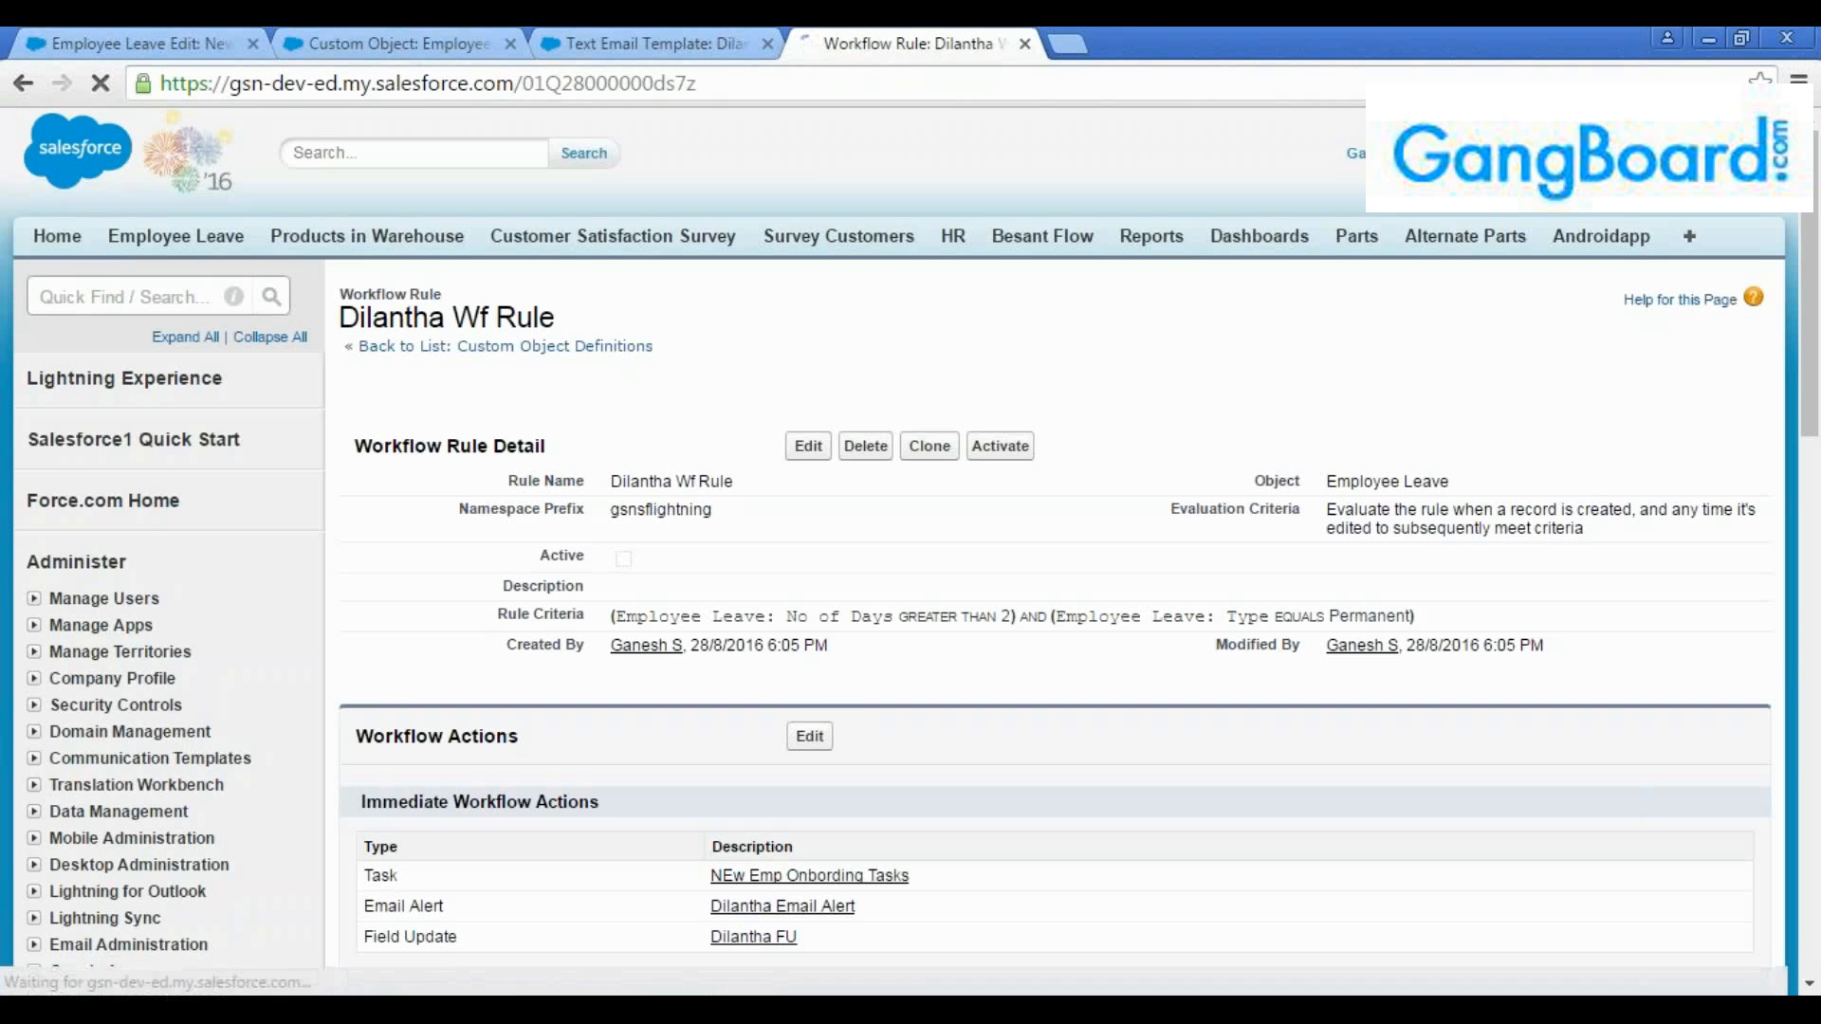
pyautogui.scroll(-1, 1571, 586)
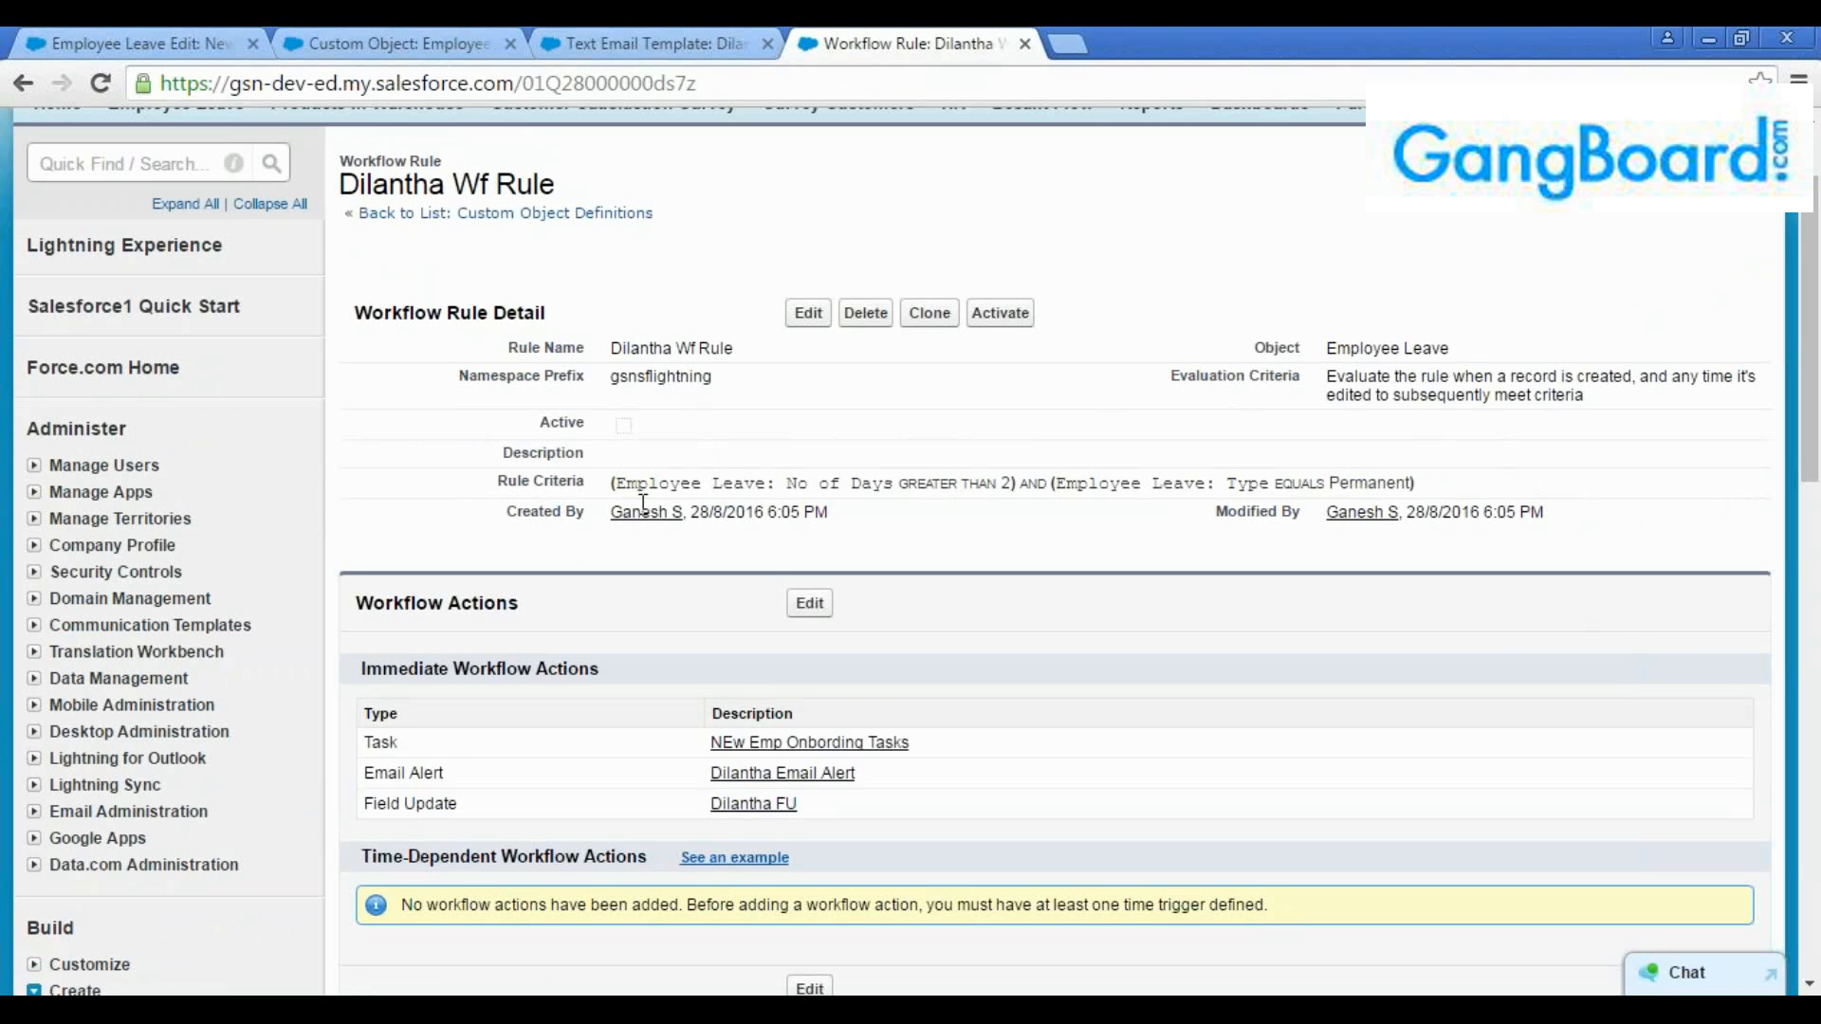
pyautogui.scroll(-1, 590, 487)
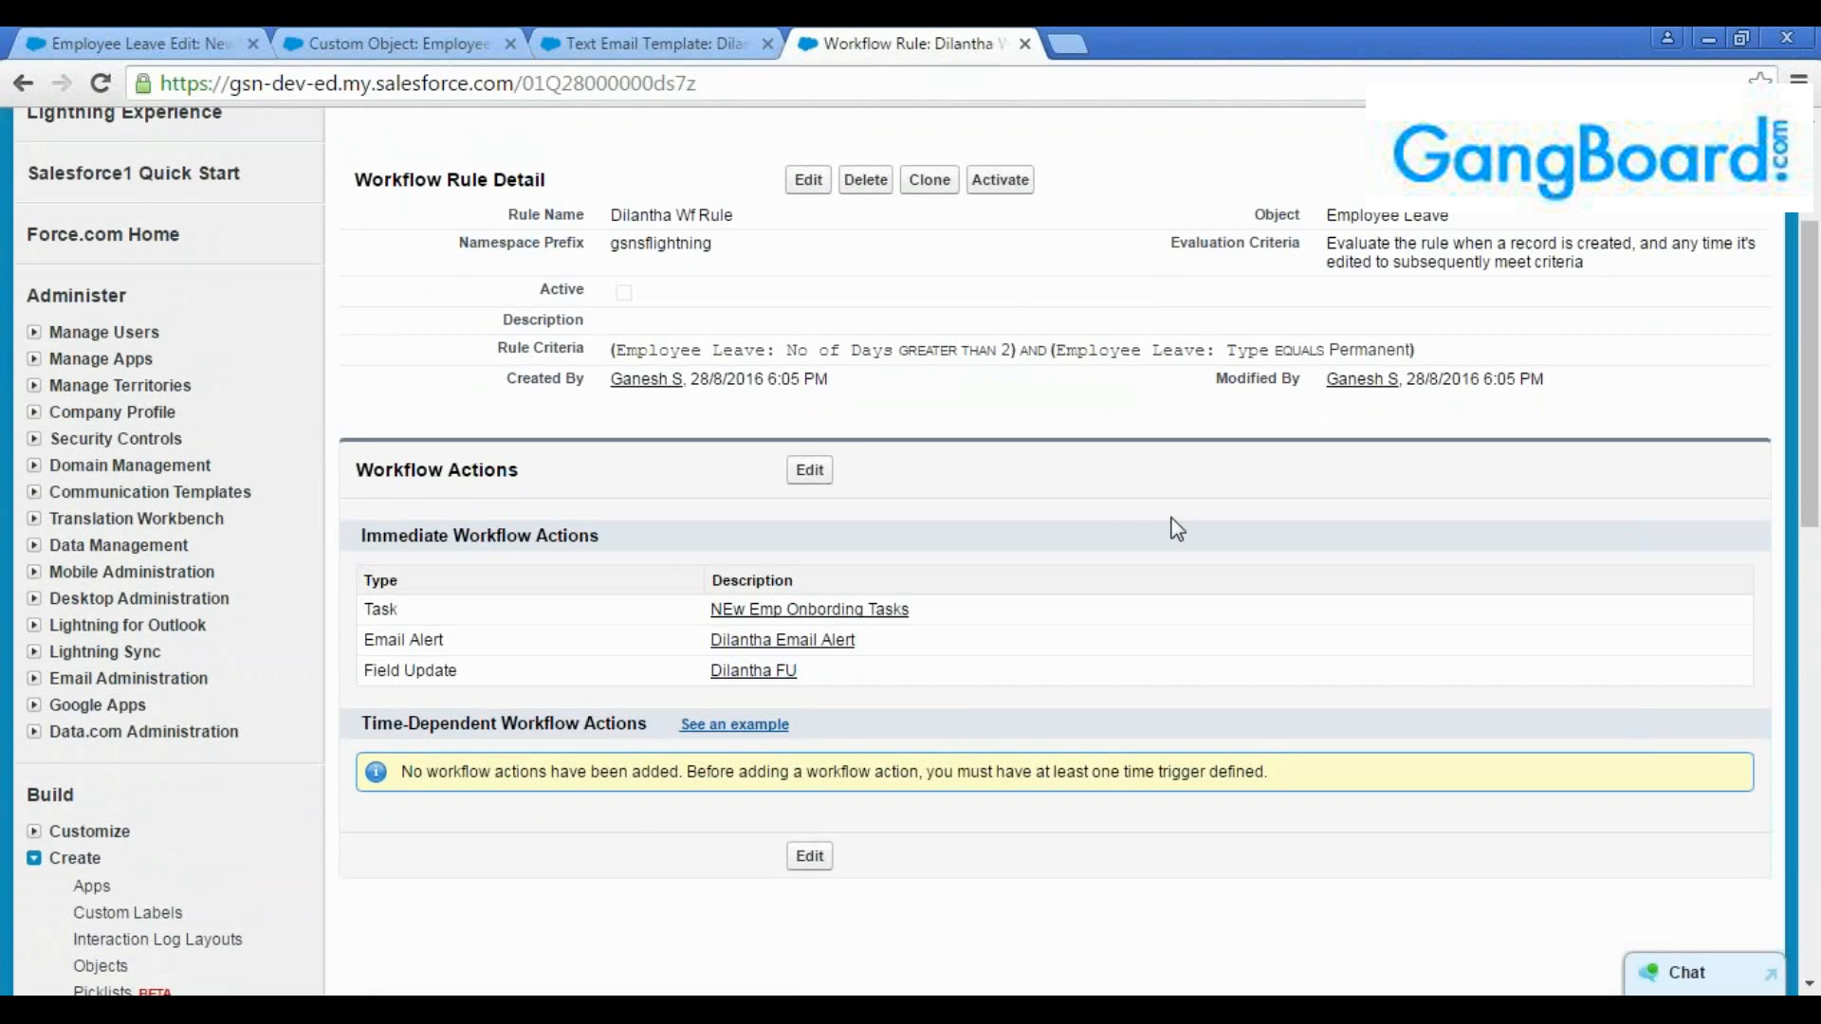
pyautogui.scroll(1, 1814, 414)
pyautogui.moveTo(1815, 414); pyautogui.dragTo(1814, 382)
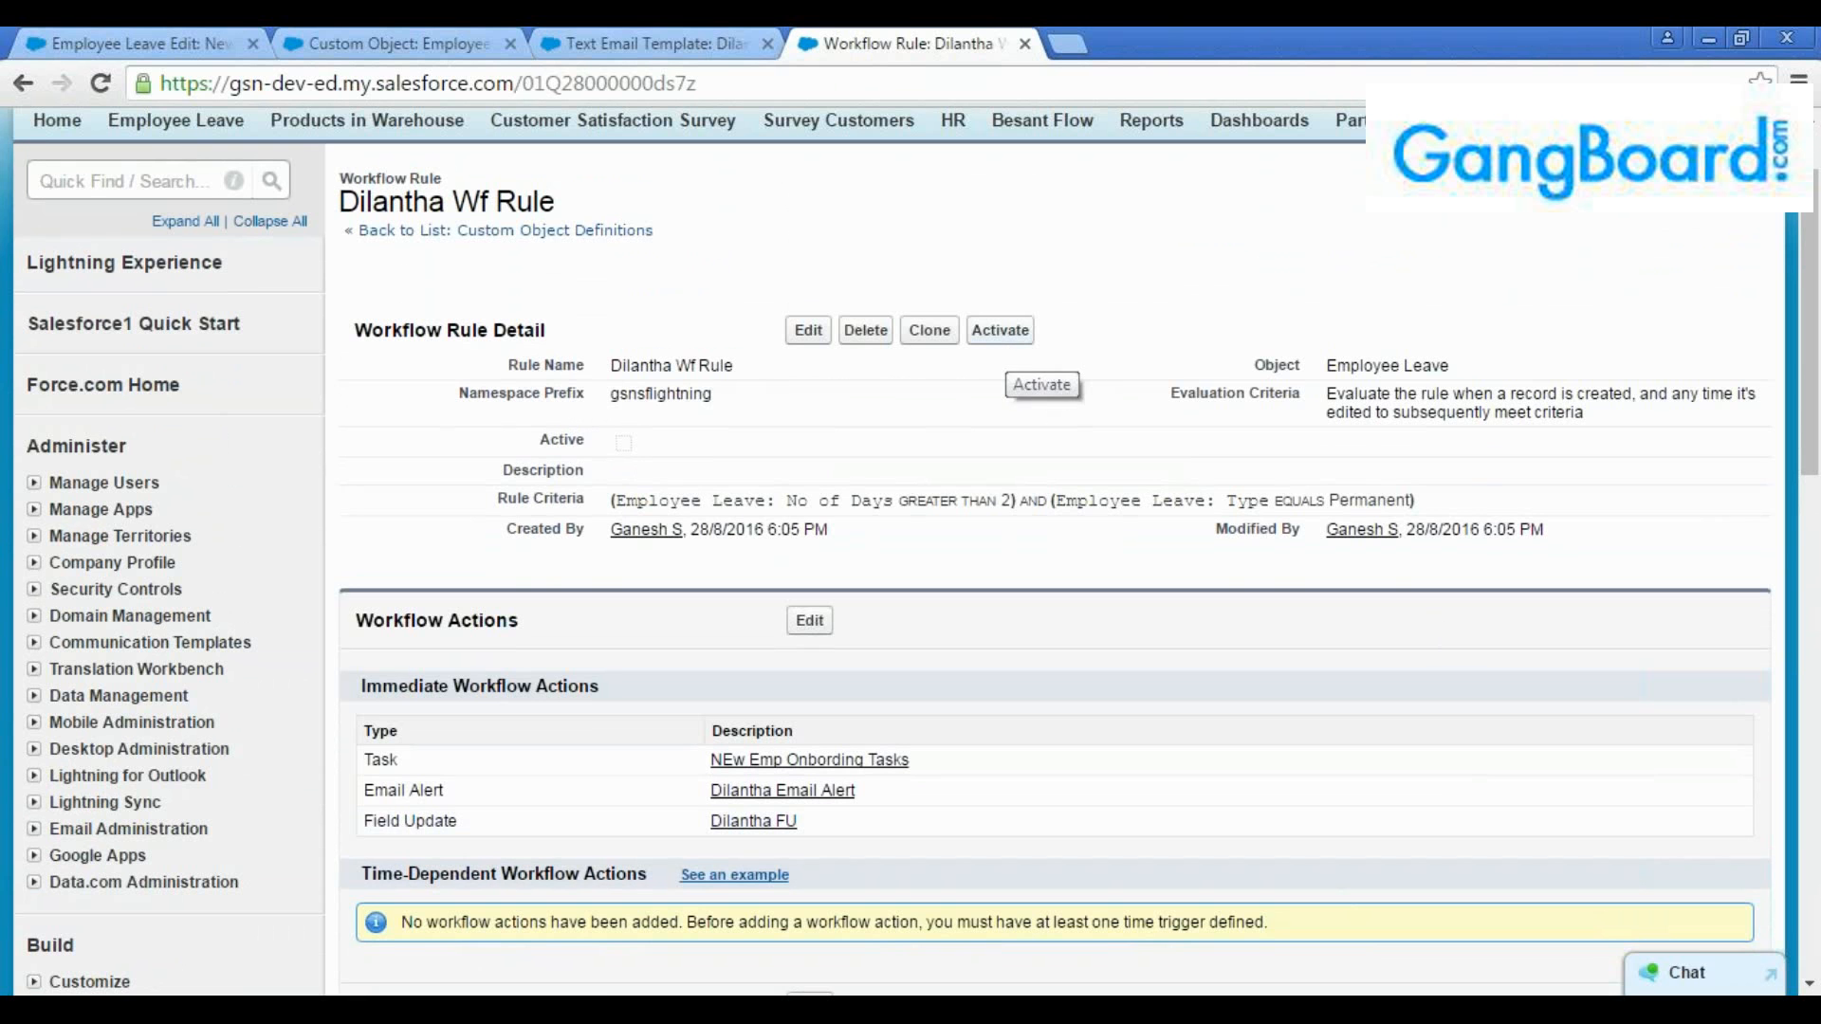
pyautogui.click(1001, 330)
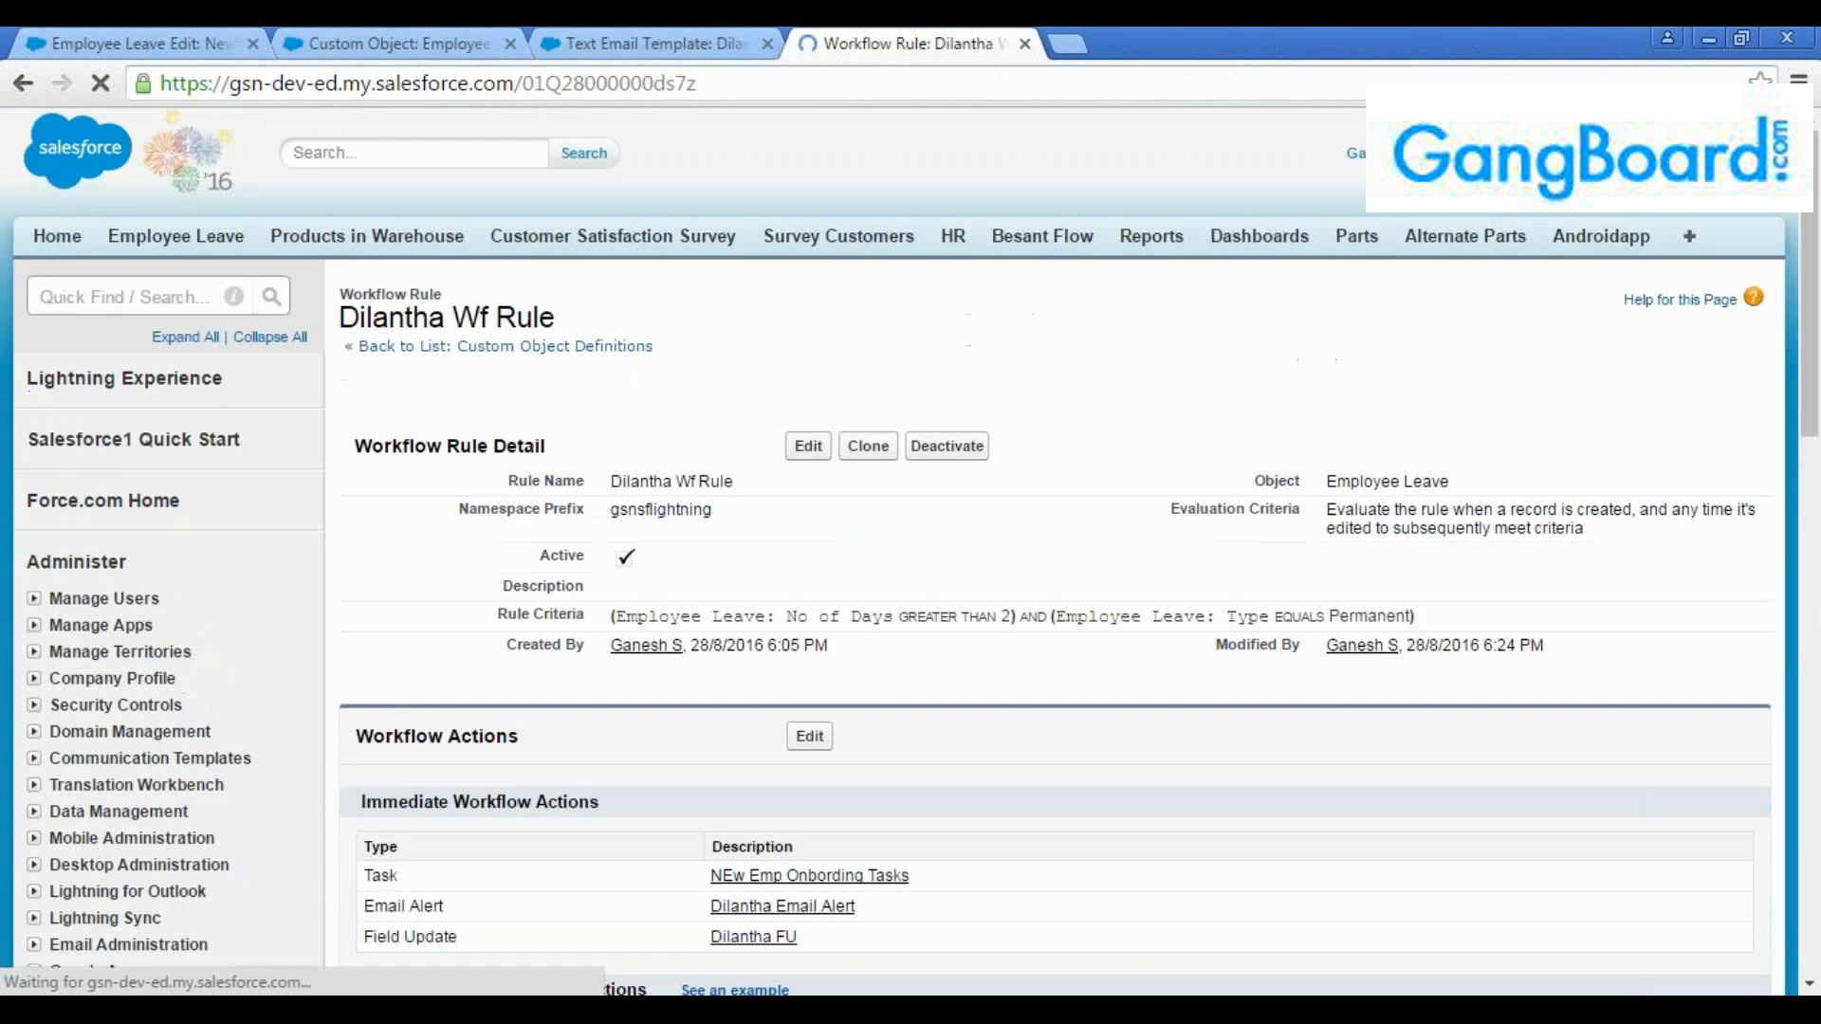
# Read the Time-Dependent Workflow Actions section of the activated rule
pyautogui.scroll(-3, 948, 522)
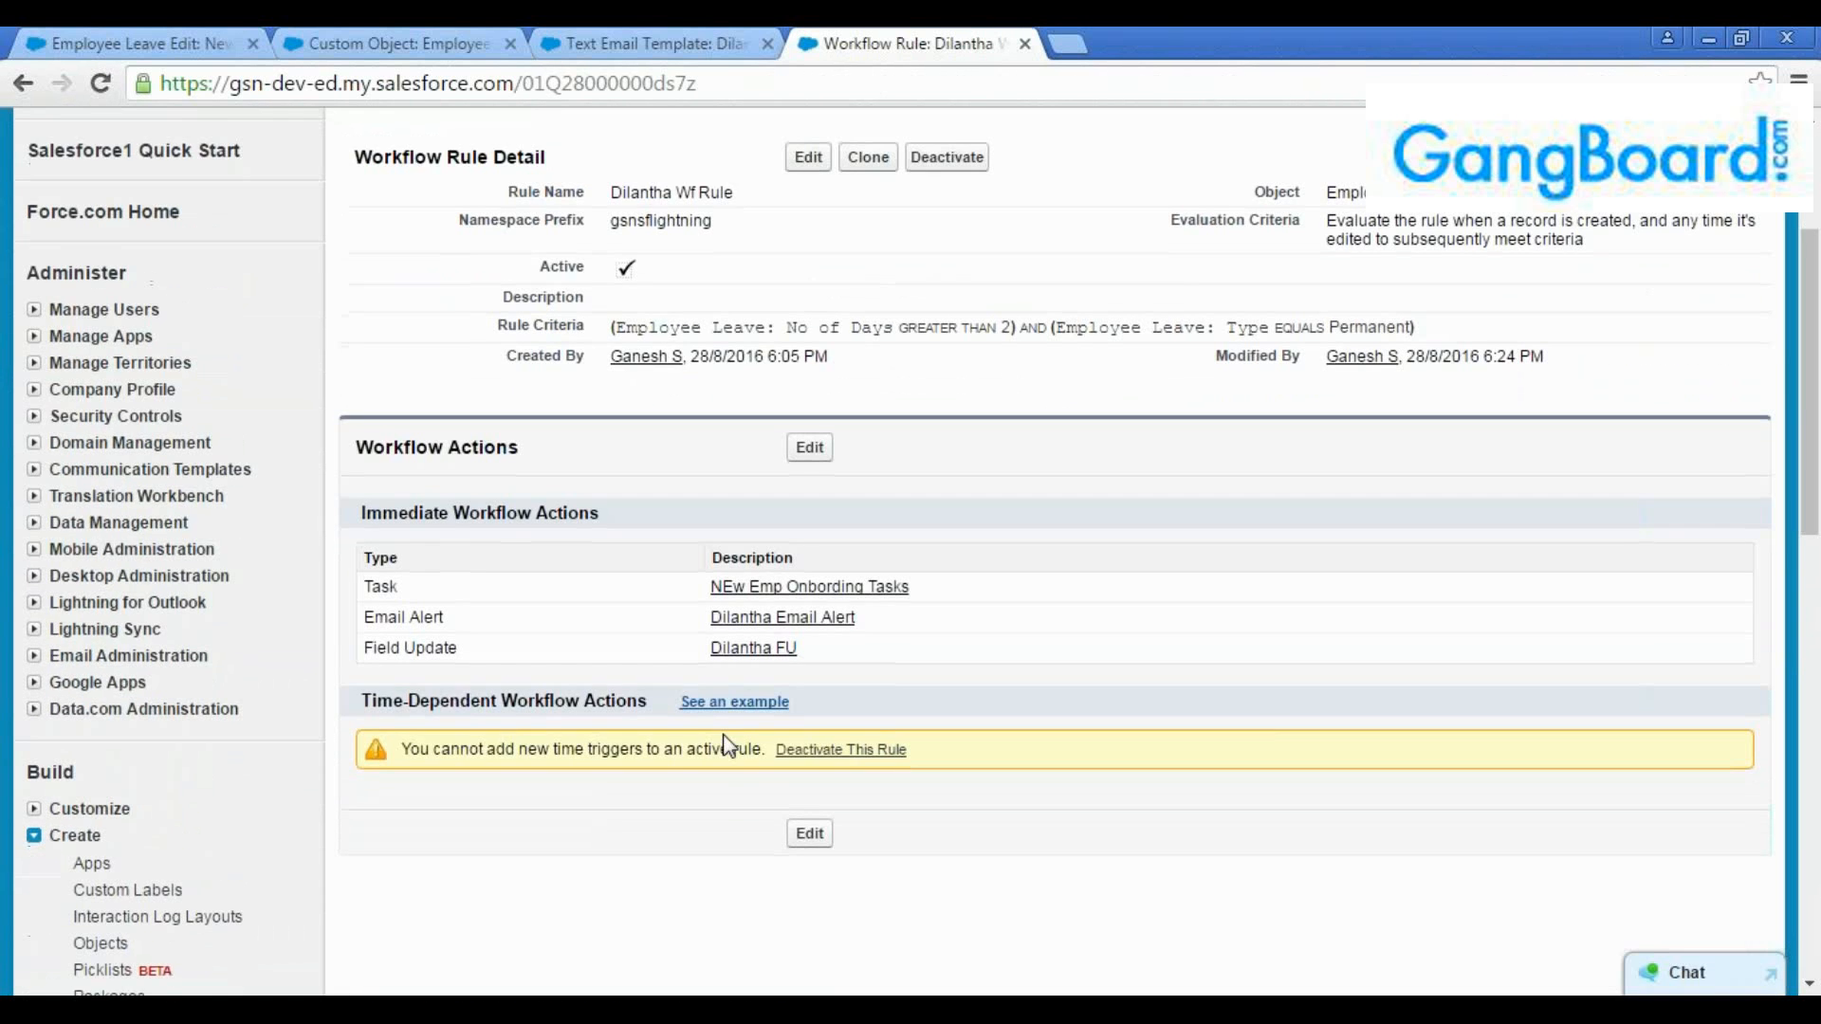
pyautogui.moveTo(767, 749); pyautogui.dragTo(410, 754)
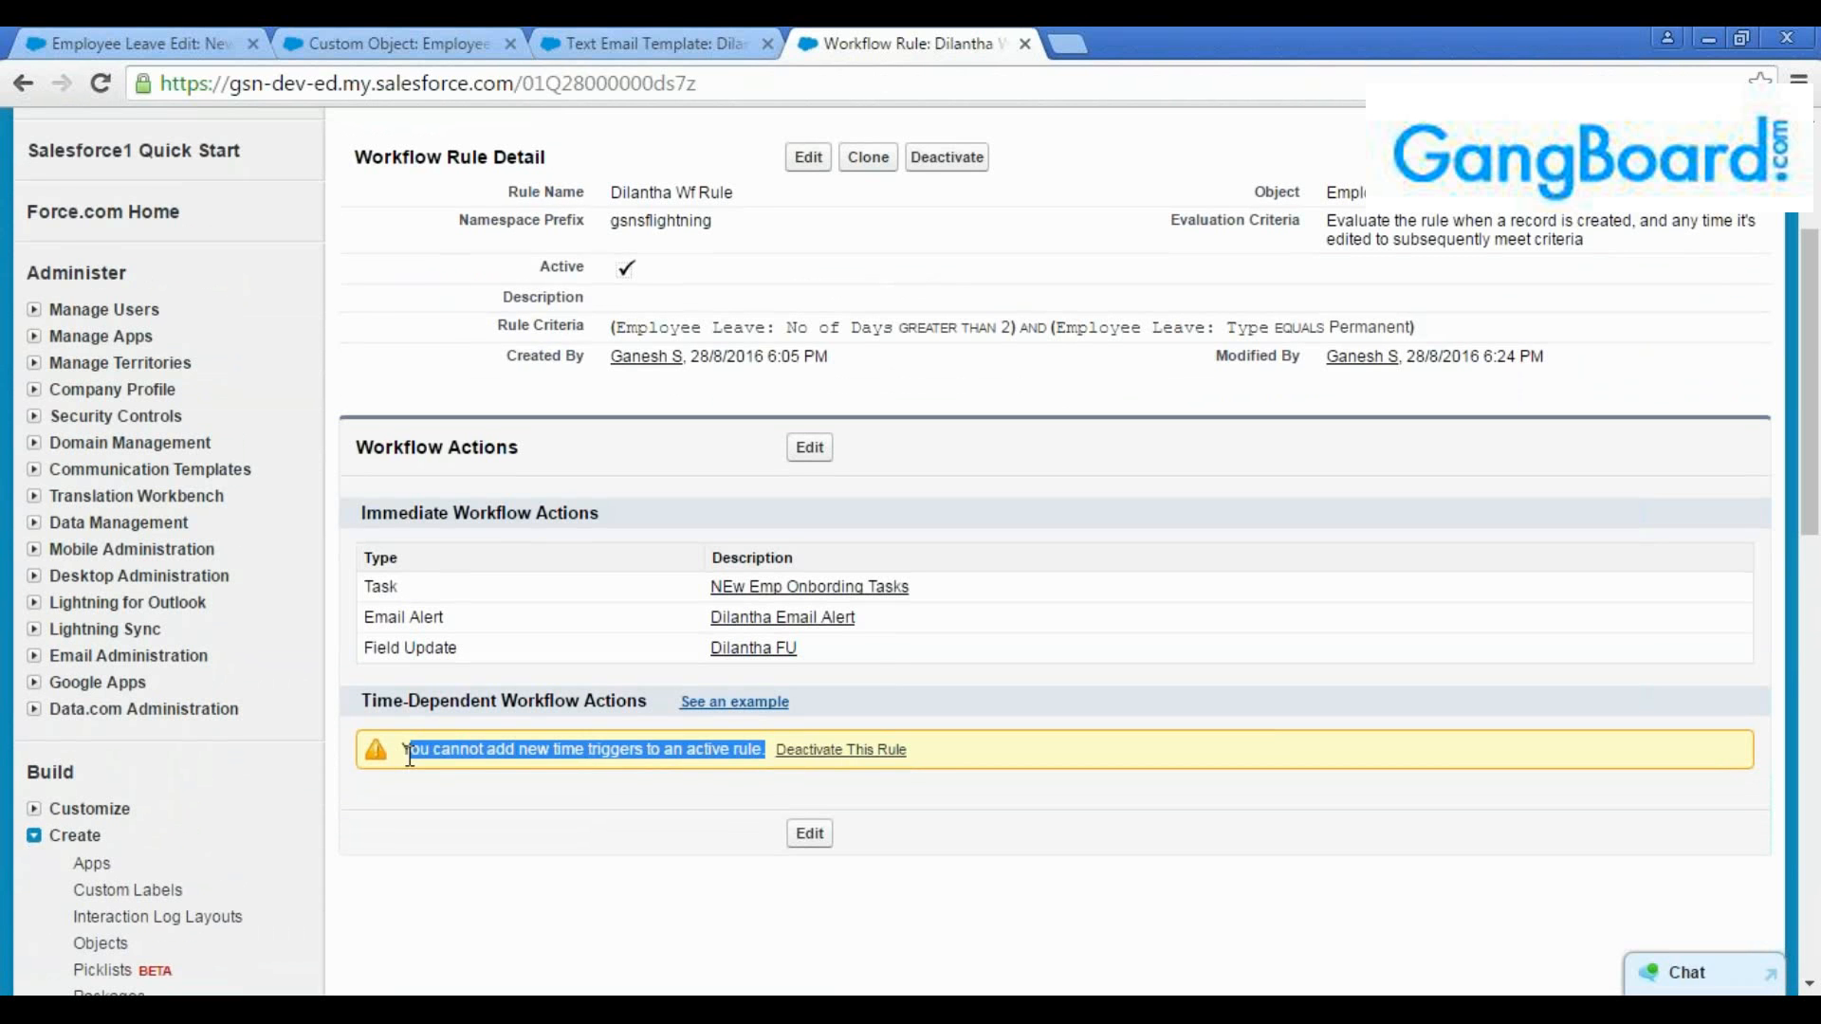
pyautogui.click(409, 754)
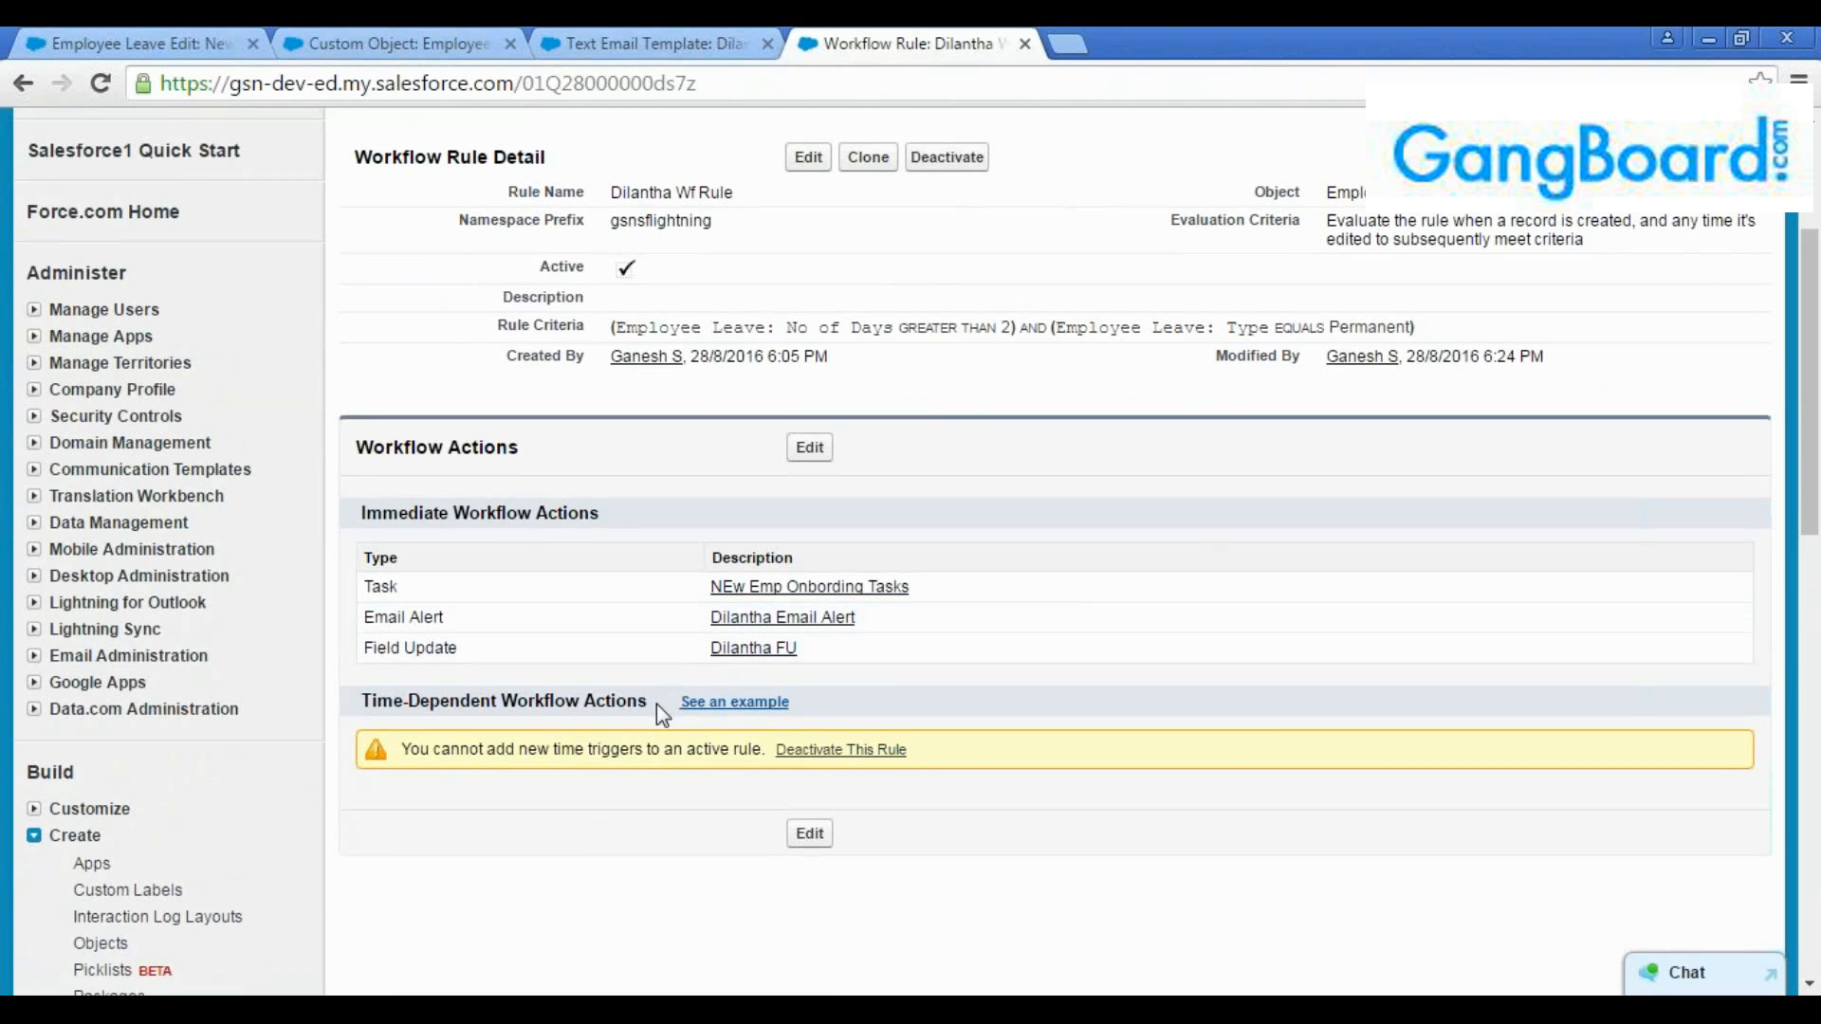
pyautogui.moveTo(374, 727); pyautogui.dragTo(364, 730)
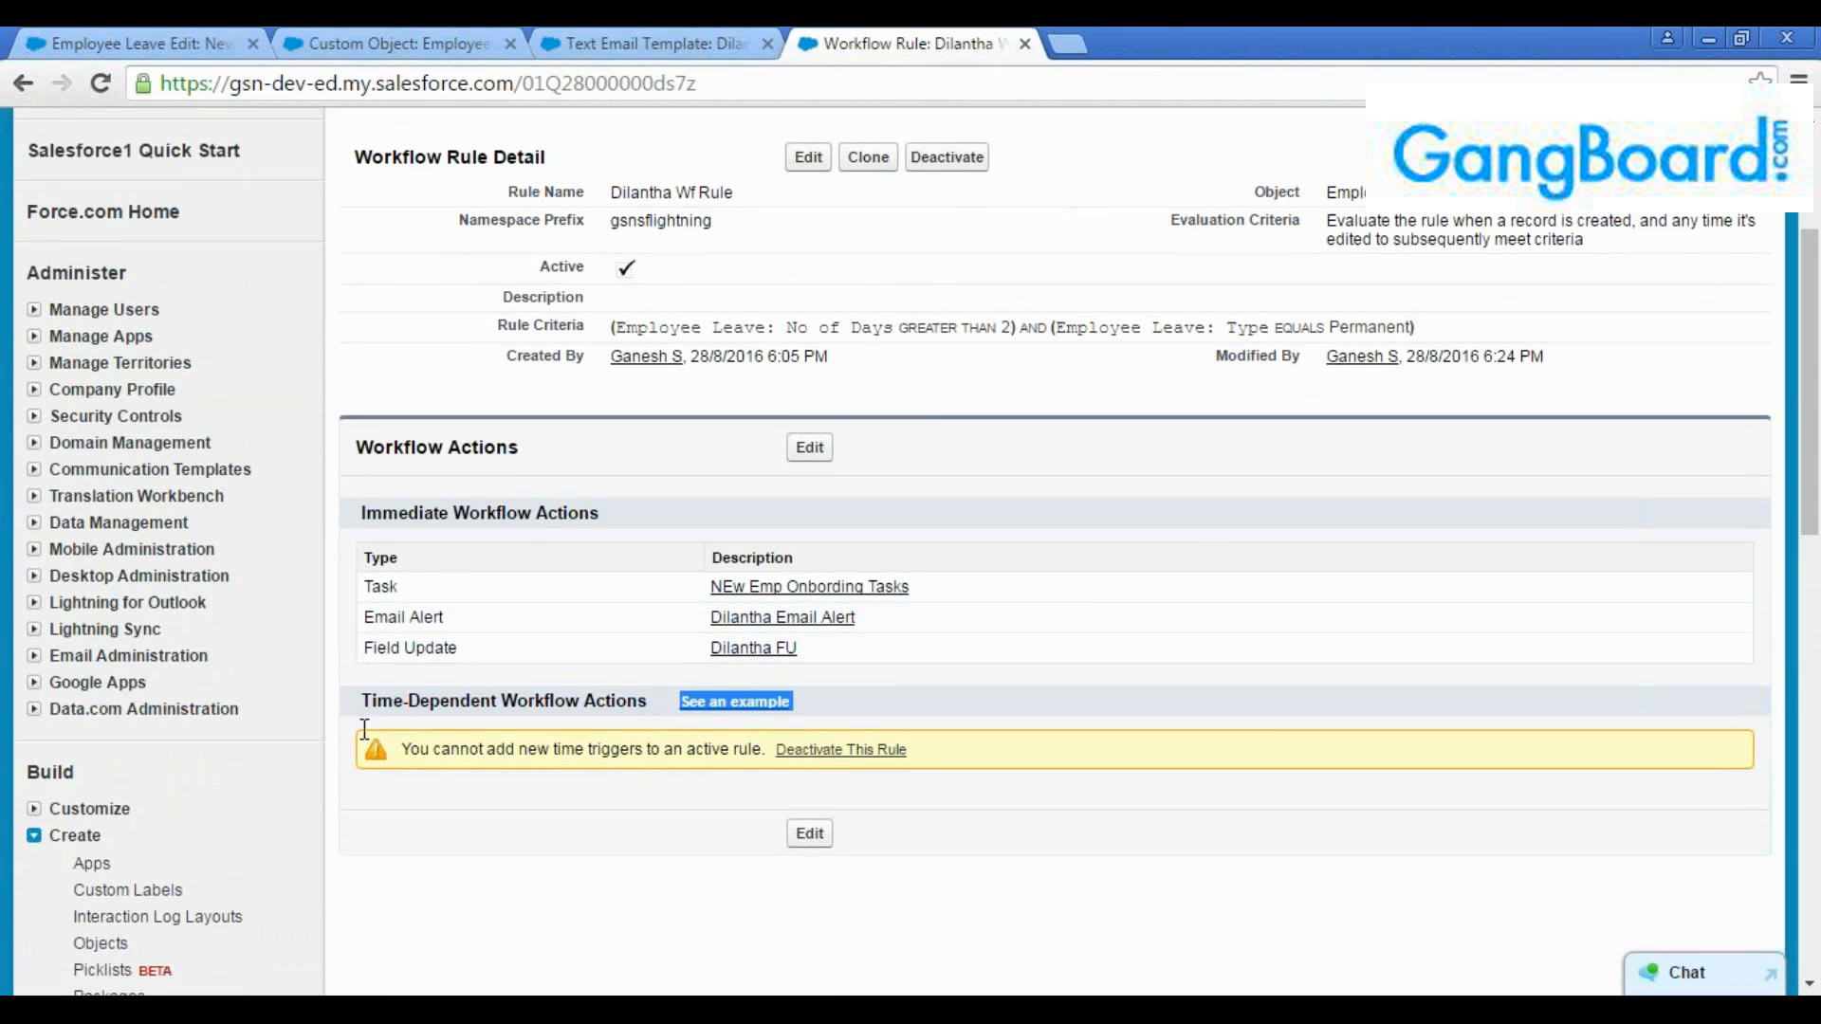
pyautogui.click(609, 834)
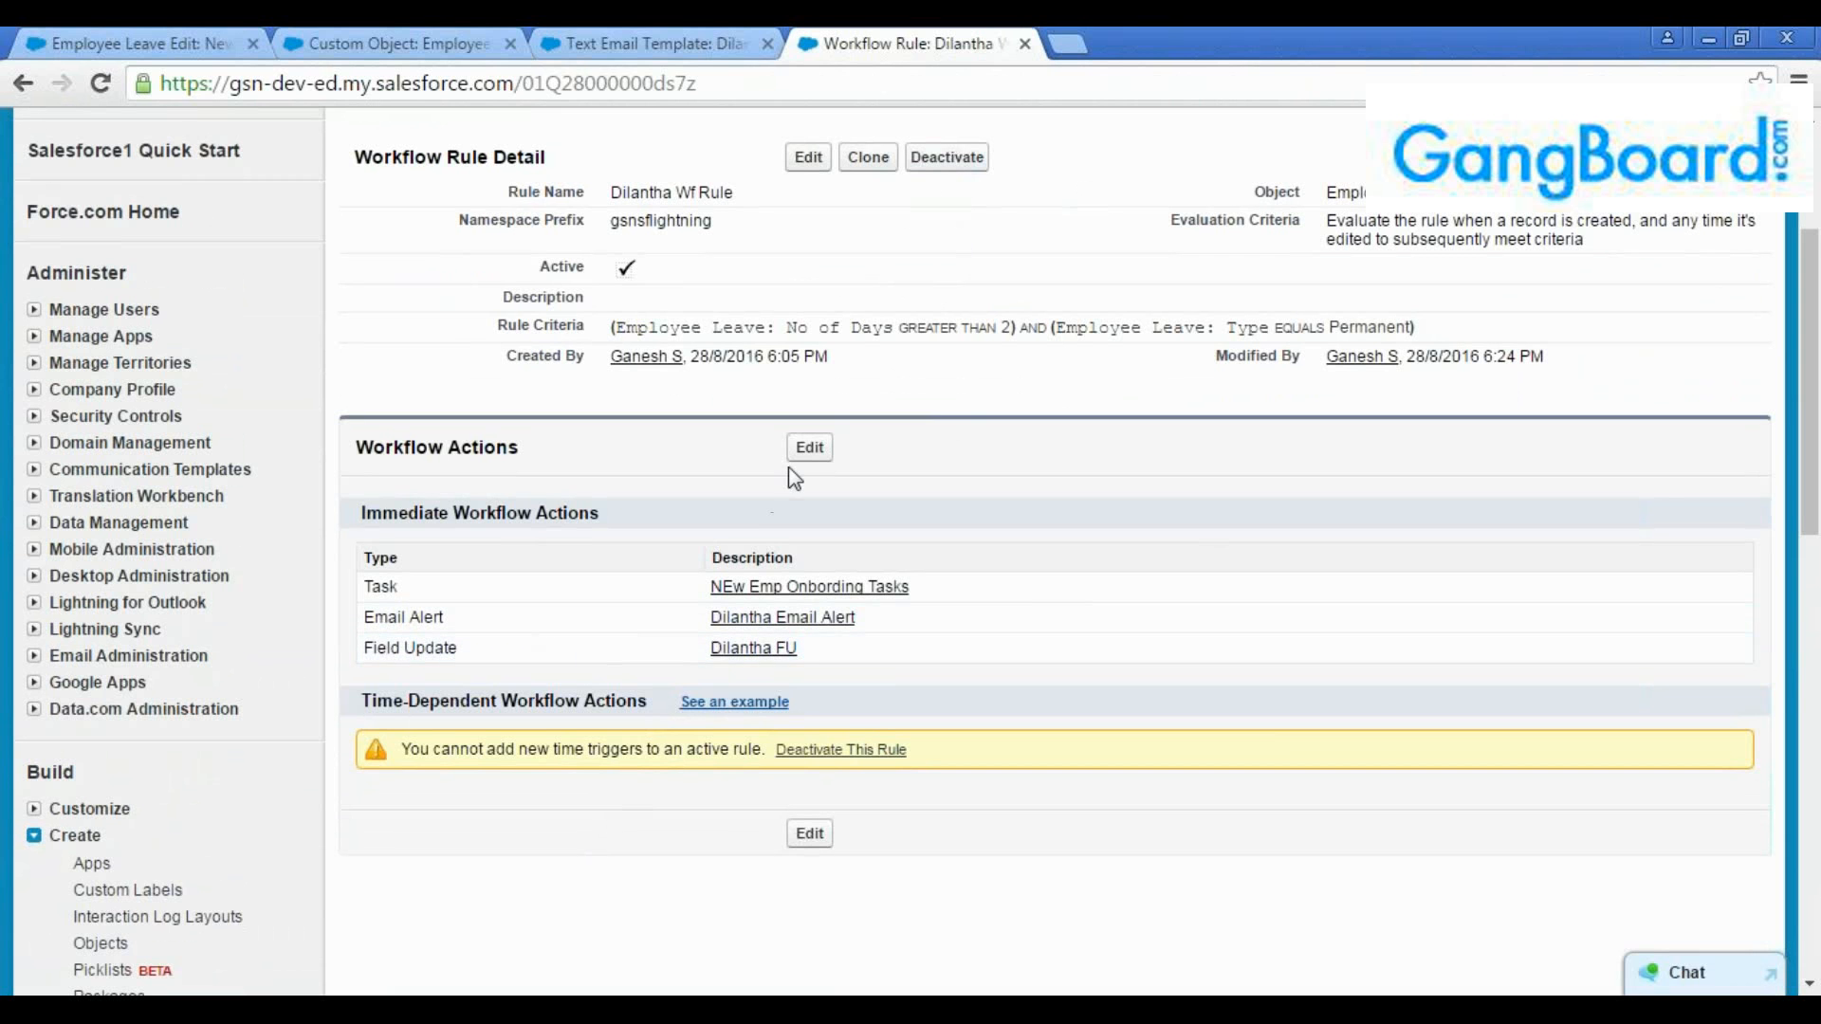
# Inspect the onboarding task from the rule's editable workflow actions, and return to the rule detail without changes
pyautogui.click(809, 448)
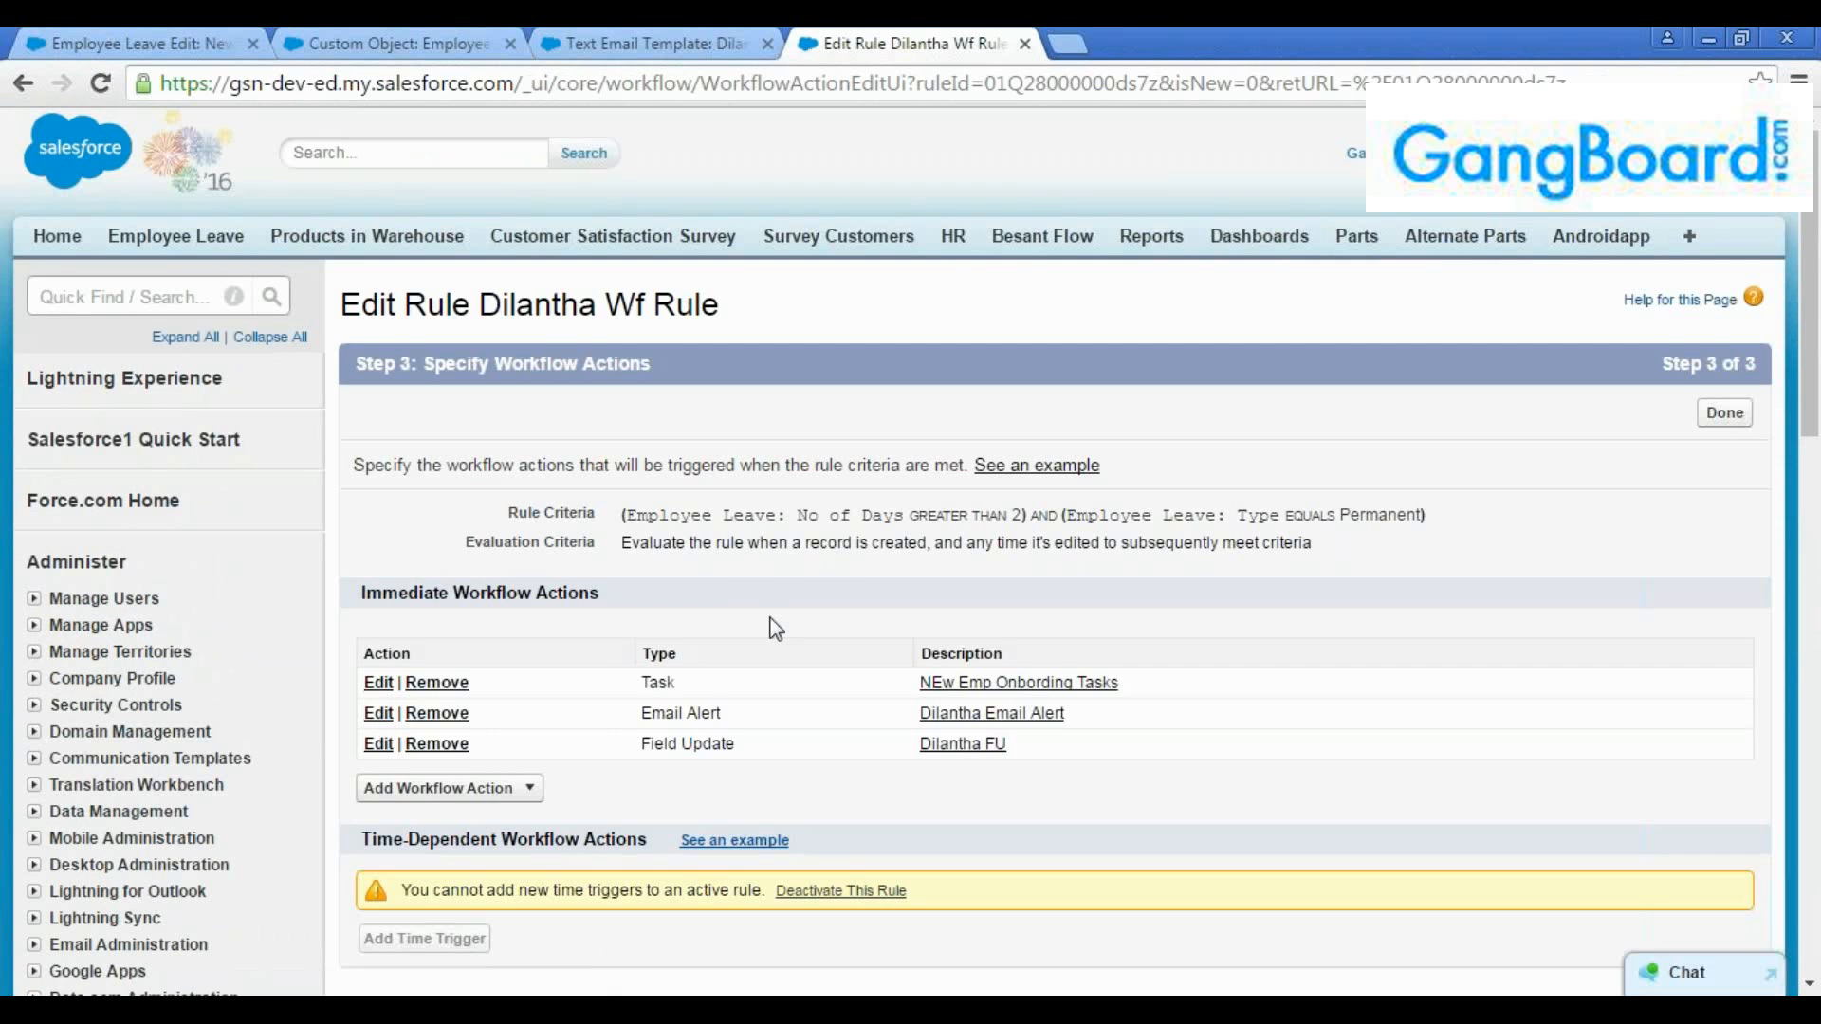
pyautogui.scroll(-2, 774, 636)
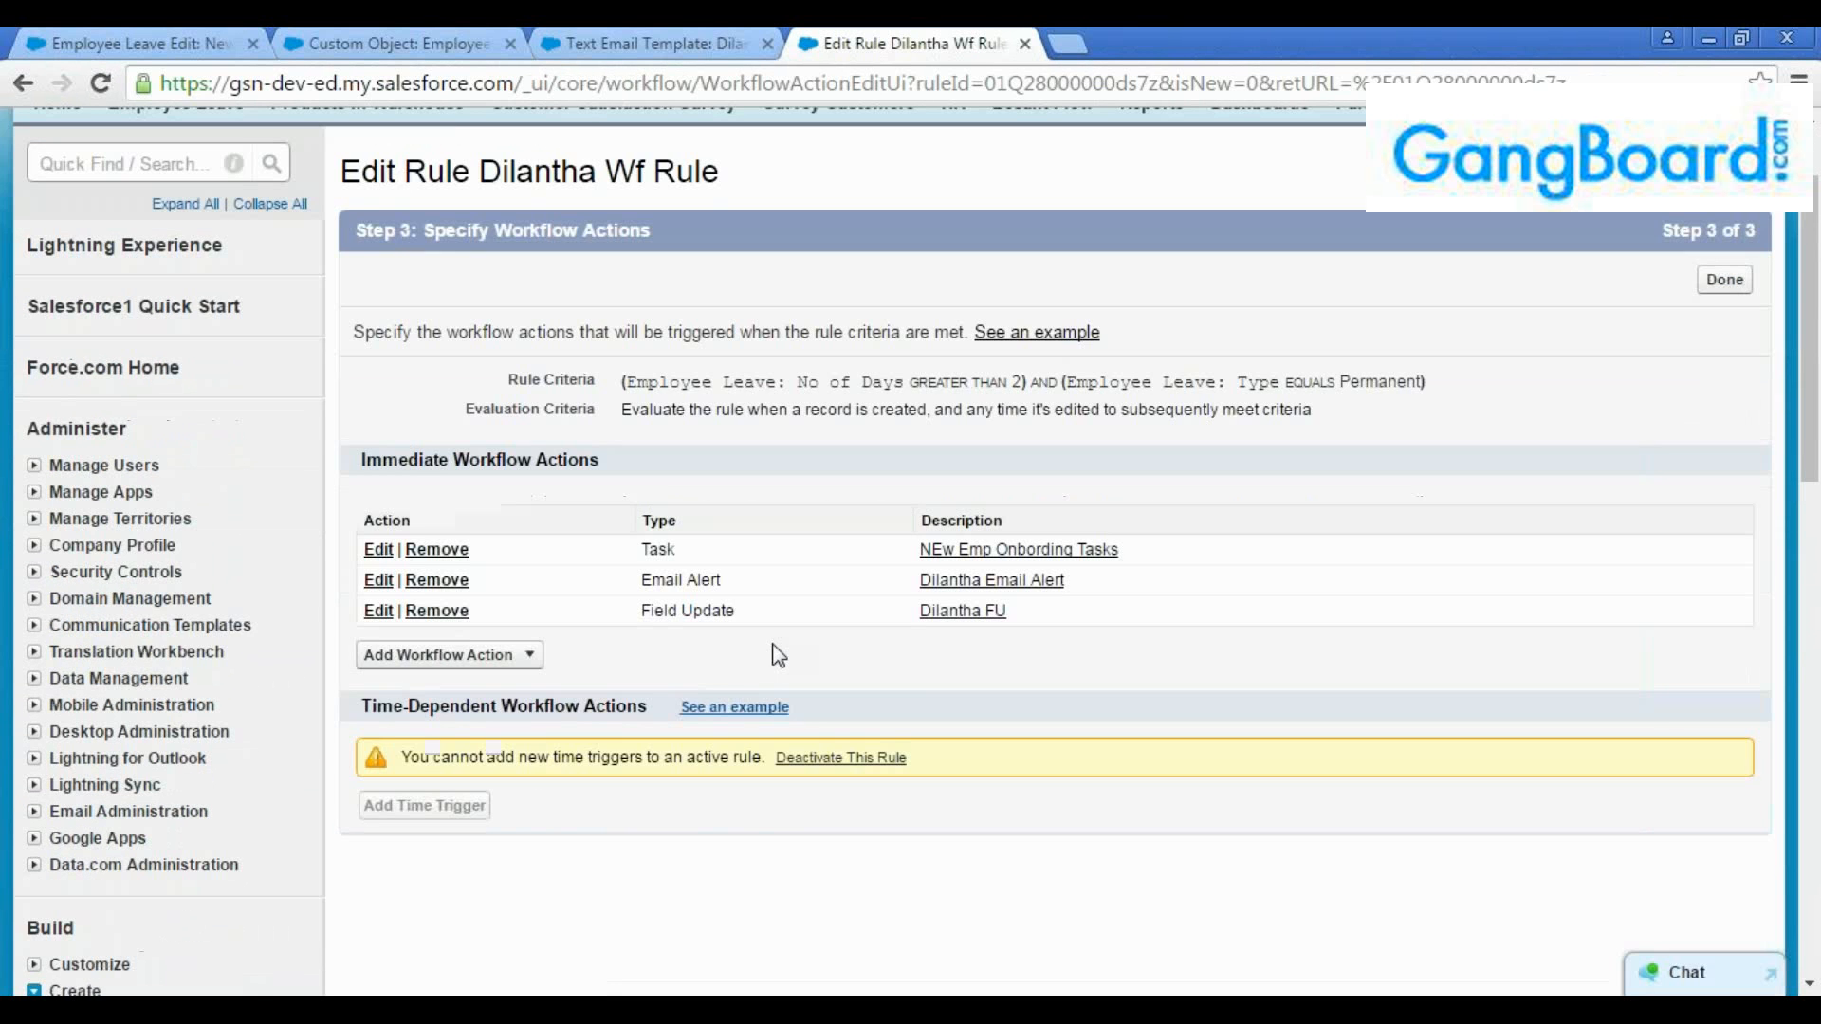
pyautogui.click(379, 560)
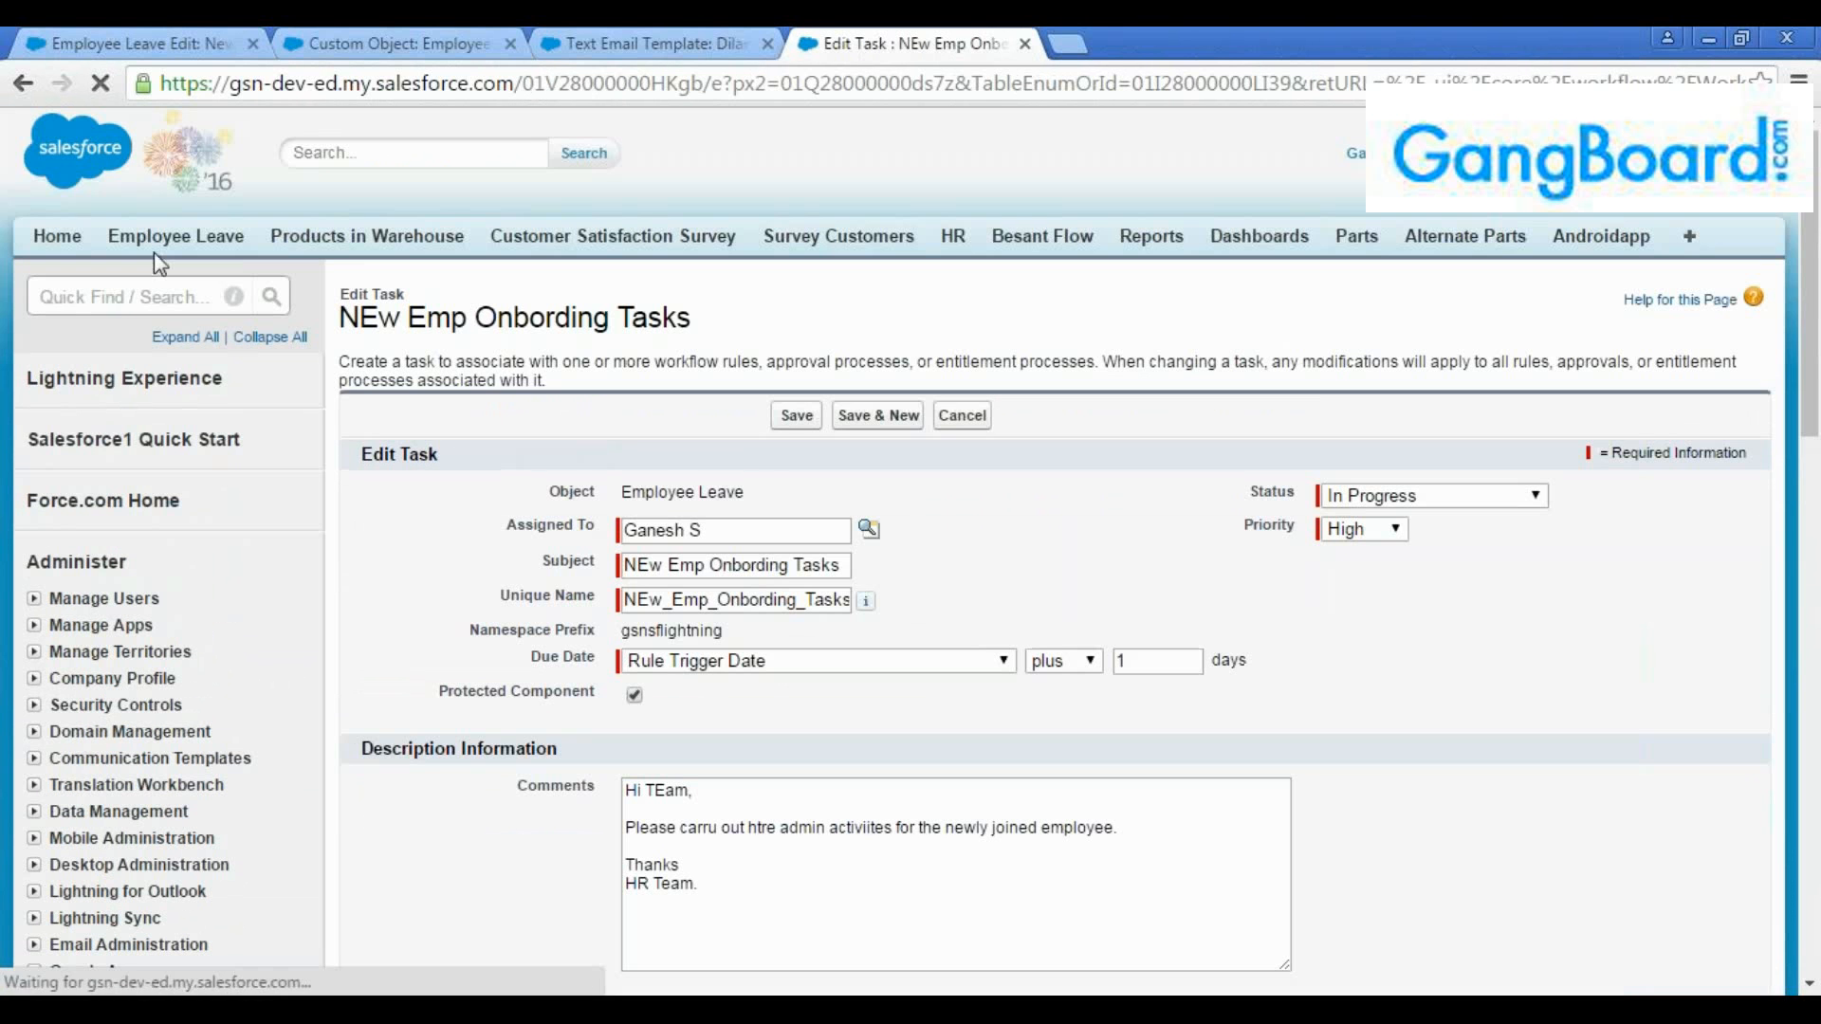
pyautogui.click(23, 84)
pyautogui.click(23, 84)
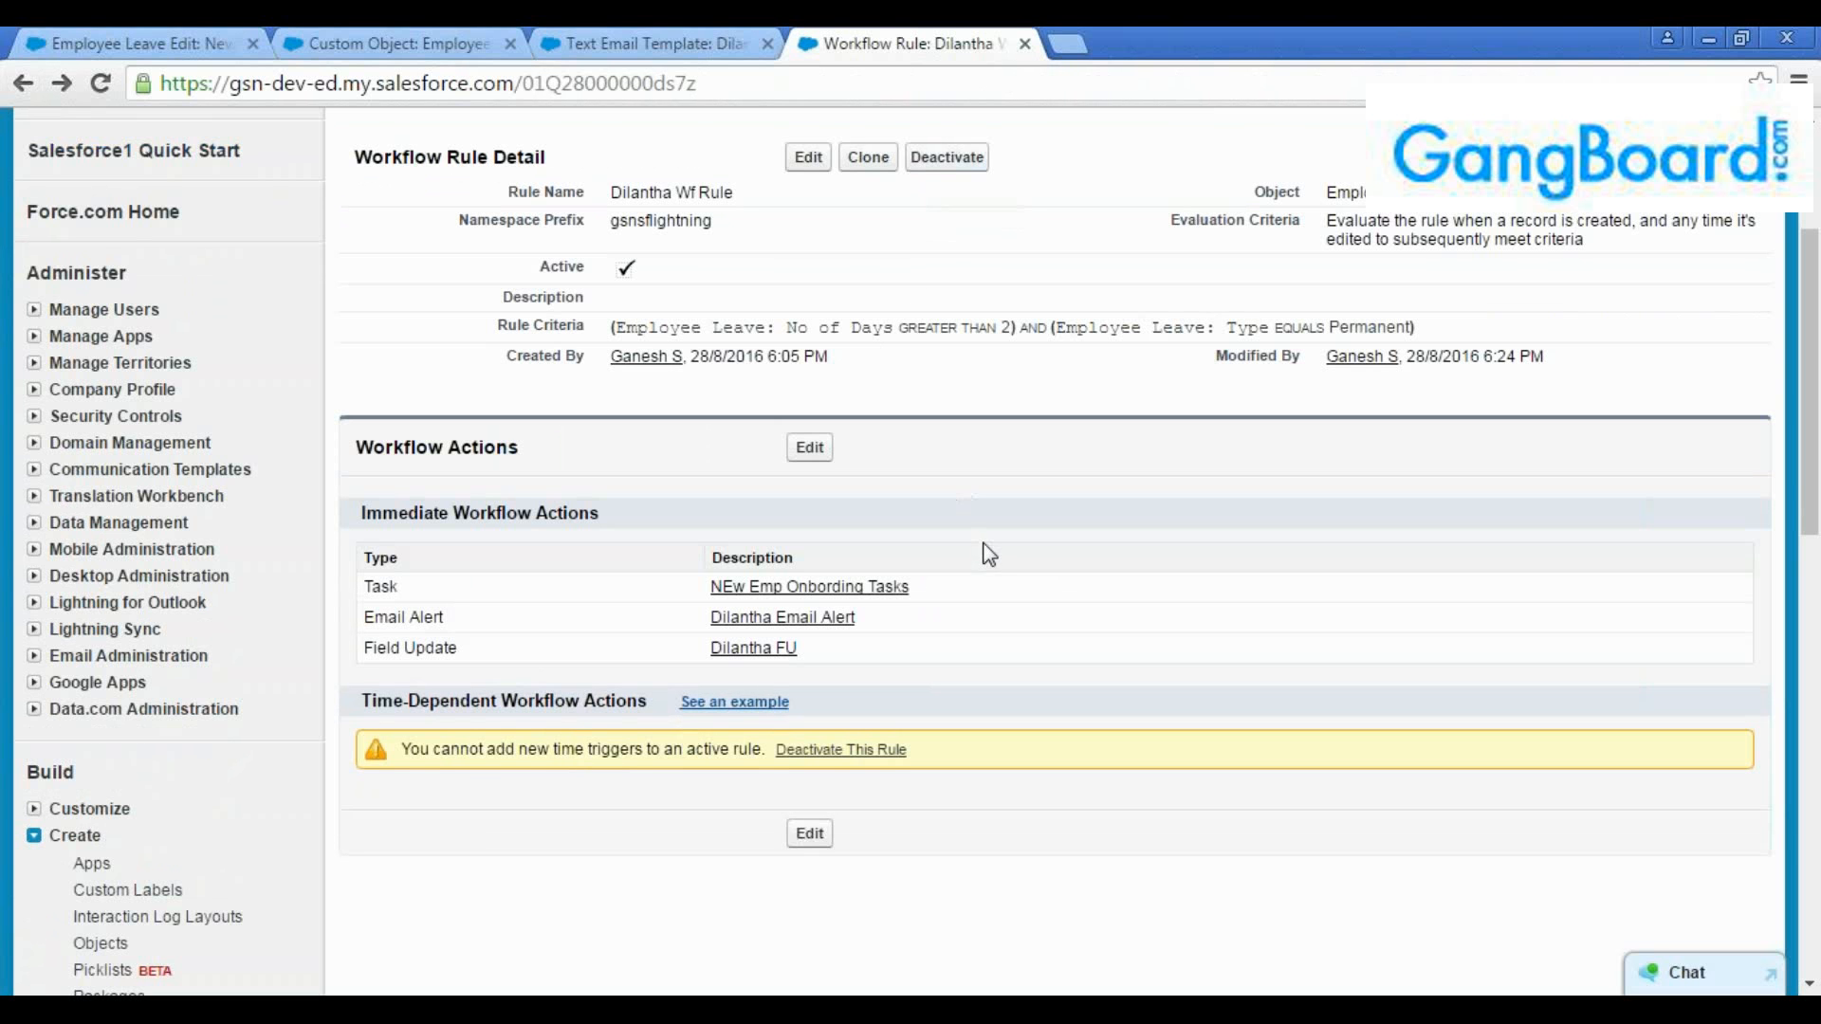
# Review the workflow rule's object and its criteria for number of days and type
pyautogui.scroll(2, 986, 555)
pyautogui.scroll(2, 986, 555)
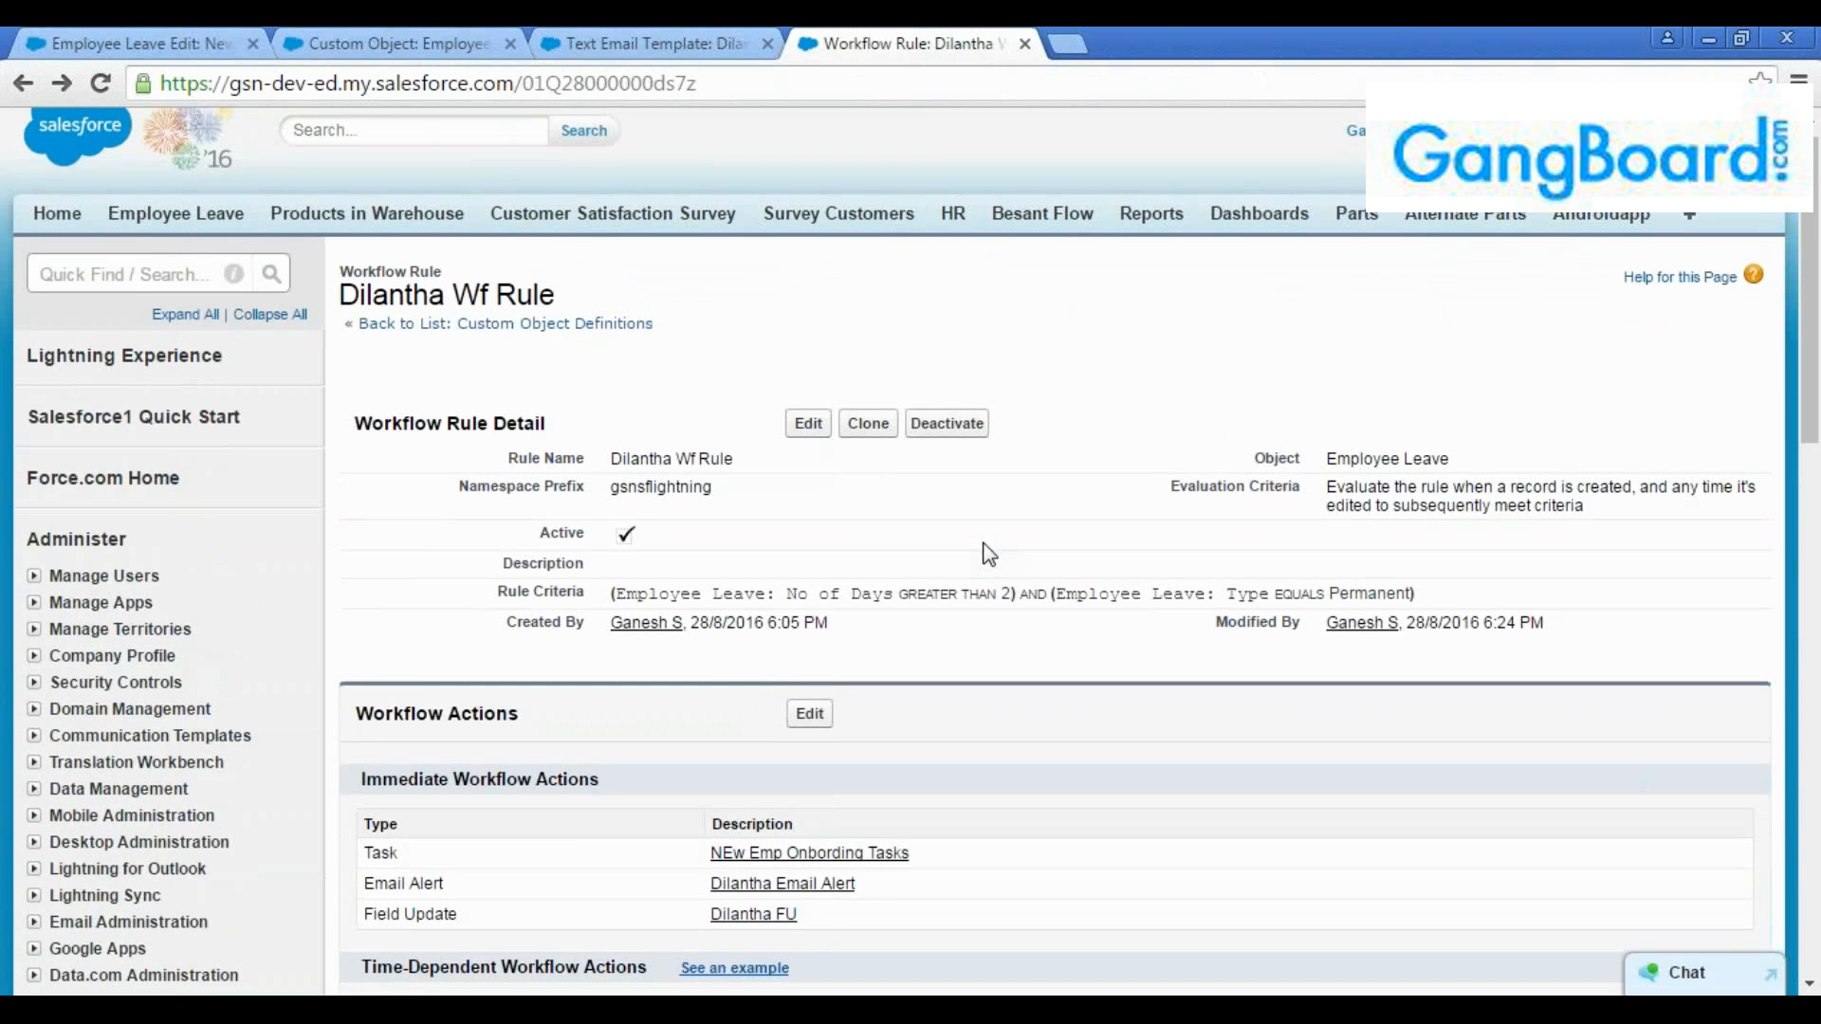
pyautogui.scroll(-2, 989, 555)
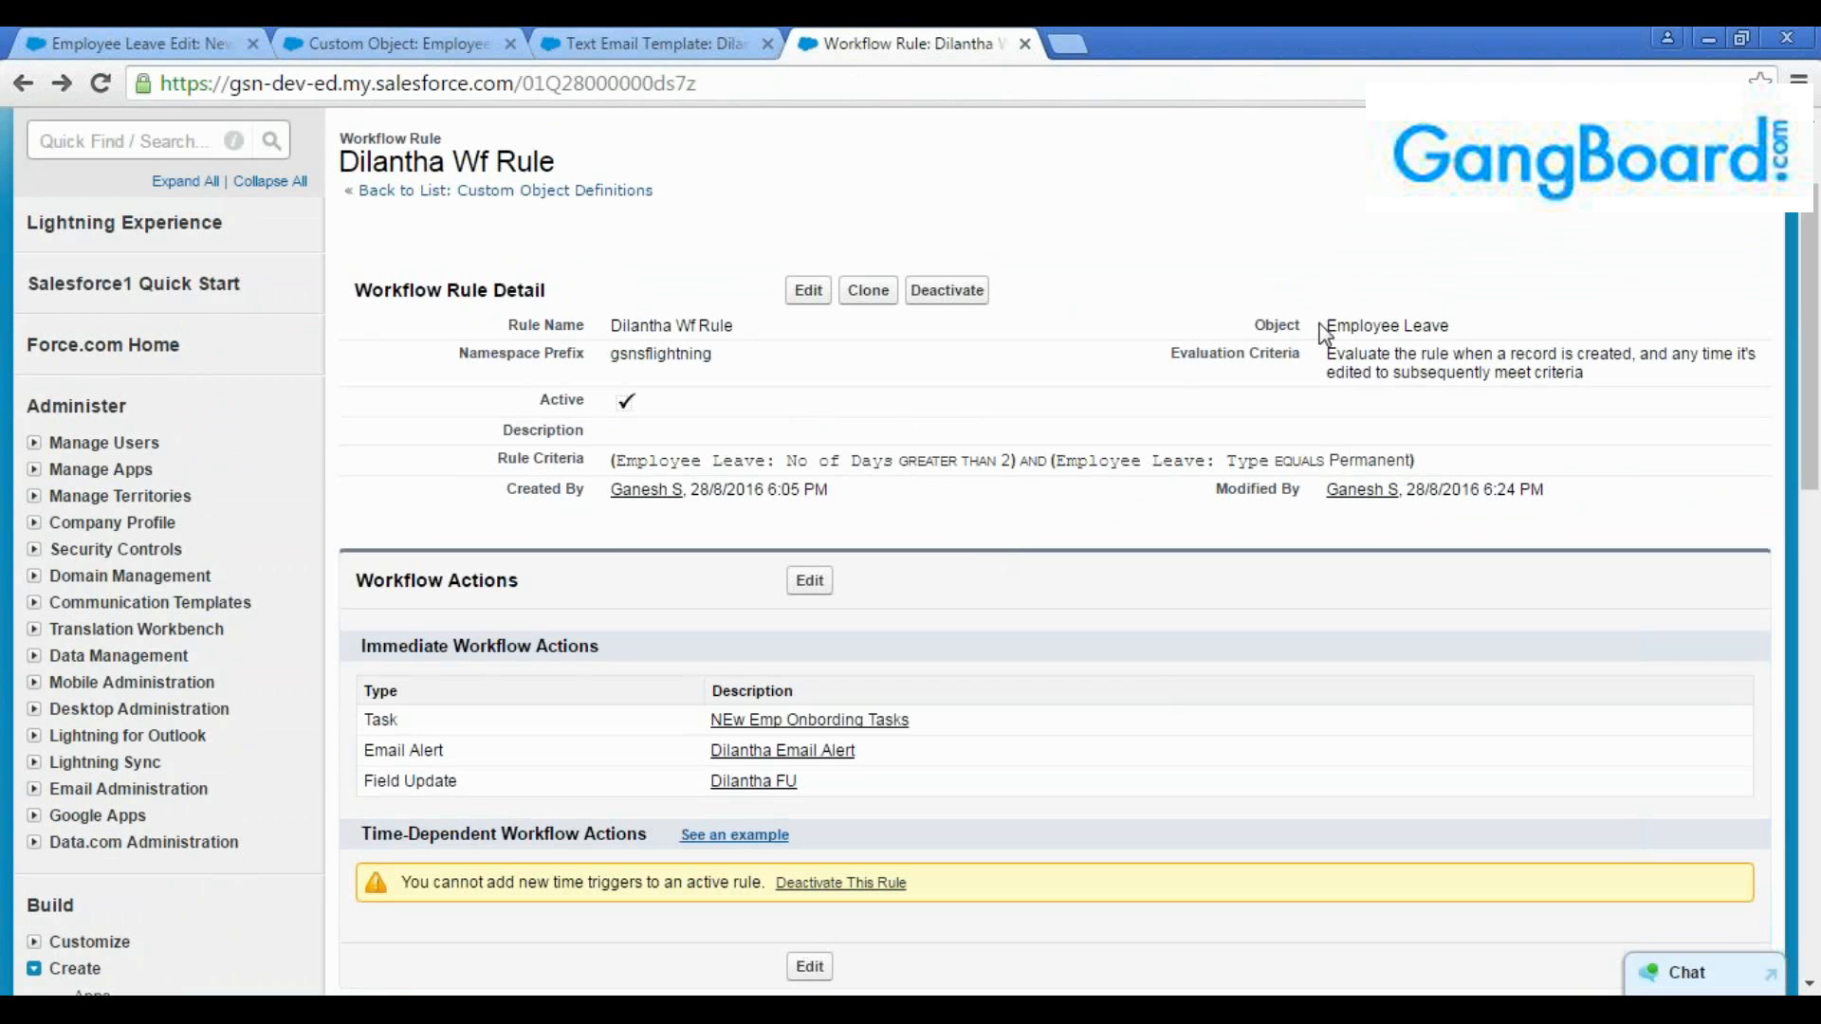
pyautogui.moveTo(1327, 327); pyautogui.dragTo(1477, 327)
pyautogui.moveTo(1007, 462); pyautogui.dragTo(615, 465)
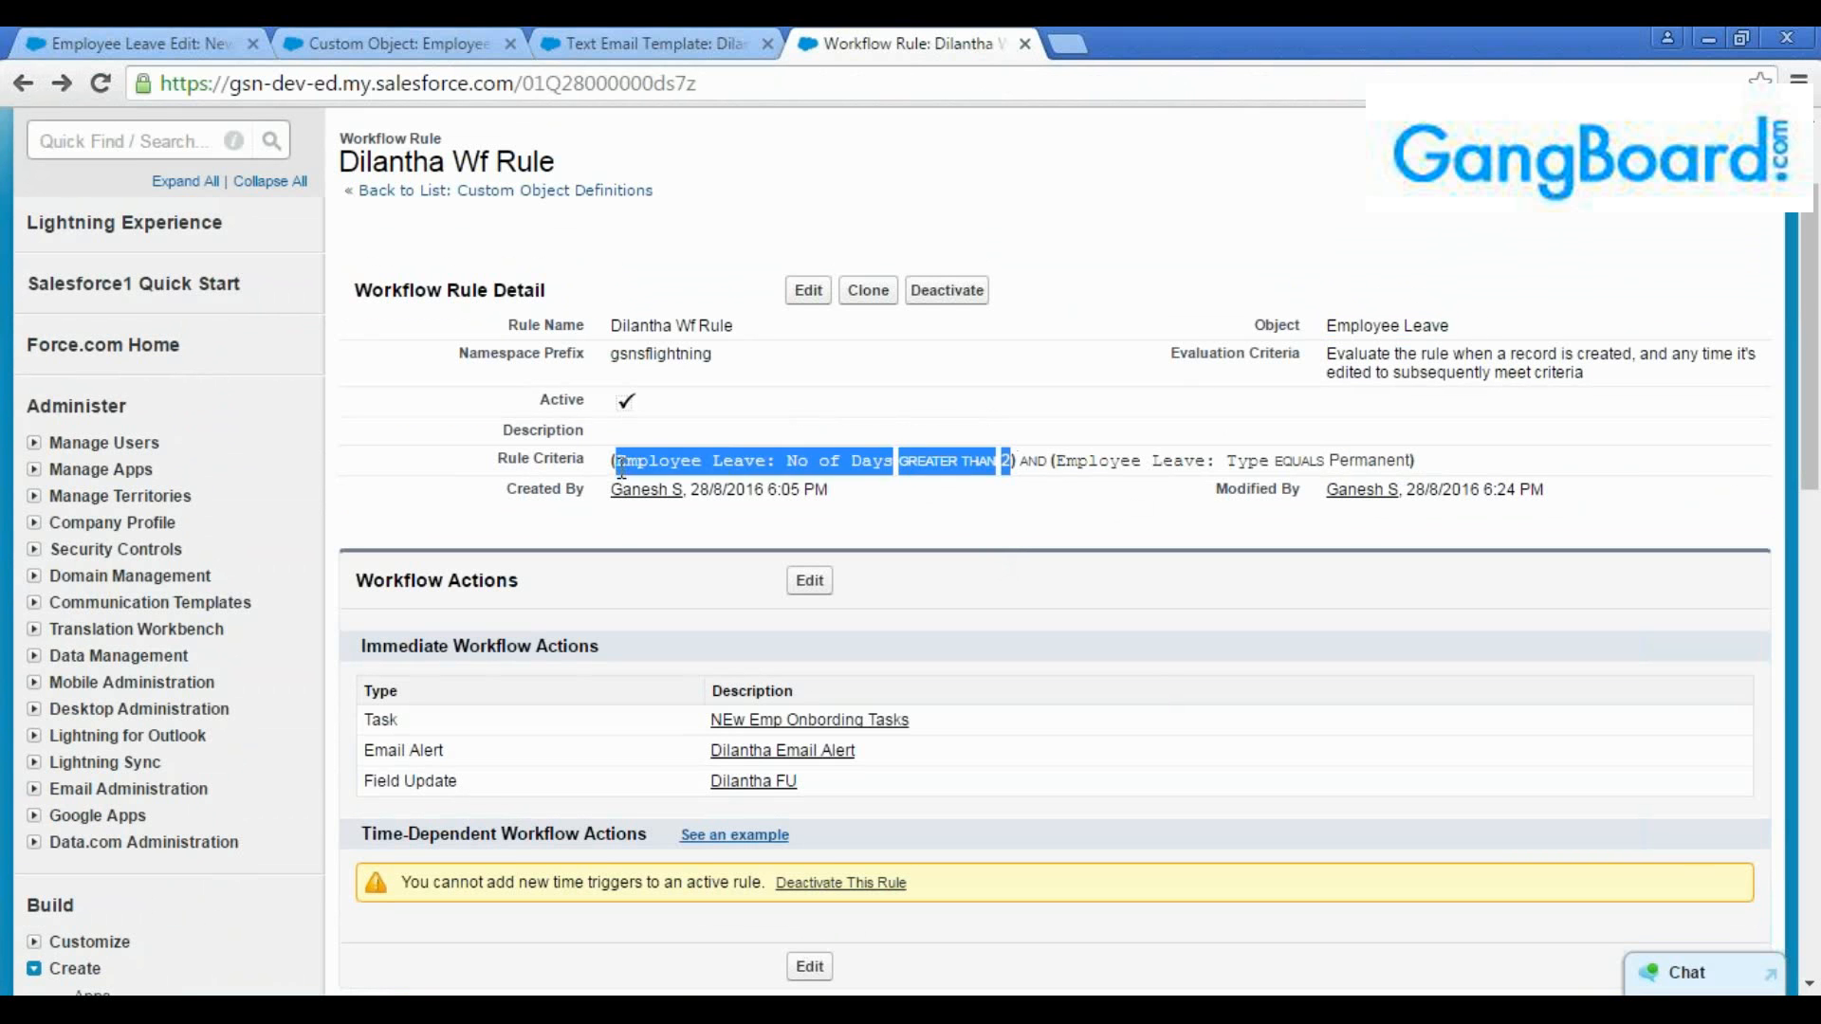
pyautogui.click(615, 465)
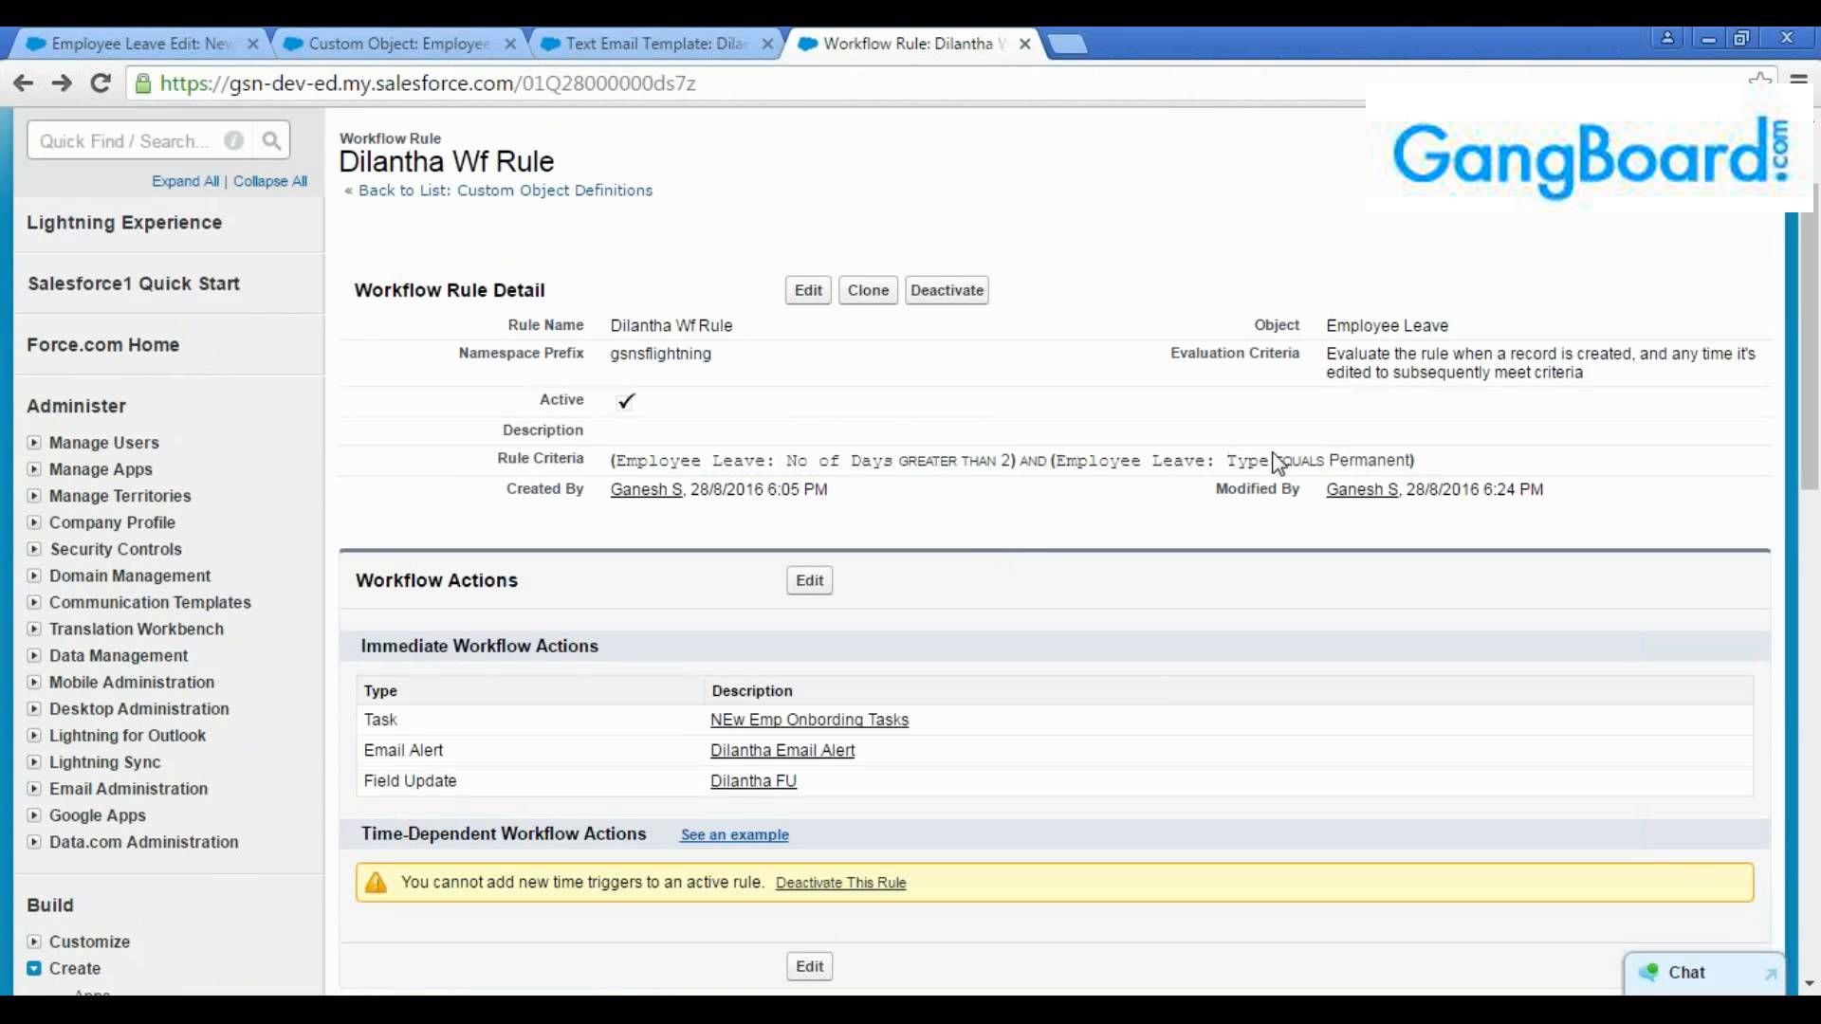
# Start a new Employee Leave record and enter the employee's name as the Employee Leave Name
pyautogui.click(123, 42)
pyautogui.click(173, 248)
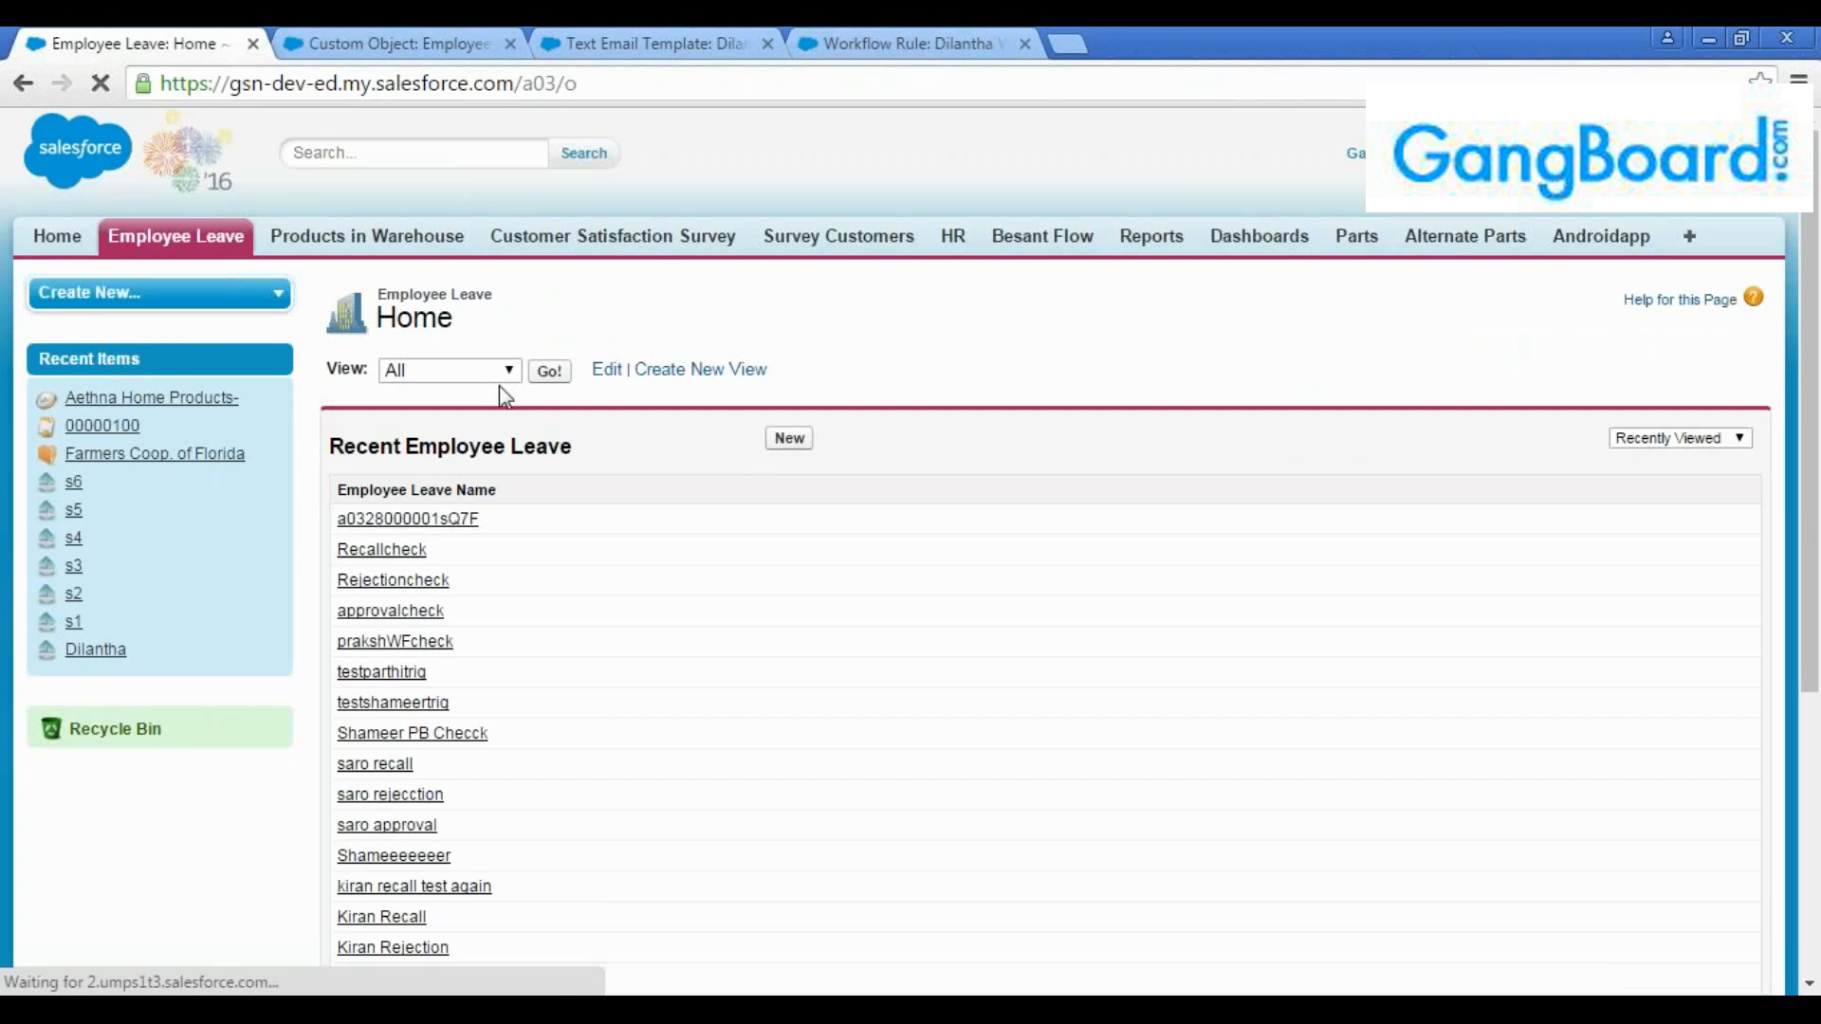
pyautogui.click(785, 435)
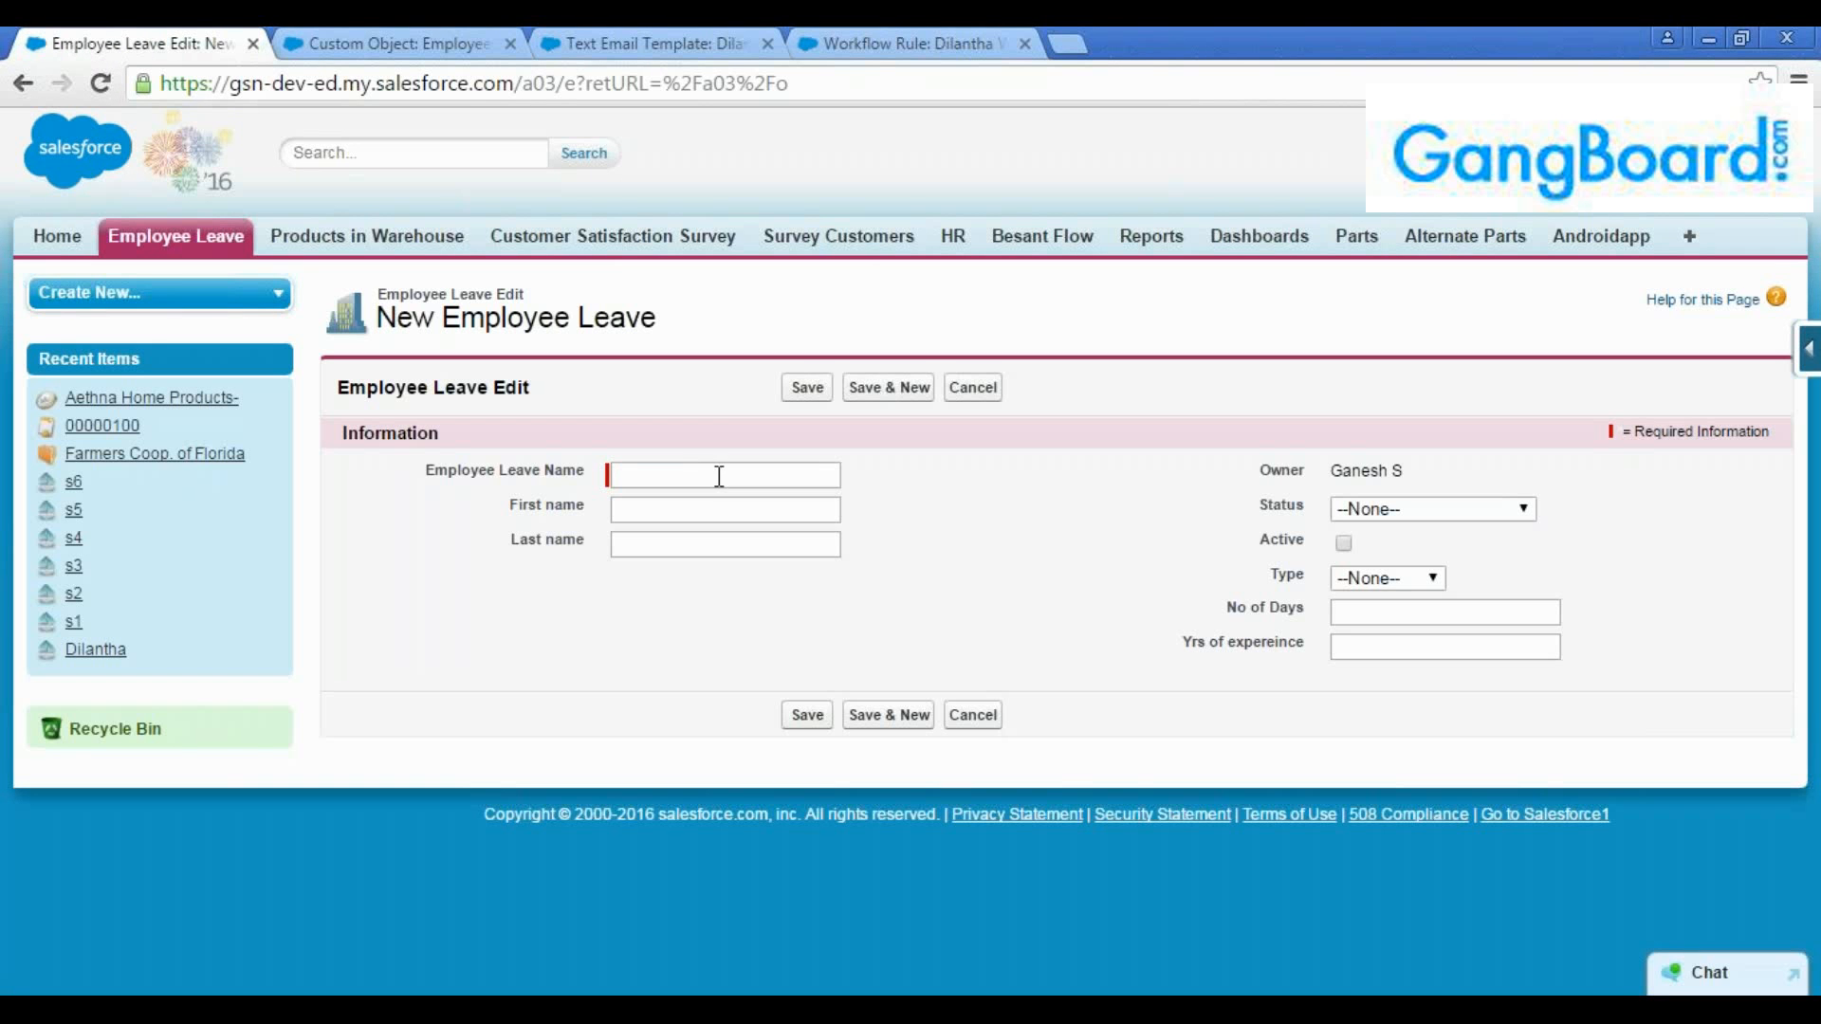
pyautogui.click(720, 476)
pyautogui.write('Dilantha')
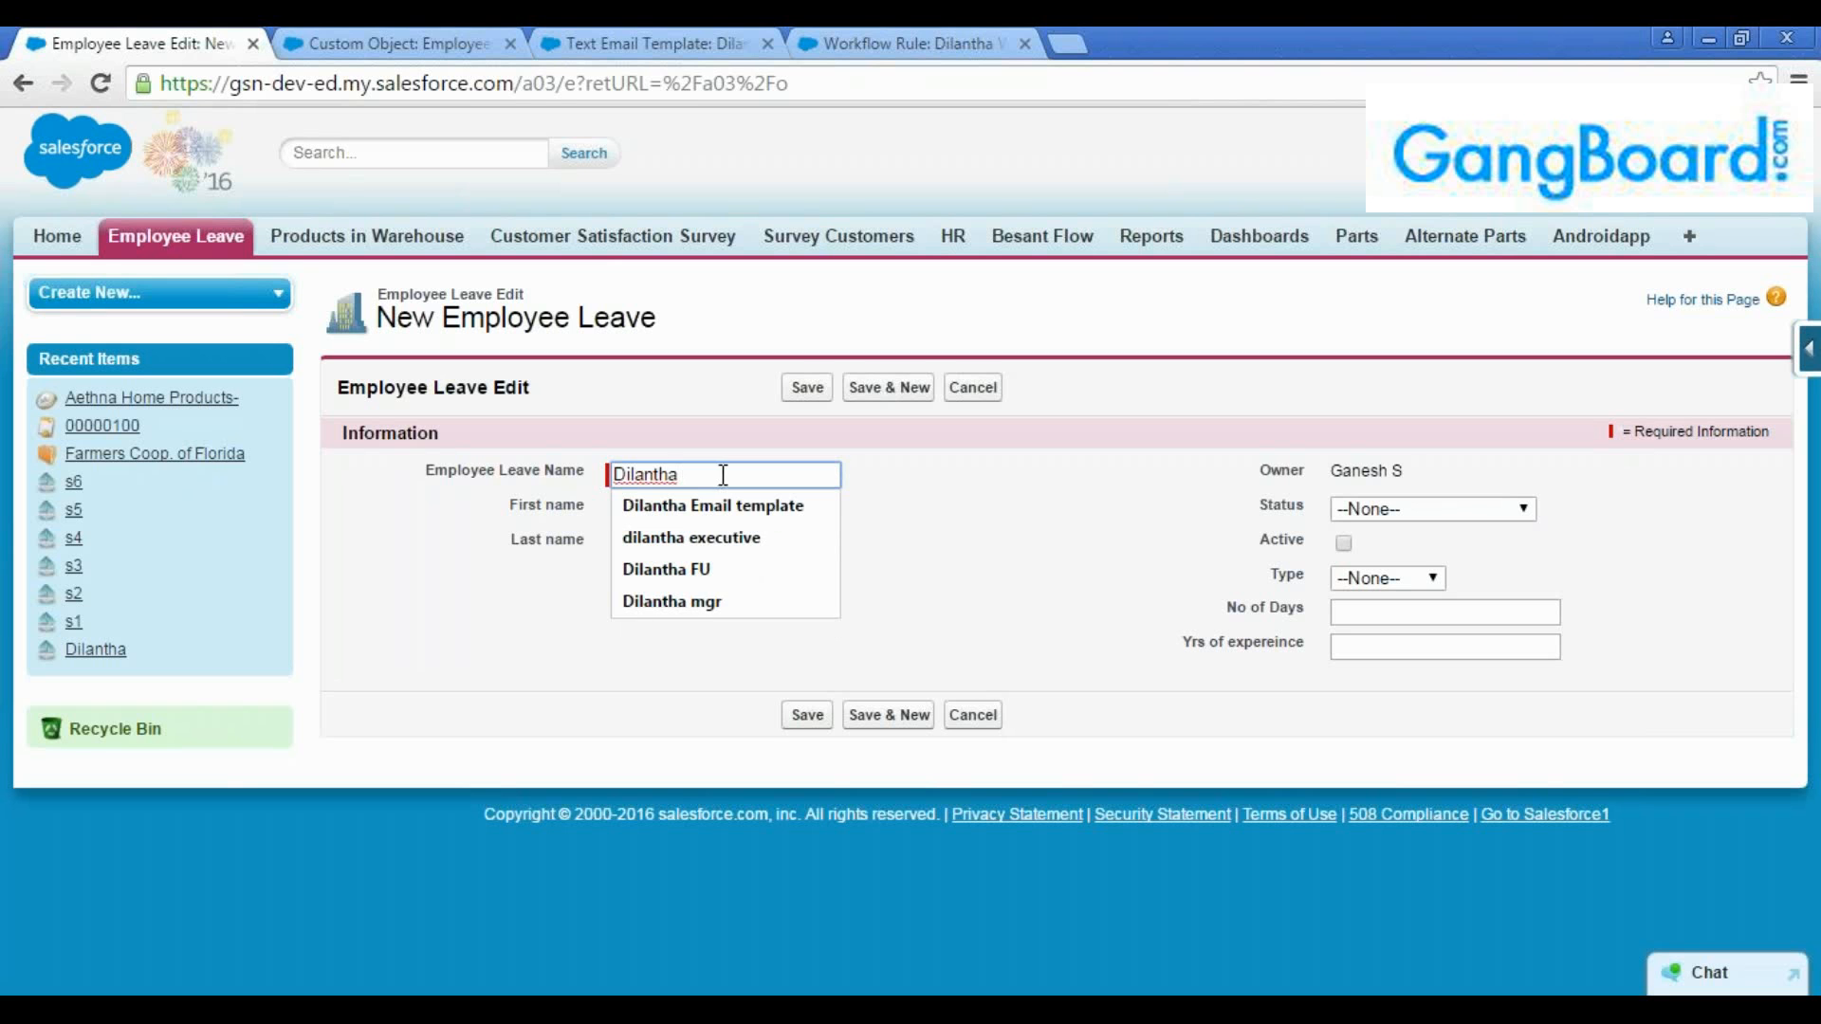
pyautogui.click(724, 467)
pyautogui.press('Tab')
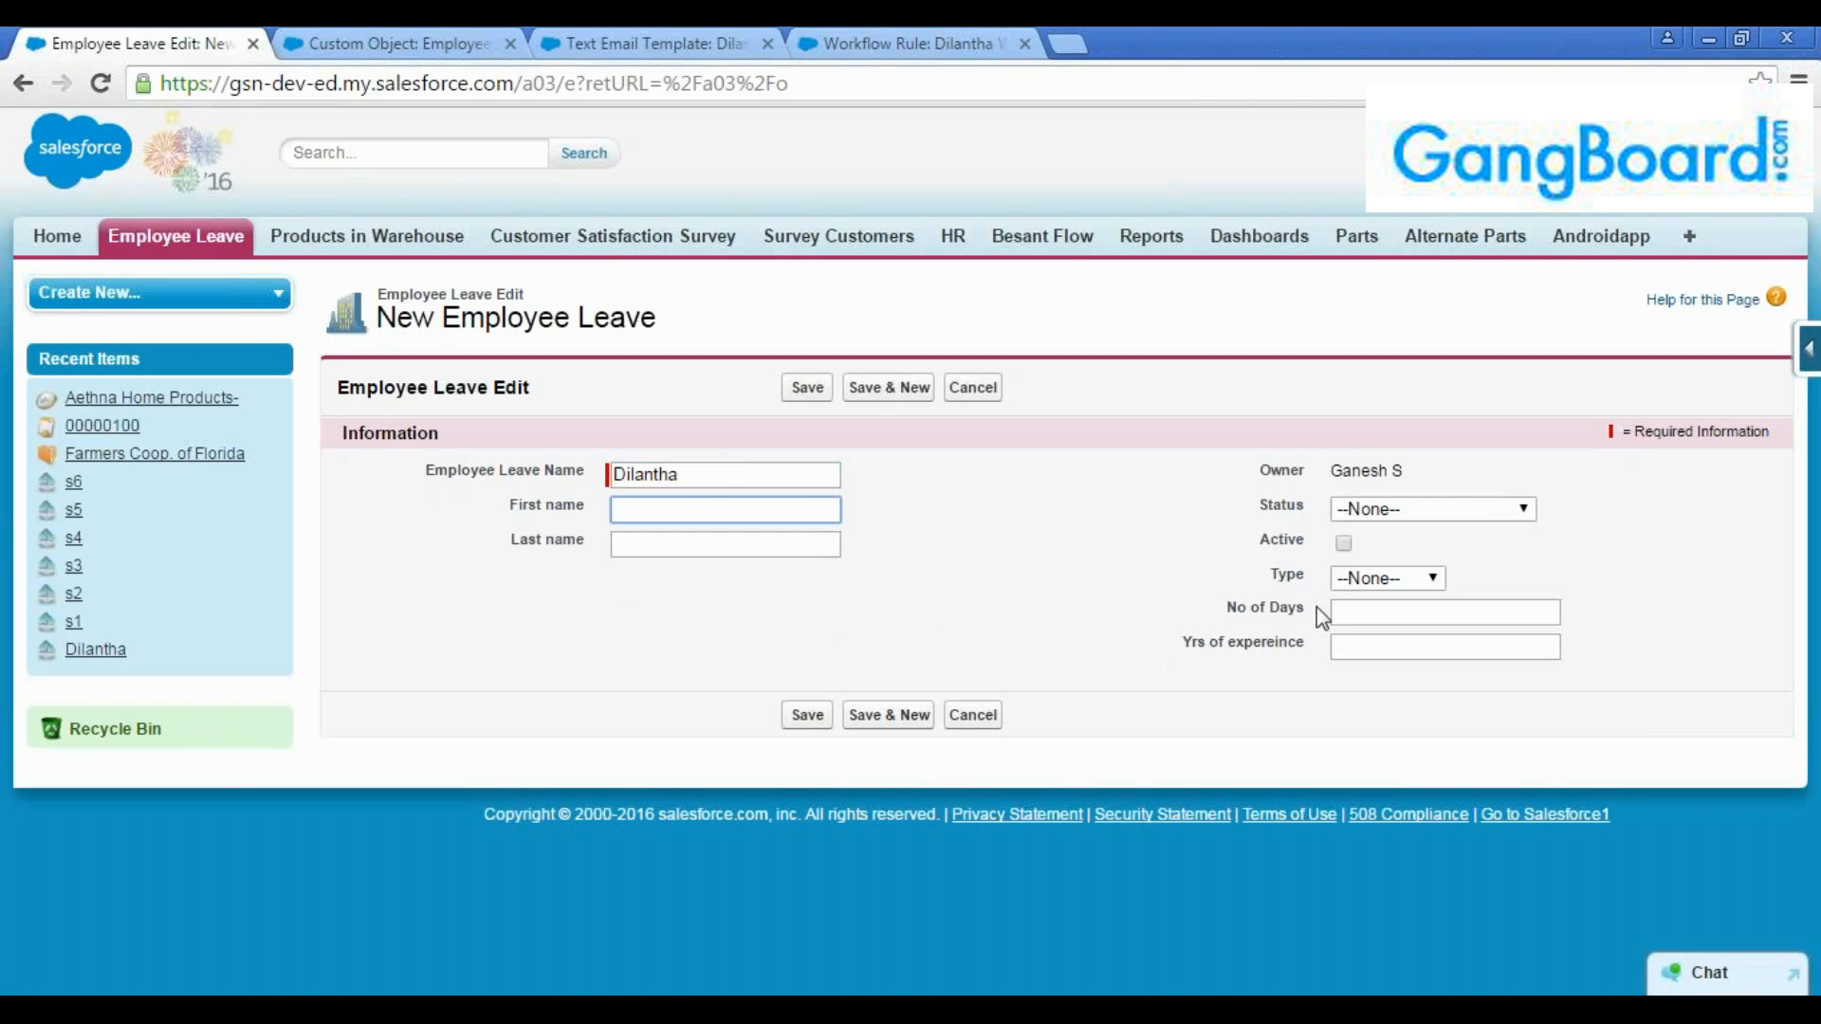
# Set the leave record's Type to Permanent and No of Days to 3, keeping Status at --None--
pyautogui.click(1381, 580)
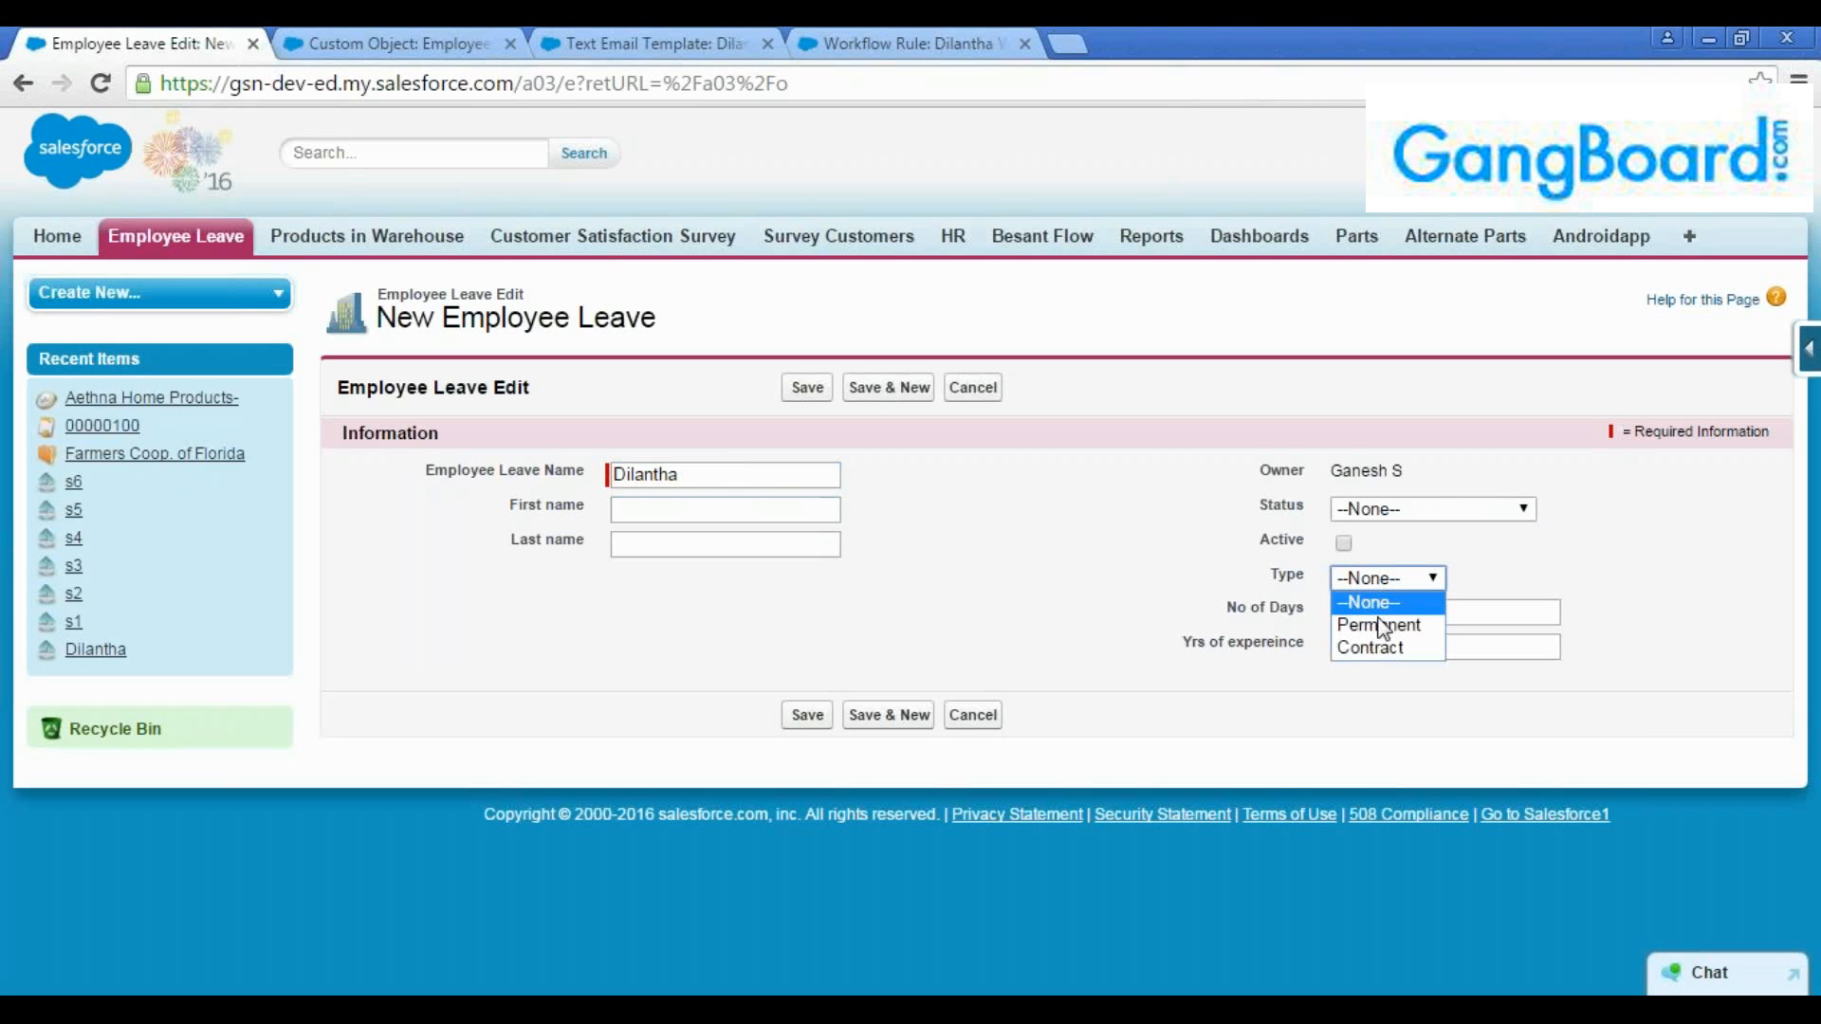
pyautogui.click(1380, 624)
pyautogui.click(1422, 615)
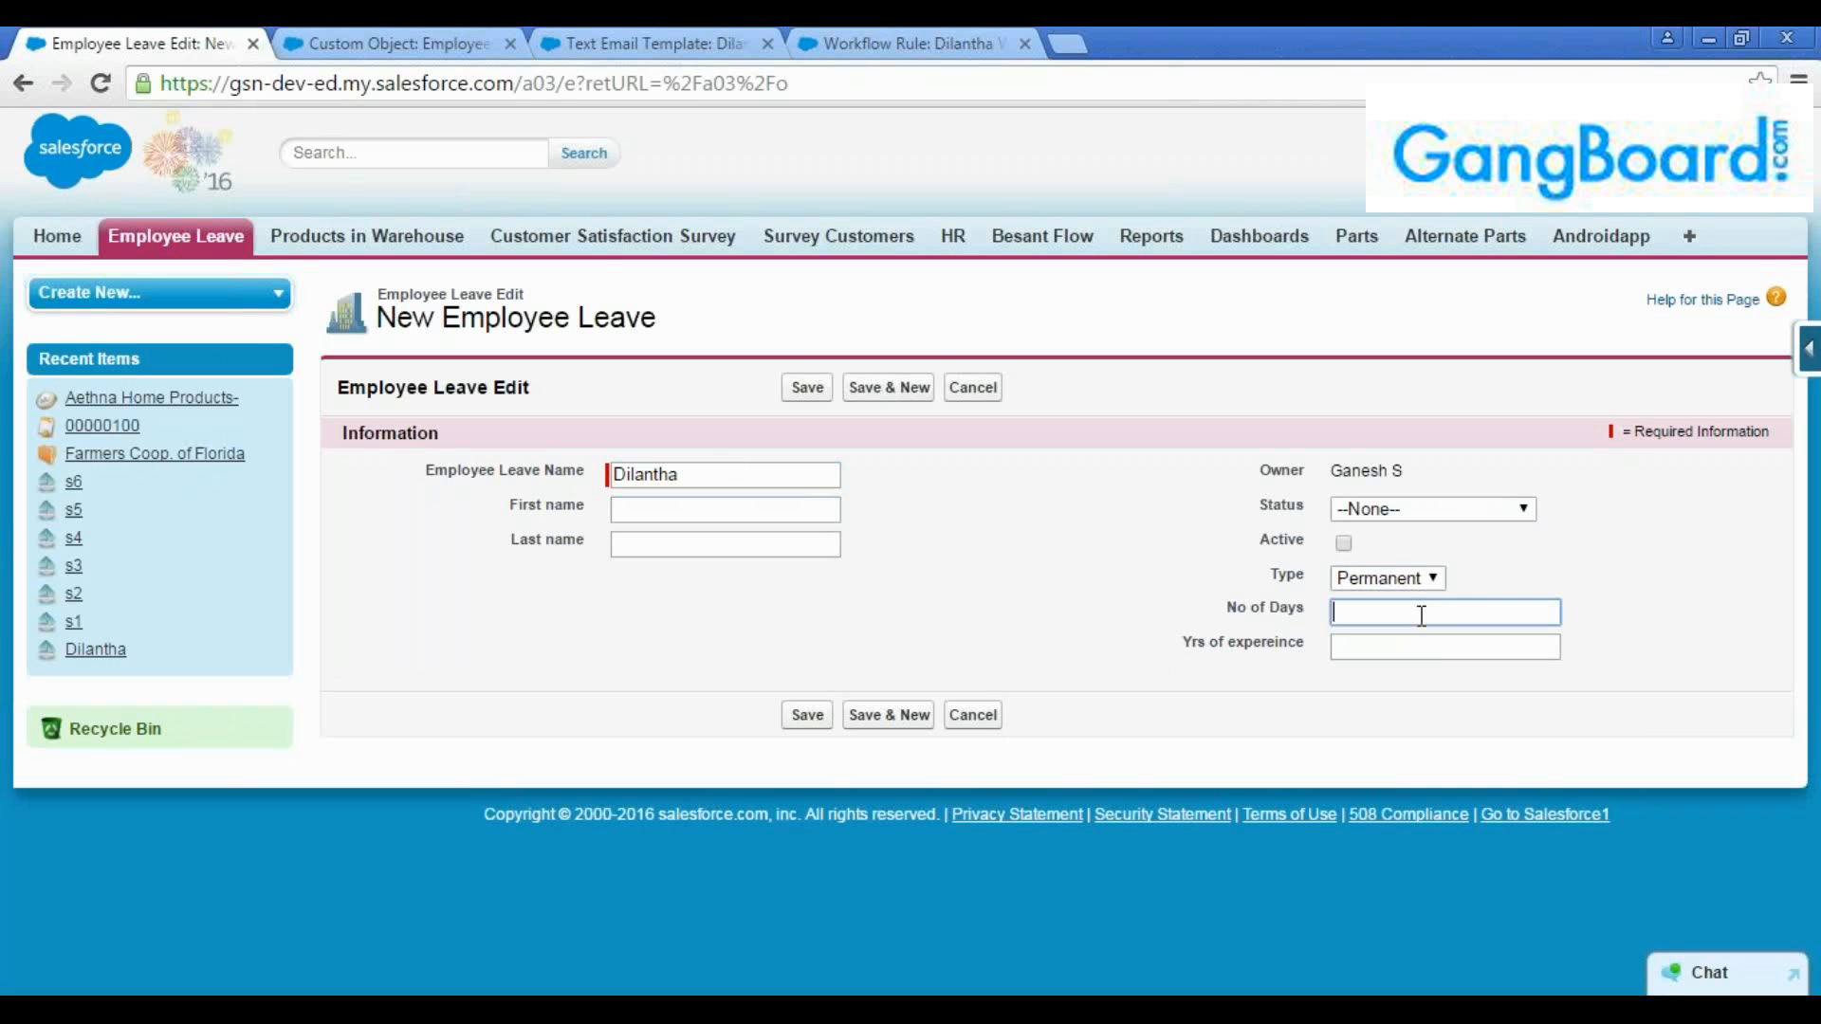
pyautogui.write('3')
pyautogui.click(1415, 512)
pyautogui.click(1459, 489)
# Open the Salesforce home page in a separate tab, examine My Tasks, and return to the unsaved leave record
pyautogui.click(380, 41)
pyautogui.click(174, 43)
pyautogui.keyDown('ctrl'); pyautogui.click(1497, 153); pyautogui.keyUp('ctrl')
pyautogui.click(396, 39)
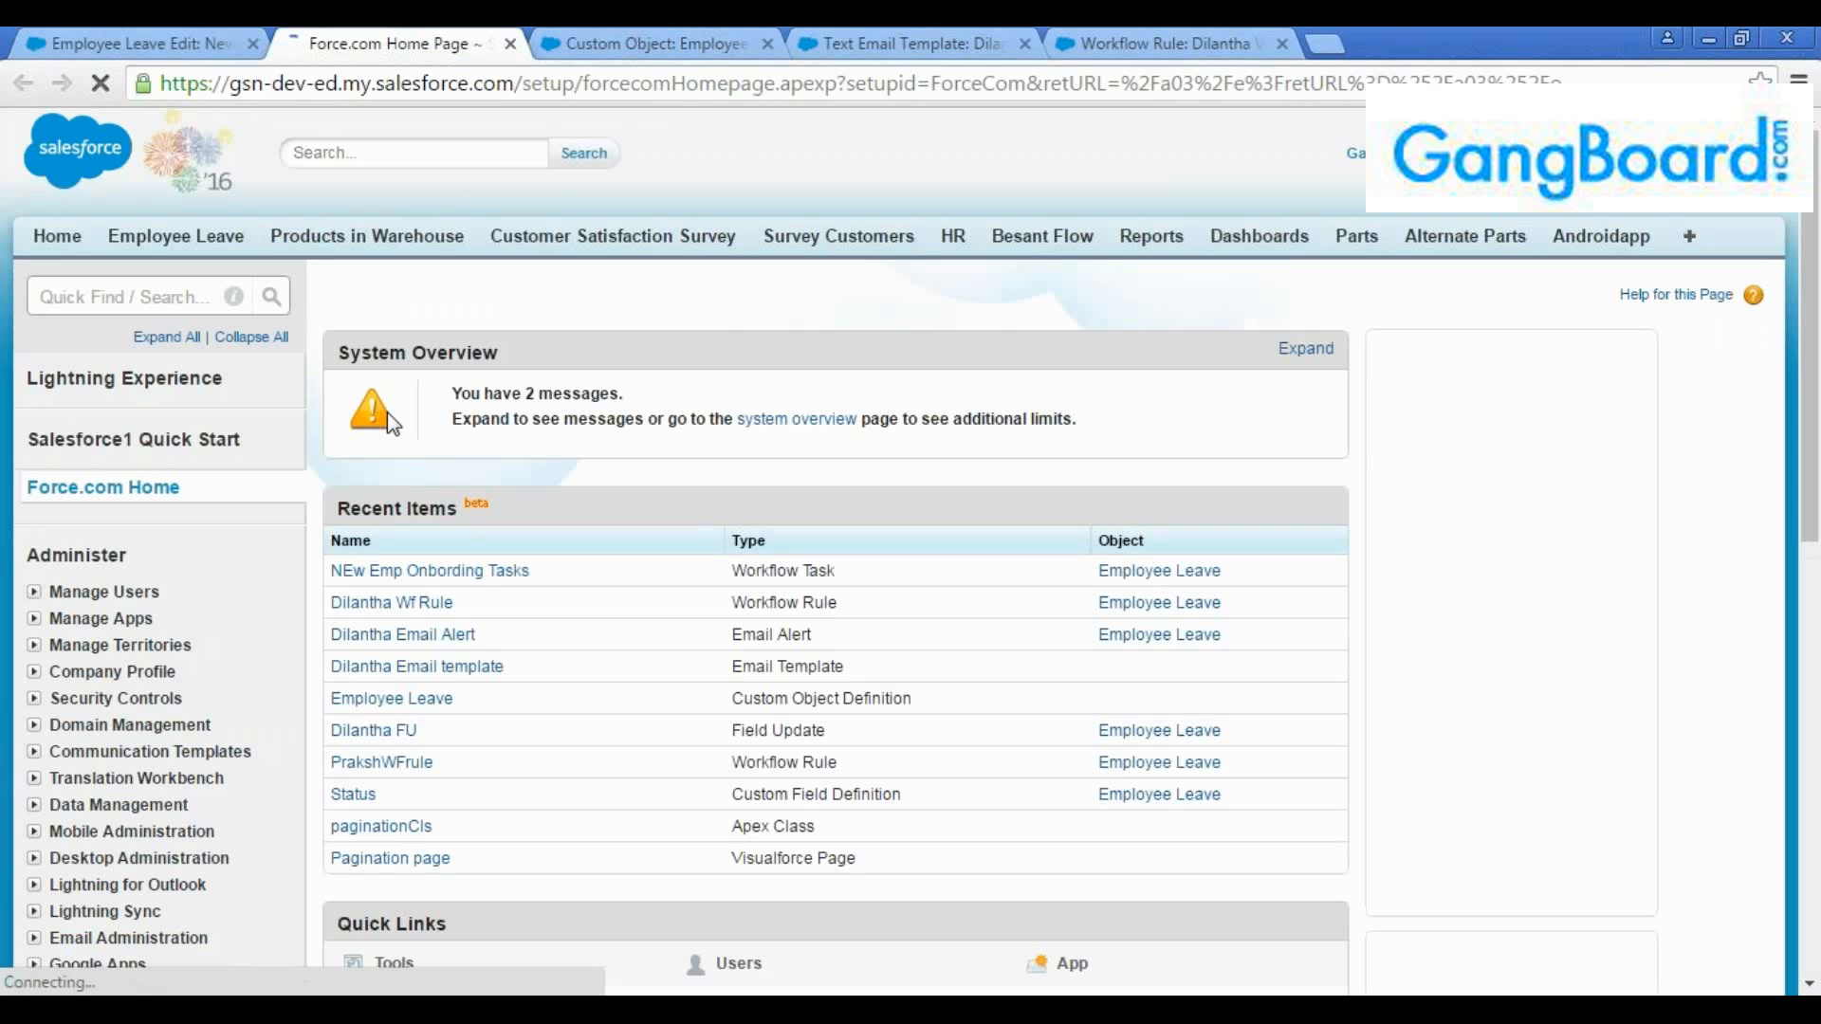
pyautogui.click(59, 238)
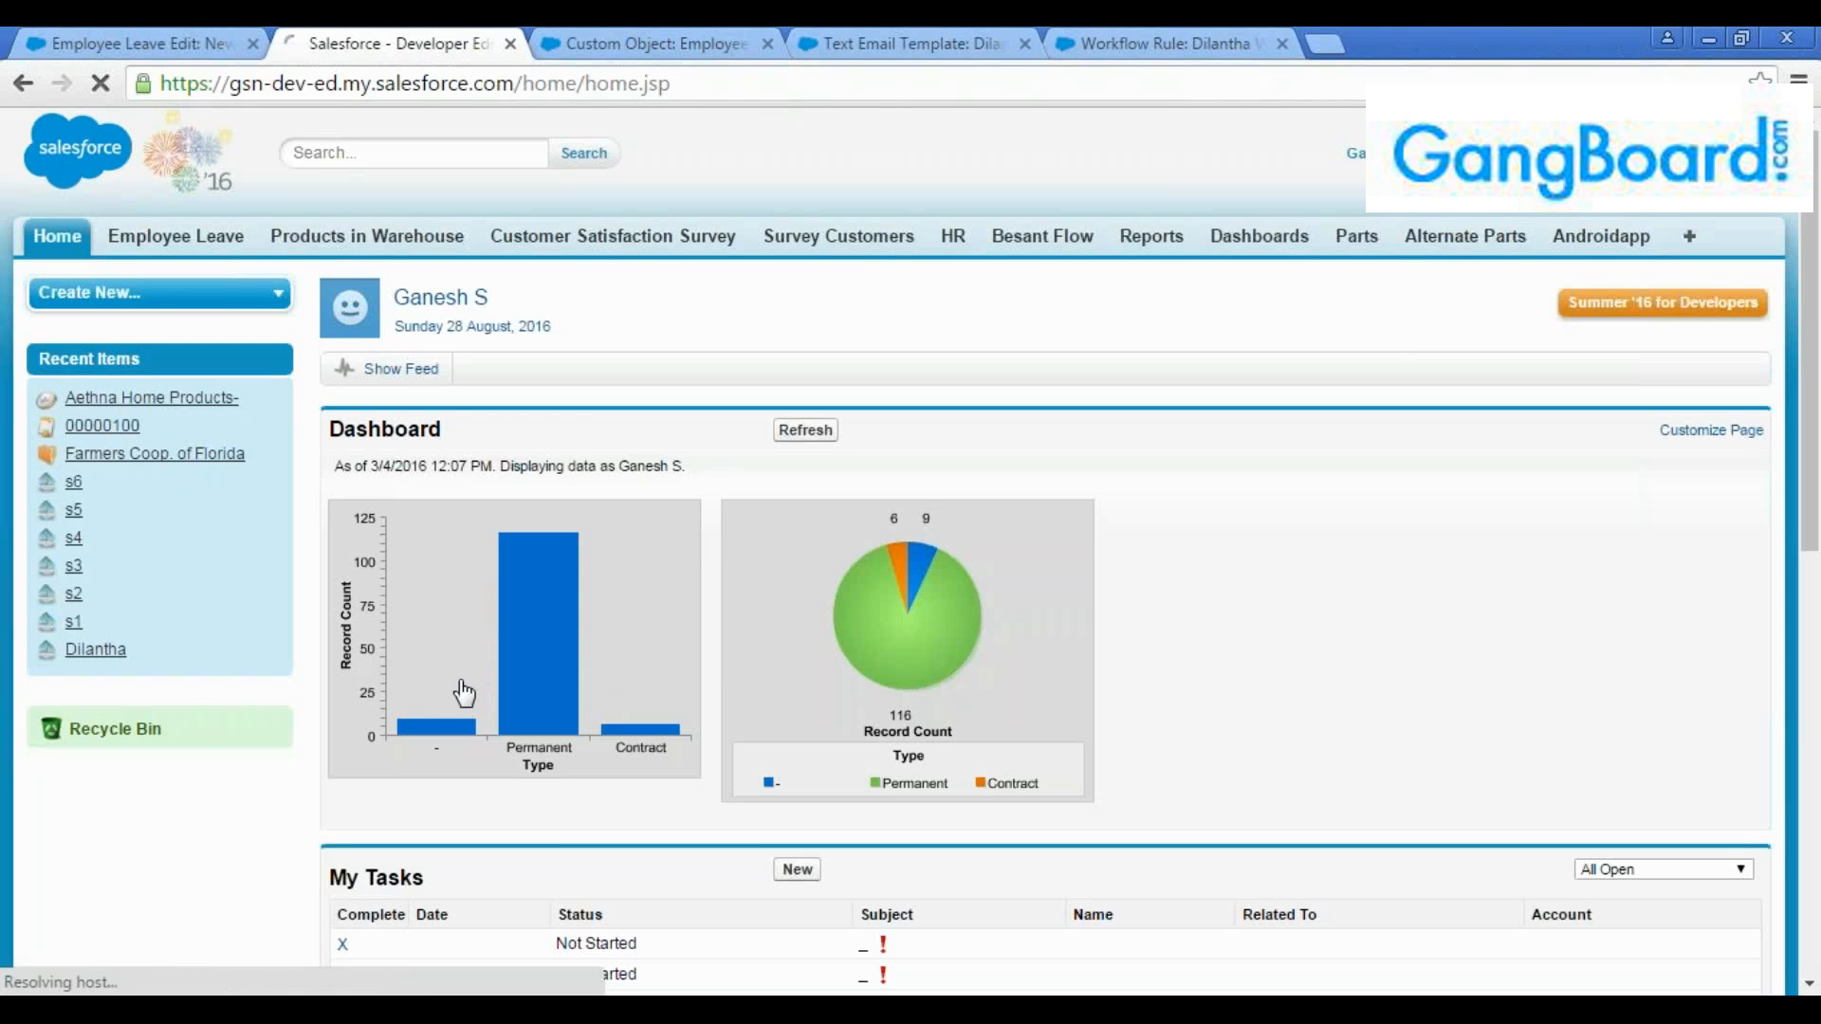
pyautogui.scroll(-3, 463, 692)
pyautogui.scroll(-2, 395, 541)
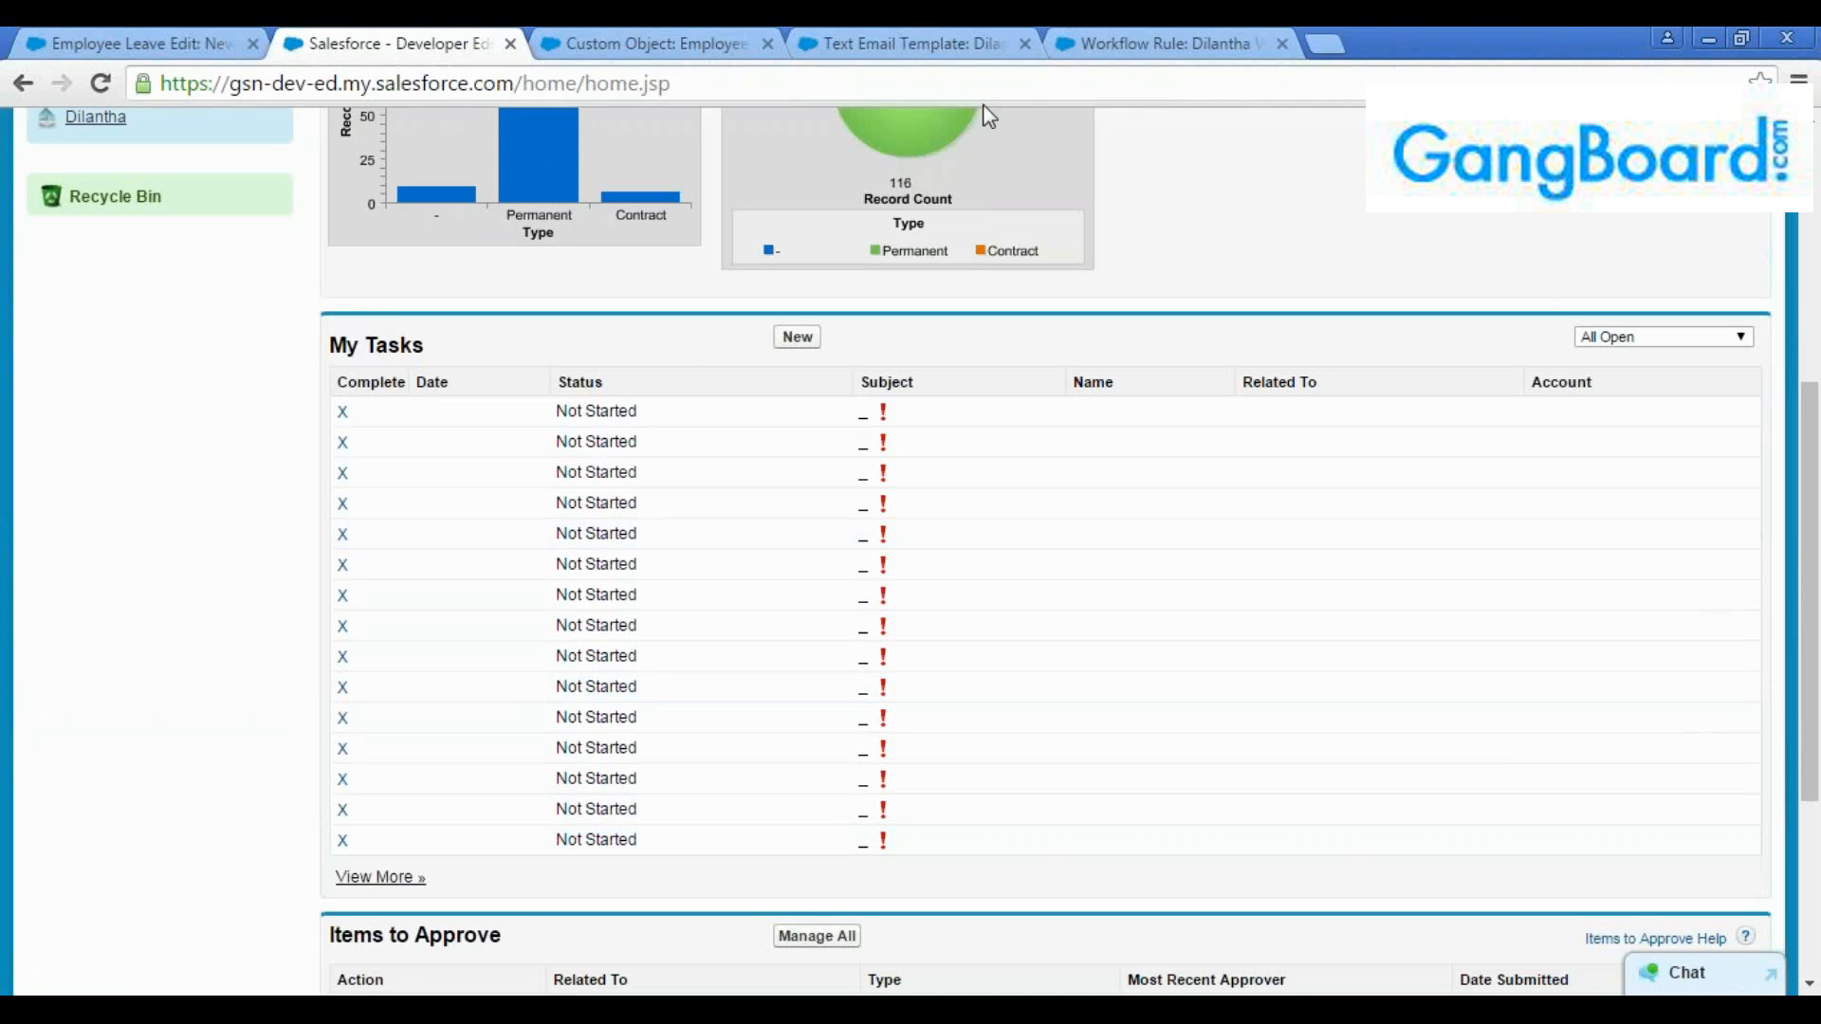
pyautogui.click(82, 38)
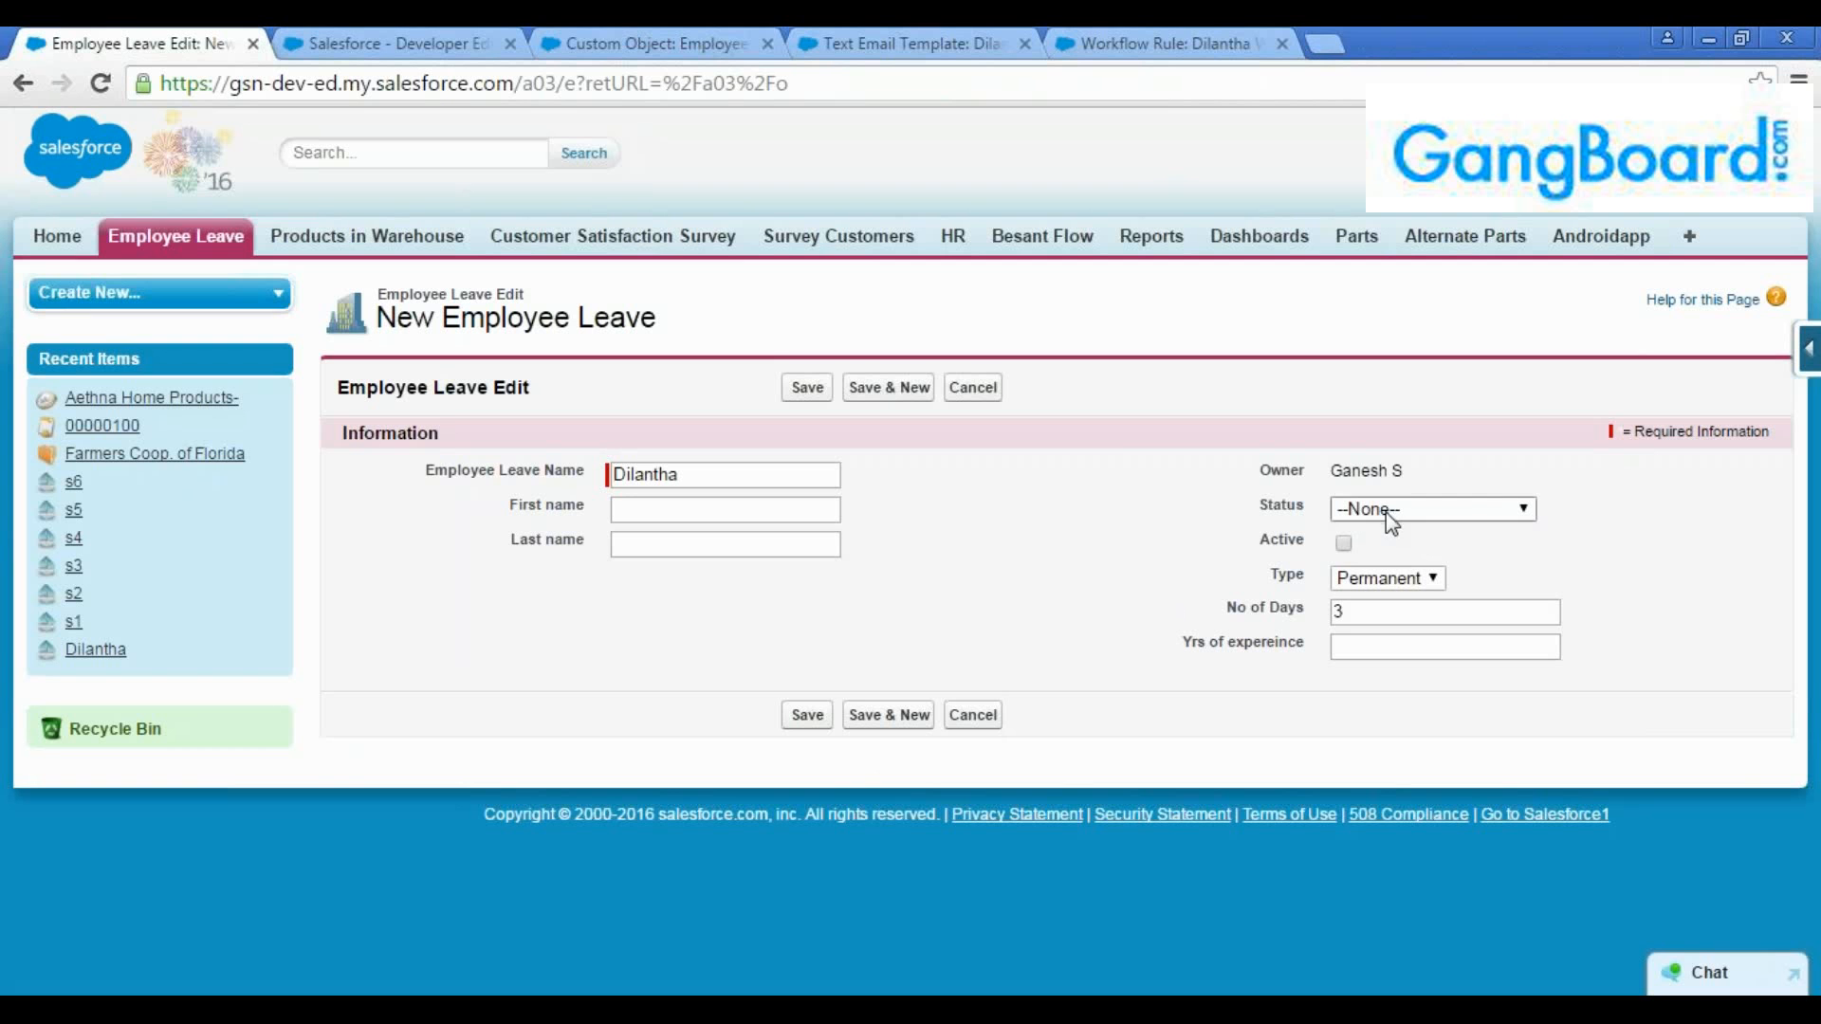
# Save the new Employee Leave record and check its Status field against the workflow's field update
pyautogui.click(808, 388)
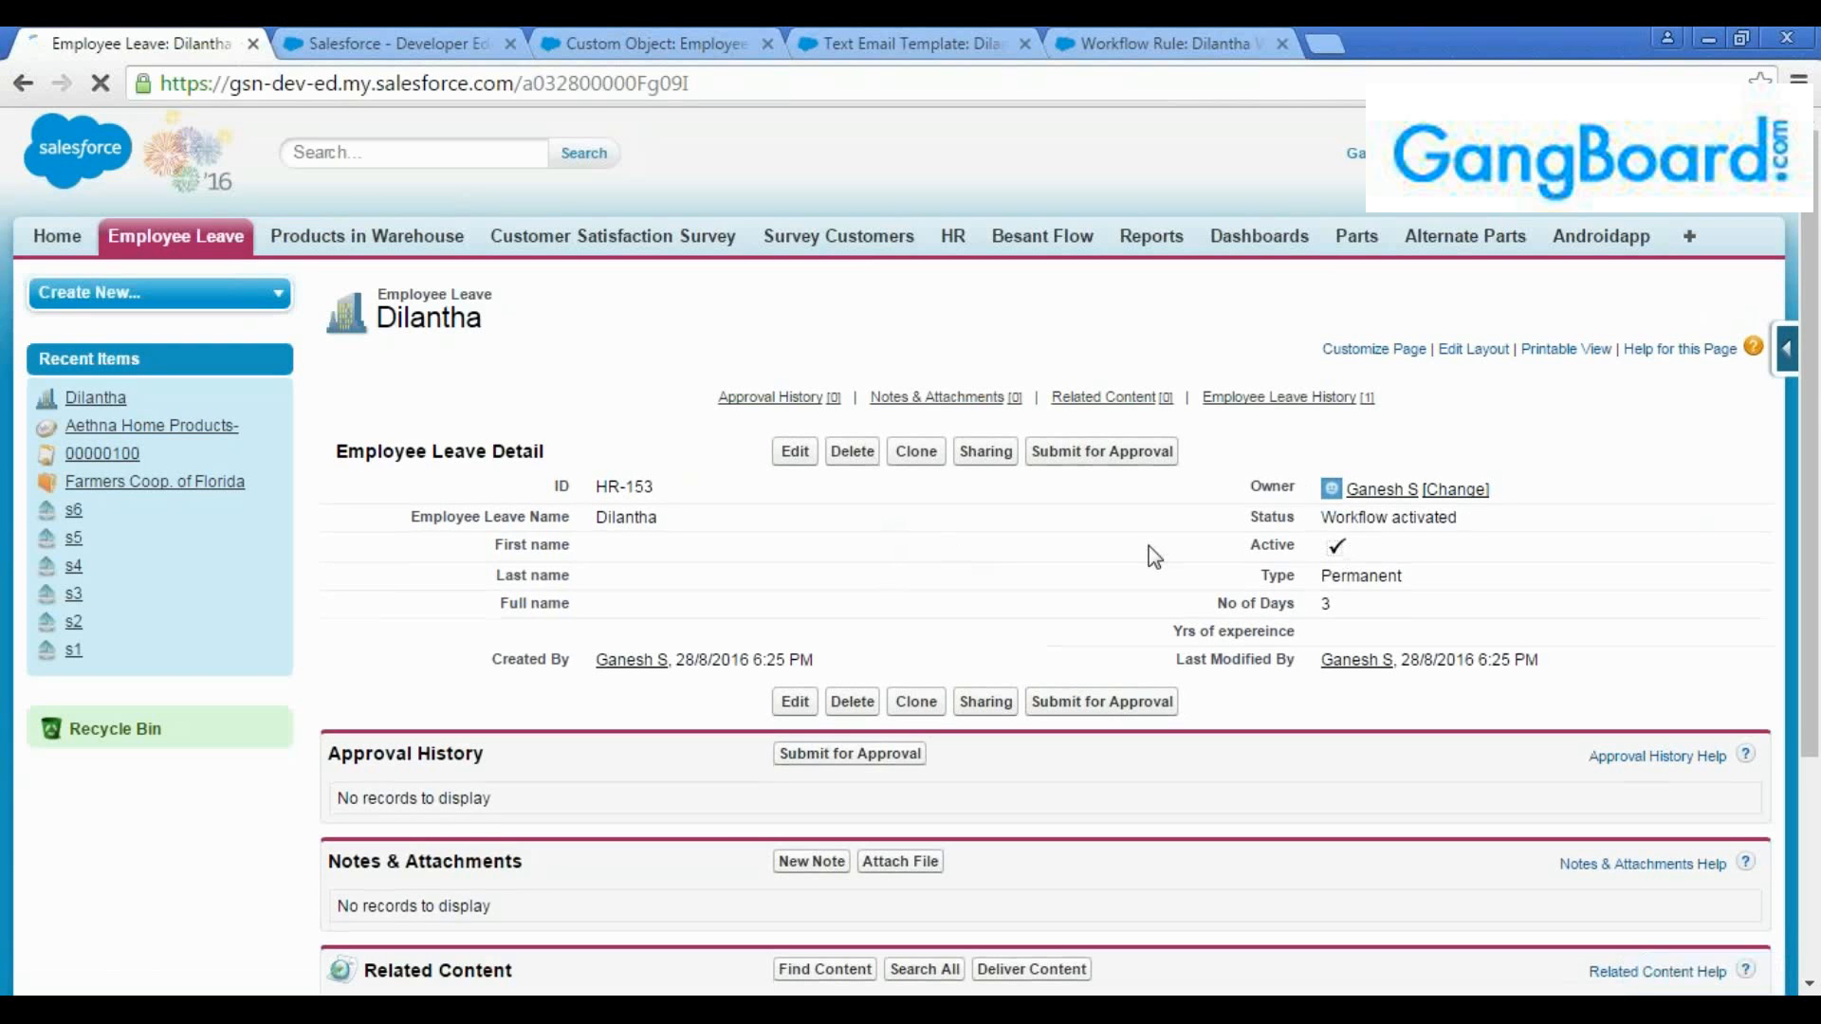
pyautogui.doubleClick(1471, 520)
pyautogui.moveTo(1461, 518); pyautogui.dragTo(1325, 529)
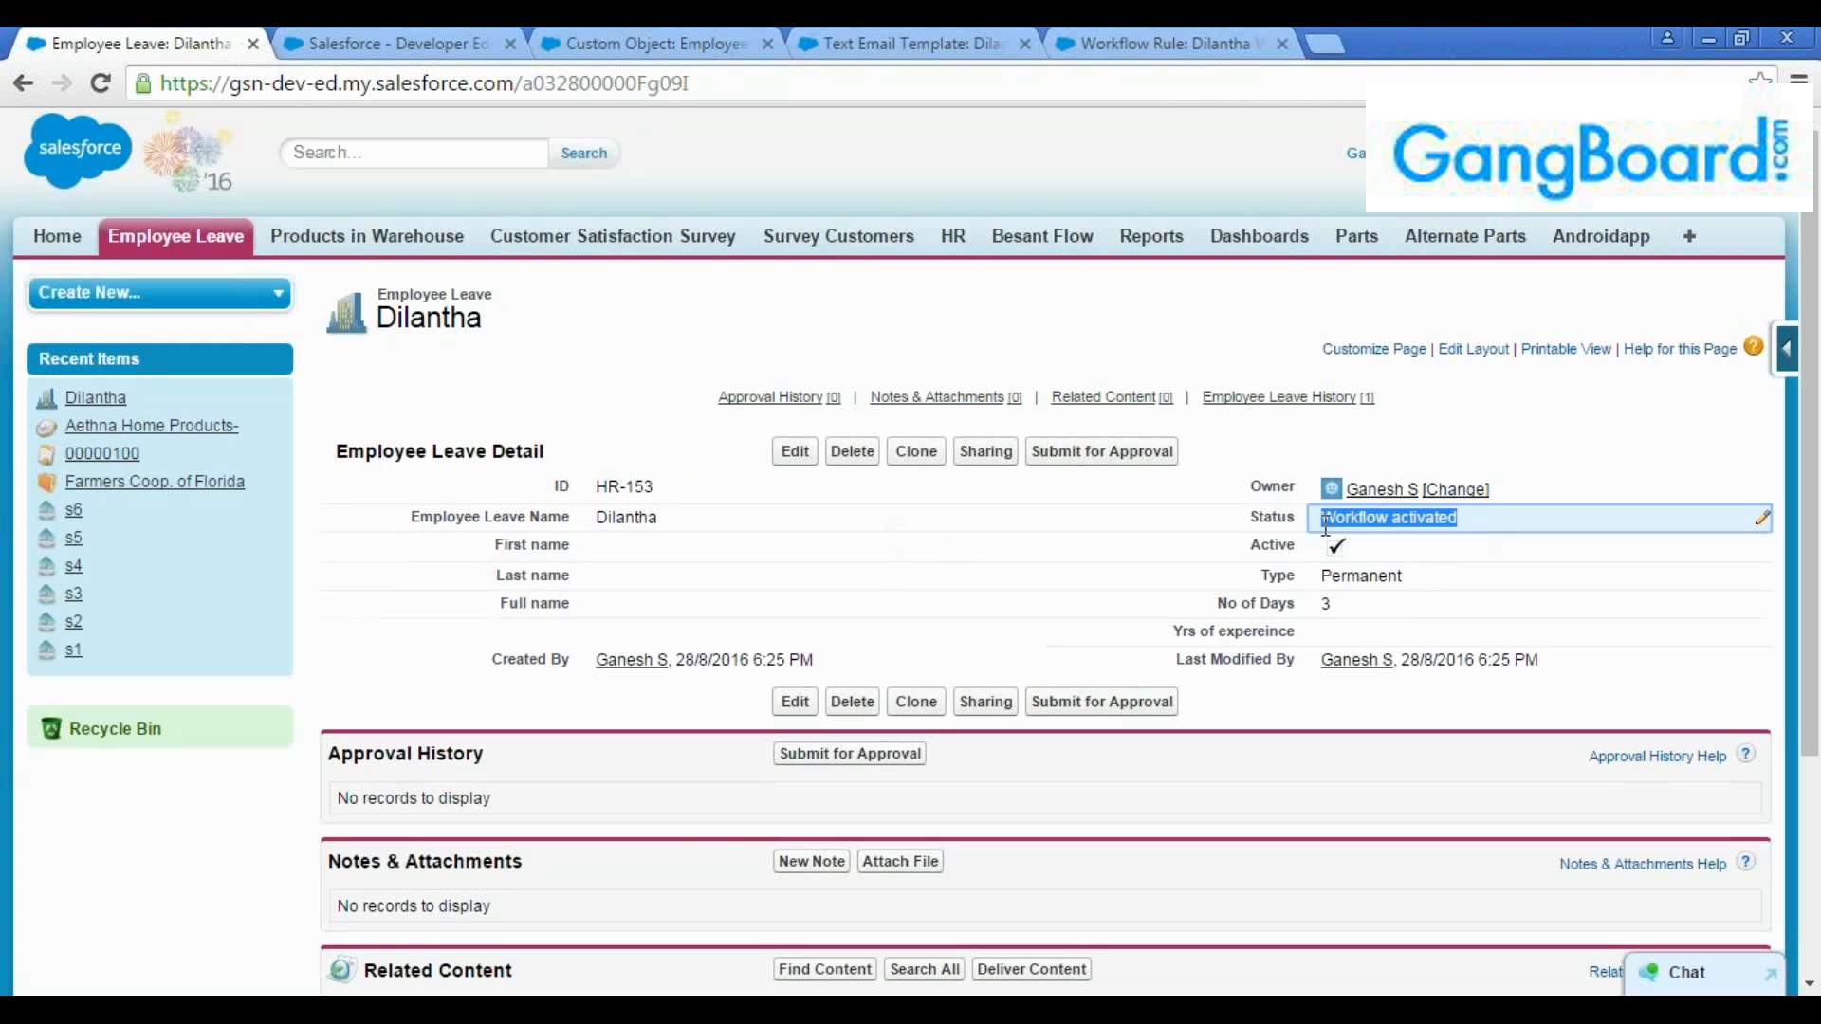
pyautogui.doubleClick(1325, 528)
# Review the workflow rule's immediate actions and return to the saved Employee Leave record
pyautogui.click(642, 43)
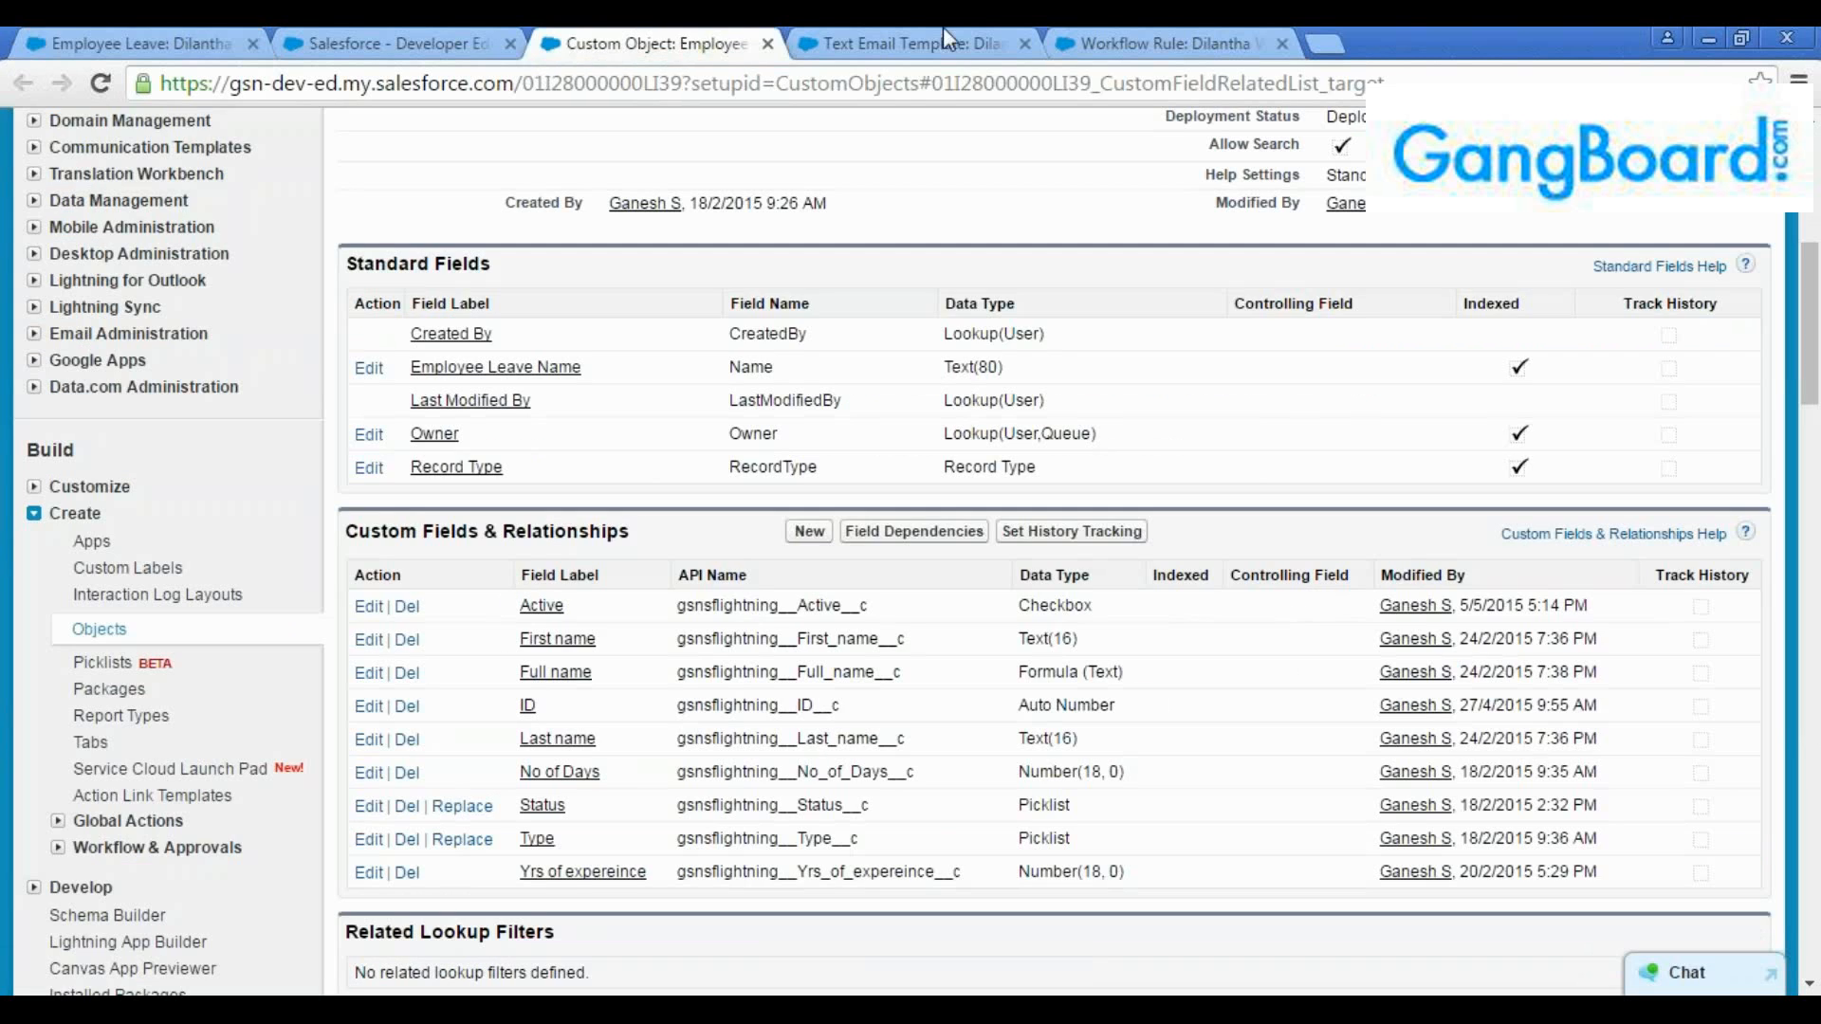
pyautogui.click(1127, 30)
pyautogui.scroll(-2, 797, 617)
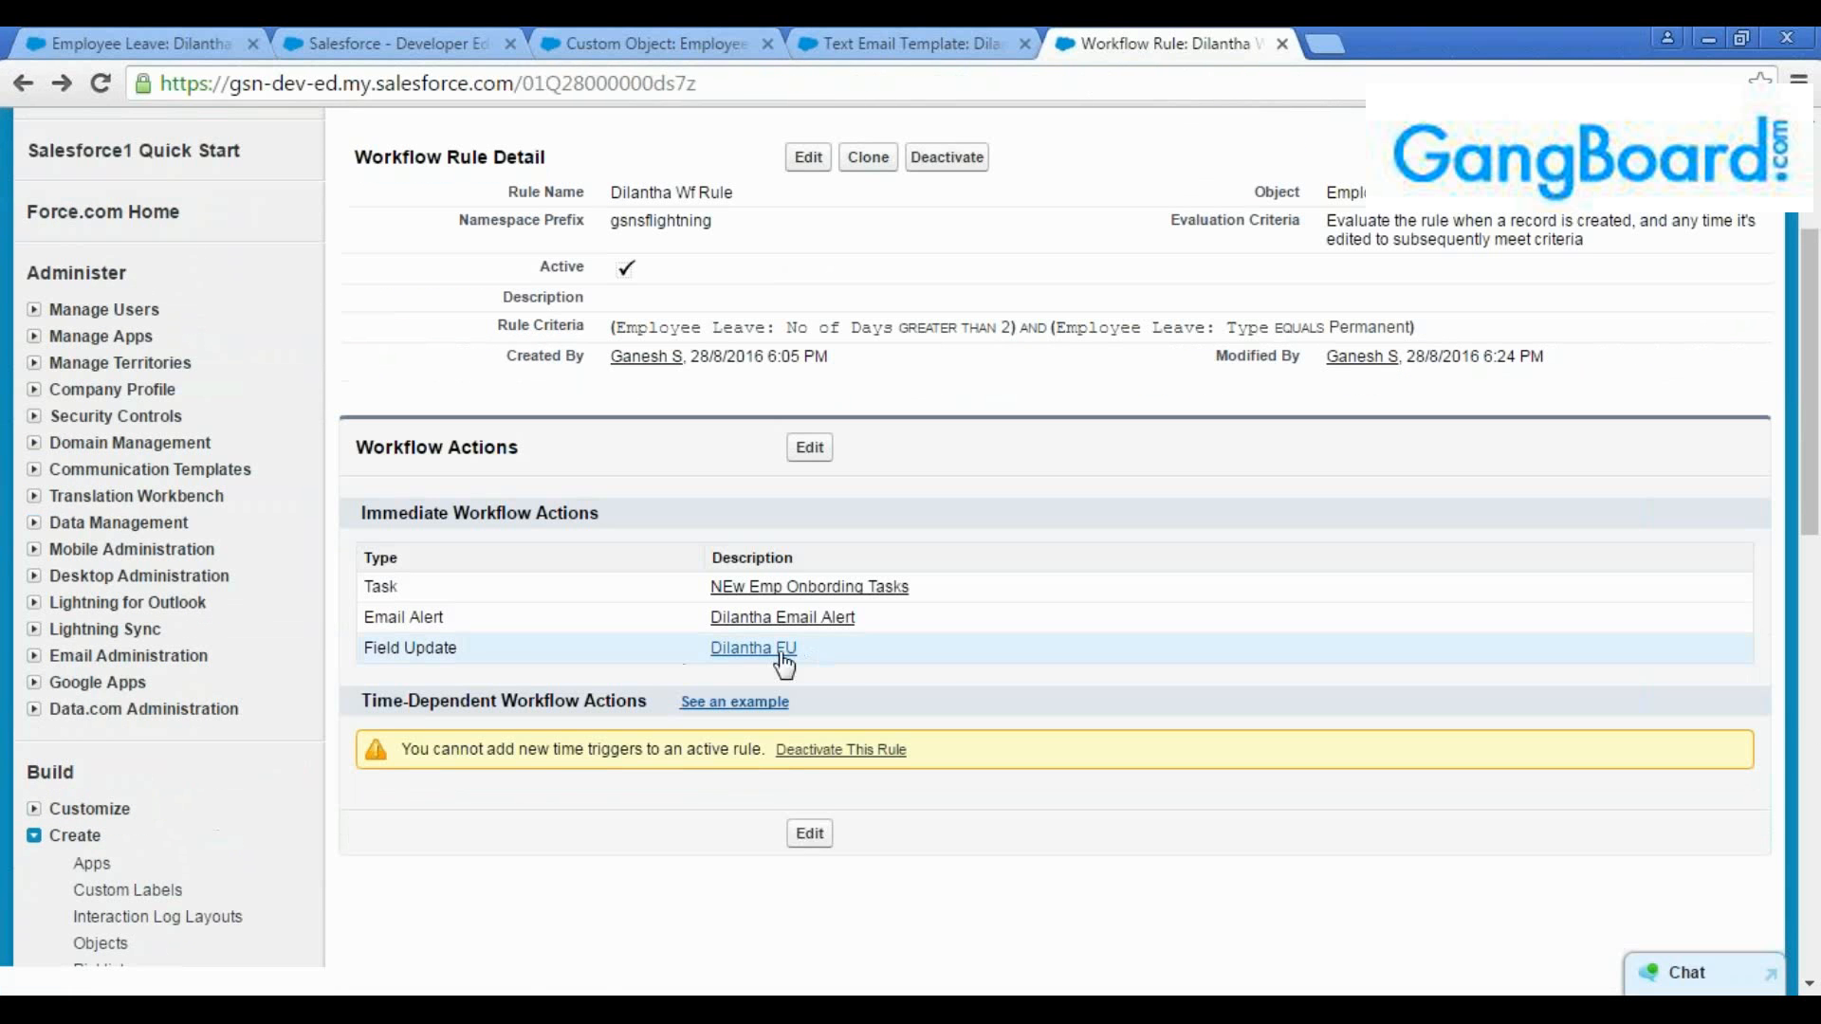
pyautogui.click(381, 34)
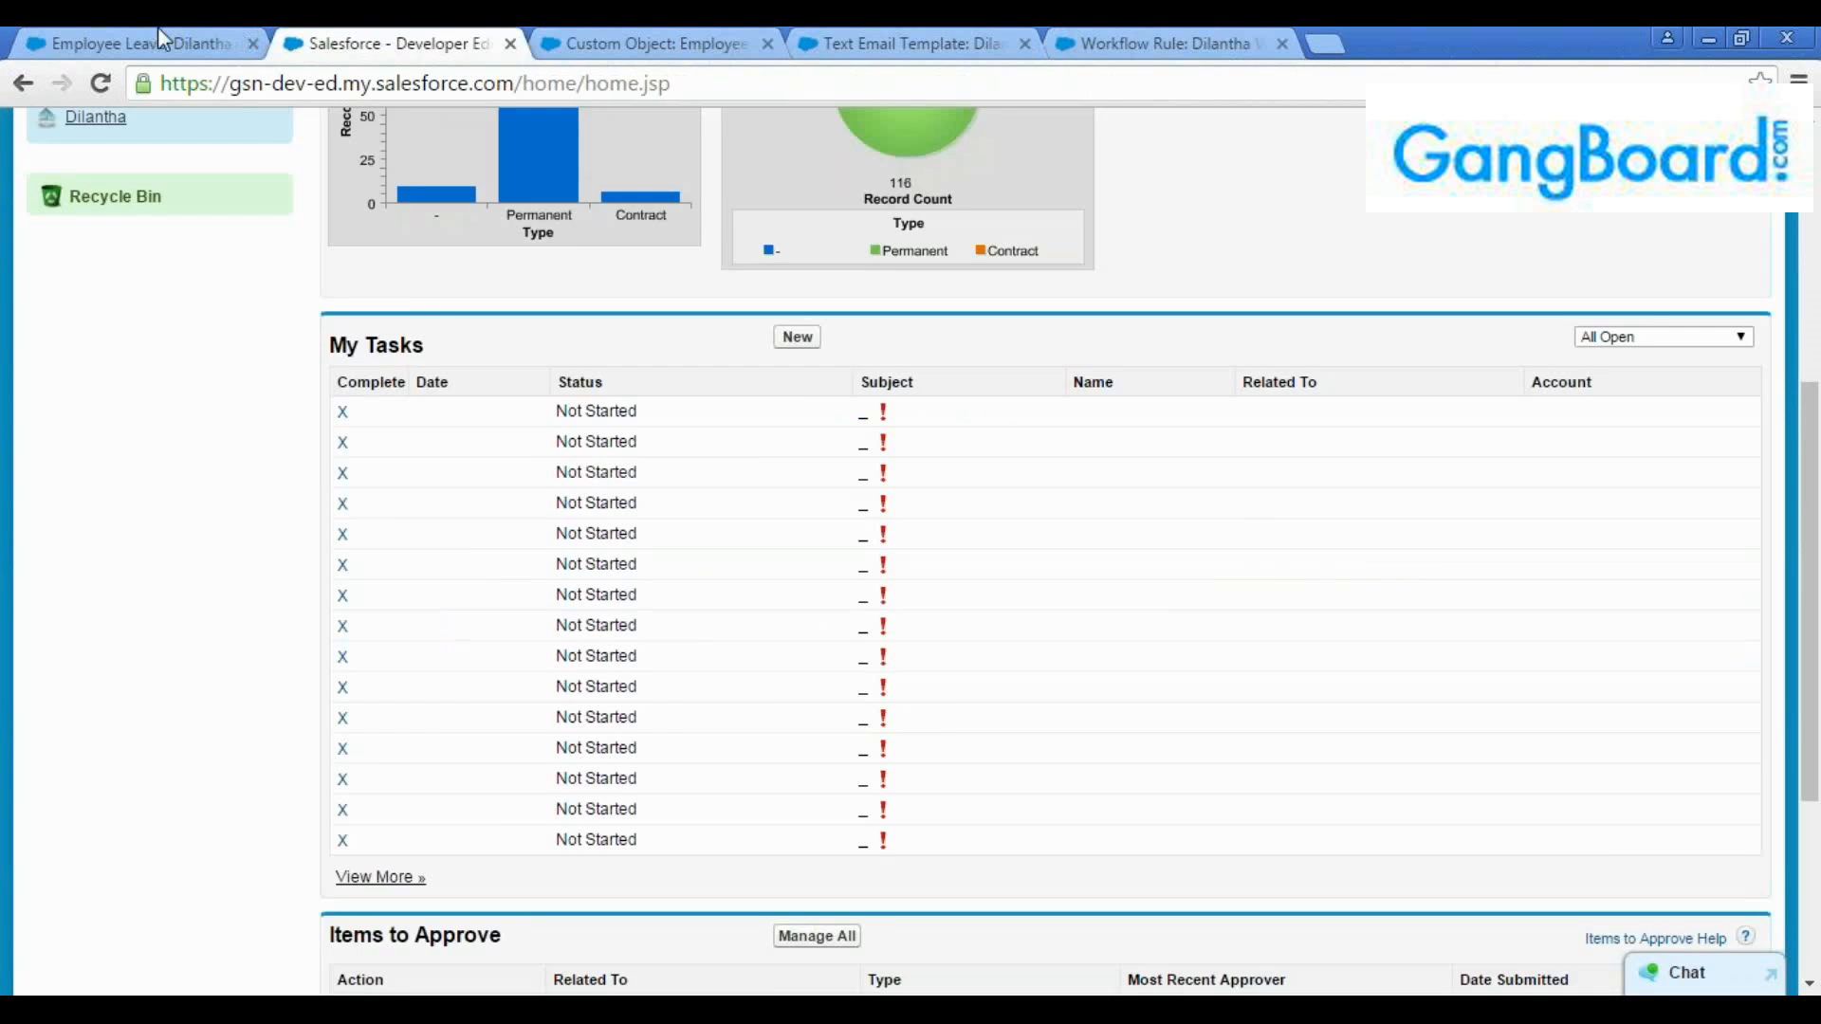
pyautogui.click(158, 32)
pyautogui.click(1101, 596)
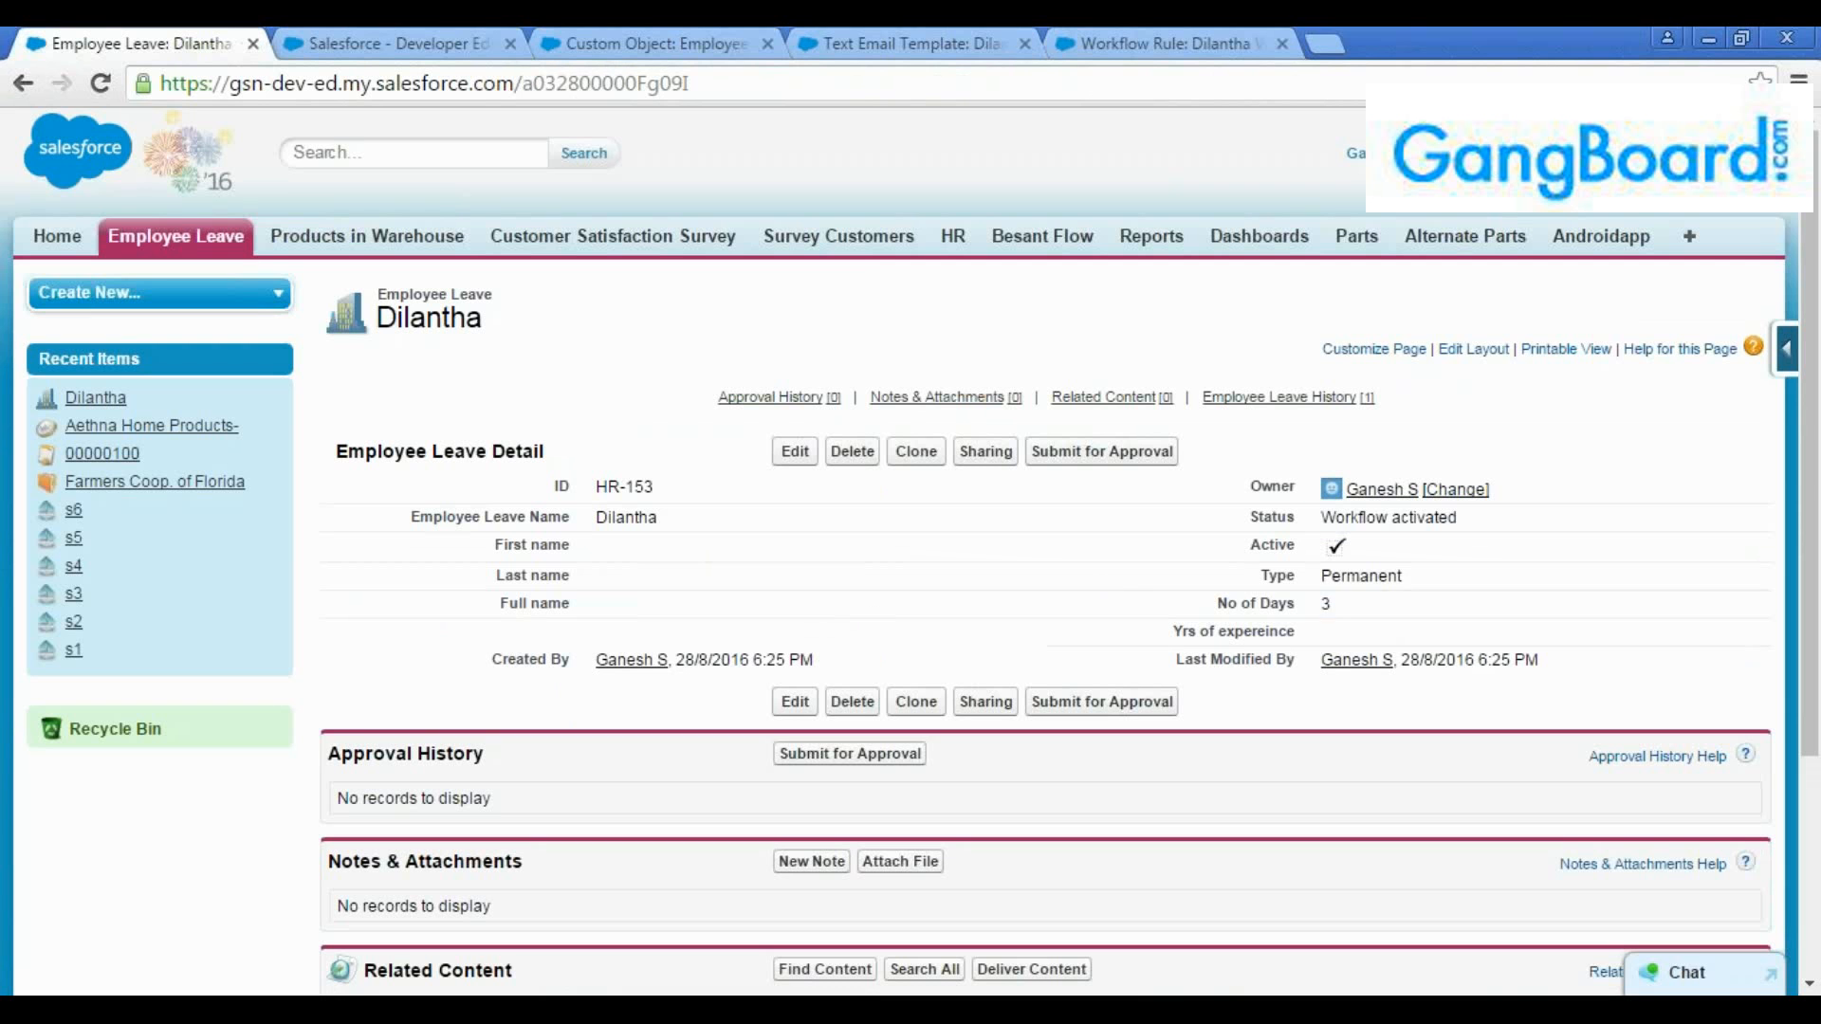
# Check the saved leave record's No of Days, Type and Status against the workflow criteria and field update
pyautogui.doubleClick(1339, 617)
pyautogui.moveTo(1339, 612); pyautogui.dragTo(1196, 604)
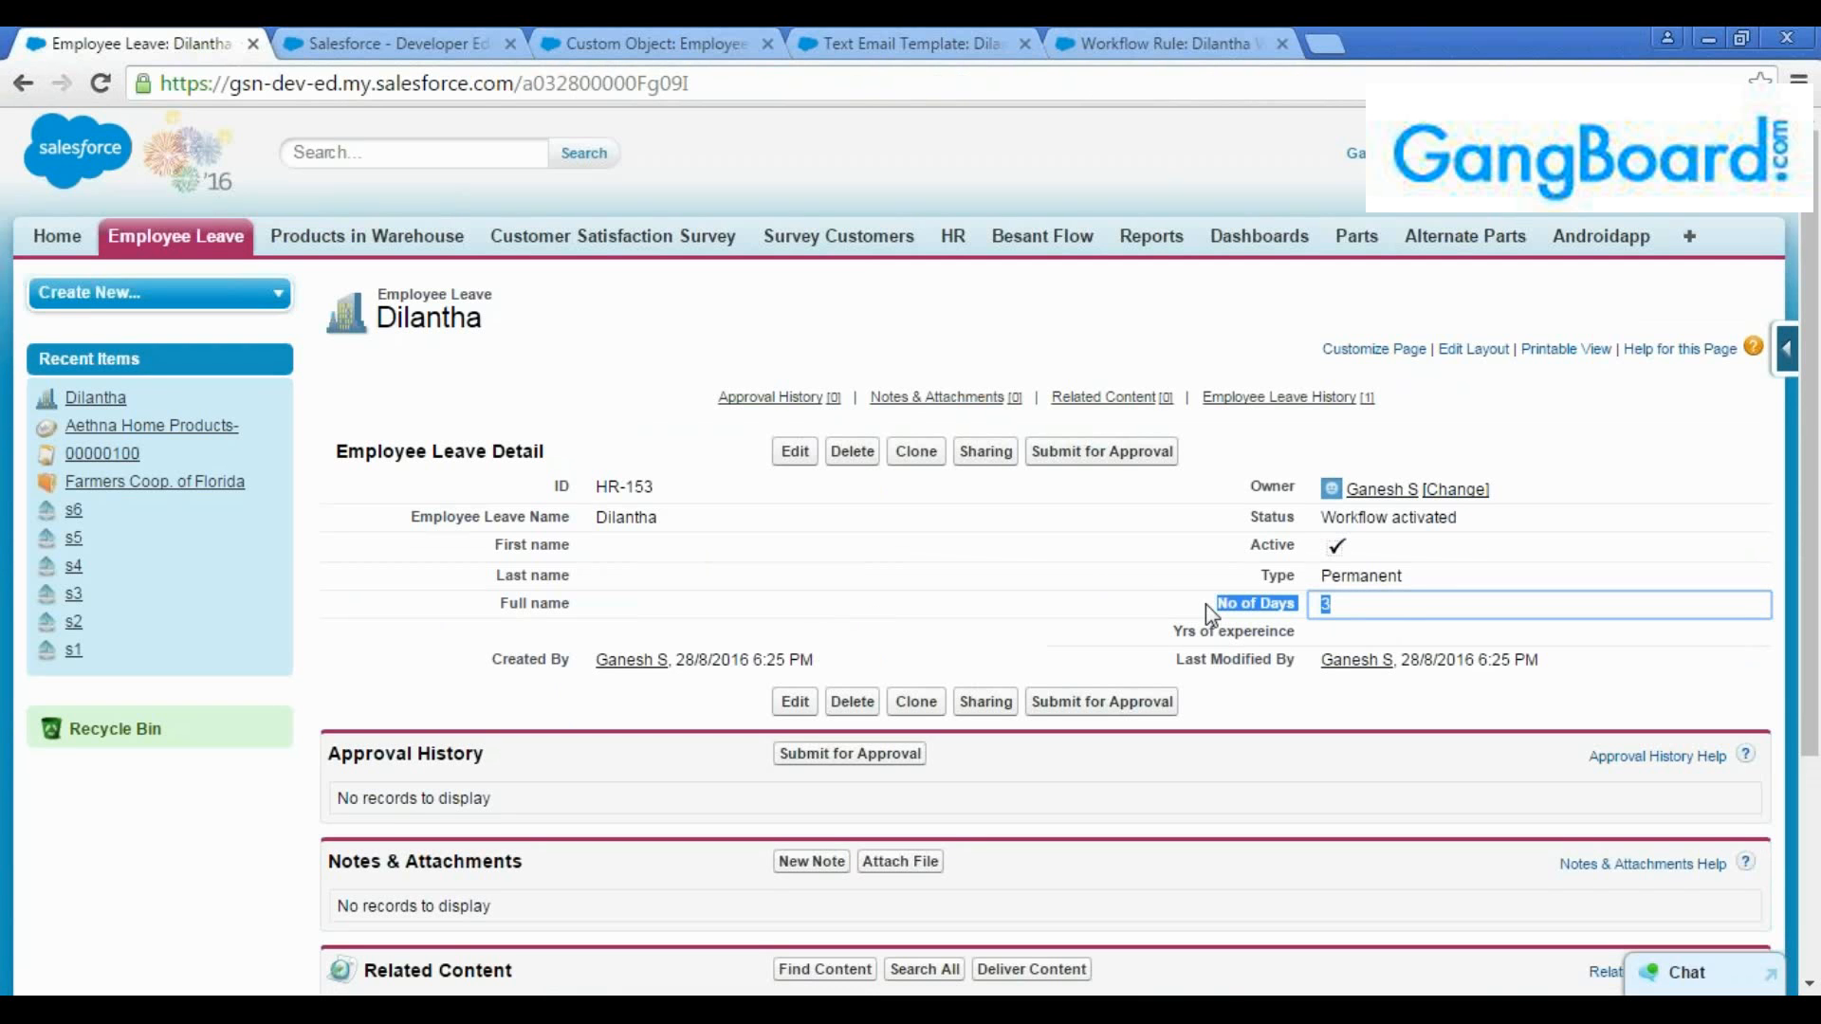
pyautogui.moveTo(1415, 578); pyautogui.dragTo(1236, 585)
pyautogui.click(1091, 615)
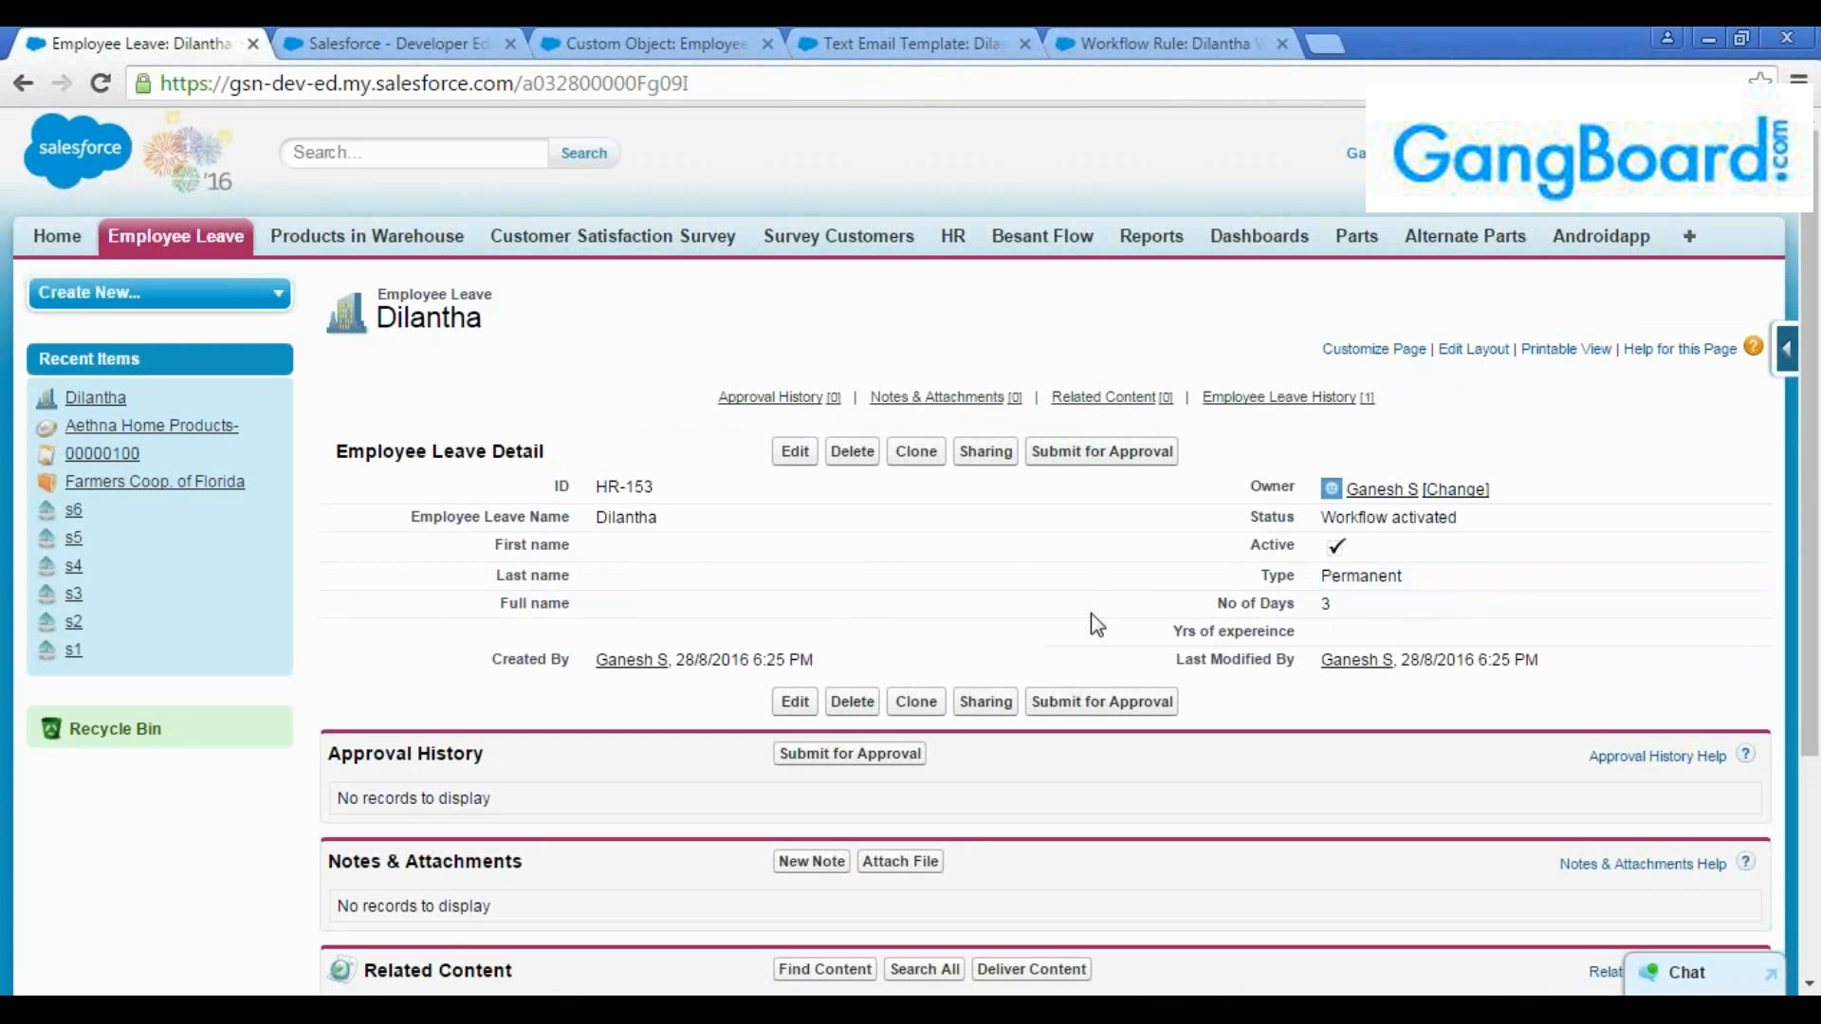
pyautogui.moveTo(1311, 522); pyautogui.dragTo(1480, 531)
pyautogui.click(1480, 531)
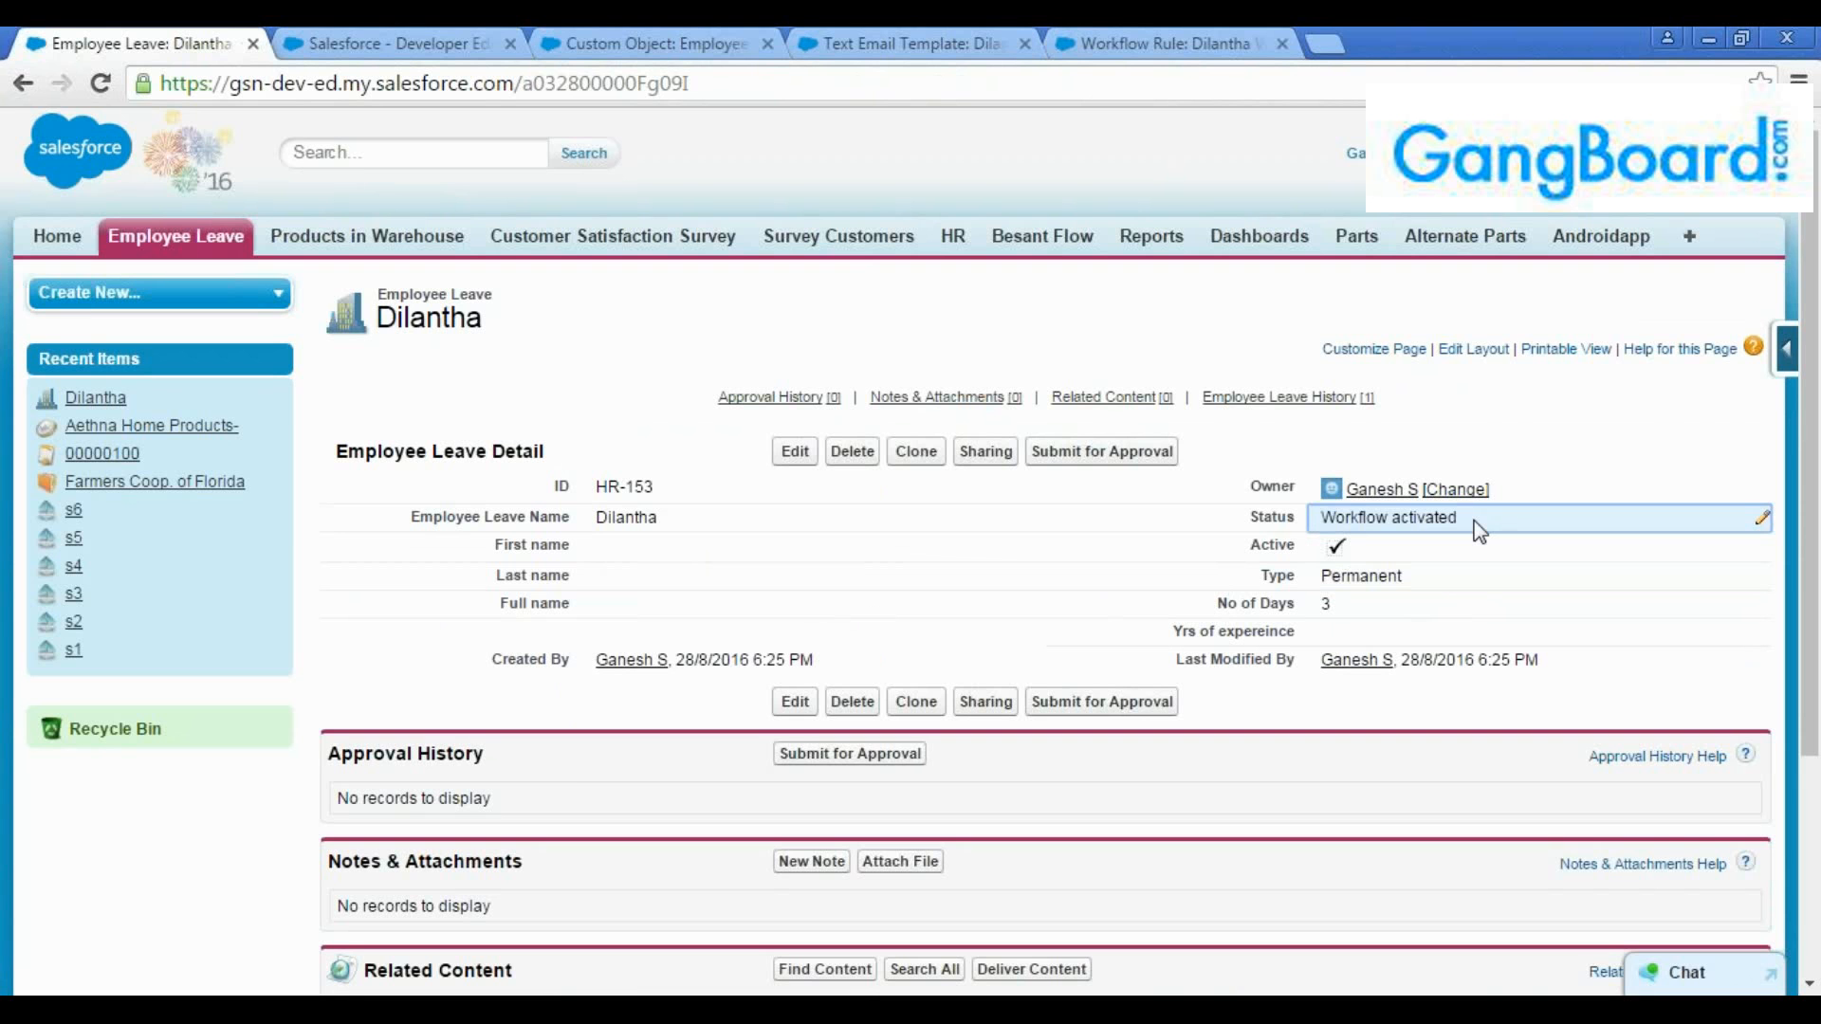
# Reload the Salesforce home page and open the full My Tasks list
pyautogui.click(417, 40)
pyautogui.click(700, 82)
pyautogui.press('Return')
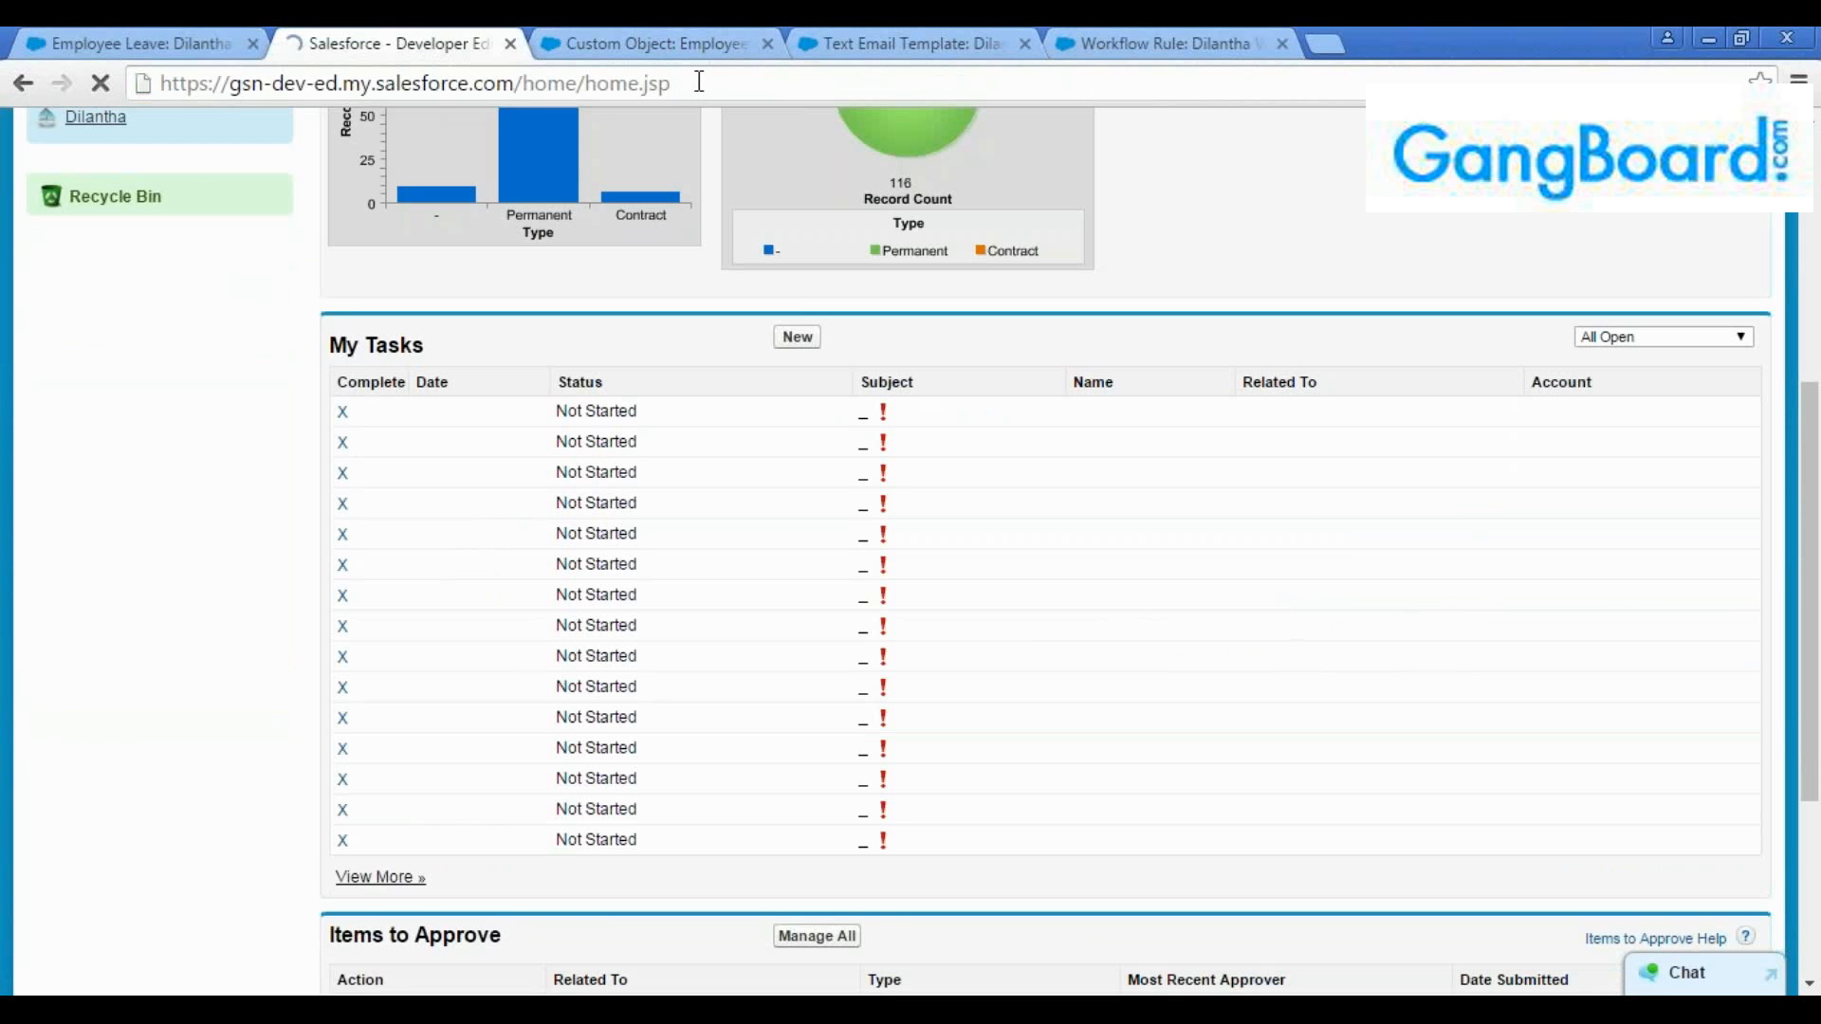
pyautogui.scroll(-2, 435, 532)
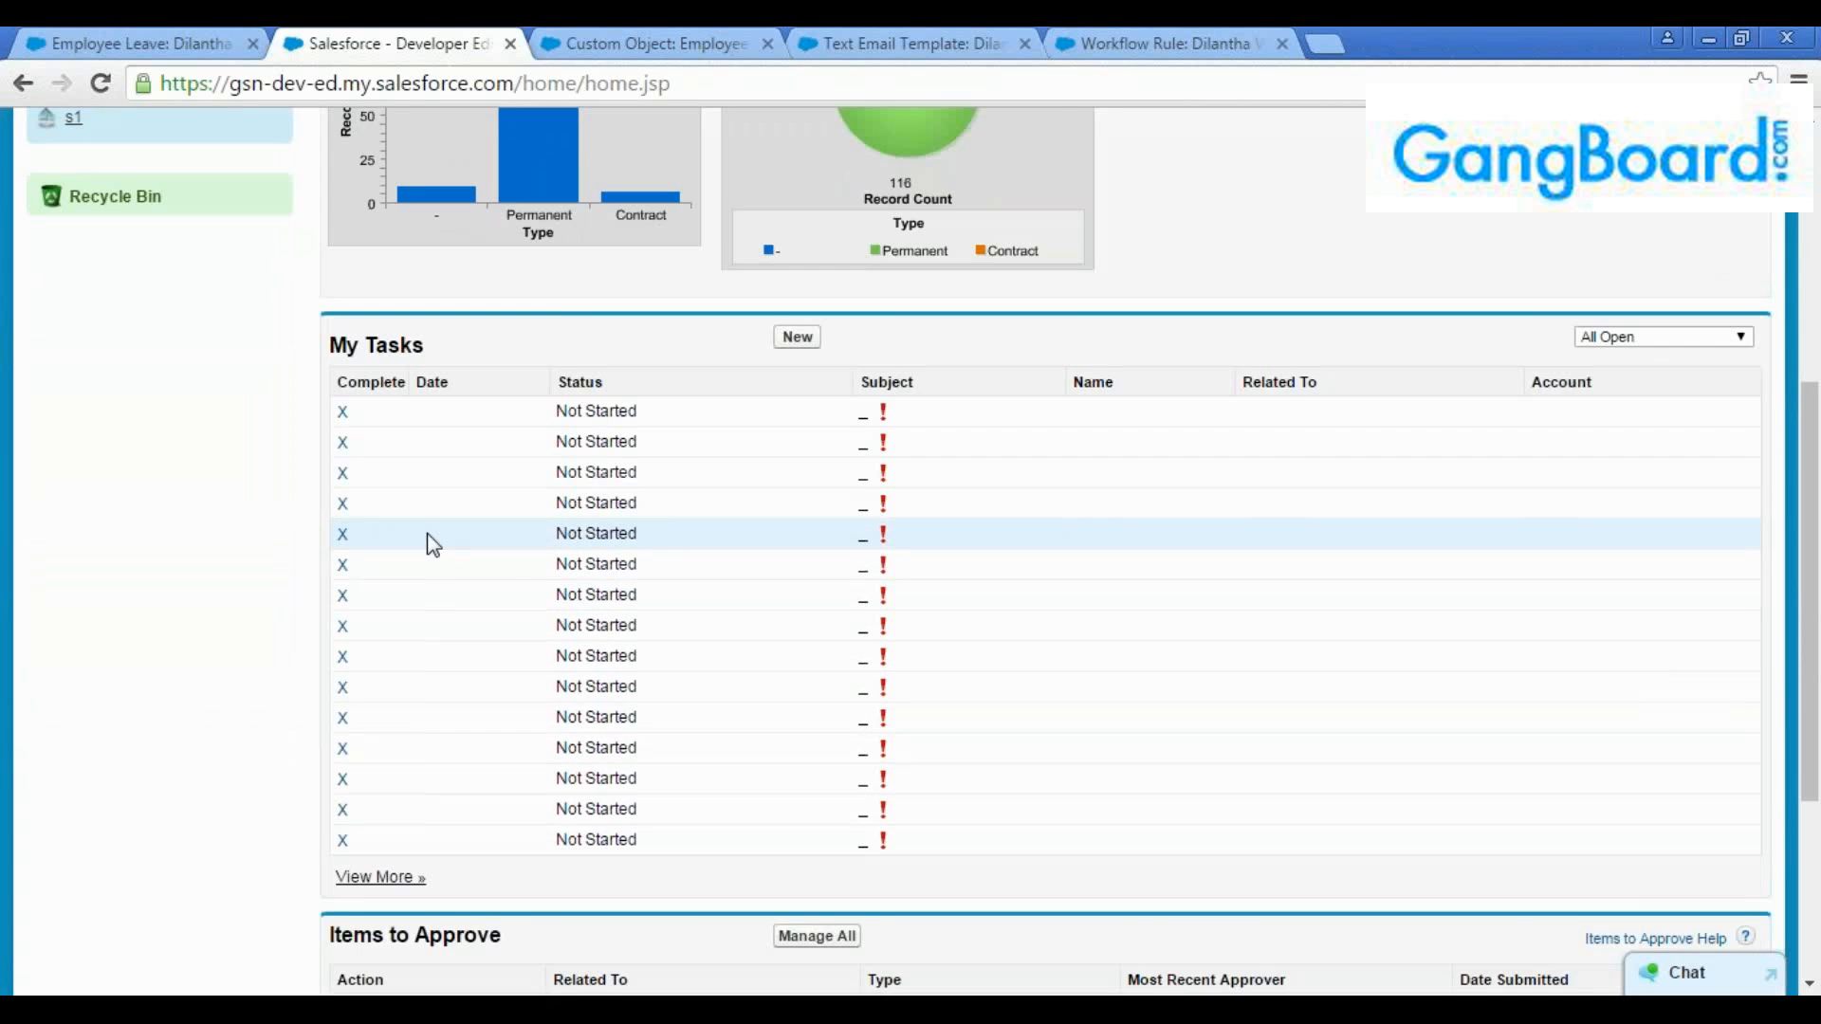
pyautogui.scroll(-2, 432, 590)
pyautogui.click(406, 742)
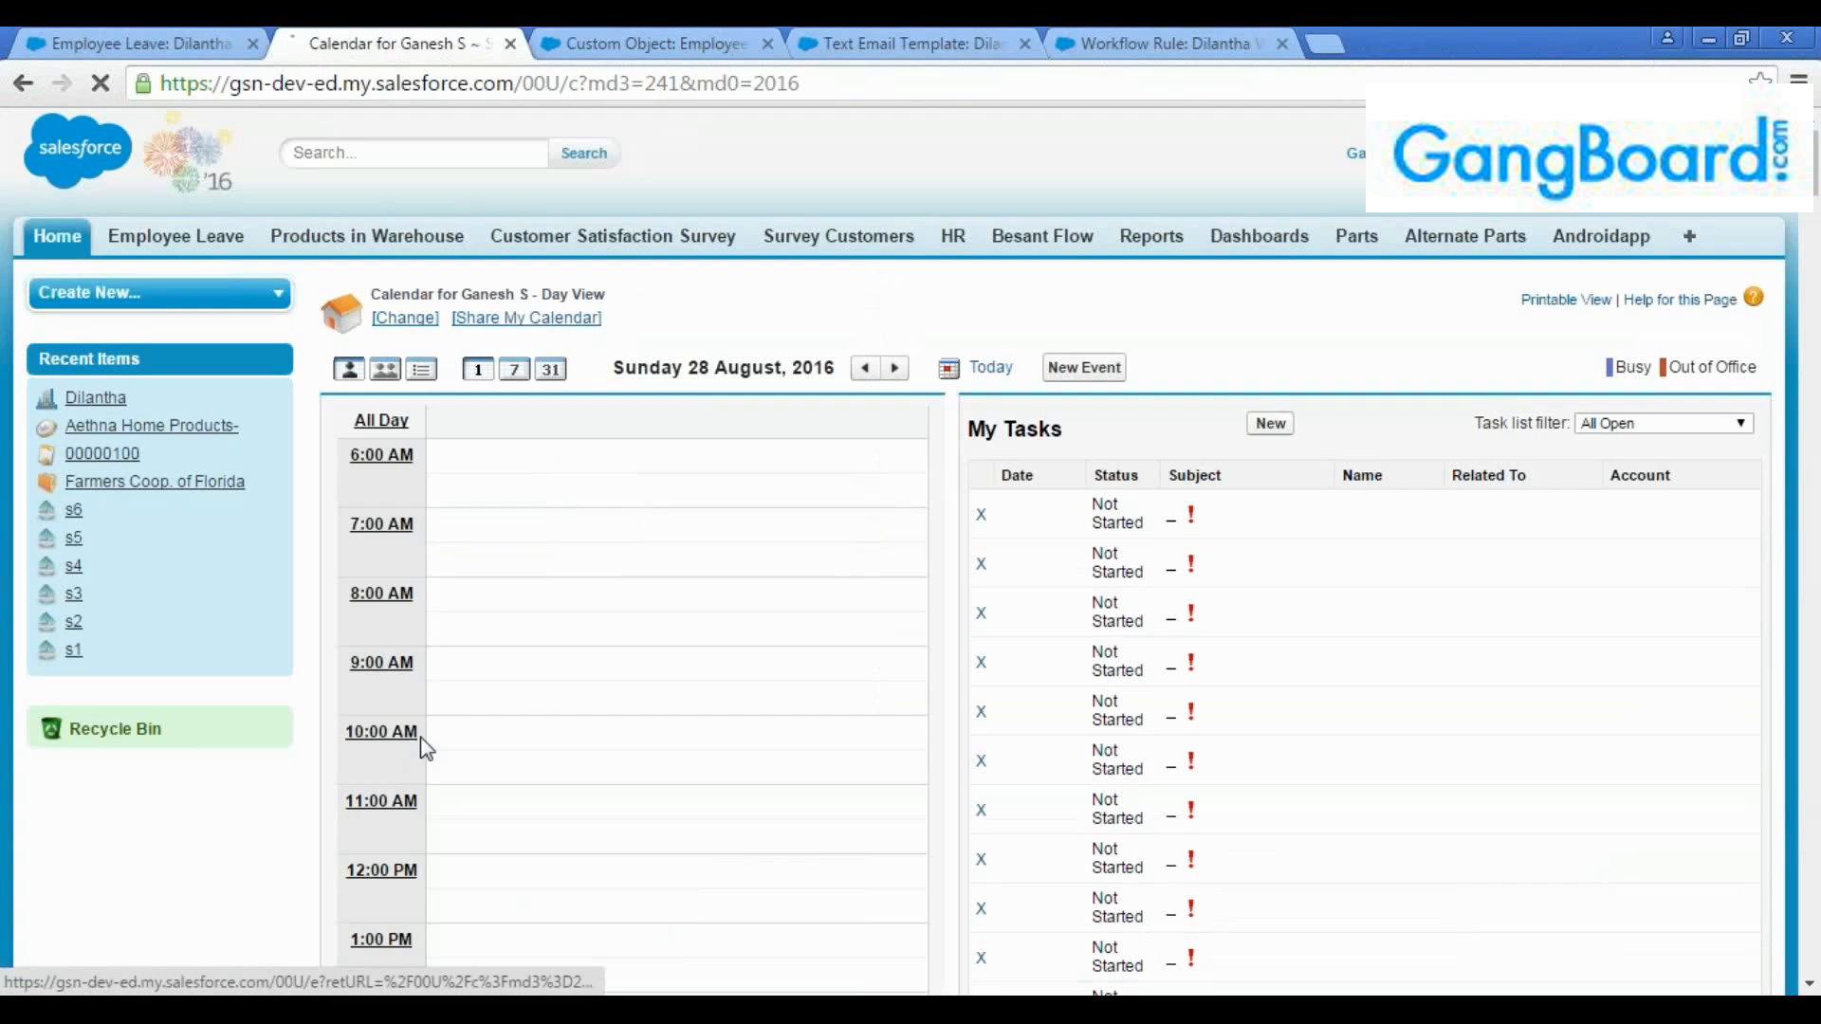
# Find the employee's name in the full task list and open the related NEw Emp Onbording Tasks task
pyautogui.scroll(-14, 972, 624)
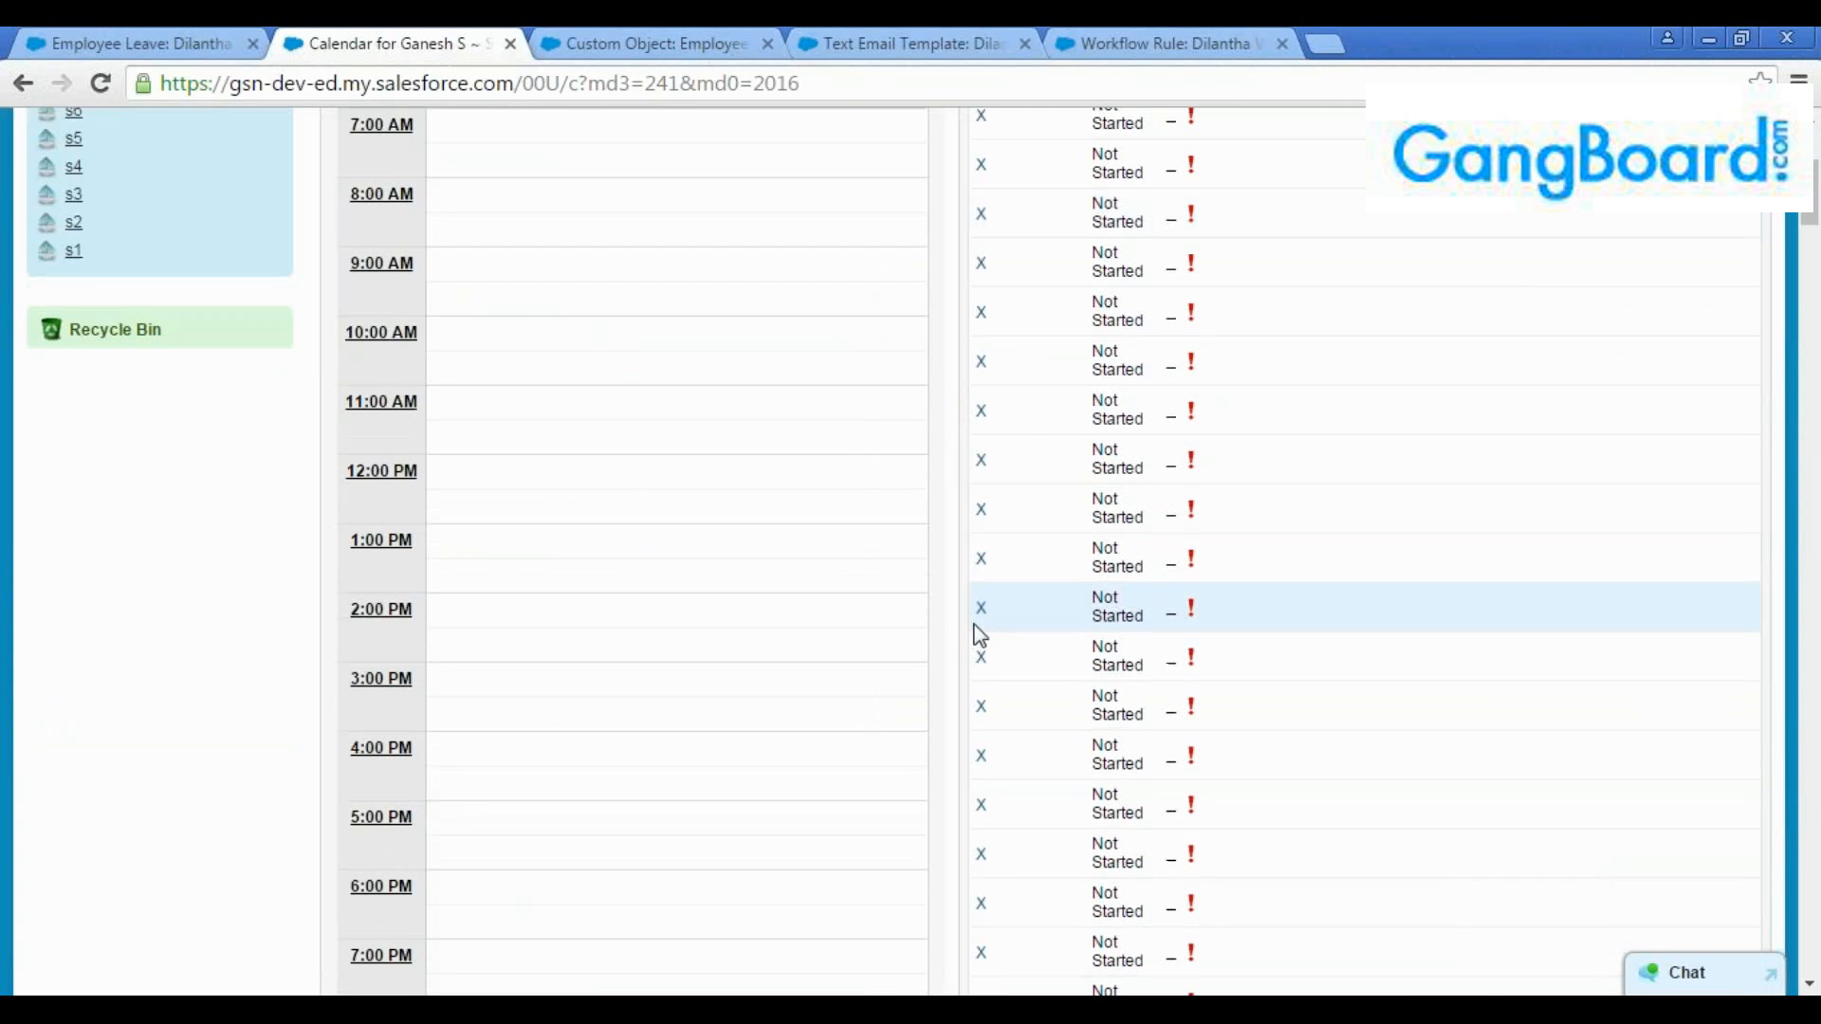
pyautogui.scroll(2, 975, 624)
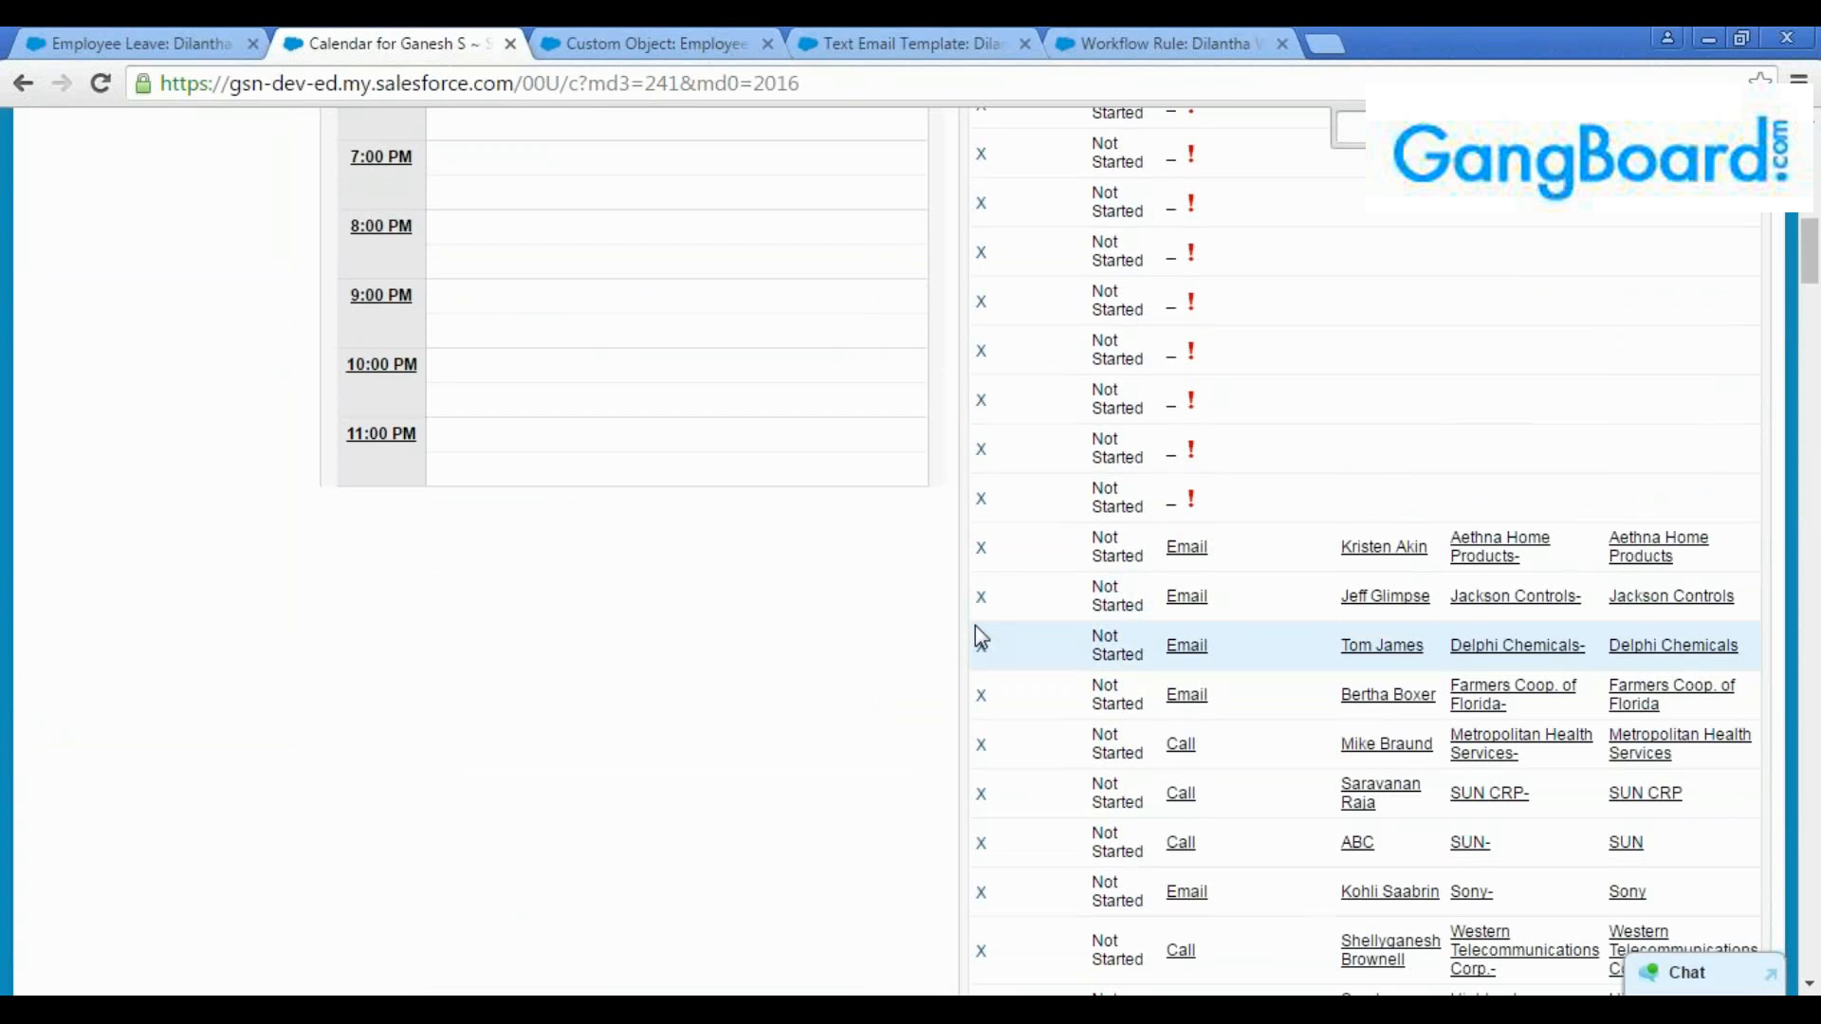
pyautogui.write('dila')
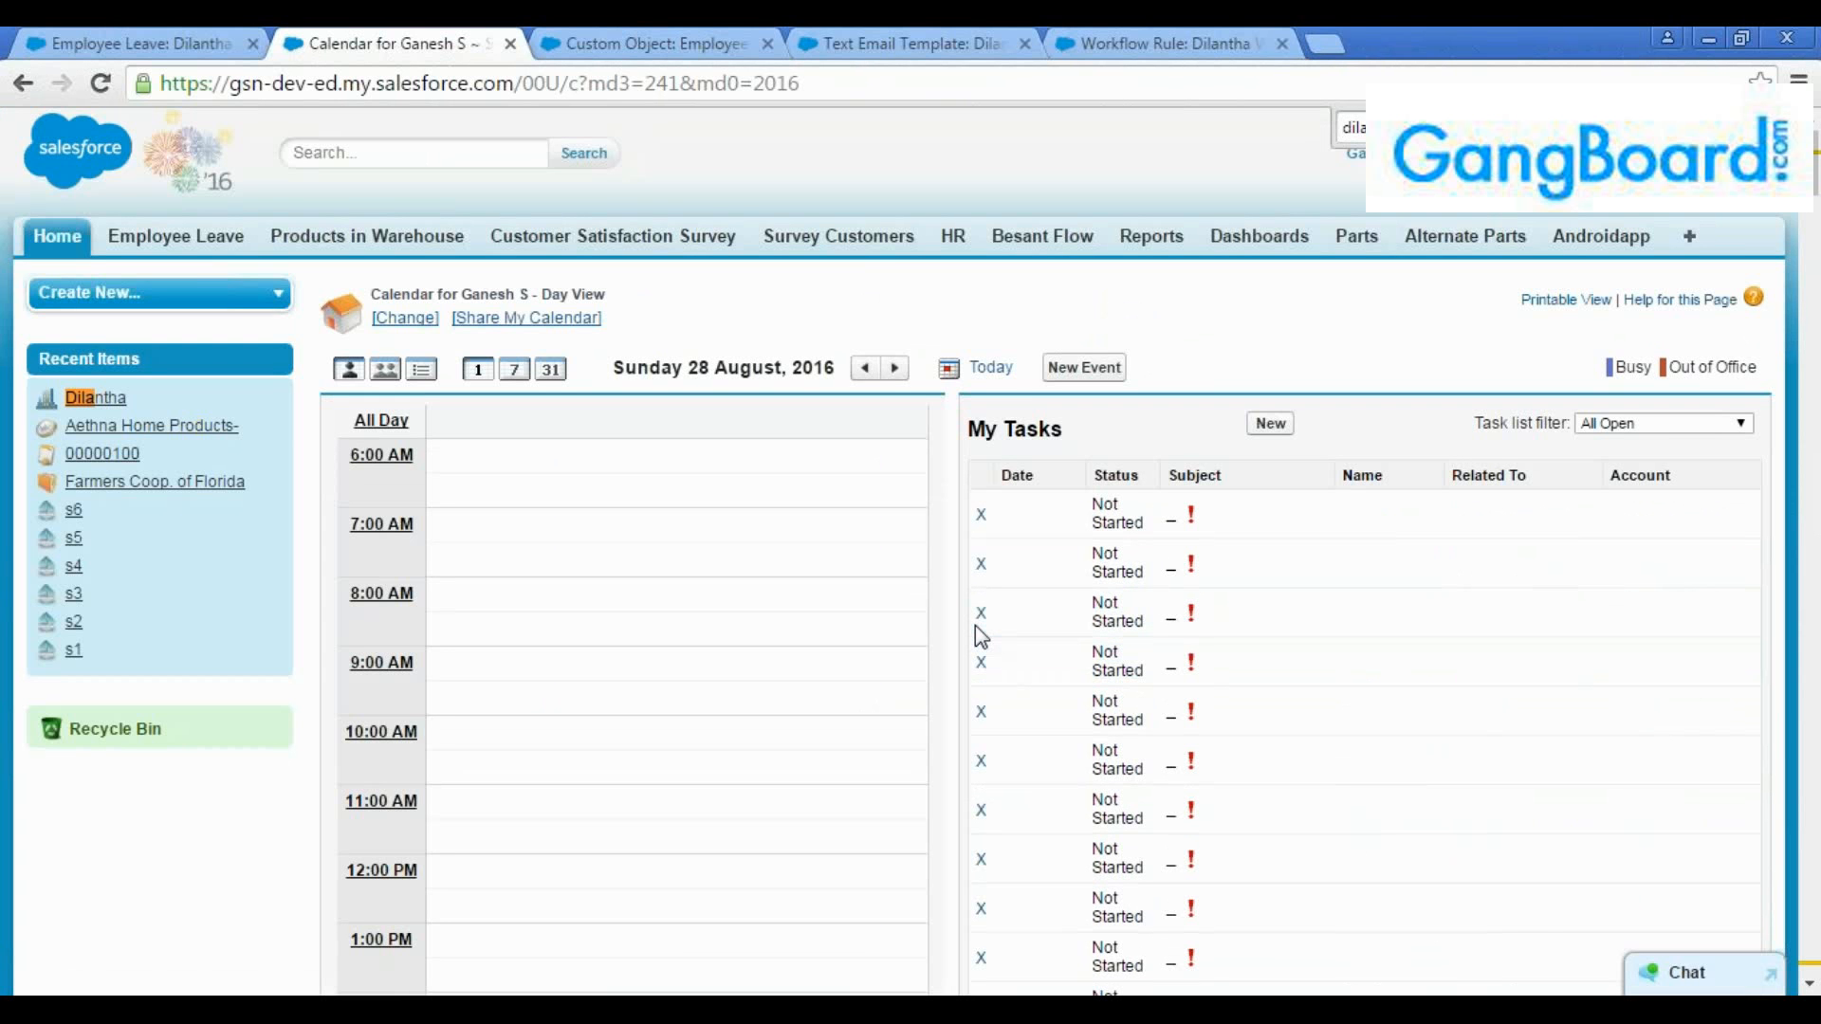
pyautogui.write('ntha')
pyautogui.press('Return')
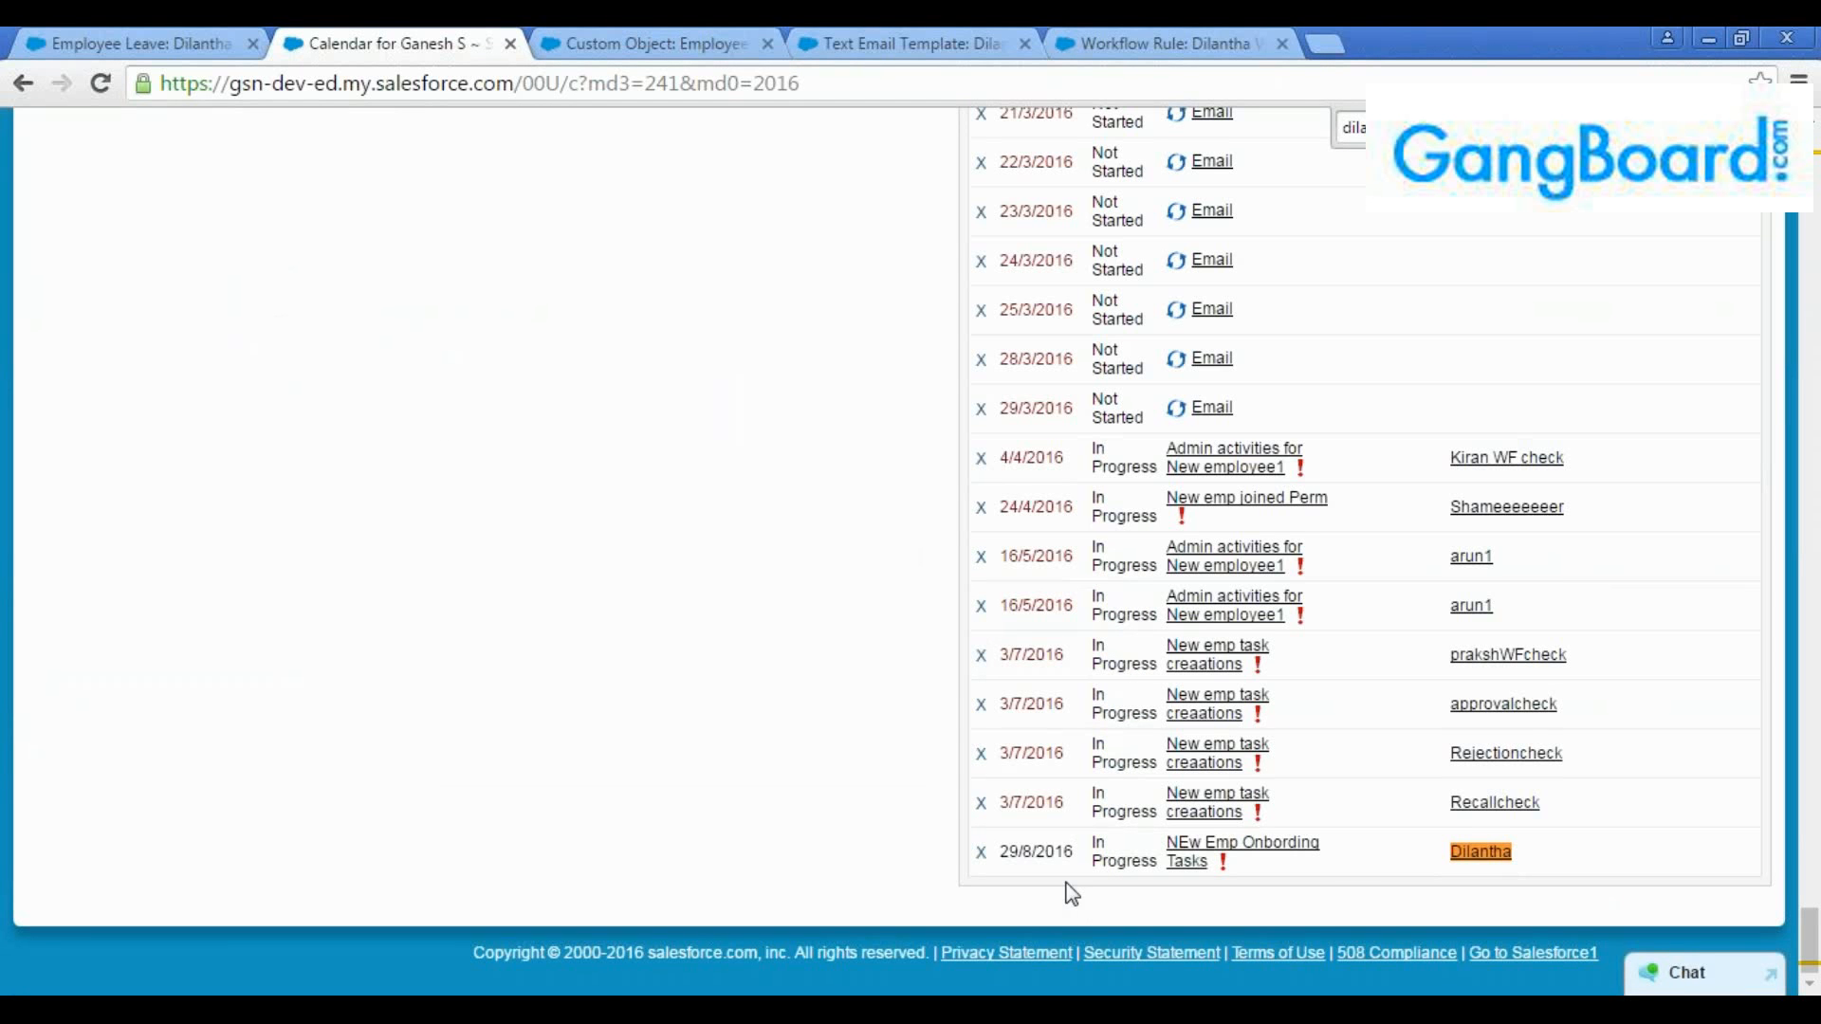
pyautogui.click(1242, 849)
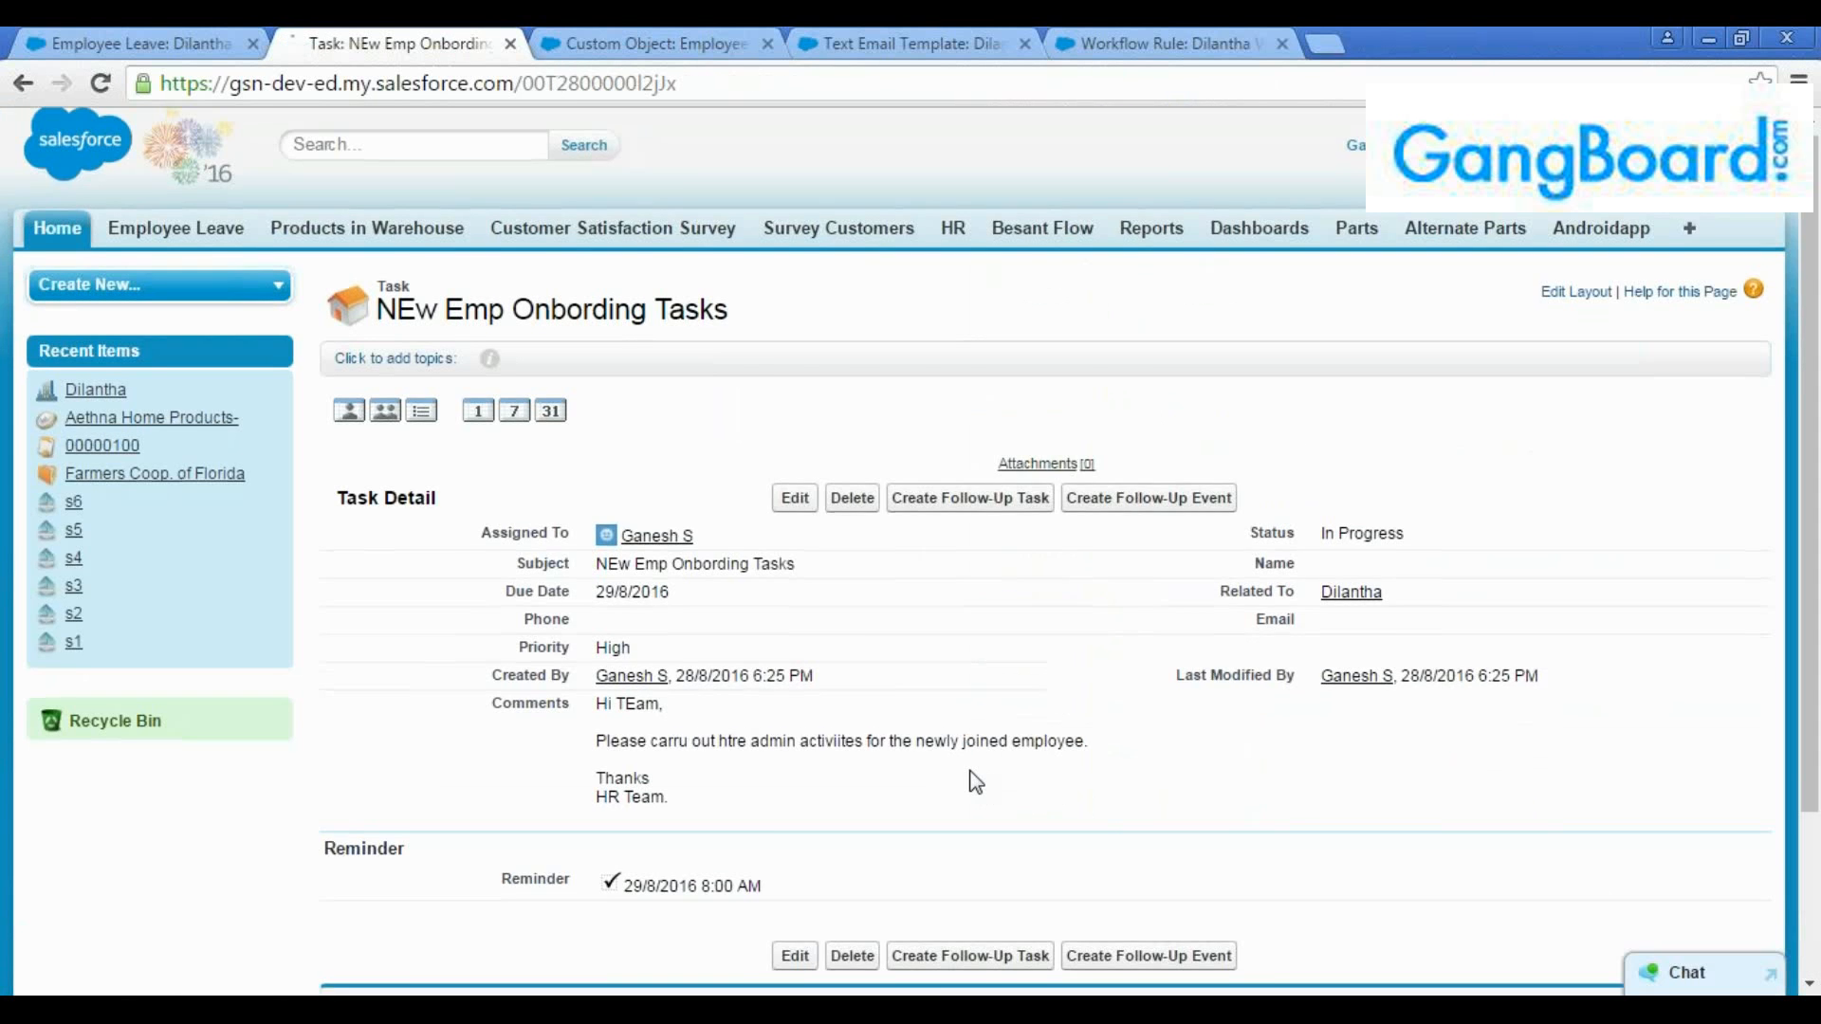
# Review the onboarding task's assignee, subject and comments
pyautogui.scroll(-1, 975, 760)
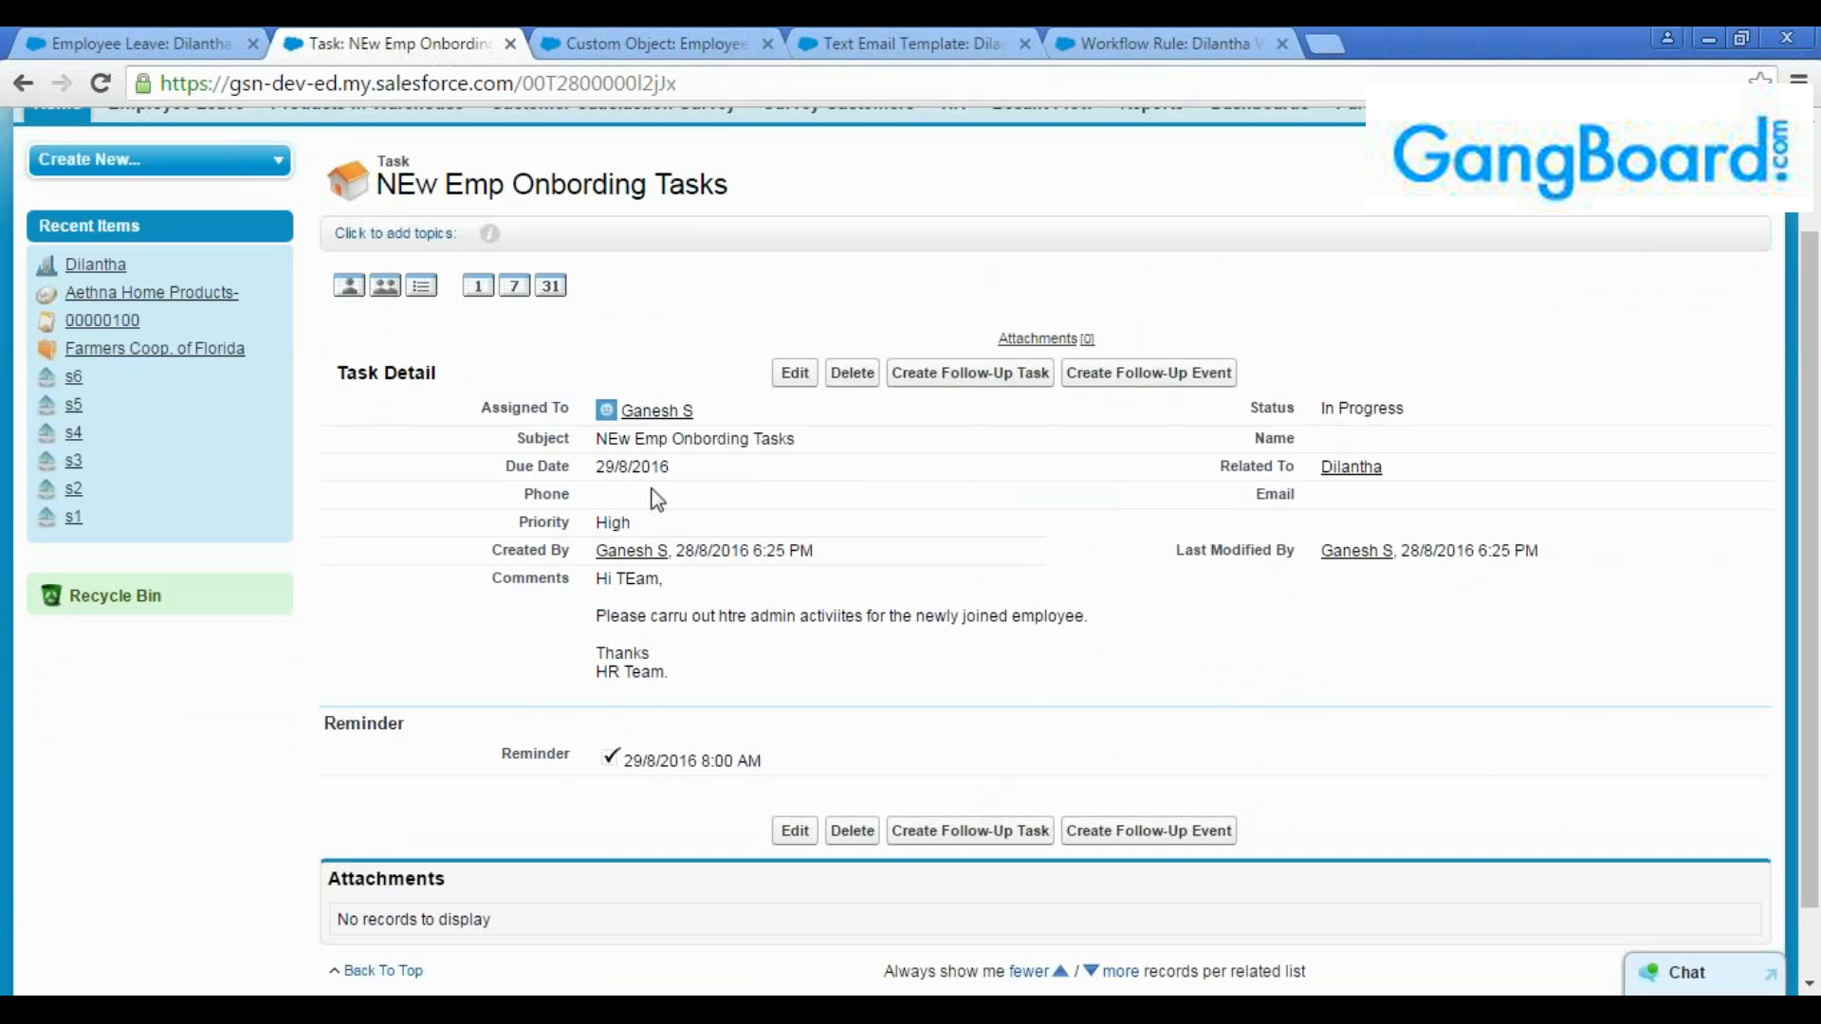
pyautogui.moveTo(700, 411); pyautogui.dragTo(598, 410)
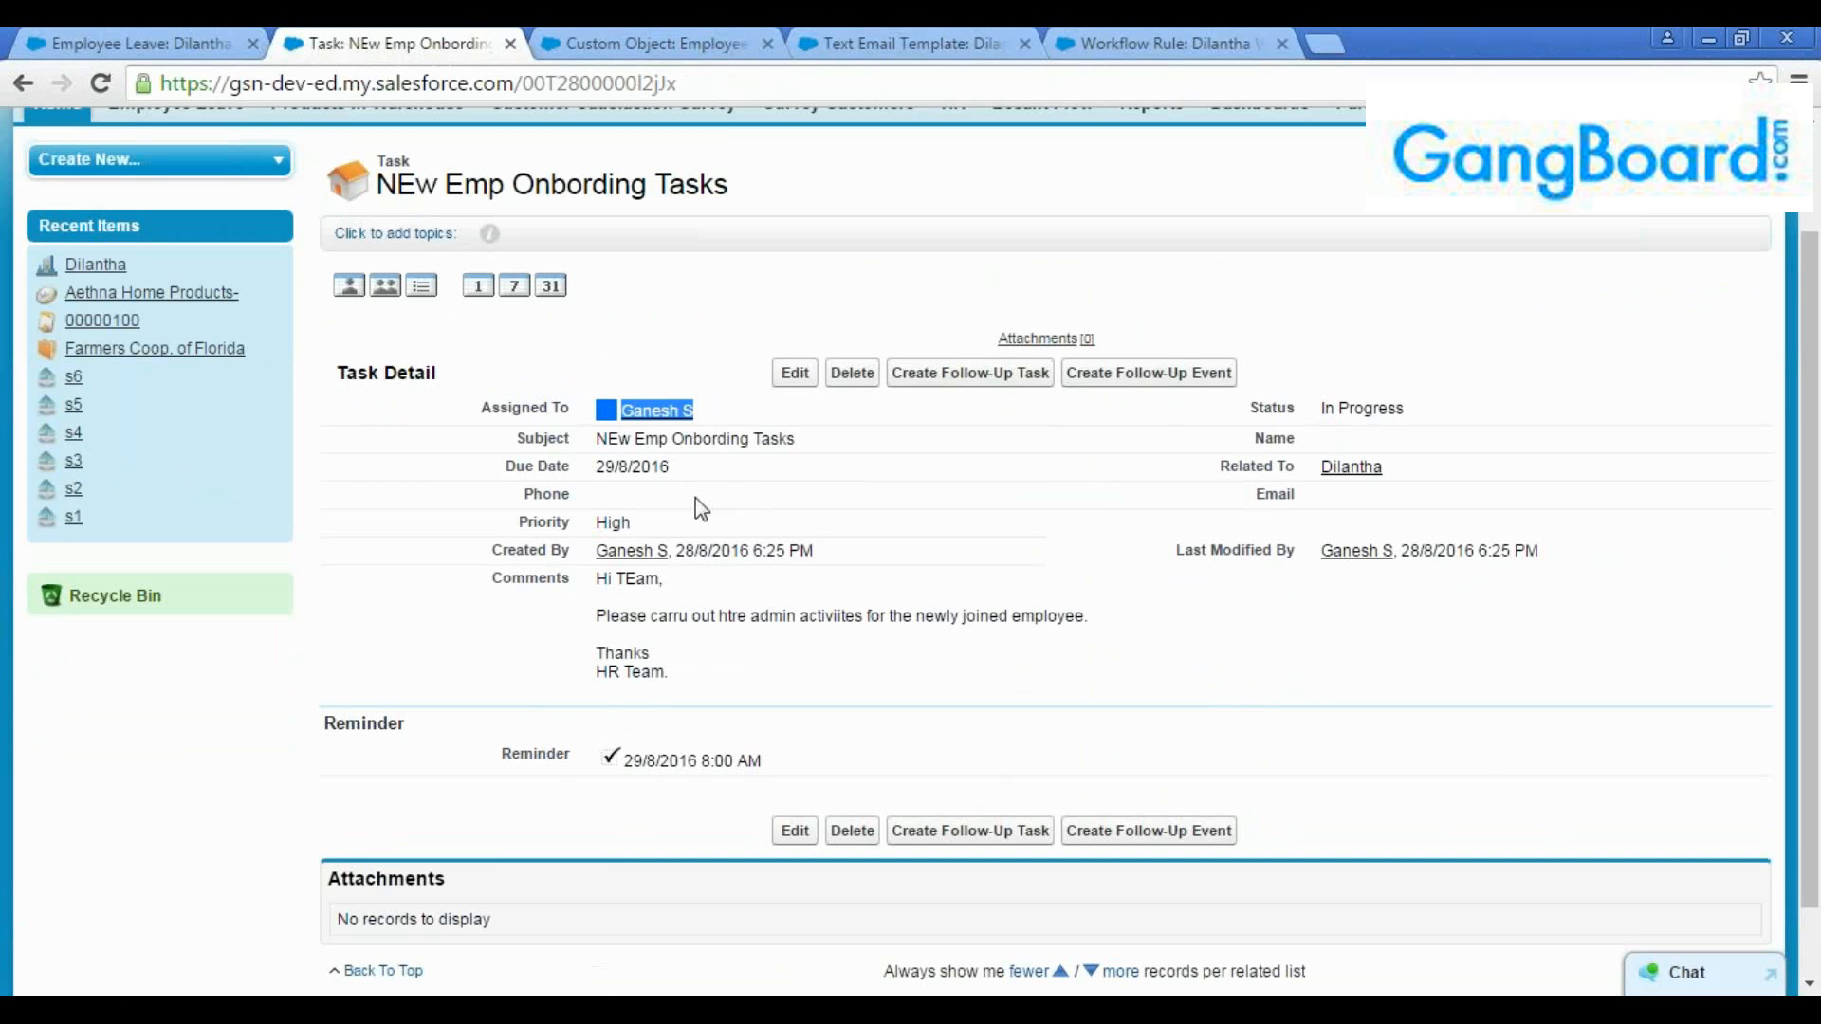
pyautogui.click(799, 447)
pyautogui.moveTo(800, 441); pyautogui.dragTo(592, 441)
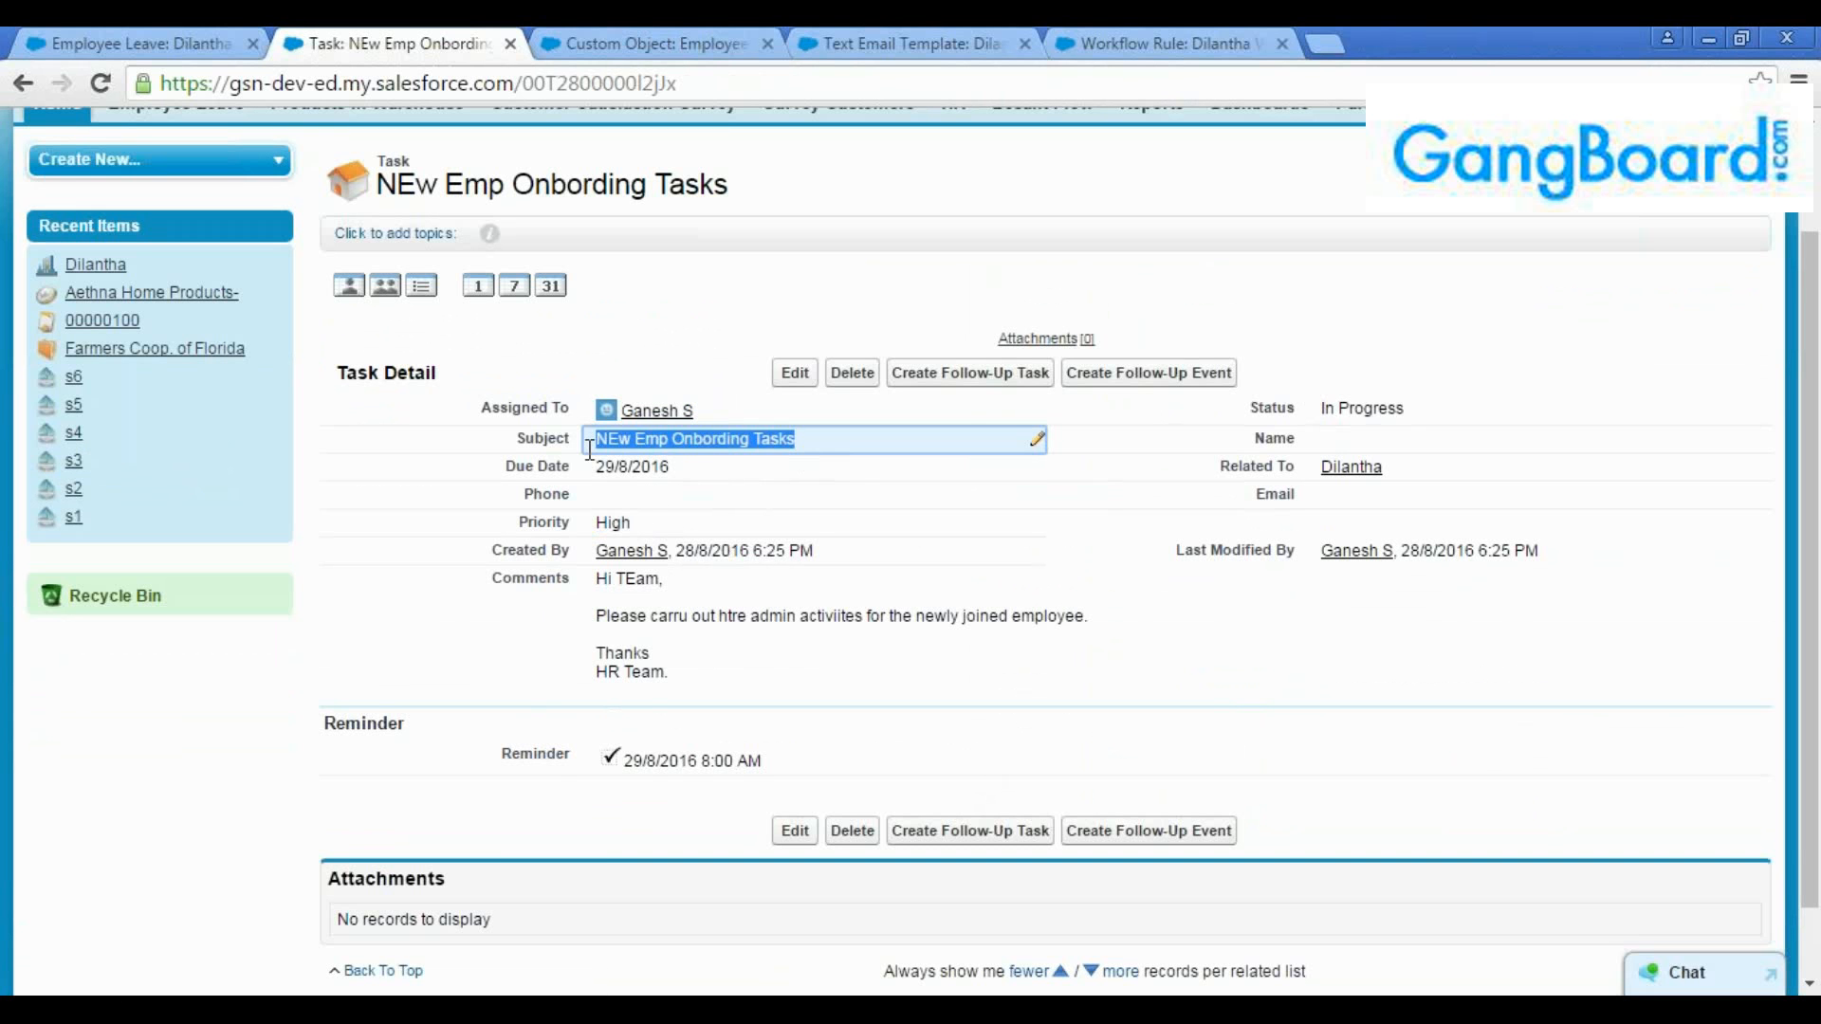
pyautogui.click(593, 482)
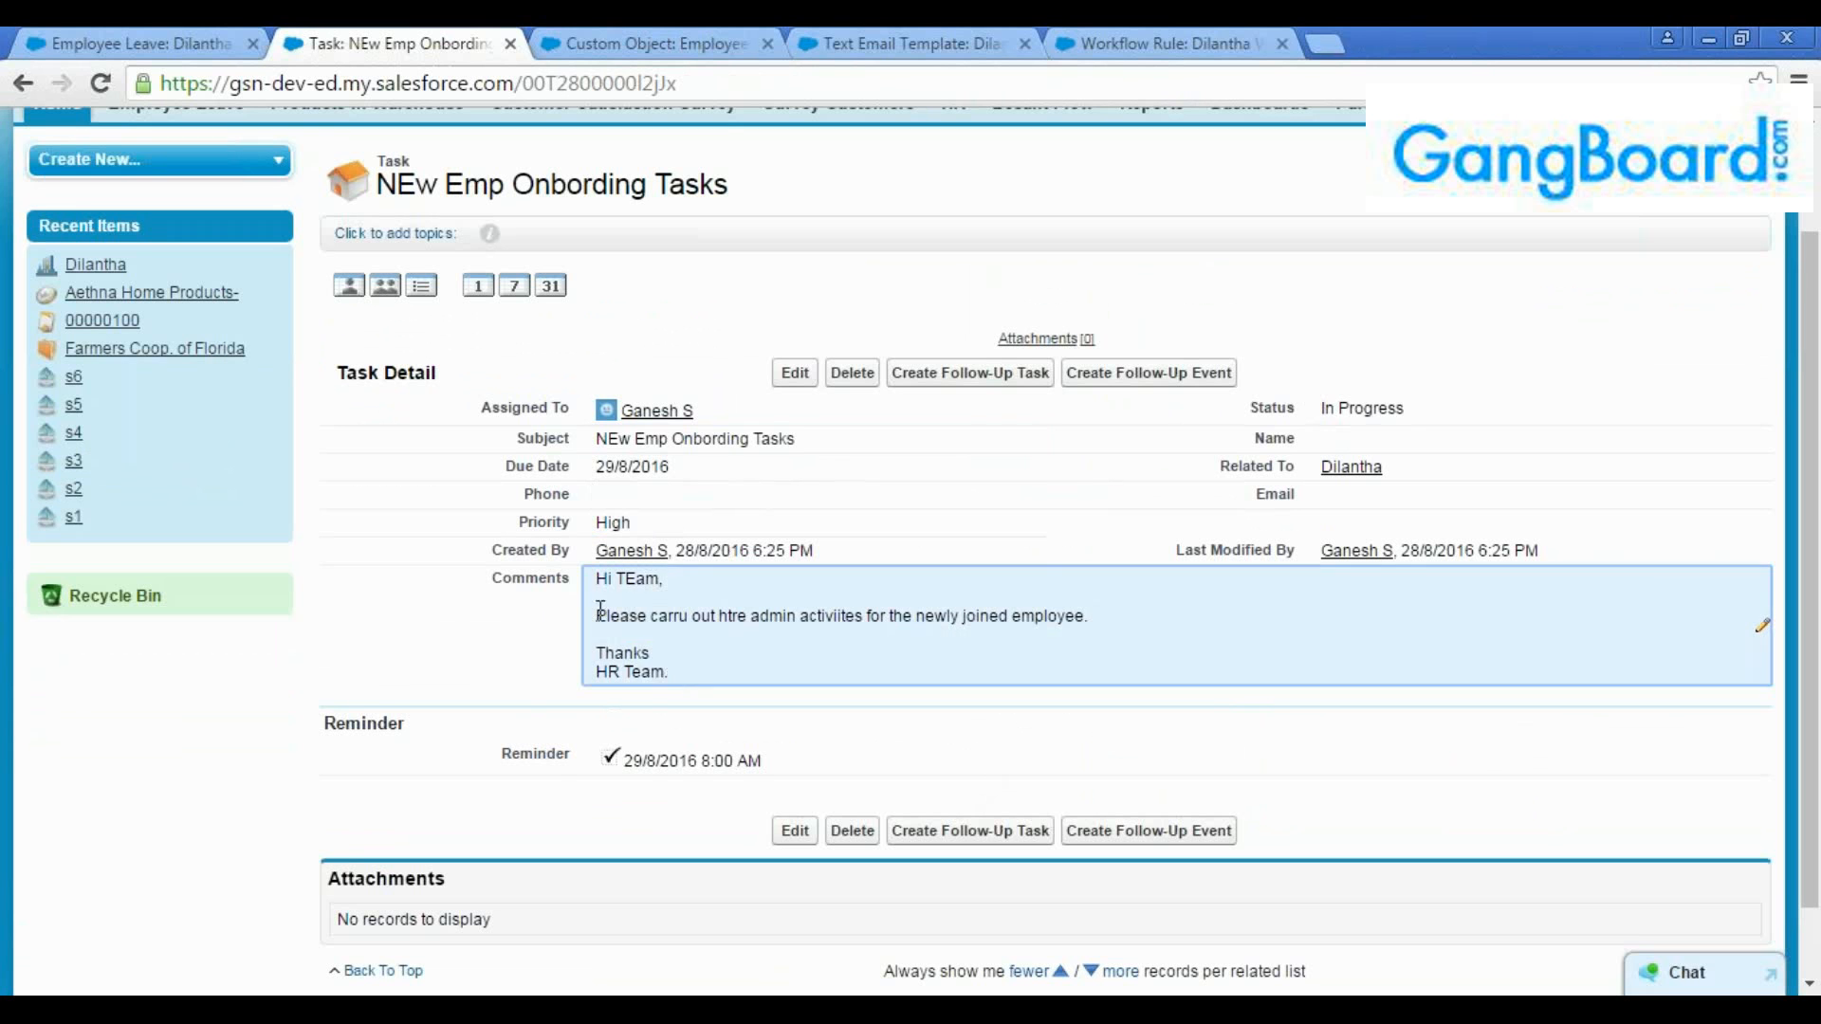
pyautogui.moveTo(669, 676); pyautogui.dragTo(588, 611)
pyautogui.click(554, 638)
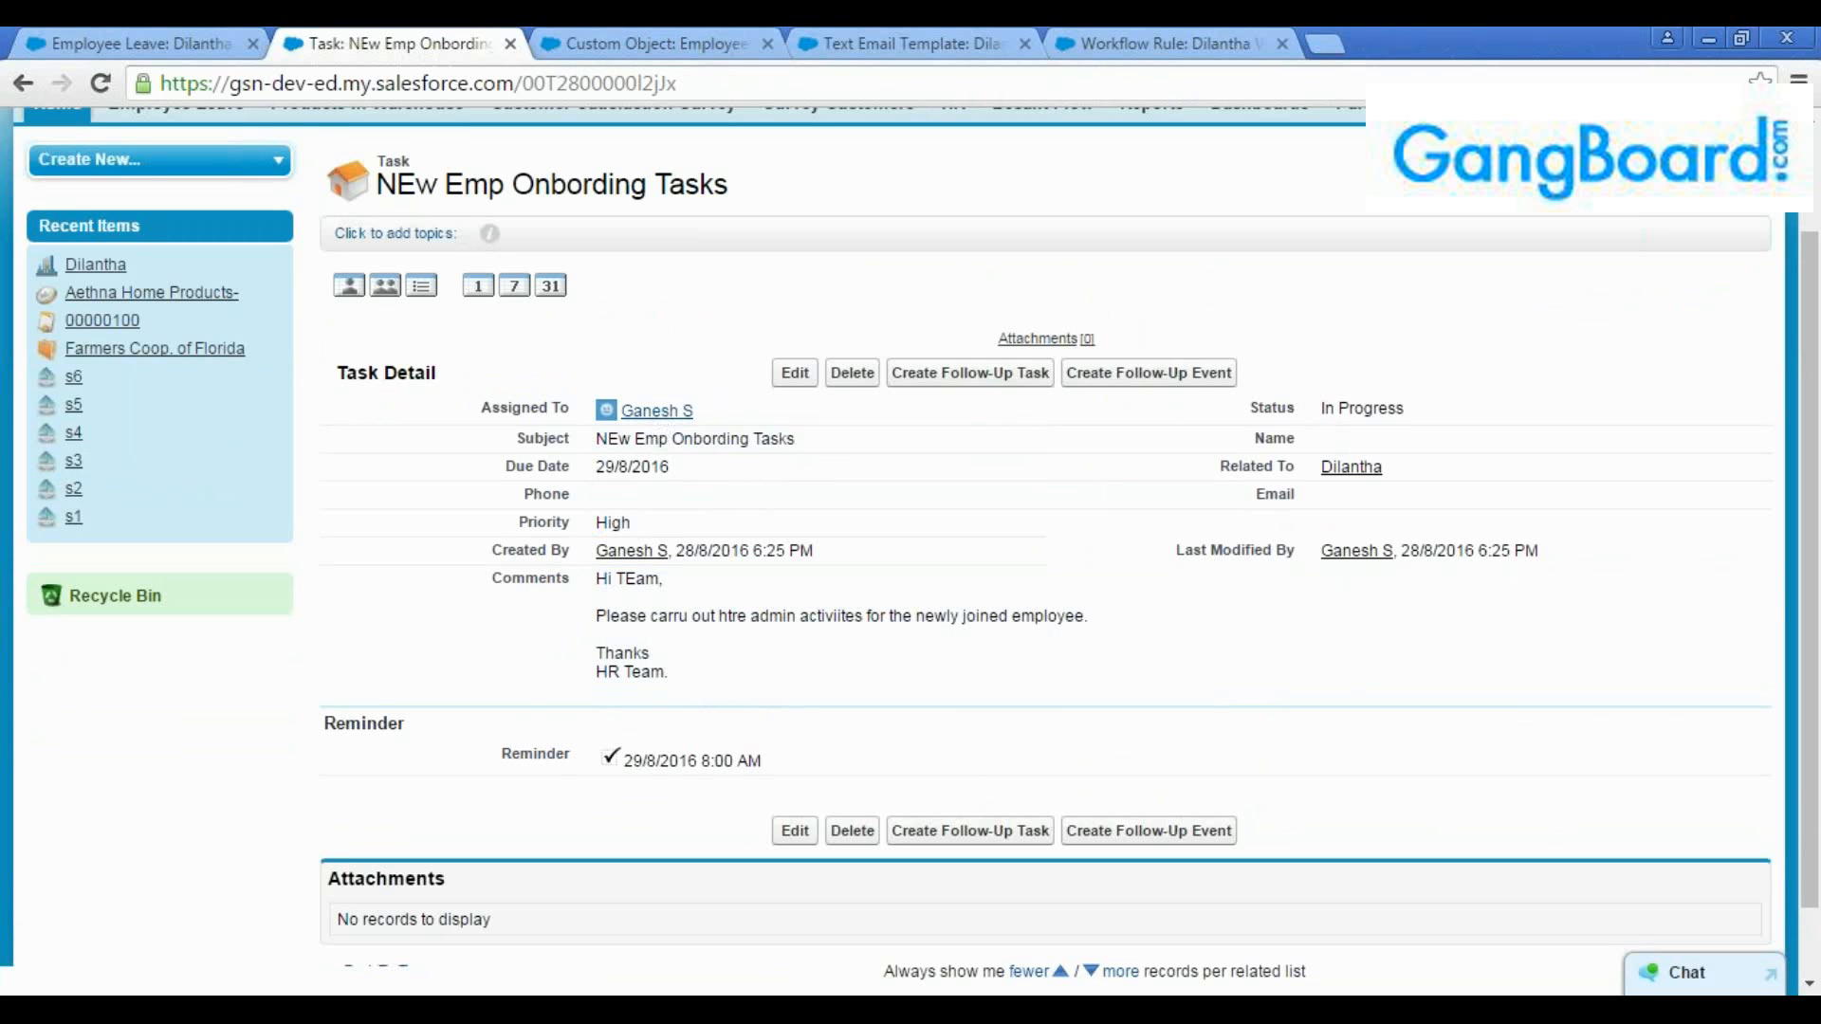
# Compare the onboarding task's due date with its last modified date
pyautogui.moveTo(657, 410)
pyautogui.moveTo(681, 475); pyautogui.dragTo(608, 478)
pyautogui.click(588, 491)
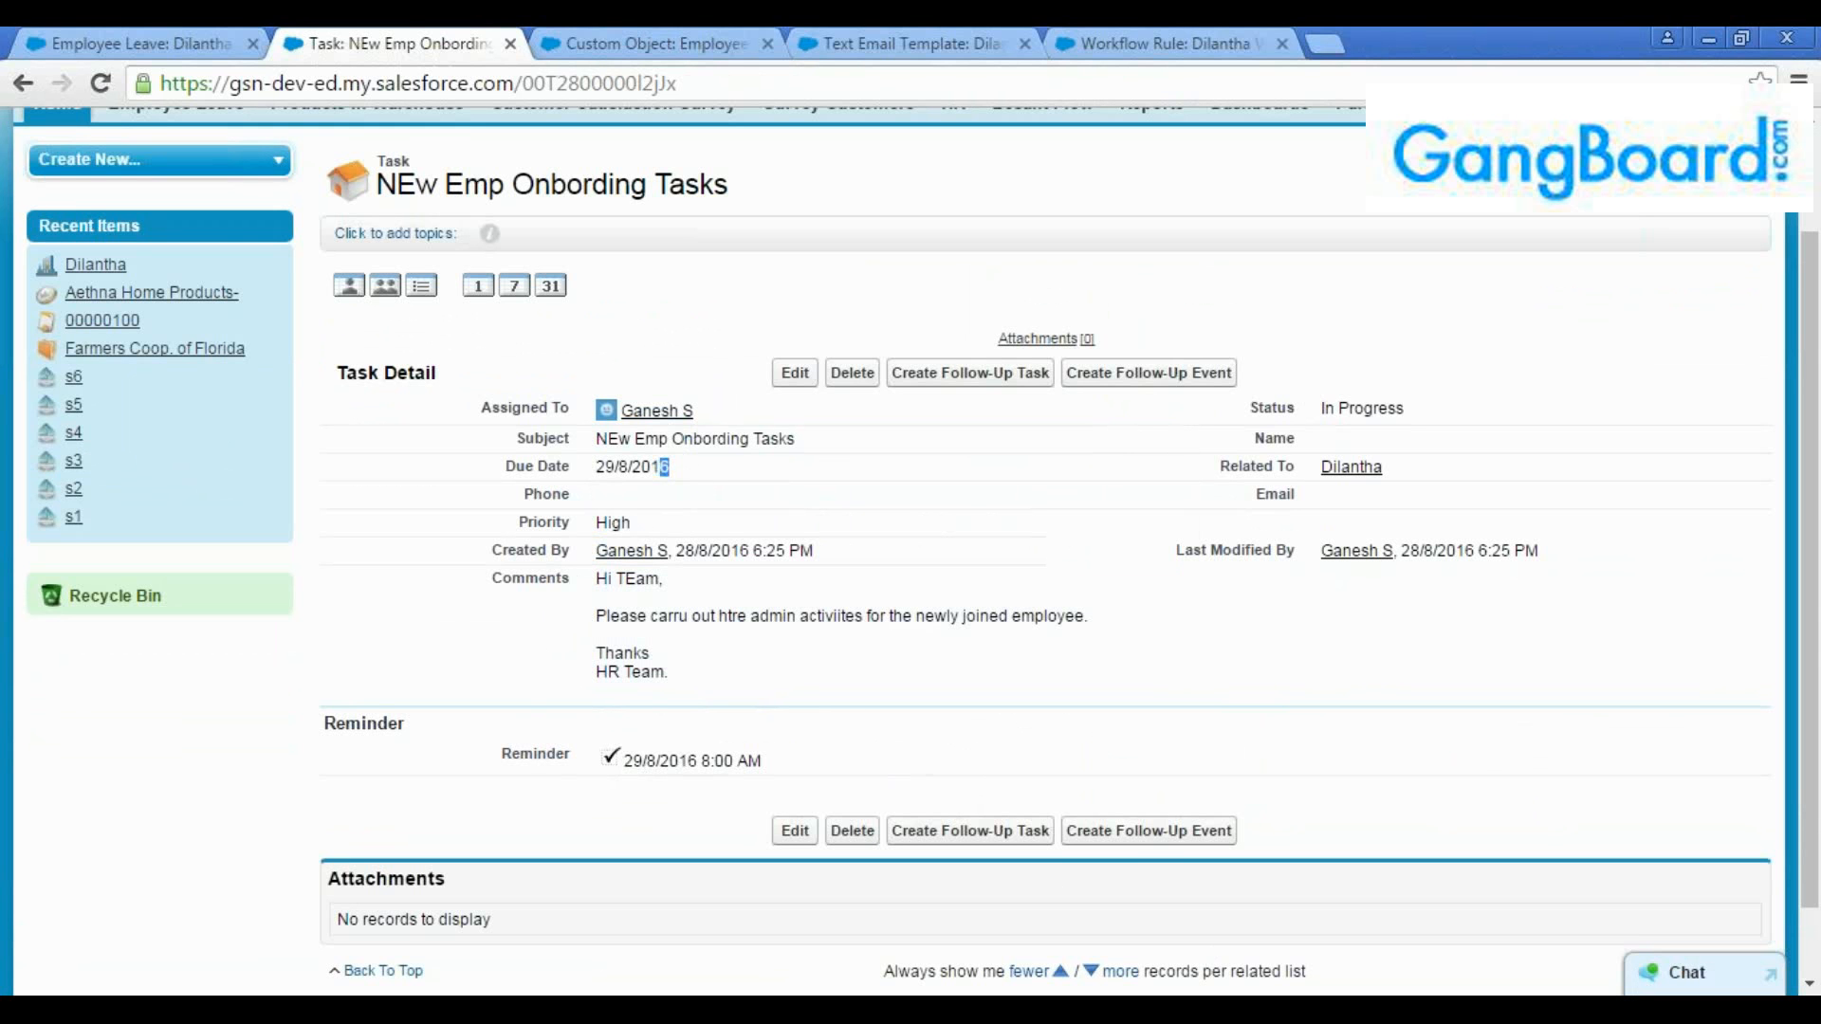
pyautogui.moveTo(671, 468); pyautogui.dragTo(598, 469)
pyautogui.click(598, 469)
pyautogui.moveTo(1401, 554); pyautogui.dragTo(1565, 556)
pyautogui.click(1566, 556)
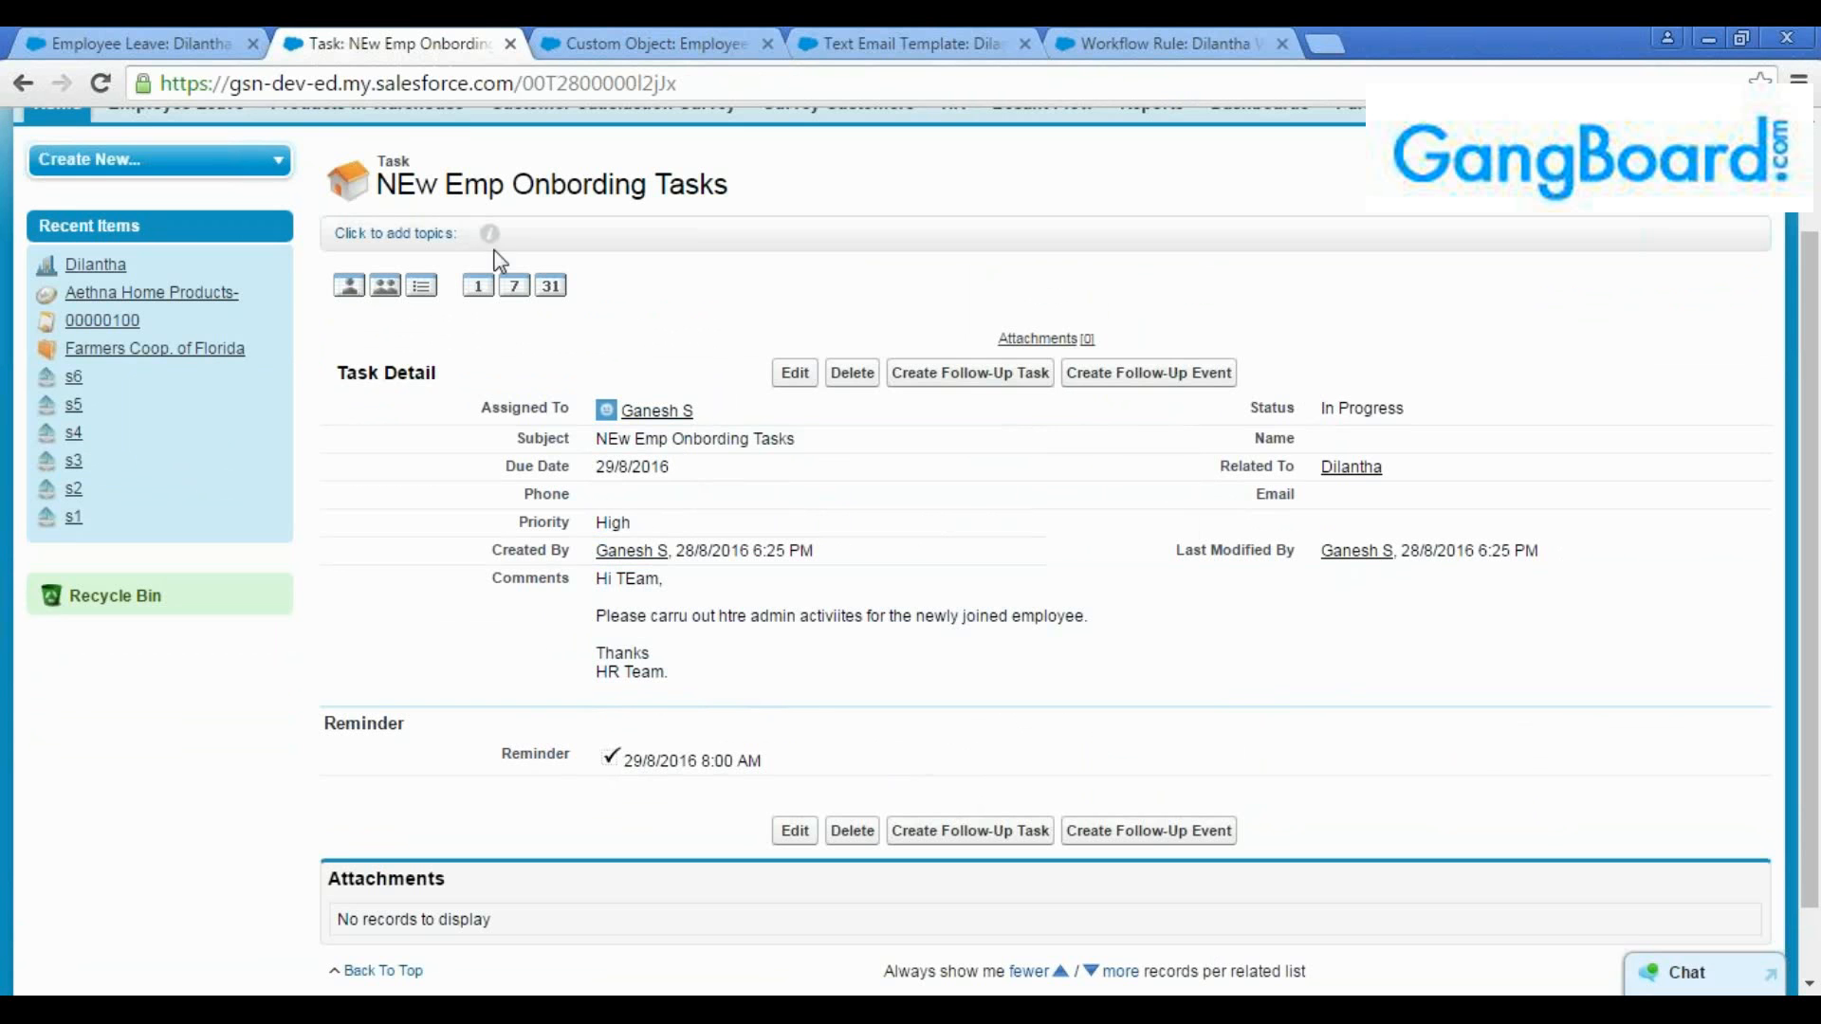
# Compare the leave record with its onboarding task and reopen the workflow rule's list of actions
pyautogui.click(152, 43)
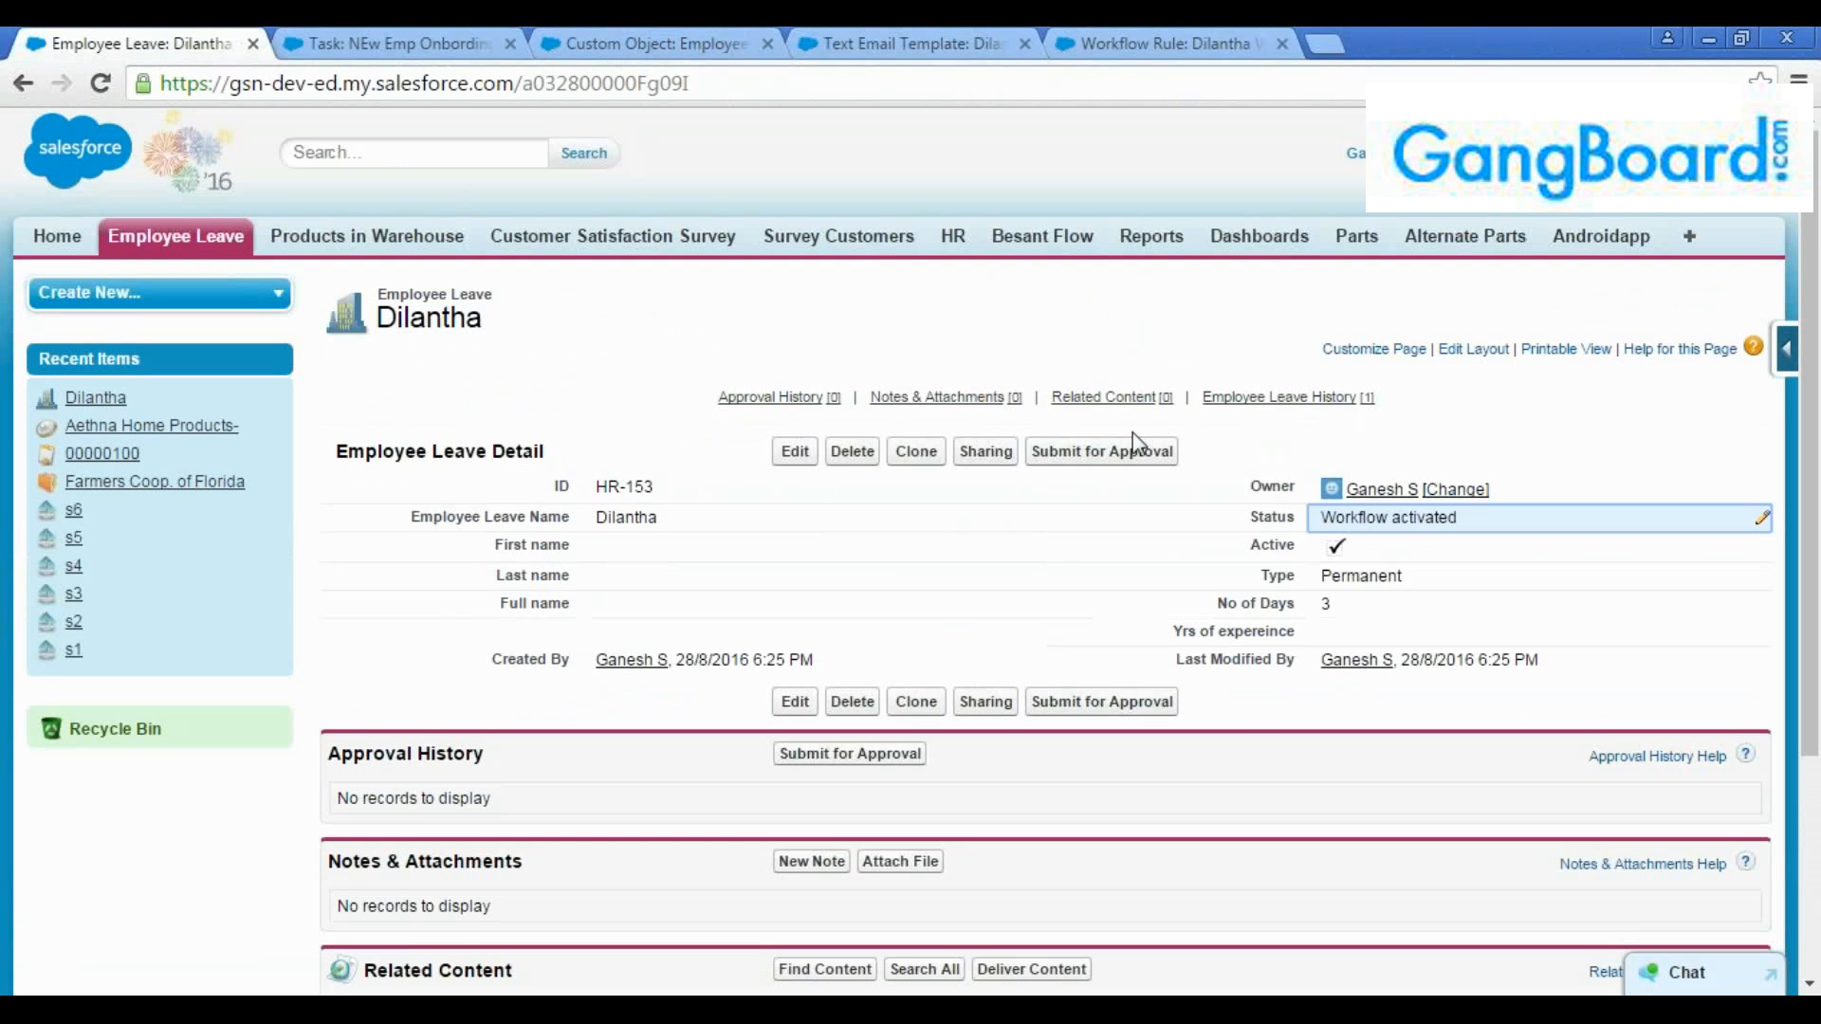
pyautogui.click(383, 30)
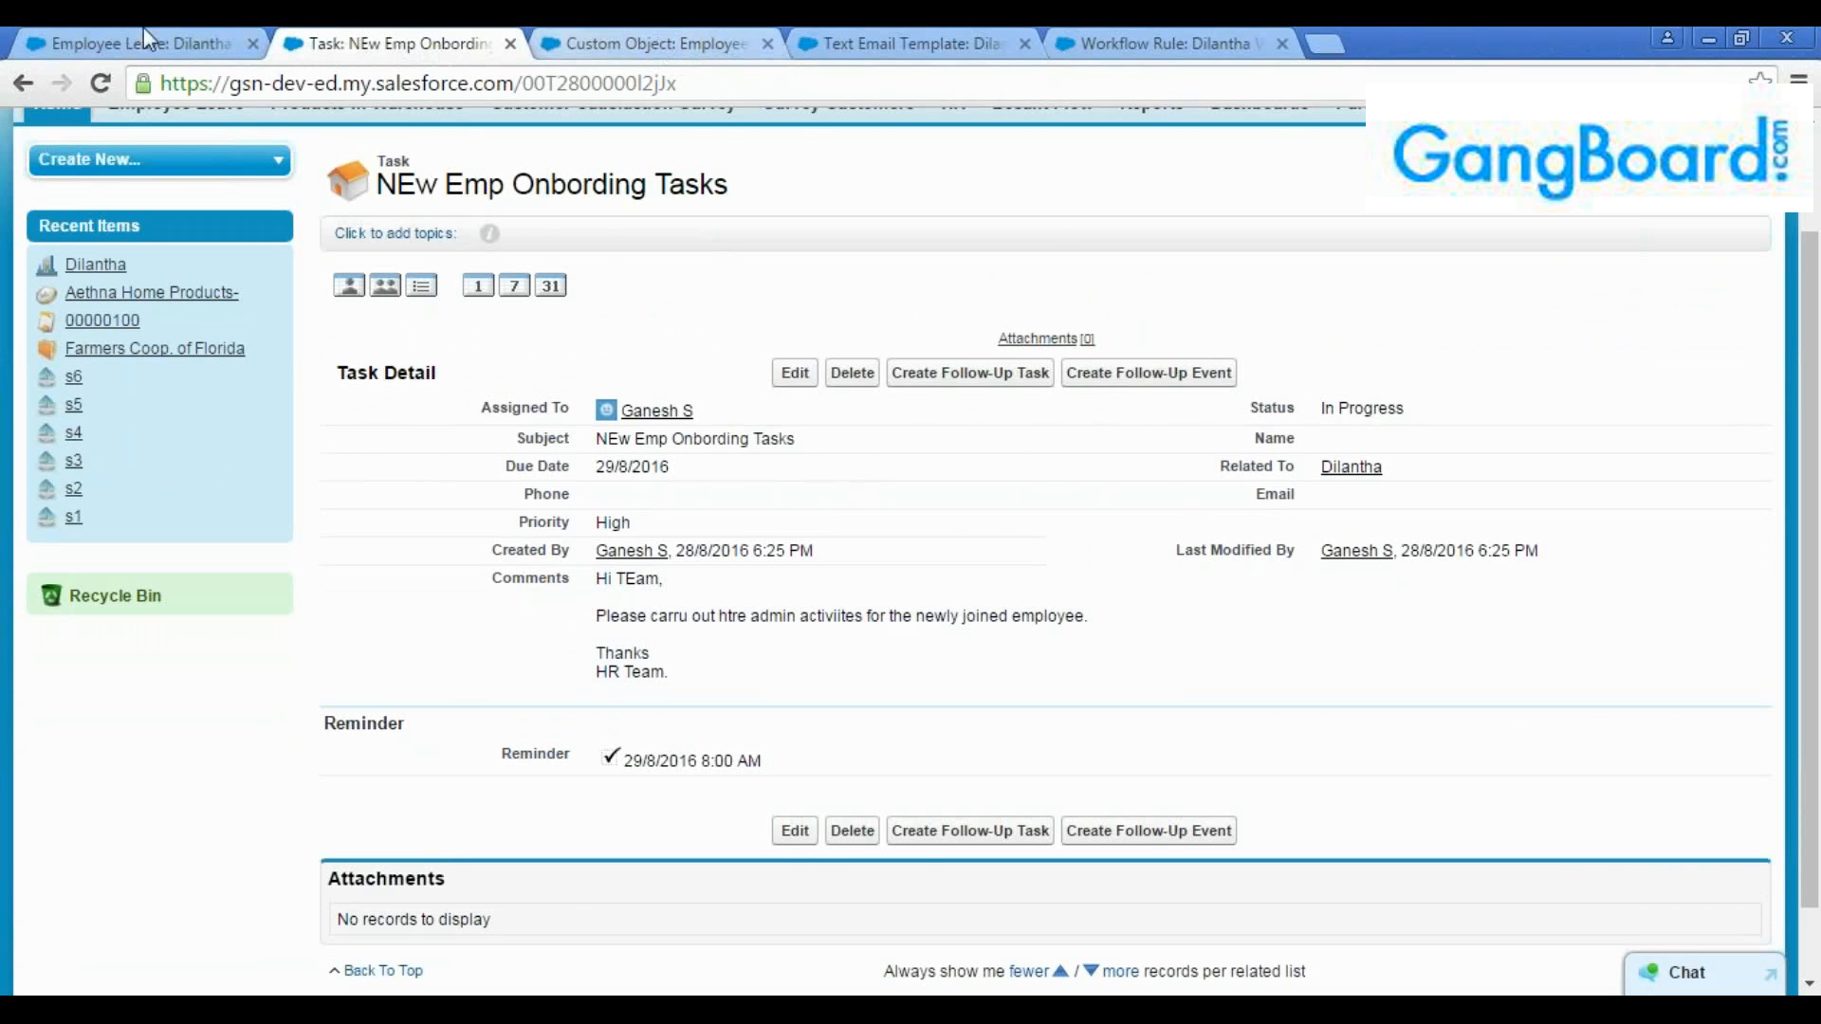
pyautogui.click(54, 40)
pyautogui.click(416, 42)
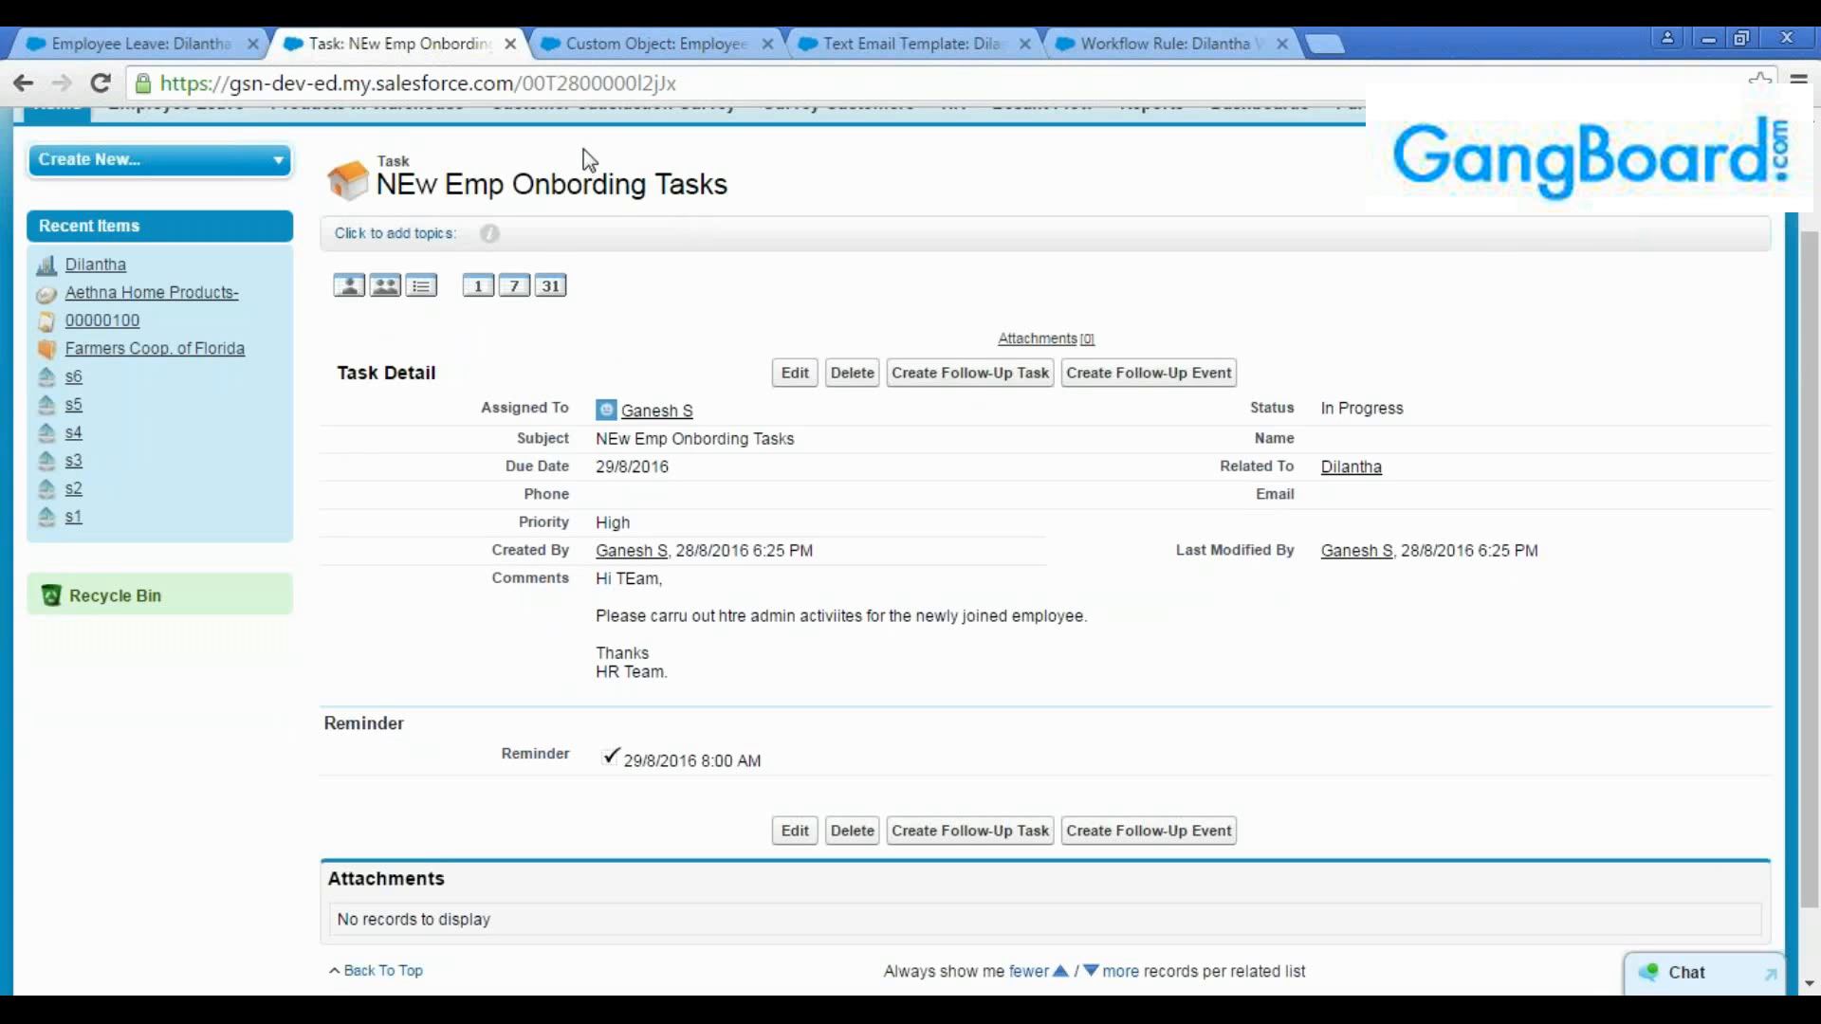
pyautogui.click(1158, 43)
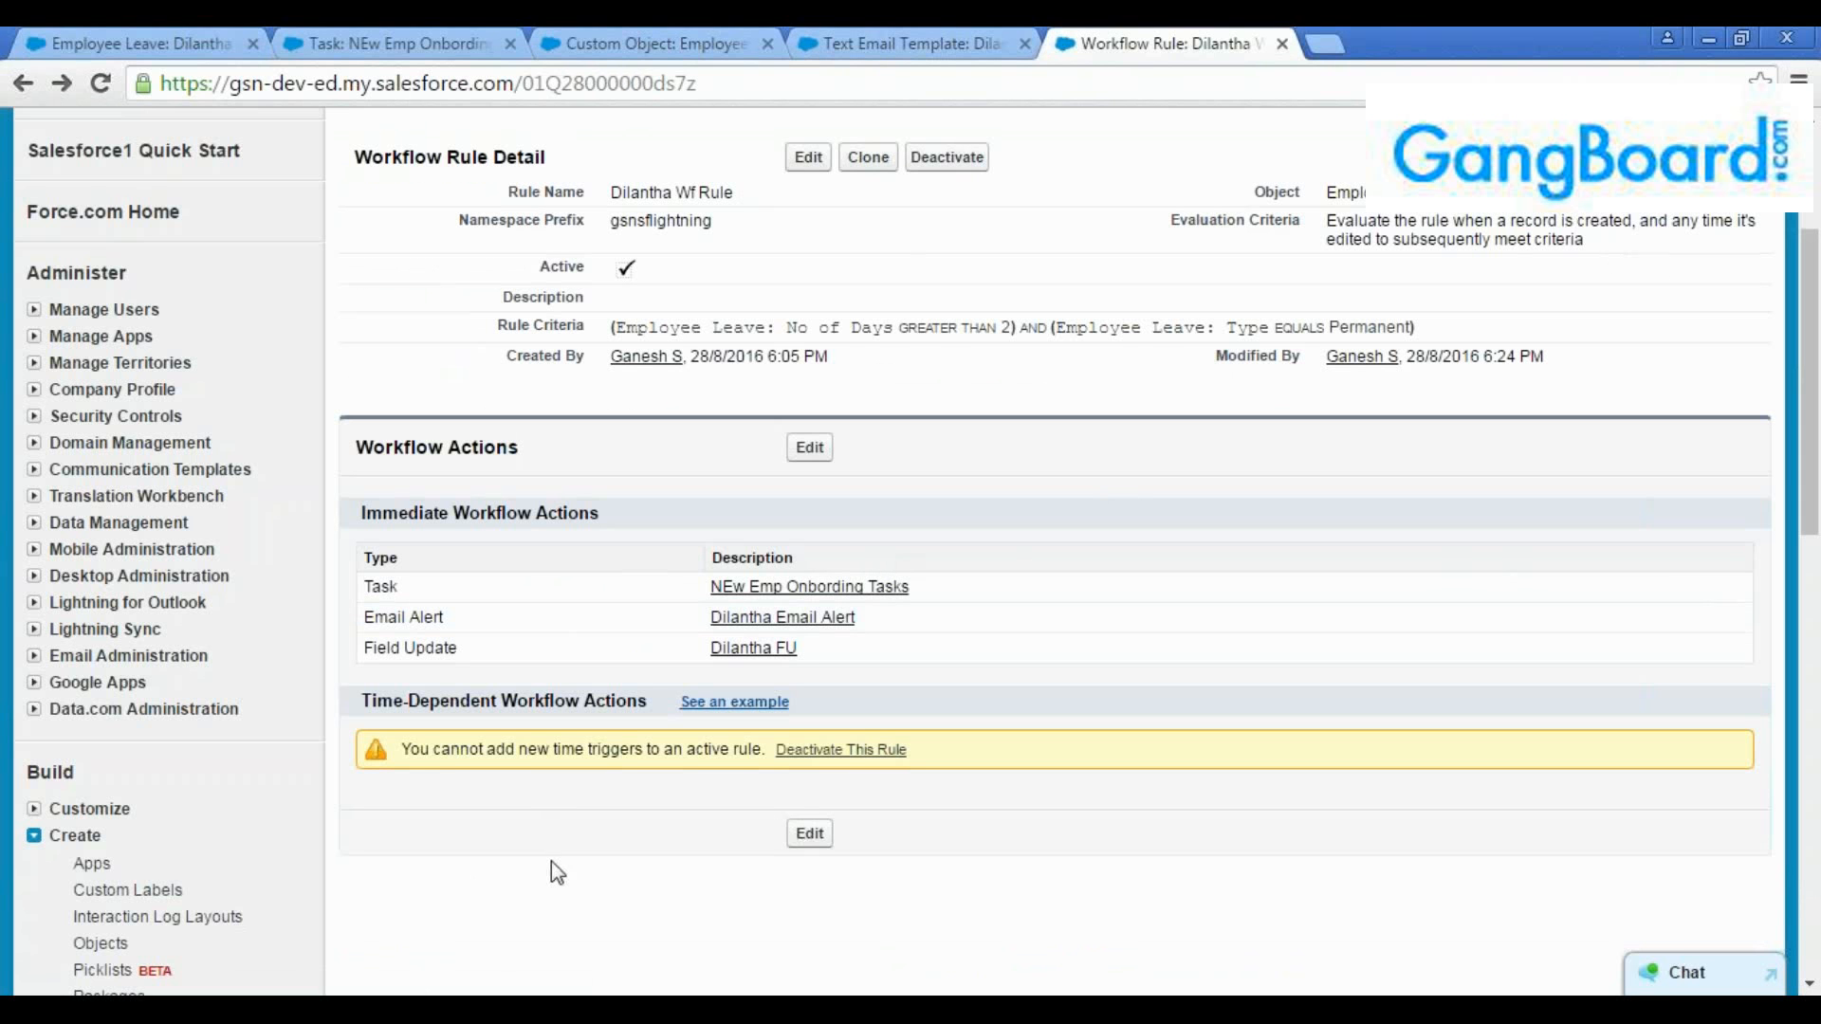
# Switch to Gmail and sign in with the alert recipient's e-mail address and account password
pyautogui.click(301, 924)
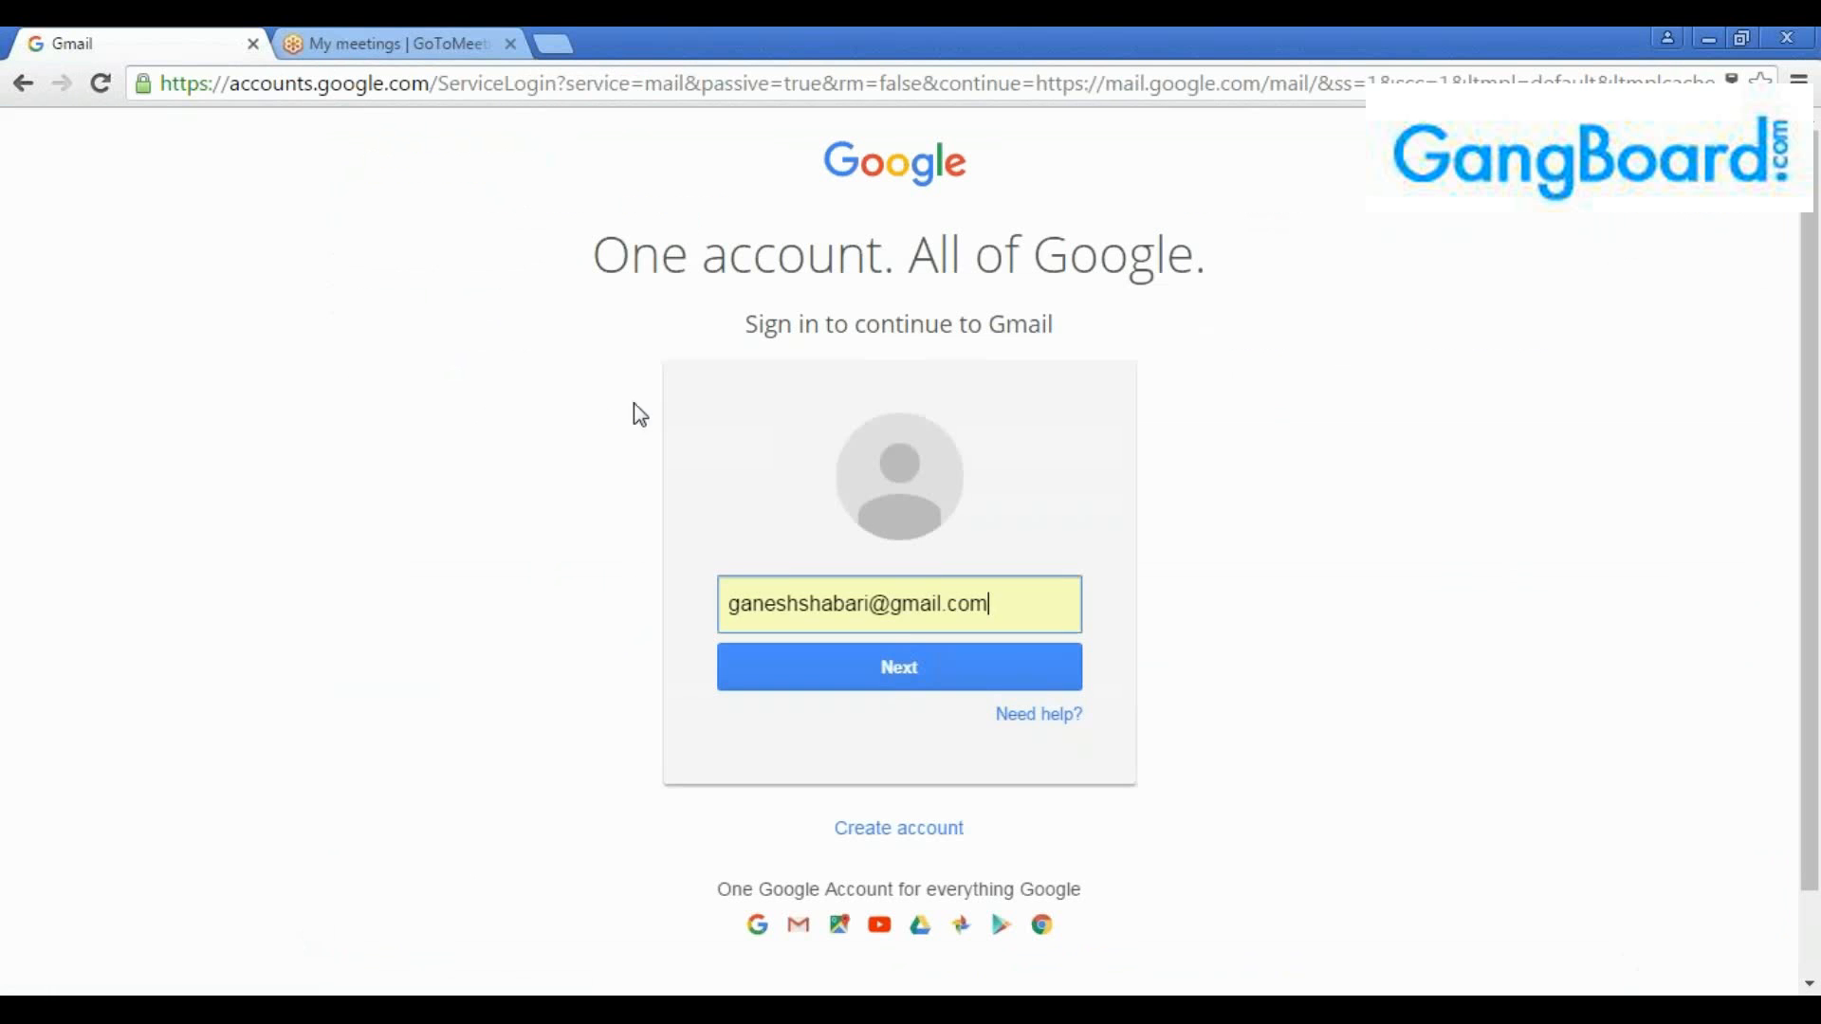
pyautogui.moveTo(875, 605); pyautogui.dragTo(670, 602)
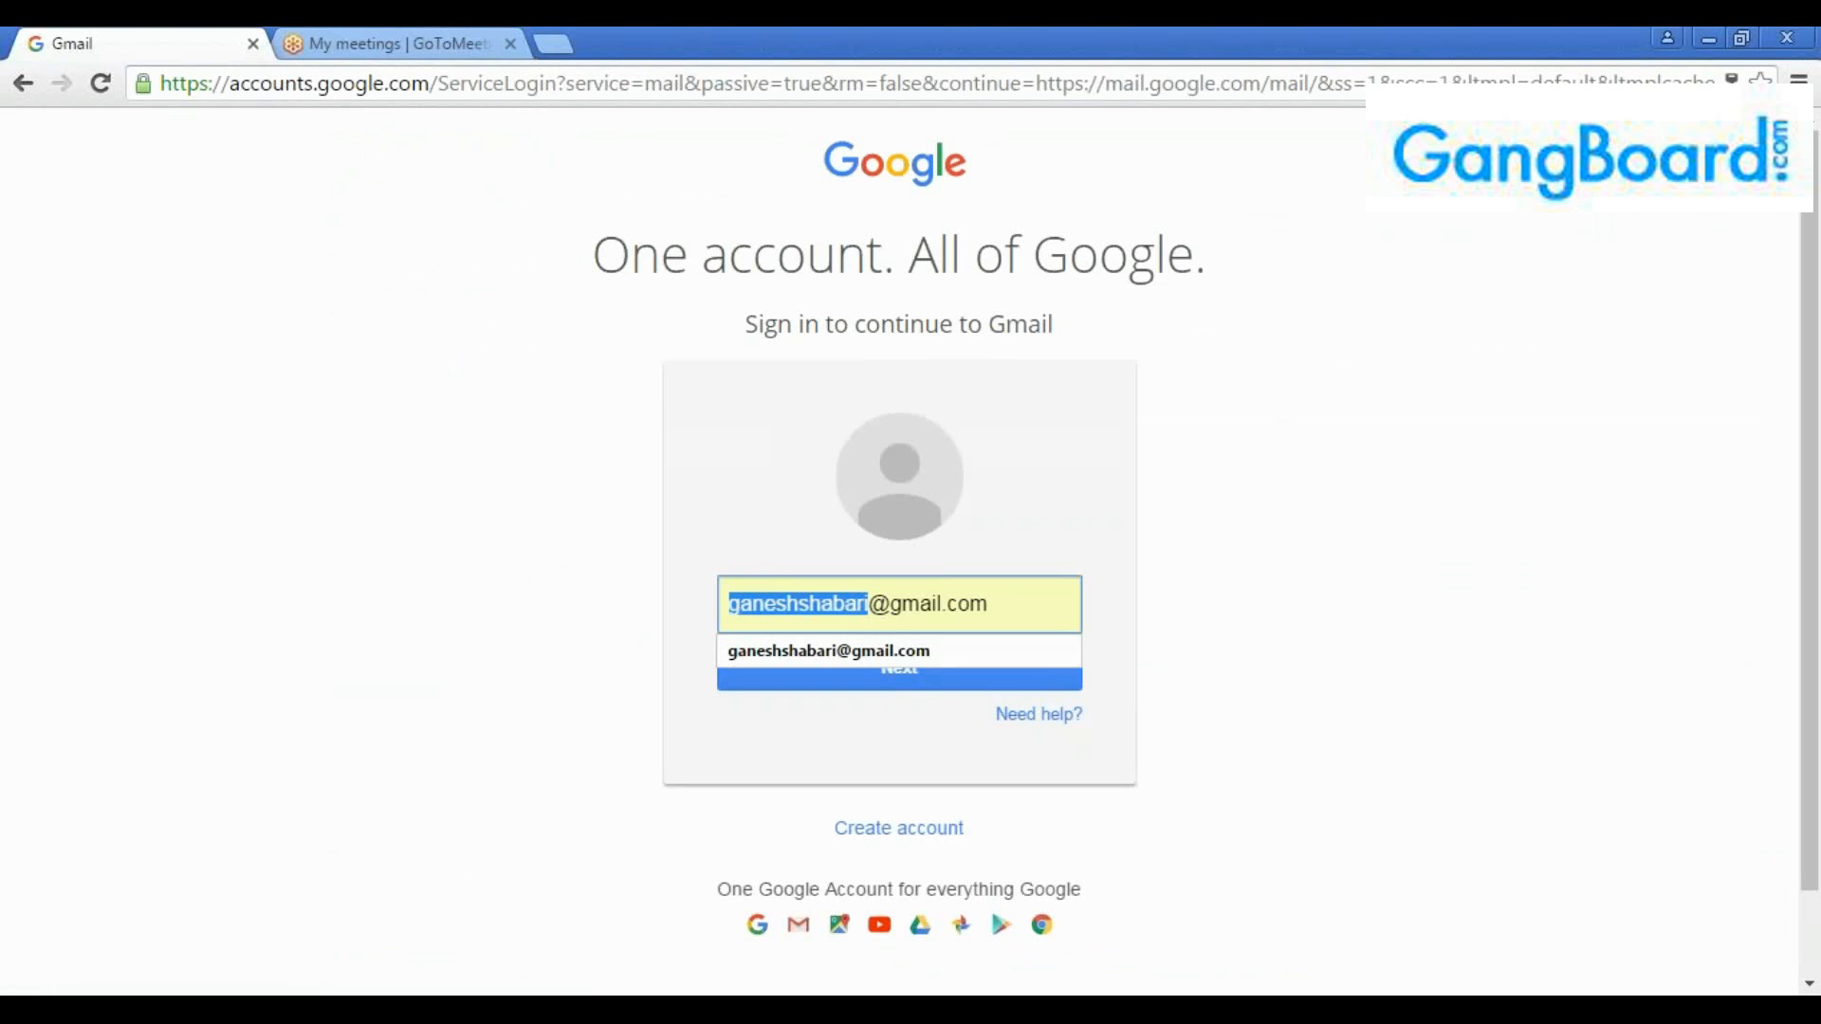
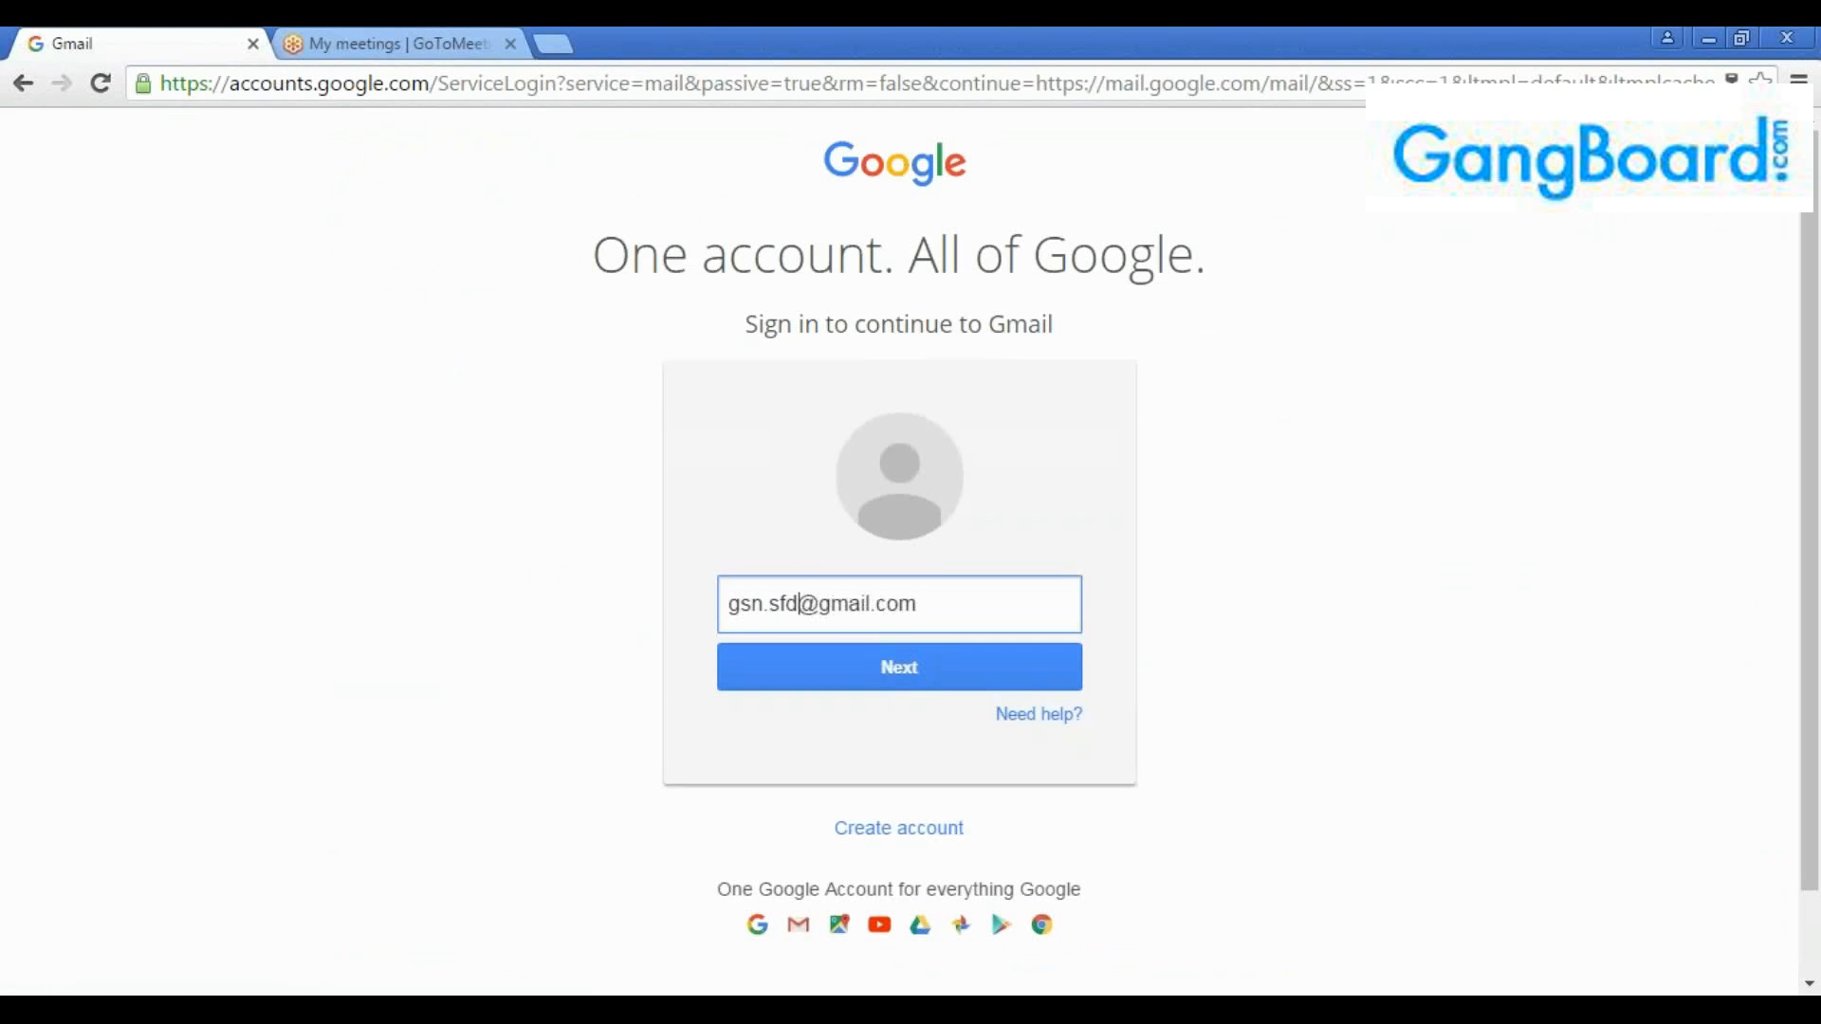
pyautogui.click(750, 663)
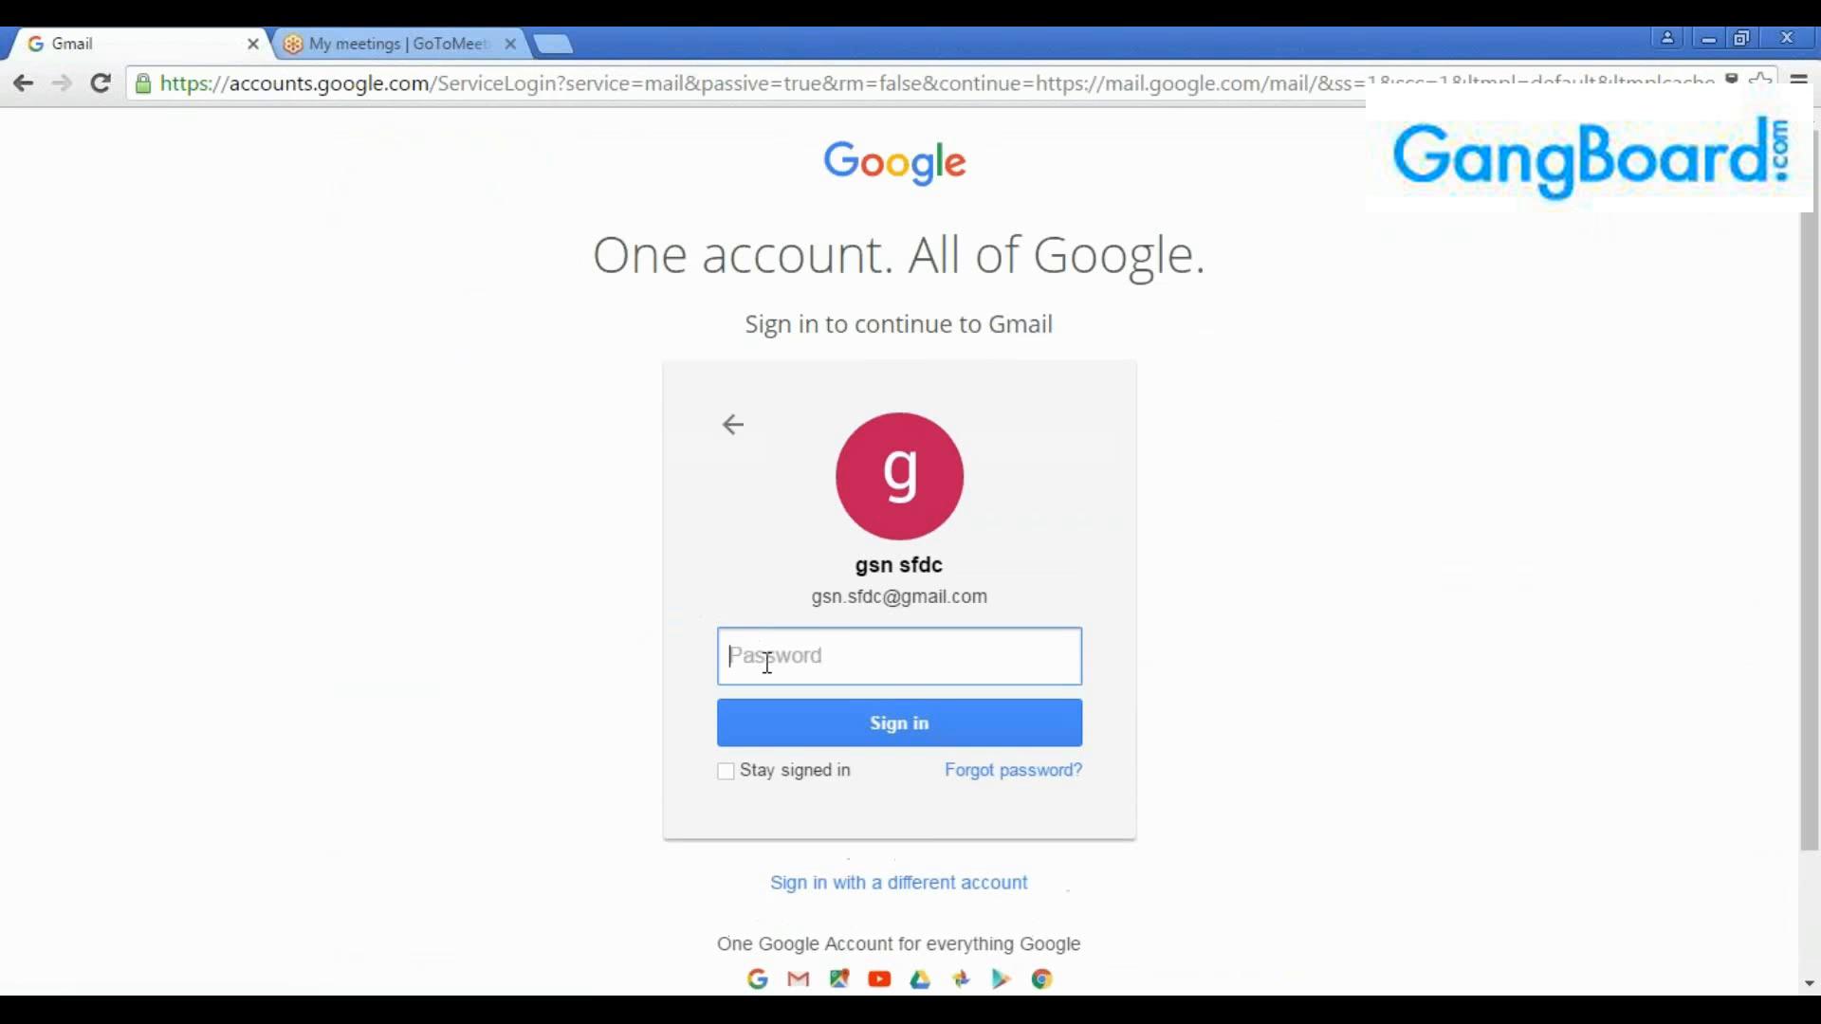
pyautogui.write('•')
pyautogui.press('Return')
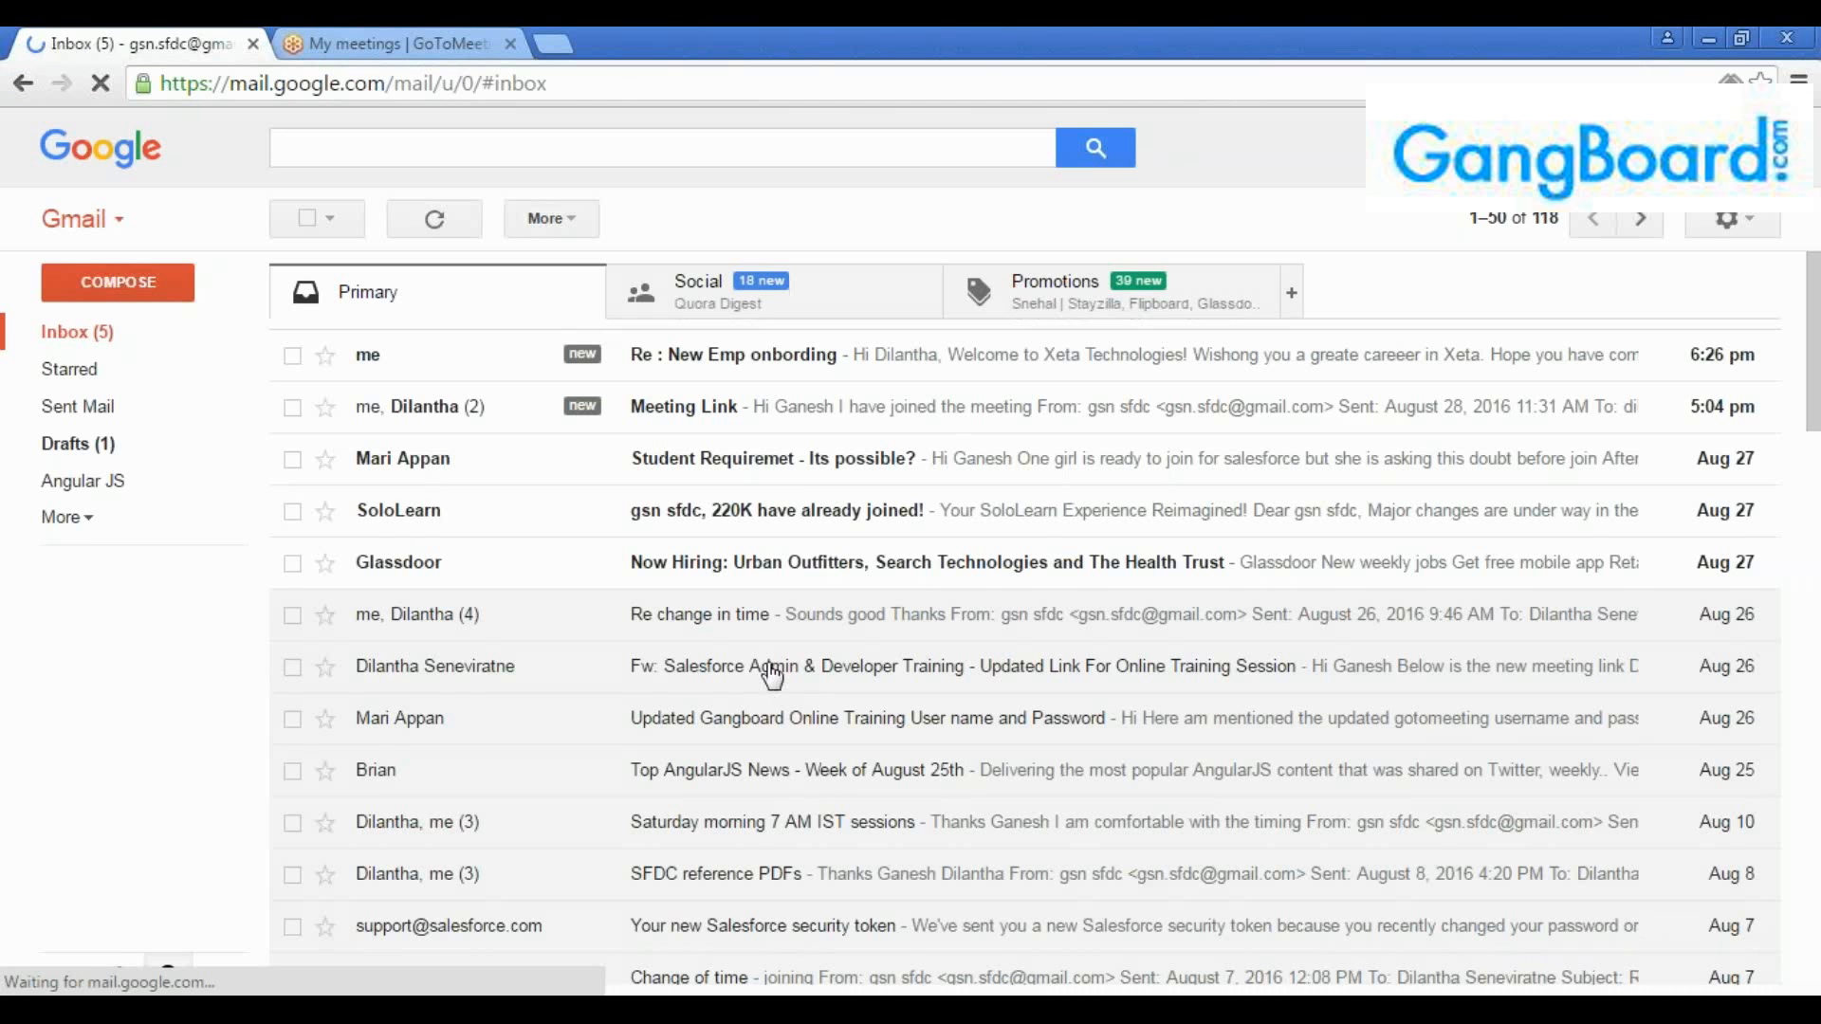
# Open the "Re : New Emp onbording" email and compare its sender and recipient addresses
pyautogui.click(762, 368)
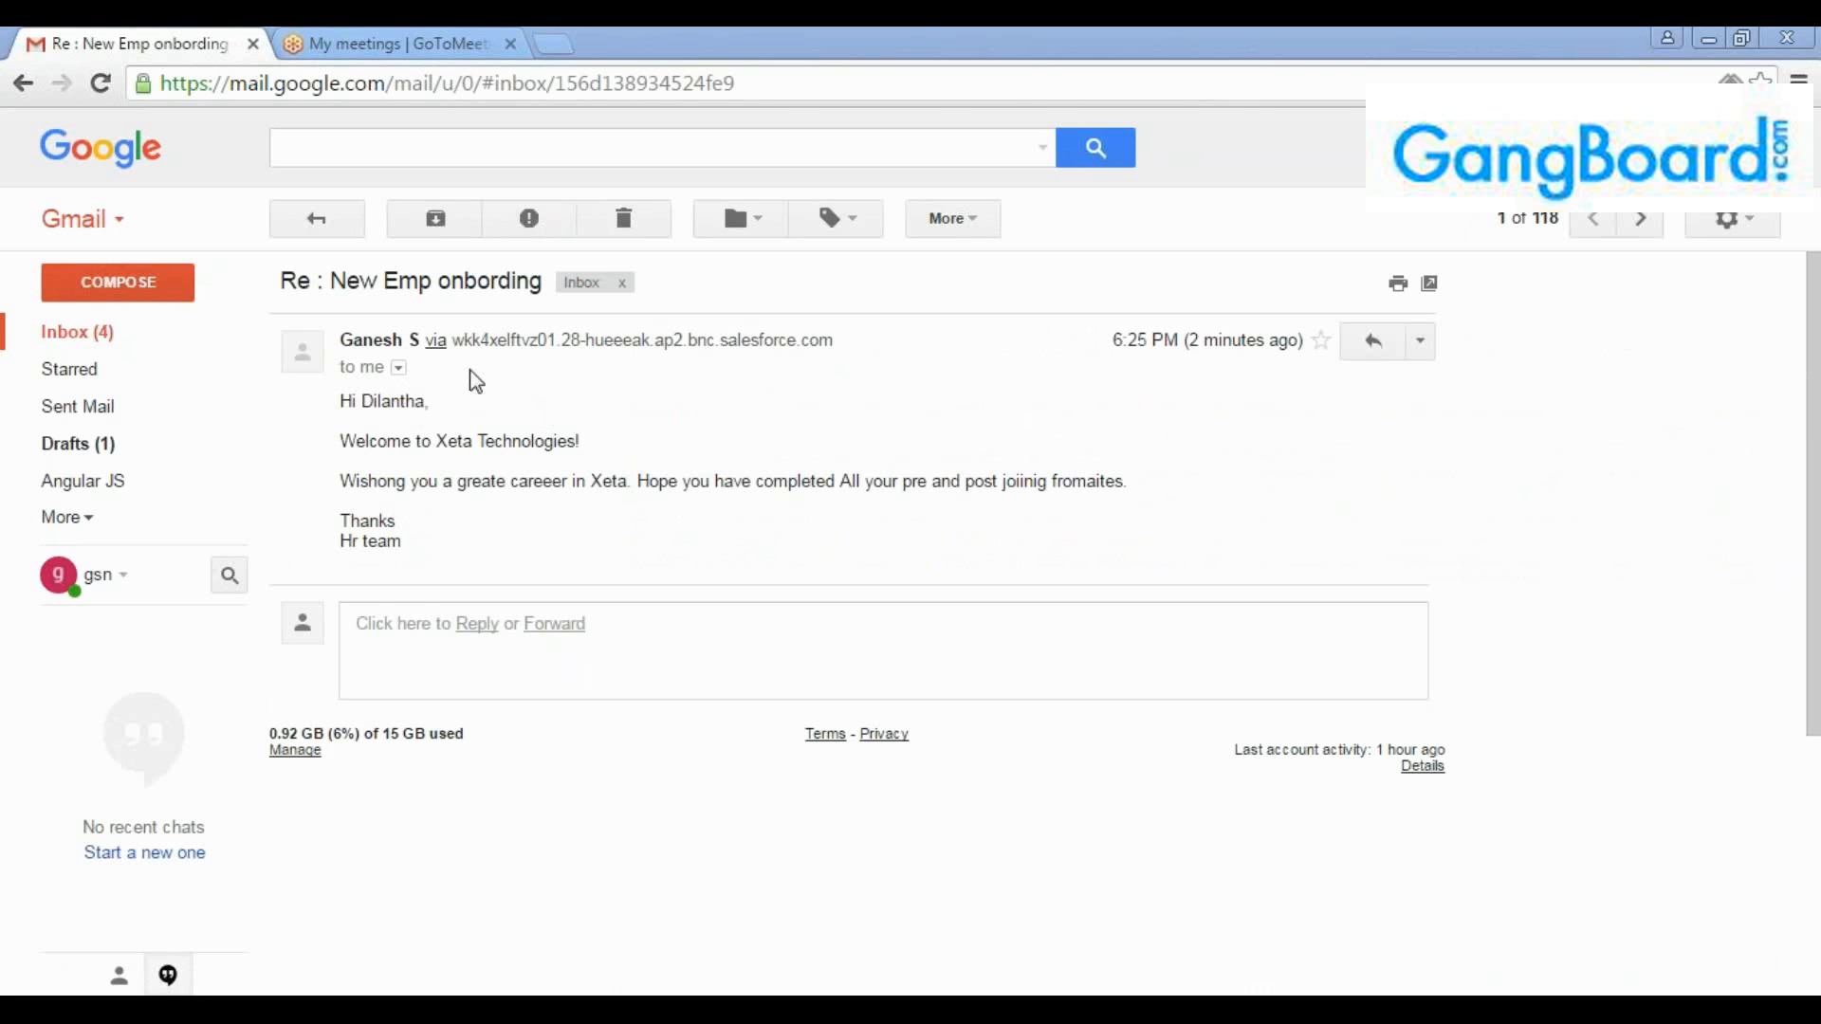
pyautogui.click(403, 373)
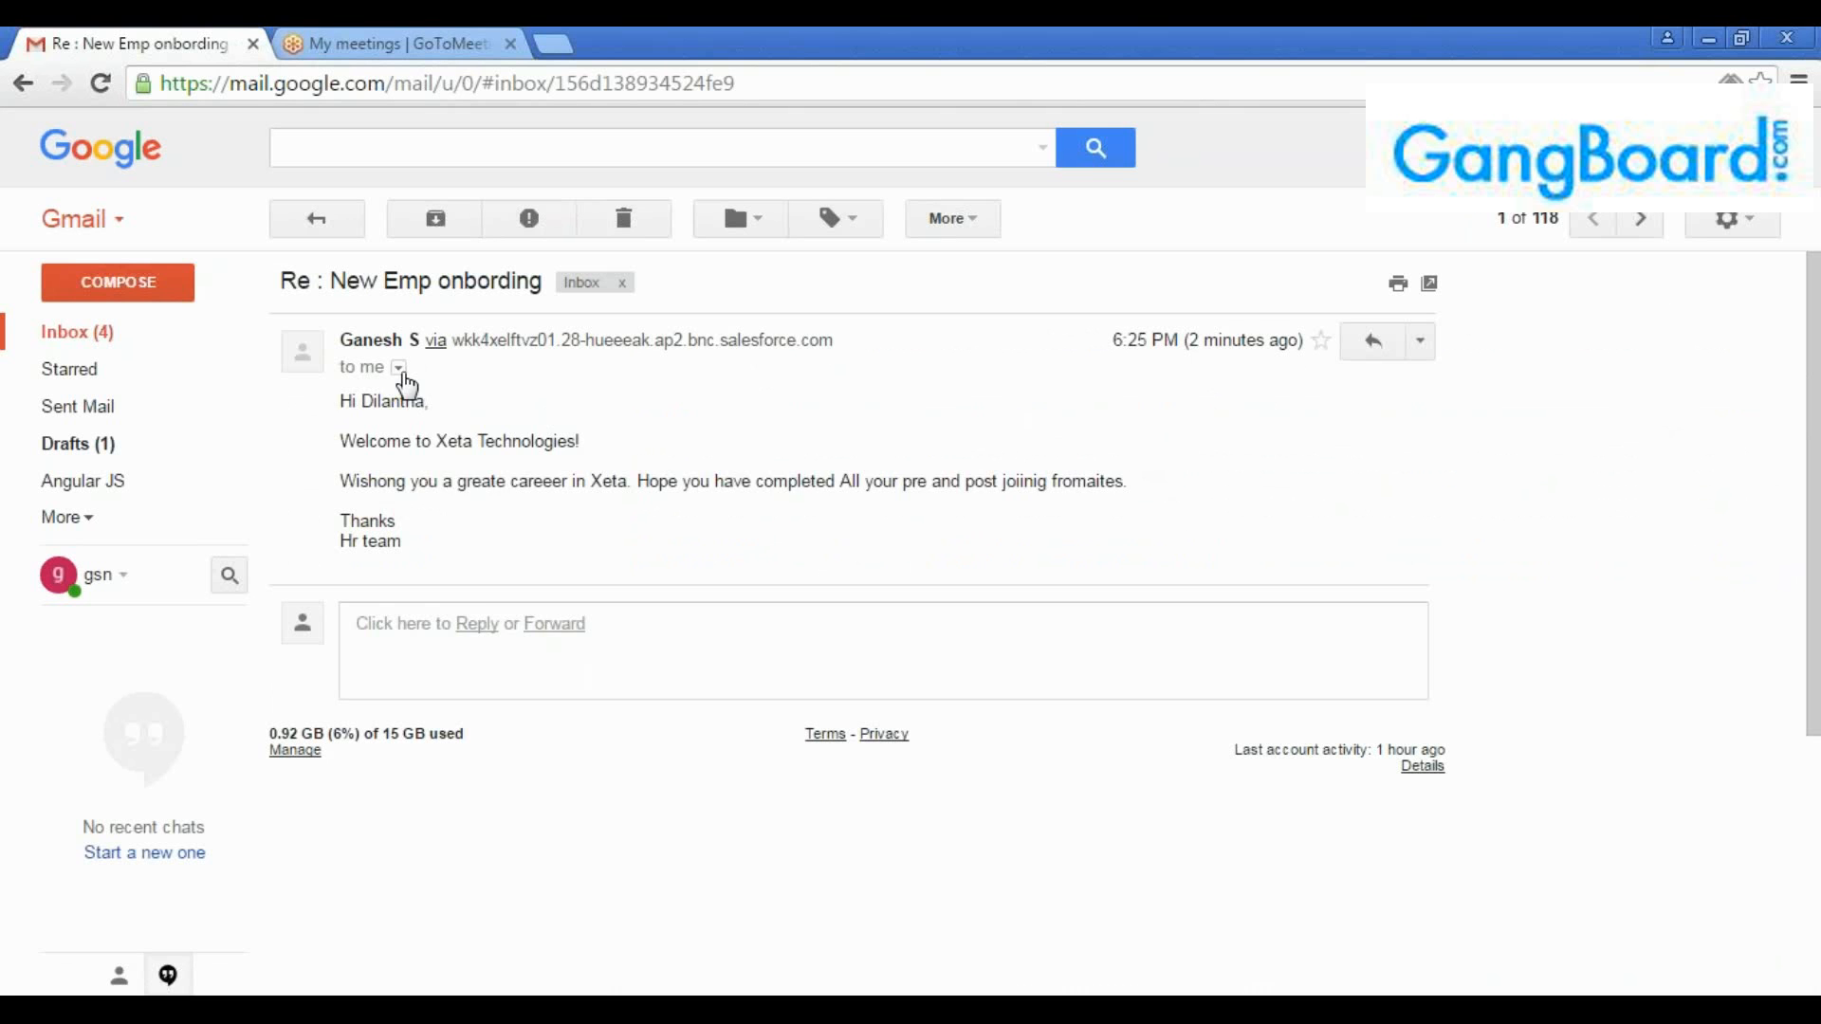
pyautogui.click(400, 369)
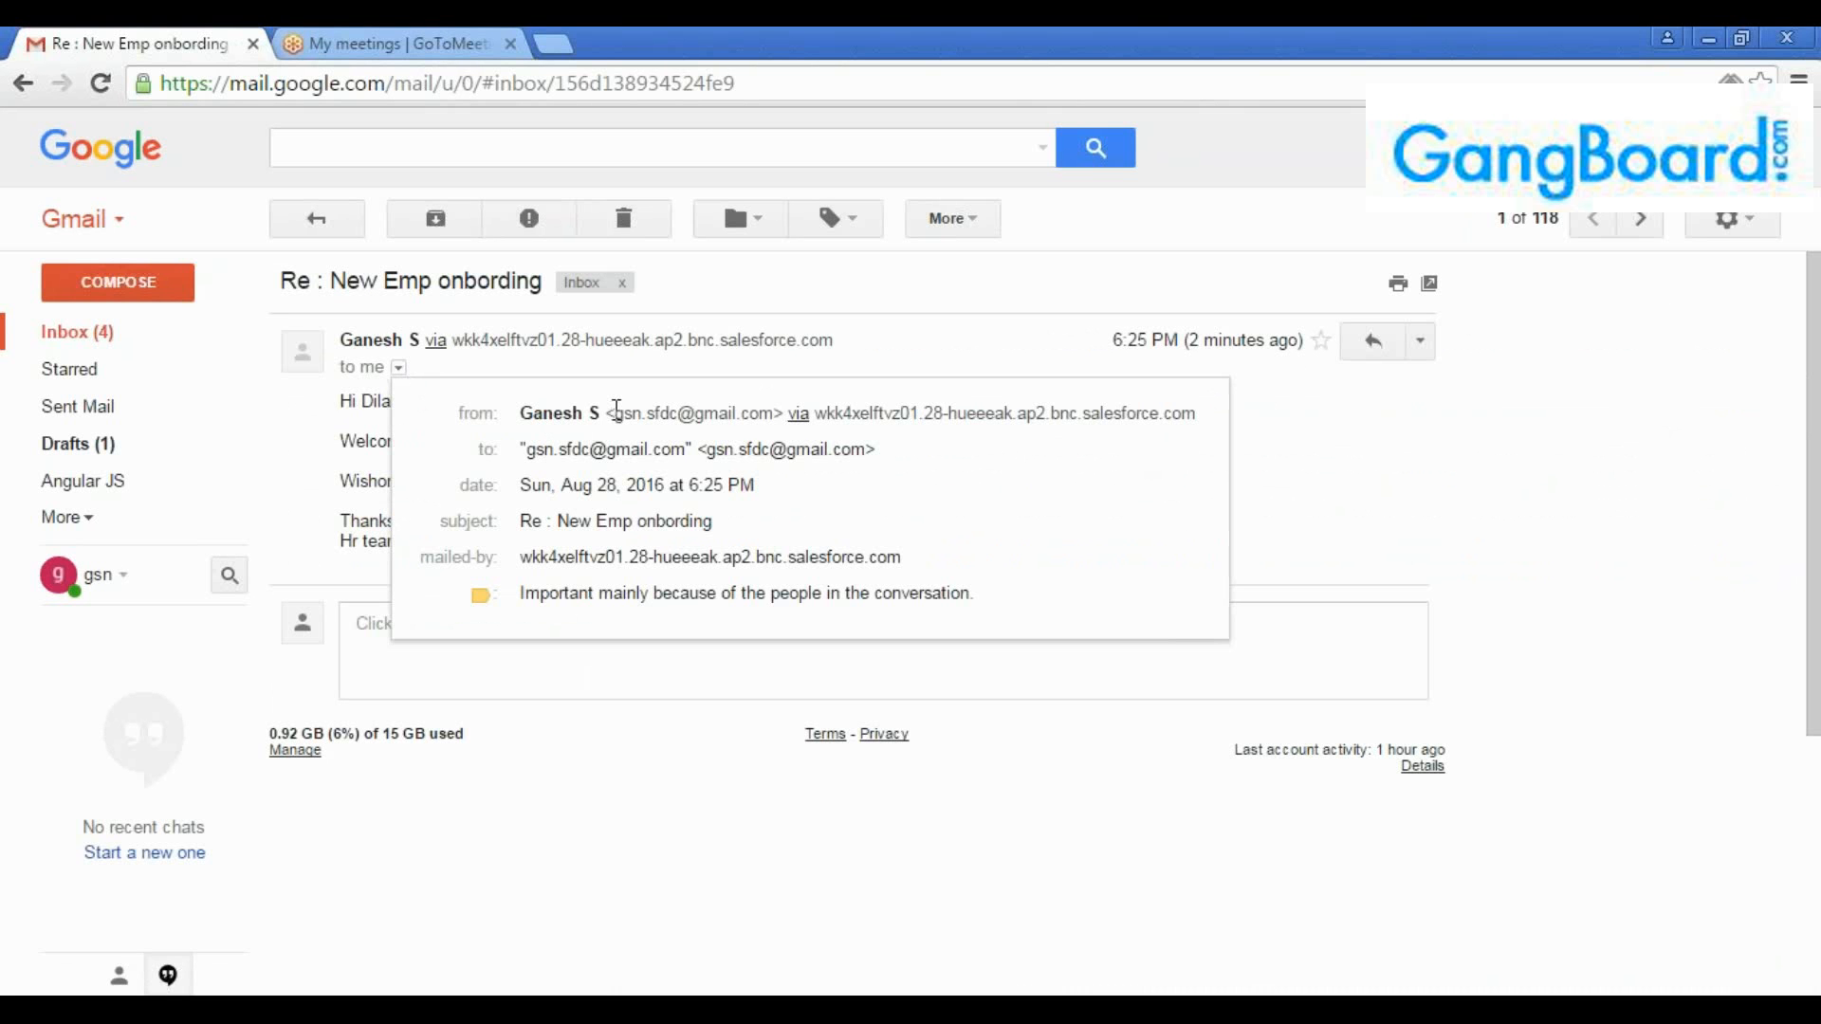
pyautogui.moveTo(618, 411); pyautogui.dragTo(771, 410)
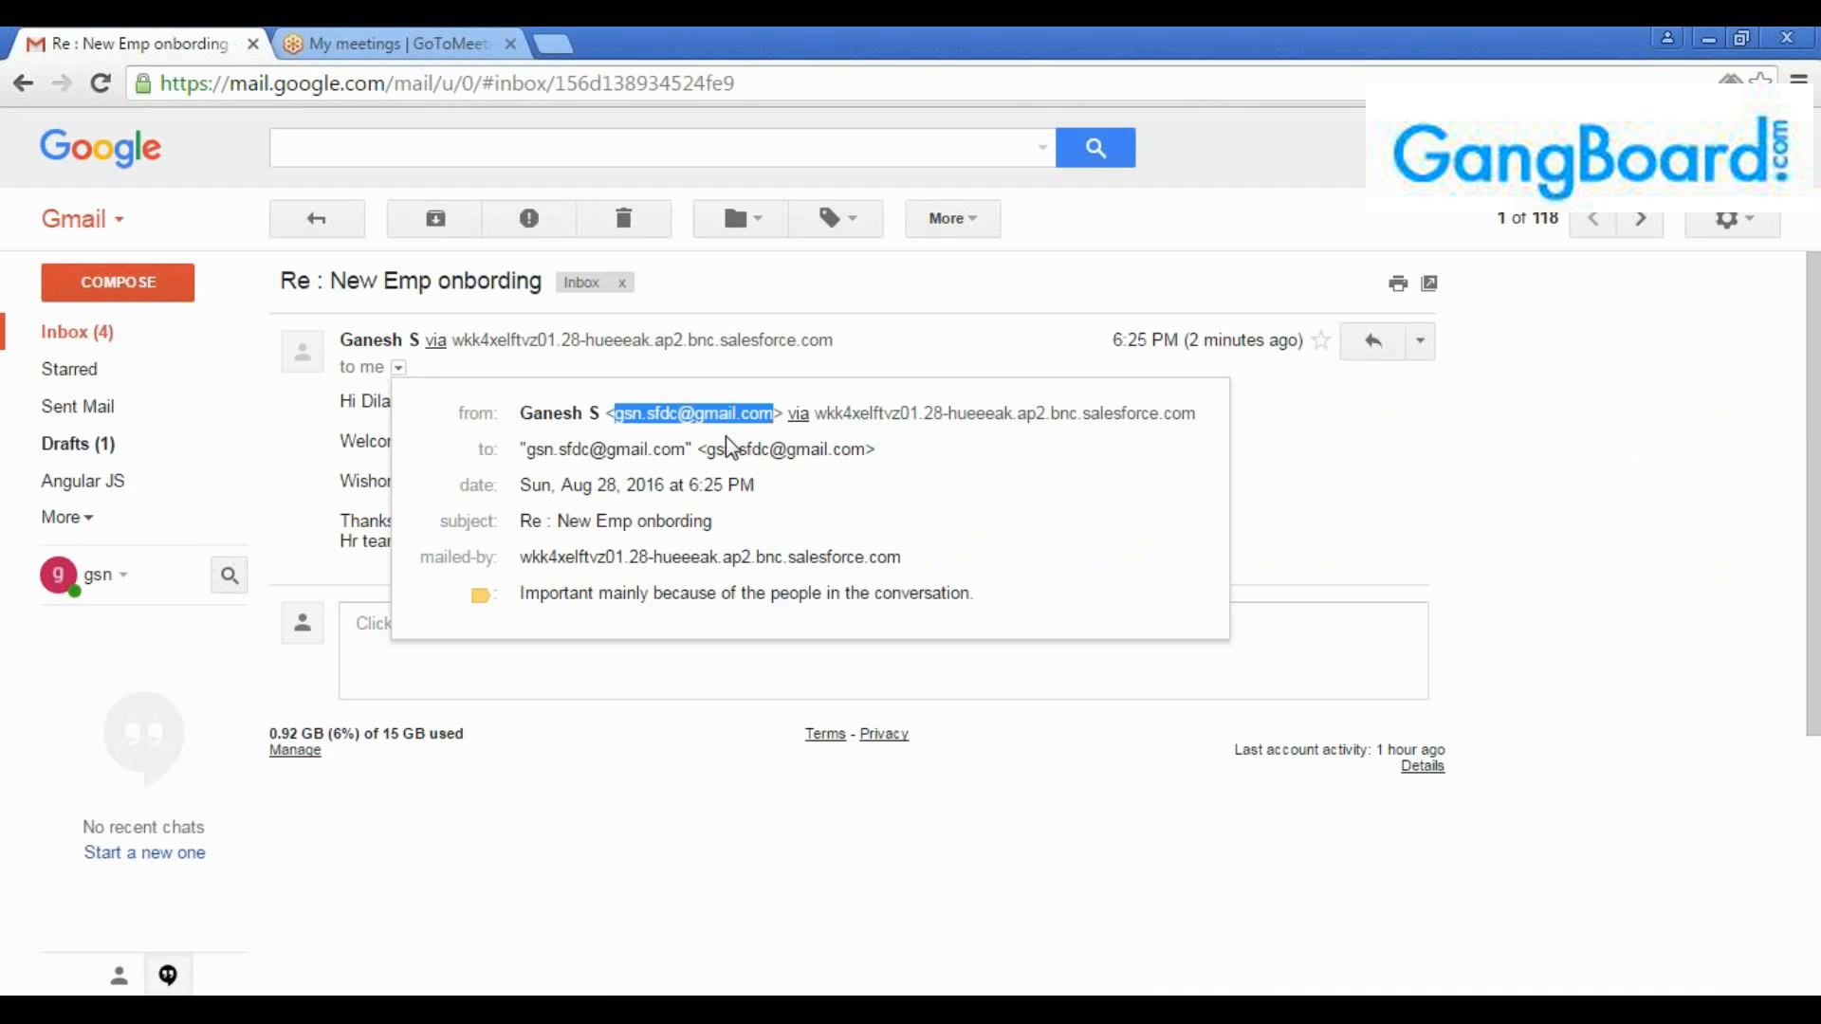
pyautogui.moveTo(687, 450); pyautogui.dragTo(535, 446)
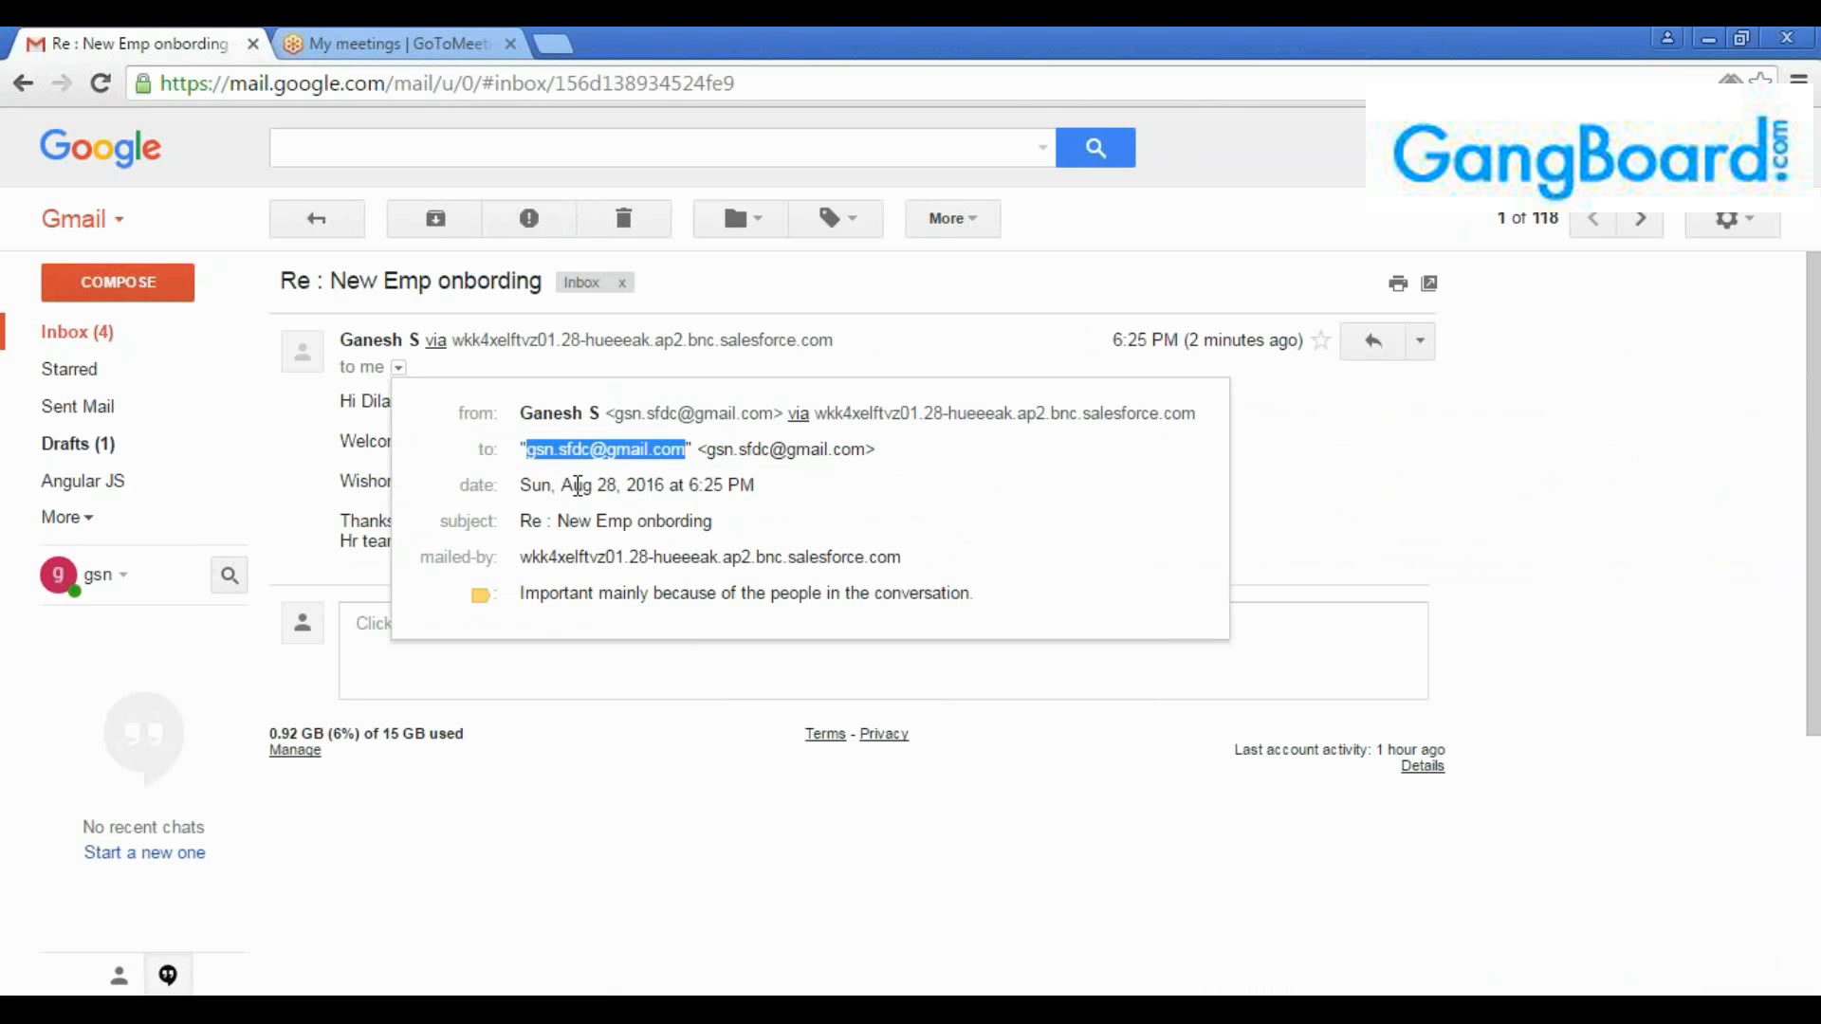
pyautogui.moveTo(620, 416); pyautogui.dragTo(771, 406)
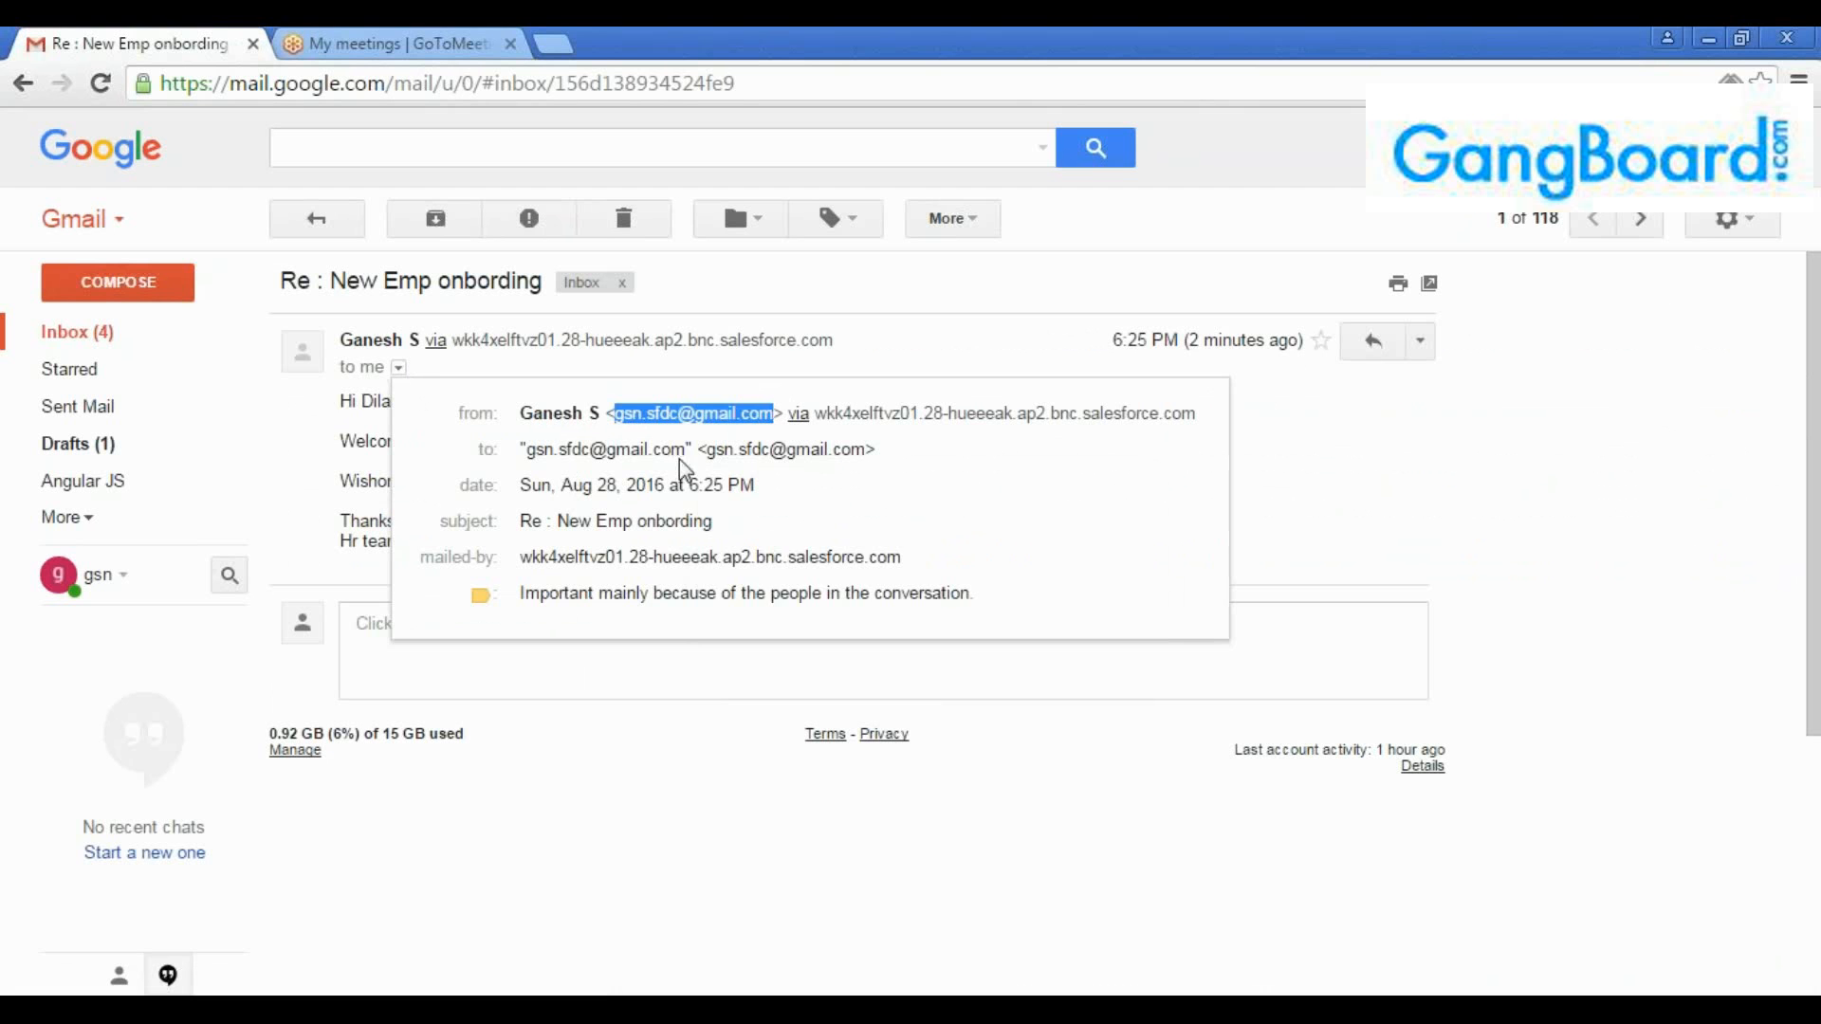
pyautogui.moveTo(685, 449); pyautogui.dragTo(528, 460)
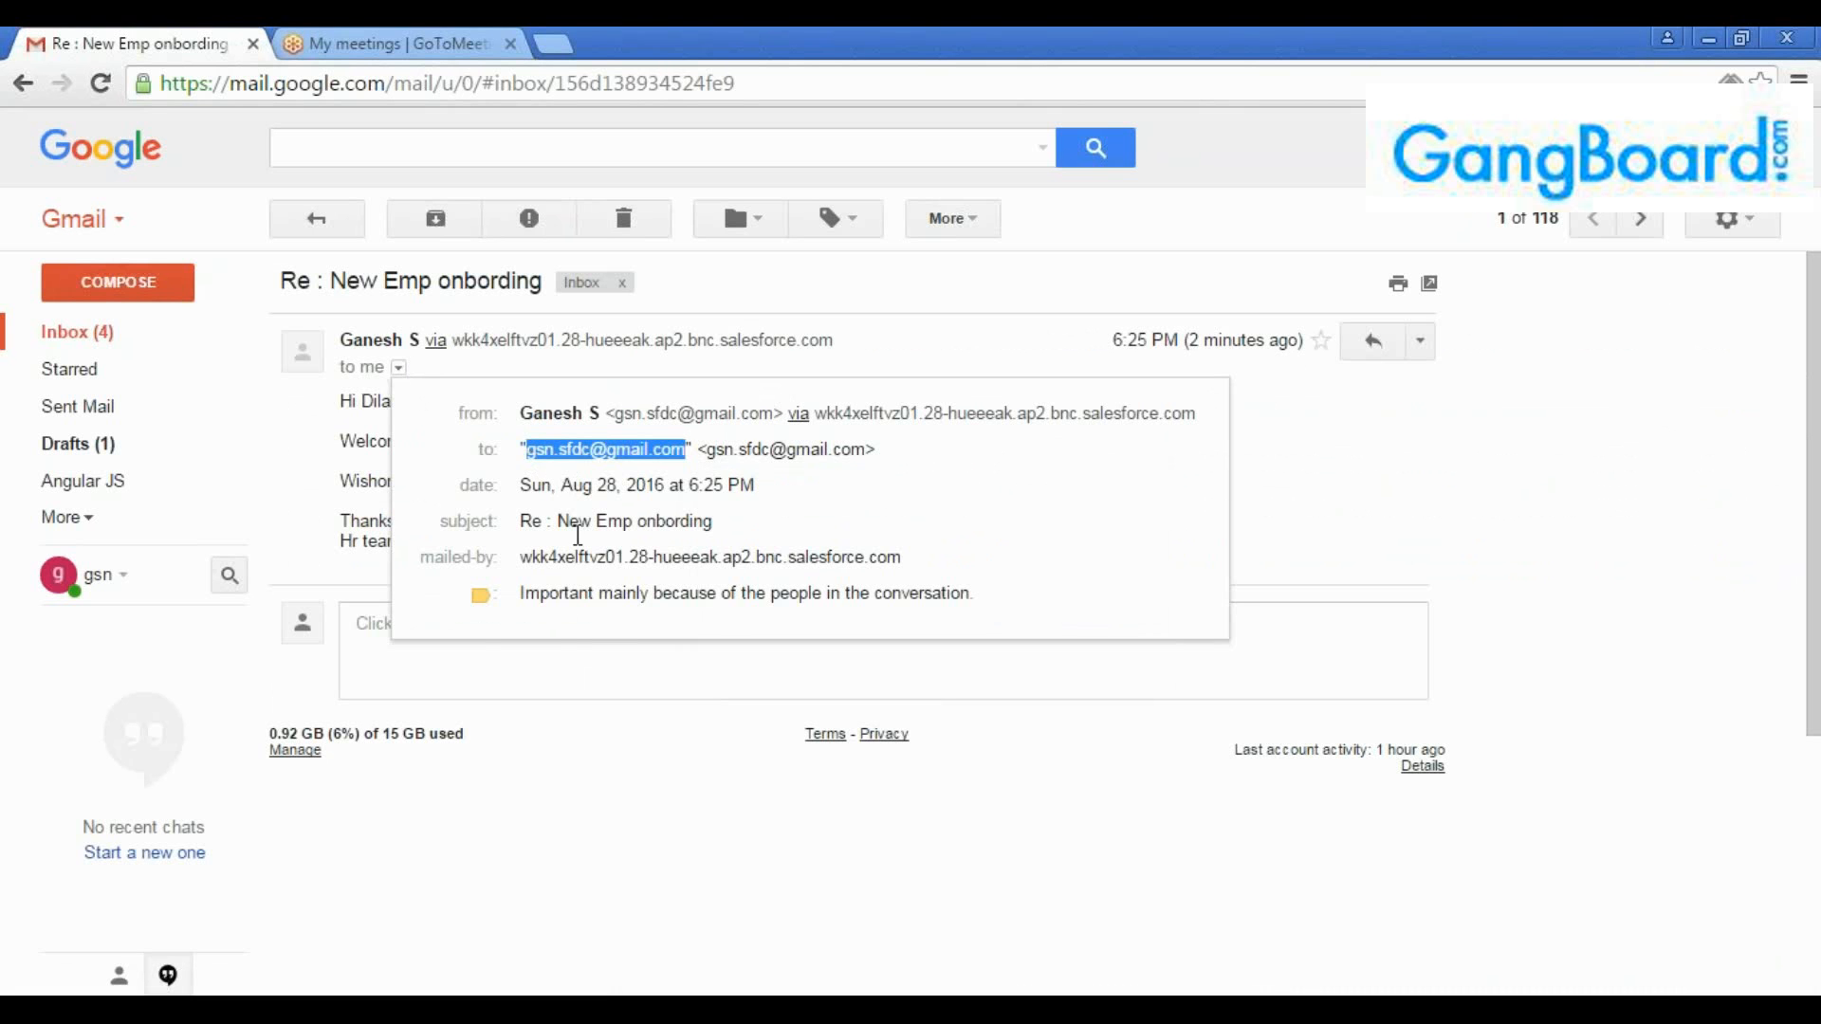
pyautogui.click(605, 787)
# Read the onboarding email's greeting, welcome text and HR team sign-off
pyautogui.doubleClick(392, 400)
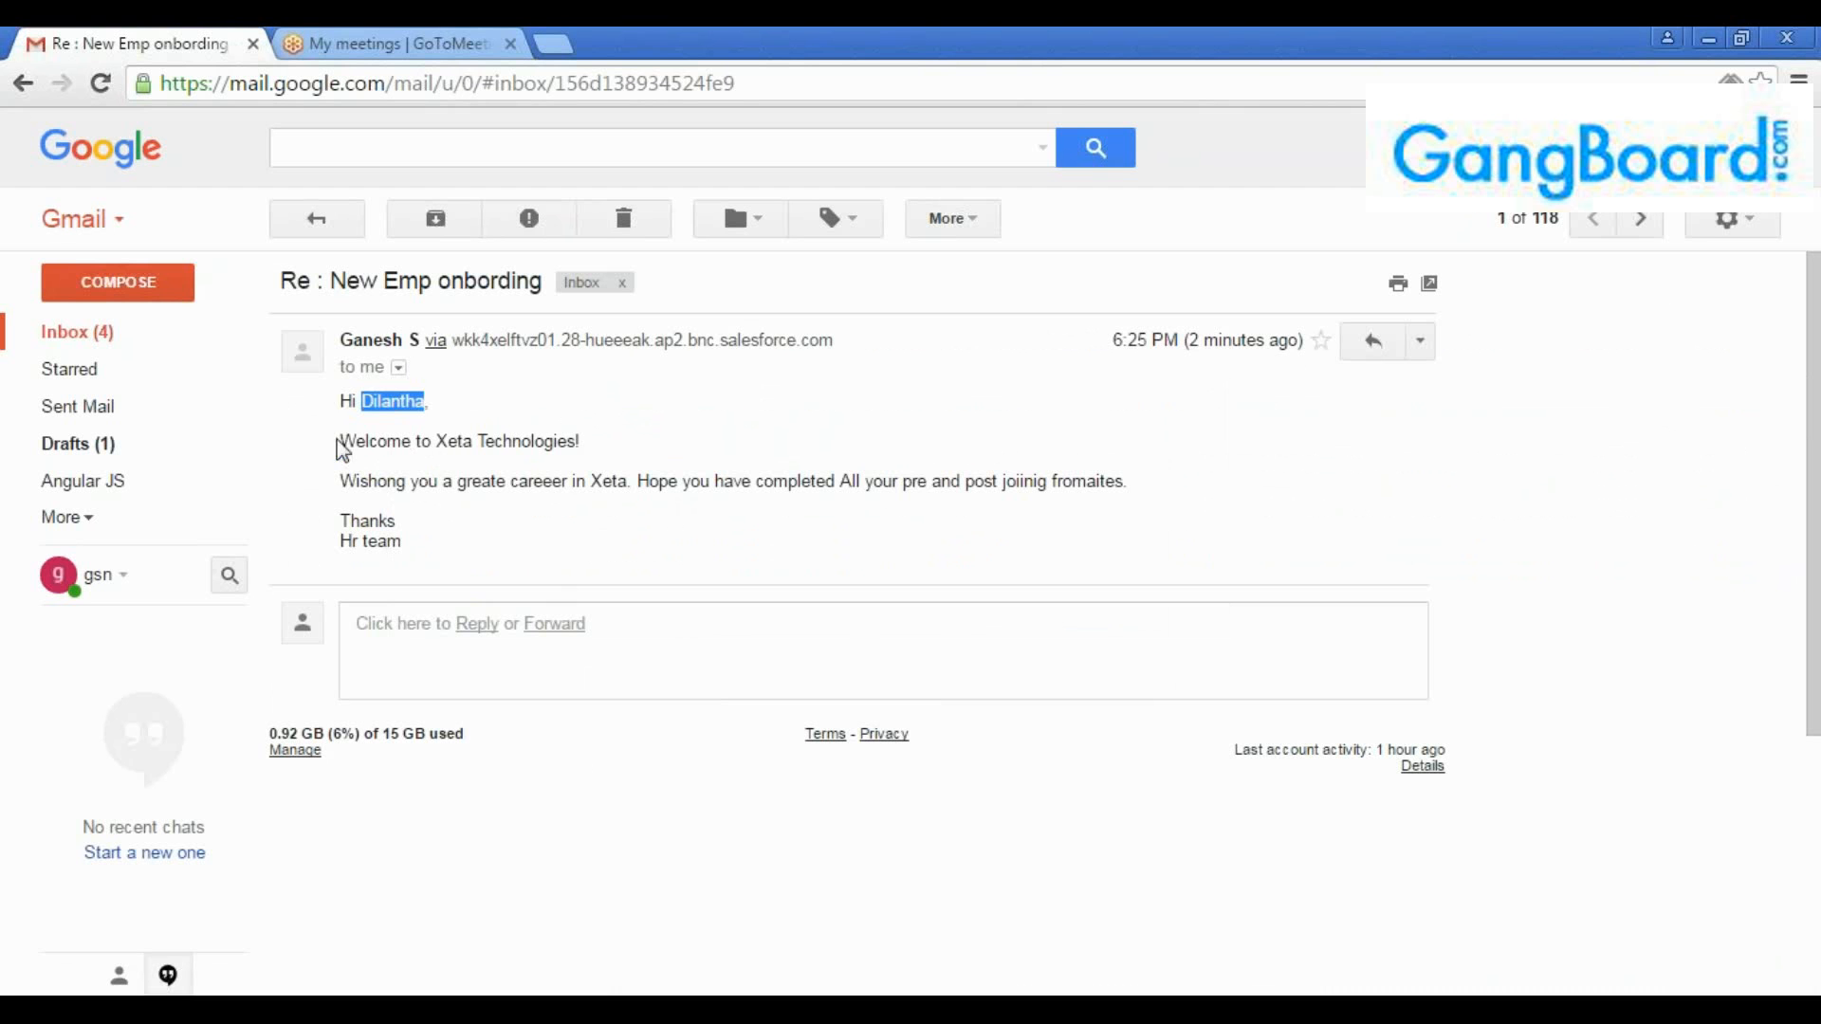
pyautogui.moveTo(341, 441); pyautogui.dragTo(645, 443)
pyautogui.click(357, 484)
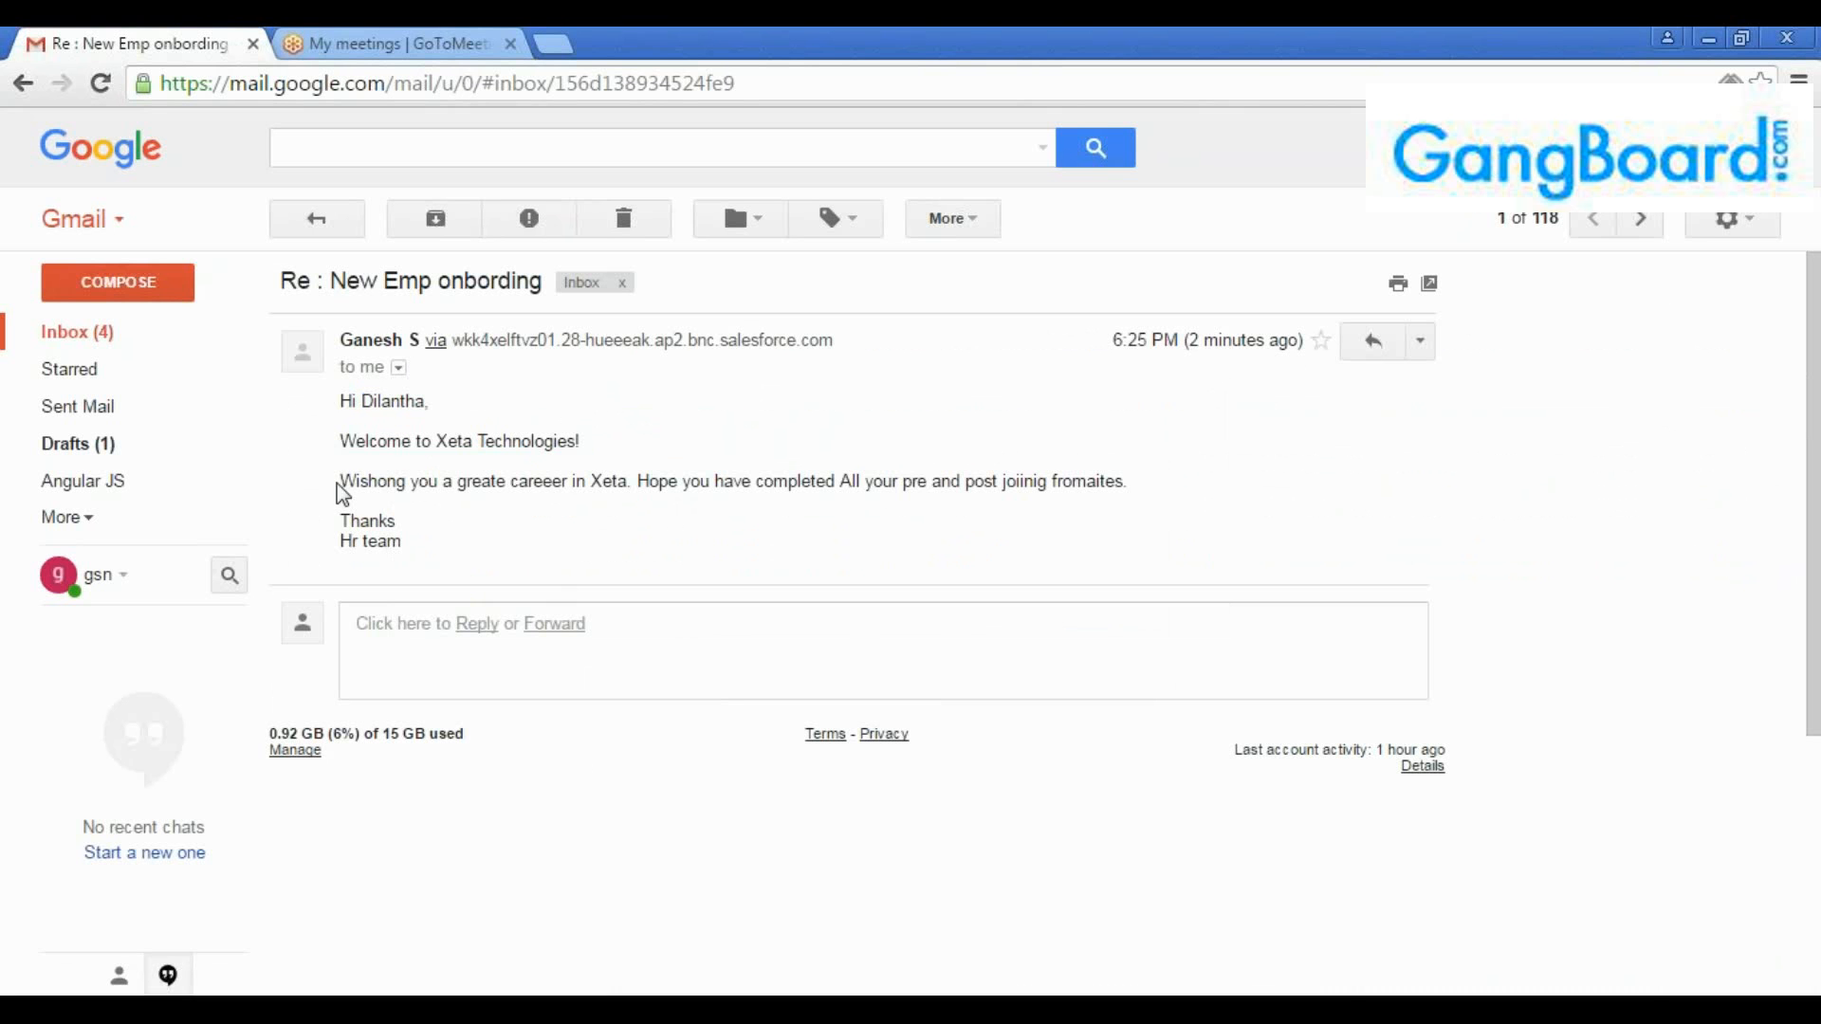
pyautogui.moveTo(341, 486); pyautogui.dragTo(1229, 502)
pyautogui.click(418, 550)
pyautogui.moveTo(417, 558); pyautogui.dragTo(316, 403)
pyautogui.click(388, 400)
pyautogui.doubleClick(387, 401)
pyautogui.click(387, 401)
pyautogui.doubleClick(387, 400)
pyautogui.click(387, 400)
pyautogui.doubleClick(387, 400)
pyautogui.click(387, 400)
pyautogui.moveTo(415, 544); pyautogui.dragTo(339, 394)
pyautogui.click(370, 418)
pyautogui.doubleClick(384, 402)
pyautogui.click(411, 533)
pyautogui.moveTo(420, 557); pyautogui.dragTo(338, 402)
pyautogui.click(459, 504)
# Check when the onboarding email was received and review the message as a whole
pyautogui.moveTo(1112, 351); pyautogui.dragTo(1309, 348)
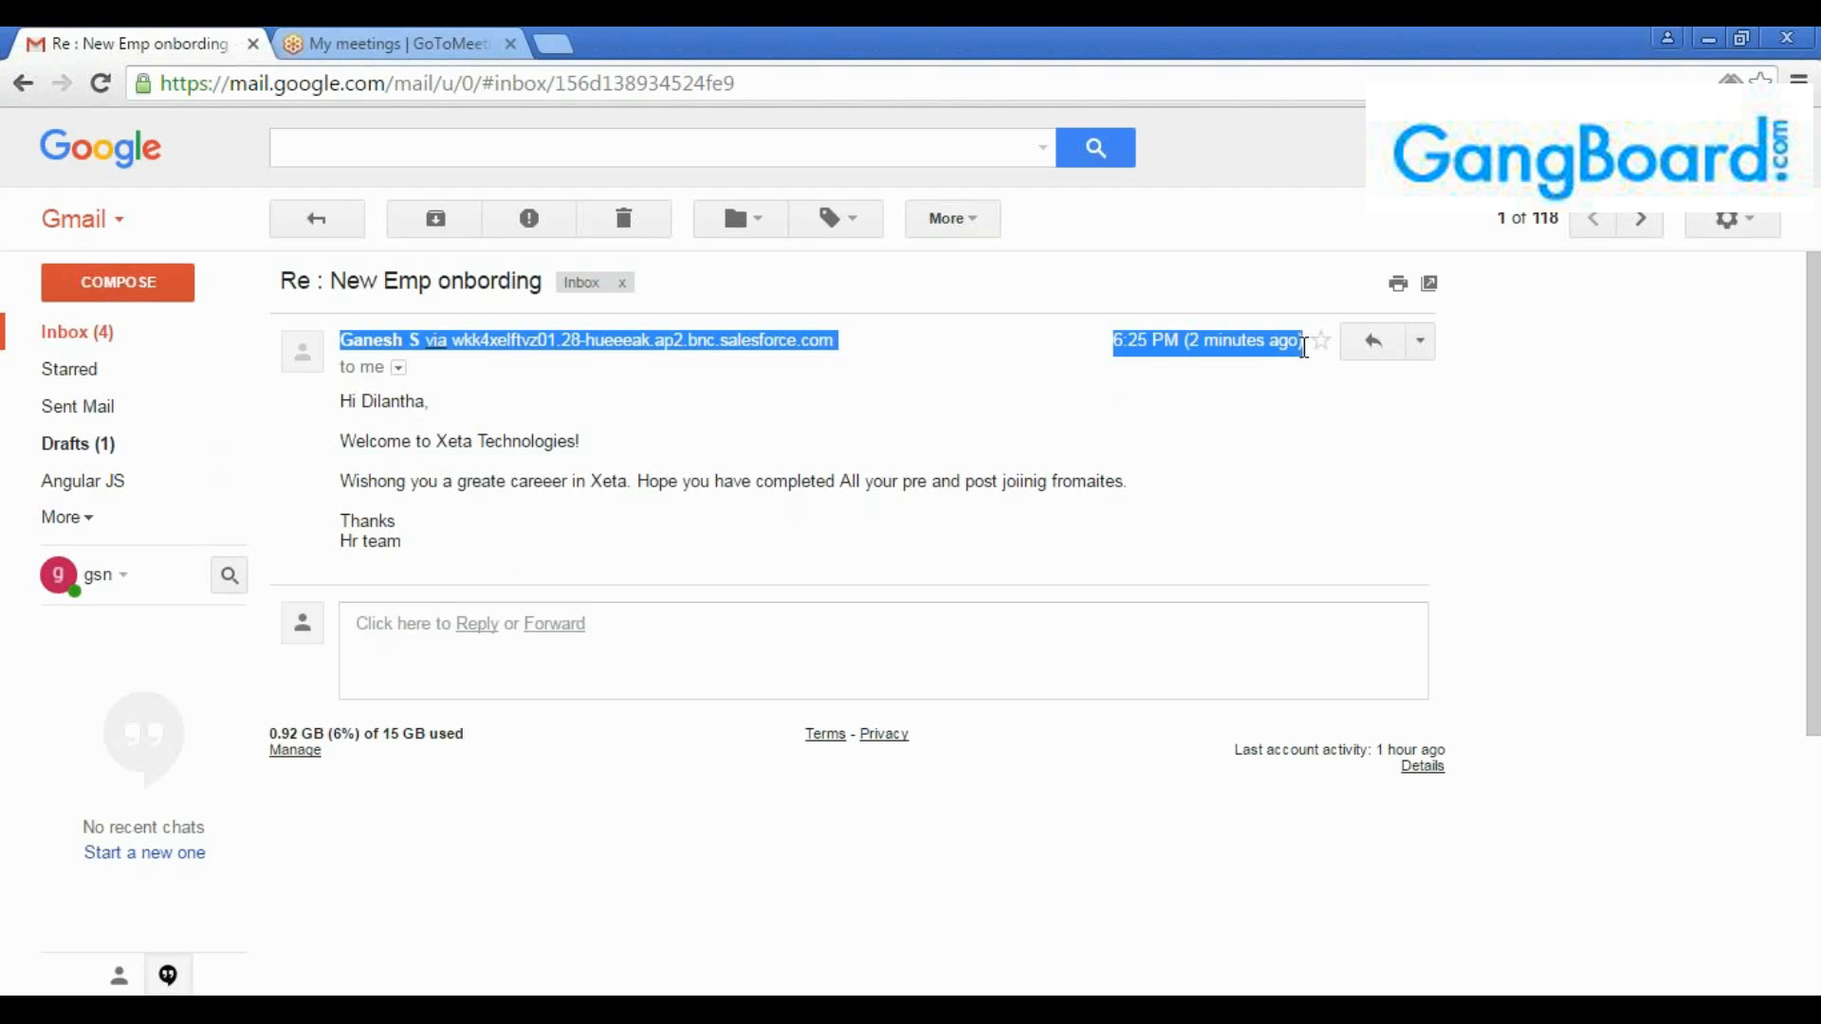
pyautogui.click(1299, 399)
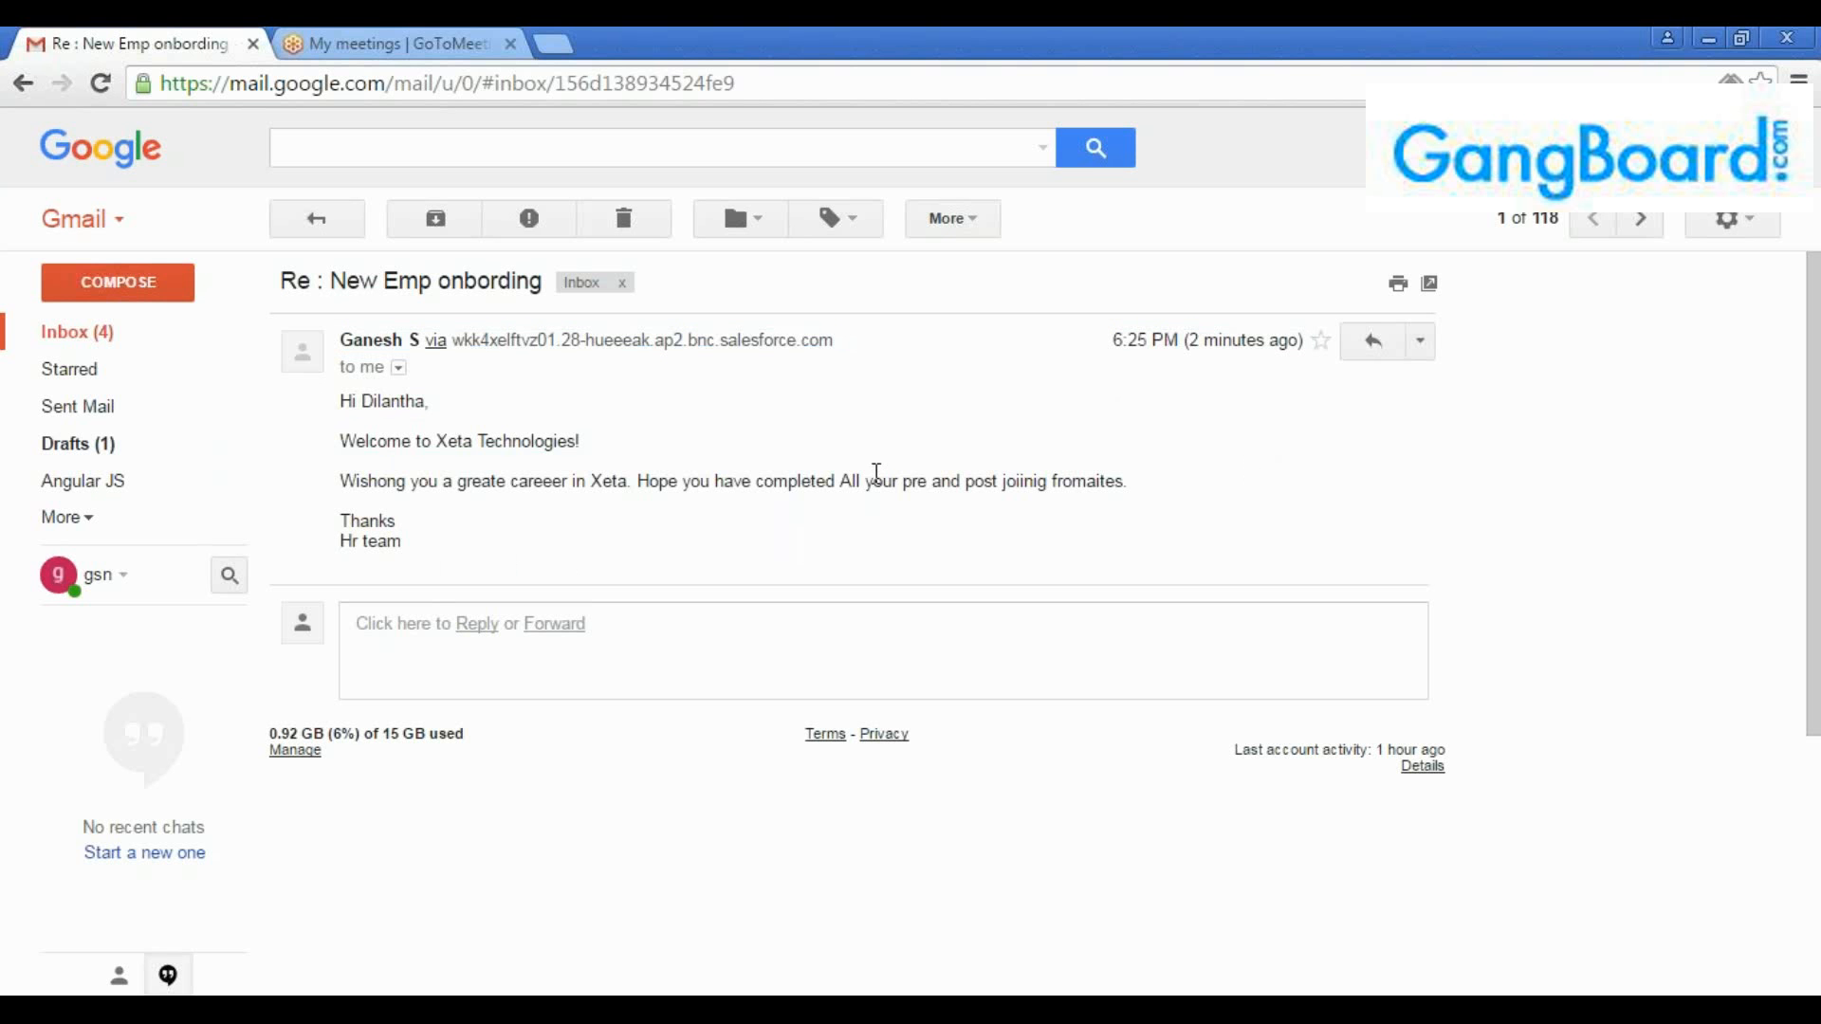
pyautogui.moveTo(429, 548); pyautogui.dragTo(1239, 446)
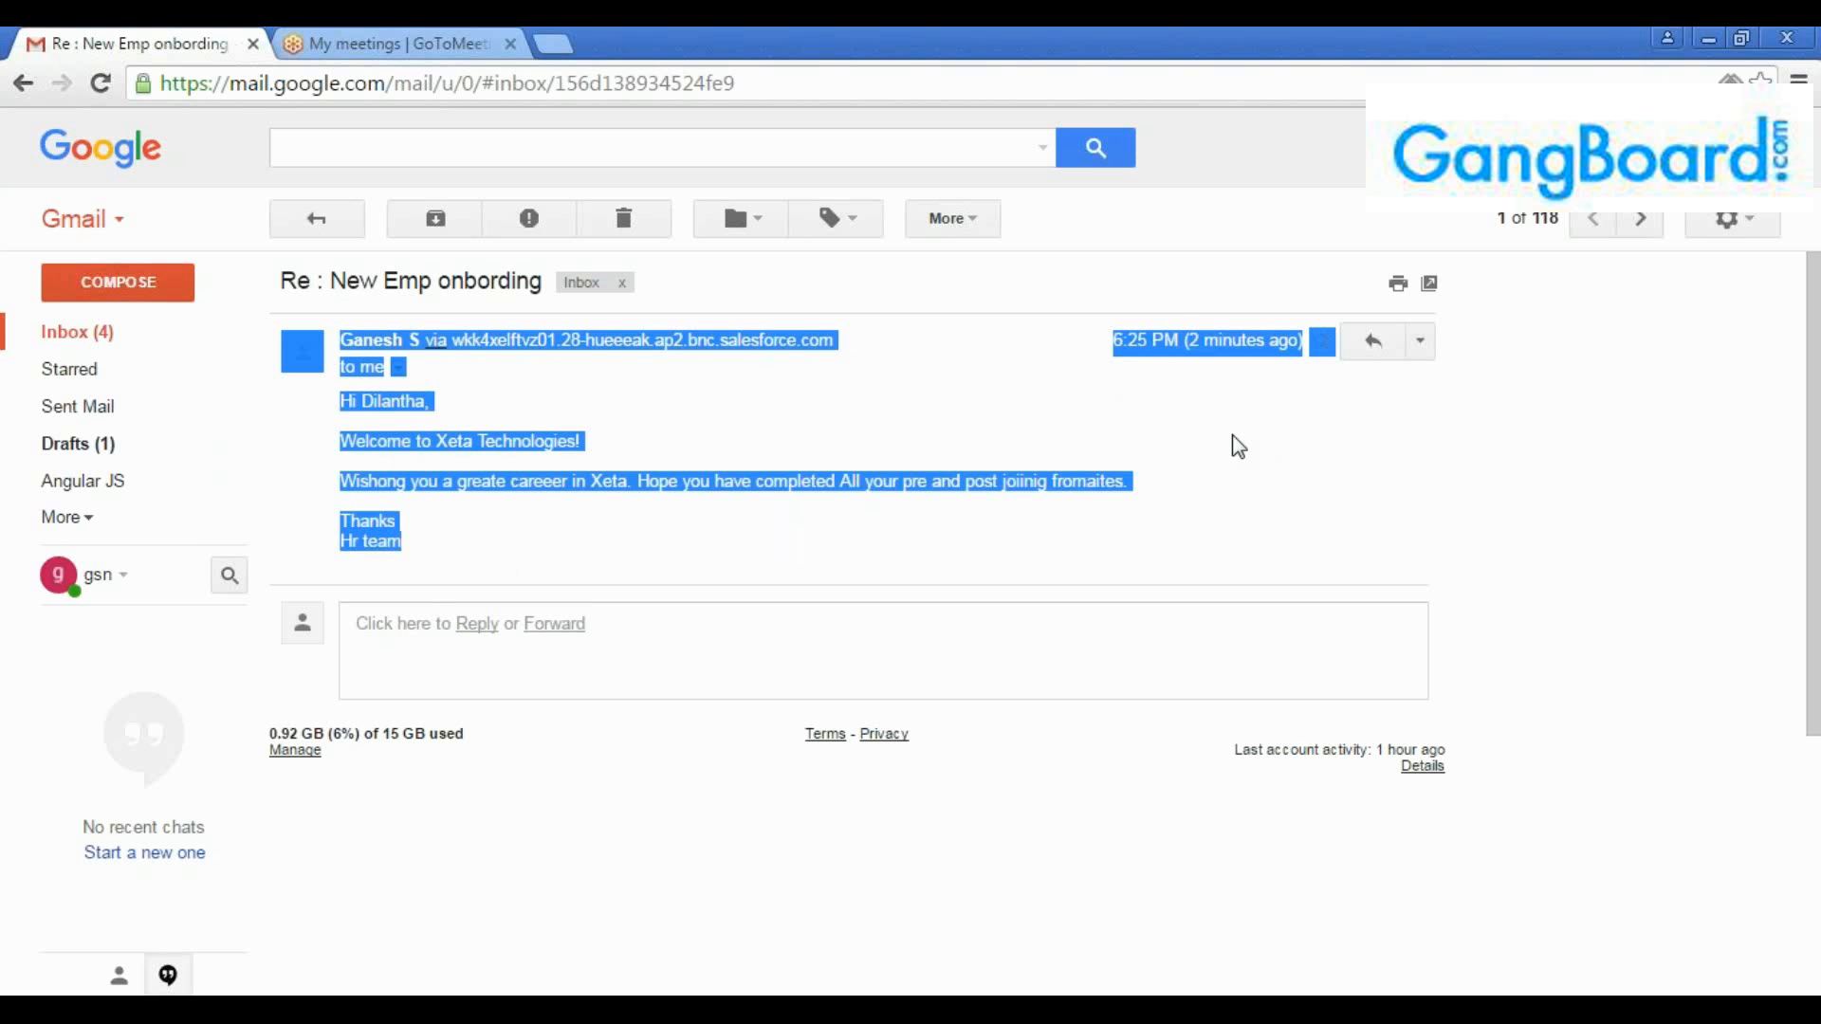
# Switch back to Salesforce and review the workflow rule's details and immediate actions
pyautogui.click(1646, 273)
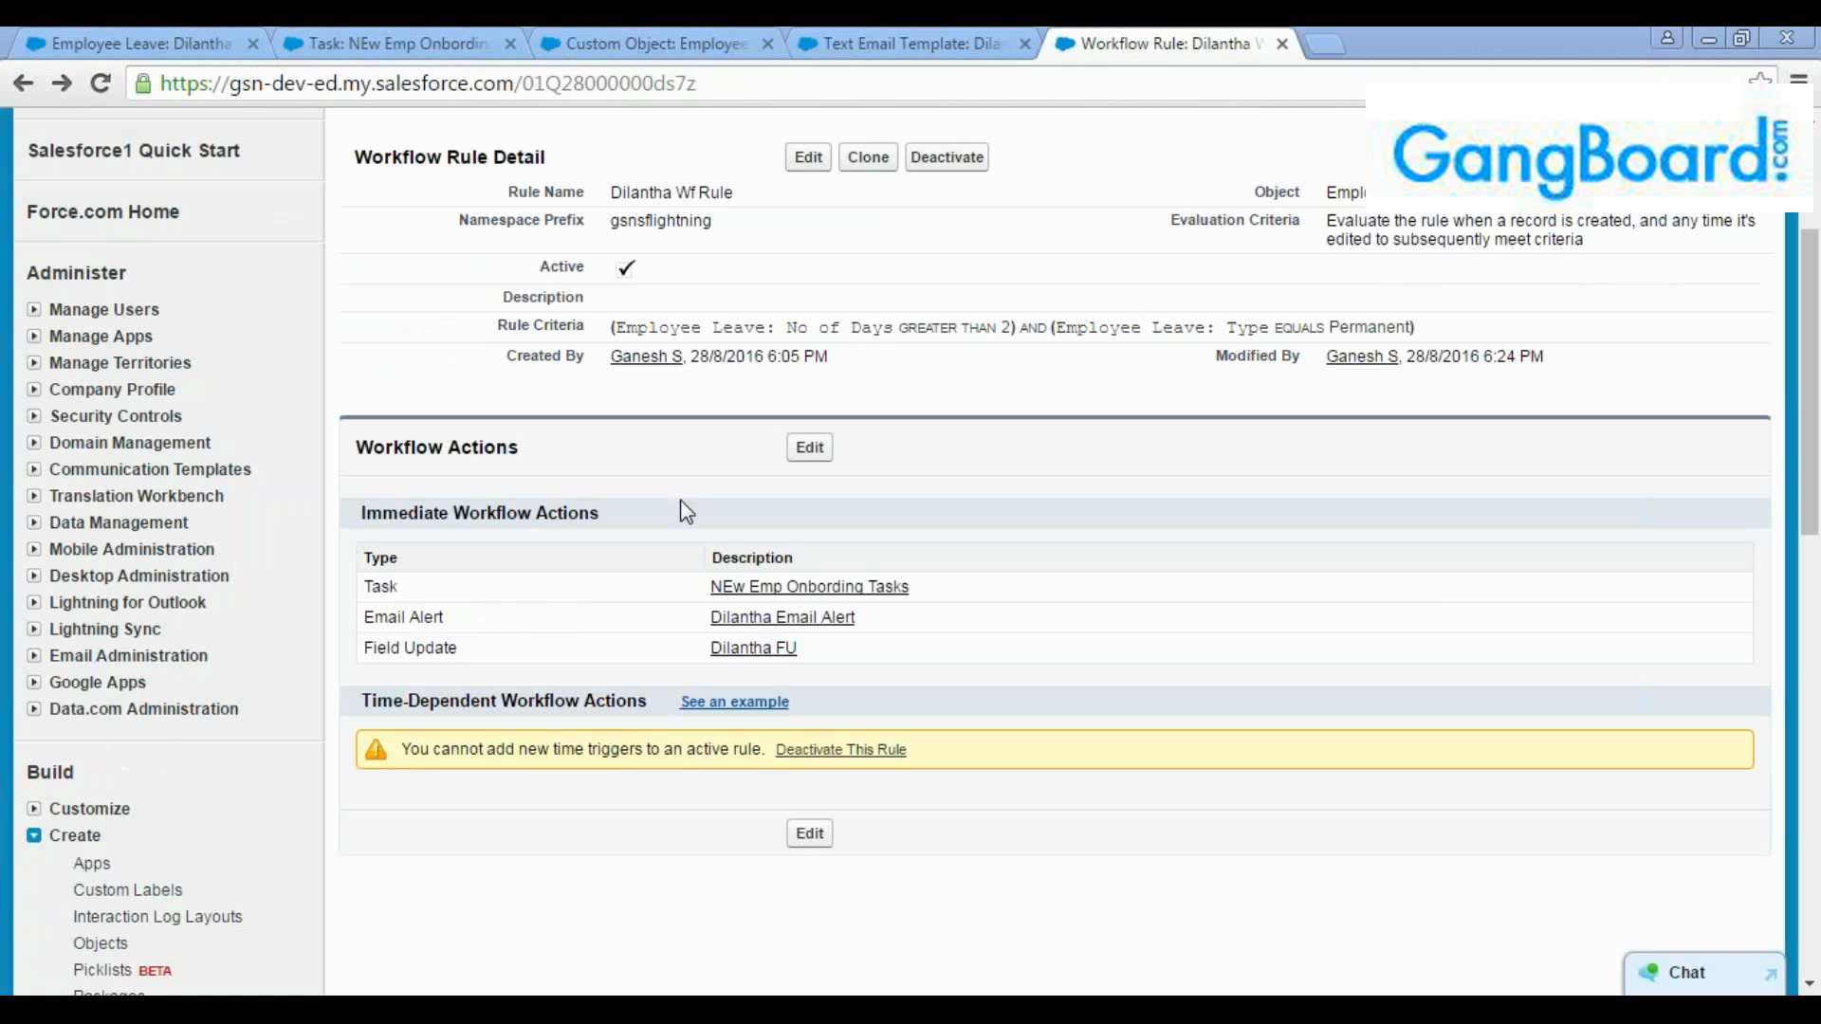
pyautogui.click(680, 498)
pyautogui.scroll(3, 953, 493)
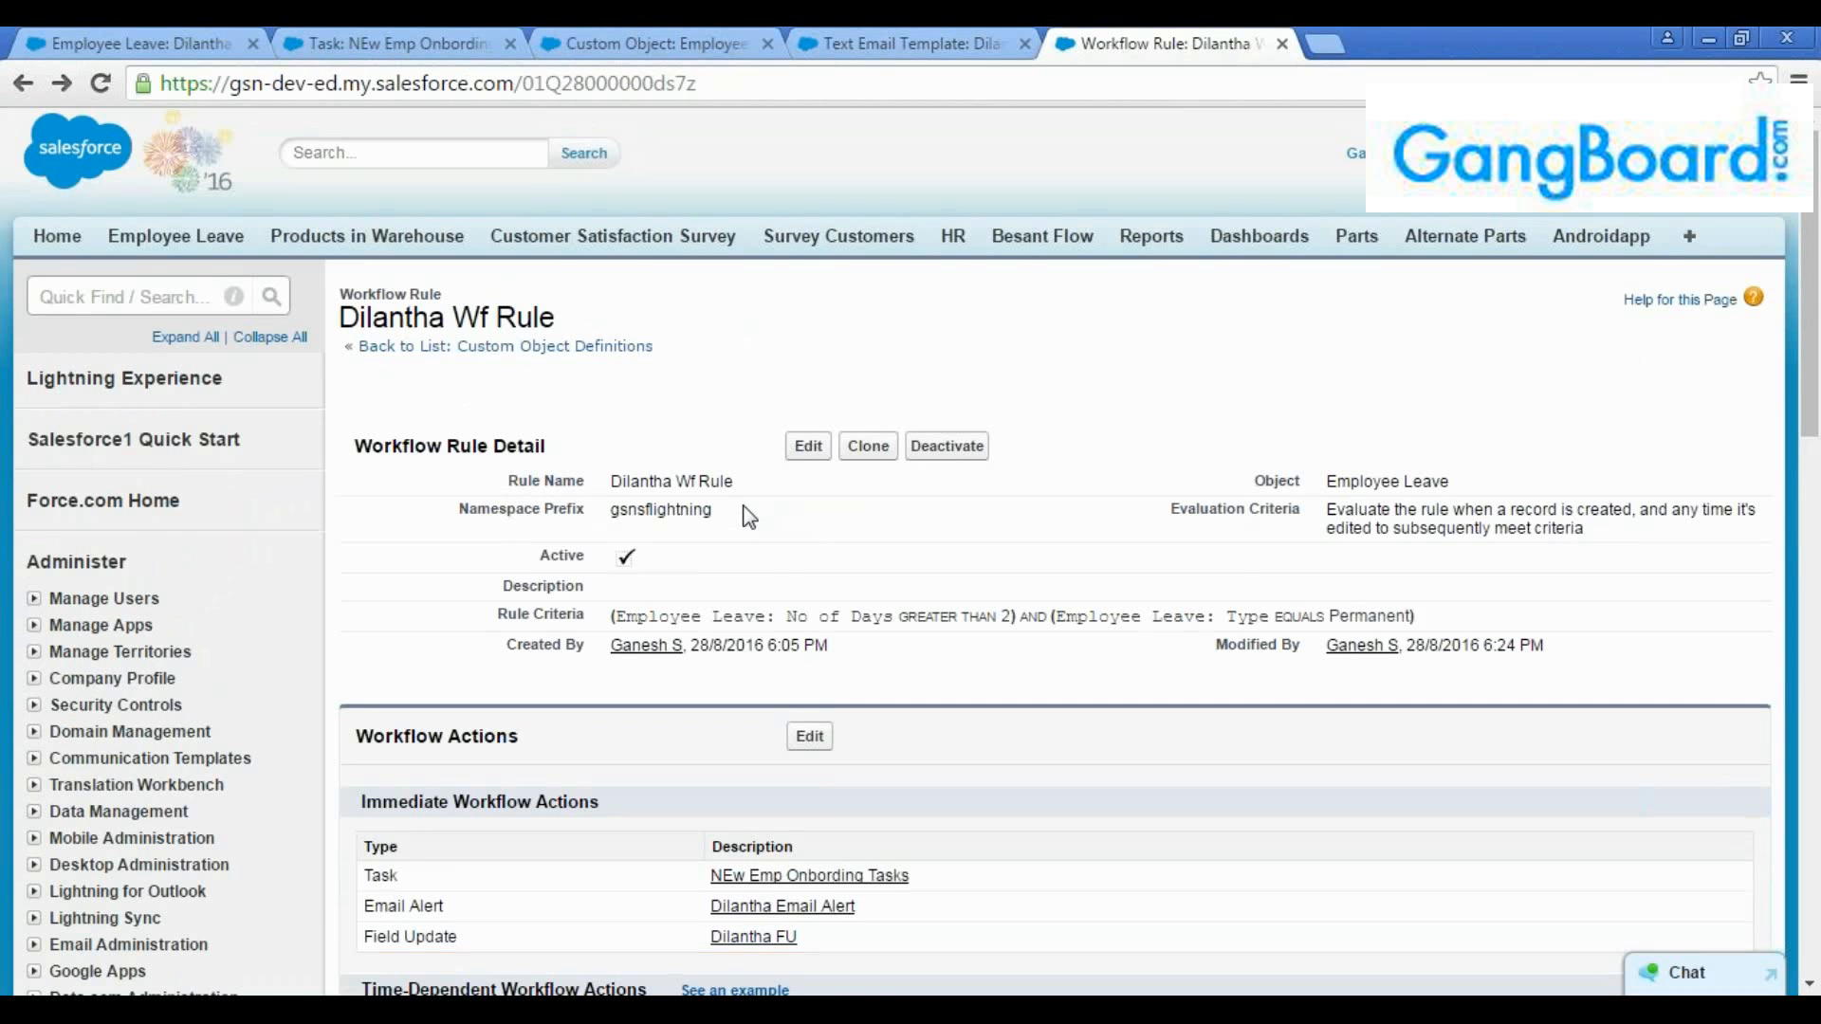
pyautogui.scroll(-1, 749, 517)
pyautogui.scroll(2, 745, 503)
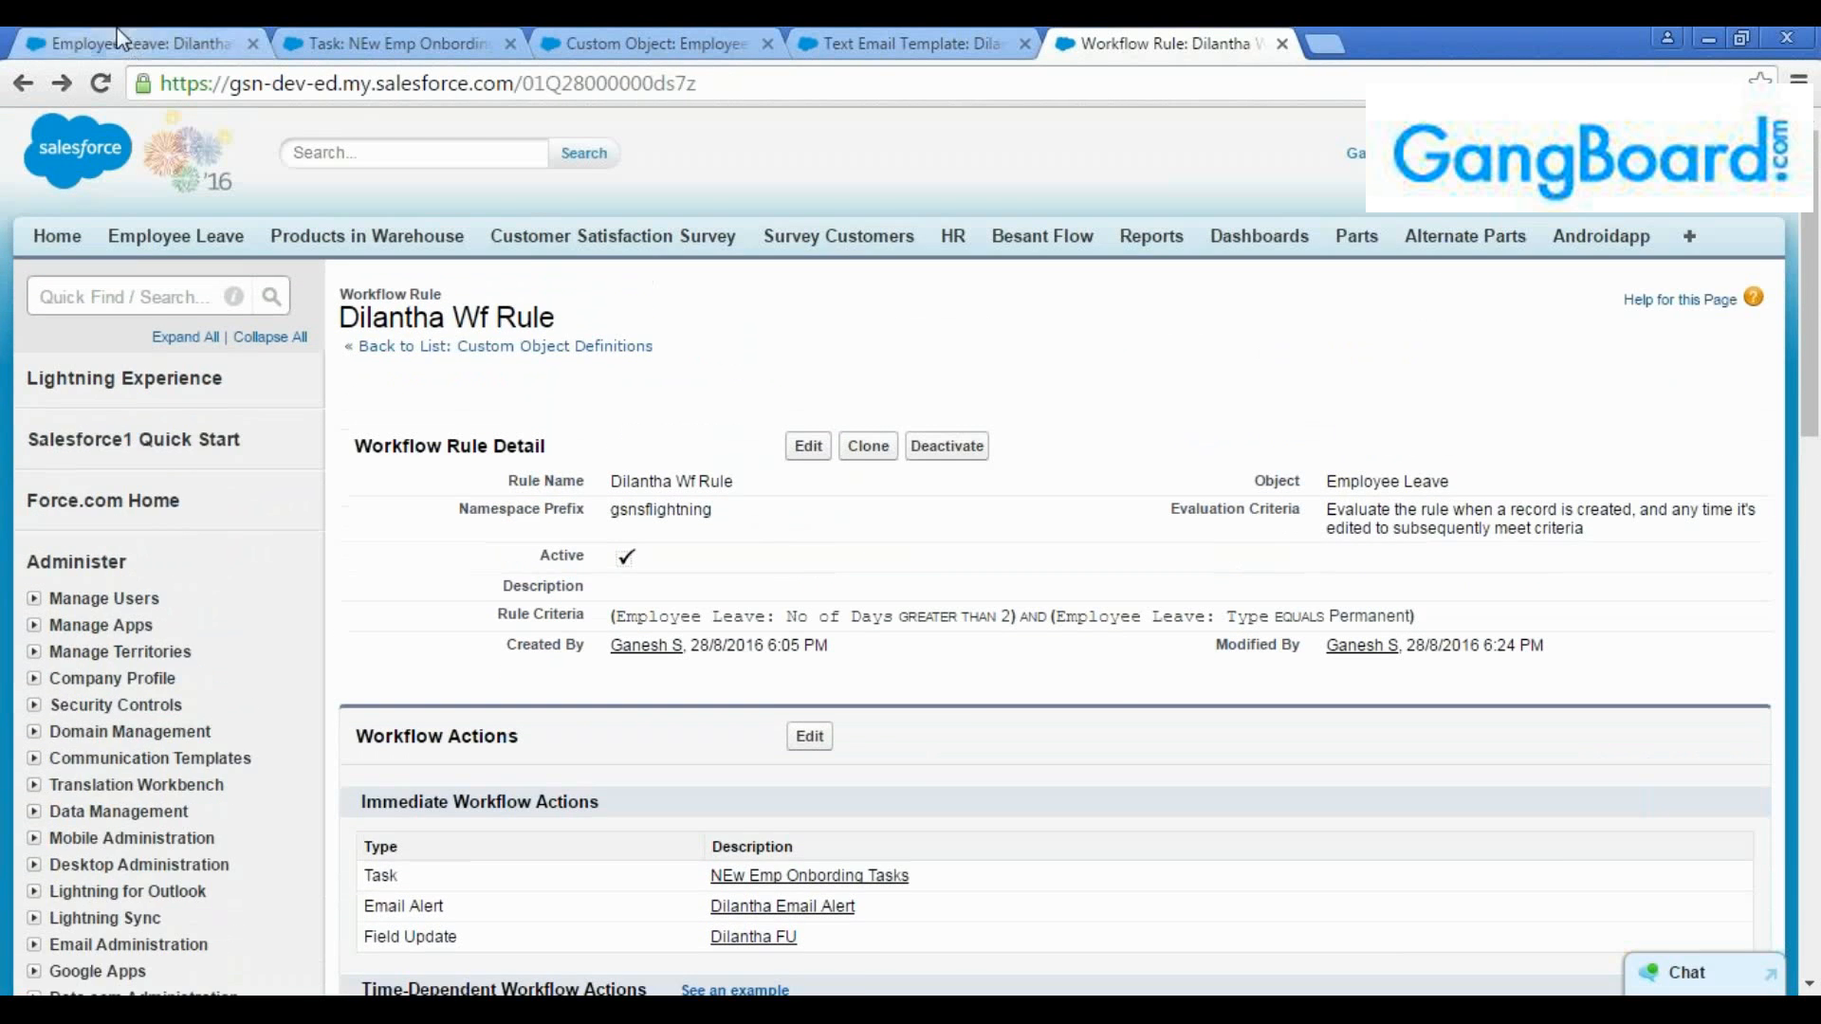
# Check the status of the Employee Leave test record and review its onboarding task
pyautogui.click(123, 43)
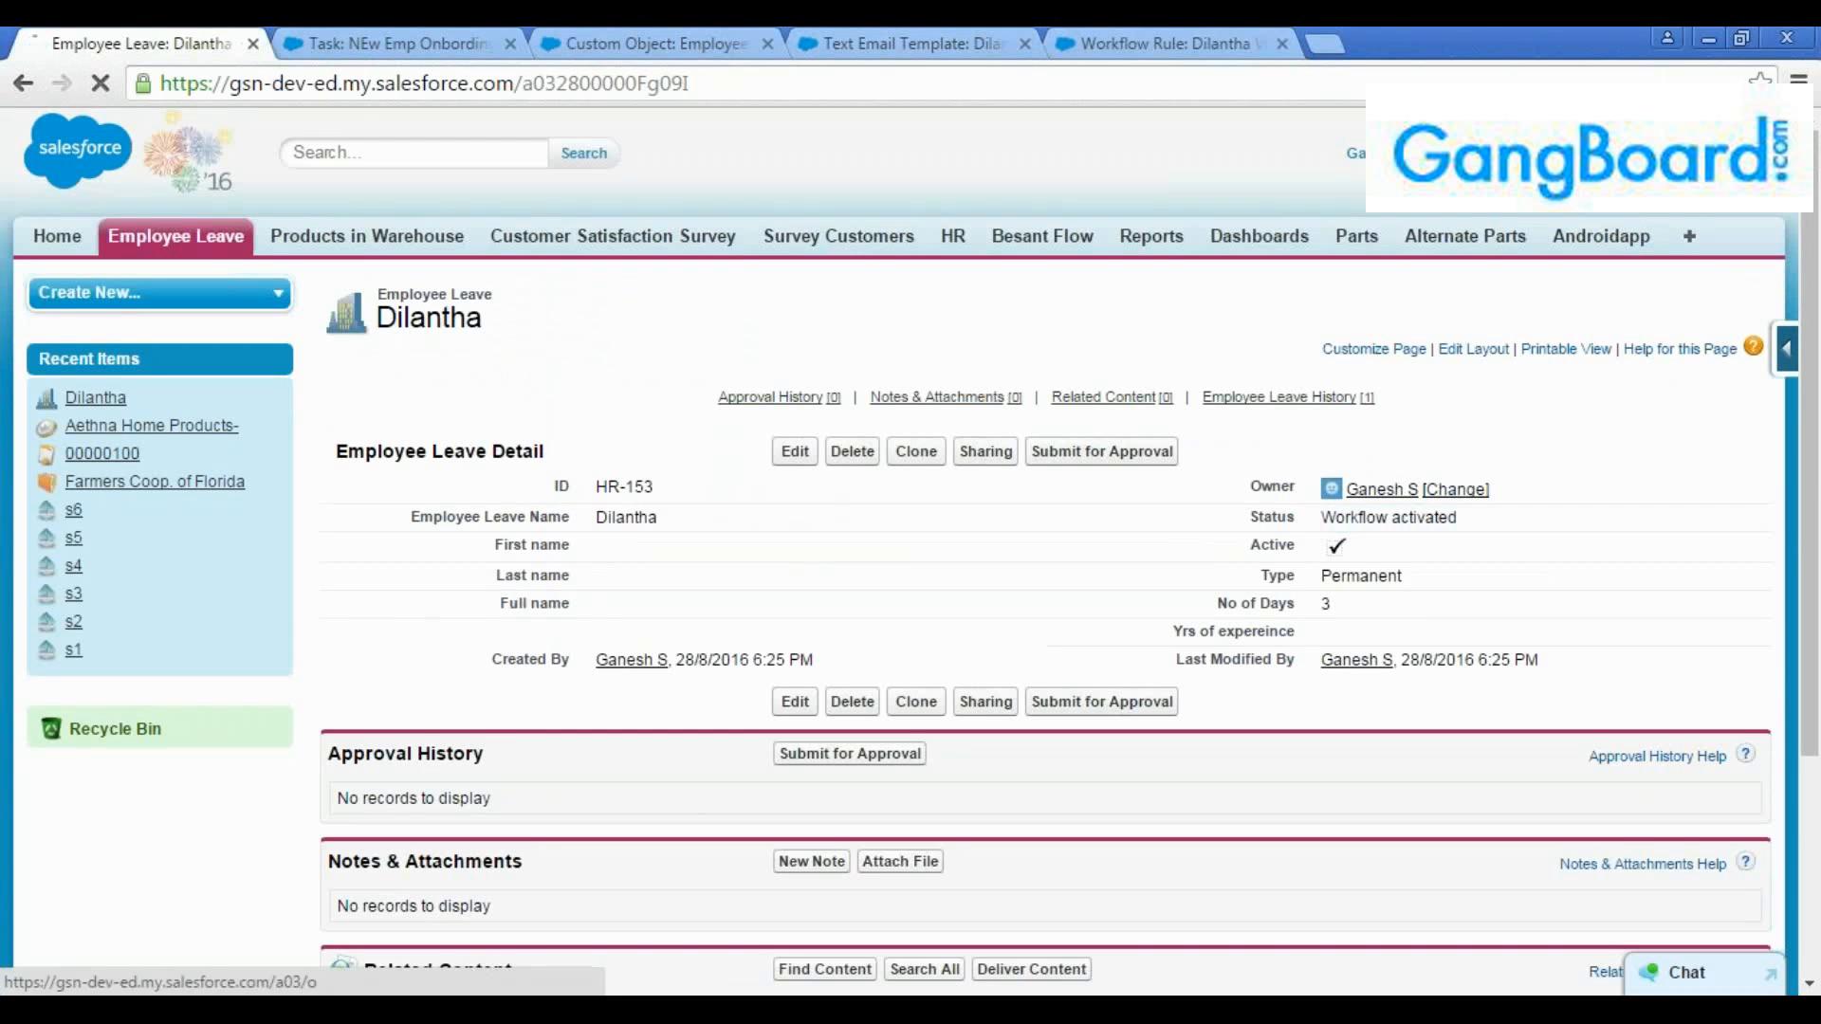
pyautogui.click(220, 242)
pyautogui.click(368, 519)
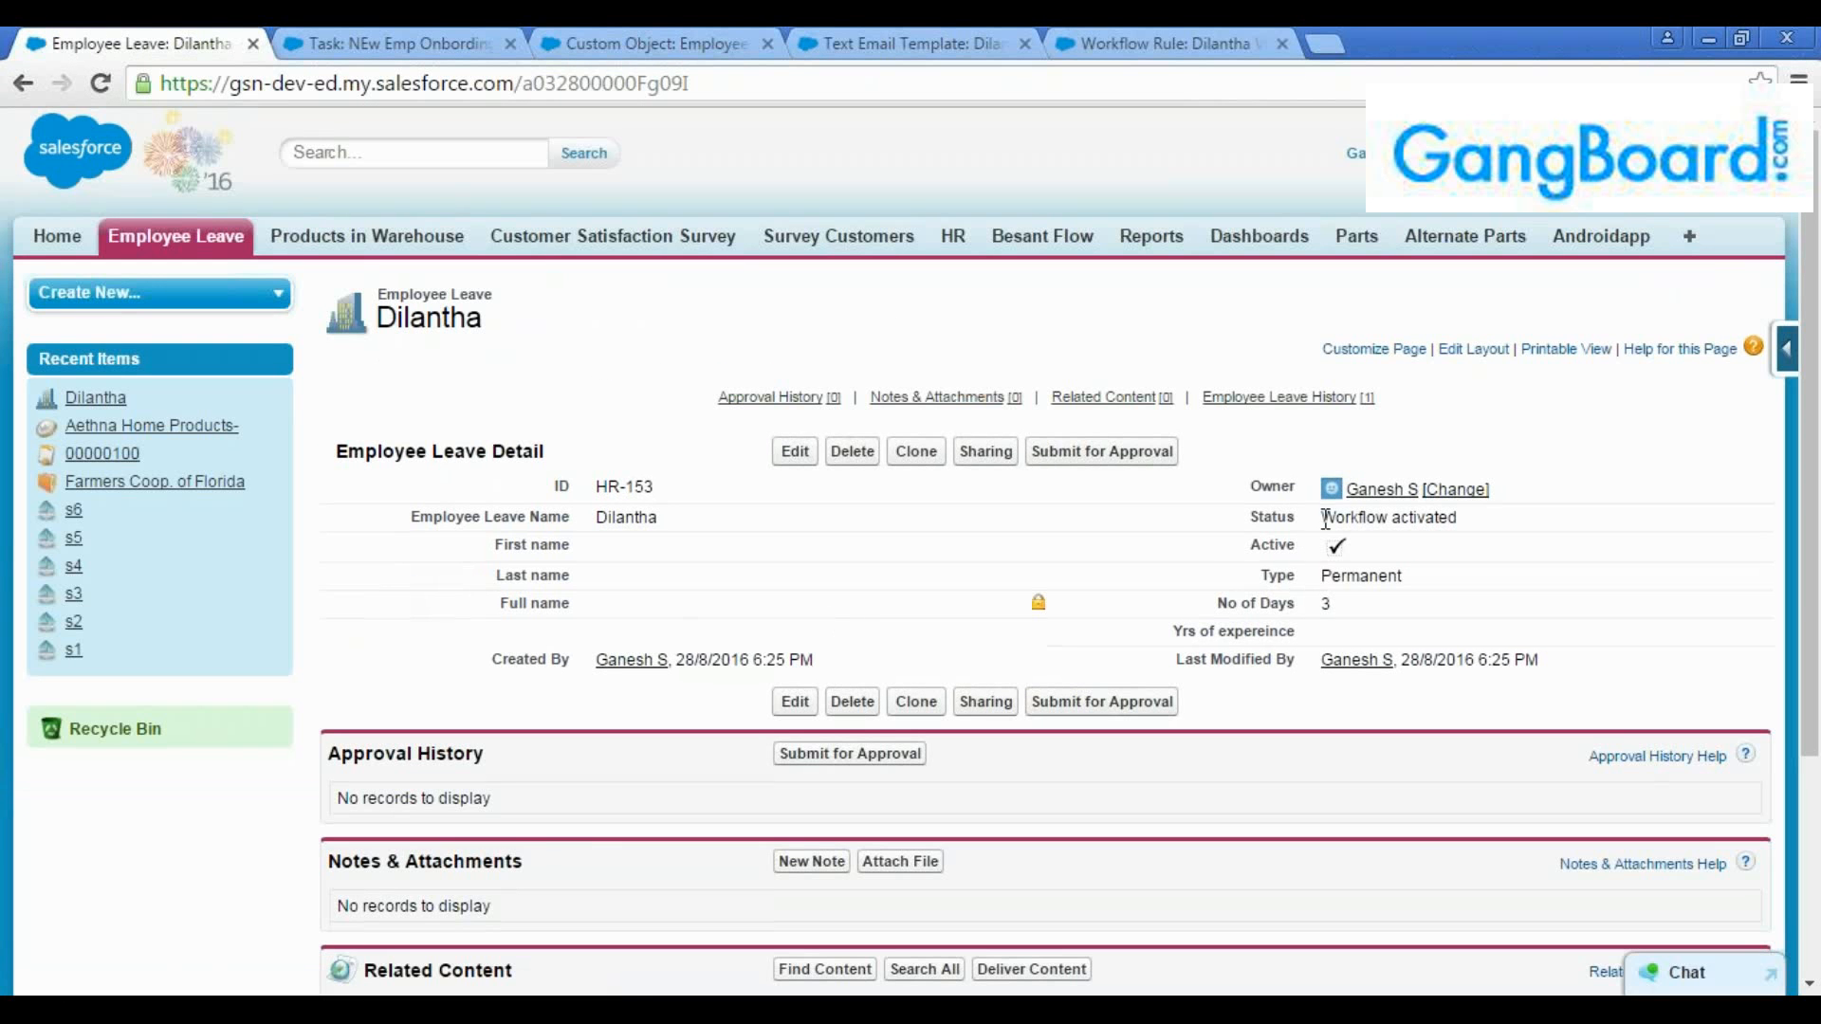
pyautogui.click(401, 55)
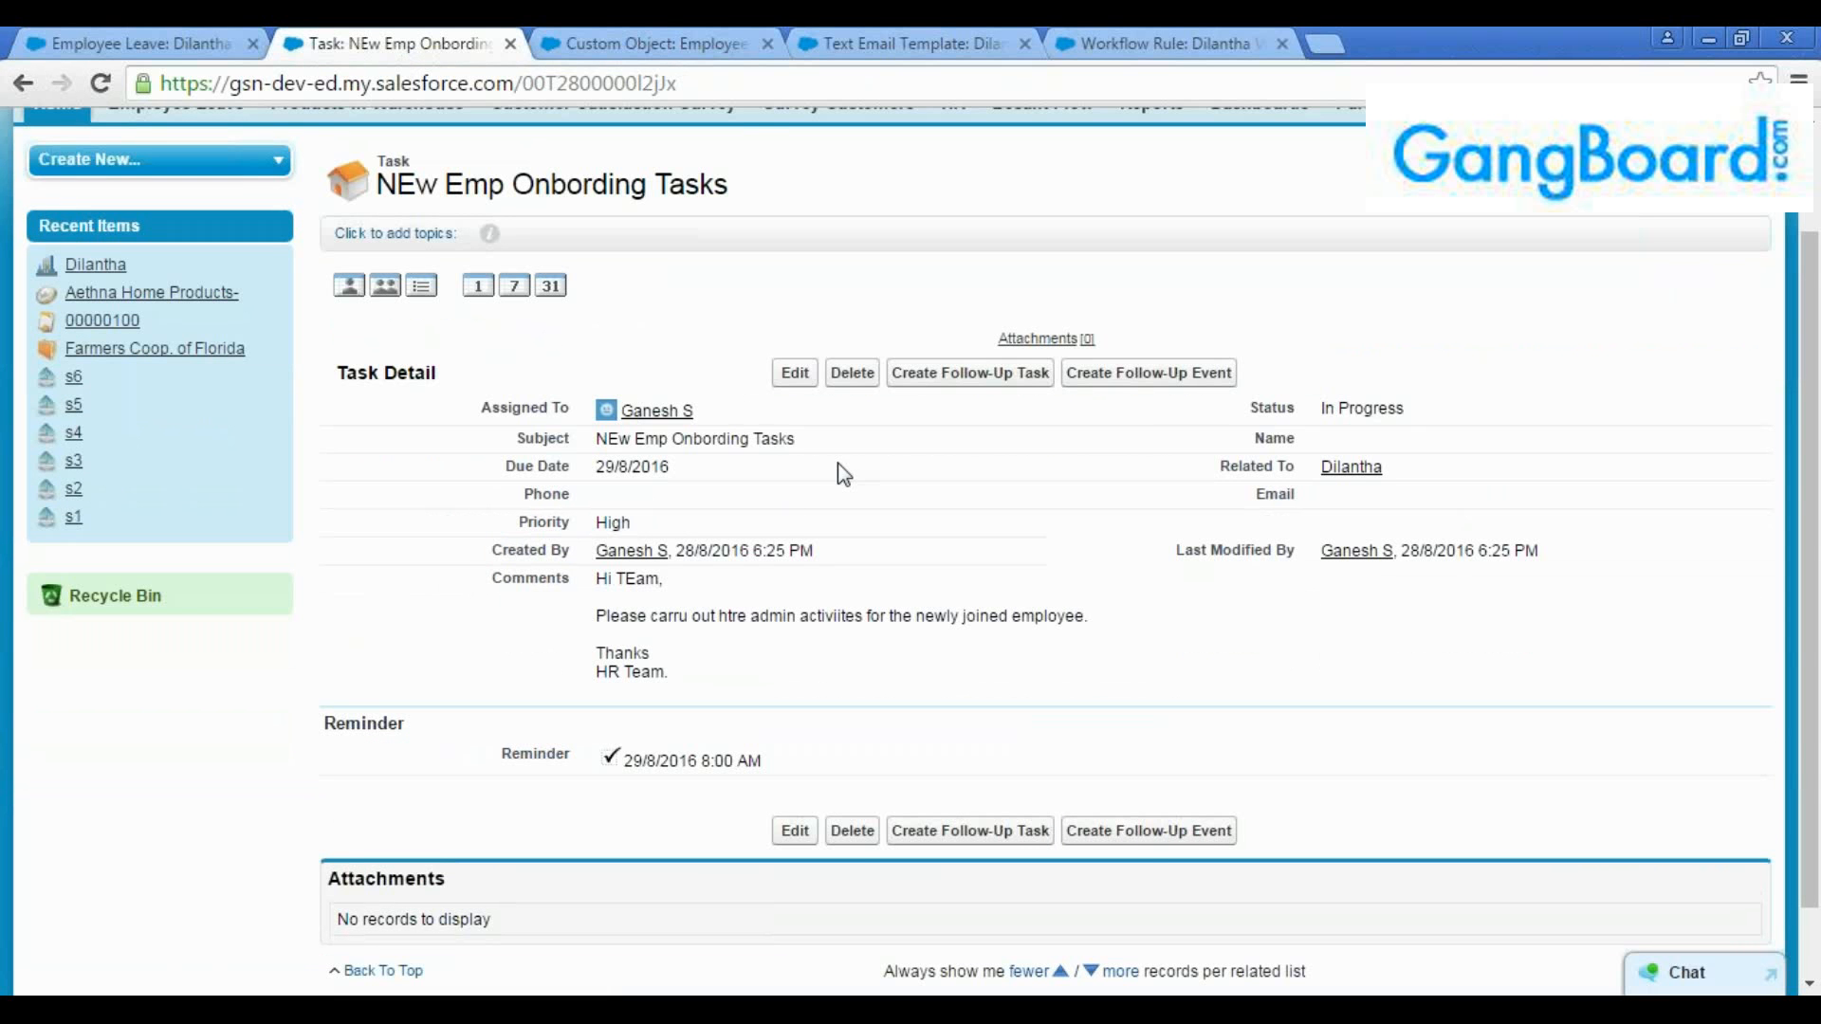
# Return to the workflow rule and review its rule criteria against its immediate workflow actions
pyautogui.click(1133, 43)
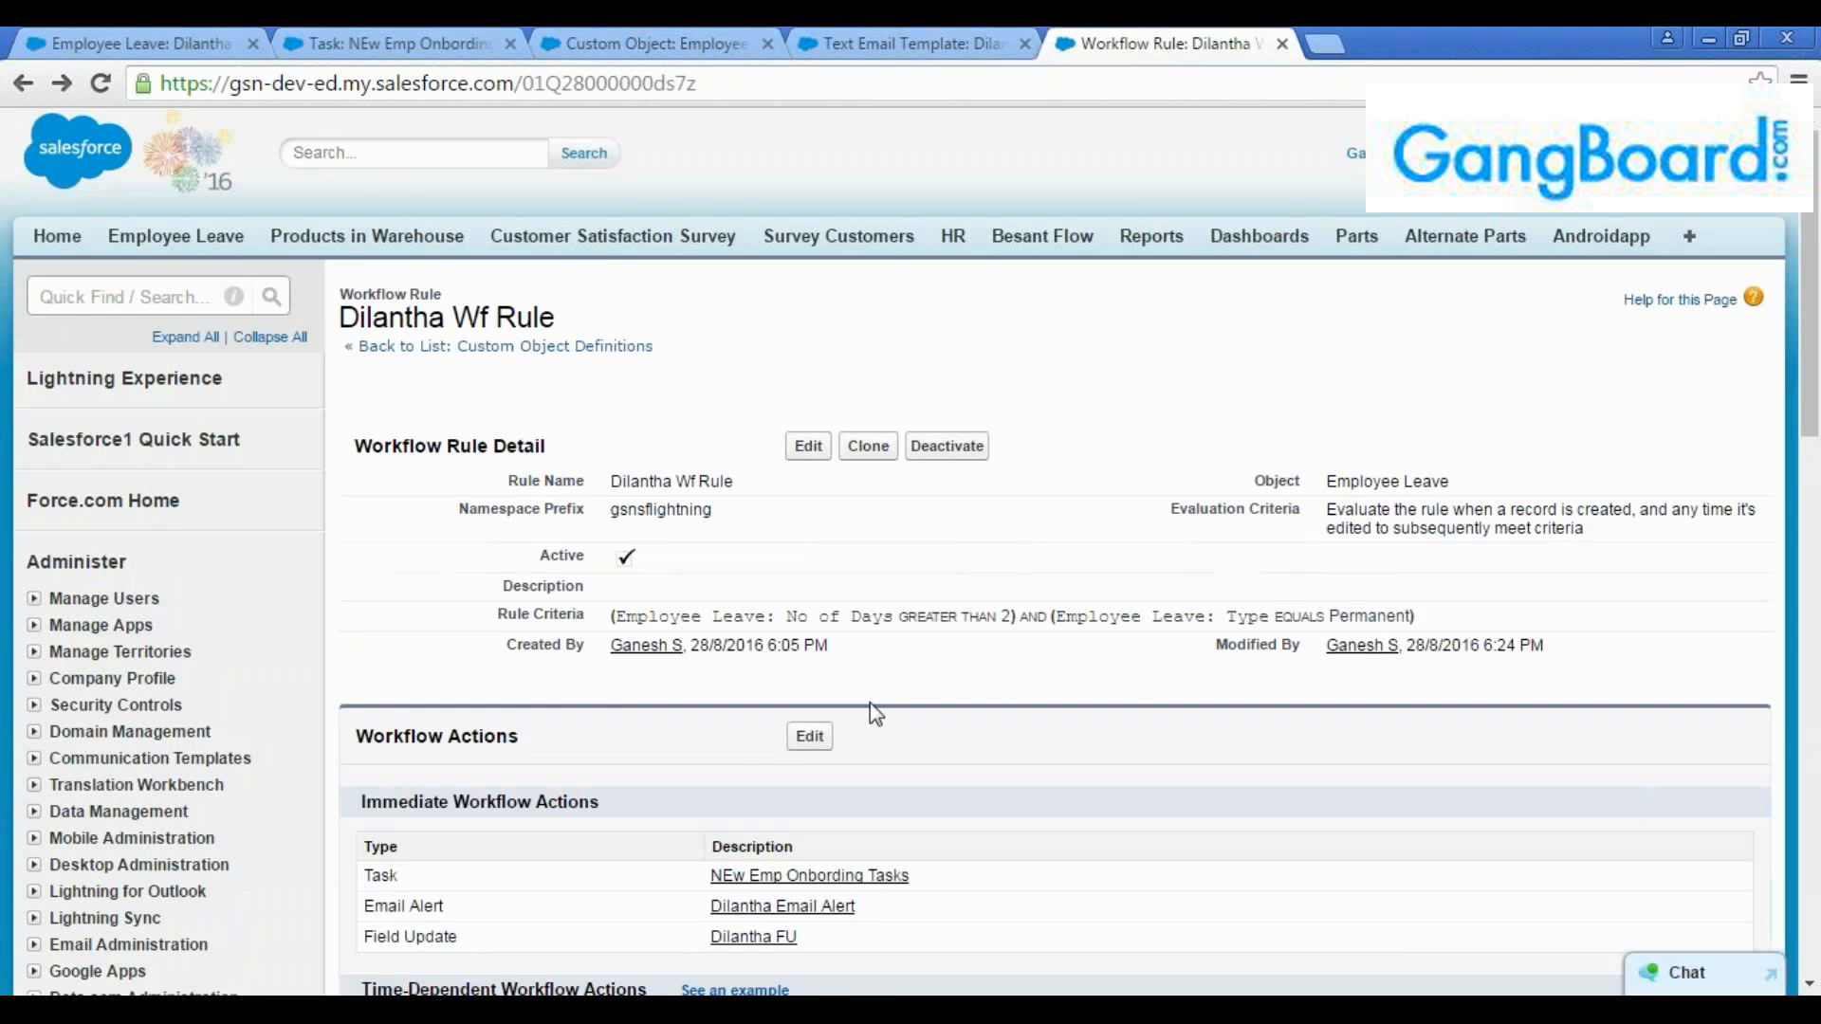
pyautogui.scroll(-3, 872, 716)
pyautogui.moveTo(822, 810); pyautogui.dragTo(351, 603)
pyautogui.click(615, 550)
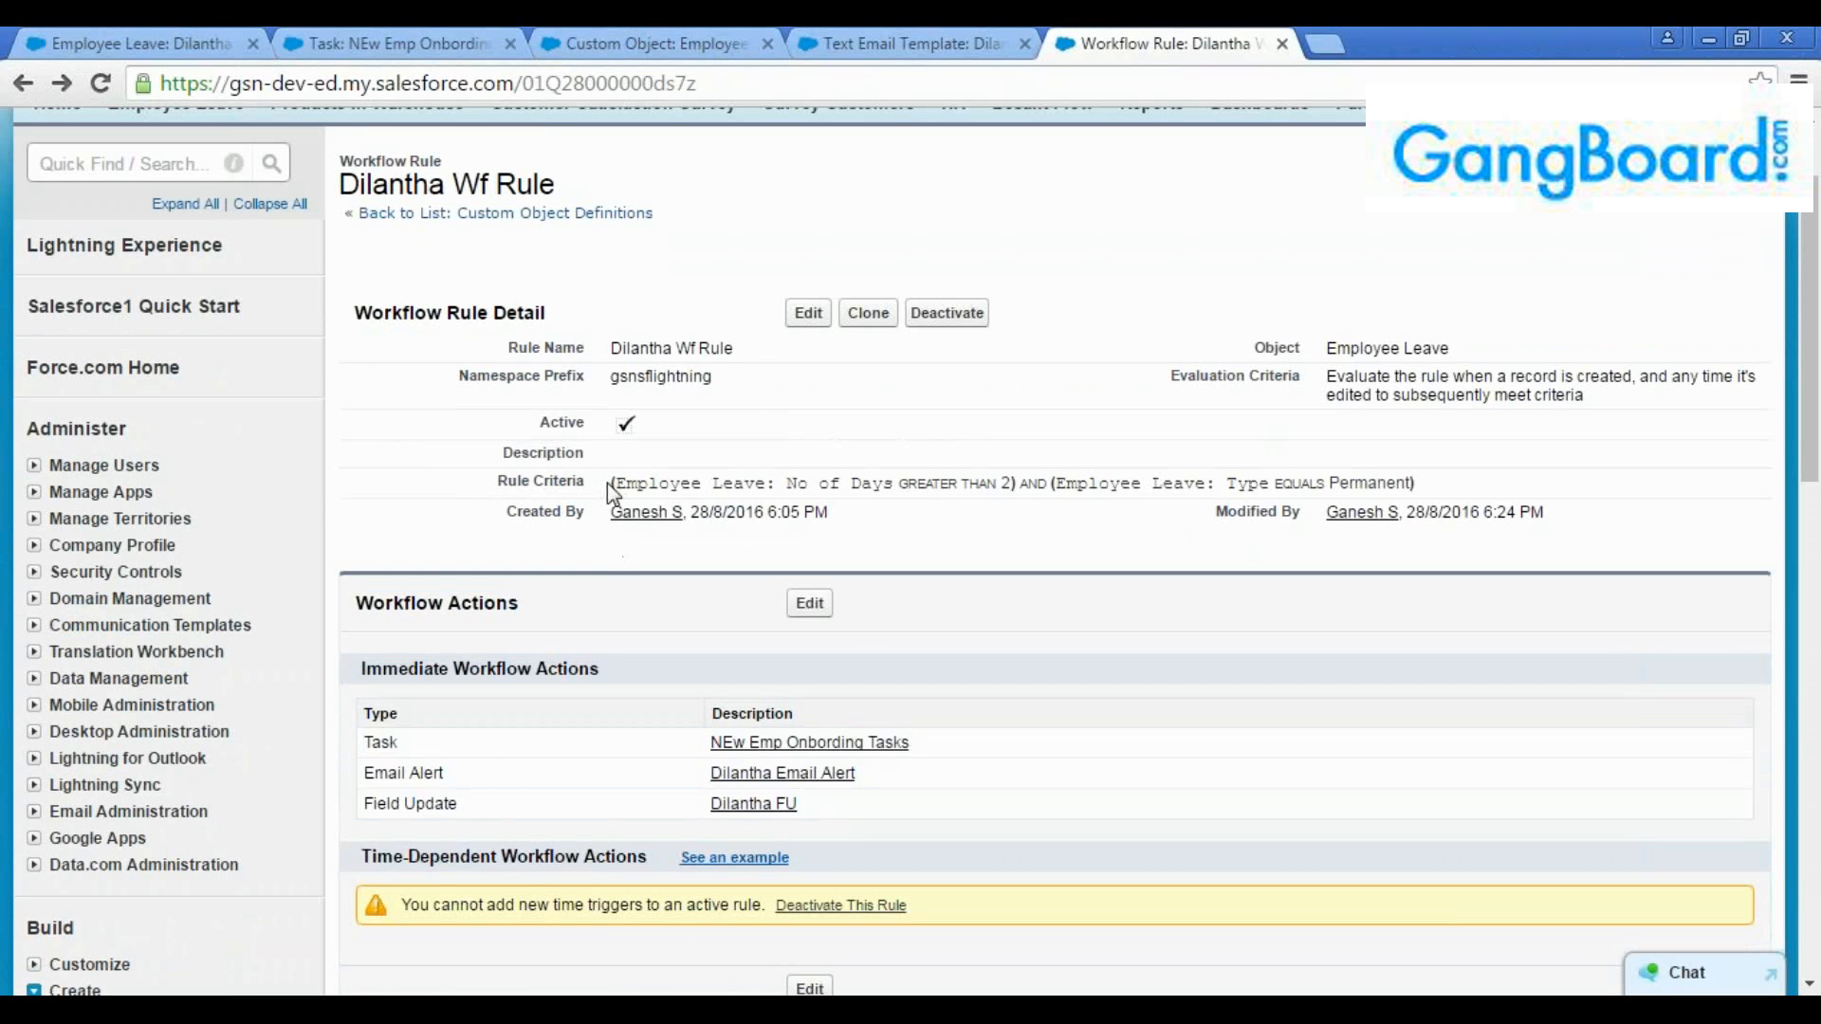
pyautogui.moveTo(607, 482); pyautogui.dragTo(1471, 486)
pyautogui.click(1471, 486)
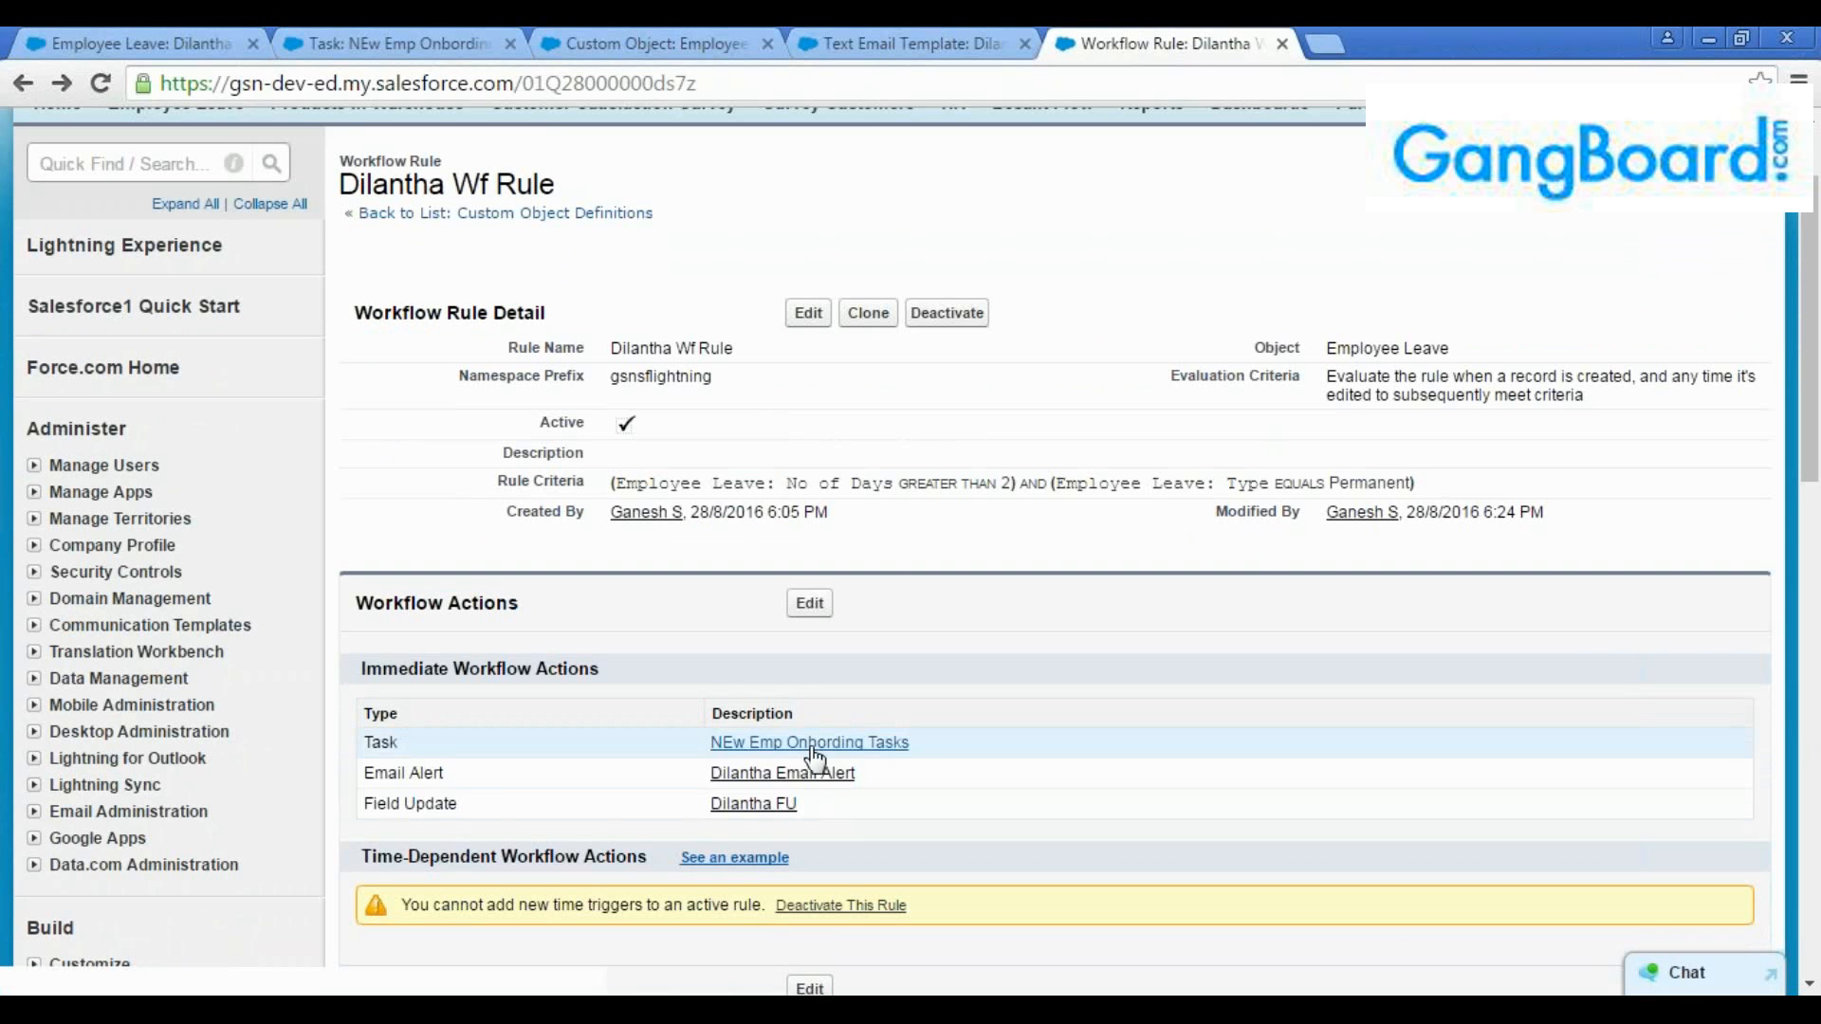
pyautogui.scroll(-3, 814, 759)
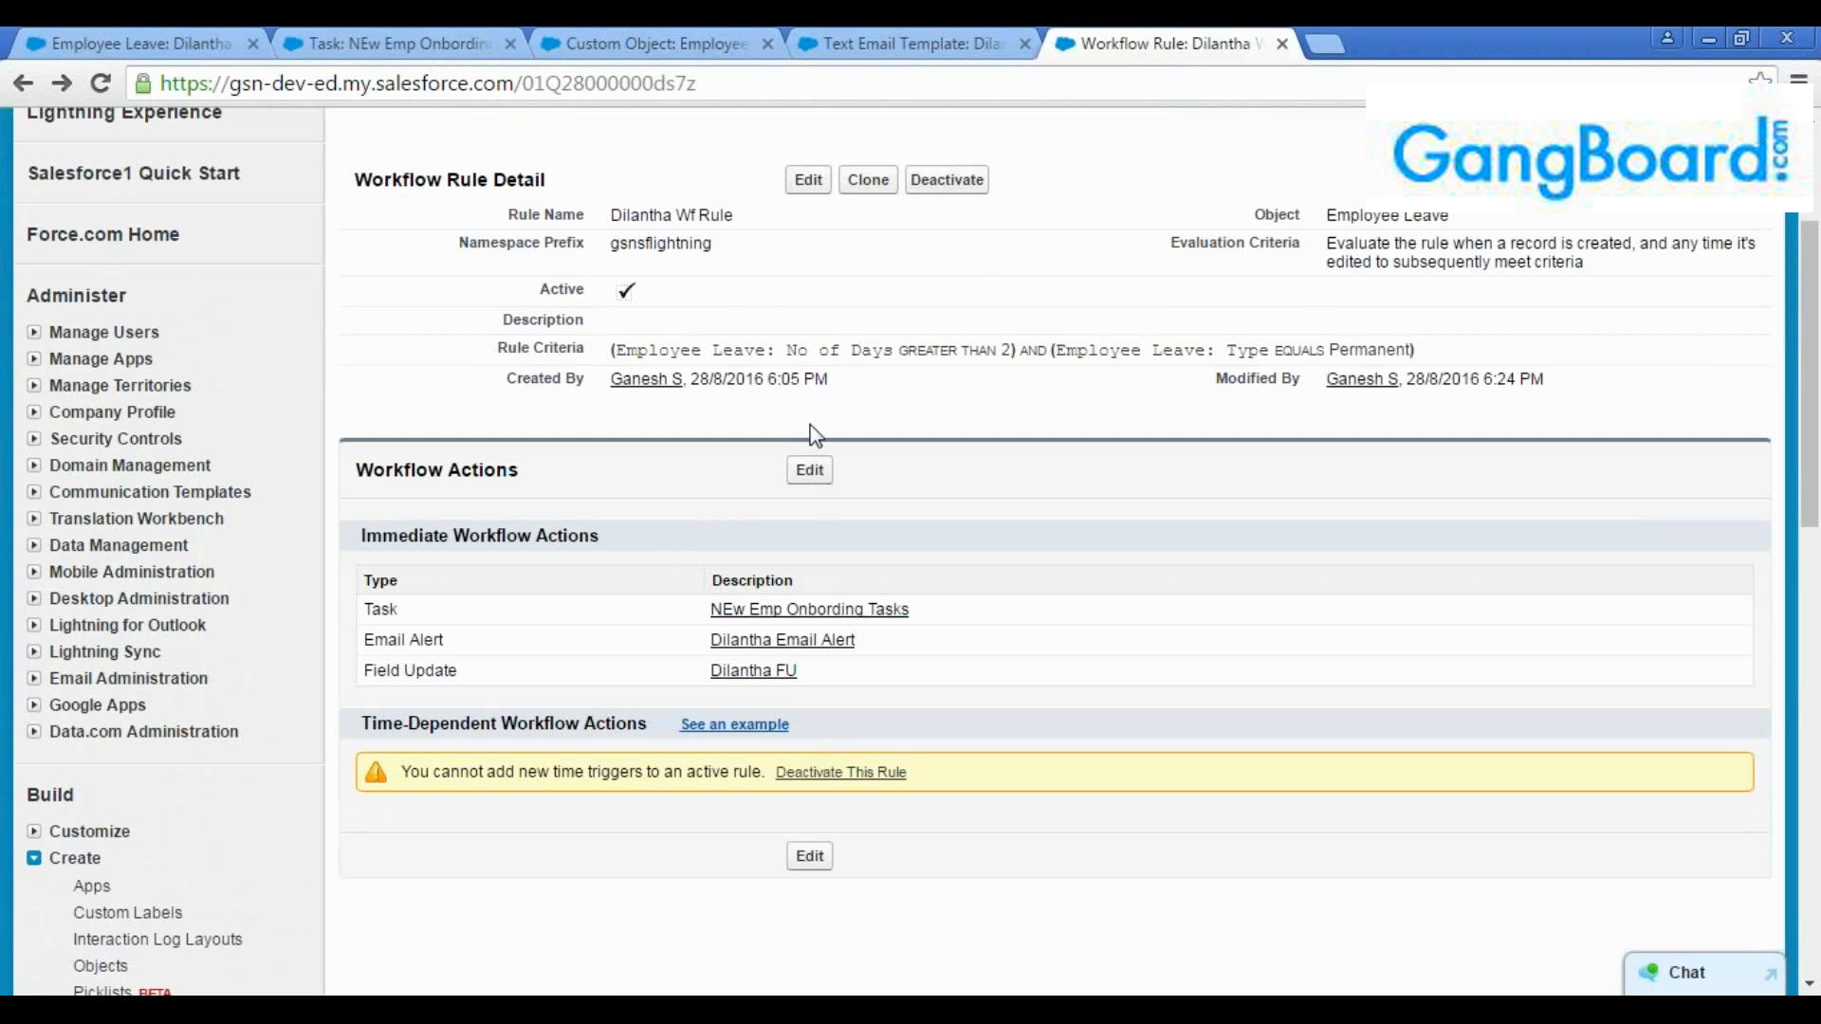
# Deactivate the Employee Leave workflow rule and open its workflow actions for editing at the time-dependent section
pyautogui.click(931, 192)
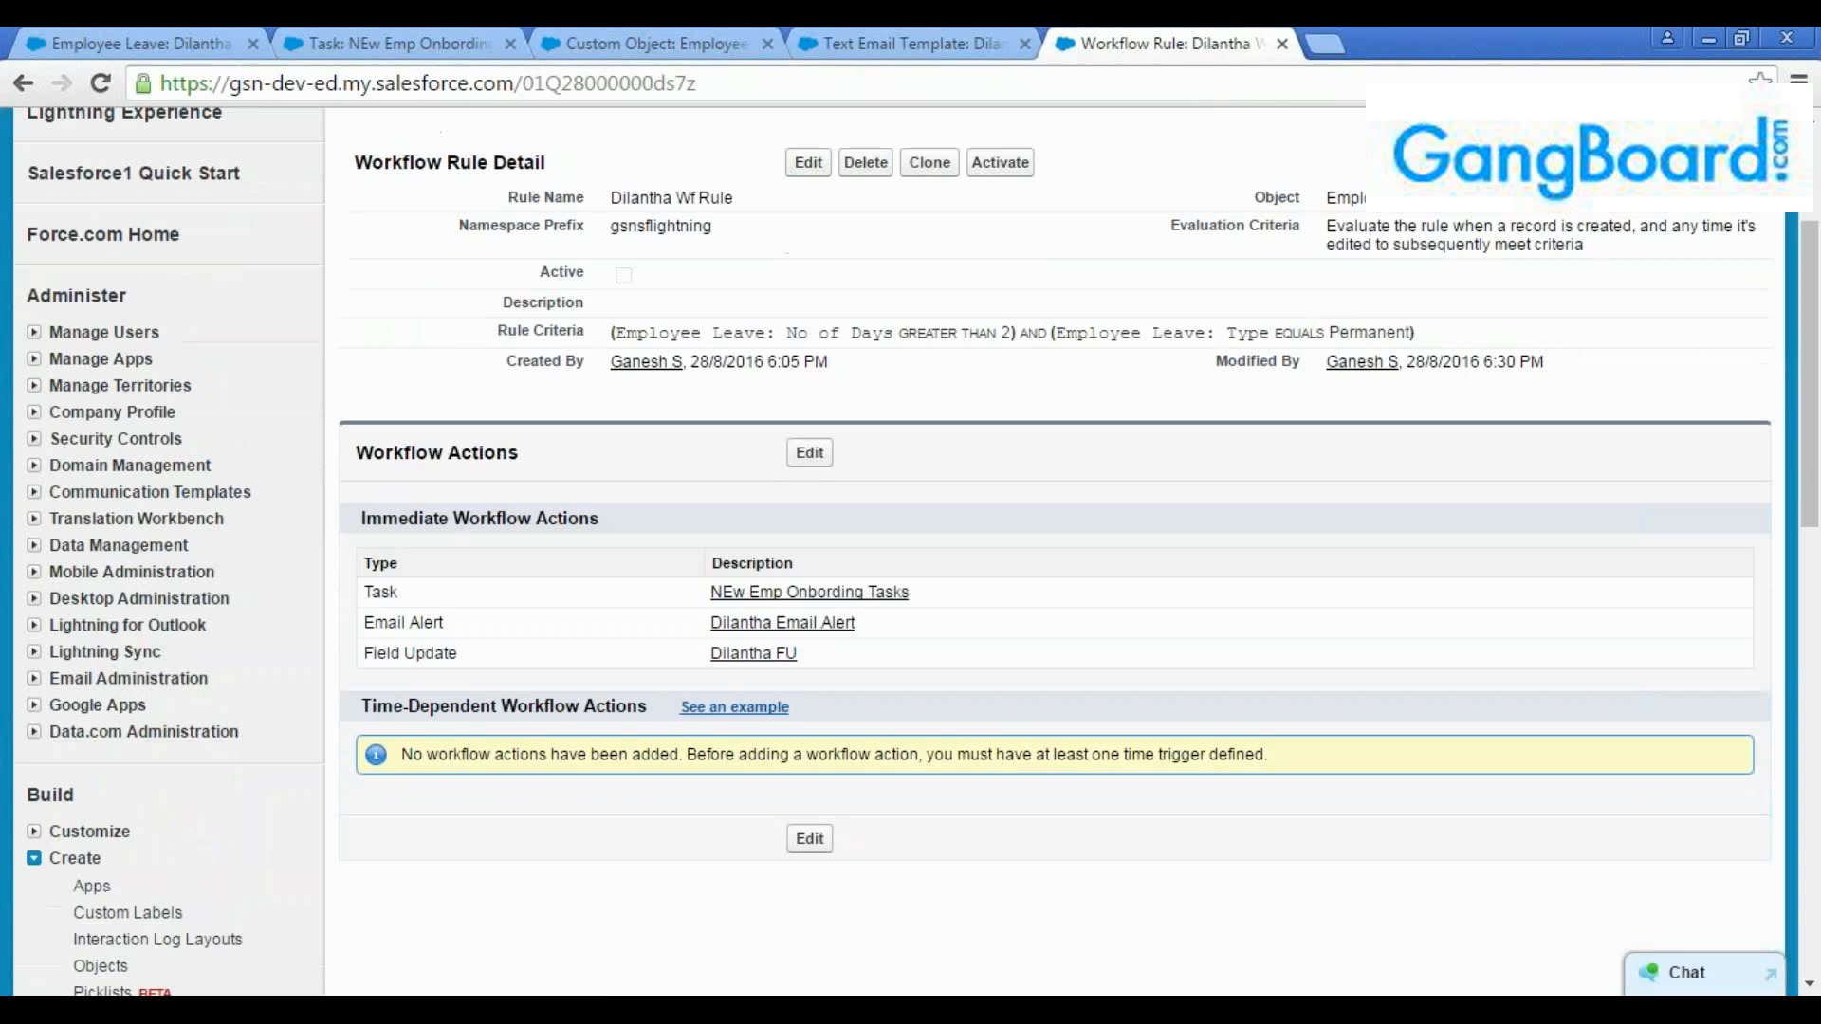
pyautogui.click(809, 452)
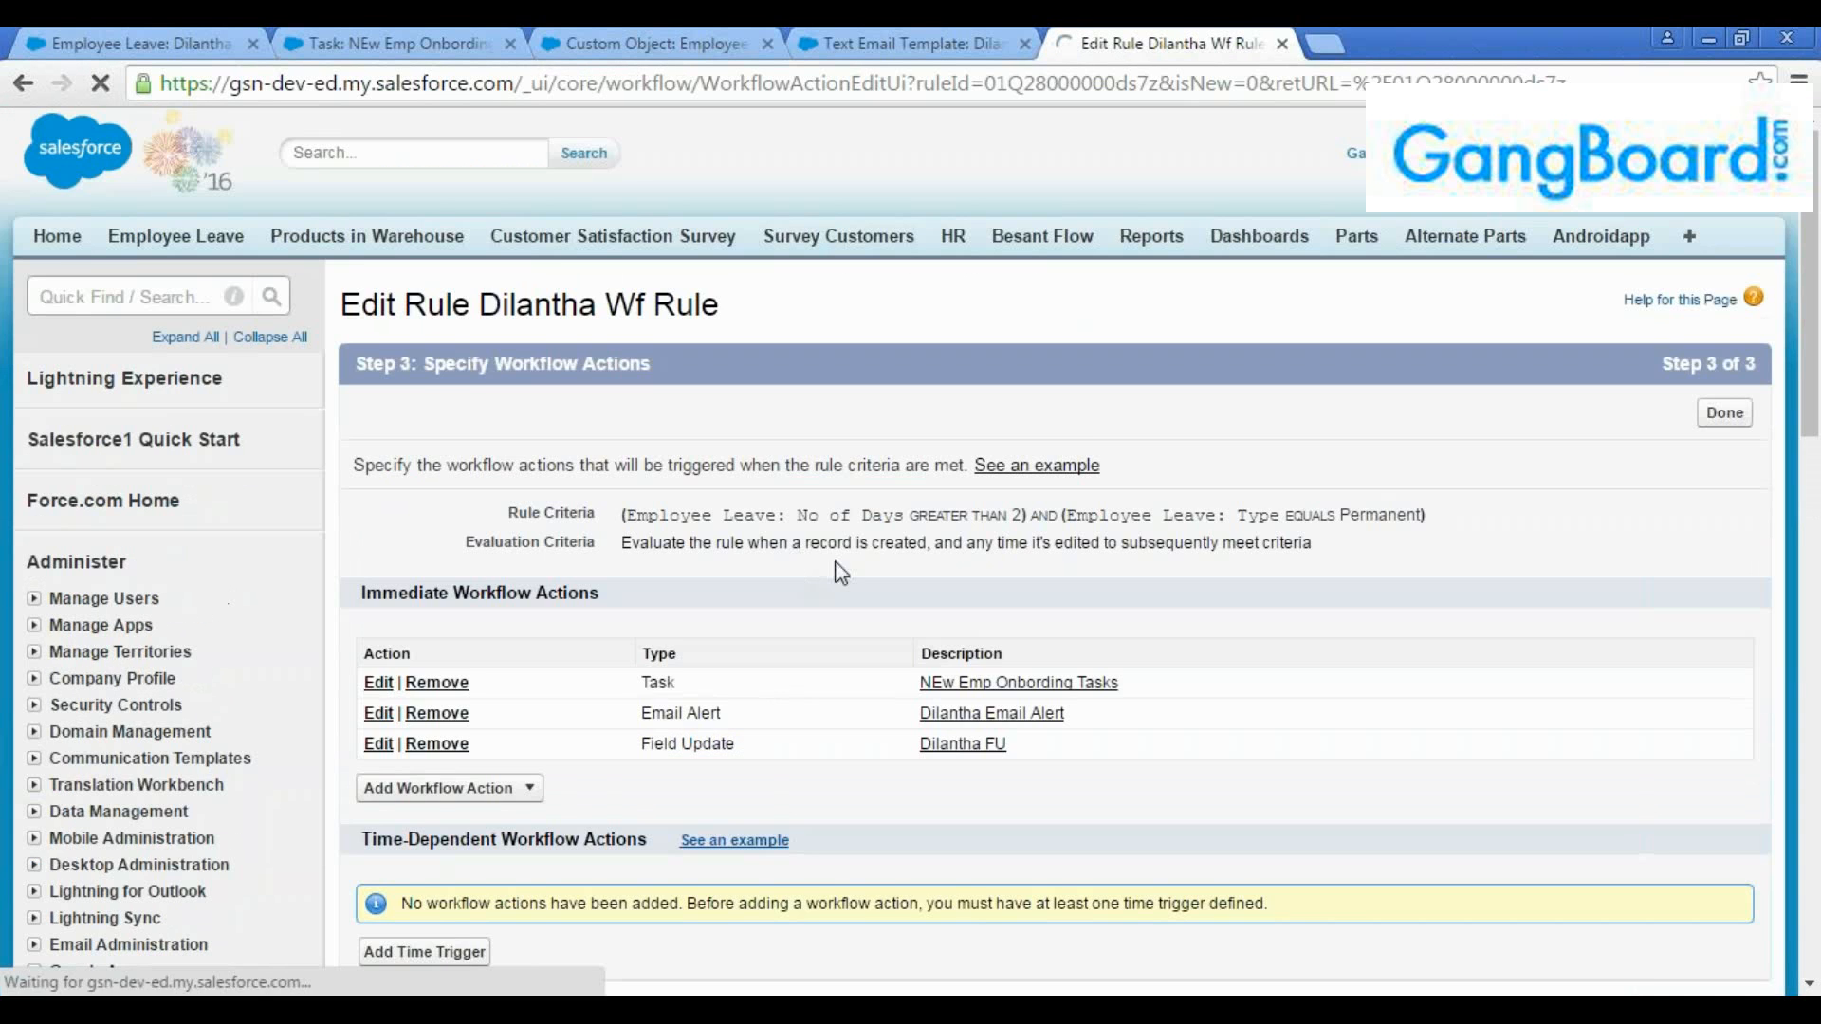
pyautogui.scroll(-3, 786, 692)
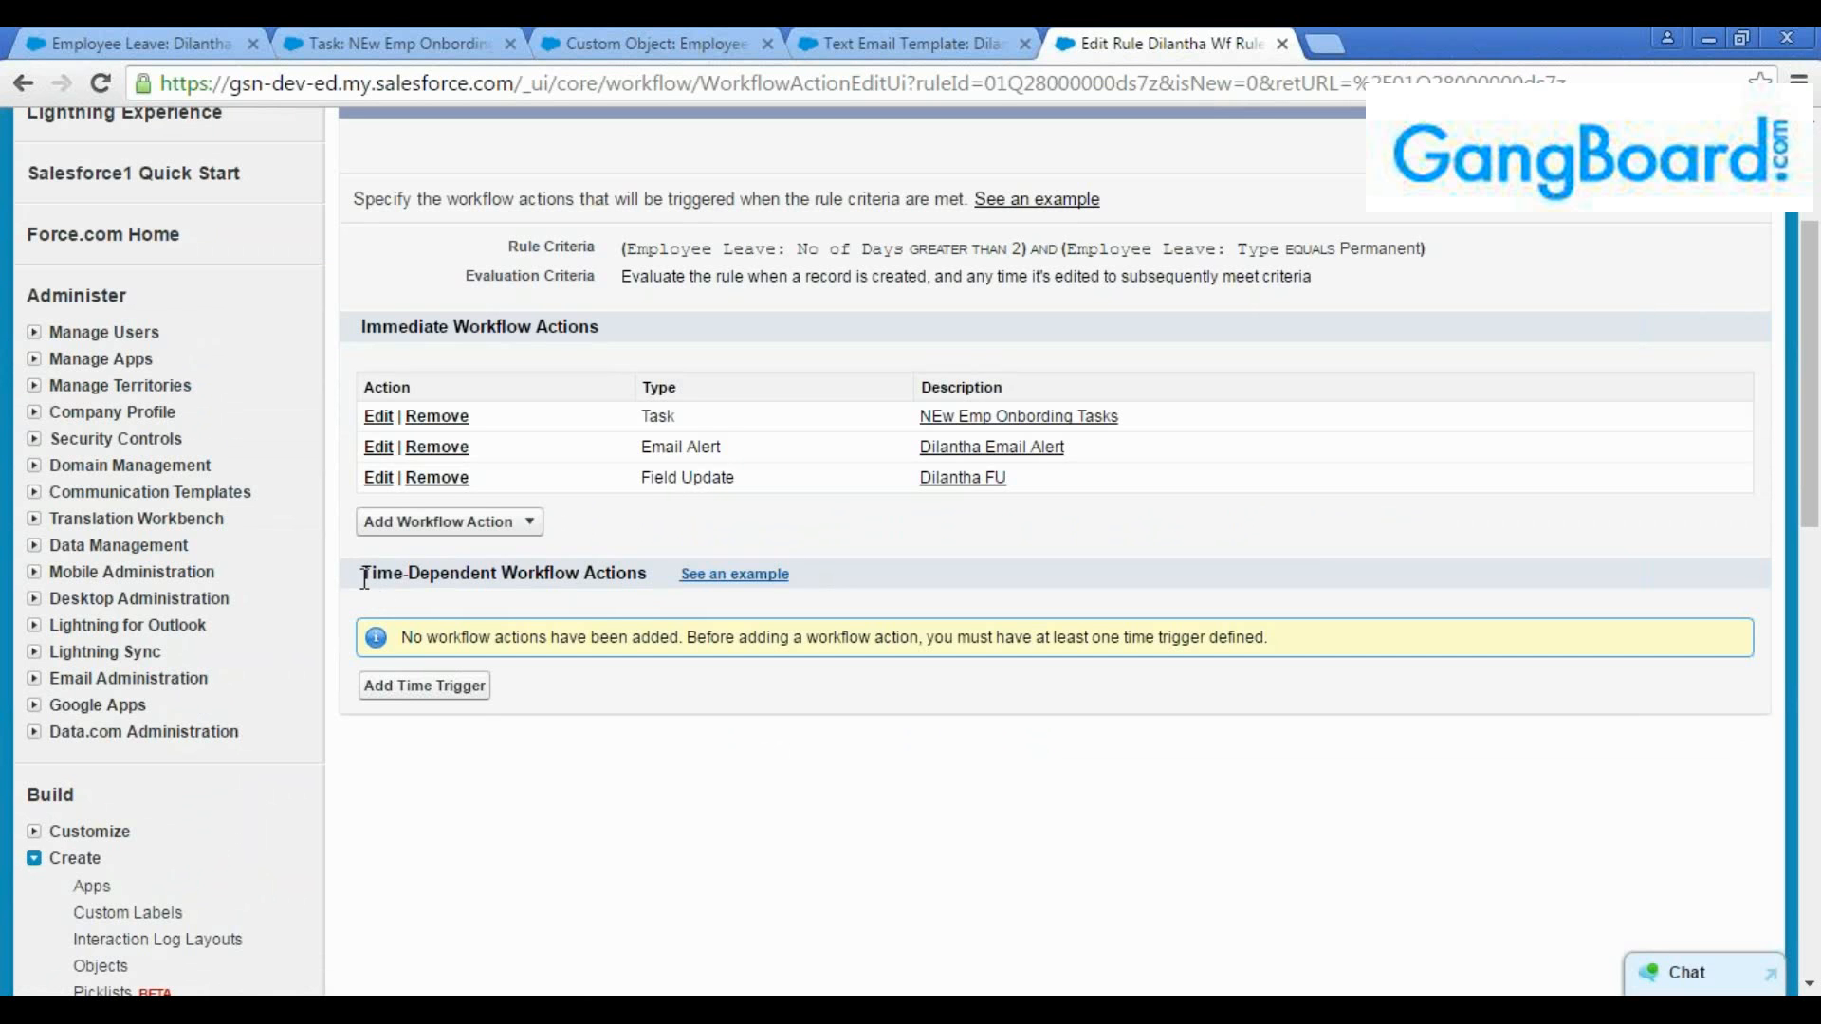
pyautogui.moveTo(361, 572); pyautogui.dragTo(669, 573)
pyautogui.click(669, 573)
# Add a time trigger set to 1 hour after the Rule Trigger Date and save it
pyautogui.click(418, 688)
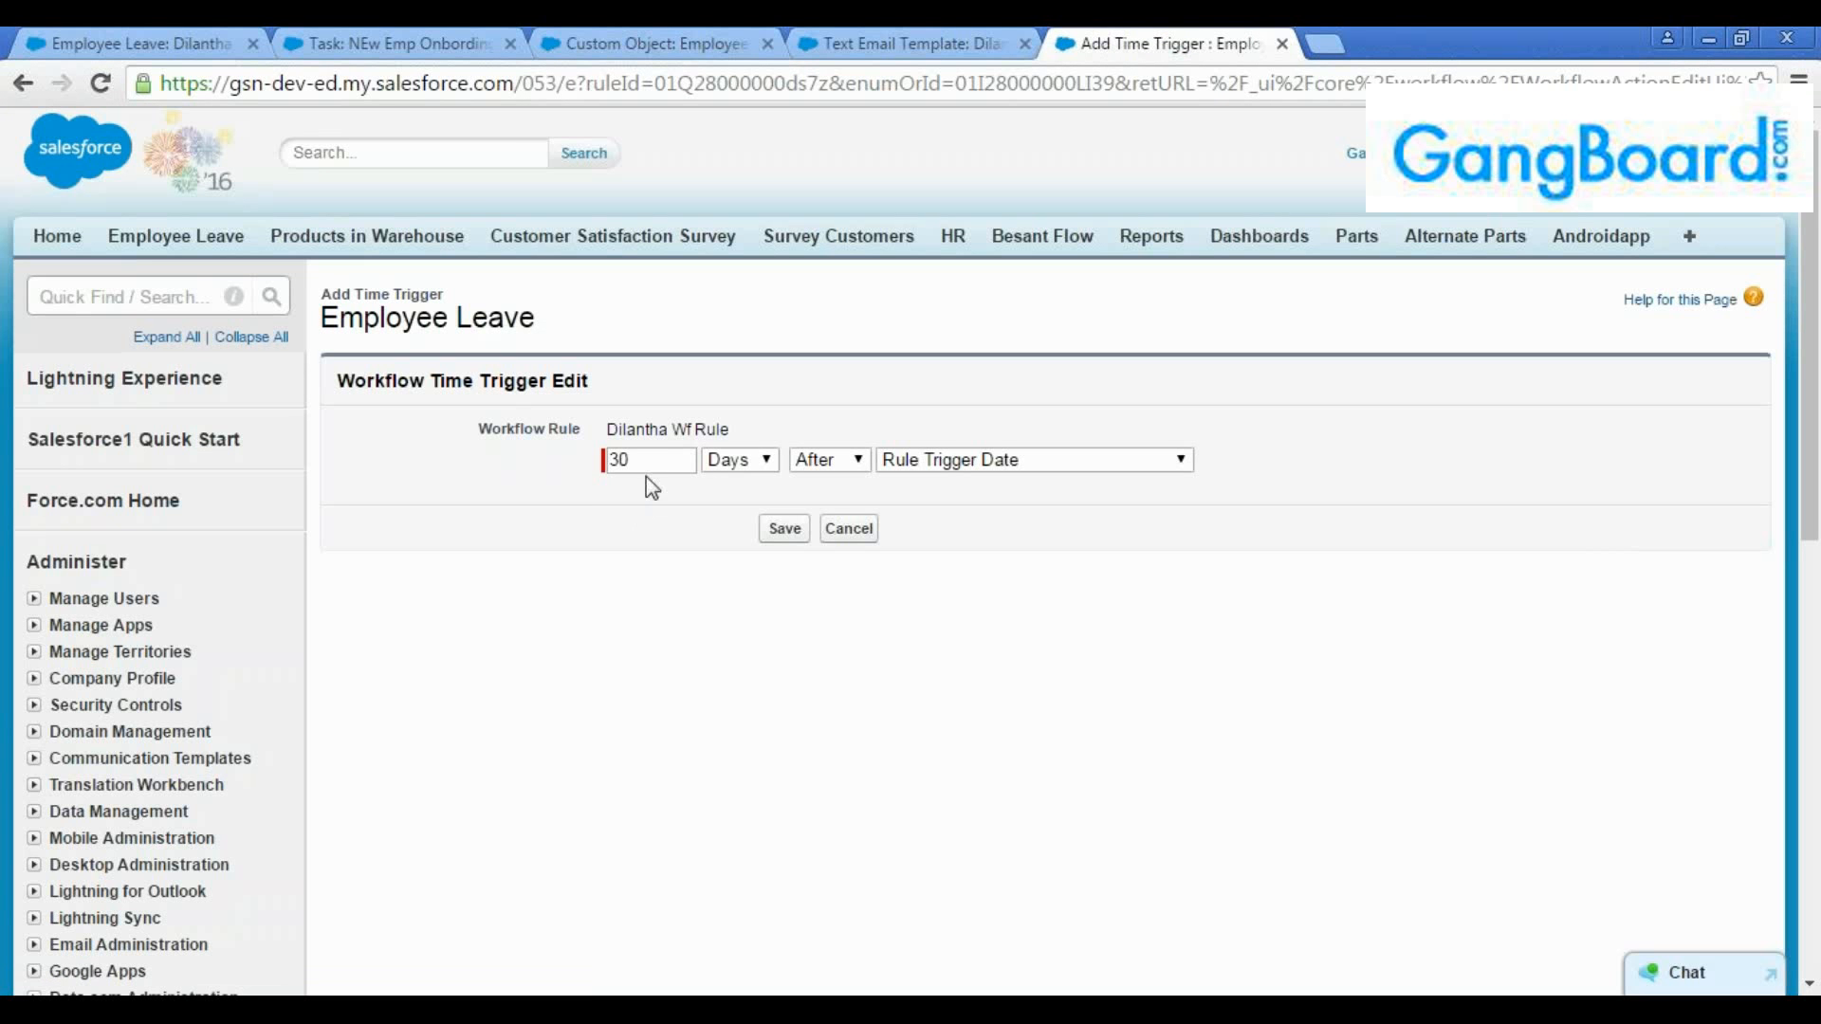
pyautogui.write('1')
pyautogui.click(742, 459)
pyautogui.click(742, 492)
pyautogui.click(960, 465)
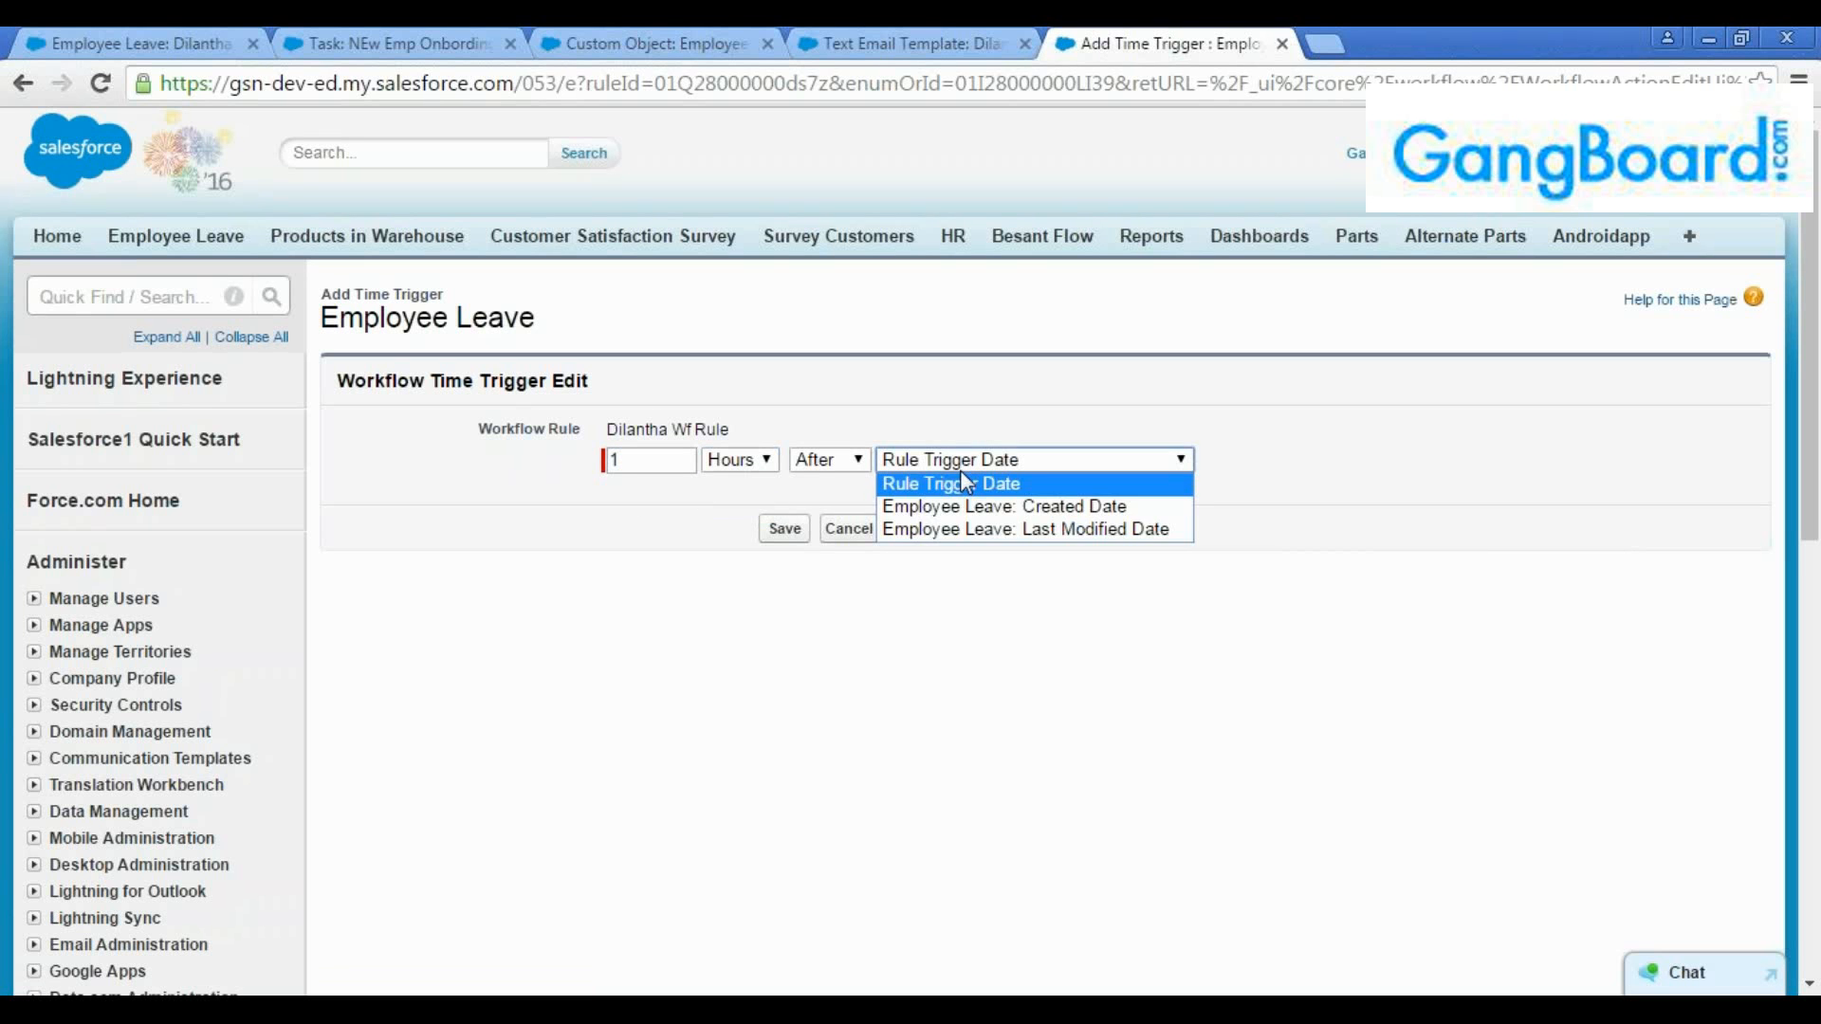
pyautogui.click(969, 423)
pyautogui.click(784, 531)
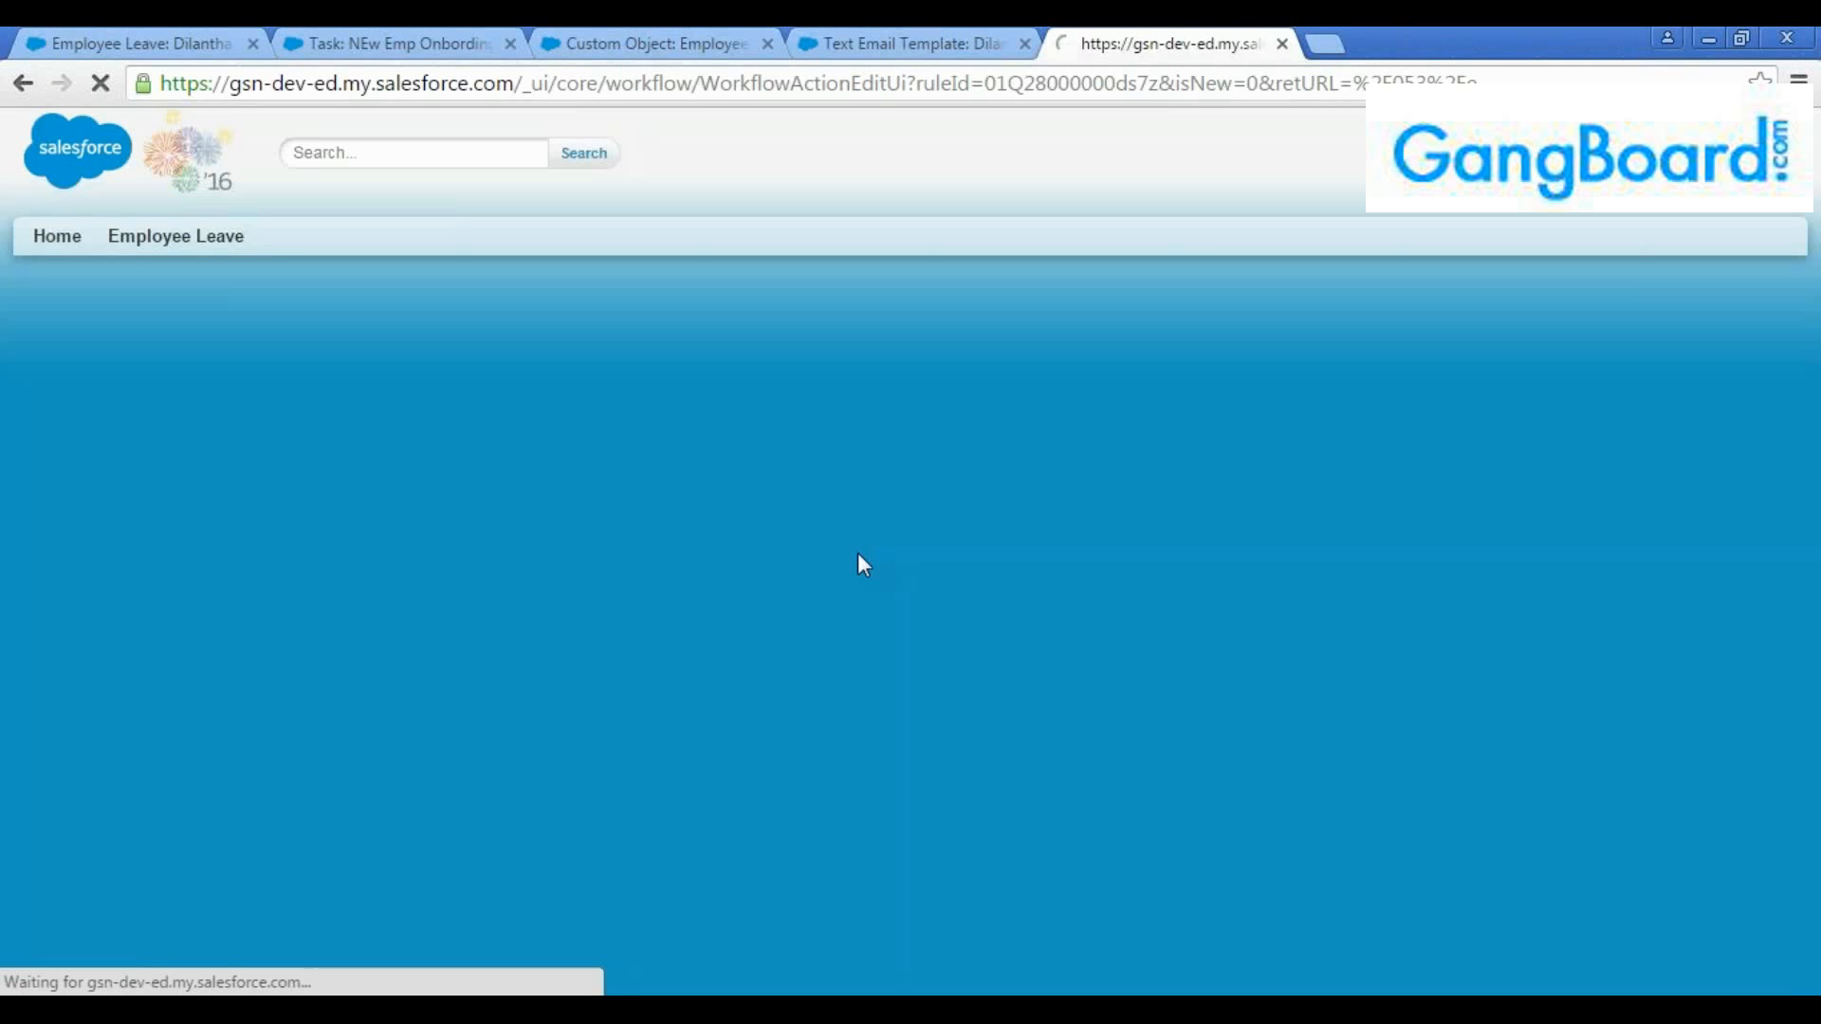
# Compare the action types offered for the new time trigger with those offered for immediate workflow actions
pyautogui.scroll(-1, 840, 588)
pyautogui.scroll(-3, 840, 588)
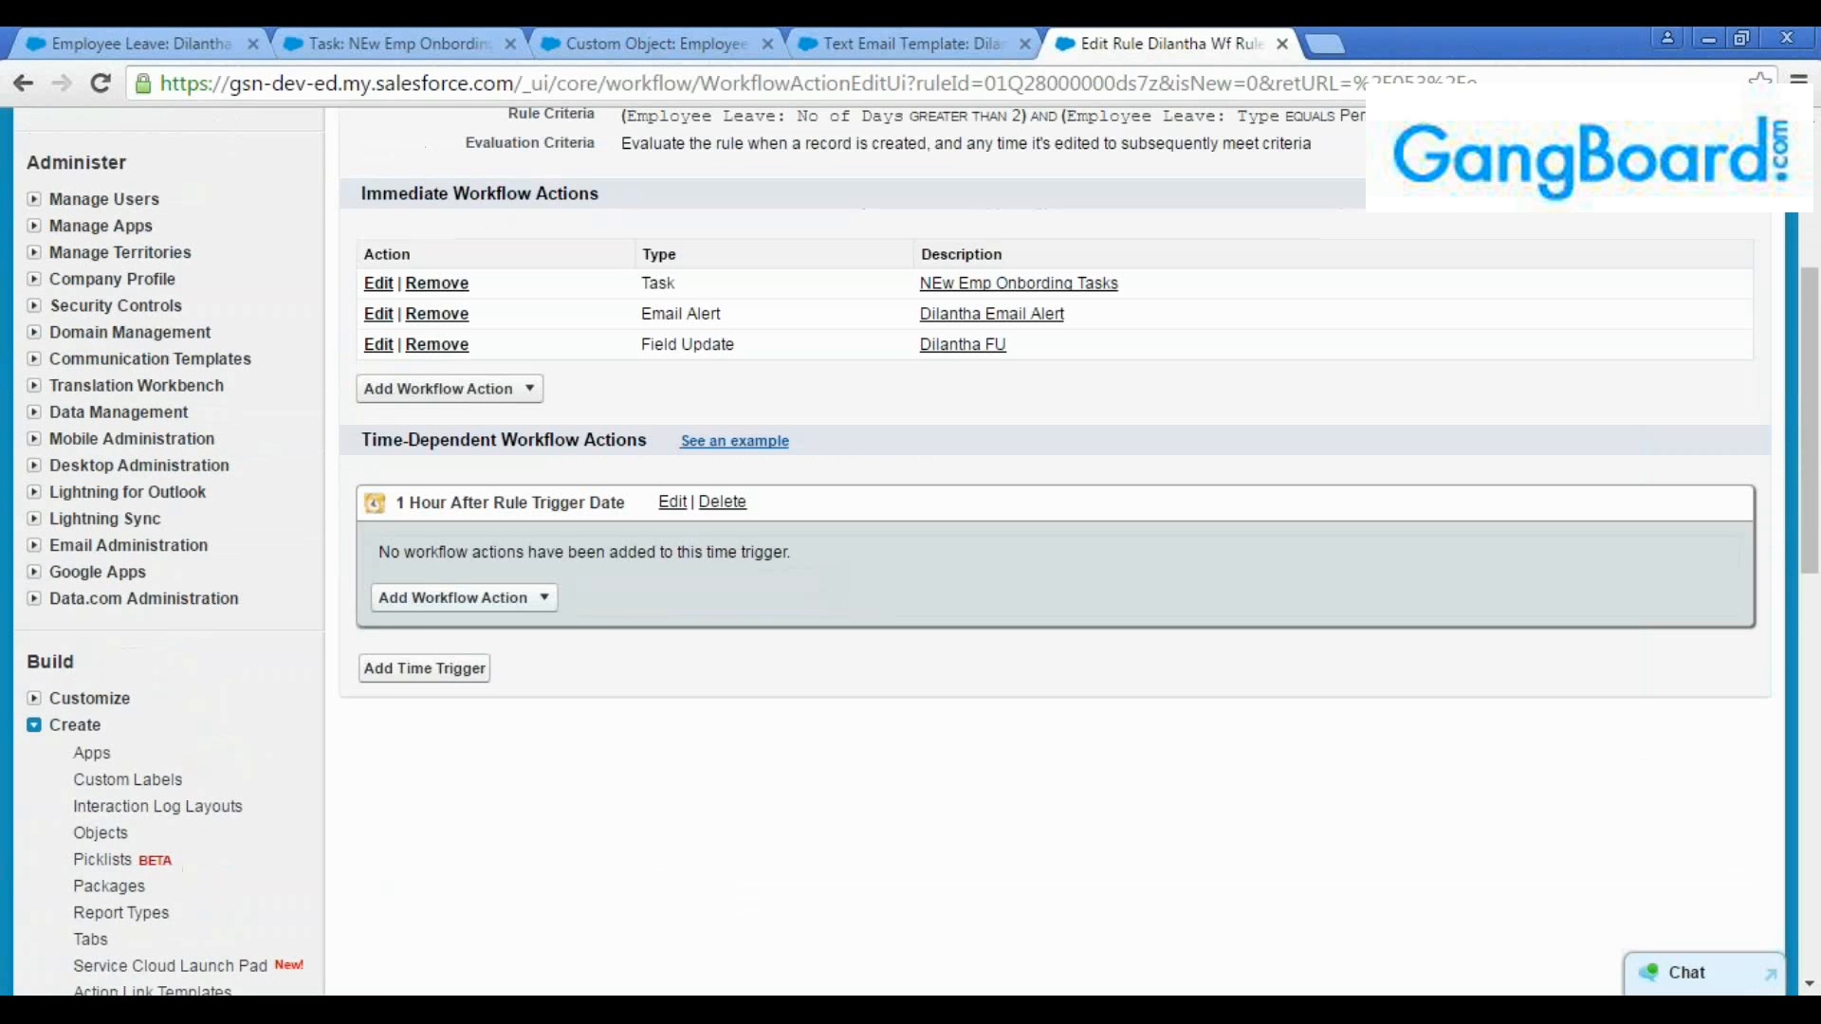
pyautogui.click(543, 597)
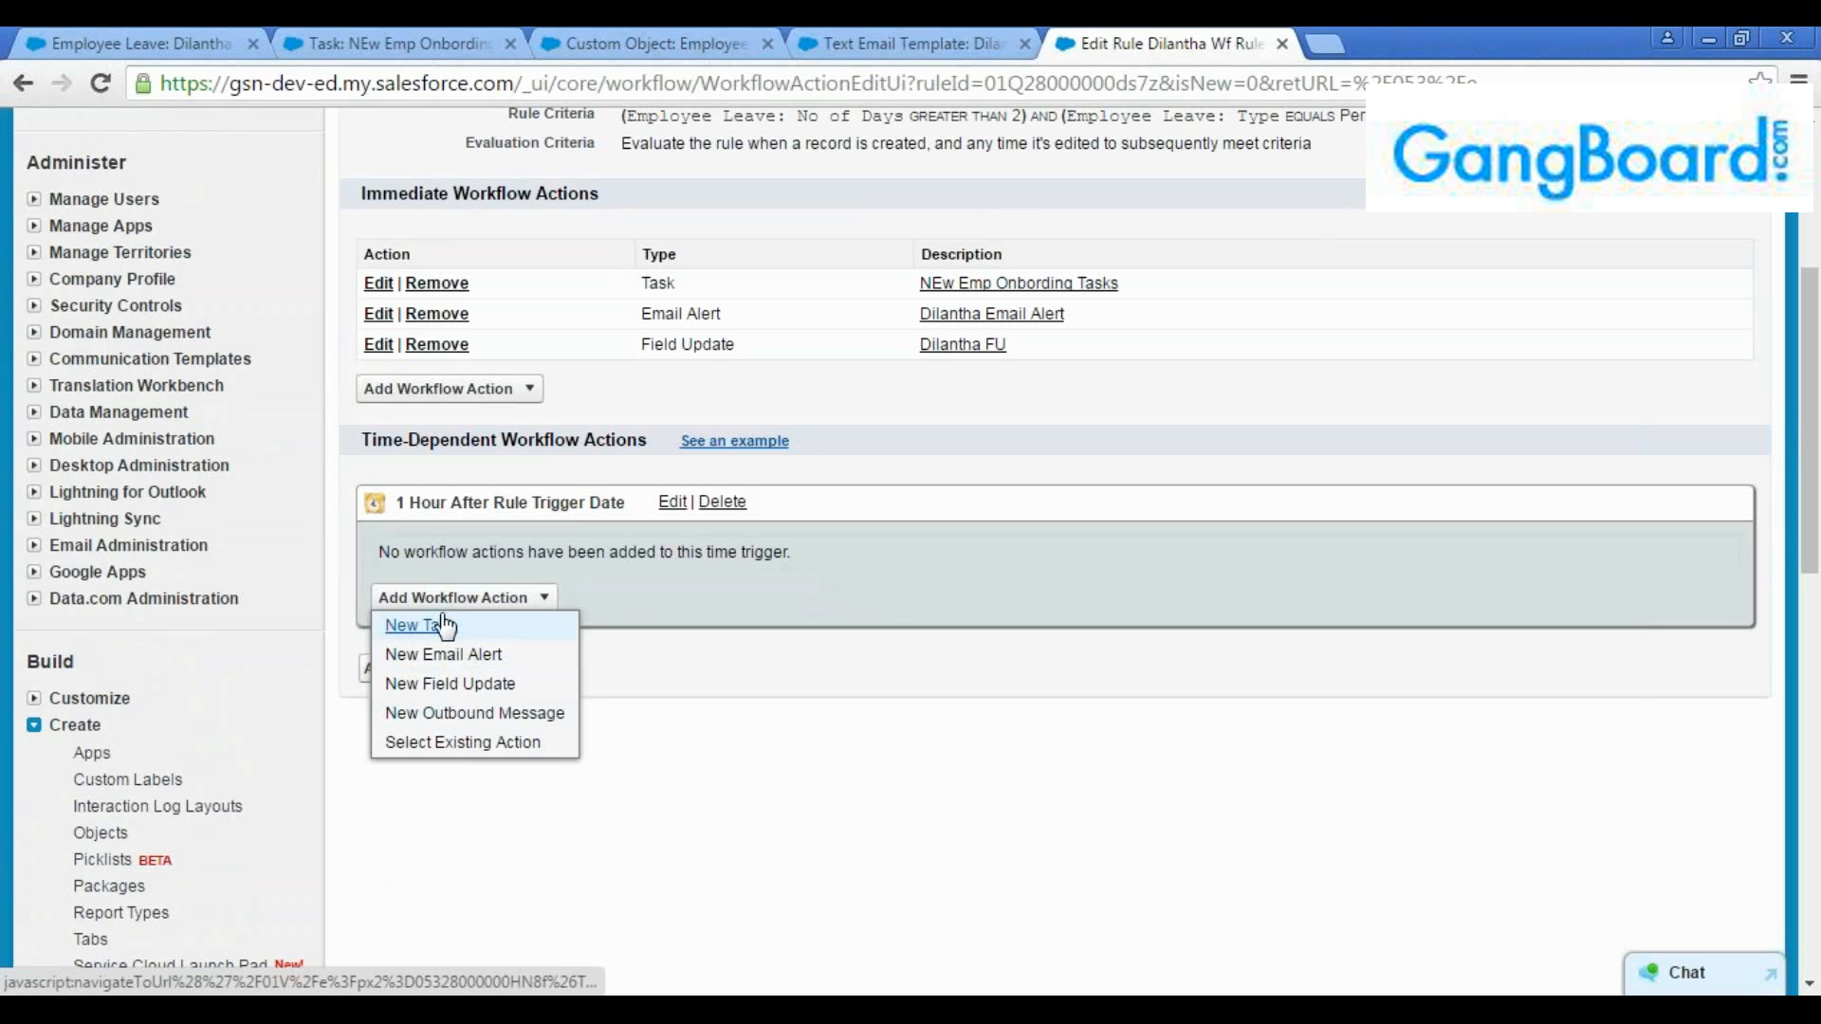
pyautogui.click(488, 393)
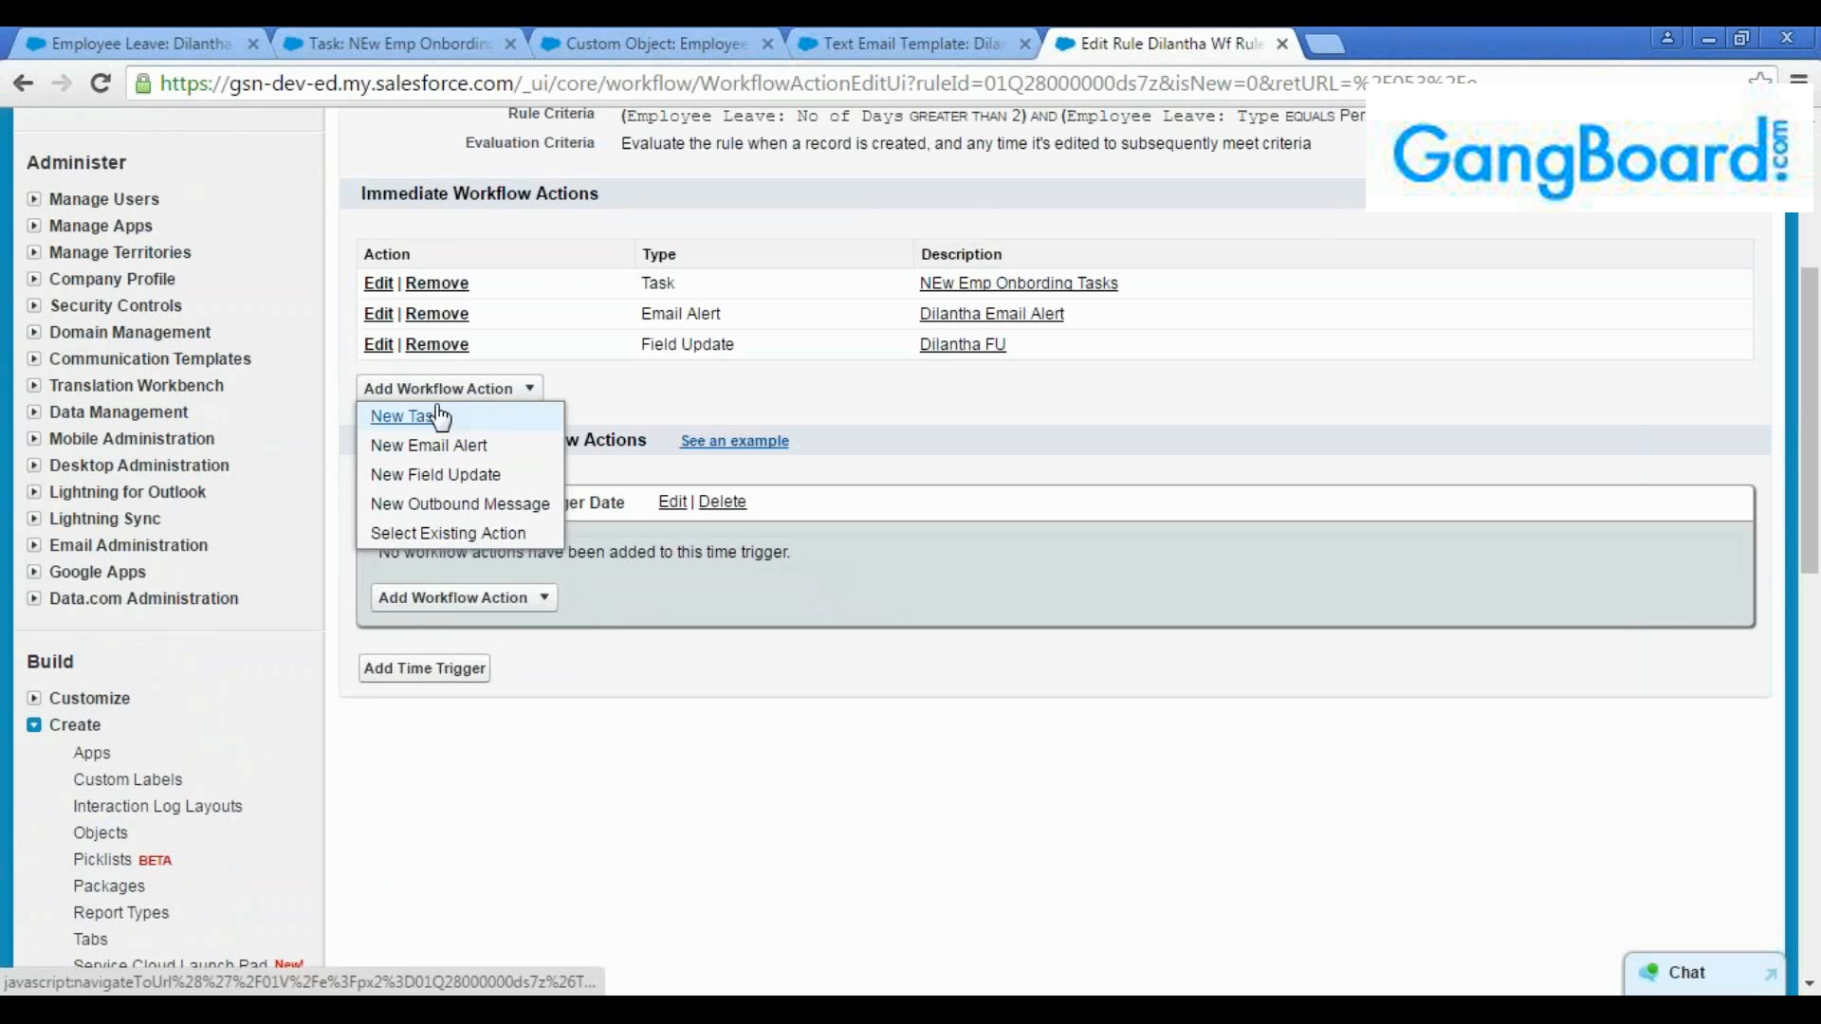
pyautogui.click(536, 605)
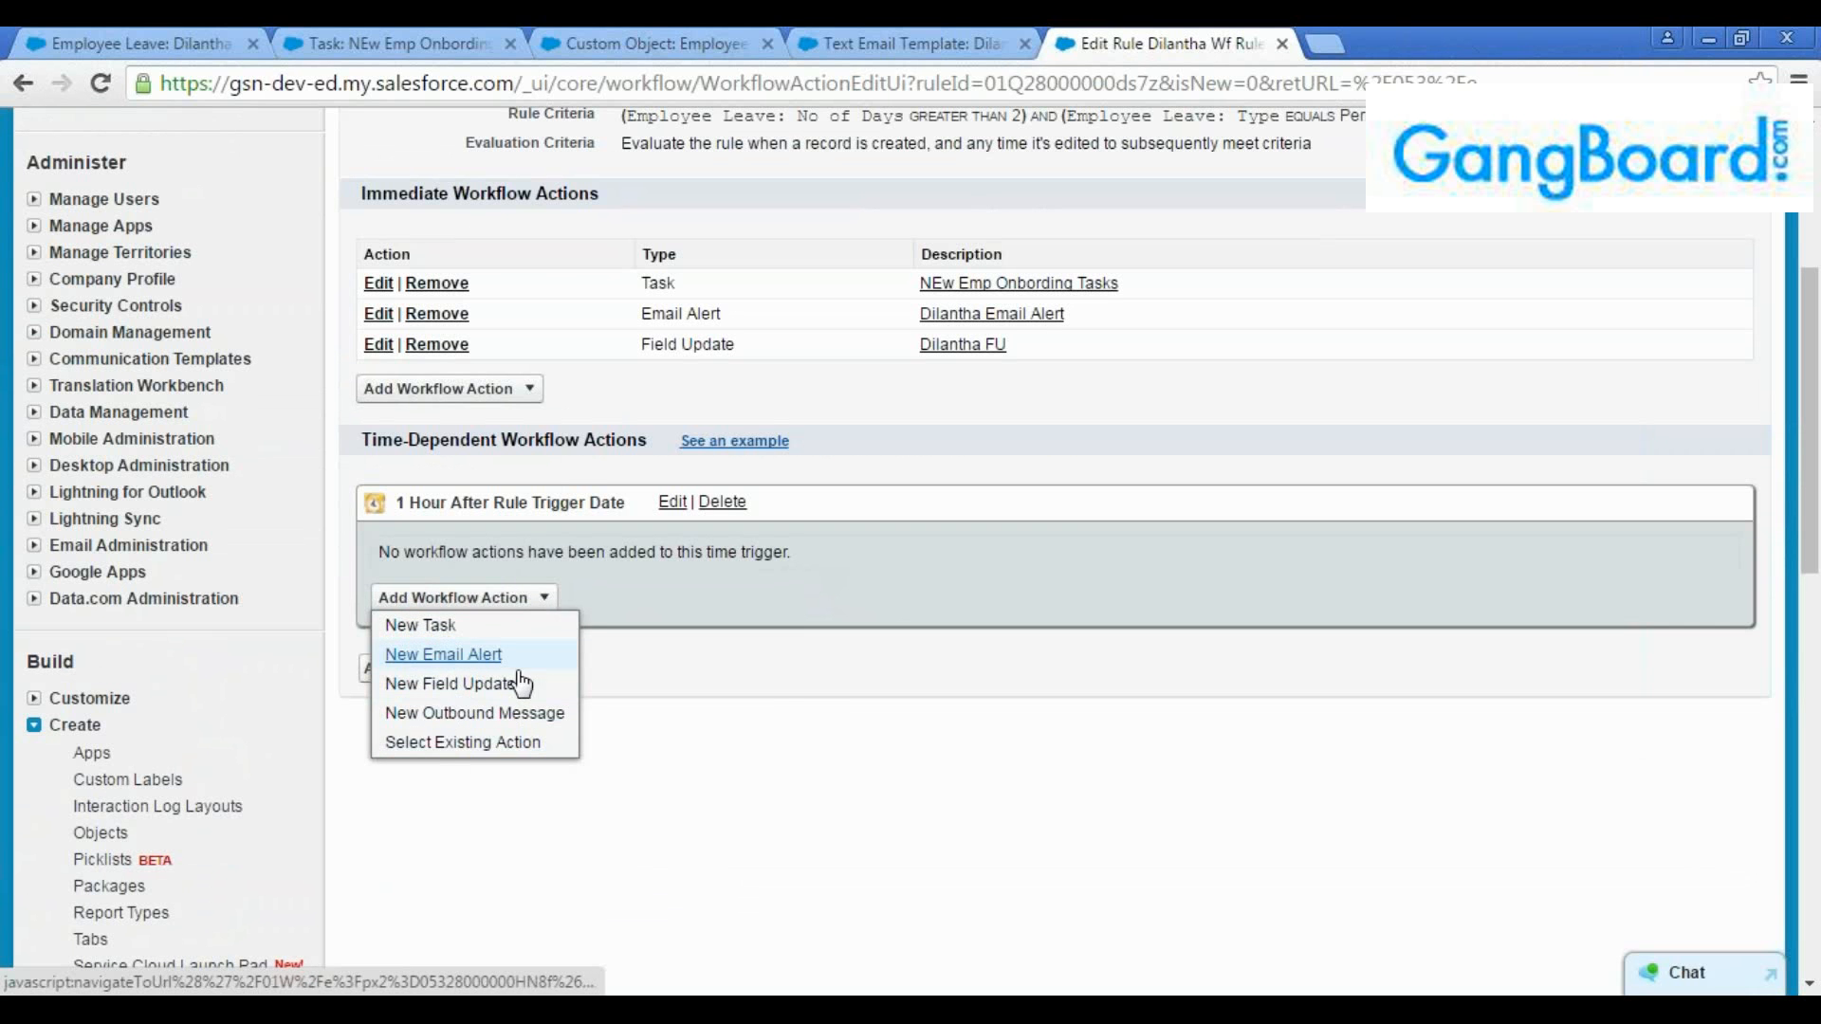
# Review the rule criteria alongside the immediate actions and the one-hour time trigger
pyautogui.scroll(3, 874, 704)
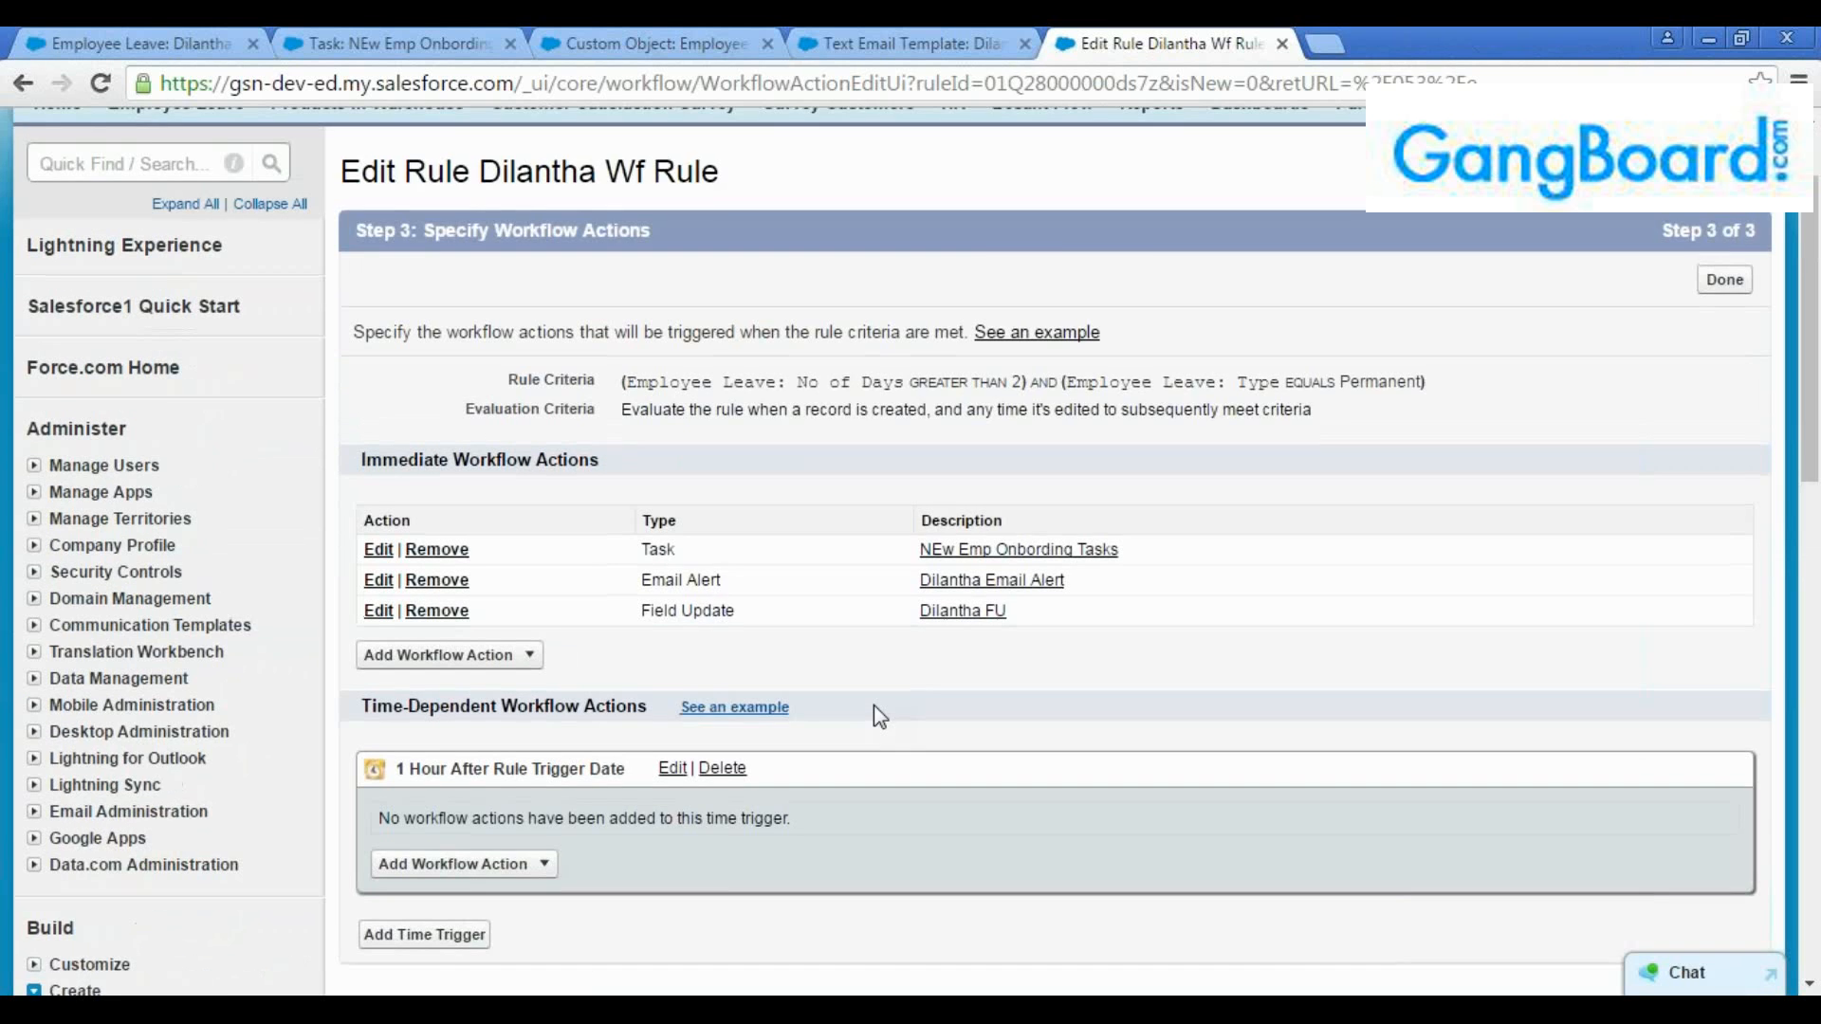
pyautogui.scroll(-2, 830, 698)
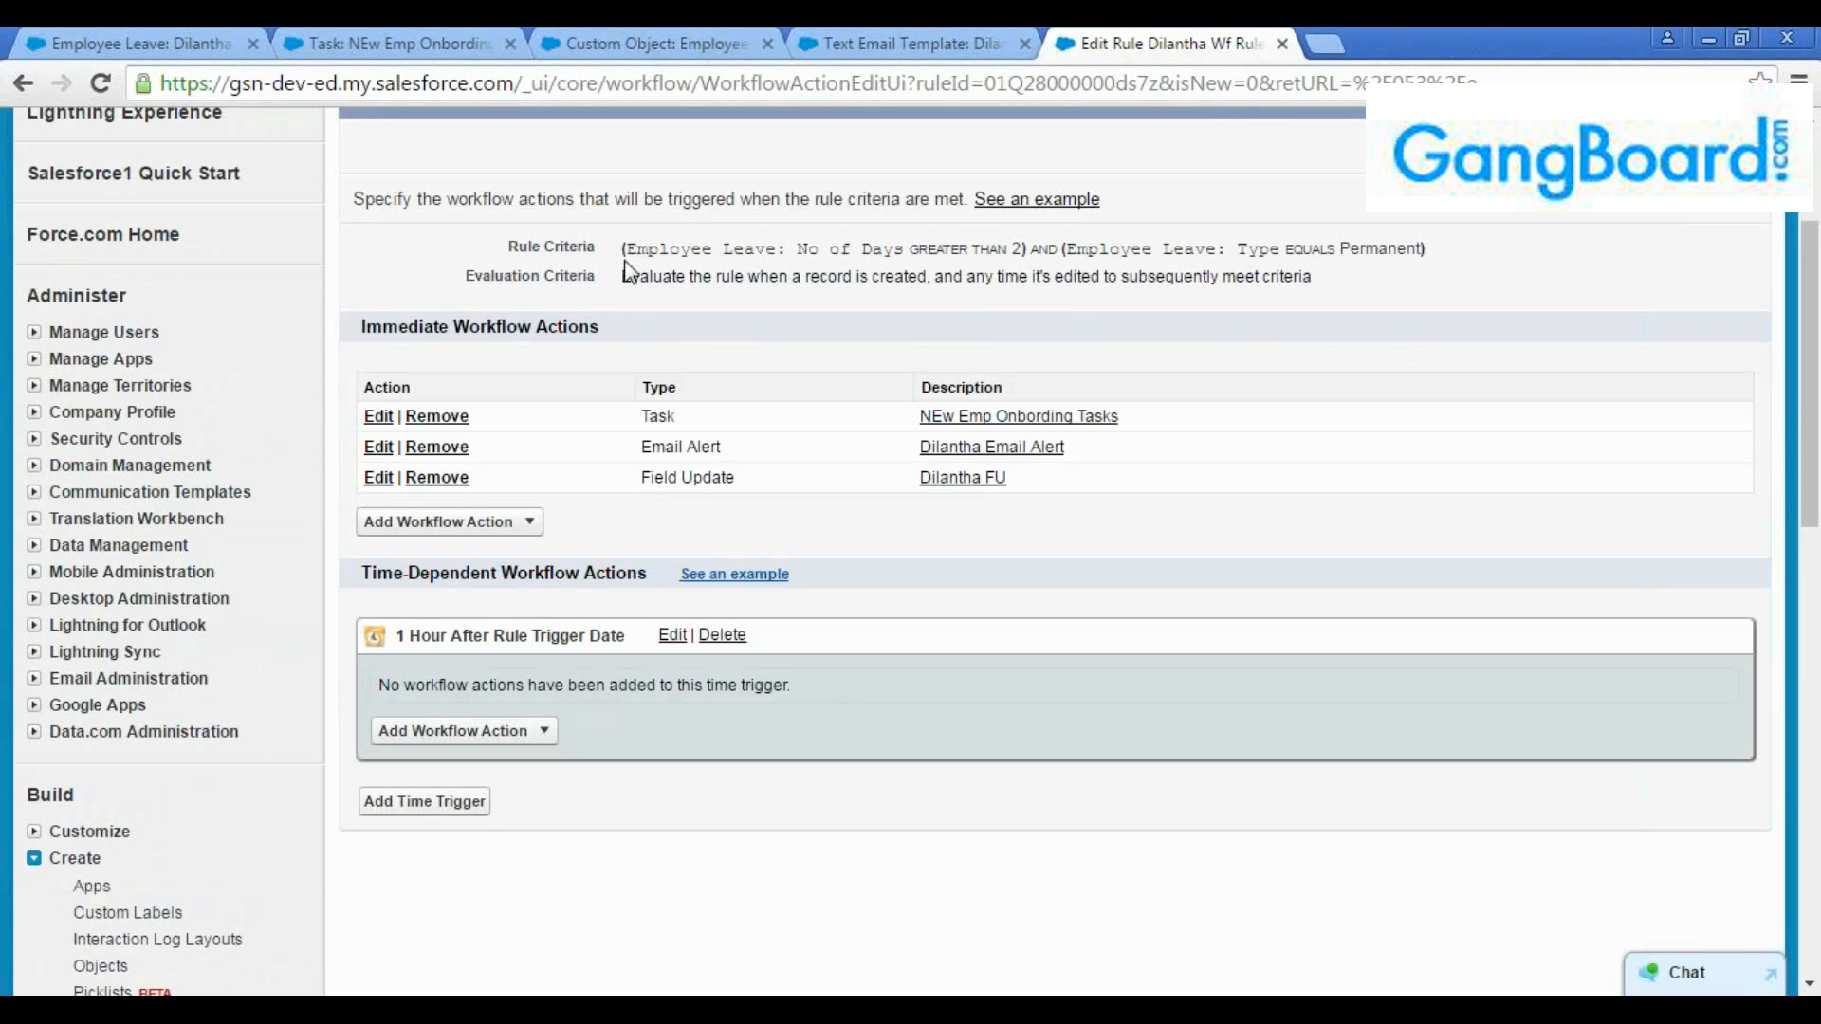
pyautogui.moveTo(621, 249); pyautogui.dragTo(1508, 250)
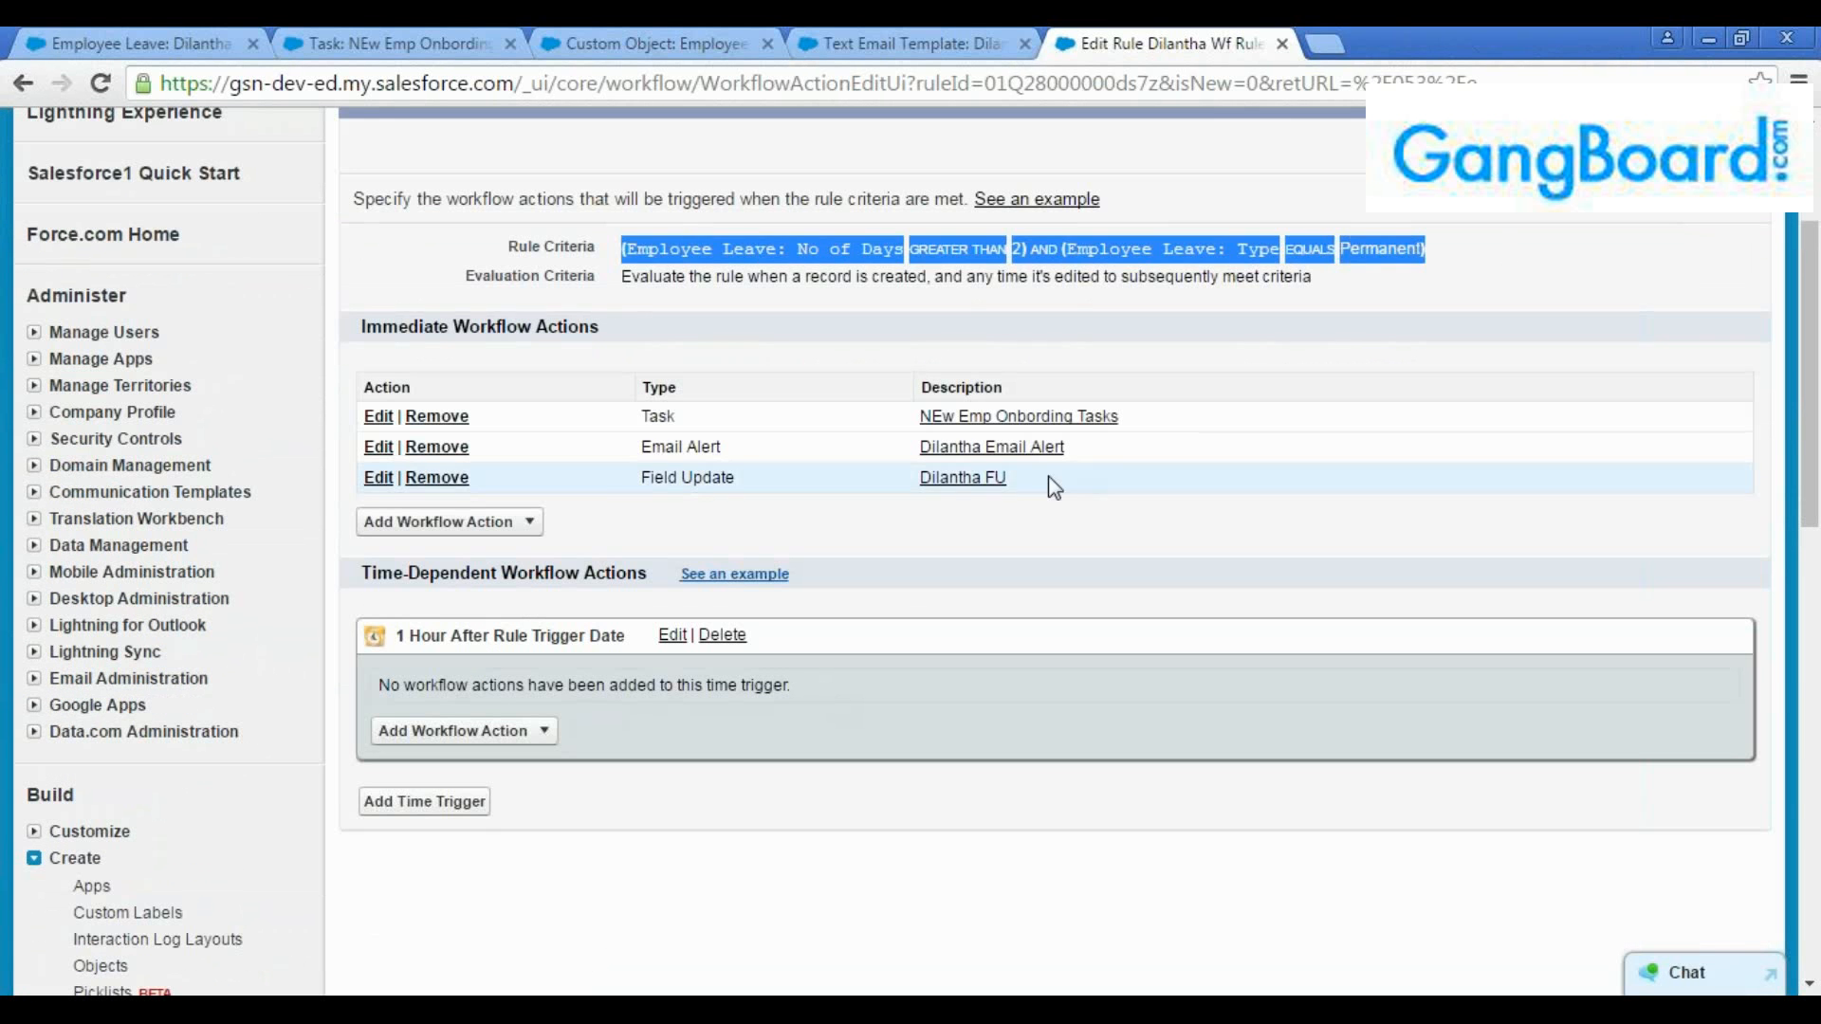
# Compare the immediate workflow actions and rule criteria with the action types available for the one-hour time trigger
pyautogui.moveTo(1043, 479); pyautogui.dragTo(354, 416)
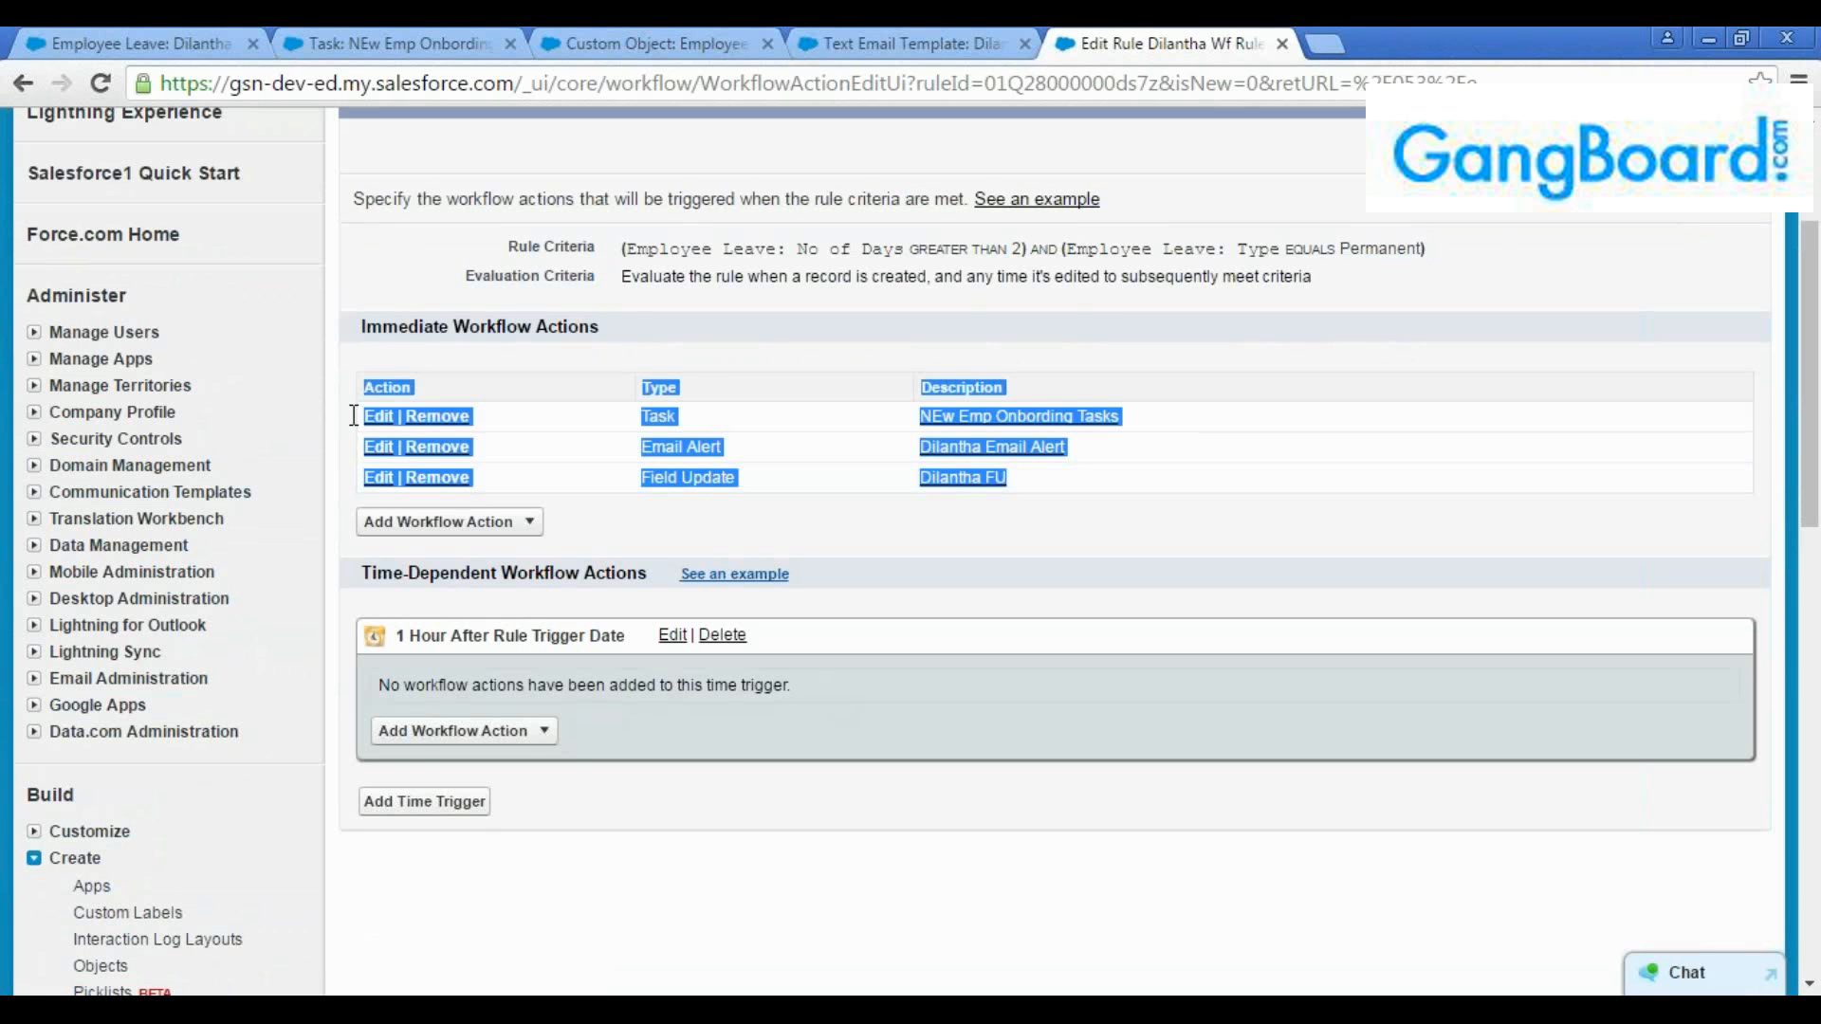
pyautogui.click(605, 742)
pyautogui.click(542, 735)
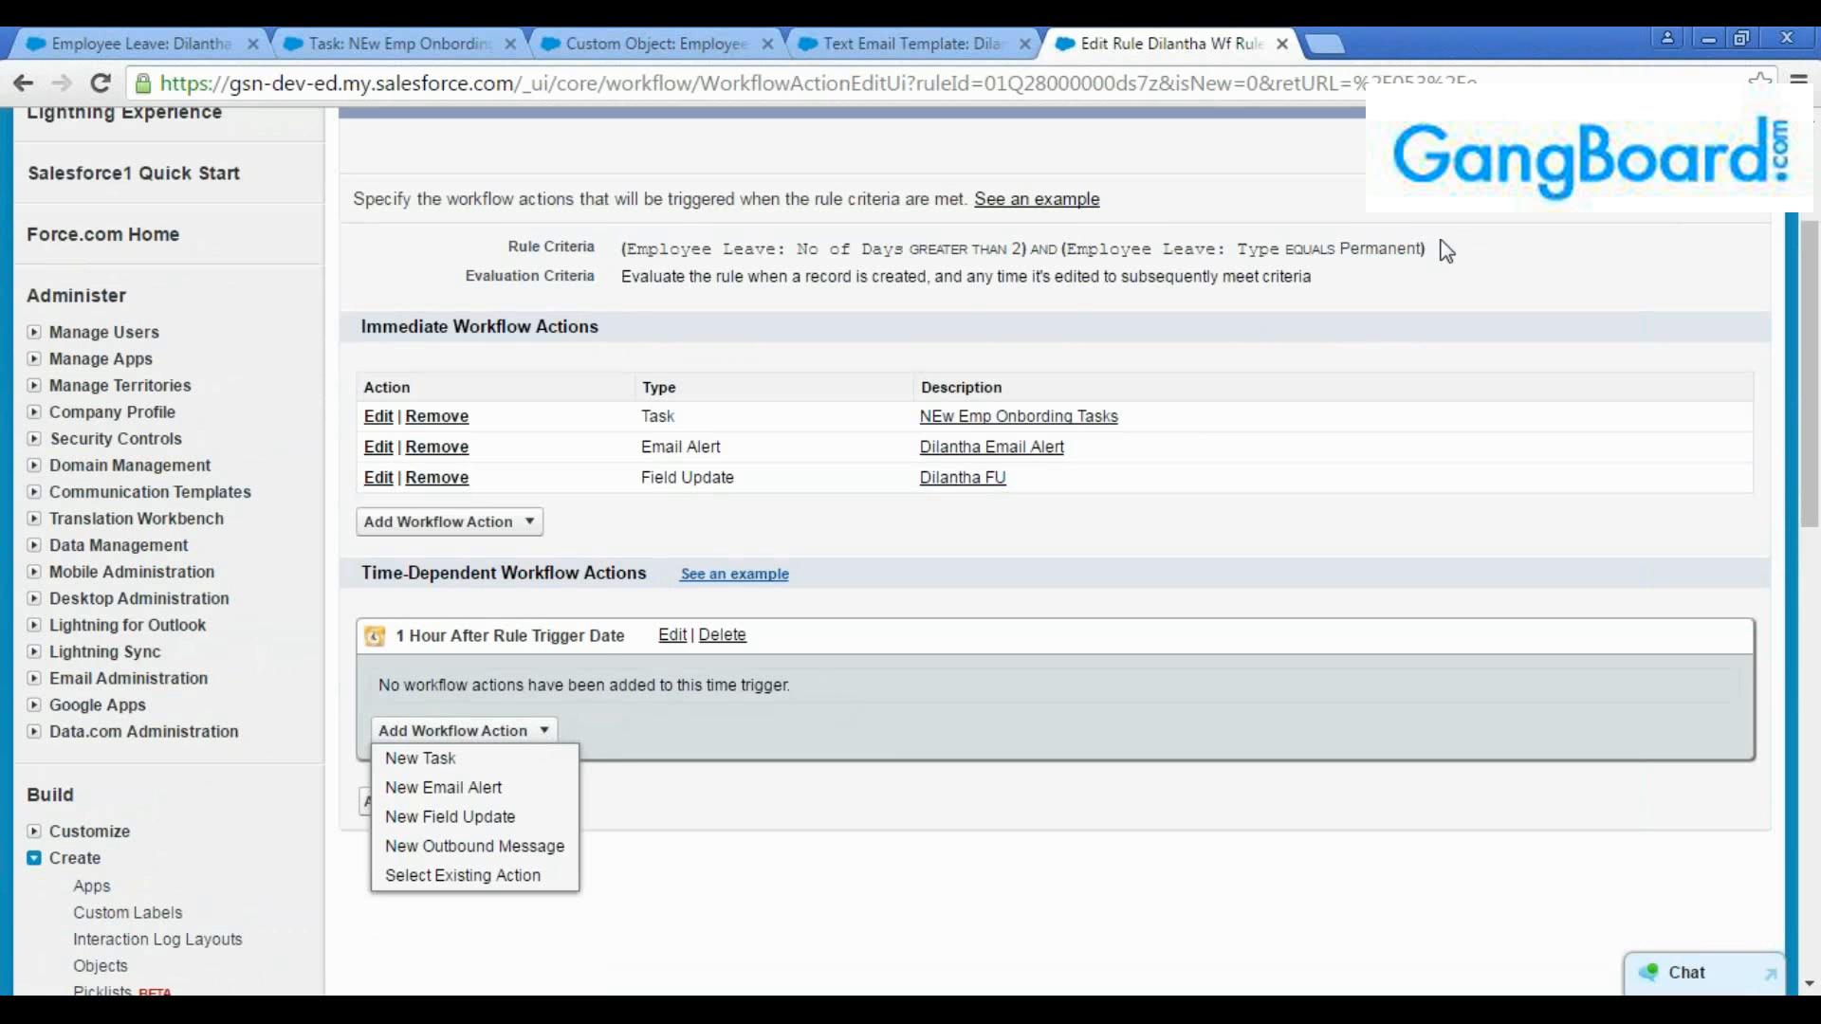
pyautogui.moveTo(1427, 250); pyautogui.dragTo(613, 252)
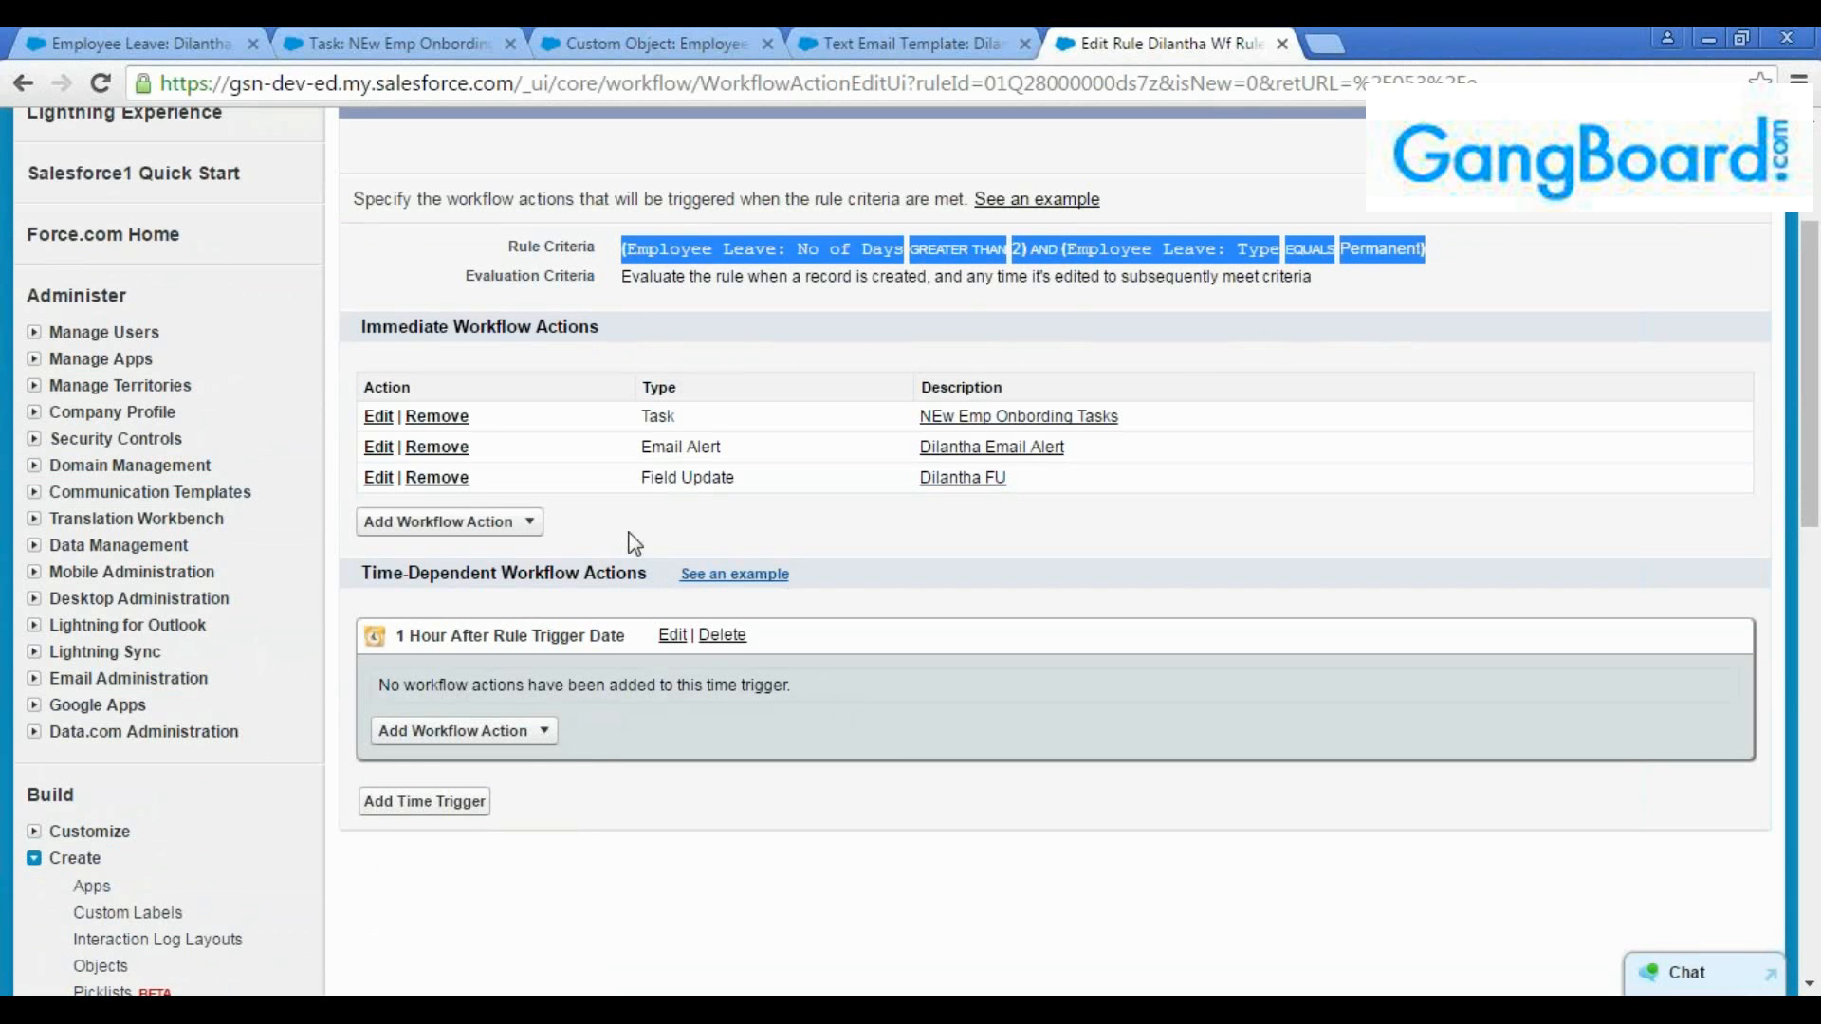
pyautogui.click(459, 731)
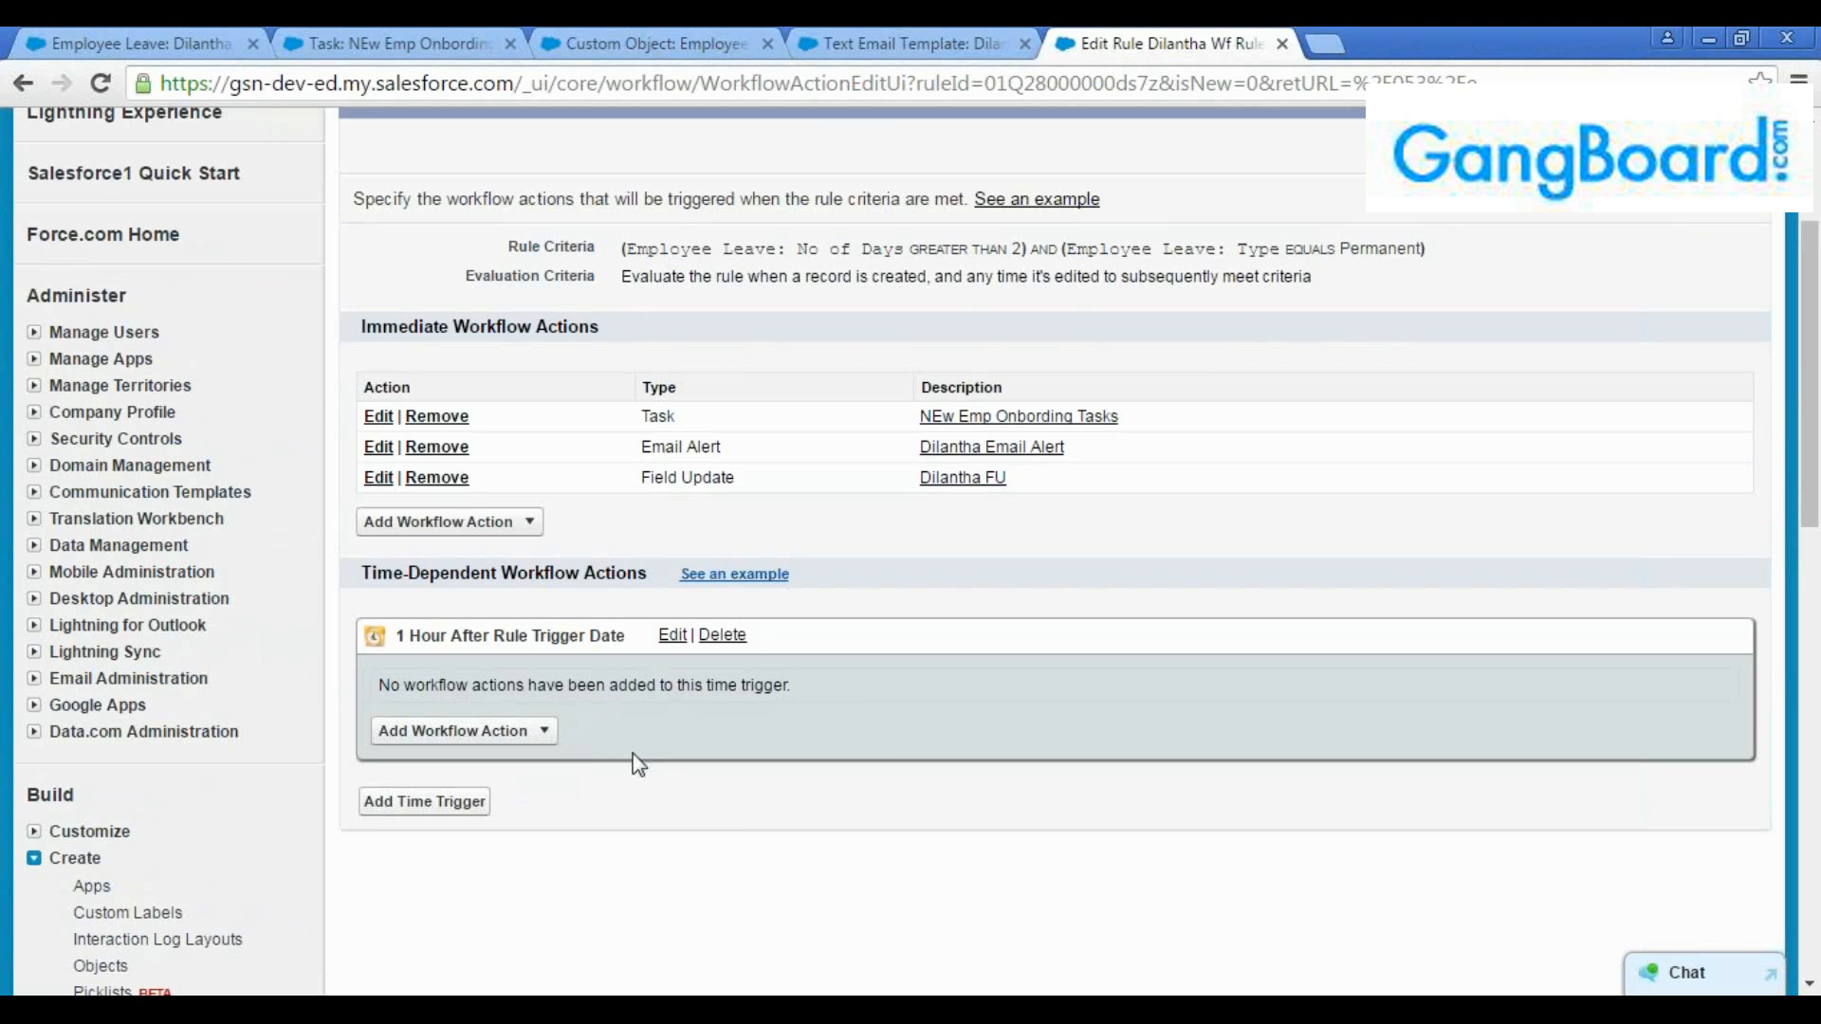
# Finish editing the workflow actions and return to the rule's detail page
pyautogui.scroll(2, 620, 737)
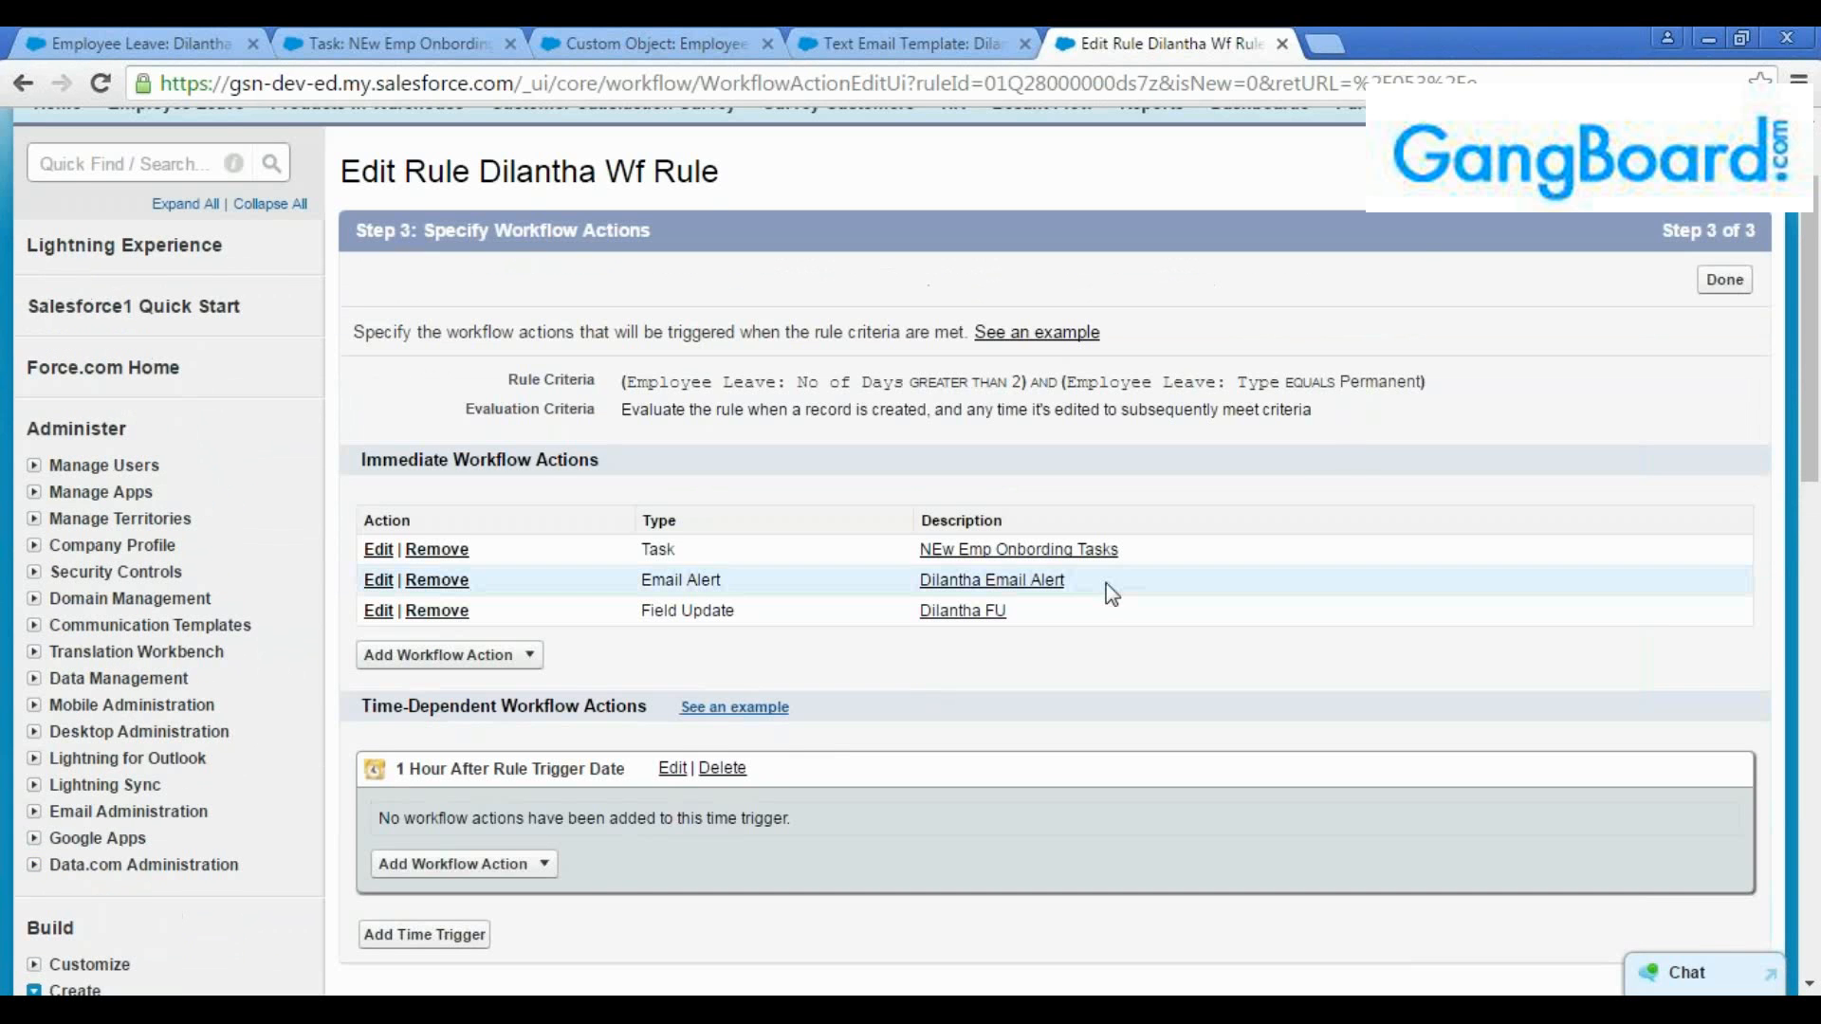
pyautogui.click(1729, 290)
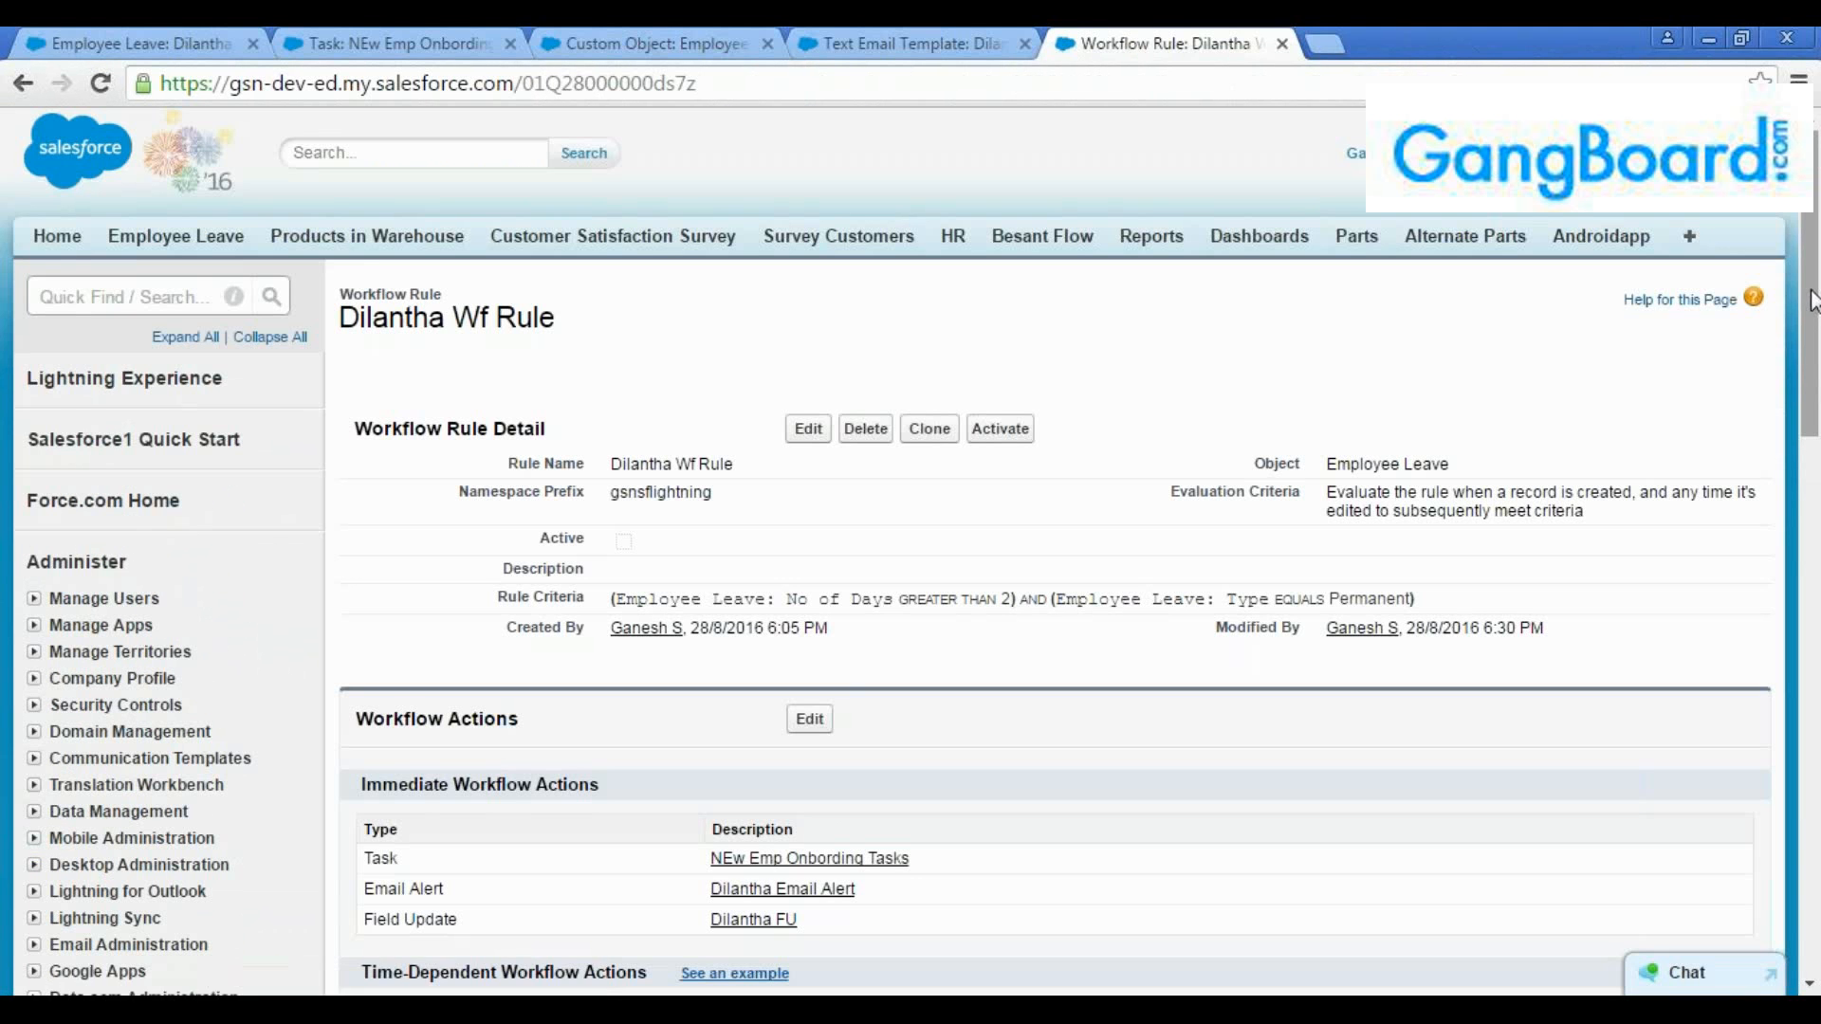
pyautogui.click(108, 300)
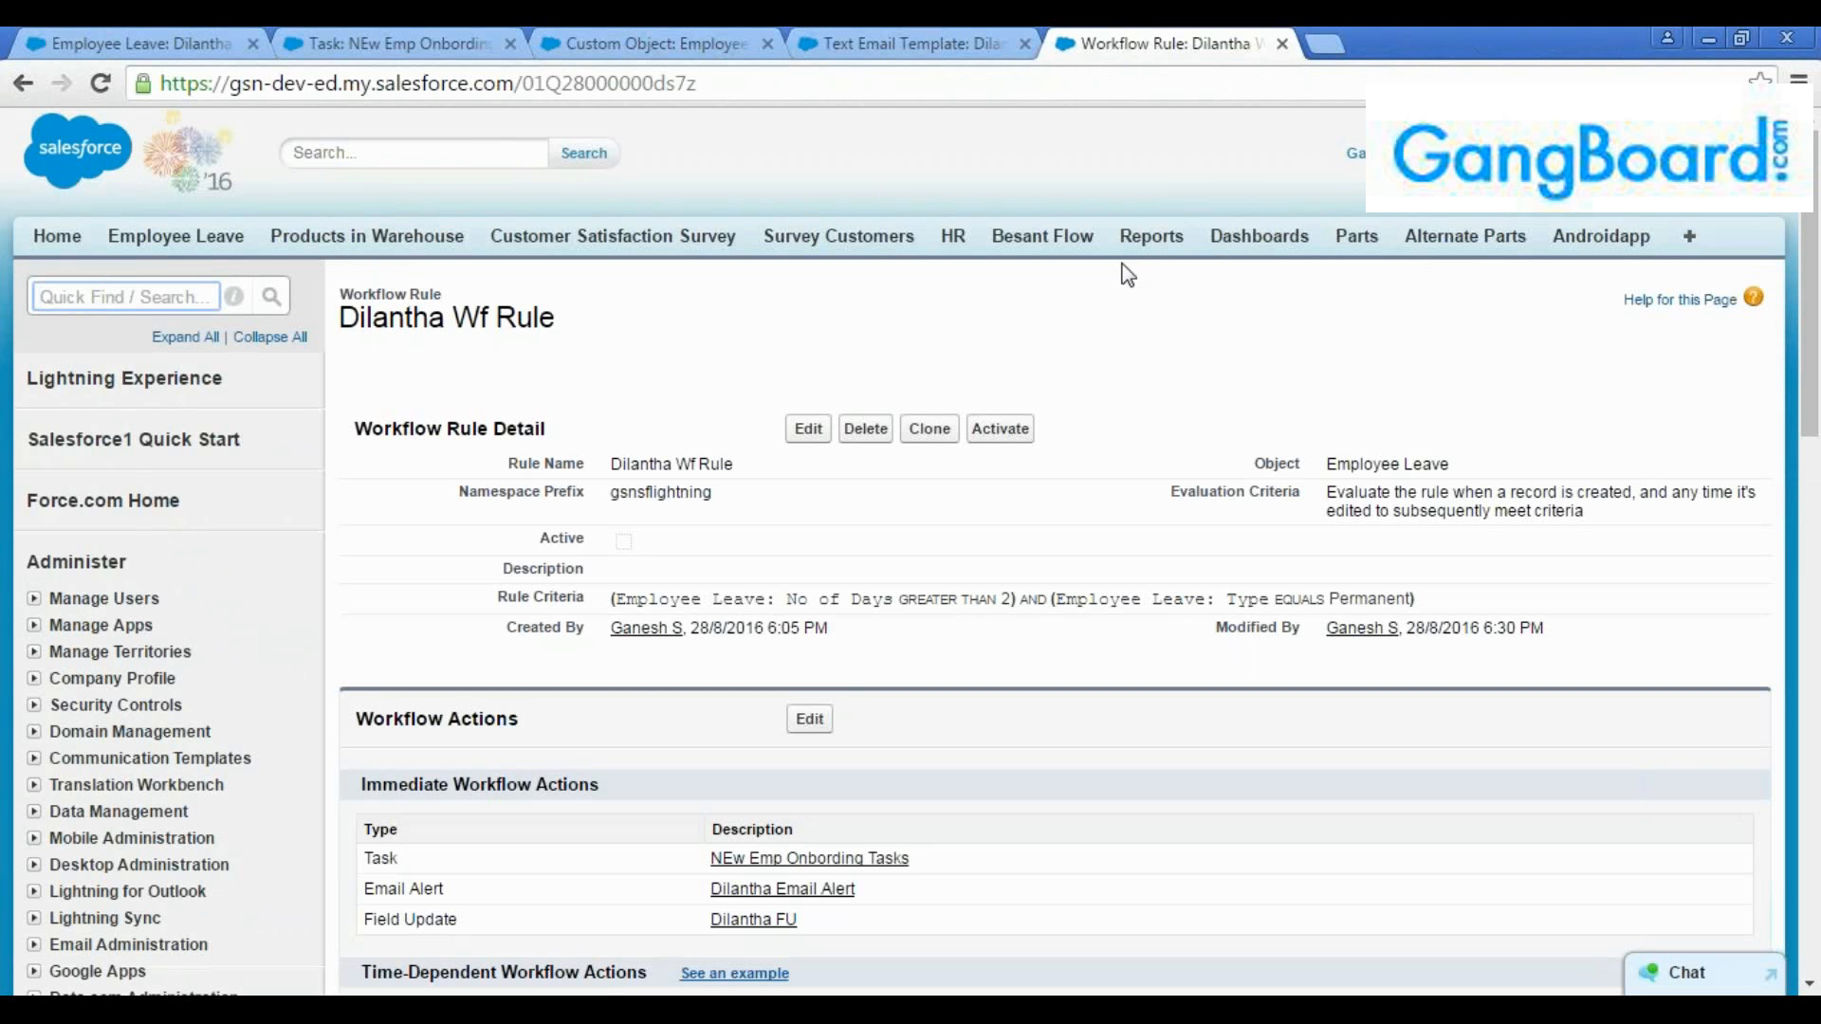
pyautogui.click(1640, 68)
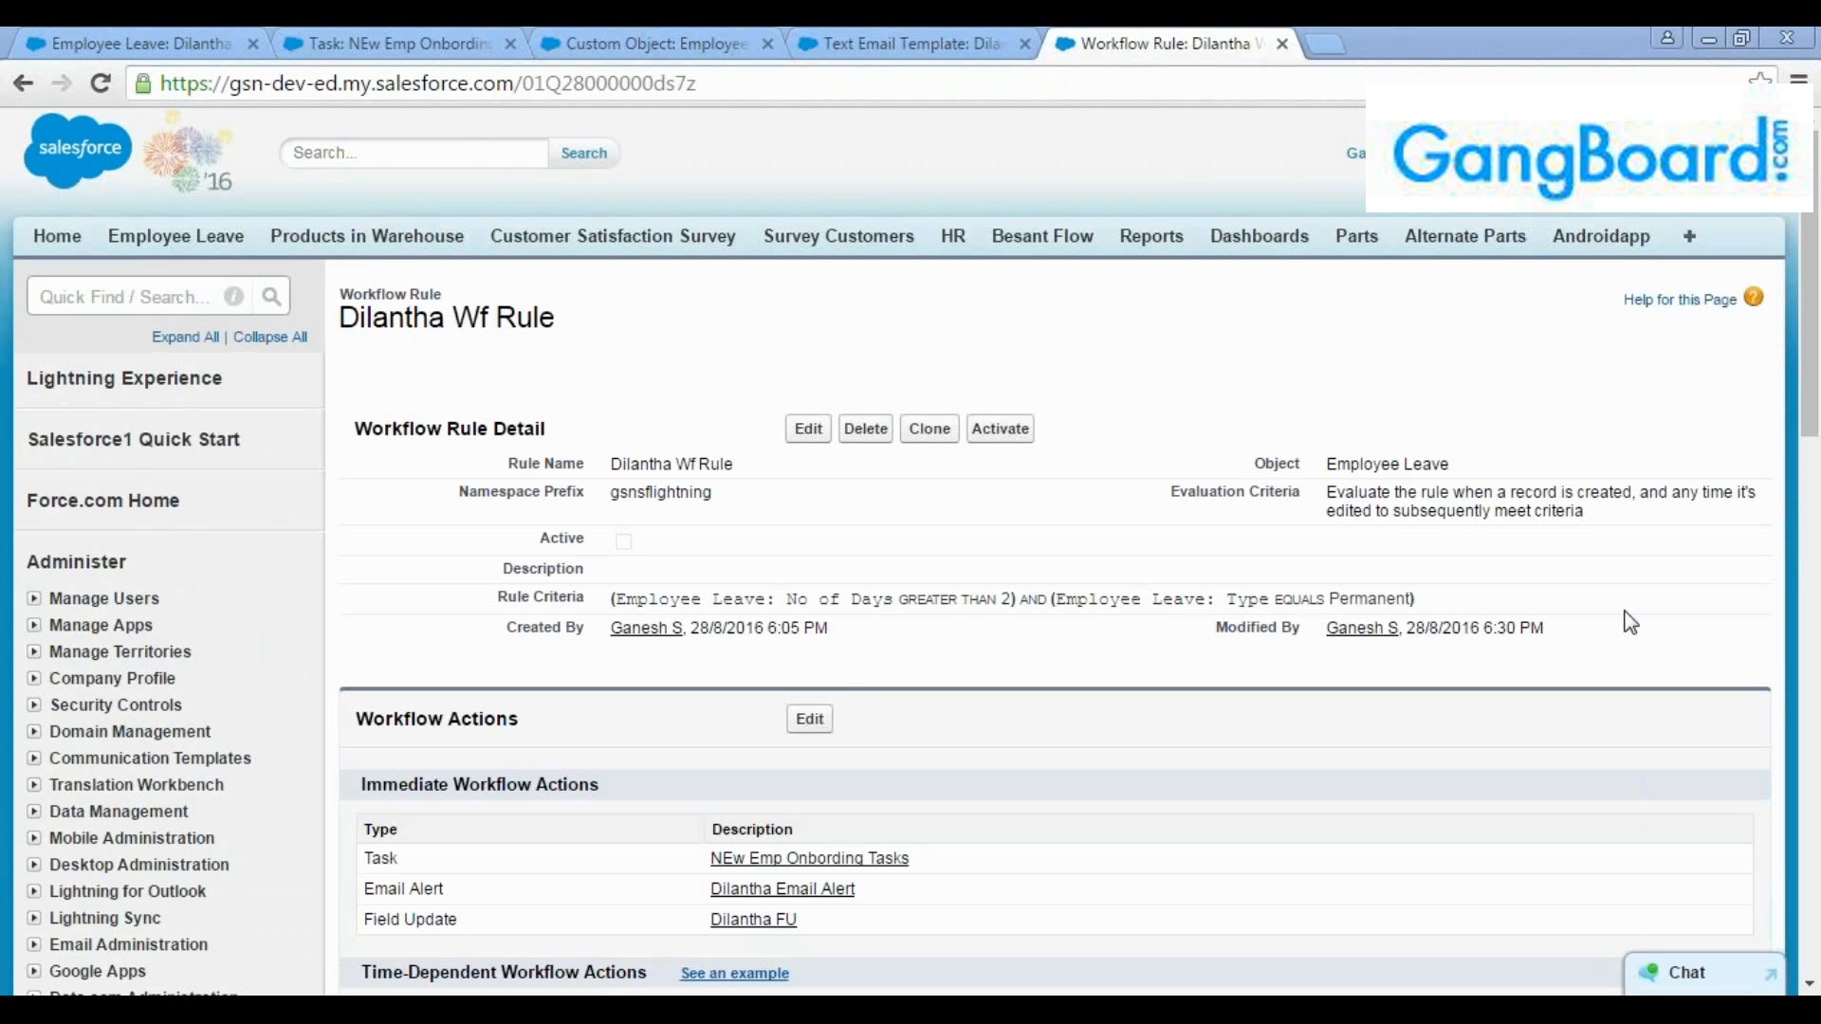
# Check the reminder on the NEw Emp Onbording Tasks record and in its edit form
pyautogui.click(465, 42)
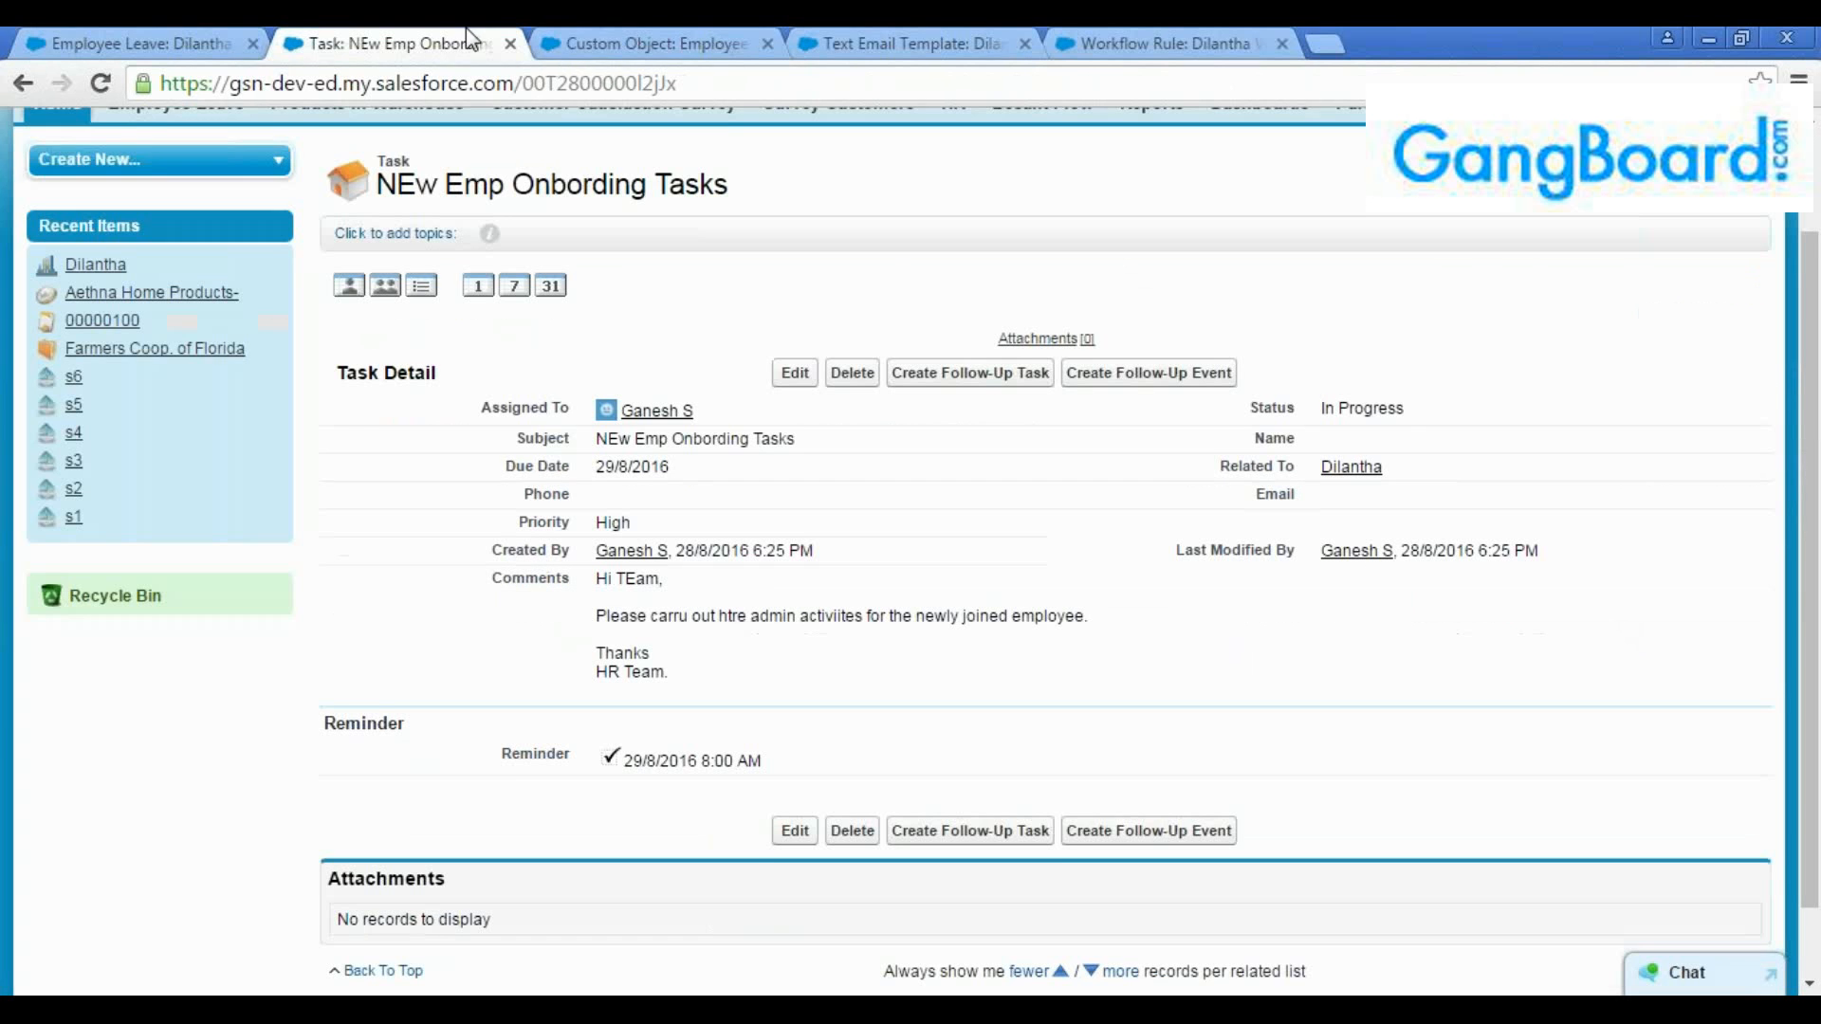
pyautogui.scroll(-2, 455, 536)
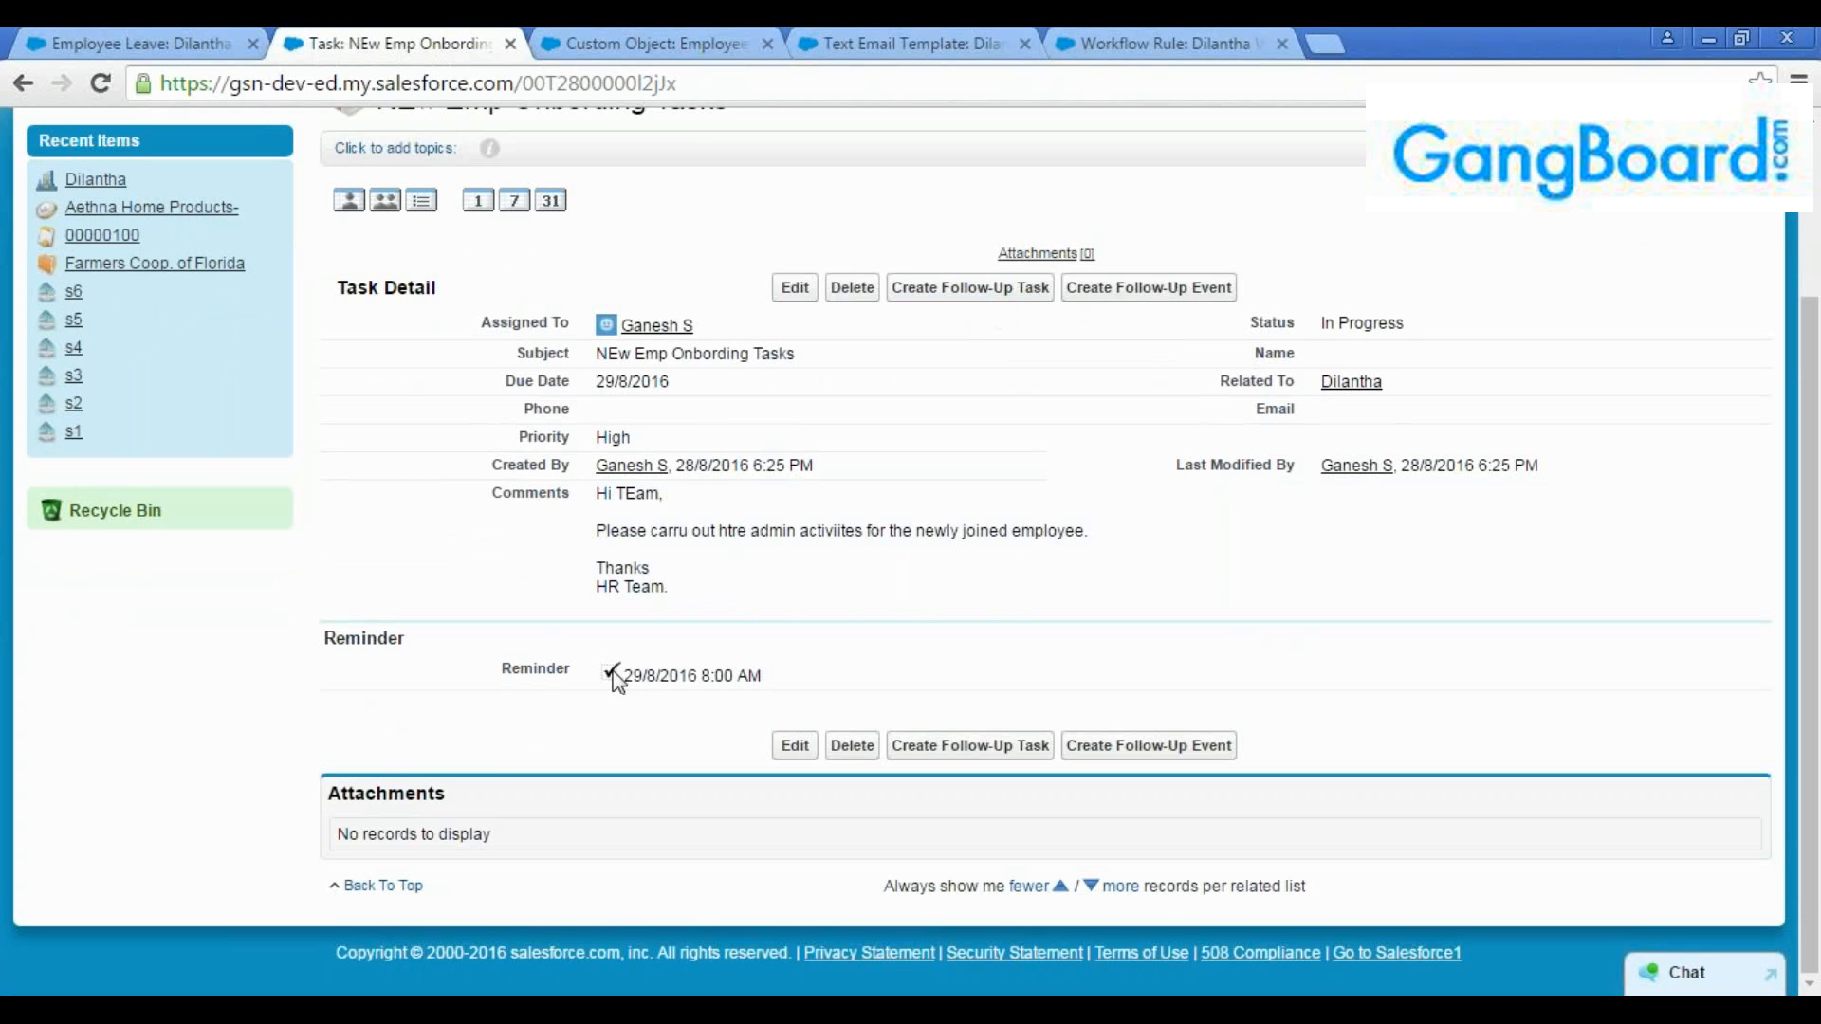
pyautogui.moveTo(404, 645); pyautogui.dragTo(304, 638)
pyautogui.click(795, 289)
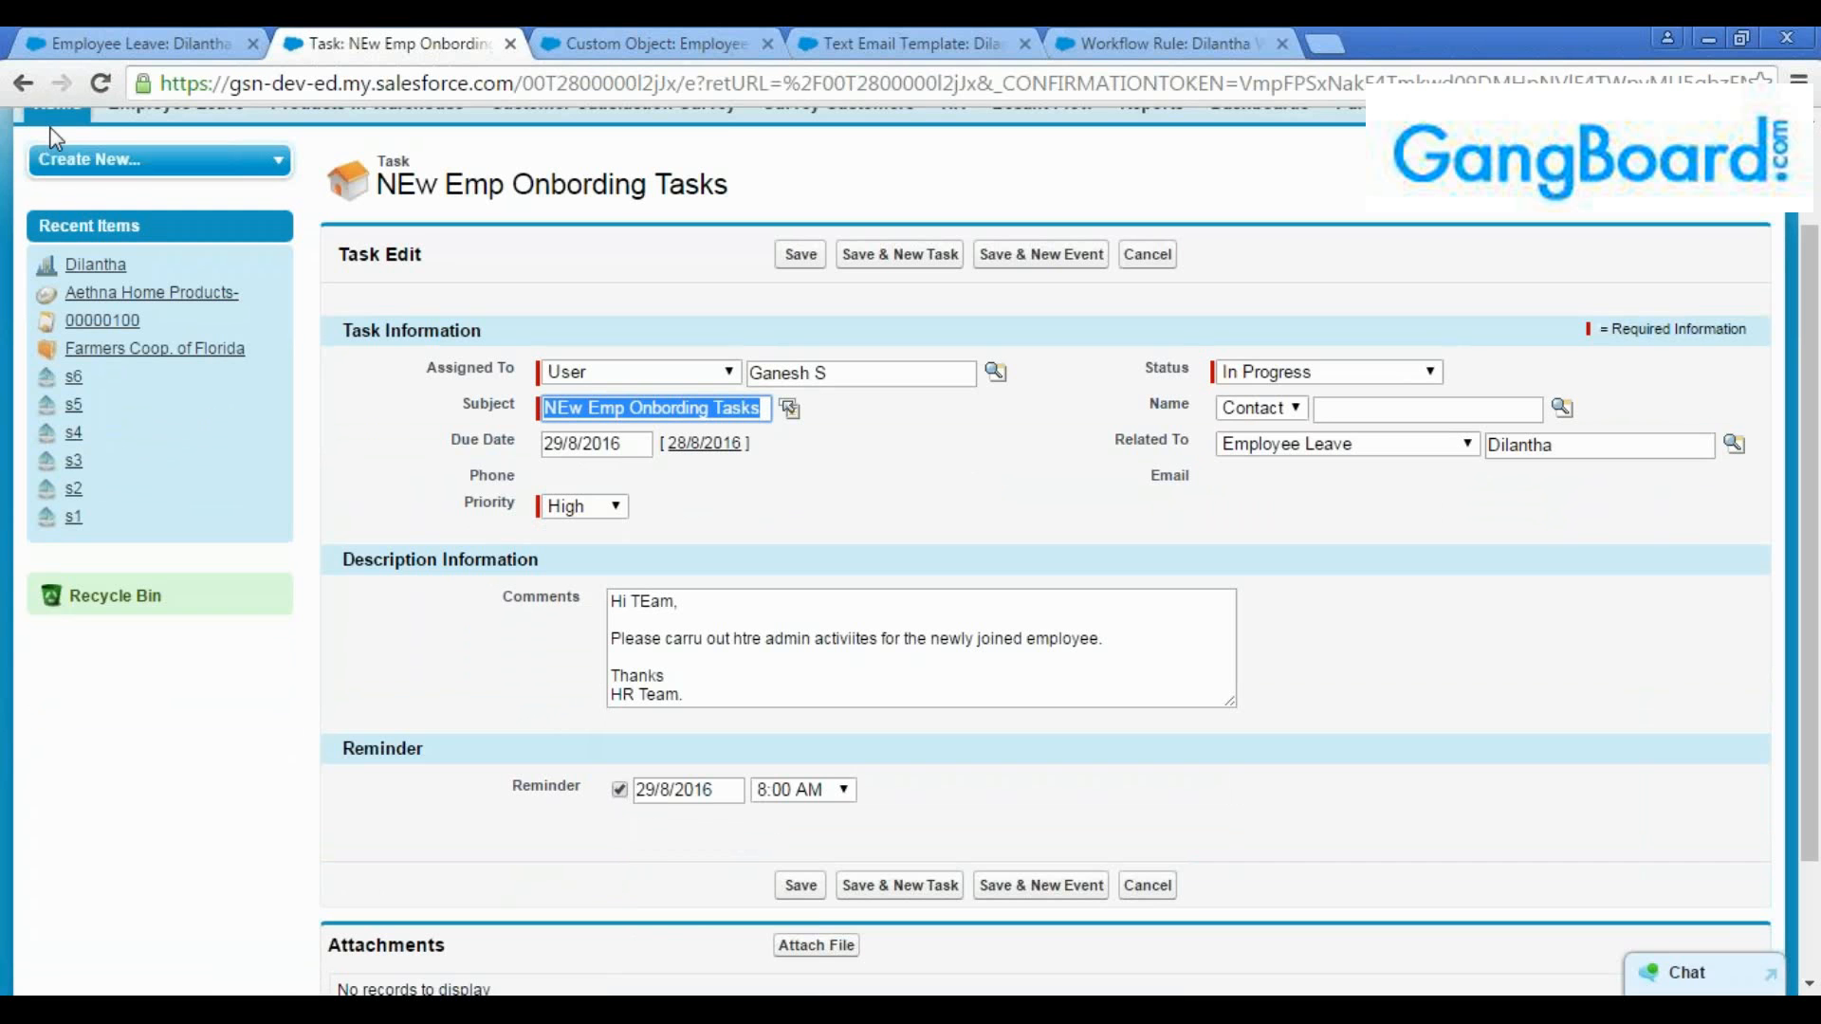
pyautogui.click(23, 84)
# Open a follow-up task form from the onboarding task and examine its recurrence and reminder options, leaving it unsaved
pyautogui.click(1008, 302)
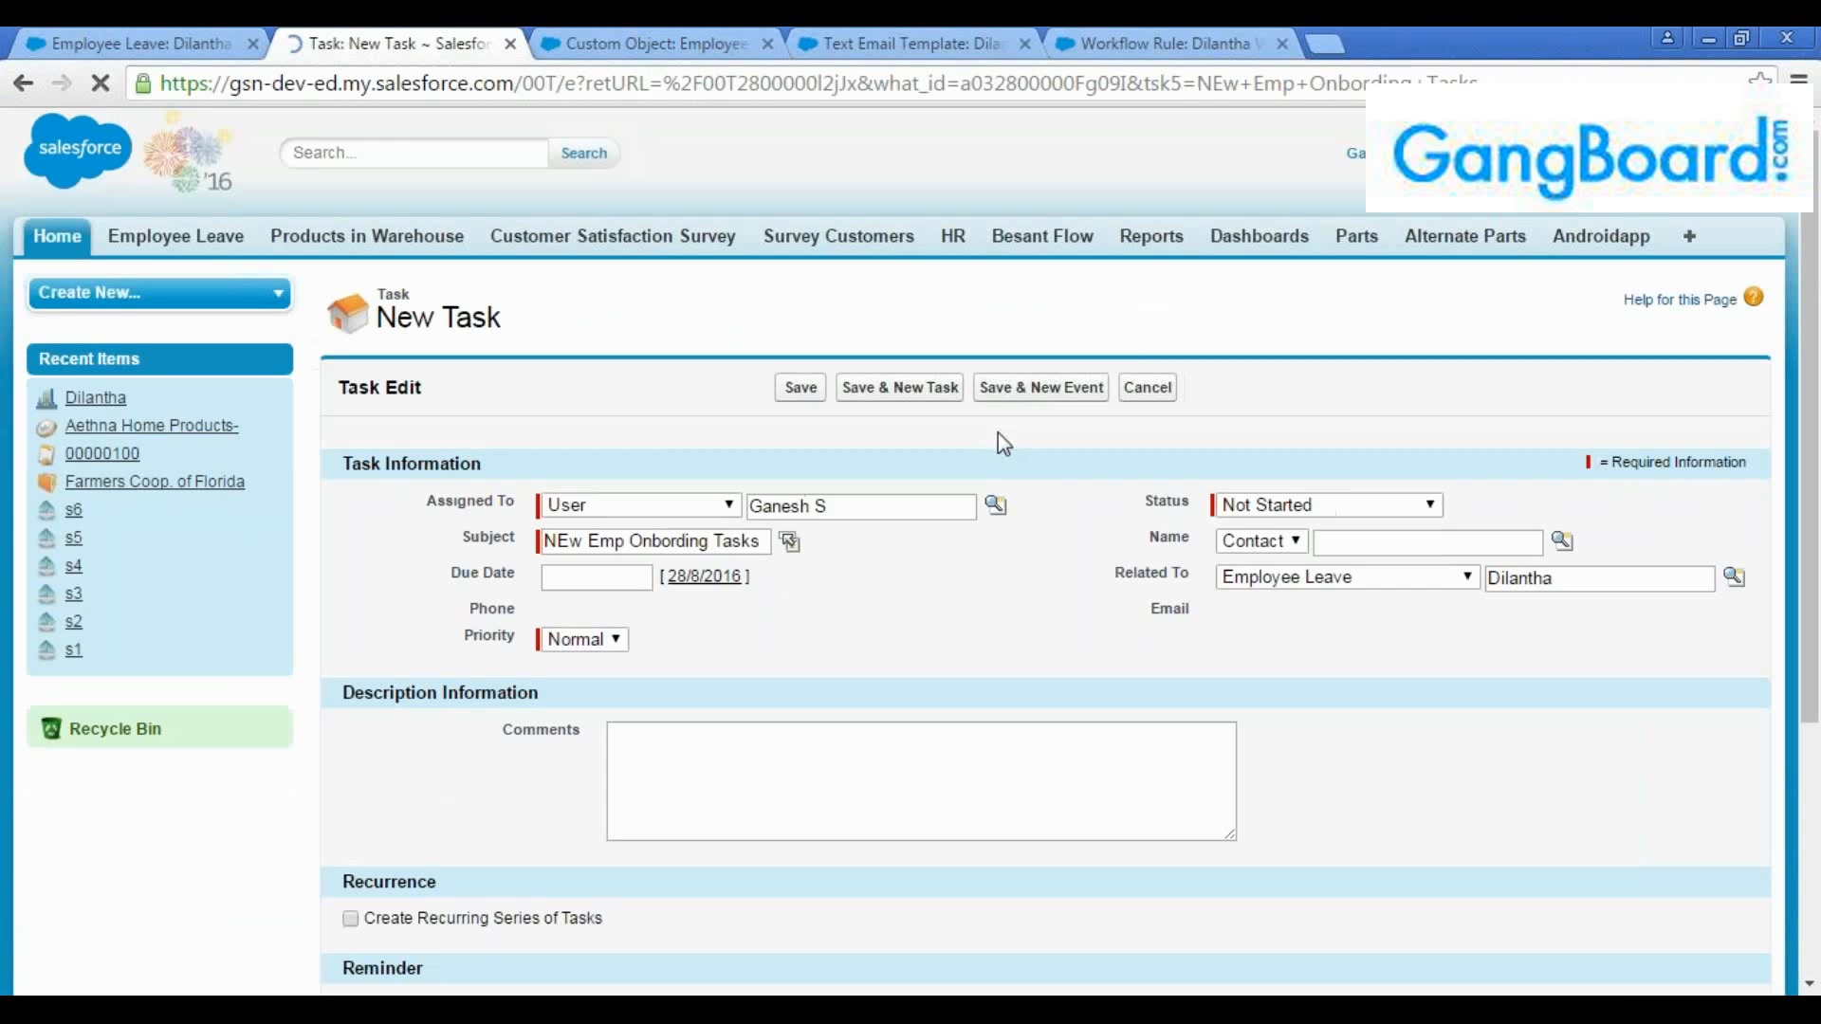
pyautogui.scroll(-2, 1011, 579)
pyautogui.scroll(-2, 960, 577)
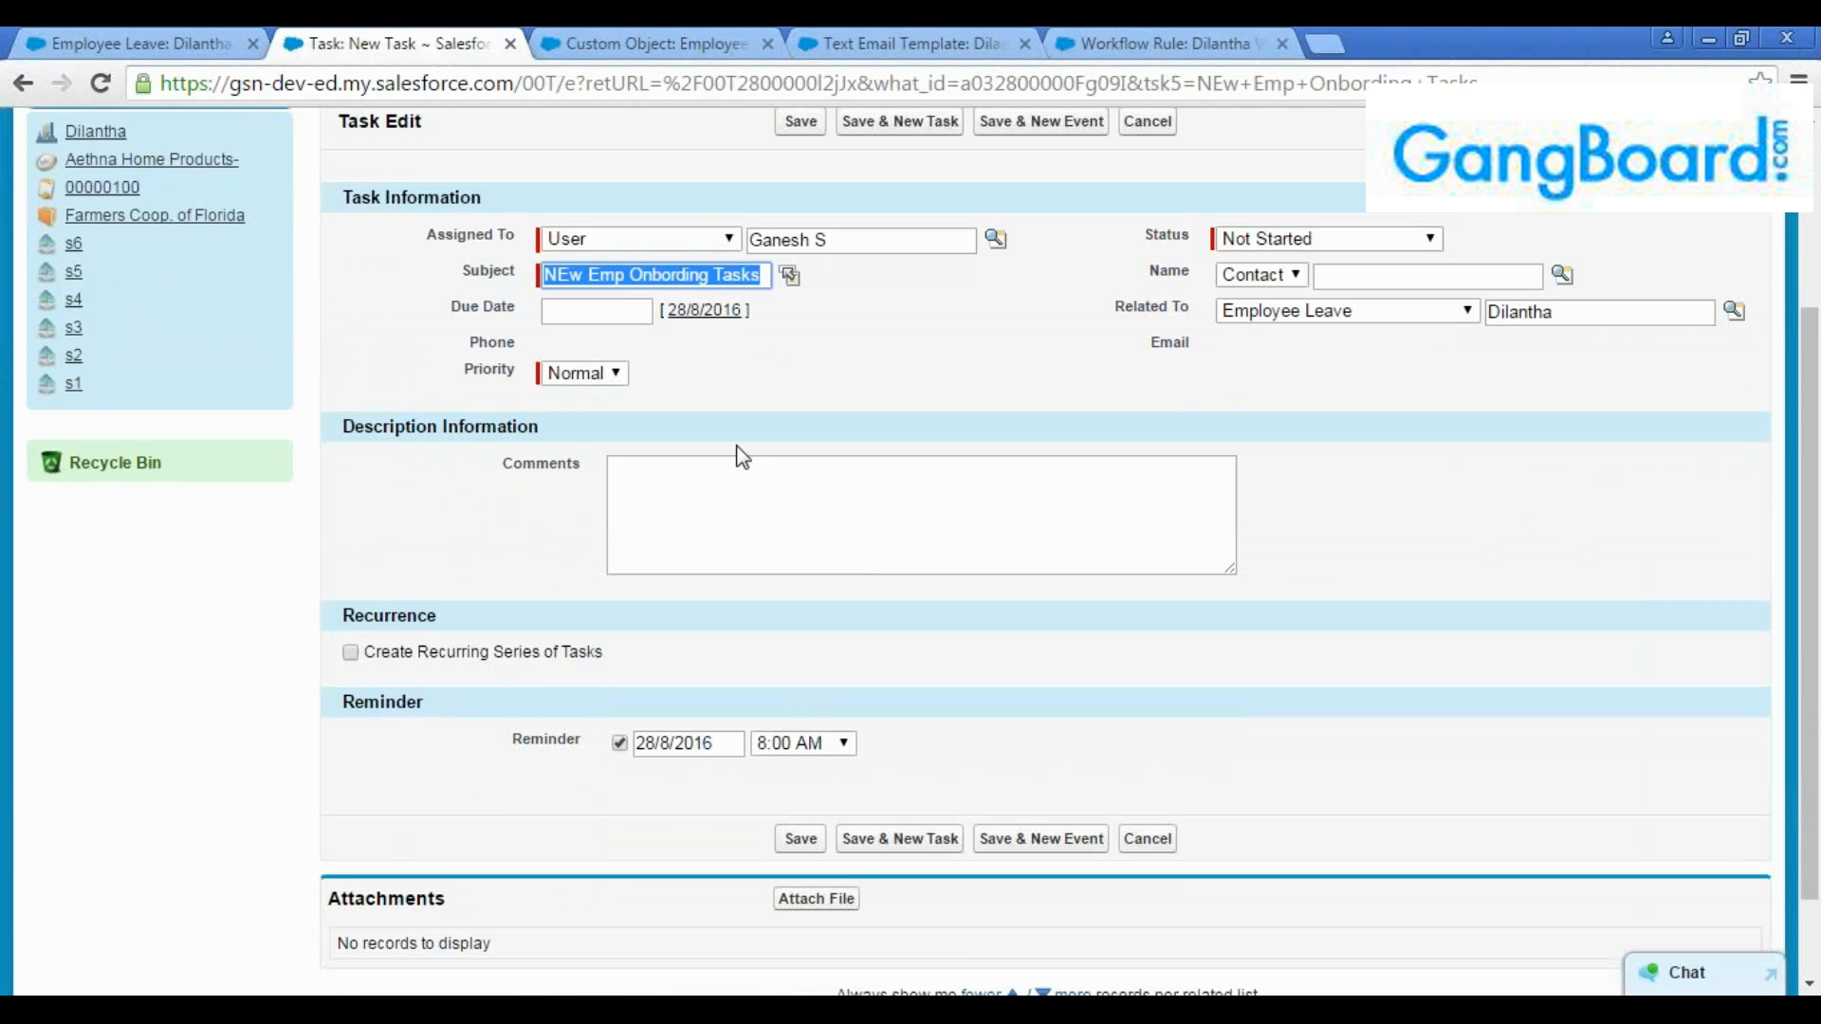
pyautogui.scroll(2, 839, 480)
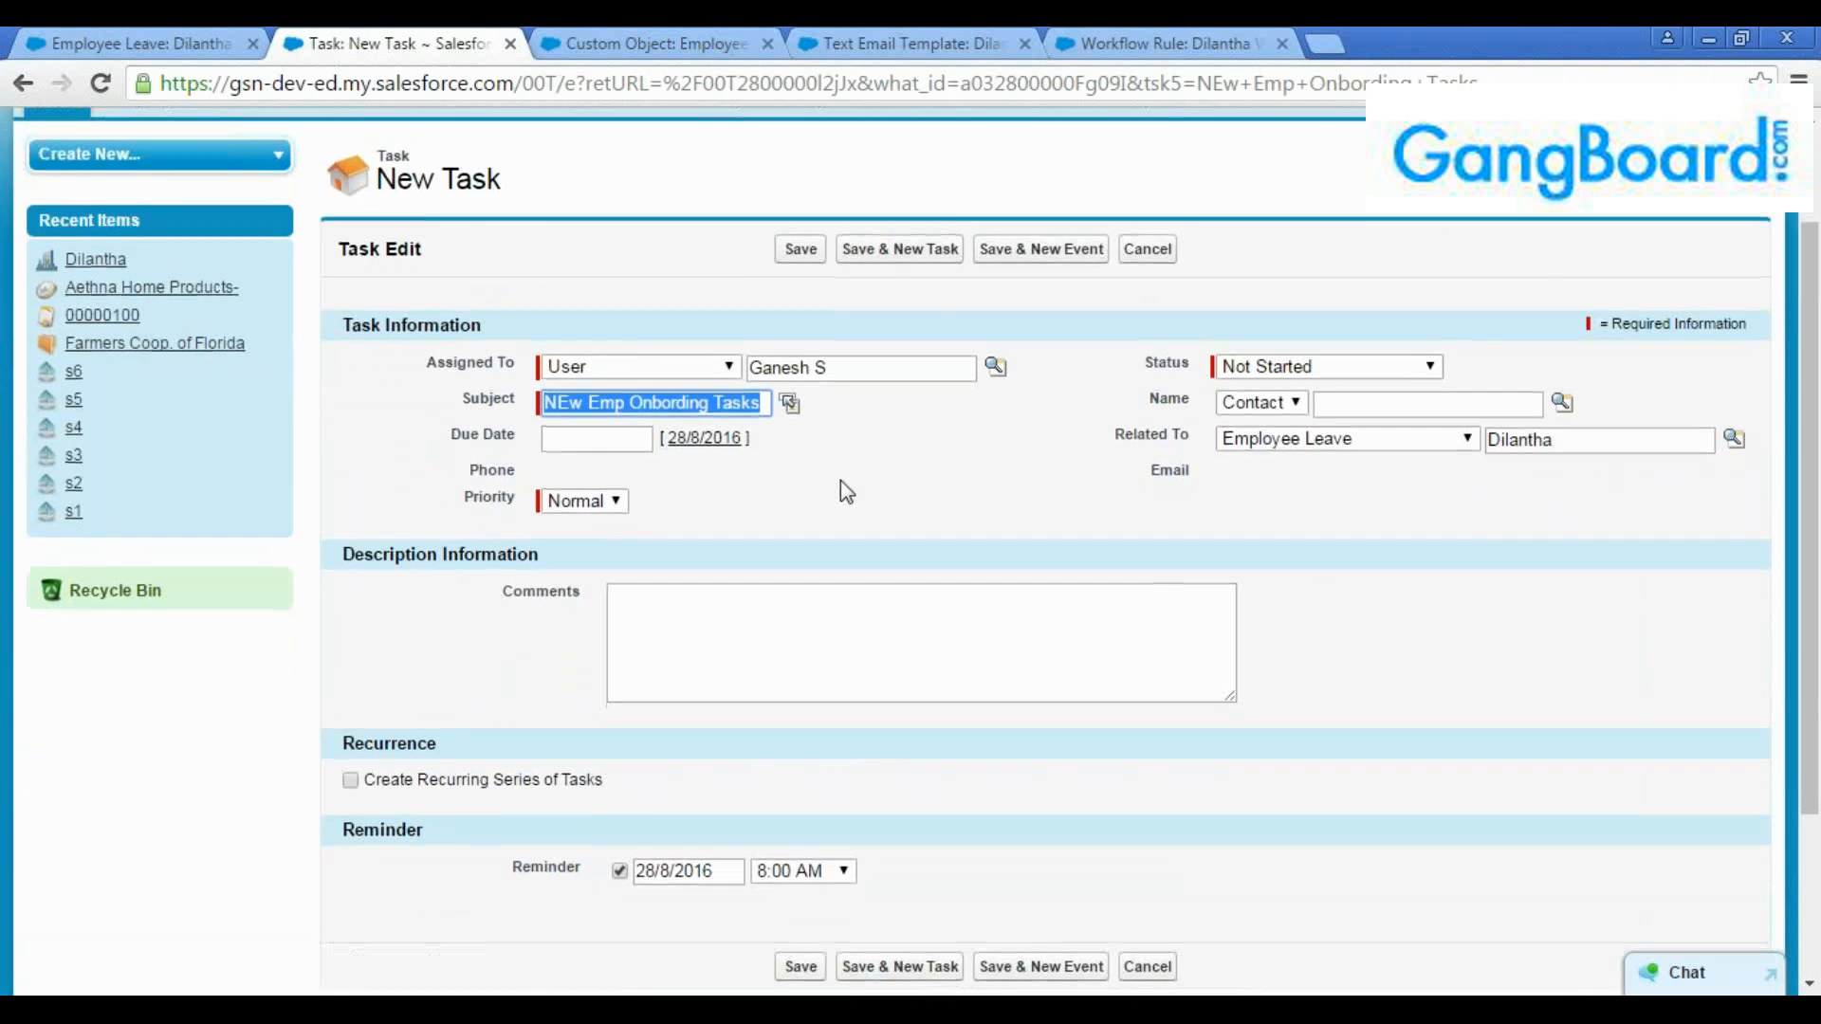
pyautogui.scroll(-2, 841, 480)
pyautogui.click(26, 87)
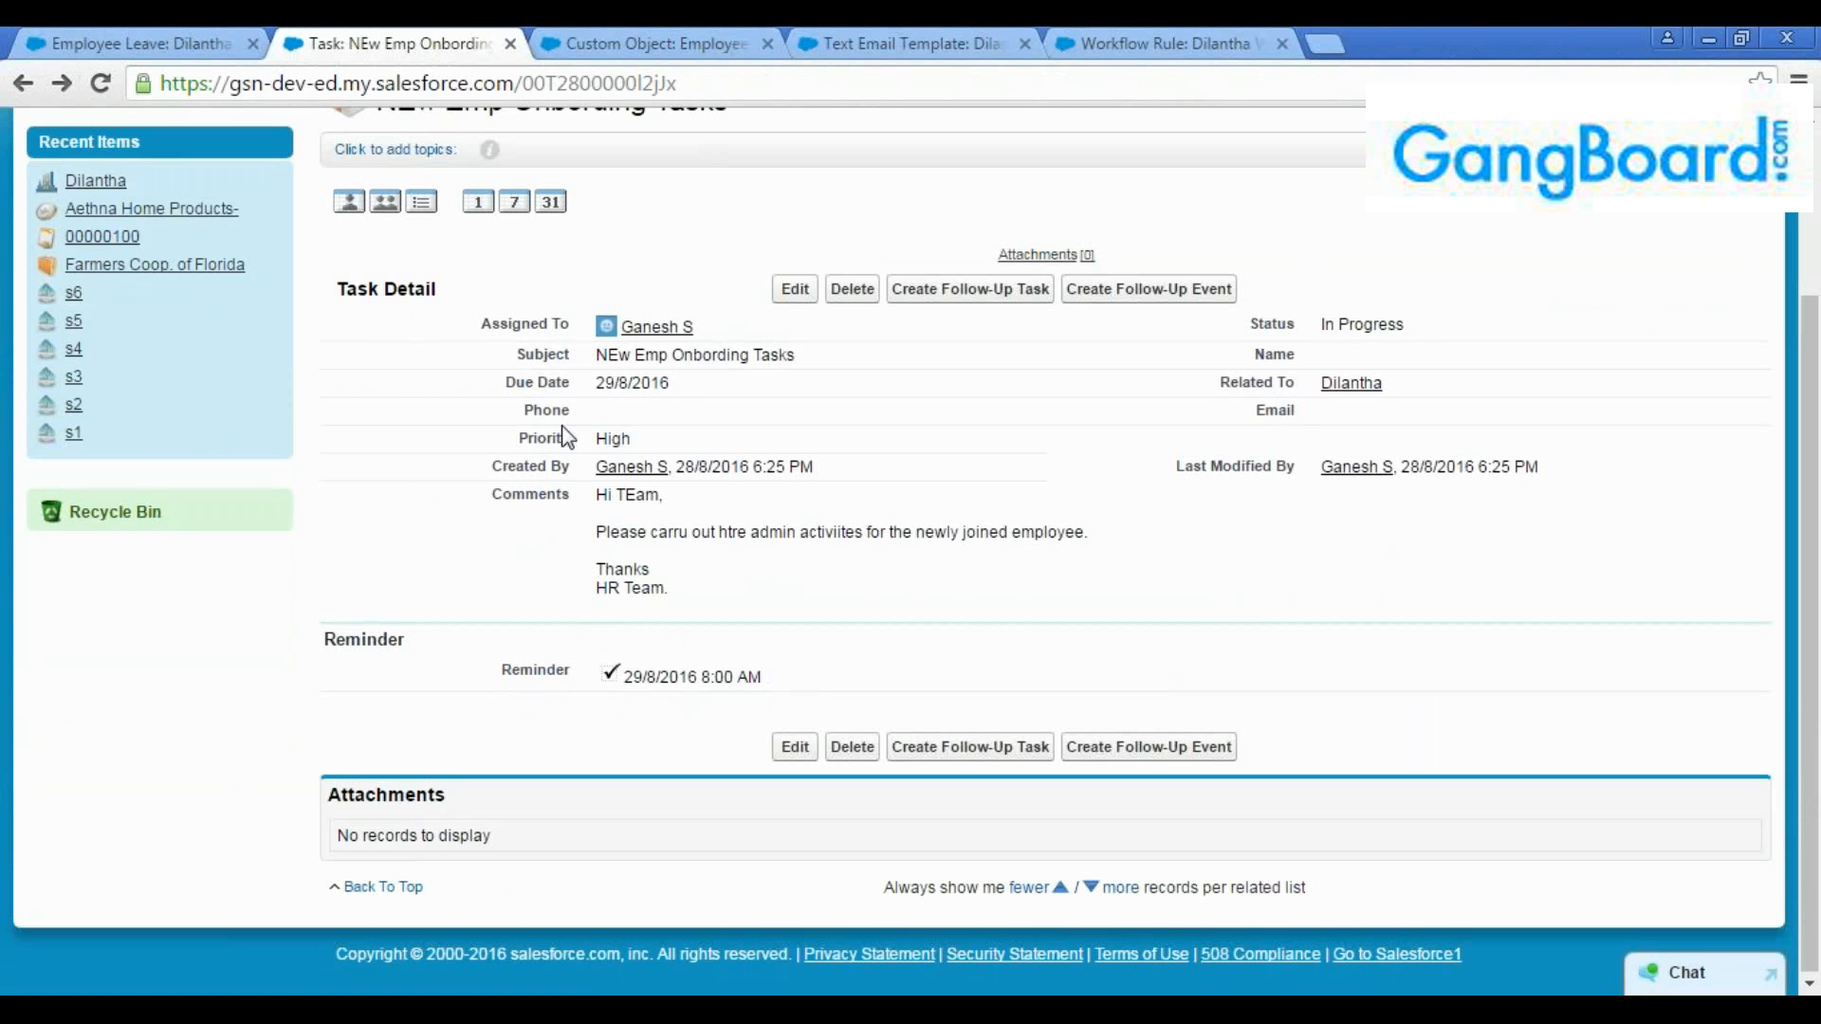
# Start a follow-up task from the onboarding task and assign it to the recently viewed user with the executive role
pyautogui.click(931, 300)
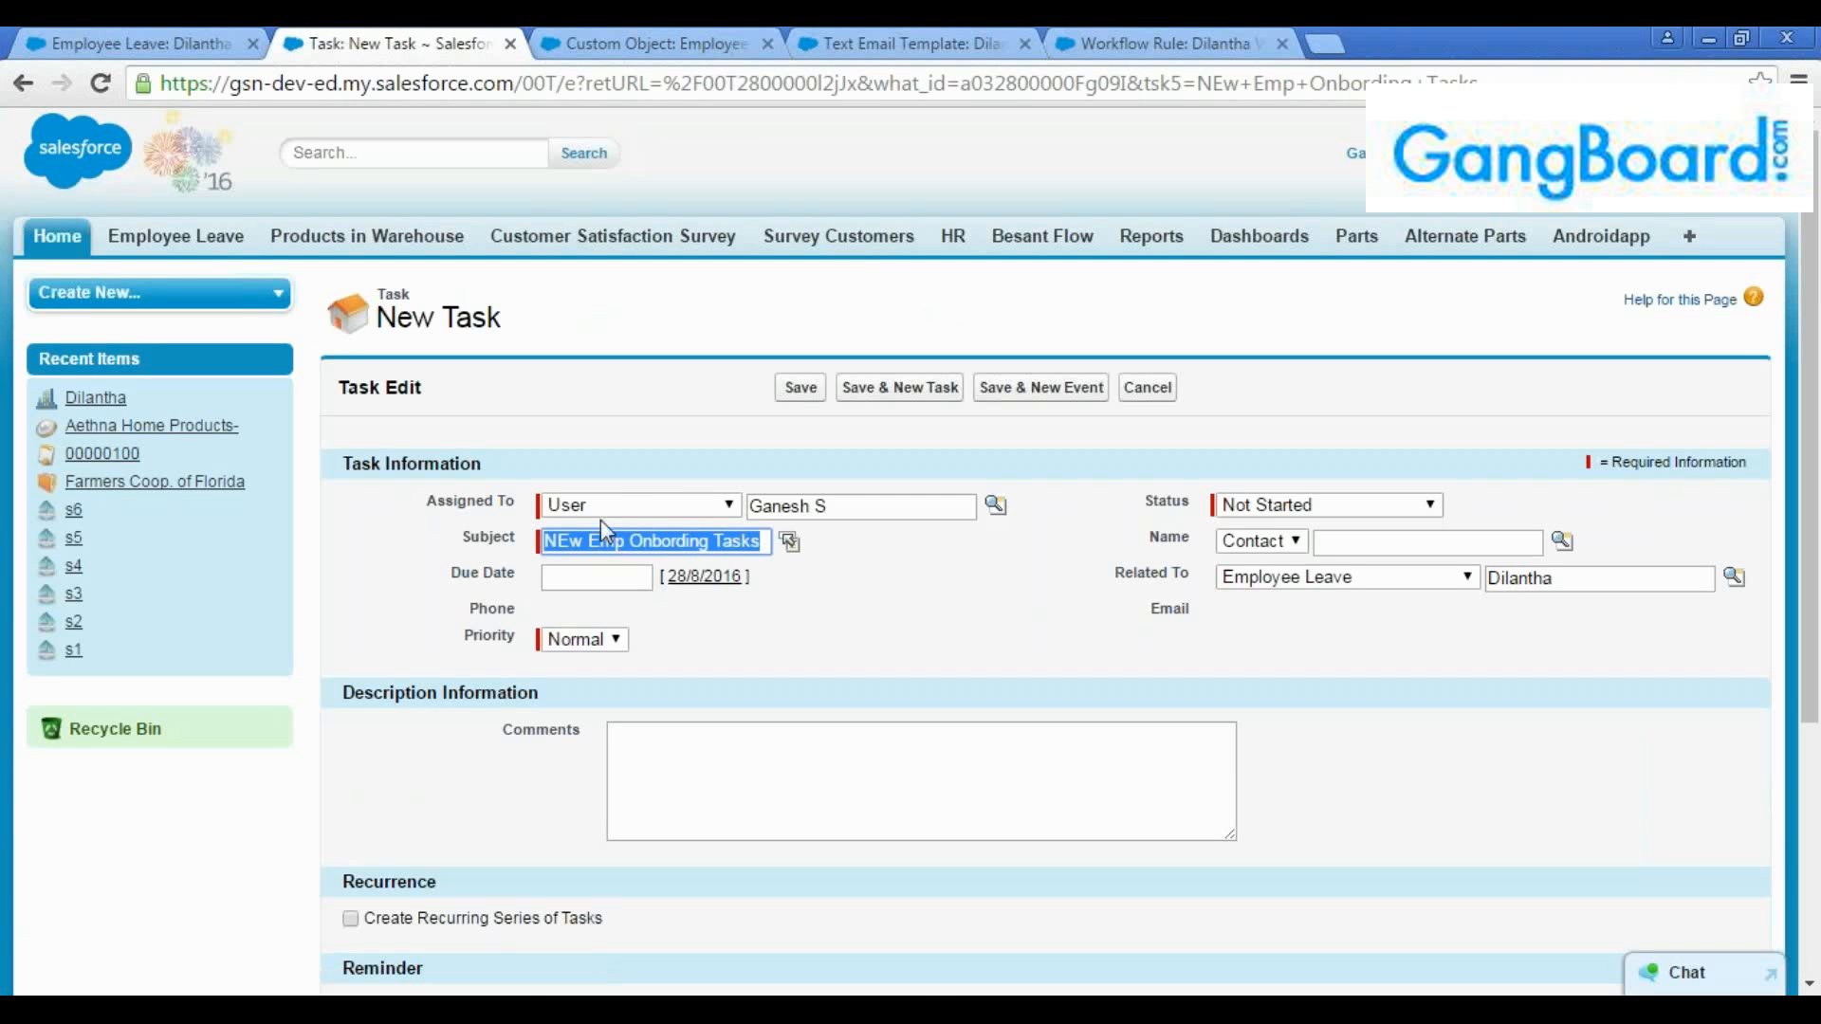
pyautogui.scroll(-3, 894, 609)
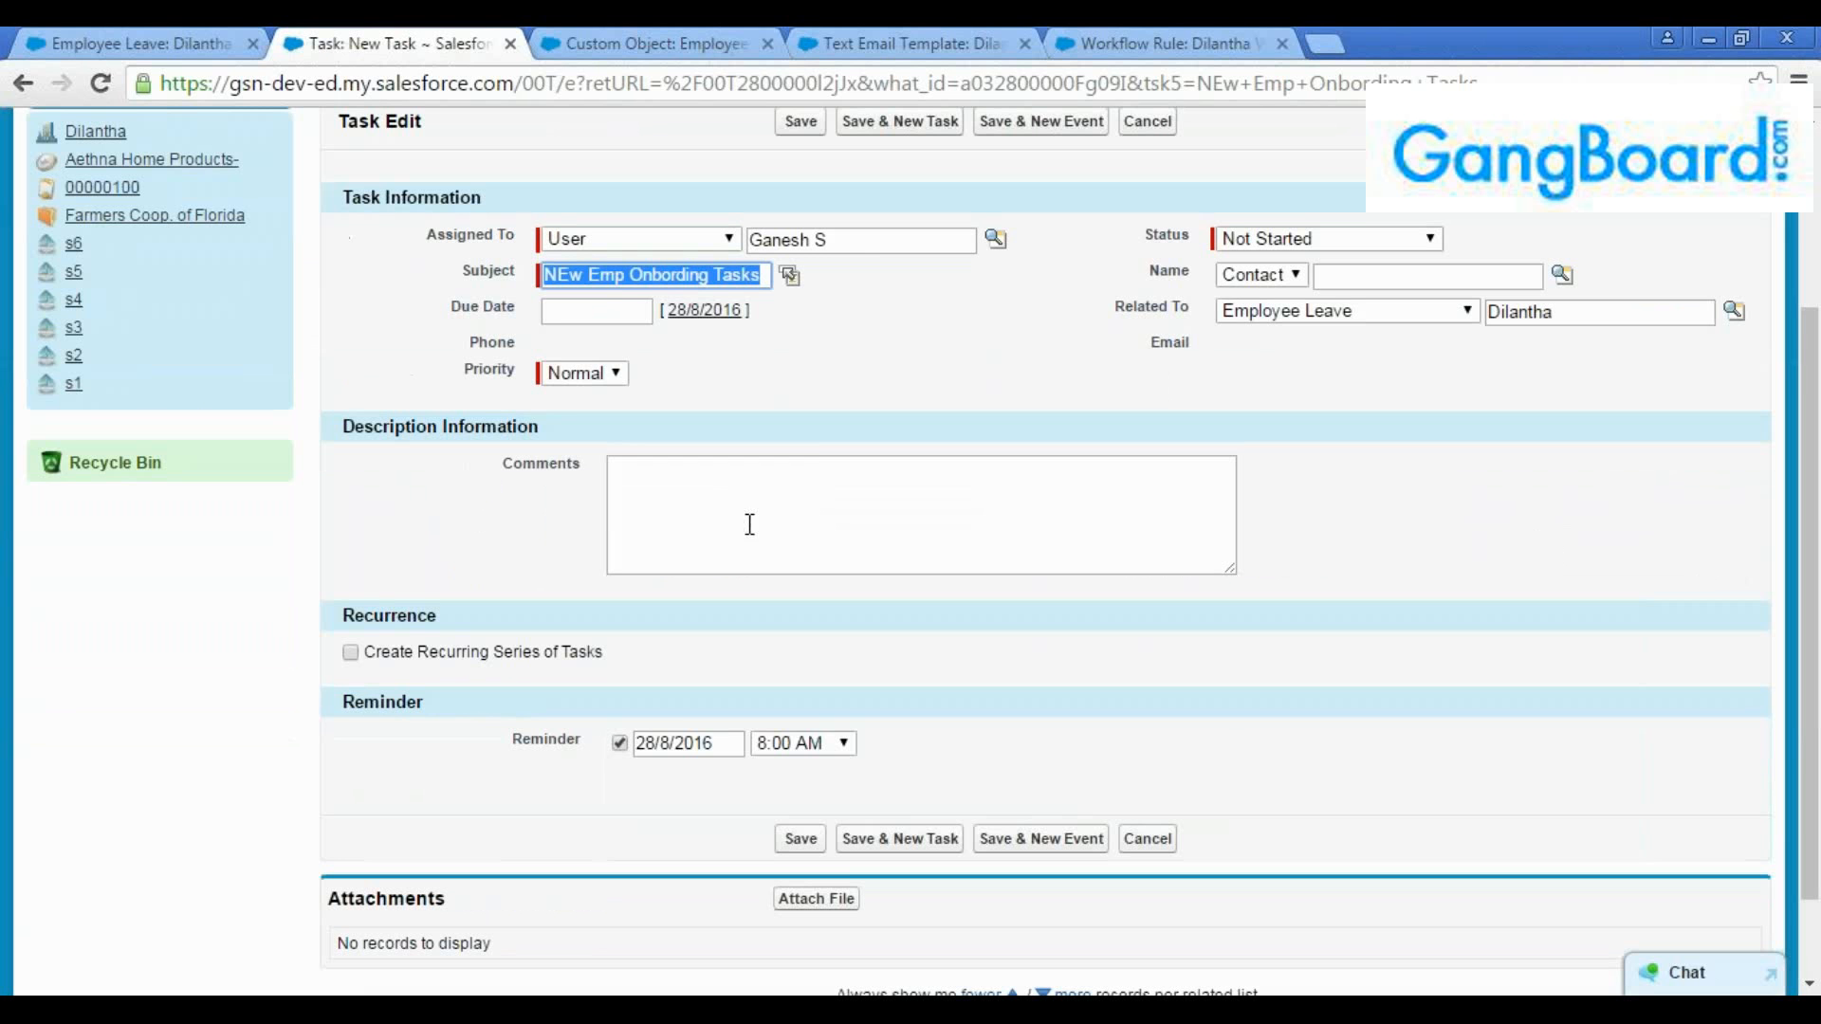
pyautogui.click(586, 312)
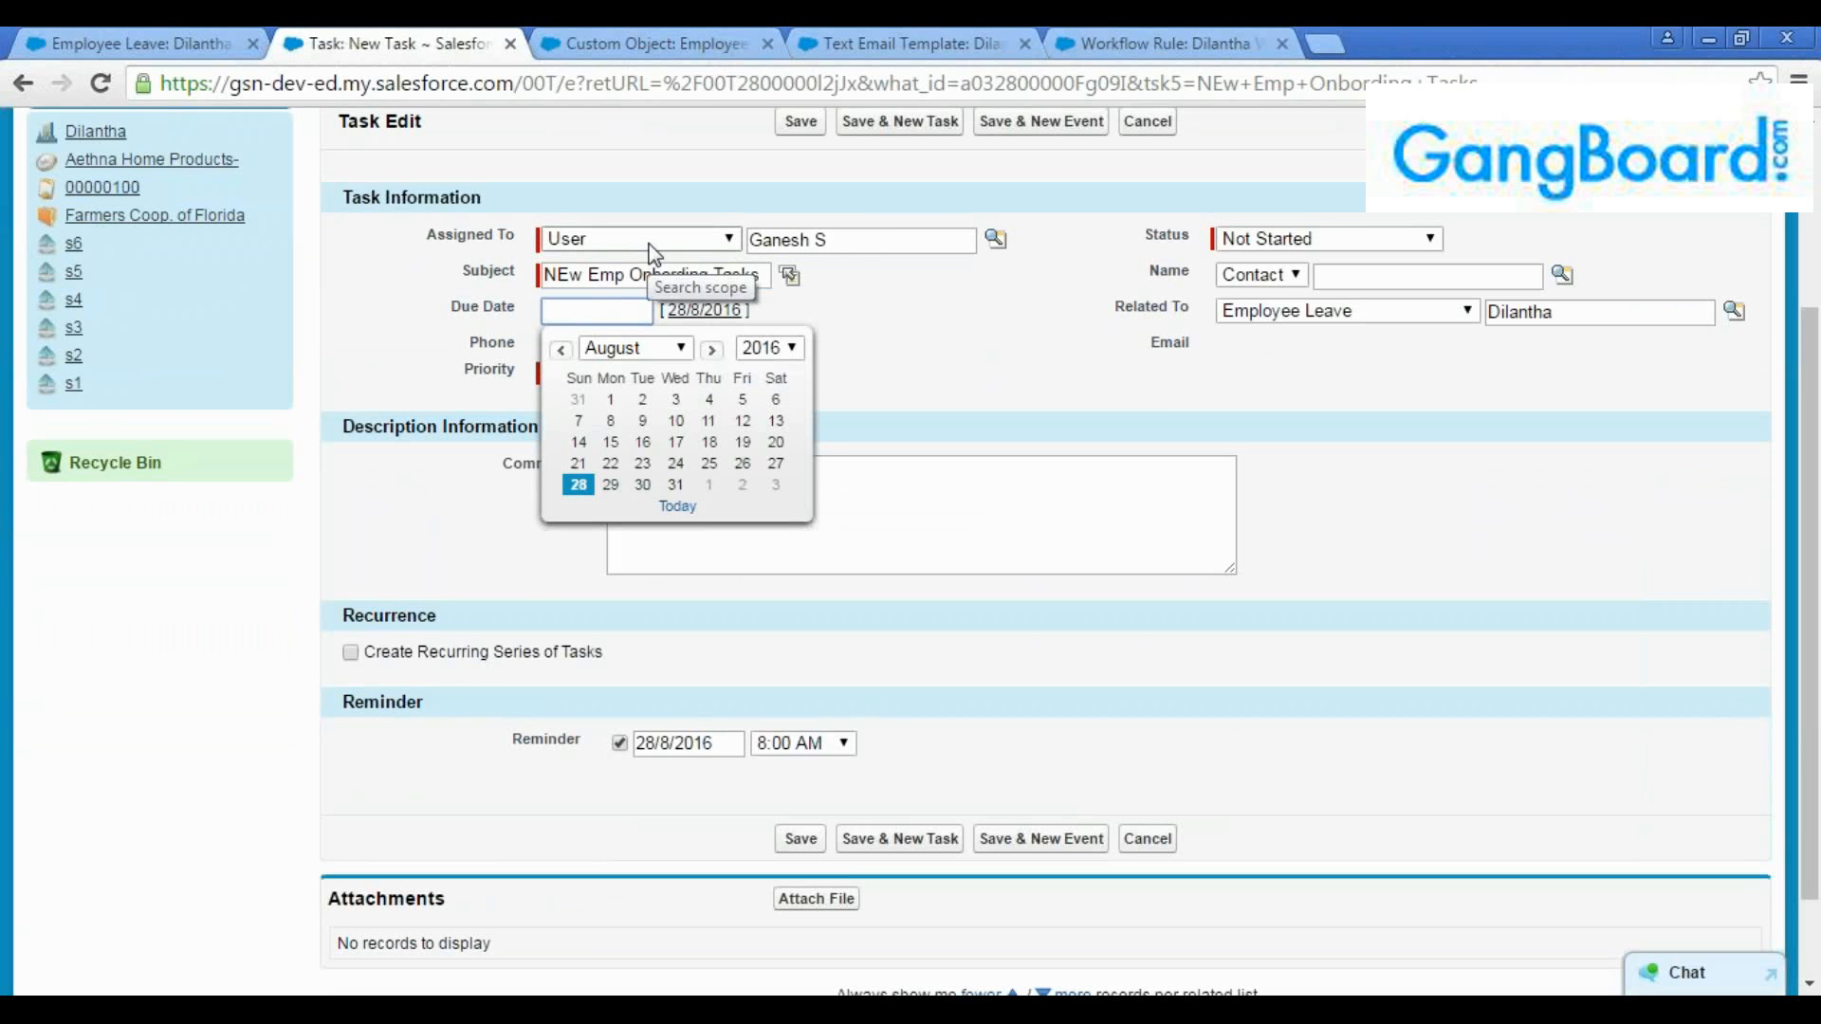
pyautogui.click(692, 239)
pyautogui.click(685, 190)
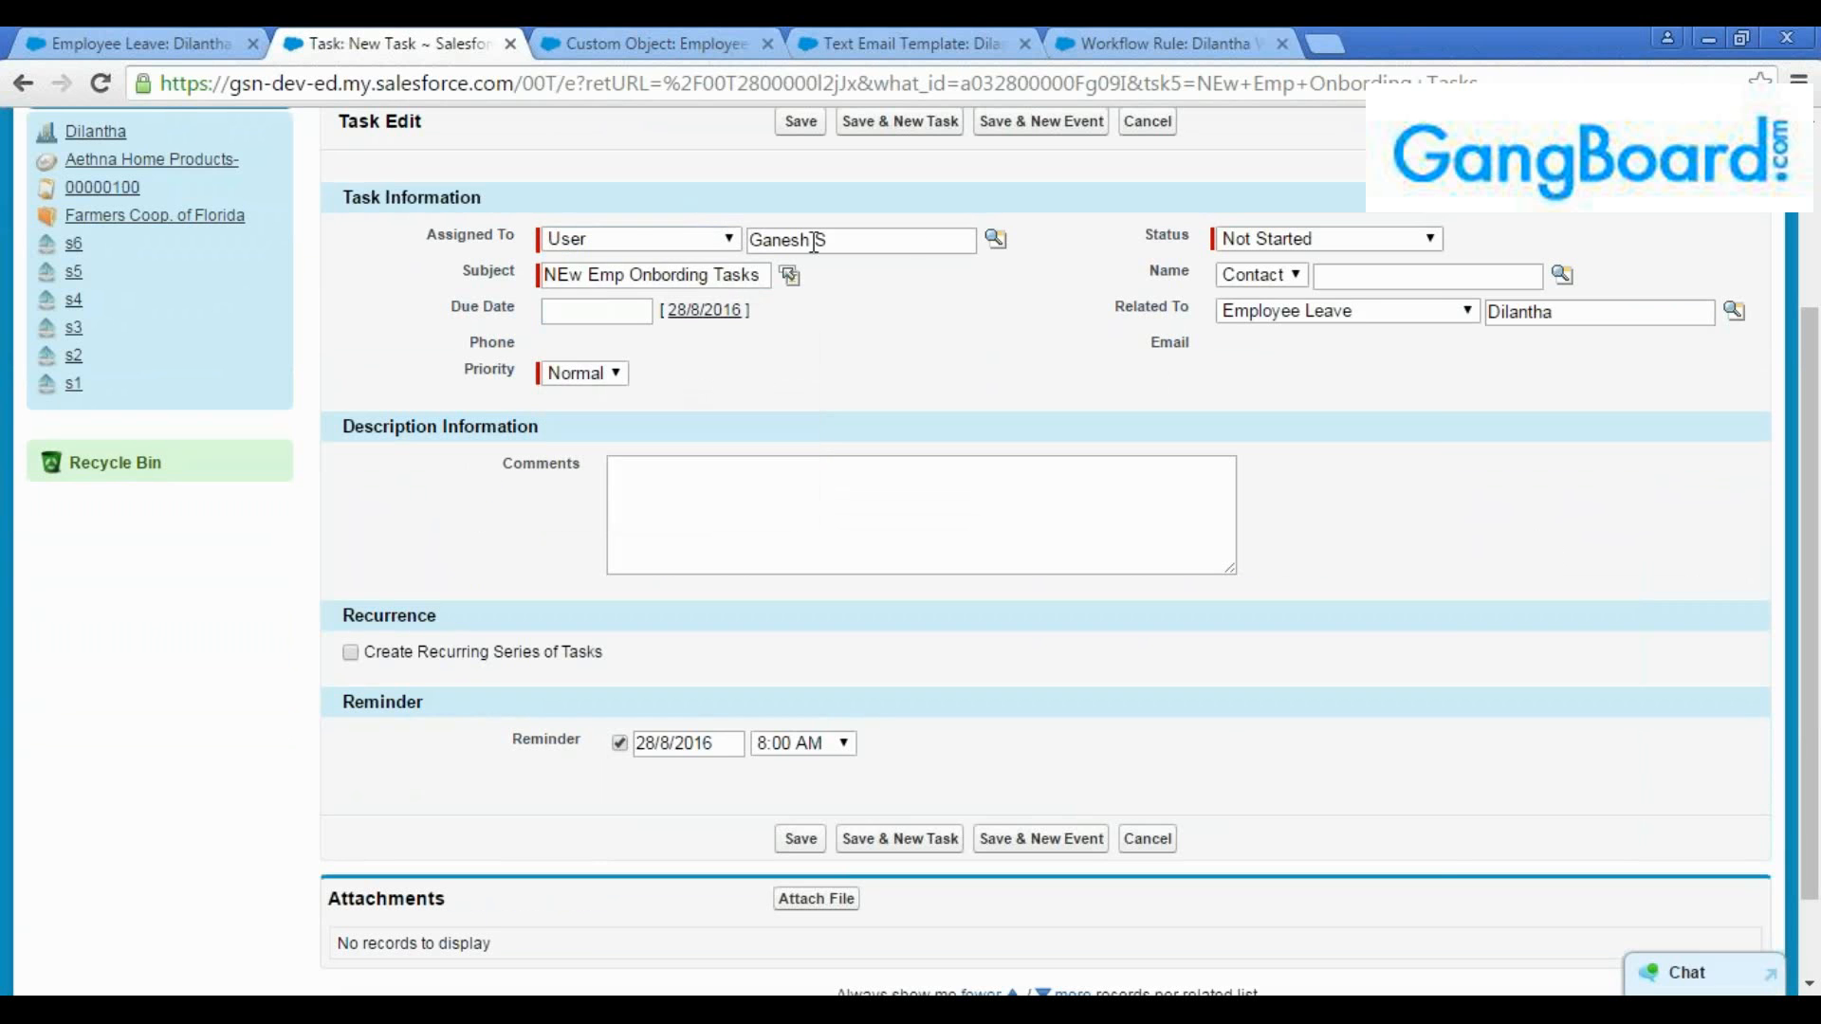
pyautogui.click(996, 238)
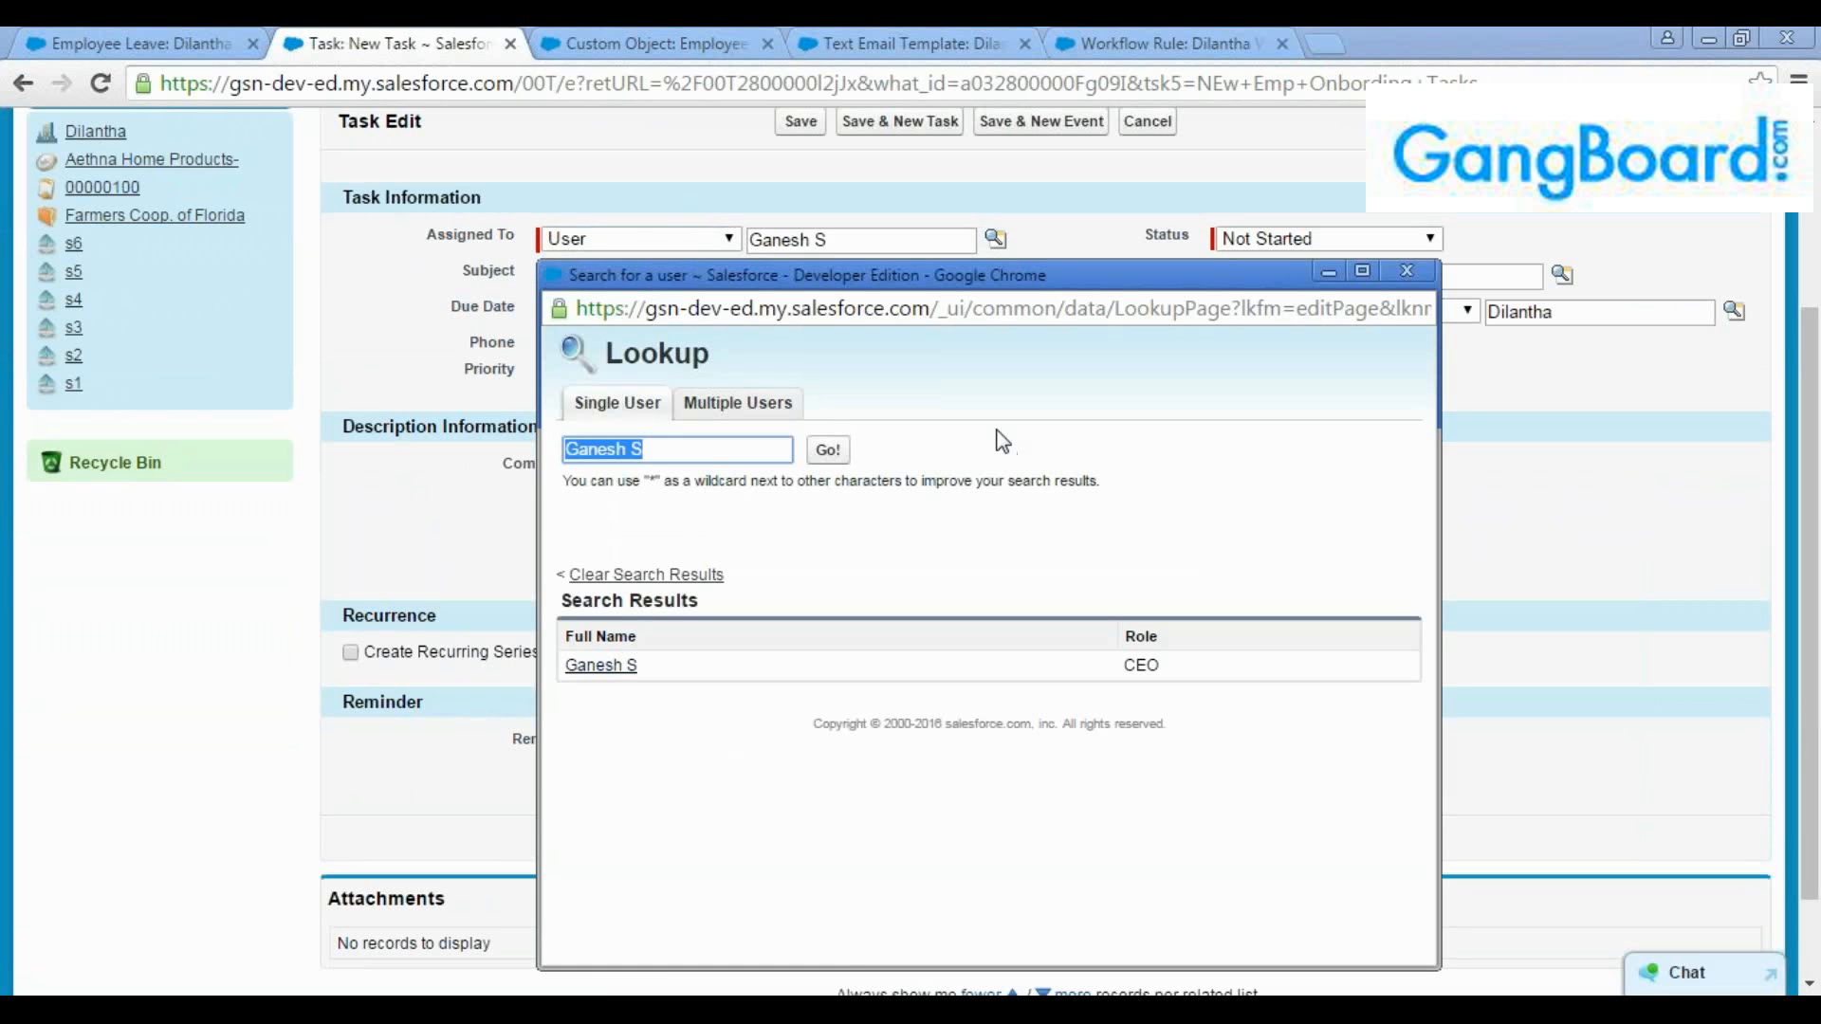
pyautogui.click(1407, 271)
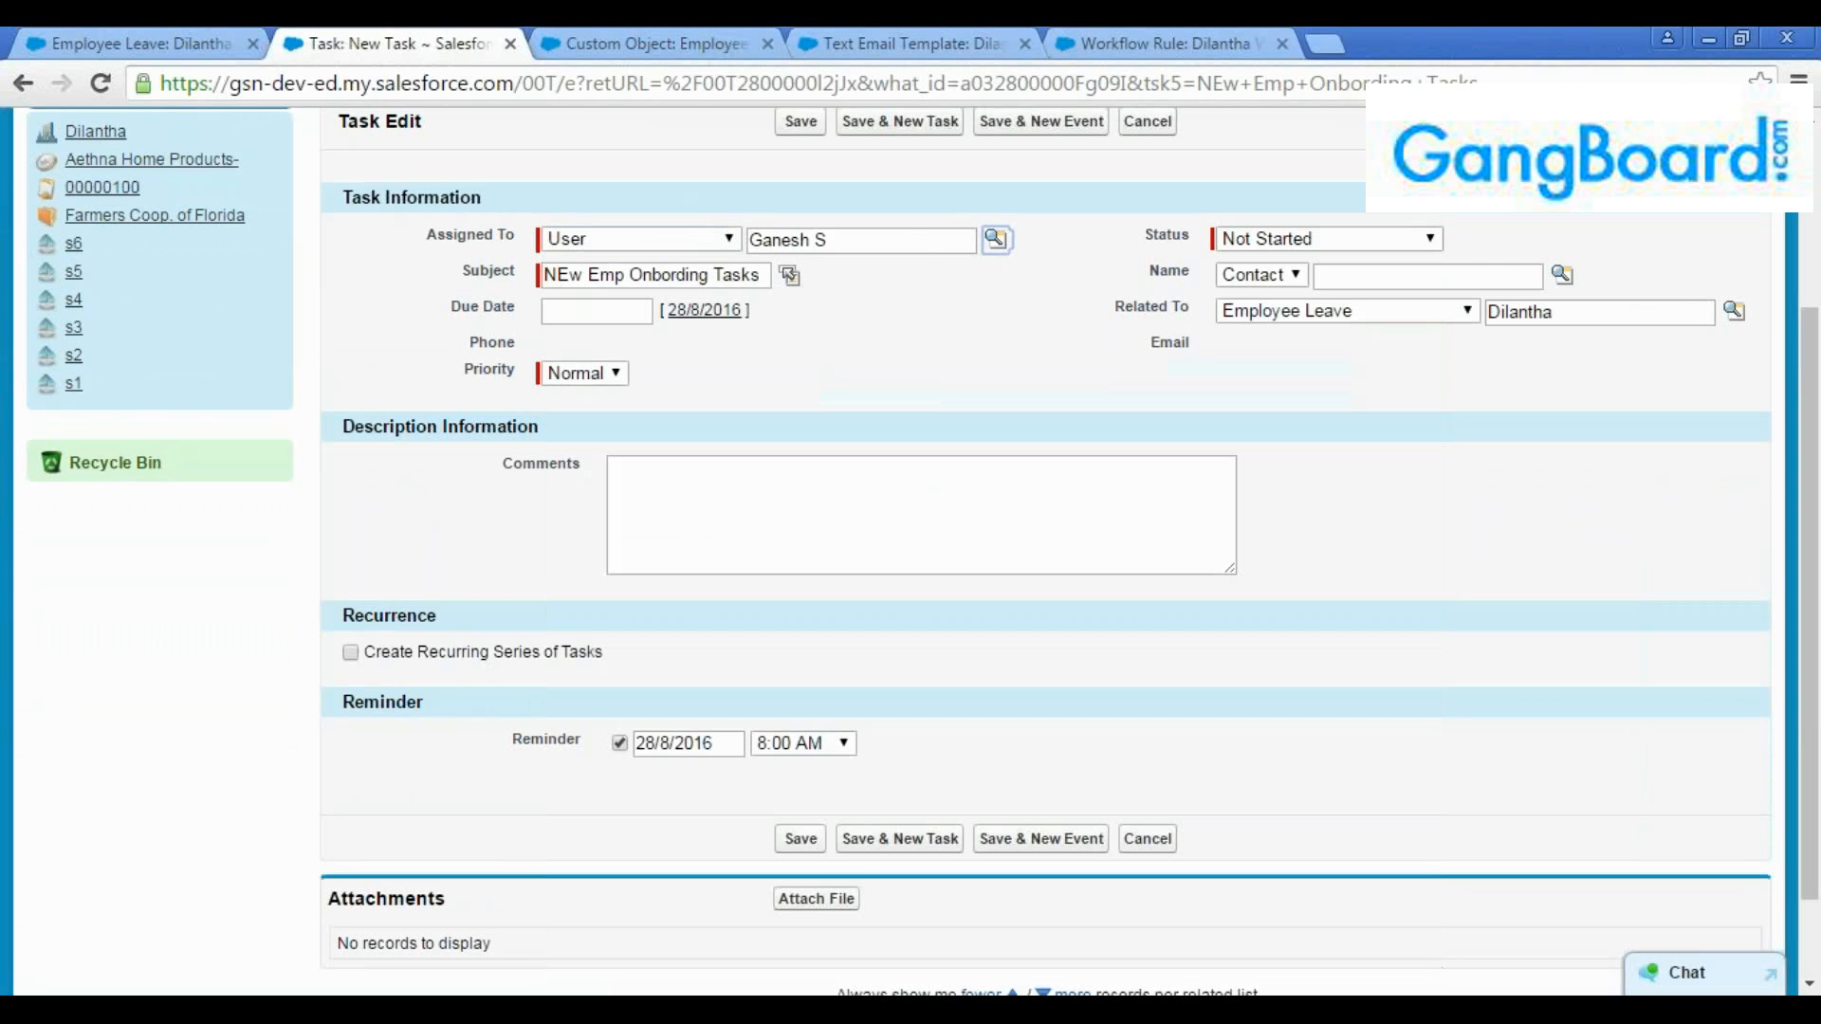
pyautogui.tripleClick(915, 240)
pyautogui.press('BackSpace')
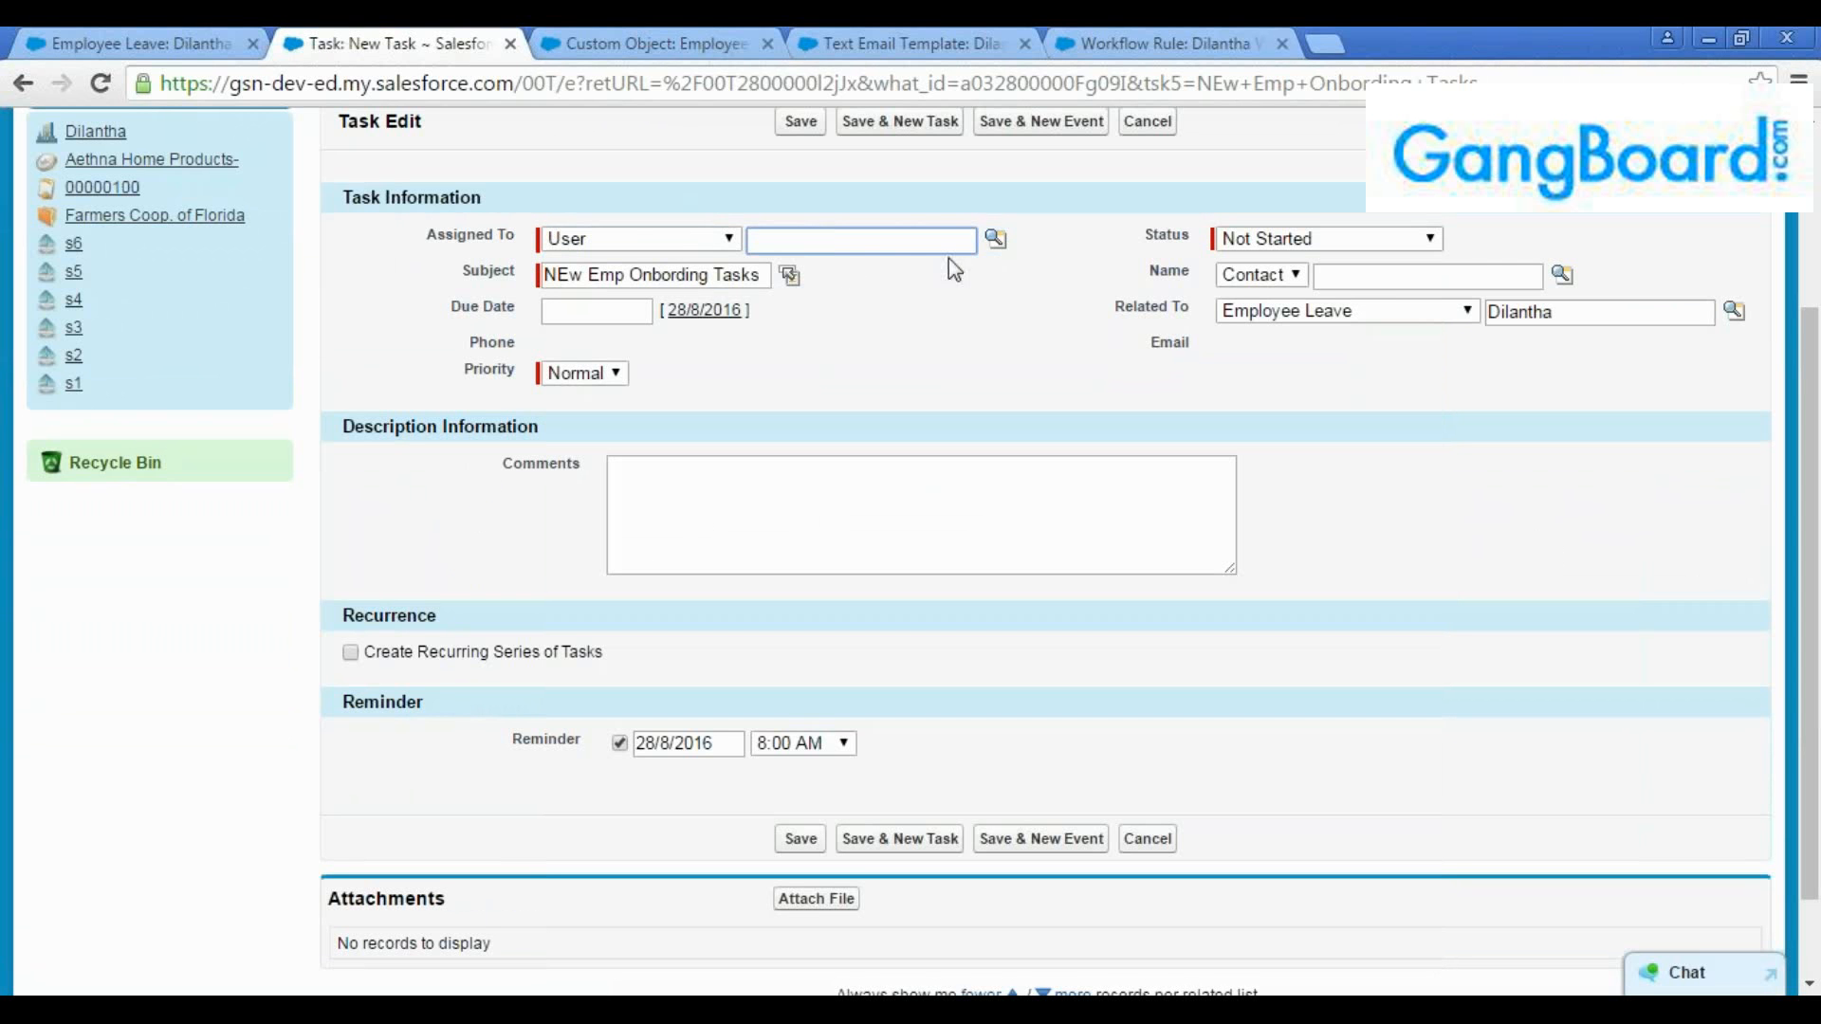
pyautogui.click(995, 238)
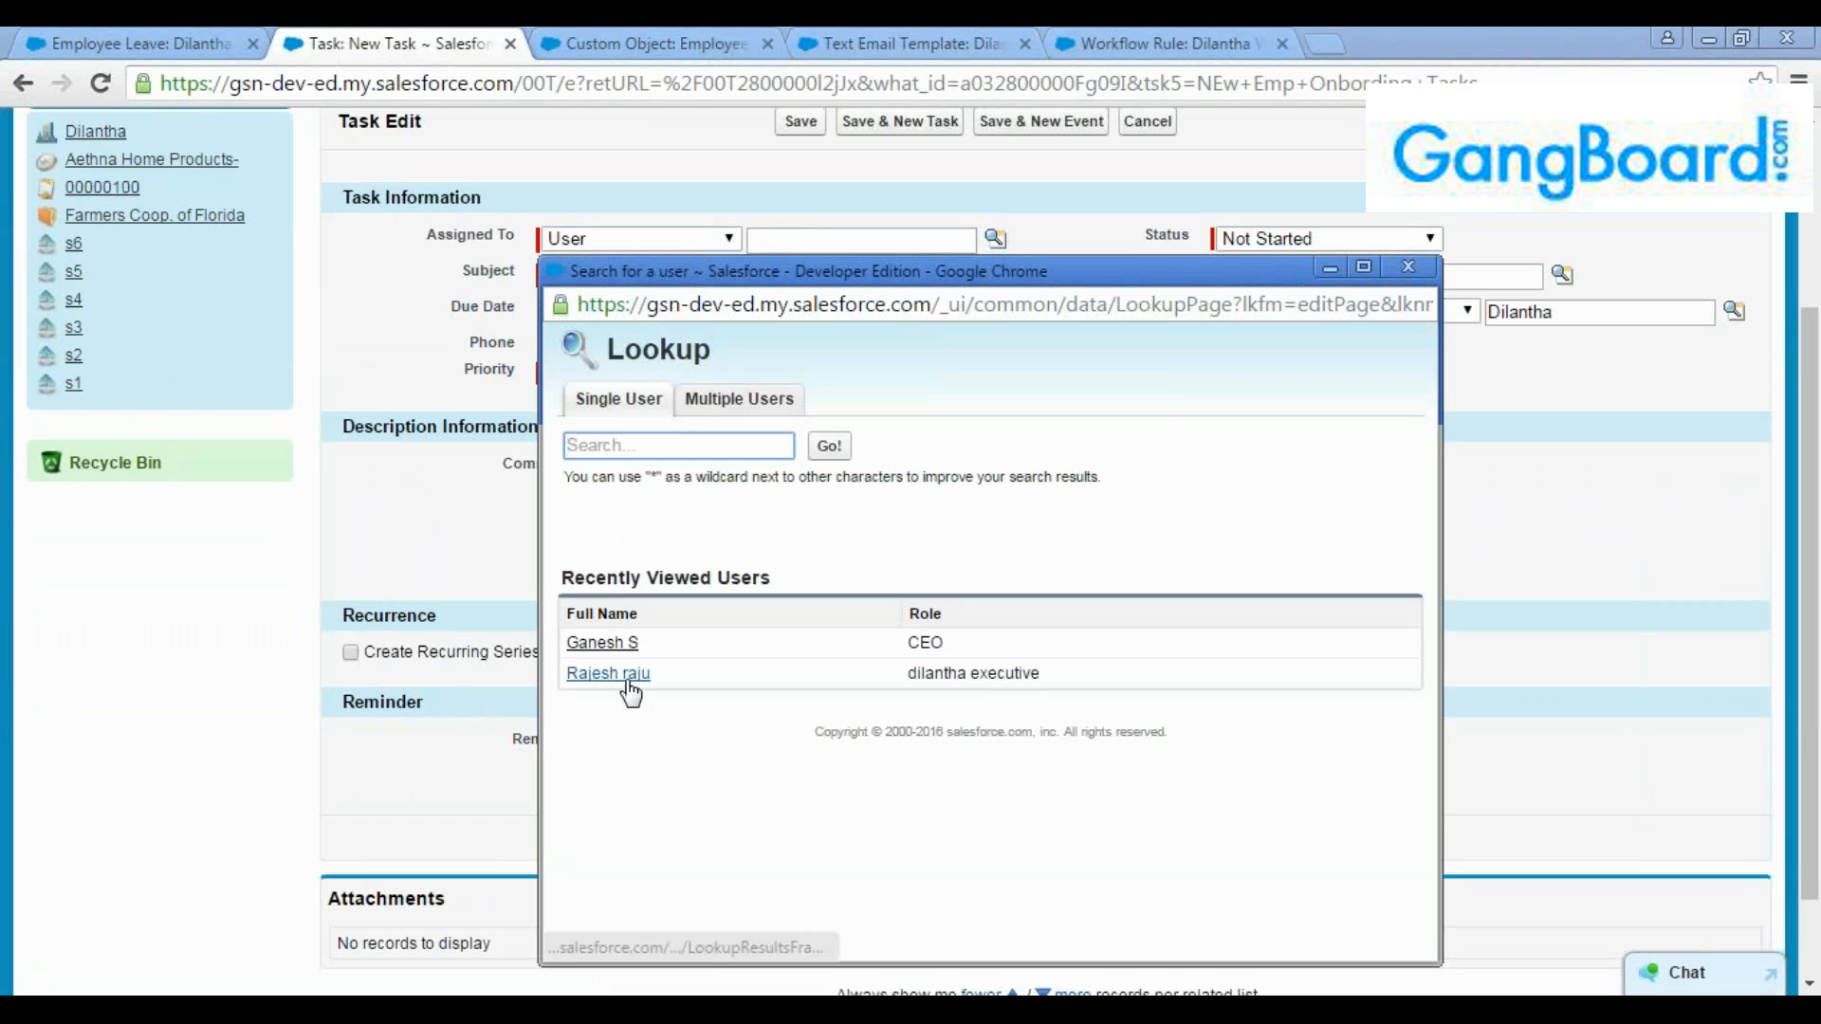
pyautogui.click(612, 674)
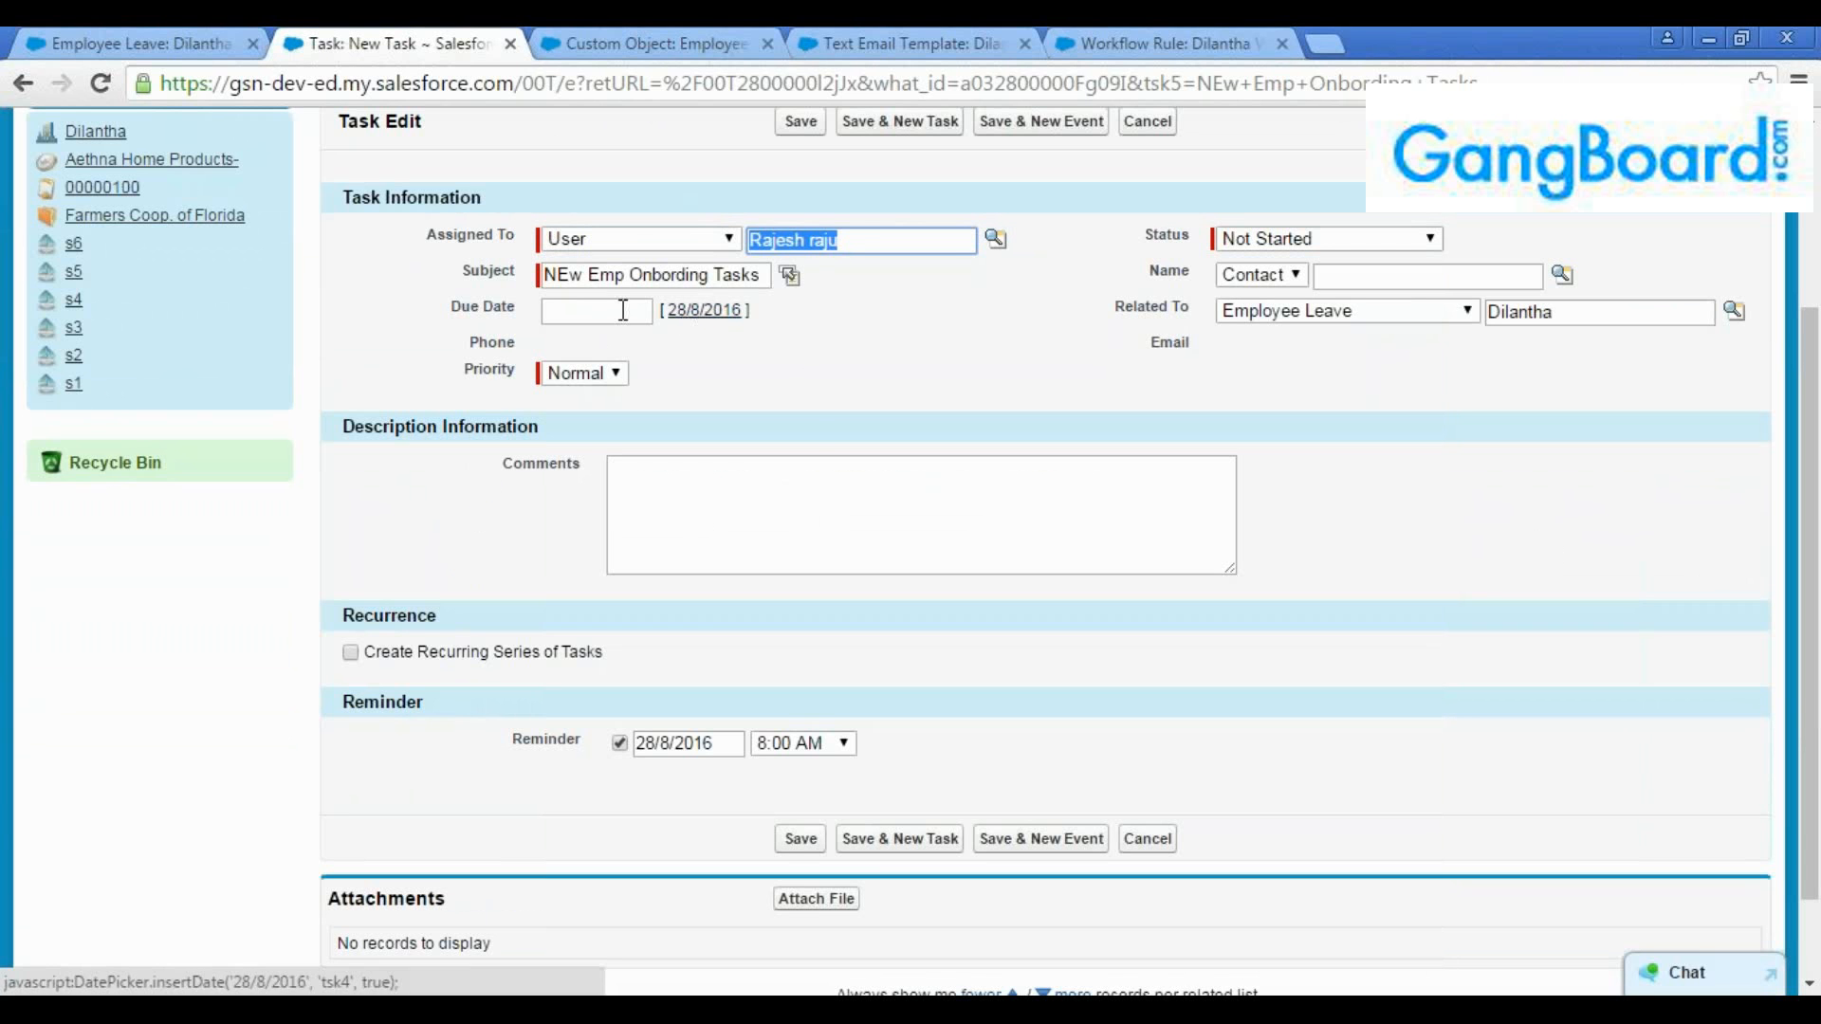
# Set the follow-up task's due date to 30/8/2016 and its priority to High
pyautogui.click(679, 313)
pyautogui.click(623, 312)
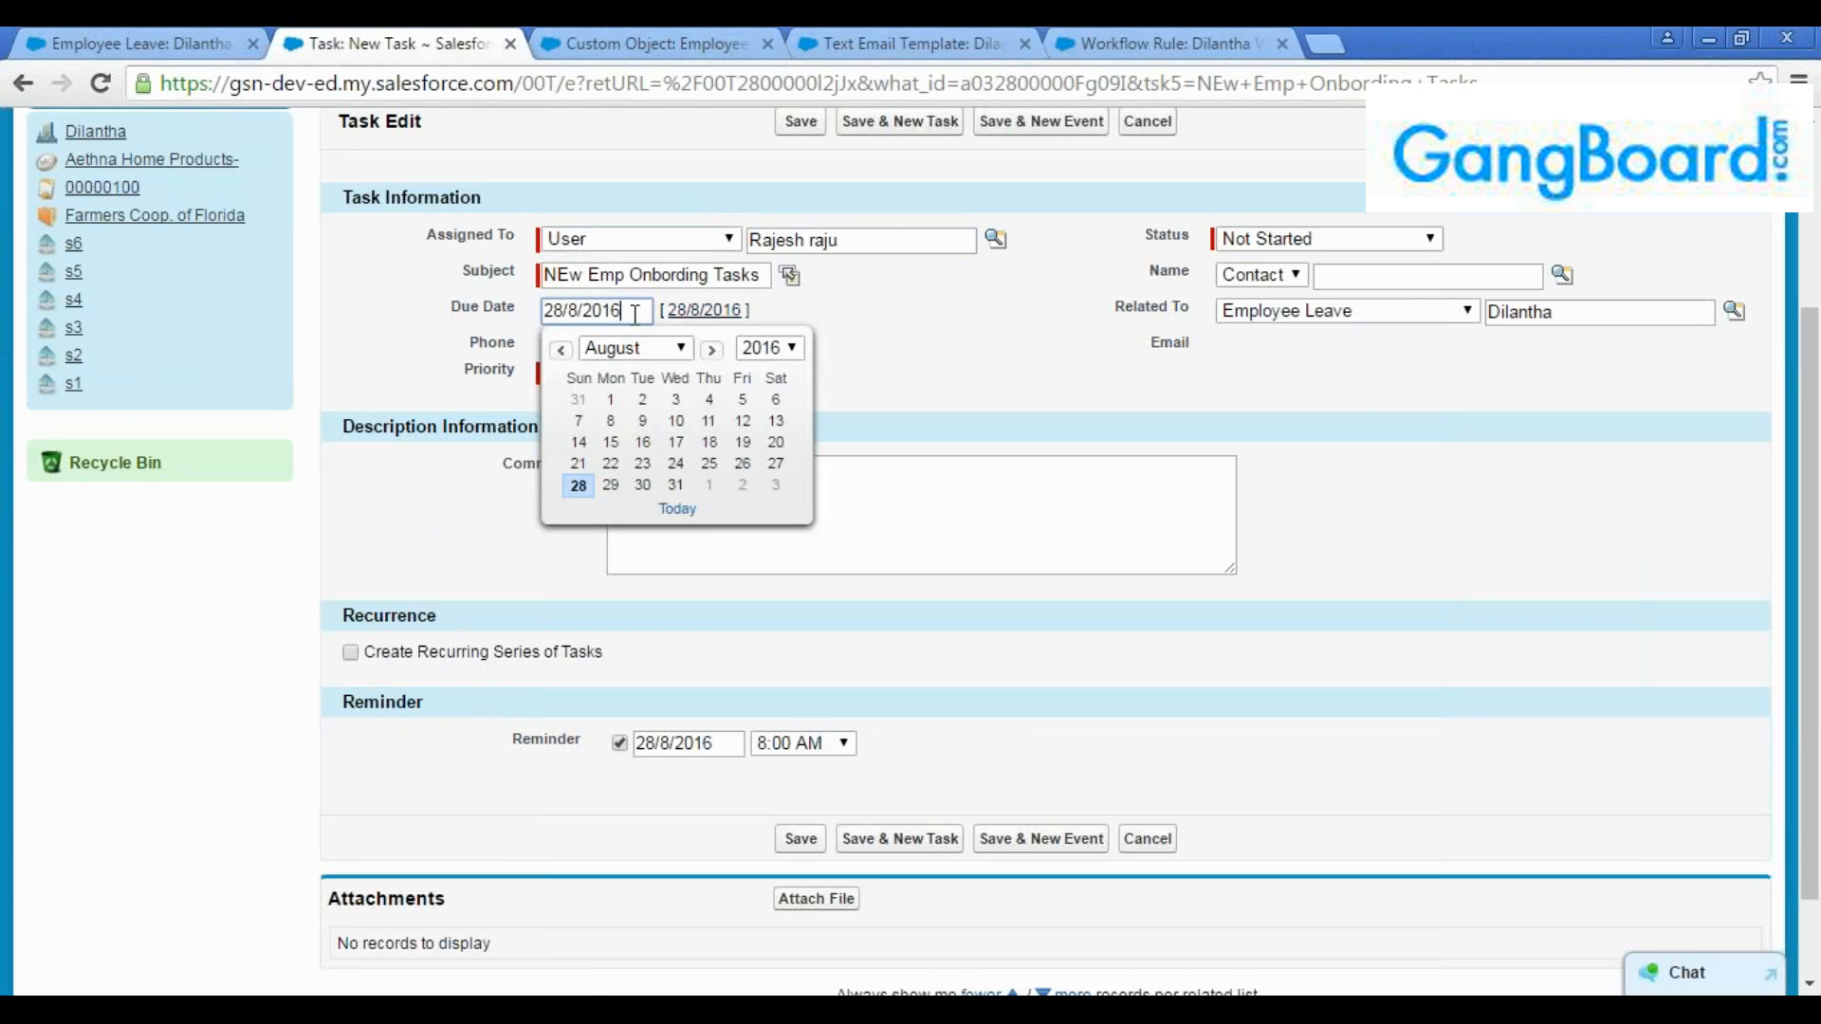
pyautogui.click(658, 486)
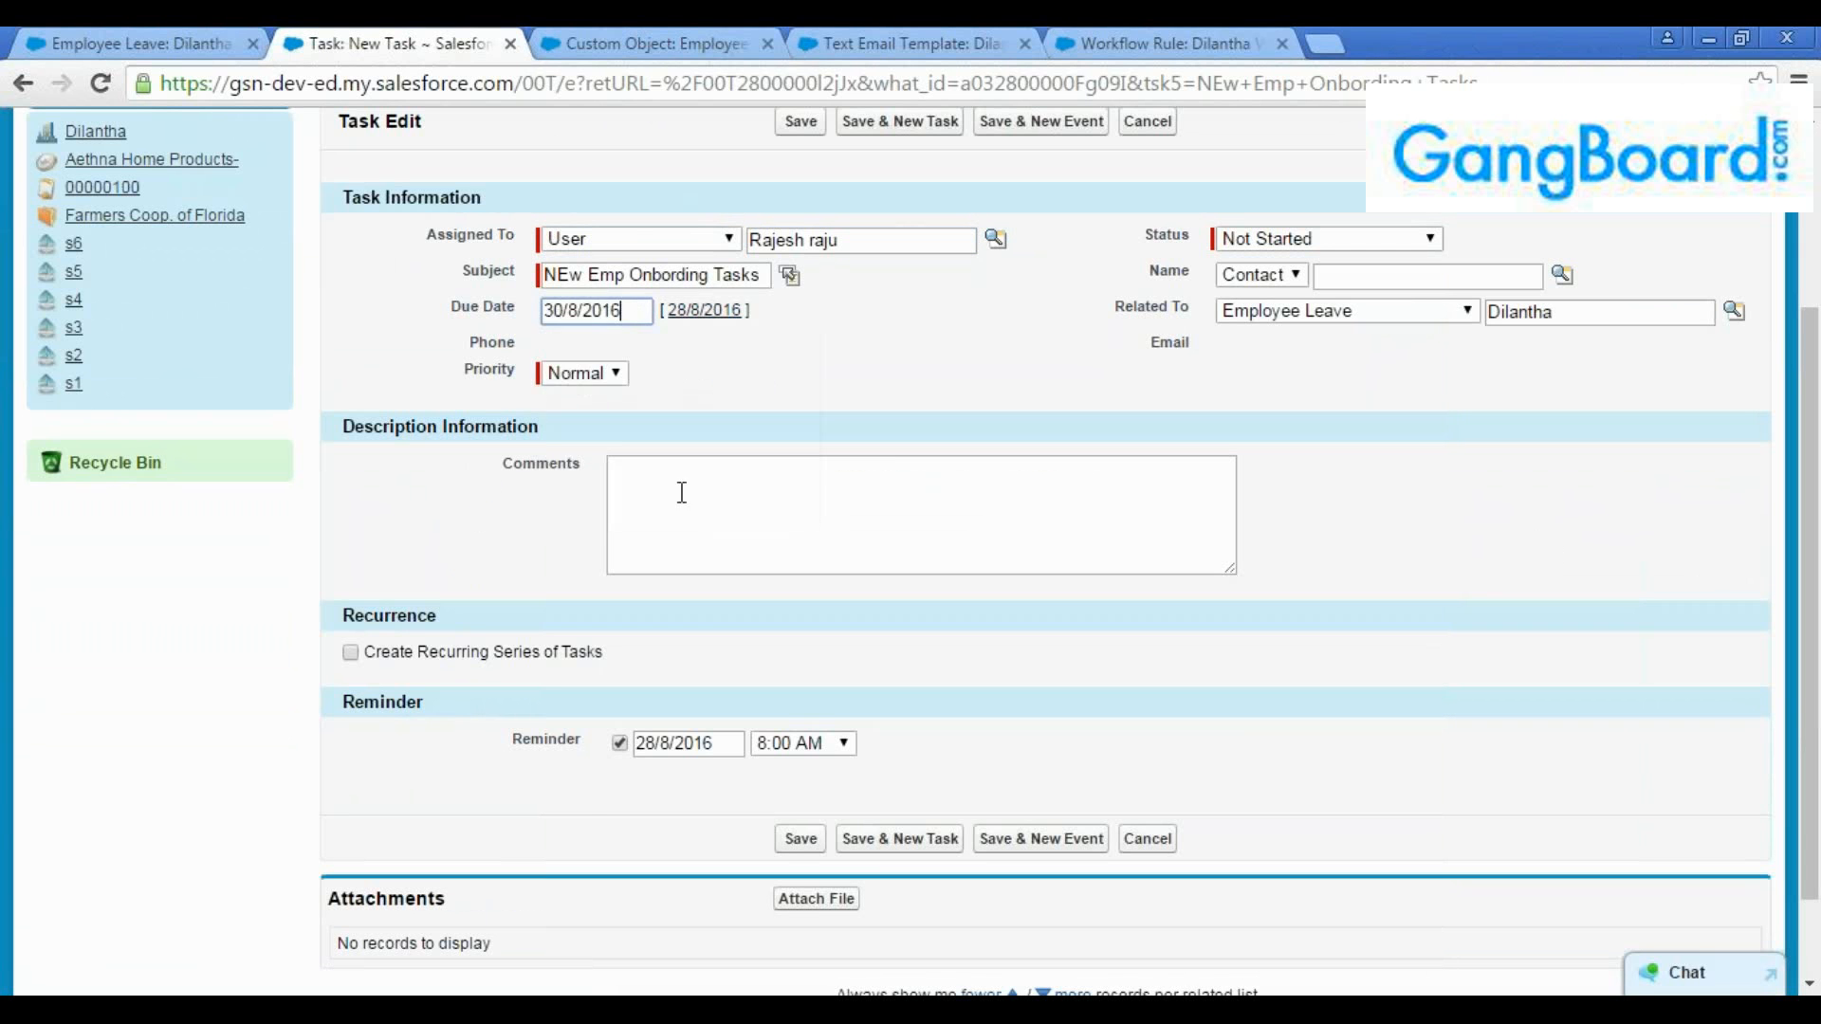
pyautogui.click(612, 375)
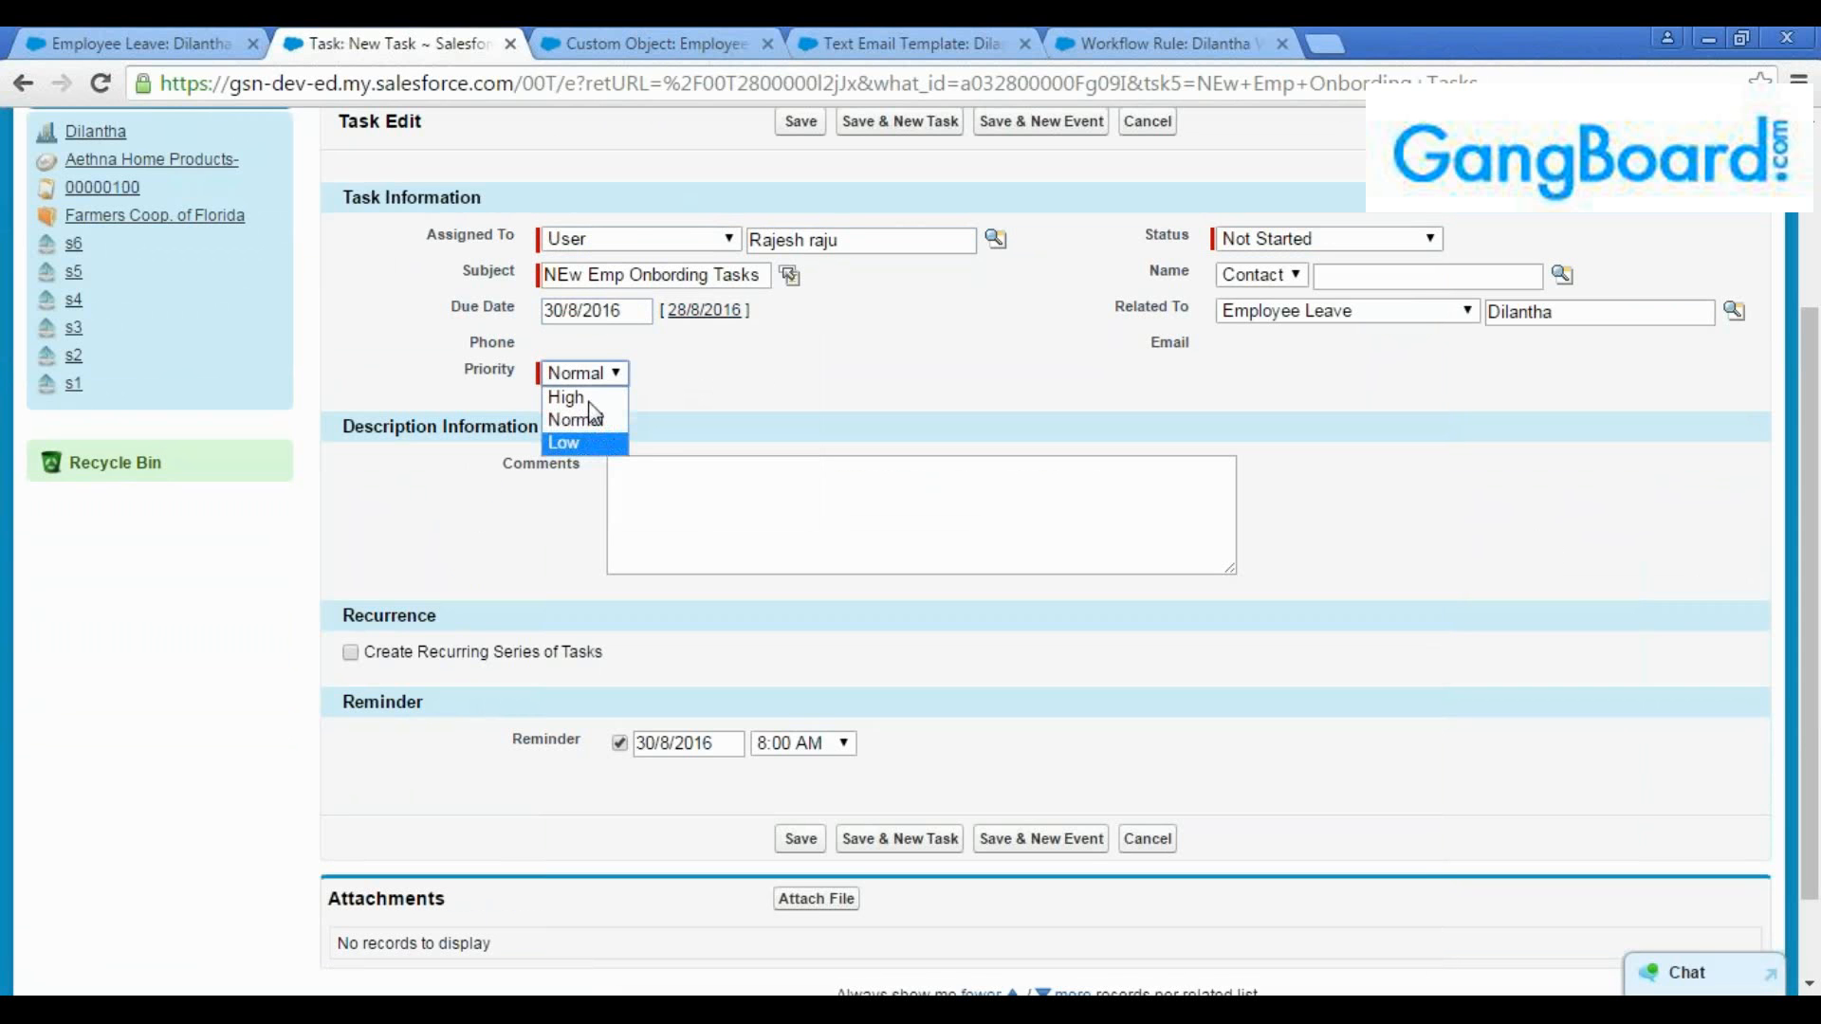
pyautogui.click(573, 397)
# Set the follow-up task's status to Deferred and save the task
pyautogui.click(1273, 248)
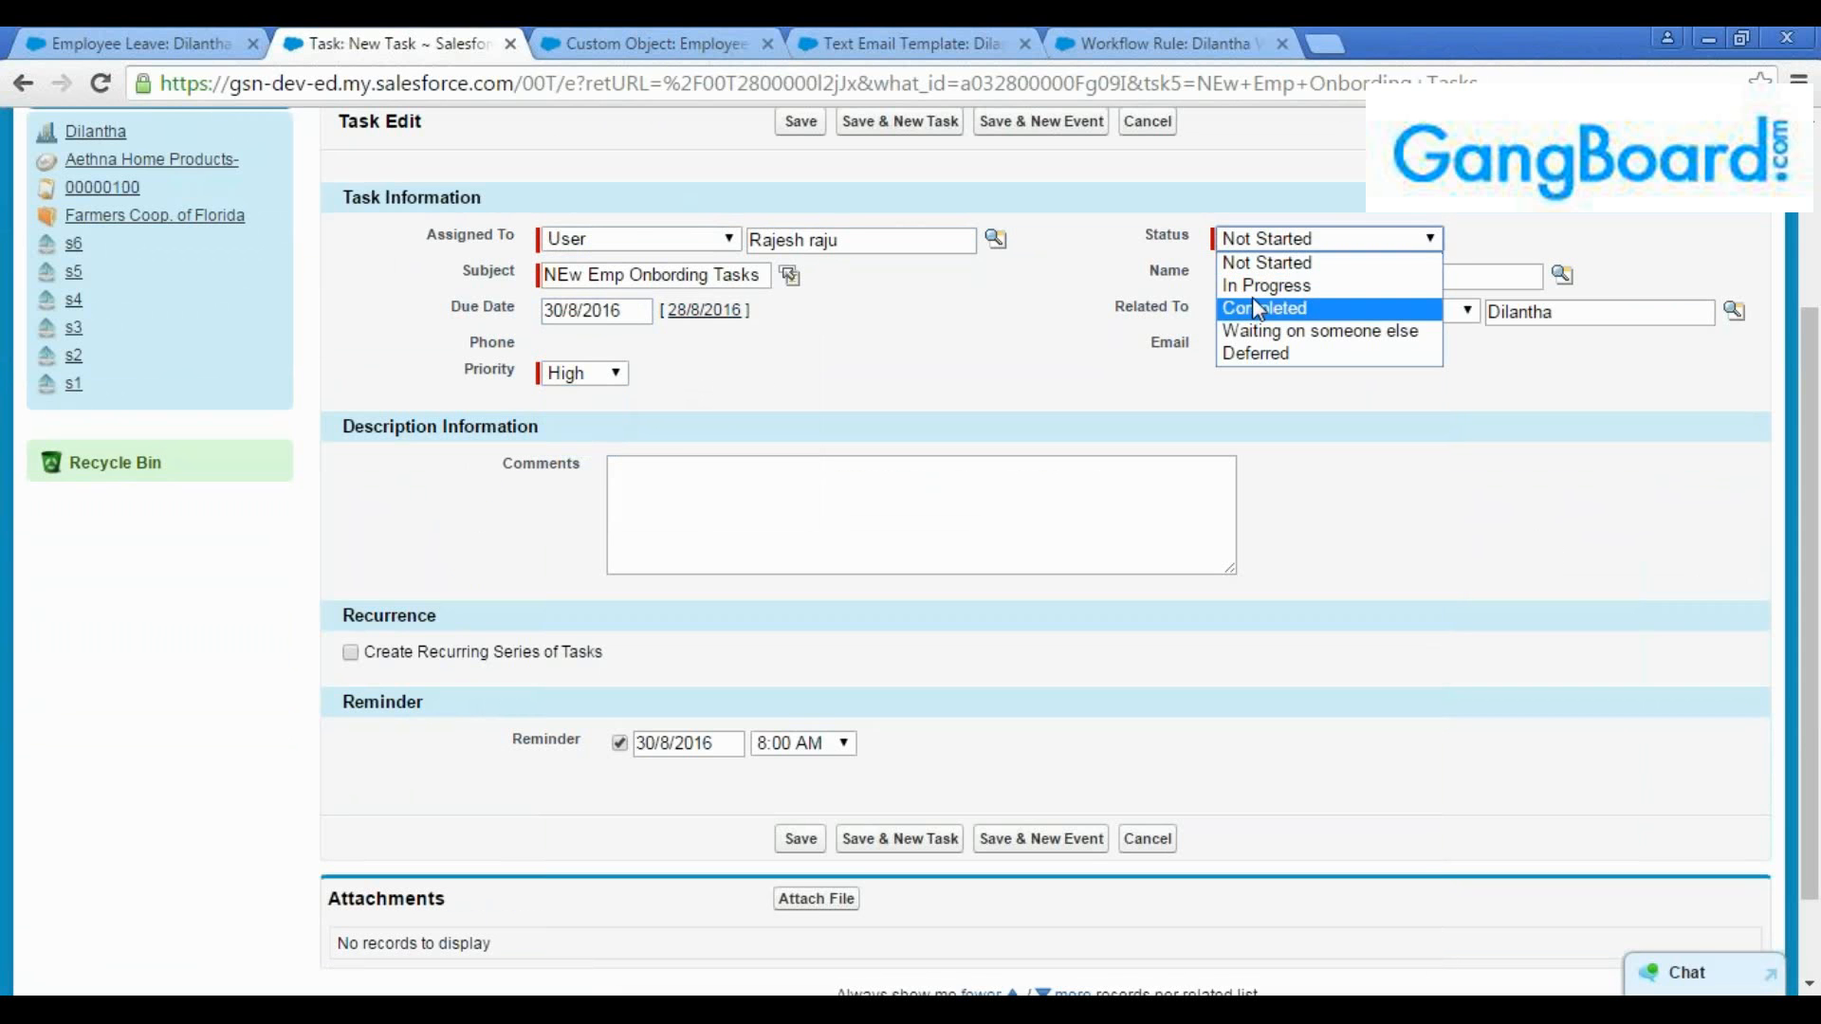
pyautogui.click(1255, 283)
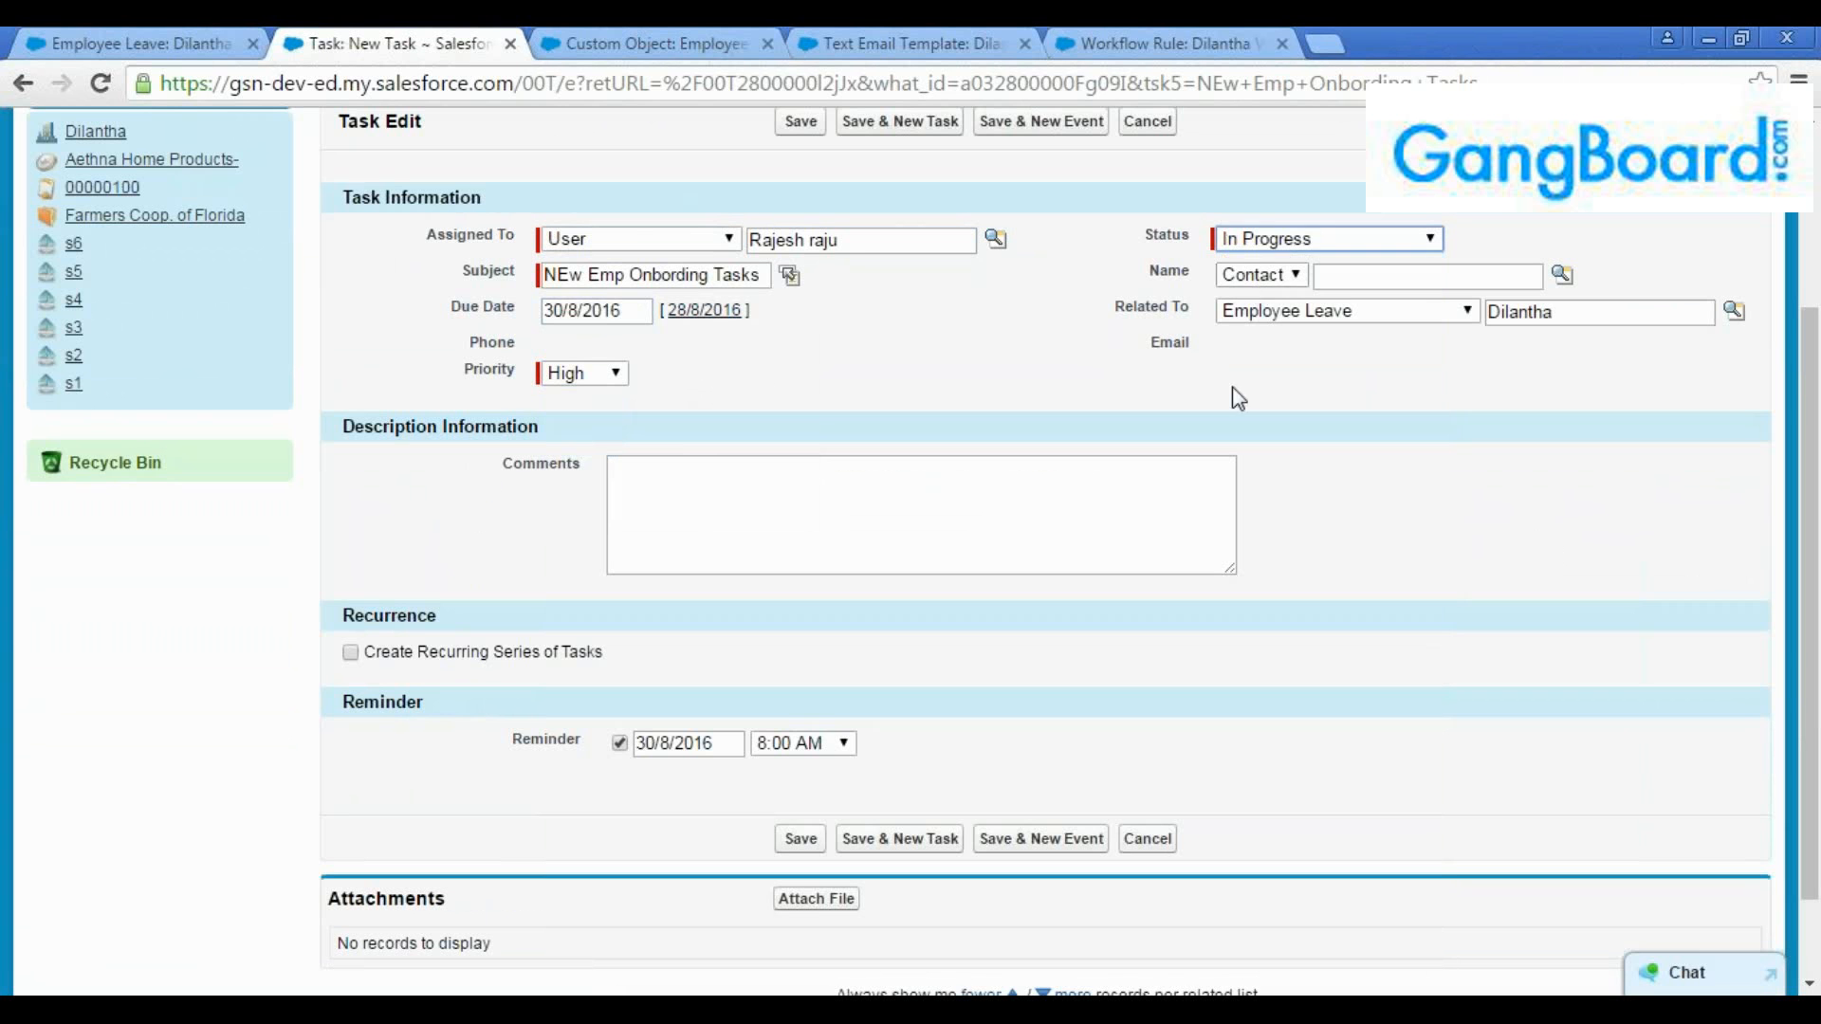
pyautogui.click(1276, 249)
pyautogui.click(1267, 353)
pyautogui.scroll(-1, 939, 550)
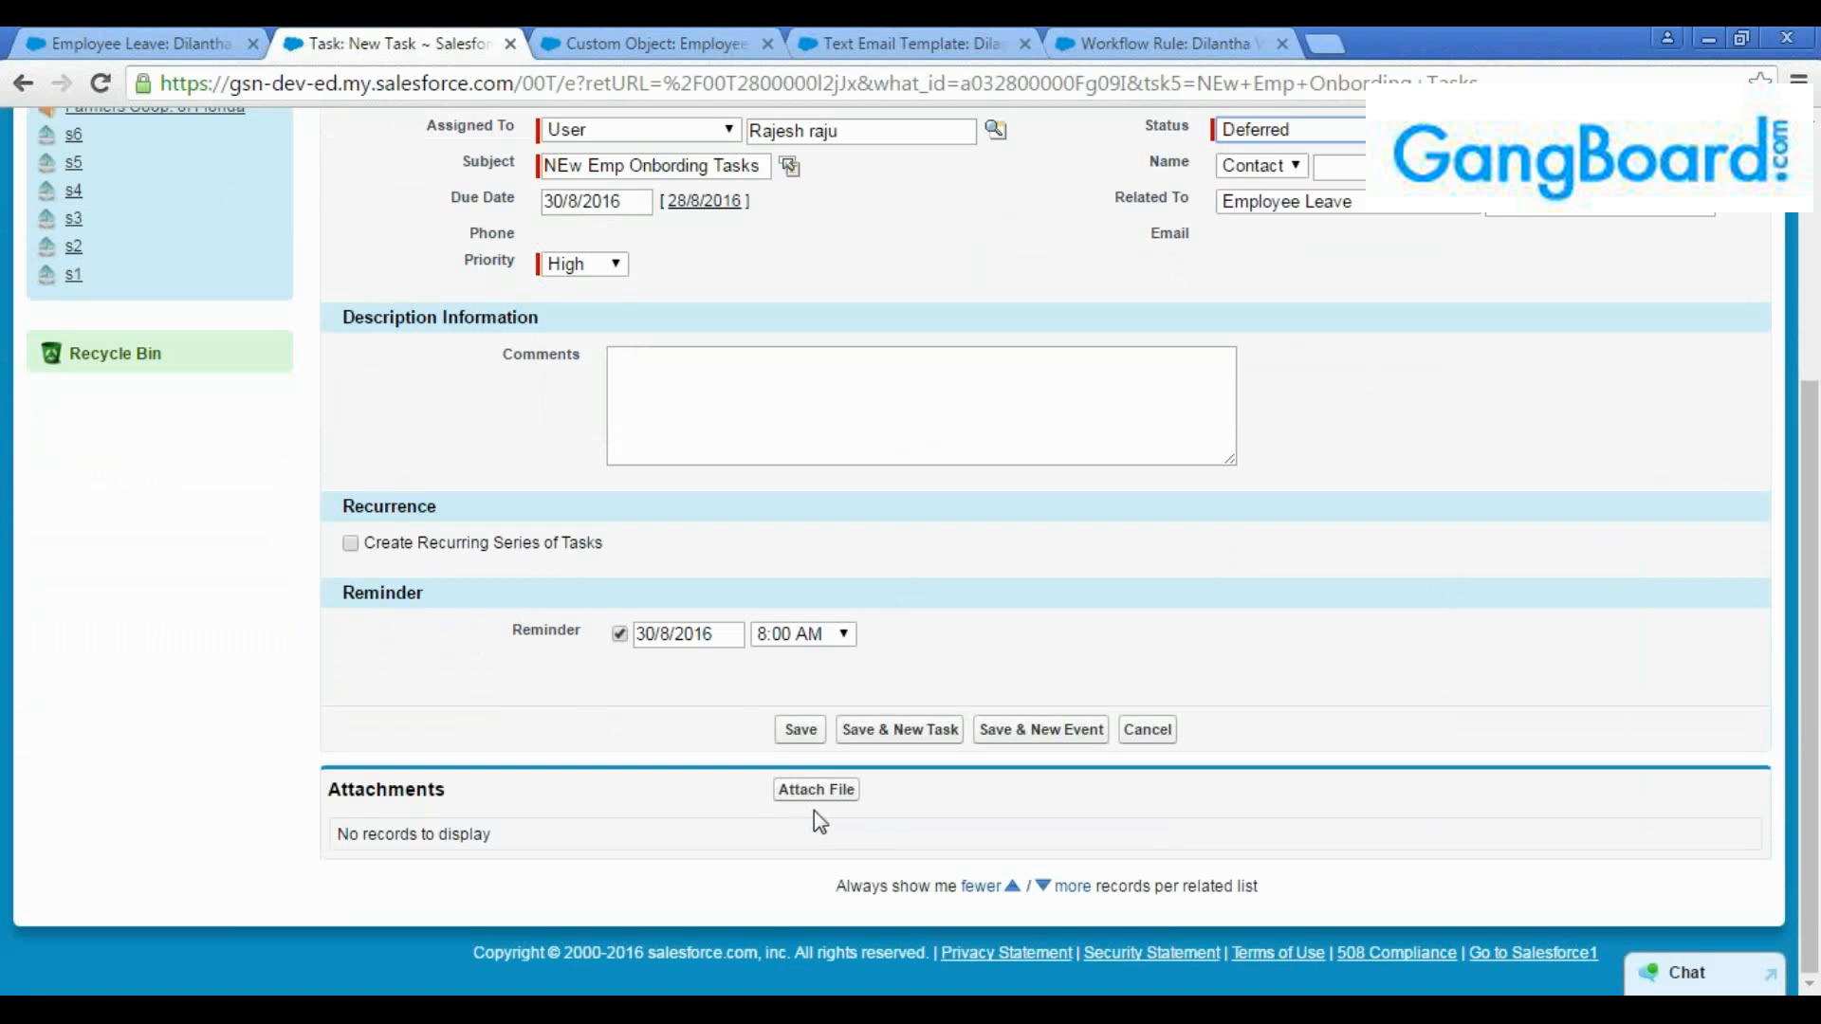
pyautogui.click(806, 735)
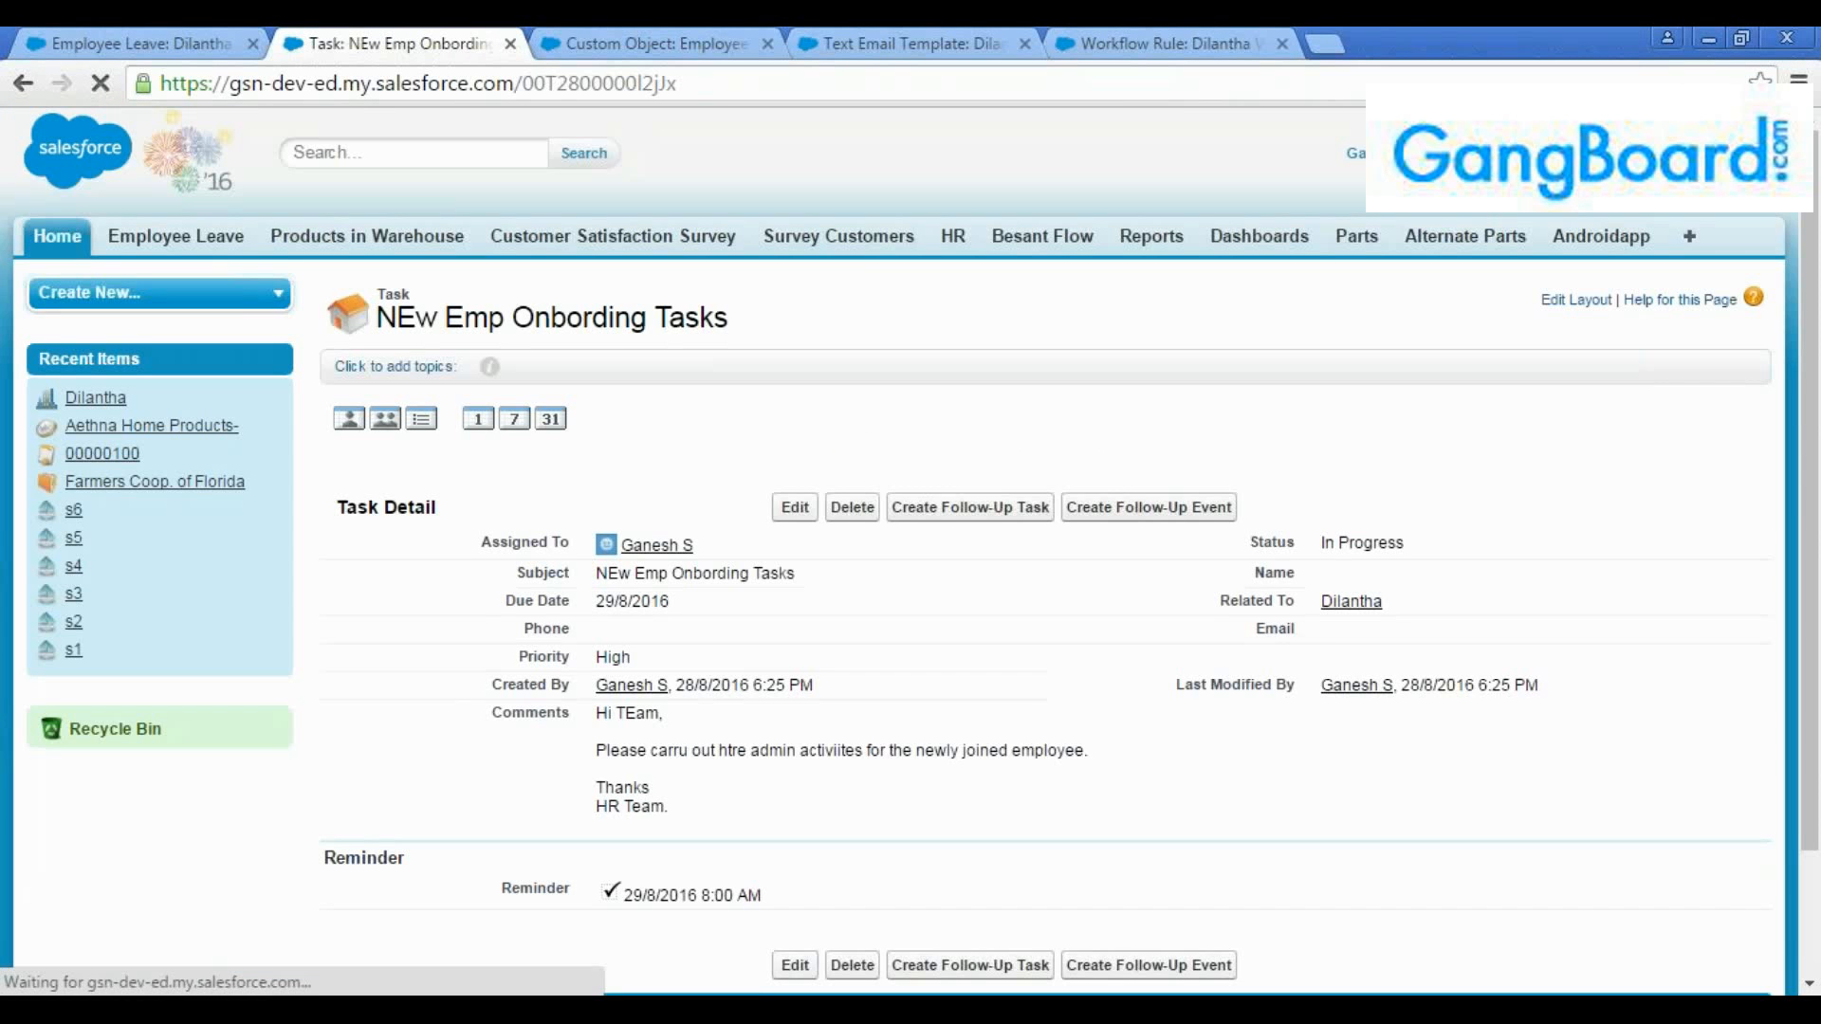
# Review the original onboarding task's details and reminder
pyautogui.scroll(-1, 787, 655)
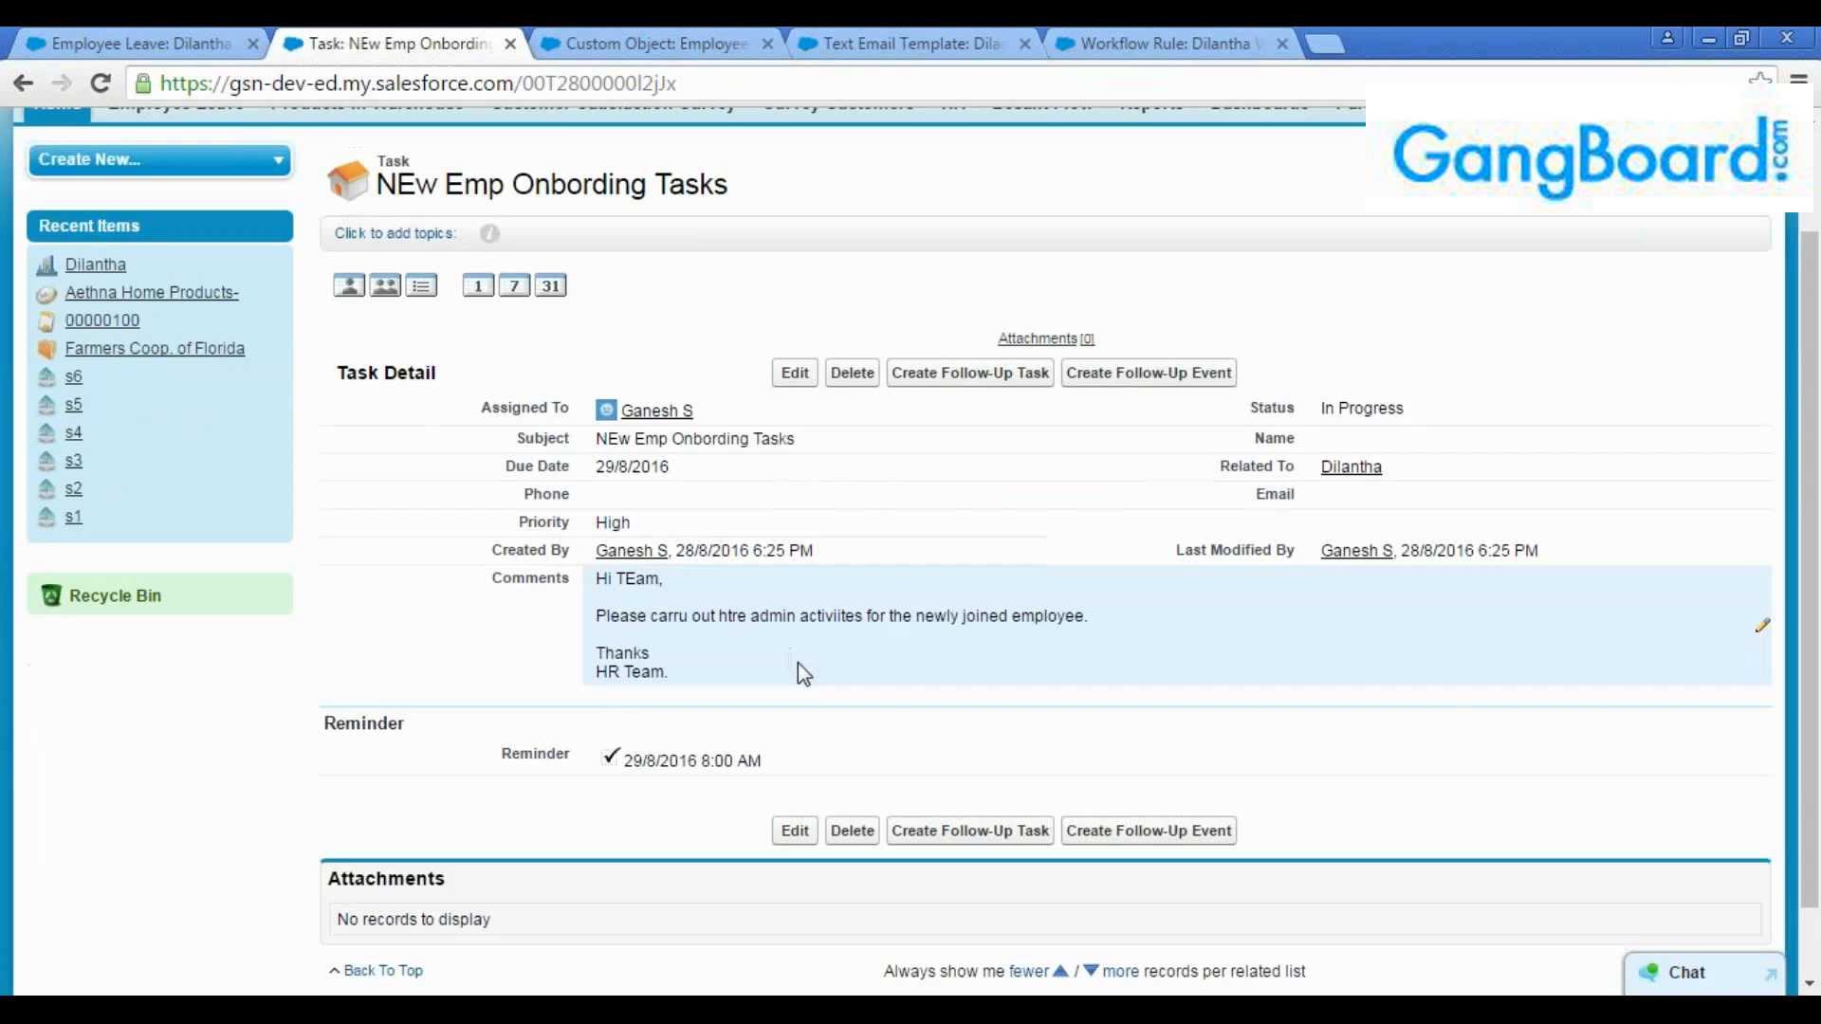
pyautogui.scroll(2, 776, 674)
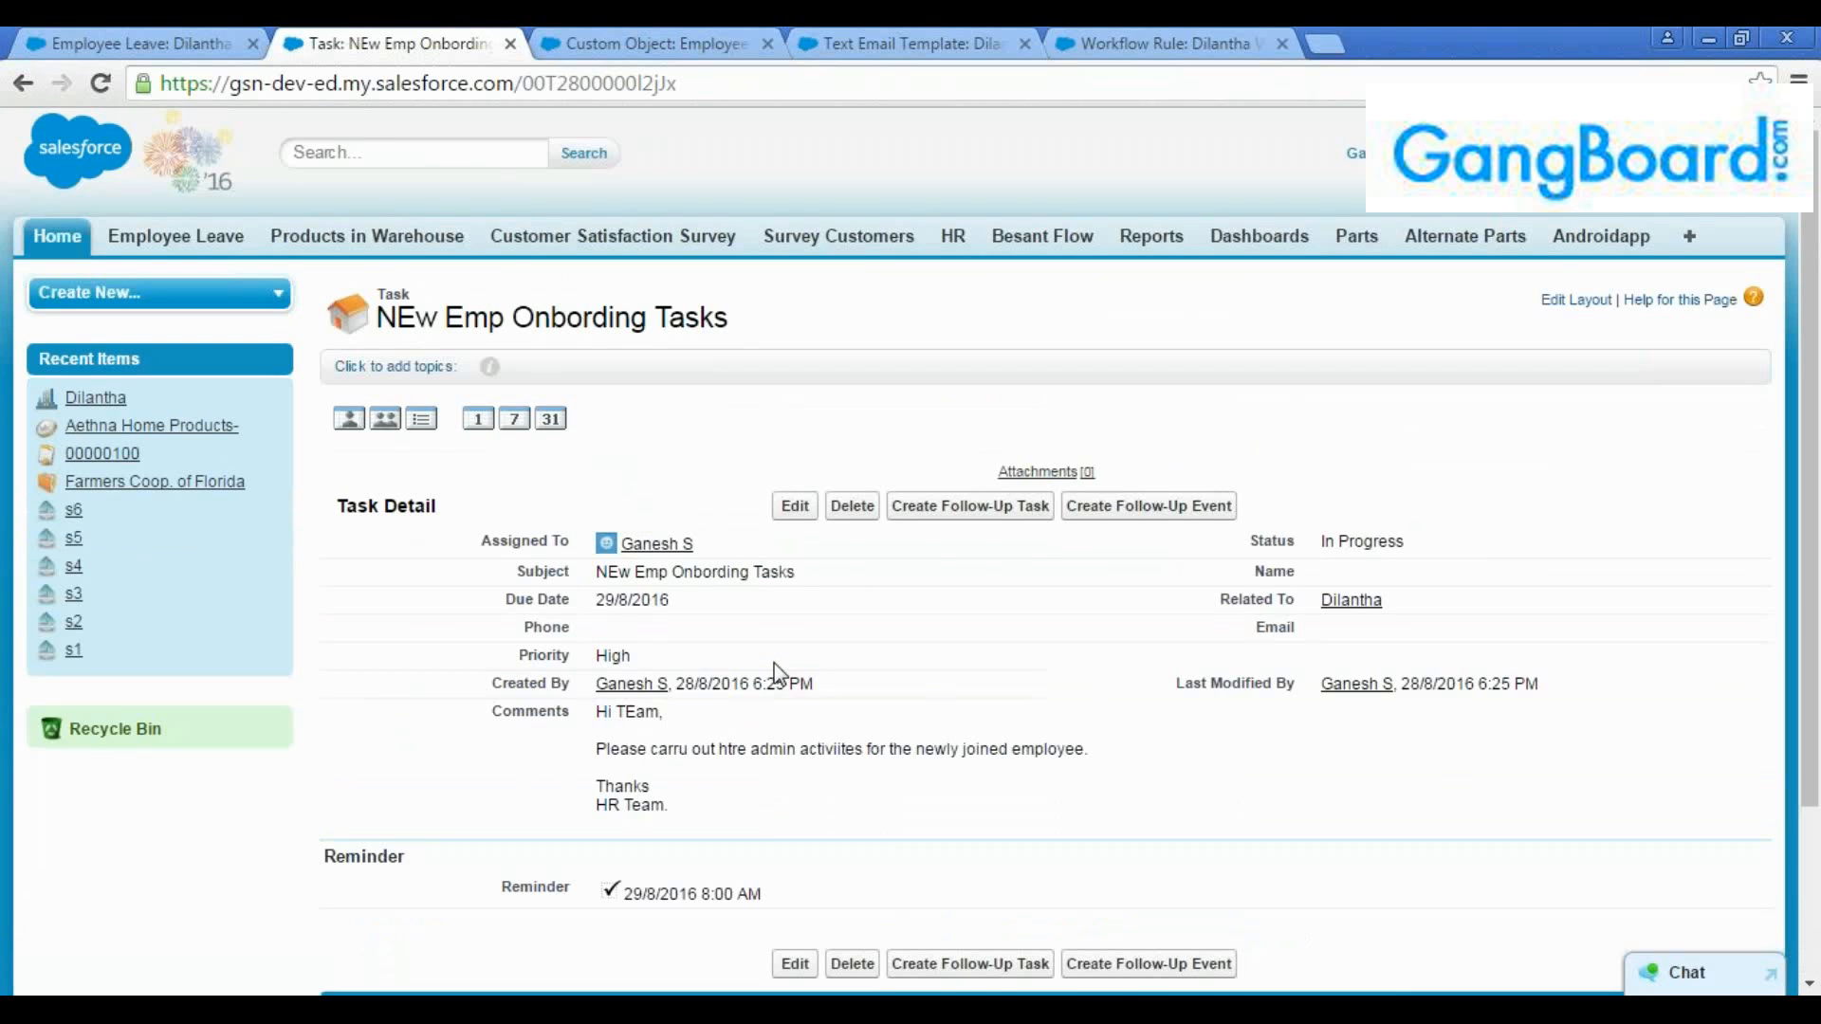
pyautogui.scroll(-1, 776, 675)
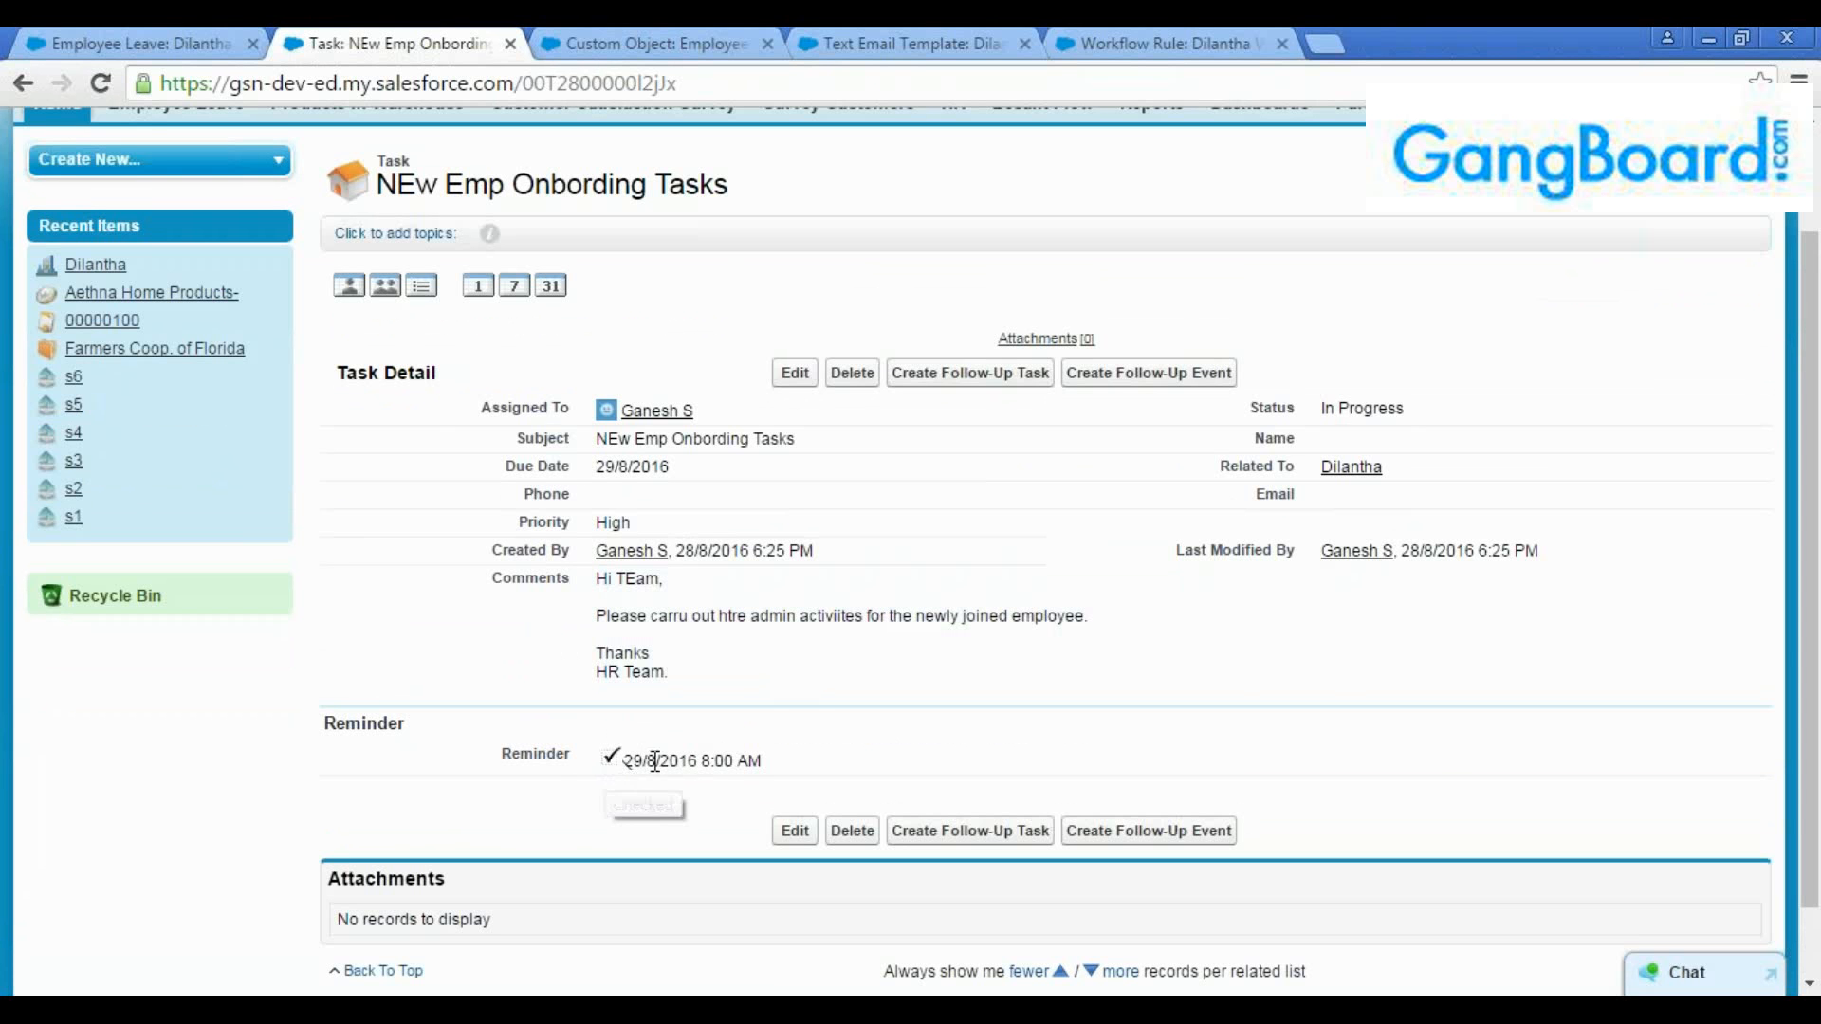
pyautogui.scroll(1, 340, 497)
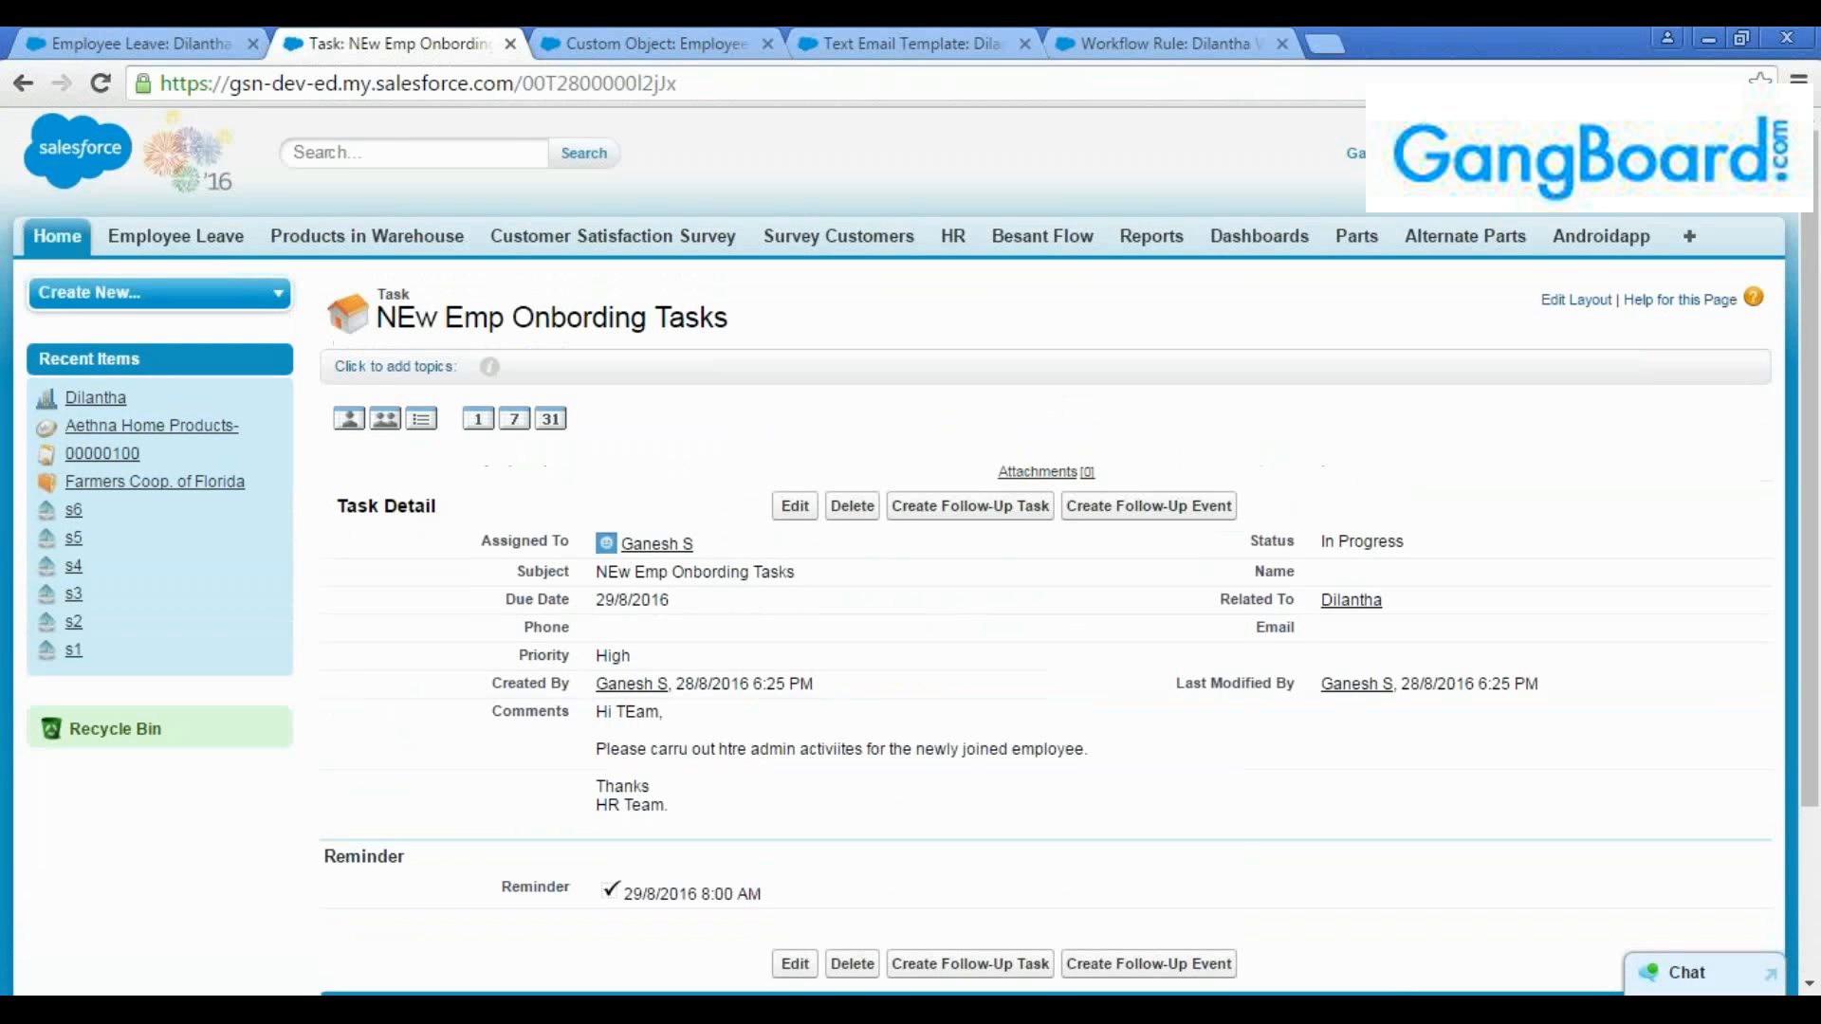
# Review the comments recorded on the onboarding task
pyautogui.click(339, 158)
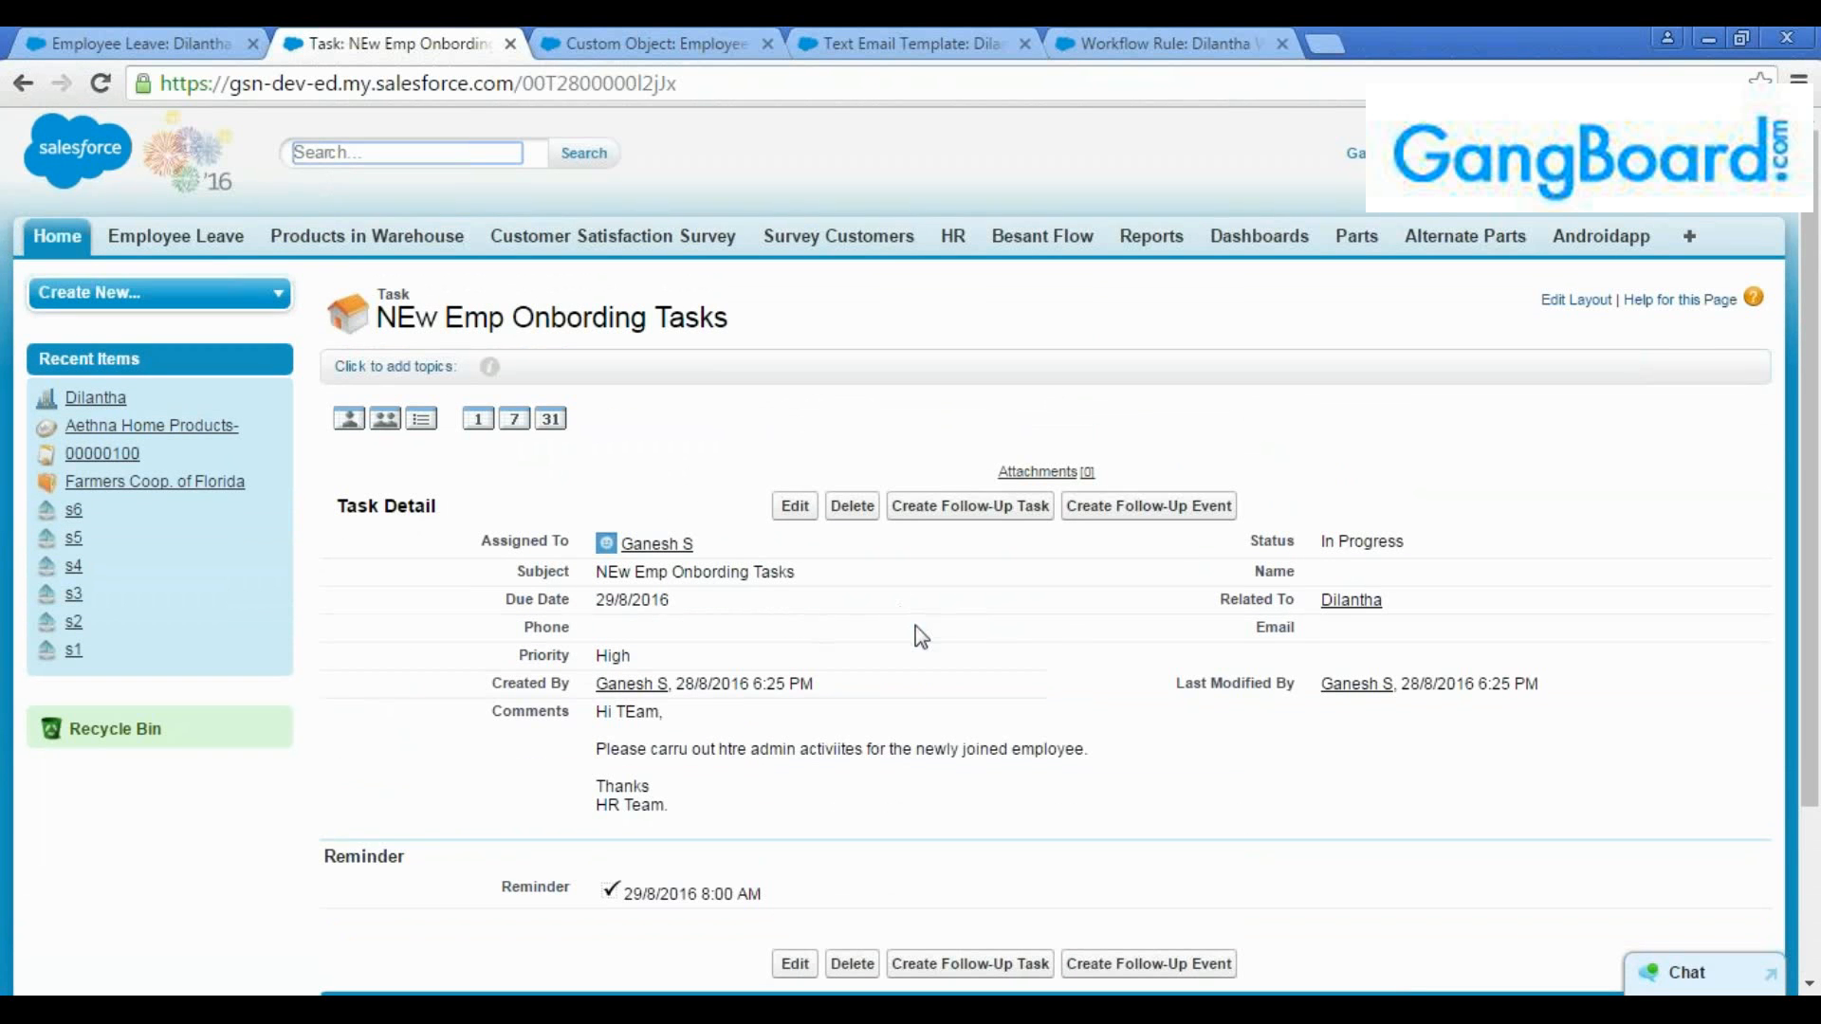
pyautogui.scroll(-1, 915, 628)
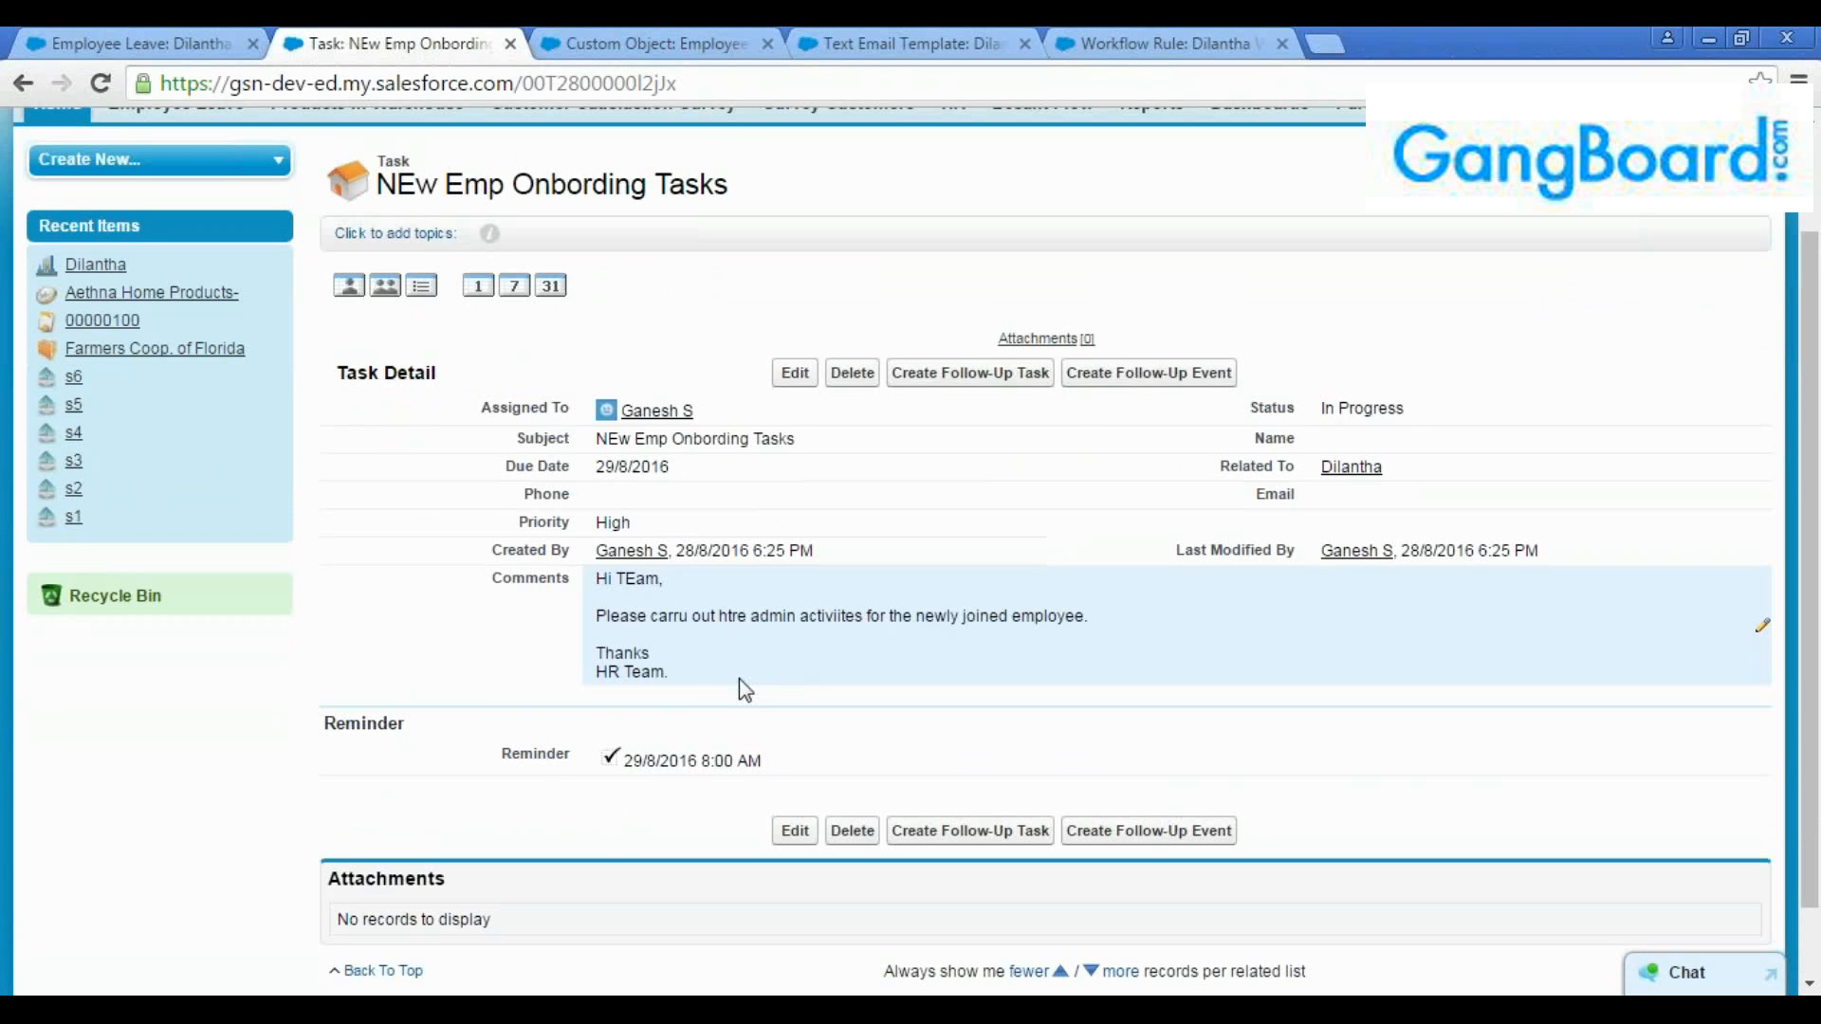
pyautogui.moveTo(680, 676); pyautogui.dragTo(600, 569)
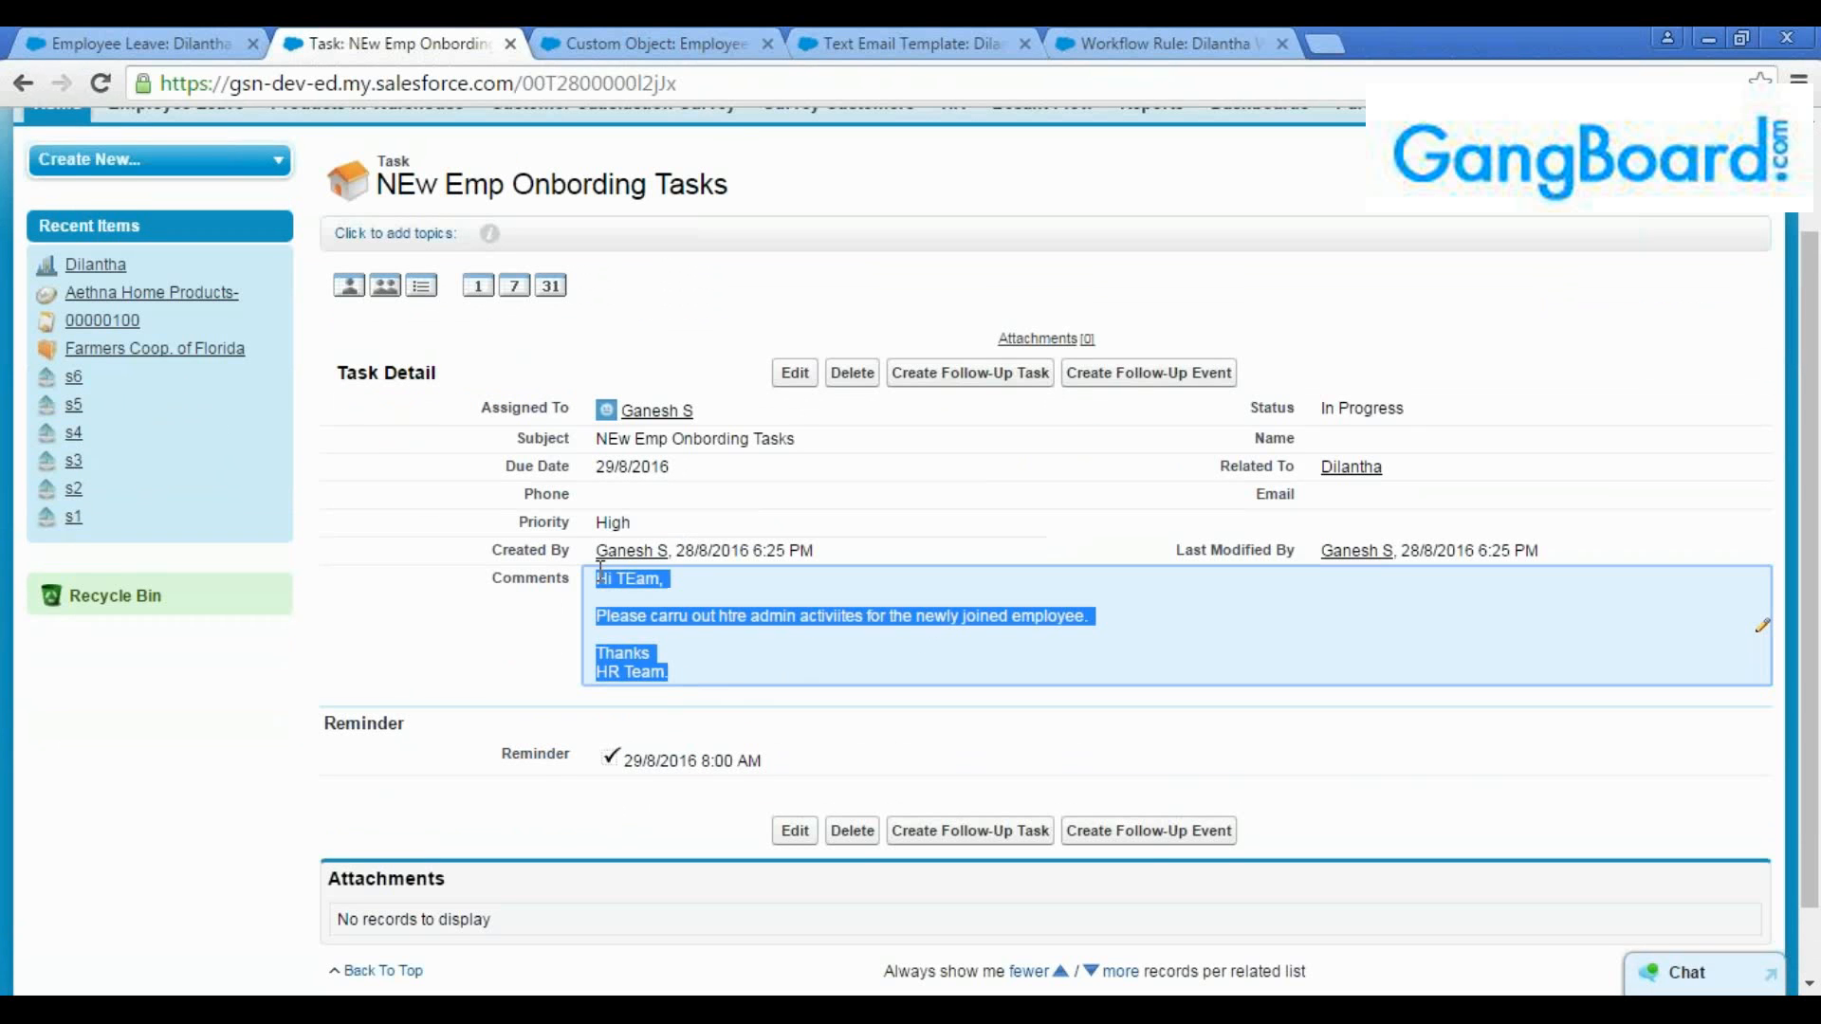
pyautogui.click(713, 638)
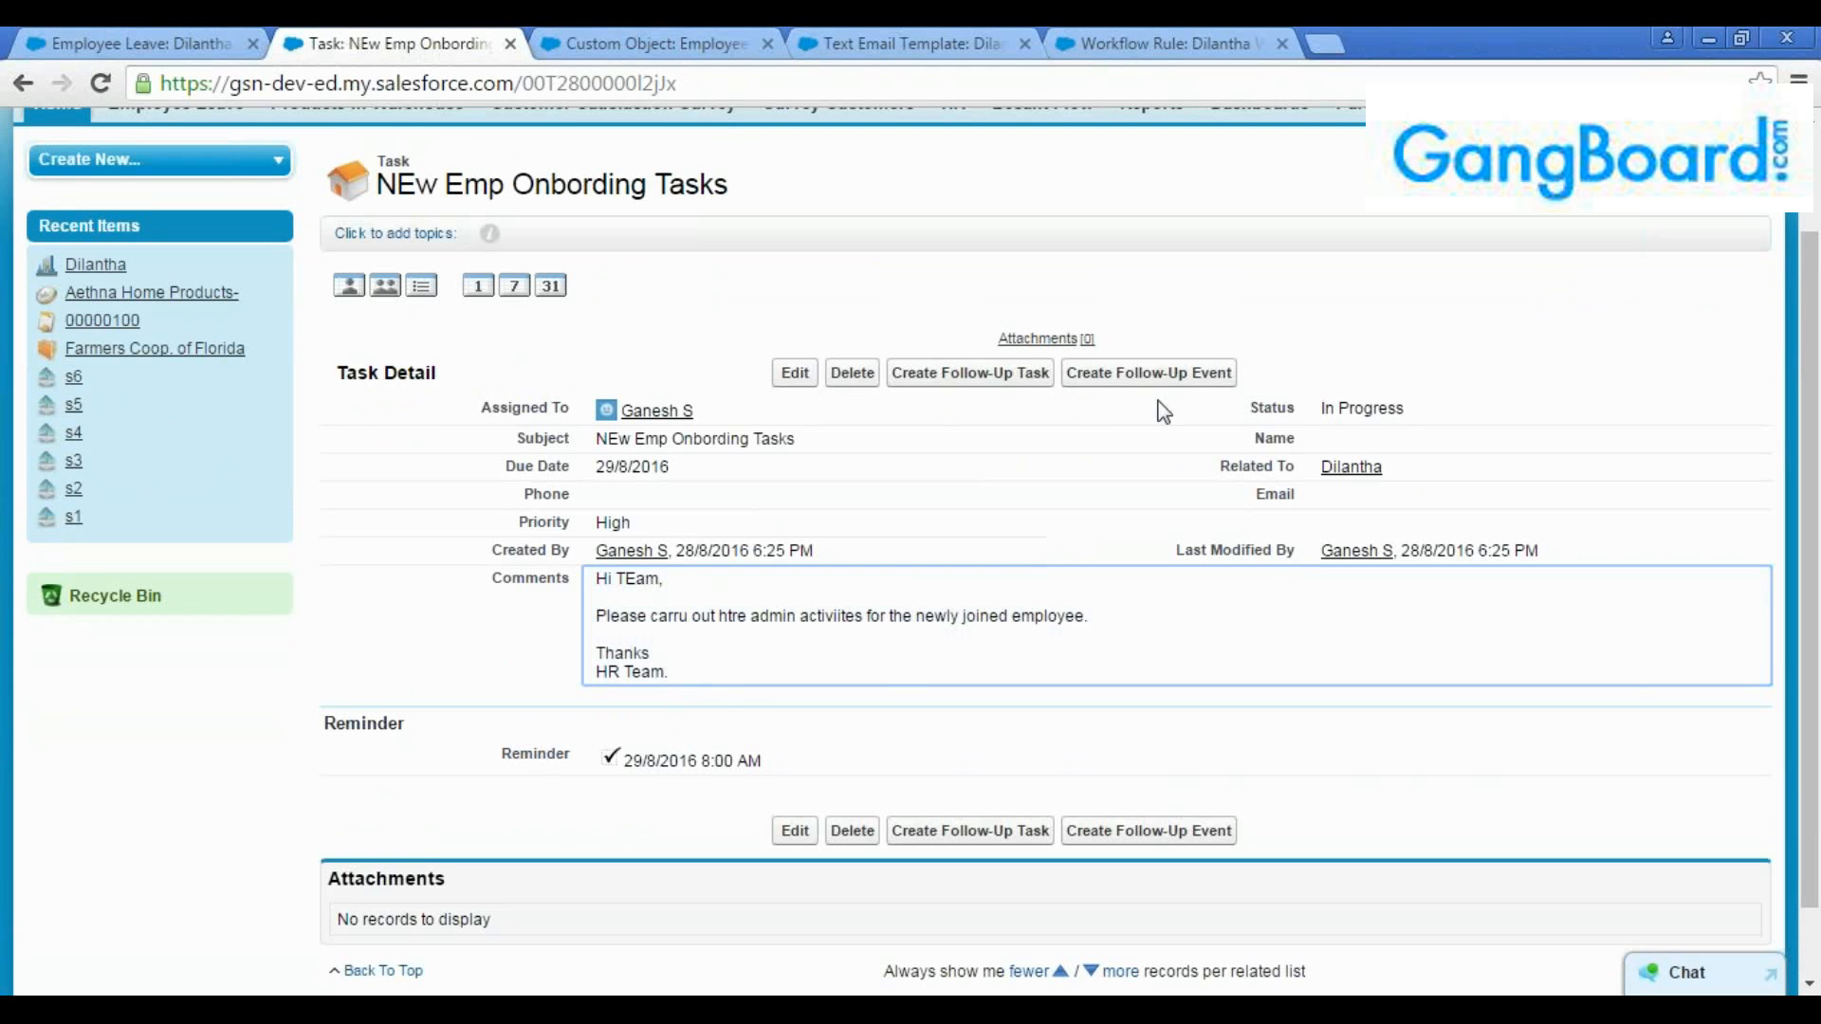
# Examine the follow-up event form generated from the onboarding task, including its schedule, recurrence and reminder options, and return to the task
pyautogui.click(1151, 374)
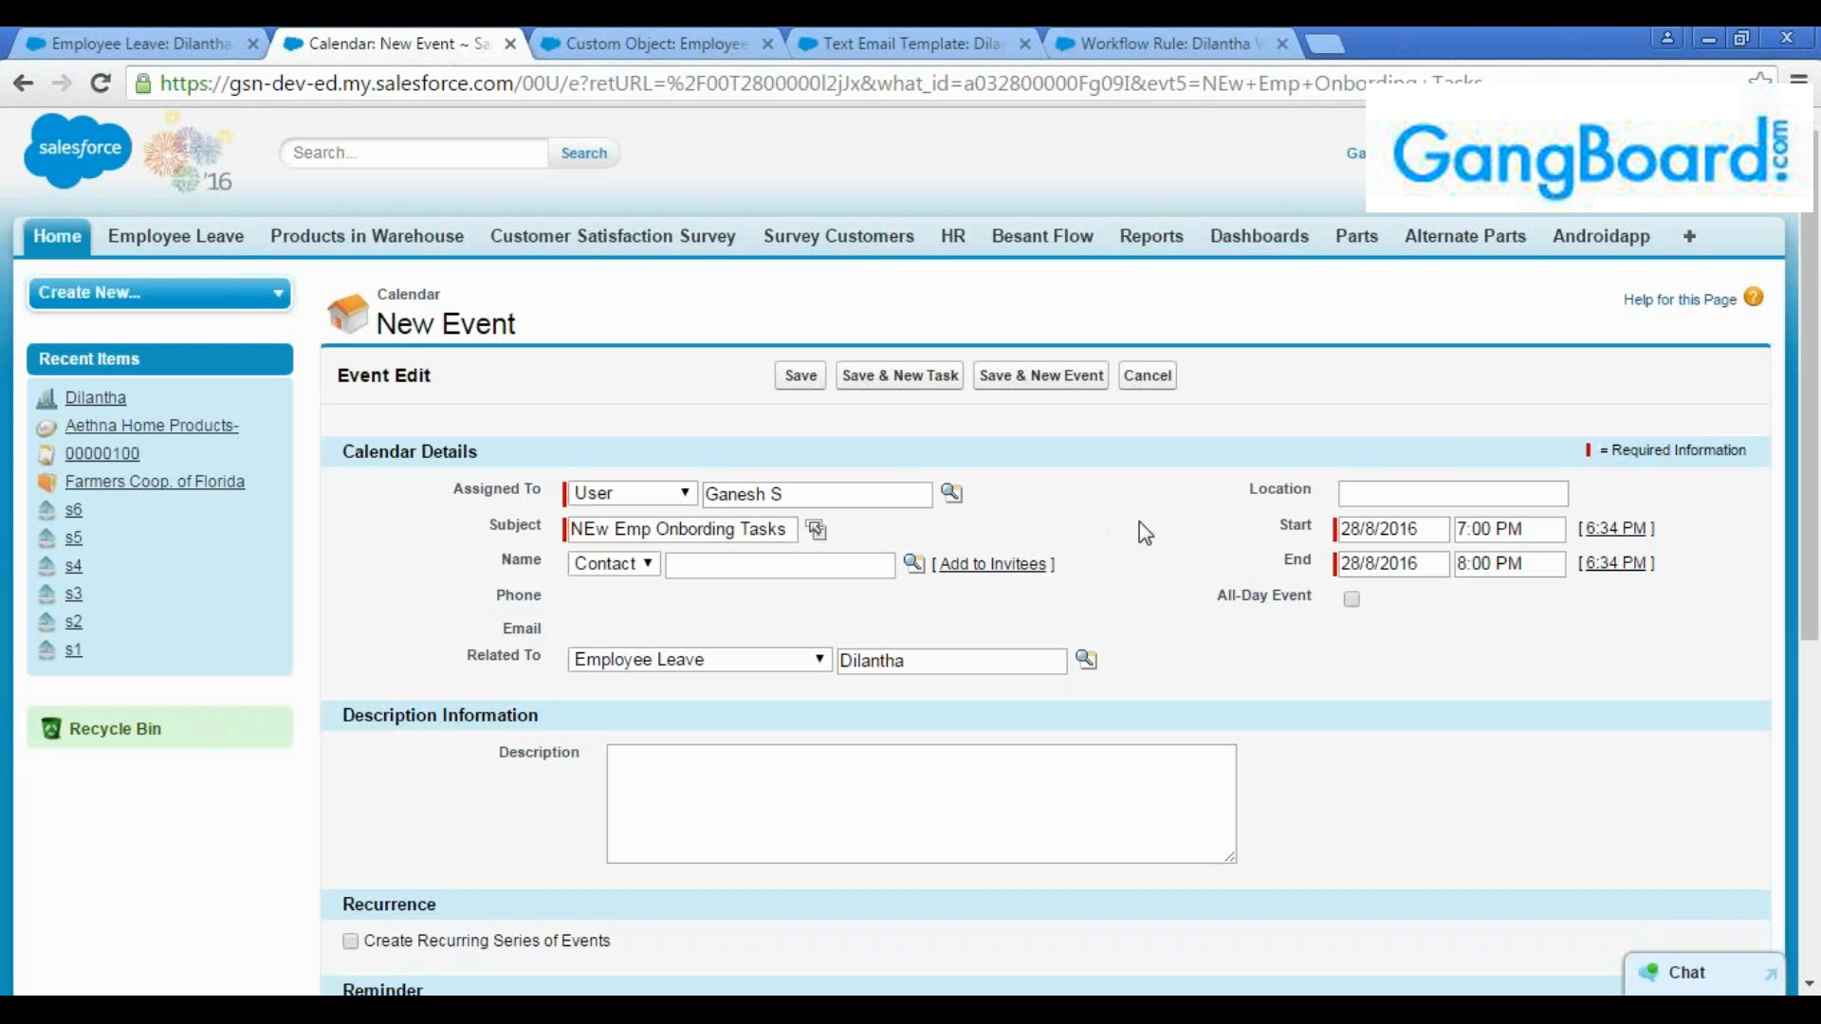
pyautogui.scroll(-2, 1157, 541)
pyautogui.scroll(2, 1167, 552)
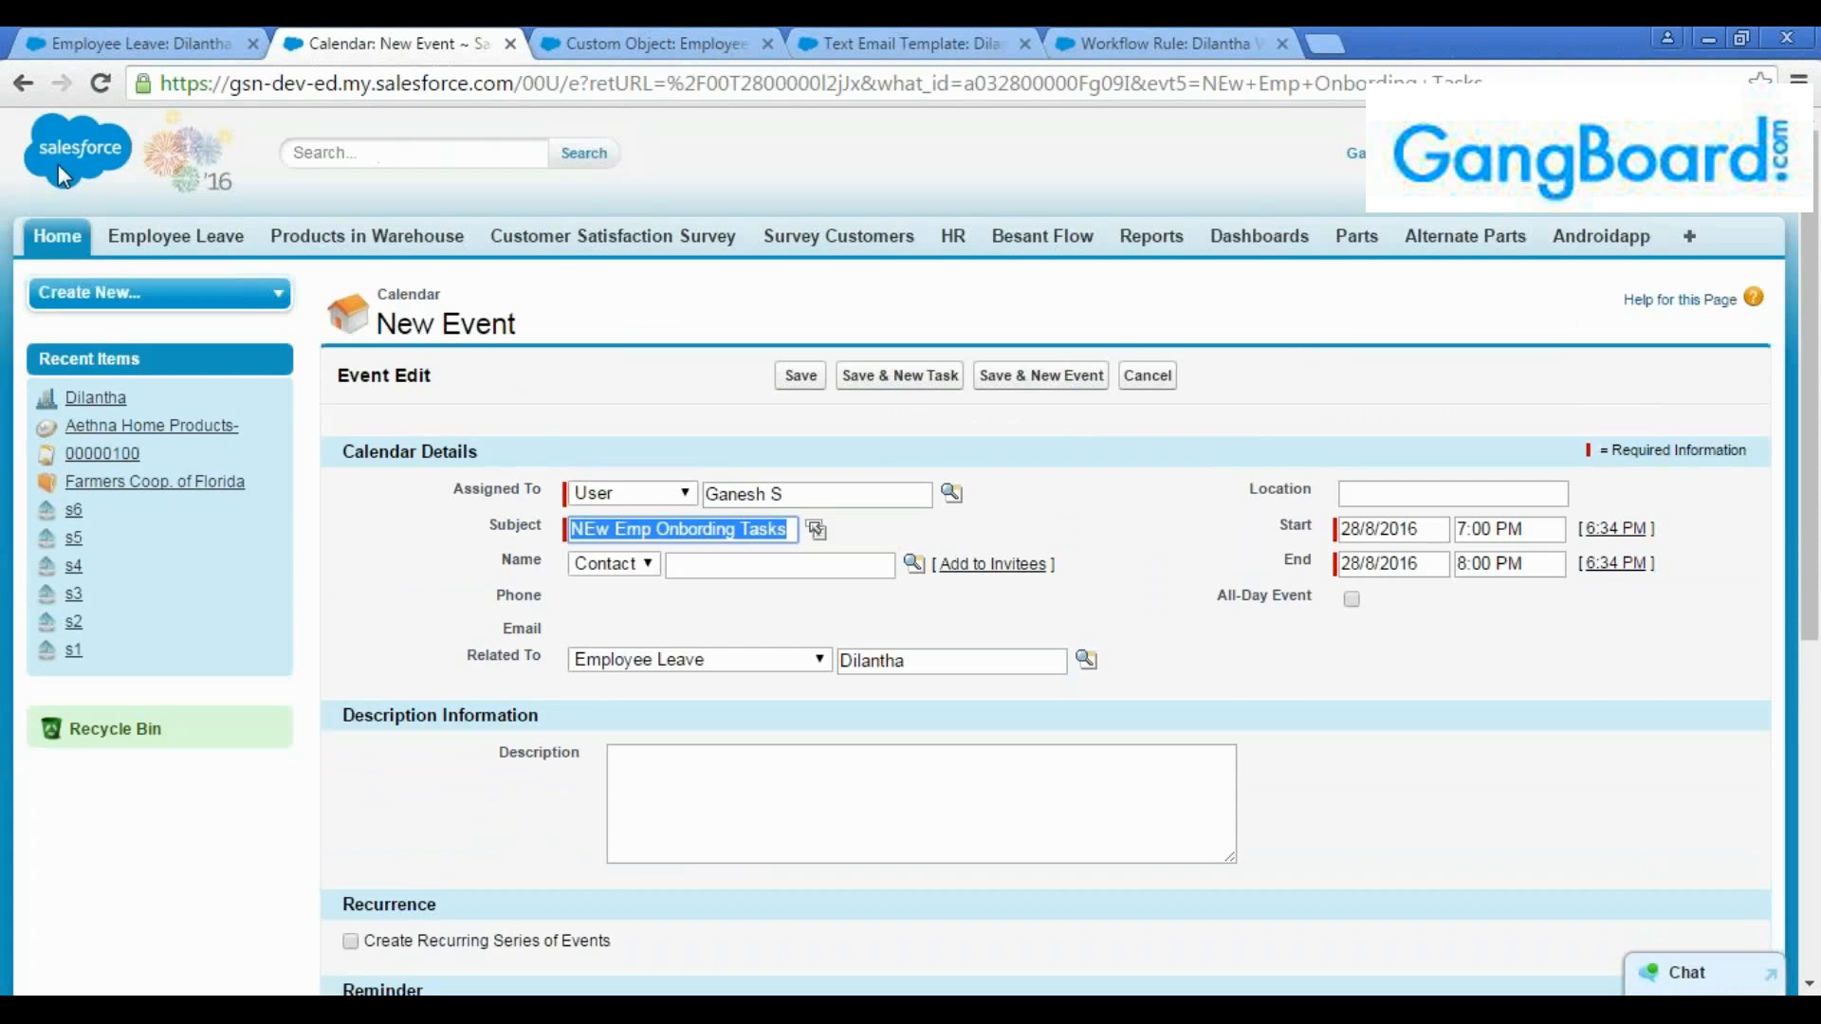
pyautogui.click(23, 83)
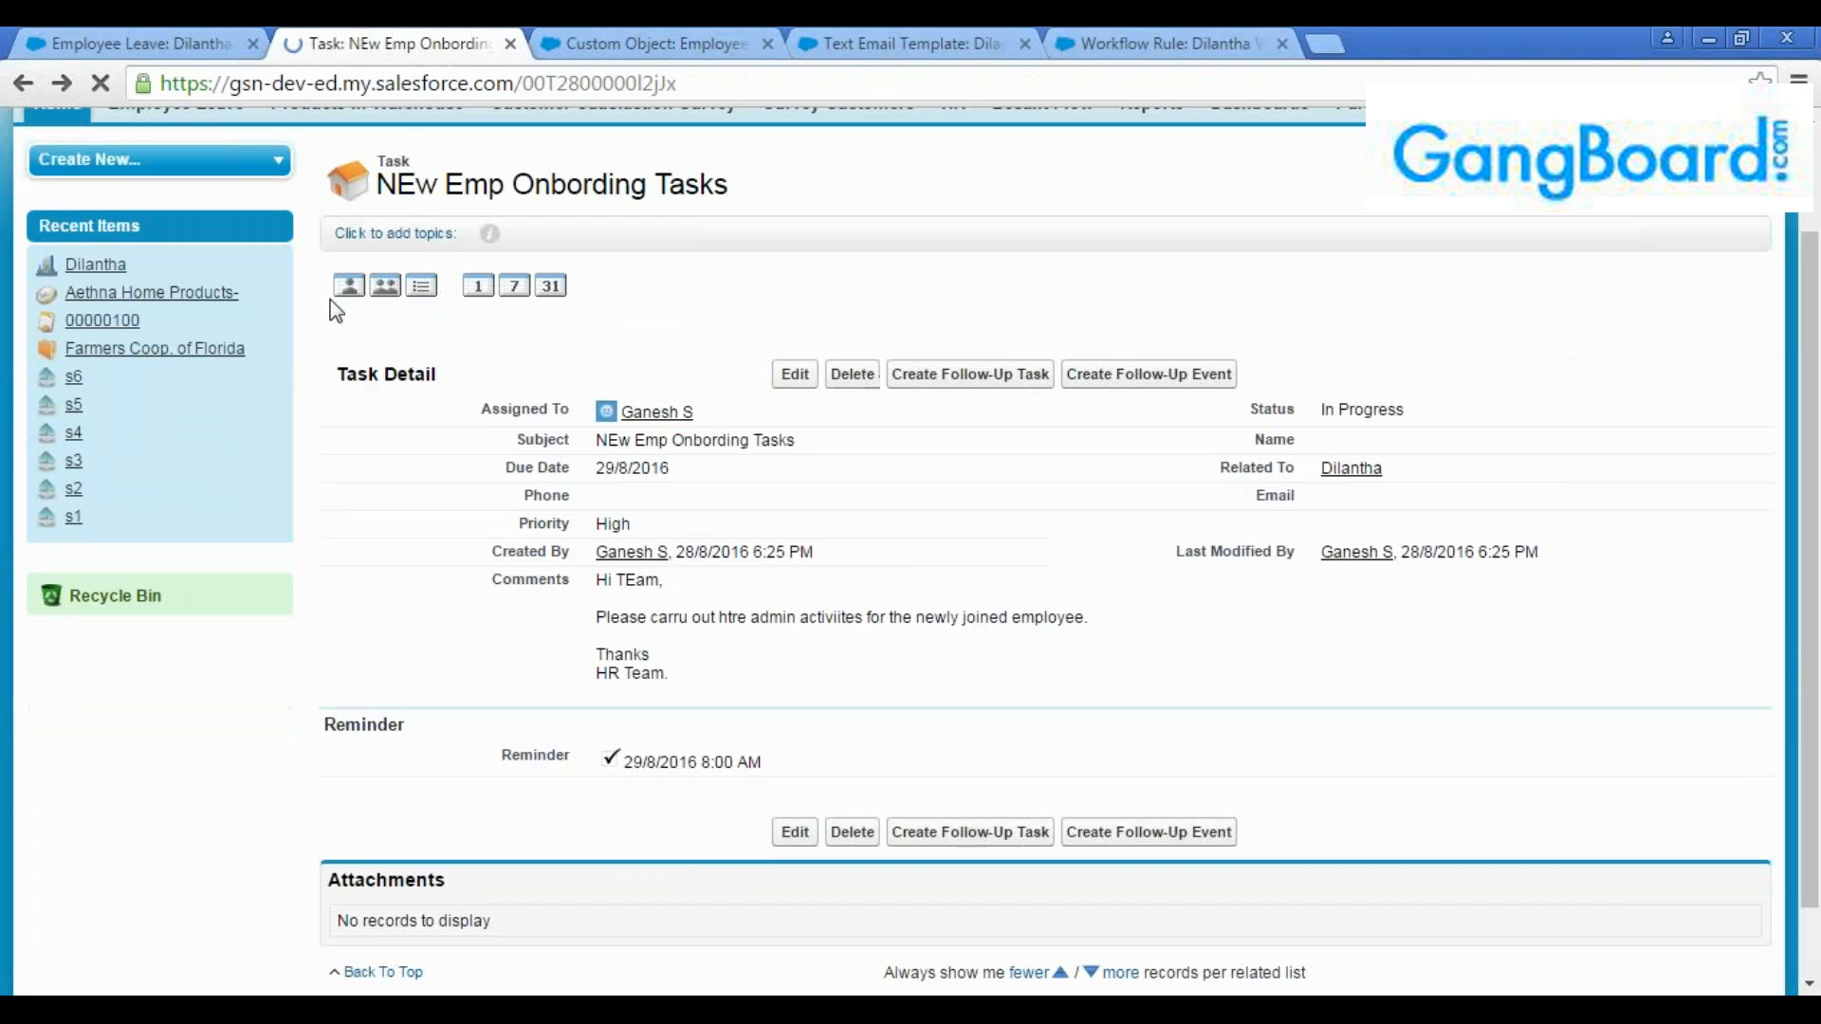
pyautogui.doubleClick(699, 195)
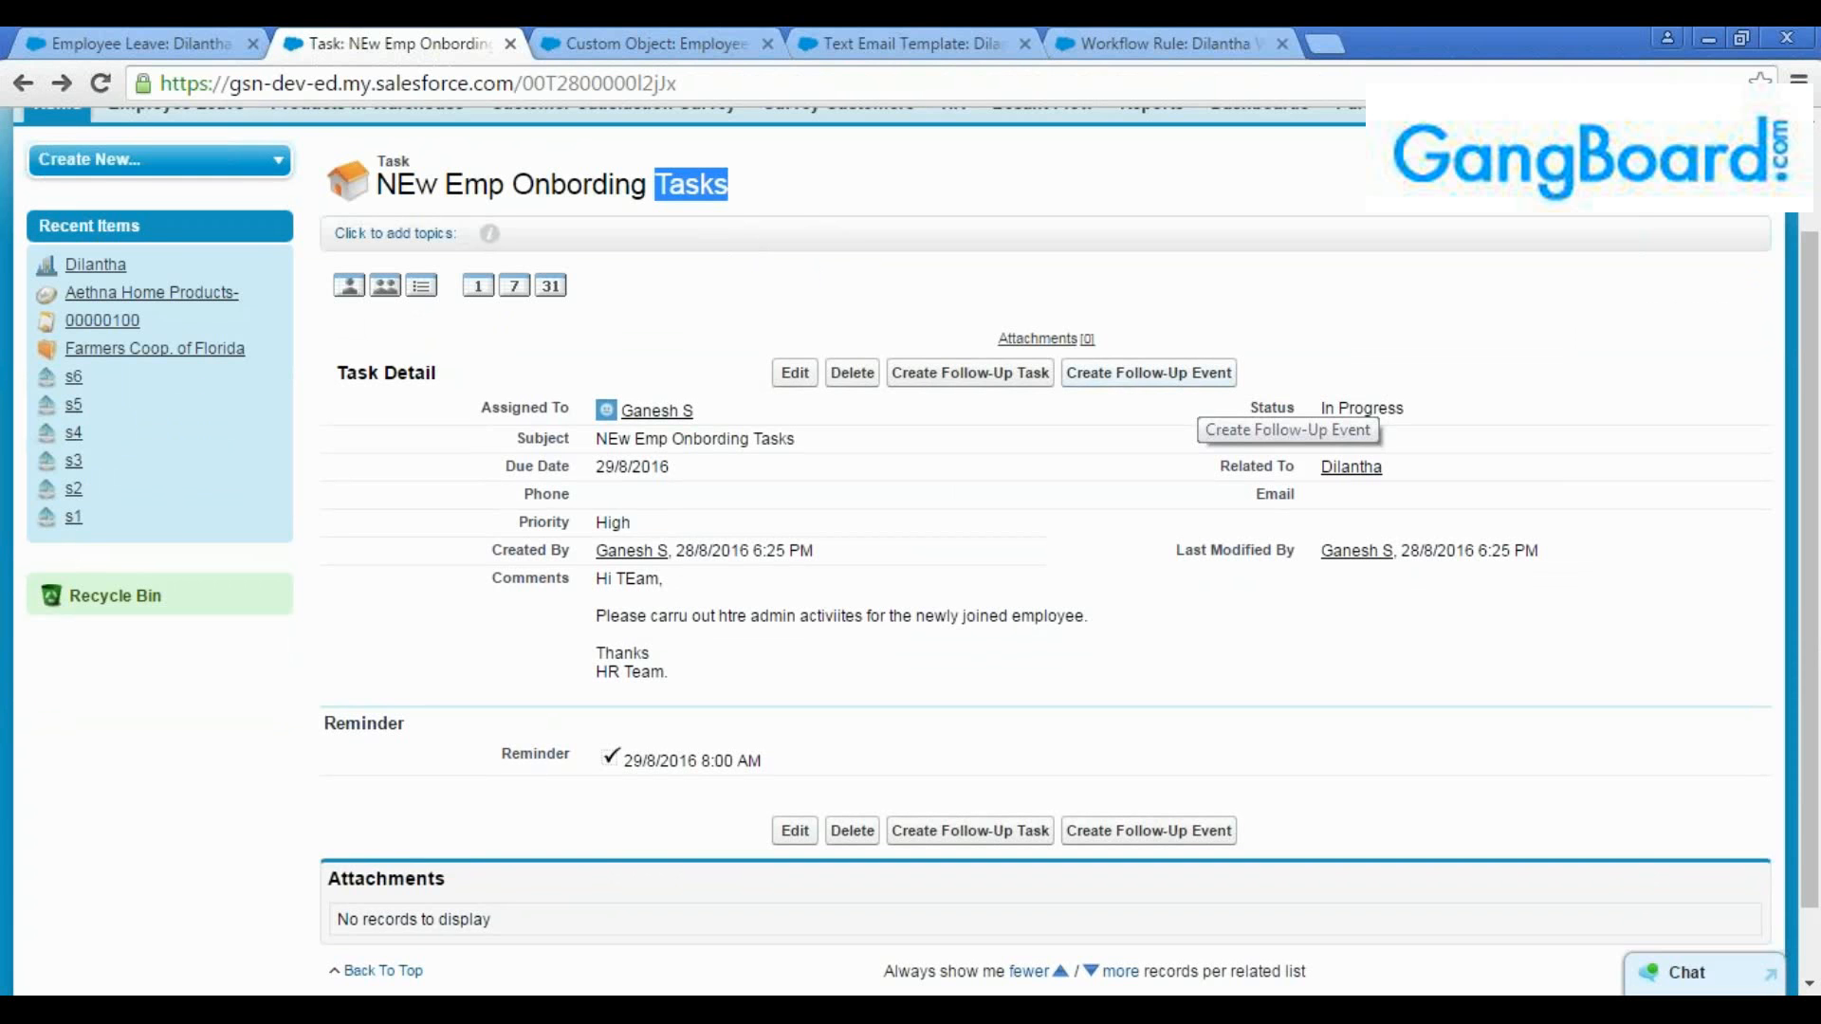
pyautogui.click(1197, 378)
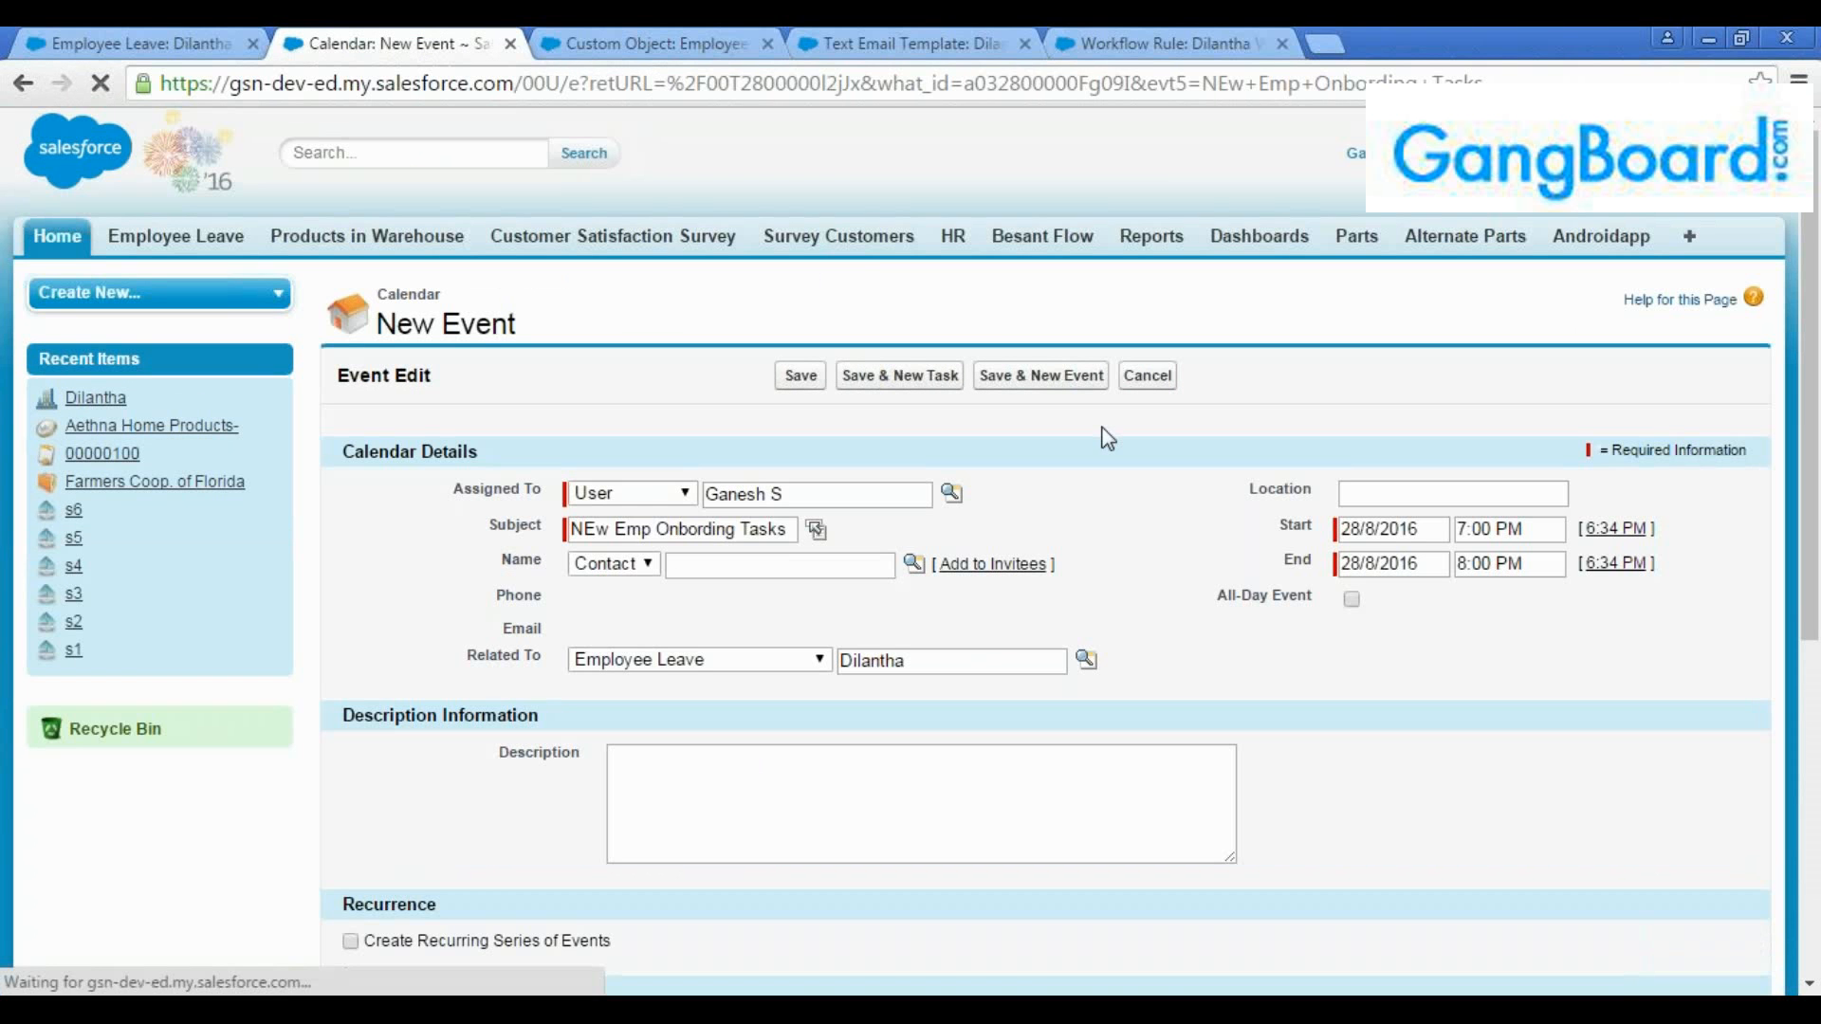
pyautogui.scroll(-1, 1203, 577)
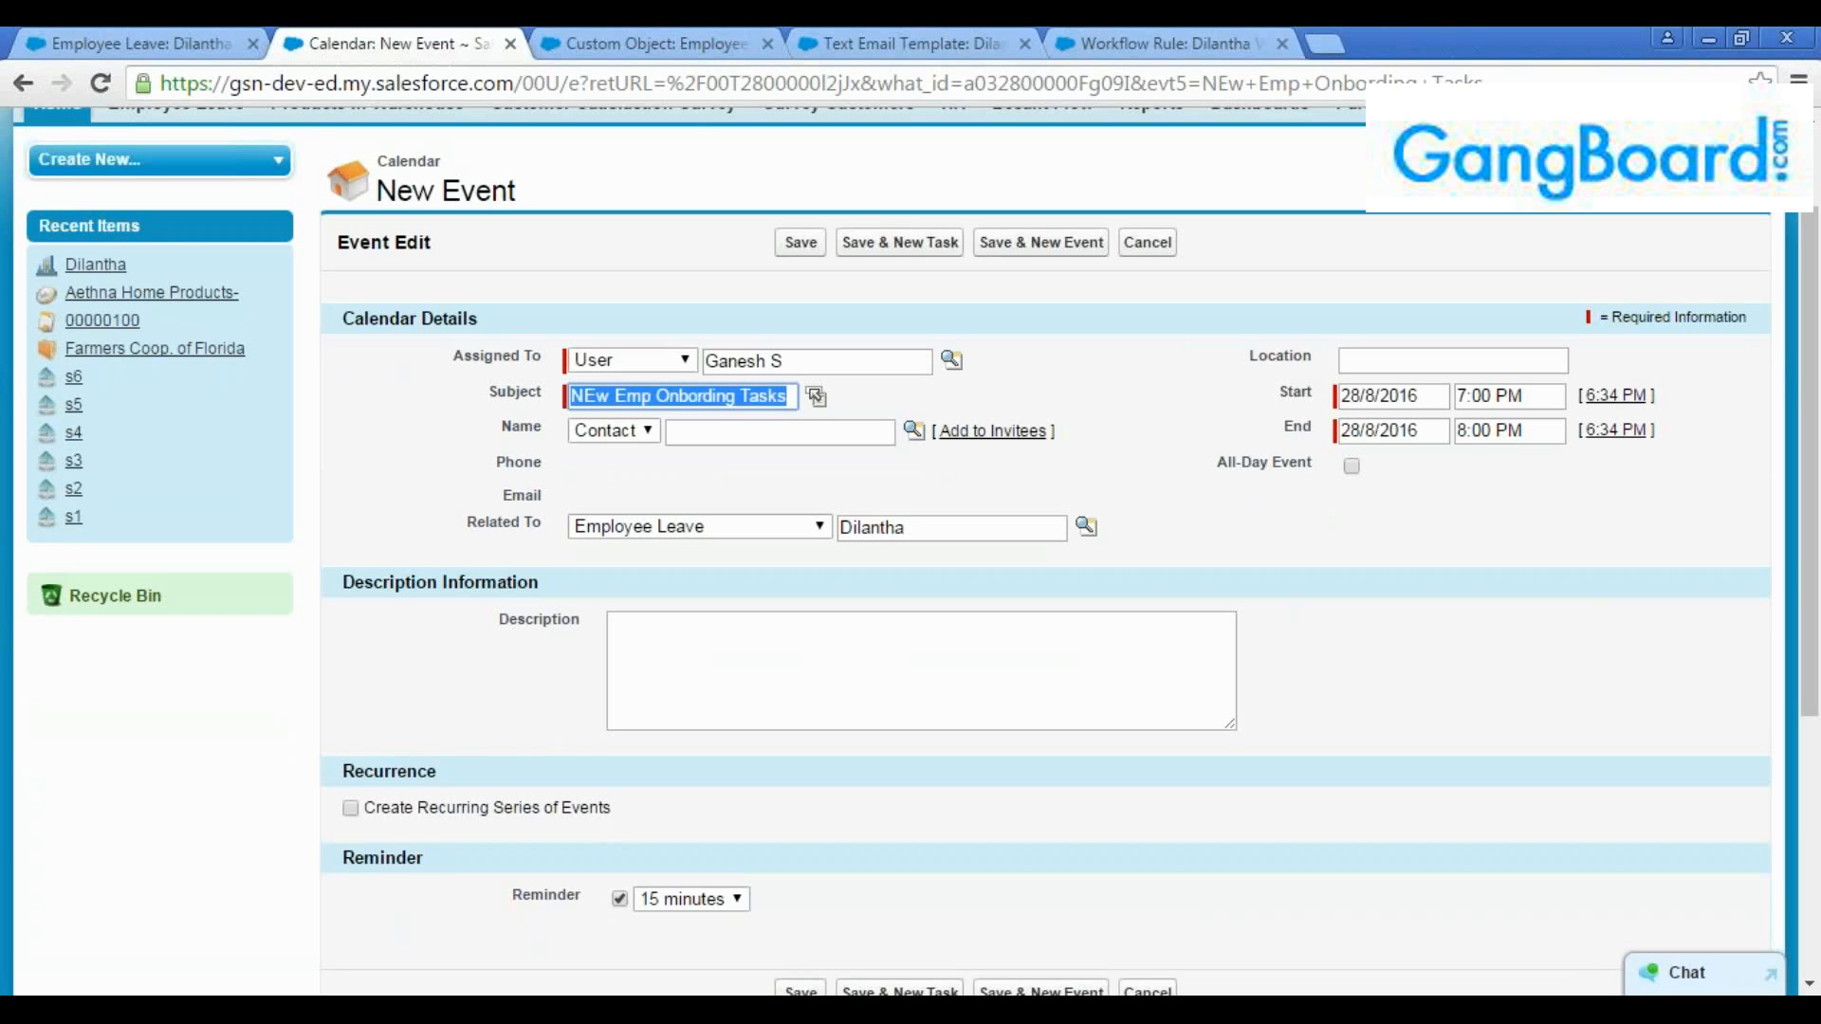
pyautogui.click(26, 83)
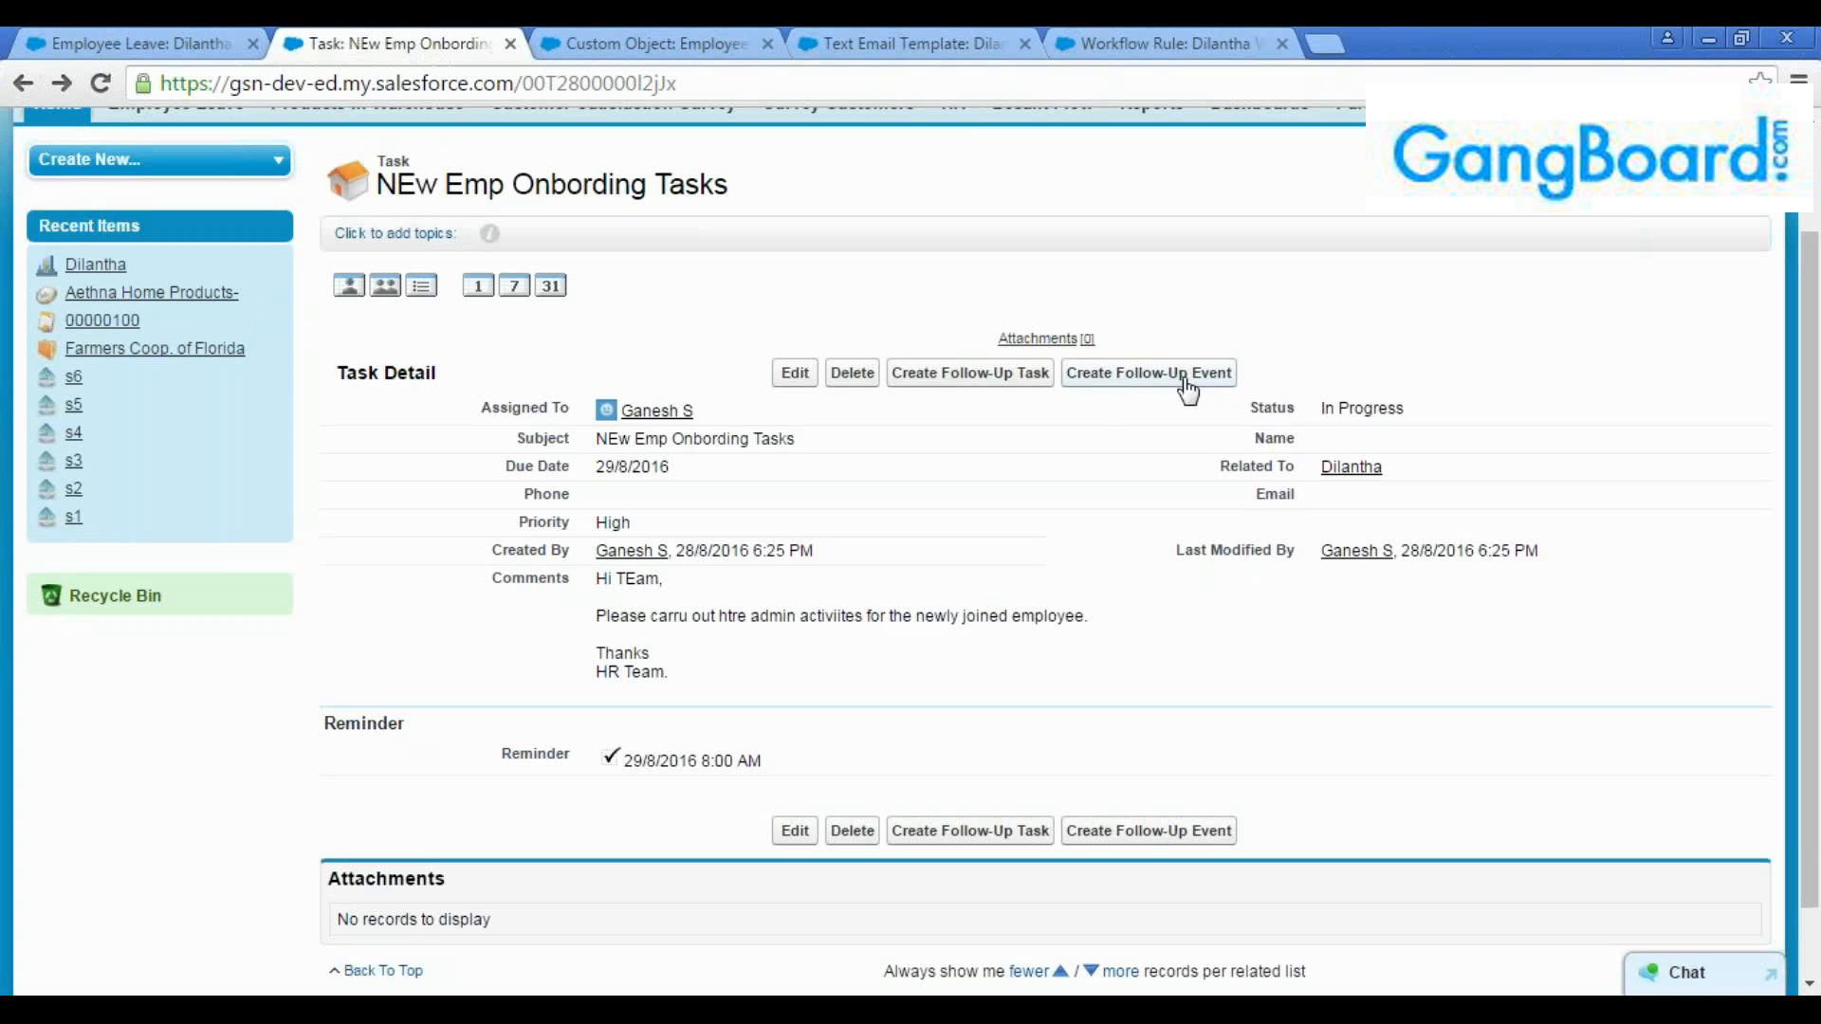
pyautogui.doubleClick(695, 180)
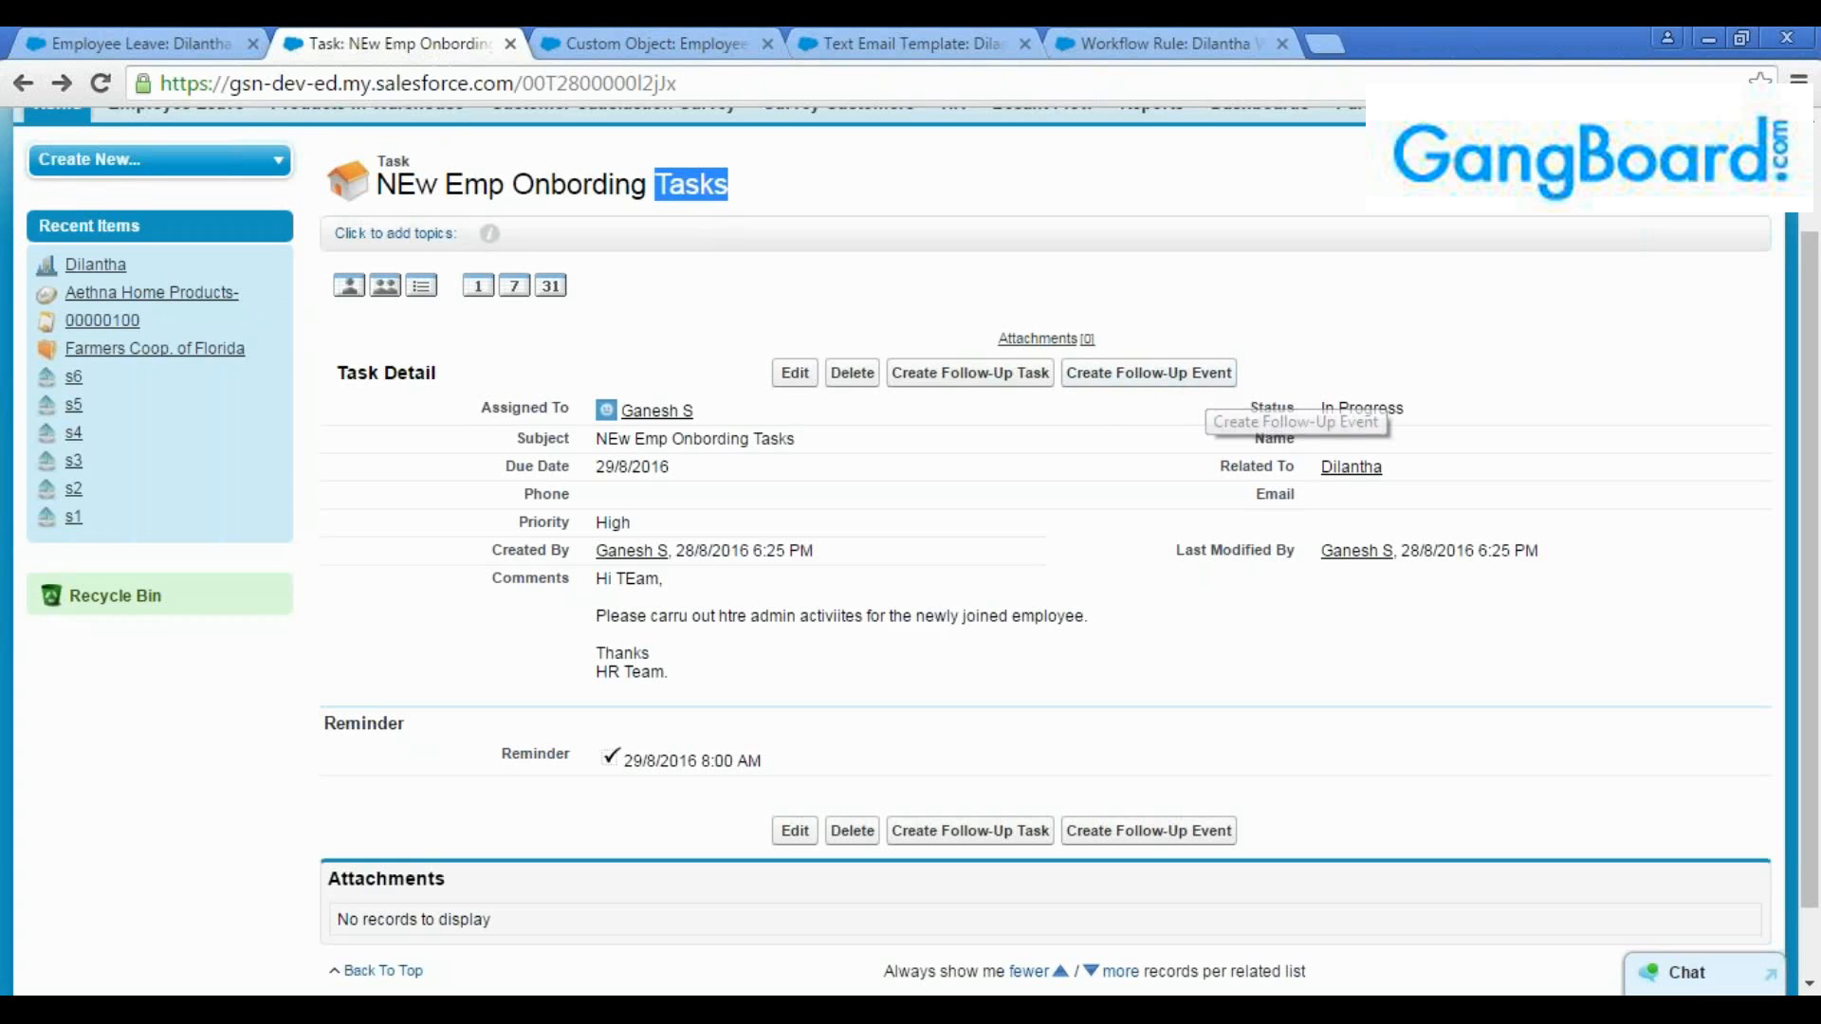
pyautogui.scroll(-2, 1168, 601)
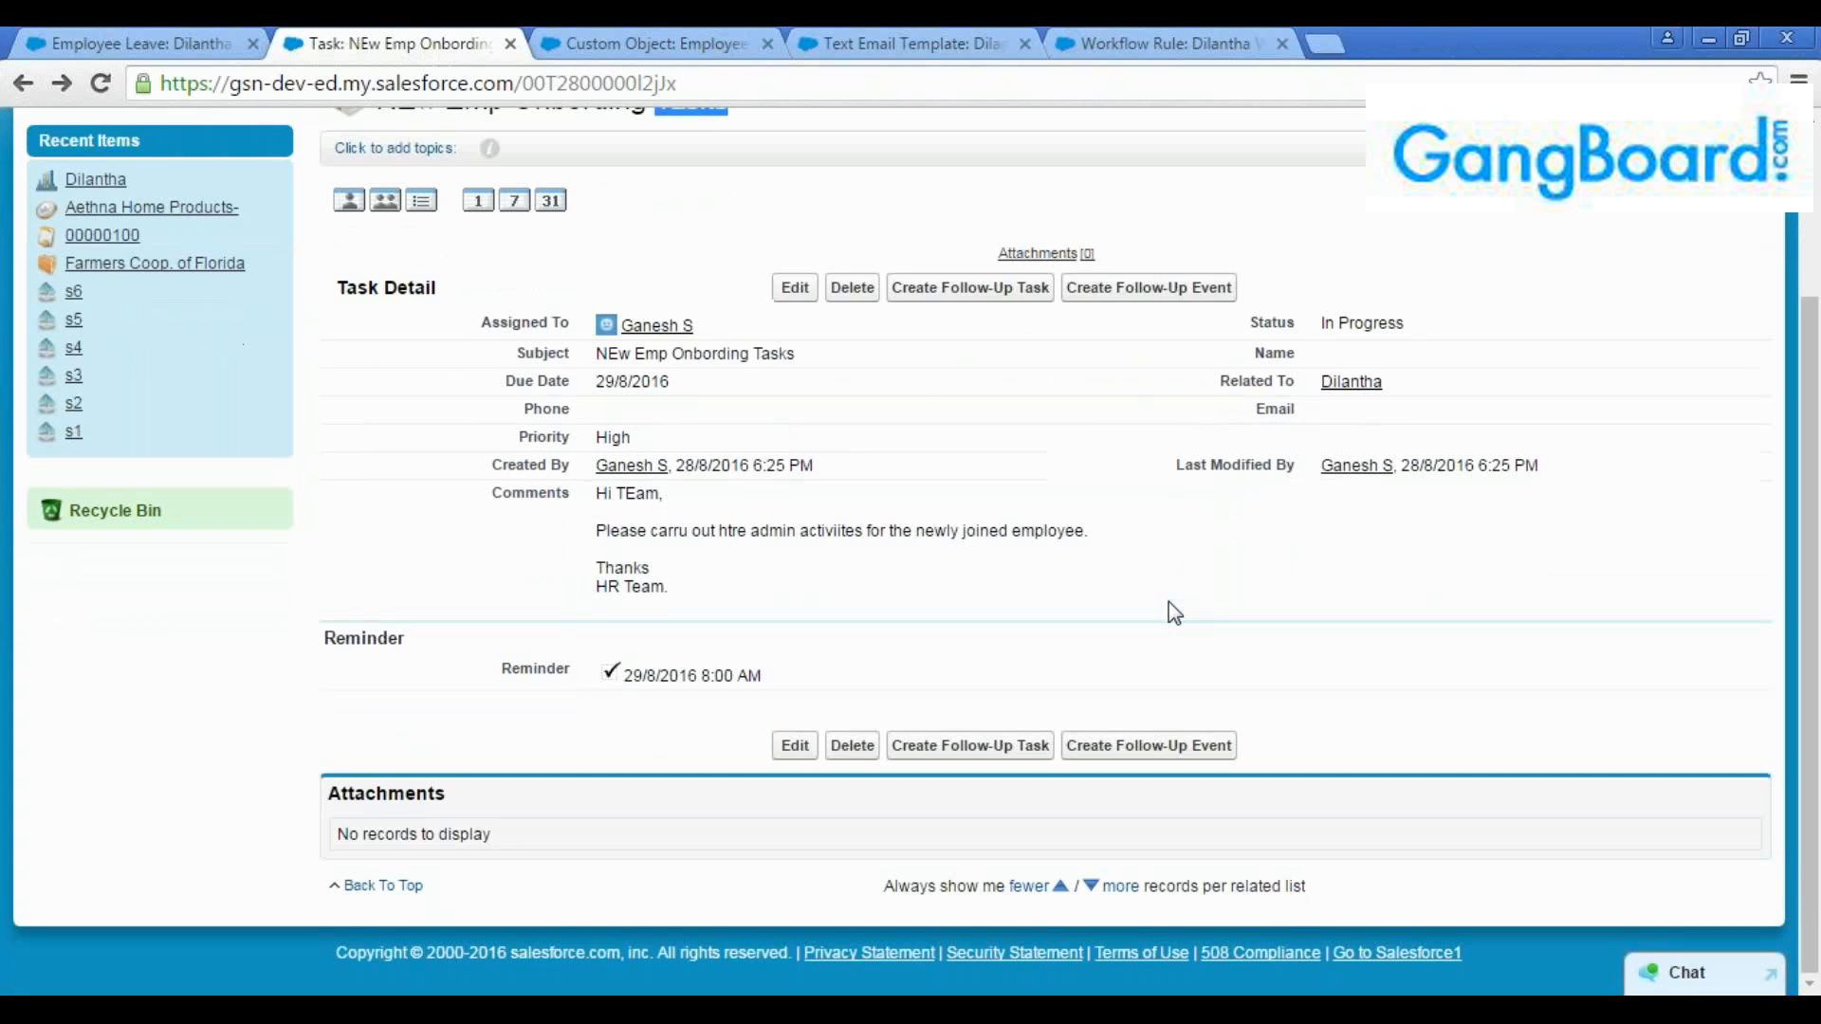
pyautogui.scroll(3, 1168, 601)
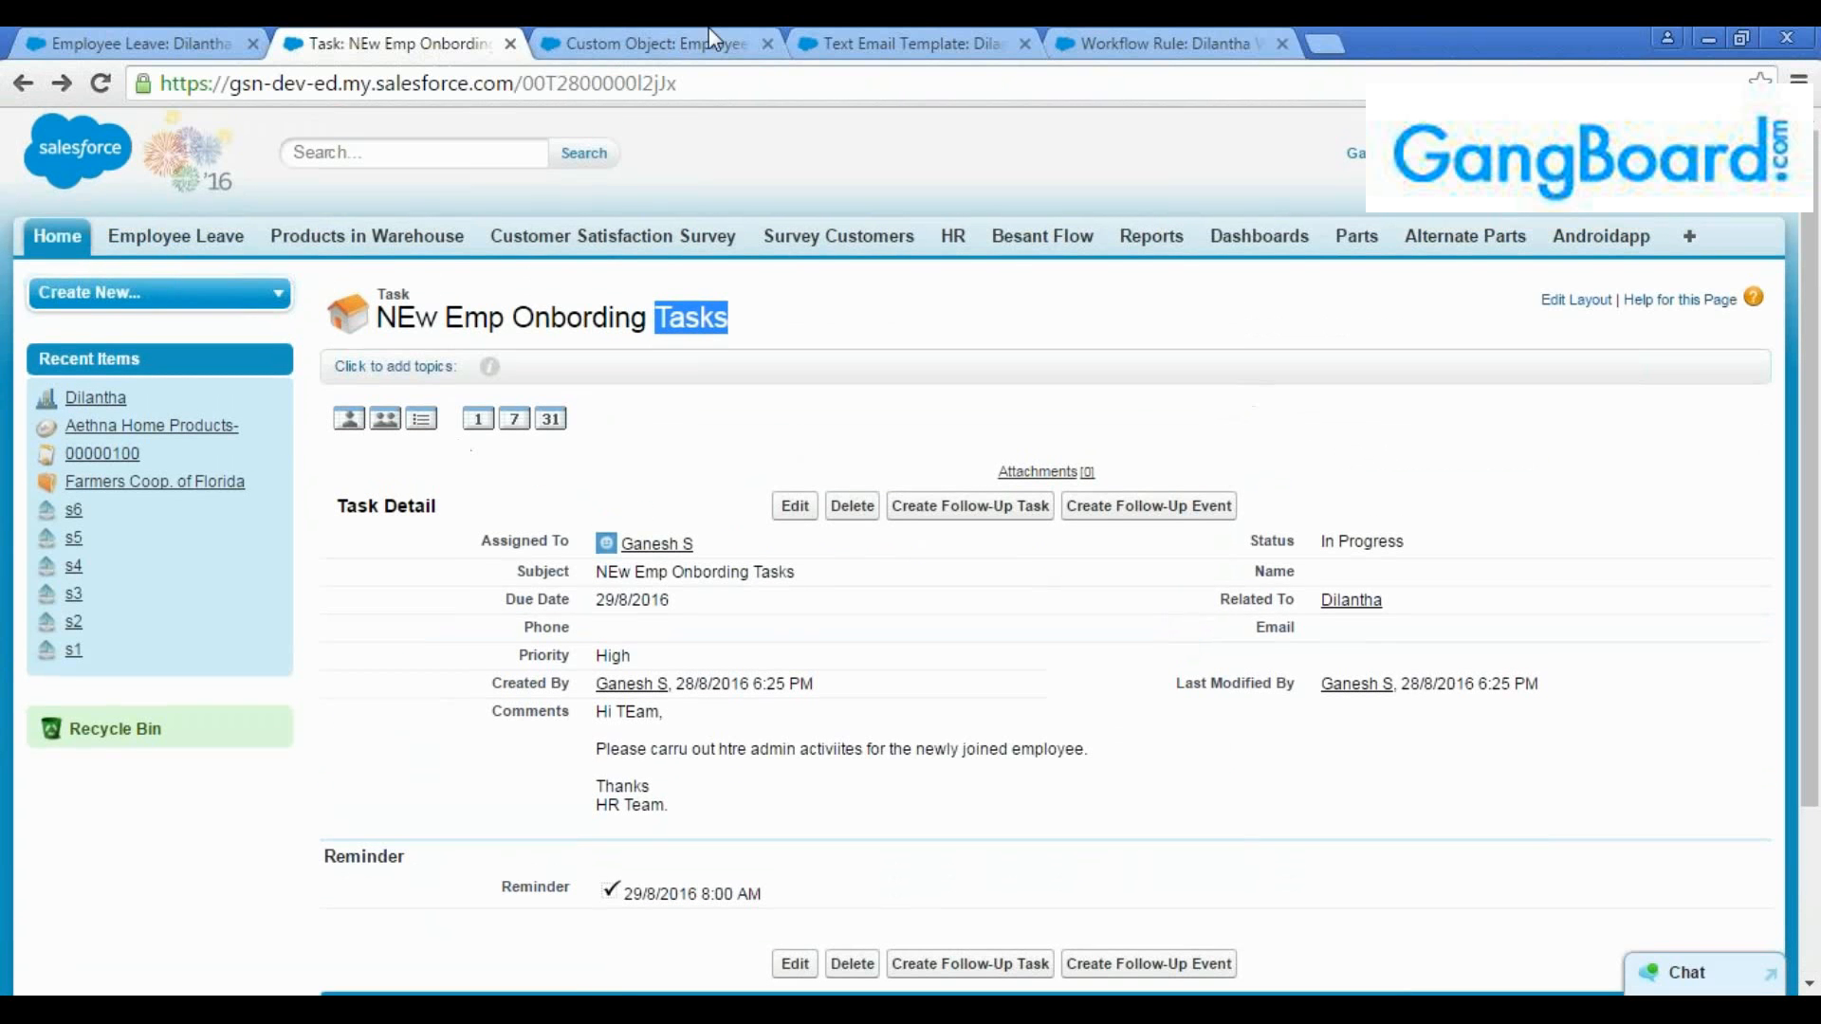
# Review the immediate task, email alert and field update actions on the Employee Leave workflow rule
pyautogui.click(1101, 42)
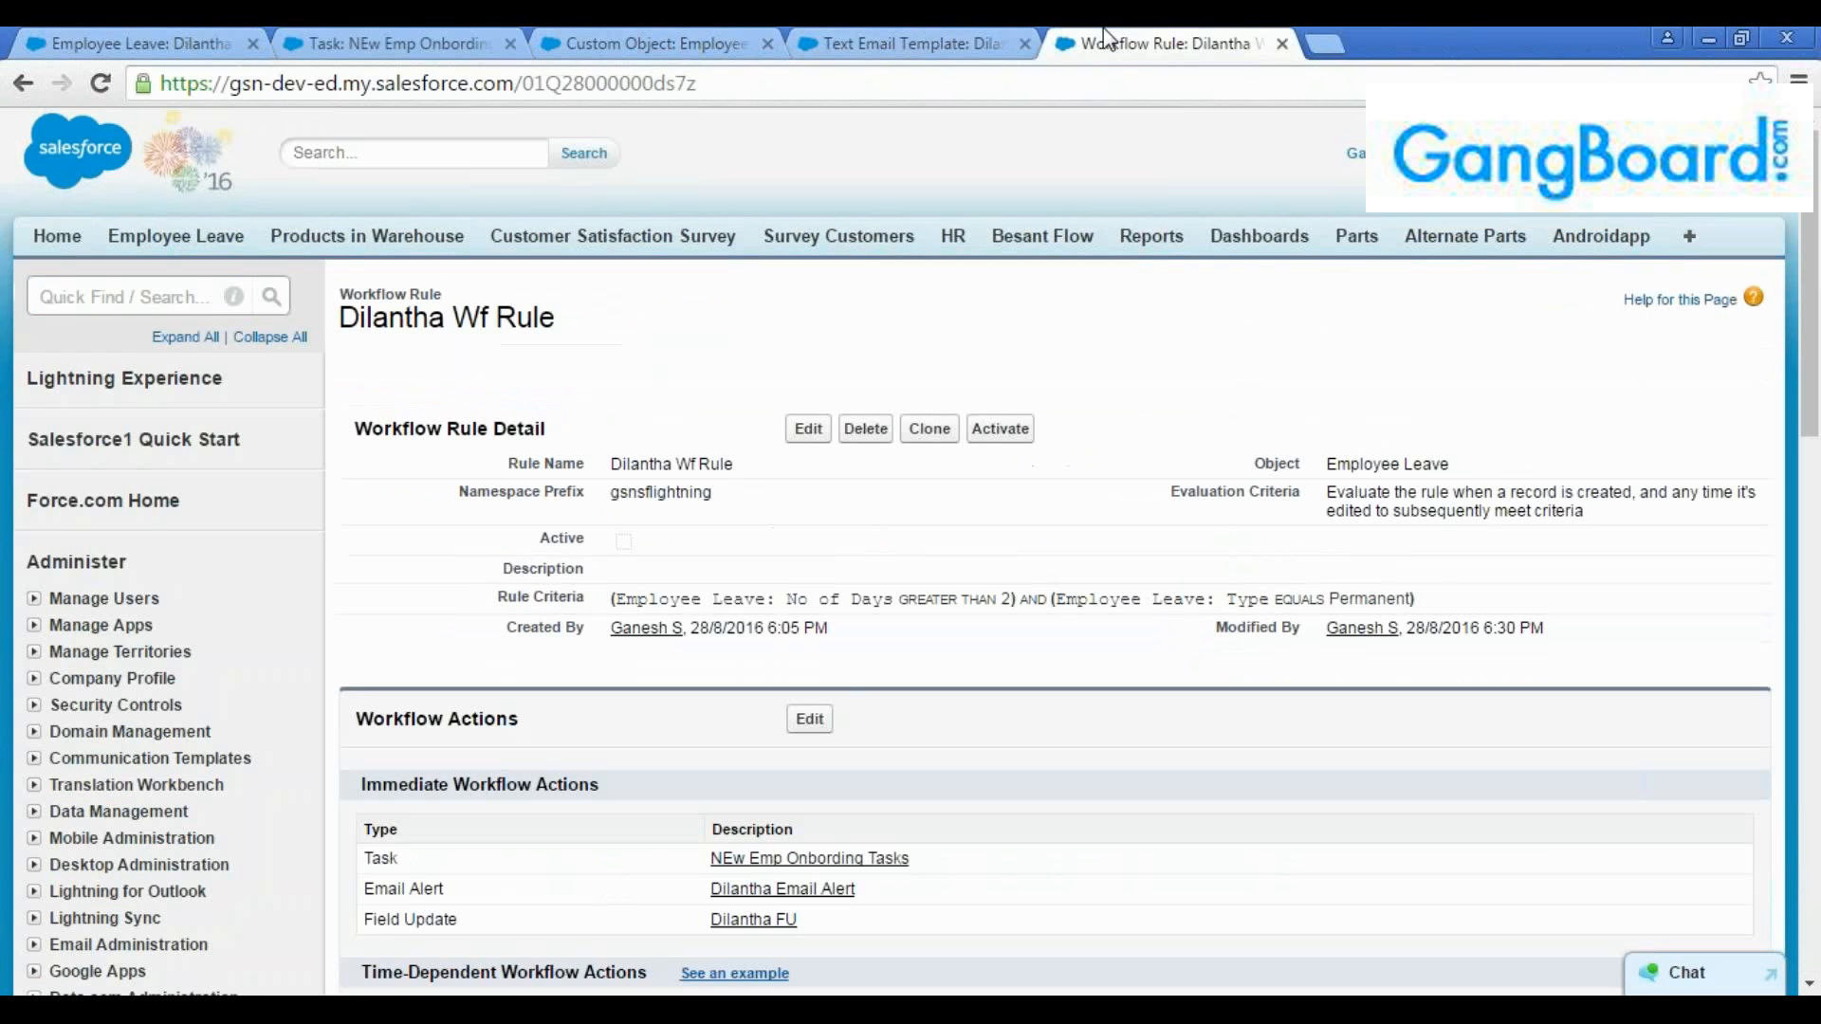
pyautogui.scroll(-3, 944, 552)
pyautogui.moveTo(853, 675); pyautogui.dragTo(337, 577)
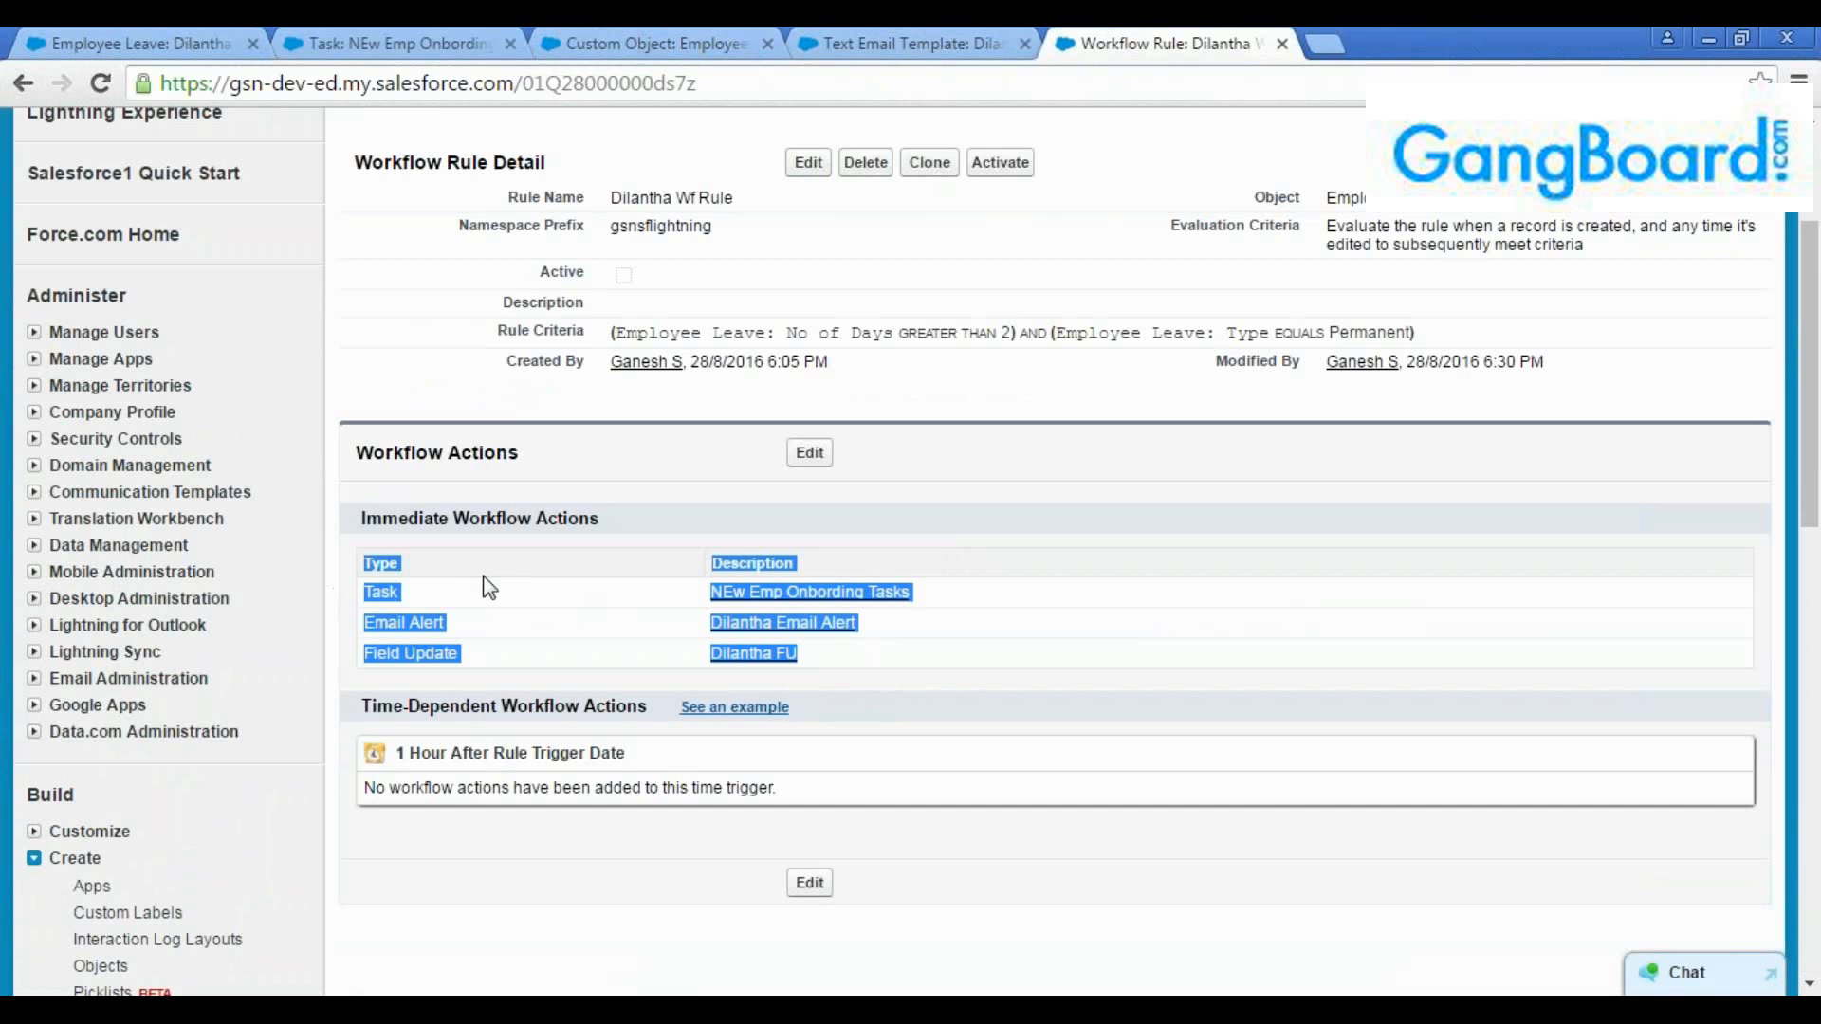
pyautogui.scroll(3, 488, 590)
# From the Employee Leave record, go to Setup, search for "approval" and open Approval Processes
pyautogui.click(157, 47)
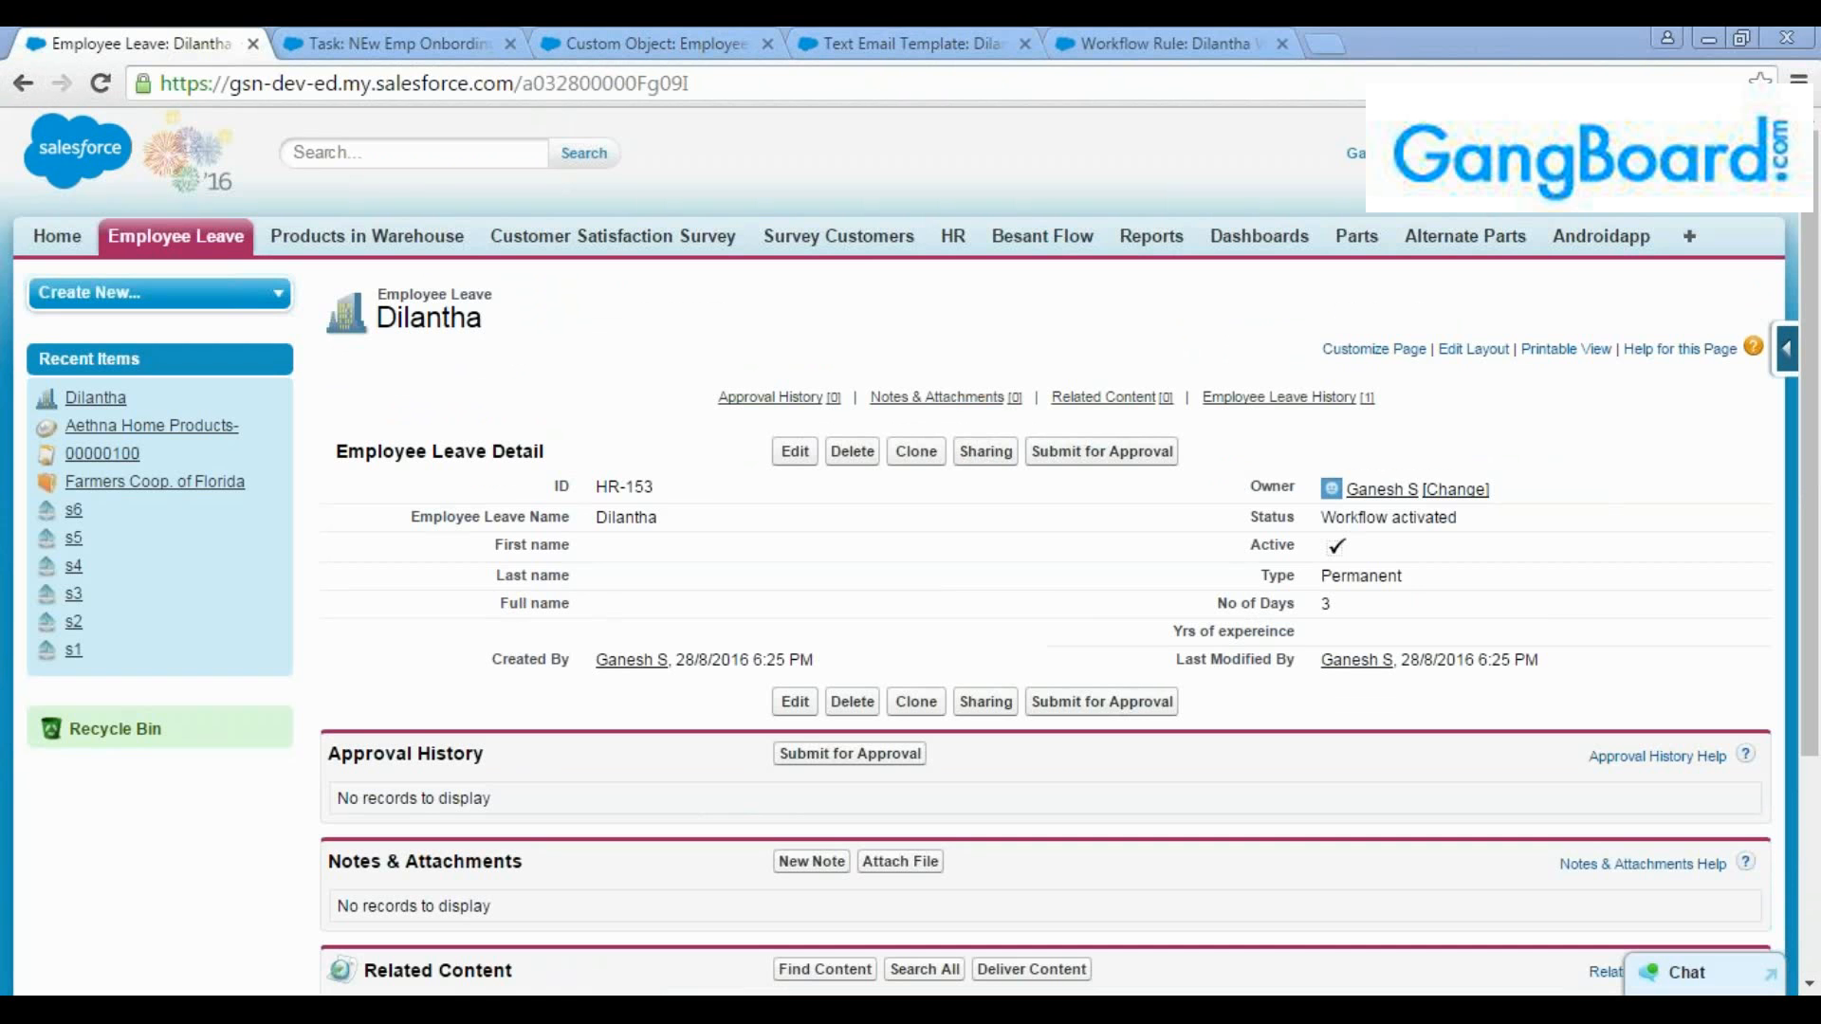
pyautogui.click(1480, 152)
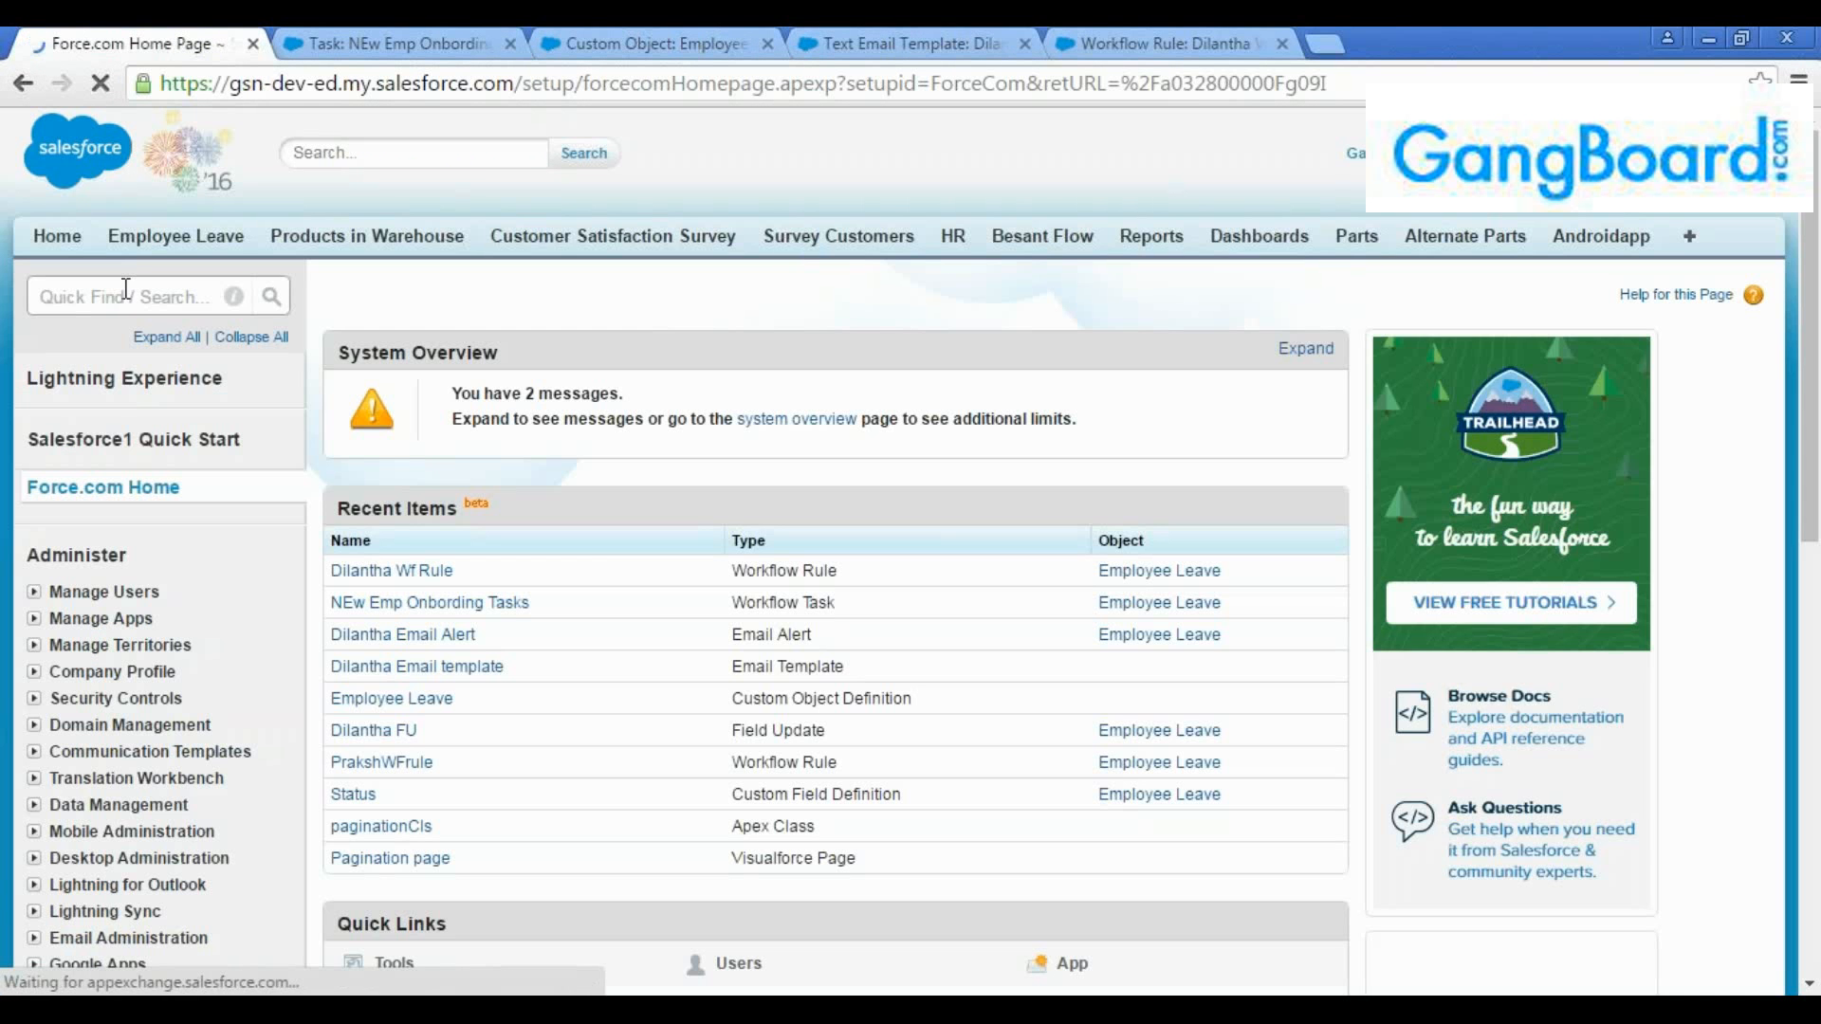
pyautogui.click(127, 290)
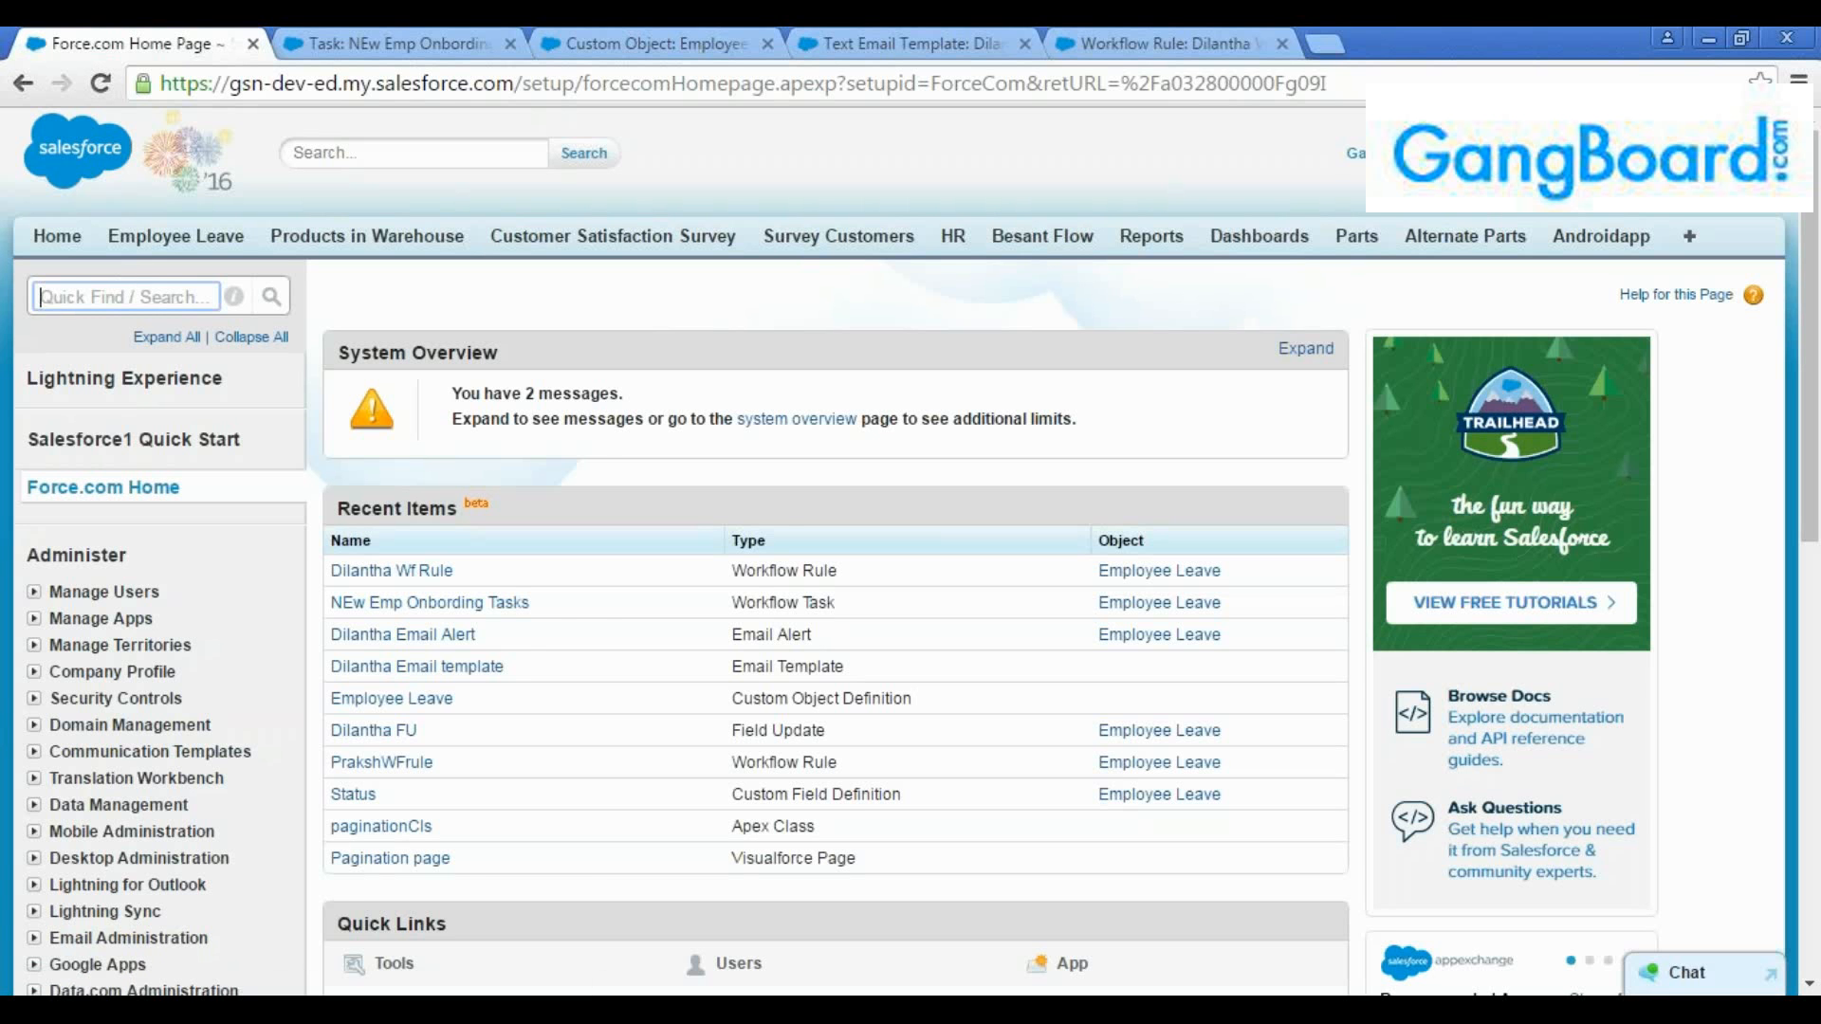
pyautogui.write('approval')
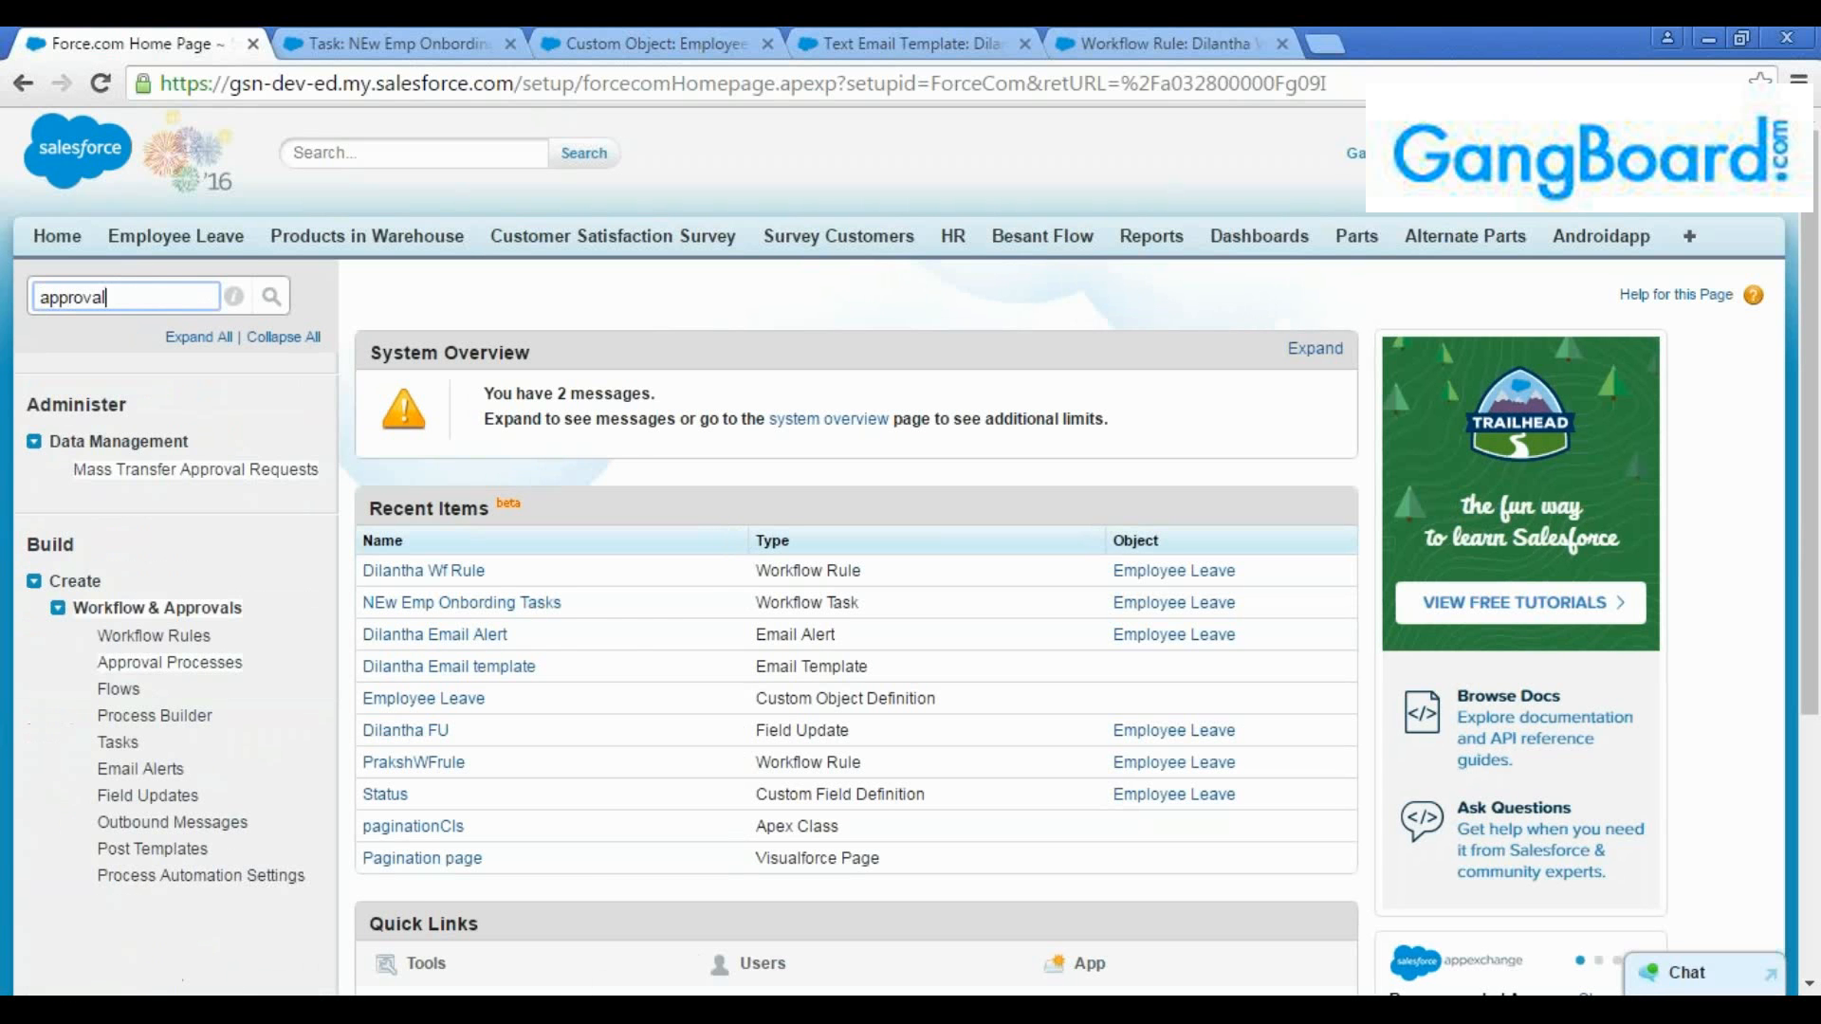
pyautogui.click(171, 664)
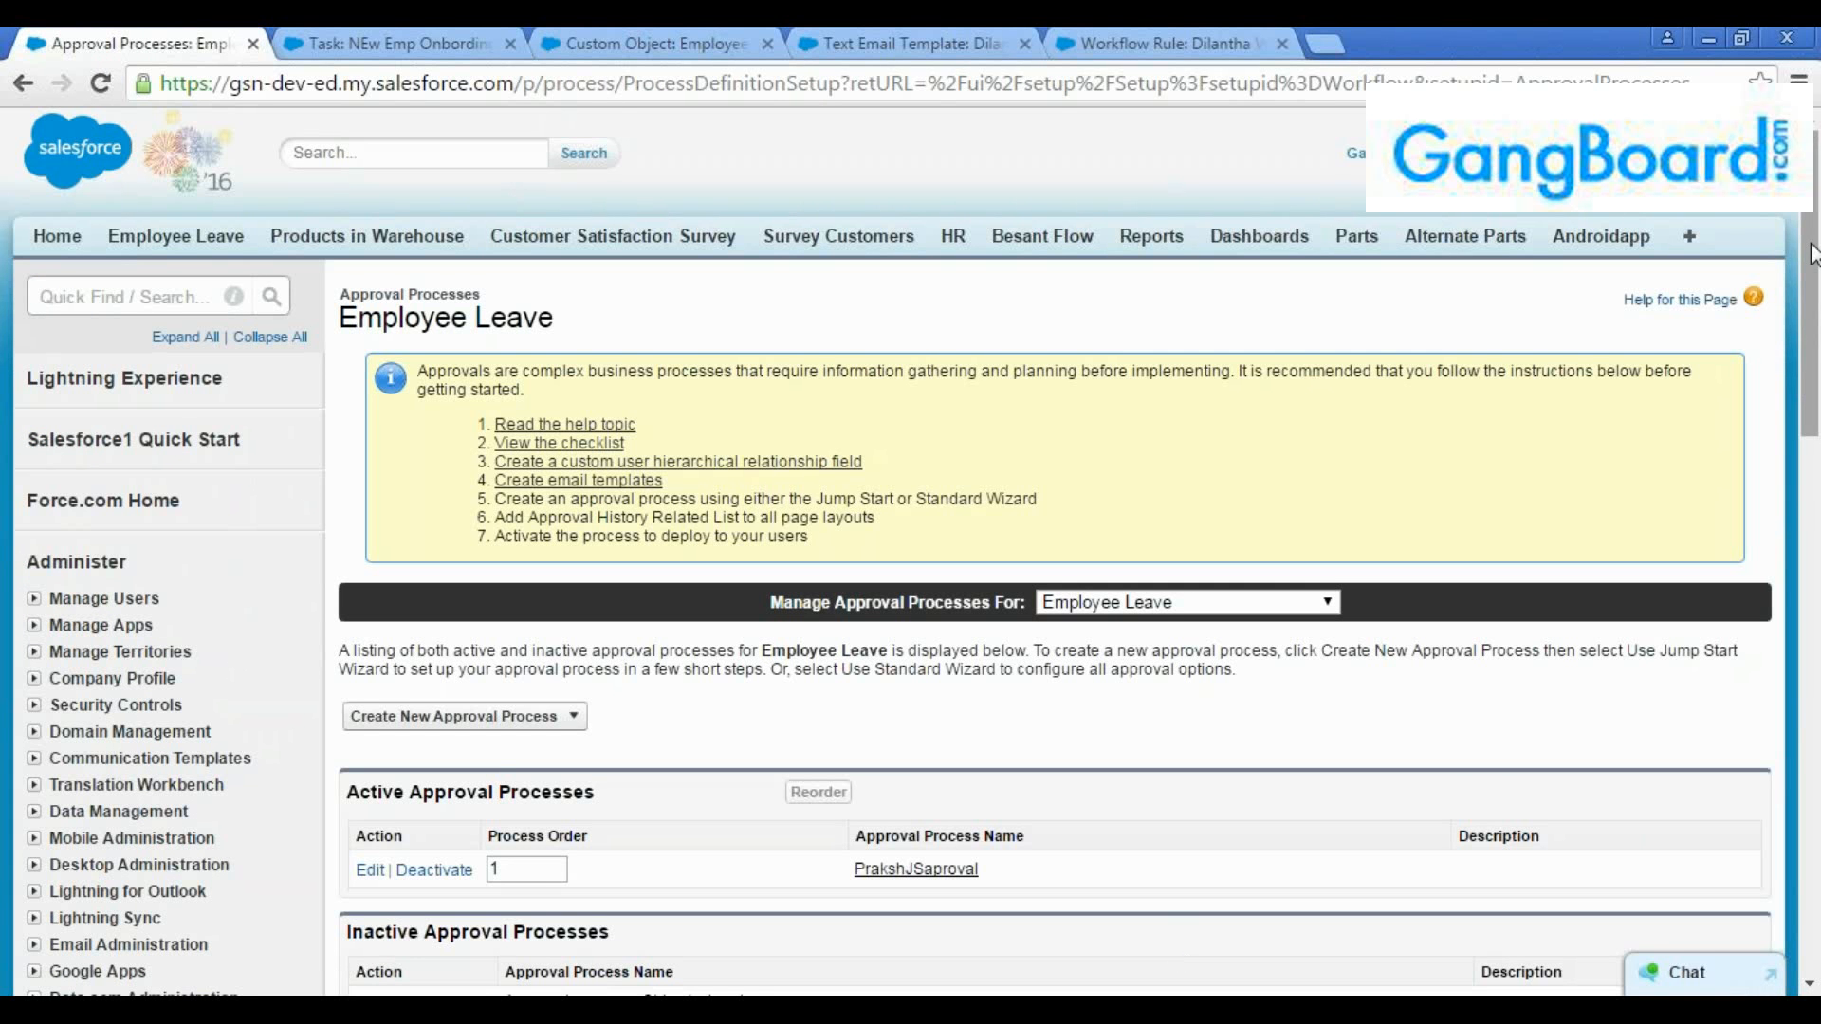
# Keep Employee Leave as the managed object and deactivate its active approval process
pyautogui.scroll(-1, 1817, 284)
pyautogui.scroll(-1, 1817, 285)
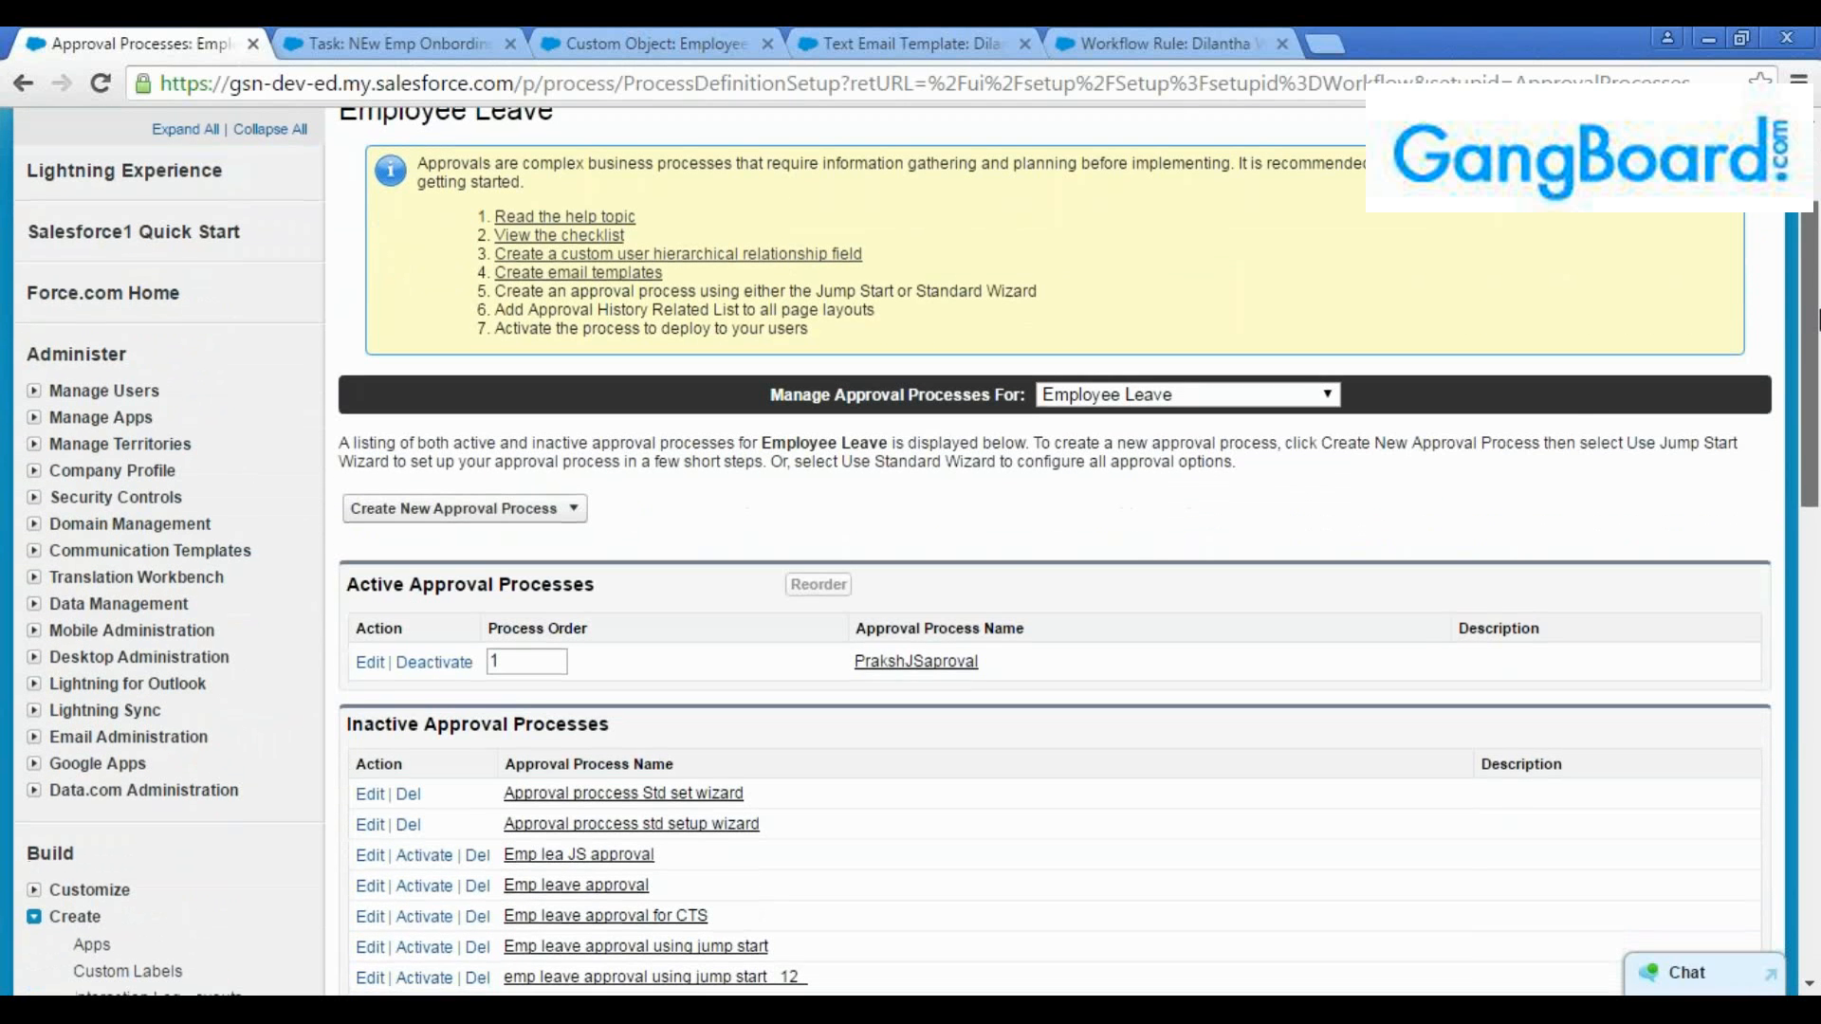
pyautogui.click(1238, 396)
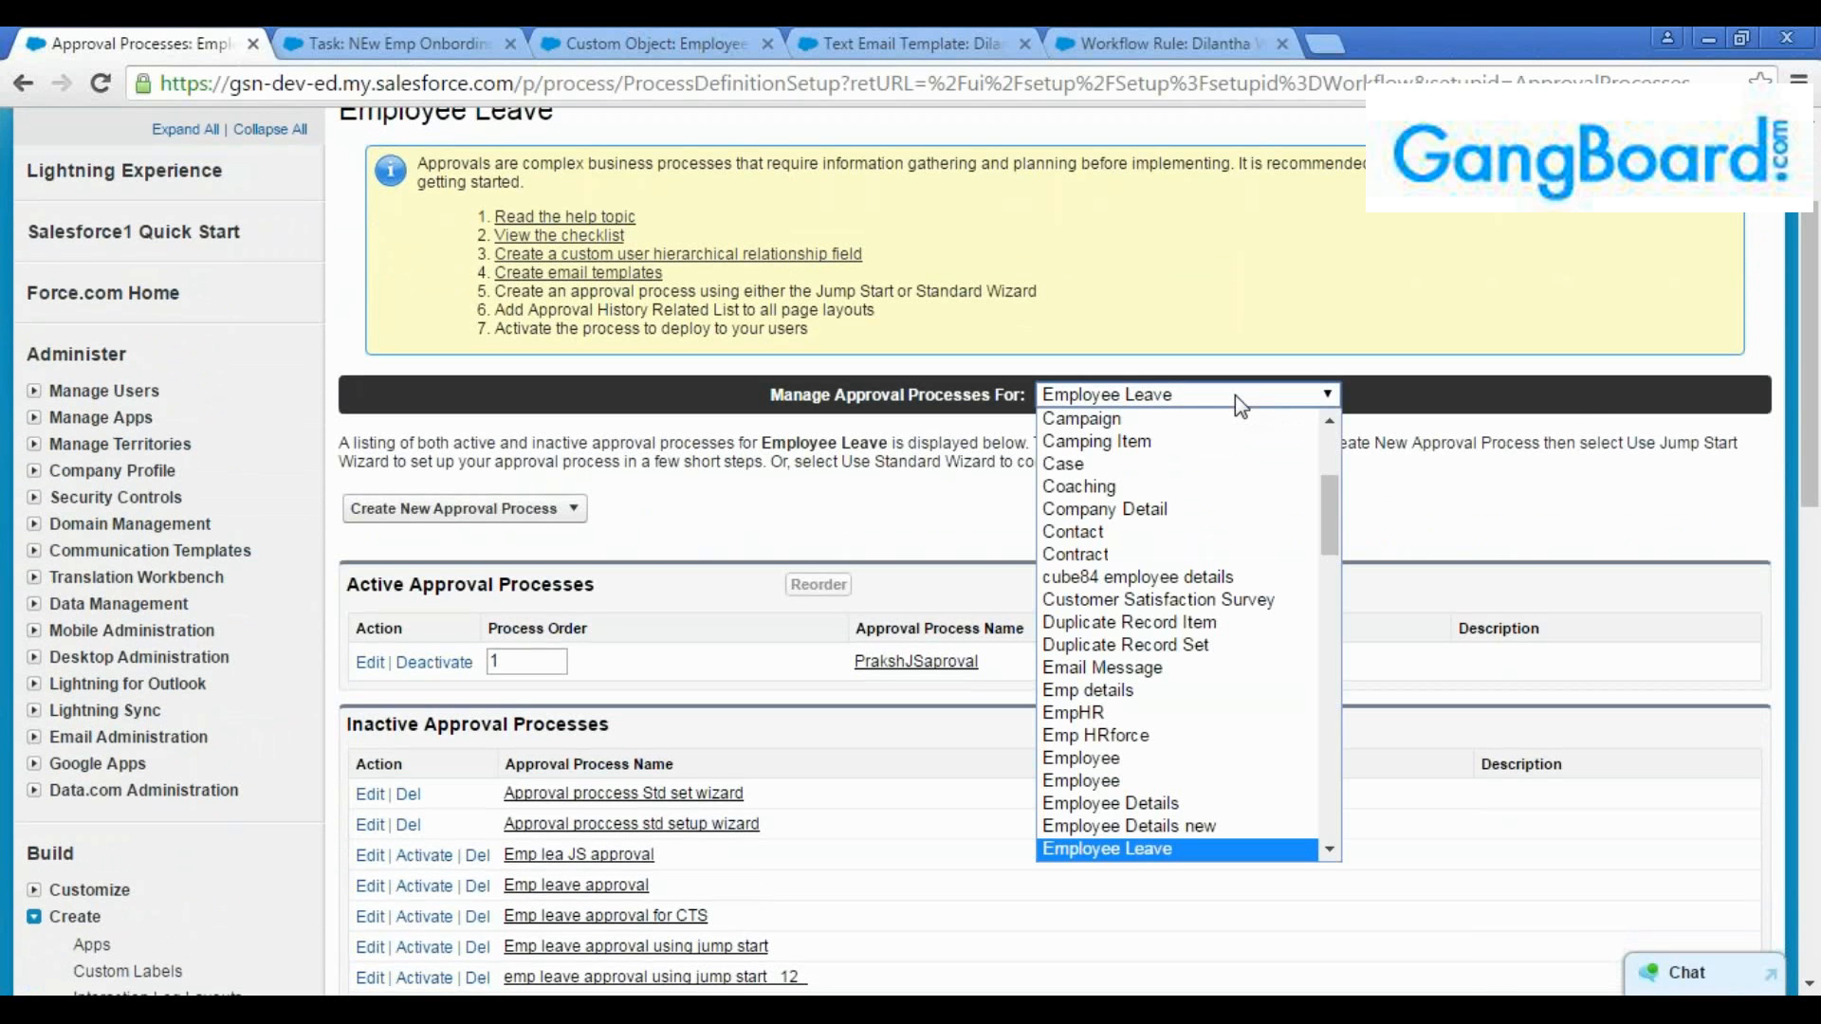
pyautogui.click(1250, 332)
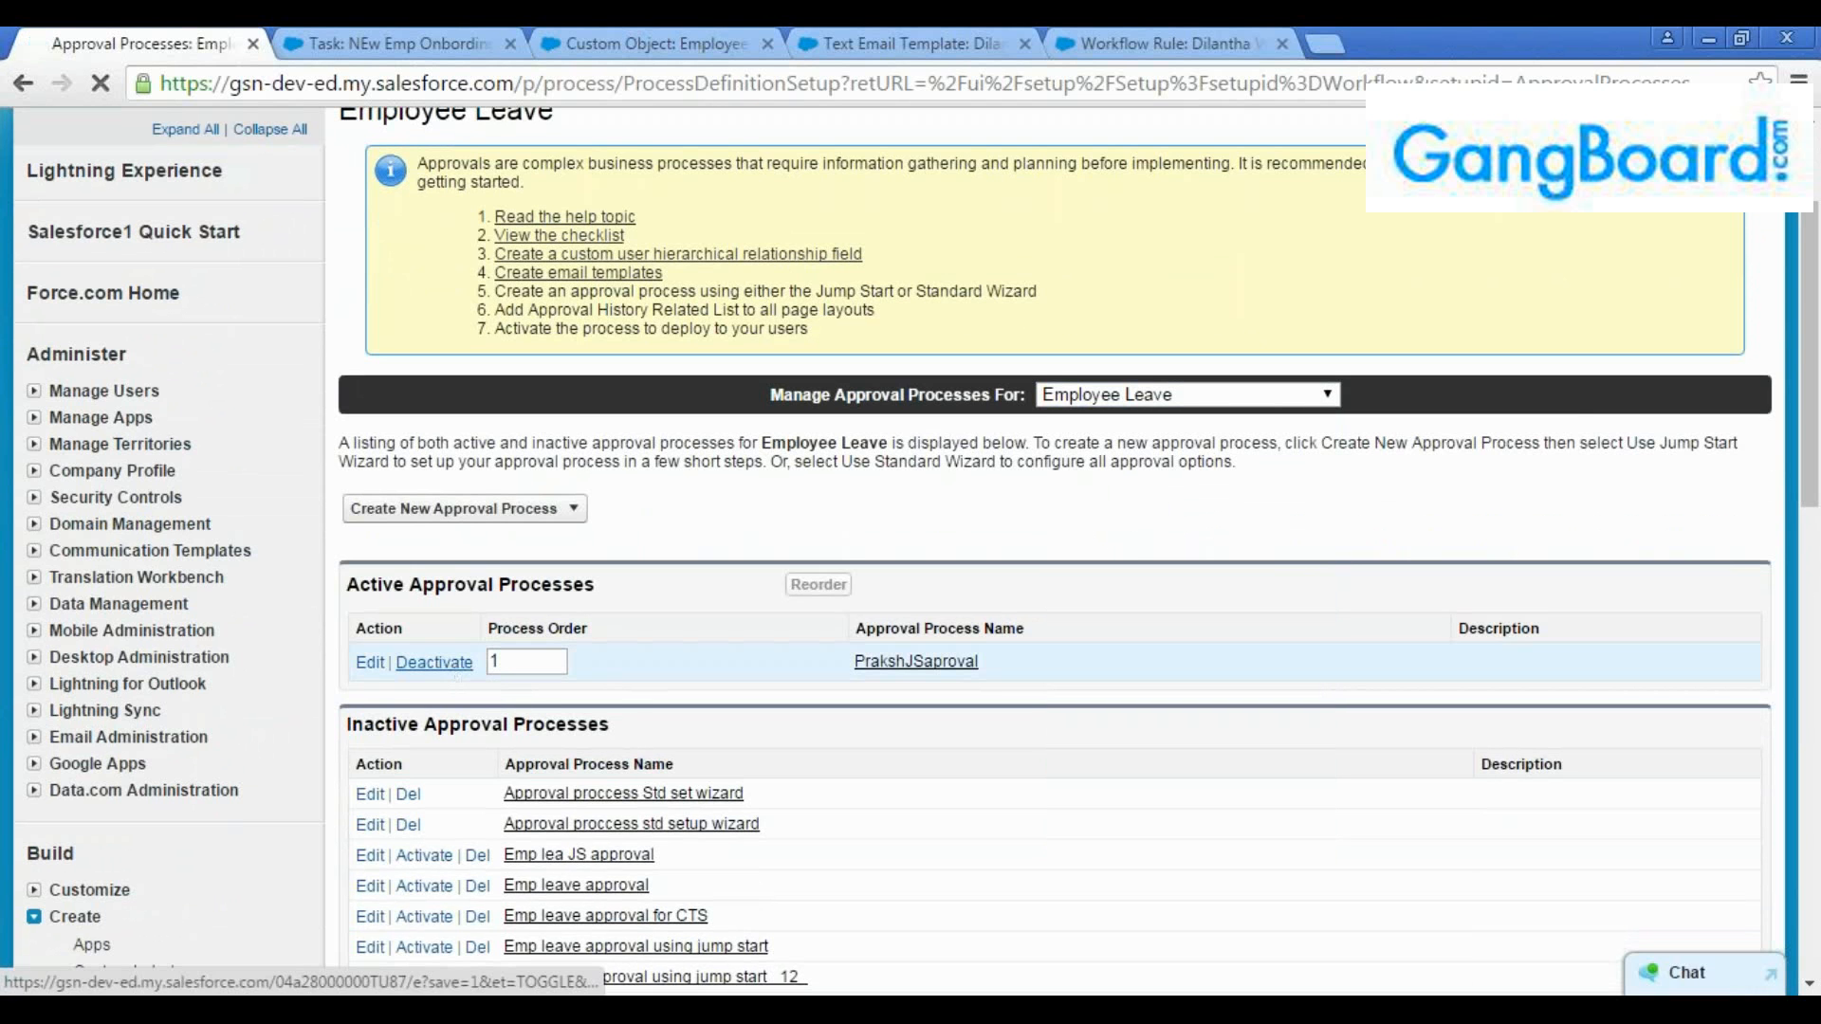
pyautogui.click(442, 662)
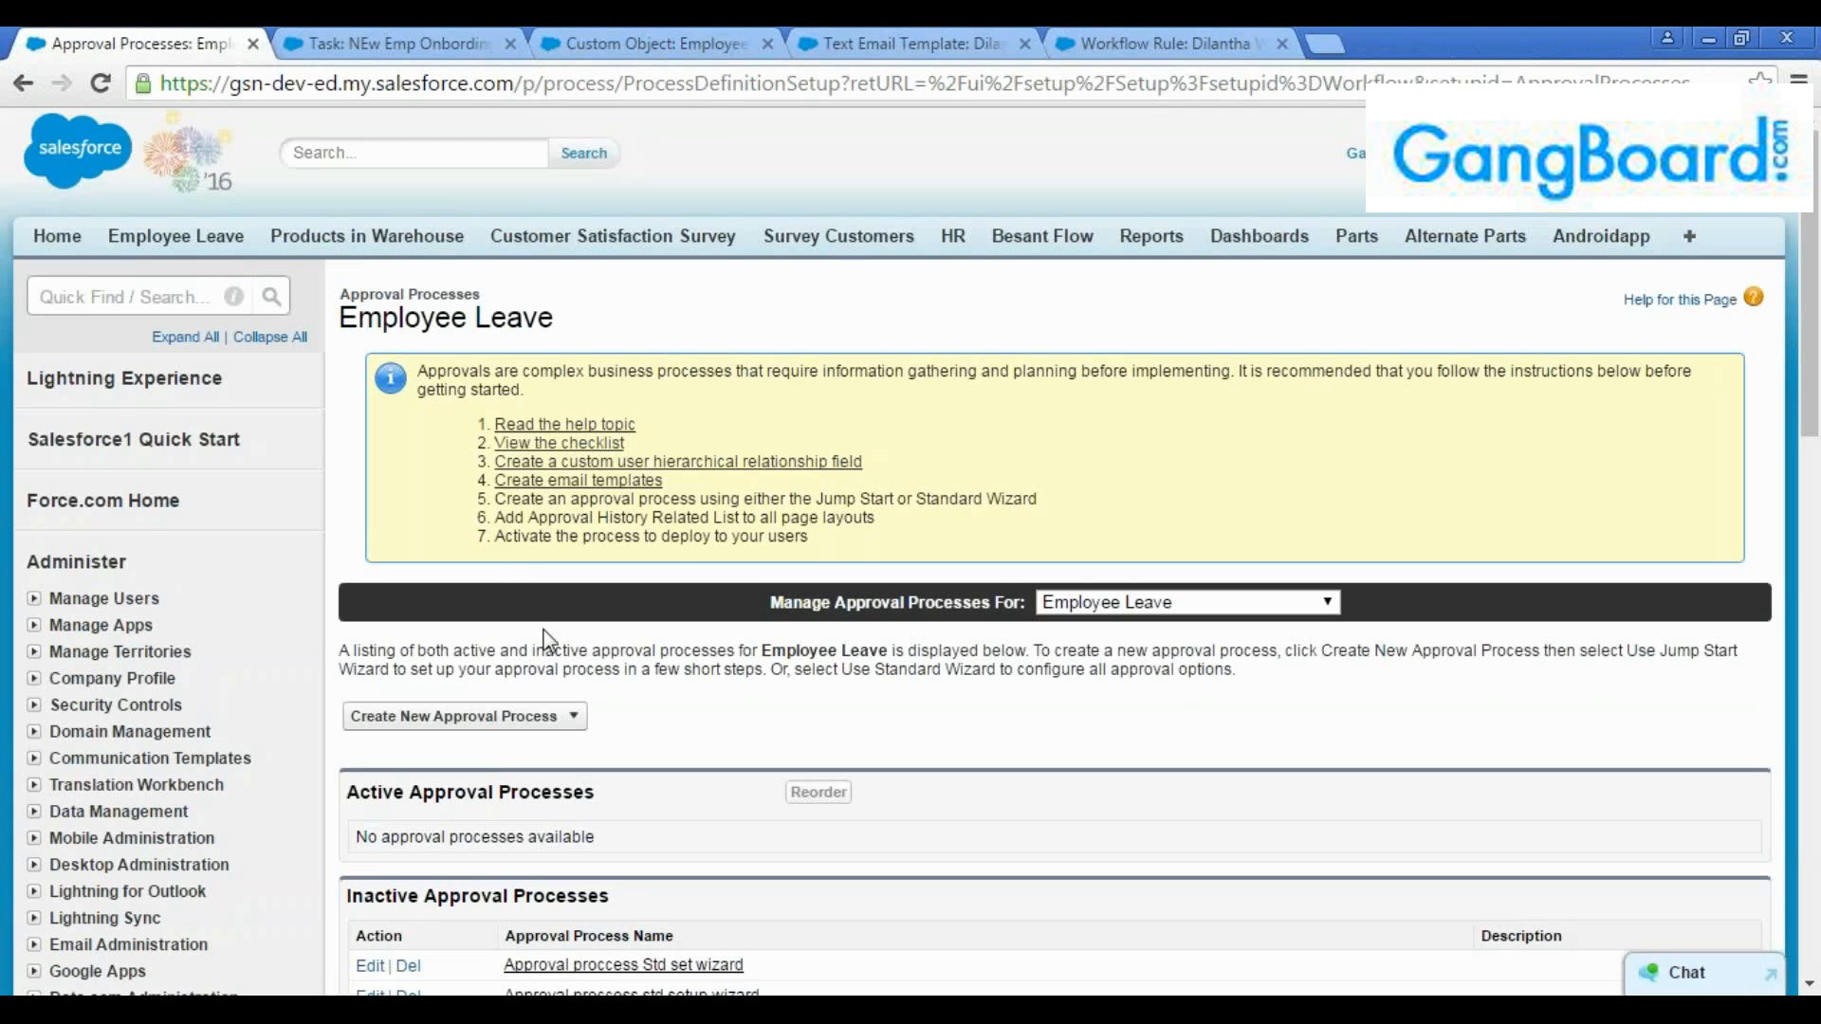
# Start a new Employee Leave approval process with the Jump Start Wizard
pyautogui.scroll(-1, 569, 654)
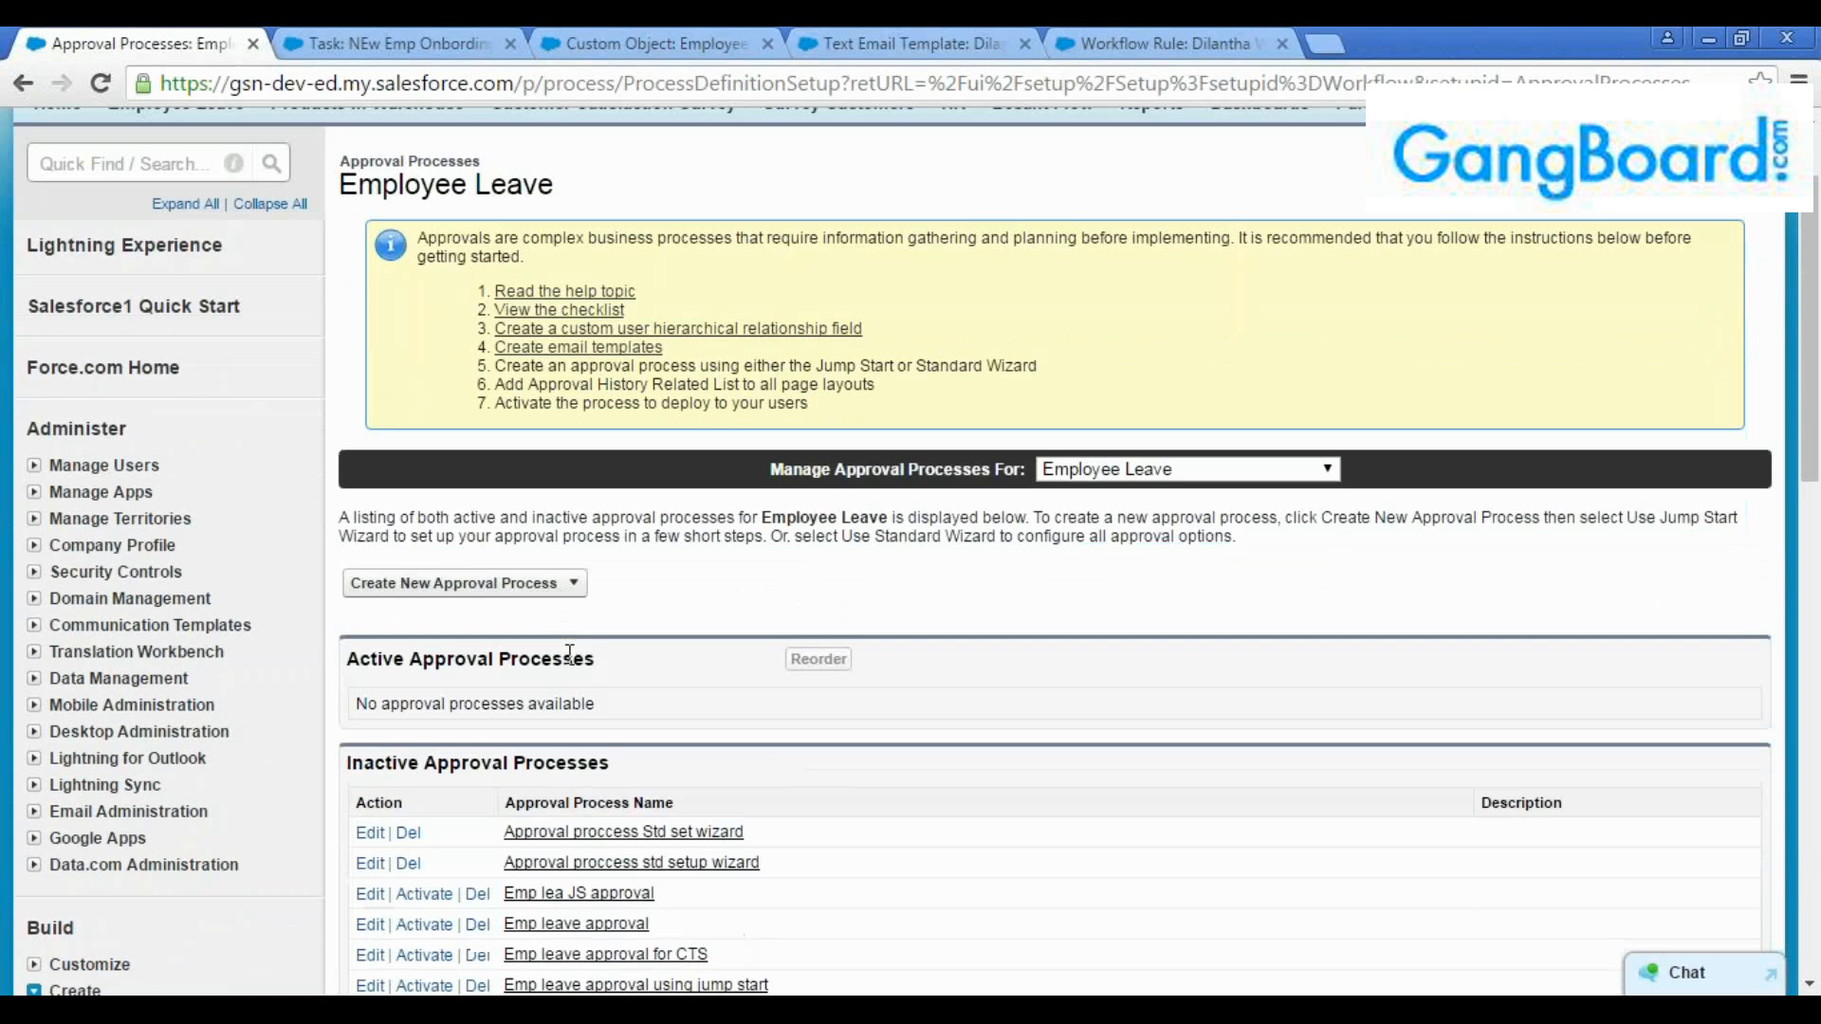
pyautogui.click(559, 590)
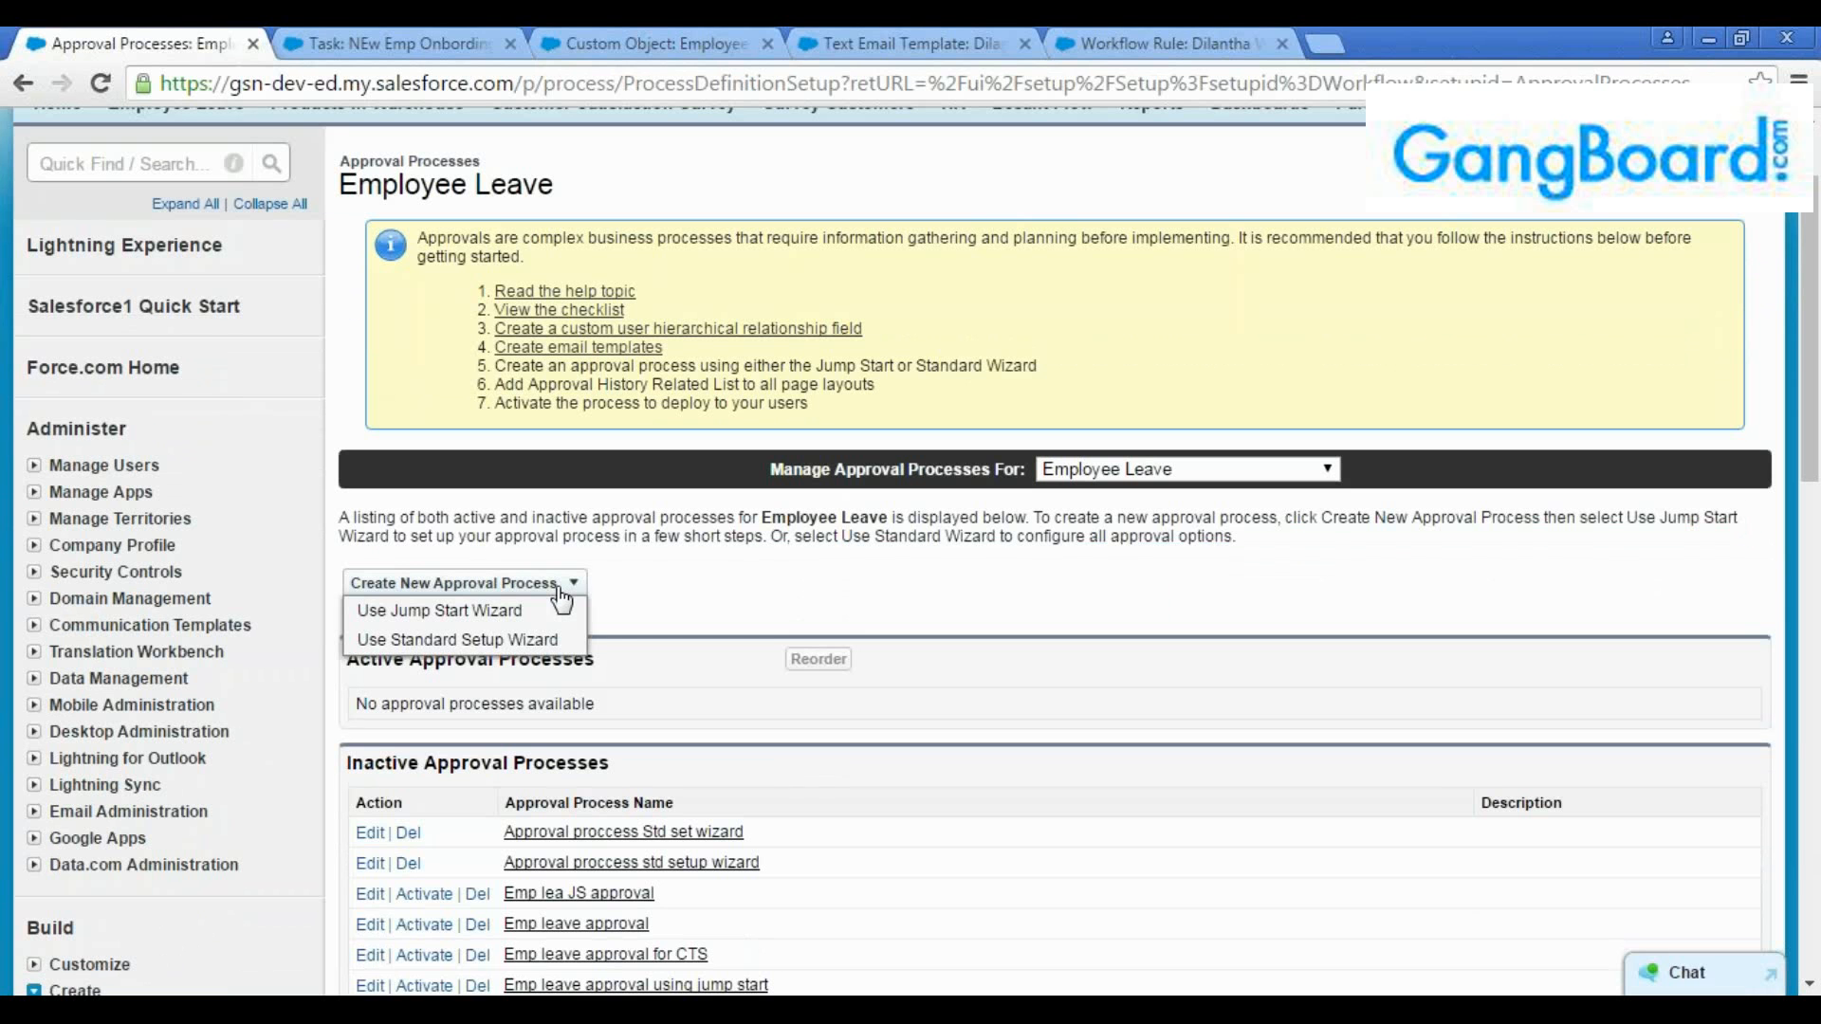
pyautogui.click(497, 615)
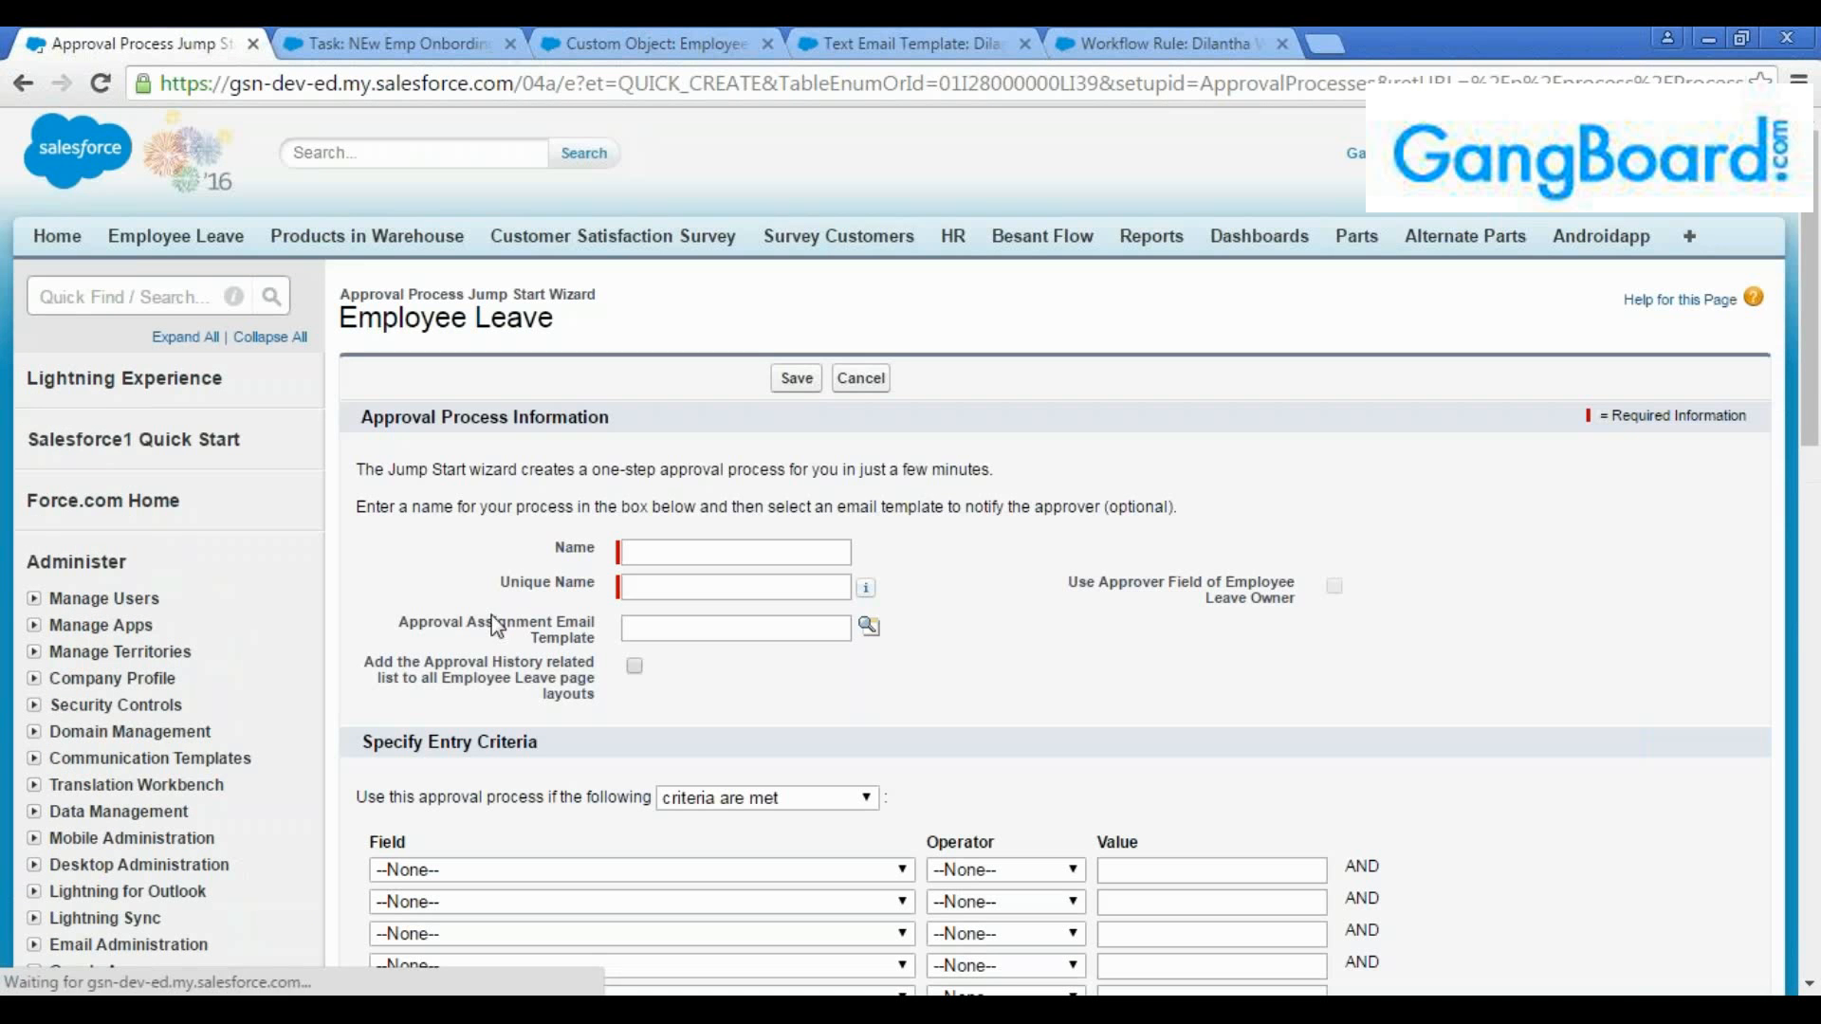
# Name the approval process with the employee's first name followed by "JS" and let the unique name fill in to match
pyautogui.click(662, 549)
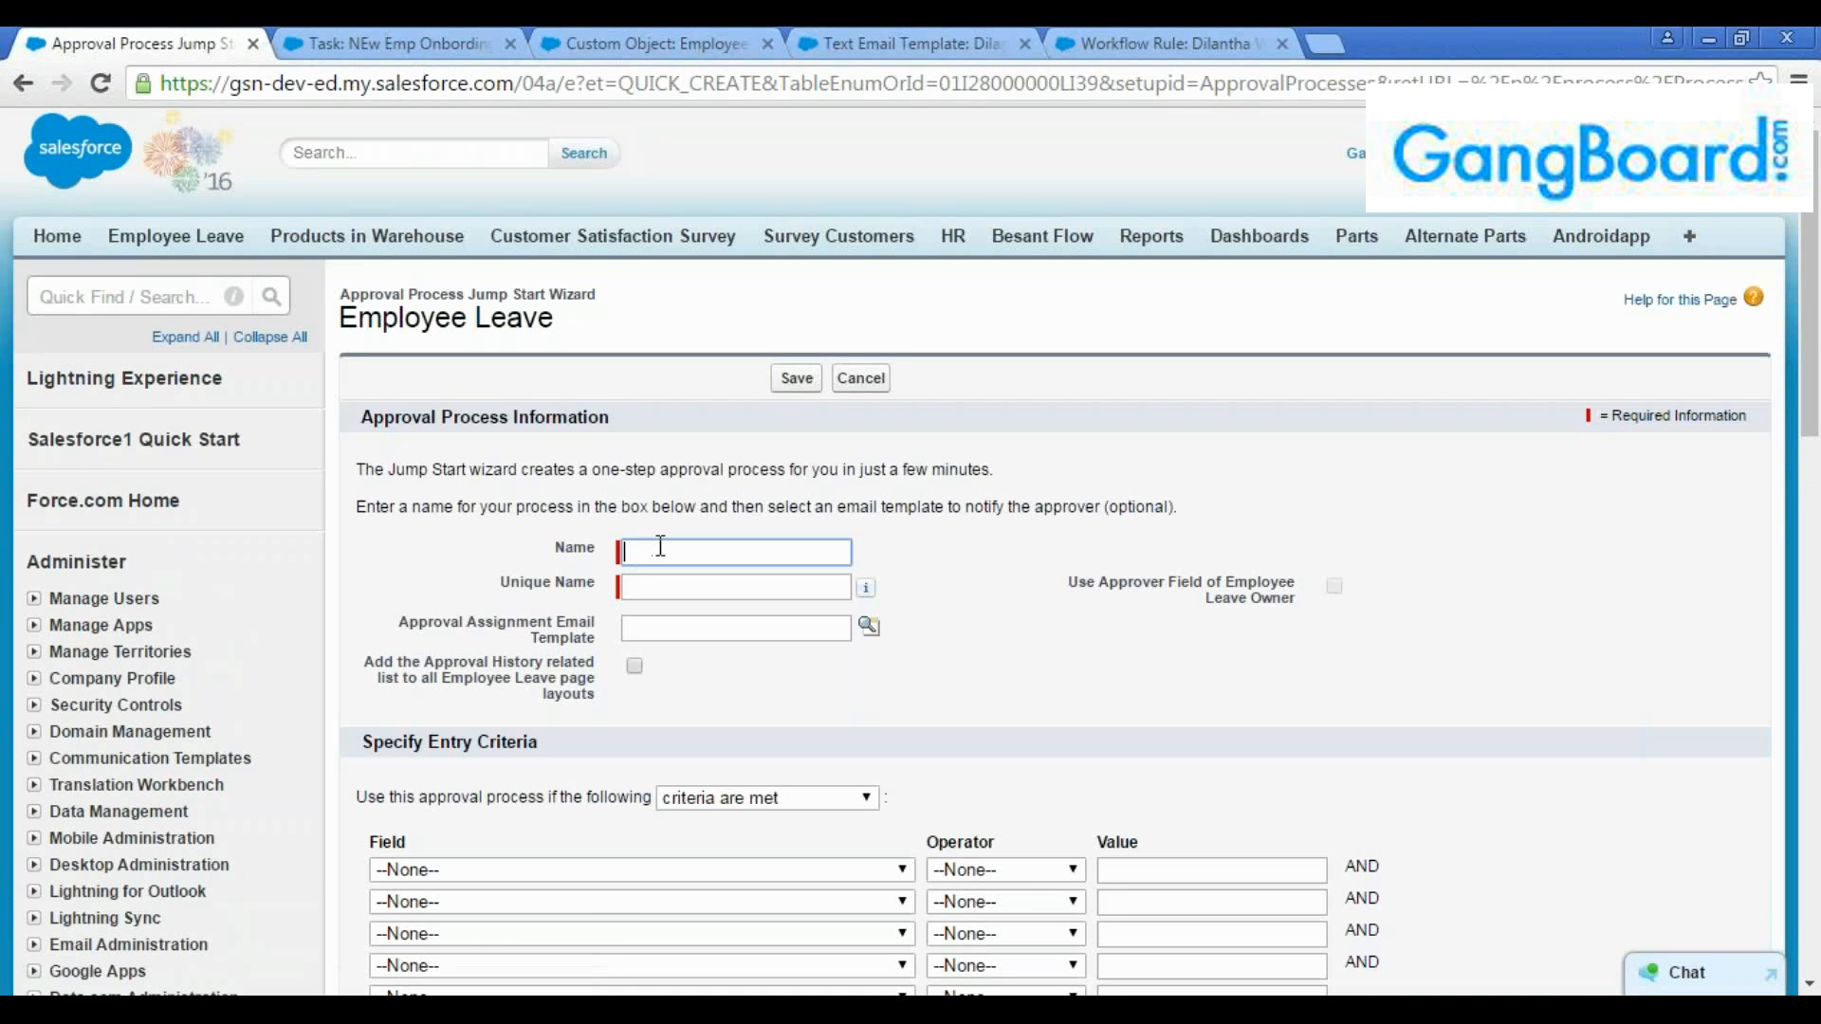
pyautogui.write('D')
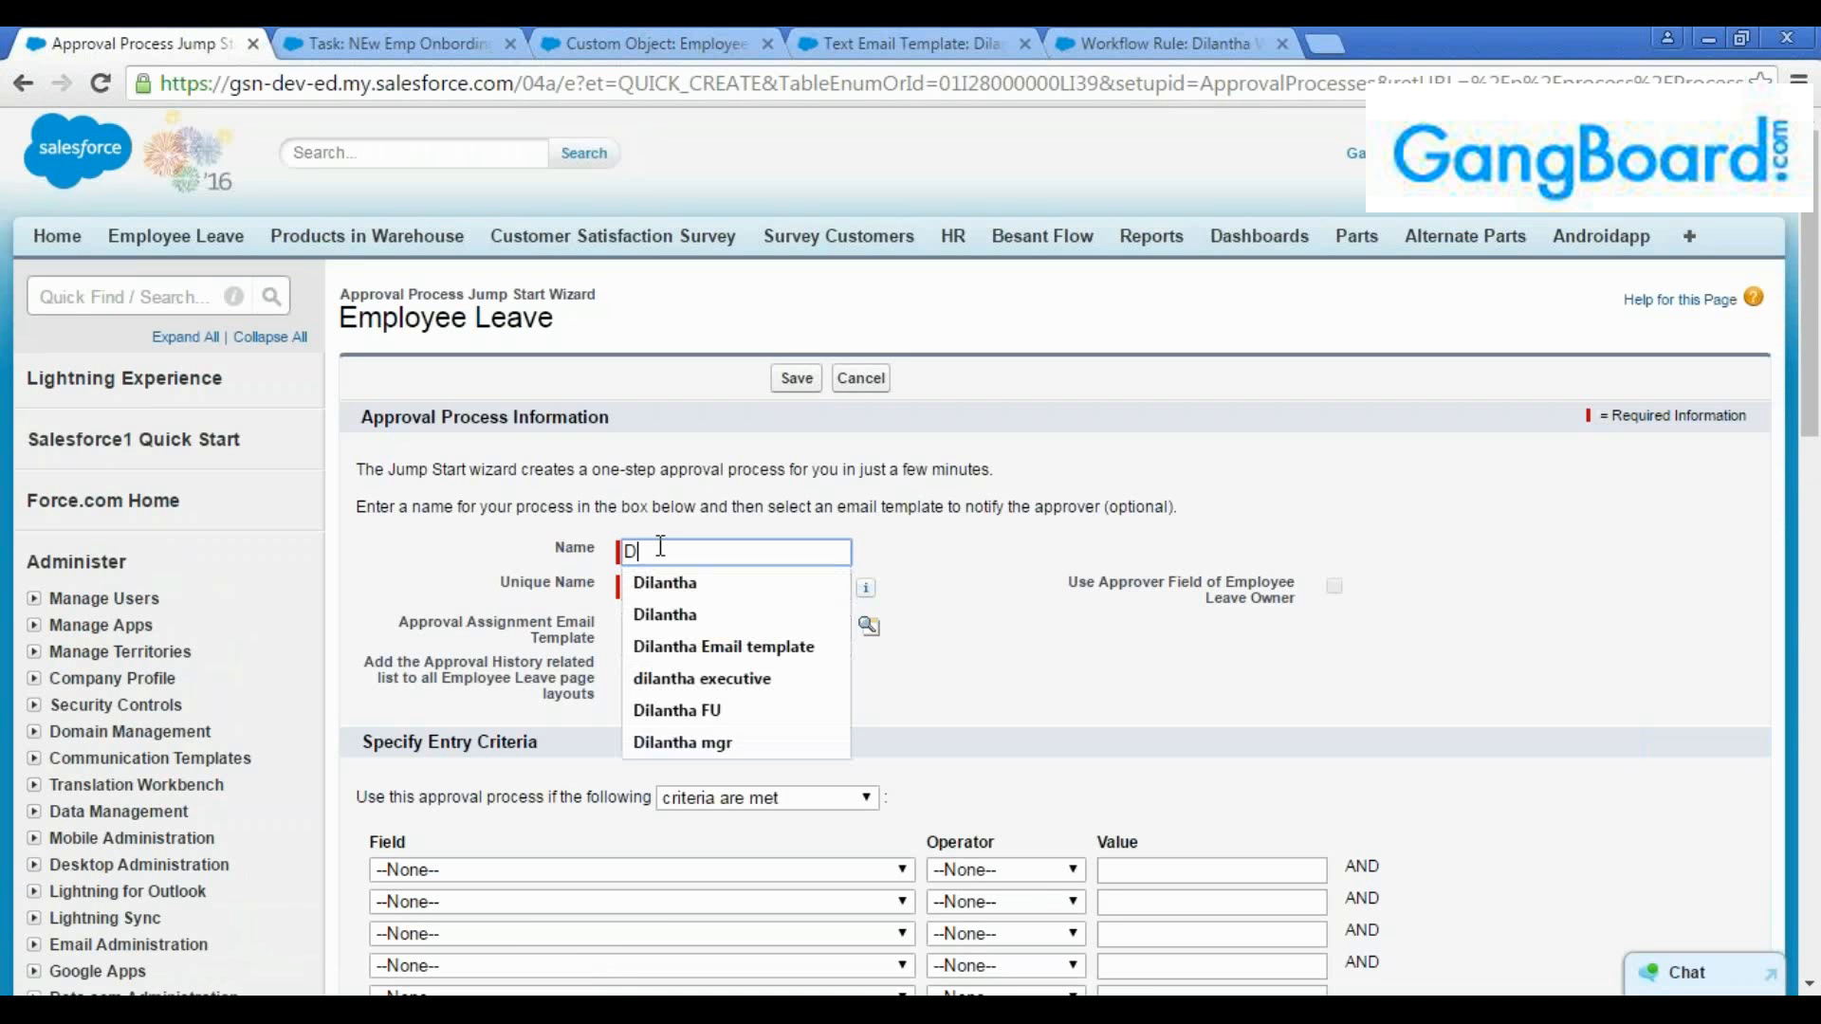
pyautogui.write('Ilanth')
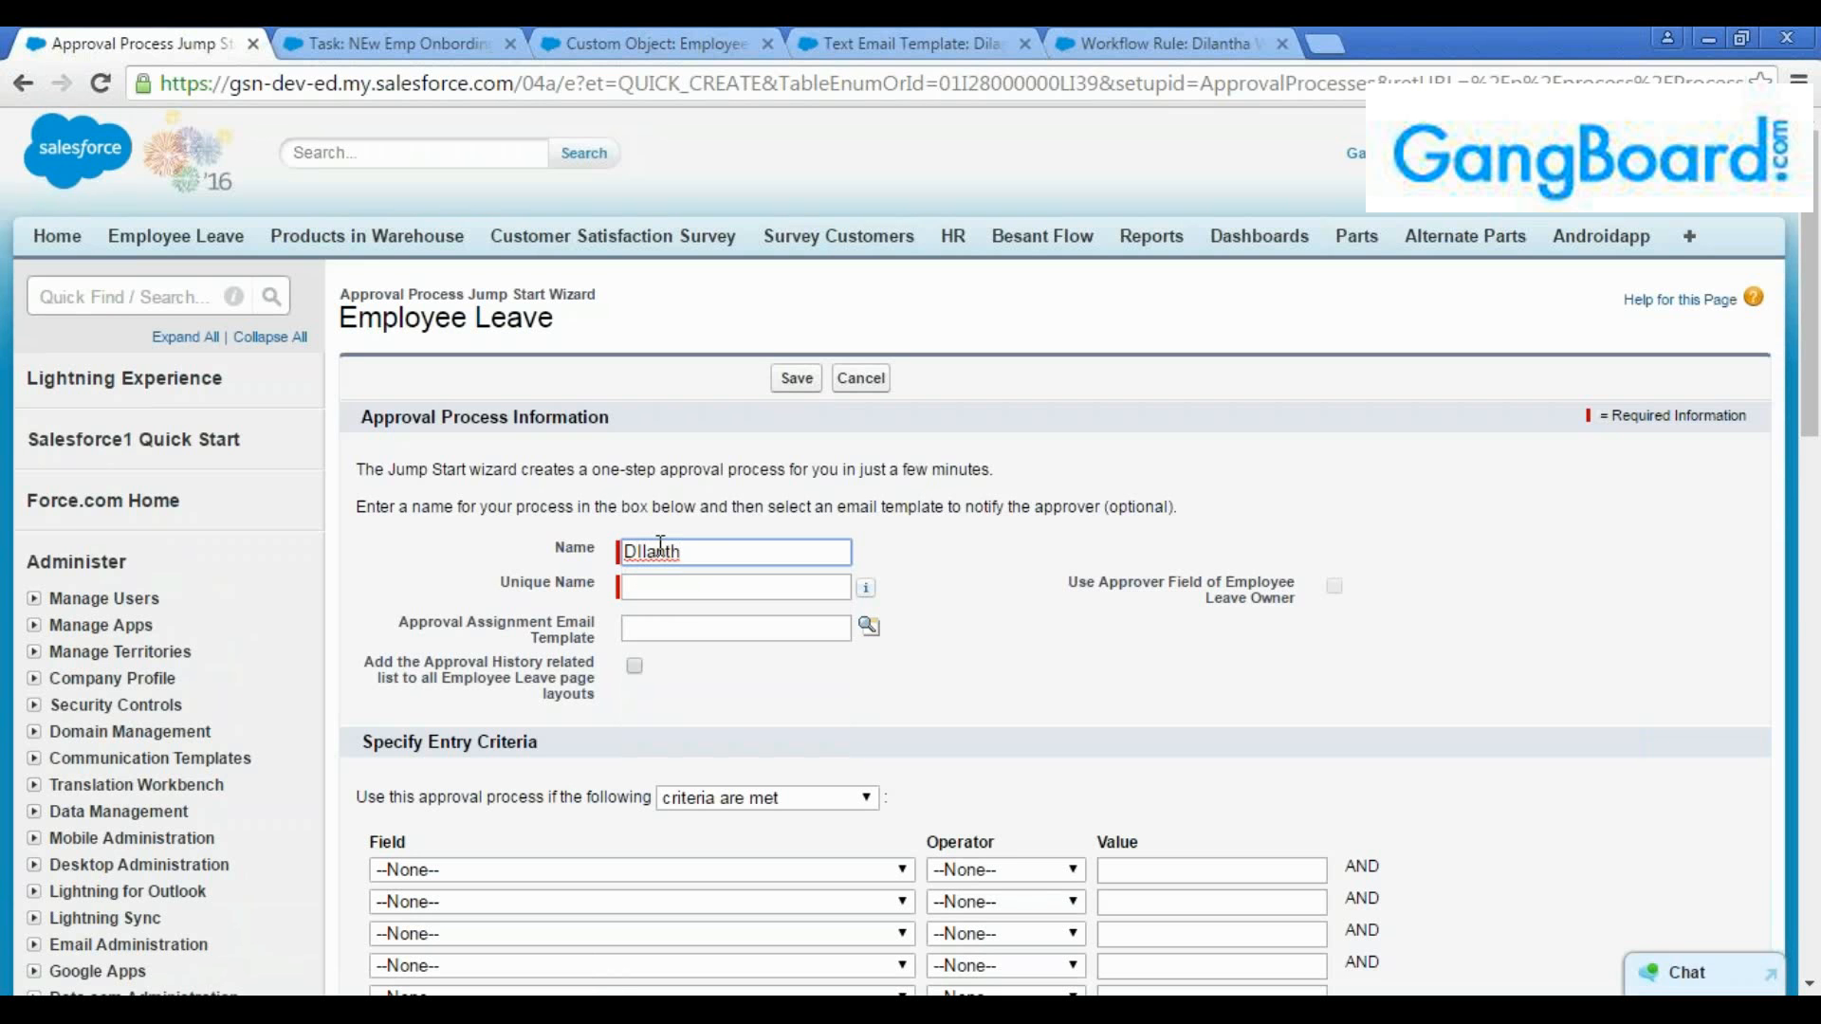
pyautogui.write(' JS')
pyautogui.click(684, 587)
pyautogui.click(723, 627)
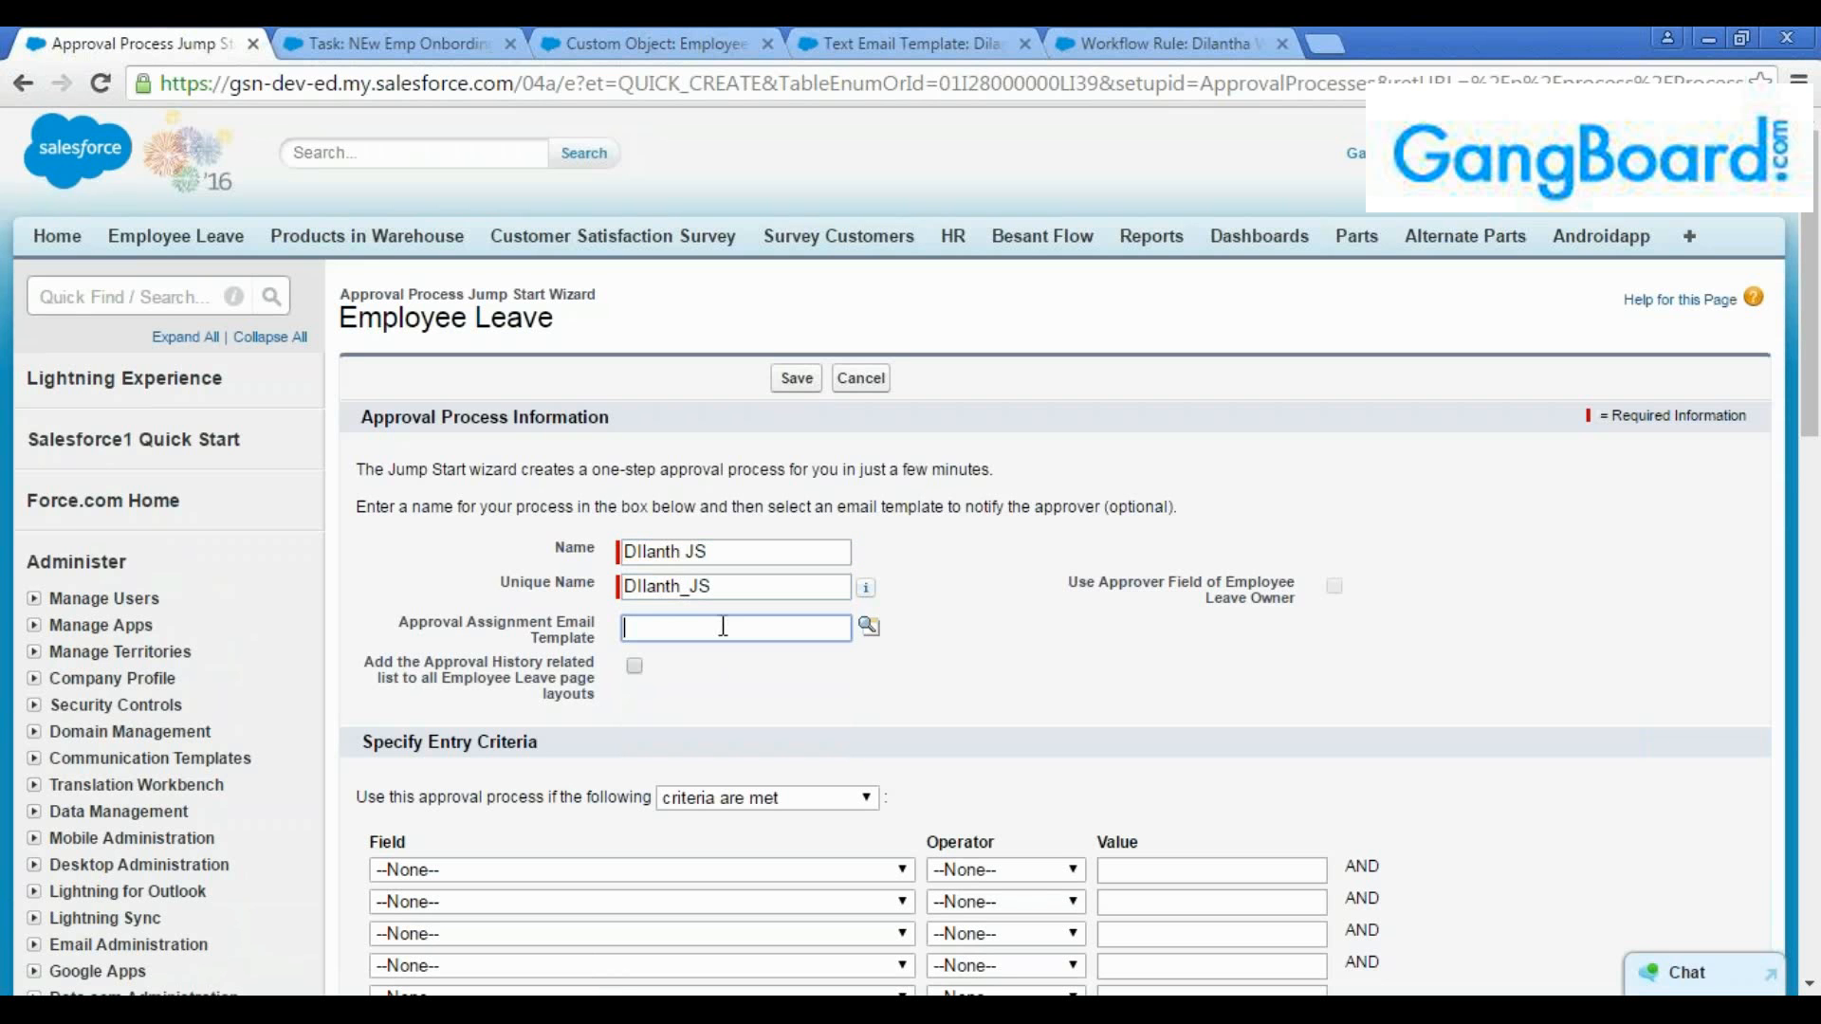
# Examine the wizard's process information, entry criteria and approver selection options
pyautogui.scroll(-3, 1165, 548)
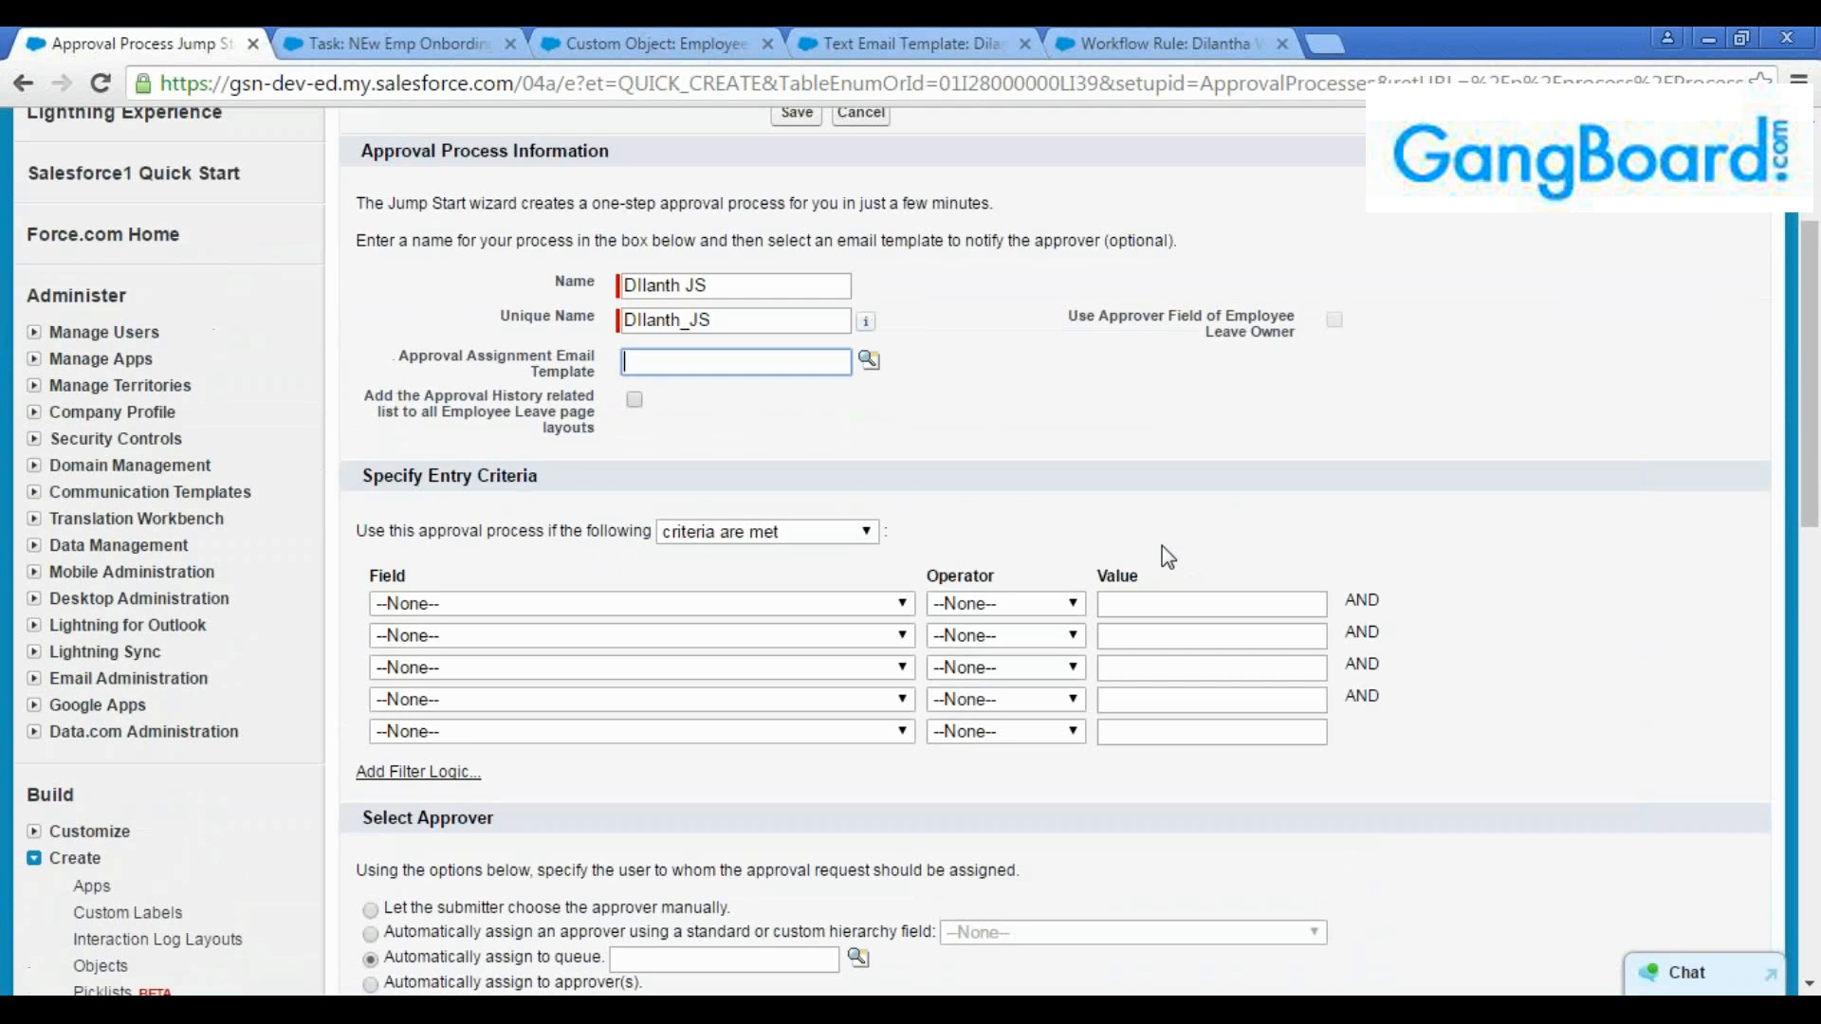
pyautogui.scroll(1, 1165, 549)
pyautogui.scroll(-10, 1163, 544)
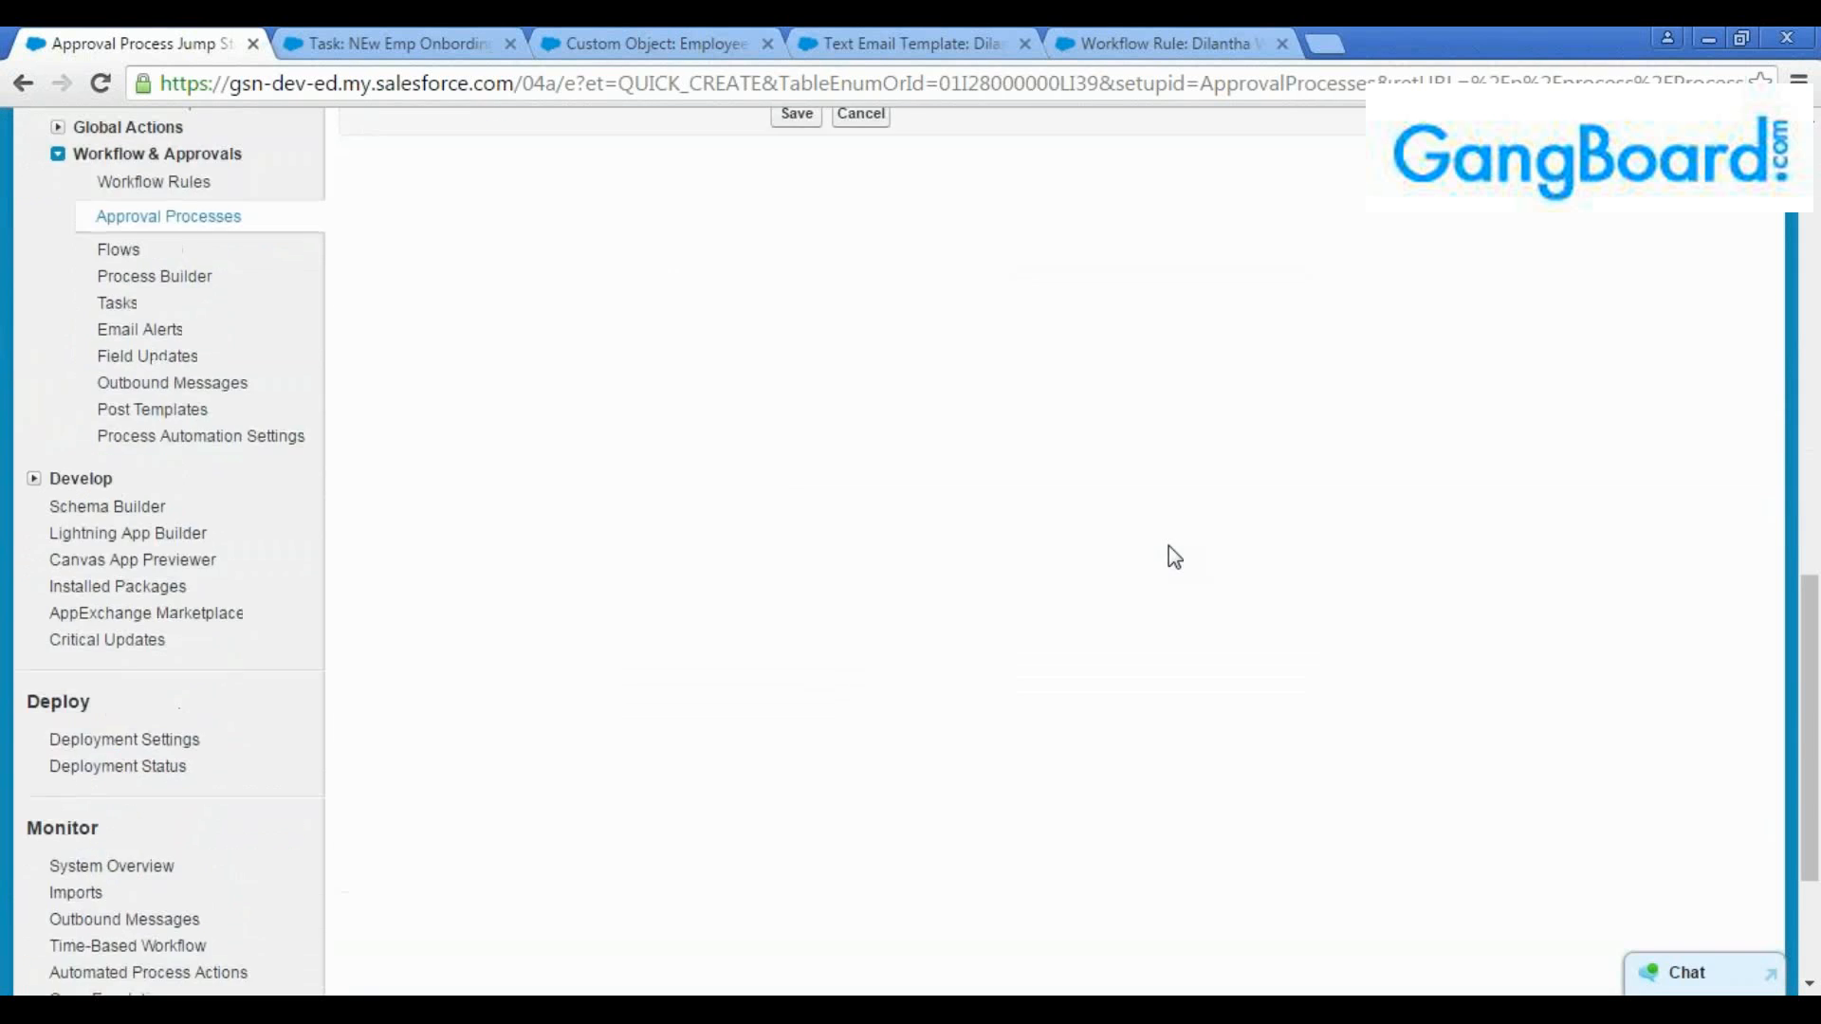
pyautogui.scroll(8, 1168, 545)
pyautogui.scroll(3, 1185, 588)
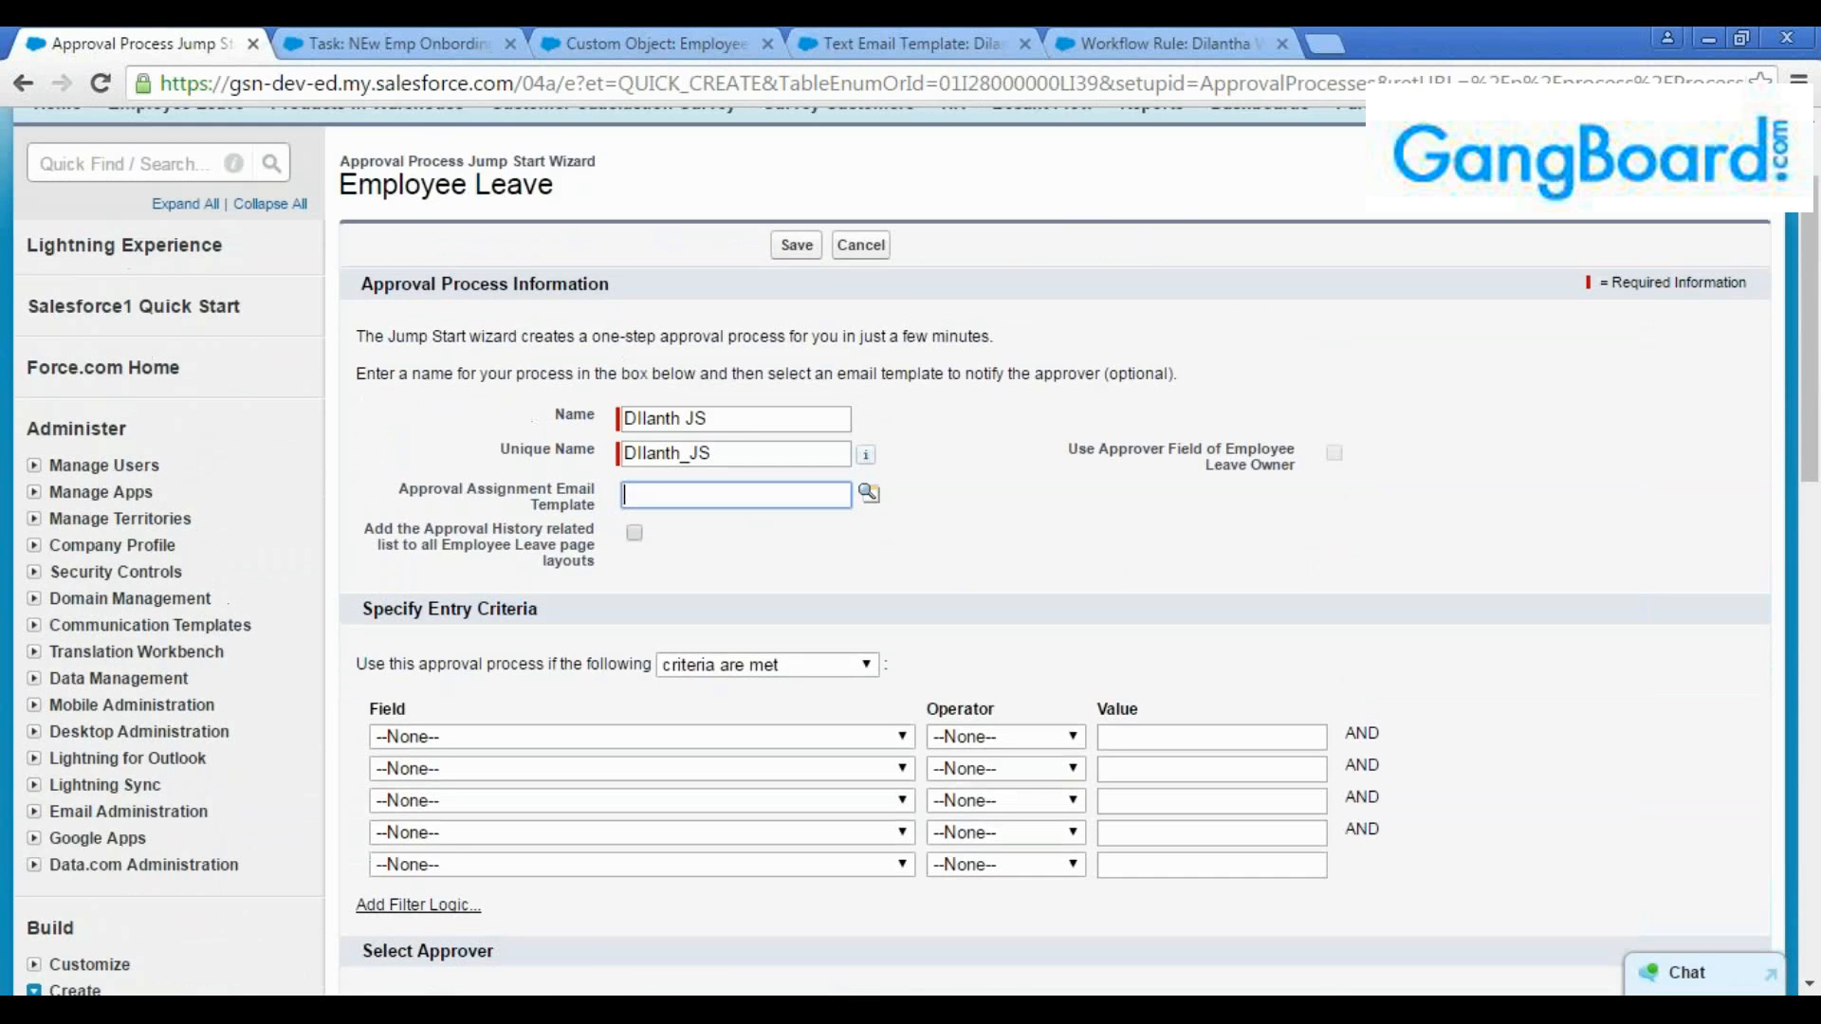
pyautogui.scroll(-7, 1192, 595)
pyautogui.scroll(7, 1193, 594)
pyautogui.scroll(-1, 963, 474)
pyautogui.click(727, 287)
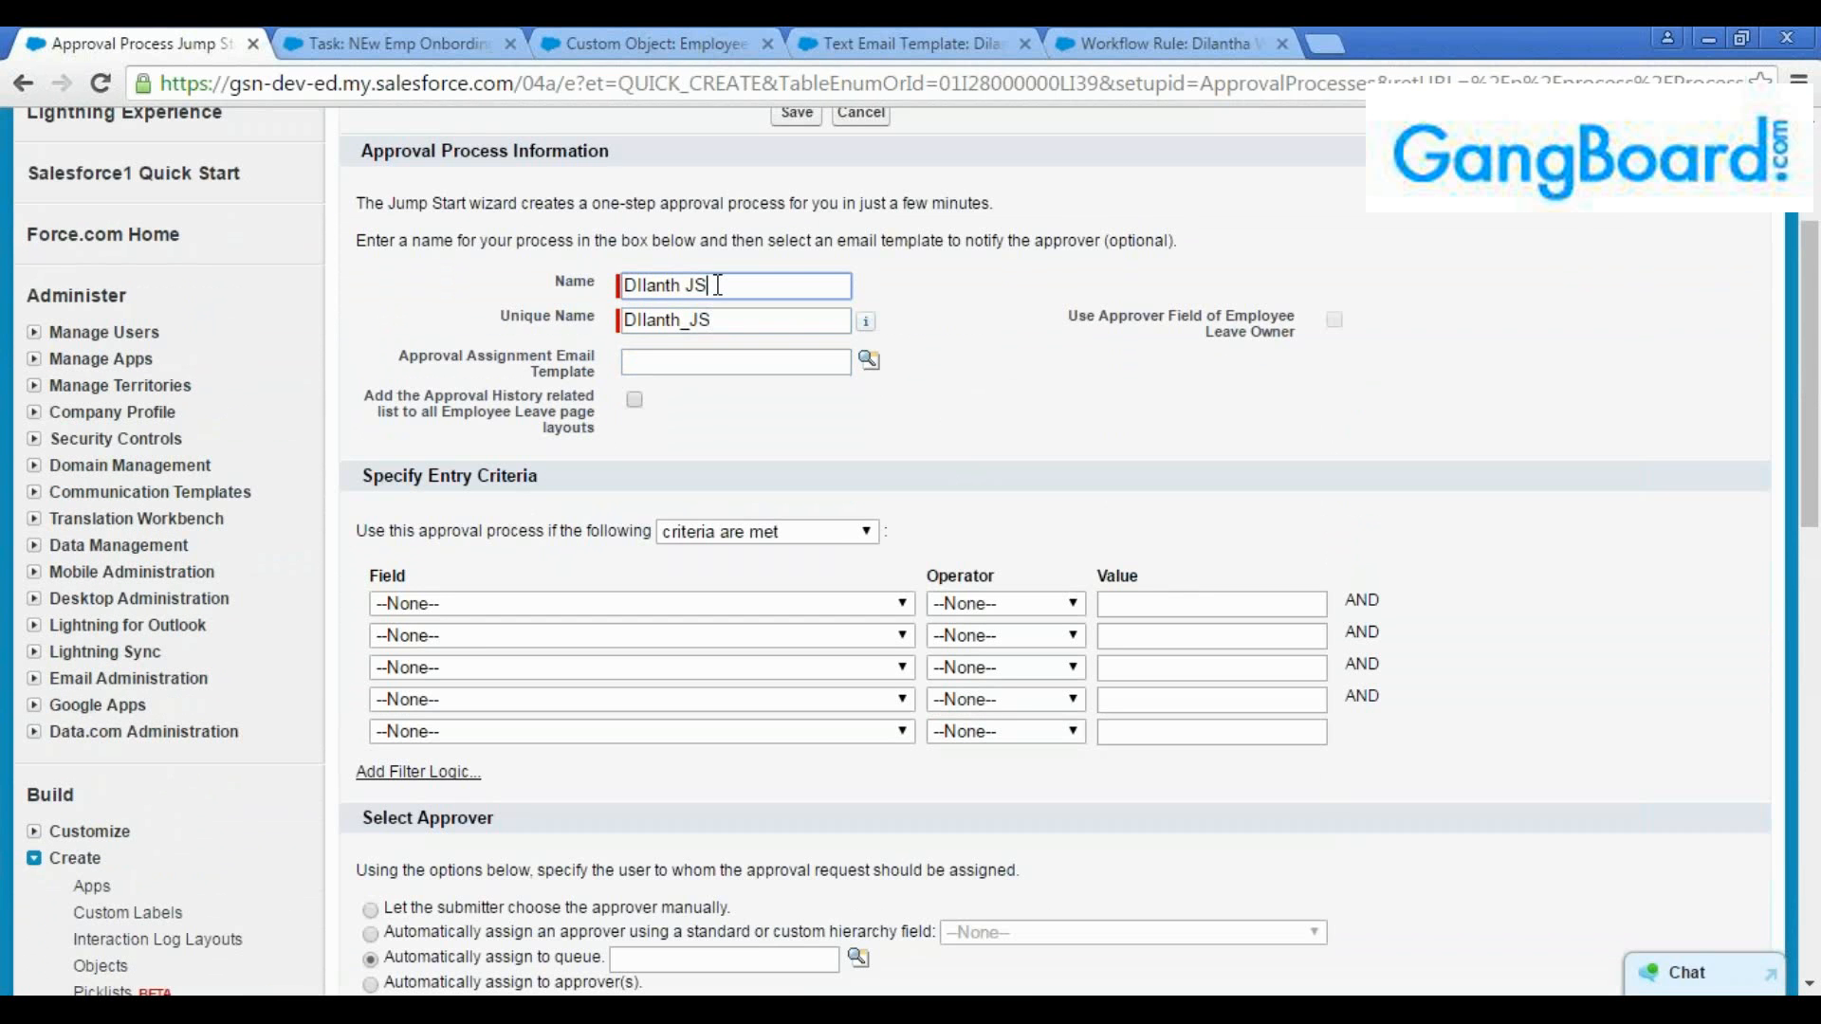
# Examine the wizard's unique name, approval assignment email template and employee-leave-owner approver field options
pyautogui.click(734, 322)
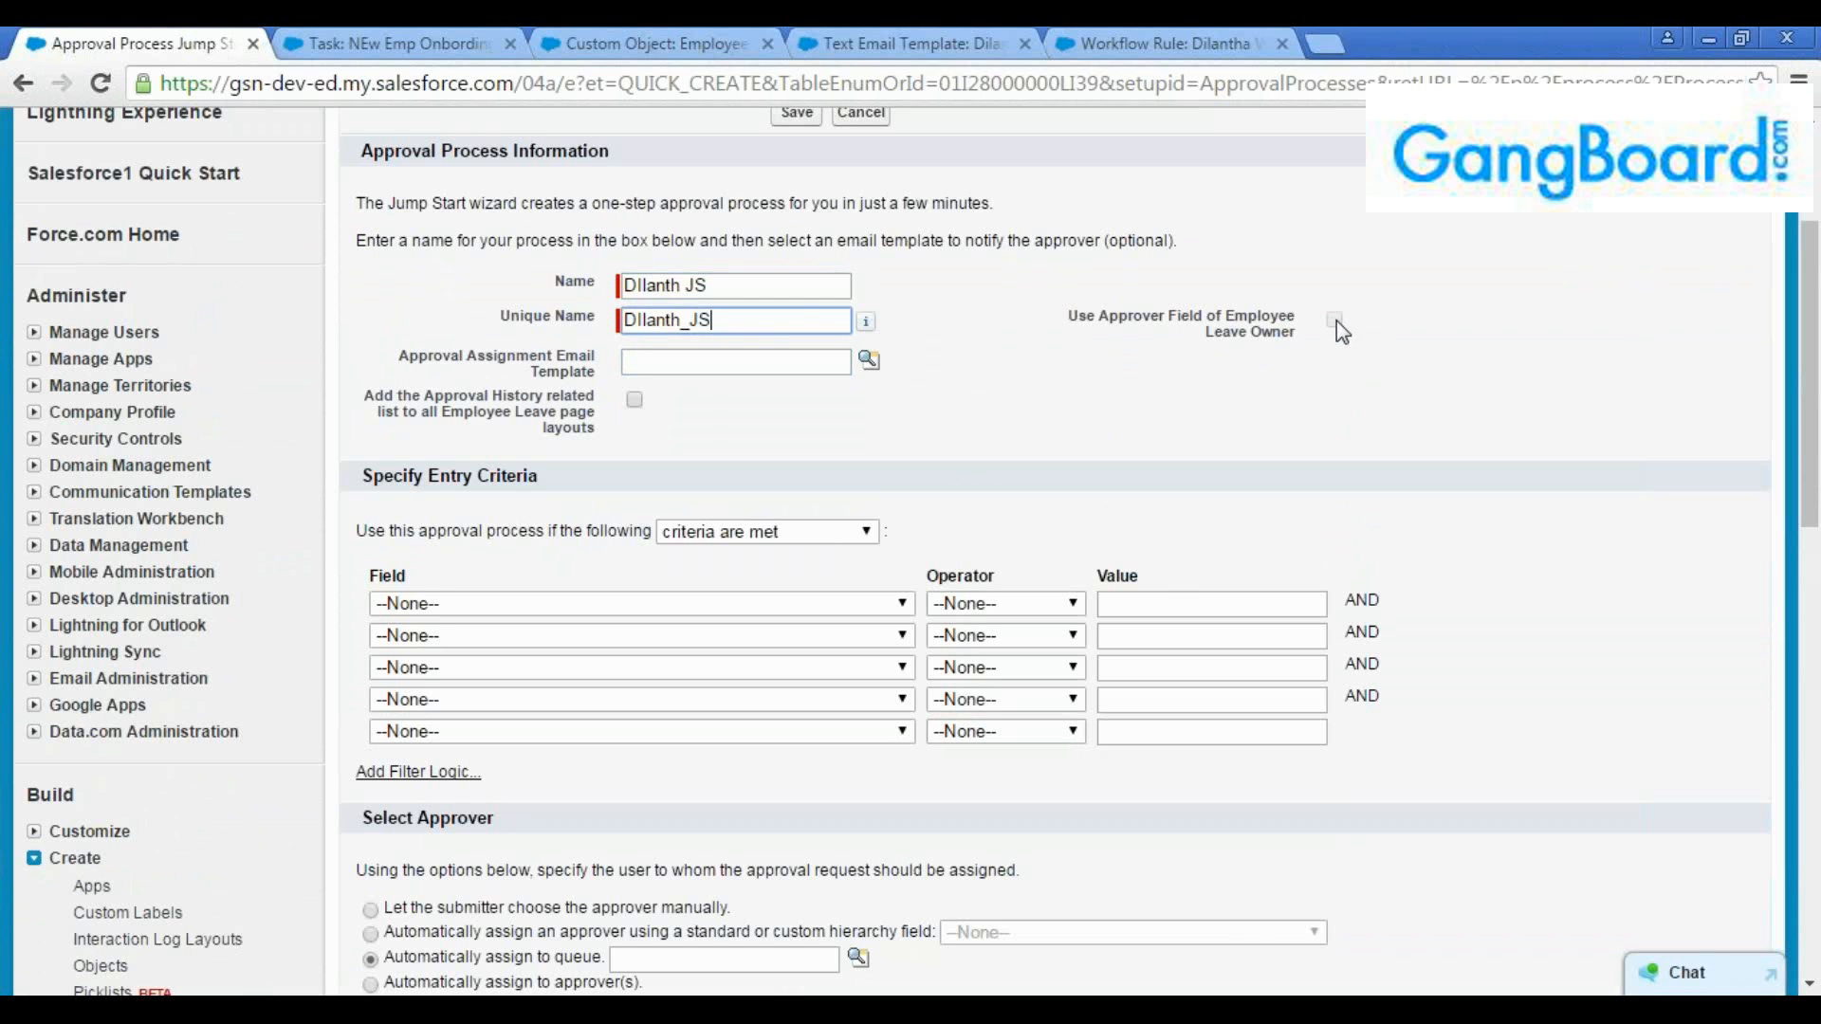
pyautogui.moveTo(1333, 321); pyautogui.dragTo(1119, 370)
pyautogui.click(1119, 370)
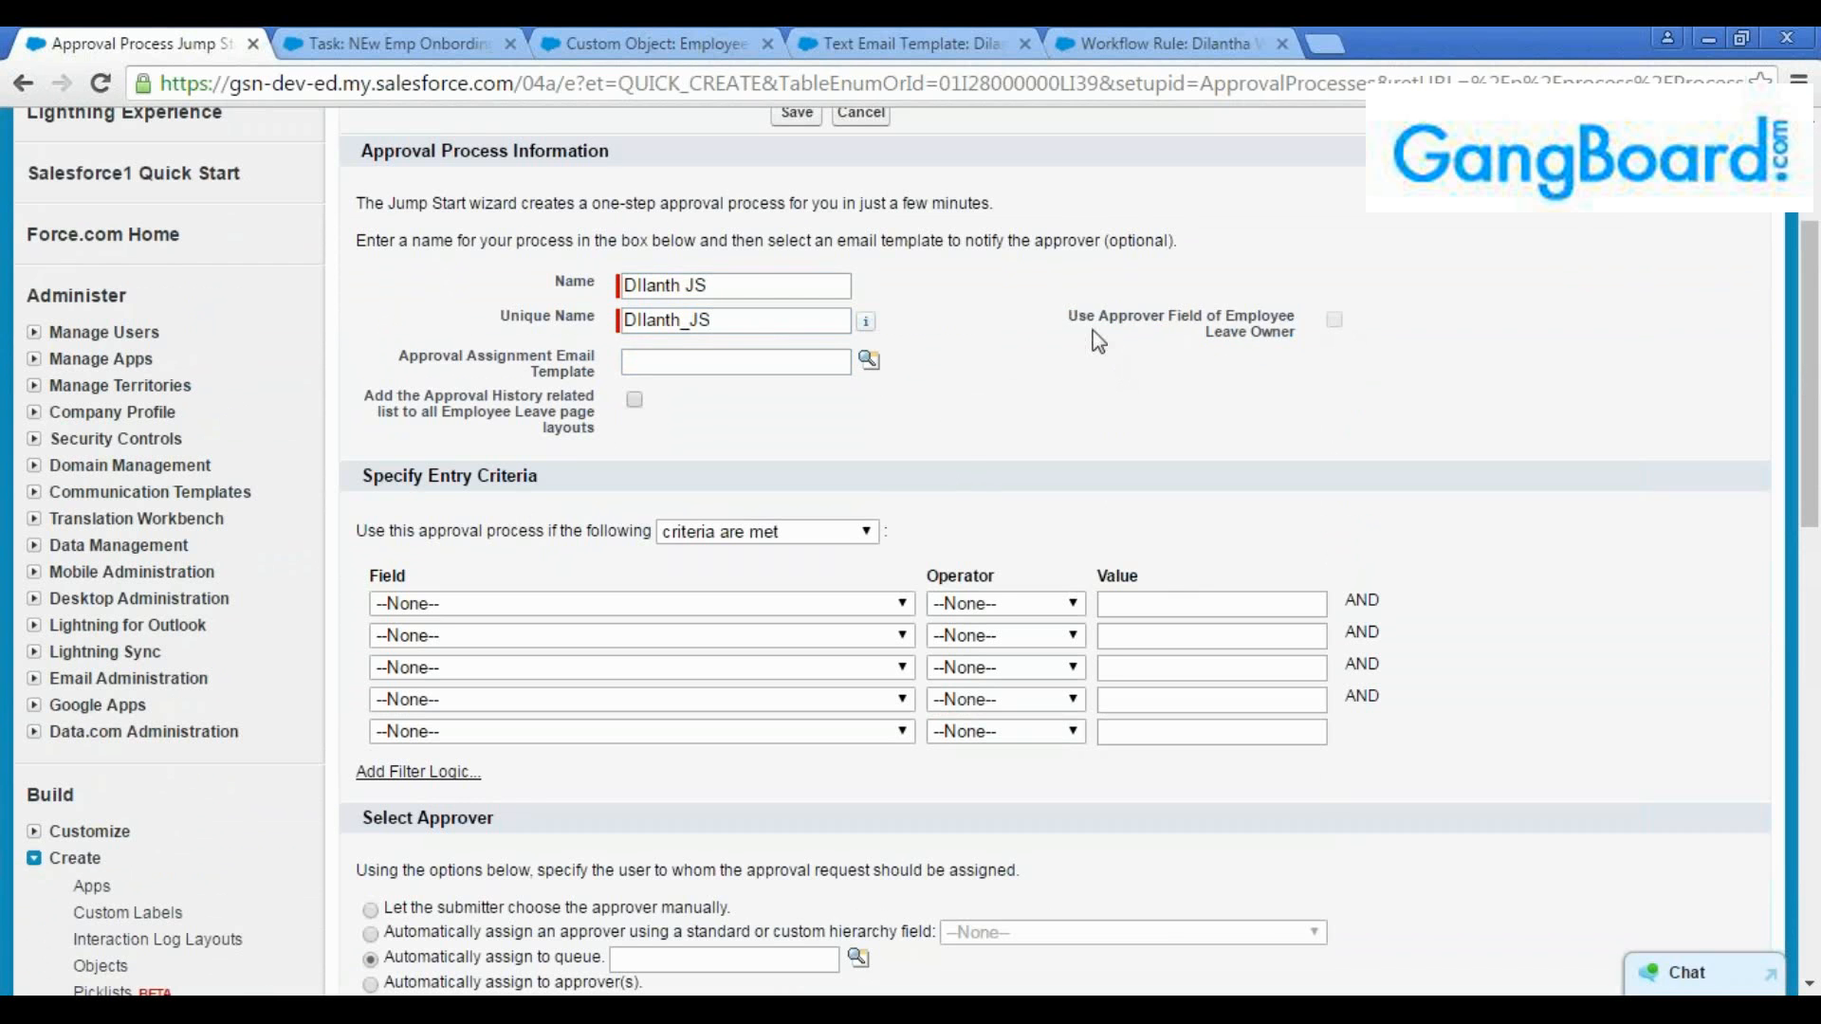
pyautogui.moveTo(1067, 316)
pyautogui.mouseDown()
pyautogui.moveTo(1295, 339)
pyautogui.moveTo(1067, 332)
pyautogui.mouseUp()
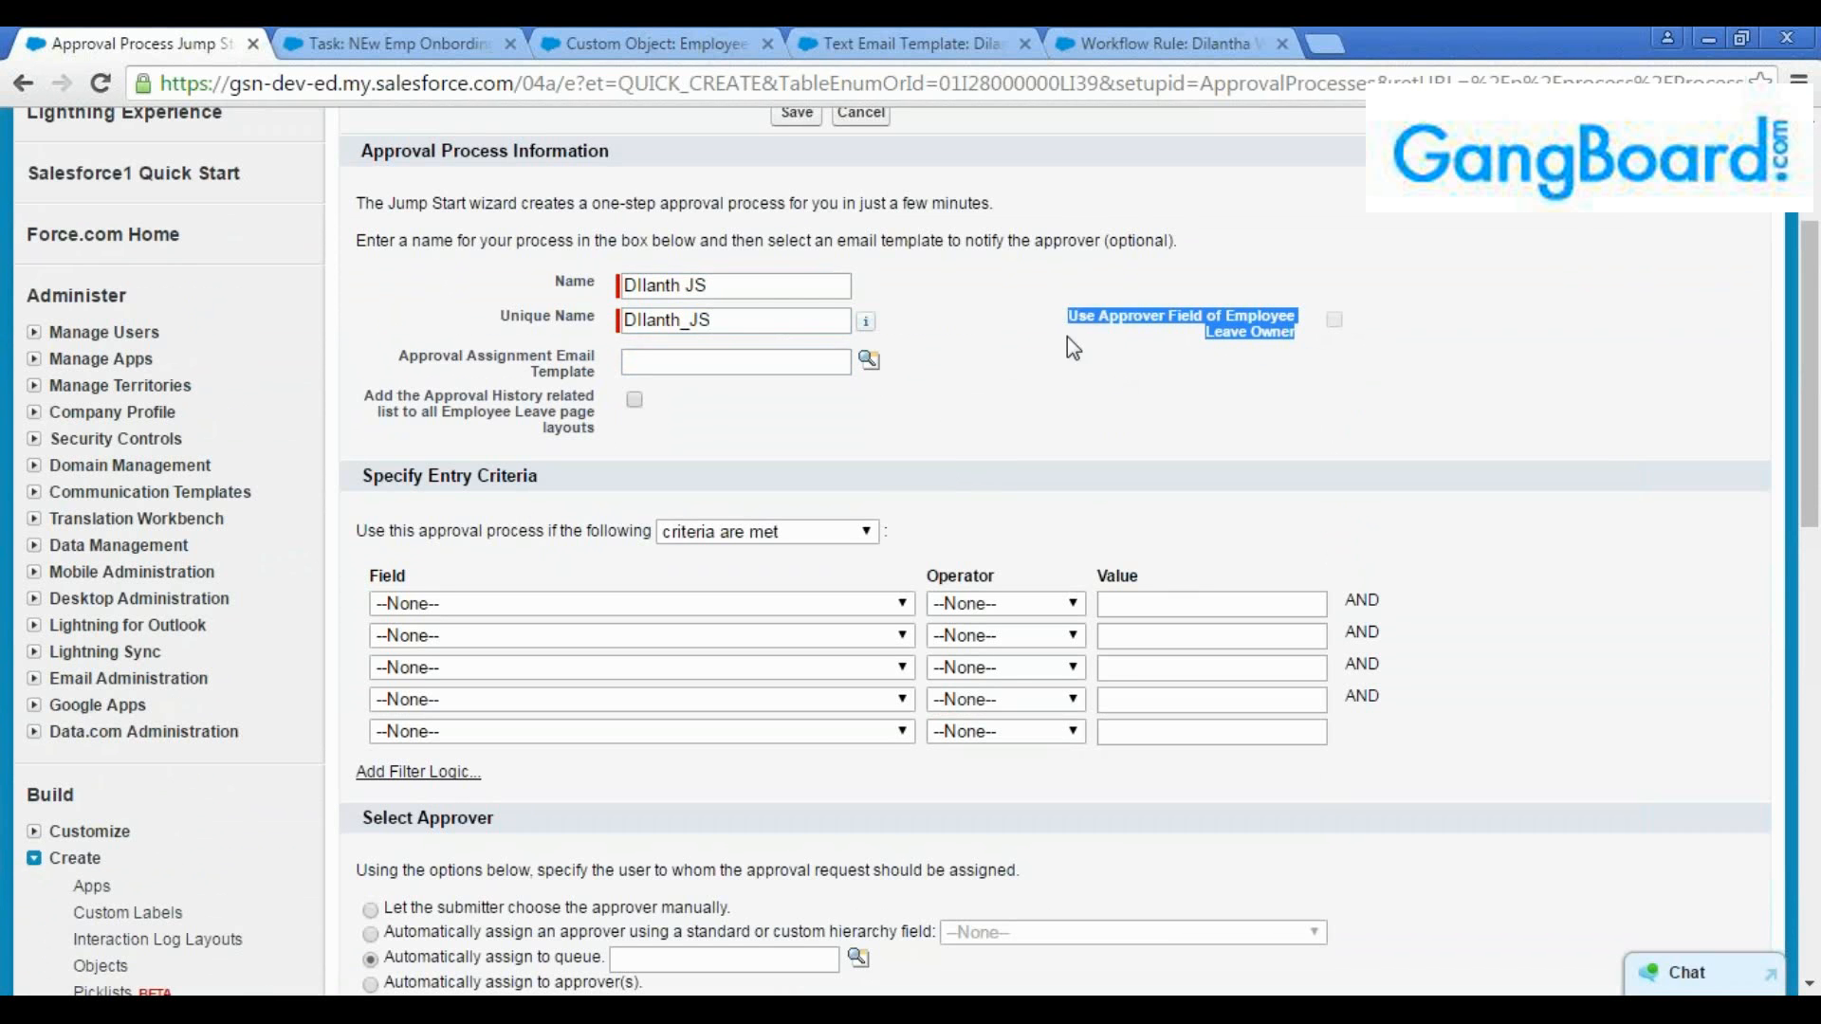
pyautogui.click(1067, 338)
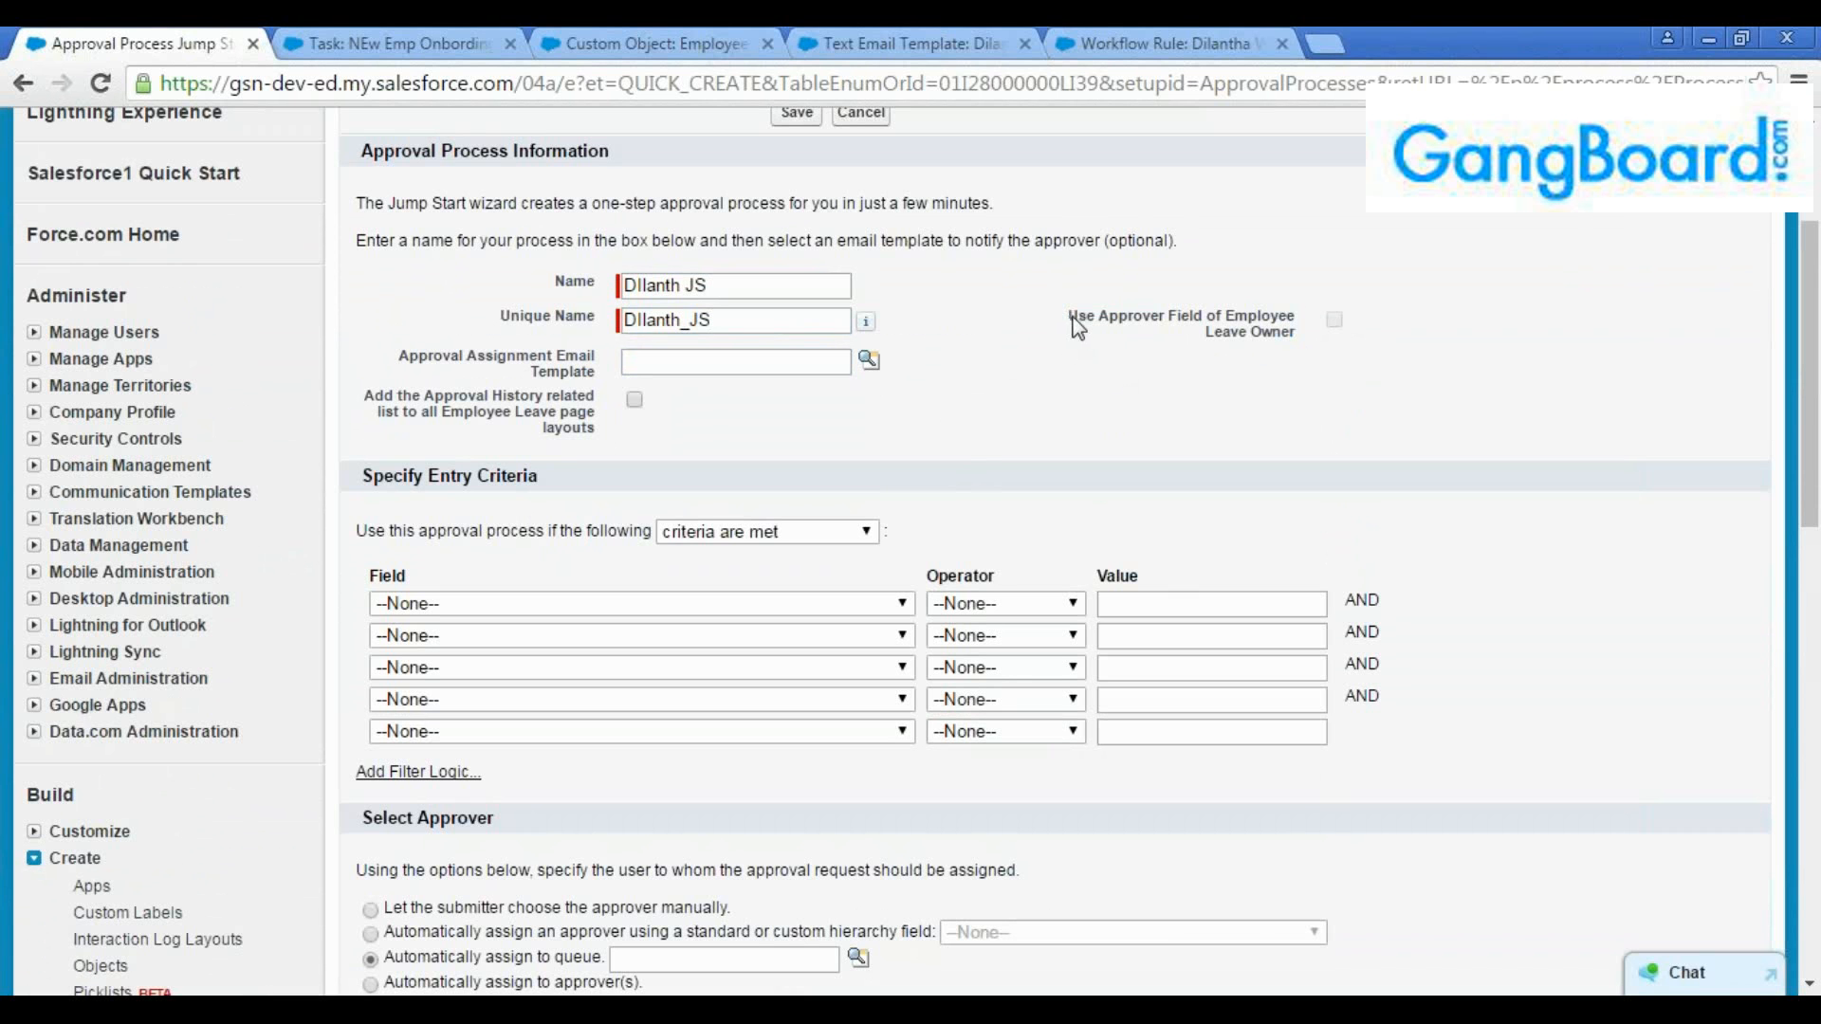
pyautogui.moveTo(1068, 319); pyautogui.dragTo(1305, 343)
pyautogui.click(1305, 346)
pyautogui.click(737, 358)
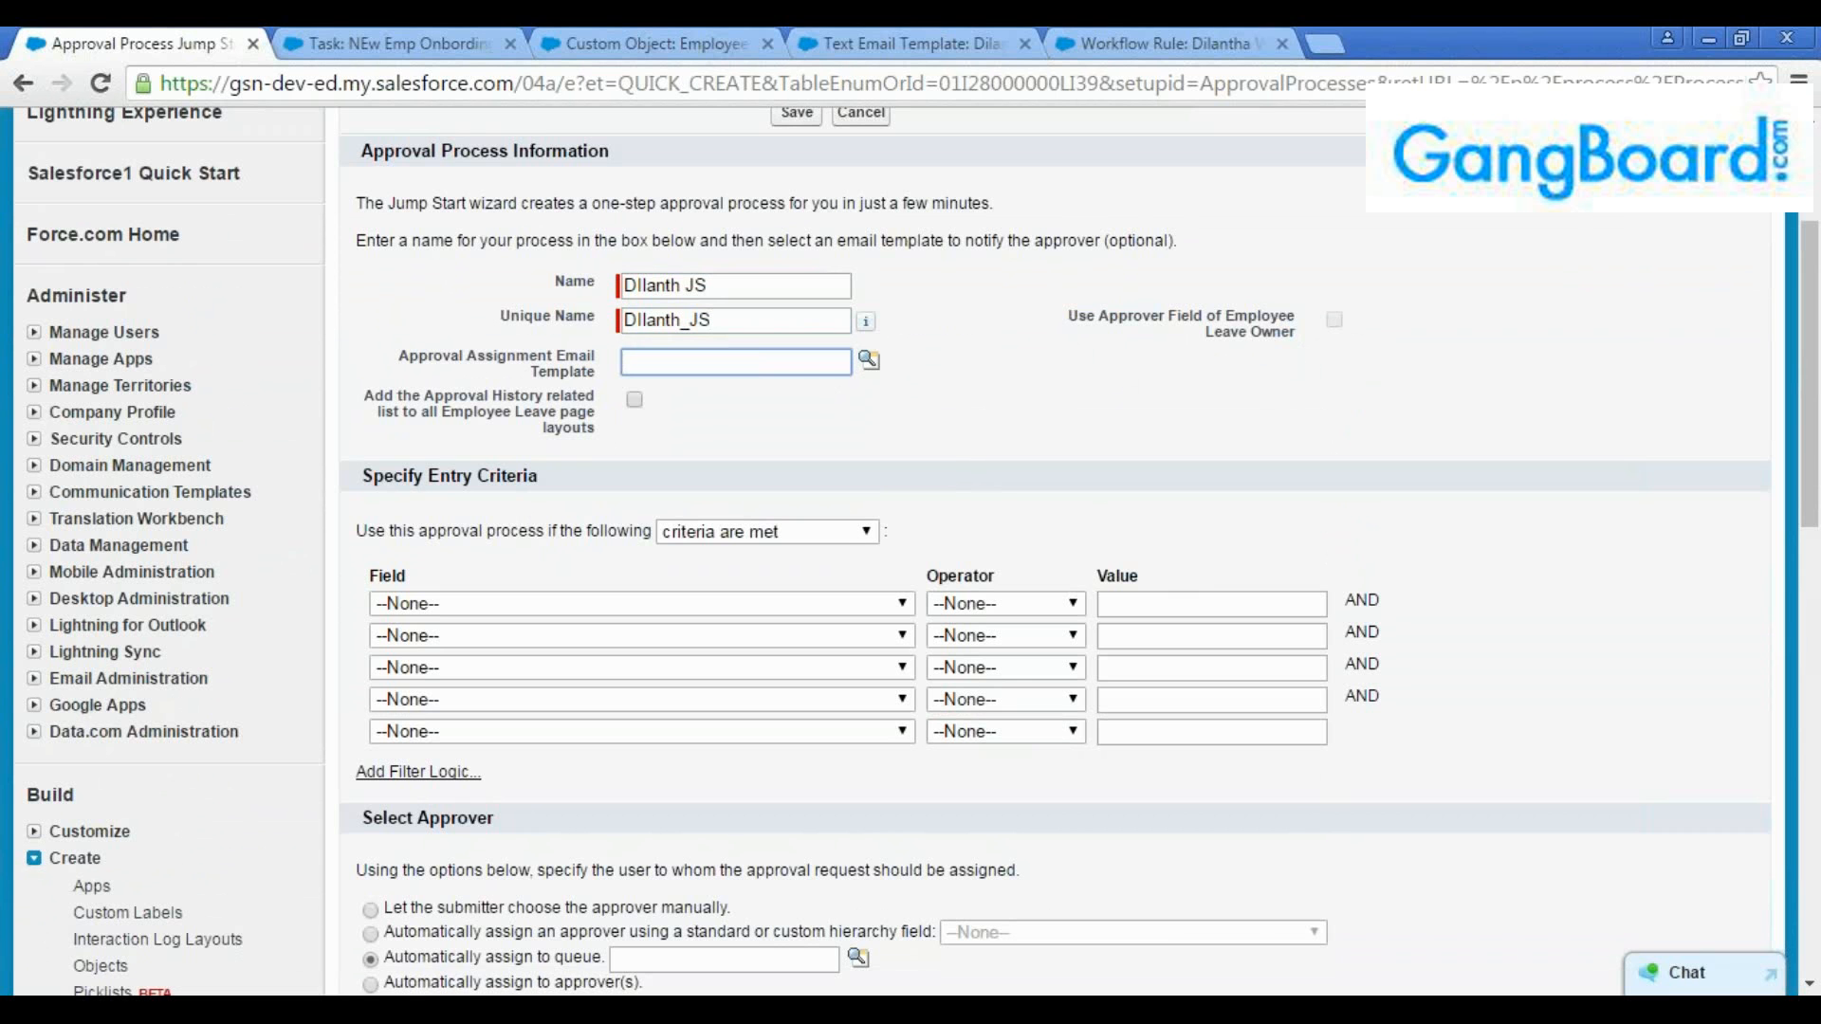
pyautogui.click(750, 359)
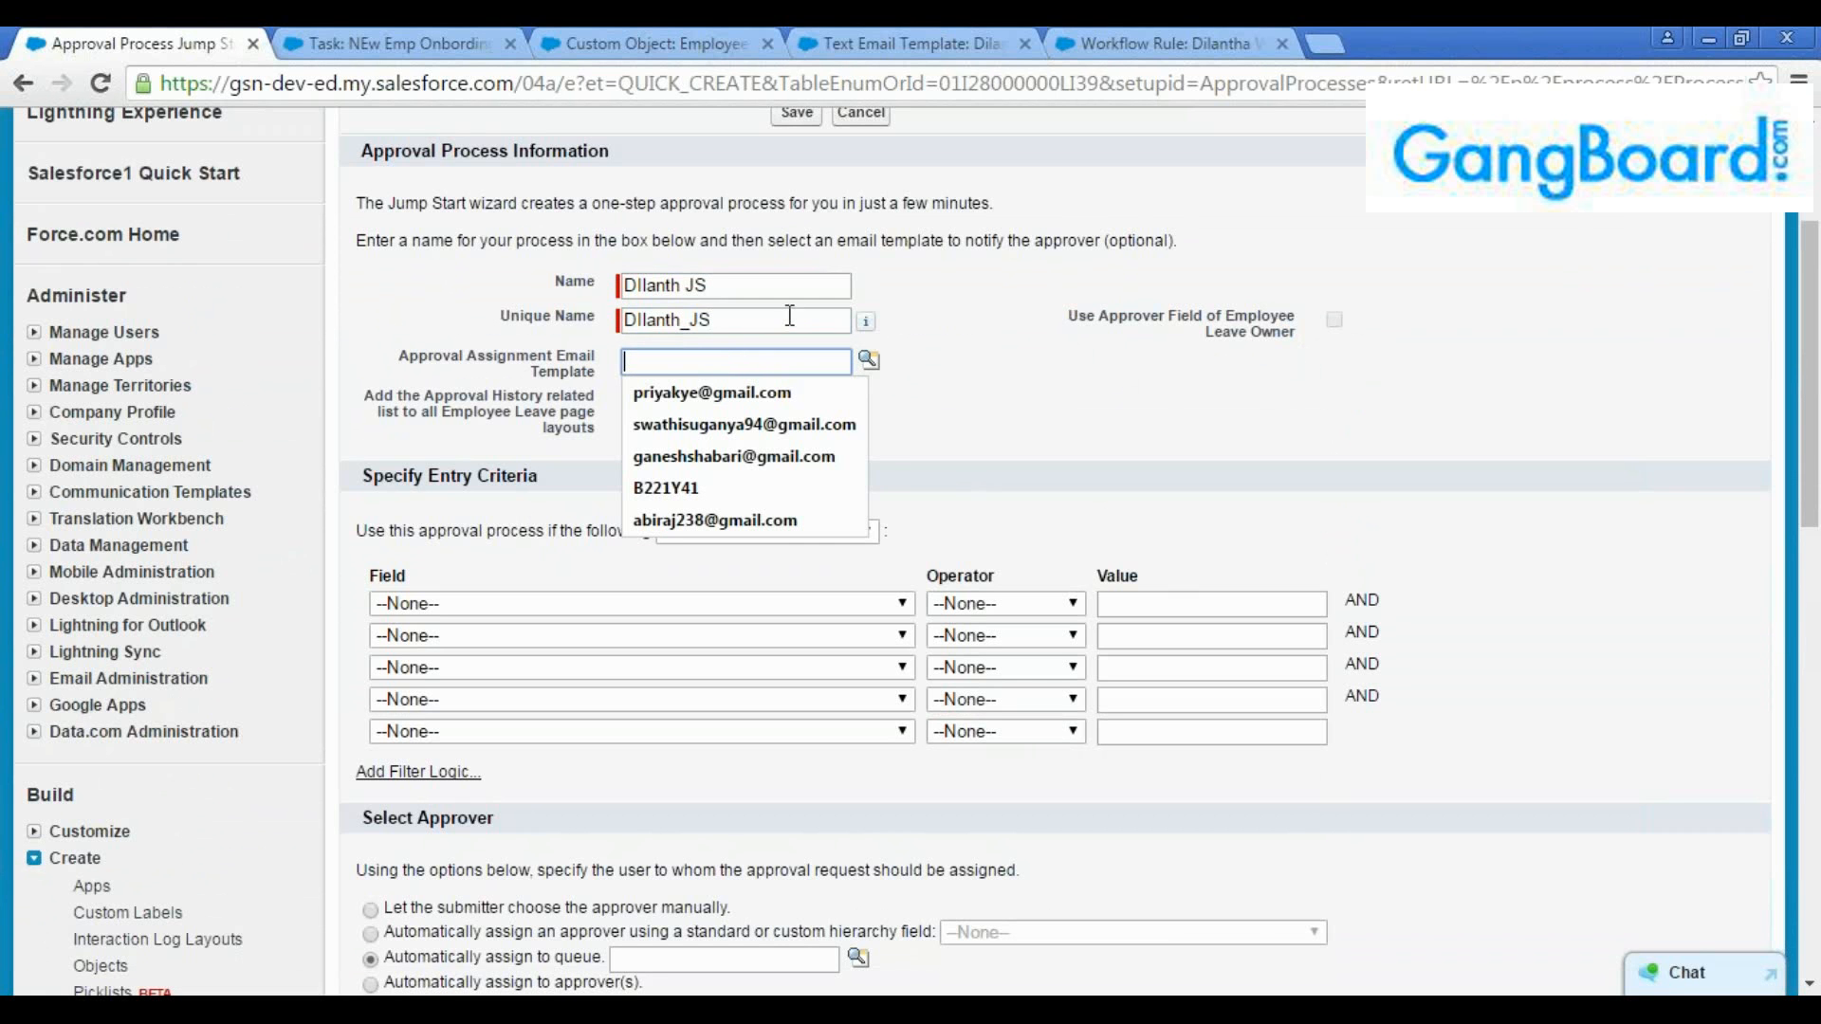
pyautogui.click(952, 329)
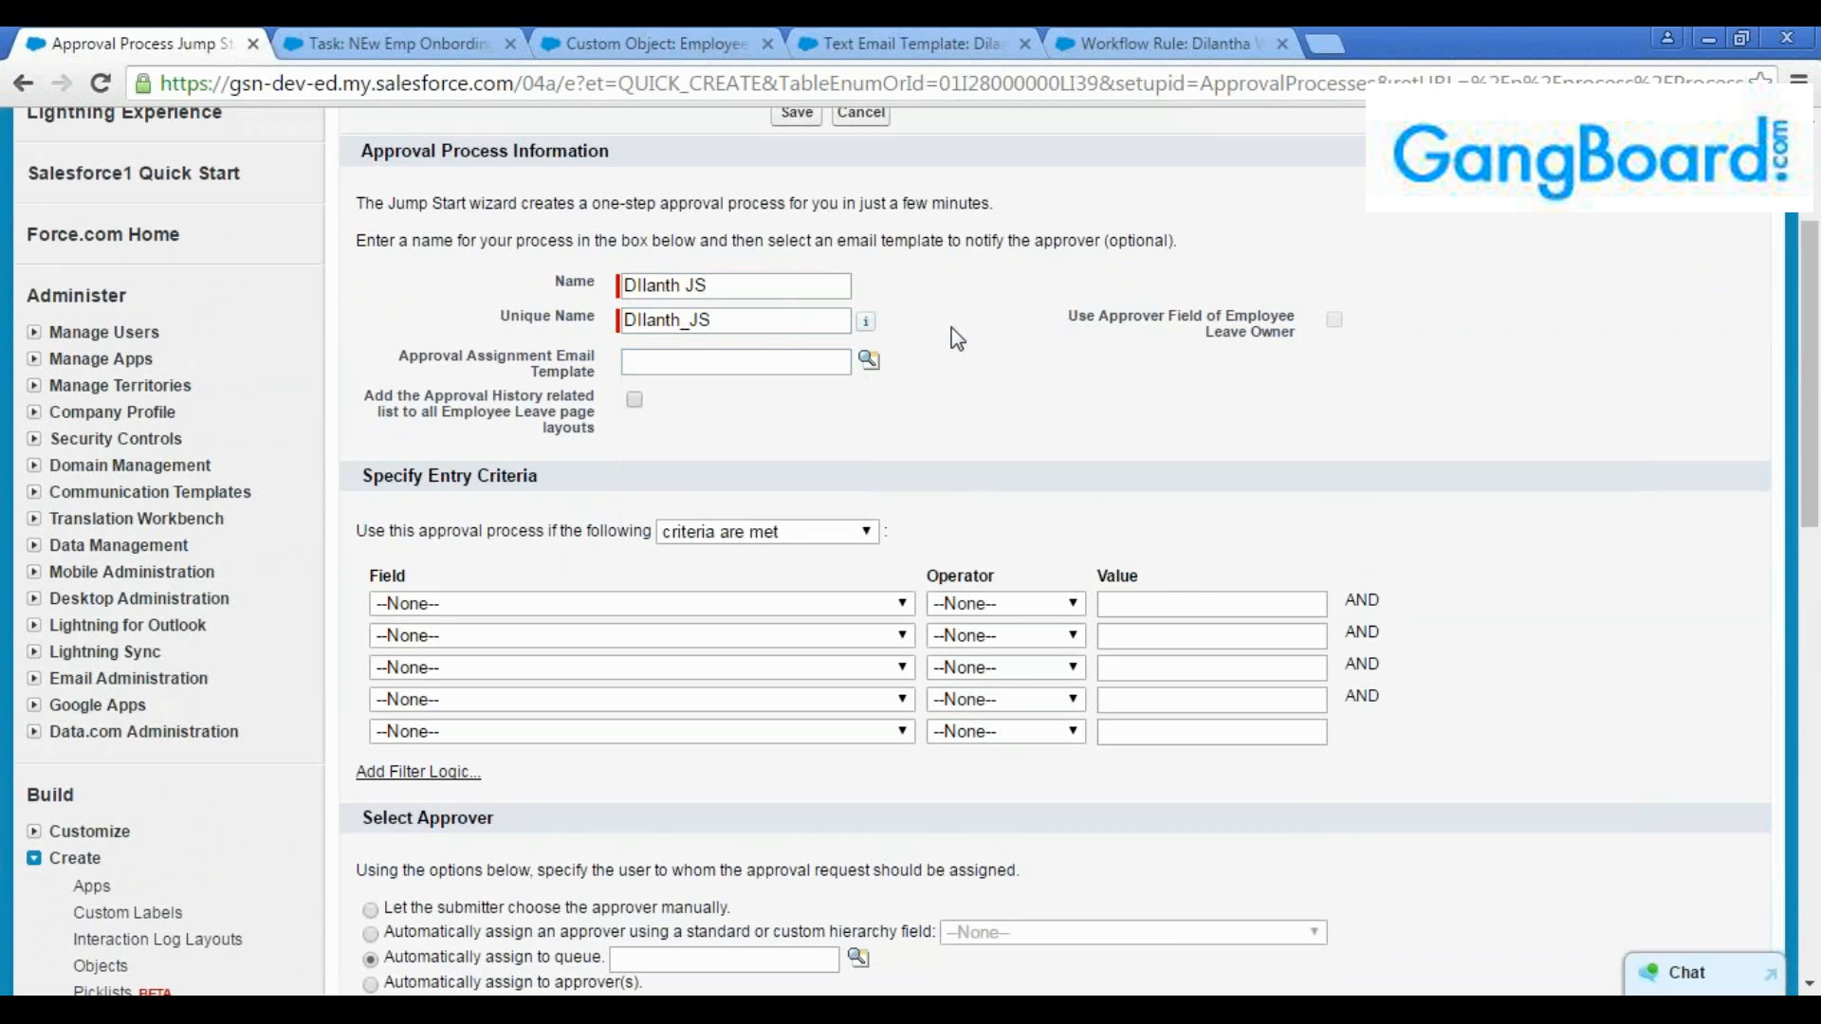
pyautogui.click(698, 366)
pyautogui.scroll(-2, 664, 322)
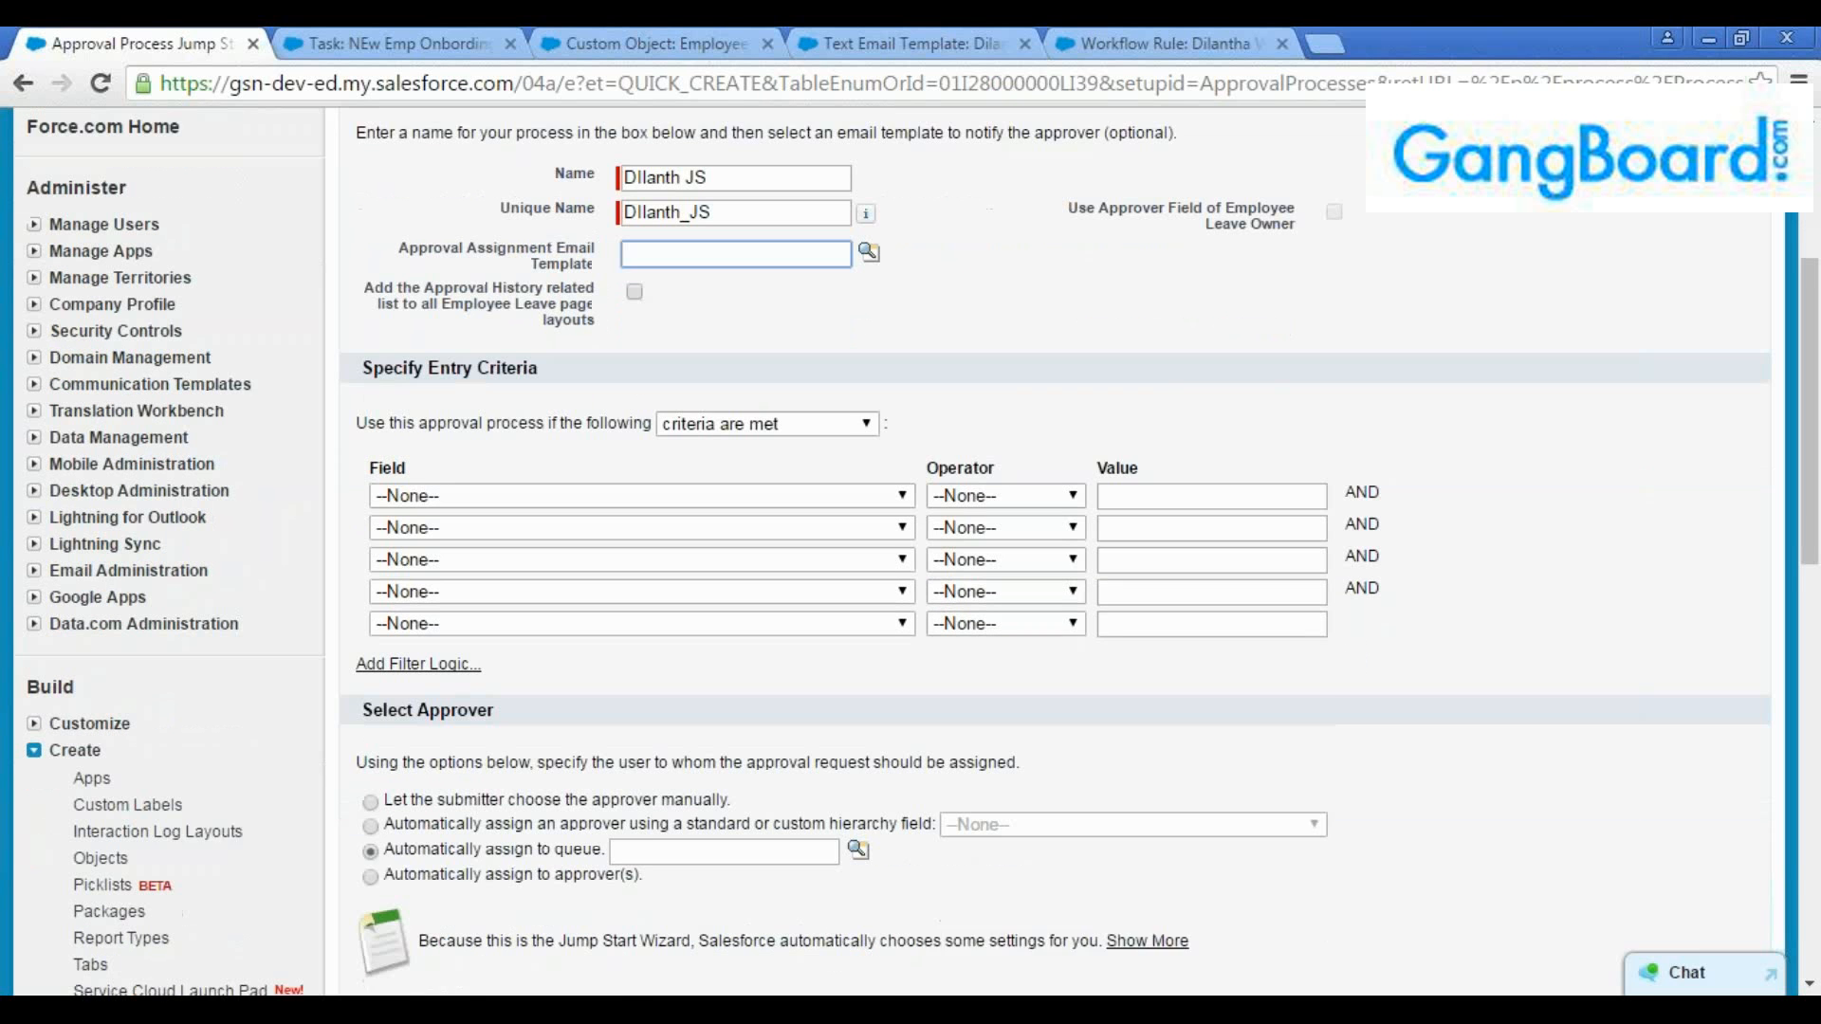
# Try the option that adds the Approval History related list to all Employee Leave page layouts, leaving it unselected
pyautogui.click(635, 267)
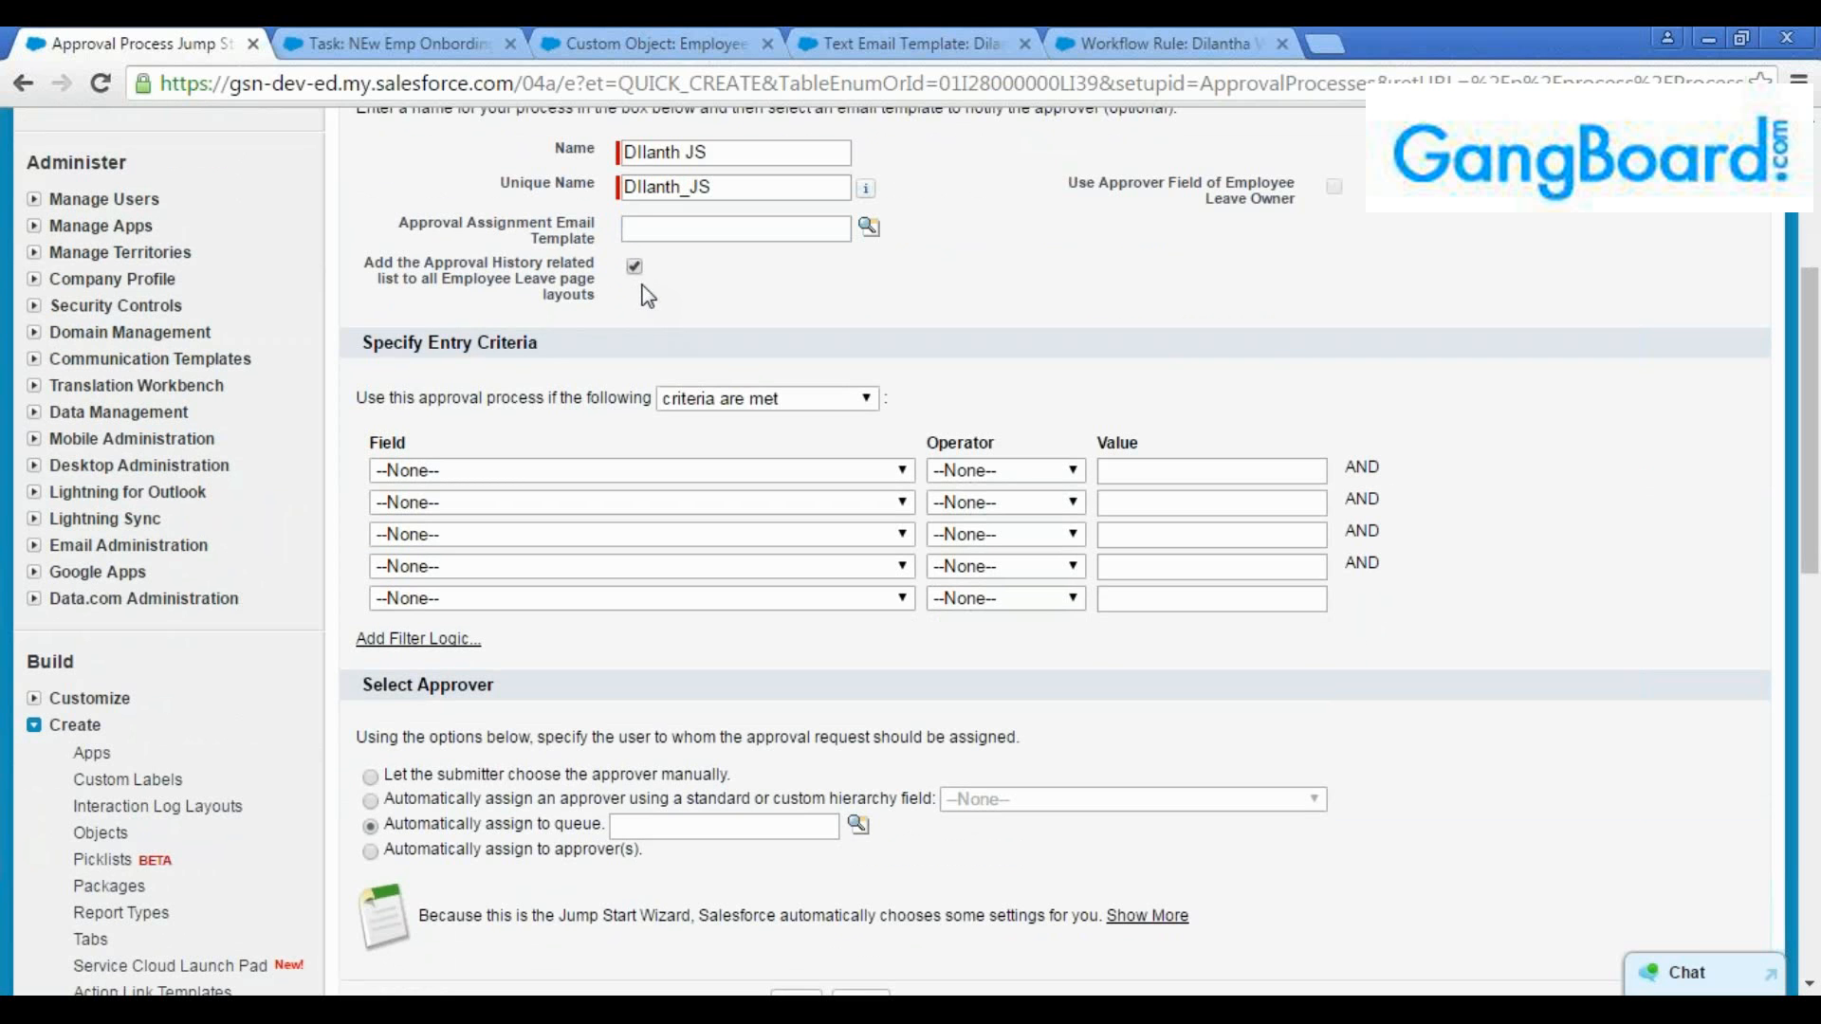
pyautogui.click(594, 298)
pyautogui.moveTo(601, 294); pyautogui.dragTo(354, 263)
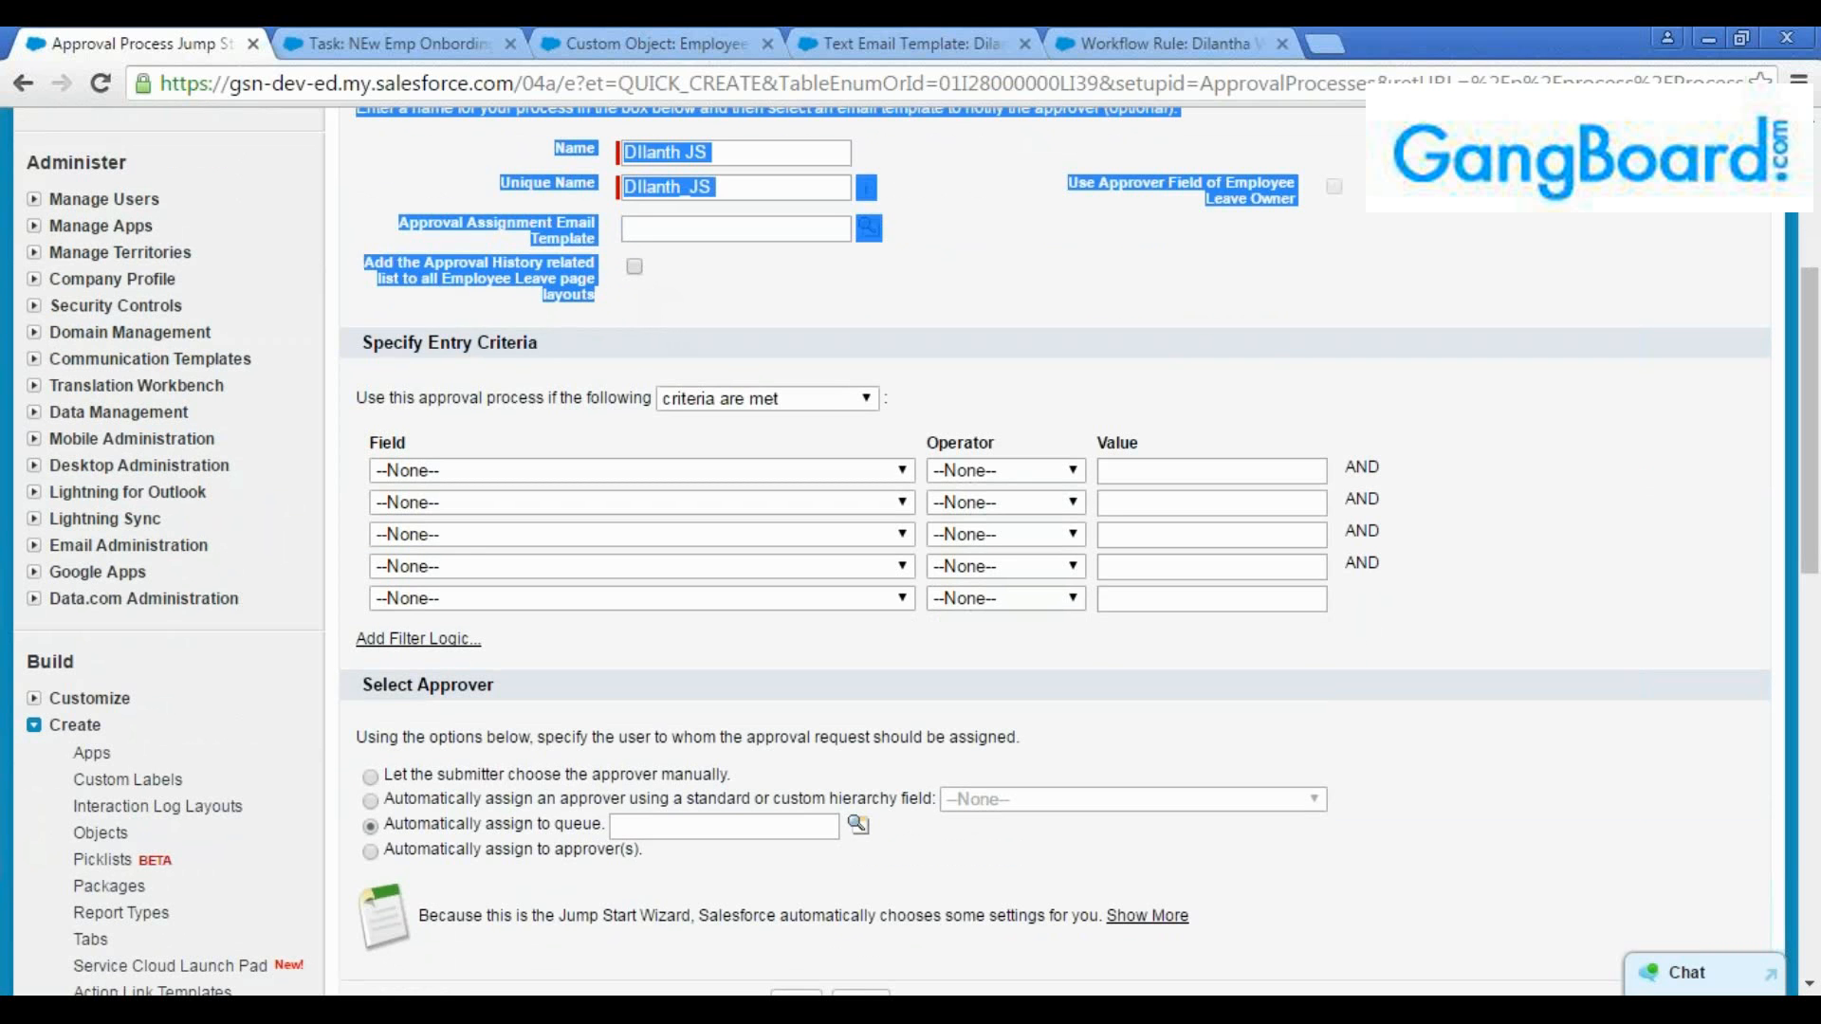
pyautogui.click(643, 289)
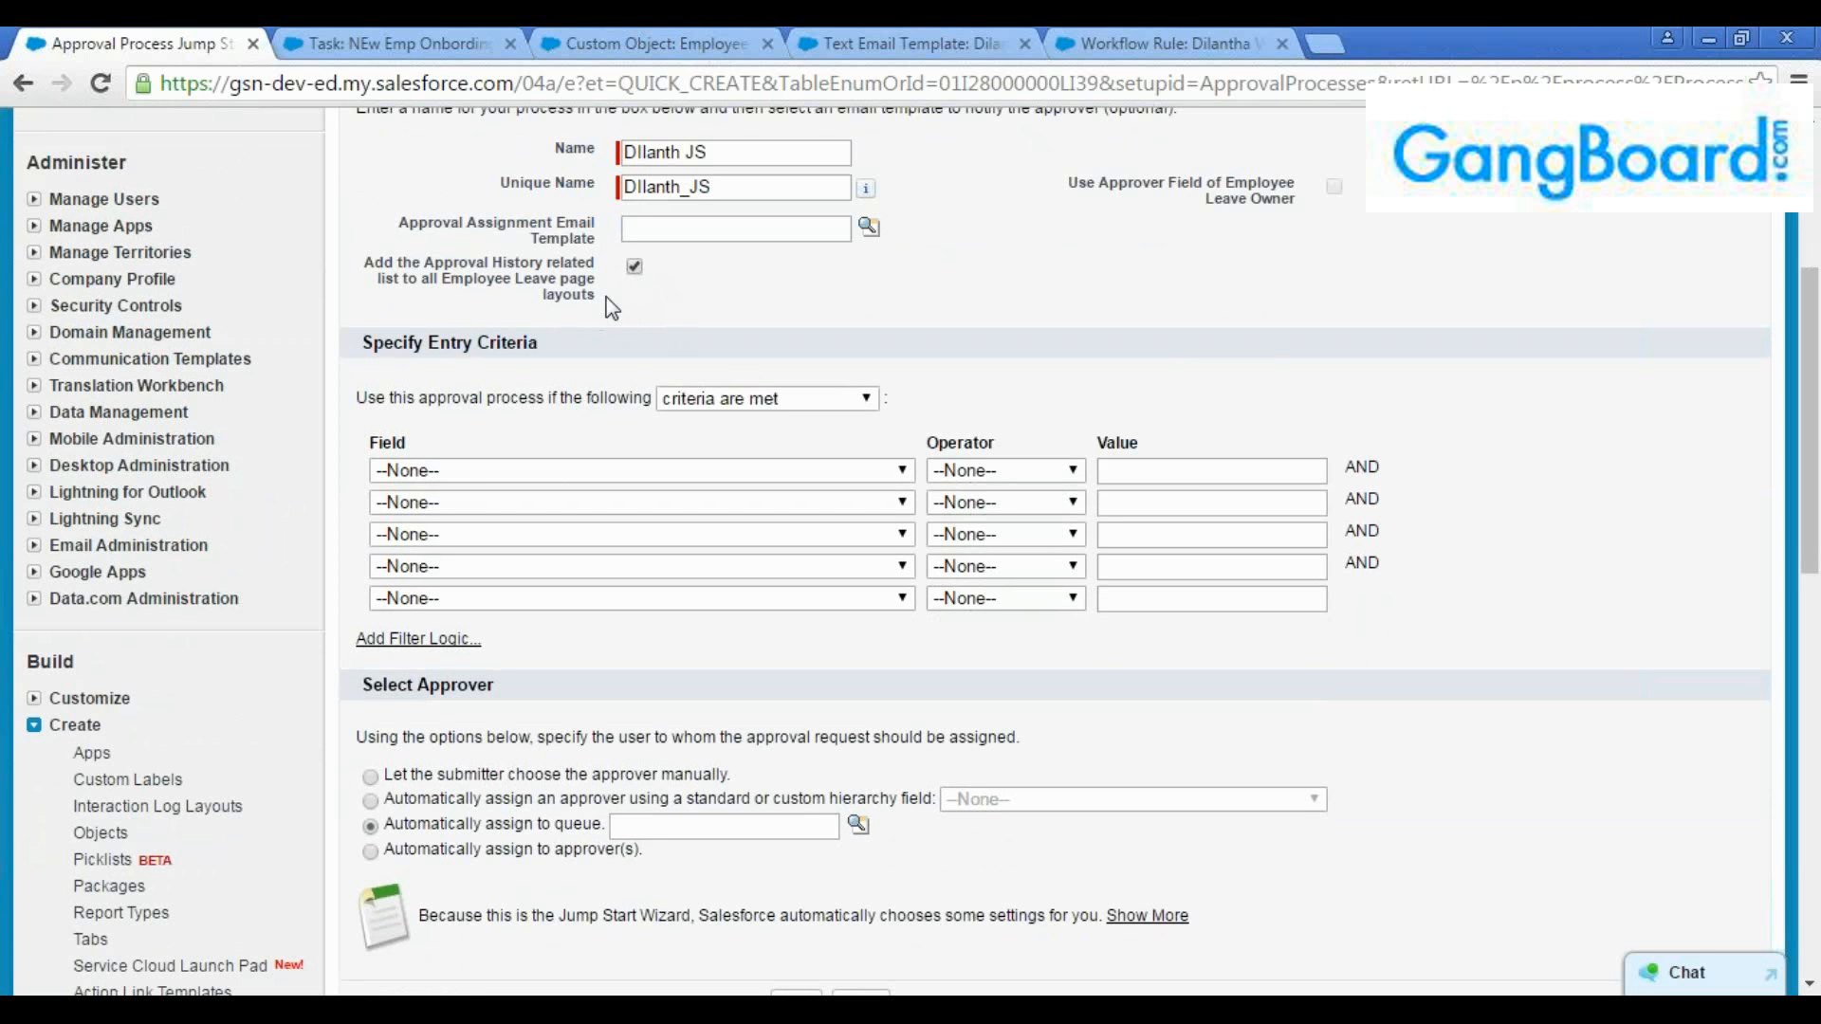
pyautogui.moveTo(596, 294); pyautogui.dragTo(363, 263)
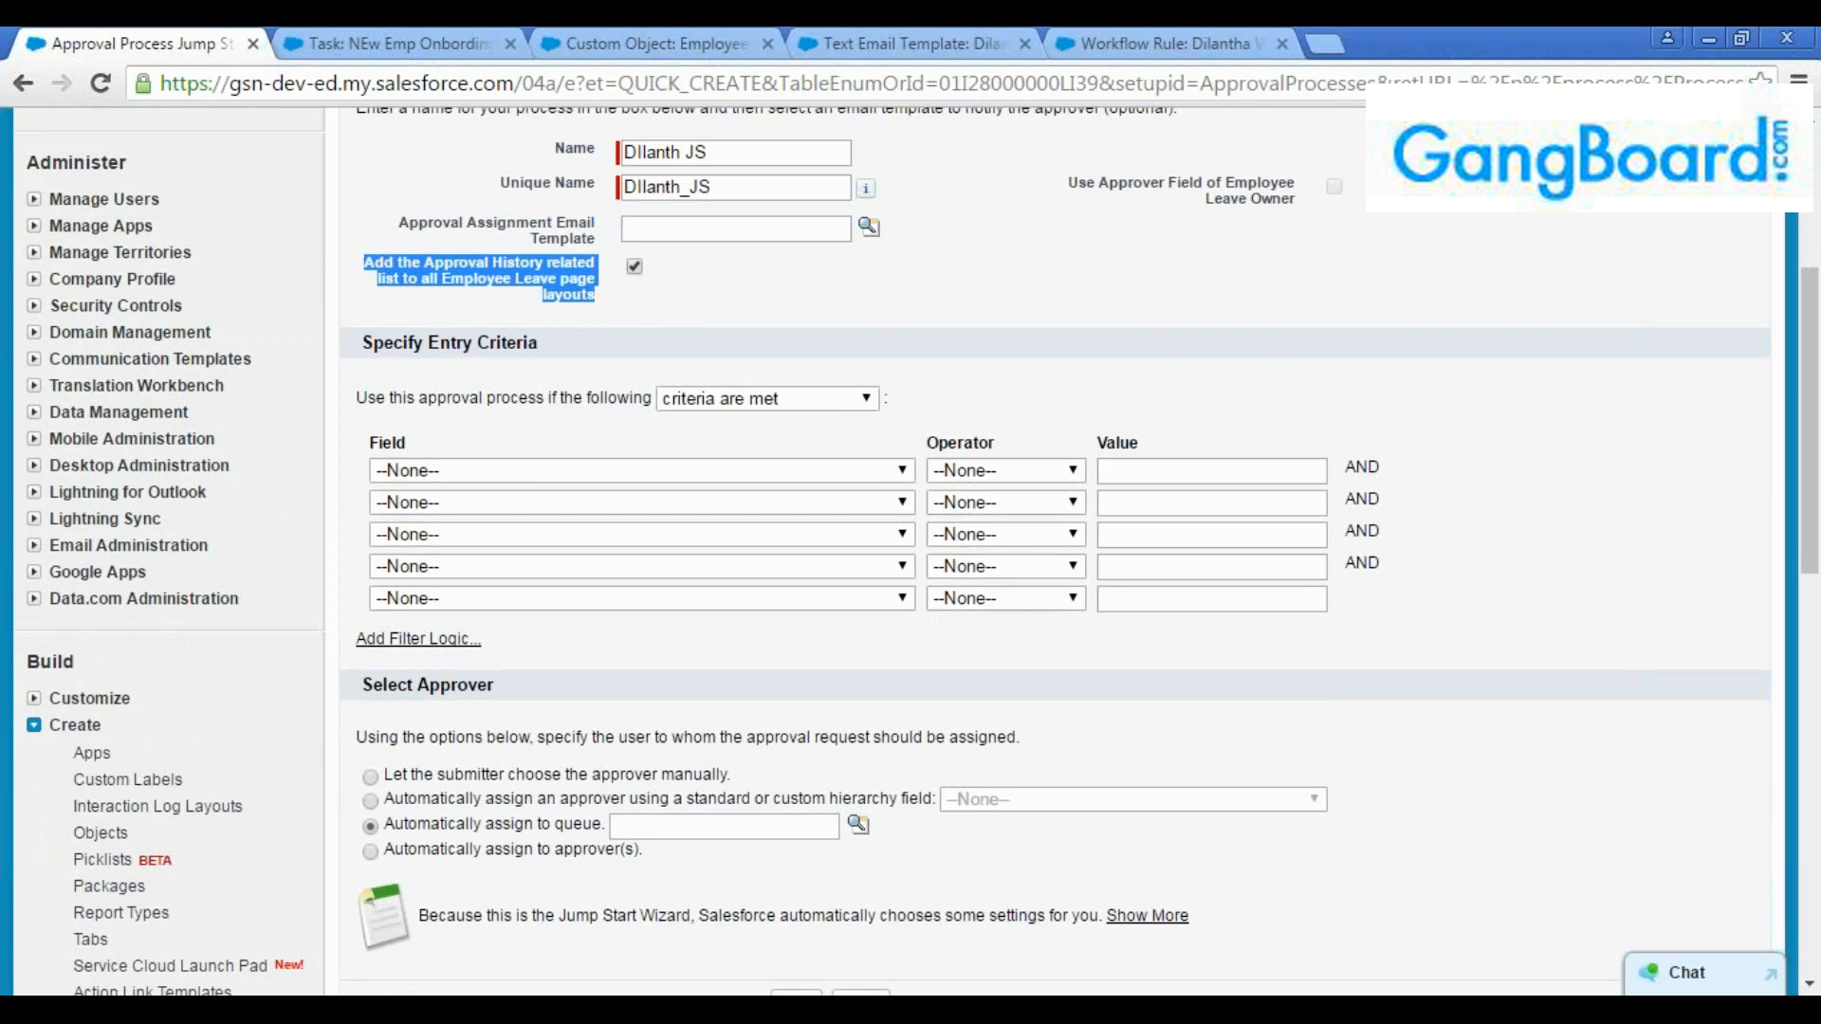
pyautogui.click(491, 289)
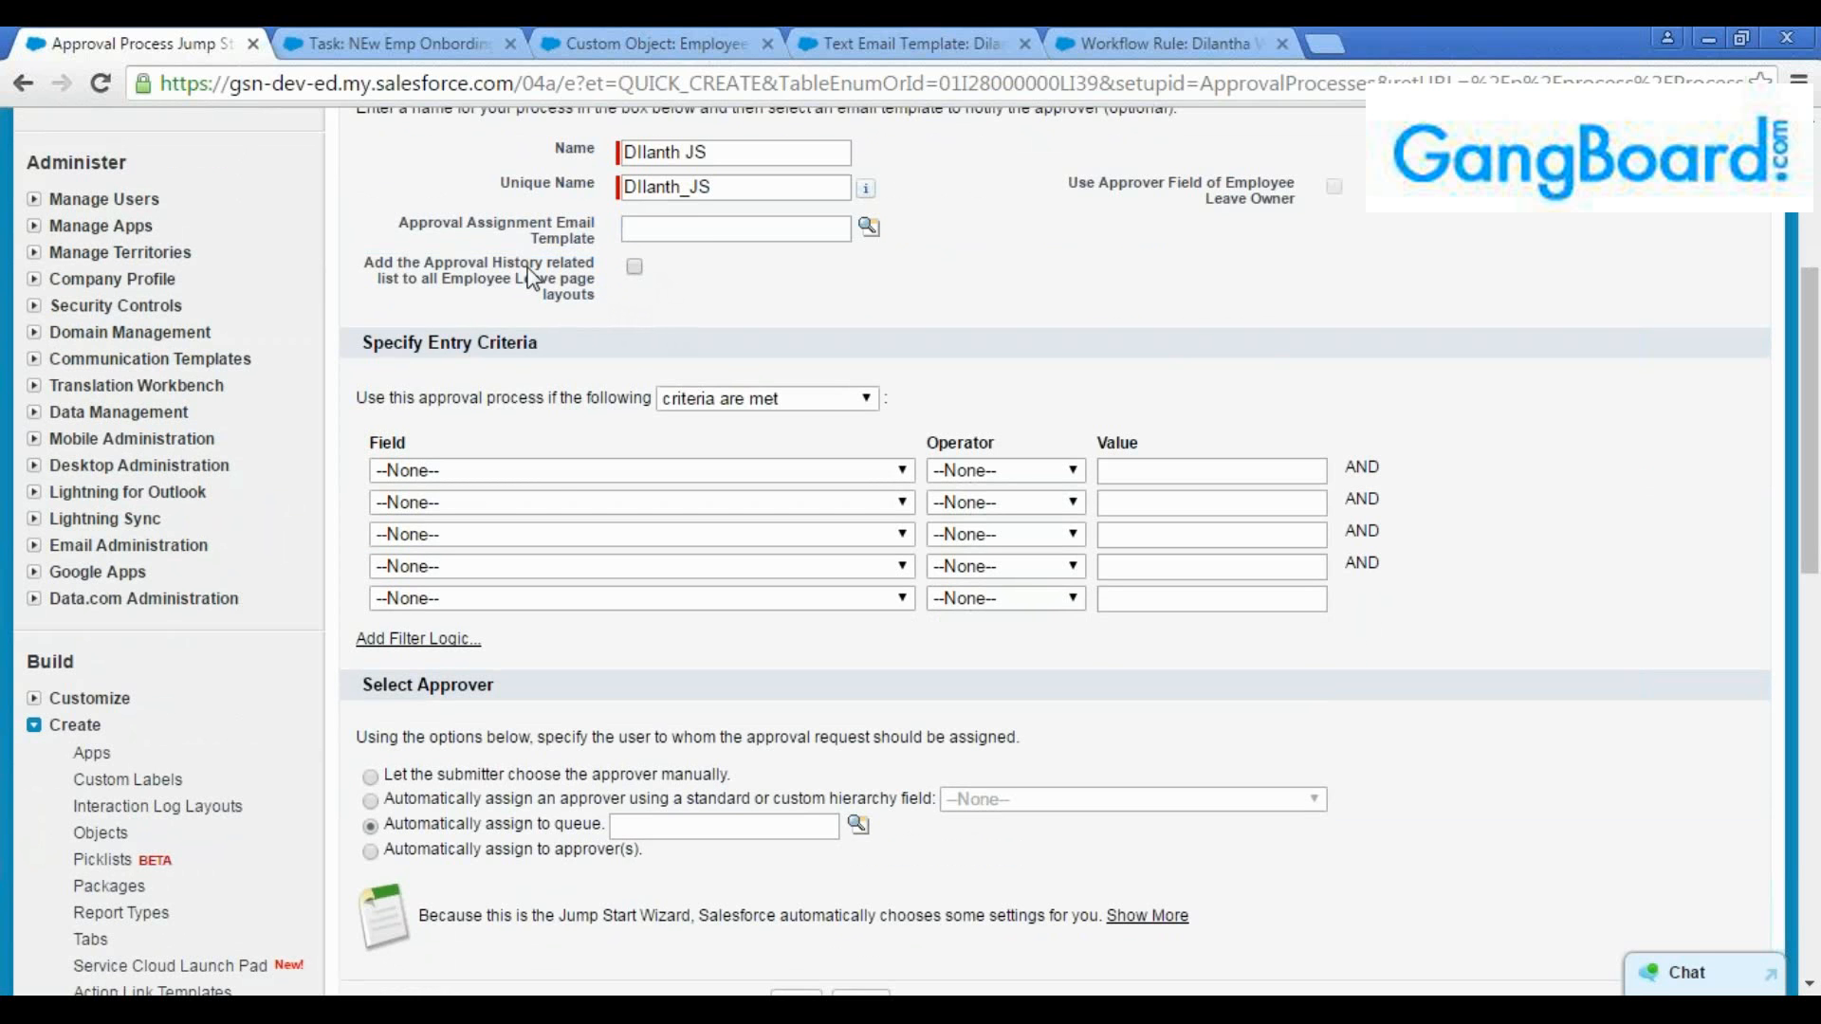
# Try "formula evaluates to true" as the entry criteria type, then return to "criteria are met"
pyautogui.scroll(-3, 555, 503)
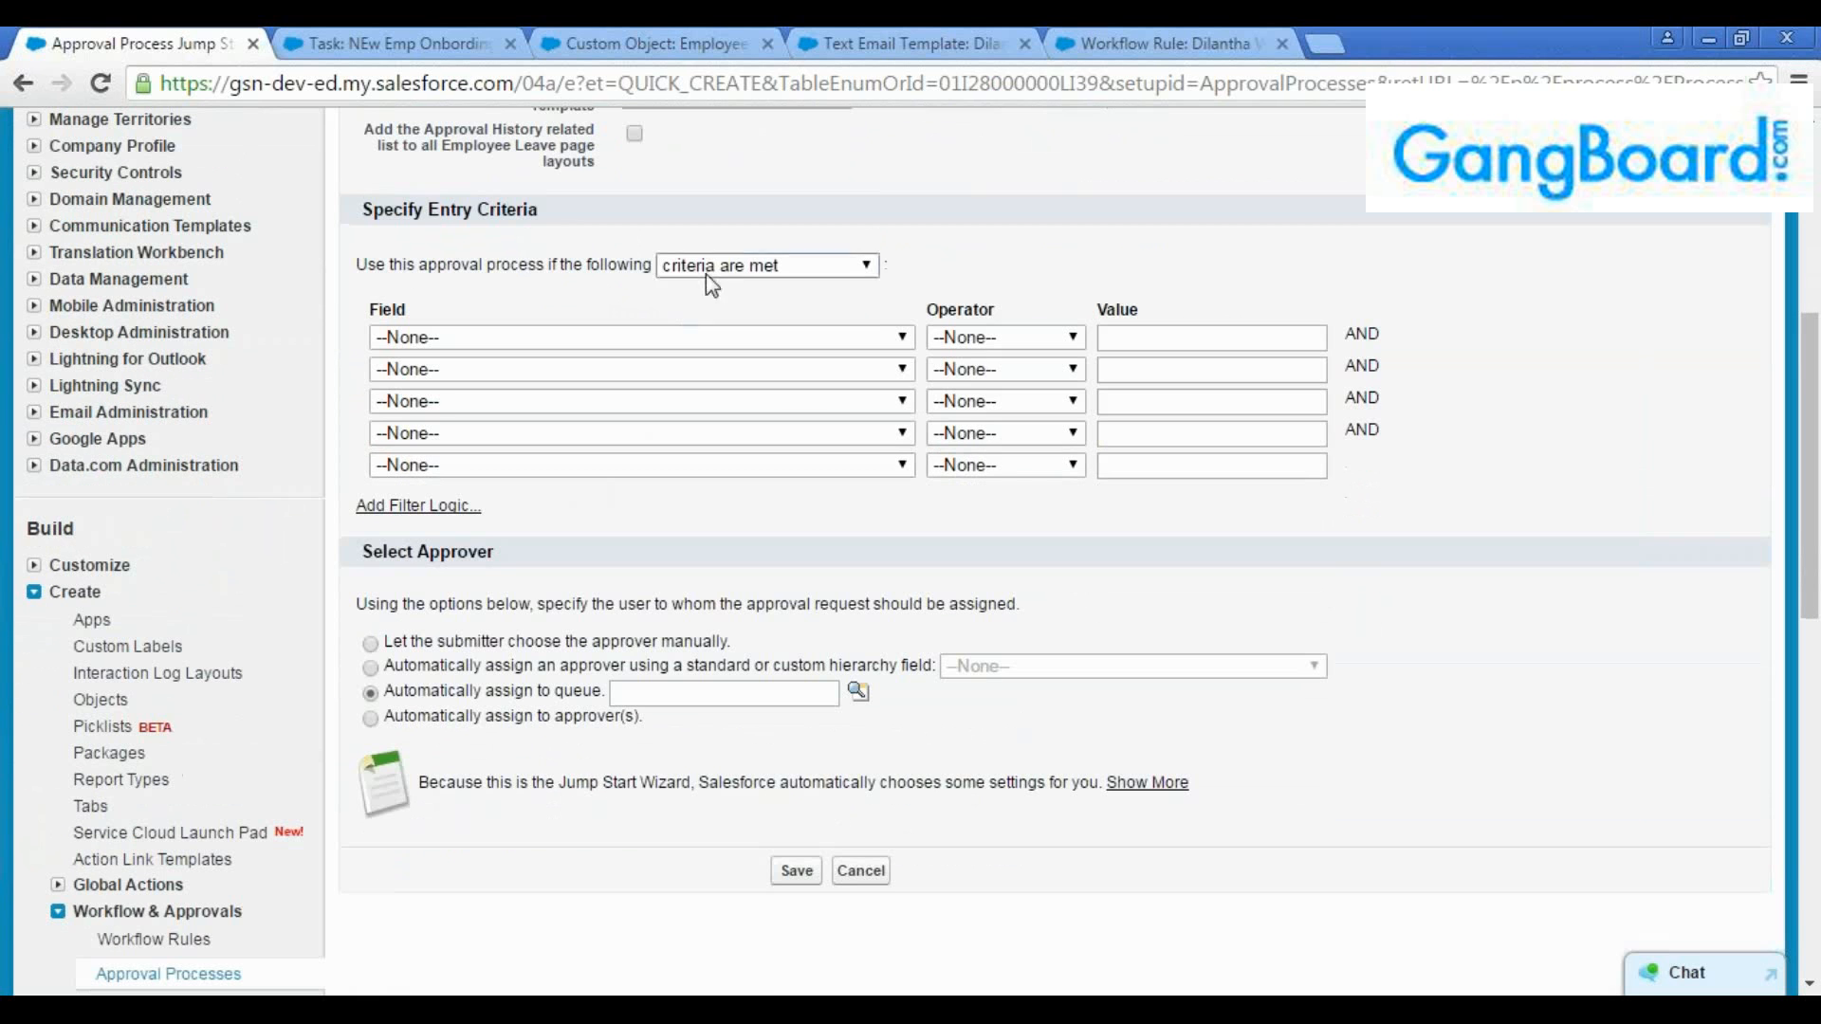
pyautogui.click(713, 275)
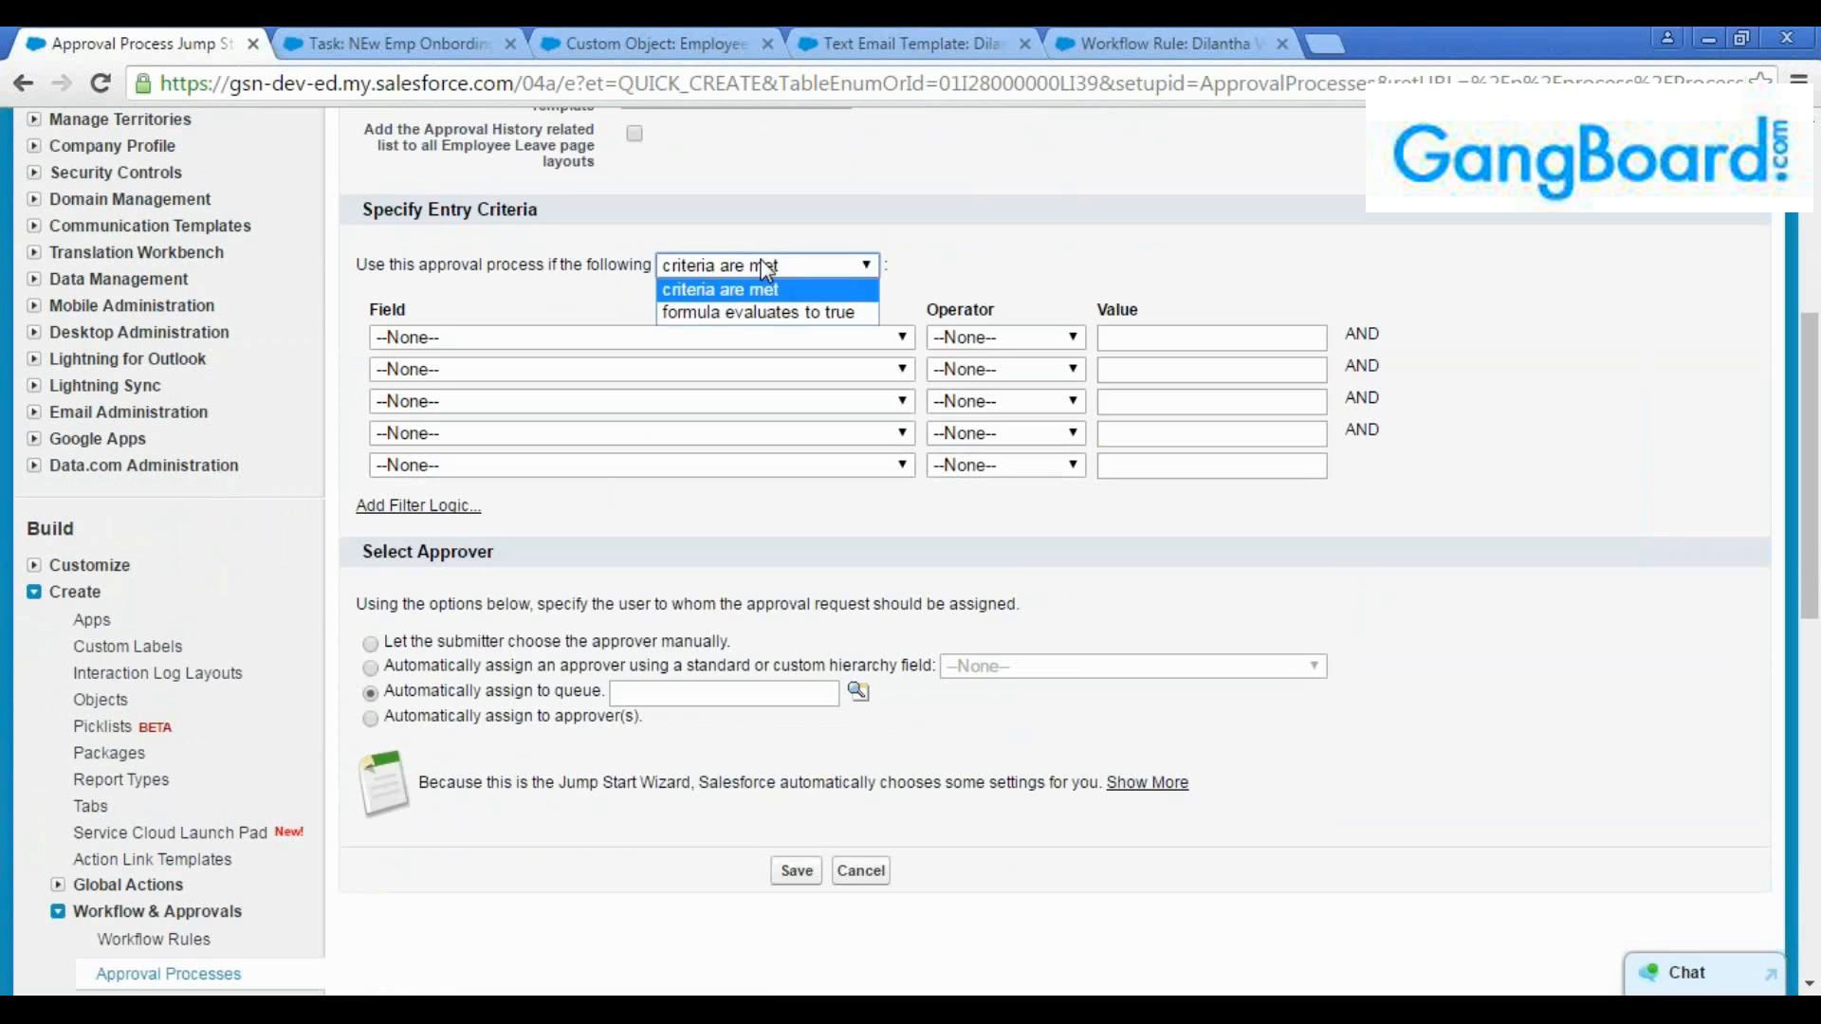
pyautogui.click(758, 313)
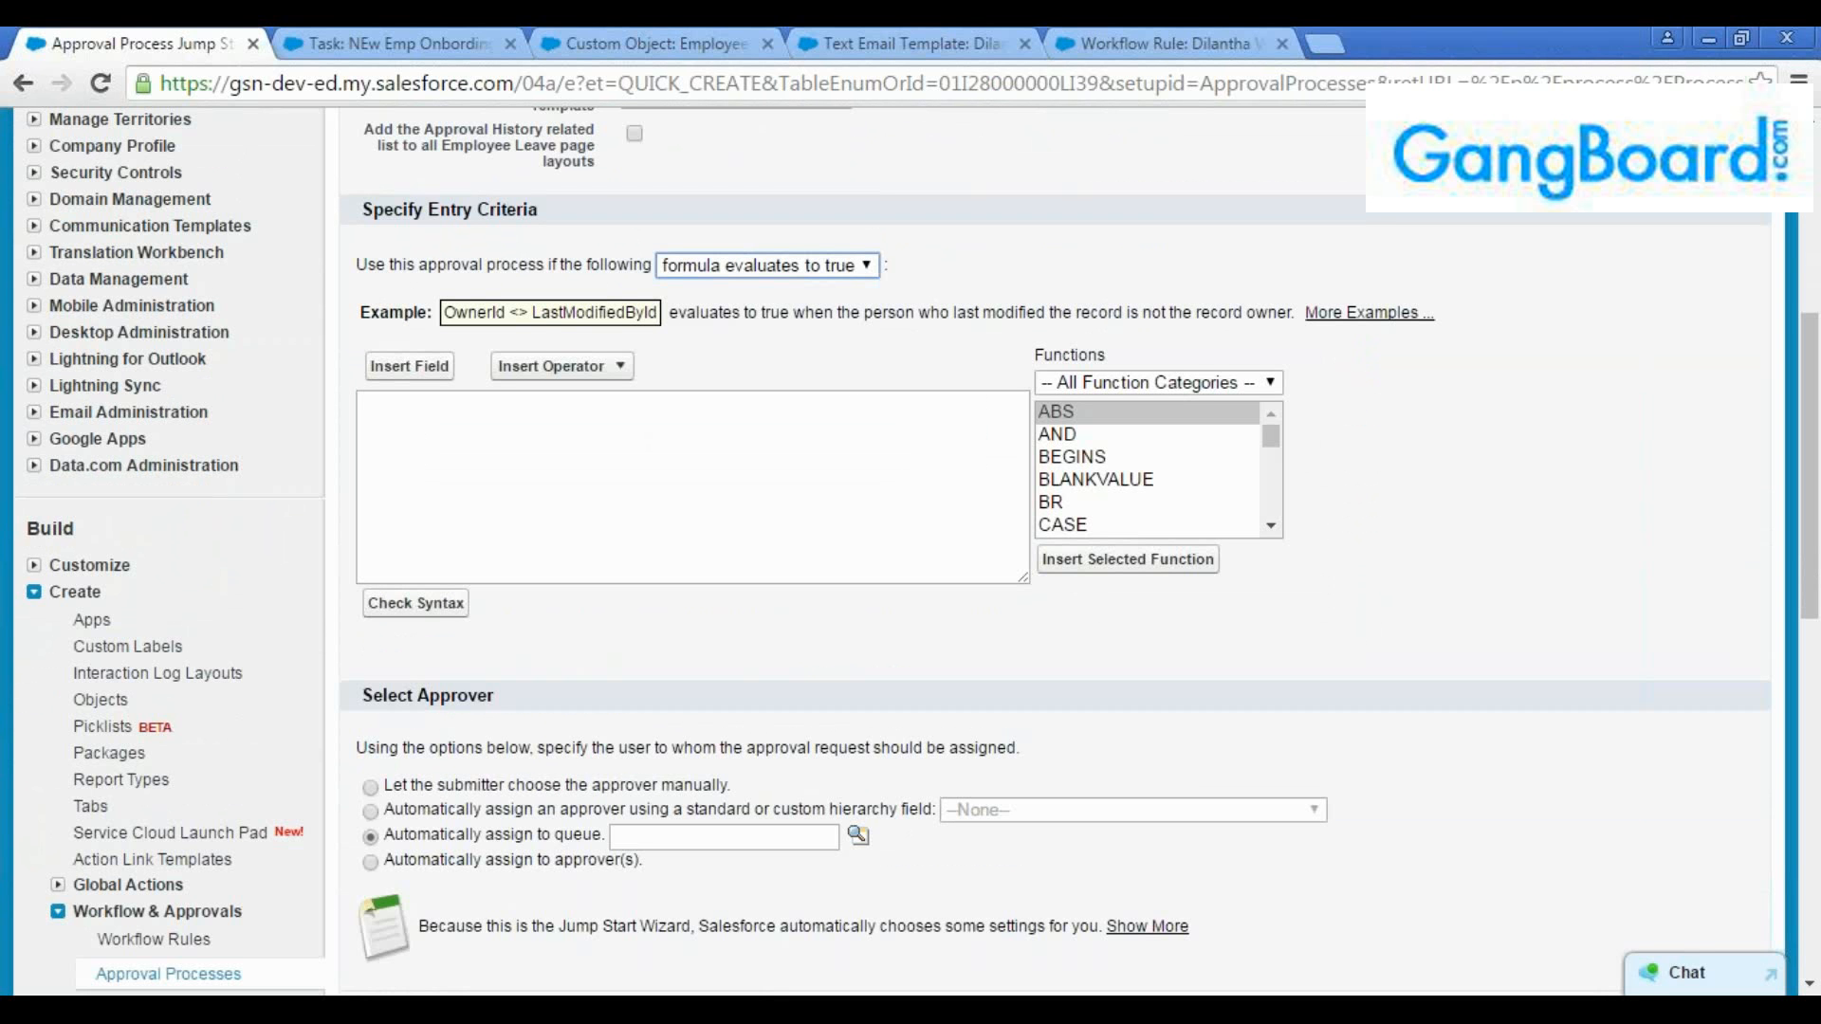
pyautogui.click(739, 269)
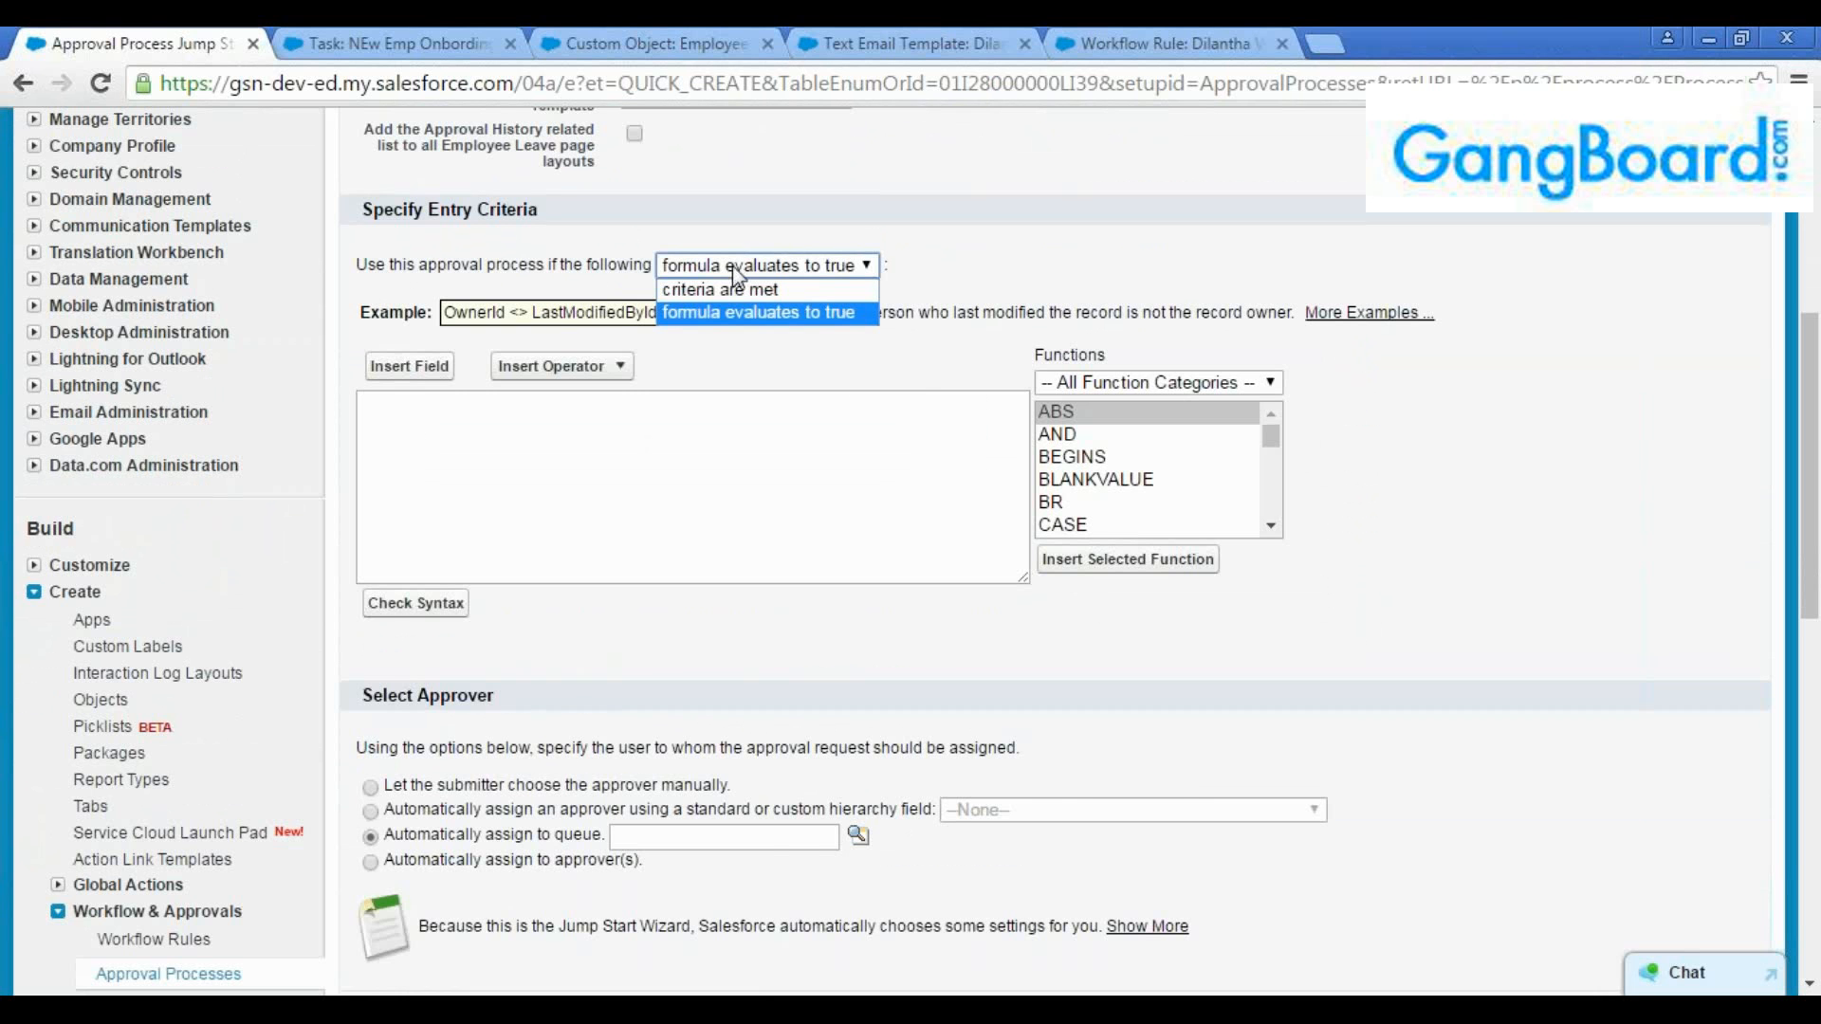
pyautogui.click(734, 290)
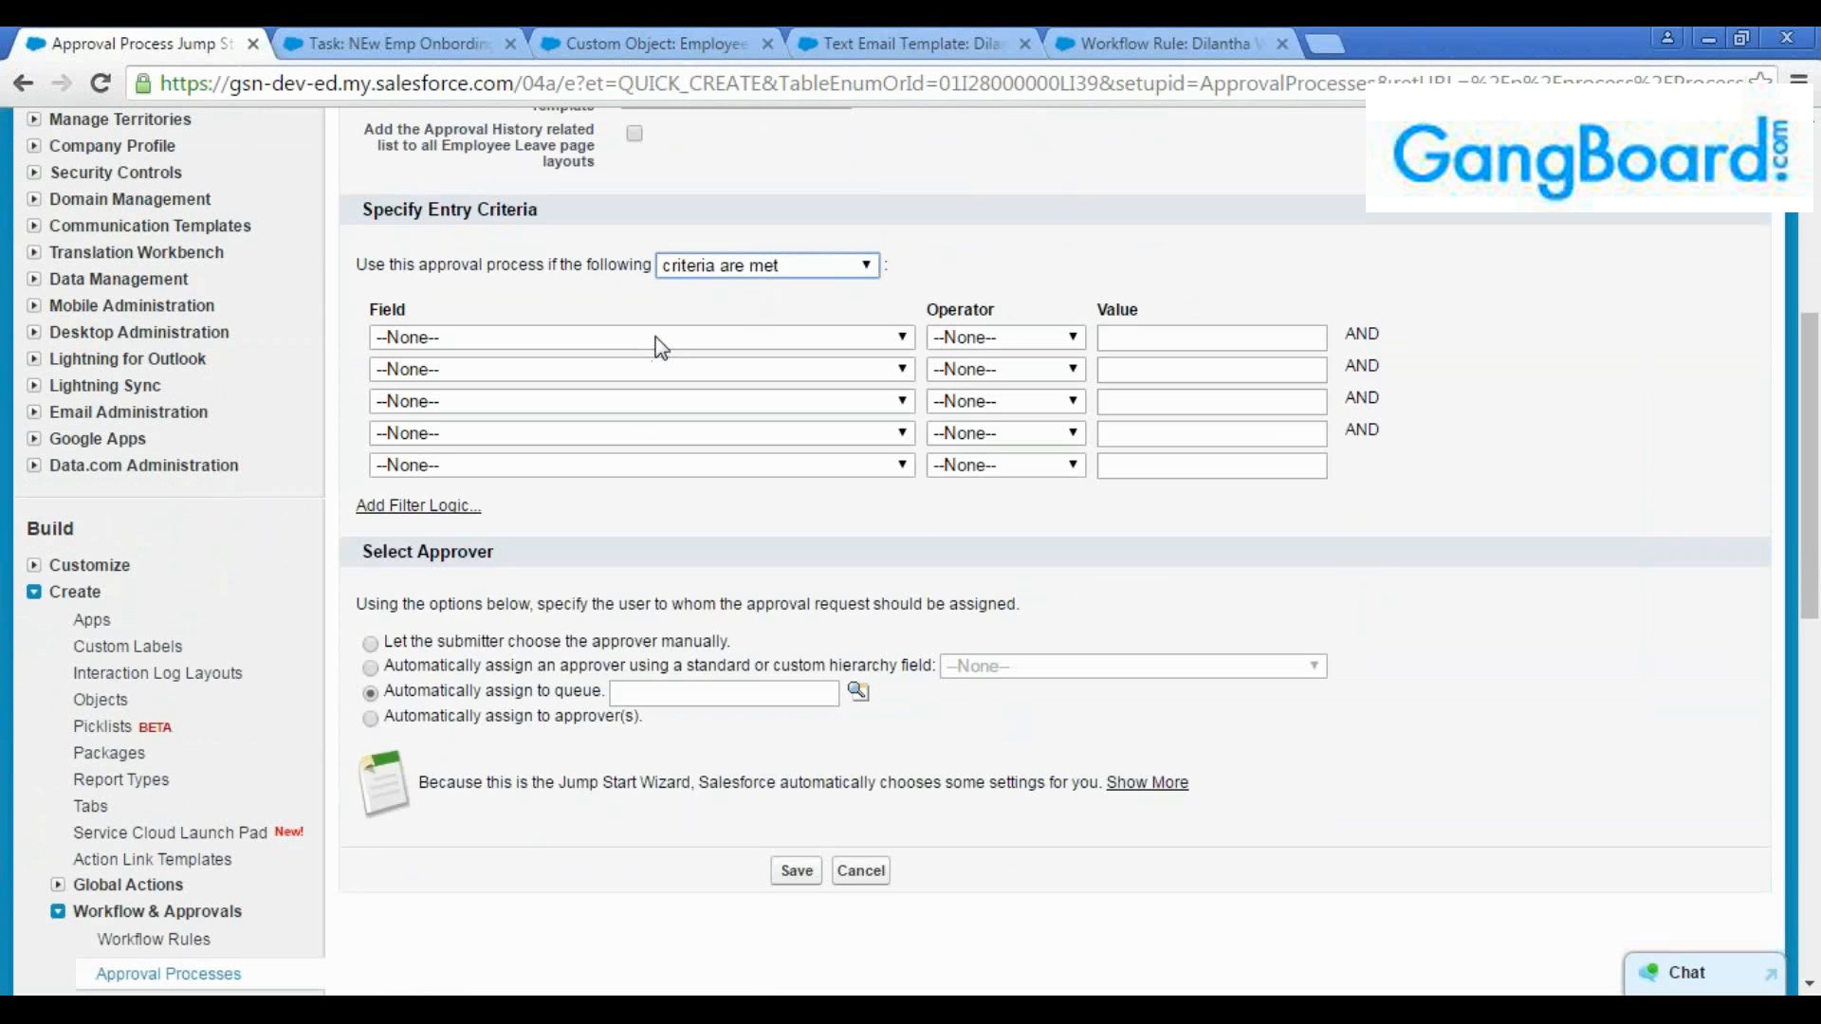
# Set the first entry criterion to Employee Leave: No of Days greater than 4
pyautogui.click(659, 338)
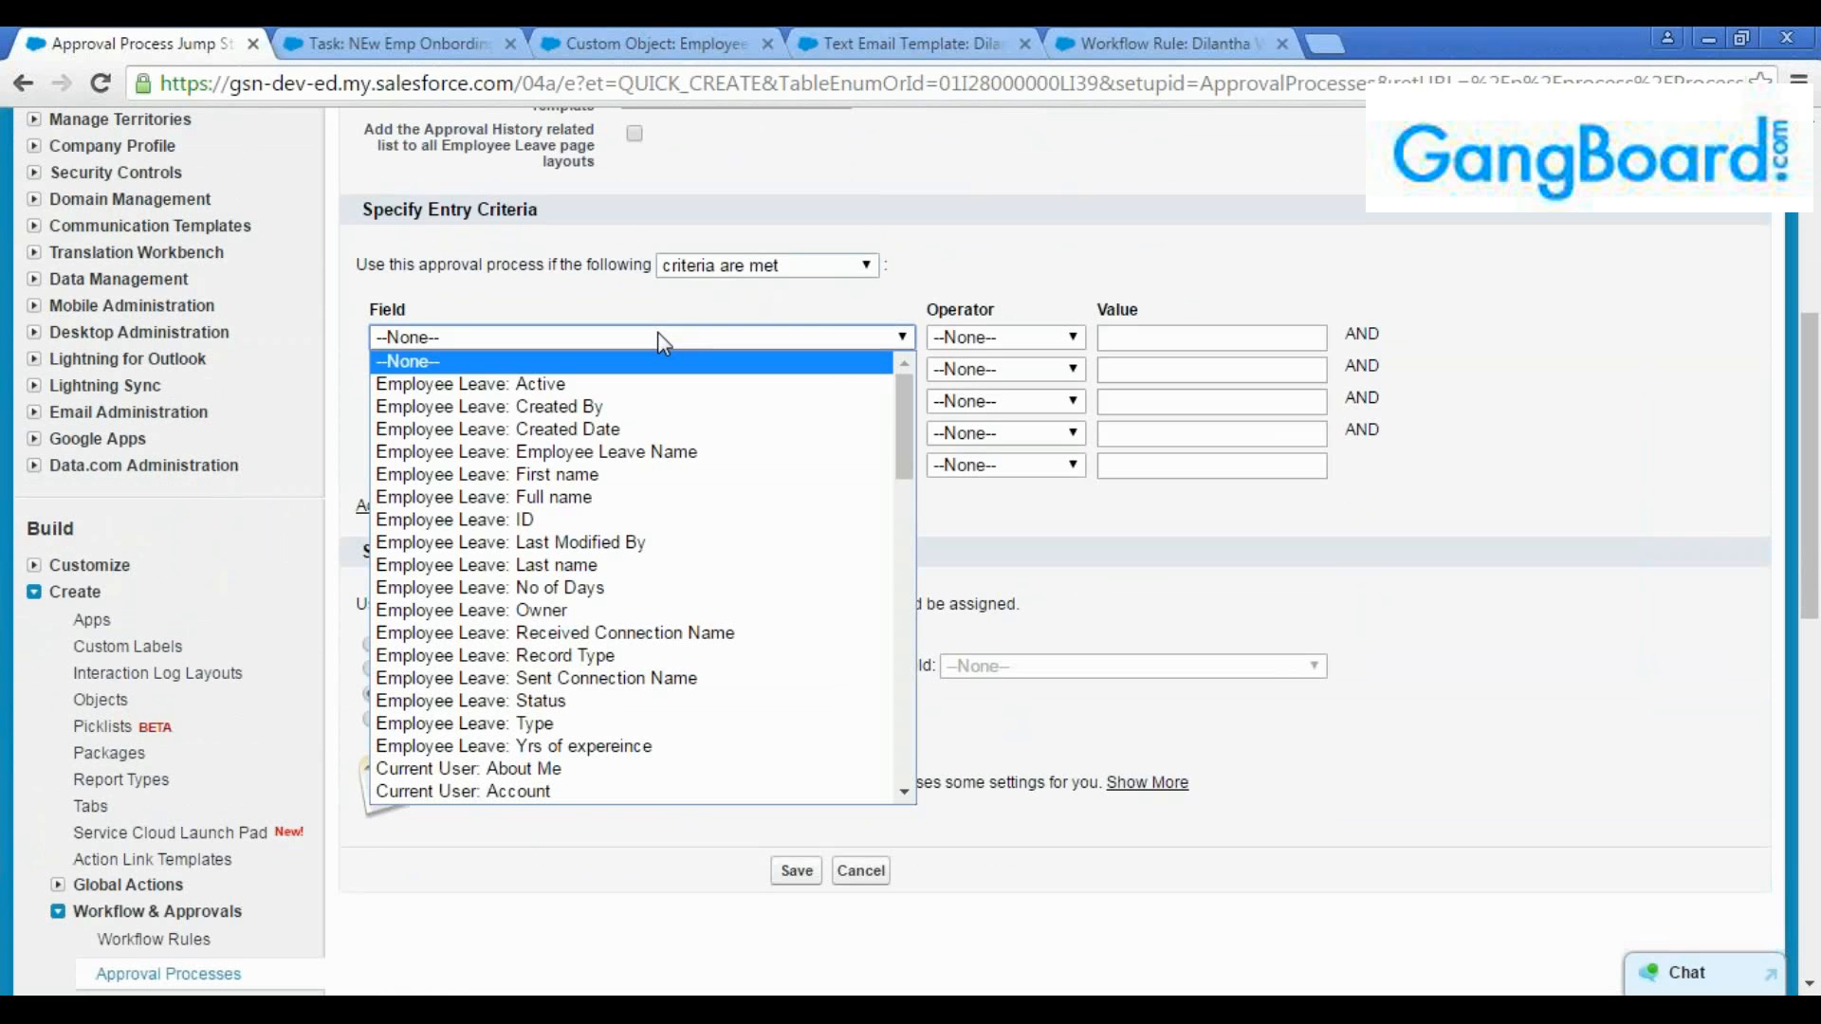
pyautogui.click(612, 589)
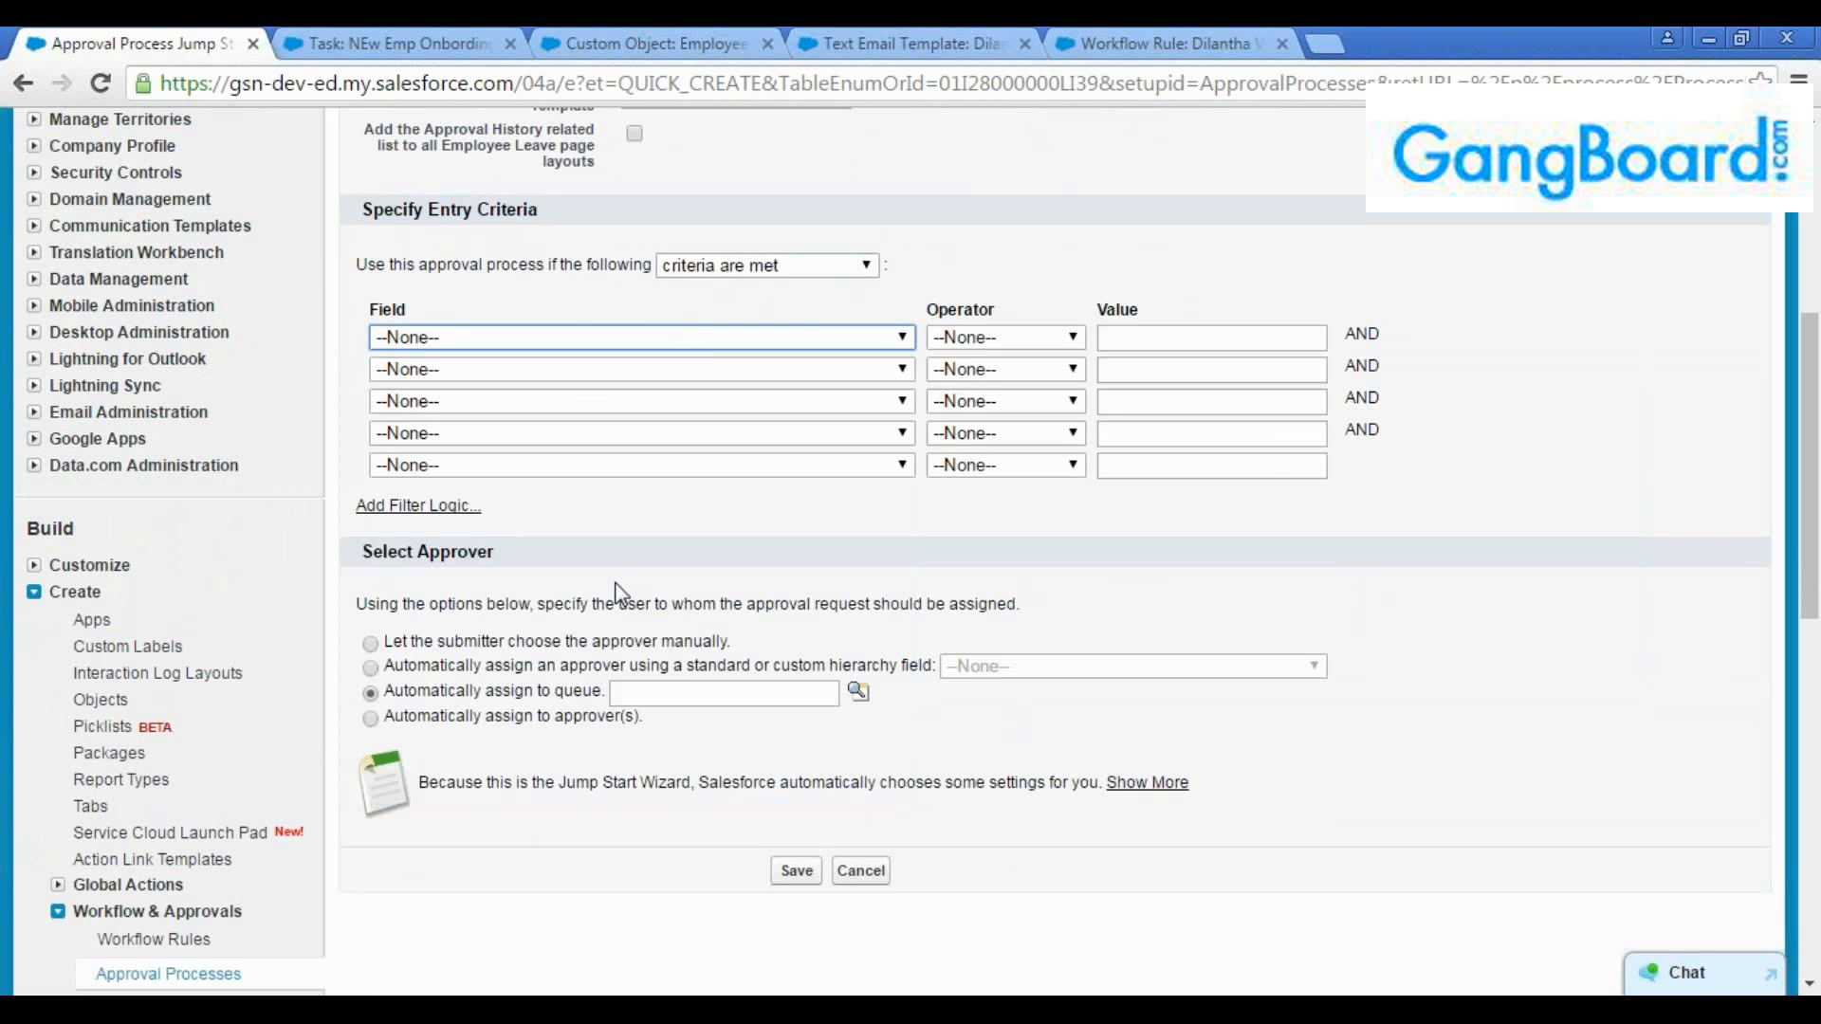
pyautogui.click(994, 339)
pyautogui.click(982, 451)
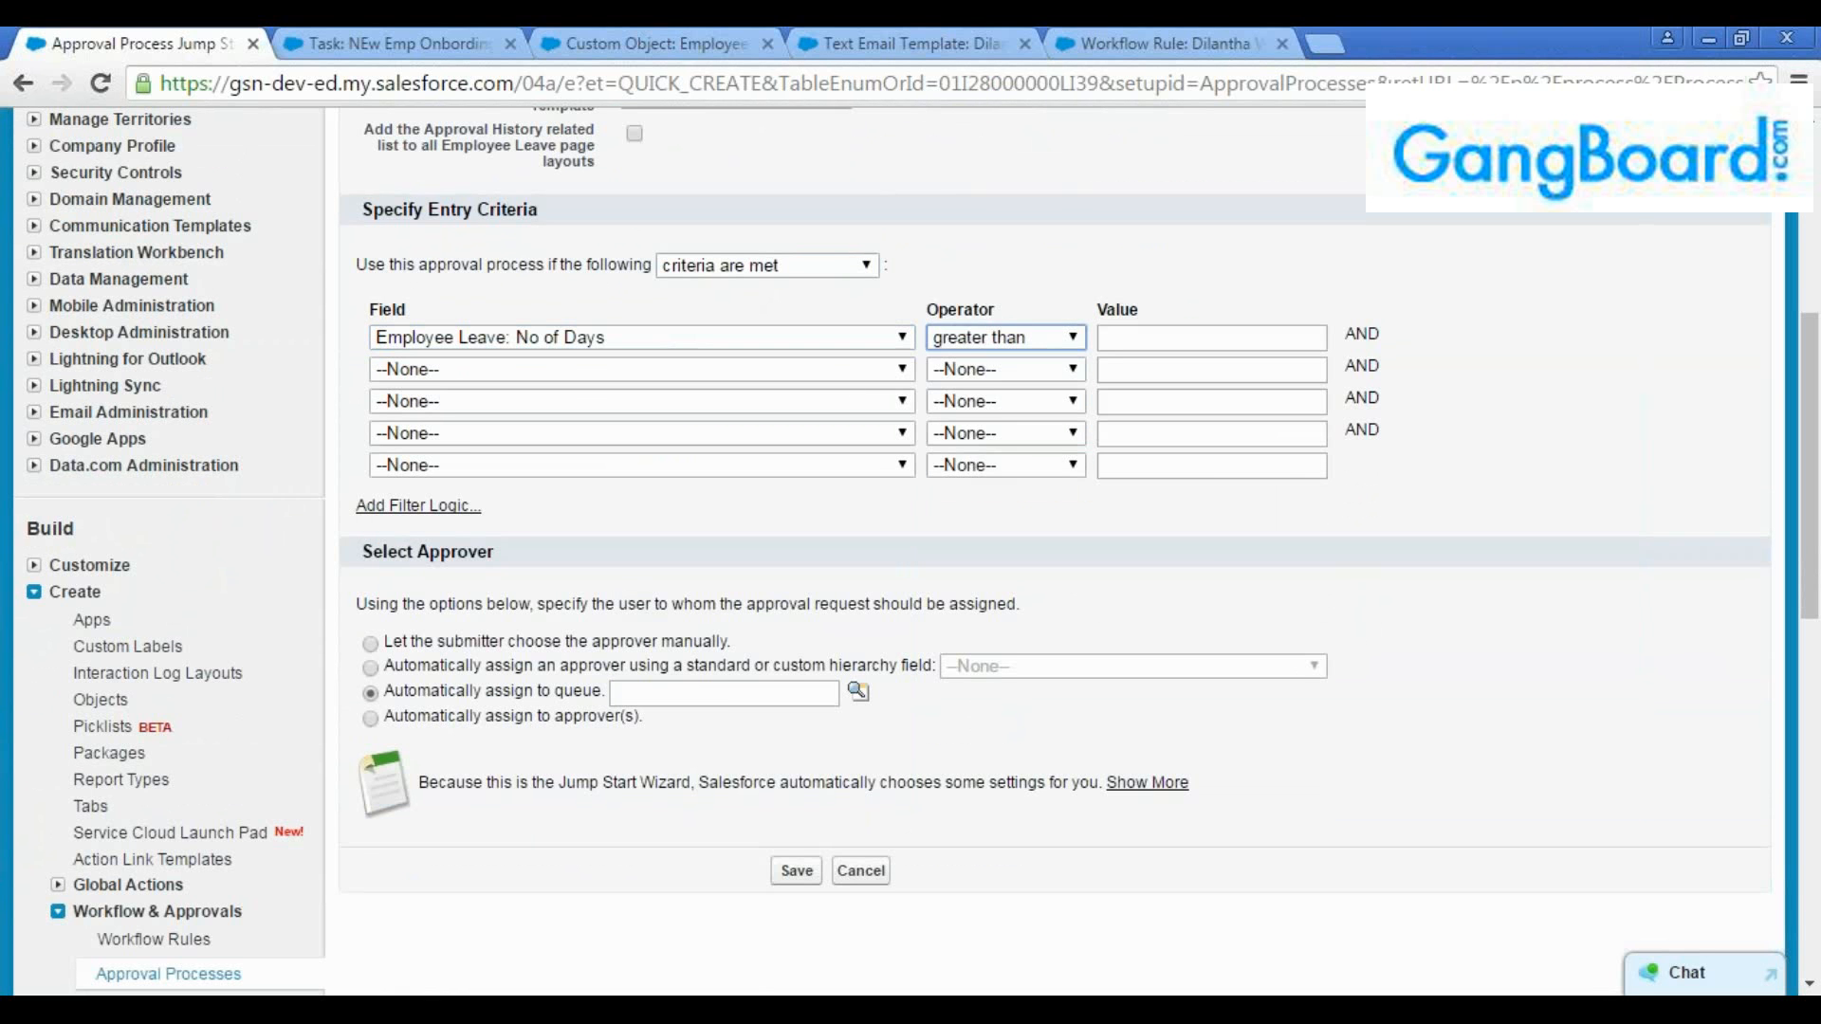
pyautogui.click(1188, 340)
pyautogui.write('4')
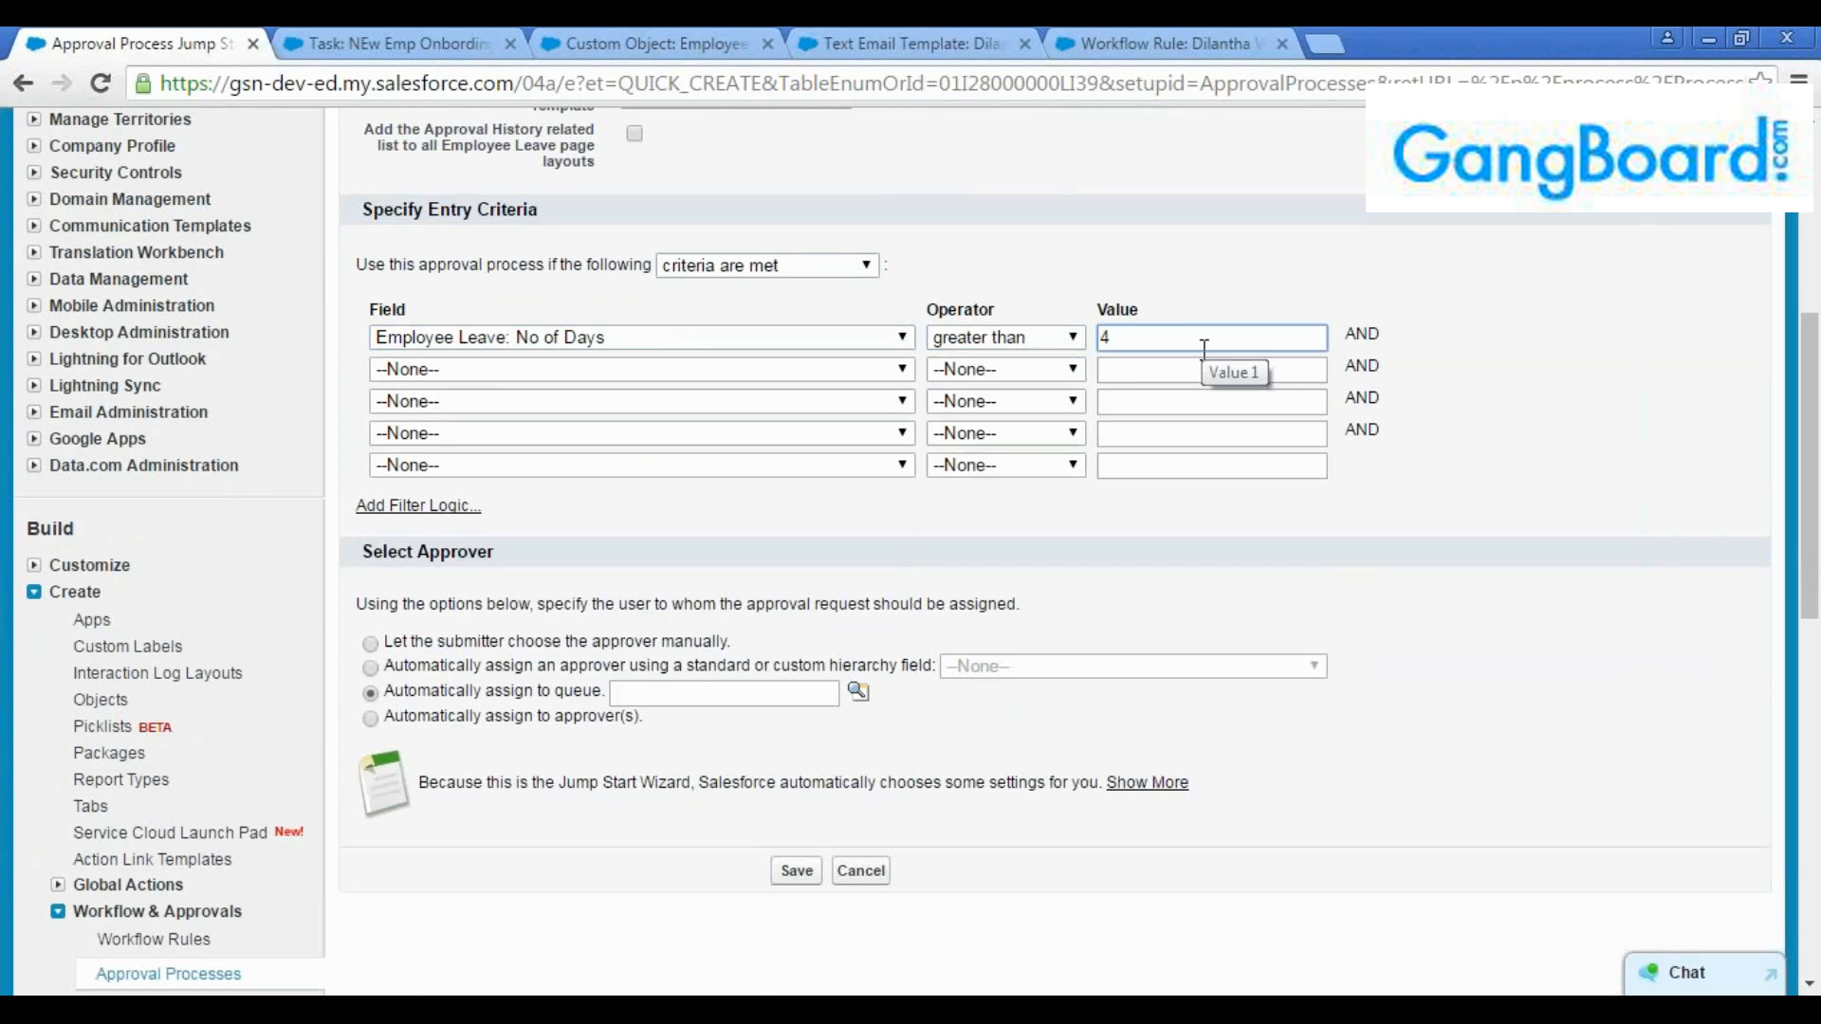
pyautogui.click(1143, 372)
# Let the submitter choose the approver manually for this approval process
pyautogui.scroll(-3, 900, 474)
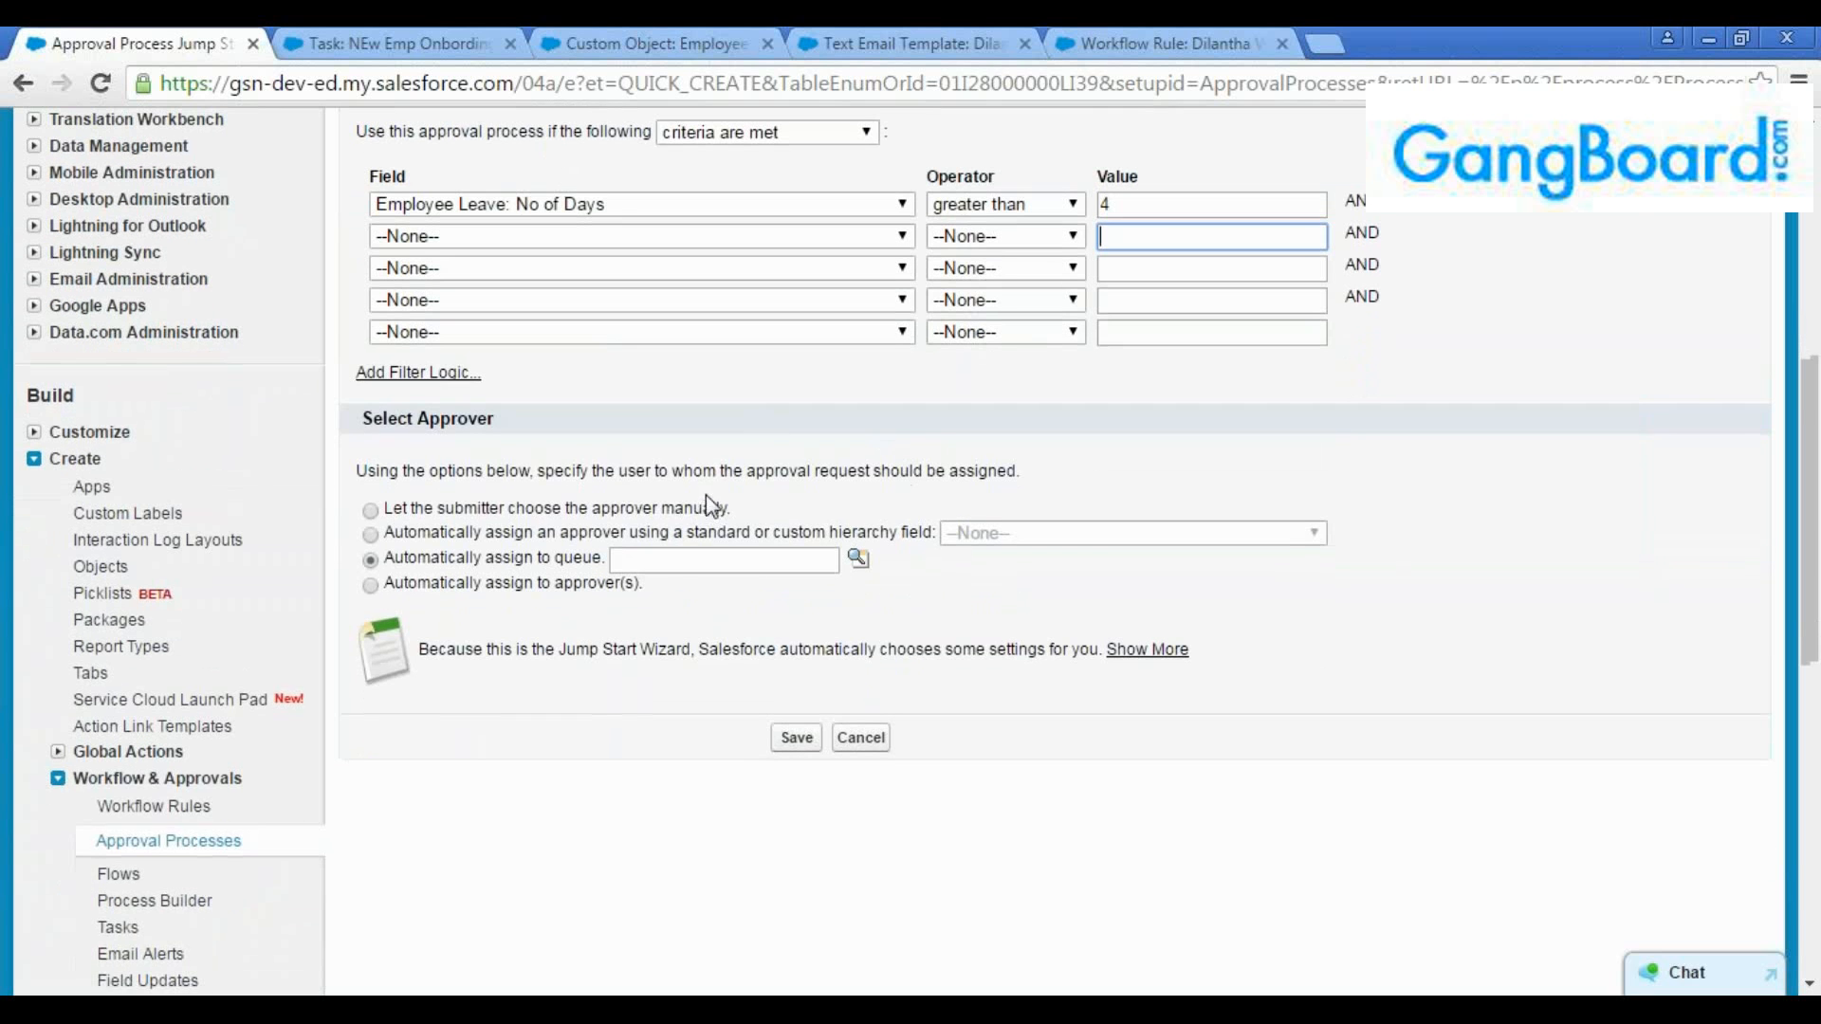
pyautogui.moveTo(501, 418); pyautogui.dragTo(366, 421)
pyautogui.click(565, 423)
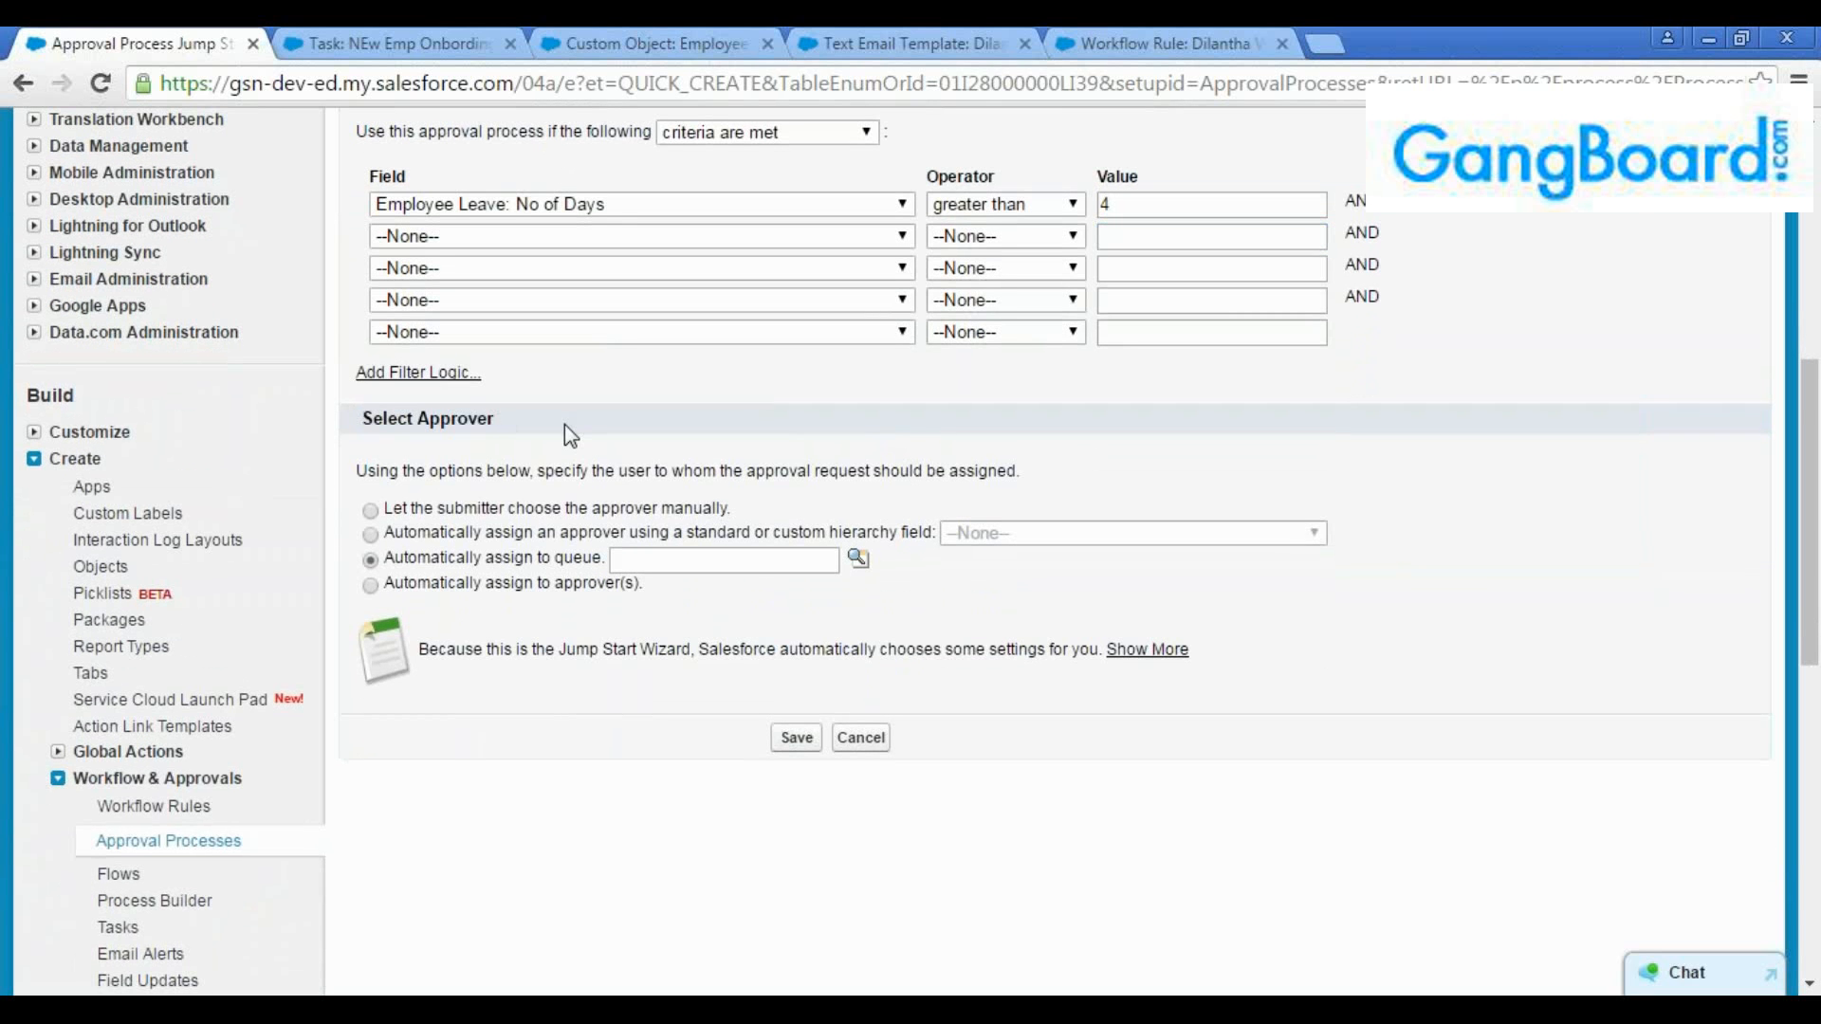
pyautogui.click(370, 511)
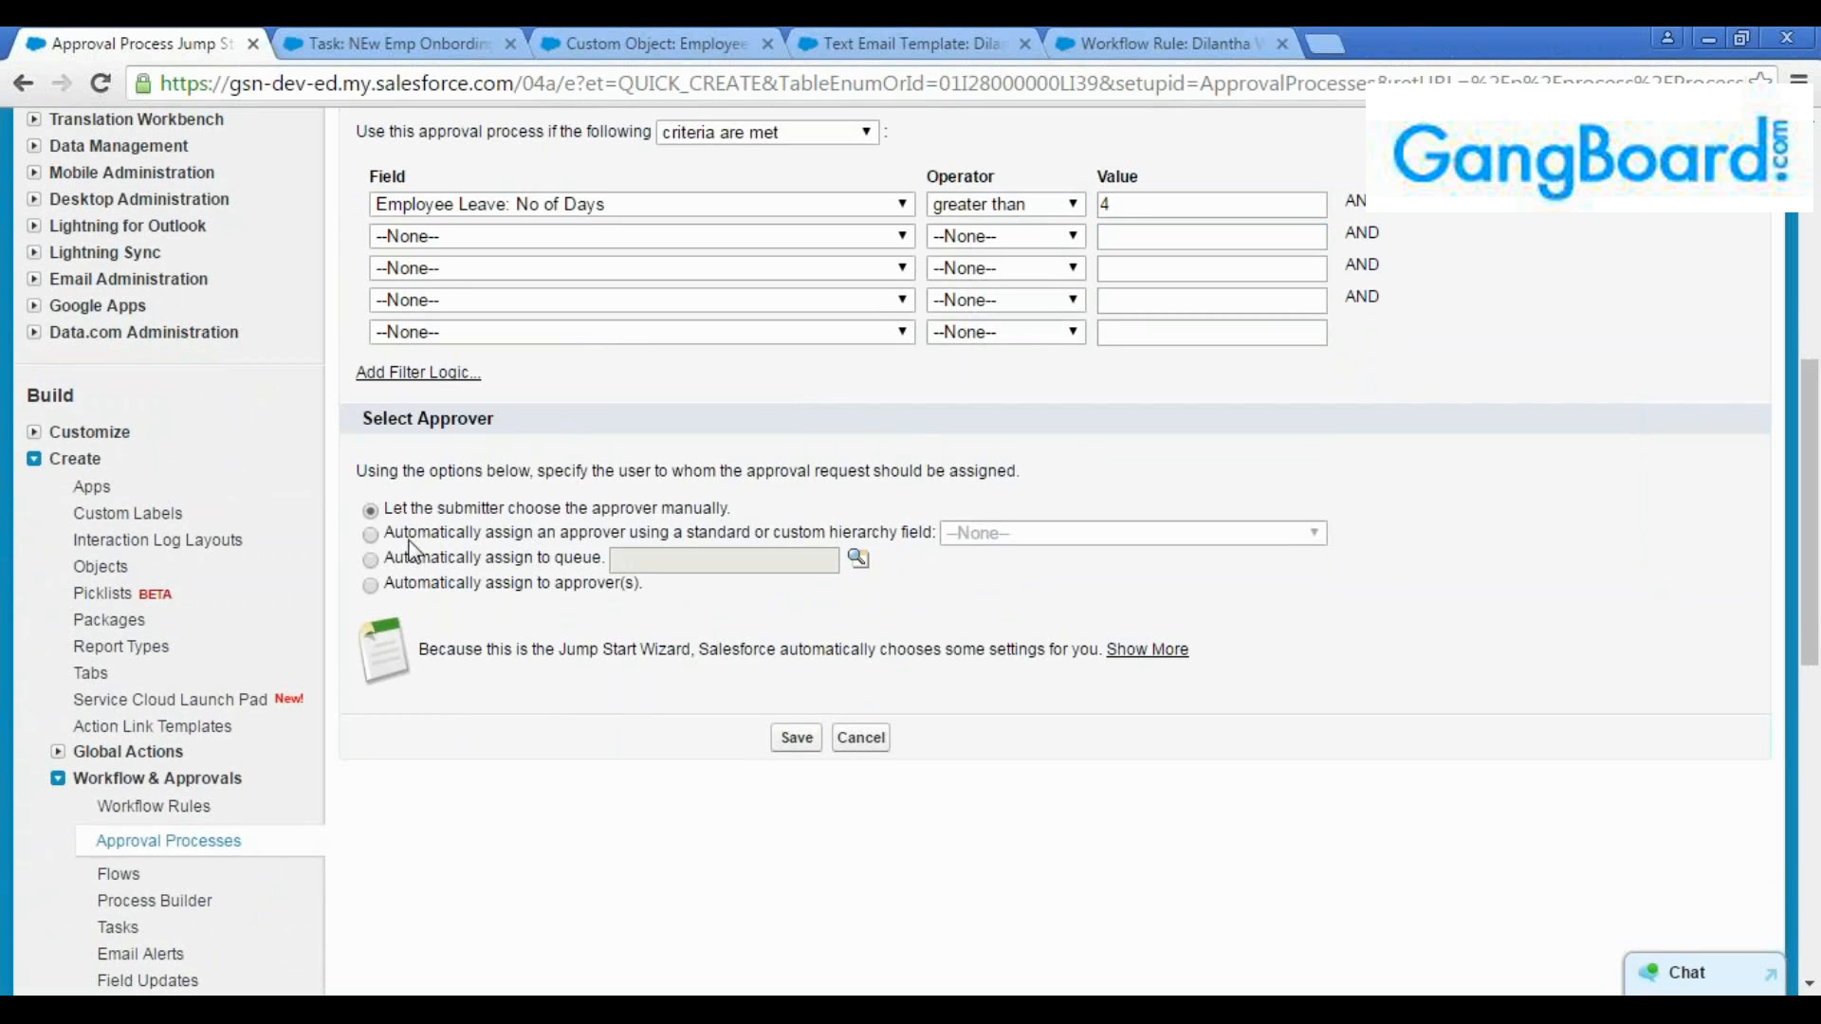
# Try automatically assigning the approver through a hierarchy field, choosing Manager
pyautogui.click(371, 536)
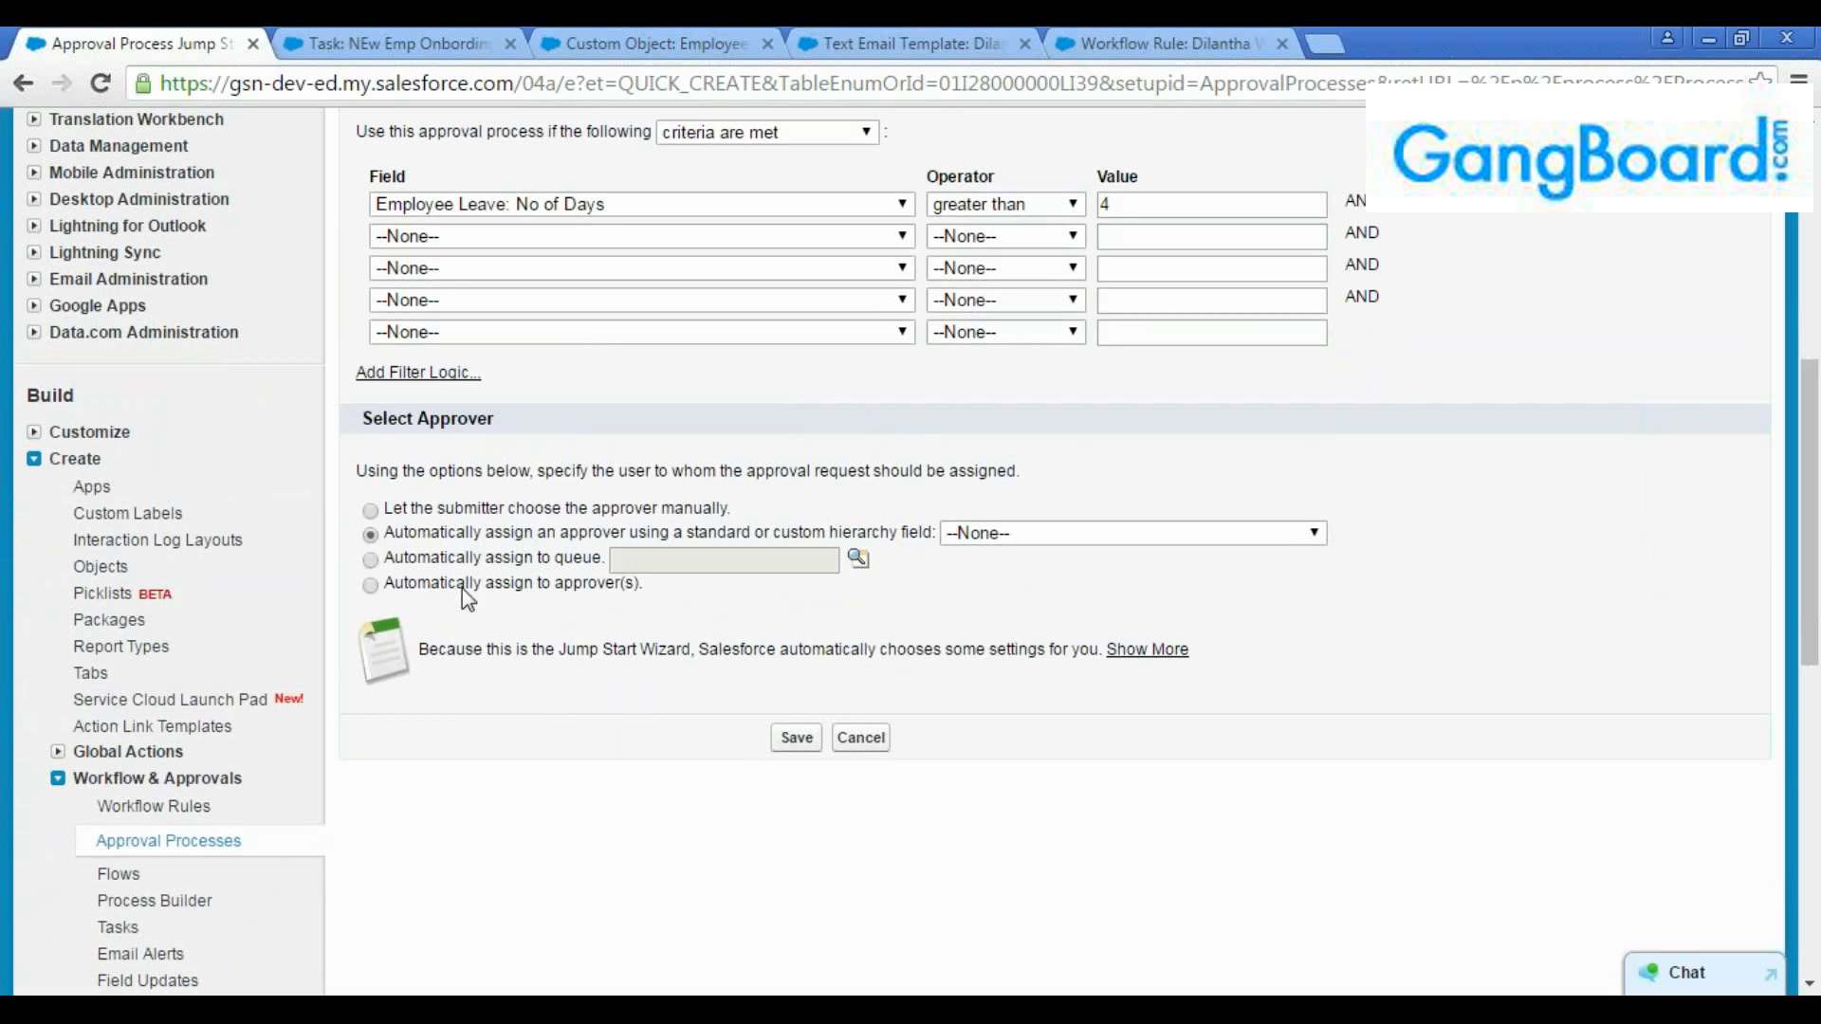
pyautogui.click(959, 537)
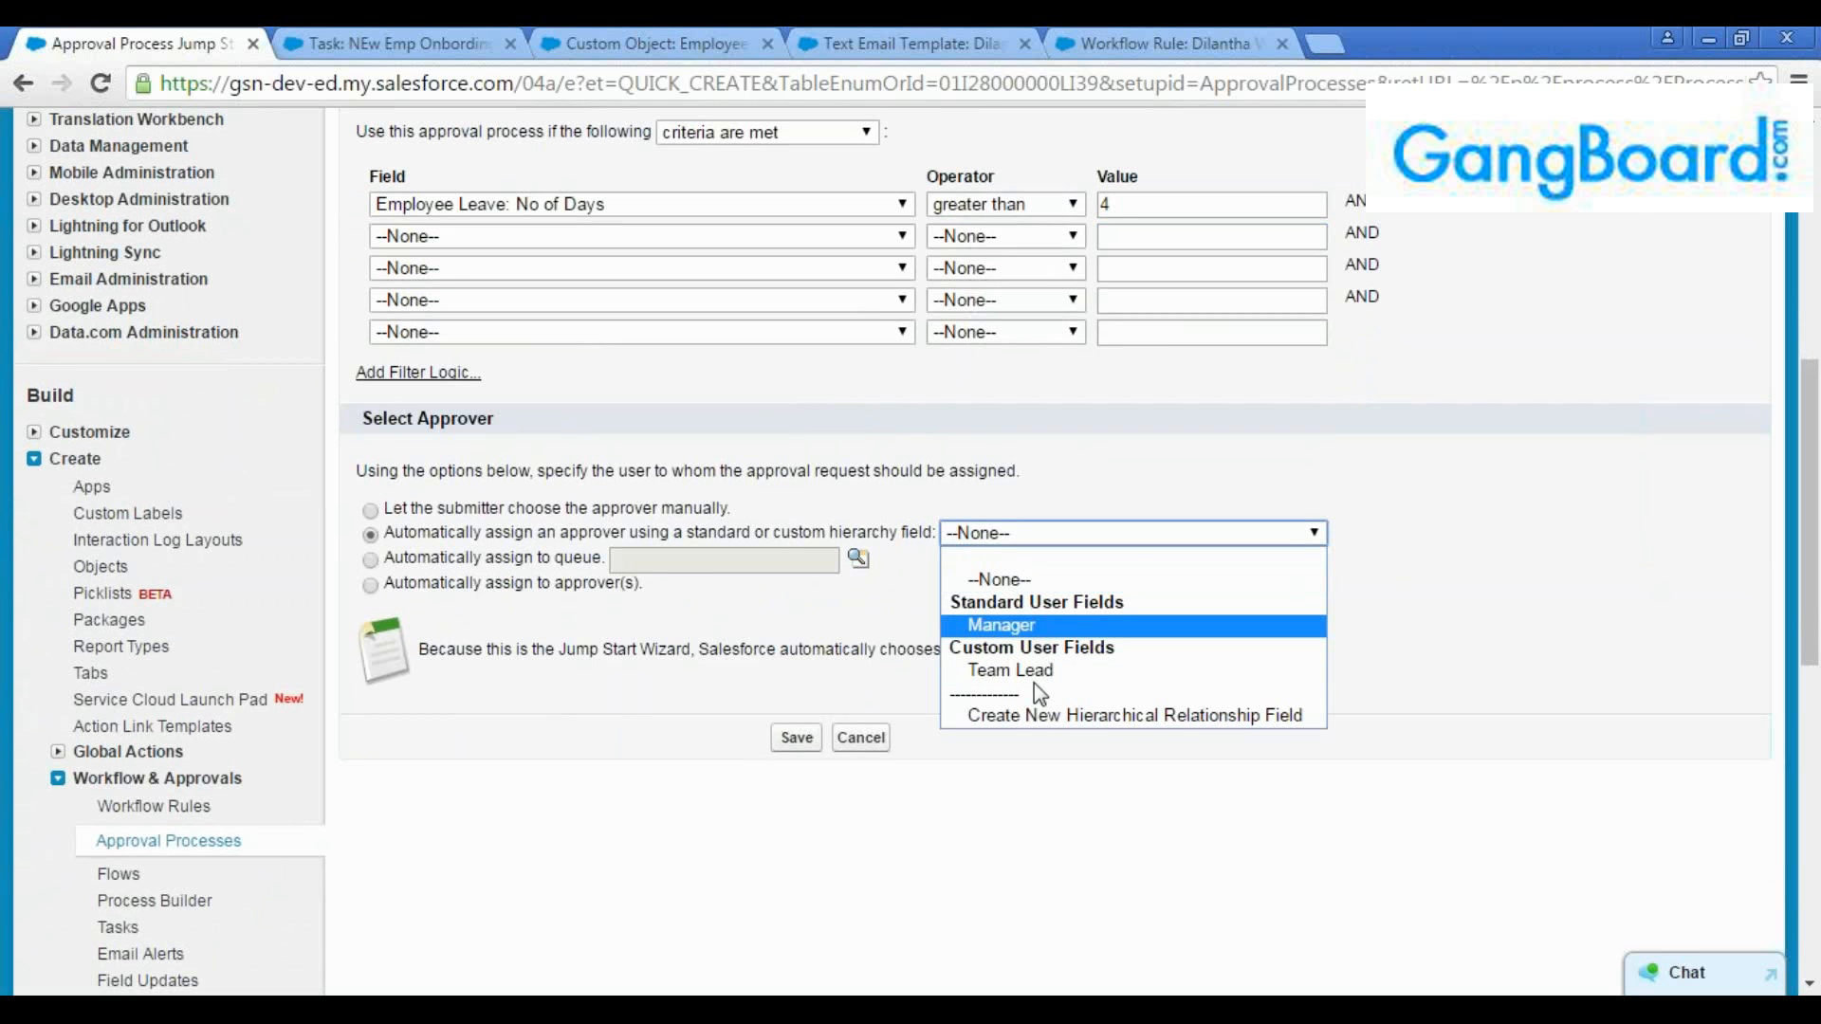
pyautogui.click(1005, 626)
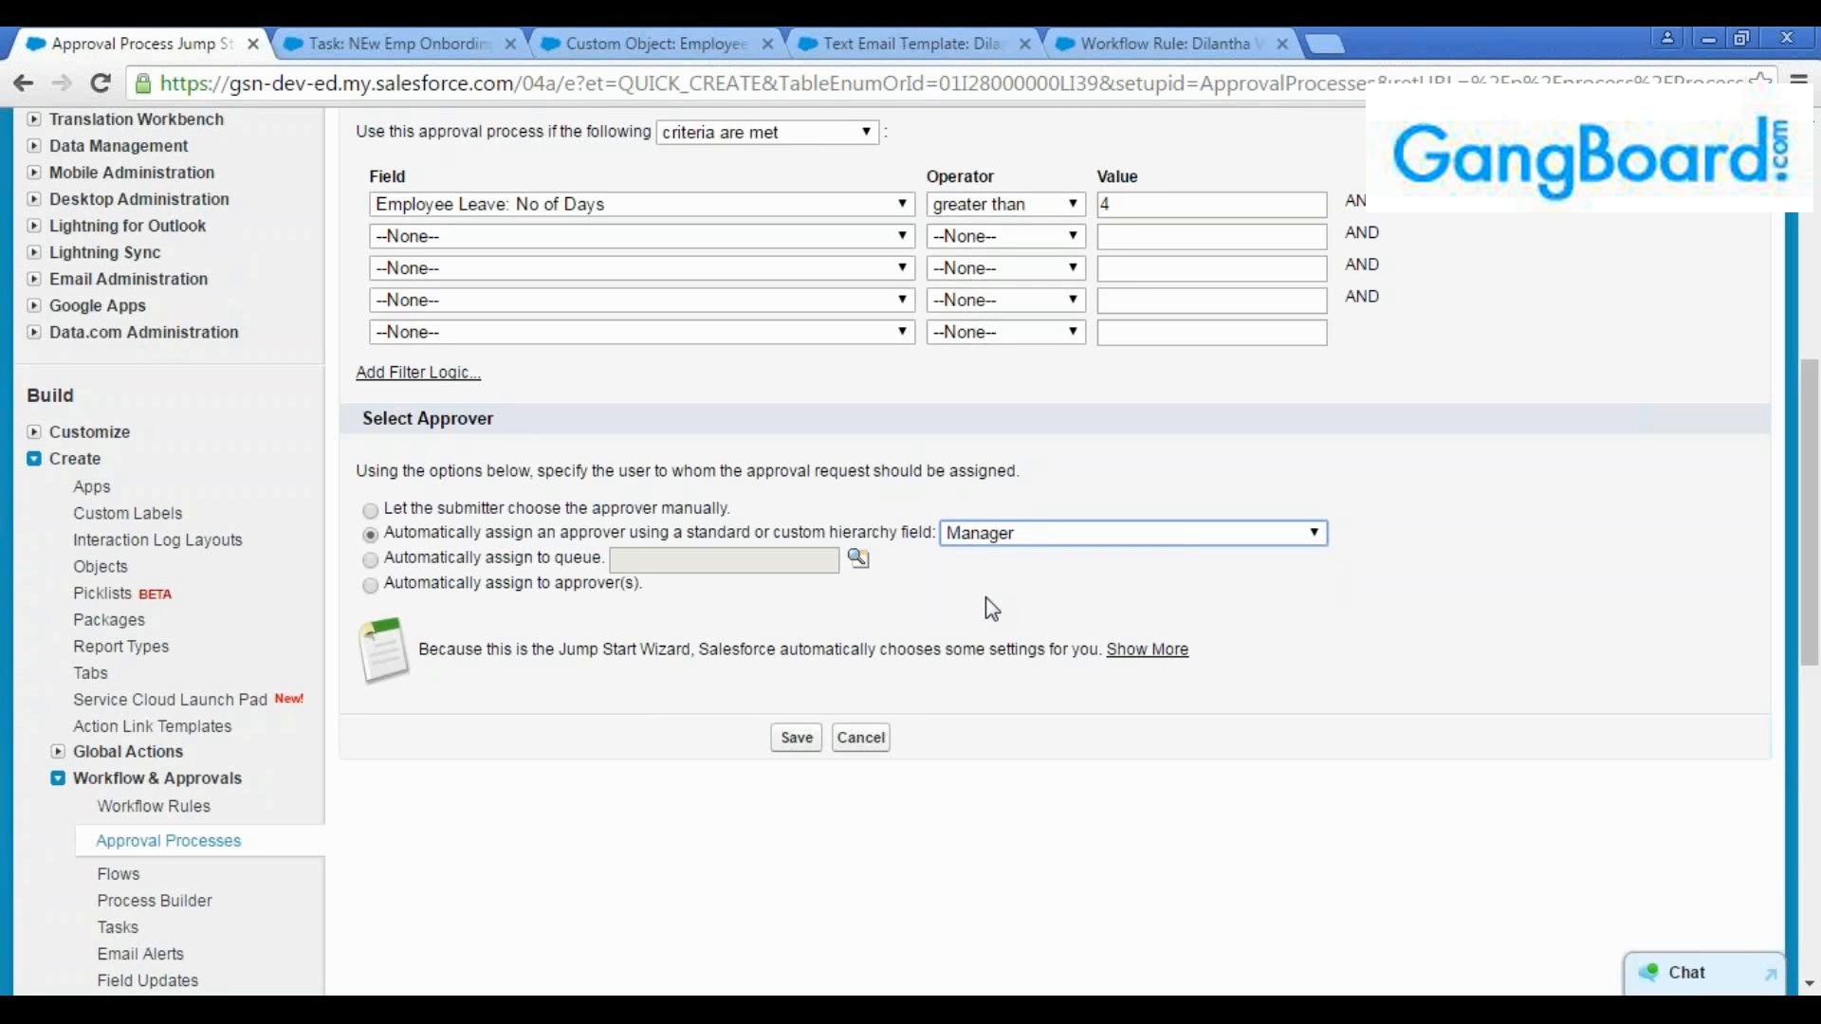
# Set the approver selection to automatic assignment to a queue, leaving the queue name empty
pyautogui.click(371, 561)
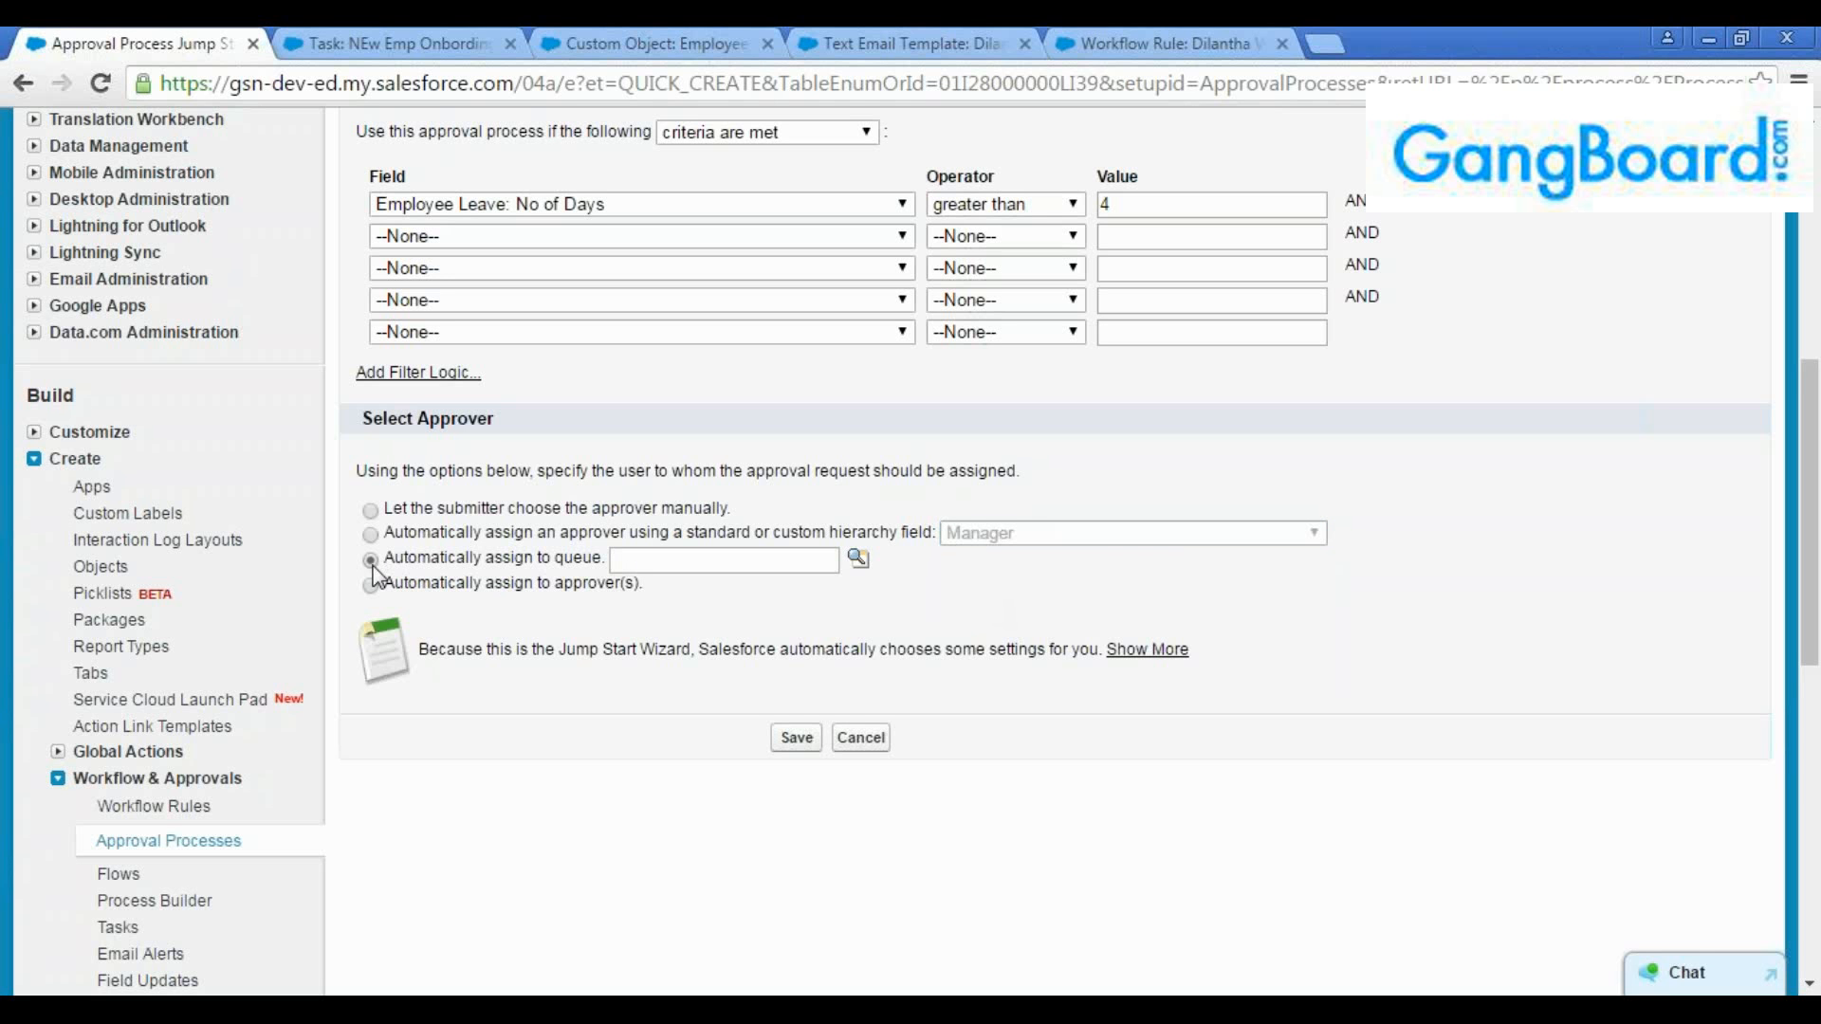
pyautogui.click(657, 561)
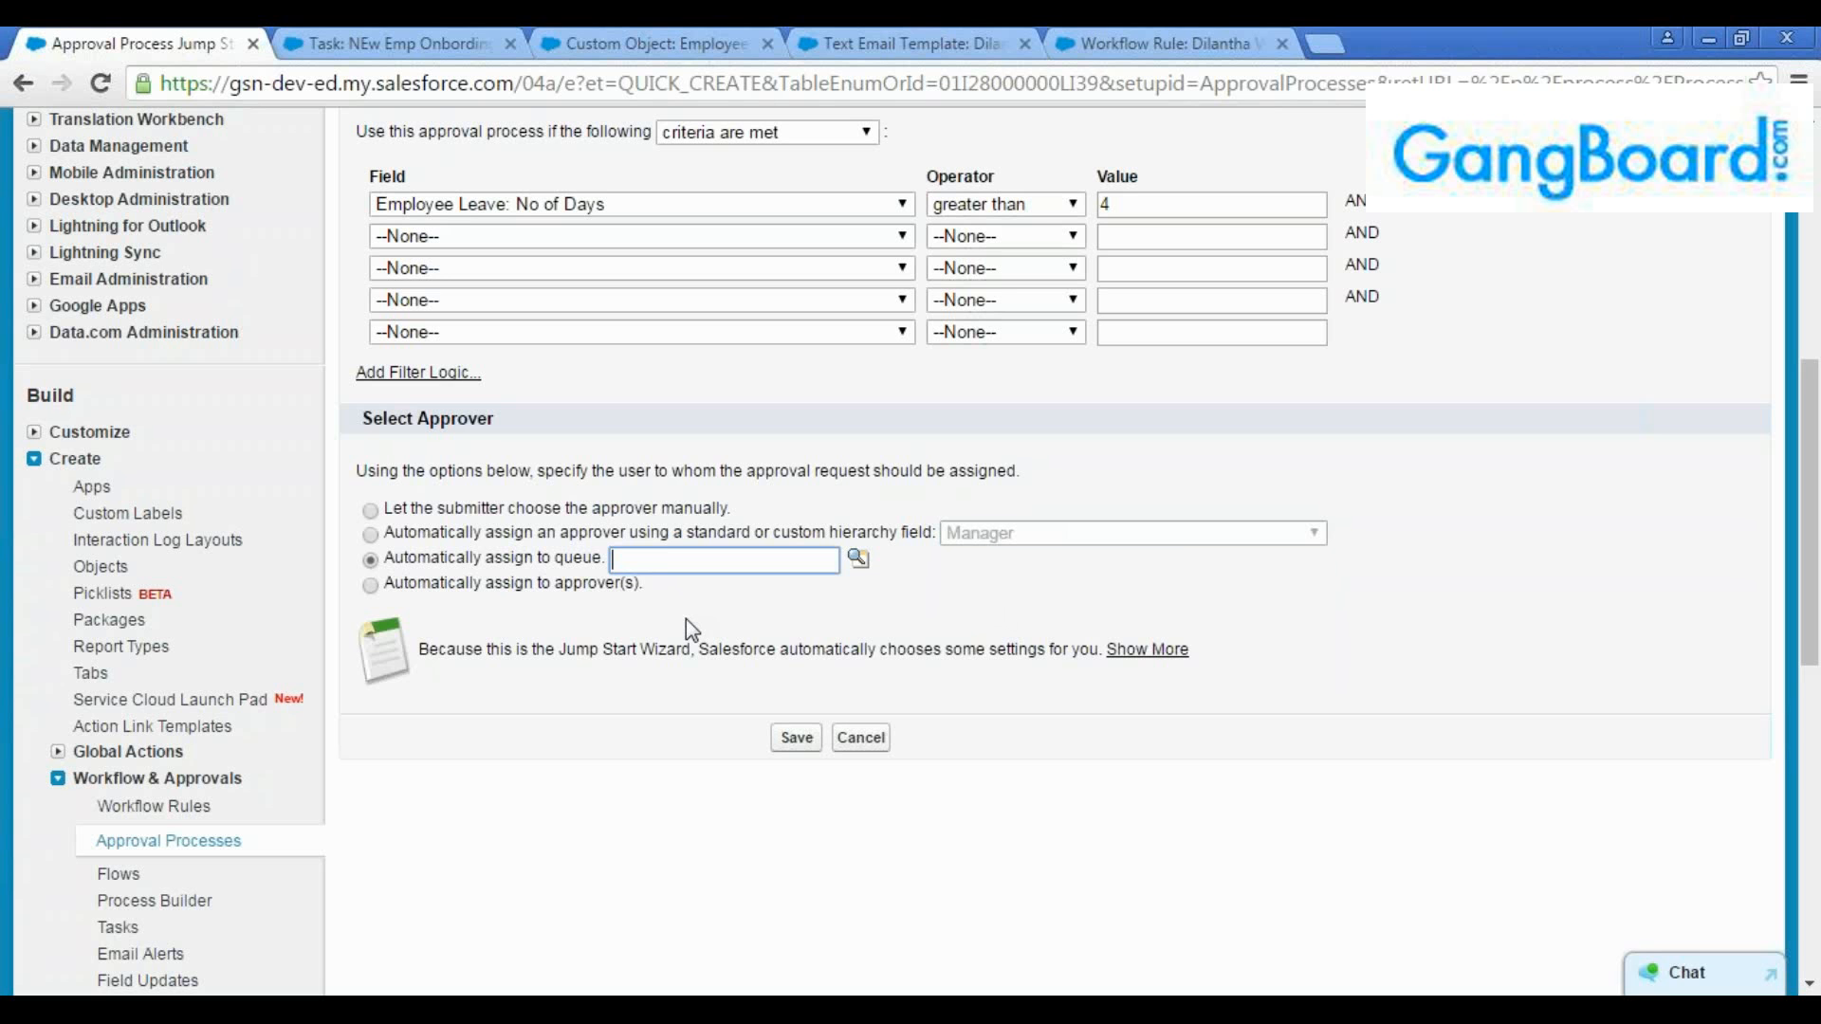
pyautogui.doubleClick(577, 556)
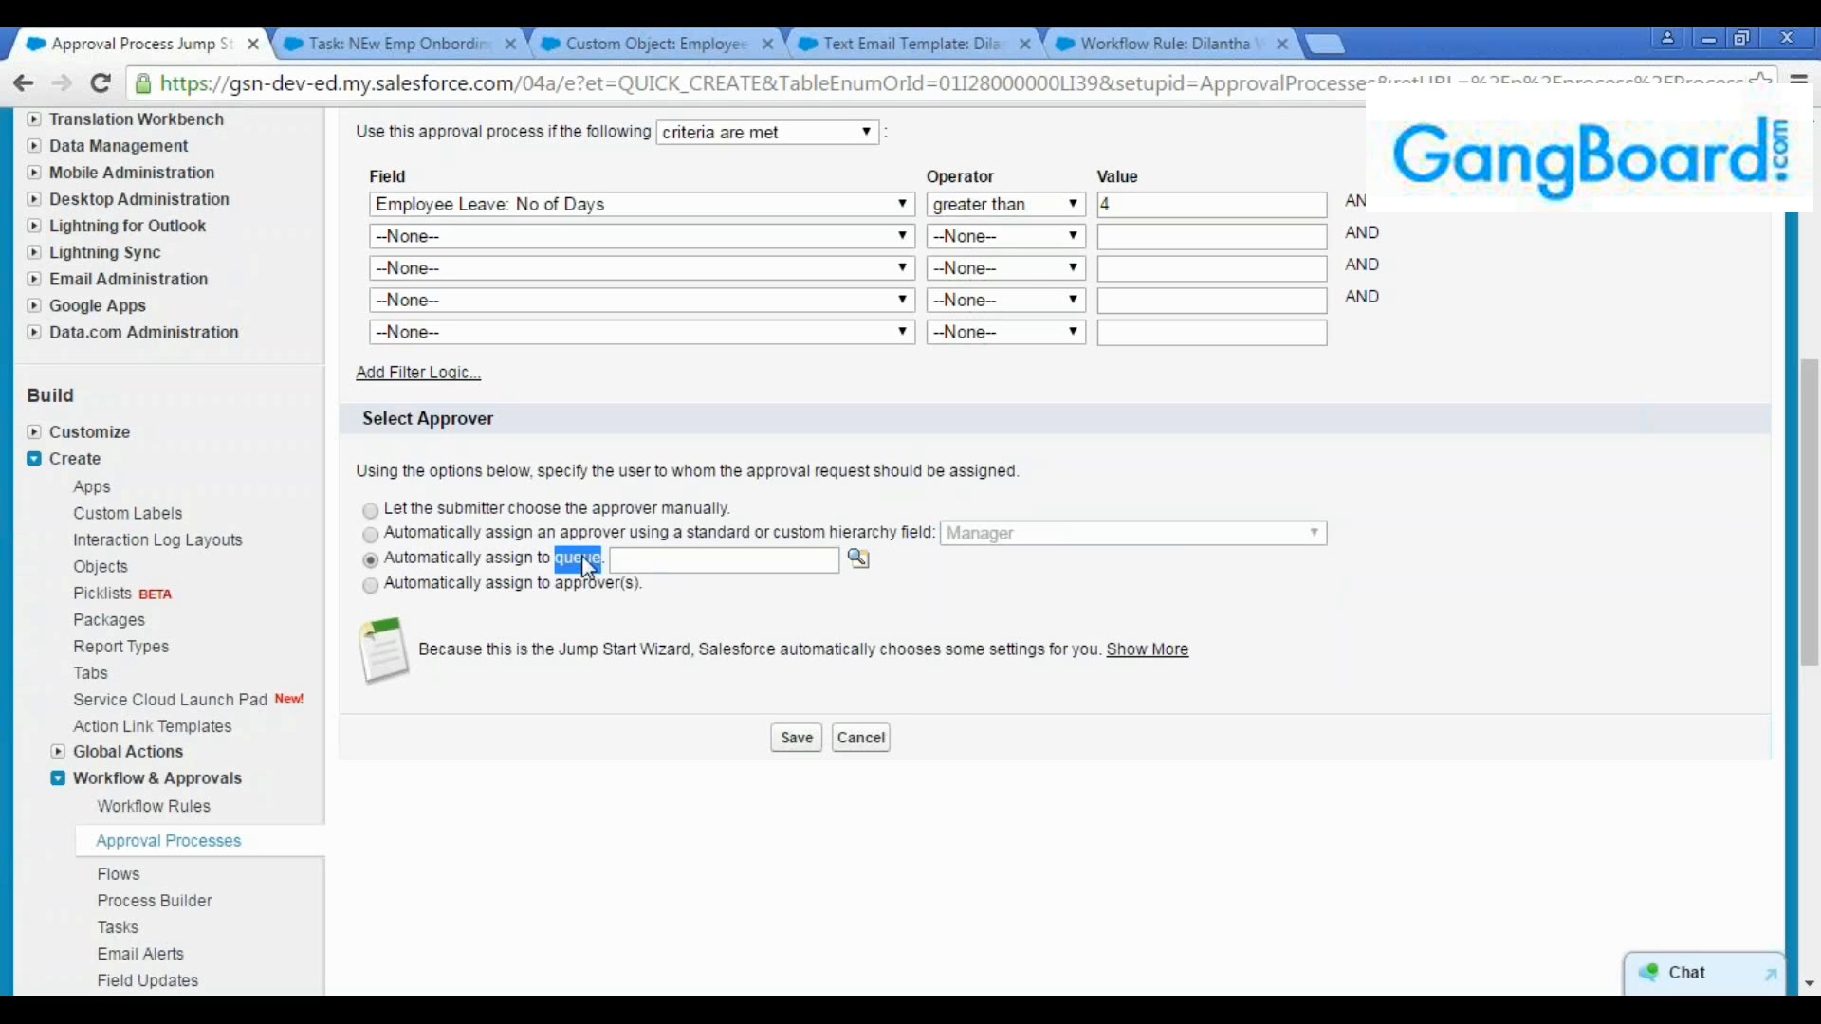
pyautogui.click(653, 558)
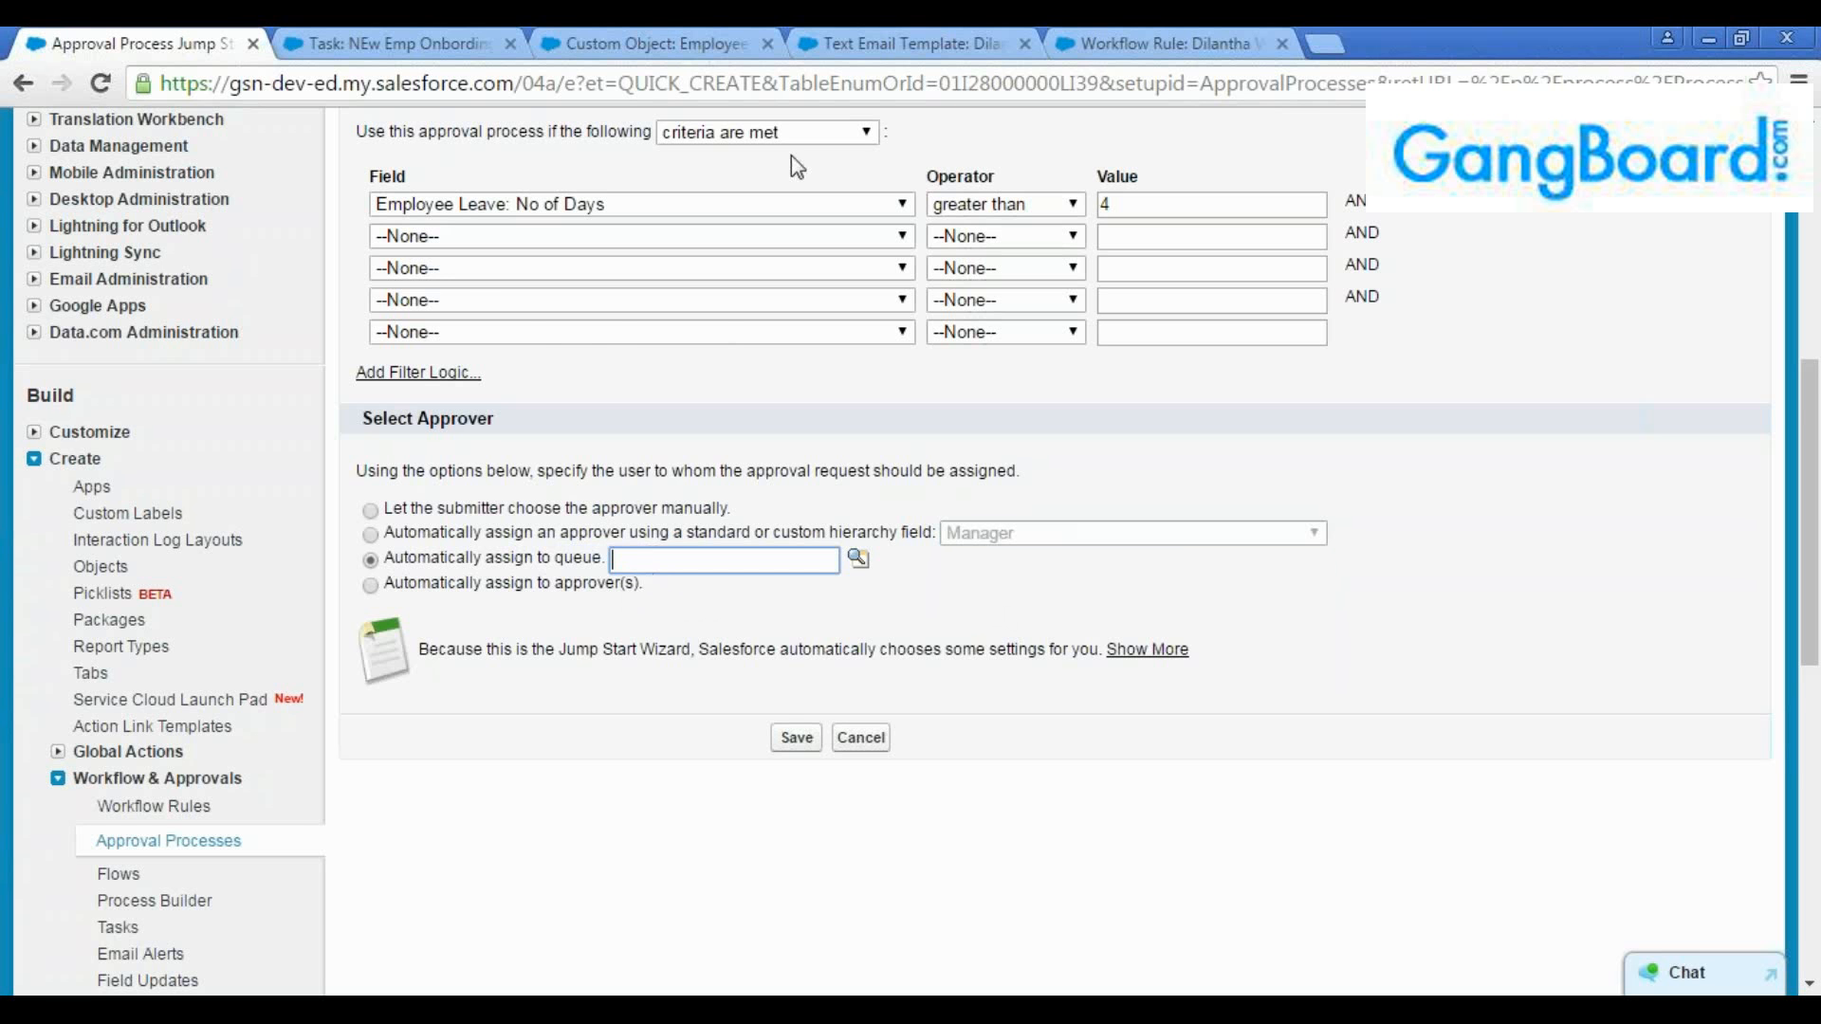
# Search the setup options for queues from the Employee Leave custom object page and open the Queues list
pyautogui.click(906, 43)
pyautogui.click(138, 43)
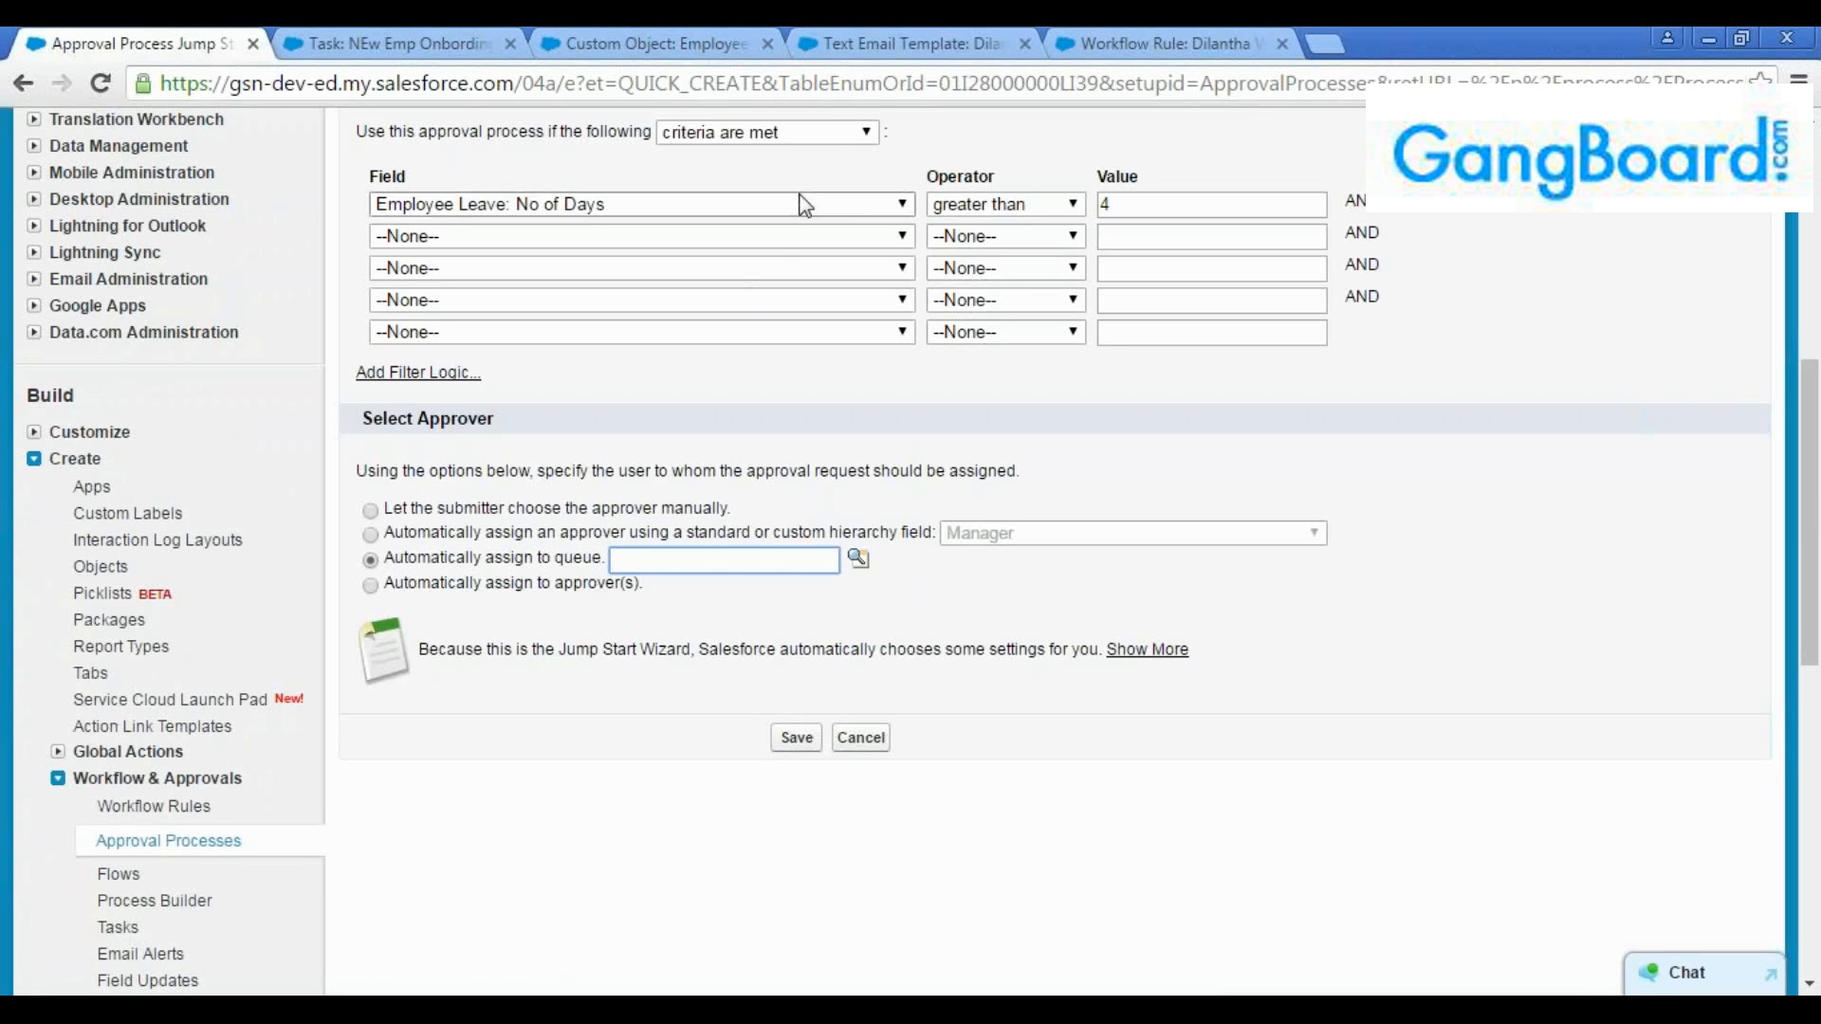
pyautogui.click(865, 47)
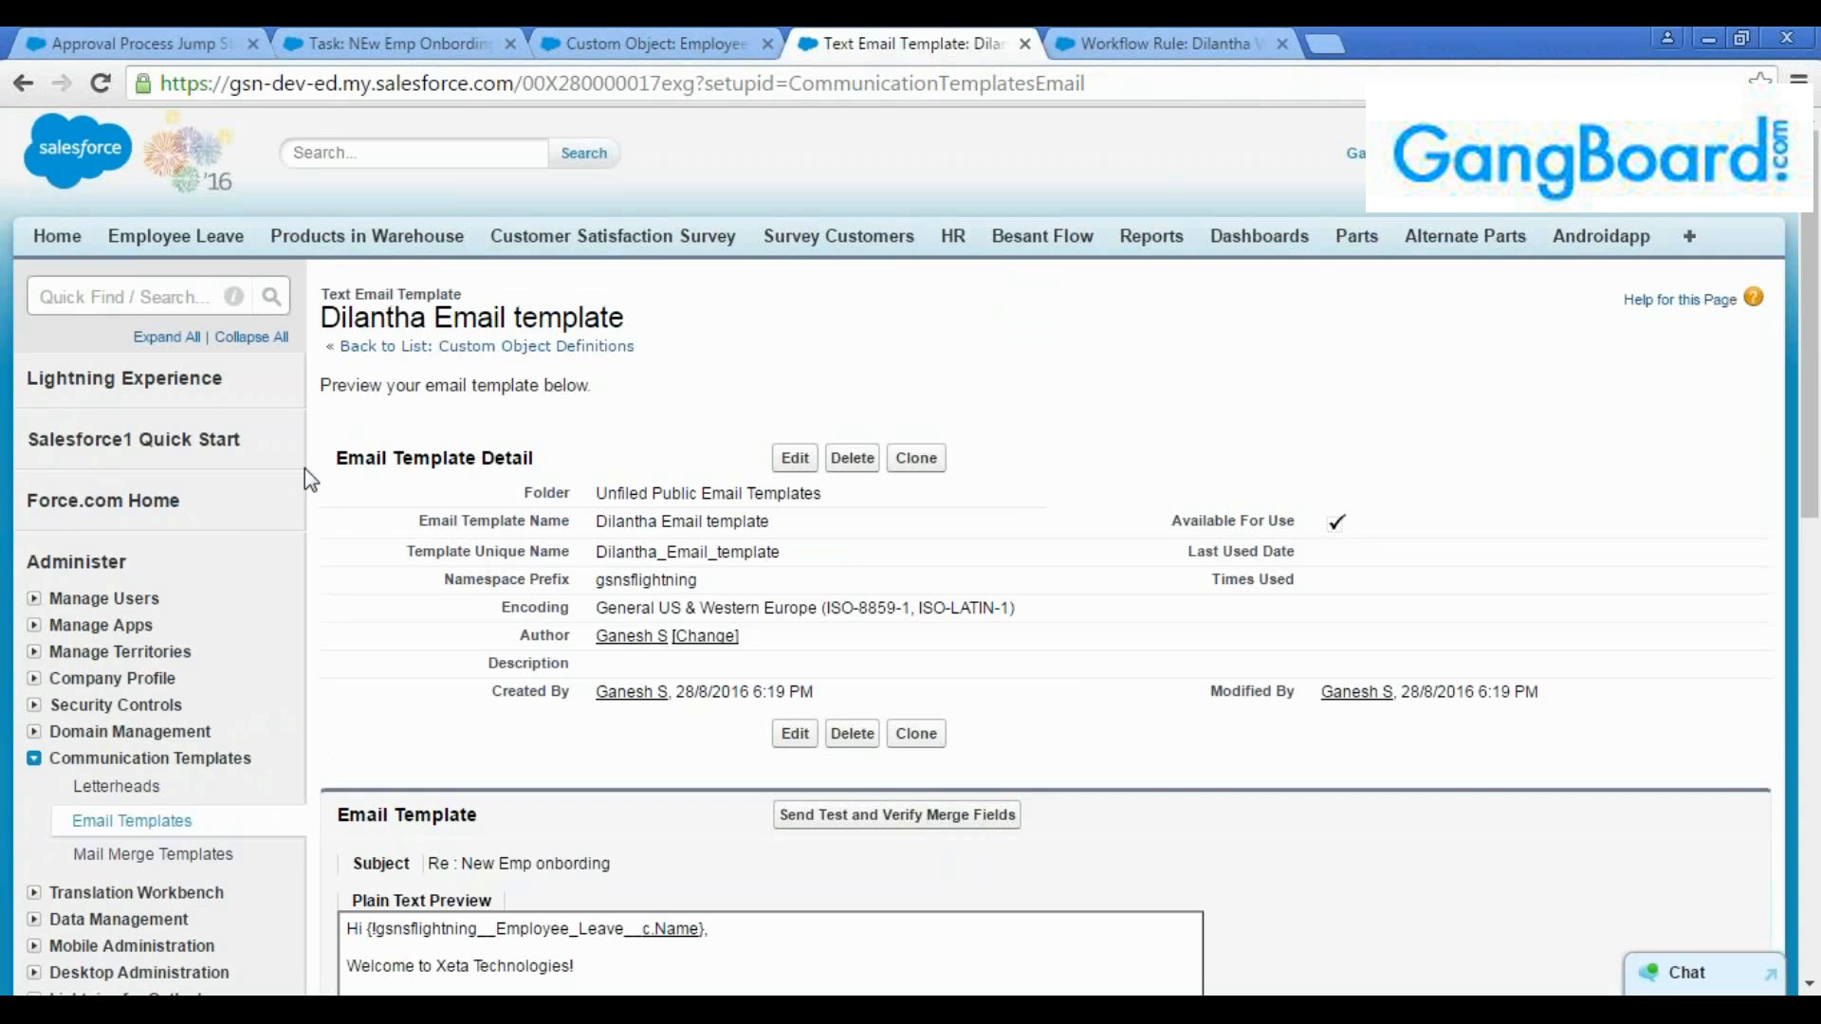
pyautogui.click(655, 44)
pyautogui.scroll(6, 119, 296)
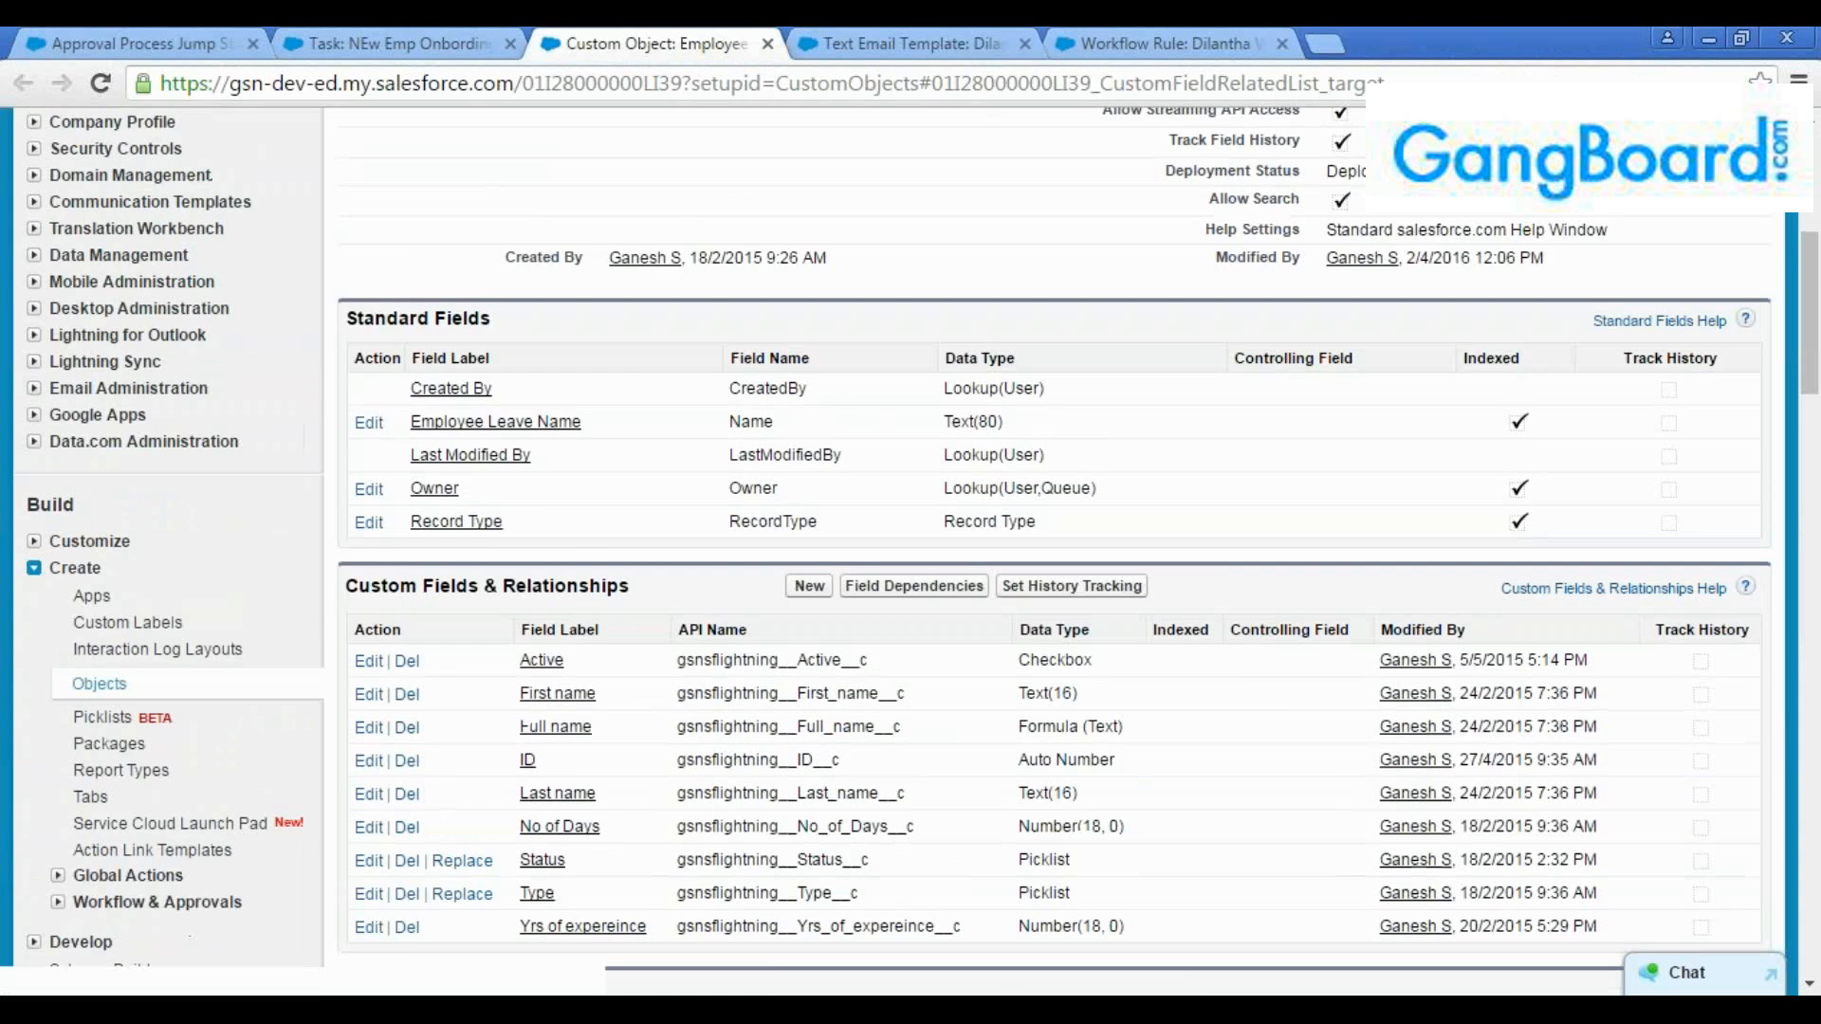
pyautogui.click(119, 296)
pyautogui.write('Q')
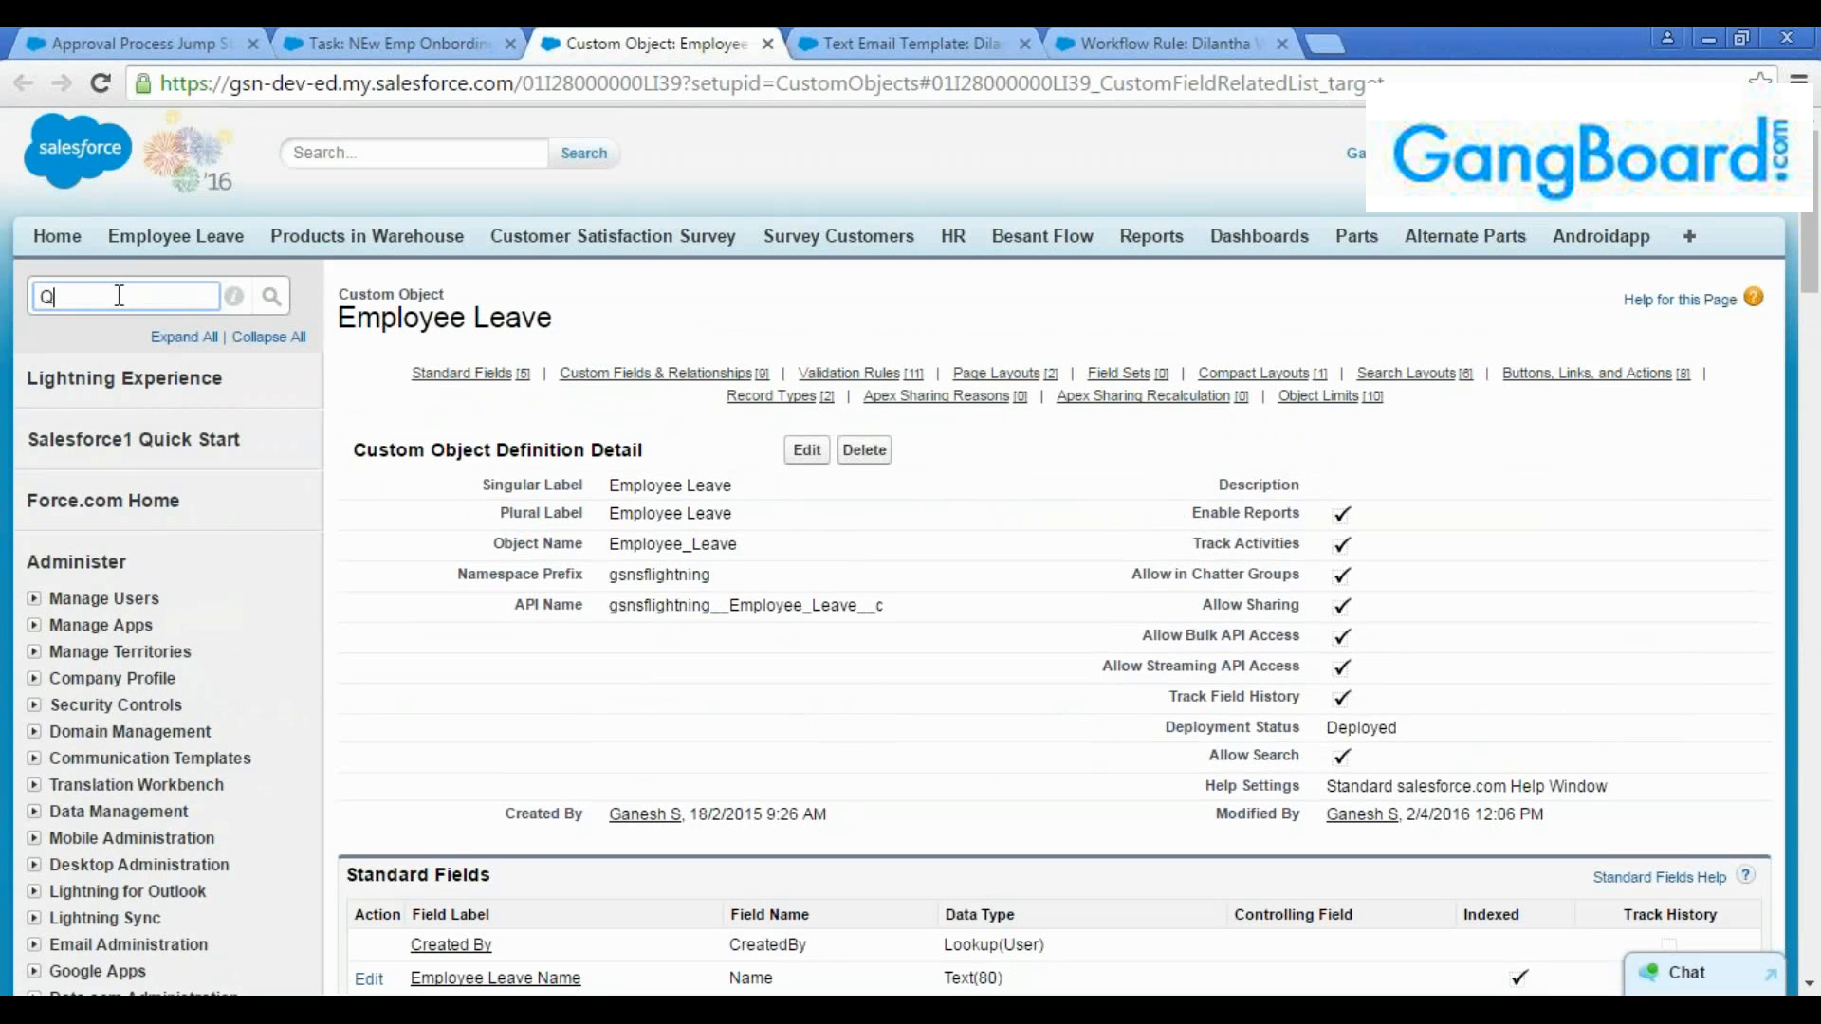
pyautogui.write('ueu')
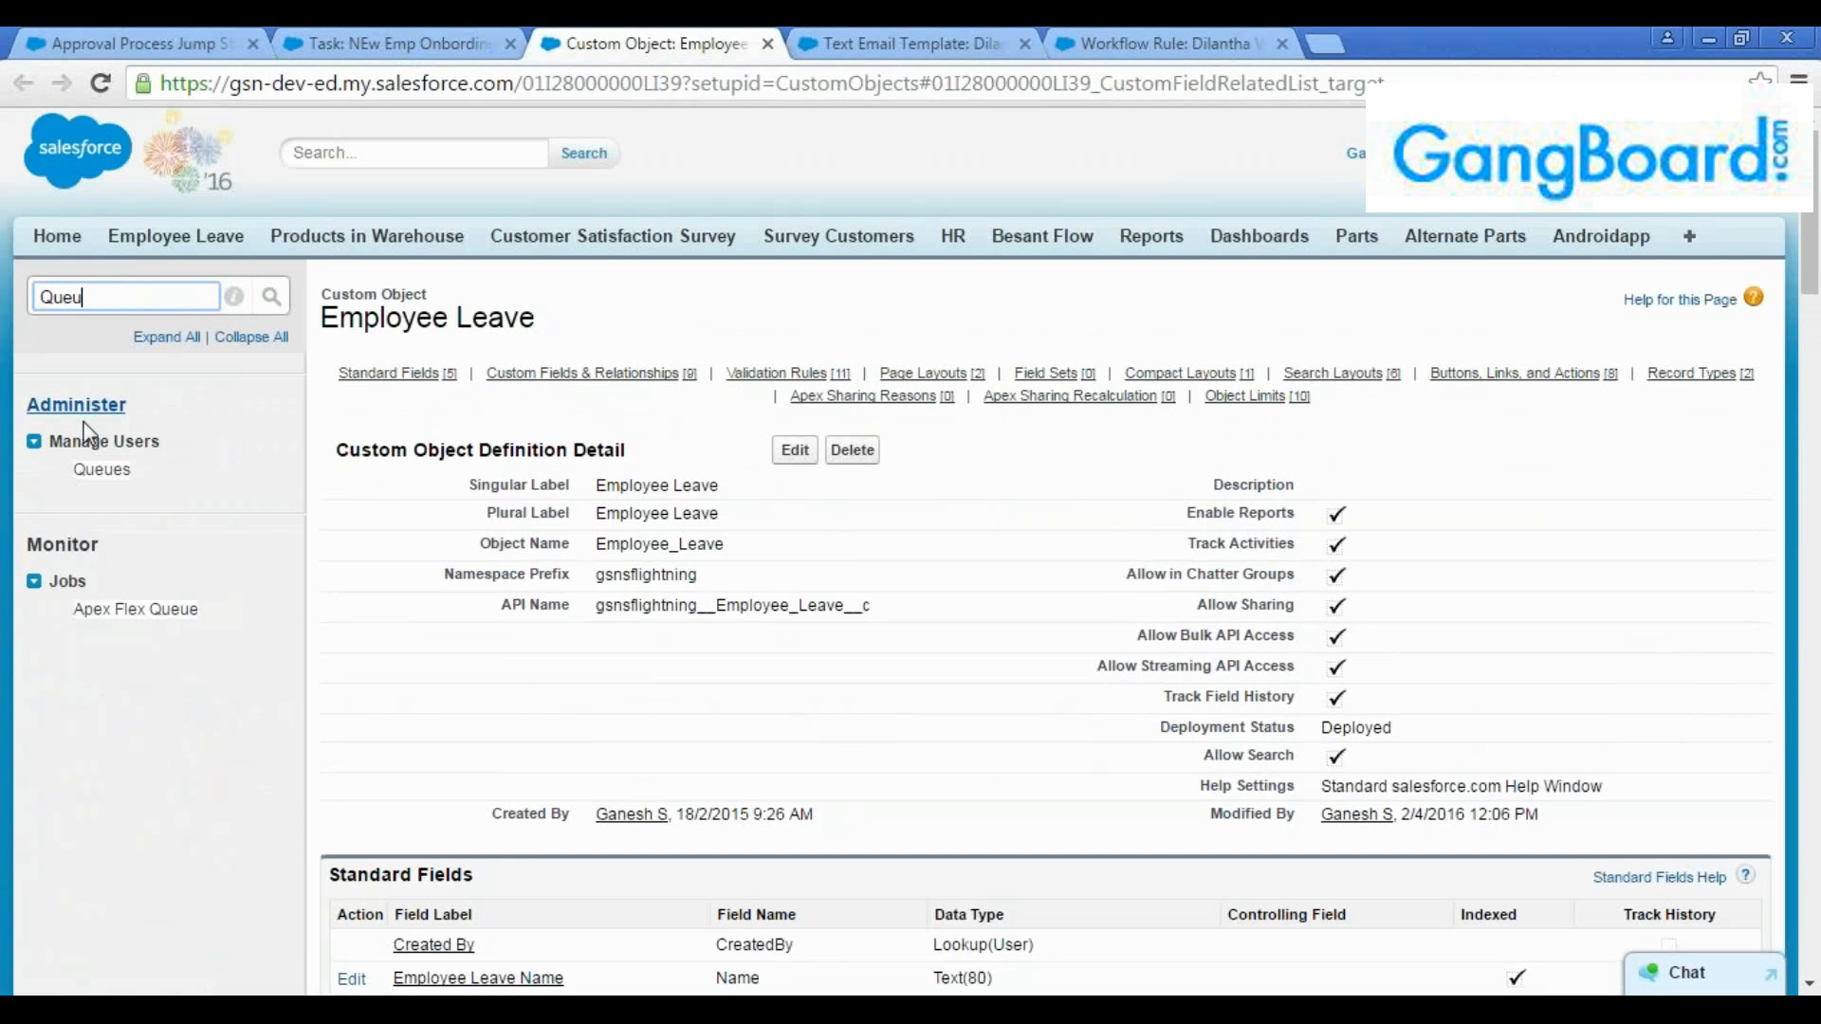
pyautogui.click(90, 475)
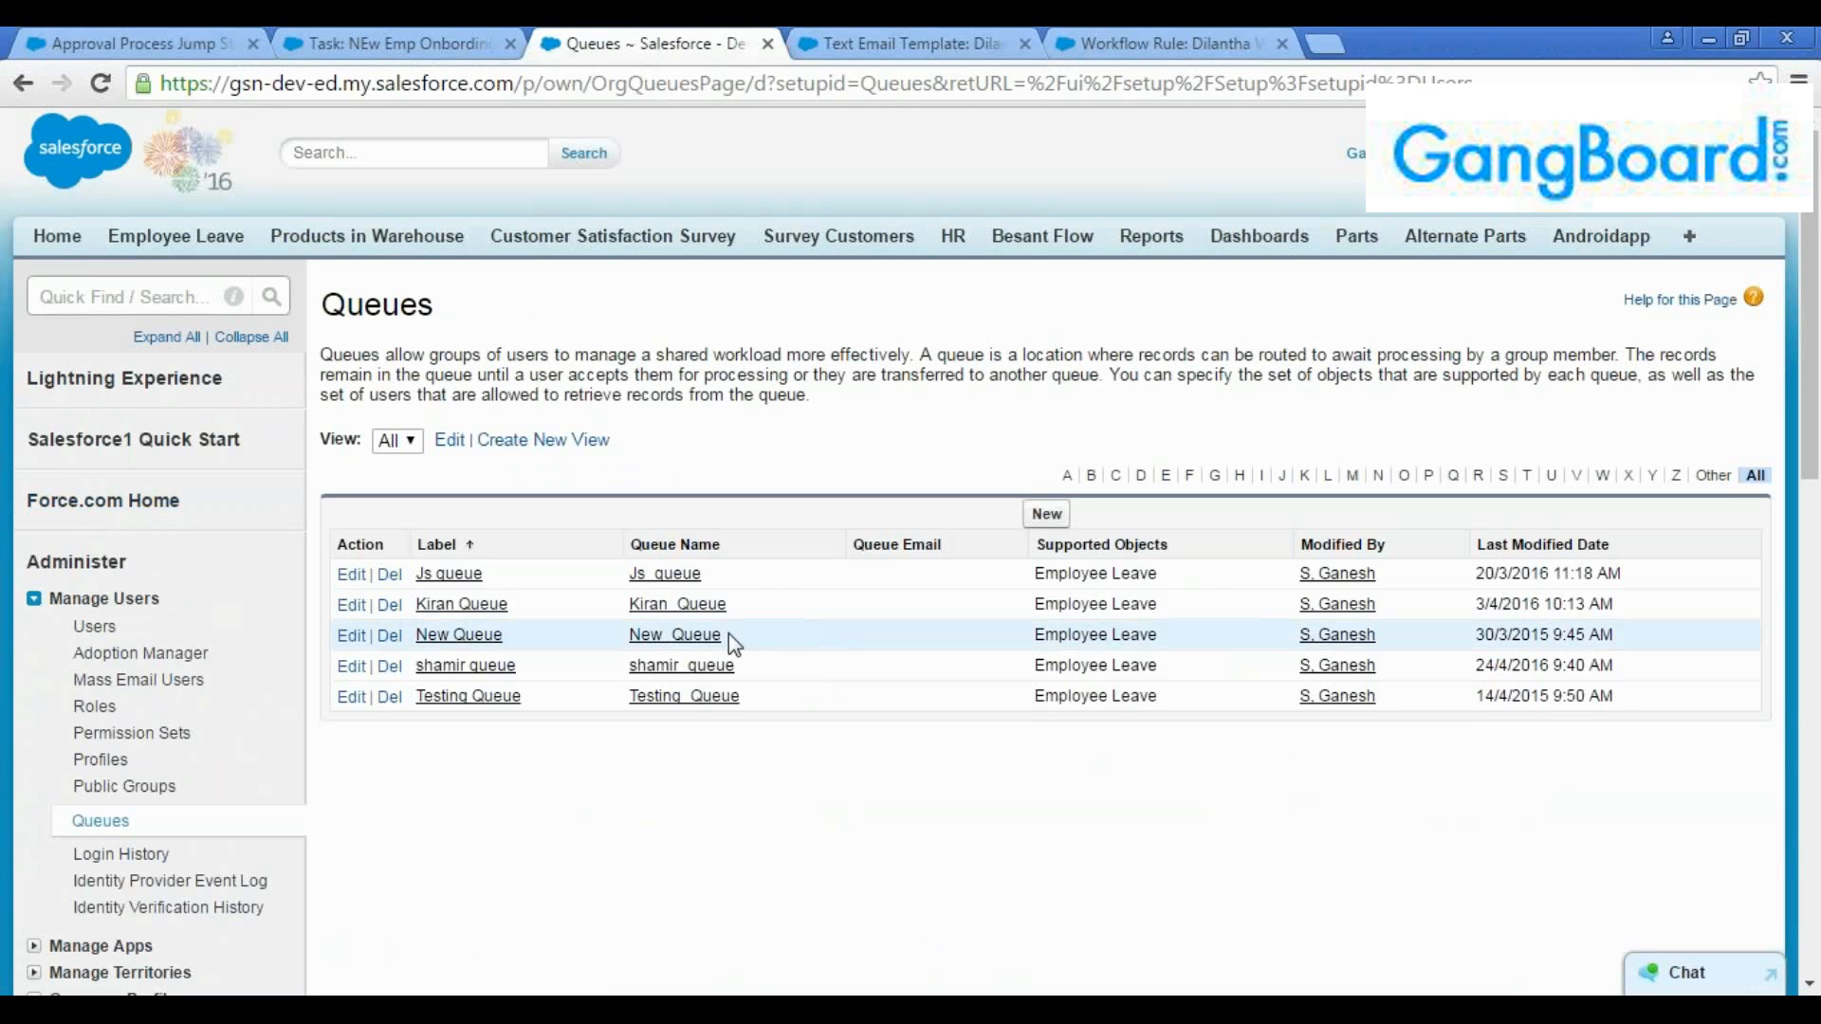
# Start a new queue, labelling it with the trainee's first name followed by "Queue" and leaving the queue email blank
pyautogui.click(1047, 513)
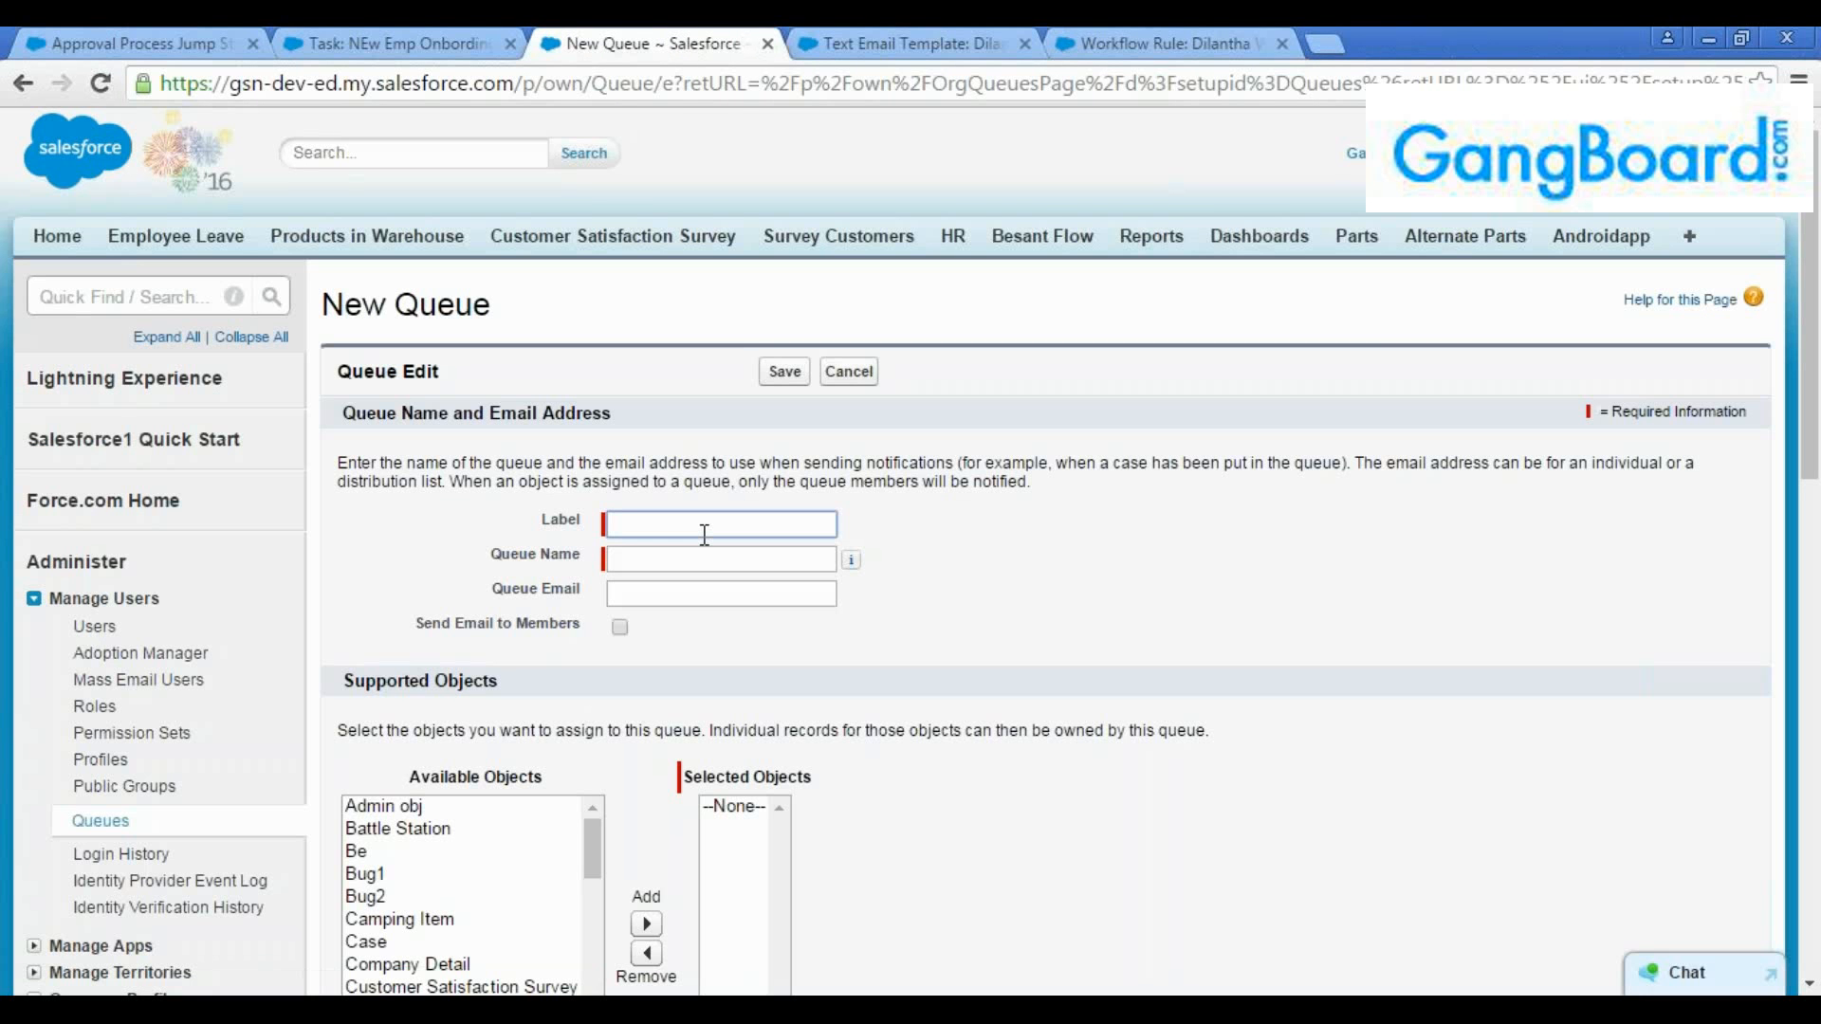
pyautogui.write('Dilantha Queue')
pyautogui.click(709, 597)
# Add Employee Leave as the supported object of the new queue
pyautogui.scroll(-3, 645, 664)
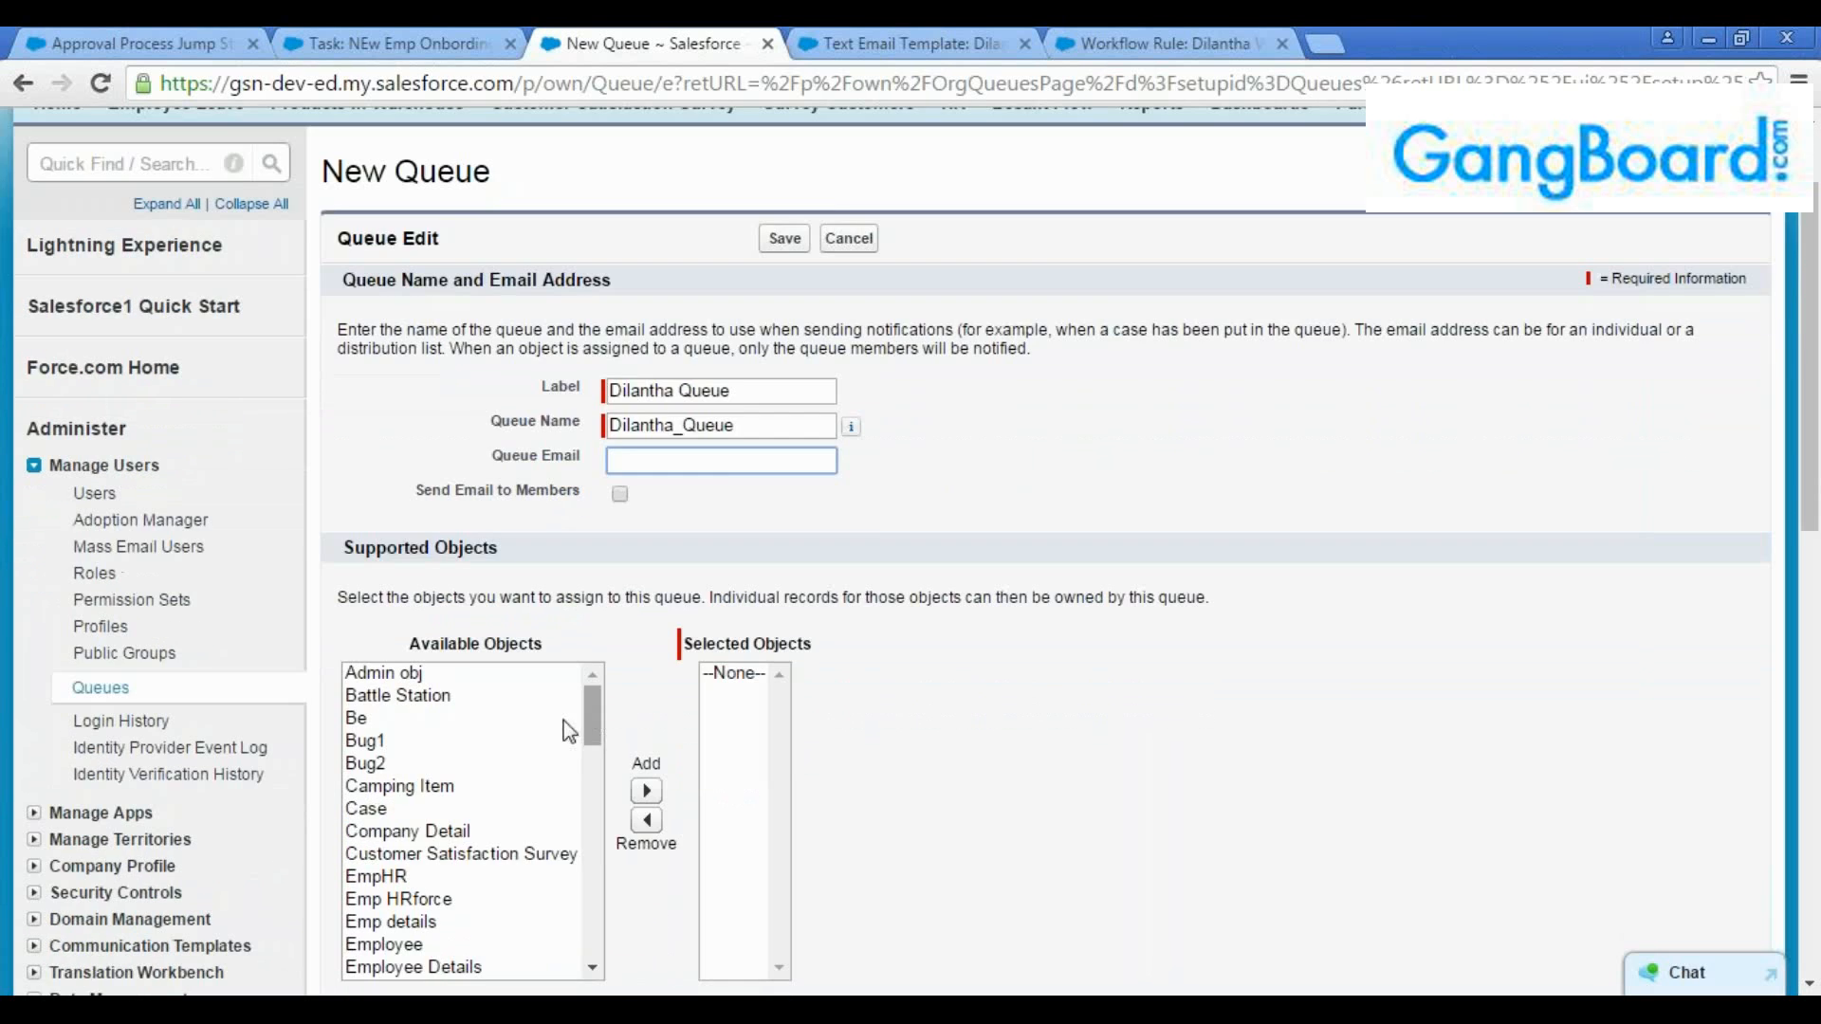
pyautogui.moveTo(603, 710); pyautogui.dragTo(582, 754)
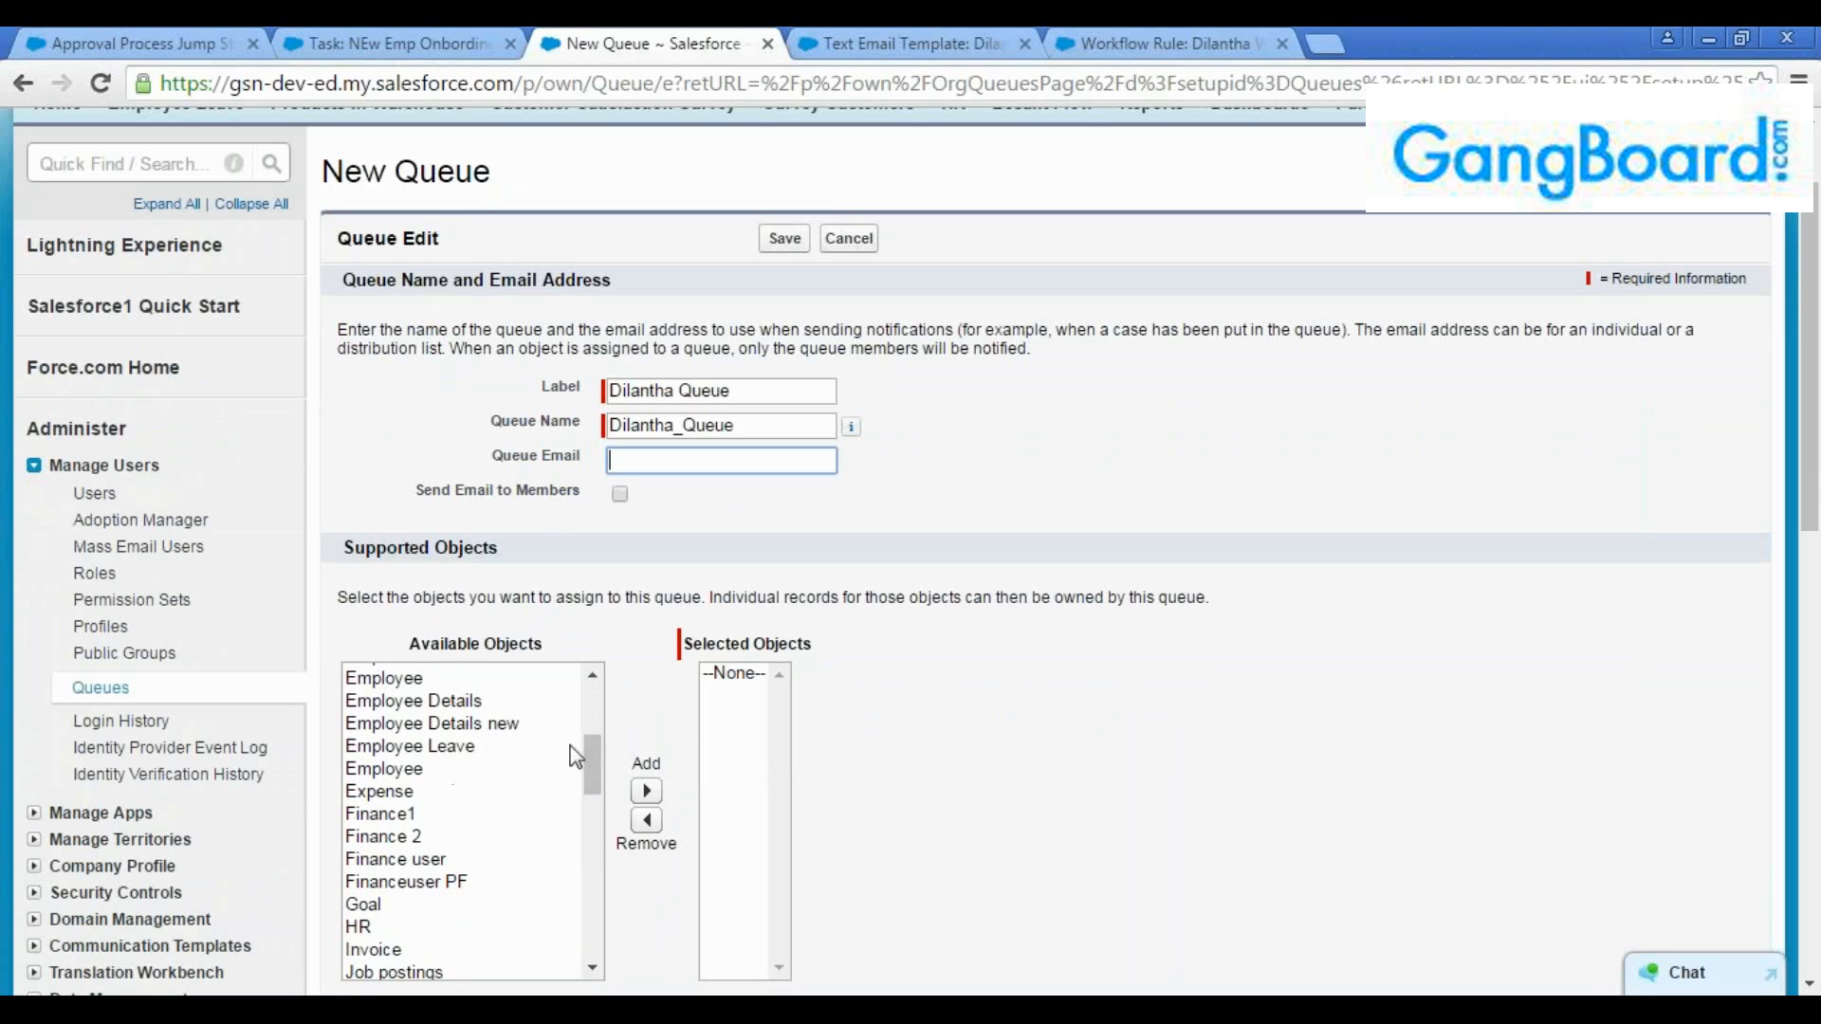
pyautogui.click(463, 751)
pyautogui.click(646, 791)
# Add the two individual named users, without the site guest users, as queue members and save the queue
pyautogui.scroll(-5, 636, 749)
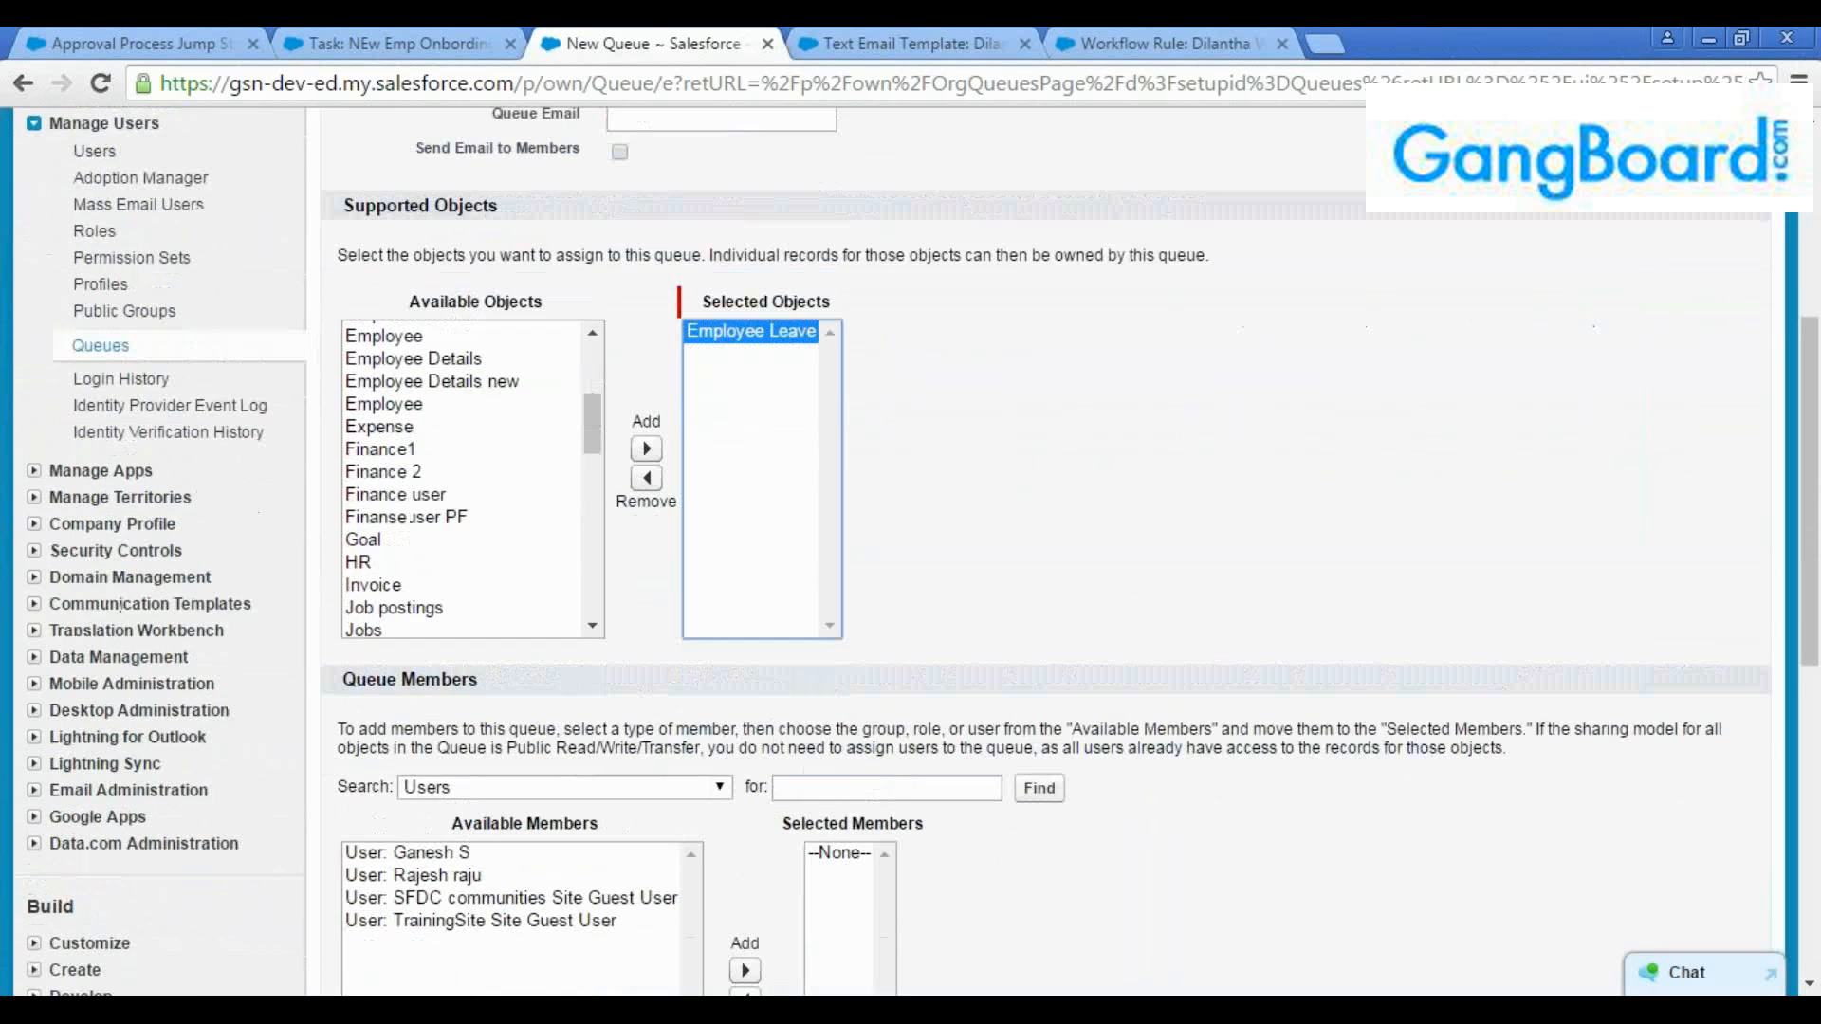
pyautogui.click(472, 664)
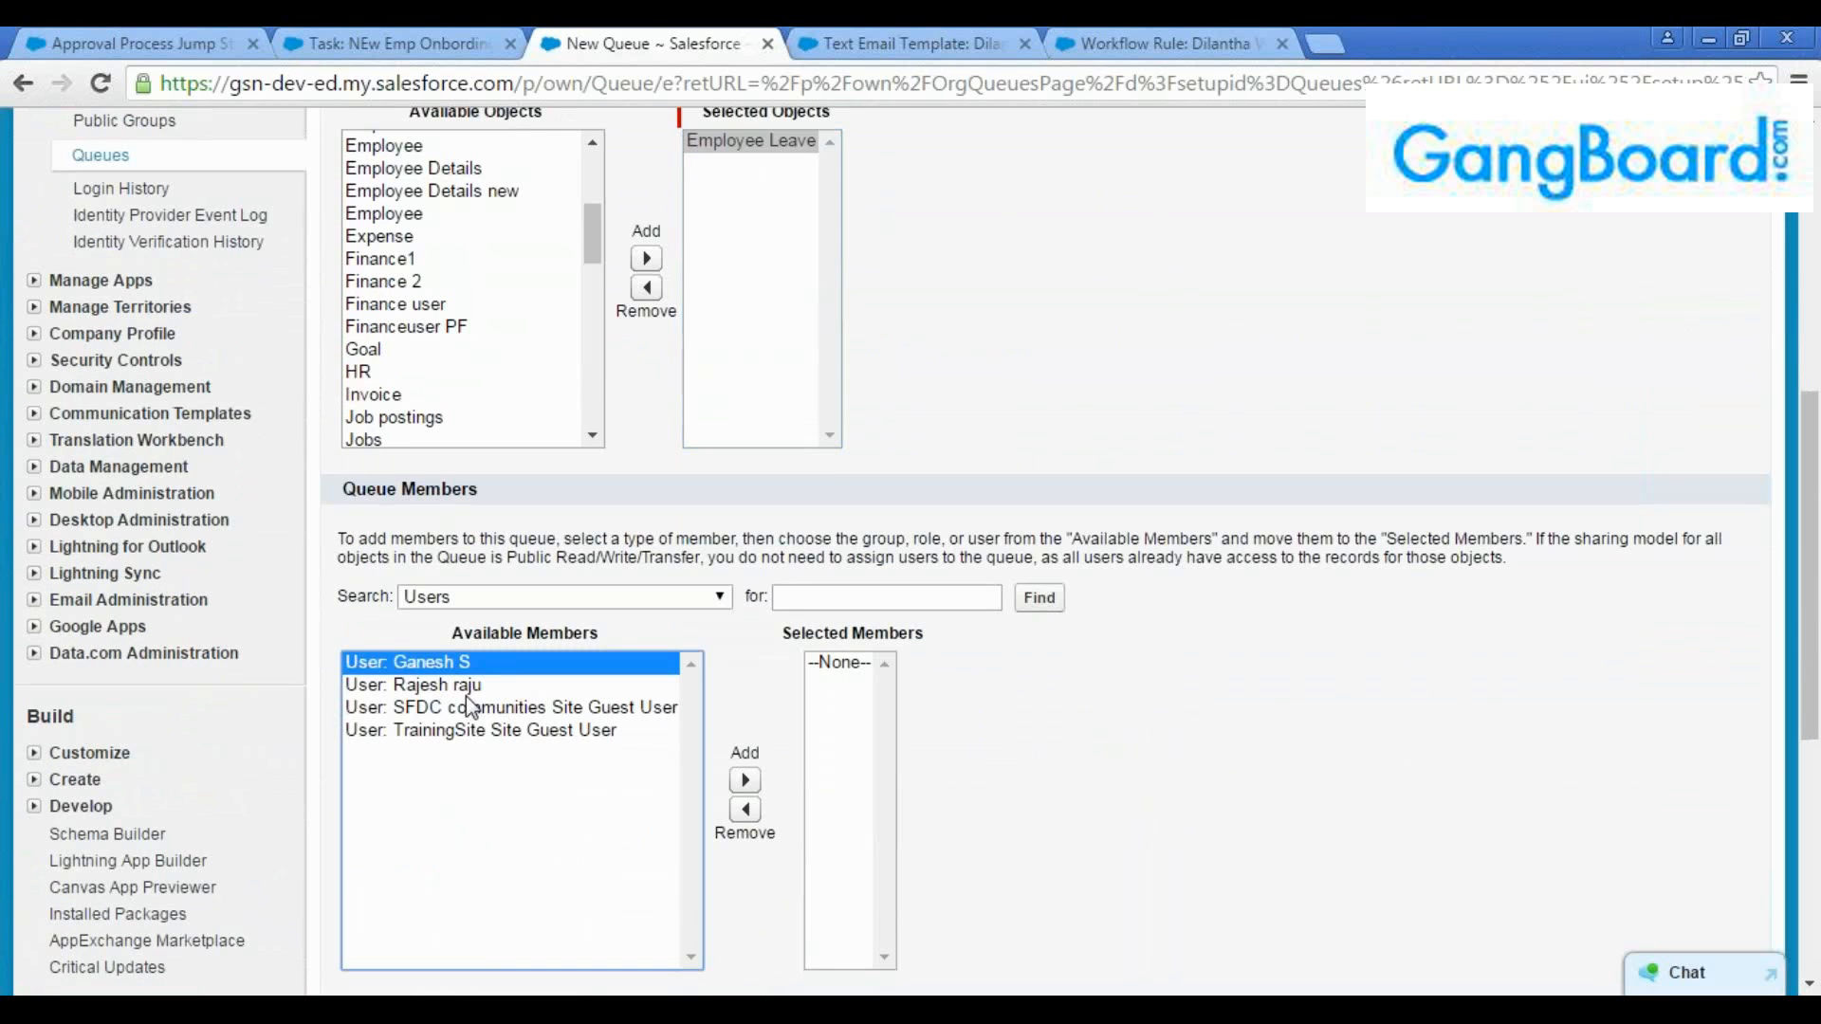
pyautogui.keyDown('shift'); pyautogui.click(468, 690); pyautogui.keyUp('shift')
pyautogui.click(744, 781)
pyautogui.scroll(-3, 778, 816)
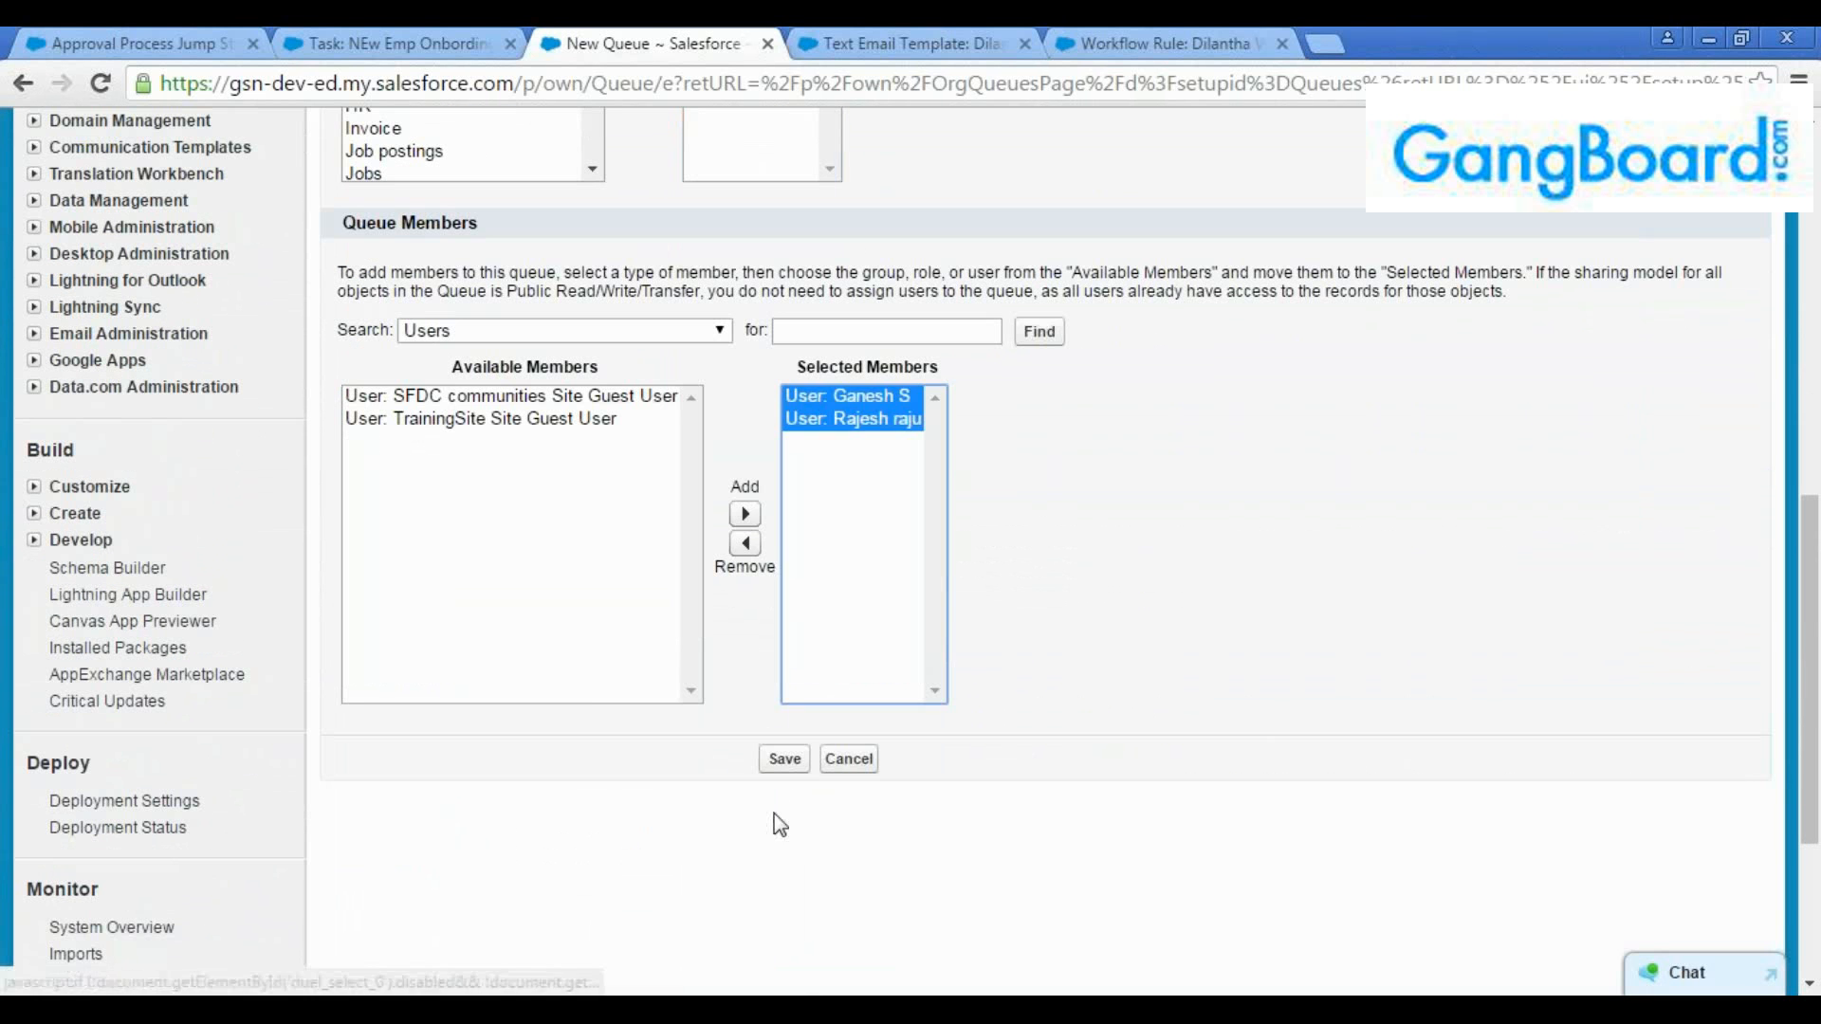
pyautogui.click(784, 759)
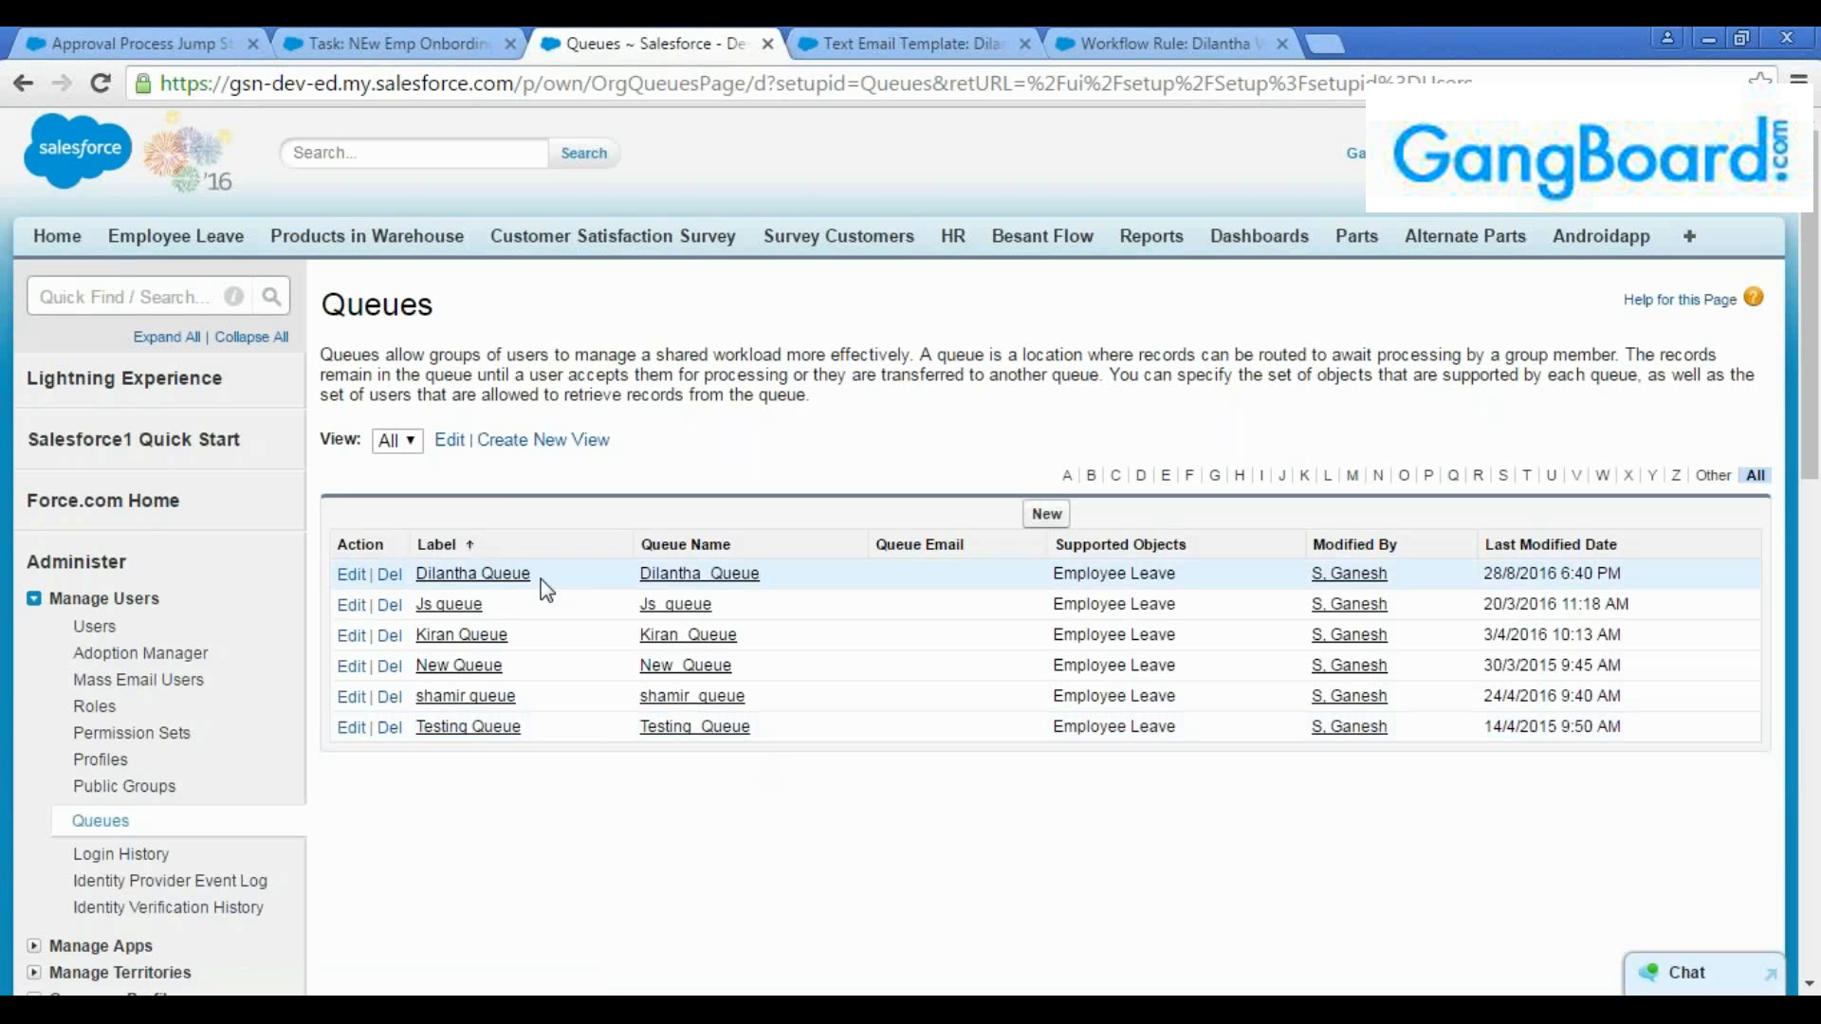
# Open the newly saved queue and review its supported object and member users
pyautogui.click(455, 575)
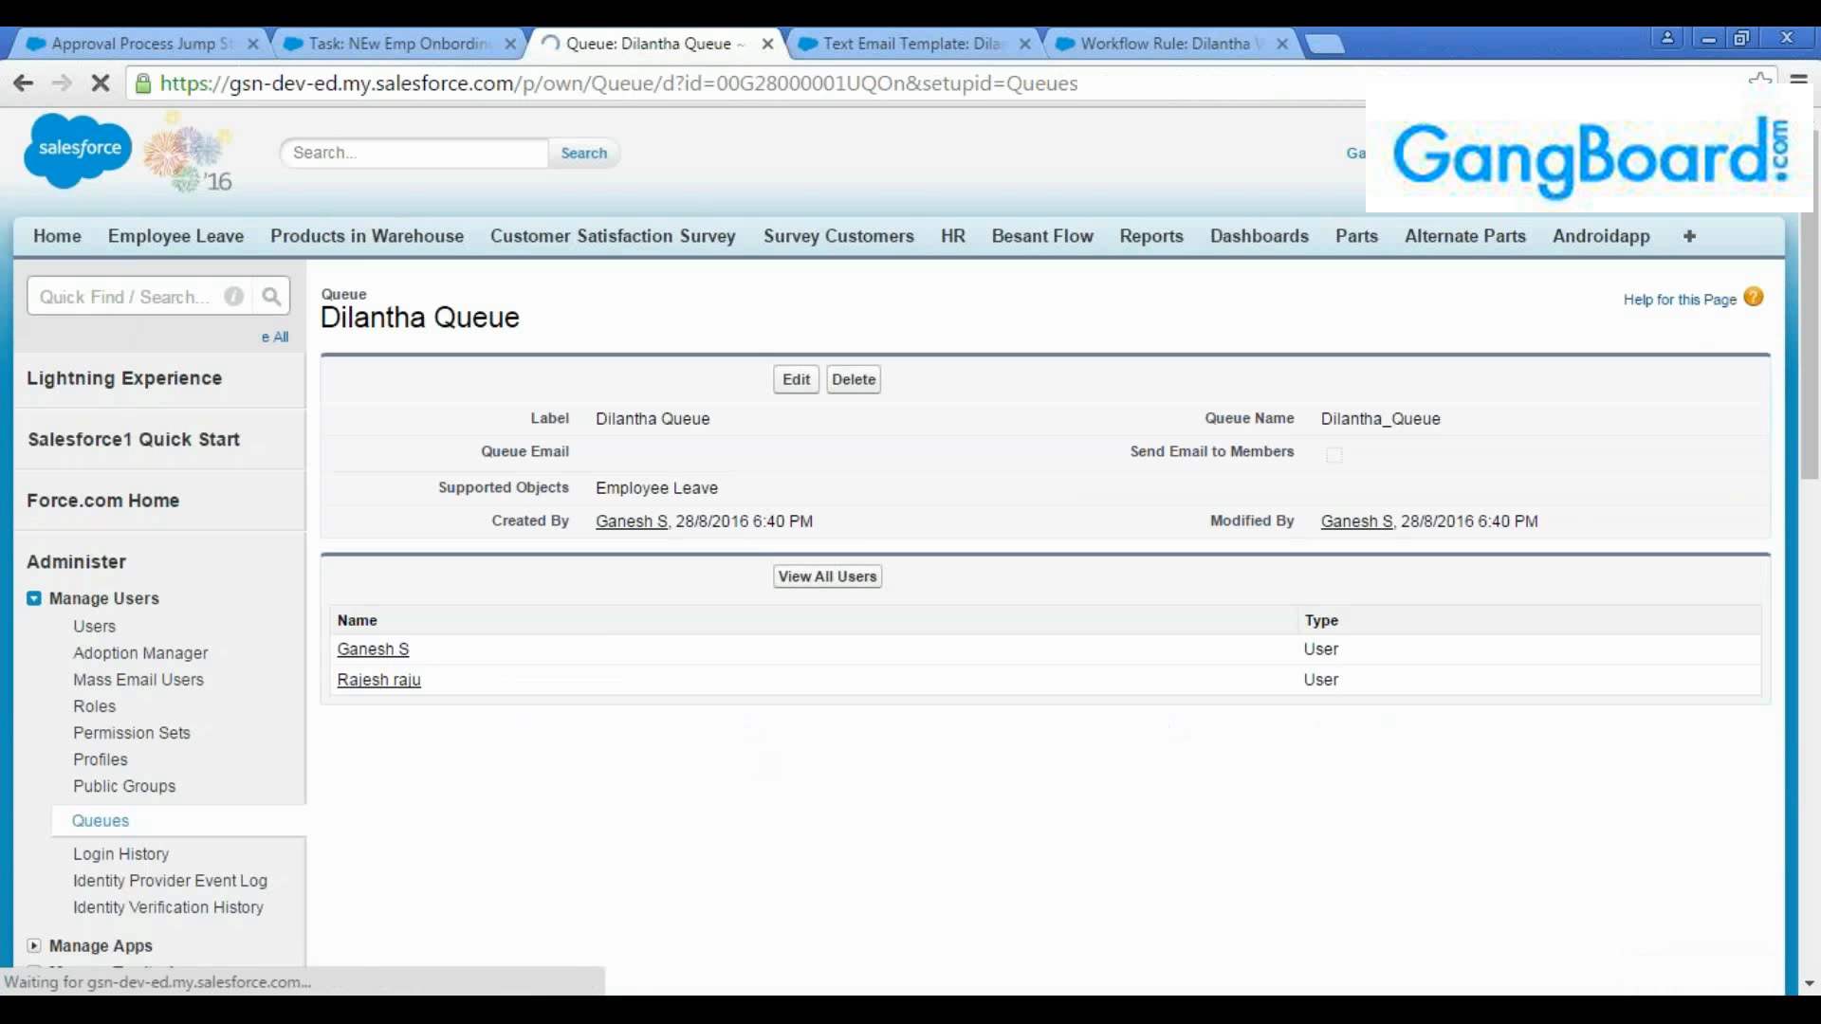
pyautogui.moveTo(736, 497); pyautogui.dragTo(603, 491)
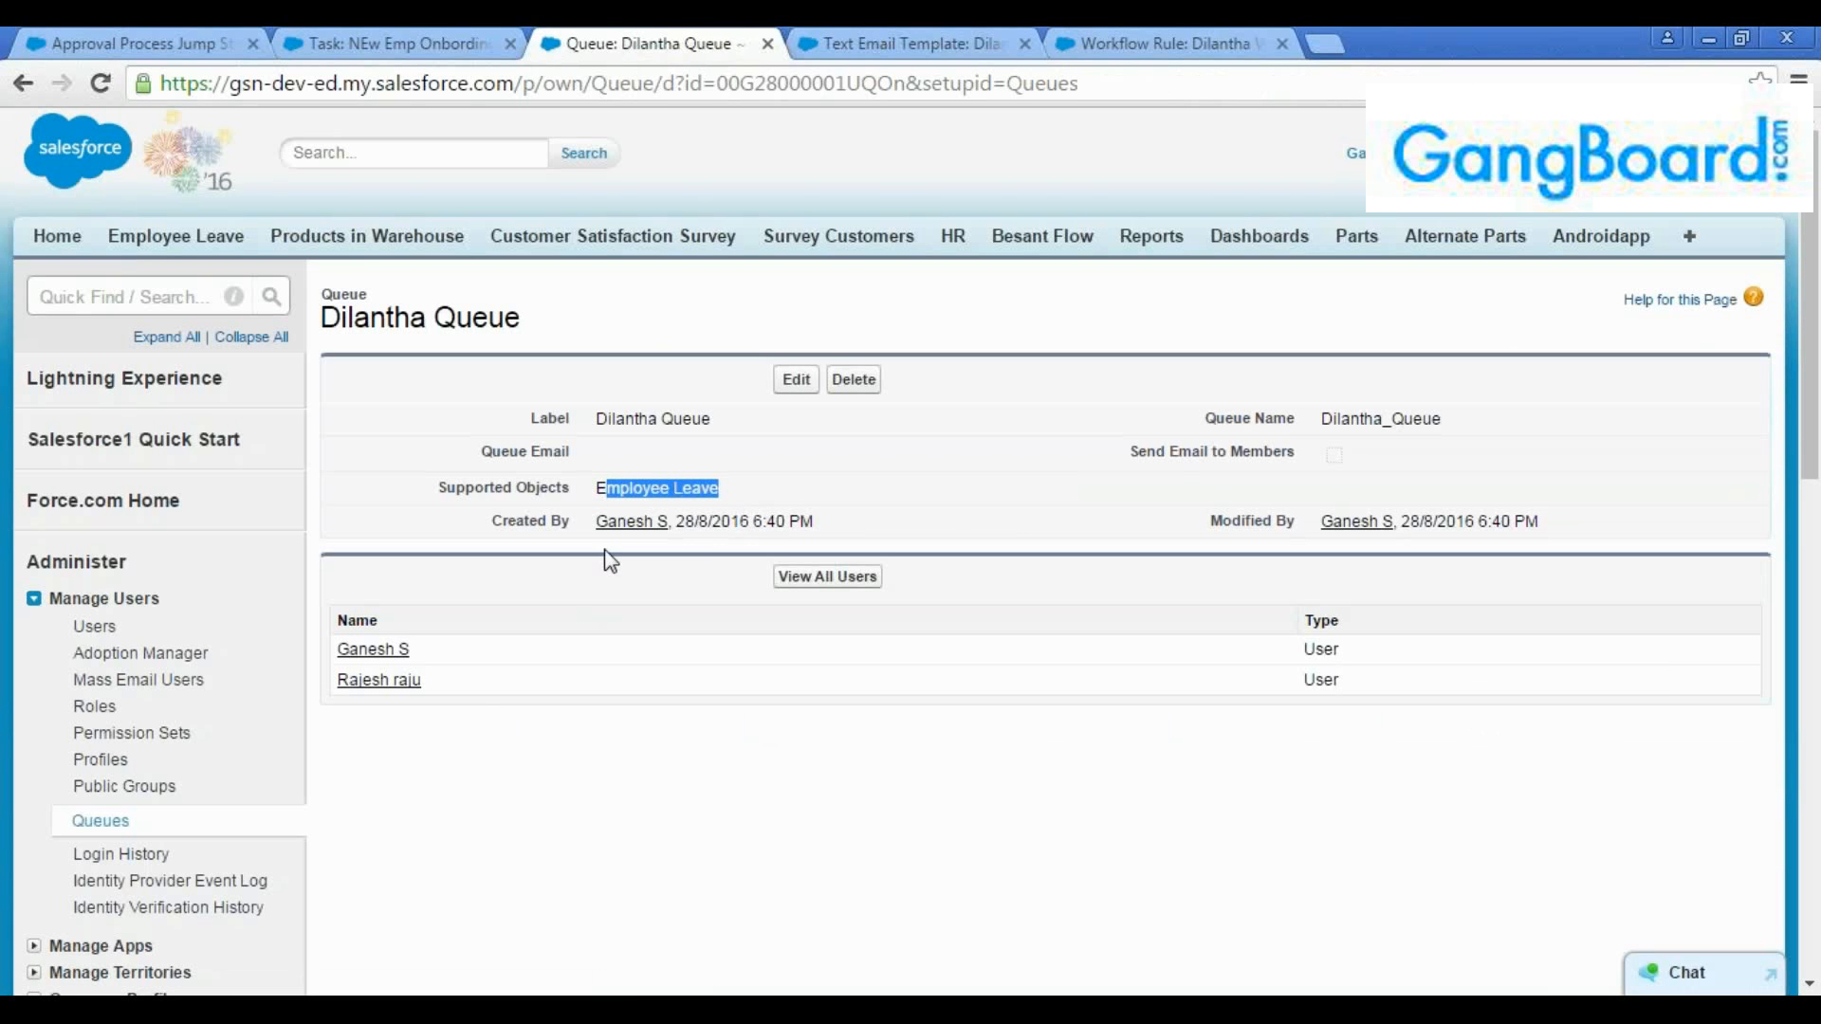
pyautogui.moveTo(479, 683); pyautogui.dragTo(332, 649)
pyautogui.click(455, 679)
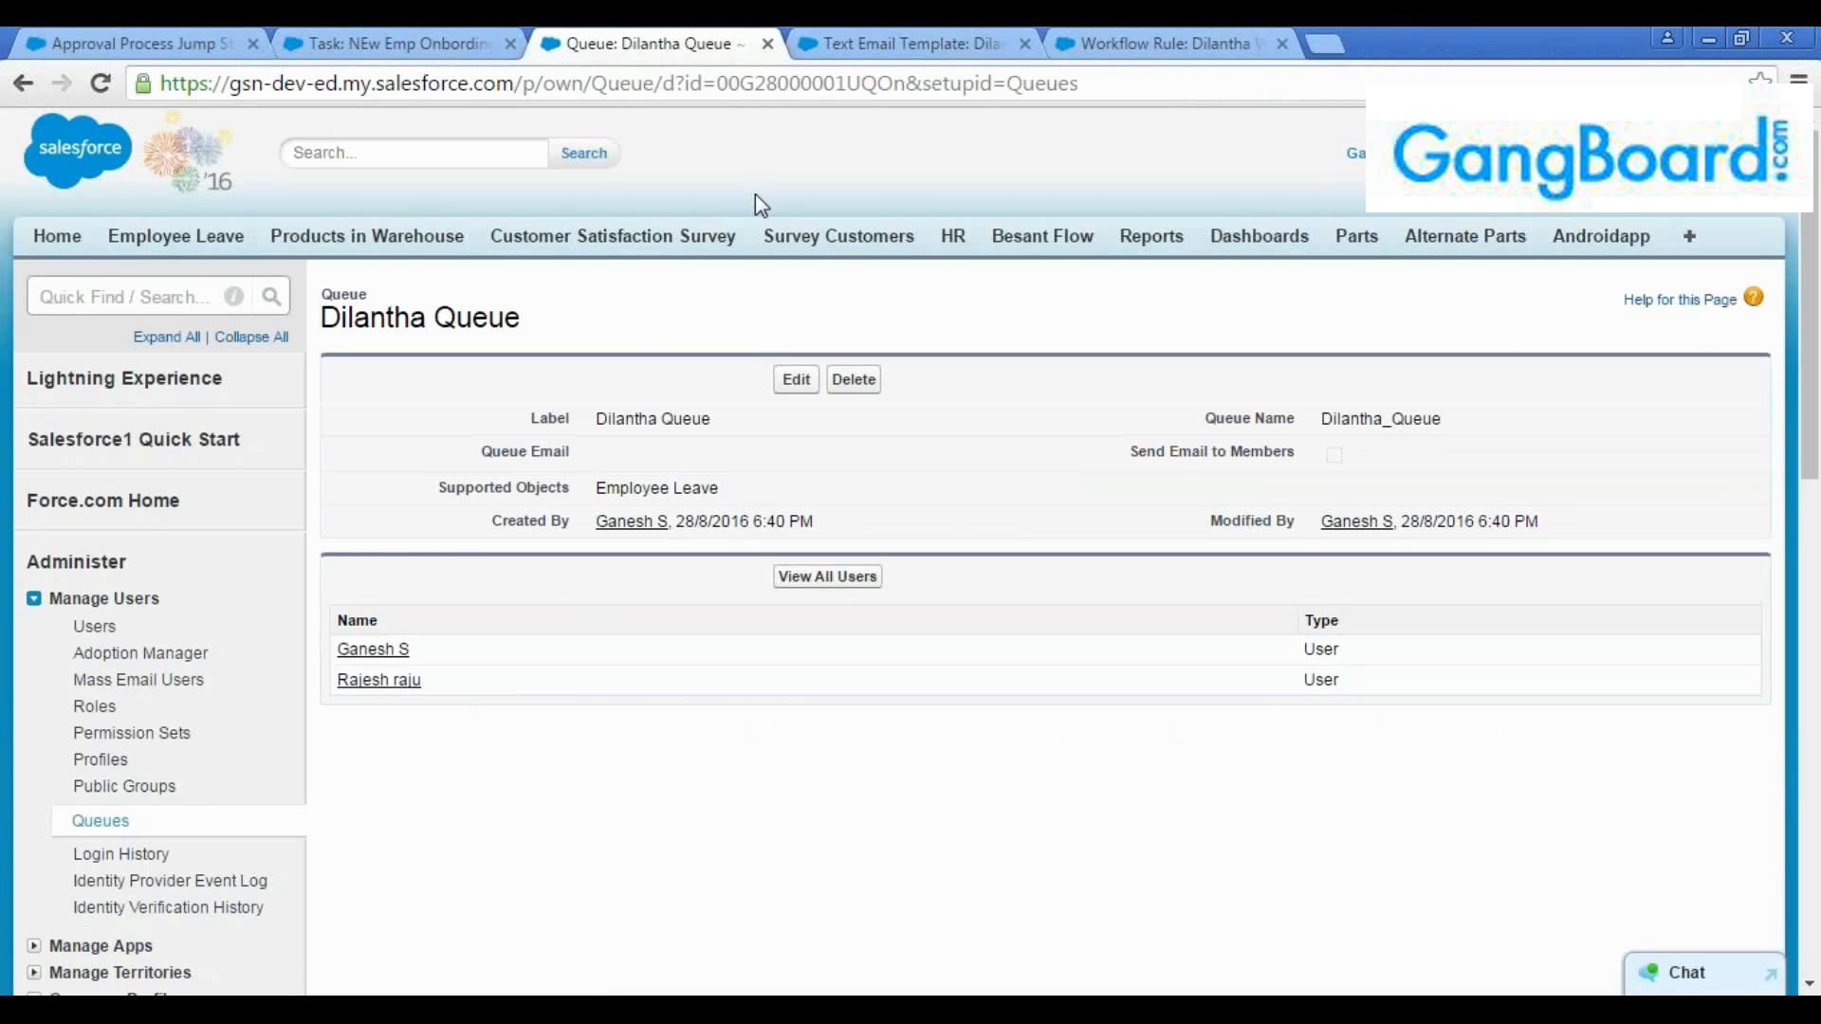
# Search the setup options for "public" from the email template page and open the Public Groups list
pyautogui.click(892, 43)
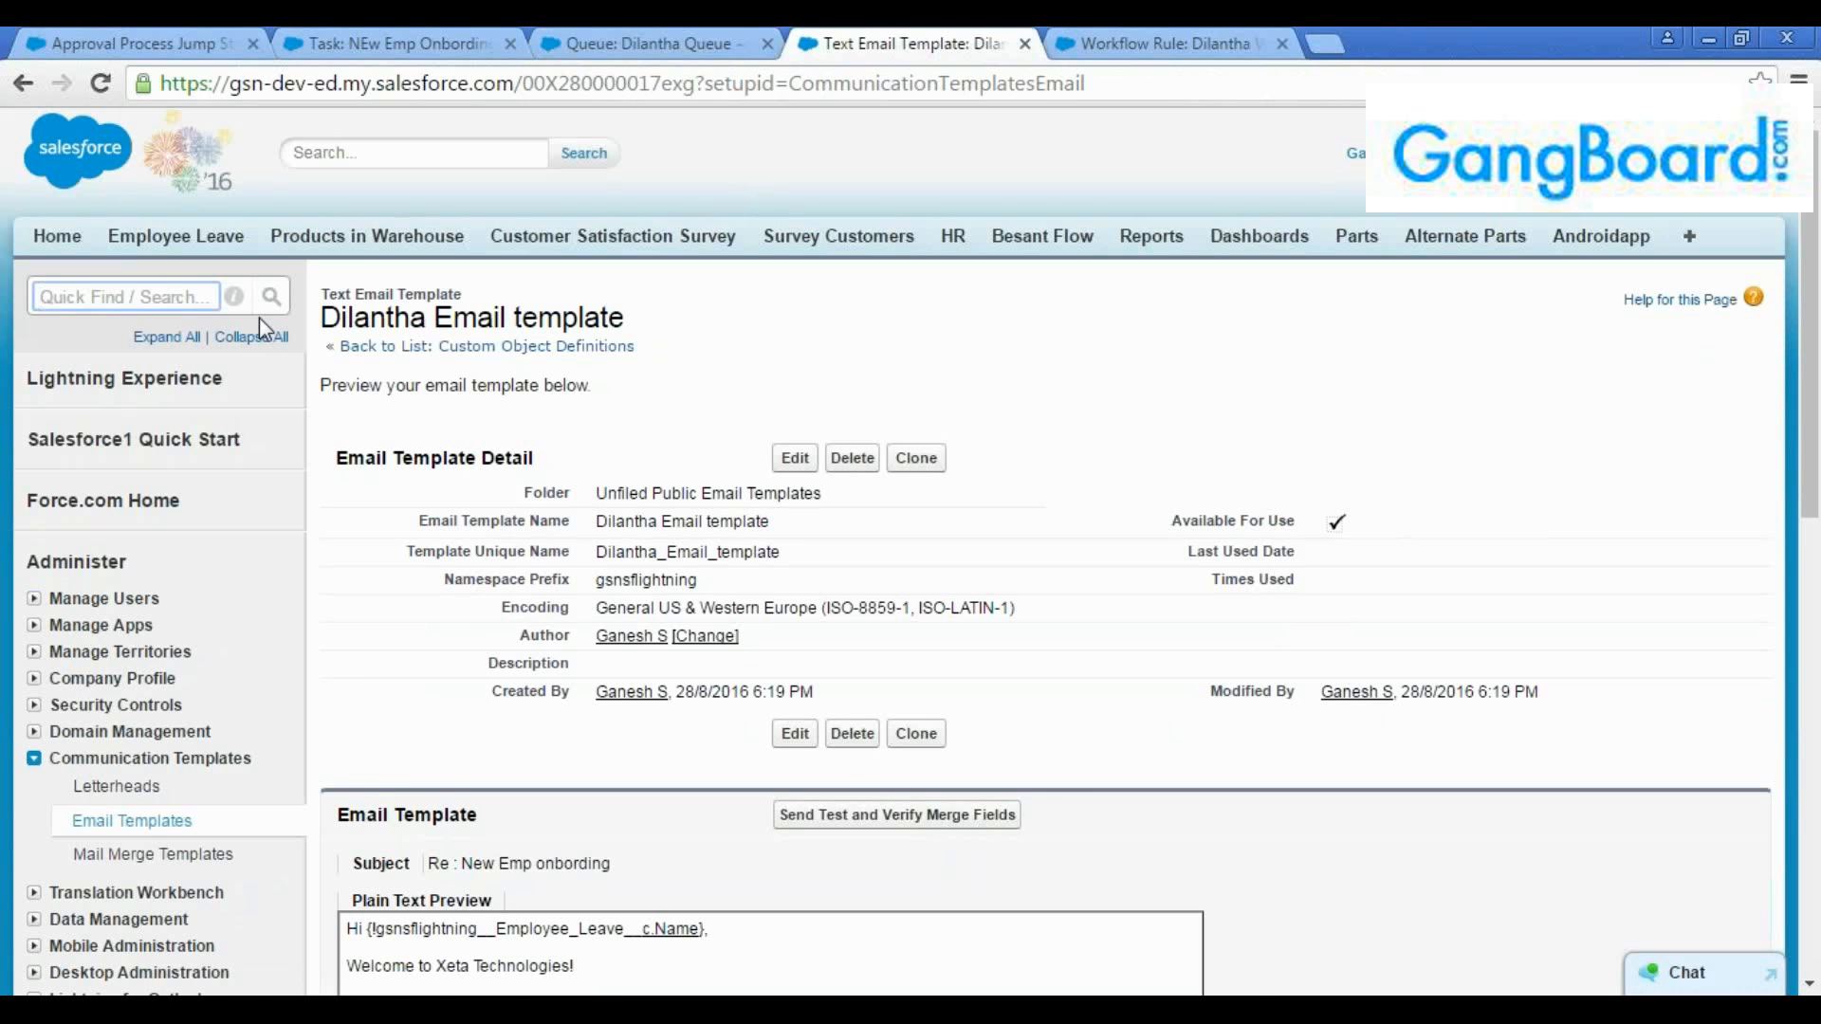
pyautogui.write('public')
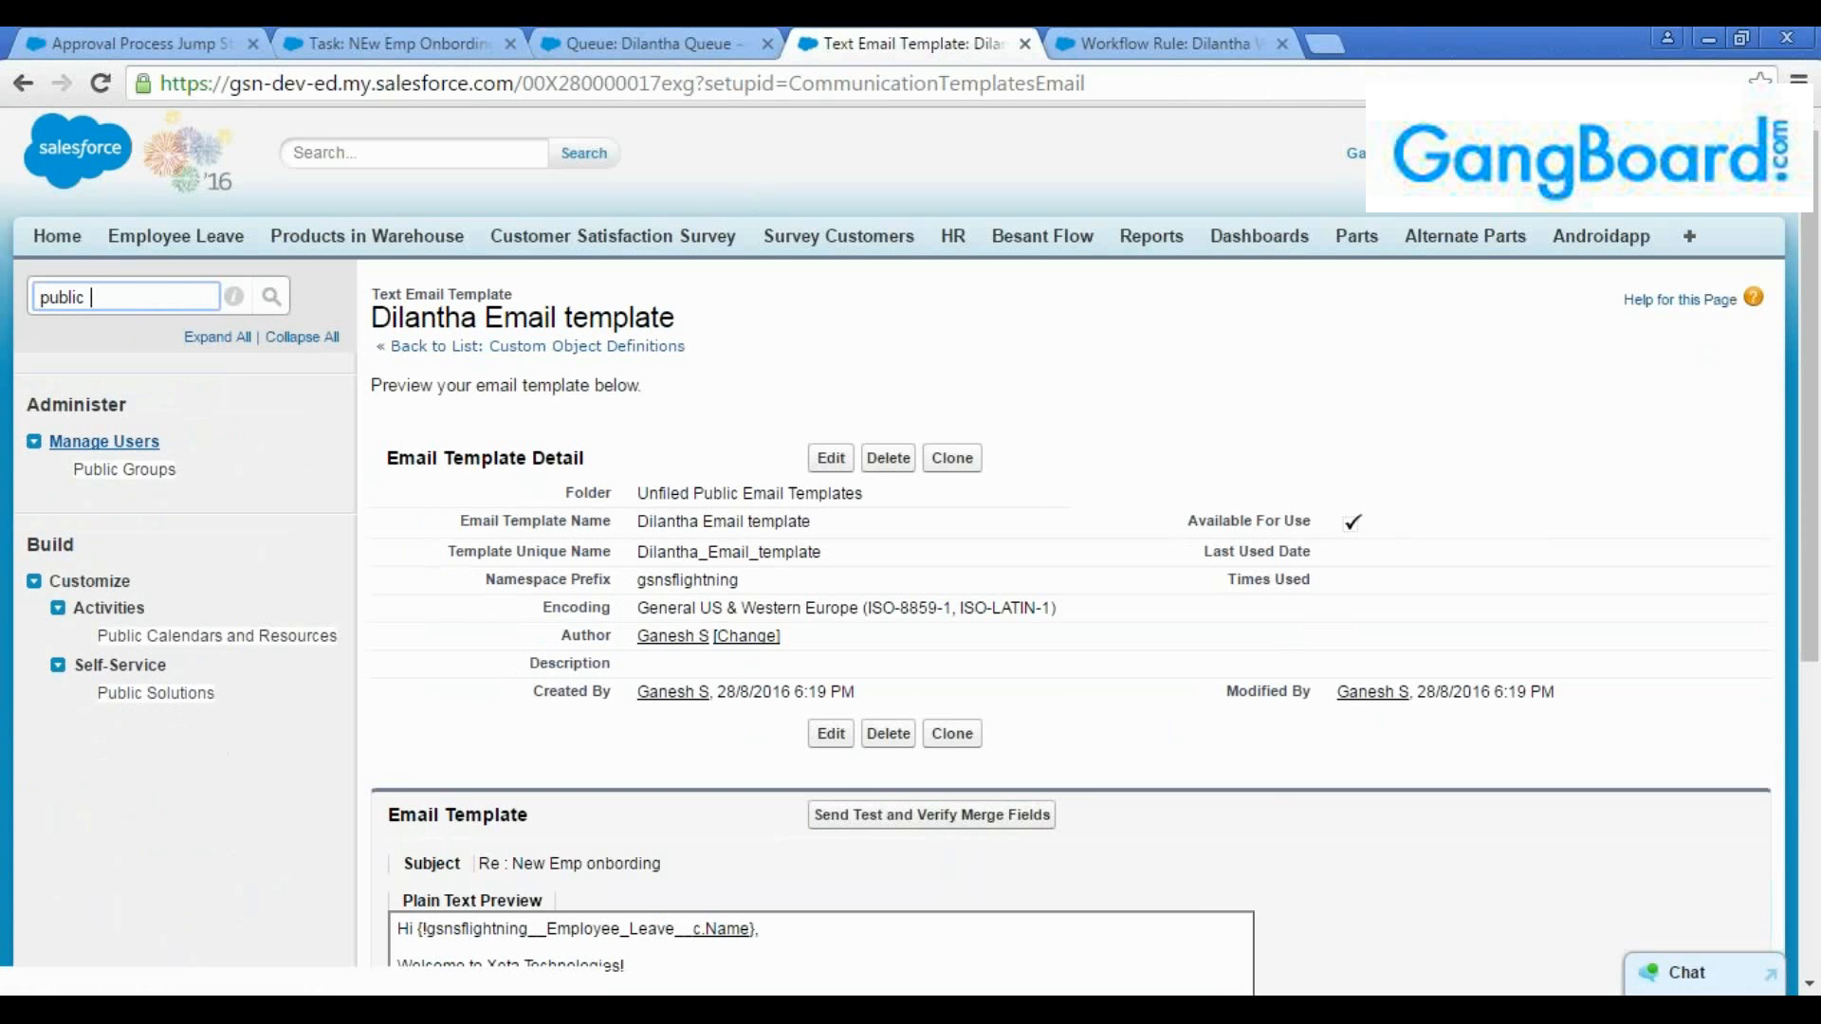
pyautogui.click(124, 468)
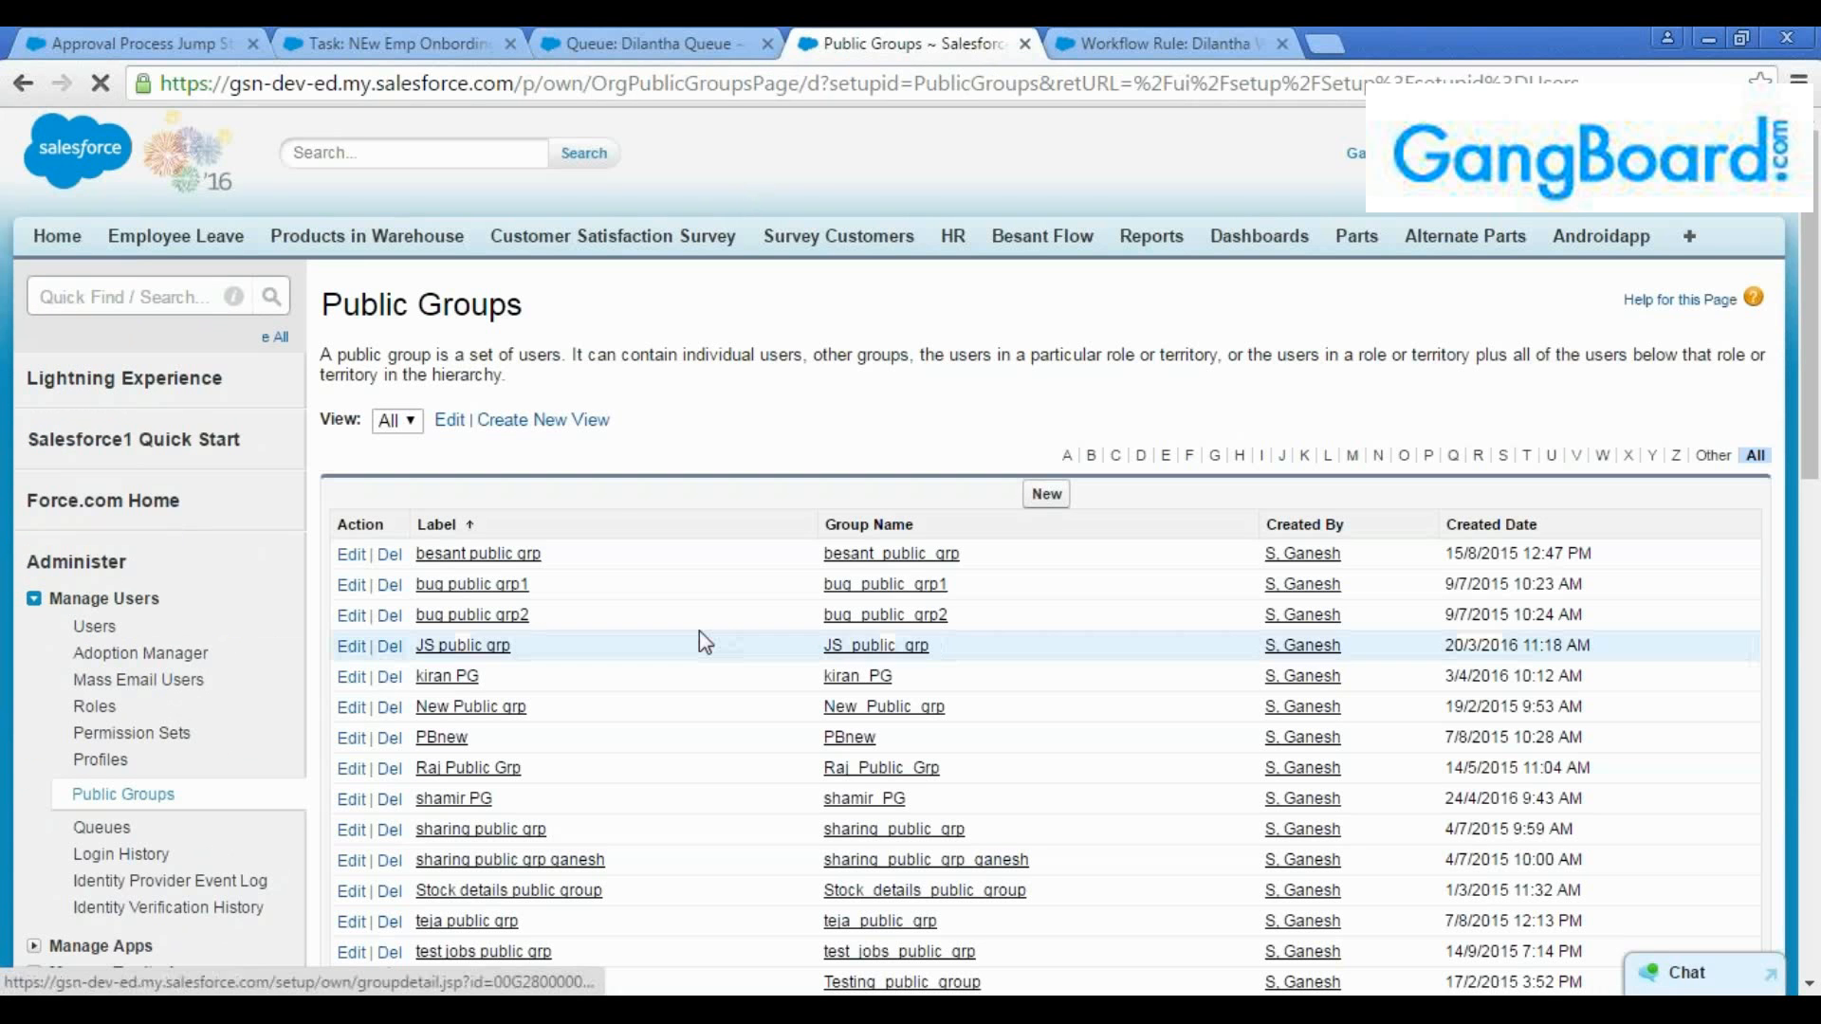
# Start a new public group, labelling it with the trainee's first name followed by "PG"
pyautogui.click(1048, 494)
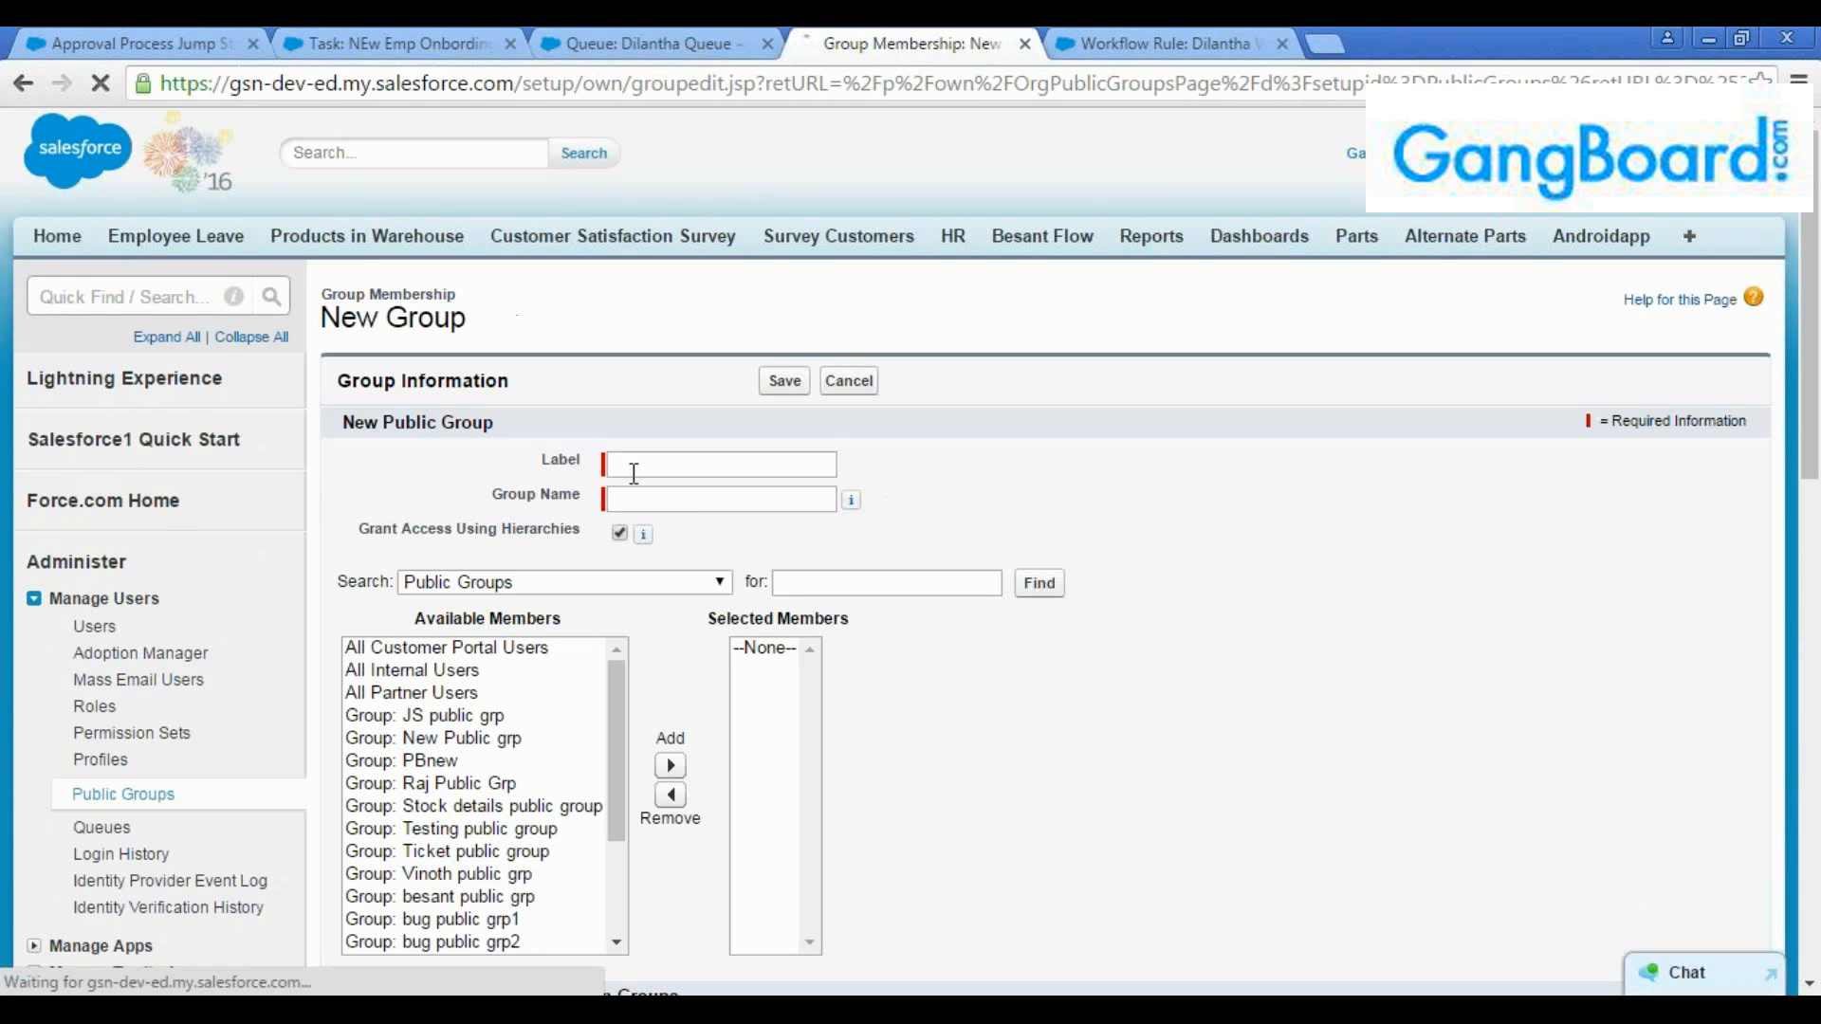
pyautogui.write('d')
pyautogui.press('BackSpace')
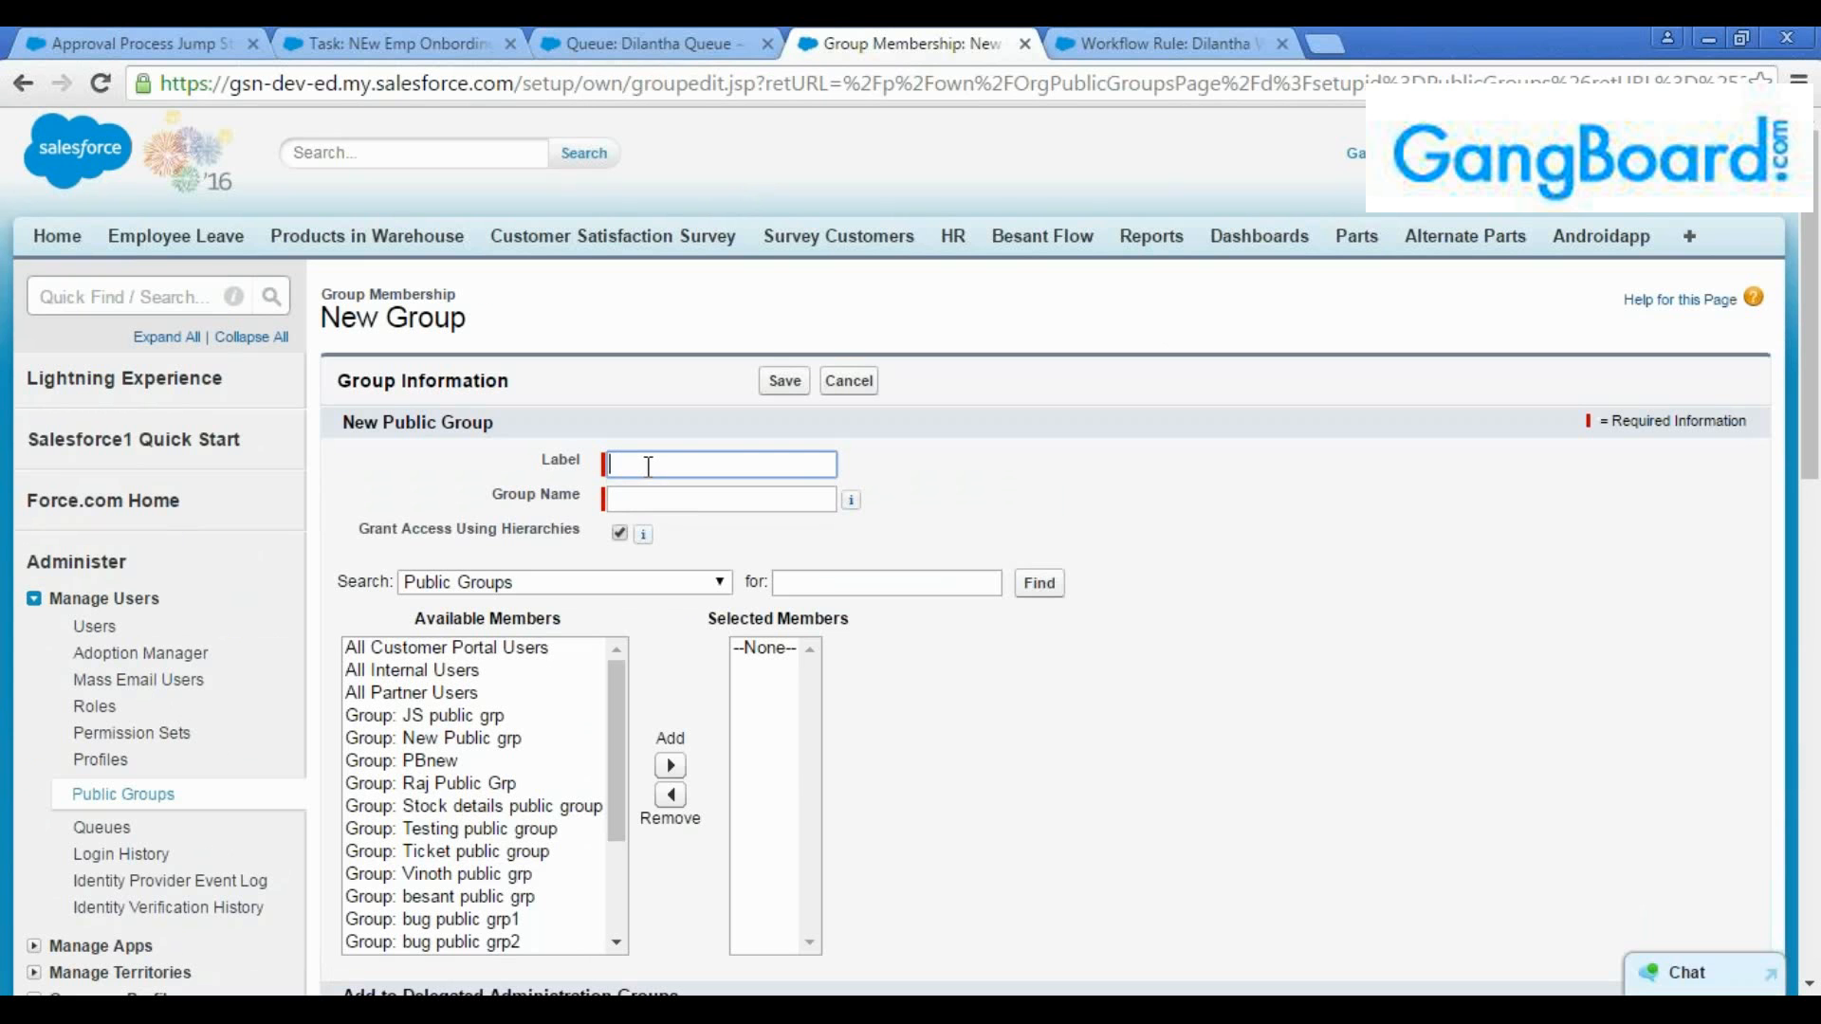
pyautogui.write('Dilantha ')
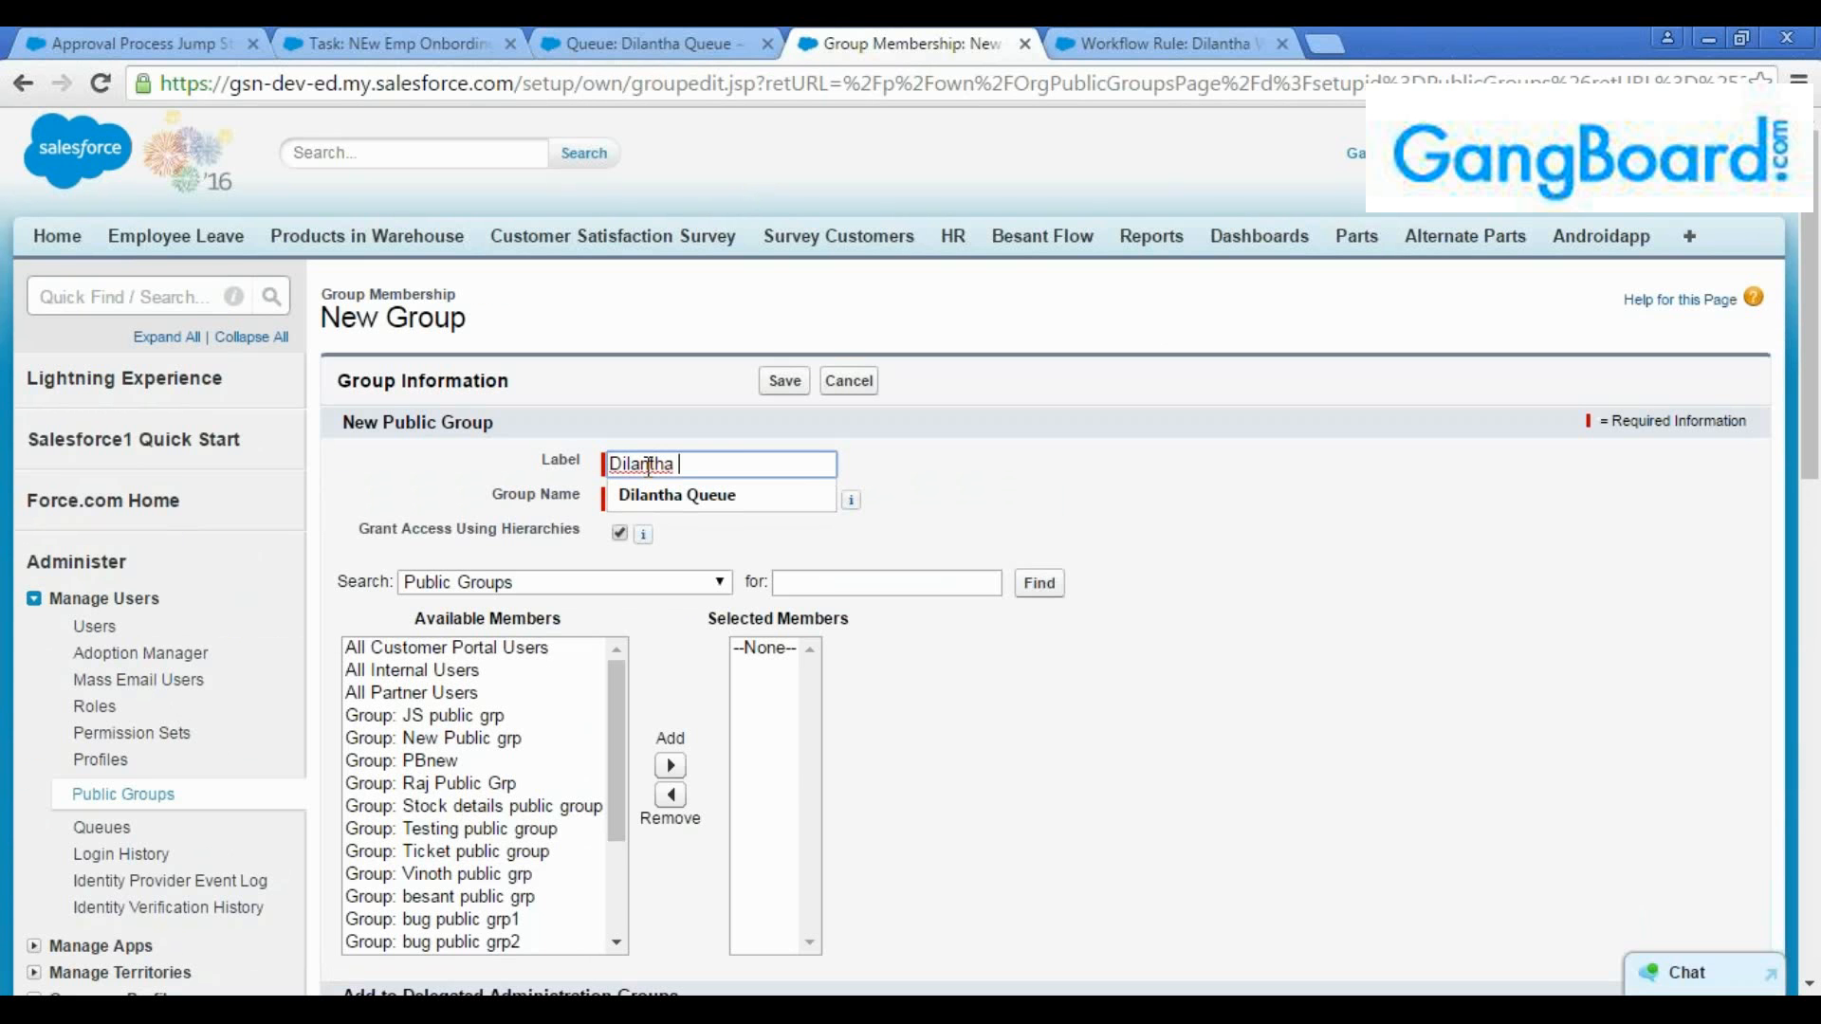
pyautogui.write('Q')
pyautogui.press('BackSpace')
pyautogui.write('PG')
pyautogui.press('Tab')
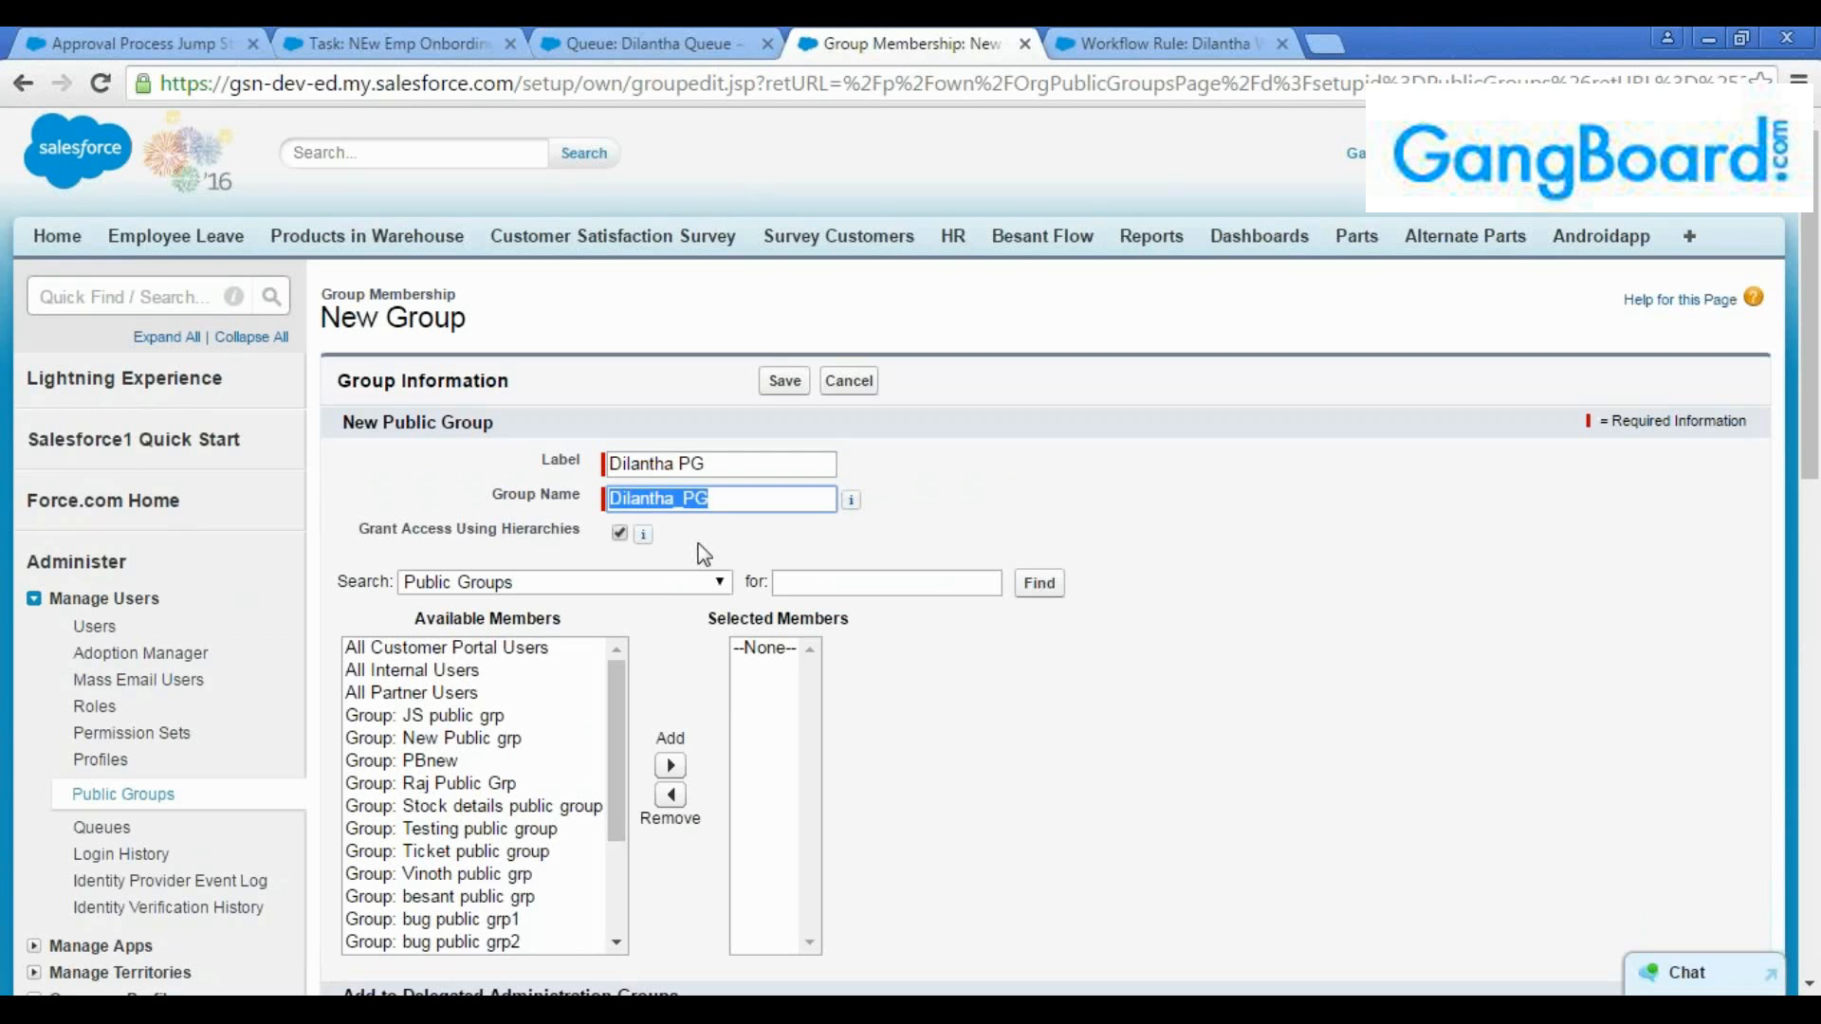
# List users as available members, add the two individual named users to the public group, and save it
pyautogui.click(675, 596)
pyautogui.click(510, 691)
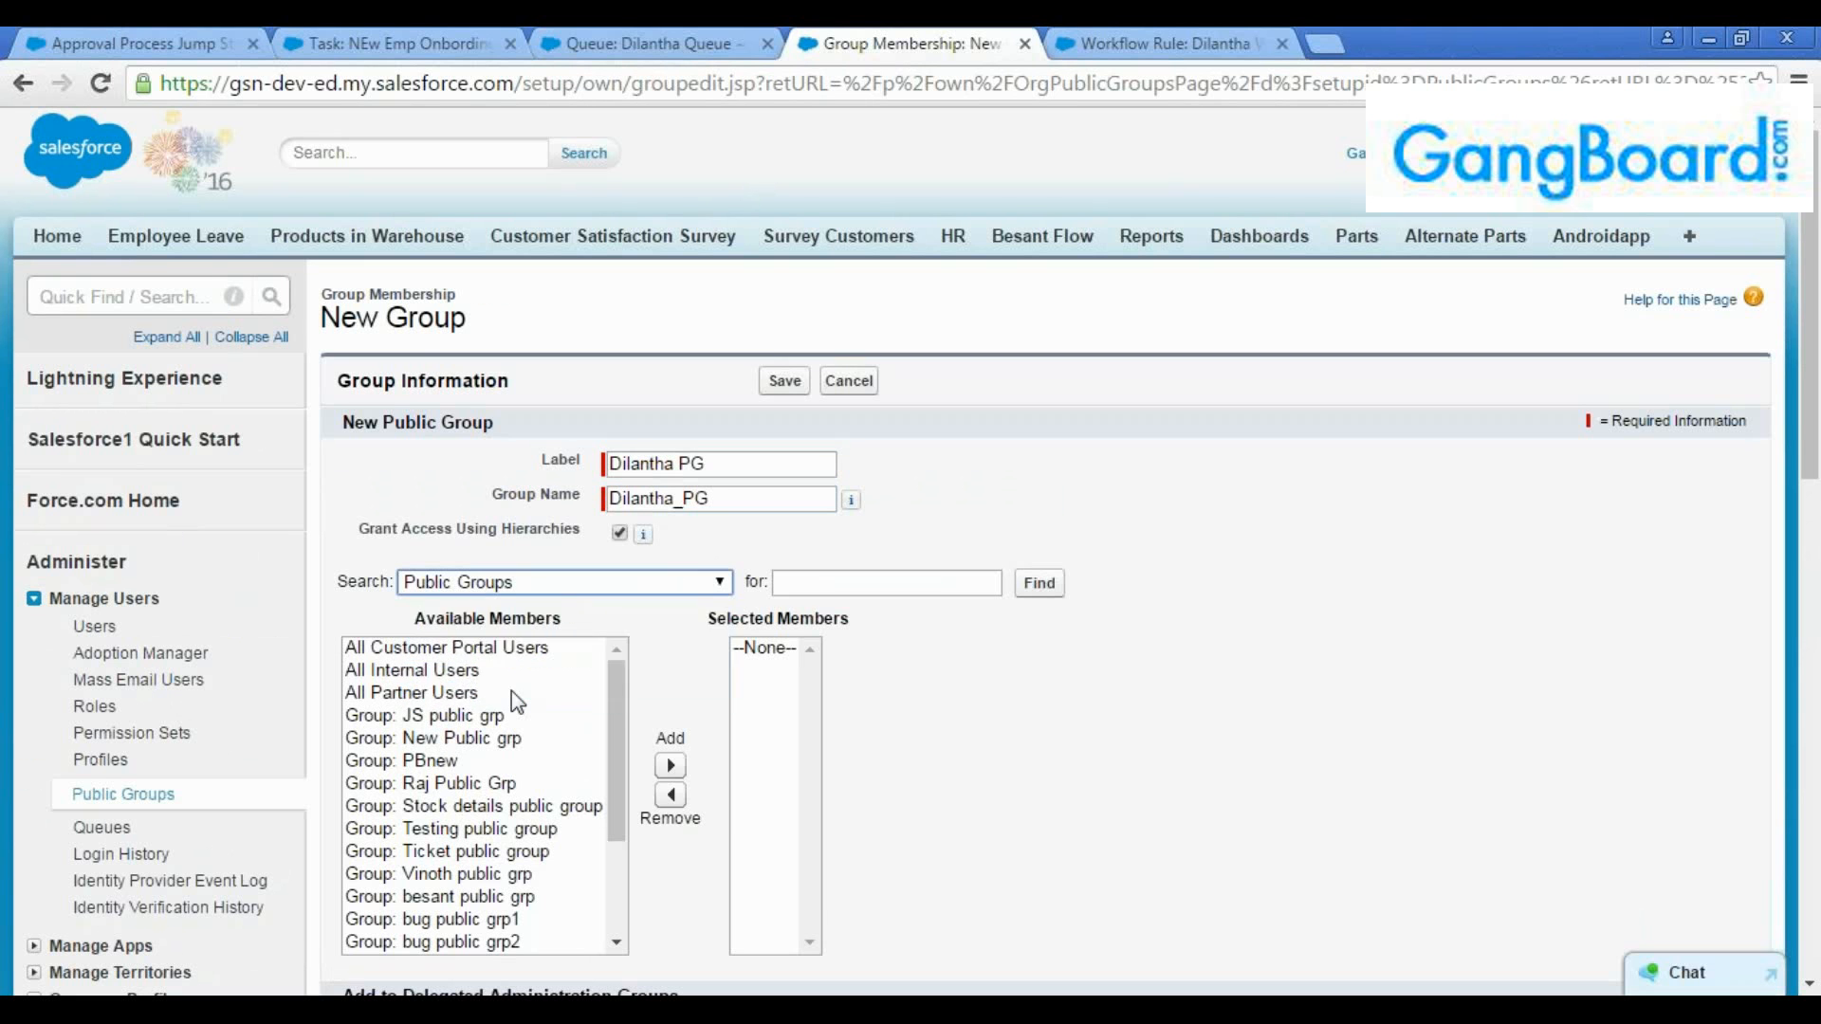
pyautogui.click(470, 650)
pyautogui.keyDown('ctrl'); pyautogui.click(471, 673); pyautogui.keyUp('ctrl')
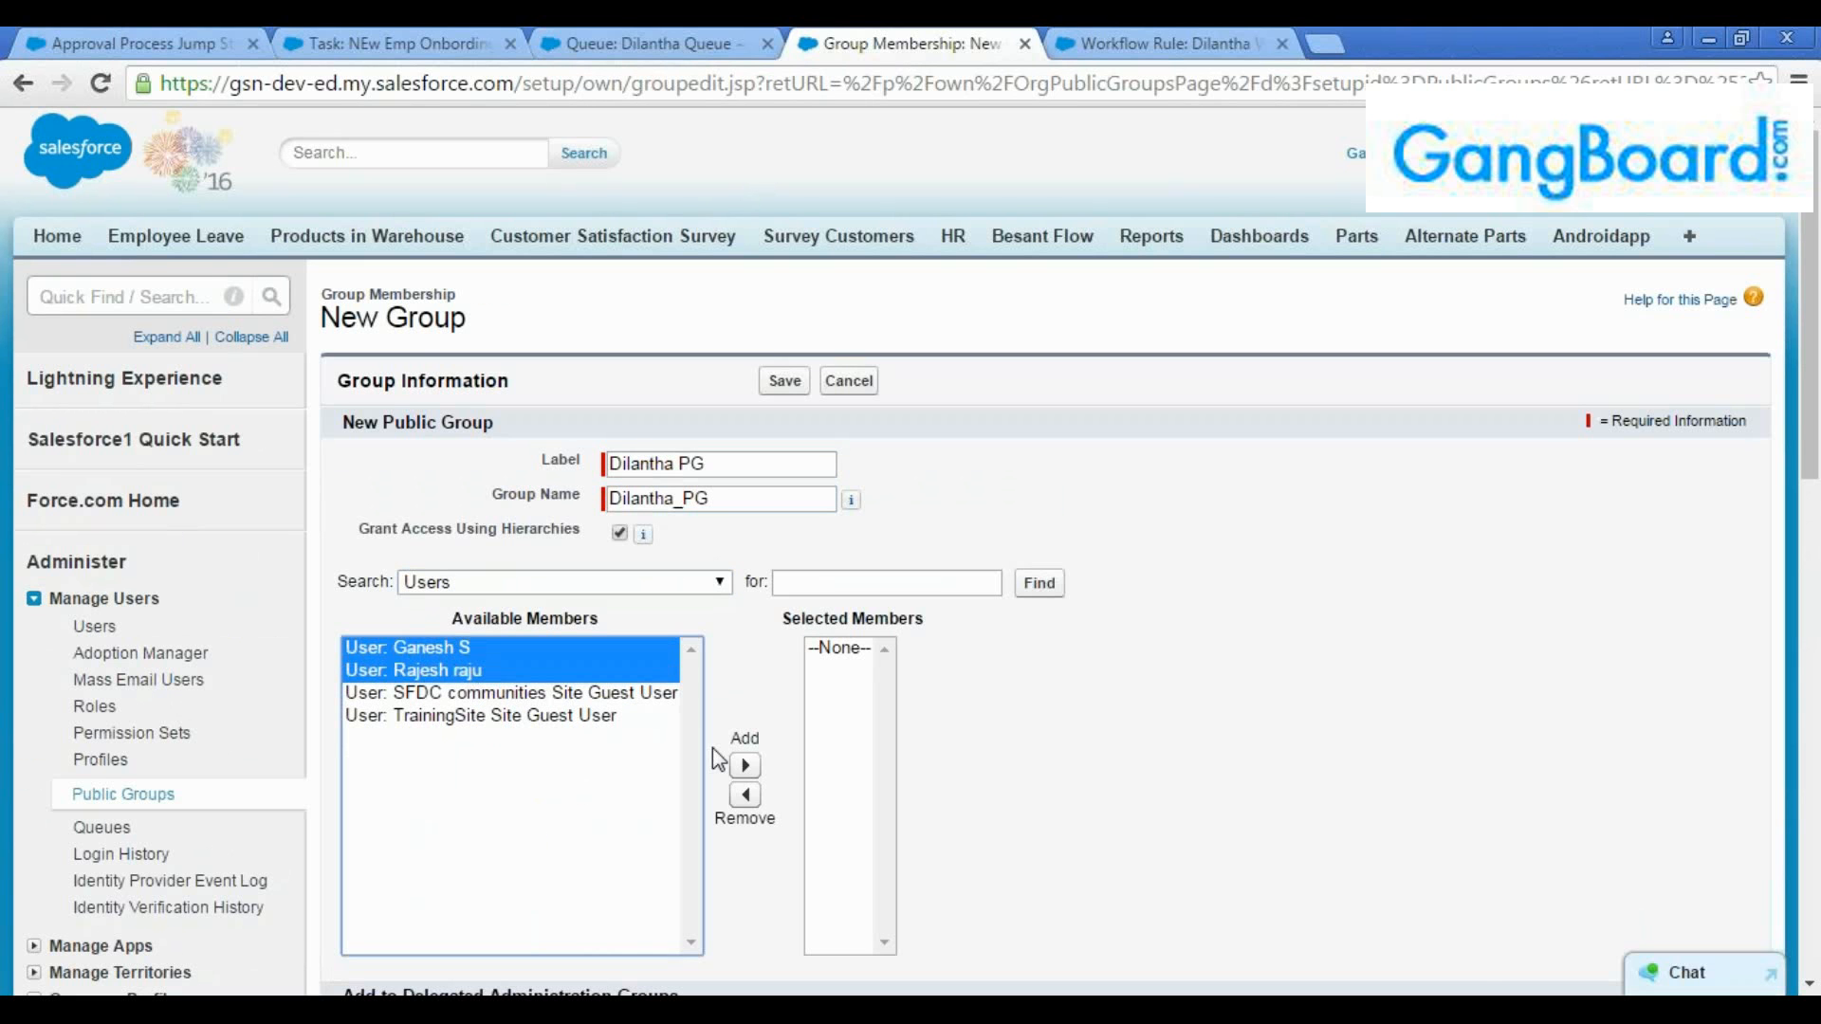
pyautogui.click(744, 768)
pyautogui.scroll(-3, 669, 793)
pyautogui.scroll(-3, 623, 833)
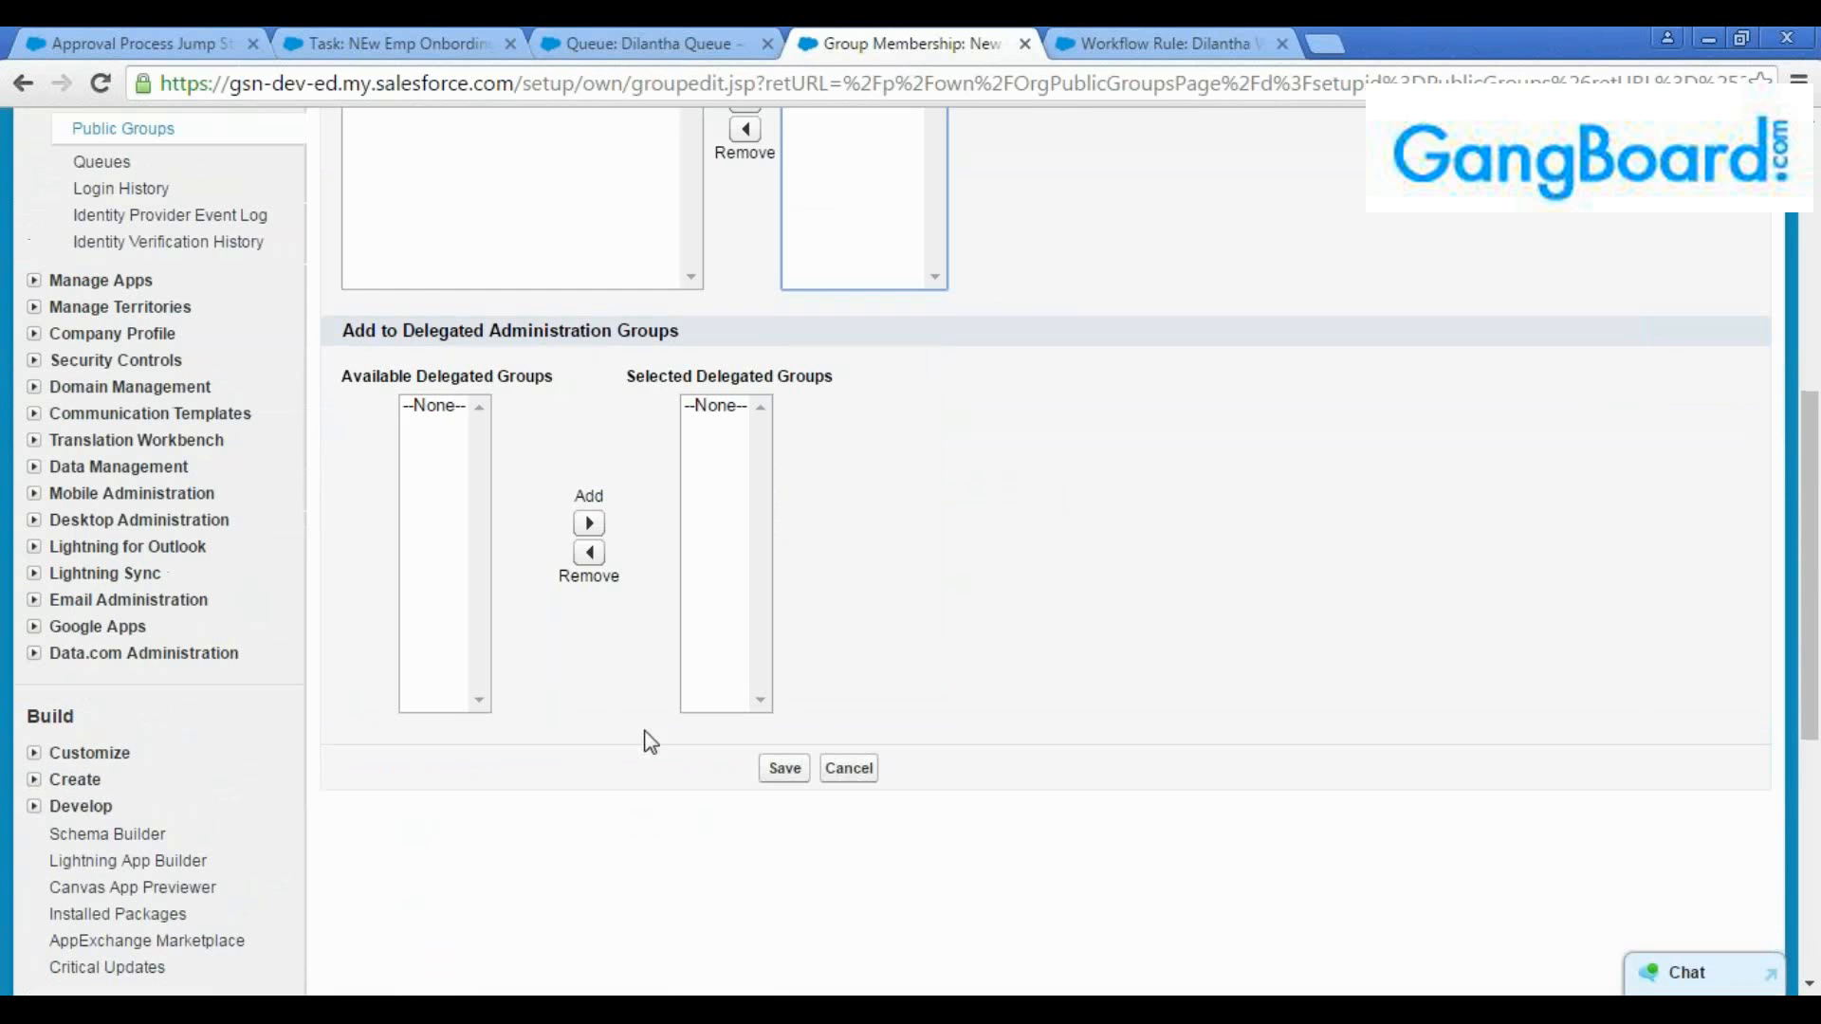
pyautogui.click(784, 769)
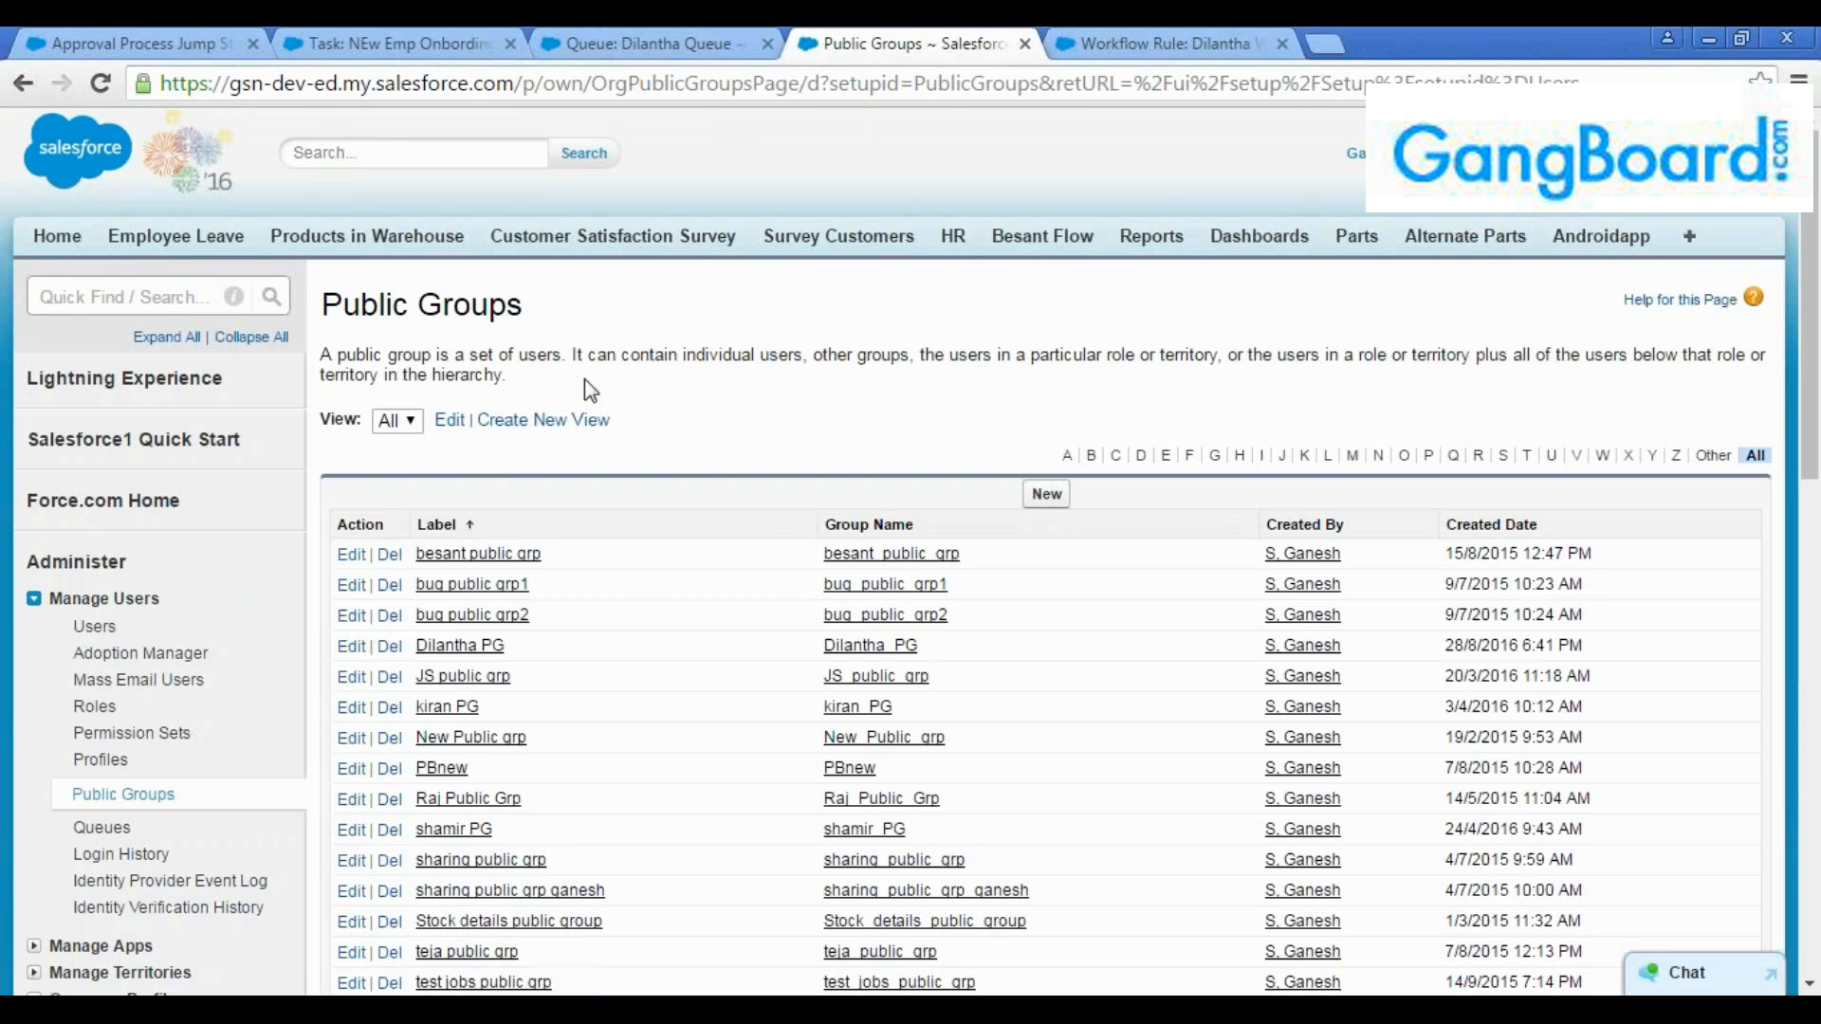
# Compare the public group description with the new queue's detail page
pyautogui.click(631, 43)
pyautogui.click(816, 44)
pyautogui.moveTo(326, 356); pyautogui.dragTo(564, 356)
pyautogui.click(606, 34)
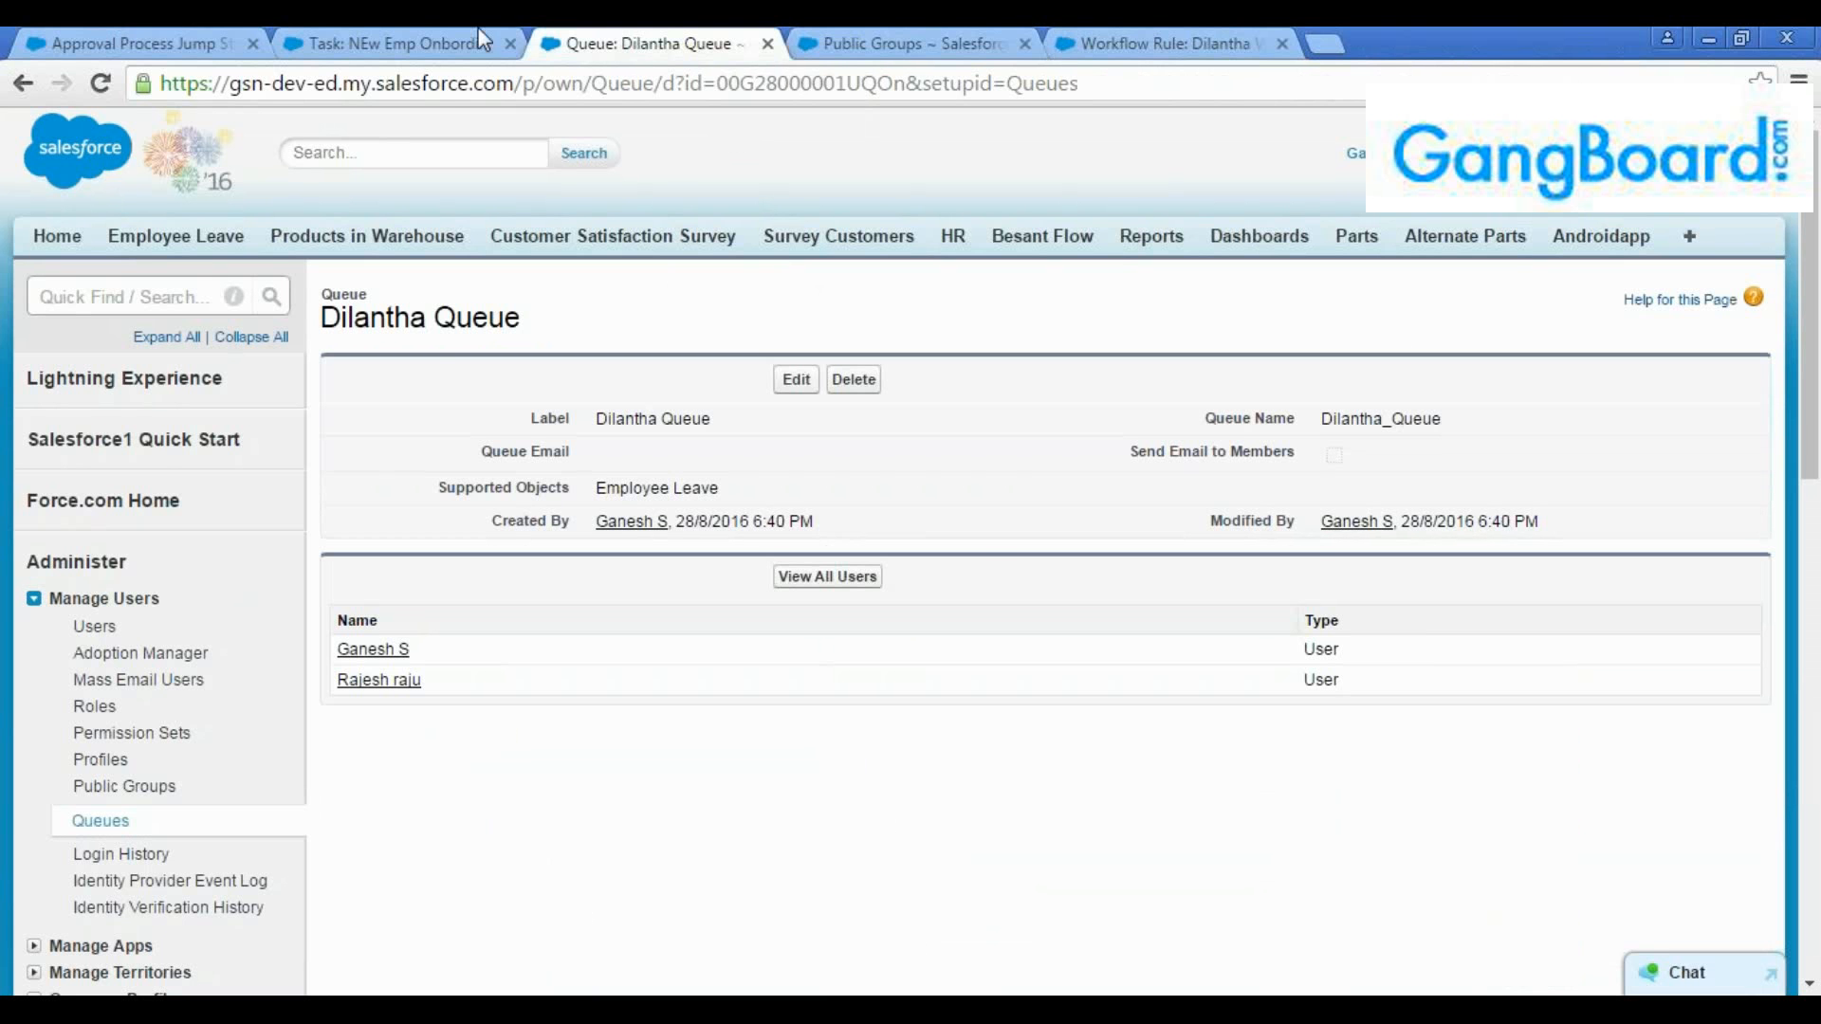
# Review the approval process's option to assign requests to a queue, comparing the queue's detail page with the Public Groups list
pyautogui.click(143, 42)
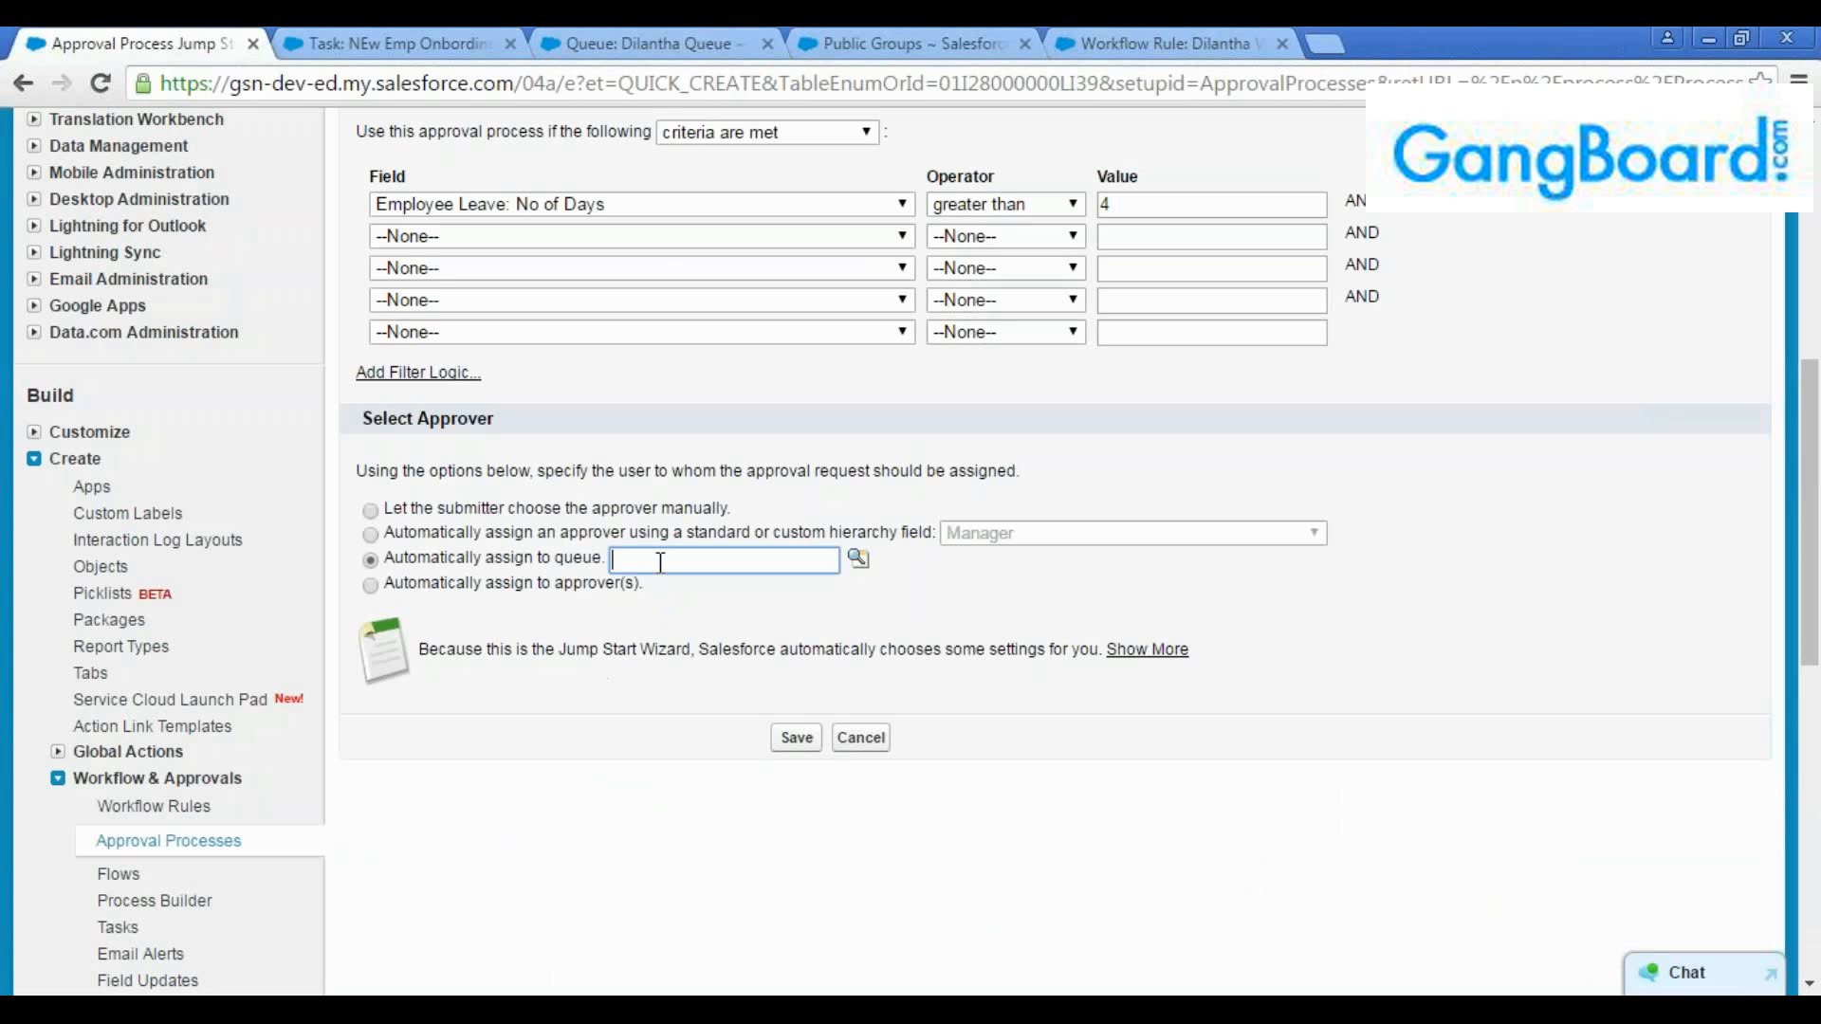
pyautogui.moveTo(603, 560); pyautogui.dragTo(582, 565)
pyautogui.click(722, 559)
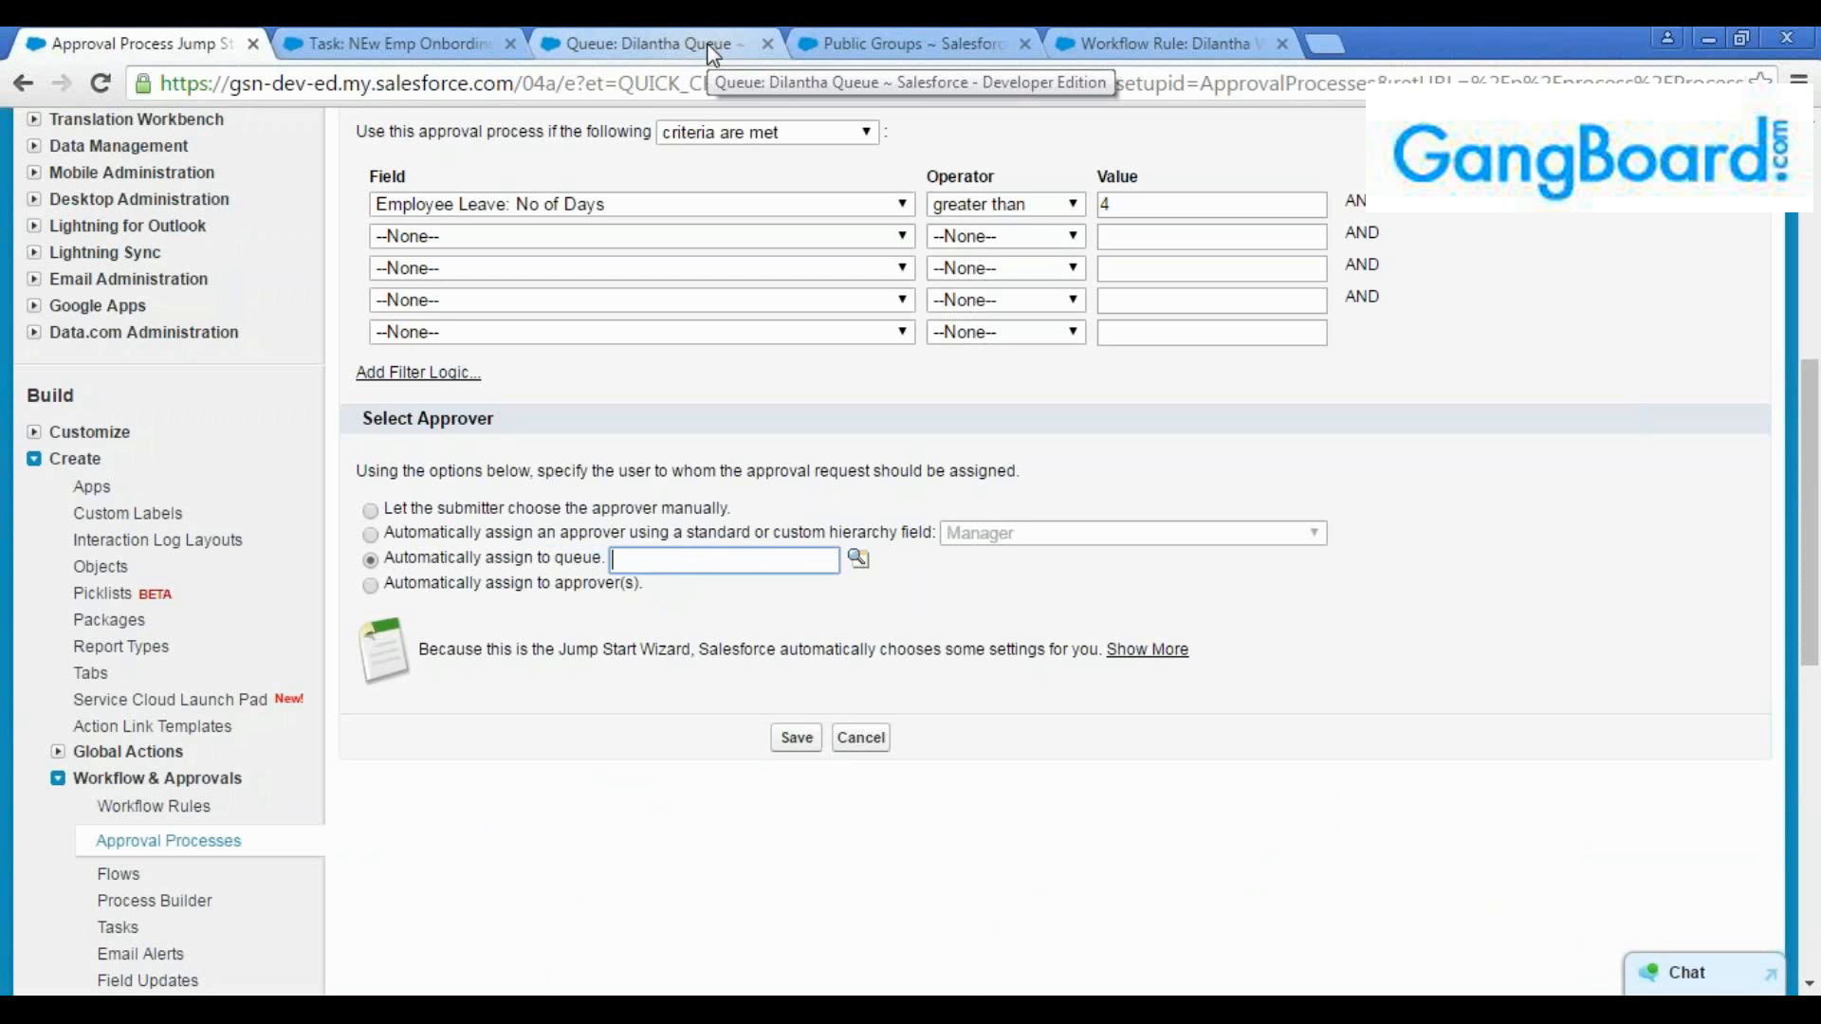
pyautogui.click(743, 38)
pyautogui.click(928, 38)
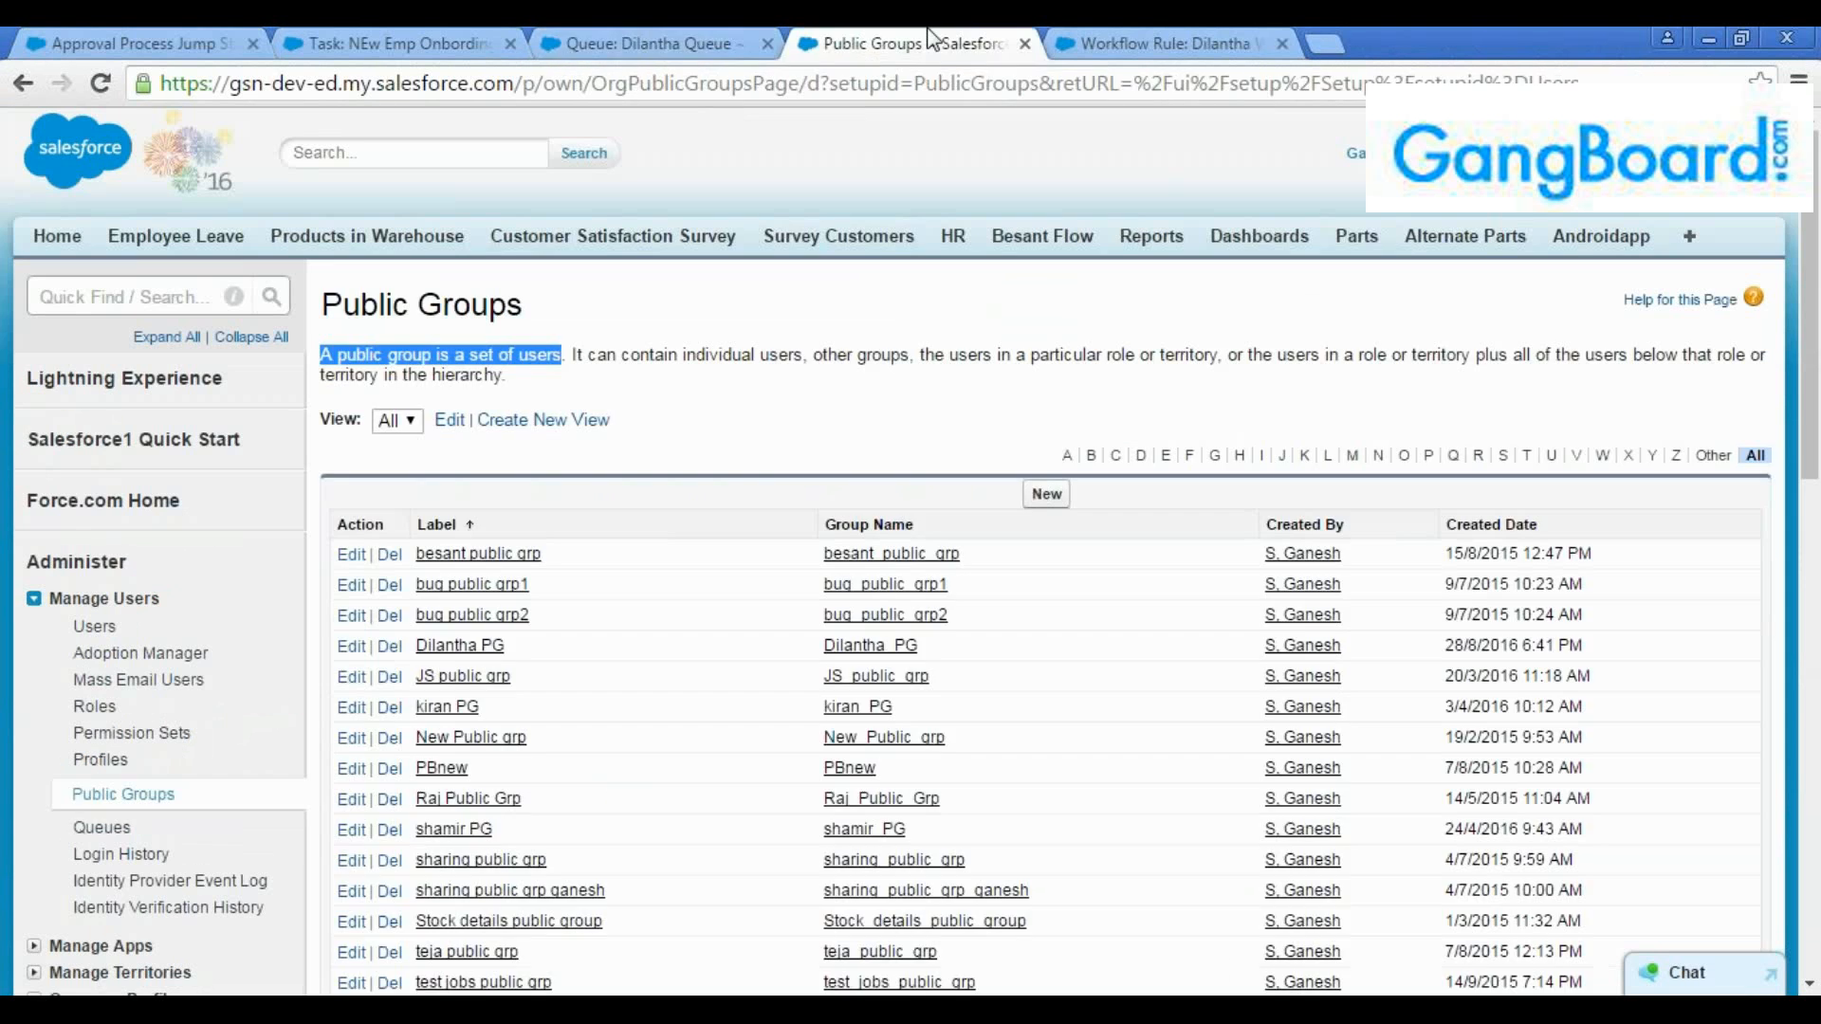
pyautogui.click(664, 41)
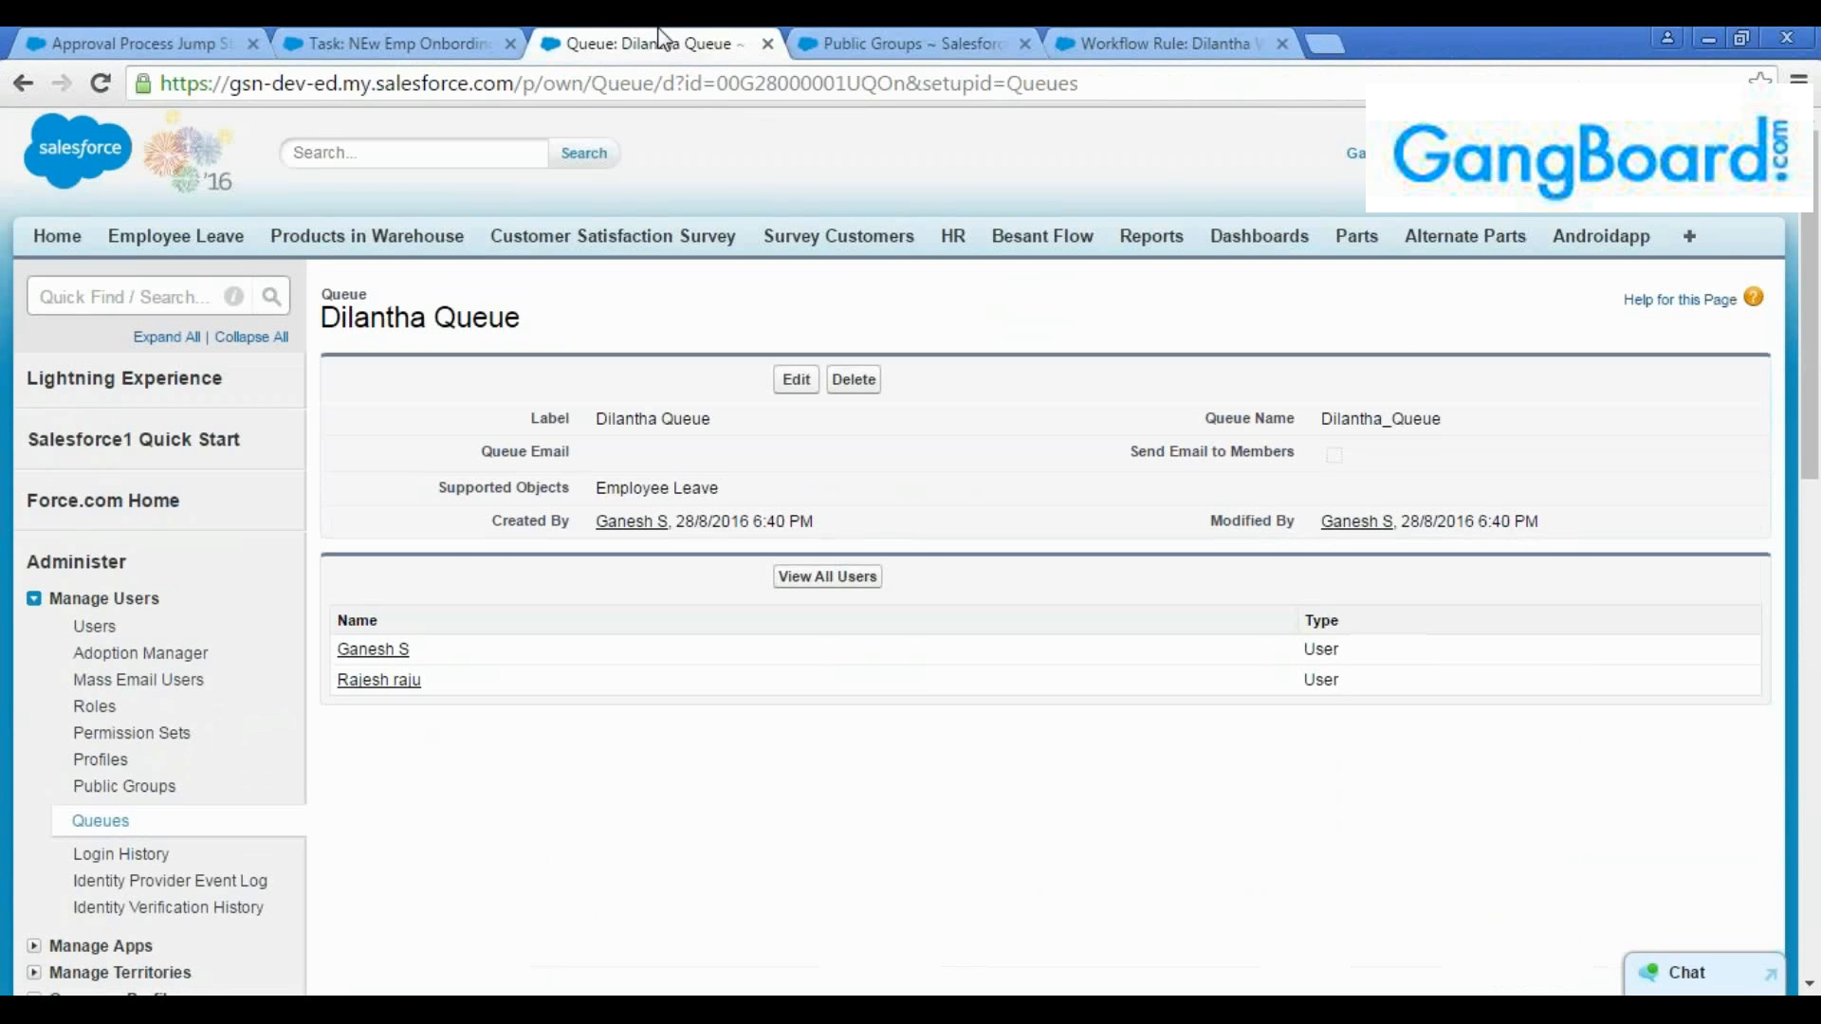
pyautogui.click(850, 44)
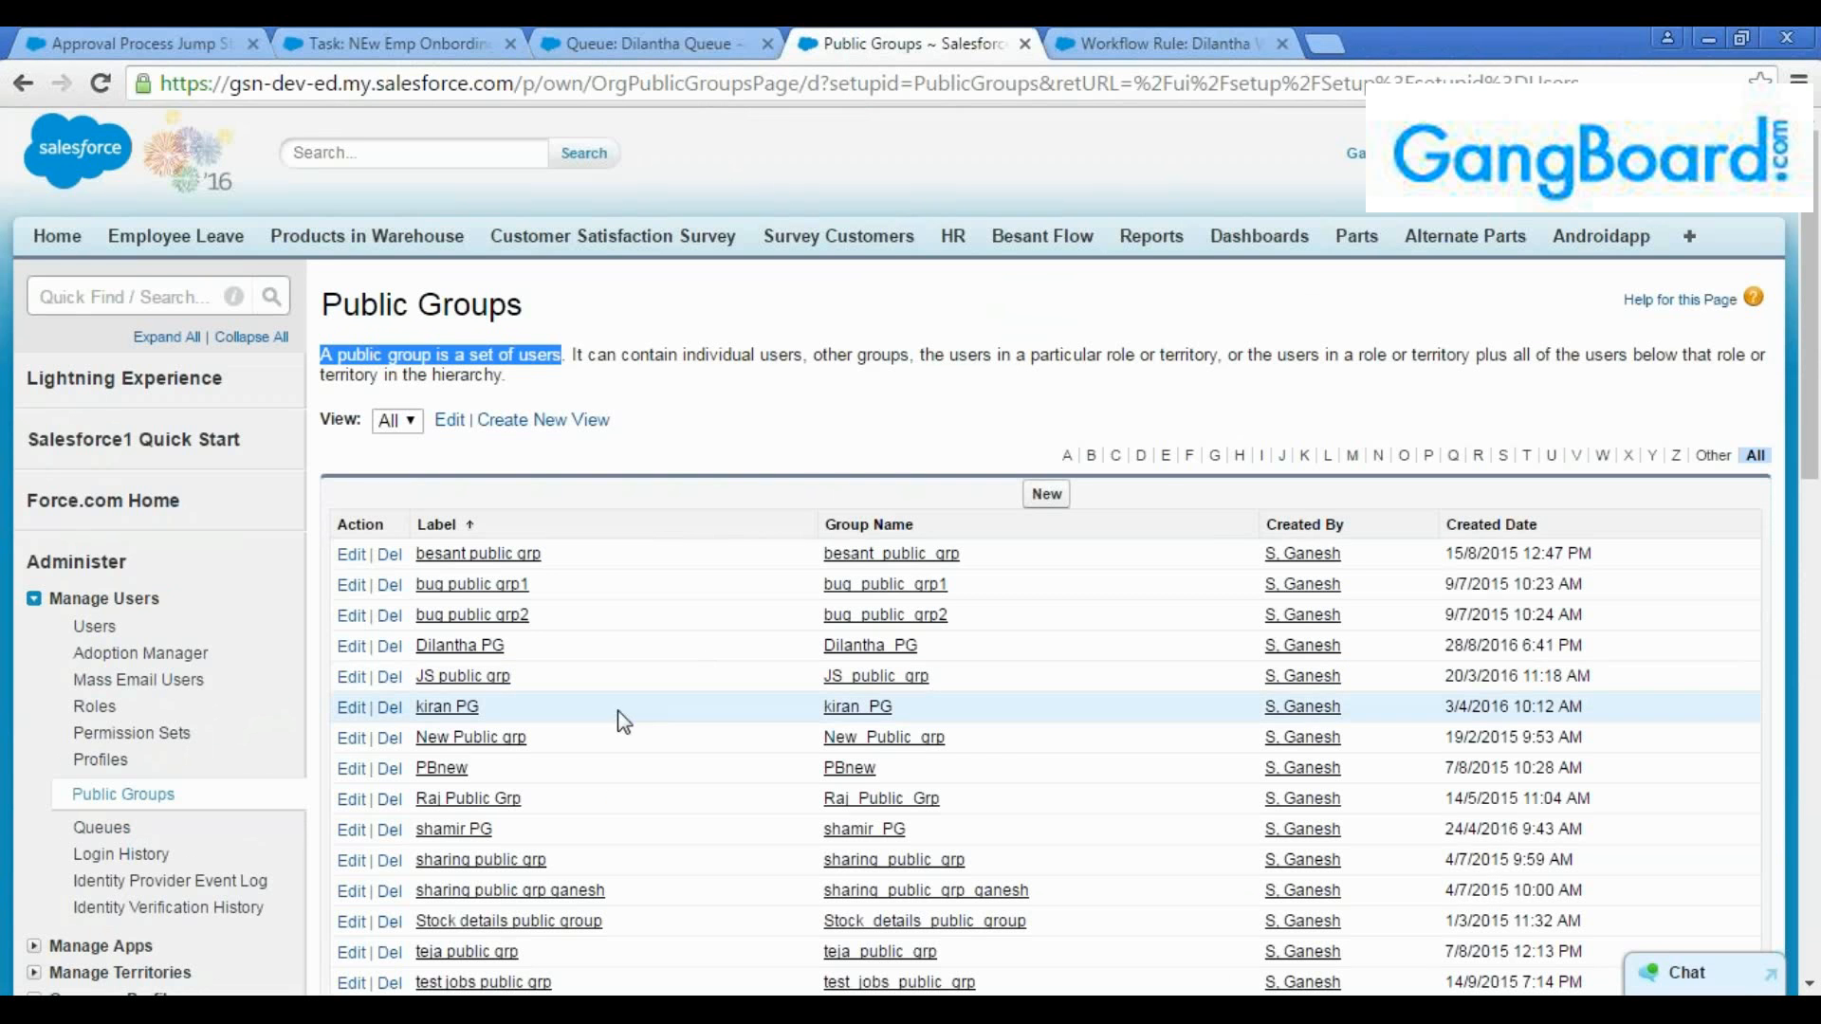
# Filter the public groups to names starting with D, open the newly created group, and examine its name and members
pyautogui.click(1144, 456)
pyautogui.click(479, 558)
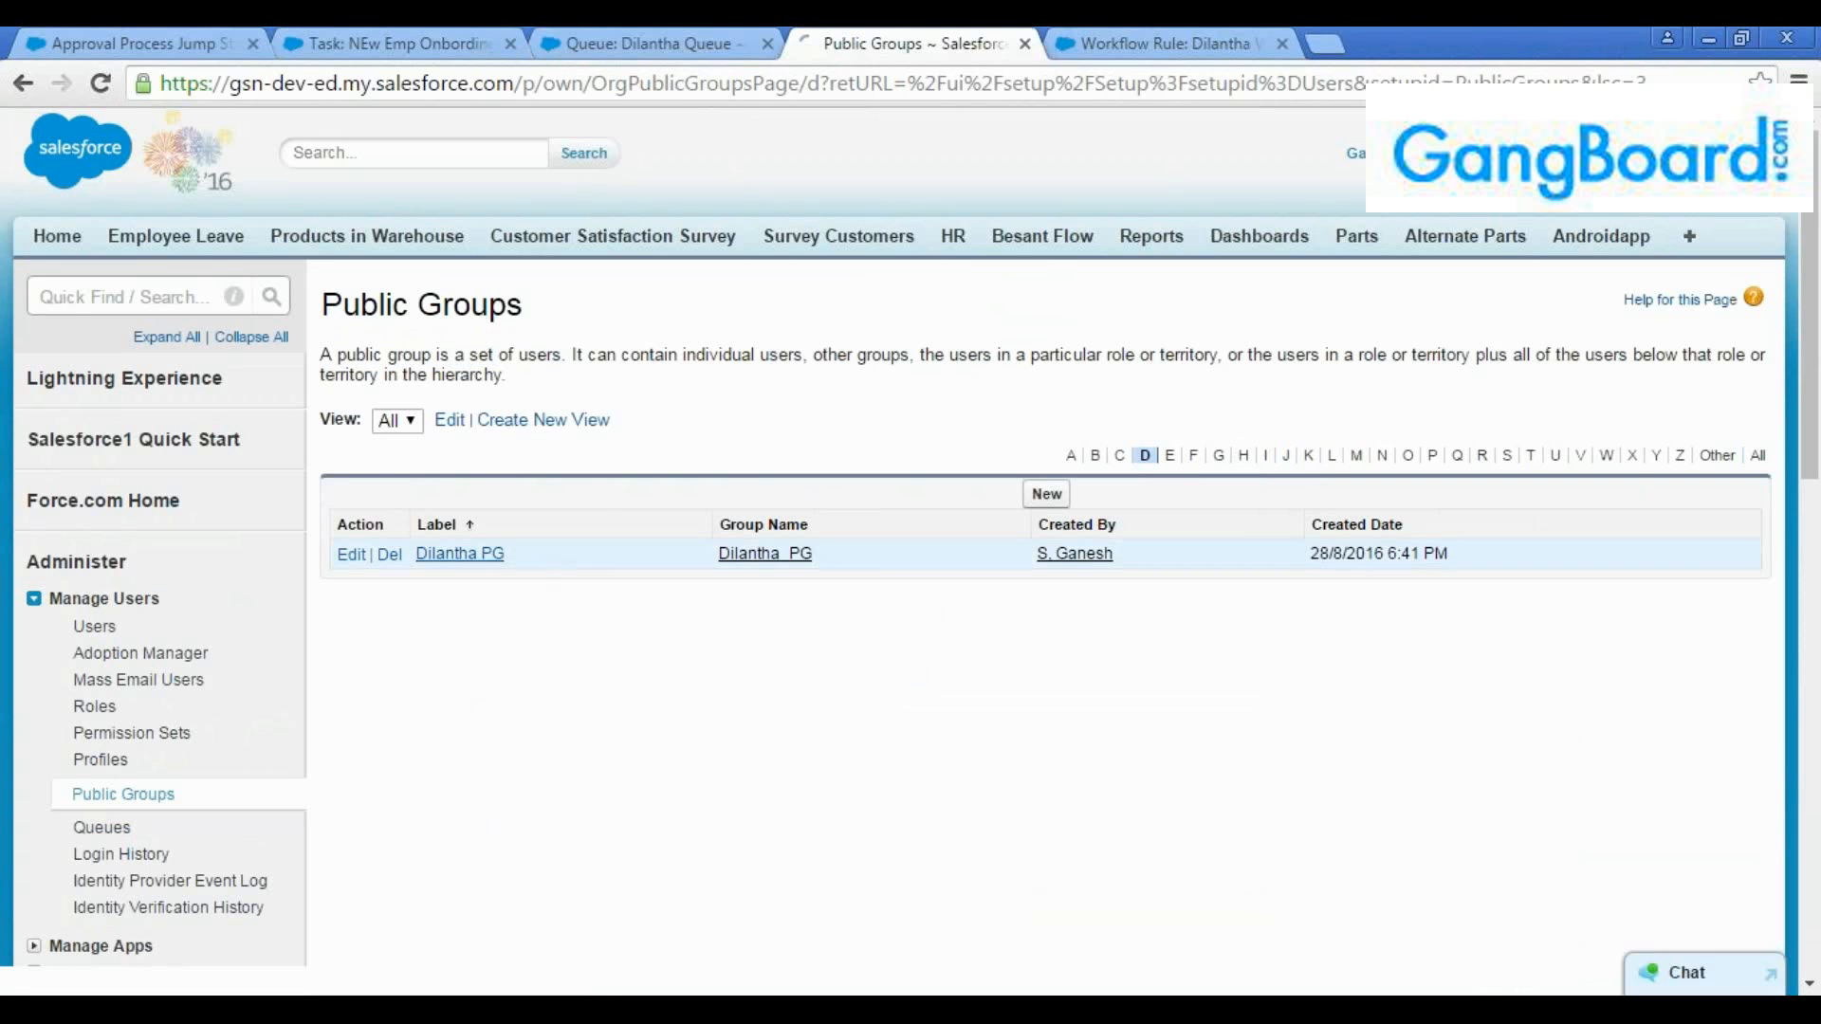
pyautogui.moveTo(423, 702); pyautogui.dragTo(338, 664)
pyautogui.click(478, 802)
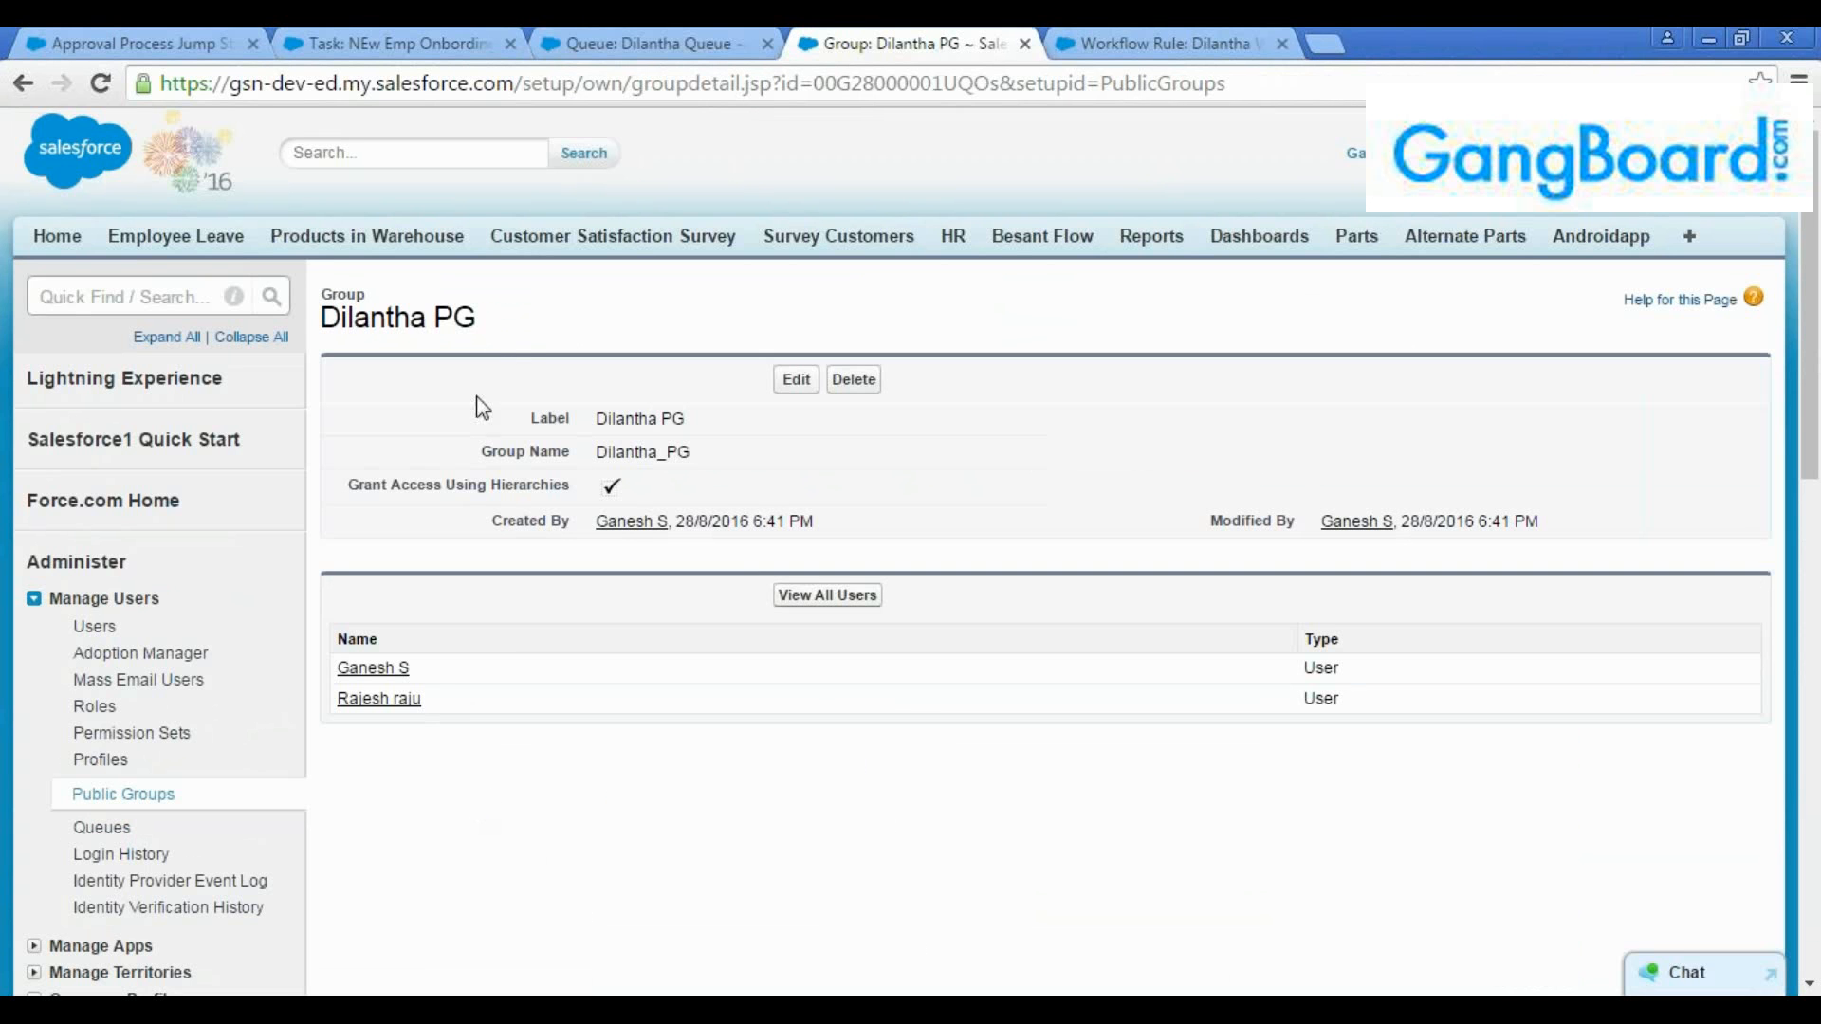
pyautogui.moveTo(489, 321); pyautogui.dragTo(325, 319)
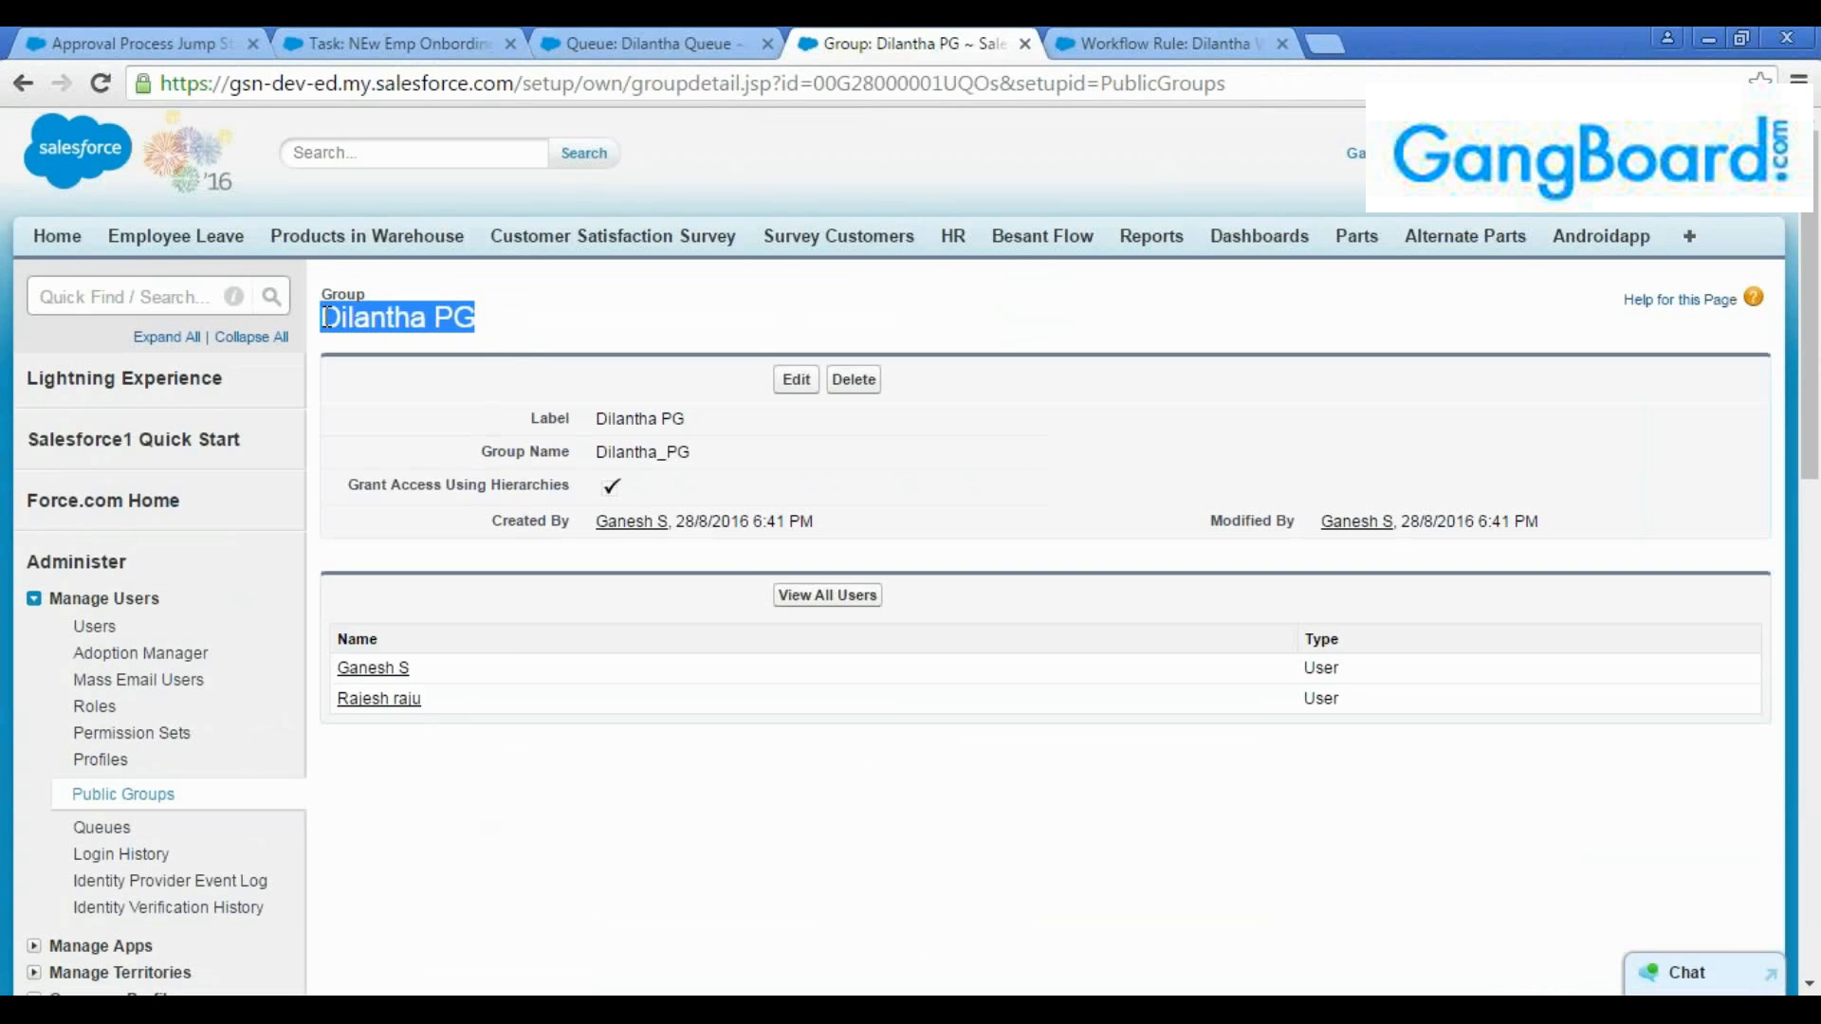
pyautogui.click(488, 318)
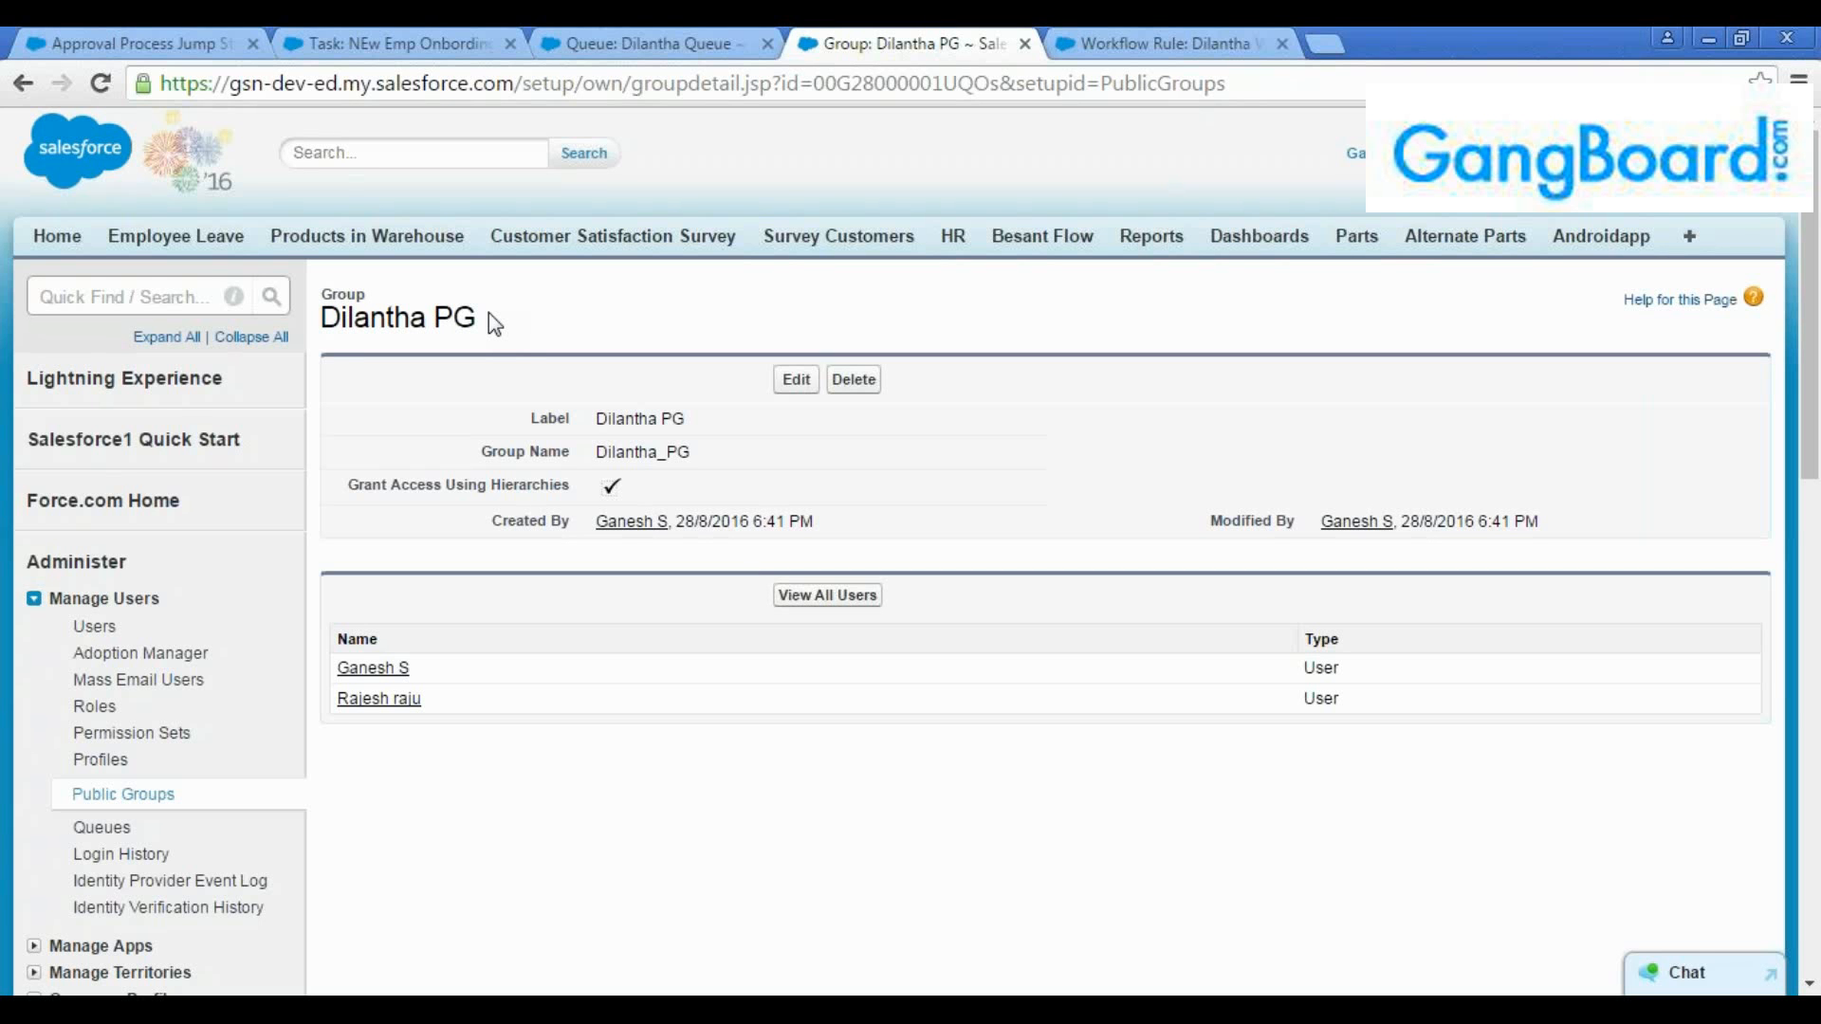
# Examine the new queue's label, member users and supported object, comparing them with the public group's details
pyautogui.click(588, 38)
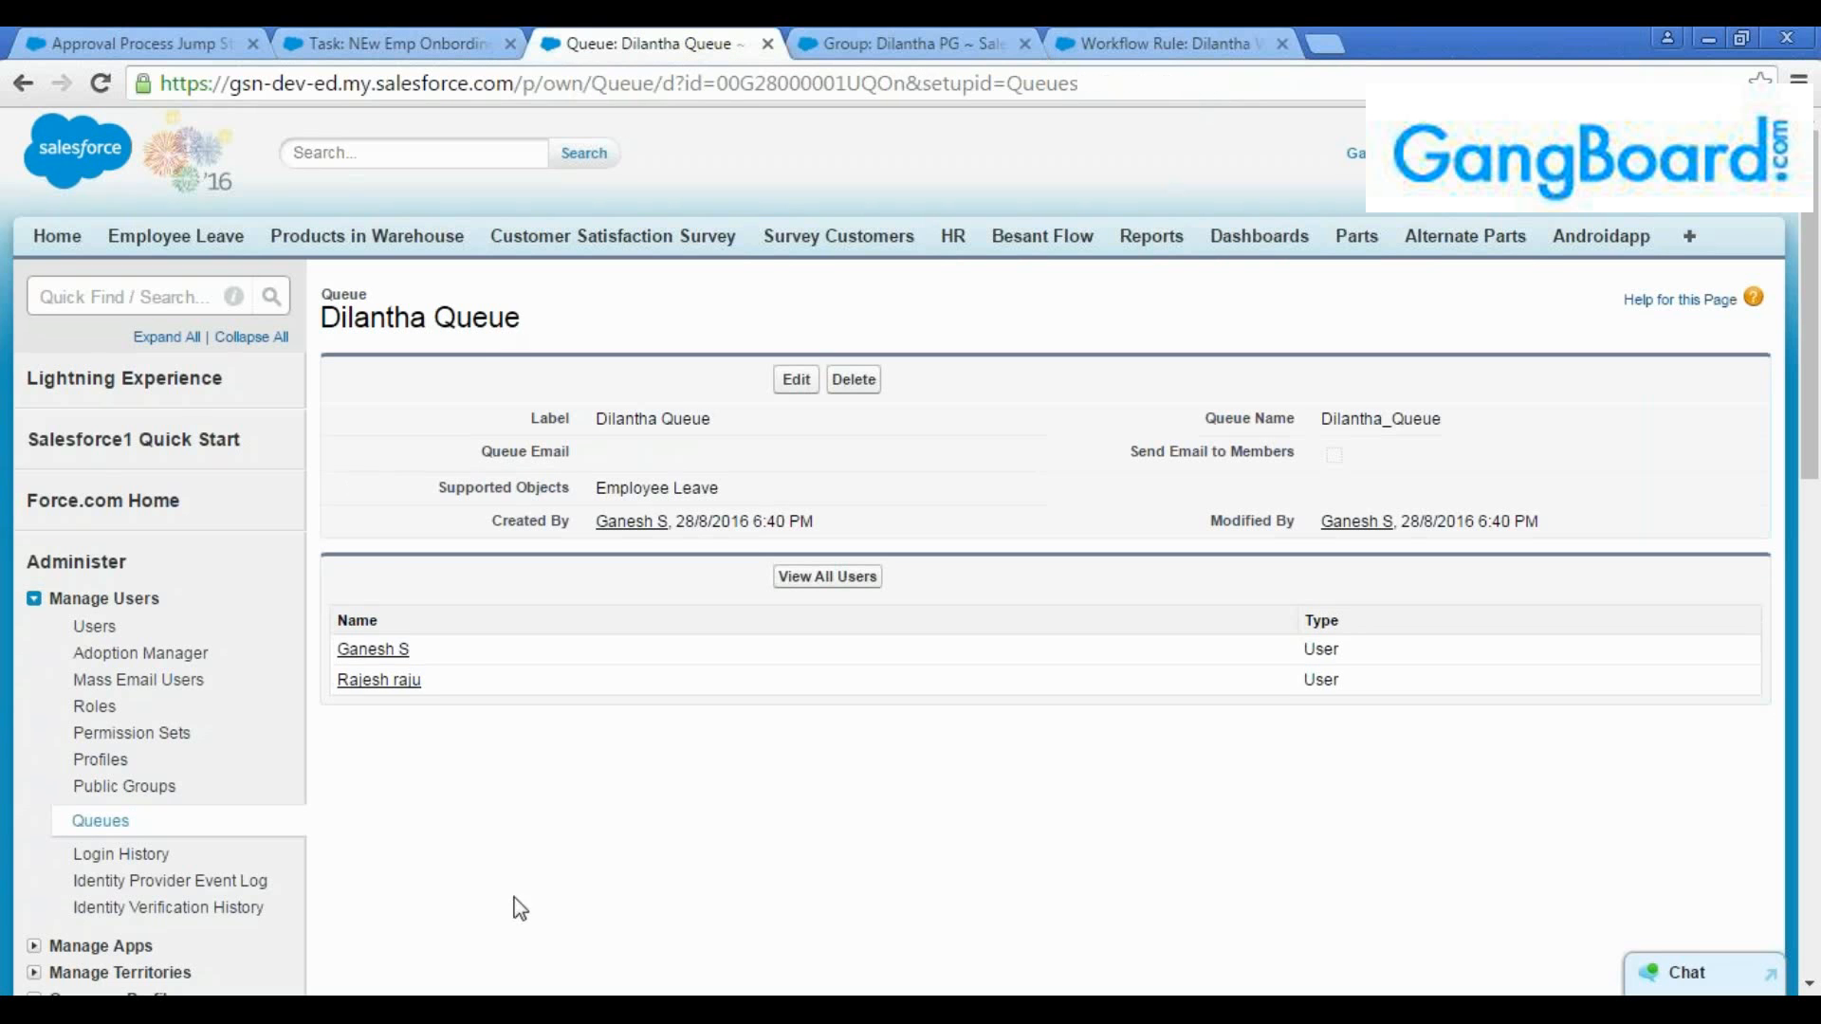
pyautogui.moveTo(423, 681); pyautogui.dragTo(336, 648)
pyautogui.click(558, 797)
pyautogui.moveTo(608, 420); pyautogui.dragTo(711, 420)
pyautogui.click(759, 441)
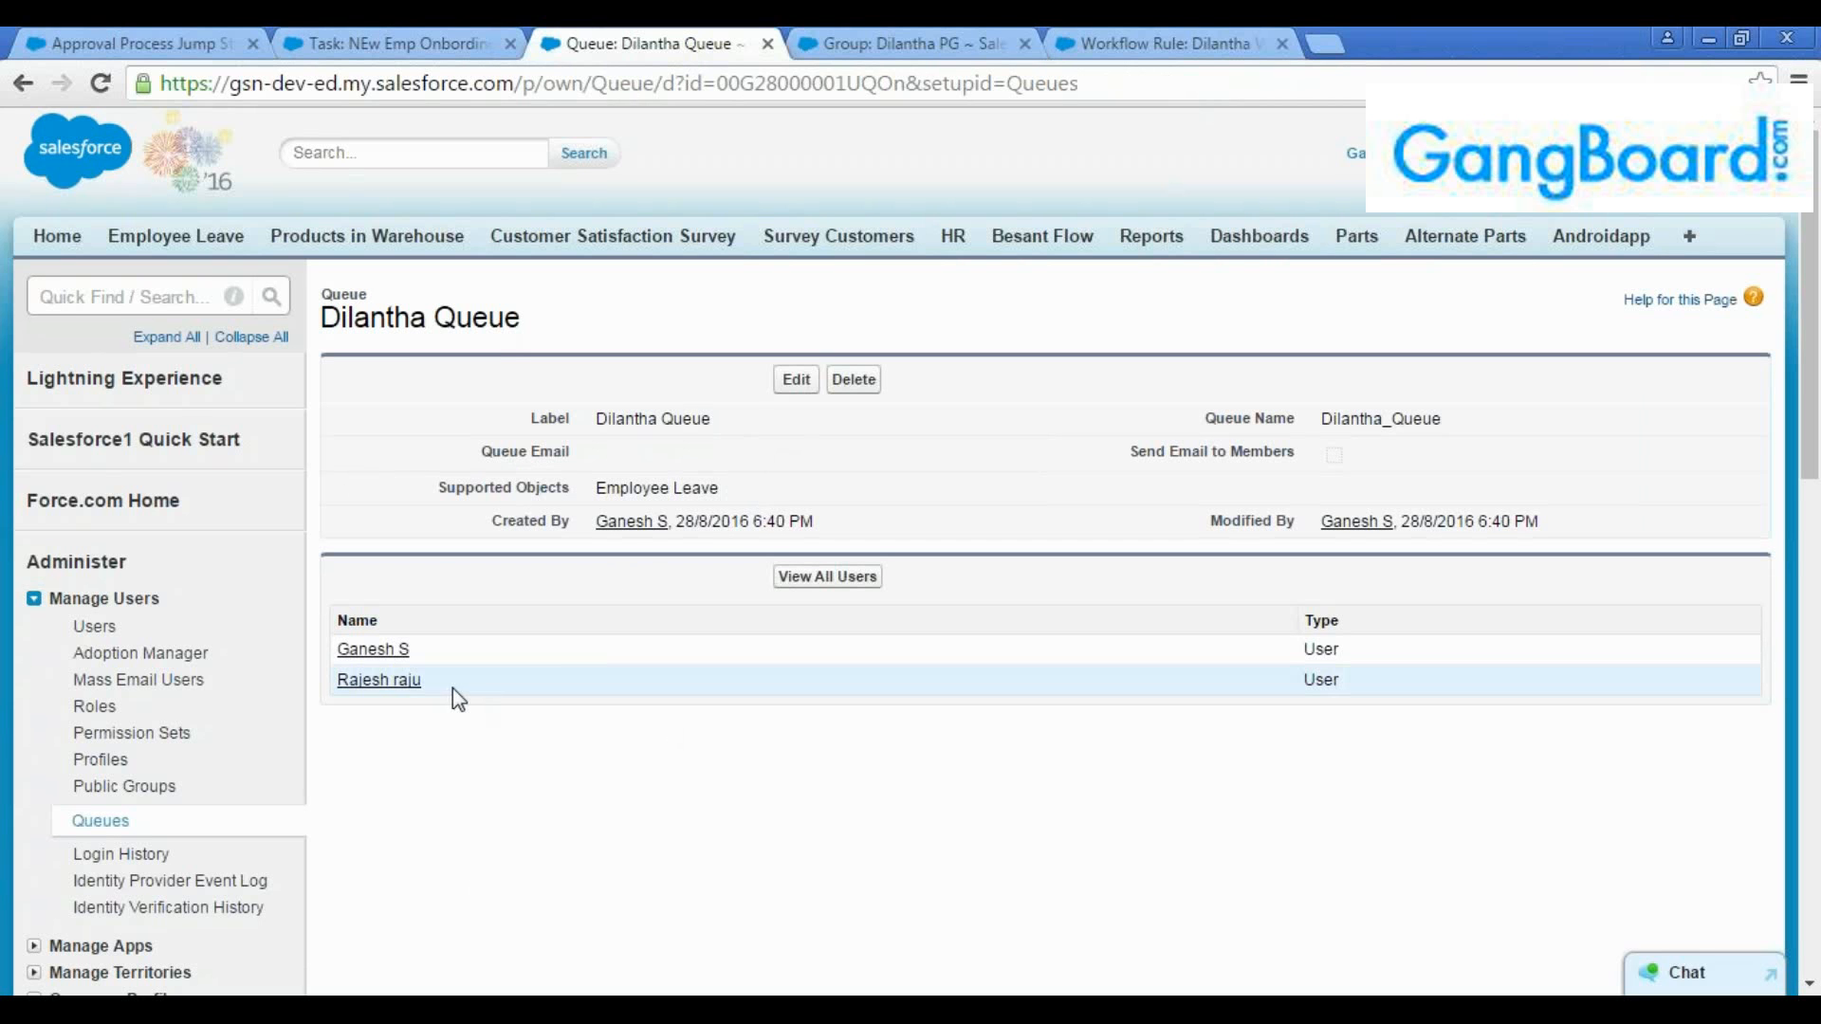
pyautogui.moveTo(421, 680); pyautogui.dragTo(325, 652)
pyautogui.click(493, 689)
pyautogui.moveTo(431, 687); pyautogui.dragTo(329, 638)
pyautogui.click(515, 680)
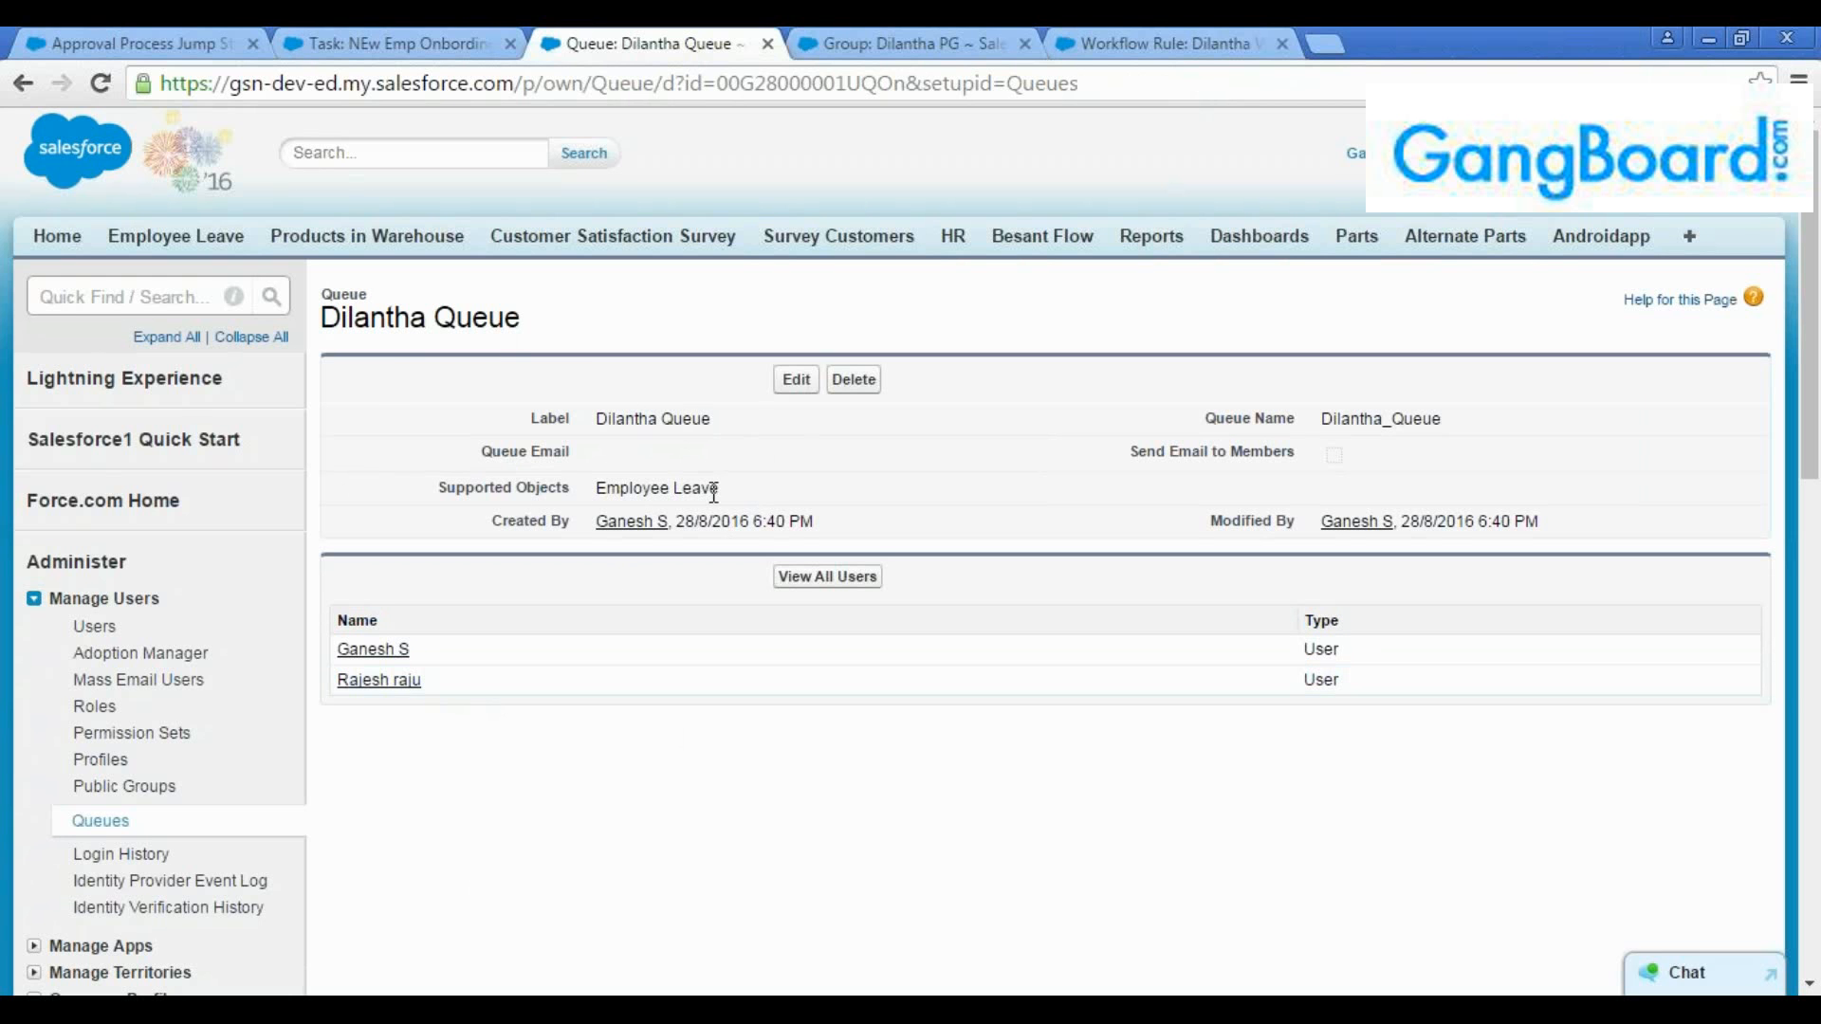
pyautogui.moveTo(730, 487); pyautogui.dragTo(586, 488)
pyautogui.click(589, 487)
pyautogui.click(924, 34)
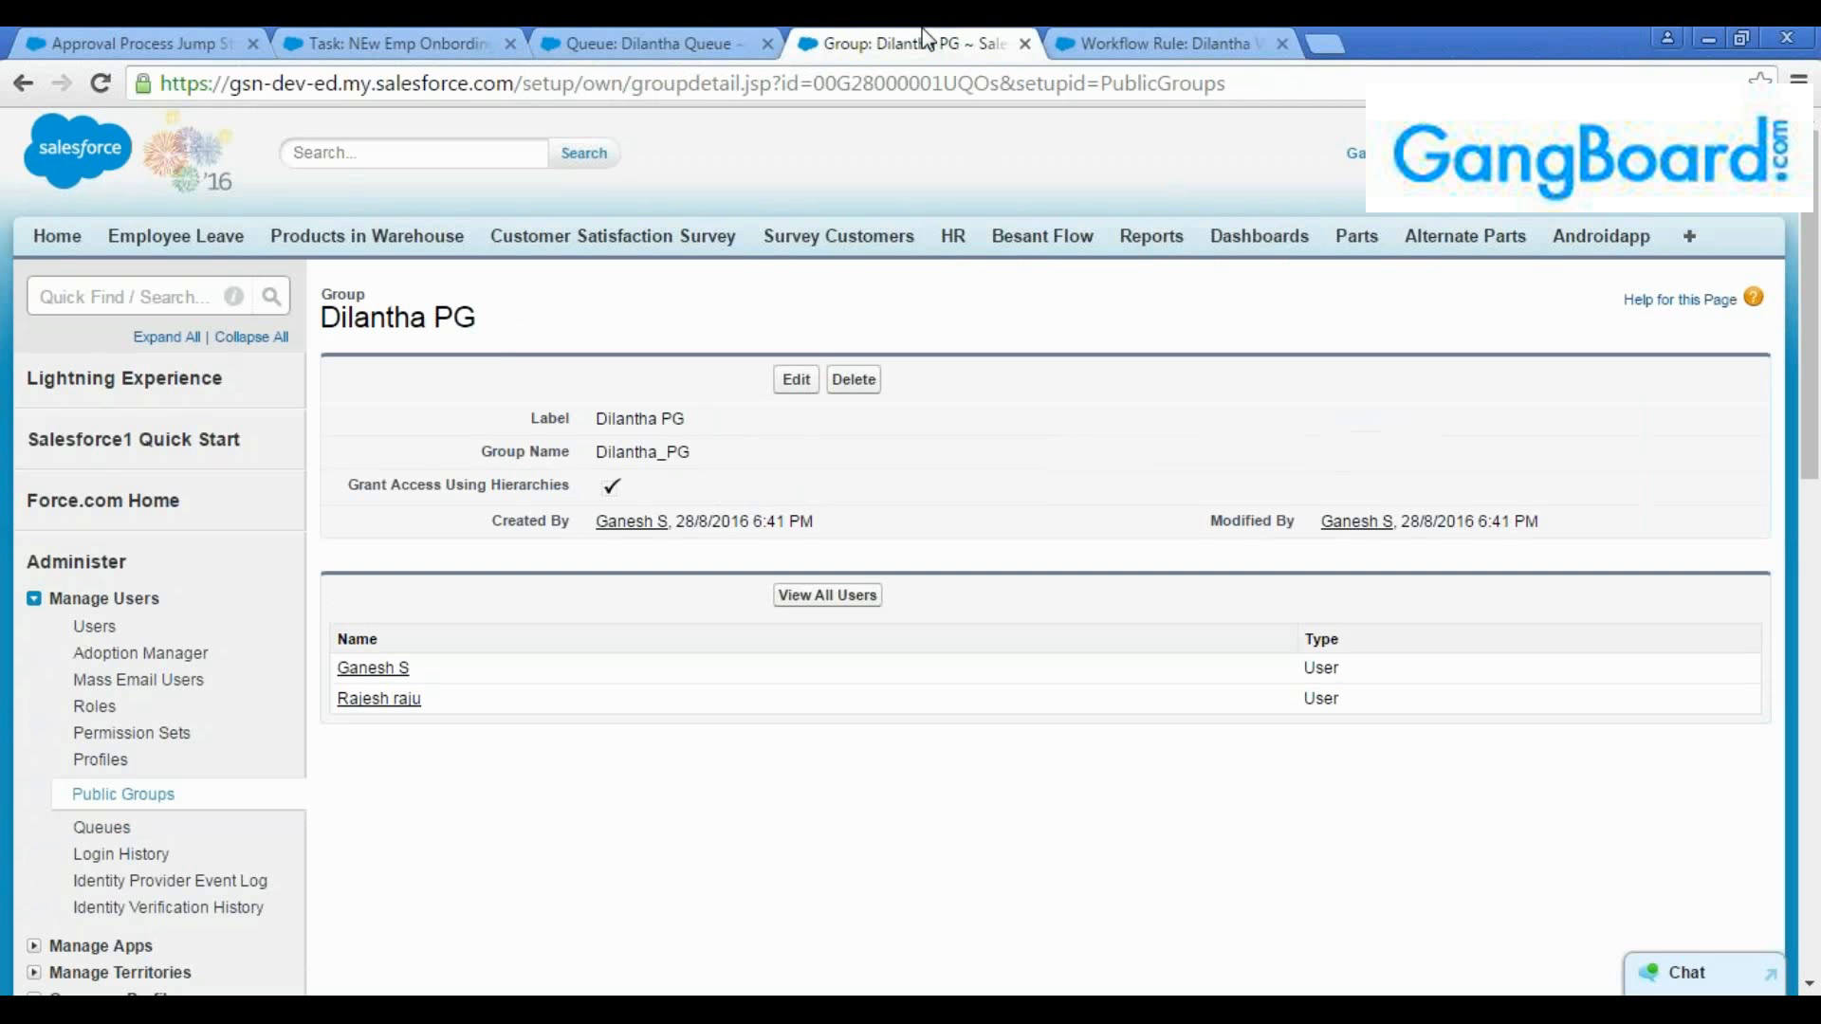
pyautogui.click(603, 40)
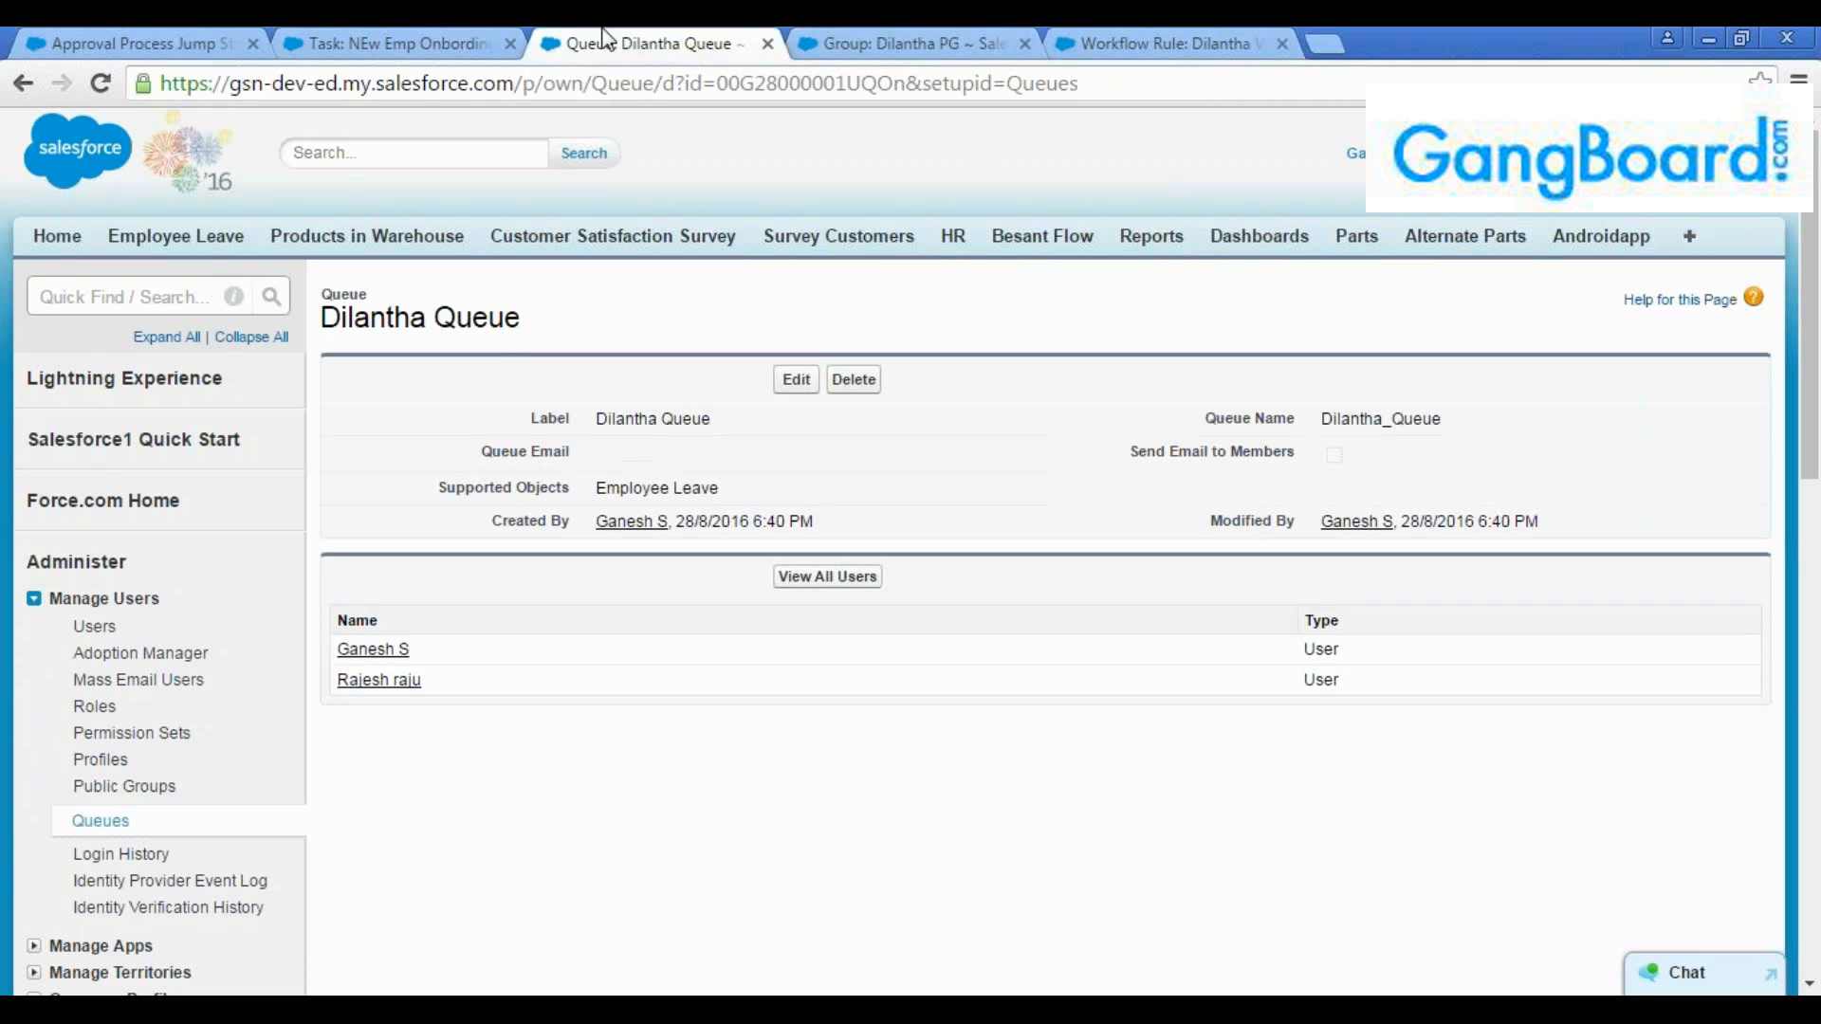
# Check the queue's name and members against the approval process's automatic queue assignment option
pyautogui.click(140, 40)
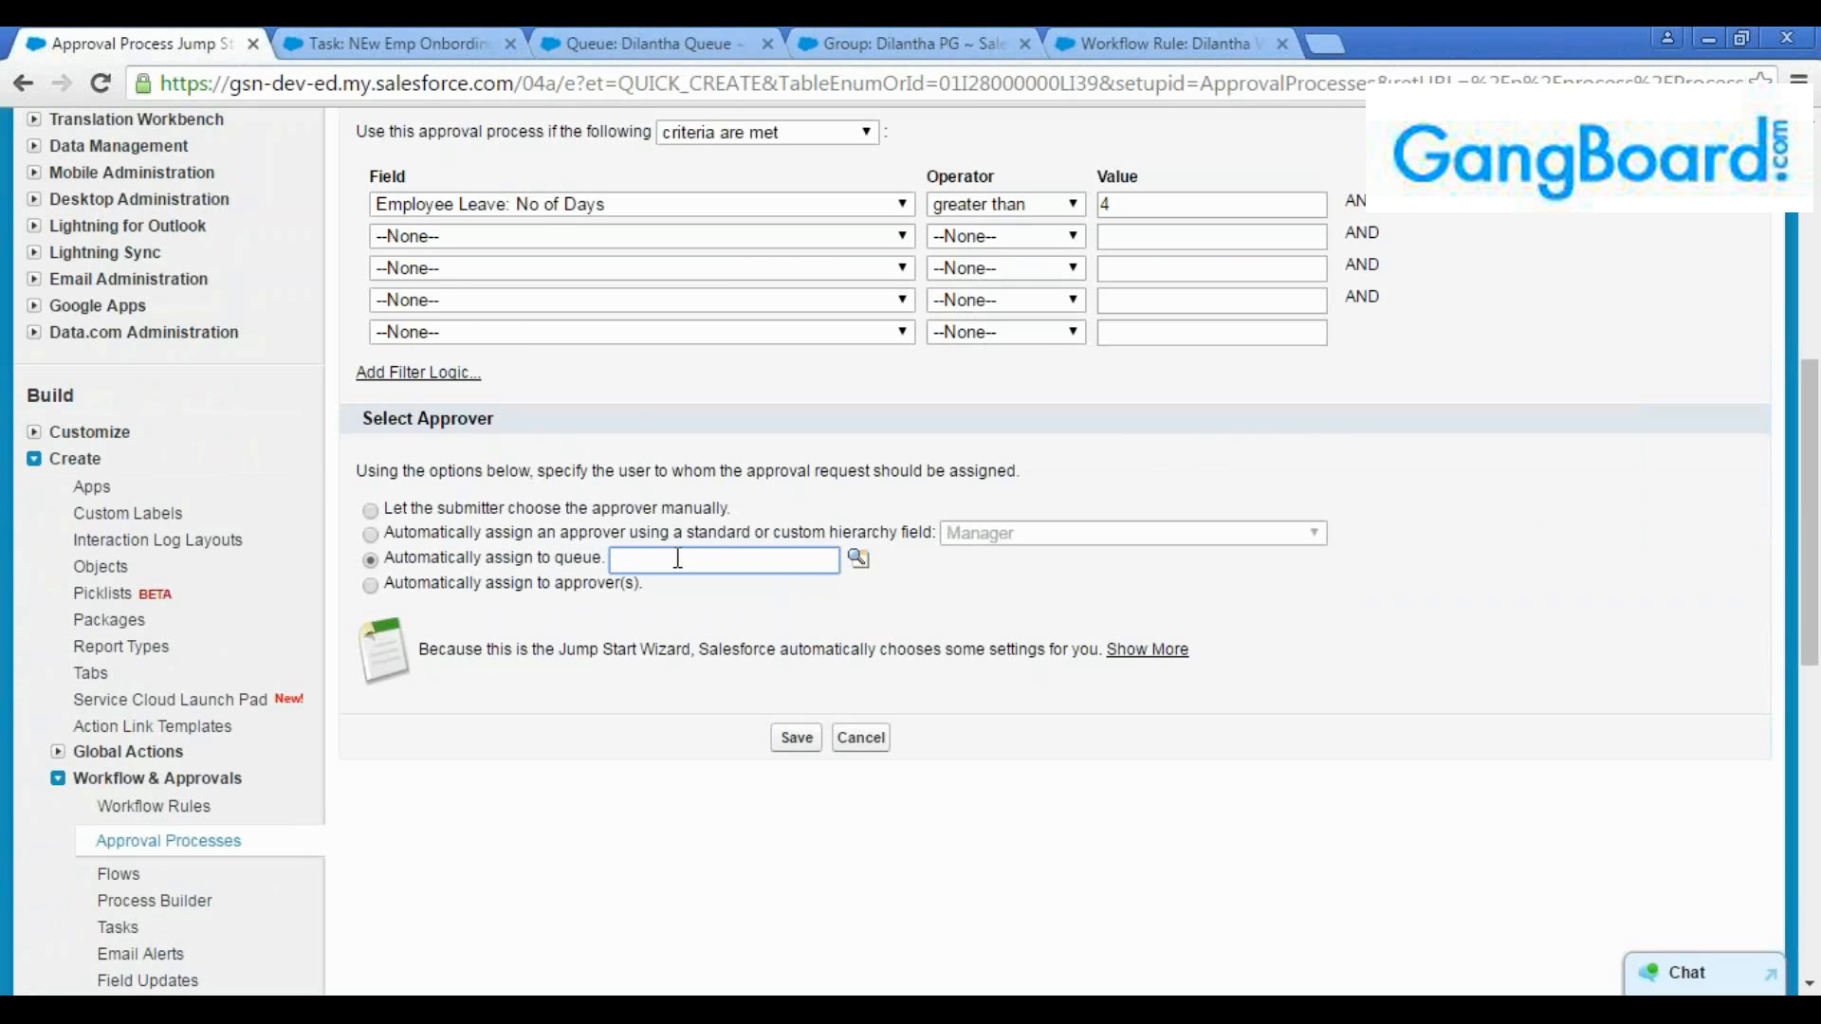
pyautogui.click(622, 45)
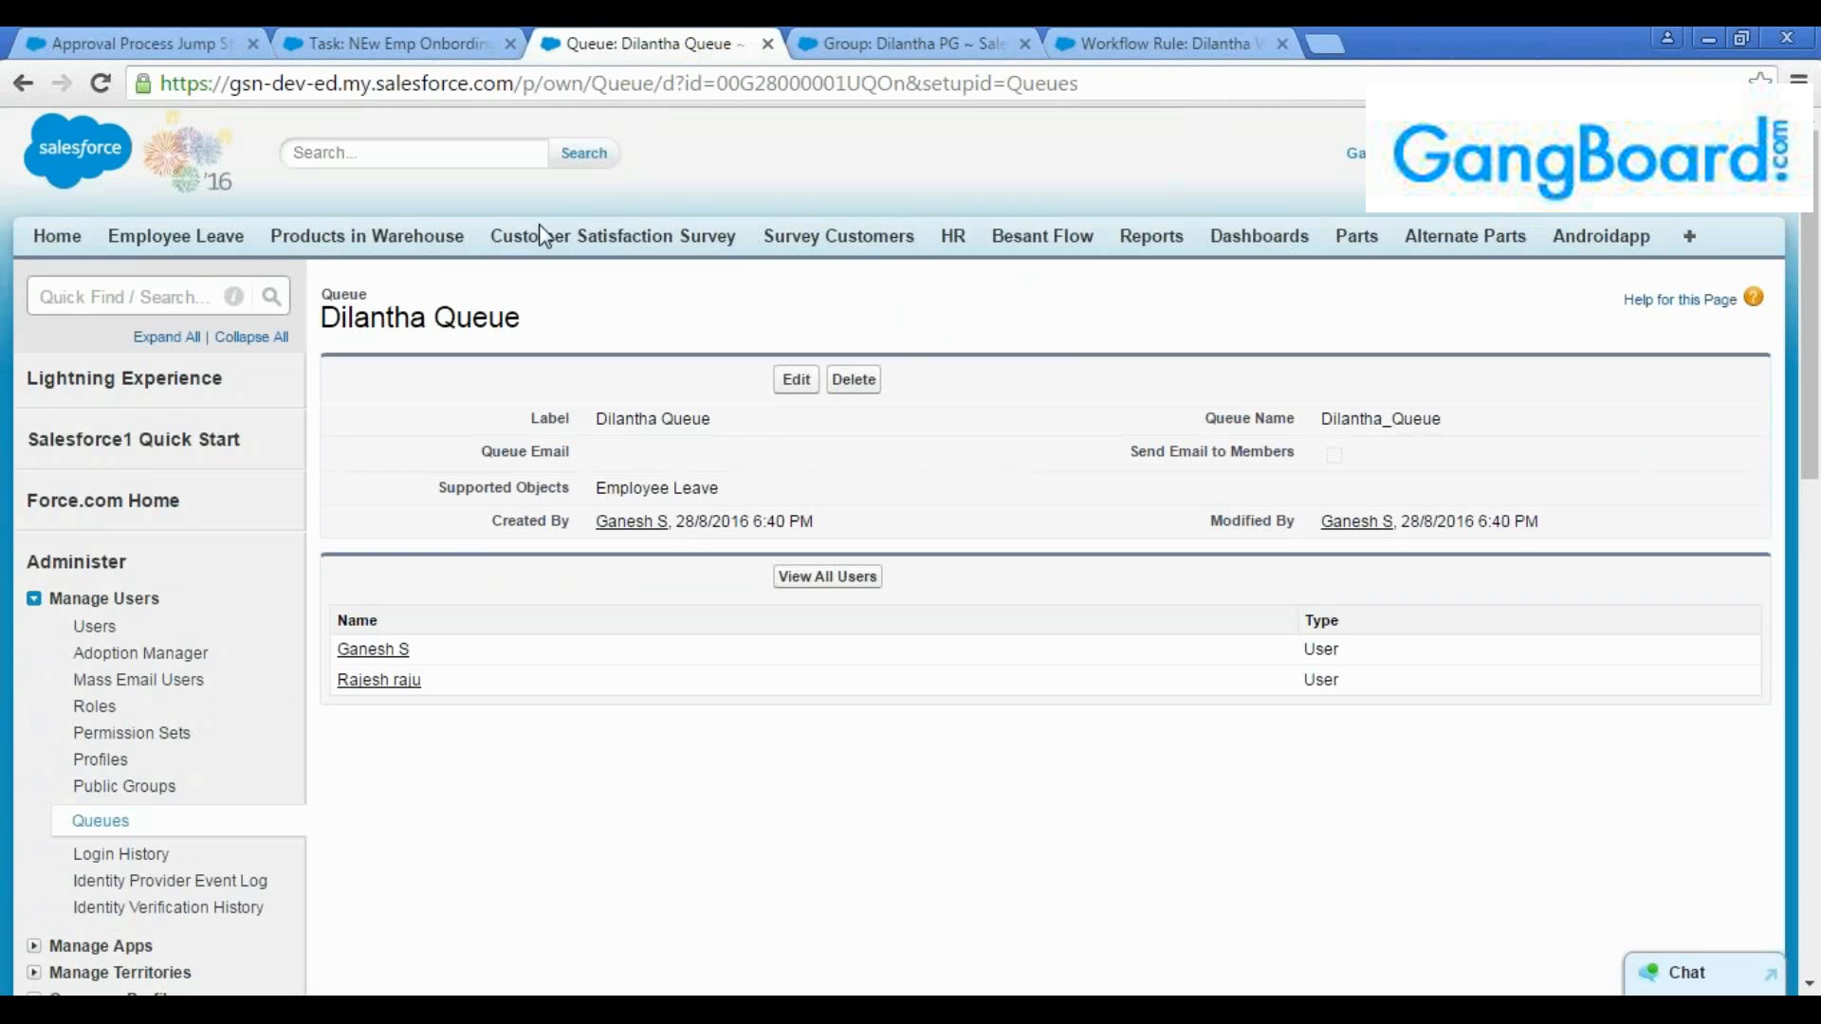
pyautogui.moveTo(522, 318); pyautogui.dragTo(320, 319)
pyautogui.click(196, 40)
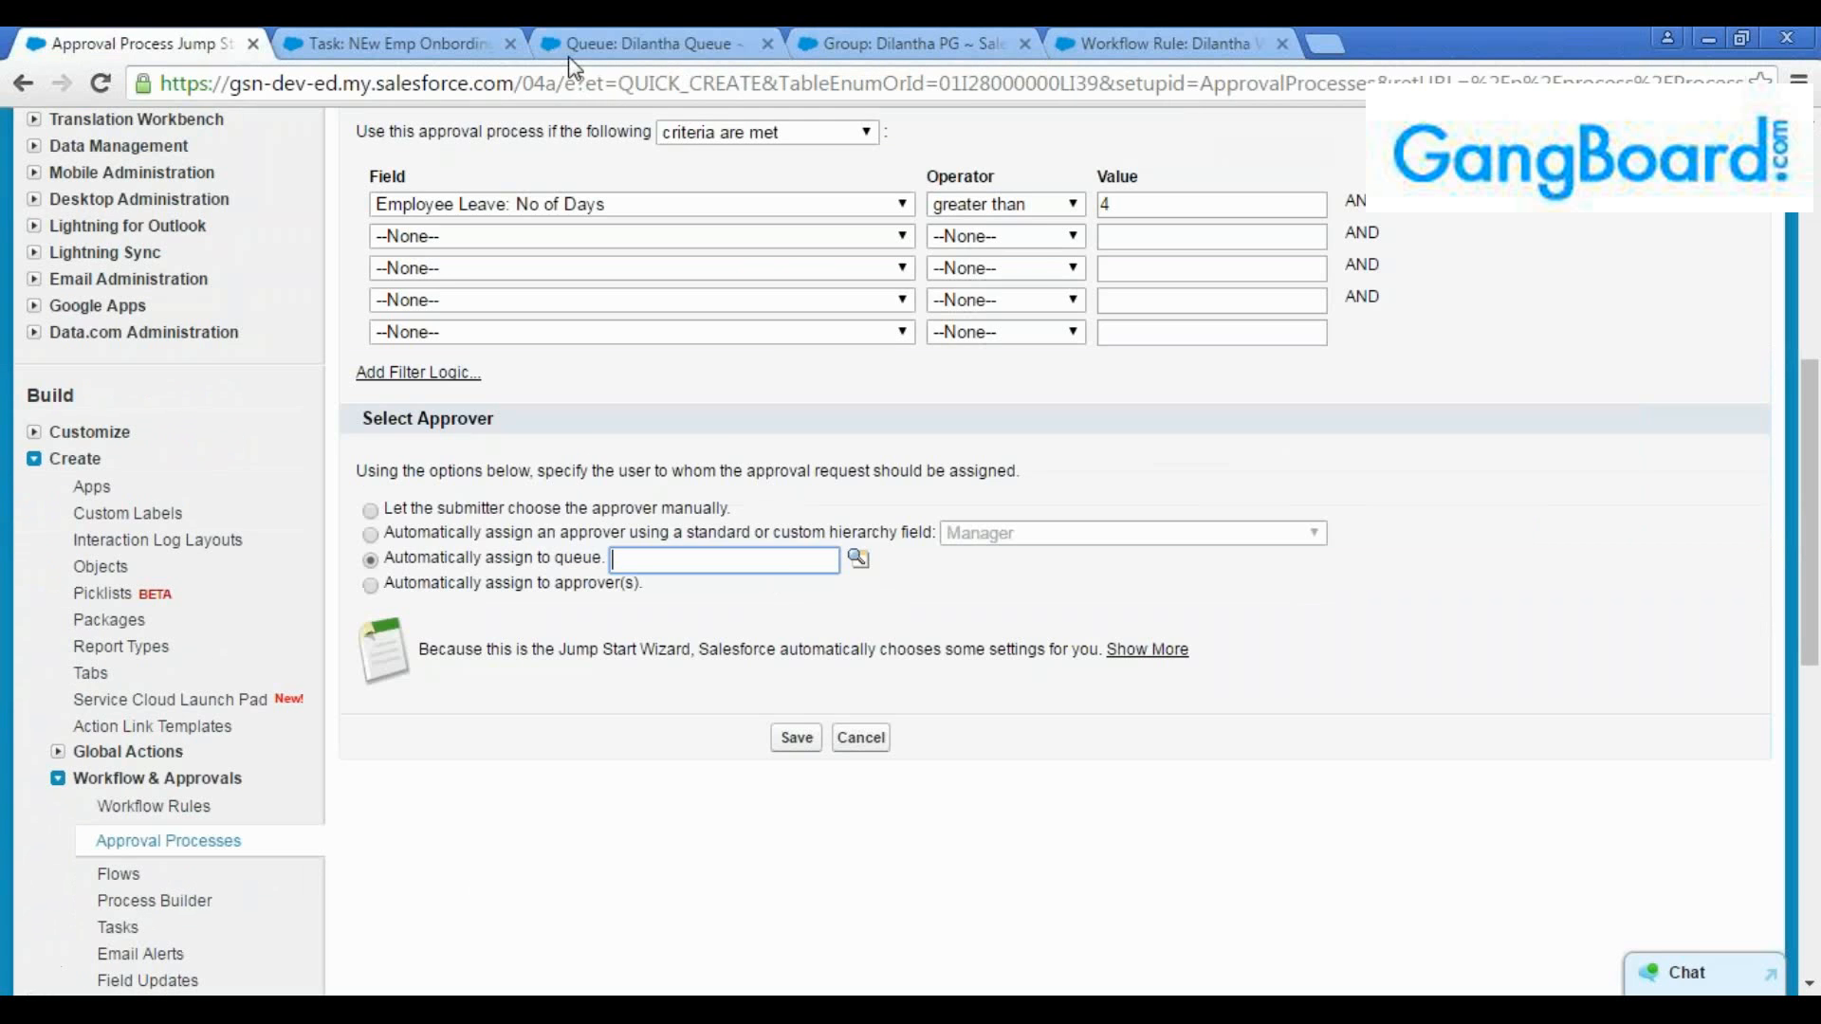
pyautogui.click(655, 42)
pyautogui.moveTo(452, 702); pyautogui.dragTo(339, 649)
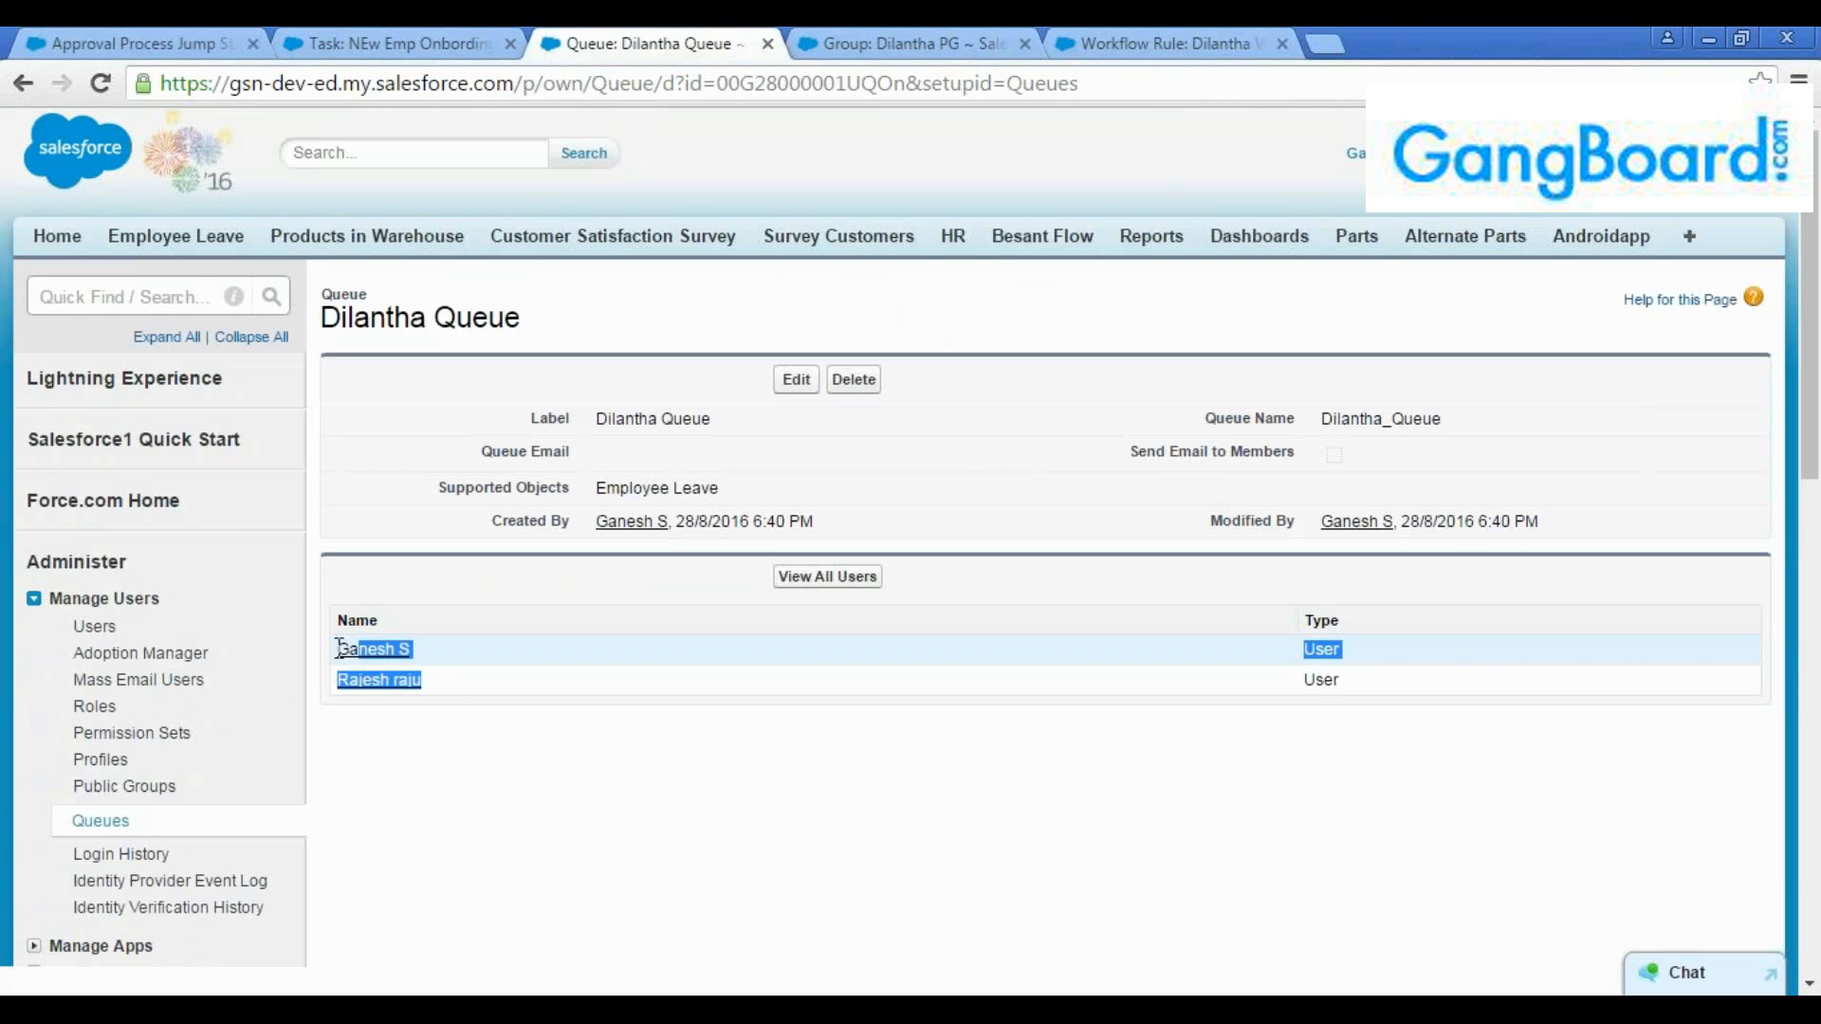
pyautogui.click(340, 648)
pyautogui.click(140, 40)
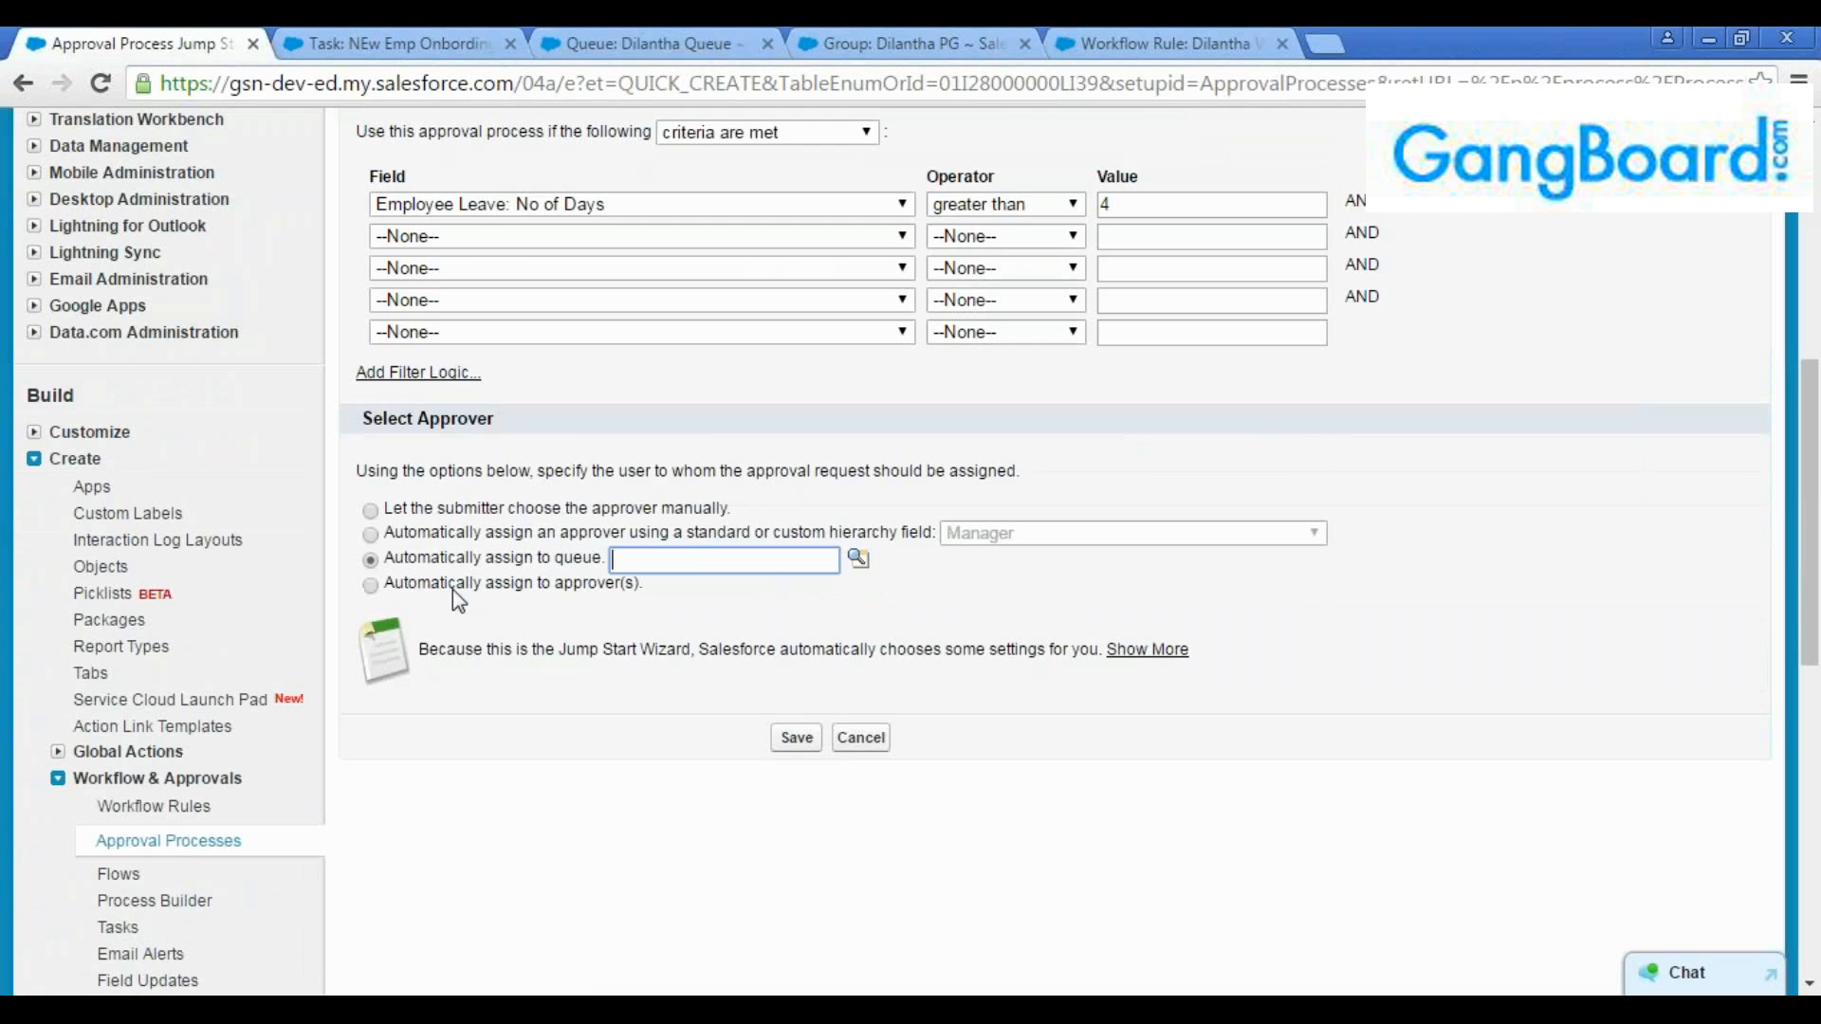
pyautogui.click(673, 557)
pyautogui.click(662, 45)
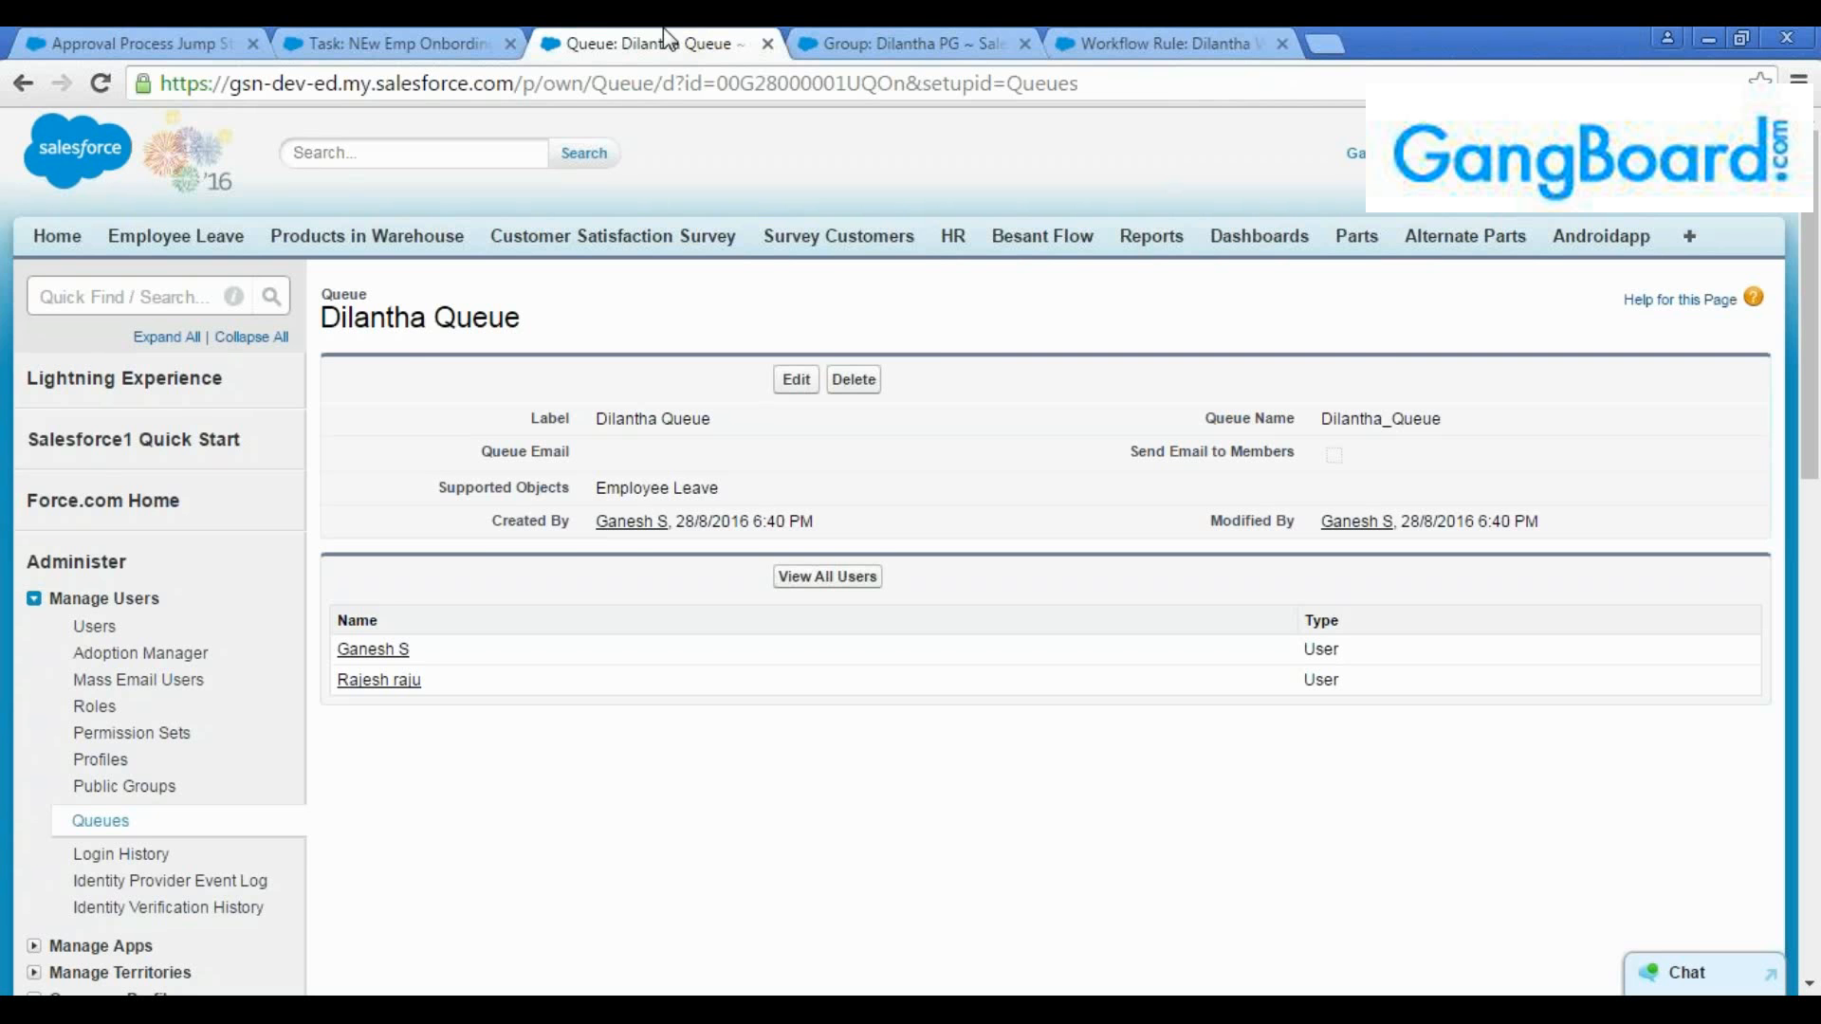
pyautogui.click(133, 42)
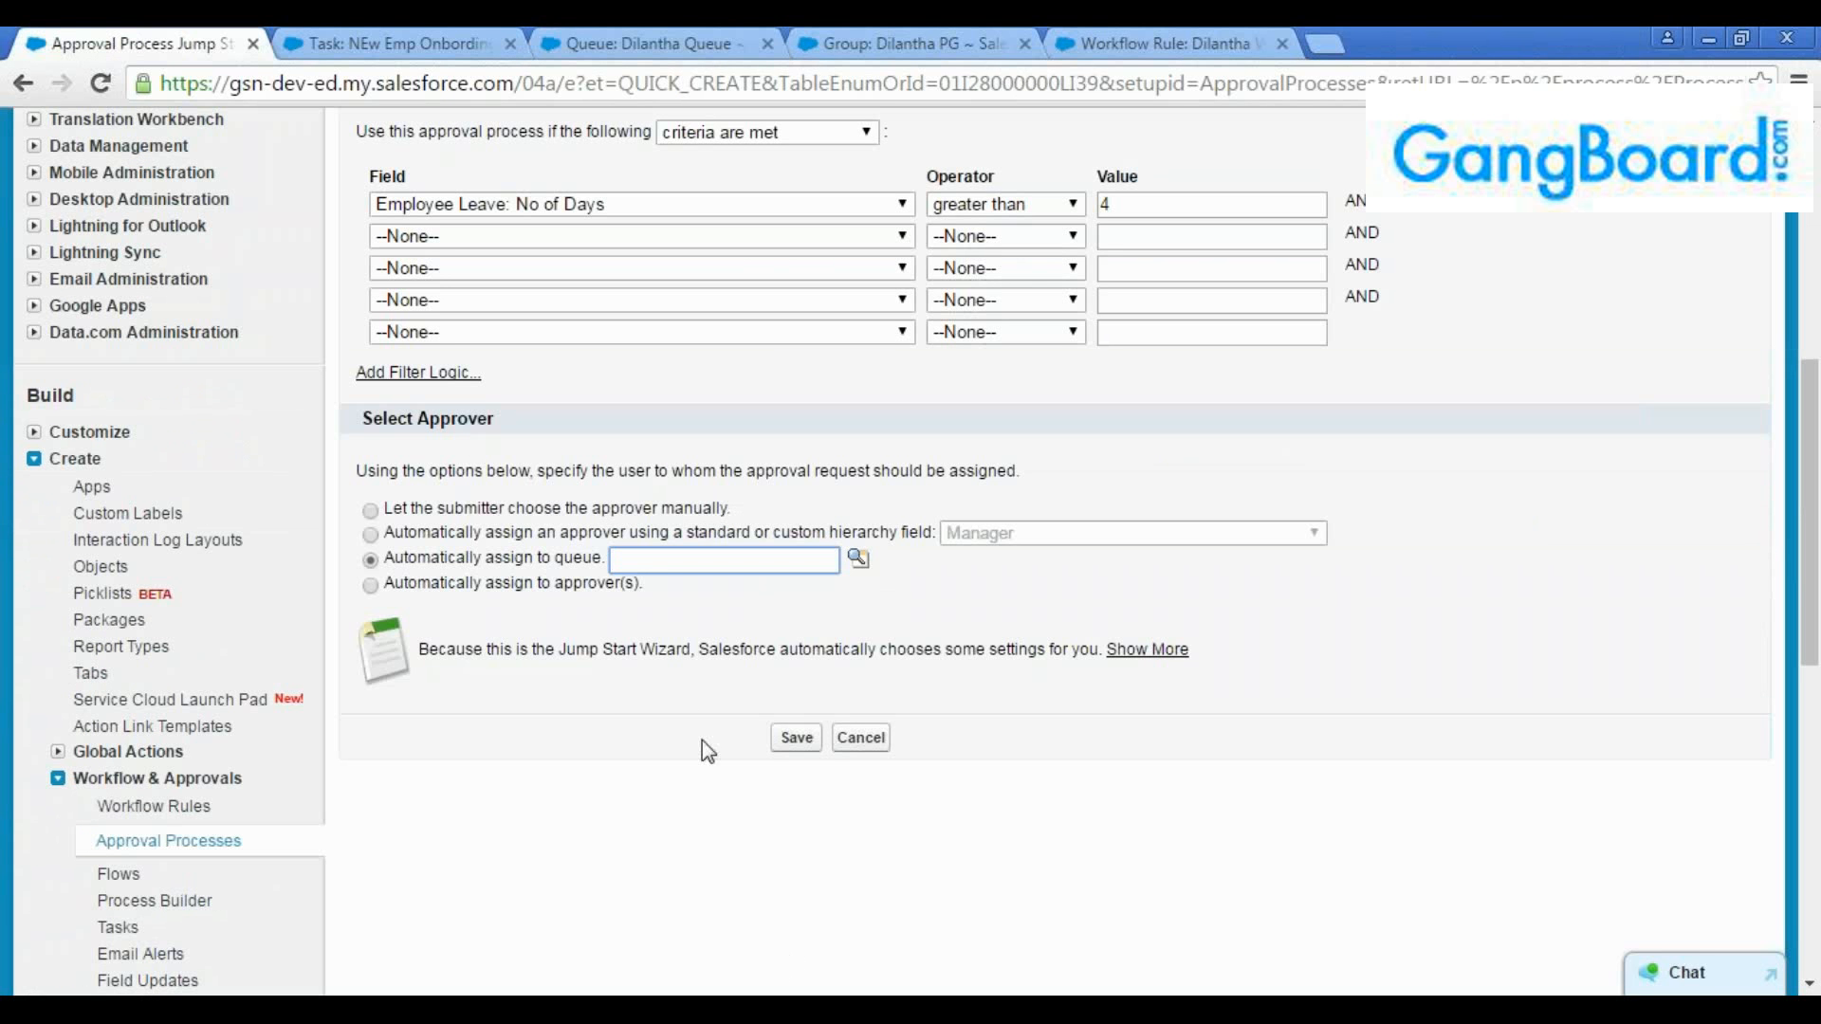
pyautogui.click(696, 30)
pyautogui.click(856, 30)
pyautogui.click(655, 30)
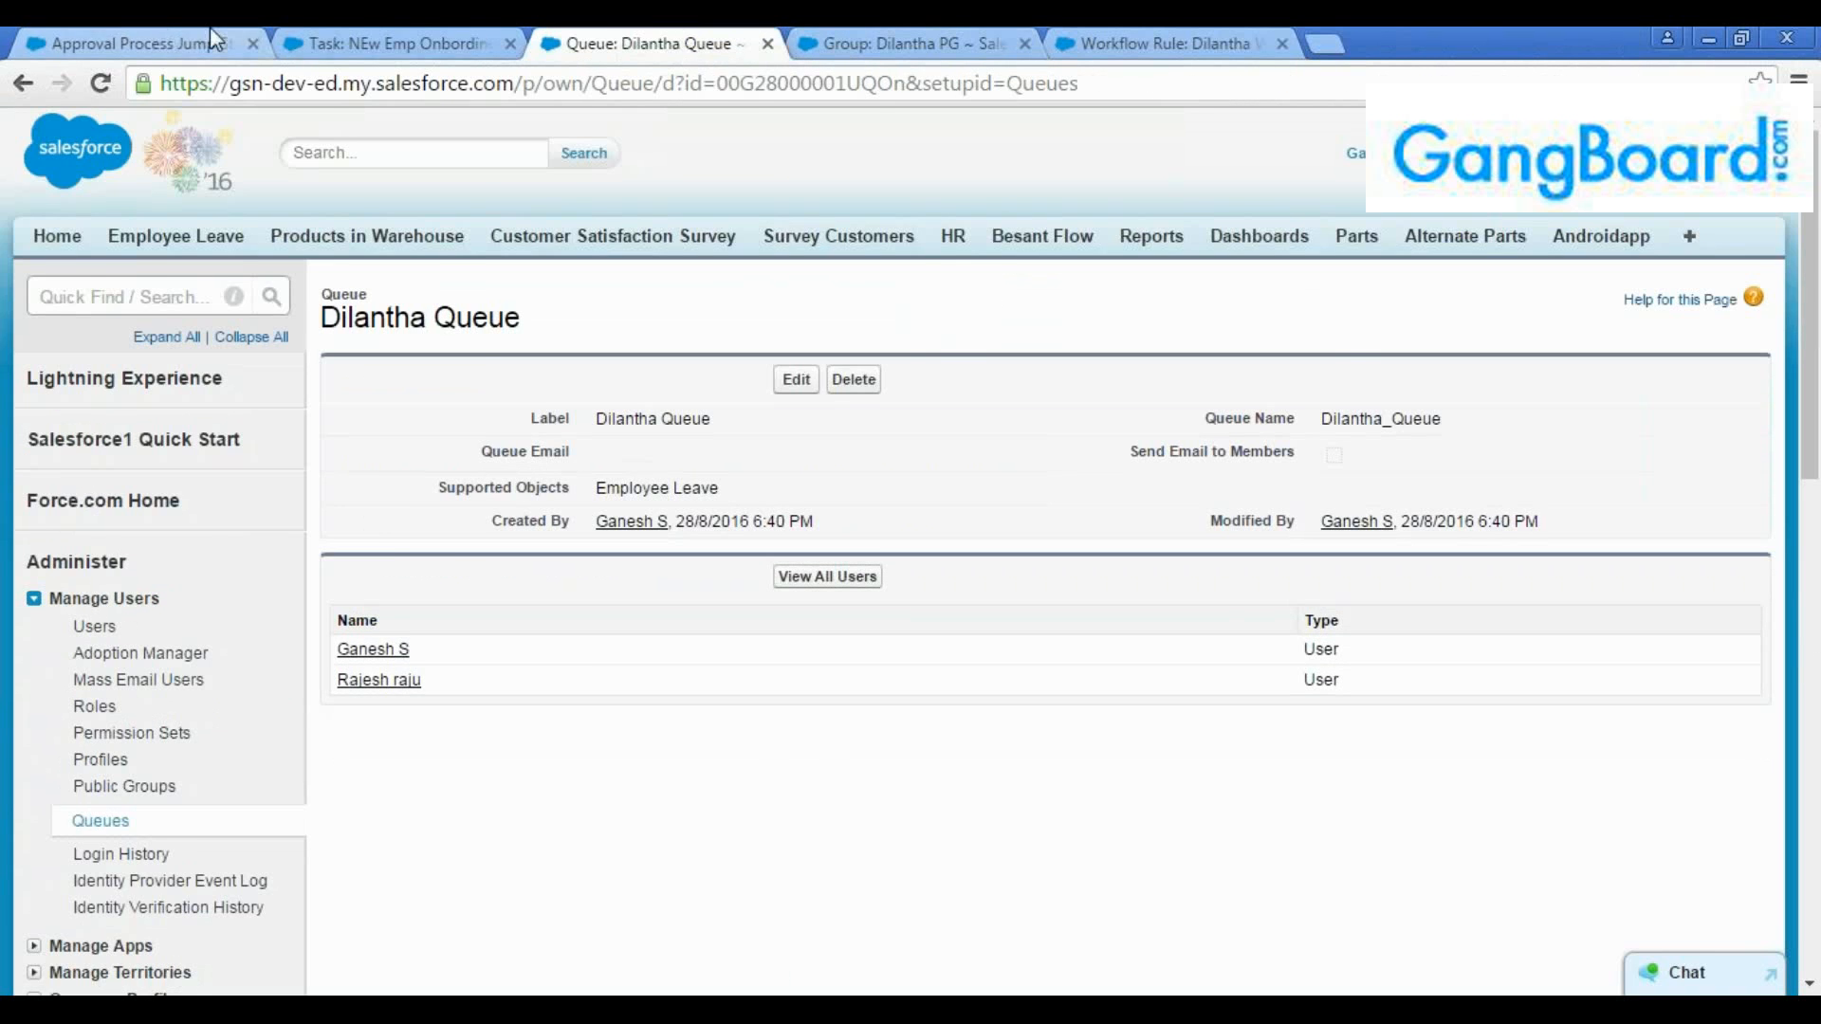
pyautogui.click(209, 30)
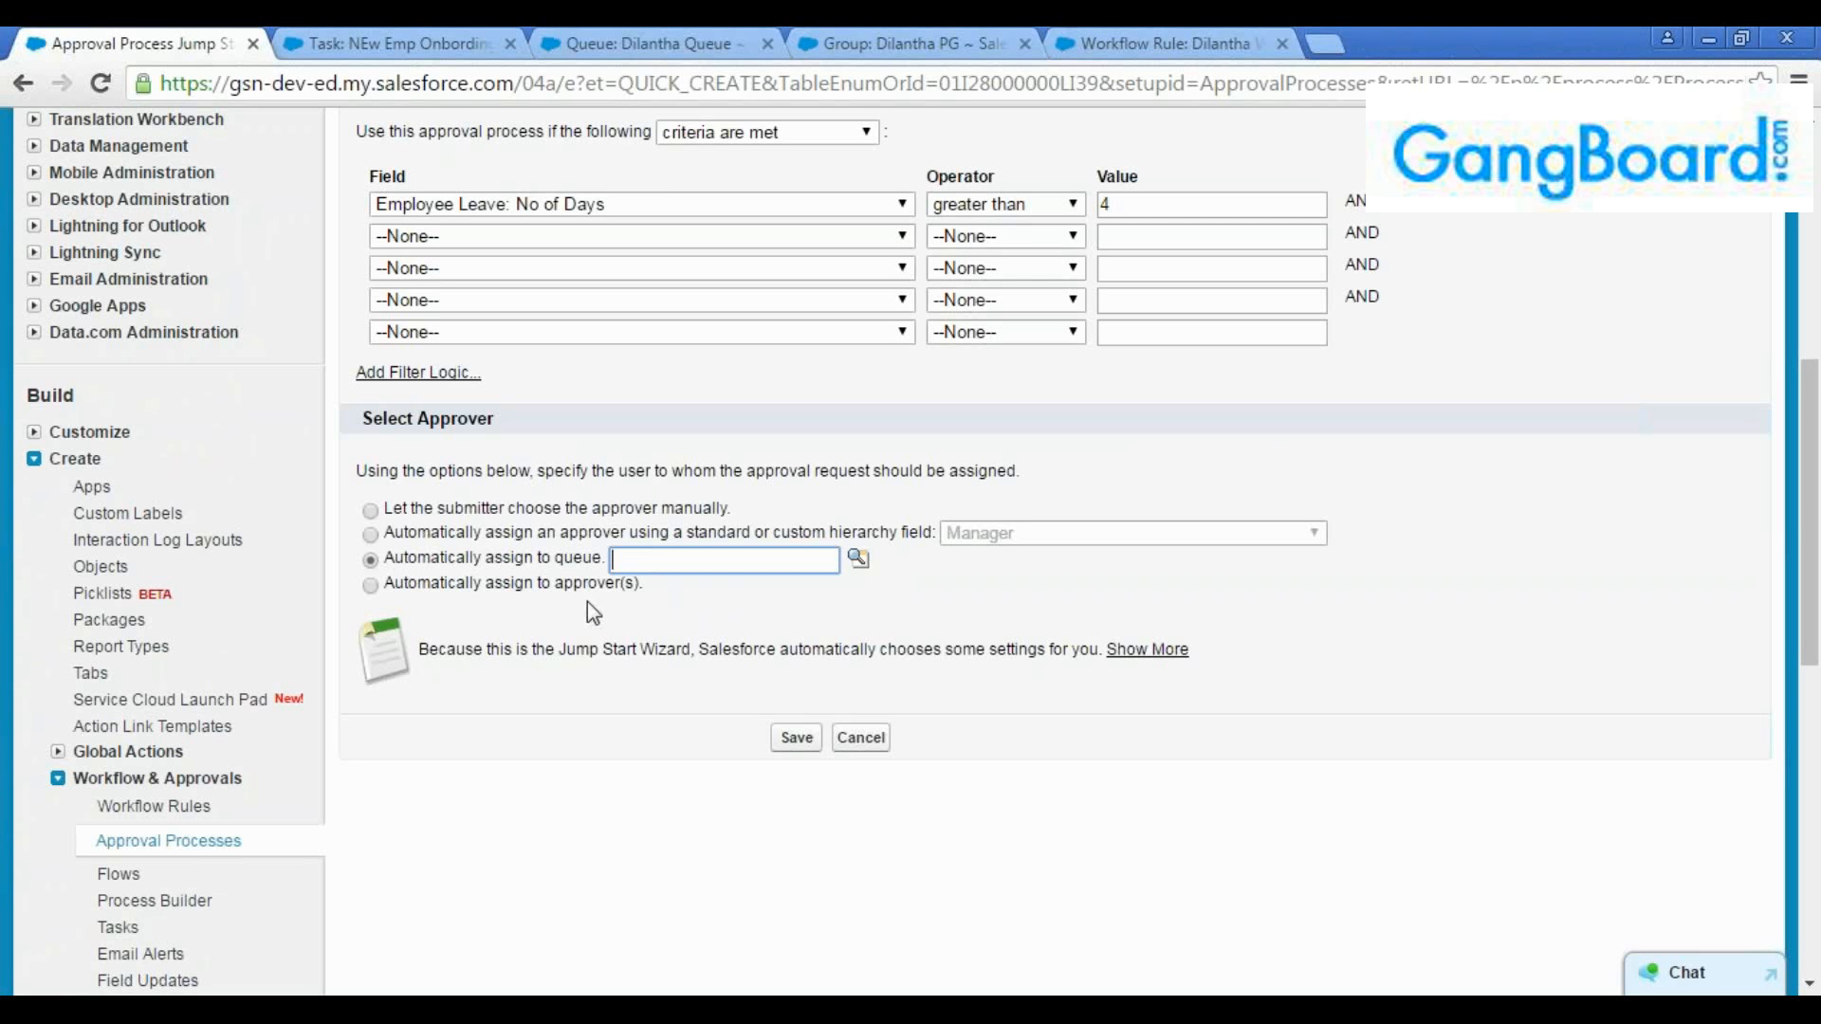
# Set the process to automatically assign to approvers and choose the two recently viewed users as approvers in separate rows
pyautogui.click(370, 585)
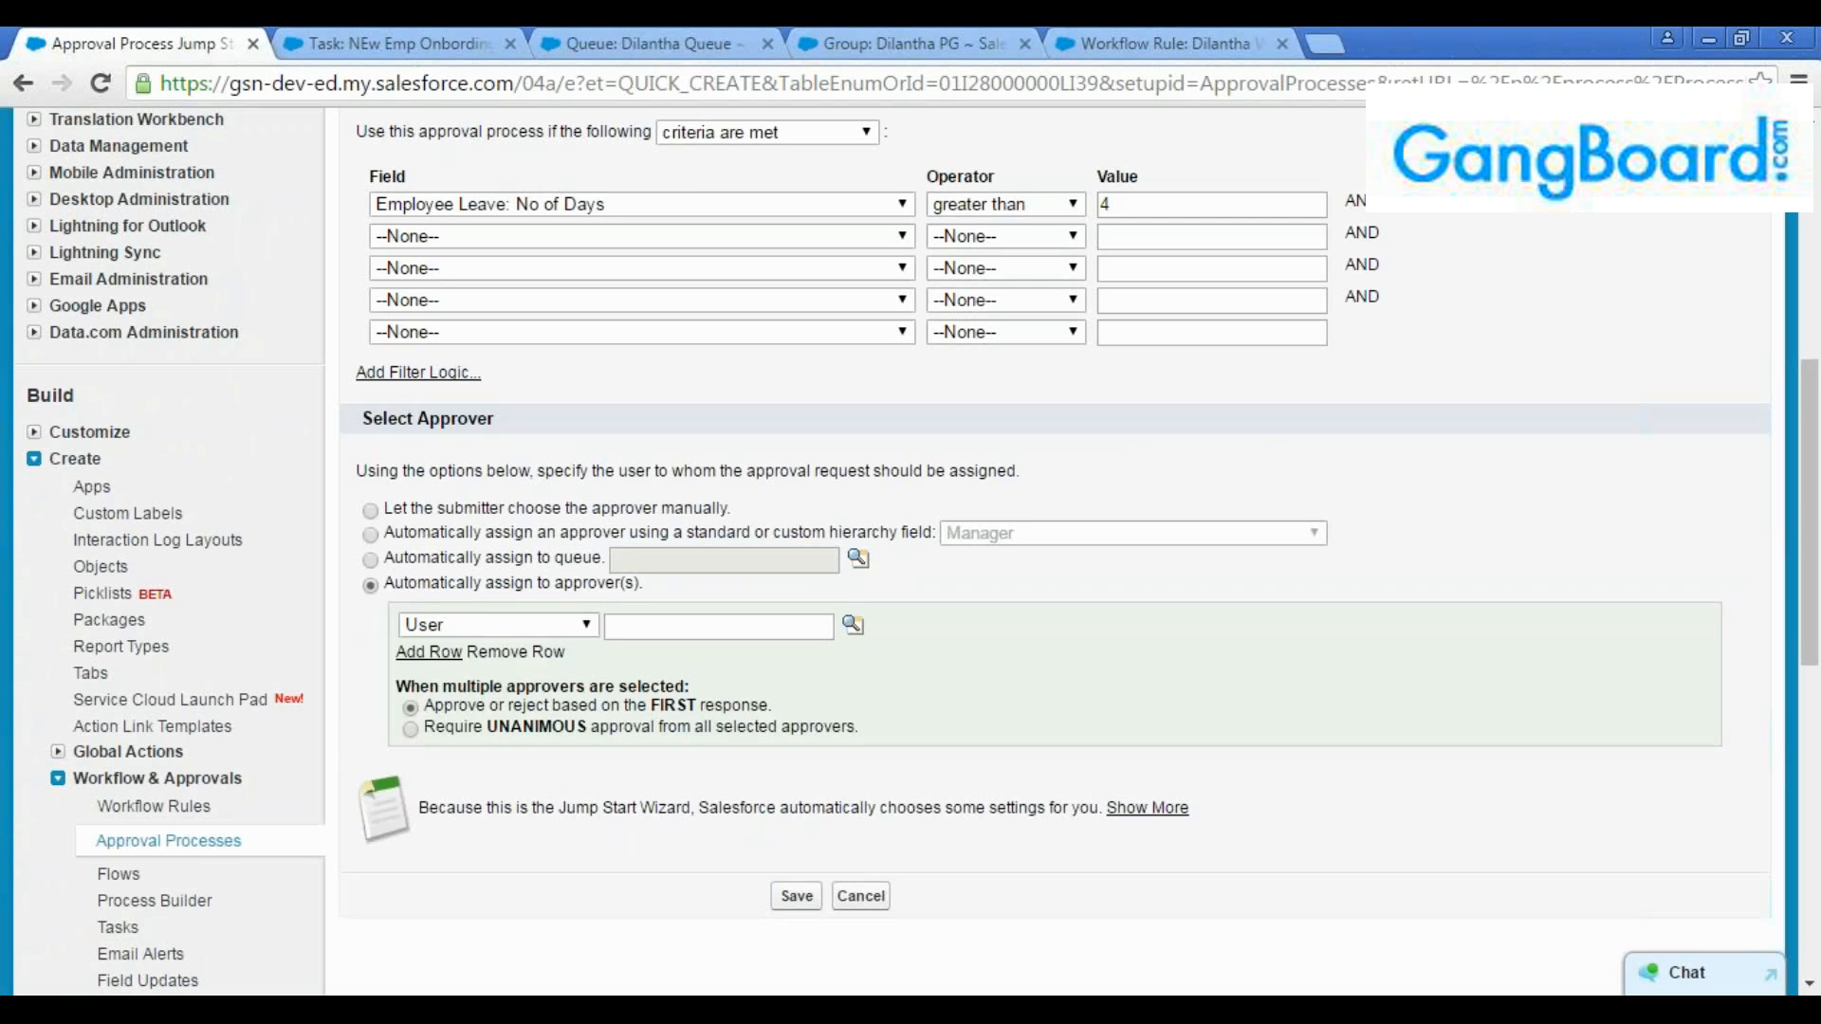
pyautogui.scroll(-3, 1119, 662)
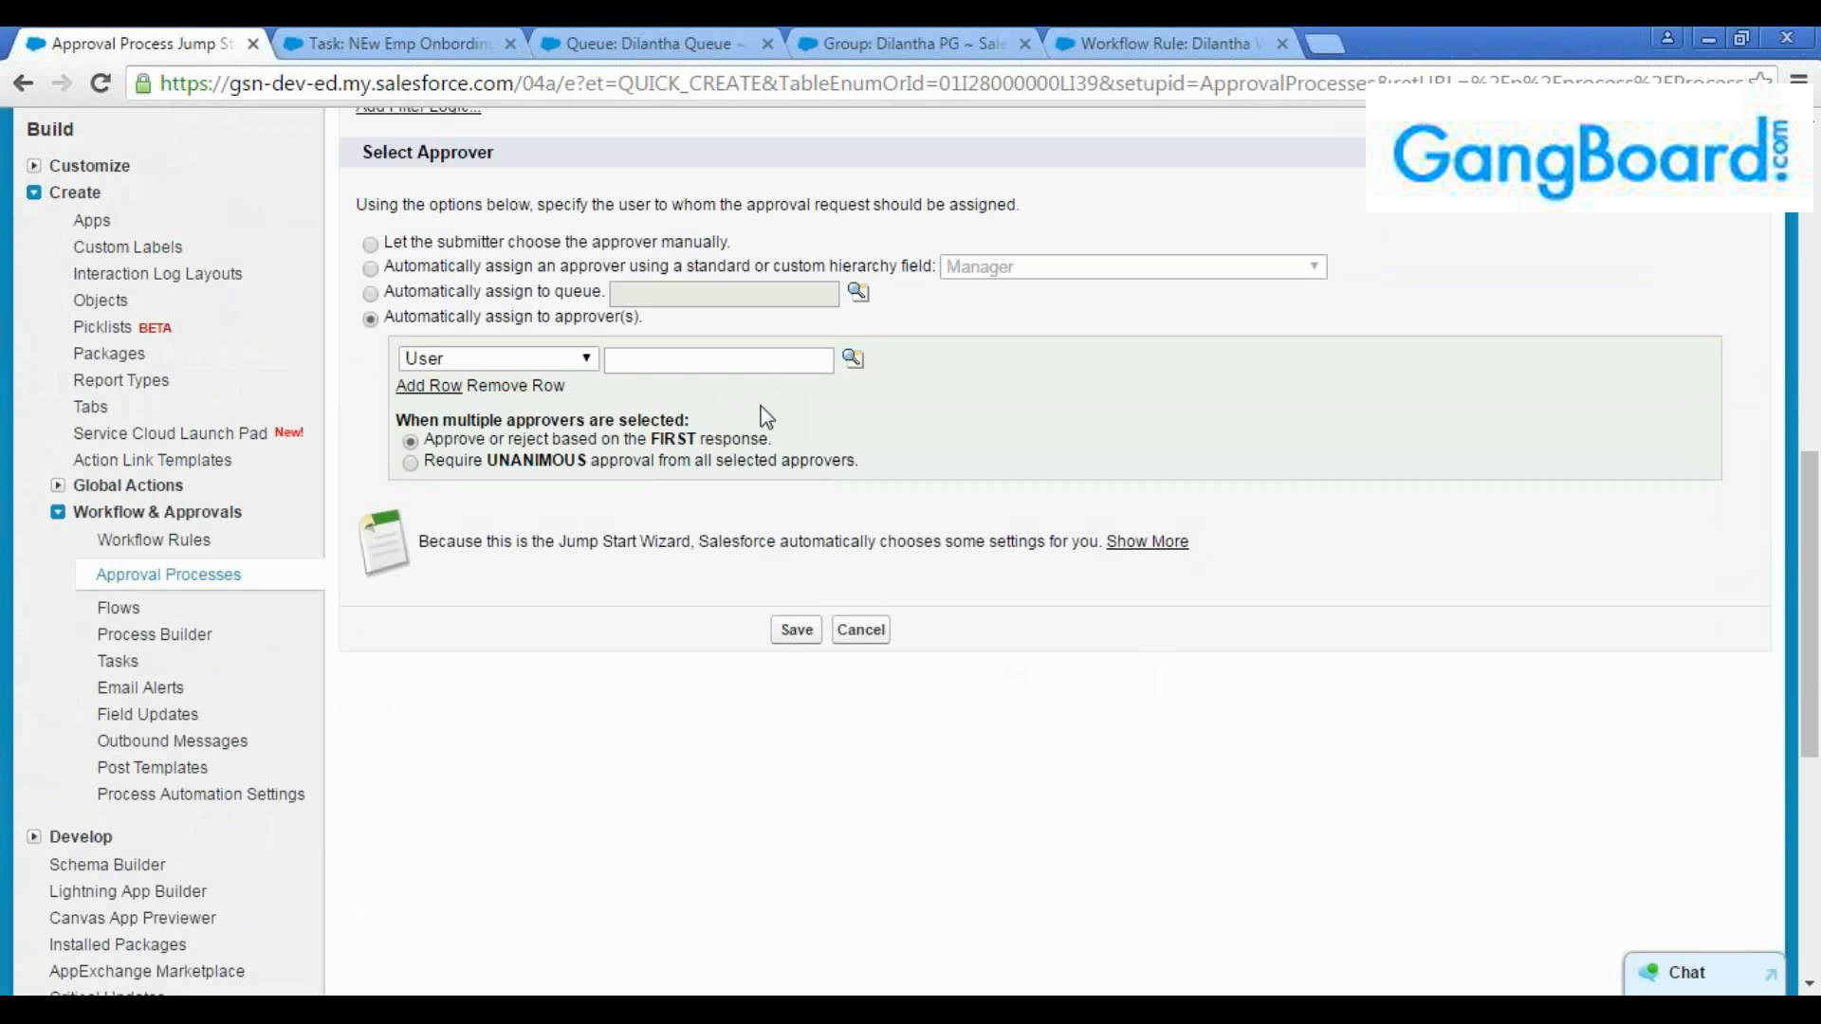
pyautogui.click(853, 359)
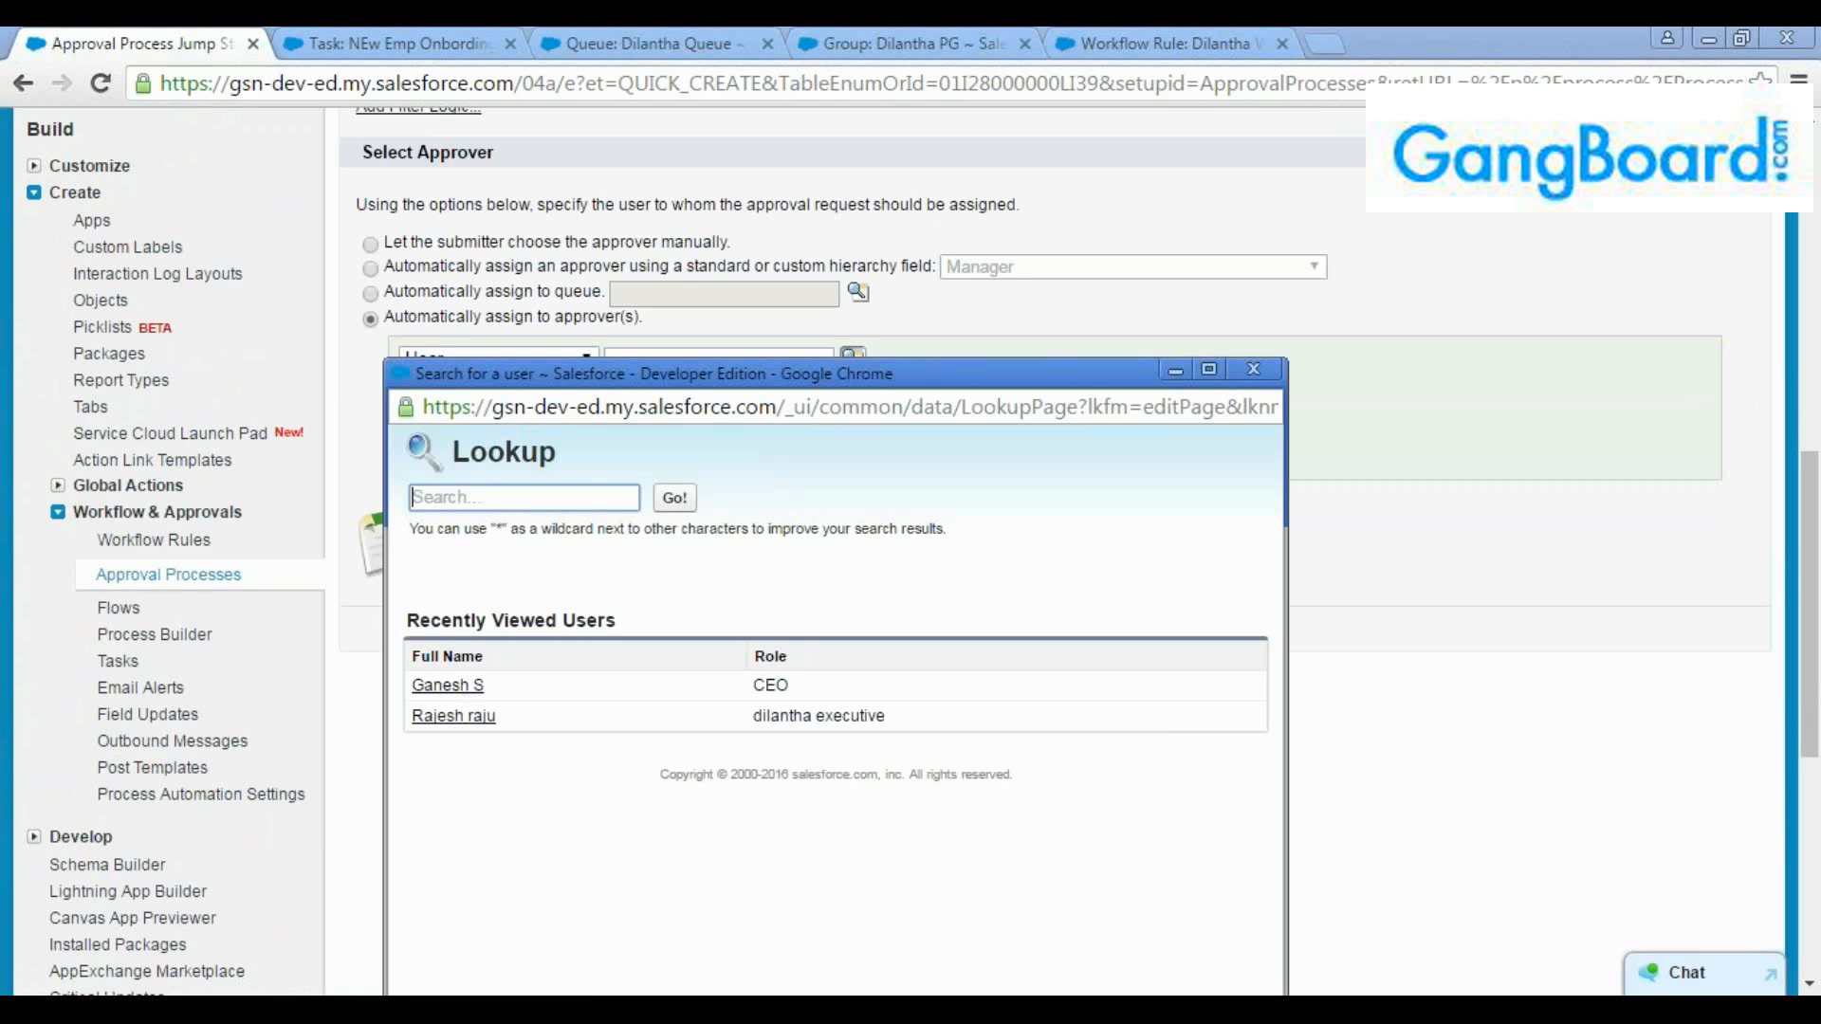
pyautogui.click(444, 686)
pyautogui.click(428, 385)
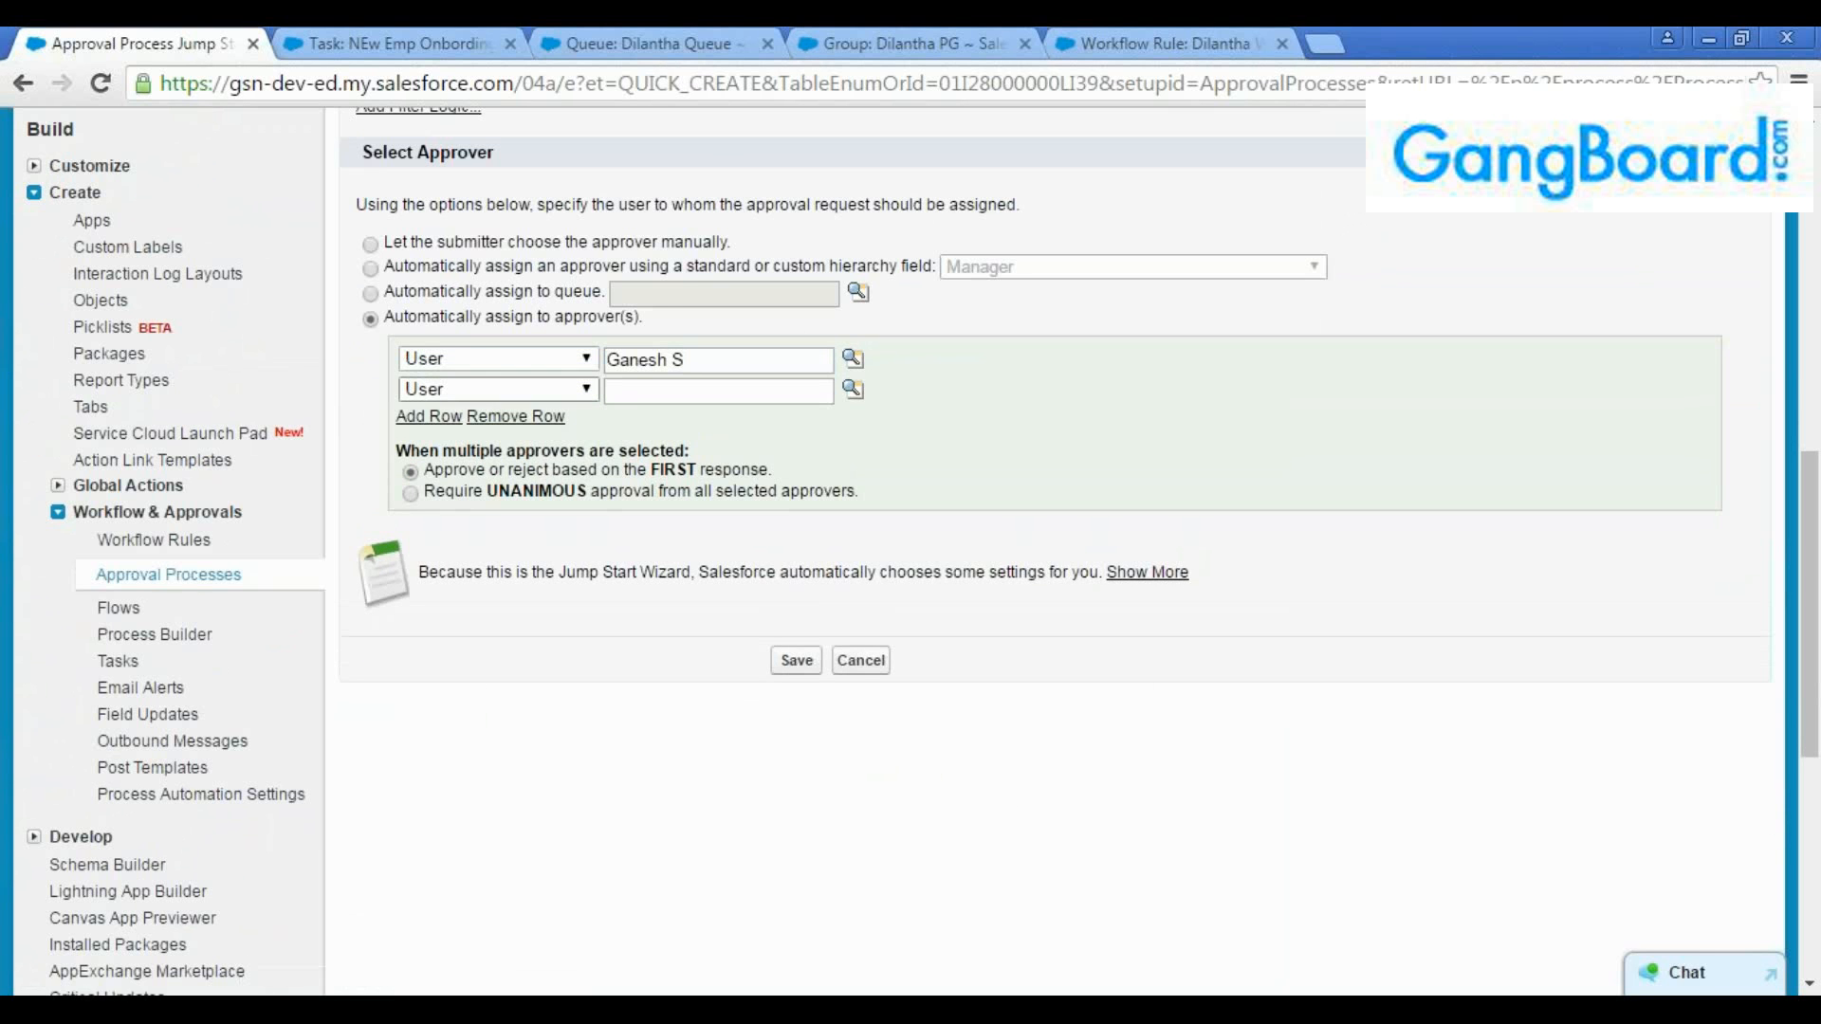
pyautogui.click(854, 390)
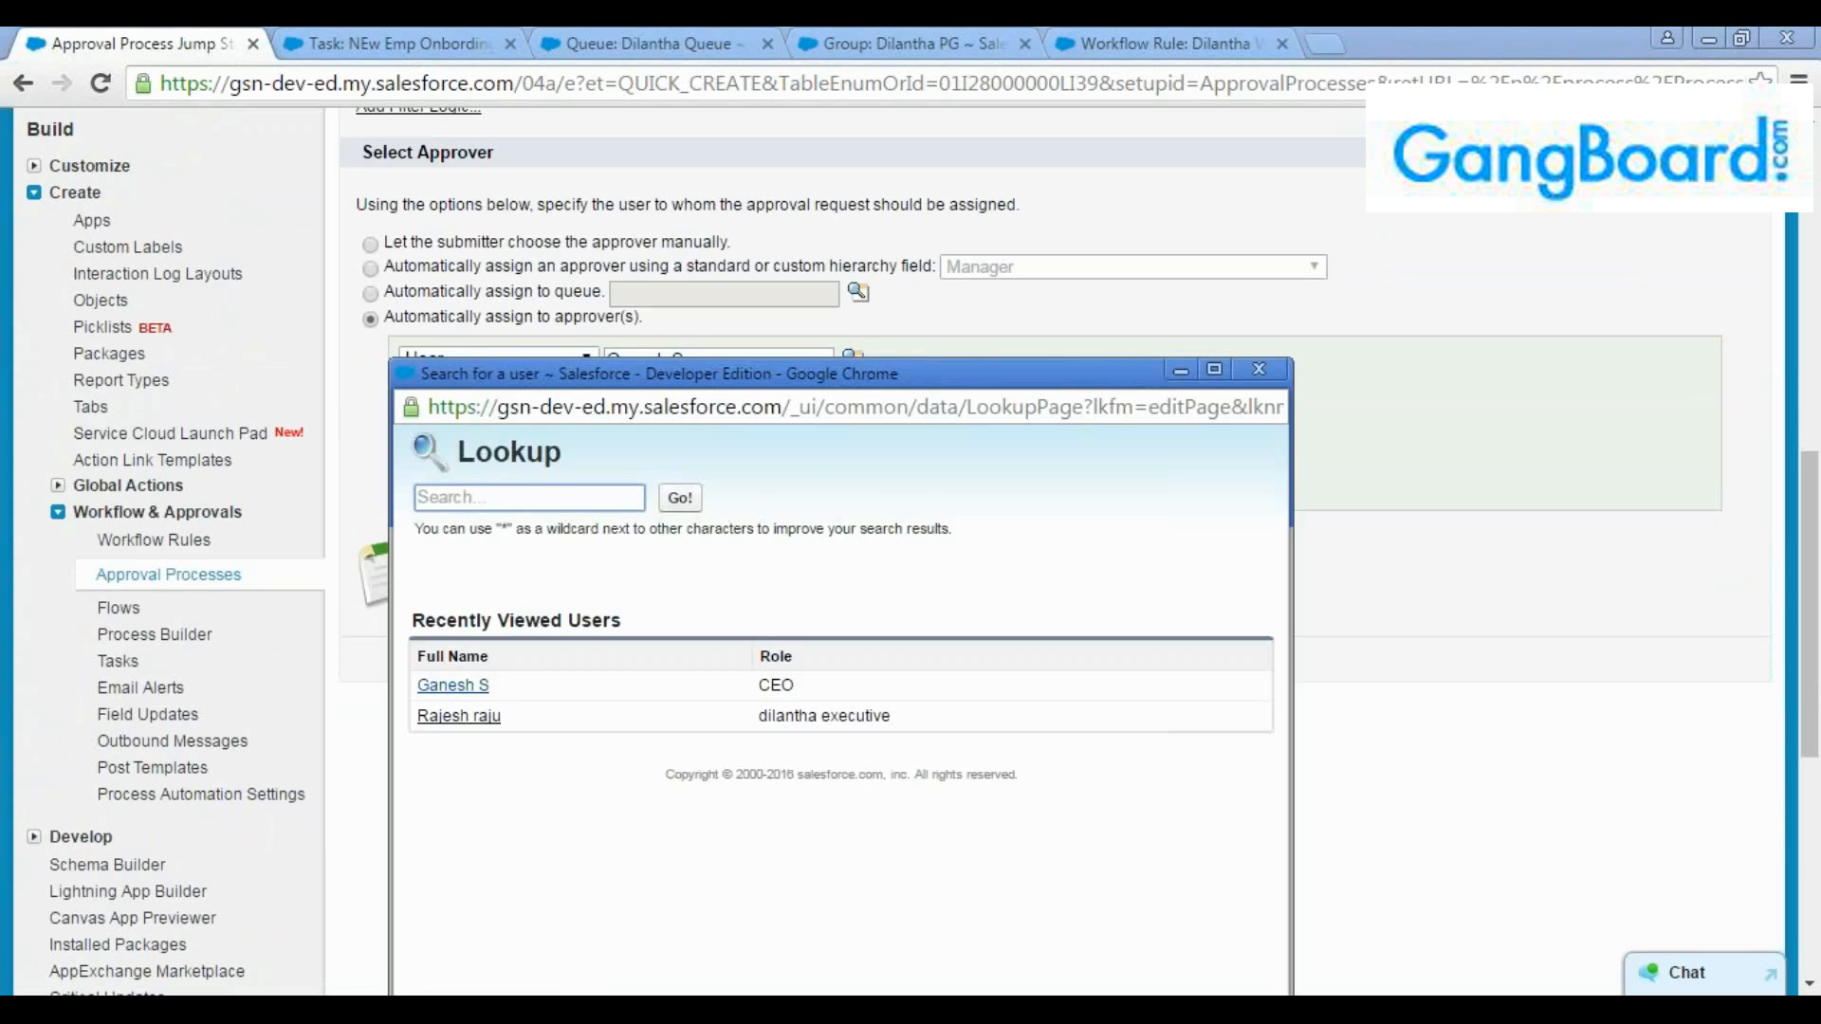
pyautogui.click(451, 715)
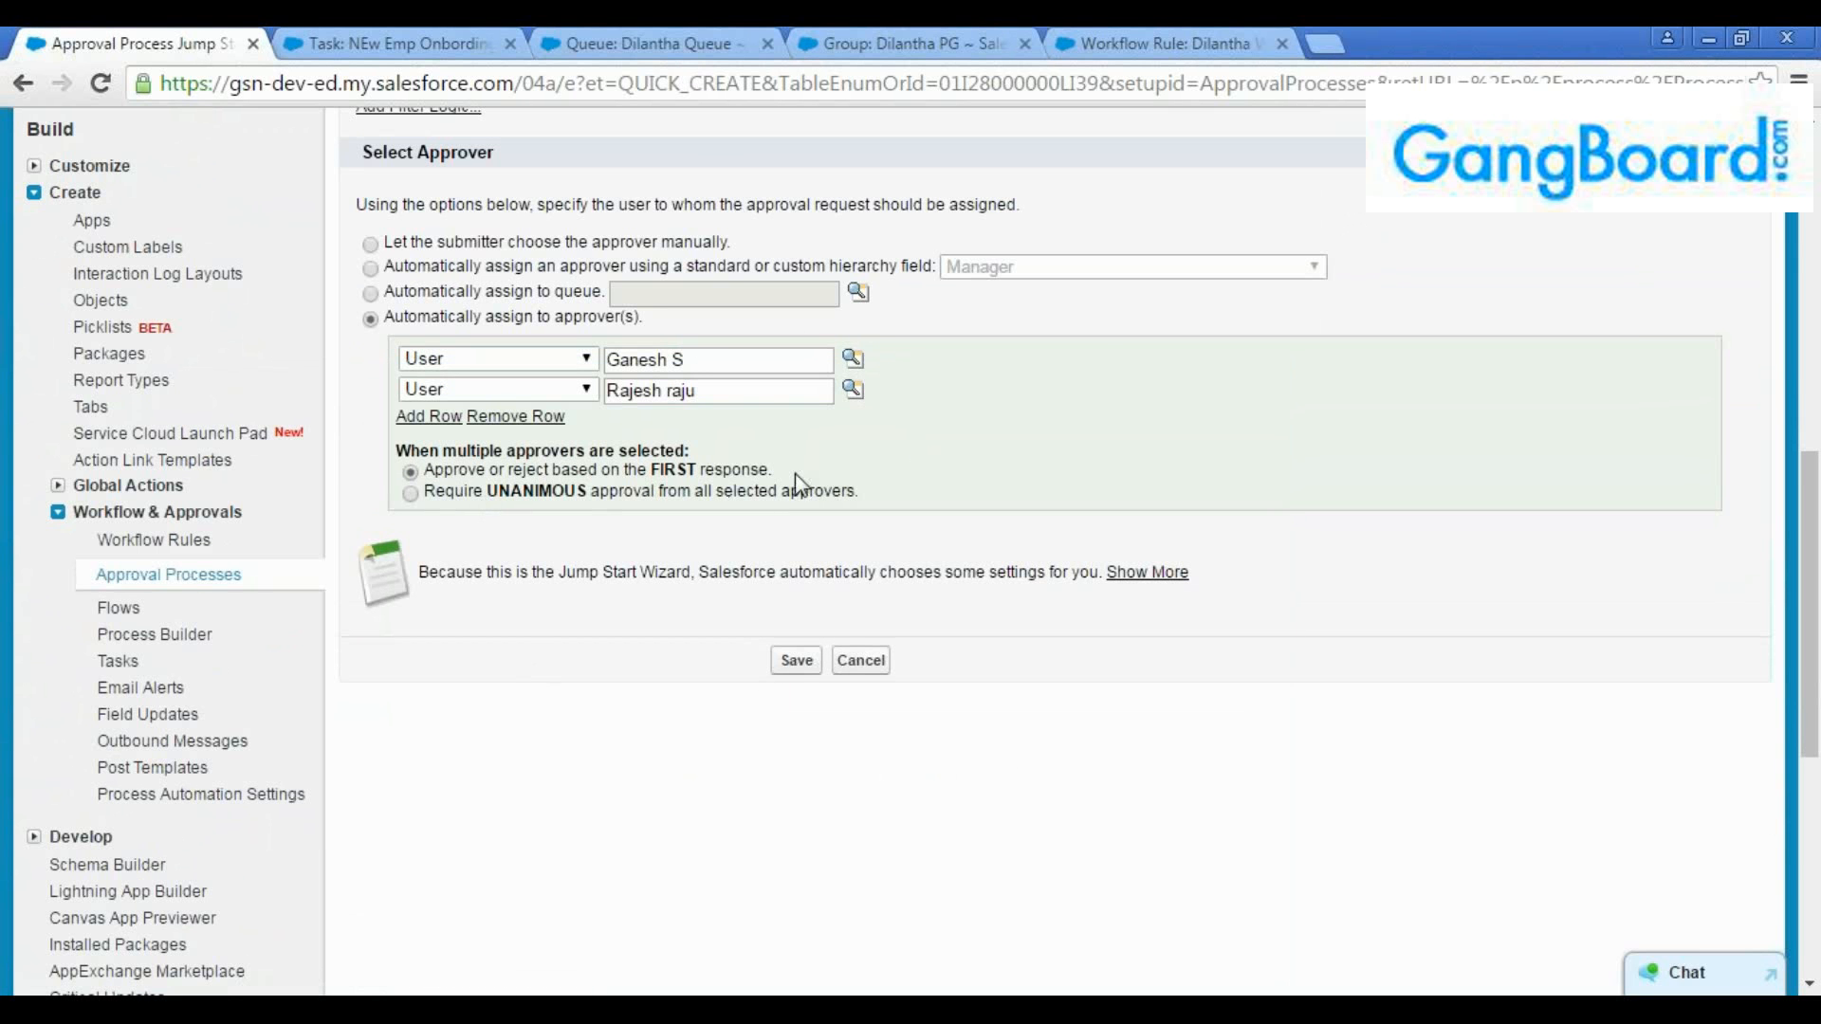
# Compare the multiple-approver rules and require UNANIMOUS approval from all selected approvers instead of deciding on the FIRST response
pyautogui.tripleClick(524, 470)
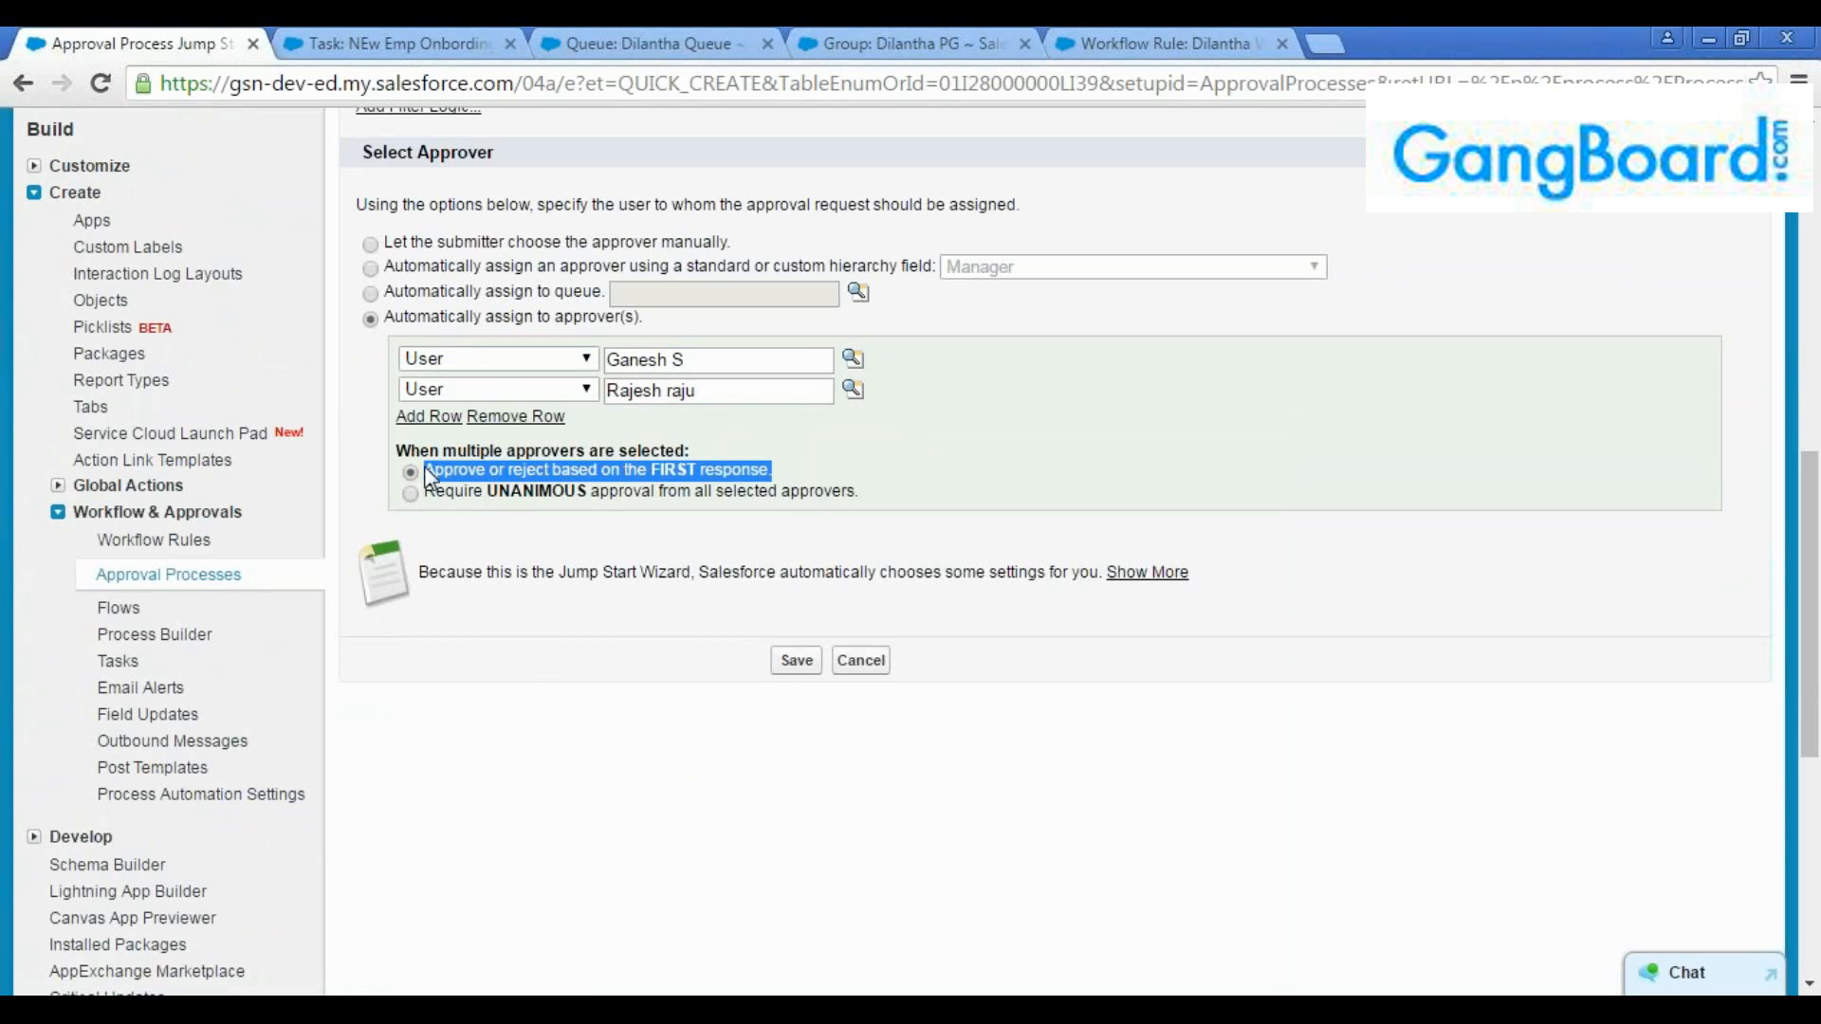
pyautogui.click(806, 470)
pyautogui.click(724, 398)
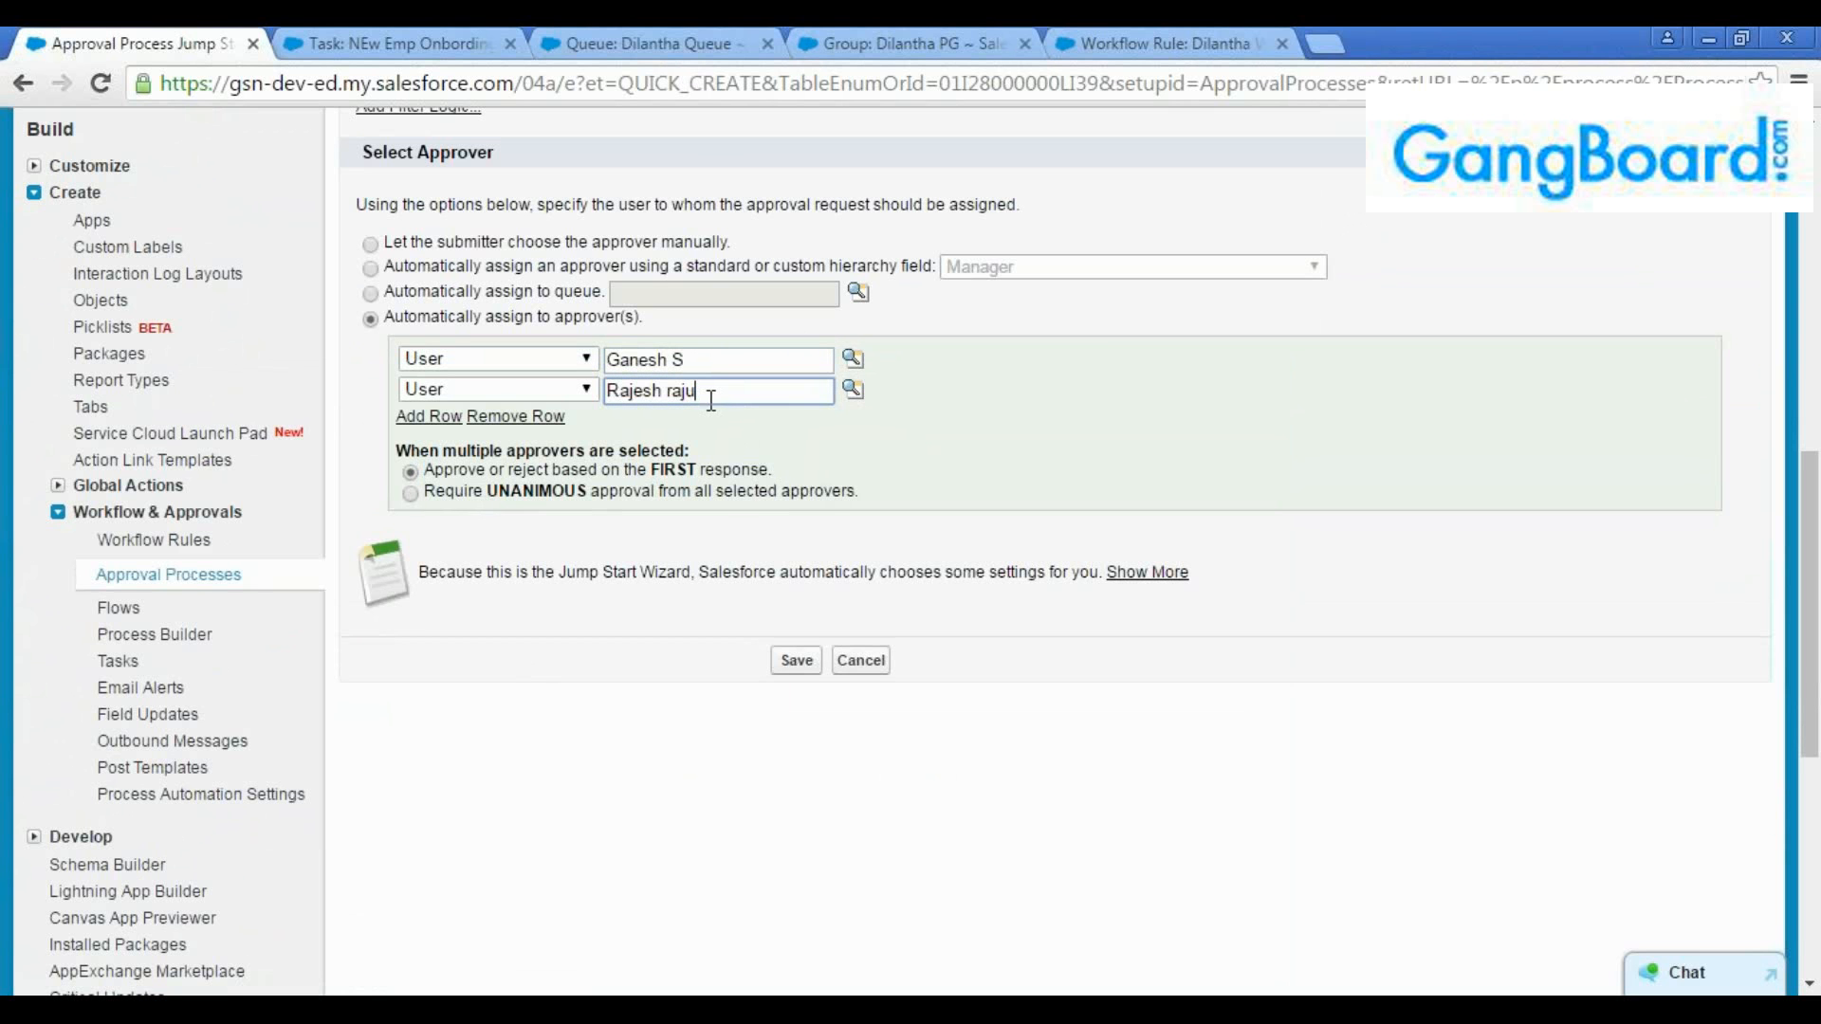
pyautogui.click(783, 469)
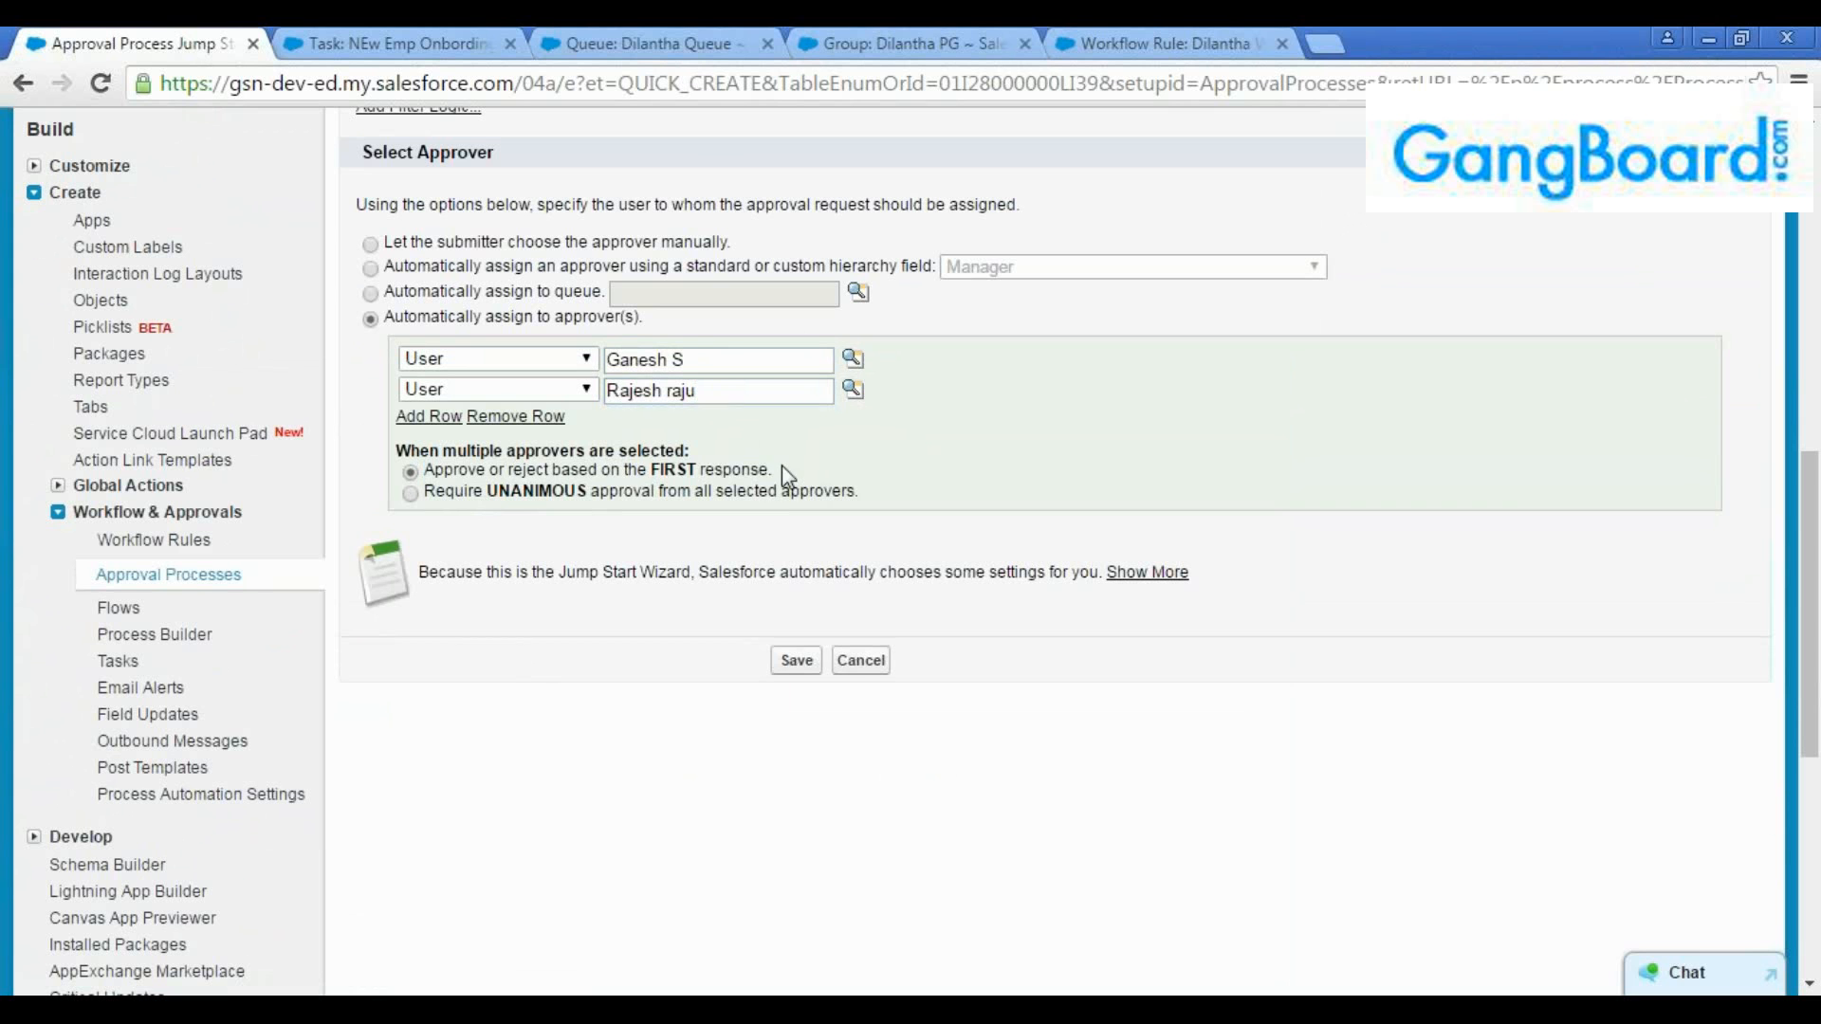
pyautogui.tripleClick(455, 471)
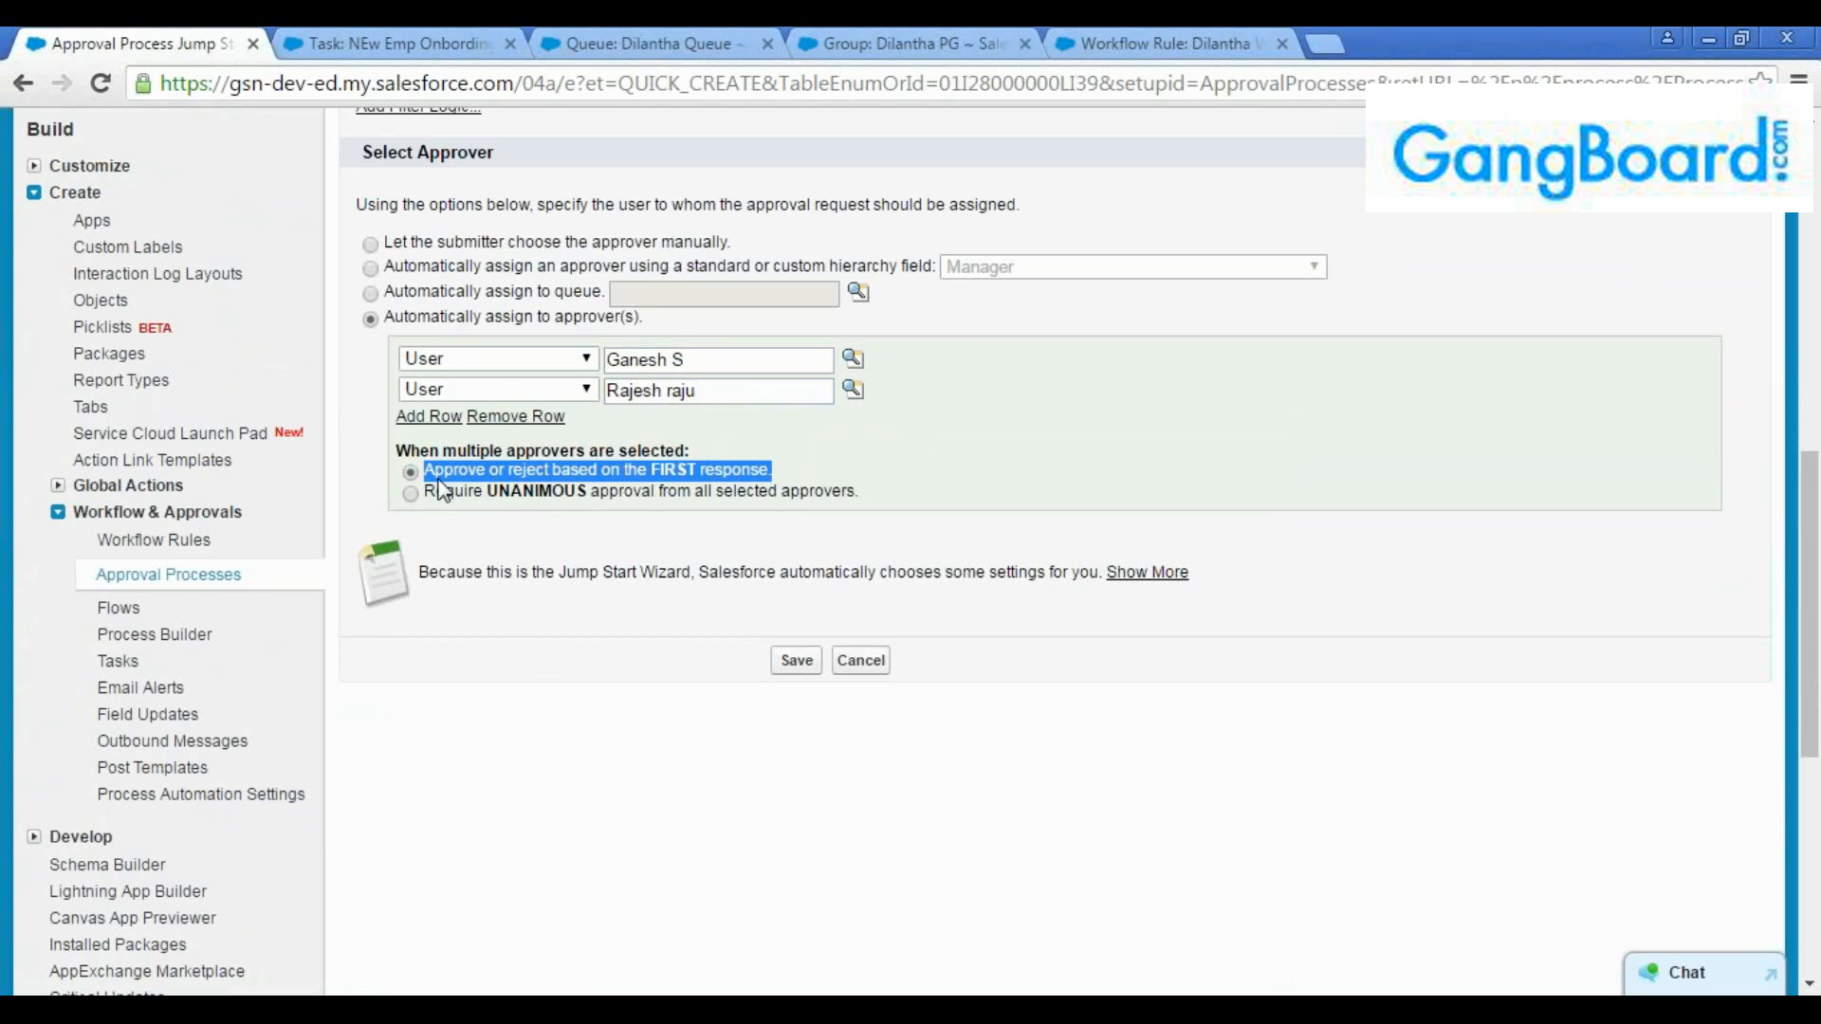
pyautogui.click(590, 495)
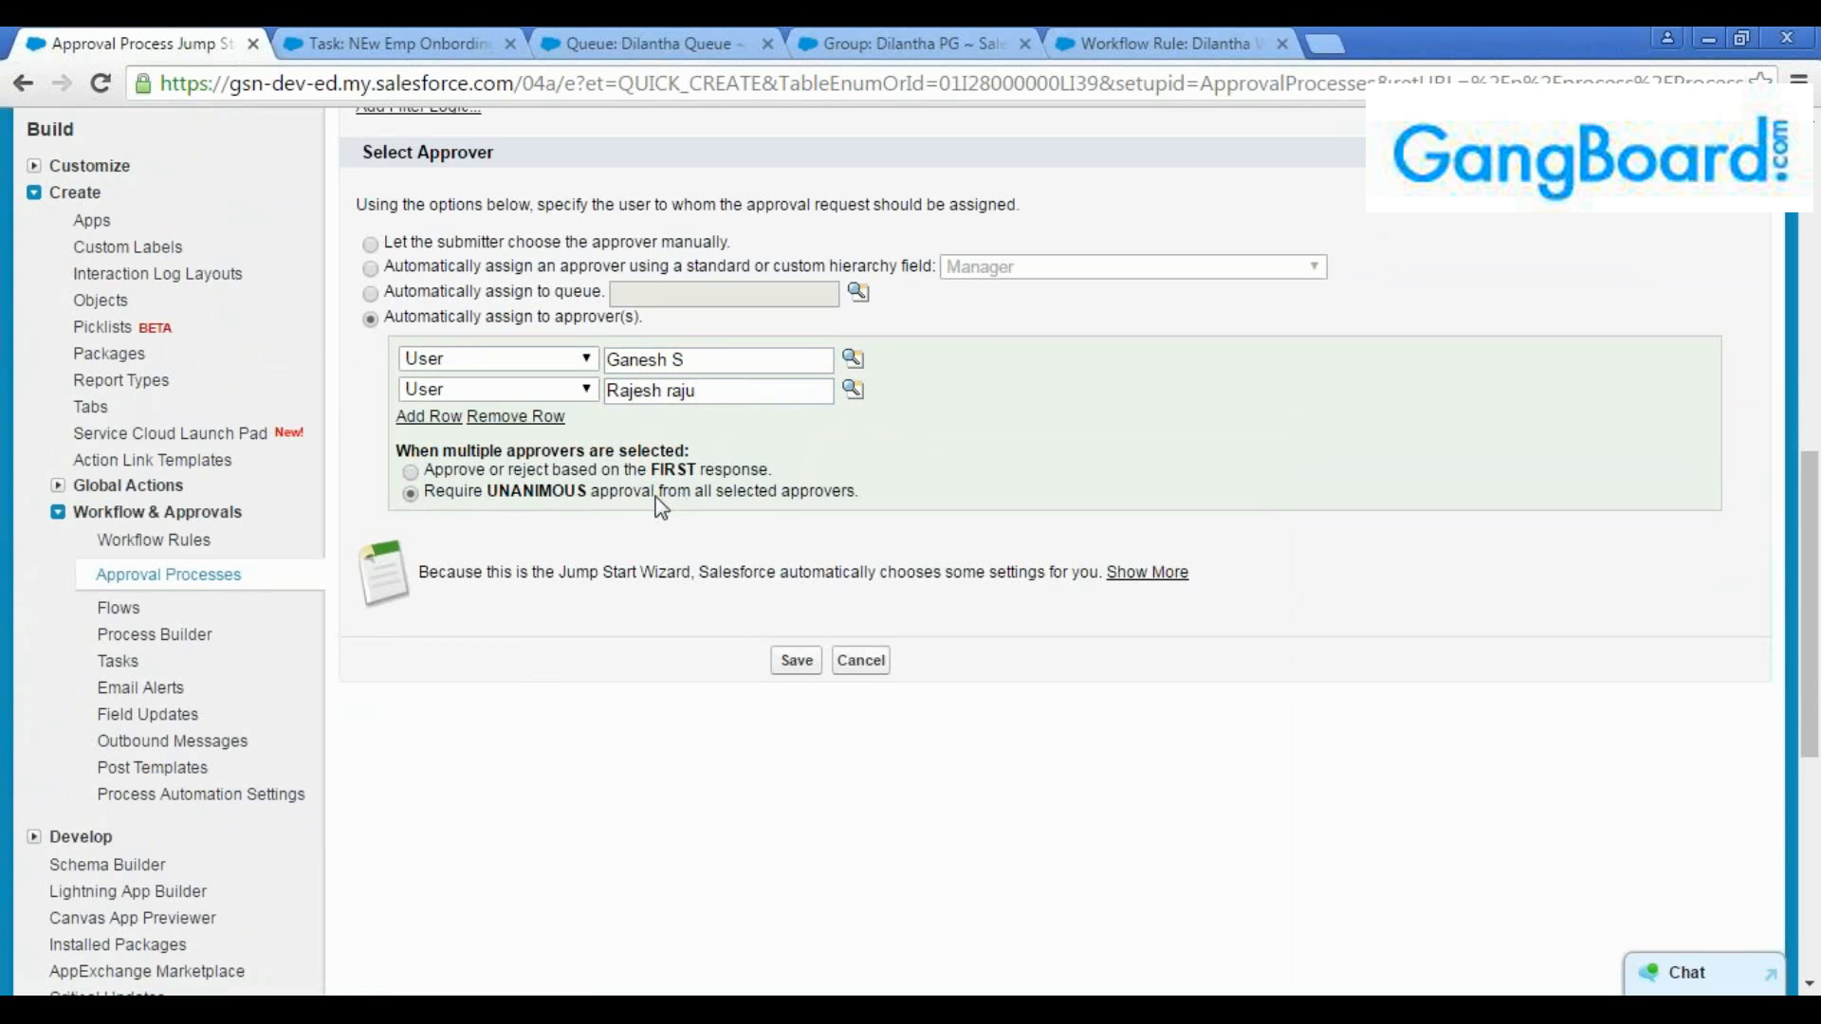
pyautogui.moveTo(696, 491); pyautogui.dragTo(909, 512)
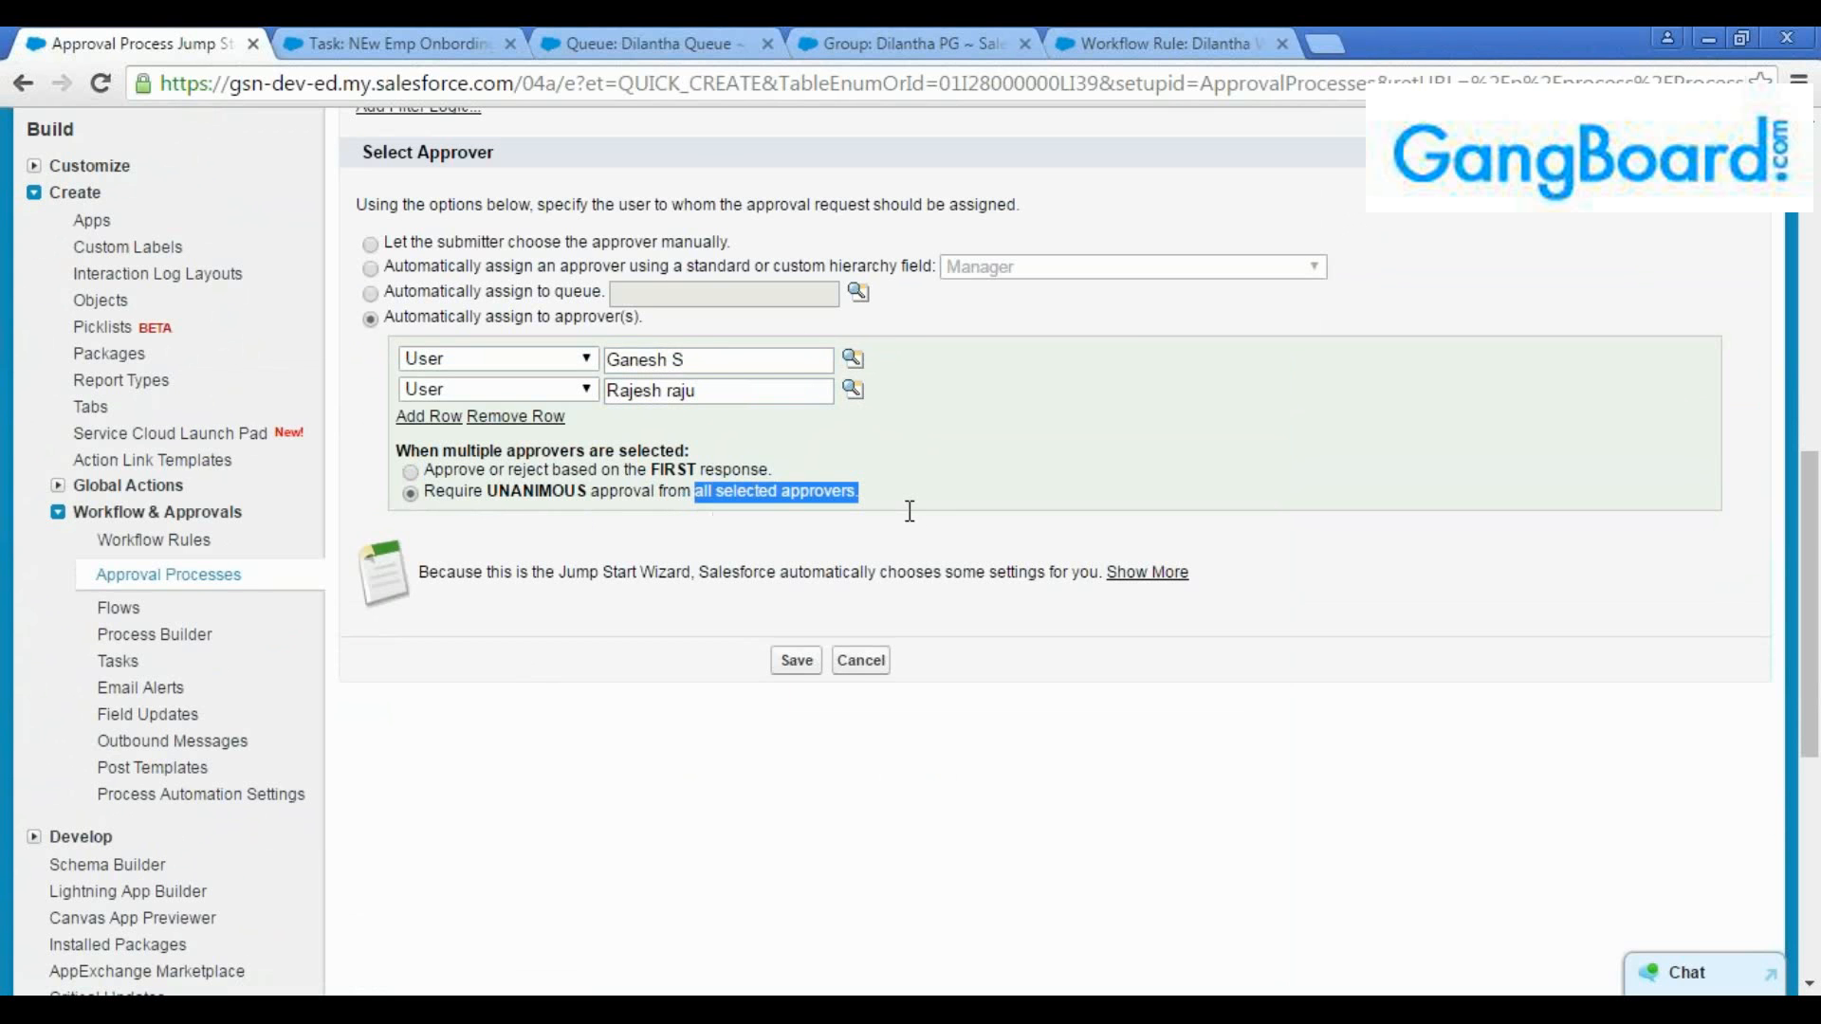
pyautogui.click(846, 455)
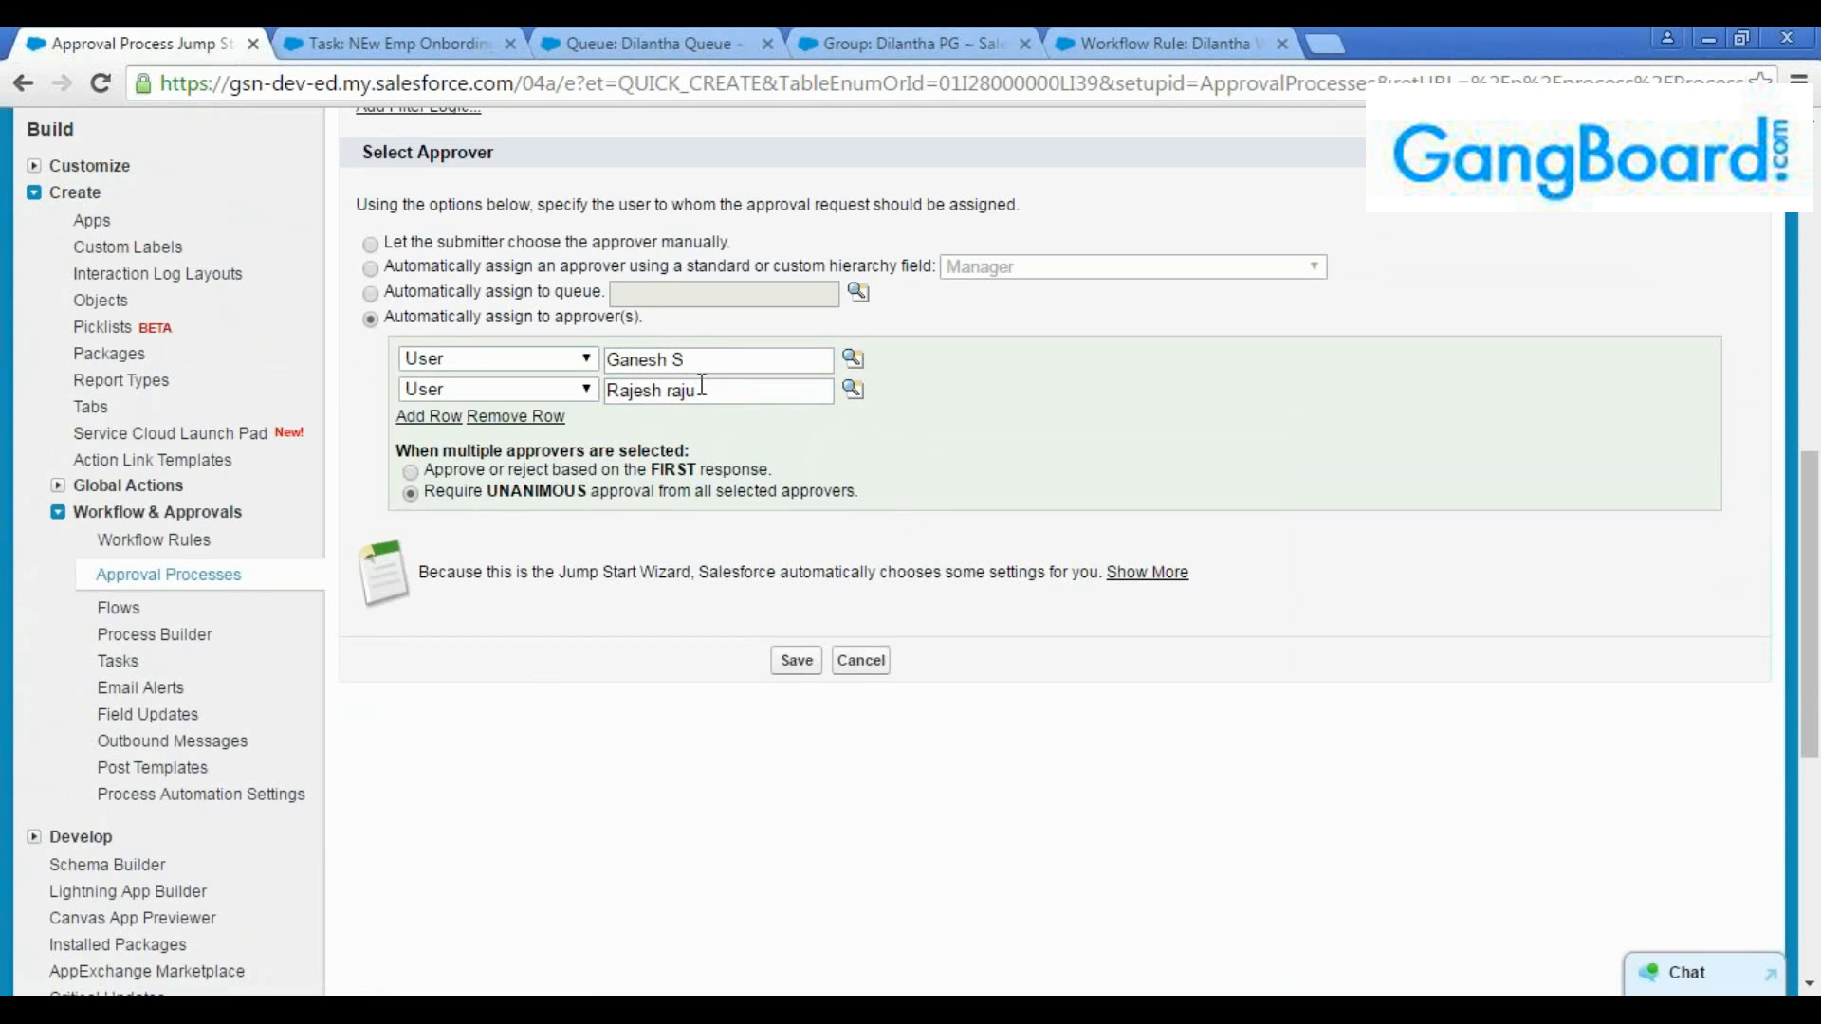
# Examine the two selected approvers together with the FIRST response and UNANIMOUS approval options
pyautogui.click(702, 392)
pyautogui.click(702, 366)
pyautogui.click(712, 409)
pyautogui.click(715, 394)
pyautogui.click(714, 363)
pyautogui.click(715, 395)
pyautogui.click(702, 357)
pyautogui.click(712, 396)
pyautogui.click(712, 367)
pyautogui.click(711, 397)
pyautogui.click(710, 377)
pyautogui.click(710, 366)
pyautogui.click(710, 398)
pyautogui.moveTo(858, 493); pyautogui.dragTo(432, 489)
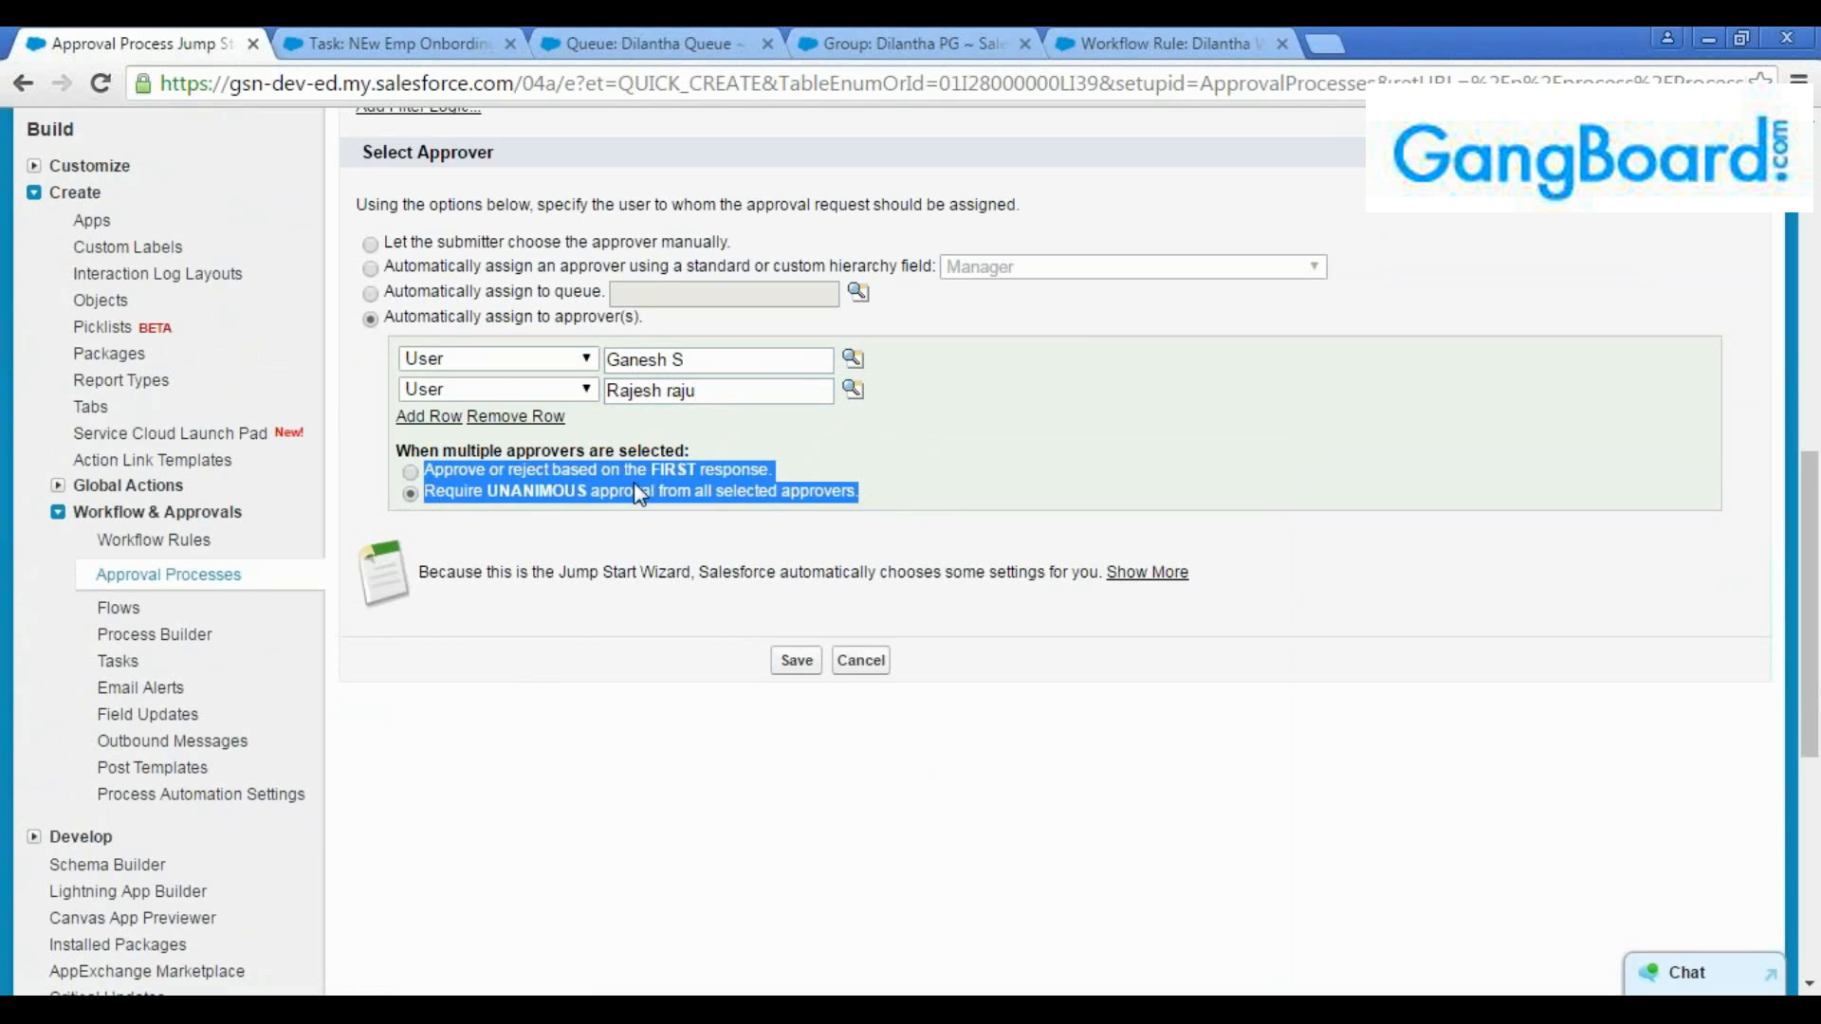
# Base approval or rejection on the FIRST response and remove the second approver row
pyautogui.moveTo(818, 468); pyautogui.dragTo(423, 470)
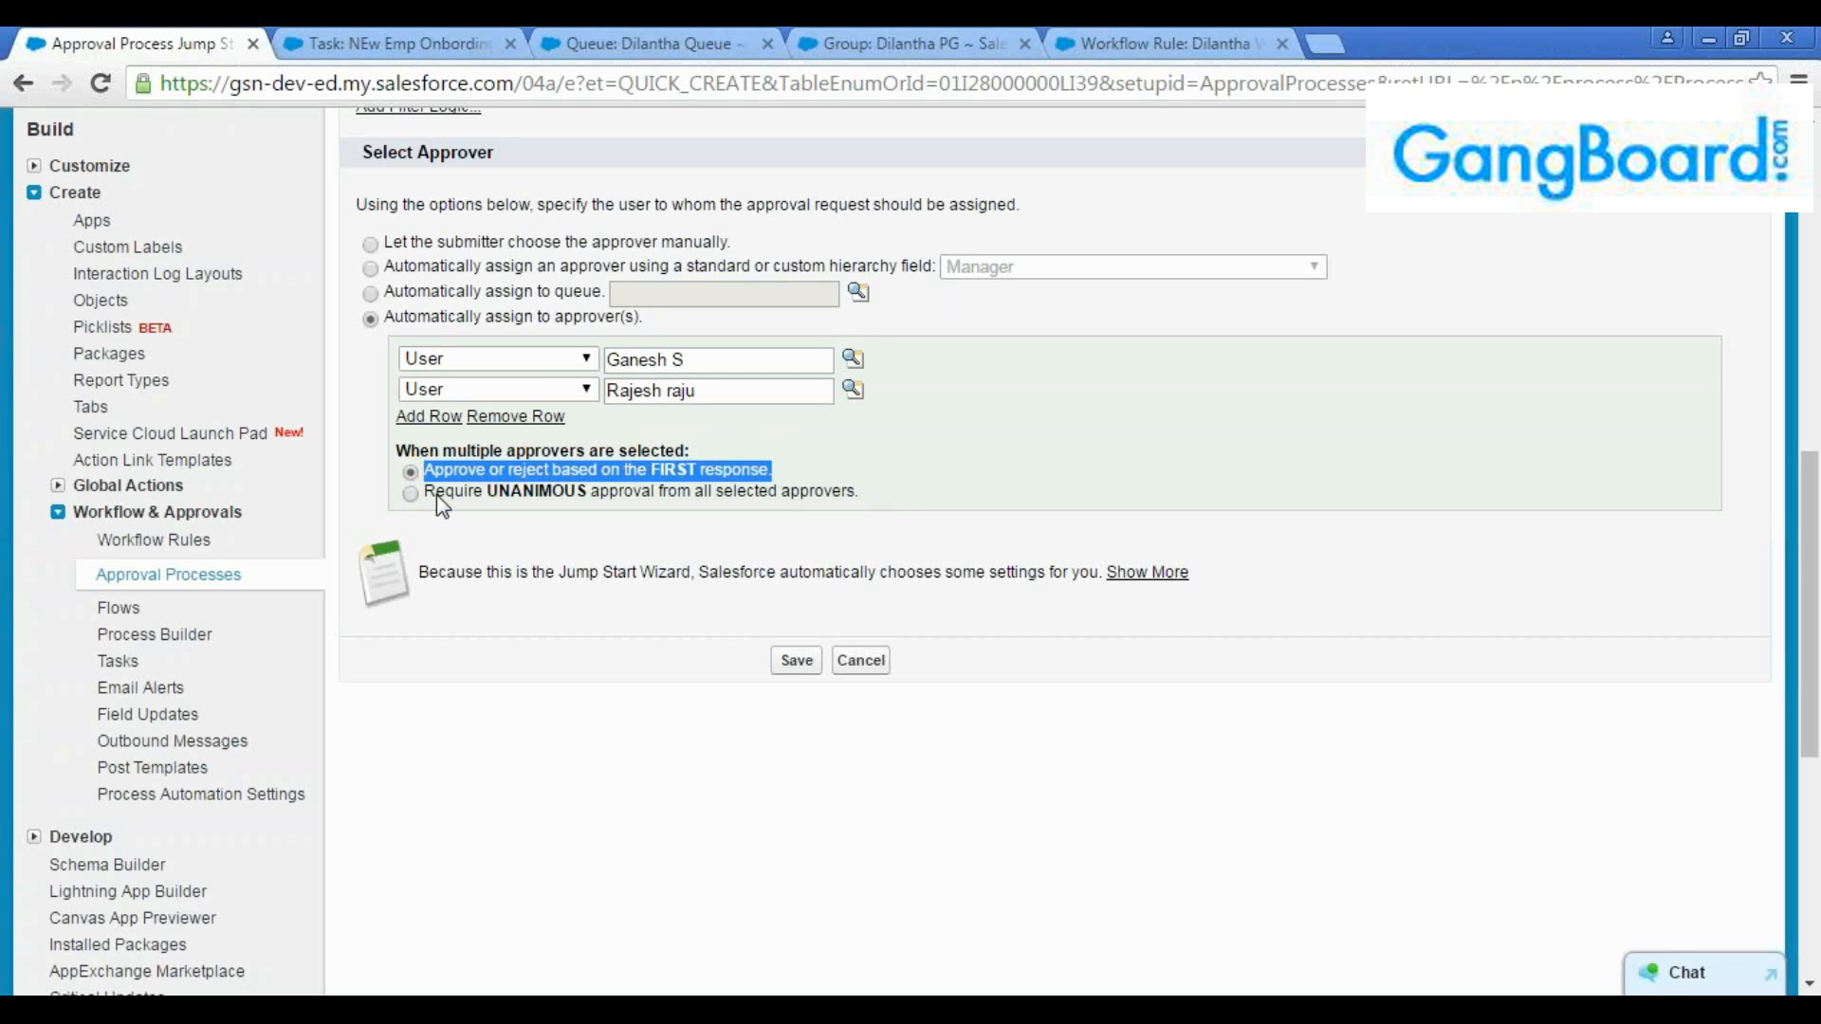
pyautogui.click(410, 471)
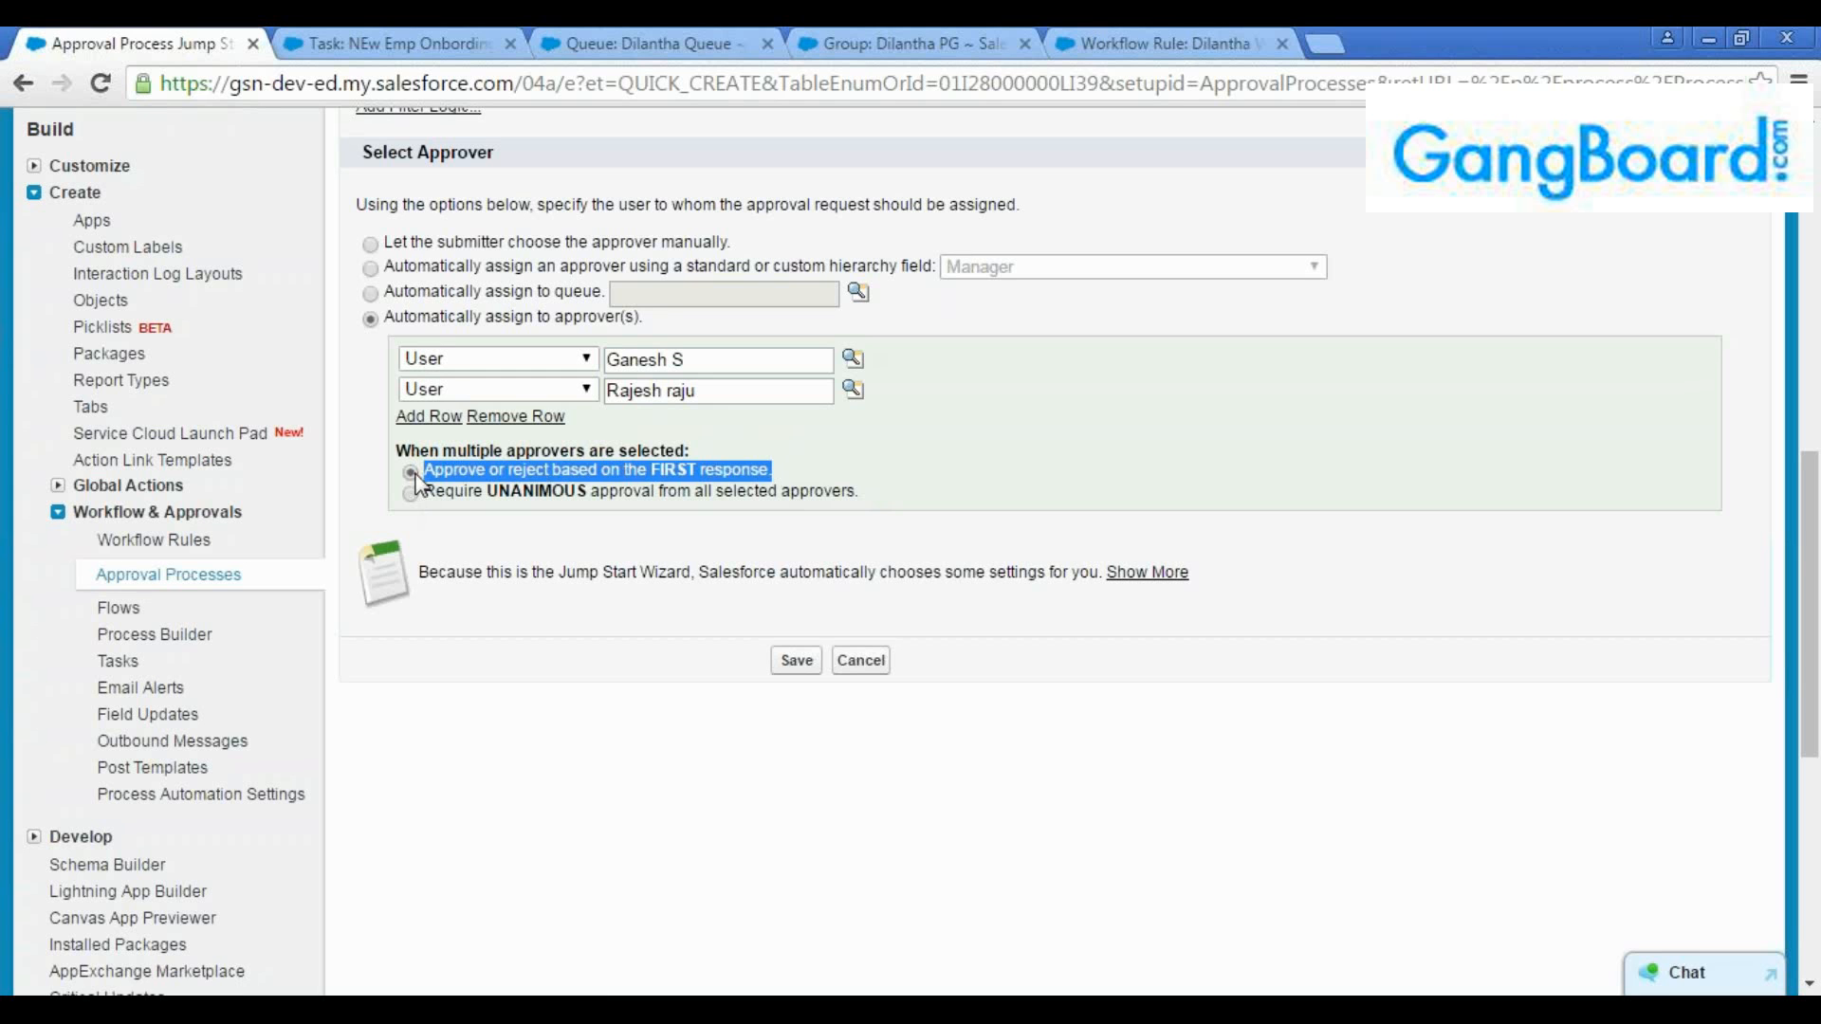
pyautogui.click(878, 460)
pyautogui.click(516, 419)
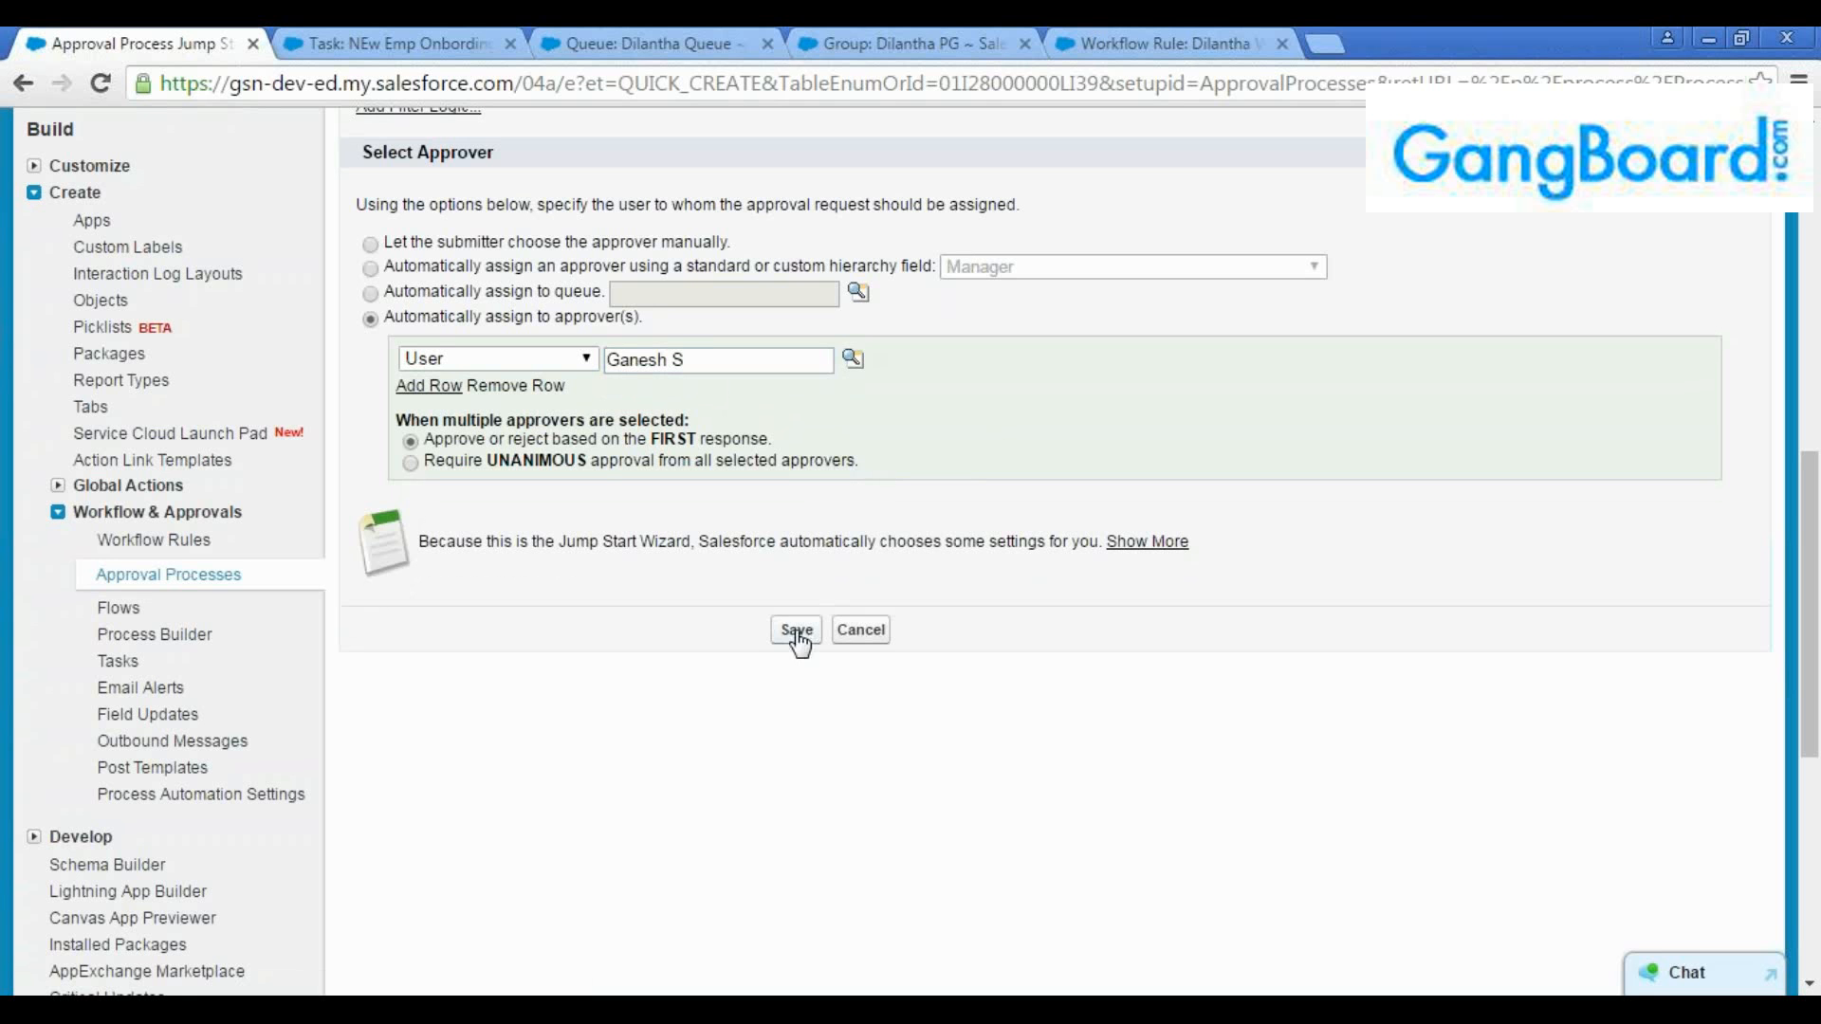
# Review the name, entry criteria and approver settings, then save the approval process and acknowledge the activation reminder
pyautogui.scroll(8, 1295, 680)
pyautogui.scroll(-10, 1298, 690)
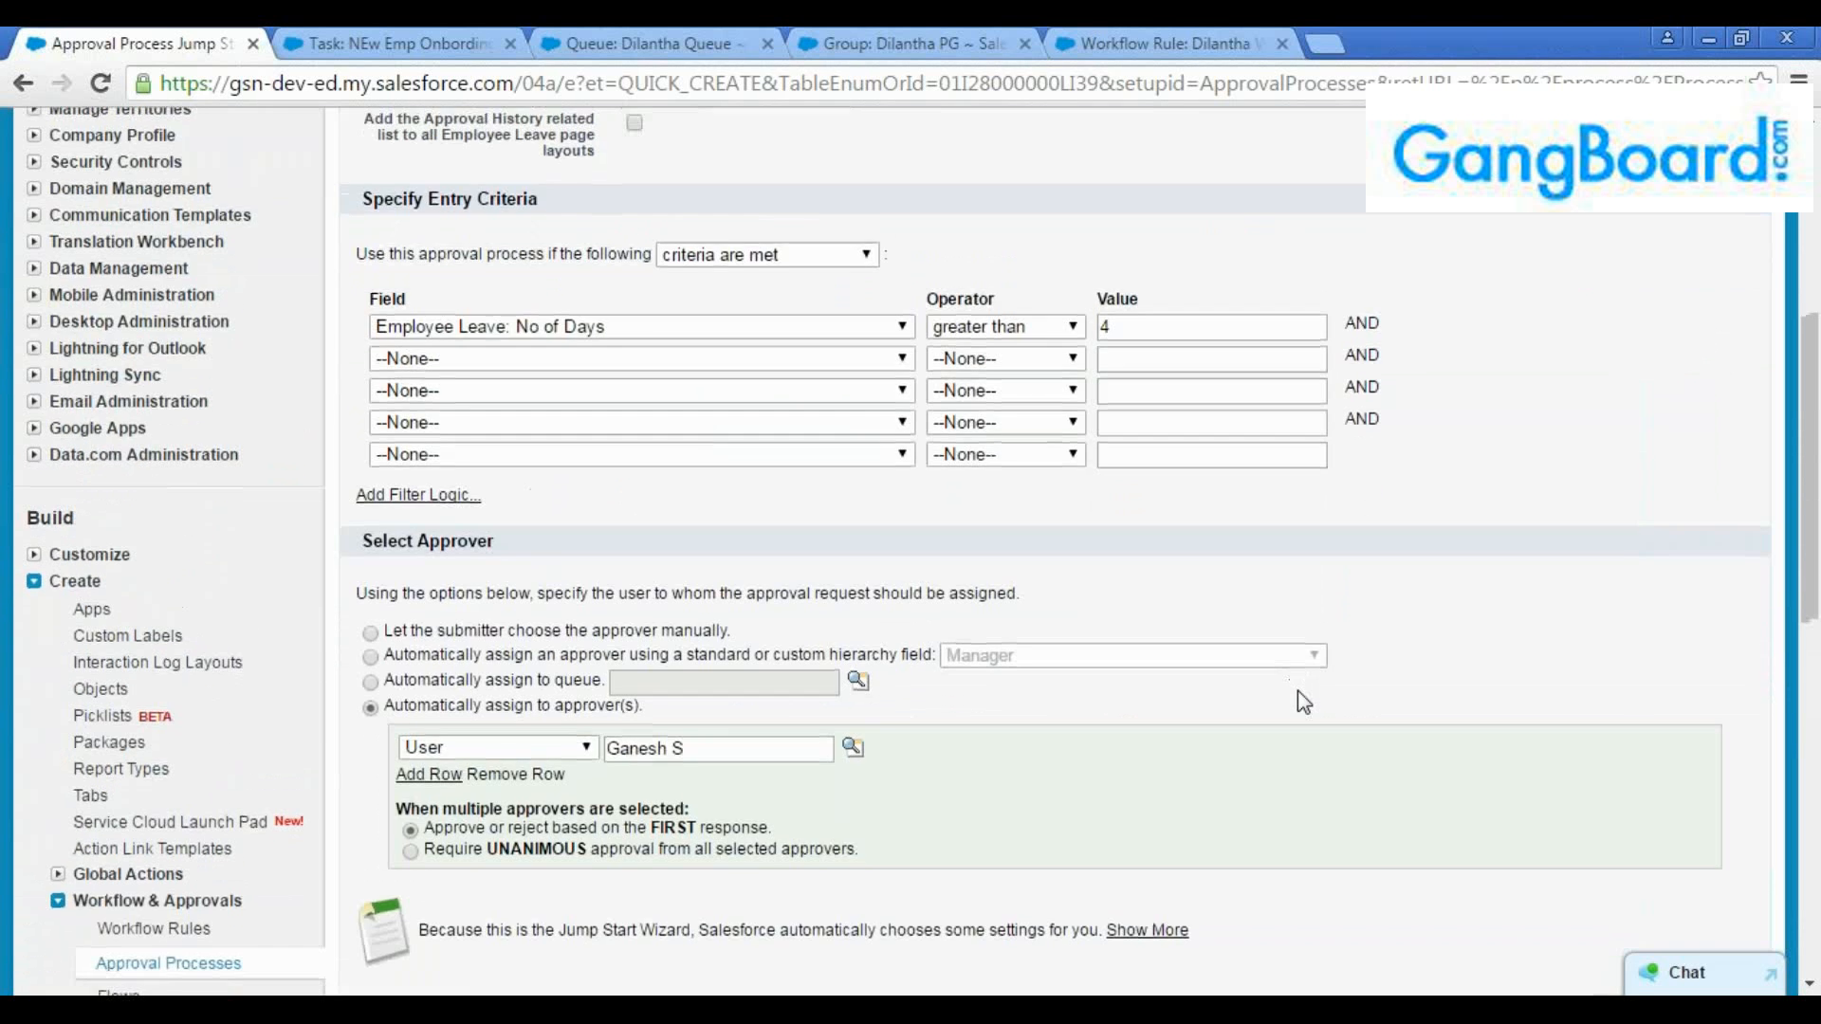
pyautogui.scroll(8, 1298, 690)
pyautogui.scroll(2, 1298, 691)
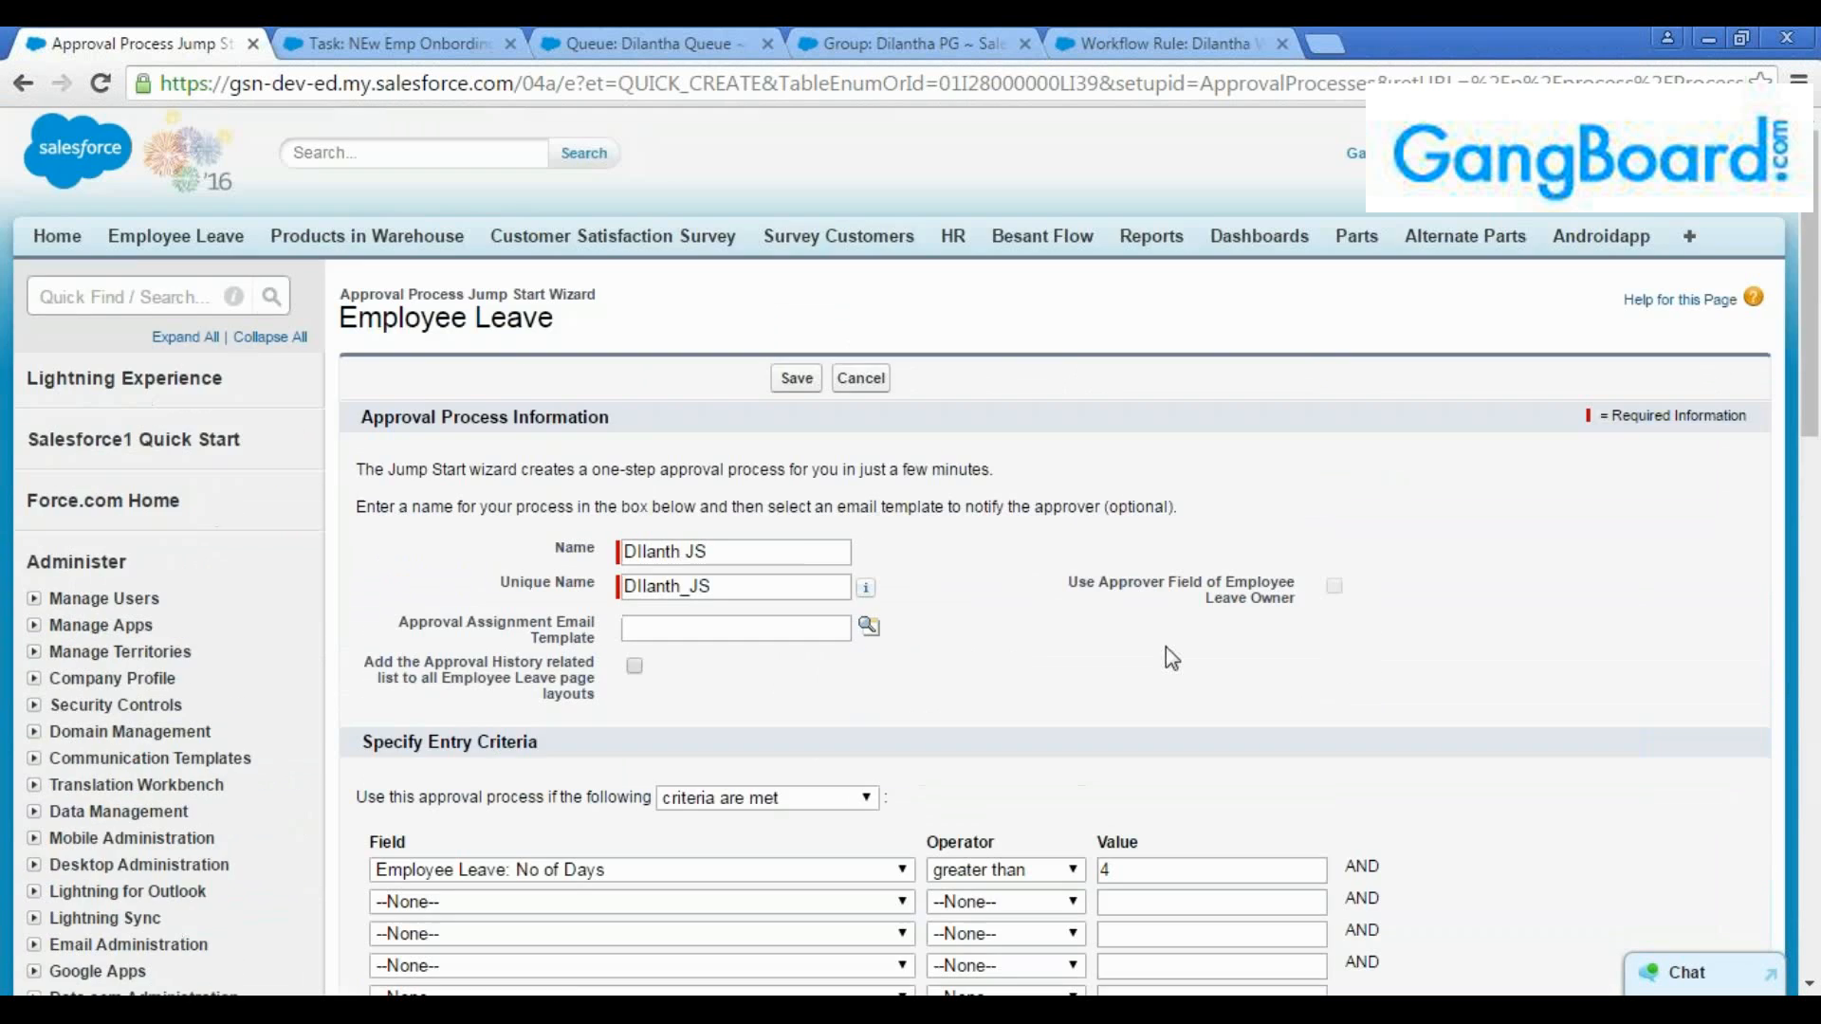
pyautogui.scroll(-2, 1165, 647)
pyautogui.scroll(2, 924, 356)
pyautogui.click(797, 379)
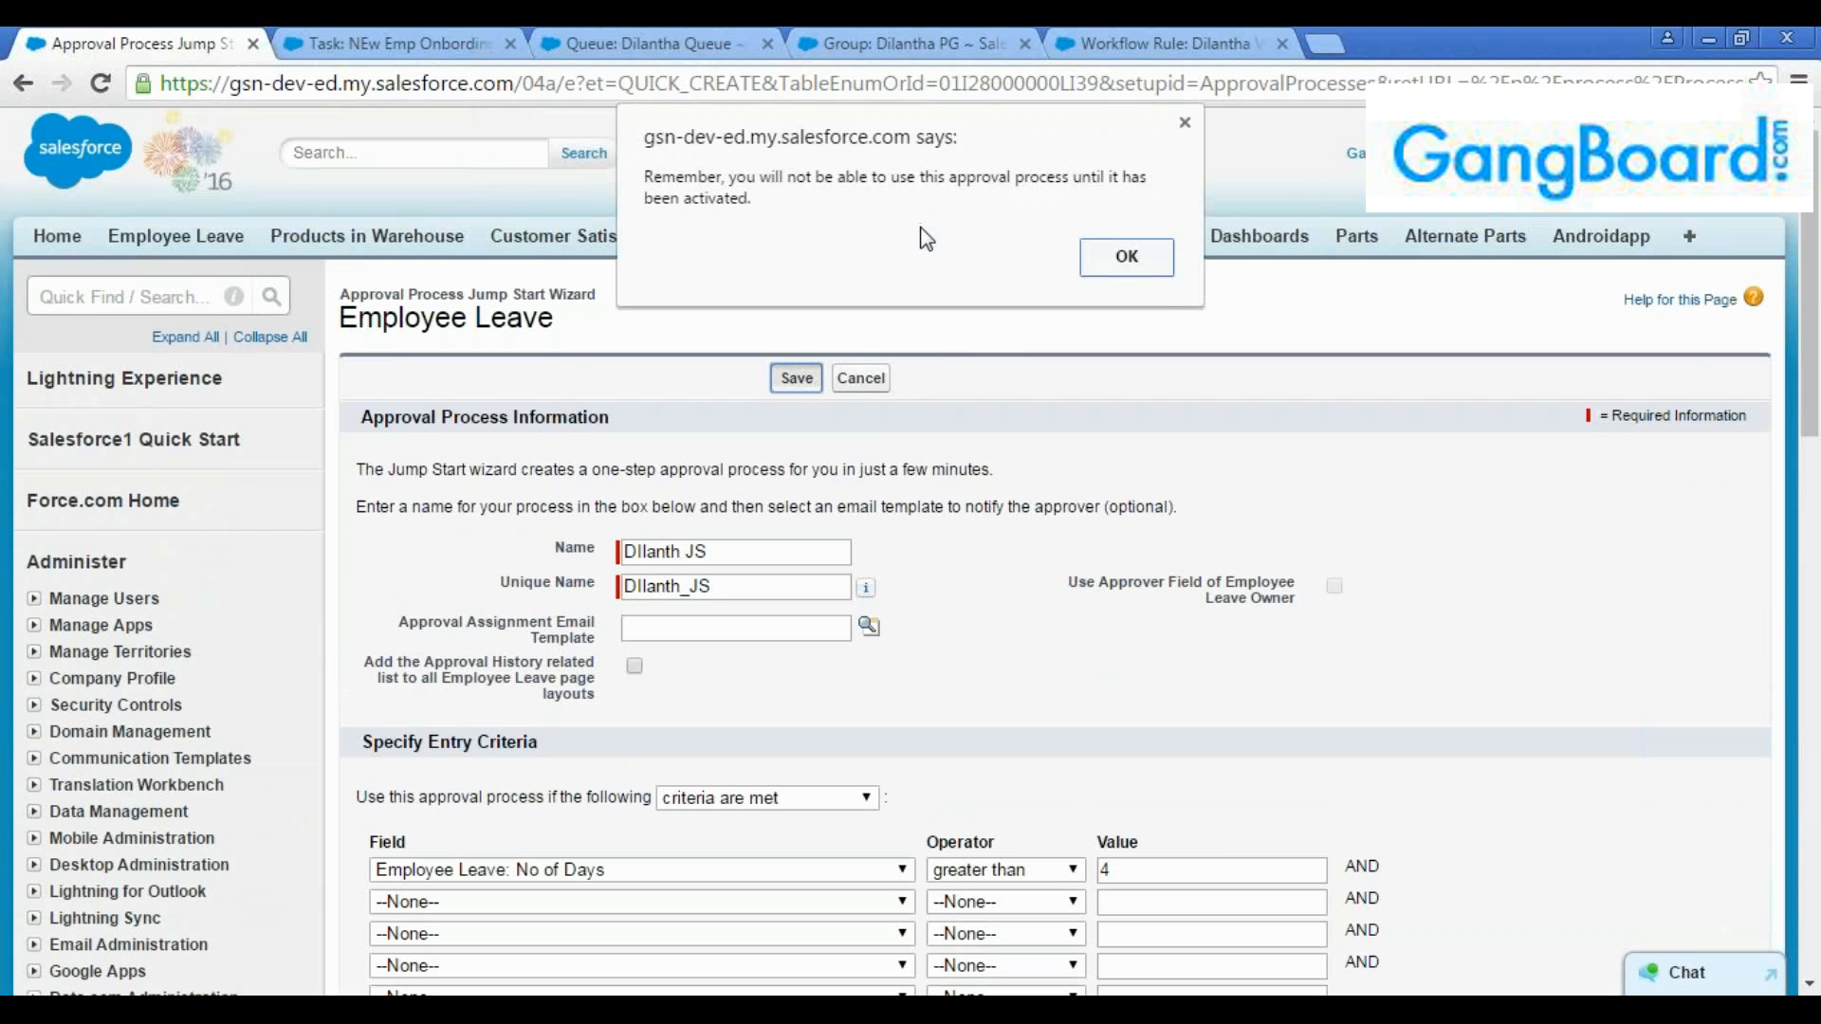
pyautogui.click(1155, 270)
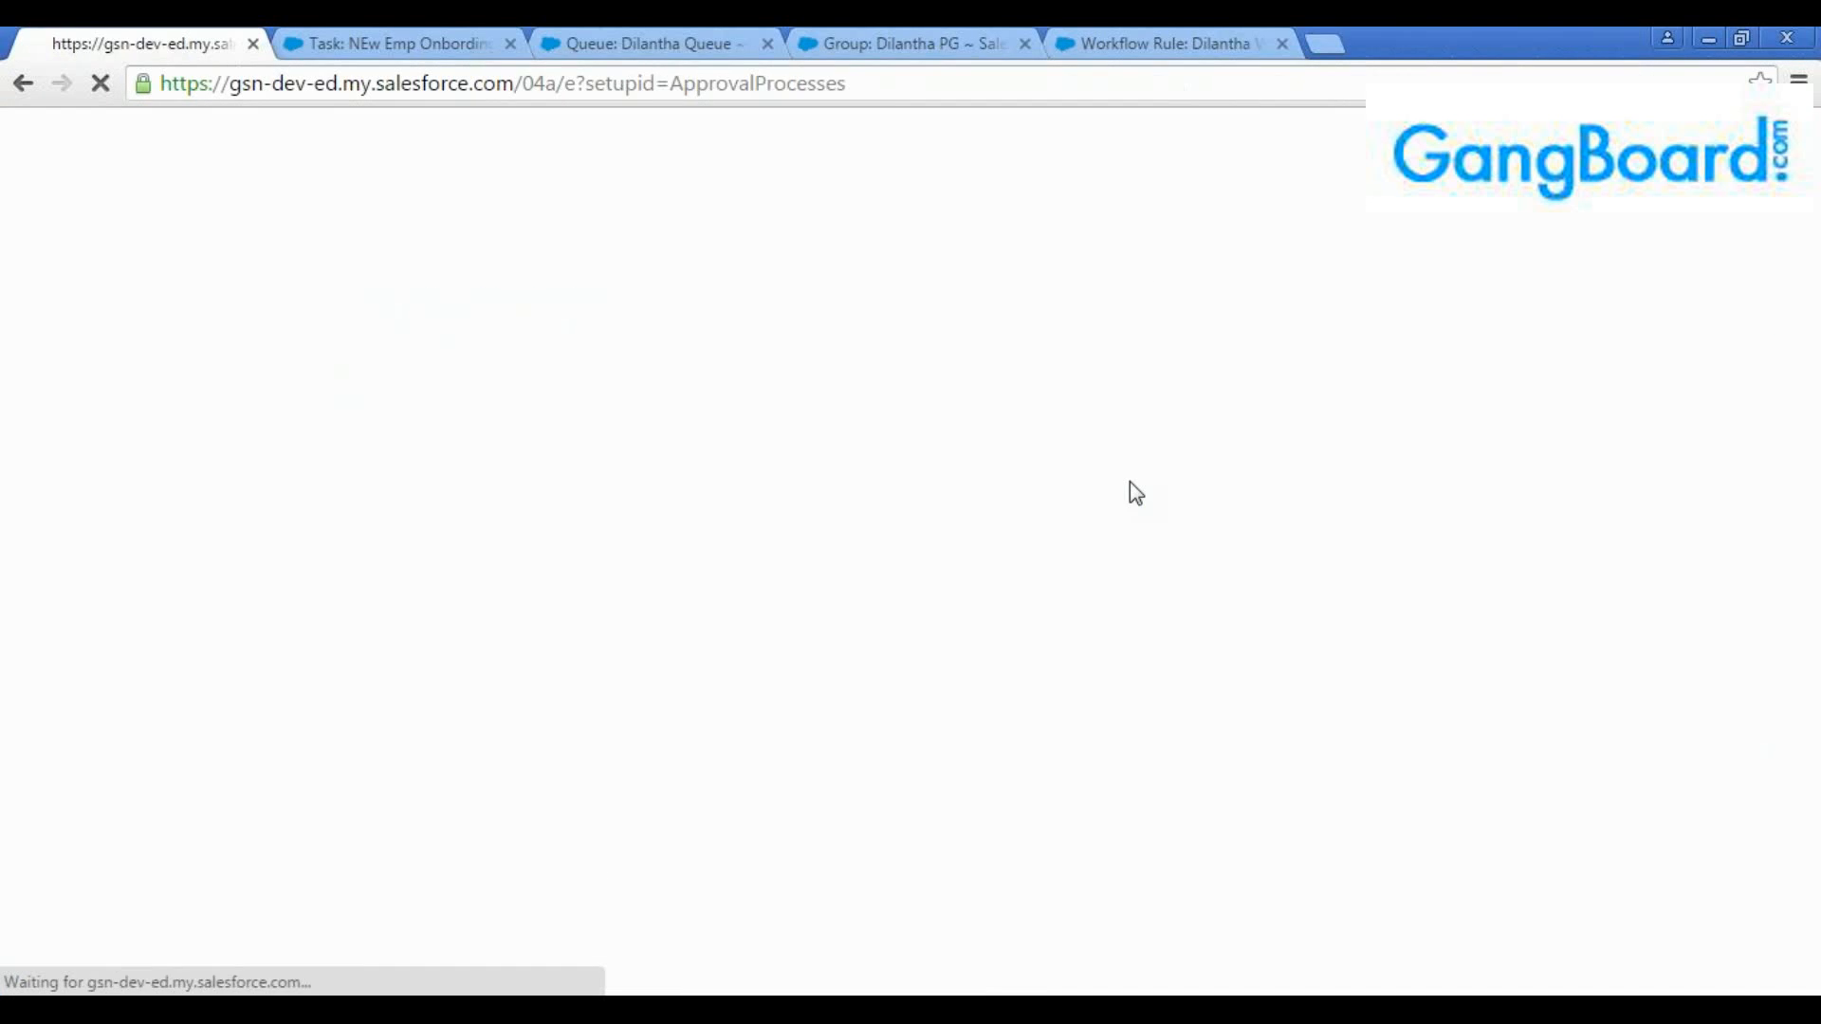
# Review the suggested additional steps and workflow actions, and open the approval process's detail page
pyautogui.scroll(-3, 1183, 538)
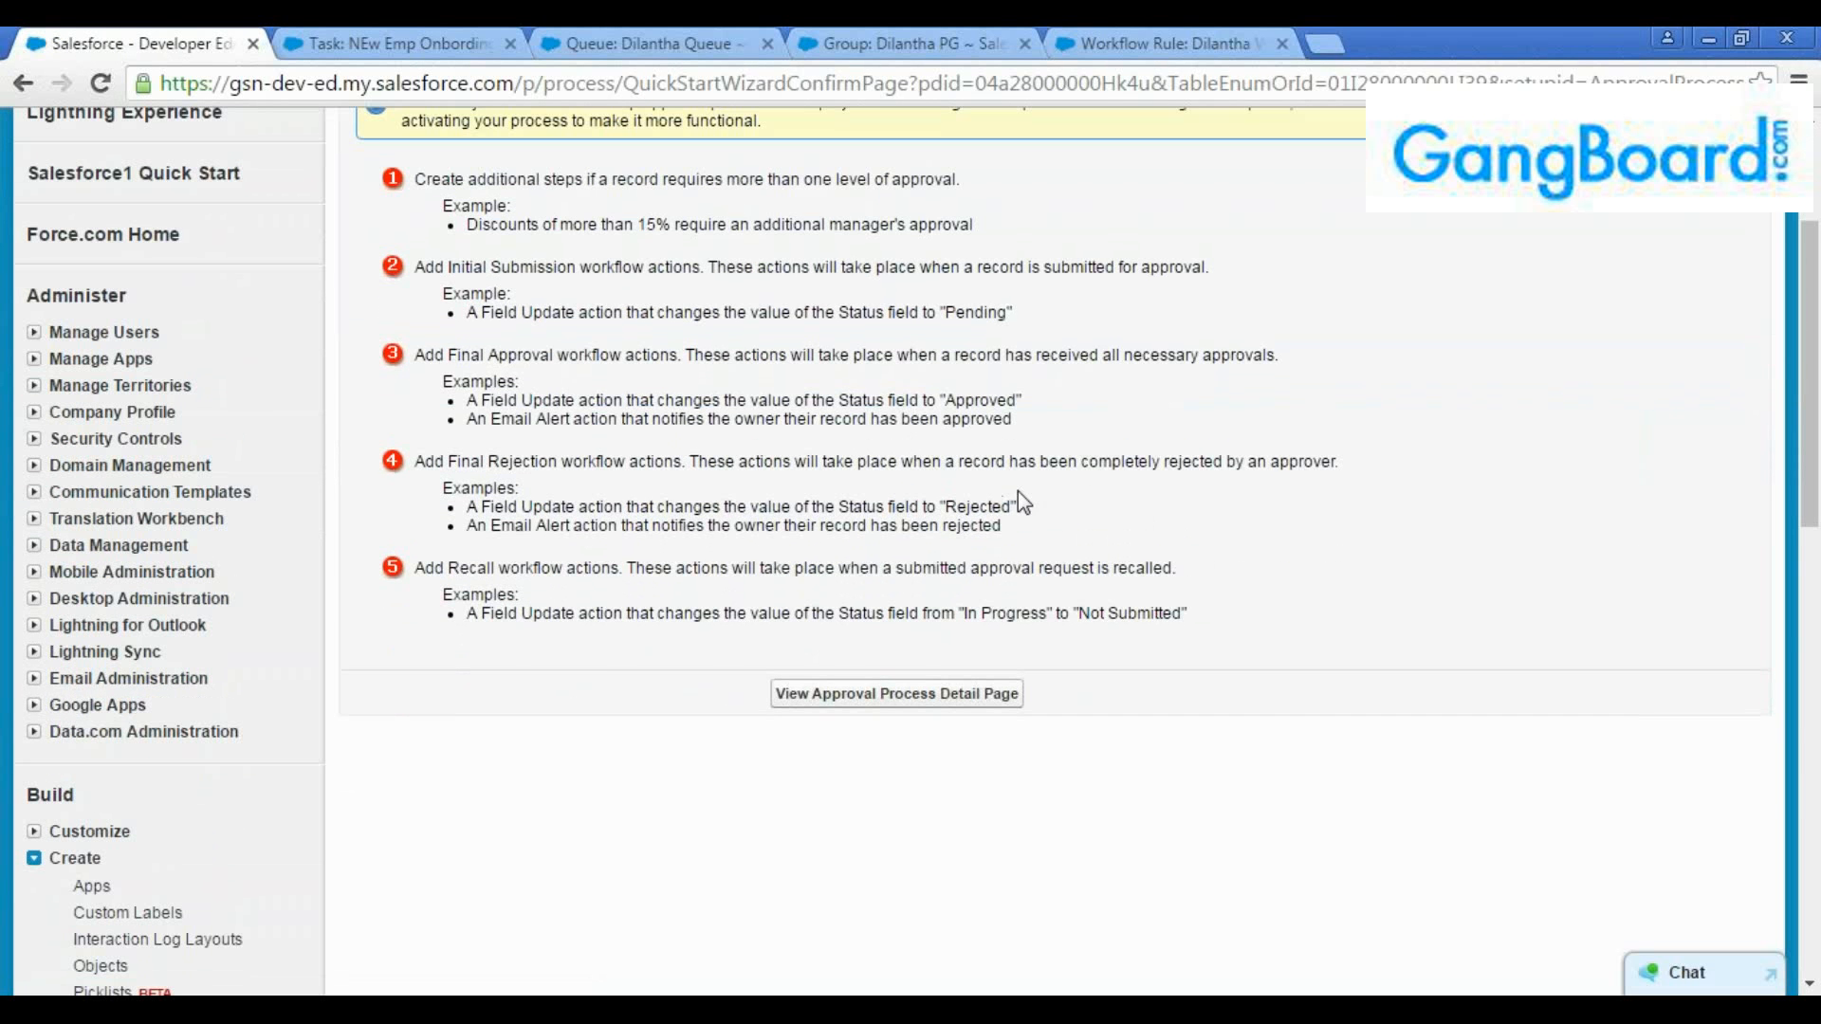
pyautogui.scroll(1, 1017, 503)
pyautogui.scroll(-1, 1043, 617)
pyautogui.click(897, 693)
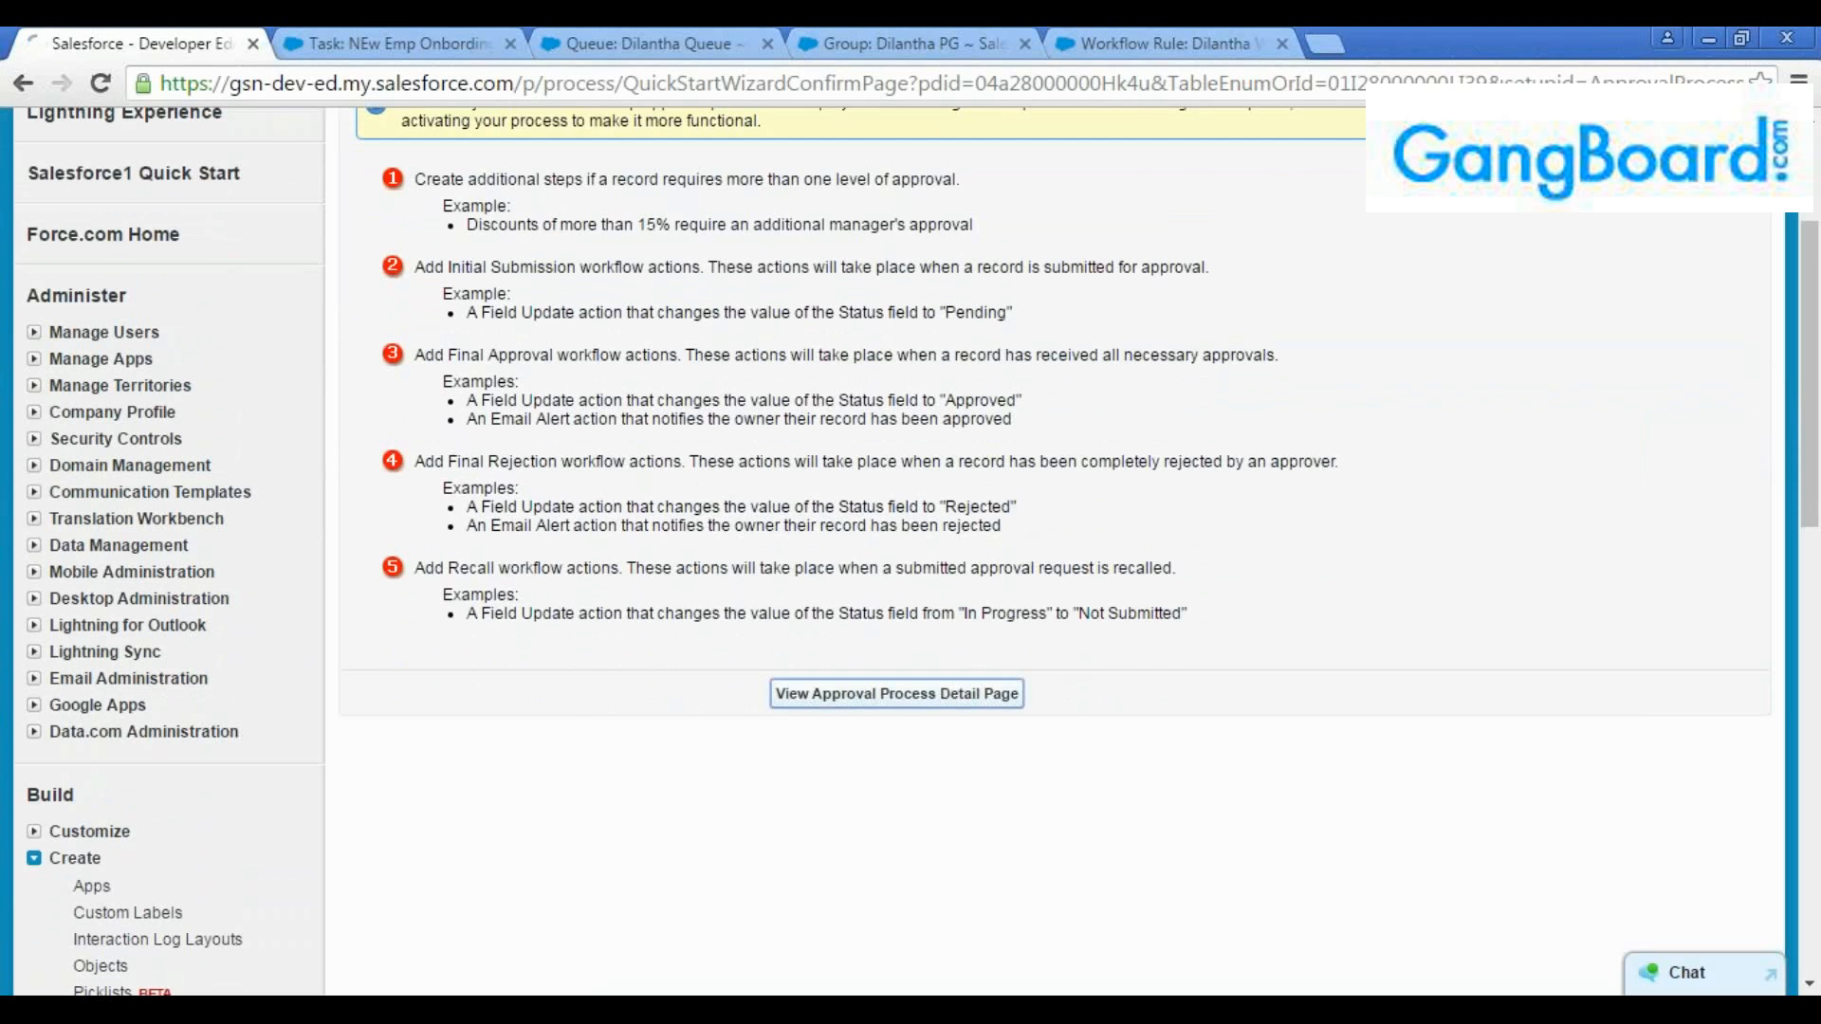
# Examine the process definition's name, entry criteria and initial submitters, glancing at the workflow rule for comparison
pyautogui.scroll(-2, 1432, 542)
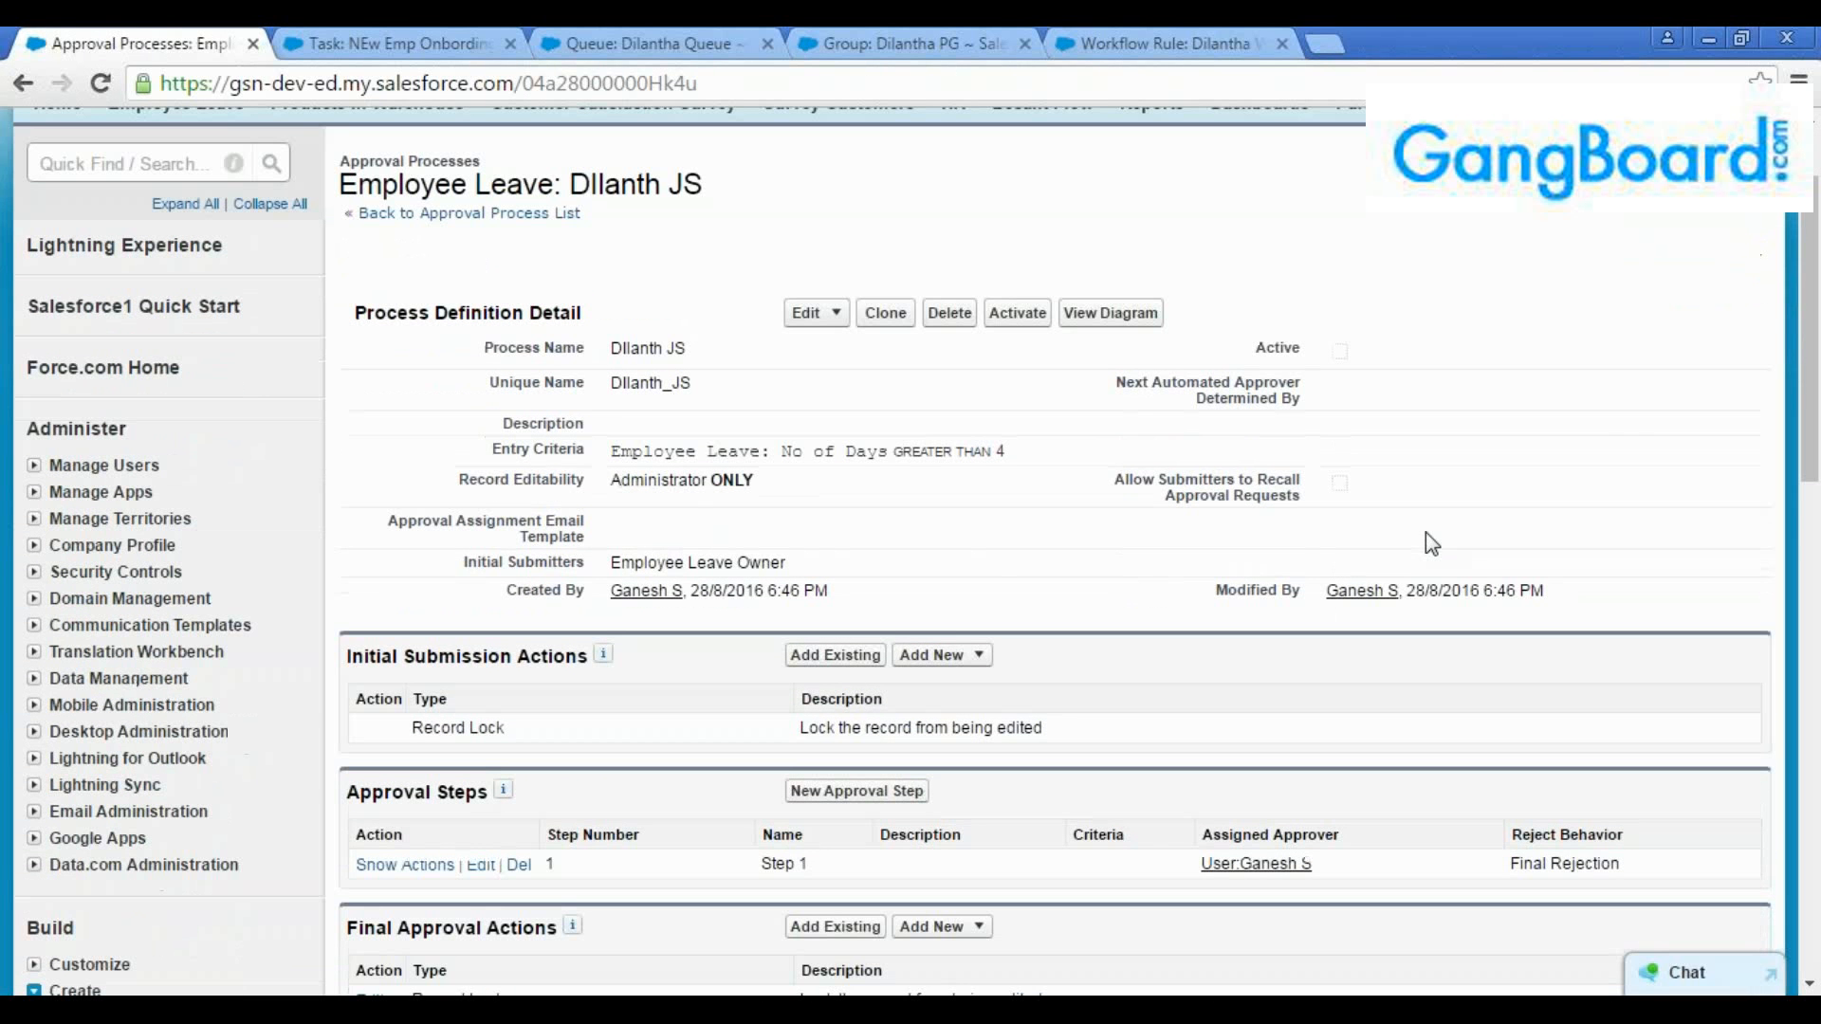
pyautogui.moveTo(1815, 282); pyautogui.dragTo(1815, 331)
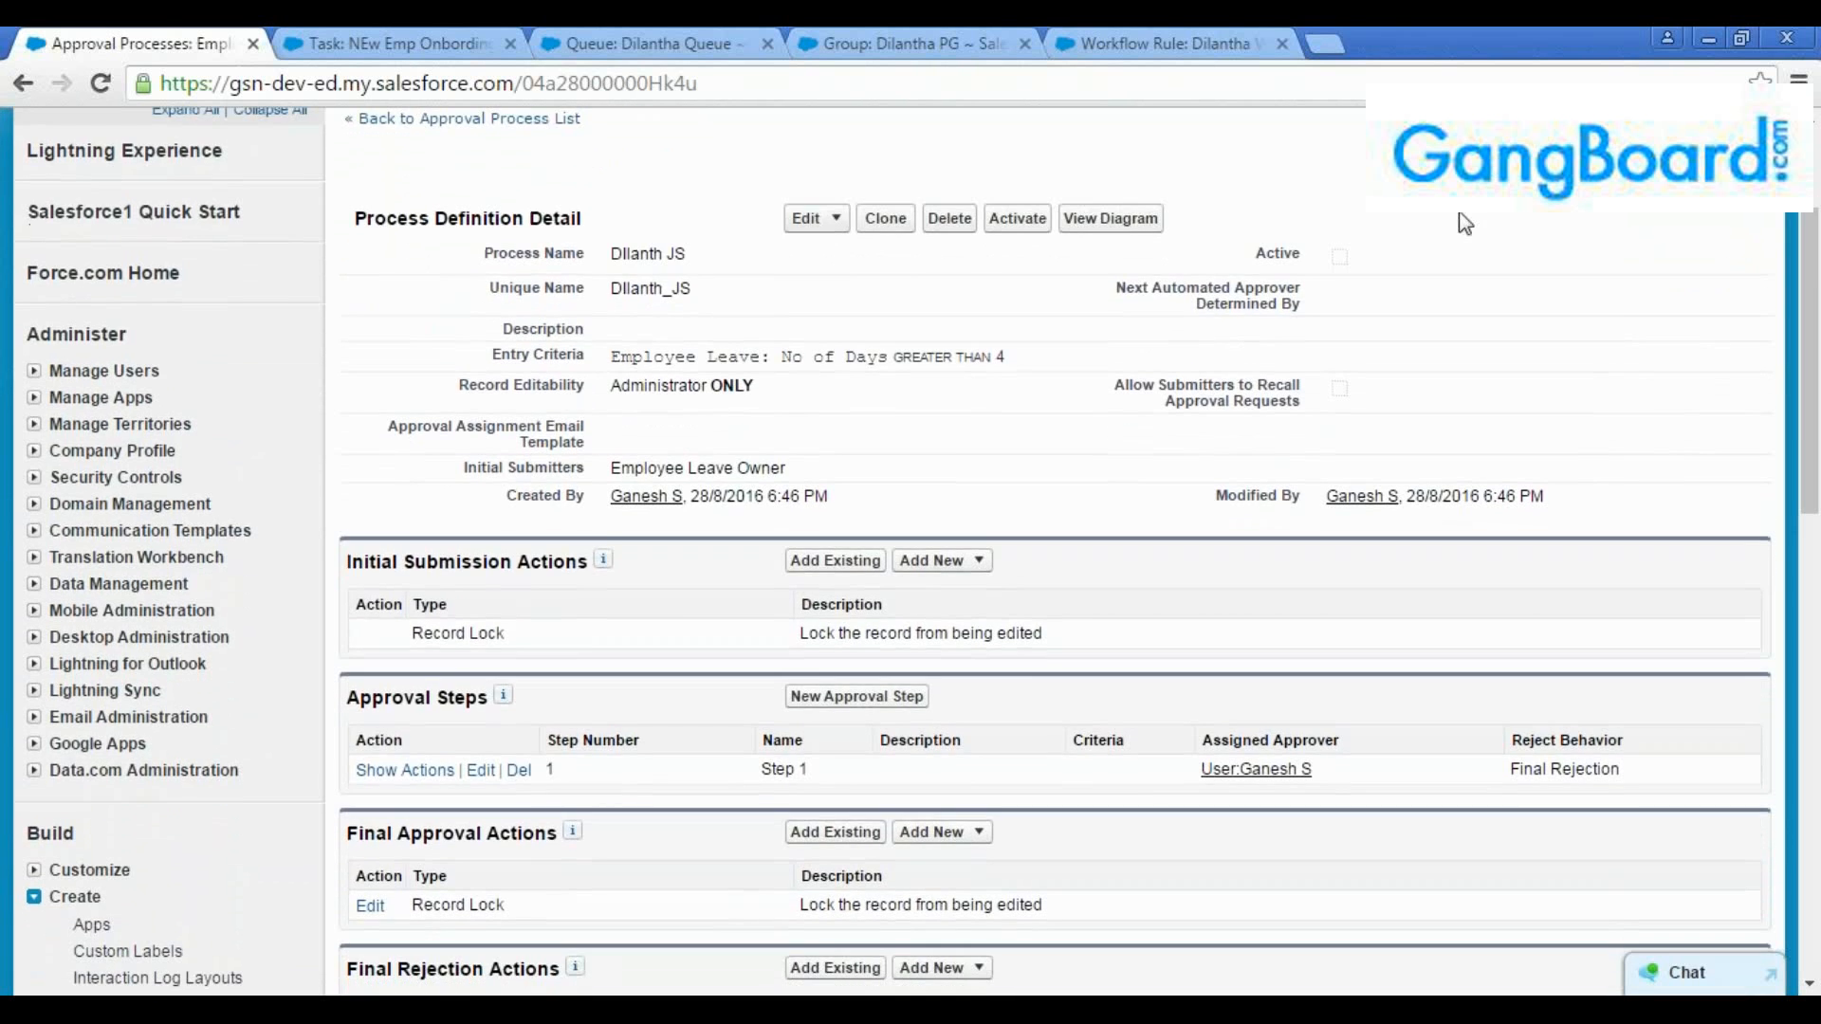
pyautogui.click(1157, 43)
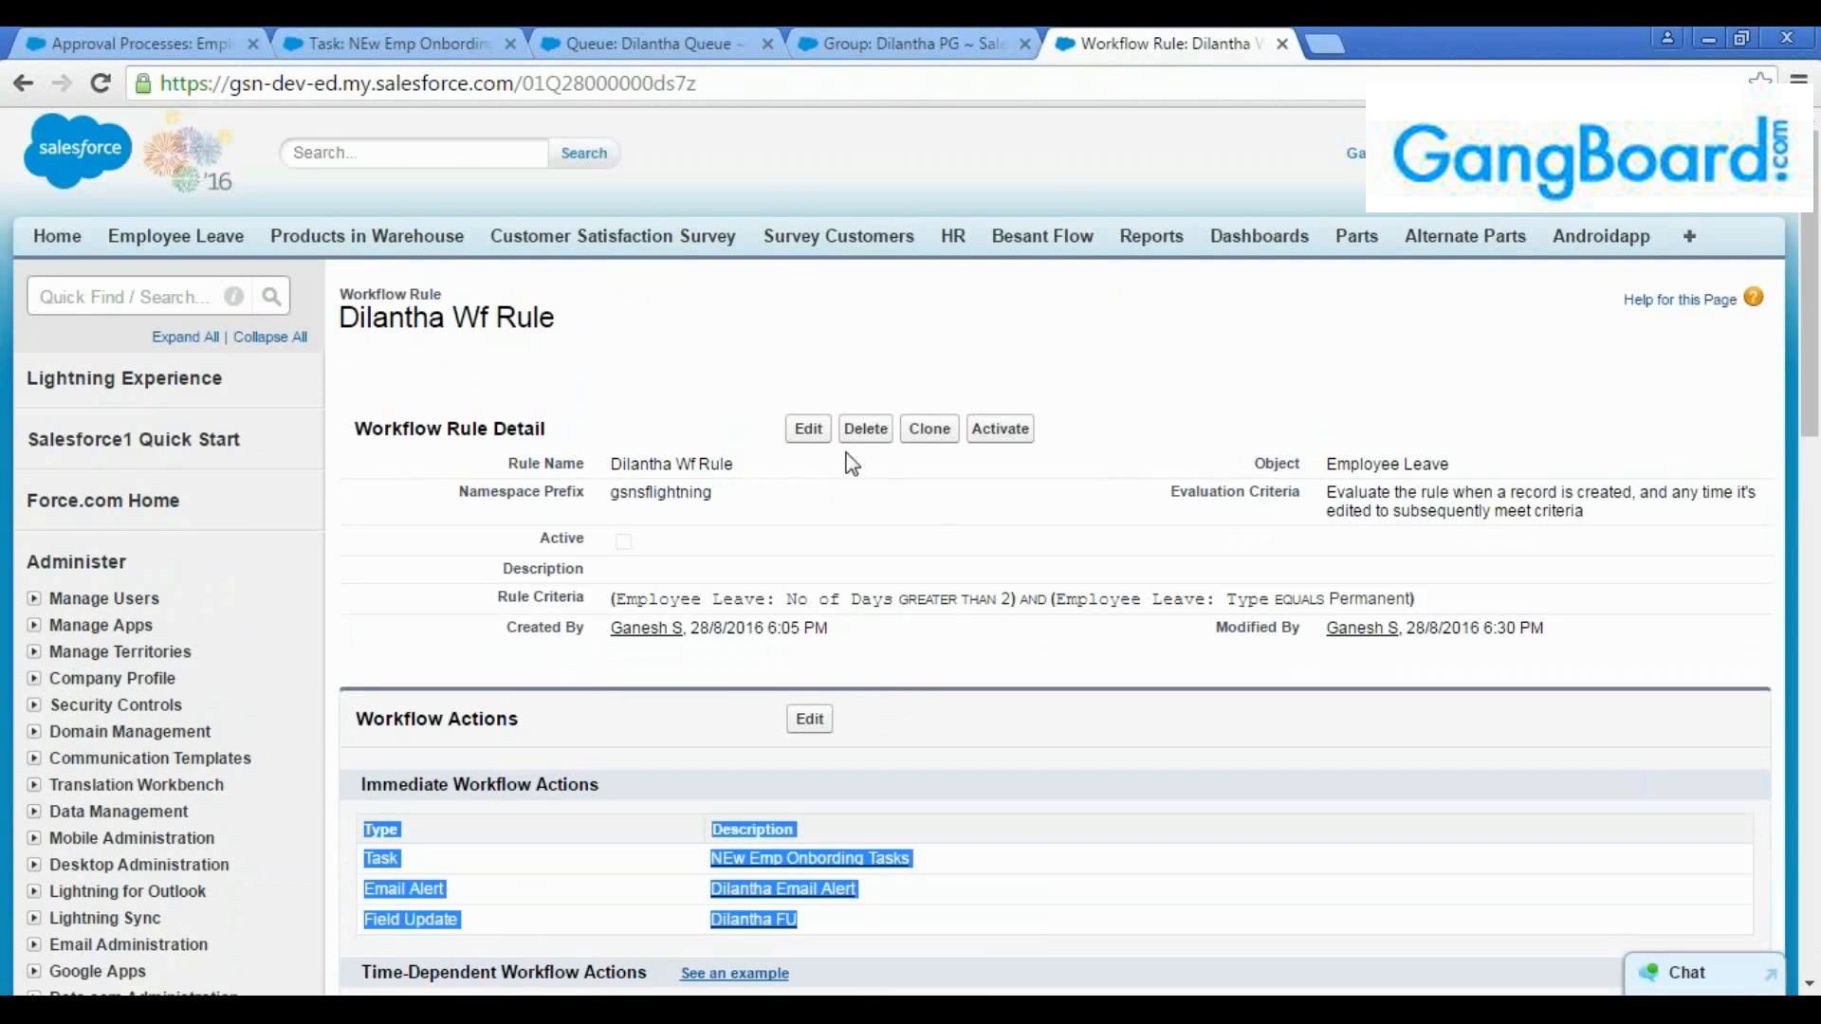
pyautogui.click(124, 41)
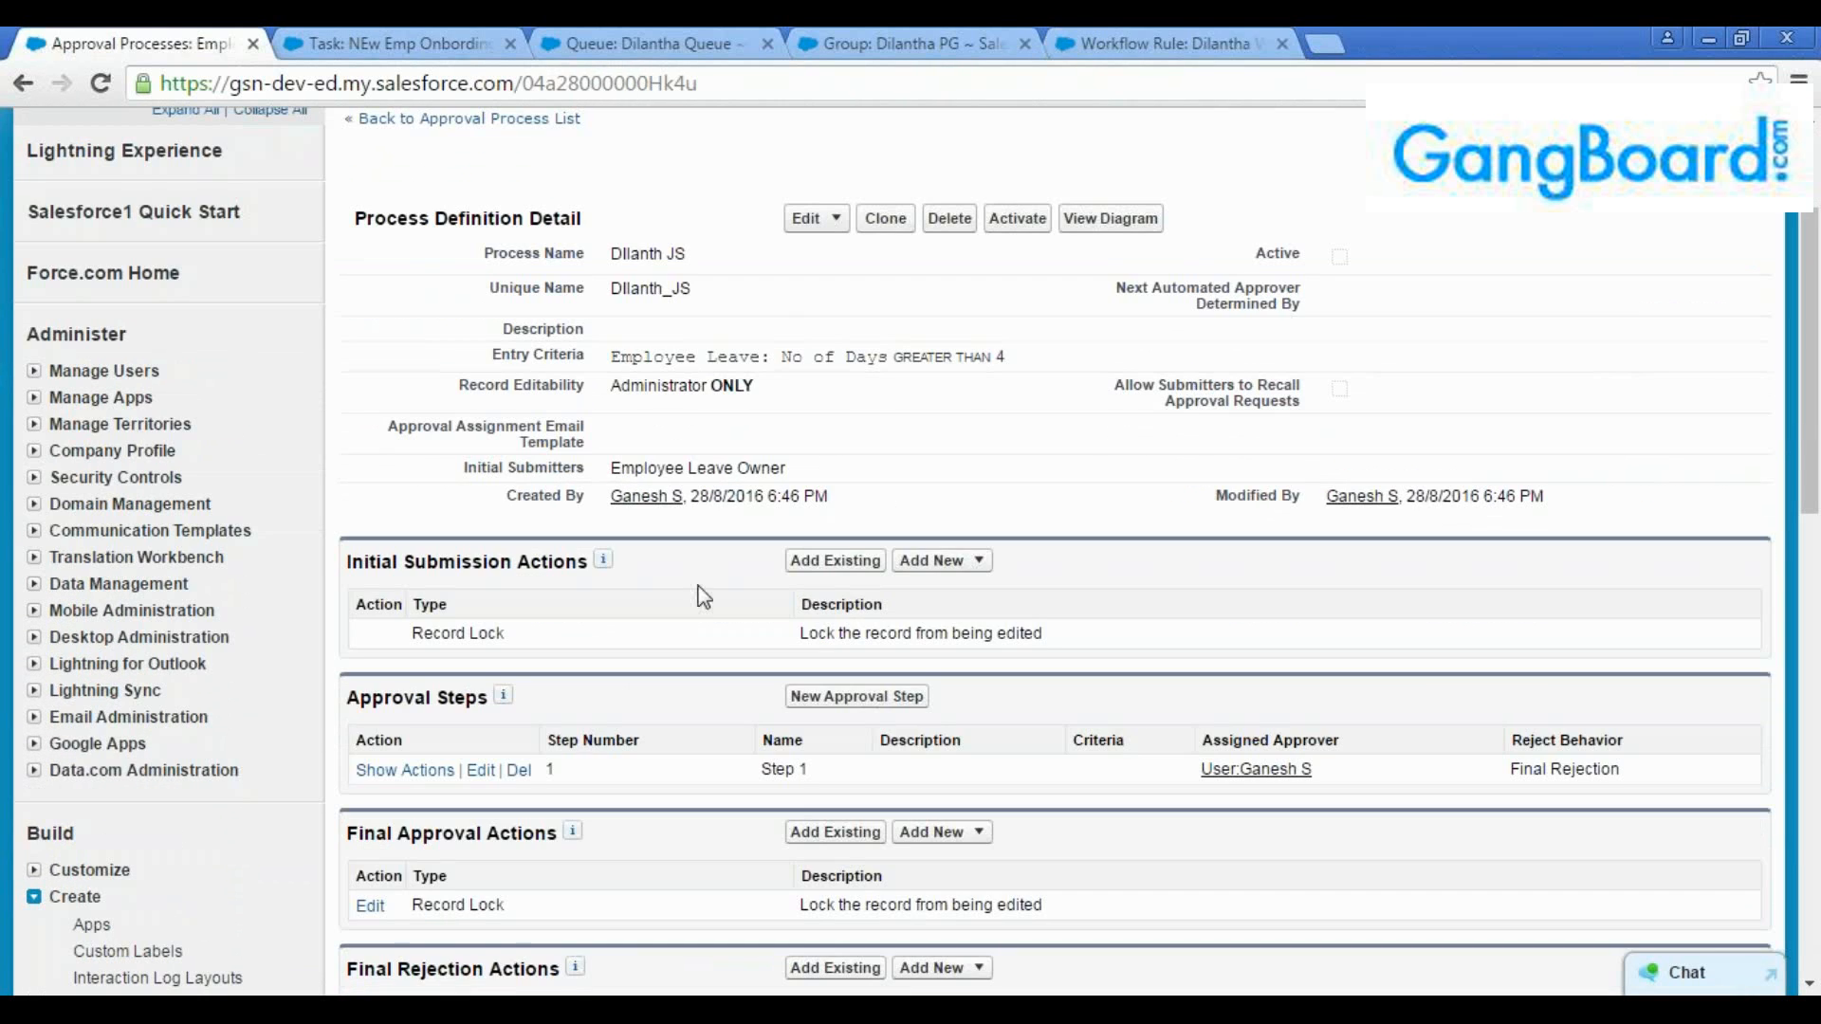
pyautogui.tripleClick(687, 254)
pyautogui.moveTo(791, 469); pyautogui.dragTo(612, 469)
pyautogui.moveTo(1034, 361); pyautogui.dragTo(676, 343)
pyautogui.click(935, 429)
pyautogui.scroll(-3, 936, 428)
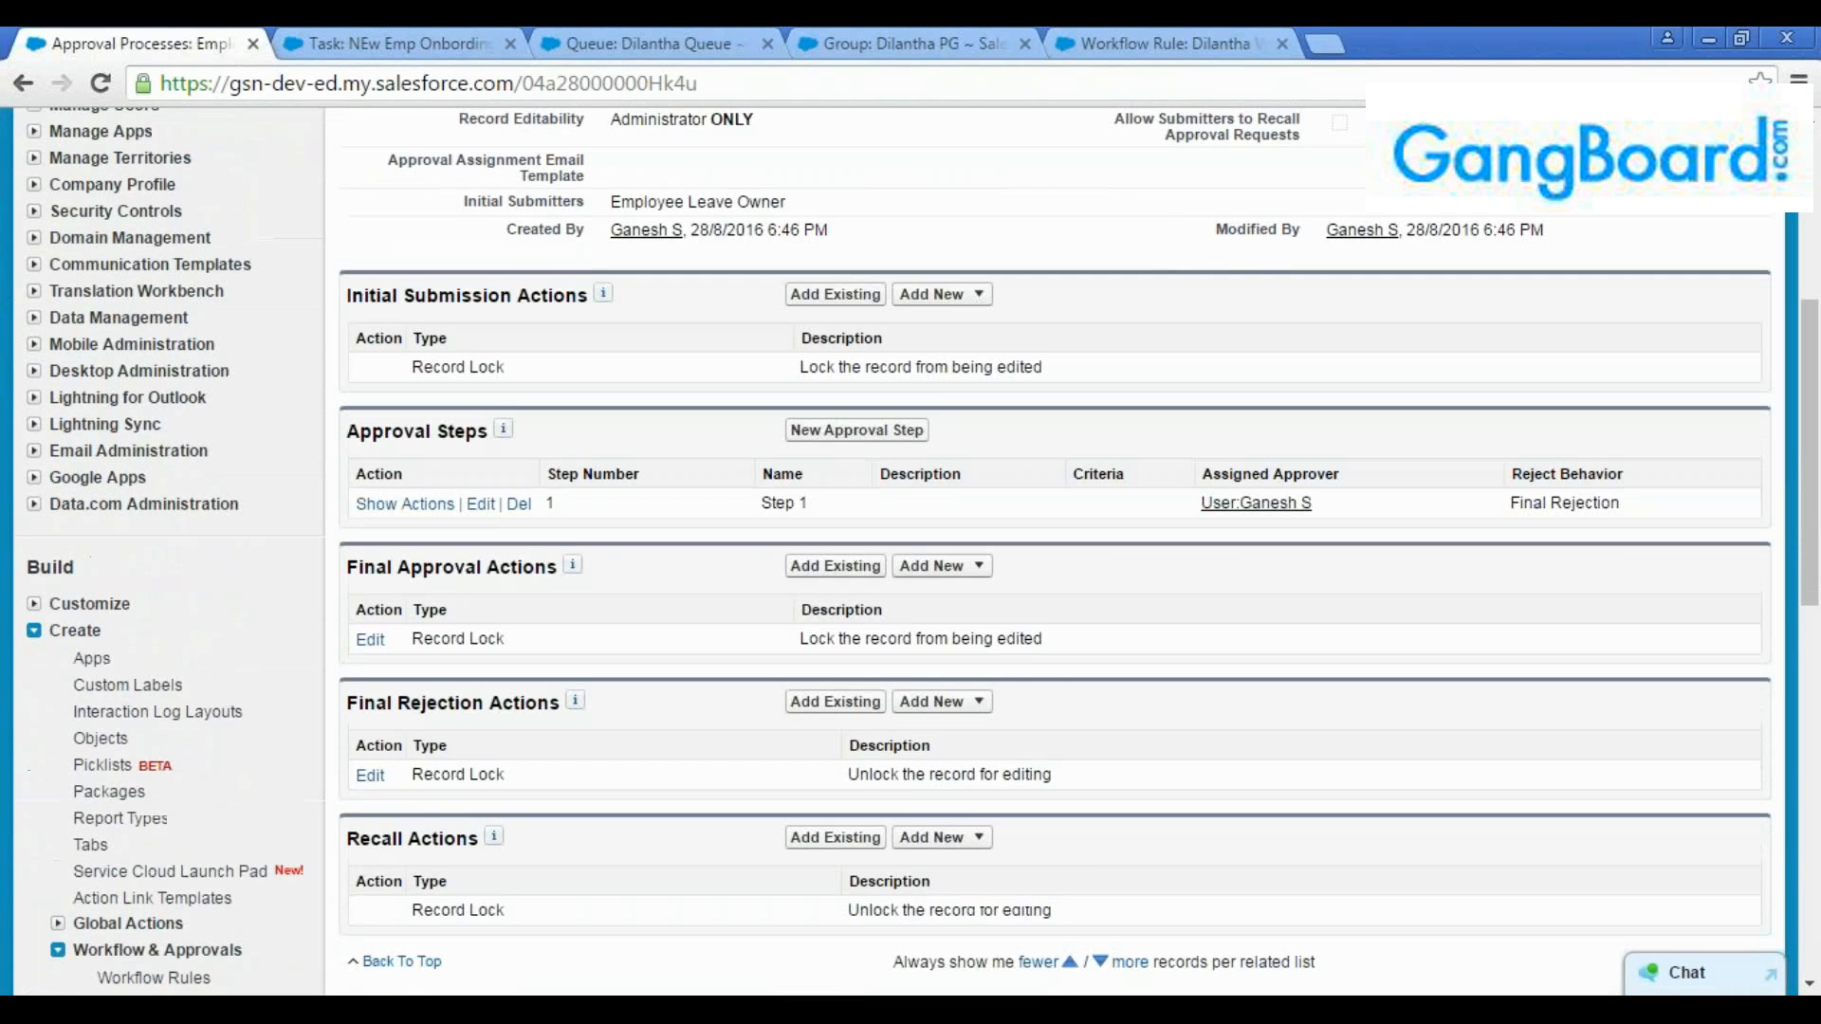
# Examine the approval steps and recall actions, and the new action types offered for initial submission, final approval and final rejection
pyautogui.scroll(-2, 939, 454)
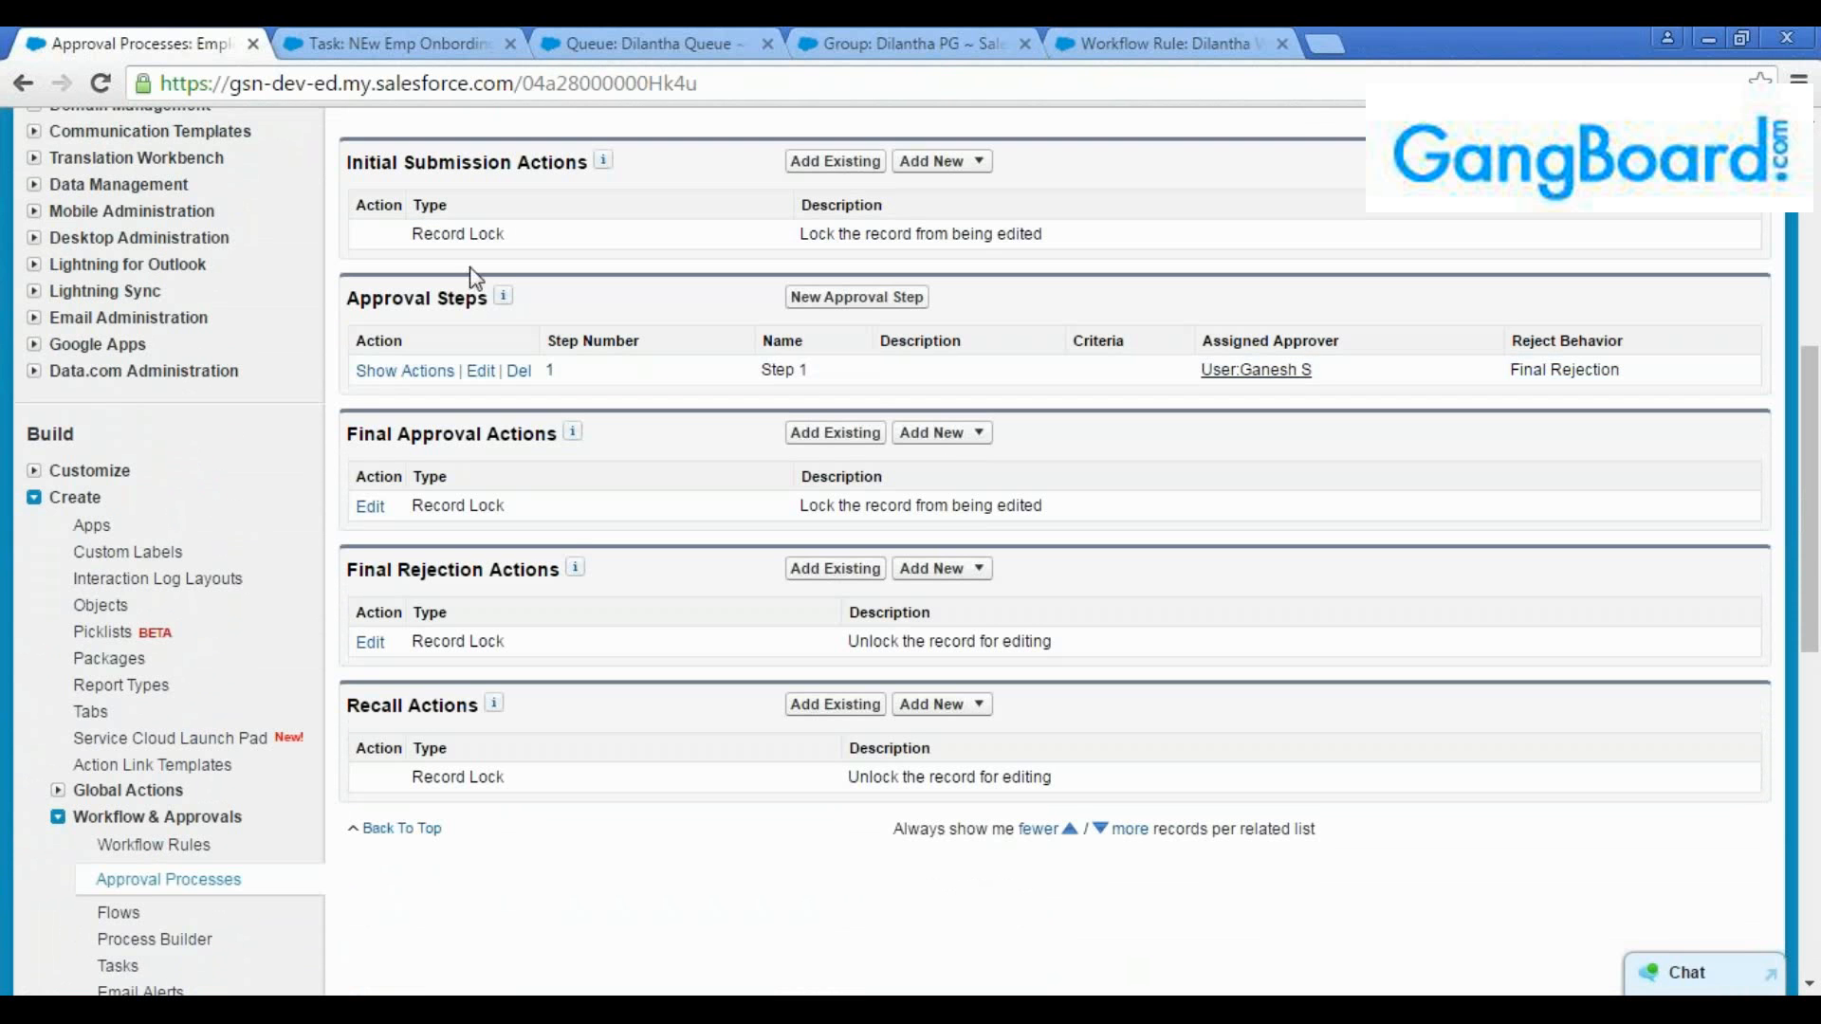
pyautogui.moveTo(485, 303); pyautogui.dragTo(305, 305)
pyautogui.click(305, 305)
pyautogui.doubleClick(437, 707)
pyautogui.click(561, 749)
pyautogui.click(977, 162)
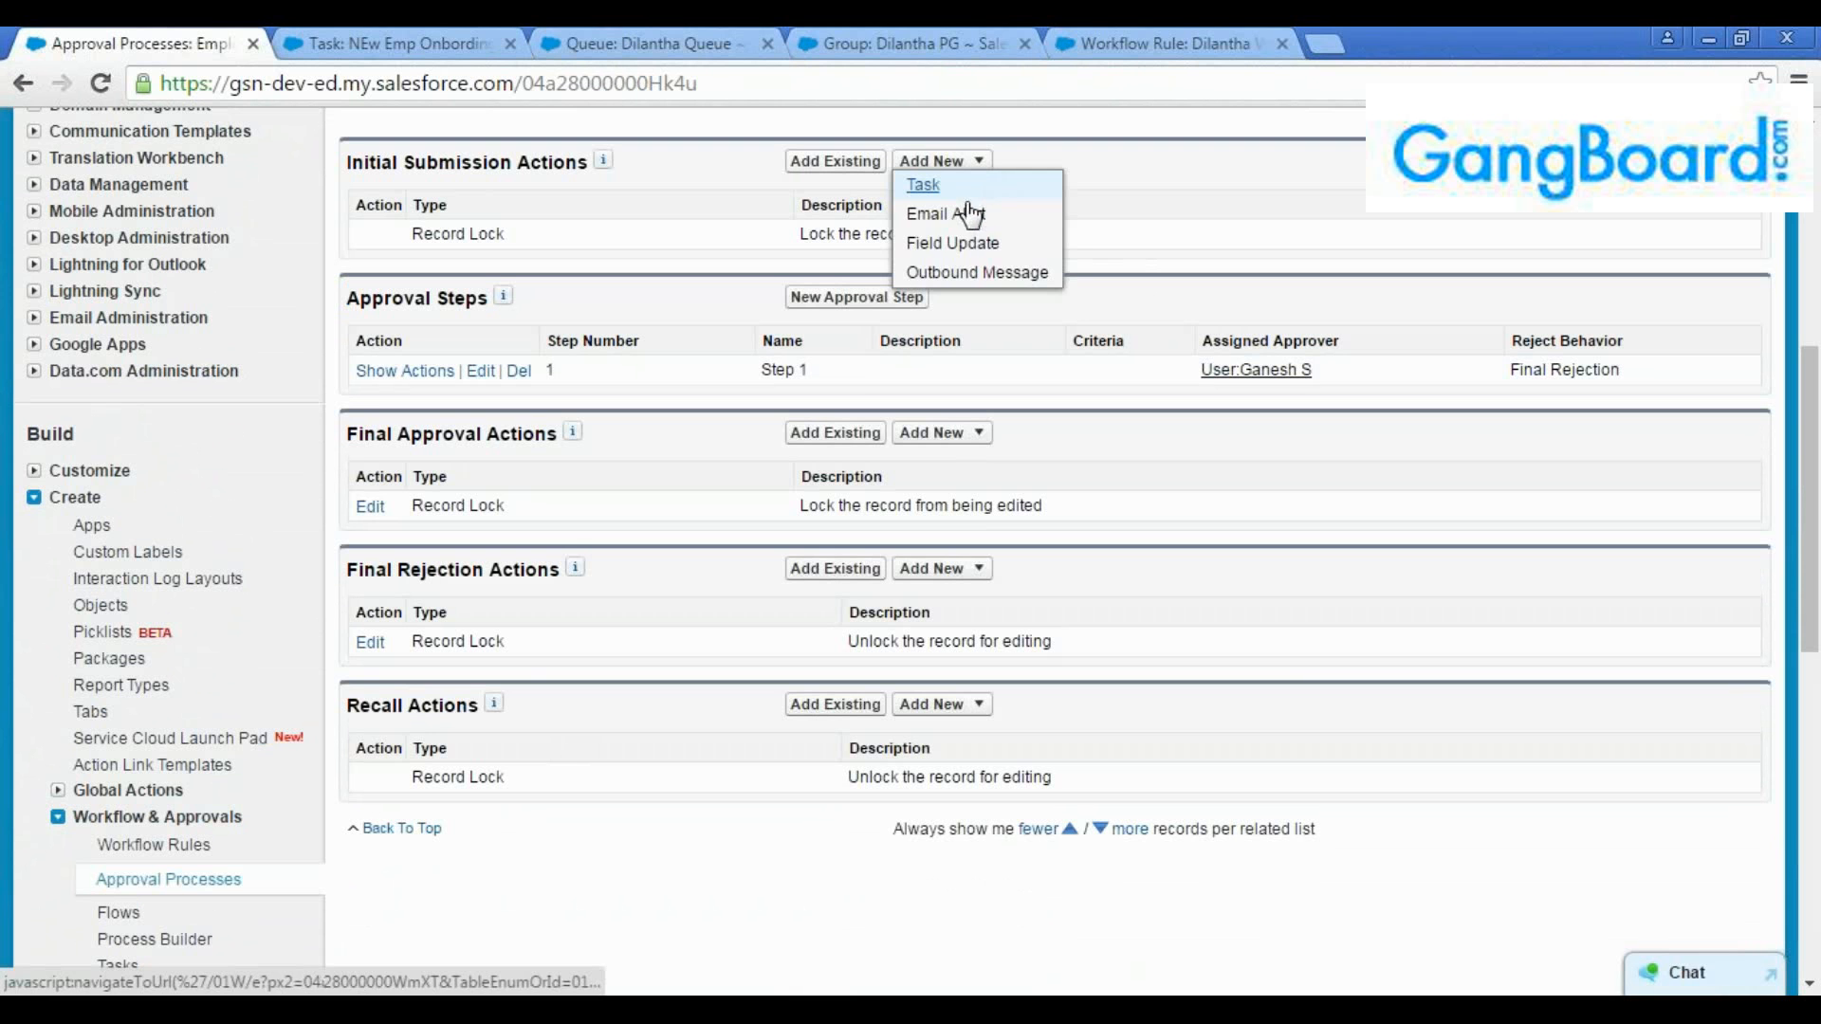
pyautogui.click(944, 433)
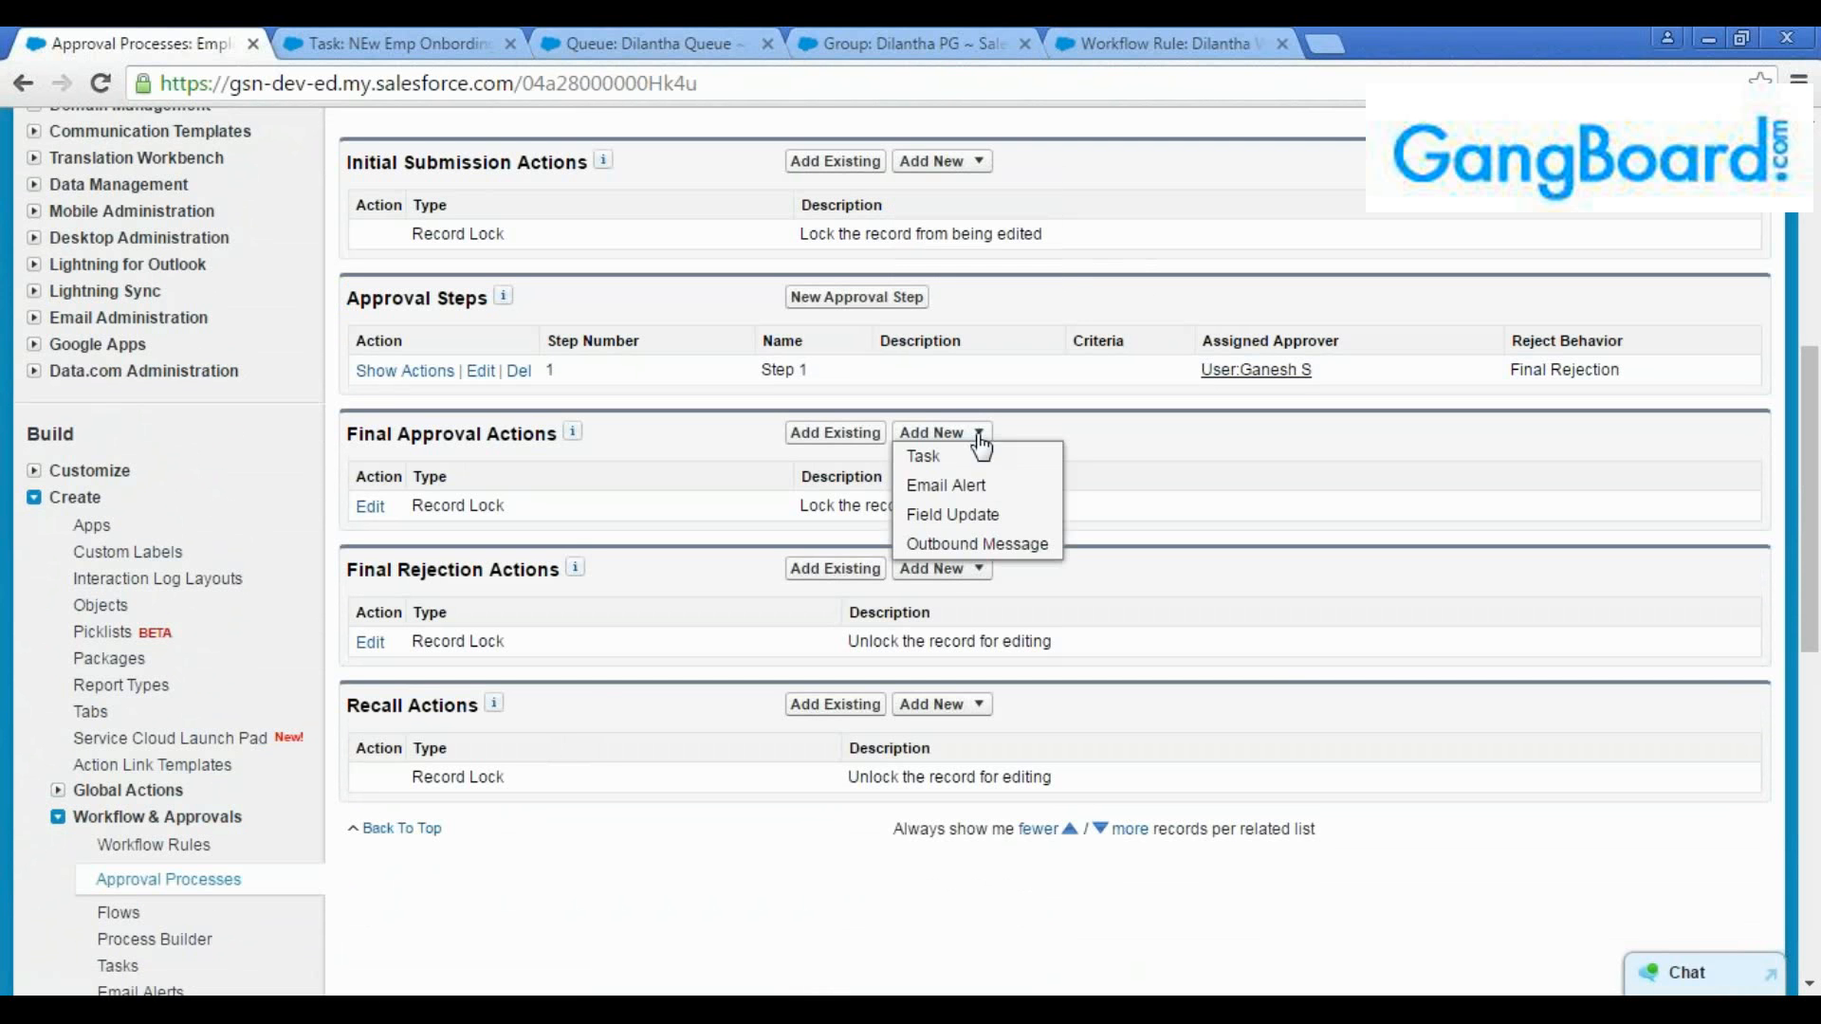
pyautogui.click(977, 569)
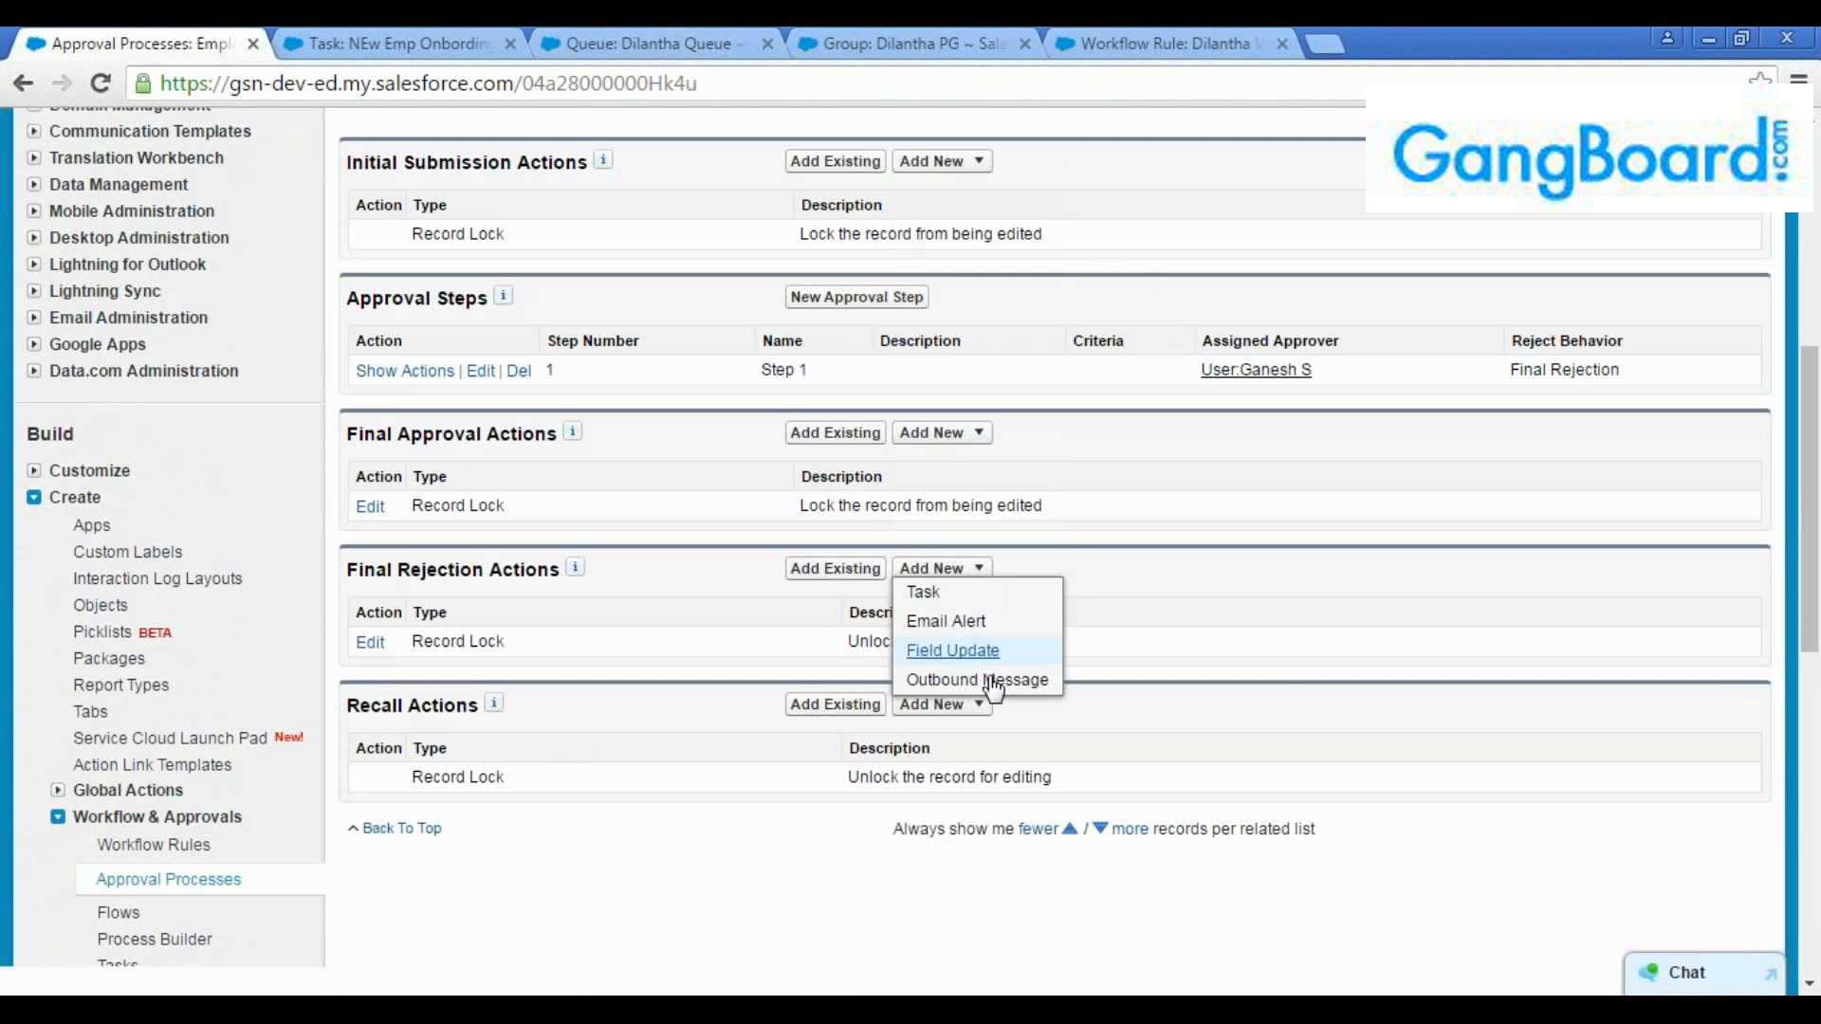
# Check the first step's assigned approver, start a new approval step named "Second approver" with step number 2, and continue to its criteria
pyautogui.scroll(7, 1398, 598)
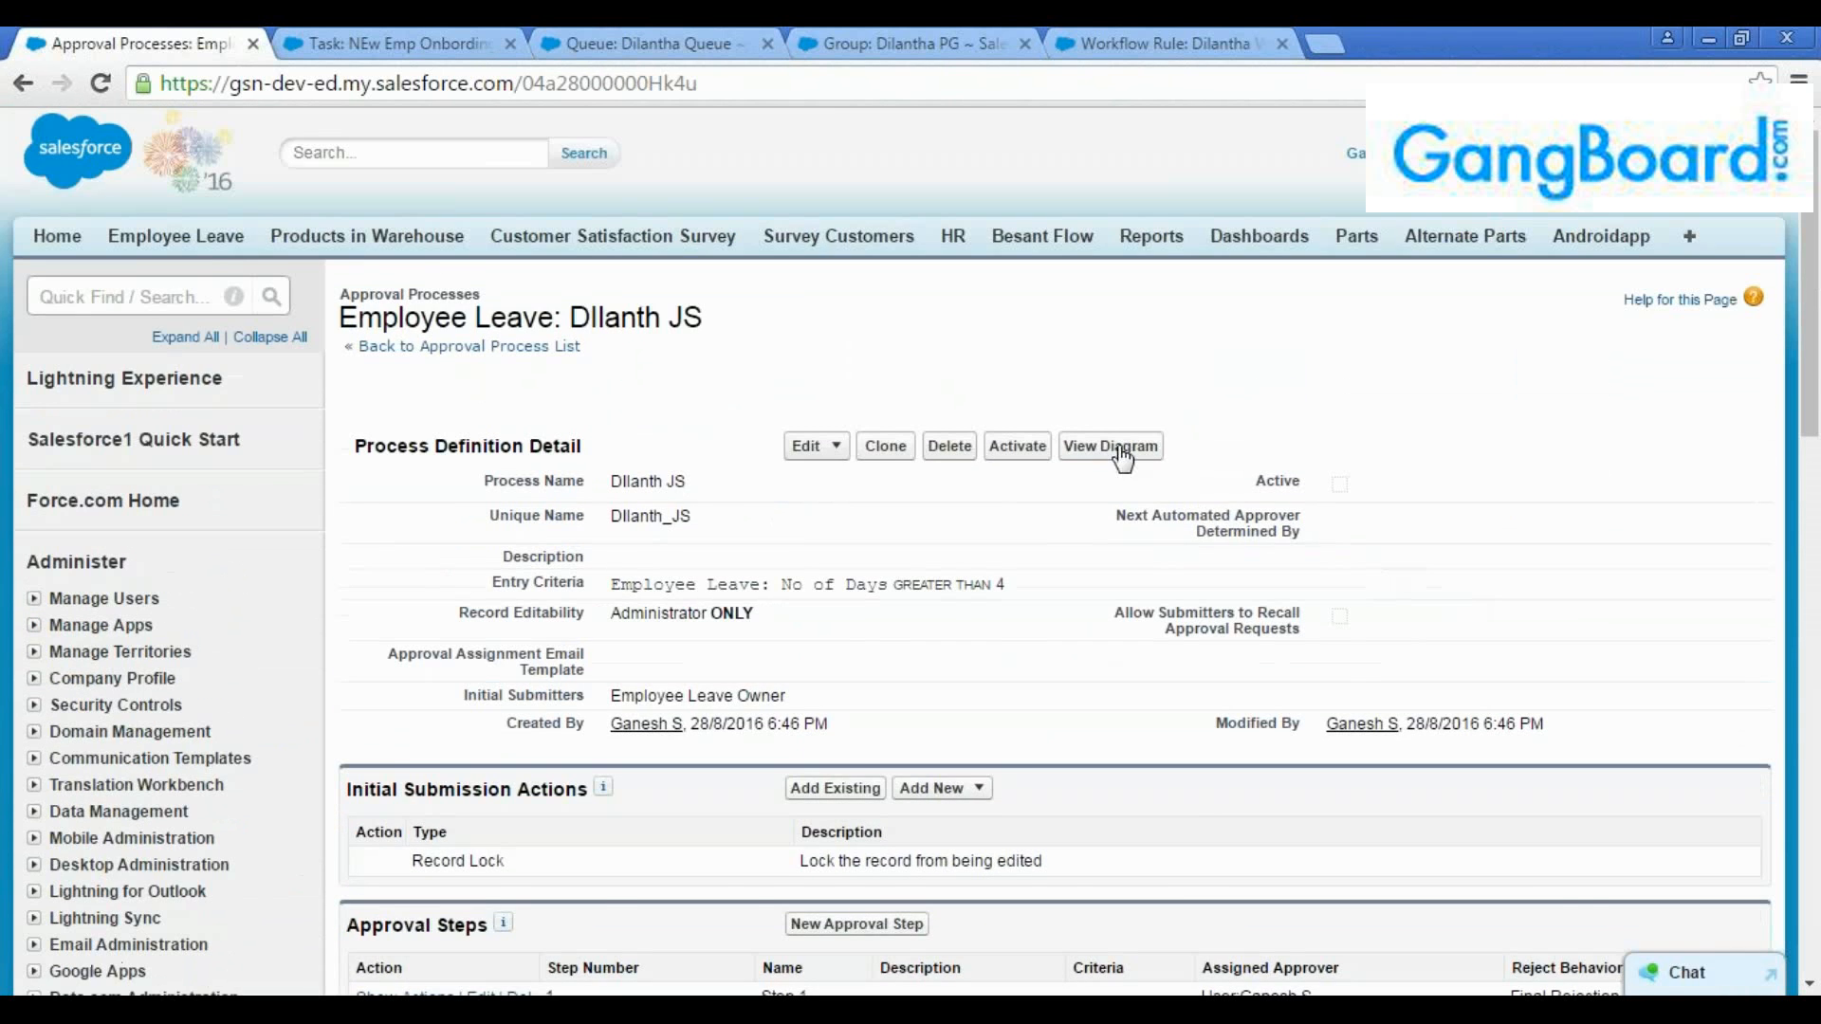
pyautogui.scroll(-1, 1092, 468)
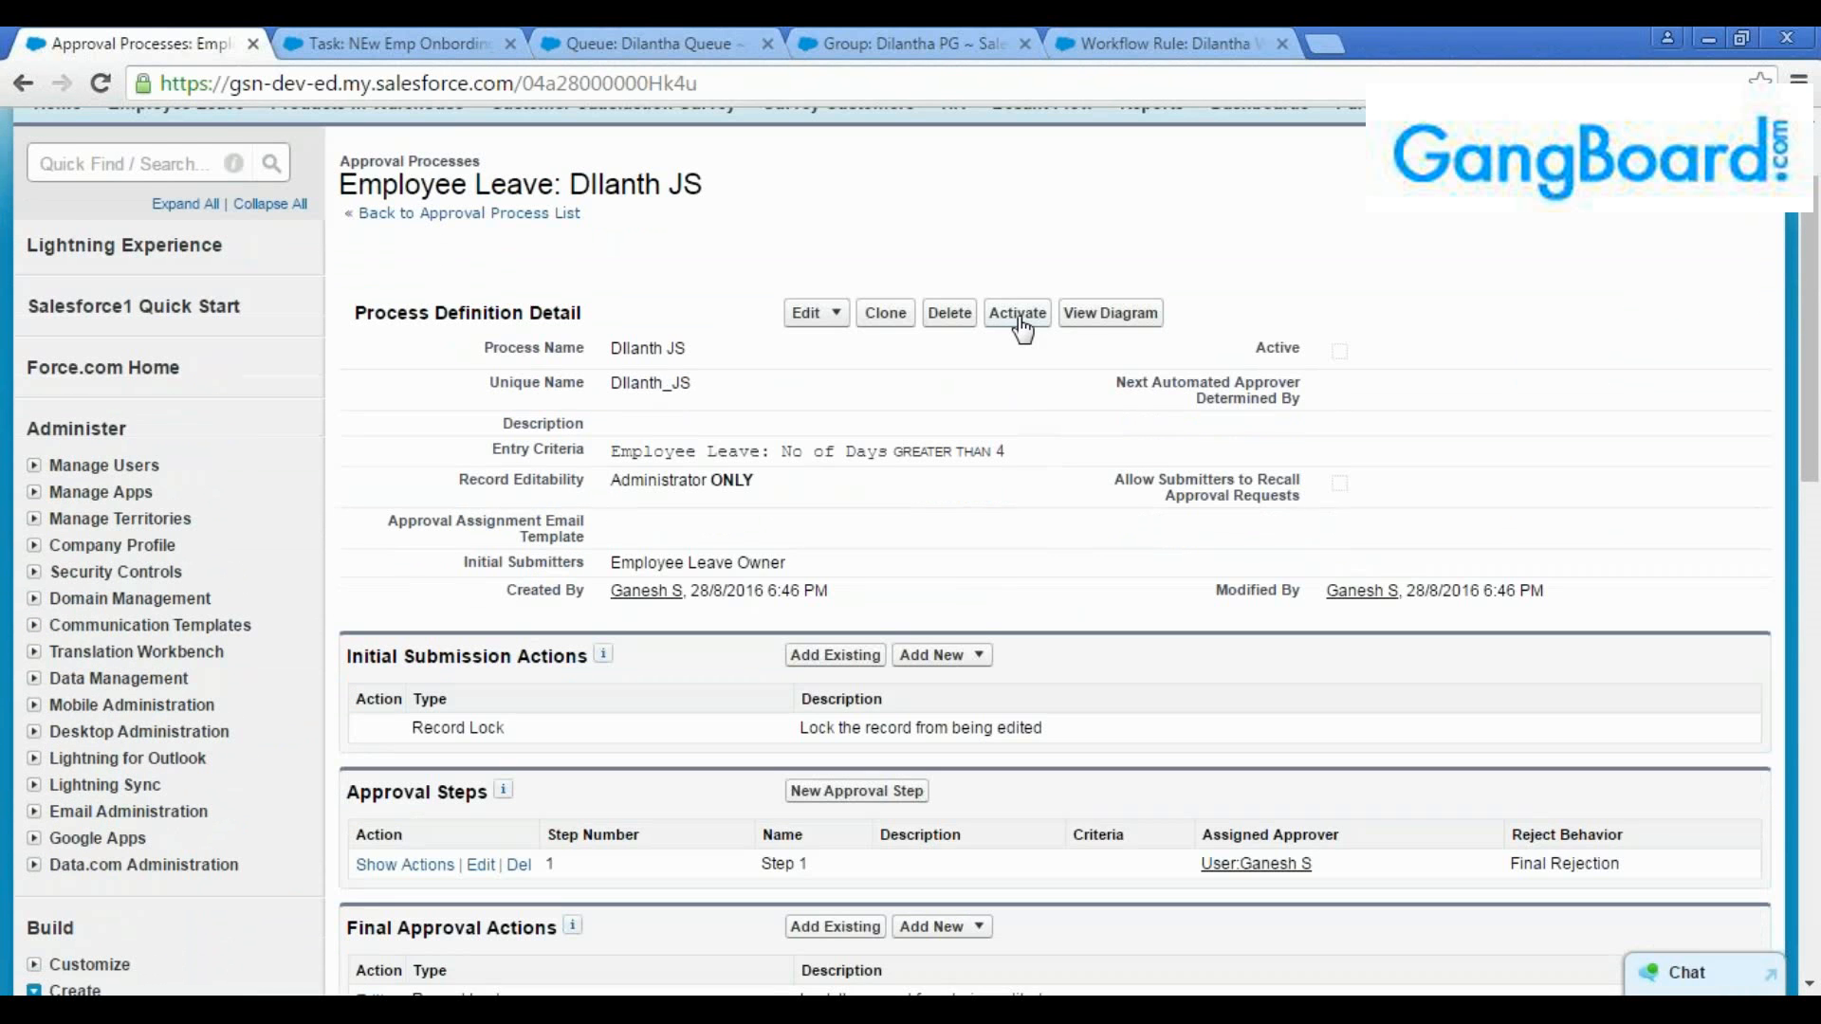
pyautogui.scroll(-4, 1013, 384)
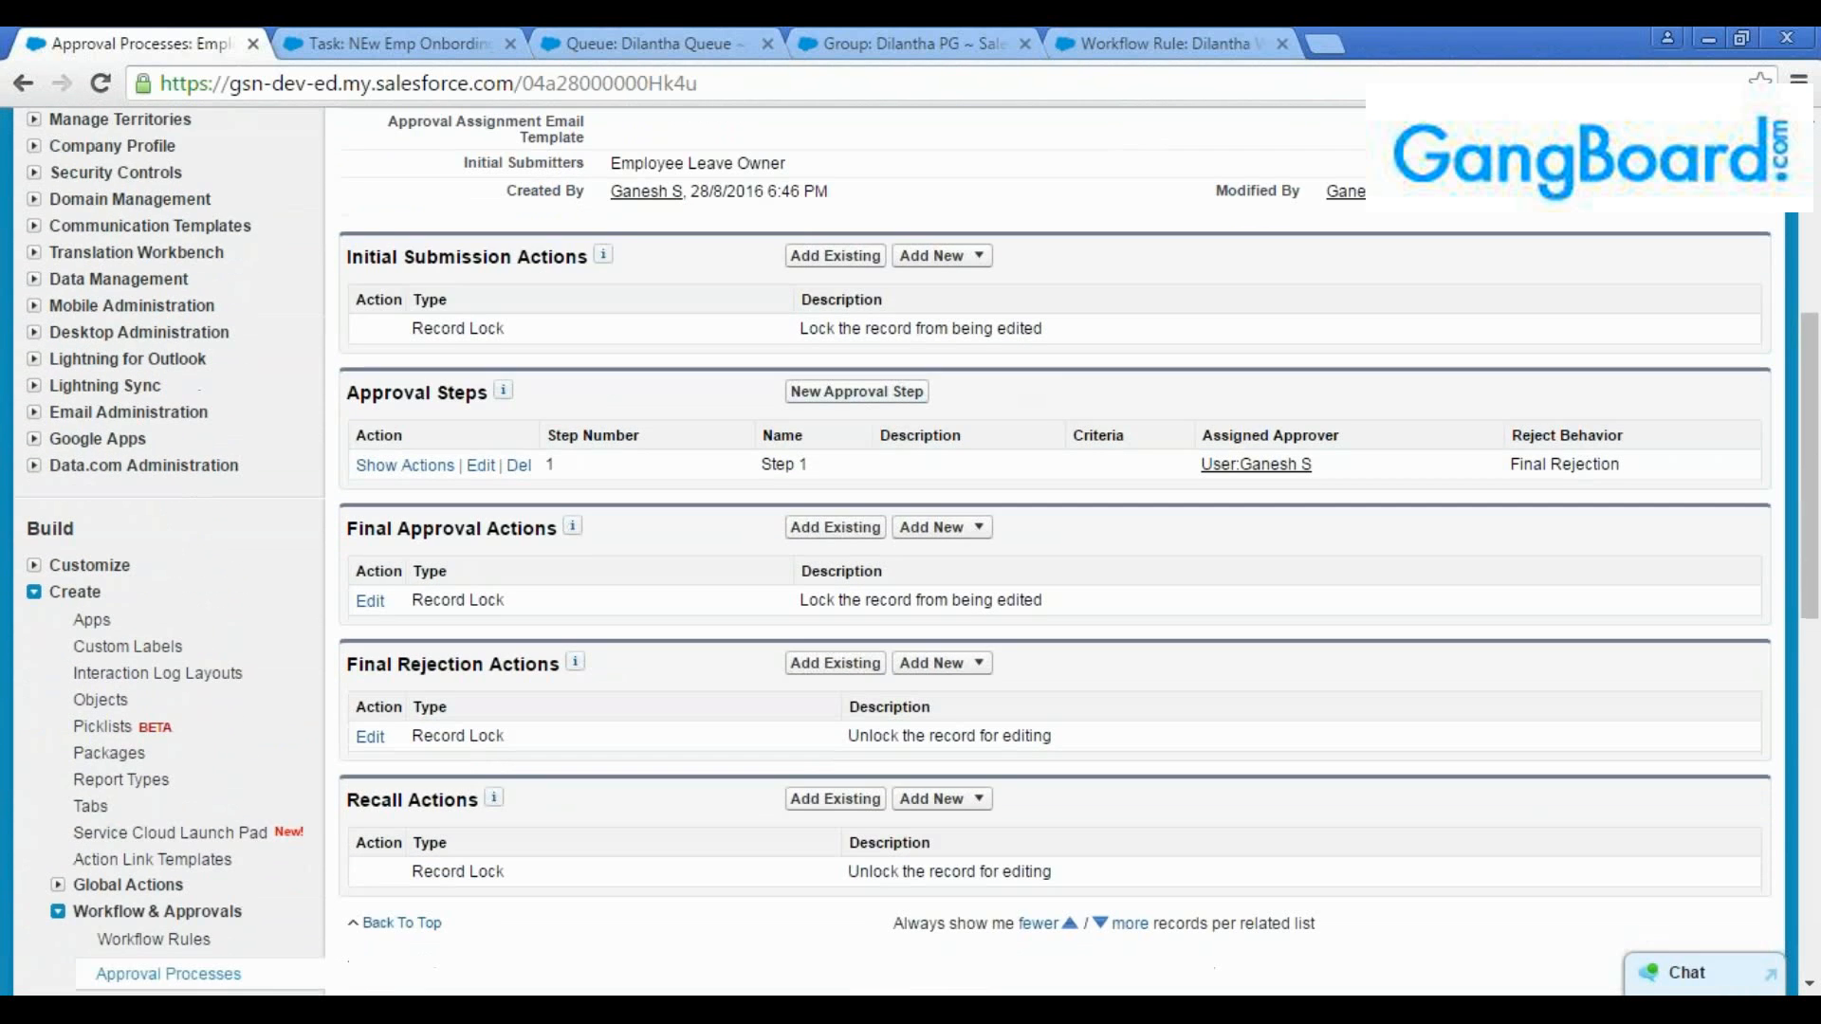
pyautogui.moveTo(1343, 474); pyautogui.dragTo(1182, 471)
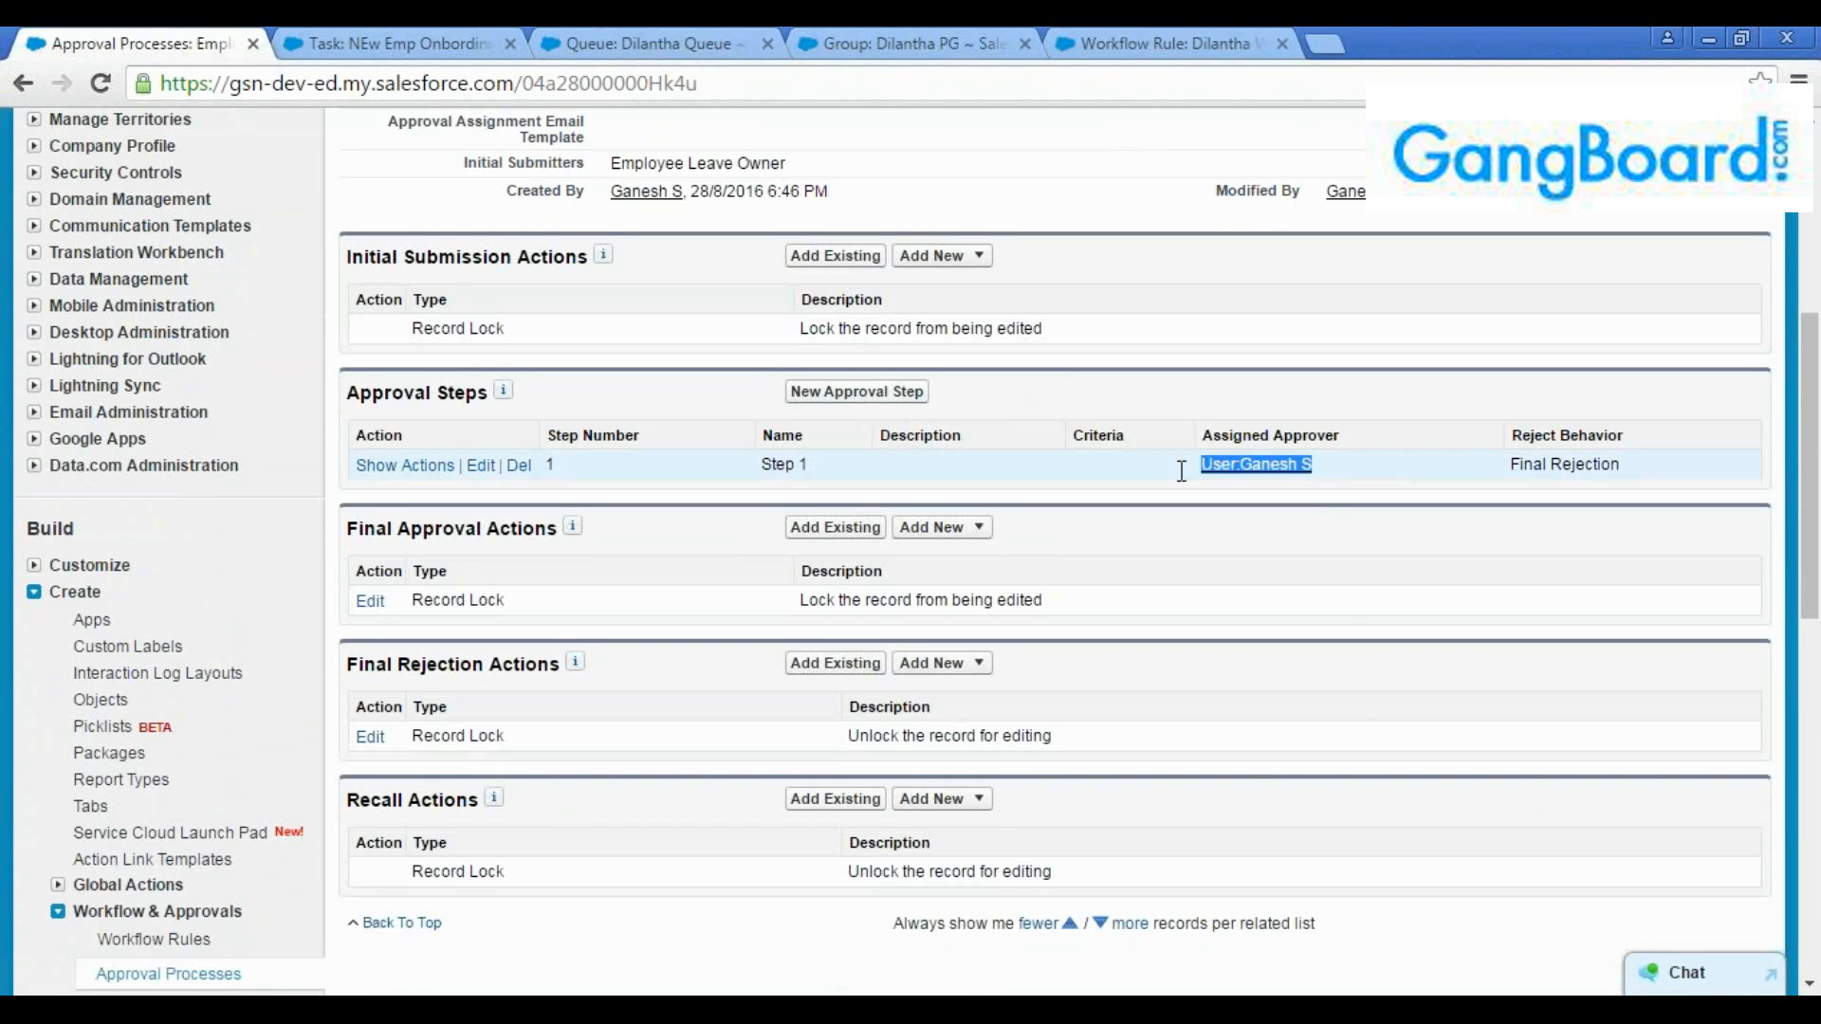
pyautogui.click(865, 395)
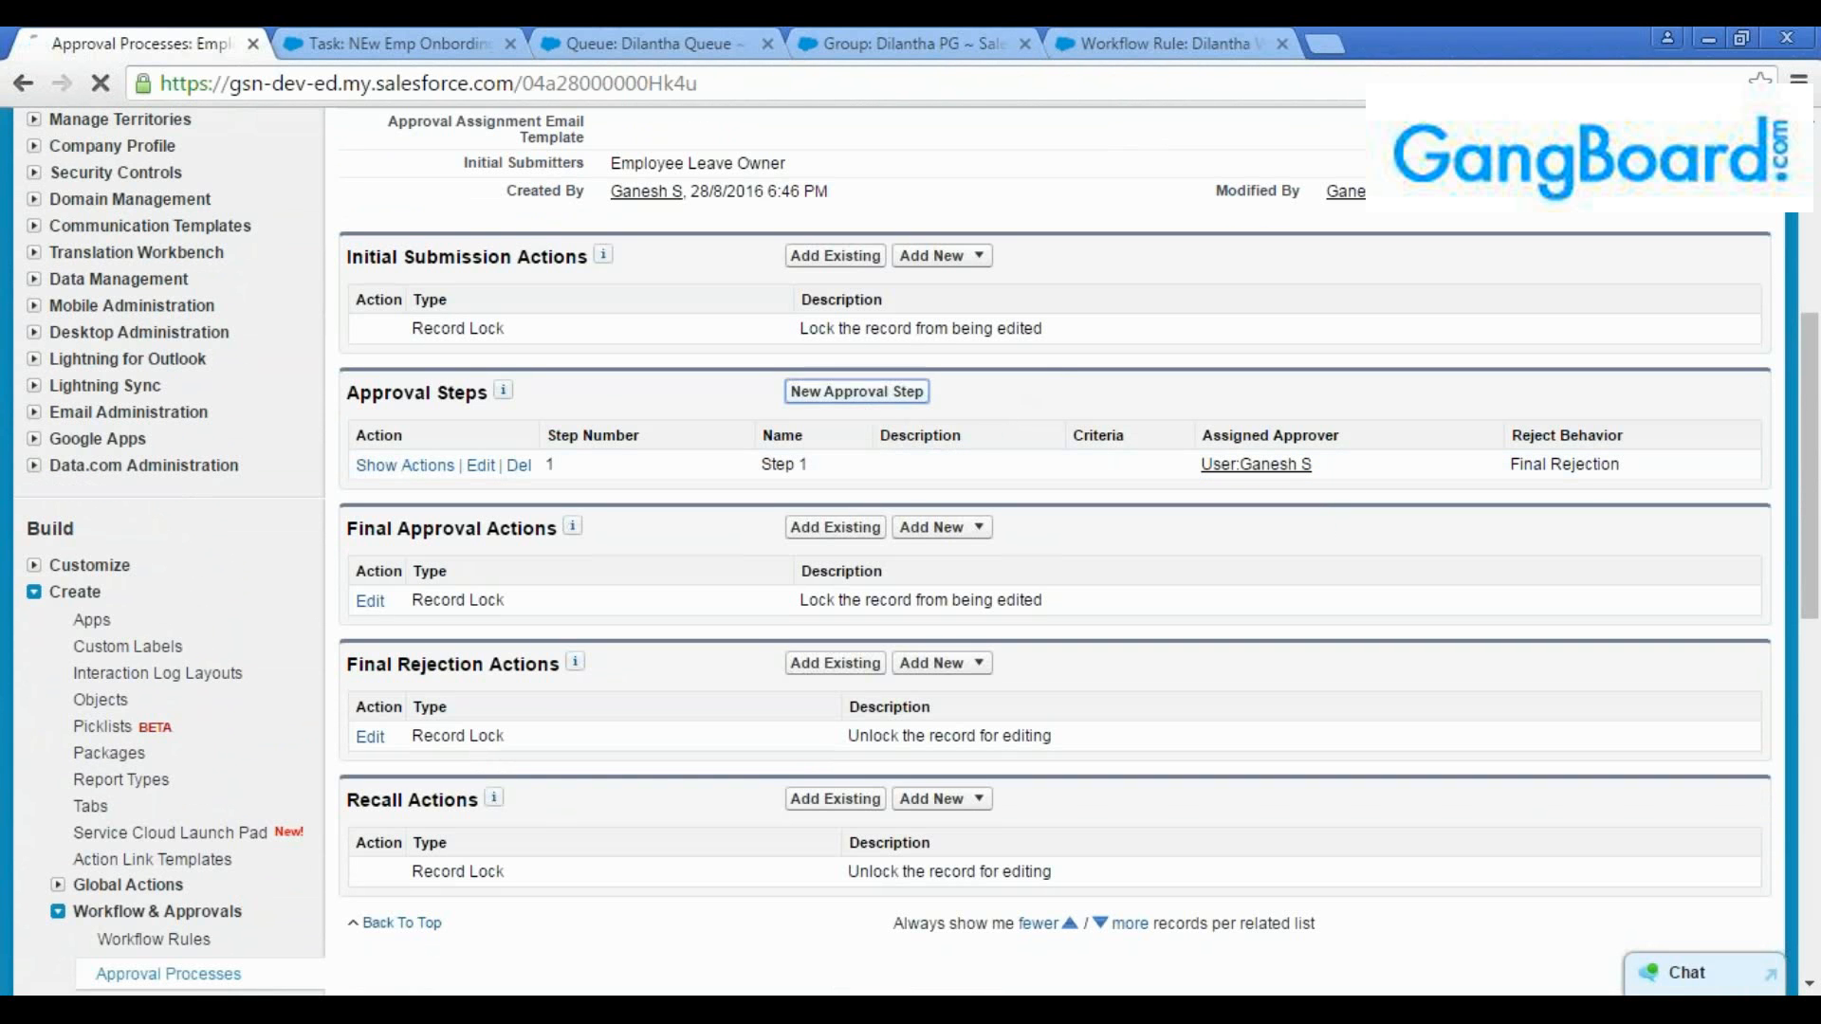
pyautogui.scroll(-3, 839, 449)
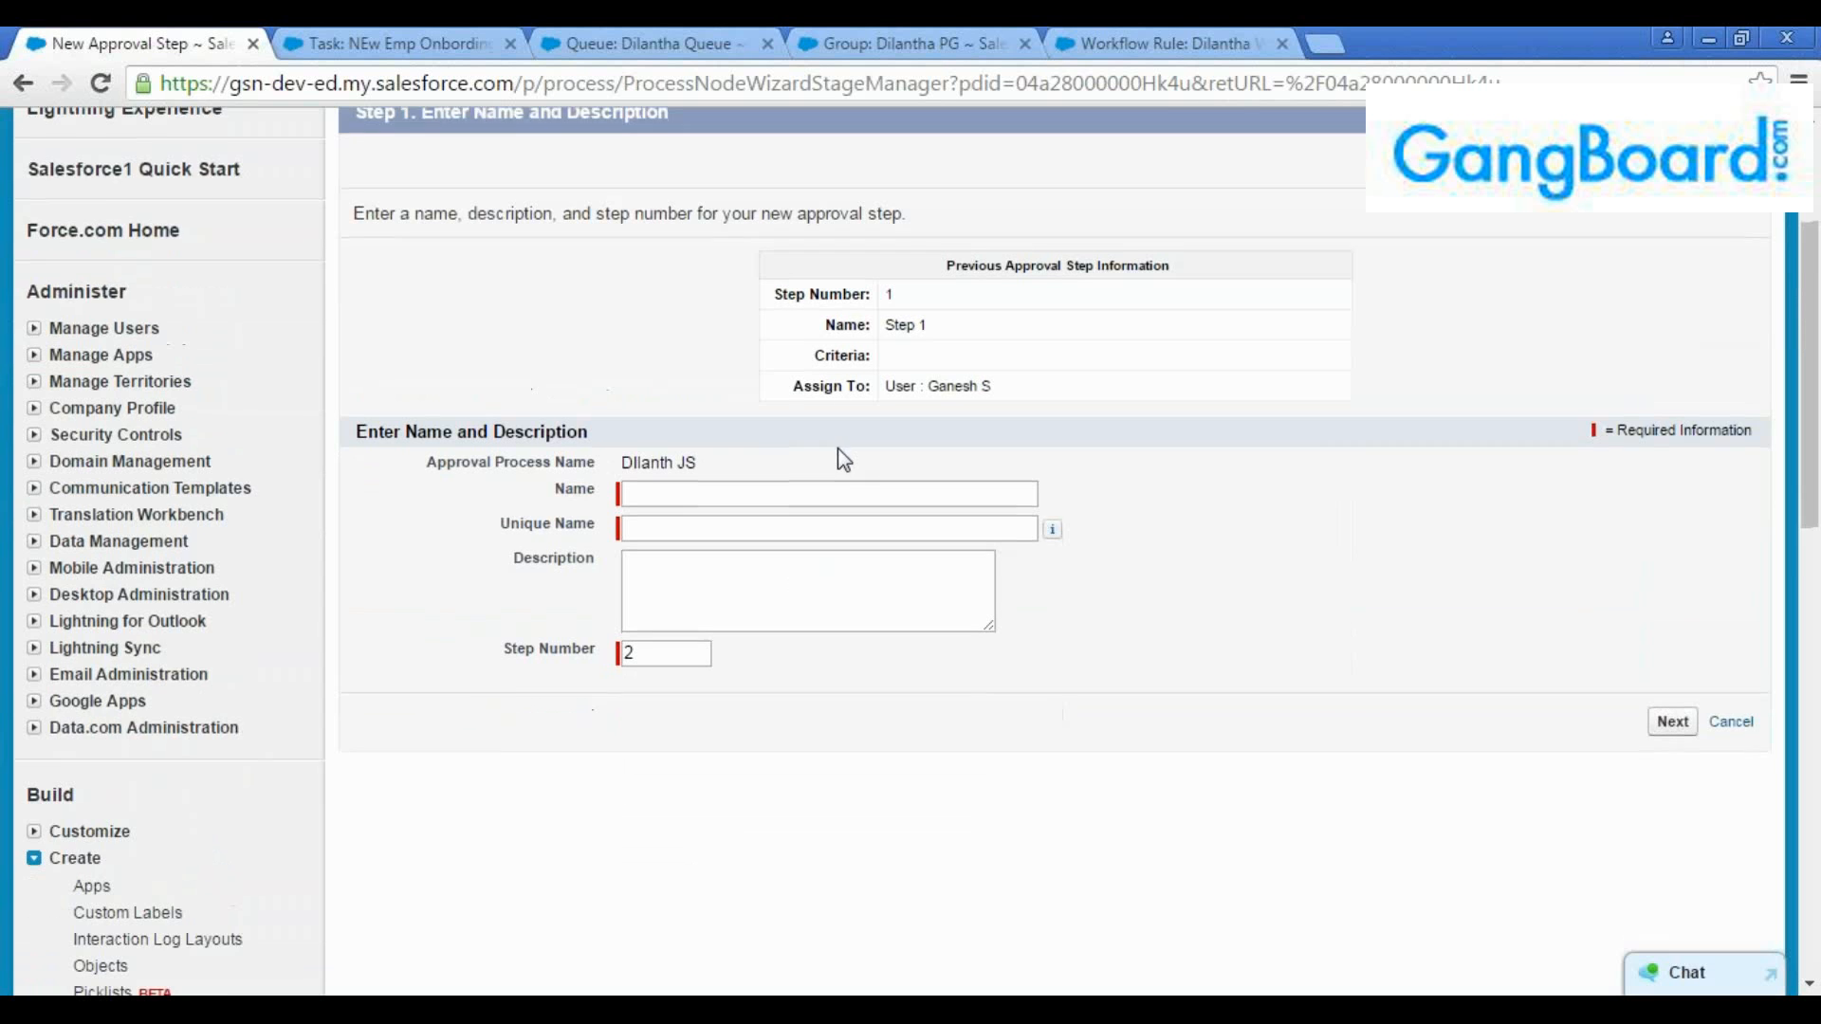
pyautogui.scroll(-1, 839, 448)
pyautogui.click(711, 367)
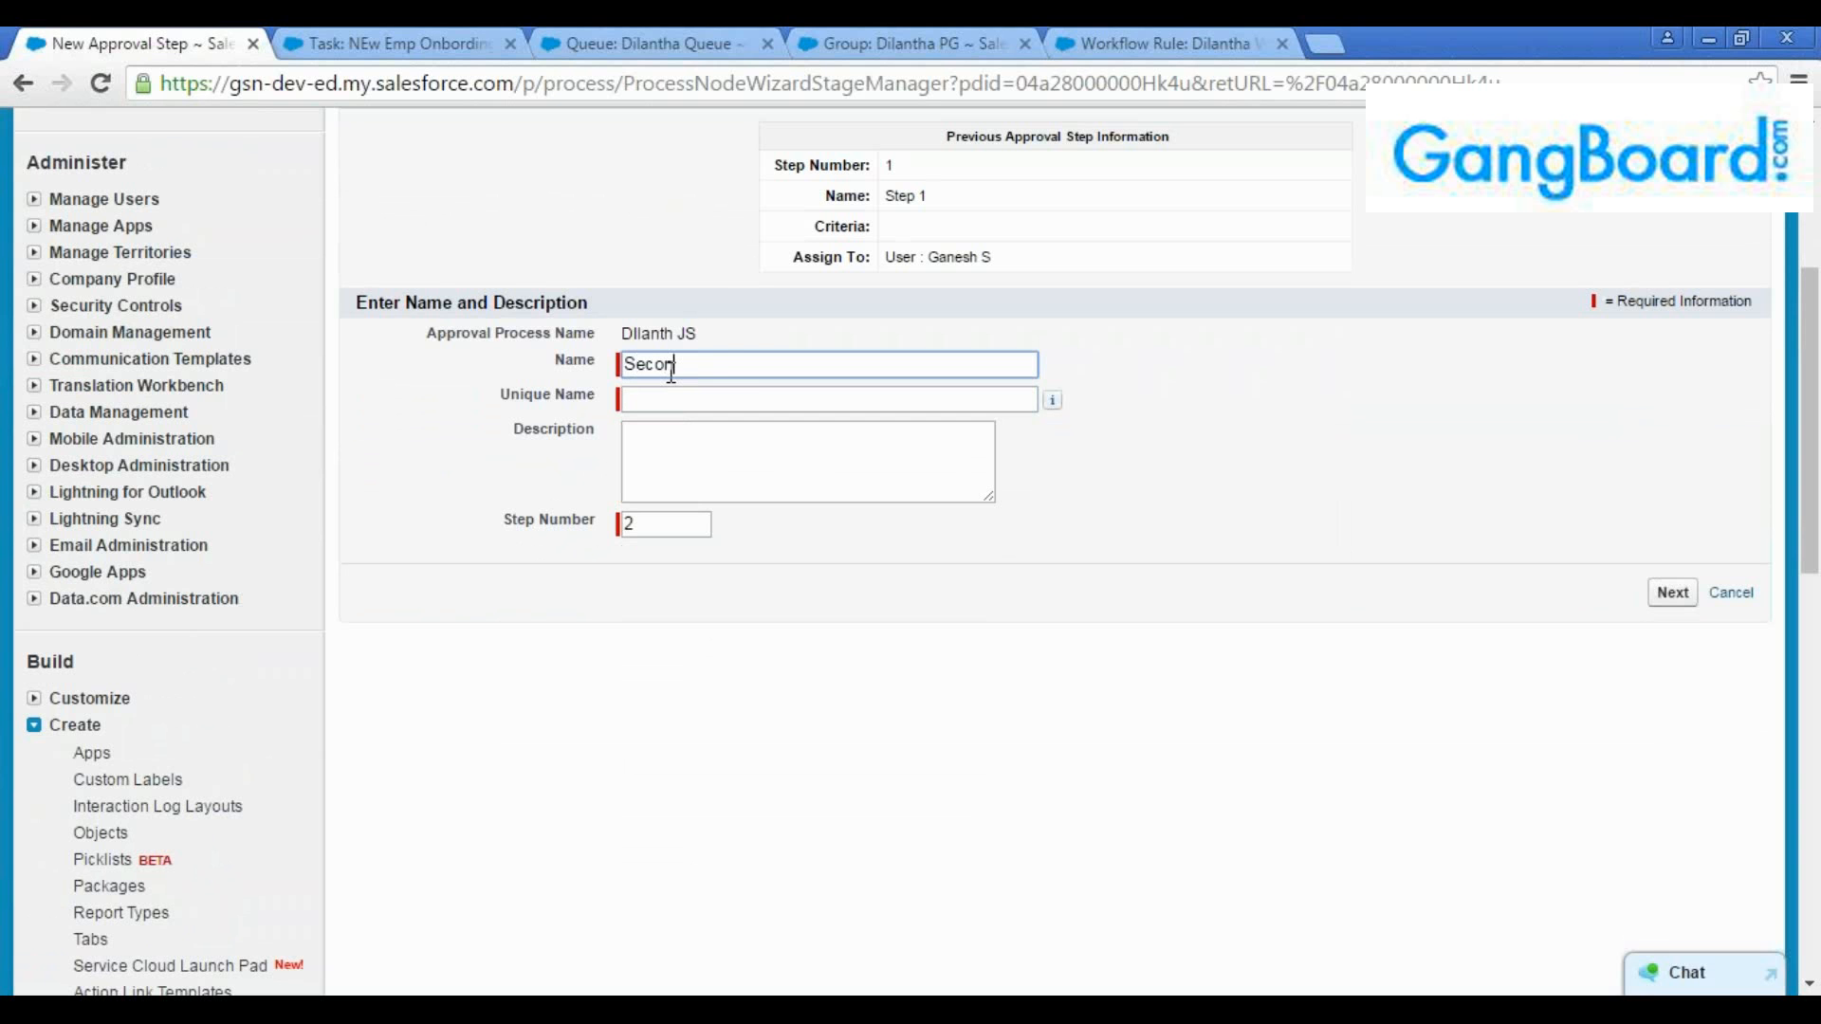
pyautogui.write('Second approver')
pyautogui.press('Tab')
pyautogui.click(765, 462)
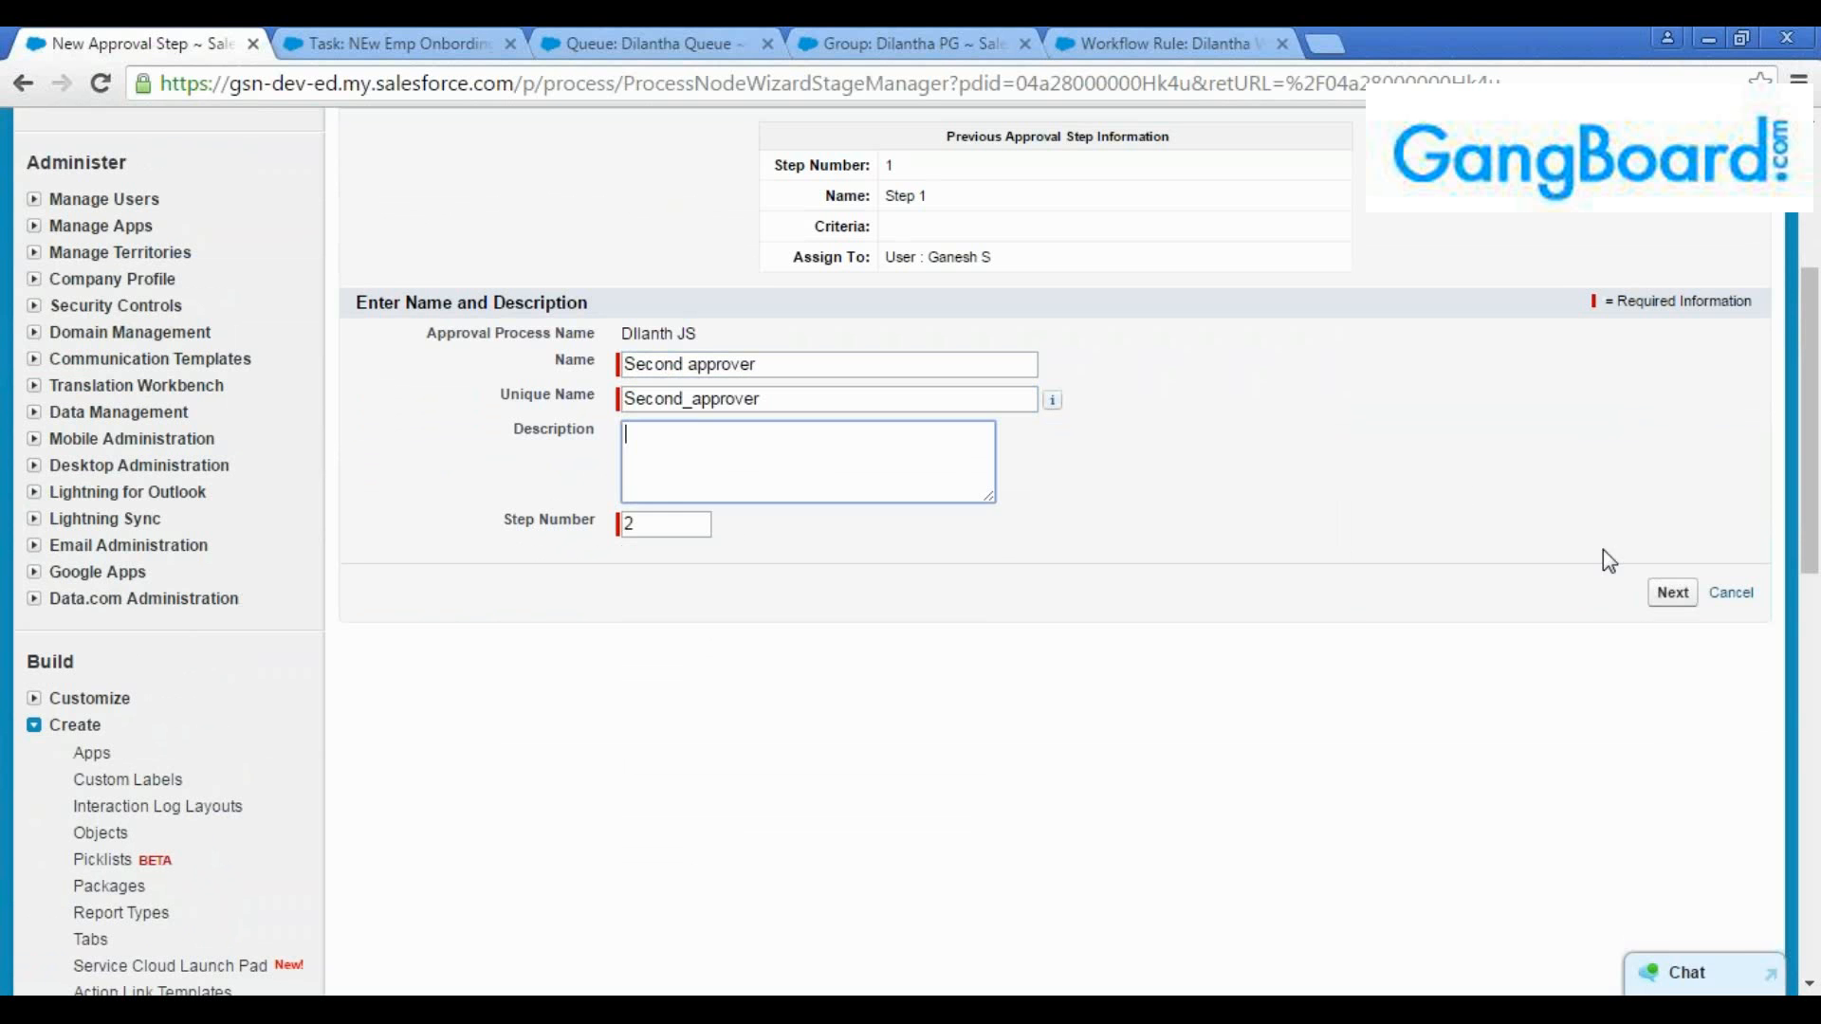
pyautogui.click(1662, 602)
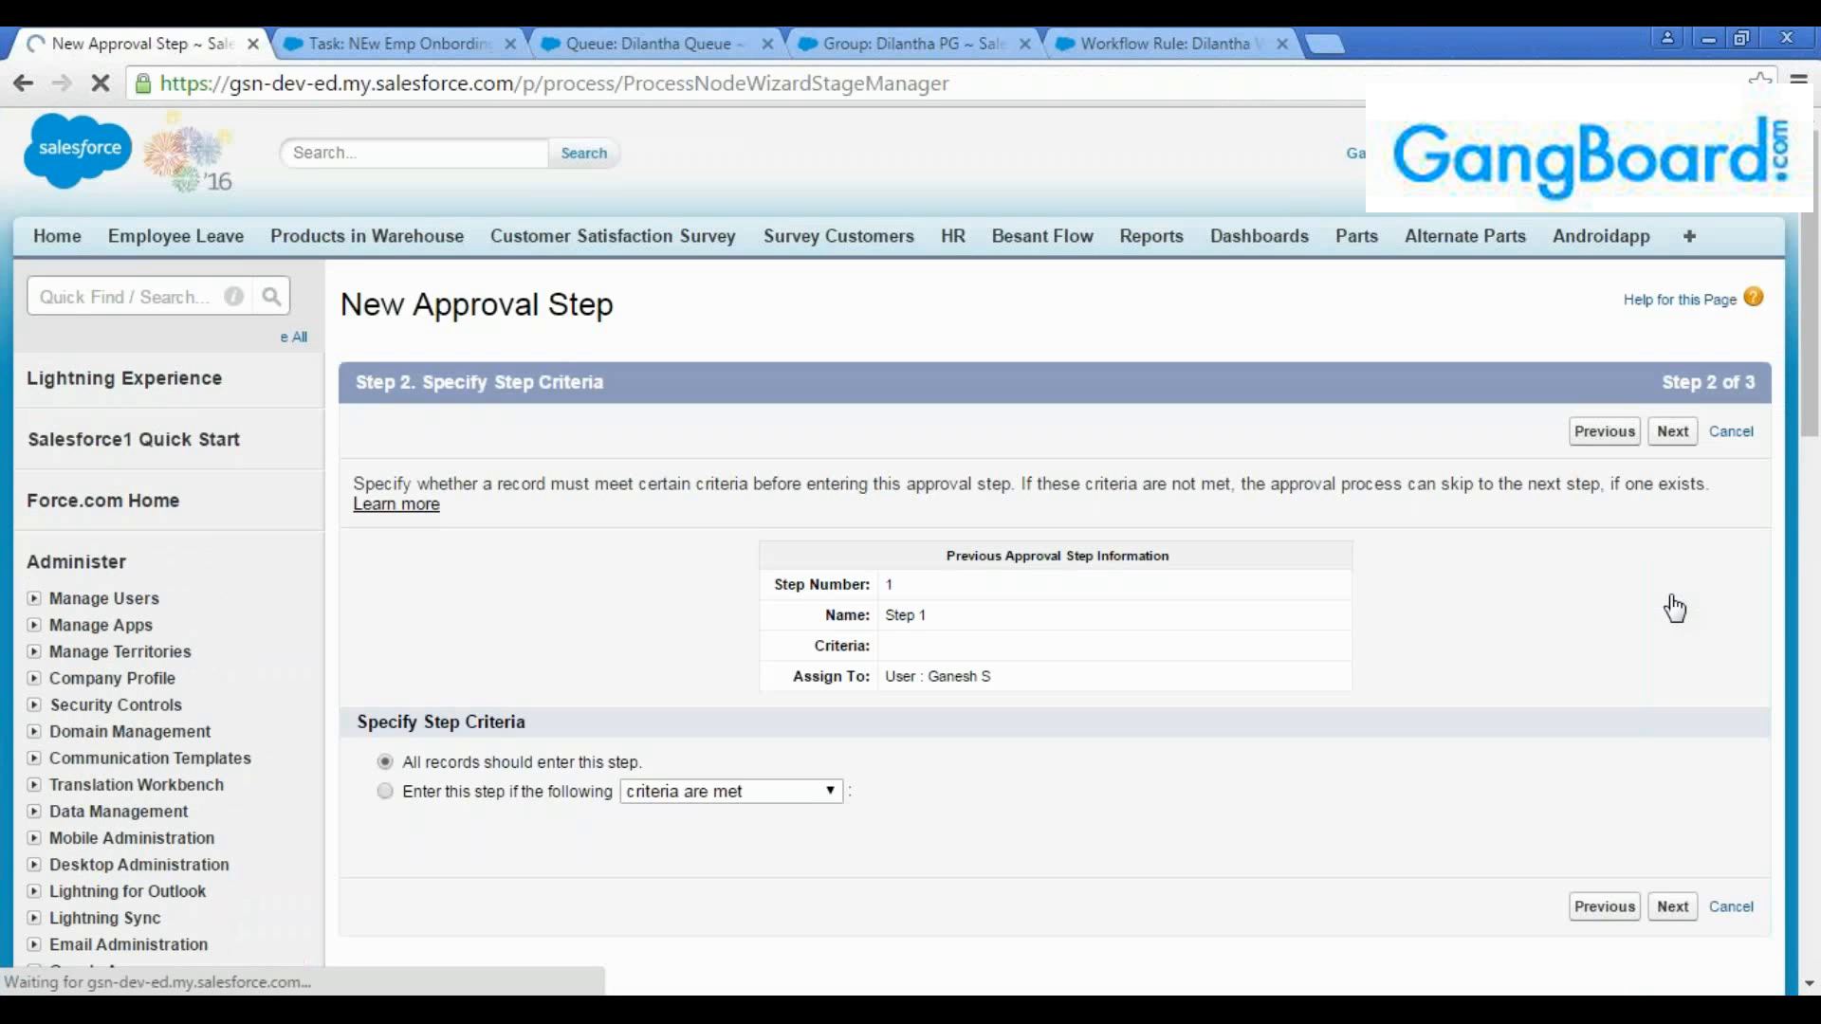
# Keep the criteria that all records should enter this step and continue to the approver assignment
pyautogui.scroll(-1, 882, 750)
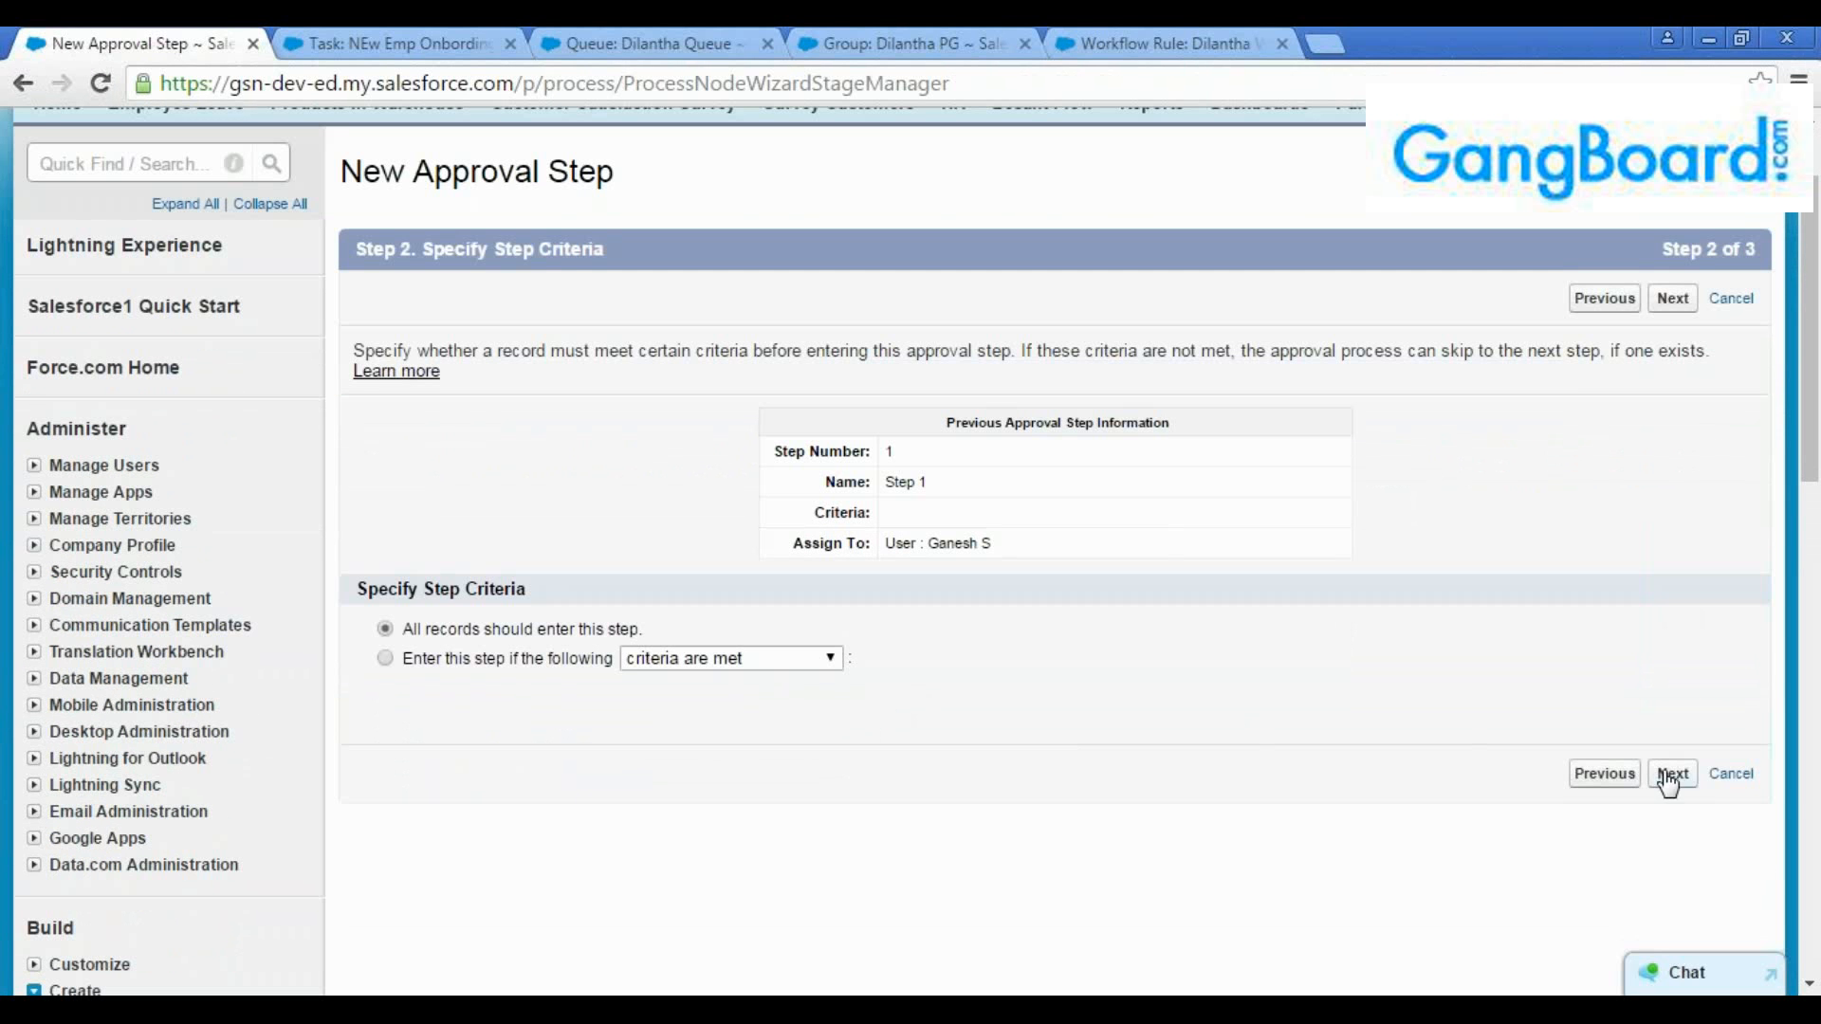
pyautogui.click(803, 657)
pyautogui.click(804, 657)
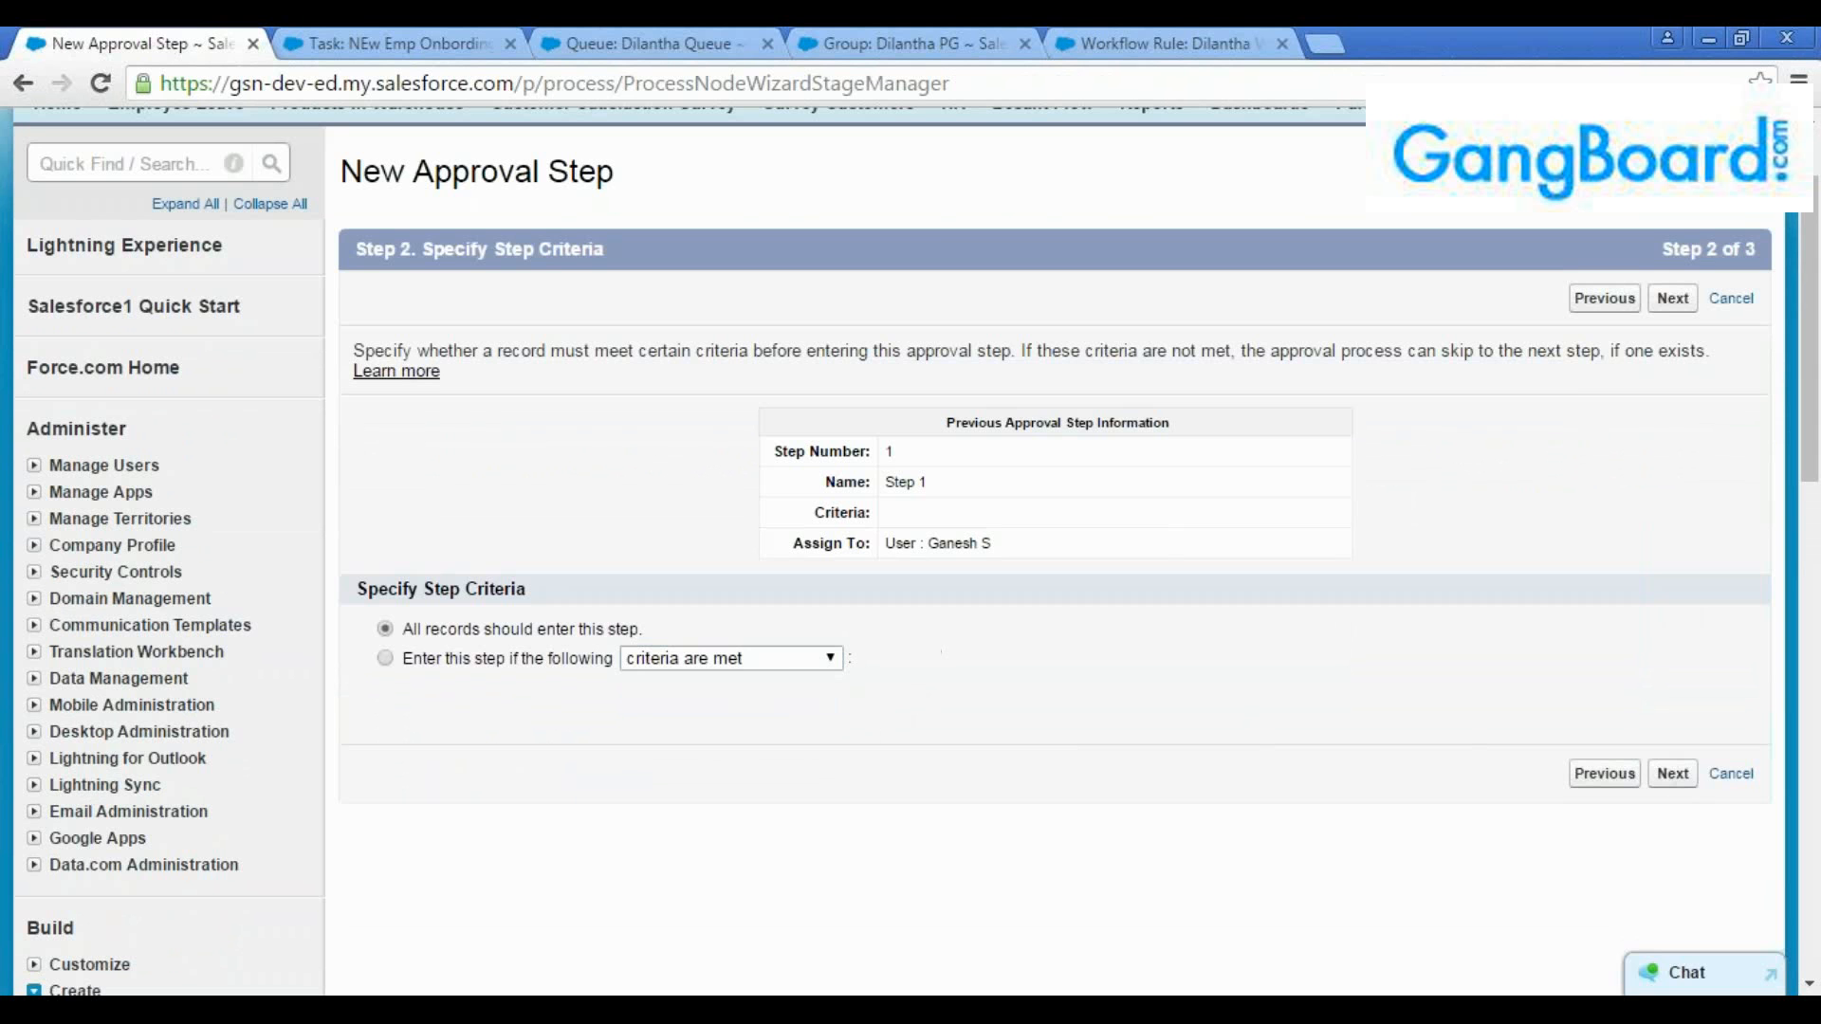
pyautogui.click(1670, 299)
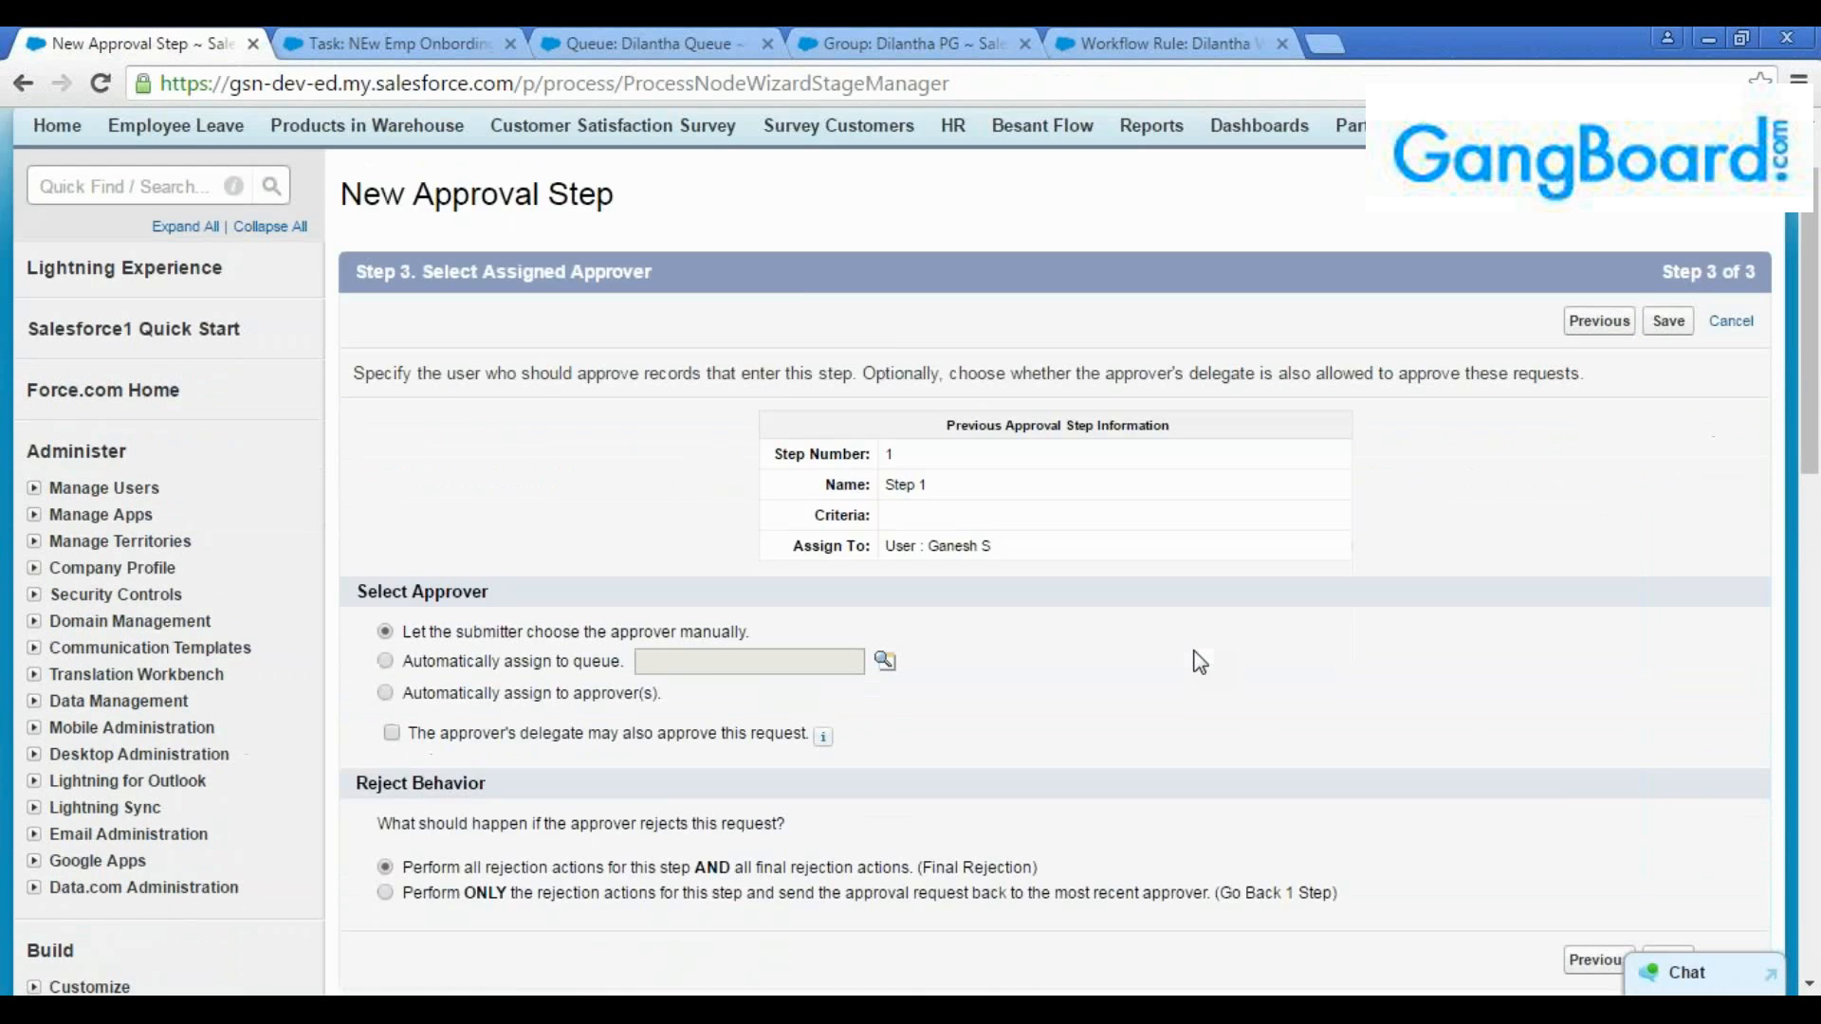
# Set the second step to automatically assign to approvers and choose a user other than step 1's approver
pyautogui.scroll(-3, 417, 553)
pyautogui.click(386, 538)
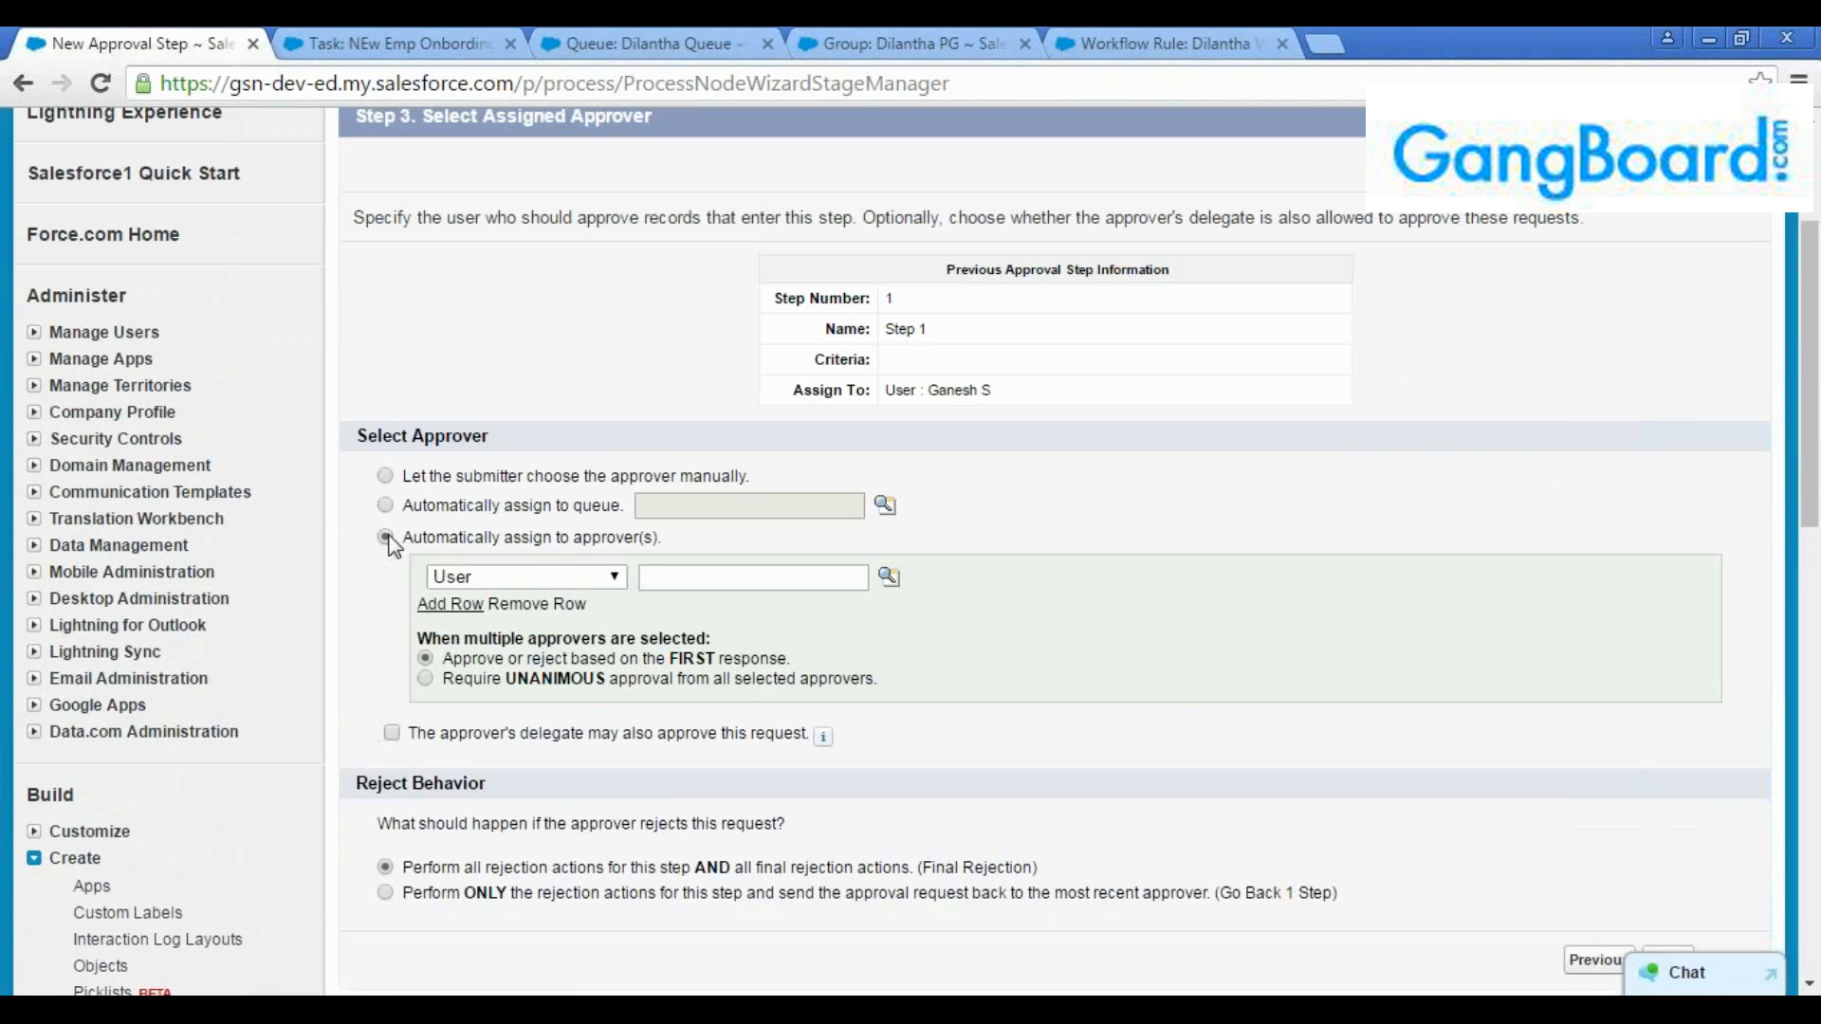
pyautogui.click(889, 577)
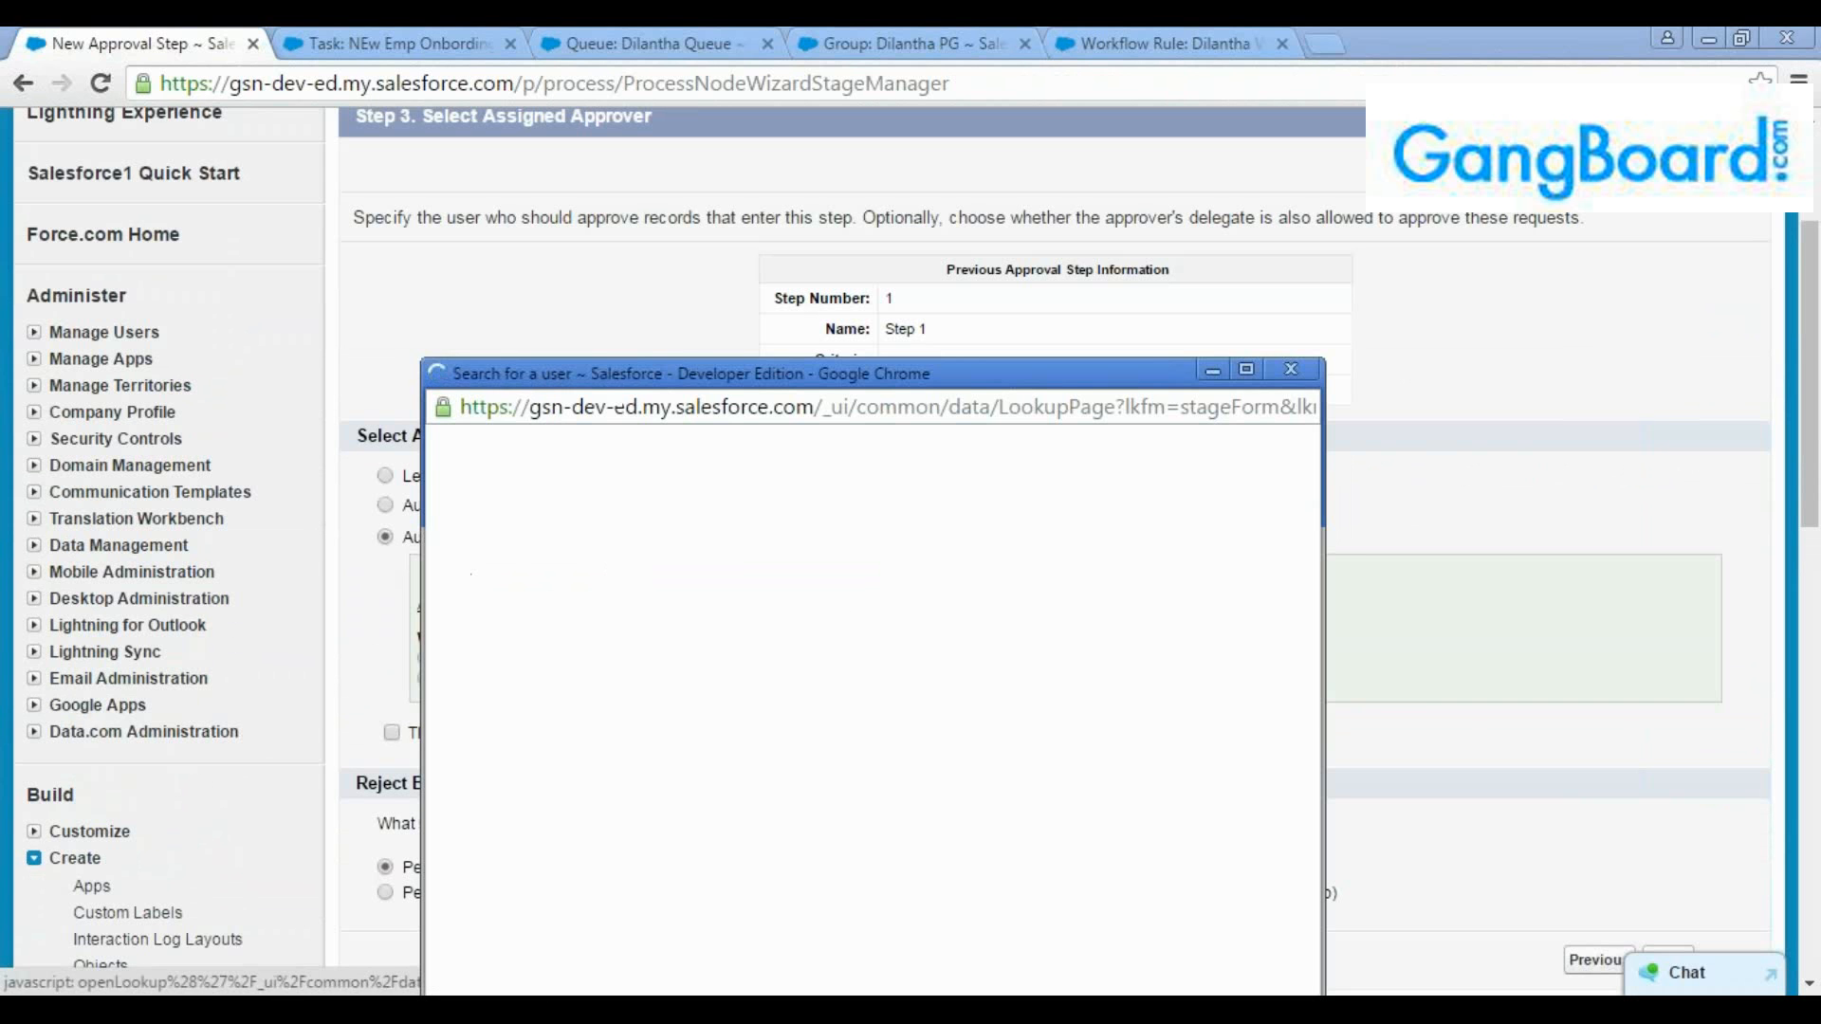
pyautogui.click(512, 721)
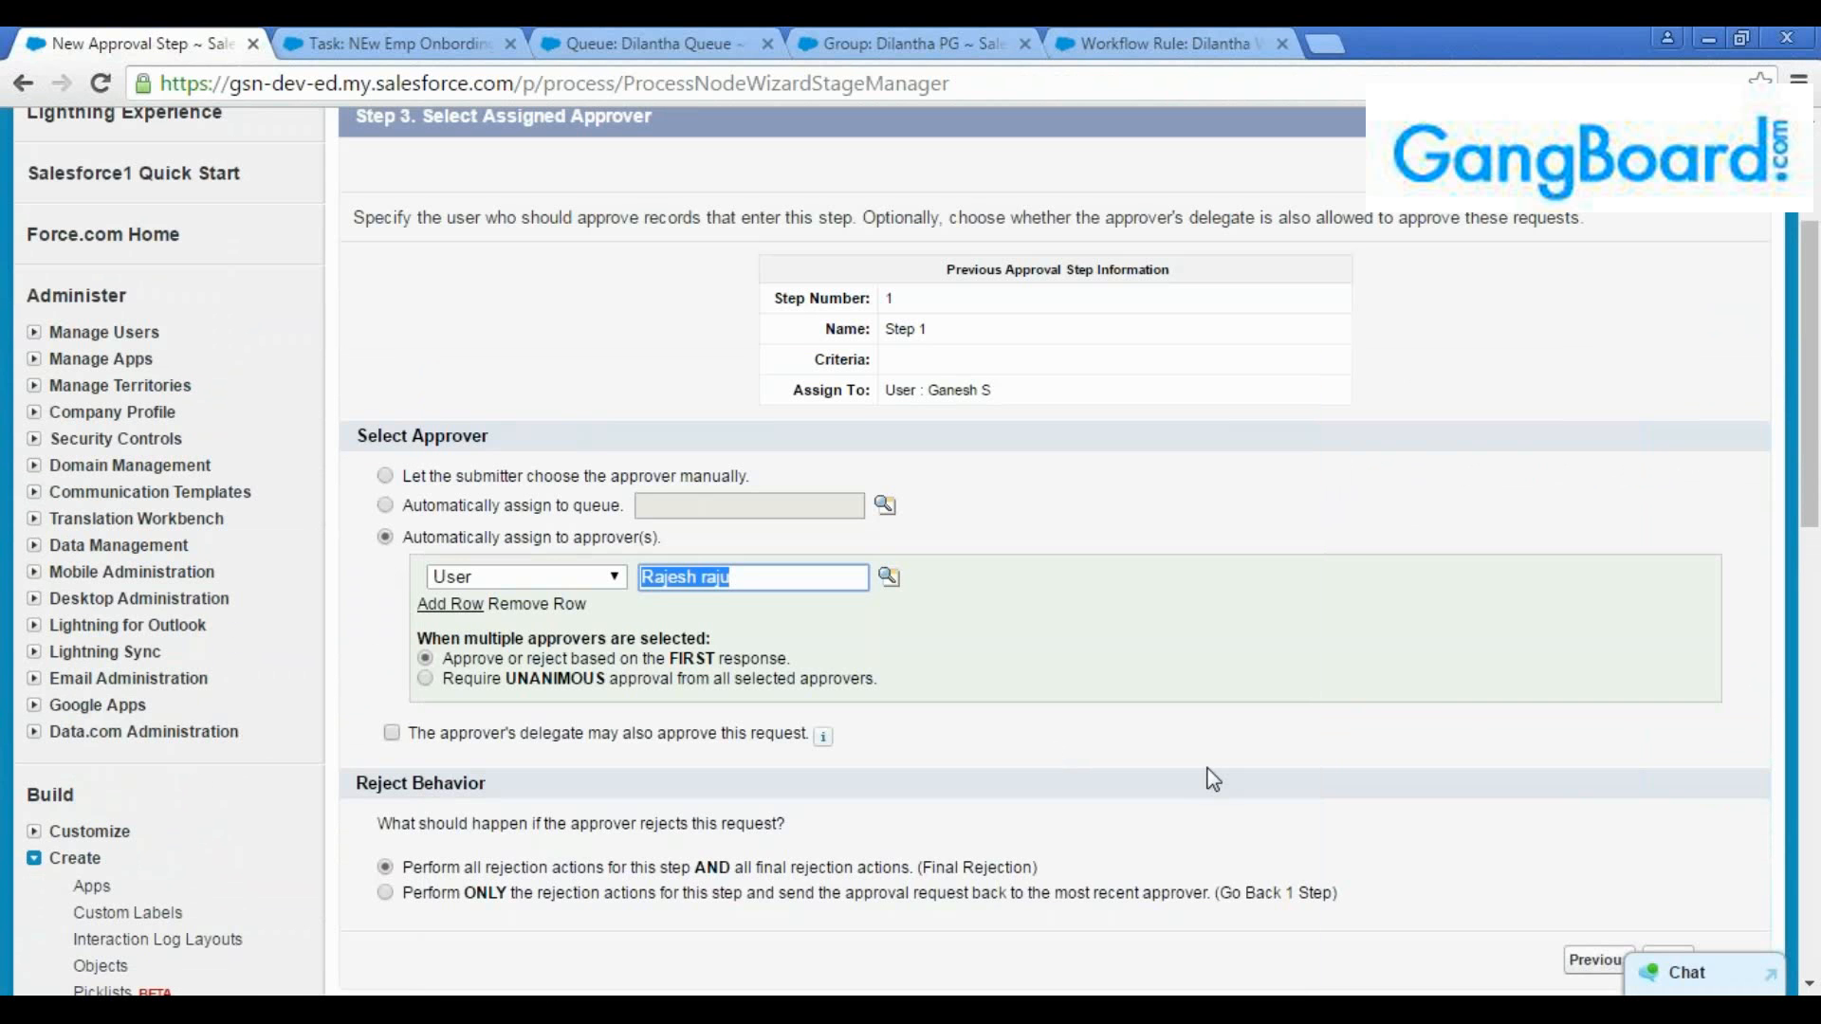
# Review the reject behavior options for the second step and go back to its step criteria
pyautogui.scroll(-2, 1204, 773)
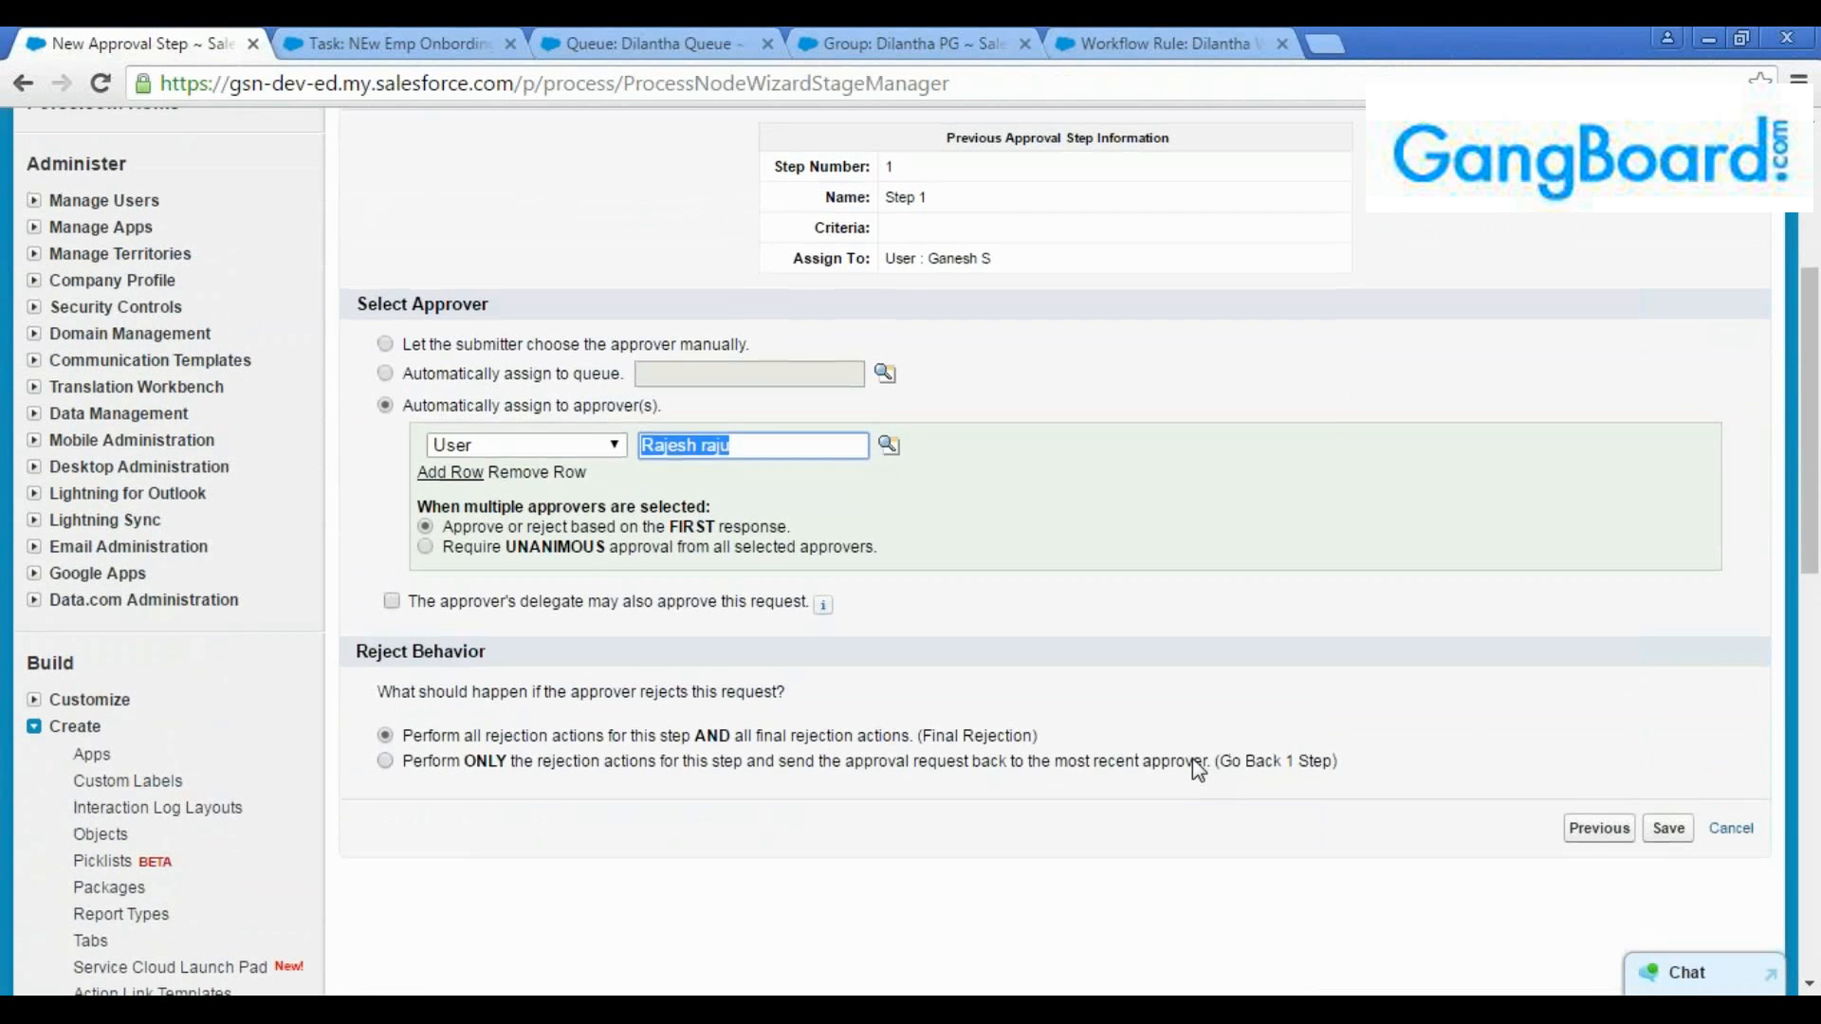
pyautogui.scroll(3, 1198, 770)
pyautogui.click(1594, 302)
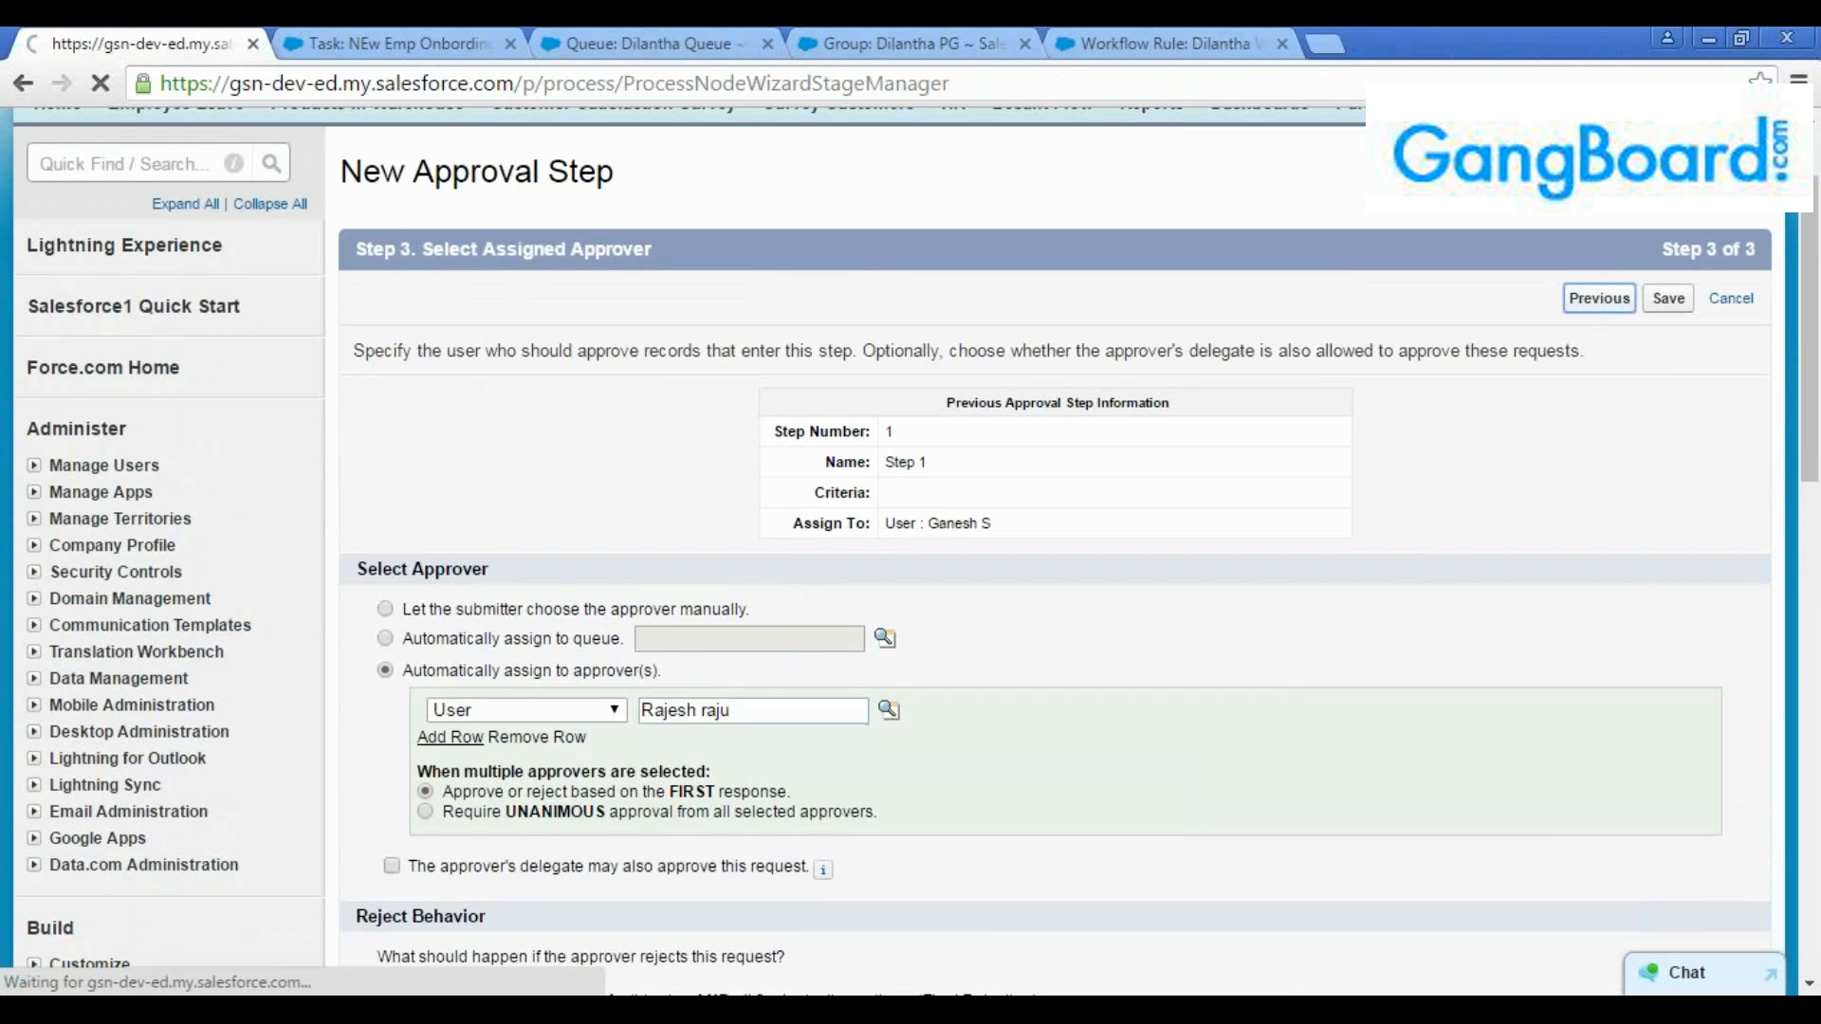
pyautogui.scroll(-2, 1476, 569)
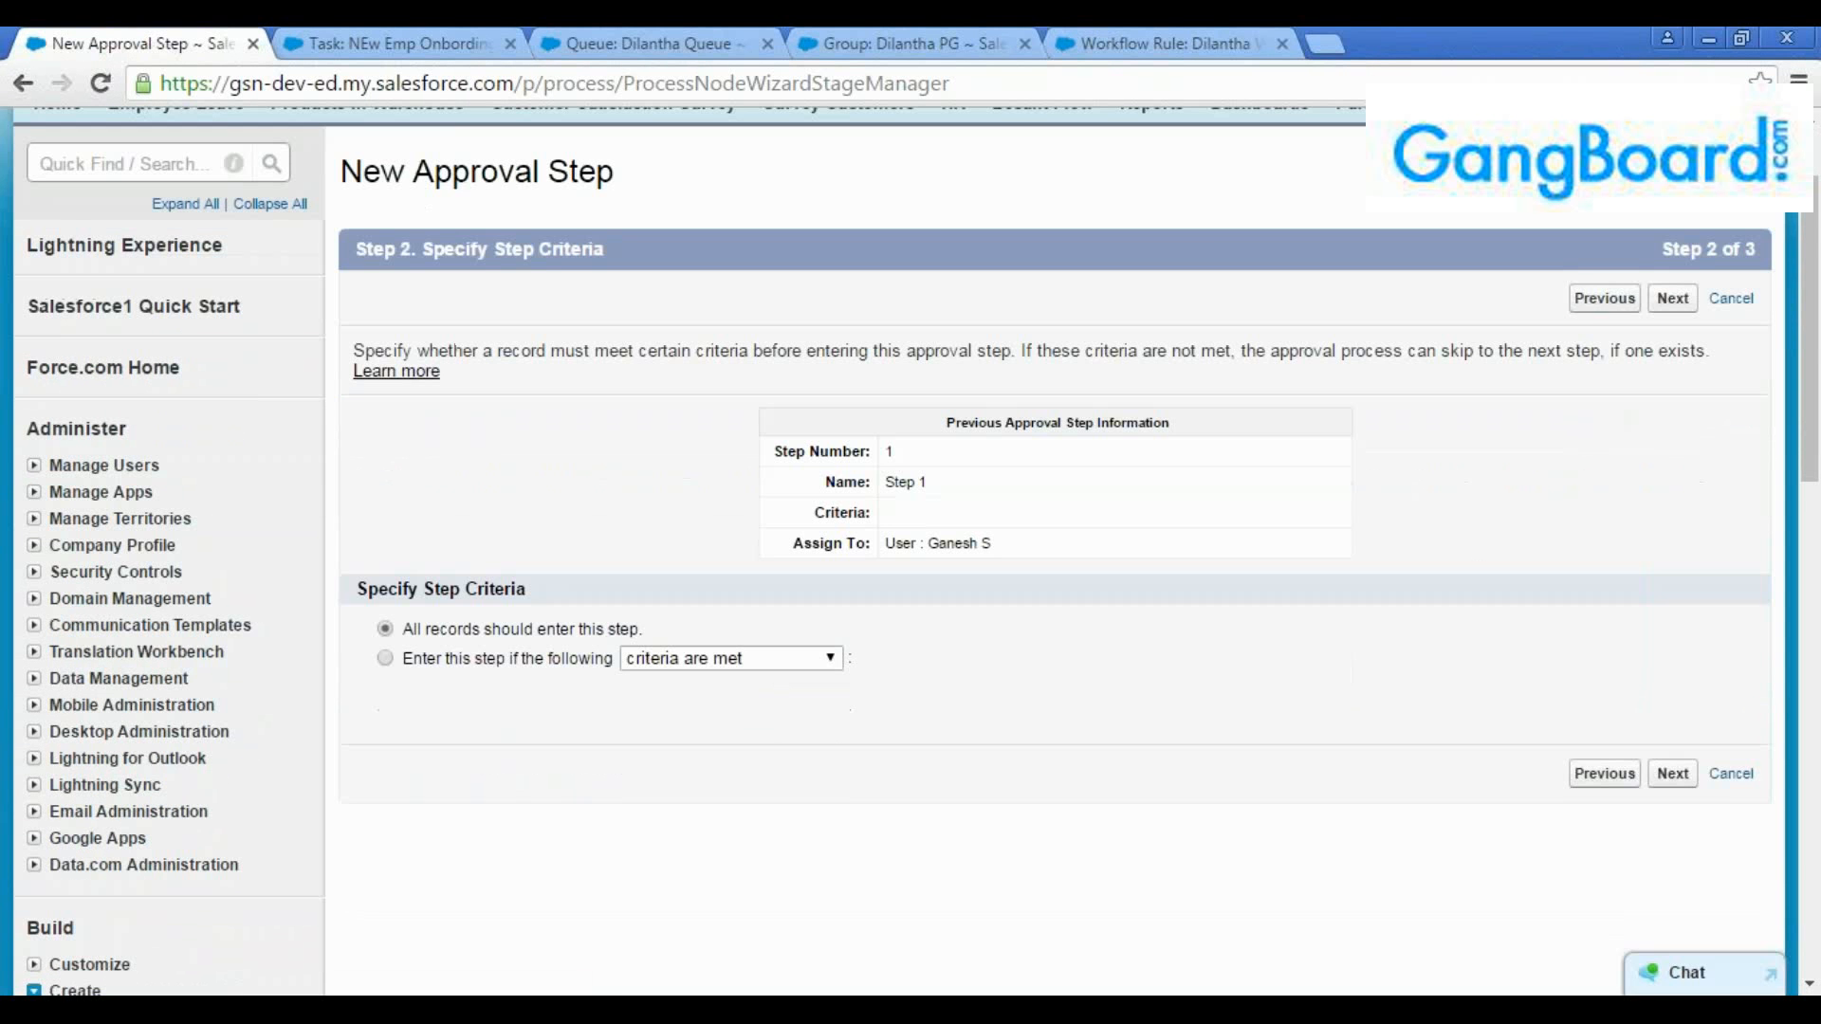
# Go back to the second approval step's name and description and cancel creating that step
pyautogui.click(1596, 302)
pyautogui.scroll(-3, 1556, 356)
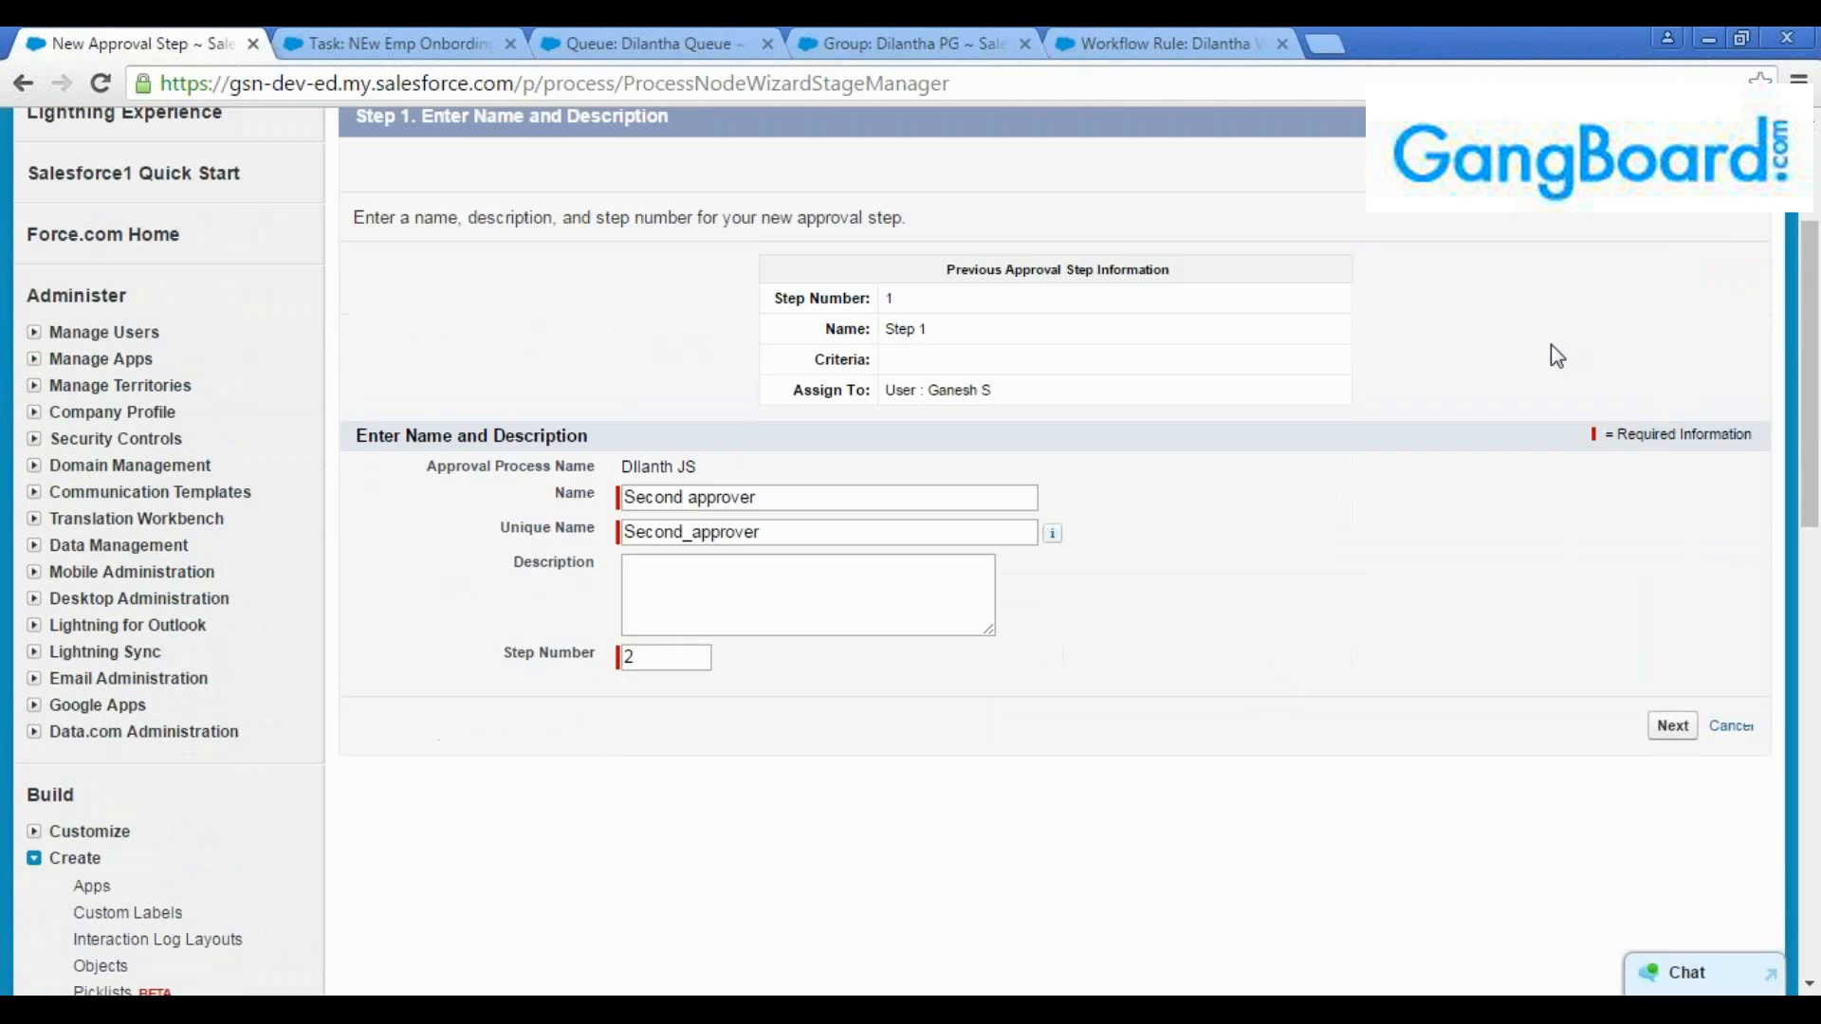
pyautogui.click(1731, 730)
# Examine the process's approval steps and action sections, including the action types available for initial submission and its record lock
pyautogui.scroll(-7, 1360, 635)
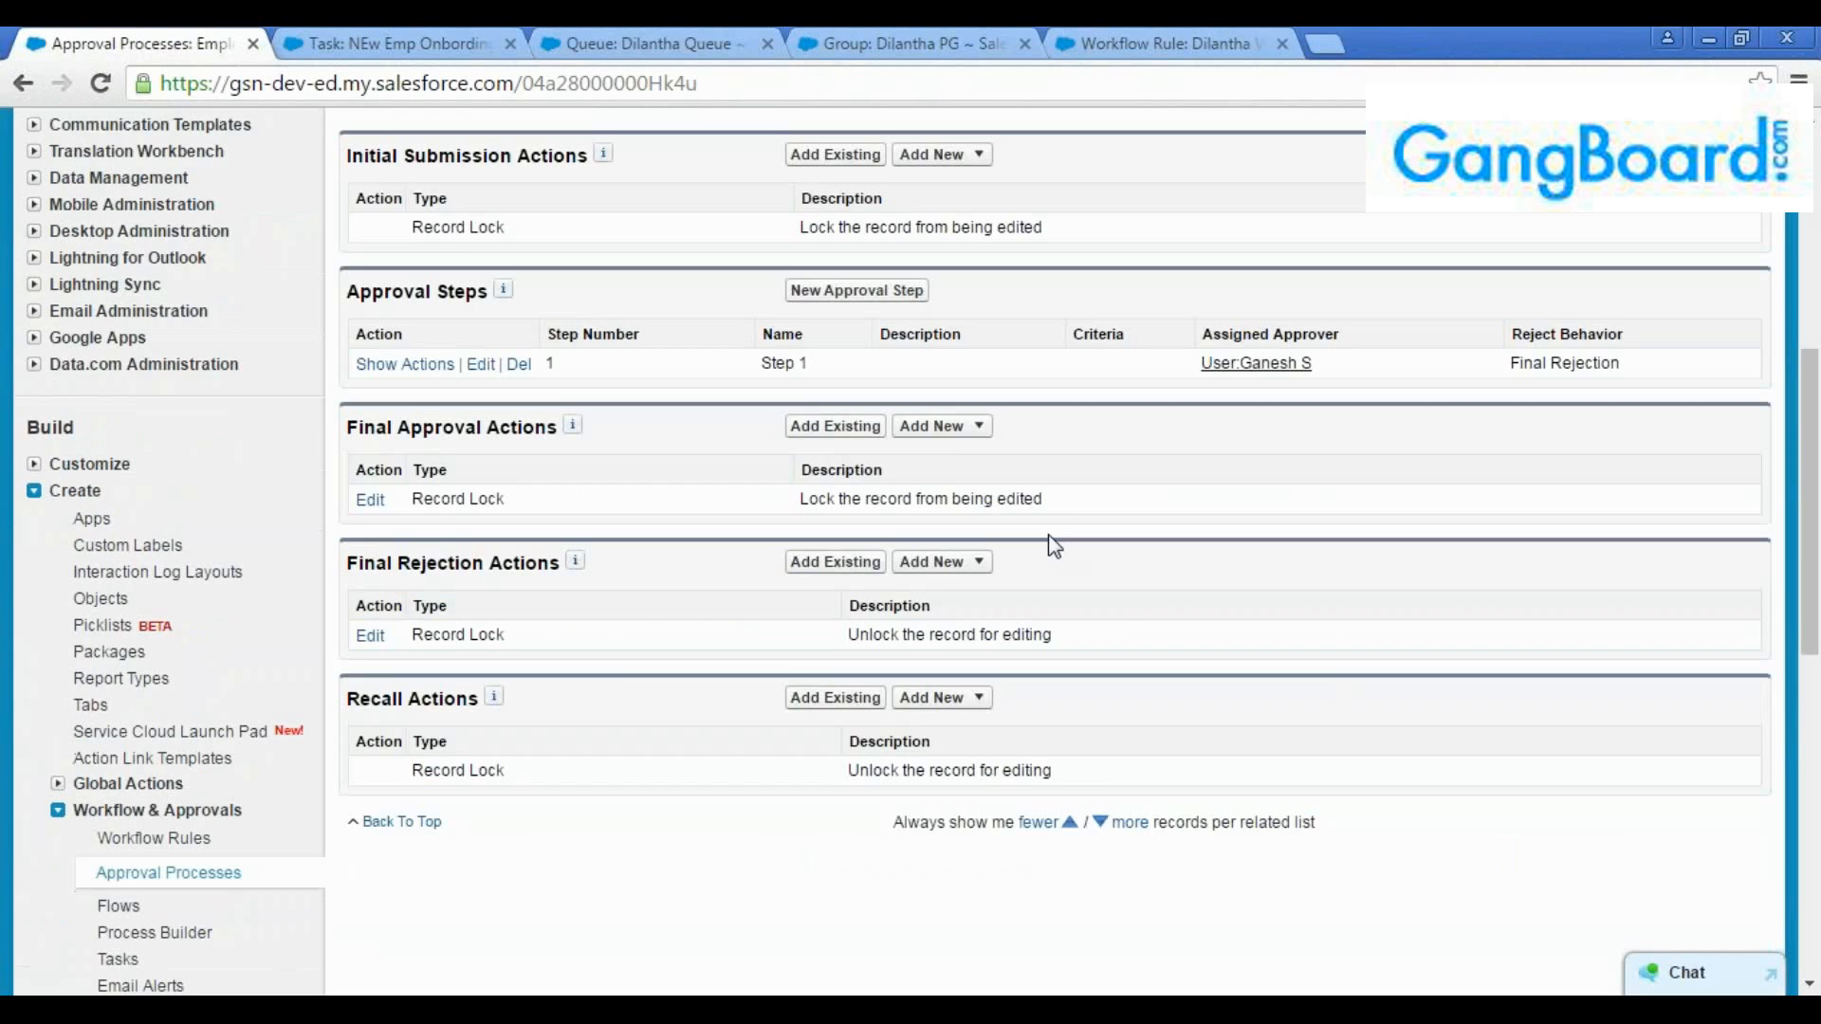
pyautogui.scroll(-1, 1055, 547)
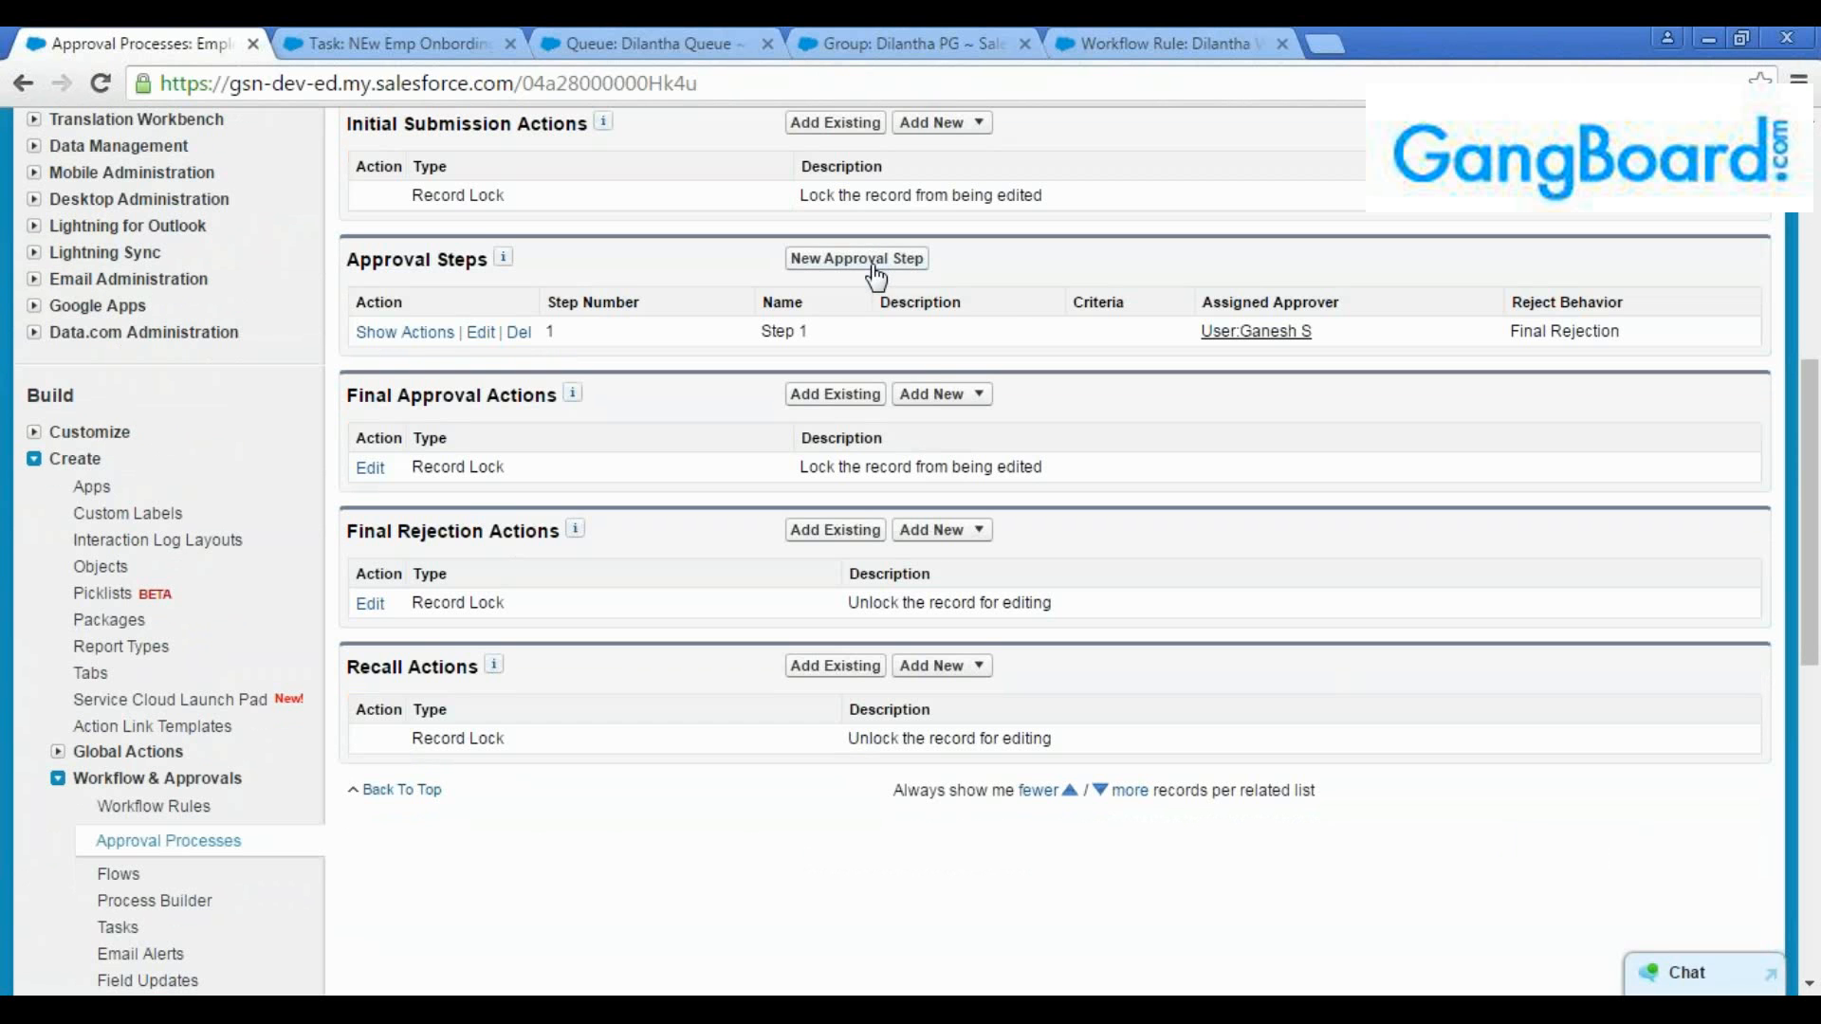
pyautogui.scroll(1, 944, 447)
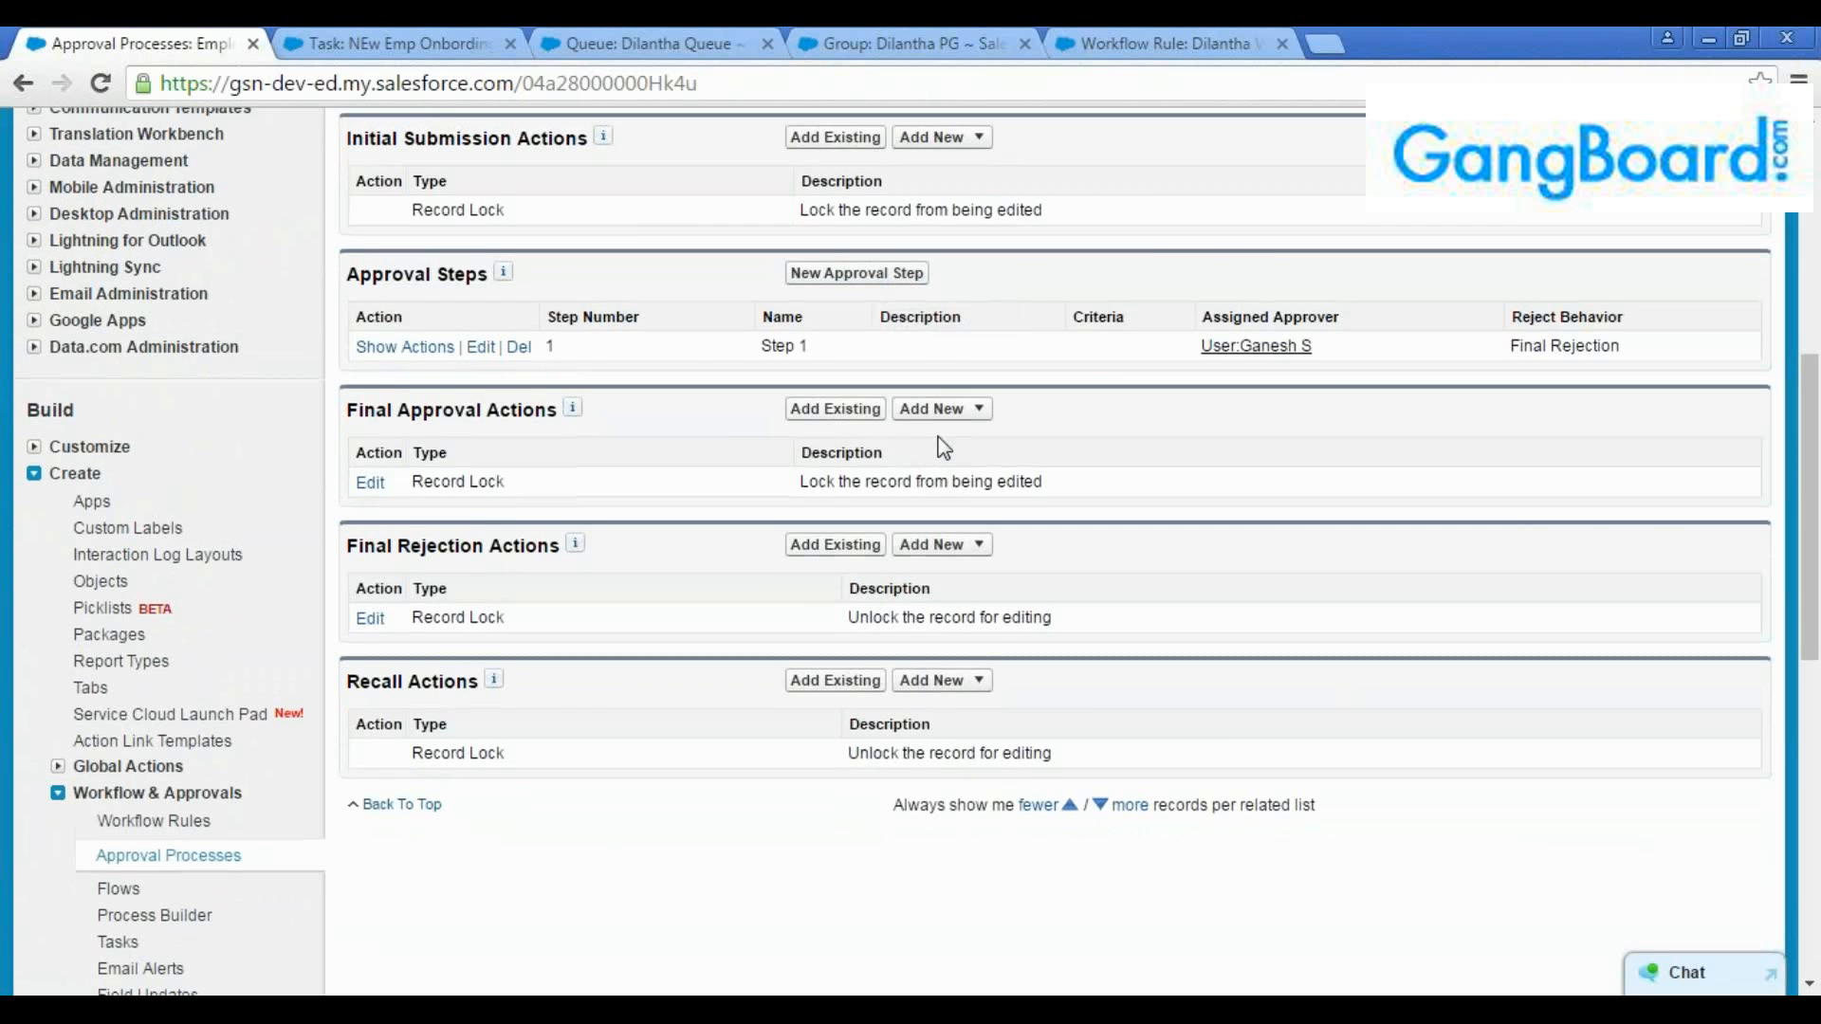
pyautogui.scroll(4, 963, 380)
pyautogui.scroll(-3, 949, 389)
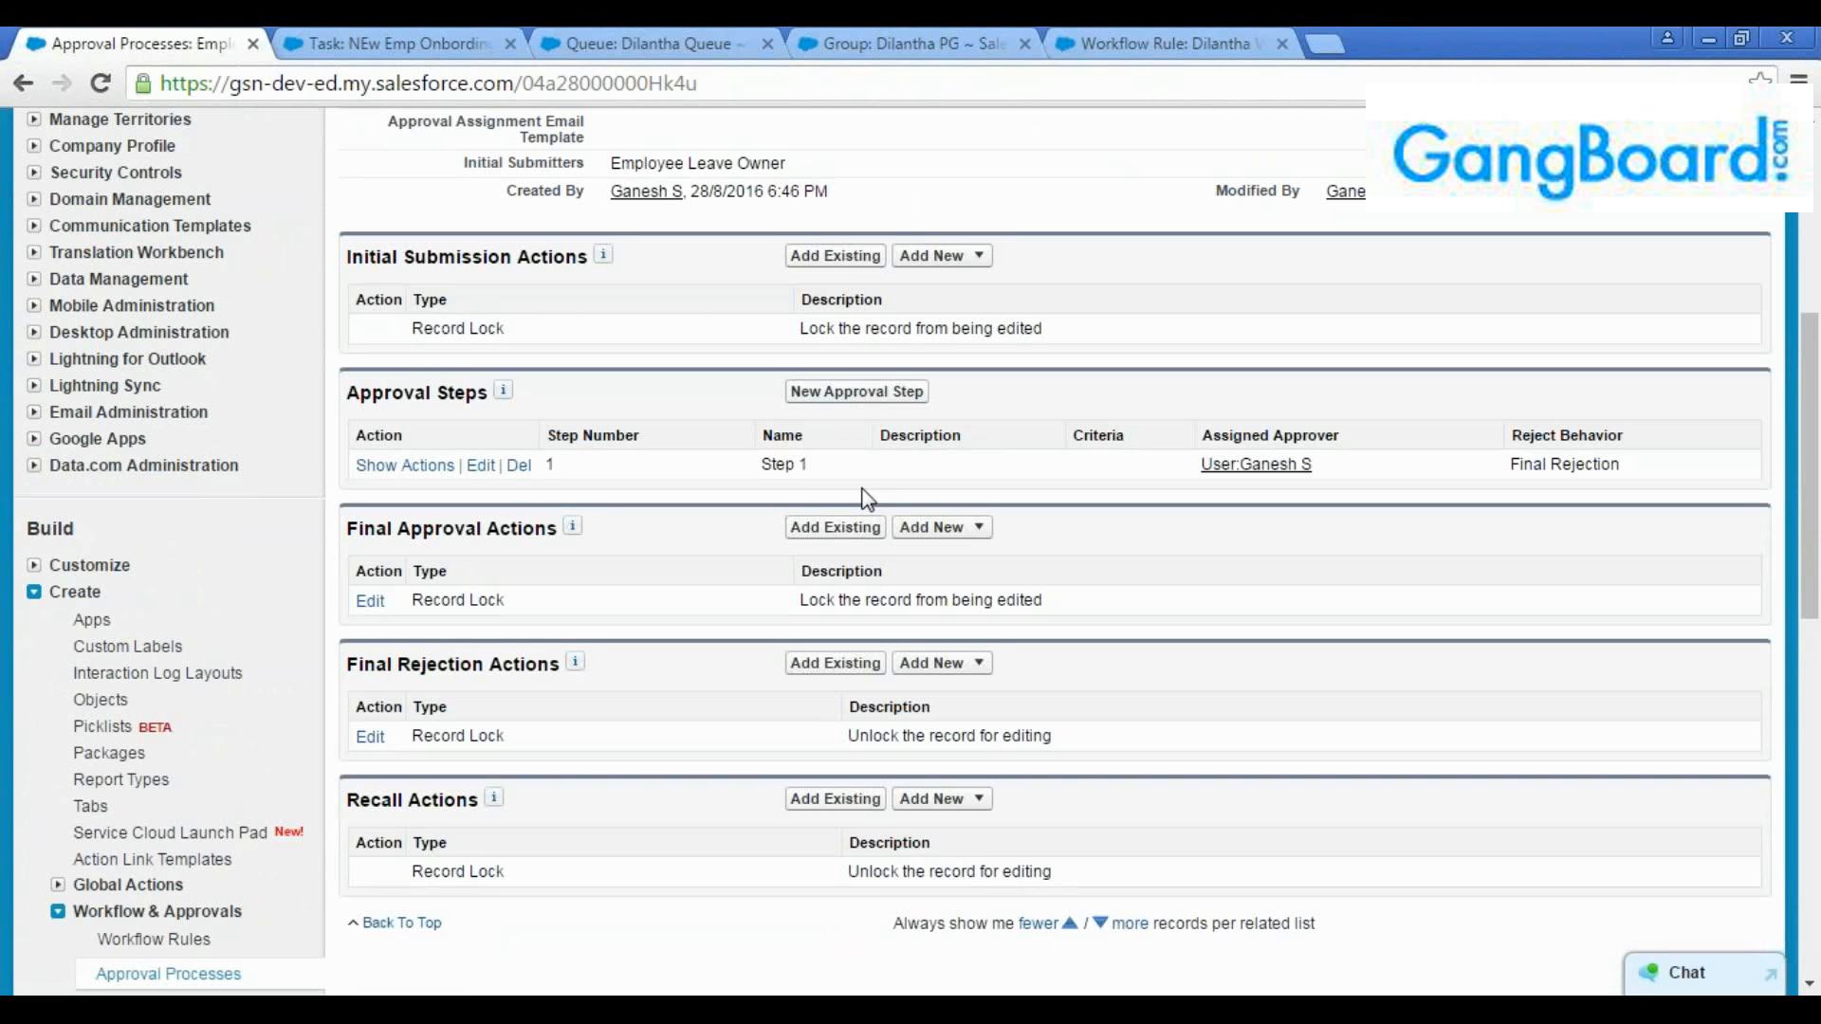
pyautogui.scroll(3, 795, 488)
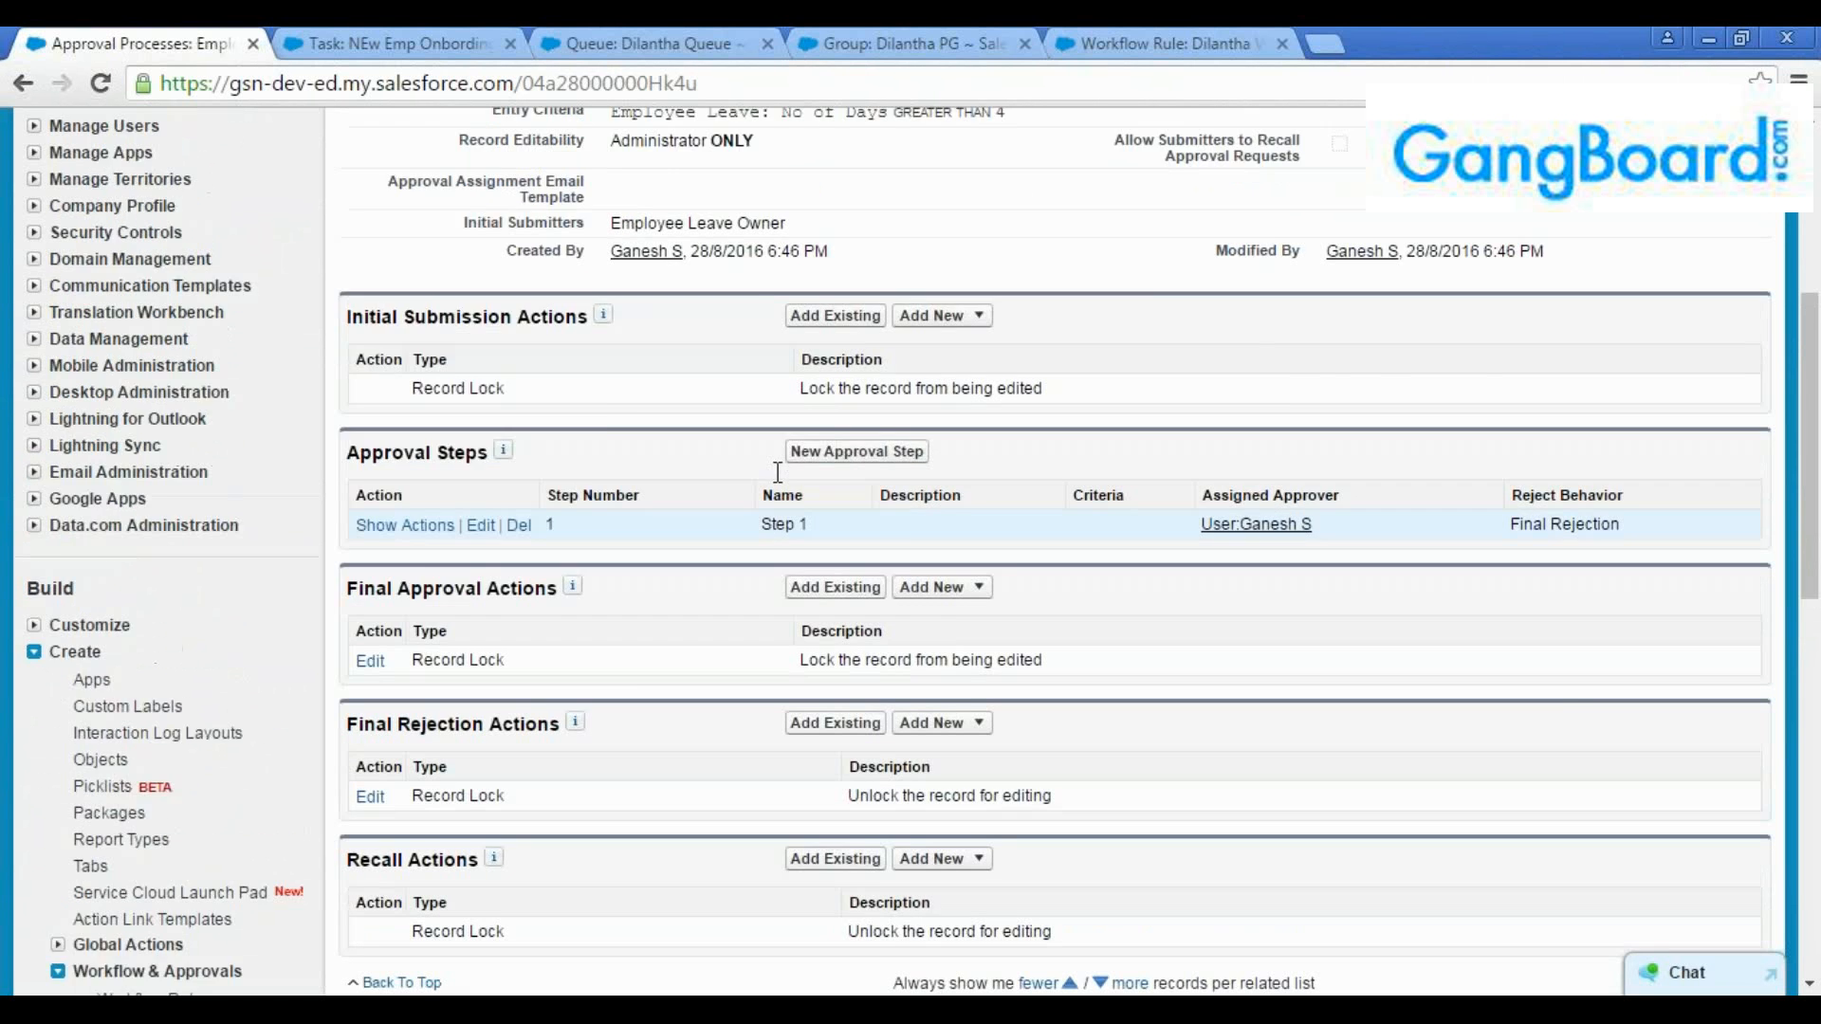
pyautogui.scroll(-3, 795, 489)
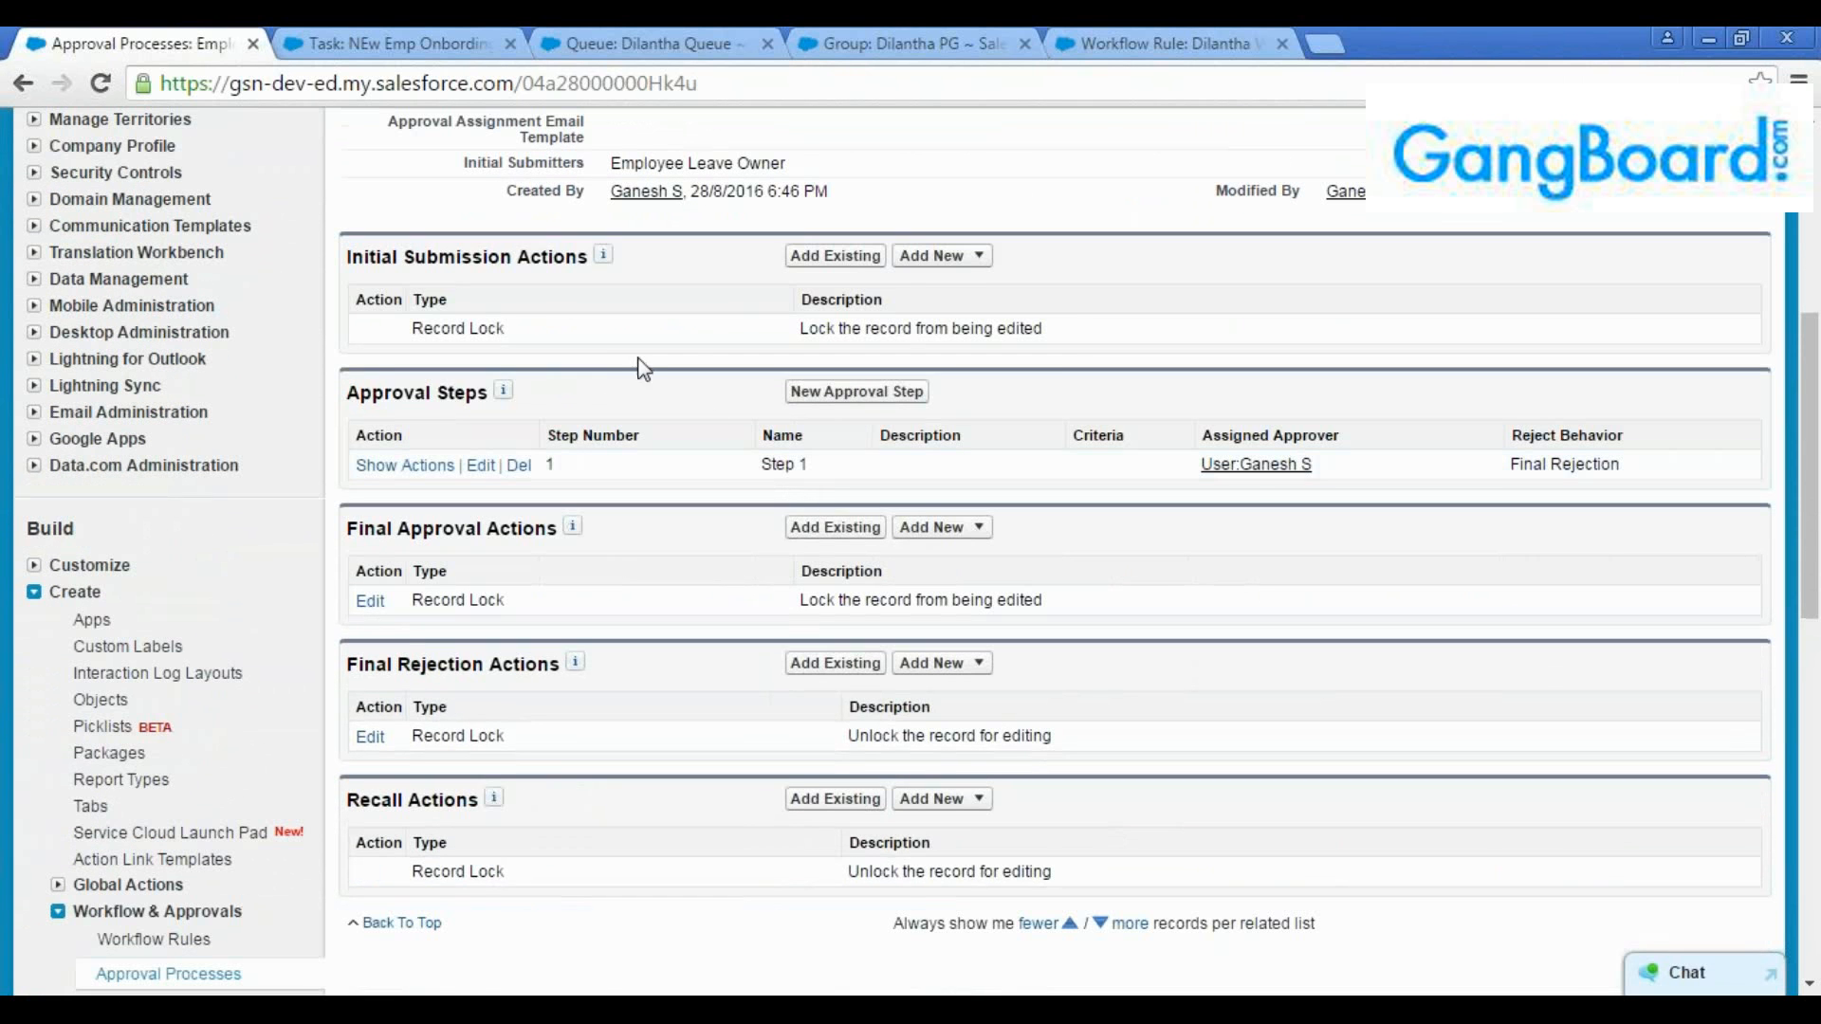
pyautogui.click(944, 256)
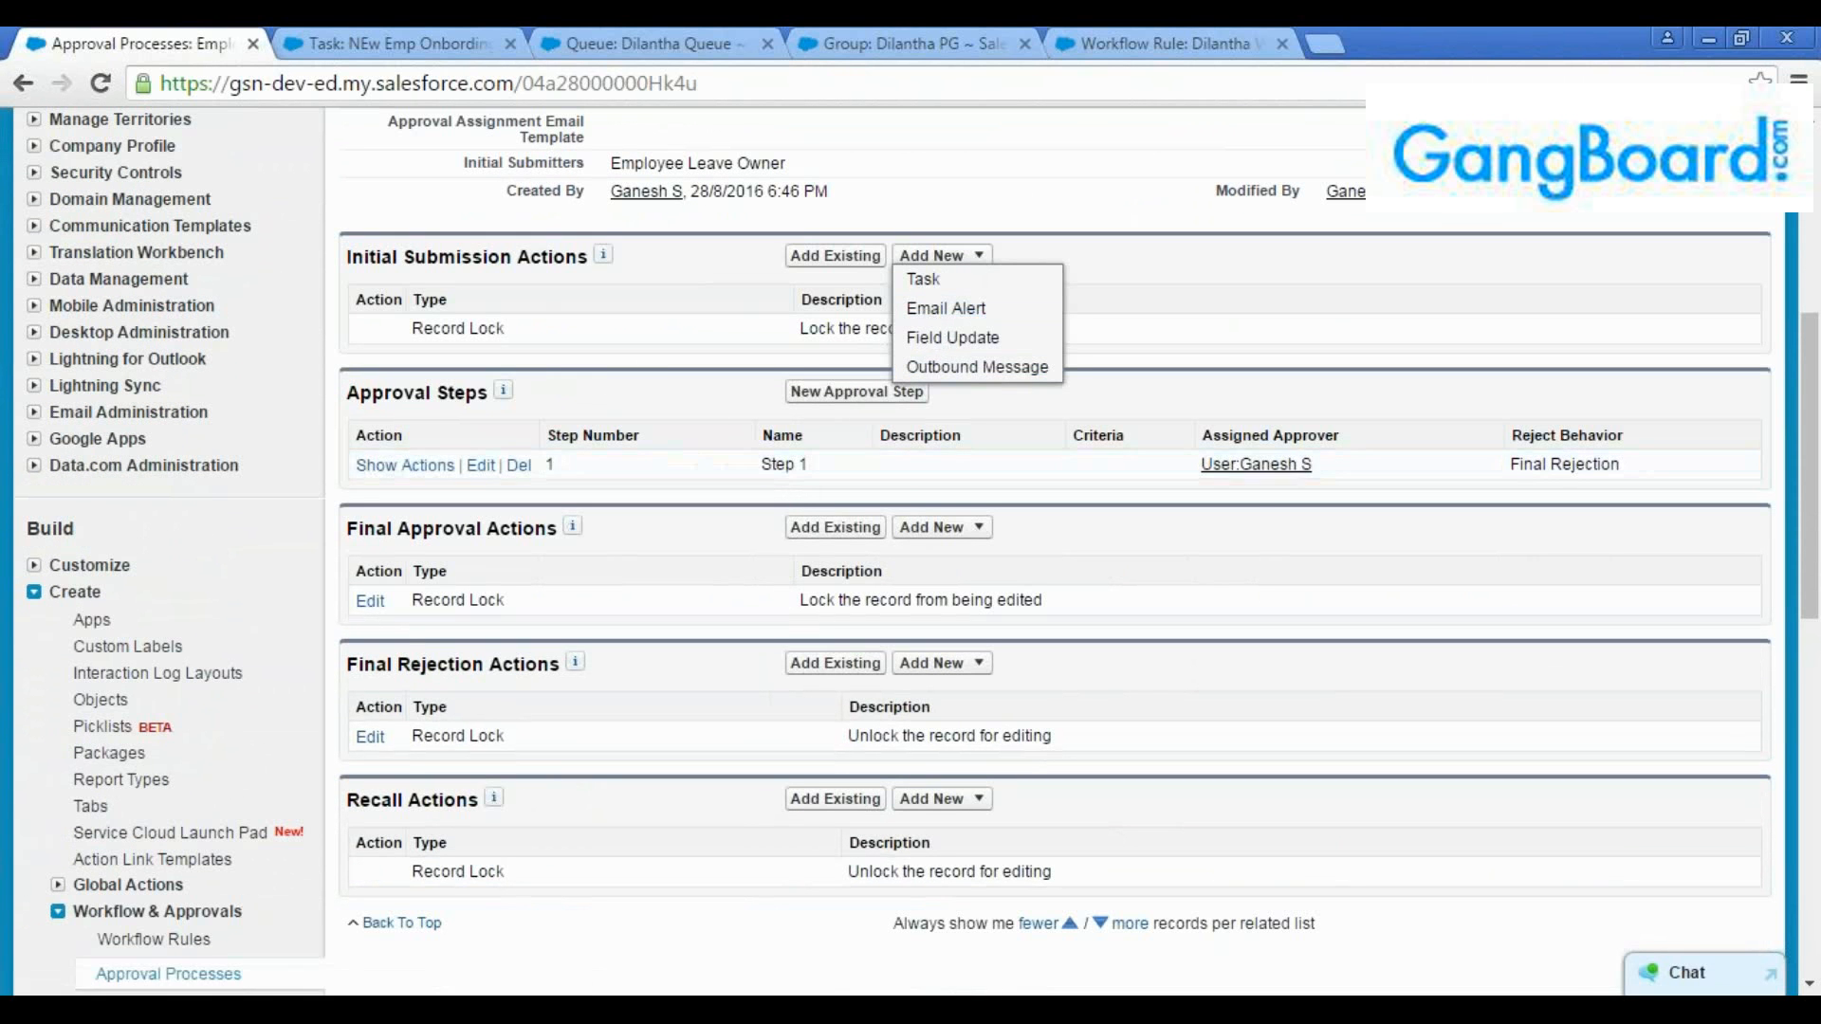
pyautogui.moveTo(511, 329); pyautogui.dragTo(401, 331)
pyautogui.click(553, 332)
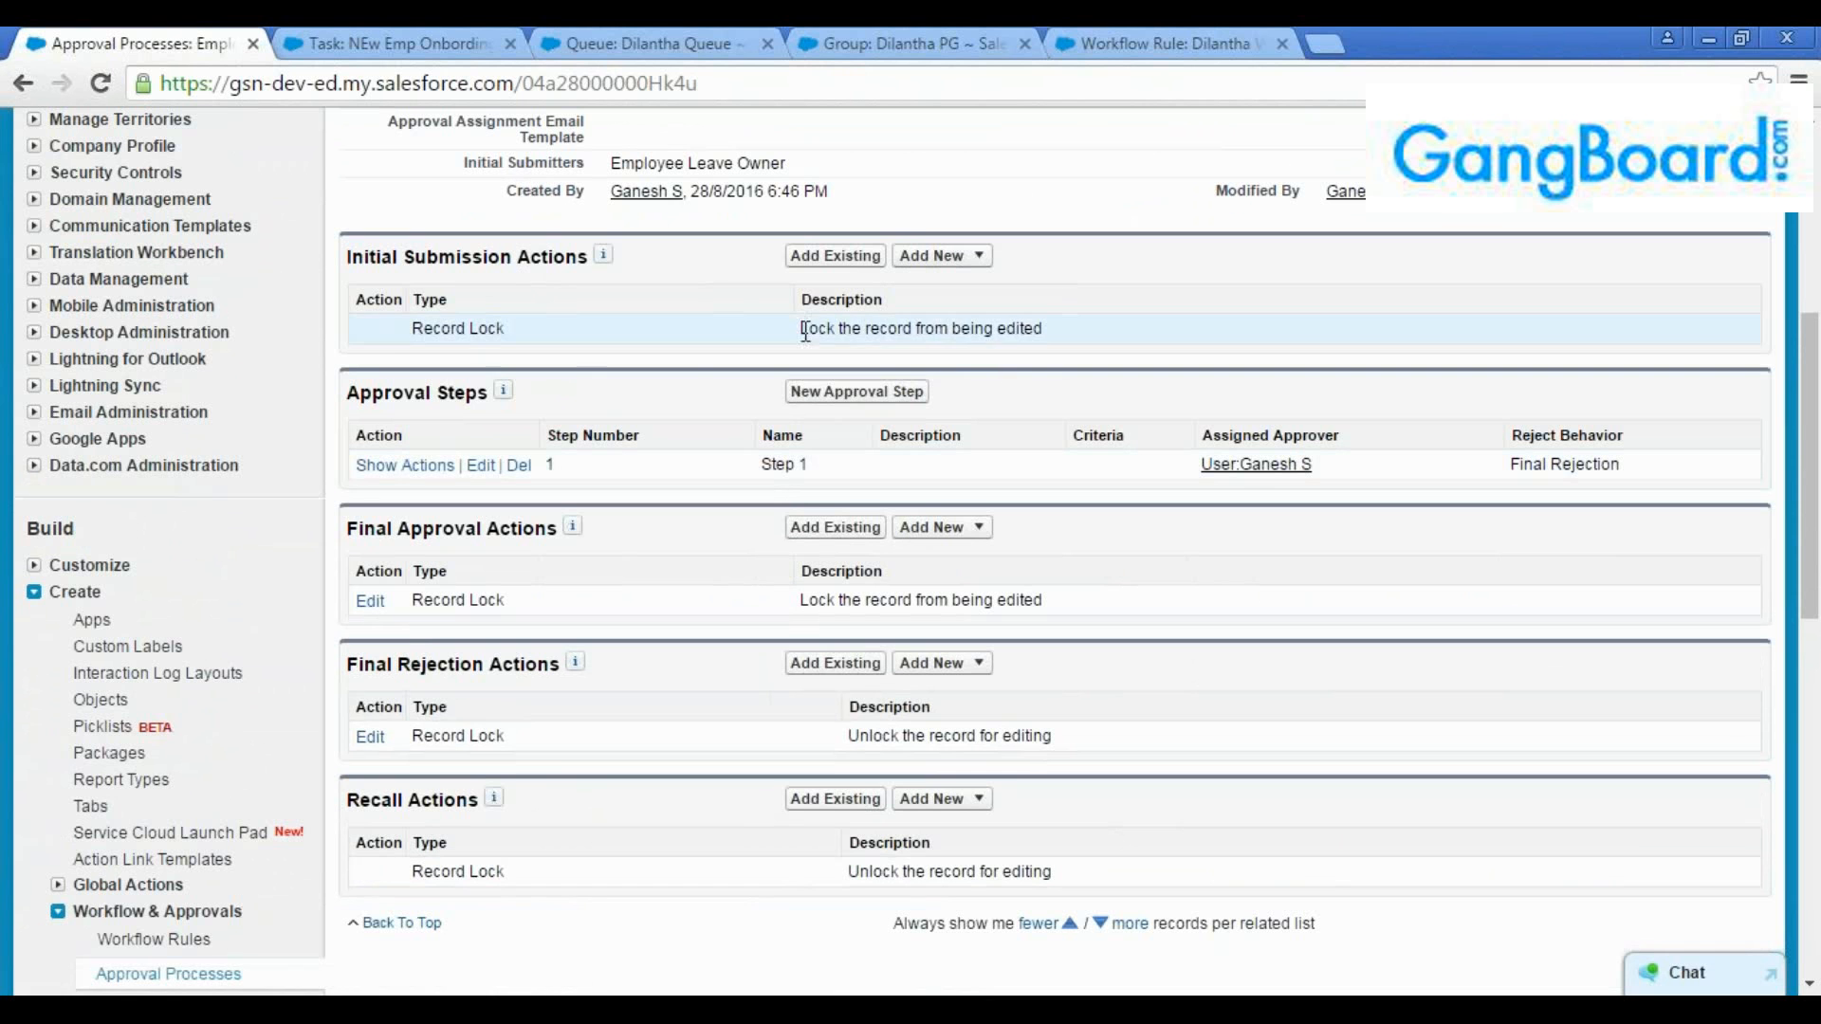
pyautogui.doubleClick(380, 328)
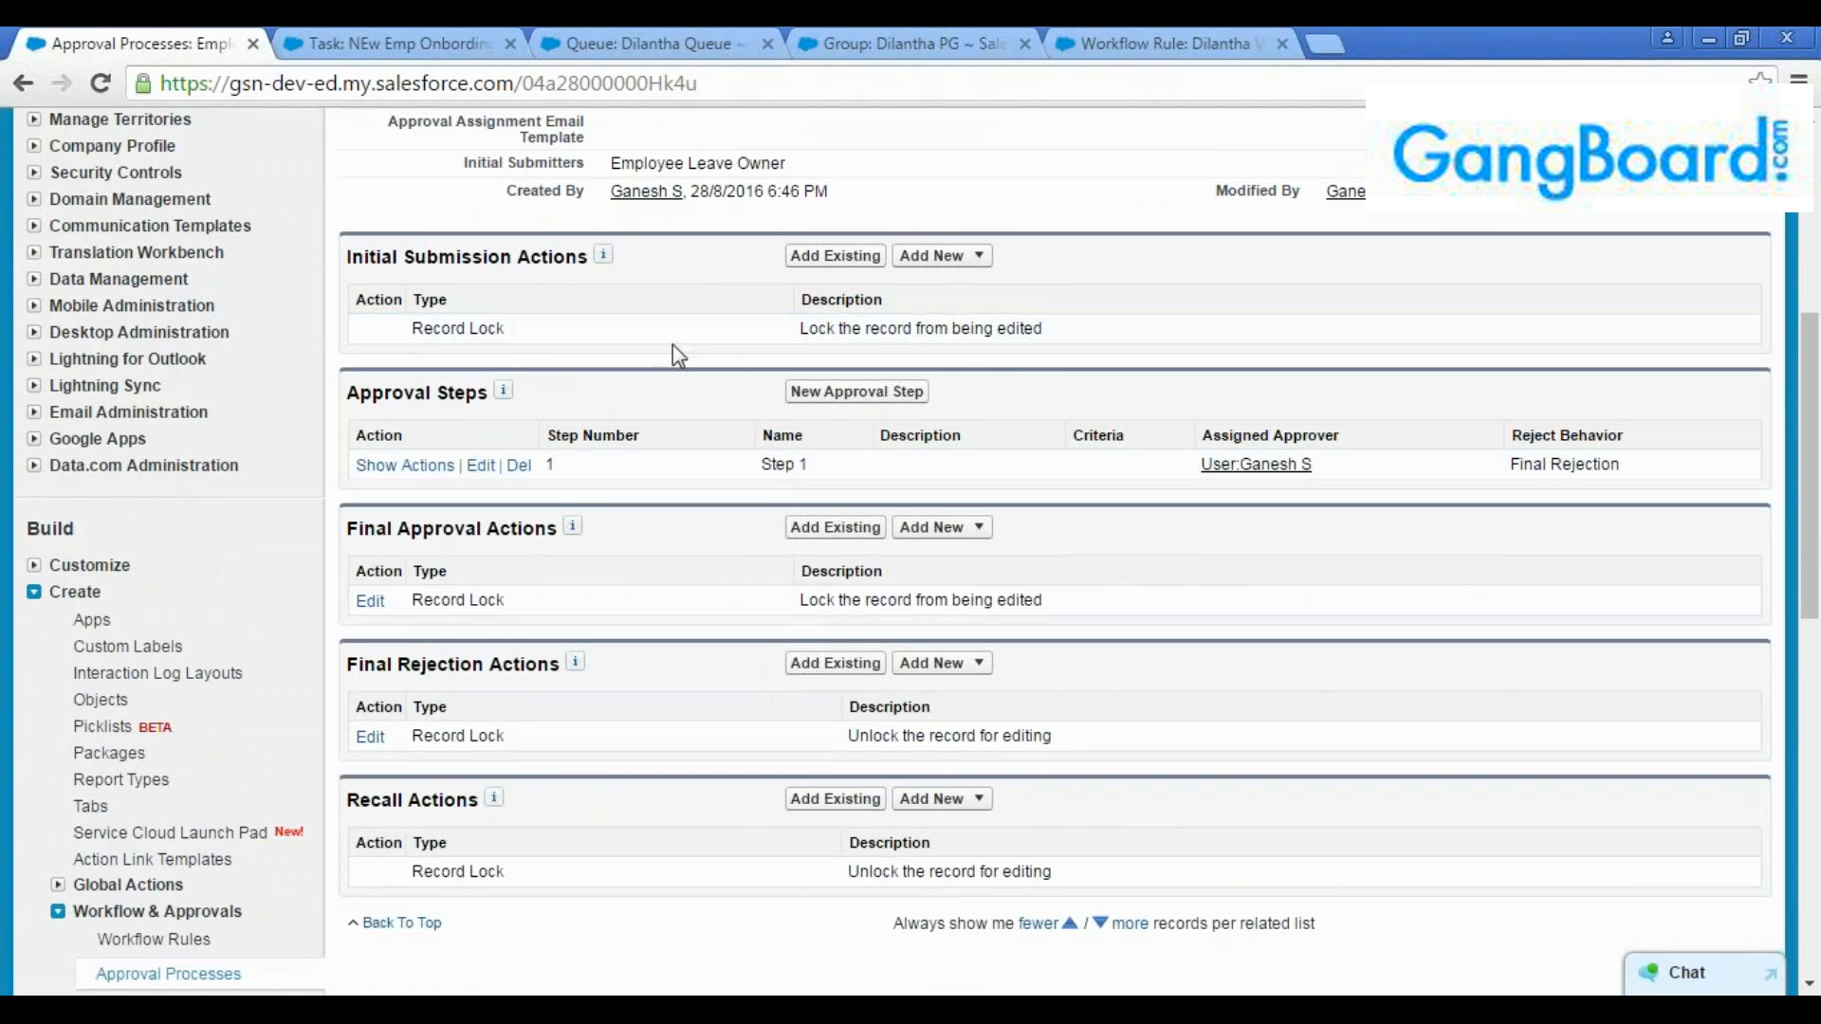
# Compare the record lock actions under final approval, final rejection and initial submission
pyautogui.doubleClick(459, 528)
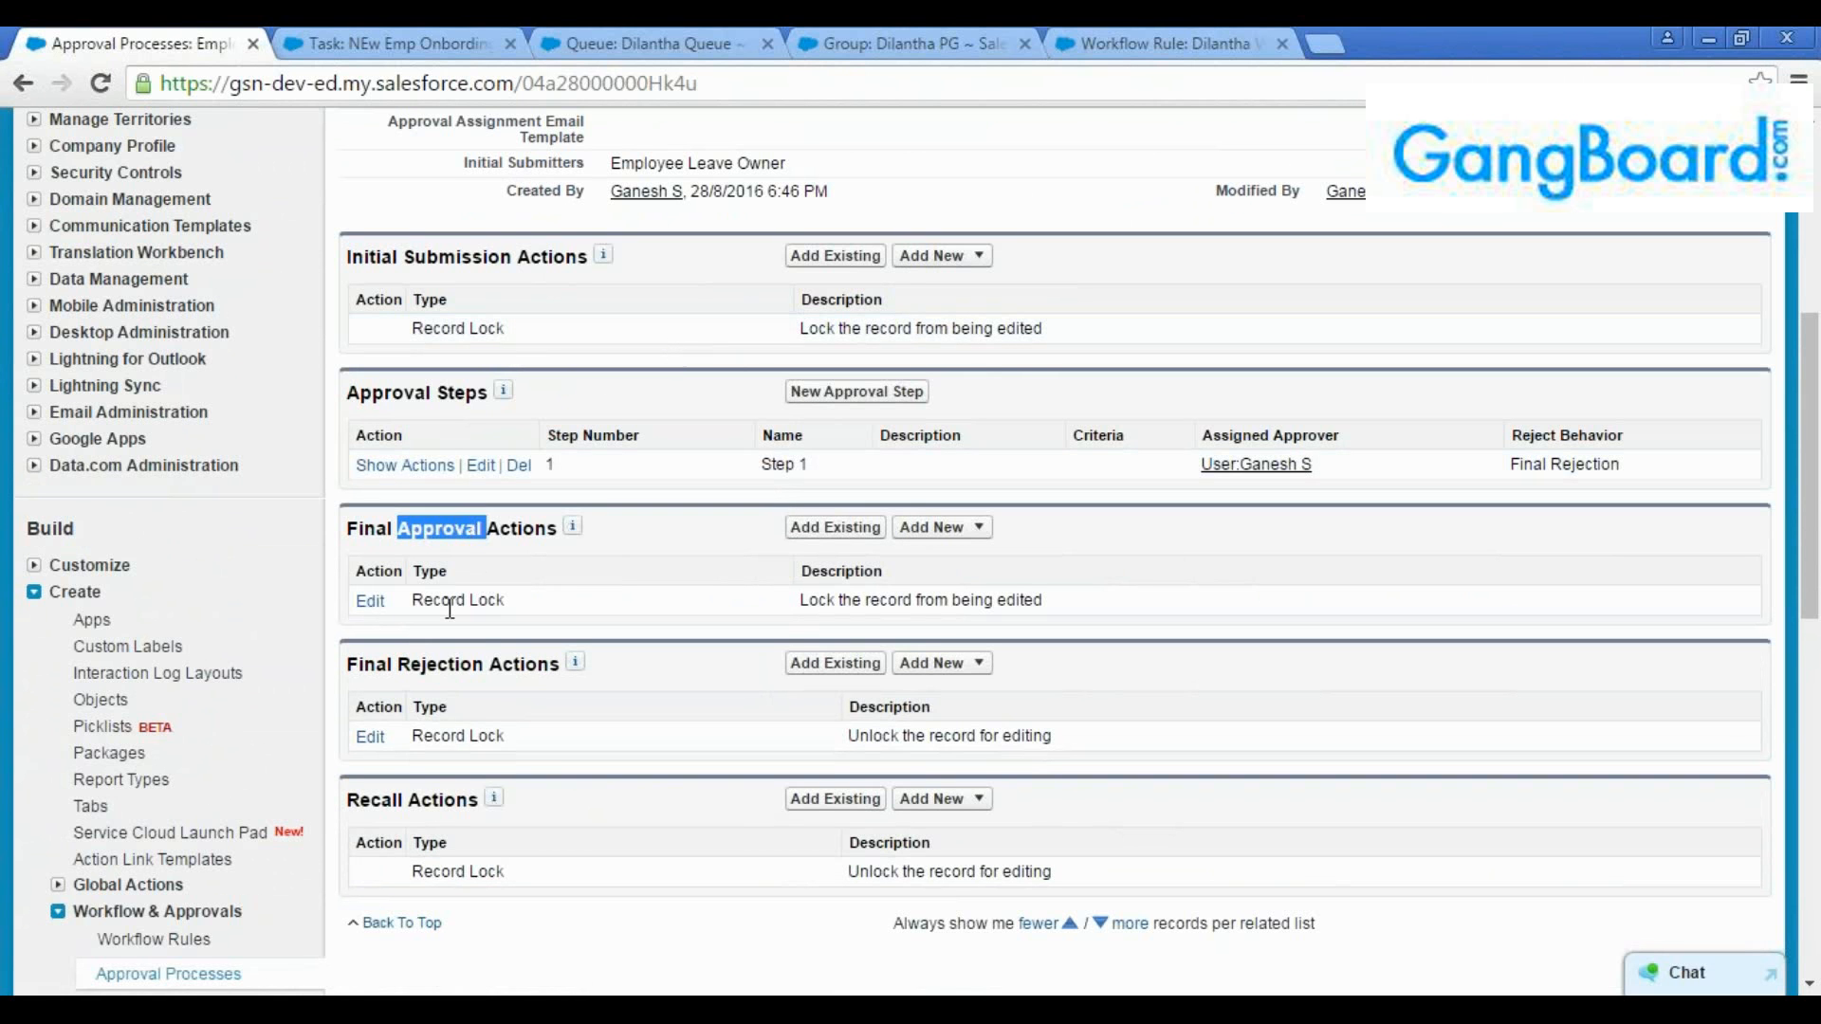
pyautogui.doubleClick(458, 664)
pyautogui.click(458, 664)
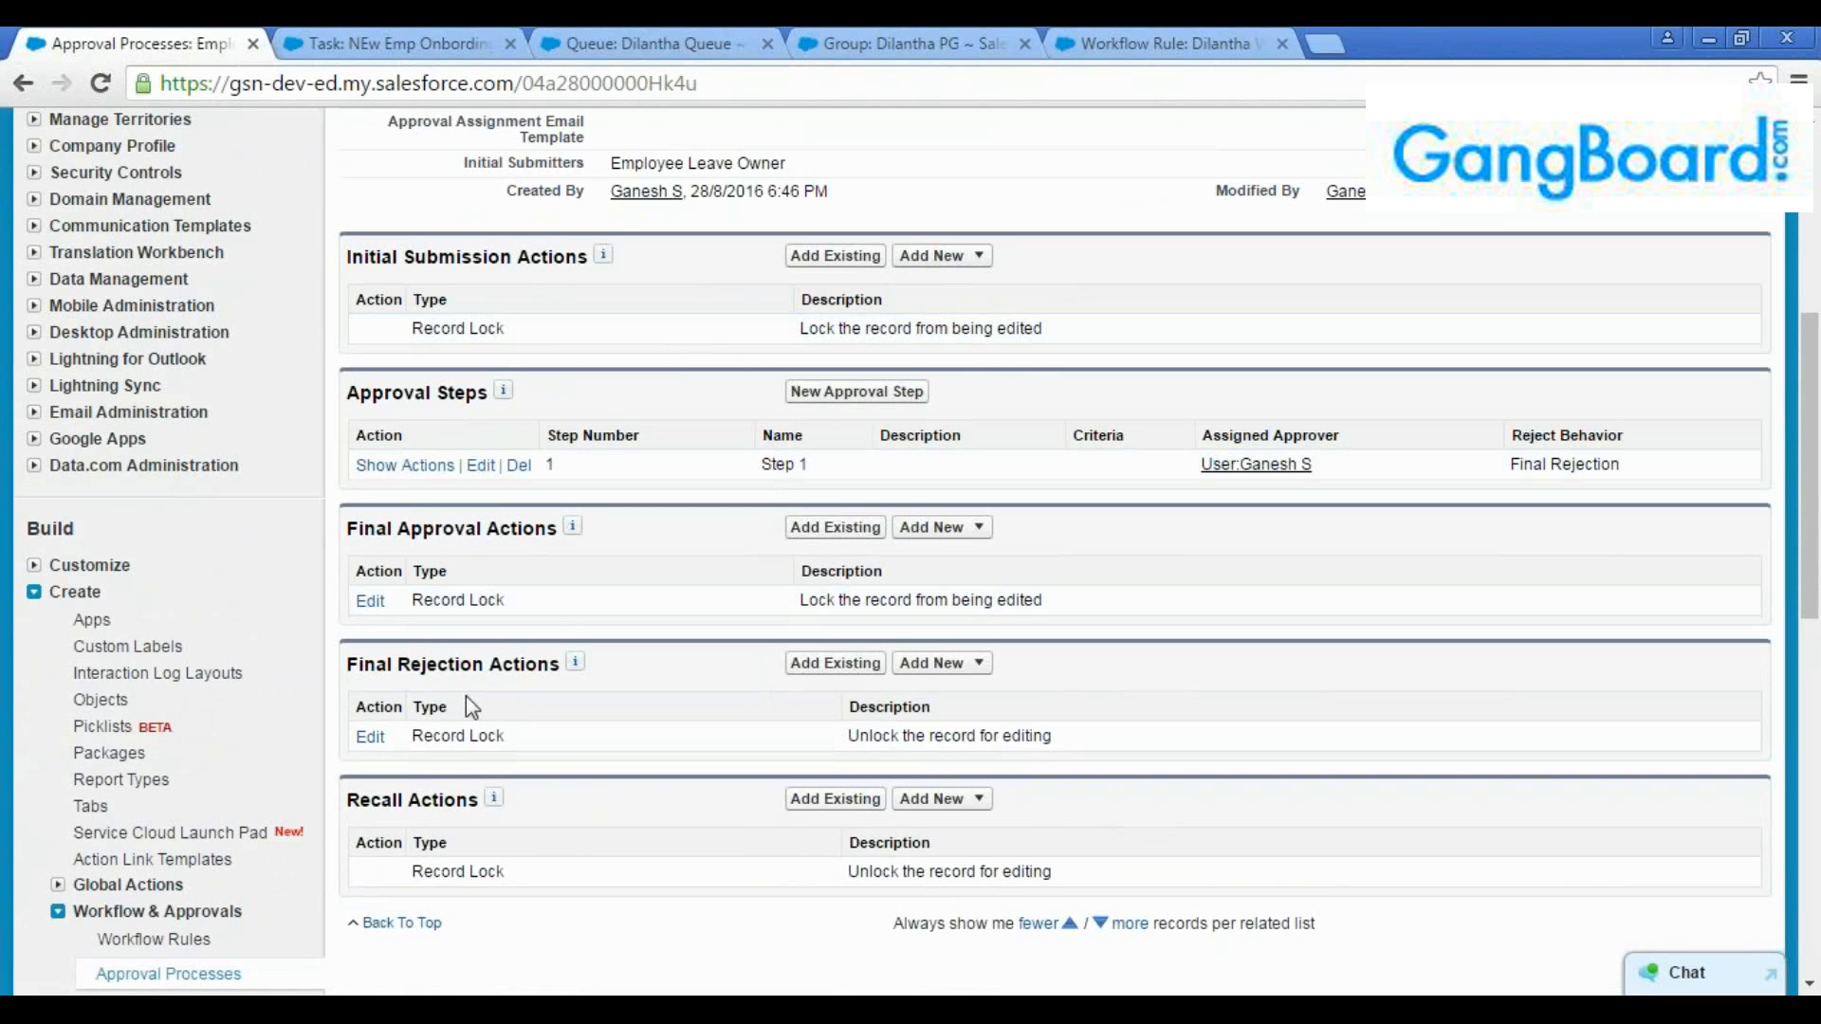
pyautogui.doubleClick(457, 664)
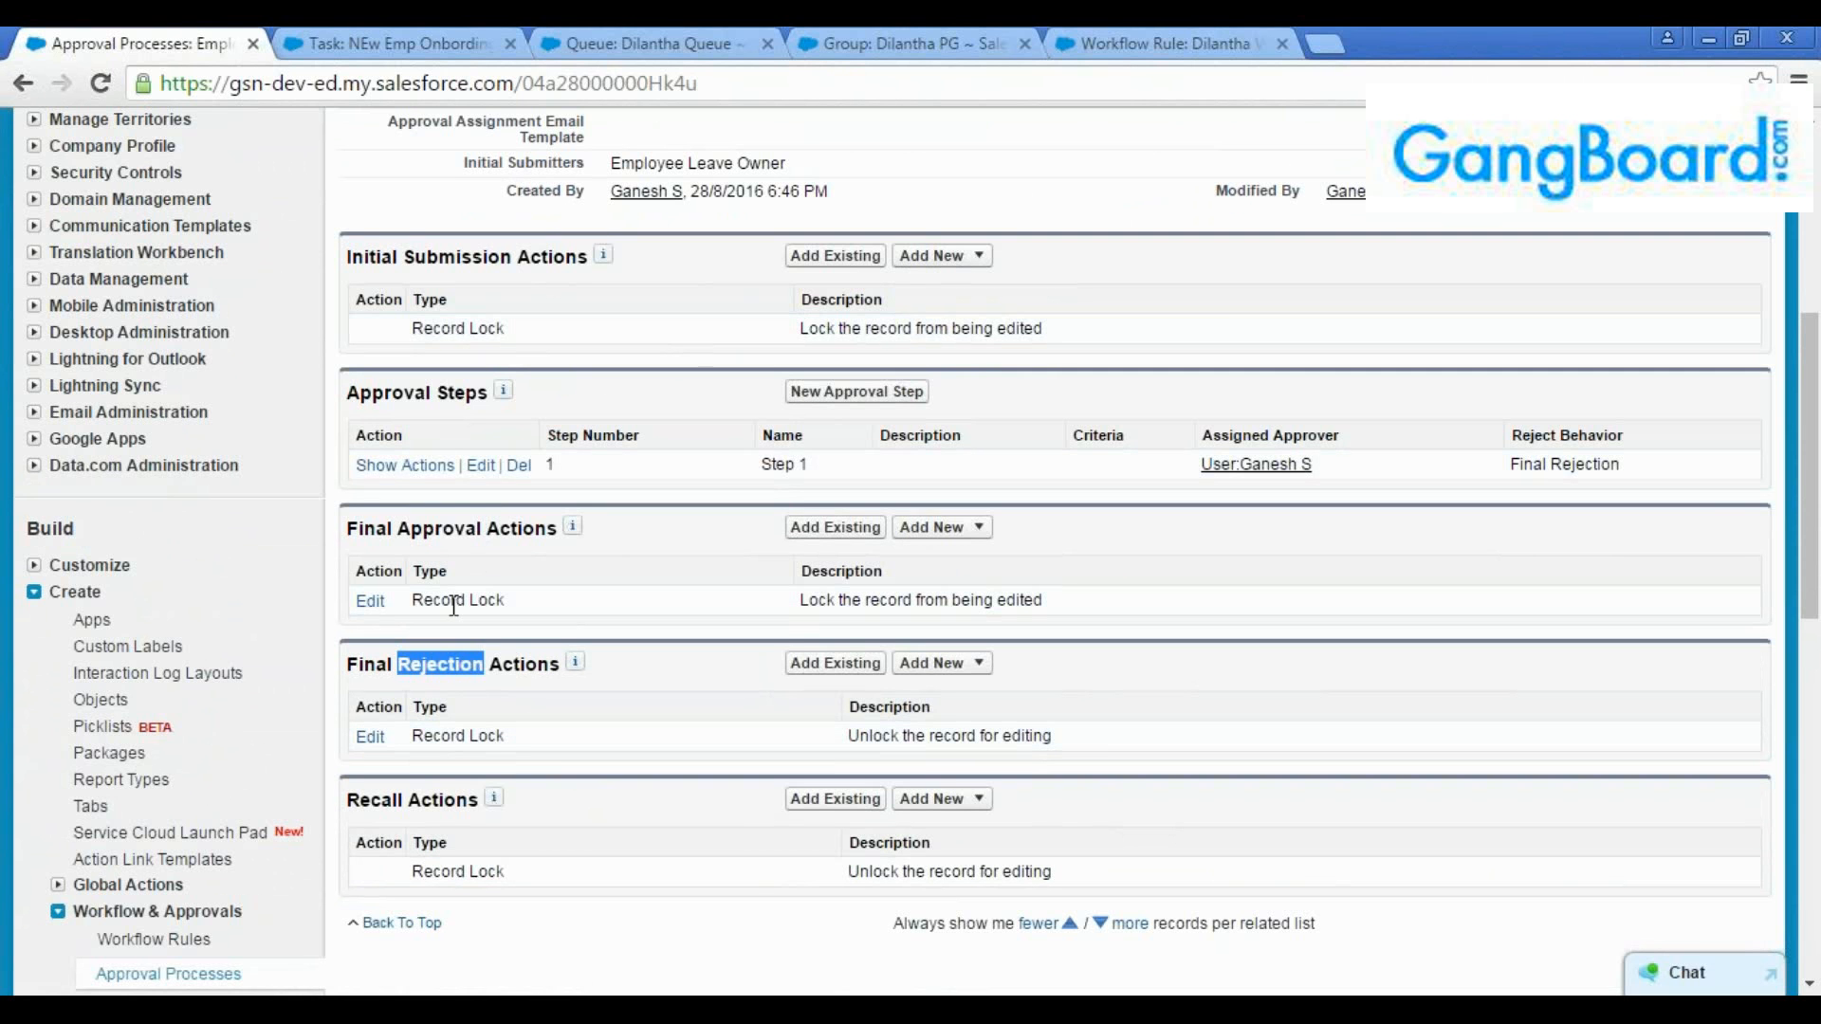
pyautogui.click(441, 533)
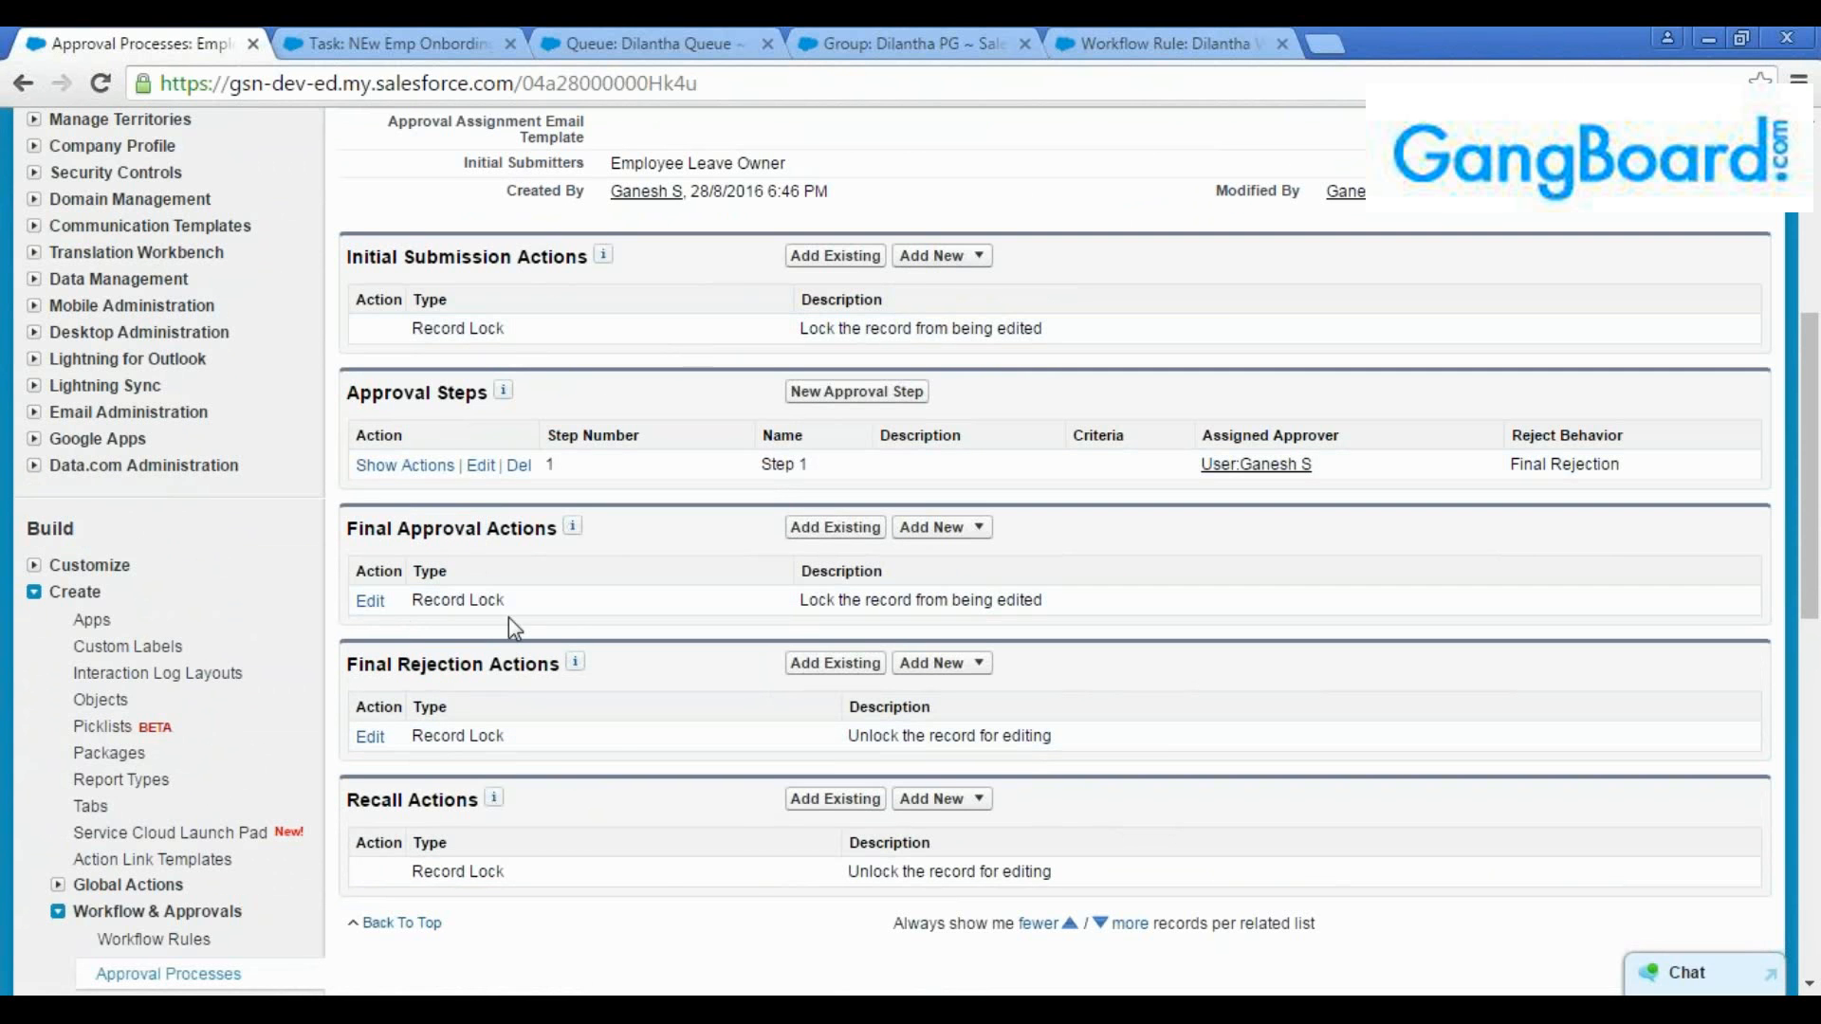
pyautogui.moveTo(506, 601); pyautogui.dragTo(411, 601)
pyautogui.moveTo(434, 738); pyautogui.dragTo(512, 741)
pyautogui.click(522, 742)
pyautogui.tripleClick(923, 329)
pyautogui.click(1070, 330)
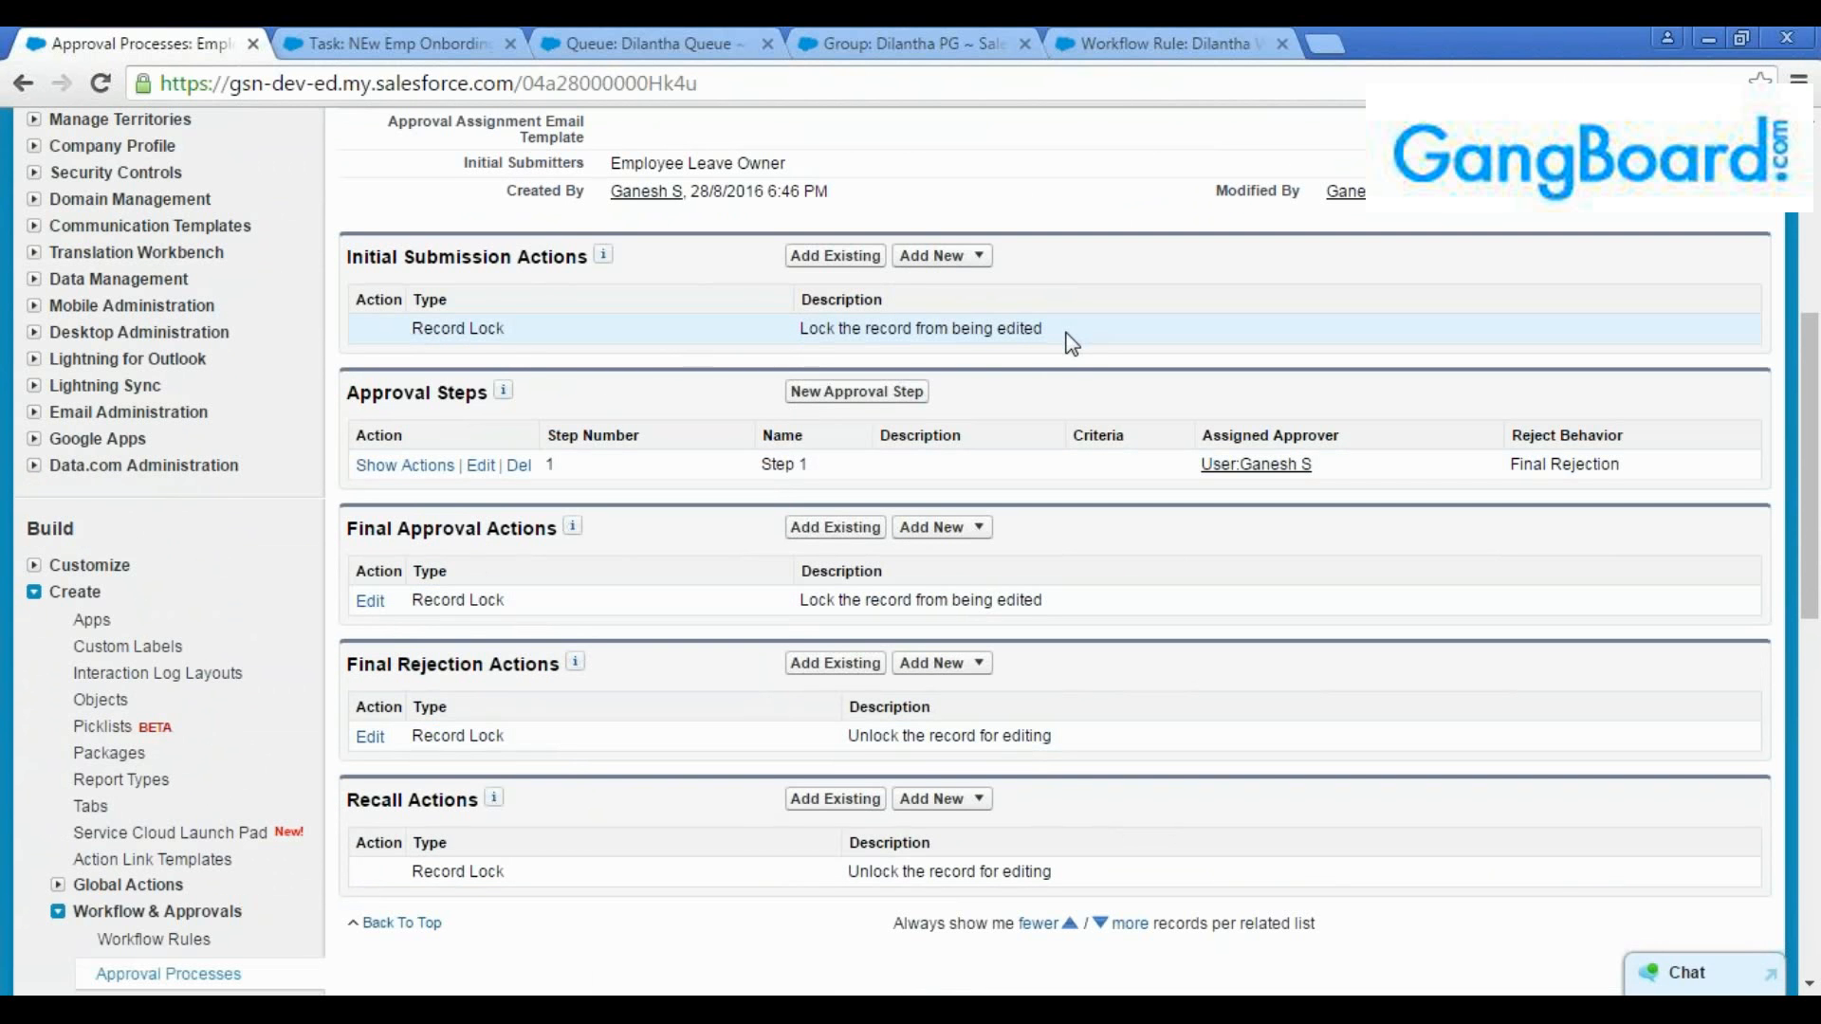
# Start a new field update for the initial submission actions and name it "Dil JS IS FU"
pyautogui.click(977, 256)
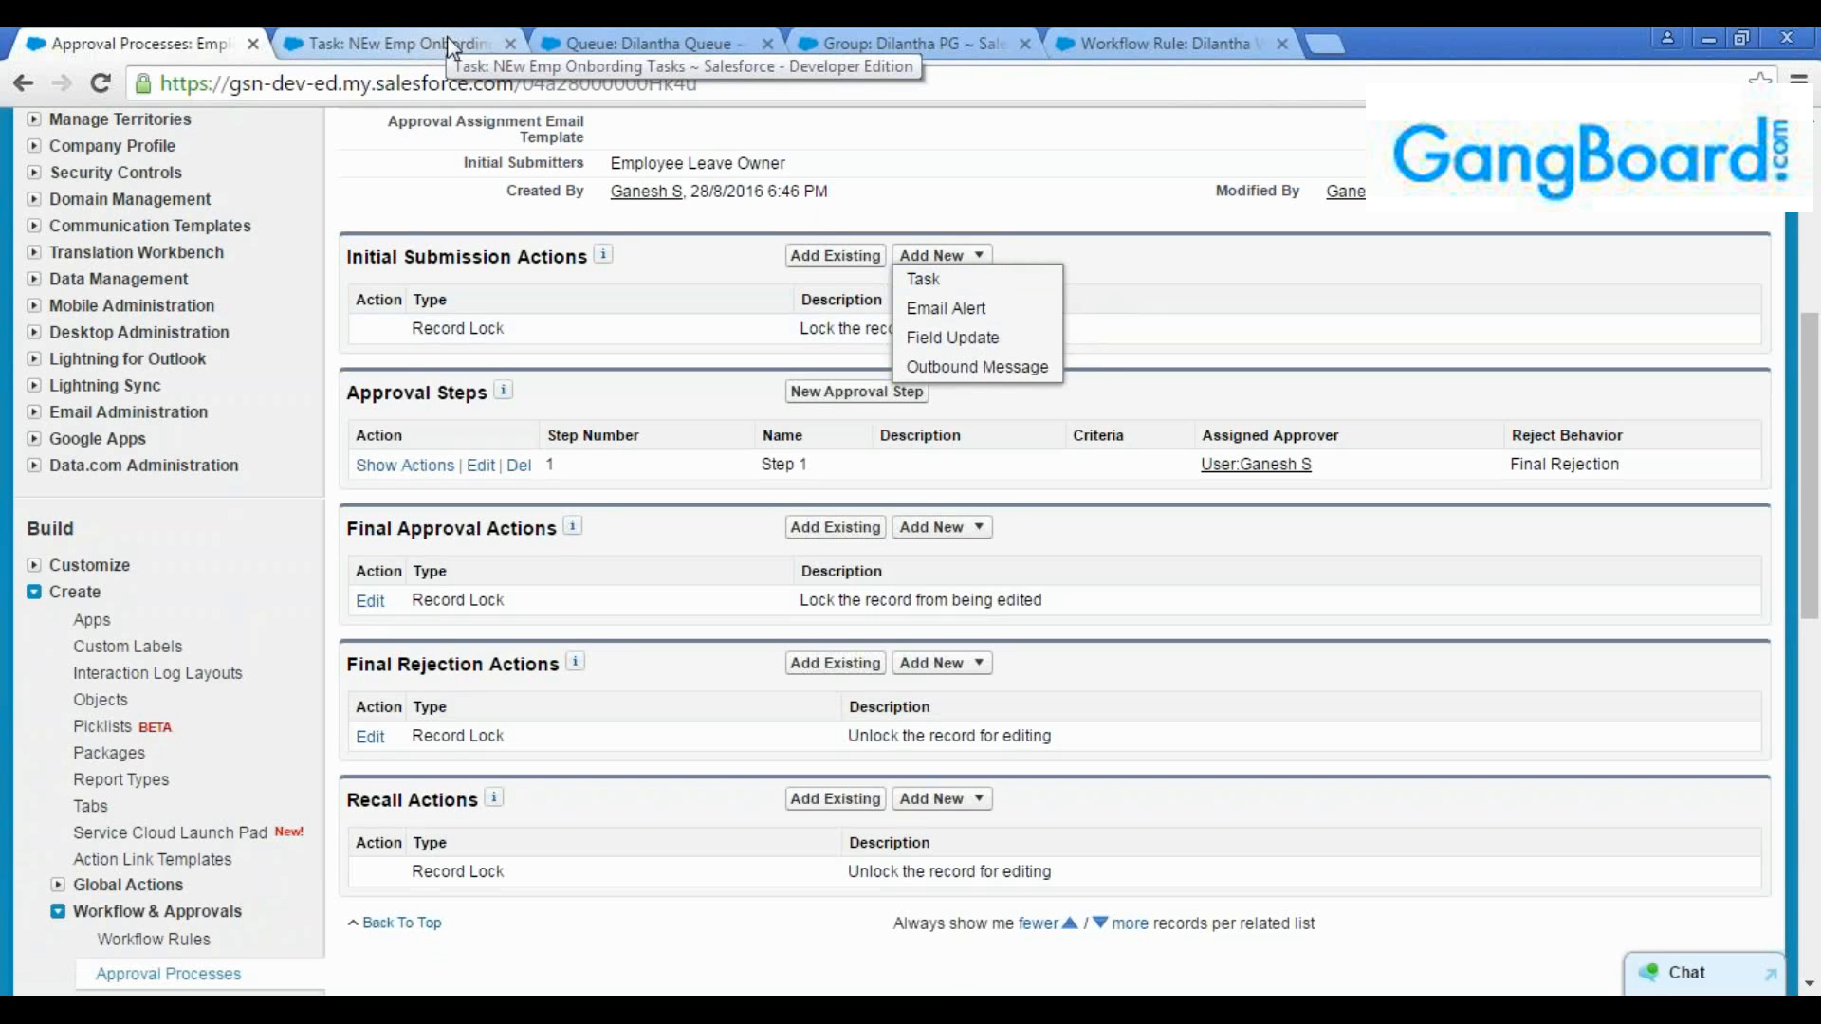
pyautogui.click(979, 344)
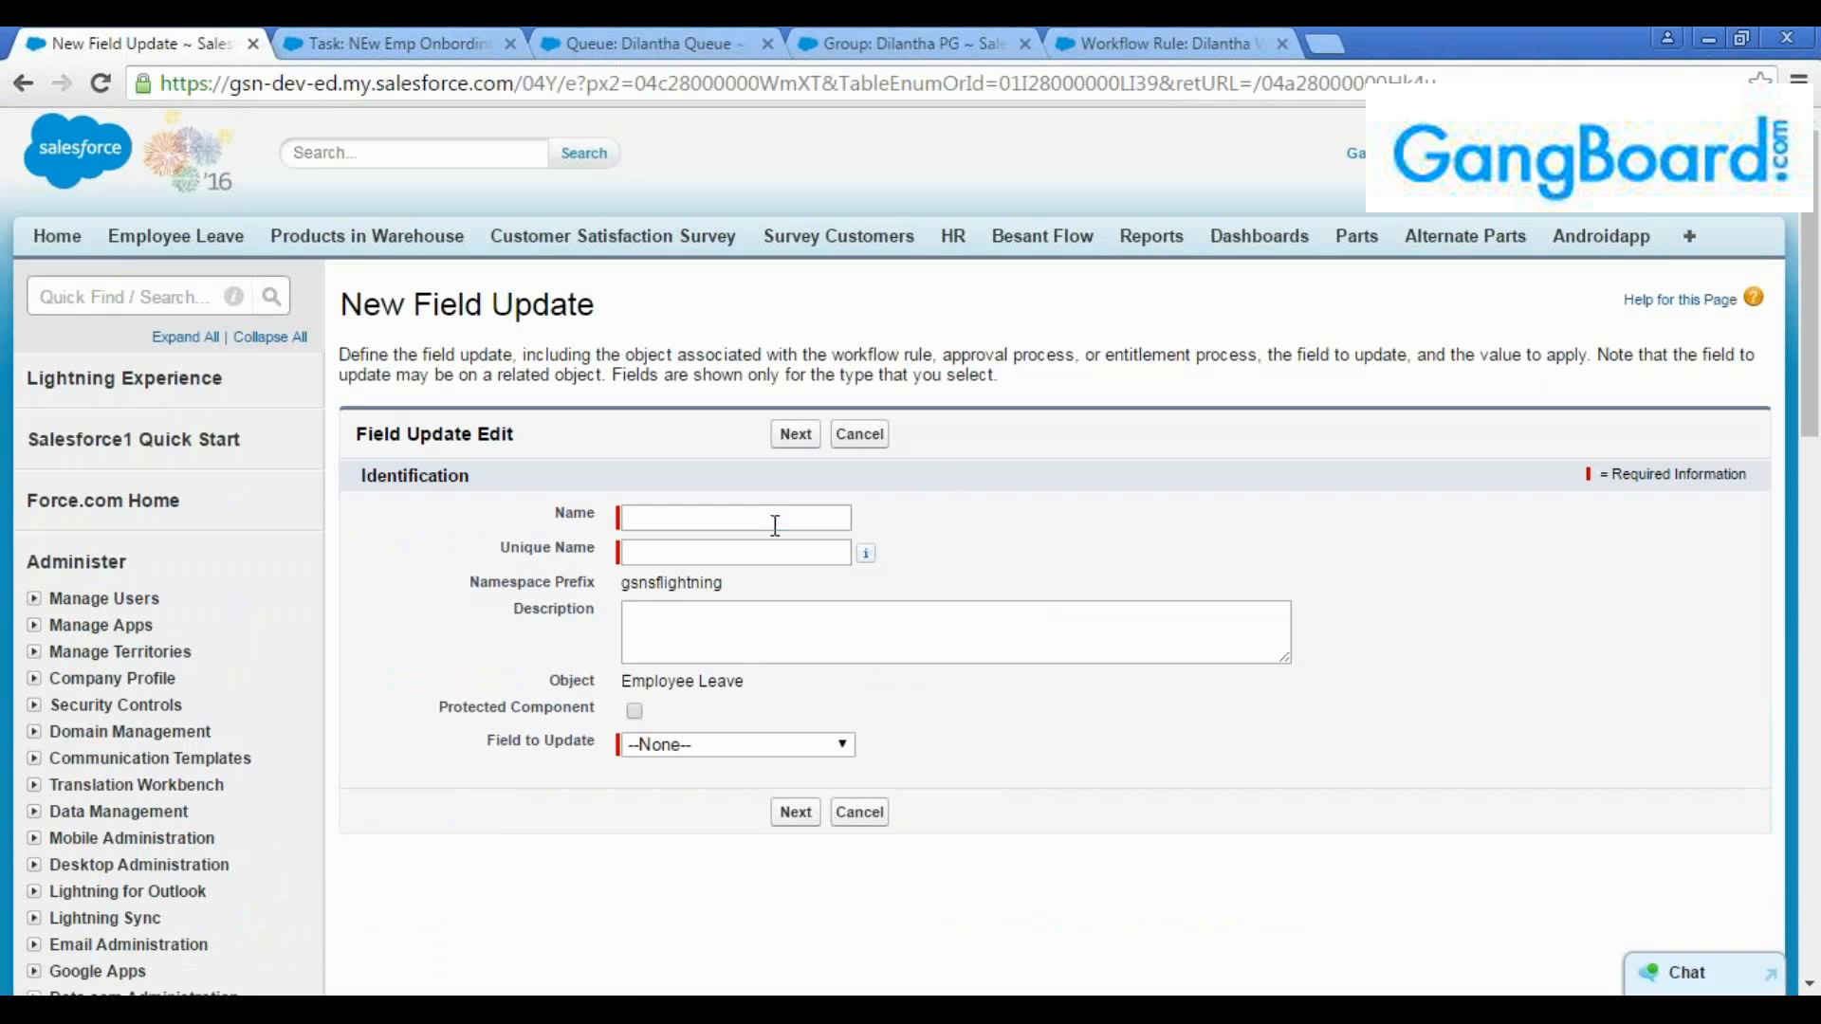
pyautogui.click(775, 525)
pyautogui.write('Dil JS')
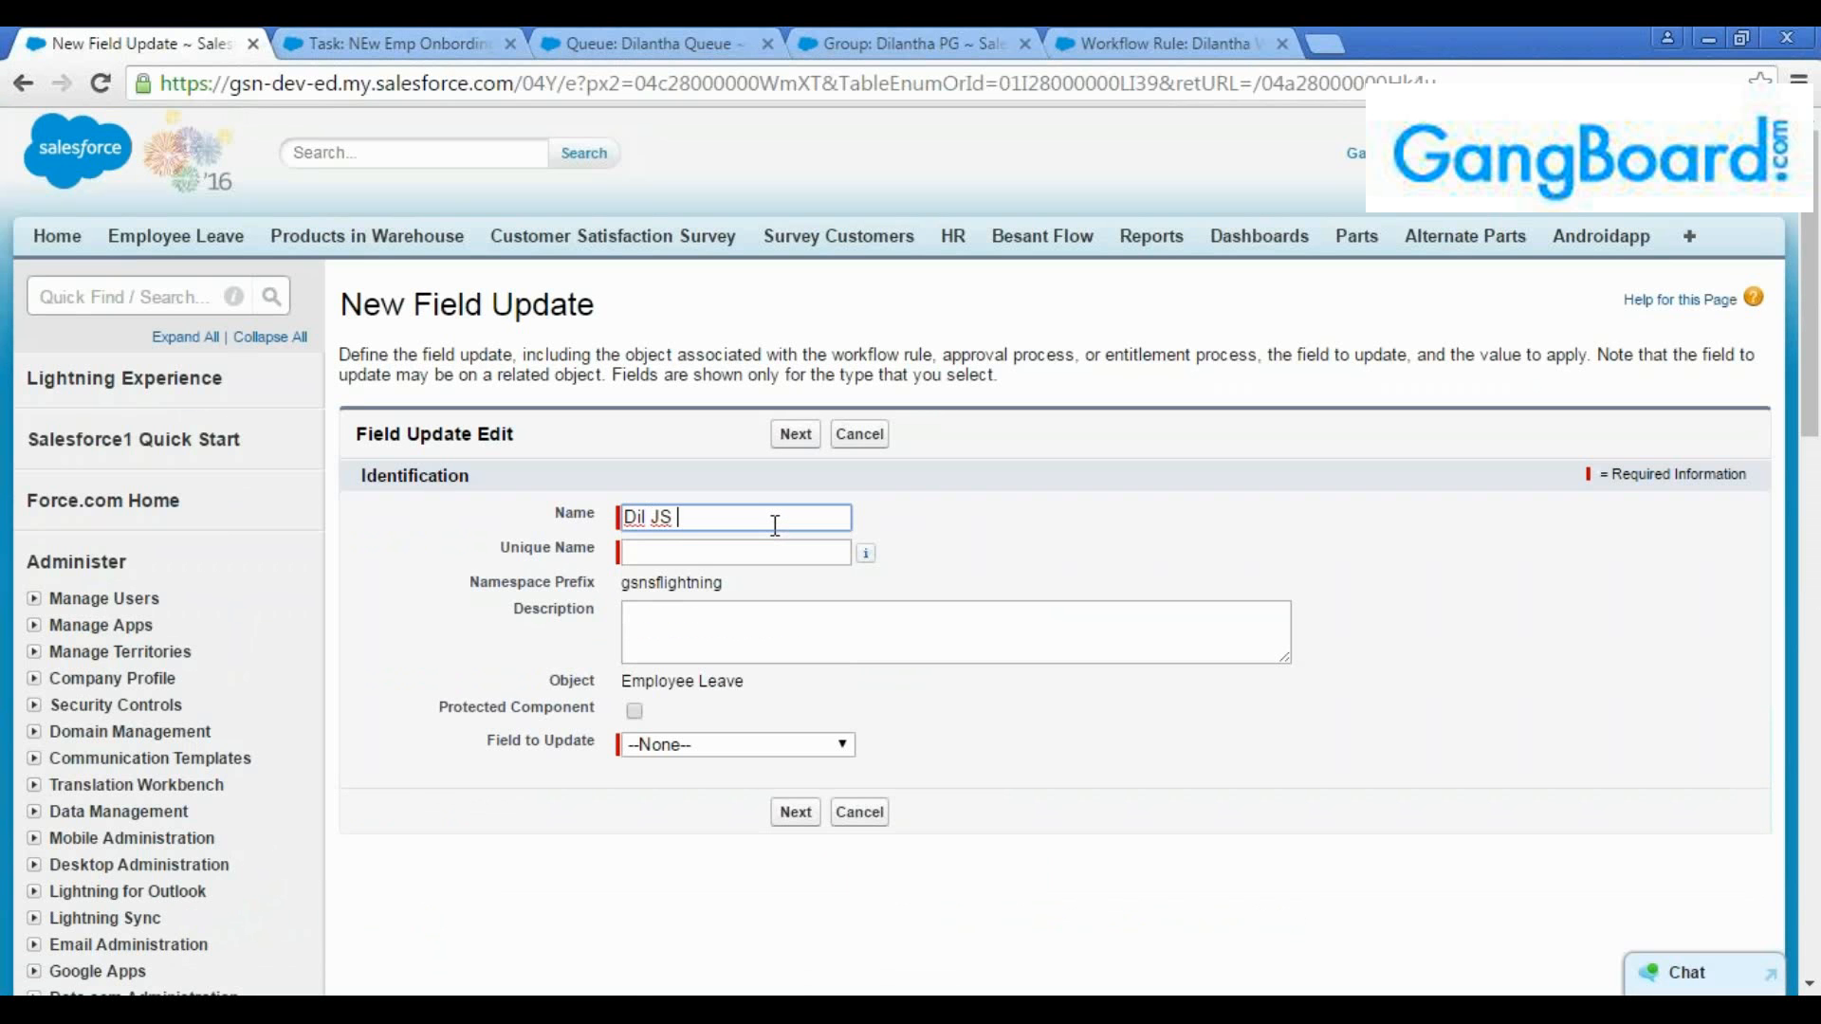
pyautogui.write(' IS FU')
pyautogui.press('Tab')
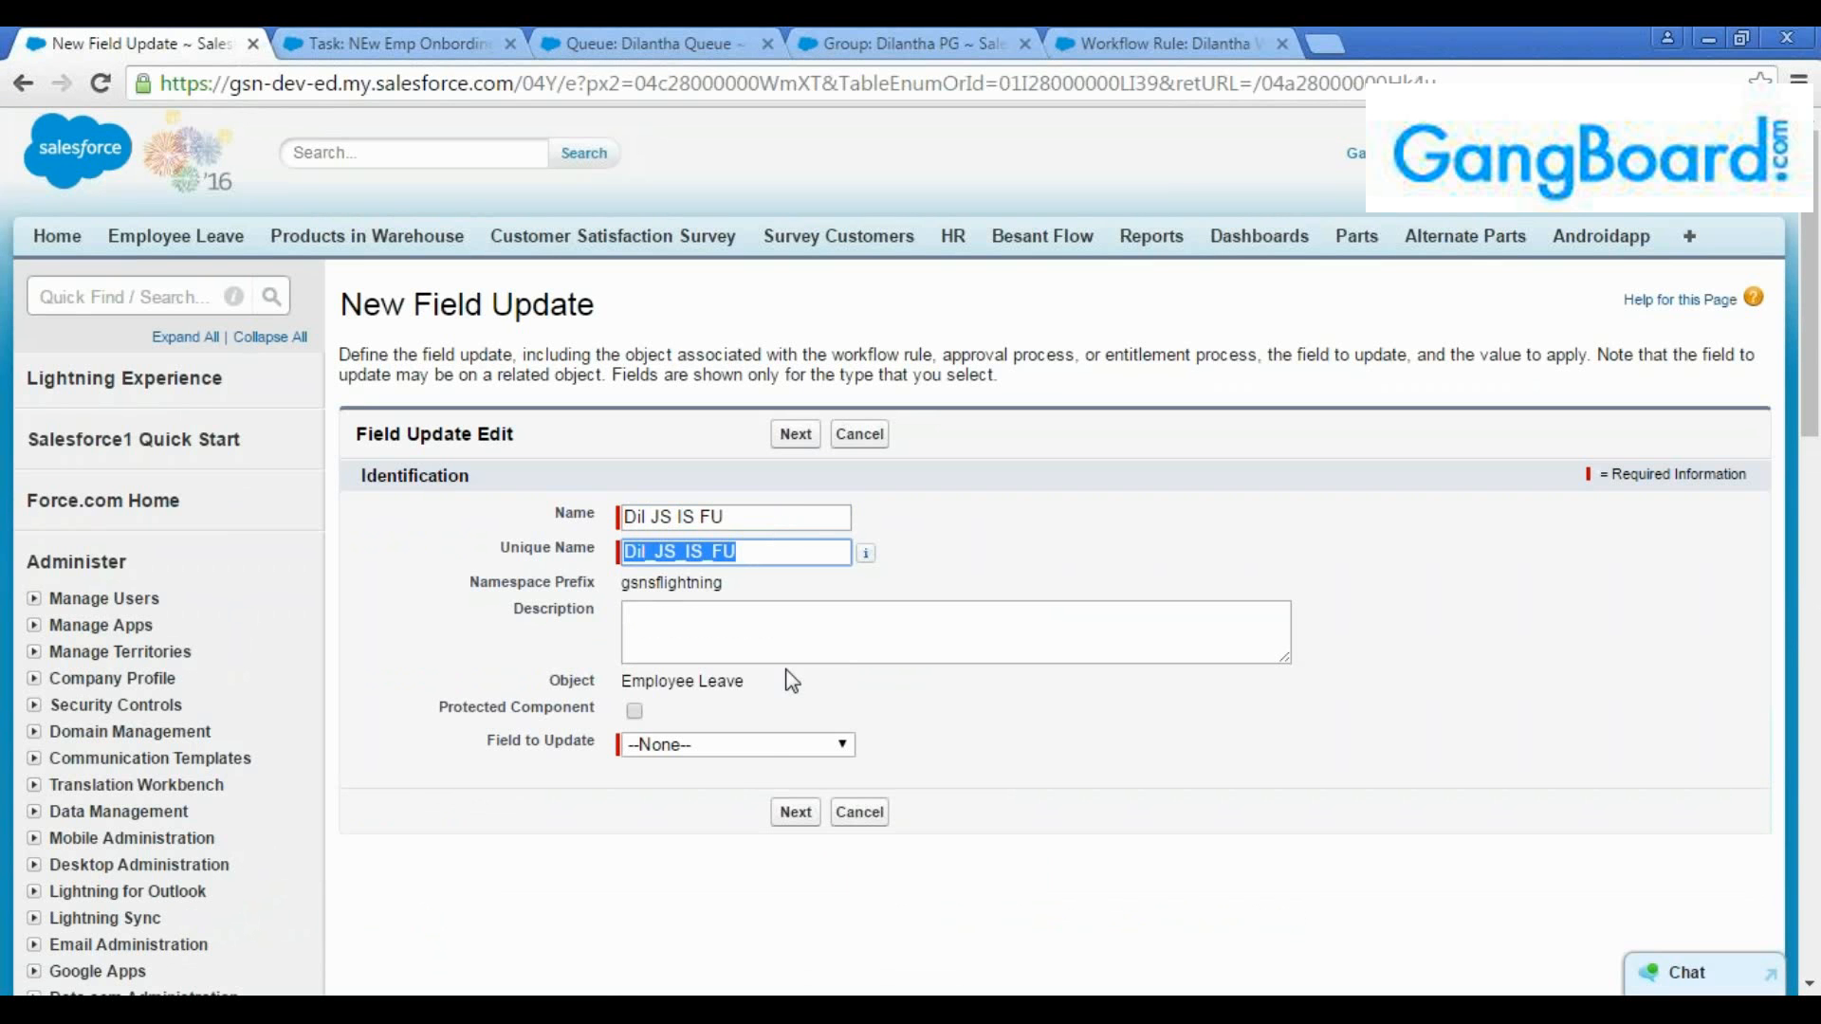
# Set the field update to change Status to the specific value "Submitted for approval" and save it
pyautogui.click(756, 630)
pyautogui.click(769, 748)
pyautogui.click(725, 672)
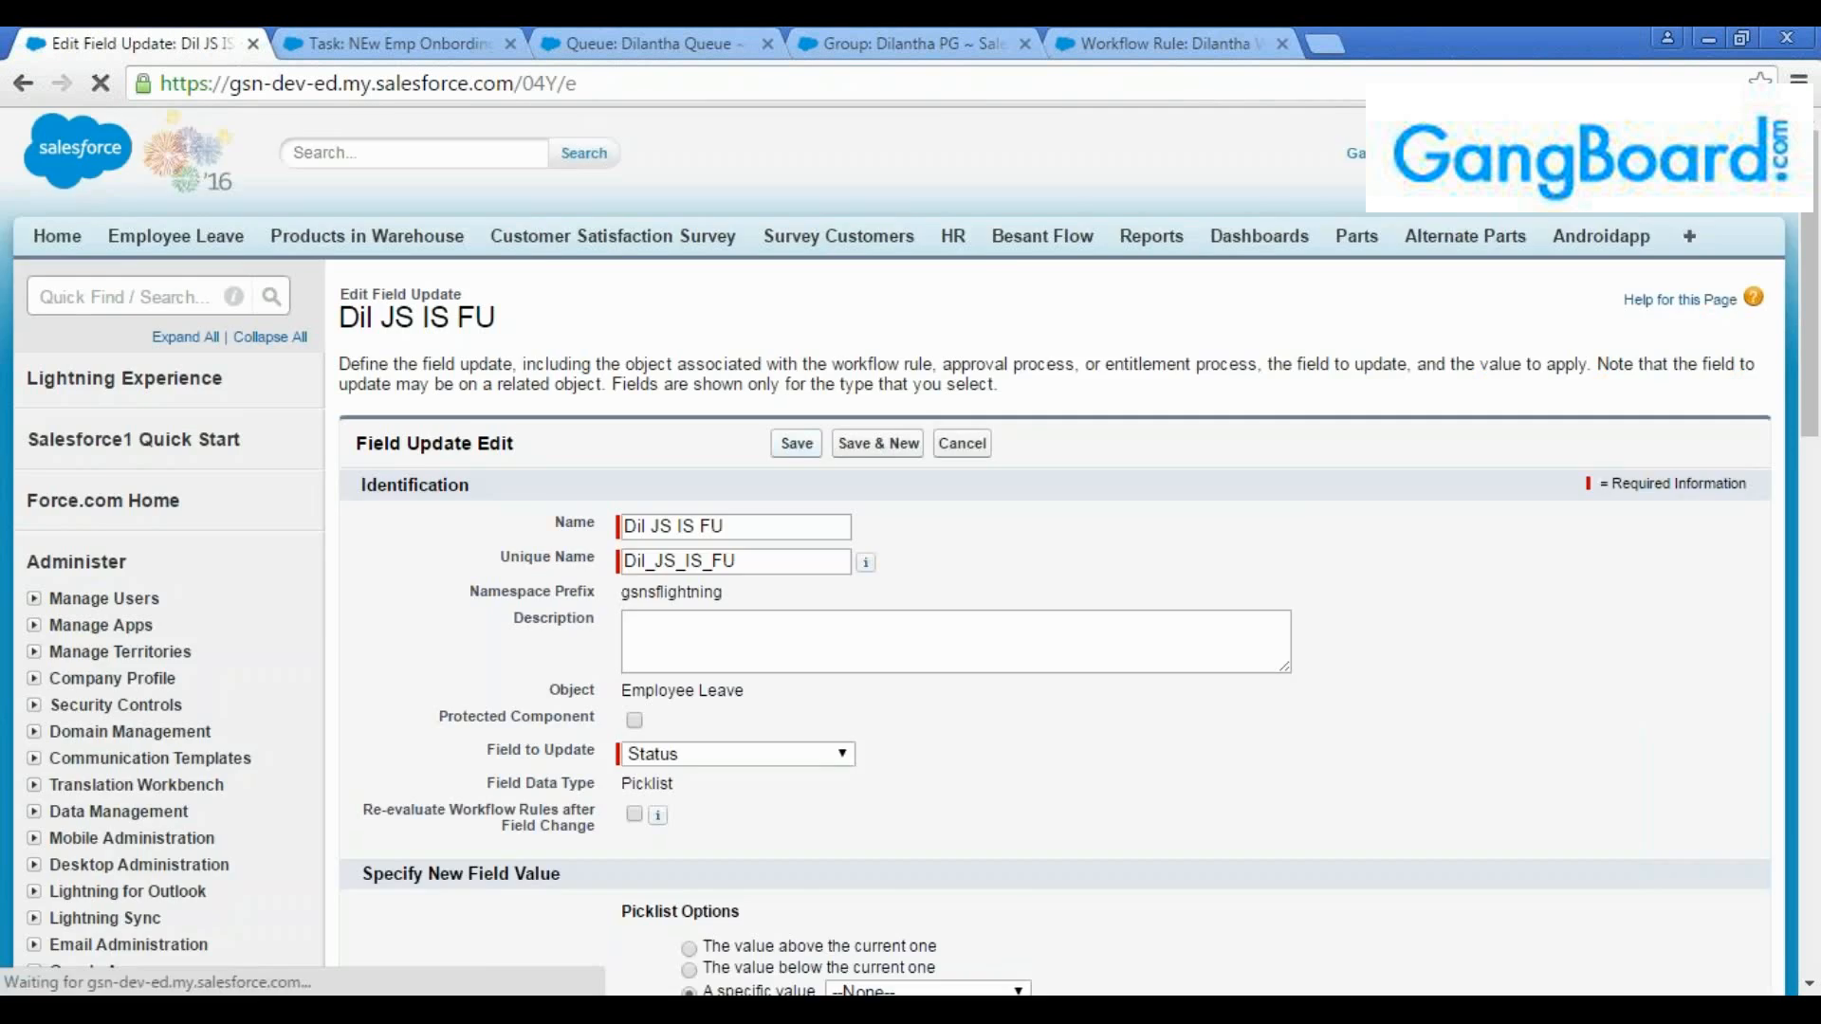
pyautogui.scroll(-4, 890, 664)
pyautogui.click(909, 594)
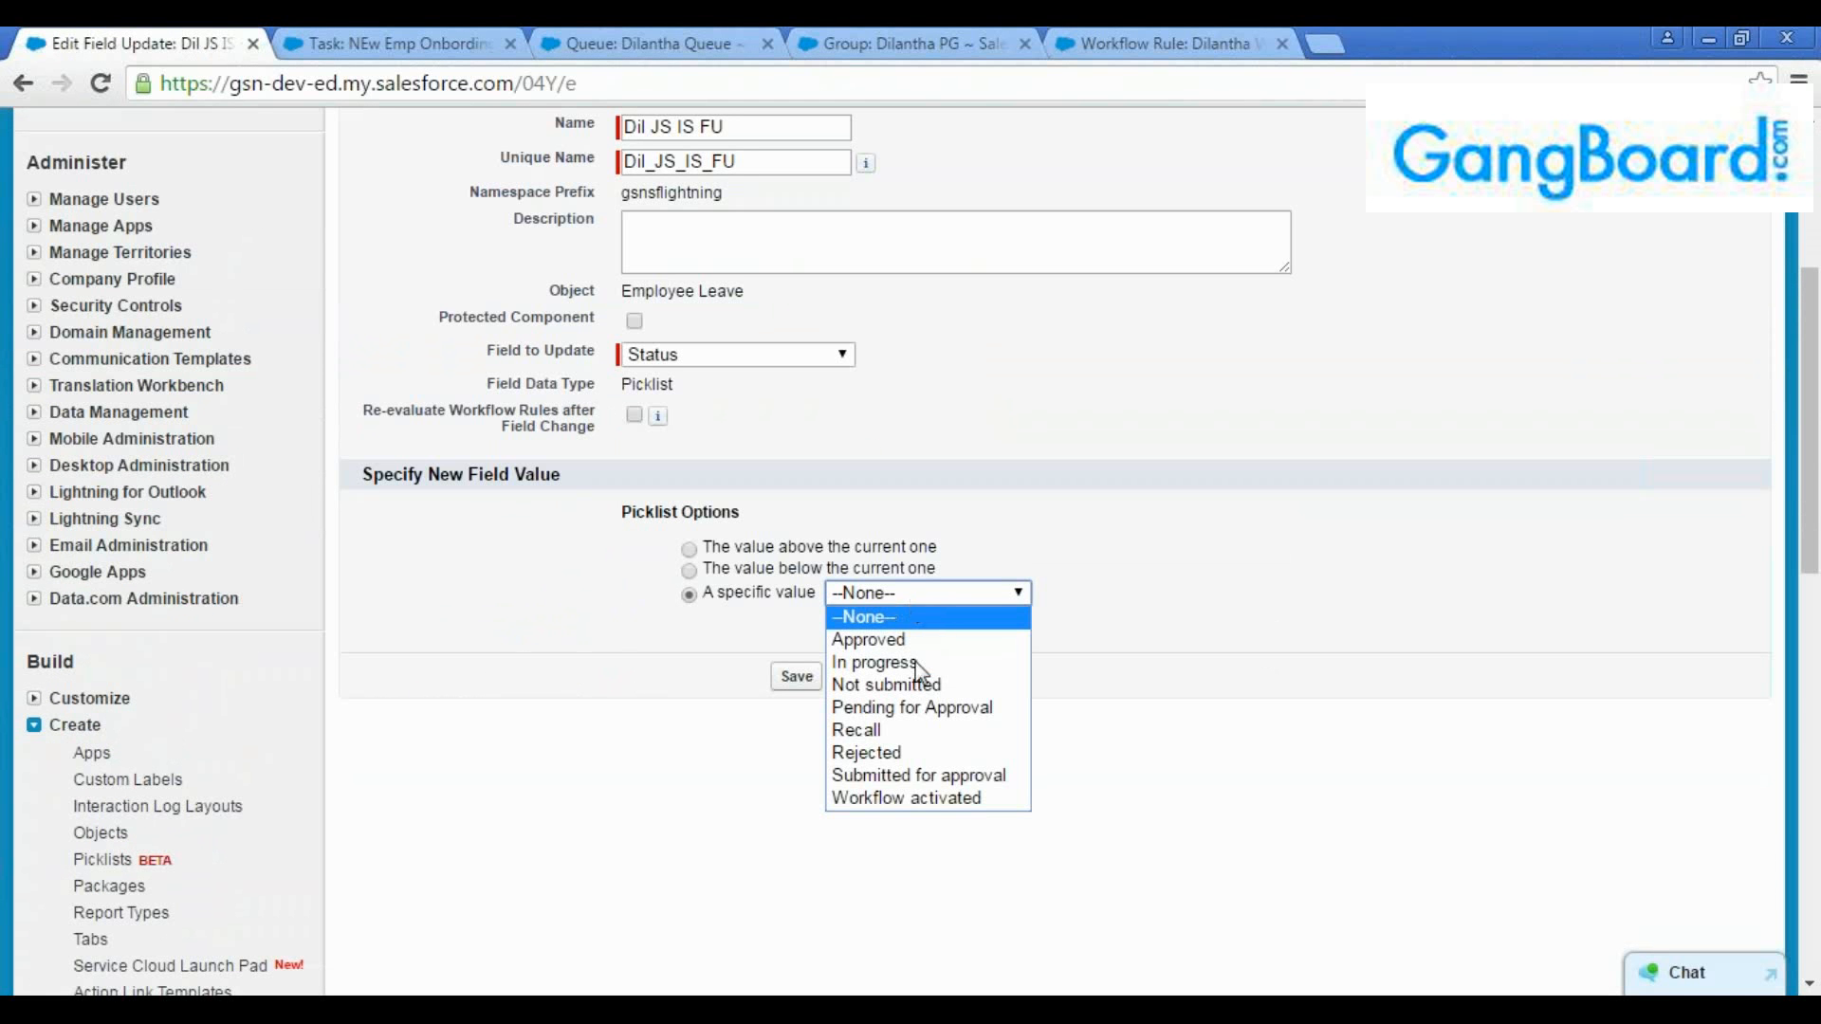
pyautogui.click(911, 776)
pyautogui.click(797, 676)
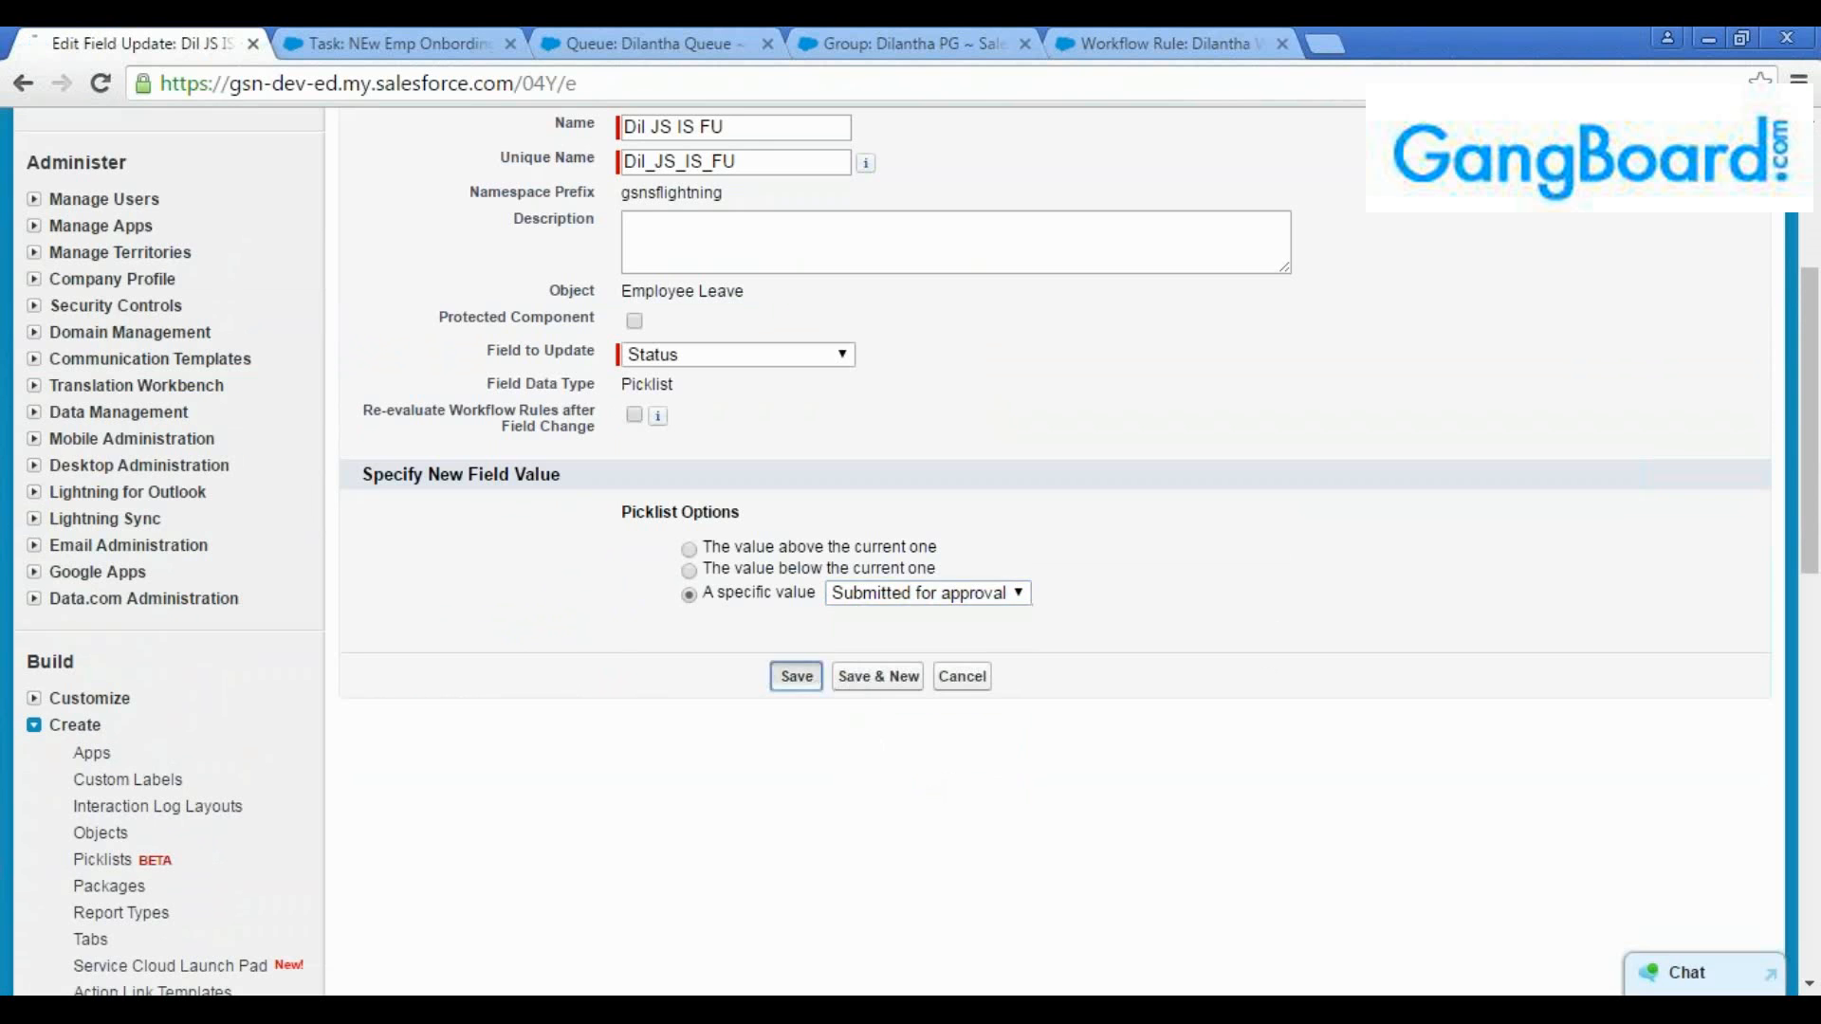
# Start a new email alert for the initial submission actions with the description "DIl IS Email Alert"
pyautogui.scroll(-3, 980, 640)
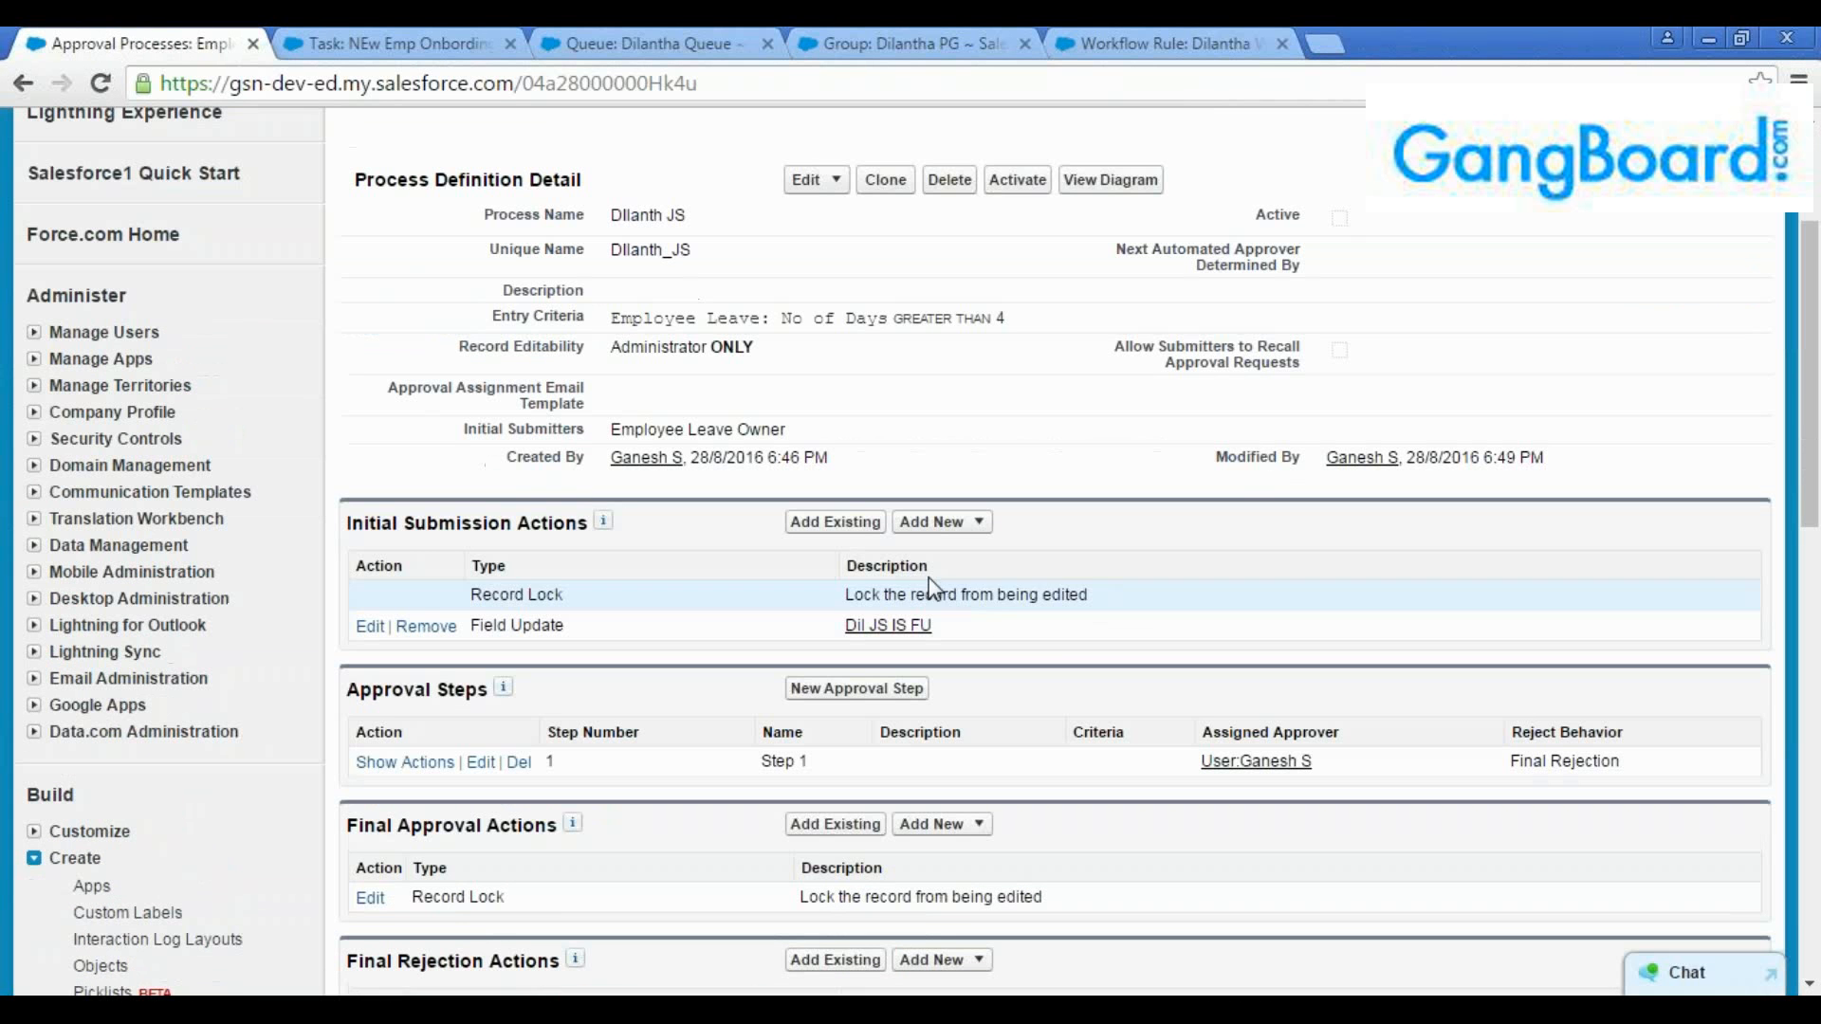
pyautogui.click(942, 523)
pyautogui.click(942, 579)
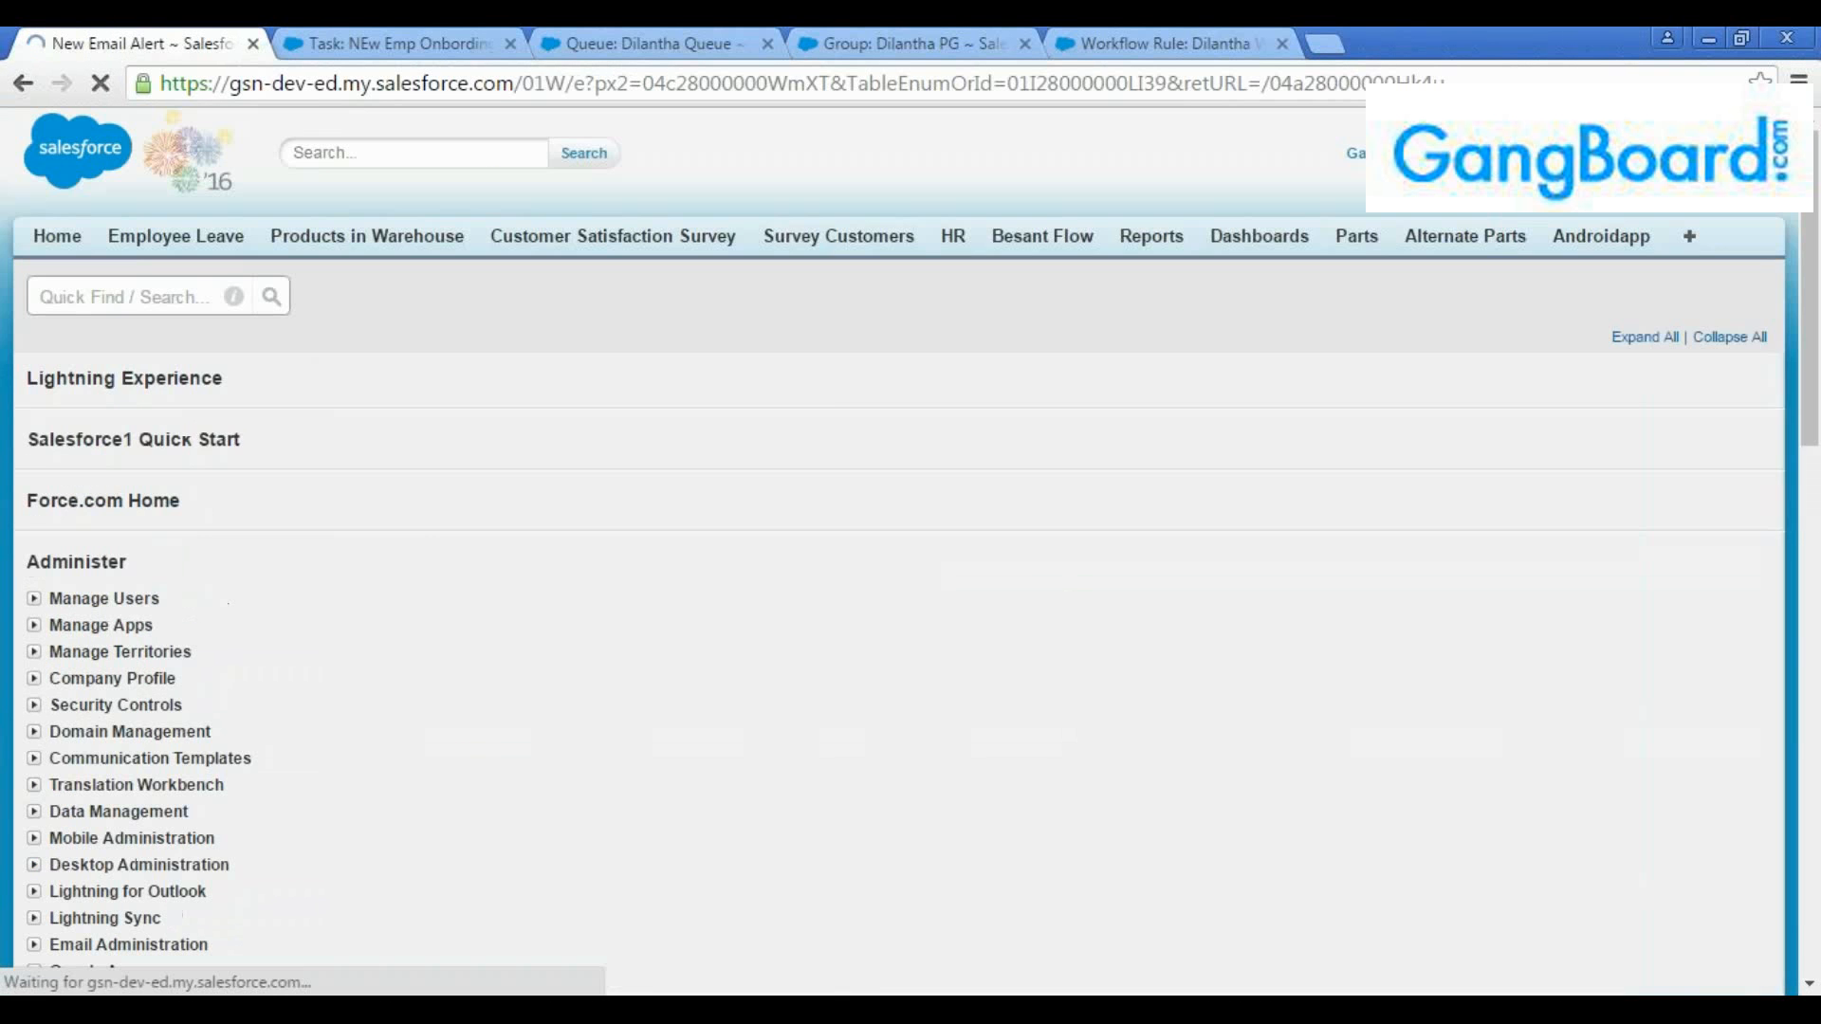
pyautogui.click(813, 498)
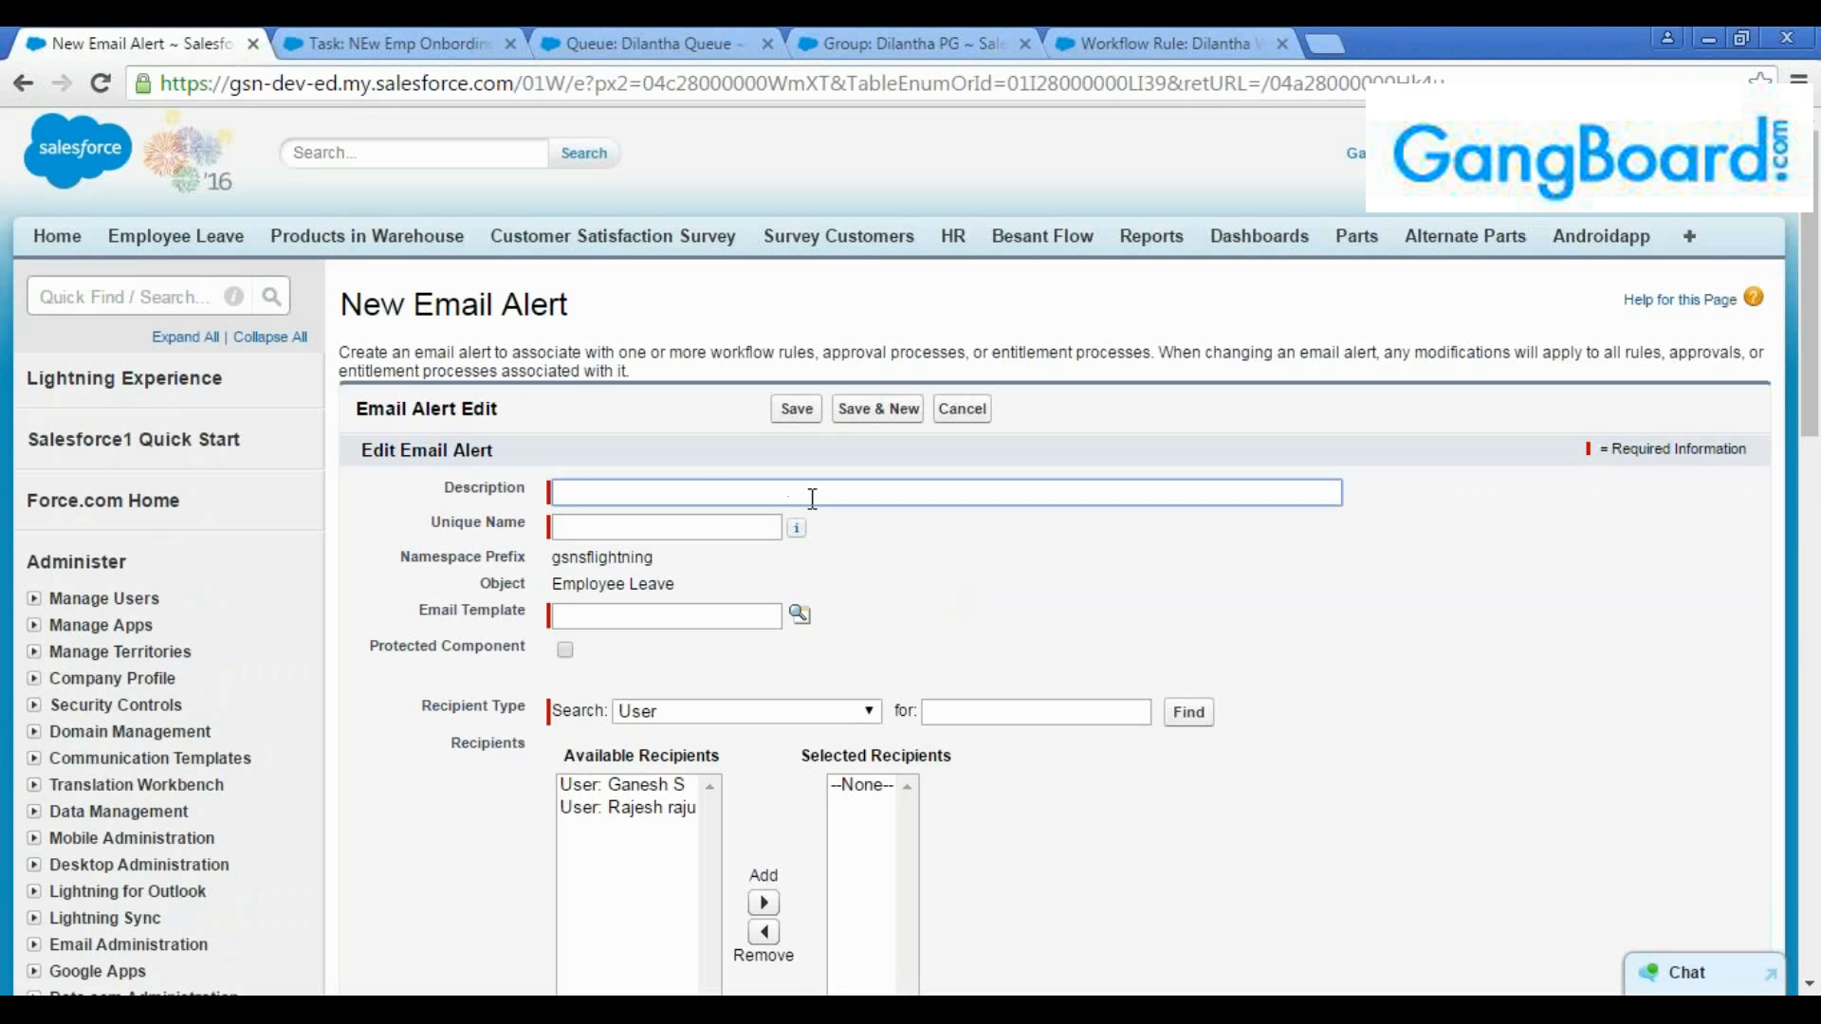
pyautogui.write('Dll IS Email Alert')
pyautogui.press('Tab')
# Look up the available email templates and assign "Leave submitted for approval" to the email alert
pyautogui.scroll(-3, 817, 550)
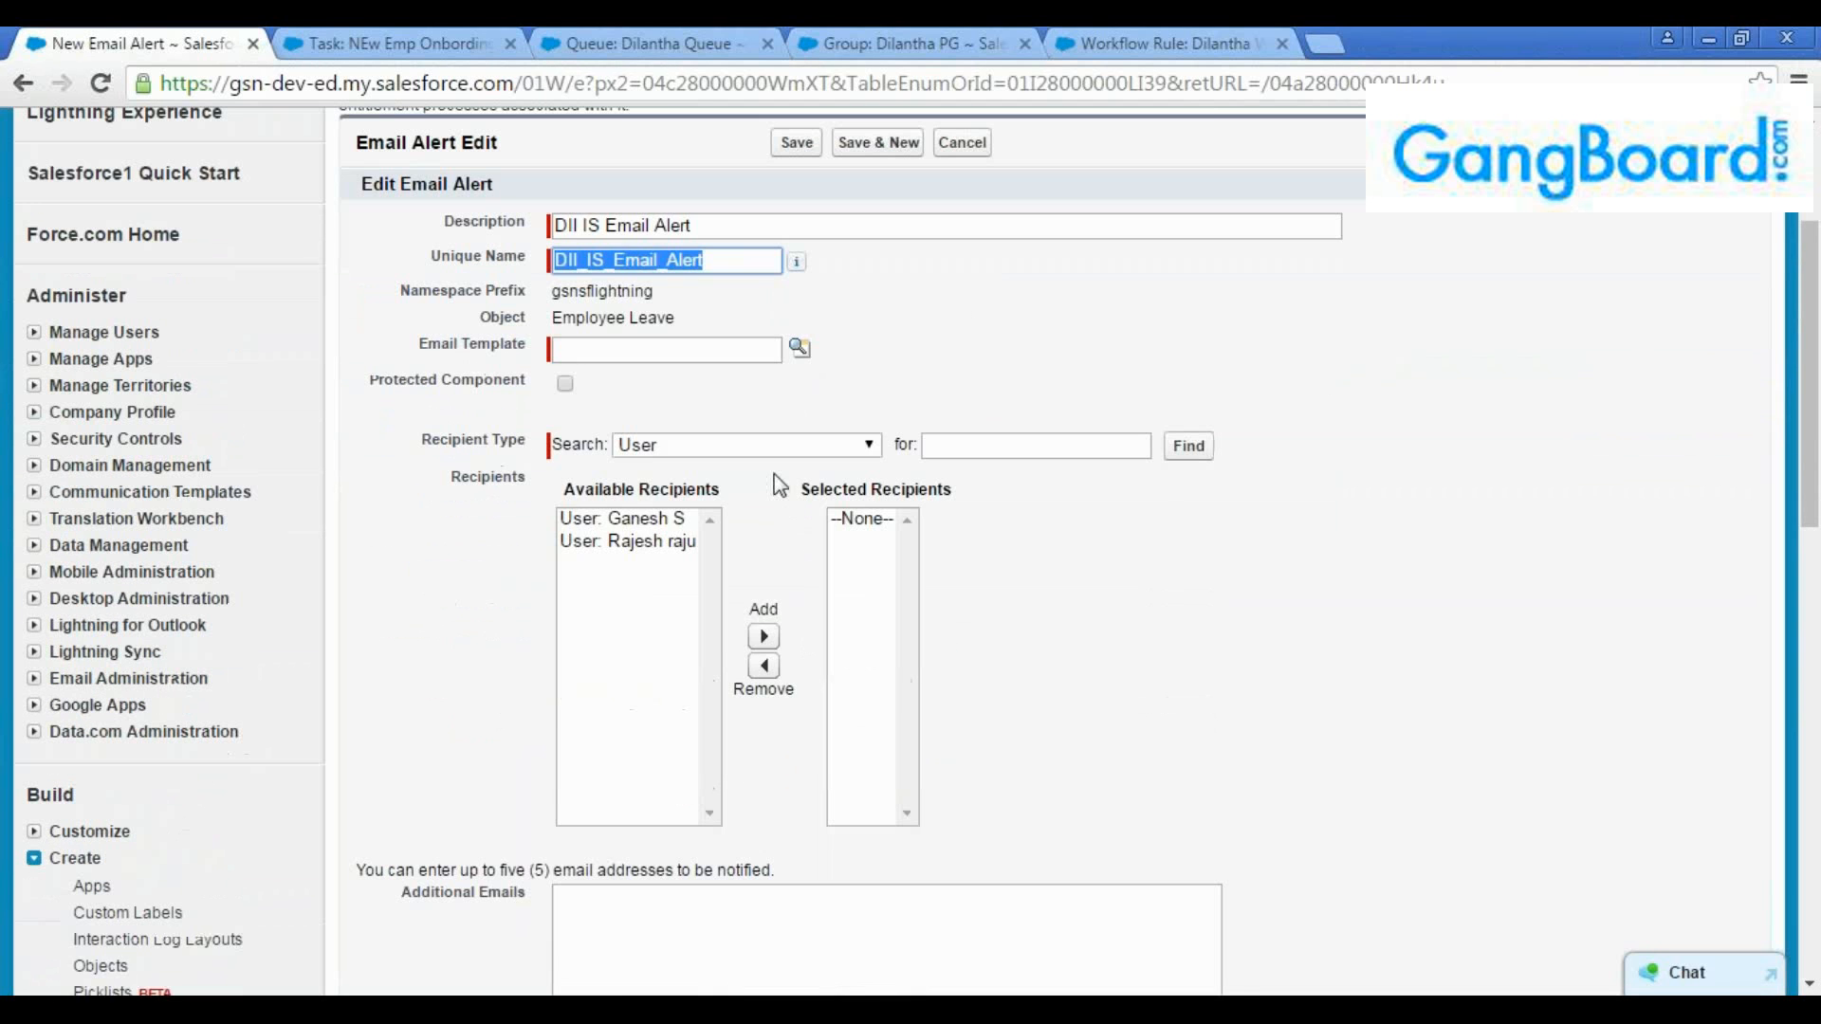
pyautogui.click(800, 347)
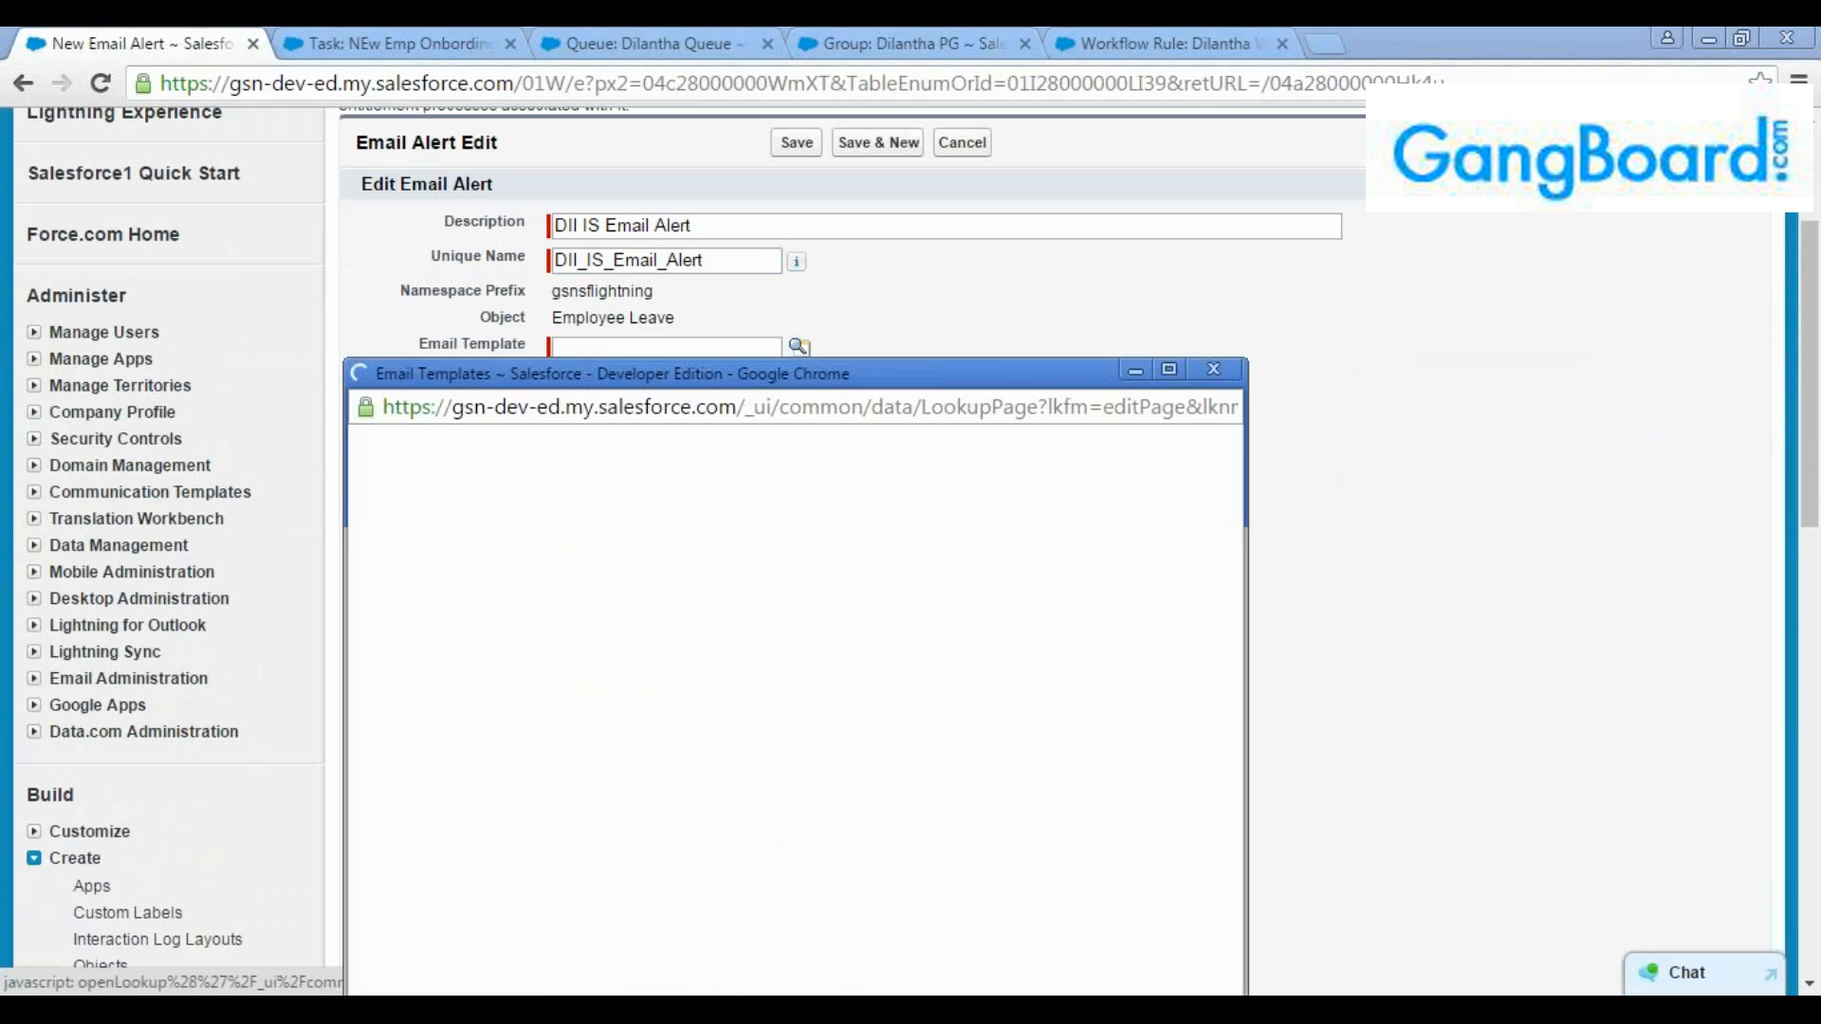
pyautogui.click(1169, 371)
pyautogui.scroll(-3, 994, 593)
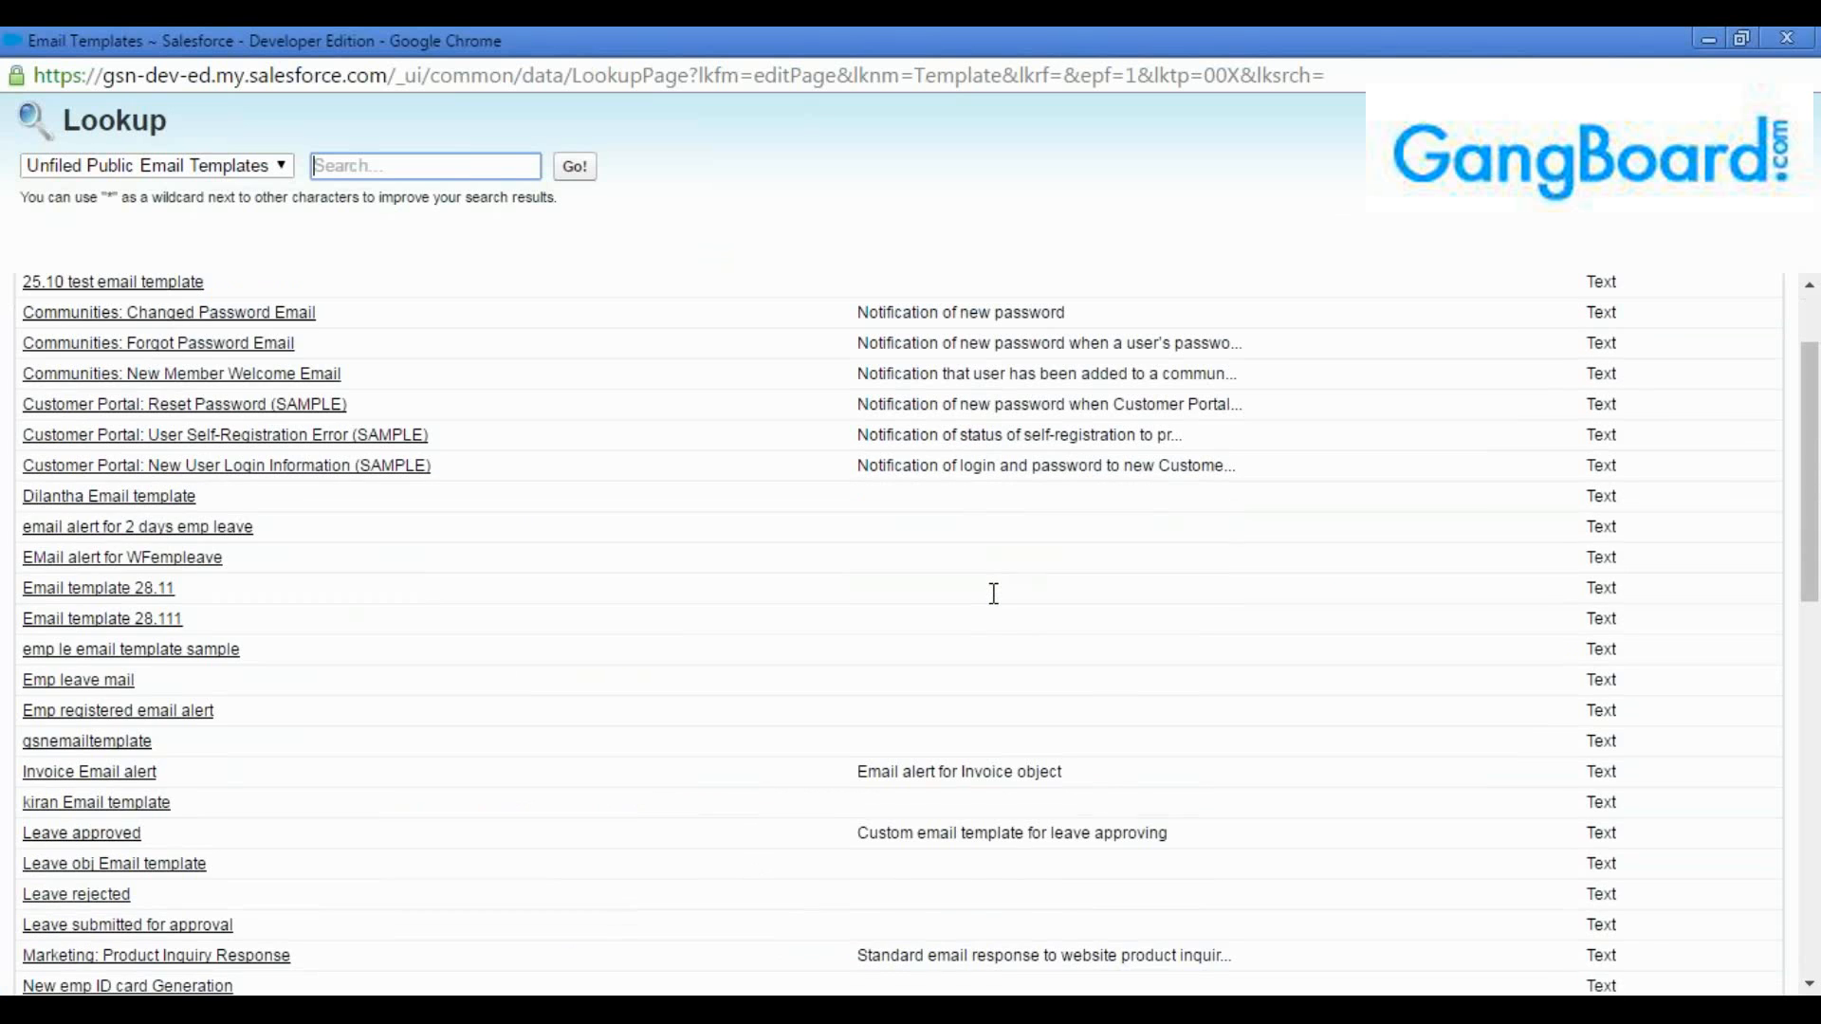
pyautogui.scroll(-3, 614, 610)
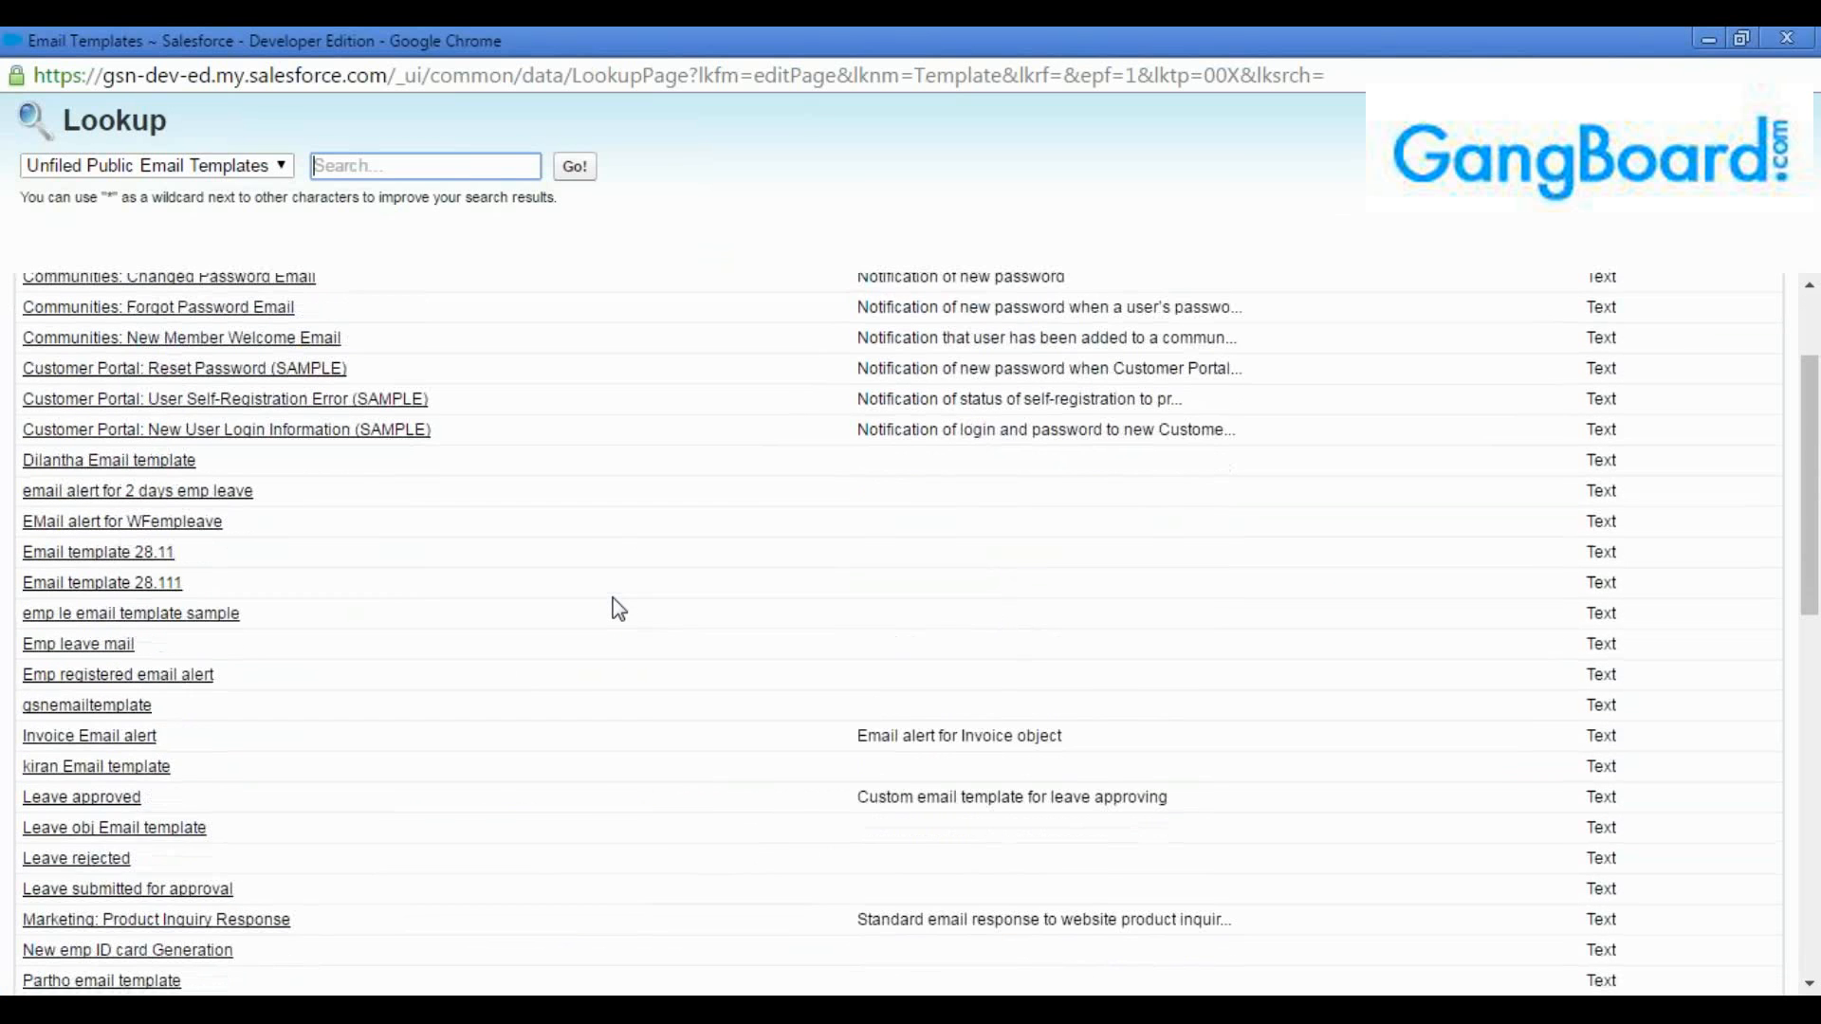
pyautogui.scroll(-6, 619, 610)
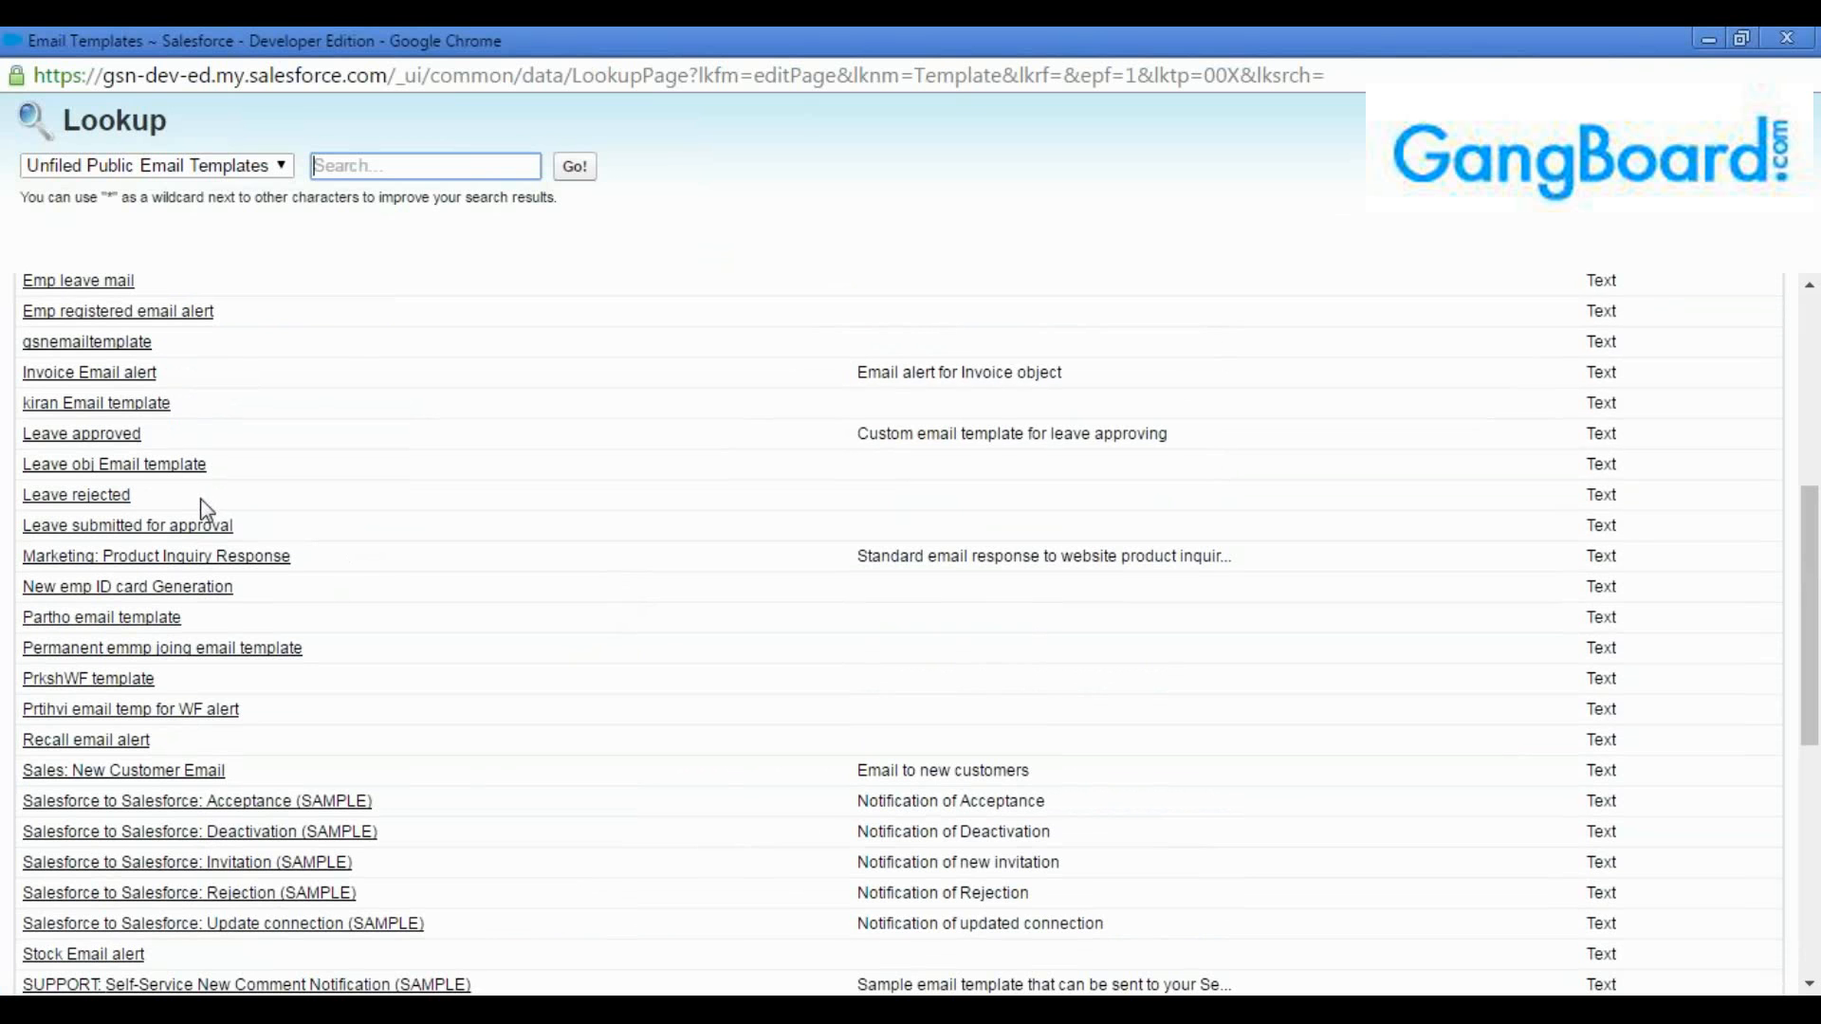
pyautogui.scroll(-3, 300, 556)
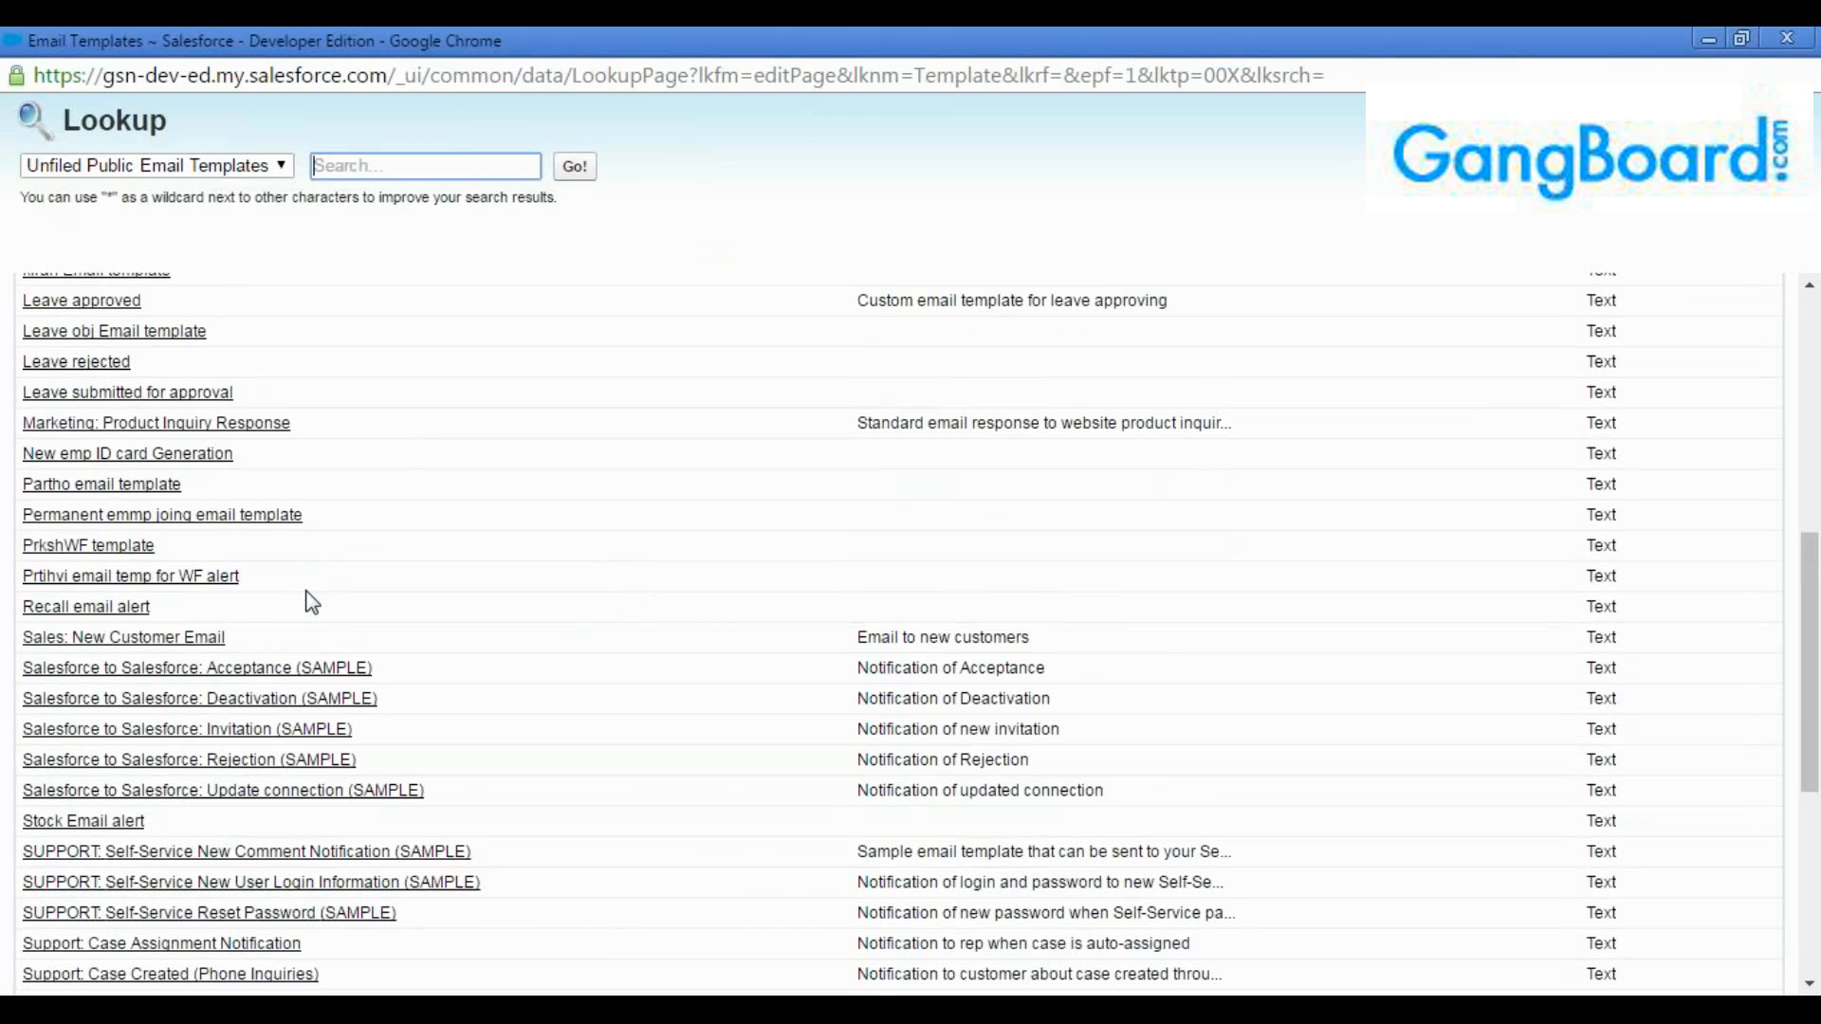
pyautogui.scroll(3, 313, 604)
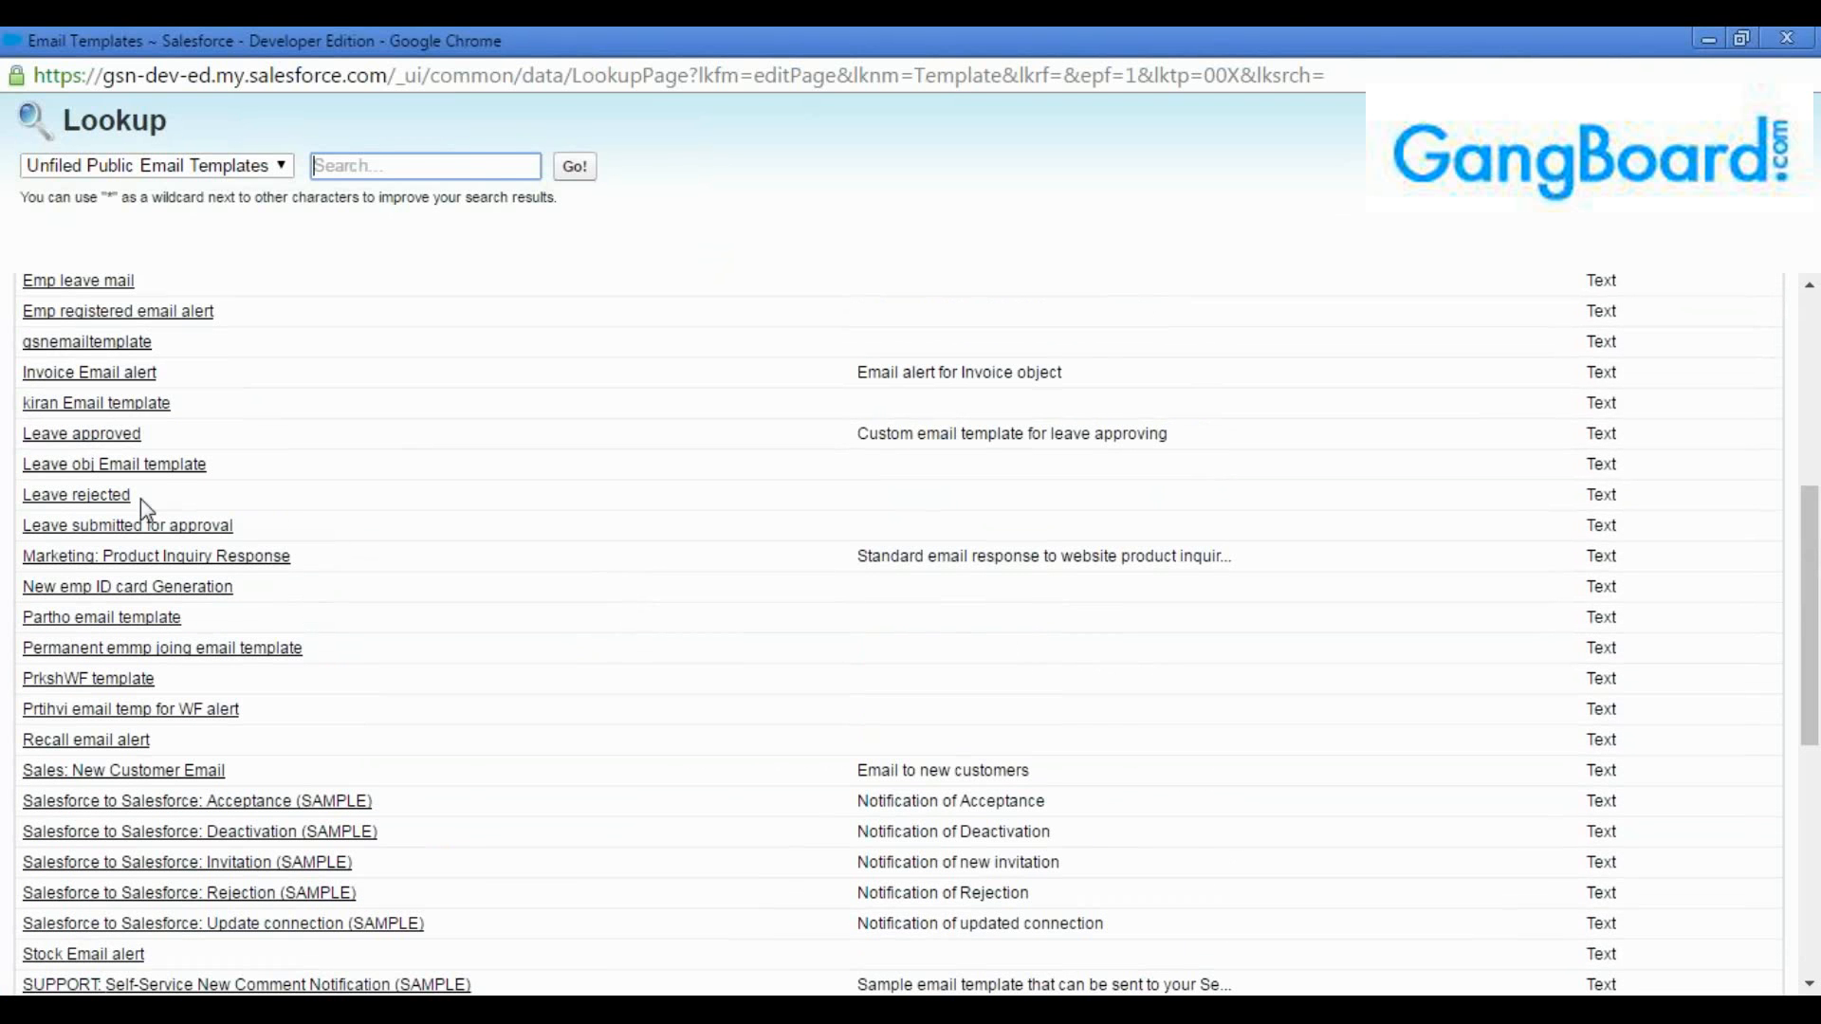
pyautogui.click(134, 524)
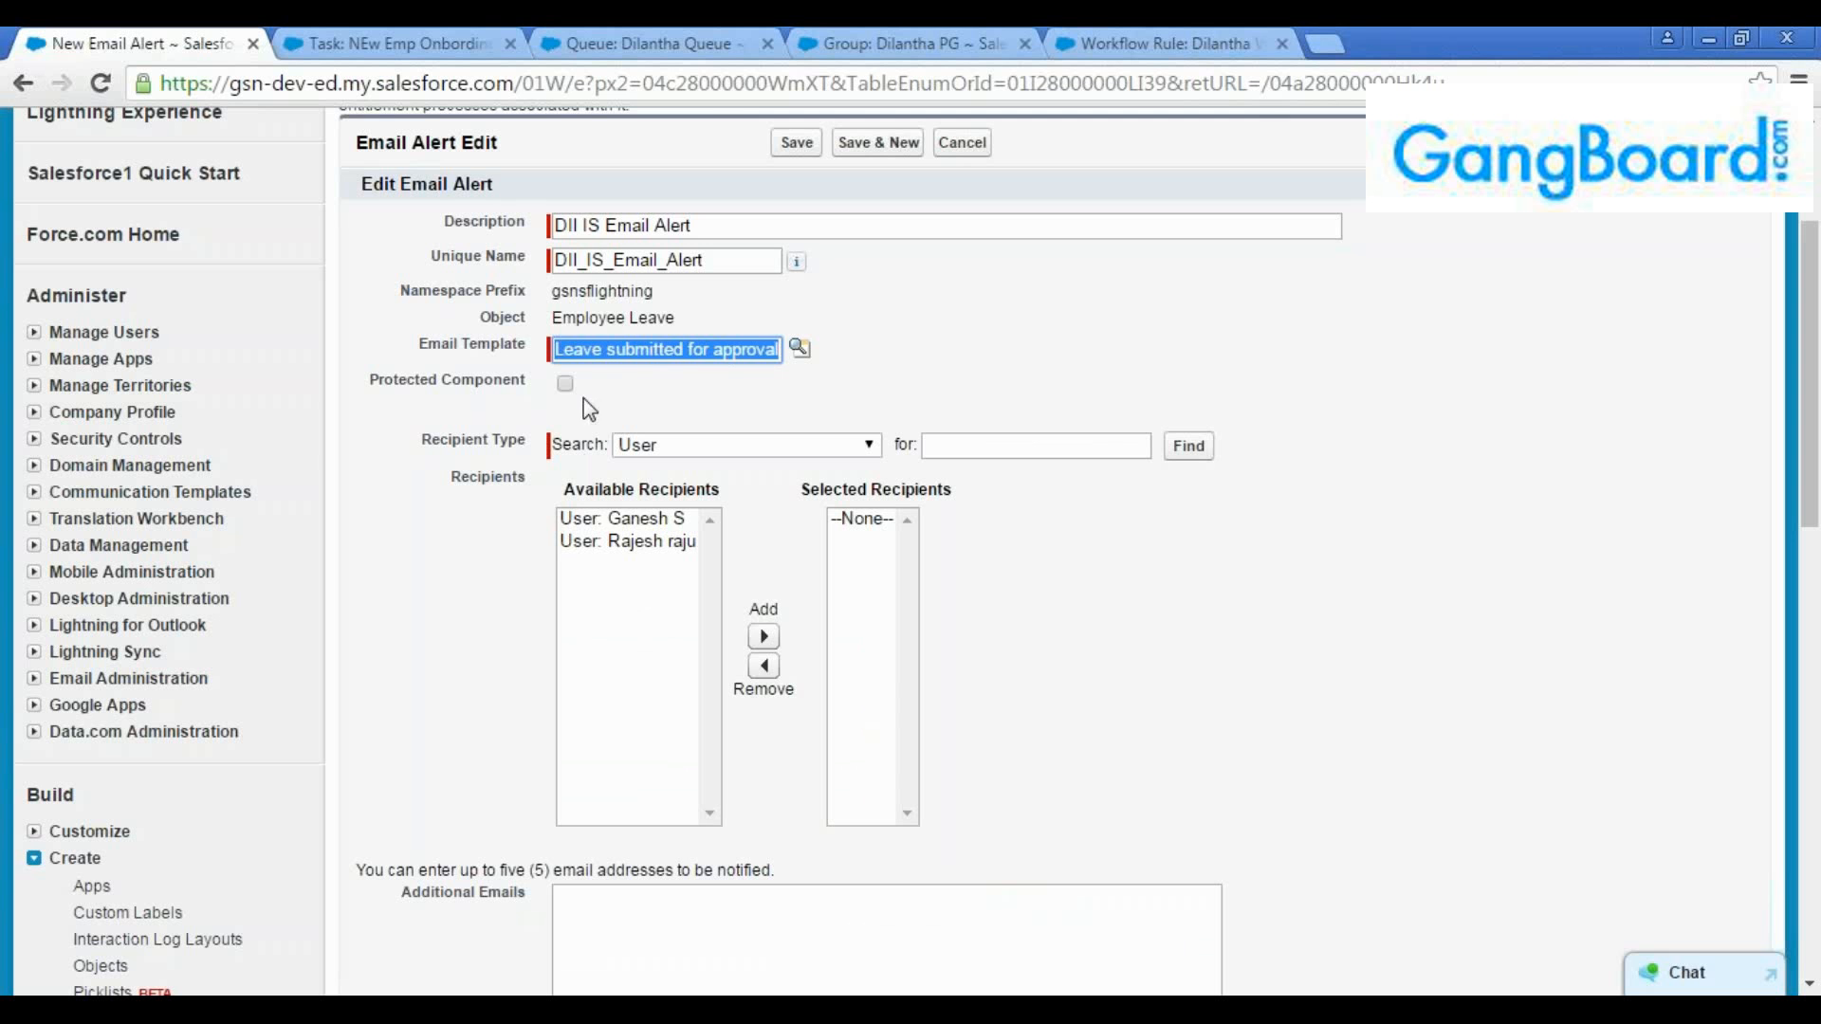
# Add the first available user as recipient of the initial submission email alert and save it
pyautogui.click(664, 520)
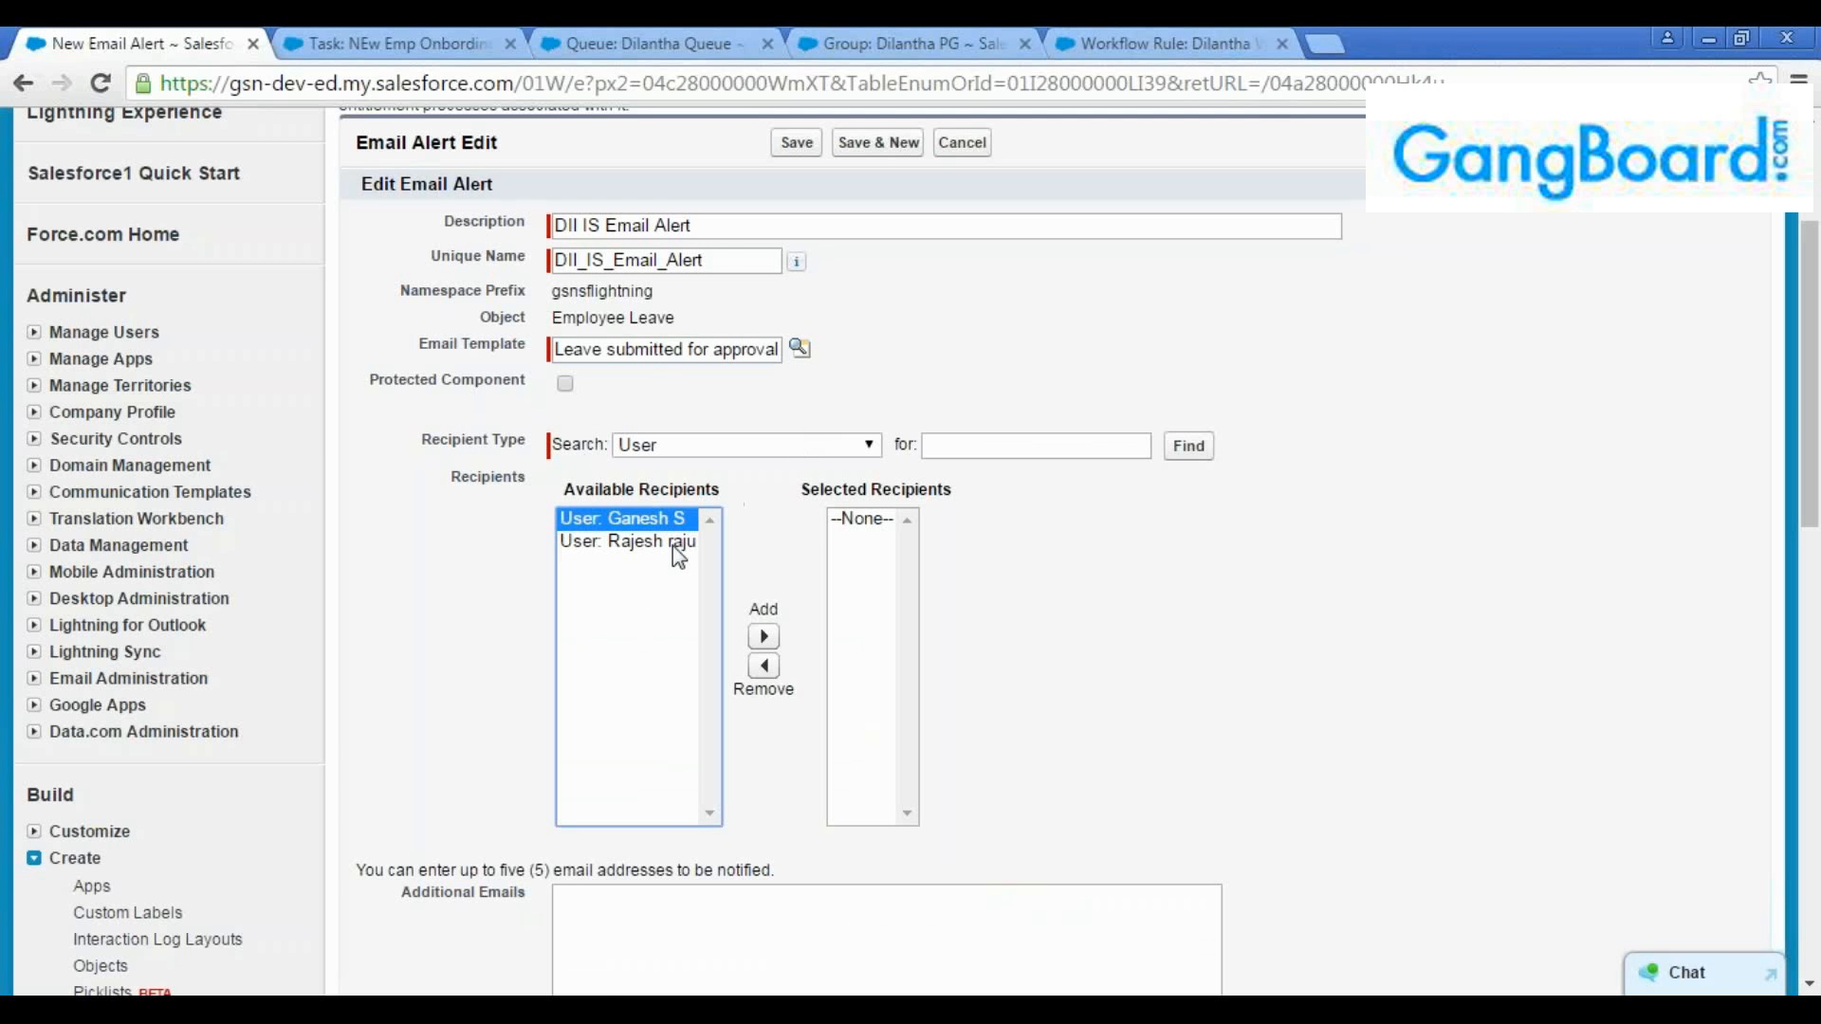
pyautogui.click(764, 637)
pyautogui.scroll(-4, 626, 655)
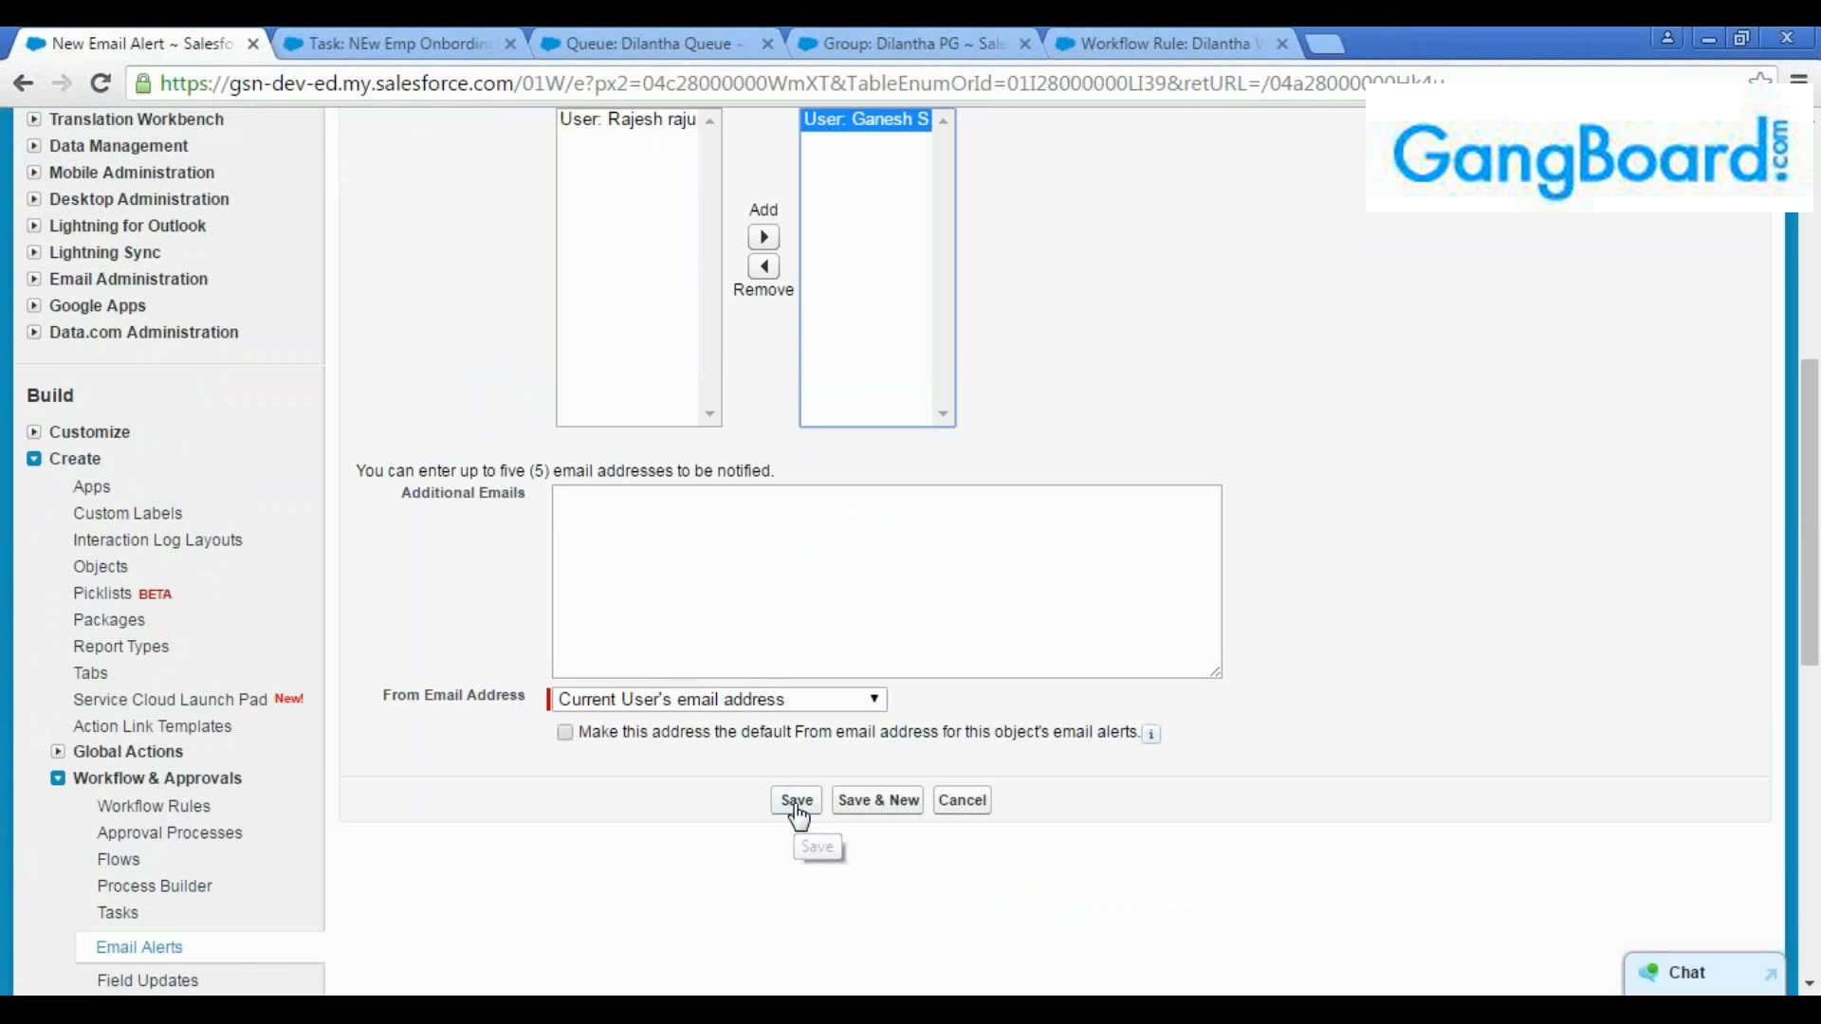
pyautogui.click(797, 803)
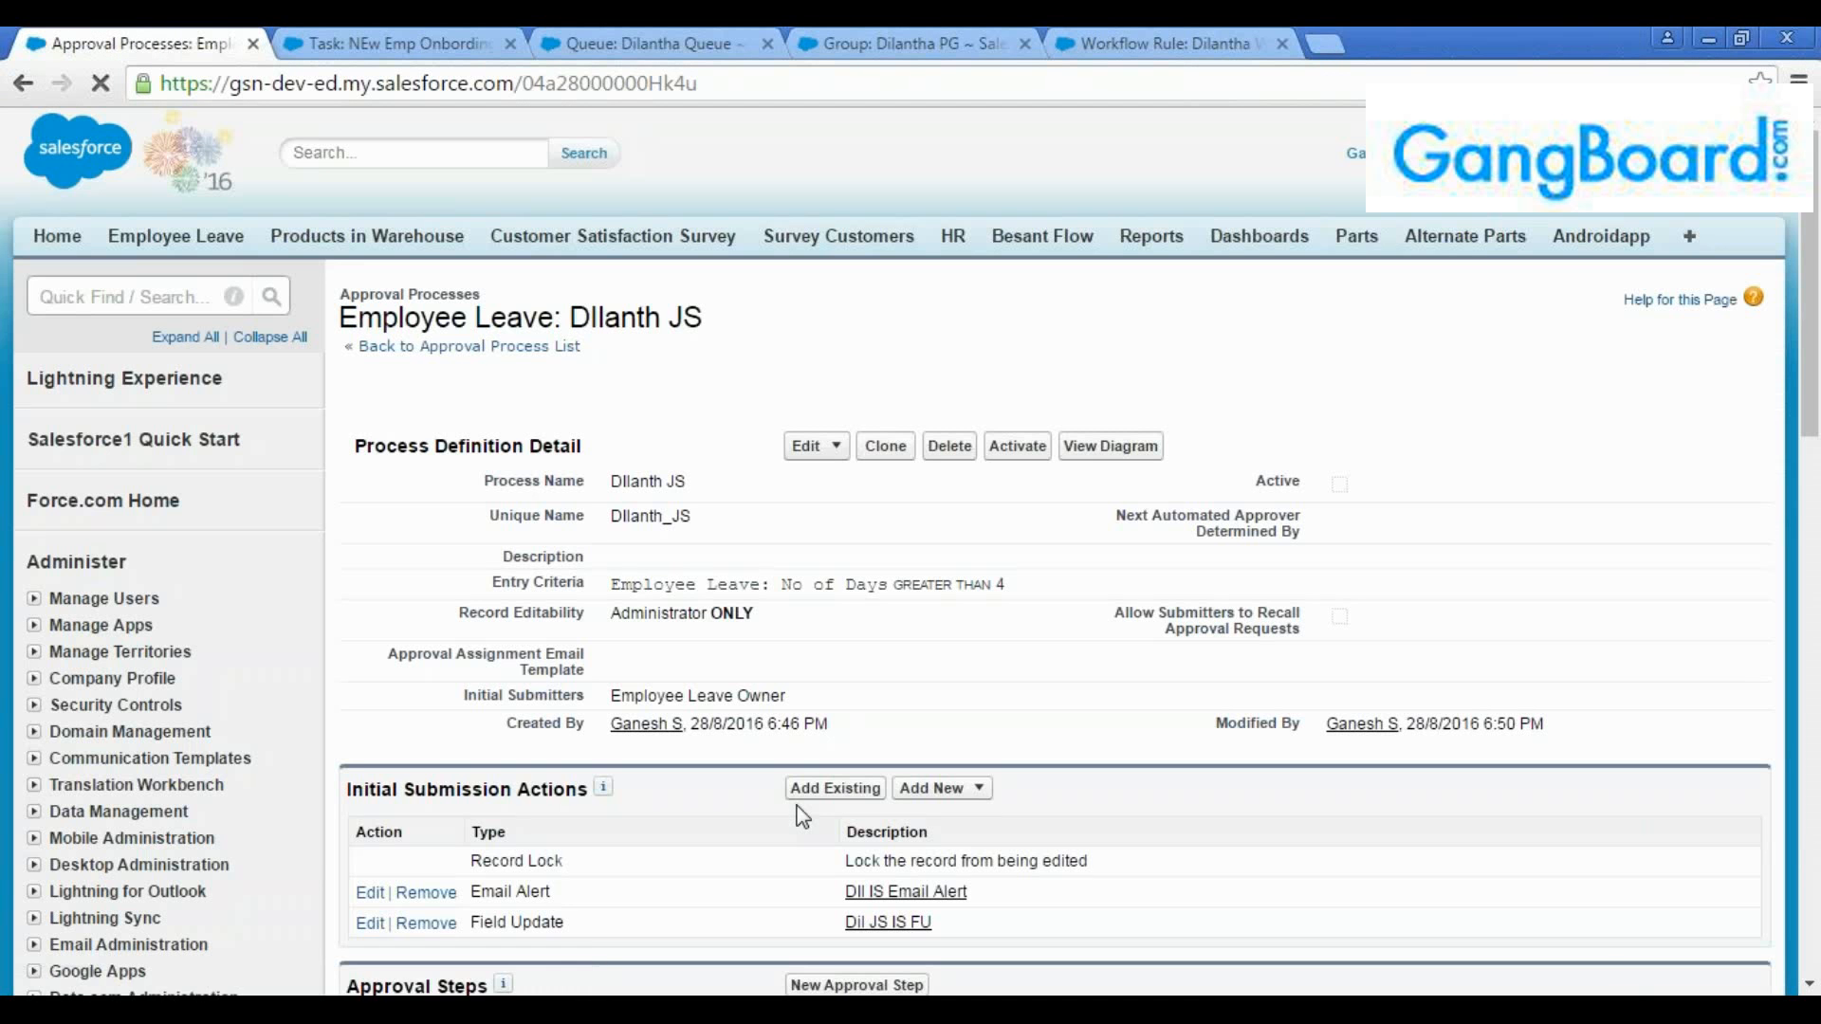
# Review the record lock, email alert and field update listed under the initial submission actions
pyautogui.scroll(-3, 900, 696)
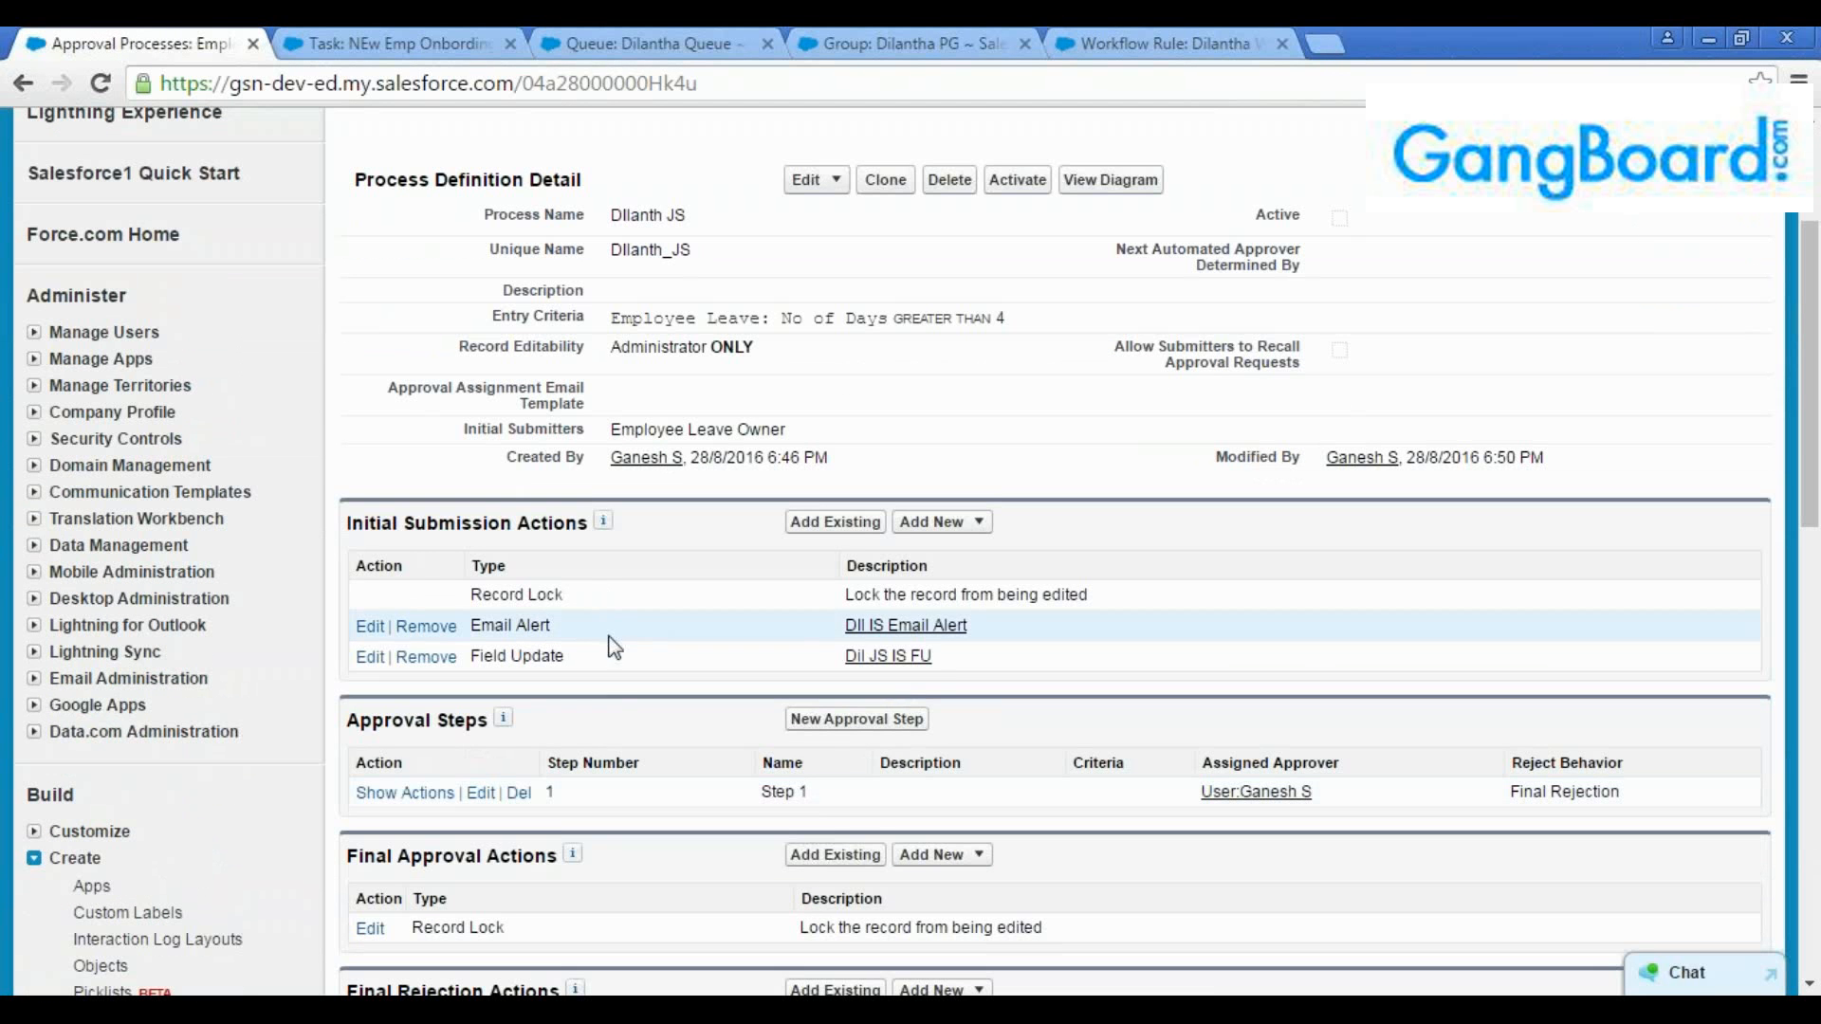
pyautogui.tripleClick(563, 595)
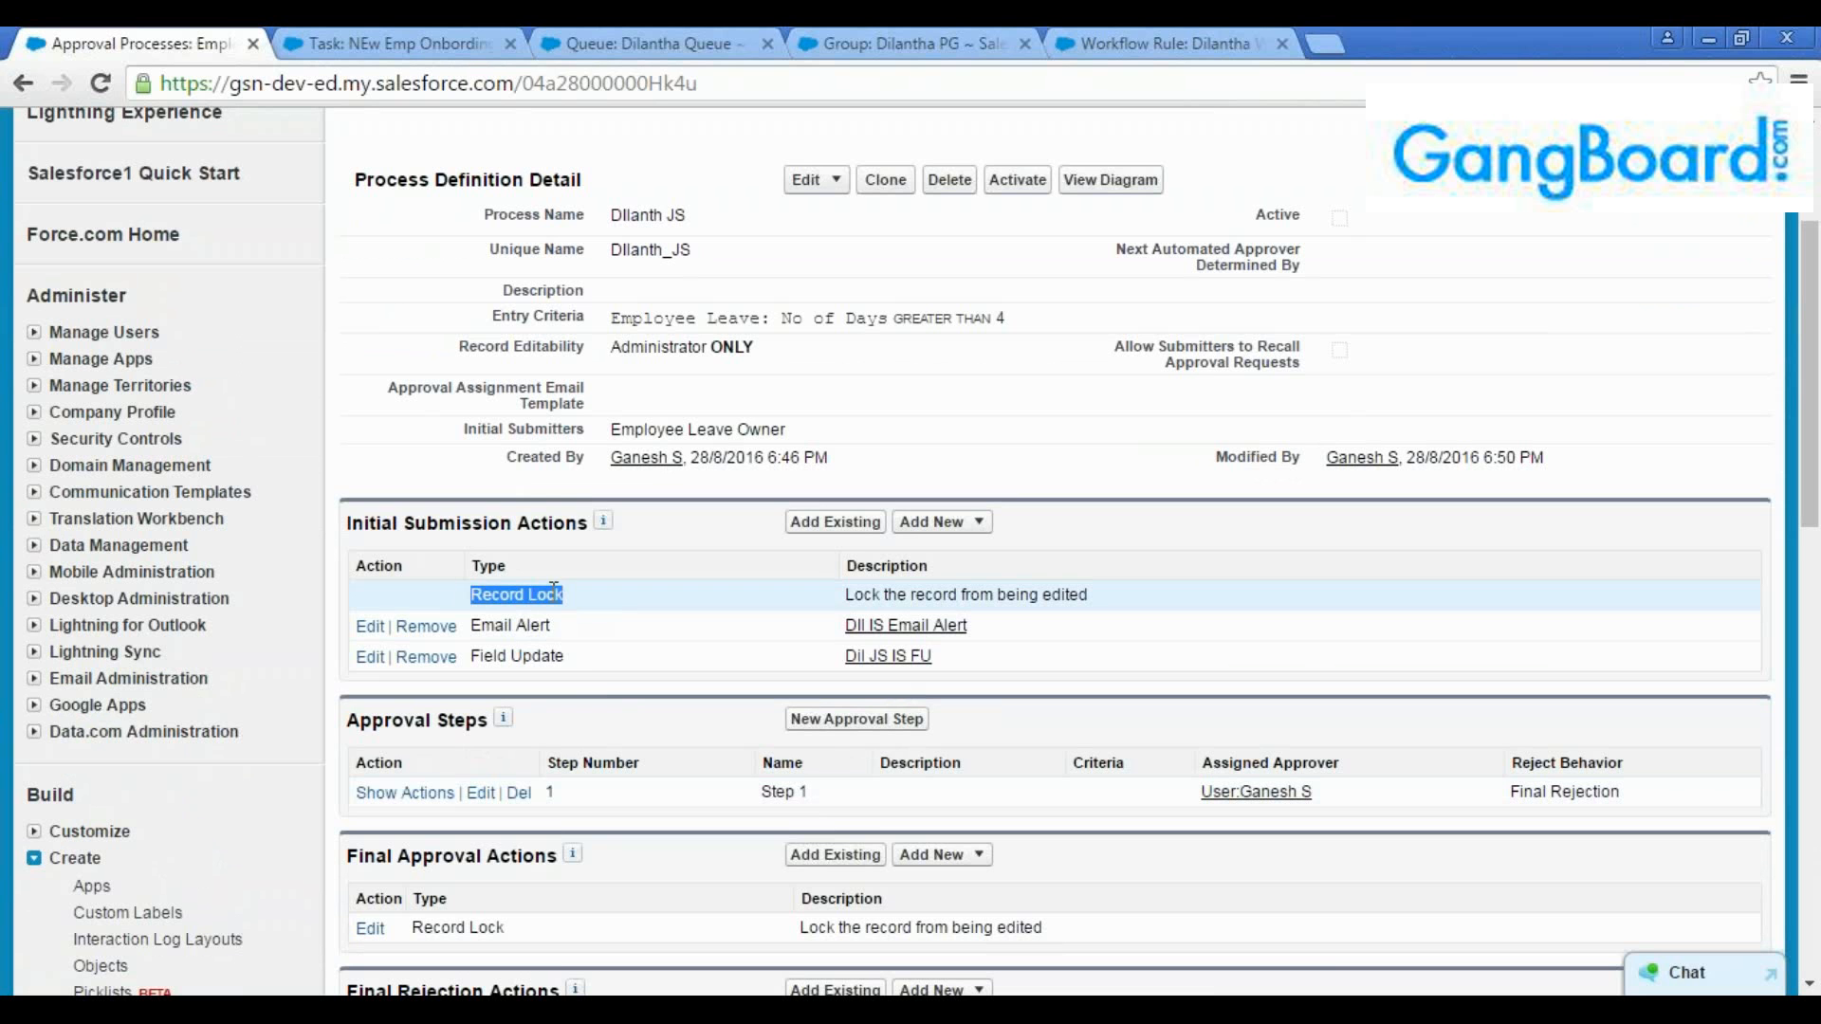
pyautogui.click(574, 657)
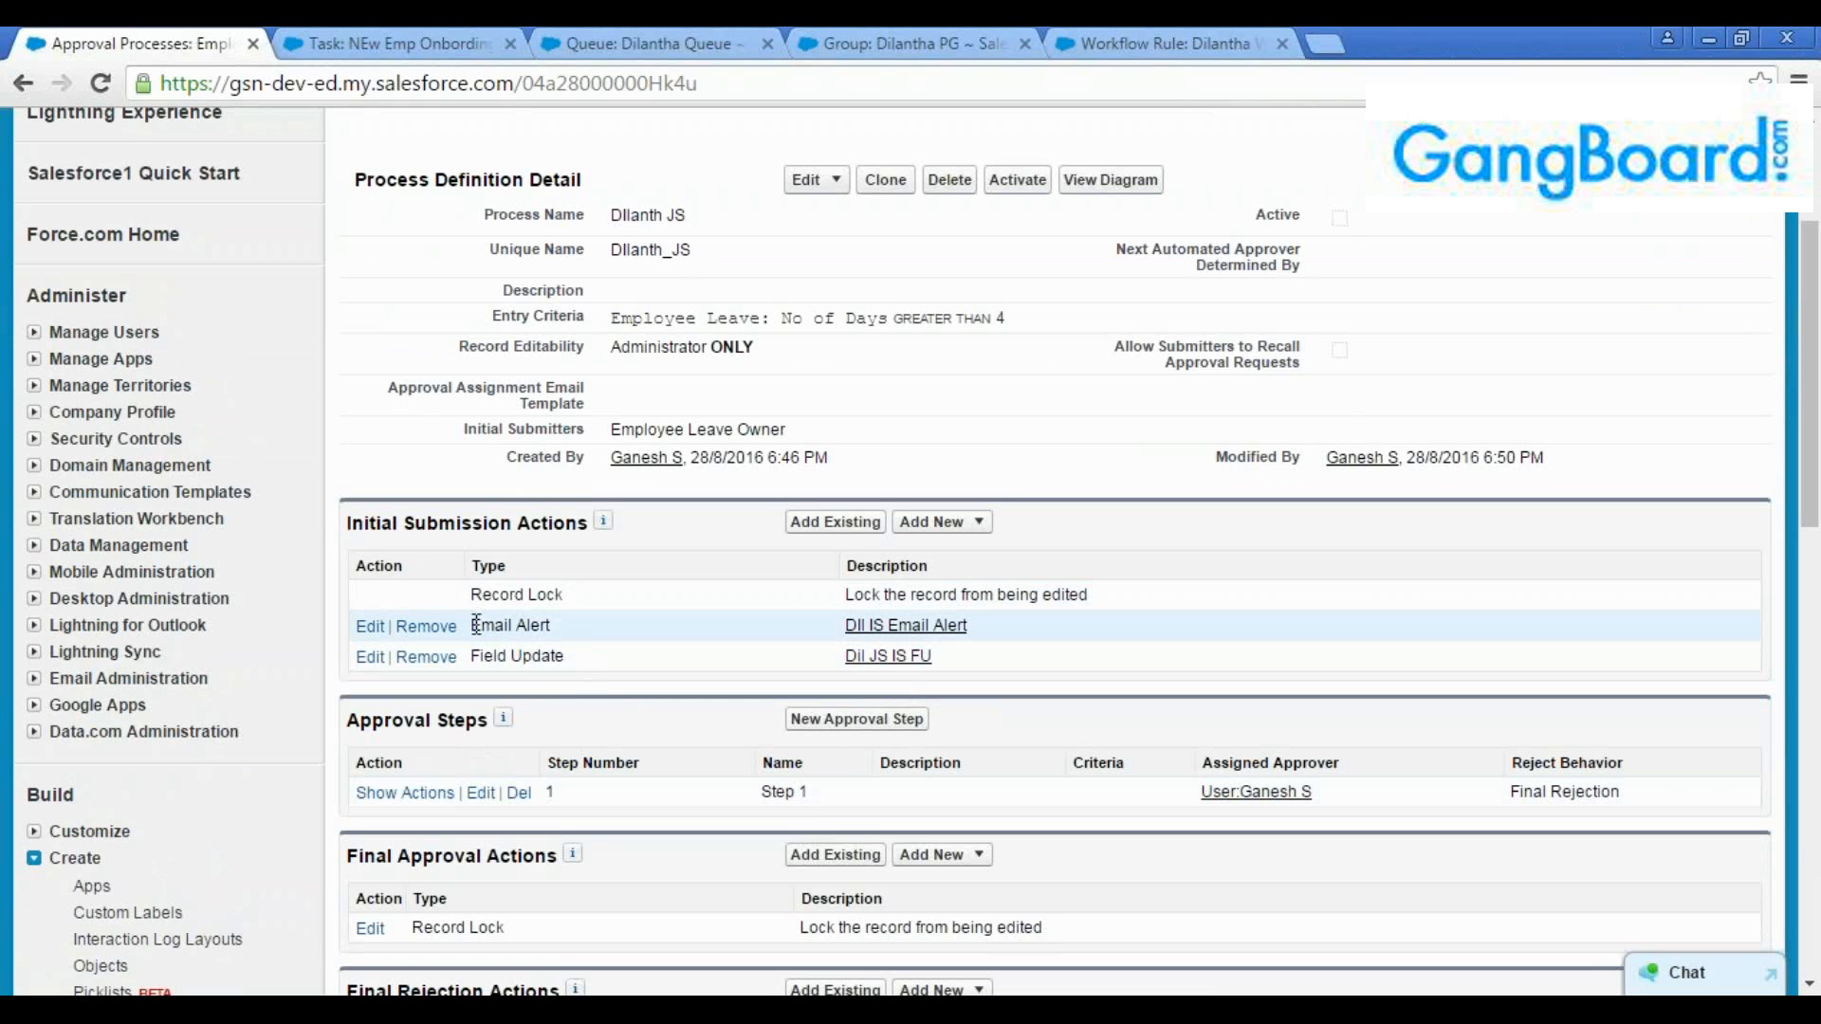
pyautogui.tripleClick(548, 628)
pyautogui.click(484, 653)
# Start a new field update for the final approval actions and name it "DIl FA FU"
pyautogui.scroll(-1, 601, 664)
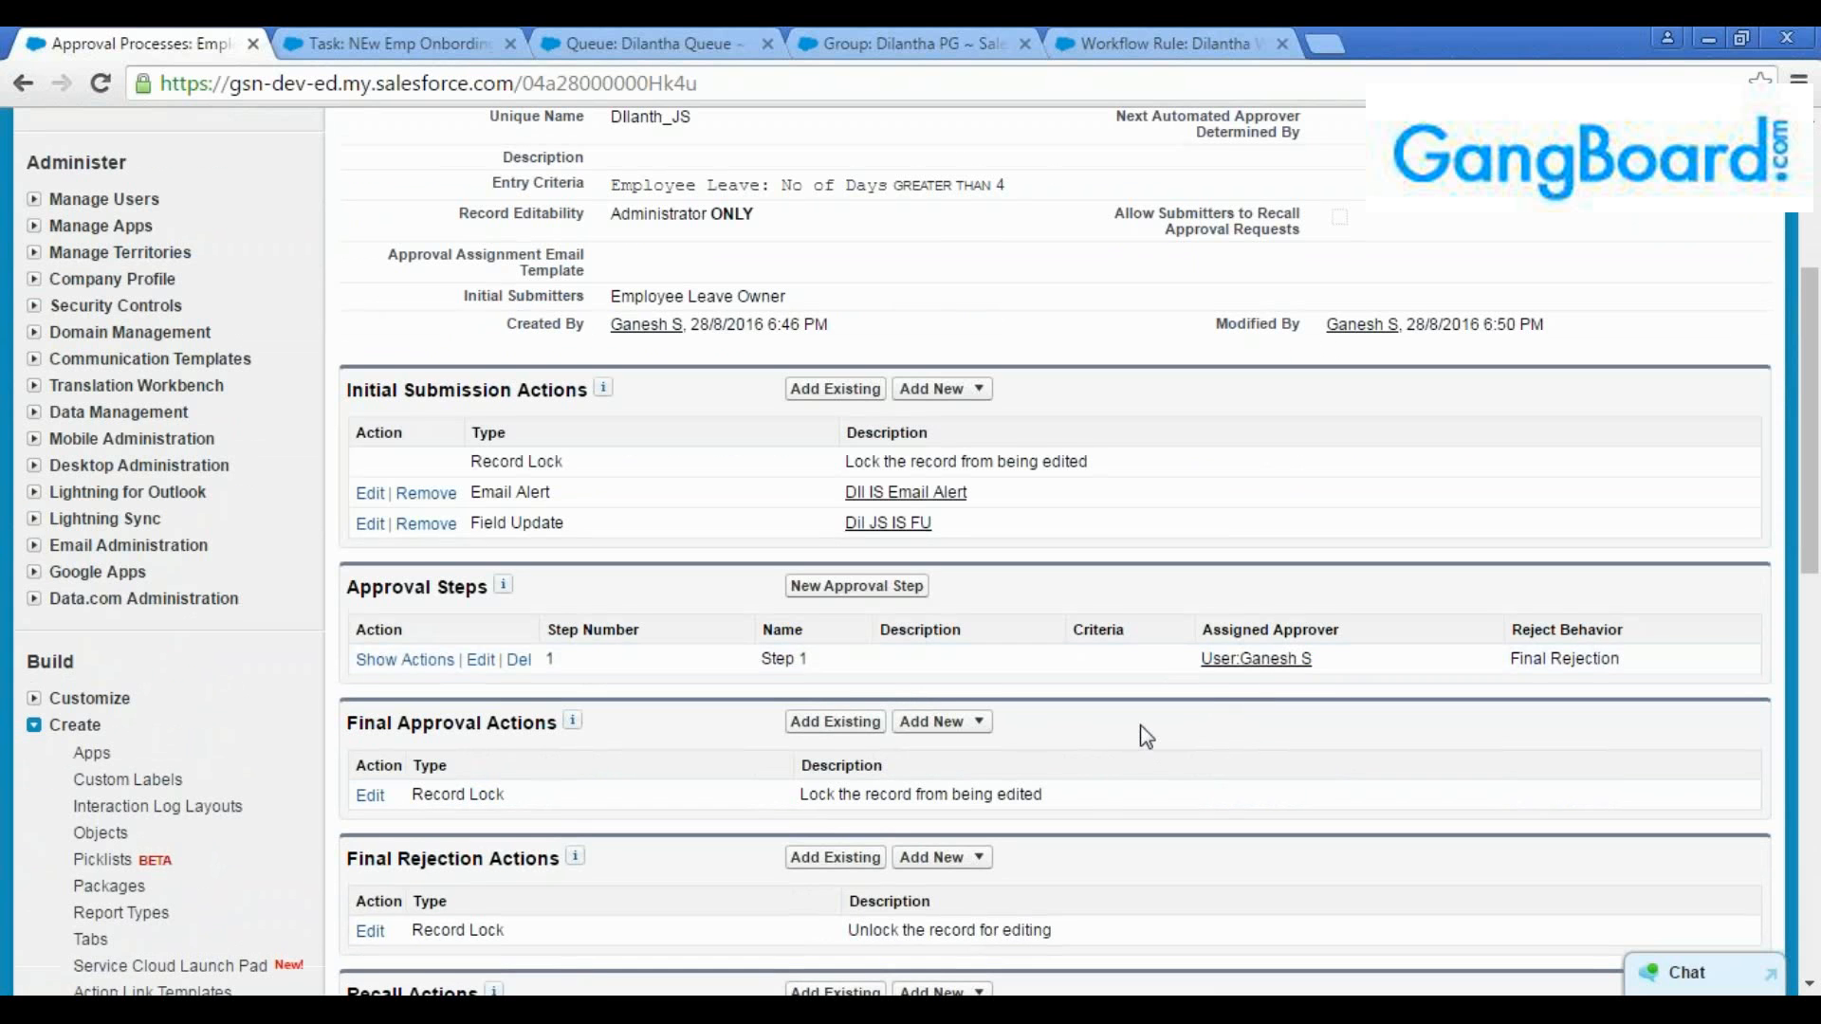
pyautogui.scroll(-1, 1140, 736)
pyautogui.scroll(-2, 1140, 736)
pyautogui.click(970, 456)
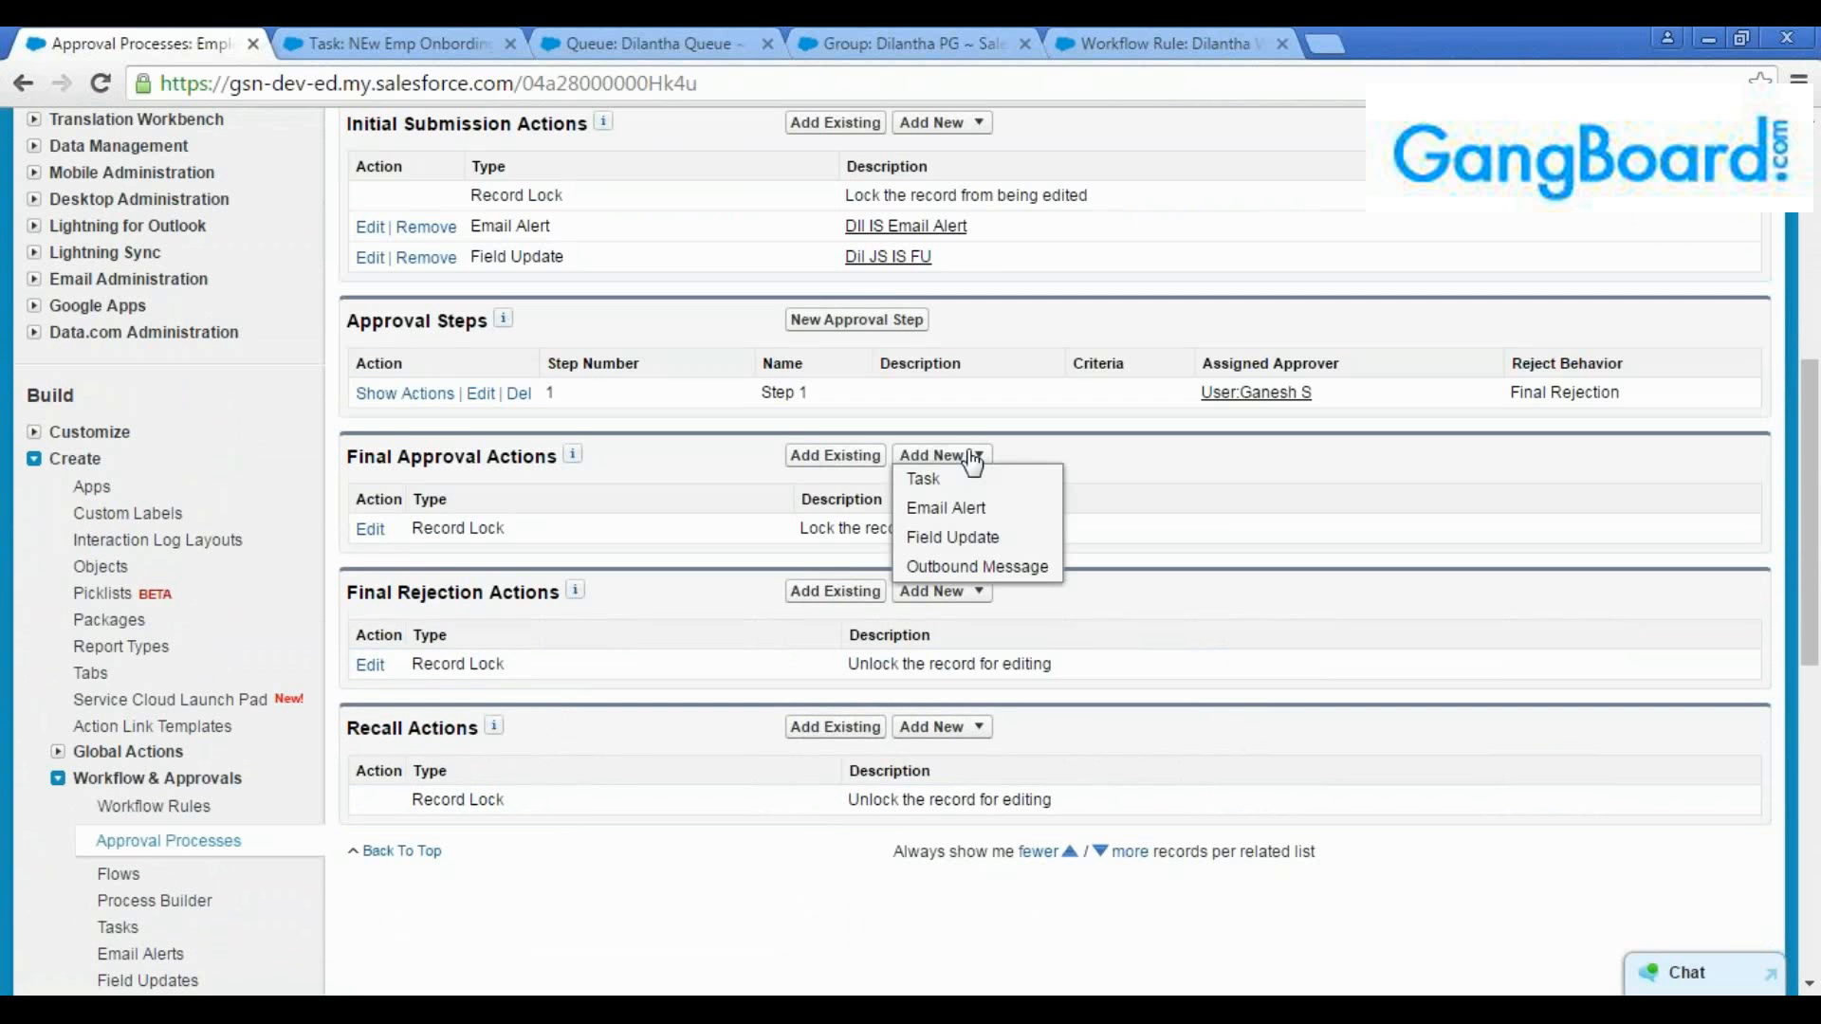
pyautogui.click(972, 539)
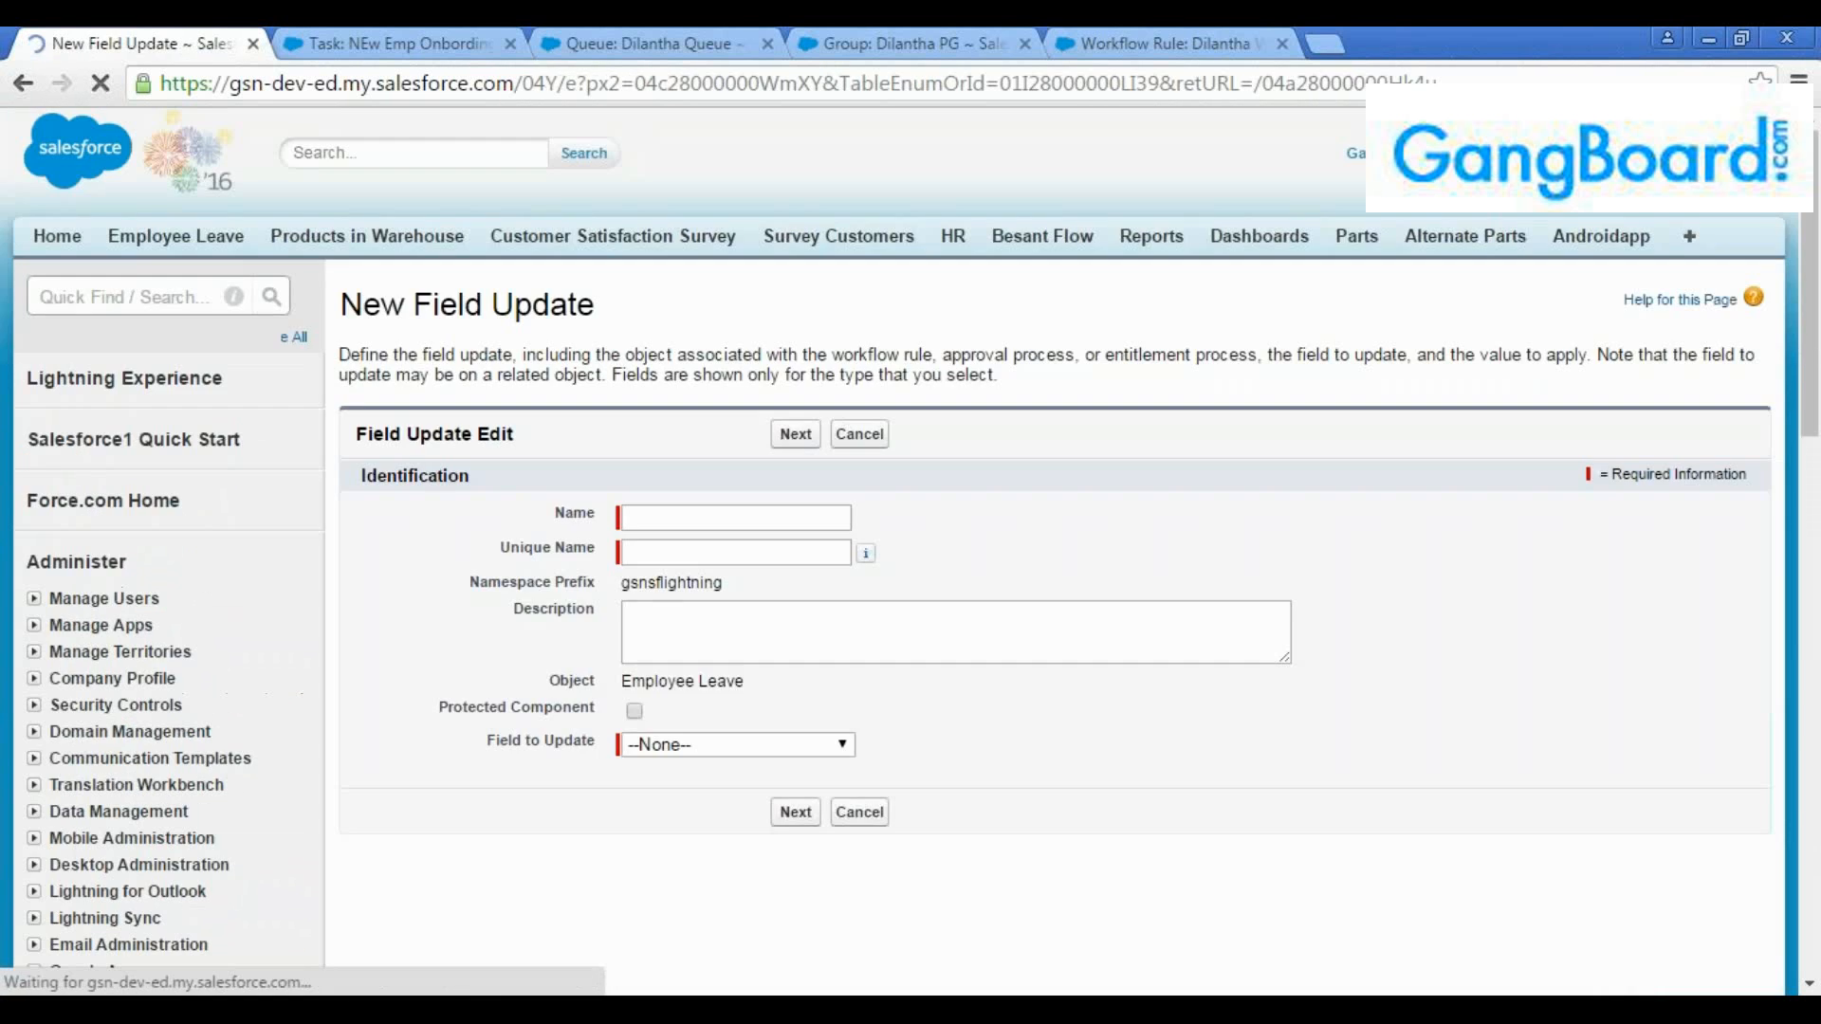
pyautogui.click(730, 518)
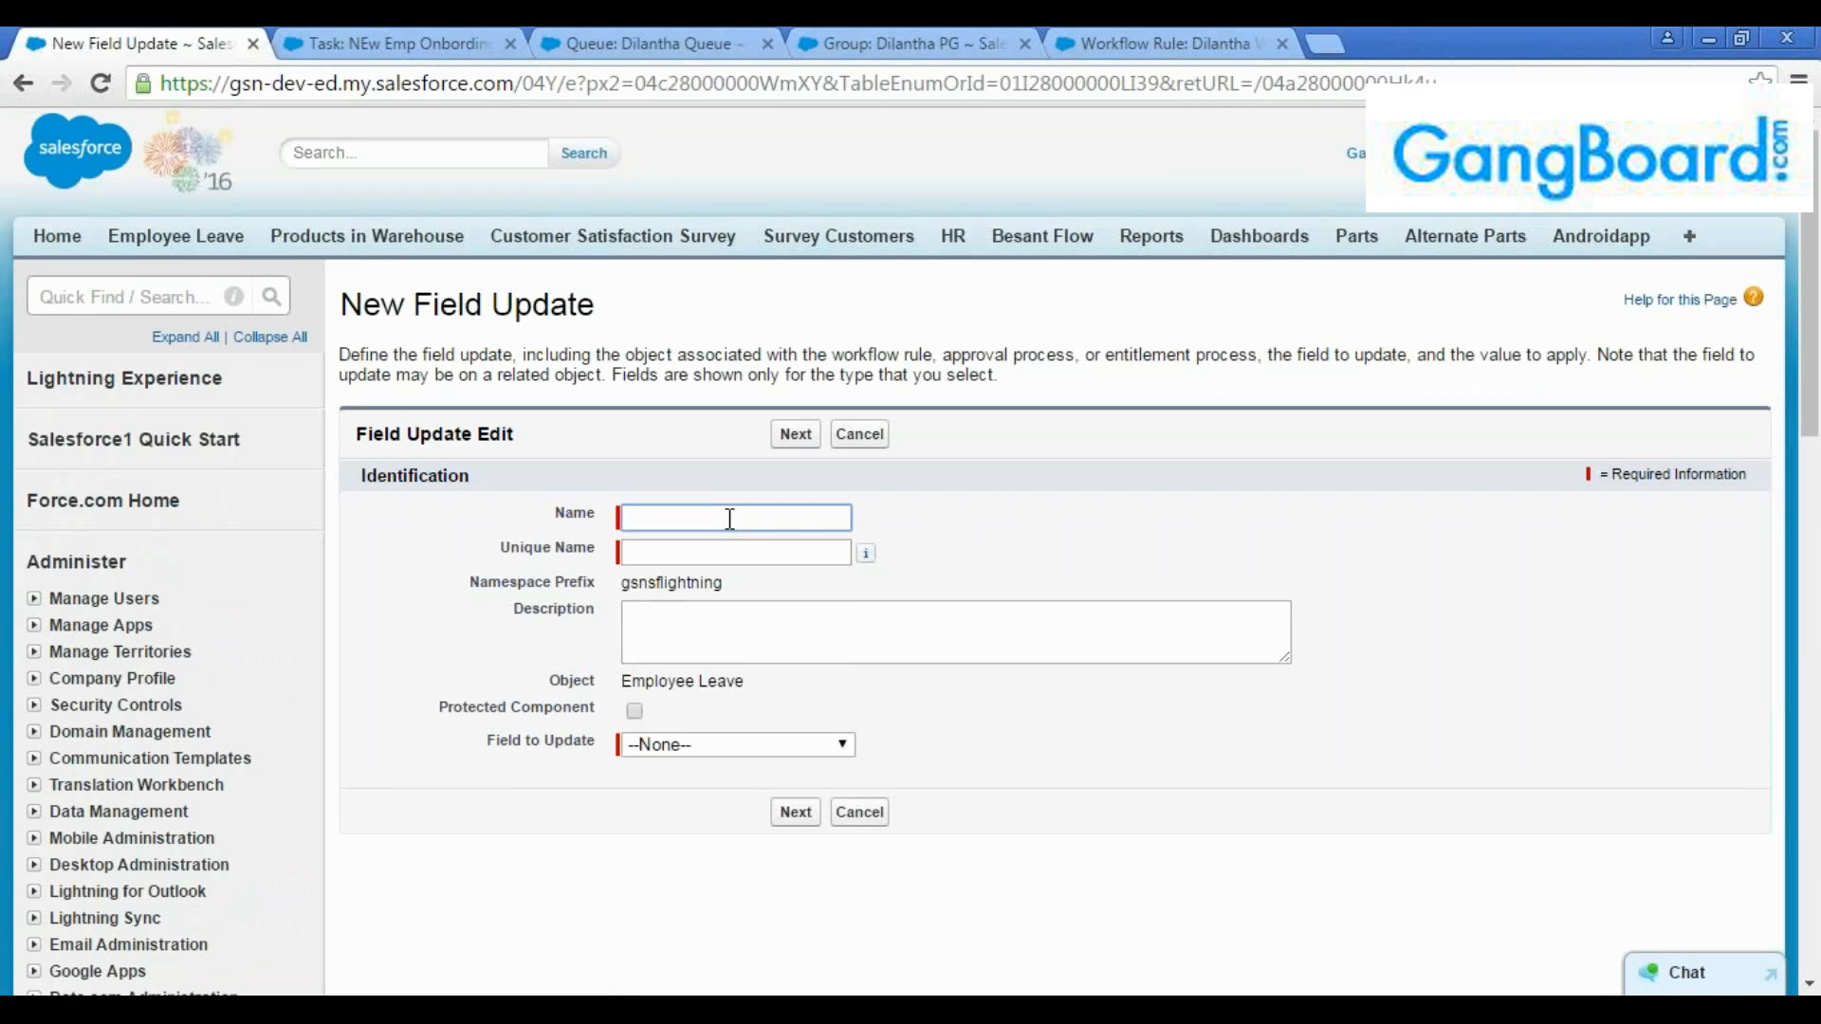
pyautogui.write('Dil FA FU')
pyautogui.press('Tab')
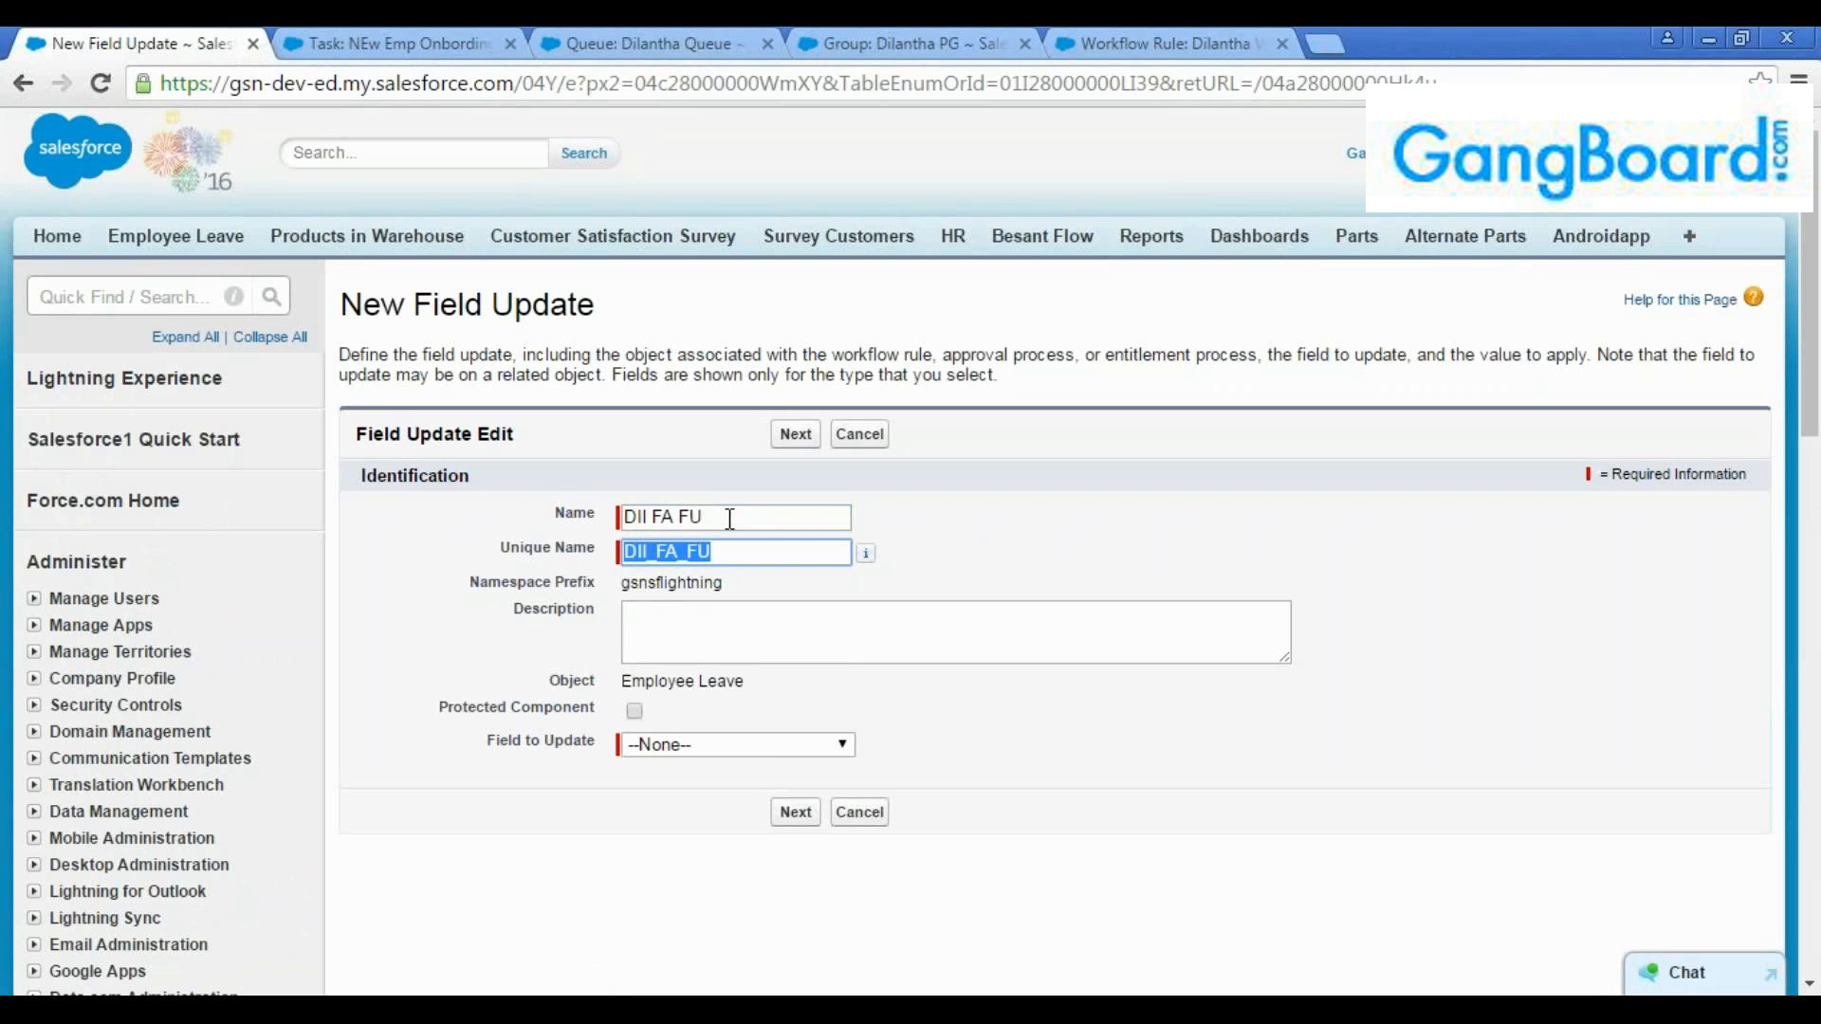
# Set the final approval field update to change Status to the specific value "Approved" and save it
pyautogui.click(744, 628)
pyautogui.click(761, 744)
pyautogui.click(759, 679)
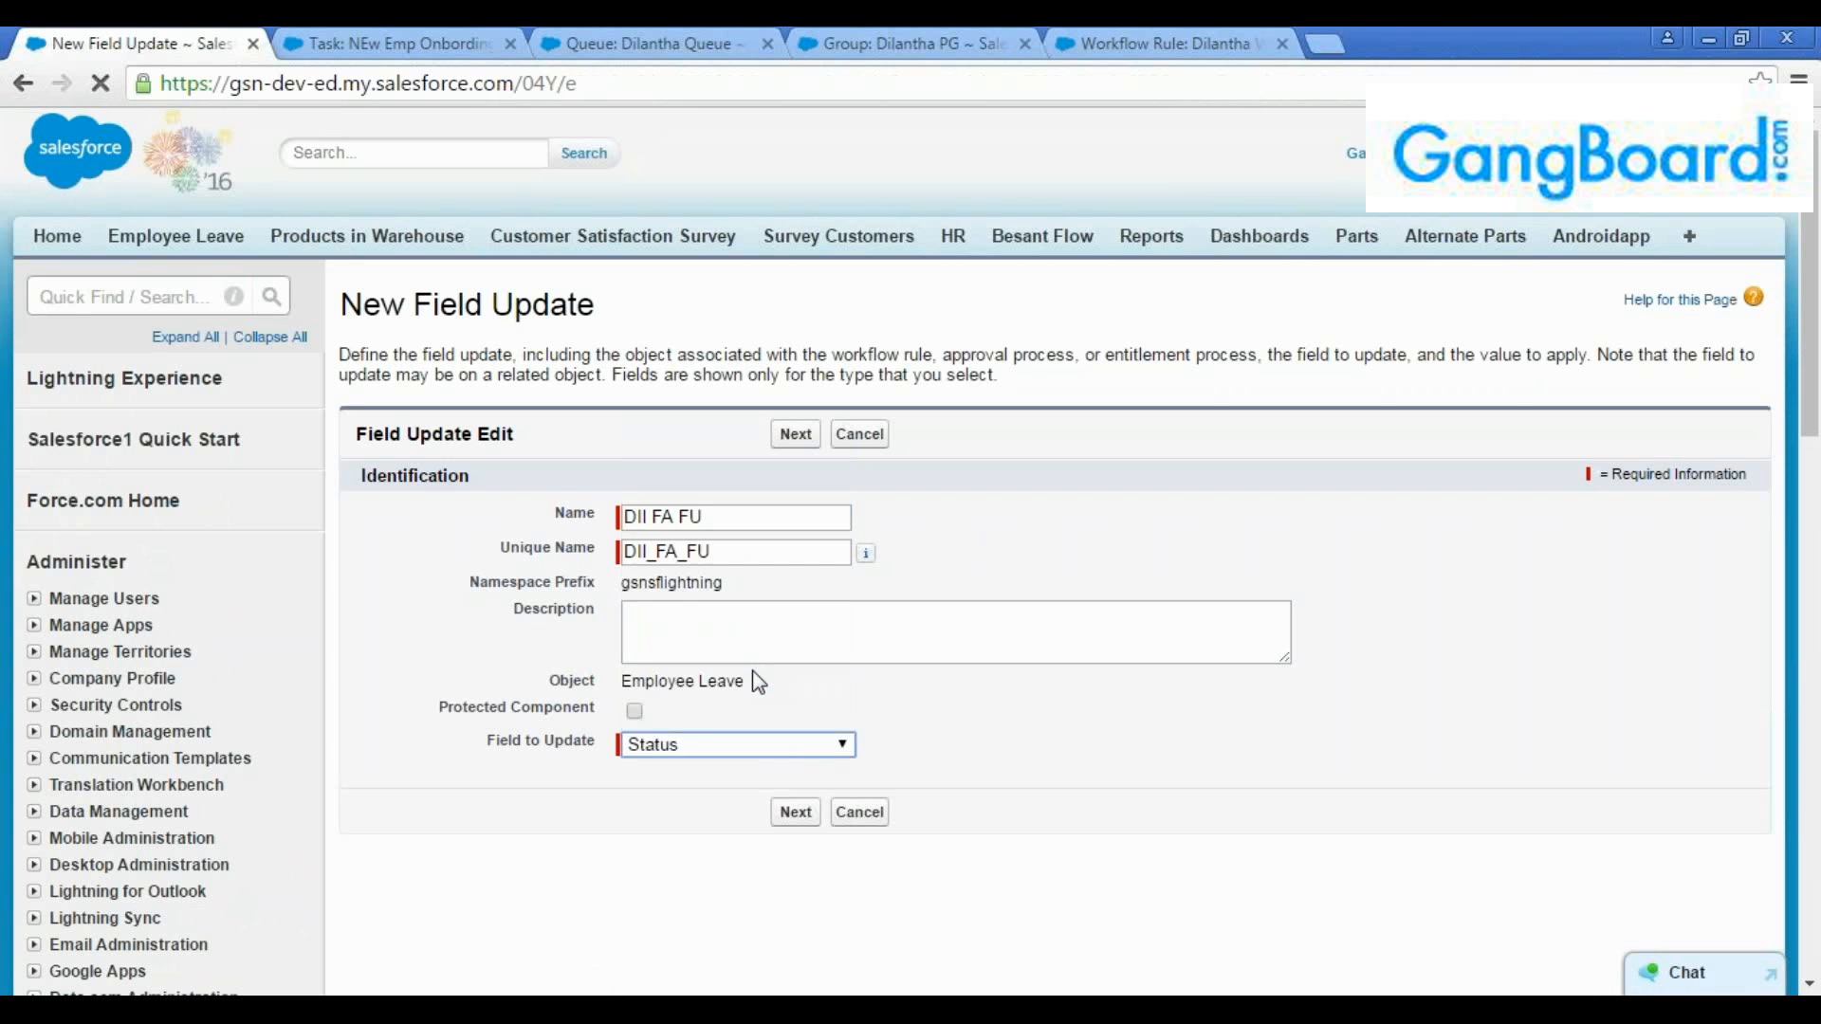
pyautogui.scroll(-4, 769, 655)
pyautogui.click(901, 594)
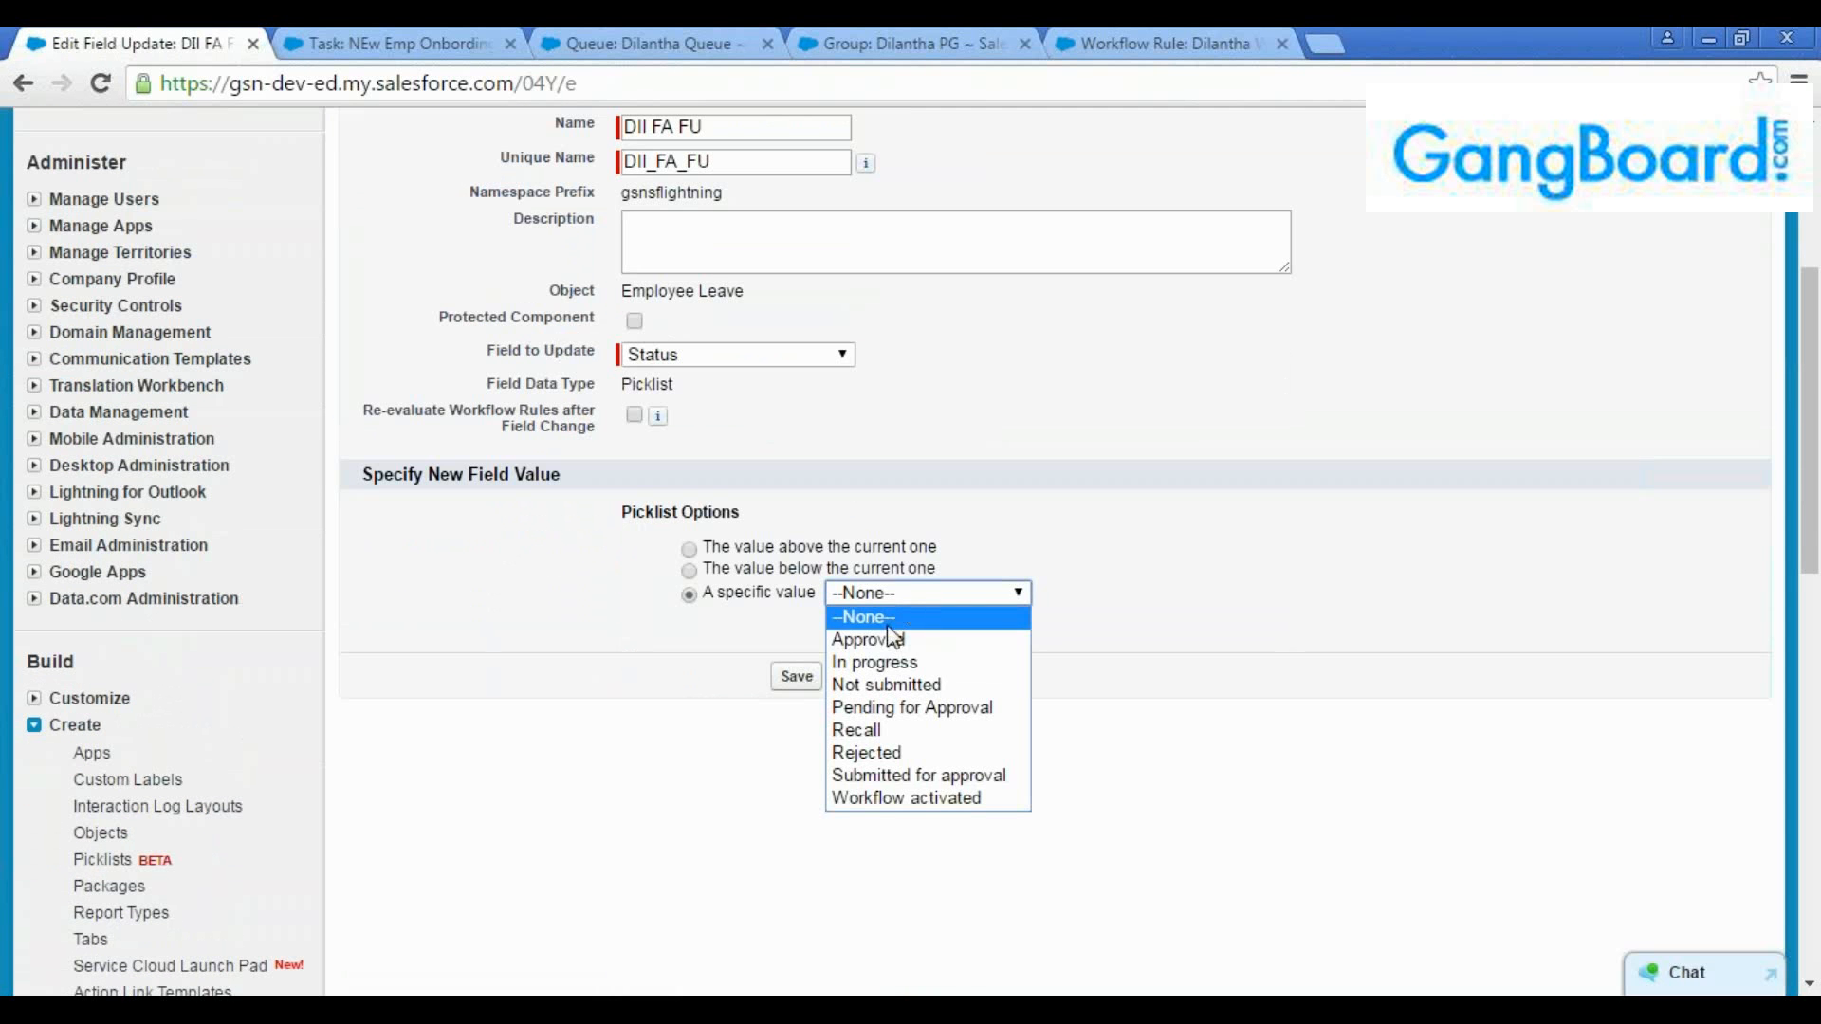
pyautogui.click(866, 638)
pyautogui.click(797, 677)
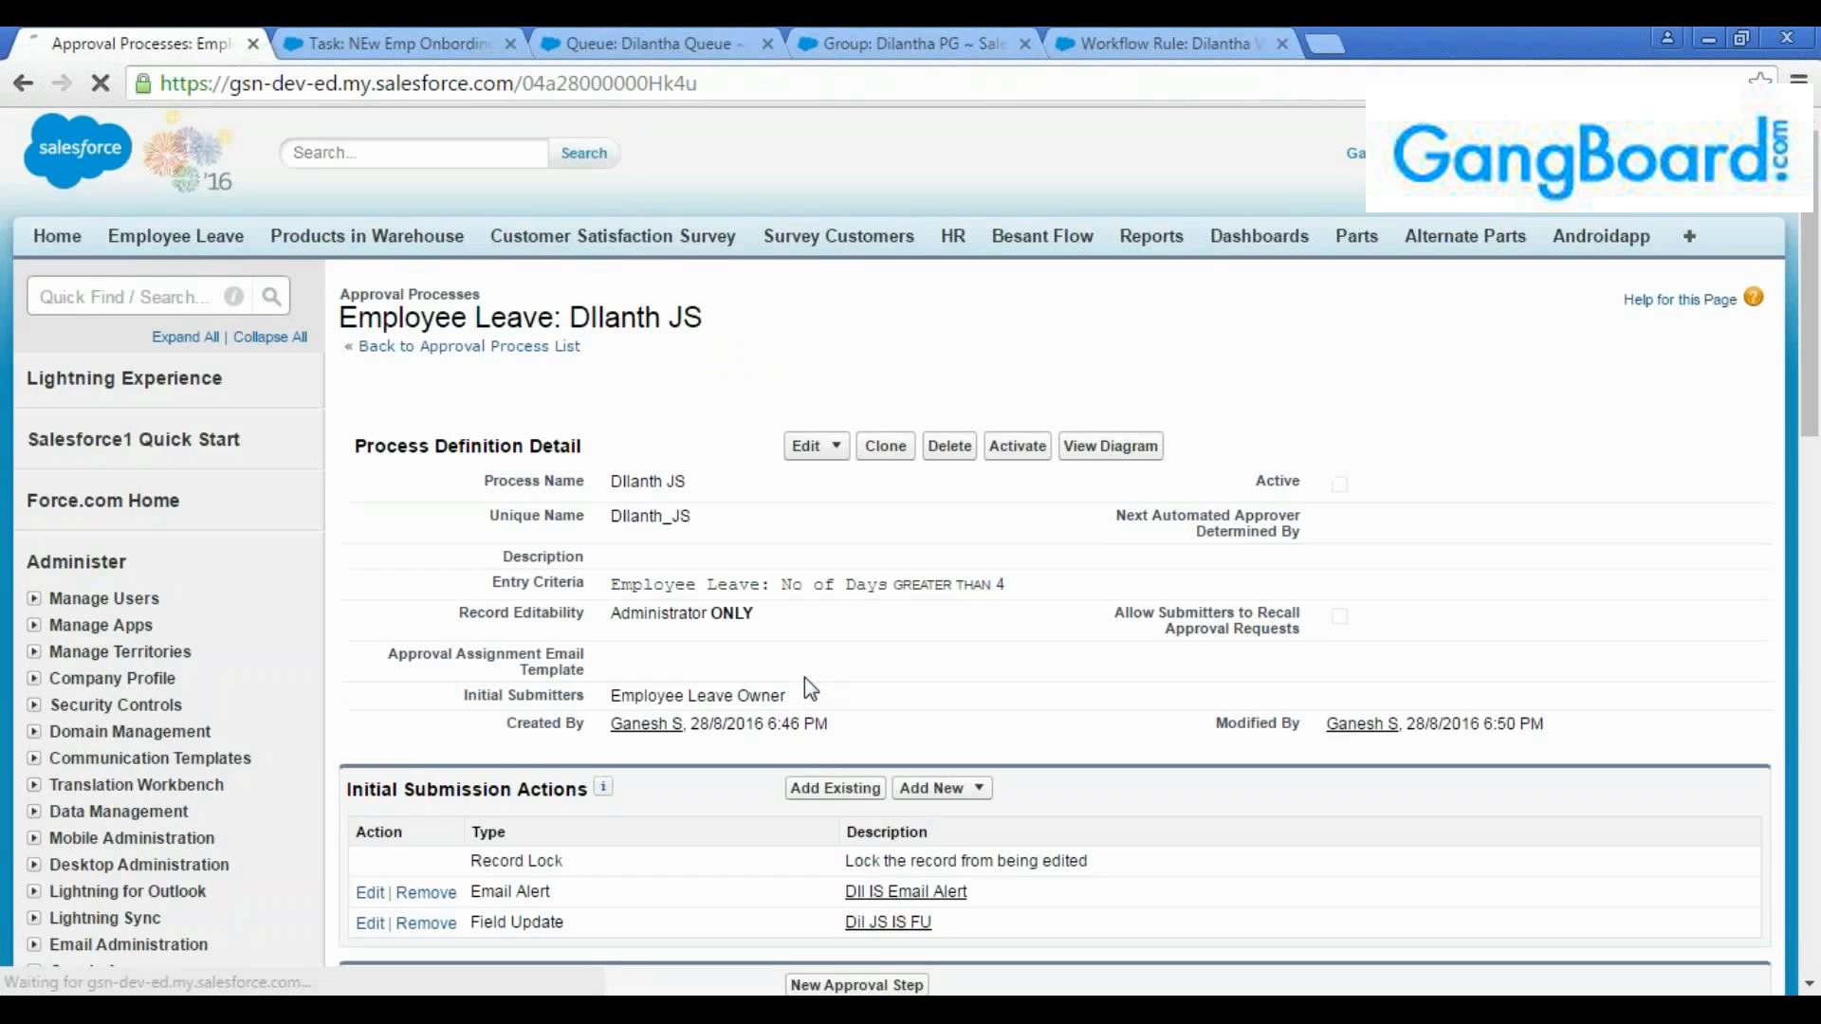
# Start a new email alert for the final approval actions with the description "DIl FA EMail alert"
pyautogui.scroll(-5, 804, 678)
pyautogui.click(944, 589)
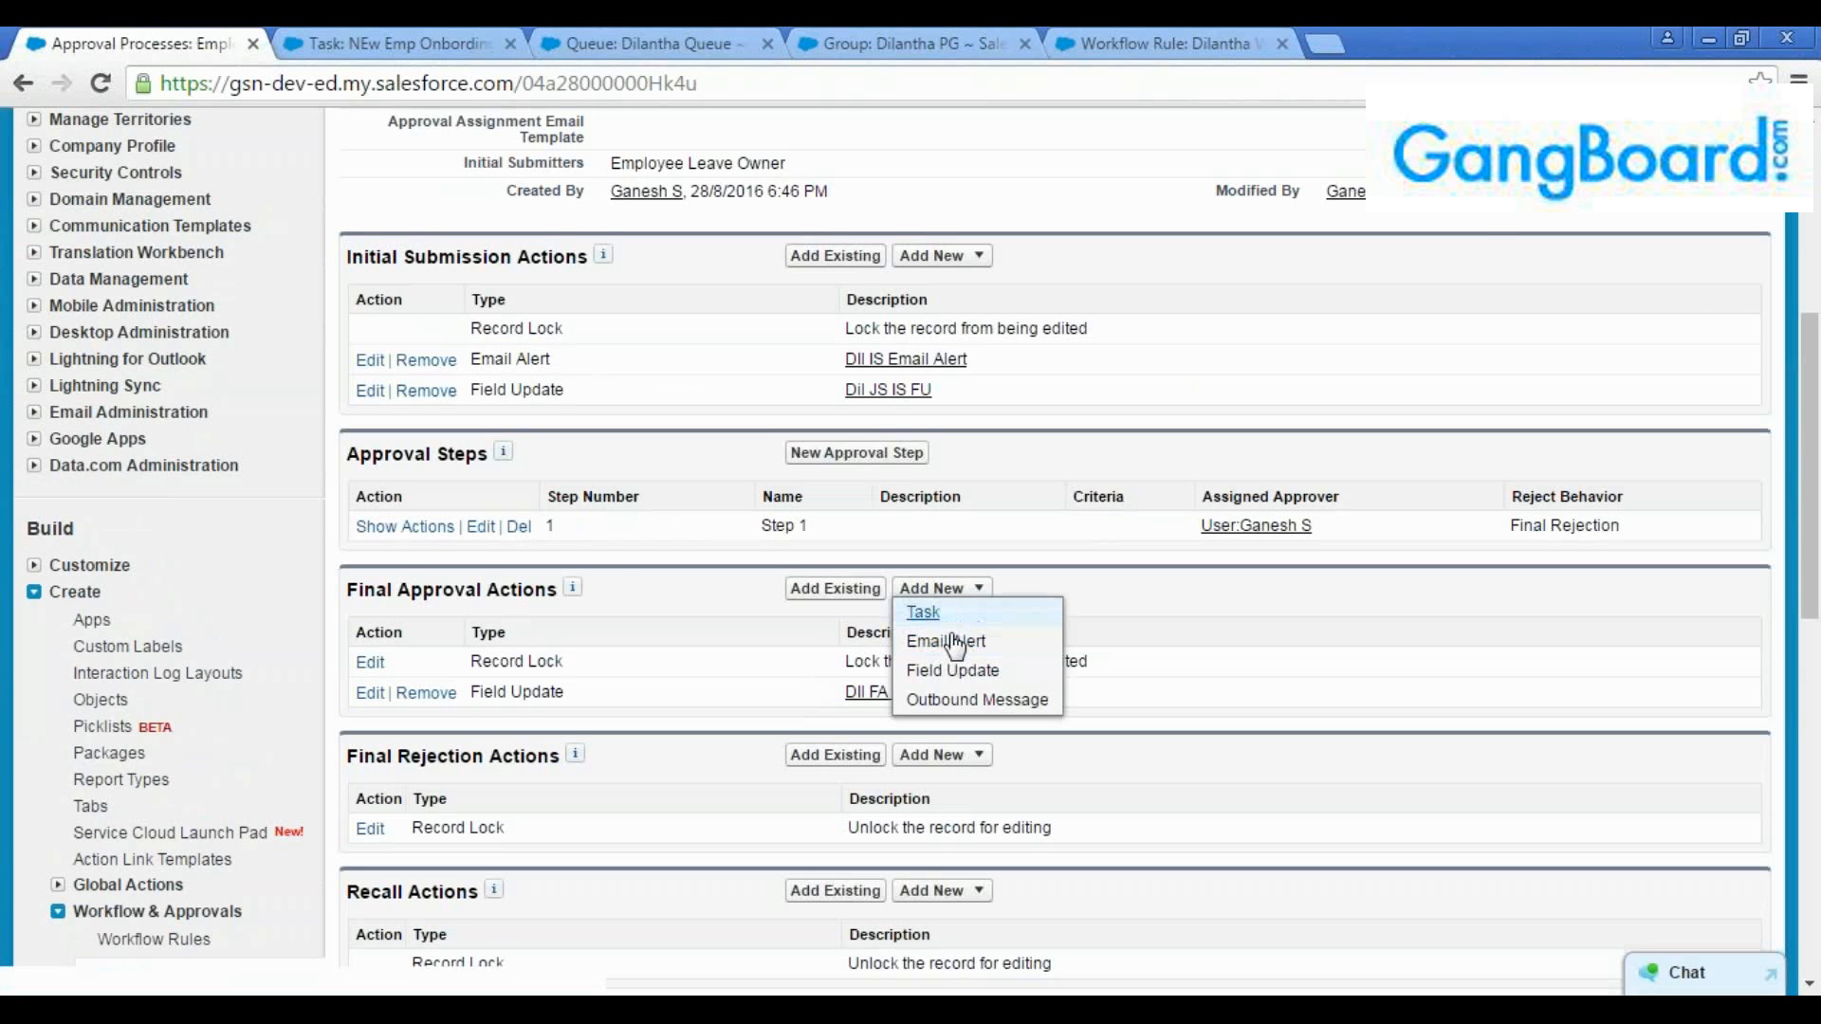
pyautogui.click(944, 637)
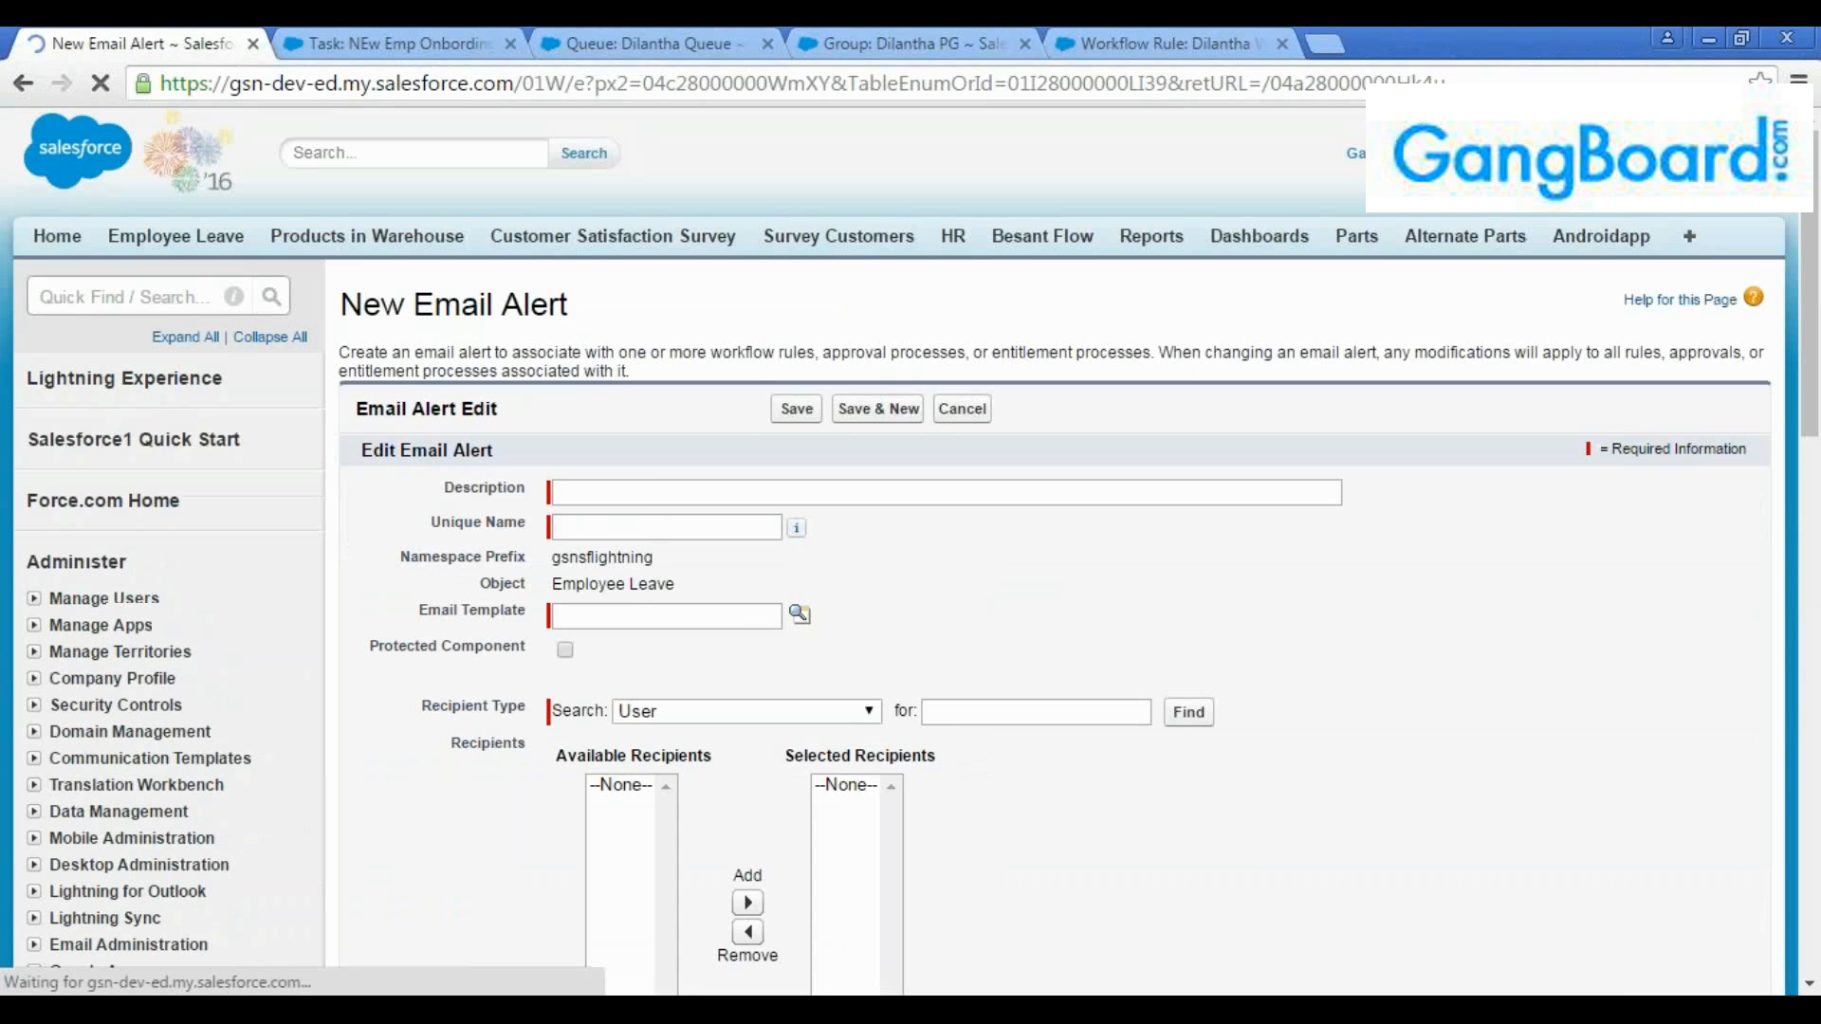
pyautogui.click(654, 493)
pyautogui.write('DII ')
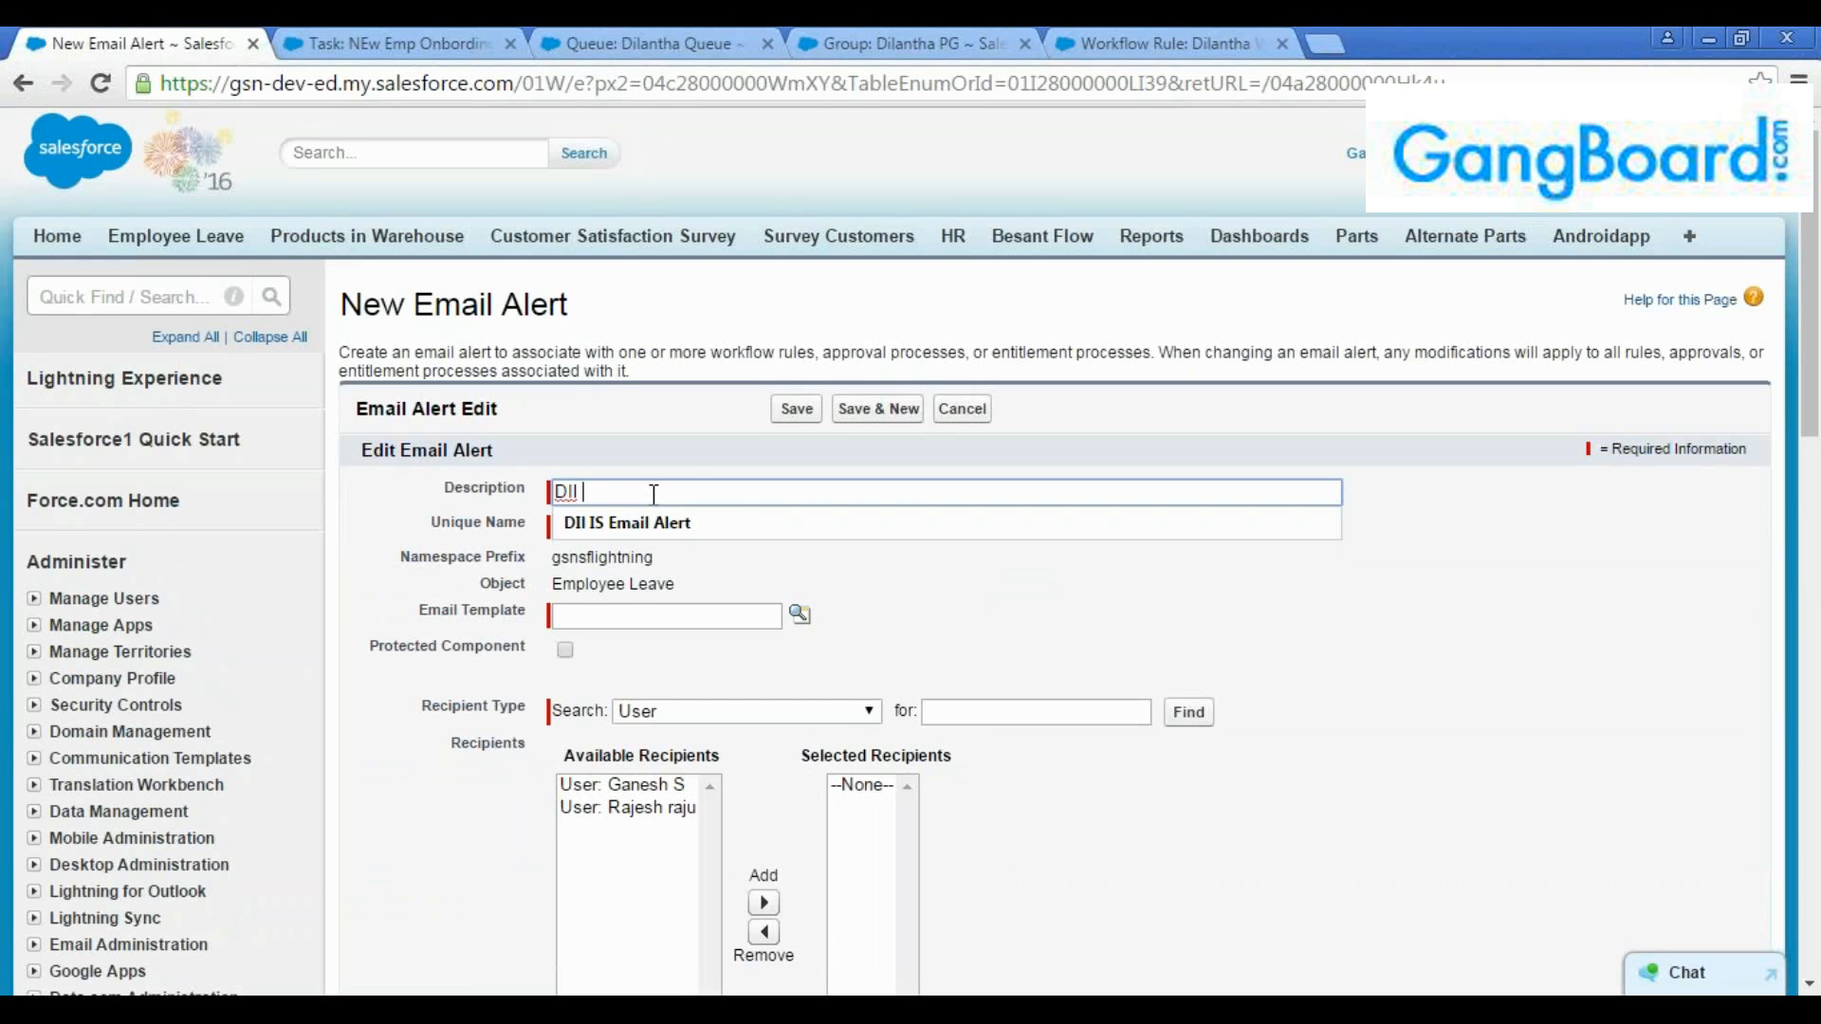
pyautogui.write('FA EMail')
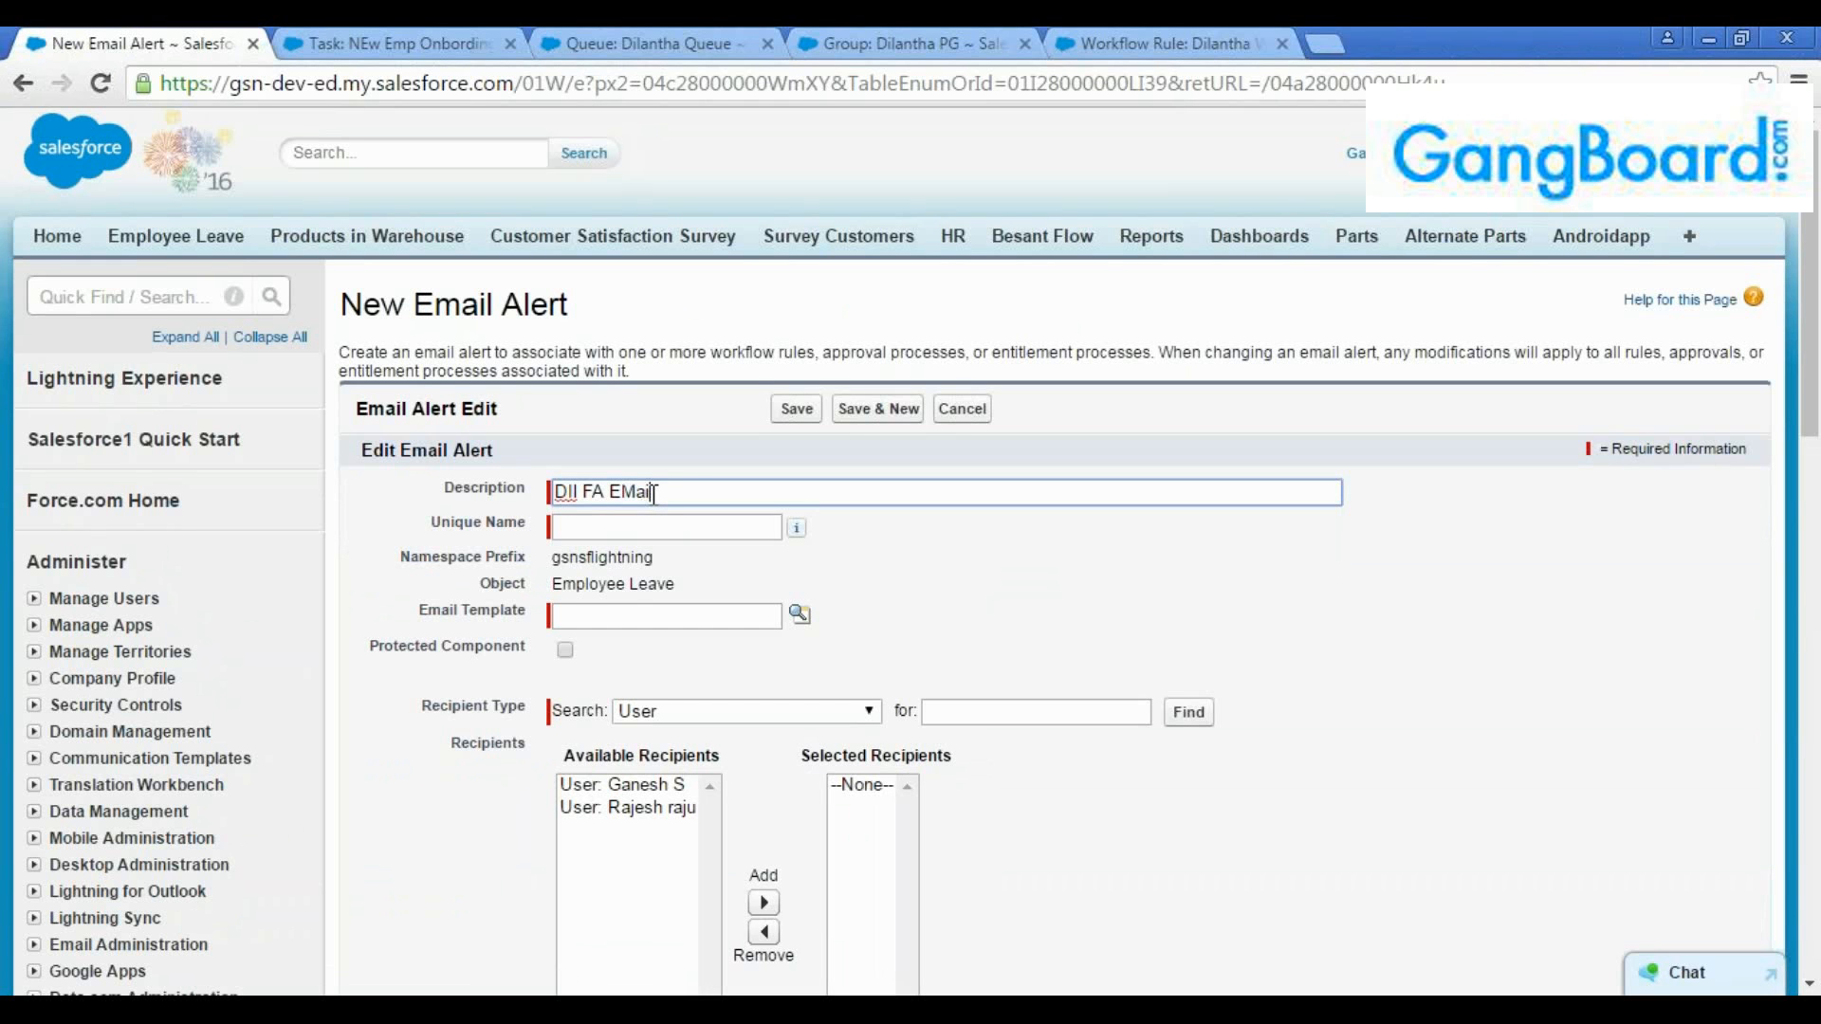
pyautogui.write(' alert')
pyautogui.press('Tab')
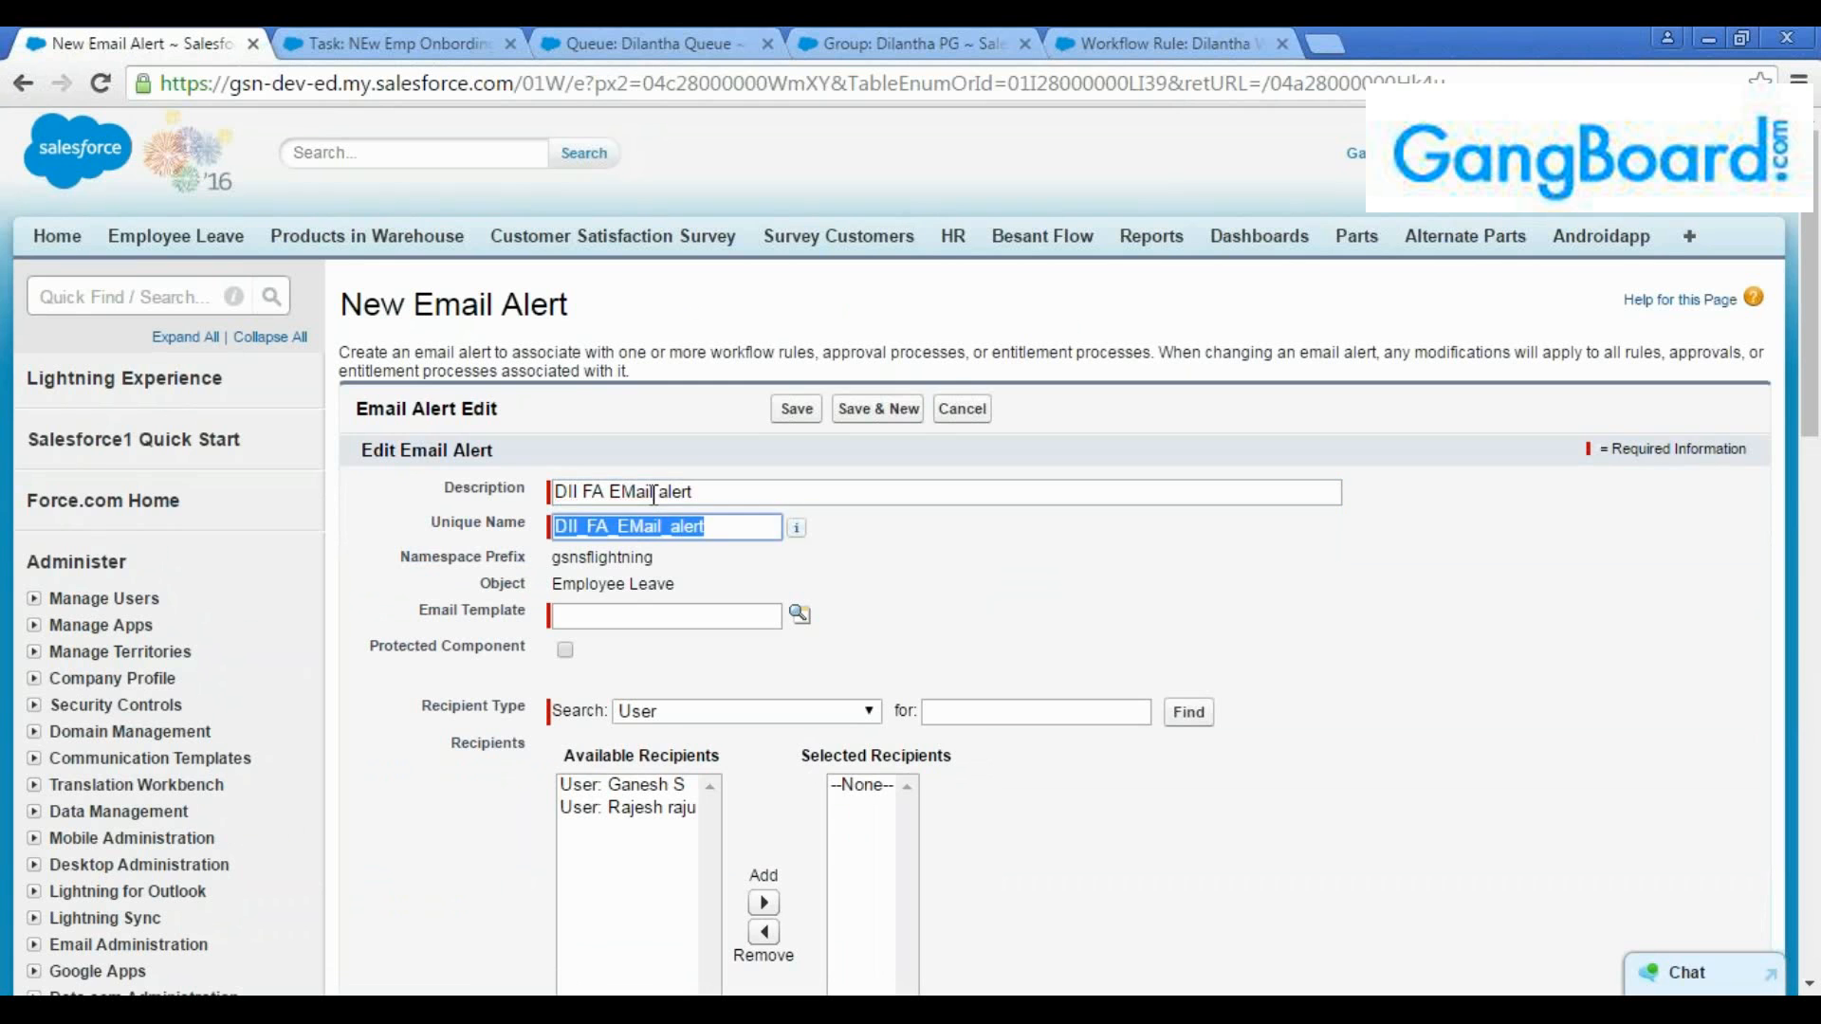
# Look up the email templates and assign "Leave approved" to the final approval email alert
pyautogui.scroll(-1, 809, 464)
pyautogui.click(802, 479)
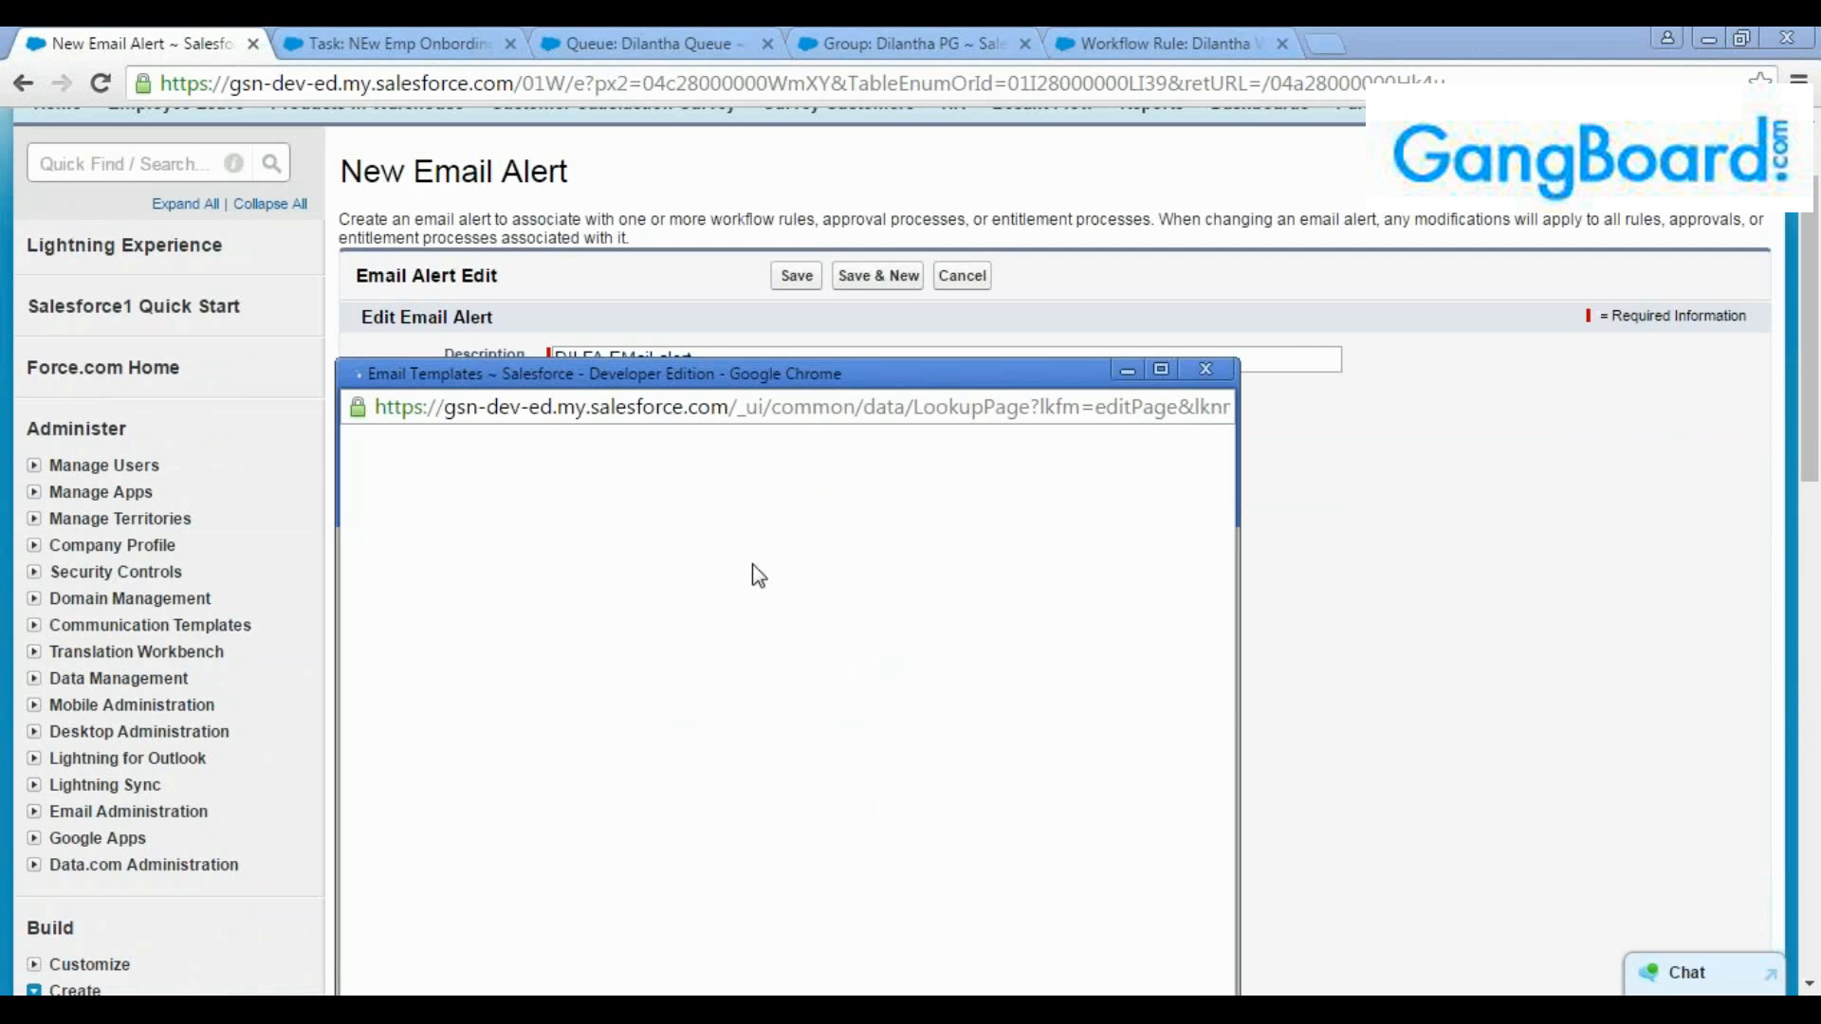
pyautogui.click(1161, 369)
pyautogui.scroll(-3, 374, 642)
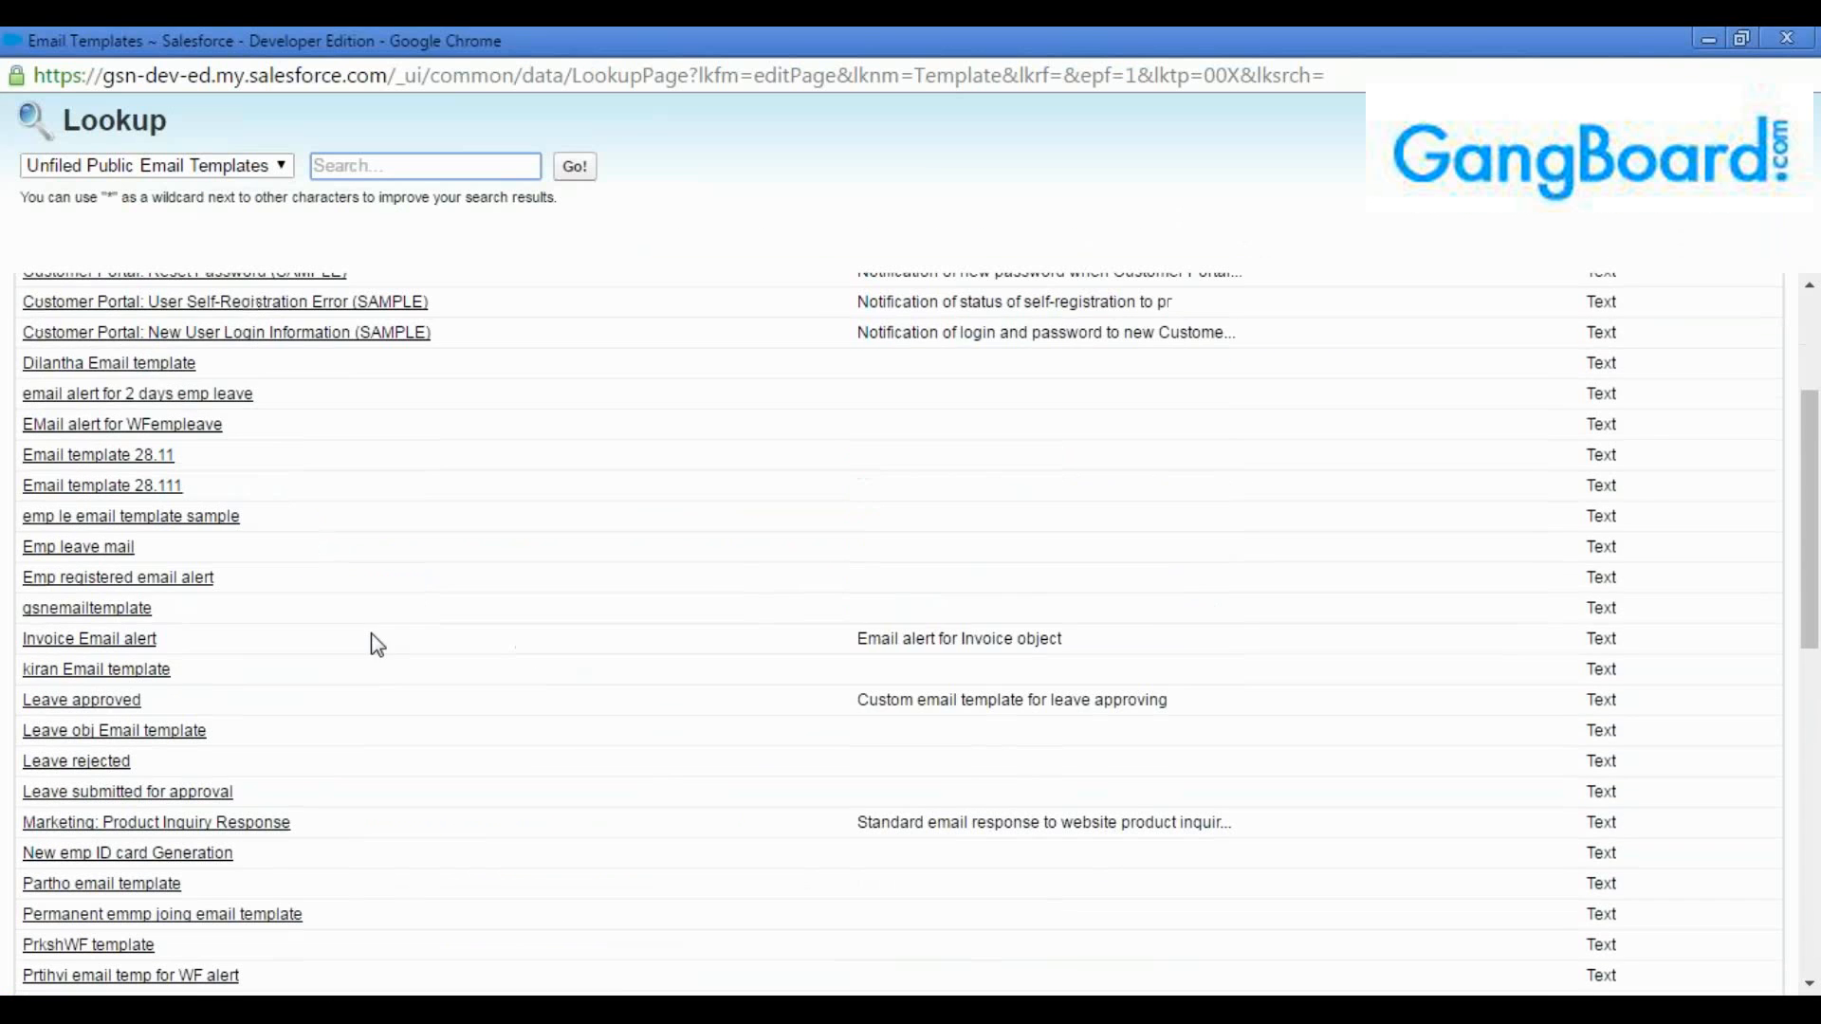
pyautogui.click(116, 695)
# Add the first available user as recipient of the final approval email alert and save it
pyautogui.scroll(-1, 583, 696)
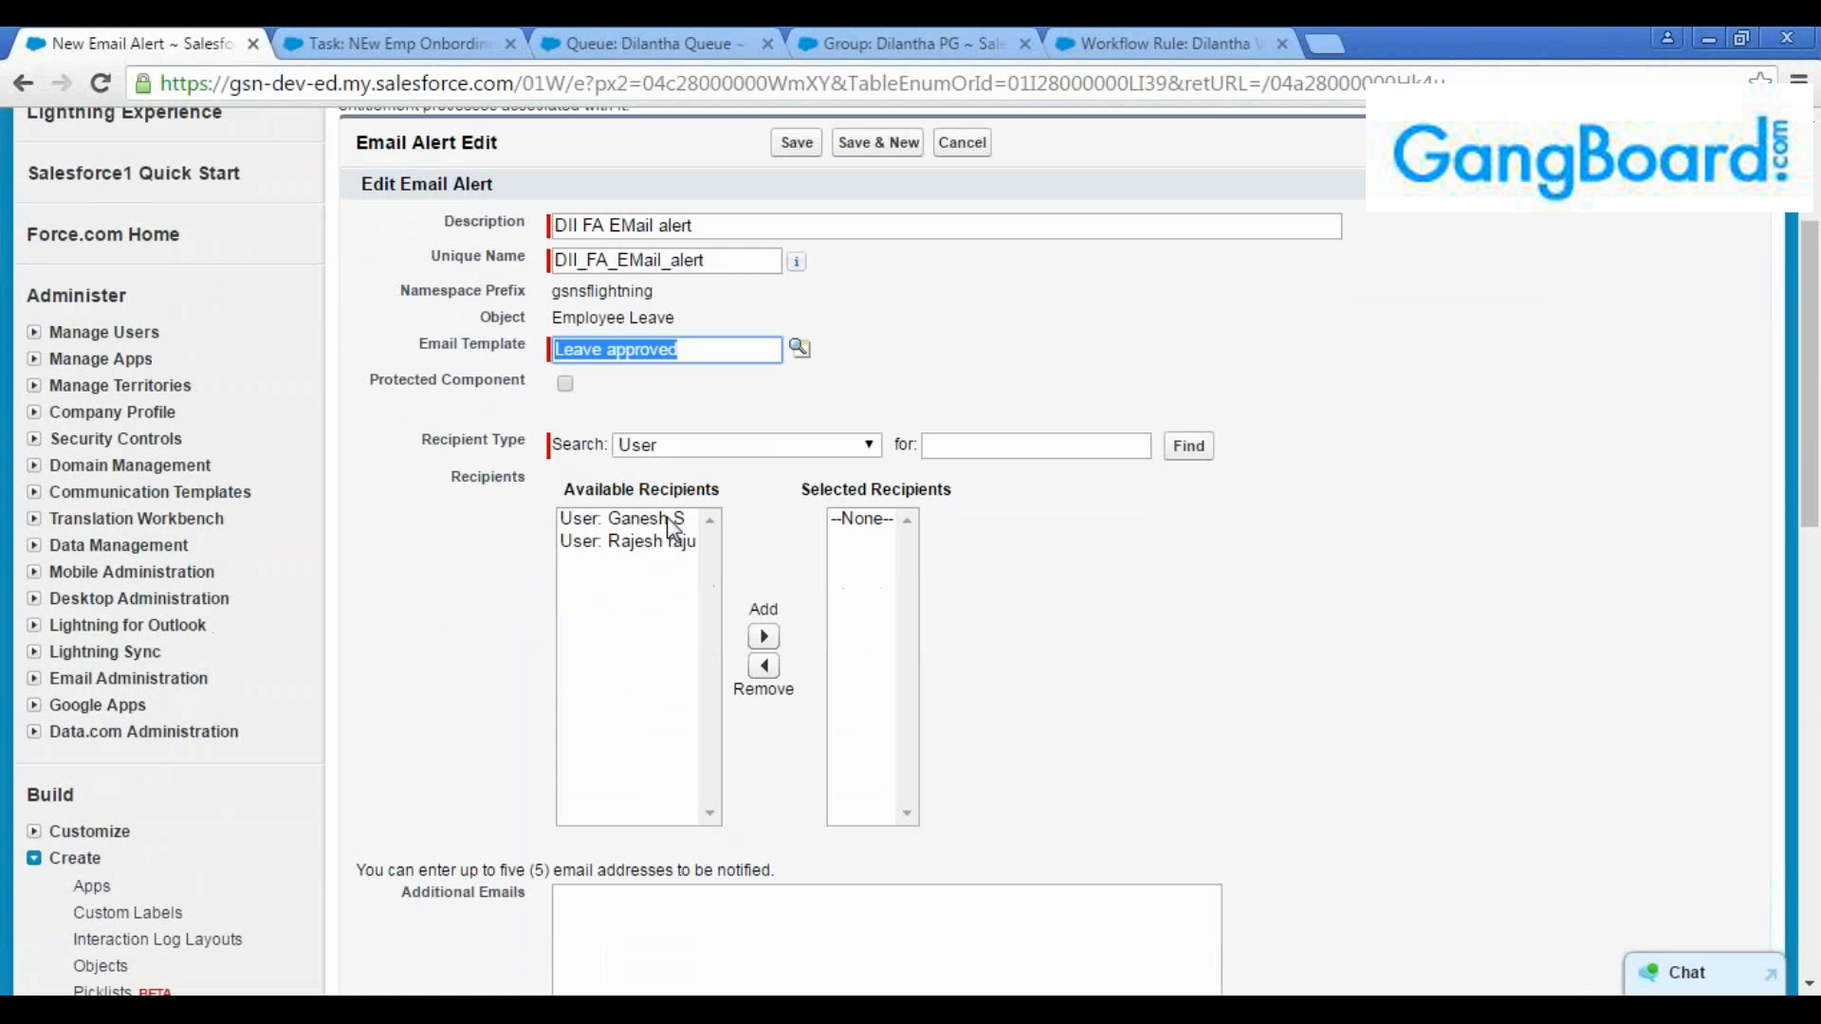
pyautogui.click(651, 521)
pyautogui.click(764, 637)
pyautogui.scroll(-5, 759, 654)
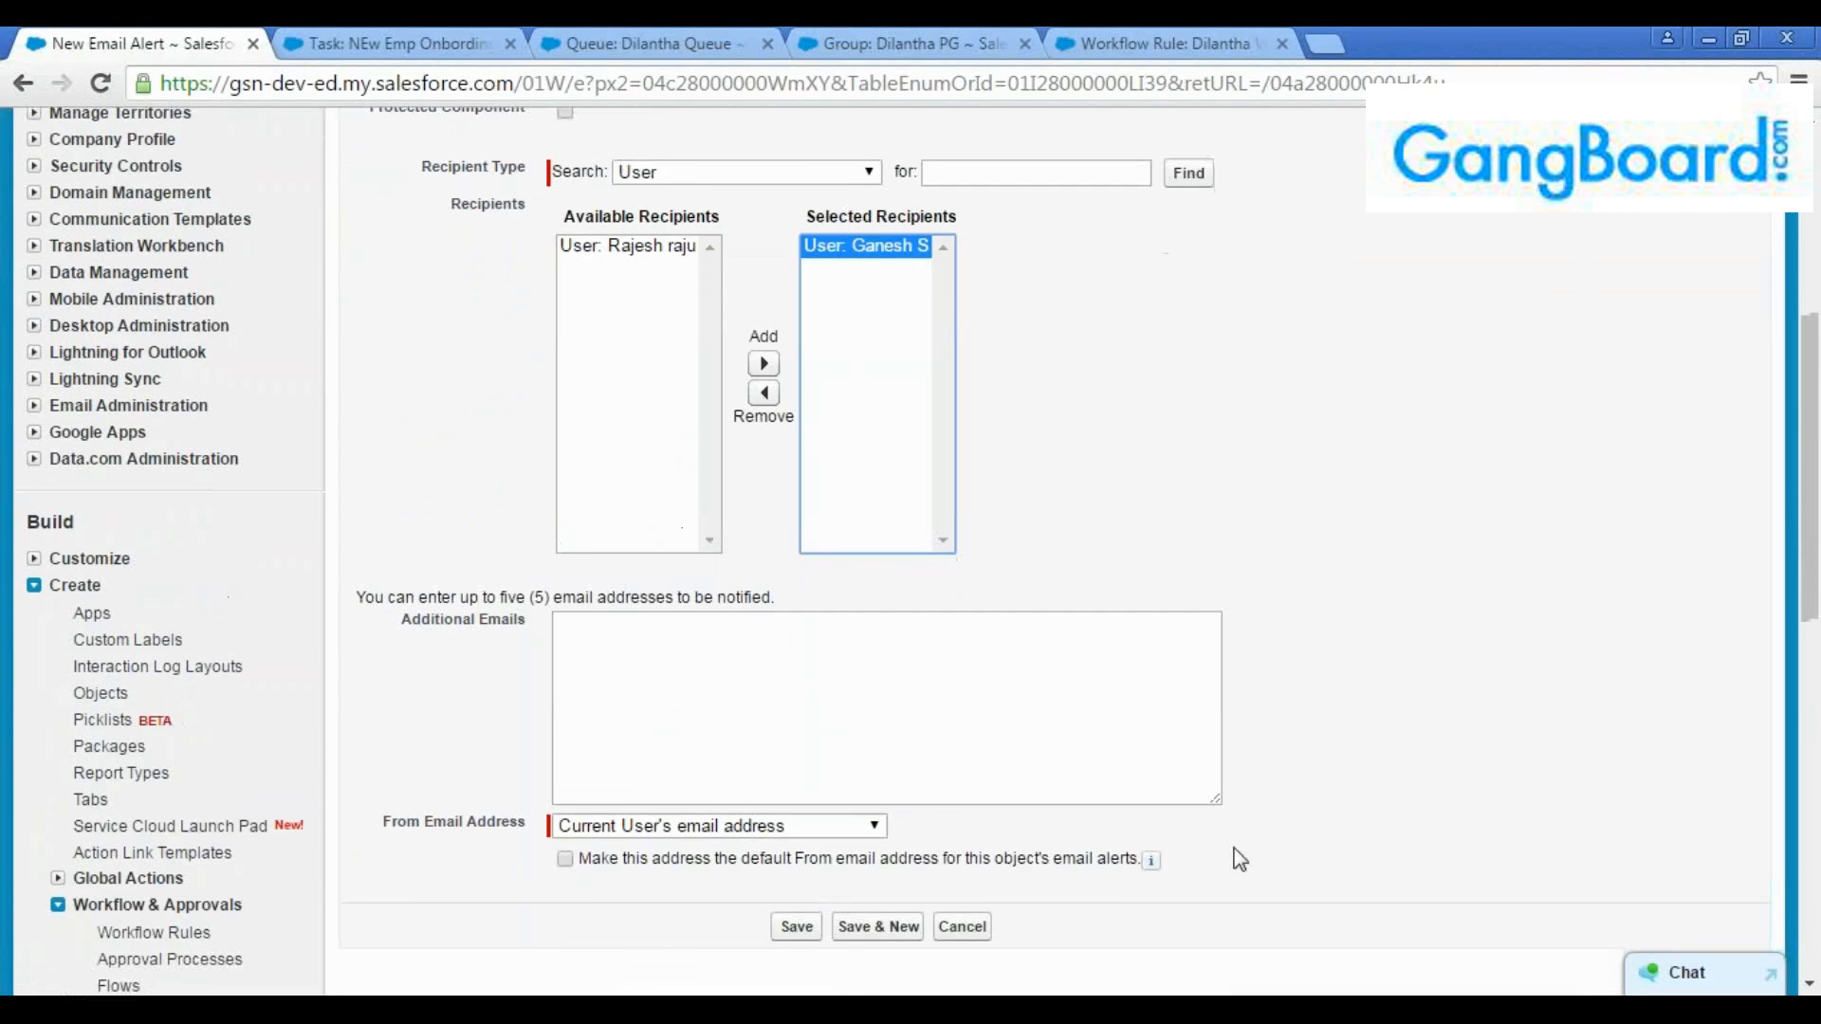
pyautogui.click(793, 666)
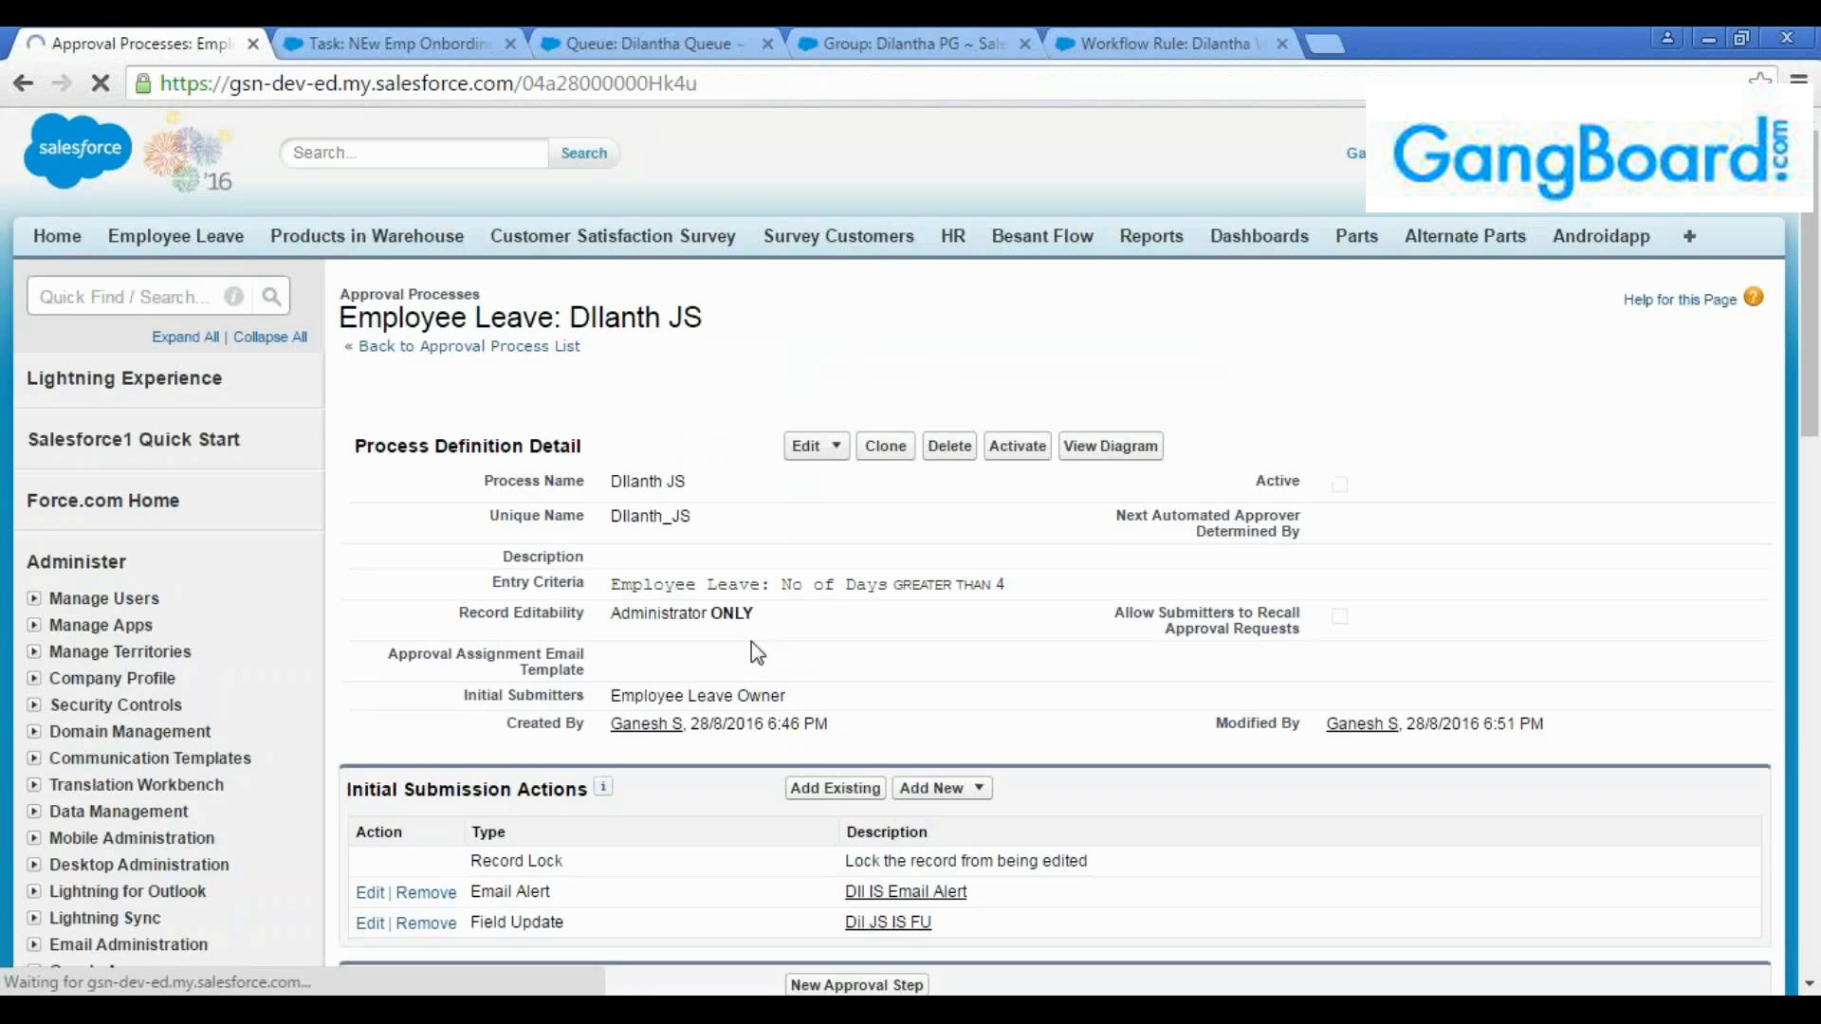
# Start a new field update for the final rejection actions and name it "DIl FR FU"
pyautogui.scroll(-7, 754, 617)
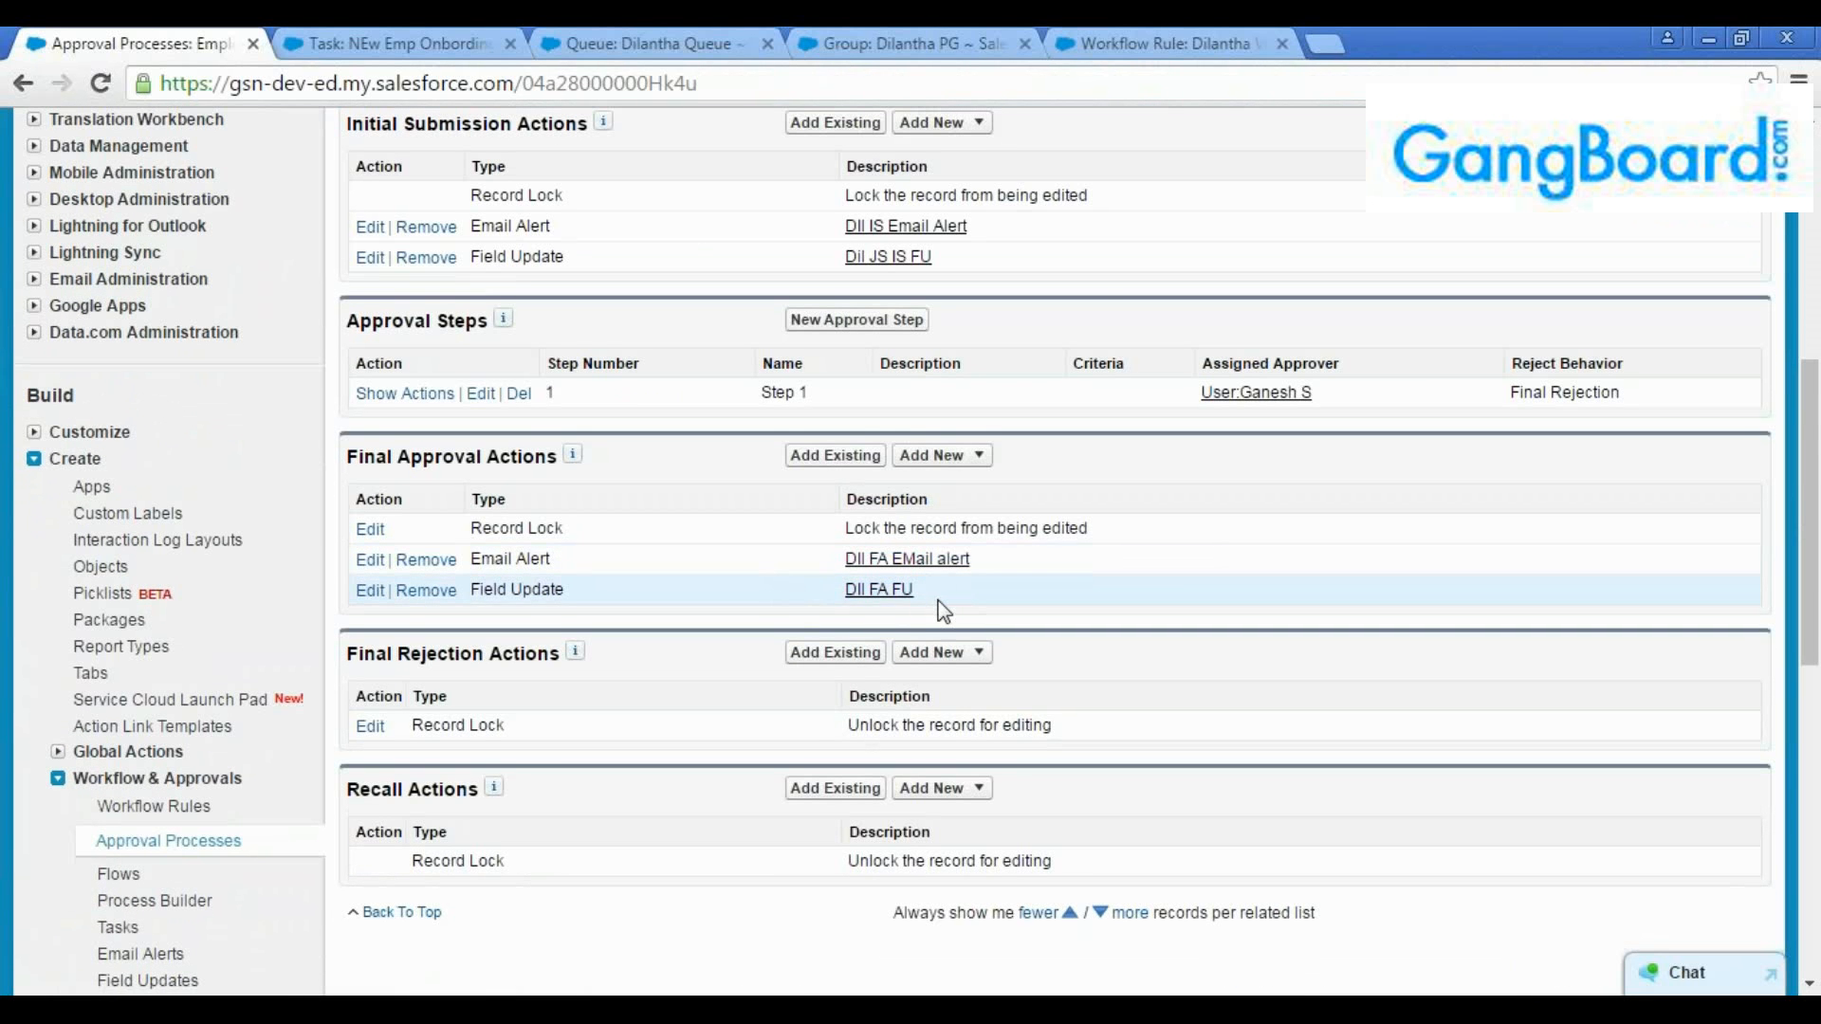
pyautogui.moveTo(936, 594); pyautogui.dragTo(824, 568)
pyautogui.click(817, 590)
pyautogui.scroll(-1, 948, 617)
pyautogui.click(968, 520)
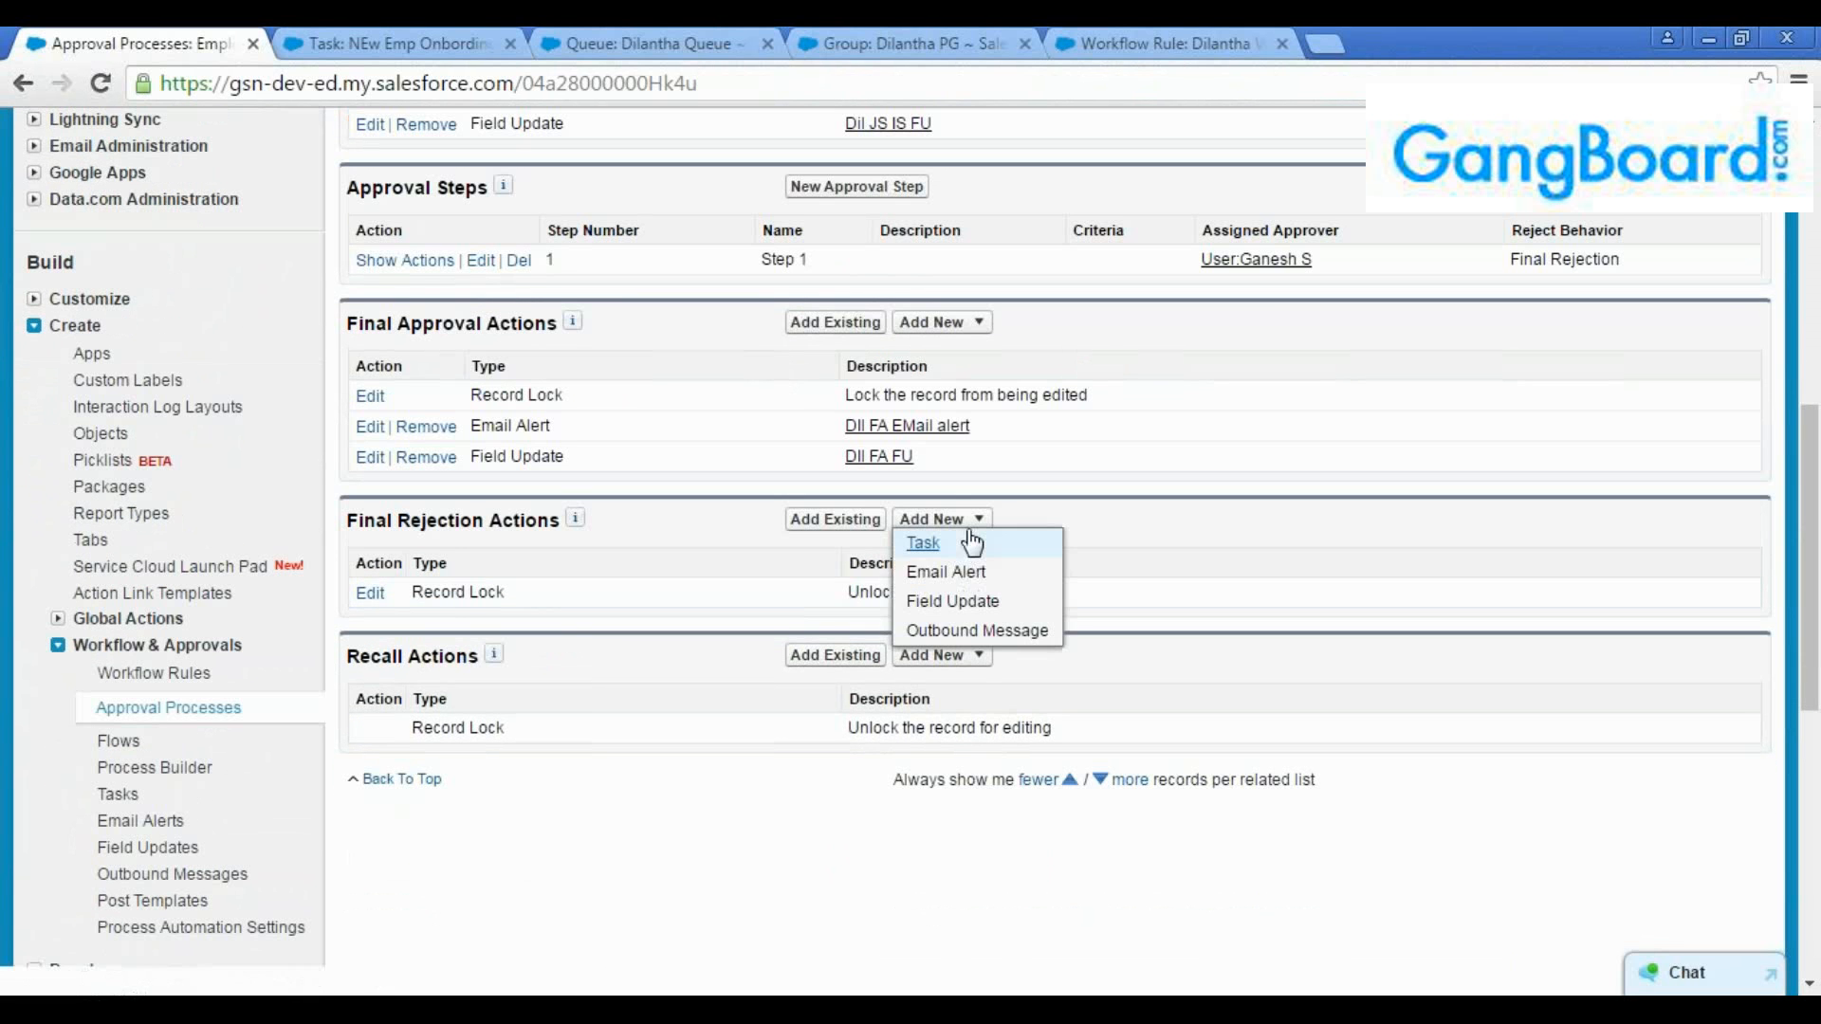
pyautogui.click(953, 601)
pyautogui.click(723, 528)
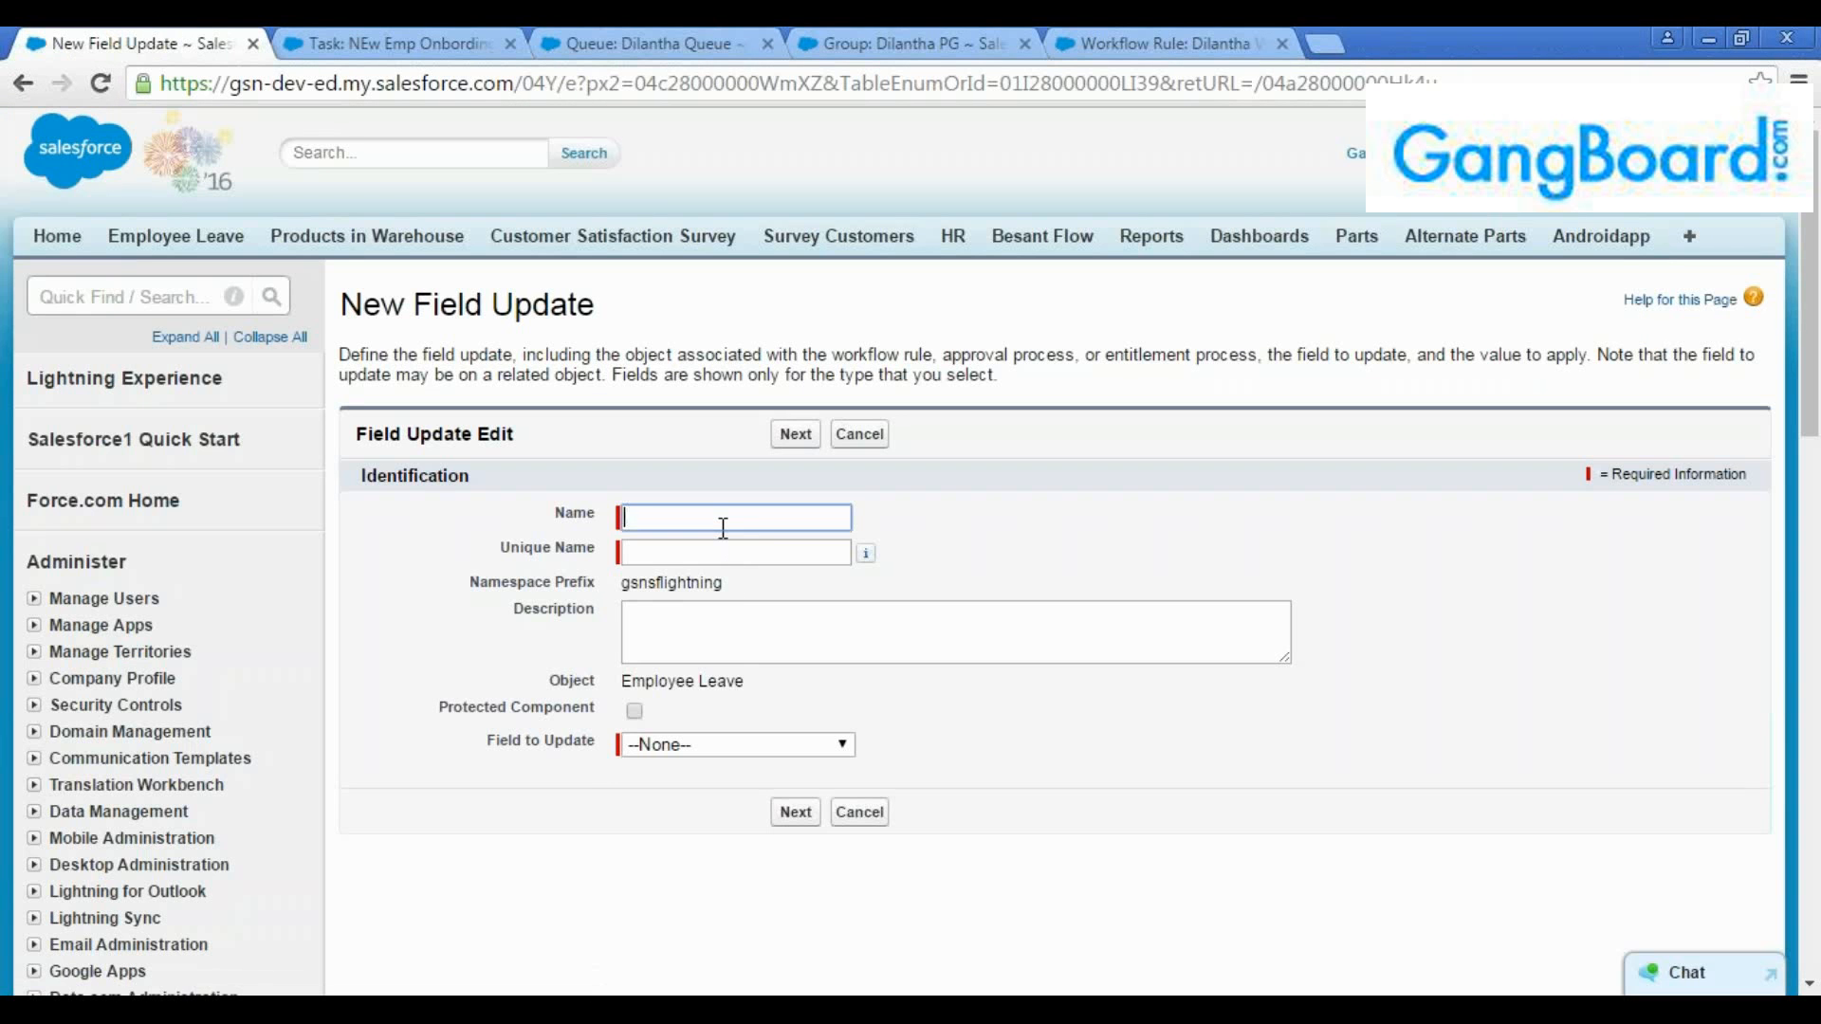
pyautogui.write('Dil ')
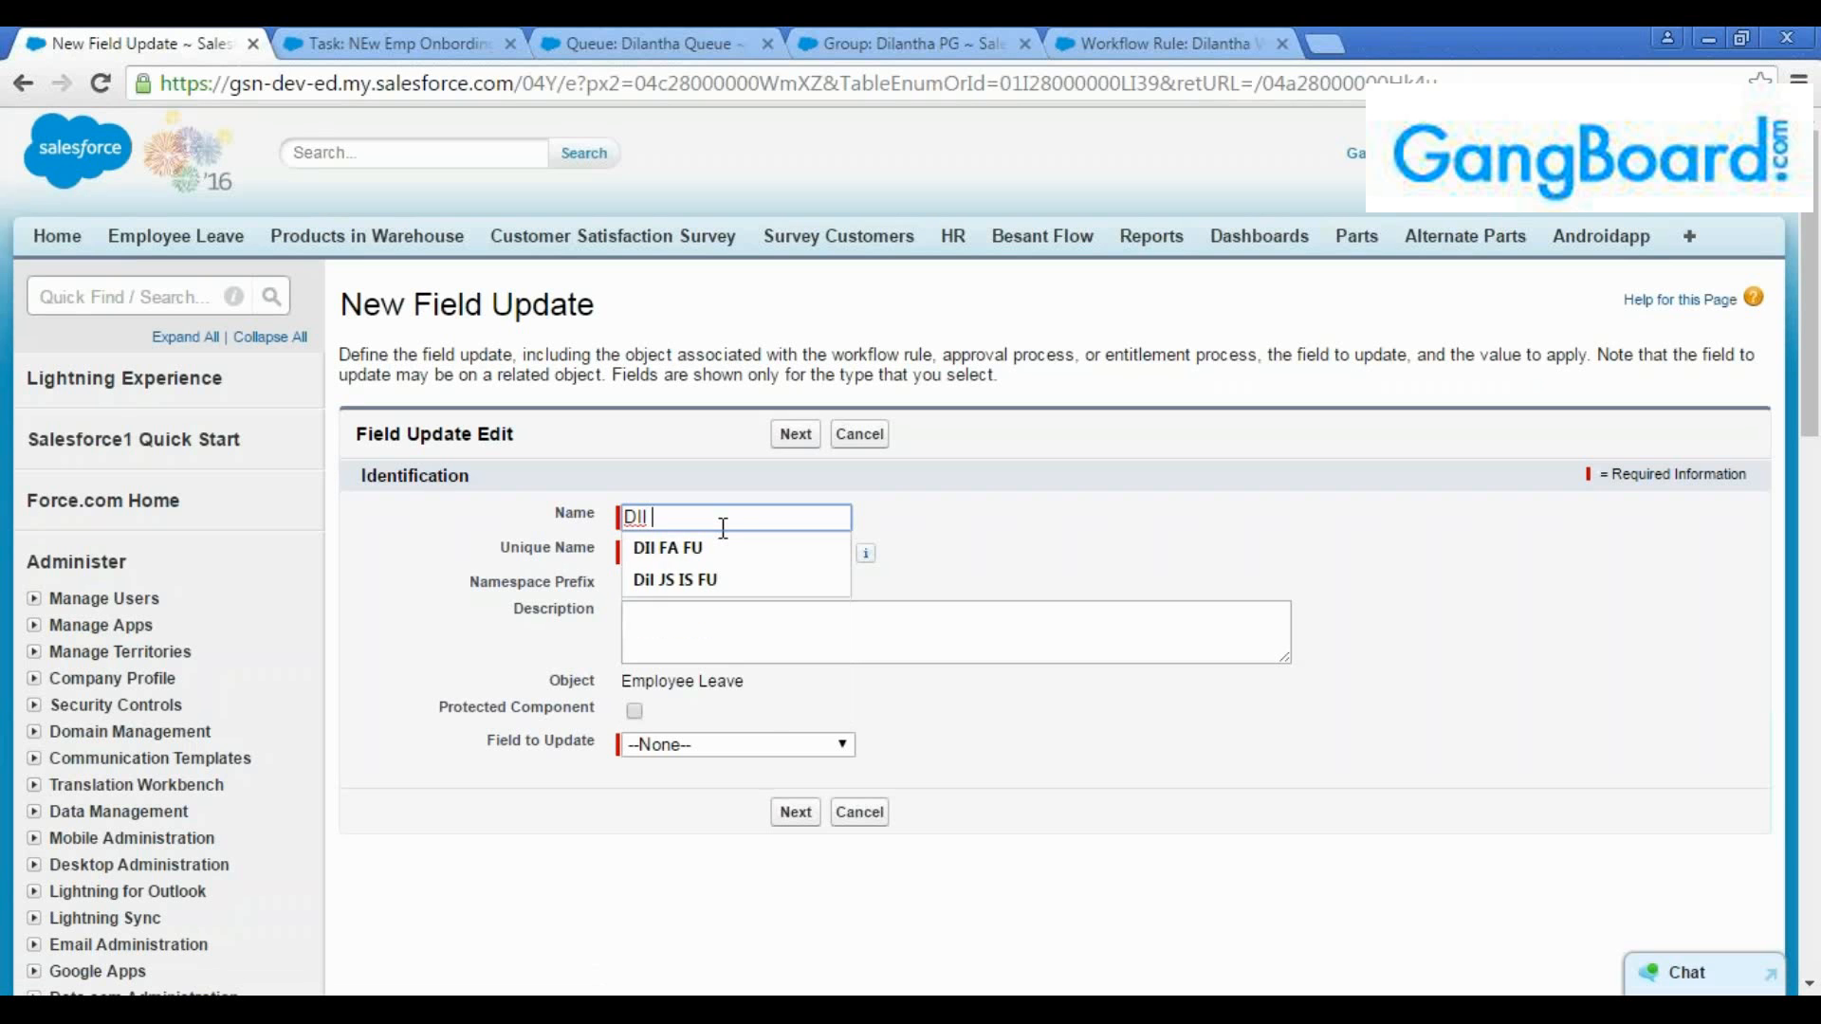
pyautogui.write('FR FU')
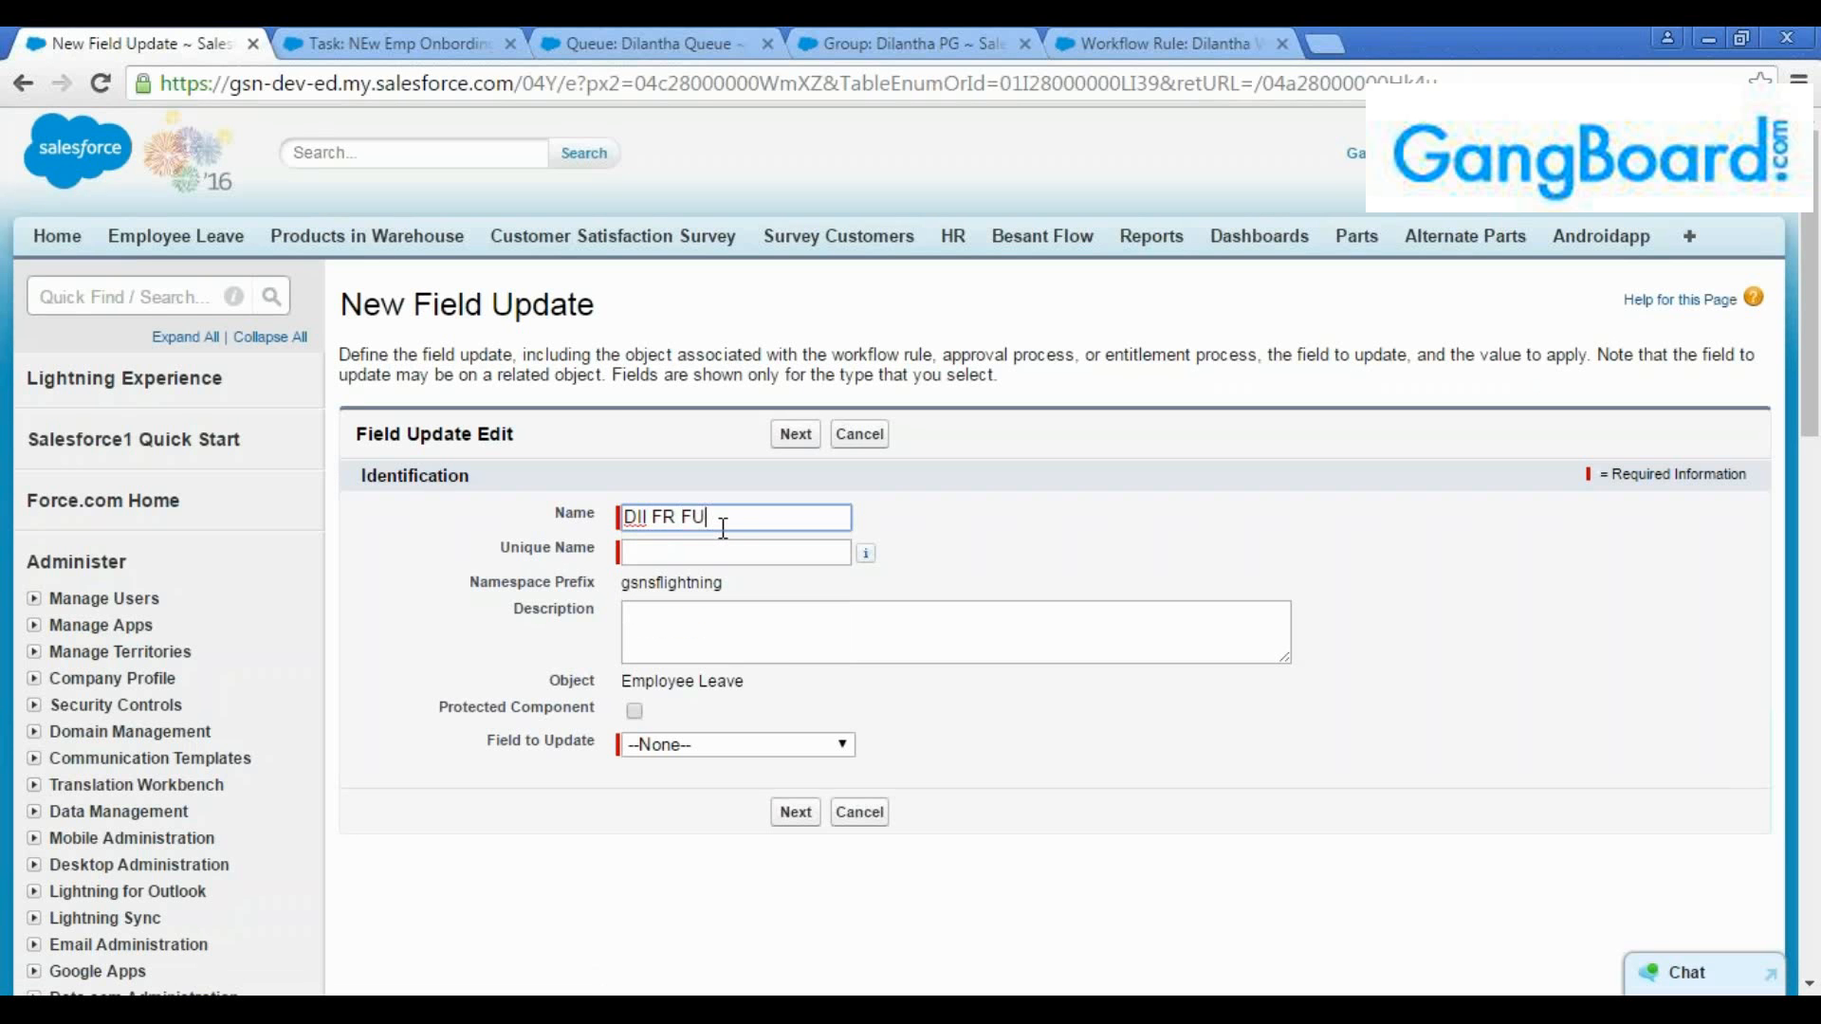
pyautogui.press('Tab')
# Set the final rejection field update to change Status to the specific value "Rejected" and save it
pyautogui.click(723, 633)
pyautogui.click(751, 754)
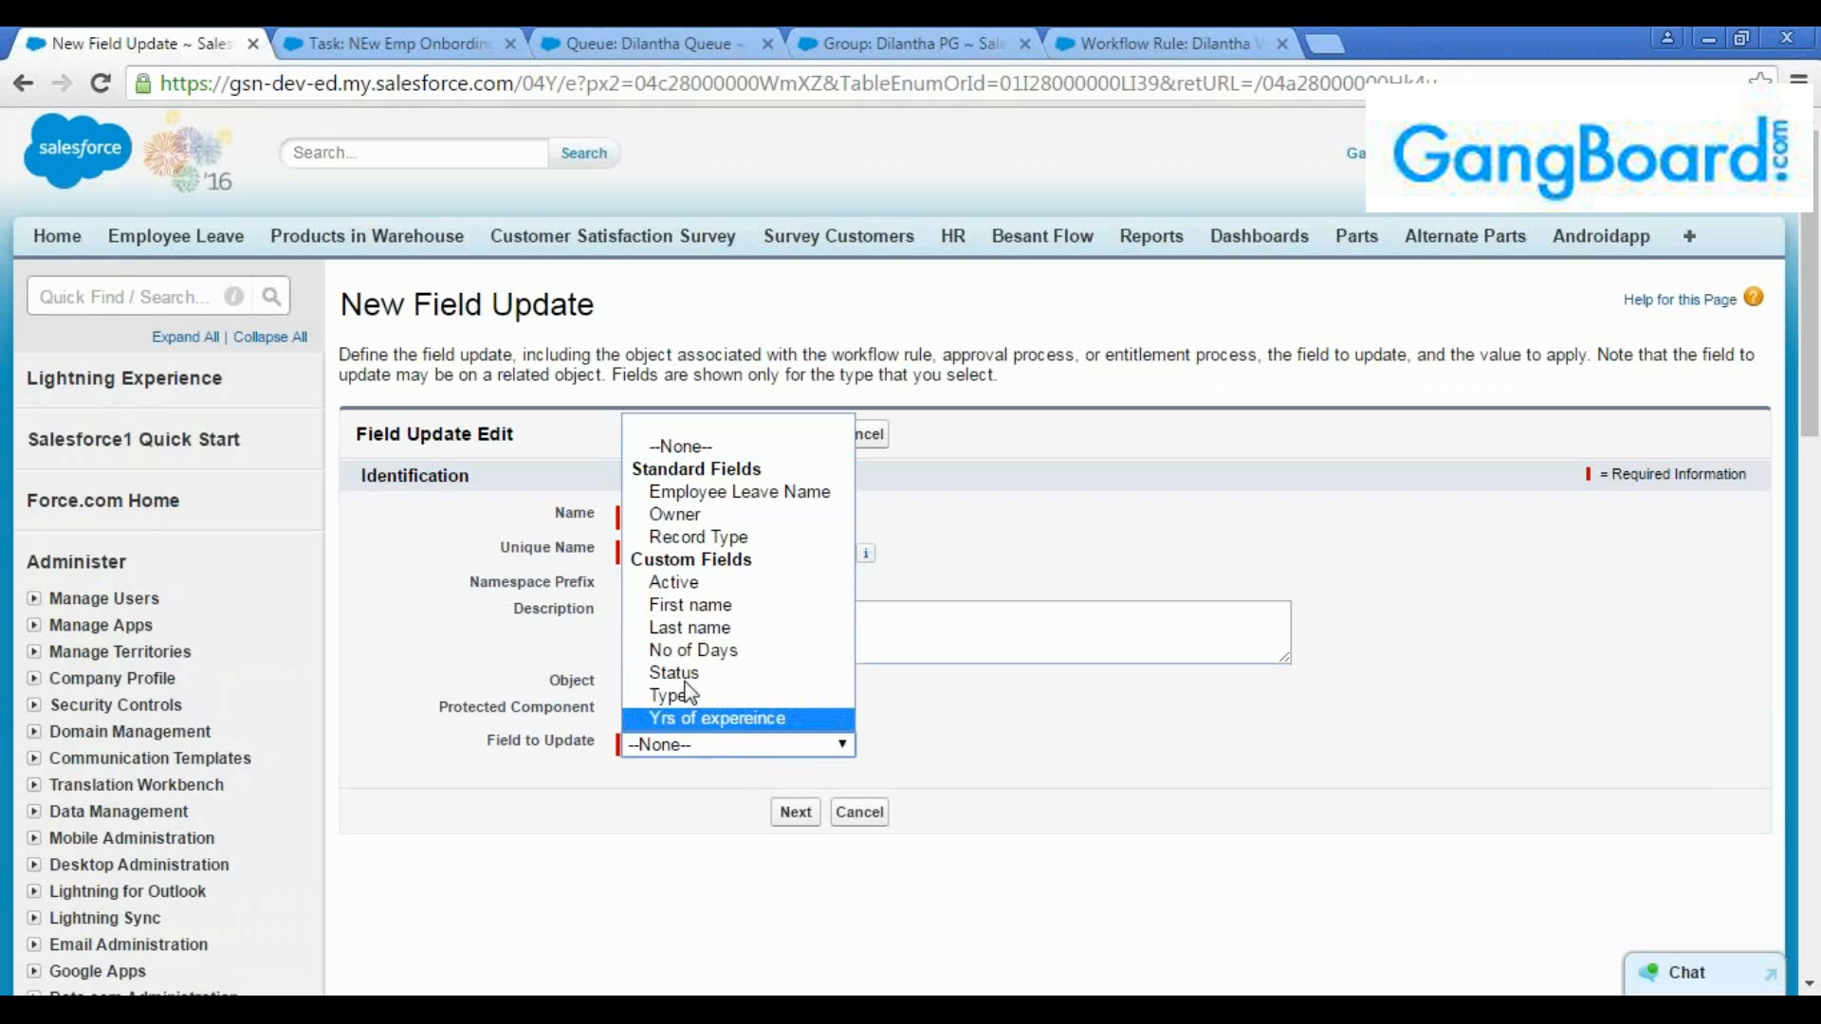
pyautogui.click(677, 673)
pyautogui.scroll(-4, 854, 664)
pyautogui.click(918, 593)
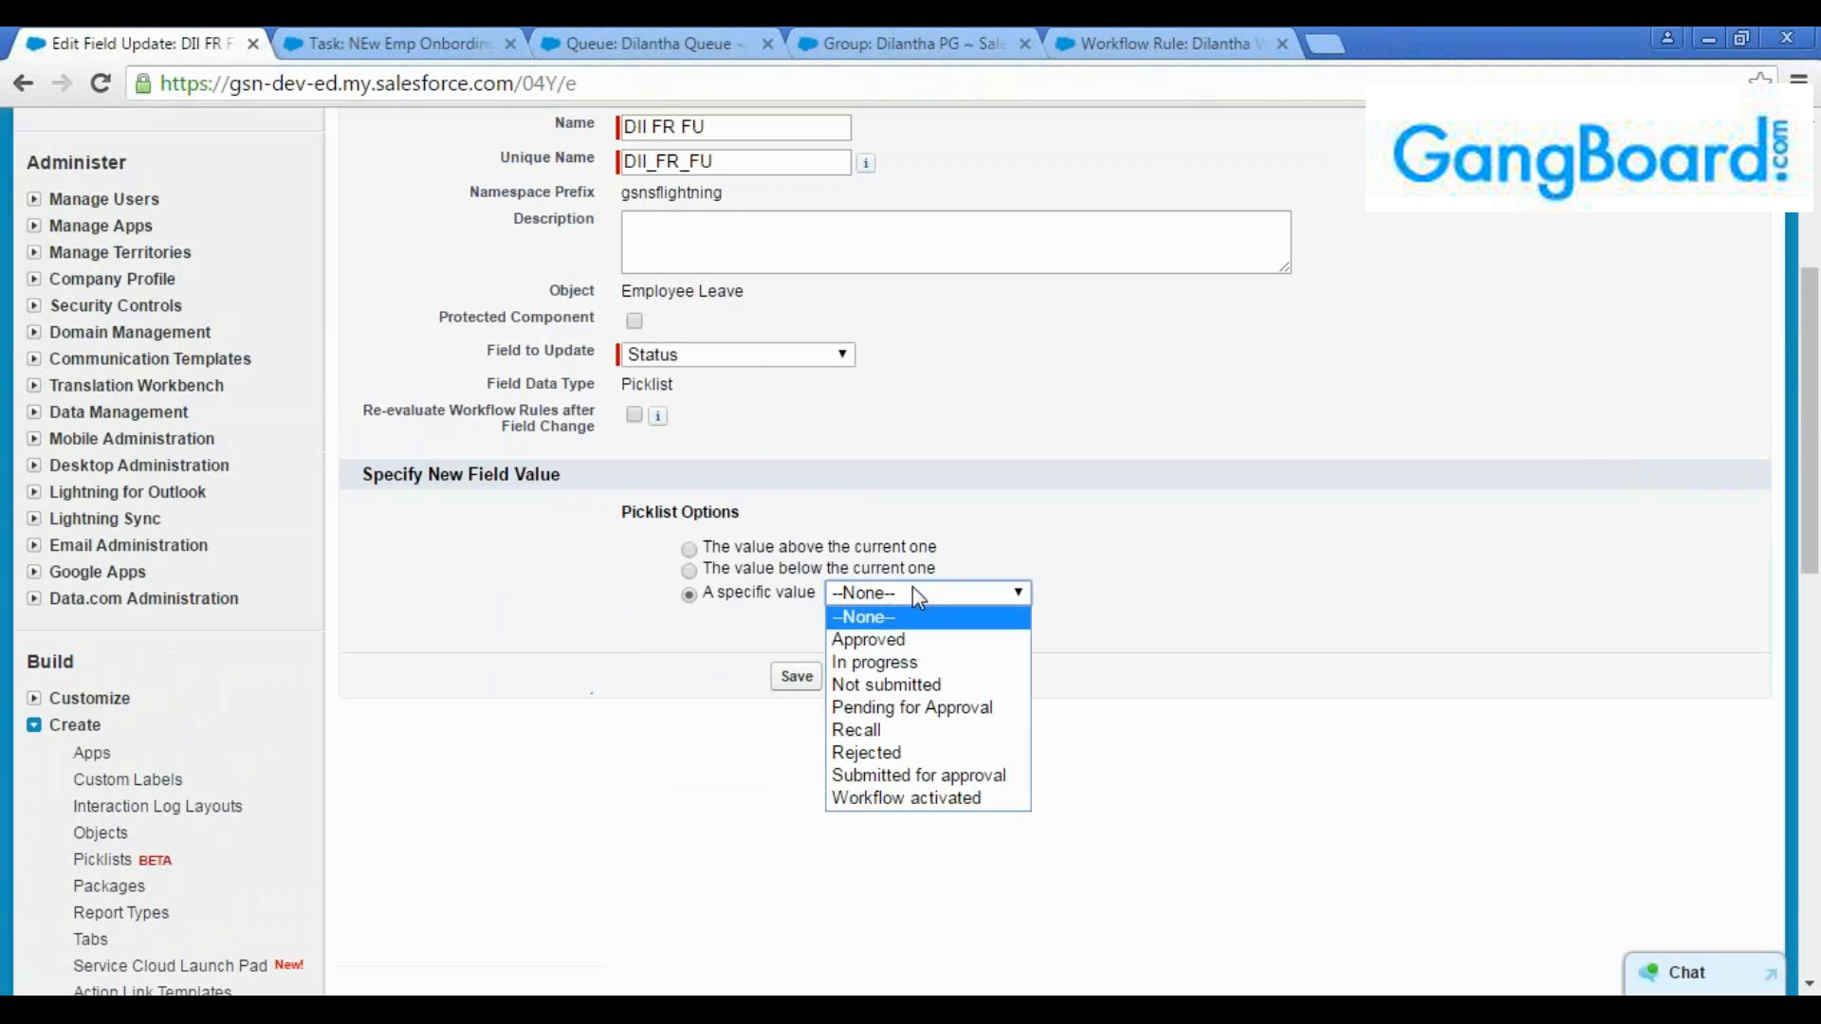
pyautogui.click(883, 752)
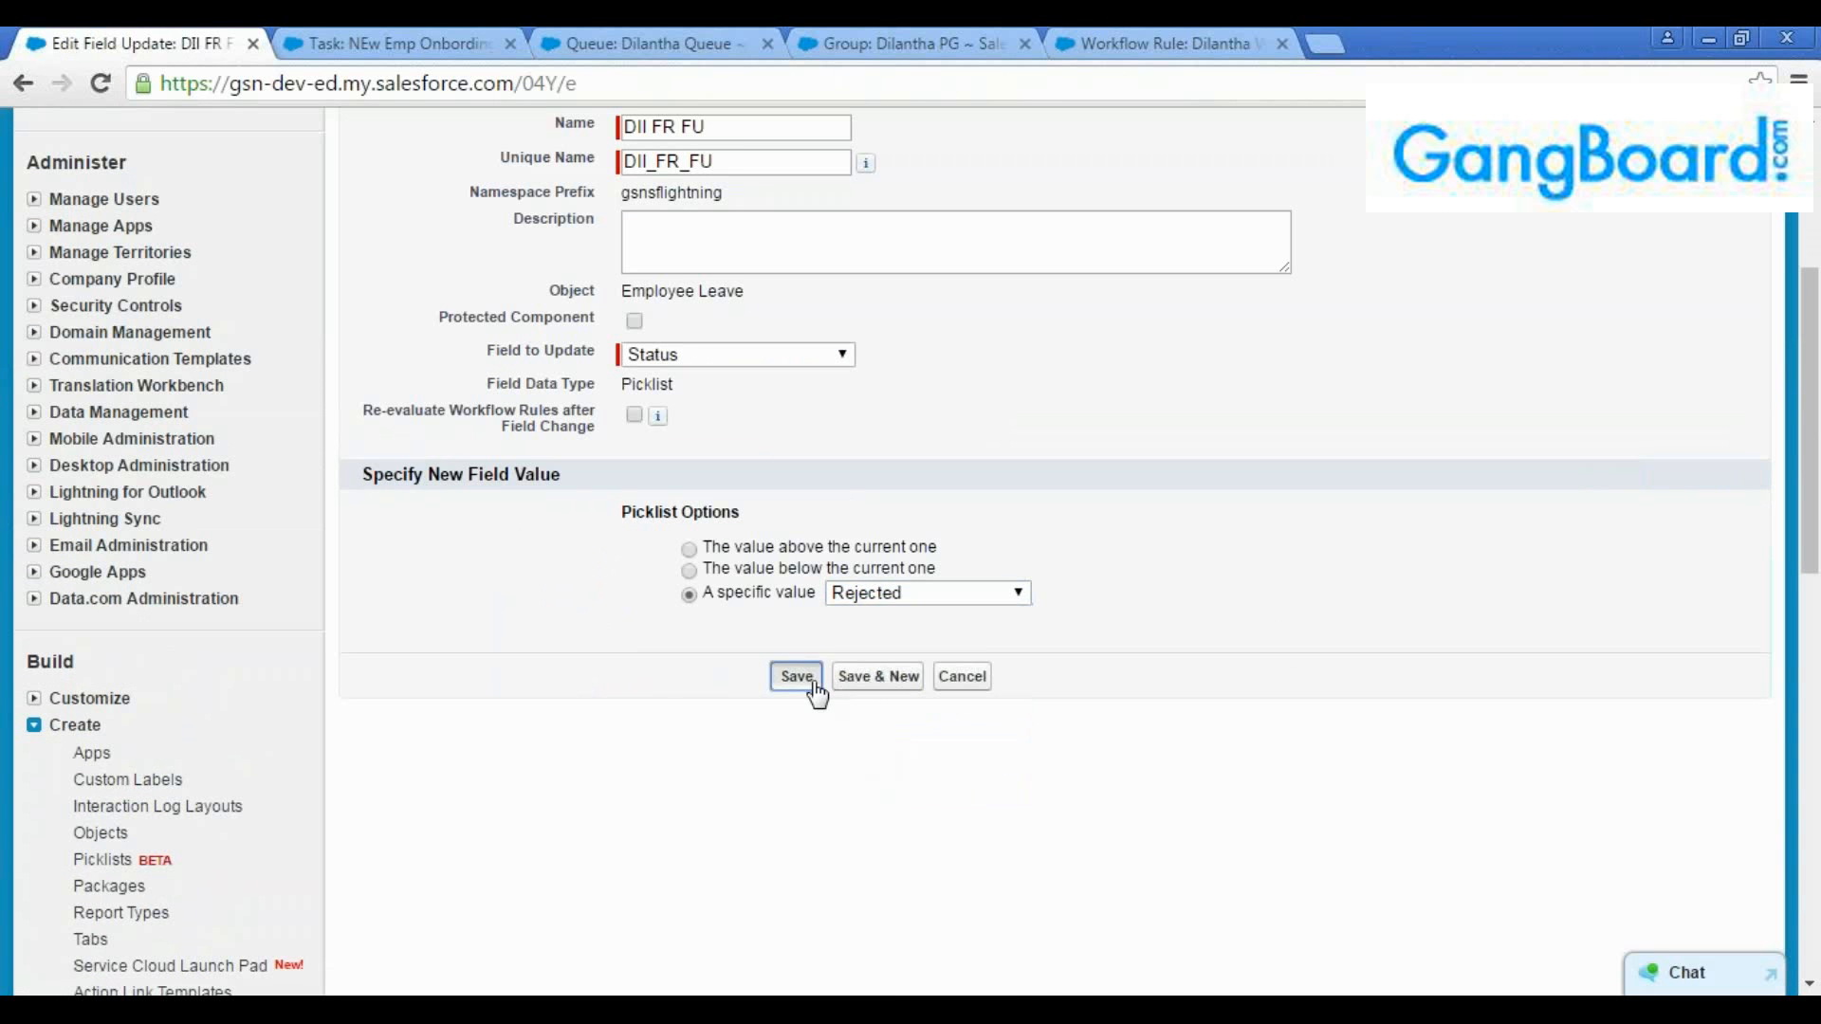
pyautogui.click(797, 676)
# Start a new email alert for the final rejection actions and describe it as "DIl FR Email alert"
pyautogui.scroll(-7, 853, 711)
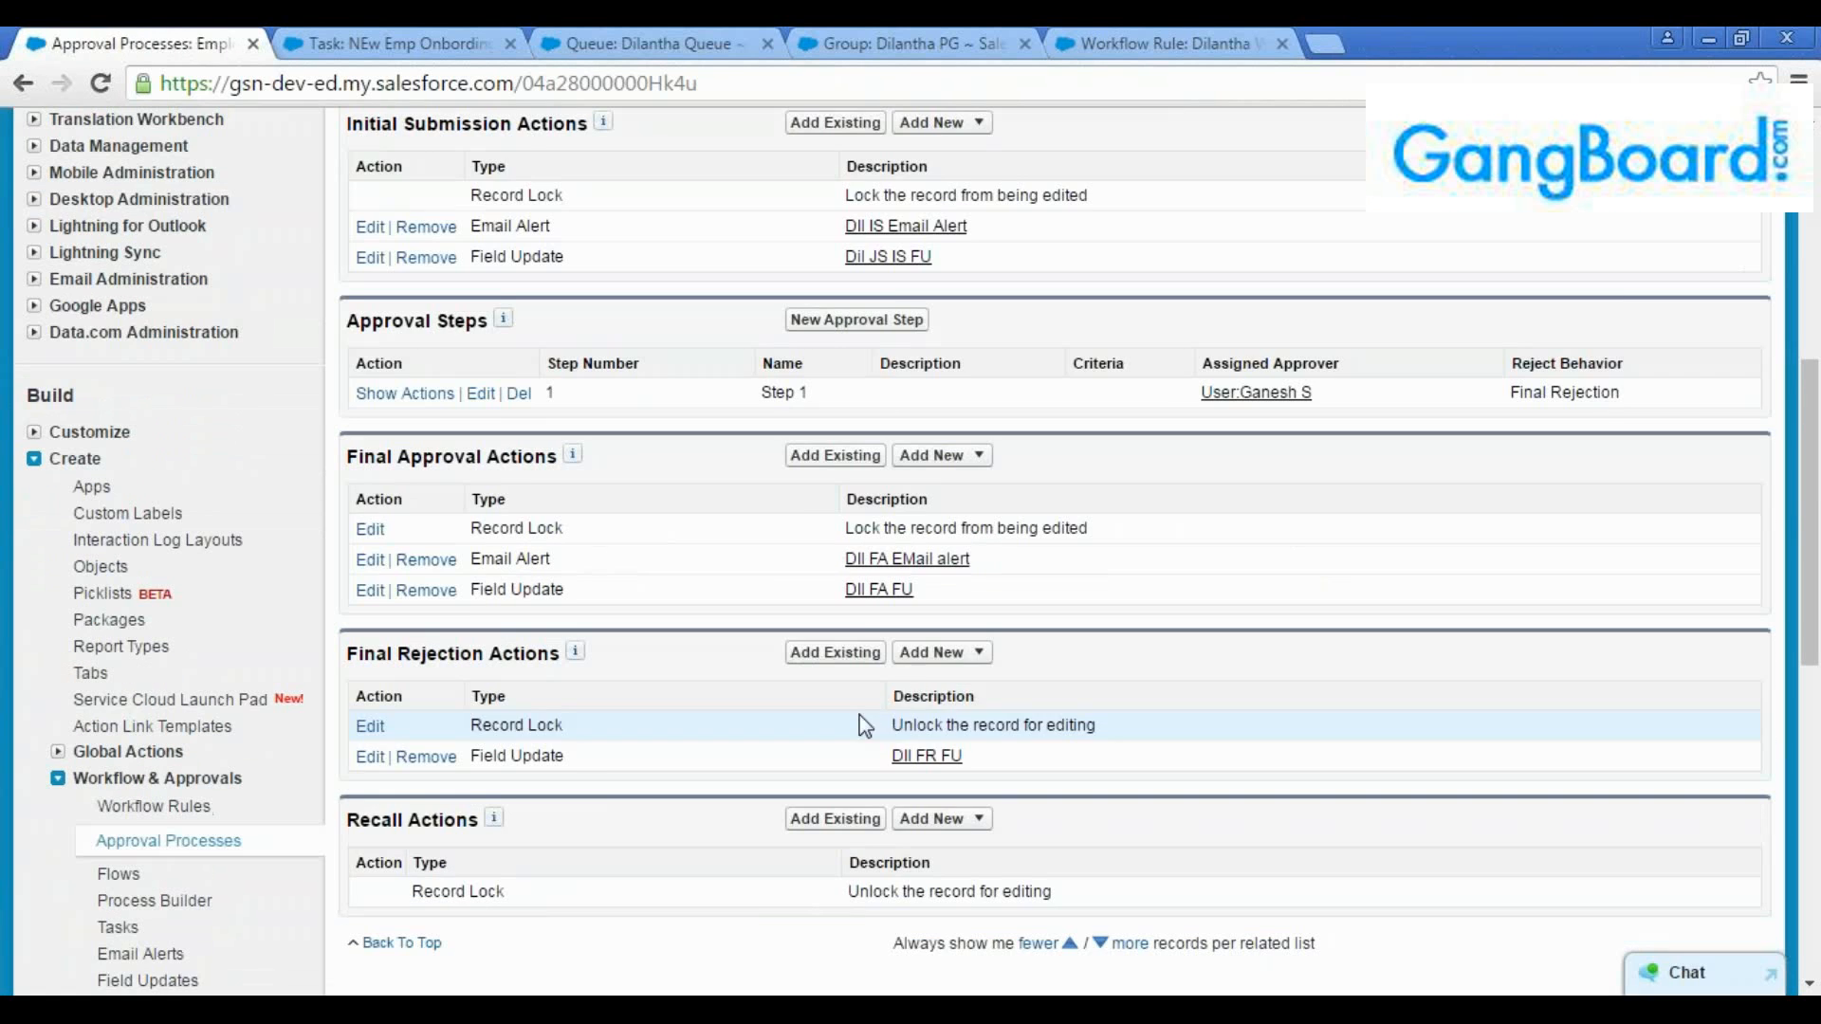
pyautogui.click(939, 653)
pyautogui.click(960, 703)
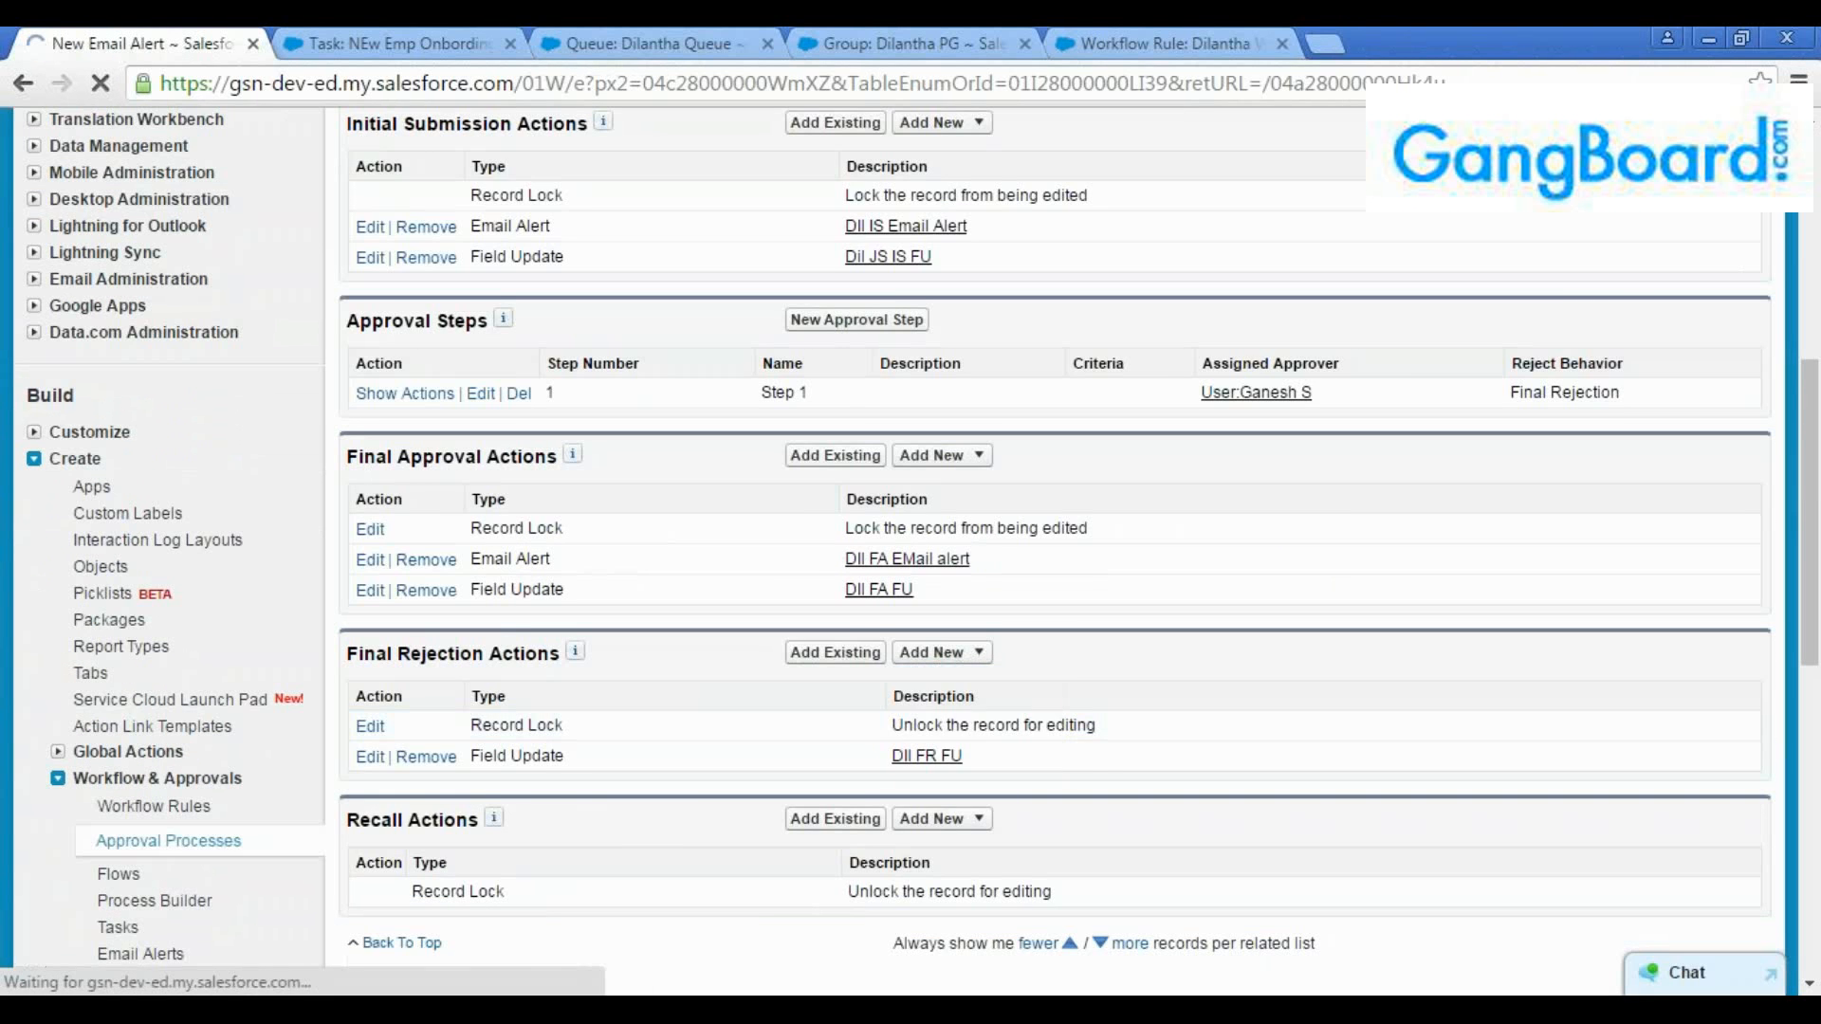
pyautogui.write('Dll')
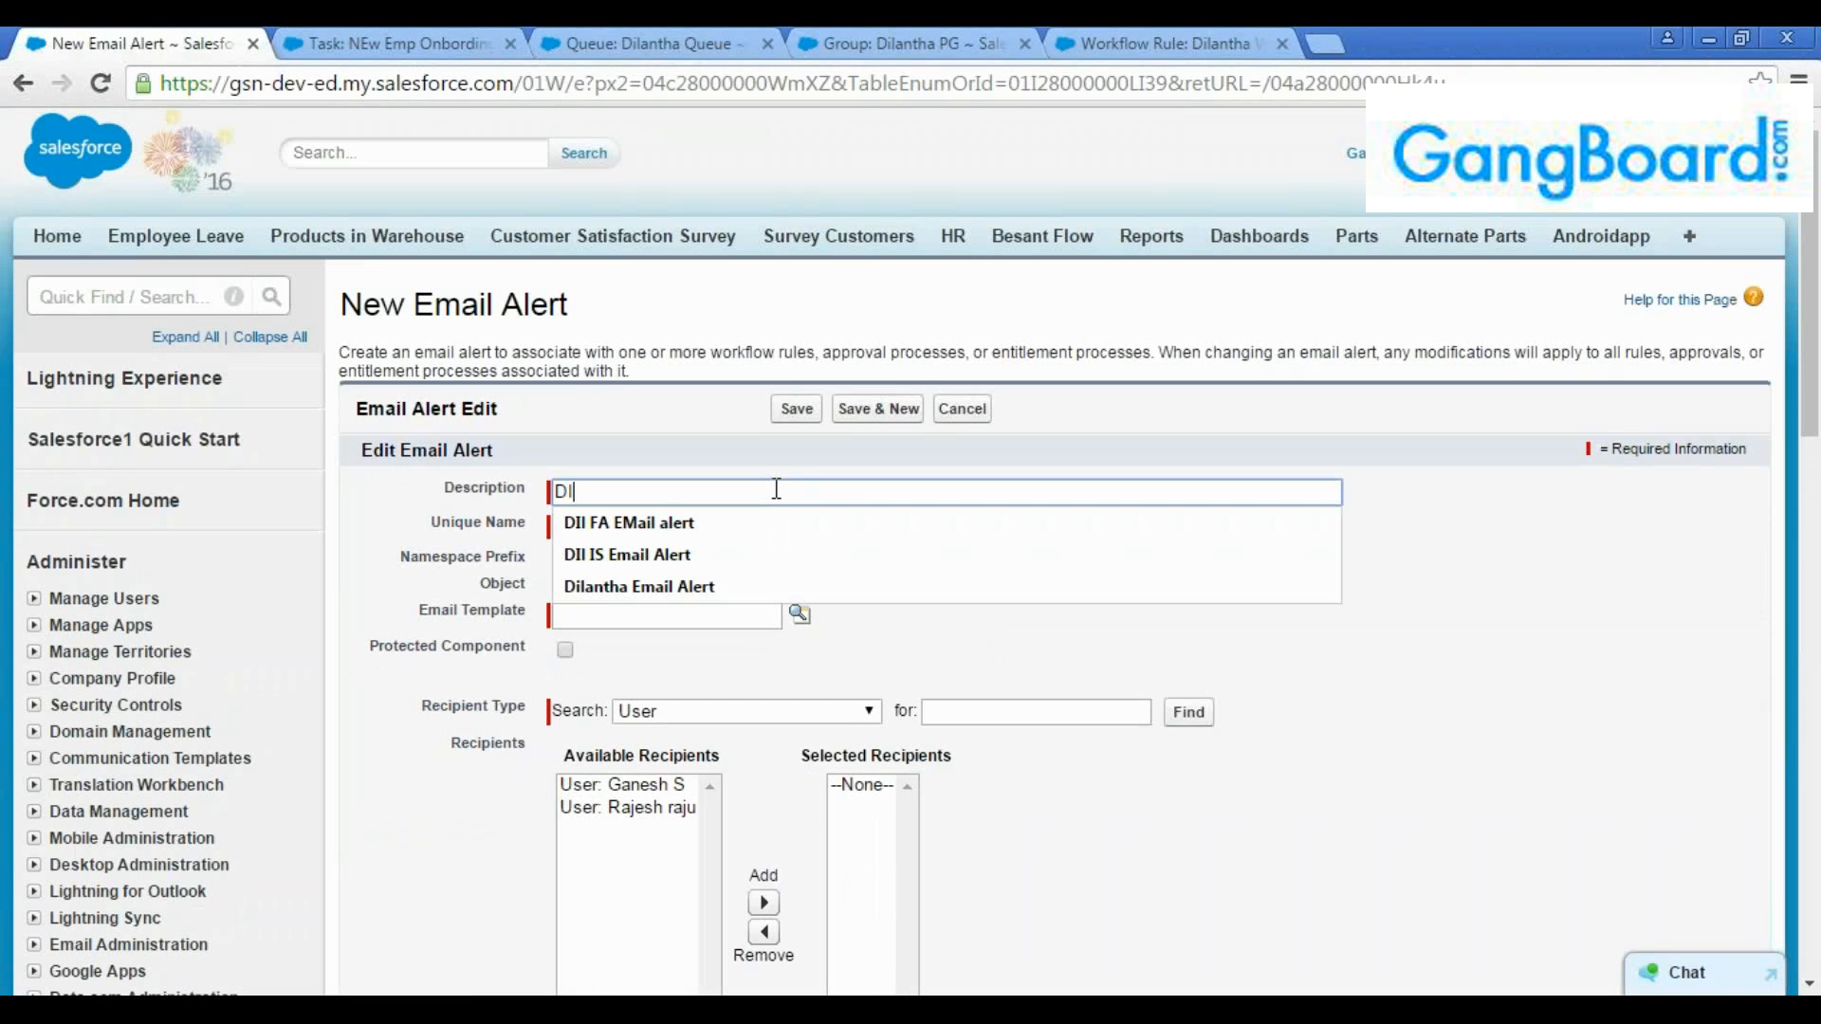
pyautogui.write(' FR')
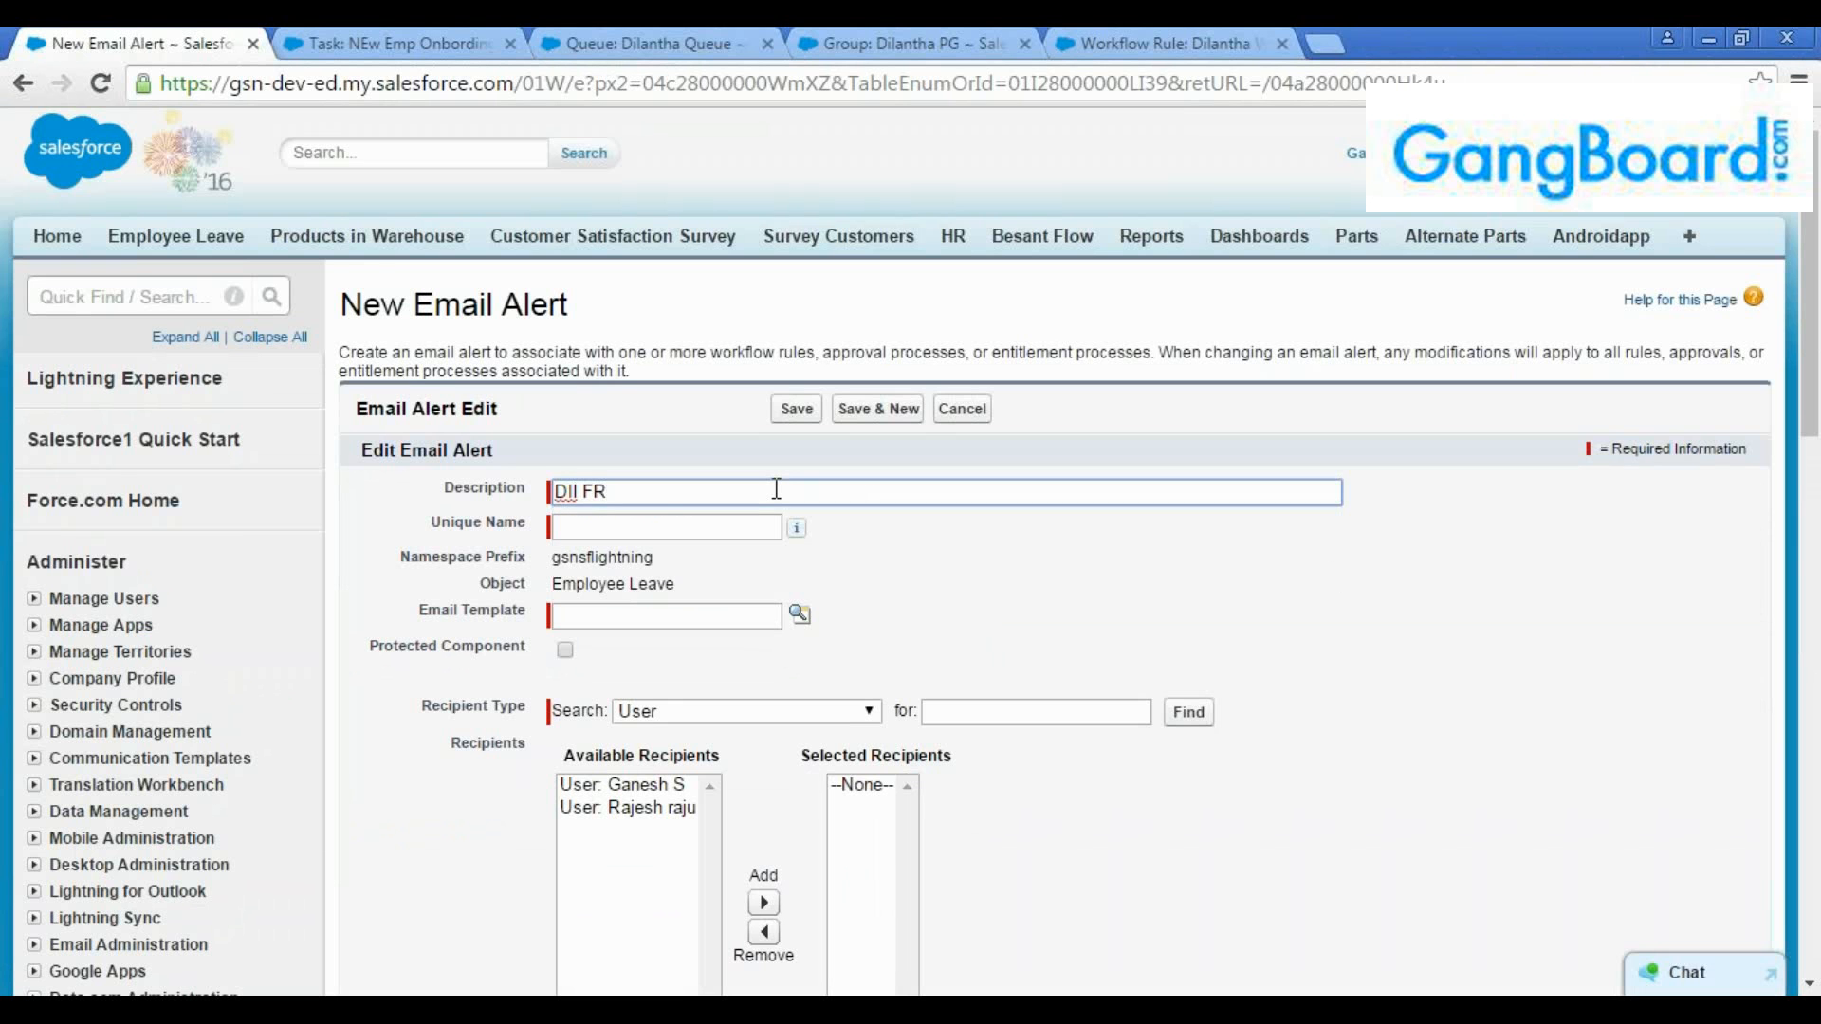
pyautogui.write(' Email alert')
pyautogui.press('Tab')
# Look up the email templates and assign "Leave rejected" to the final rejection email alert
pyautogui.scroll(-3, 797, 569)
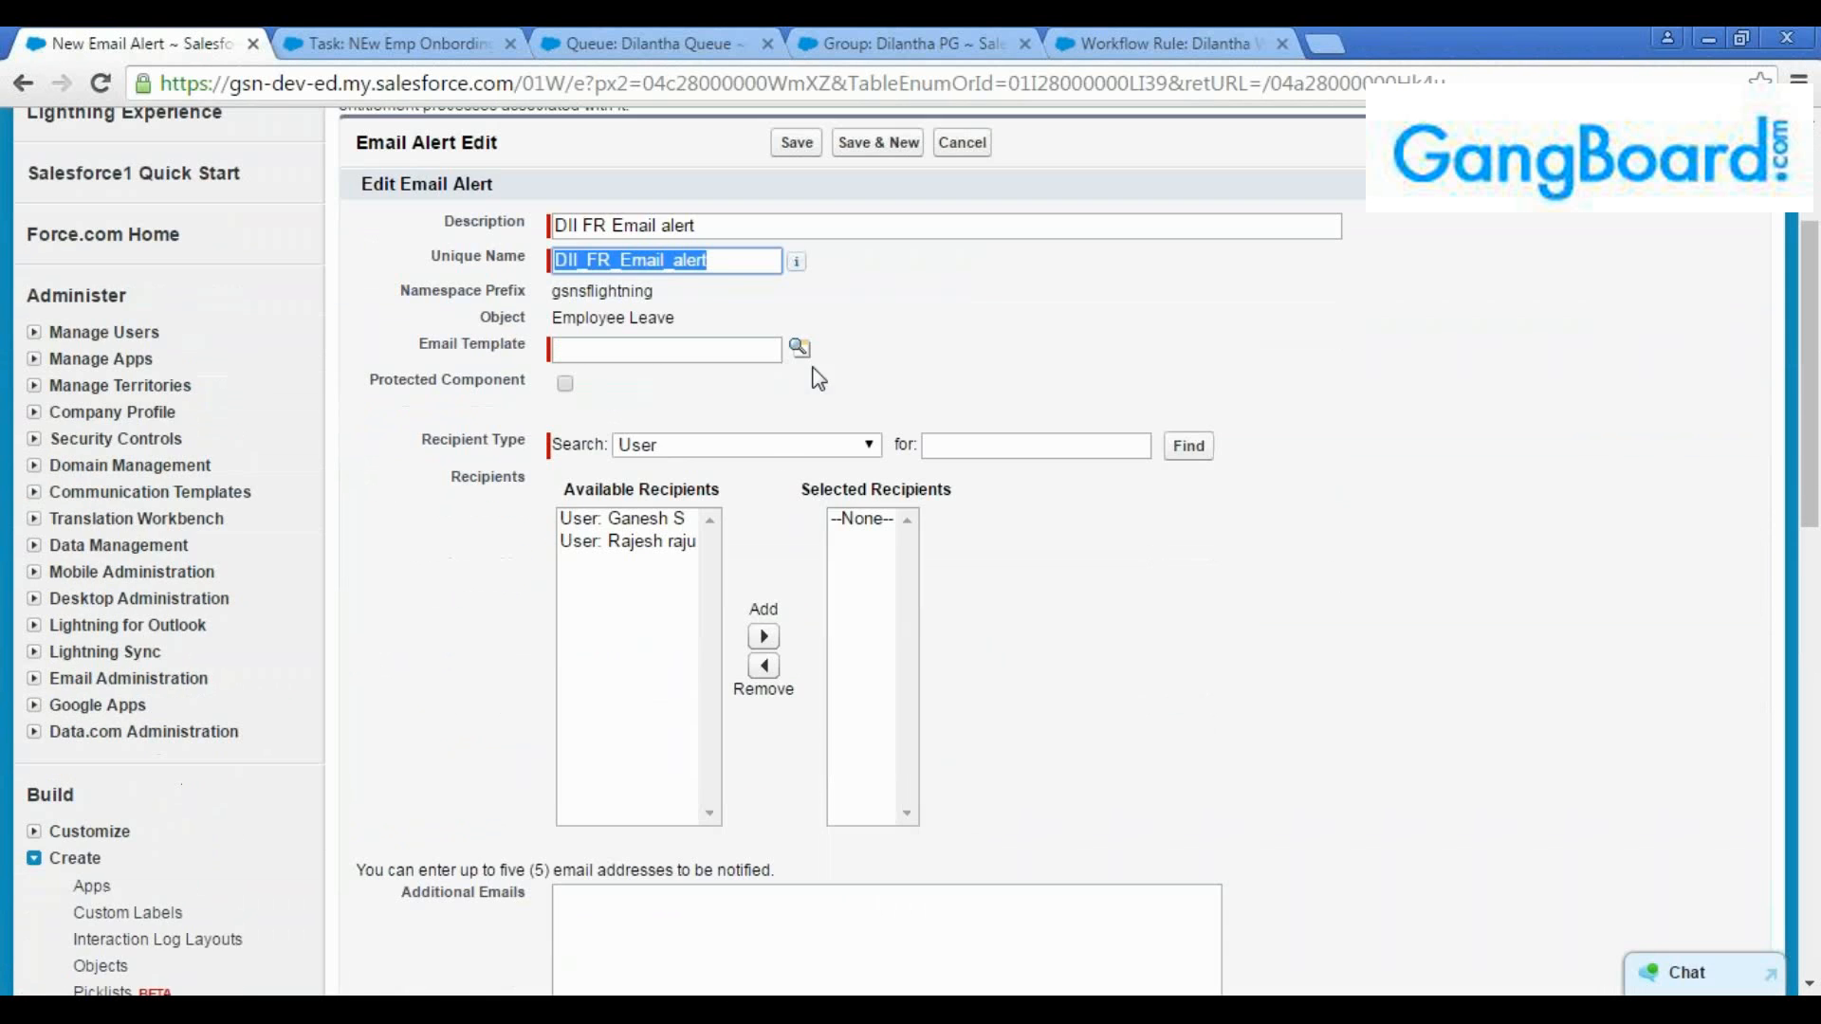
pyautogui.click(798, 345)
pyautogui.click(1167, 369)
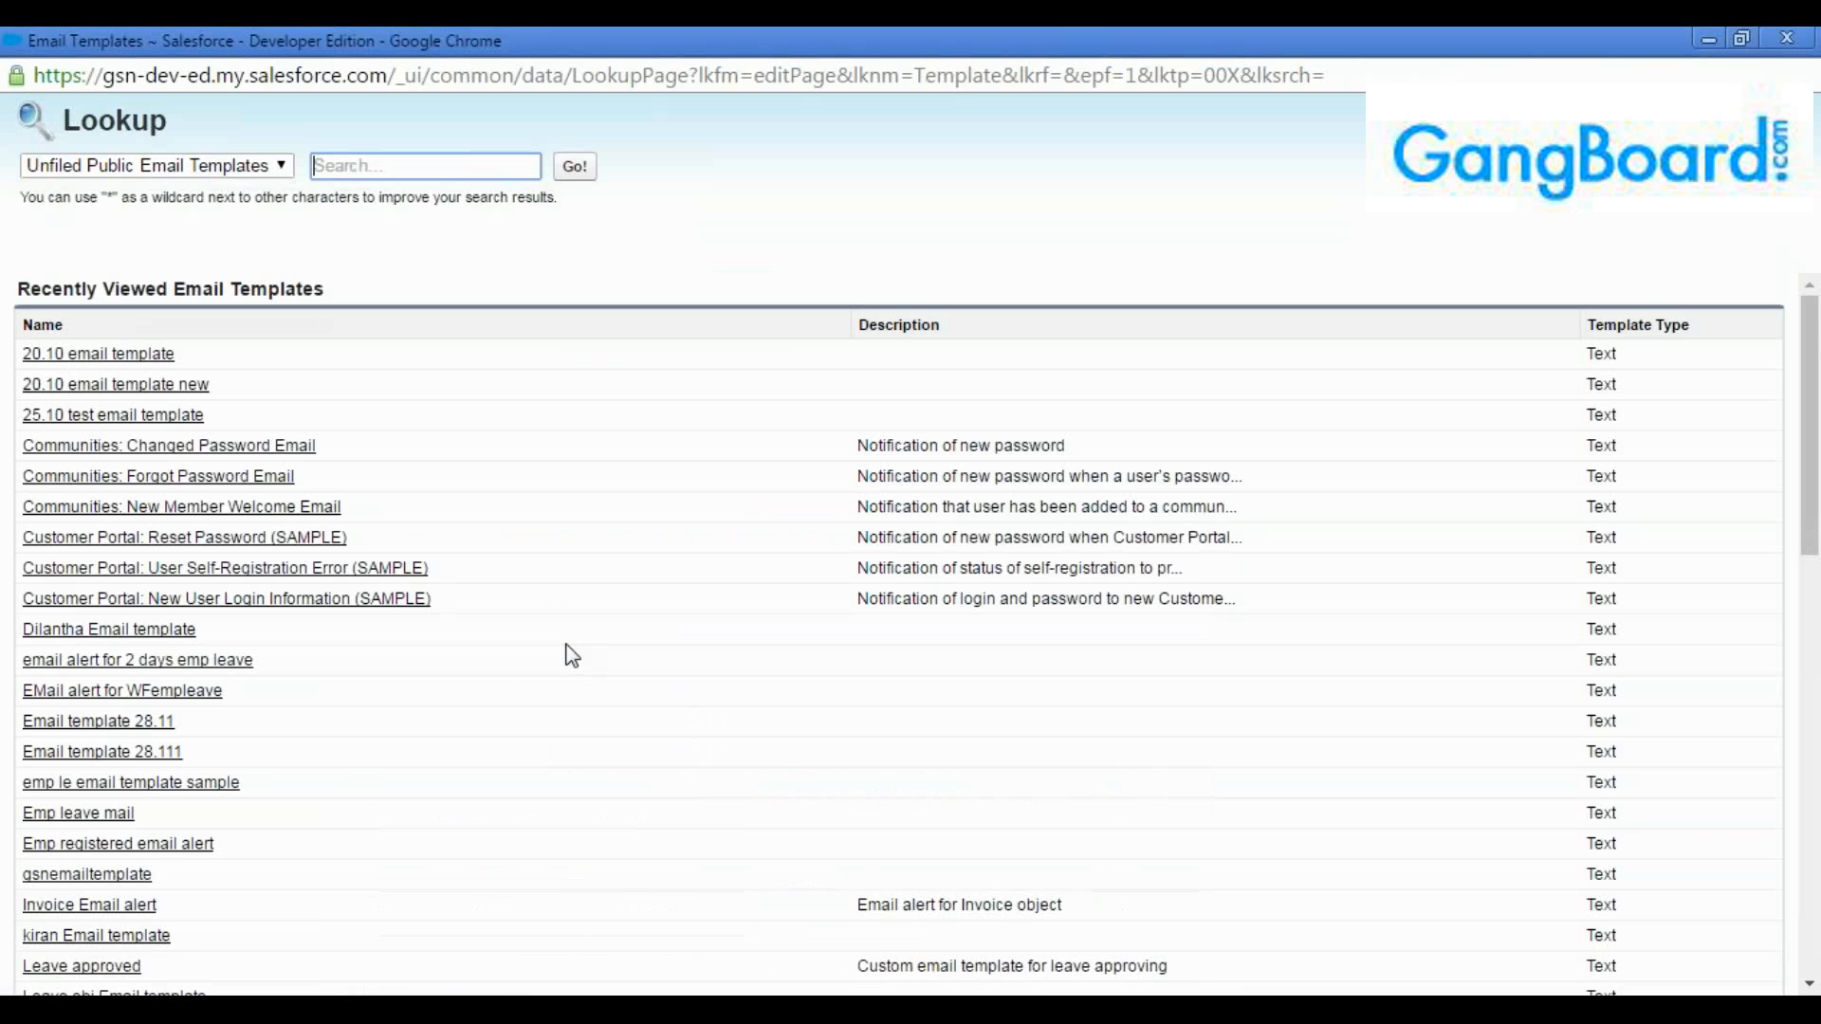
pyautogui.scroll(-1, 147, 806)
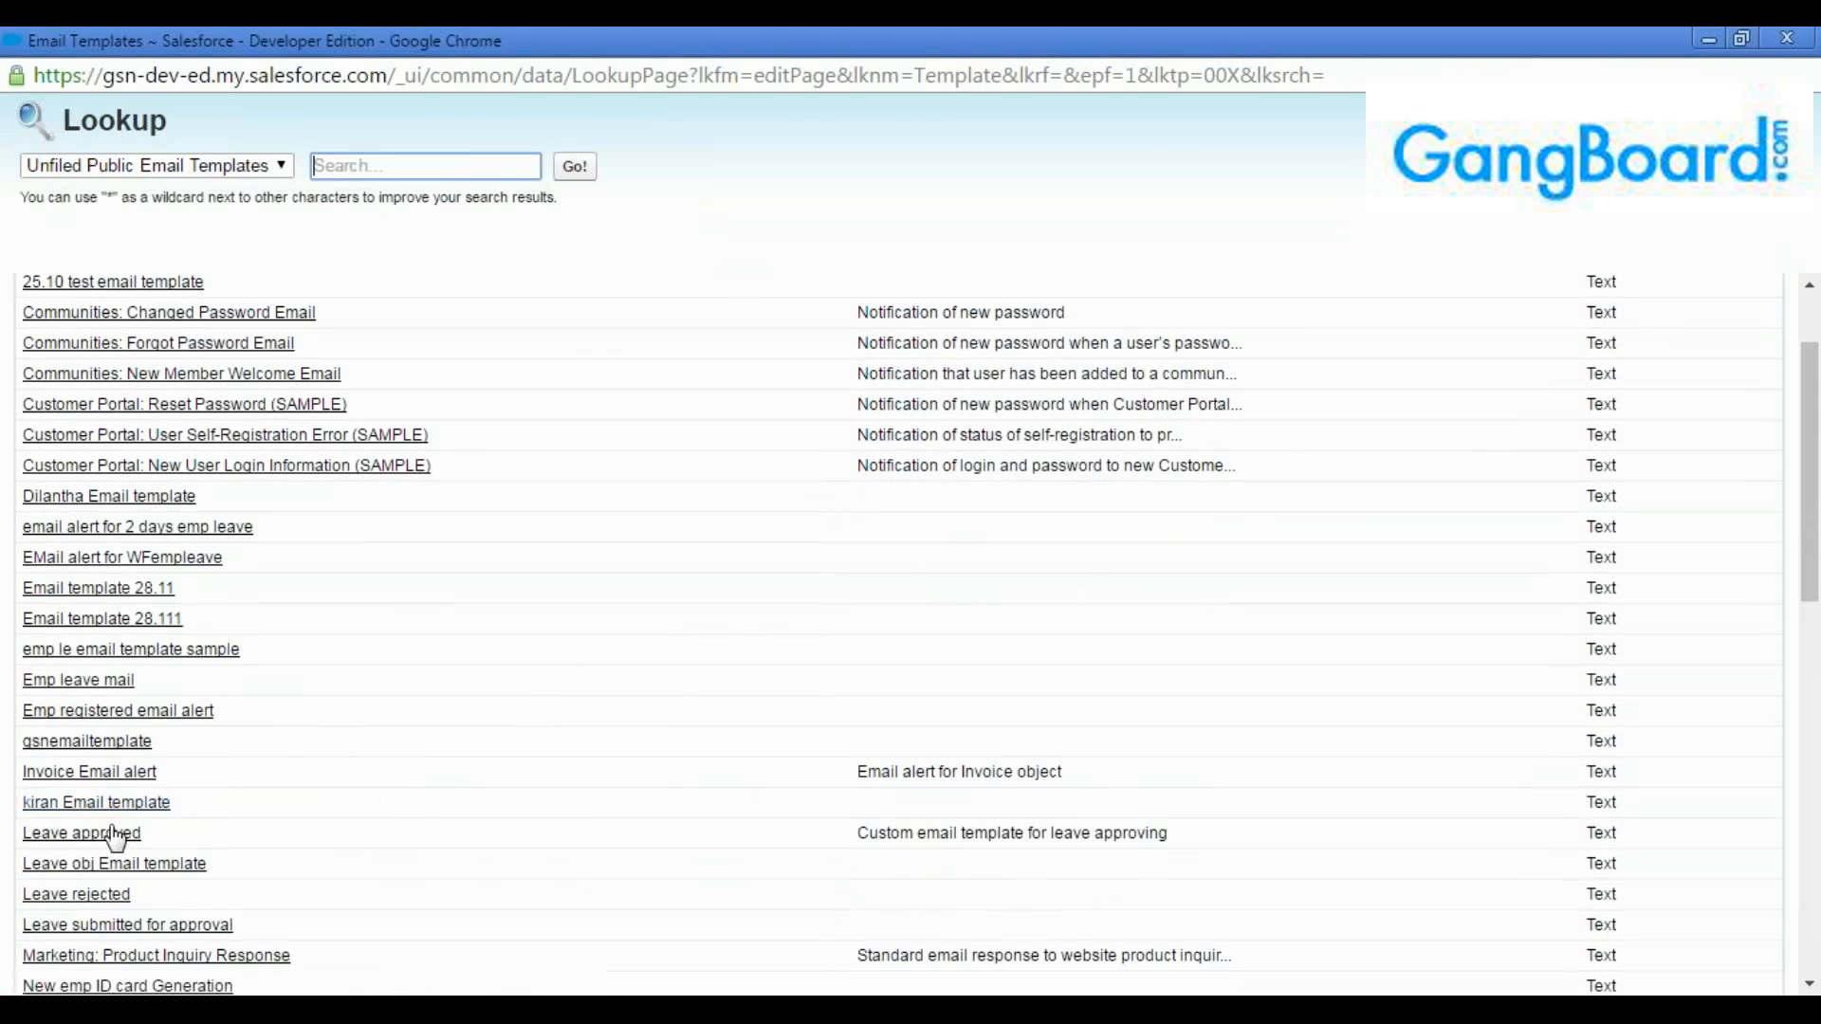
pyautogui.click(107, 895)
# Add the first available user as recipient of the final rejection email alert and save it
pyautogui.click(640, 527)
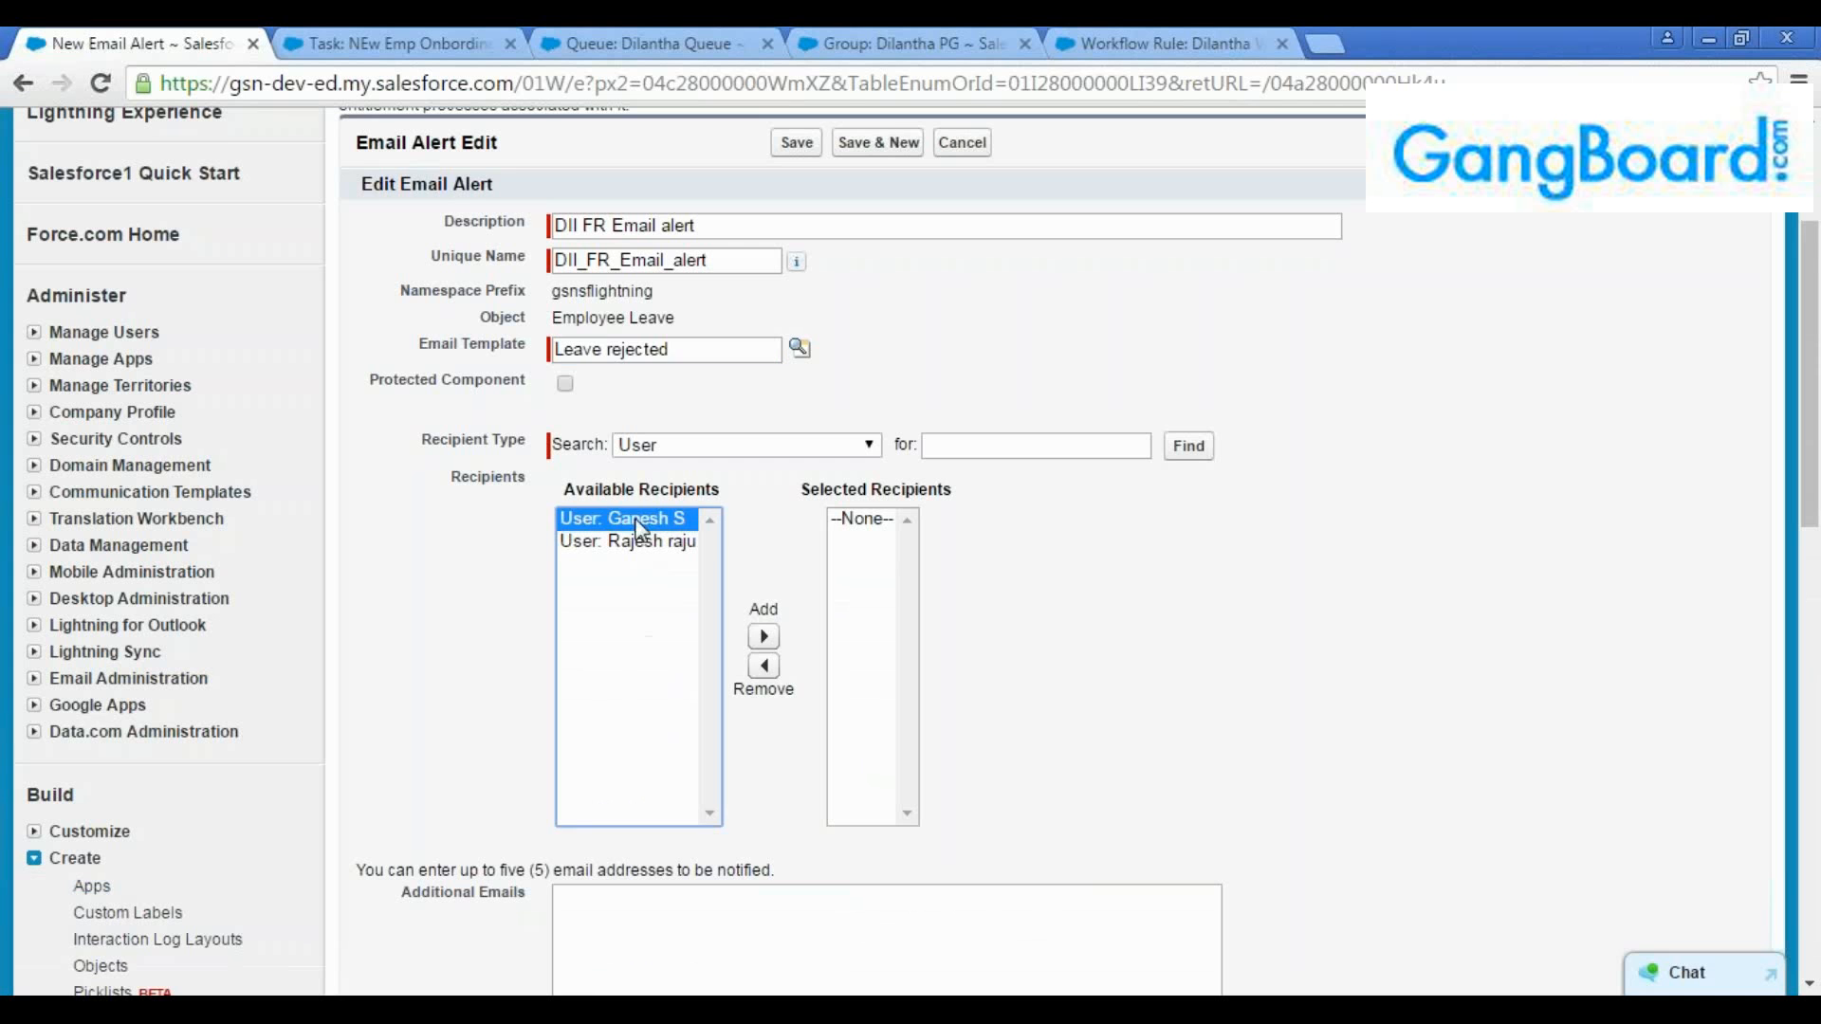
pyautogui.click(763, 637)
pyautogui.scroll(-5, 763, 637)
pyautogui.click(797, 801)
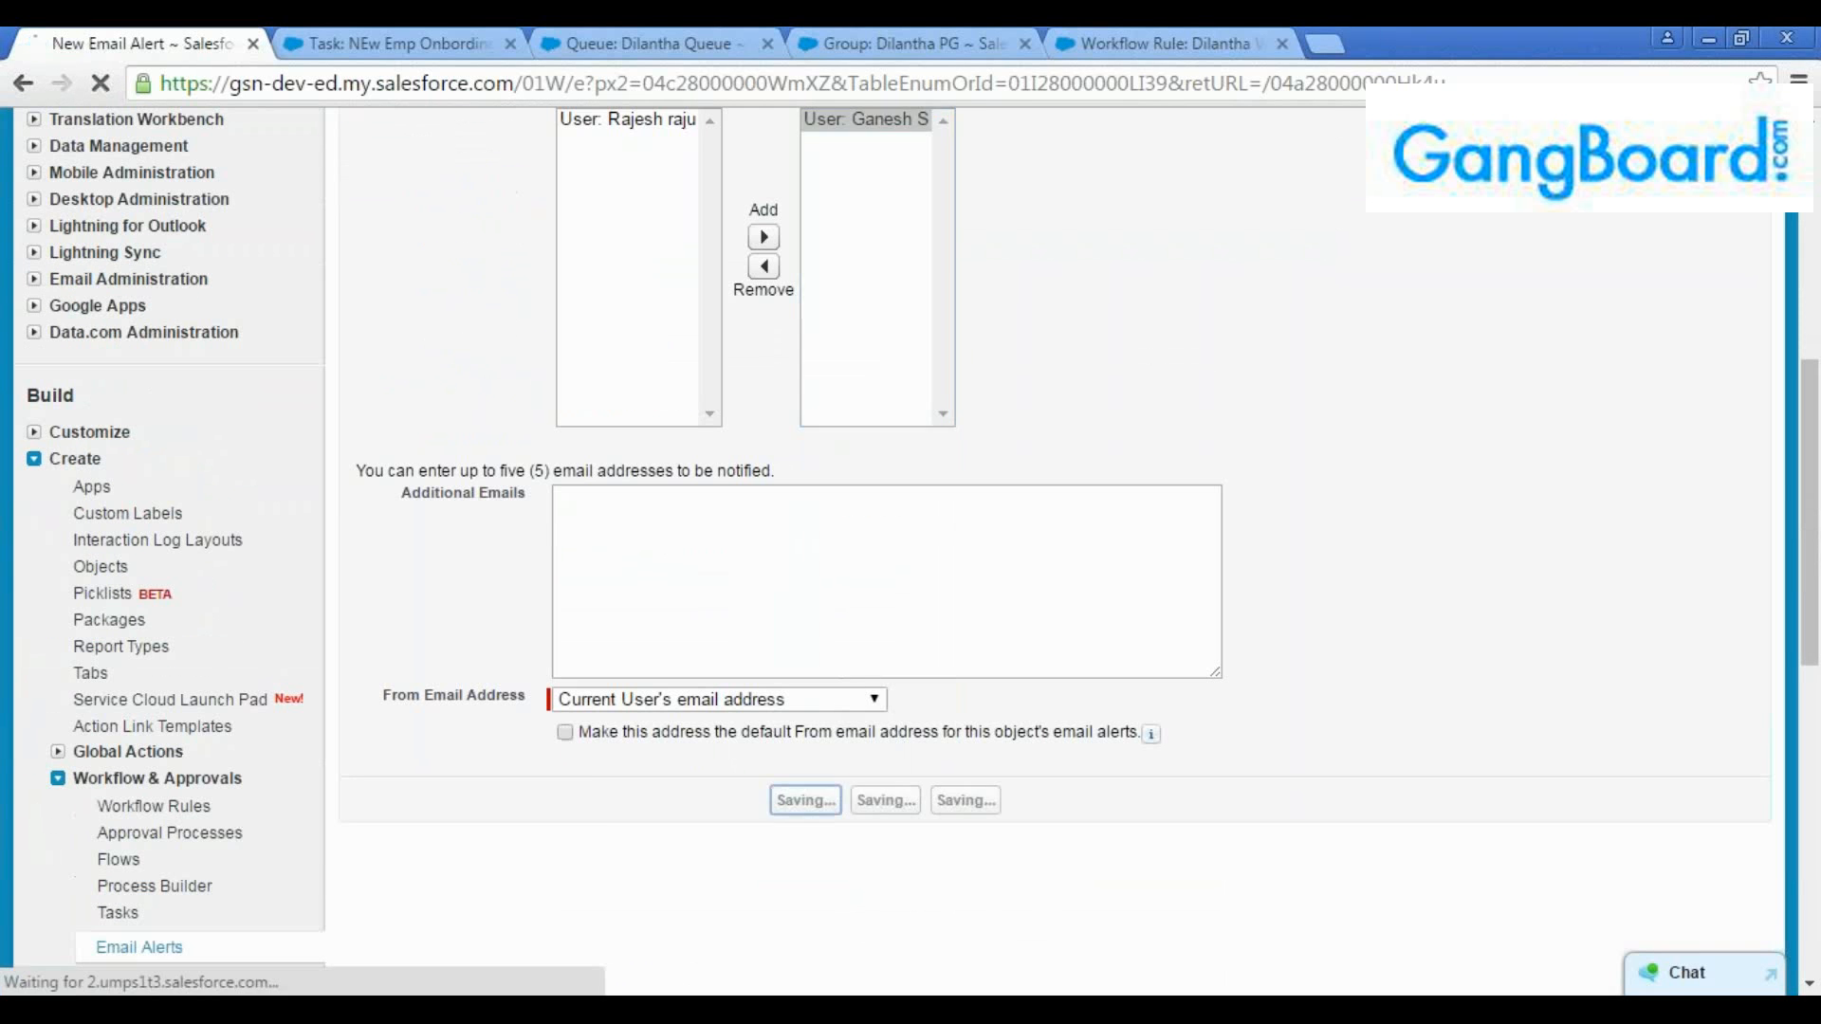
# Start a new field update for the recall actions and name it "DIL FR FU"
pyautogui.scroll(-10, 812, 664)
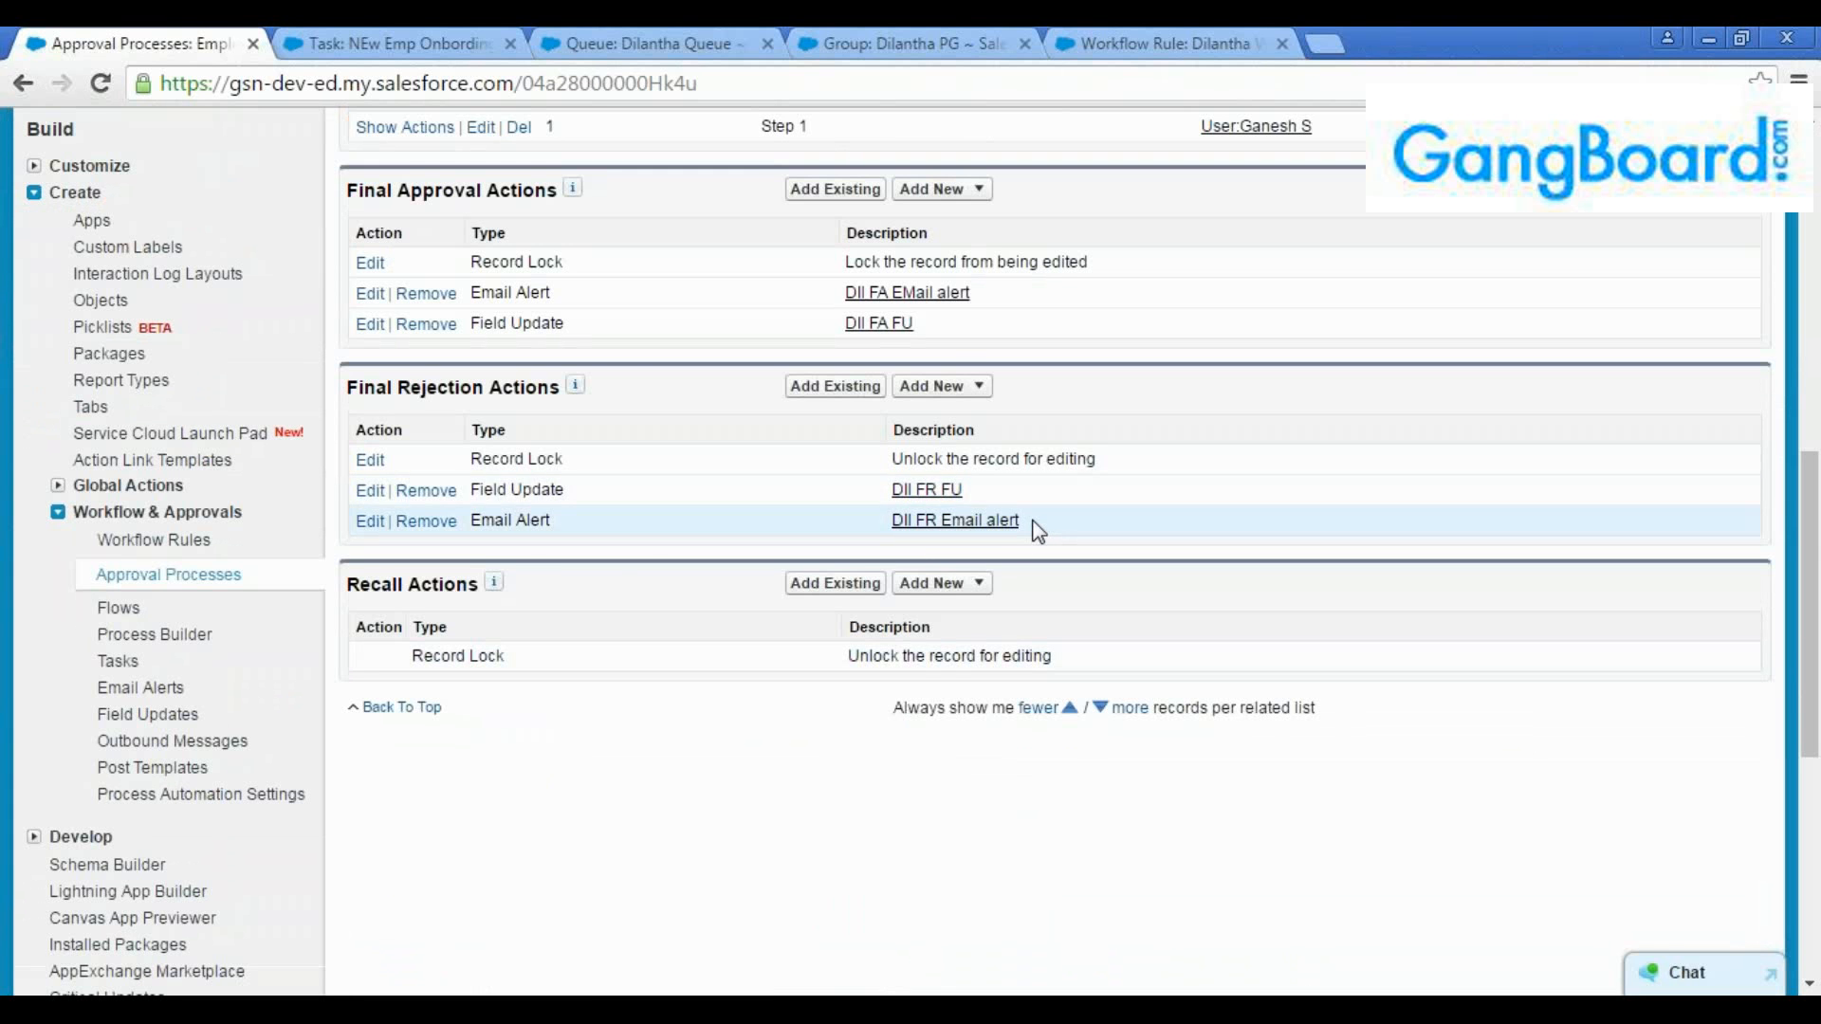
pyautogui.moveTo(1021, 521); pyautogui.dragTo(787, 457)
pyautogui.click(942, 582)
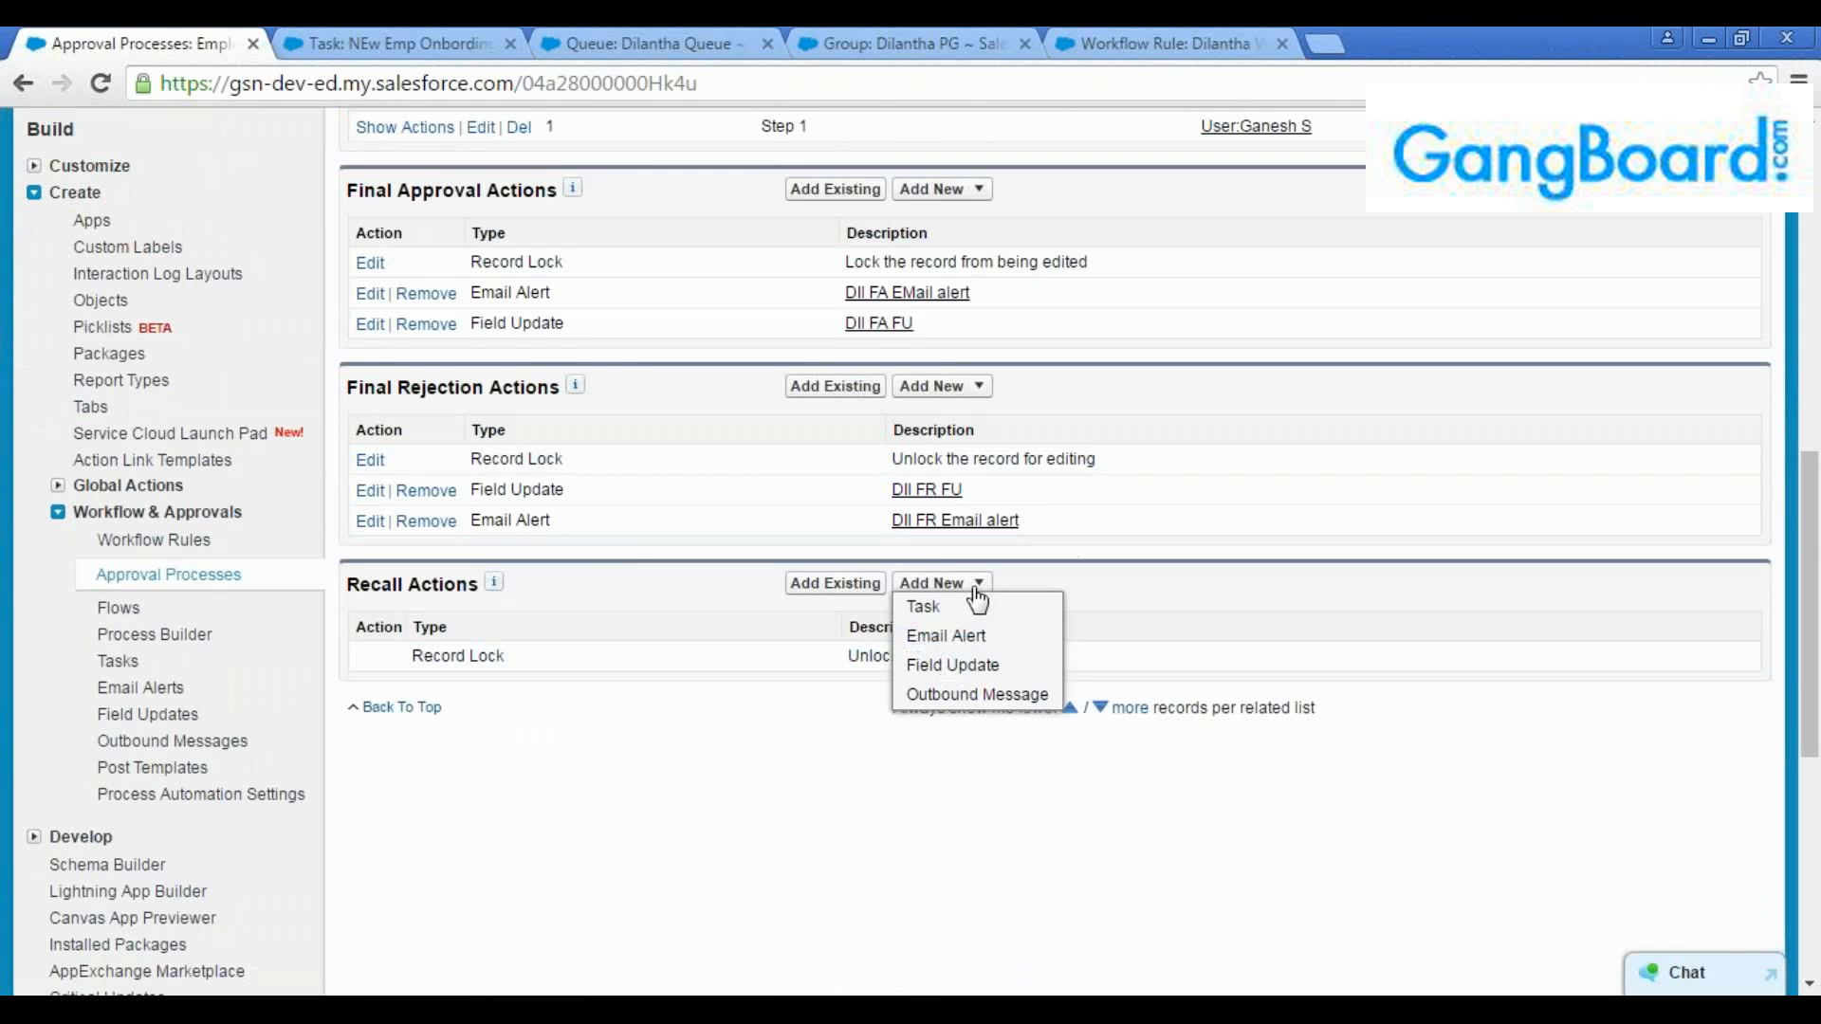
pyautogui.click(948, 663)
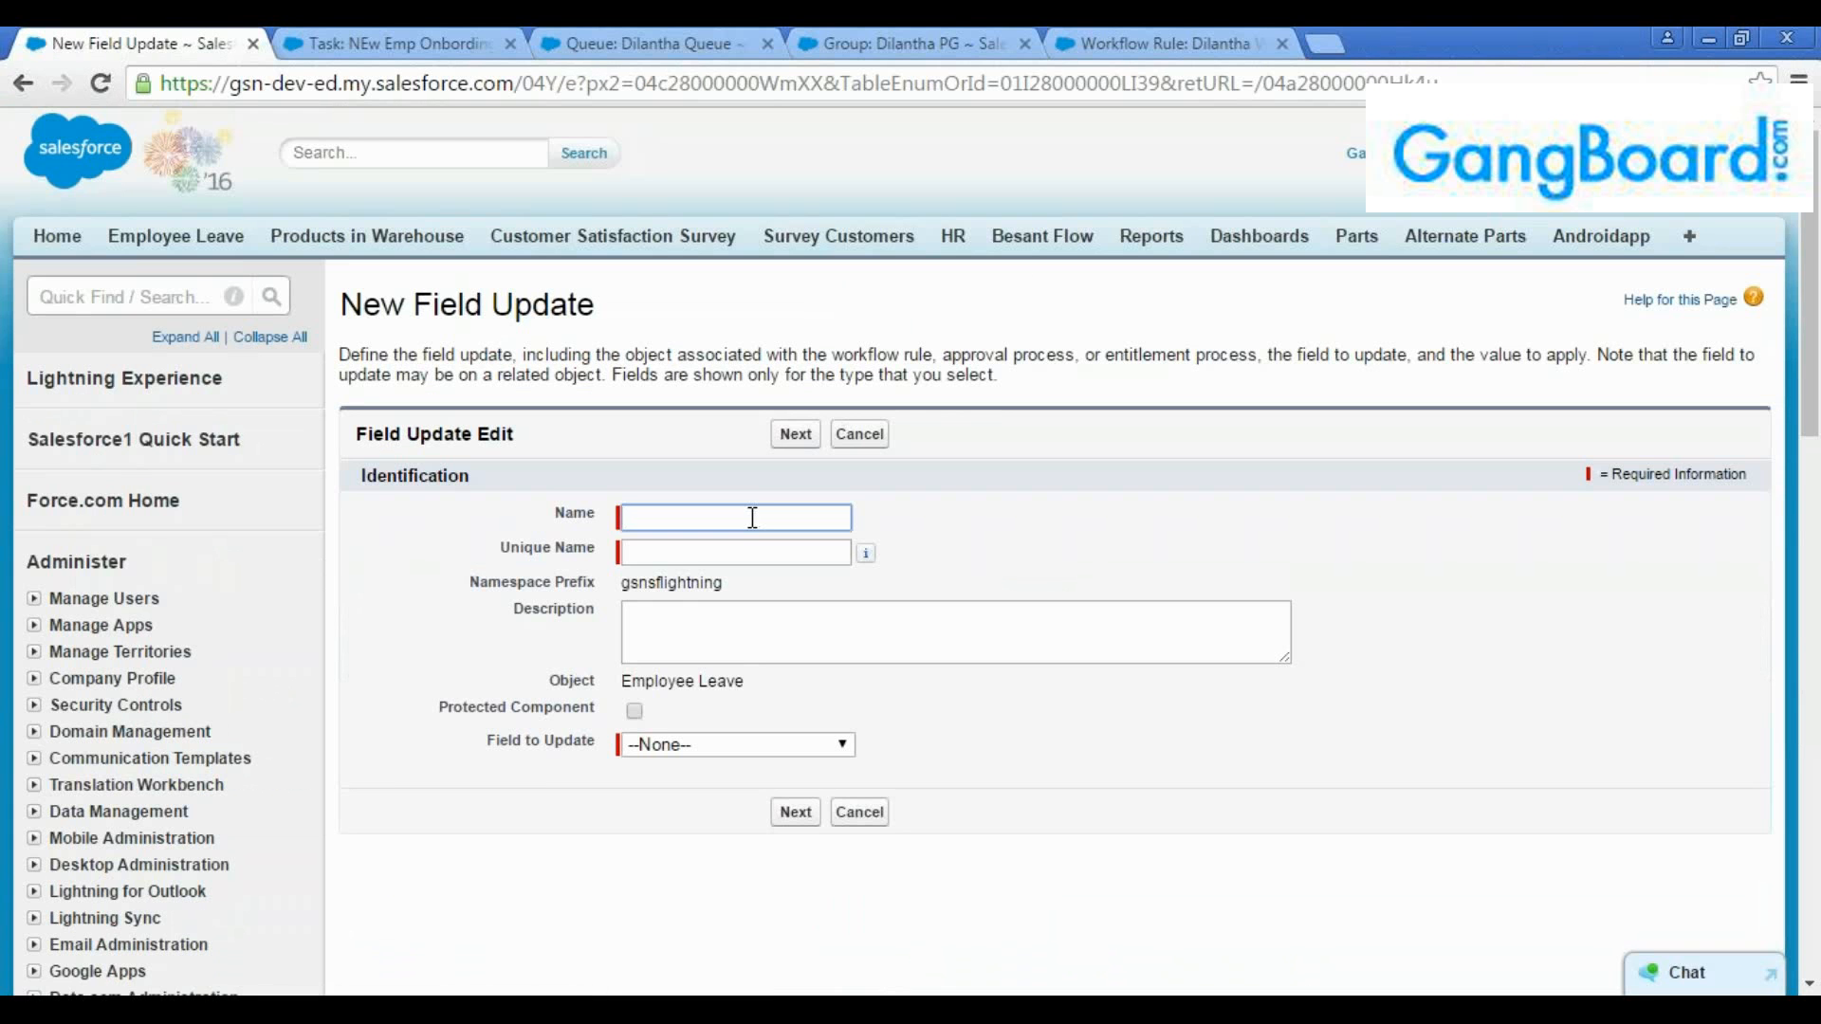
pyautogui.write('DIL')
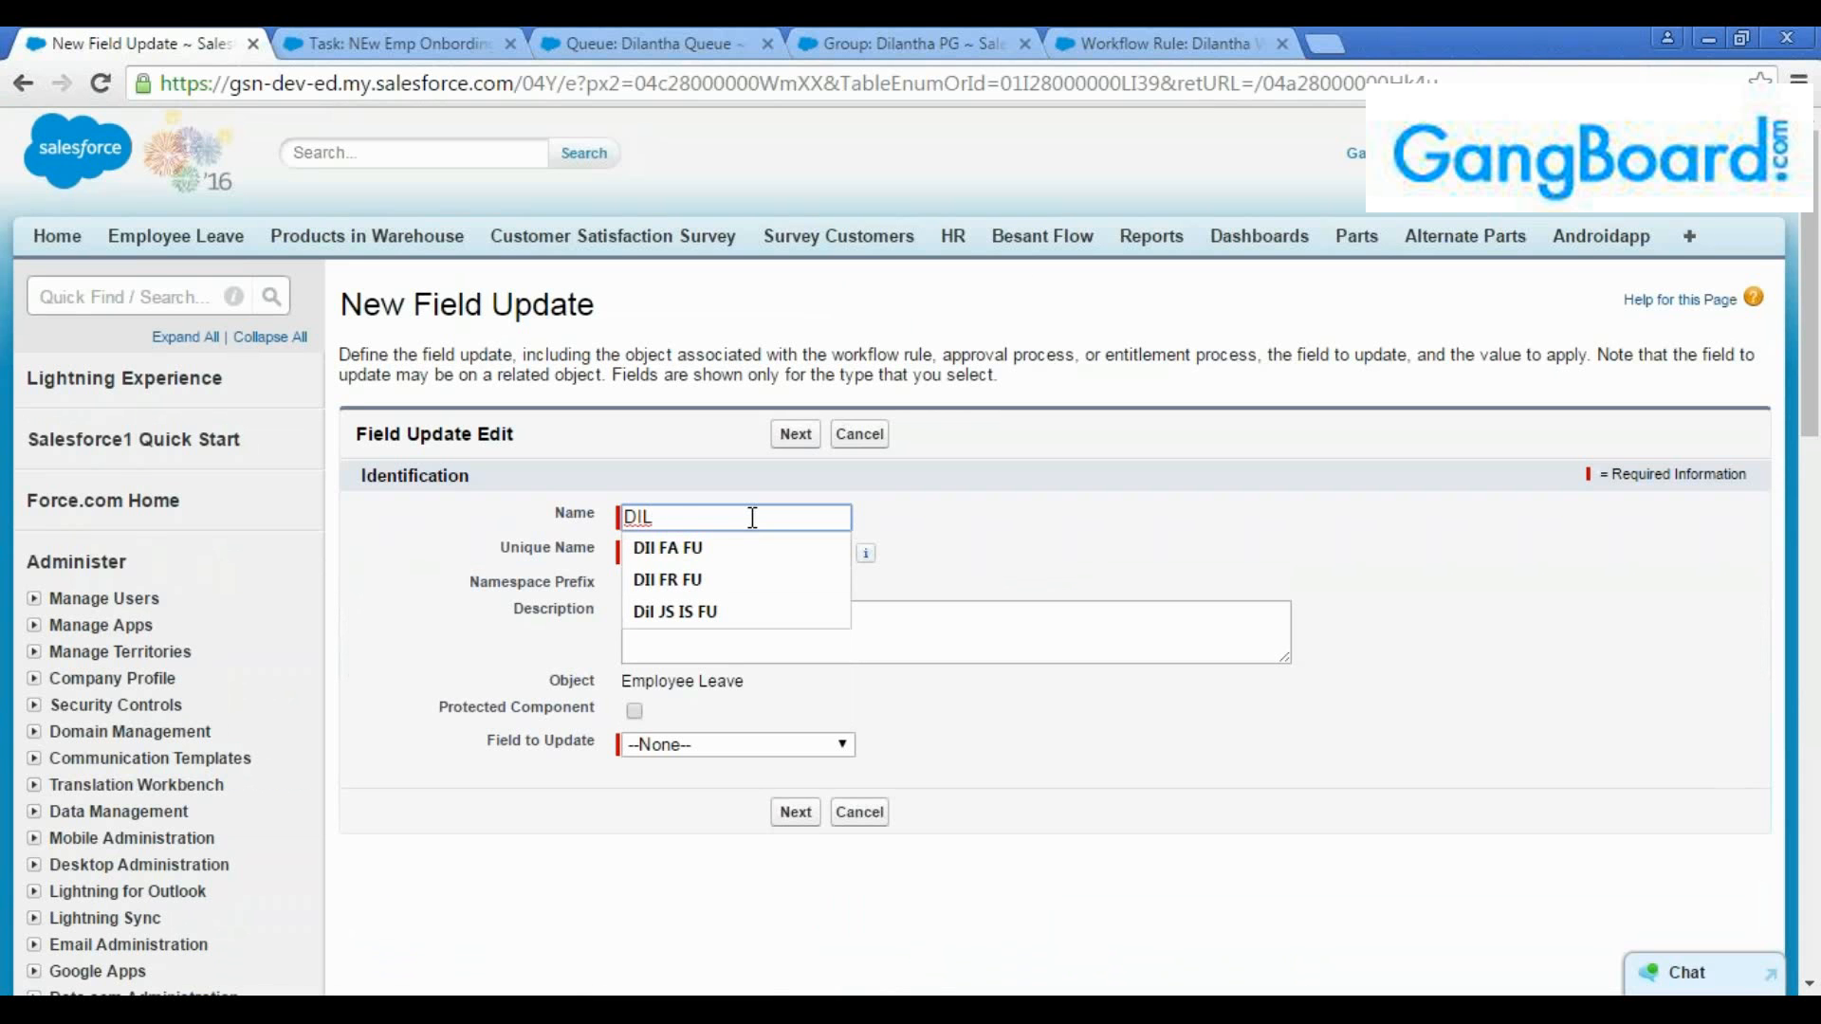
pyautogui.write(' FR FU')
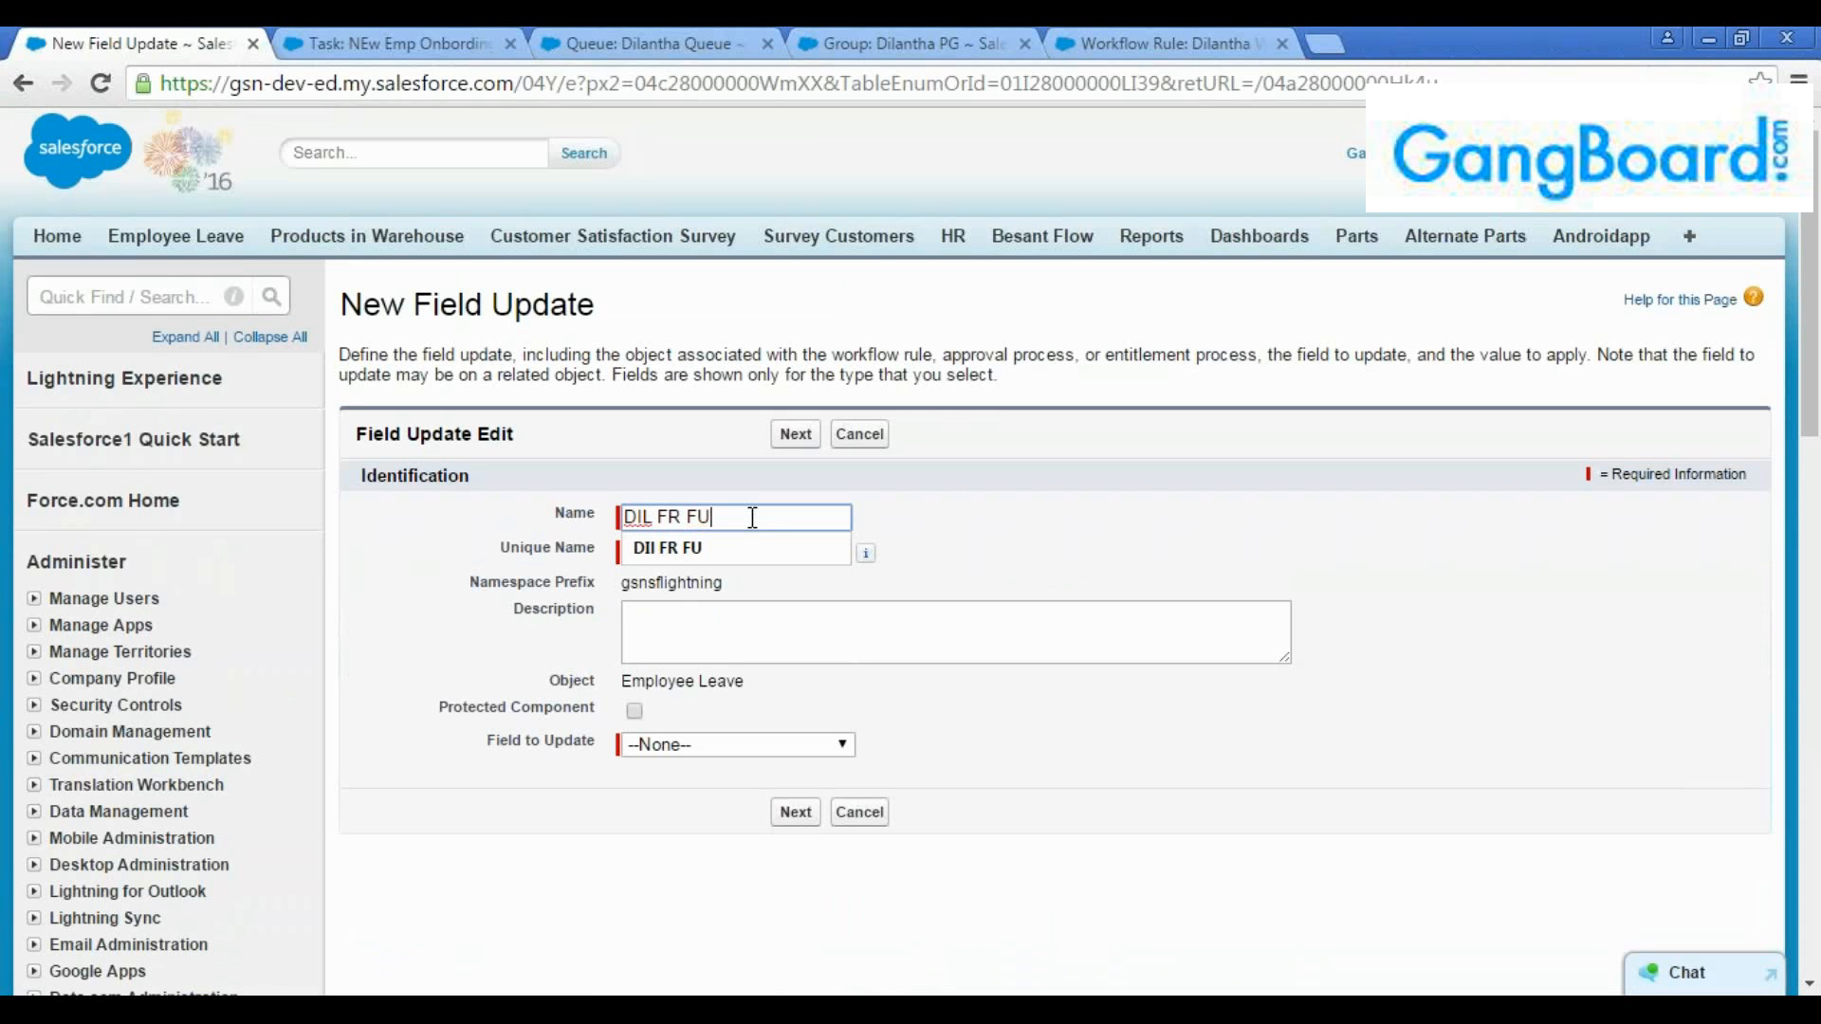
pyautogui.press('Tab')
pyautogui.click(723, 648)
pyautogui.click(738, 746)
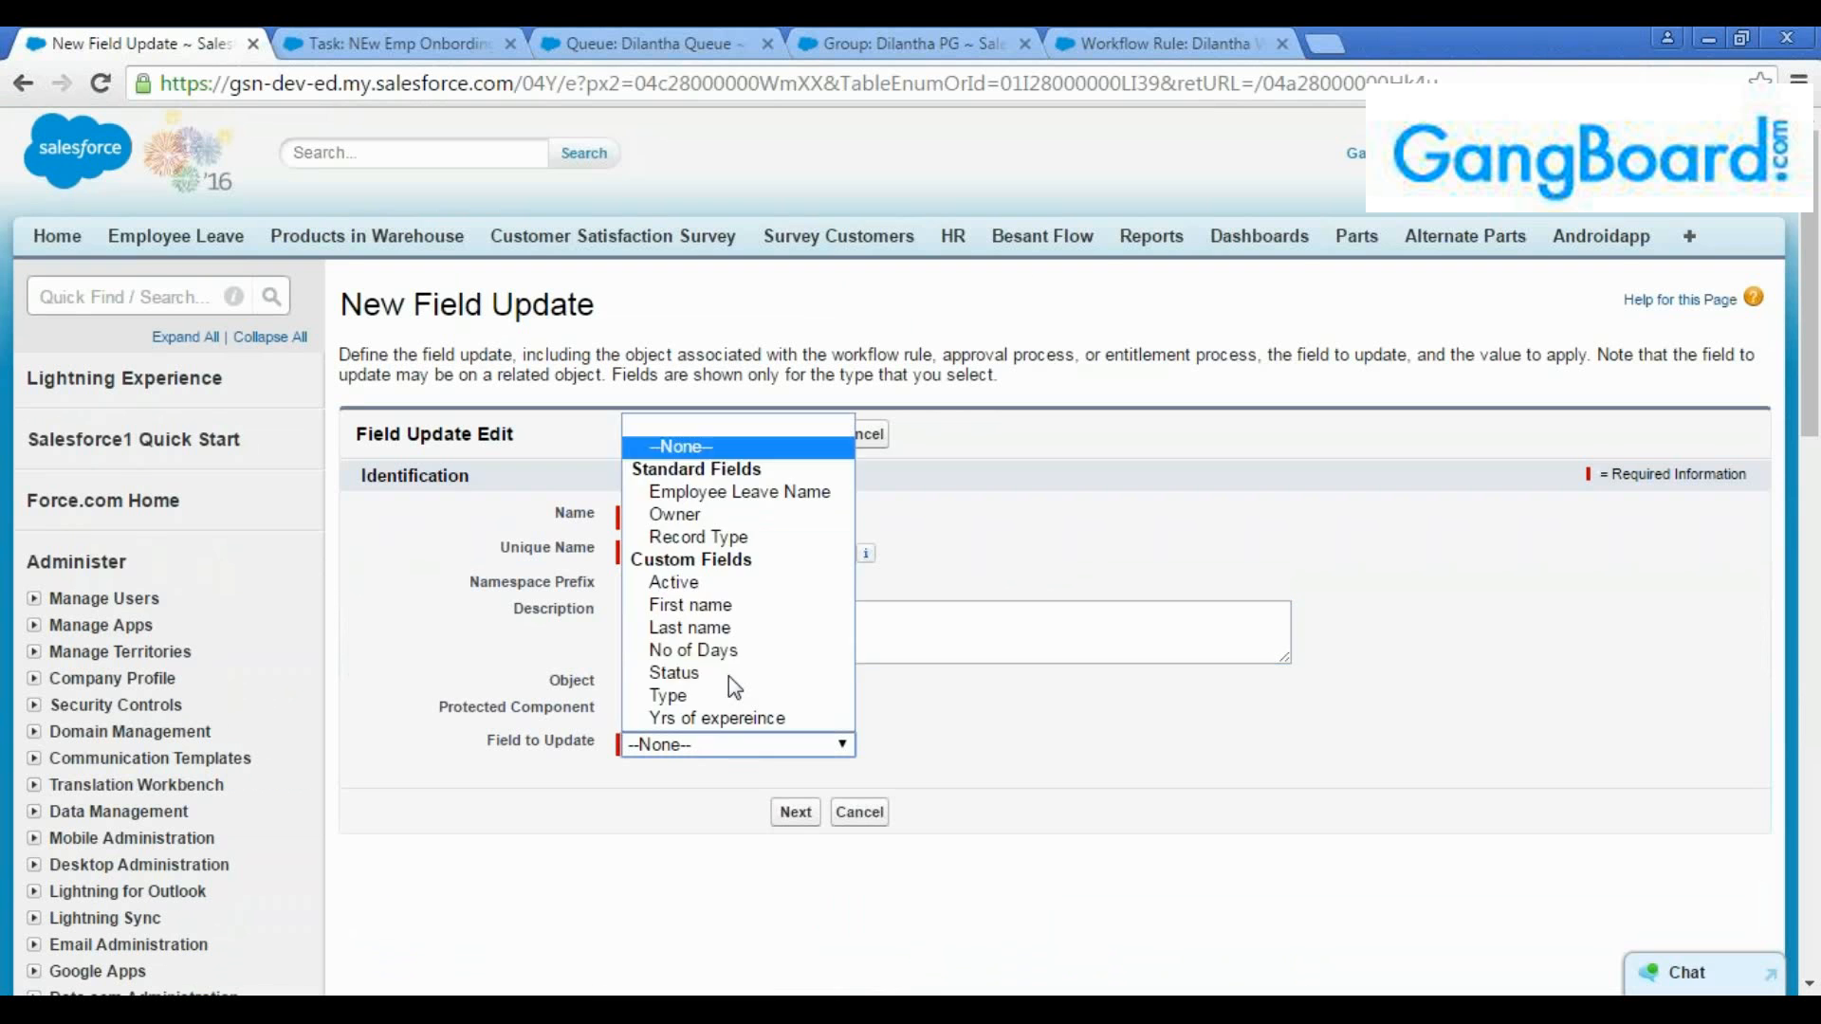
pyautogui.click(963, 616)
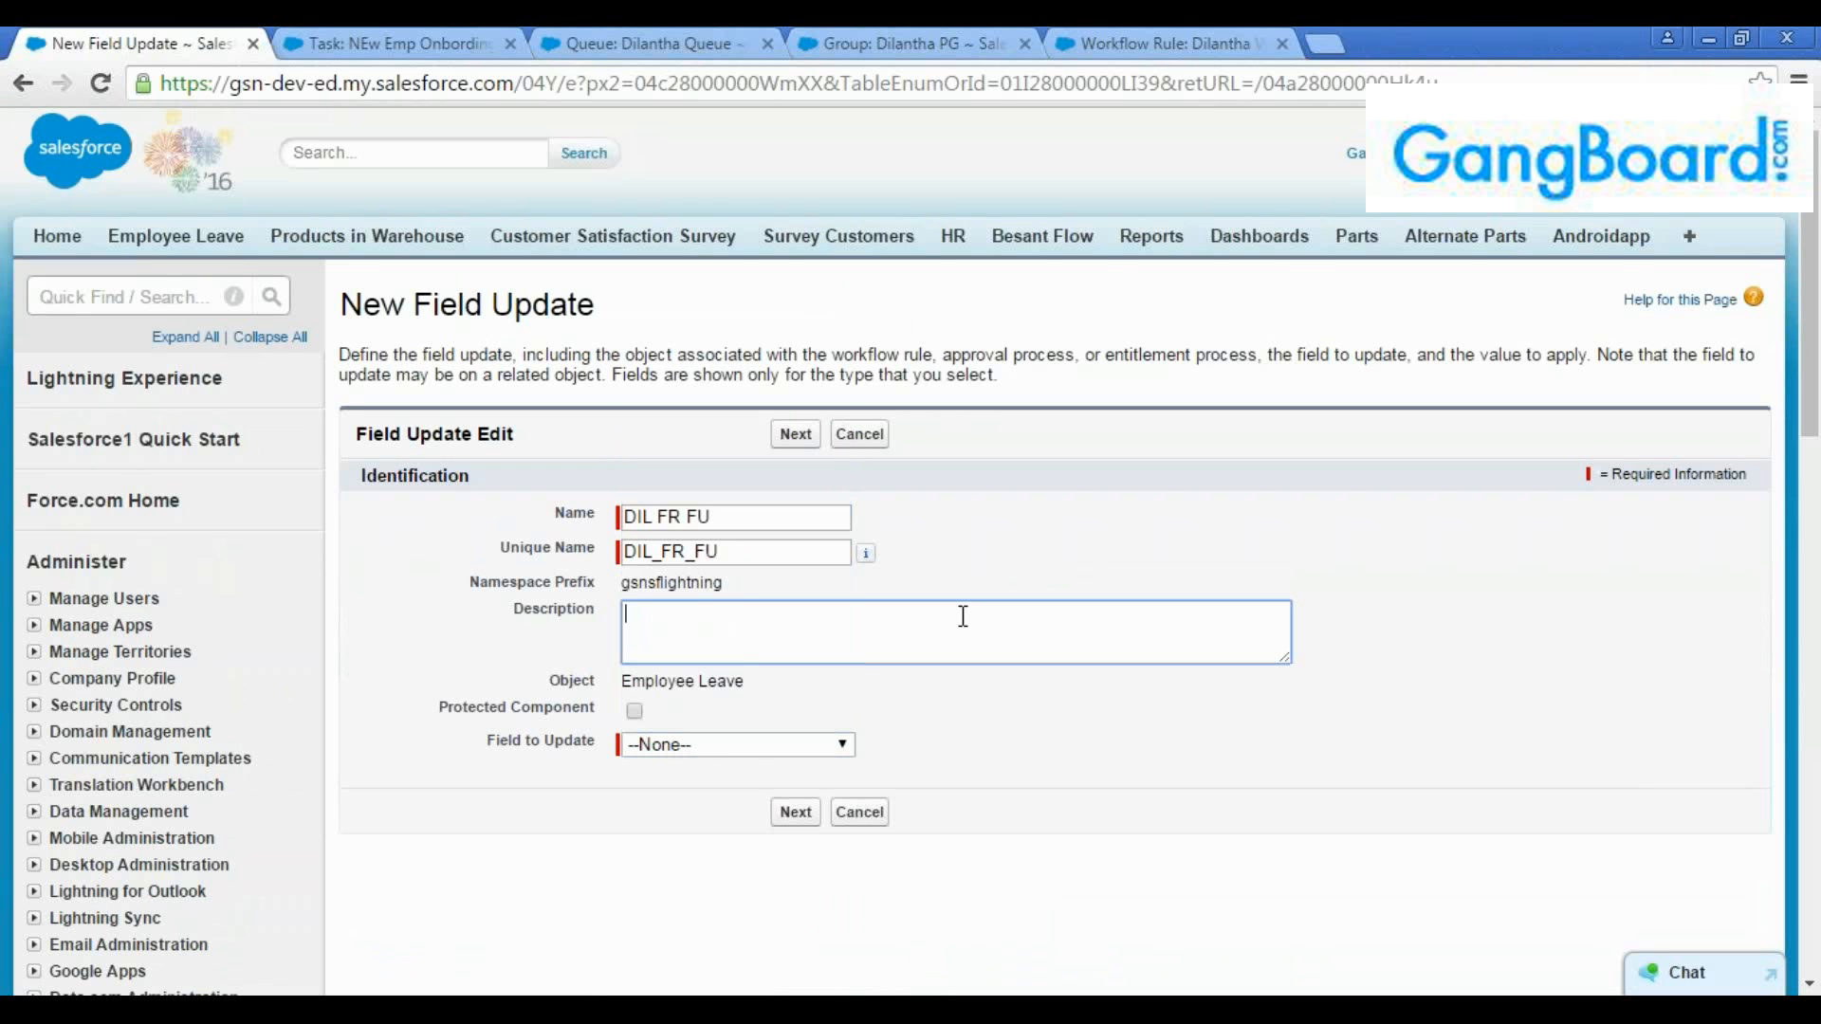
# Change the recall field update's name to "DIL FRe FU" and its unique name to "DIL_FRe_FU"
pyautogui.click(686, 517)
pyautogui.write('e')
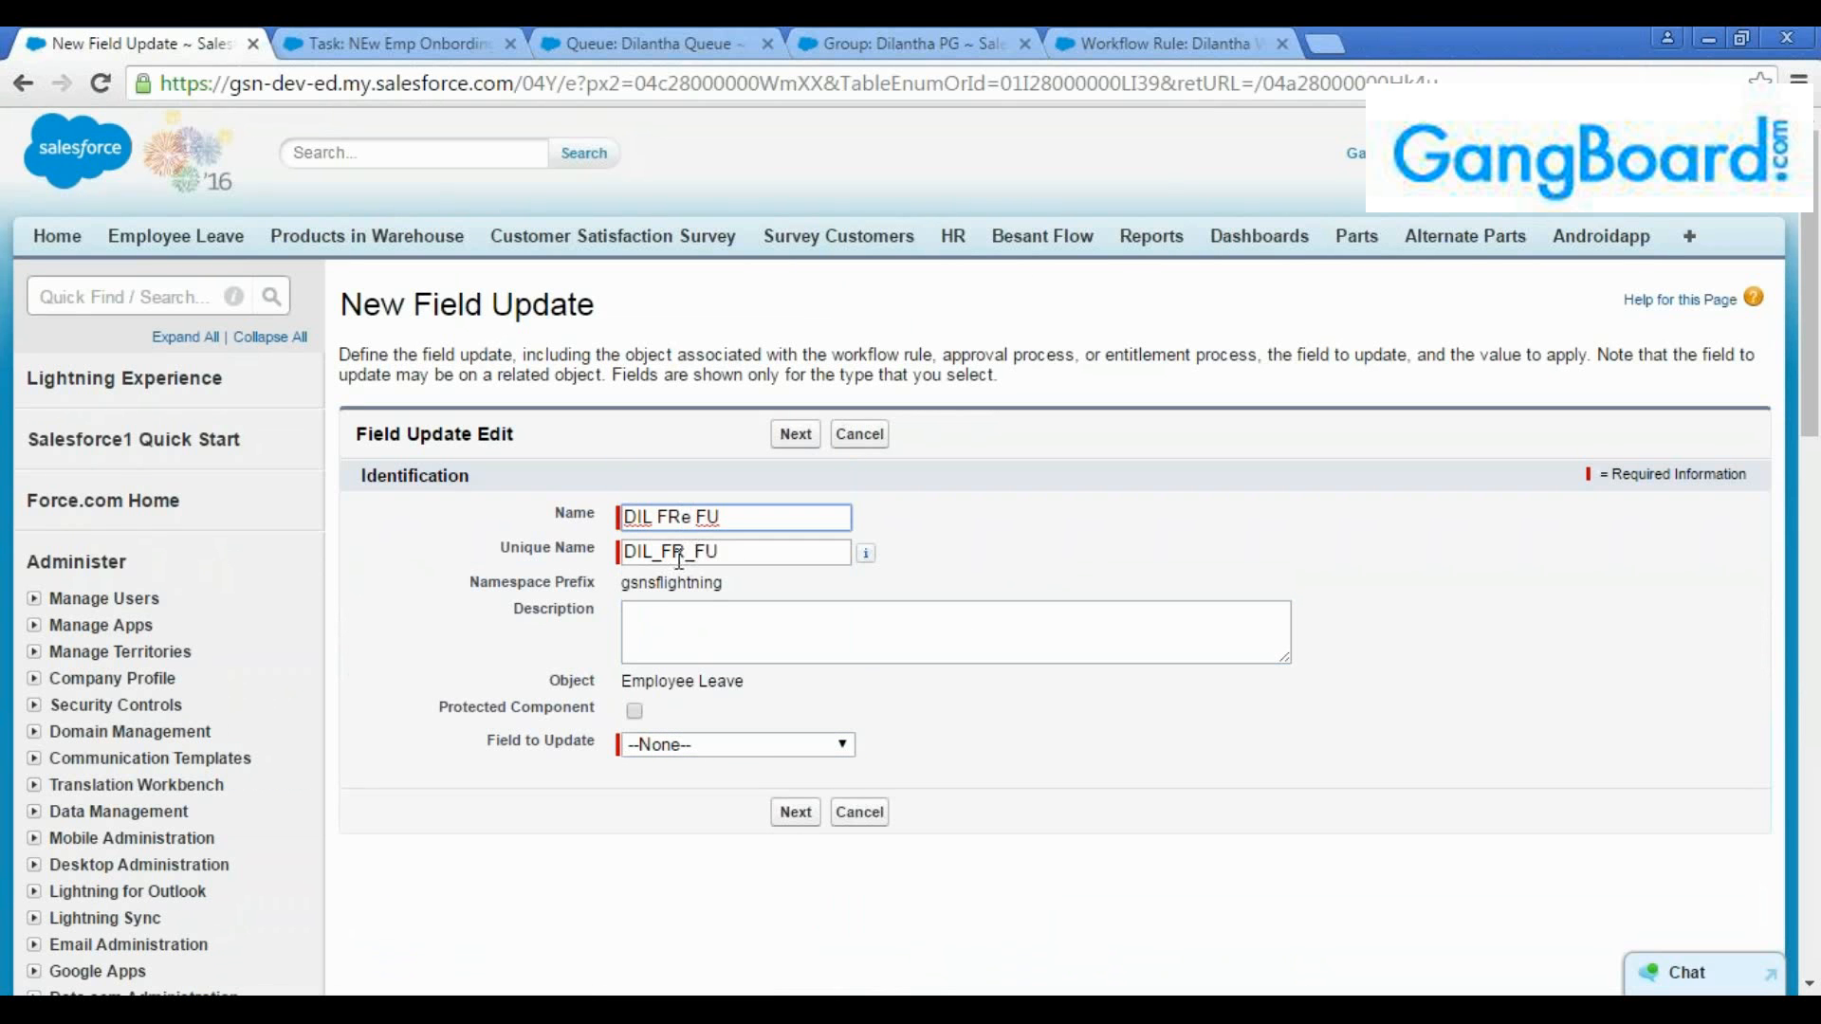
pyautogui.click(695, 552)
pyautogui.write('e')
# Set the recall field update to change Status to a specific picklist value and save it
pyautogui.click(686, 742)
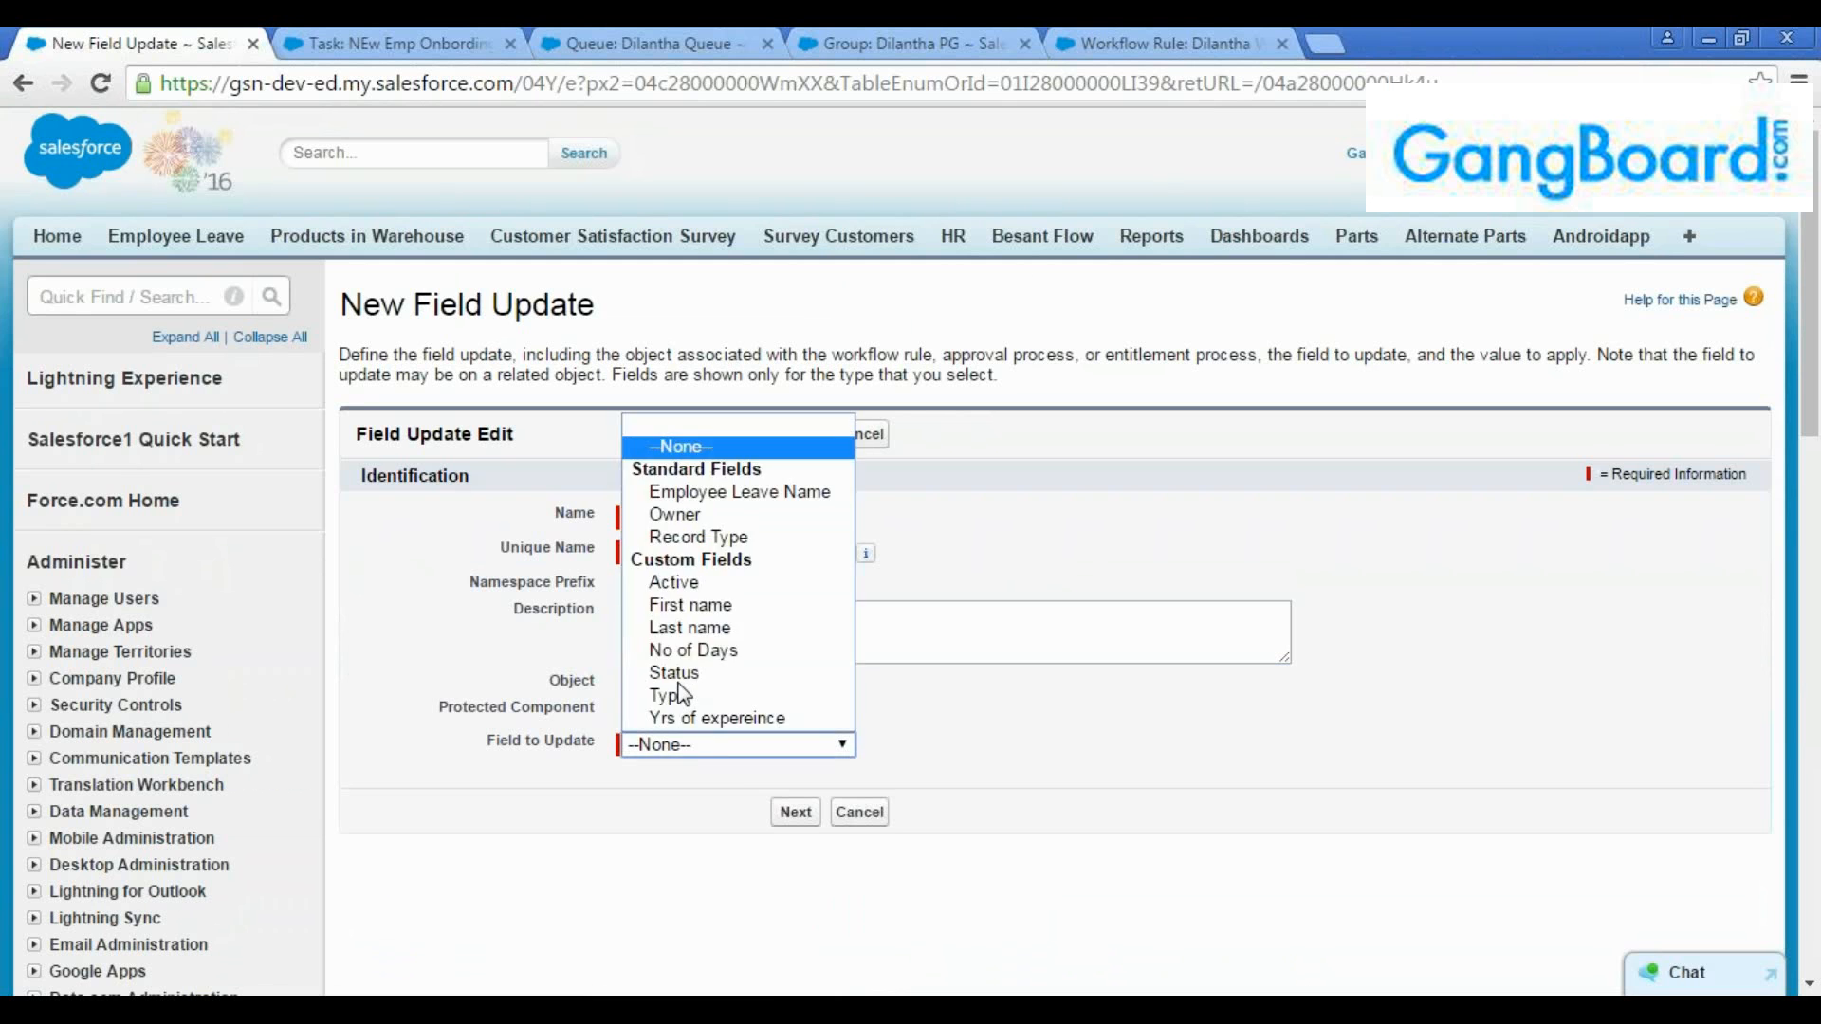
pyautogui.click(681, 670)
pyautogui.scroll(-1, 902, 664)
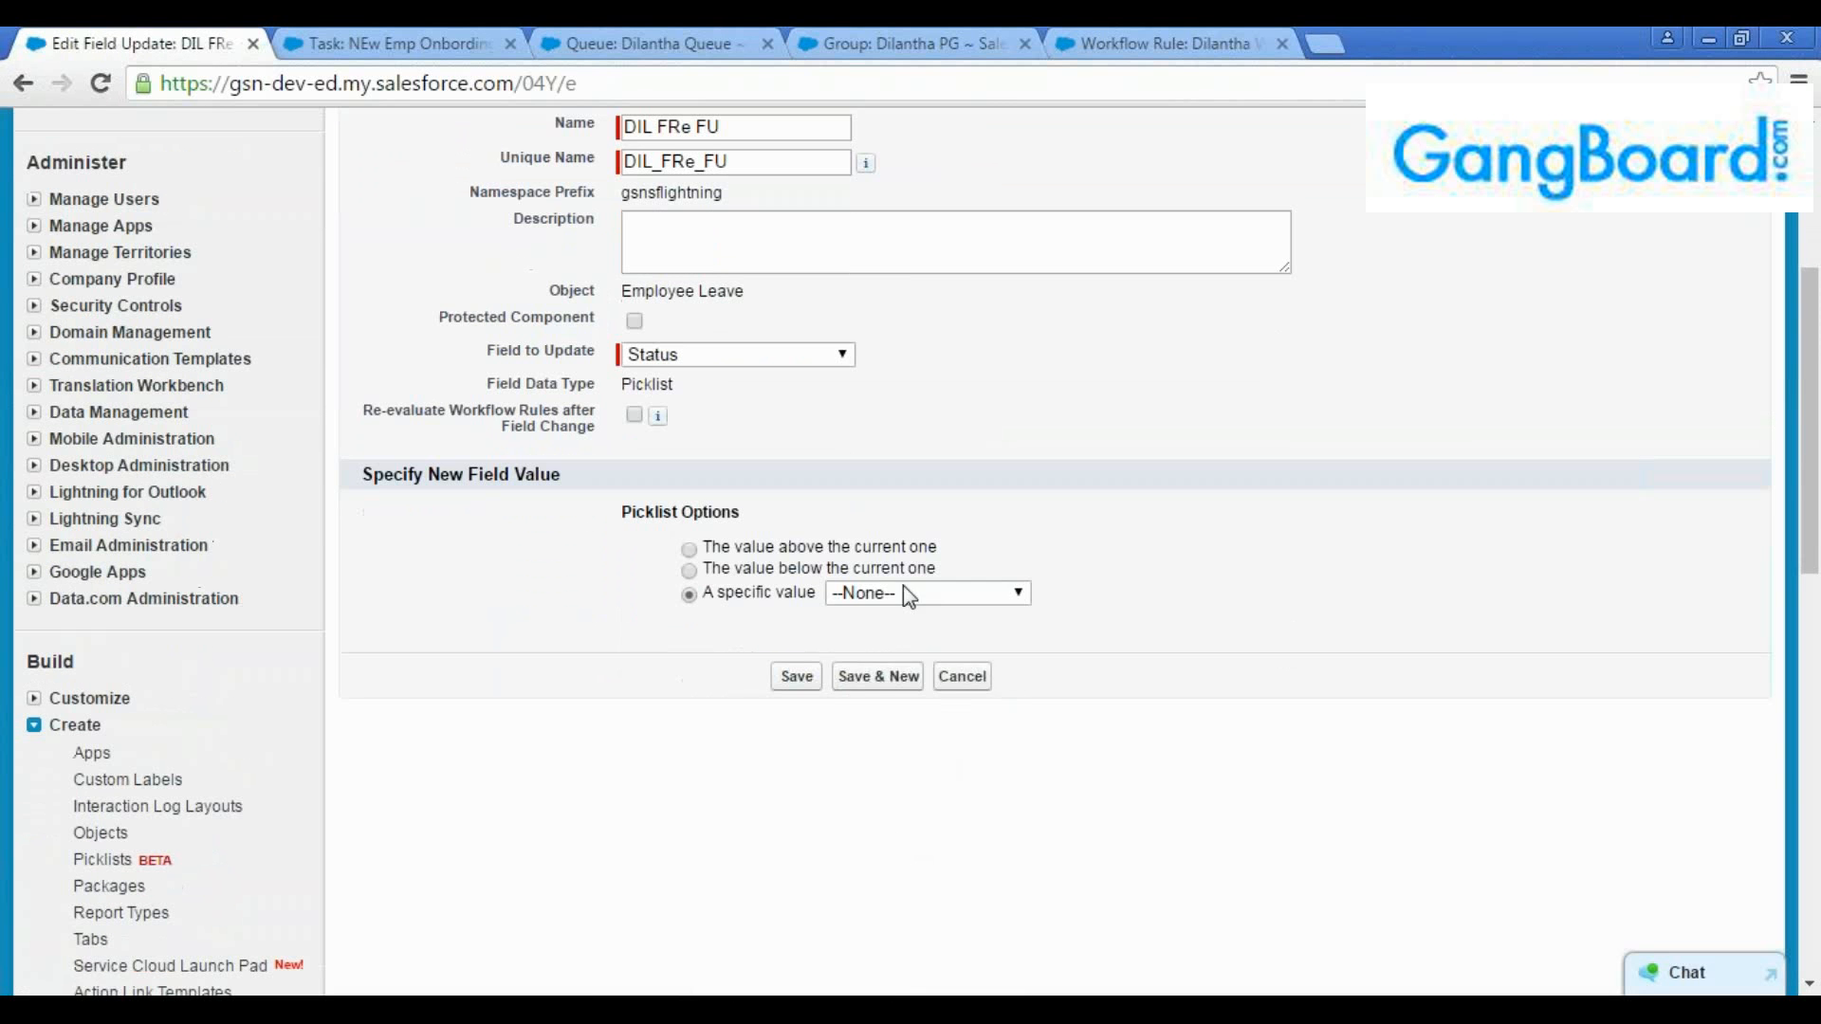
pyautogui.click(902, 594)
pyautogui.click(857, 730)
pyautogui.click(800, 678)
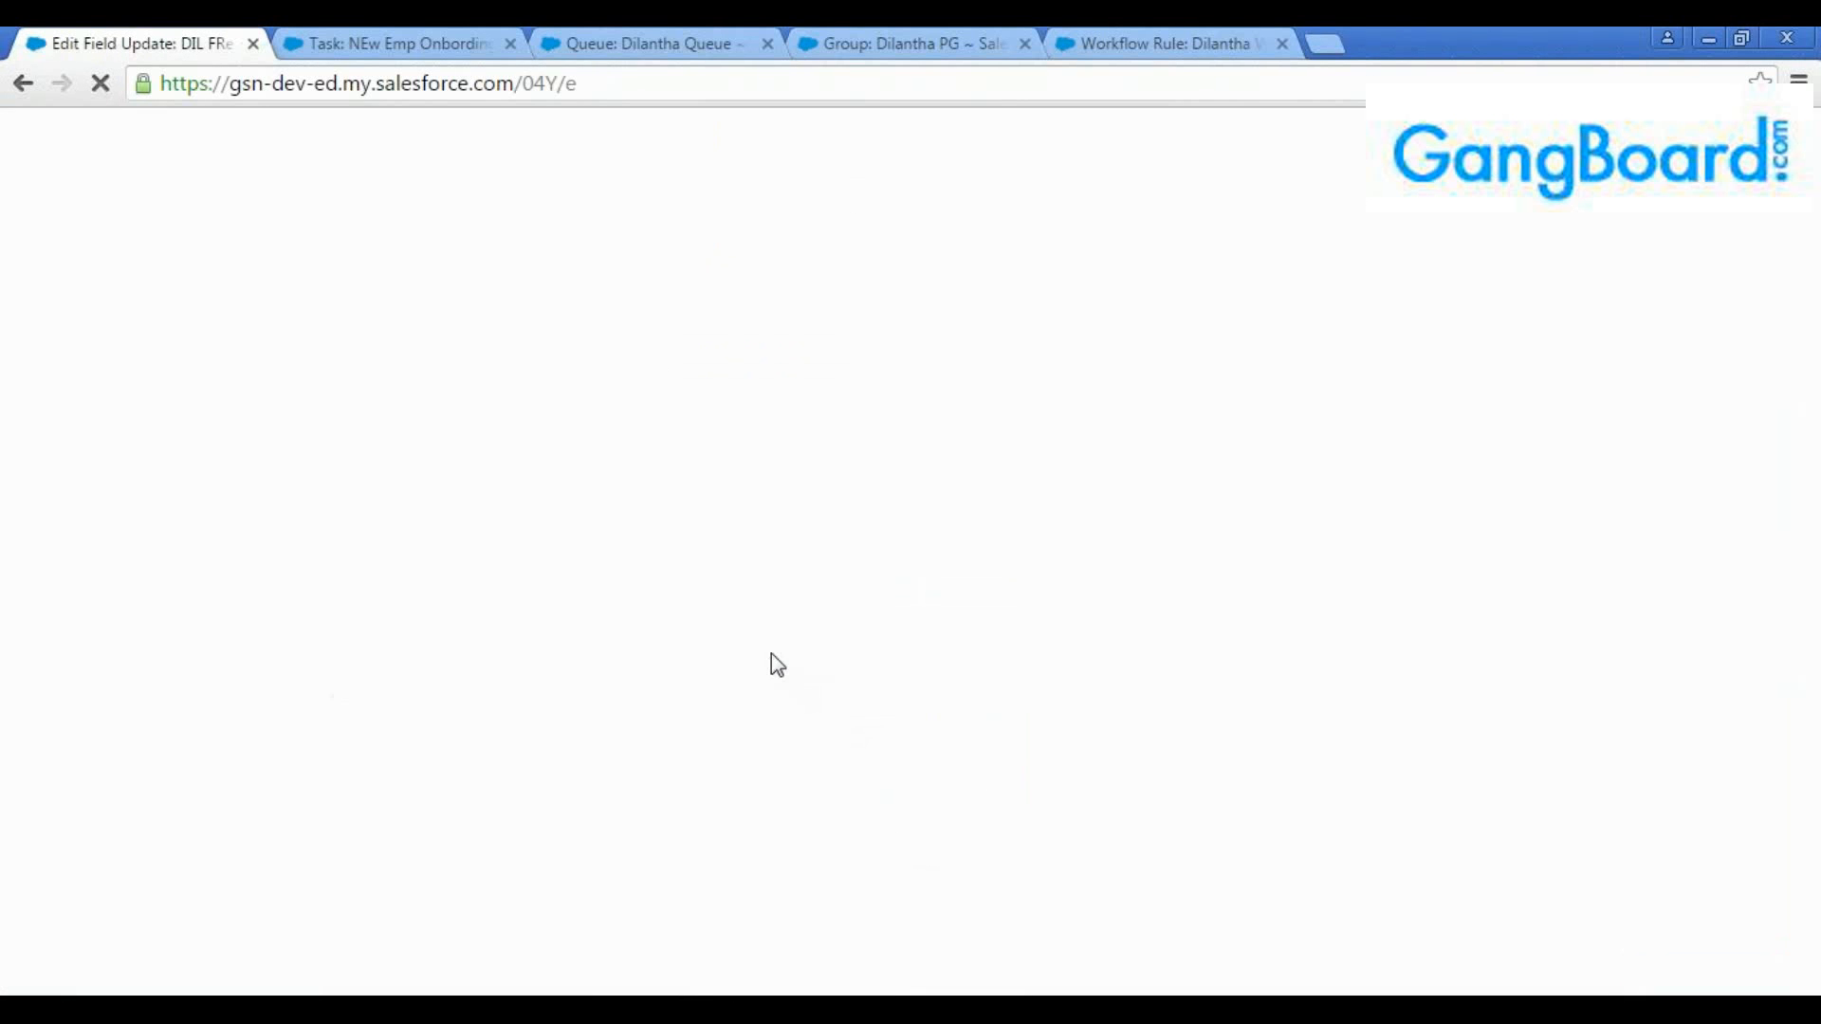
# Start a new email alert for the recall actions and describe it as "Dil FRE Email alert"
pyautogui.scroll(-3, 964, 541)
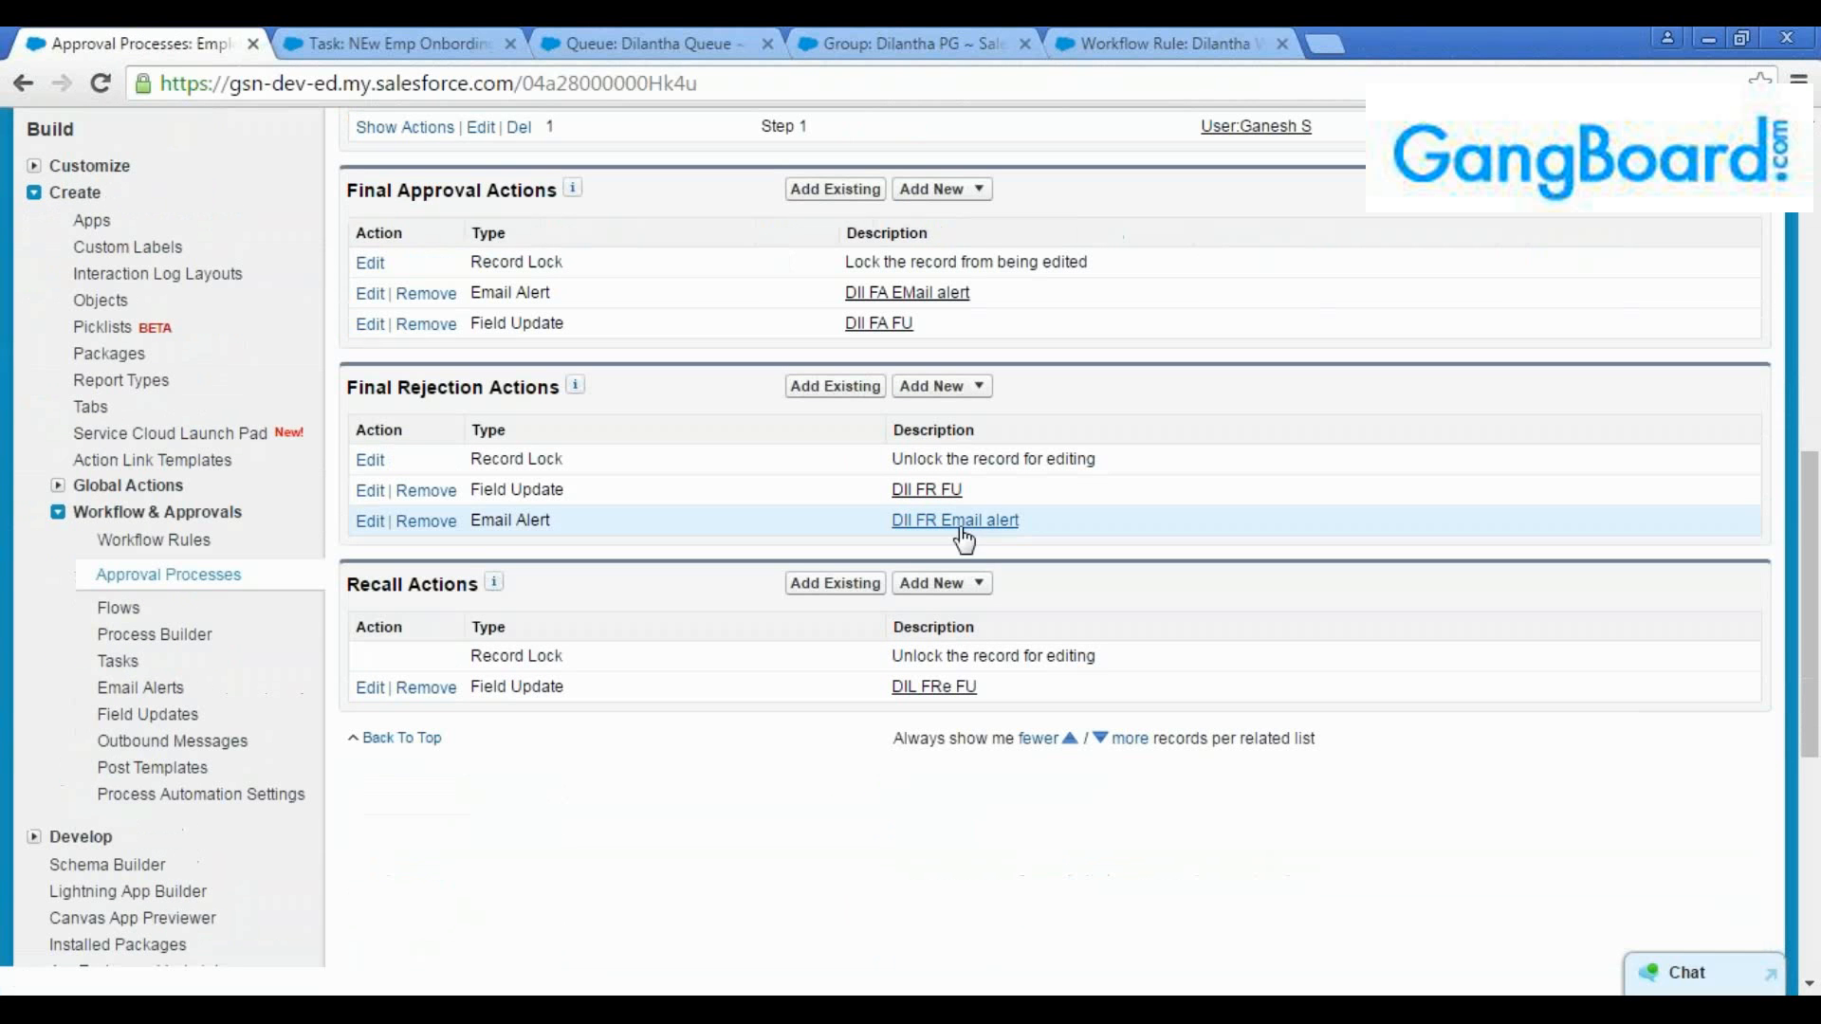
pyautogui.click(942, 583)
pyautogui.click(943, 636)
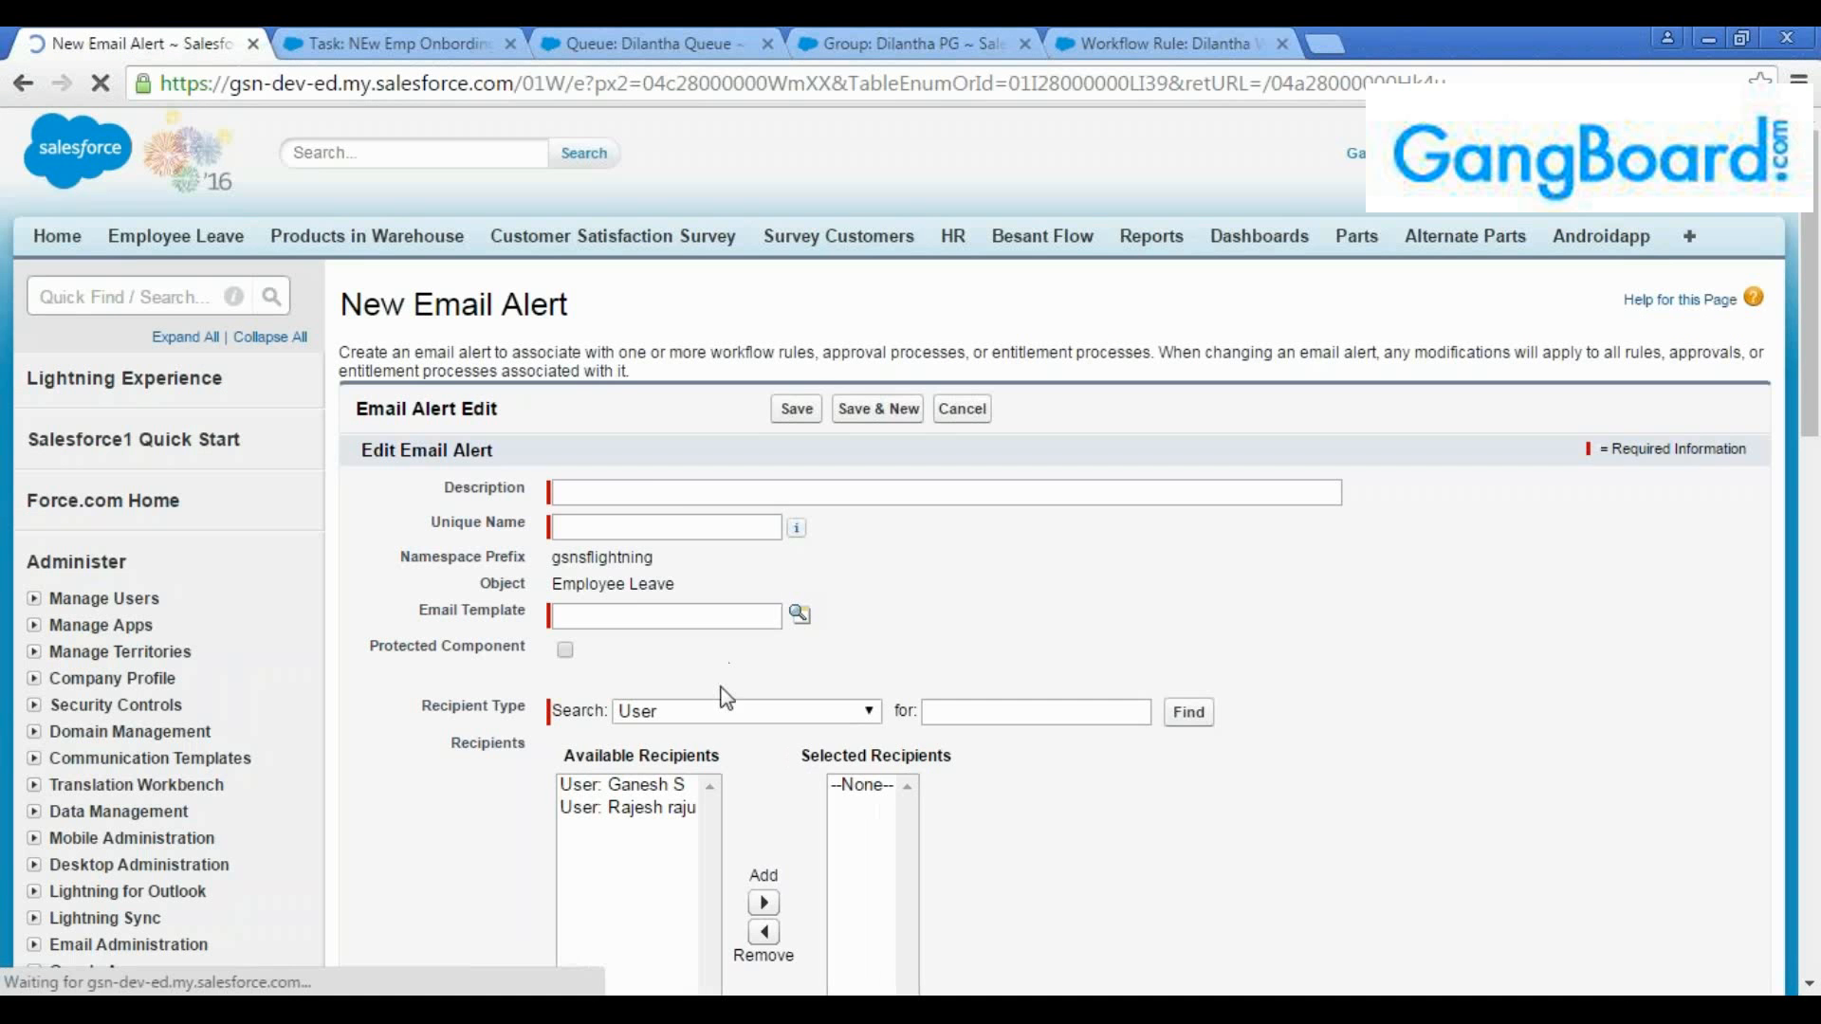
pyautogui.click(652, 490)
pyautogui.write('Dil')
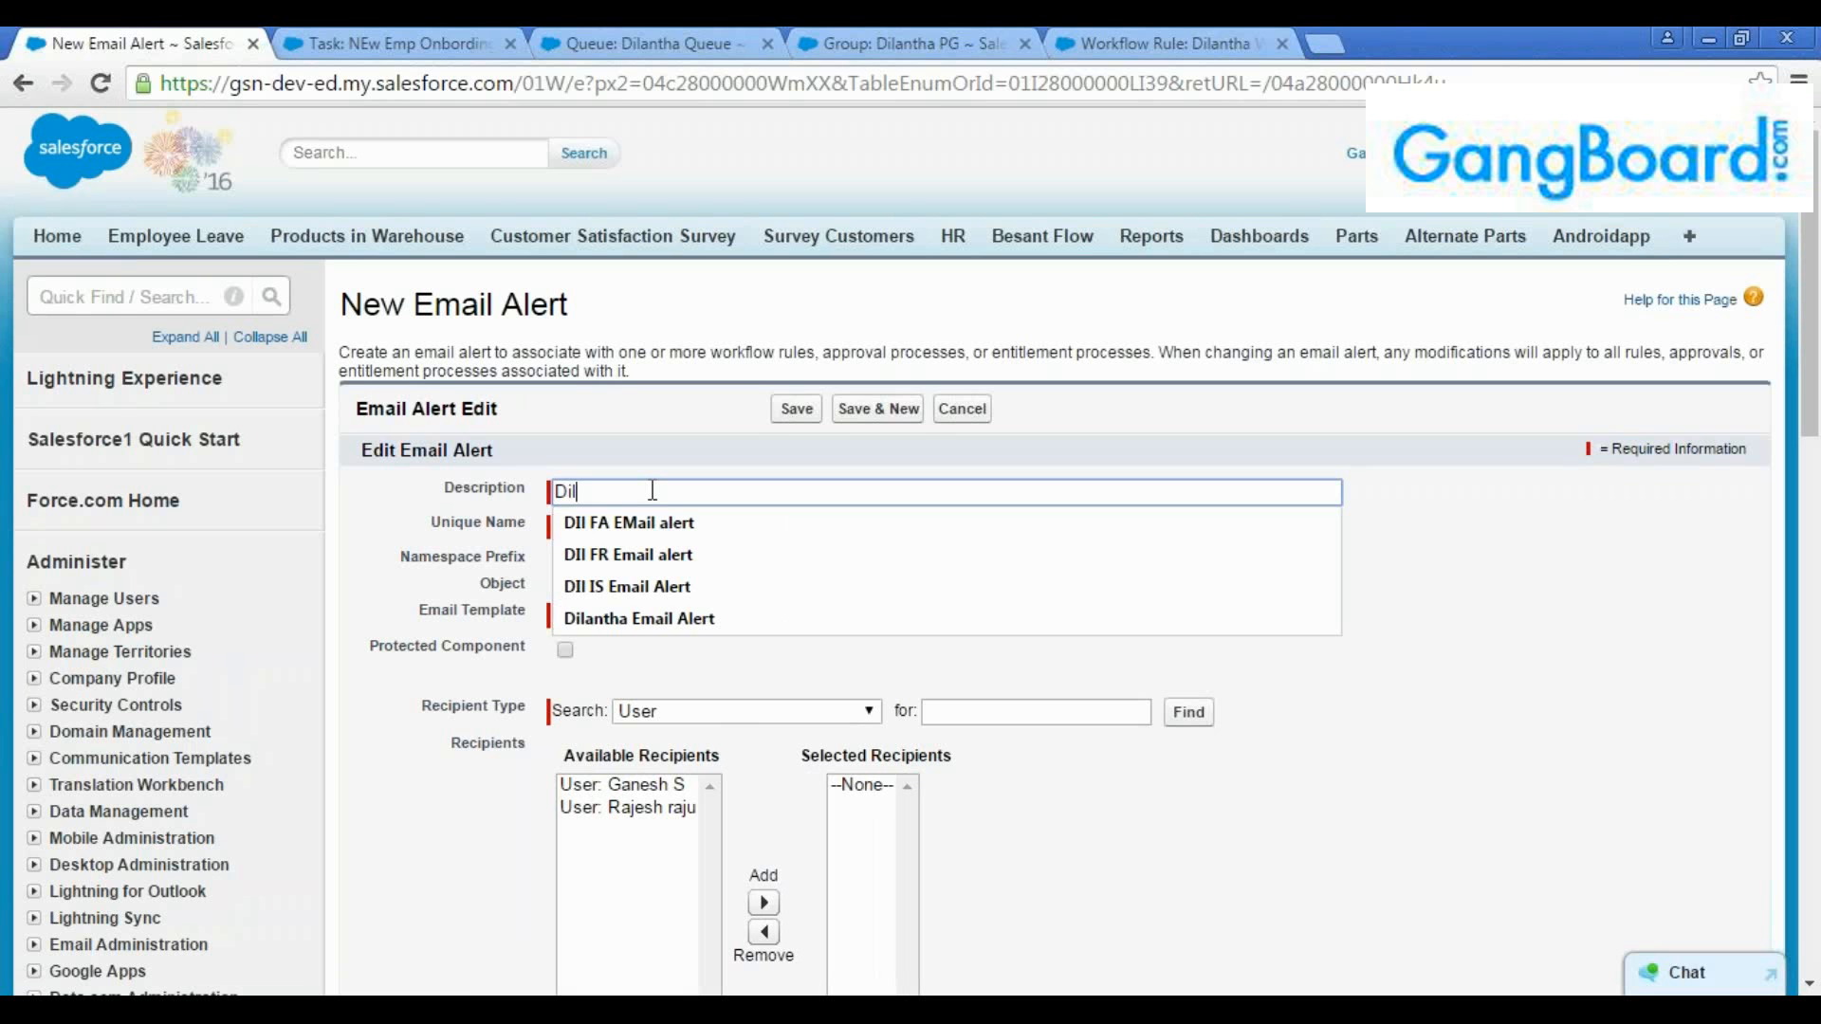
pyautogui.write(' F')
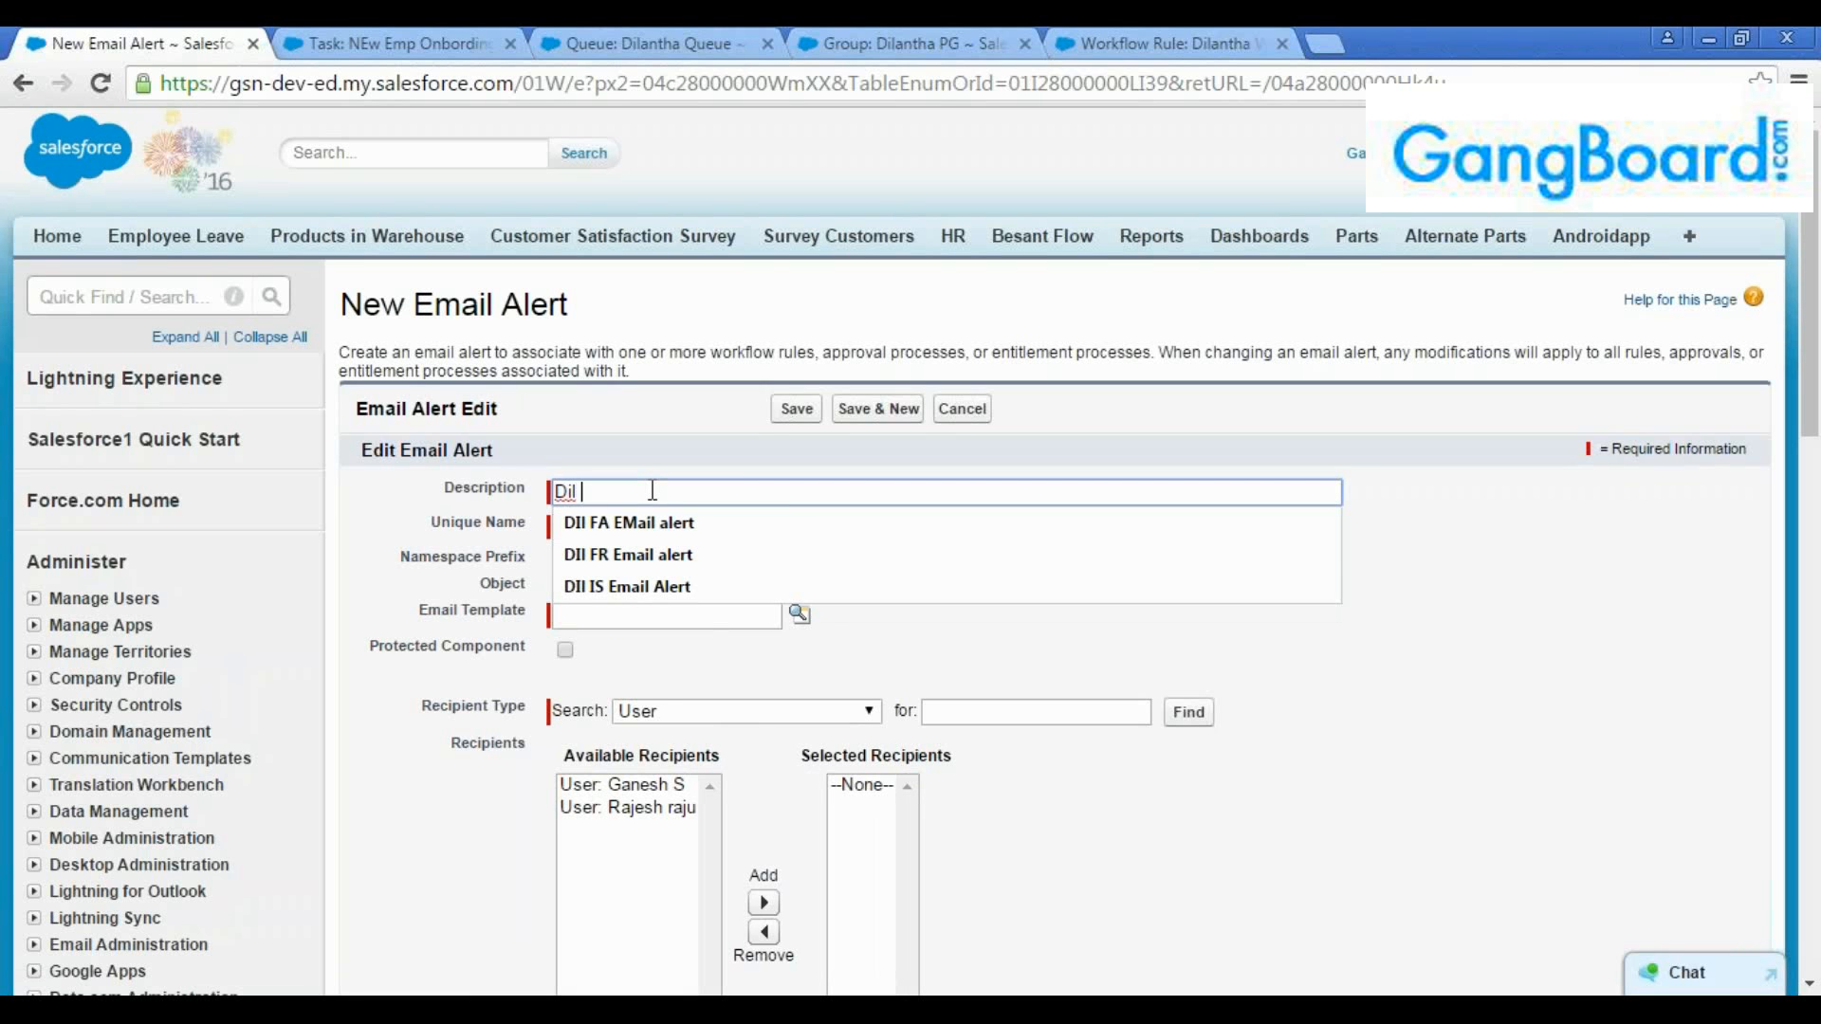
pyautogui.write('RE')
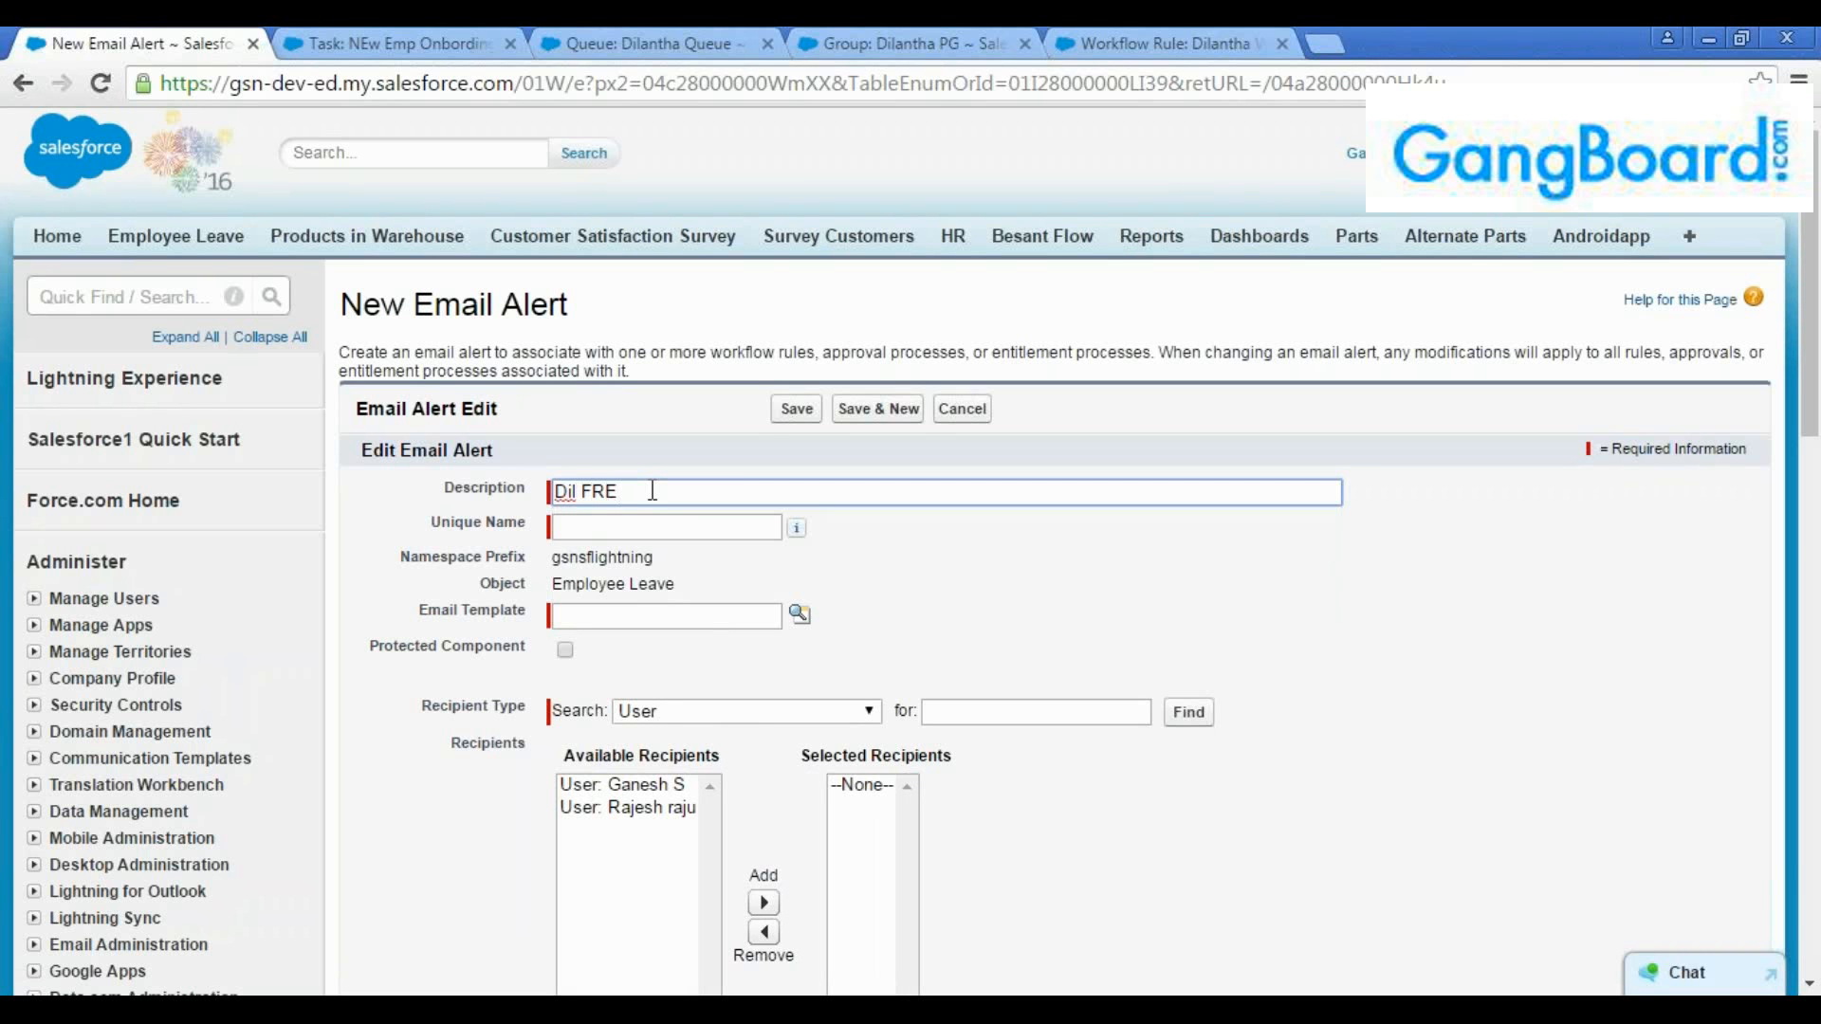
pyautogui.write(' Email alert')
pyautogui.press('Tab')
# Look up the email templates and assign "Recall email alert" to the recall email alert
pyautogui.click(800, 615)
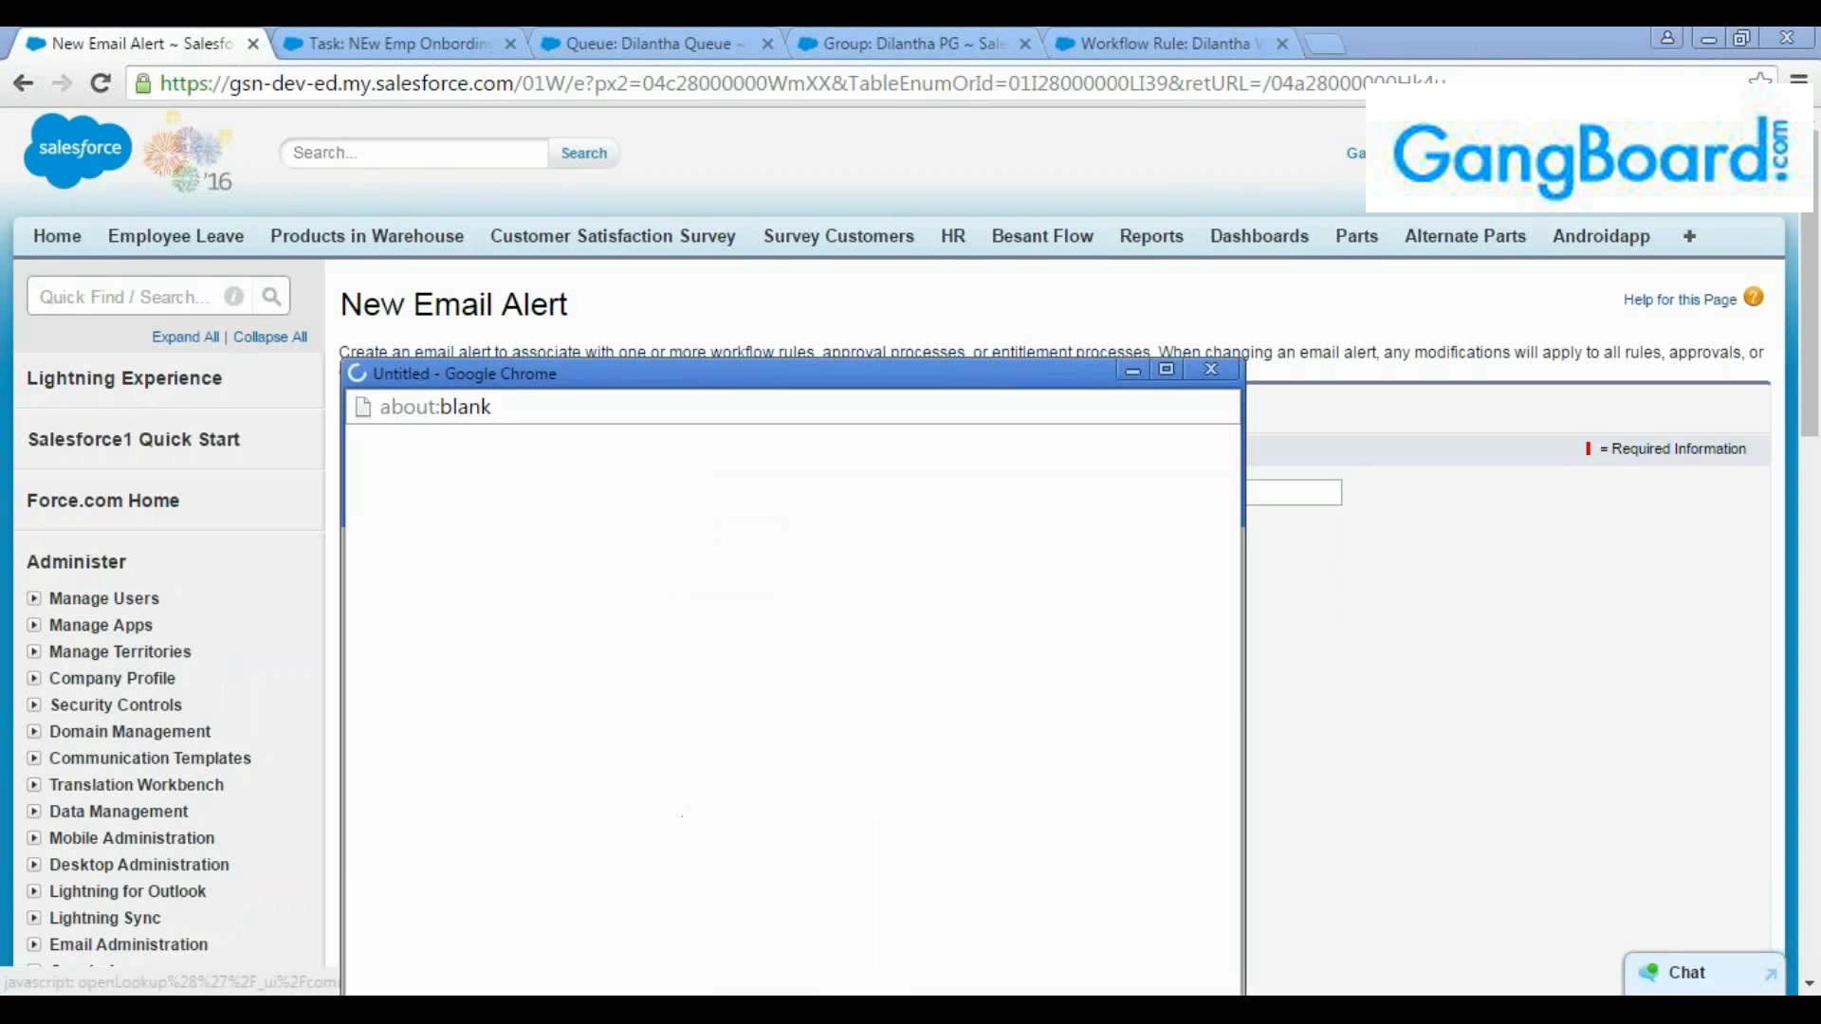
pyautogui.click(1167, 370)
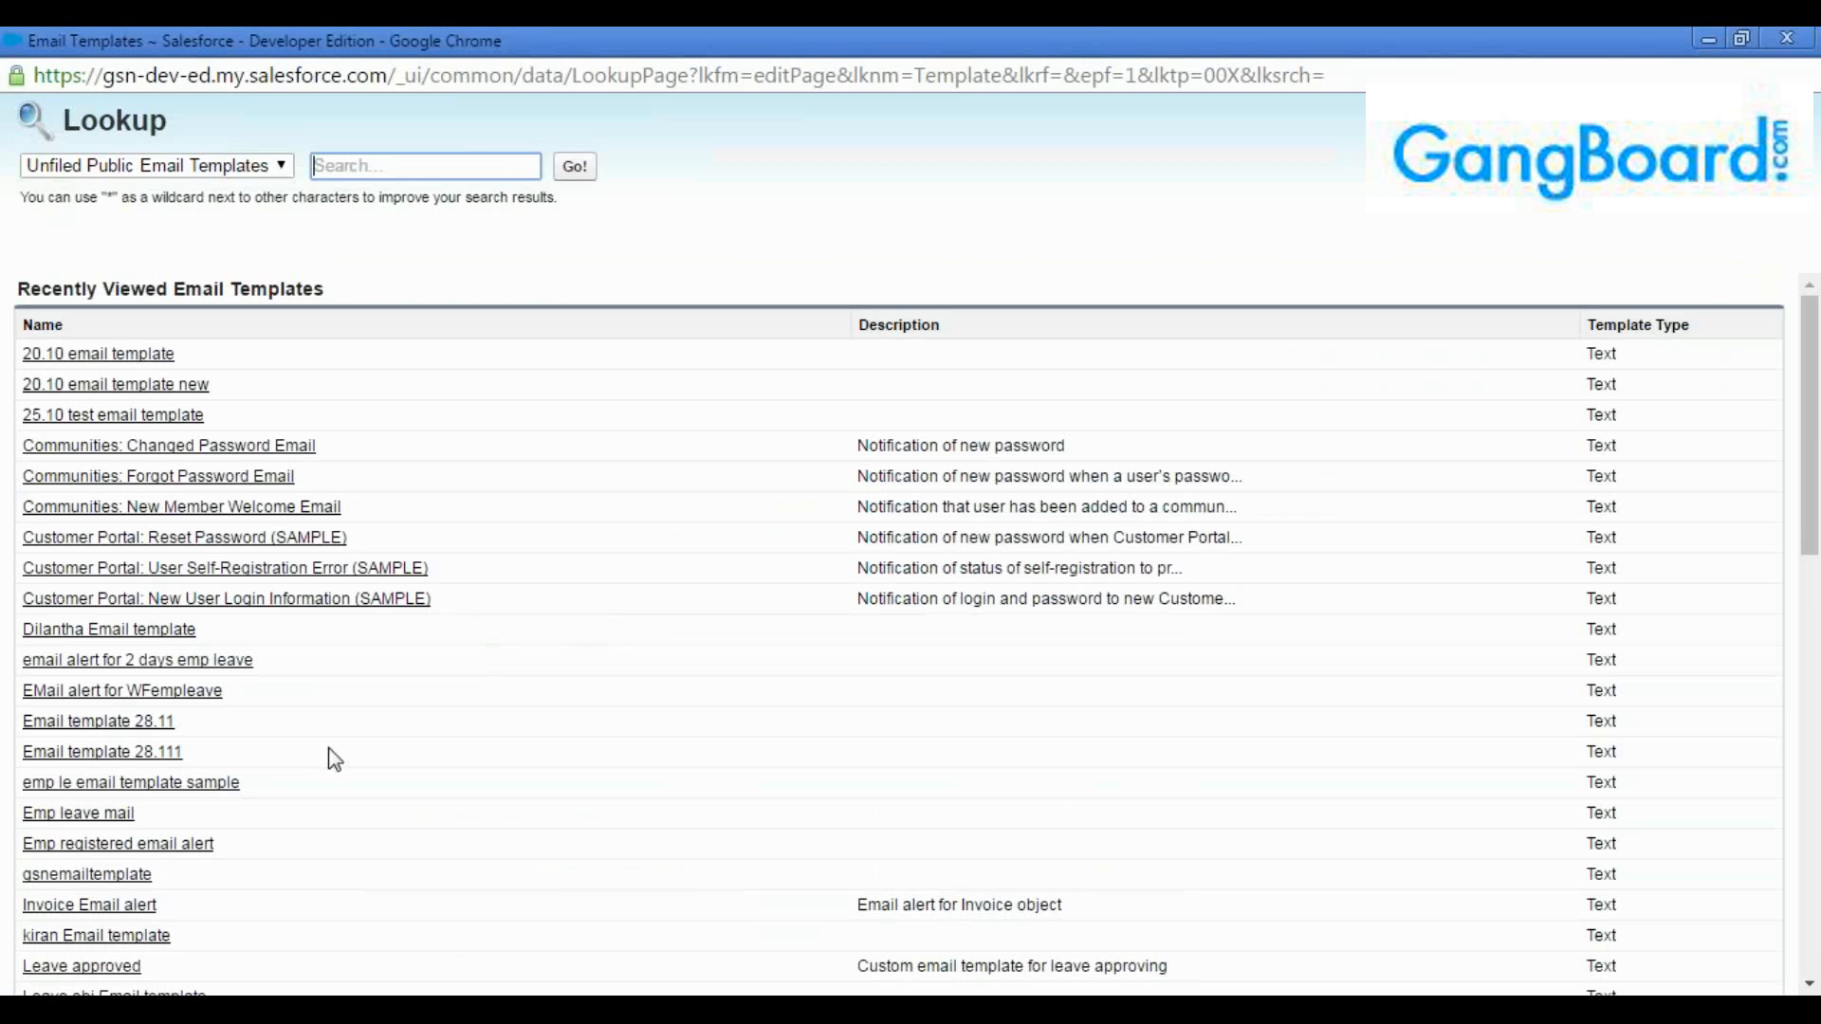
pyautogui.scroll(-3, 300, 783)
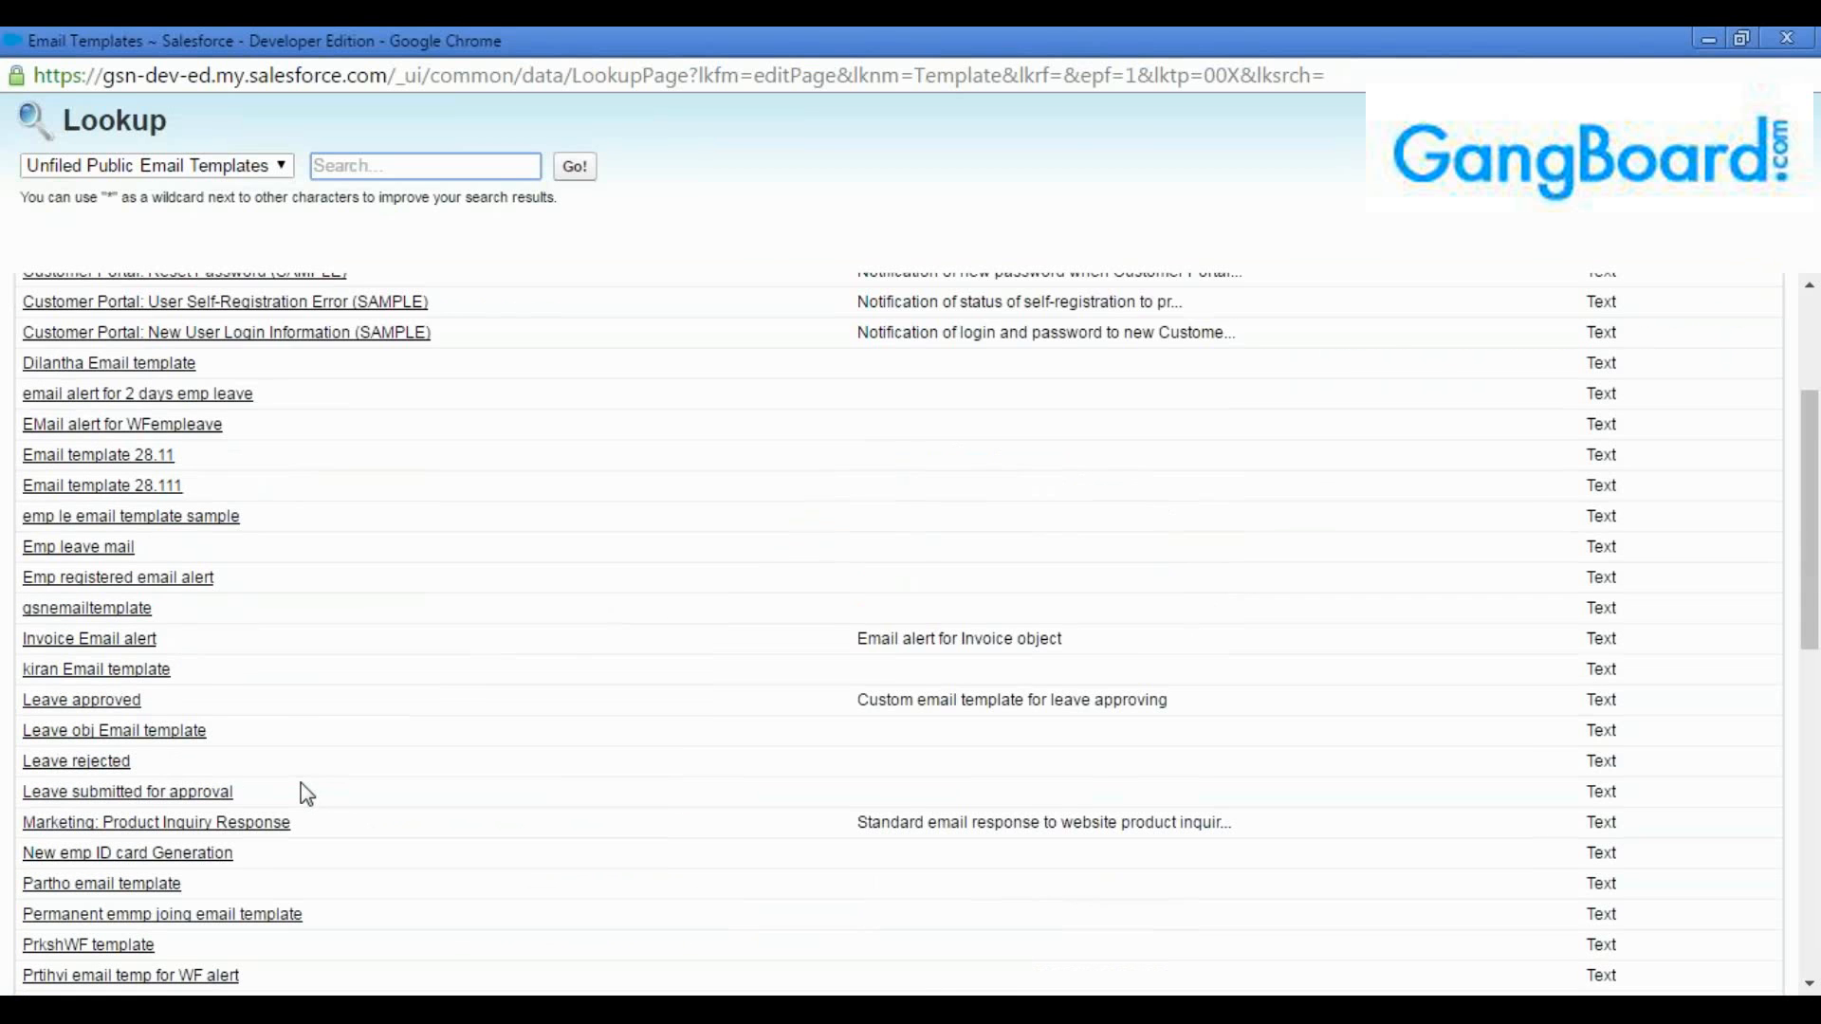
pyautogui.scroll(-1, 300, 784)
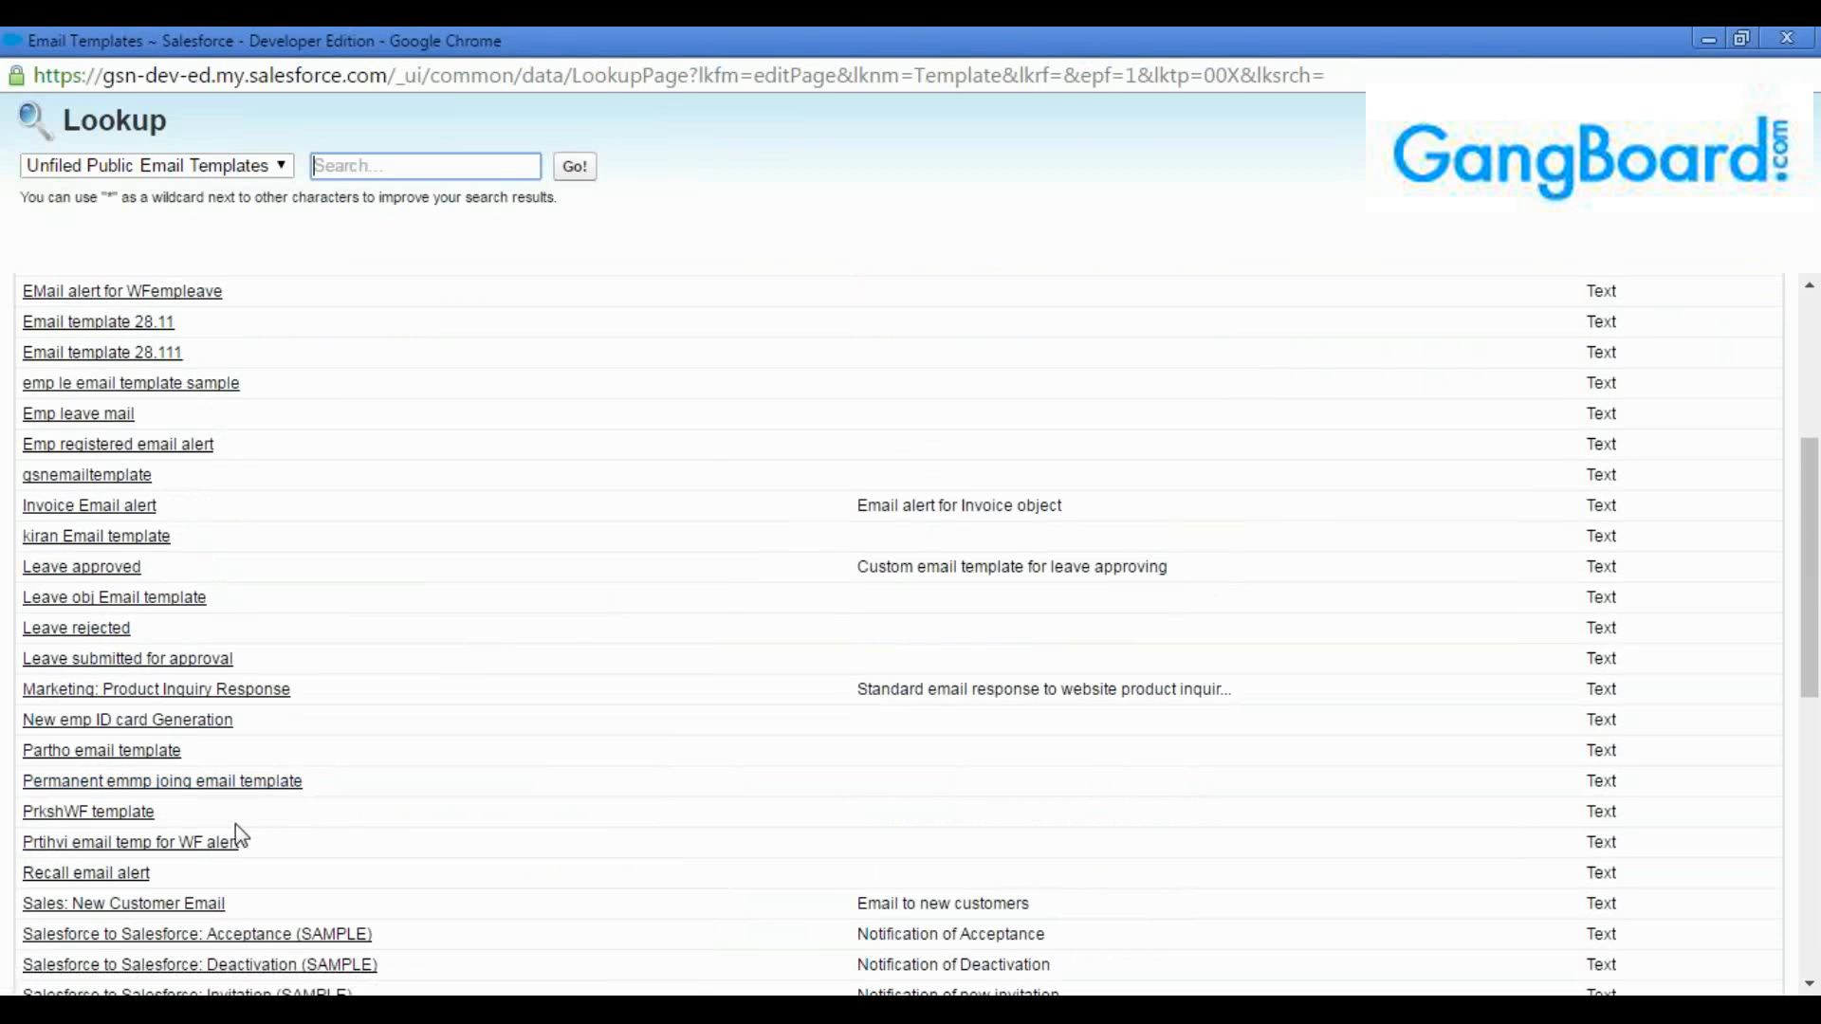
pyautogui.click(86, 873)
# Add the first available user as recipient of the recall email alert and save it
pyautogui.scroll(-1, 647, 771)
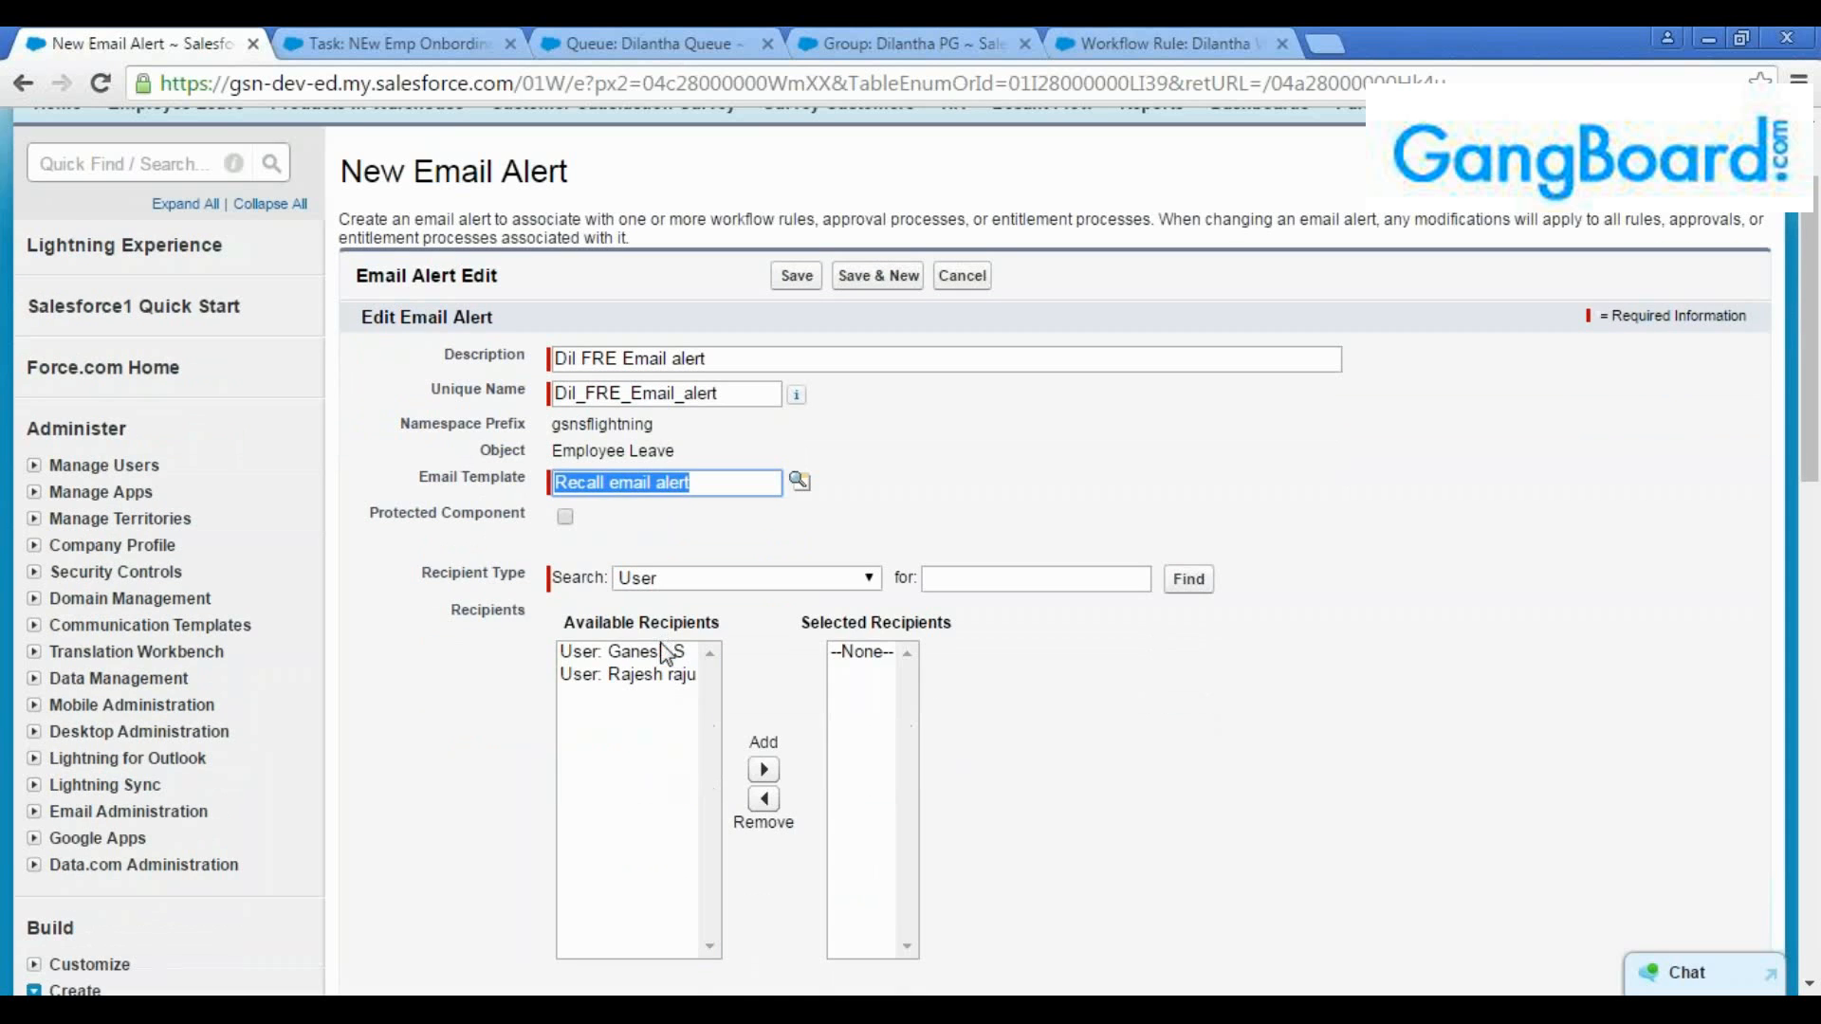
pyautogui.click(660, 651)
pyautogui.click(764, 769)
pyautogui.scroll(-7, 820, 713)
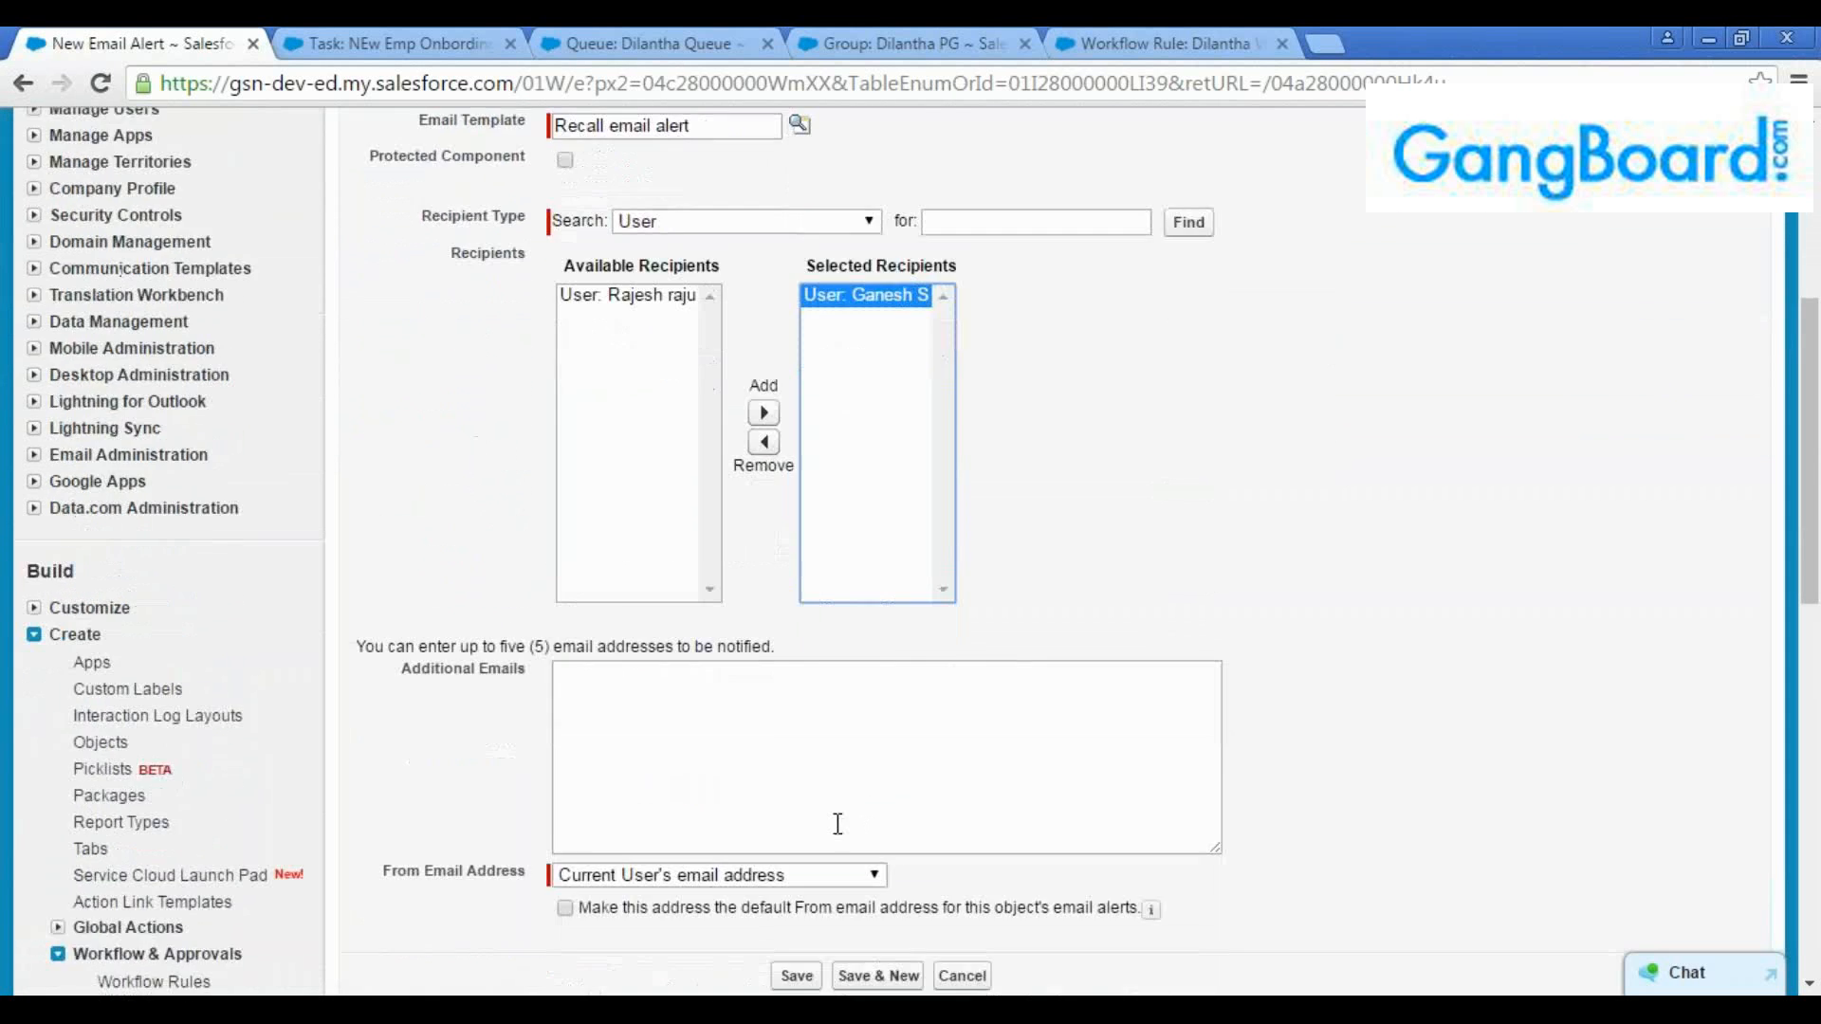
pyautogui.click(802, 668)
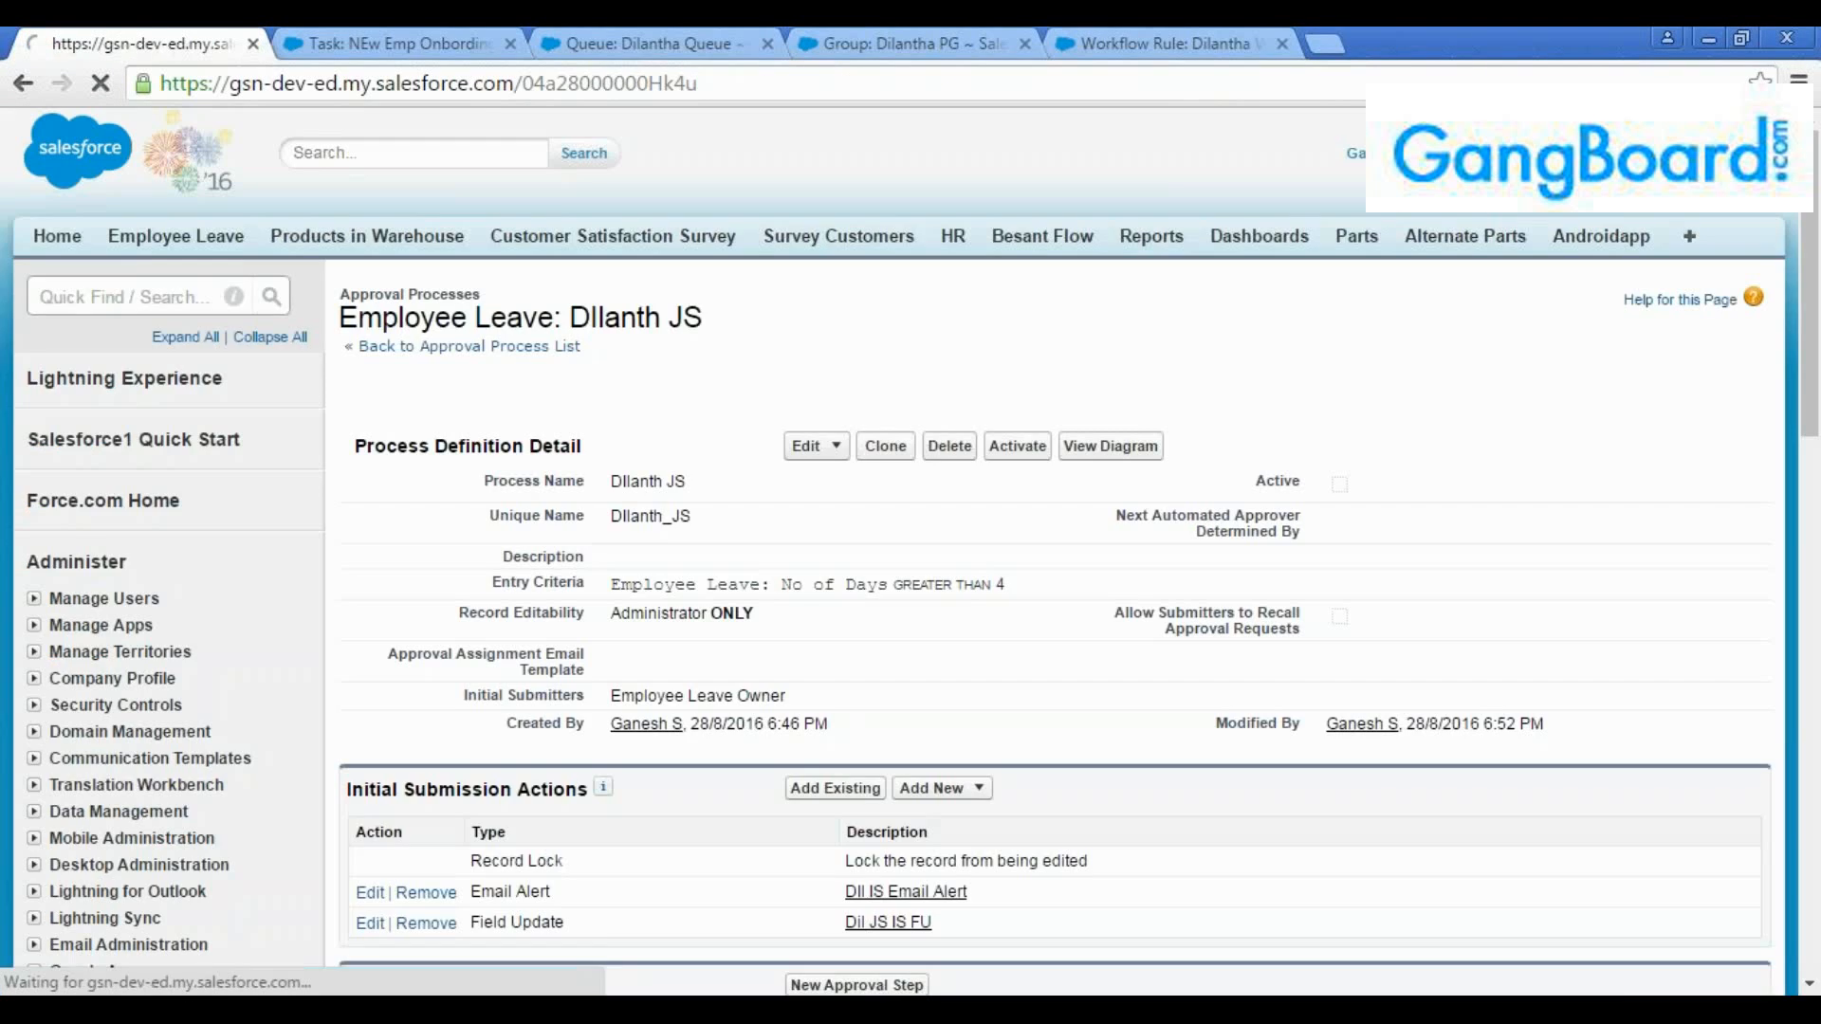
# Review the approval process's entry criteria, approval step and its submission, approval, rejection and recall actions
pyautogui.scroll(-8, 822, 687)
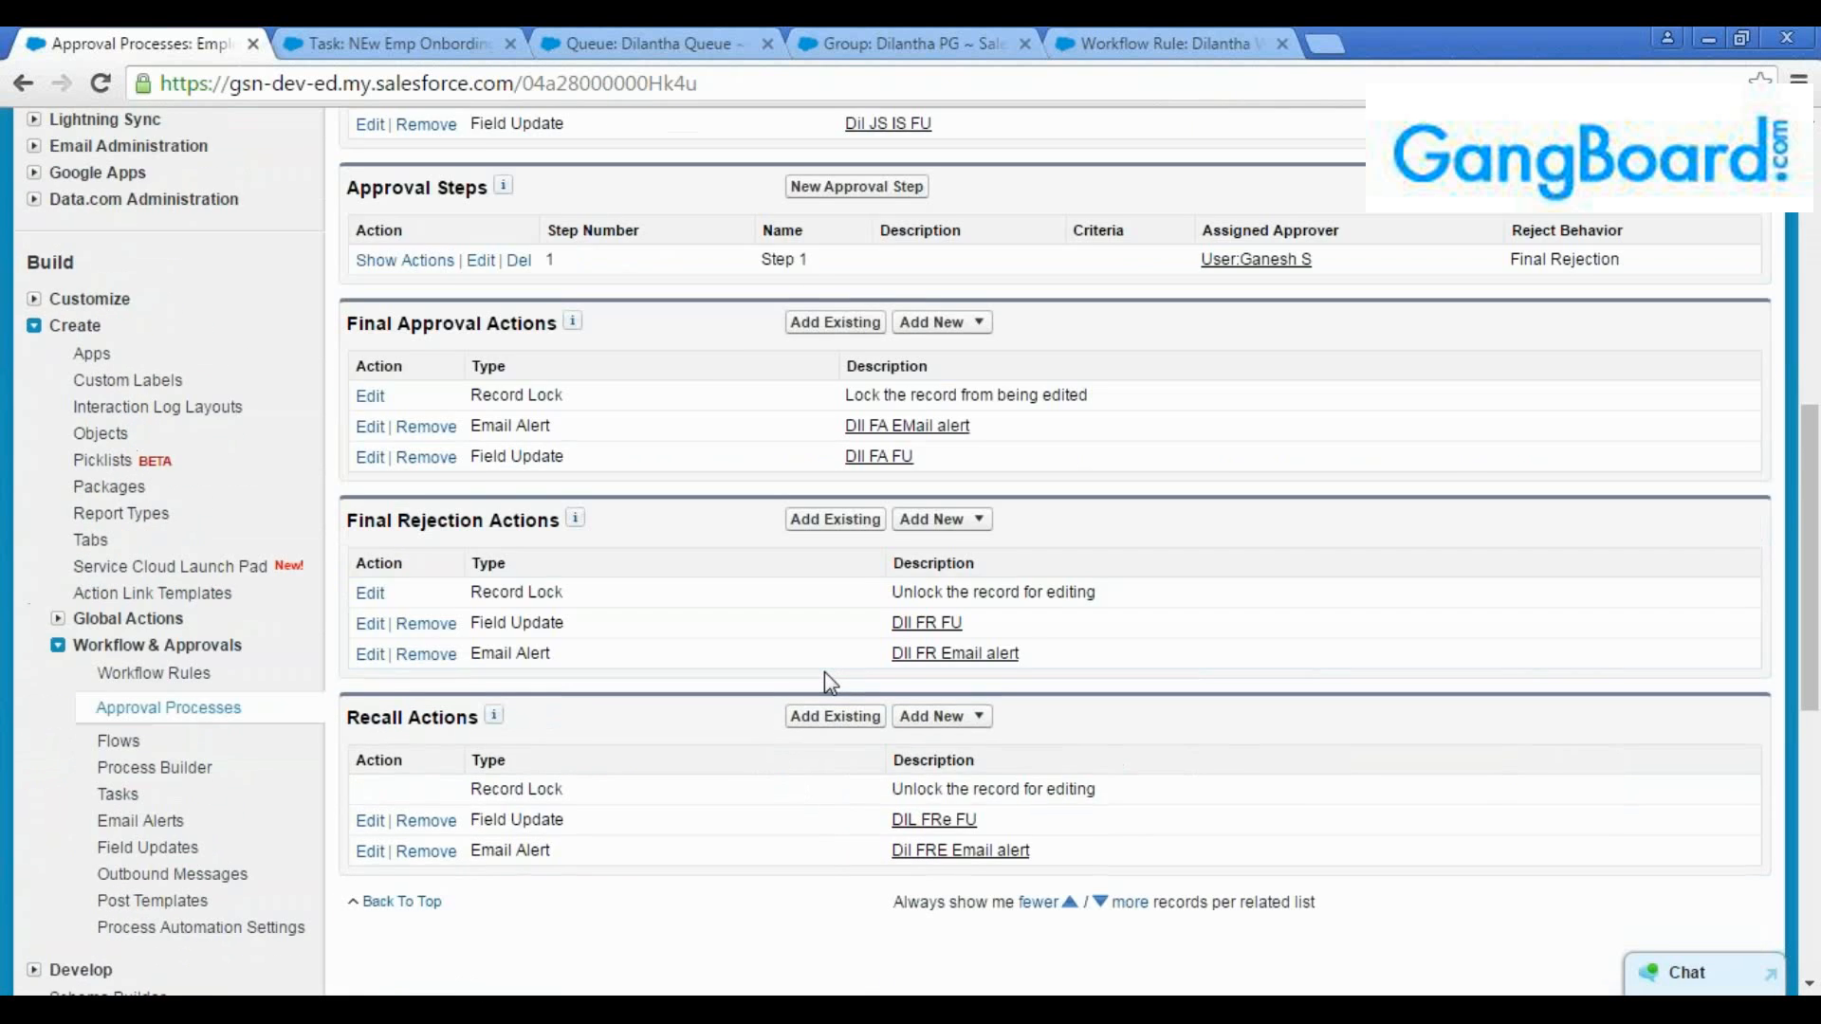
pyautogui.scroll(3, 824, 671)
pyautogui.scroll(5, 823, 671)
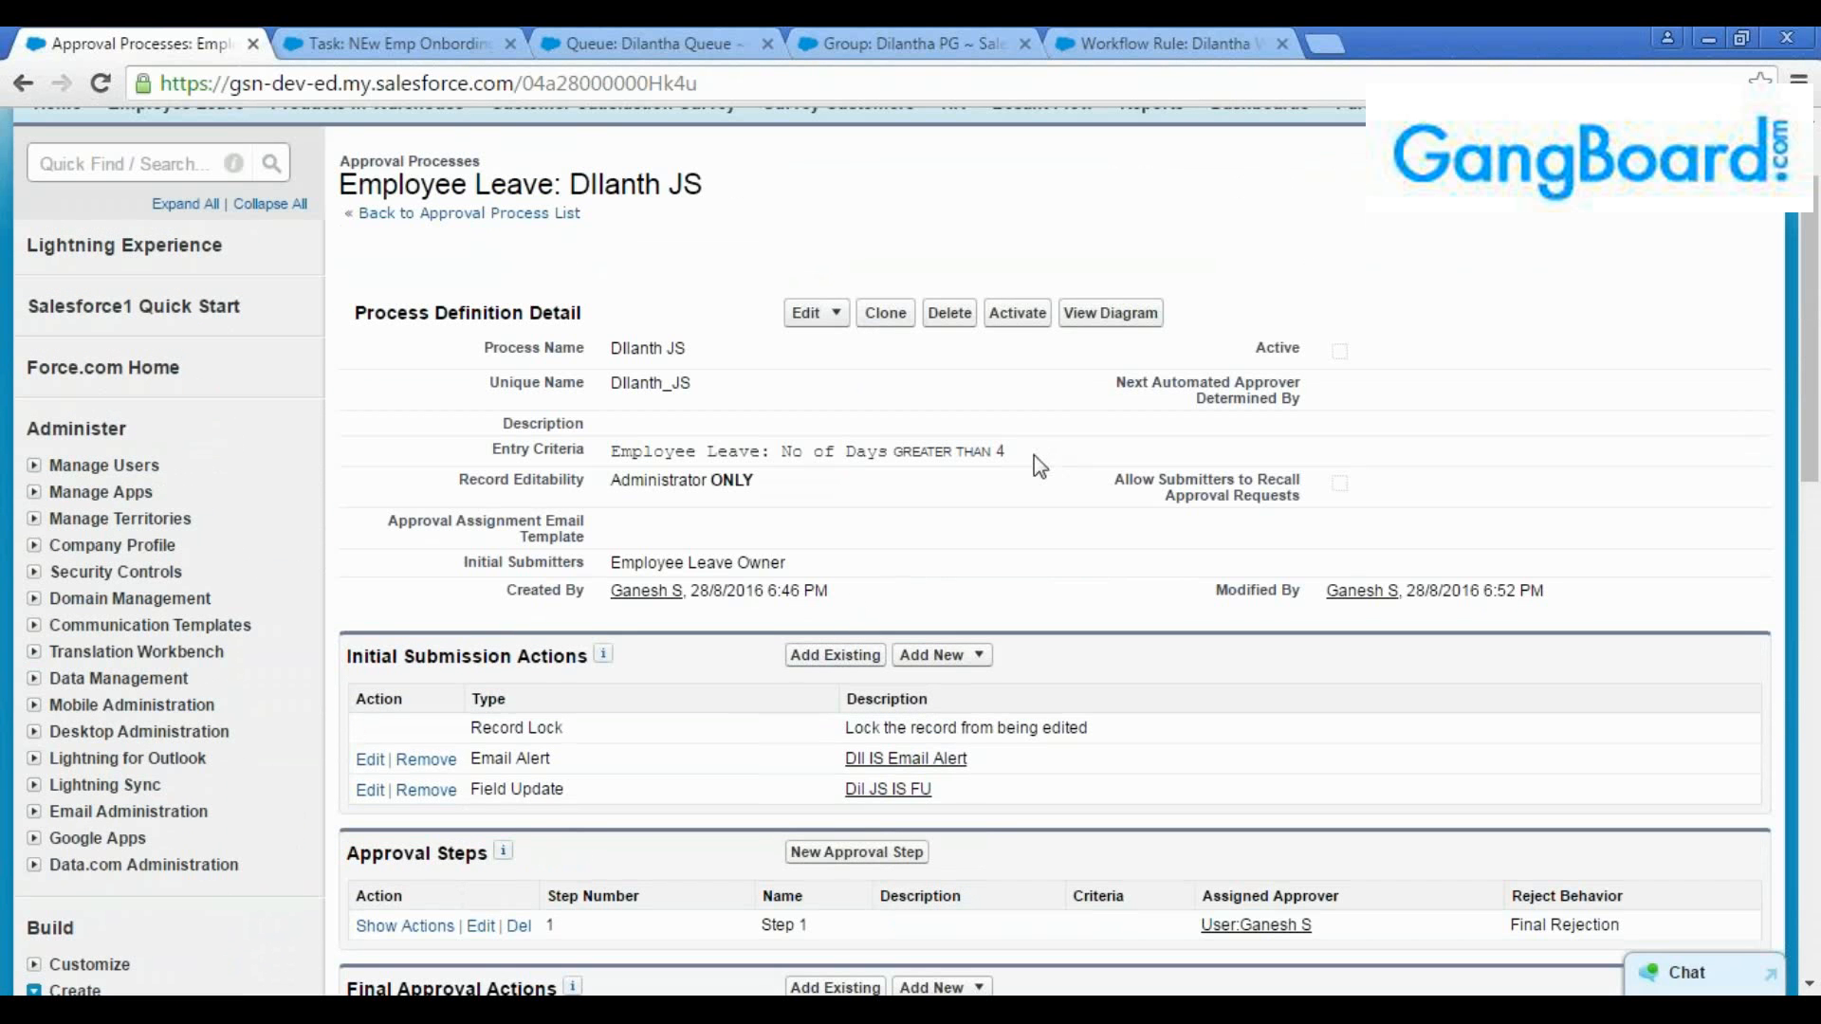
pyautogui.scroll(-4, 838, 594)
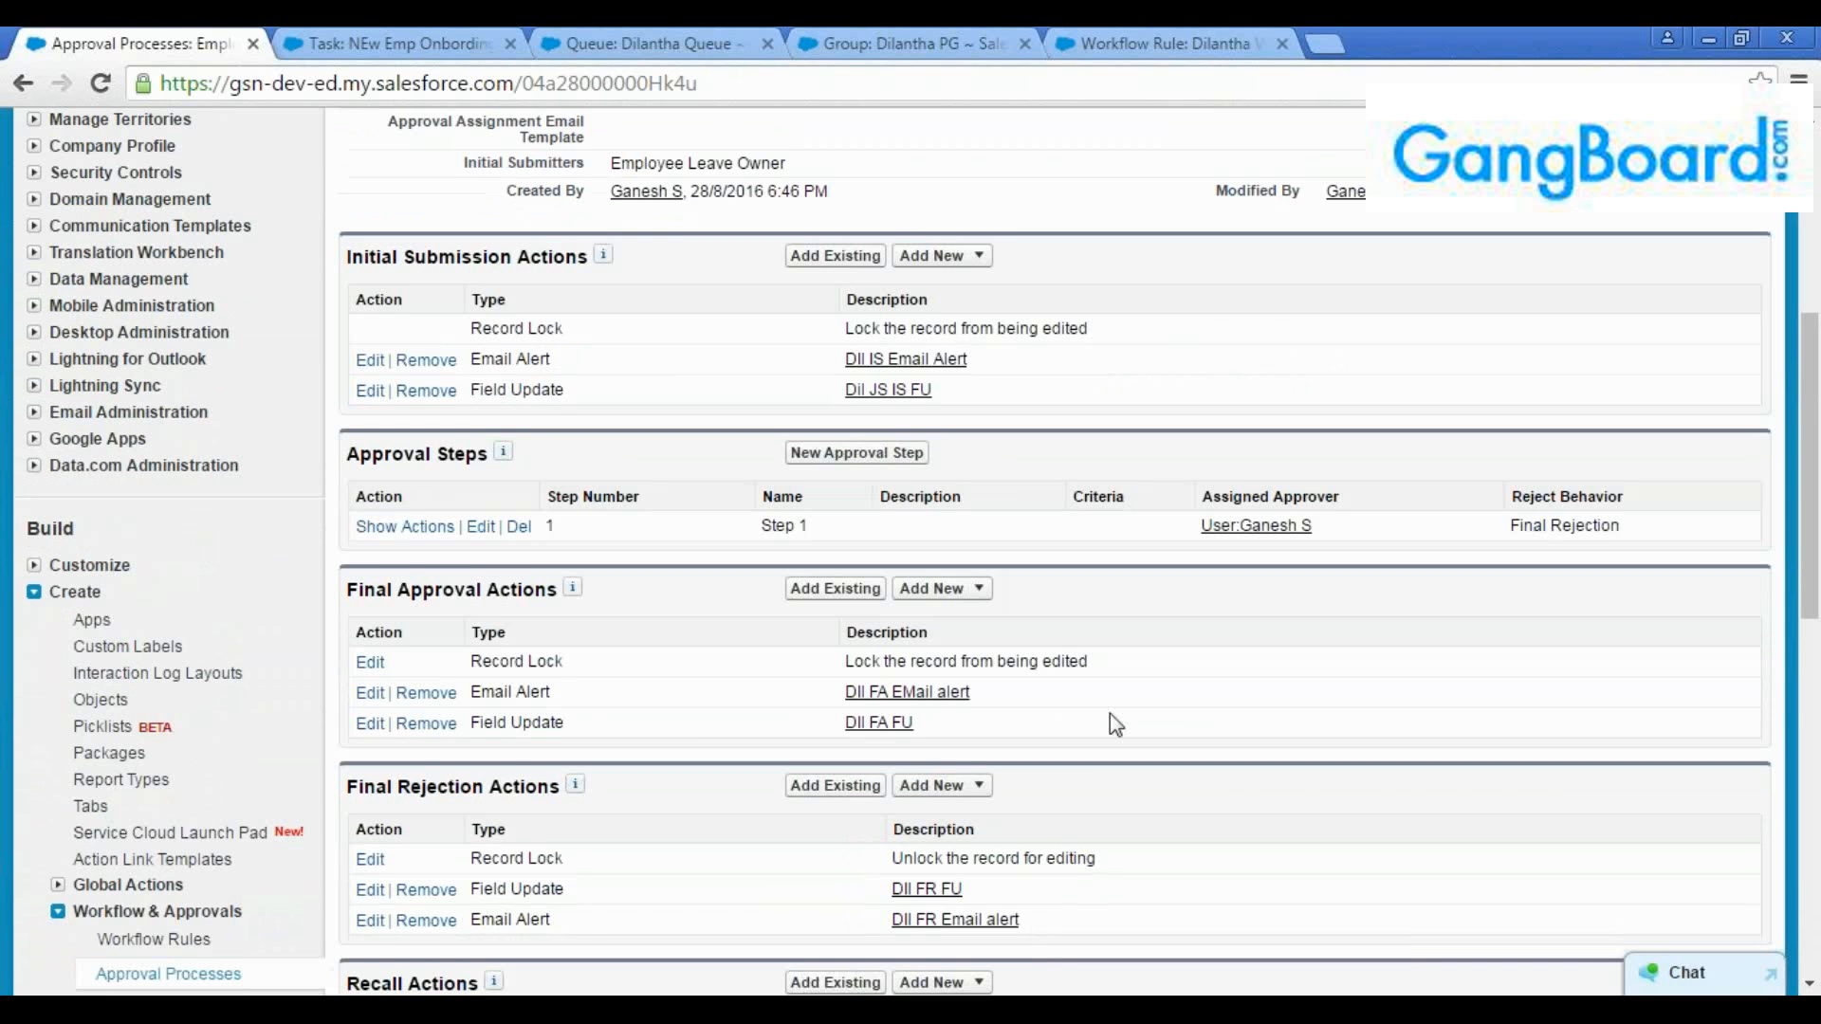
# Check the assigned approver, the recall actions and whether submitters are allowed to recall approval requests
pyautogui.scroll(-3, 926, 757)
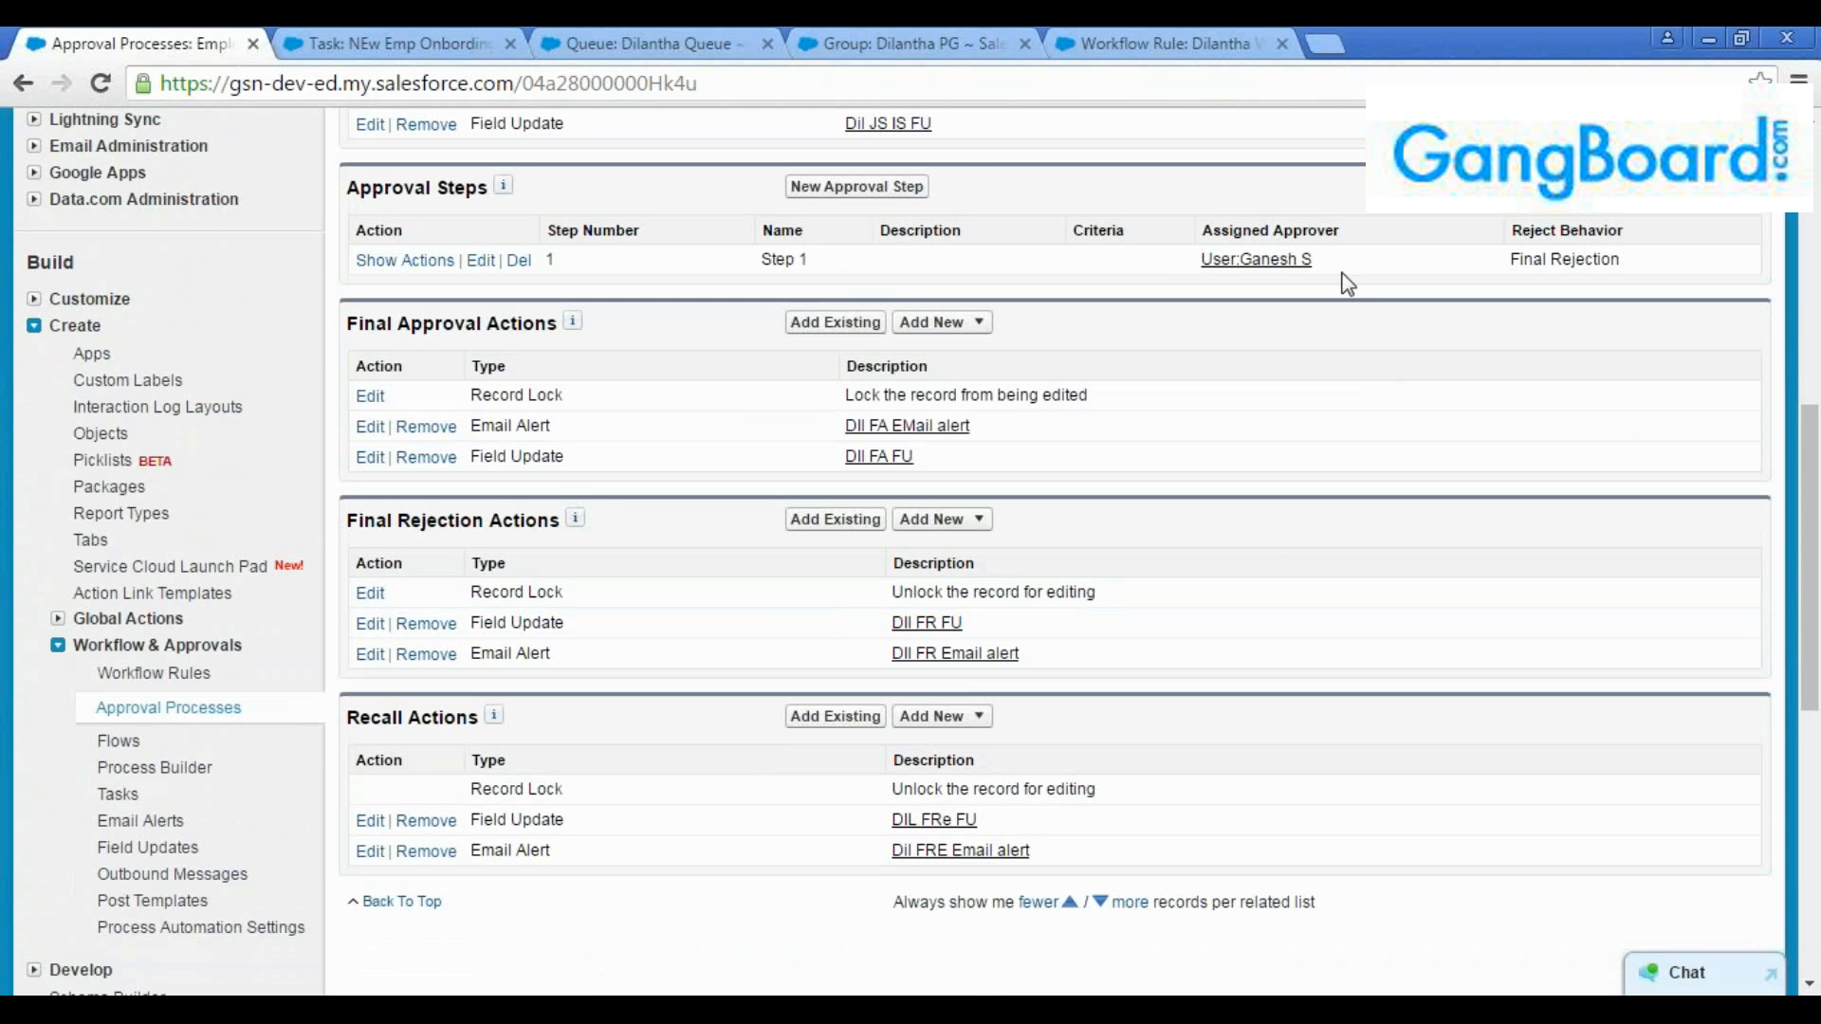
pyautogui.moveTo(1337, 268); pyautogui.dragTo(1200, 260)
pyautogui.click(1208, 310)
pyautogui.scroll(-1, 1271, 564)
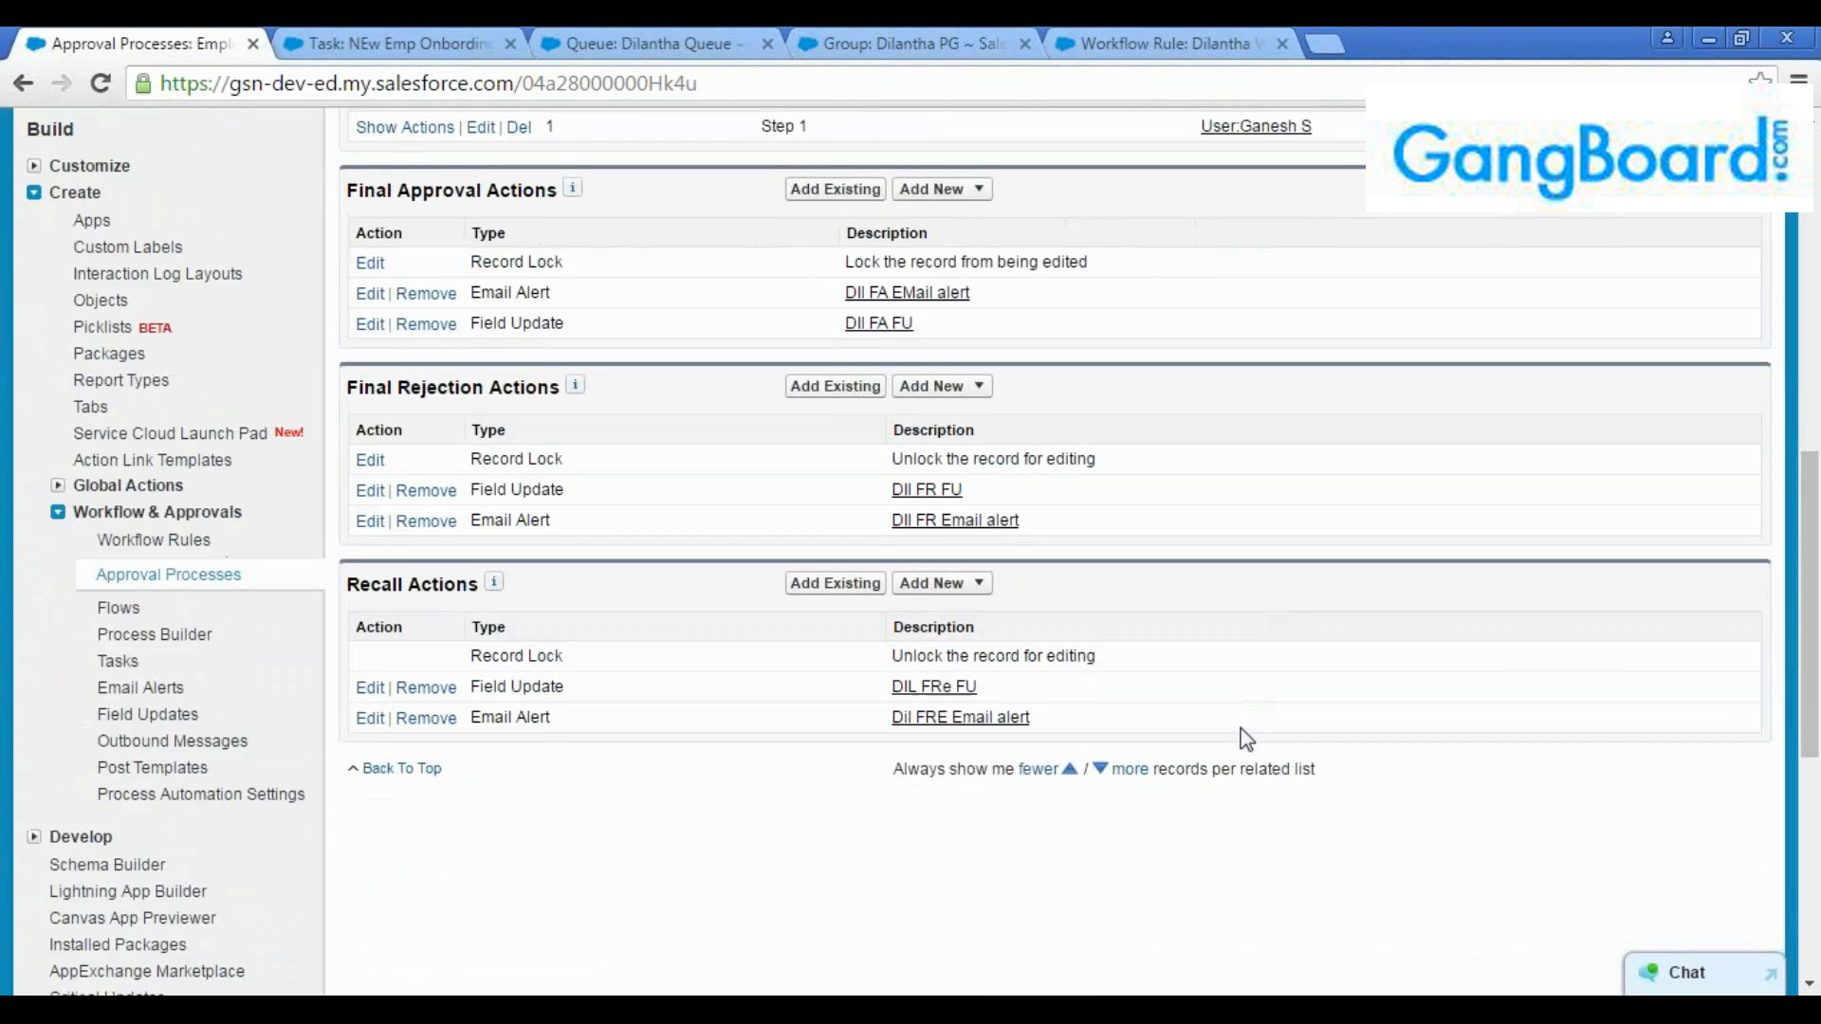
pyautogui.scroll(4, 1239, 727)
pyautogui.scroll(4, 1238, 727)
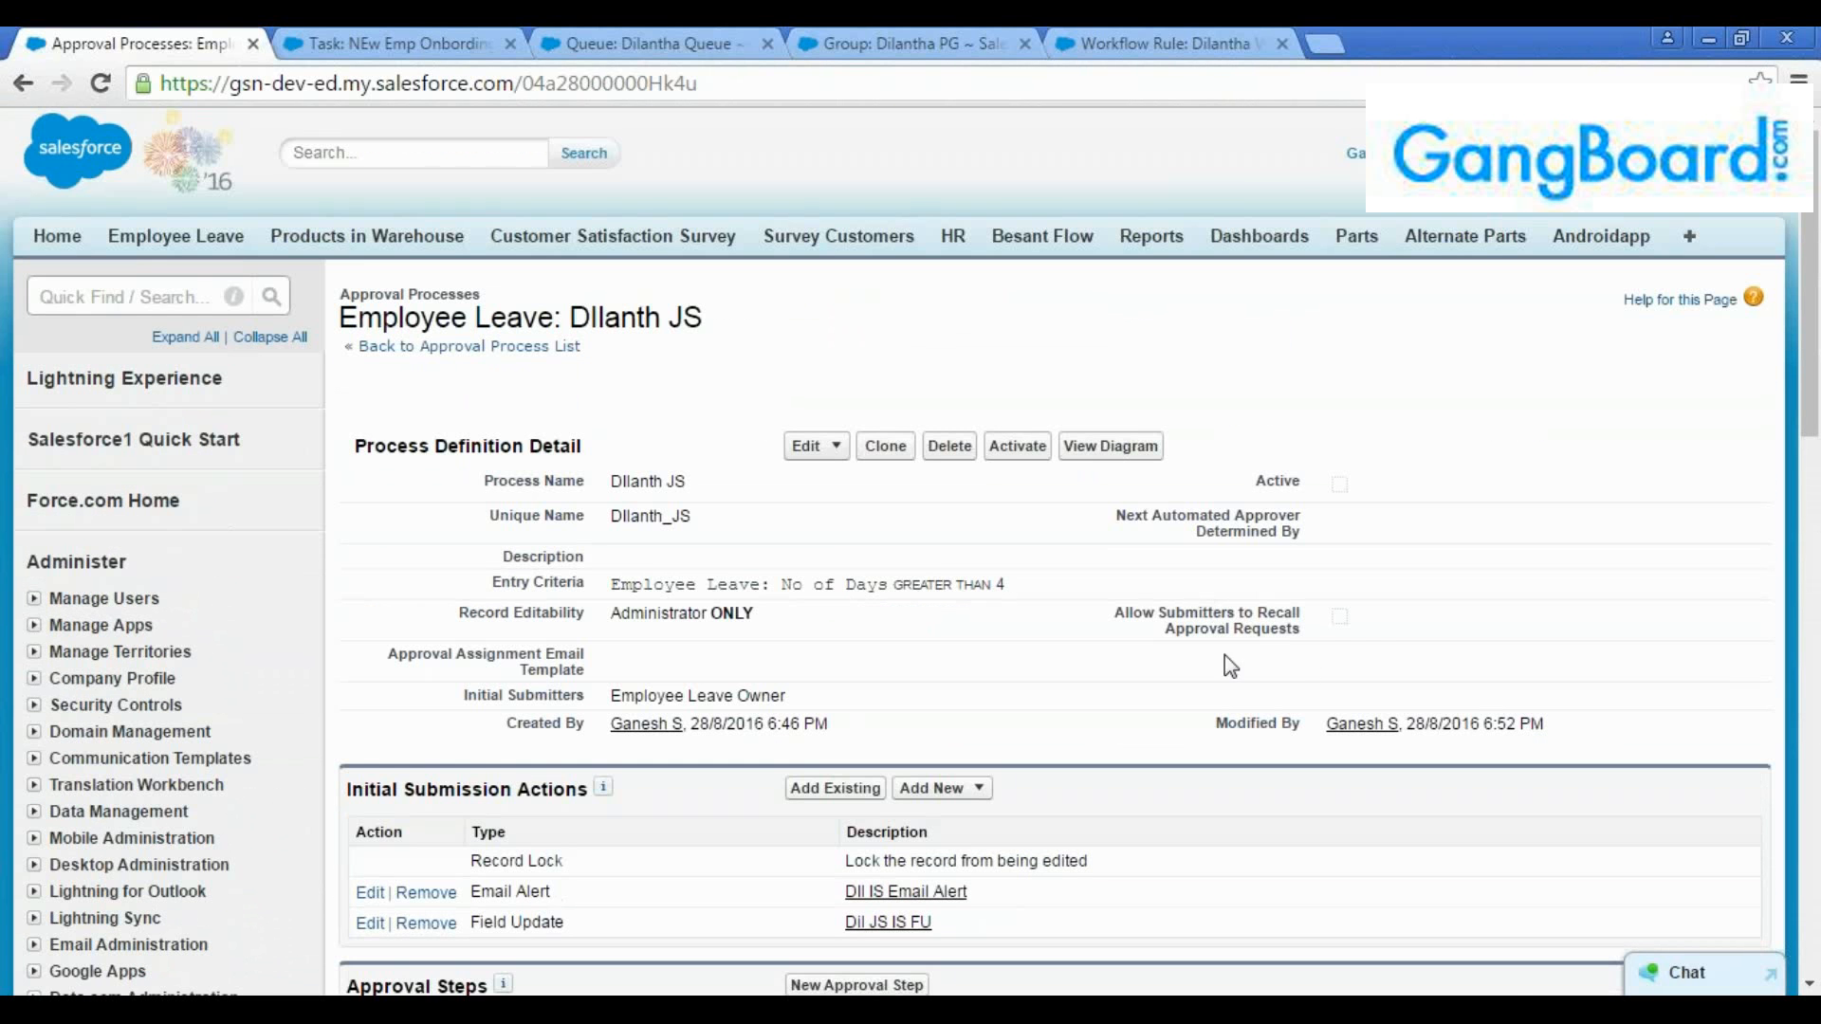
pyautogui.scroll(-1, 1250, 653)
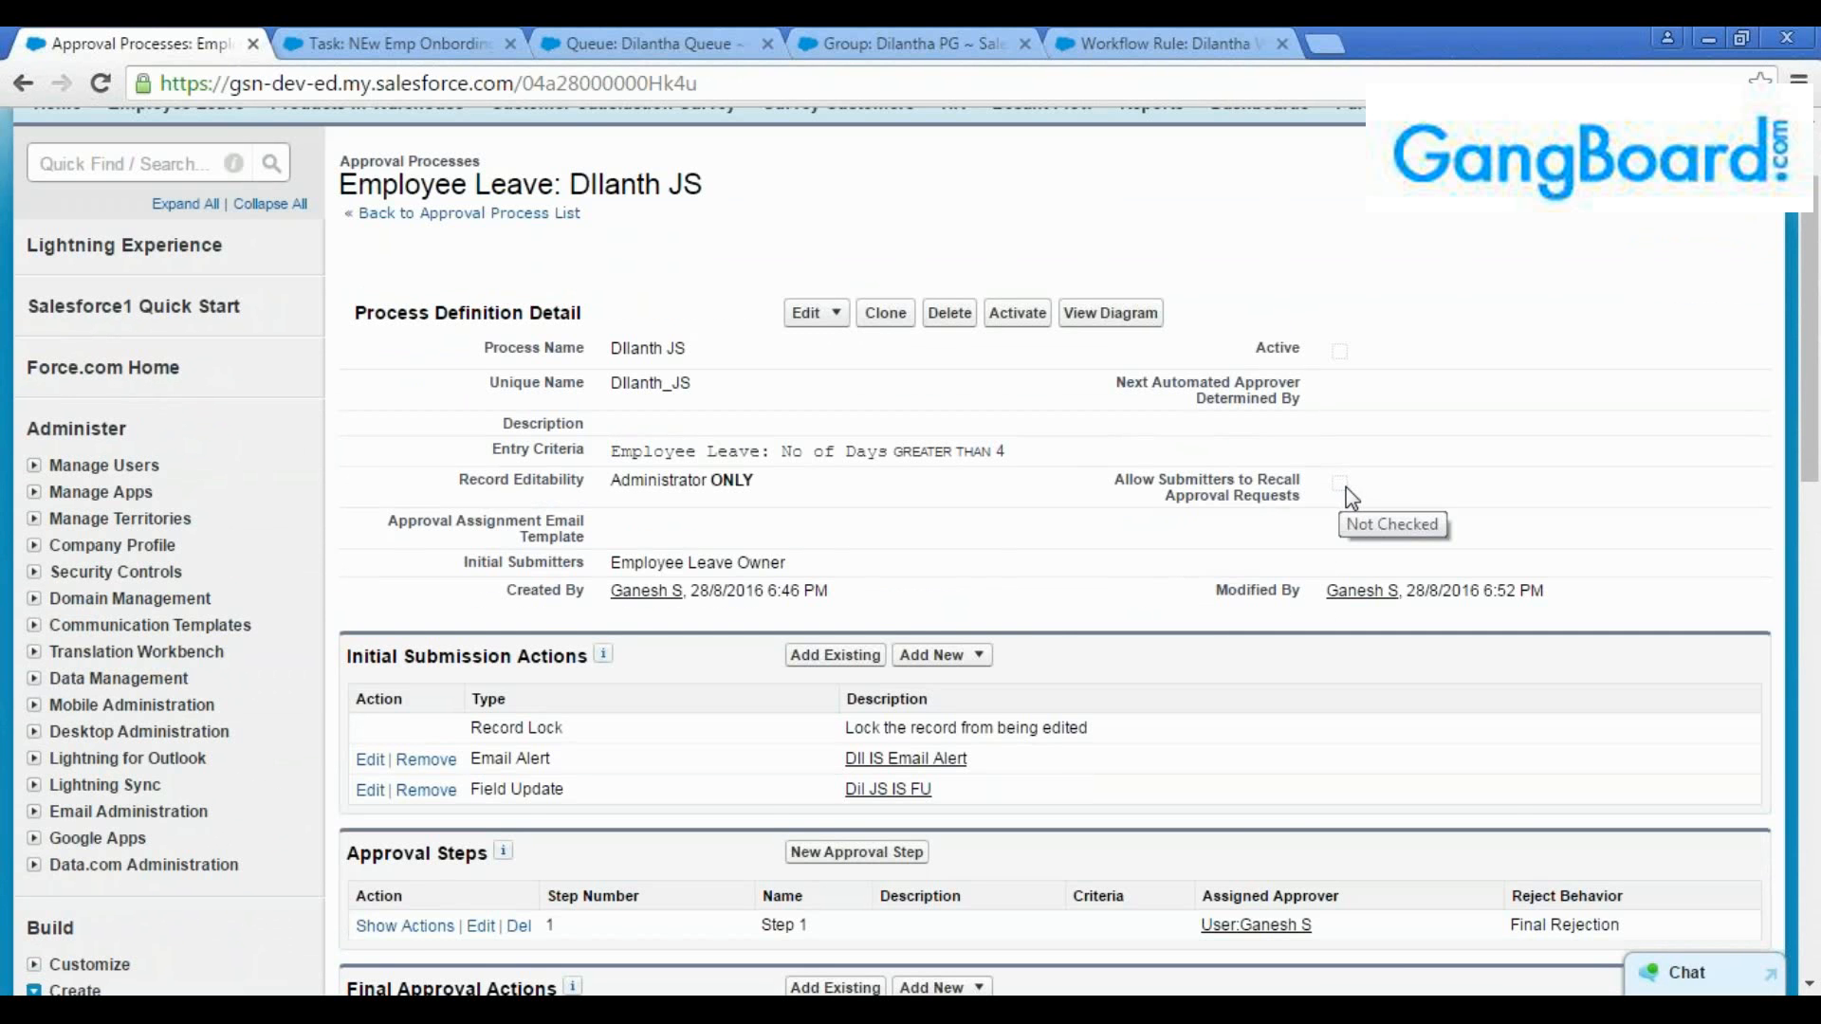
pyautogui.scroll(-7, 1347, 487)
pyautogui.scroll(-3, 825, 699)
pyautogui.scroll(8, 826, 699)
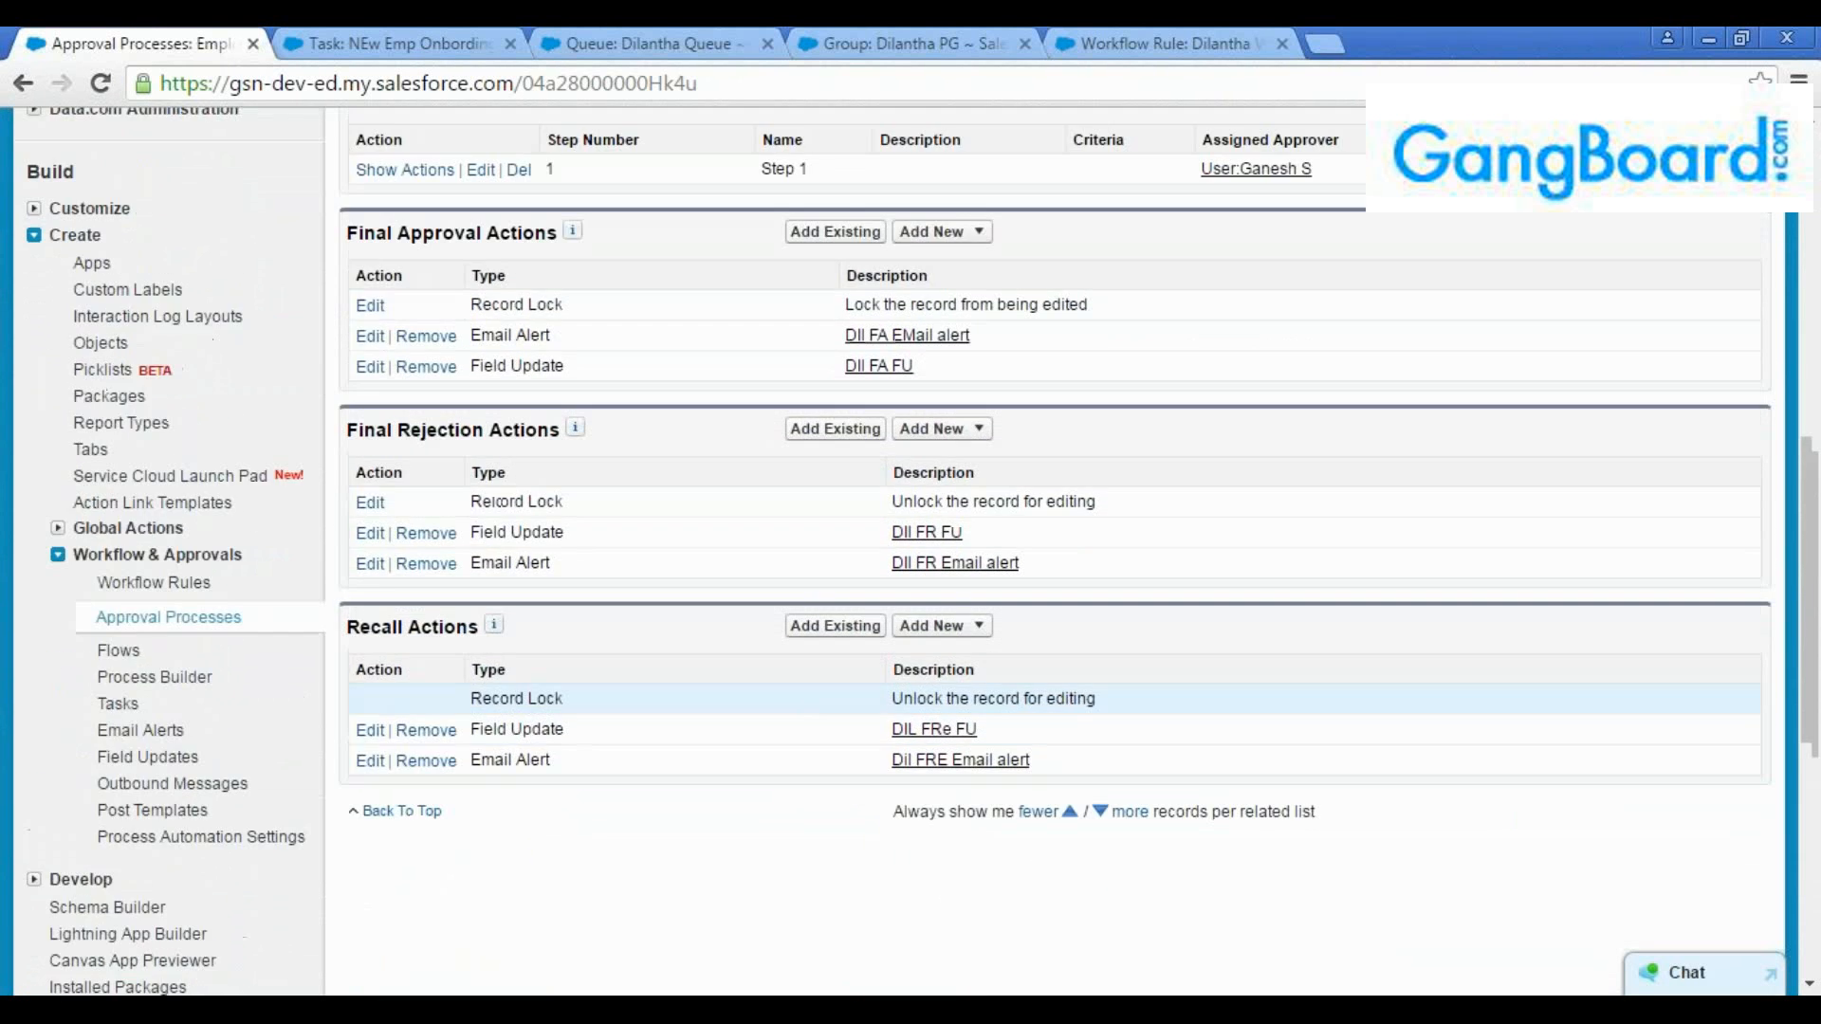
pyautogui.scroll(-3, 833, 686)
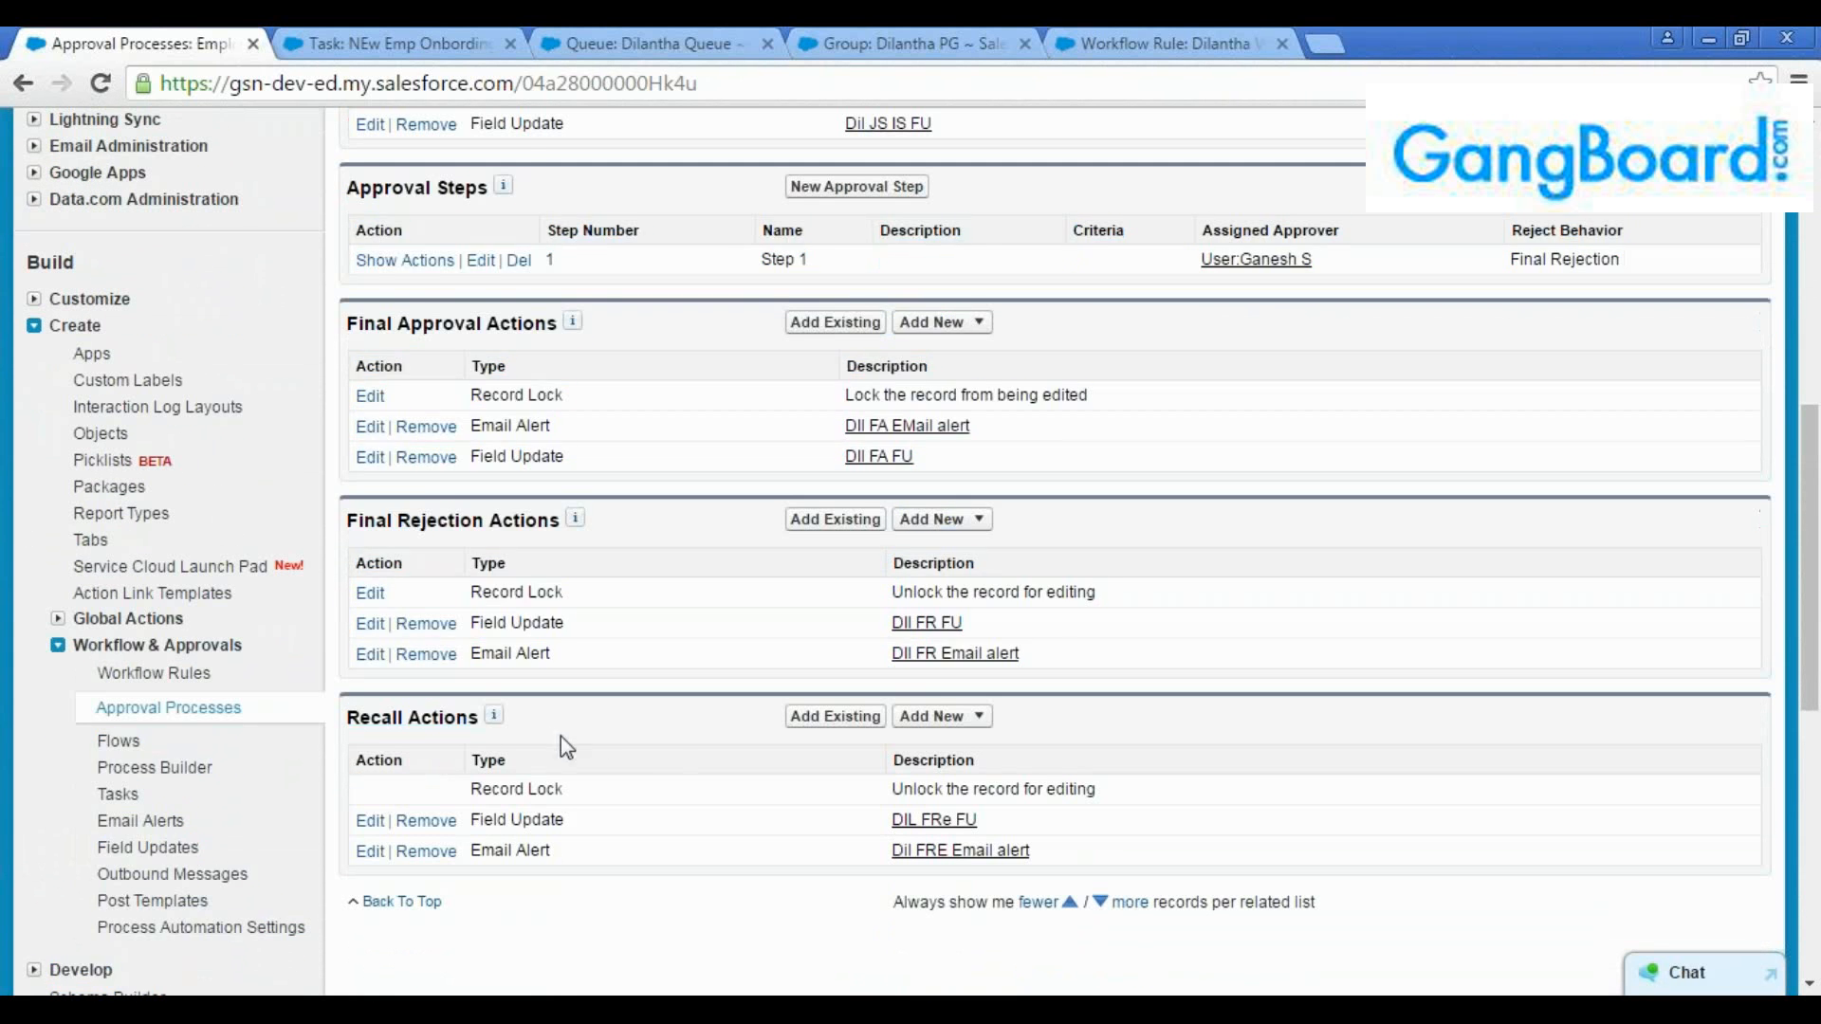
pyautogui.scroll(5, 873, 691)
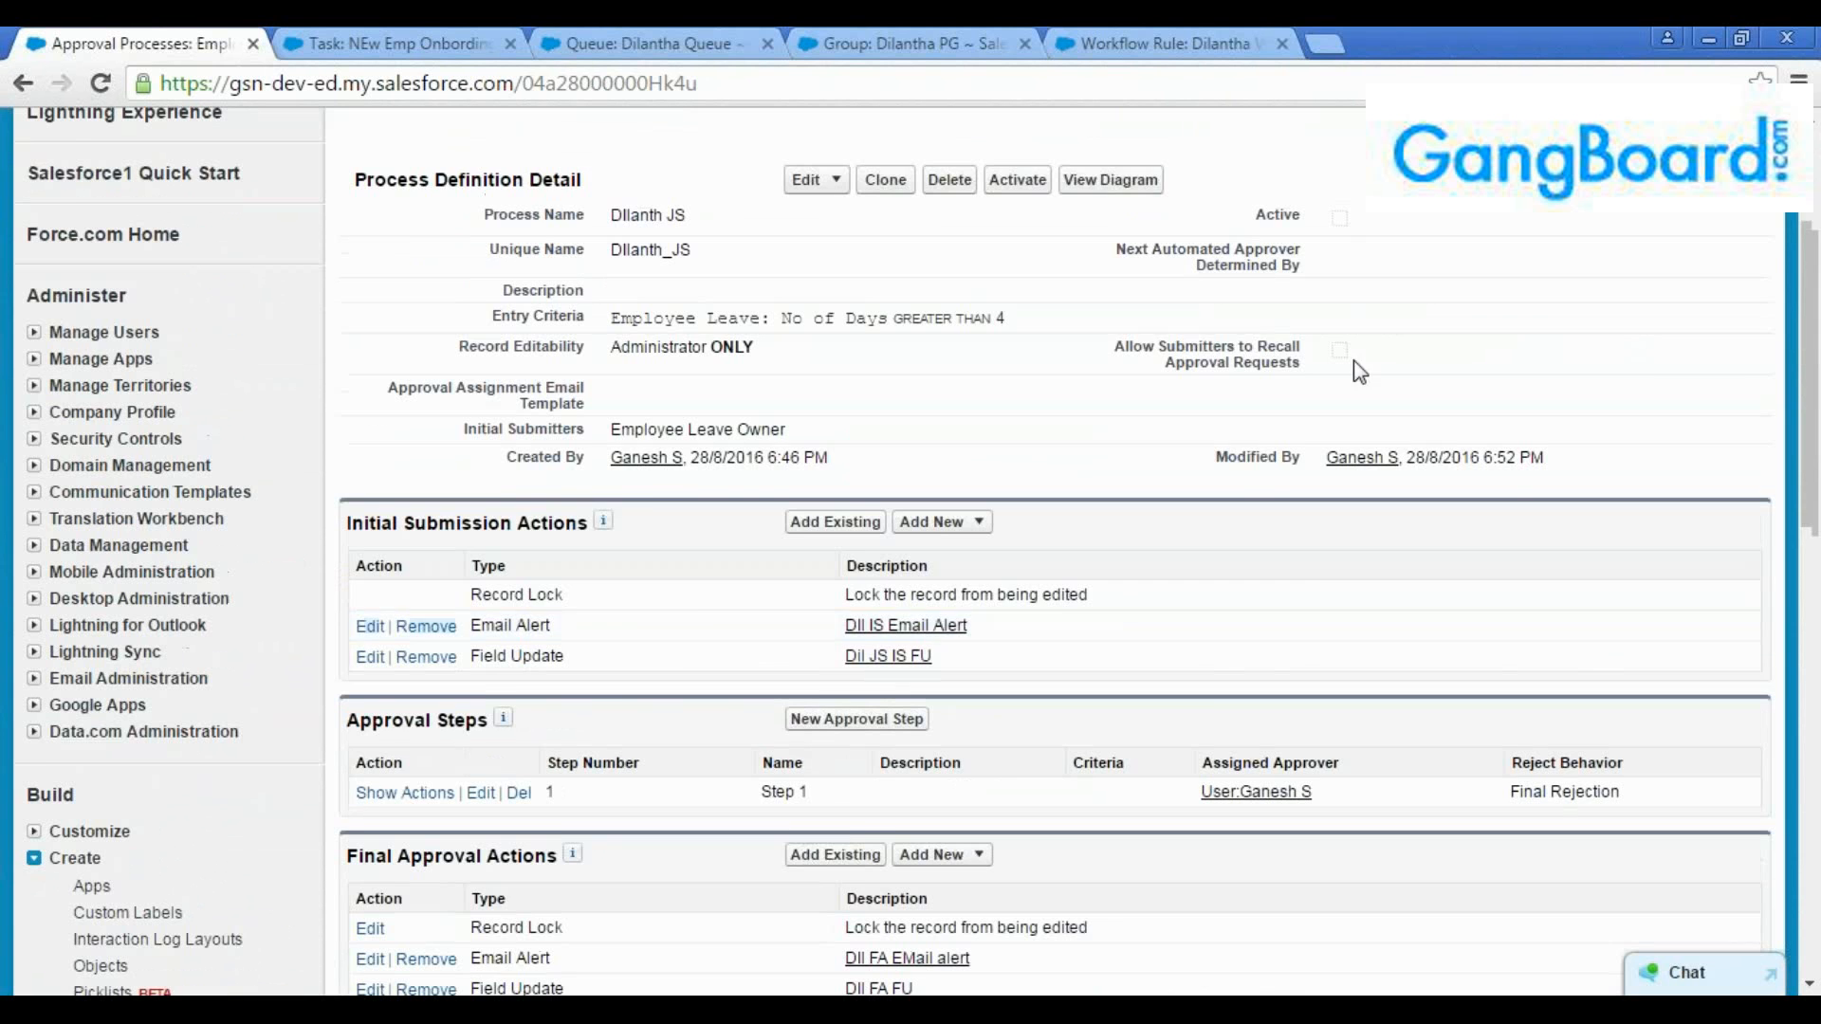
# Edit the process's initial submitters settings to allow submitters to recall approval requests, and save
pyautogui.scroll(3, 1362, 366)
pyautogui.click(816, 446)
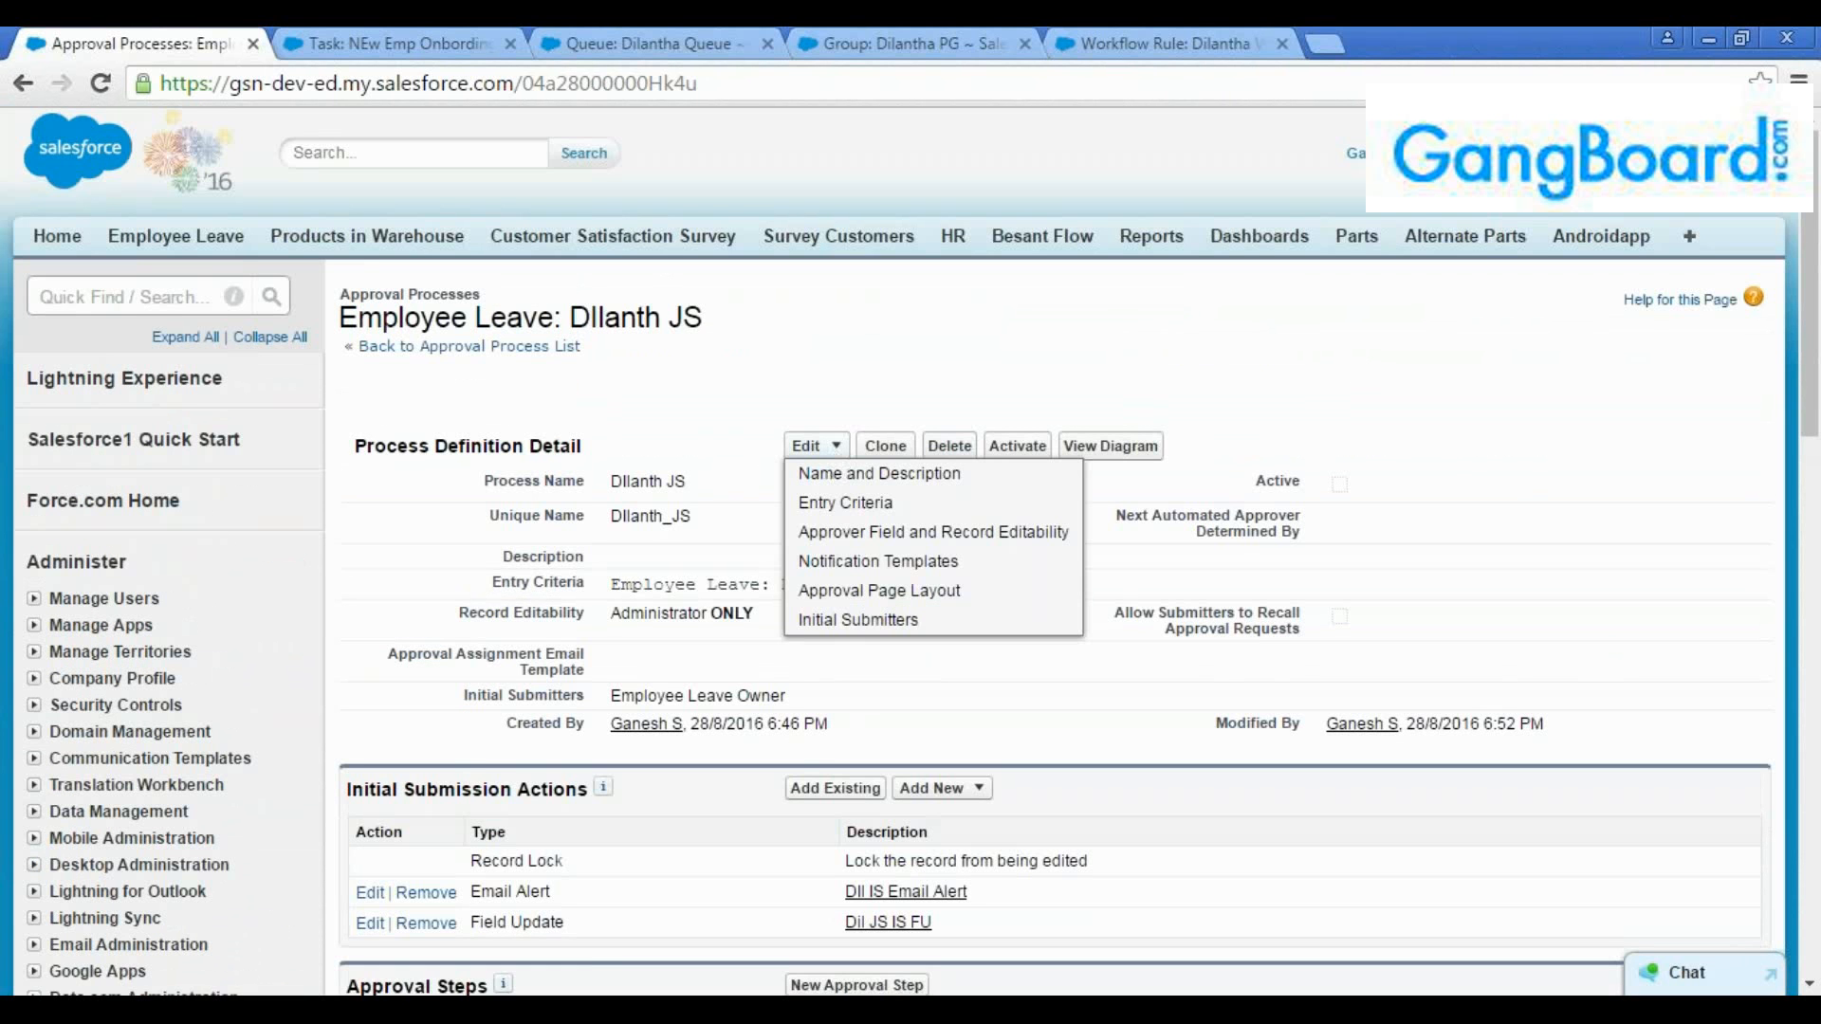
pyautogui.click(863, 621)
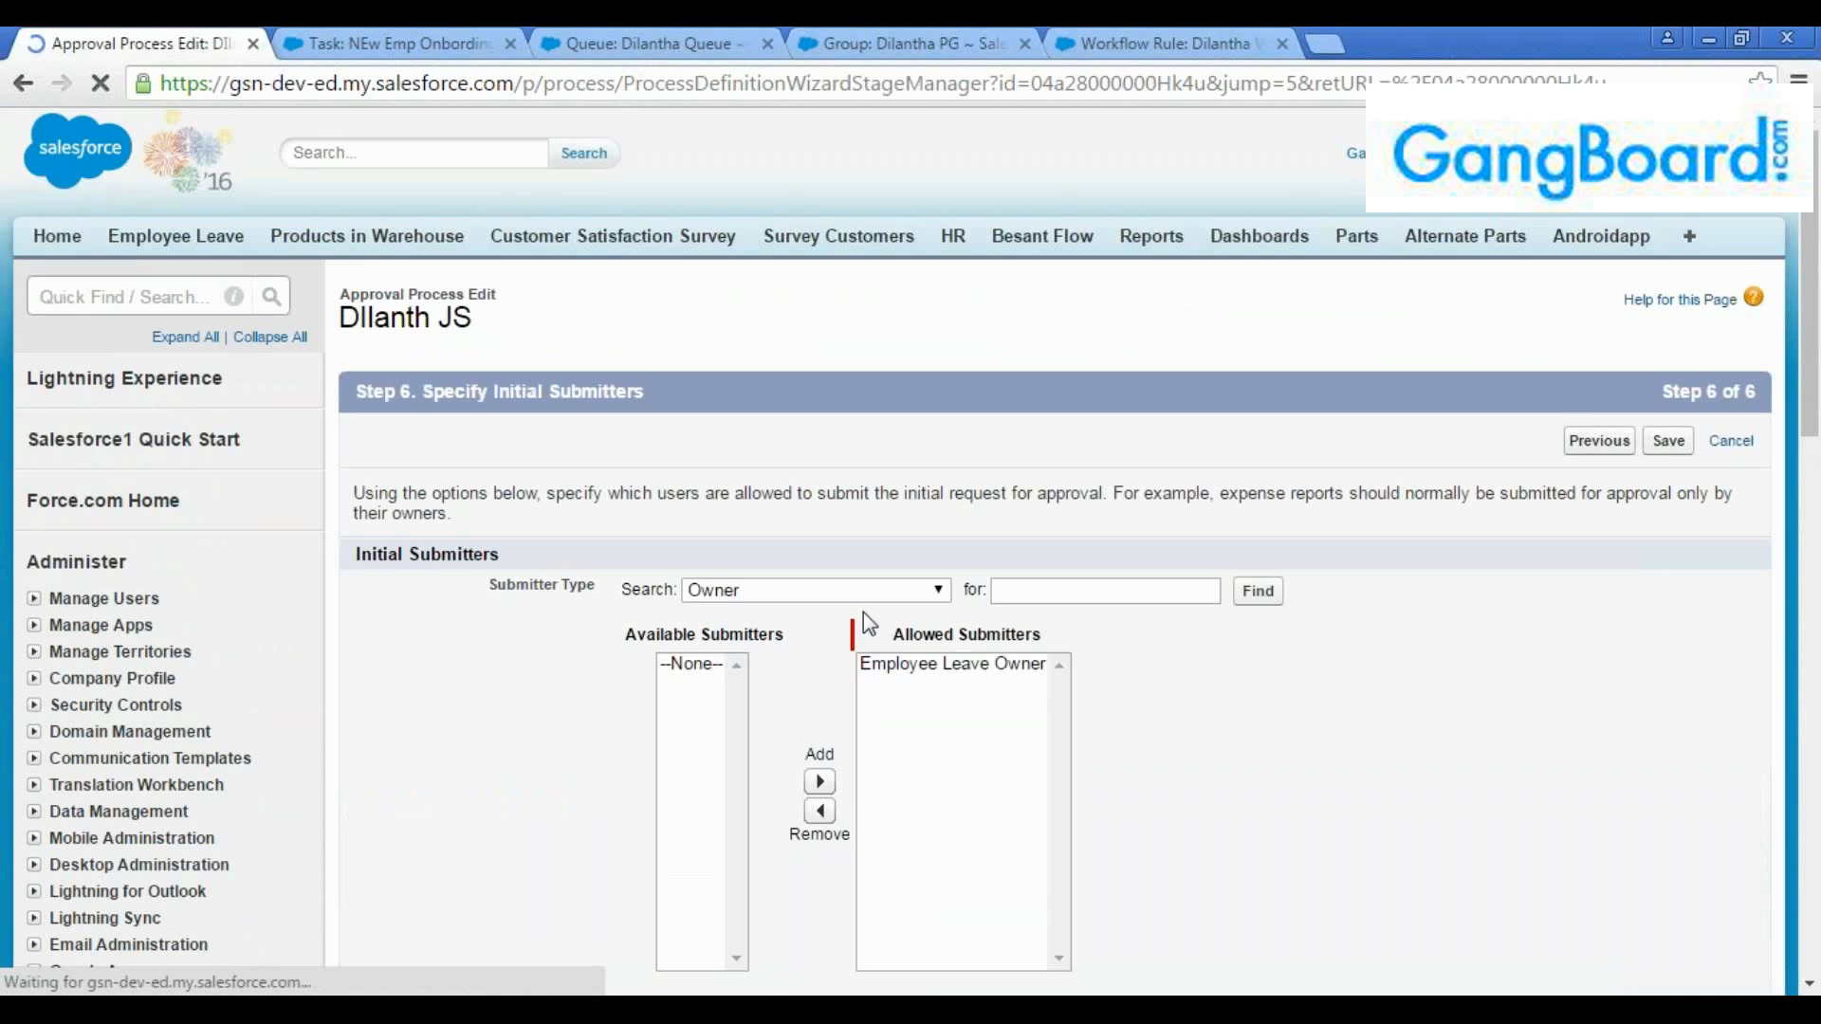
pyautogui.scroll(-4, 560, 674)
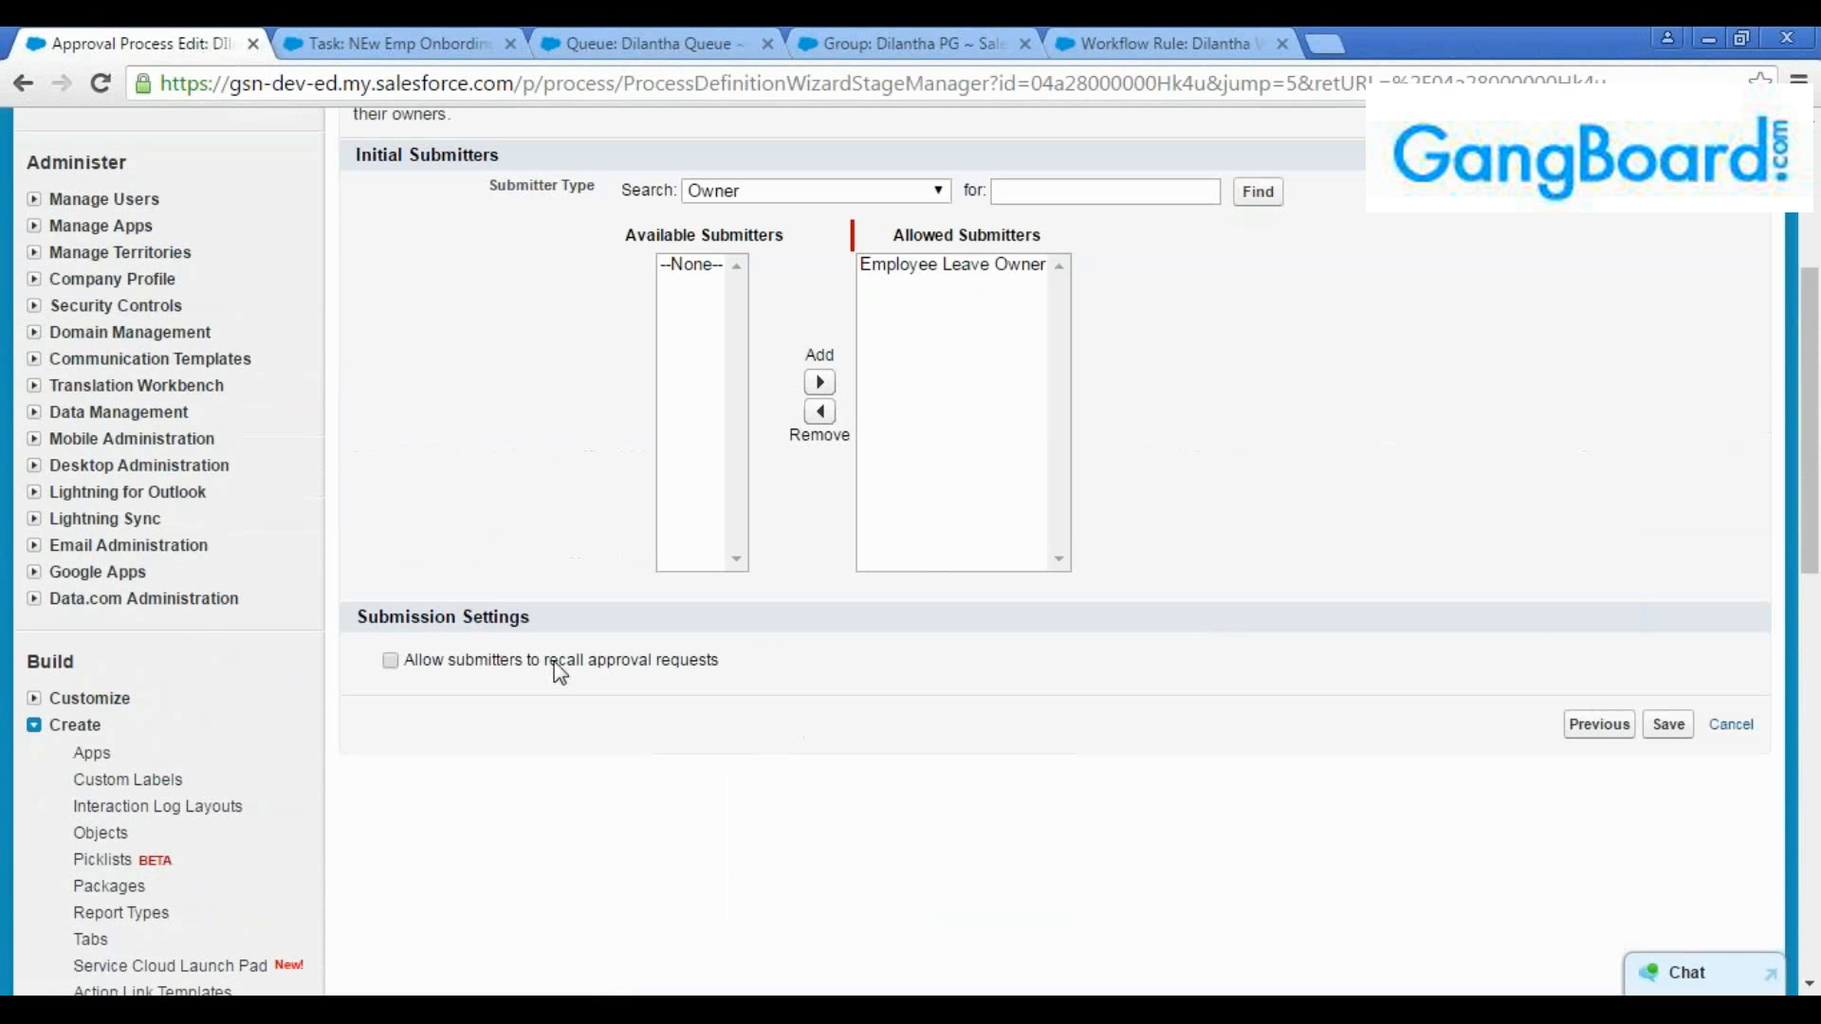
pyautogui.click(389, 661)
pyautogui.click(1667, 726)
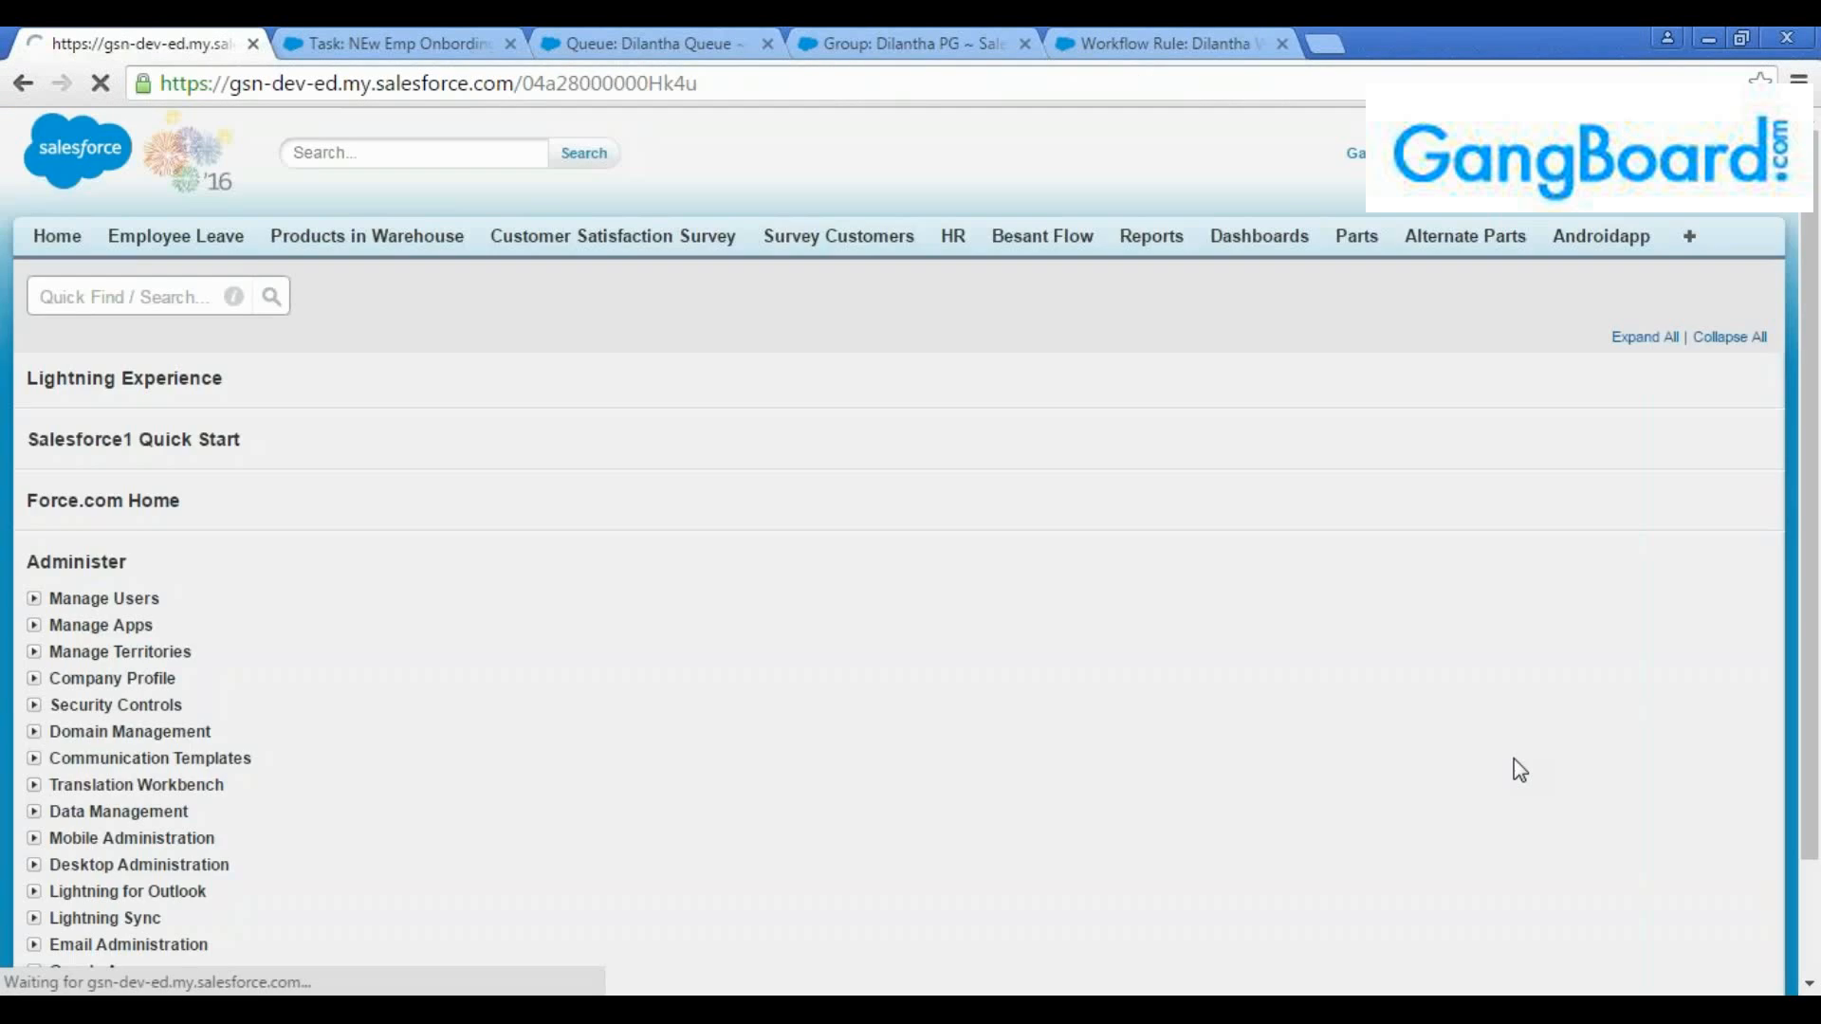
# Activate the Employee Leave approval process and confirm the activation
pyautogui.scroll(-10, 1425, 738)
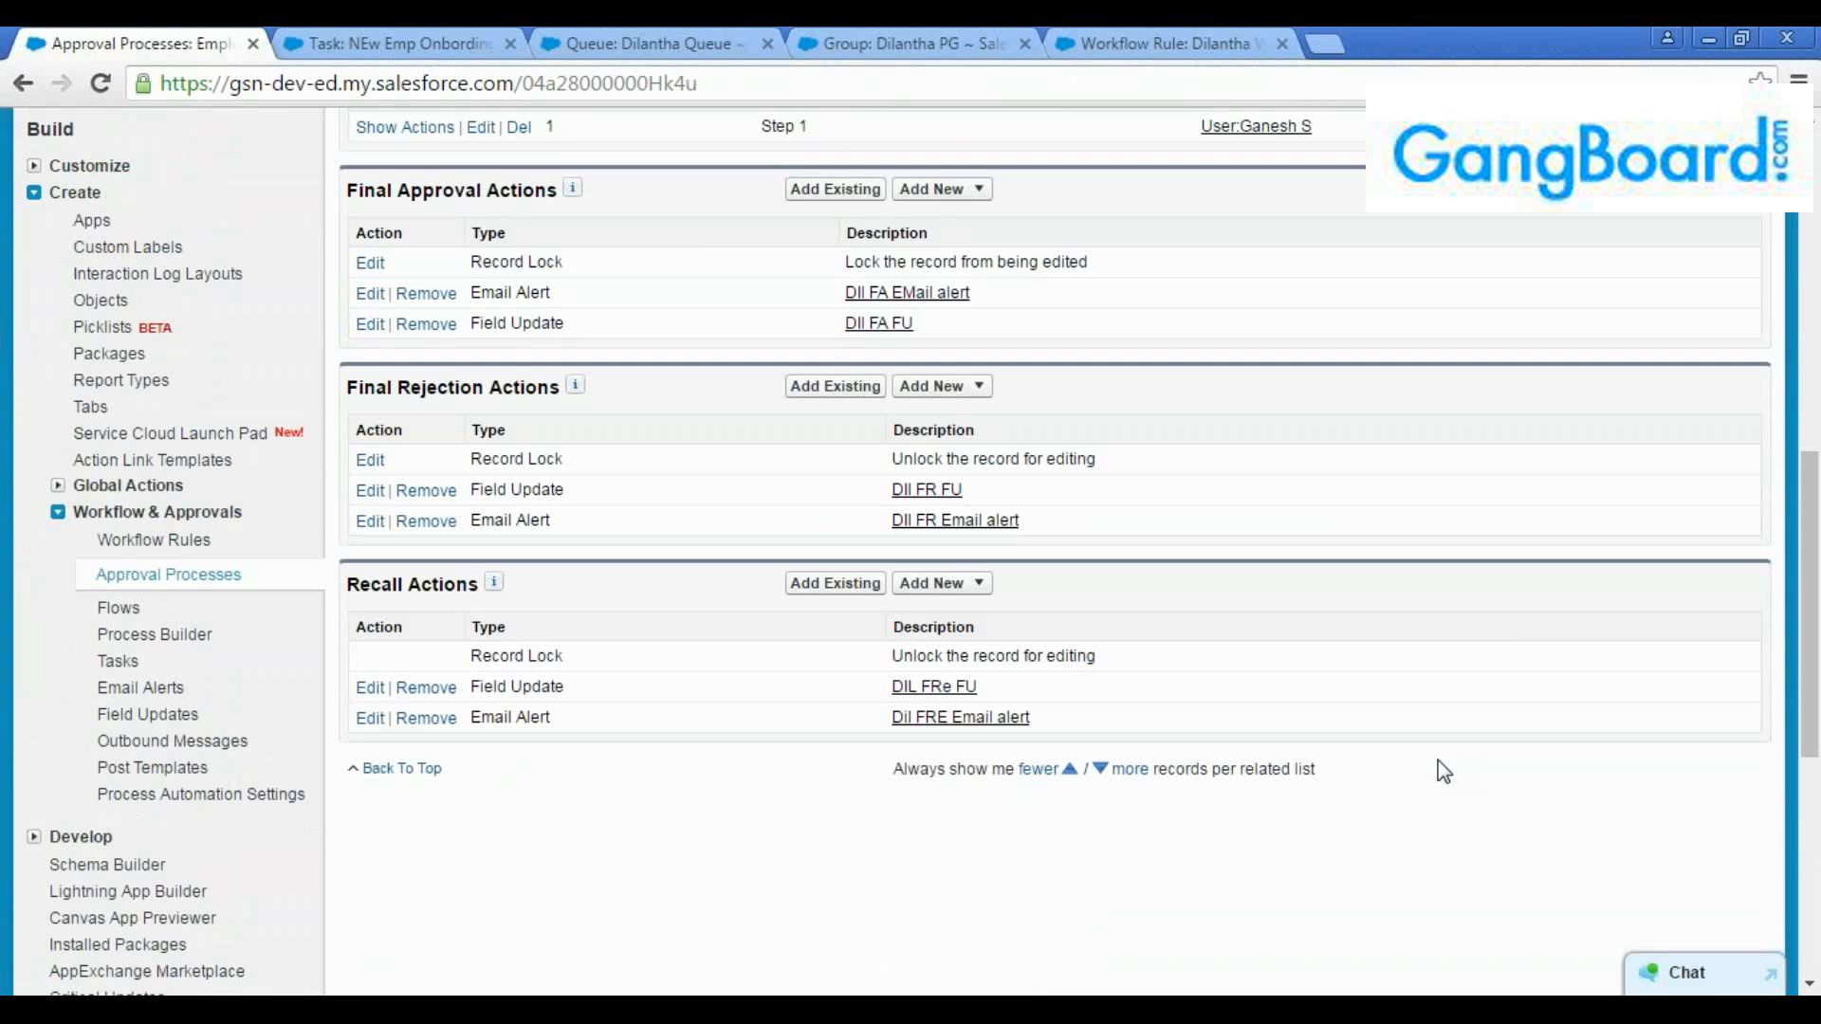
pyautogui.scroll(10, 1204, 810)
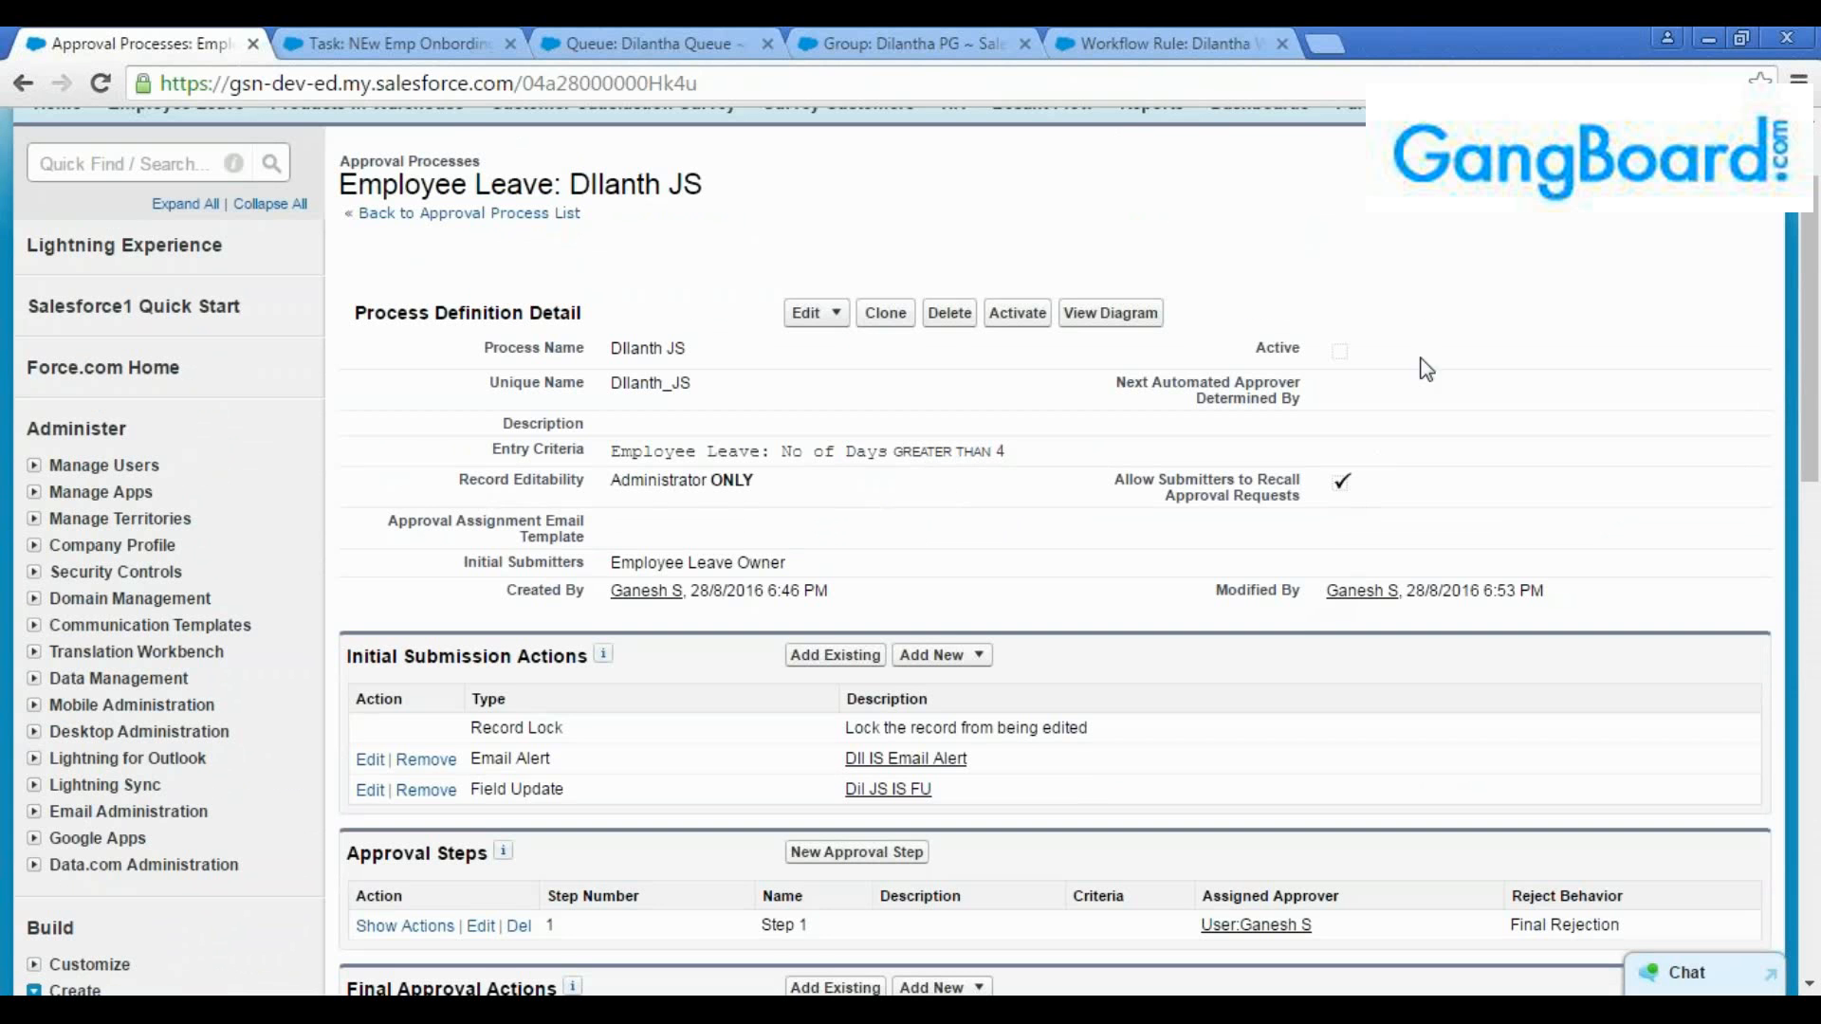
pyautogui.click(1028, 324)
pyautogui.click(1020, 253)
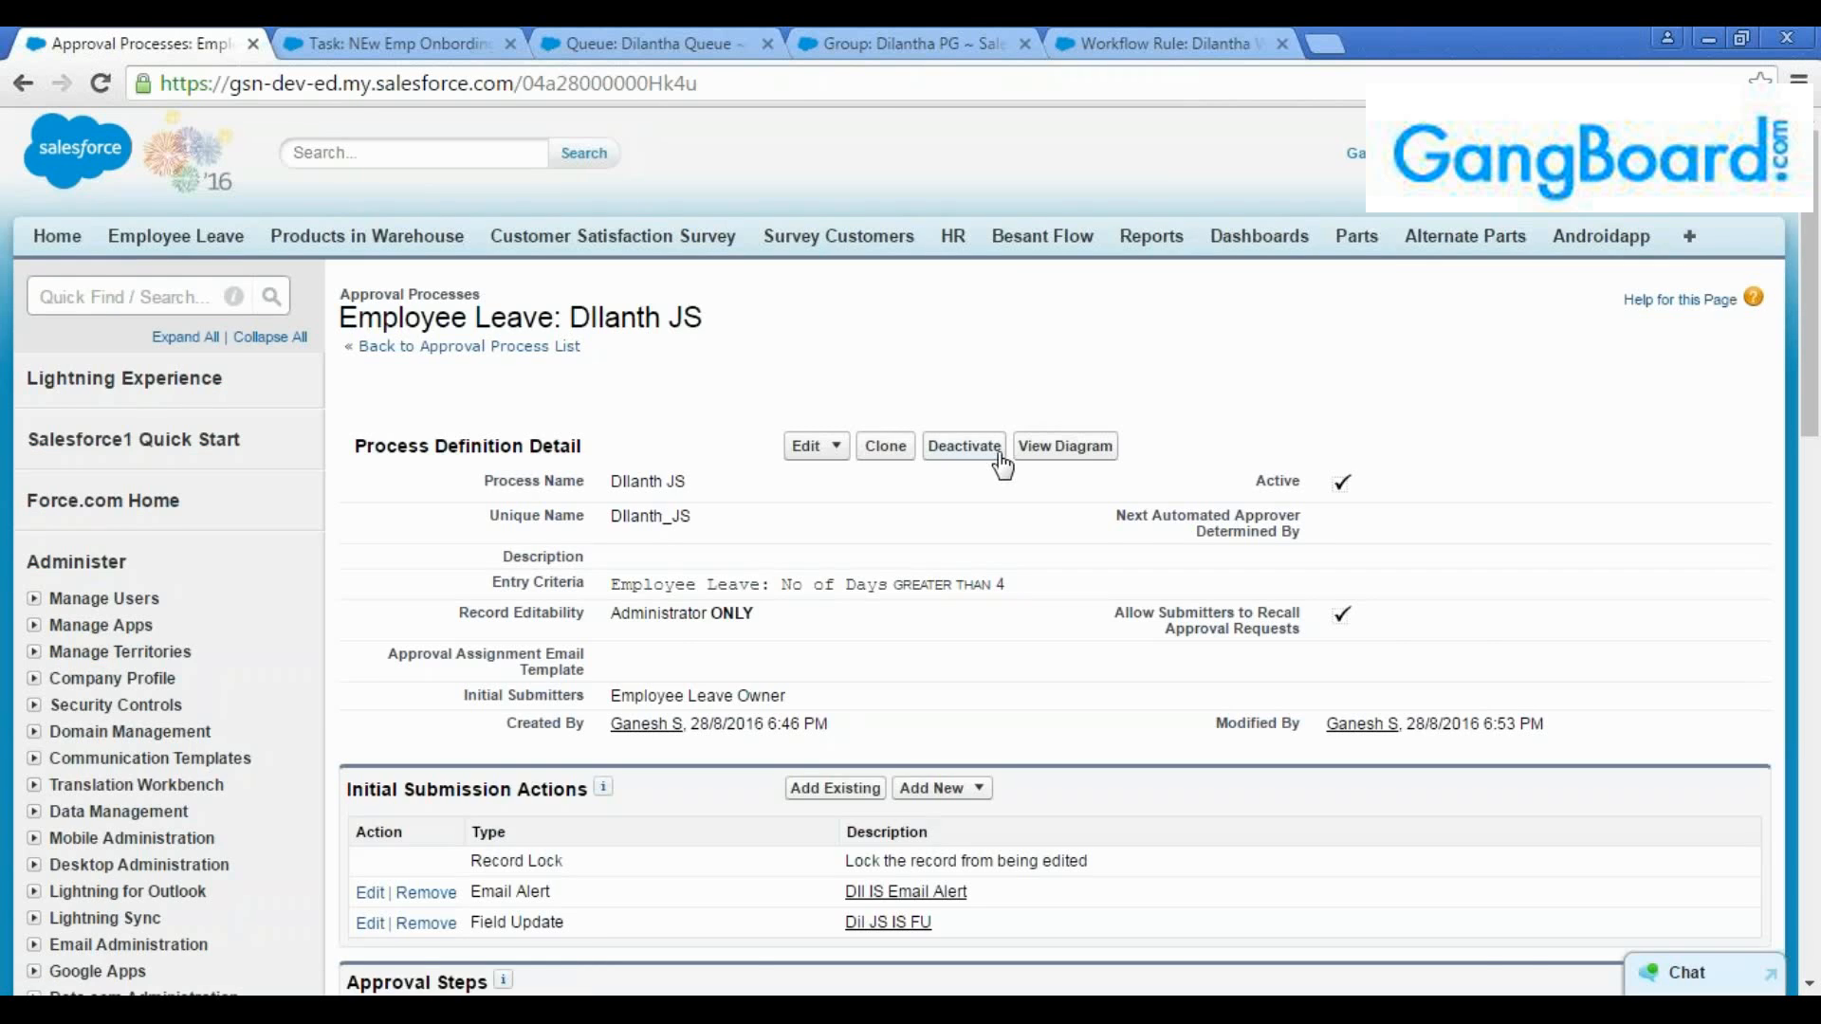
pyautogui.scroll(-3, 1010, 461)
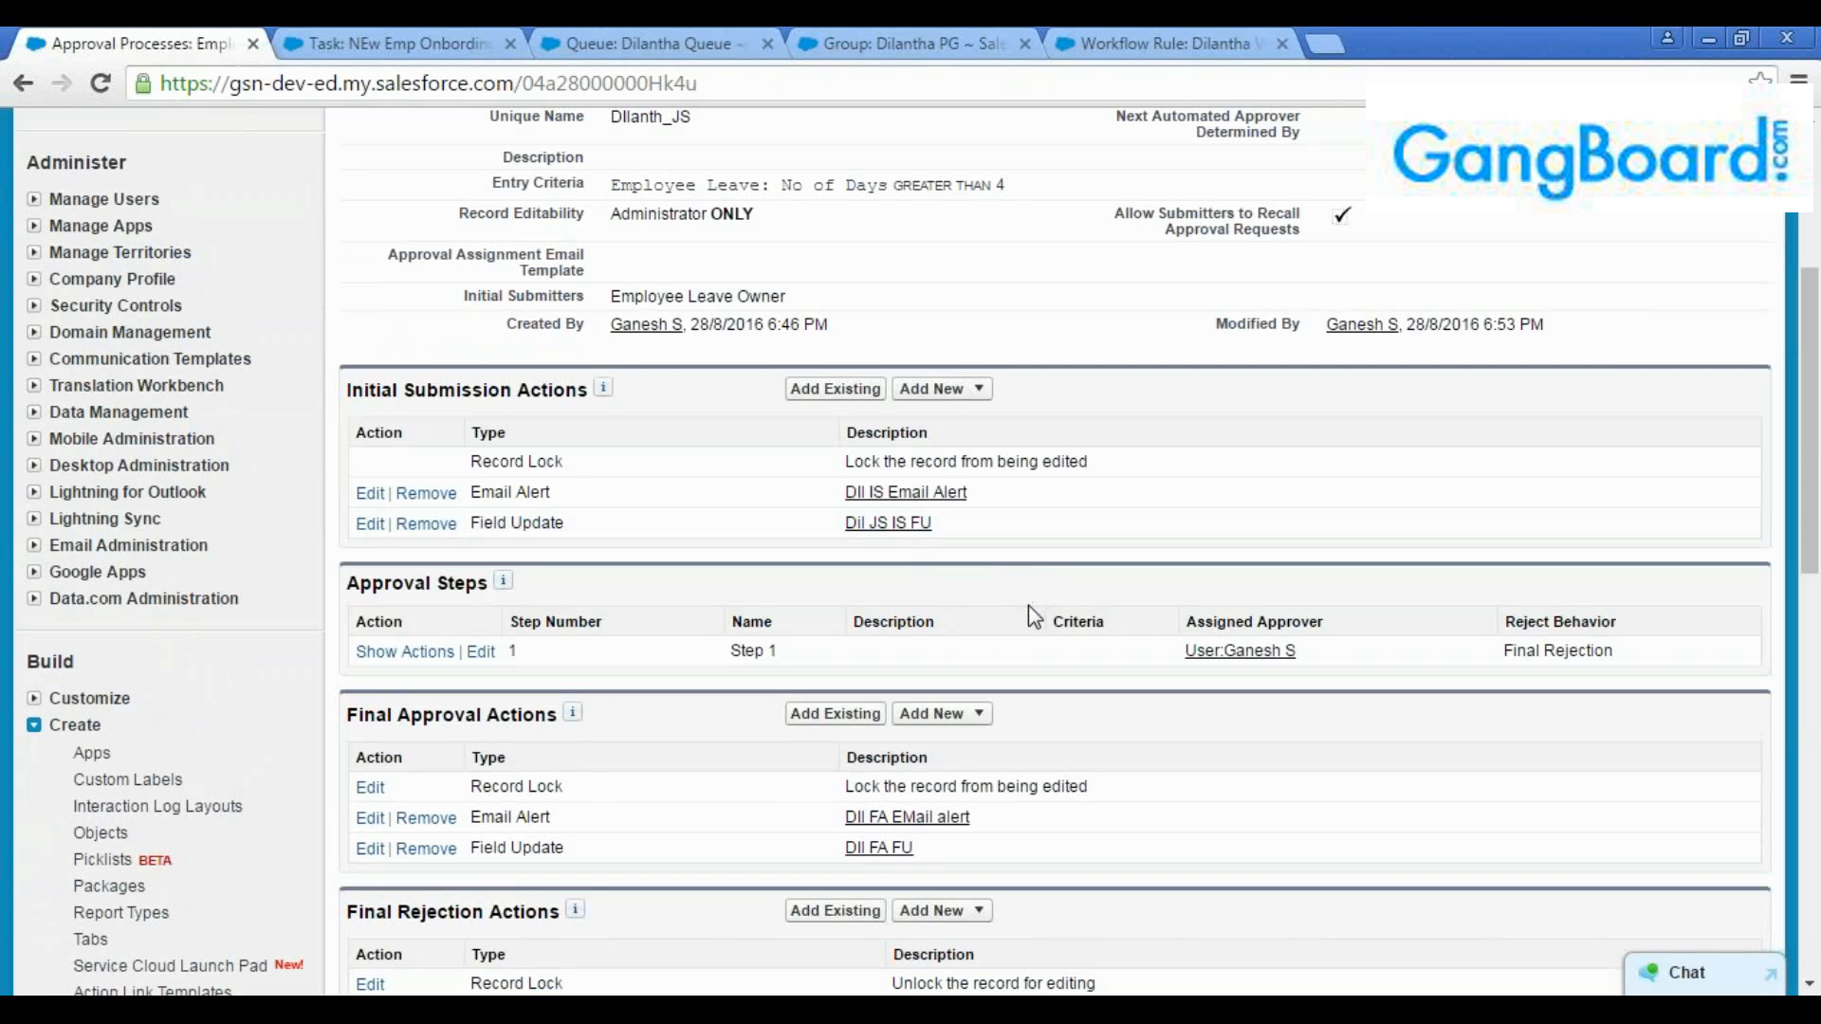
pyautogui.scroll(5, 1044, 621)
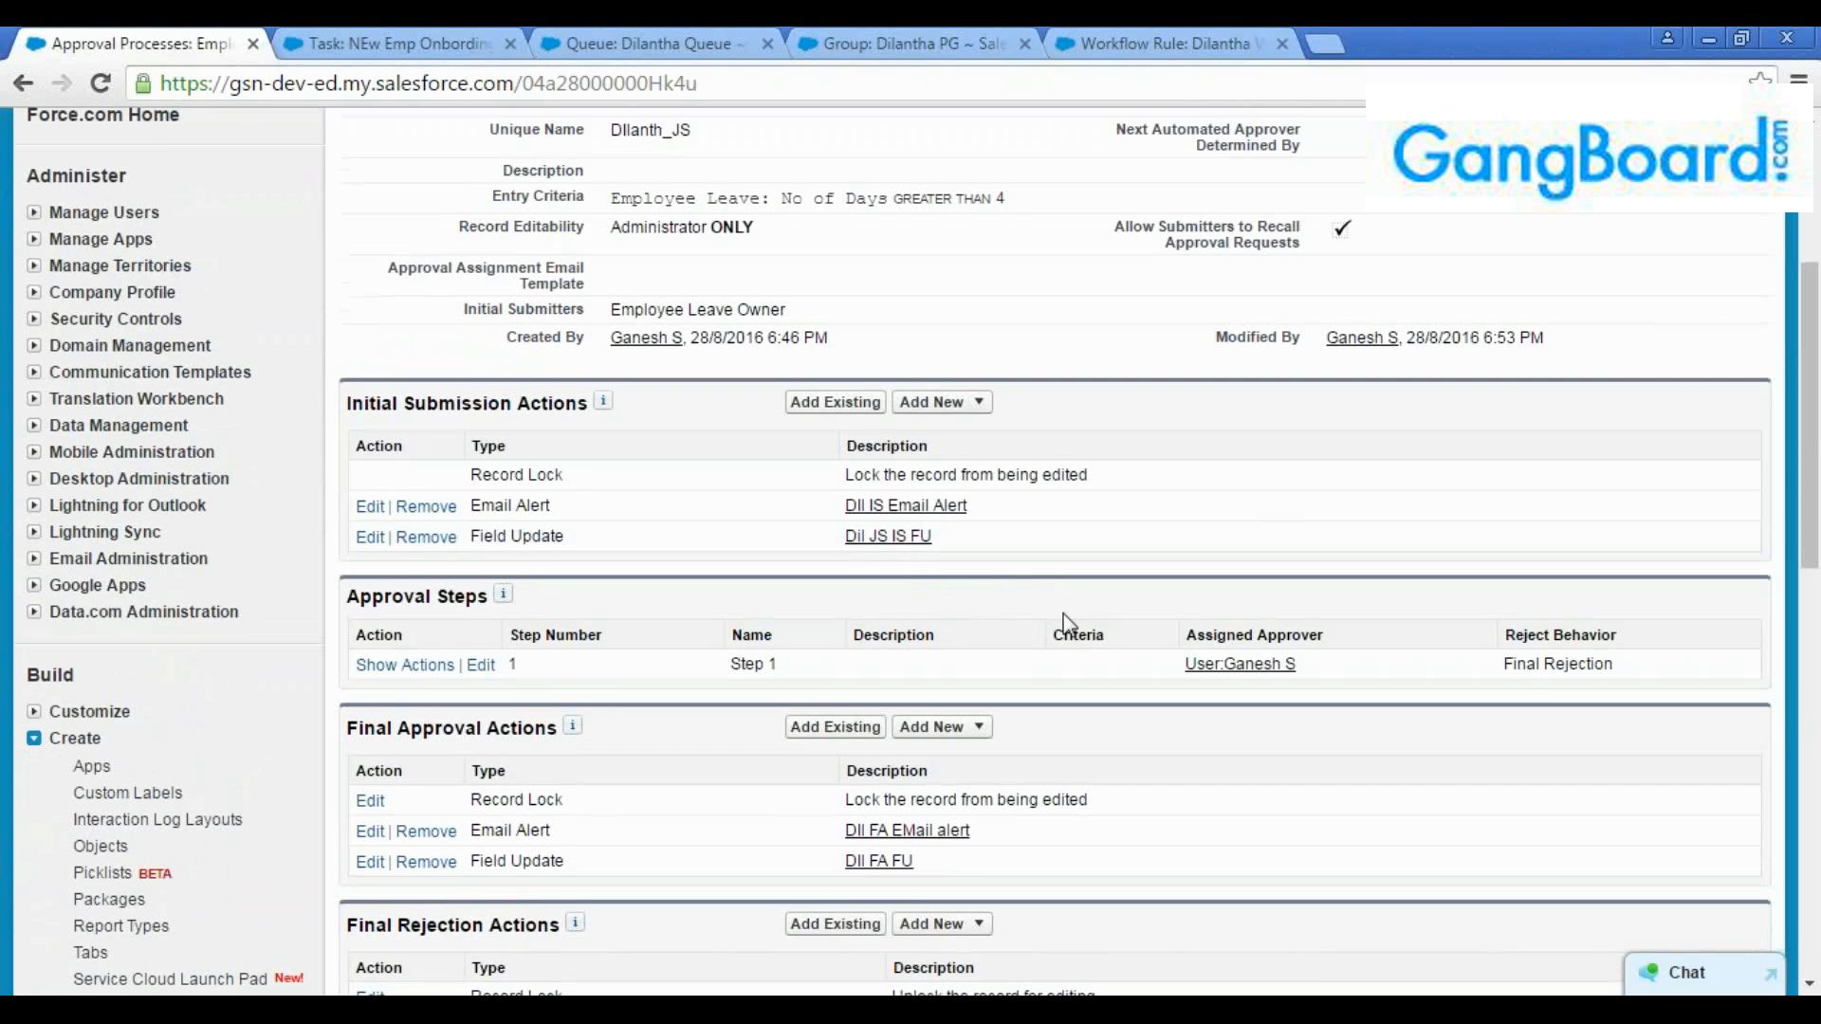
pyautogui.scroll(-7, 1107, 628)
pyautogui.scroll(-6, 1169, 683)
pyautogui.scroll(10, 1169, 683)
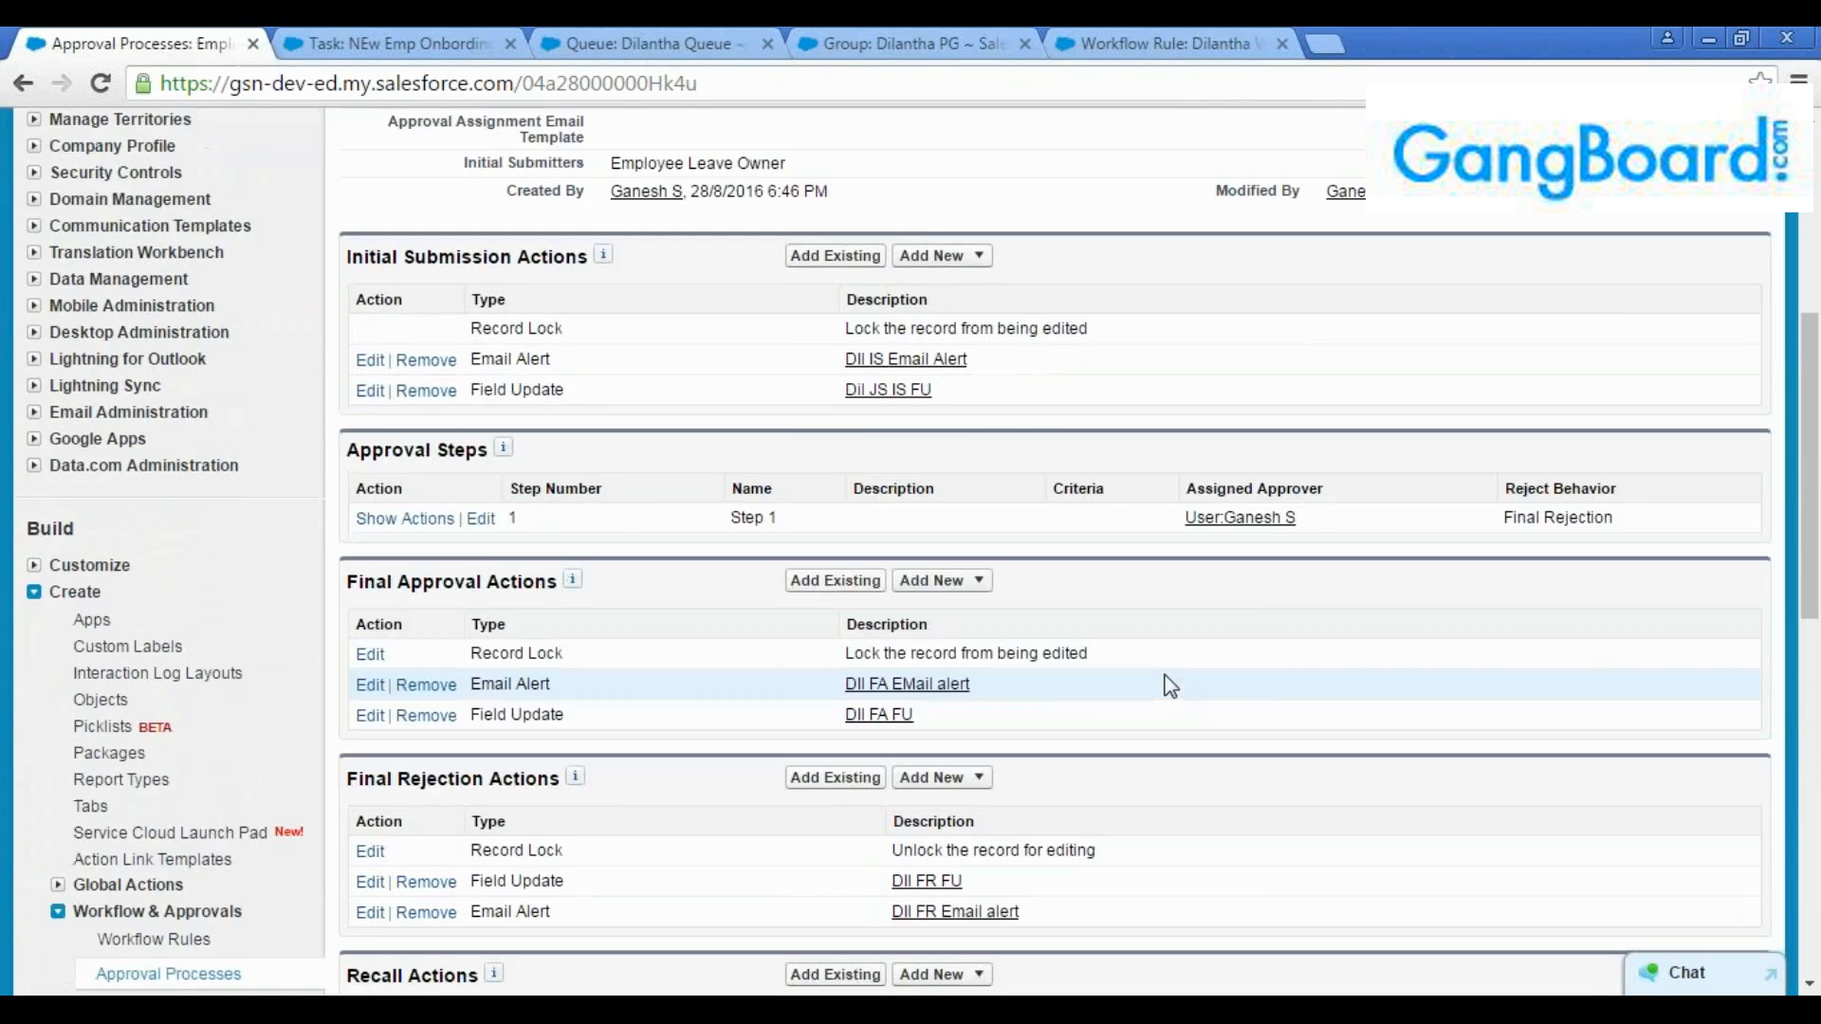
# Create and save a new Employee Leave record named "Dil Appr1" with 5 as the number of days
pyautogui.click(414, 46)
pyautogui.click(232, 248)
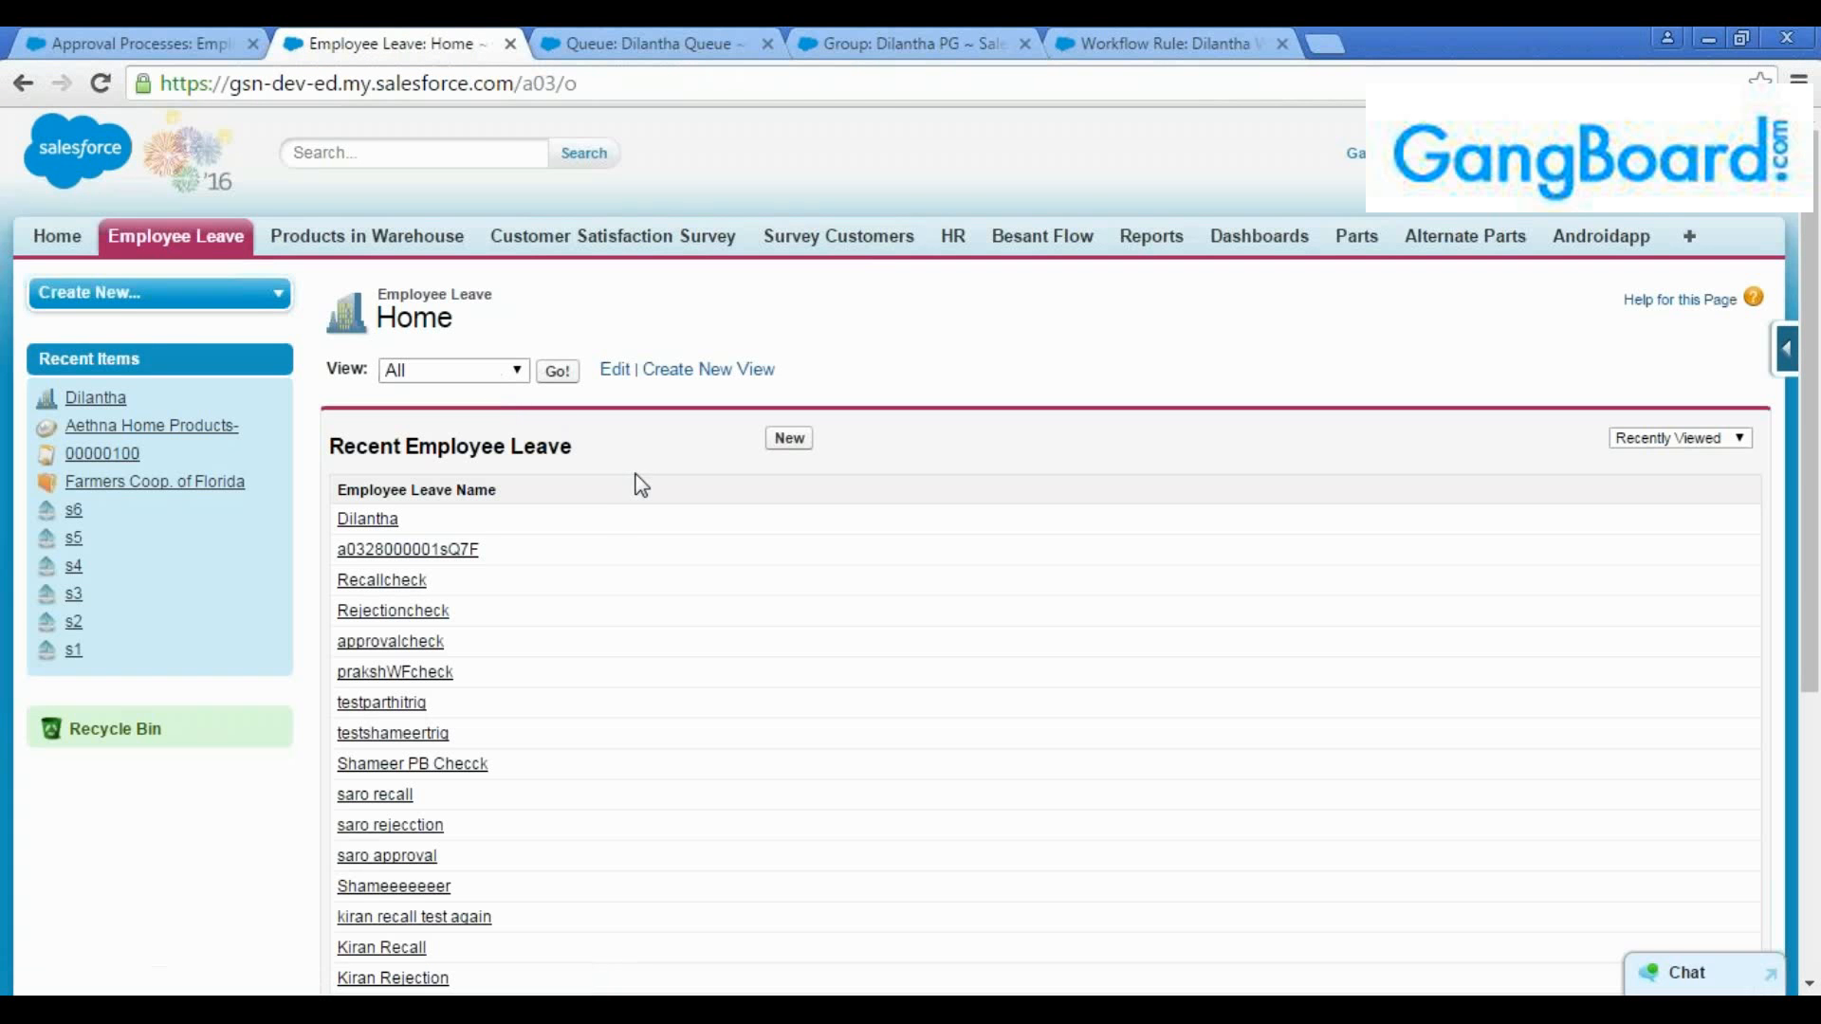
pyautogui.click(791, 441)
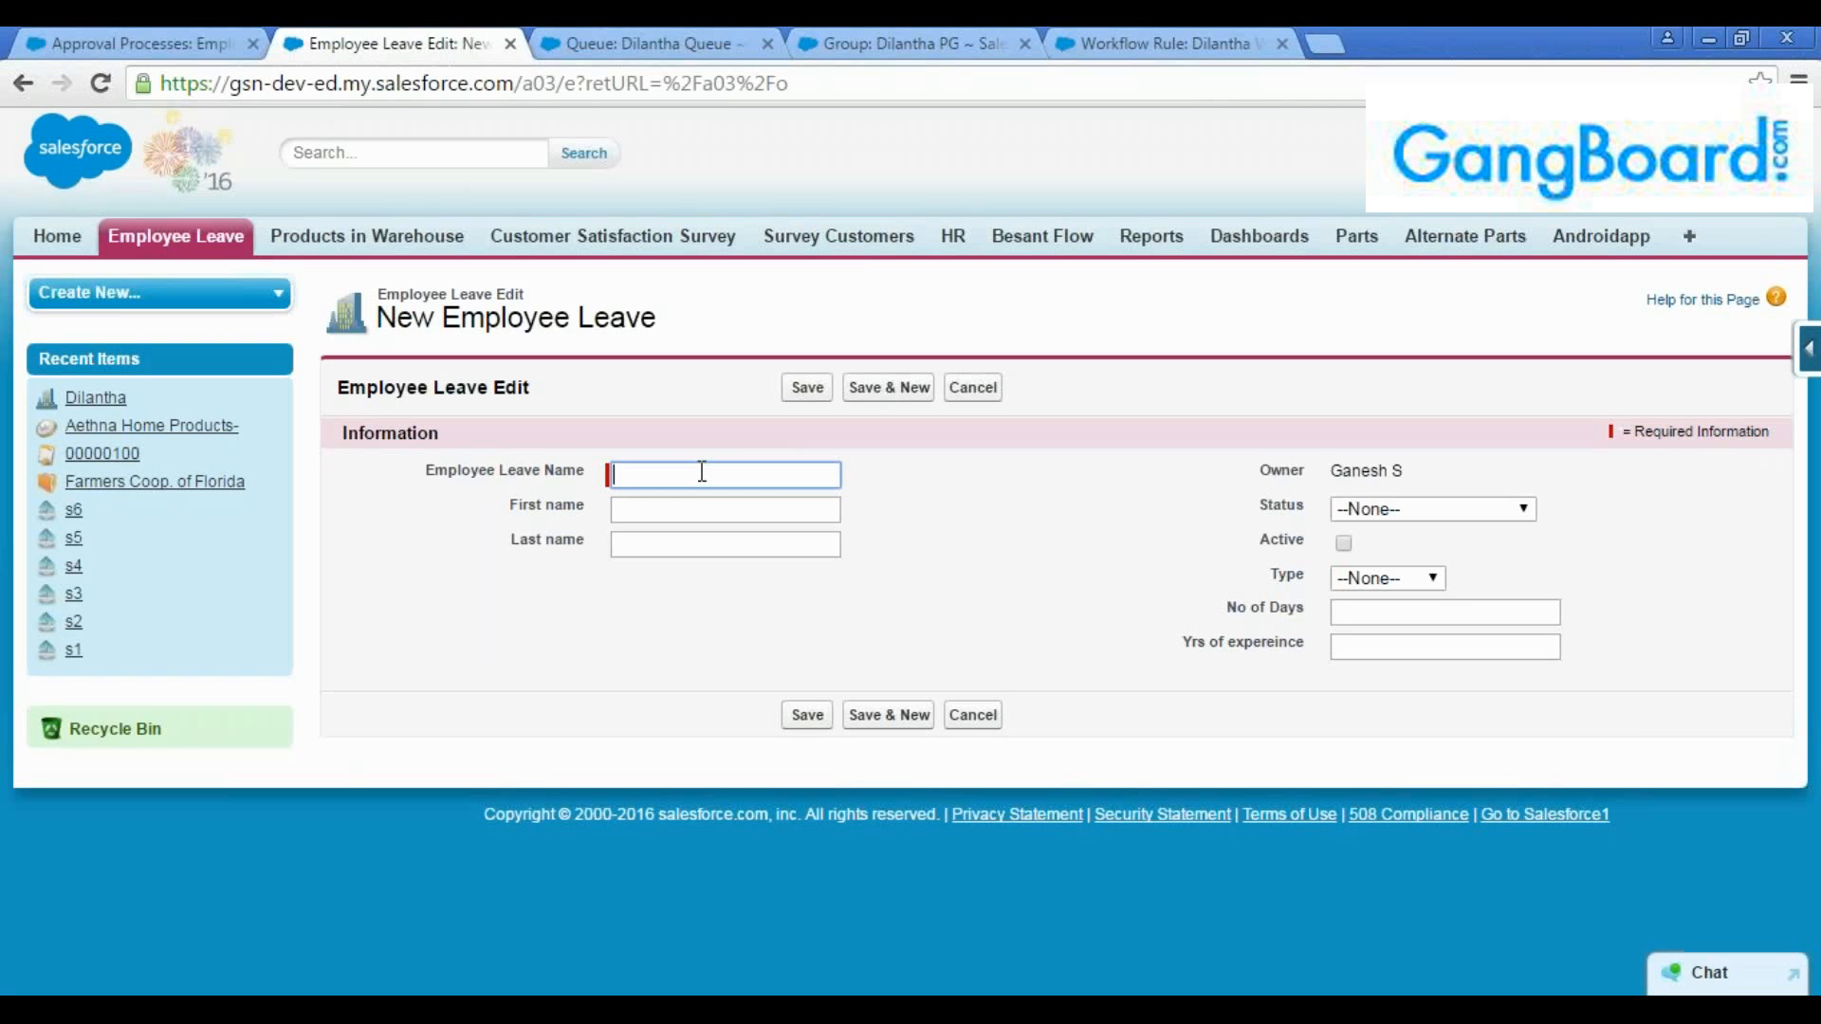
pyautogui.write('Dil')
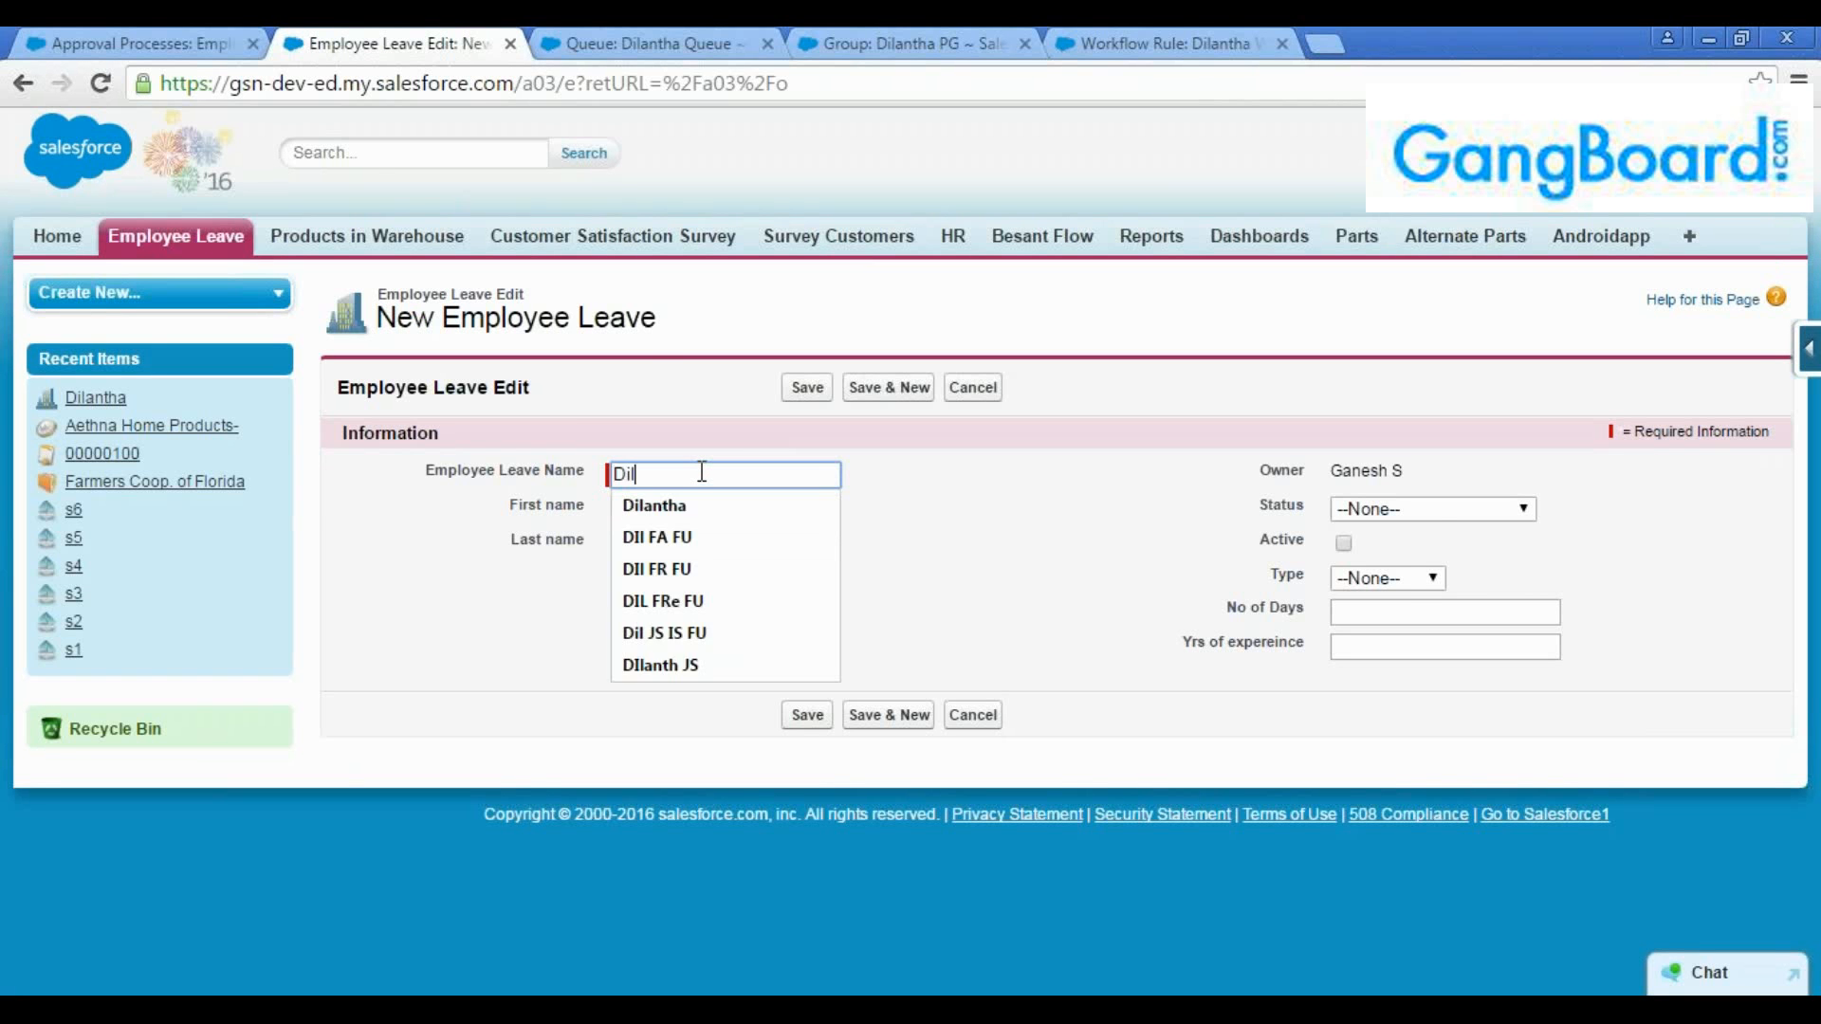
pyautogui.write(' App')
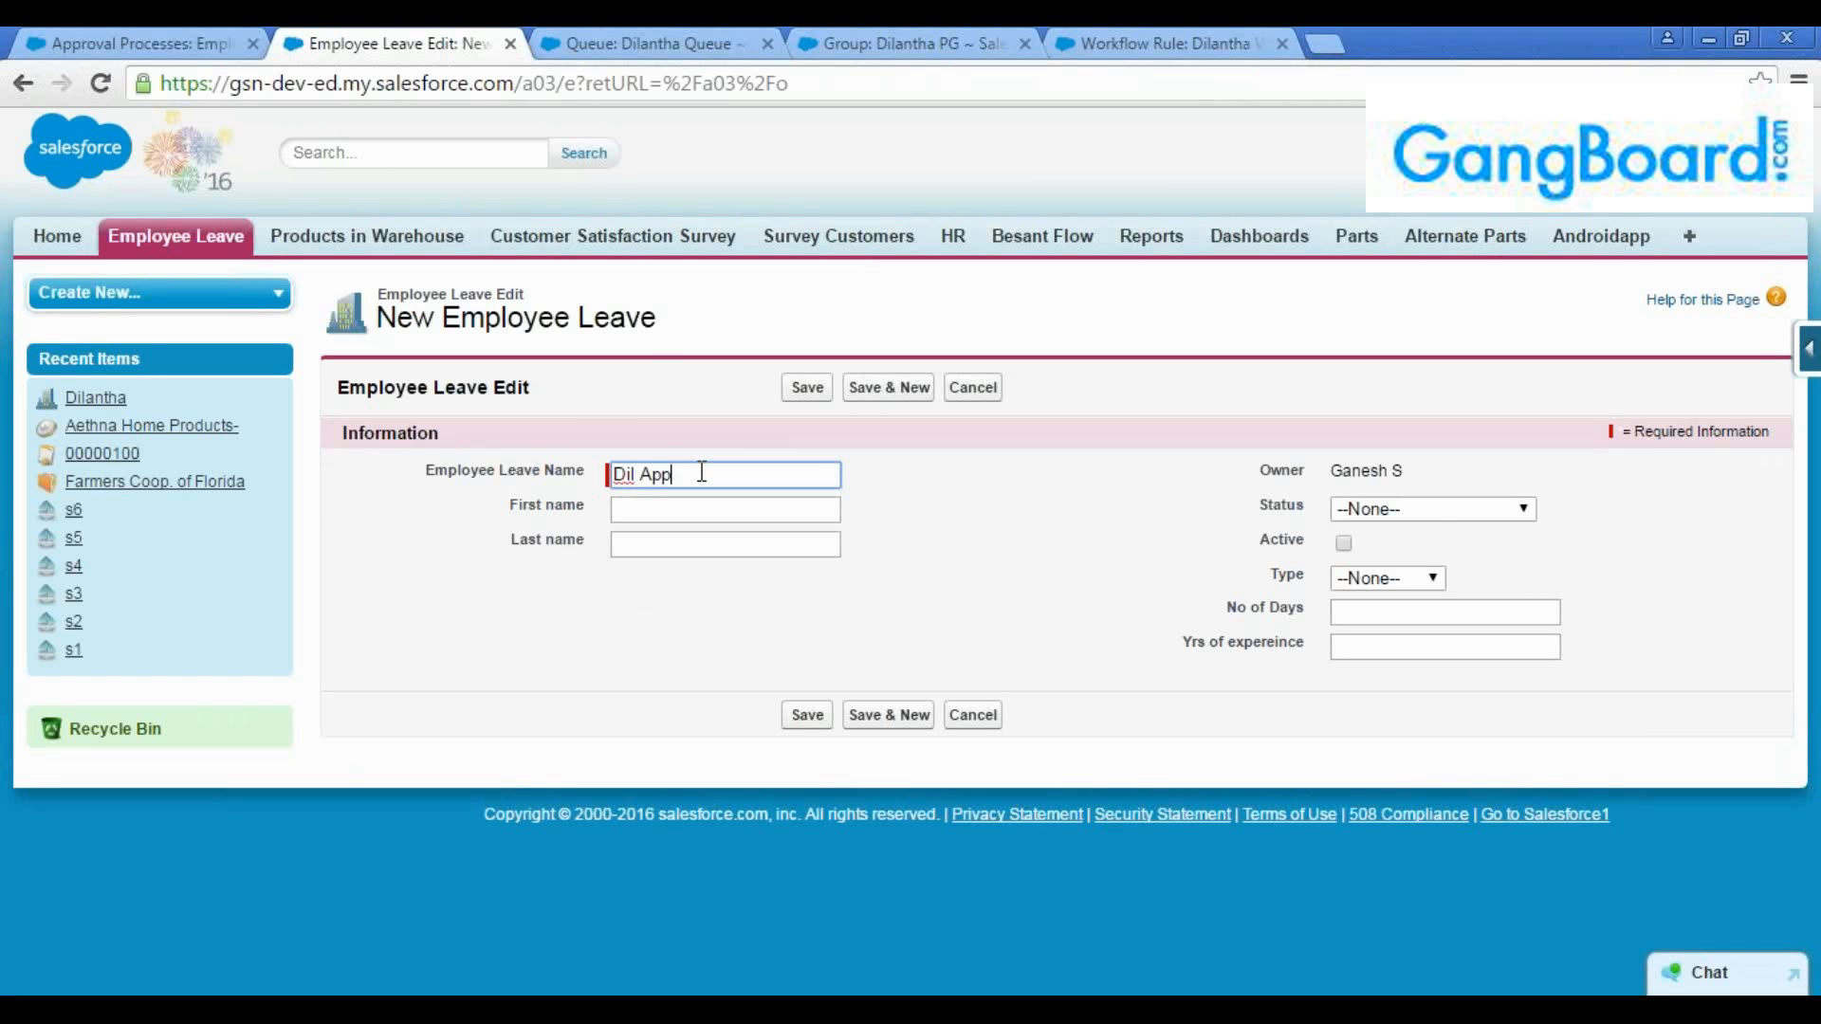
pyautogui.write('r1')
pyautogui.click(1383, 619)
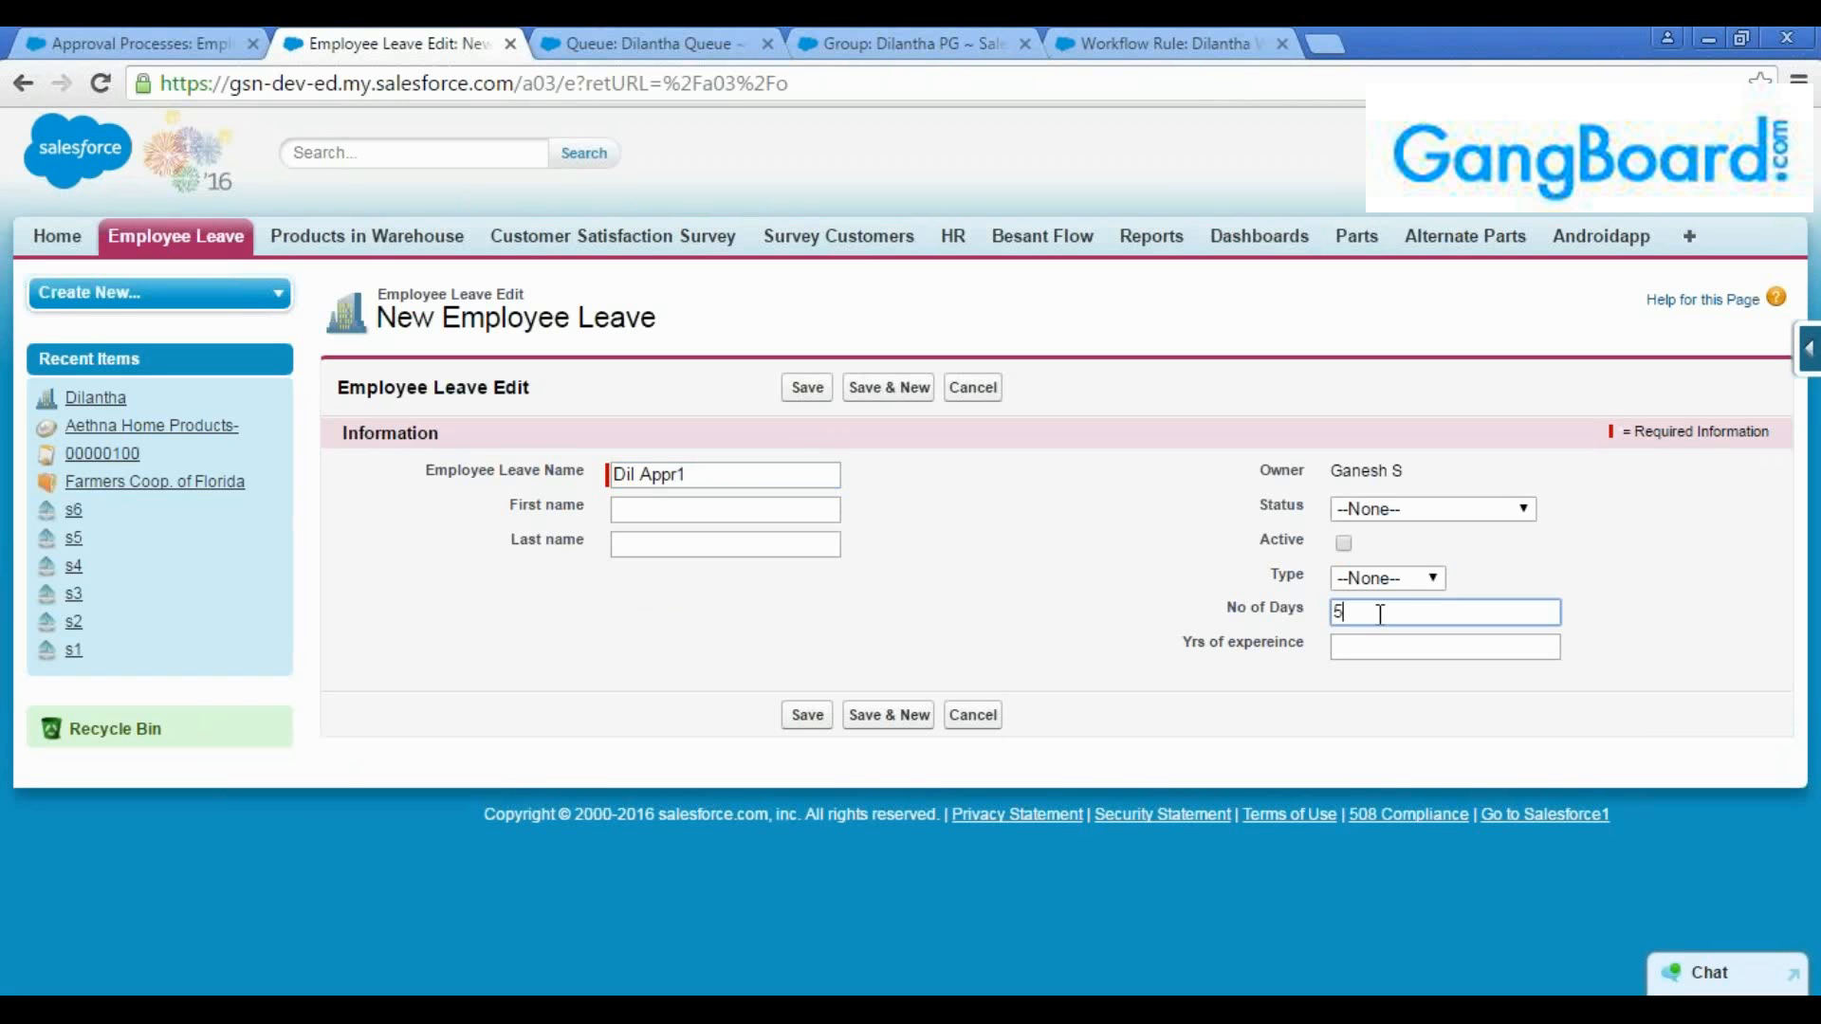
pyautogui.click(808, 389)
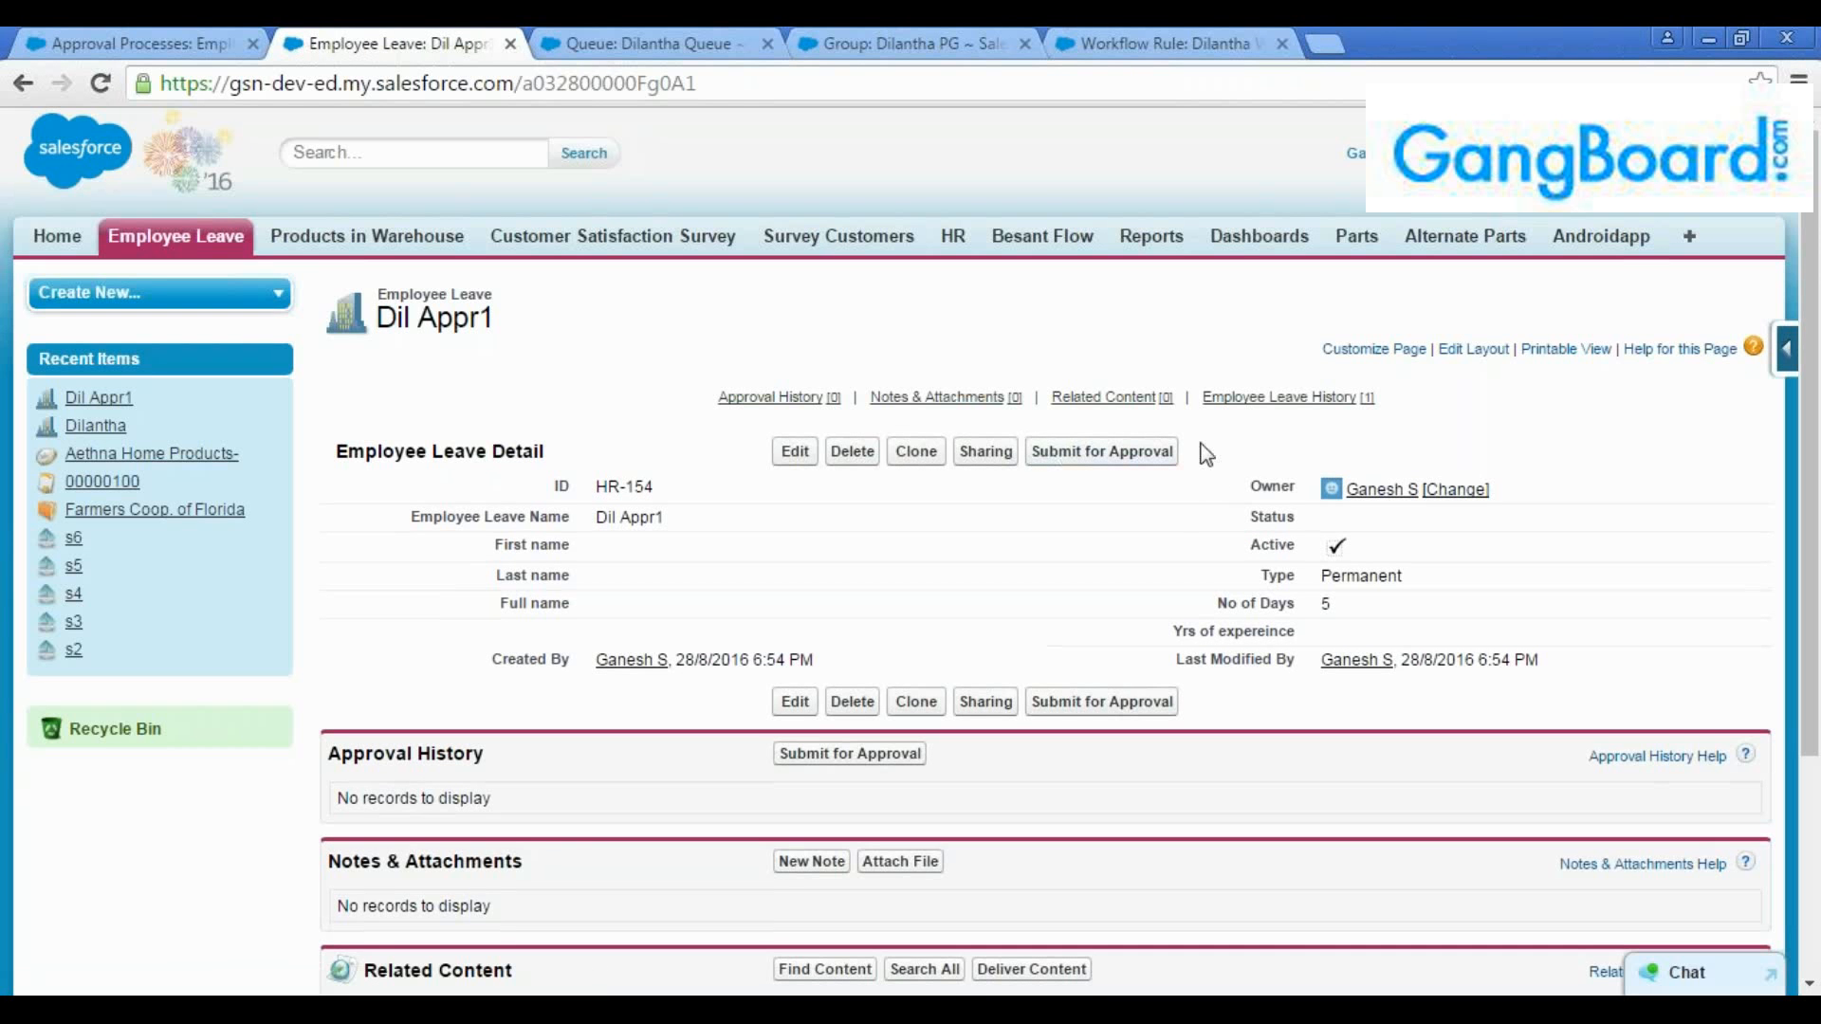
# Examine the new leave record's status, days and approval history, and compare them with the approval process's initial submission actions
pyautogui.scroll(-2, 1181, 564)
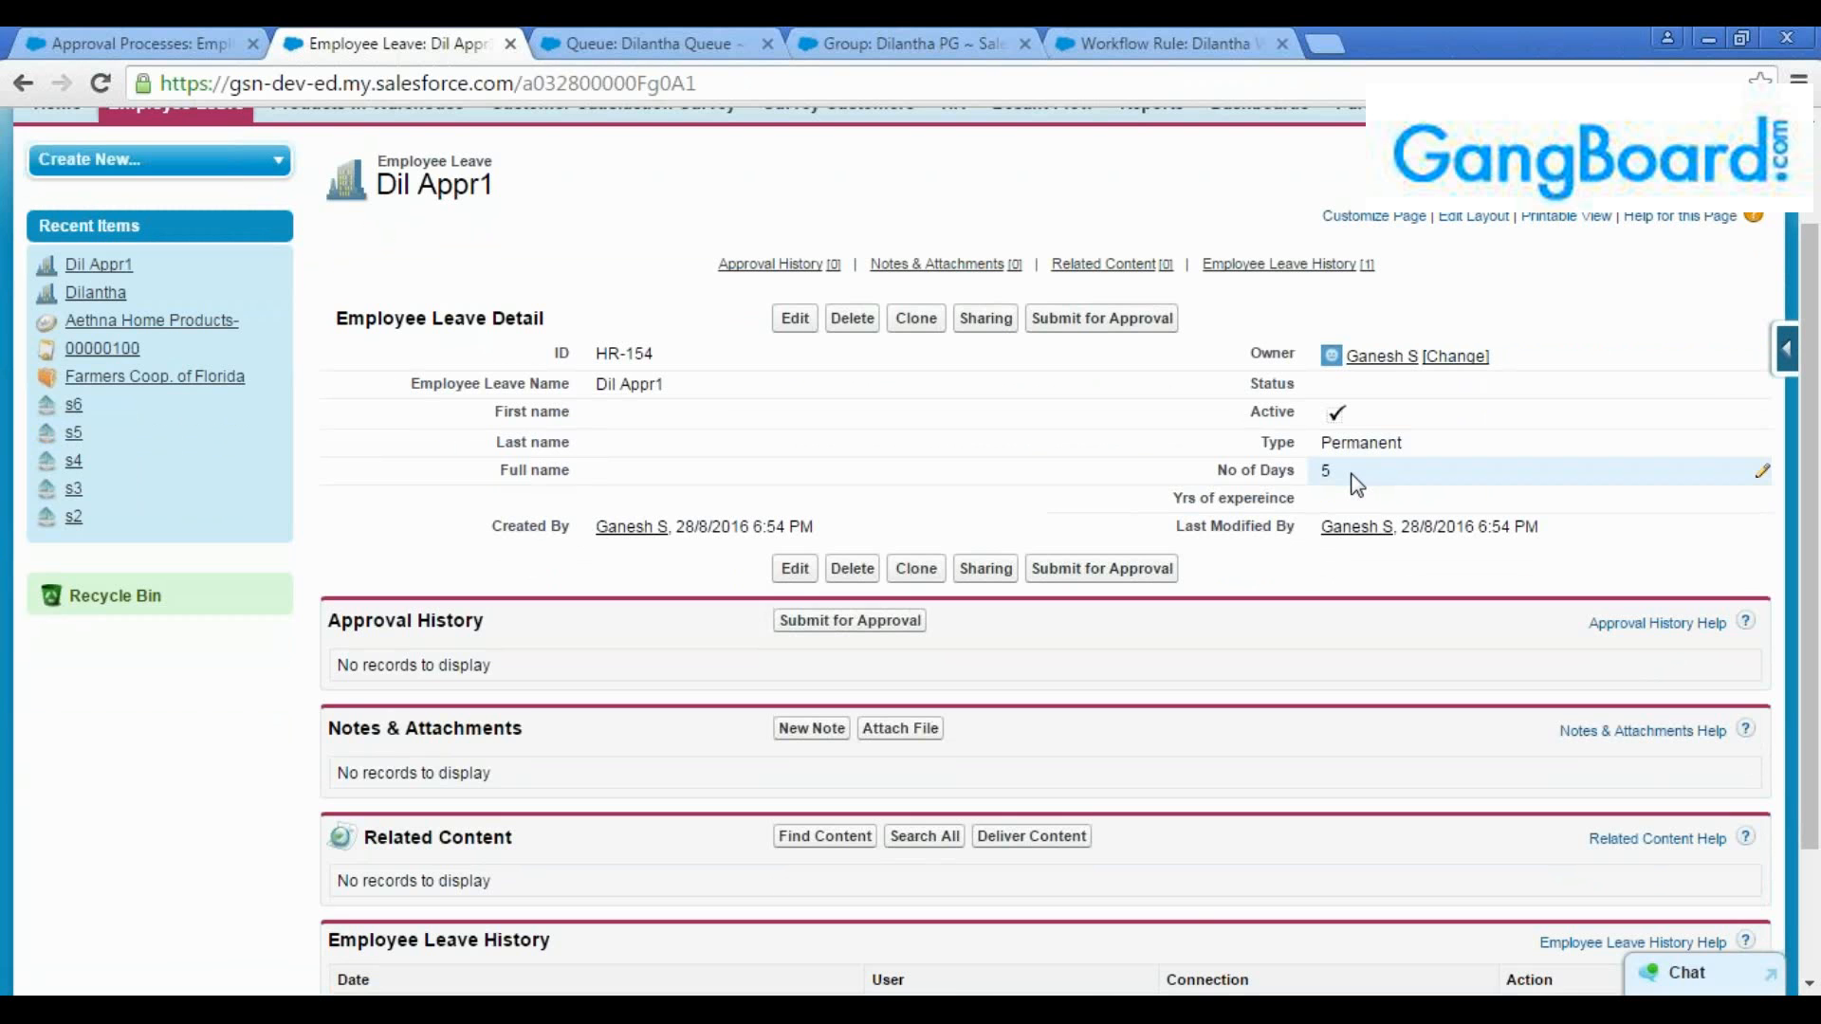
pyautogui.scroll(-3, 1366, 512)
pyautogui.scroll(2, 1373, 524)
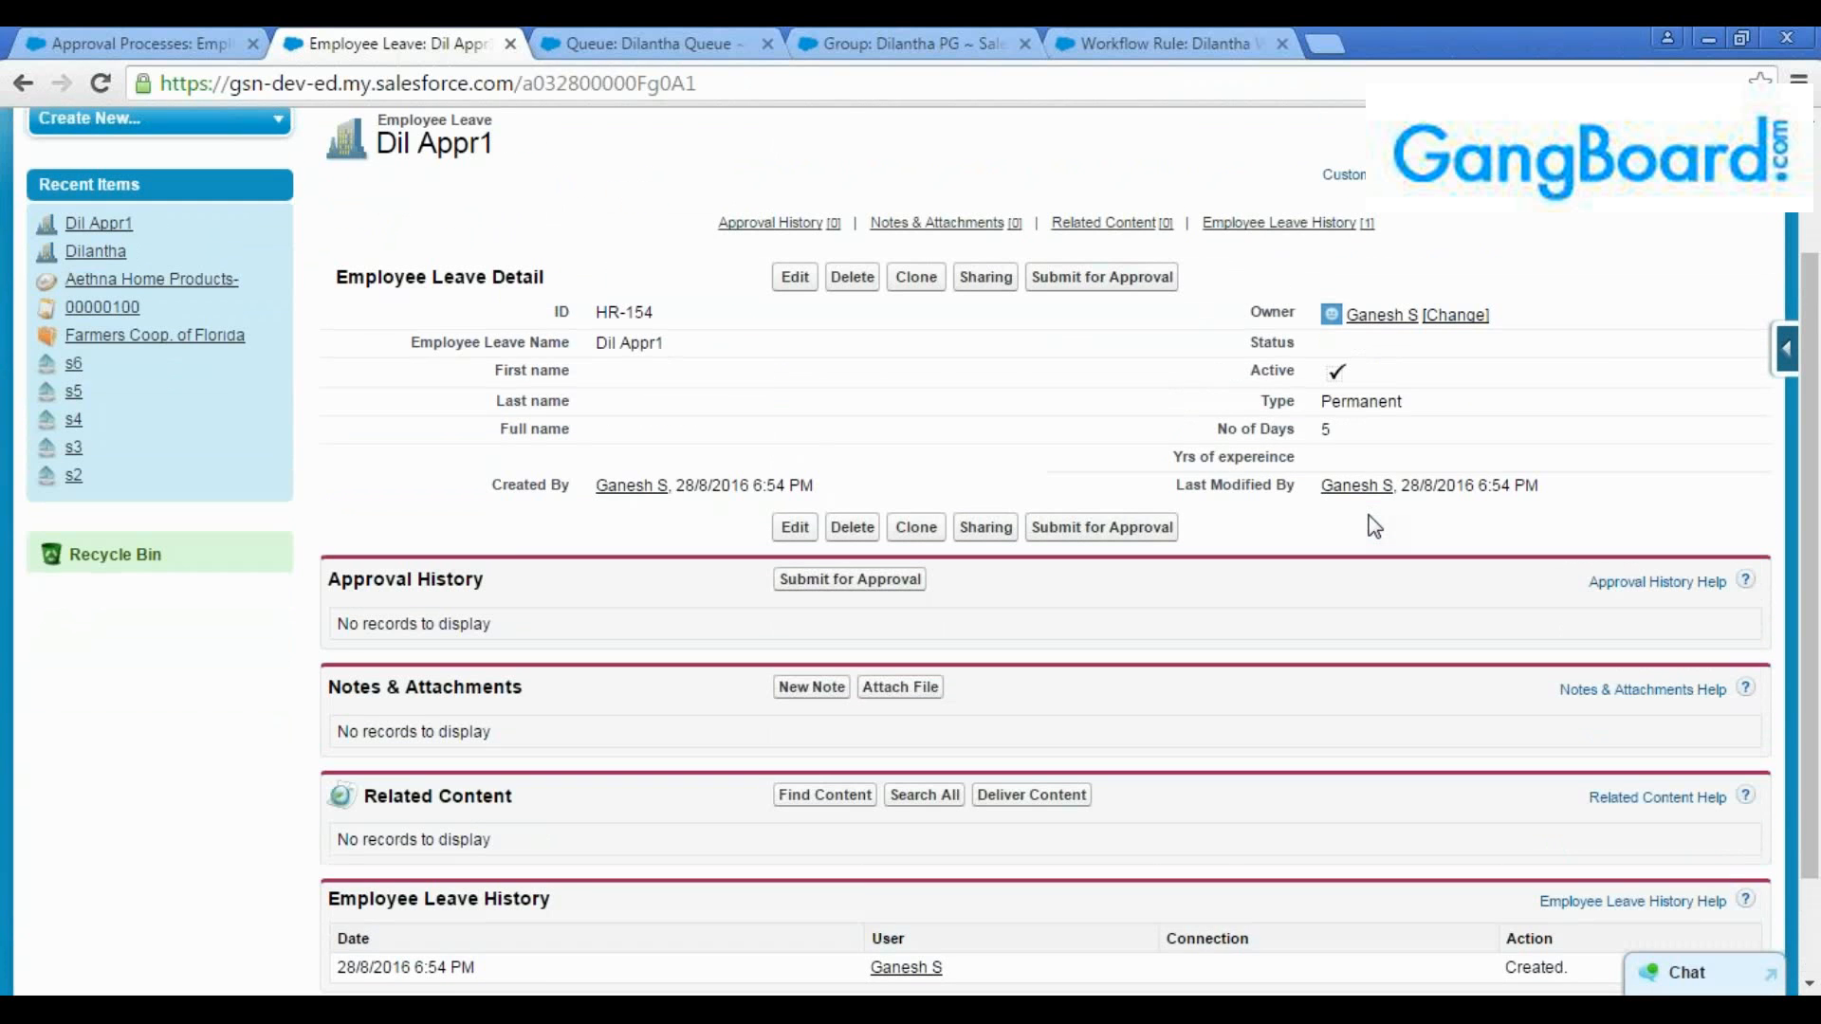
pyautogui.scroll(2, 1375, 522)
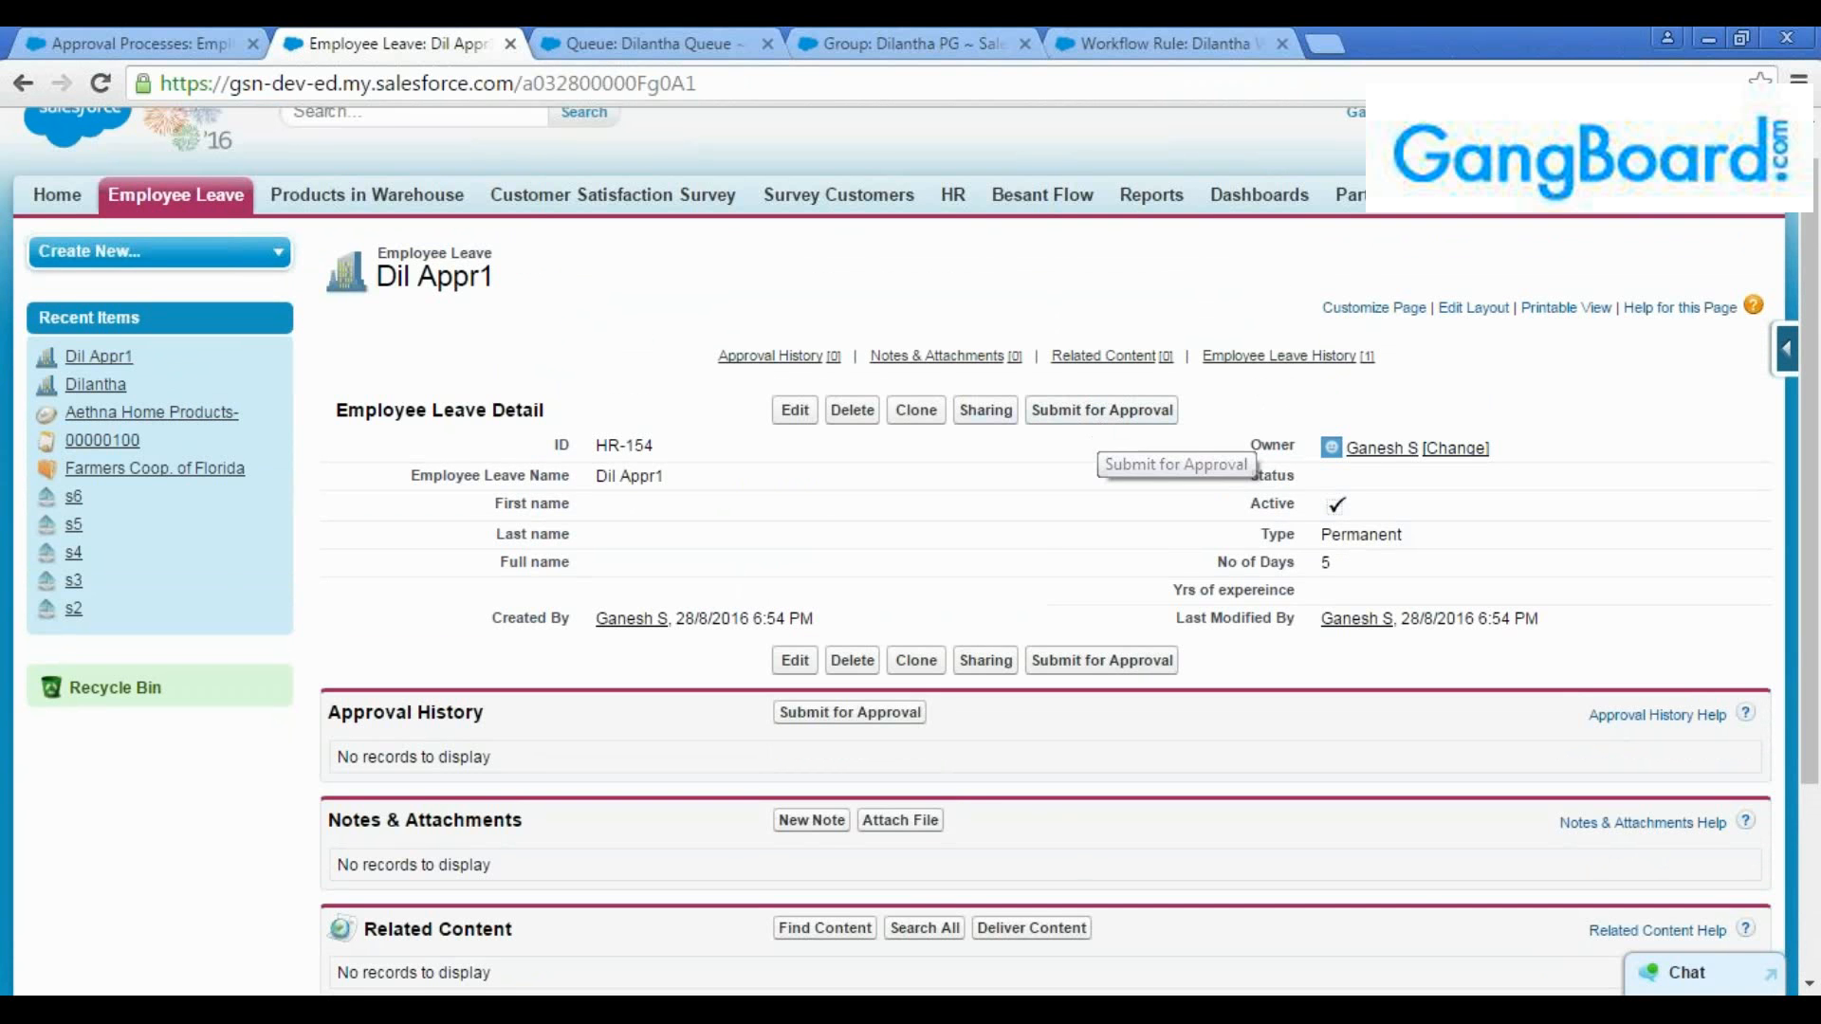
pyautogui.click(122, 44)
pyautogui.scroll(-3, 485, 607)
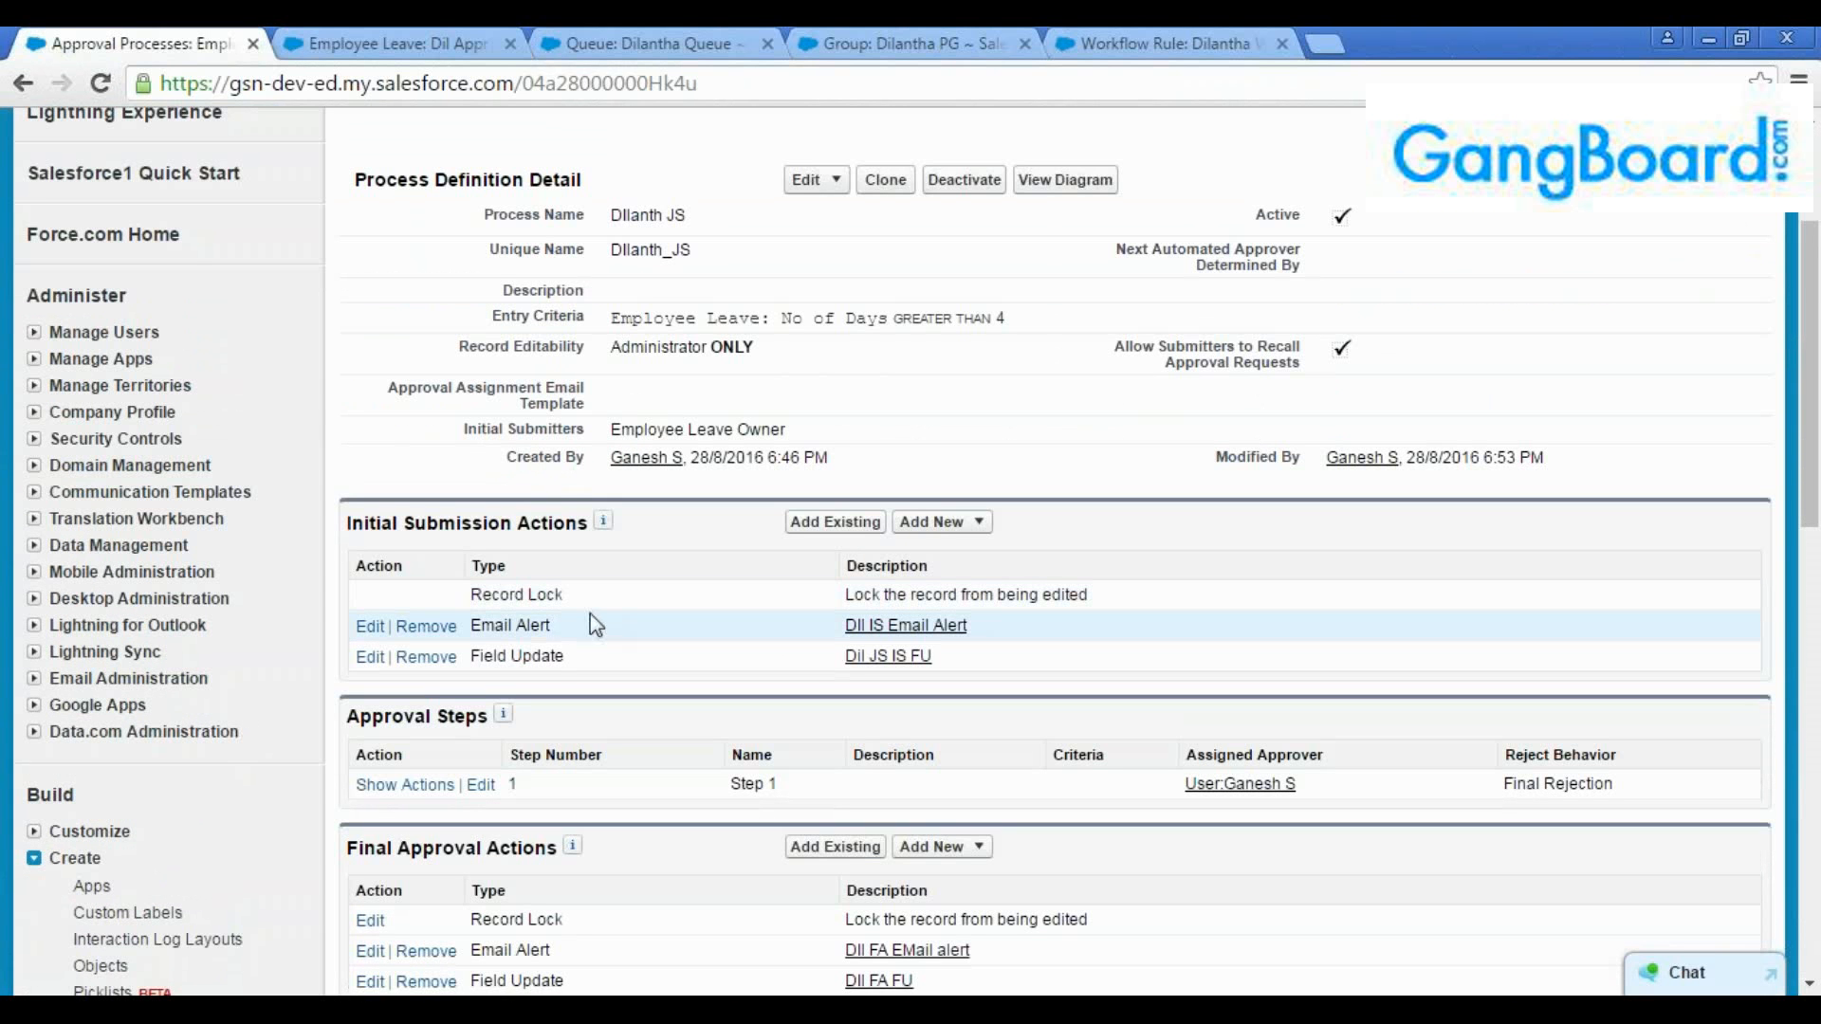
pyautogui.moveTo(562, 626); pyautogui.dragTo(482, 648)
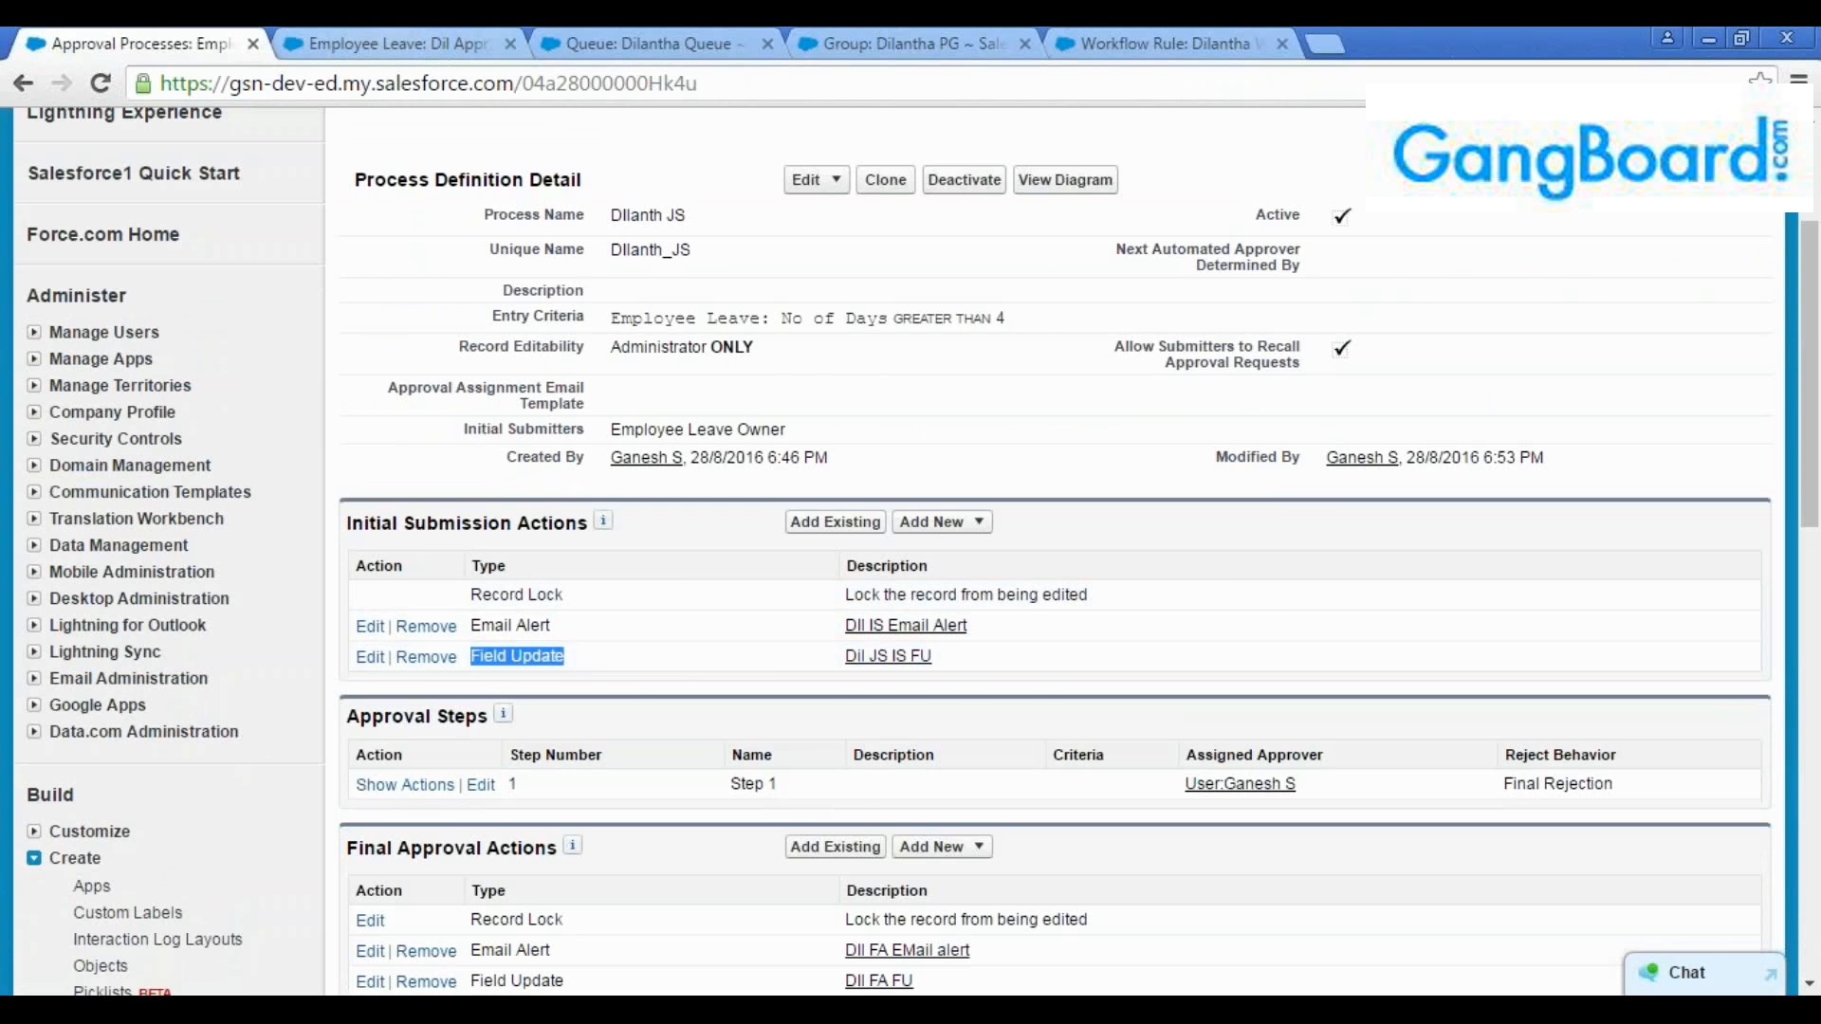
# Submit the "Dil Appr1" leave record for approval, confirm the submission and check the record's status field
pyautogui.click(394, 44)
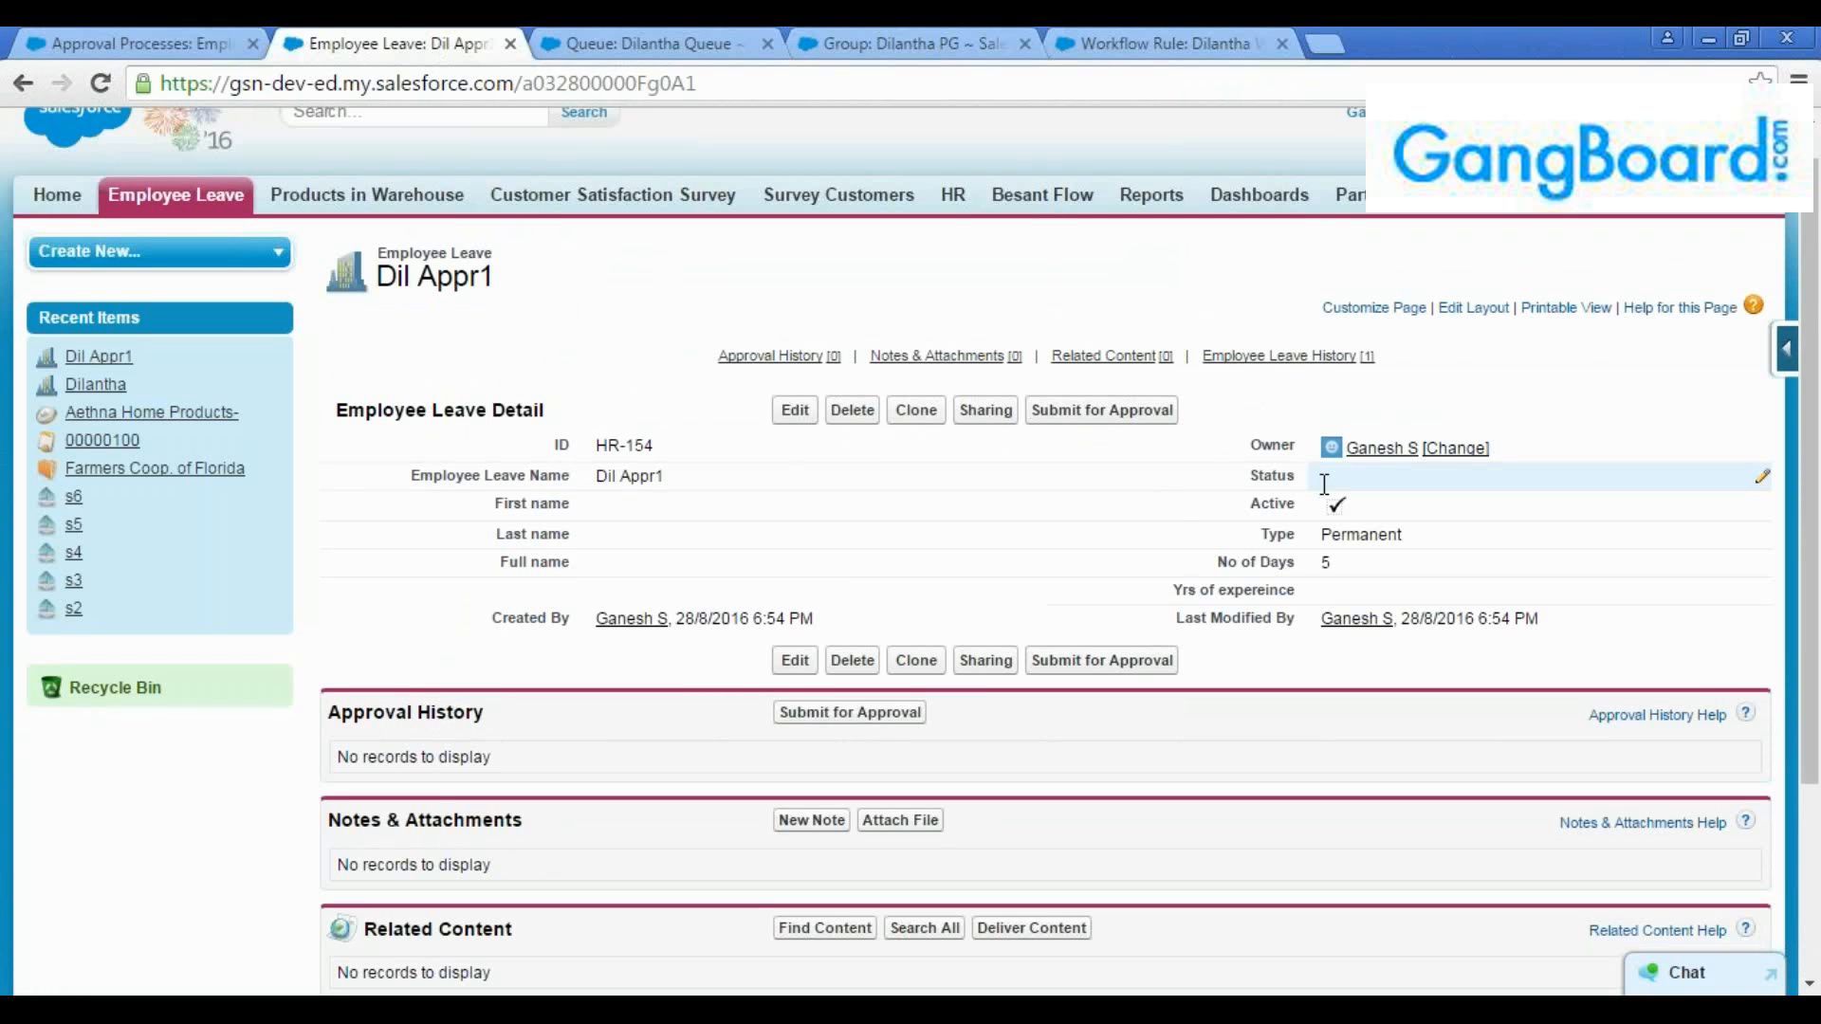
pyautogui.click(1067, 414)
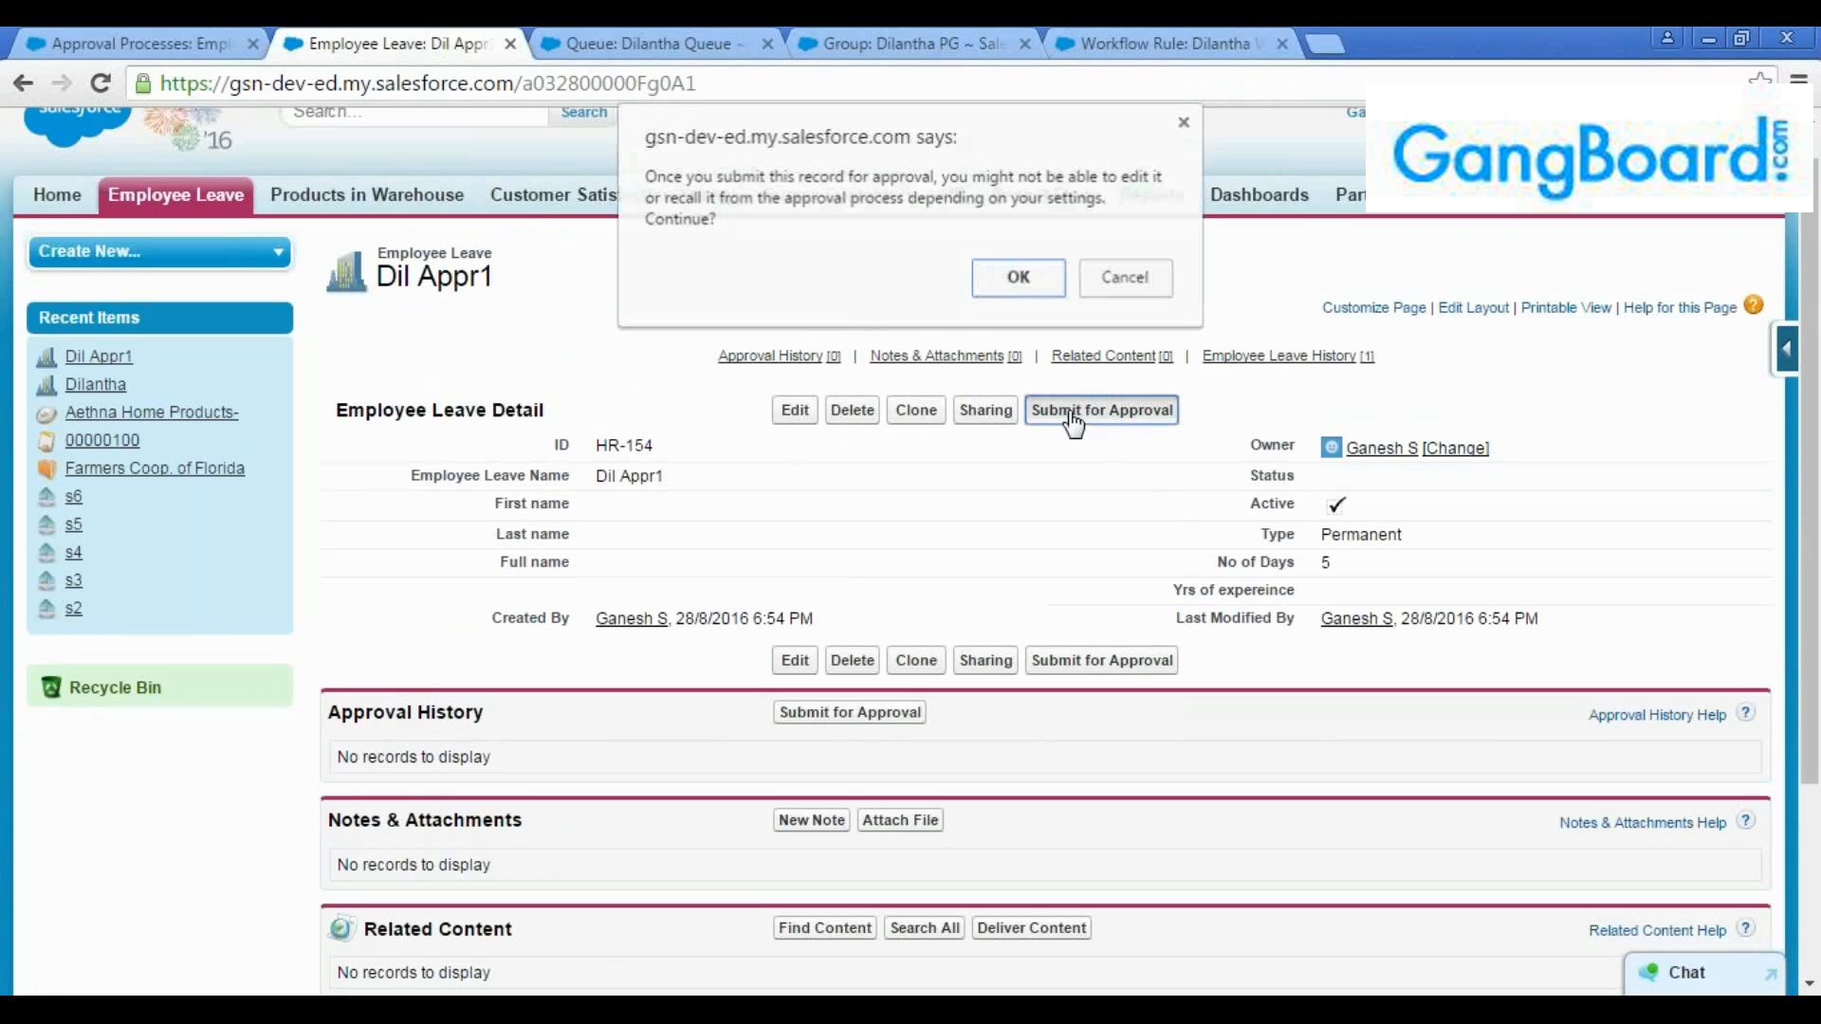
pyautogui.click(1011, 277)
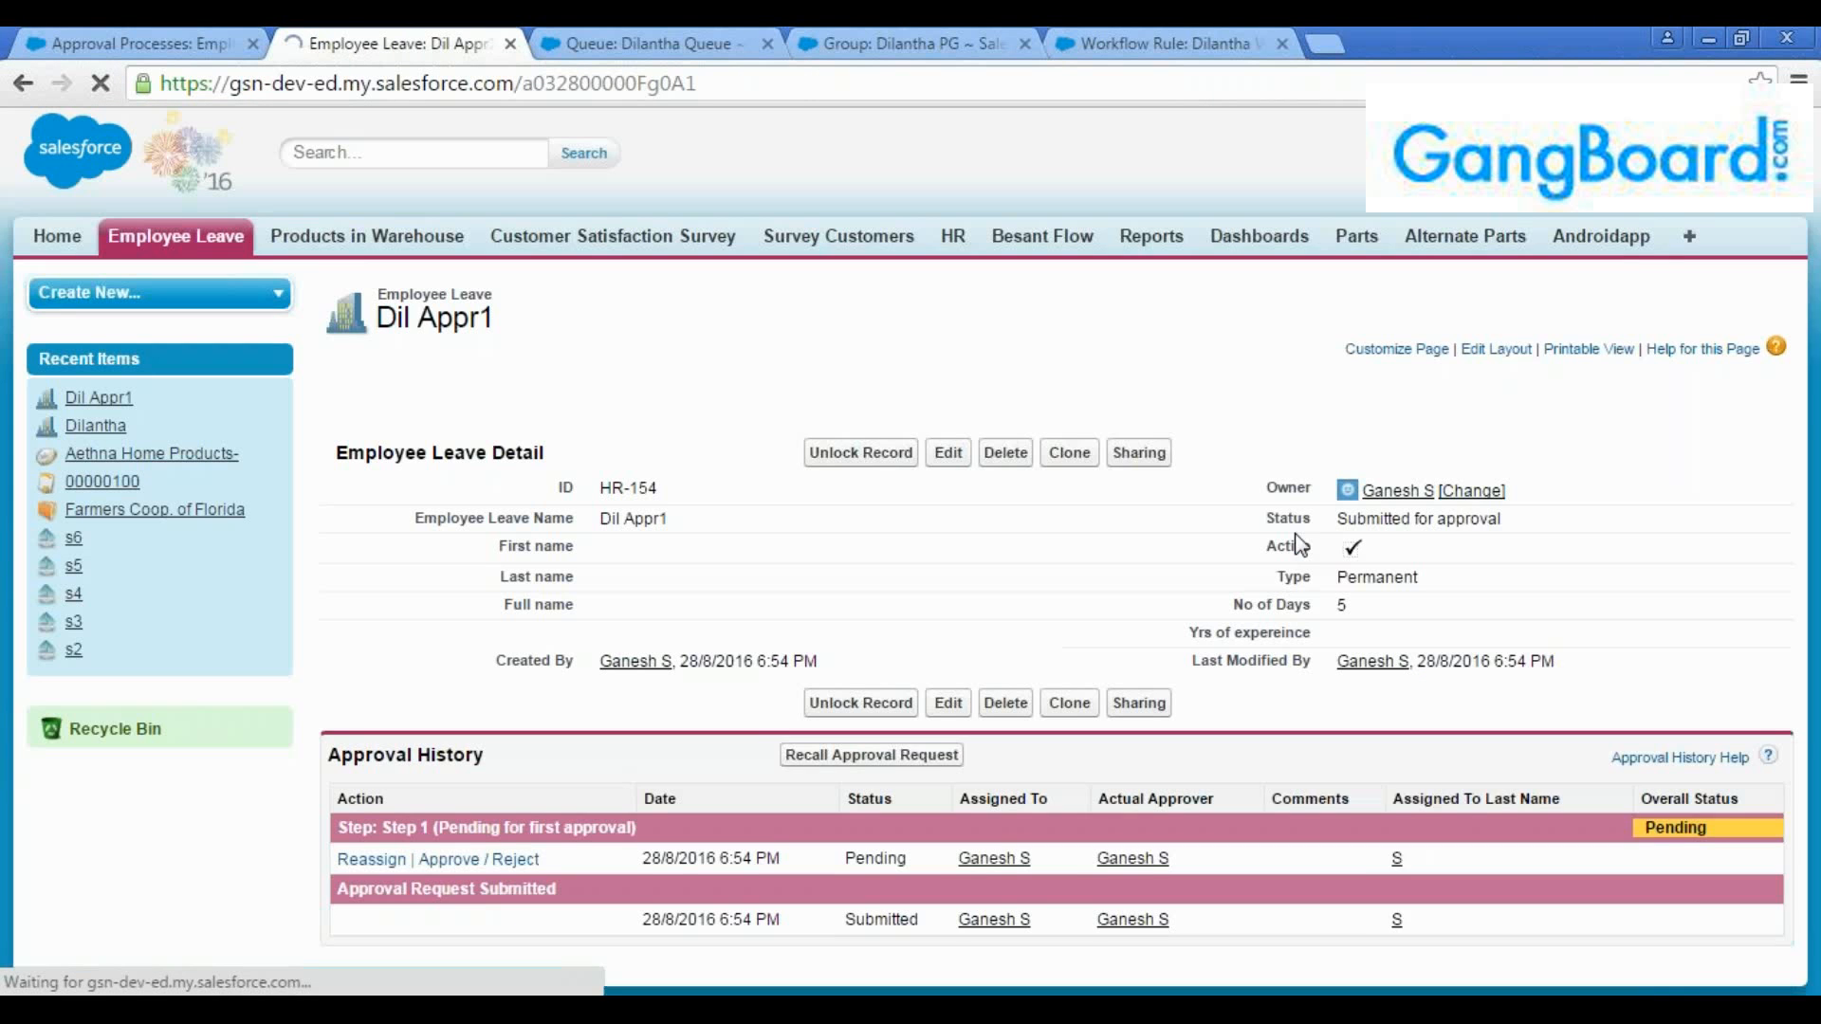
pyautogui.moveTo(1480, 518); pyautogui.dragTo(1319, 520)
pyautogui.click(1313, 527)
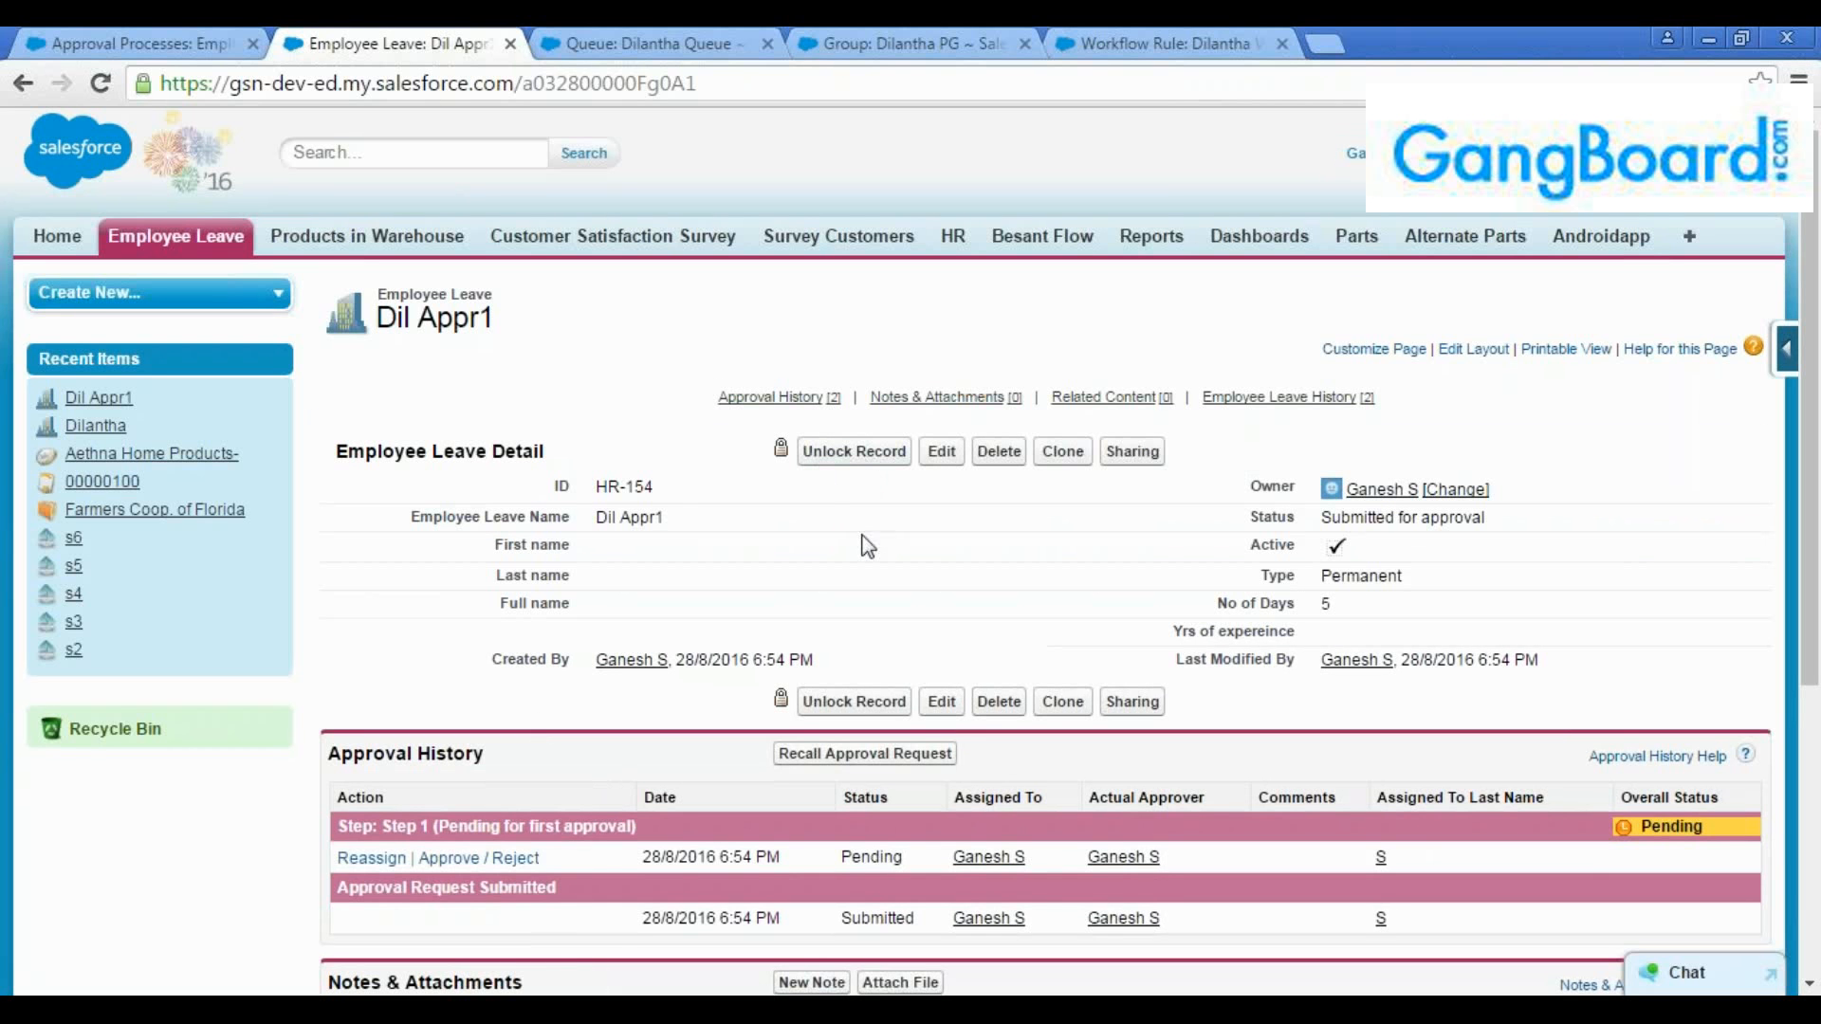
# Compare the record lock and field update under Initial Submission Actions with the "Dil Appr1" leave record's lock and status
pyautogui.moveTo(770, 397)
pyautogui.click(123, 44)
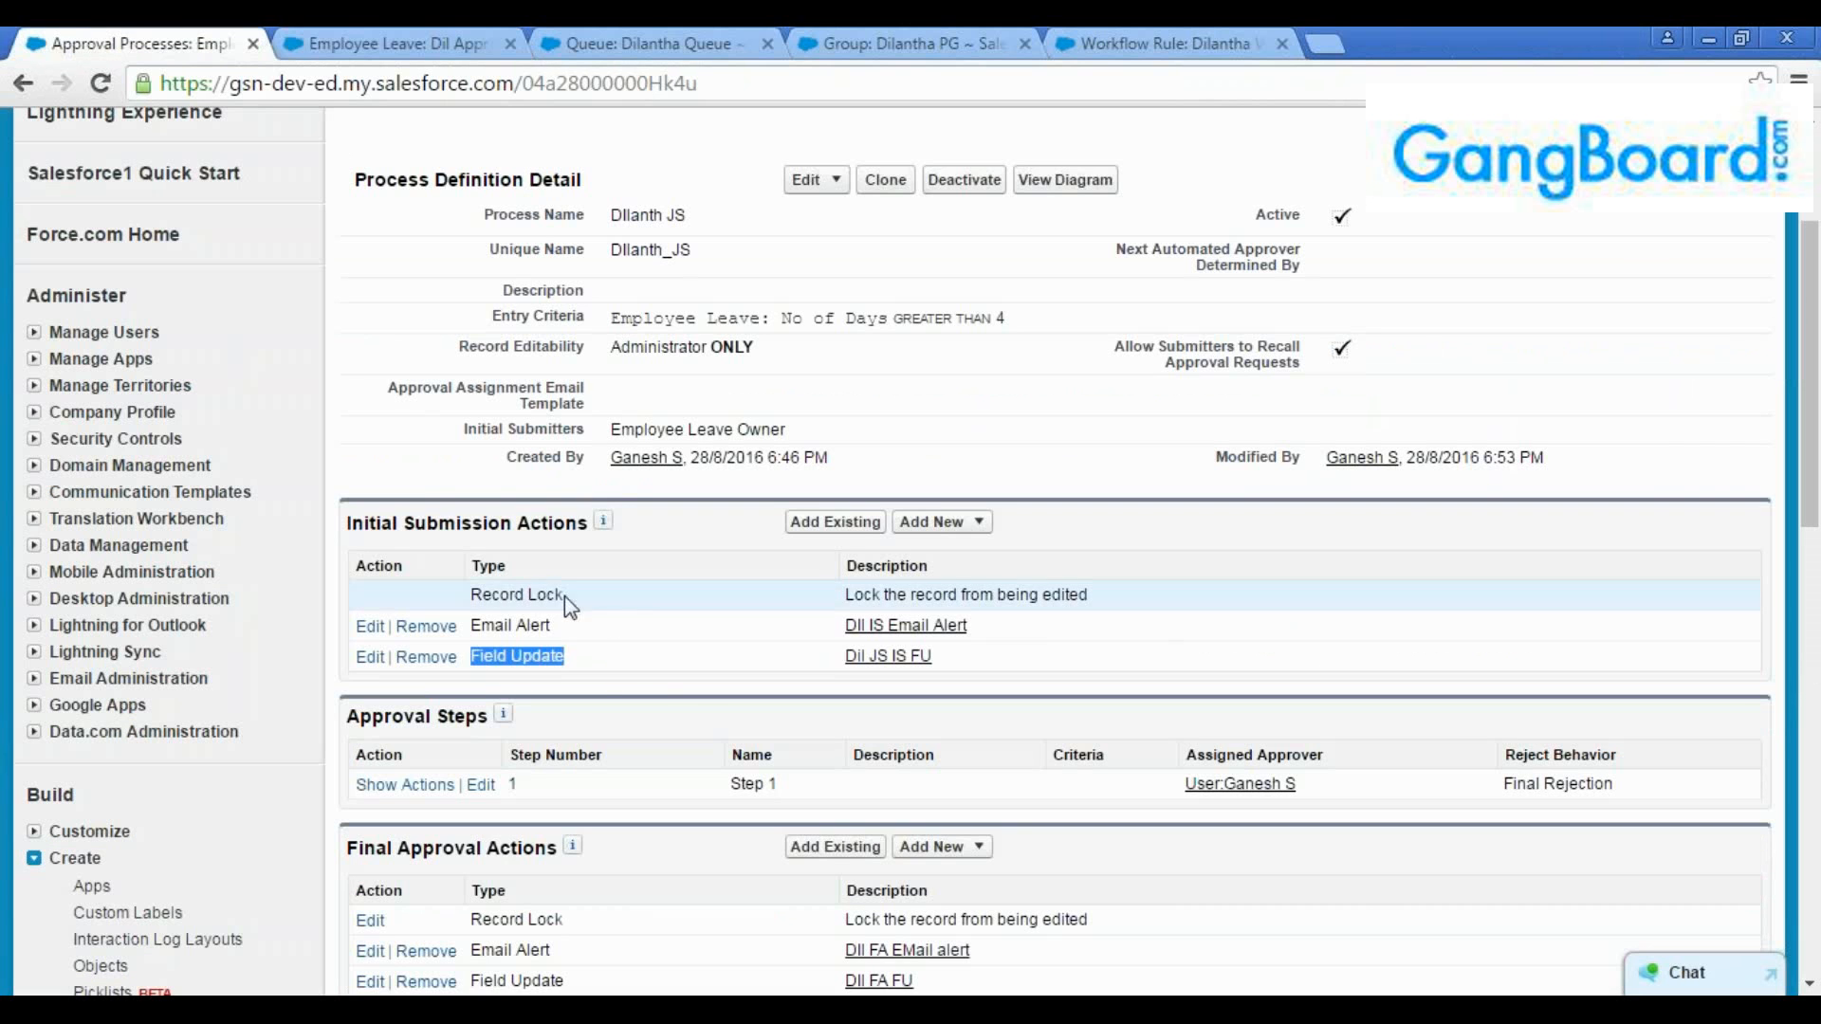
pyautogui.moveTo(567, 597); pyautogui.dragTo(470, 596)
pyautogui.moveTo(568, 658); pyautogui.dragTo(479, 657)
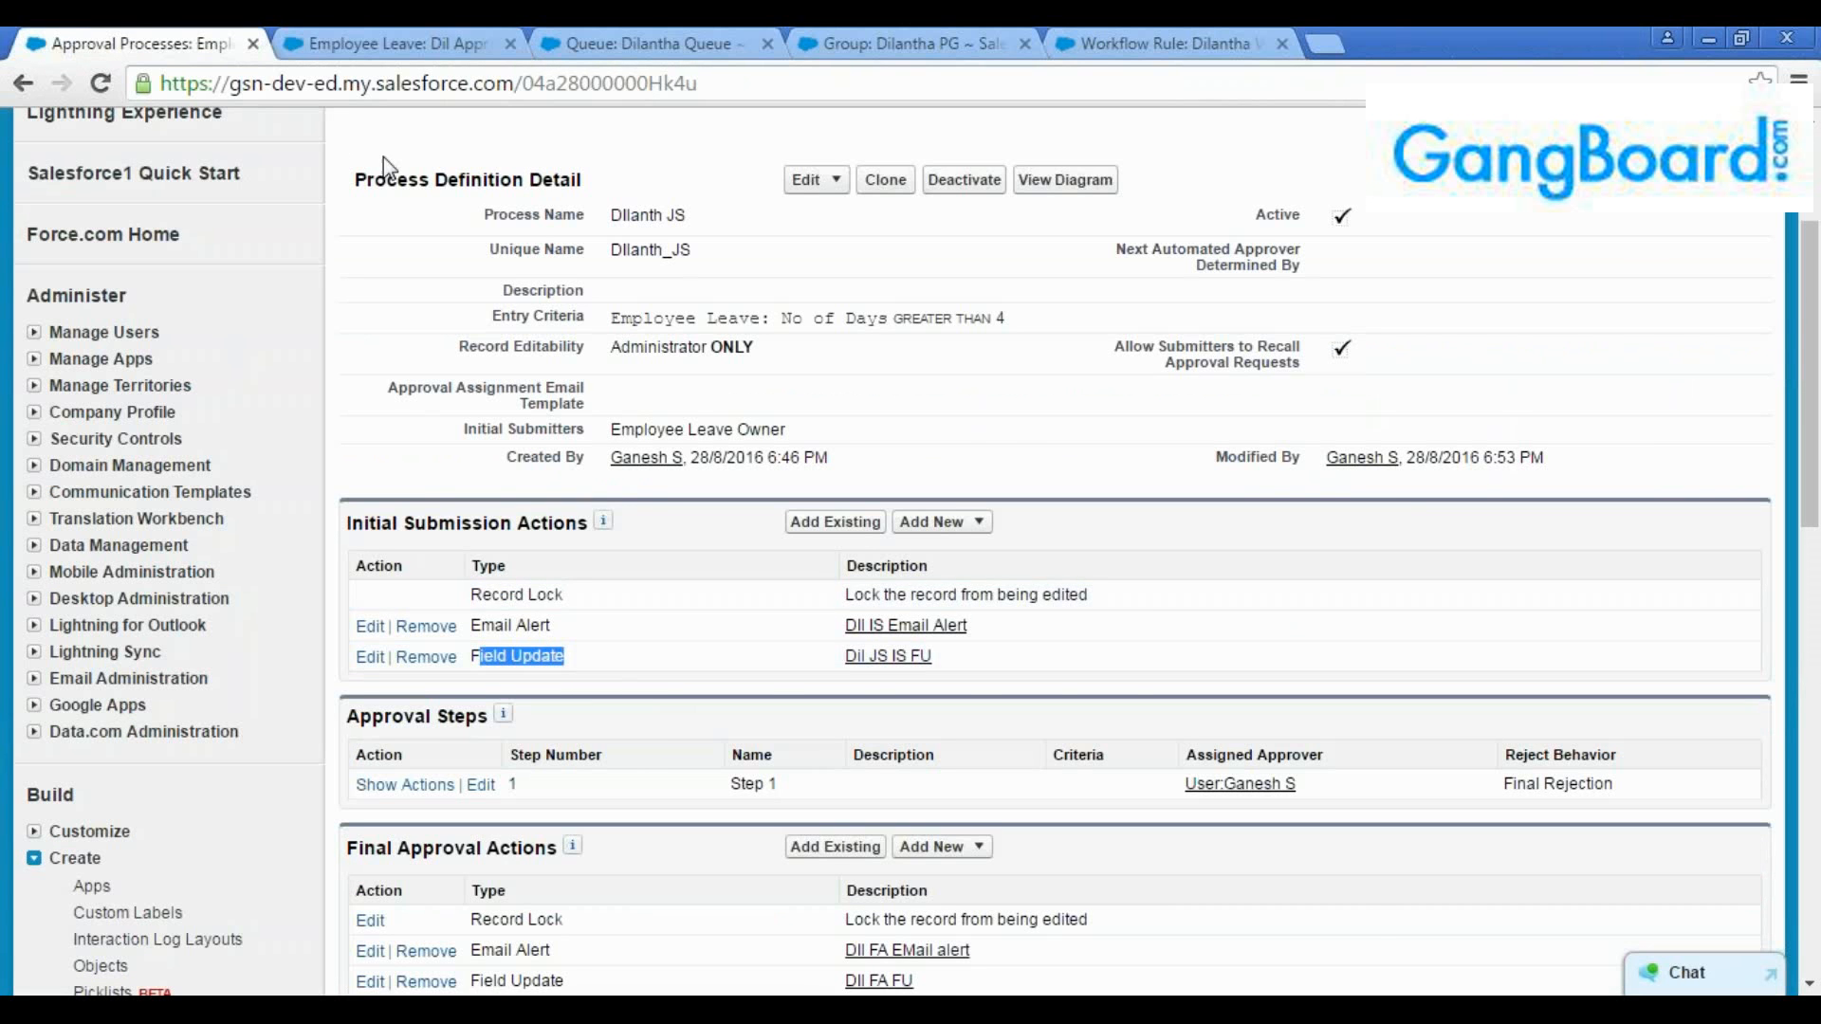
pyautogui.click(399, 43)
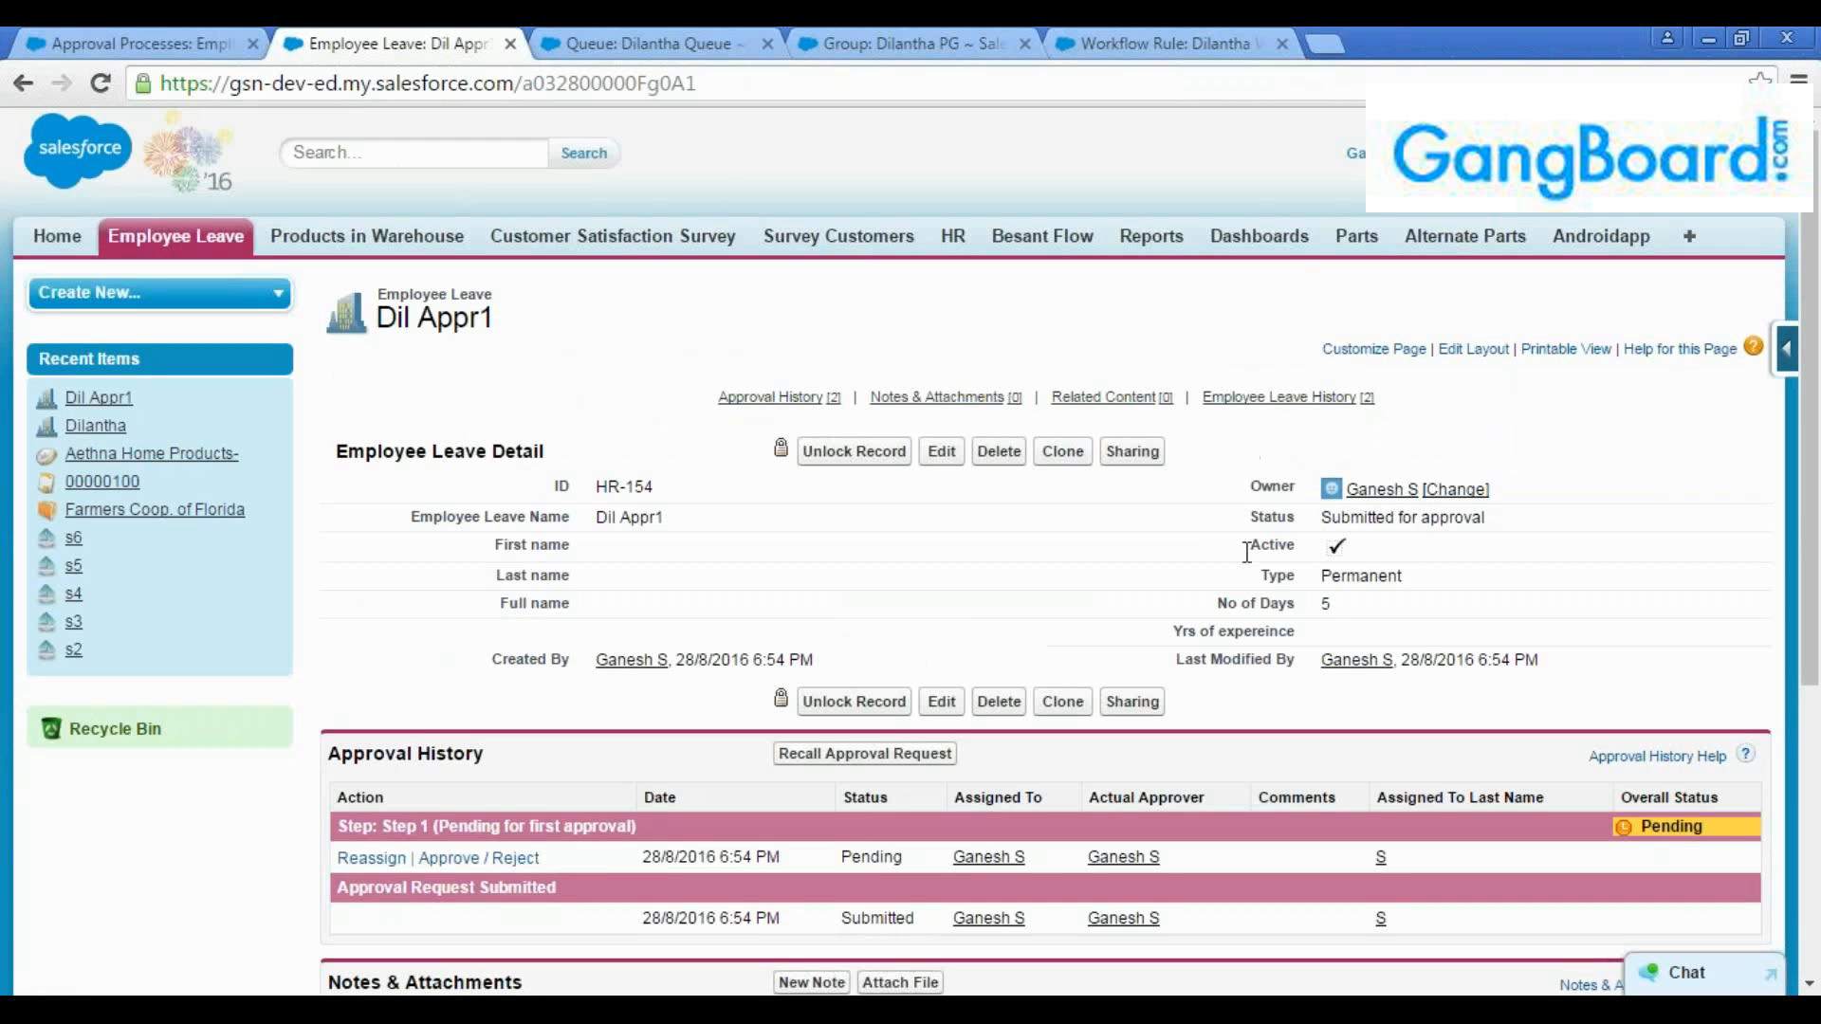
pyautogui.click(186, 40)
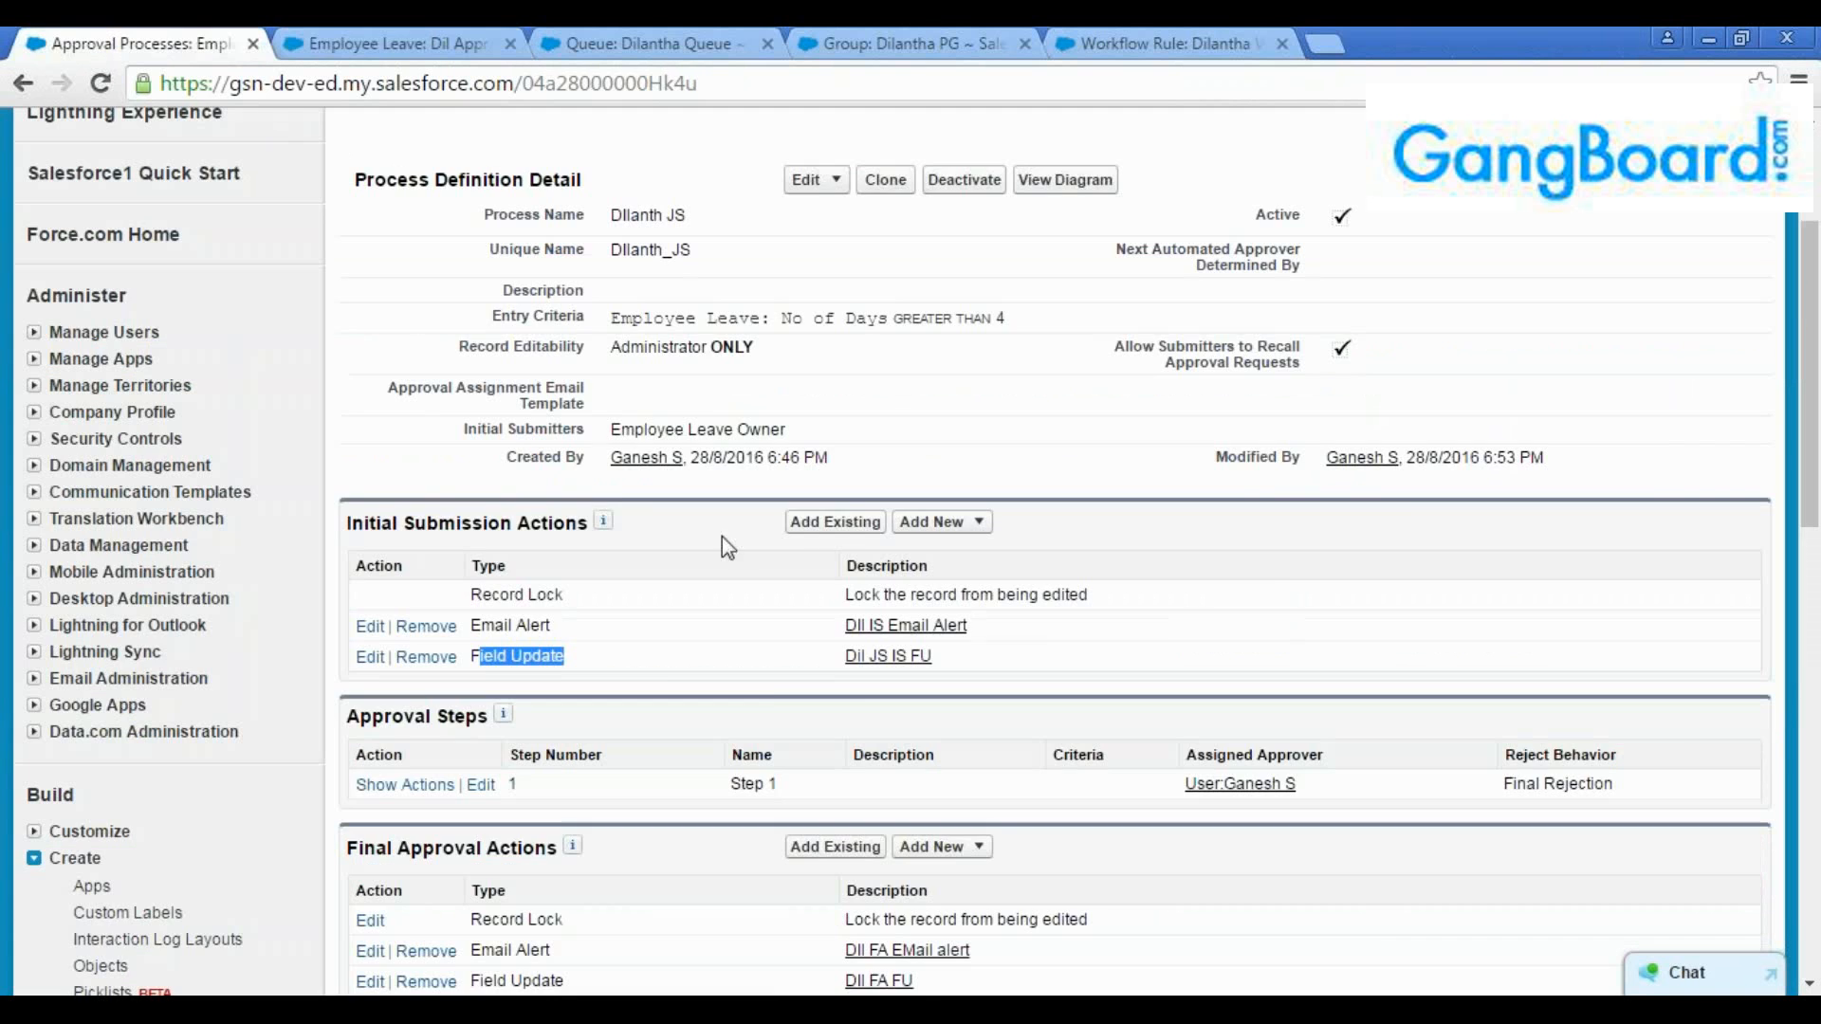
pyautogui.click(347, 43)
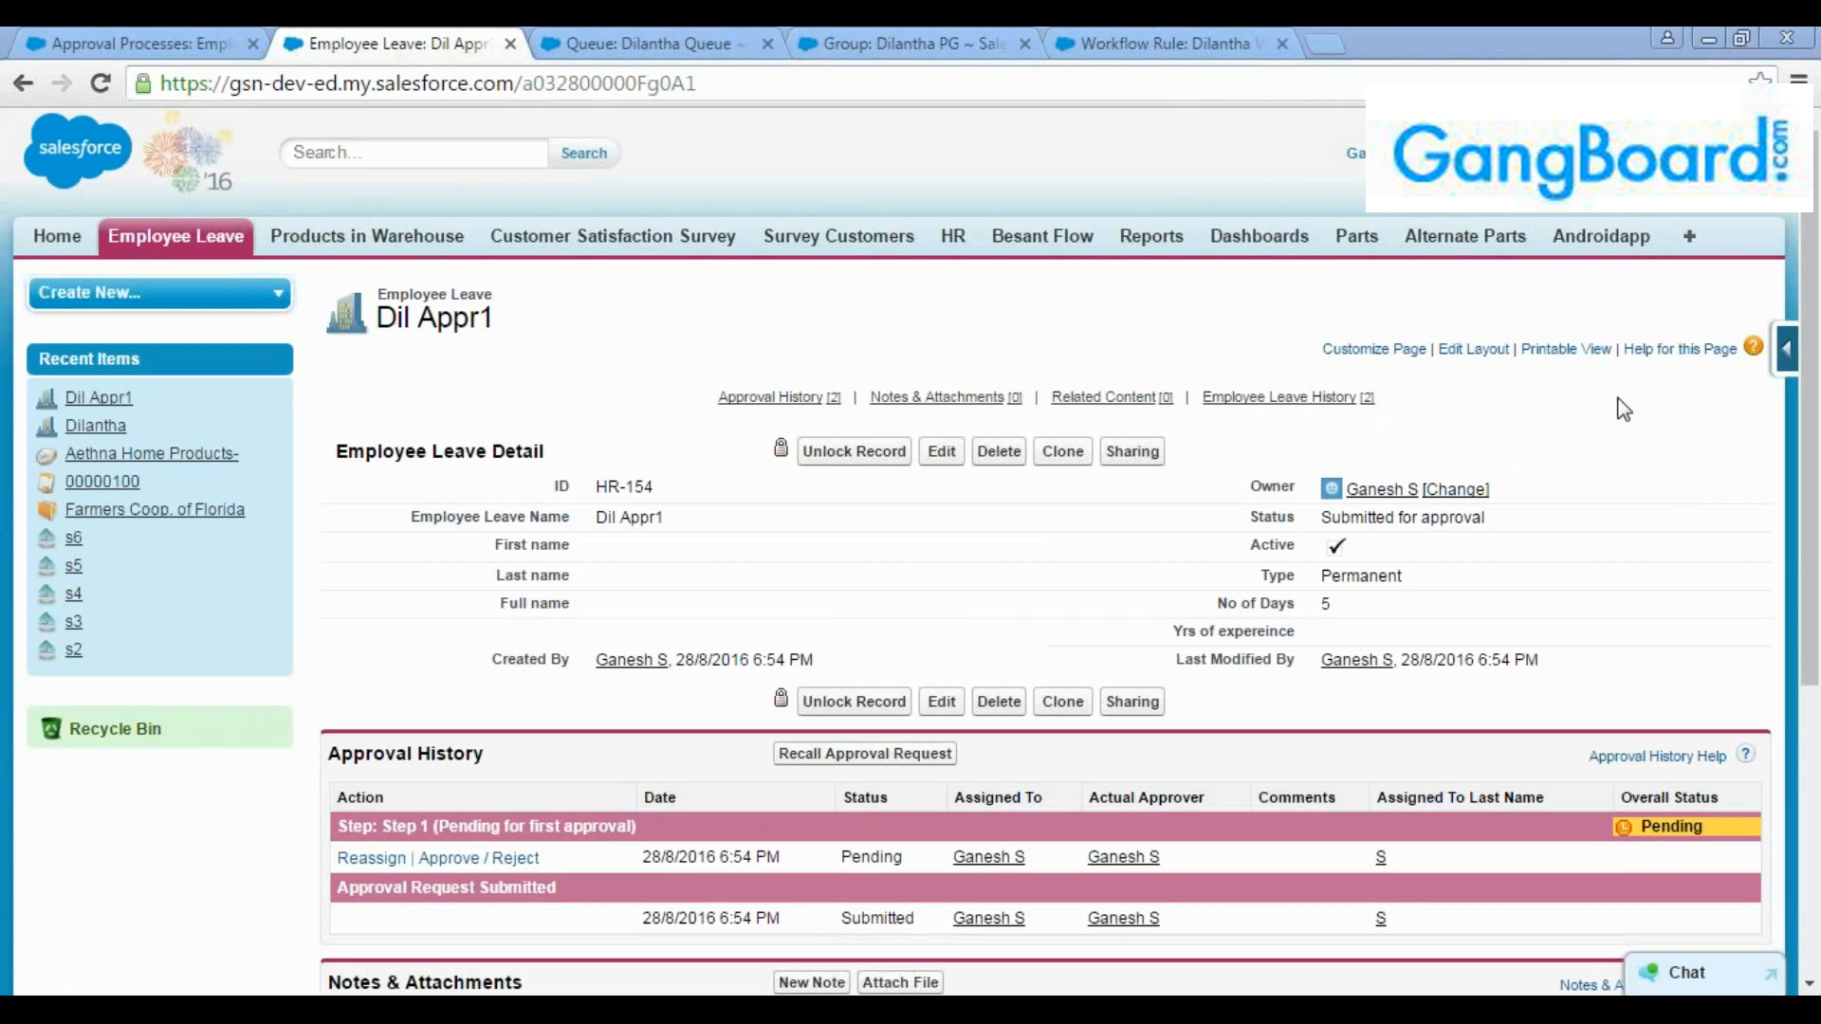
# Switch to Gmail and refresh the inbox to look for the approval notification emails
pyautogui.hotkey('alt', 'Tab')
pyautogui.click(93, 333)
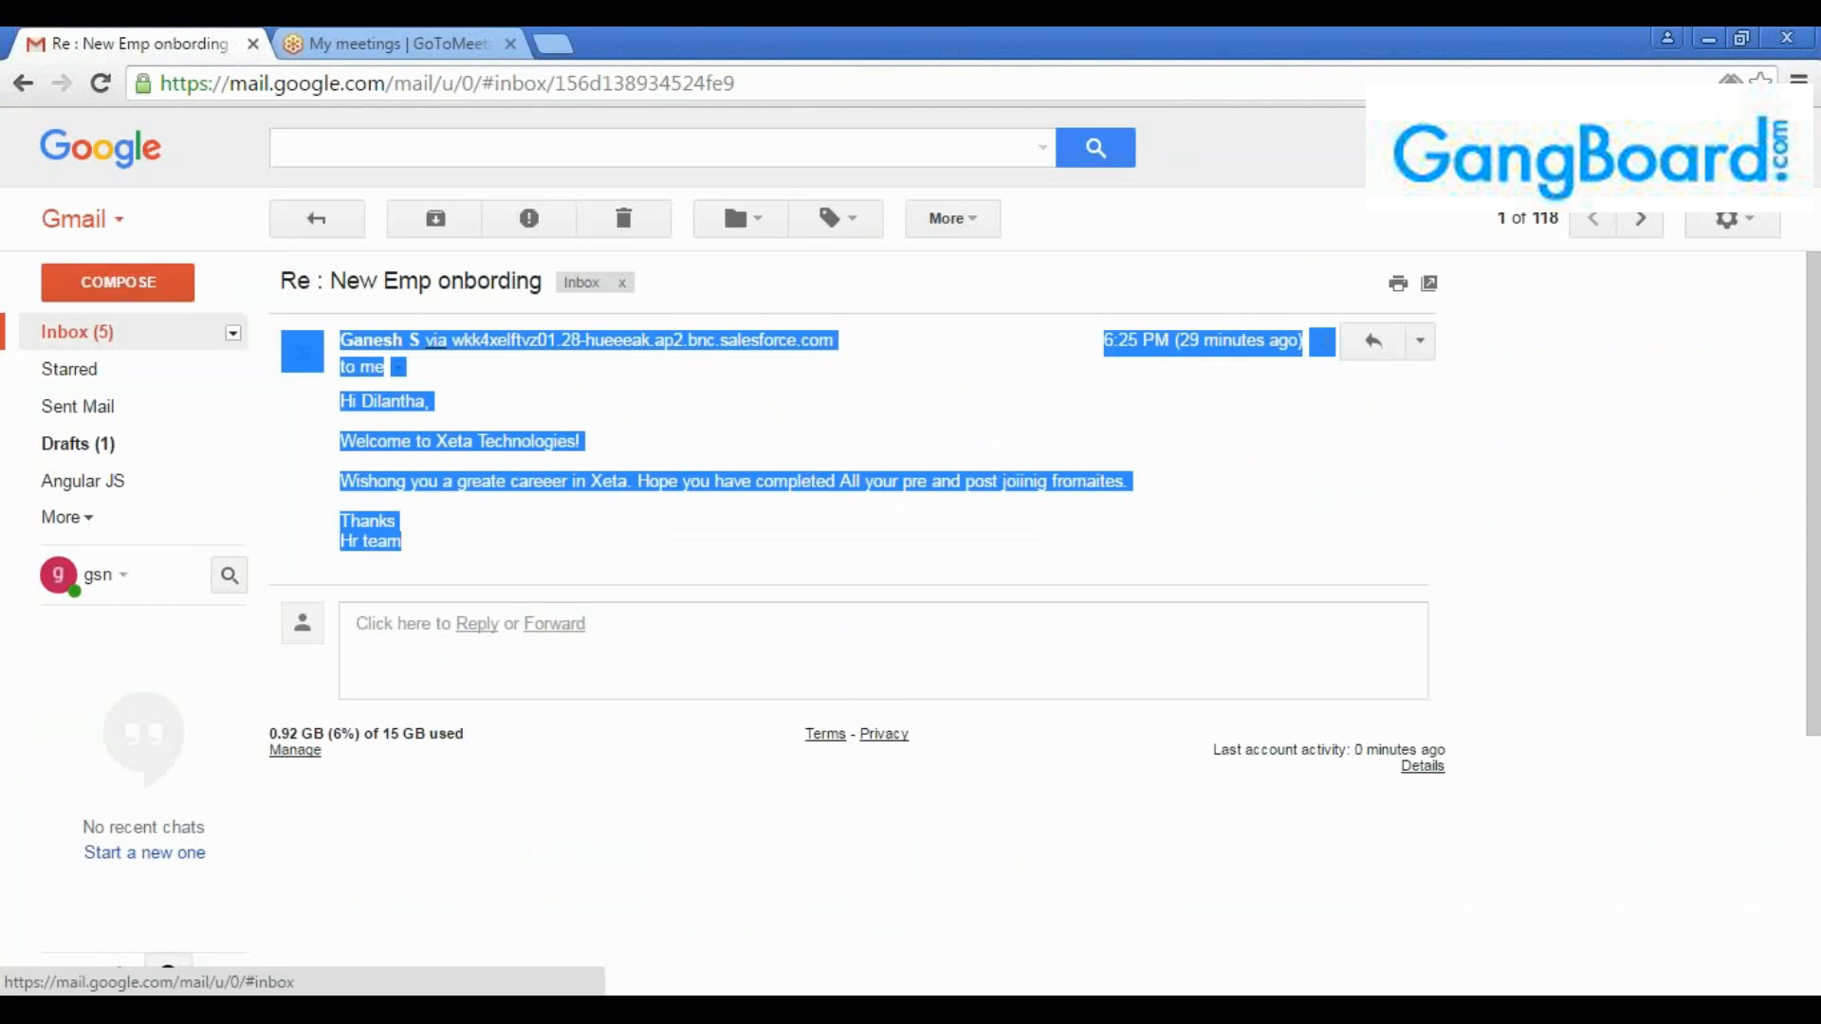
pyautogui.click(787, 370)
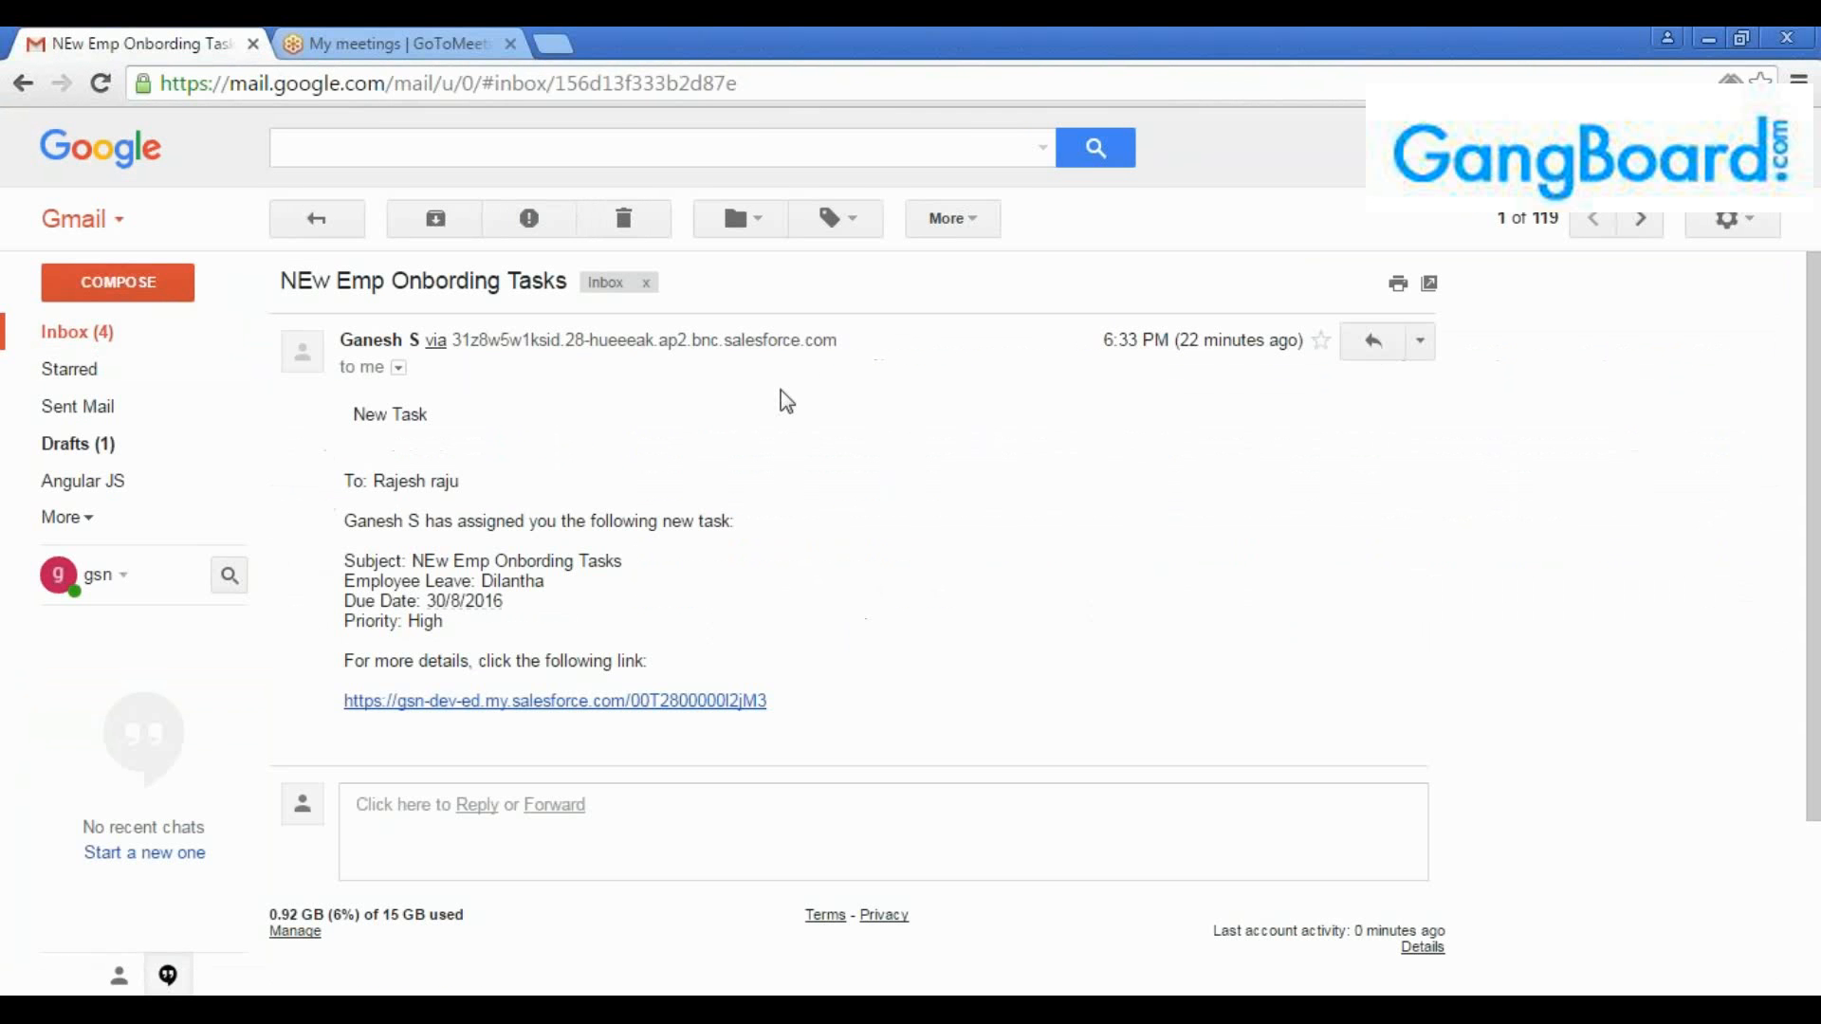
pyautogui.click(323, 224)
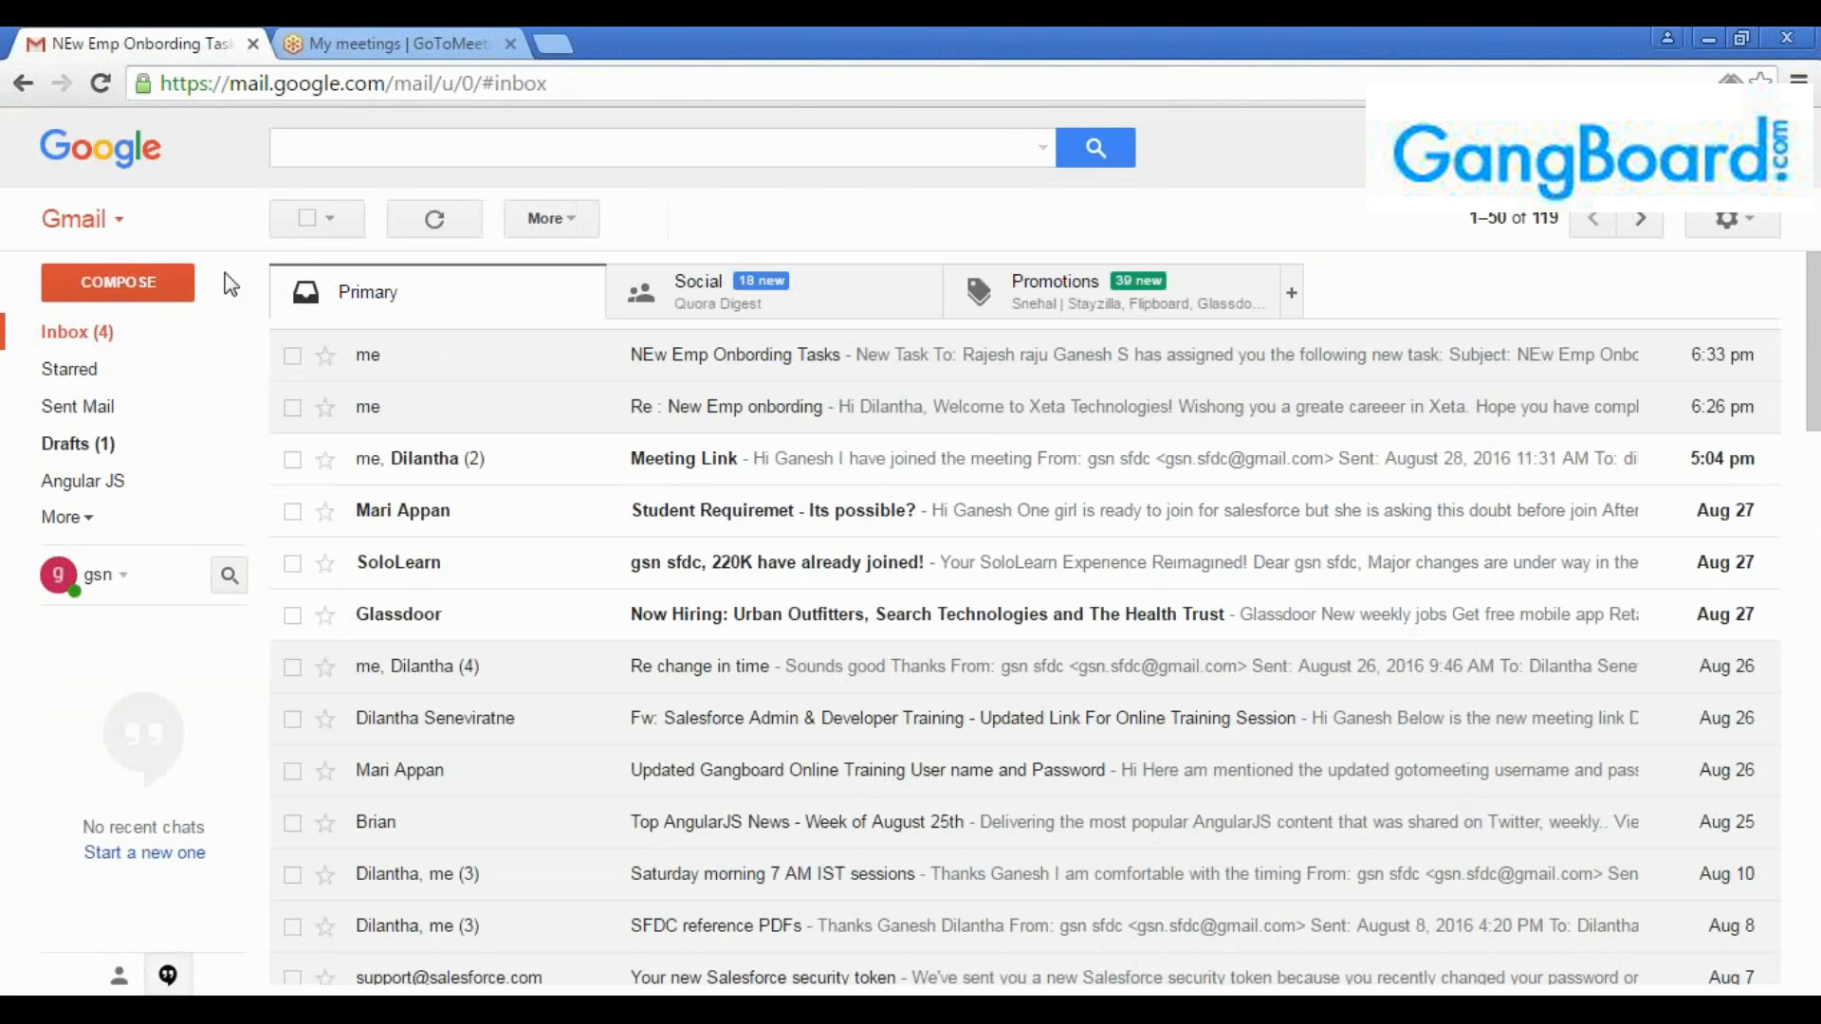
pyautogui.click(107, 343)
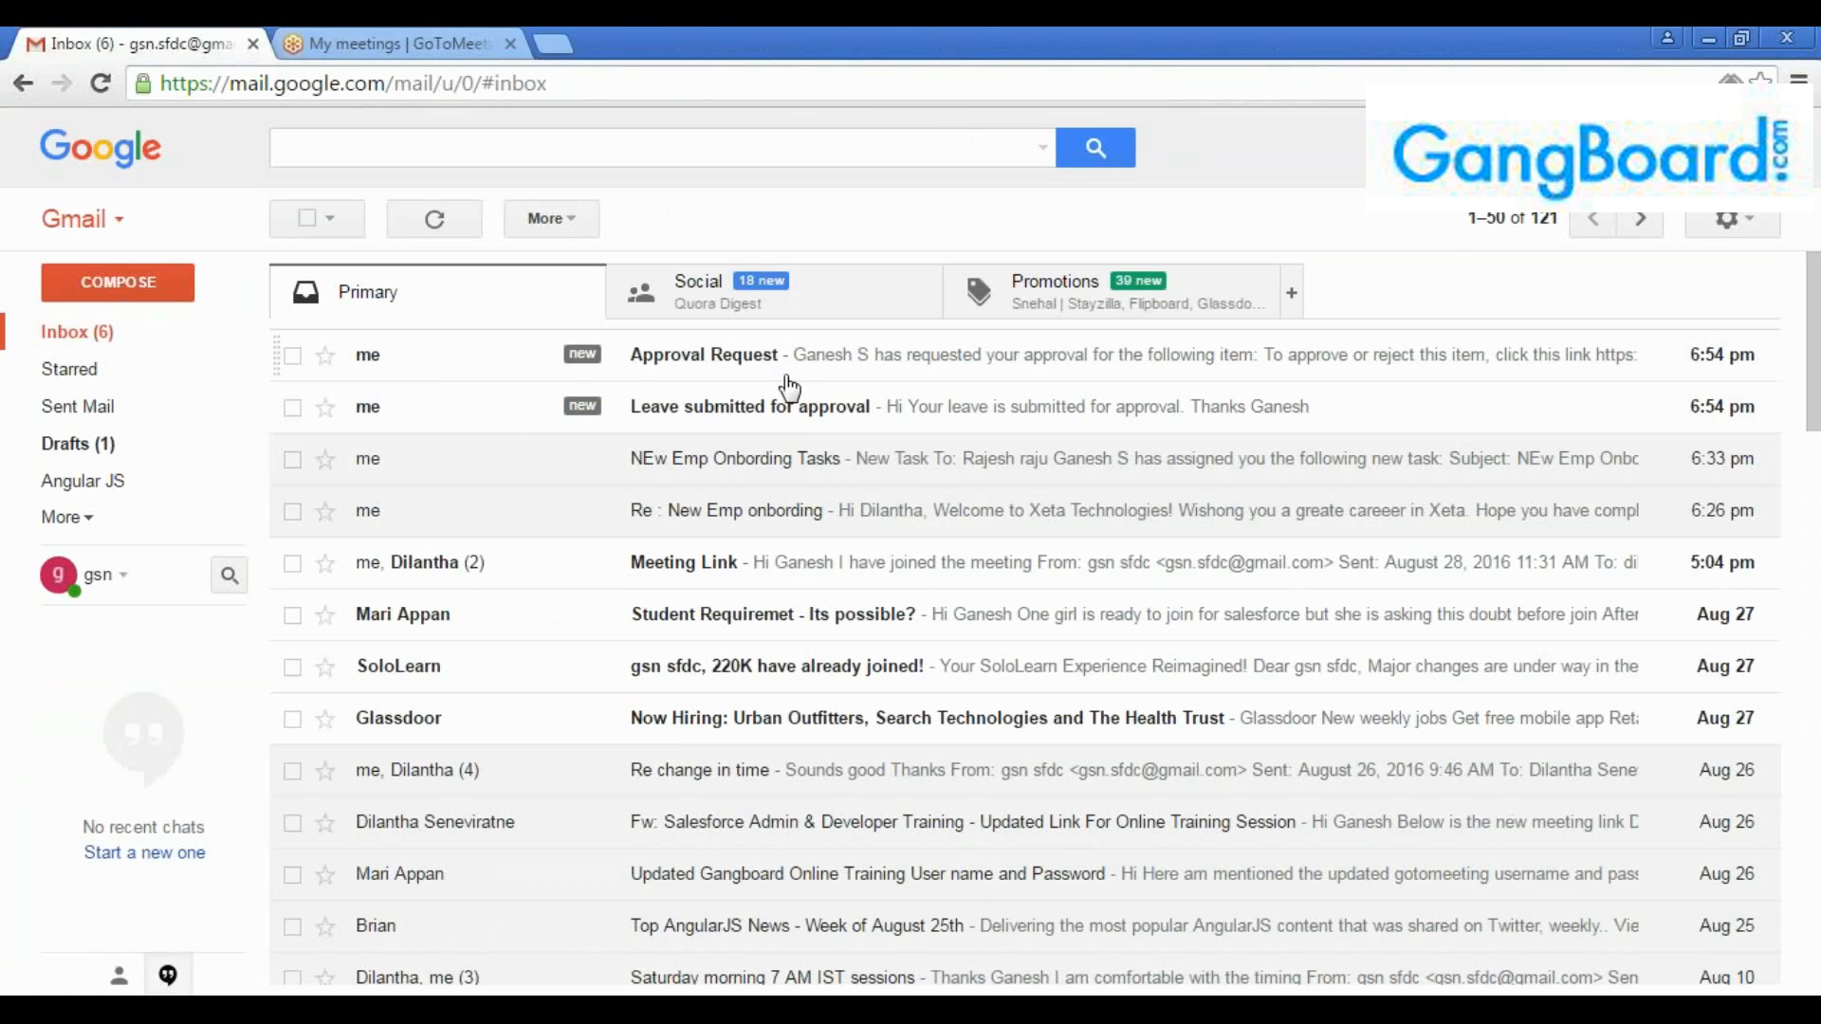
# Read the "Approval Request" and "Leave submitted for approval" emails
pyautogui.click(786, 407)
pyautogui.click(342, 228)
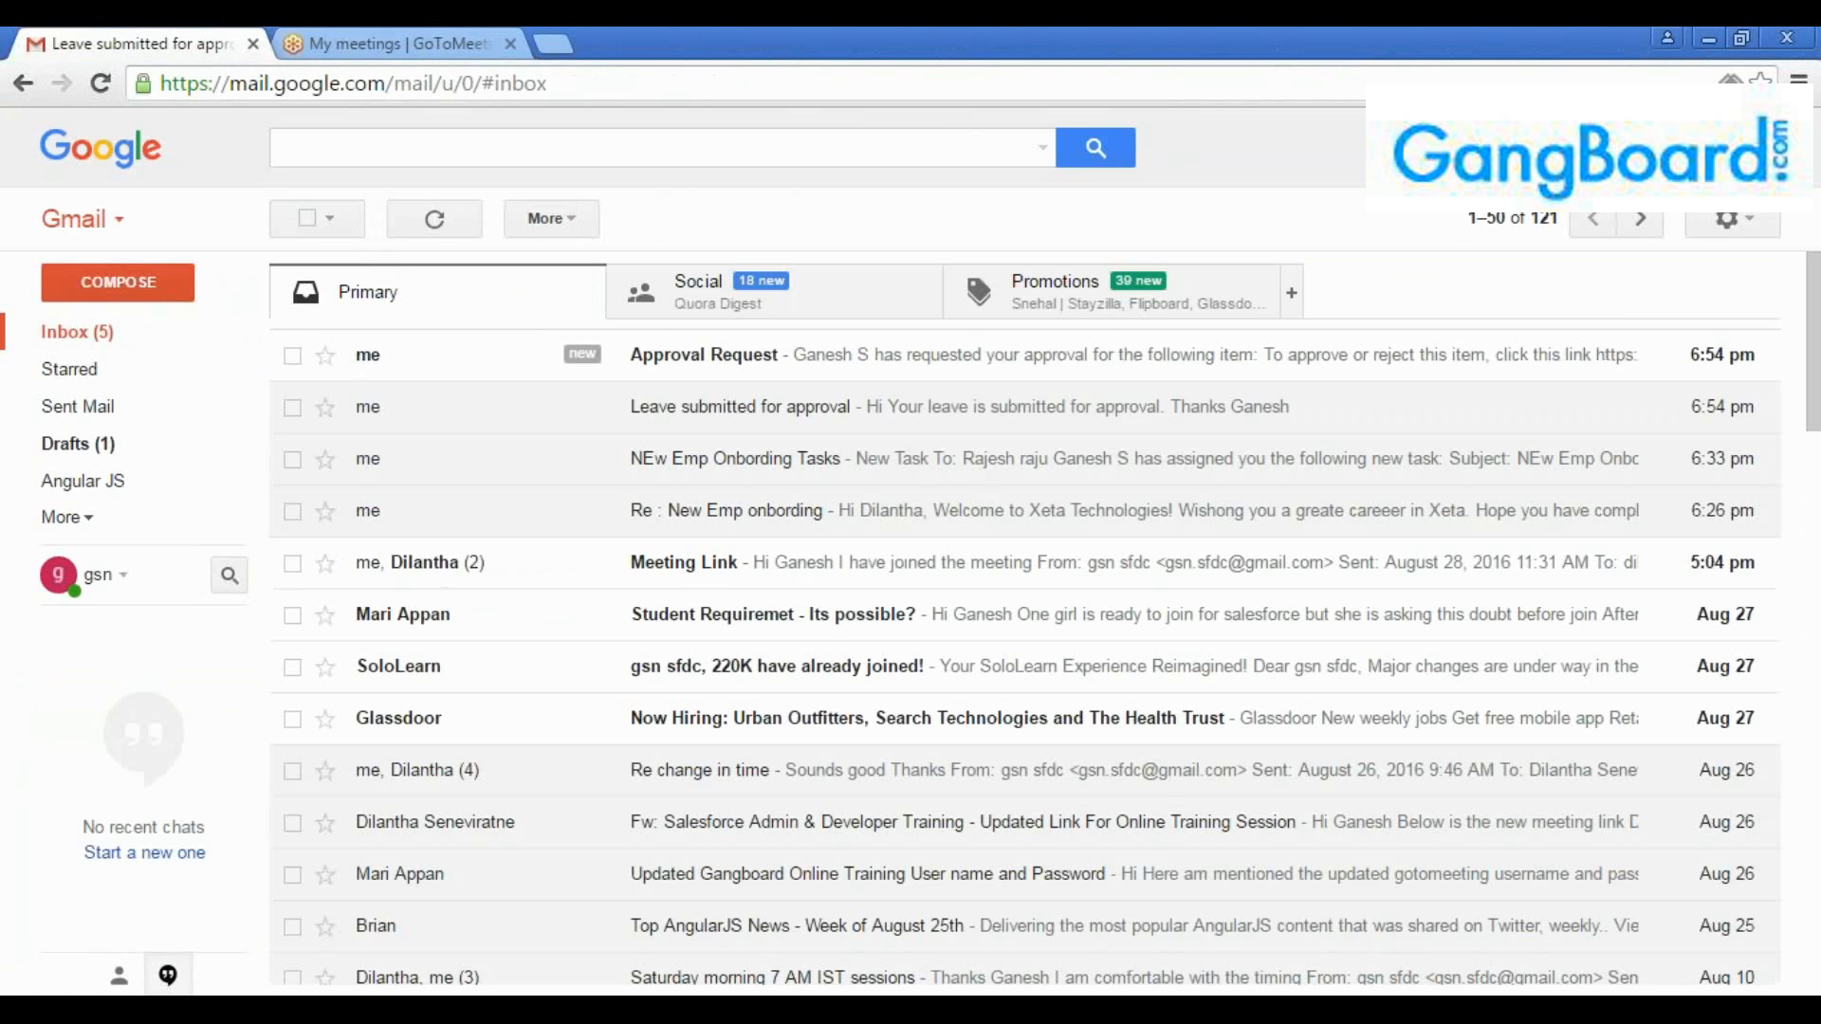
pyautogui.click(764, 360)
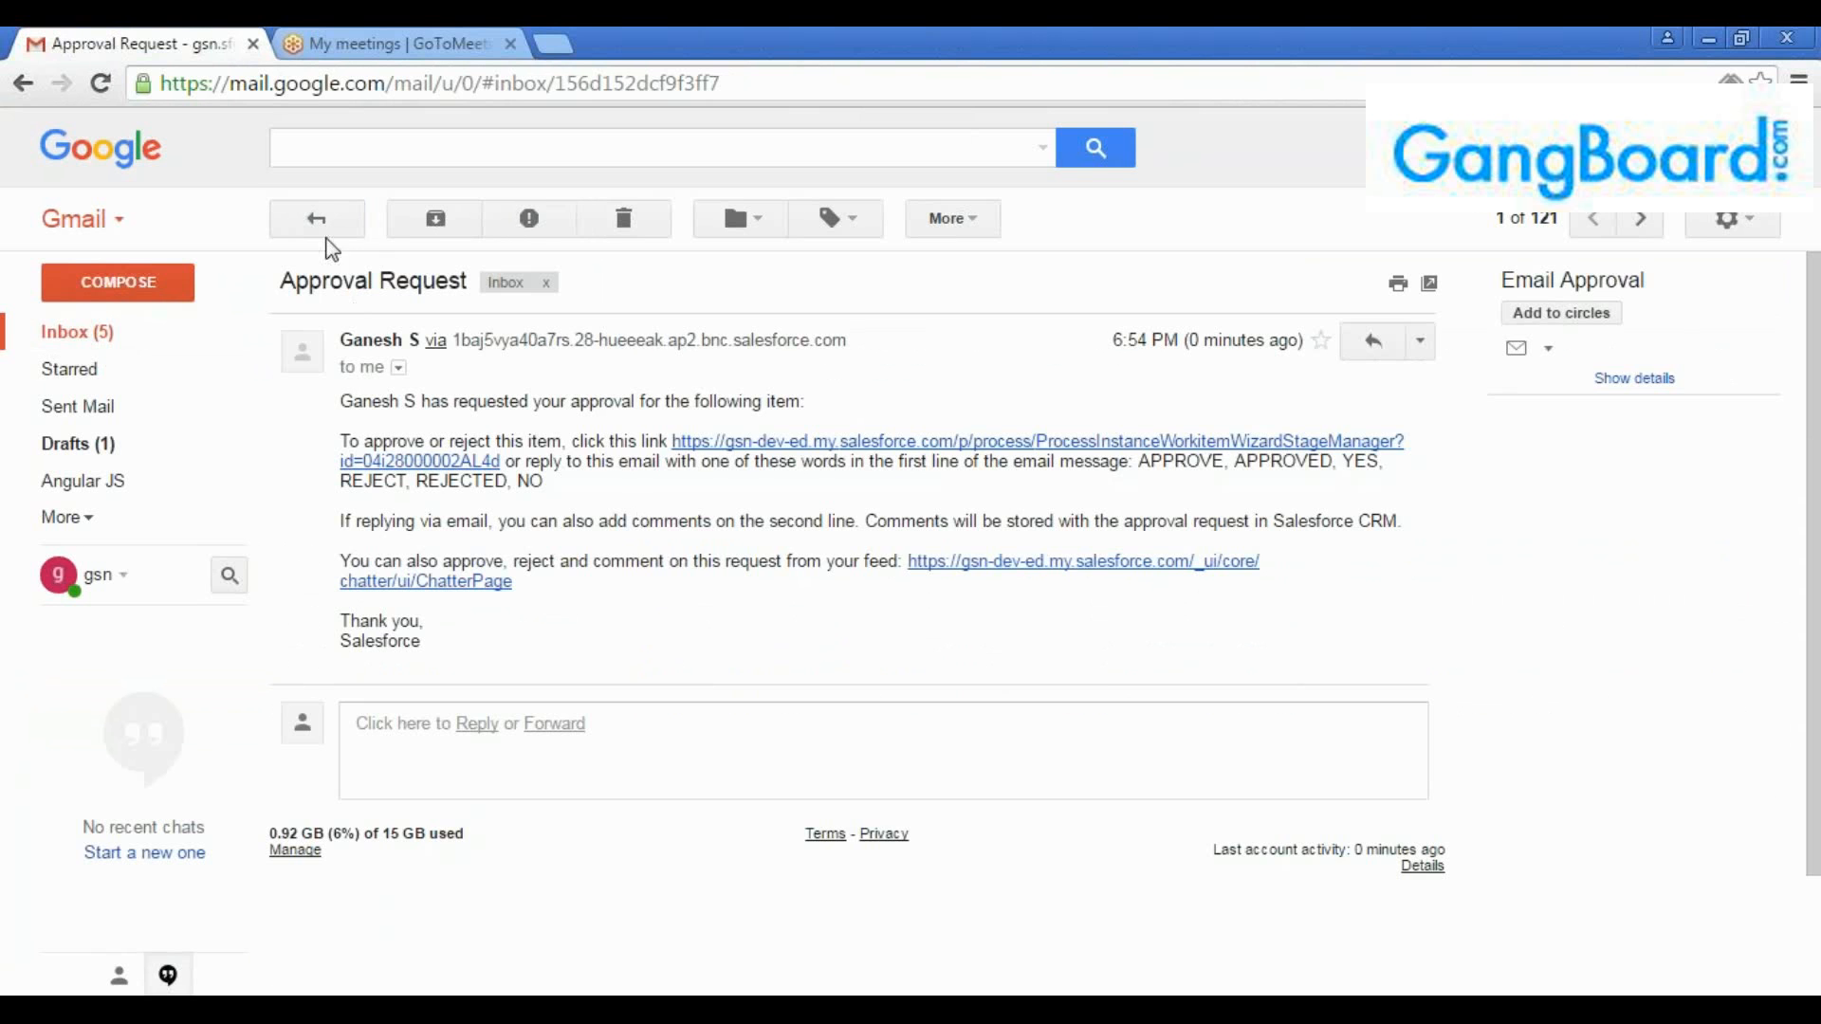
pyautogui.click(319, 222)
pyautogui.click(718, 423)
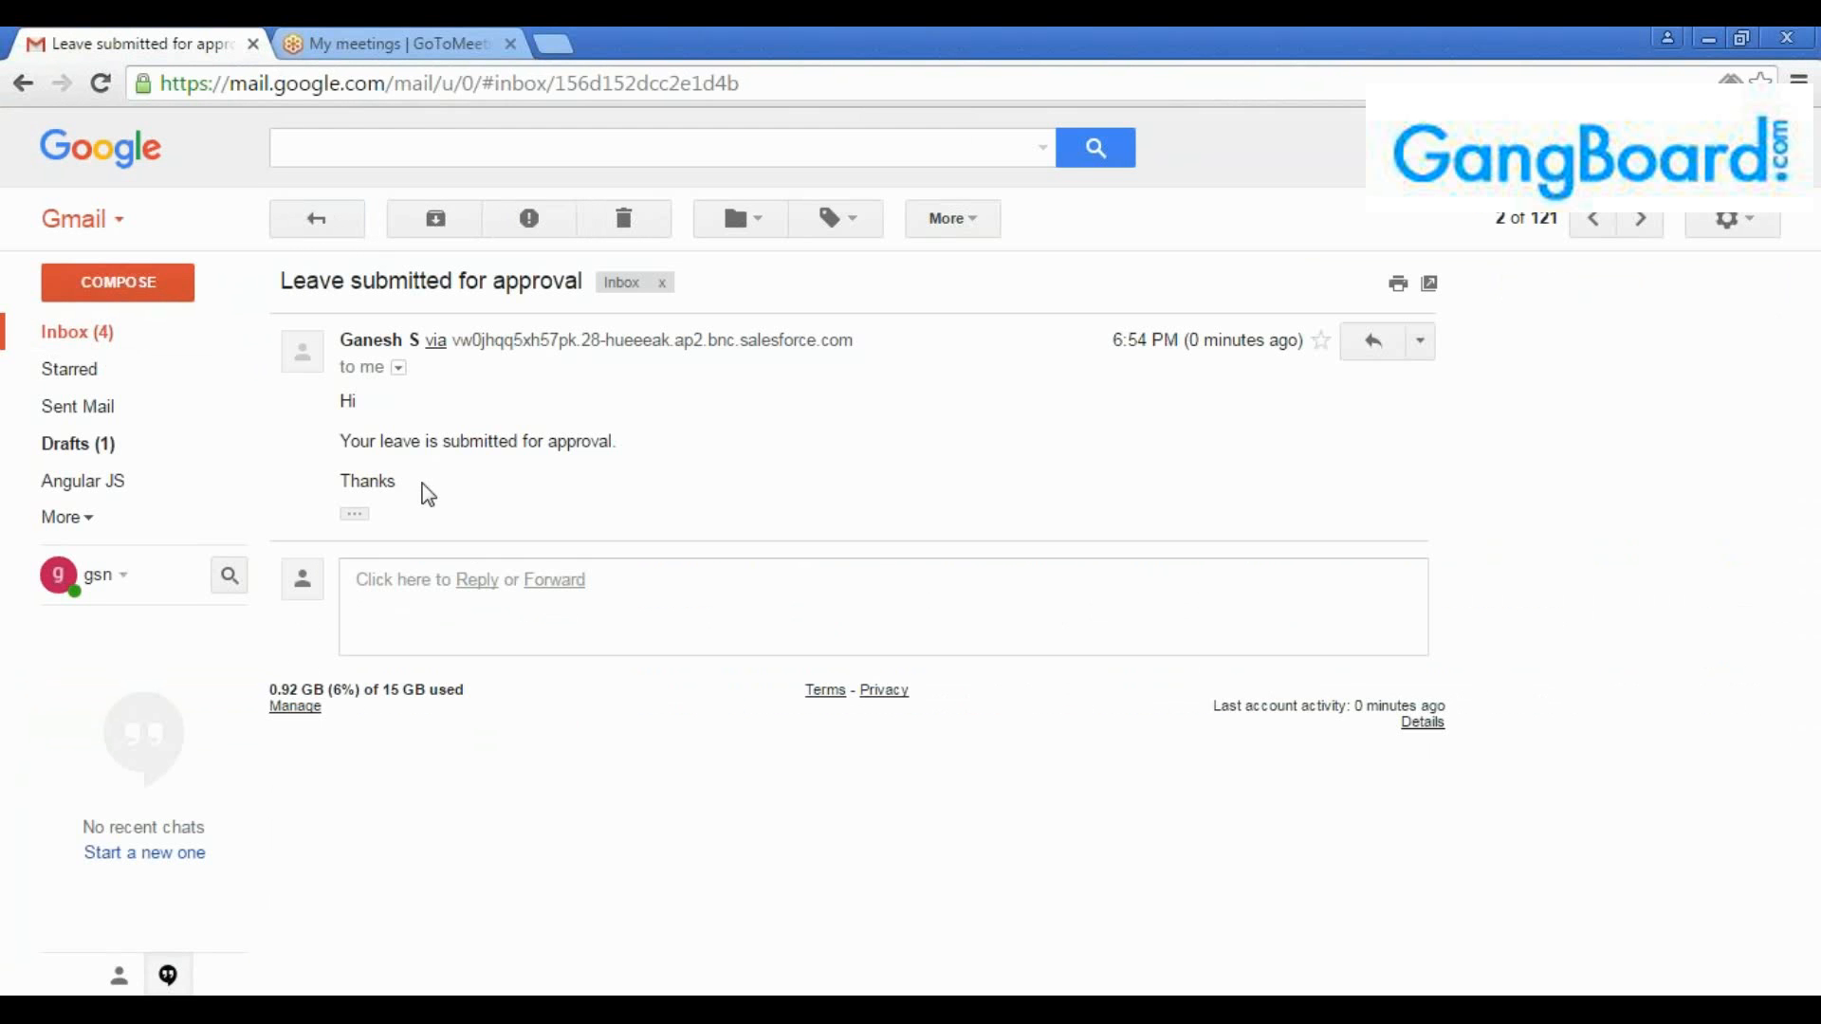
pyautogui.moveTo(428, 493); pyautogui.dragTo(337, 430)
pyautogui.click(433, 433)
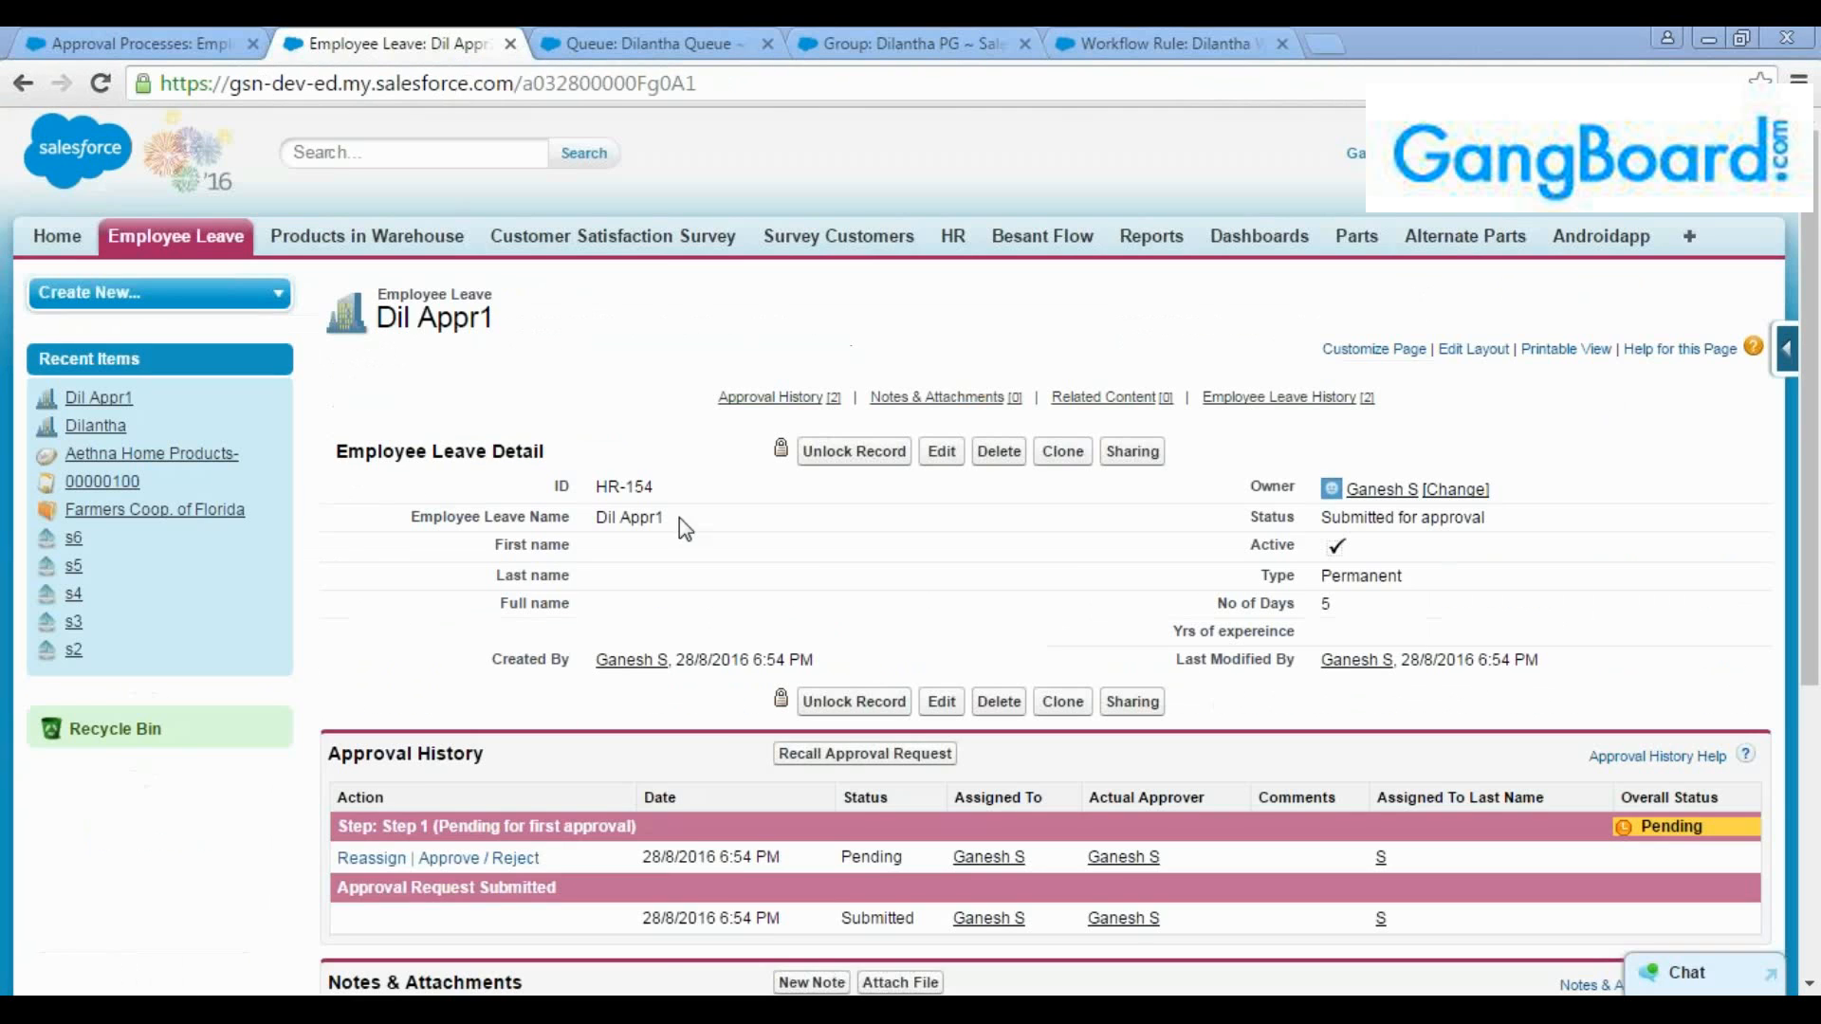
# Switch back to Salesforce and review the record lock, email alert and field update in the approval process's initial submission actions
pyautogui.click(821, 556)
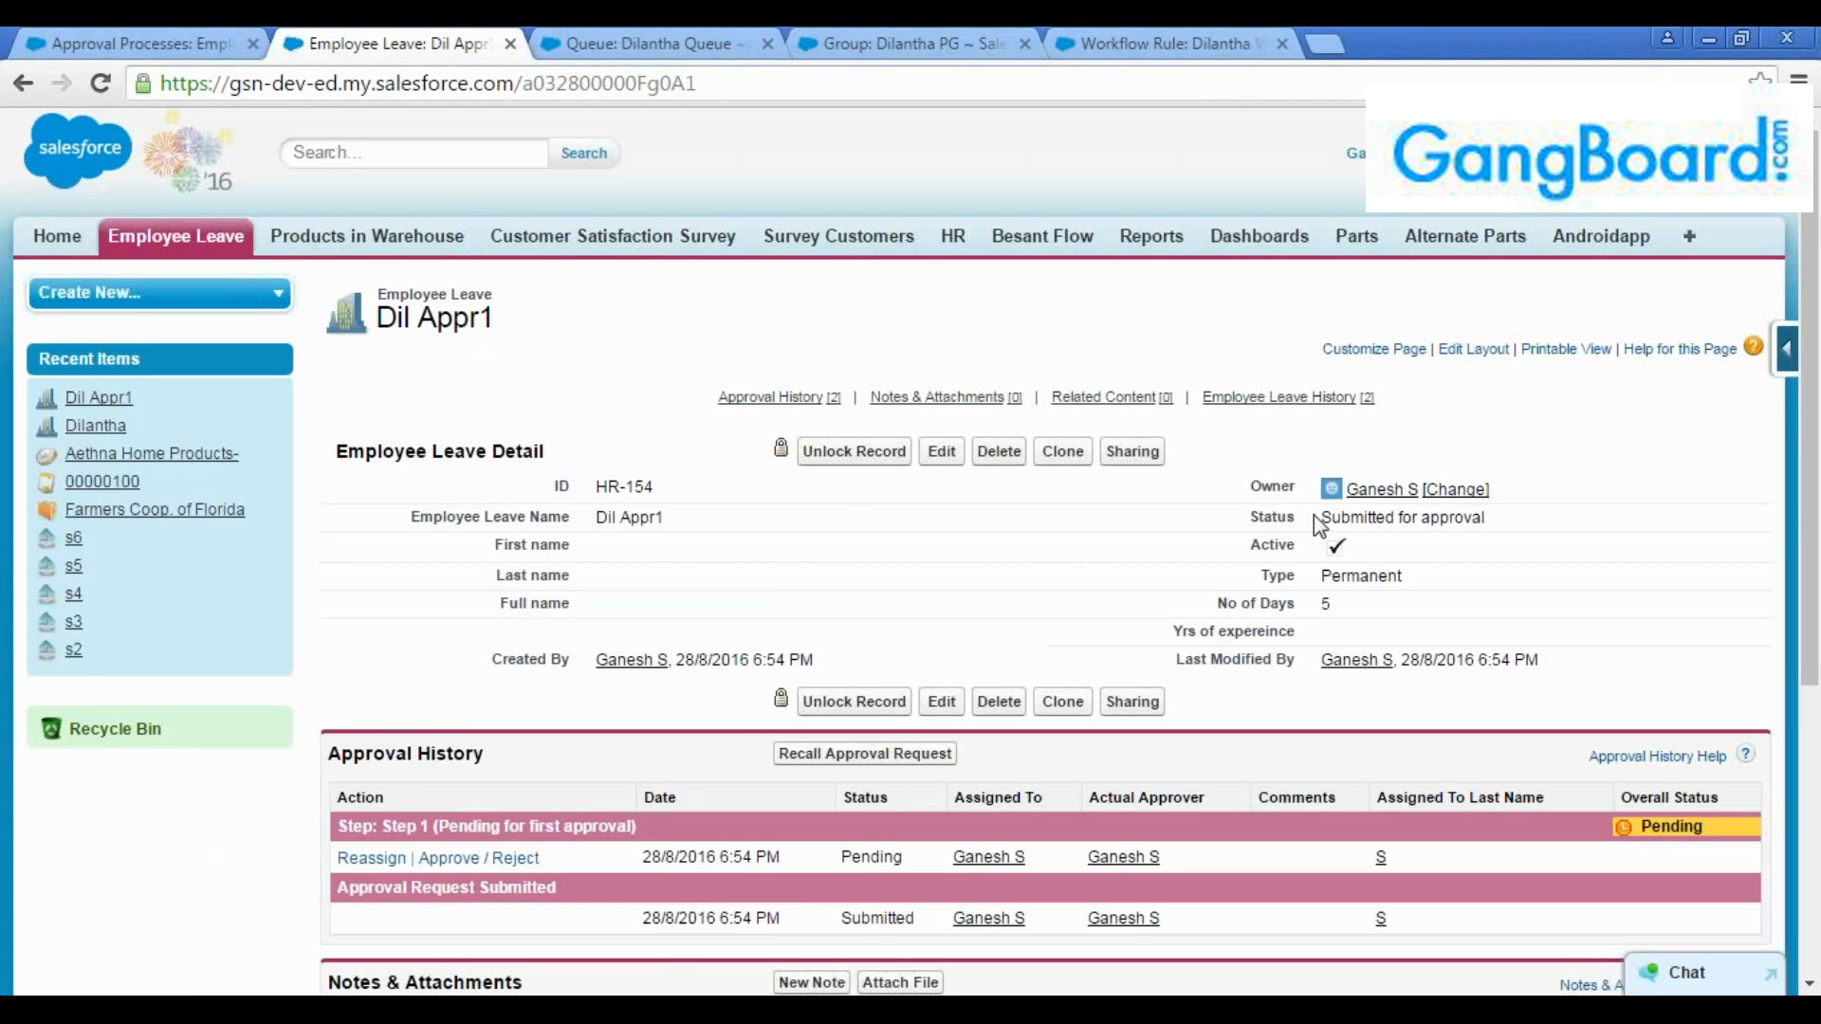
pyautogui.click(53, 33)
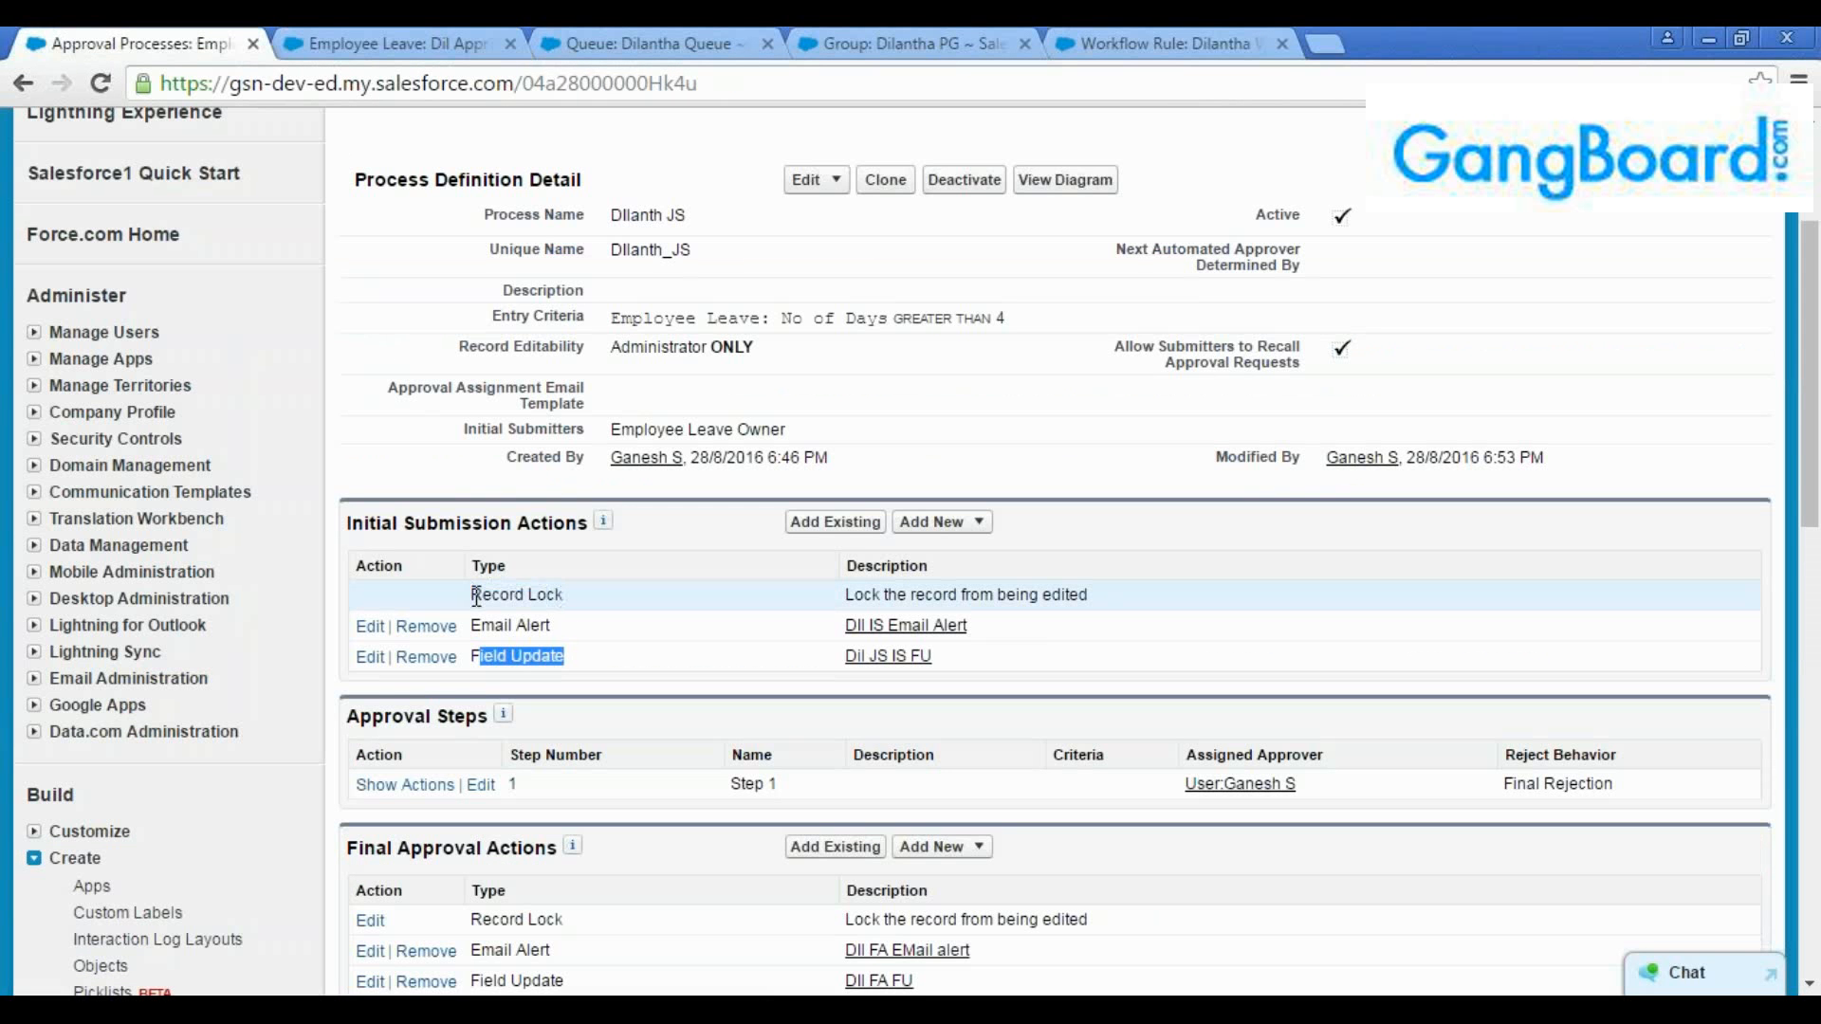
pyautogui.moveTo(471, 595); pyautogui.dragTo(617, 598)
pyautogui.click(569, 617)
pyautogui.moveTo(472, 624); pyautogui.dragTo(552, 626)
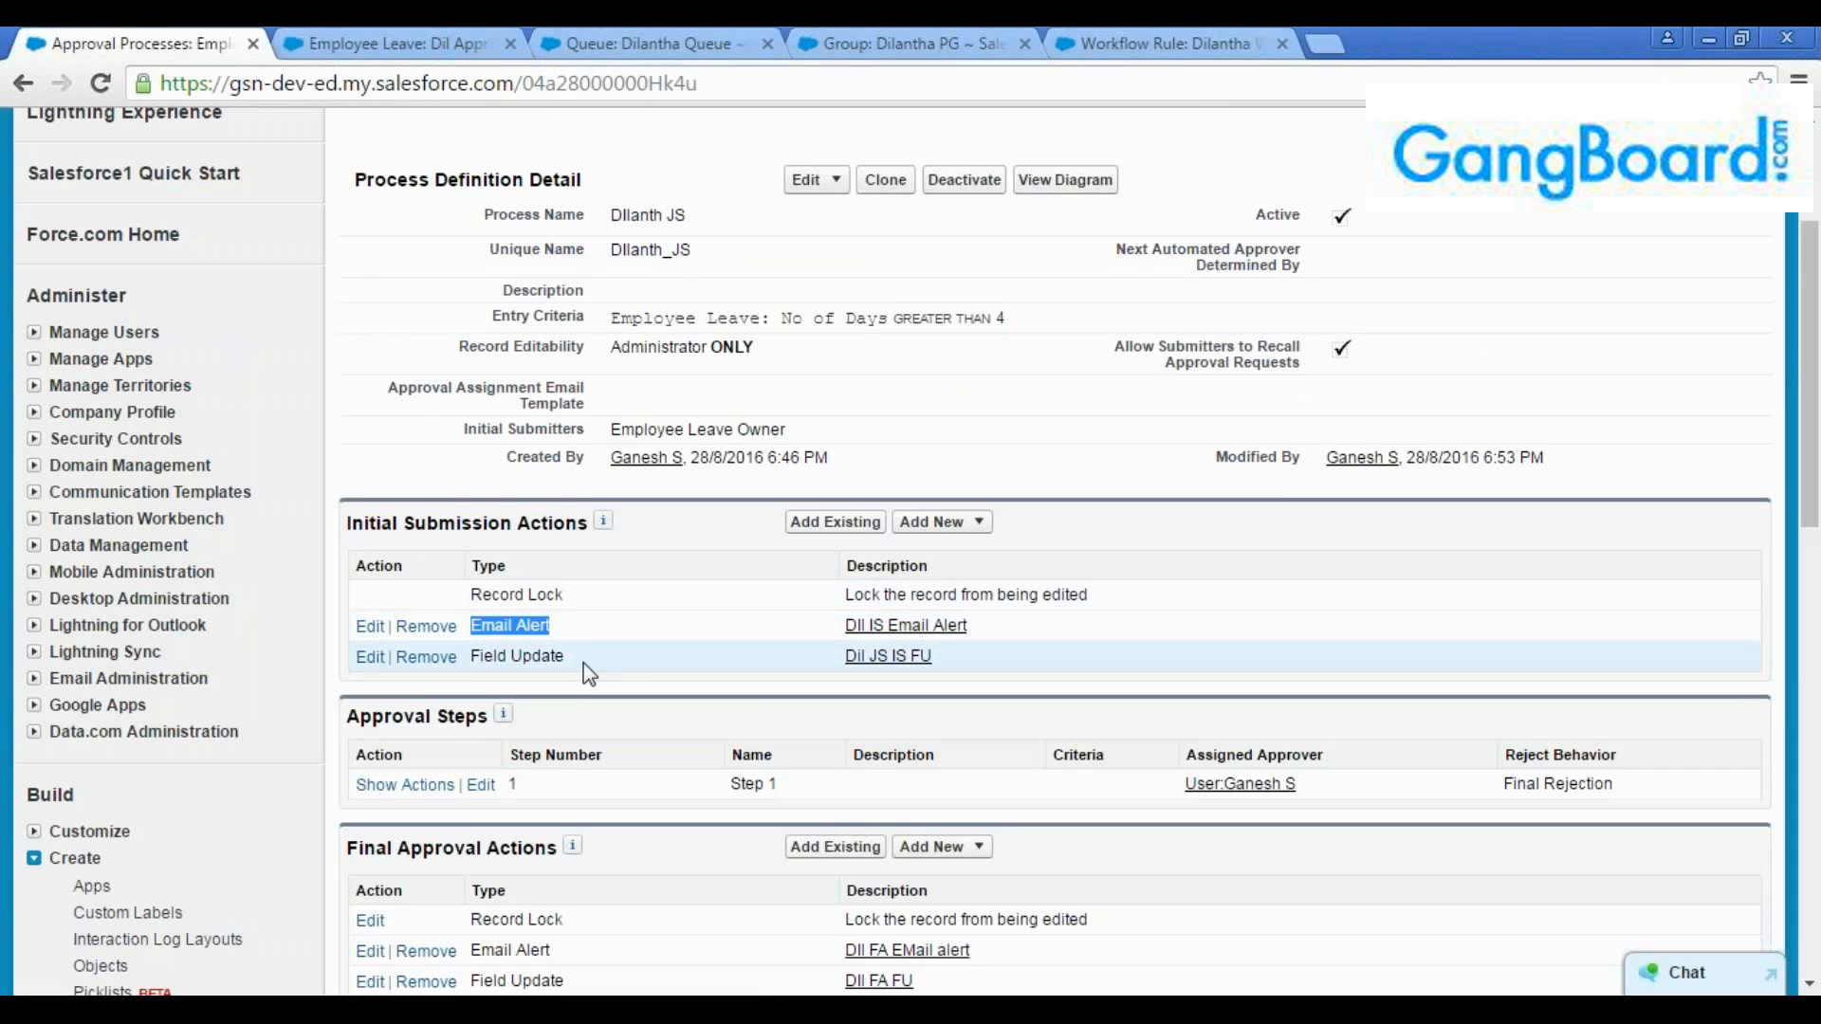
pyautogui.click(472, 655)
pyautogui.scroll(-3, 641, 664)
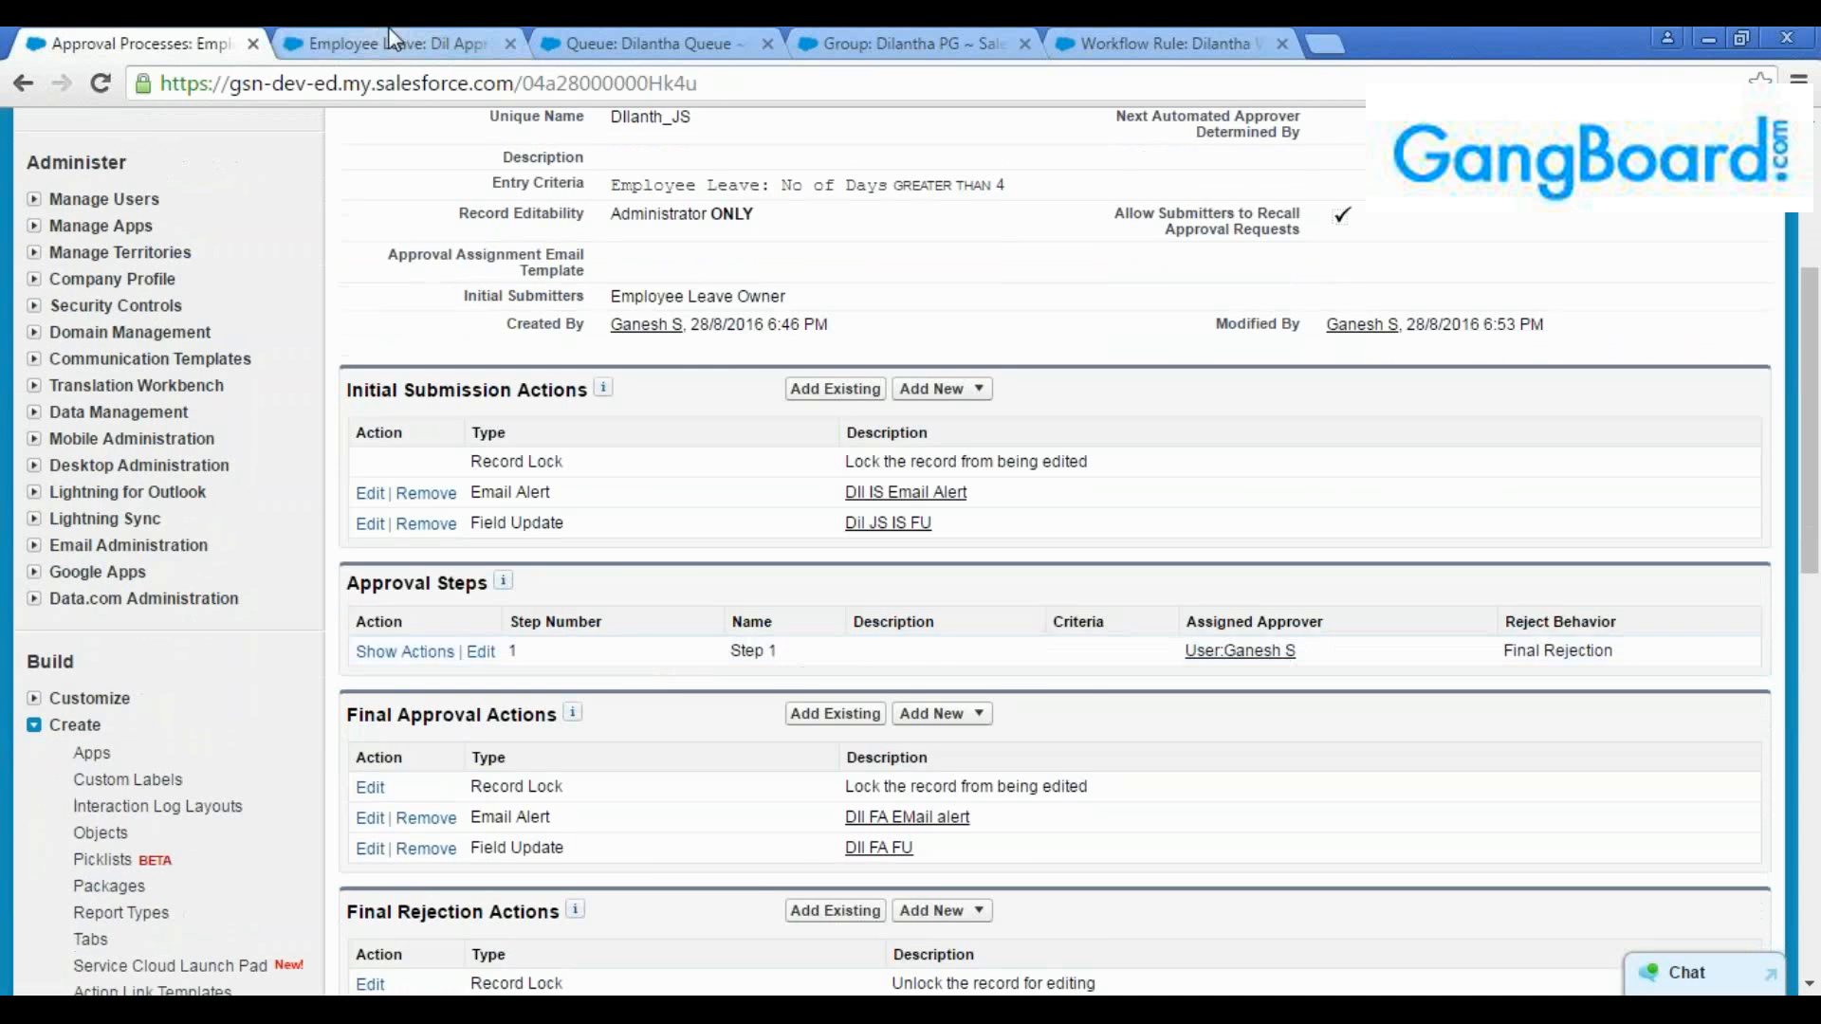
# Open the Salesforce home page and examine the "Dil Appr1" entry in the Items to Approve list
pyautogui.click(386, 40)
pyautogui.click(653, 43)
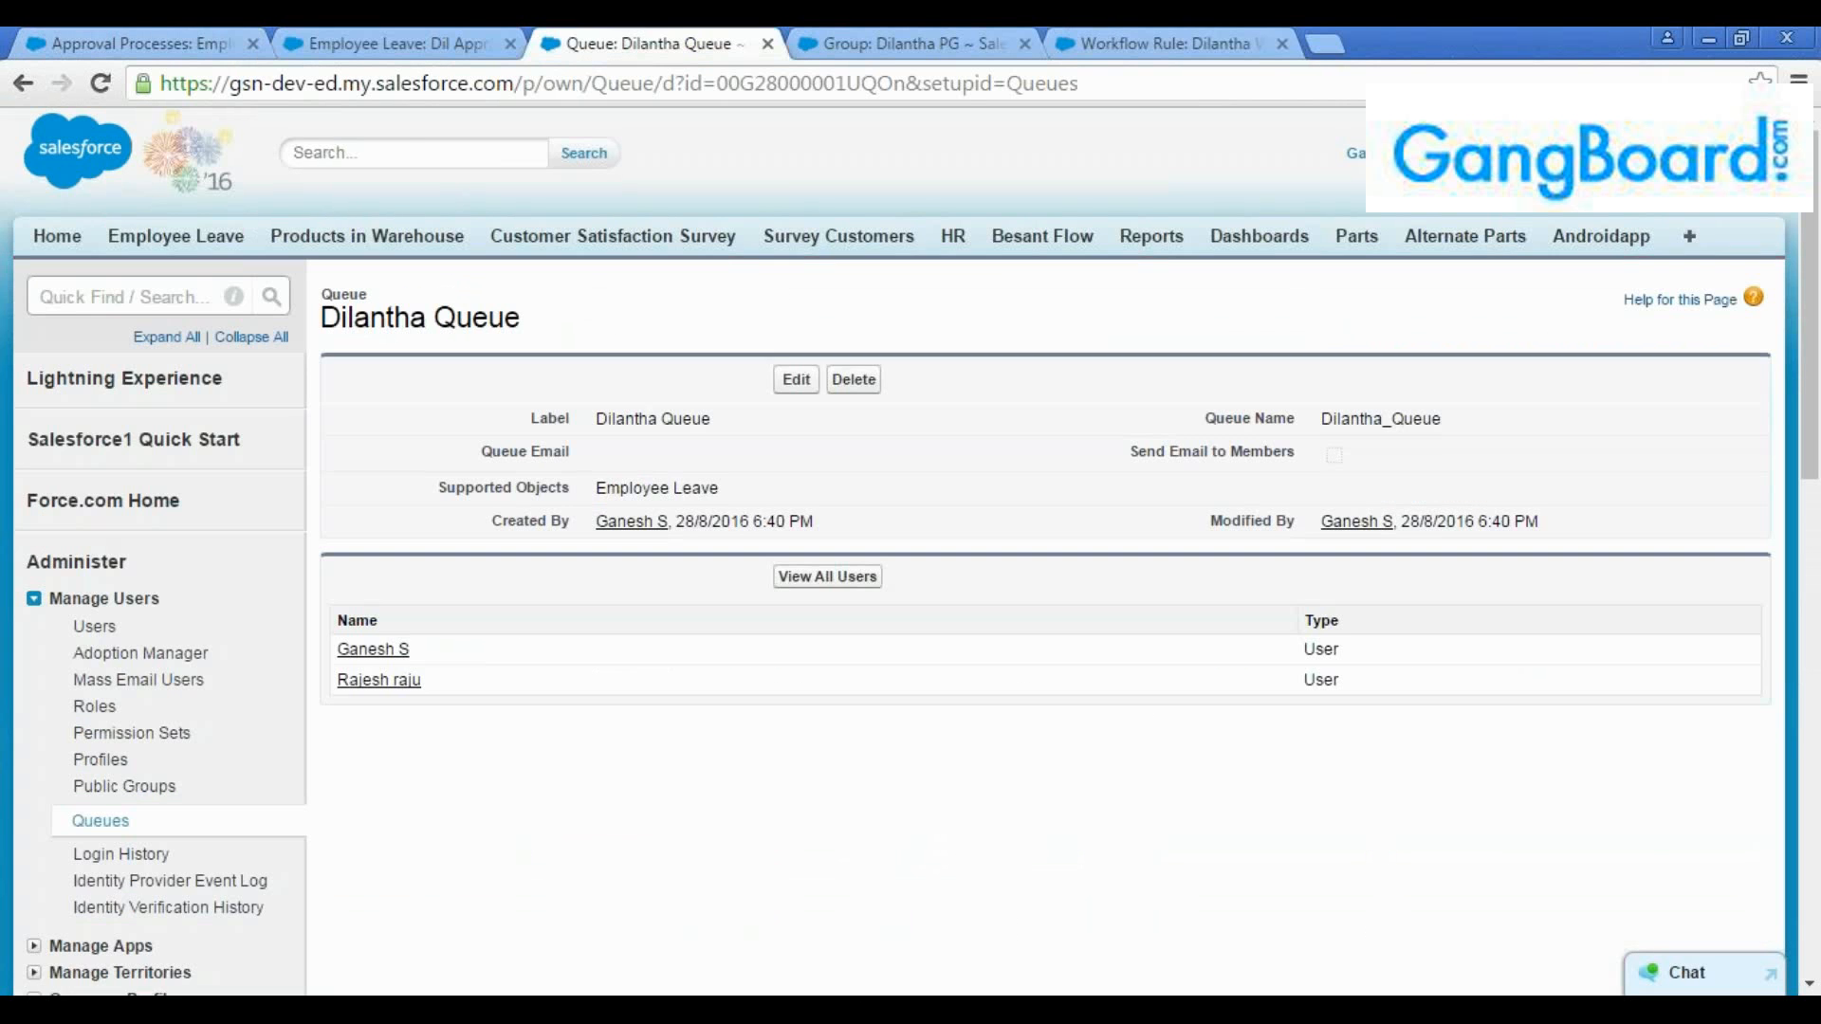
pyautogui.click(56, 242)
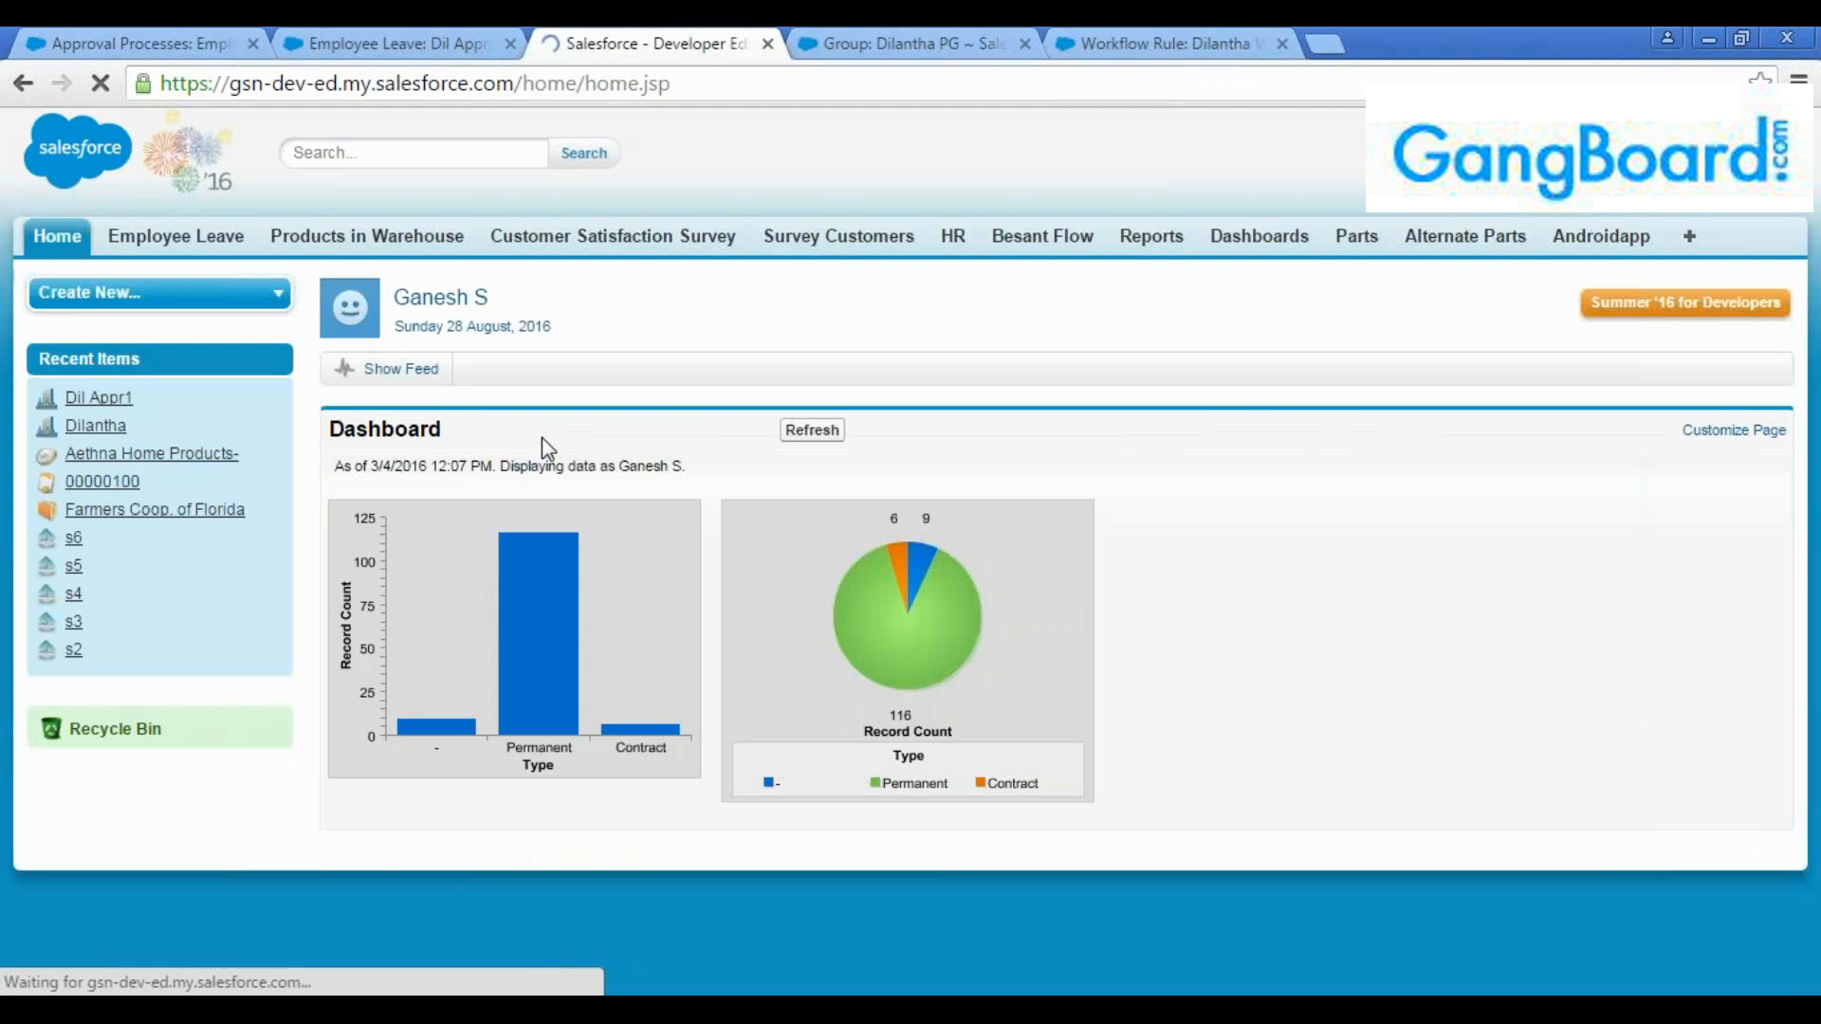
pyautogui.scroll(-7, 667, 557)
pyautogui.scroll(-3, 663, 548)
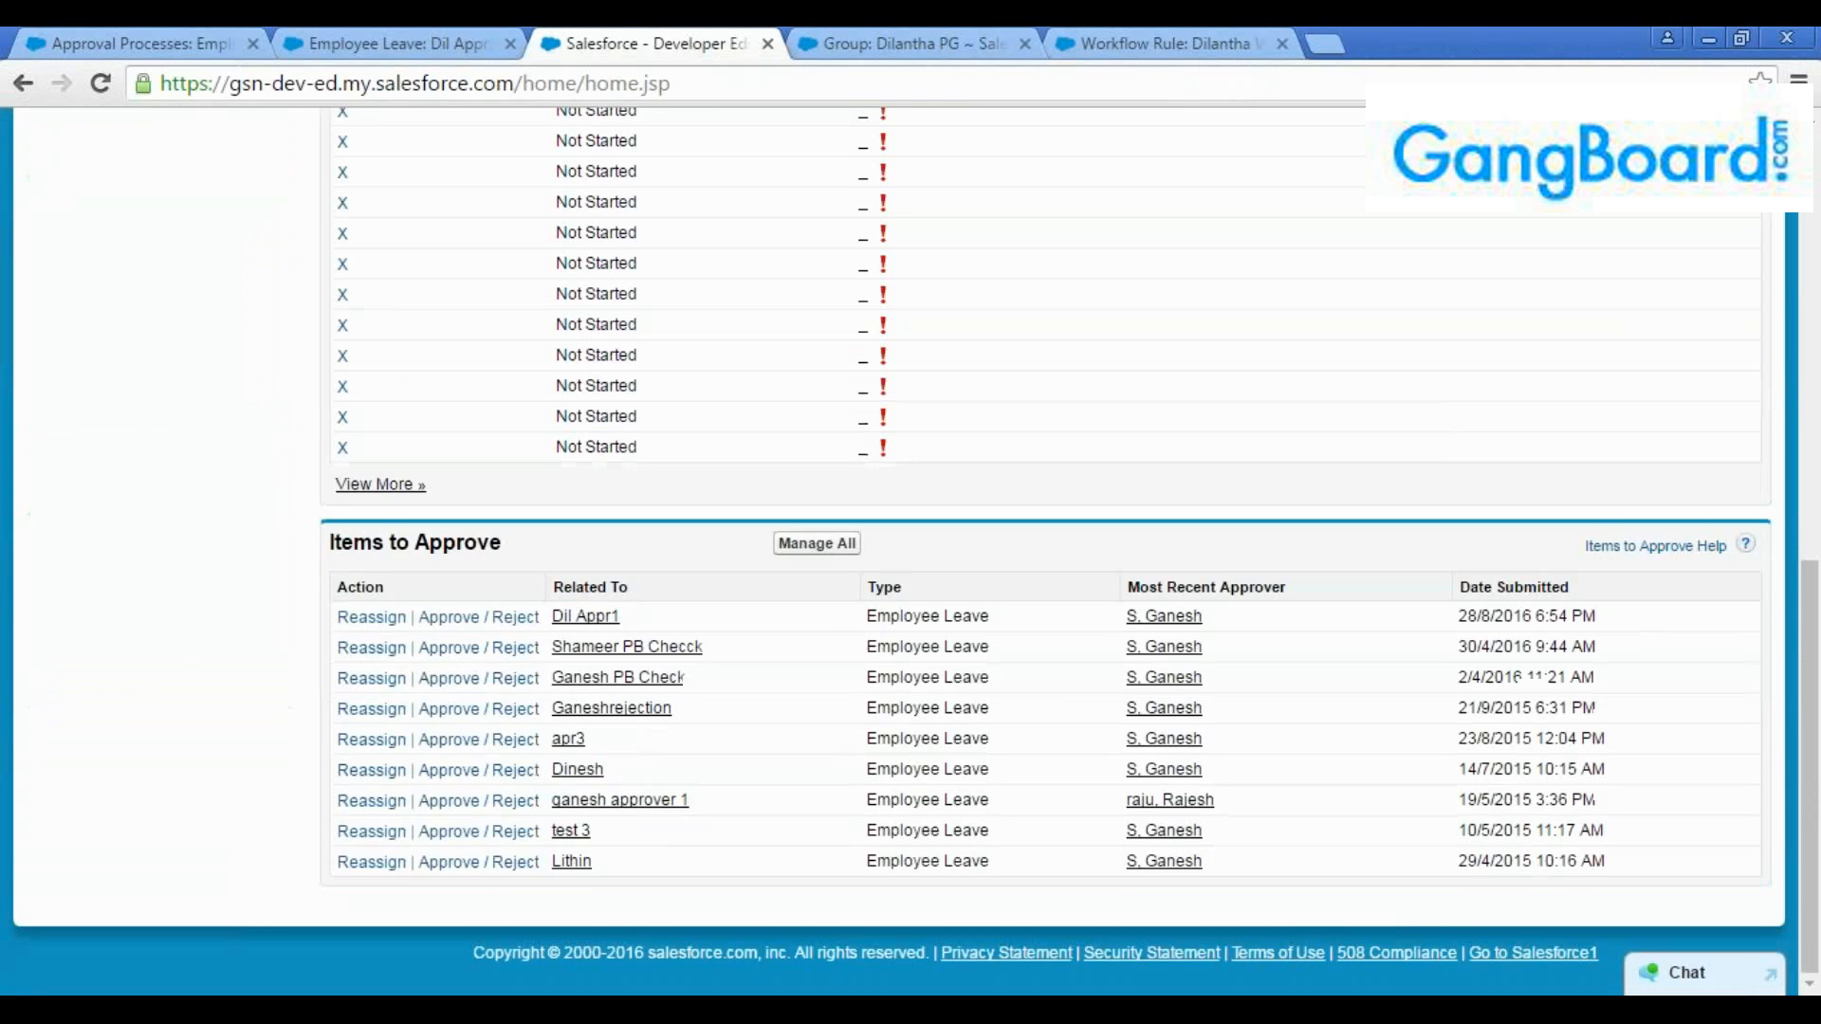
pyautogui.scroll(3, 503, 341)
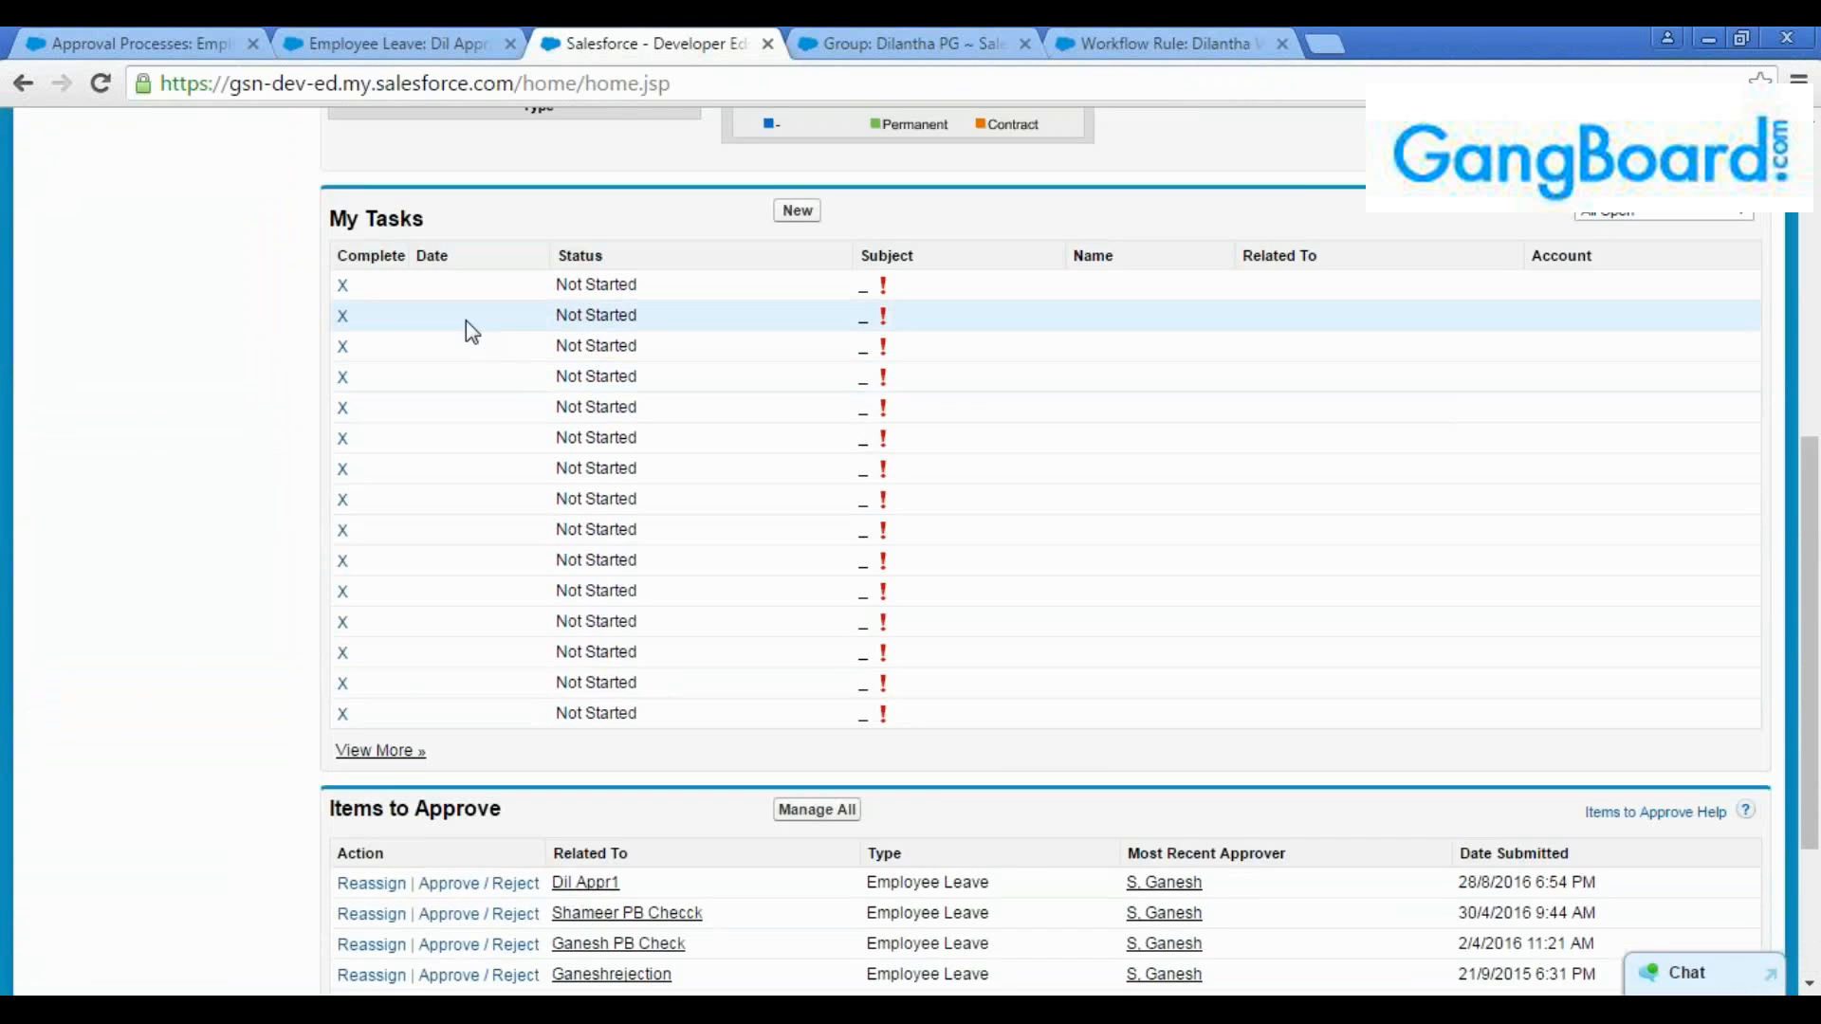
pyautogui.scroll(-3, 474, 399)
pyautogui.moveTo(511, 545); pyautogui.dragTo(295, 536)
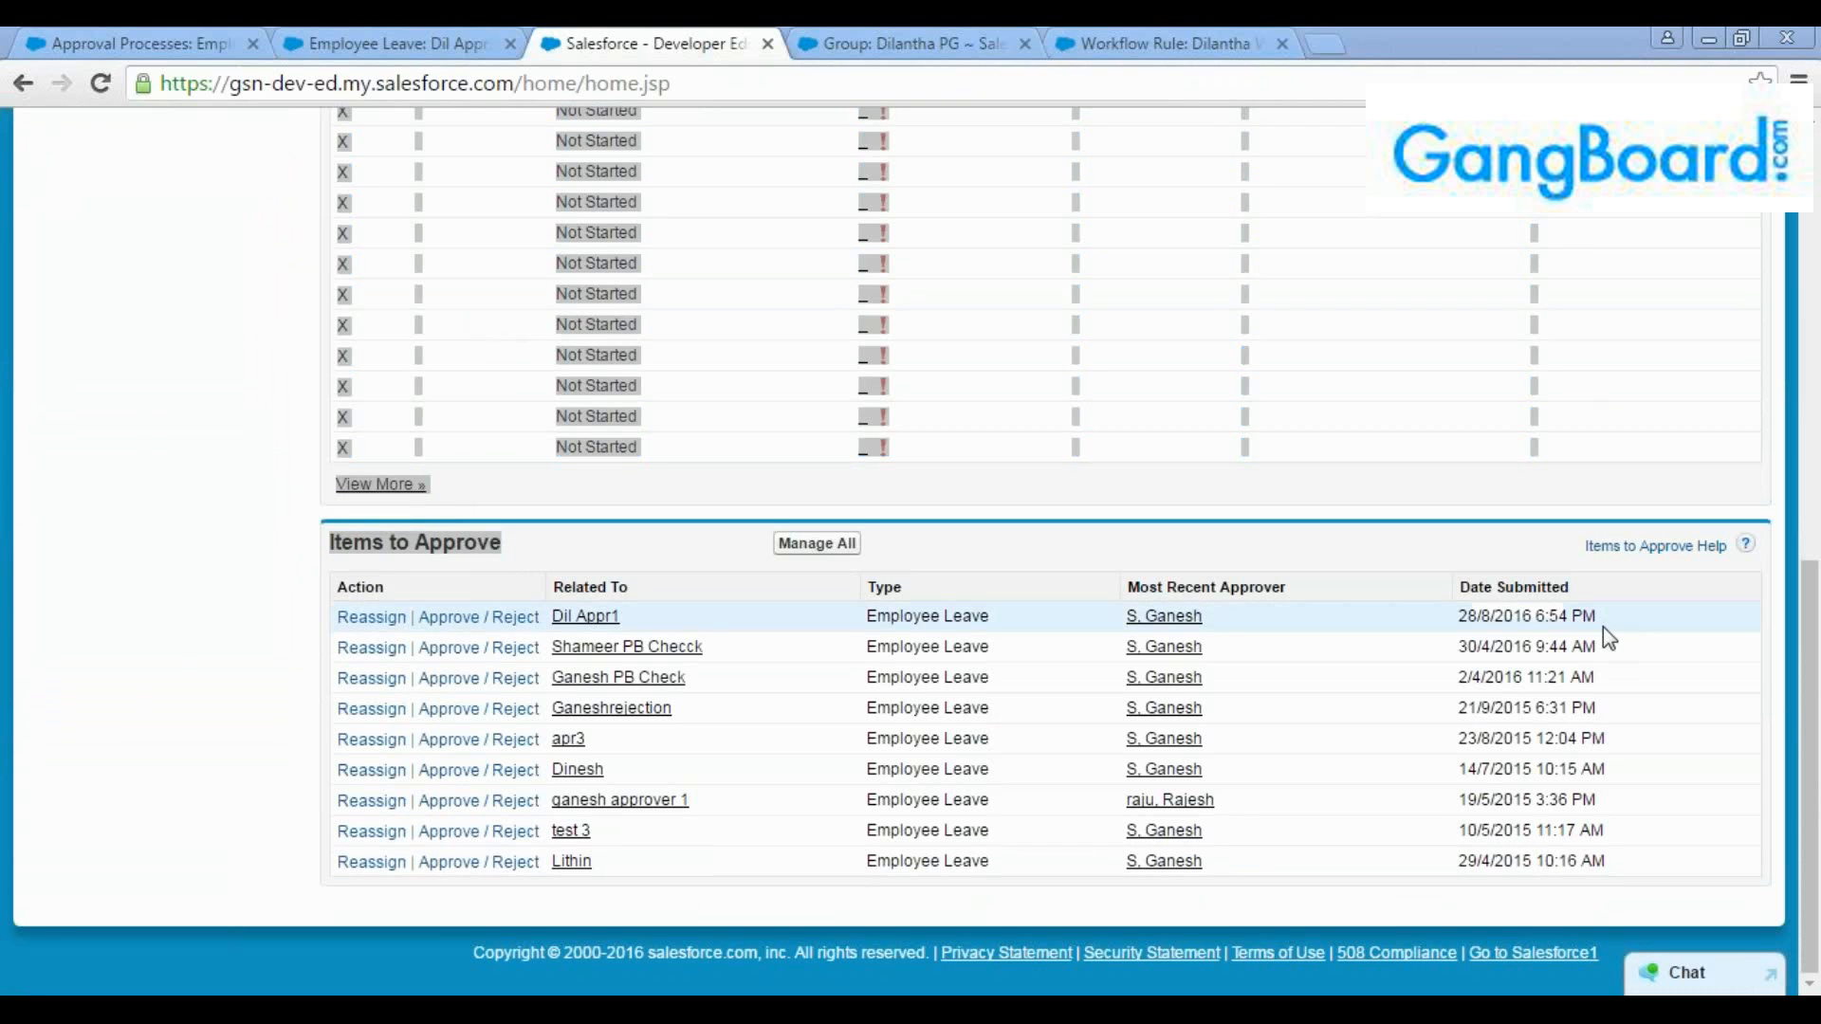
pyautogui.moveTo(1603, 626); pyautogui.dragTo(325, 621)
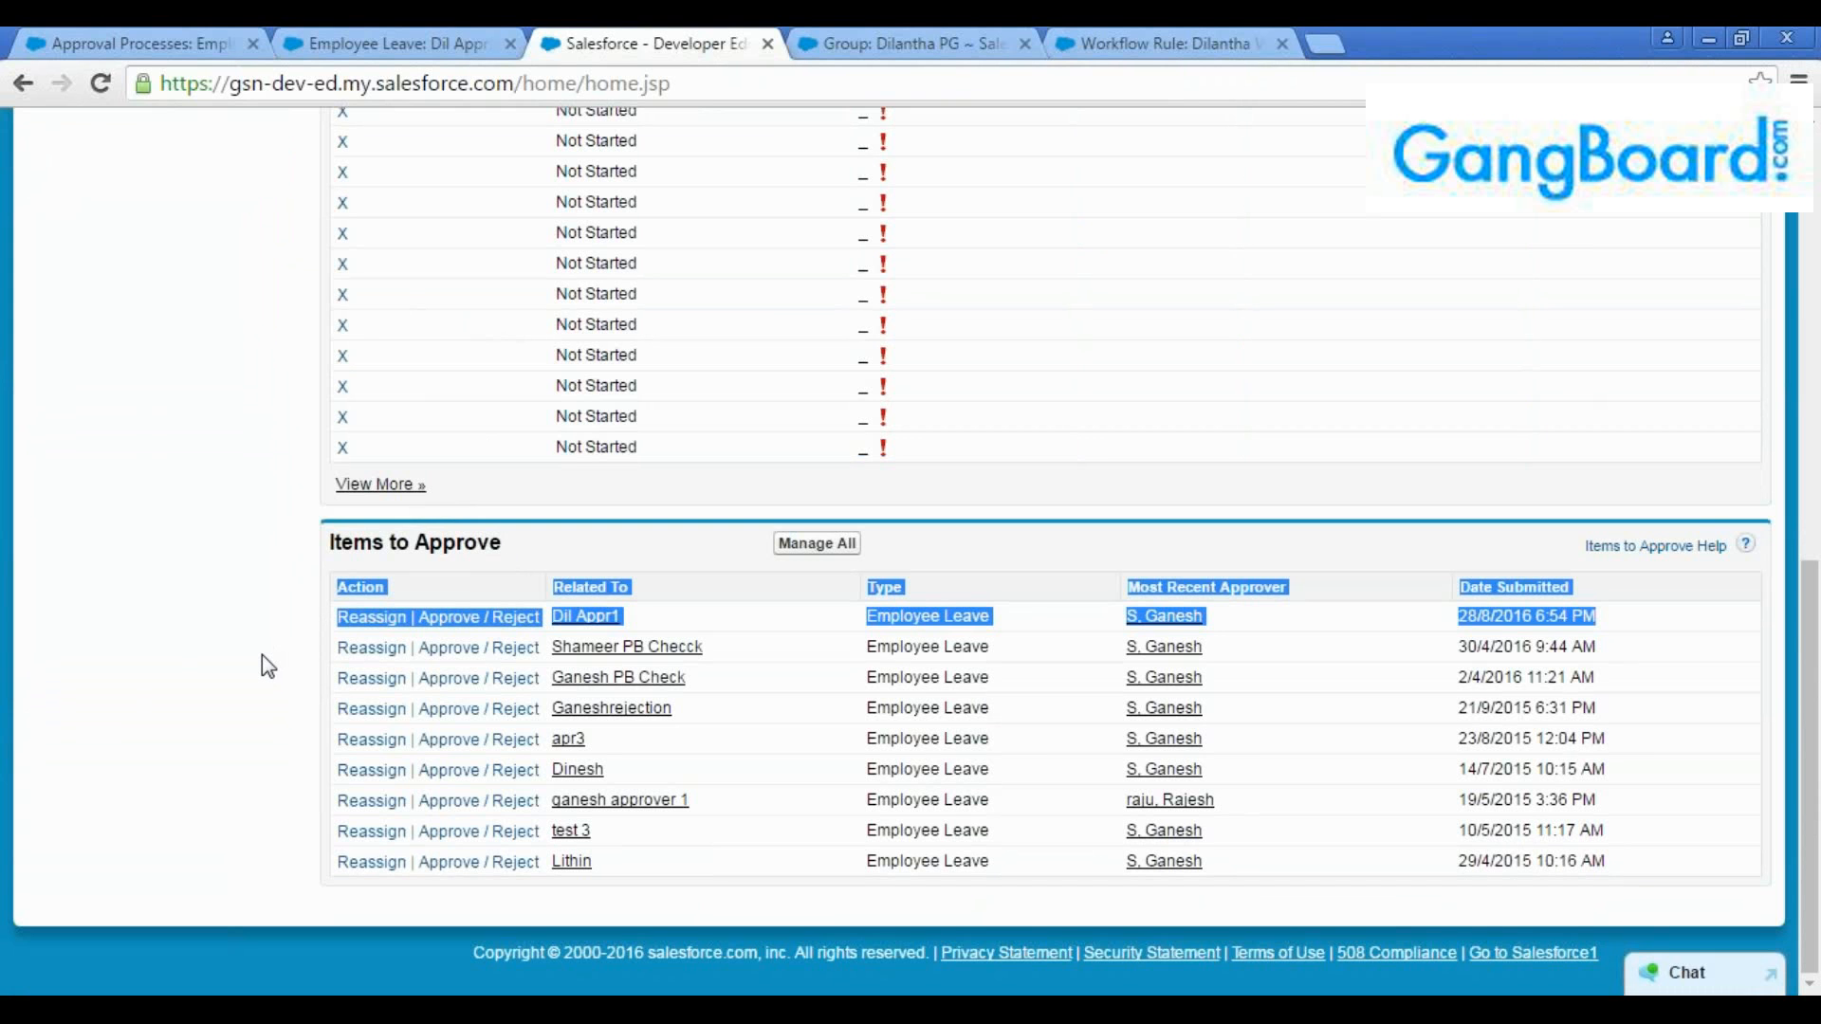
# Reload the "Dil Appr1" leave record and check its approval history
pyautogui.click(152, 40)
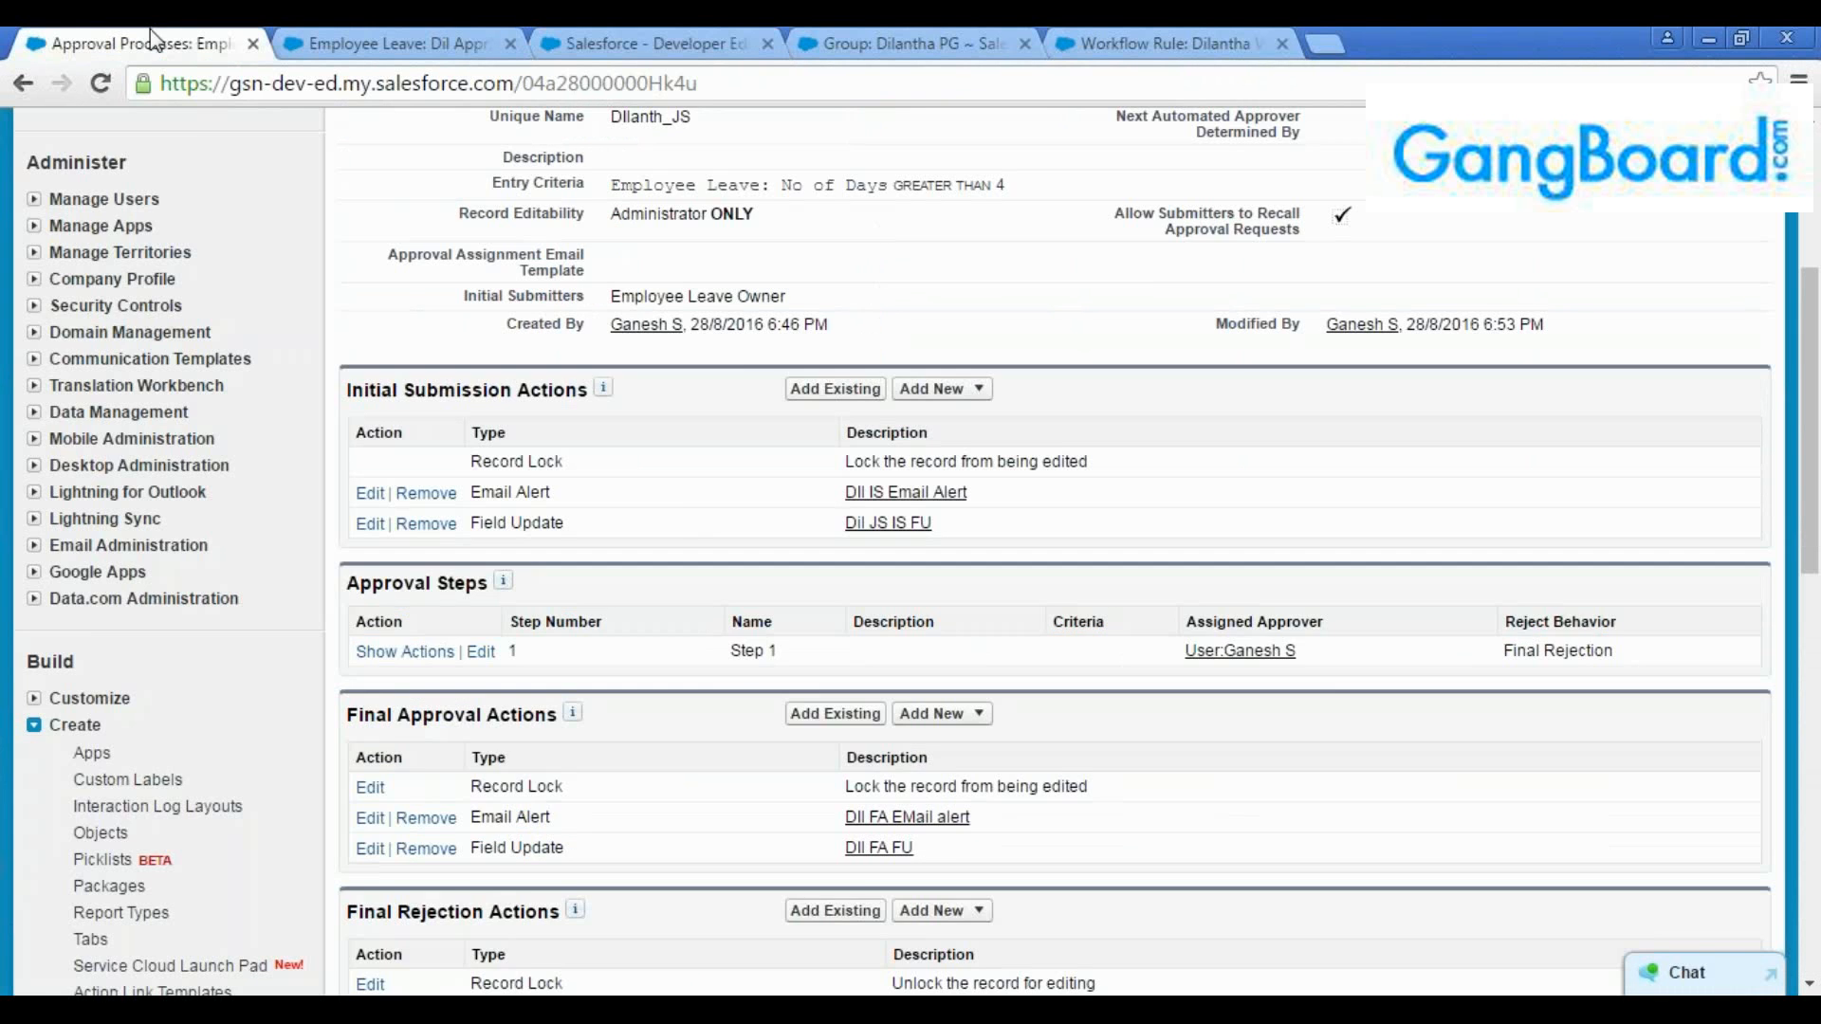
pyautogui.scroll(5, 681, 523)
pyautogui.click(389, 44)
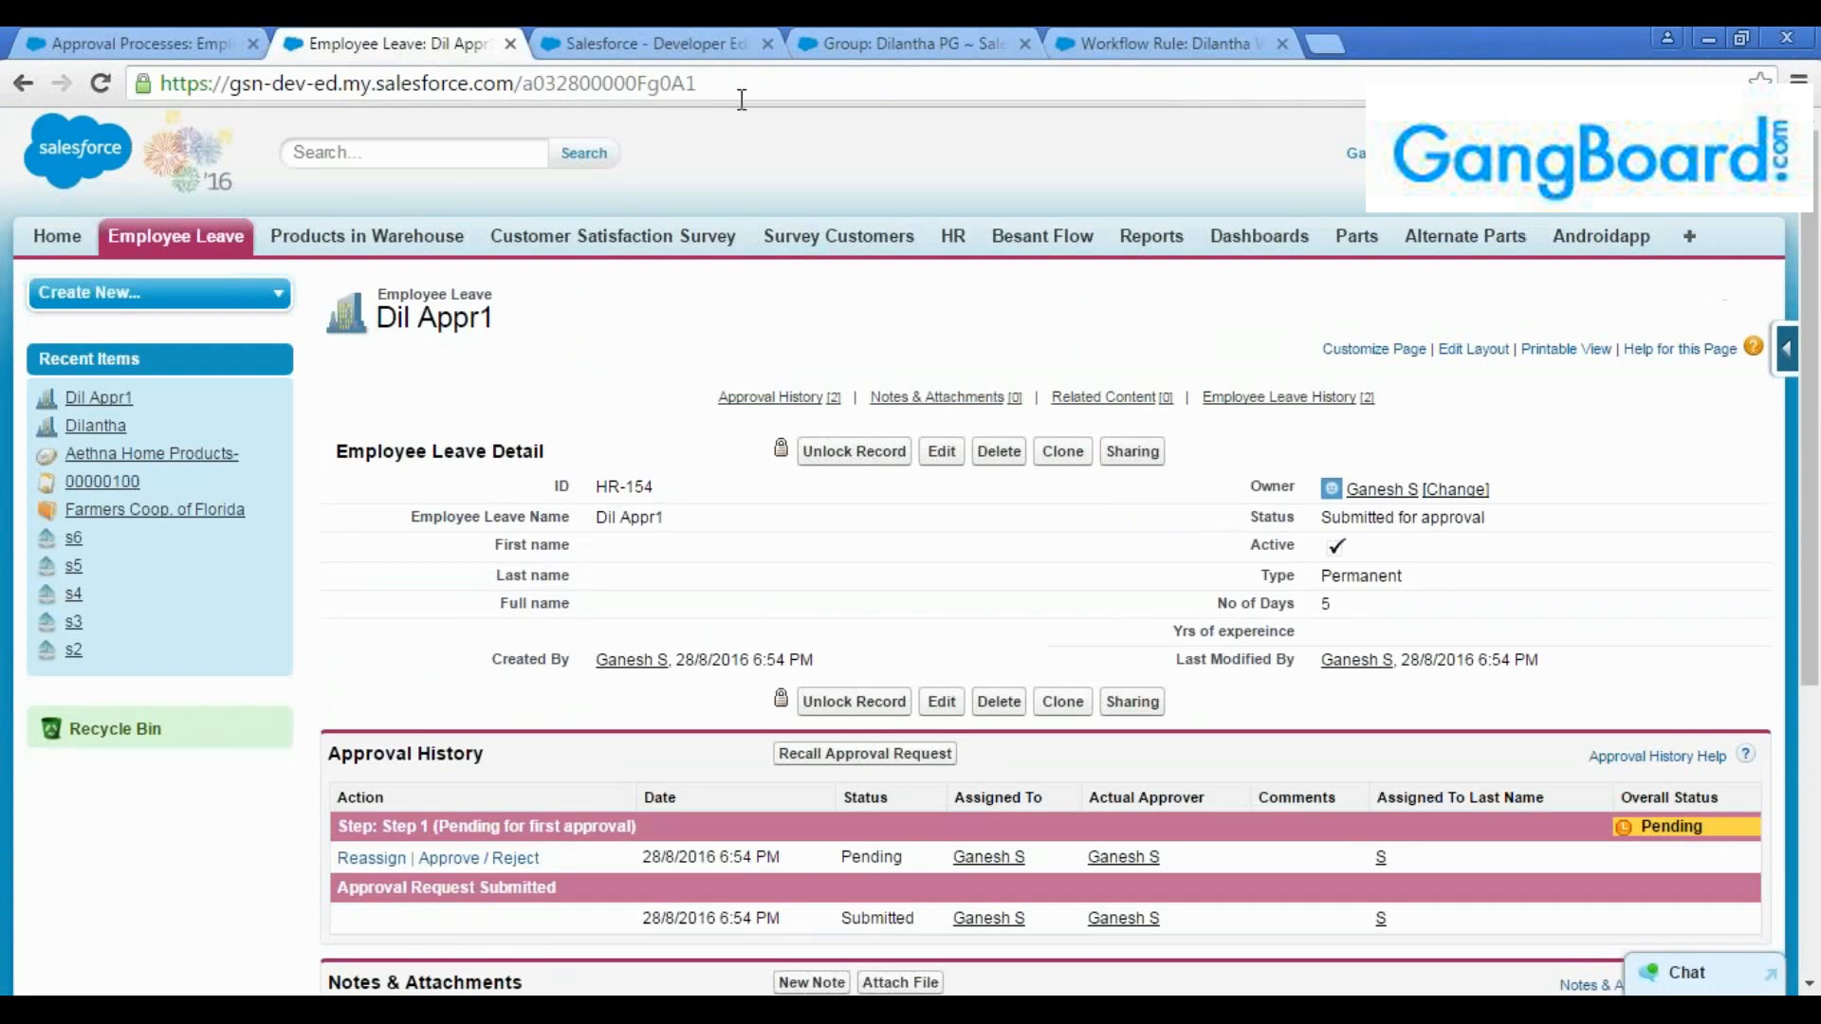
pyautogui.click(759, 84)
pyautogui.press('Return')
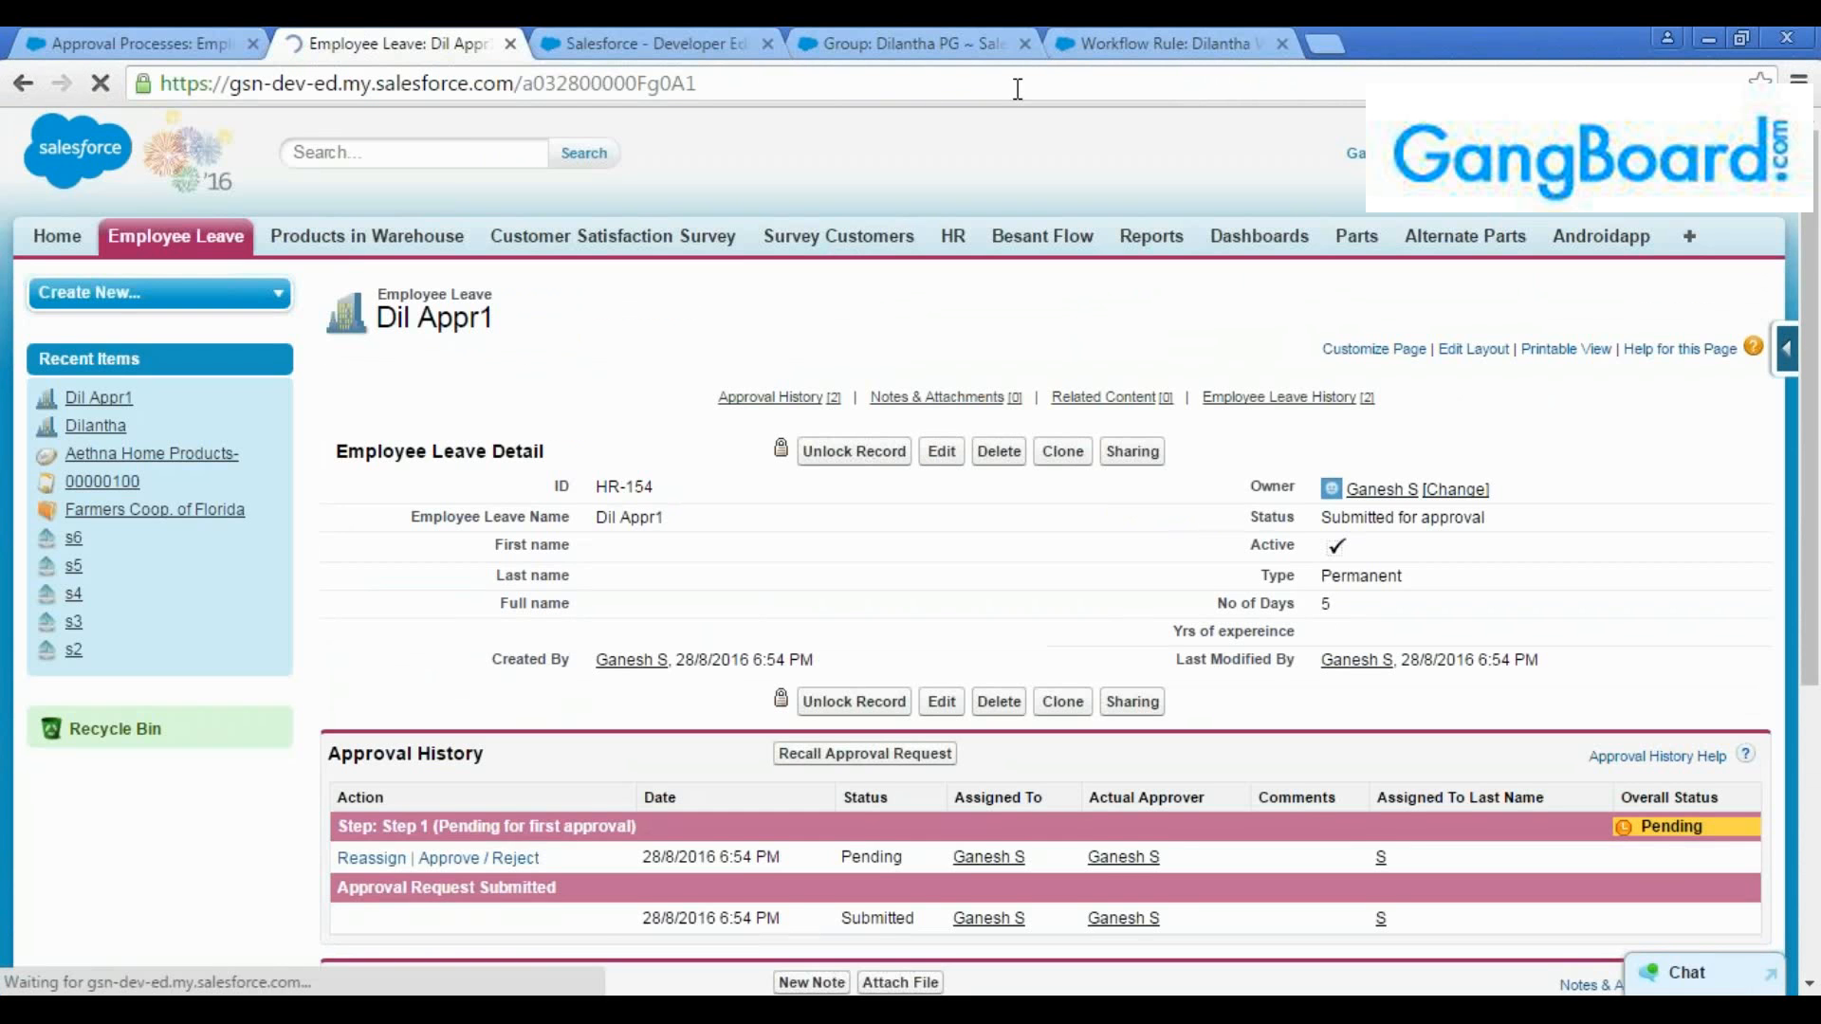
pyautogui.scroll(-2, 1467, 778)
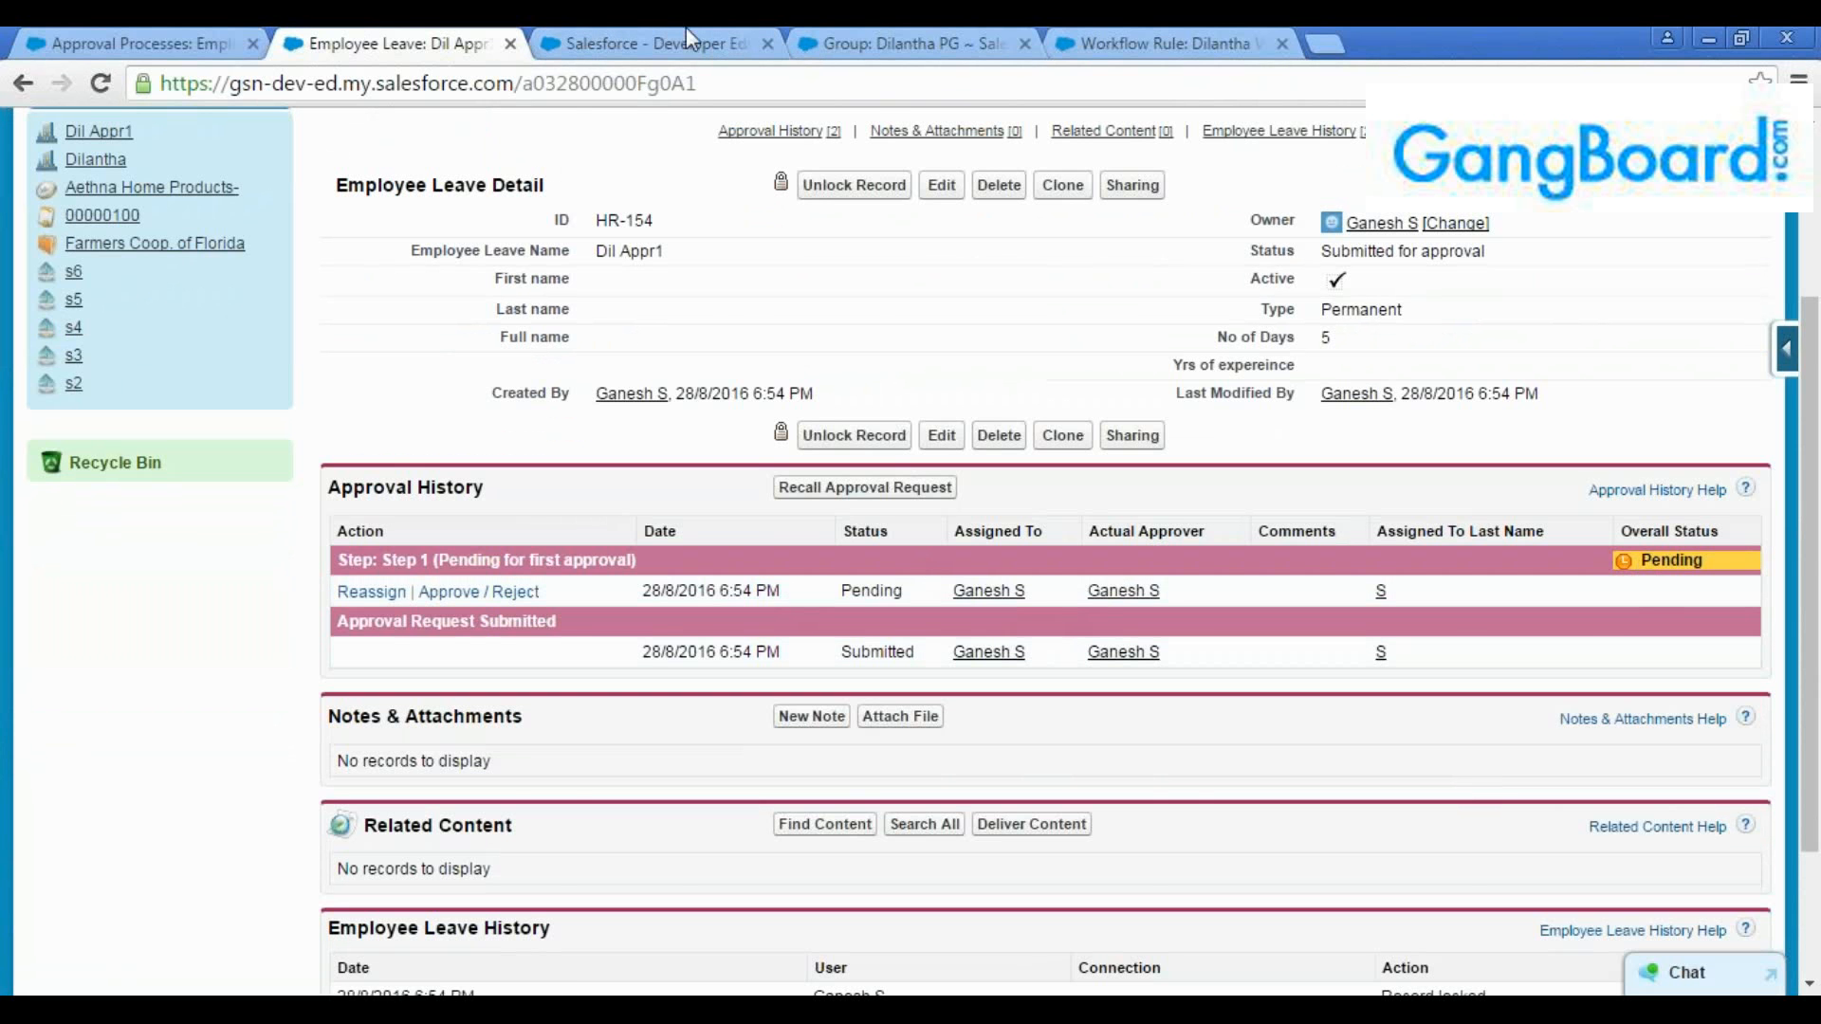
# View the "Dil Appr1" record from Items to Approve, return to the list and open its approve/reject request
pyautogui.click(626, 40)
pyautogui.click(630, 539)
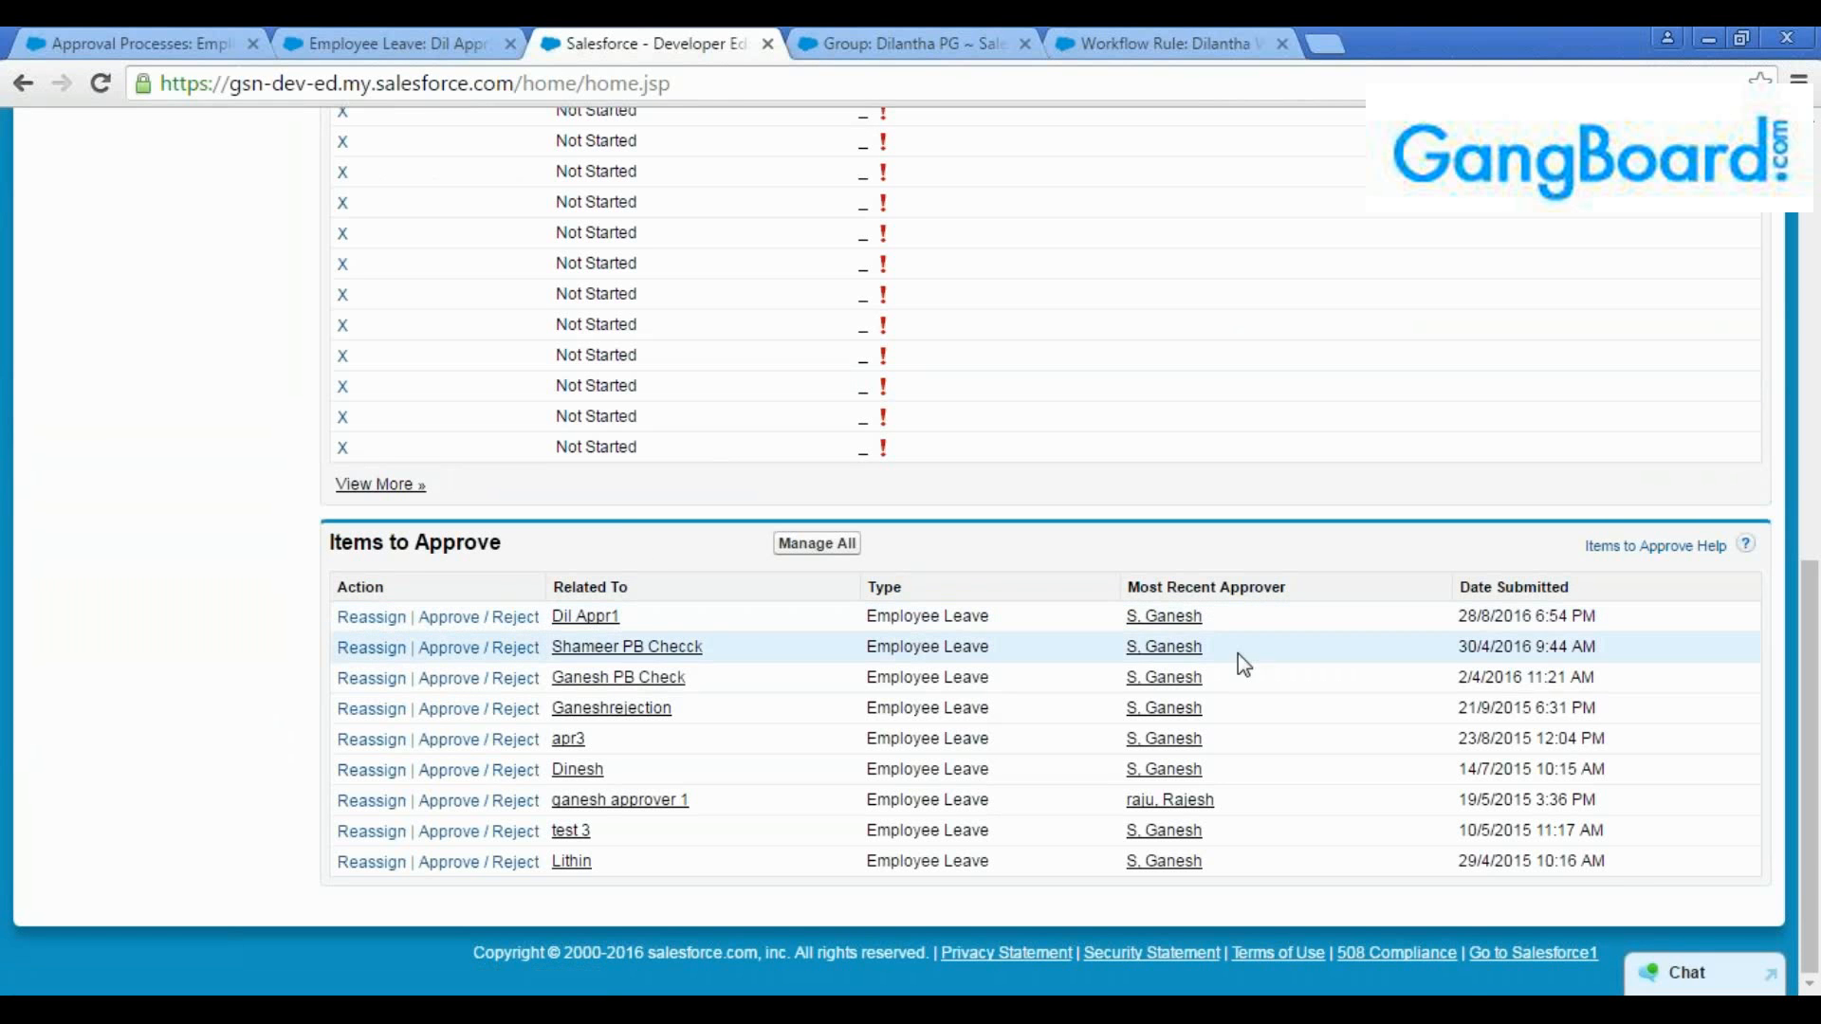
pyautogui.click(584, 618)
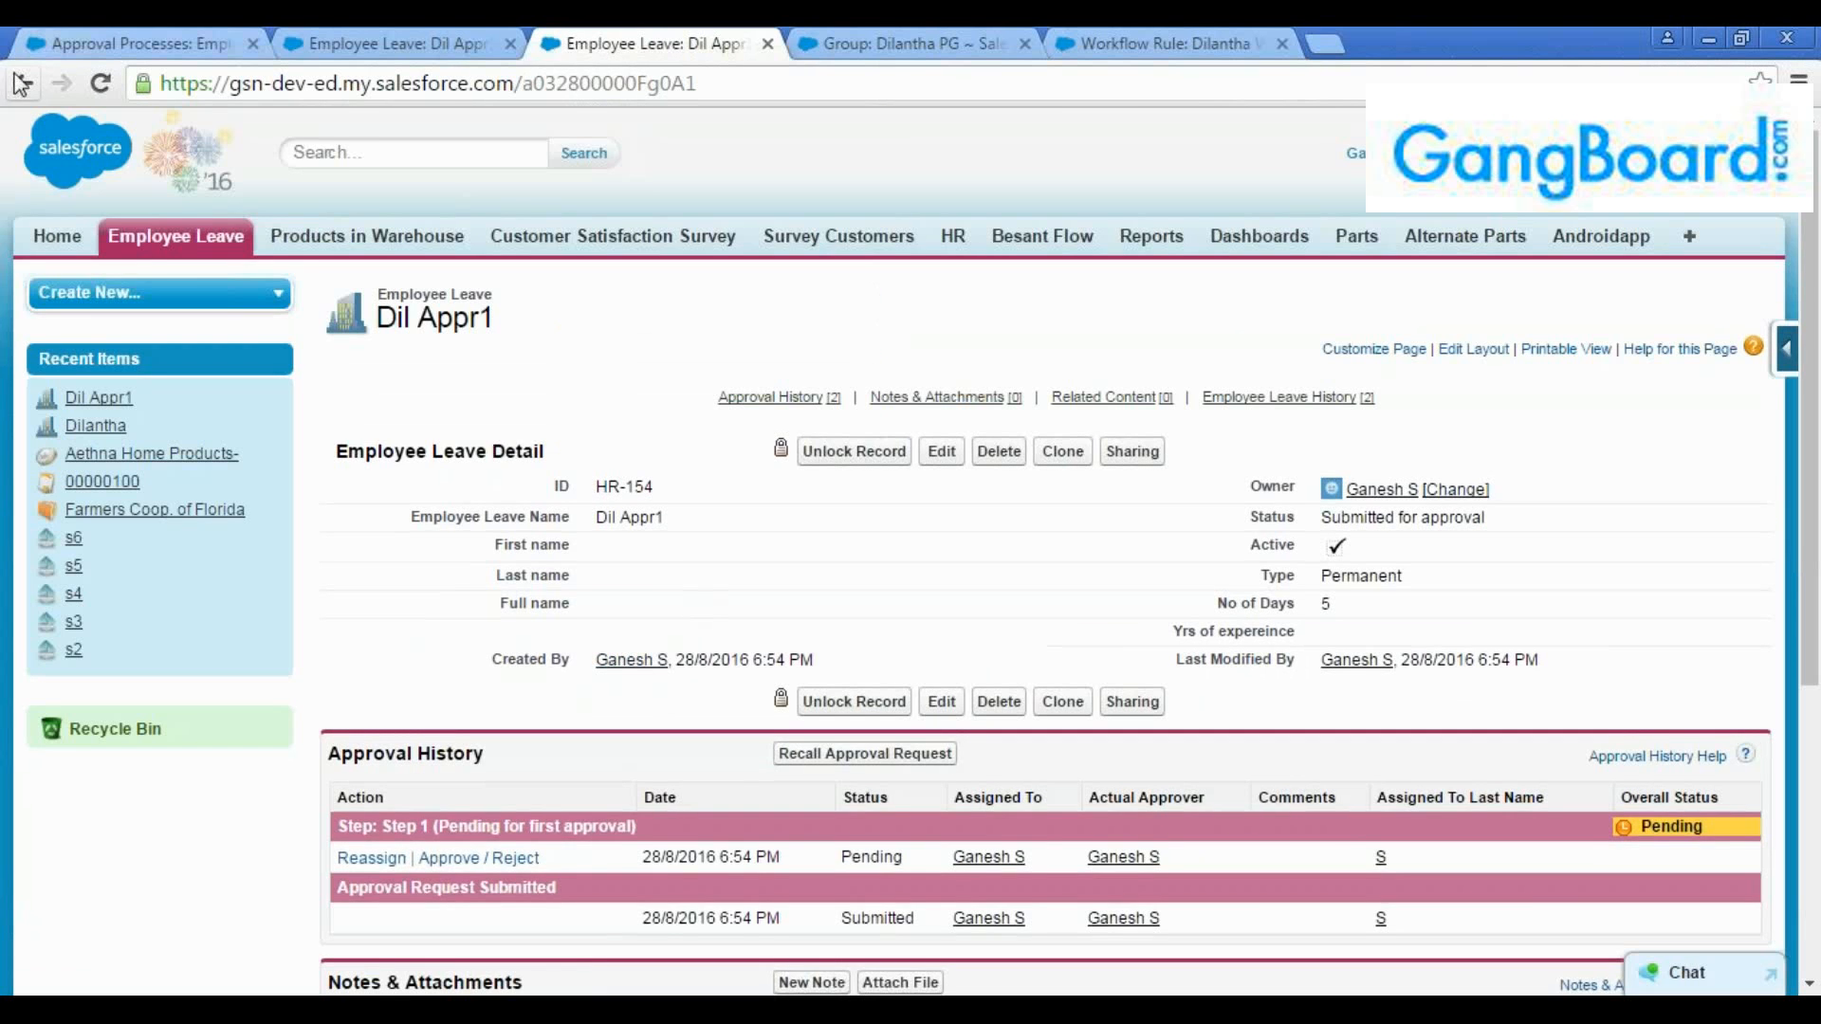
pyautogui.click(23, 83)
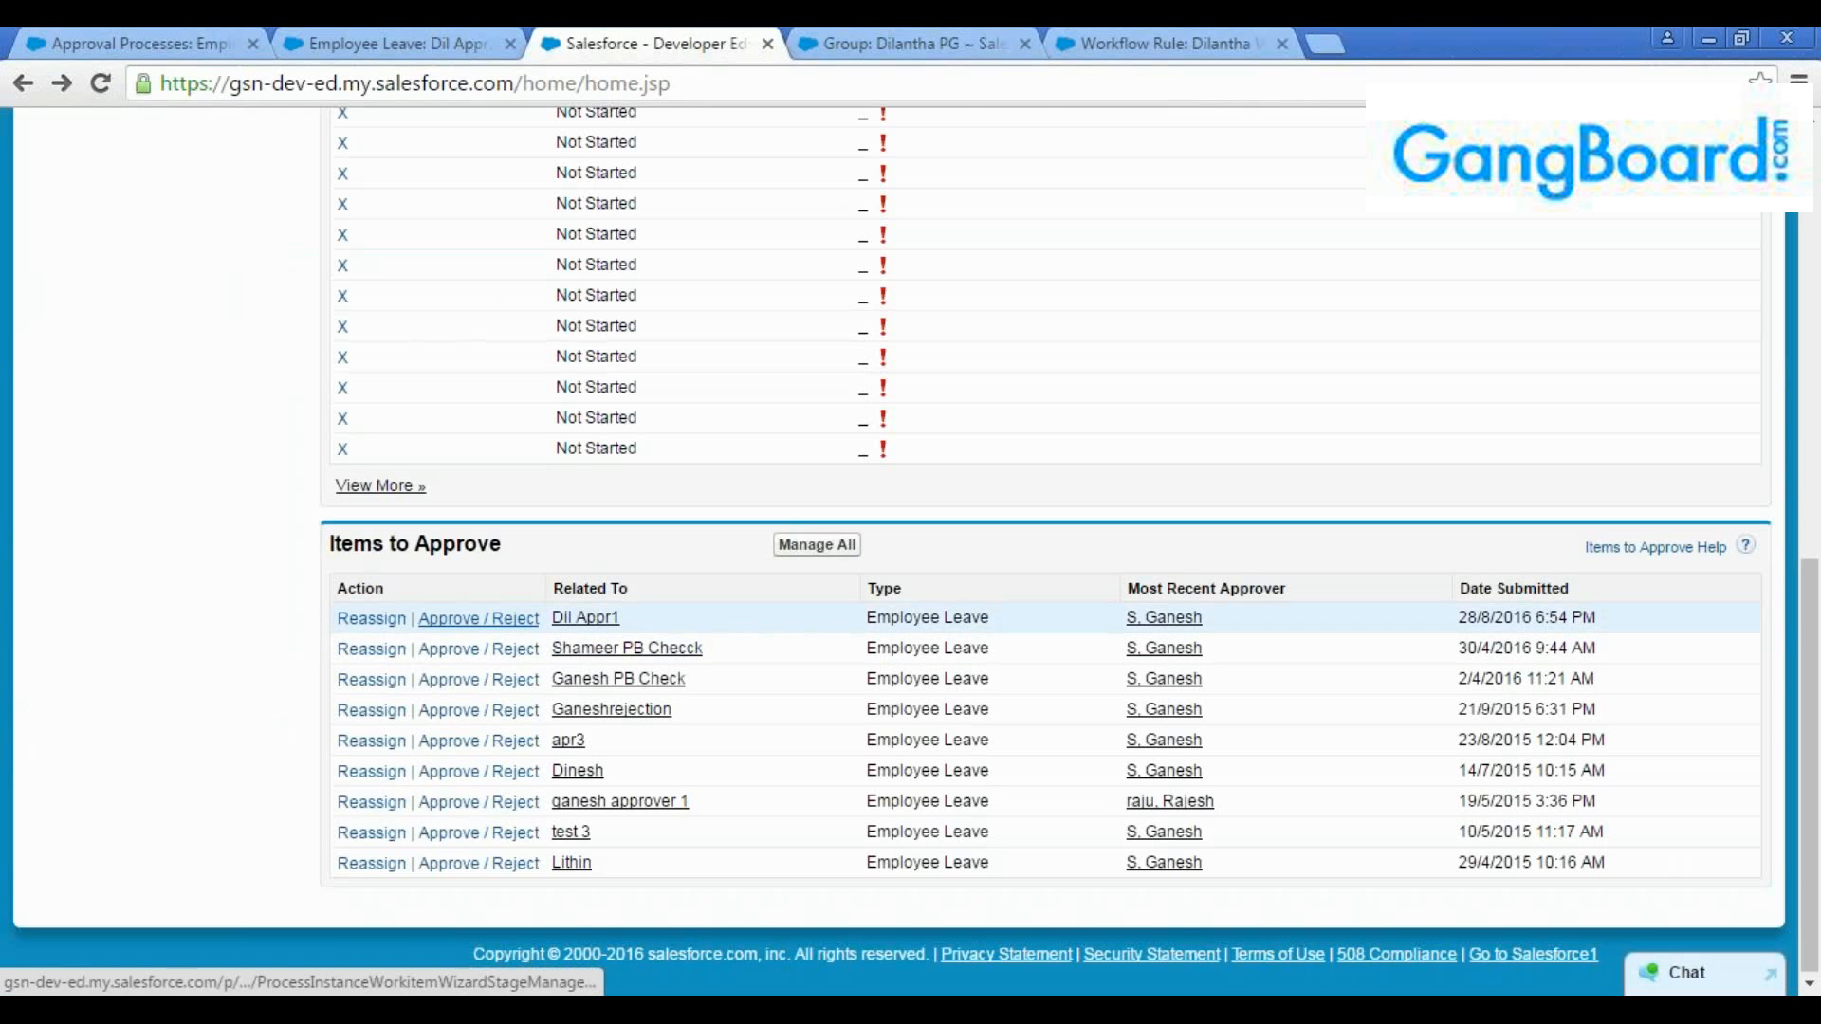
pyautogui.click(446, 617)
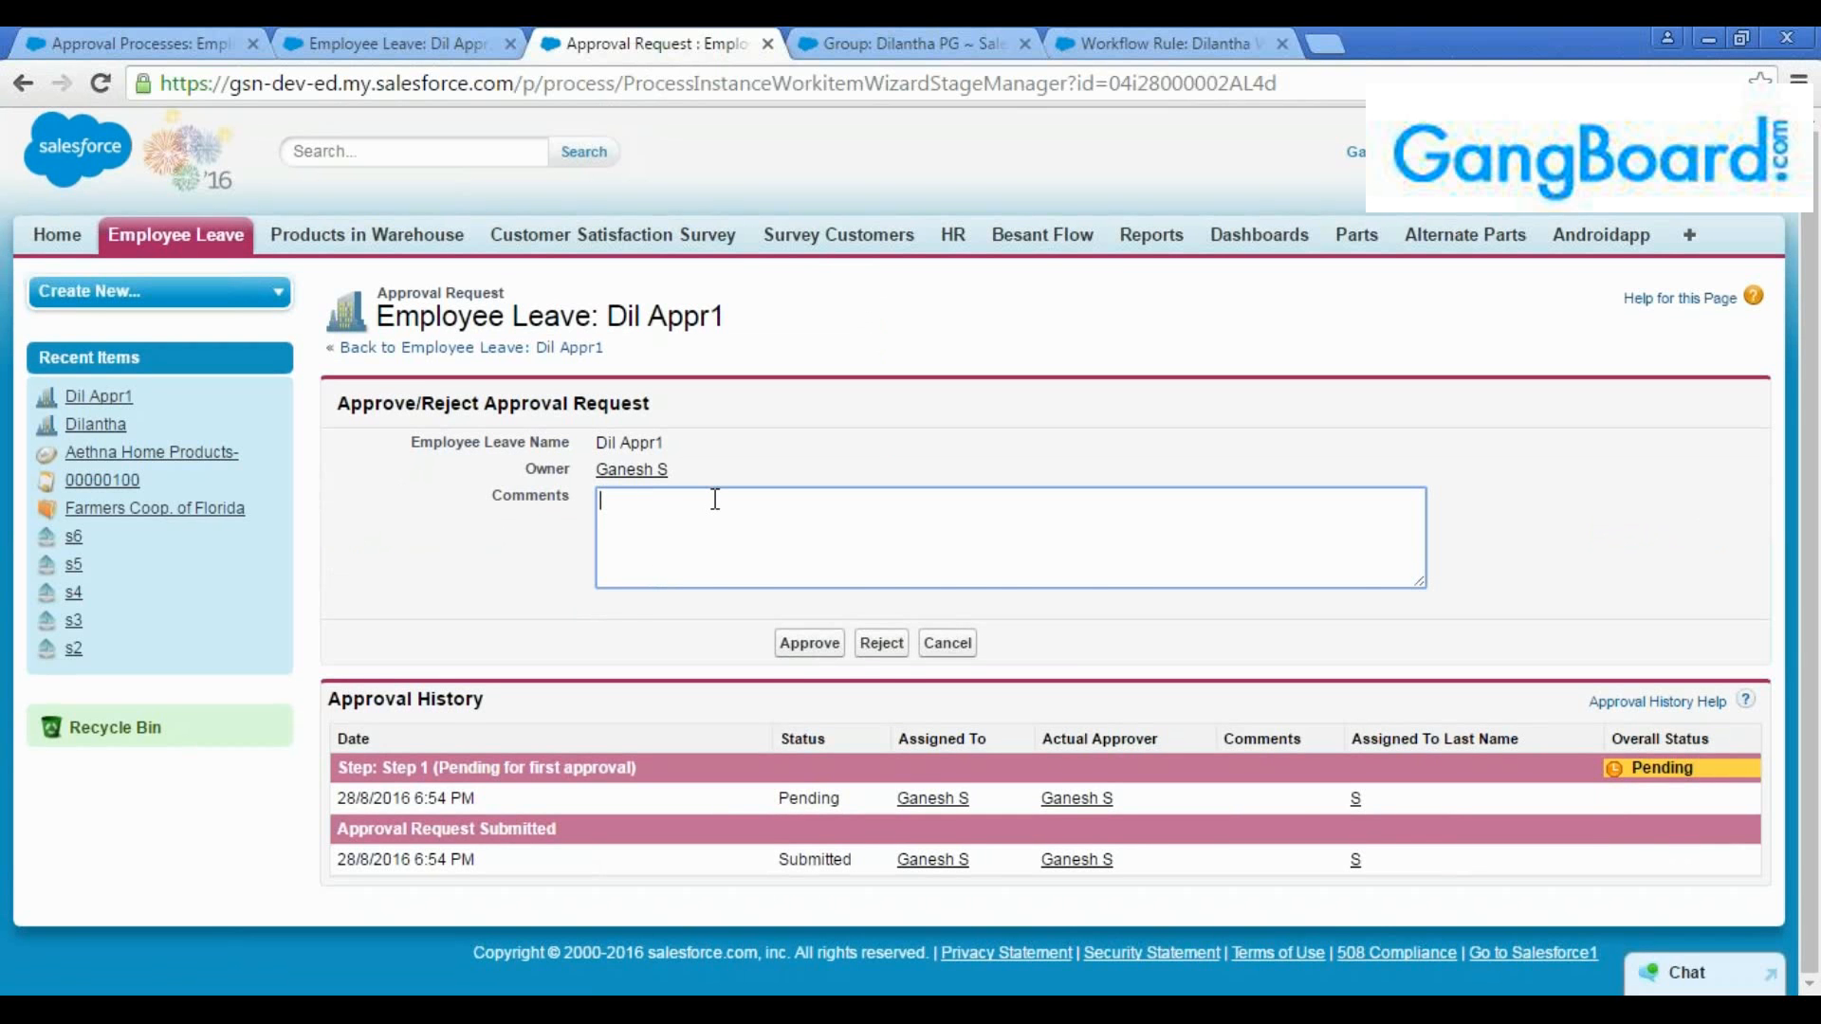
# Review the approval process's initial submission, approval step, final approval and final rejection sections
pyautogui.click(133, 44)
pyautogui.scroll(-4, 538, 600)
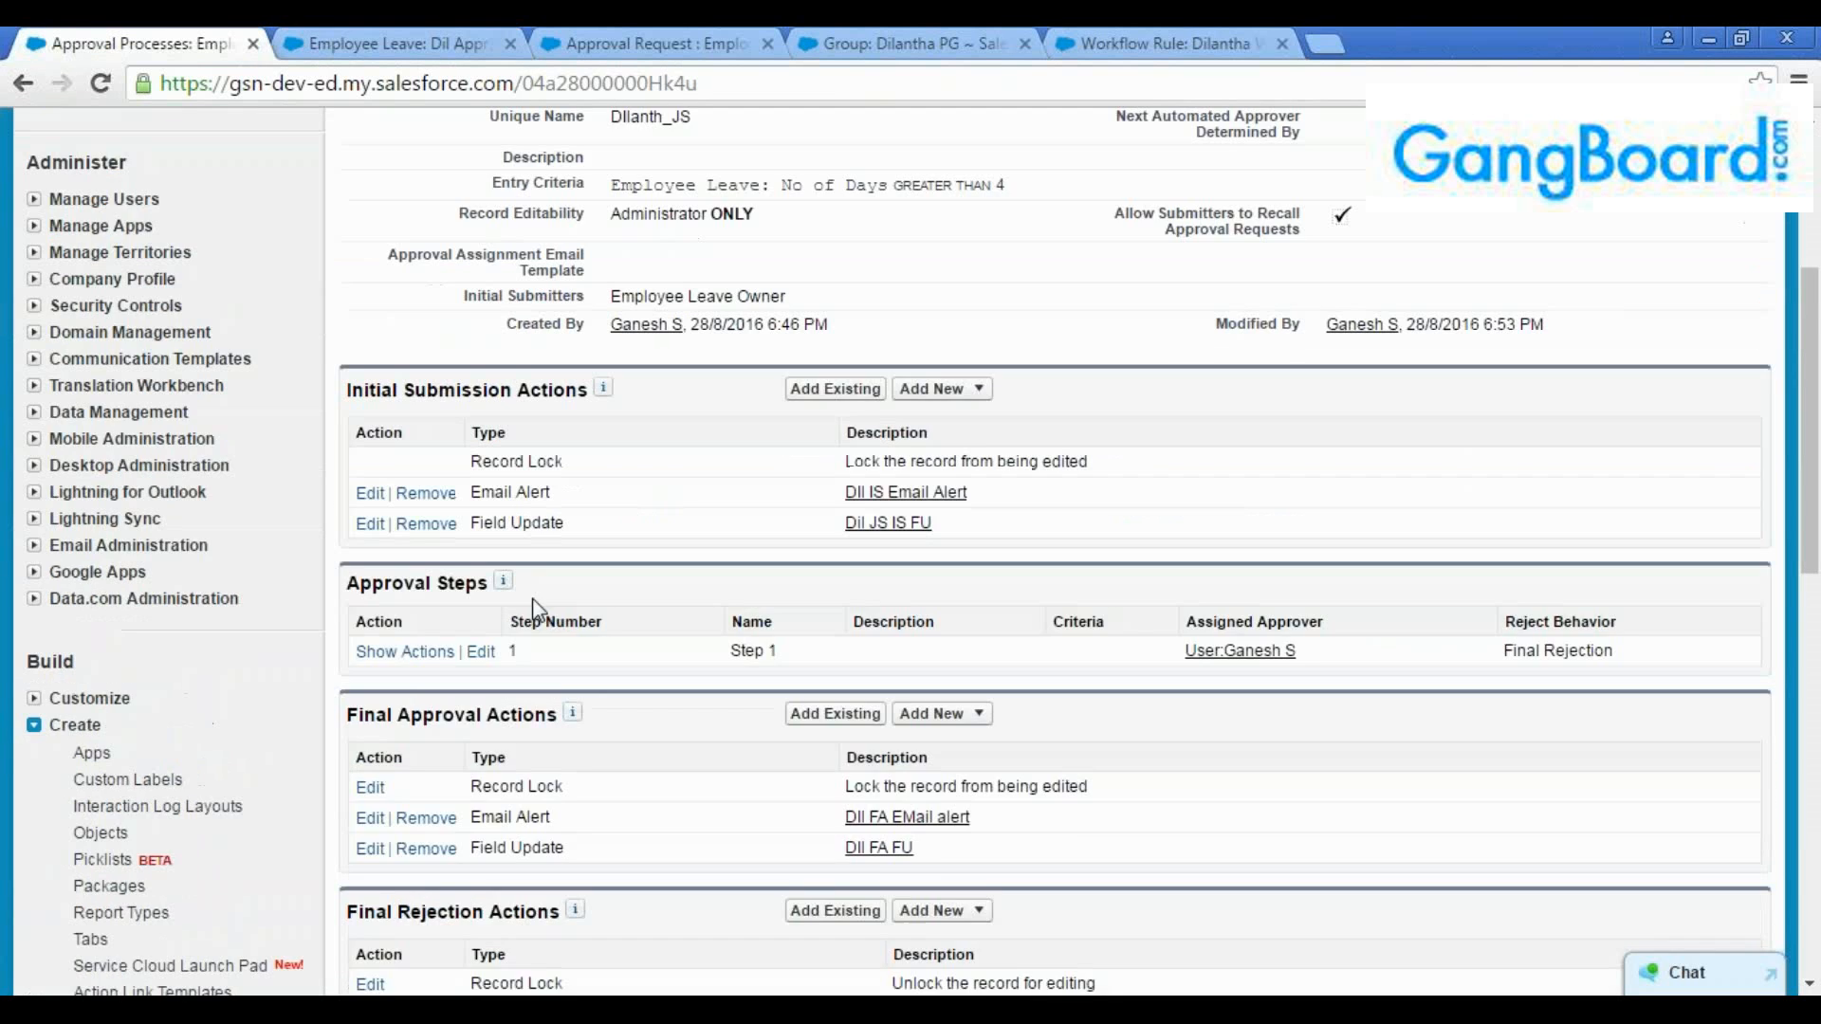
pyautogui.scroll(-3, 538, 599)
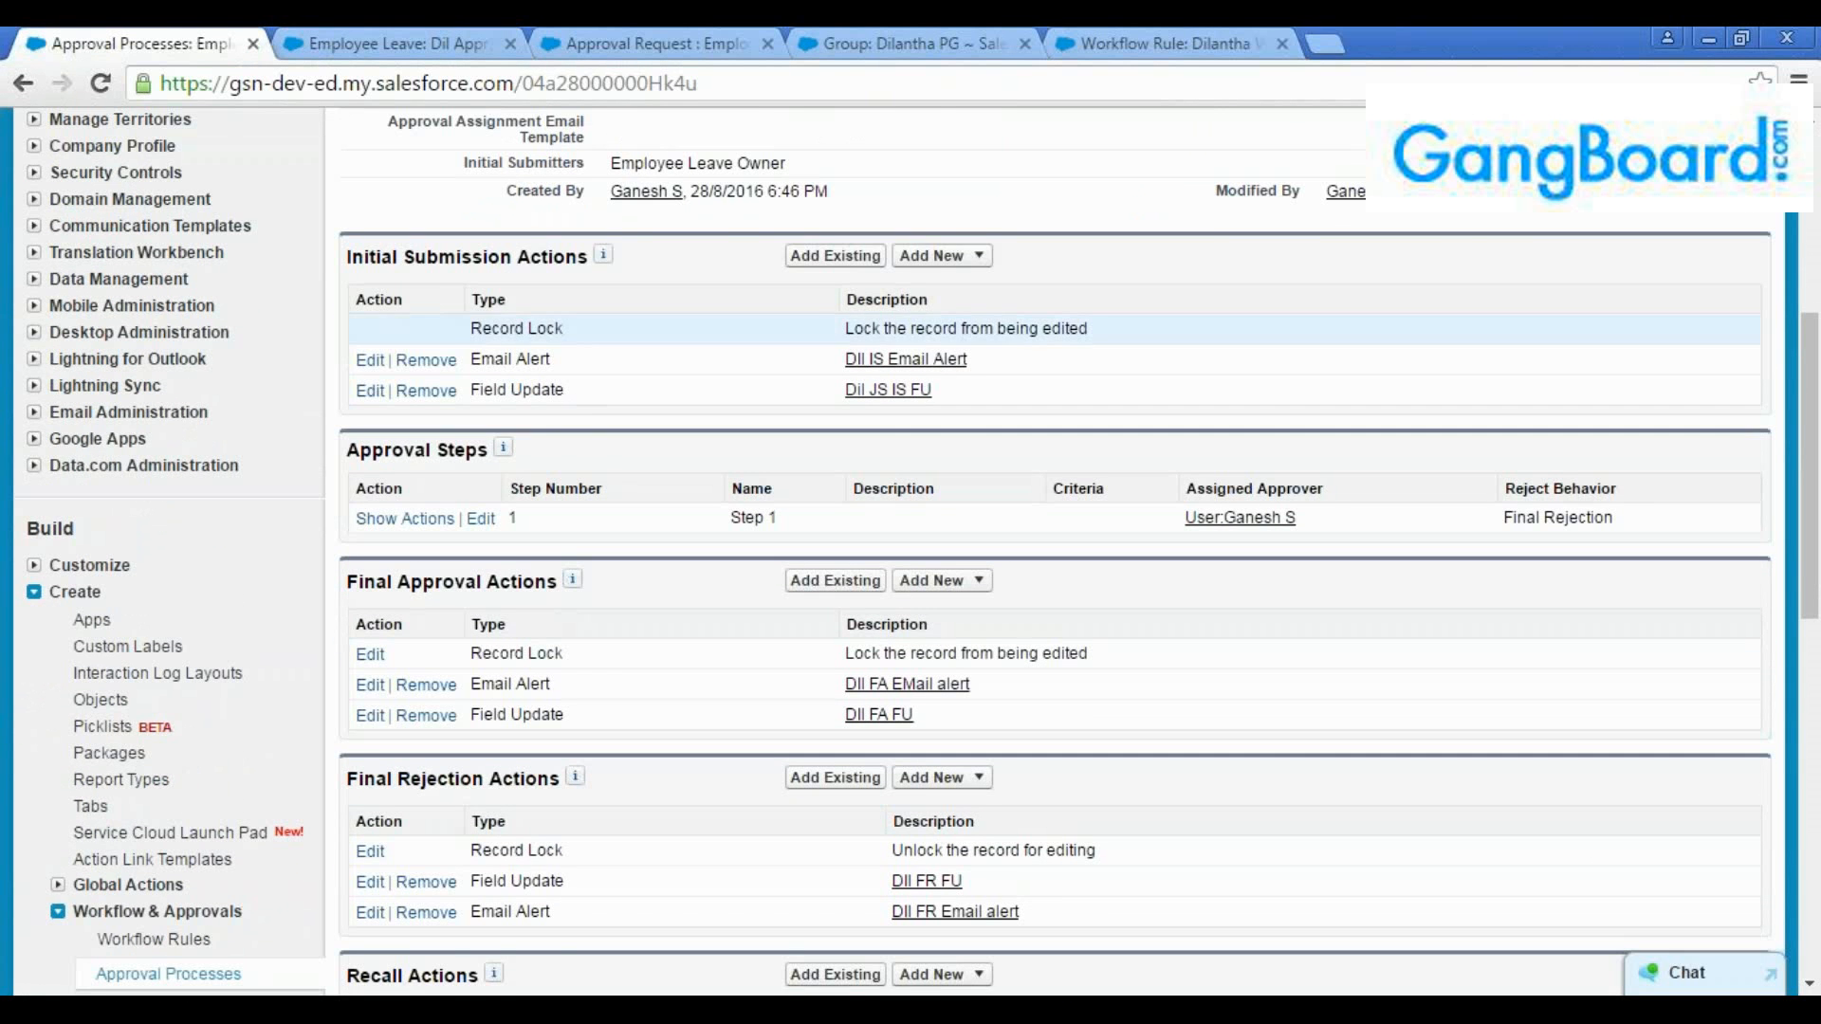
pyautogui.scroll(1, 569, 398)
pyautogui.scroll(1, 608, 482)
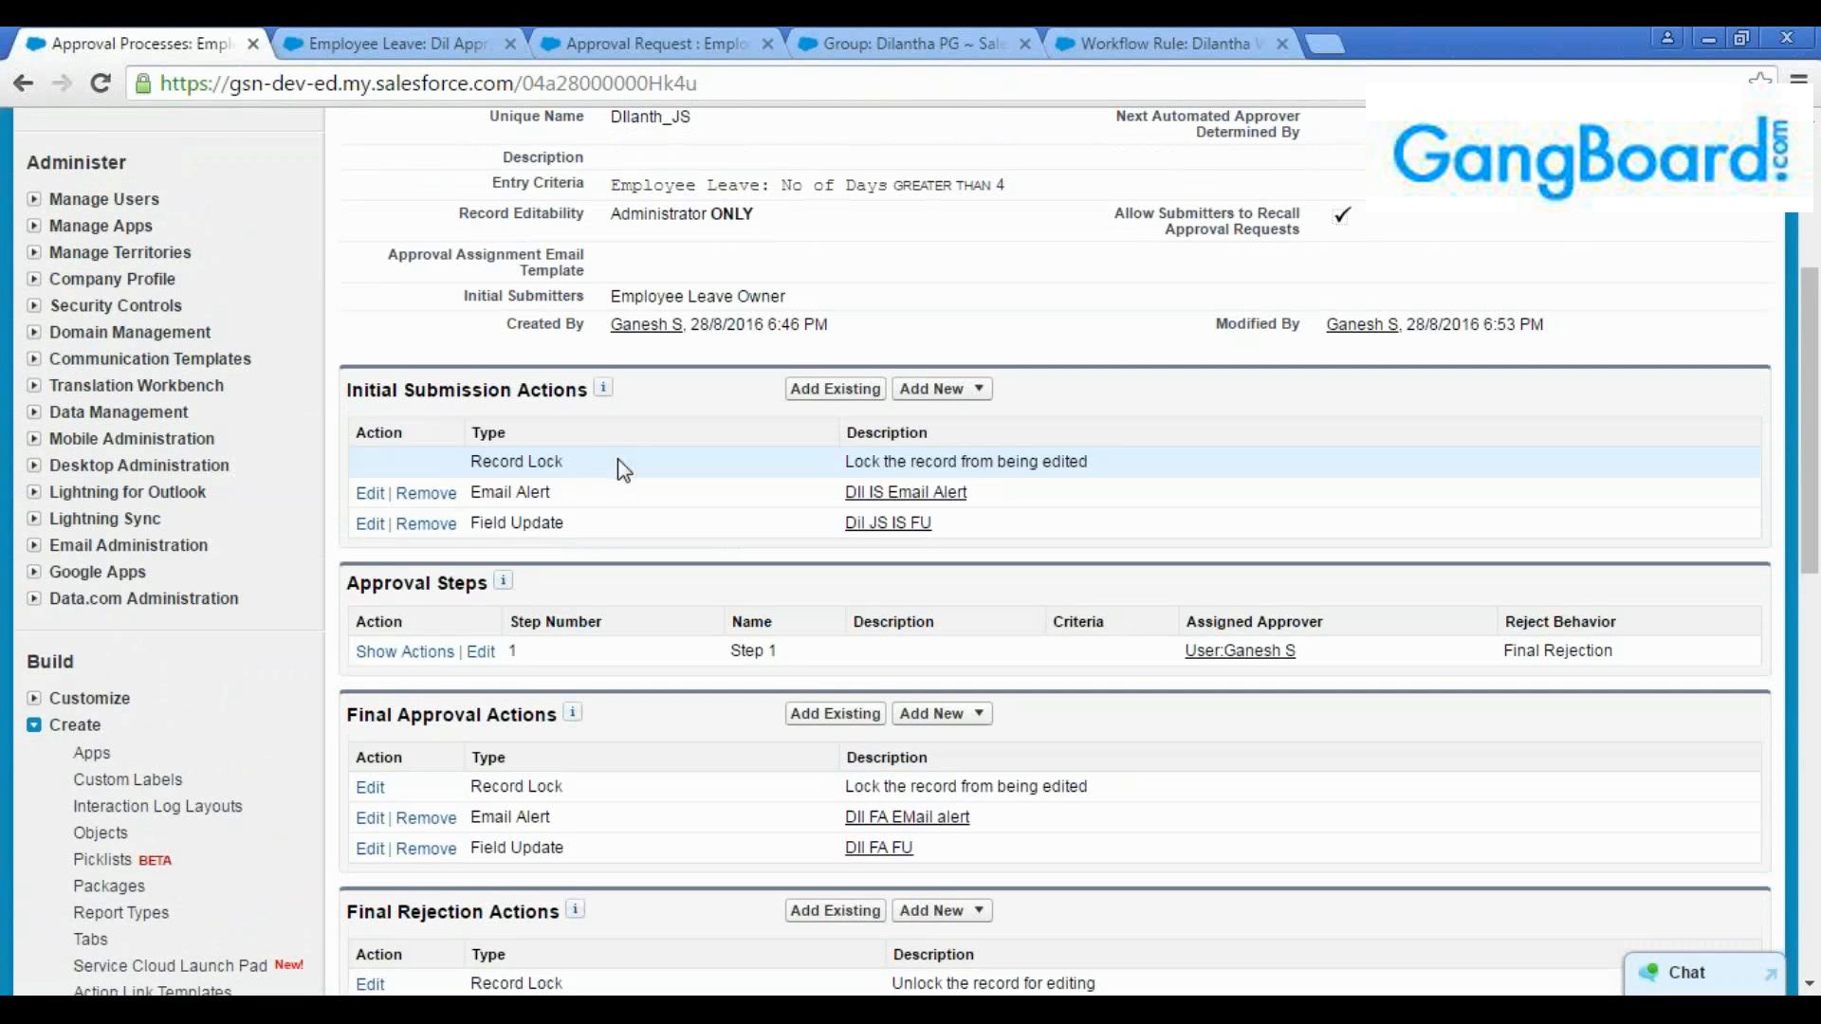
pyautogui.scroll(-2, 611, 465)
pyautogui.moveTo(585, 392); pyautogui.dragTo(310, 328)
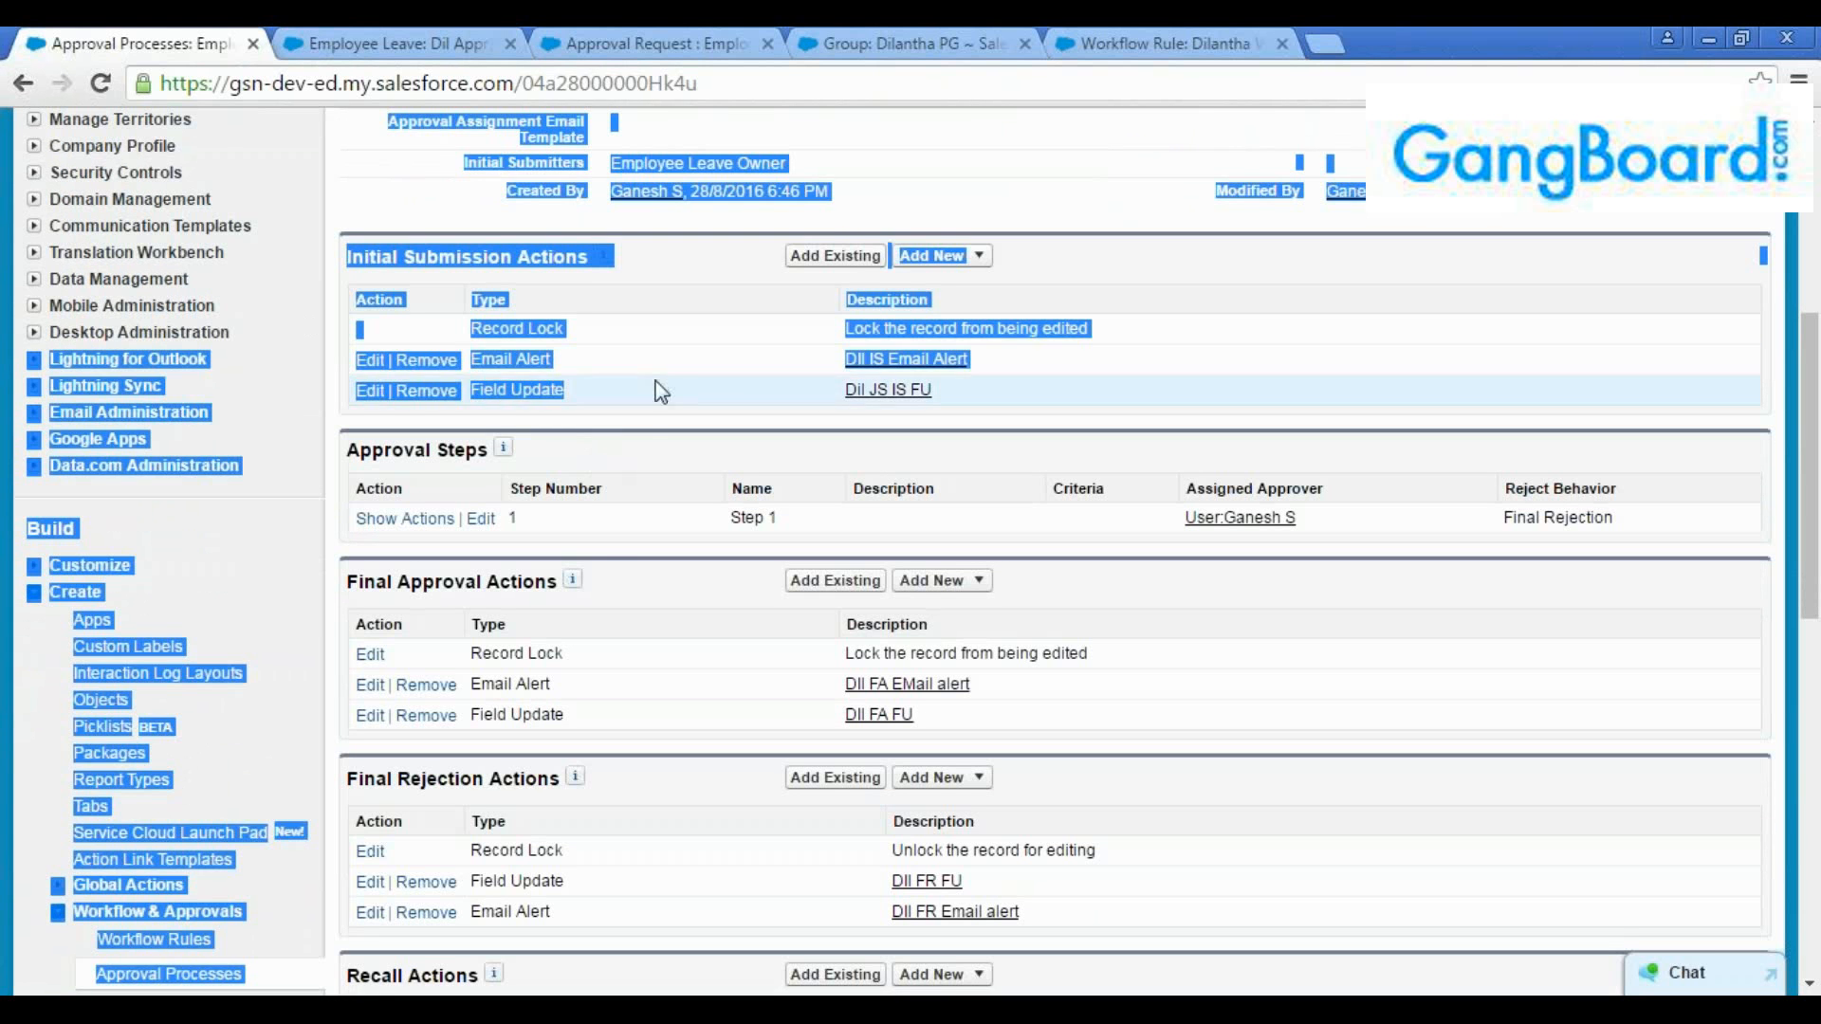
# Check the approver assigned to Step 1, and compare the approval request with the "Dil Appr1" leave record
pyautogui.click(562, 514)
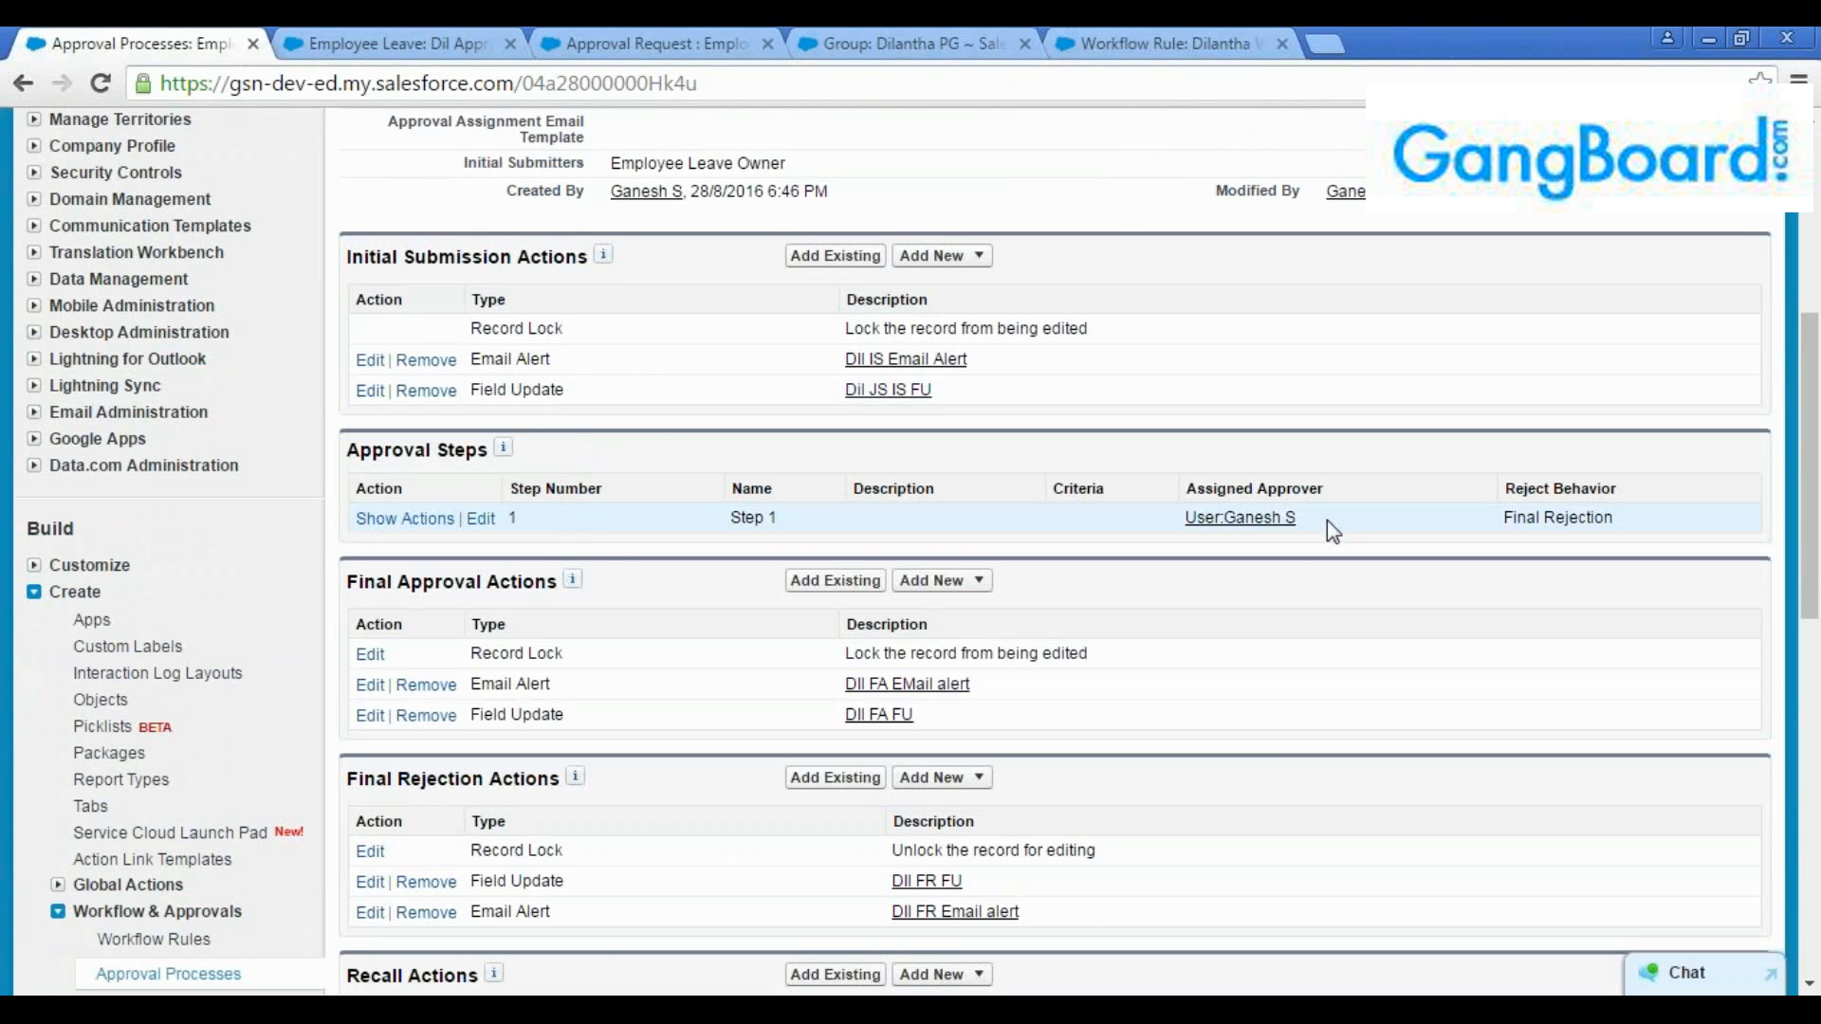
pyautogui.moveTo(1328, 520); pyautogui.dragTo(1147, 521)
pyautogui.click(681, 45)
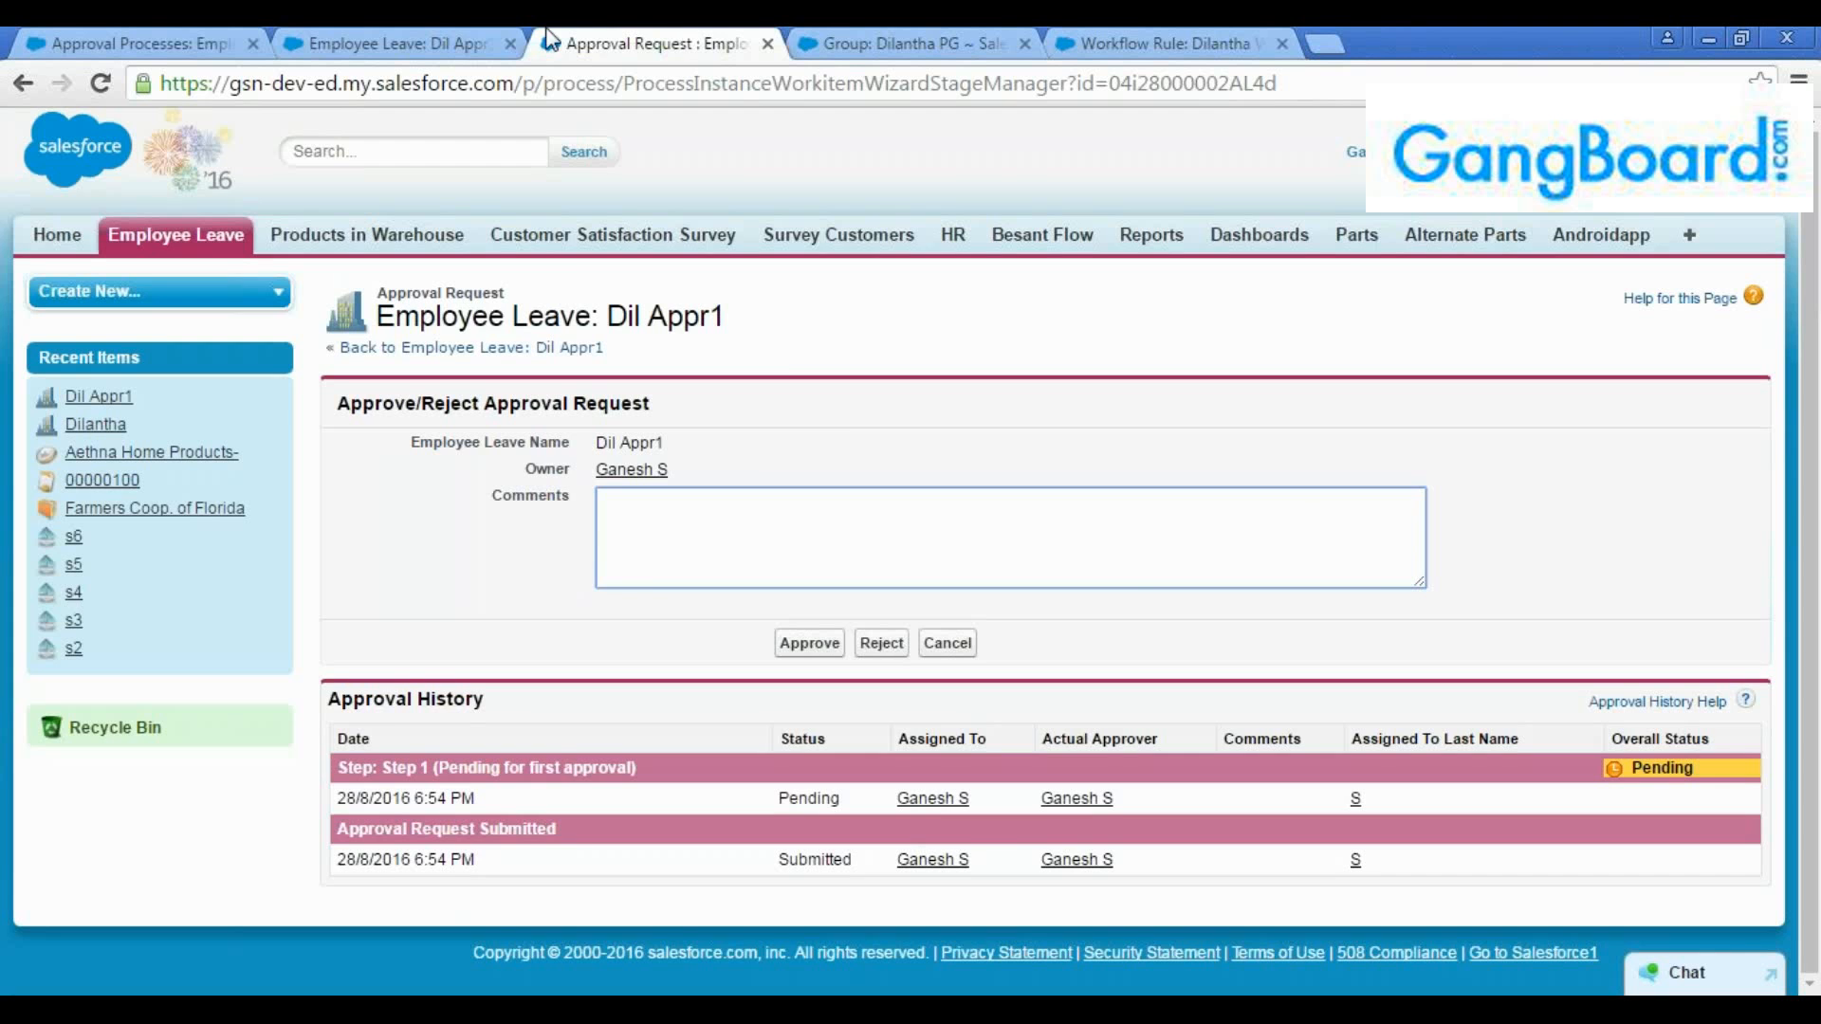
pyautogui.click(417, 44)
pyautogui.click(645, 43)
pyautogui.click(412, 40)
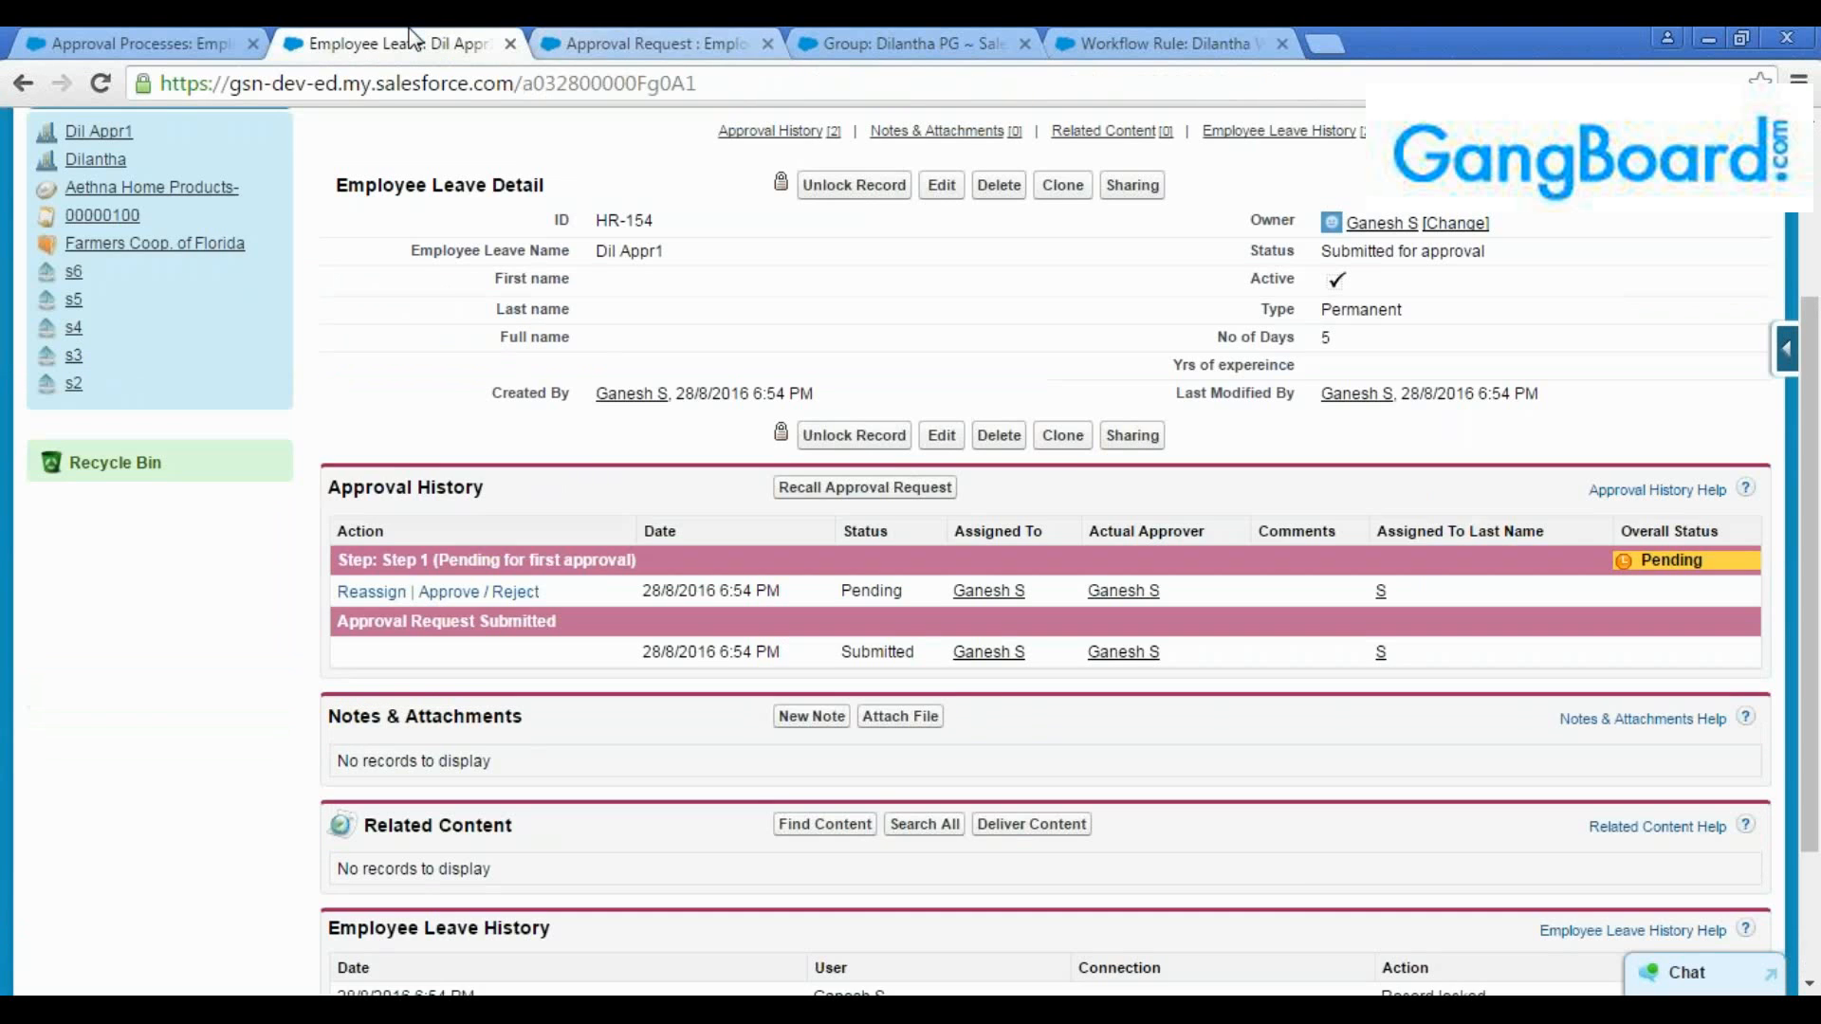
pyautogui.click(664, 44)
# Return to the home page and reopen the approve/reject request for "Dil Appr1" from Items to Approve
pyautogui.click(23, 83)
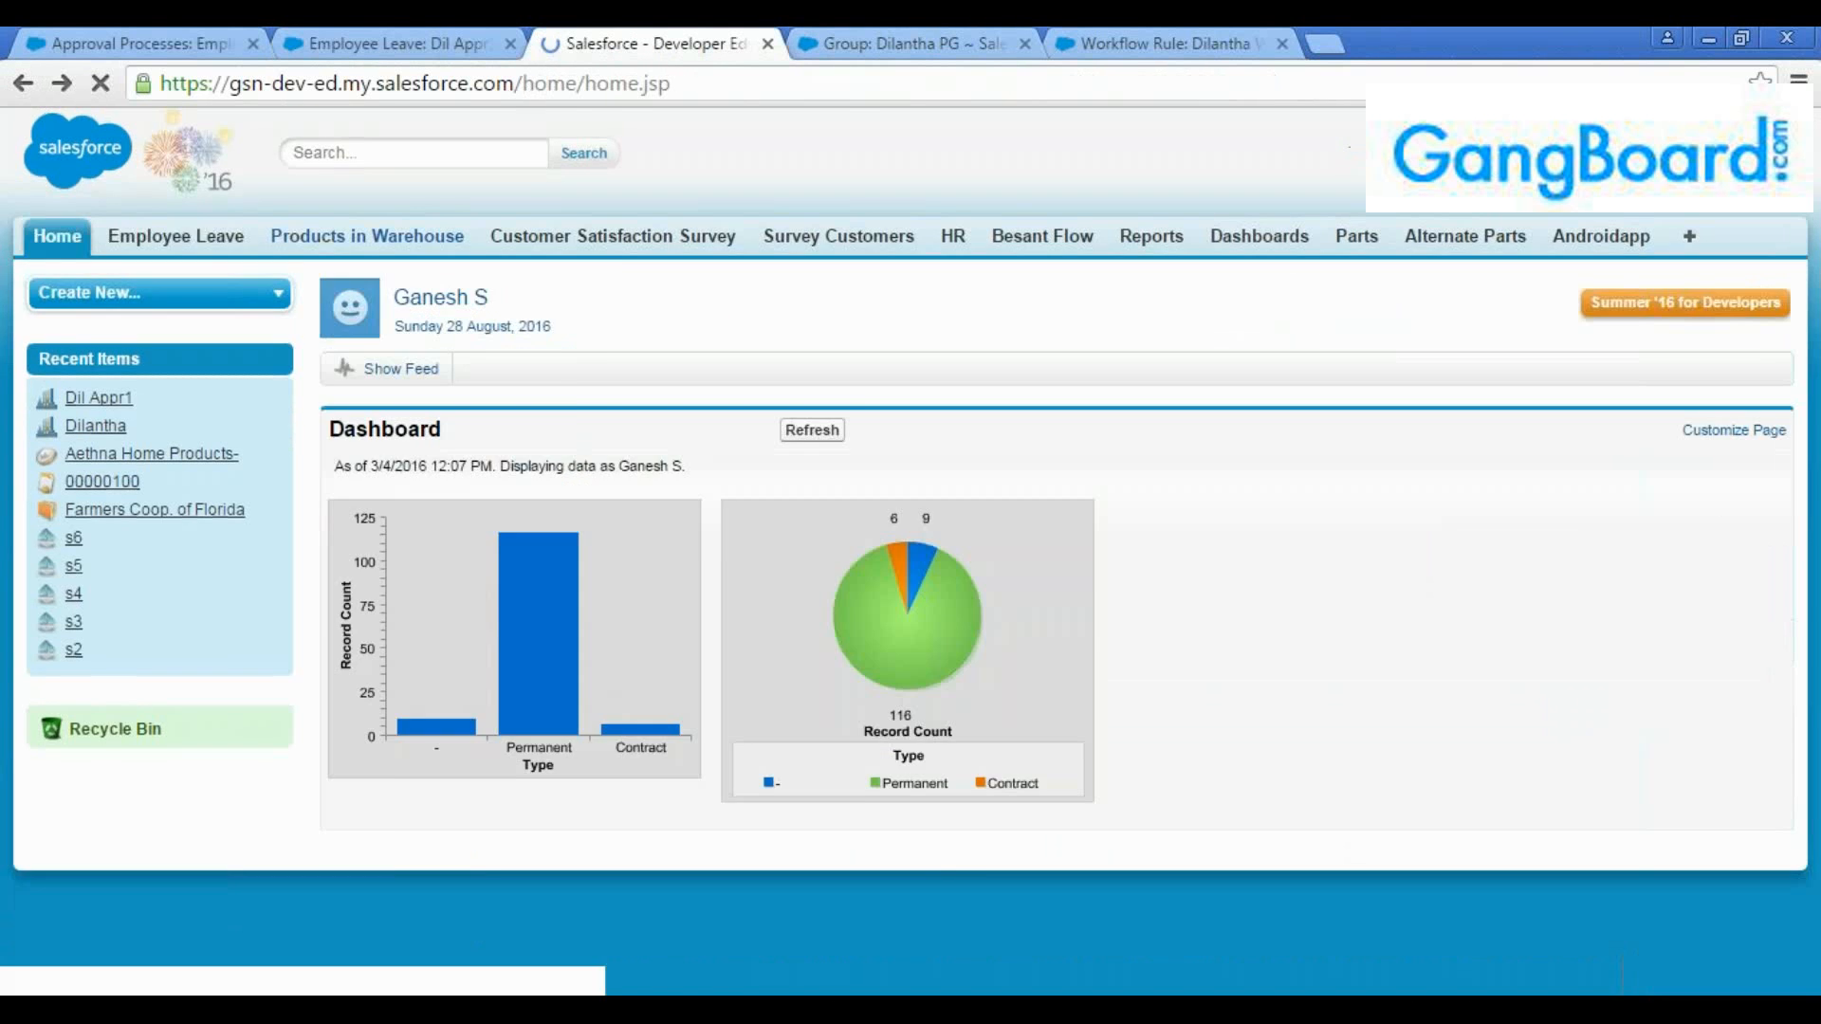
pyautogui.scroll(10, 590, 621)
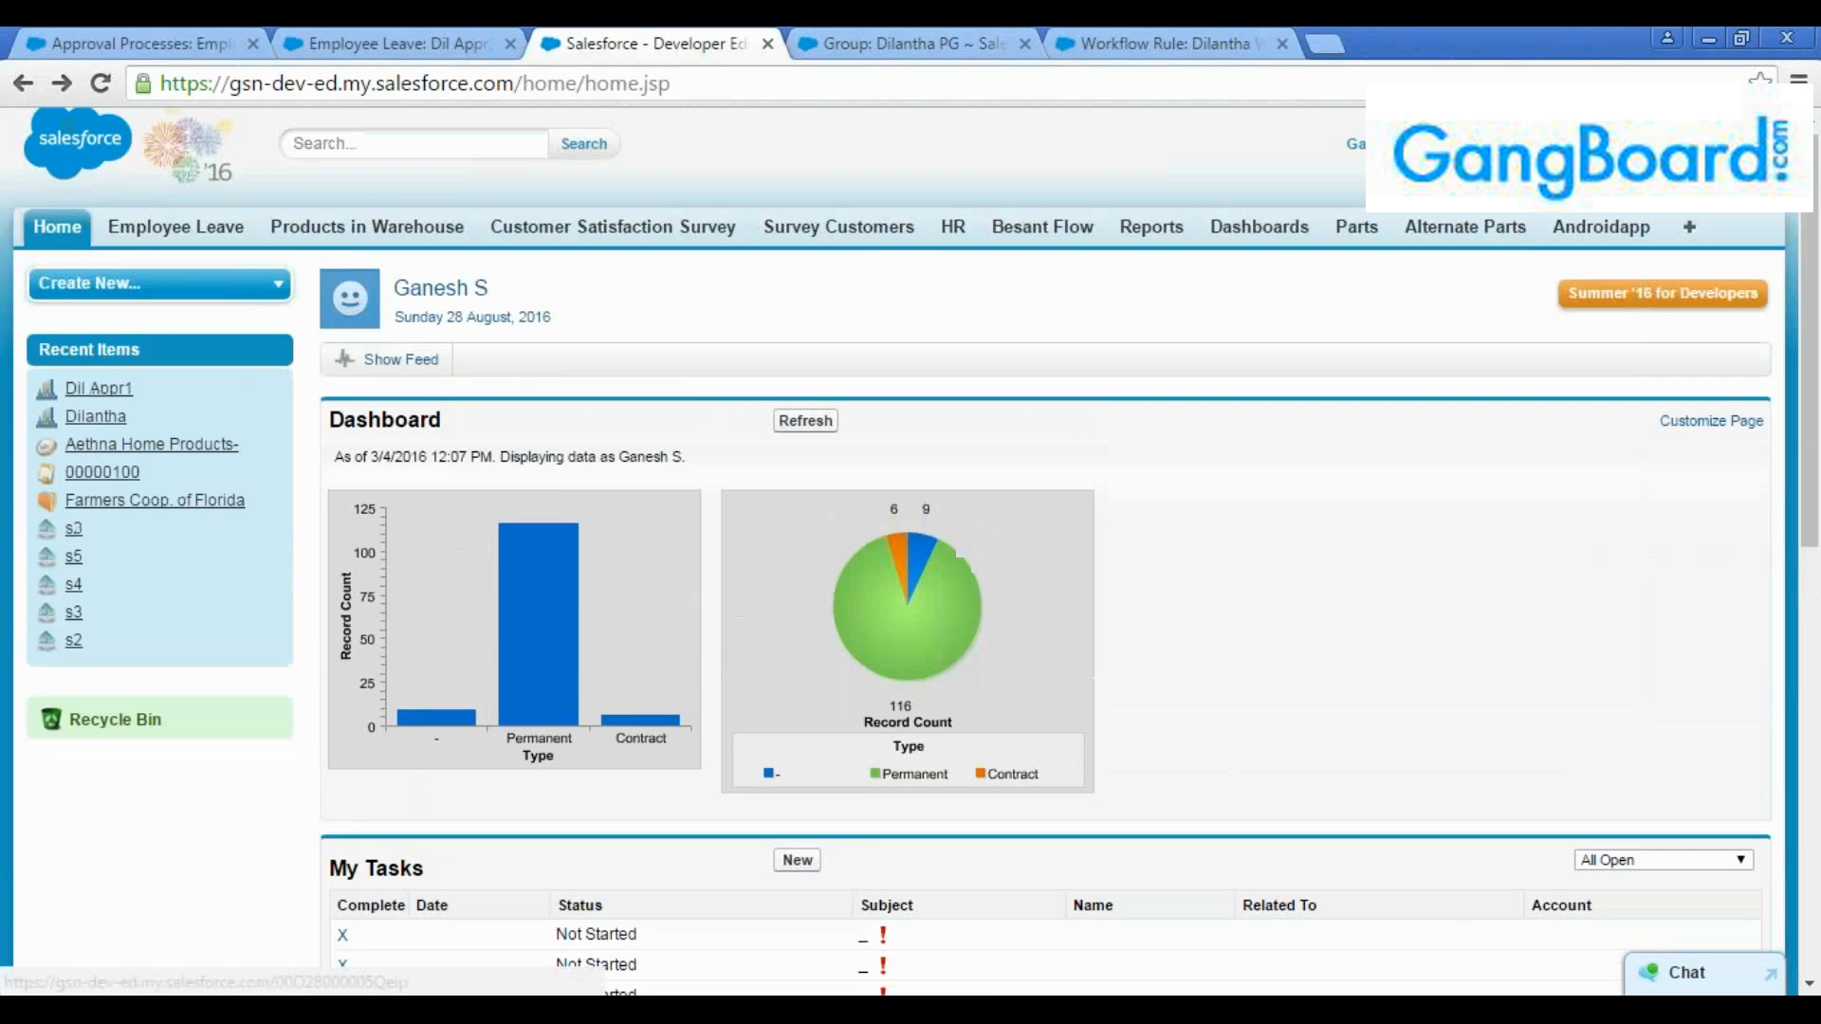
pyautogui.scroll(-10, 475, 626)
pyautogui.click(477, 626)
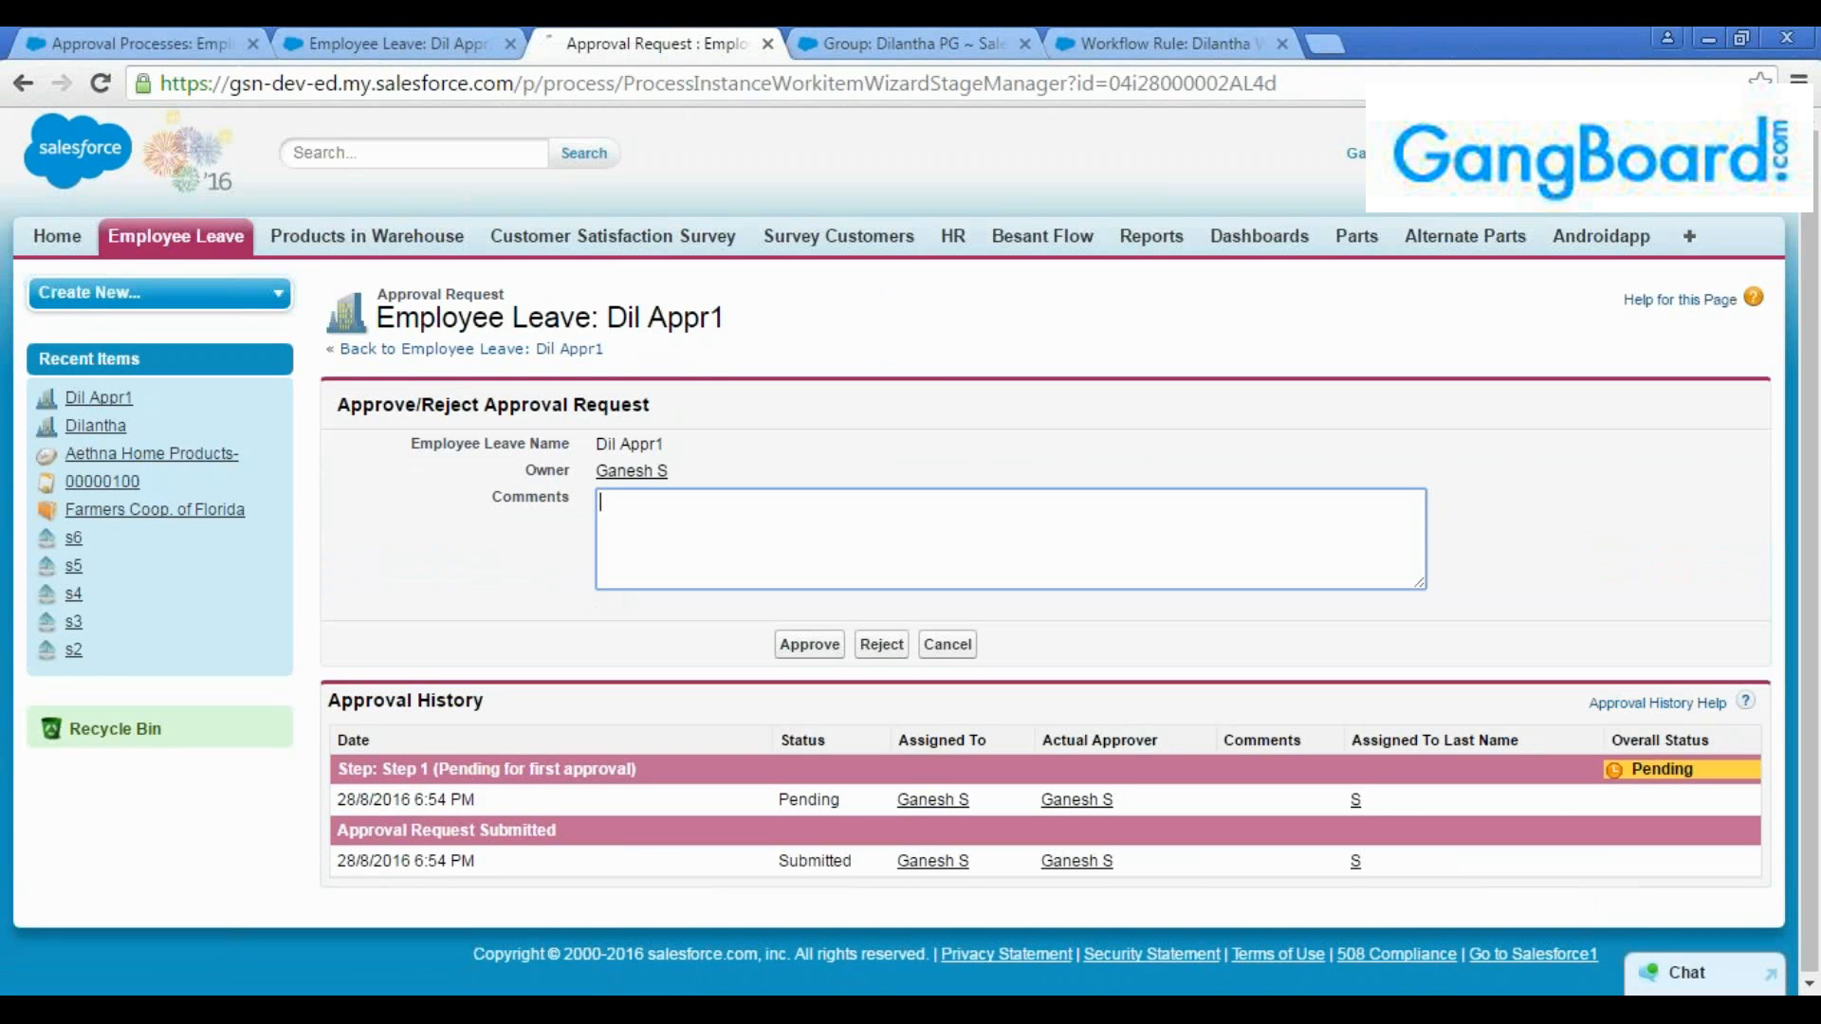
# Review the approval process's final approval, rejection and recall actions, and return to the "Dil Appr1" approval request
pyautogui.click(167, 31)
pyautogui.scroll(-3, 627, 624)
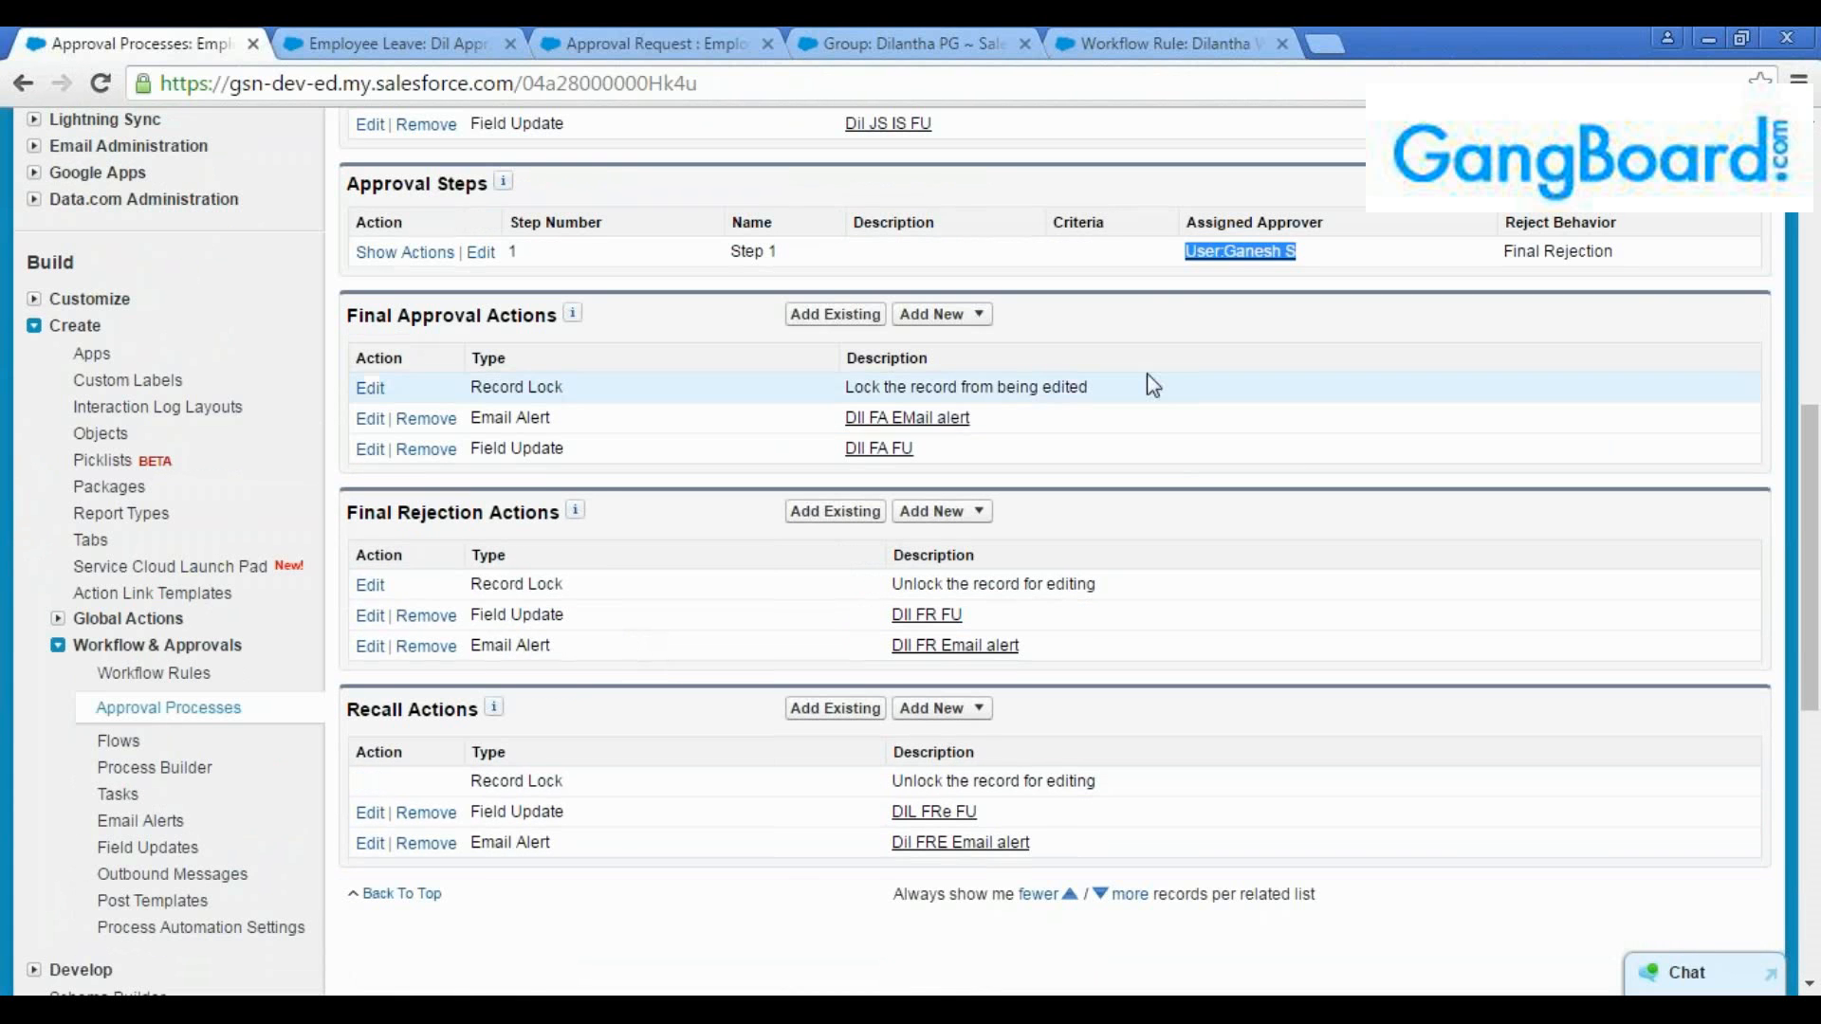
pyautogui.click(634, 40)
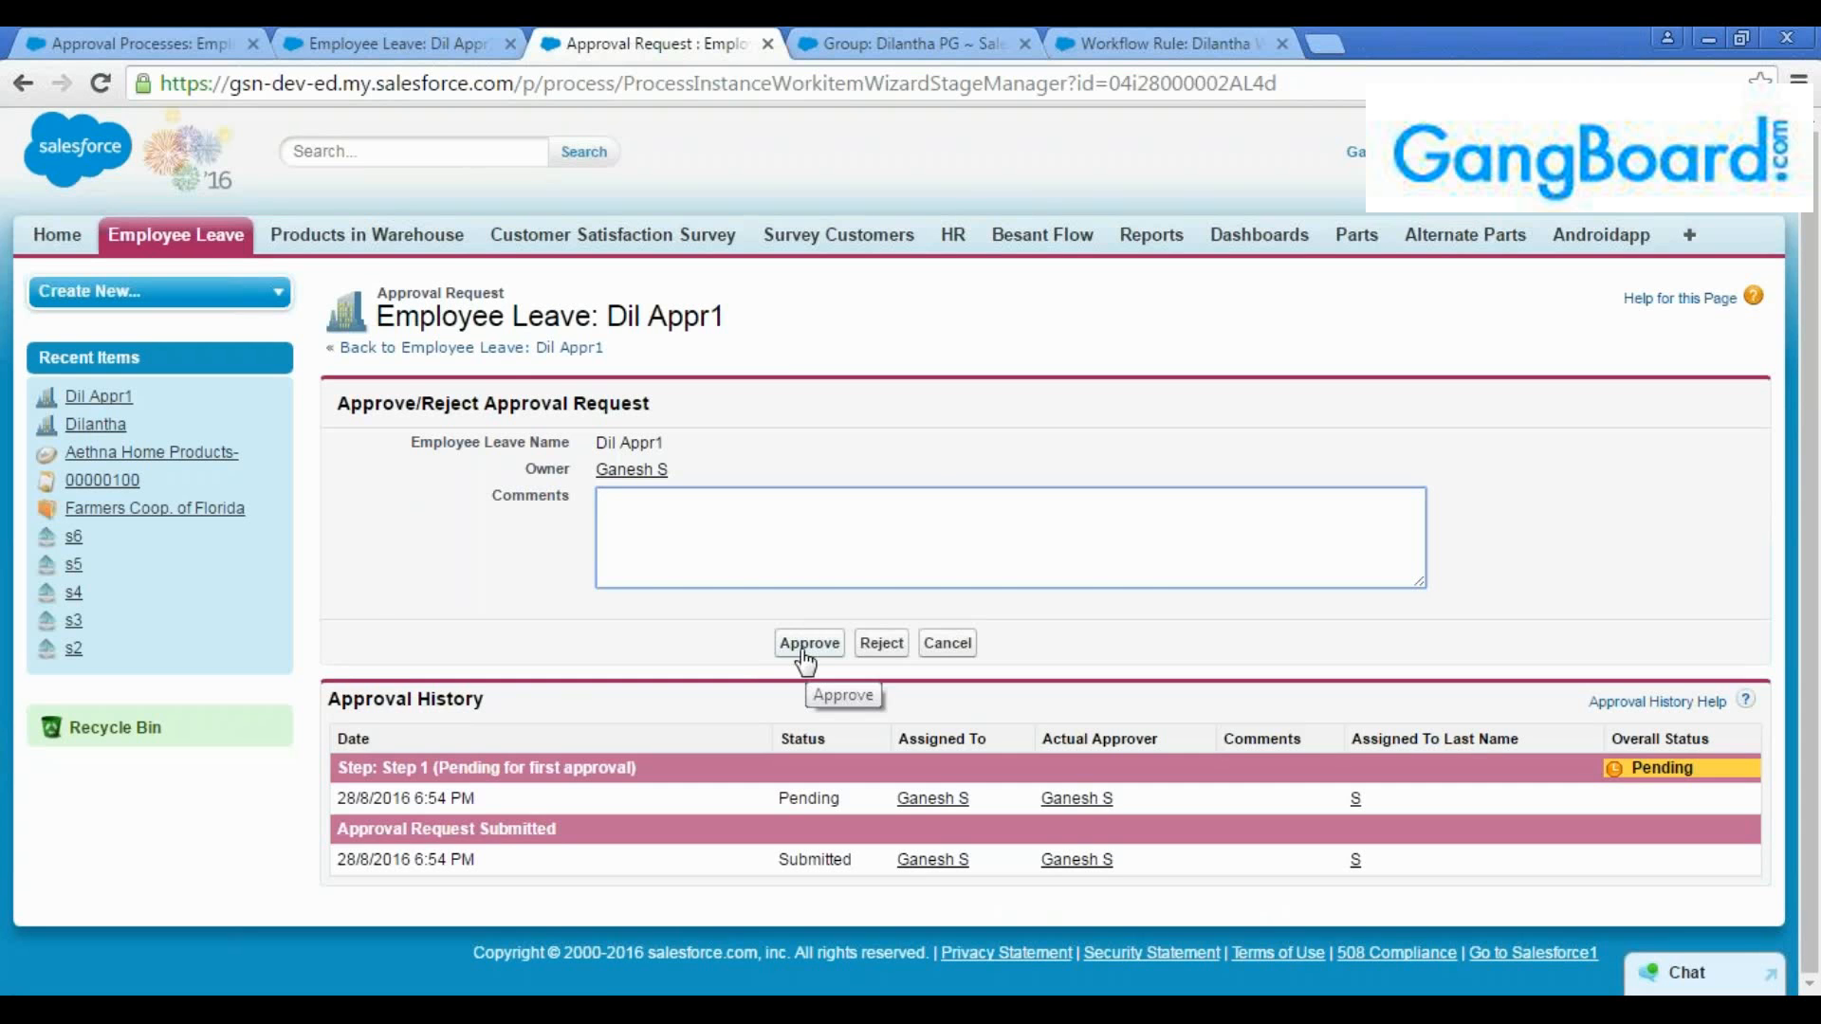
# Reload the "Dil Appr1" leave record and check its Status field
pyautogui.click(396, 48)
pyautogui.scroll(3, 585, 344)
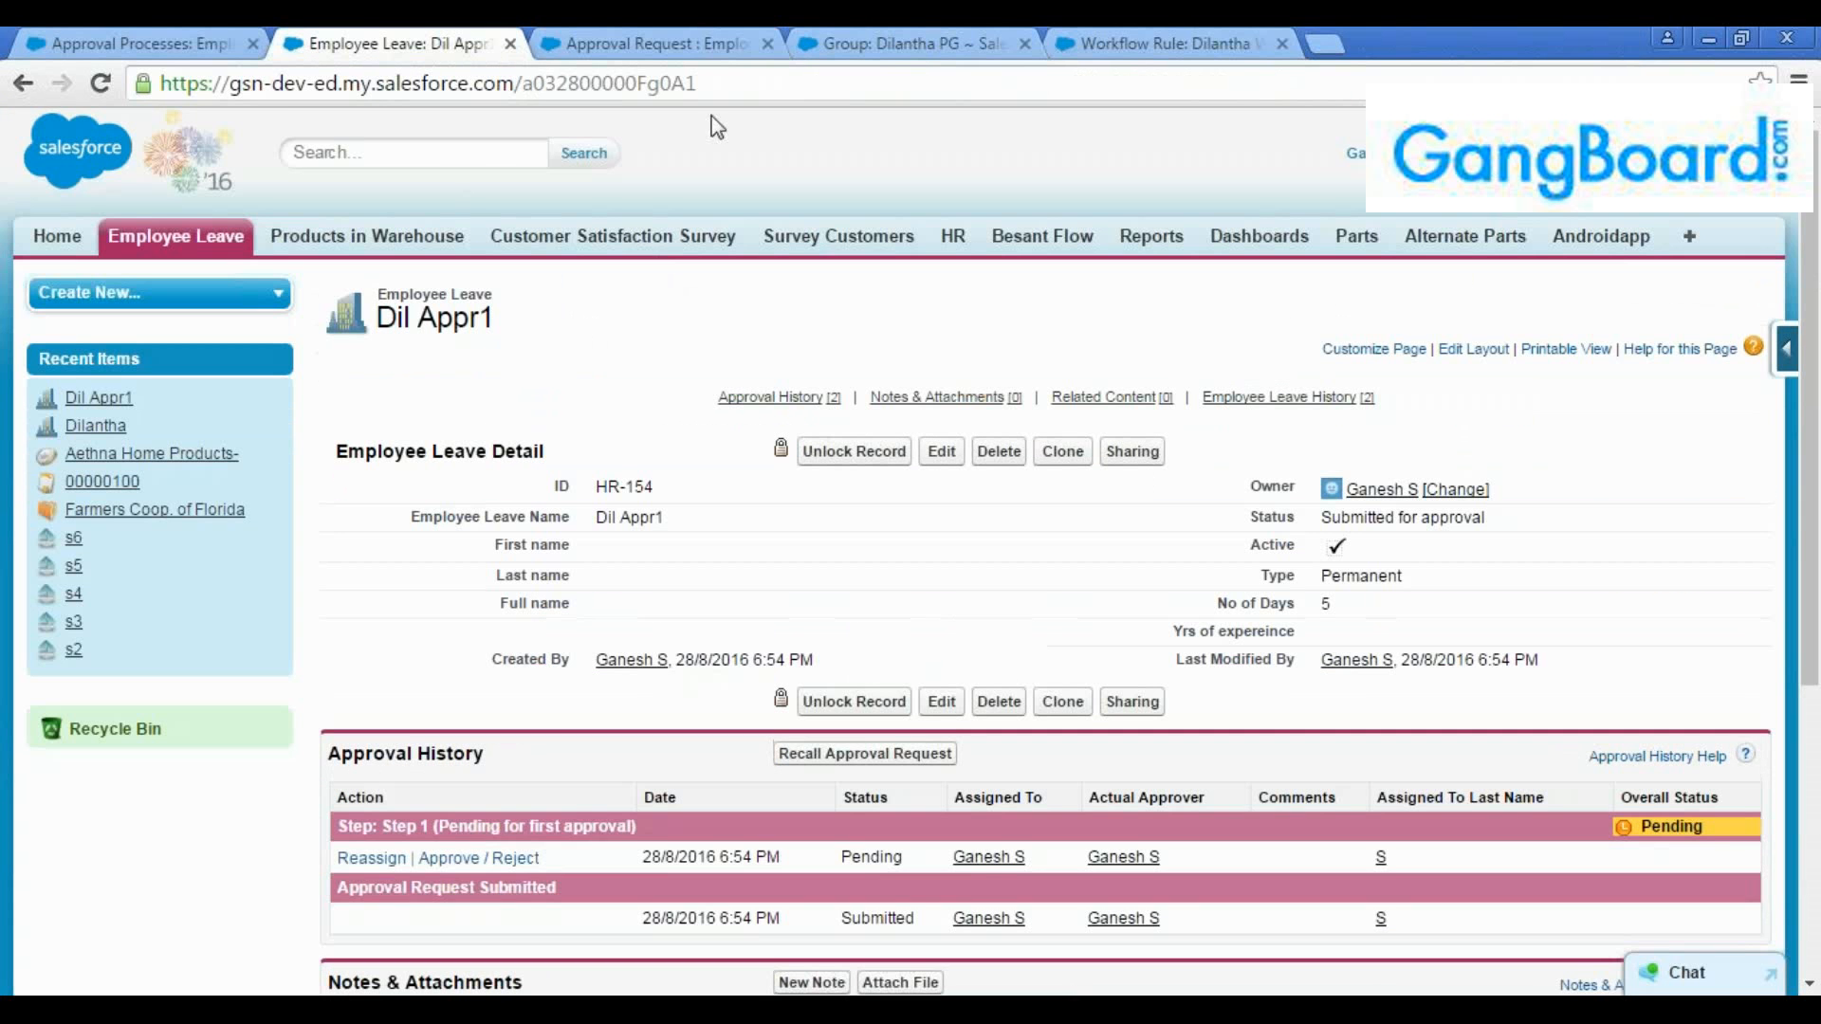
pyautogui.click(721, 84)
pyautogui.press('Return')
pyautogui.moveTo(1324, 517); pyautogui.dragTo(1502, 519)
pyautogui.click(1320, 529)
# Approve the "Dil Appr1" approval request and check the record's status and approval history
pyautogui.click(630, 36)
pyautogui.click(809, 643)
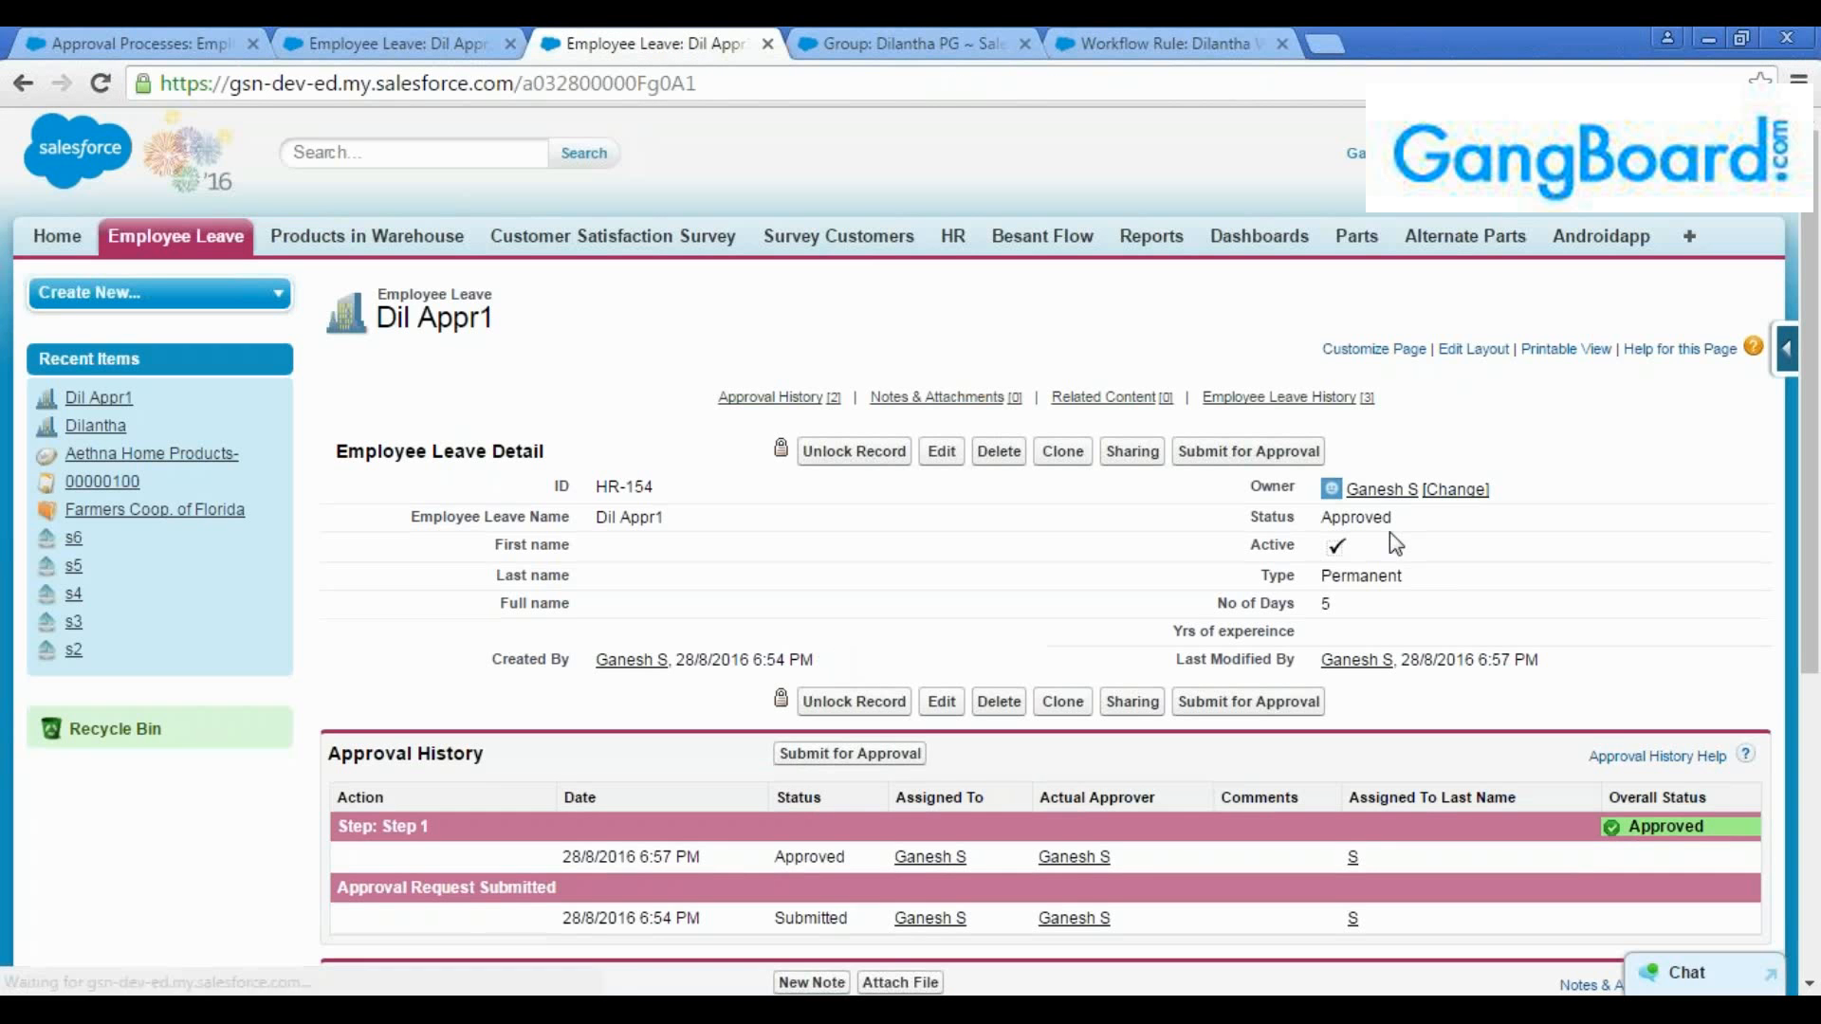
pyautogui.doubleClick(1361, 517)
pyautogui.click(1361, 515)
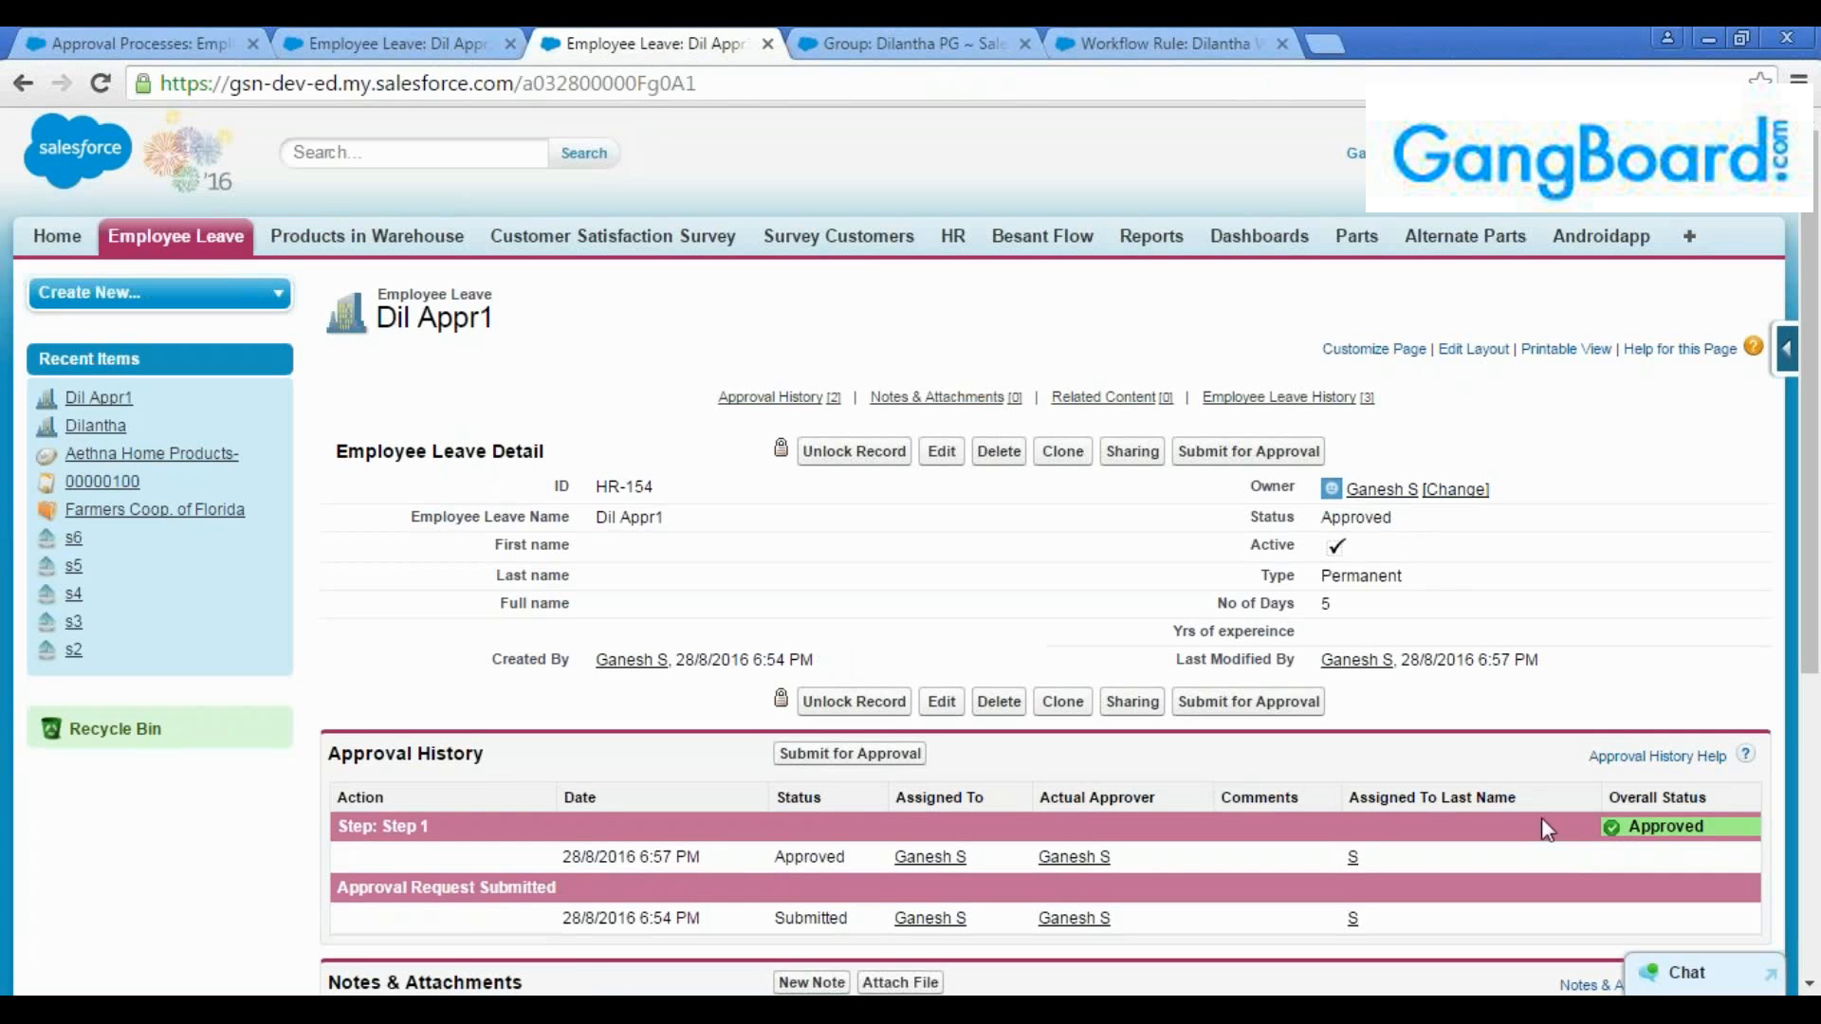
pyautogui.scroll(-2, 1540, 816)
# Reload the other open copy of the "Dil Appr1" record and compare its status and approval history
pyautogui.click(398, 44)
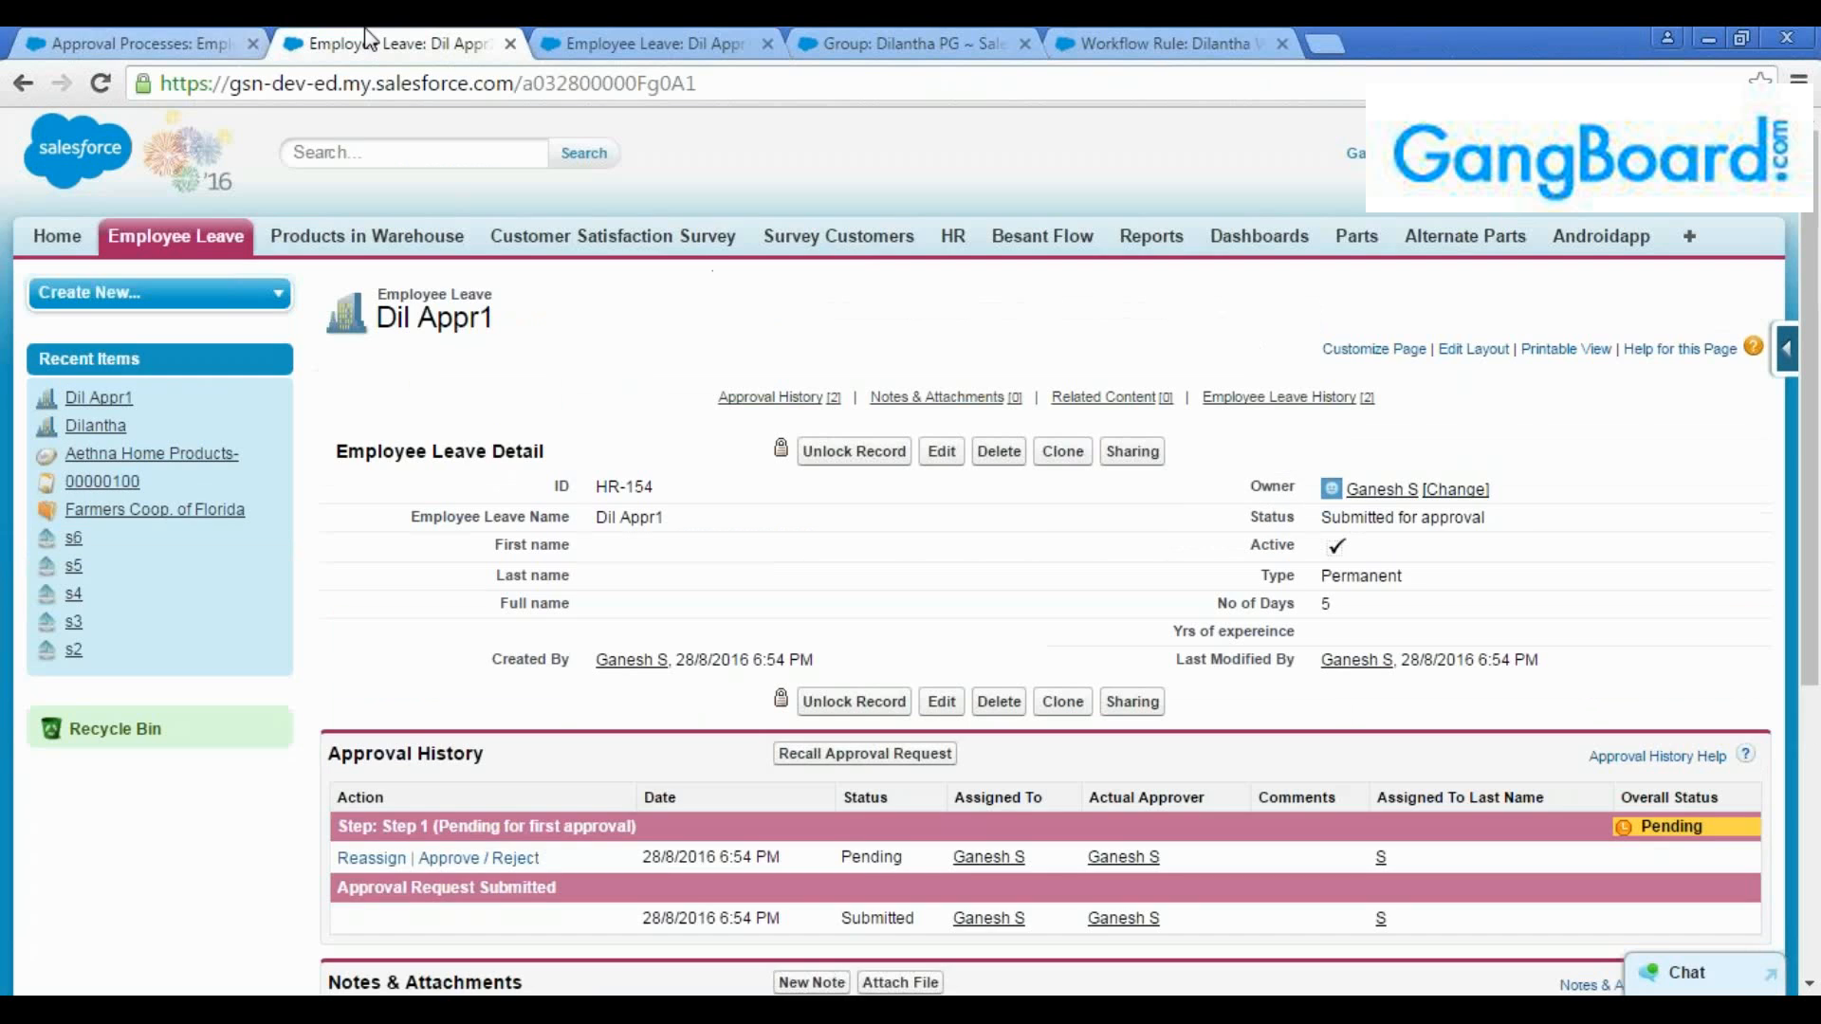
pyautogui.click(751, 86)
pyautogui.press('Return')
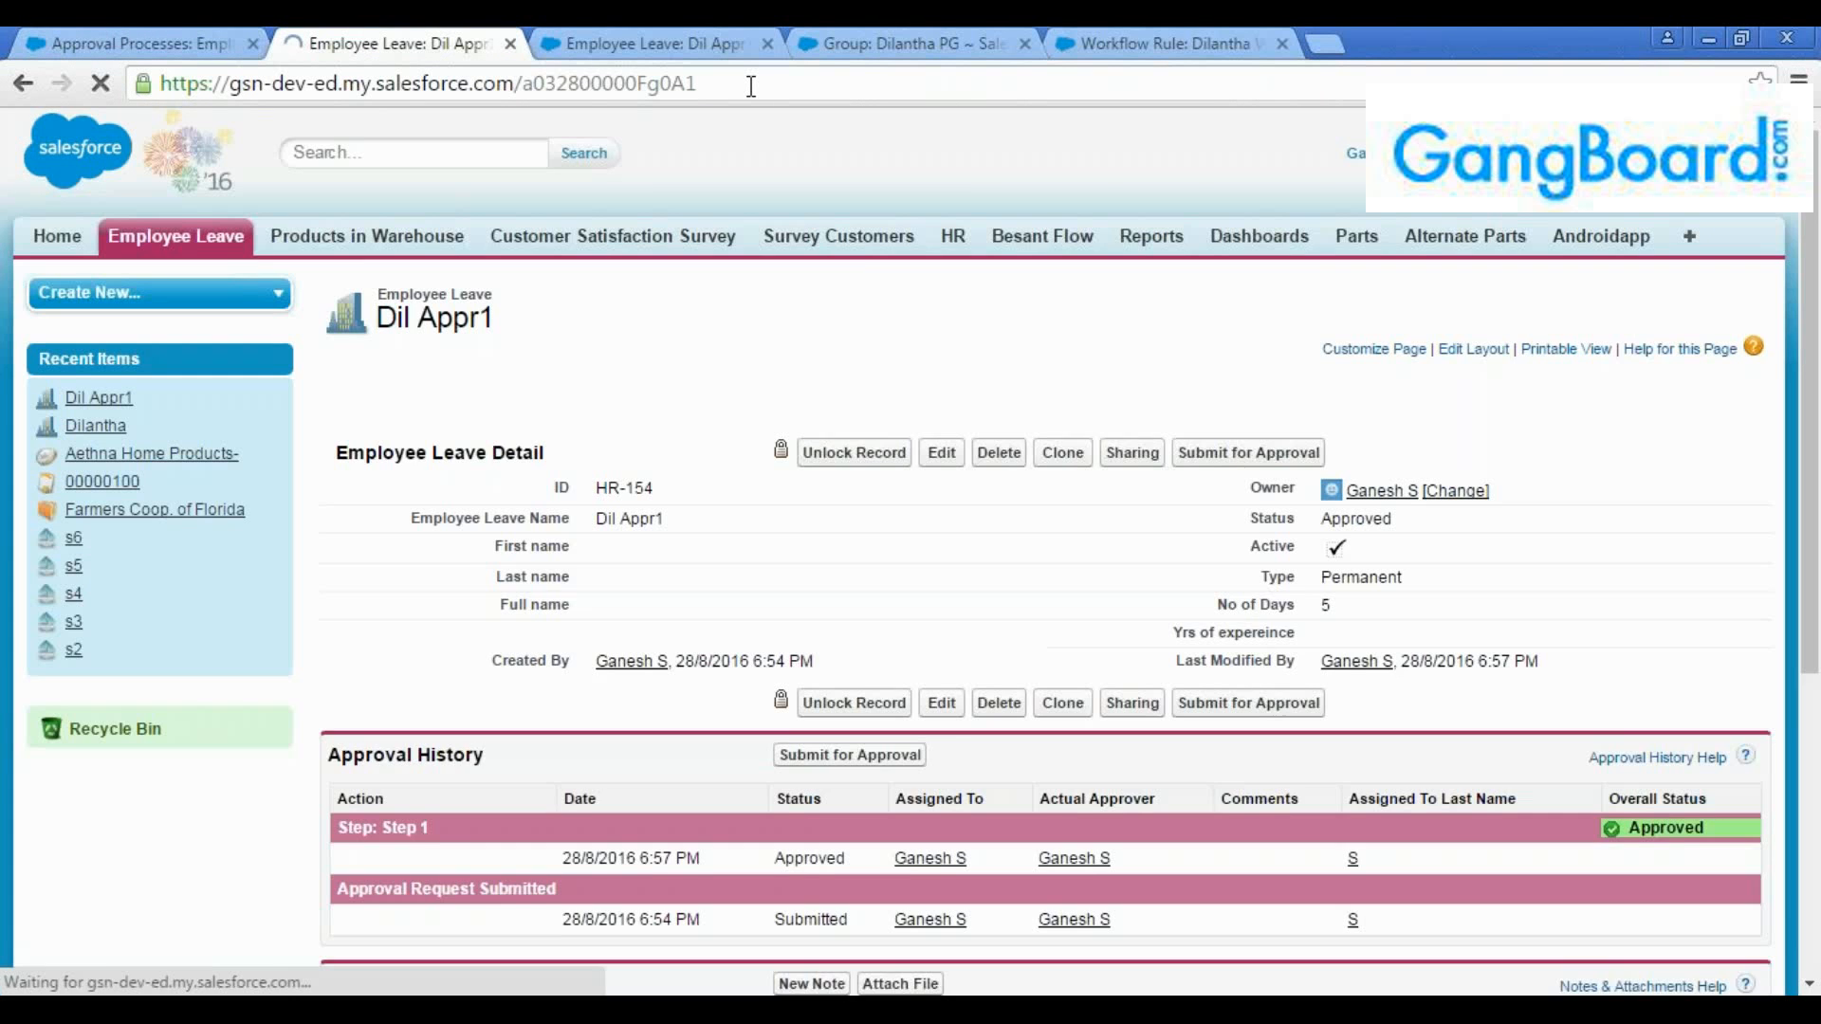
pyautogui.scroll(-2, 1382, 516)
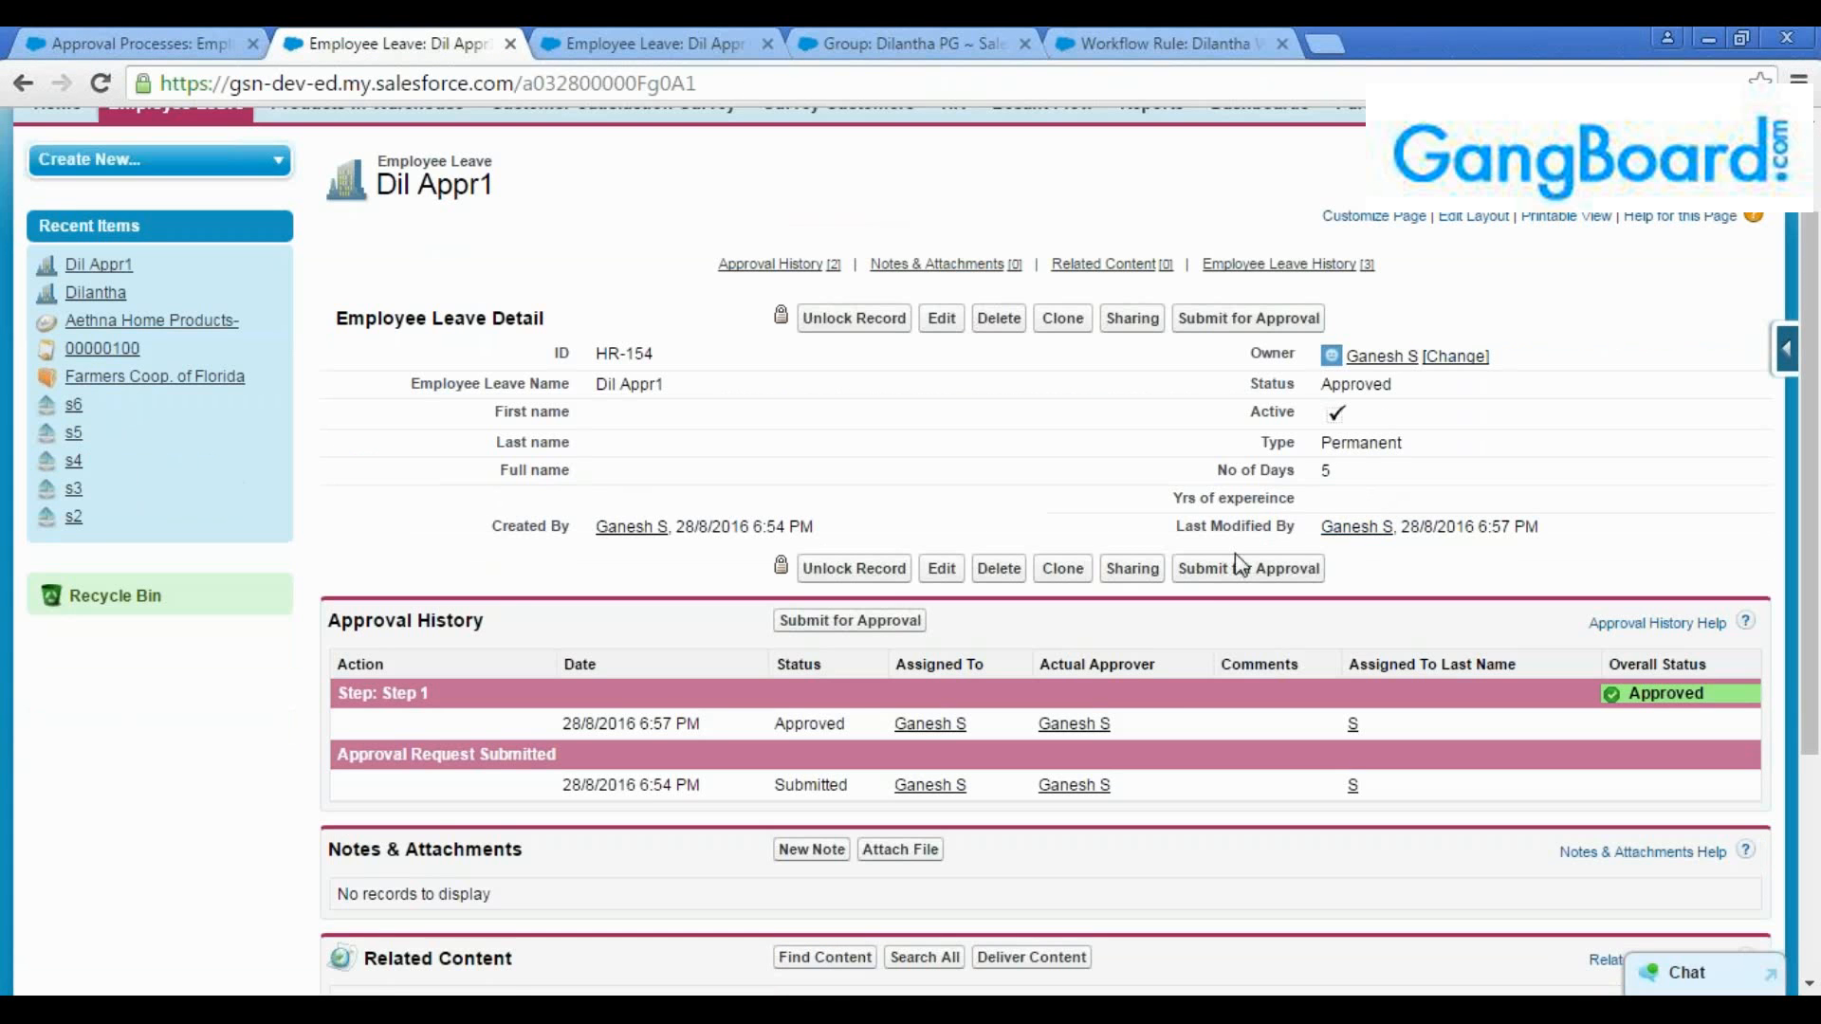
pyautogui.scroll(1, 930, 393)
pyautogui.click(637, 36)
pyautogui.scroll(1, 577, 417)
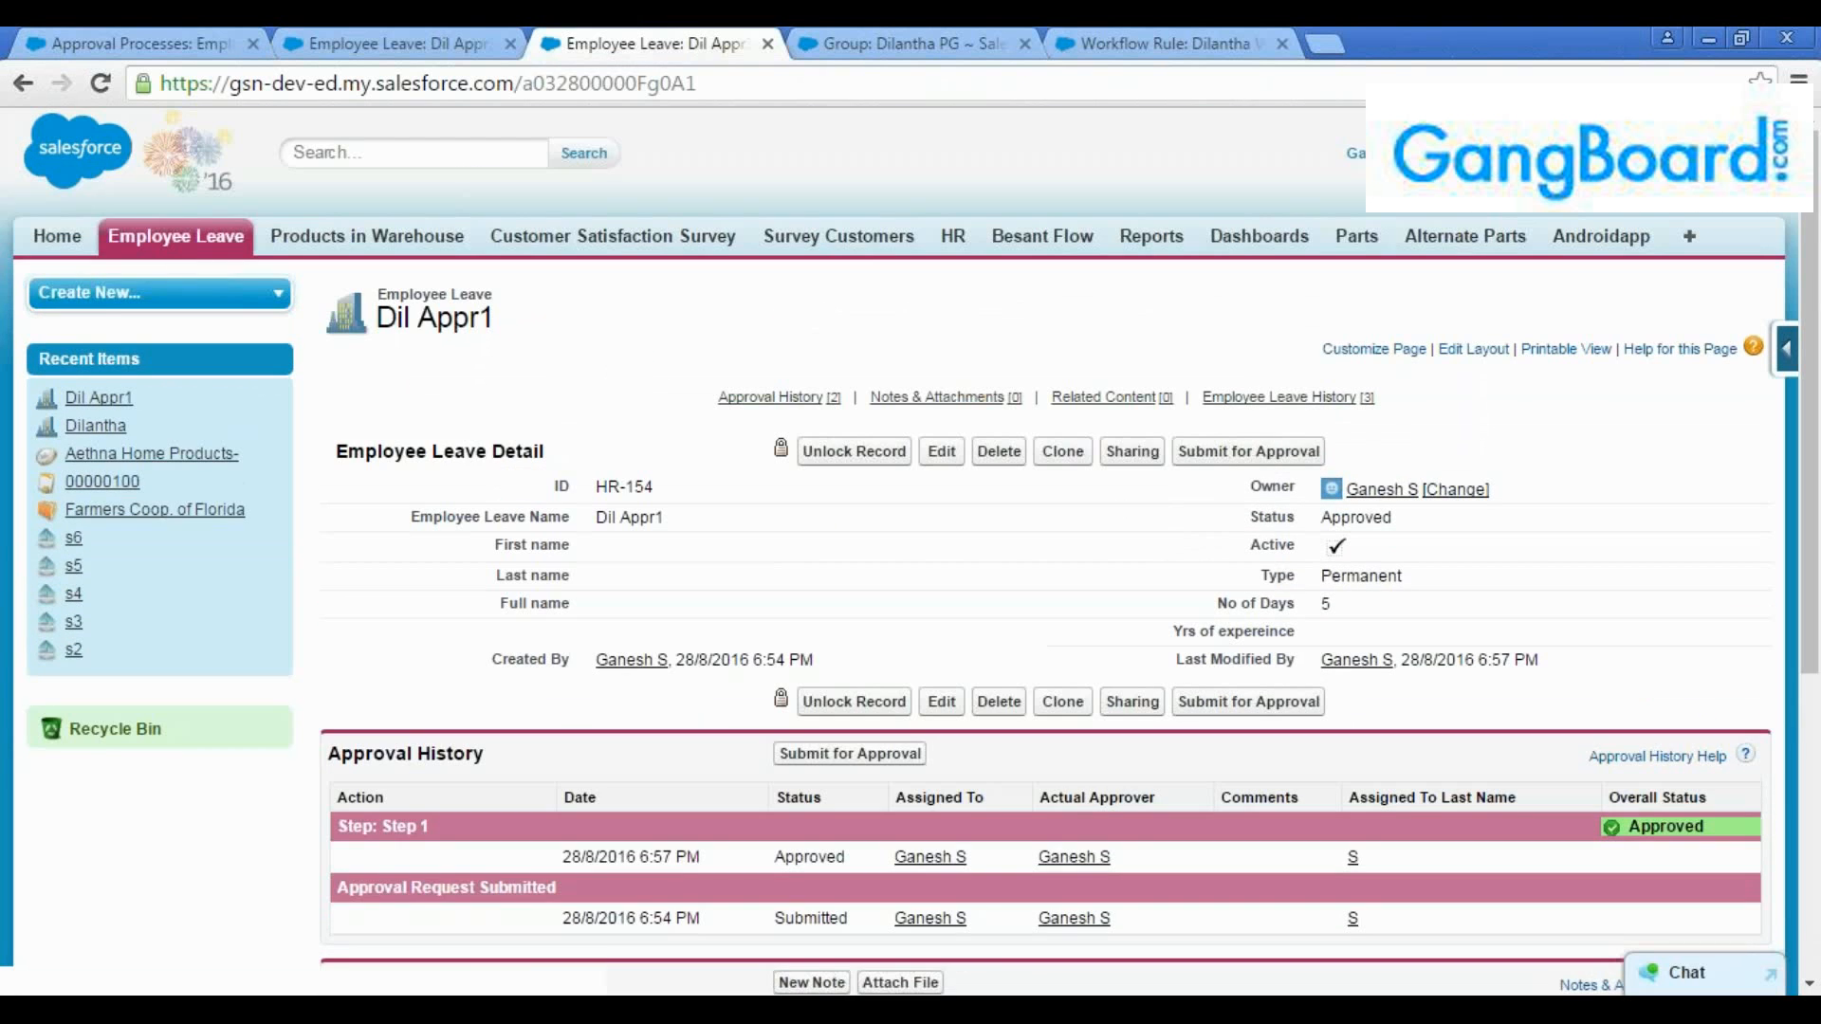
# Check the home page's Items to Approve list for "Dil Appr1" and return to its leave record
pyautogui.click(63, 248)
pyautogui.scroll(-10, 354, 674)
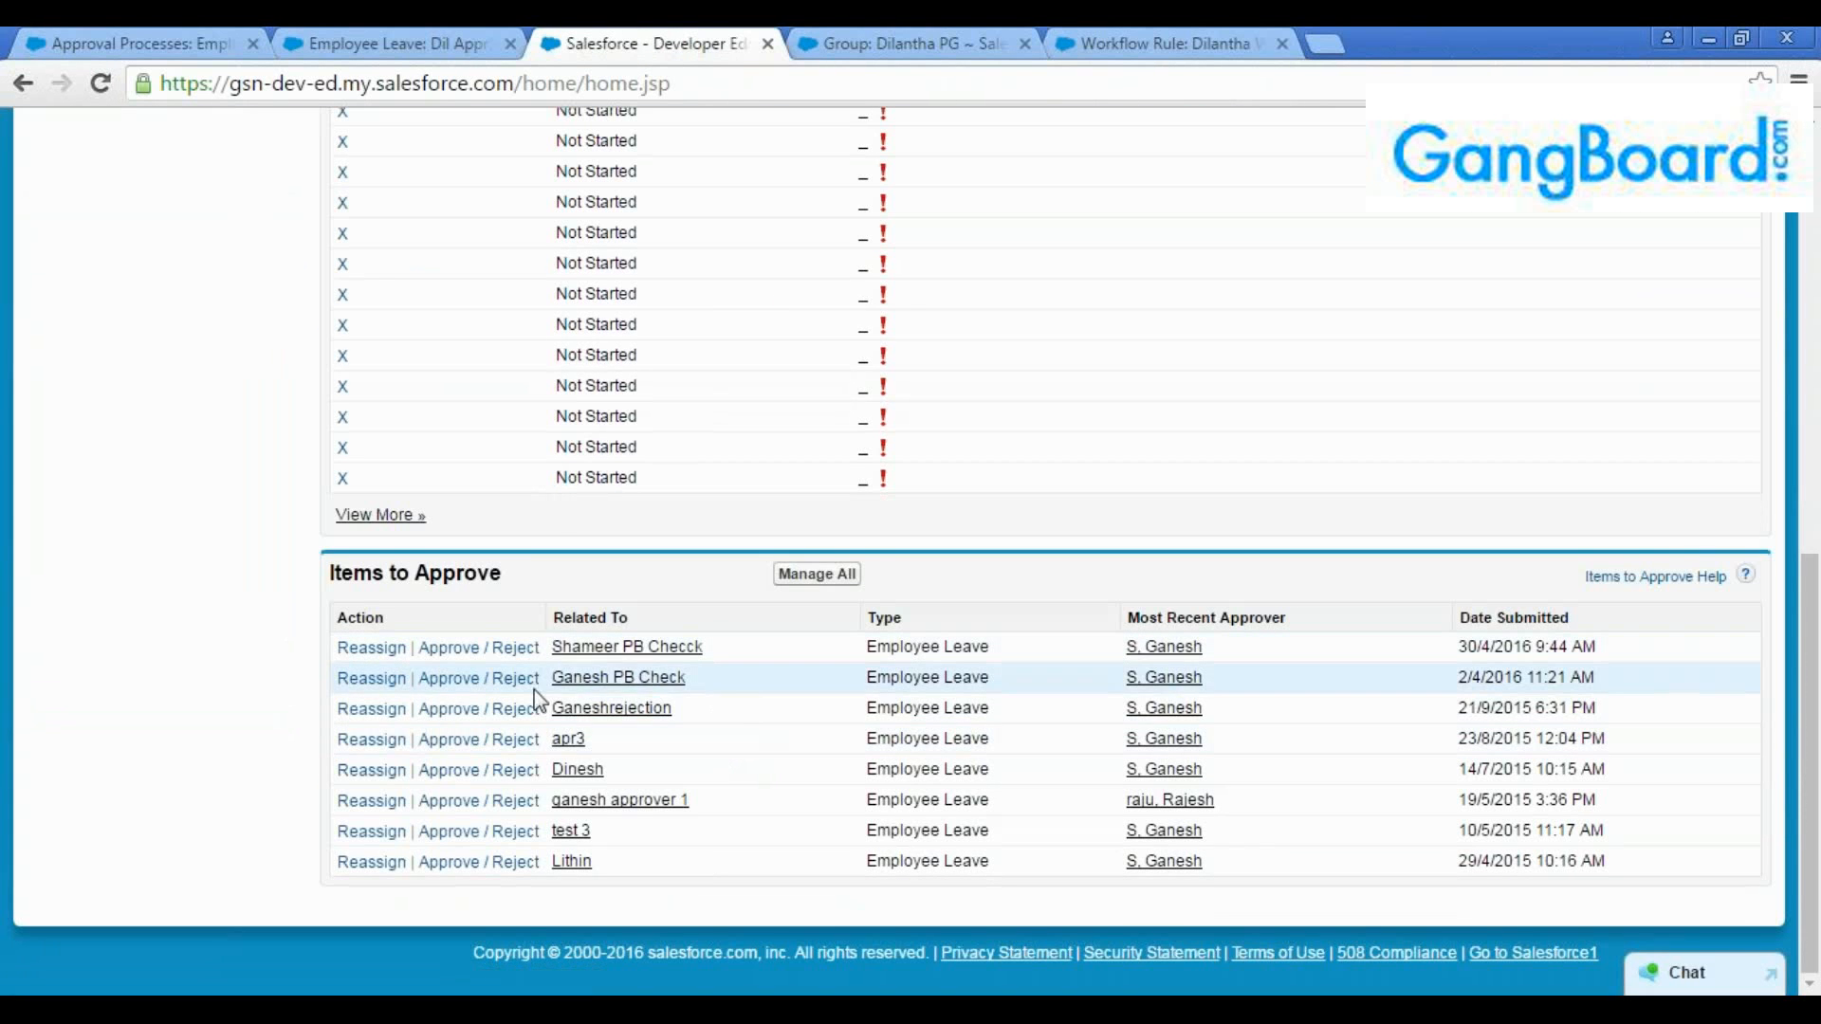
pyautogui.scroll(4, 721, 675)
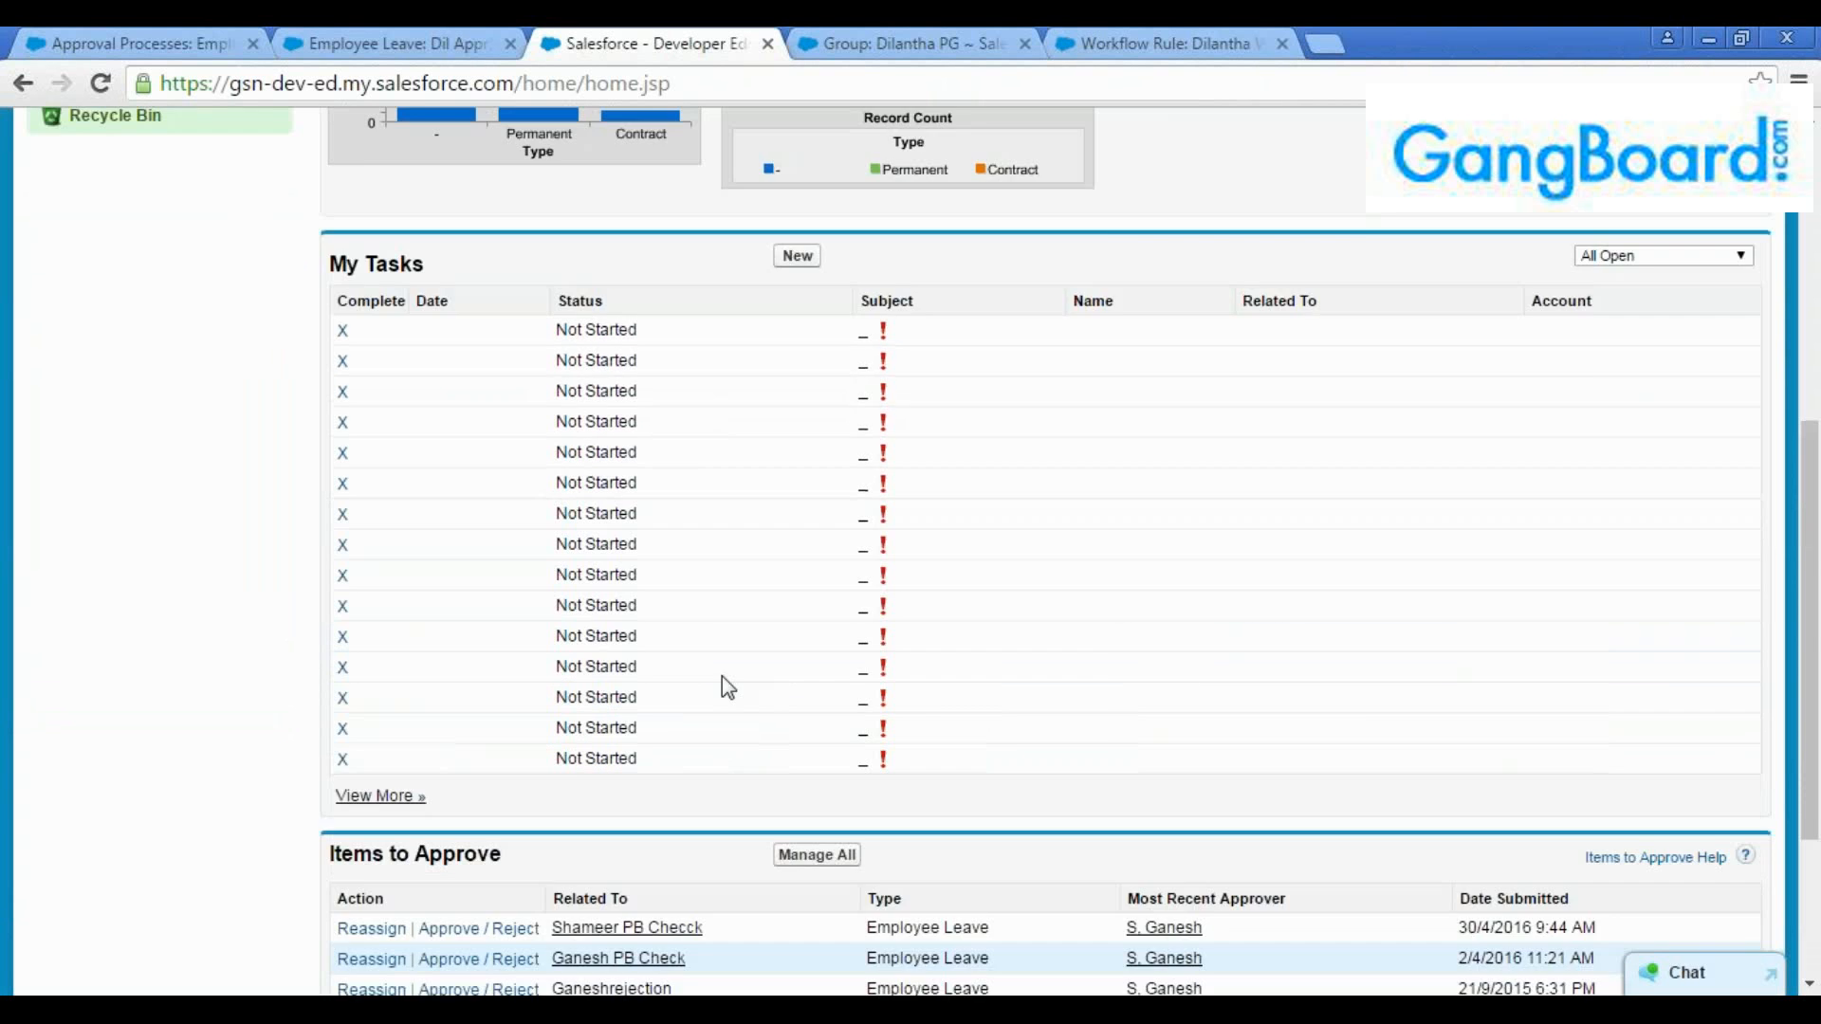
pyautogui.click(341, 43)
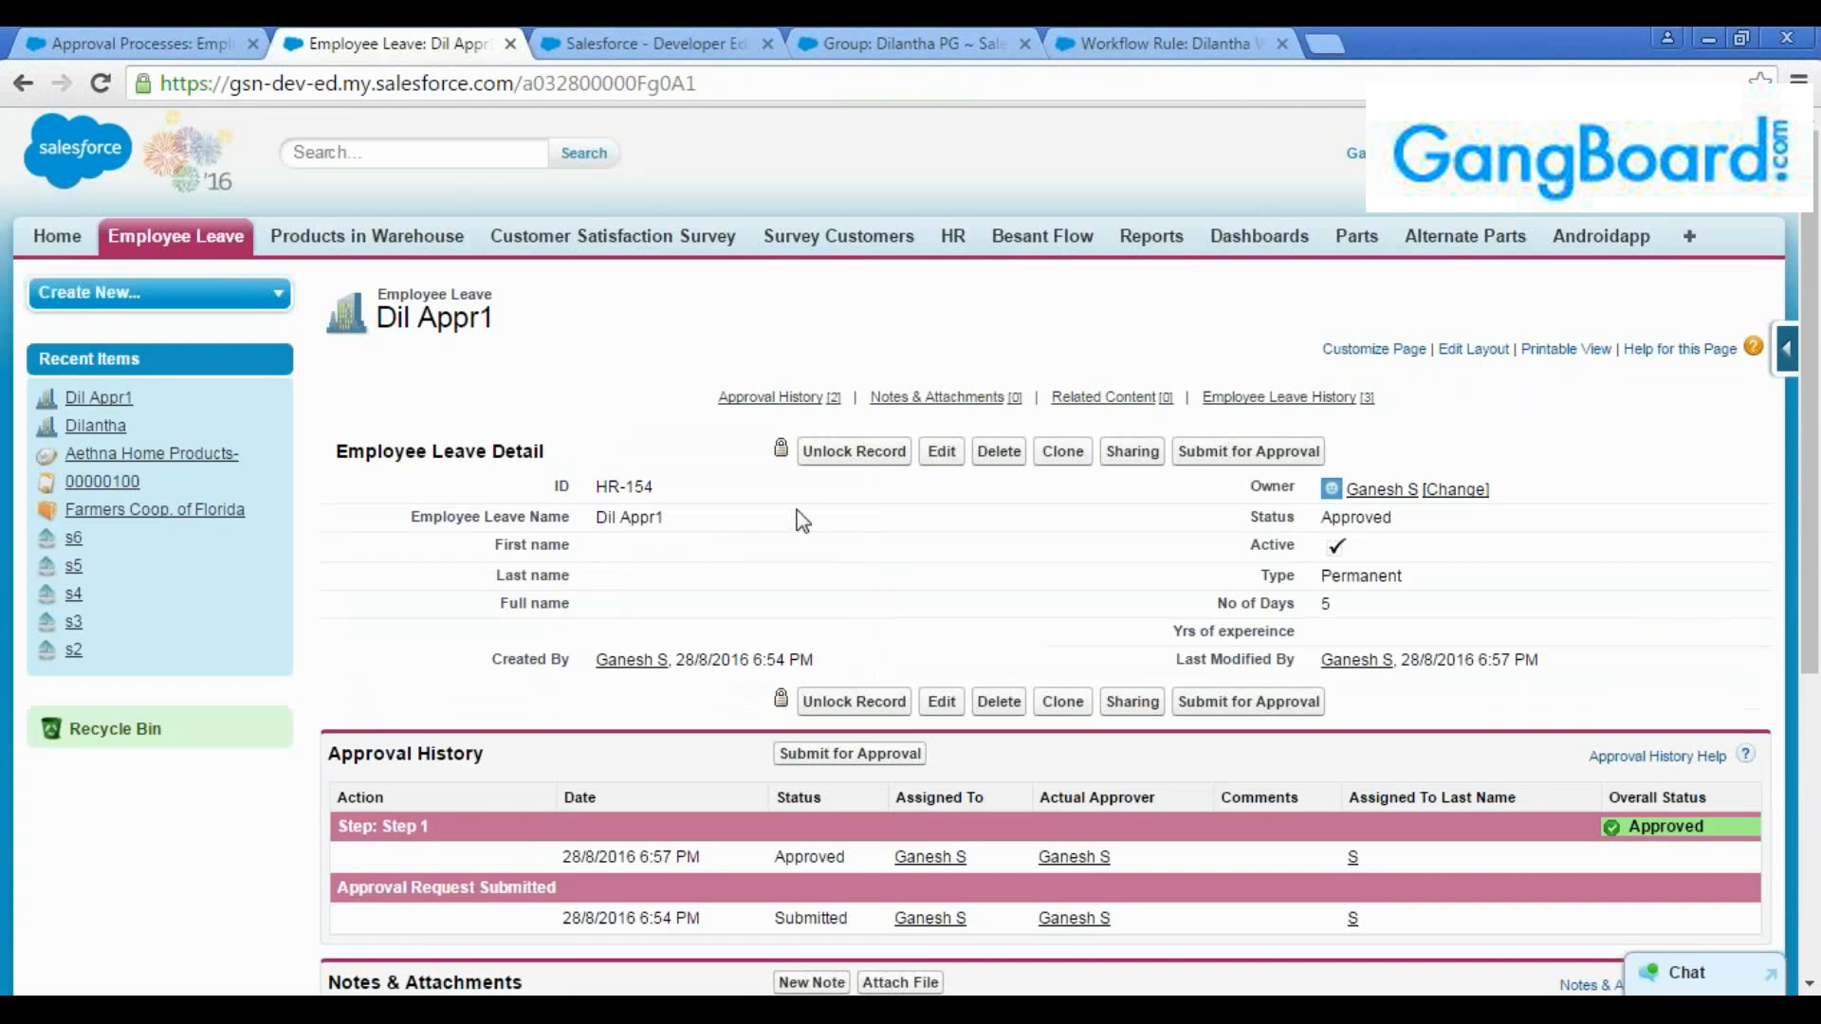
# Revisit the approval process, then switch to Gmail and read the "Leave approval" email in the inbox
pyautogui.click(133, 43)
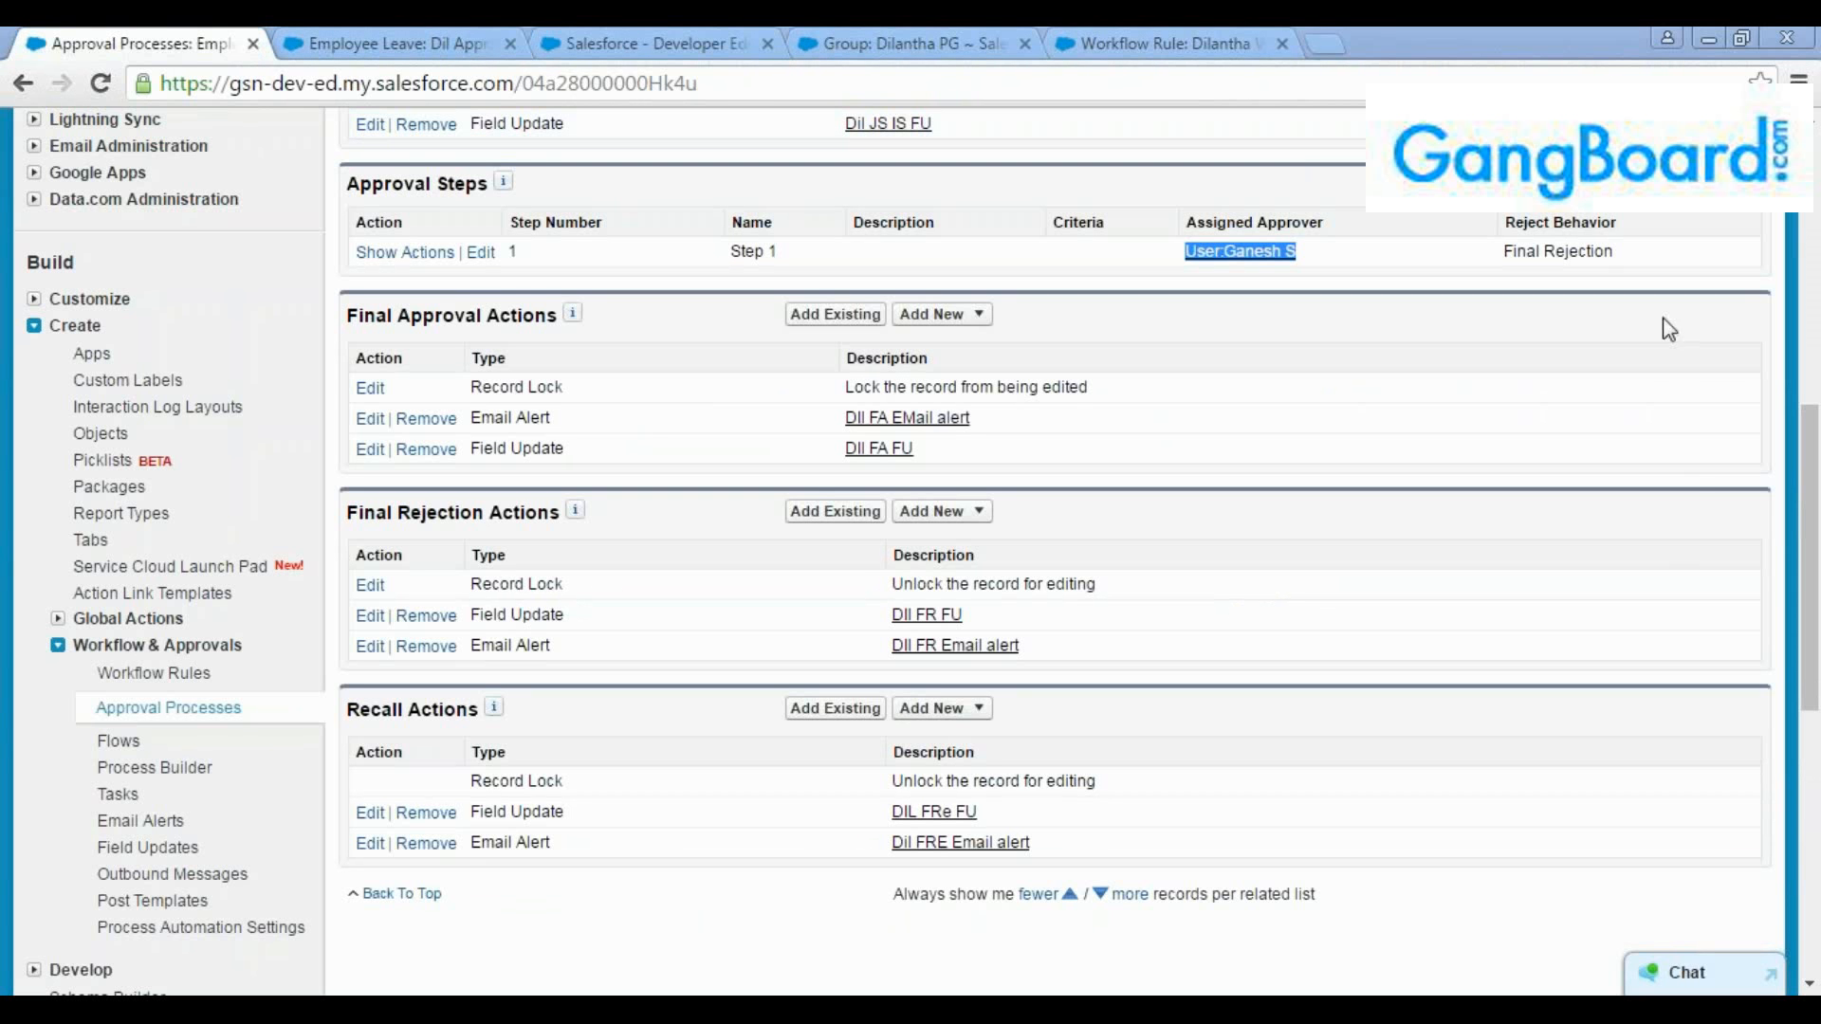
pyautogui.click(1663, 550)
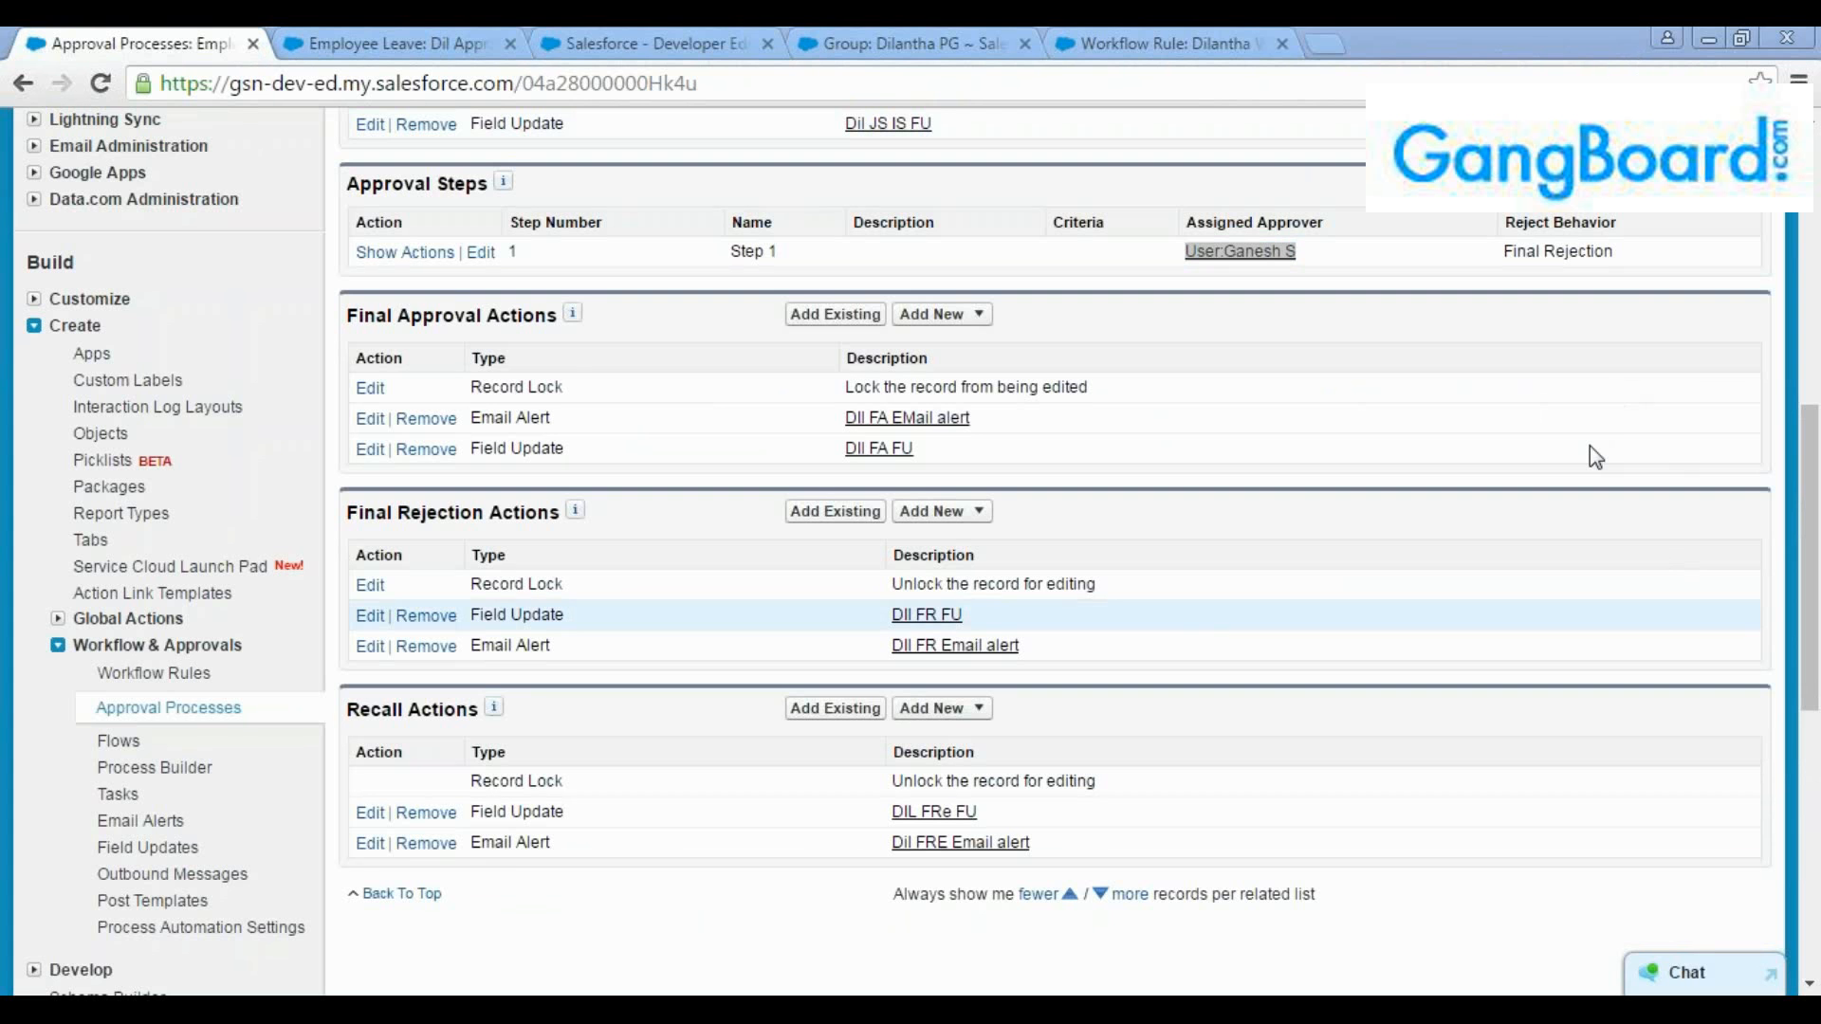
pyautogui.hotkey('alt', 'Tab')
pyautogui.click(77, 332)
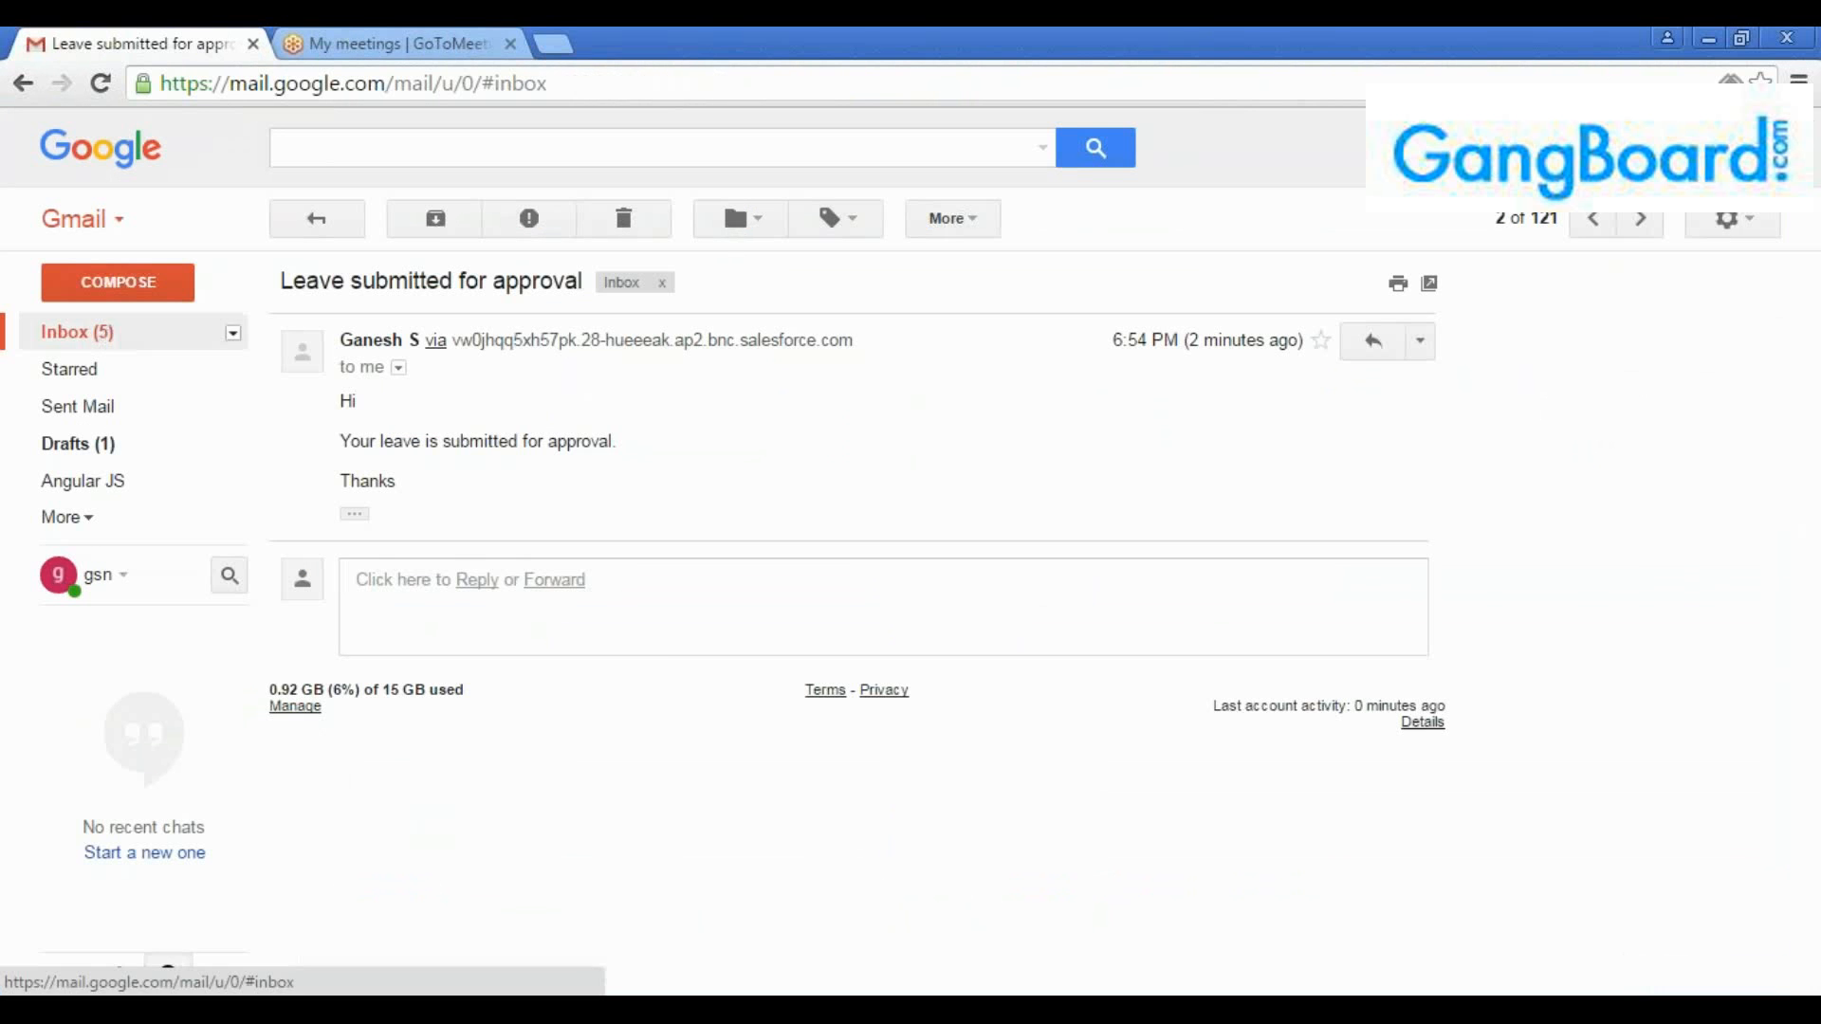
pyautogui.click(693, 365)
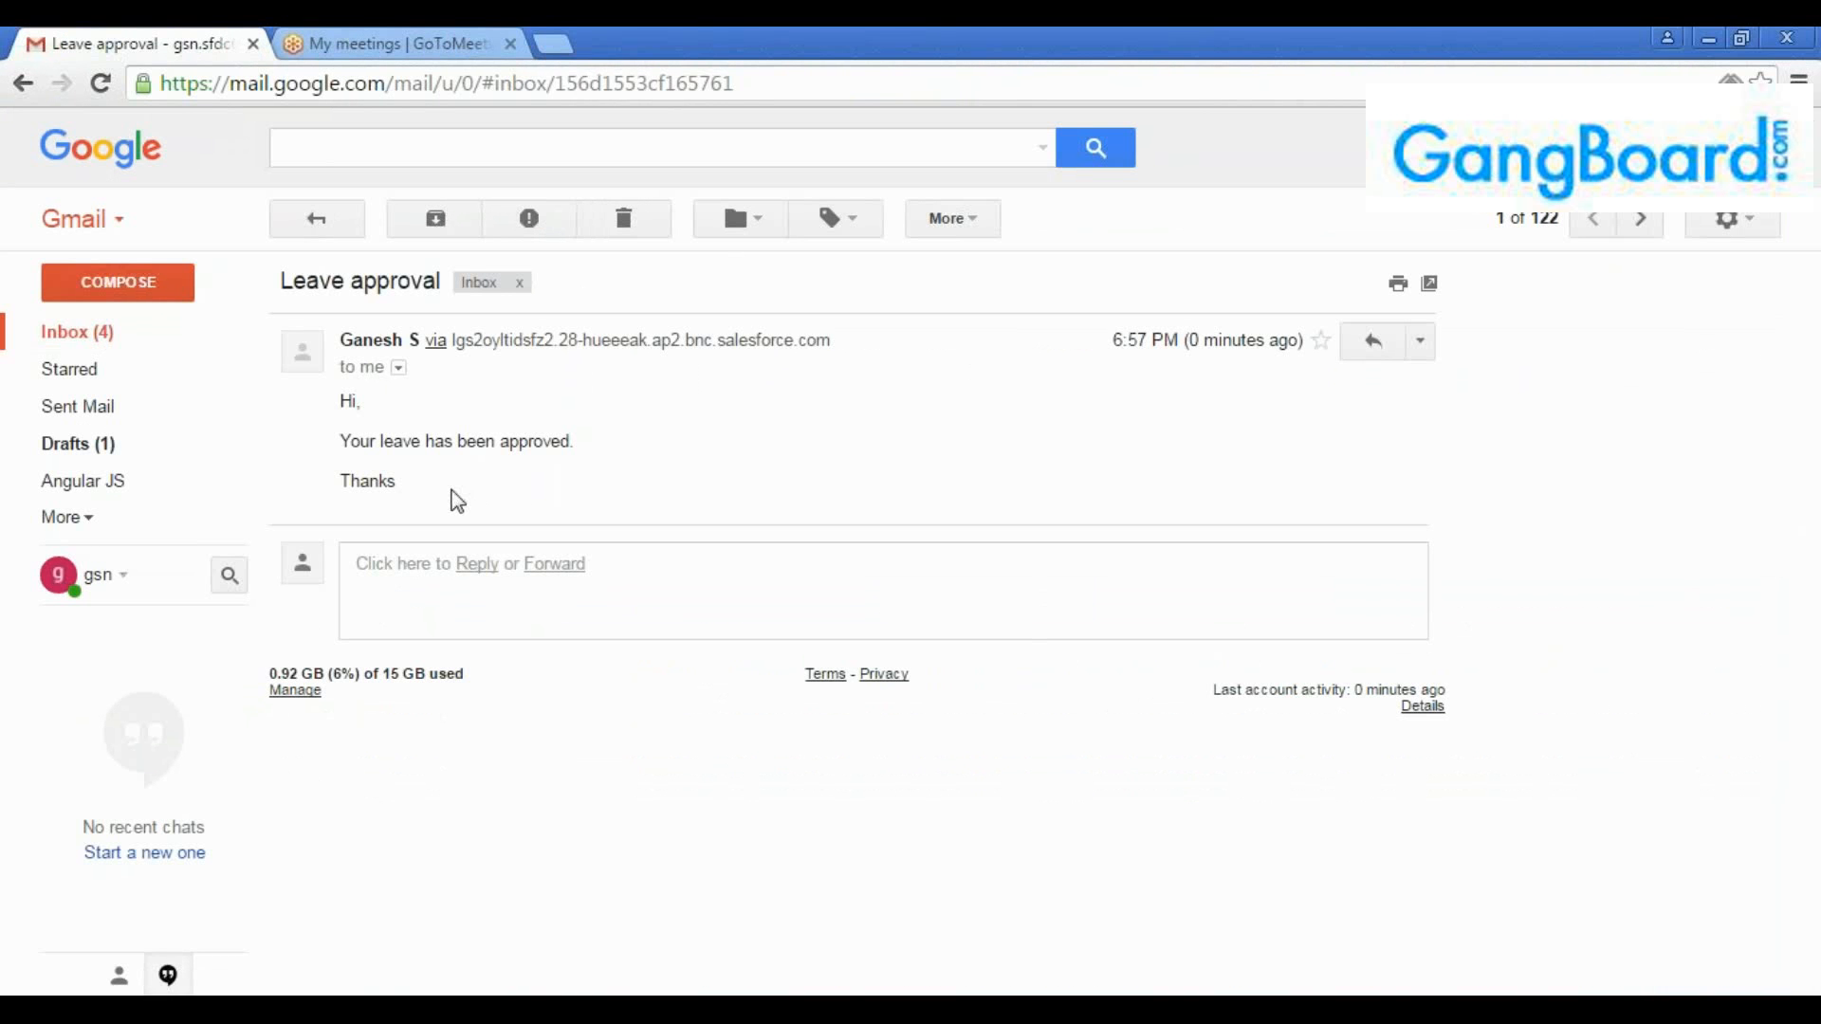
pyautogui.moveTo(337, 417); pyautogui.dragTo(612, 479)
pyautogui.click(731, 487)
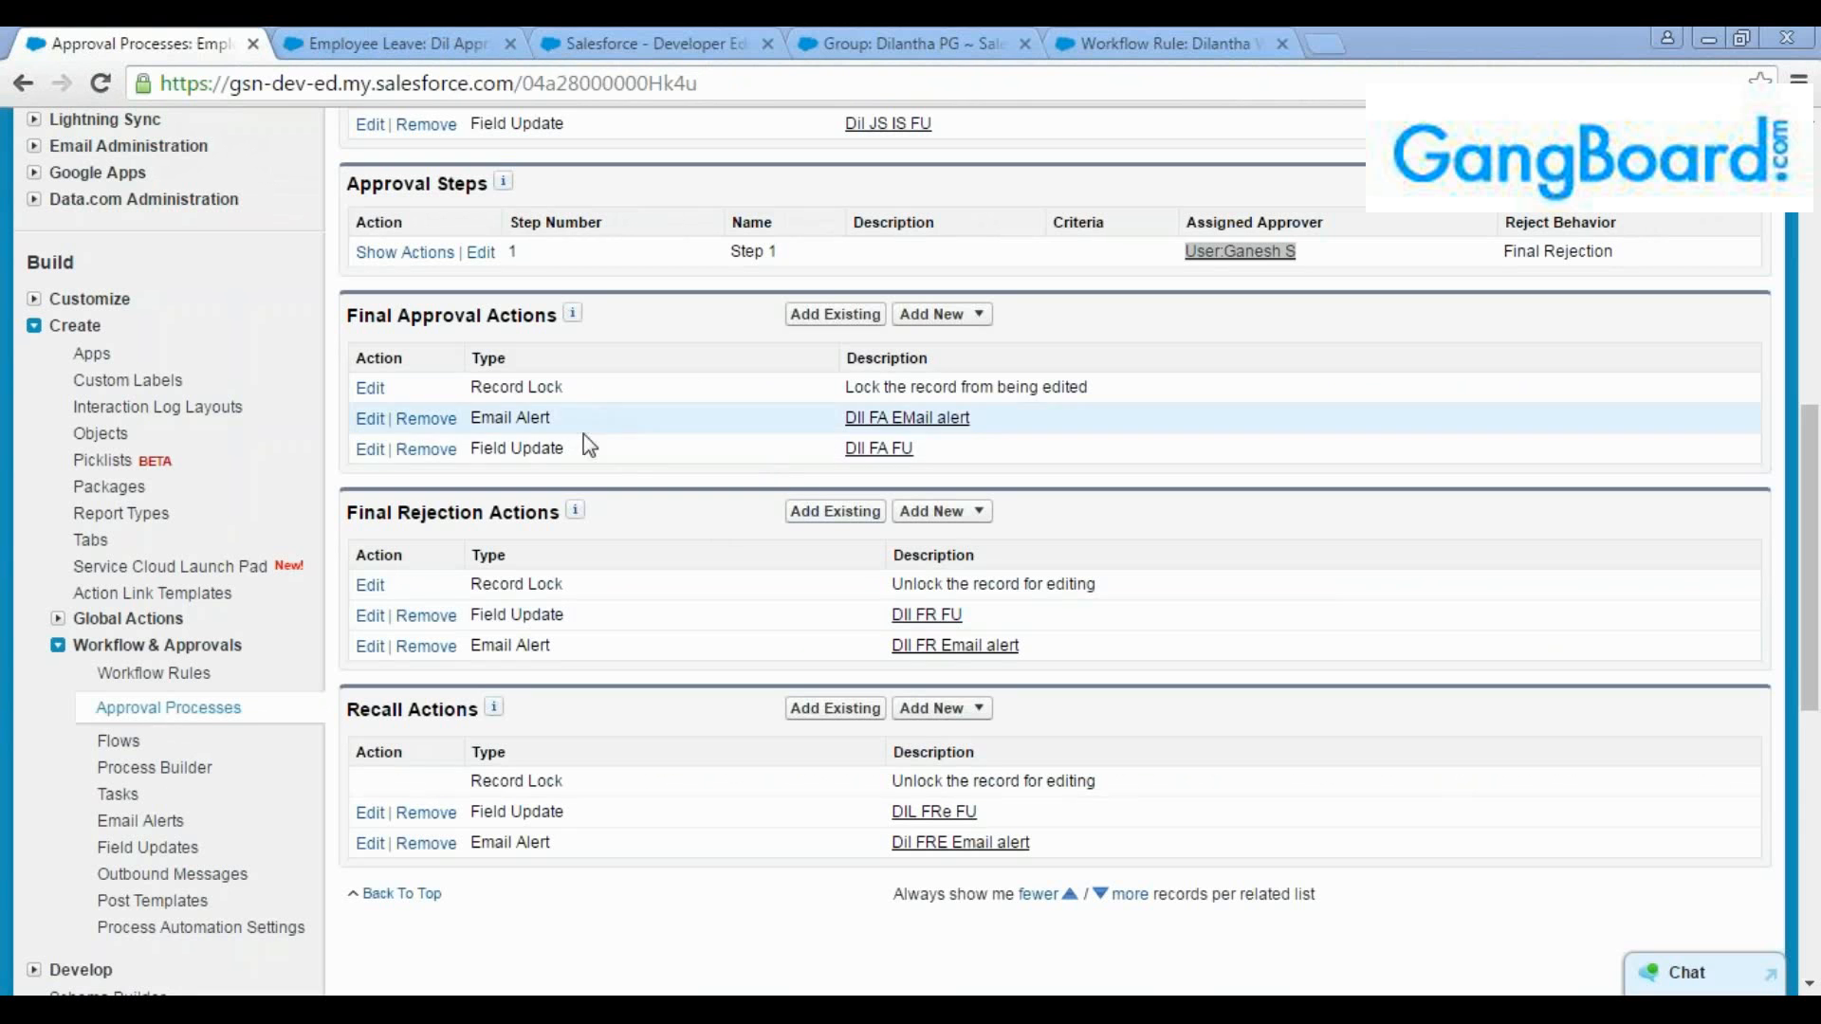
# In Salesforce, review the final approval email alert, field update and record lock, and view the "Dil Appr1" record
pyautogui.moveTo(612, 452); pyautogui.dragTo(471, 419)
pyautogui.click(794, 417)
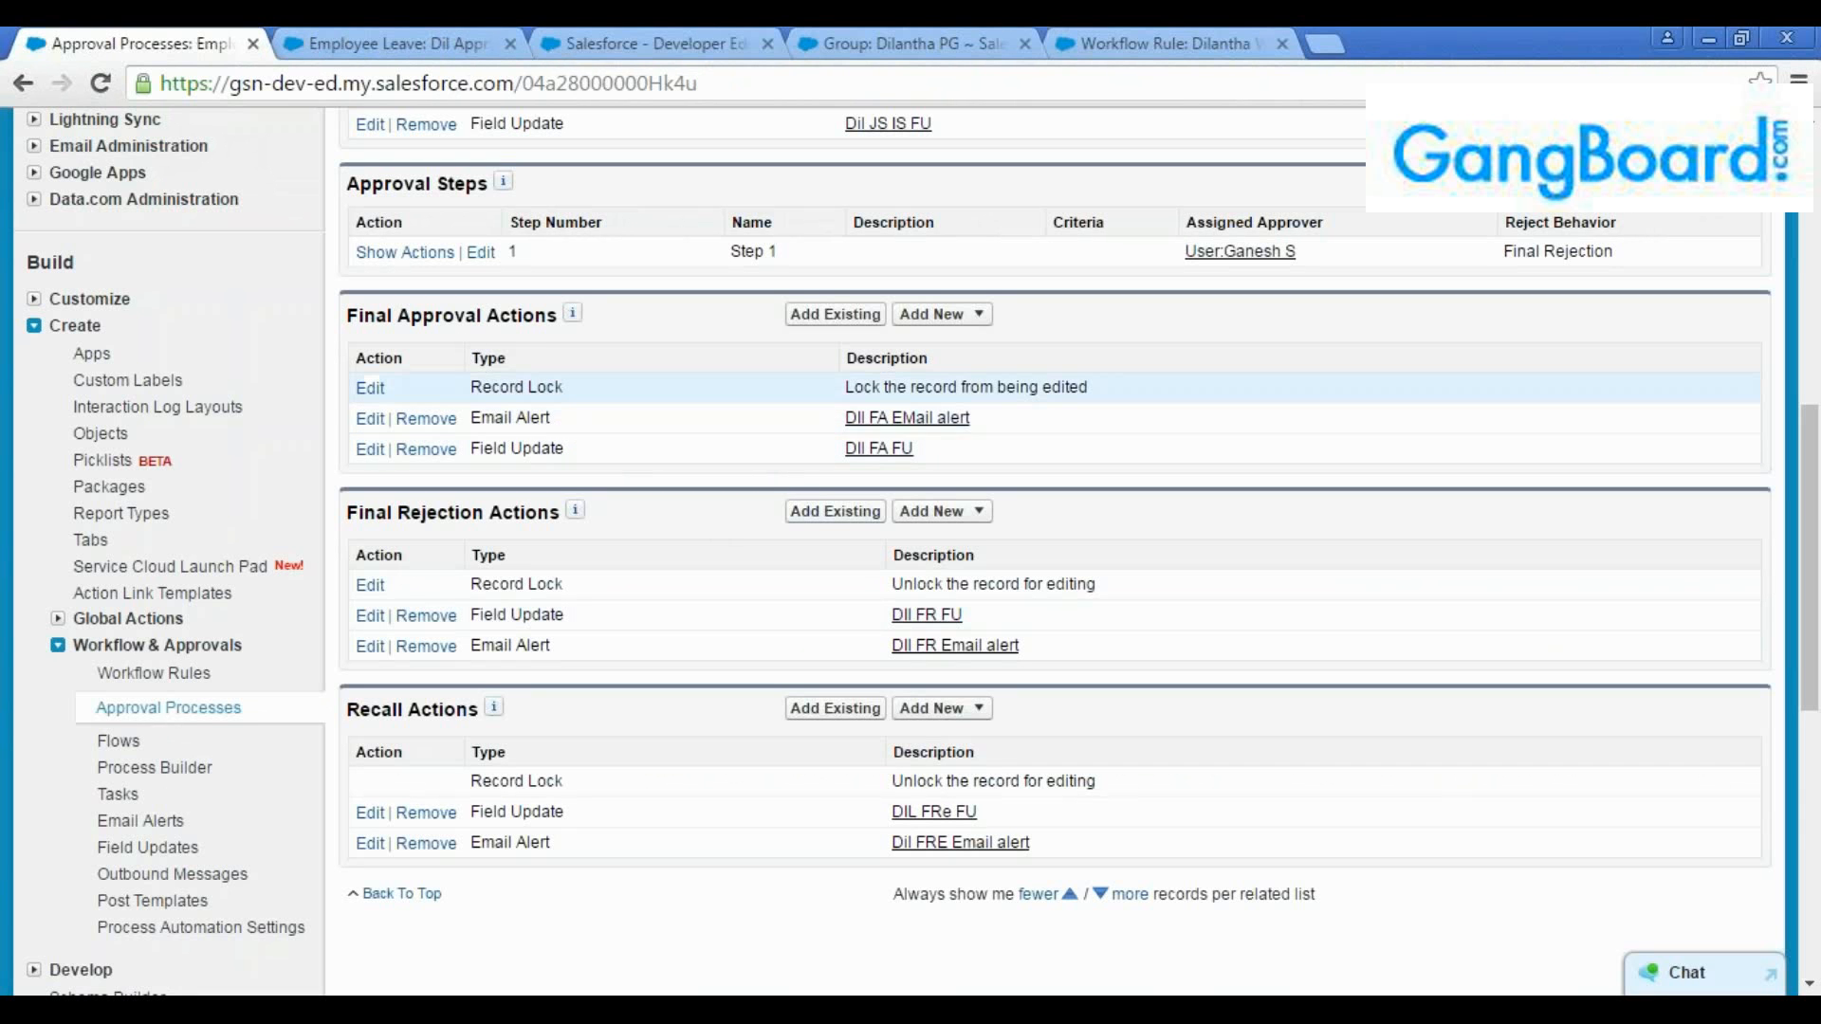
pyautogui.moveTo(587, 390); pyautogui.dragTo(476, 377)
pyautogui.click(598, 399)
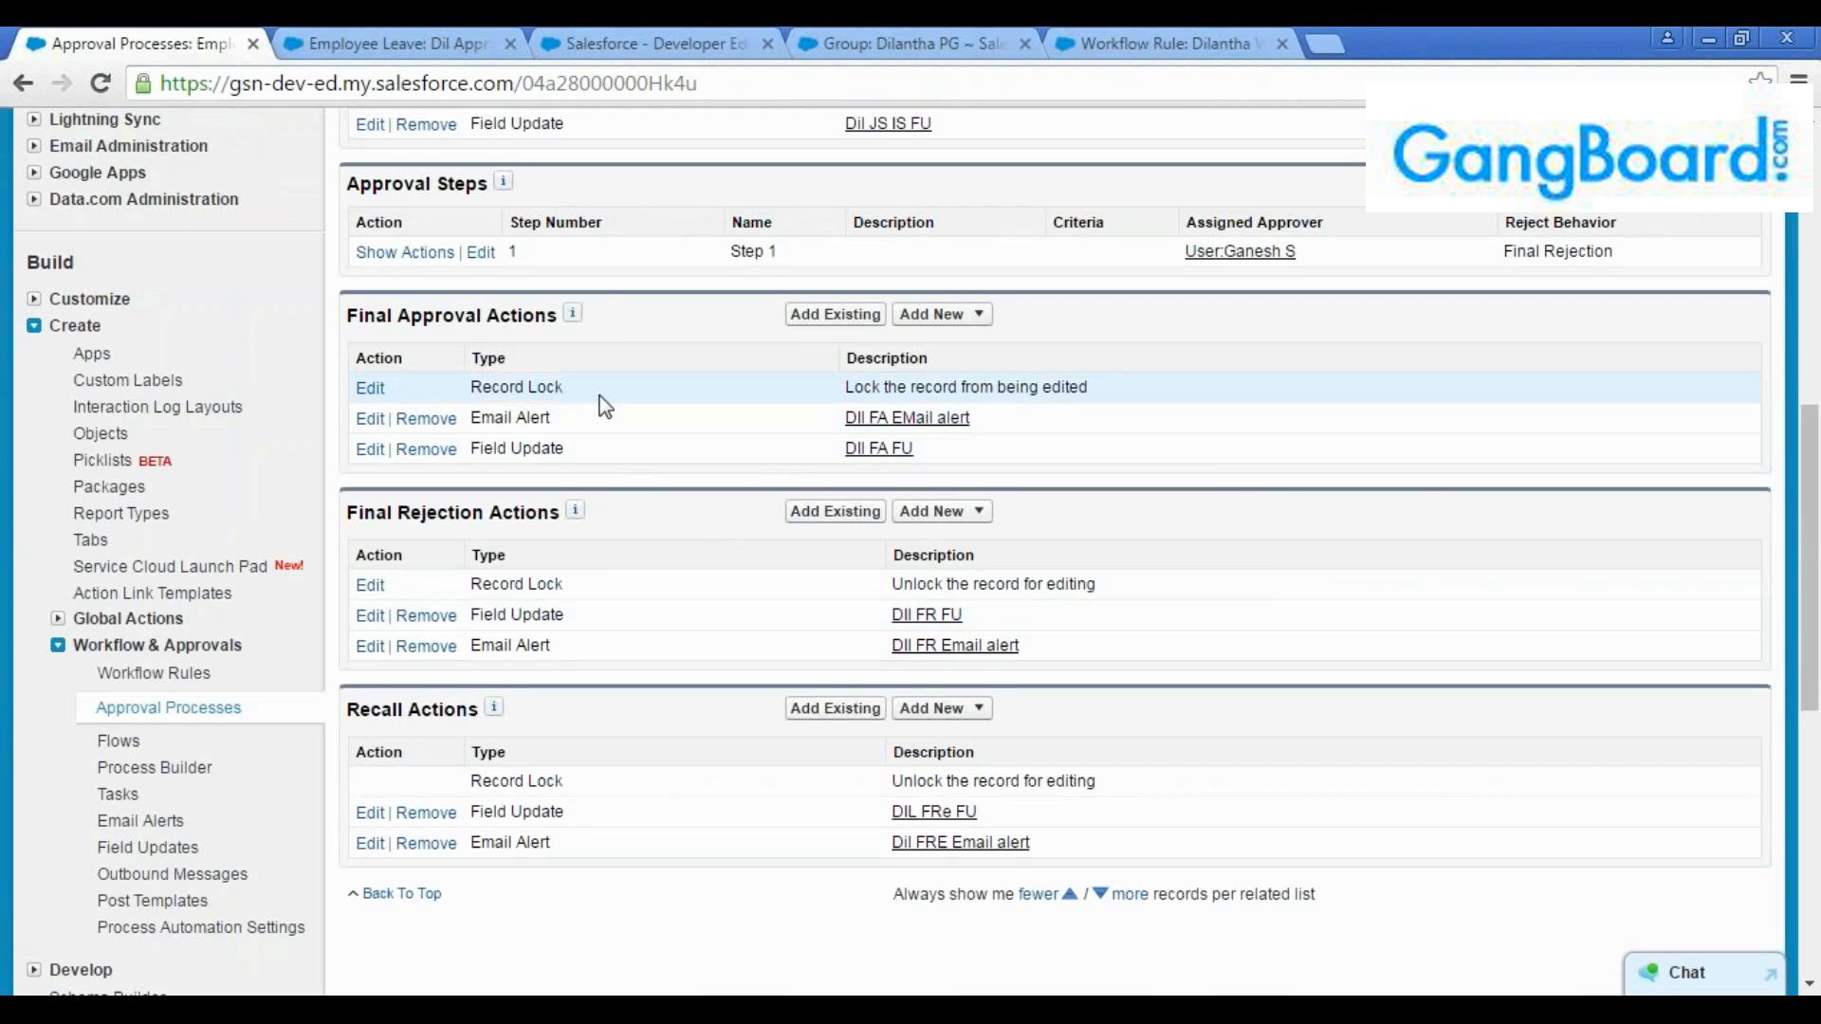
pyautogui.click(423, 32)
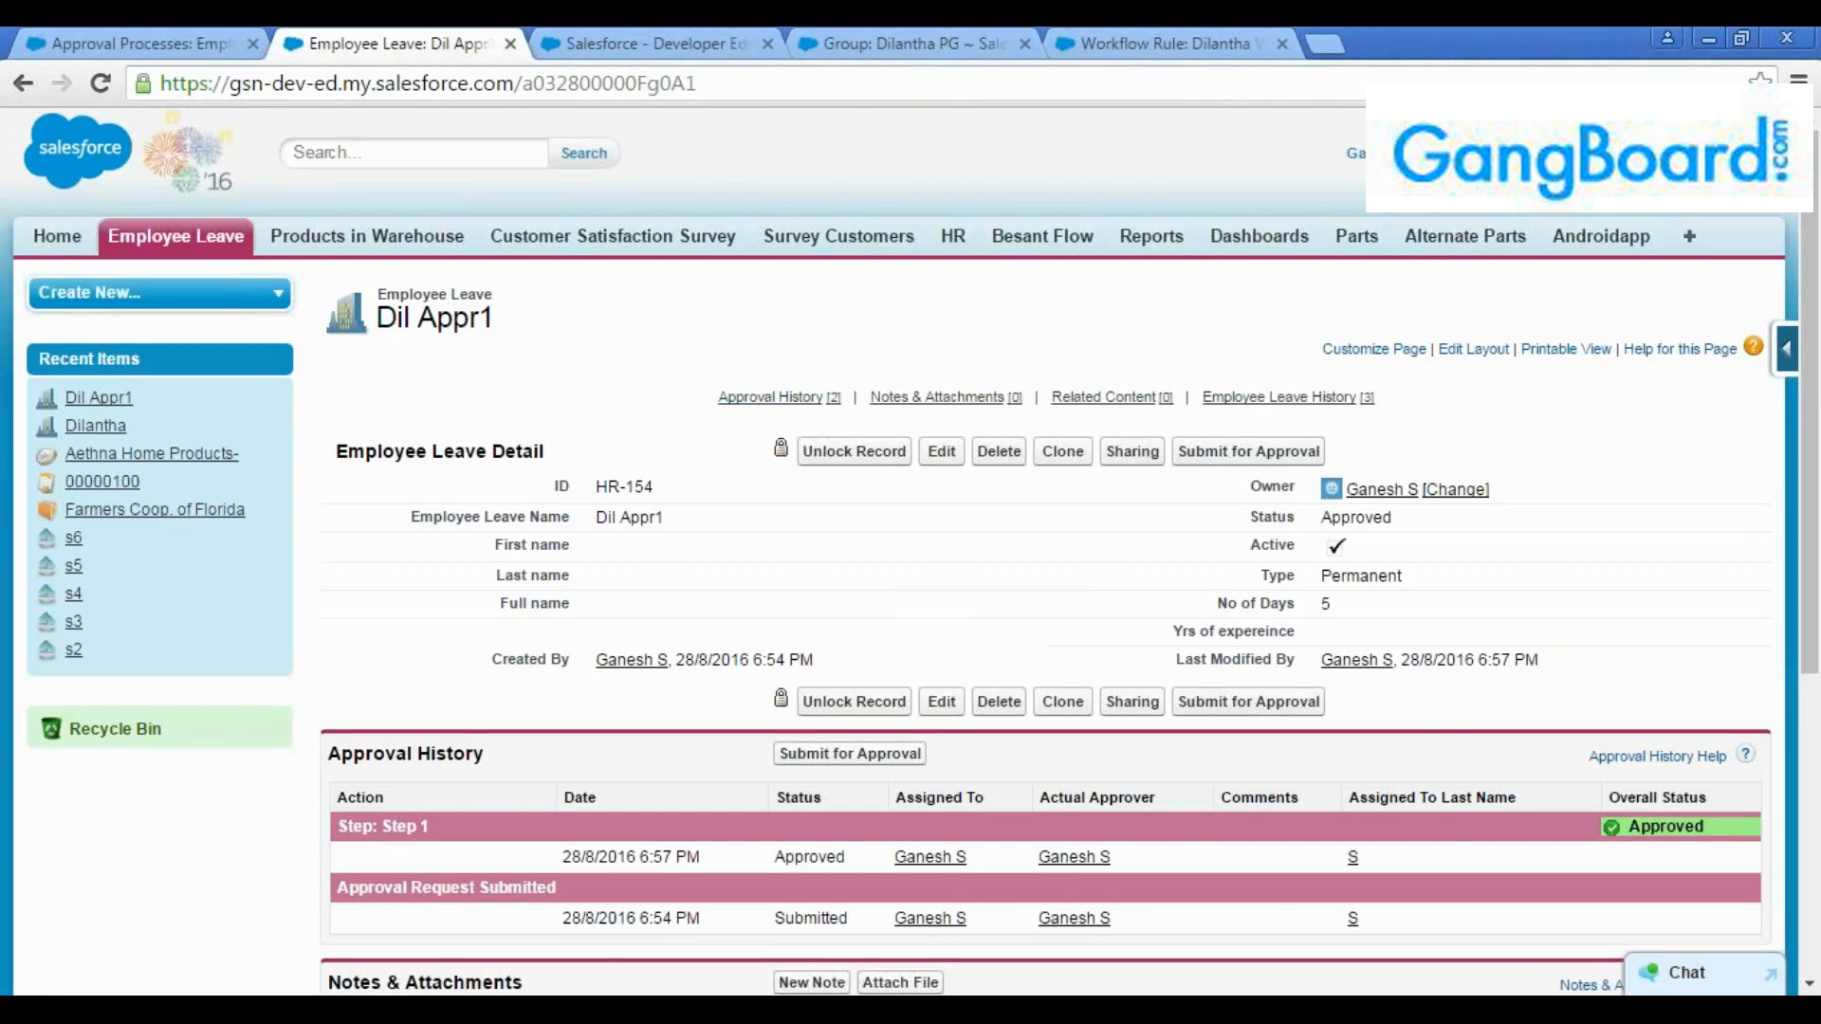
# Examine the final approval record locking options without changing them, and return to the process's Final Approval Actions
pyautogui.click(28, 41)
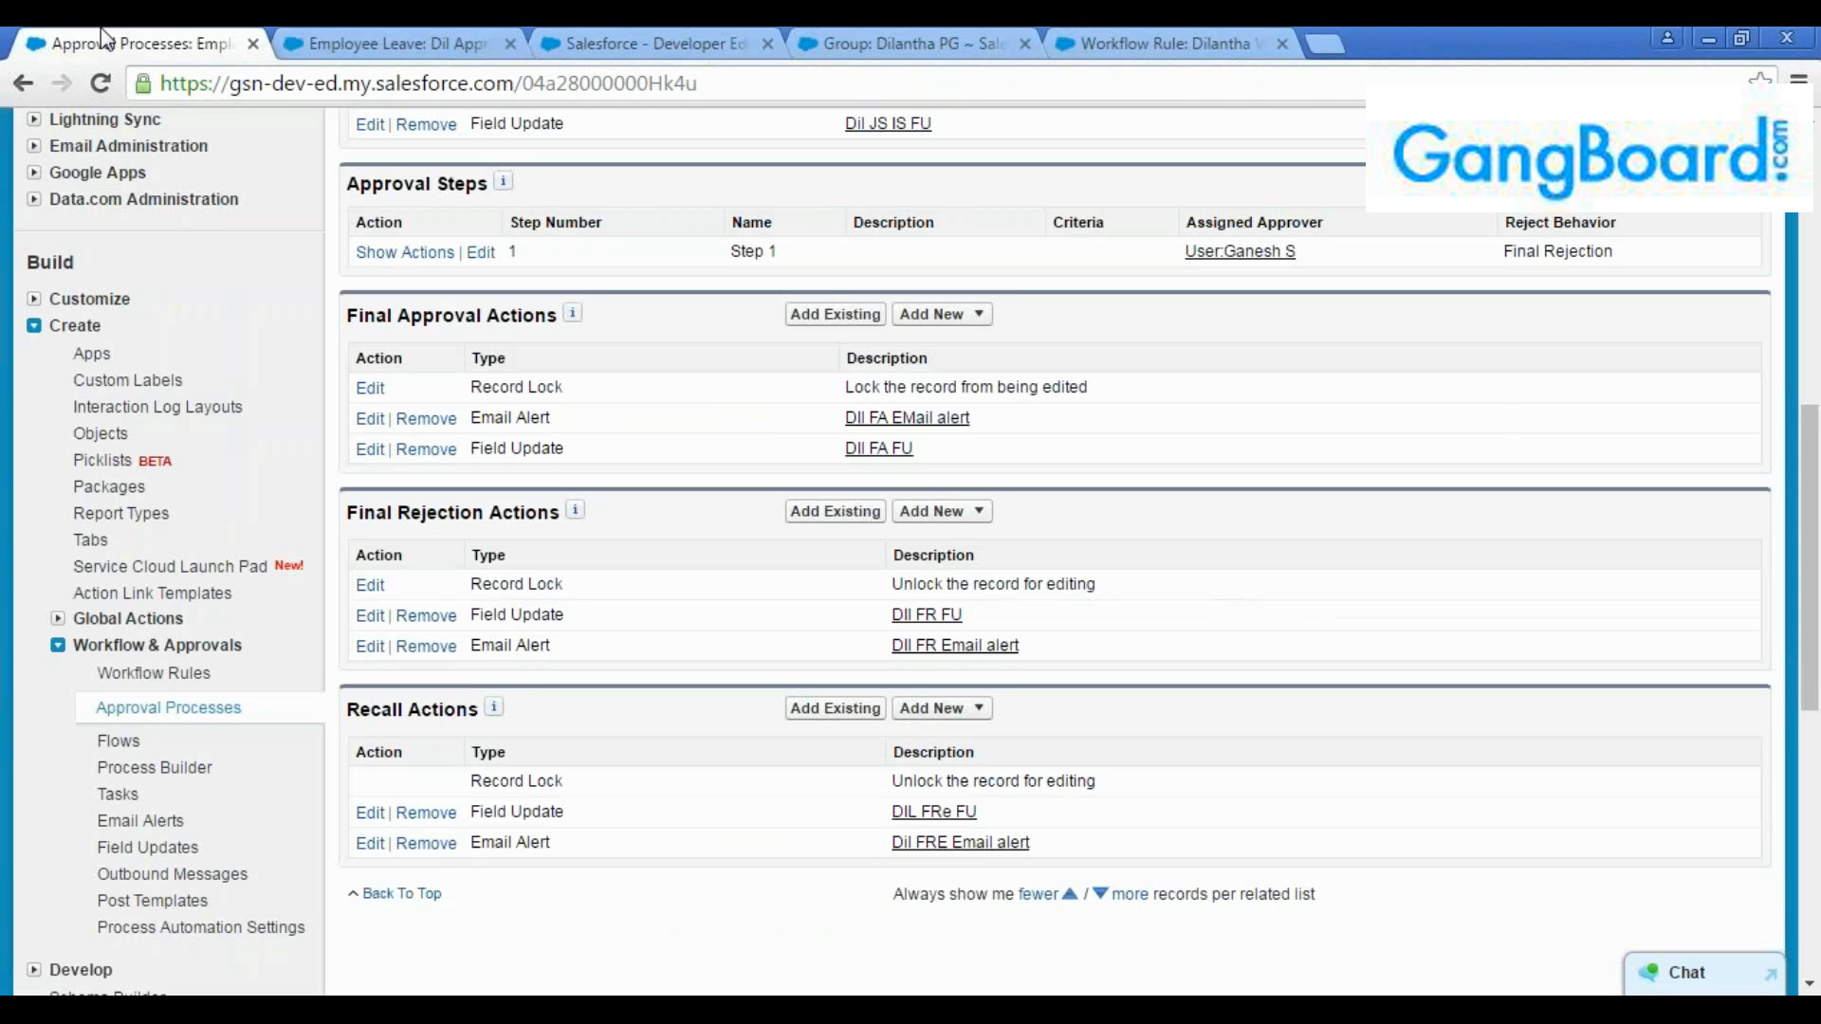
pyautogui.moveTo(841, 389); pyautogui.dragTo(1077, 396)
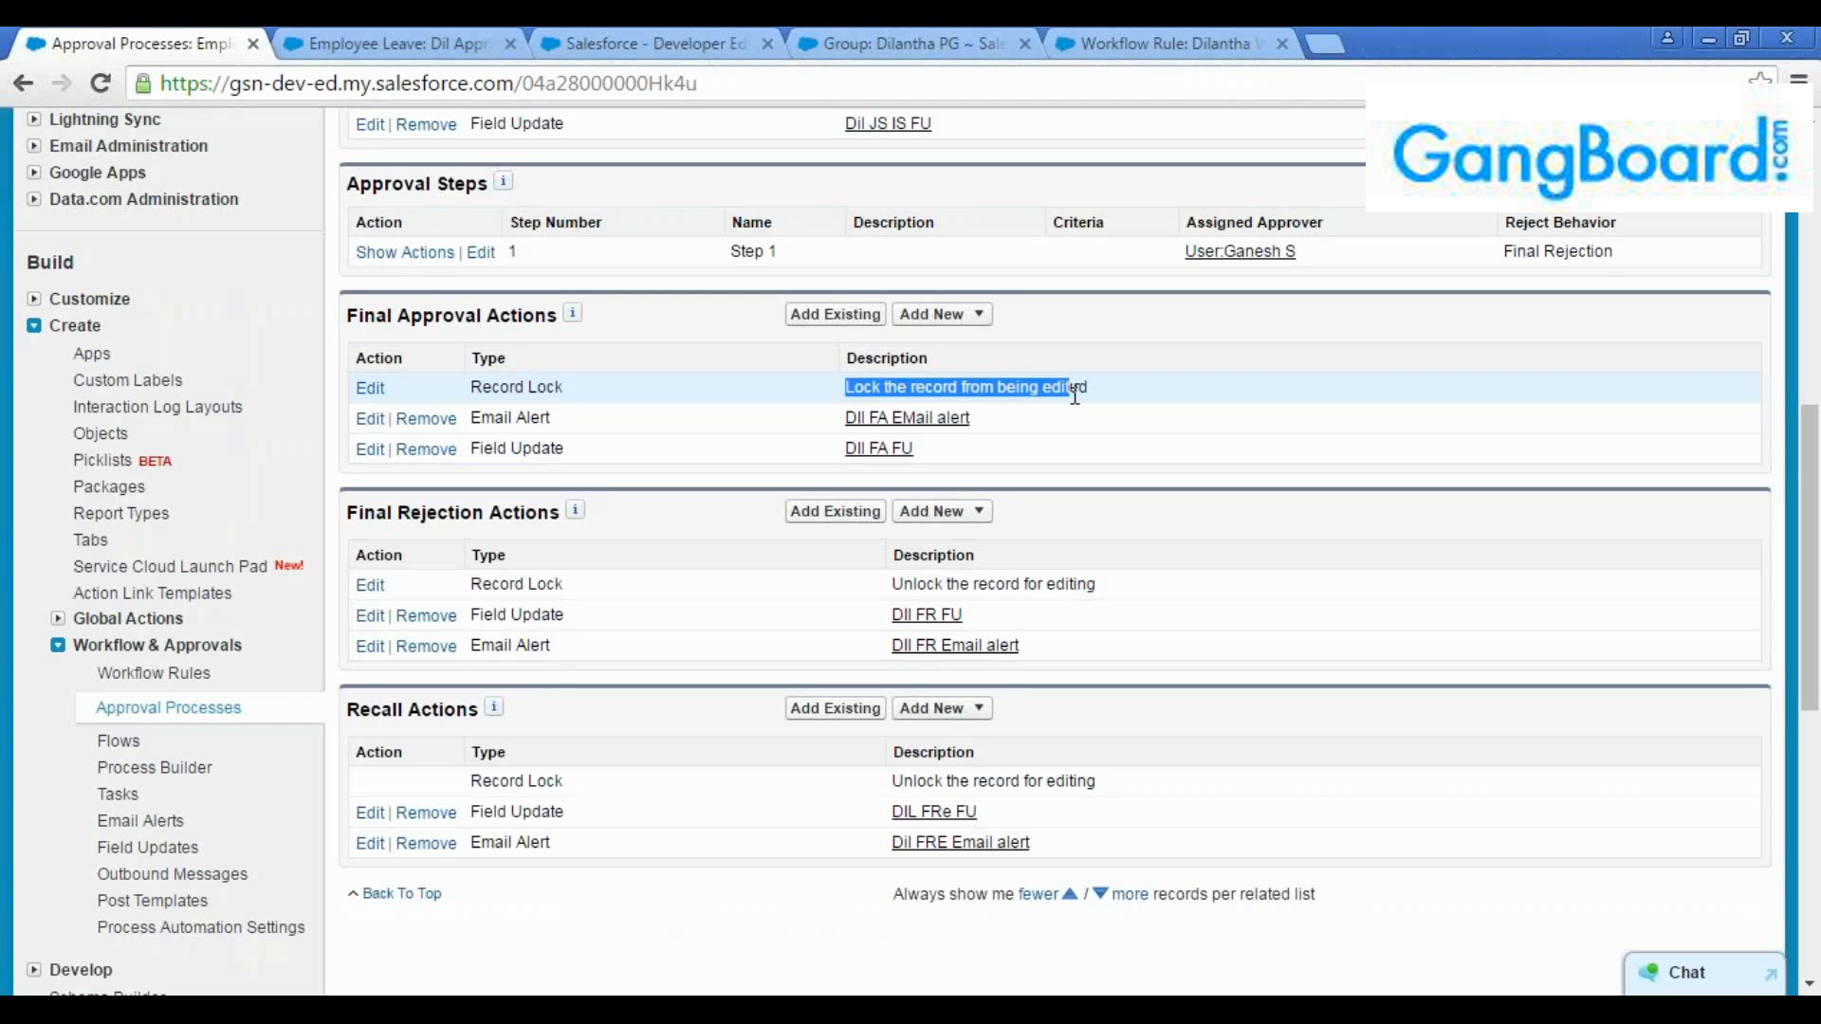
pyautogui.click(1092, 395)
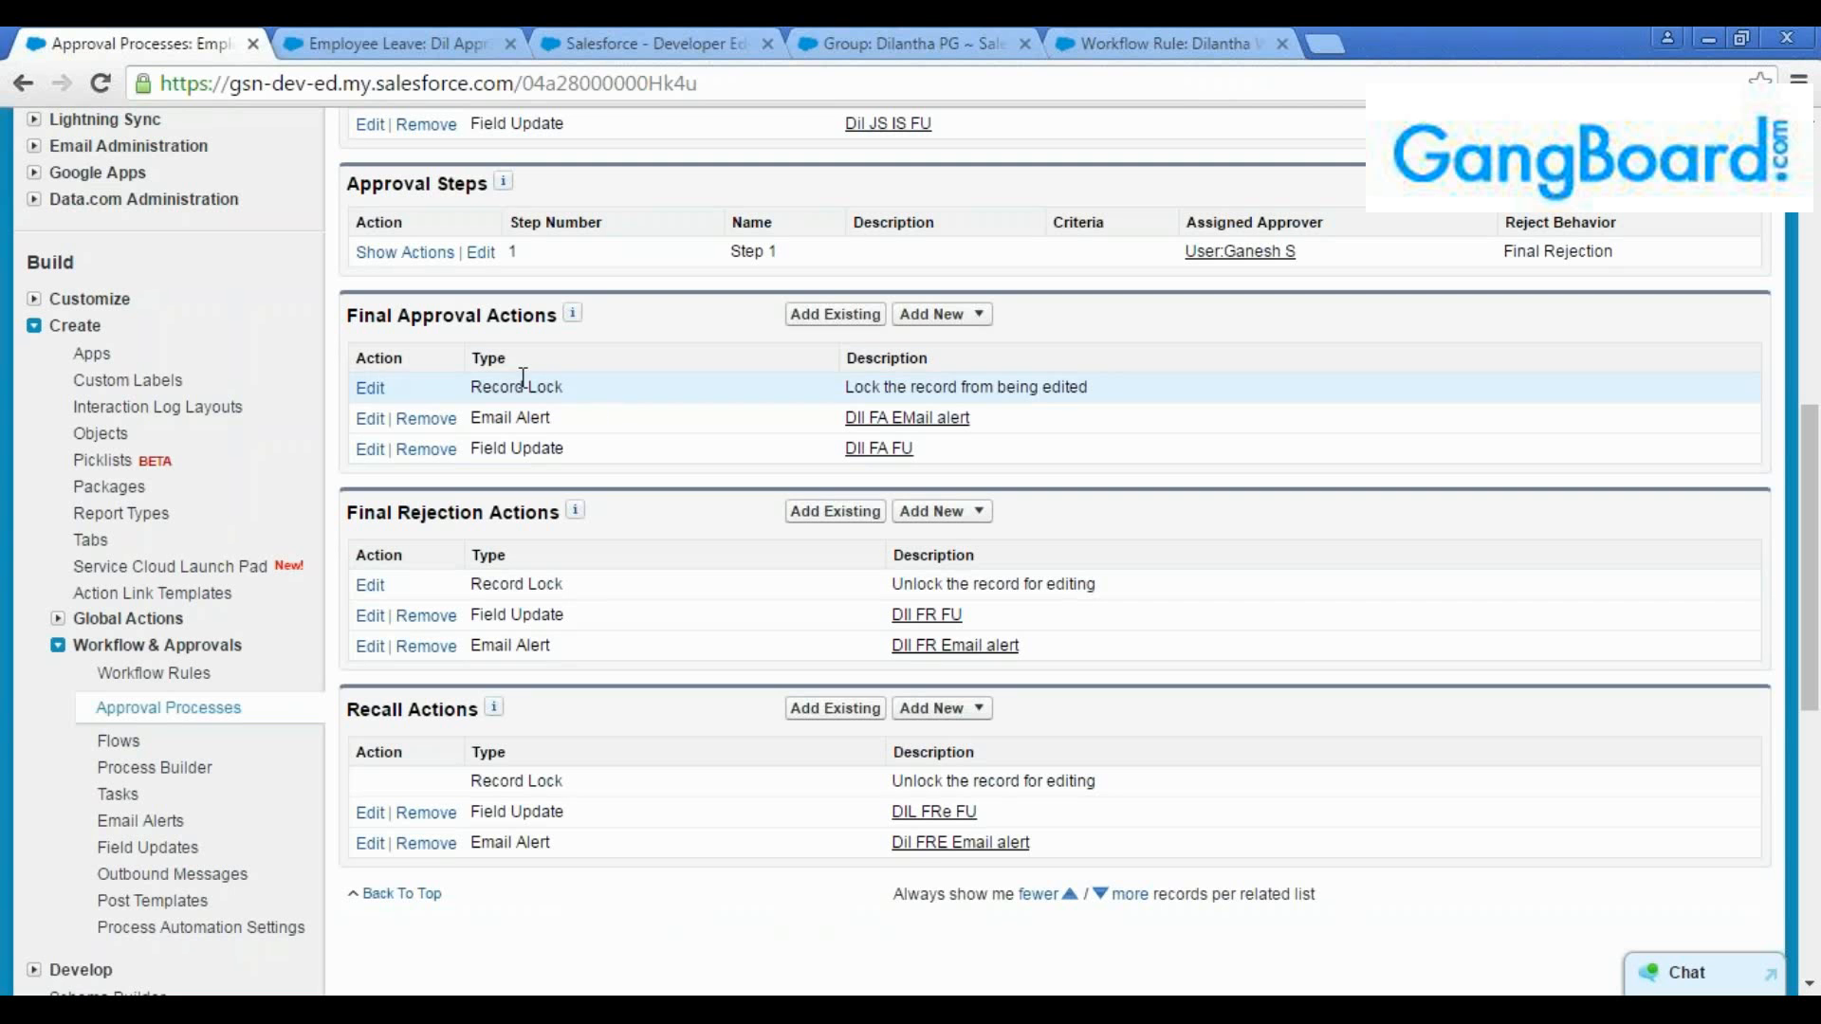
pyautogui.moveTo(523, 378); pyautogui.dragTo(397, 391)
pyautogui.click(369, 390)
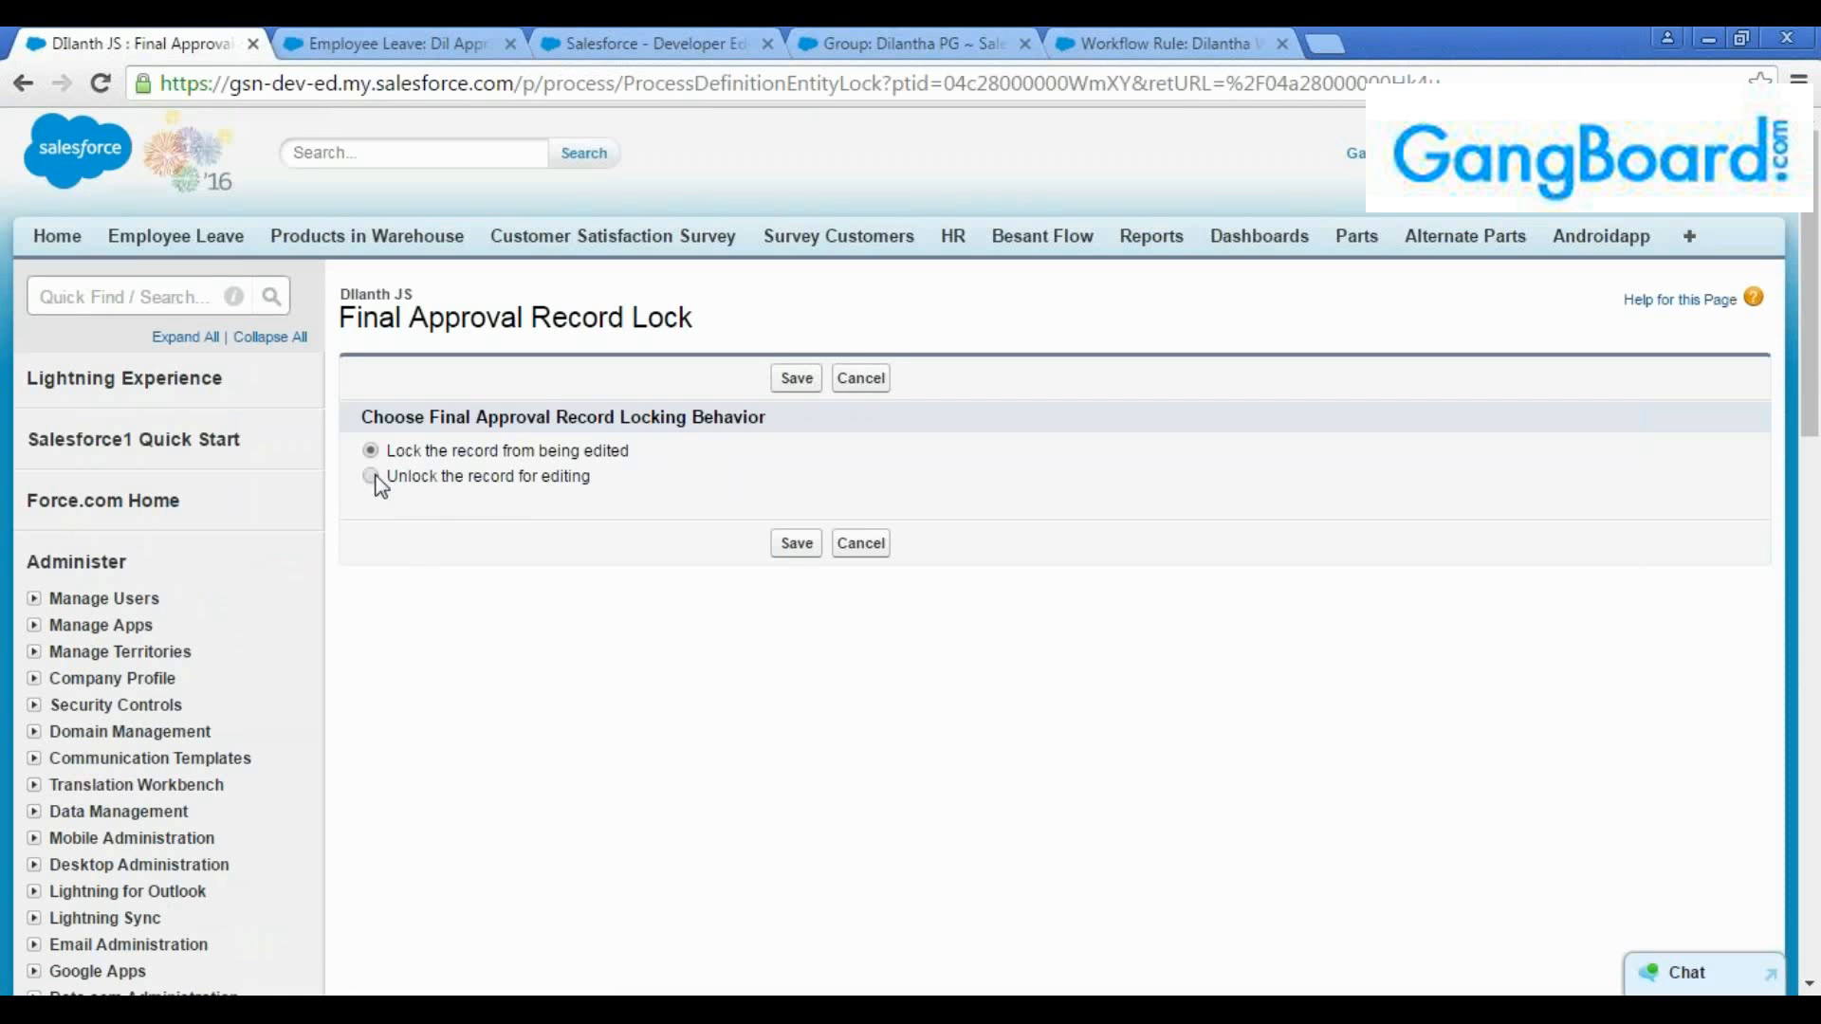
pyautogui.click(23, 85)
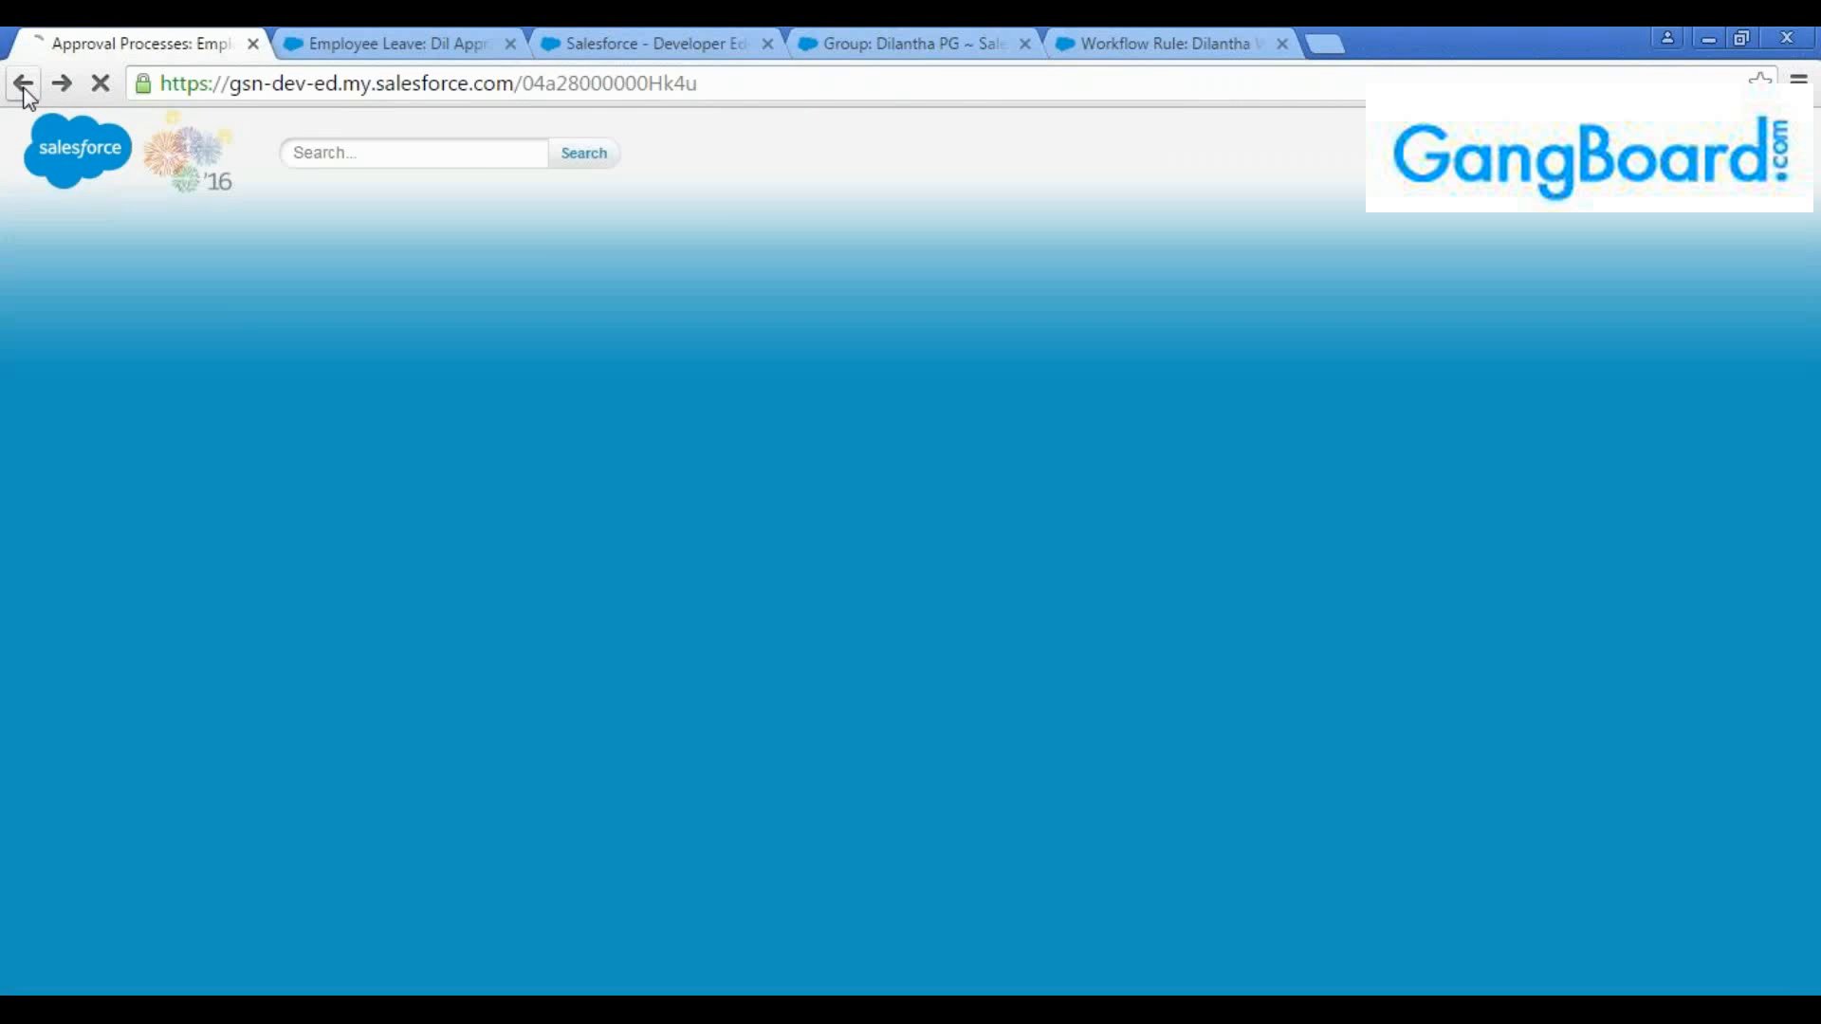
pyautogui.scroll(1, 500, 337)
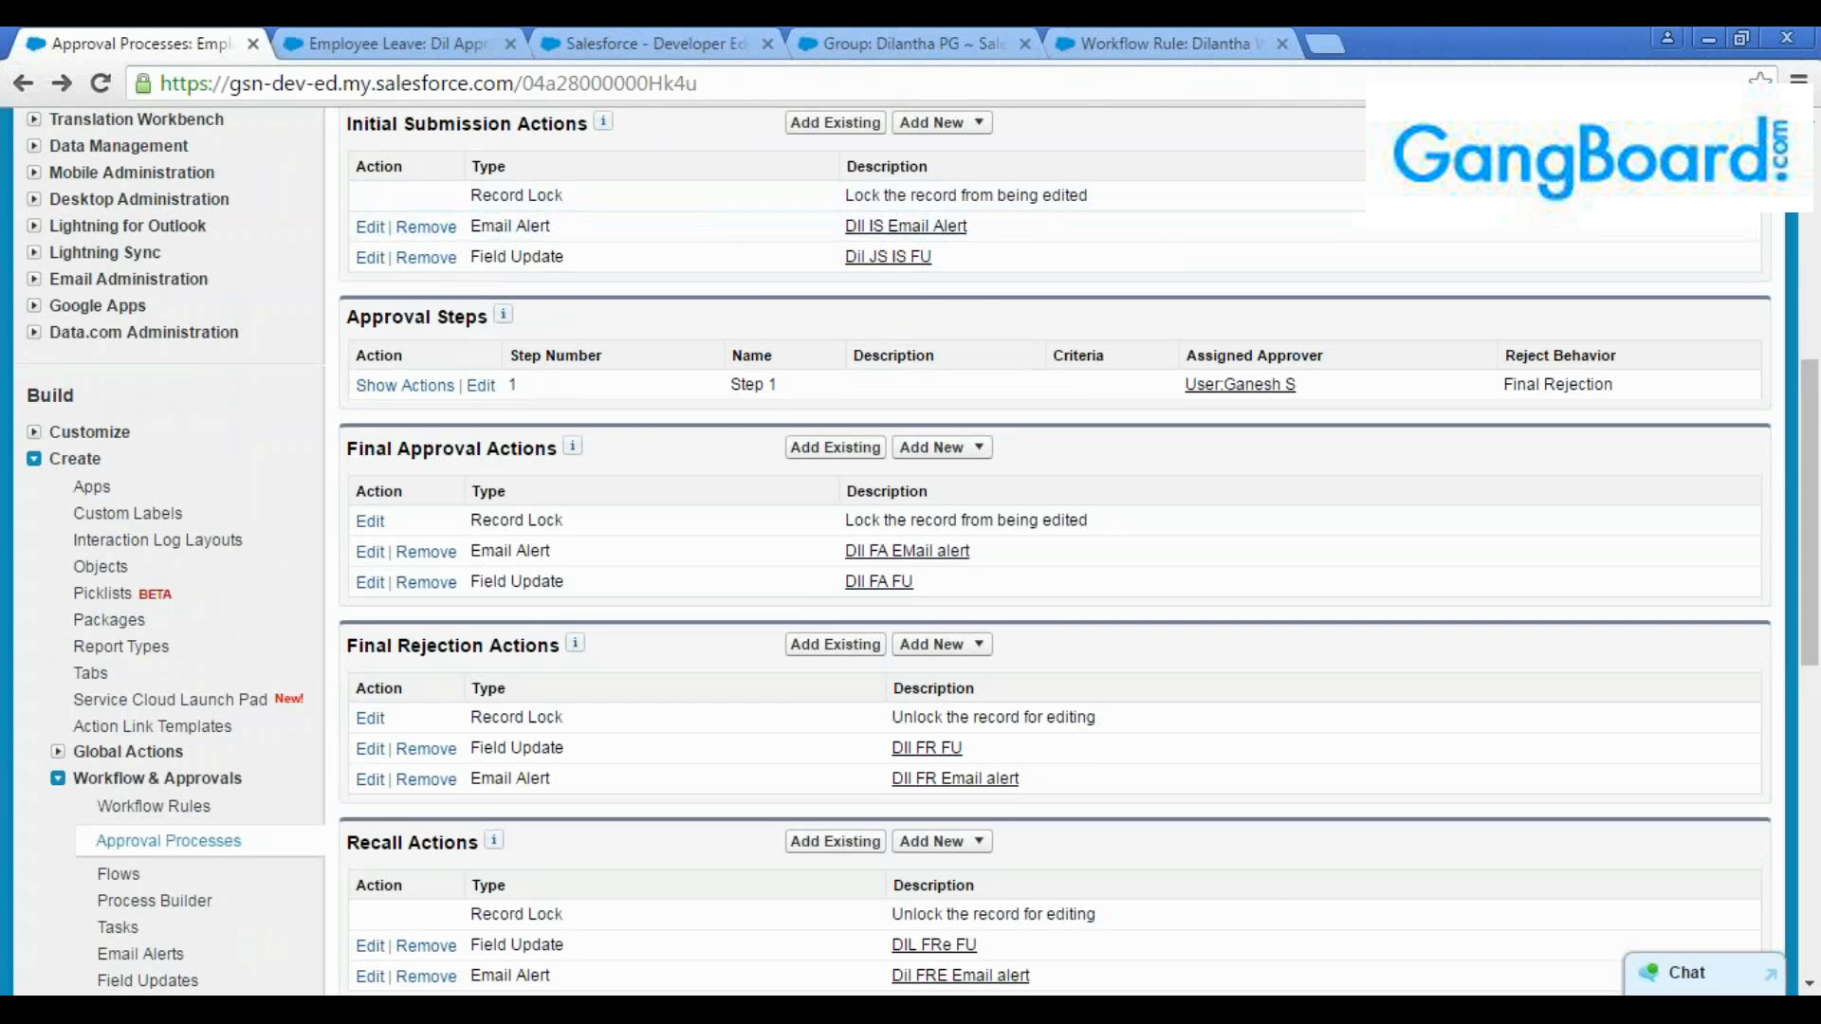
pyautogui.scroll(-1, 794, 590)
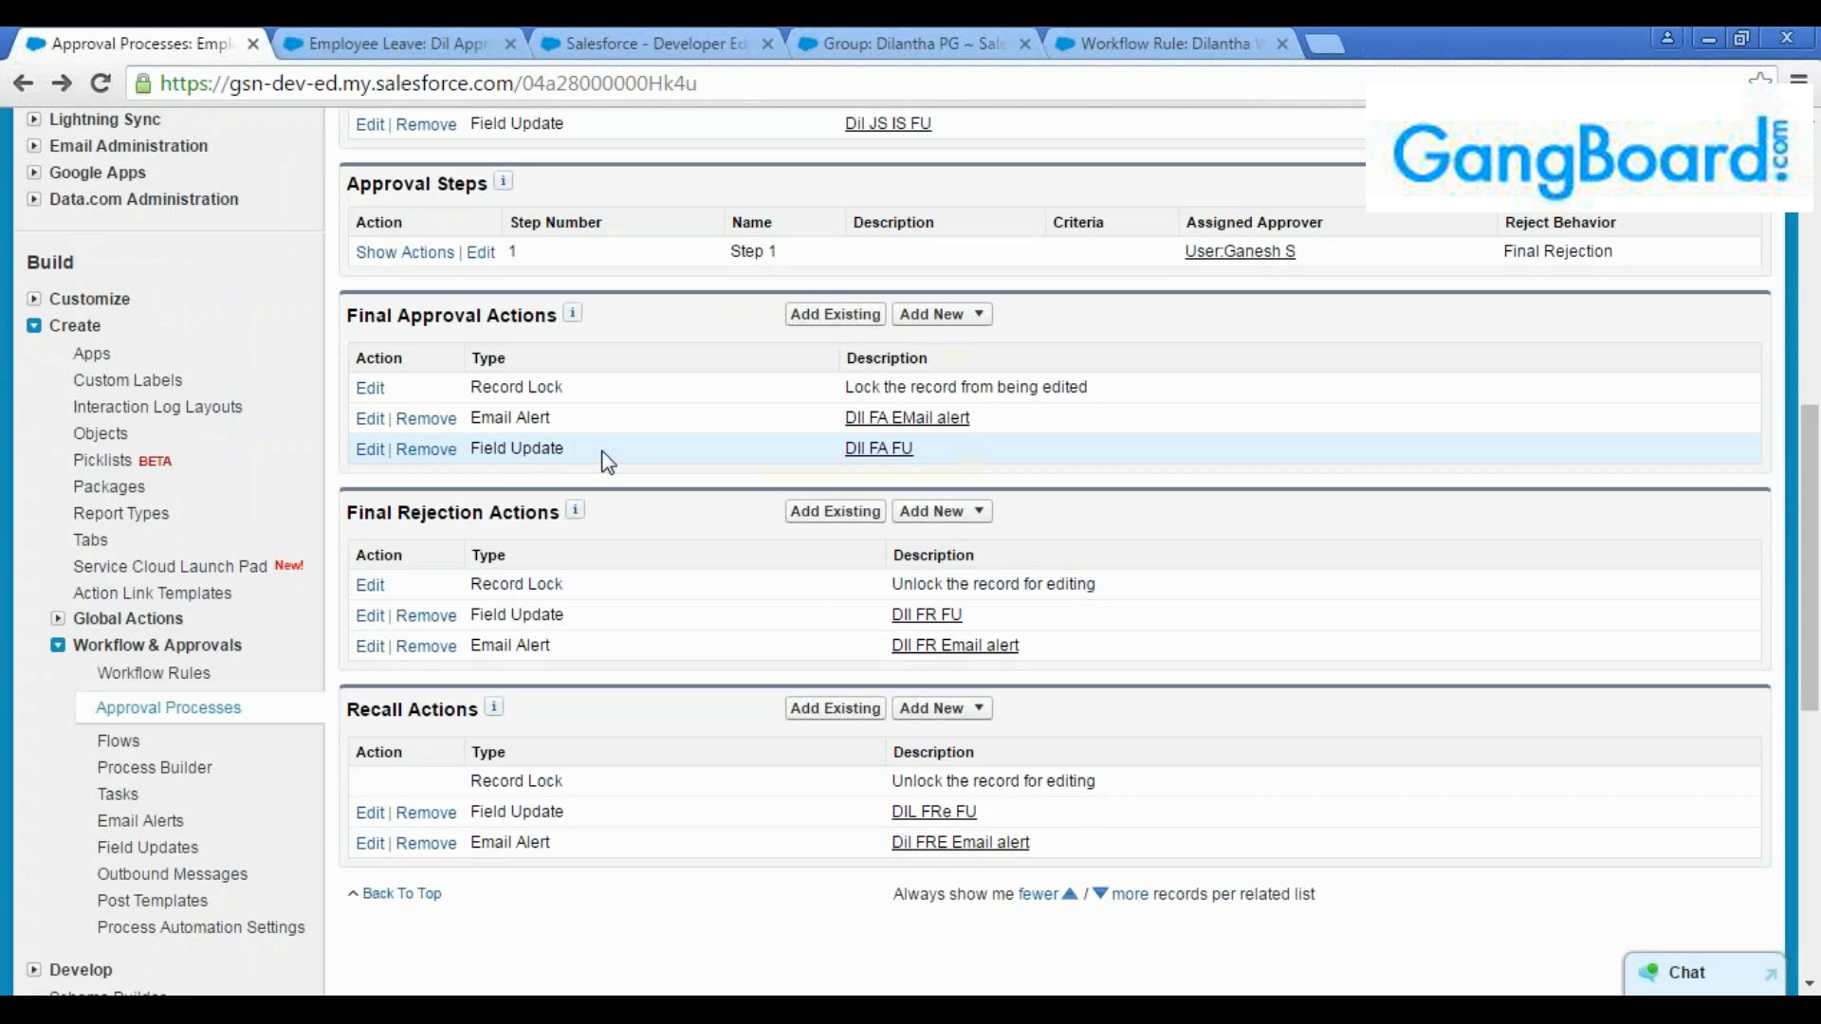
pyautogui.moveTo(613, 456); pyautogui.dragTo(341, 299)
pyautogui.click(644, 438)
# Create and save a new Employee Leave record named "Dil appr 2"
pyautogui.hotkey('ctrl', 'Tab')
pyautogui.hotkey('ctrl', 'Tab')
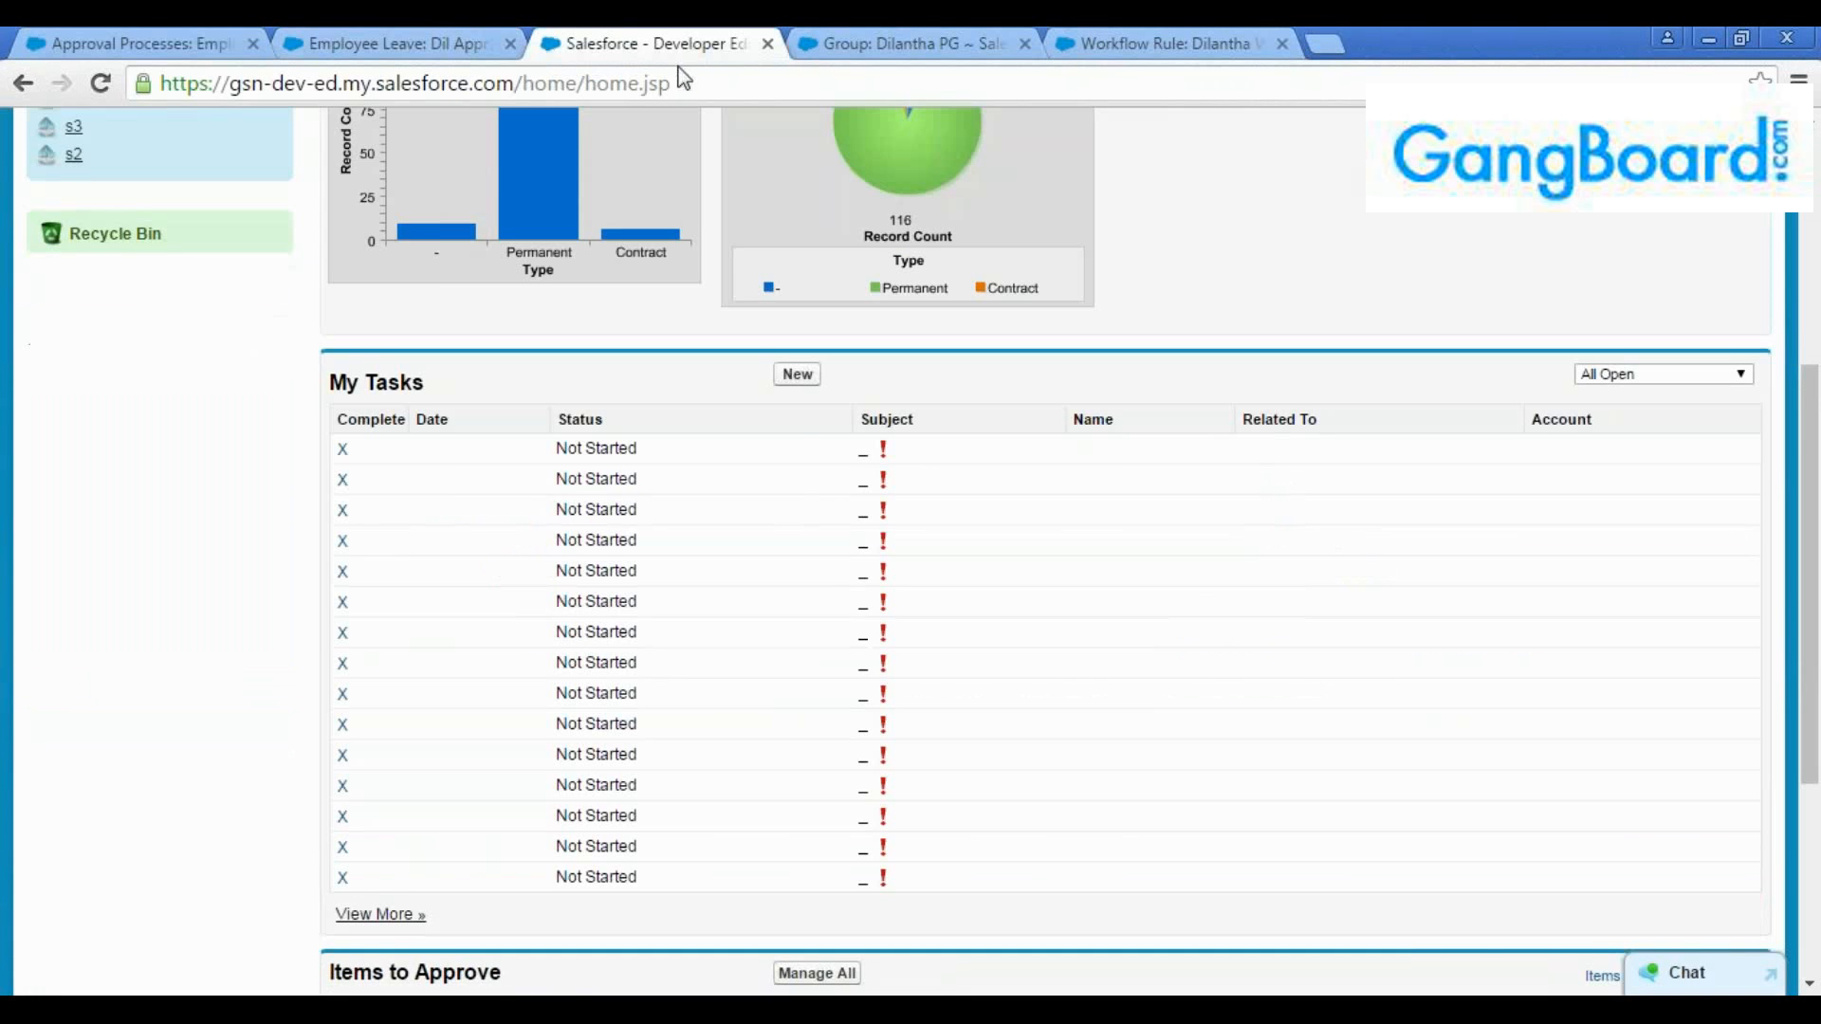
pyautogui.scroll(5, 822, 569)
pyautogui.click(230, 249)
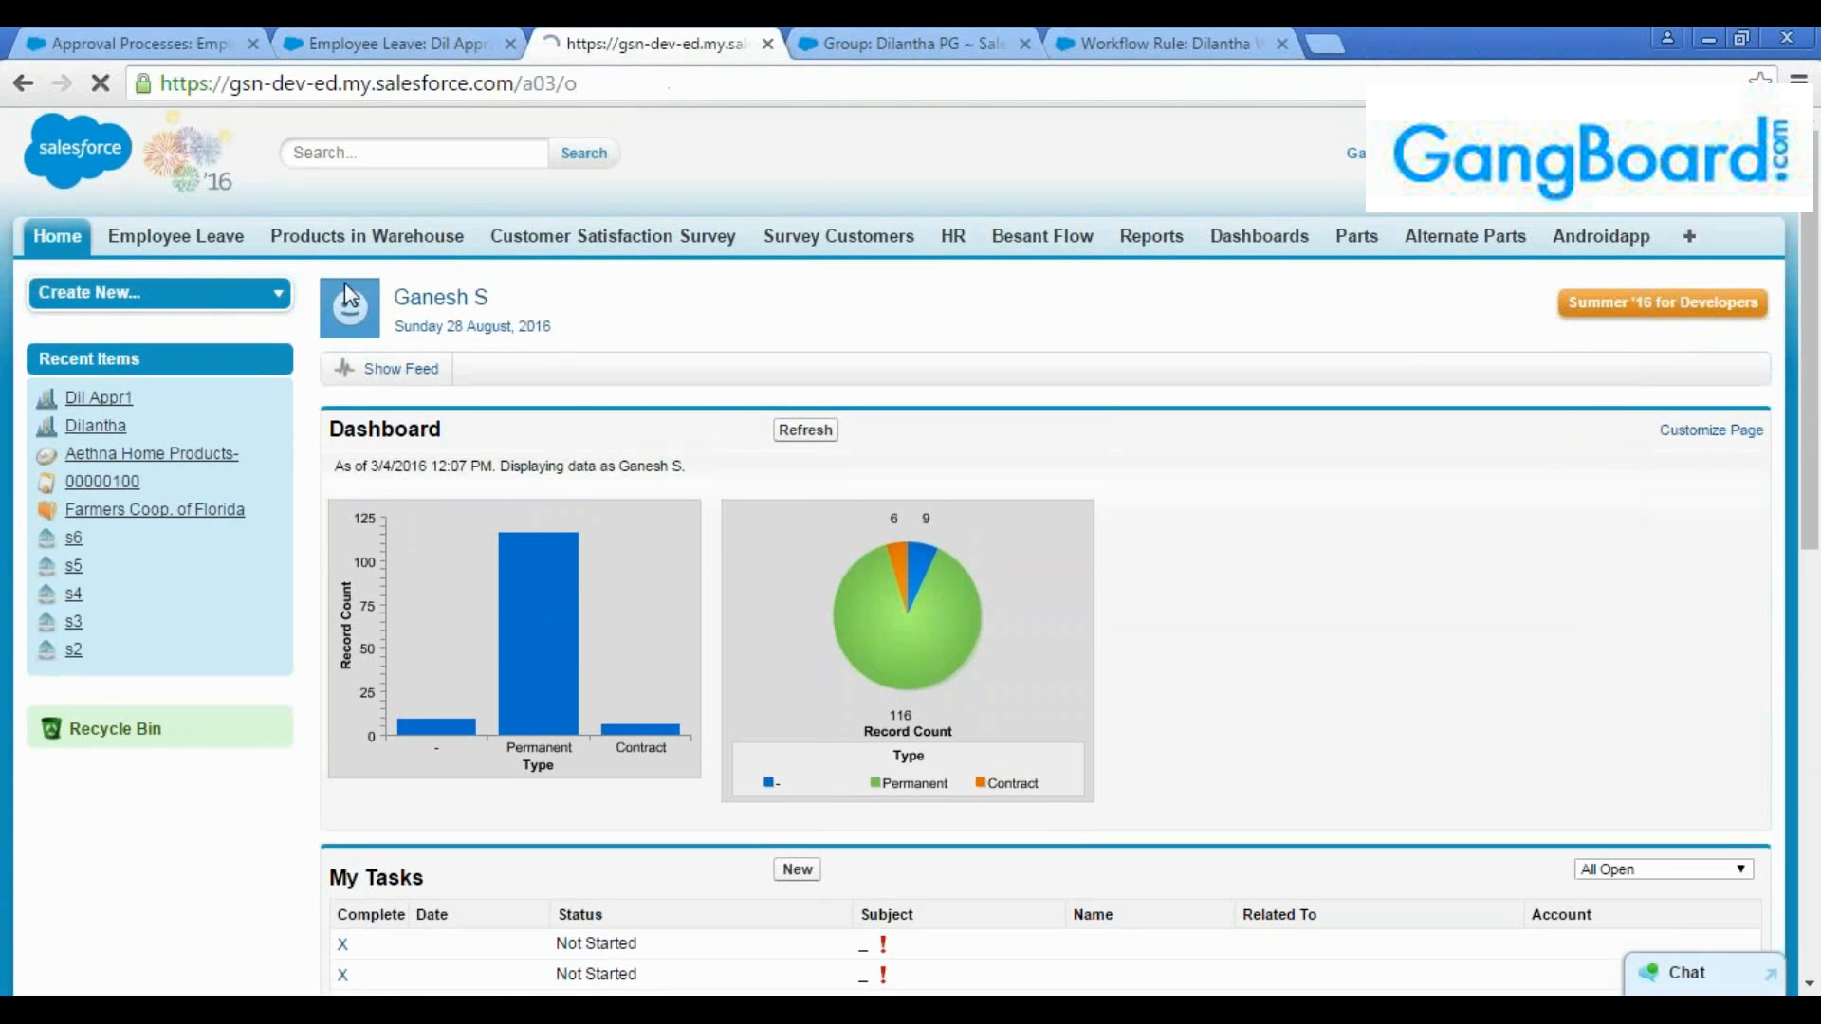
pyautogui.hotkey('ctrl', 'shift', 'Tab')
pyautogui.hotkey('ctrl', 'shift', 'Tab')
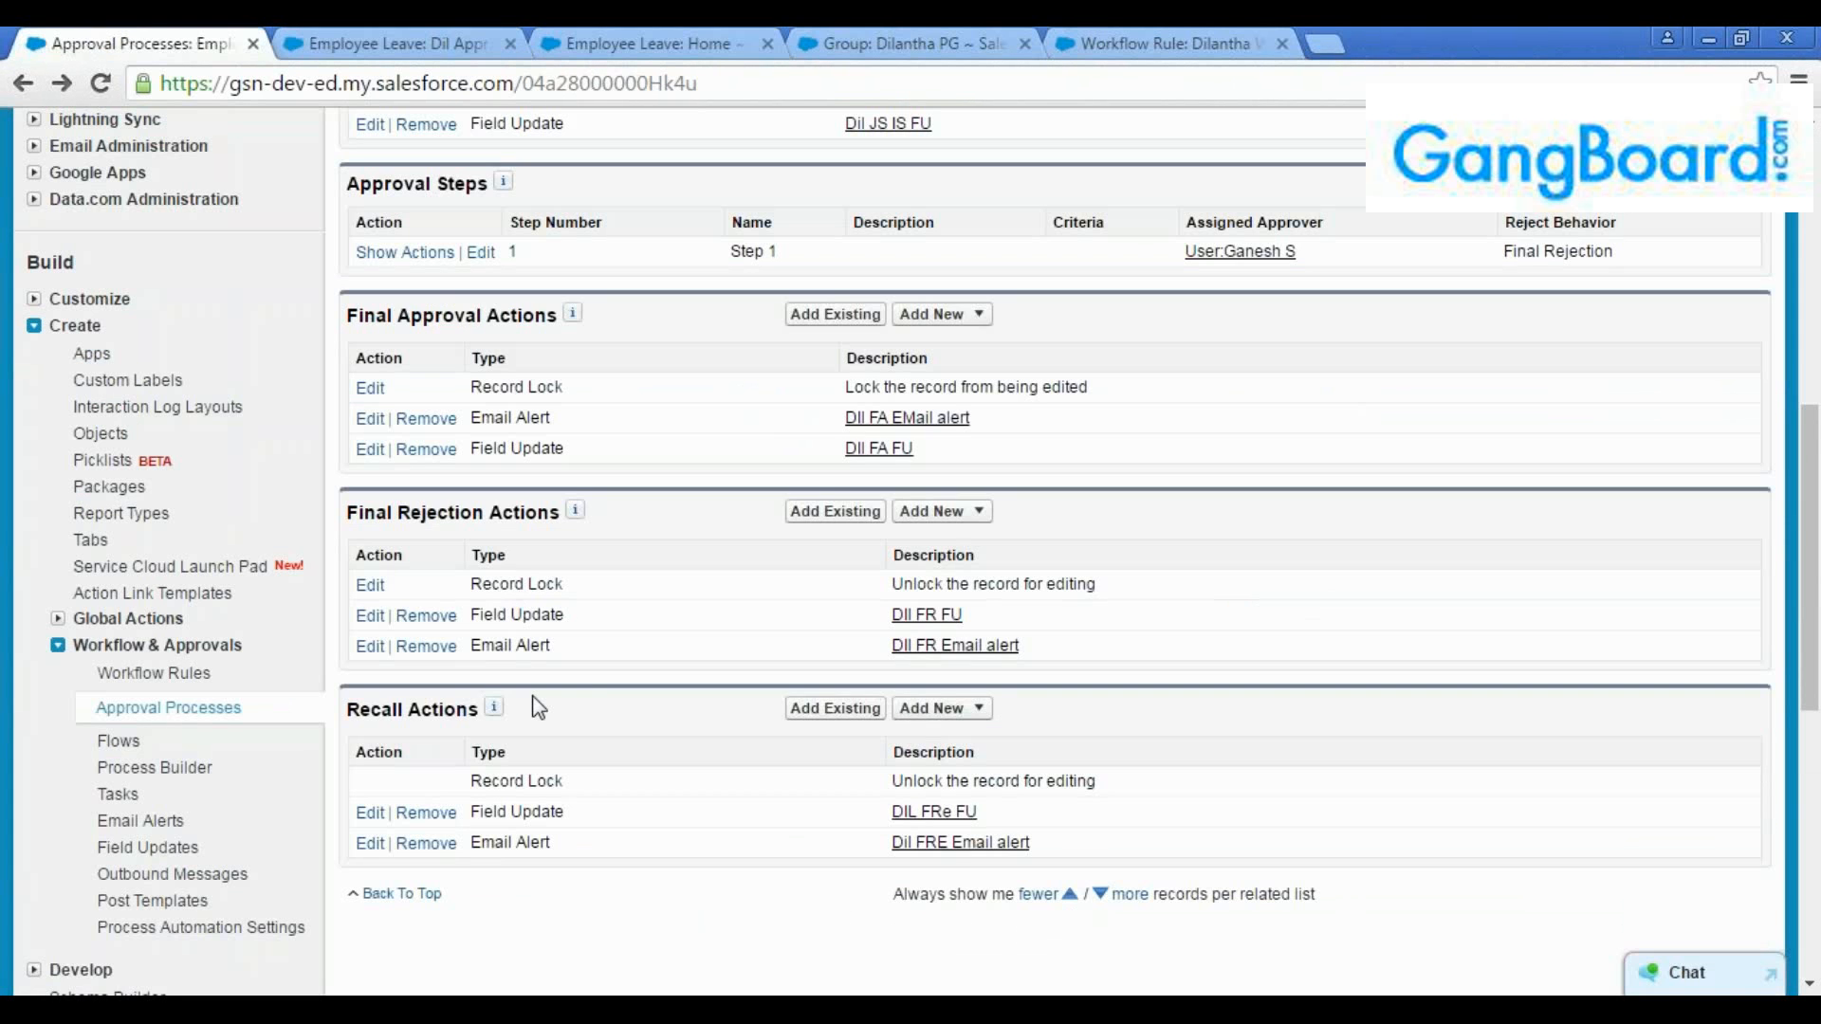
pyautogui.click(679, 47)
pyautogui.click(790, 438)
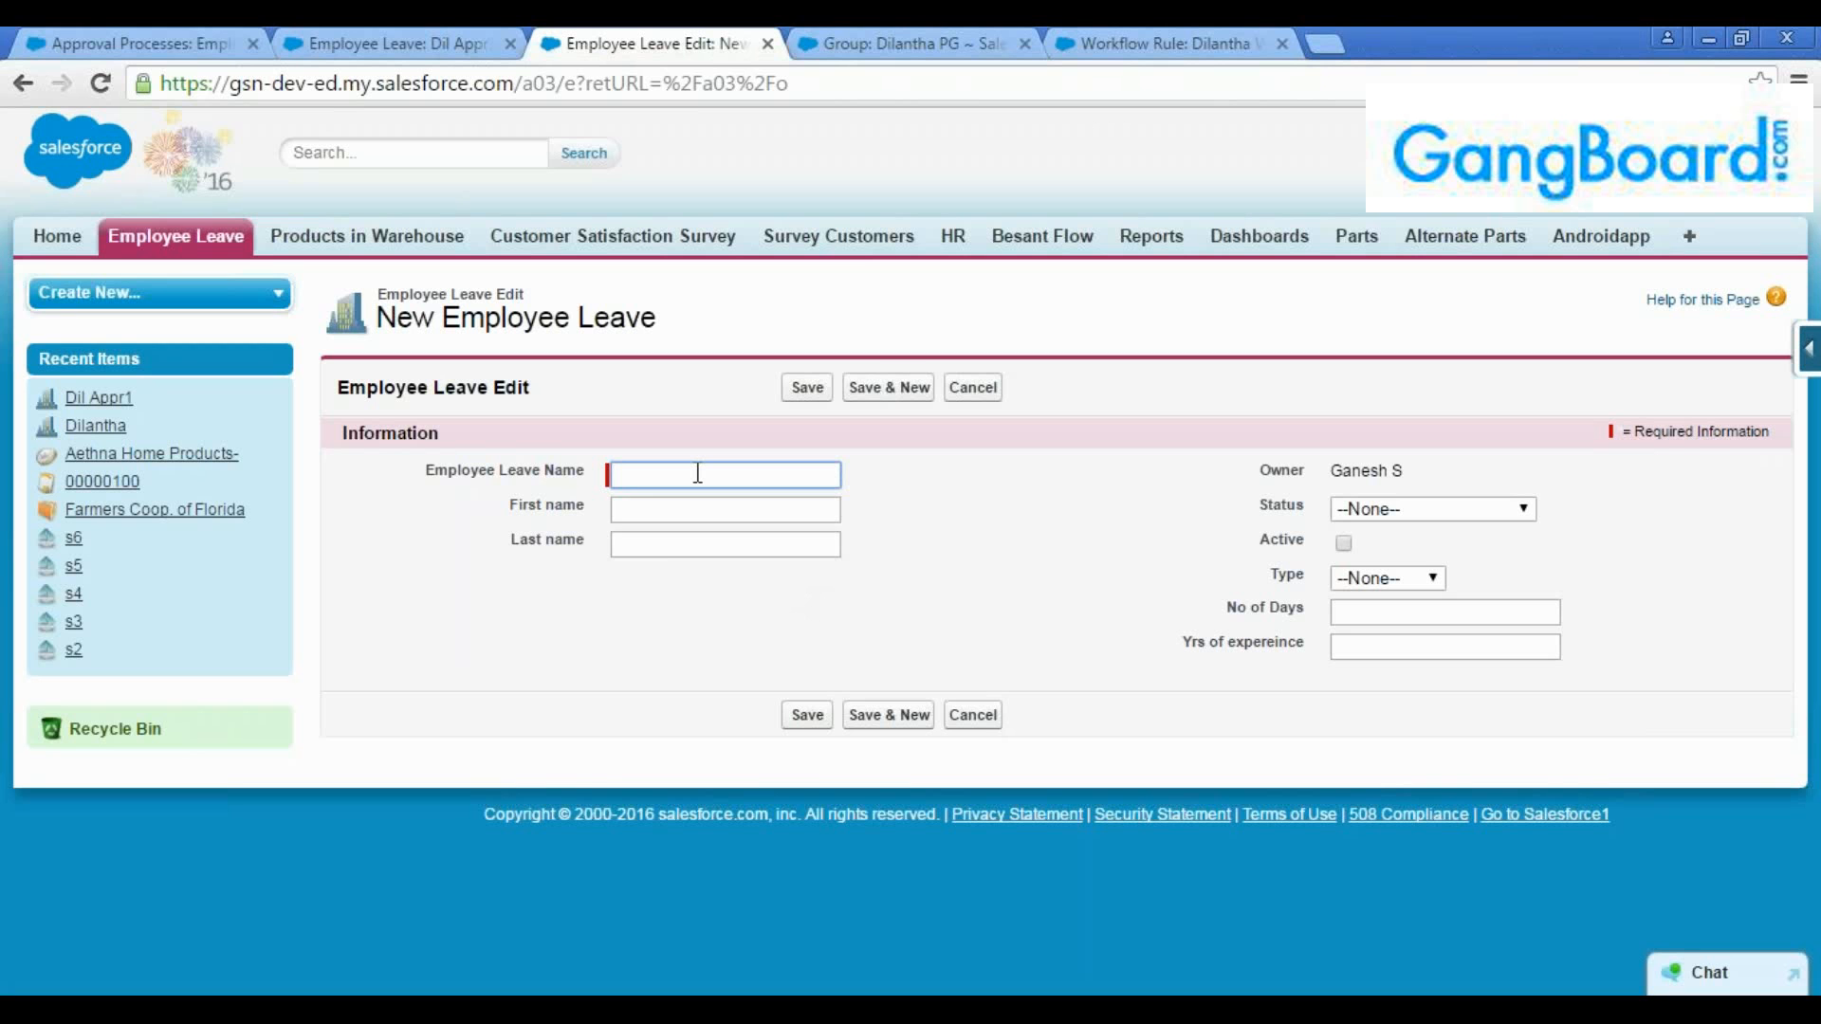
pyautogui.write('Dil appr 2')
pyautogui.click(807, 387)
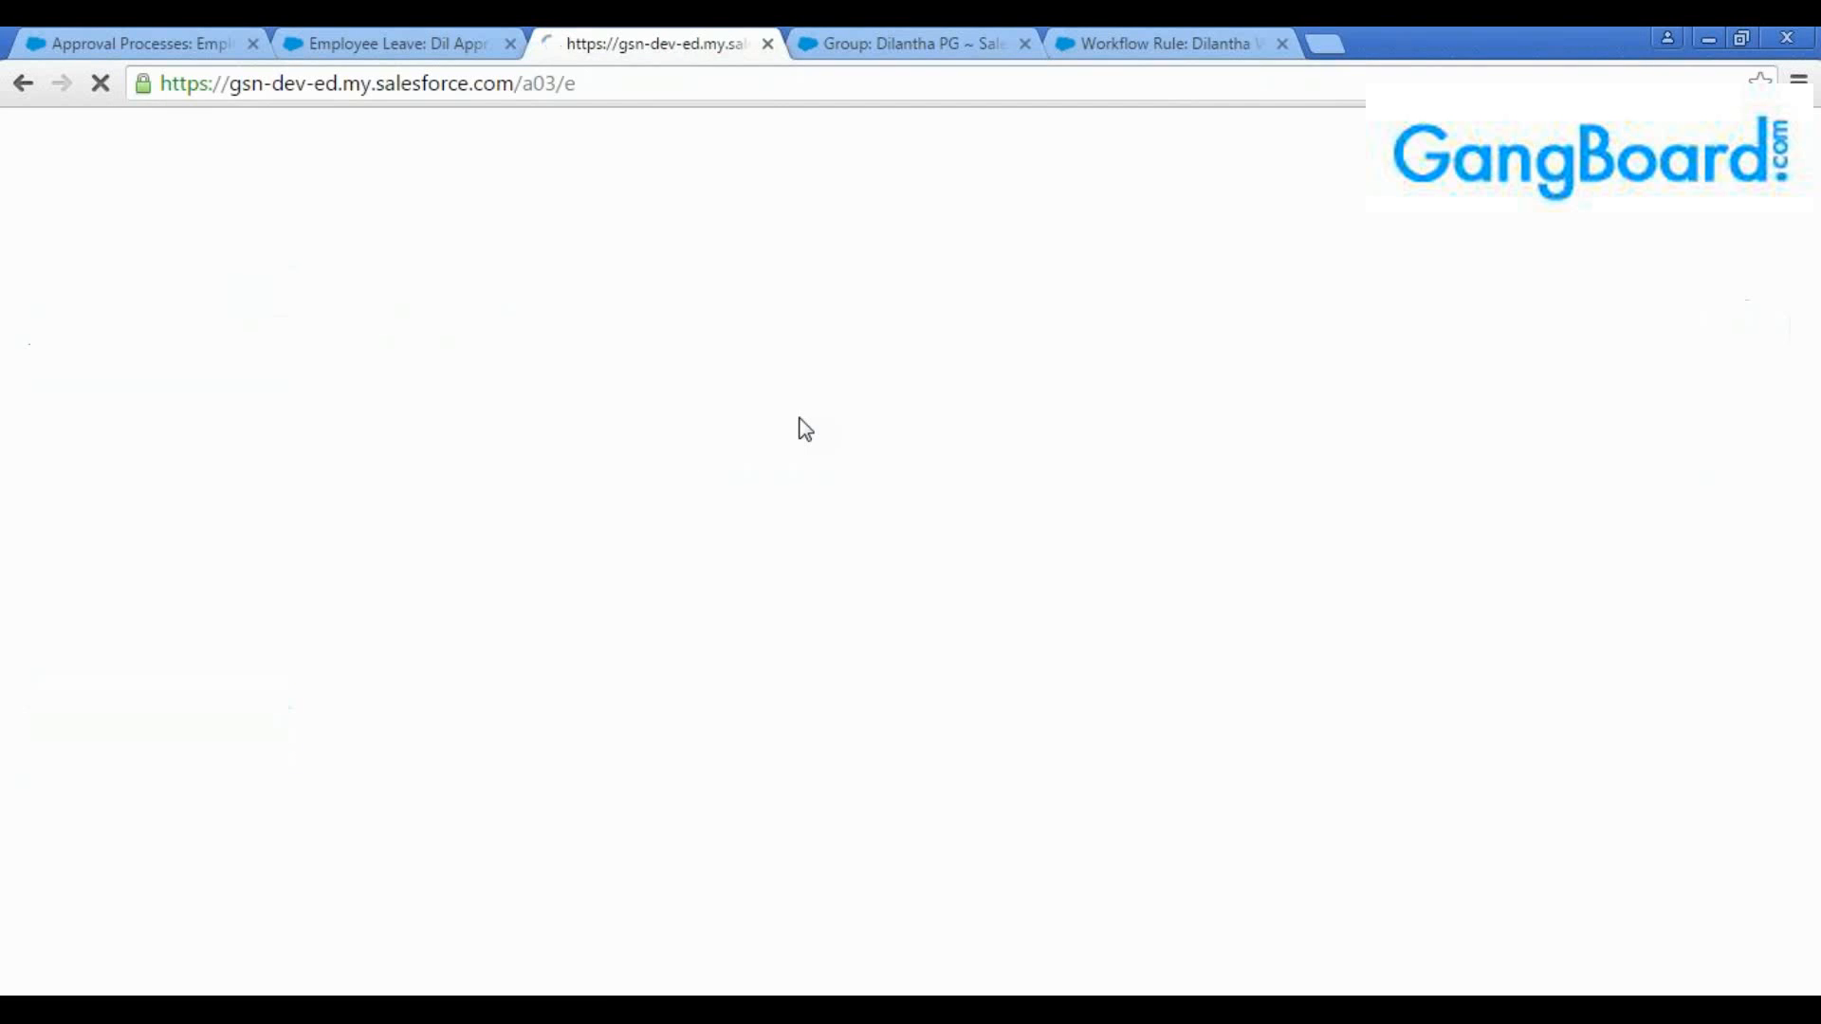
# Set No of Days to 6 on the "Dil appr 2" leave record and save it
pyautogui.click(793, 454)
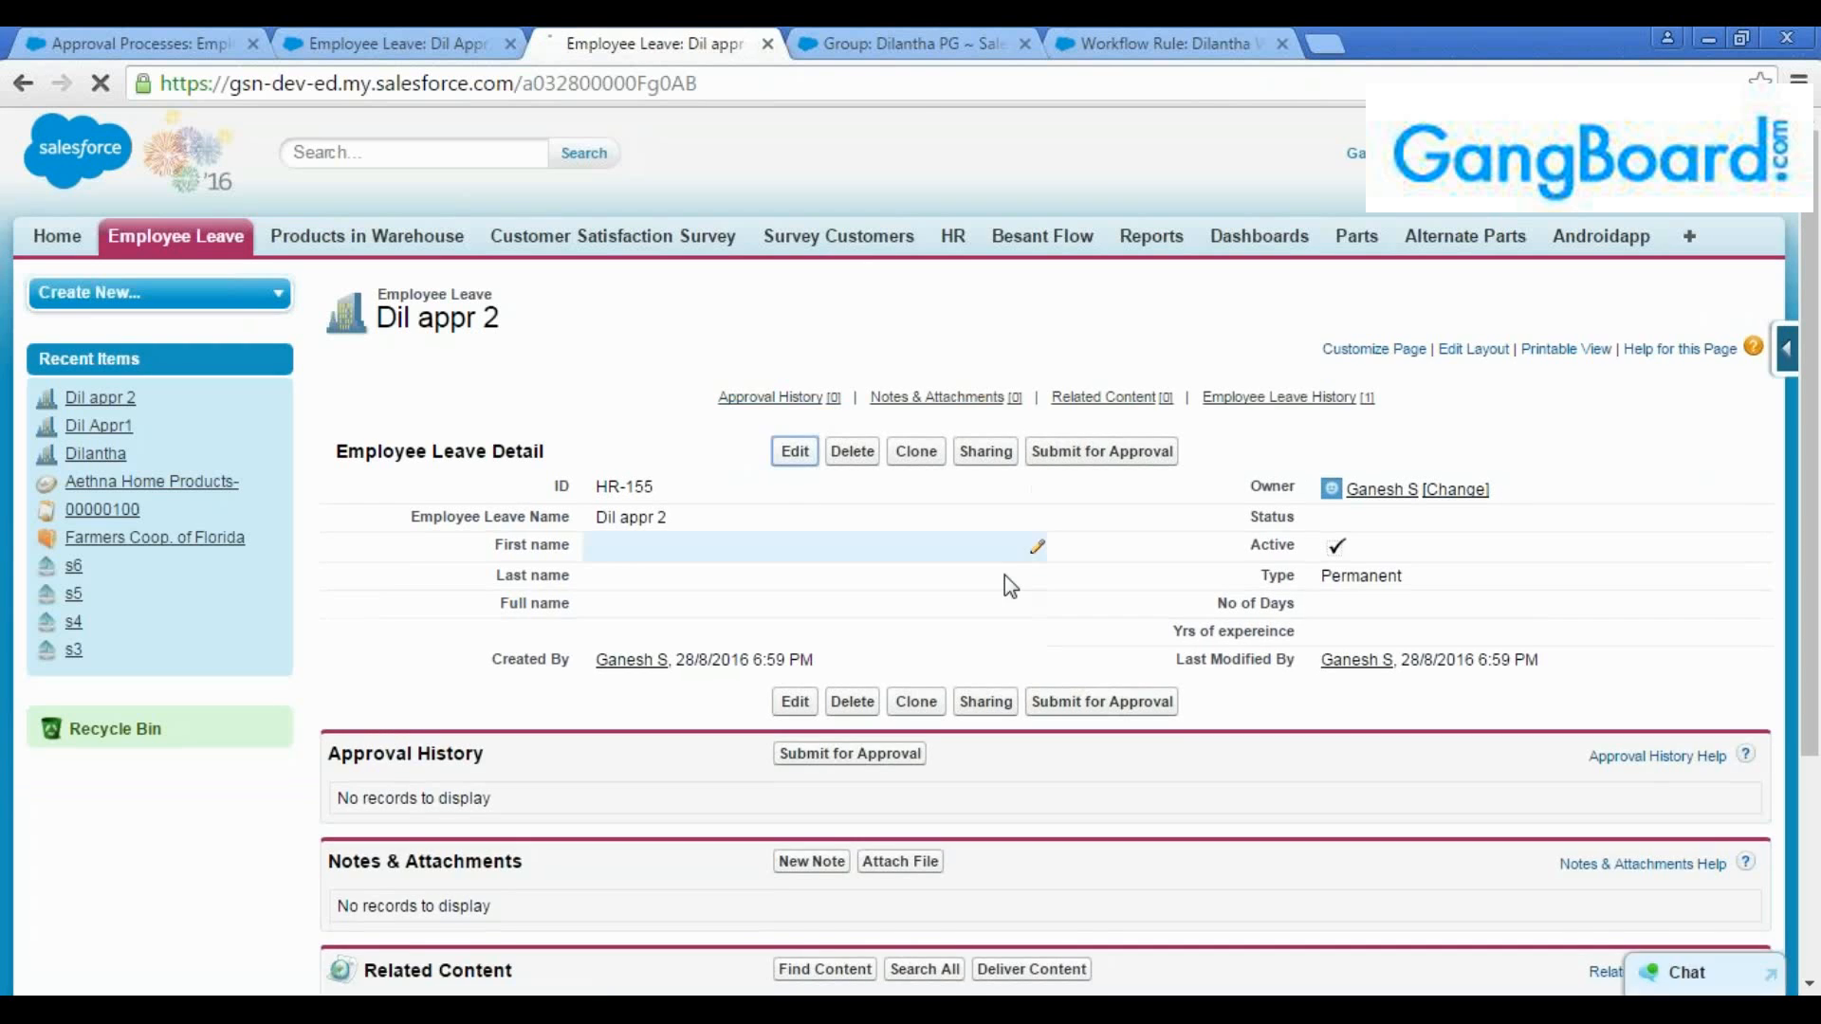
pyautogui.click(1346, 607)
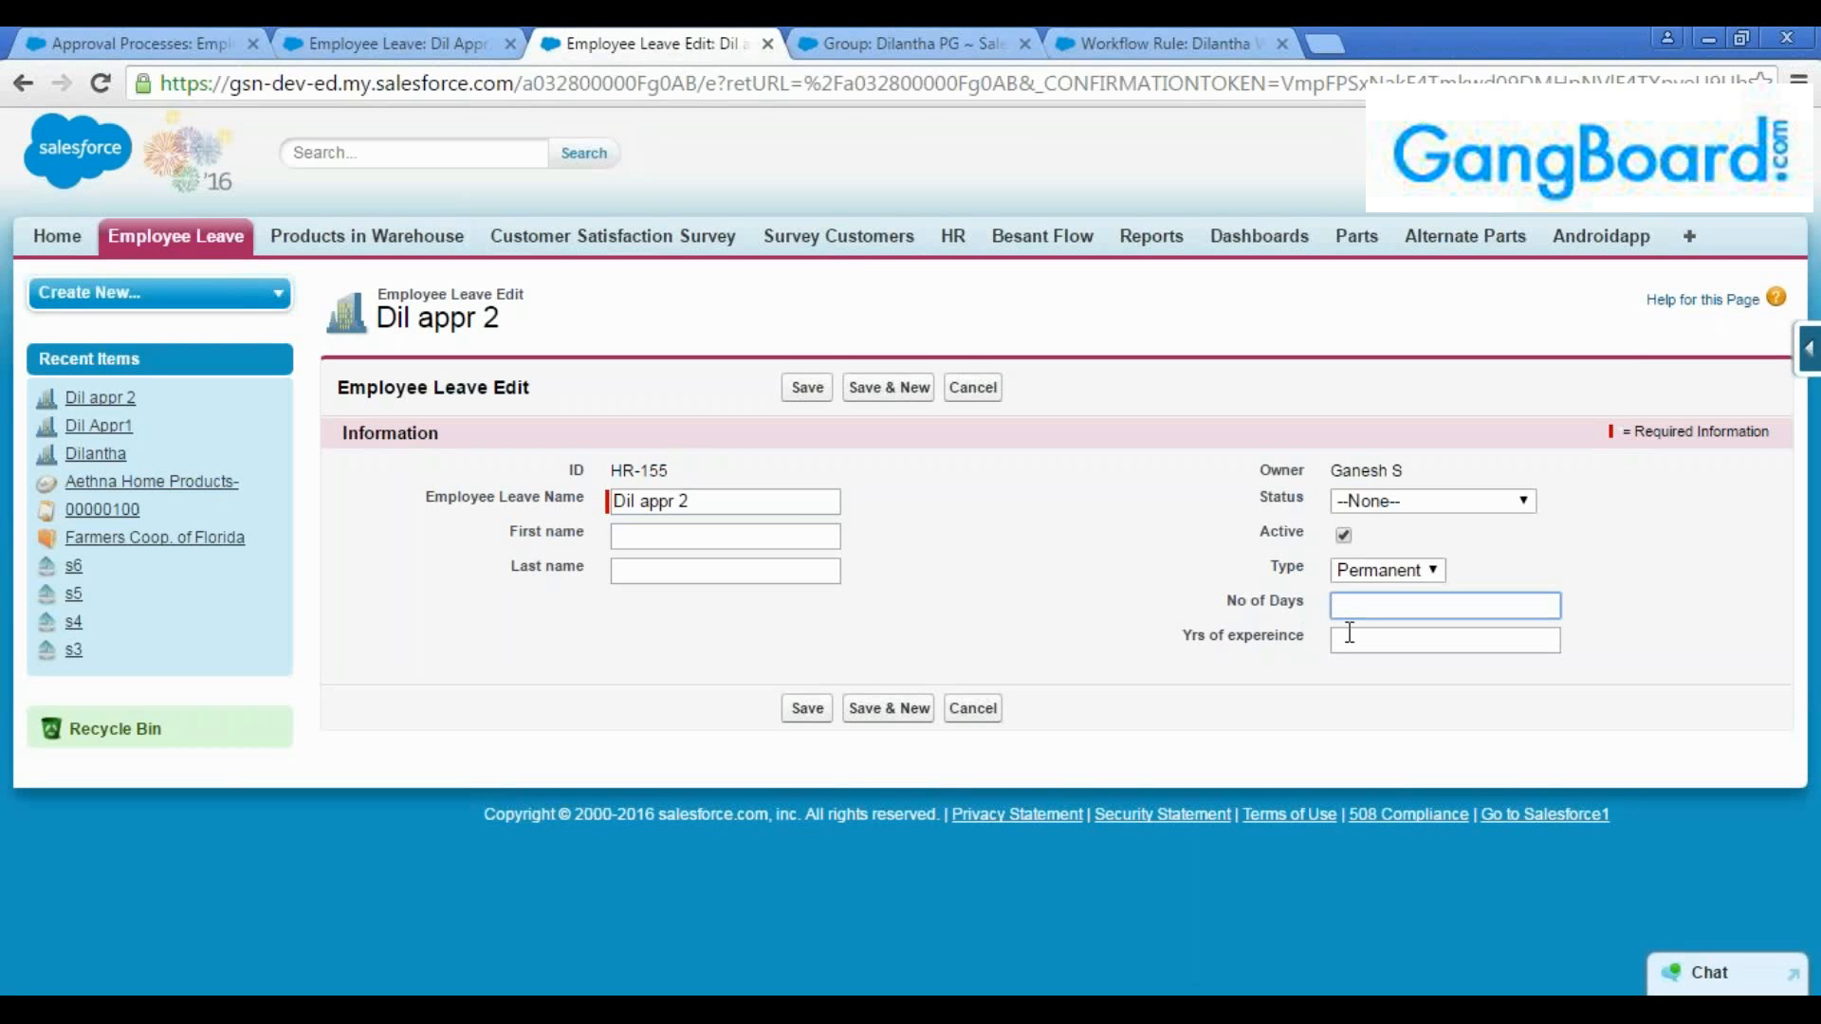
pyautogui.write('6')
pyautogui.press('Return')
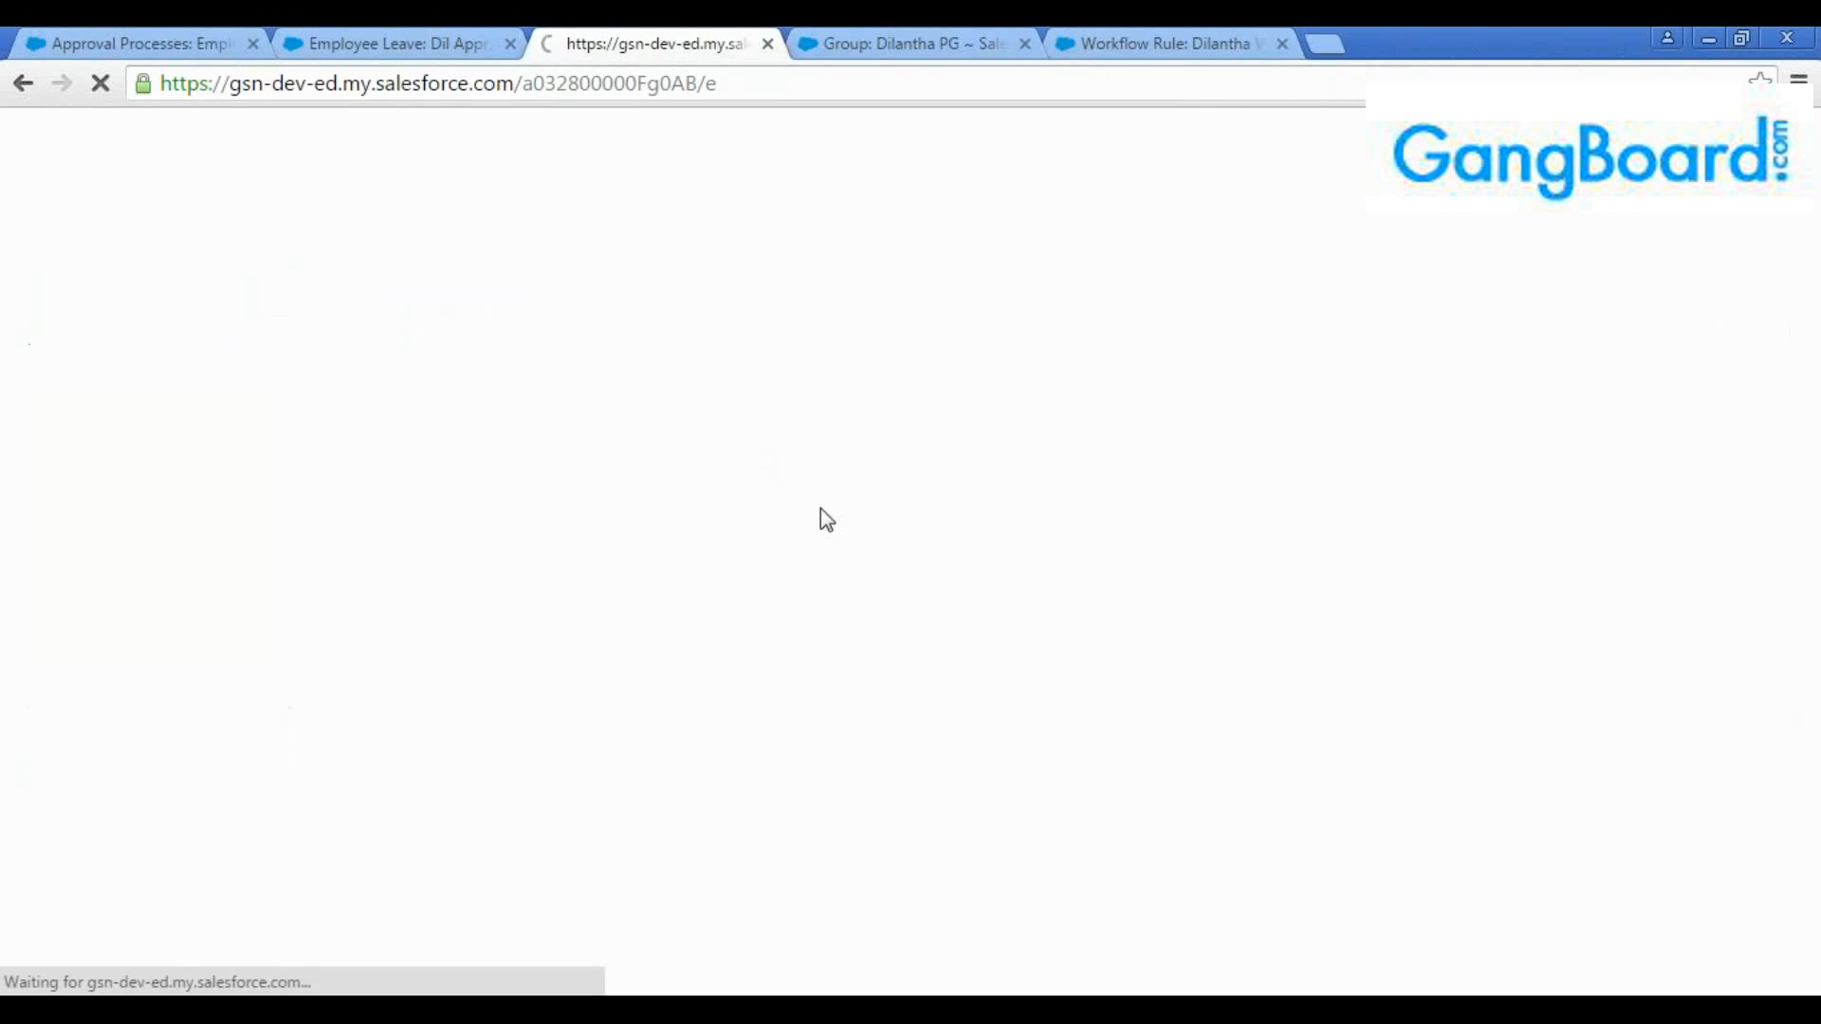
# Submit "Dil appr 2" for approval, confirm the submission, and check its approval history and status
pyautogui.click(1072, 452)
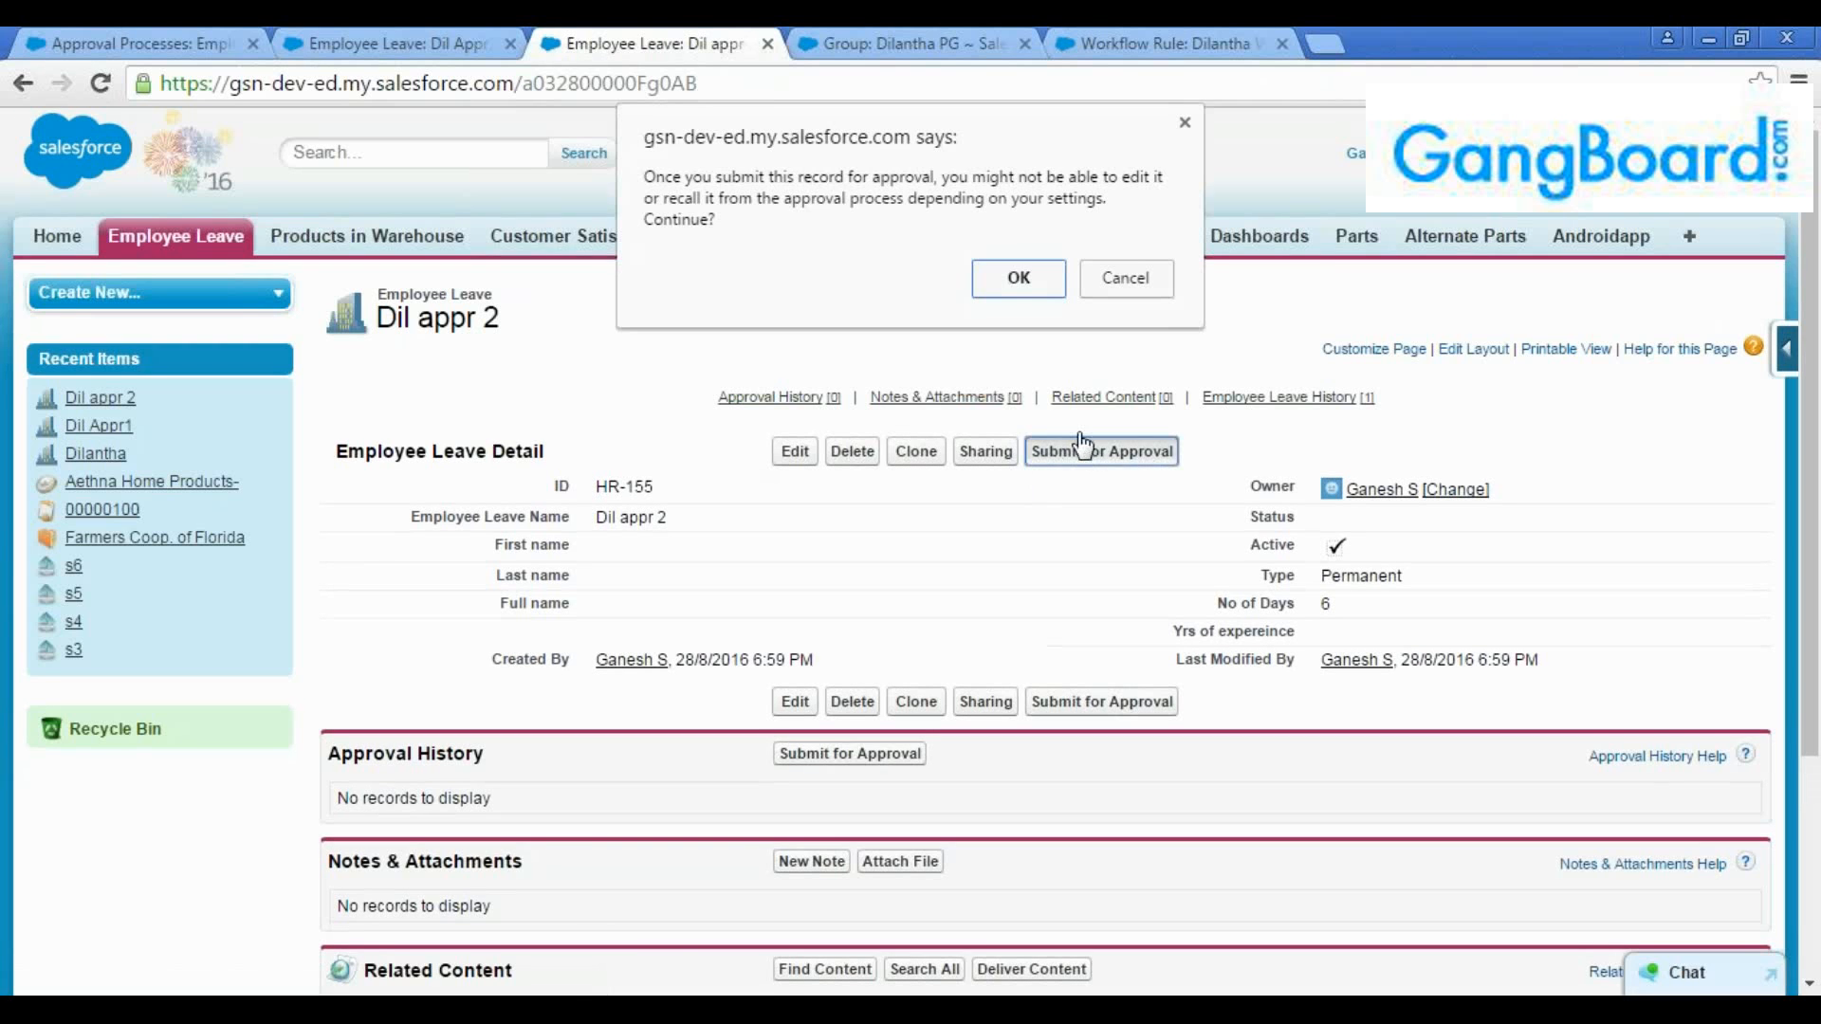
pyautogui.click(1017, 285)
pyautogui.scroll(-4, 1034, 503)
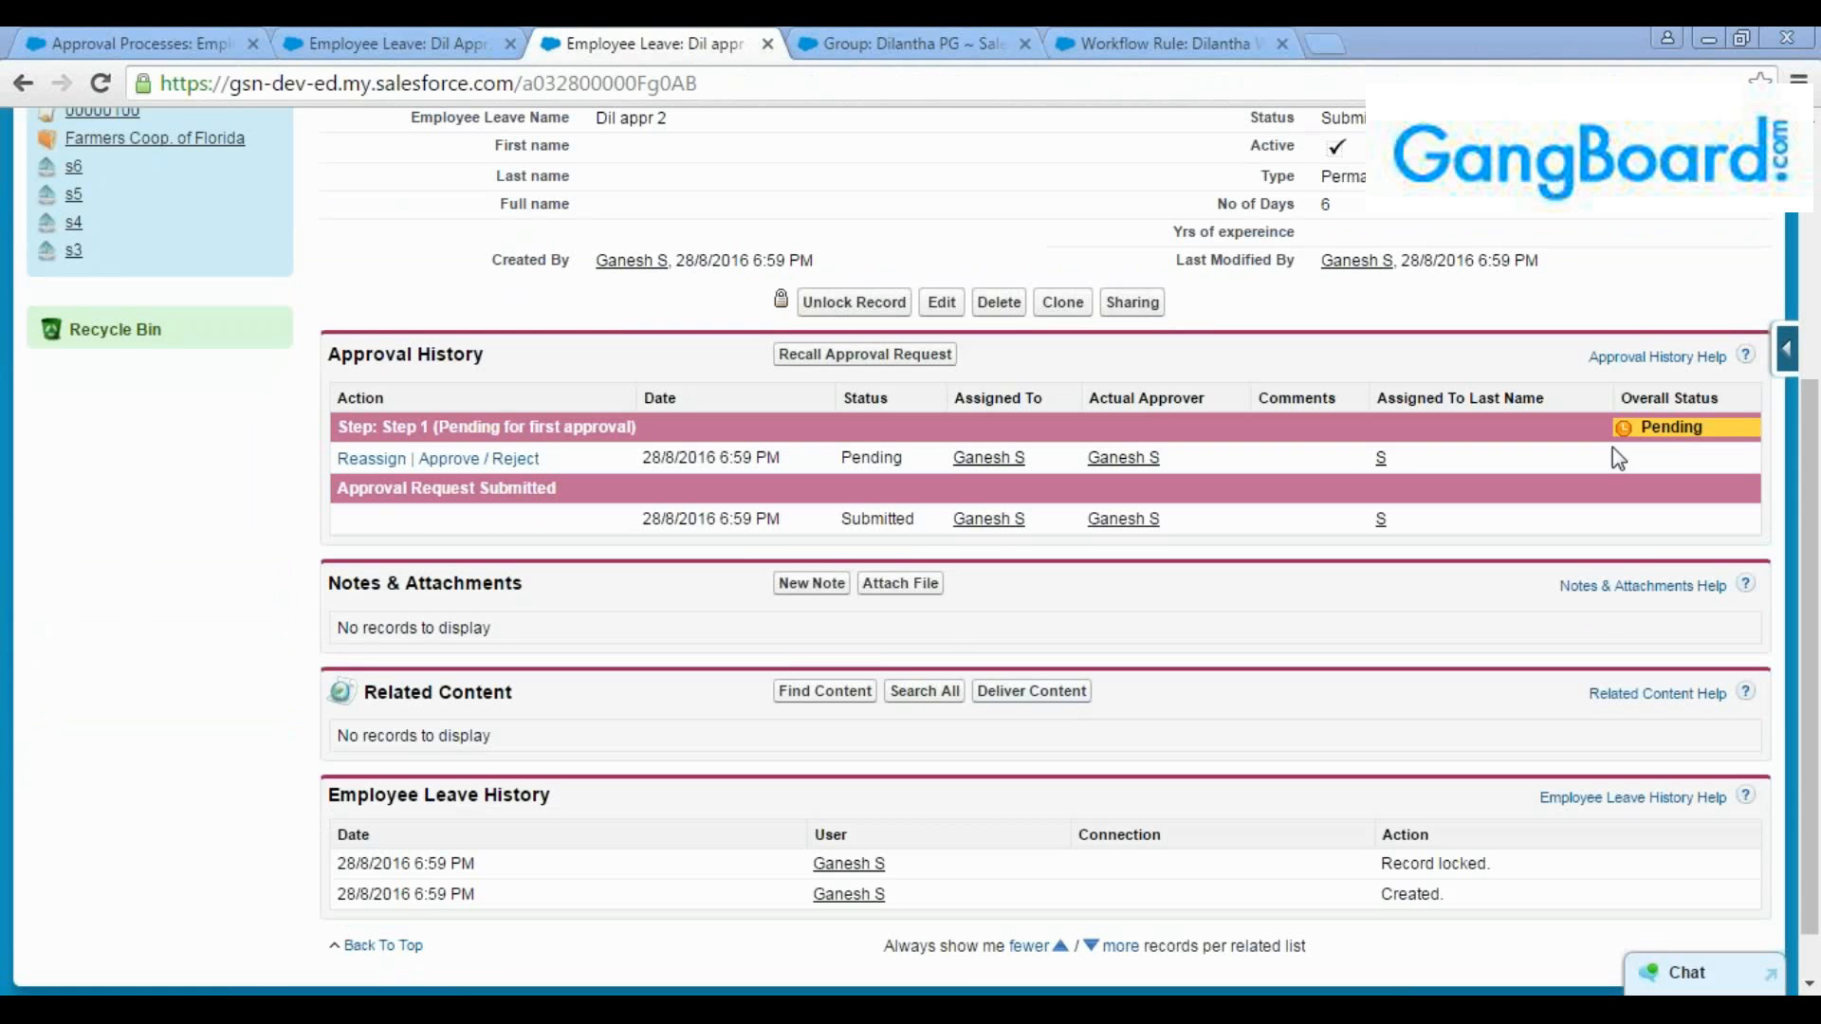
pyautogui.scroll(4, 1676, 451)
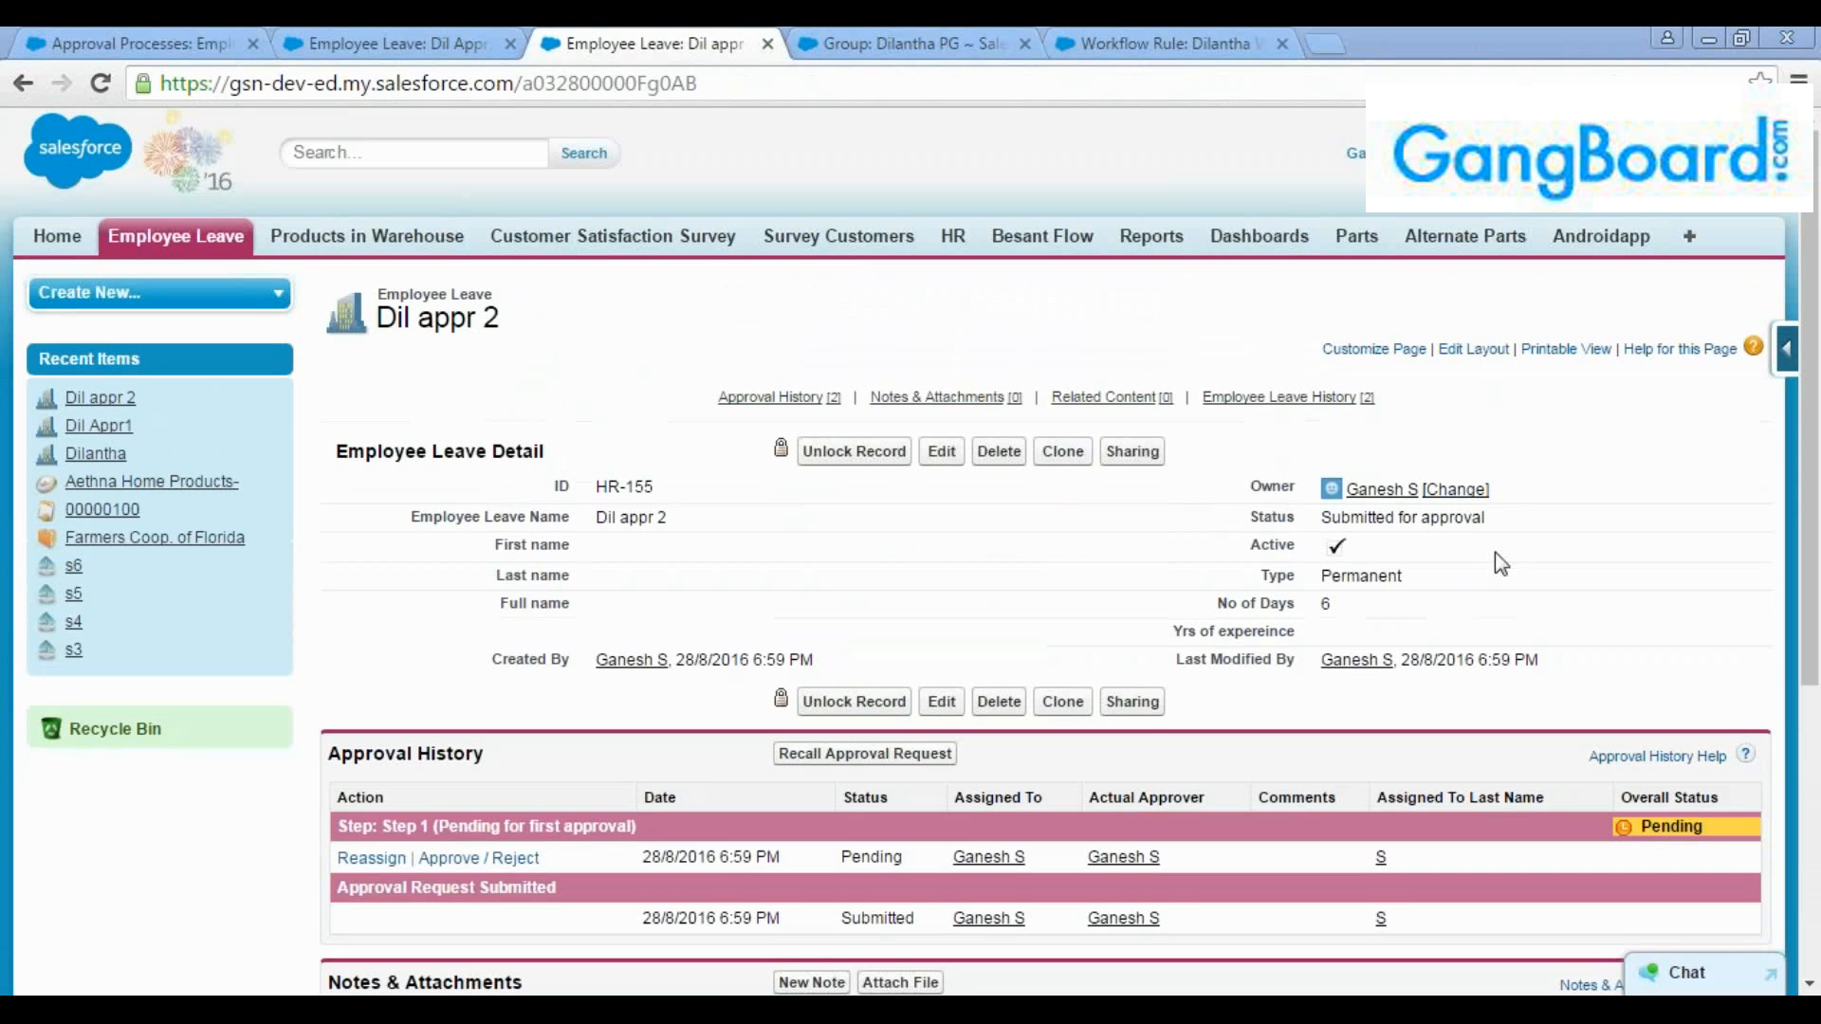
# Open the "Dil appr 2" request from the home page's Items to Approve list and reject it
pyautogui.click(326, 39)
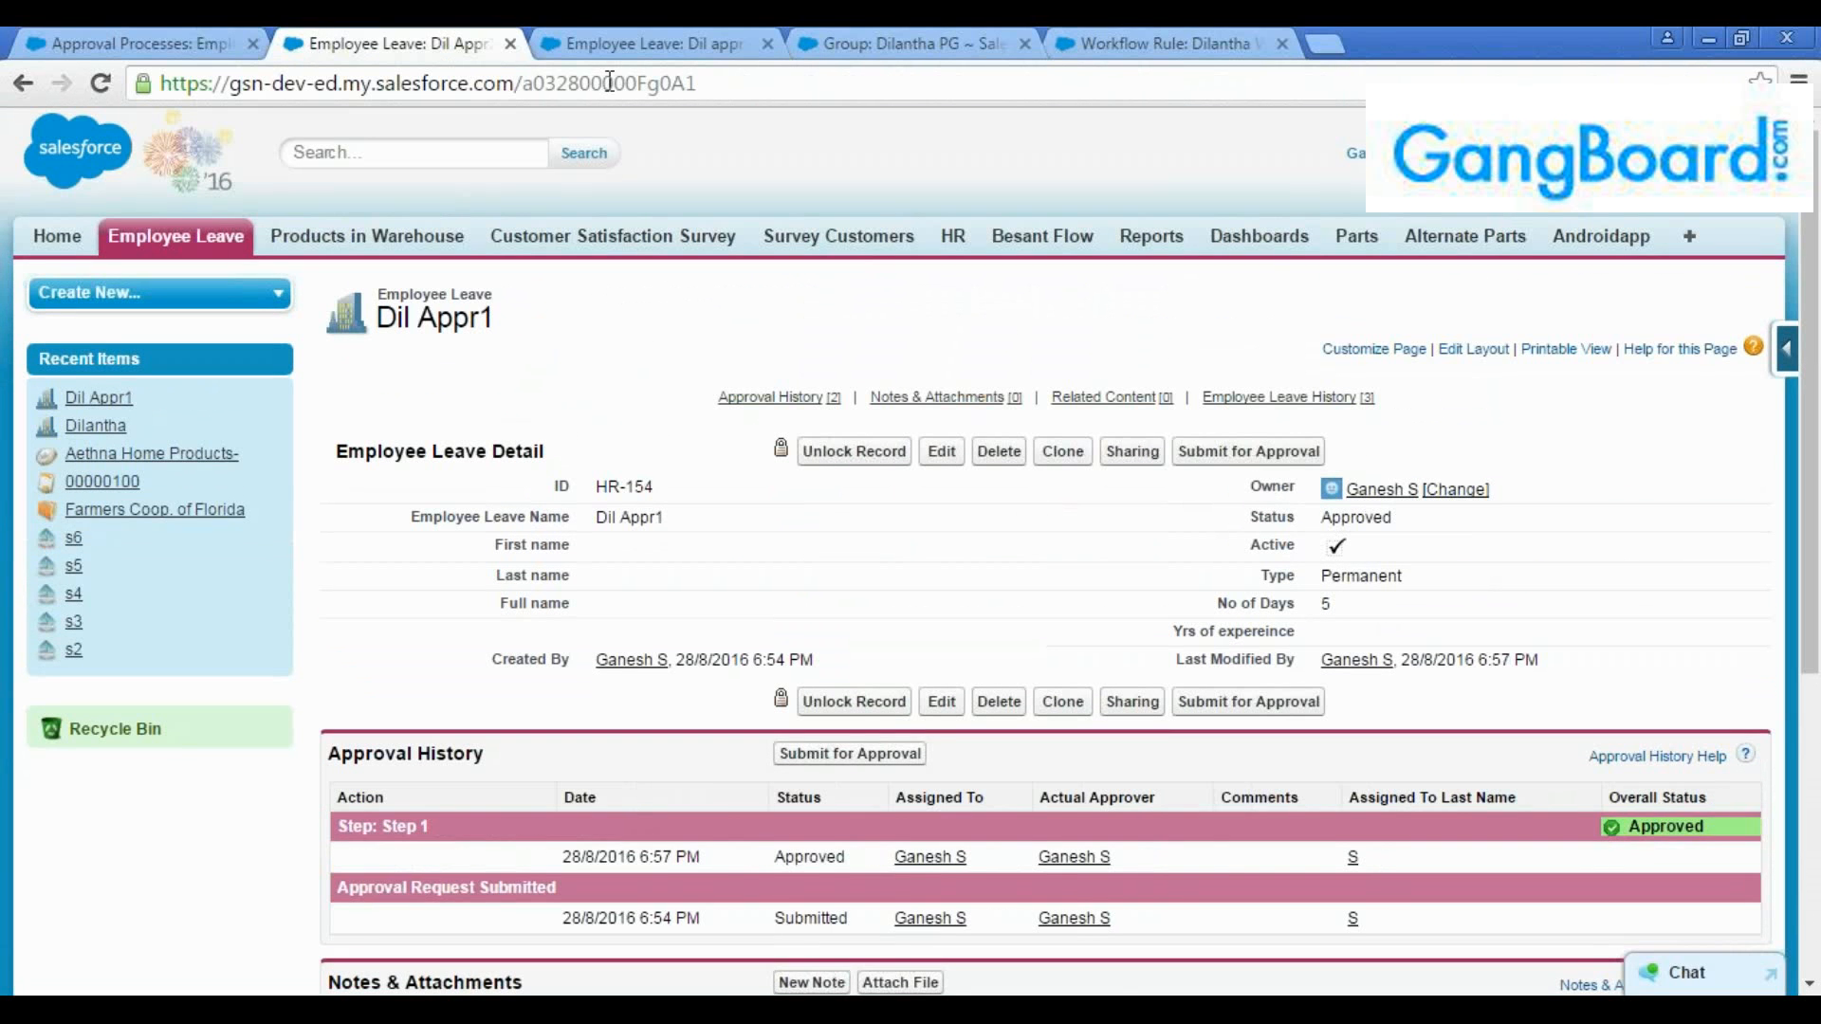
pyautogui.click(626, 44)
pyautogui.click(379, 44)
pyautogui.click(57, 236)
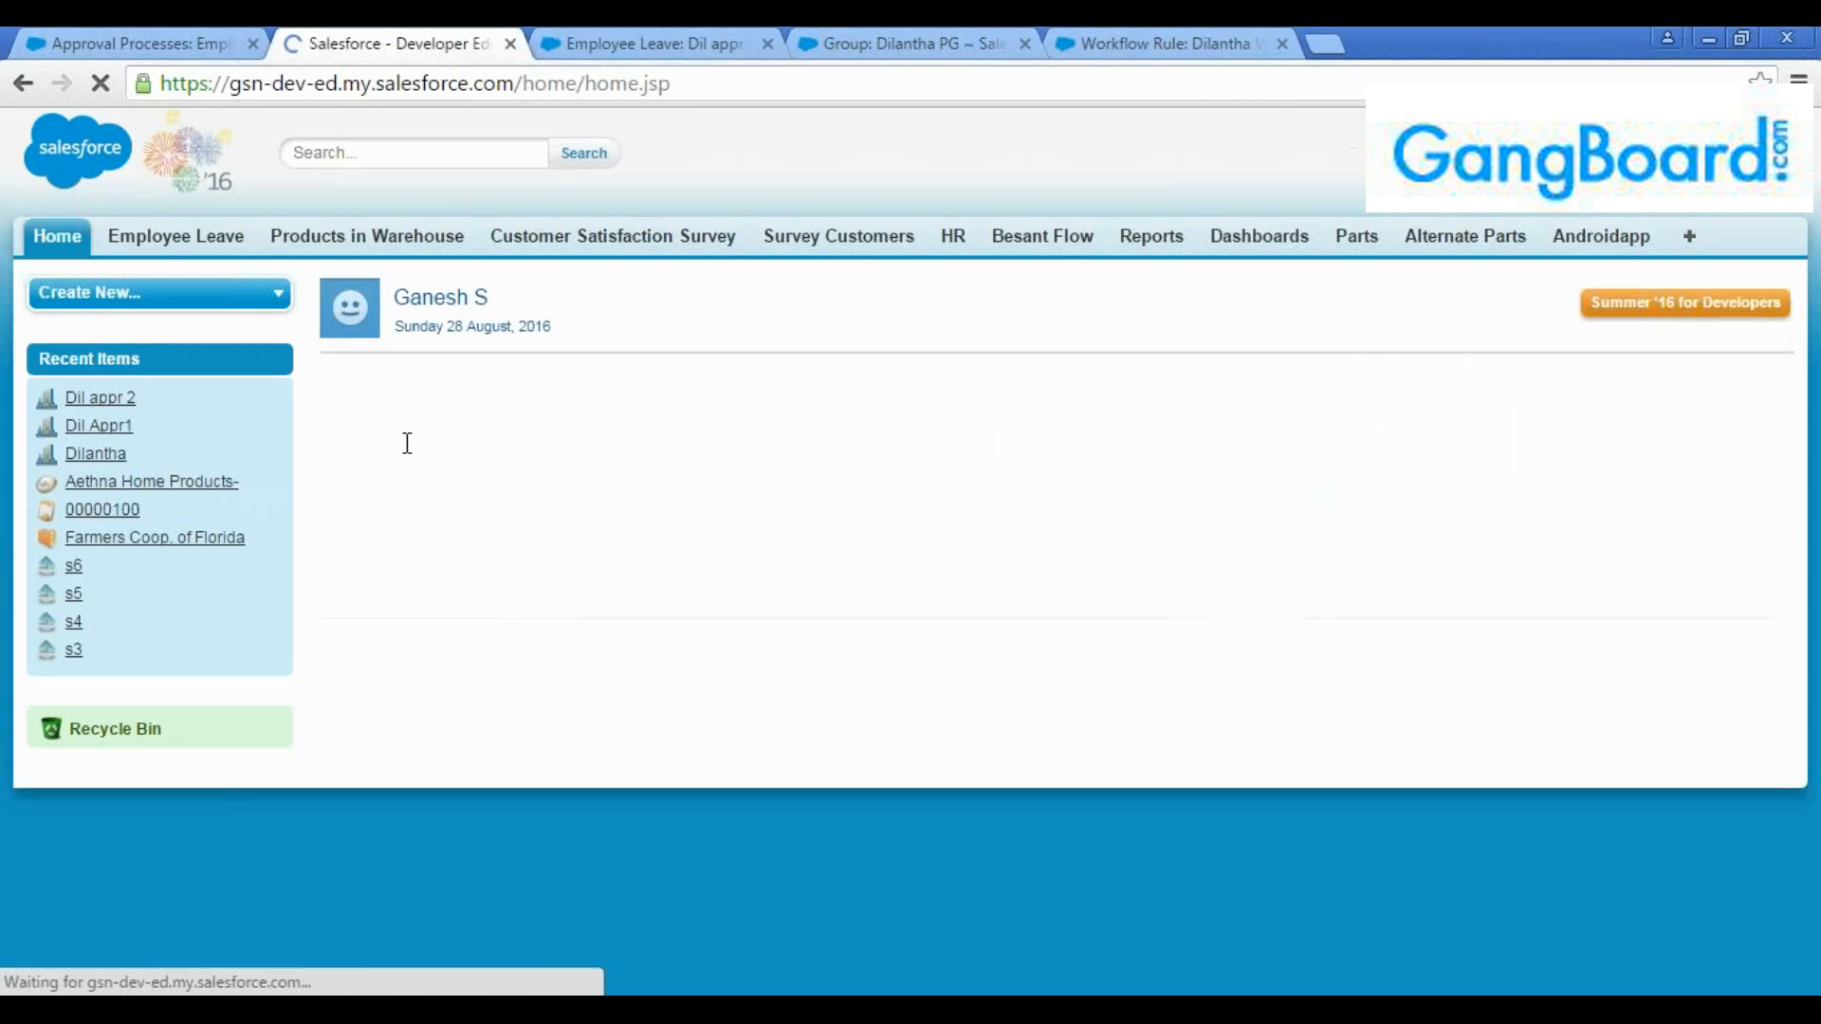
pyautogui.scroll(-10, 469, 592)
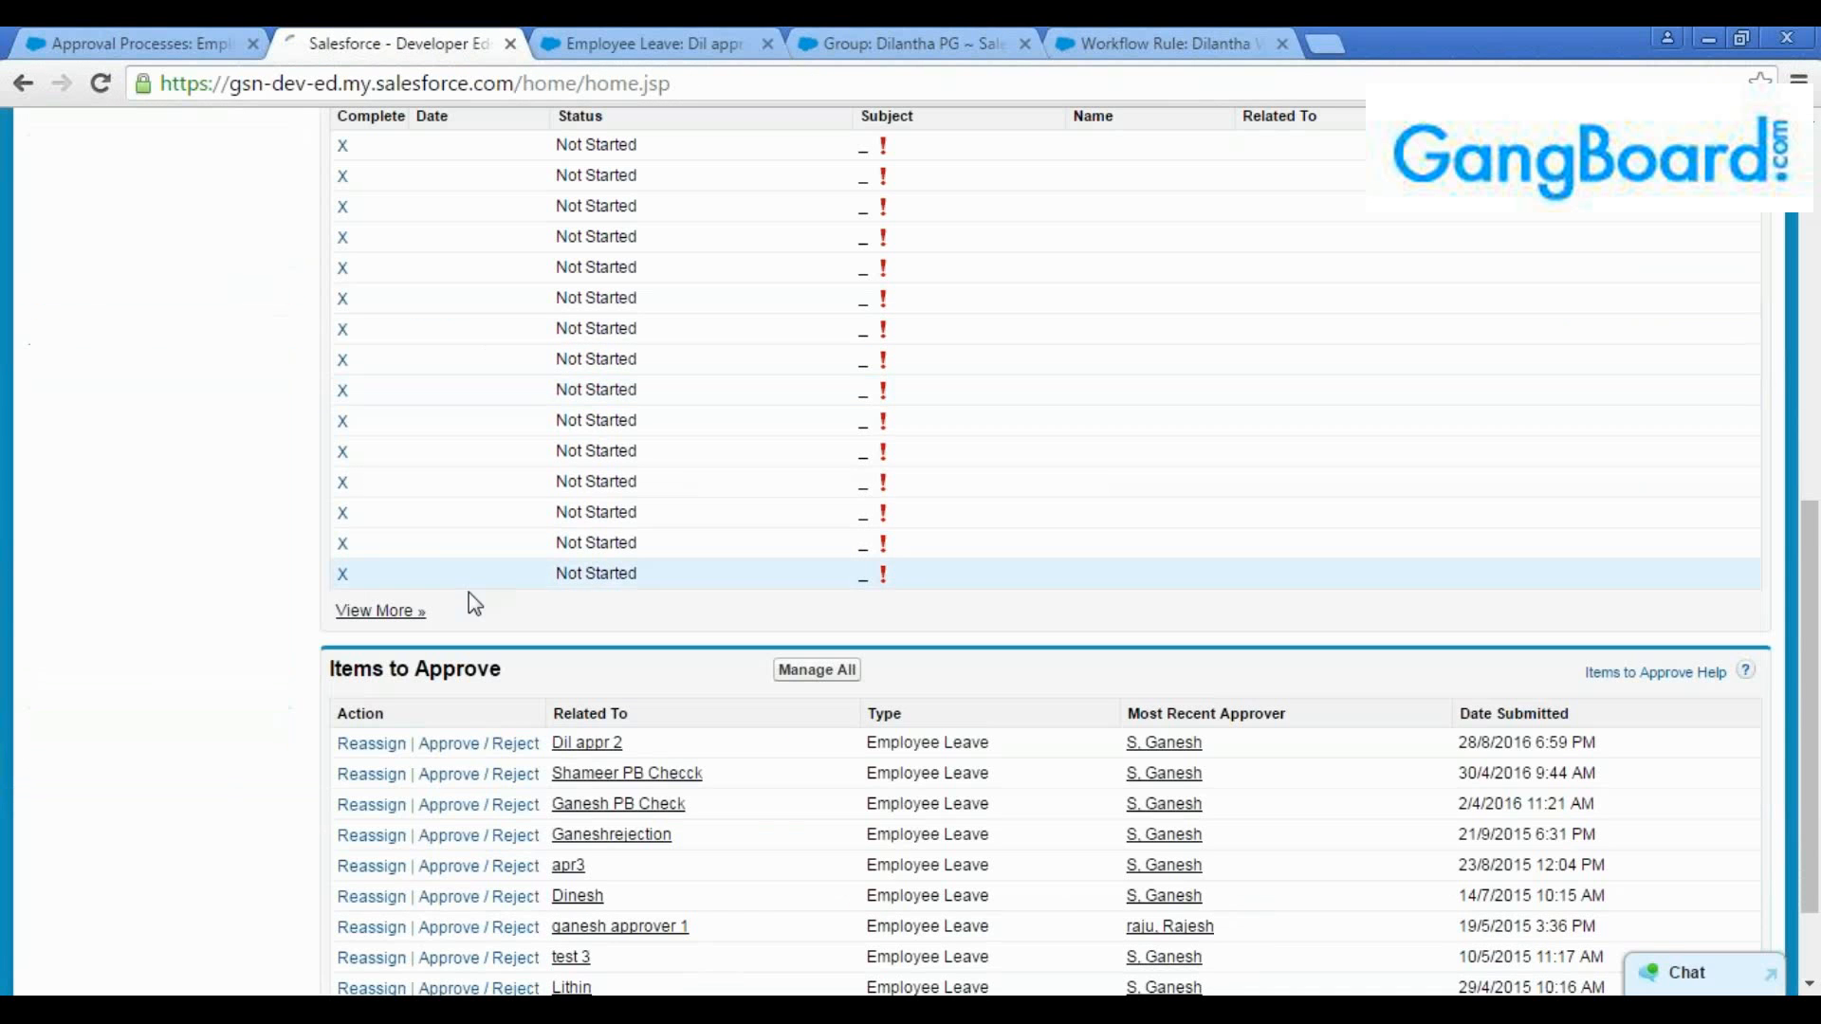
pyautogui.click(456, 744)
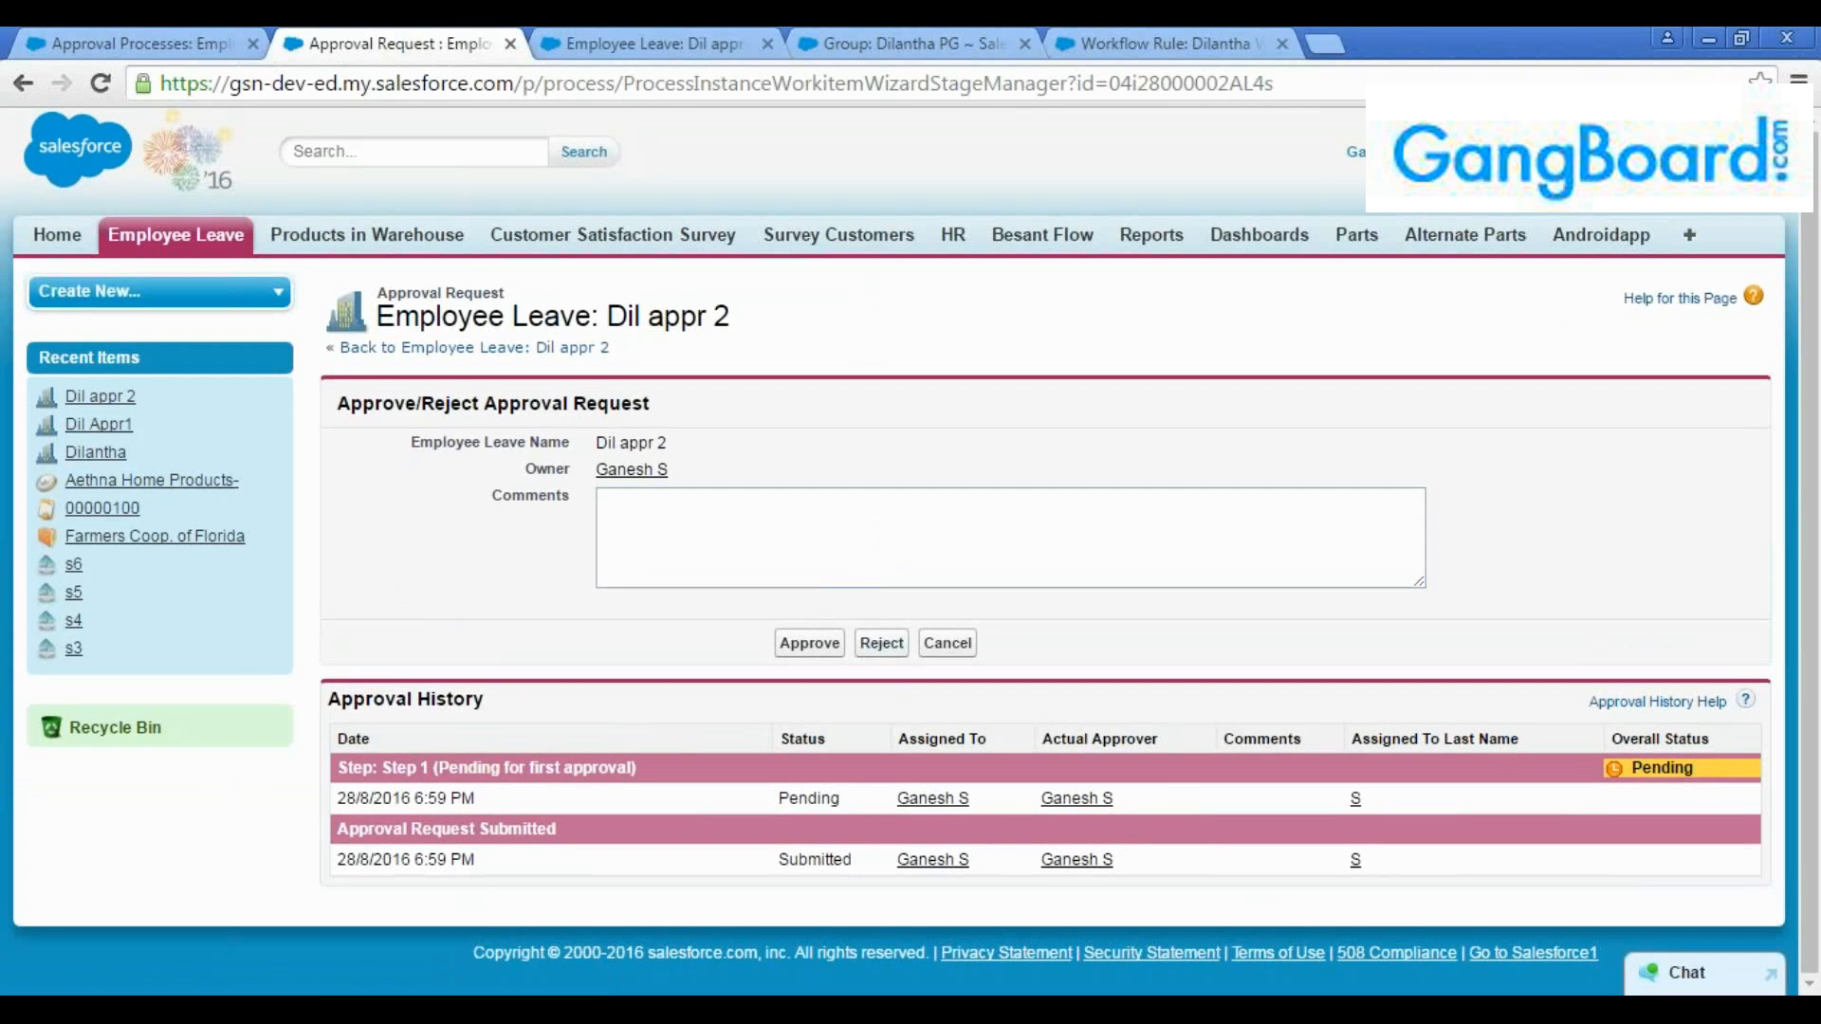
pyautogui.click(882, 643)
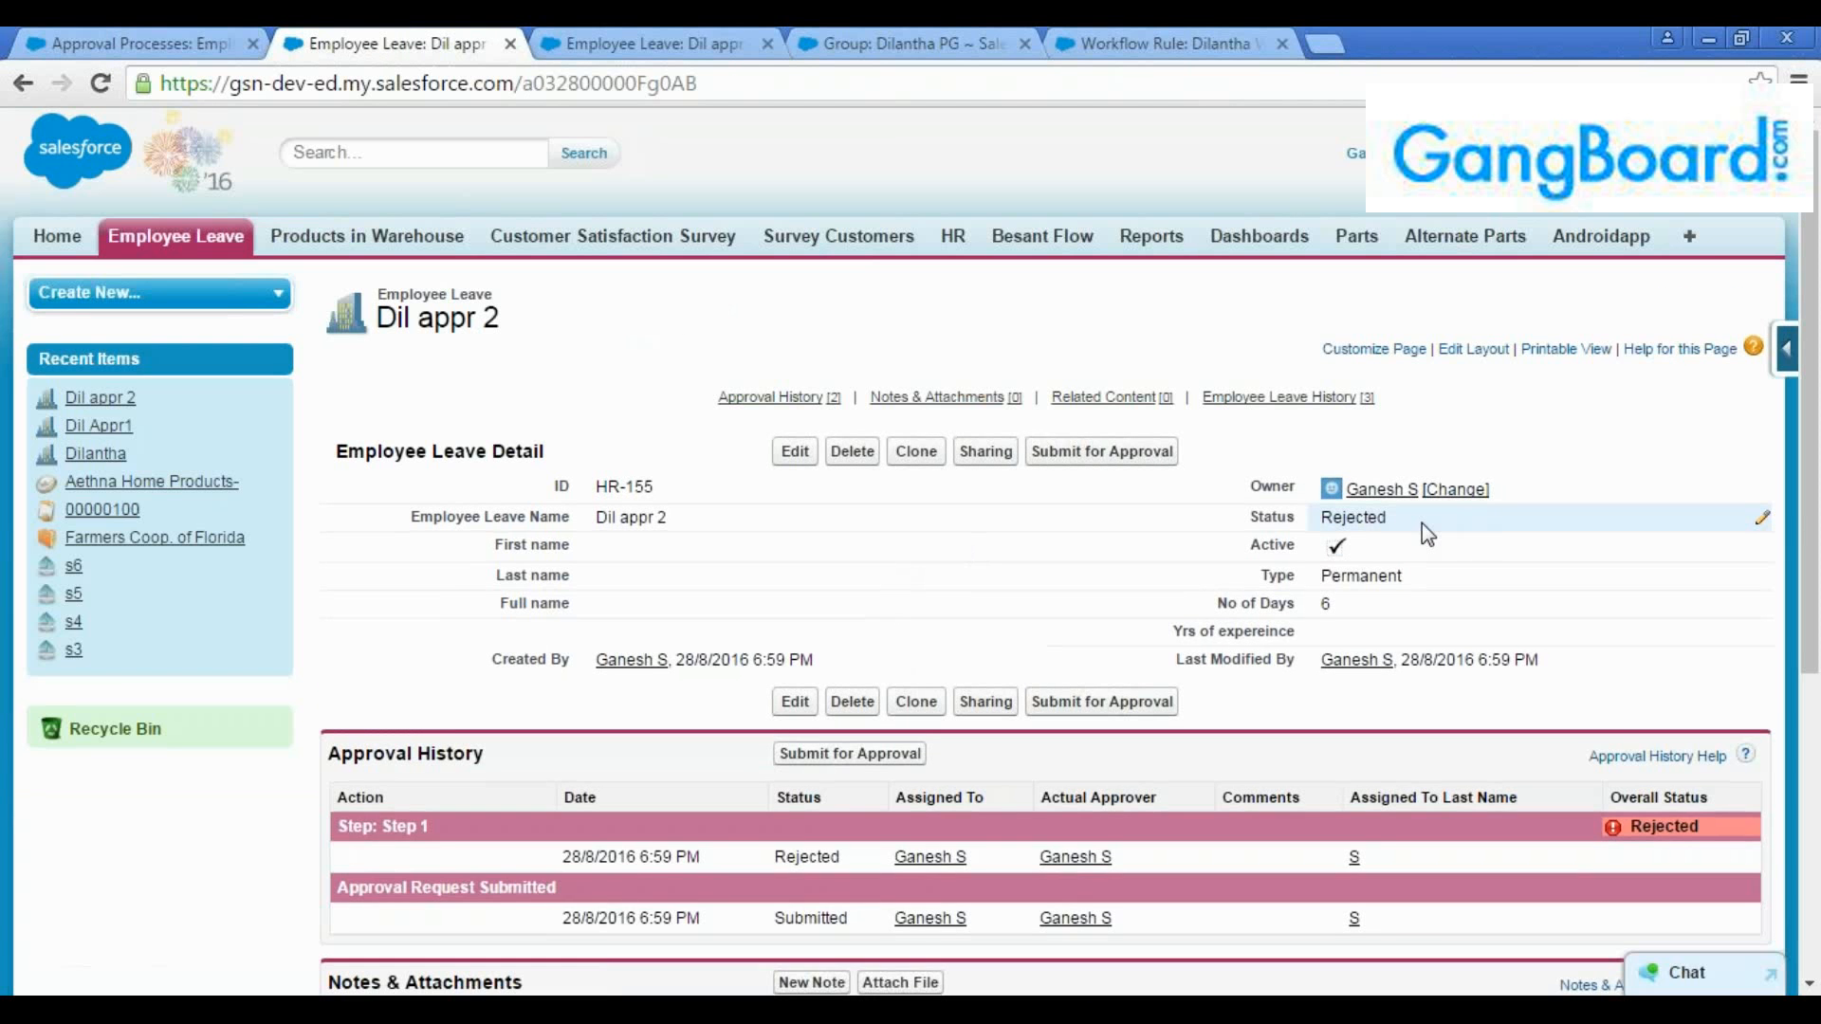
# Check the status of "Dil appr 2" and reload its other open copy to compare the record
pyautogui.moveTo(1421, 522); pyautogui.dragTo(1320, 521)
pyautogui.click(1376, 576)
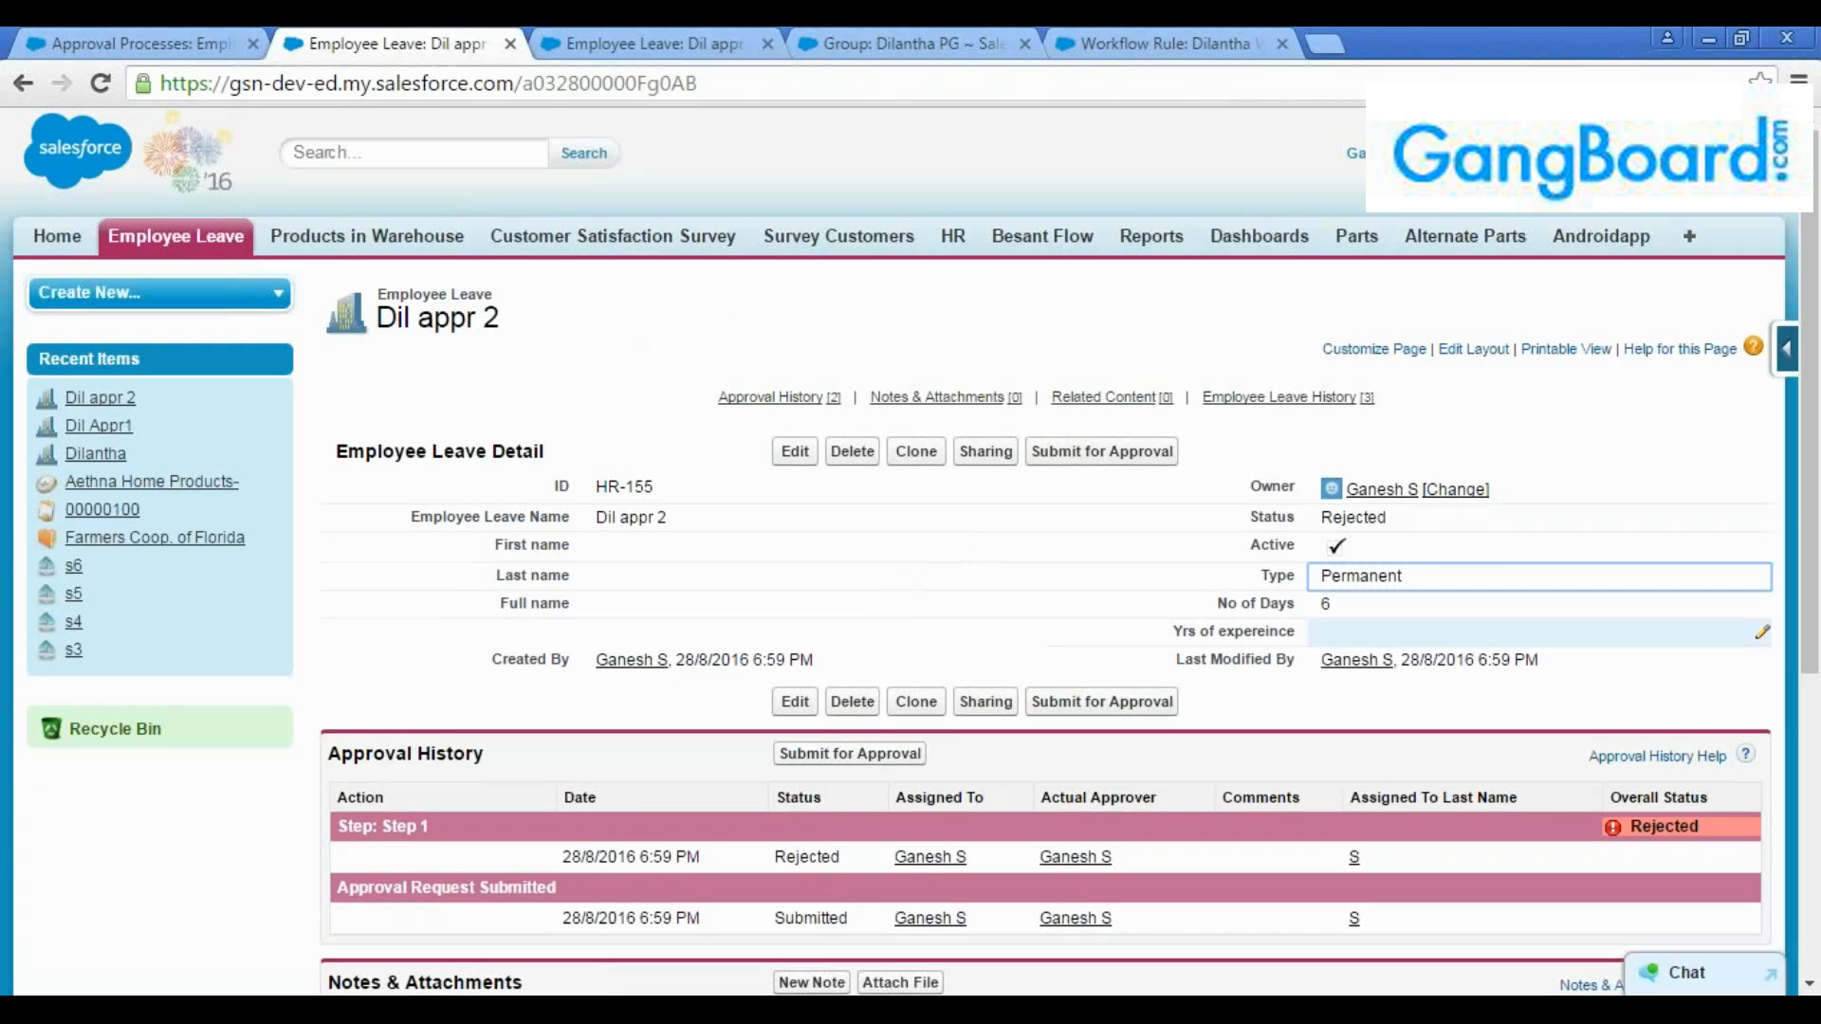
pyautogui.click(607, 43)
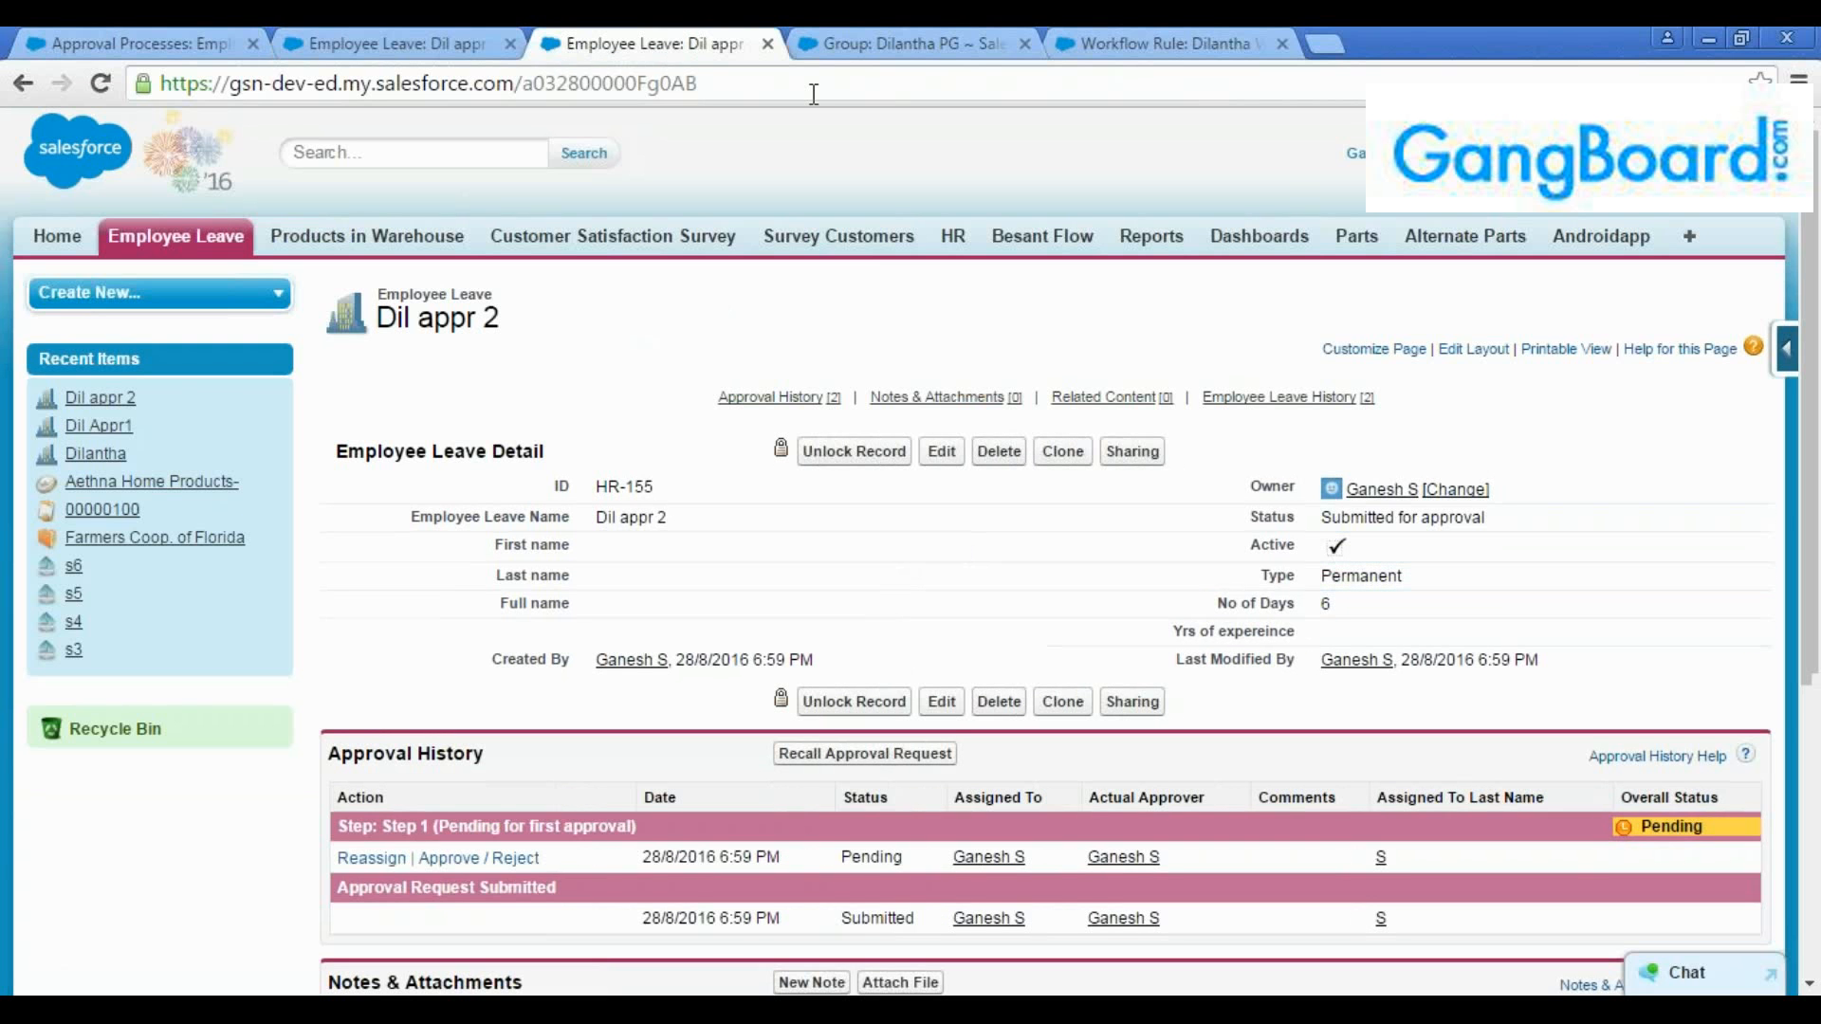
pyautogui.click(812, 85)
pyautogui.press('Return')
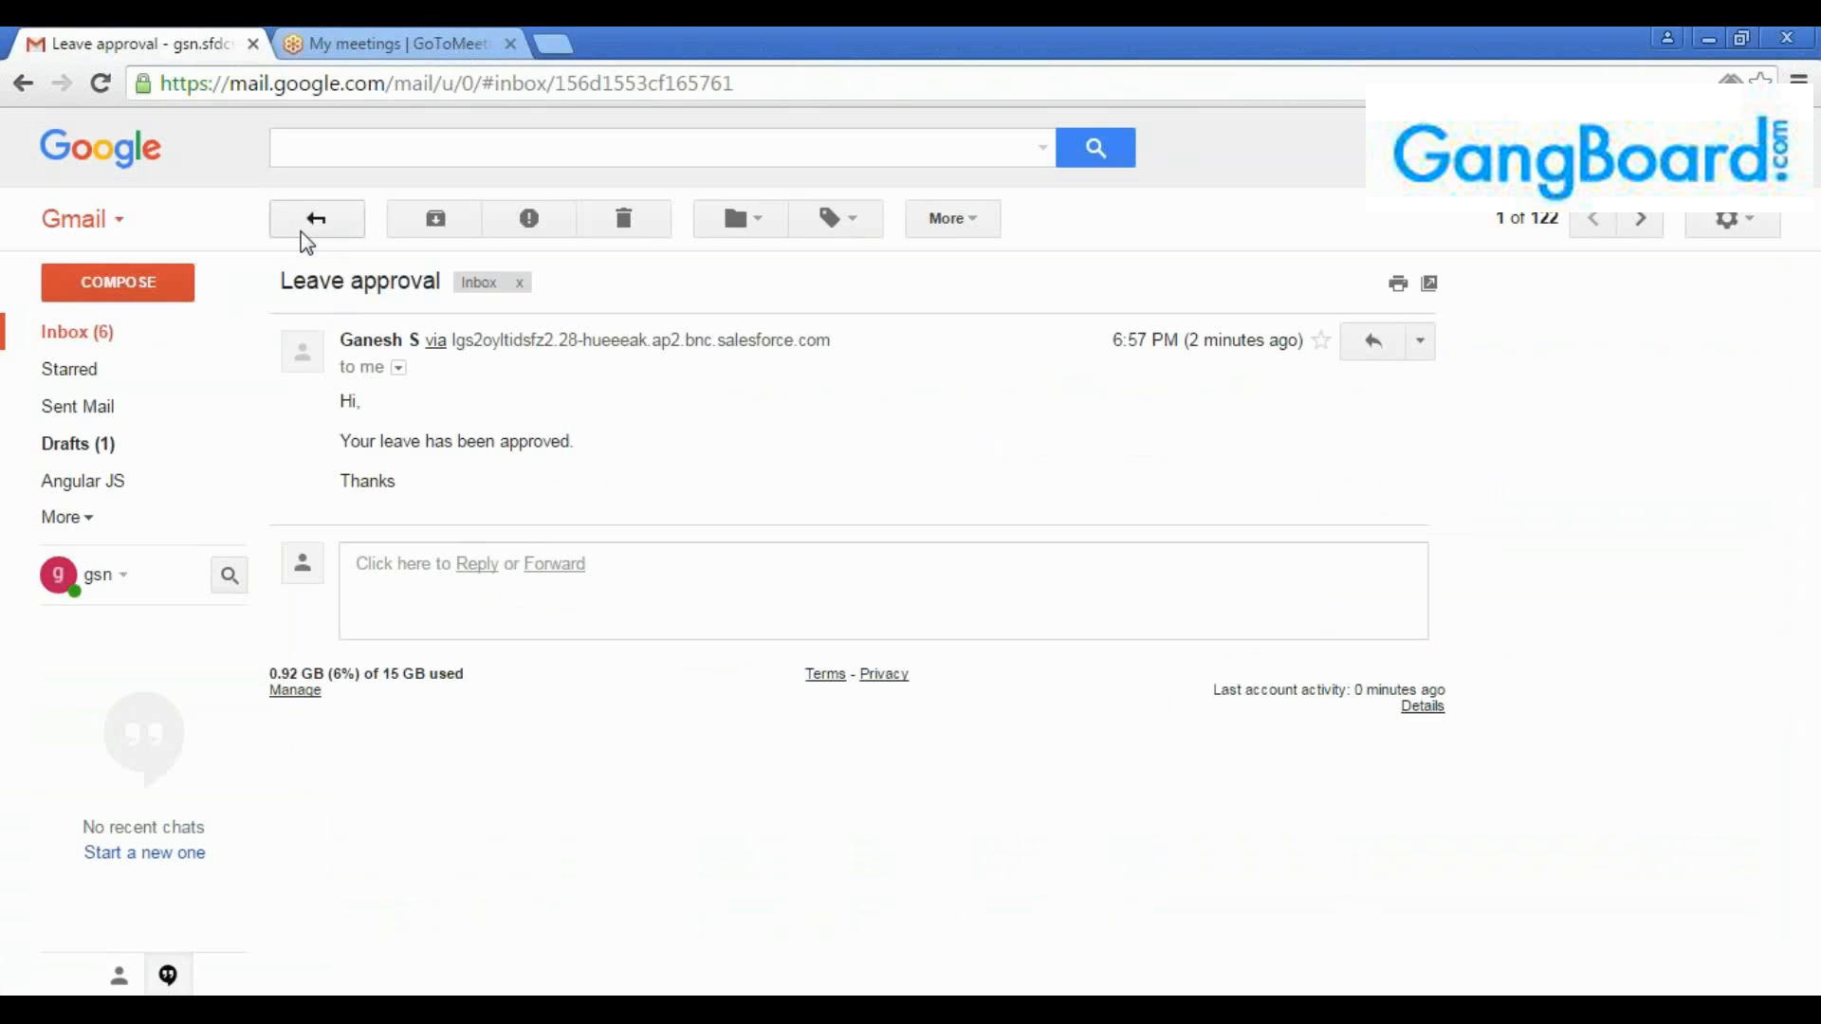
# Switch to Gmail, refresh the inbox, and read the "Leave rejected" email
pyautogui.click(309, 218)
pyautogui.click(71, 332)
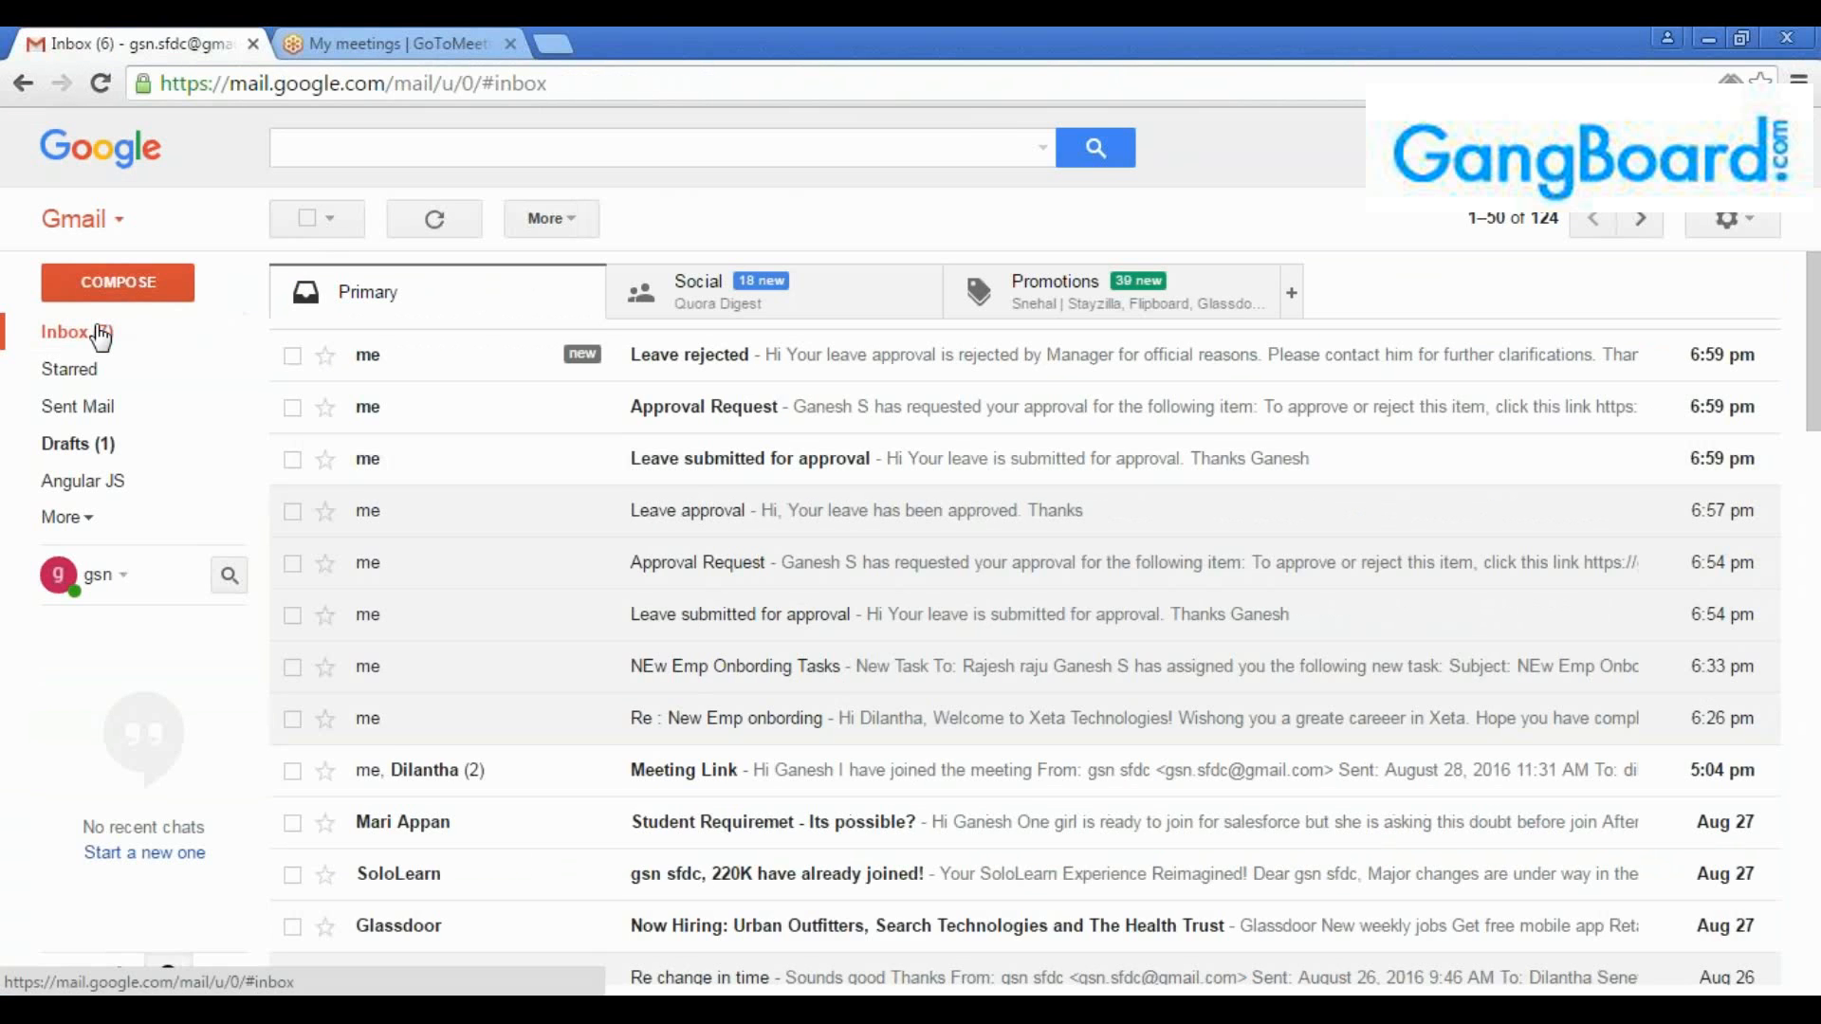
pyautogui.click(675, 378)
pyautogui.moveTo(438, 500); pyautogui.dragTo(332, 403)
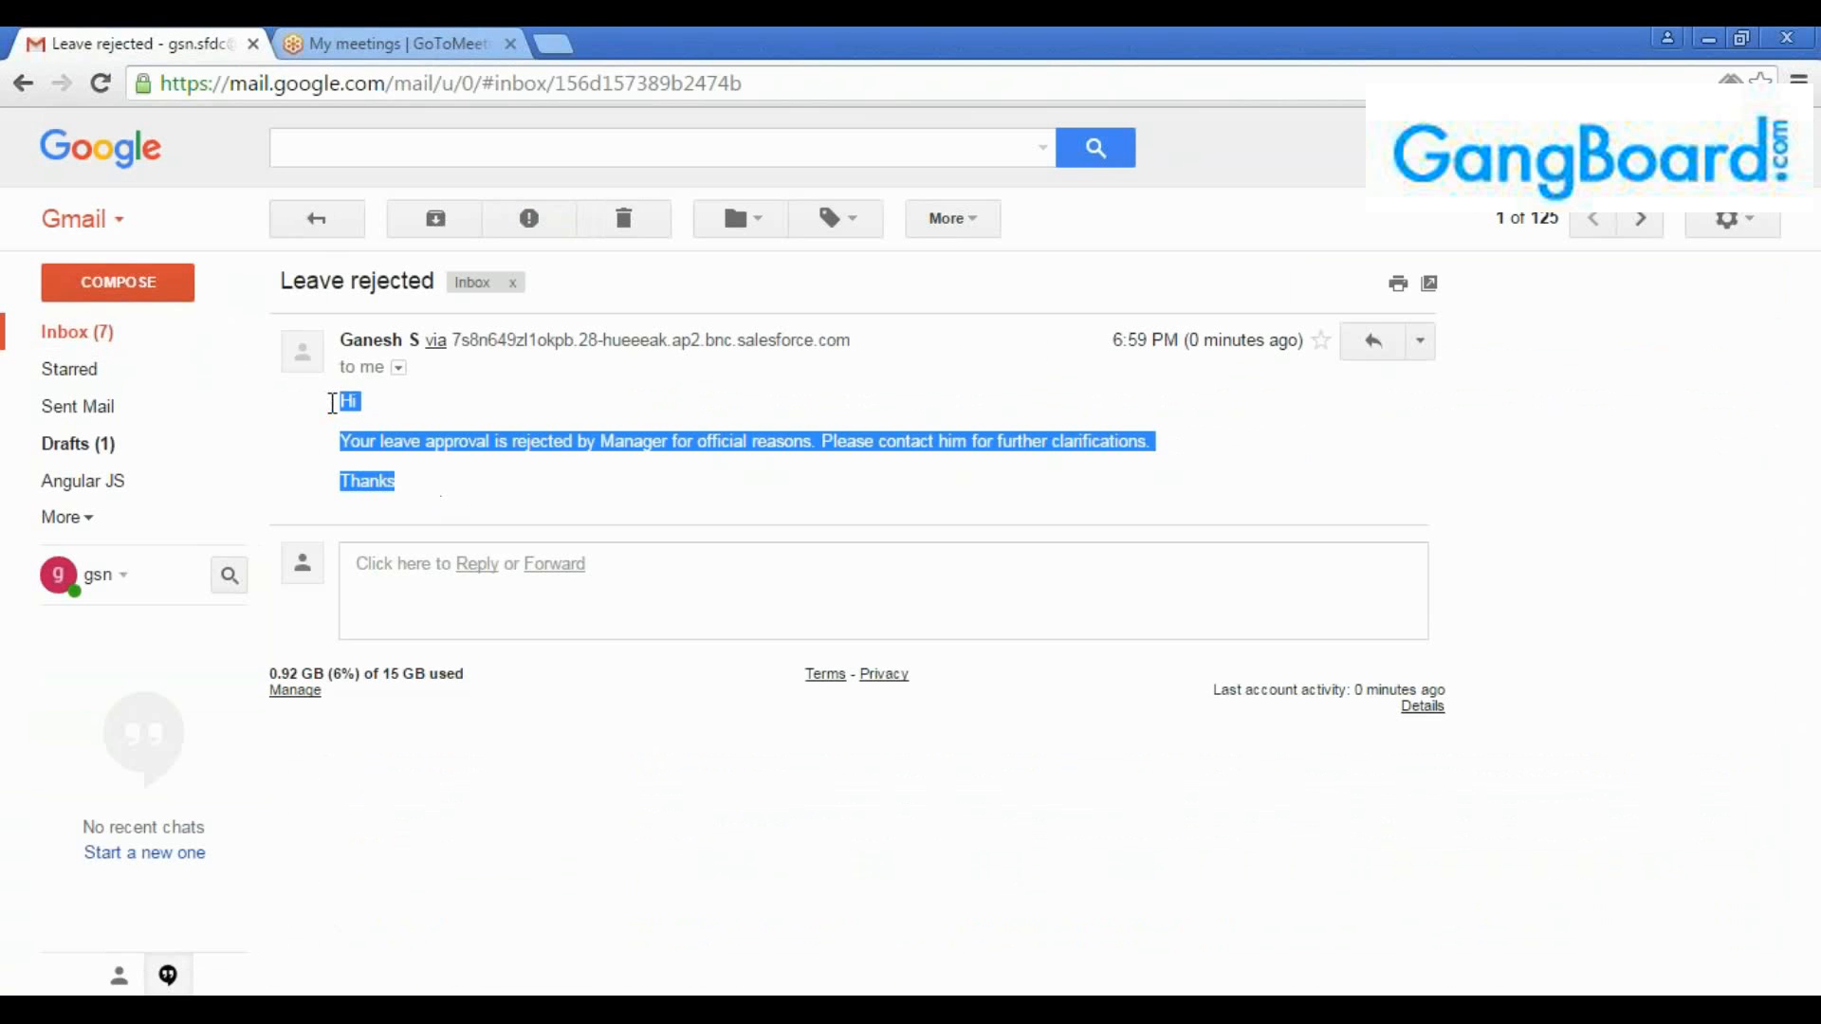
pyautogui.click(468, 483)
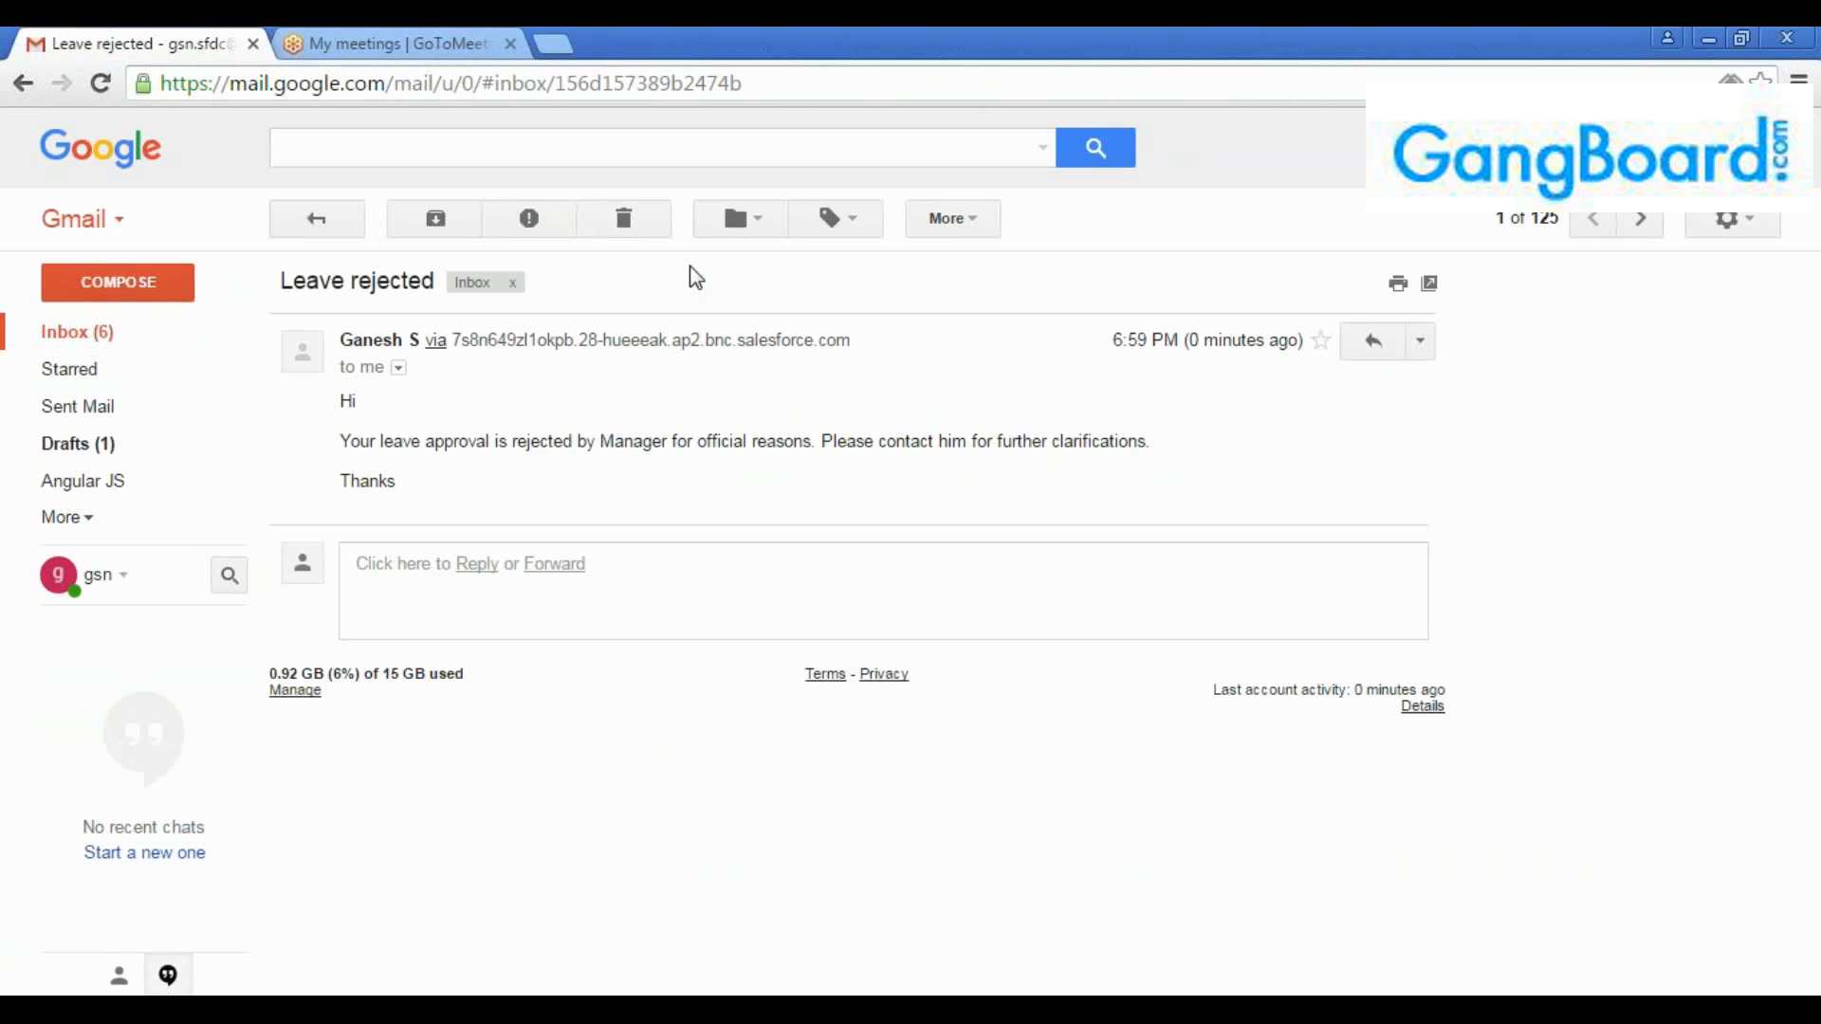
pyautogui.click(1650, 449)
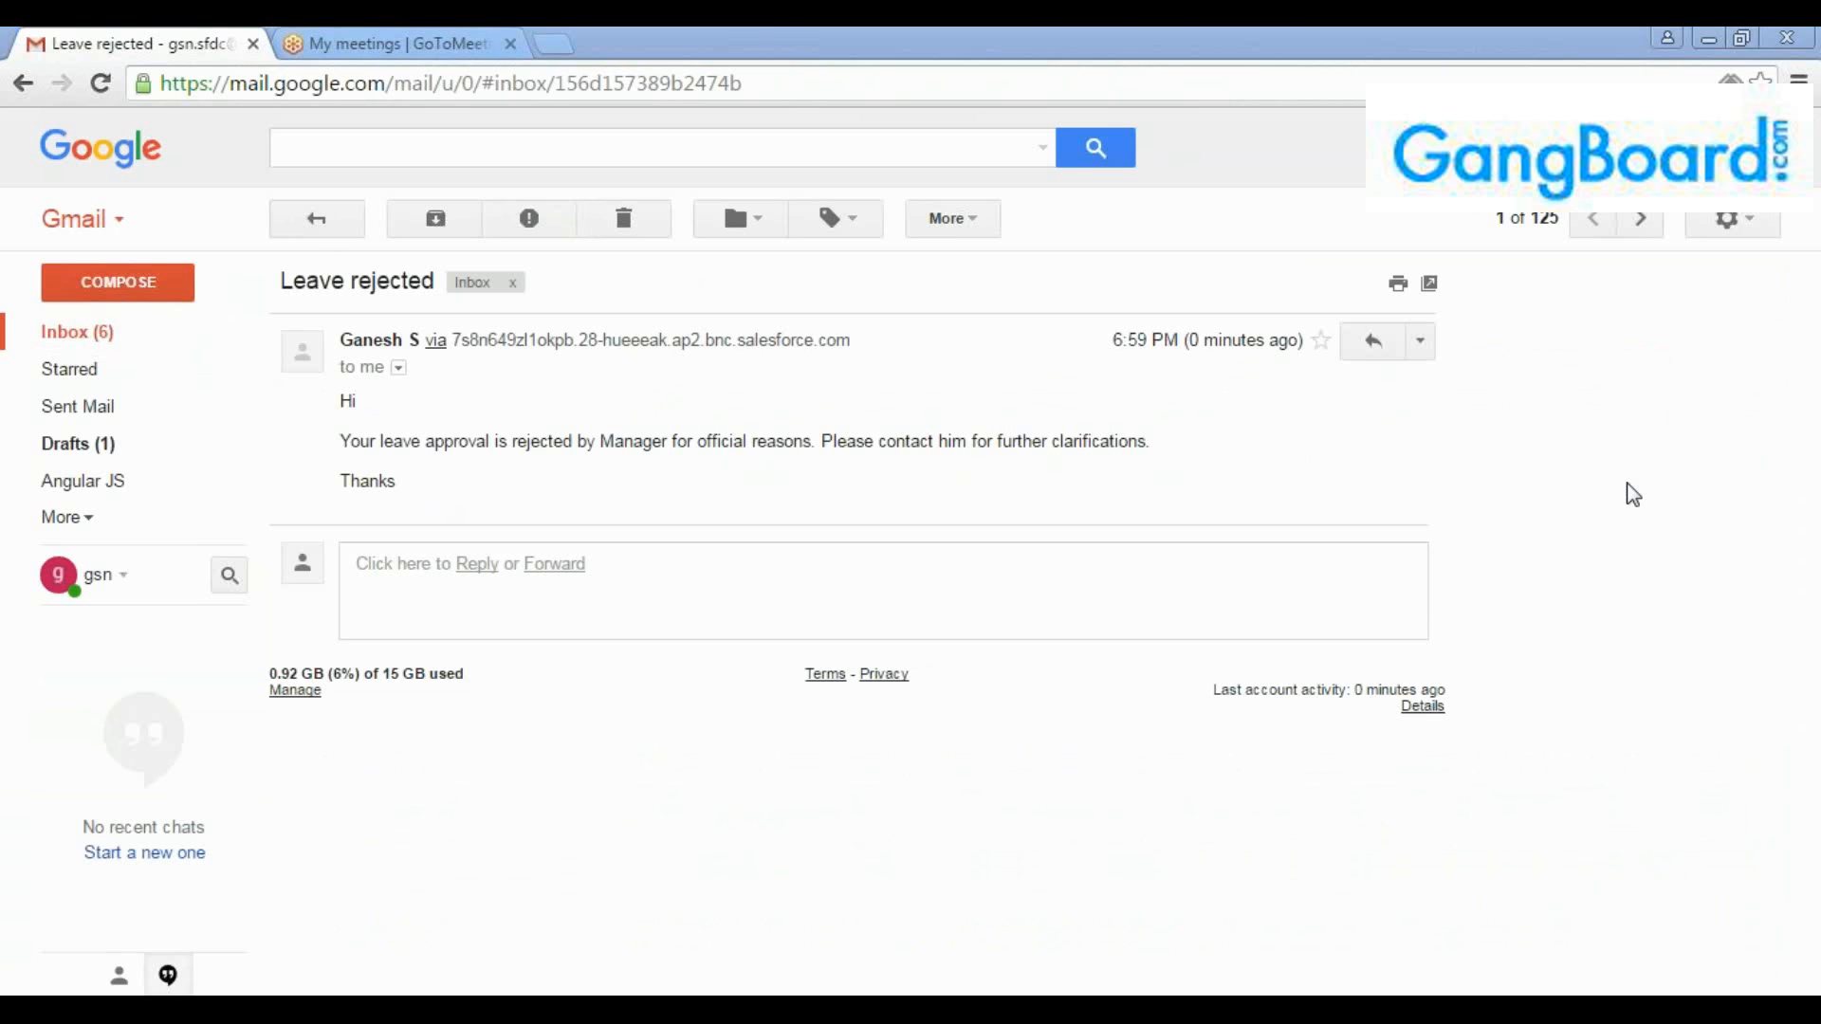
# Switch back to Salesforce and review the email alert and field update under the approval process's Final Rejection Actions
pyautogui.hotkey('alt', 'Tab')
pyautogui.click(404, 32)
pyautogui.click(196, 32)
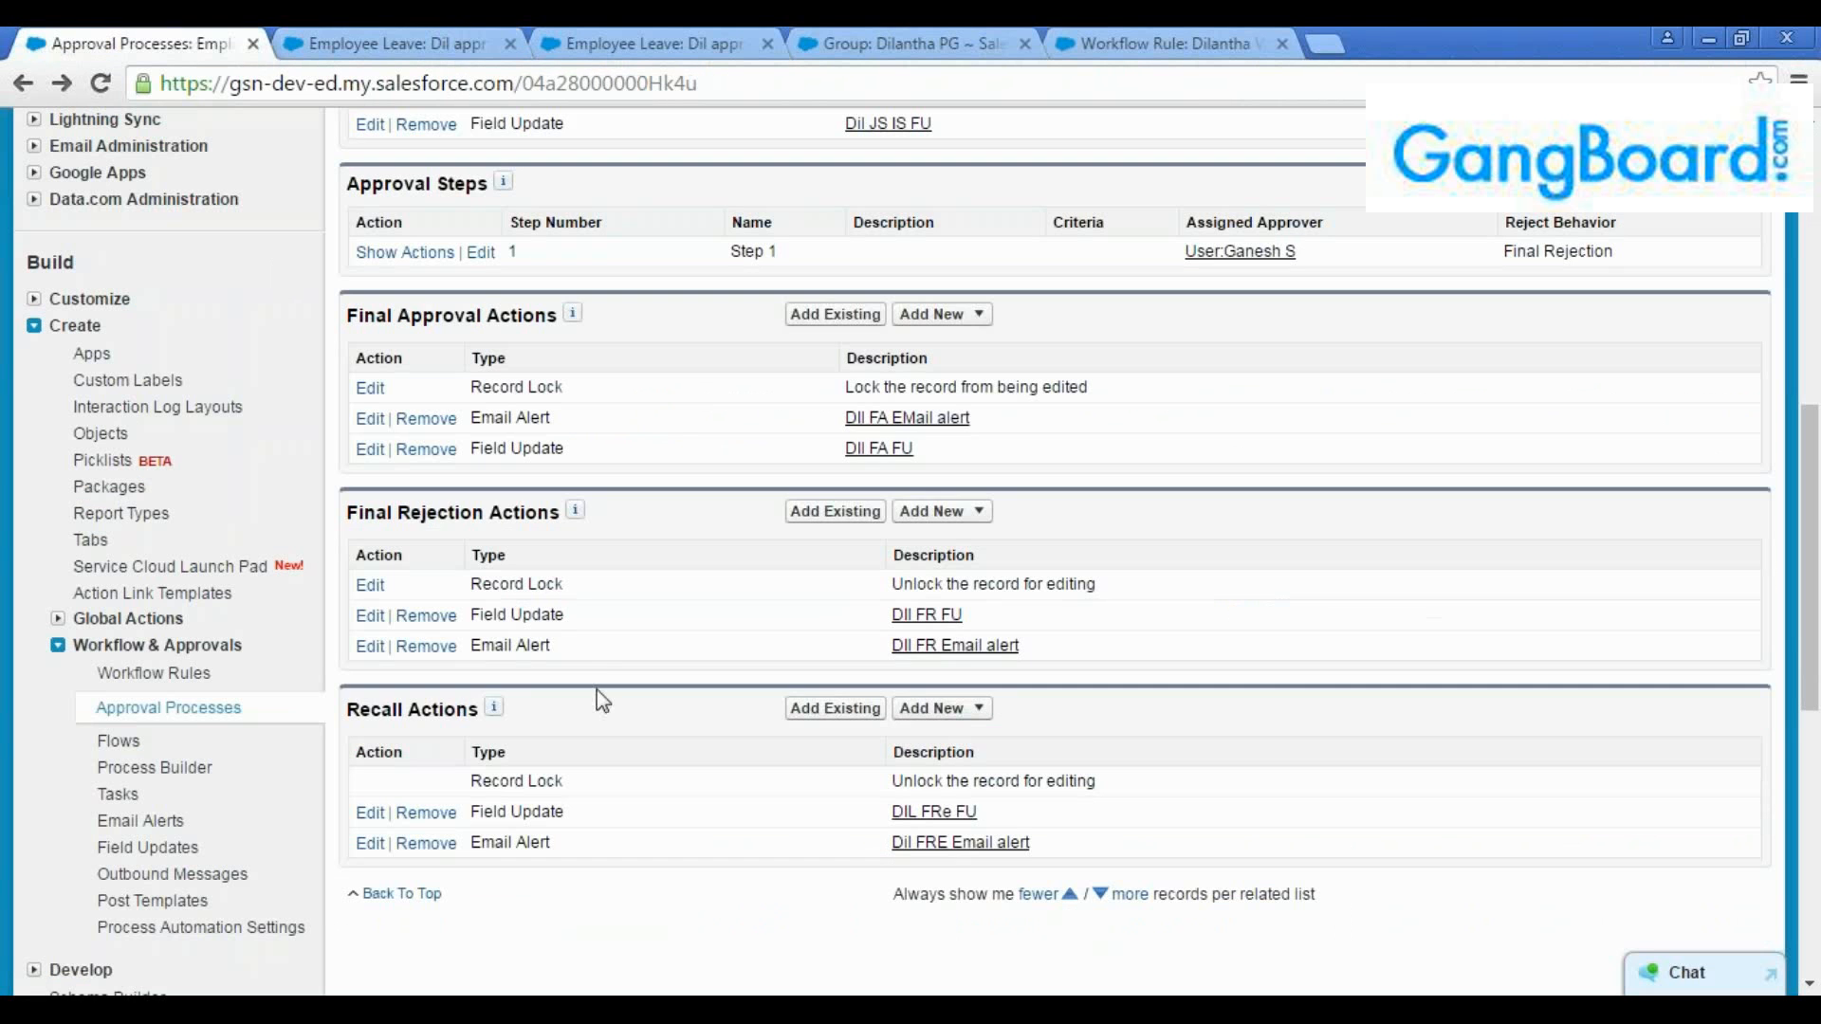
pyautogui.moveTo(585, 661); pyautogui.dragTo(461, 645)
pyautogui.moveTo(589, 622); pyautogui.dragTo(470, 616)
# View the "Dil appr 2" record and compare it with the record lock setting under Final Rejection Actions
pyautogui.click(389, 44)
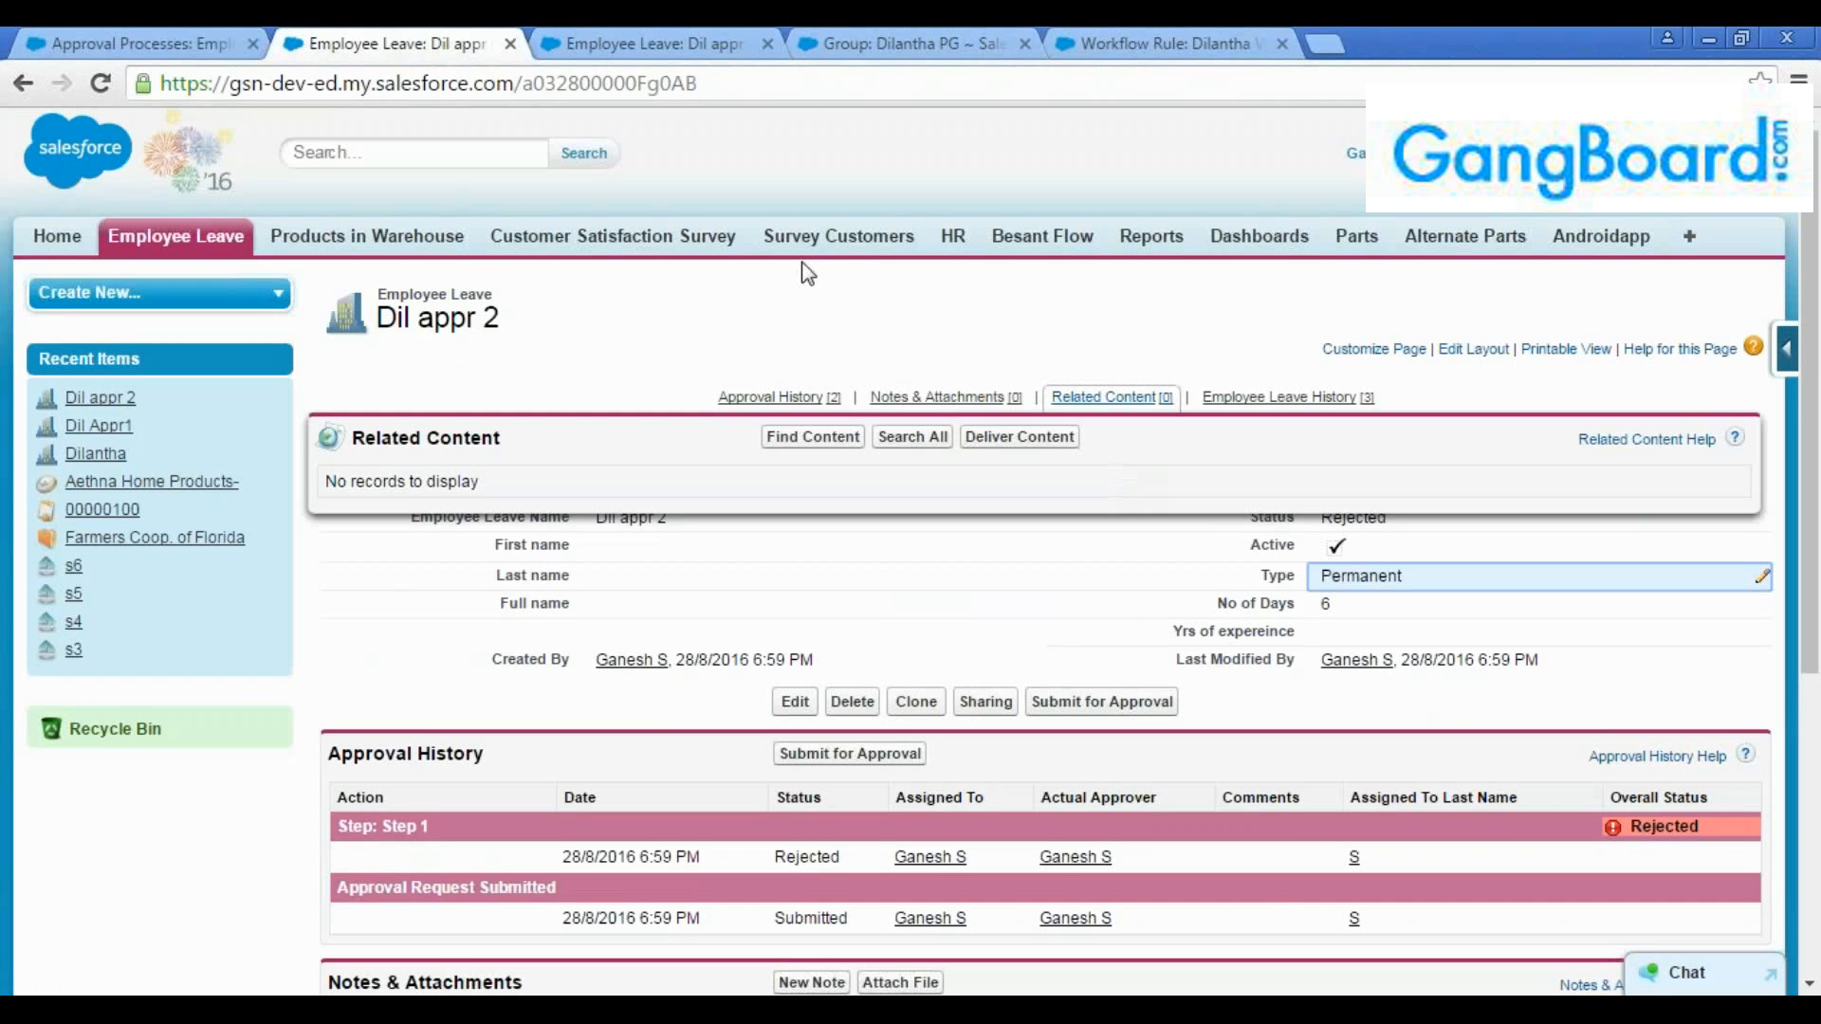
pyautogui.click(140, 37)
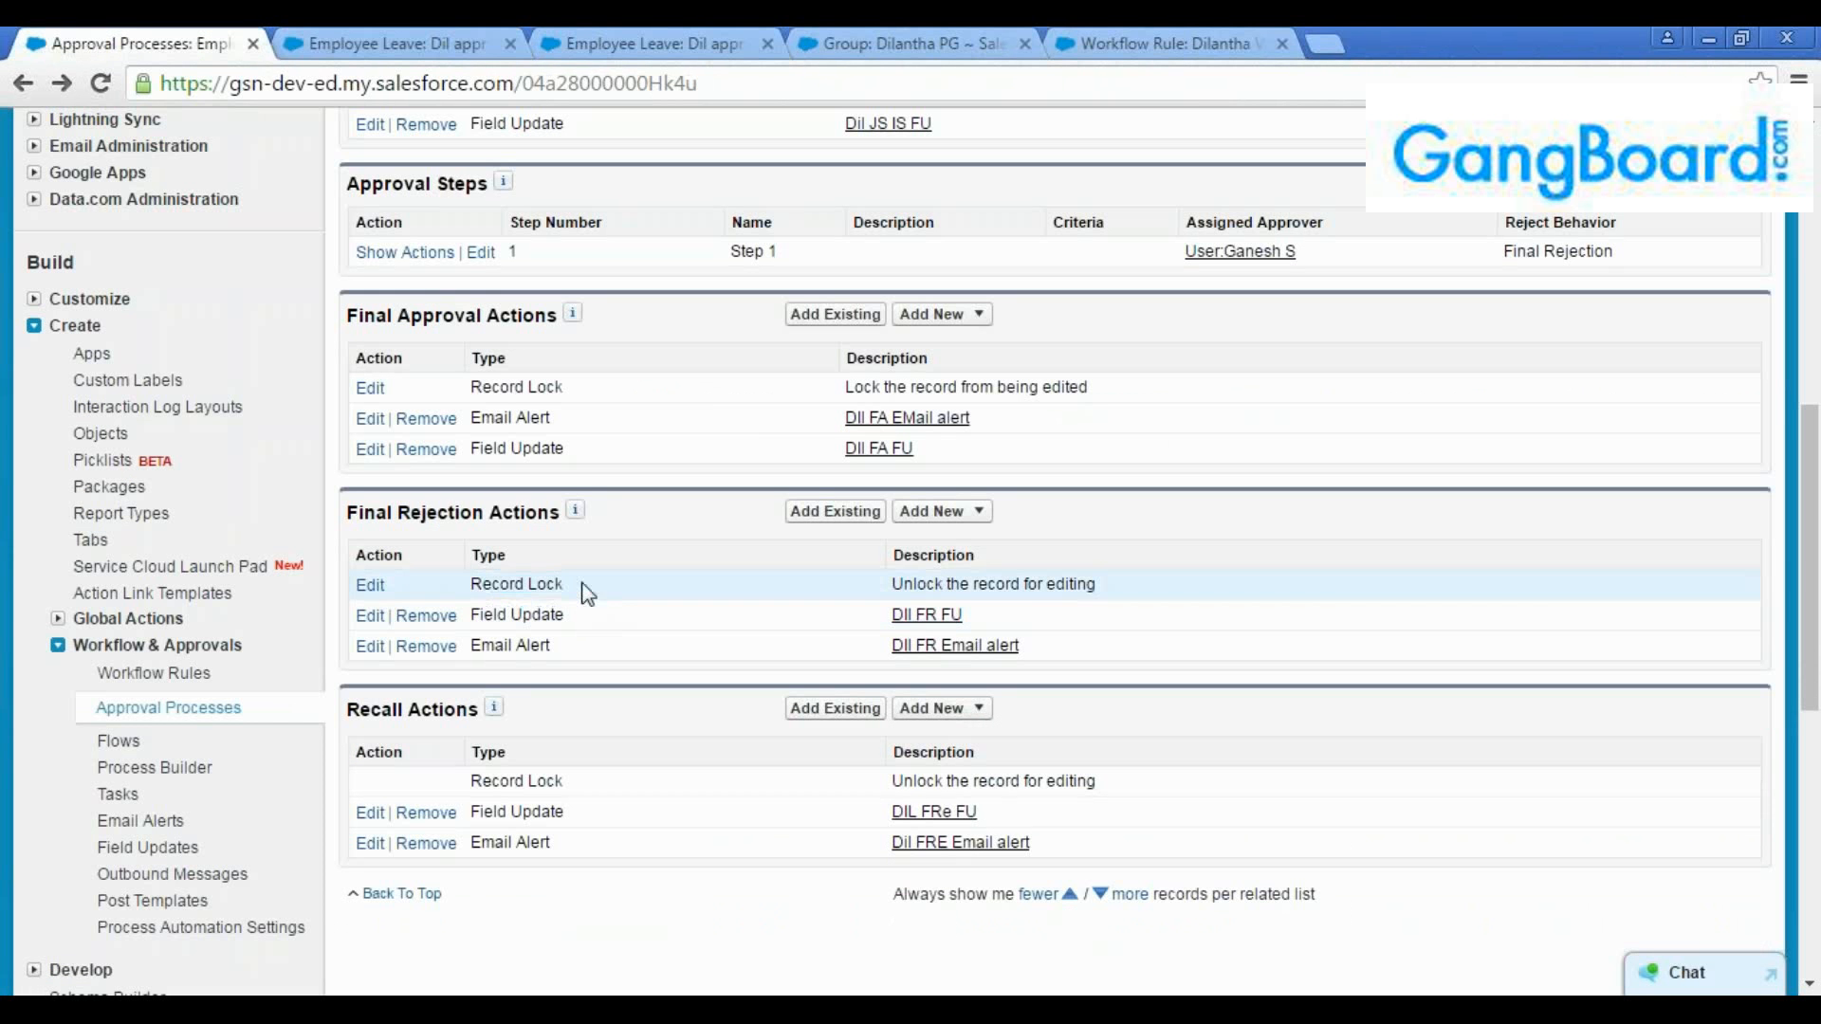
pyautogui.moveTo(581, 587); pyautogui.dragTo(486, 583)
pyautogui.click(485, 582)
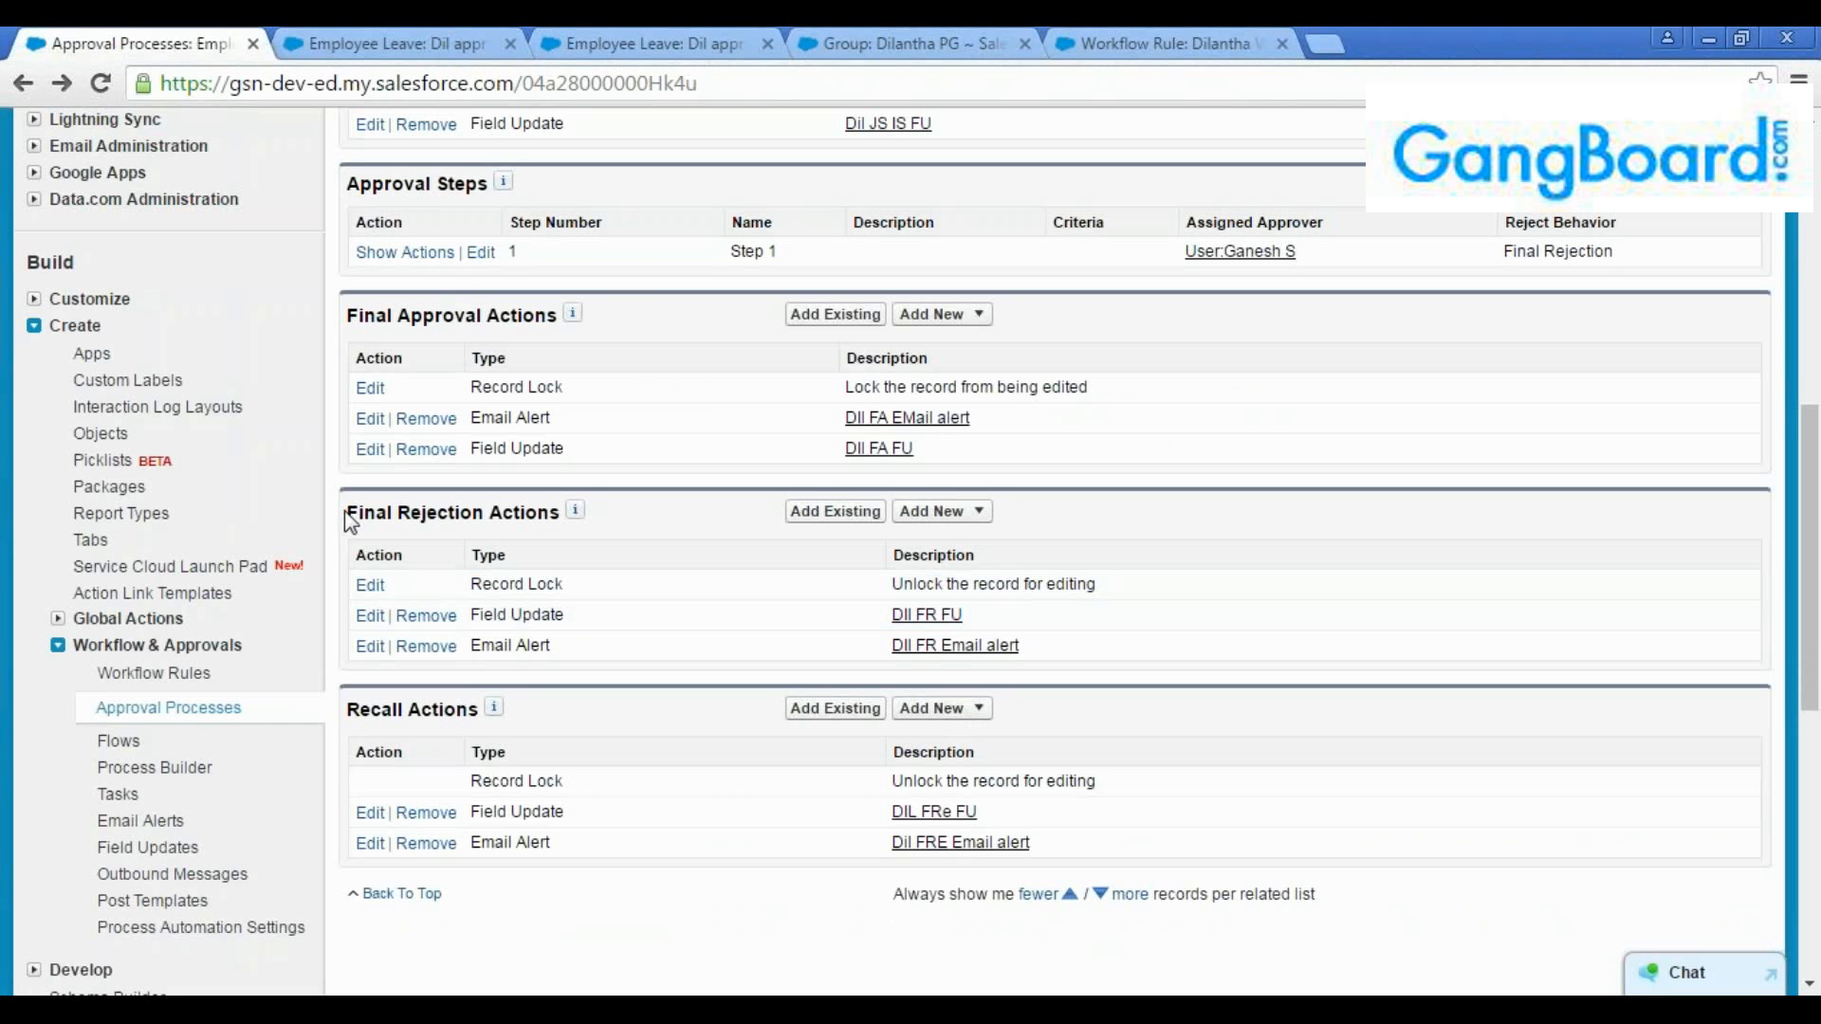
pyautogui.moveTo(347, 513); pyautogui.dragTo(567, 517)
pyautogui.click(589, 589)
# Create and save a new Employee Leave record named "Dil appr3"
pyautogui.click(675, 43)
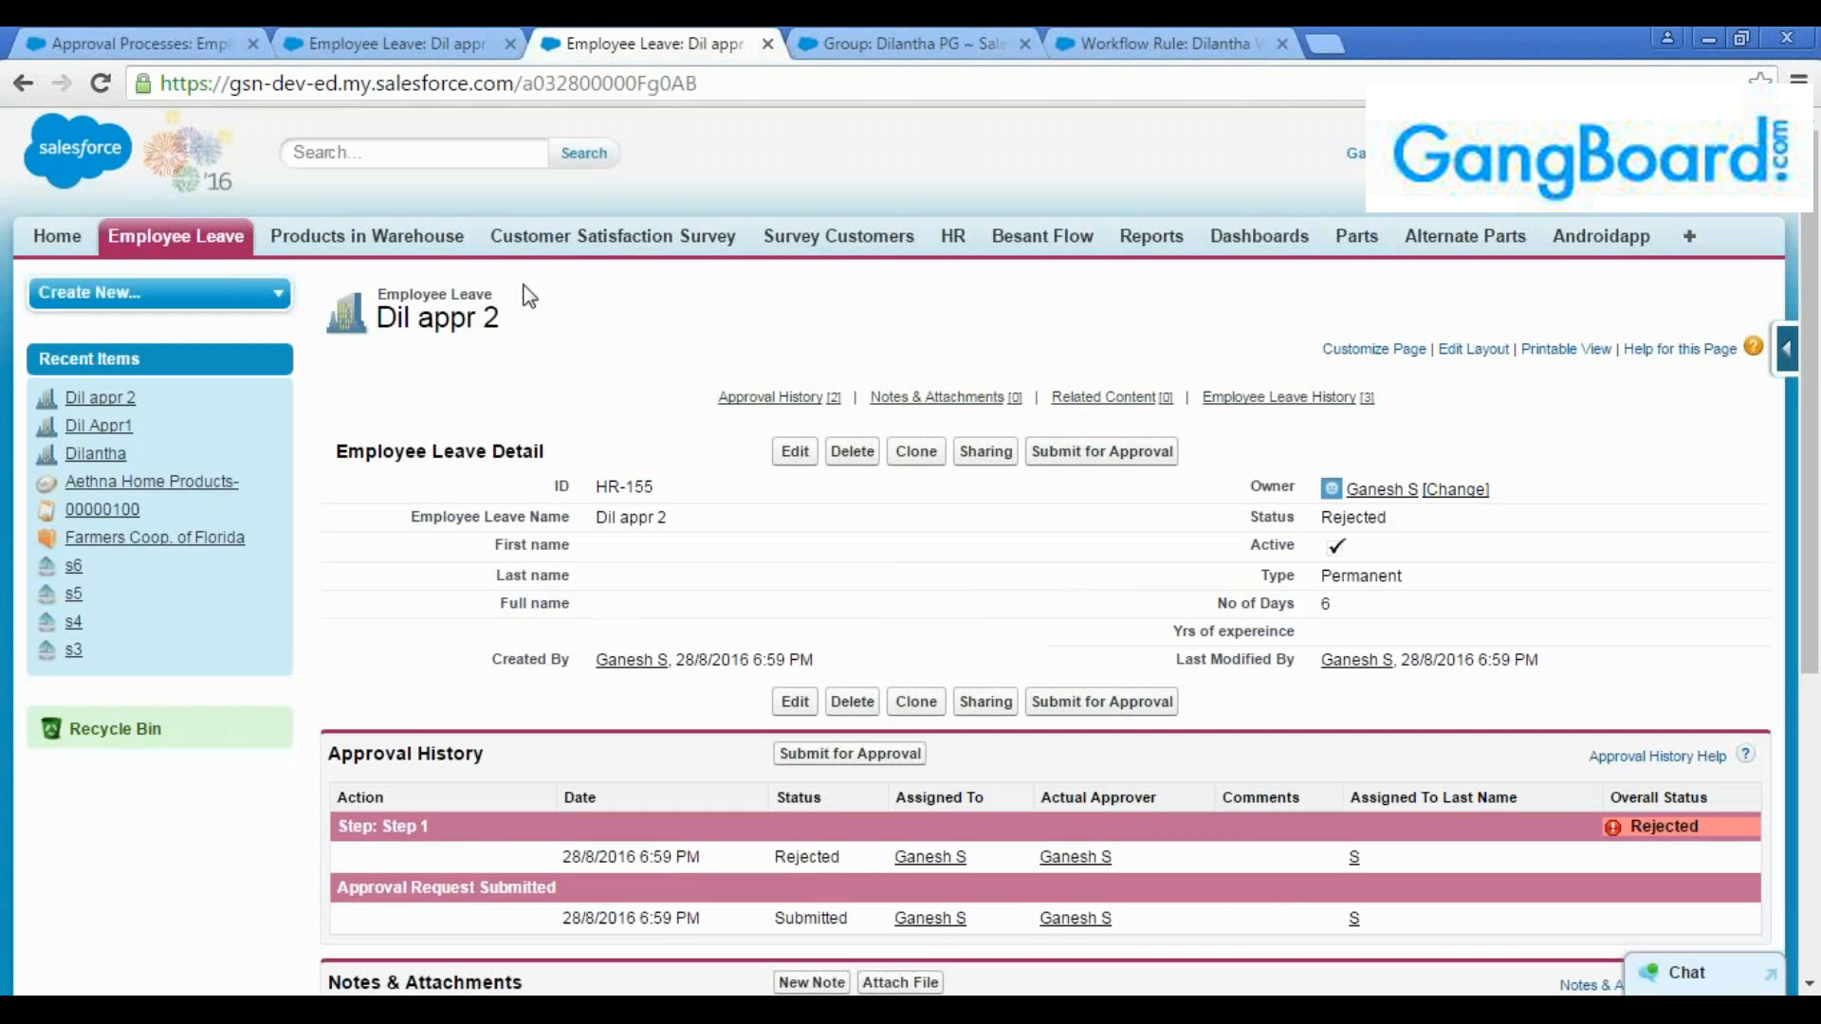
pyautogui.click(226, 251)
pyautogui.click(785, 436)
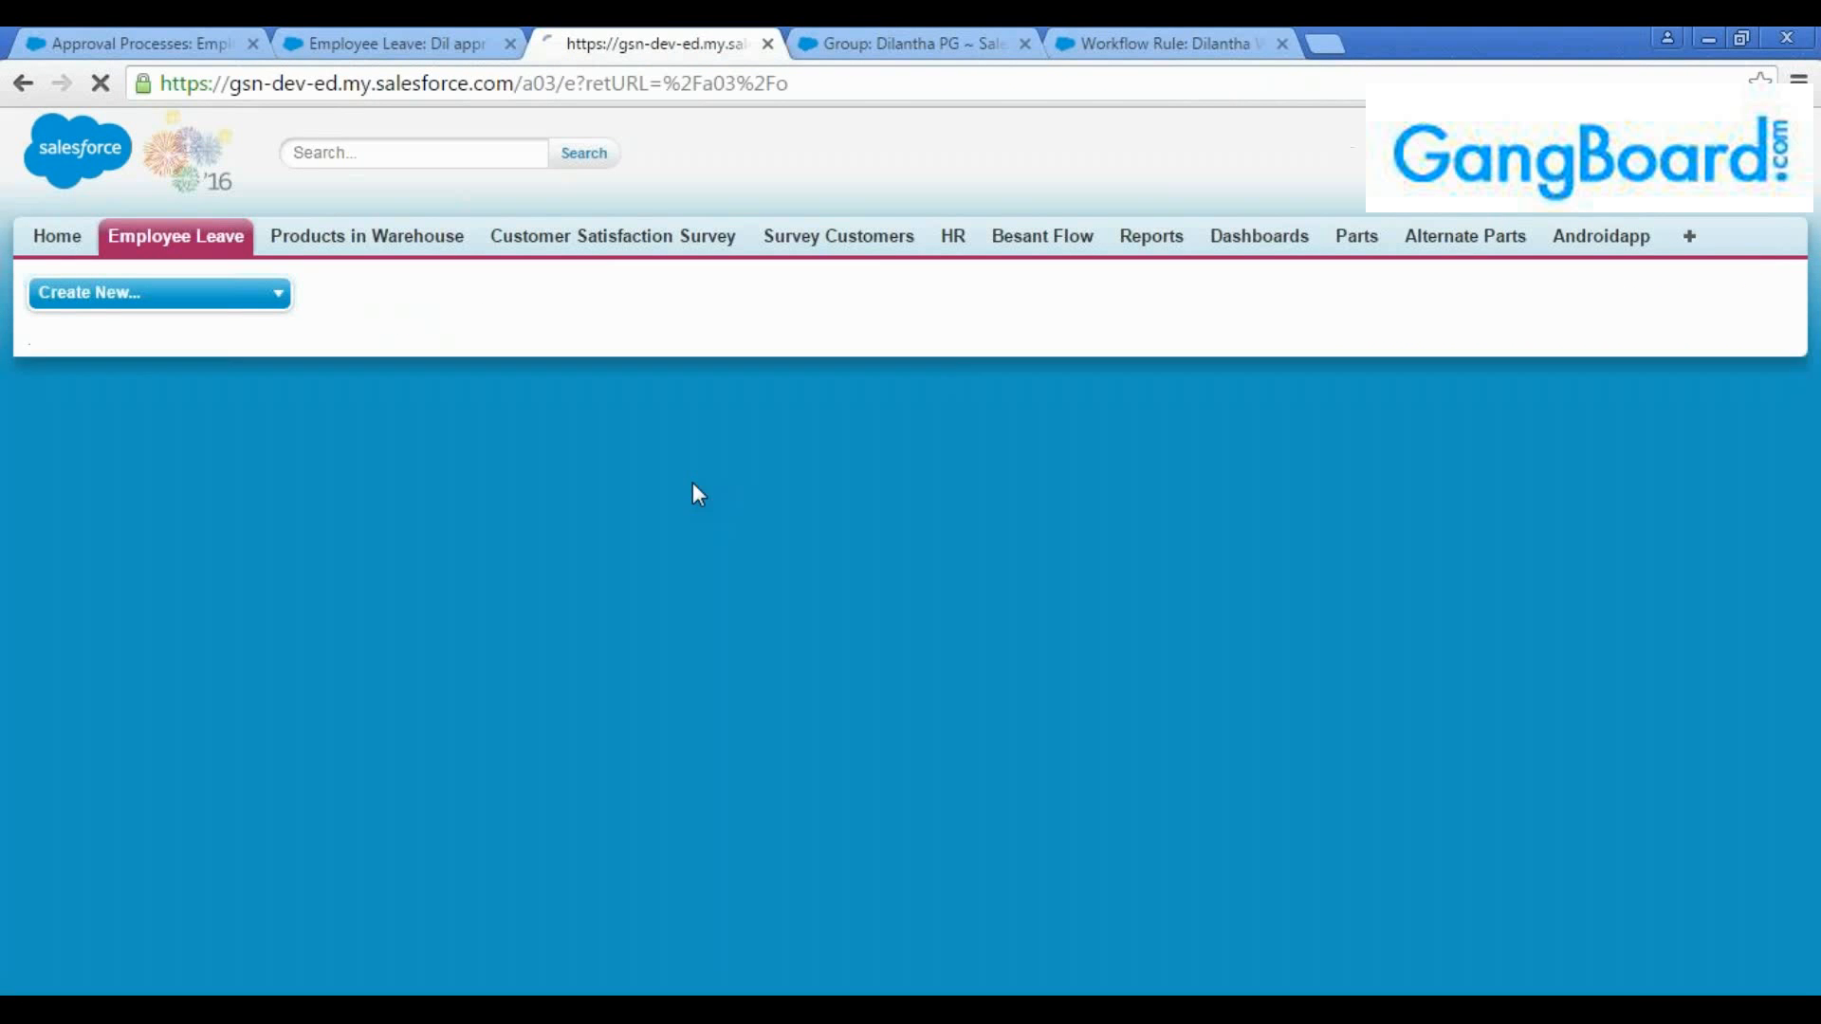
pyautogui.write('Dil')
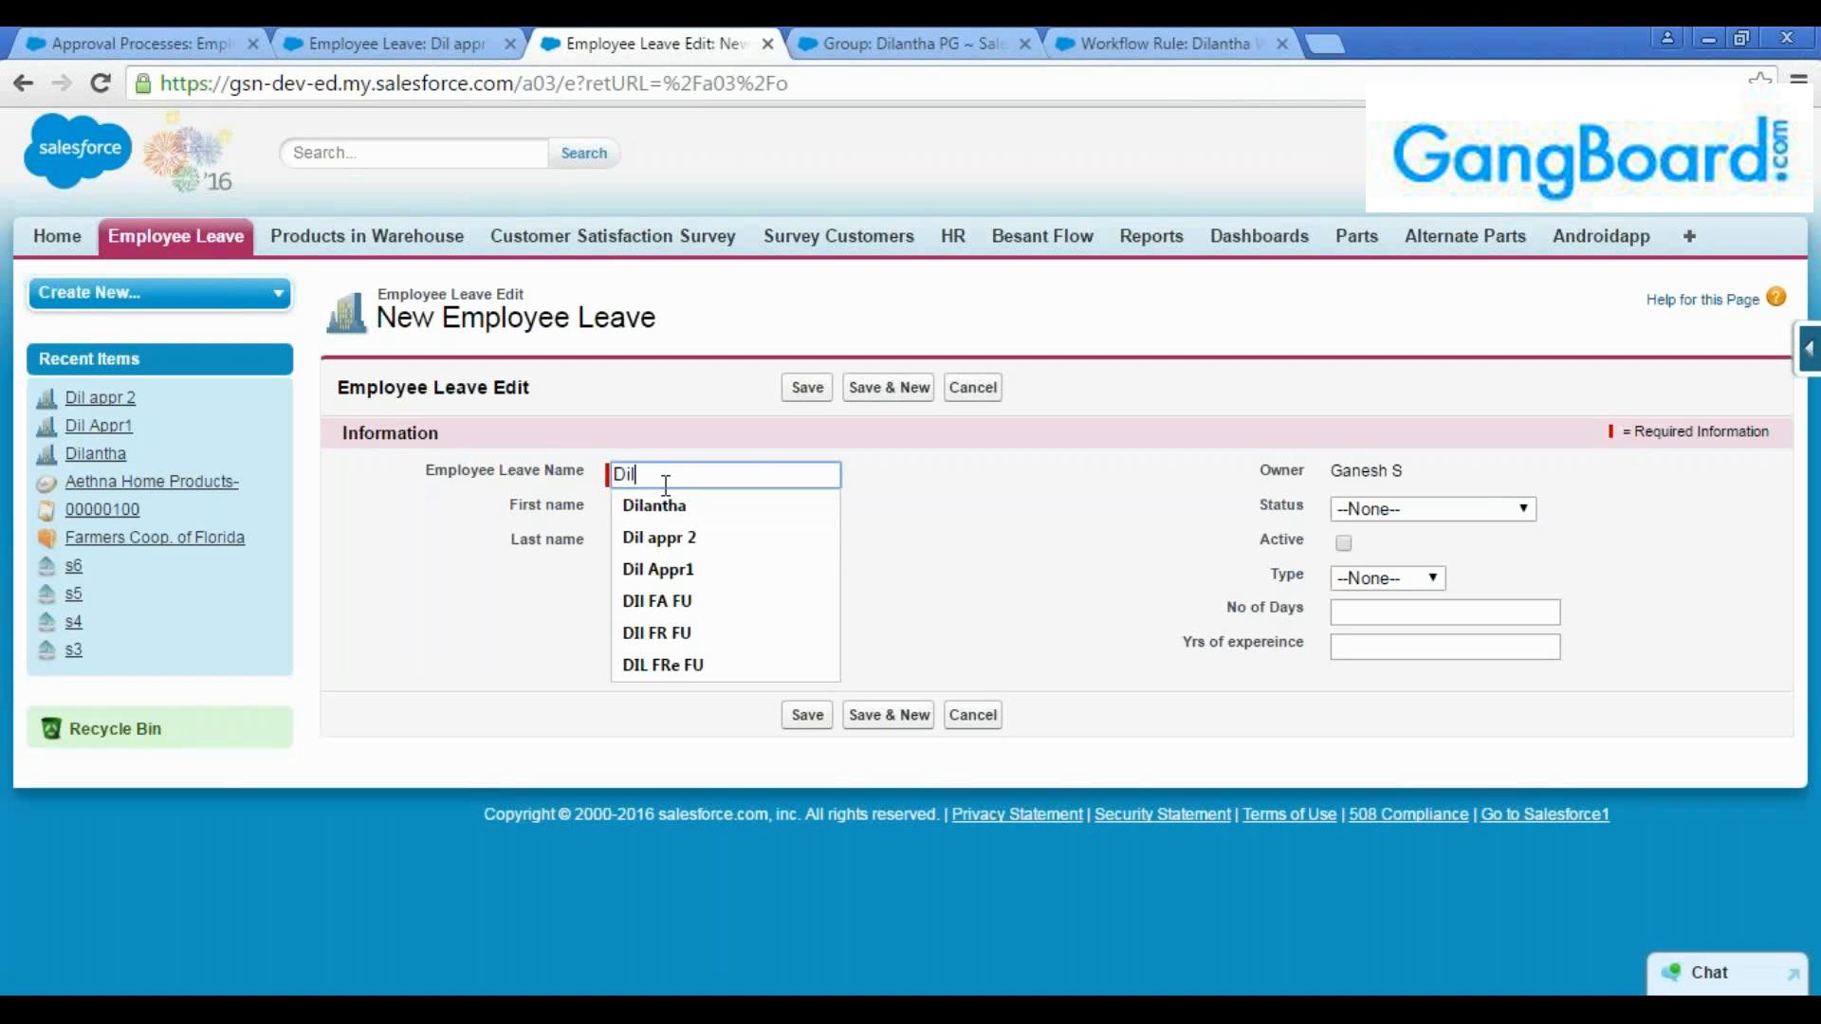
pyautogui.write(' appr3')
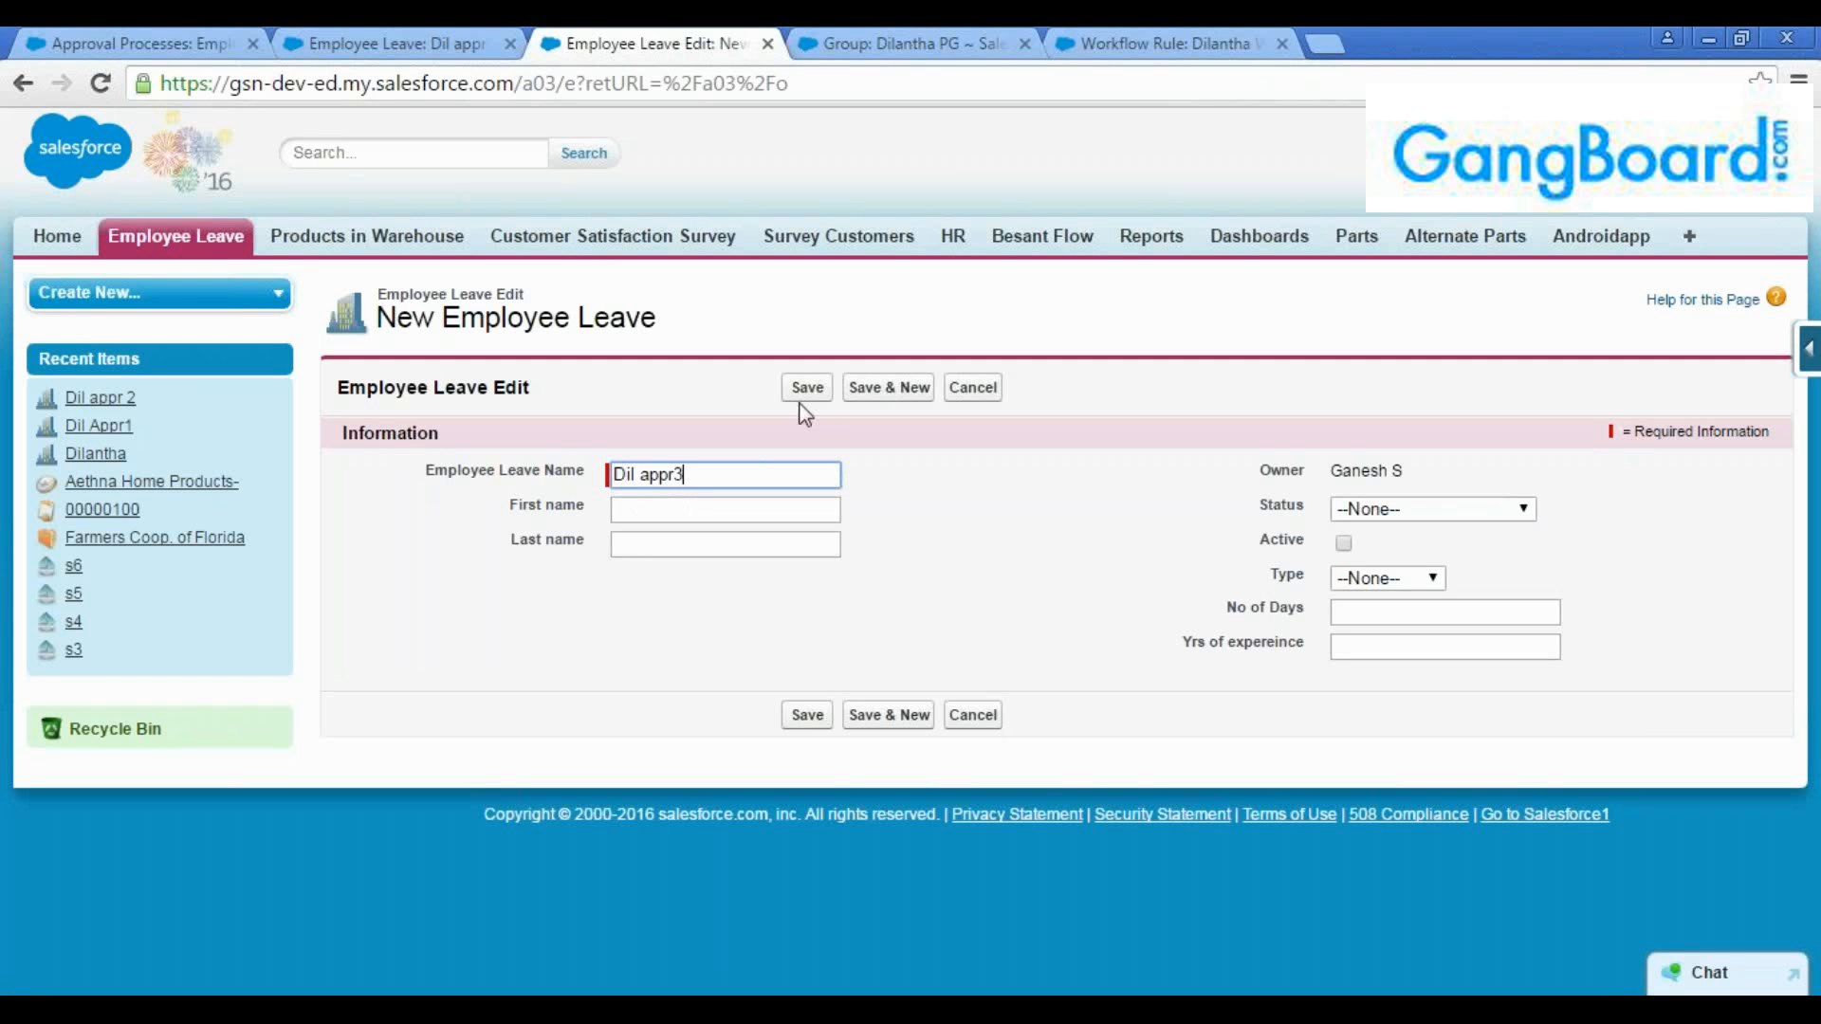
pyautogui.click(807, 387)
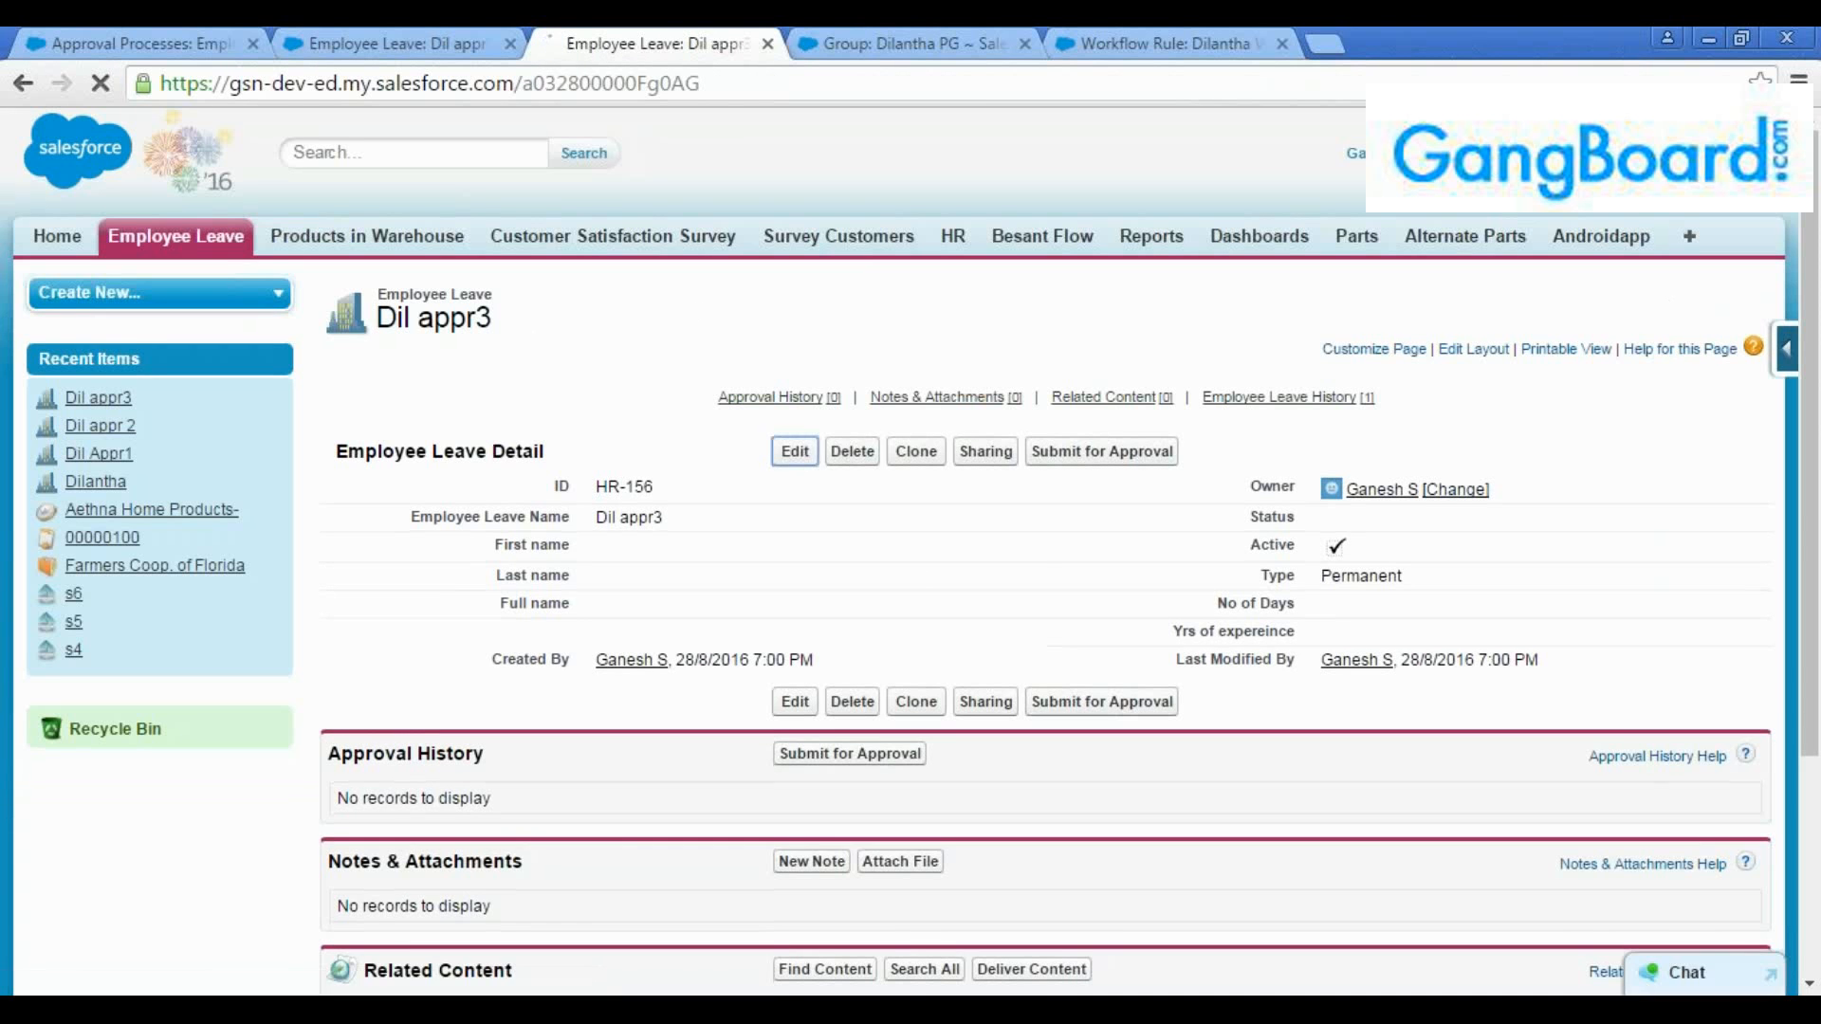
# Set the number of days to 7 on the "Dil appr3" record, save it, and submit it for approval
pyautogui.click(795, 701)
pyautogui.click(1350, 607)
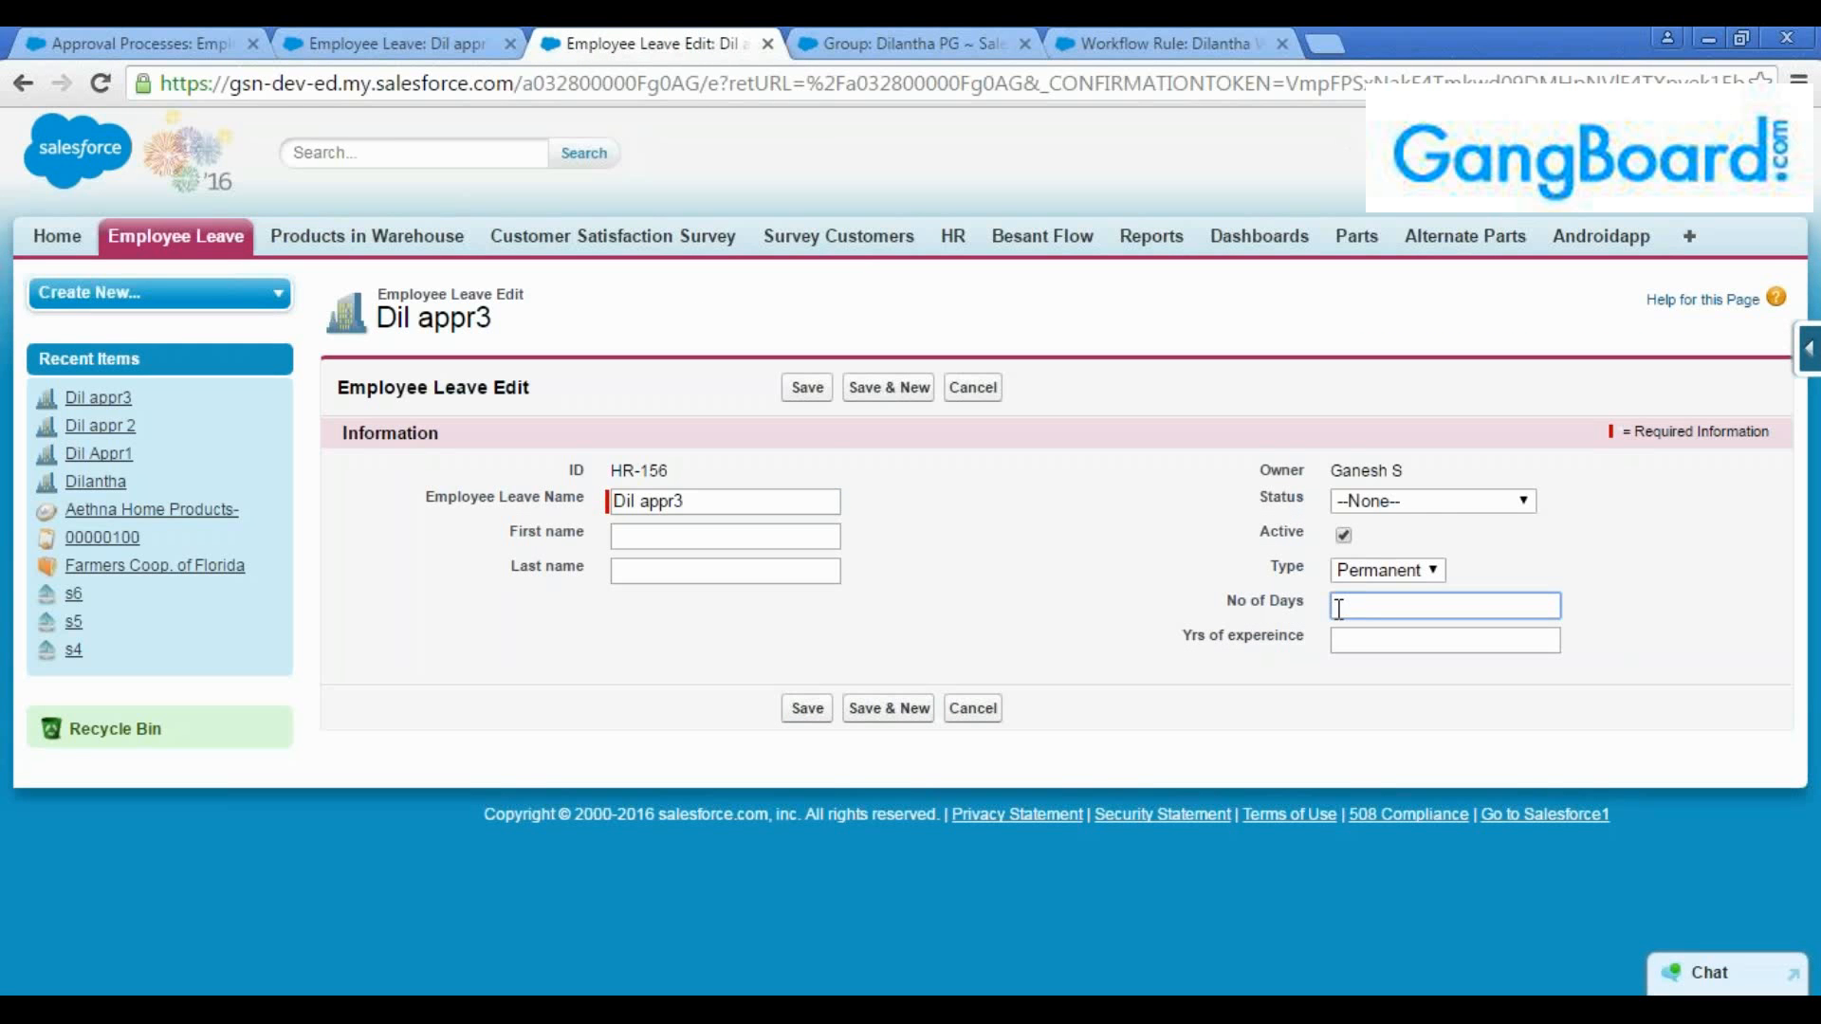
pyautogui.click(807, 387)
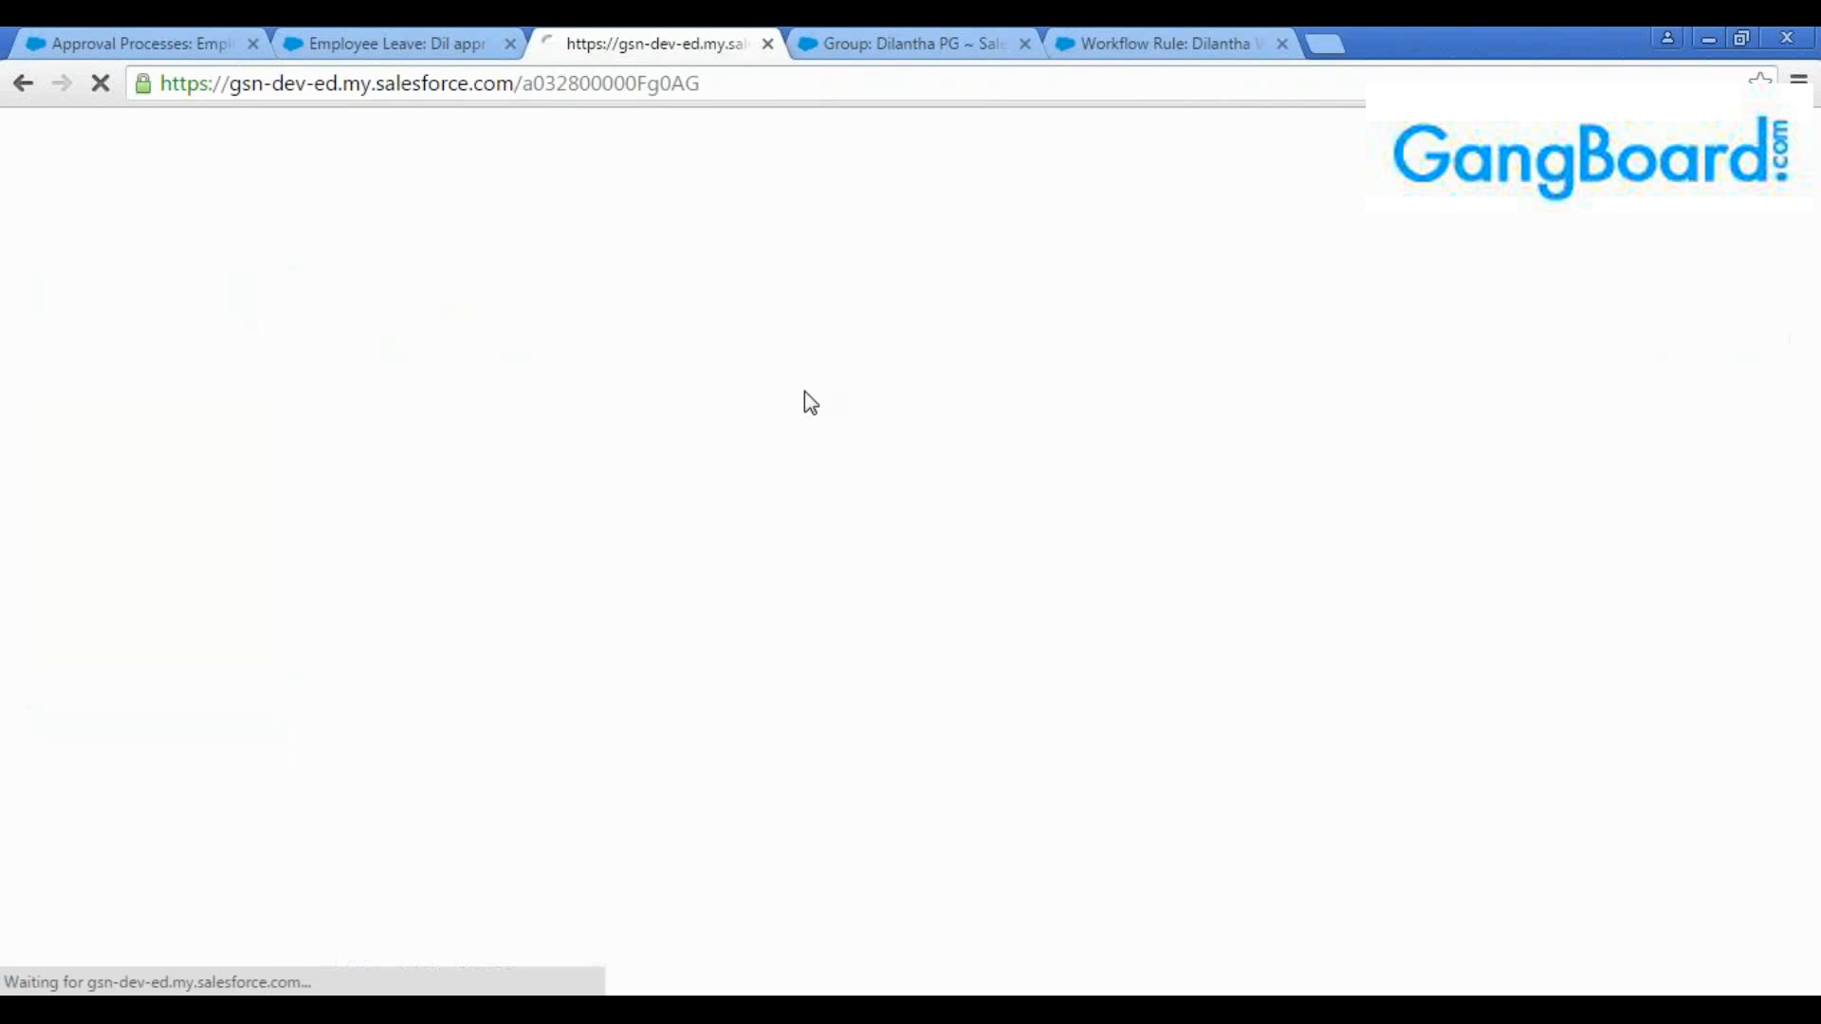
pyautogui.click(1057, 454)
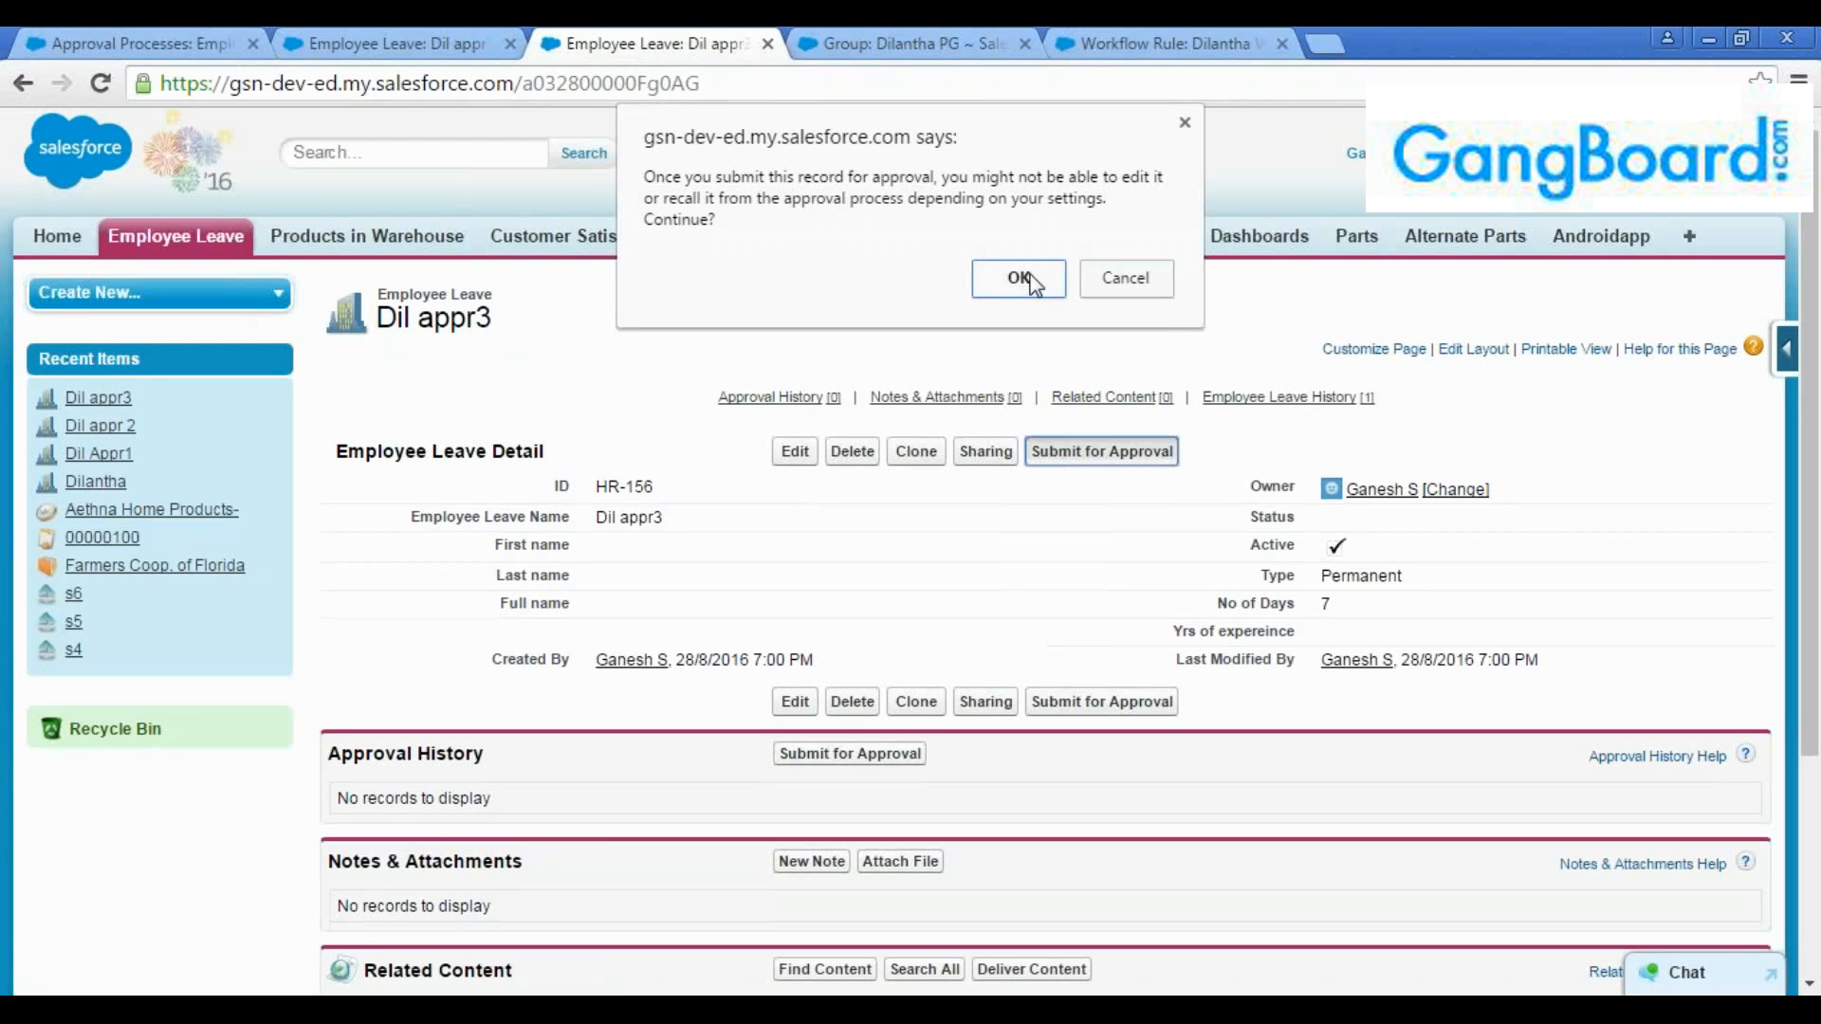
pyautogui.click(1023, 277)
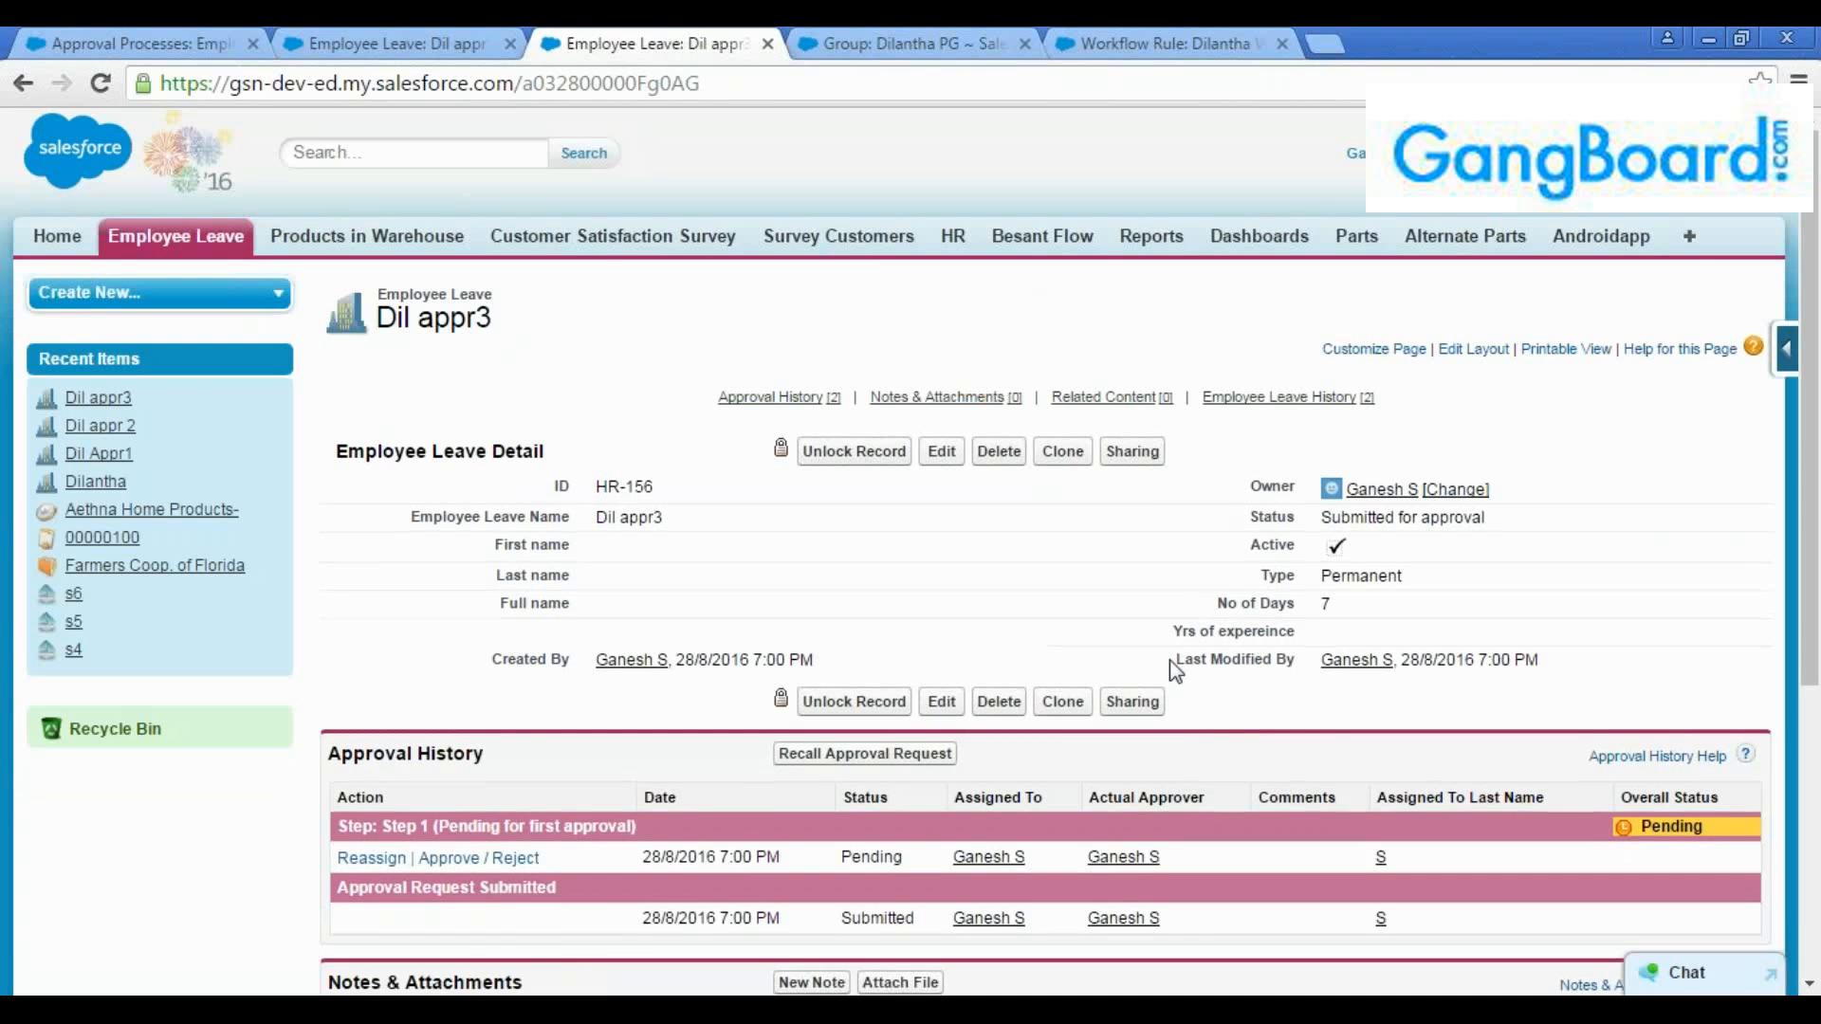
pyautogui.scroll(-2, 1169, 660)
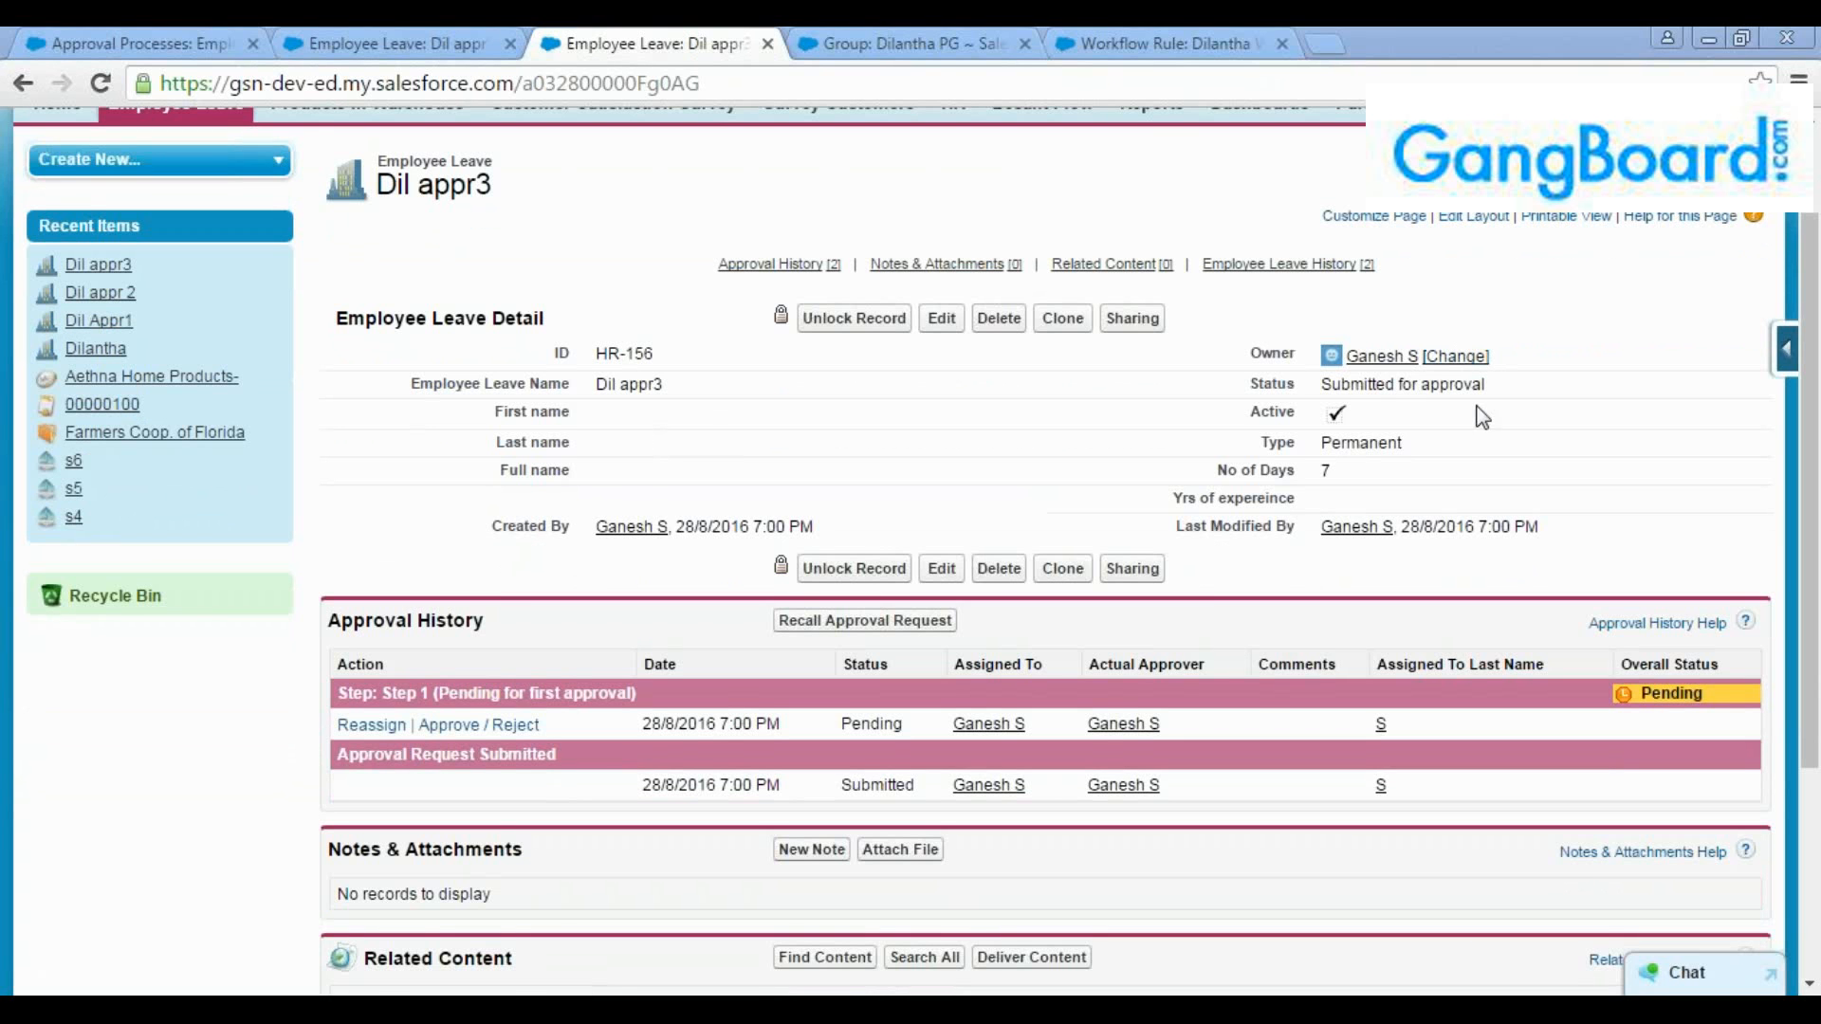
# Open the Salesforce home page and compare its Items to Approve list with the approval history of "Dil appr3"
pyautogui.click(367, 35)
pyautogui.click(63, 234)
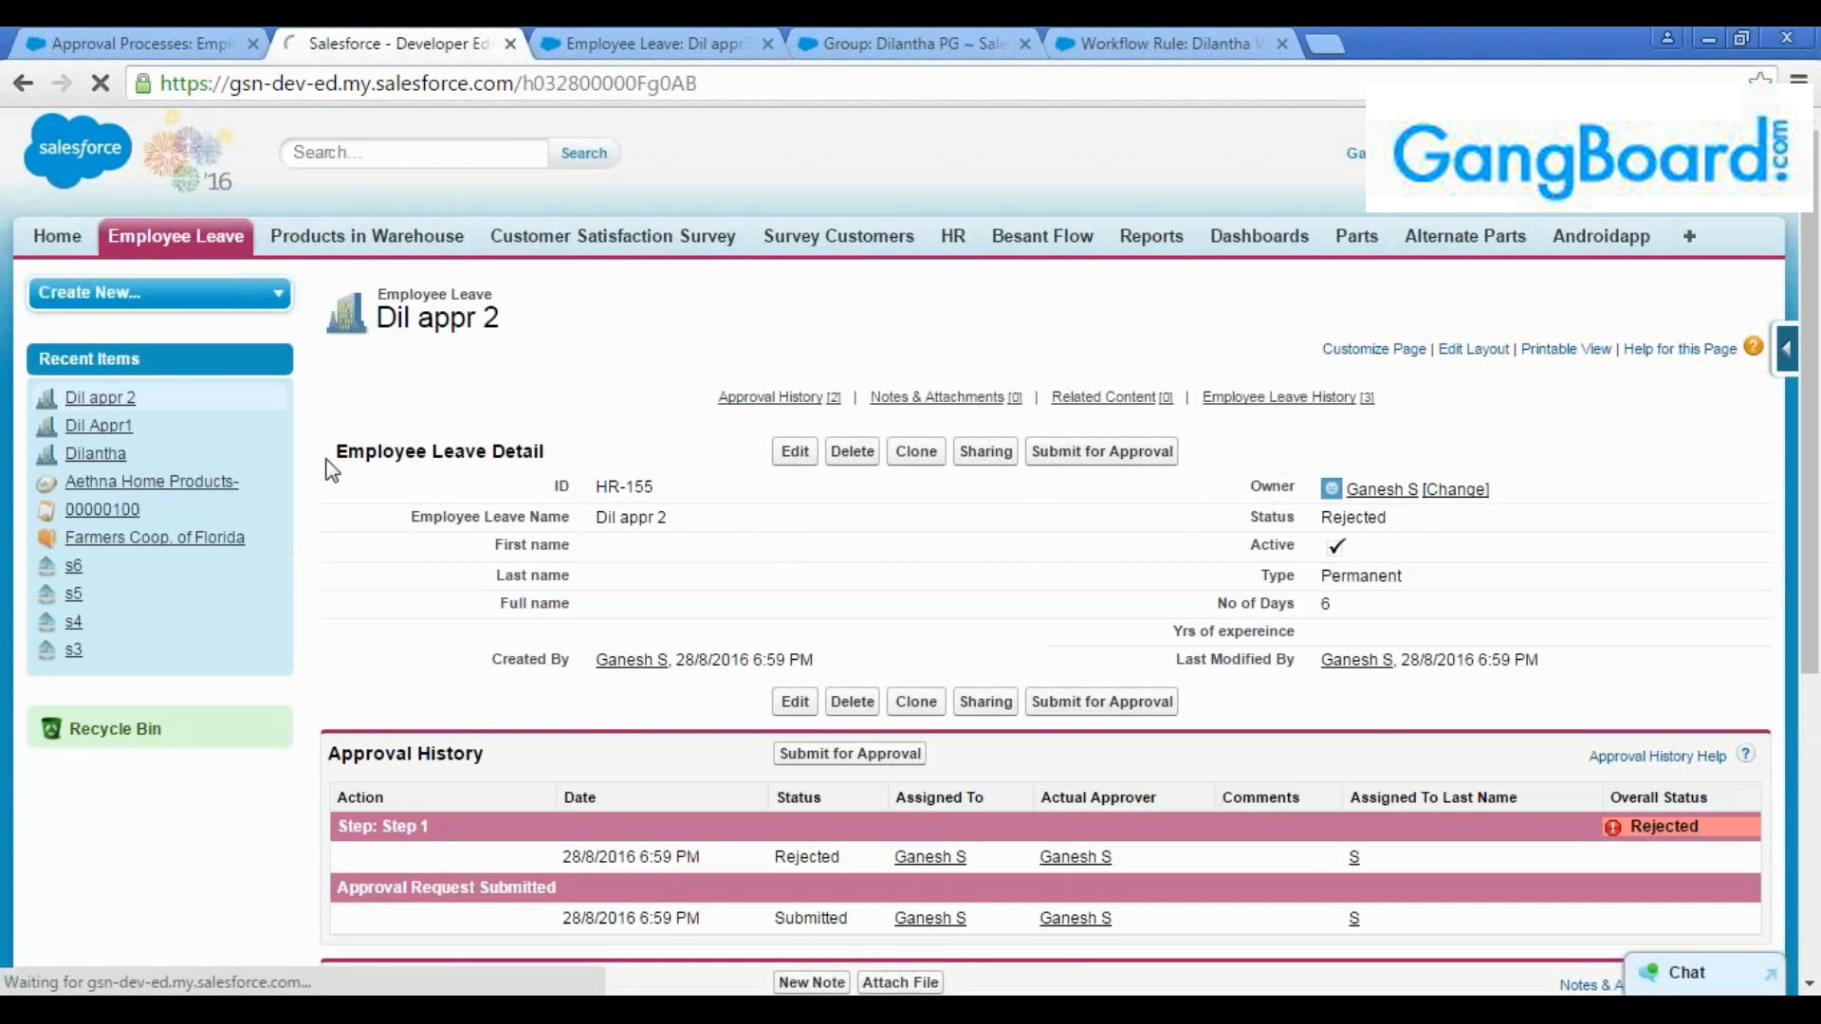
pyautogui.scroll(-10, 362, 468)
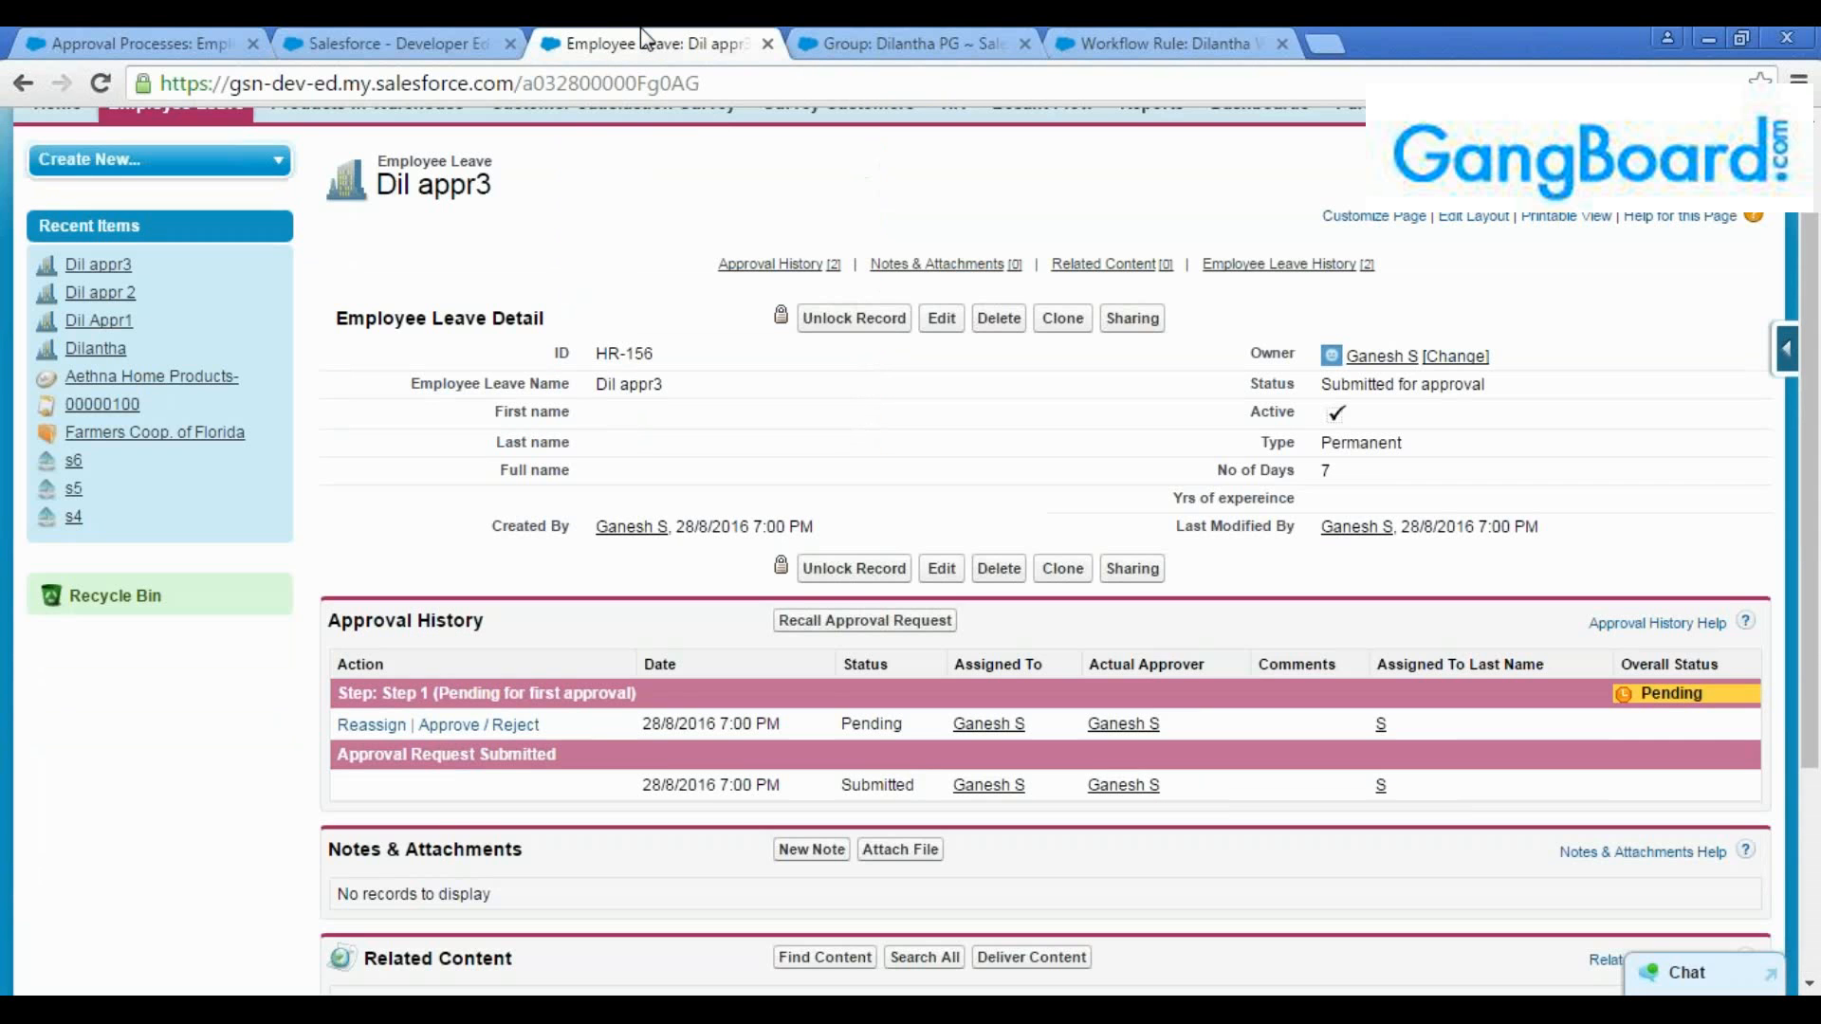
pyautogui.click(642, 34)
pyautogui.scroll(-3, 1369, 482)
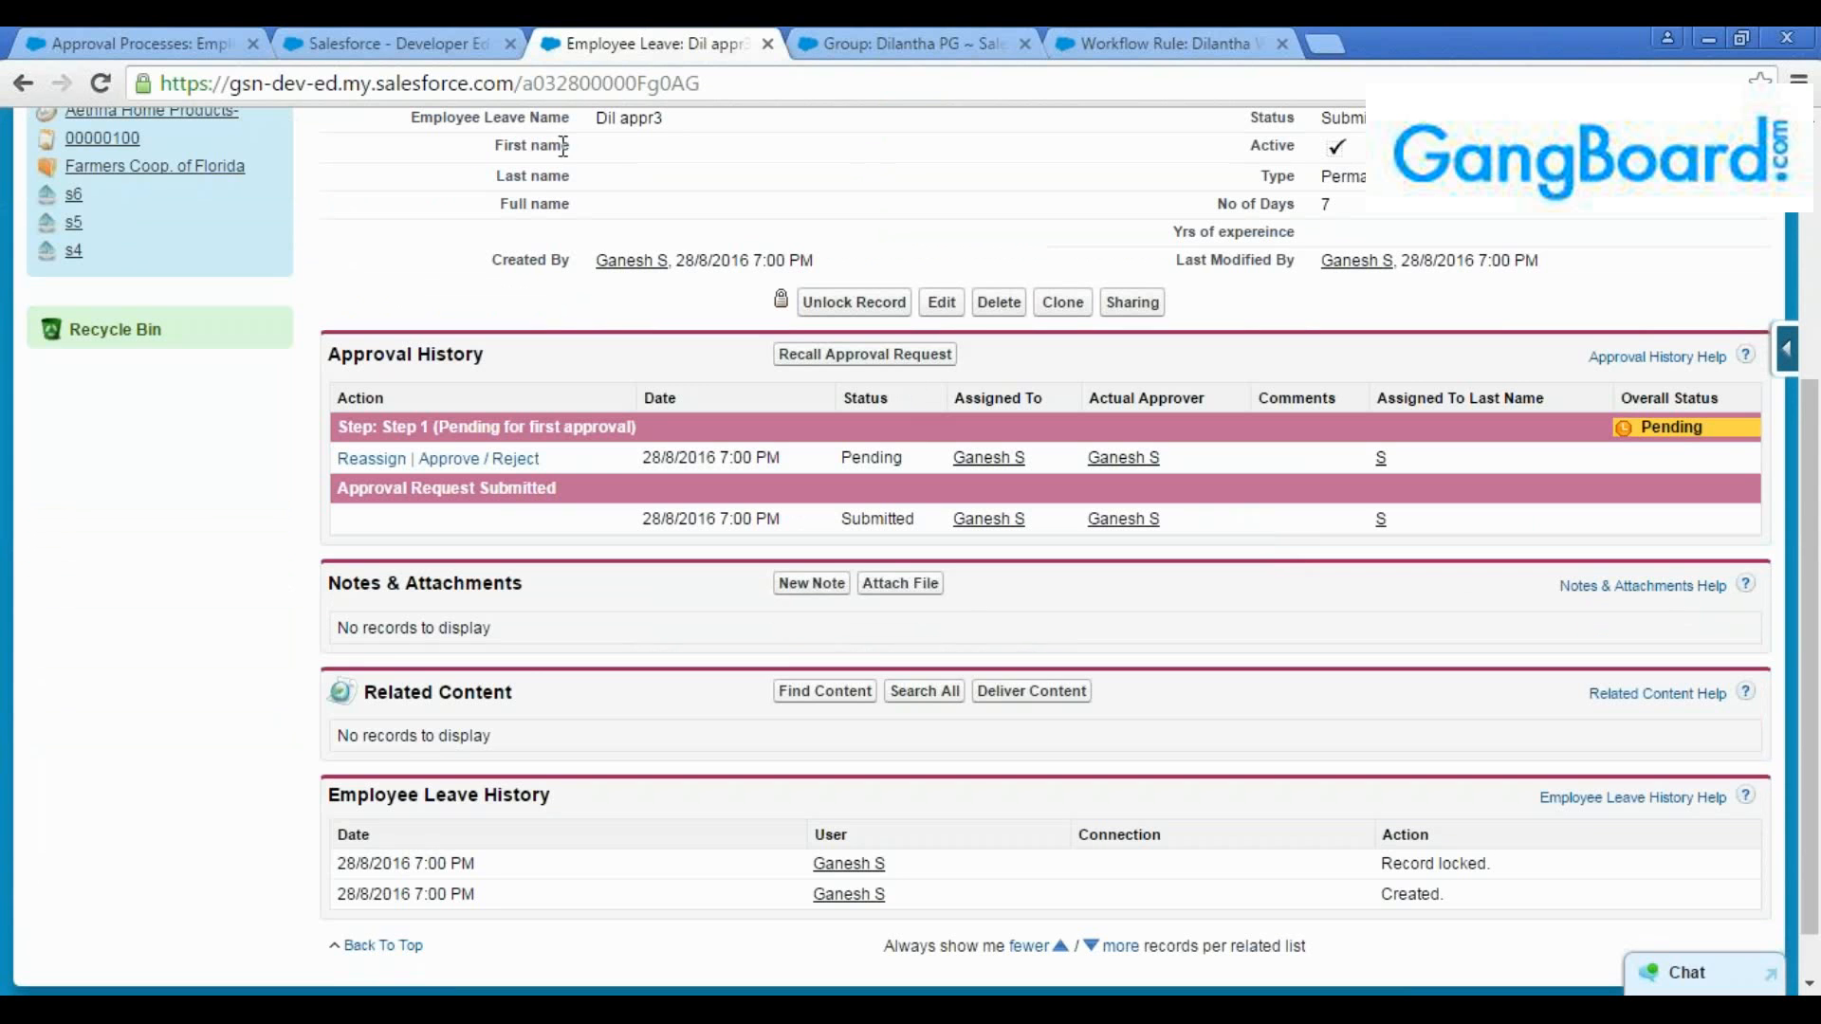
pyautogui.click(368, 40)
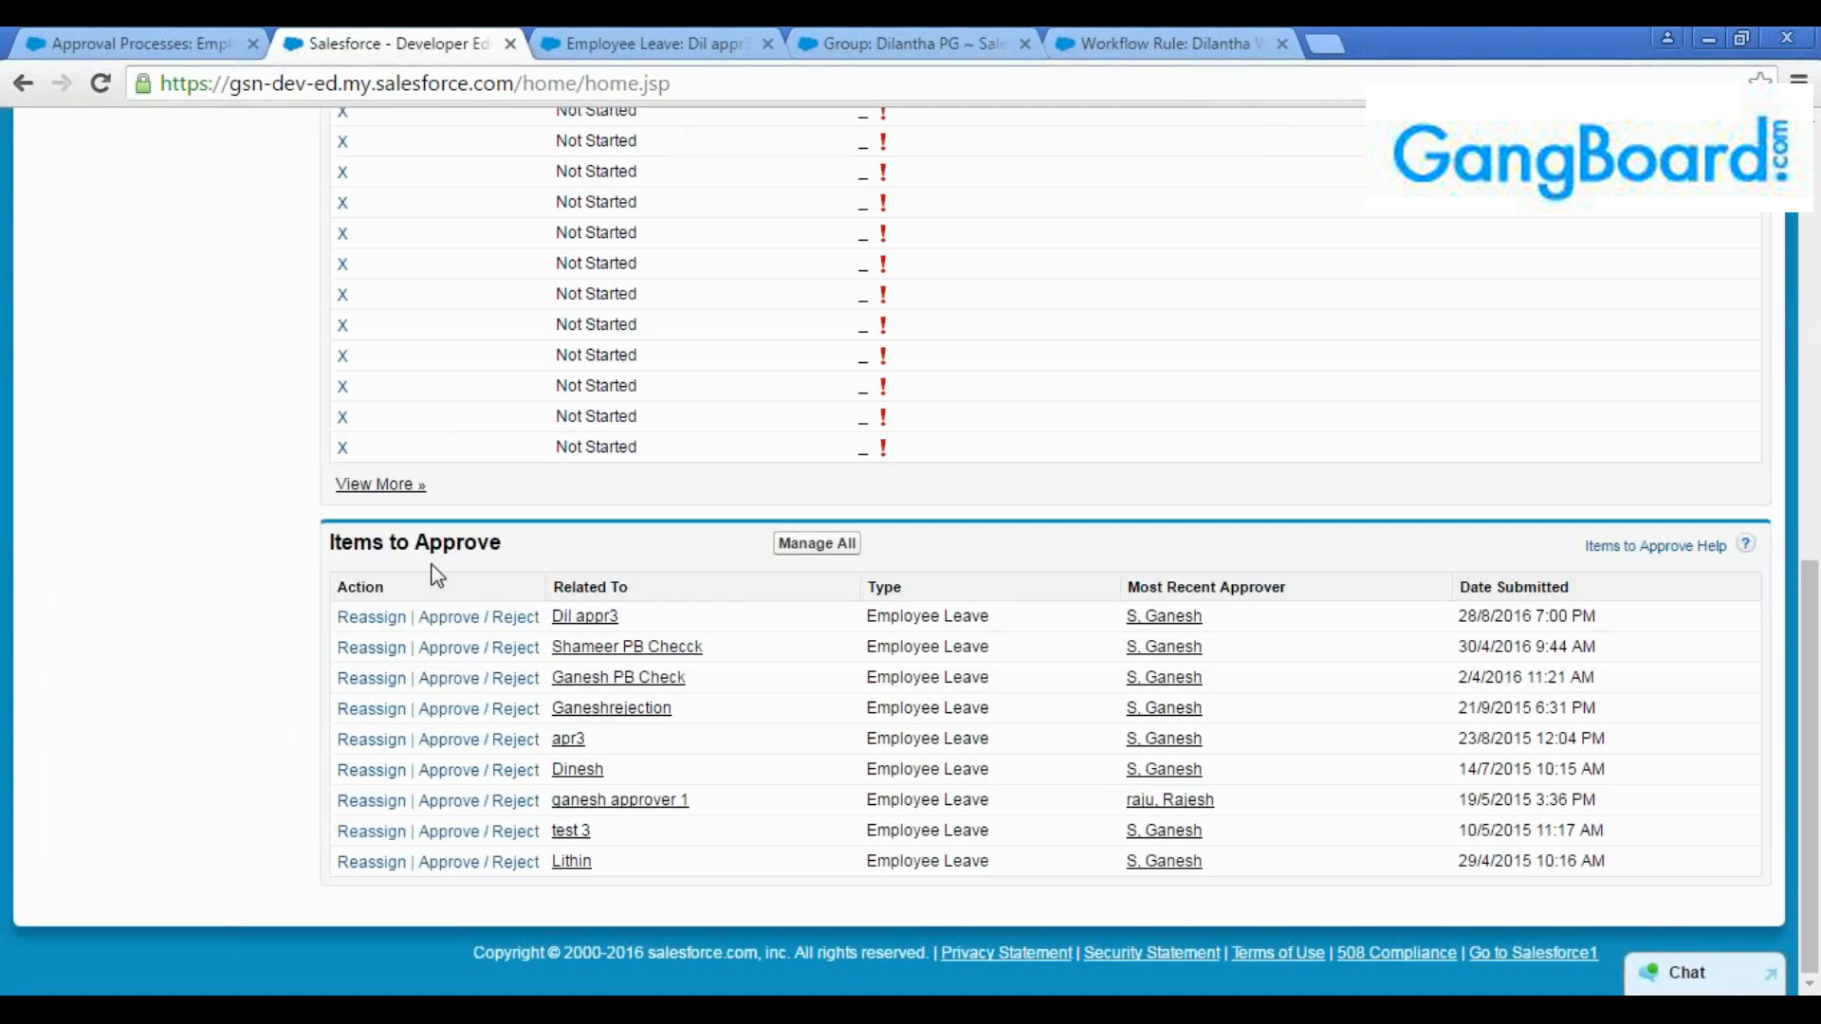
# Recall the pending approval request for "Dil appr3" without entering comments
pyautogui.click(657, 32)
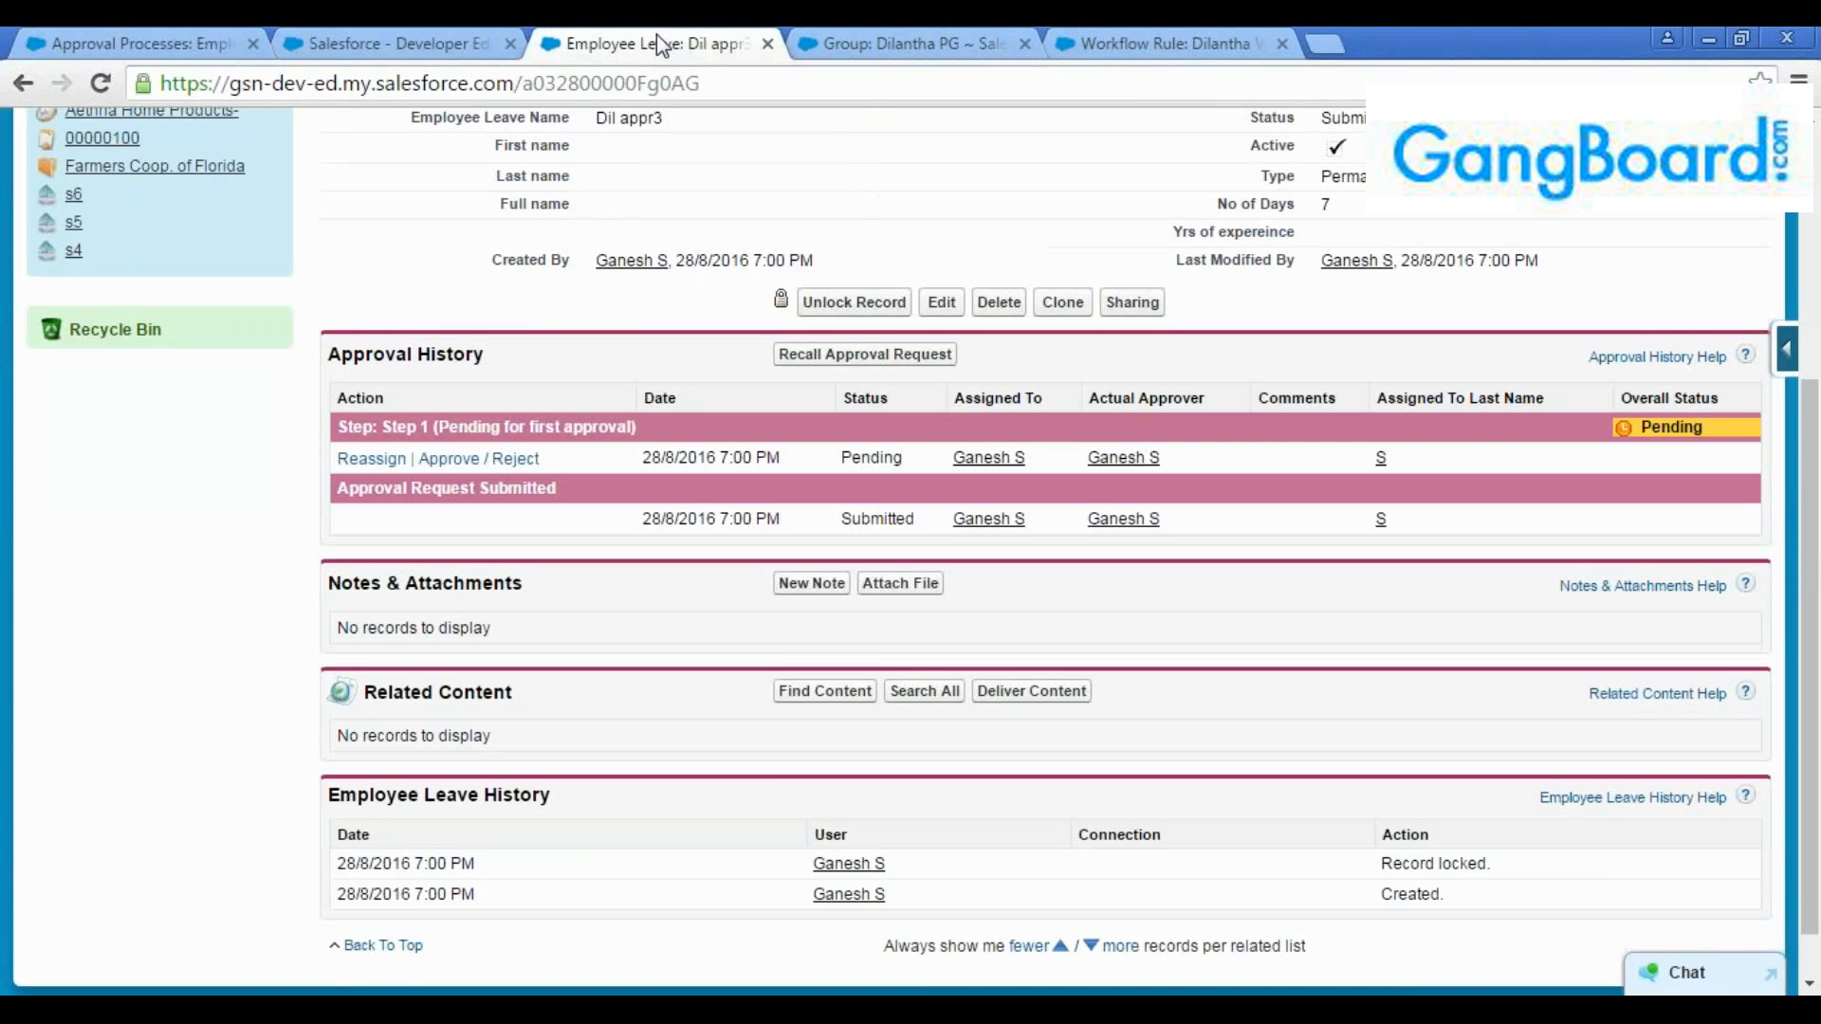
pyautogui.click(856, 356)
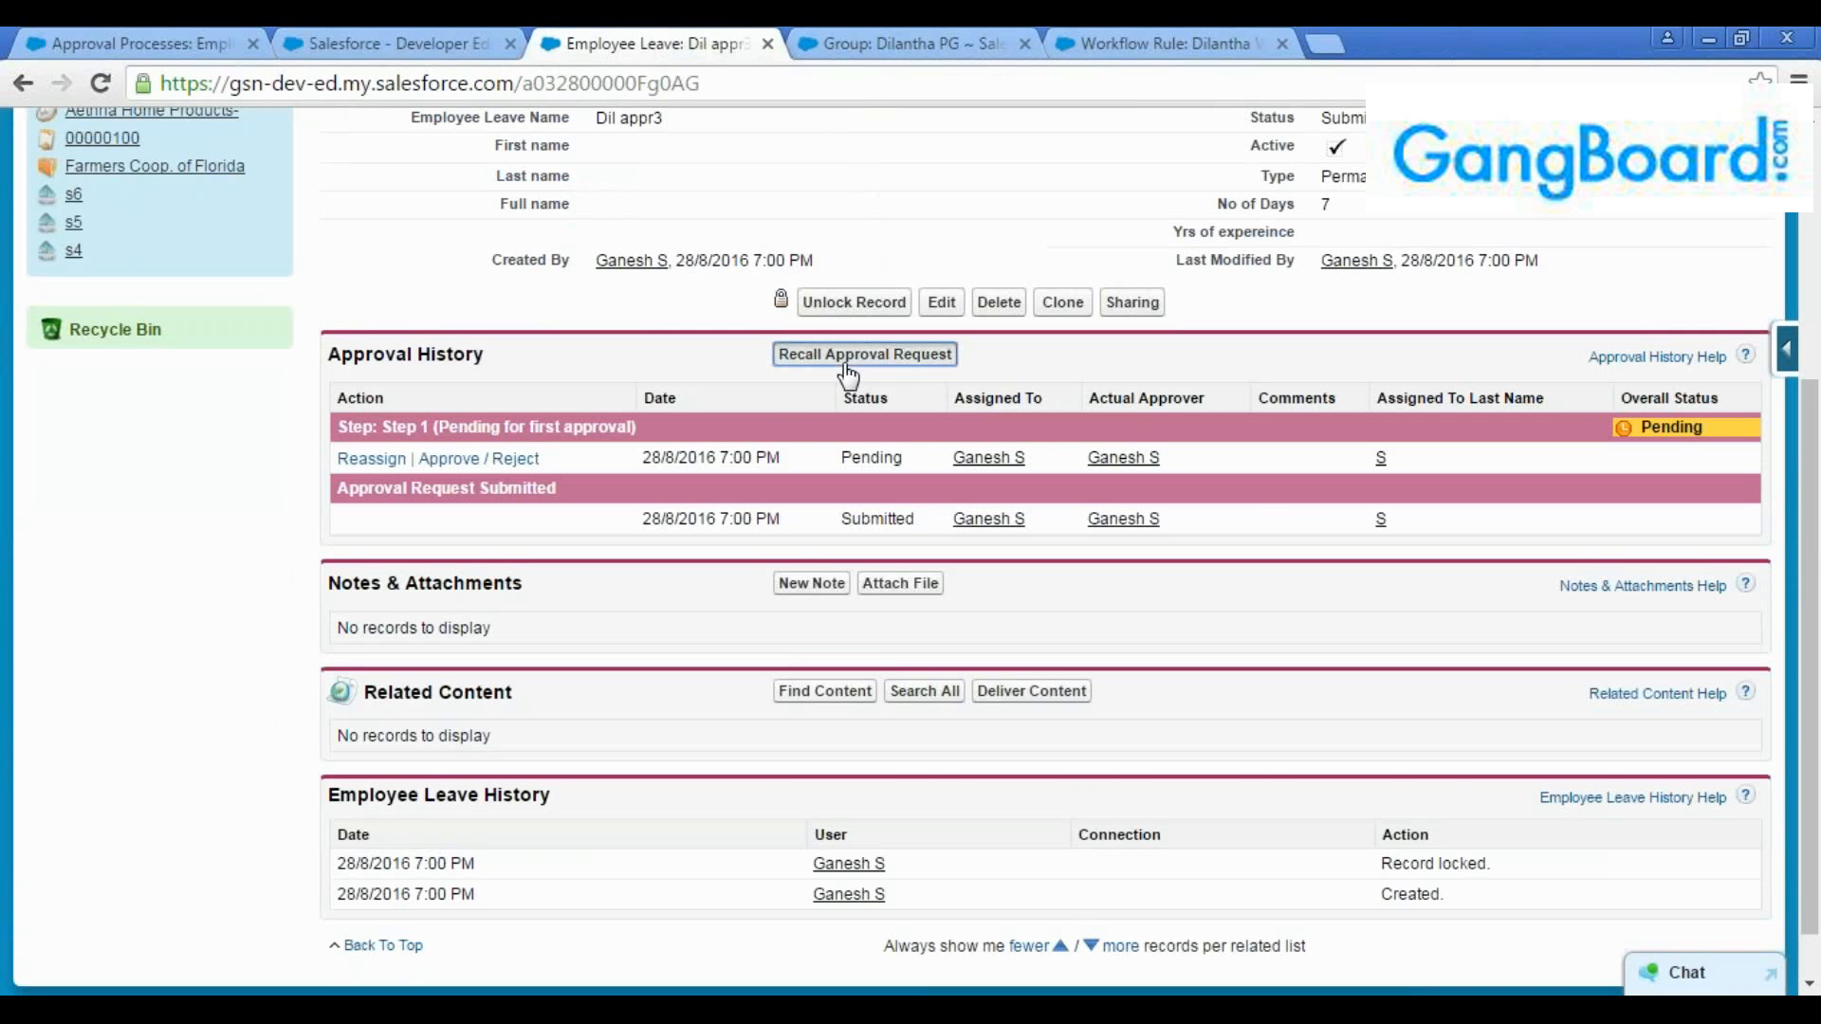
pyautogui.scroll(-1, 827, 520)
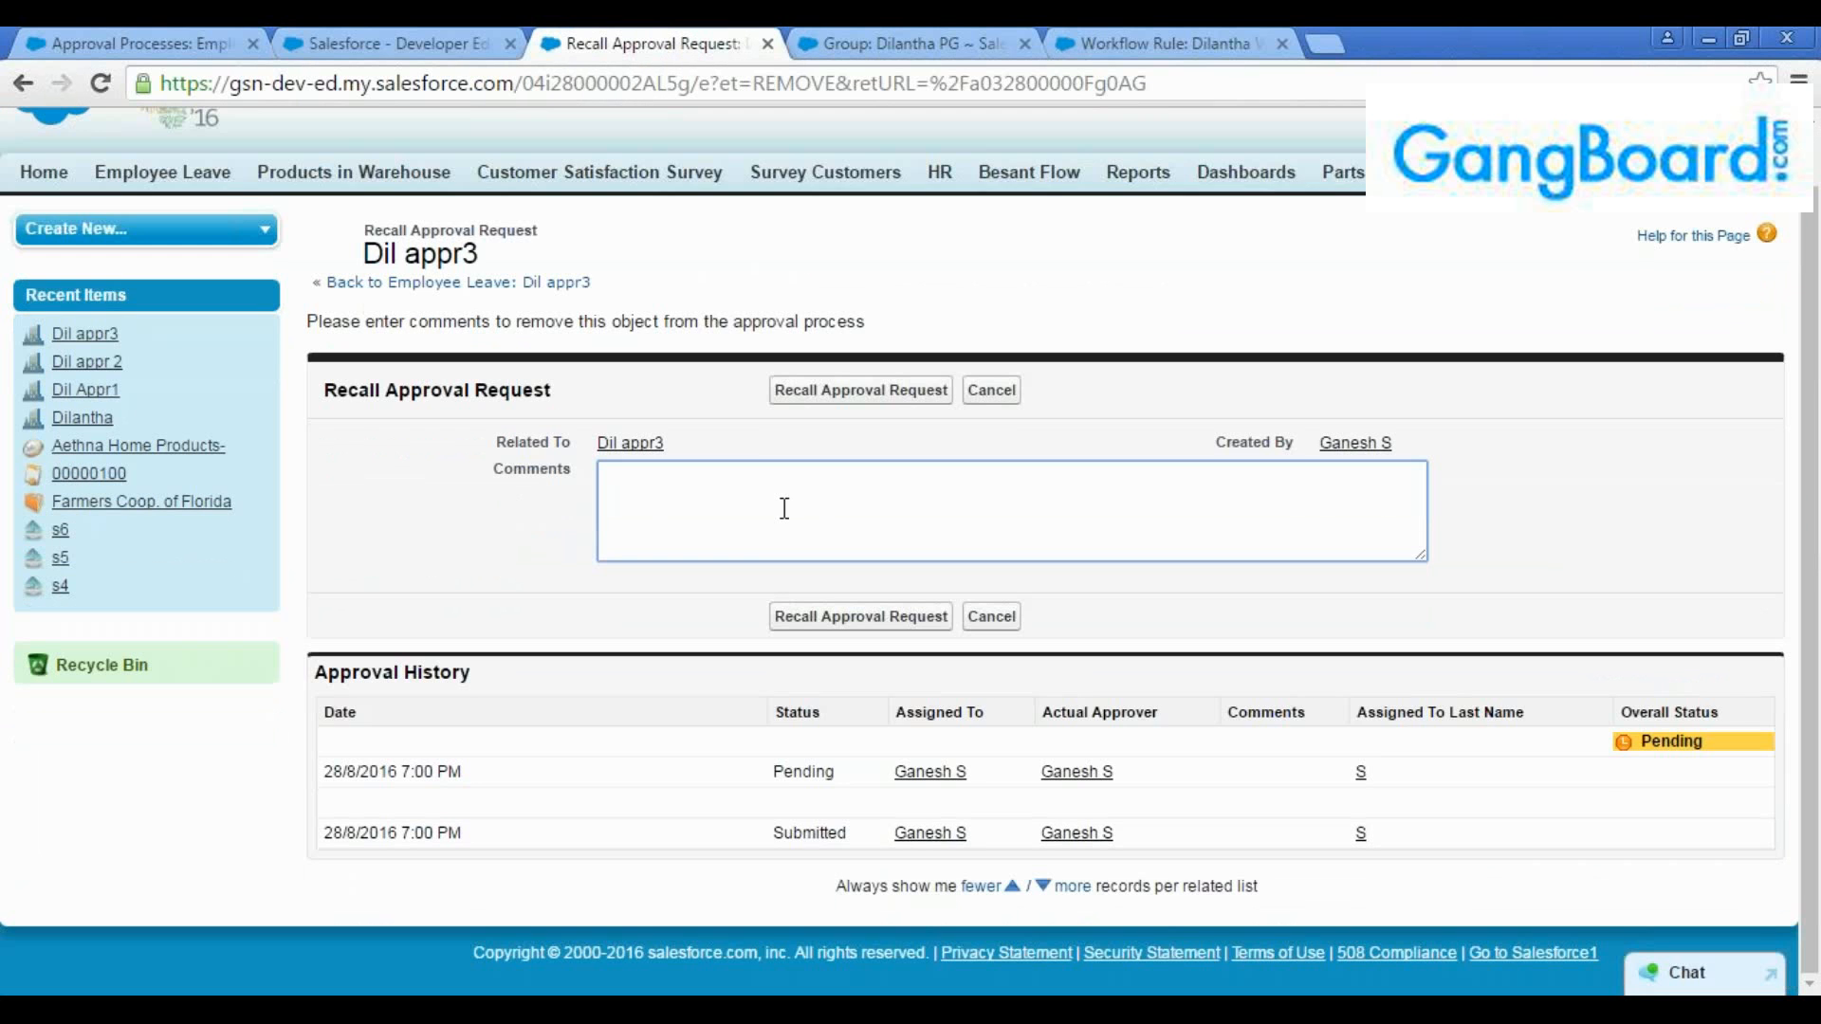
pyautogui.click(860, 390)
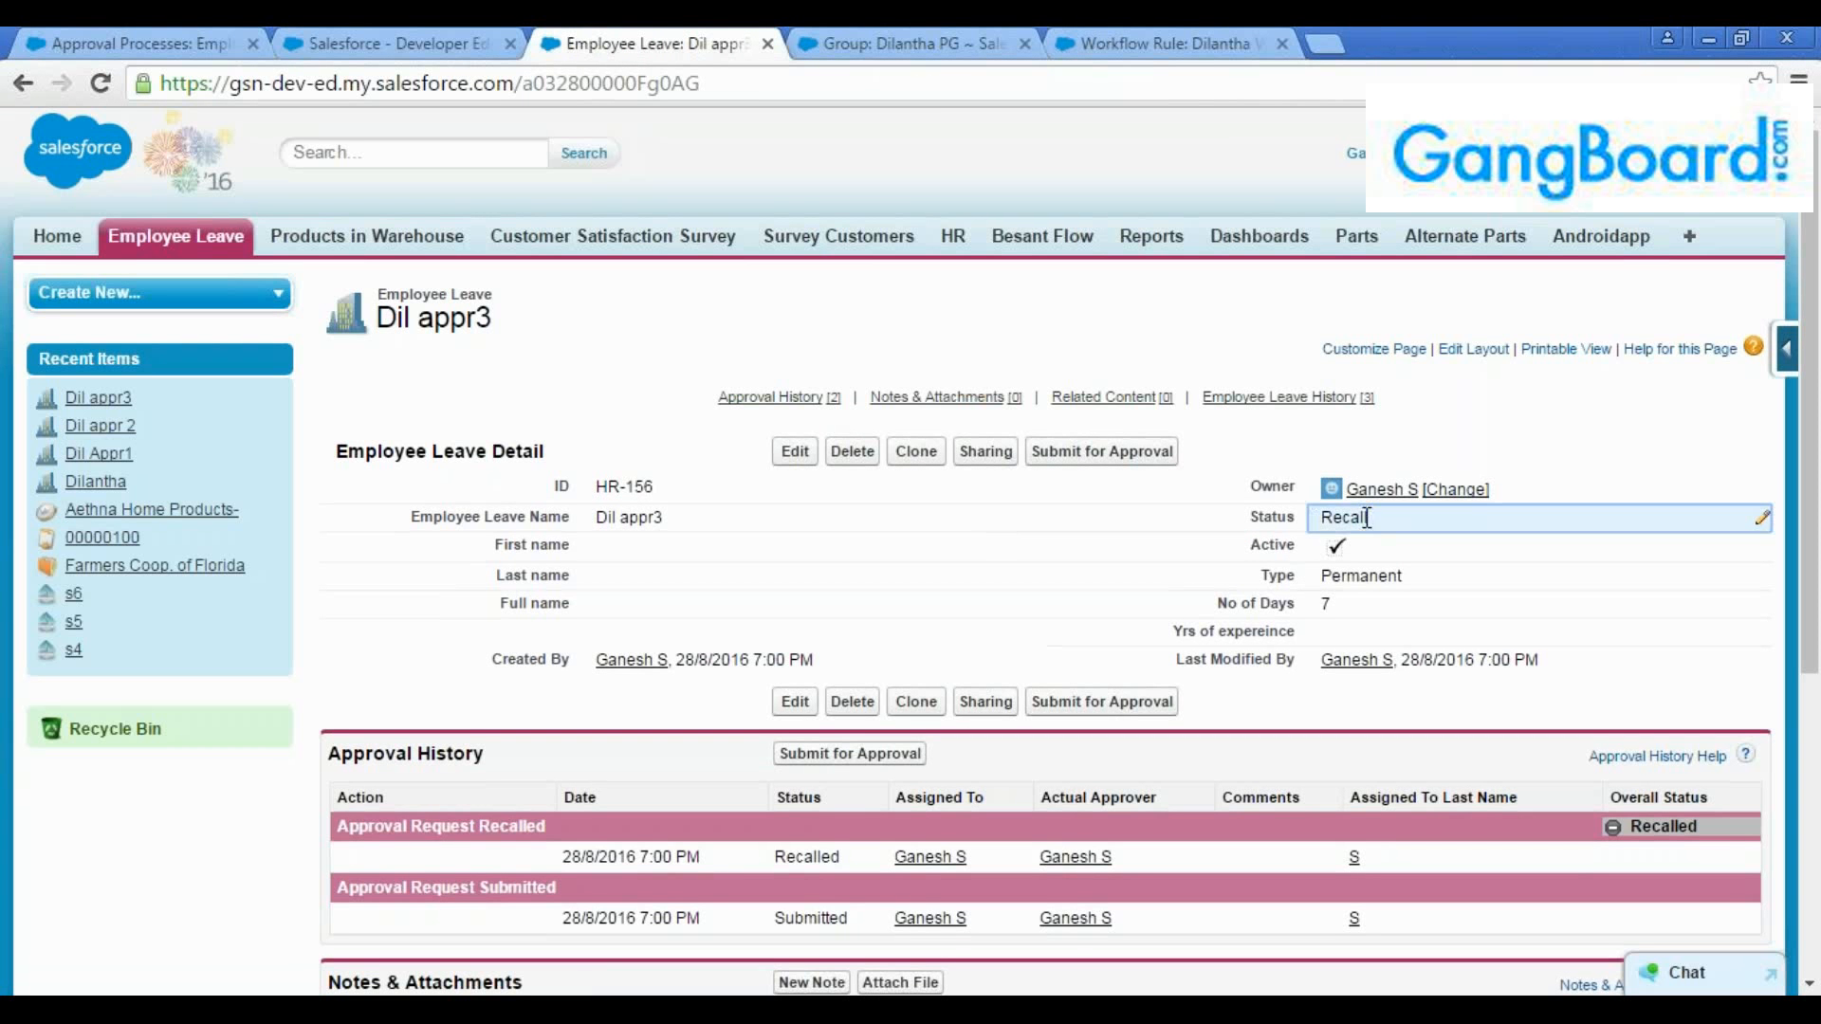
# Check the status of the recalled "Dil appr3" record, and reload the home page to examine Items to Approve
pyautogui.moveTo(1370, 518); pyautogui.dragTo(1320, 519)
pyautogui.click(1374, 524)
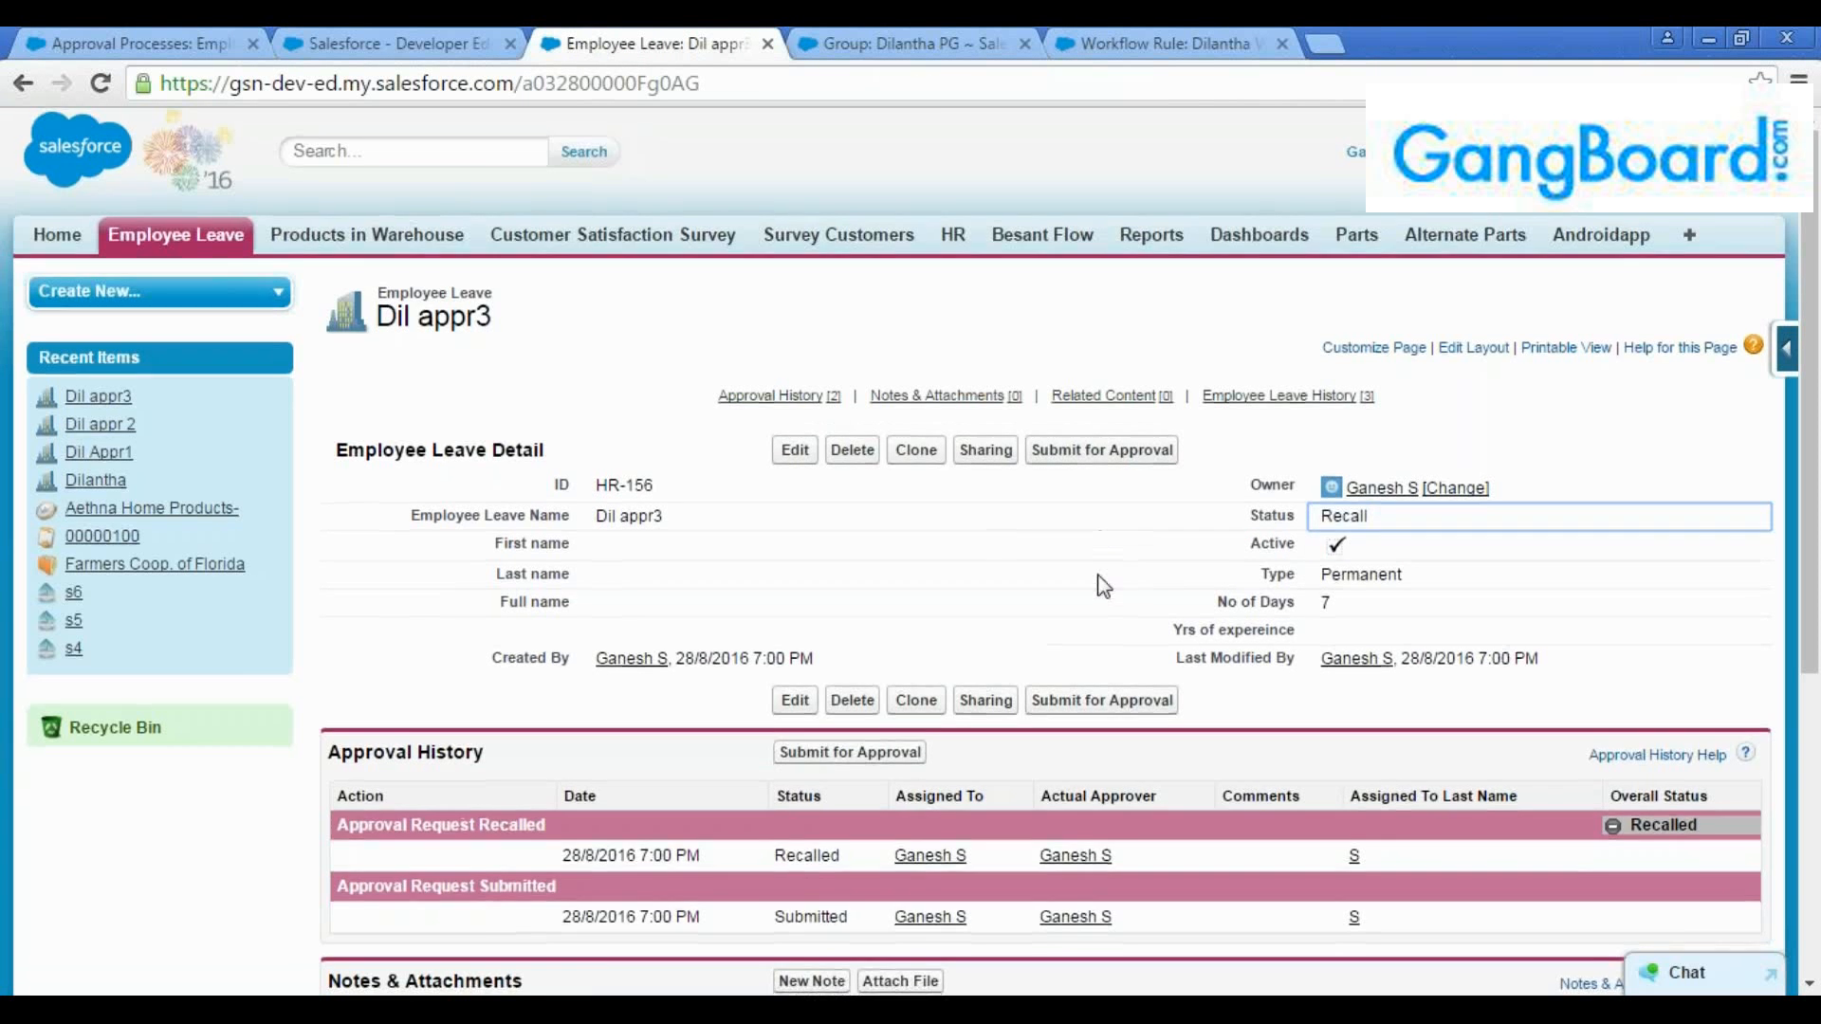
pyautogui.scroll(-3, 1097, 581)
pyautogui.click(427, 43)
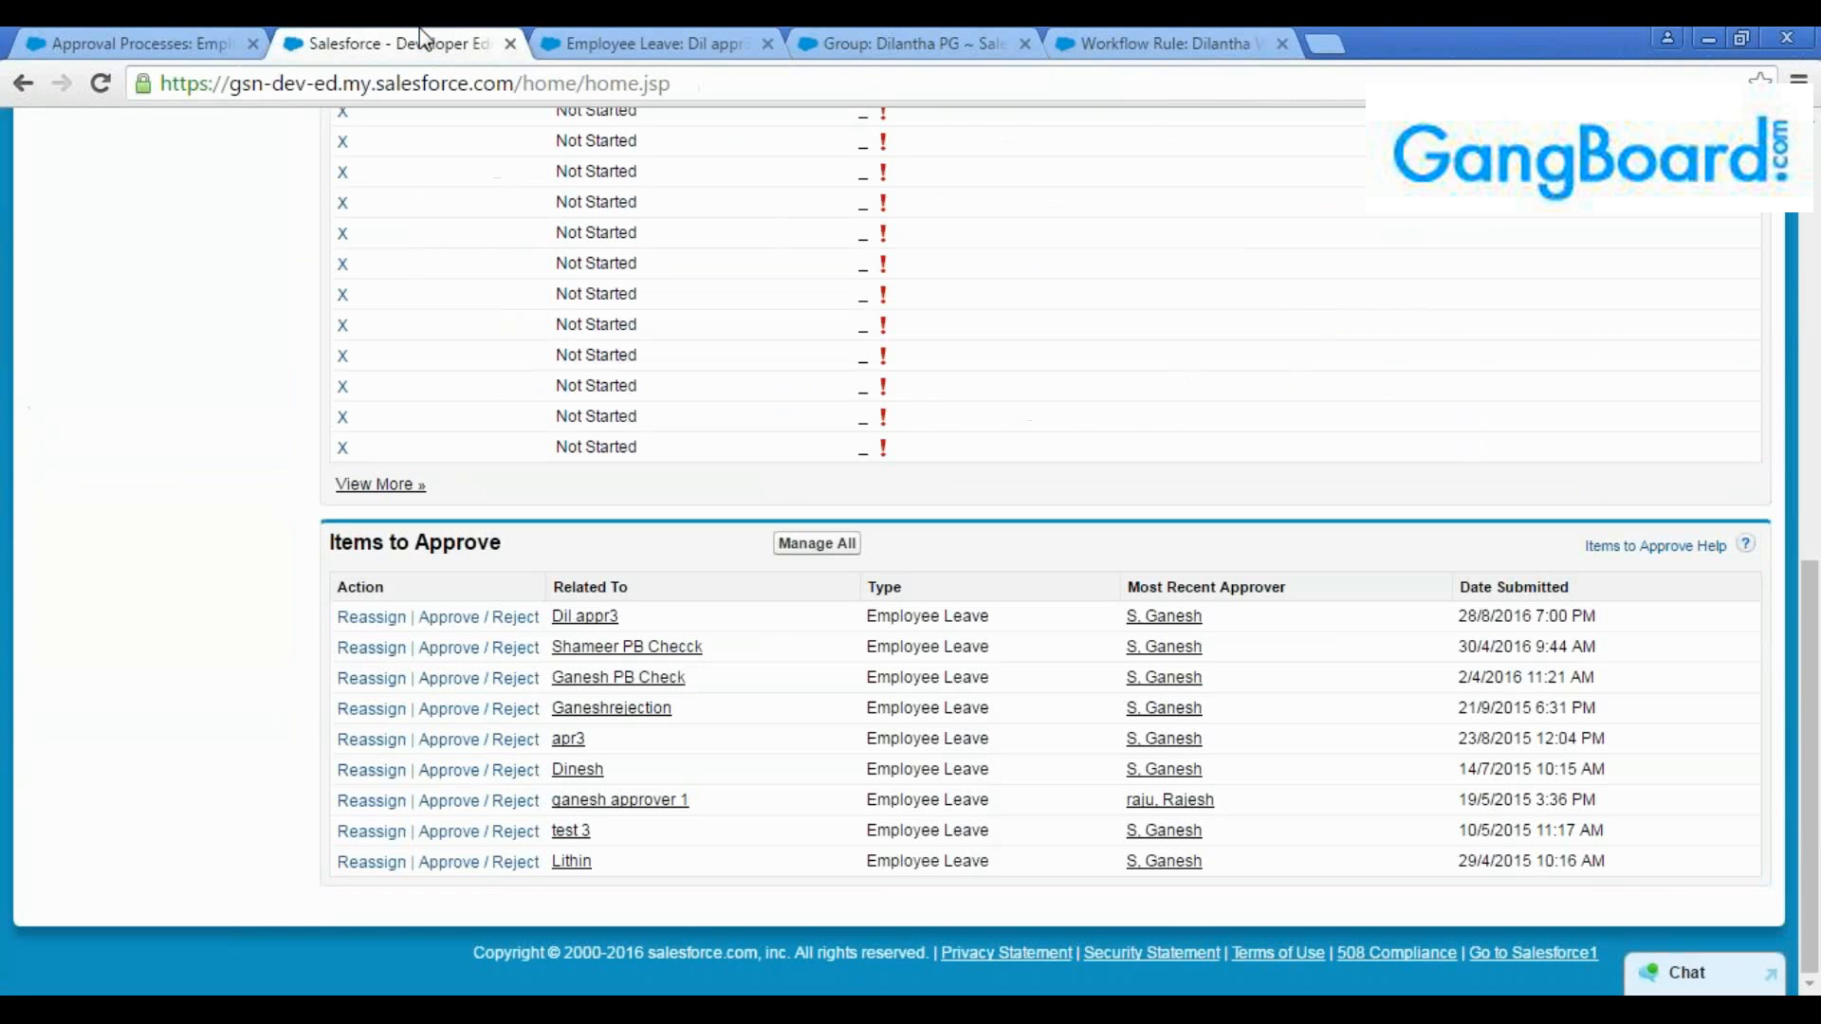
pyautogui.press('Return')
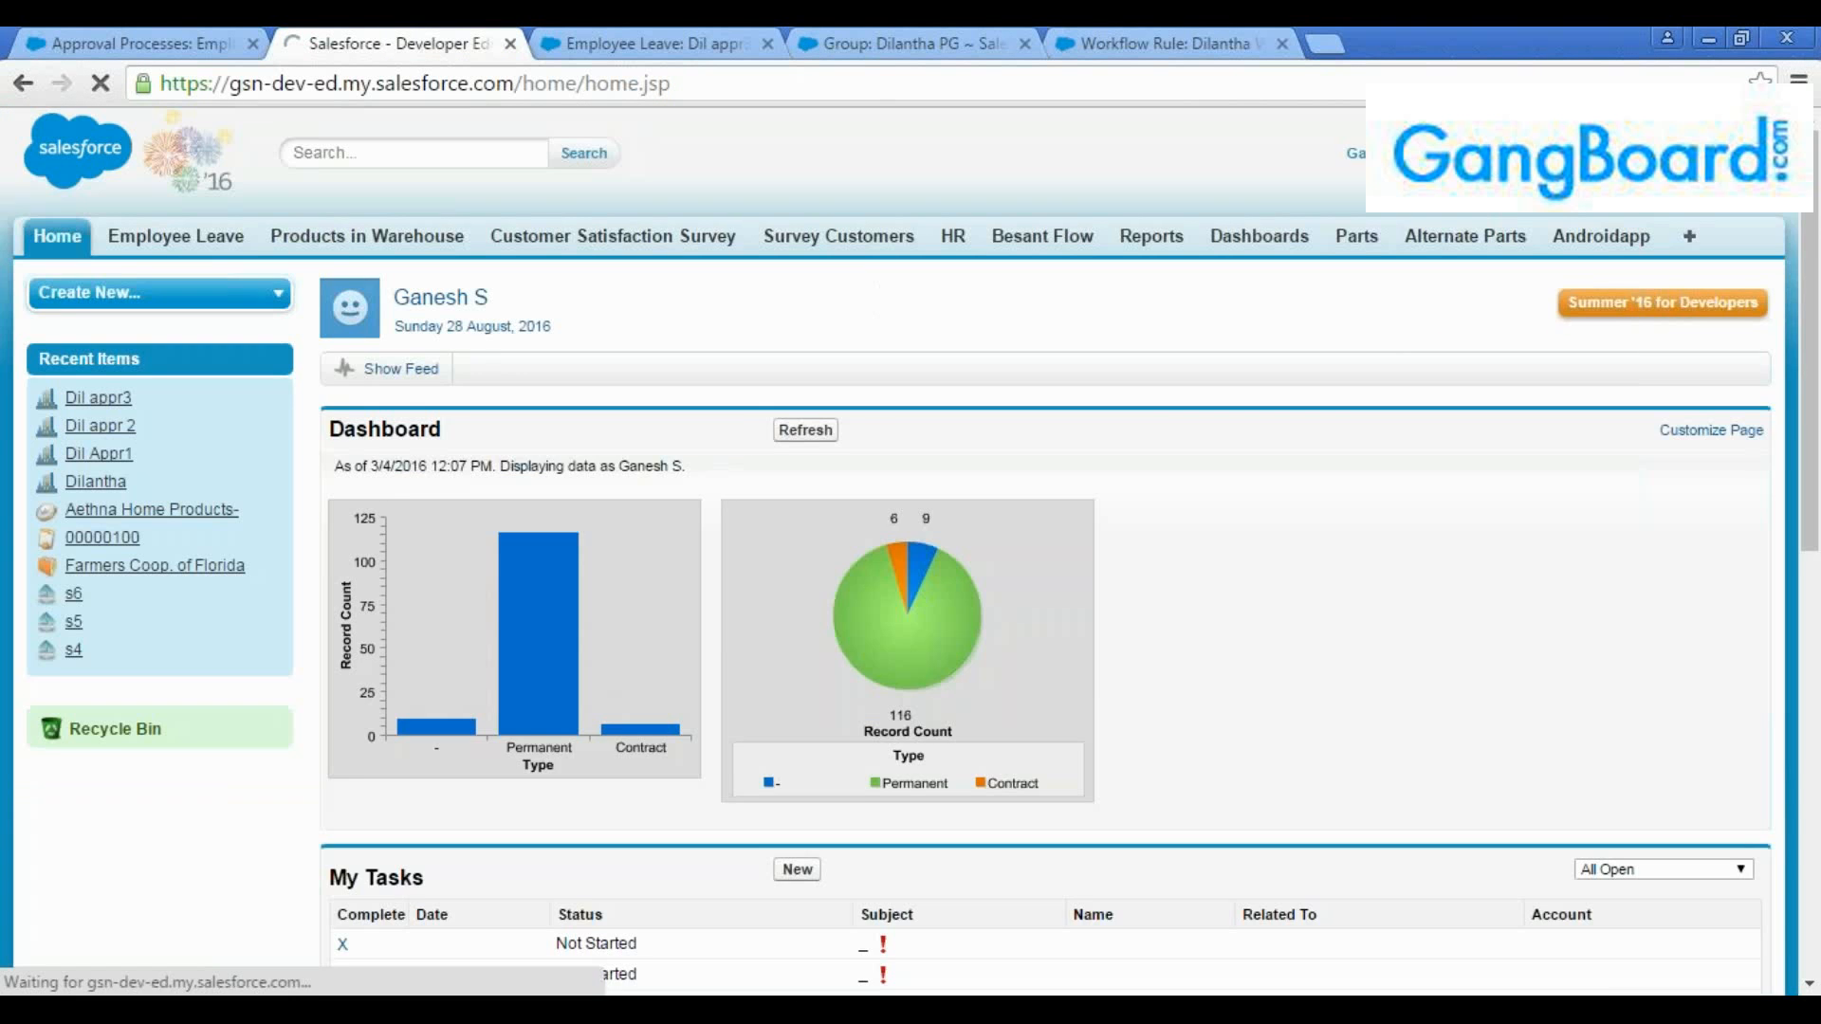
pyautogui.scroll(-3, 598, 632)
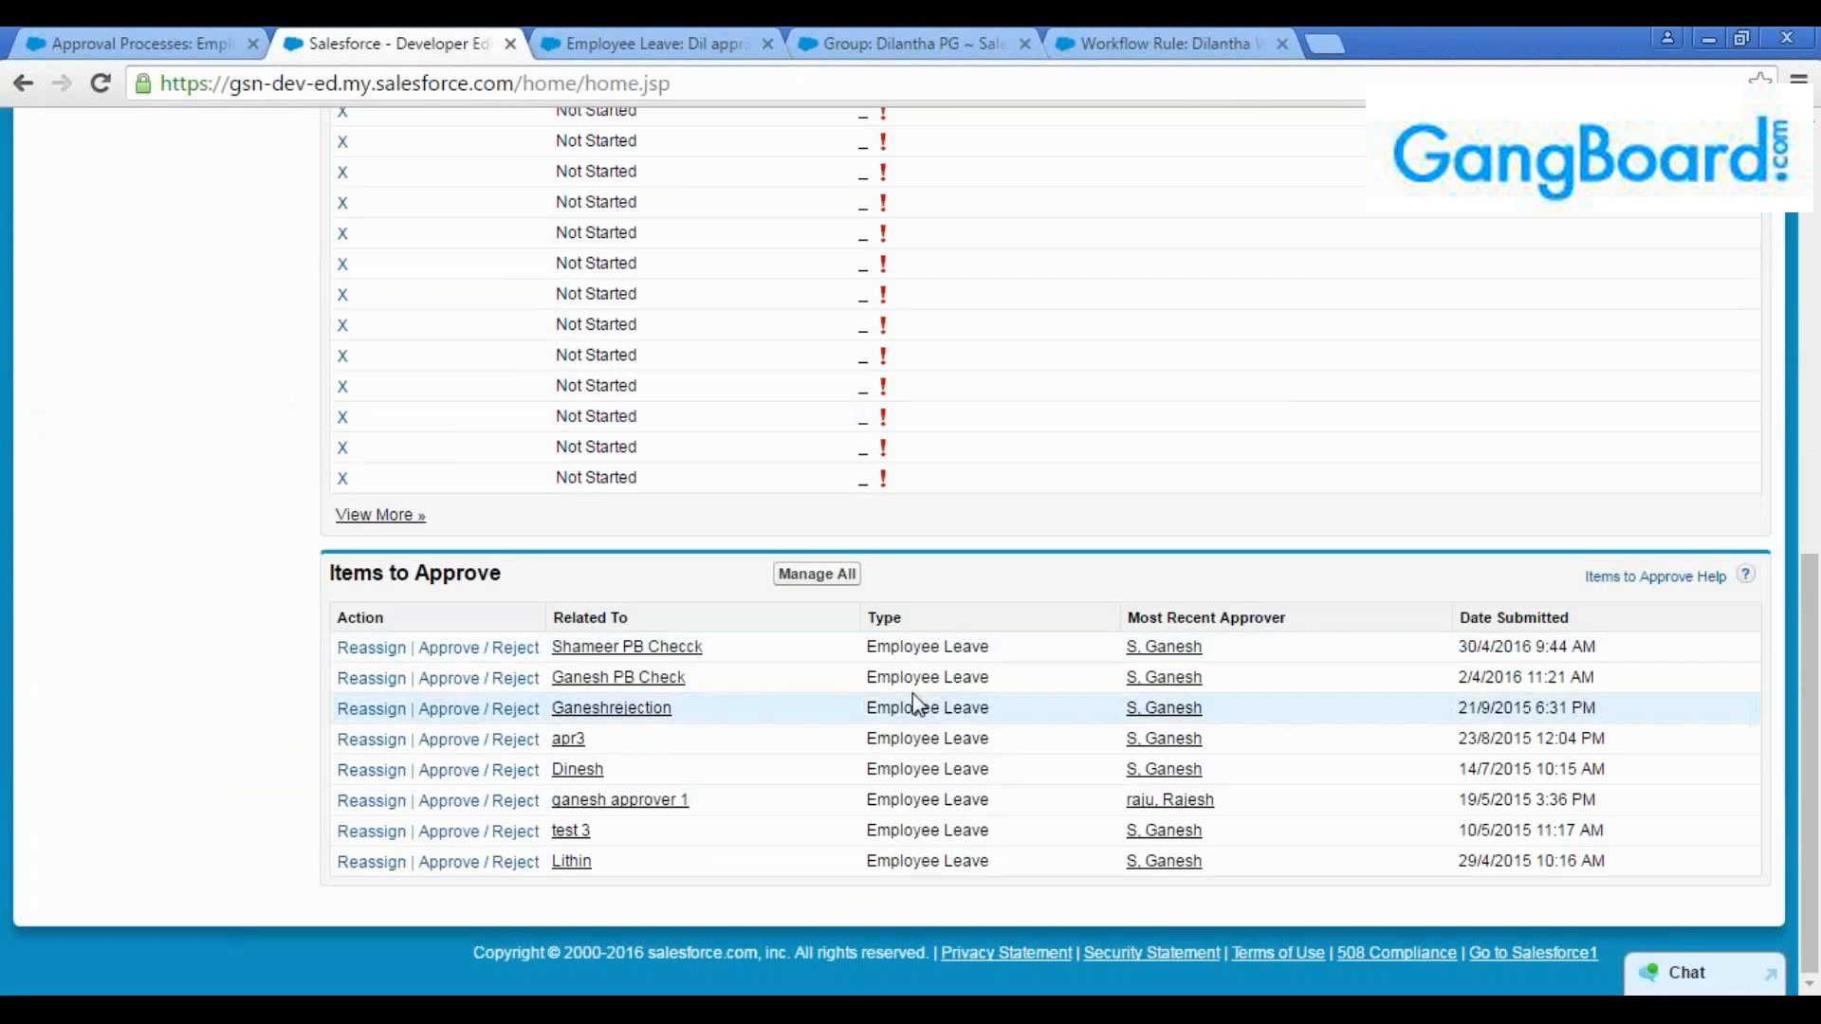
pyautogui.click(671, 40)
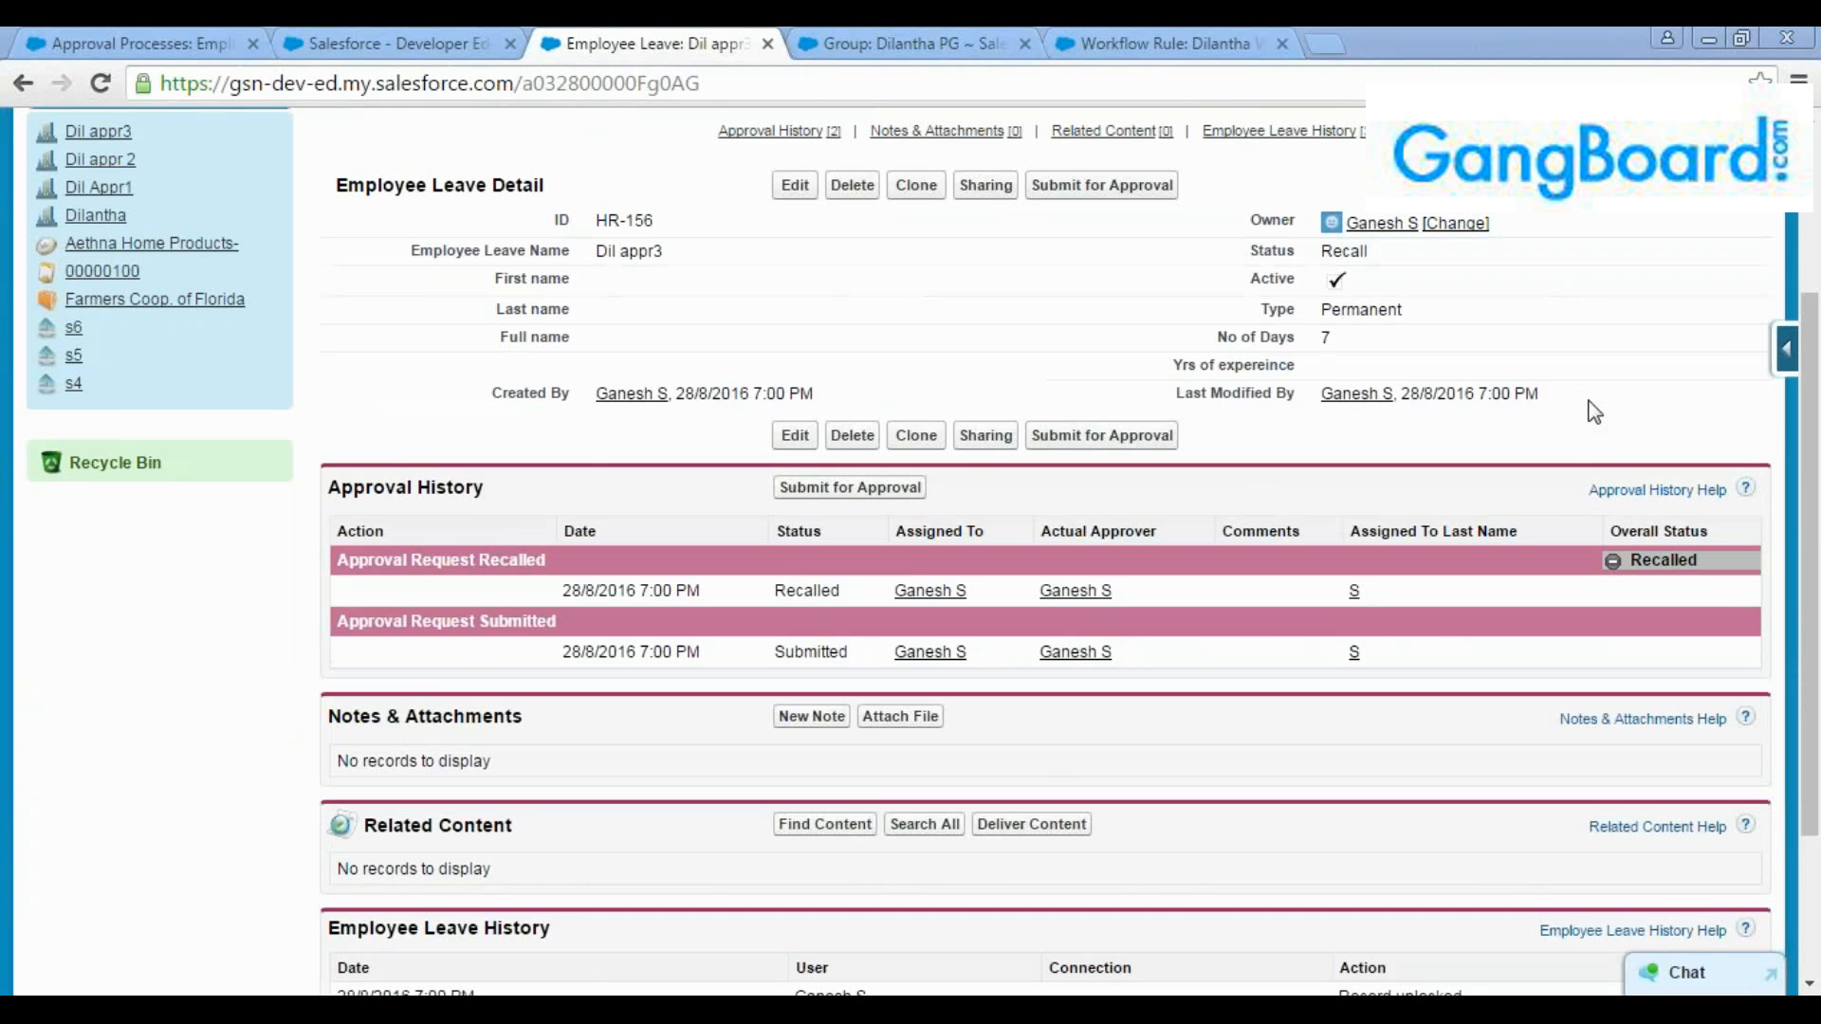
# Switch to Gmail, refresh the inbox, read the "Leave approval is reccalled" email, and return to the inbox
pyautogui.hotkey('alt', 'Tab')
pyautogui.click(315, 219)
pyautogui.click(86, 332)
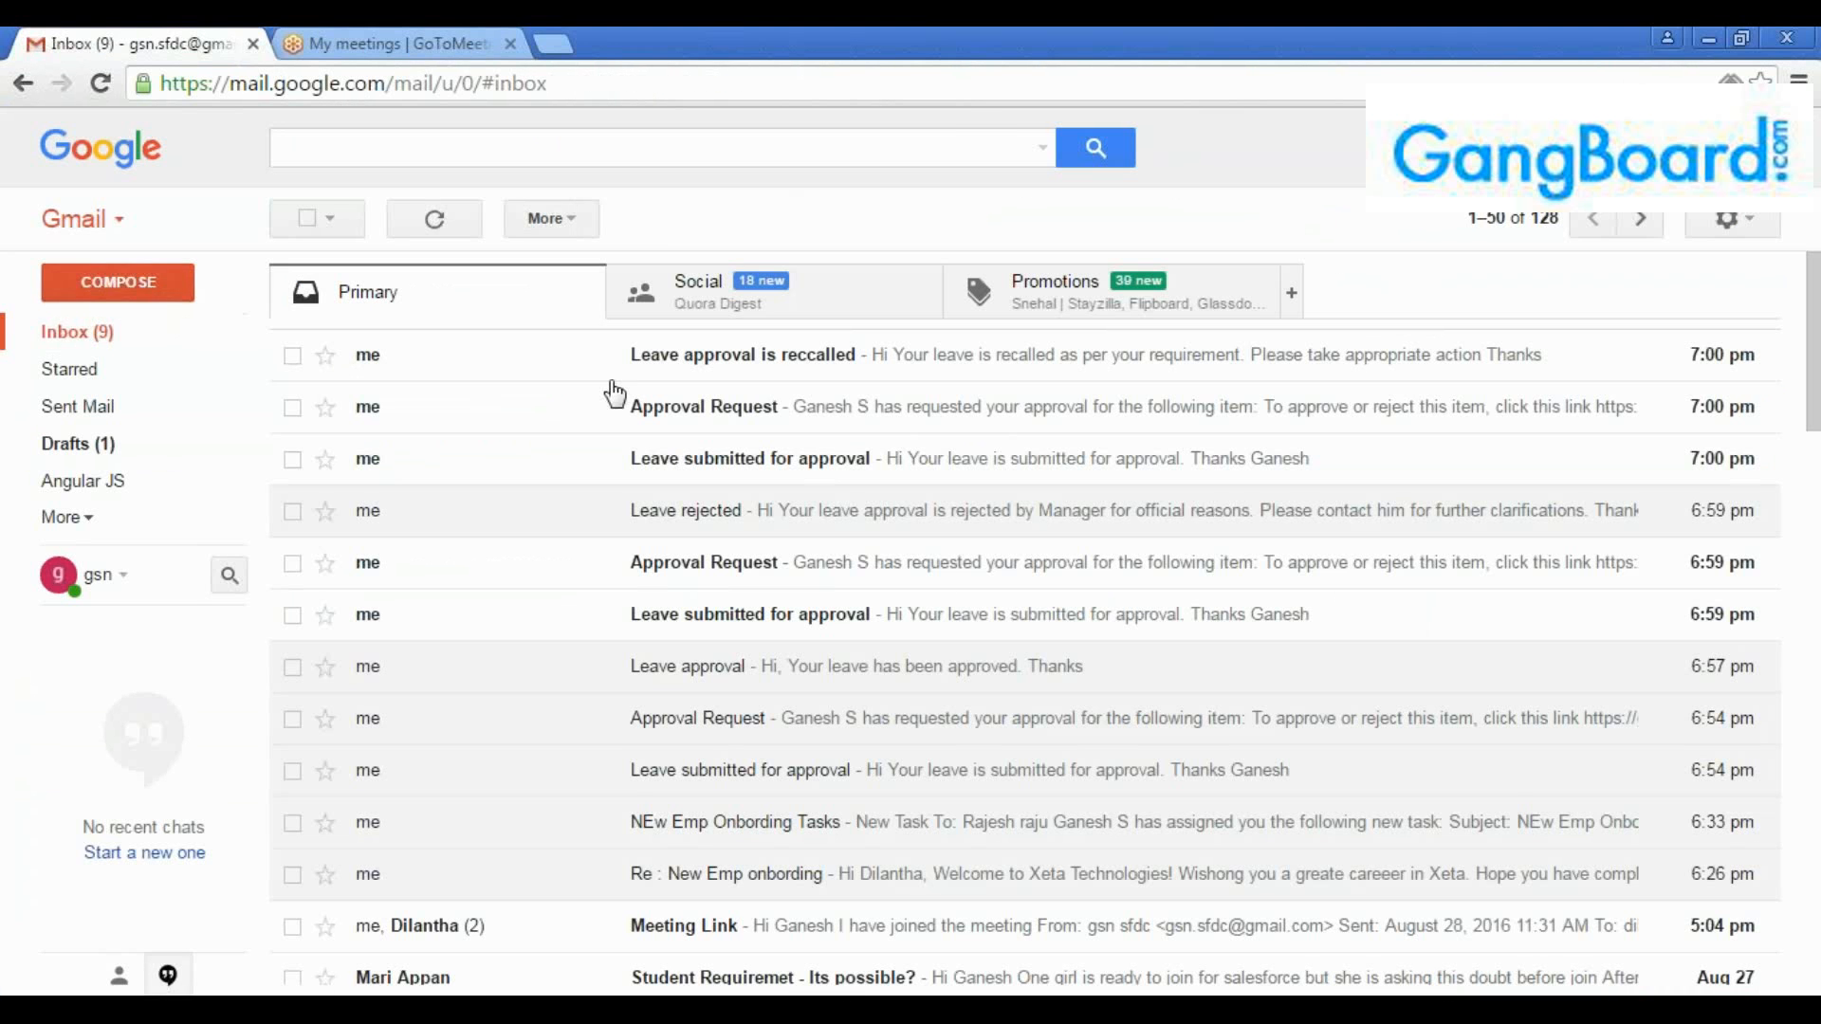
pyautogui.click(774, 372)
pyautogui.moveTo(422, 508); pyautogui.dragTo(341, 431)
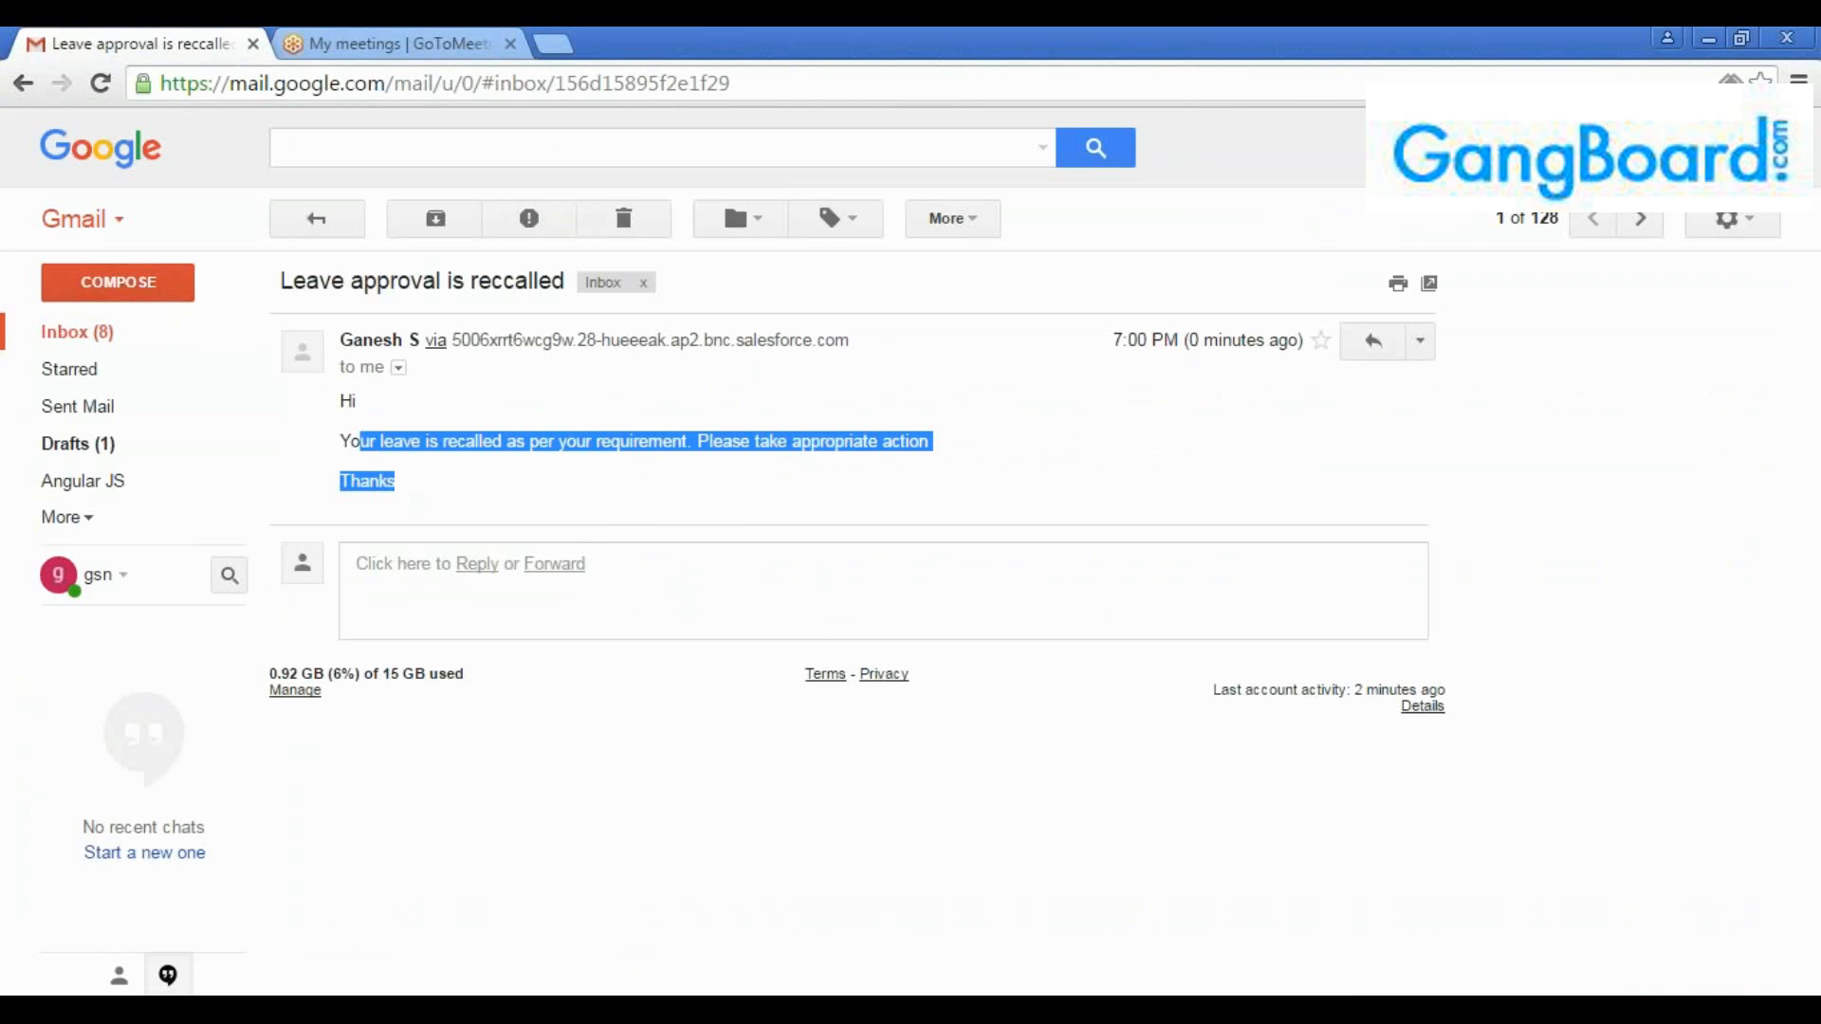
pyautogui.click(454, 452)
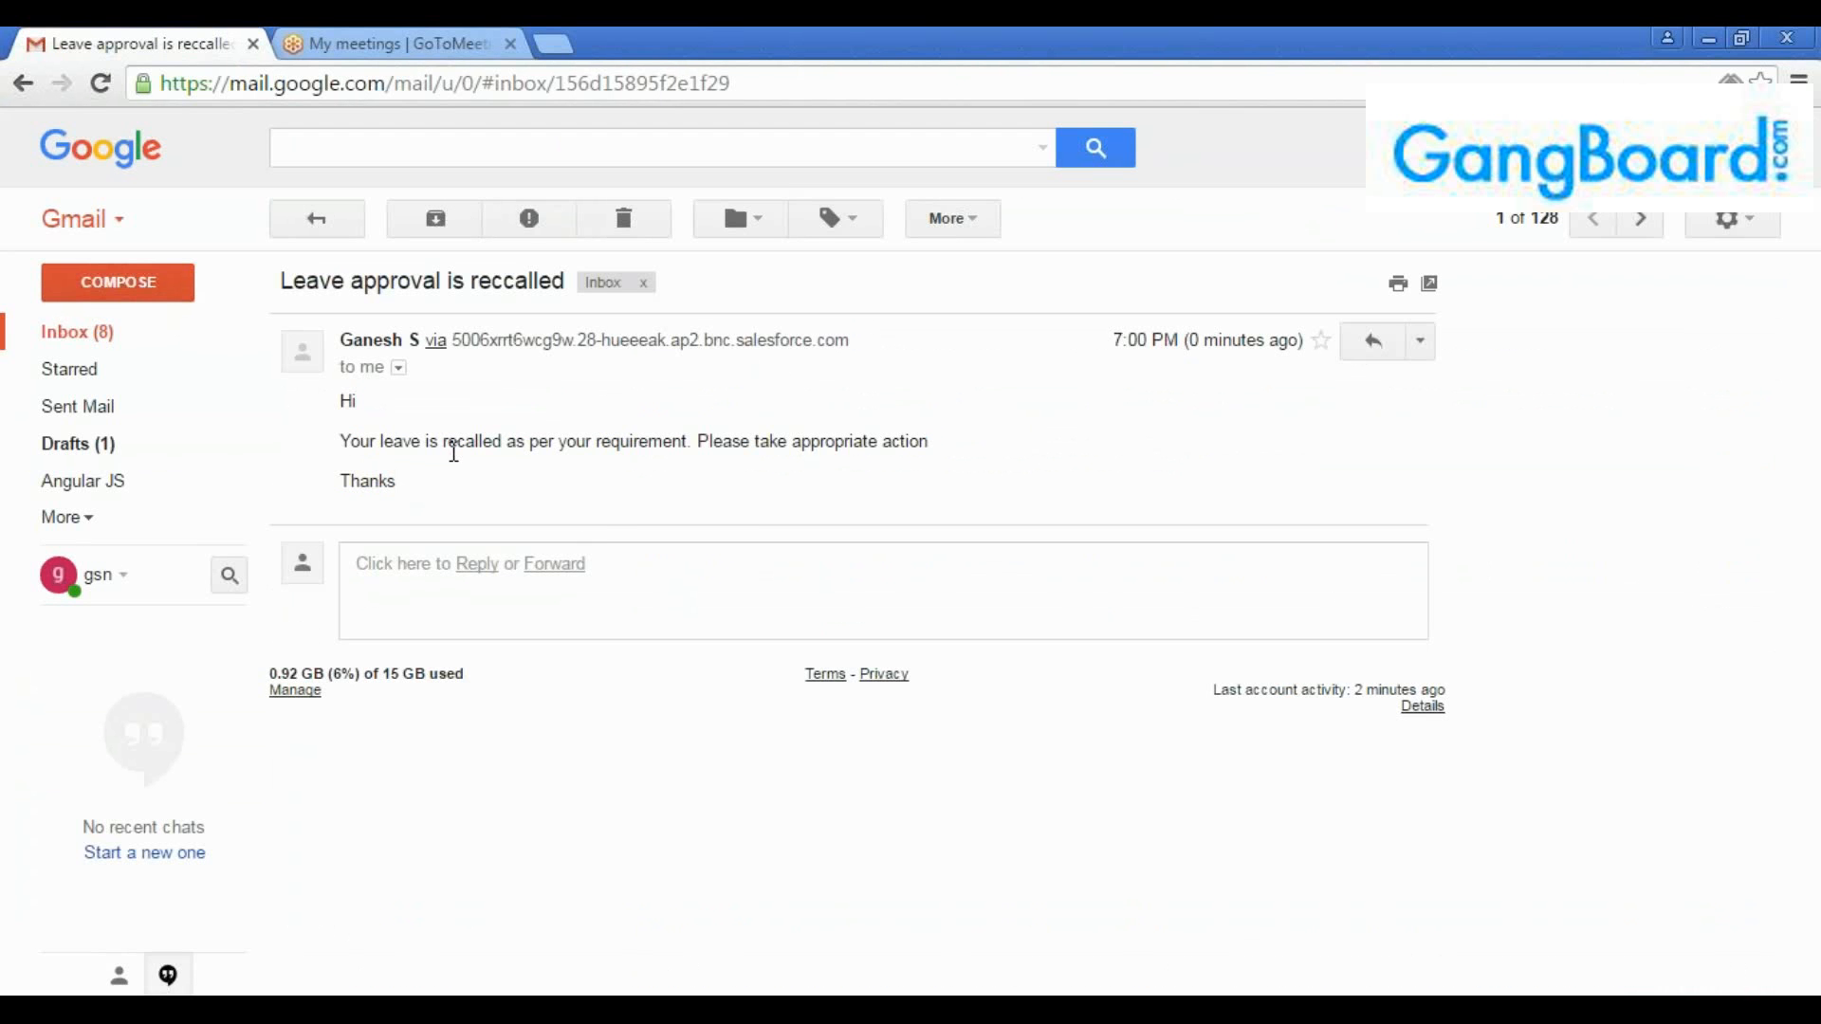
pyautogui.click(332, 228)
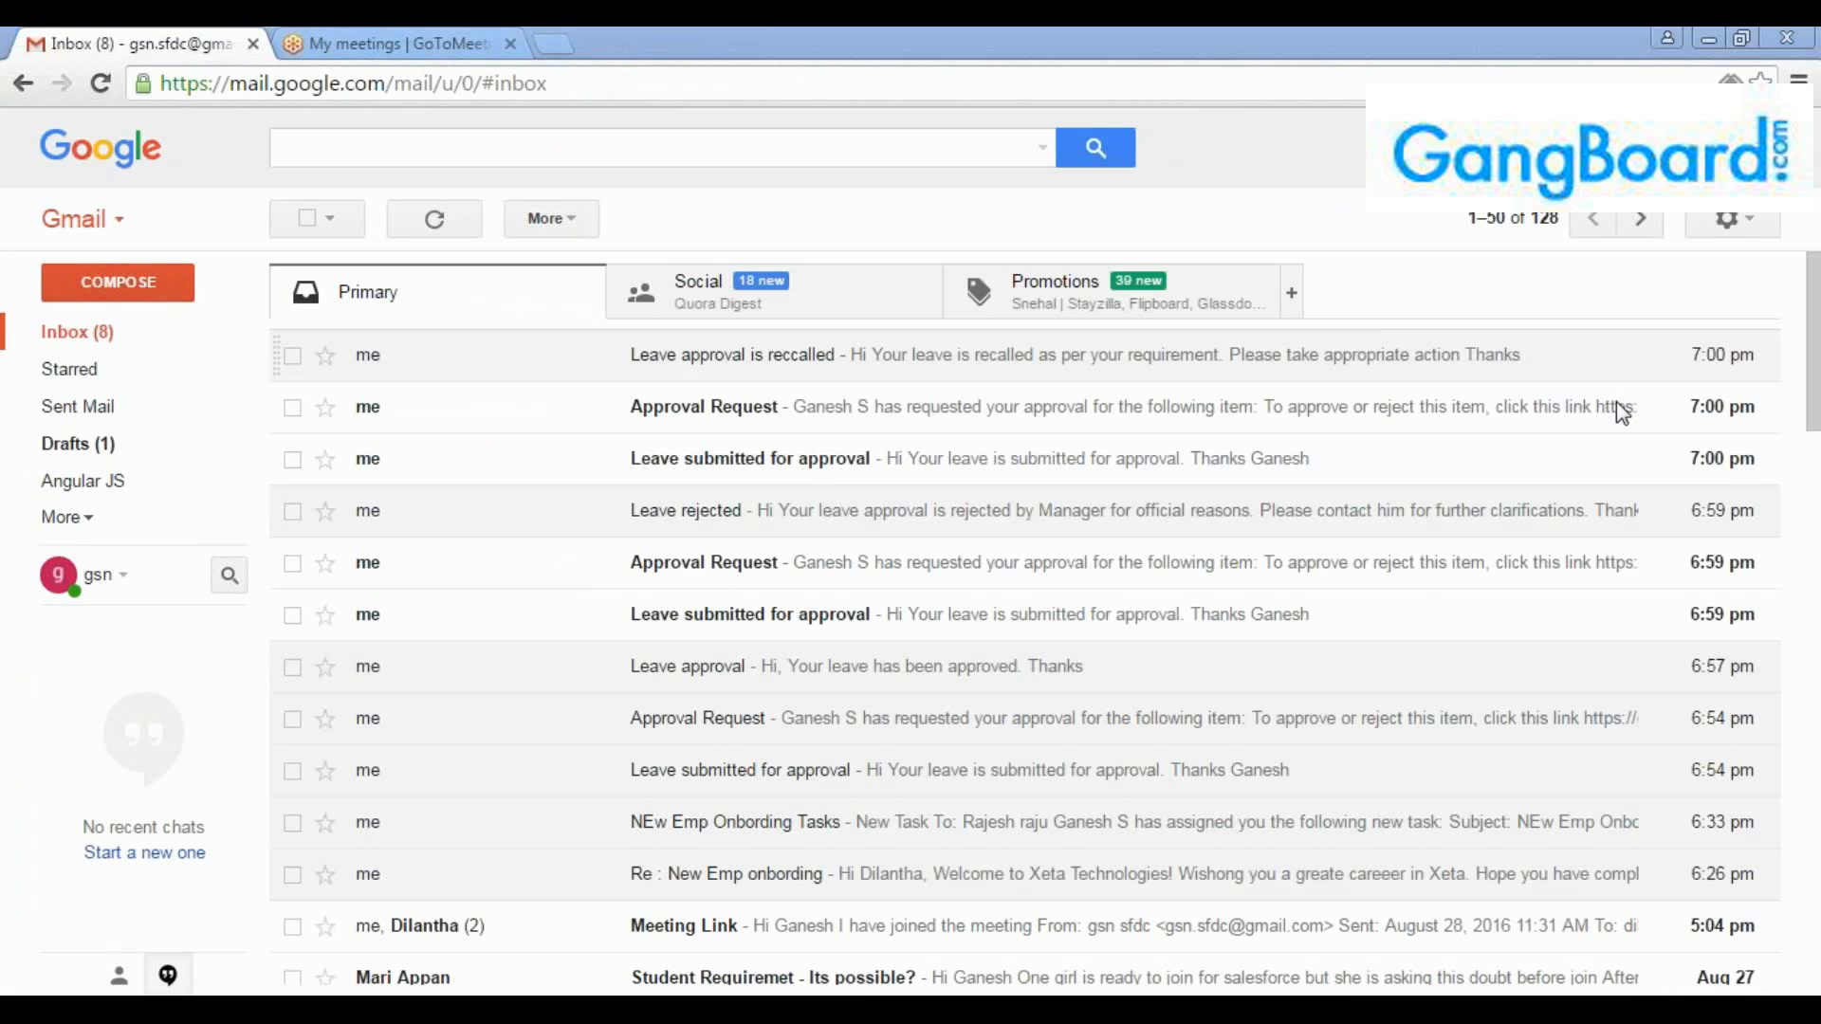
# Switch back to Salesforce and review the record lock, field update and email alert under the approval process's Recall Actions
pyautogui.hotkey('alt', 'Tab')
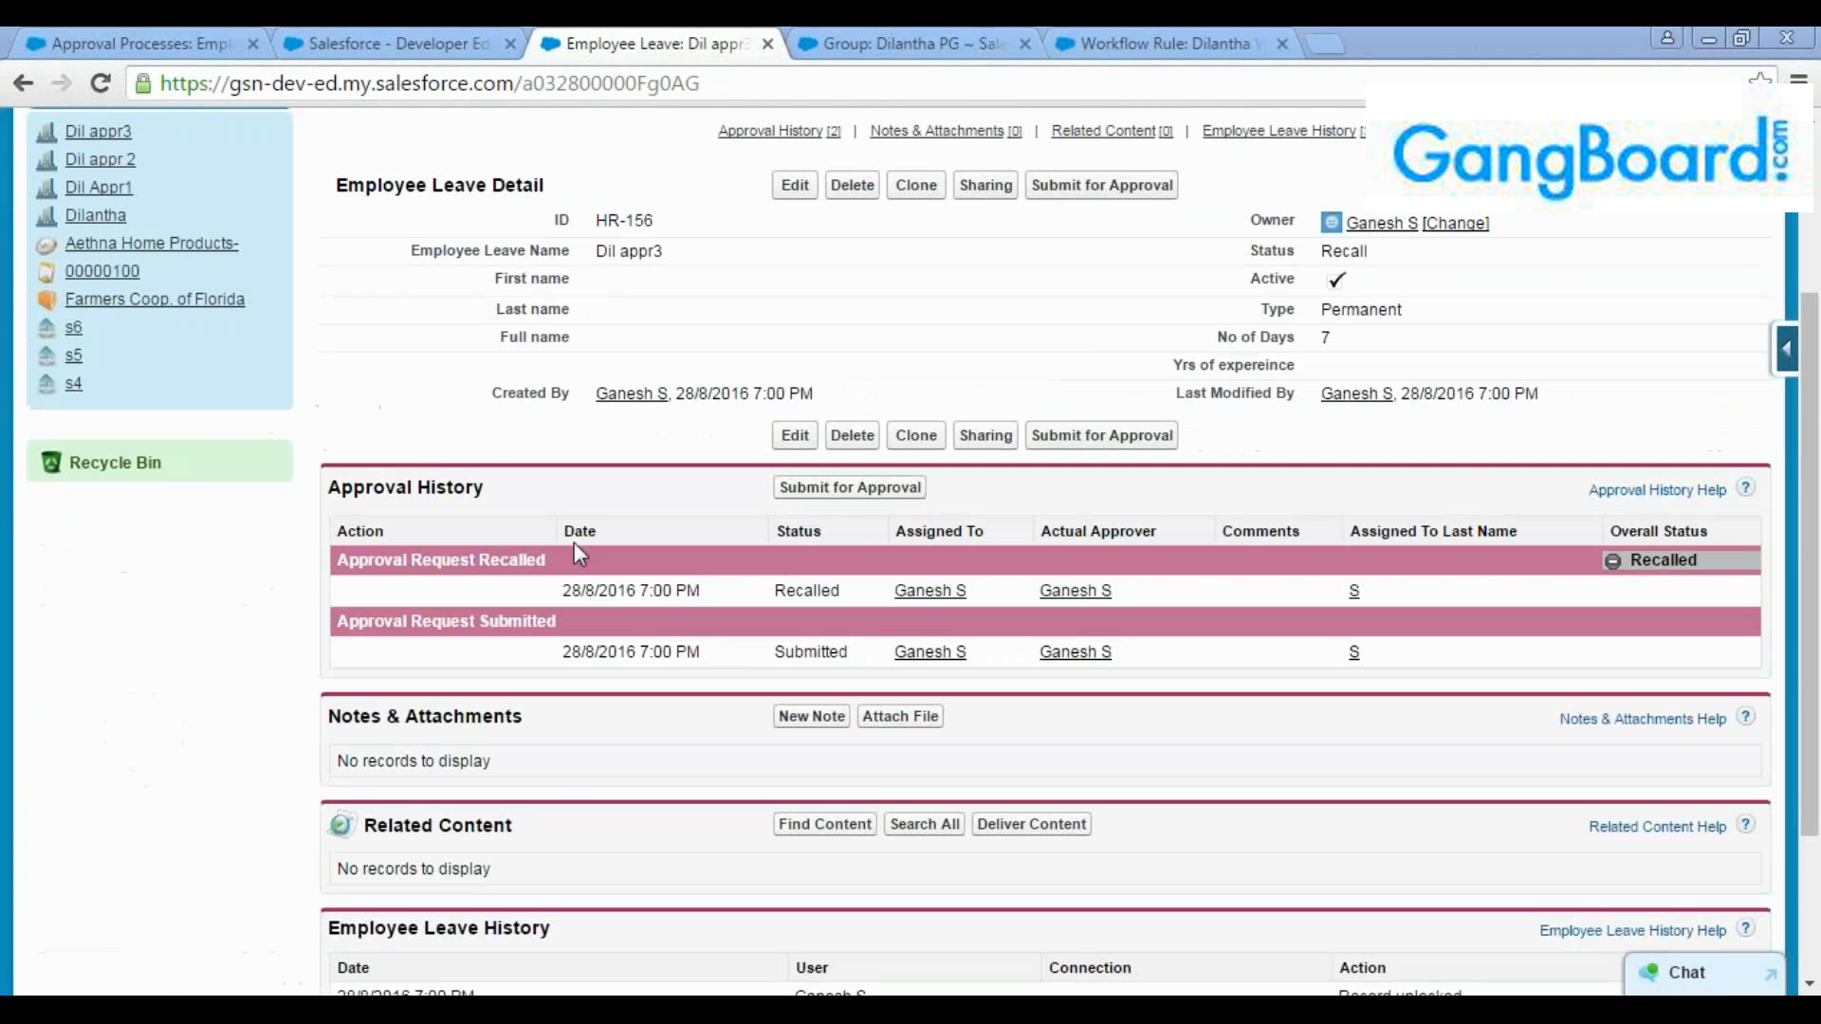
pyautogui.click(151, 45)
pyautogui.scroll(-2, 648, 897)
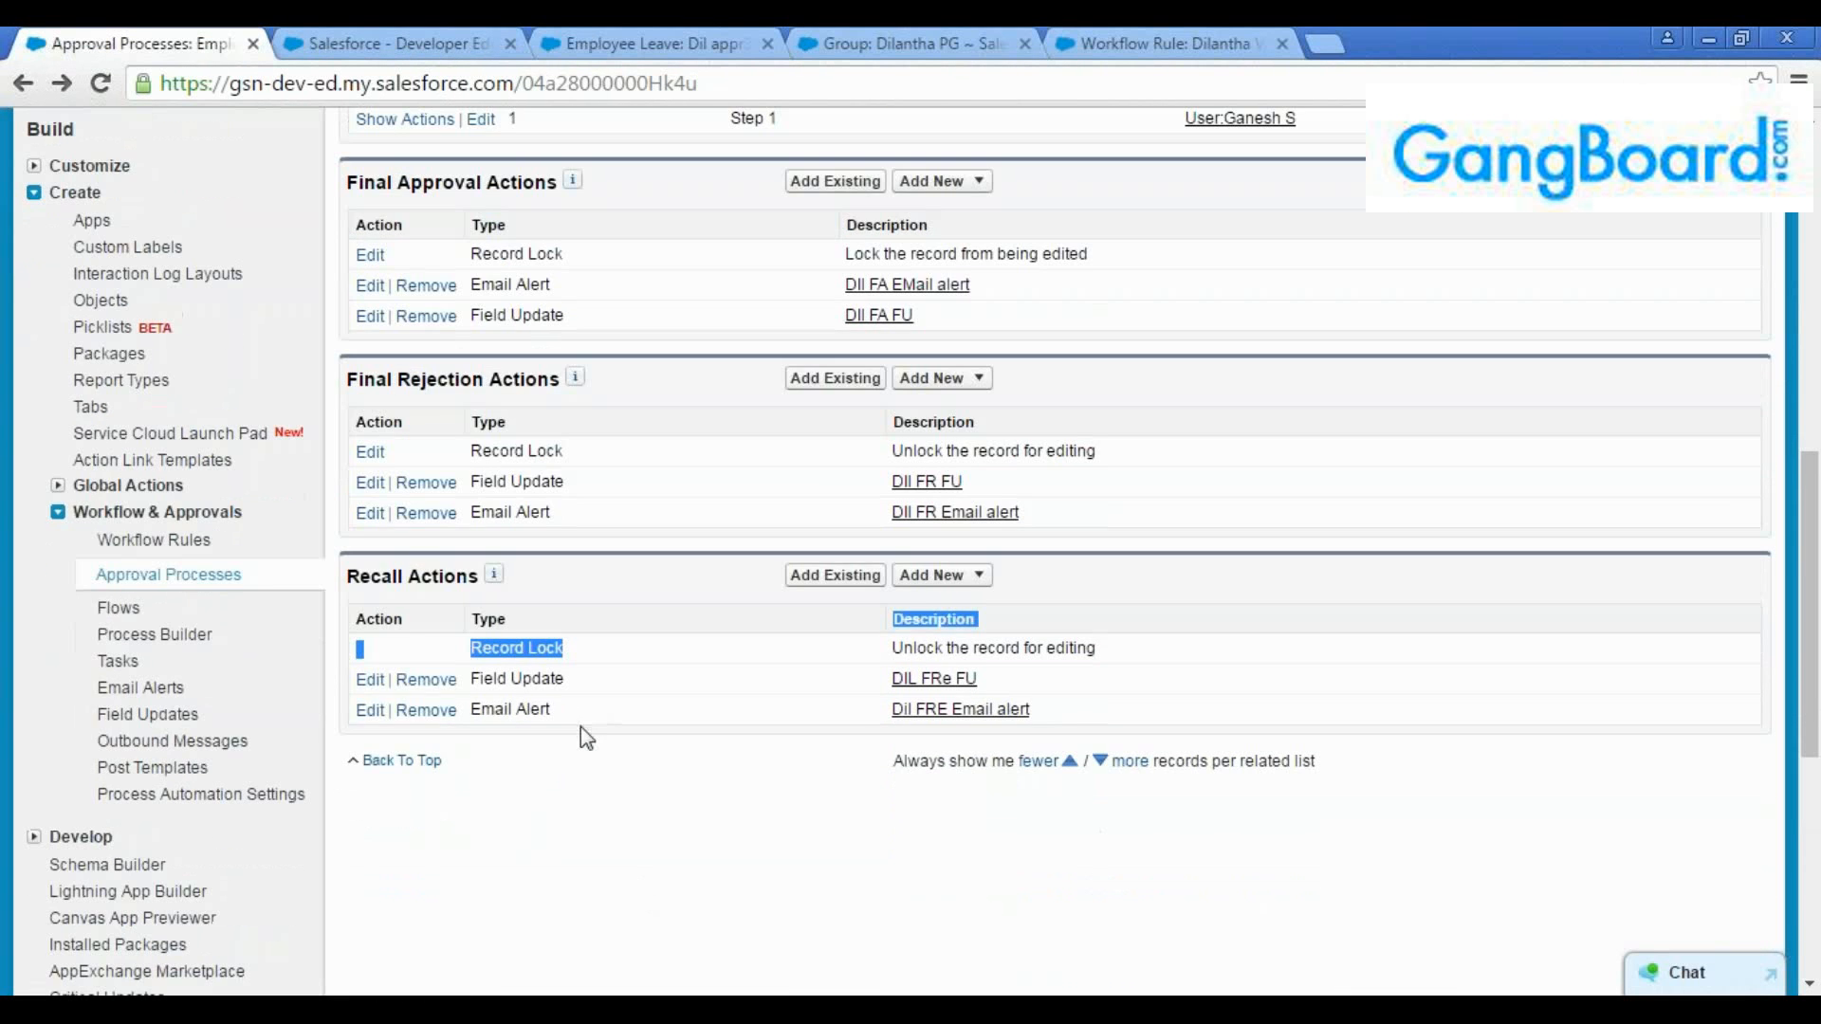
pyautogui.moveTo(581, 713); pyautogui.dragTo(482, 712)
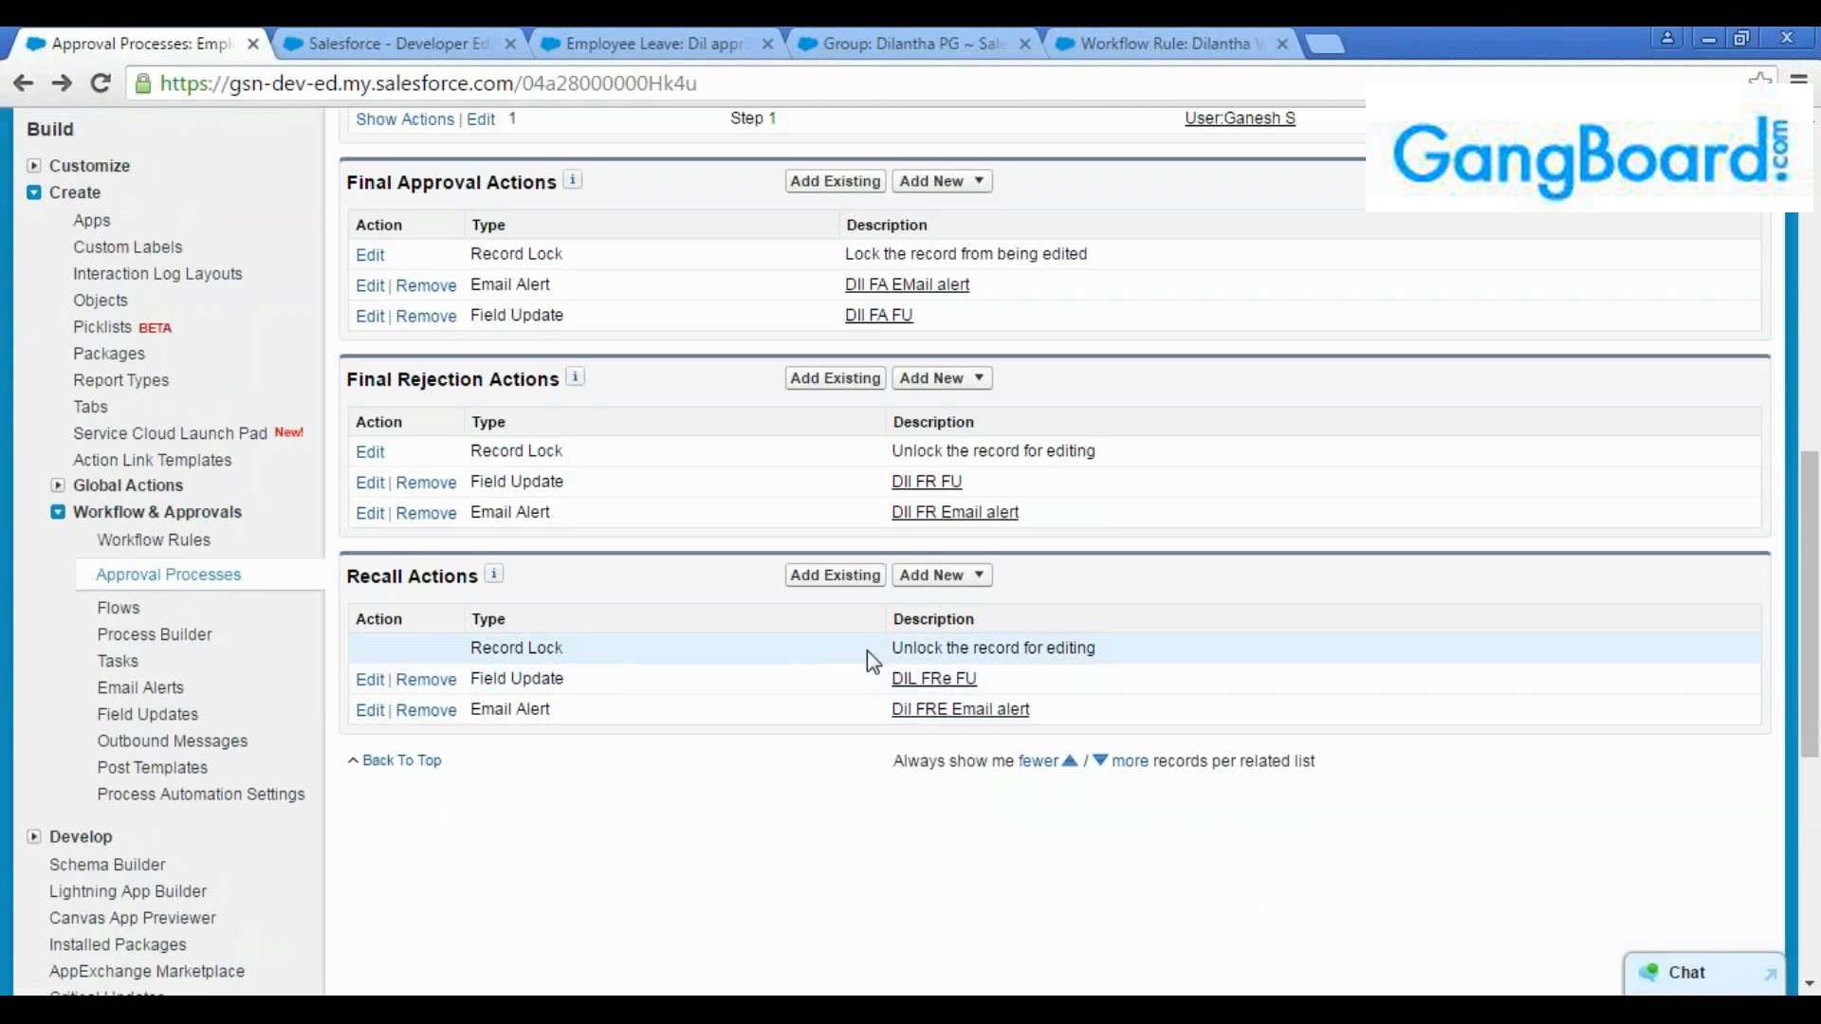
pyautogui.doubleClick(536, 679)
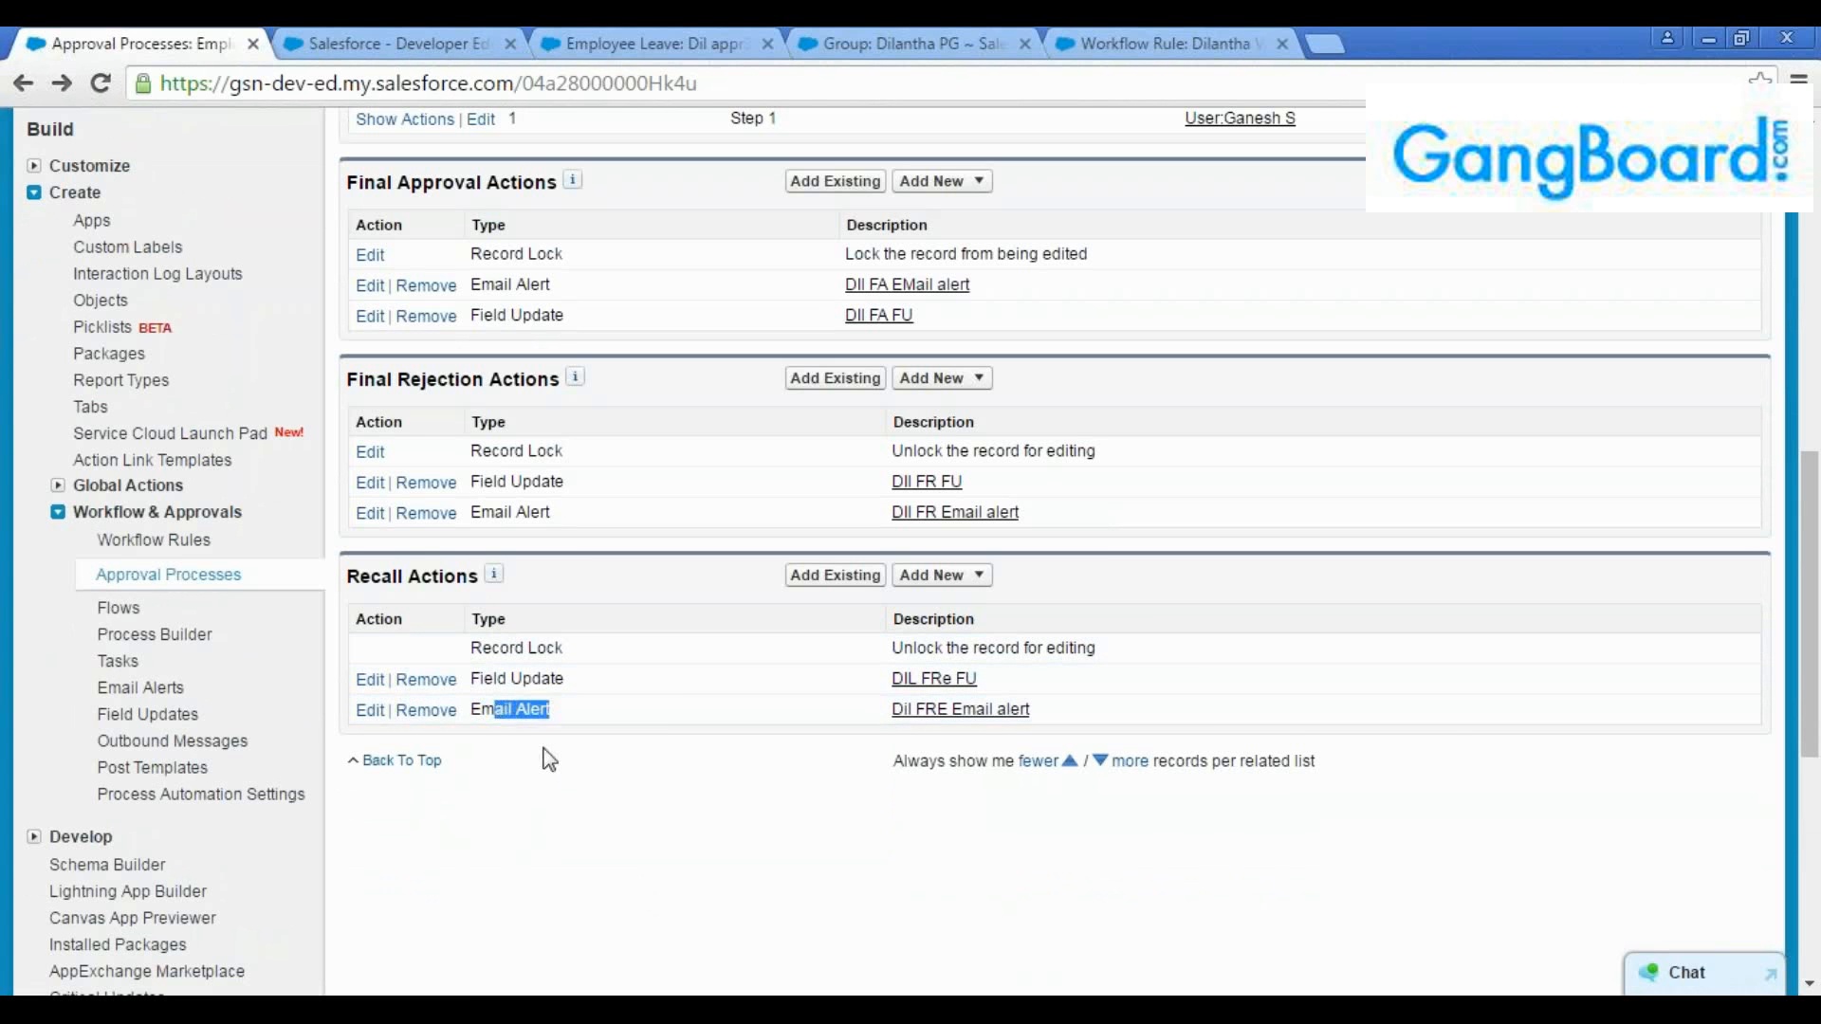
# Set the number of days to 9 on the recalled "Dil appr3" record and save it
pyautogui.click(702, 44)
pyautogui.click(892, 43)
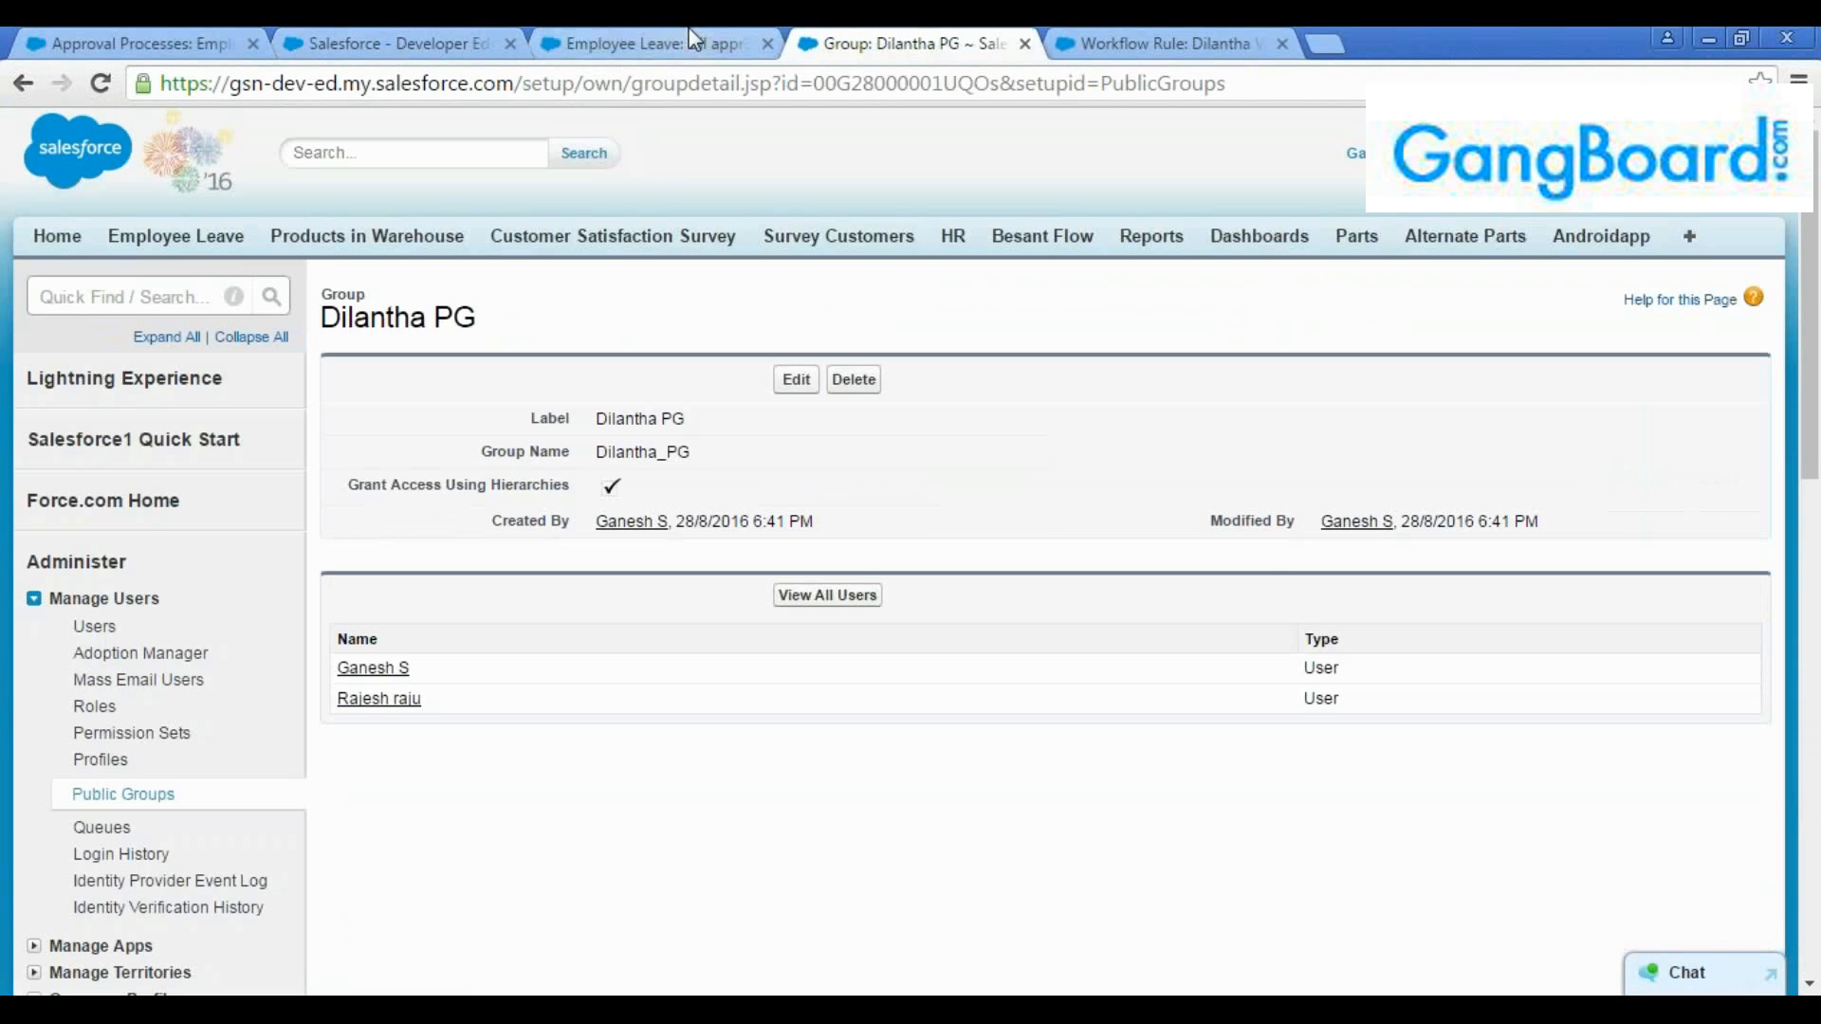
pyautogui.click(692, 44)
pyautogui.scroll(2, 814, 384)
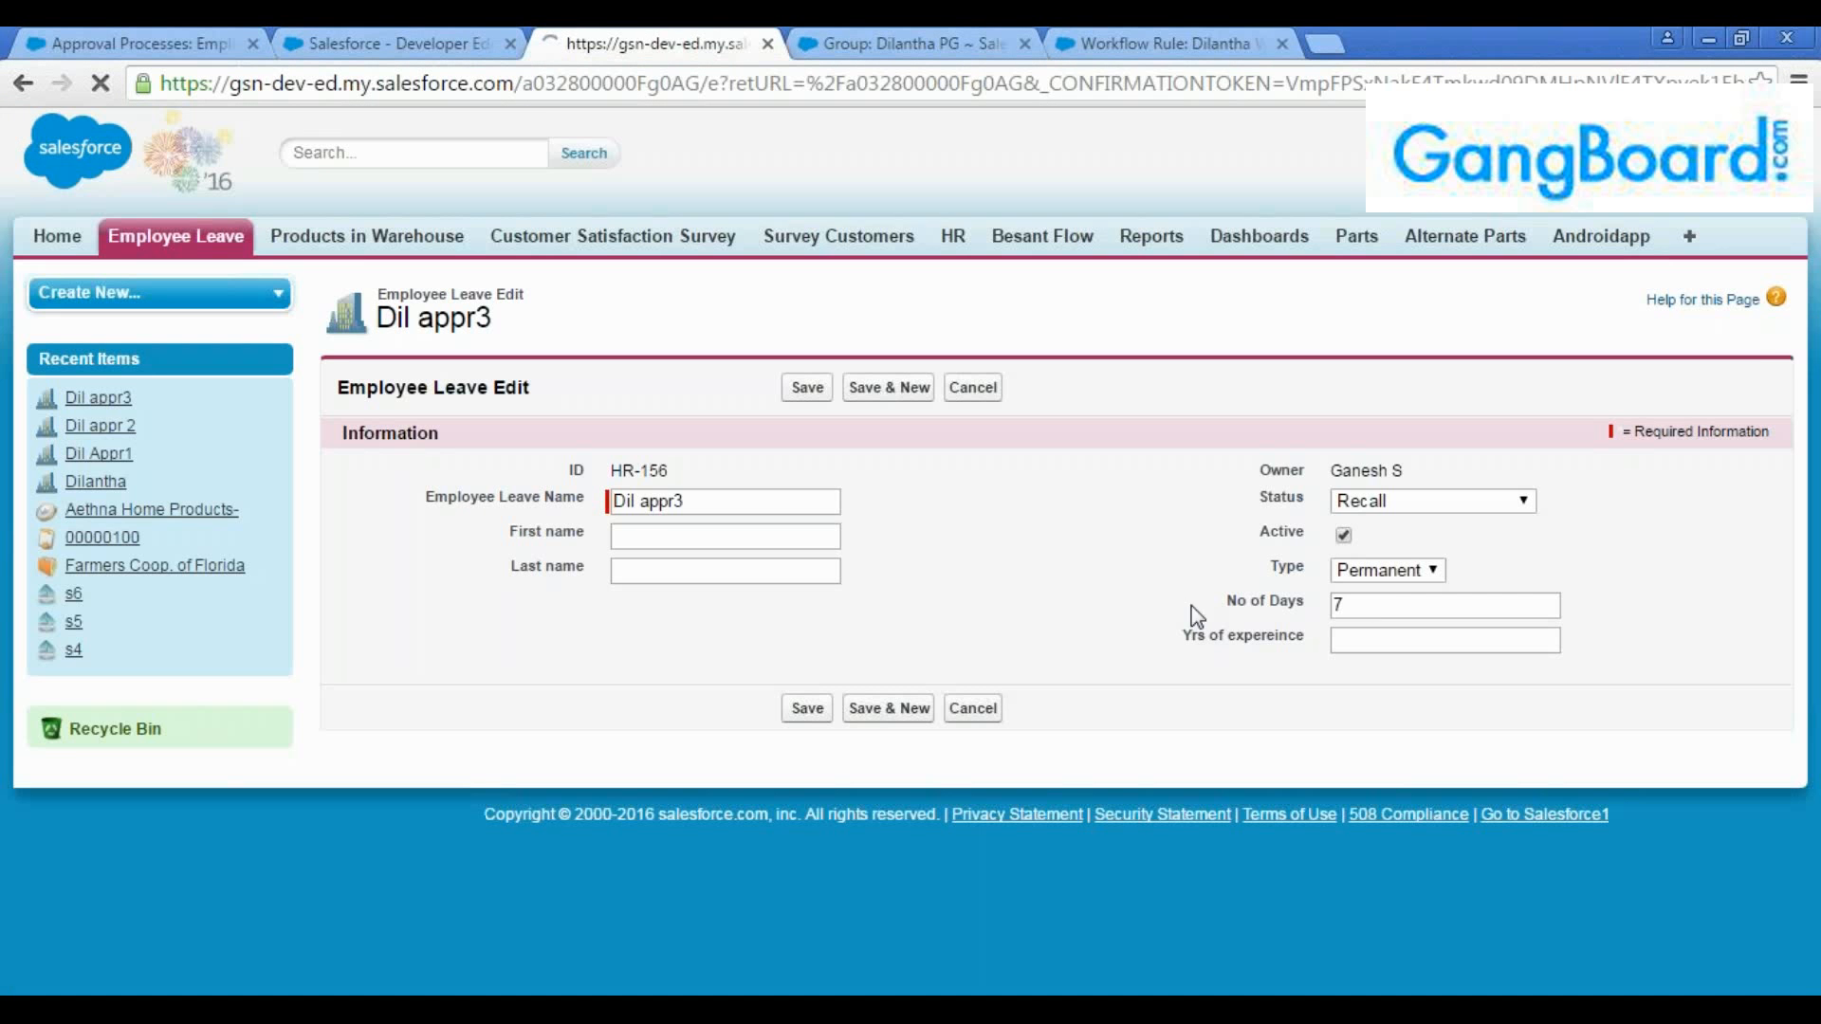
pyautogui.moveTo(1345, 606); pyautogui.dragTo(1176, 592)
pyautogui.write('5')
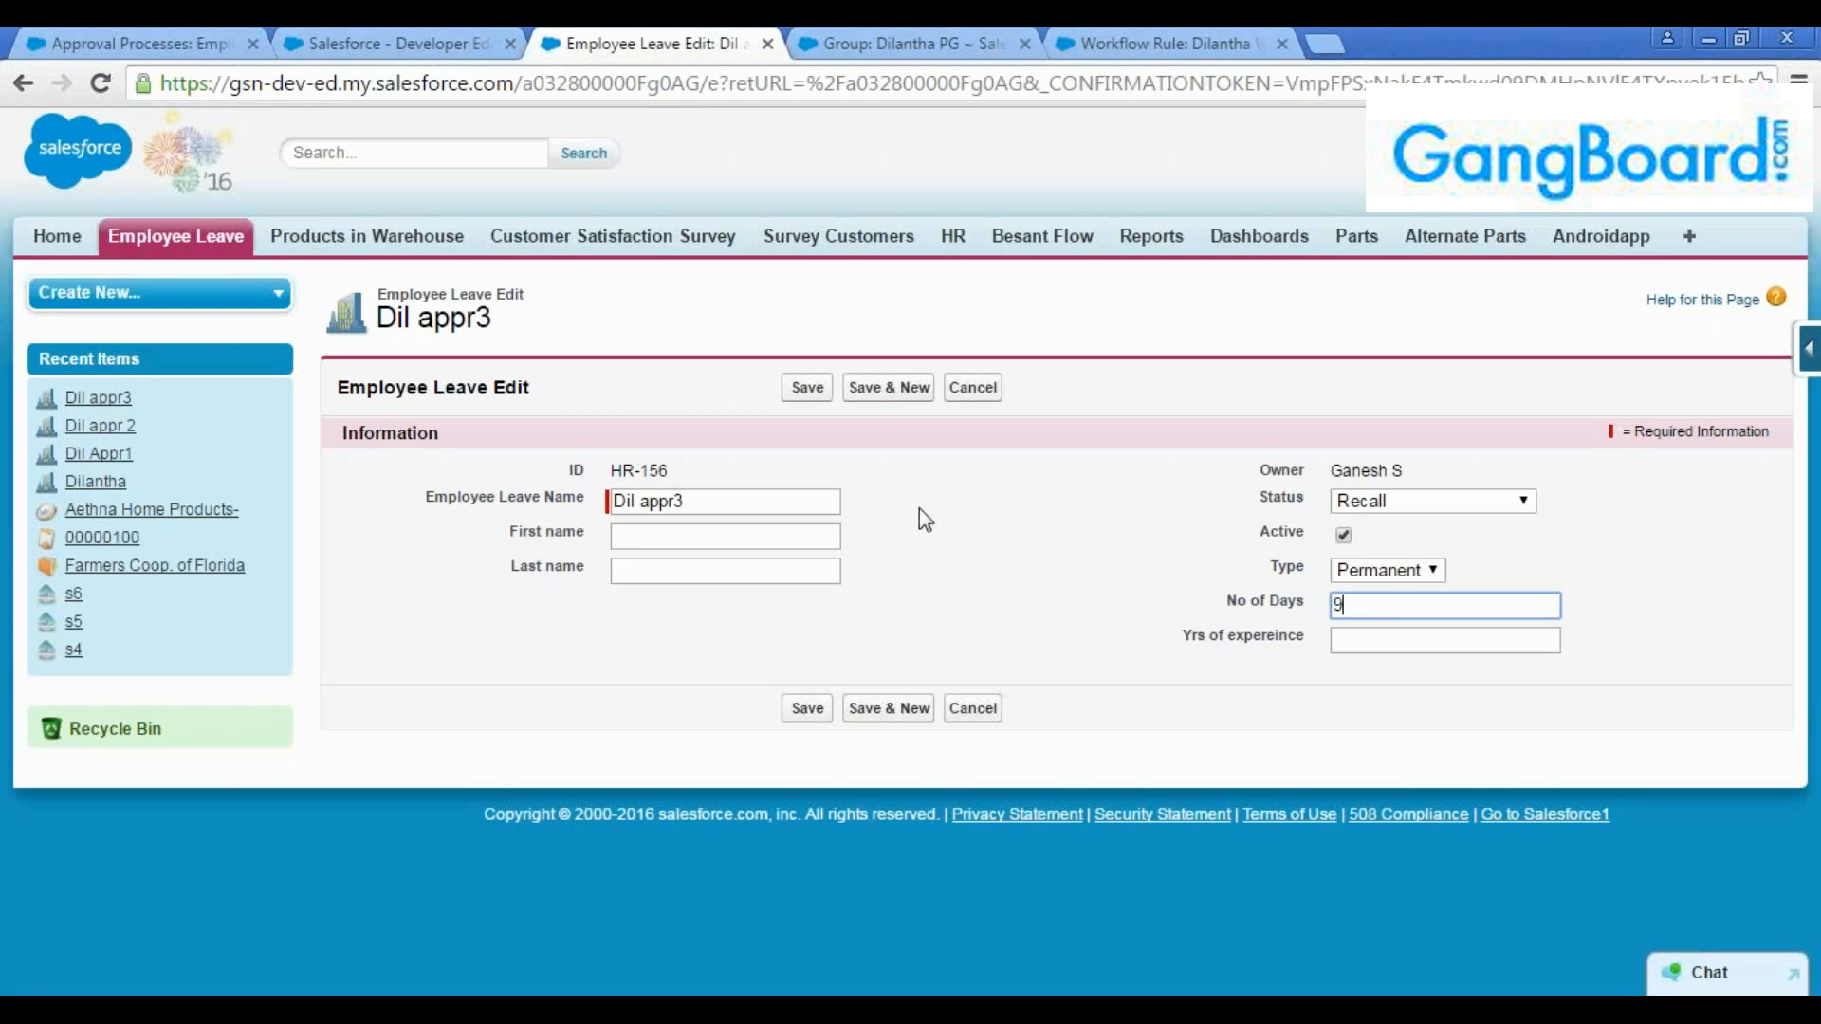
pyautogui.click(809, 388)
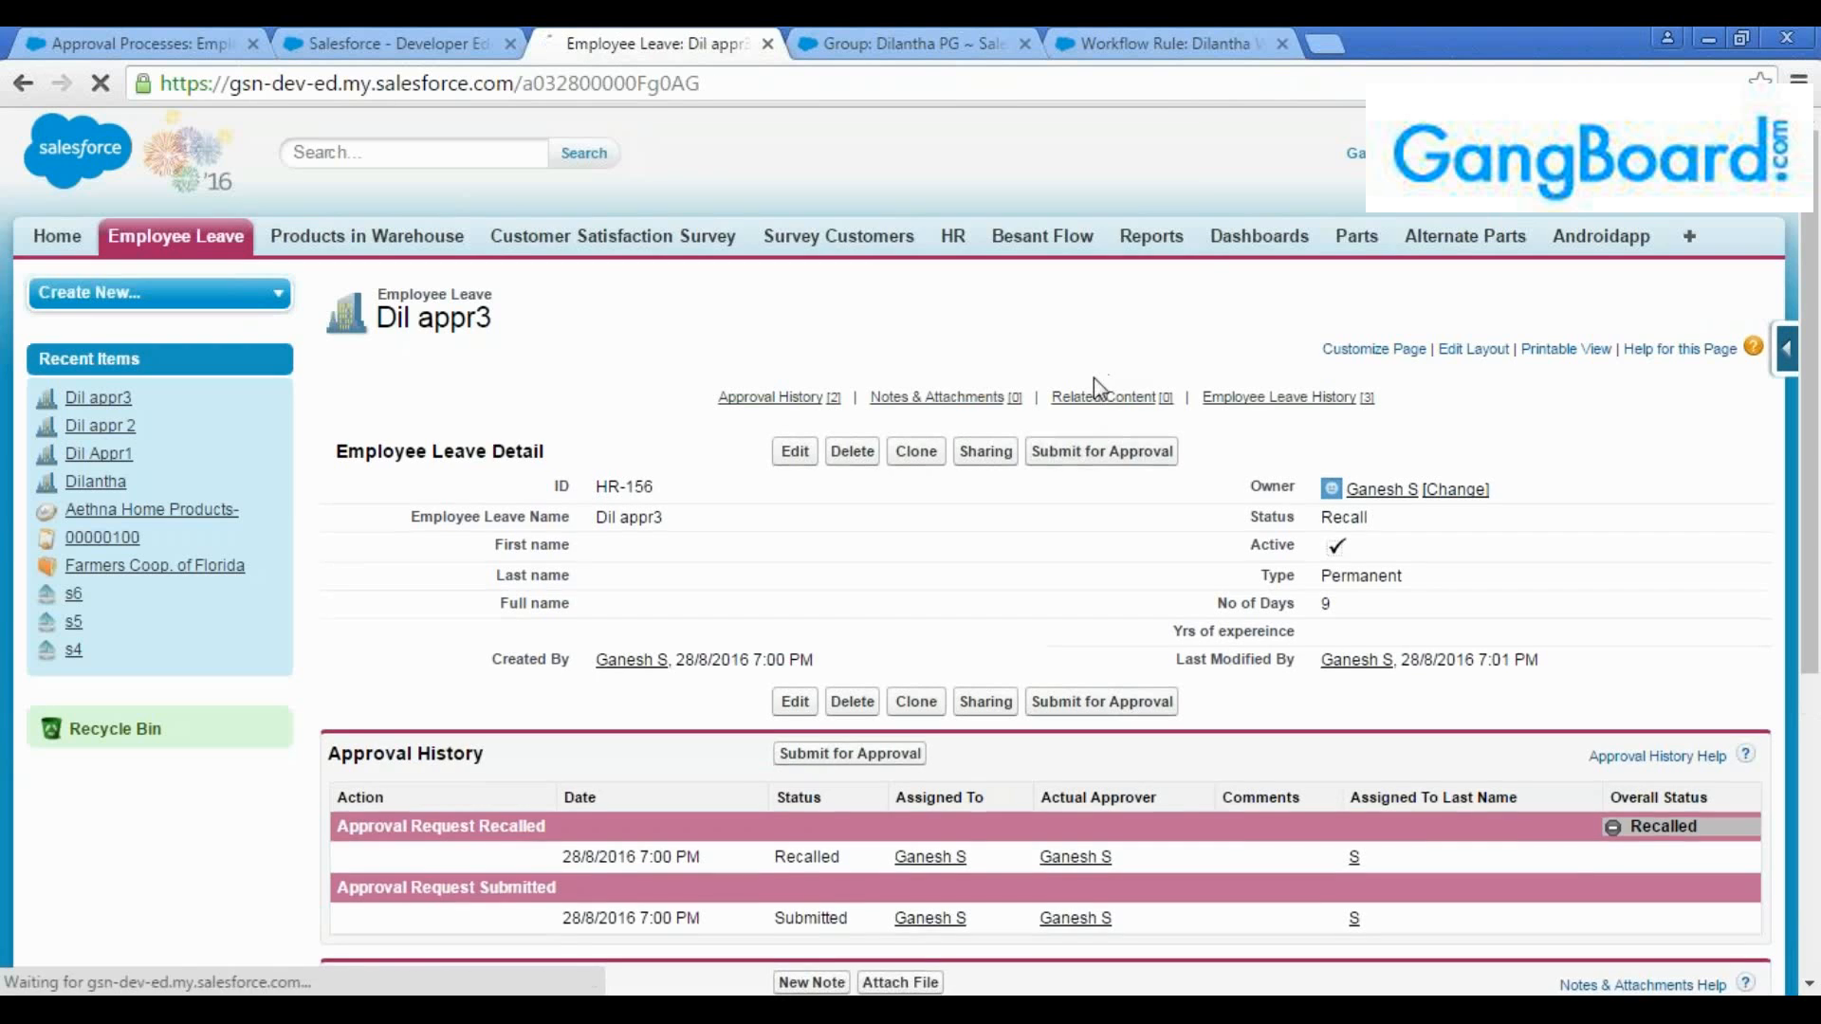
# Resubmit the "Dil appr3" record for approval and view its approval history
pyautogui.click(1078, 453)
pyautogui.click(1026, 280)
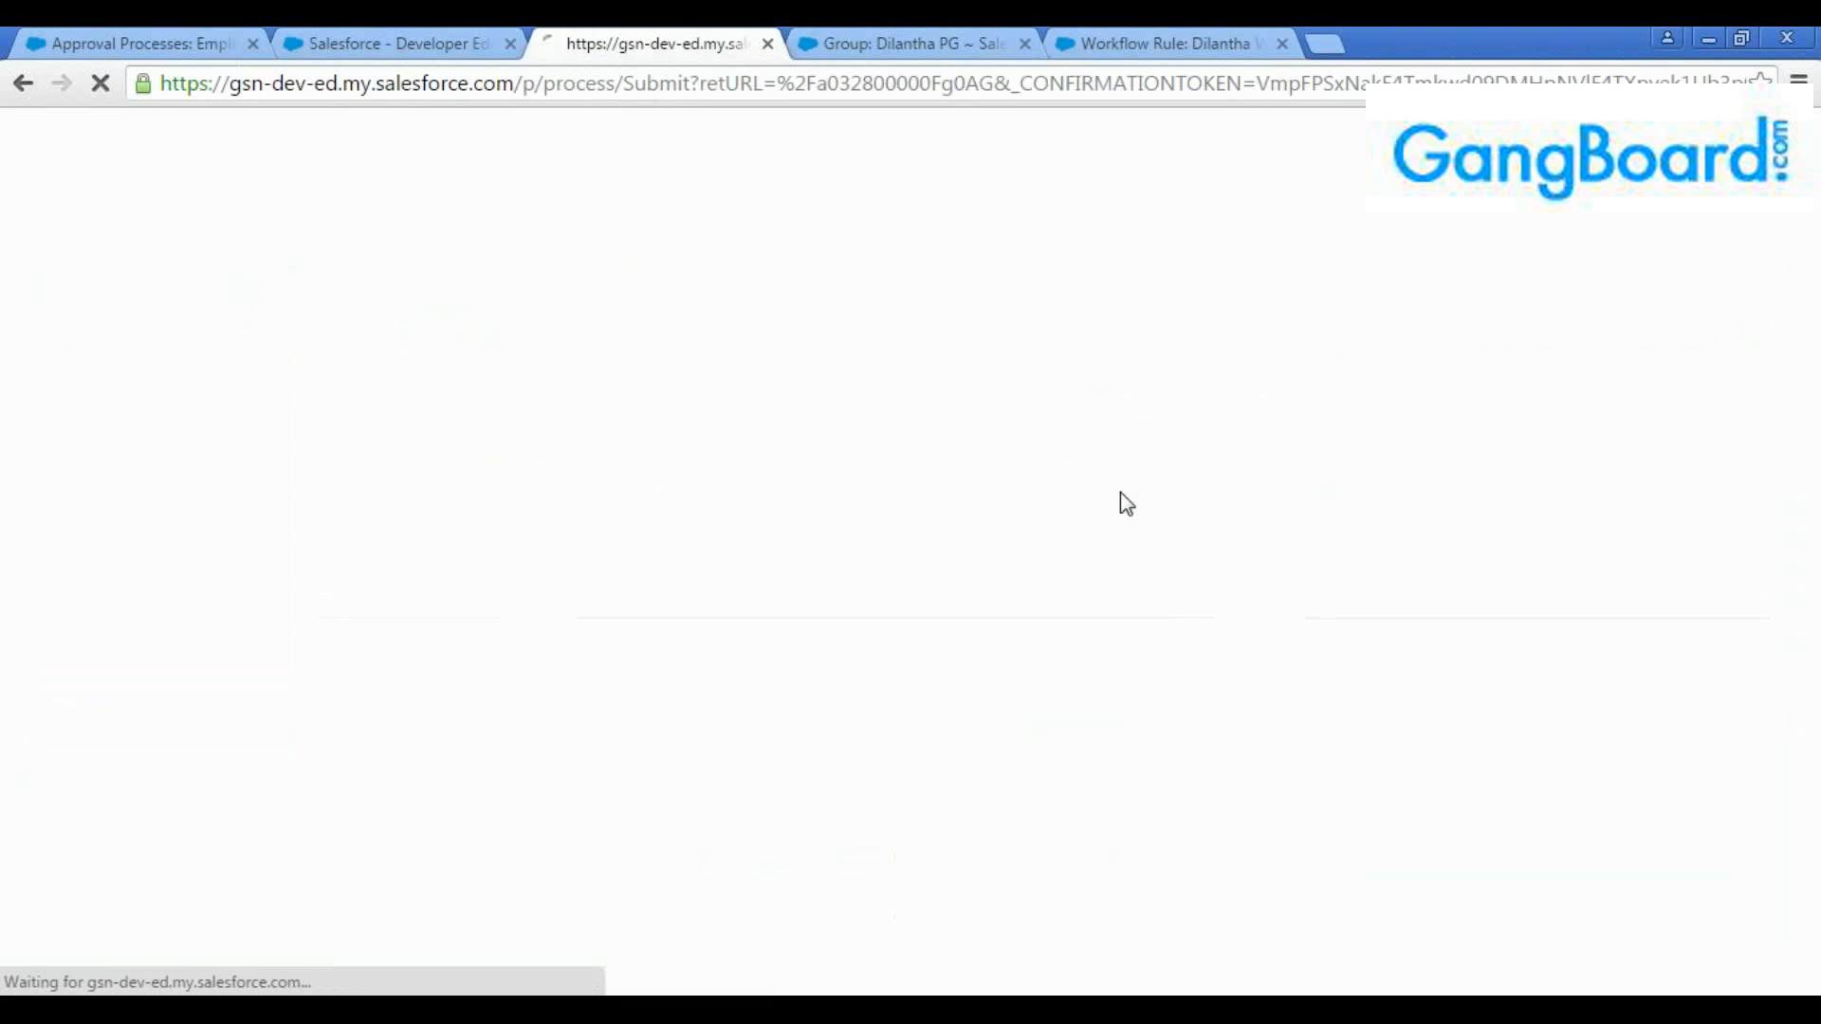
pyautogui.scroll(-3, 1167, 532)
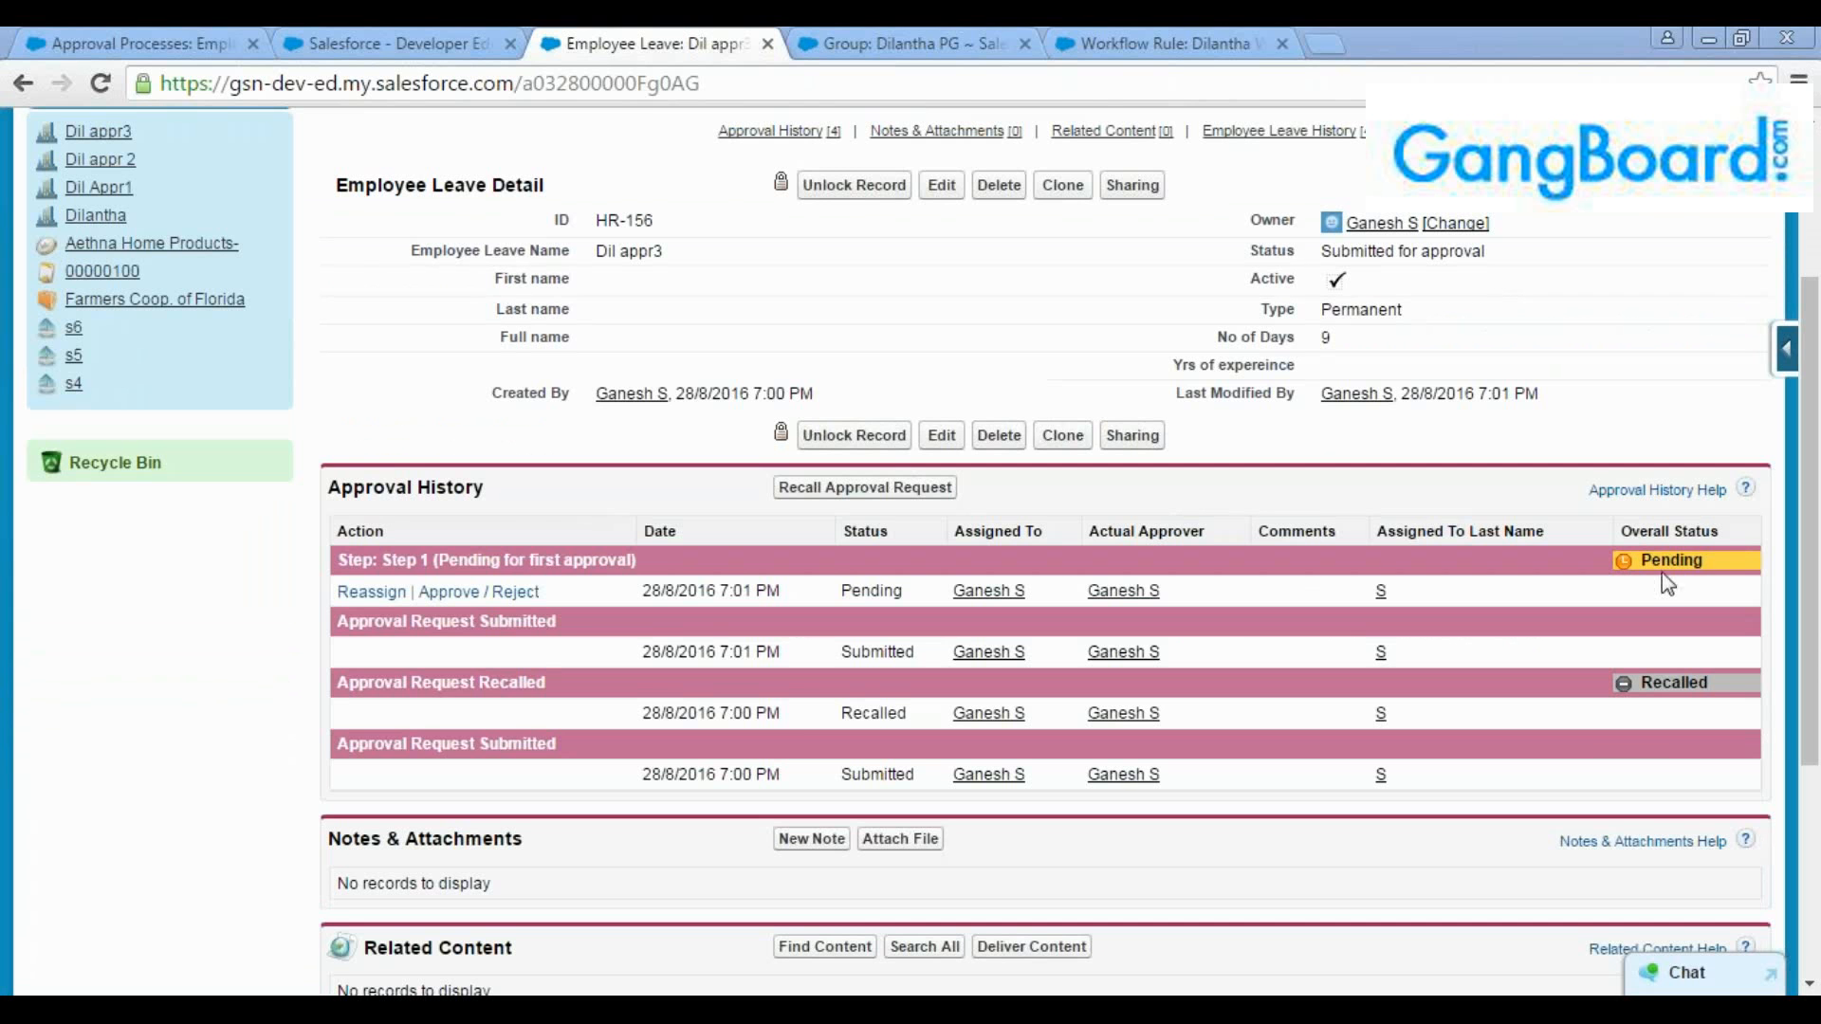
# Reload the home page and check Items to Approve for the resubmitted "Dil appr3" request
pyautogui.click(393, 42)
pyautogui.click(761, 83)
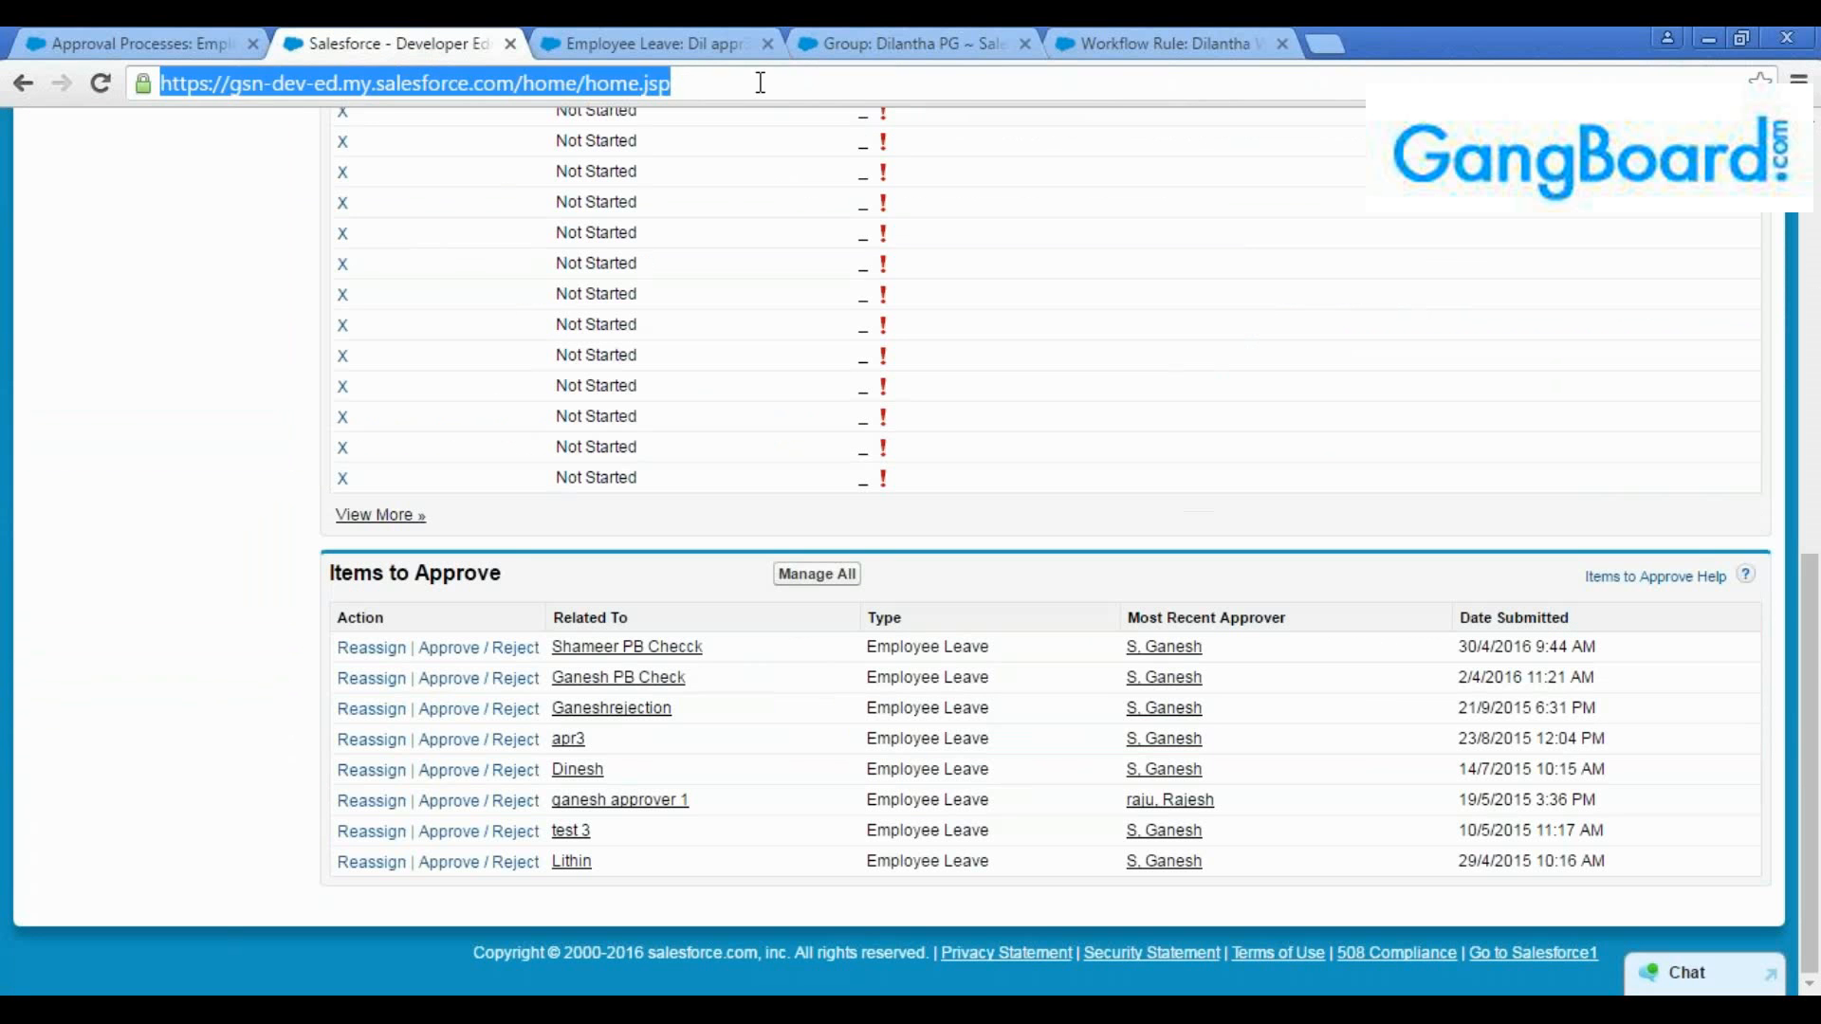
pyautogui.press('Return')
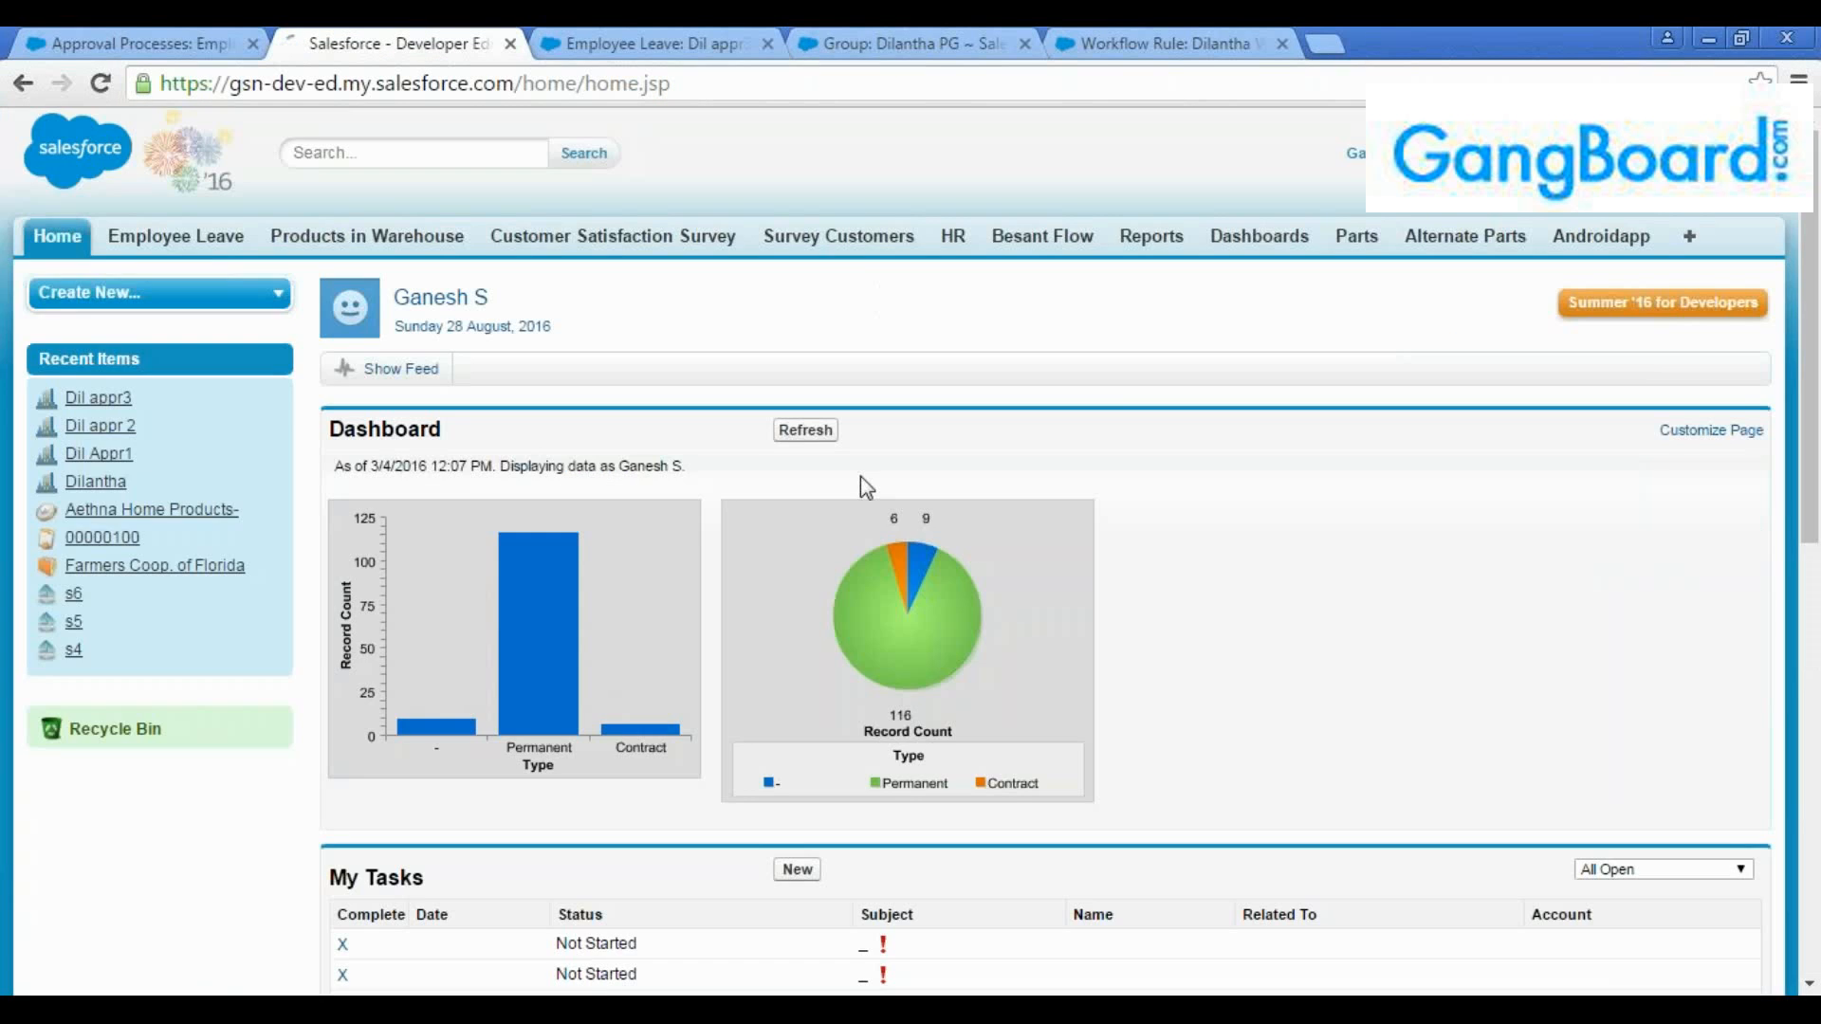
pyautogui.scroll(-3, 861, 476)
pyautogui.scroll(-5, 671, 618)
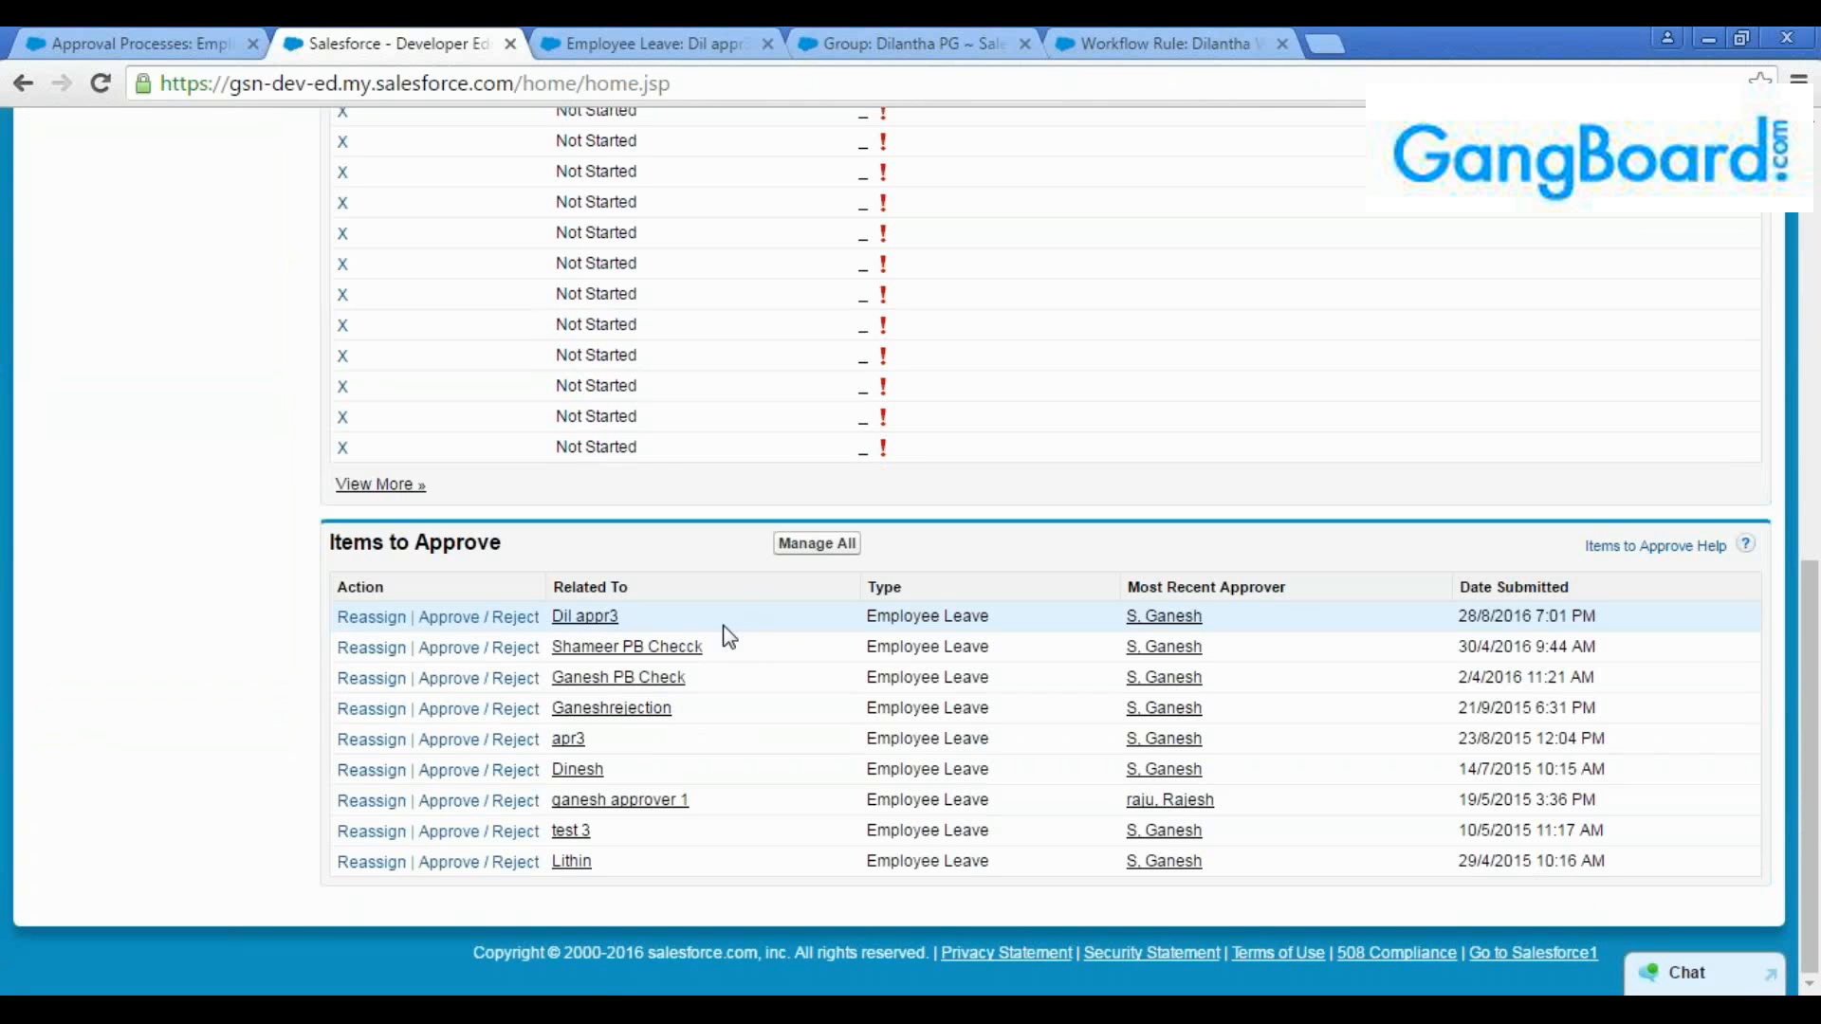
# Approve the pending "Dil appr3" request without comments and review the record's status and approval history
pyautogui.click(516, 621)
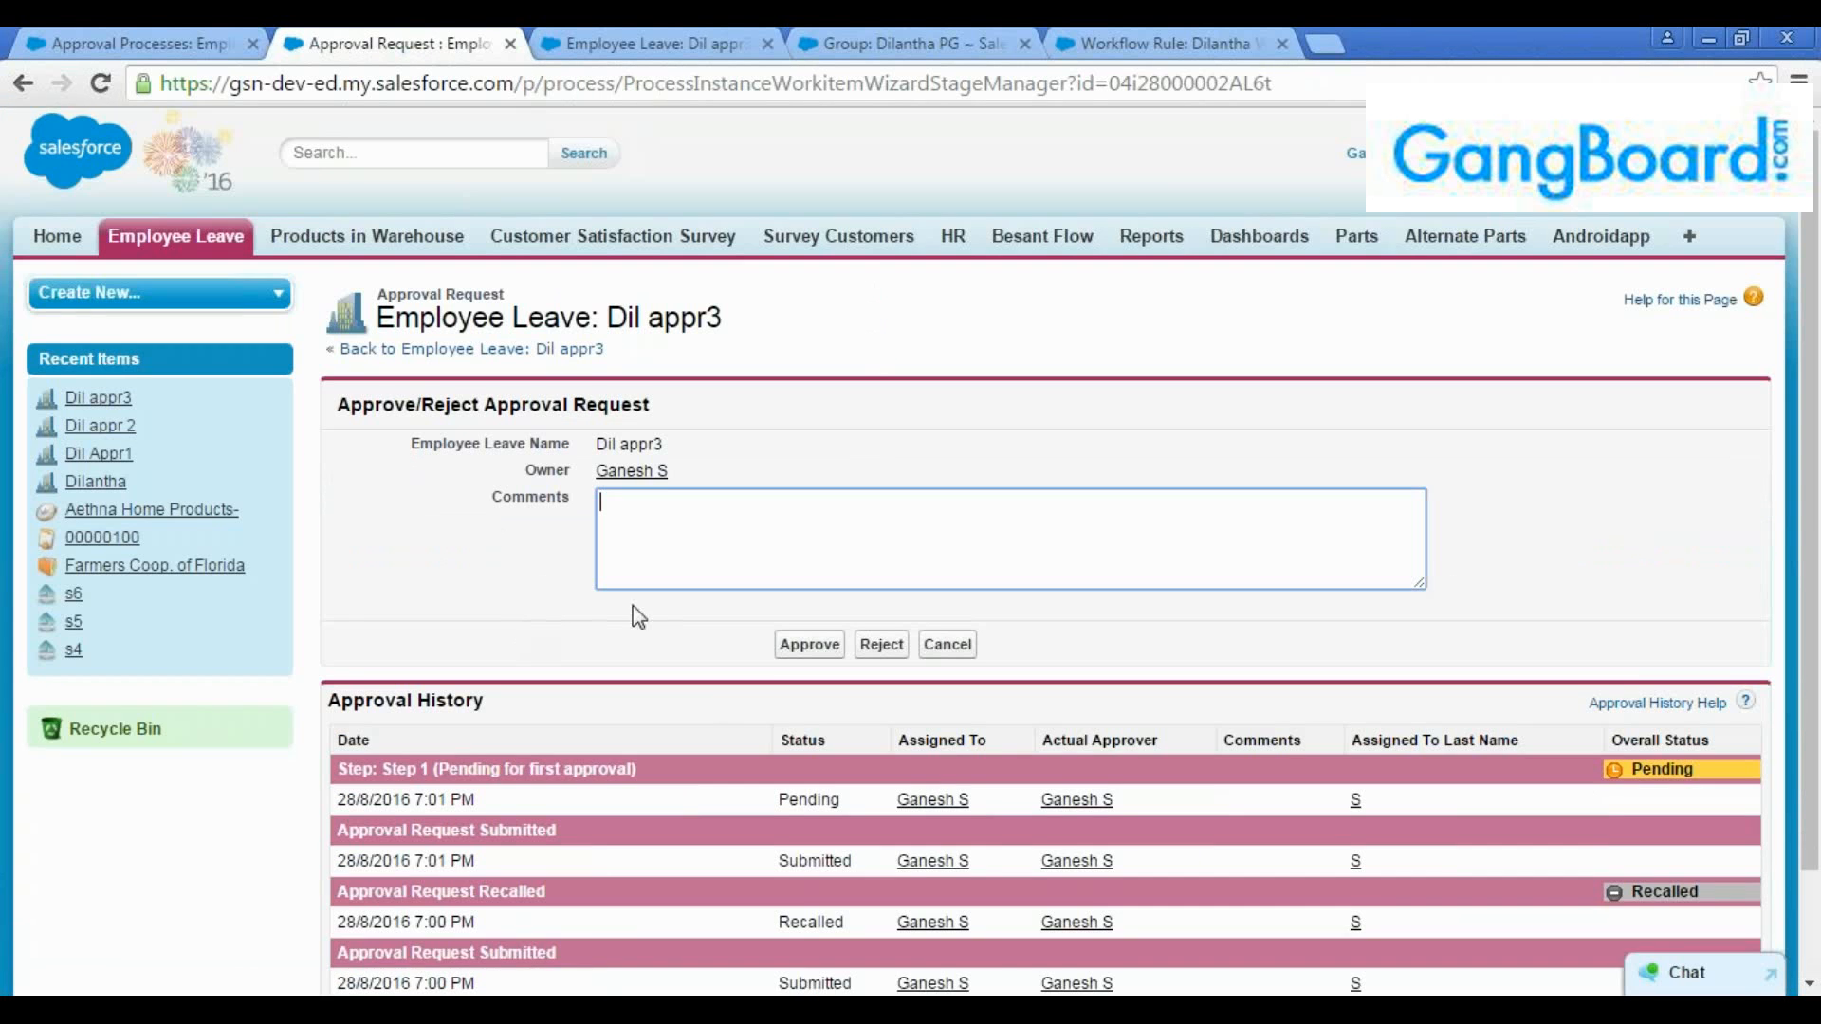
pyautogui.scroll(-3, 707, 702)
pyautogui.click(811, 522)
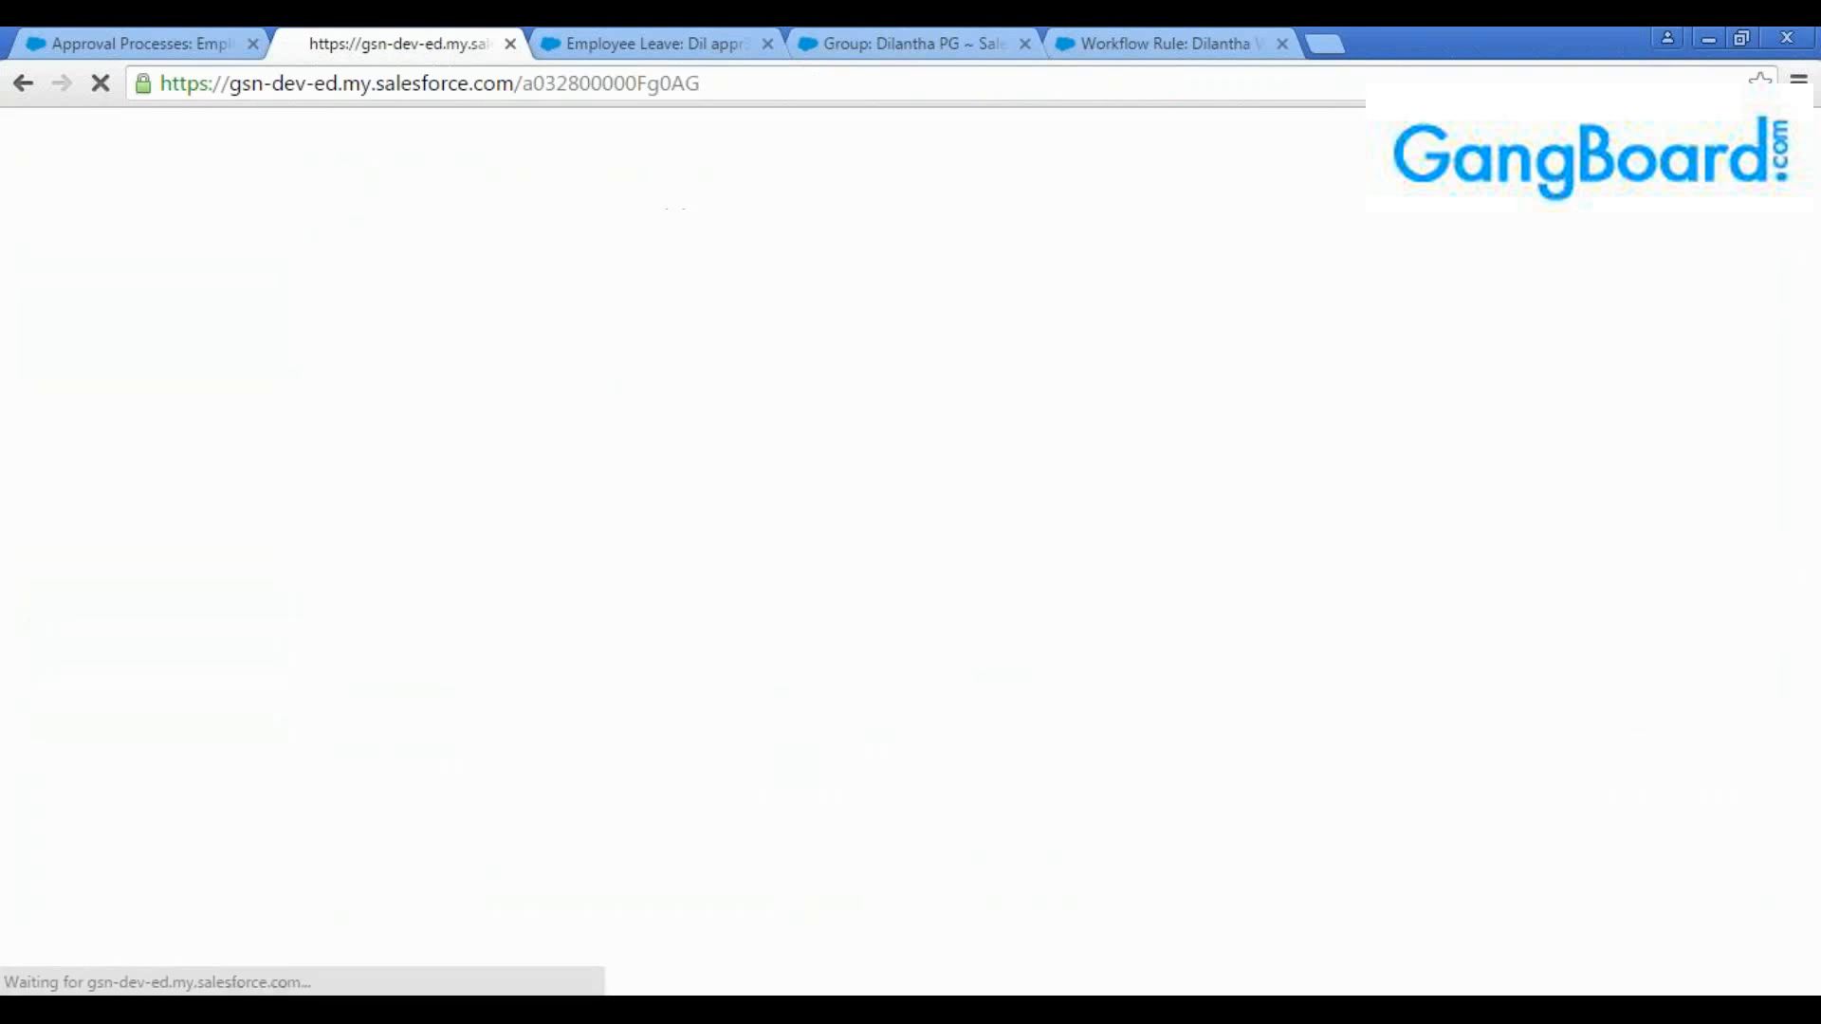
pyautogui.scroll(-3, 928, 598)
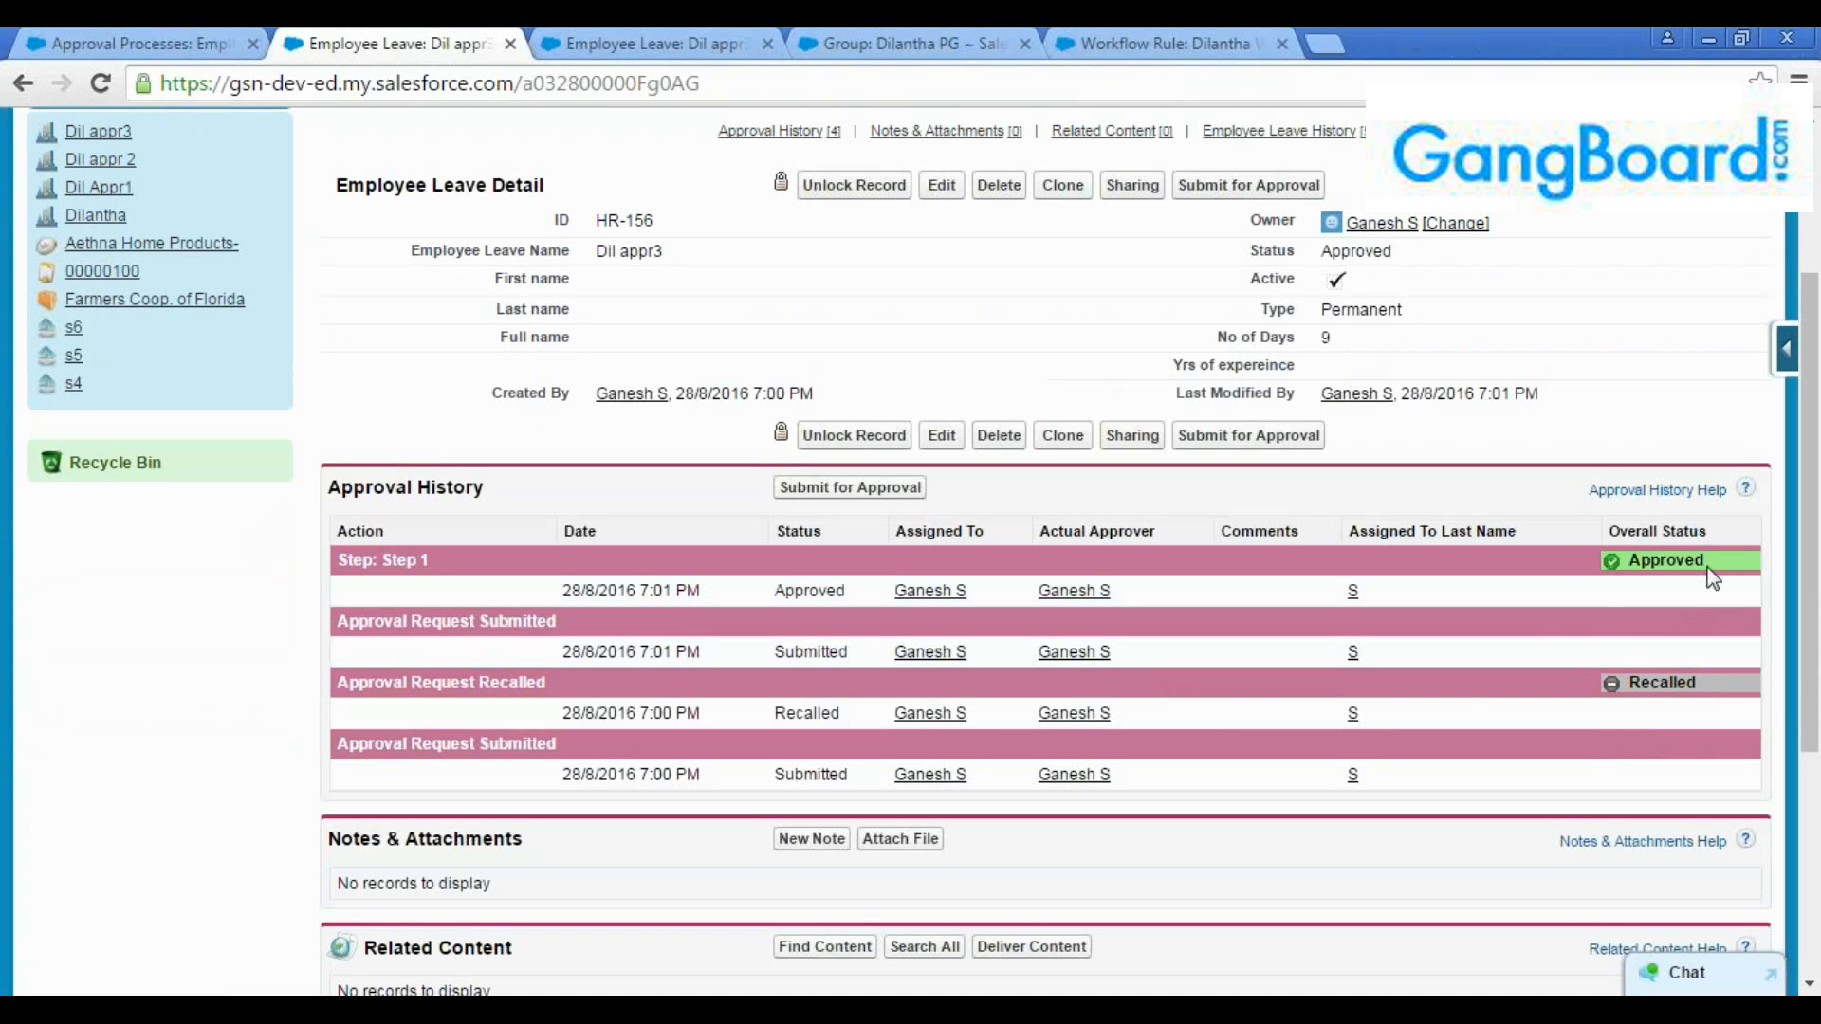
pyautogui.scroll(3, 1565, 655)
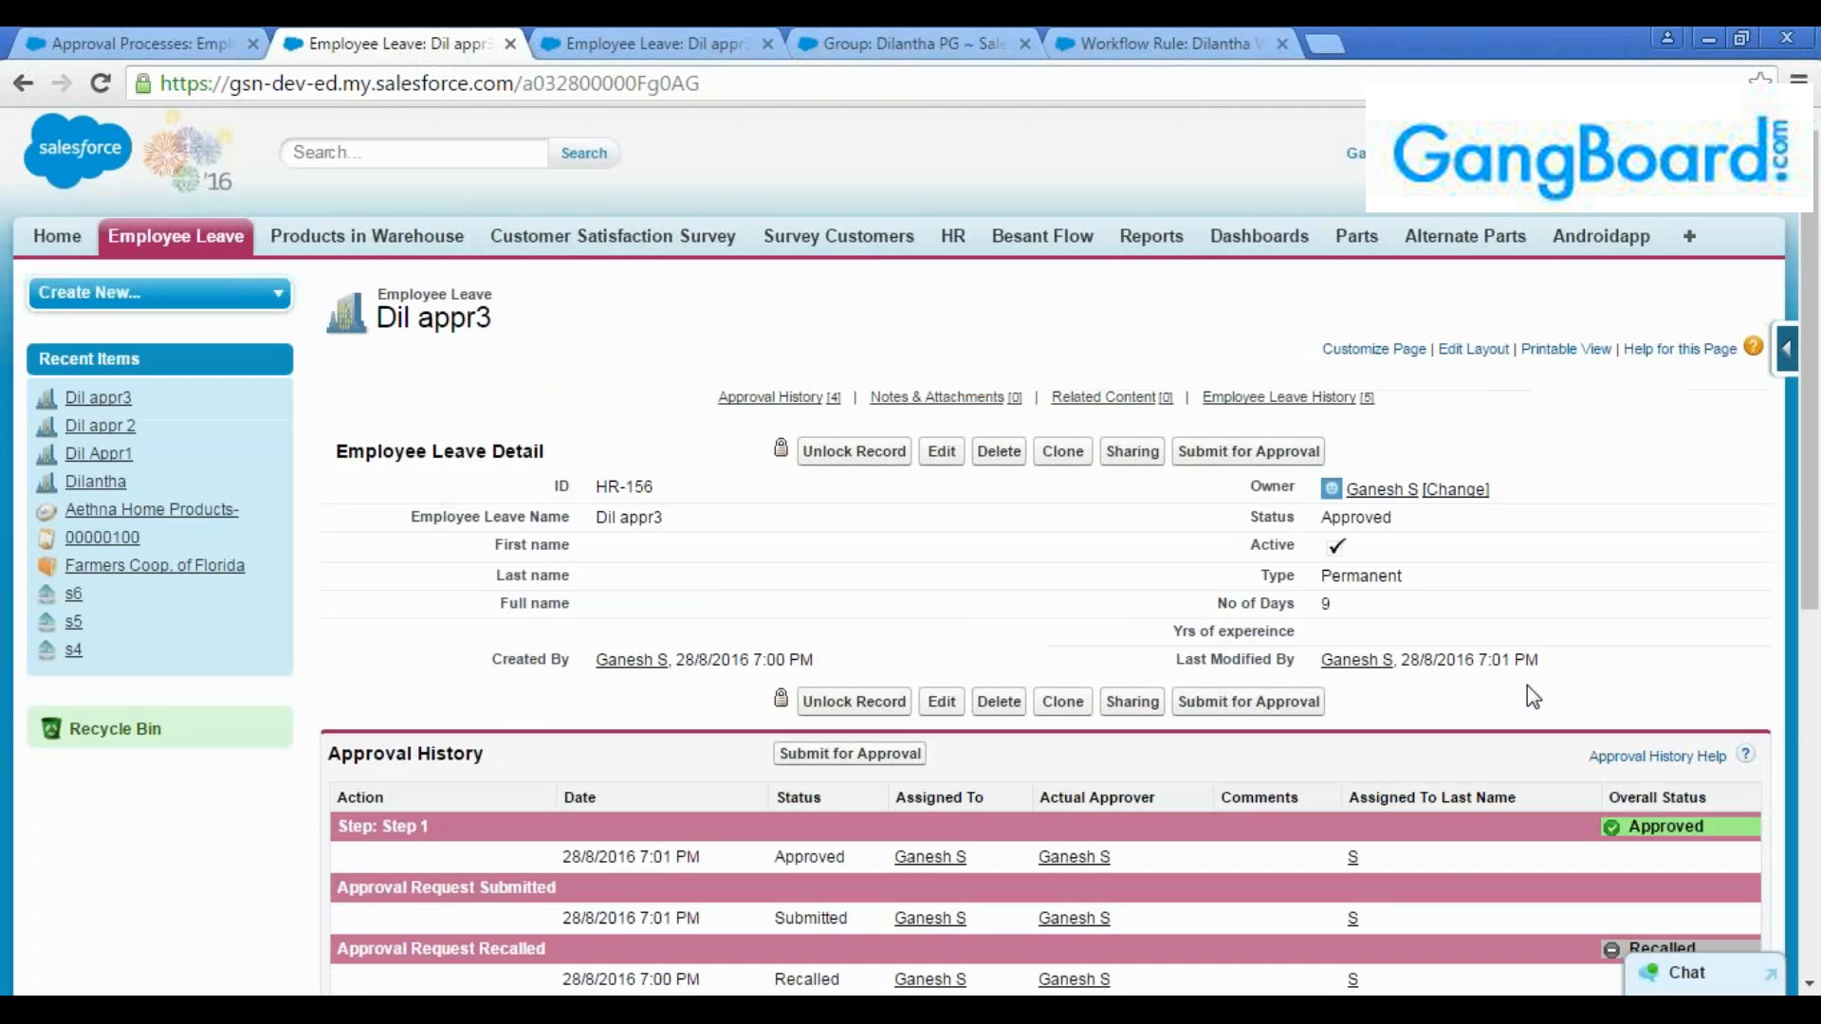
# Return to the active approval process and review its definition, initial submission actions, approval step and final actions
pyautogui.click(353, 152)
pyautogui.click(567, 33)
pyautogui.click(439, 40)
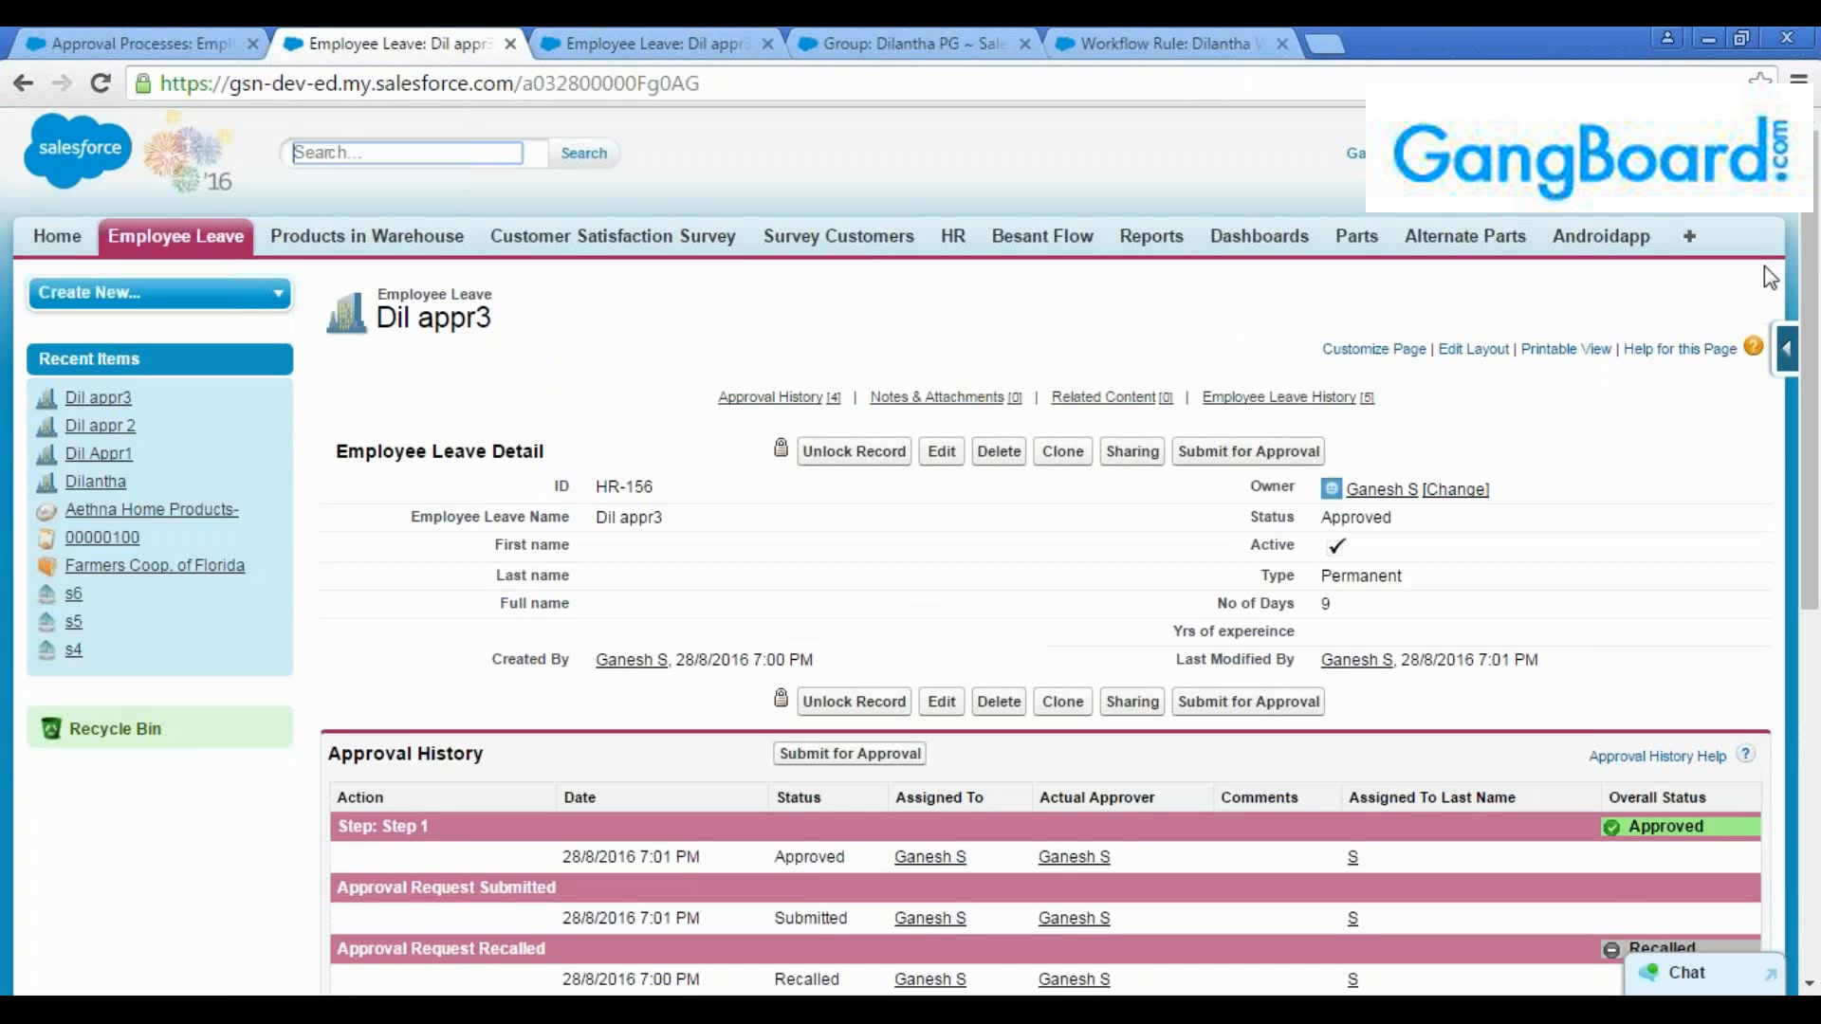
pyautogui.click(122, 36)
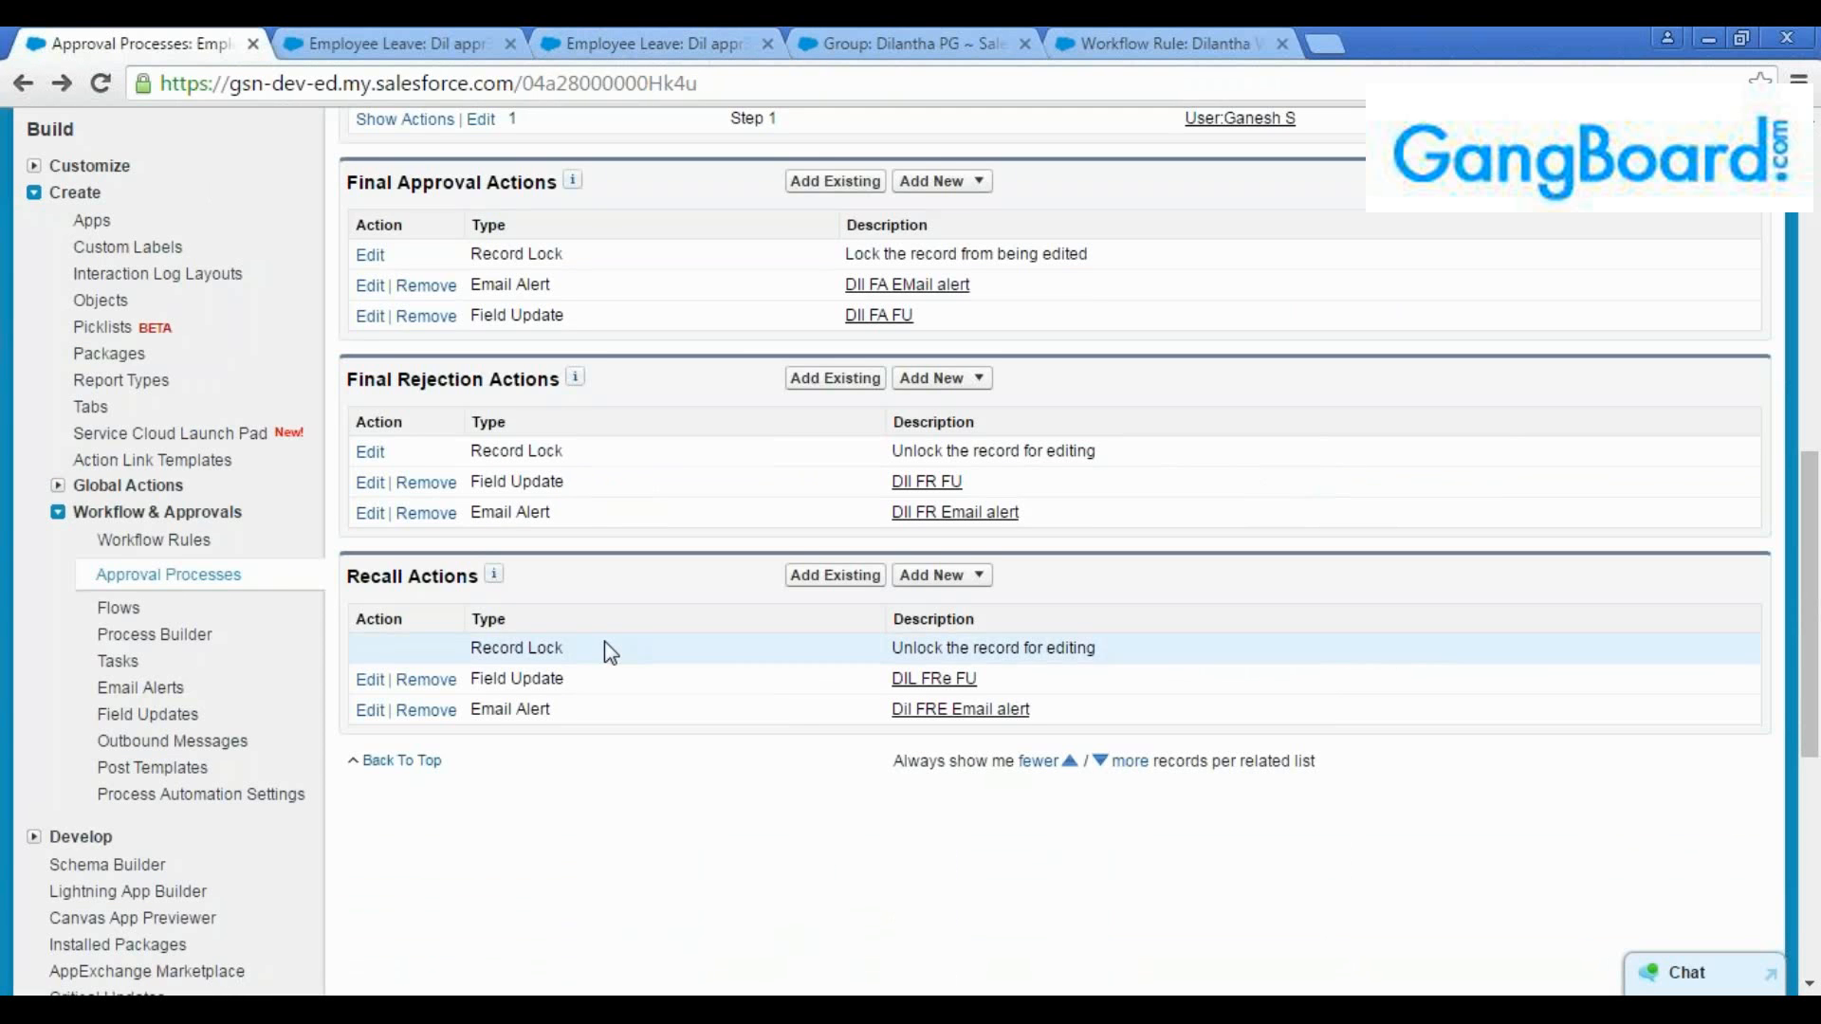
pyautogui.scroll(15, 607, 641)
pyautogui.scroll(-2, 644, 658)
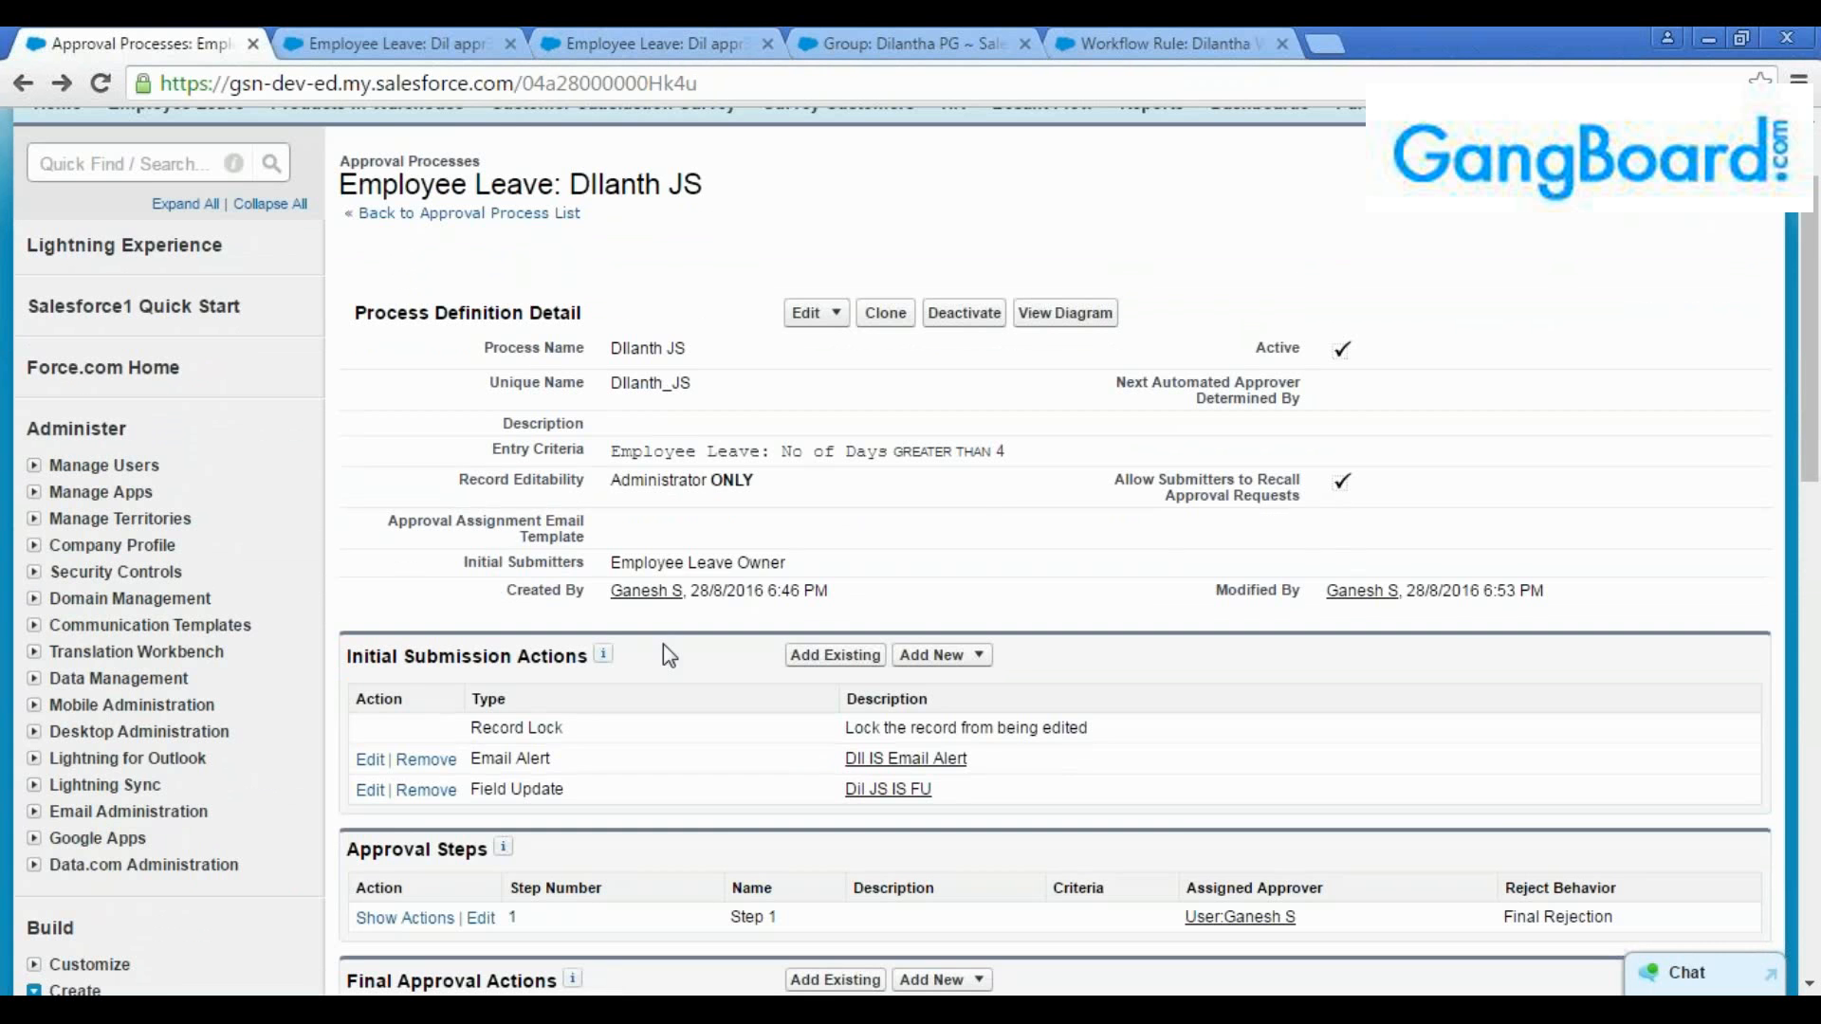
pyautogui.scroll(-2, 670, 653)
pyautogui.scroll(-2, 738, 753)
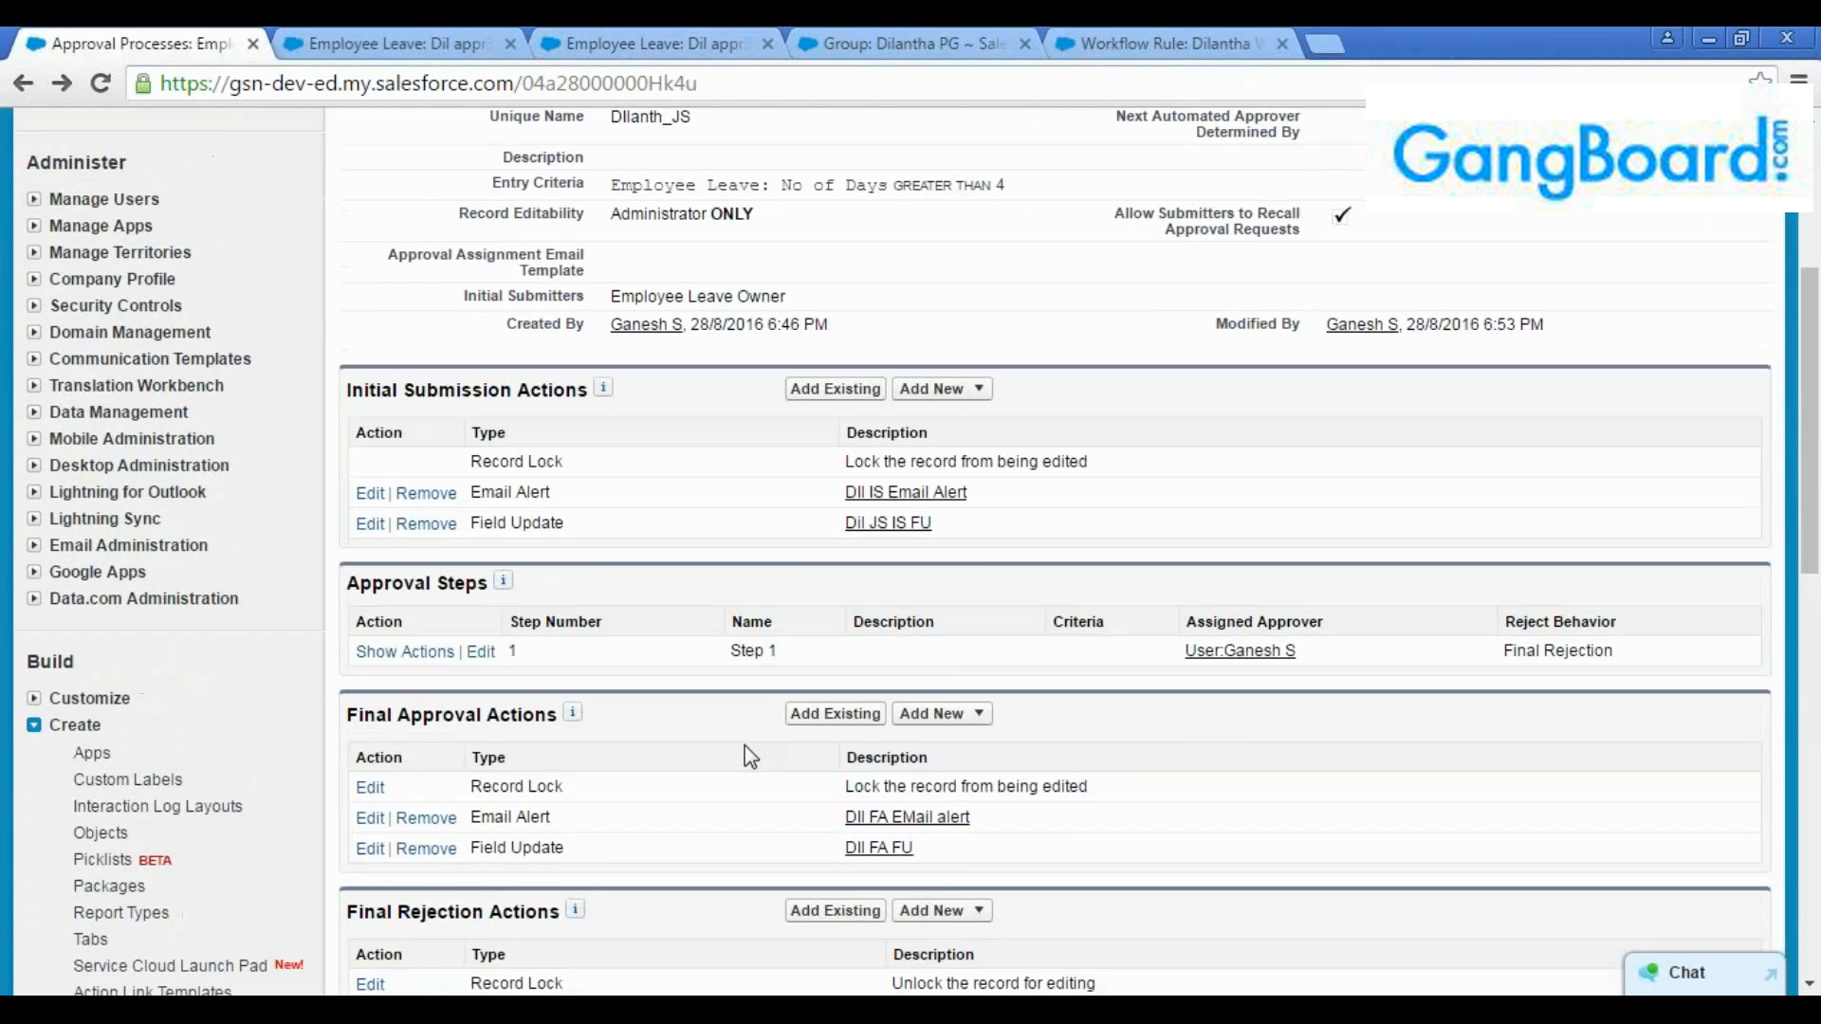
pyautogui.scroll(-5, 744, 750)
pyautogui.scroll(12, 743, 754)
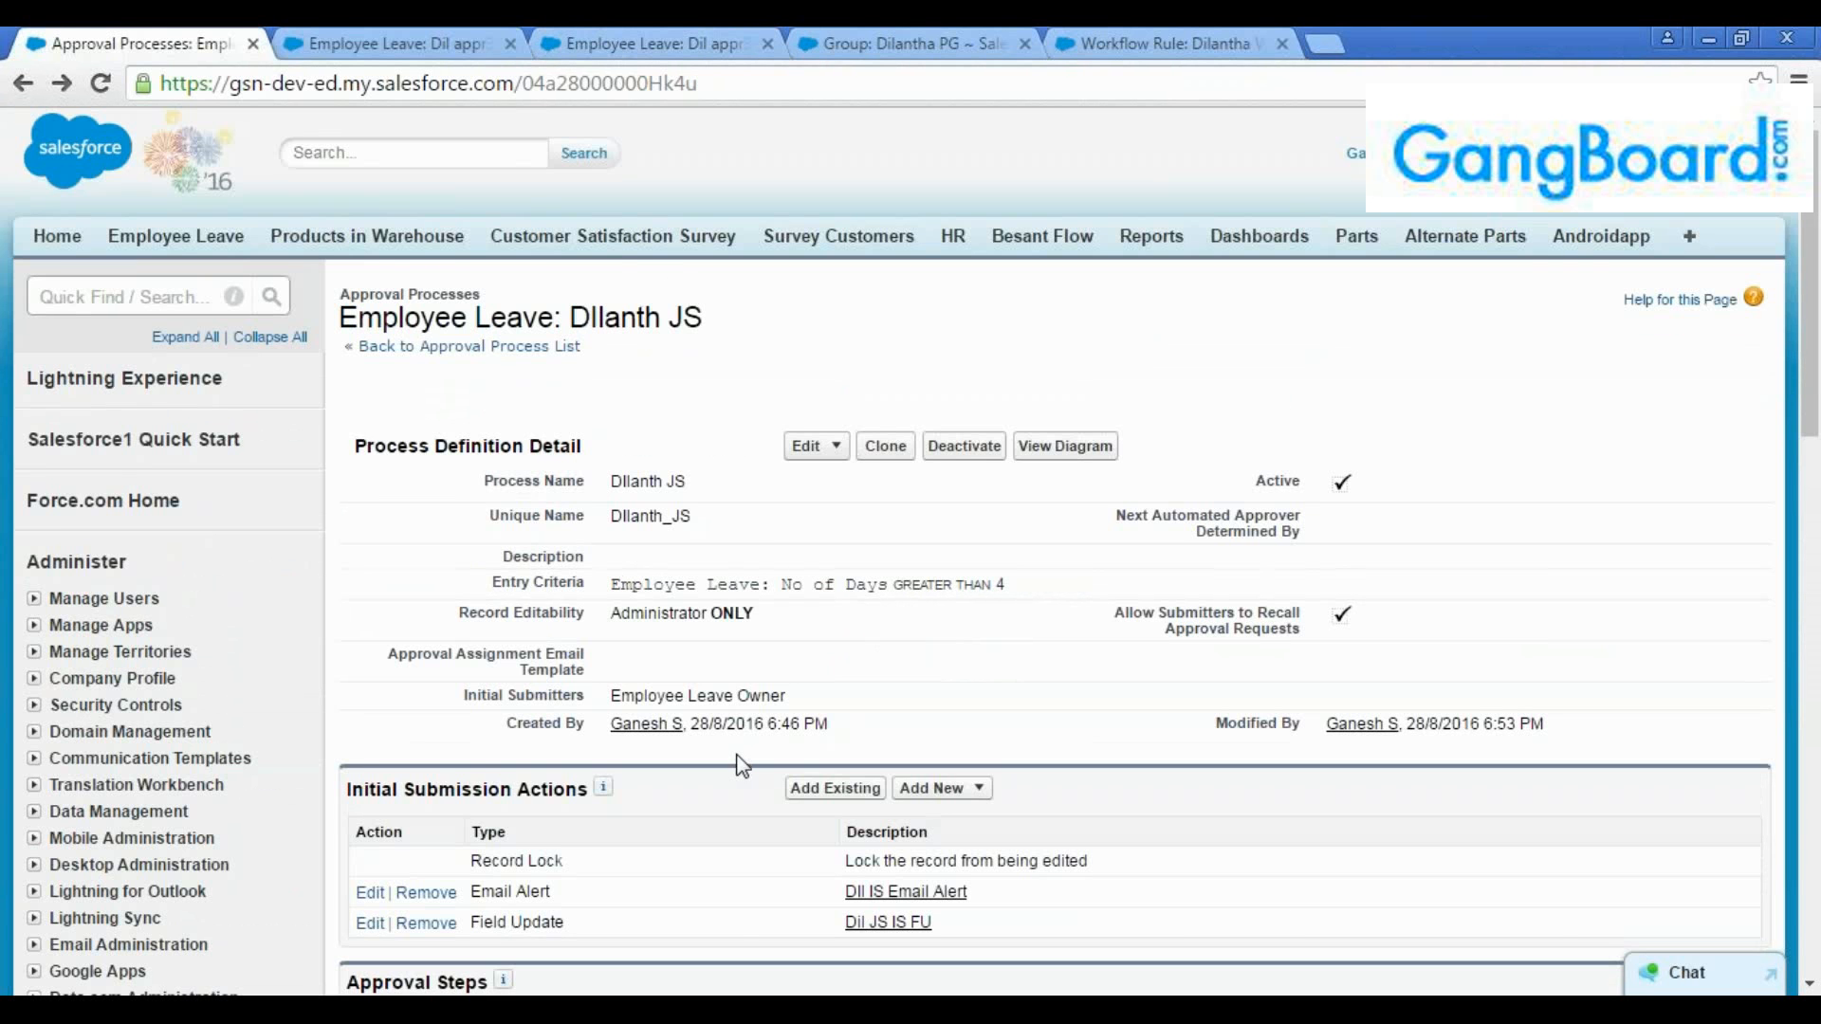
pyautogui.scroll(-1, 740, 759)
pyautogui.scroll(1, 1223, 360)
# Search Setup for approval processes and open the Employee Leave approval process list
pyautogui.click(126, 299)
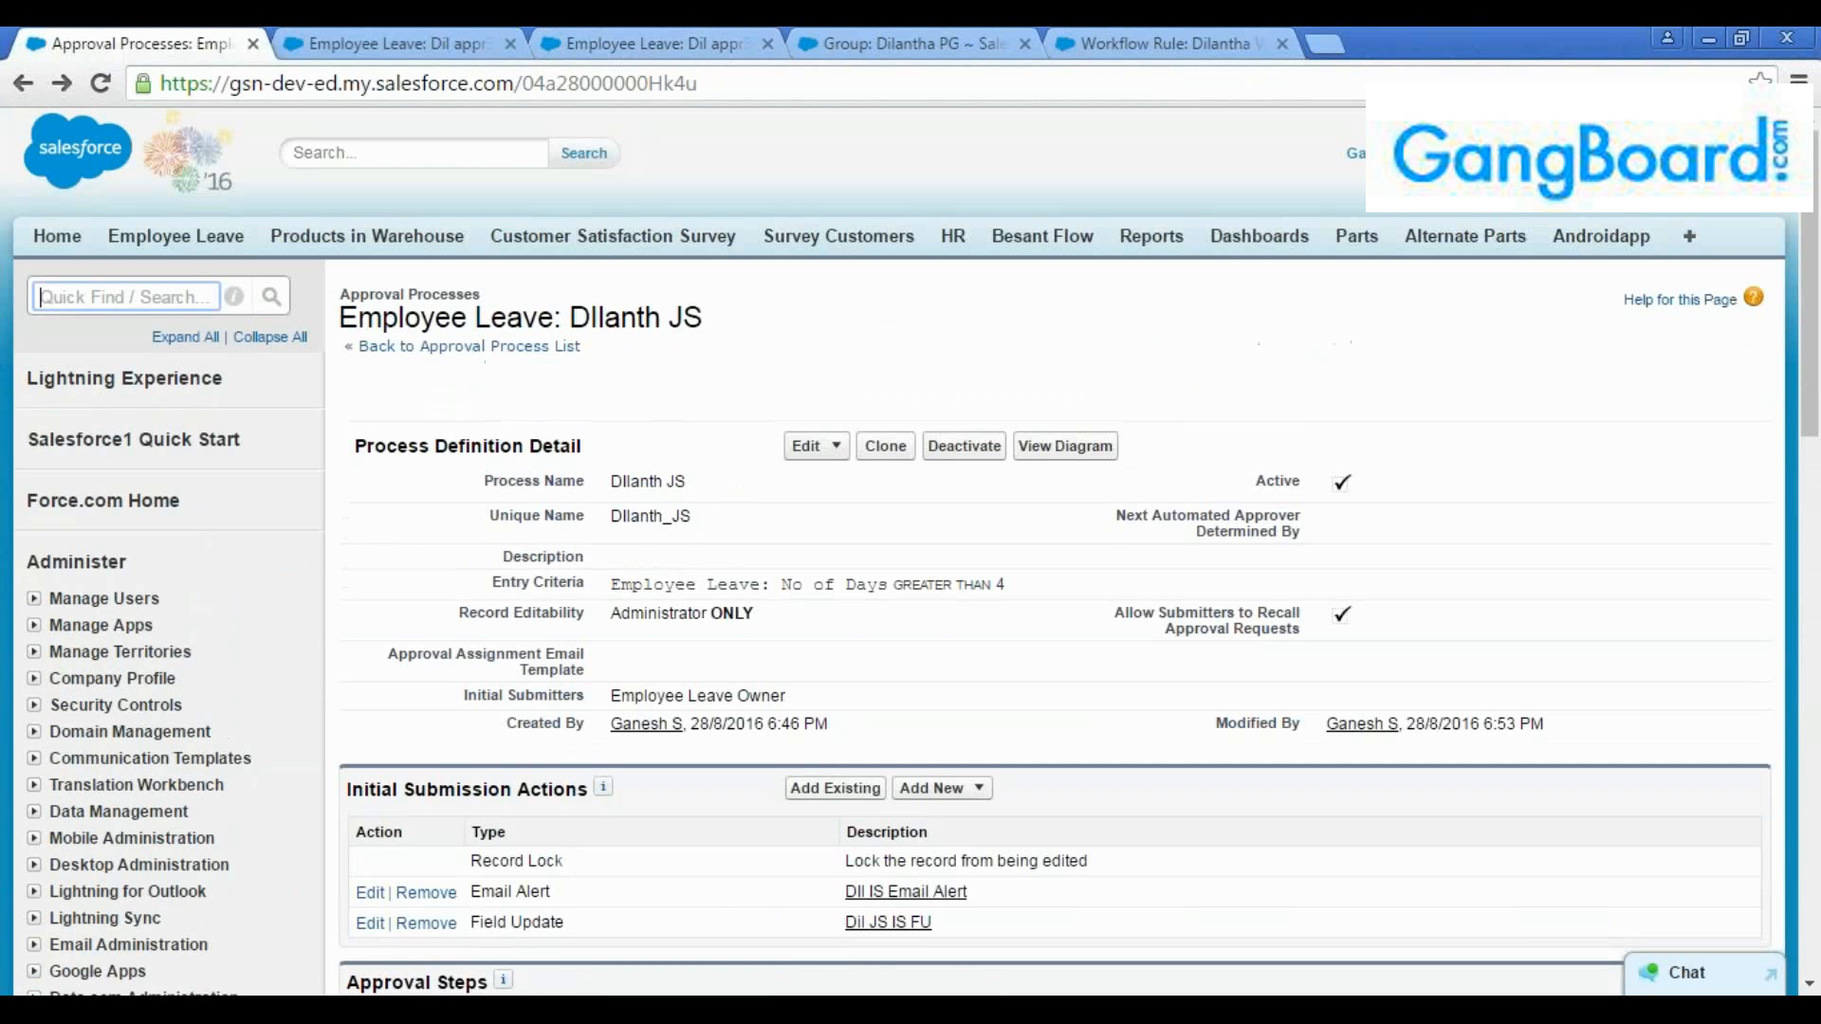
pyautogui.write('approva')
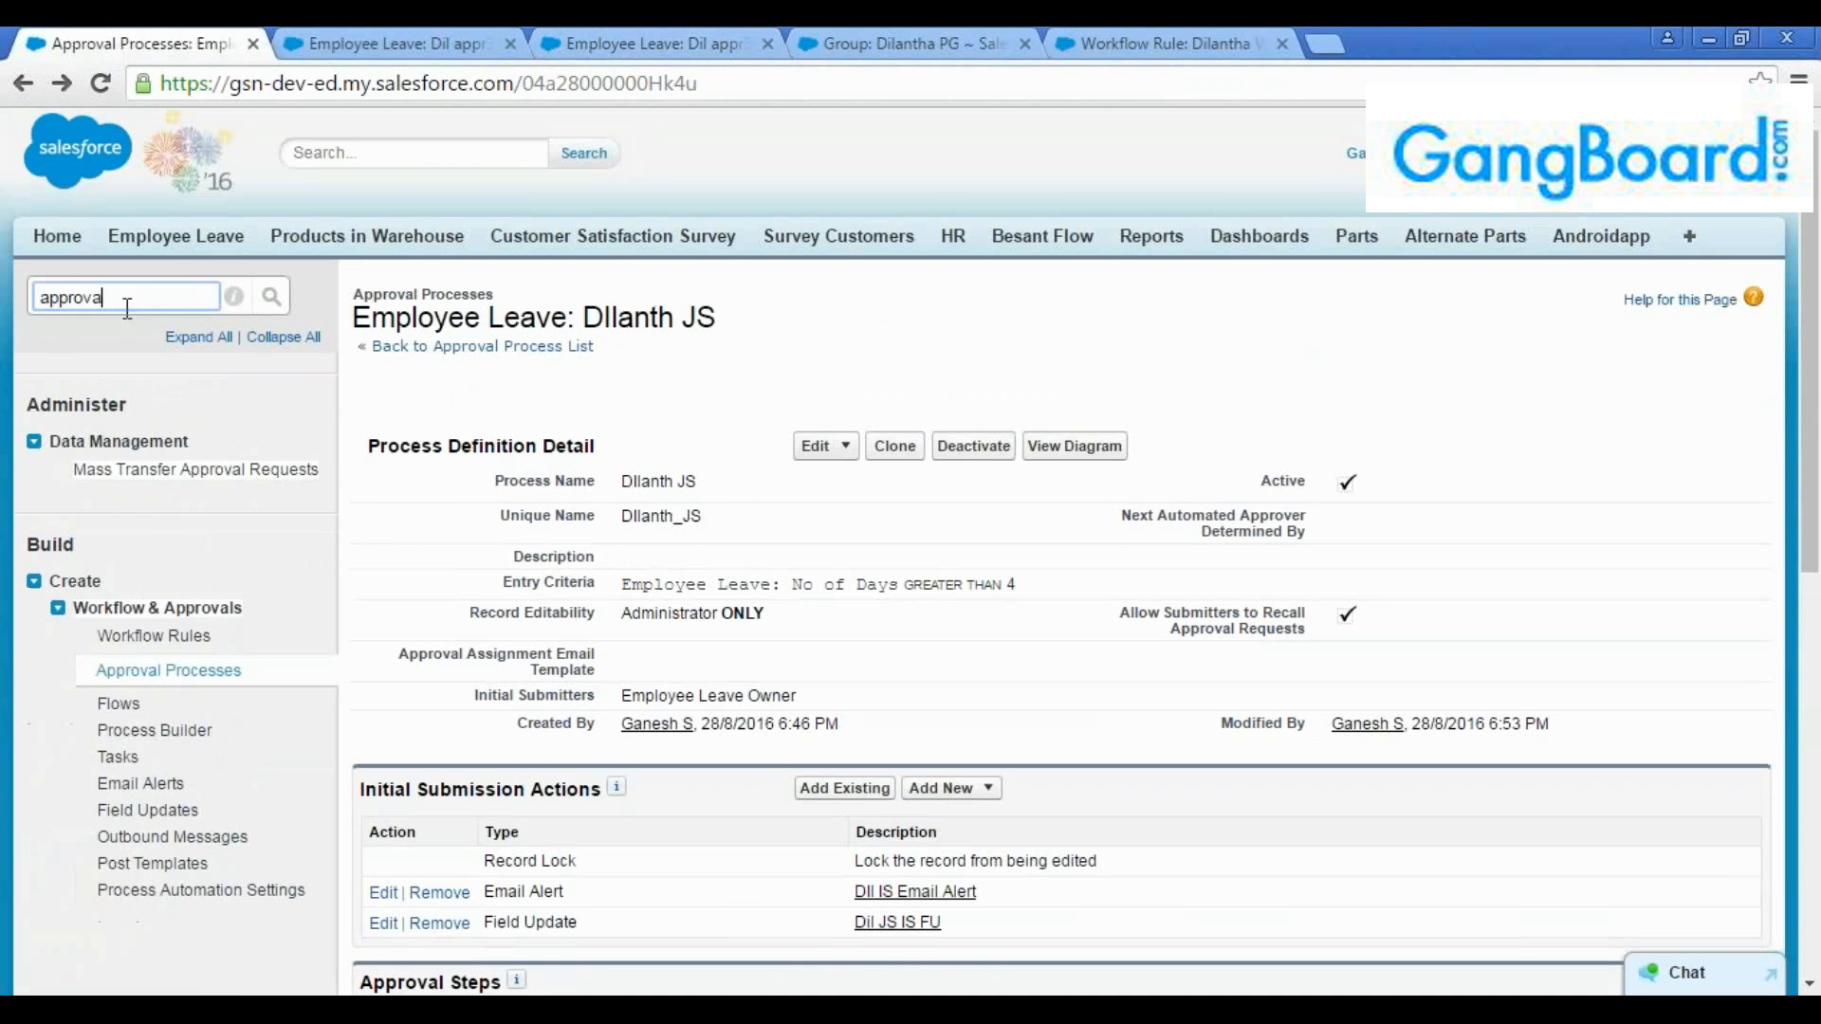
pyautogui.click(169, 670)
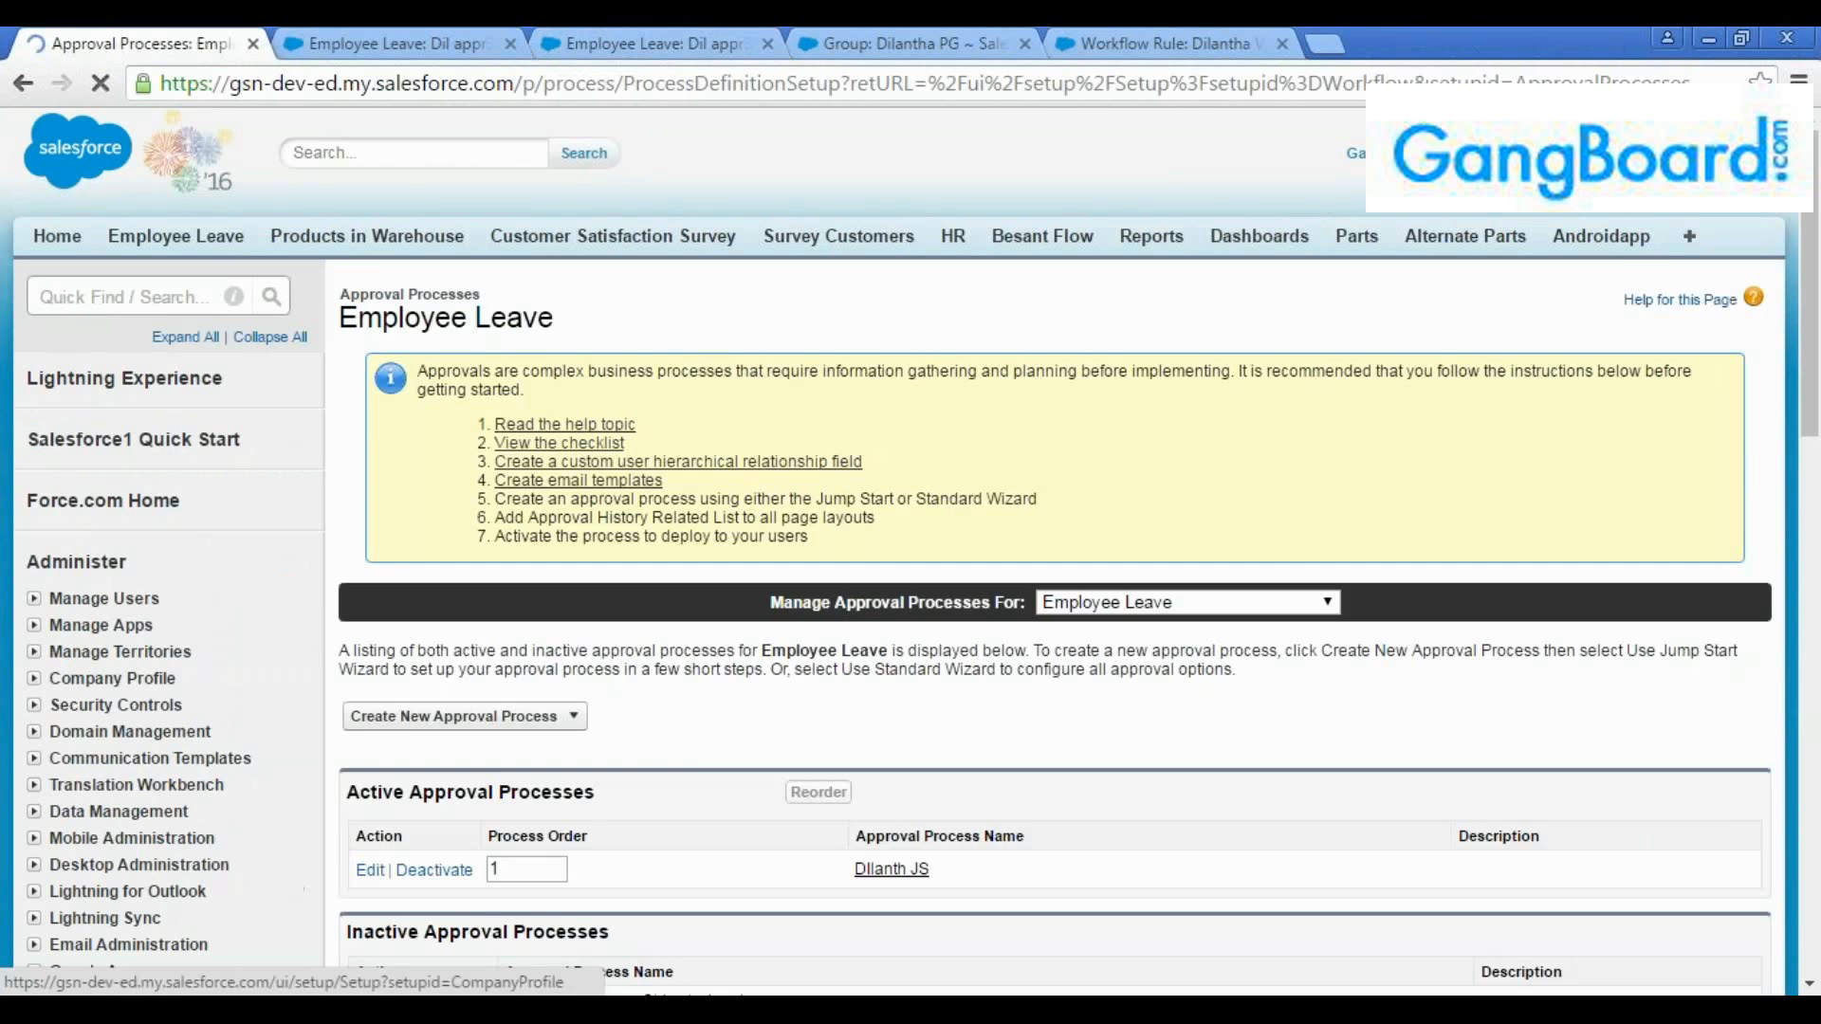
pyautogui.scroll(-3, 612, 643)
pyautogui.click(545, 452)
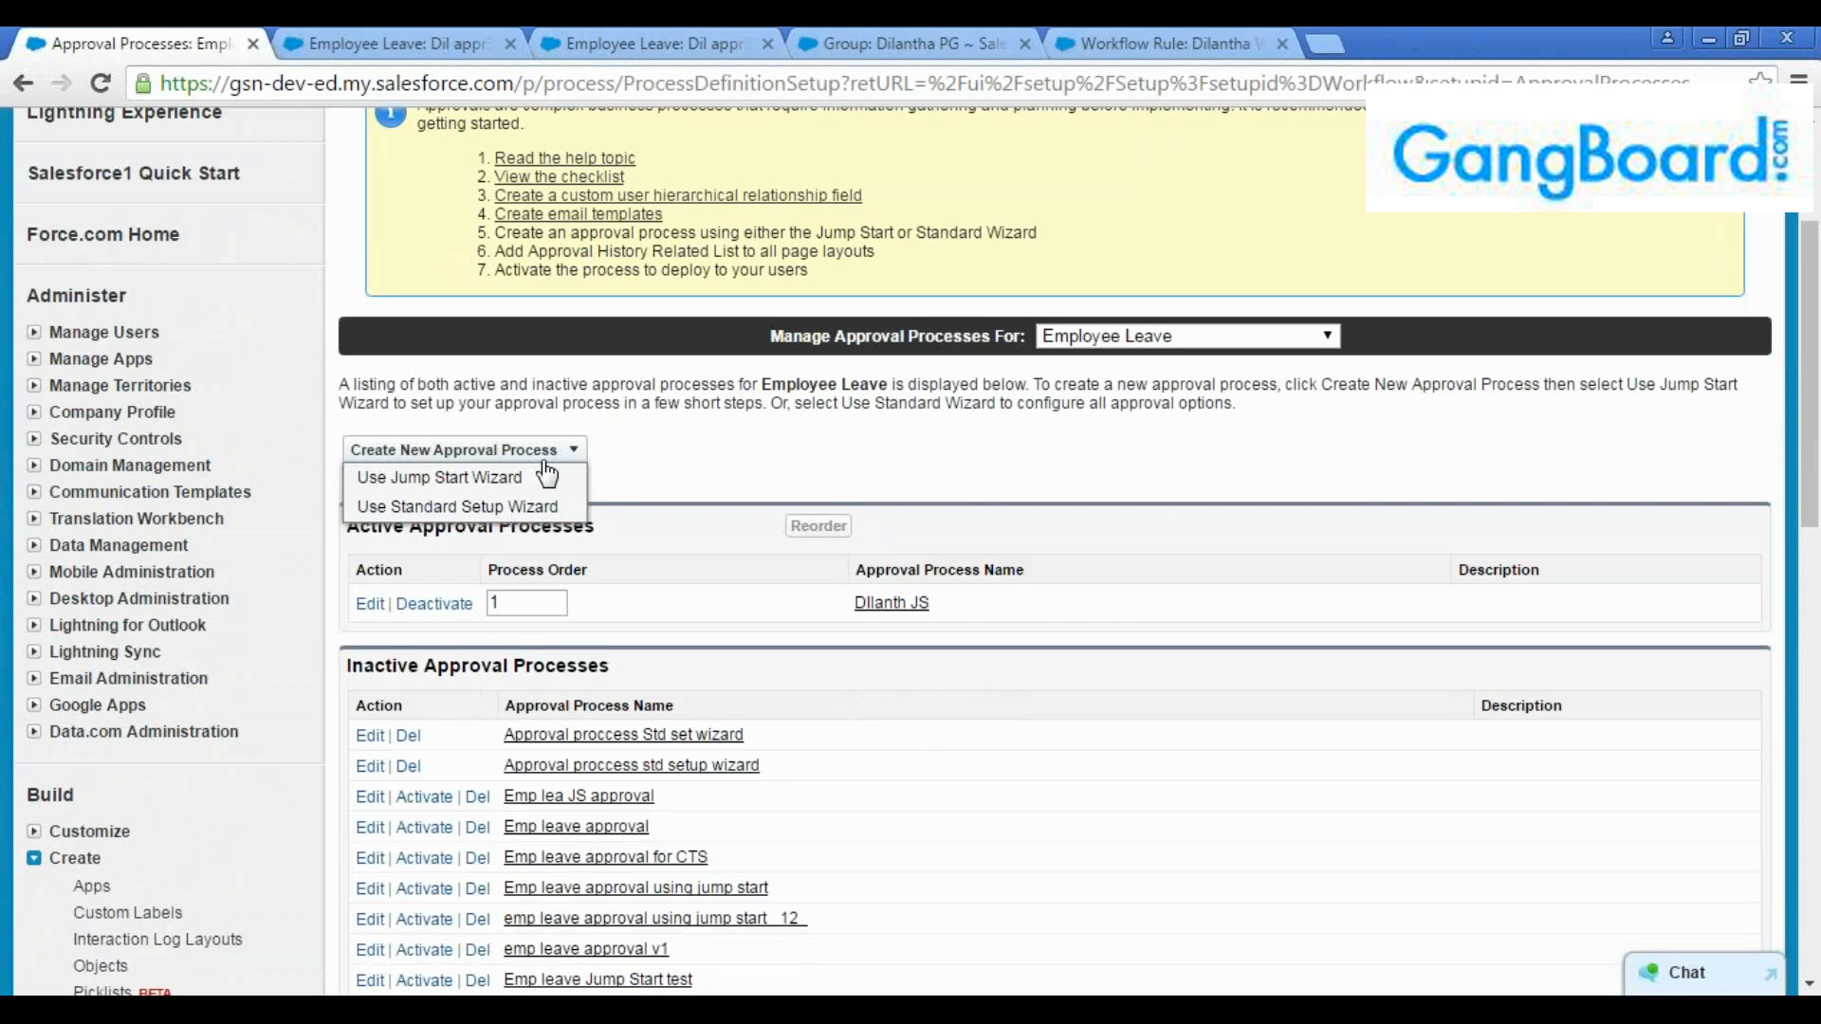
pyautogui.click(479, 509)
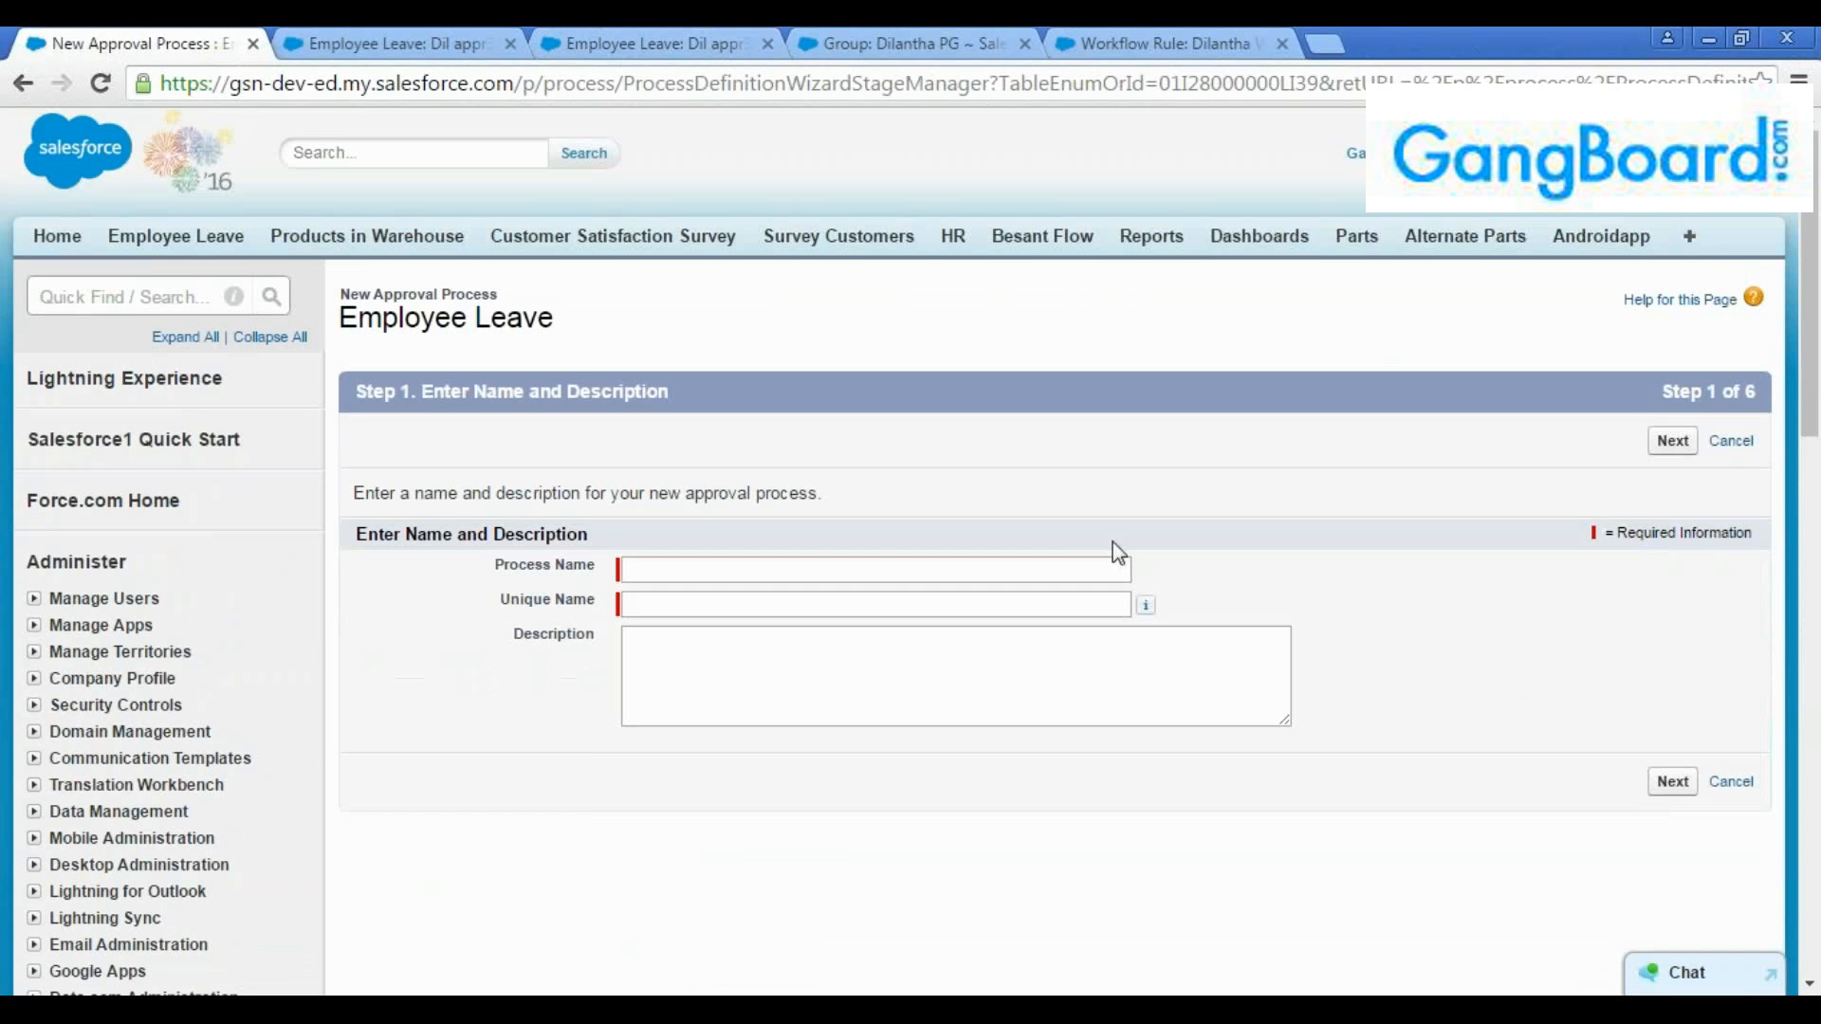
pyautogui.moveTo(1659, 395); pyautogui.dragTo(1709, 392)
pyautogui.click(1622, 387)
pyautogui.click(24, 84)
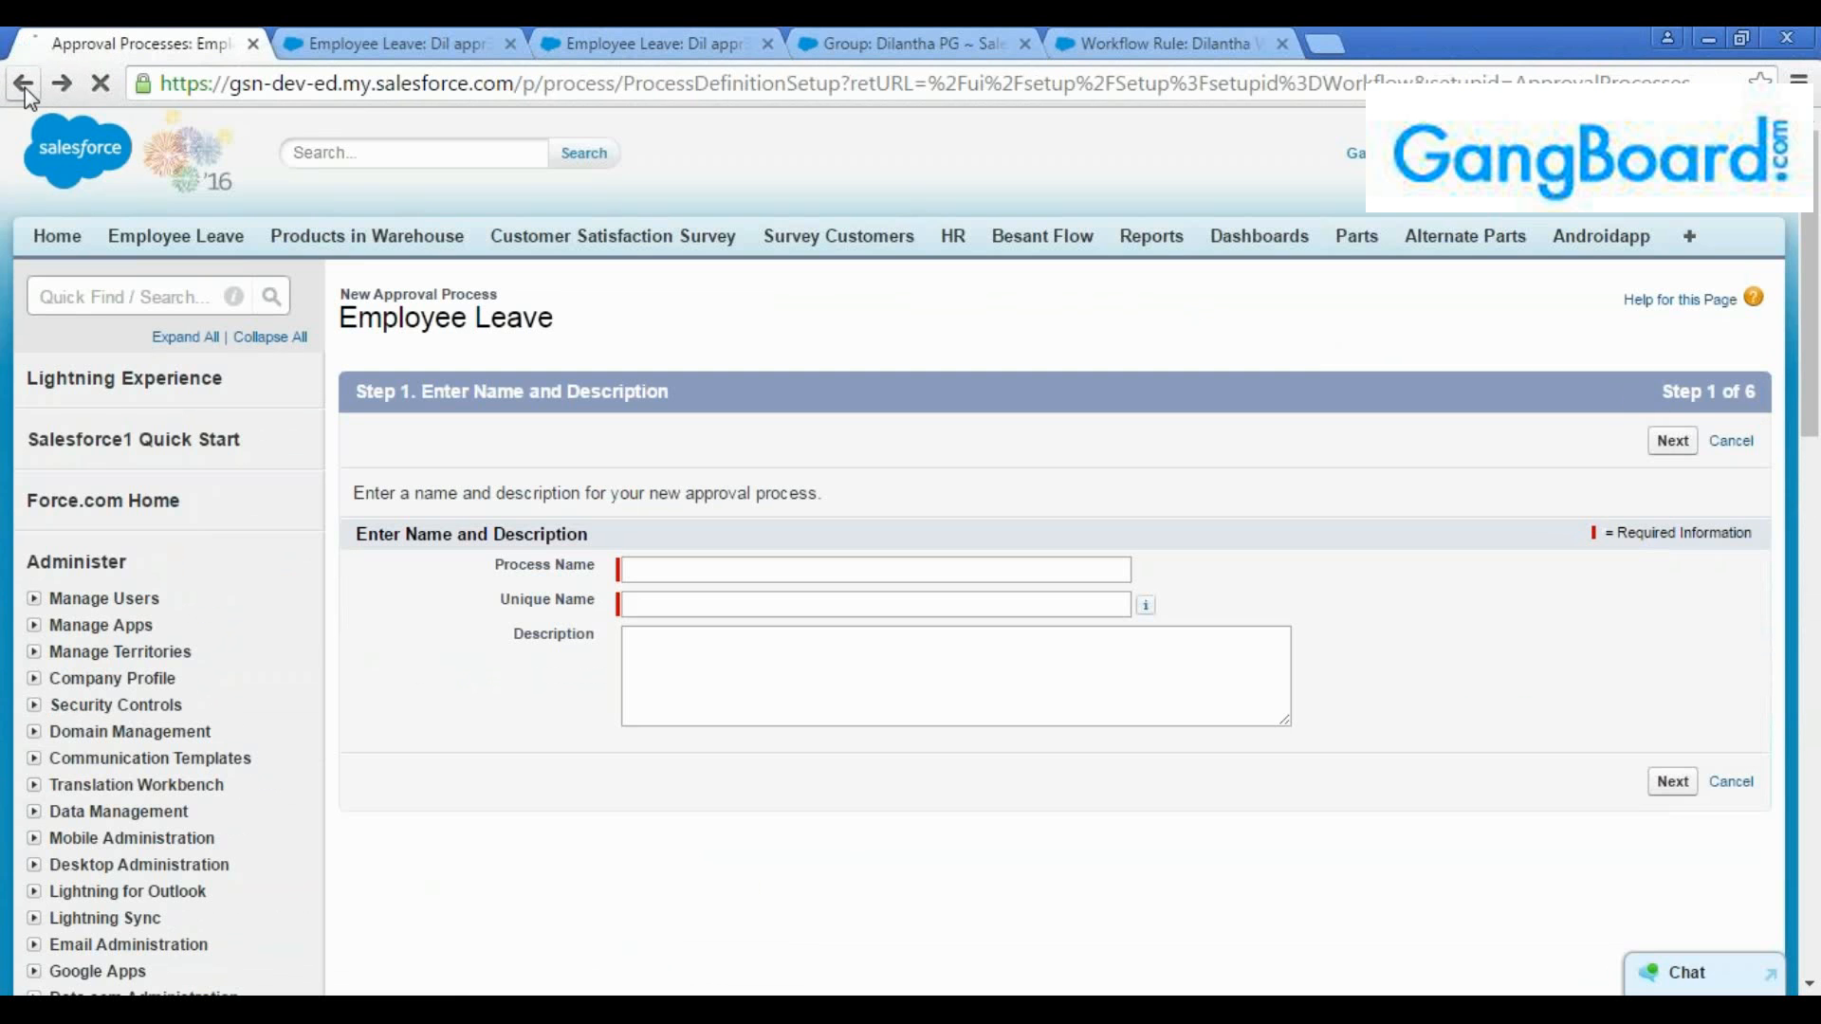
# Open the active Employee Leave approval process in a separate tab for reference and return to the process list
pyautogui.middleClick(908, 605)
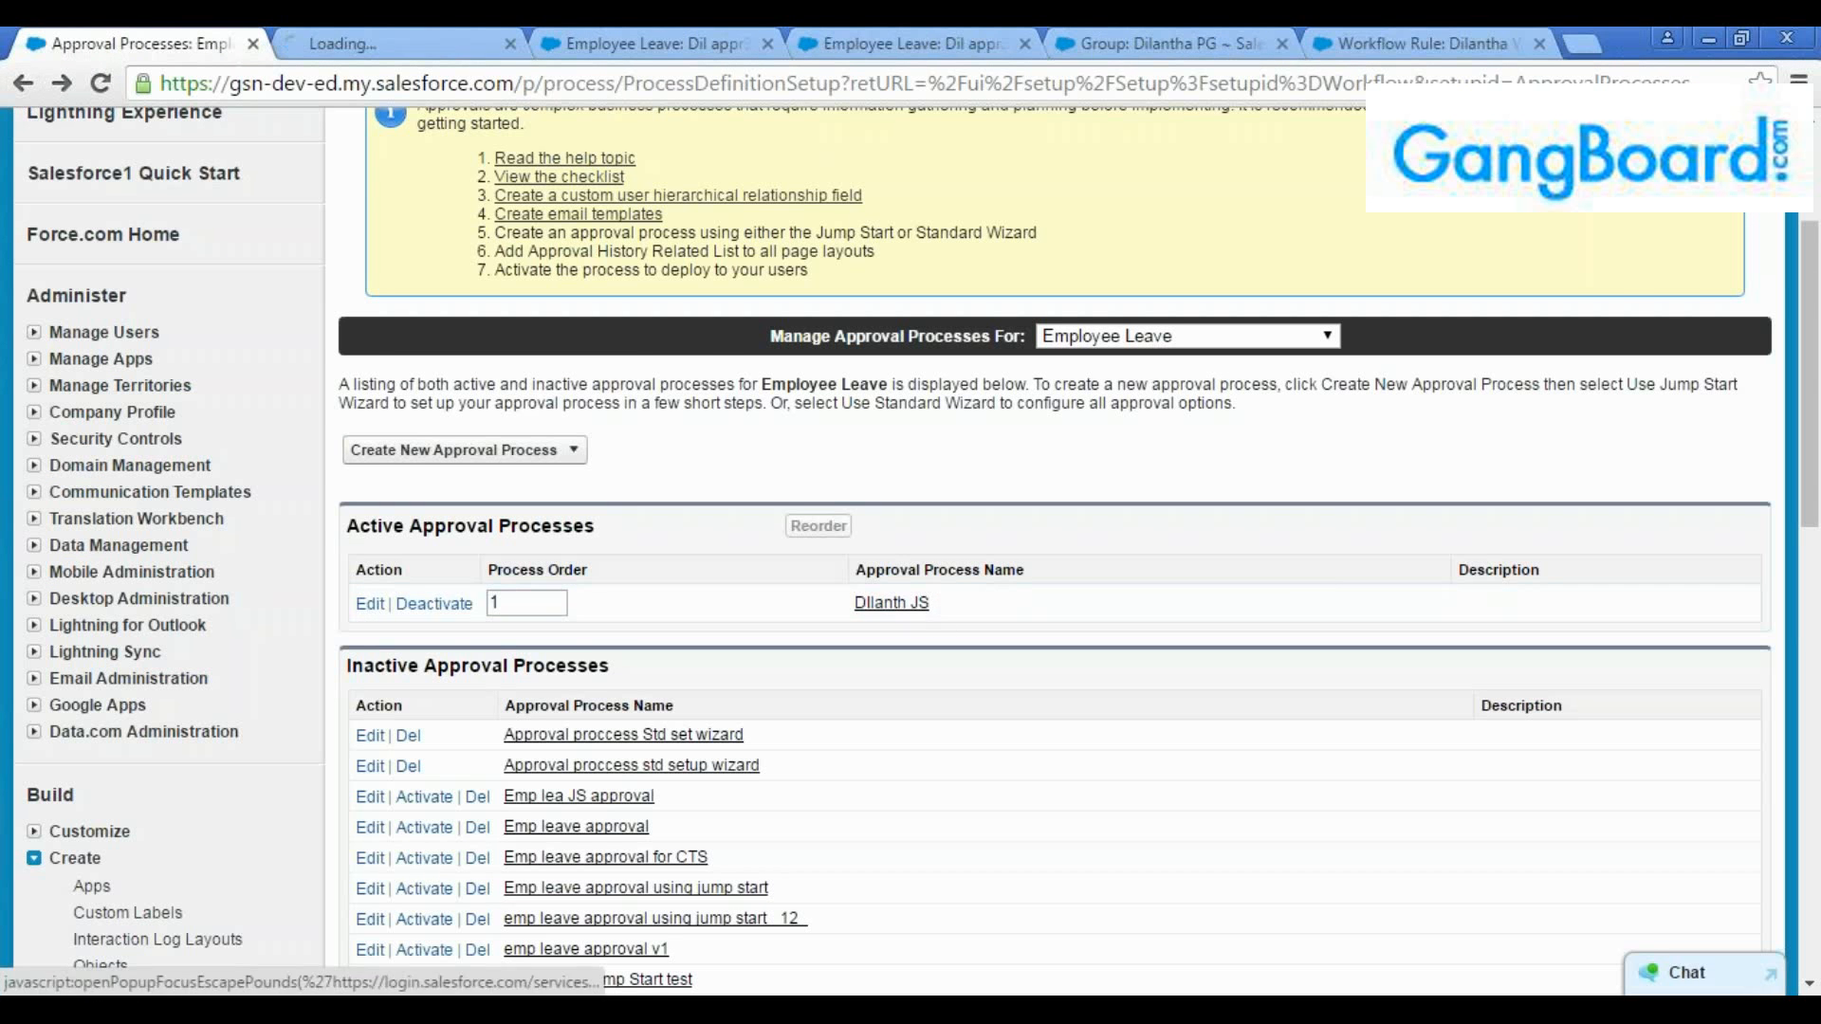
pyautogui.hotkey('ctrl', 'Tab')
pyautogui.scroll(-2, 707, 515)
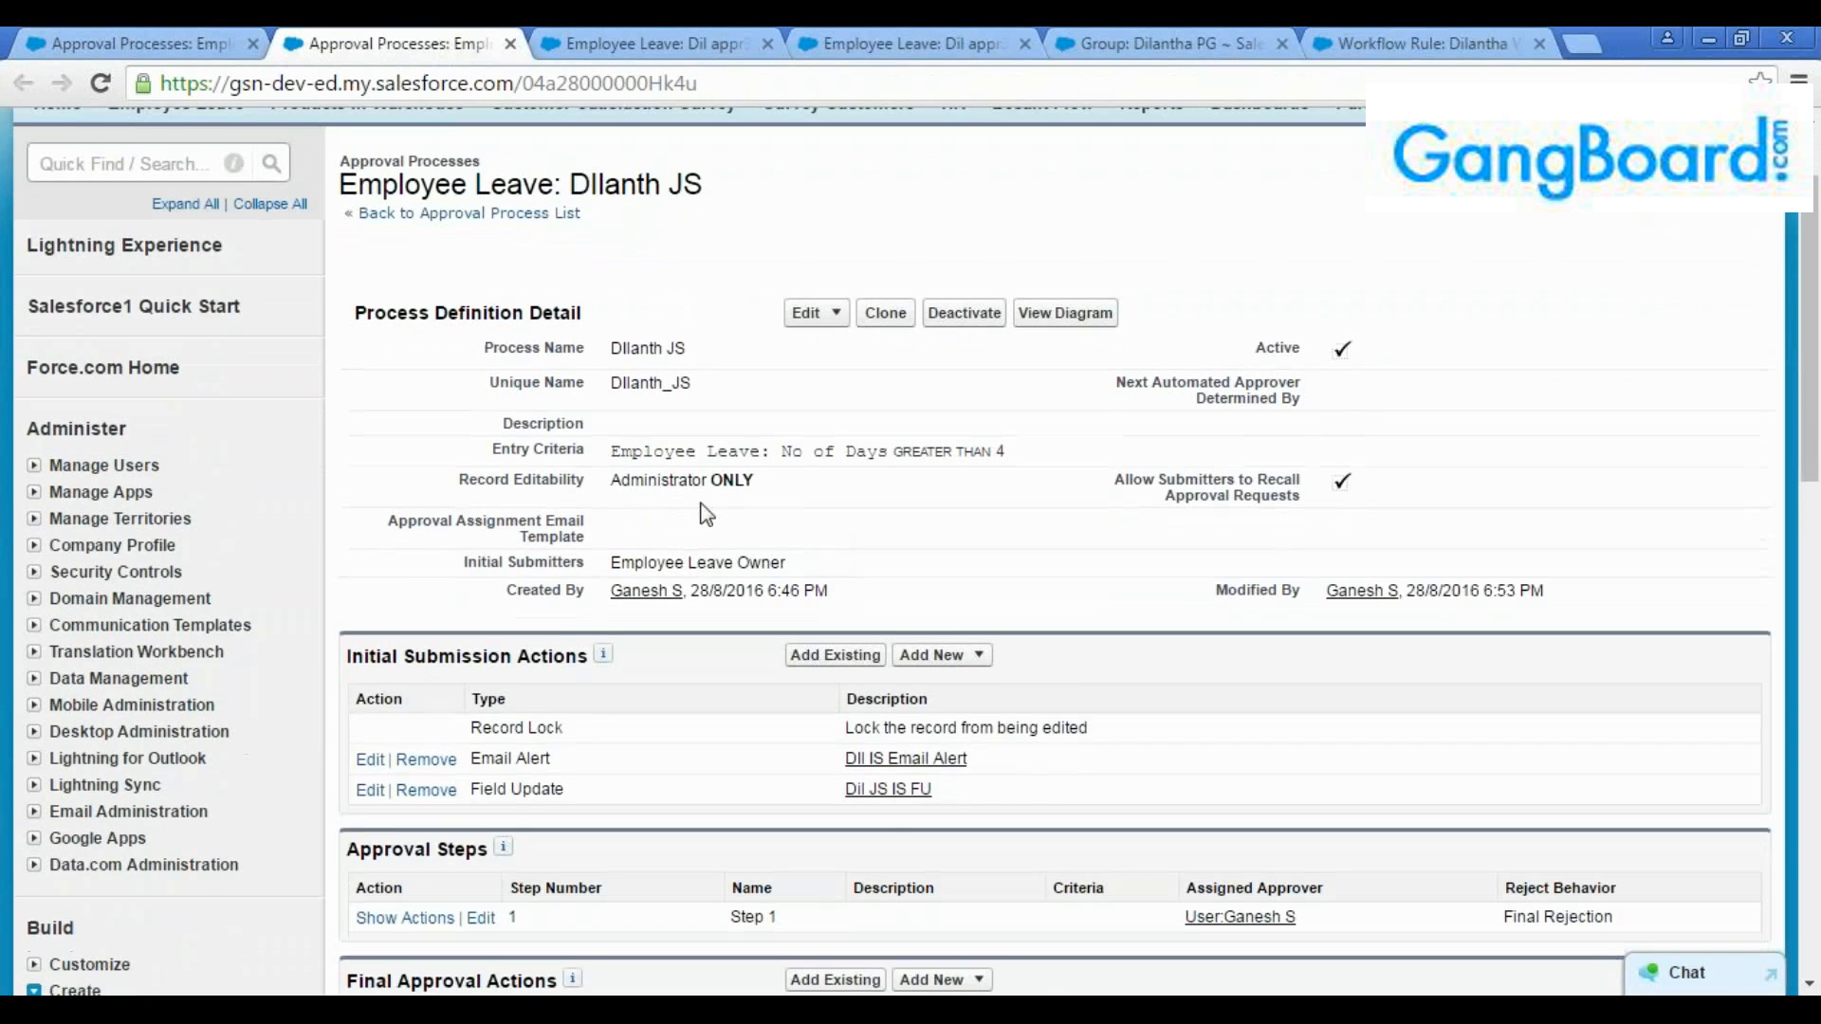
pyautogui.scroll(2, 707, 515)
pyautogui.click(121, 43)
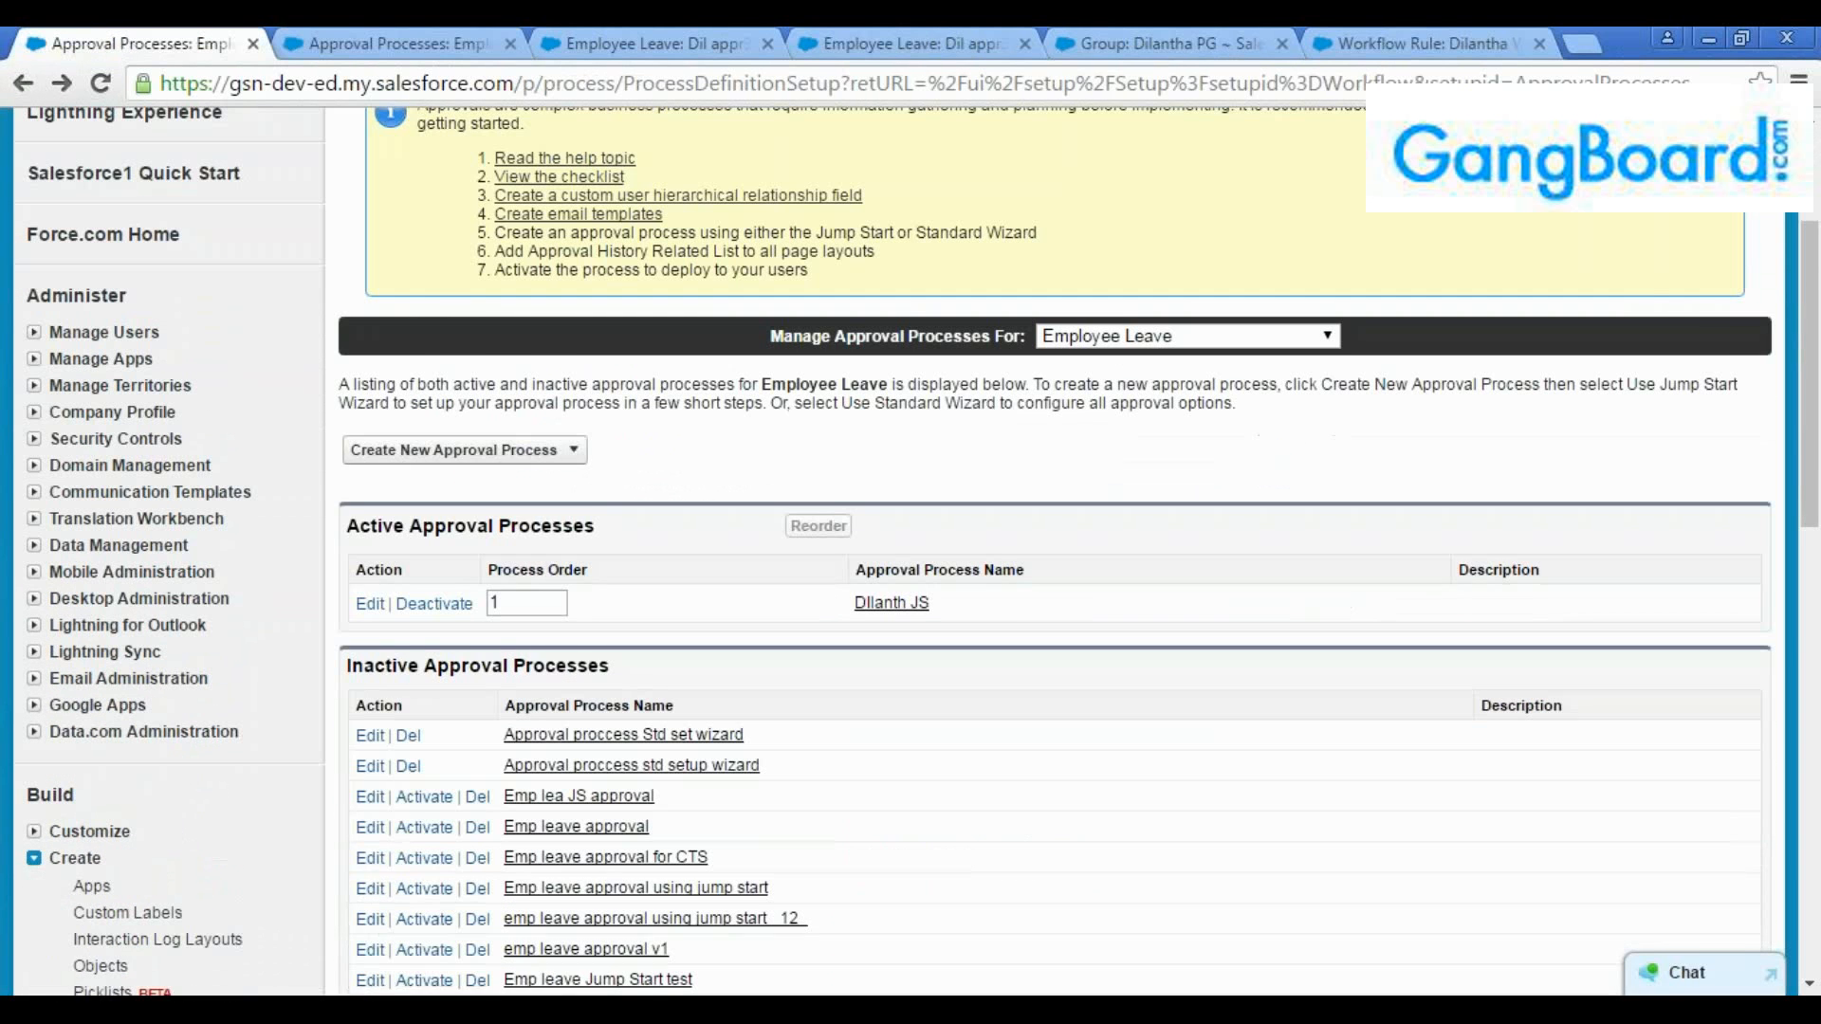
# Start a new Employee Leave approval process with the Standard Setup Wizard, name it "Dil SS Approval" and continue to the entry criteria
pyautogui.click(464, 450)
pyautogui.click(417, 503)
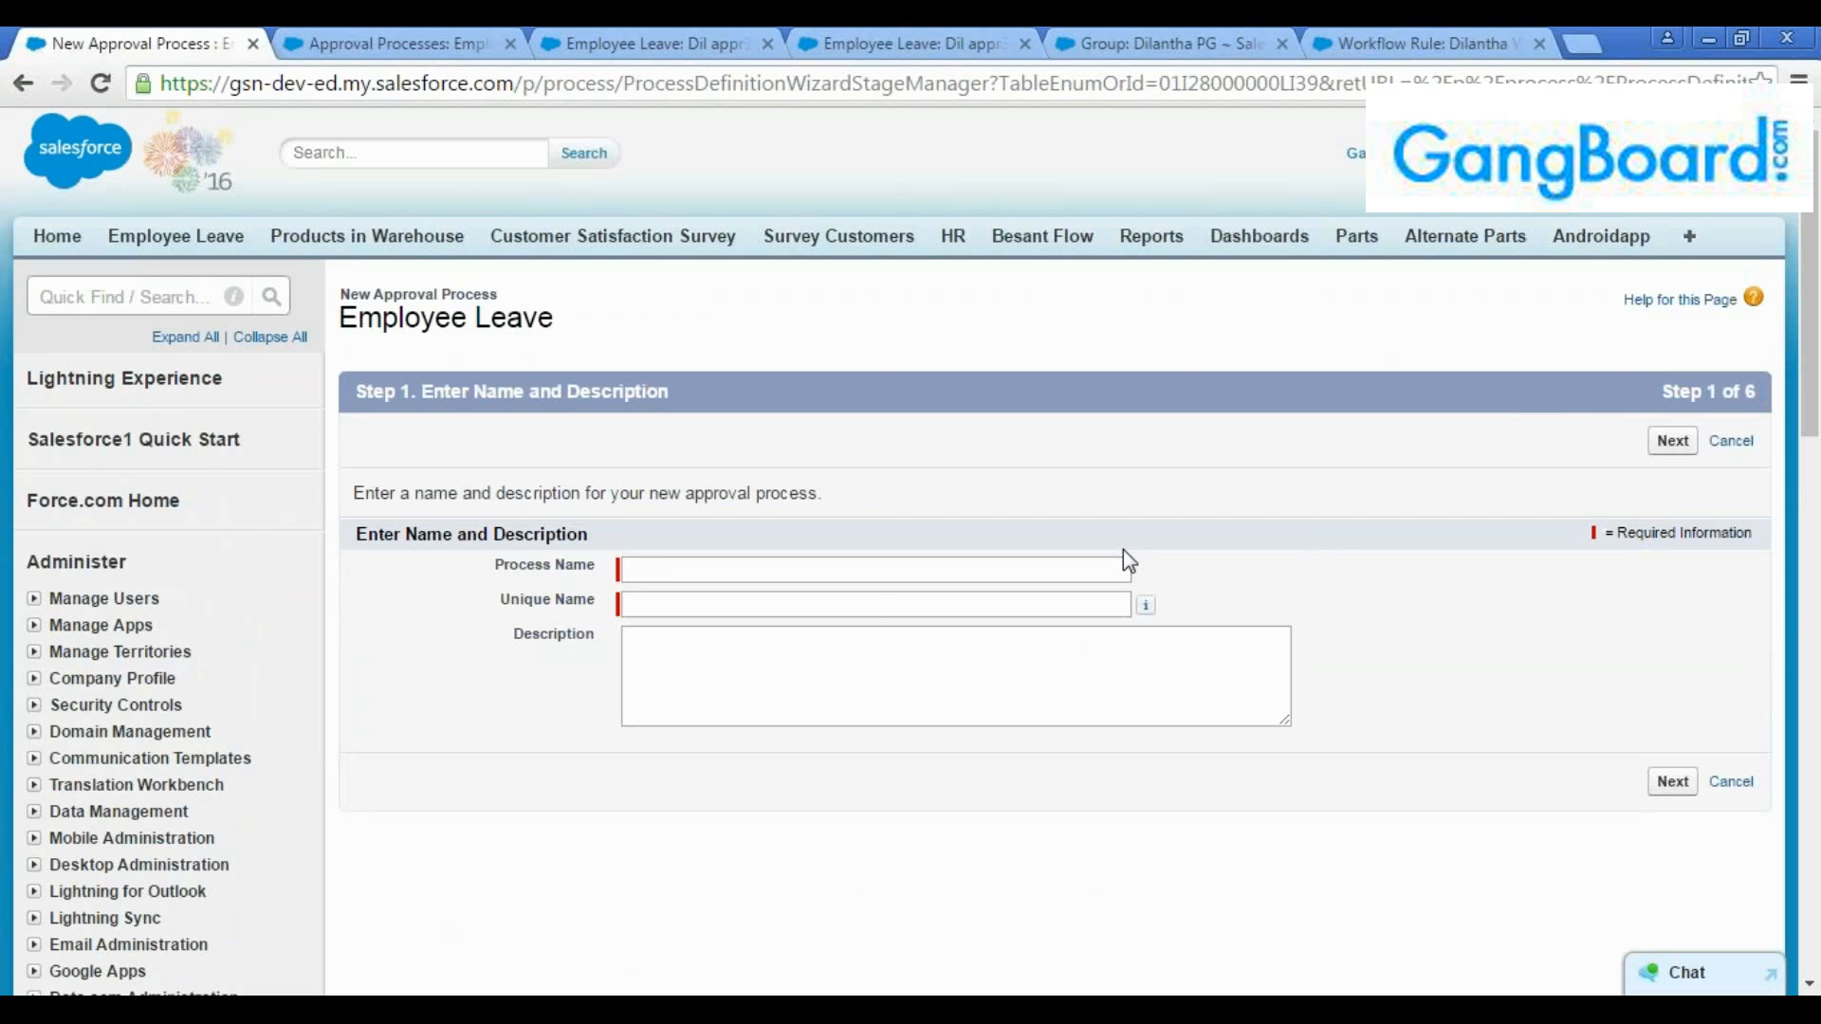
pyautogui.click(867, 571)
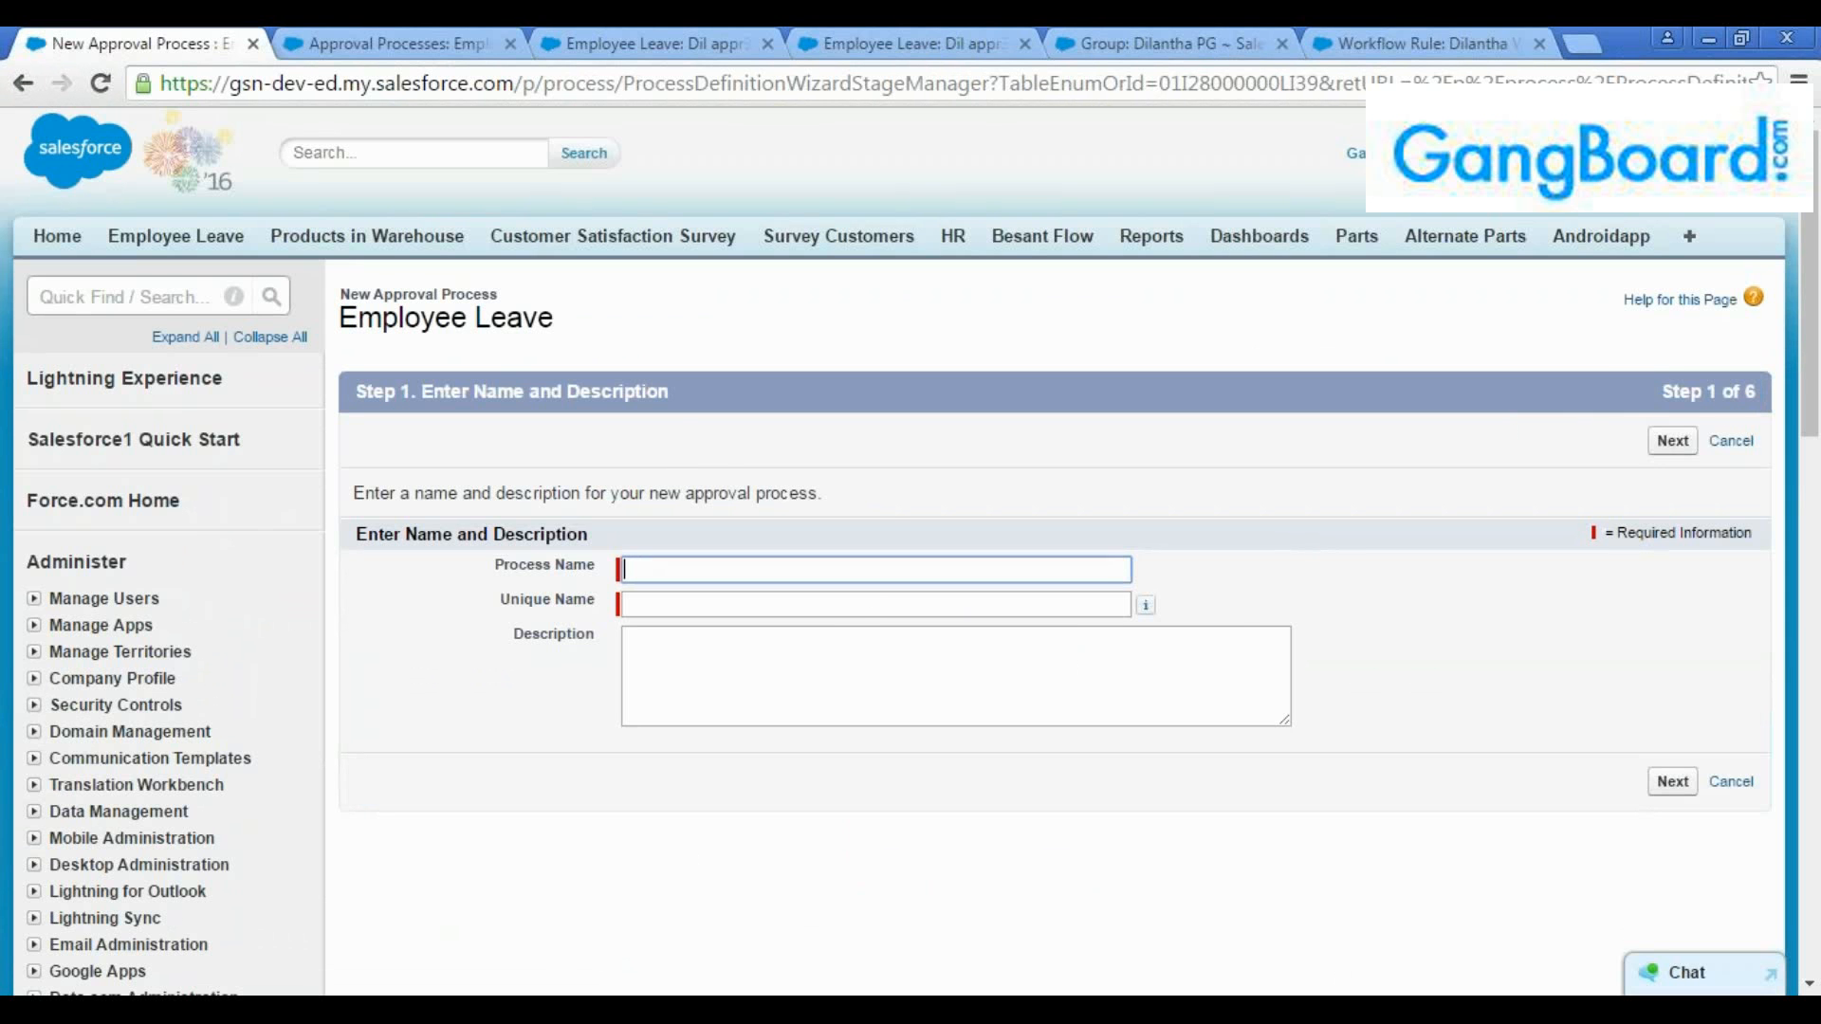
pyautogui.write('Dil ')
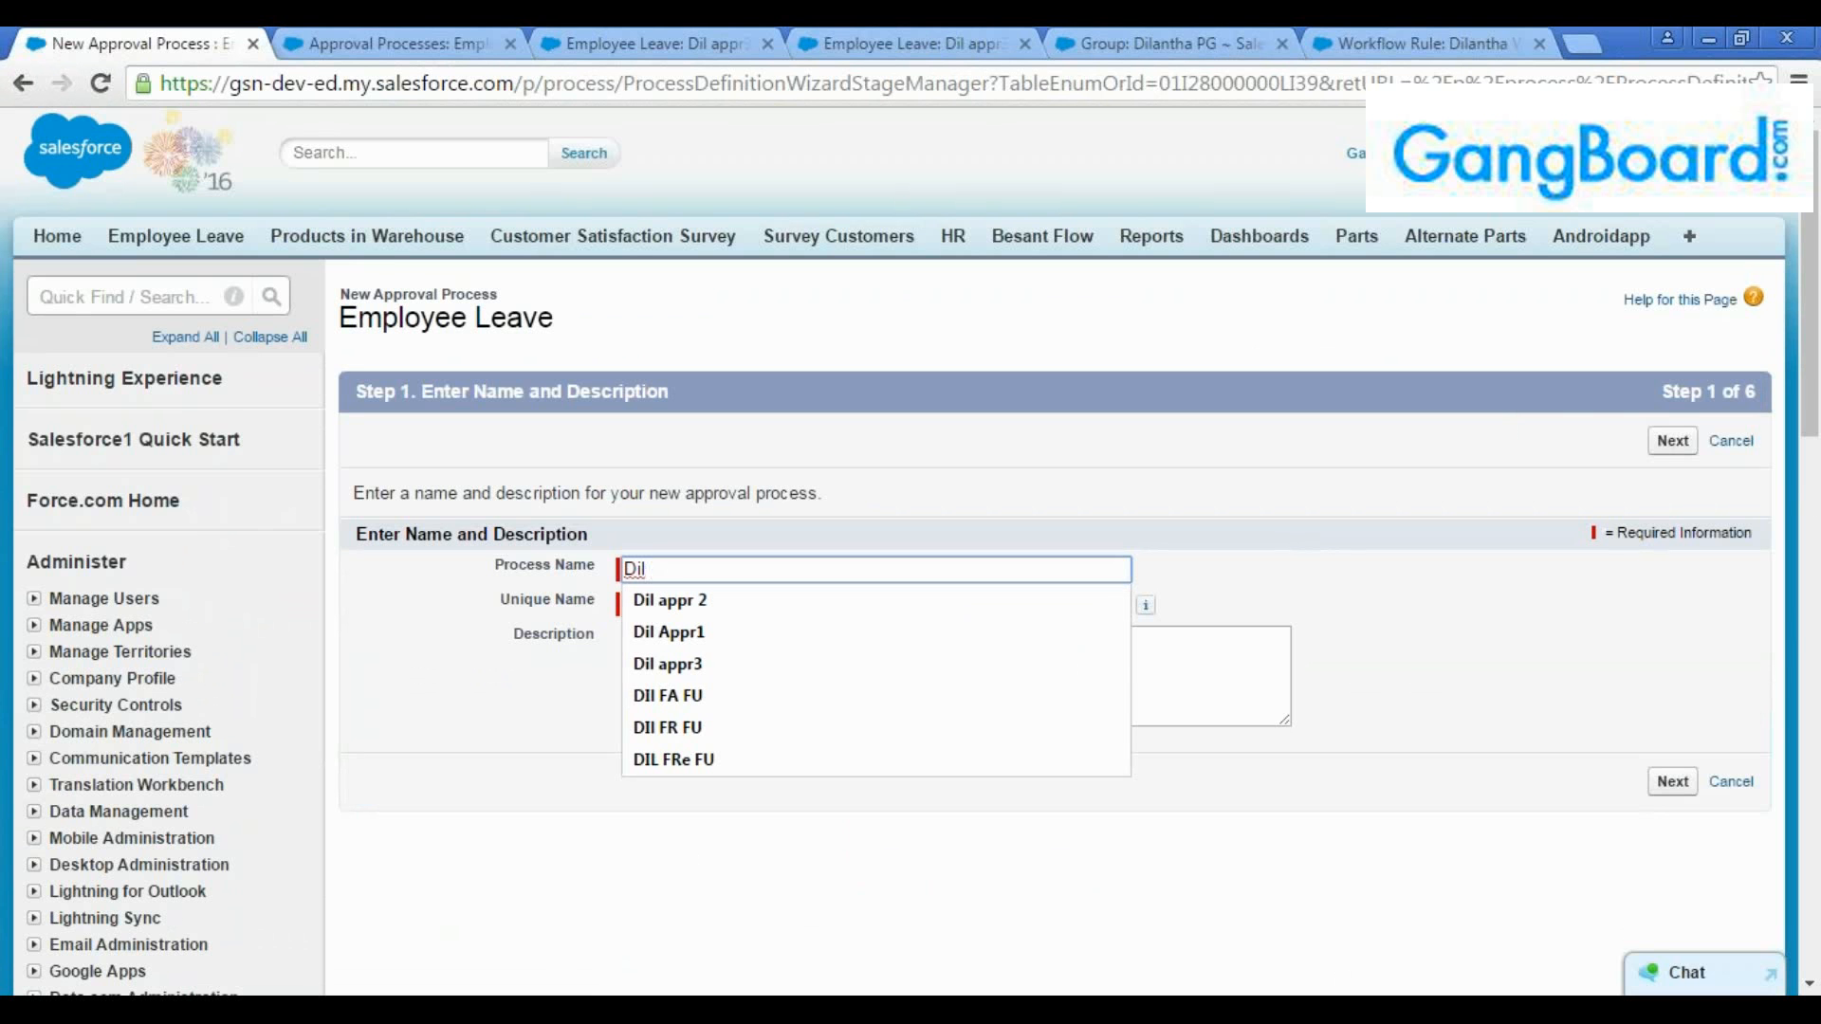
pyautogui.write('SS')
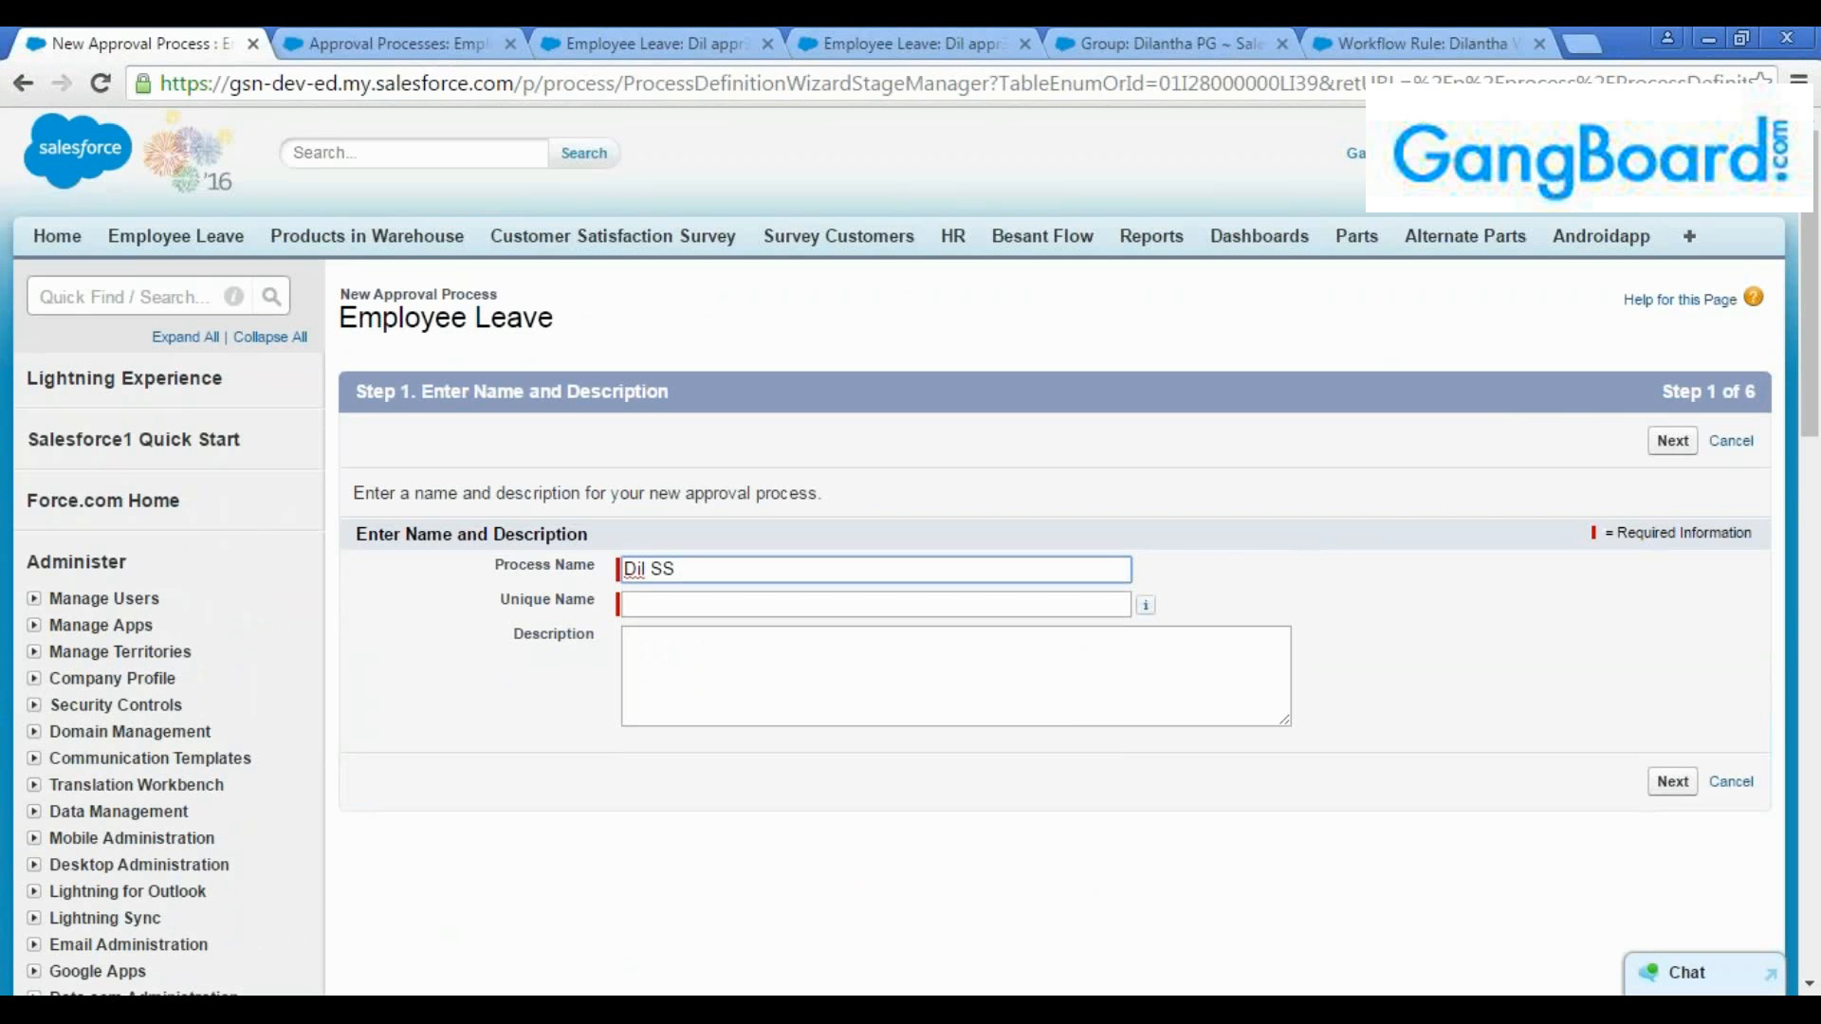
pyautogui.write(' Approval')
pyautogui.press('Tab')
pyautogui.click(1141, 664)
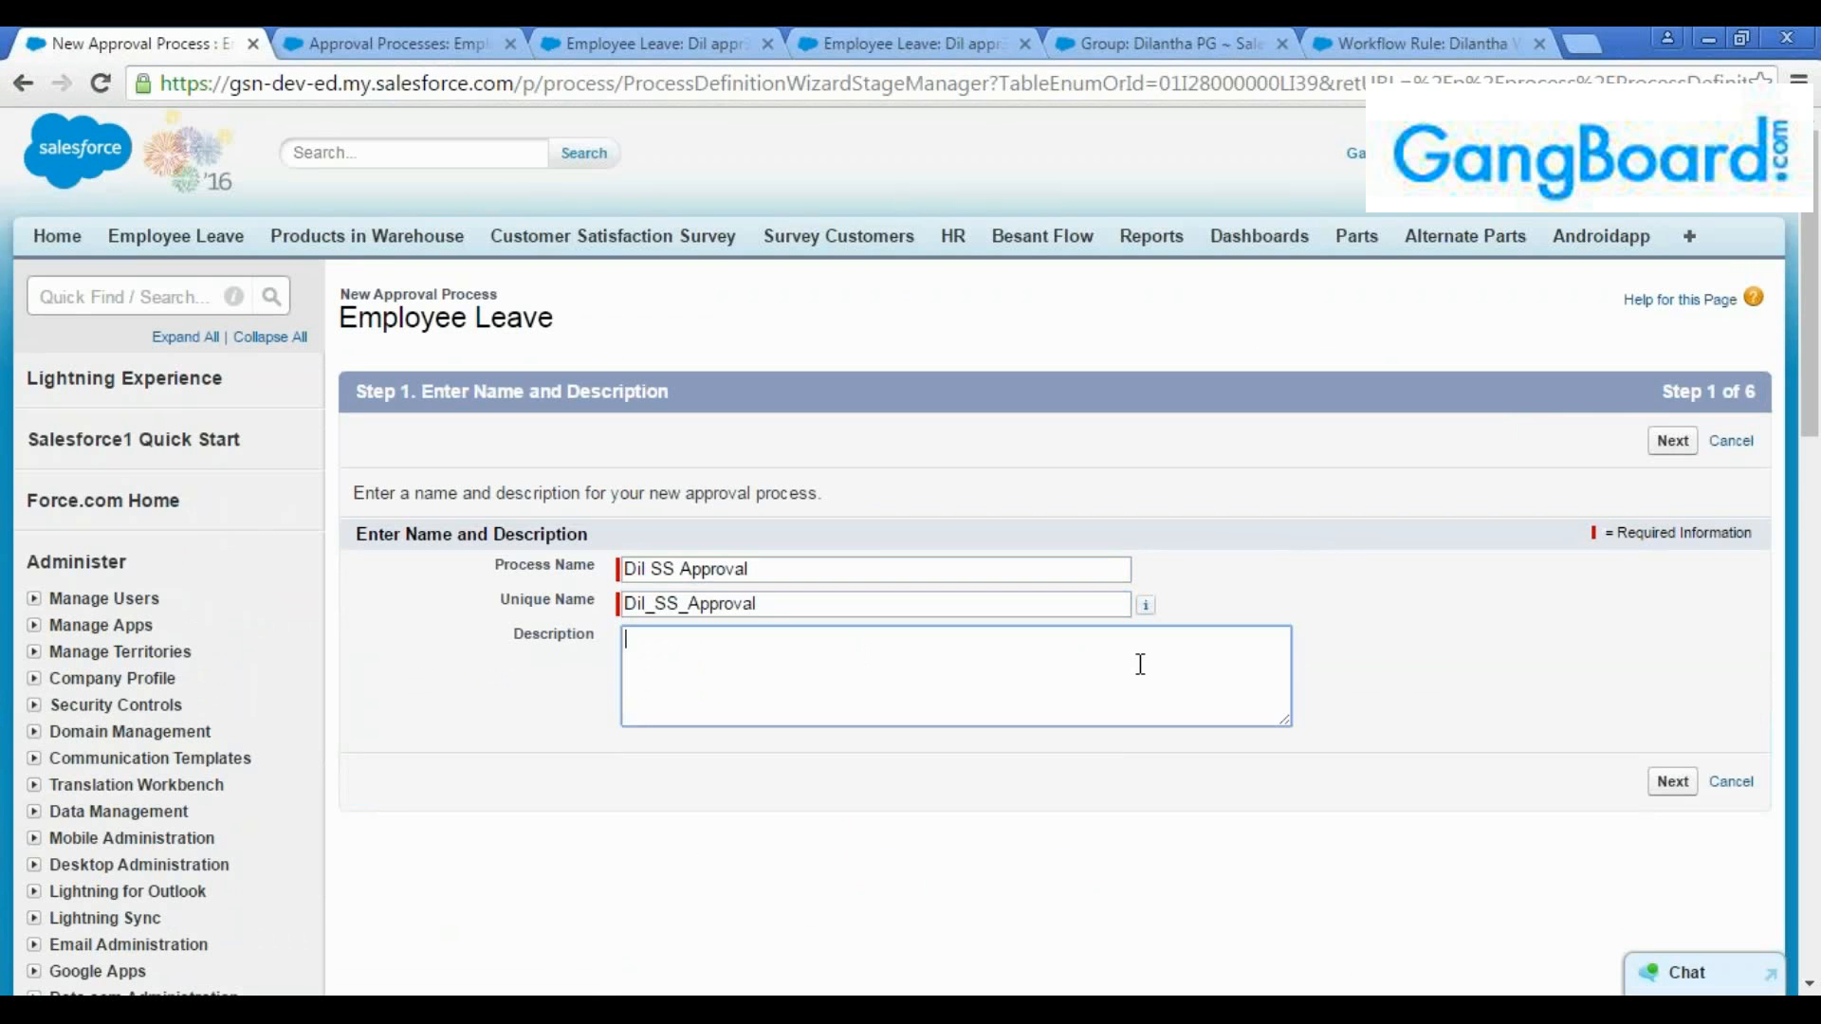
pyautogui.click(1672, 441)
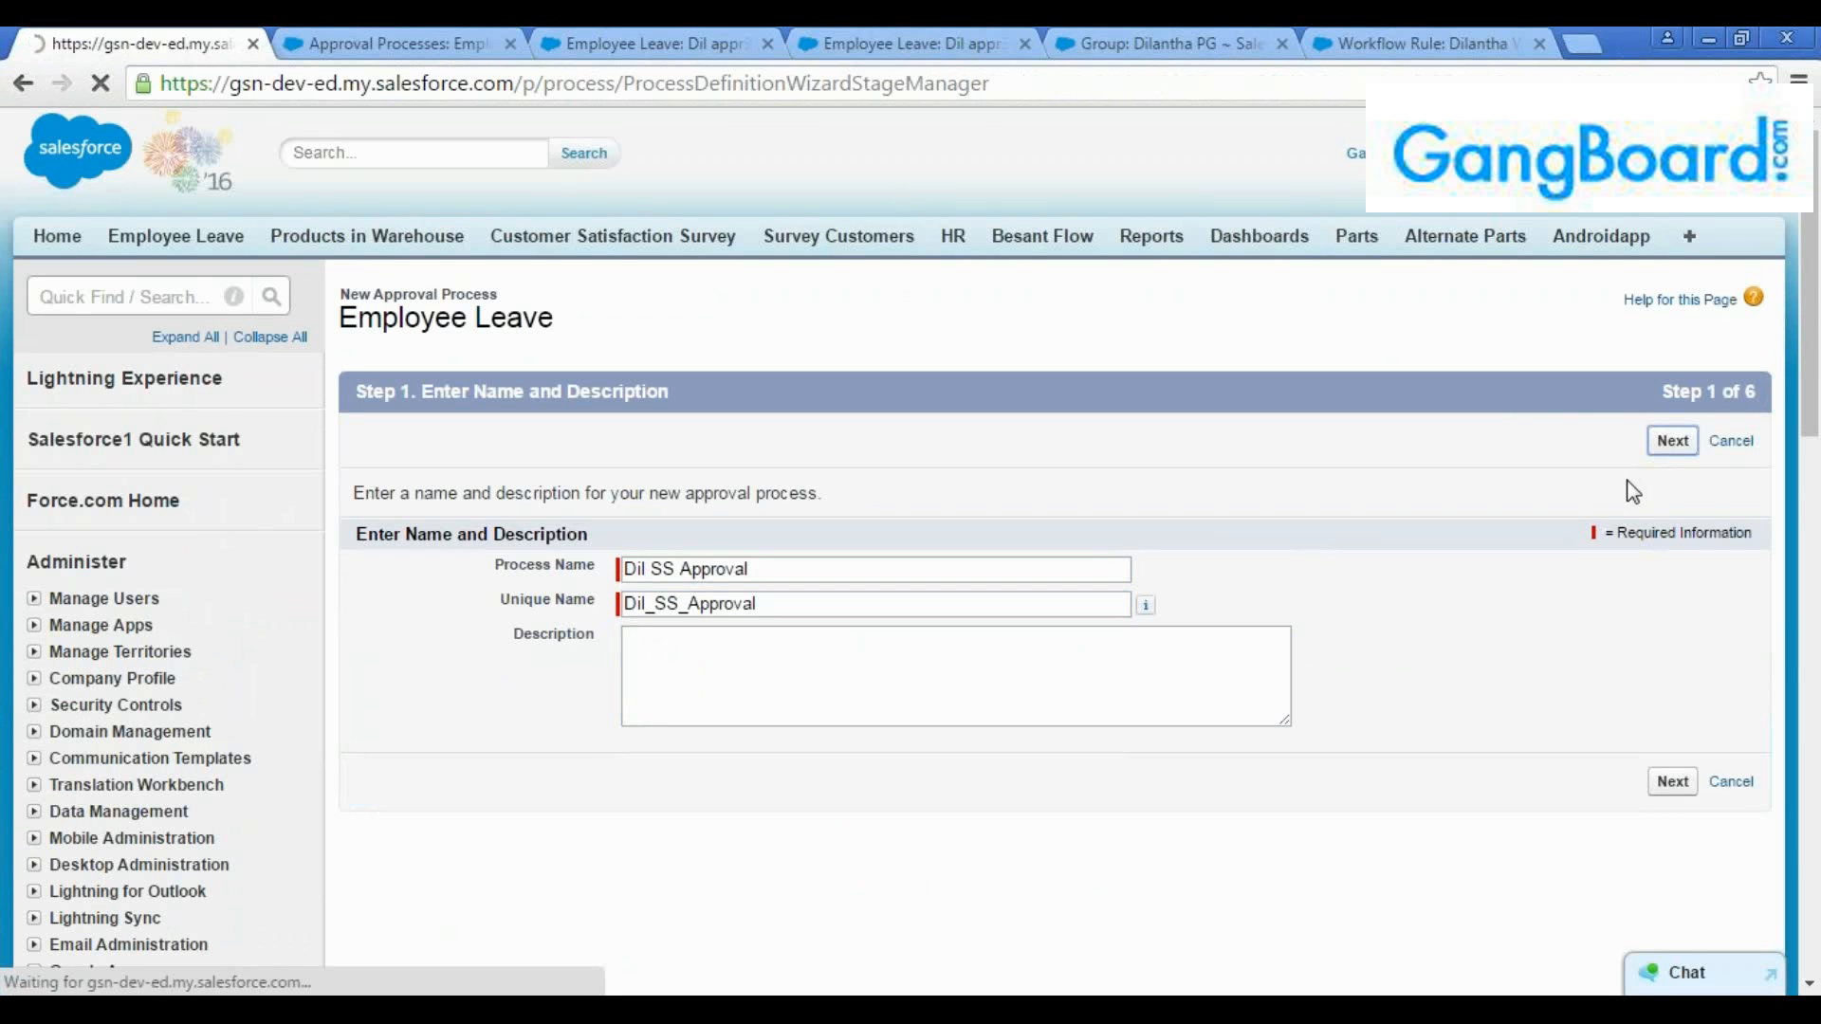
# Set the entry criteria to Employee Leave: No of Days greater than 7 and continue to the approver settings
pyautogui.scroll(-3, 860, 436)
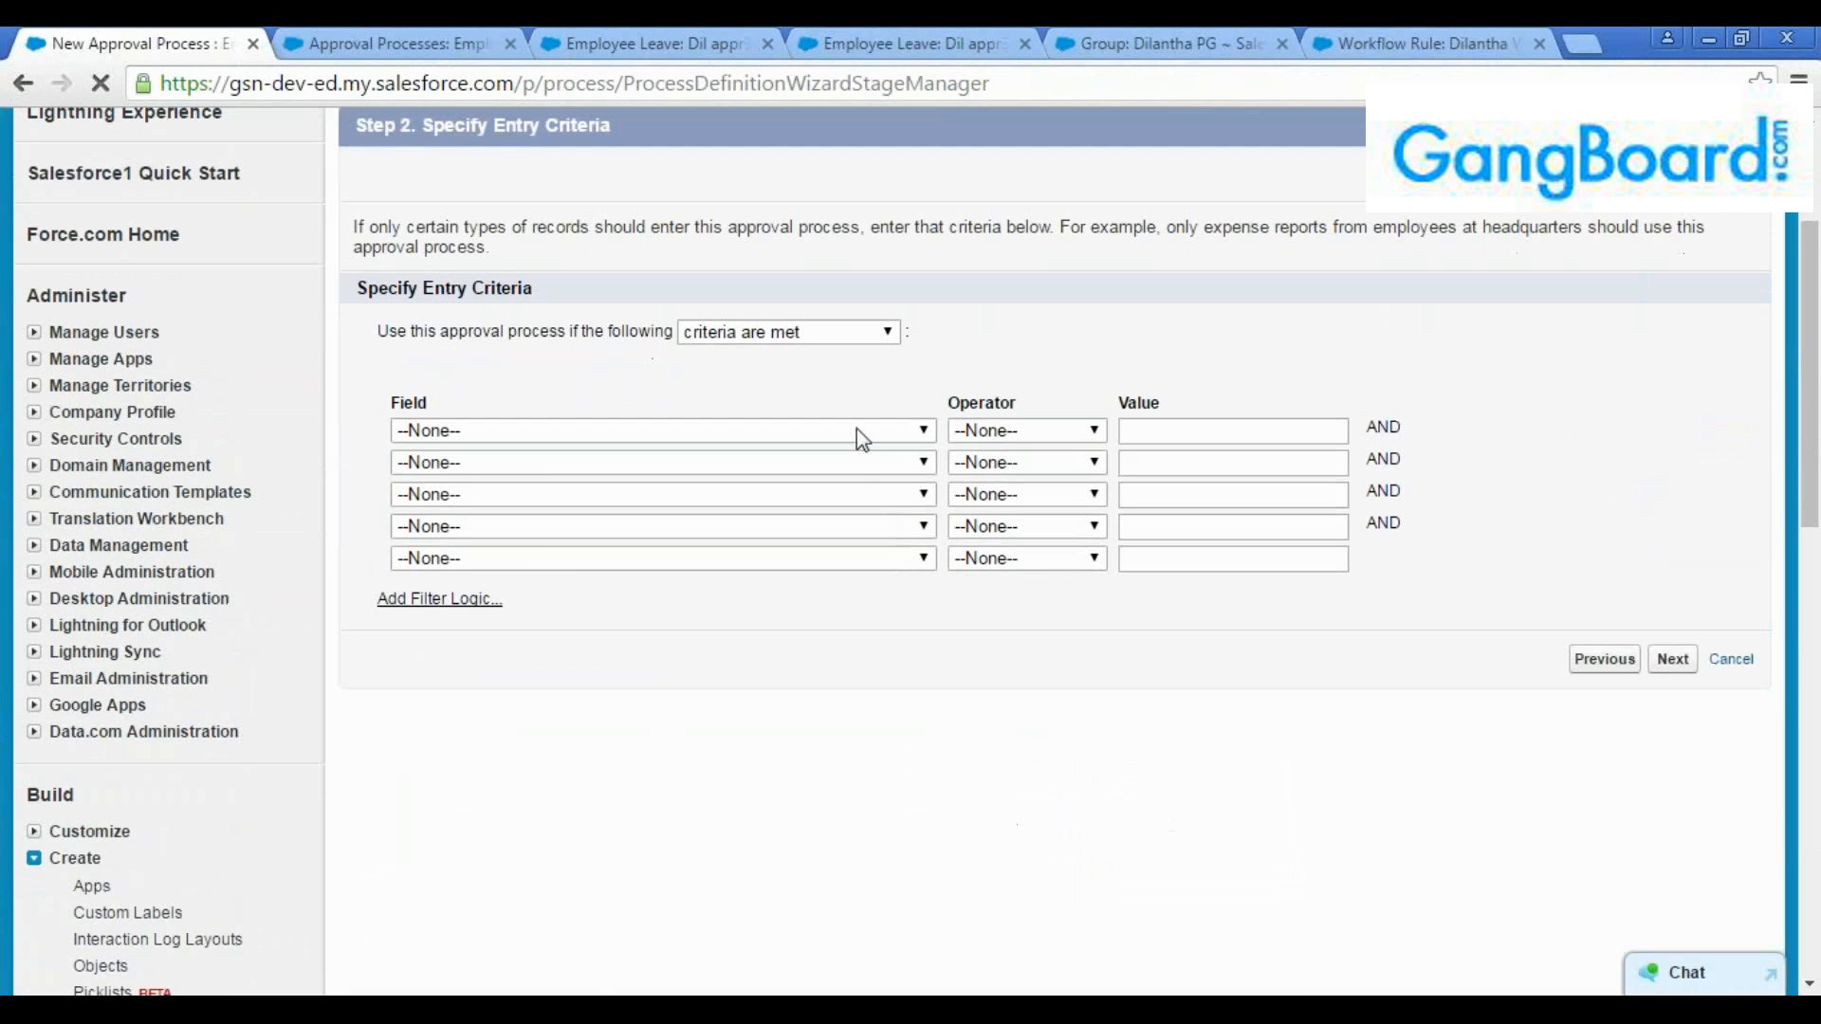
pyautogui.click(861, 431)
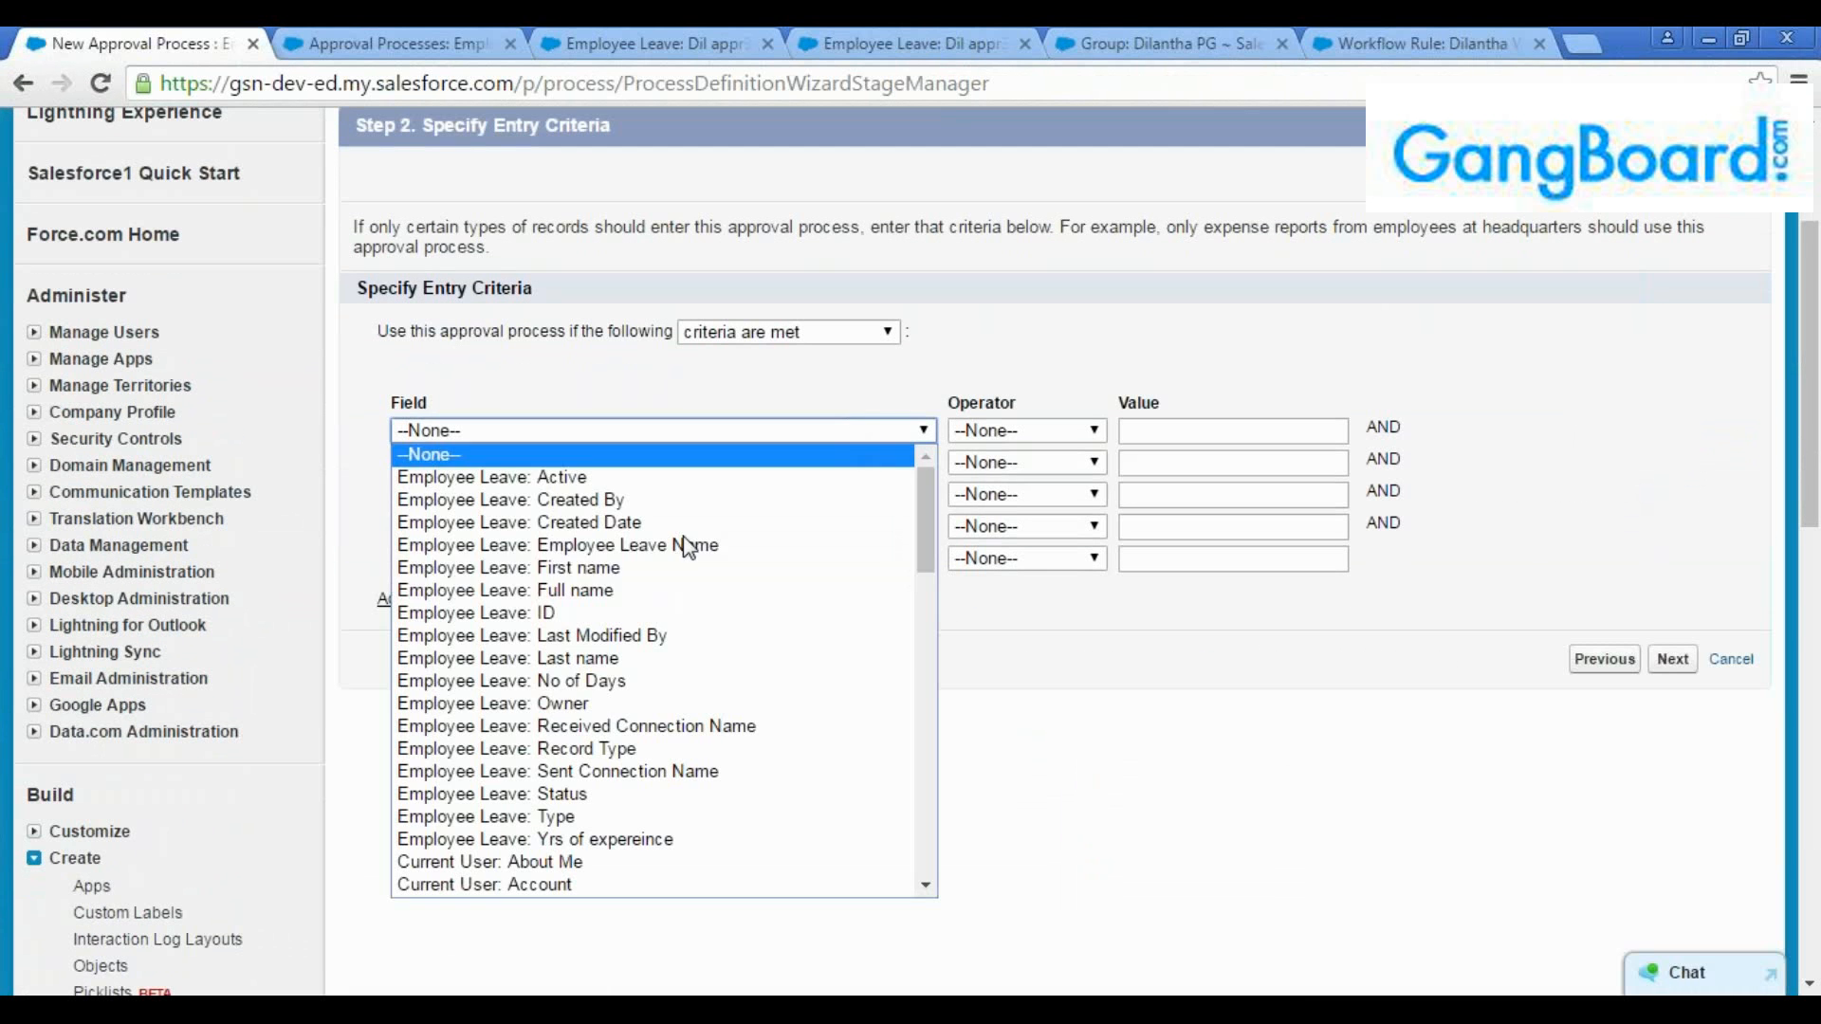
pyautogui.click(651, 681)
pyautogui.click(998, 433)
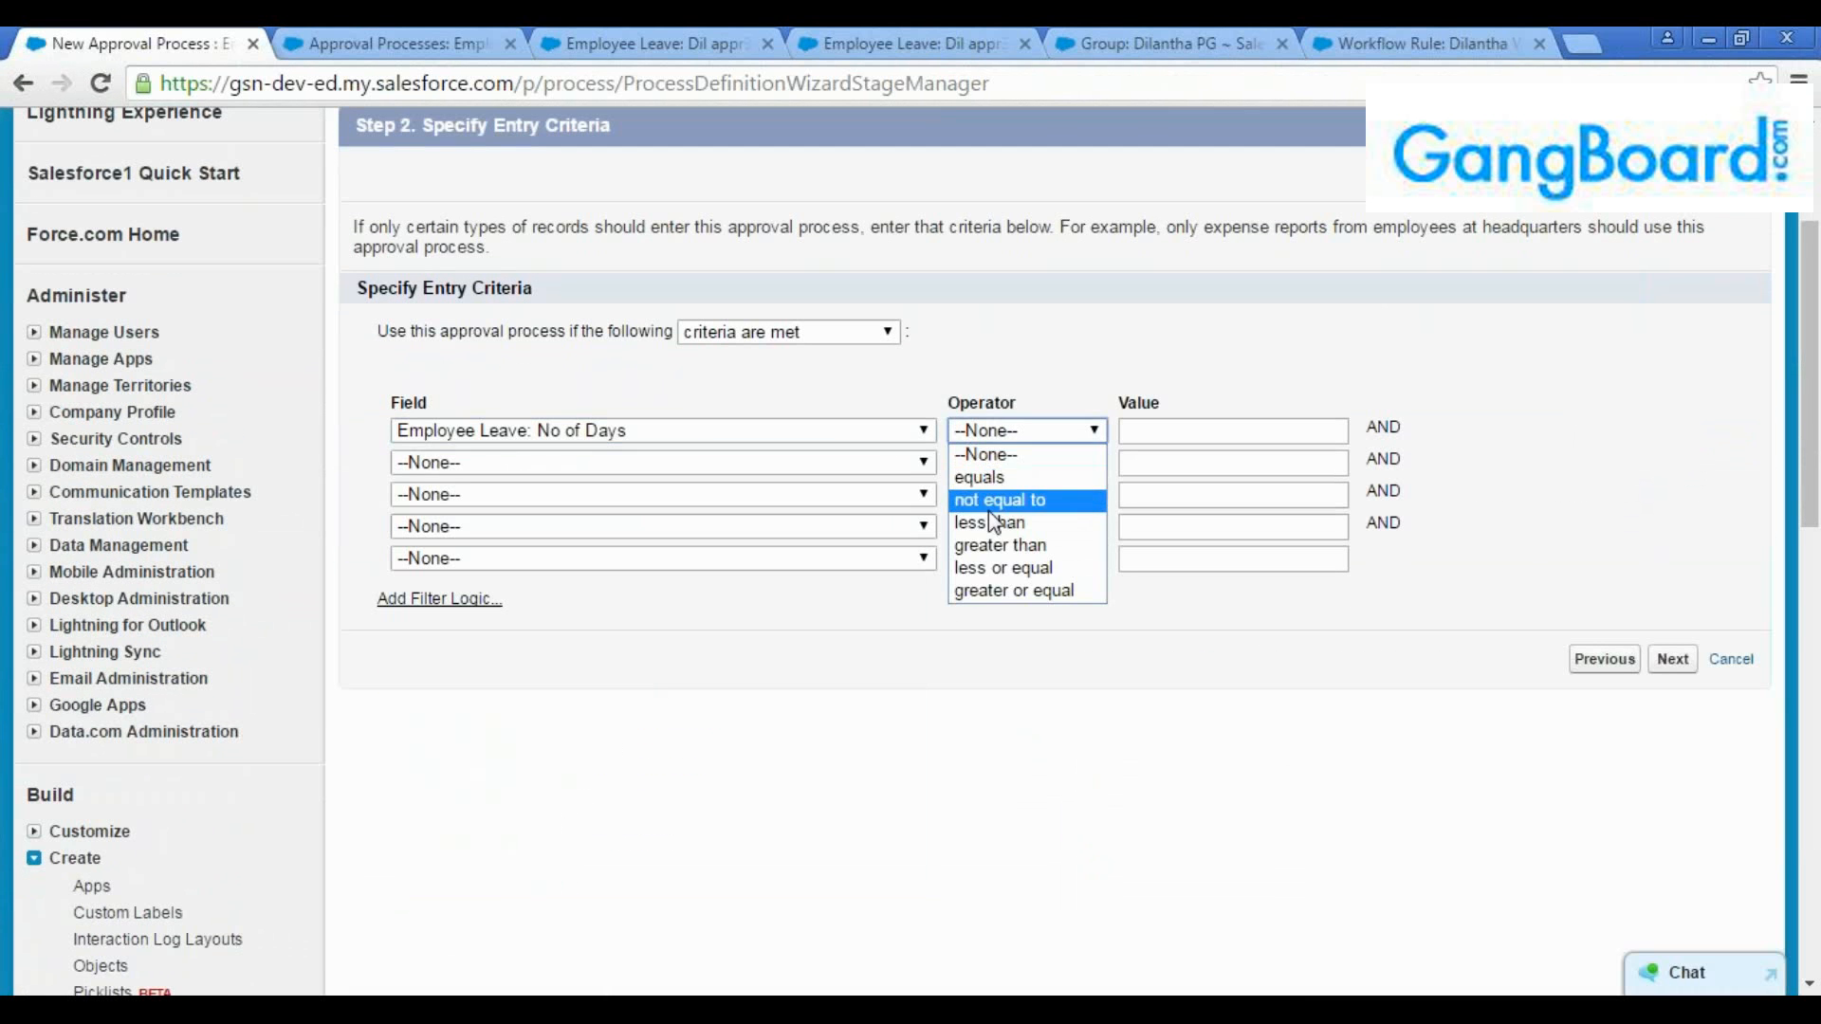
pyautogui.click(998, 545)
pyautogui.click(1135, 433)
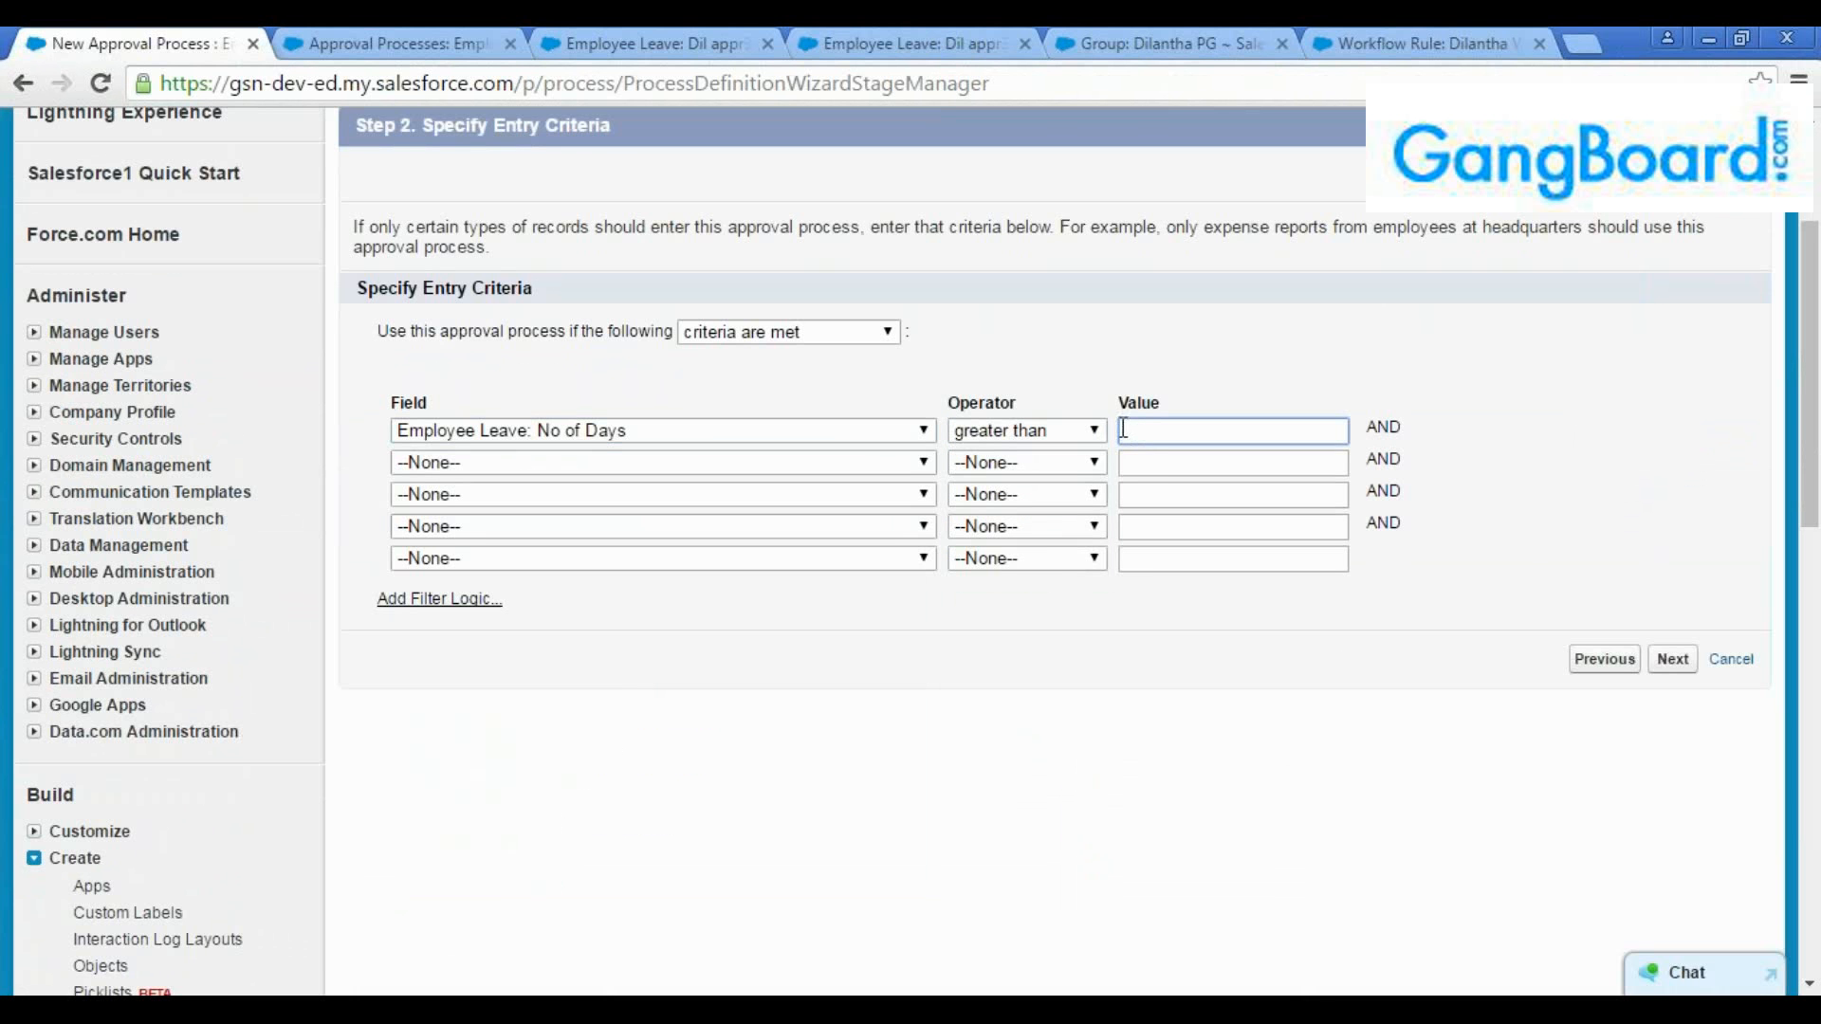
pyautogui.write('7')
pyautogui.click(1665, 660)
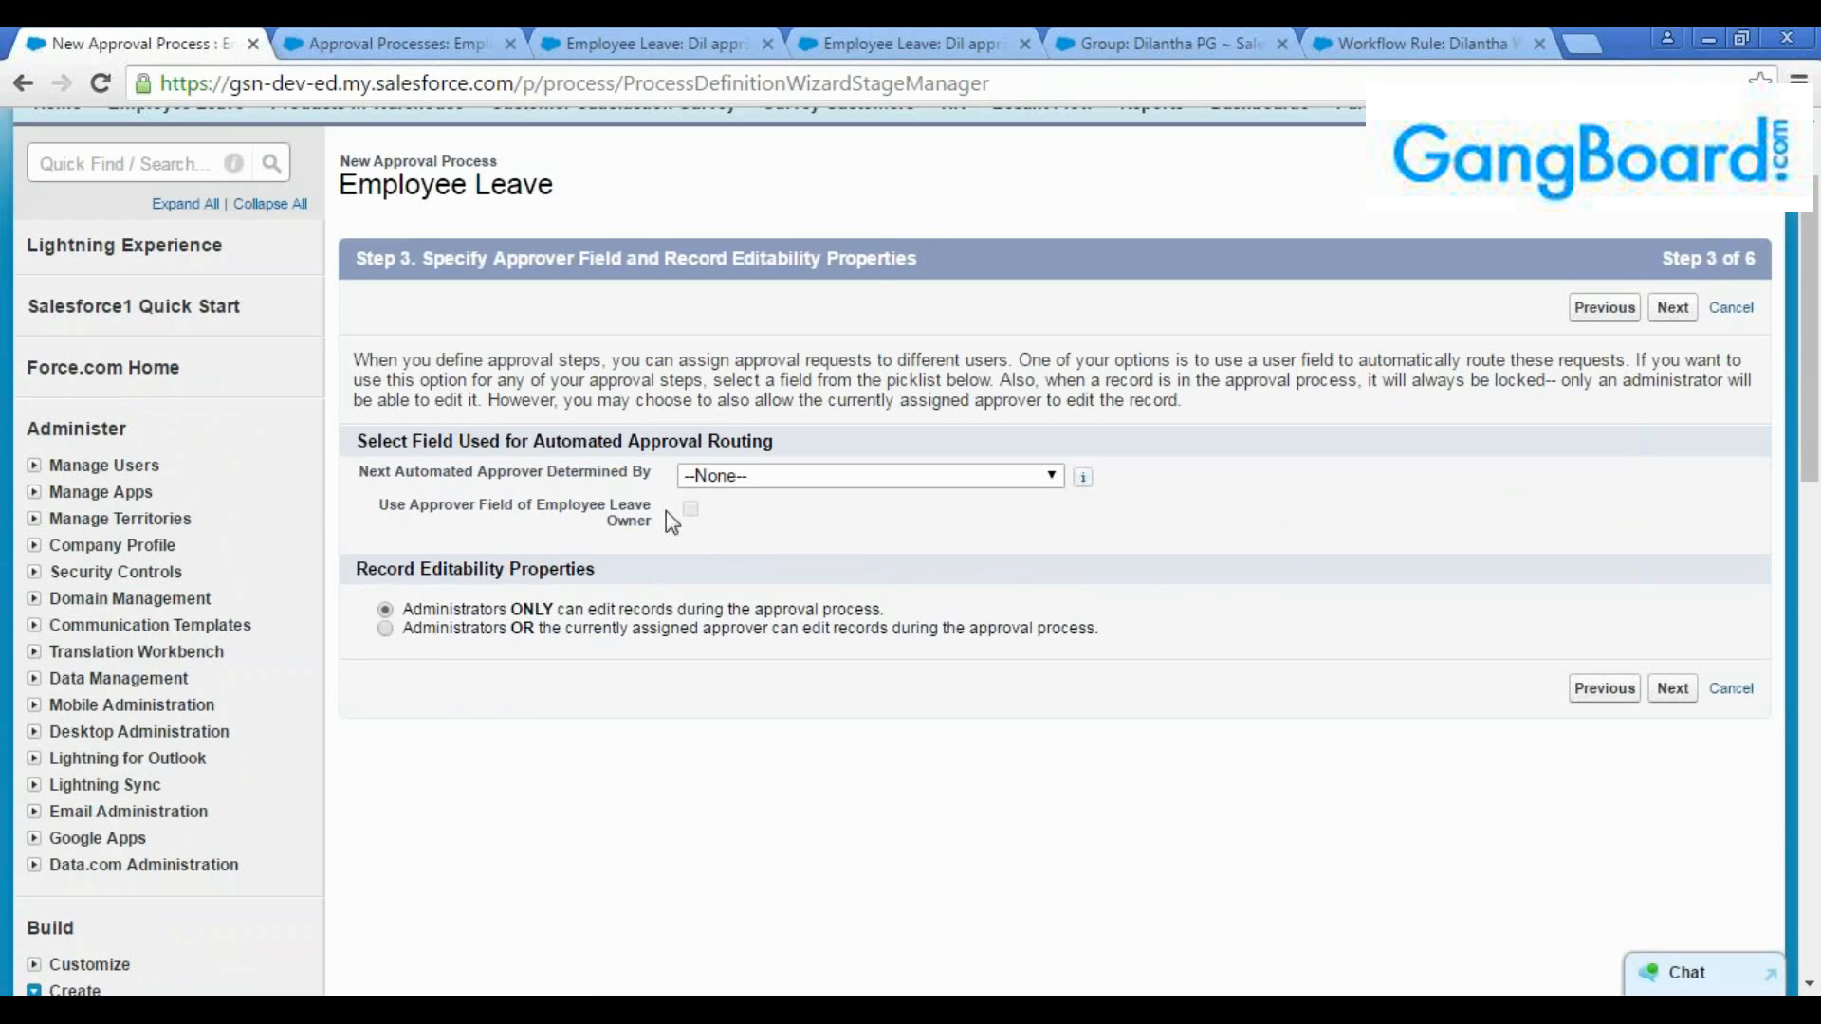
# Examine the fields offered for the next automated approver and the administrators-only record editability option
pyautogui.click(720, 479)
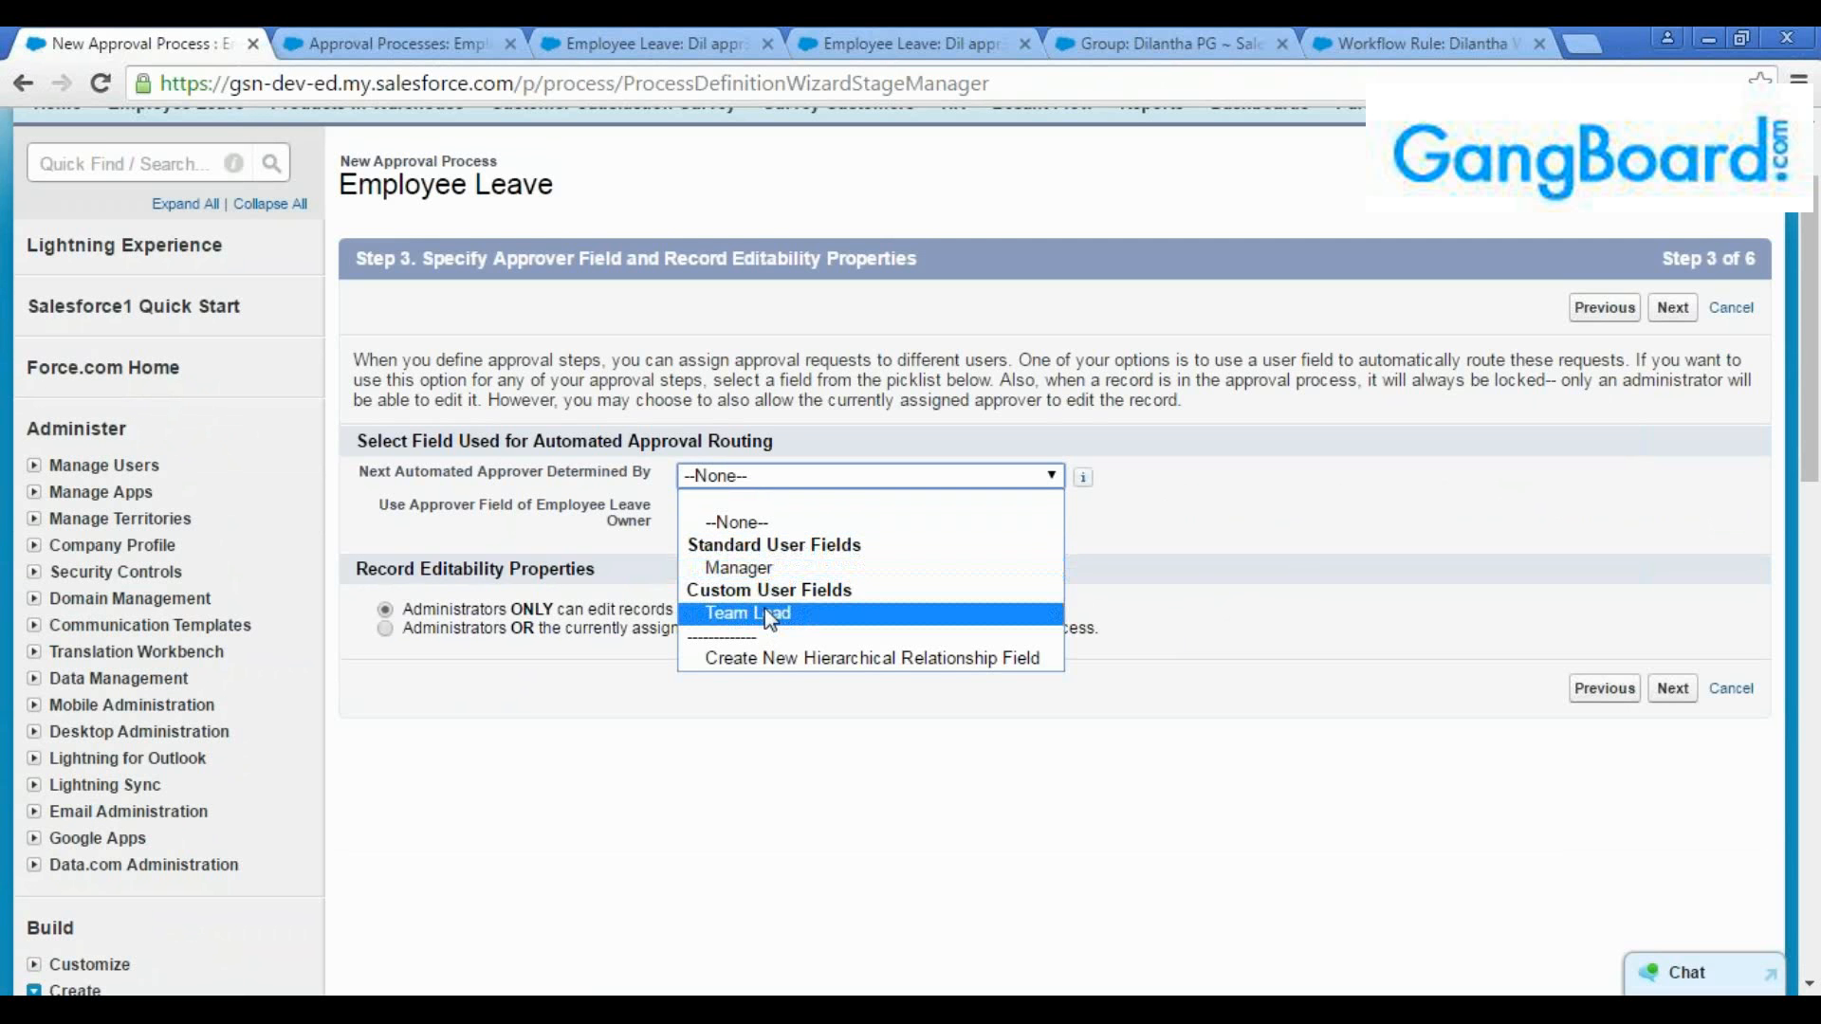
pyautogui.click(1134, 596)
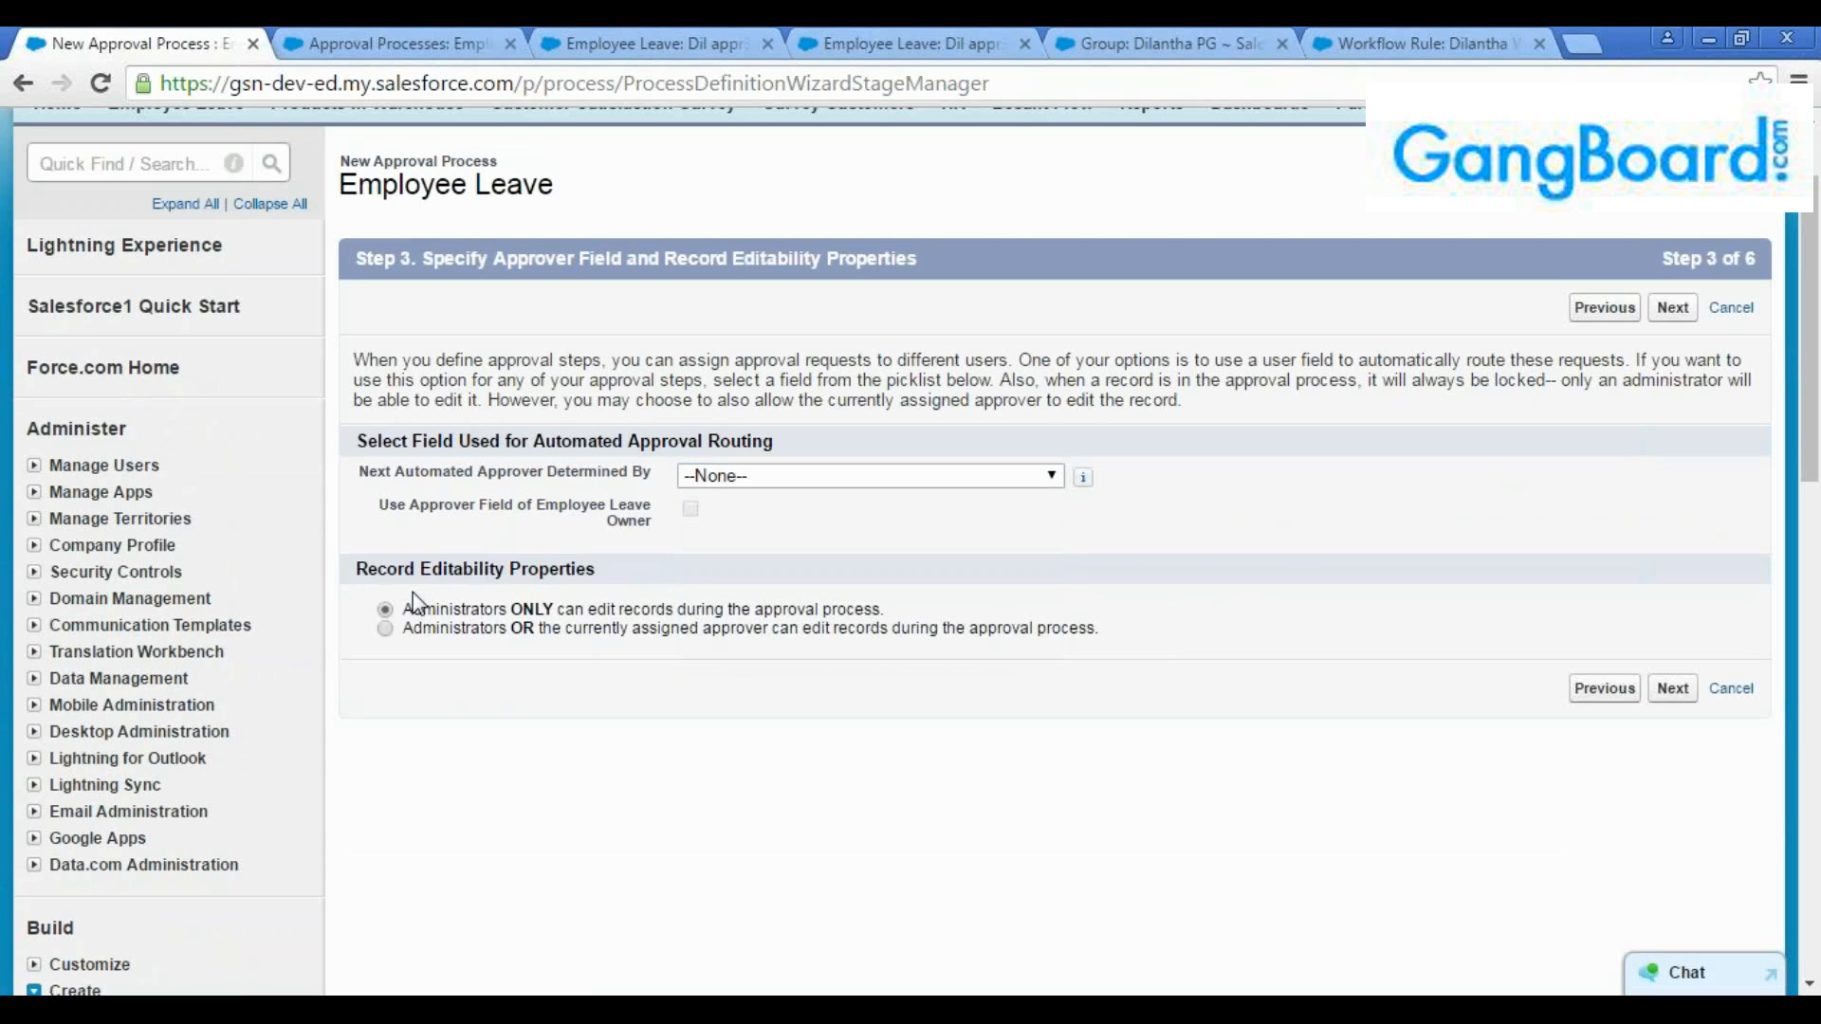
pyautogui.moveTo(1138, 629); pyautogui.dragTo(1147, 627)
pyautogui.click(1147, 627)
pyautogui.moveTo(400, 605); pyautogui.dragTo(406, 626)
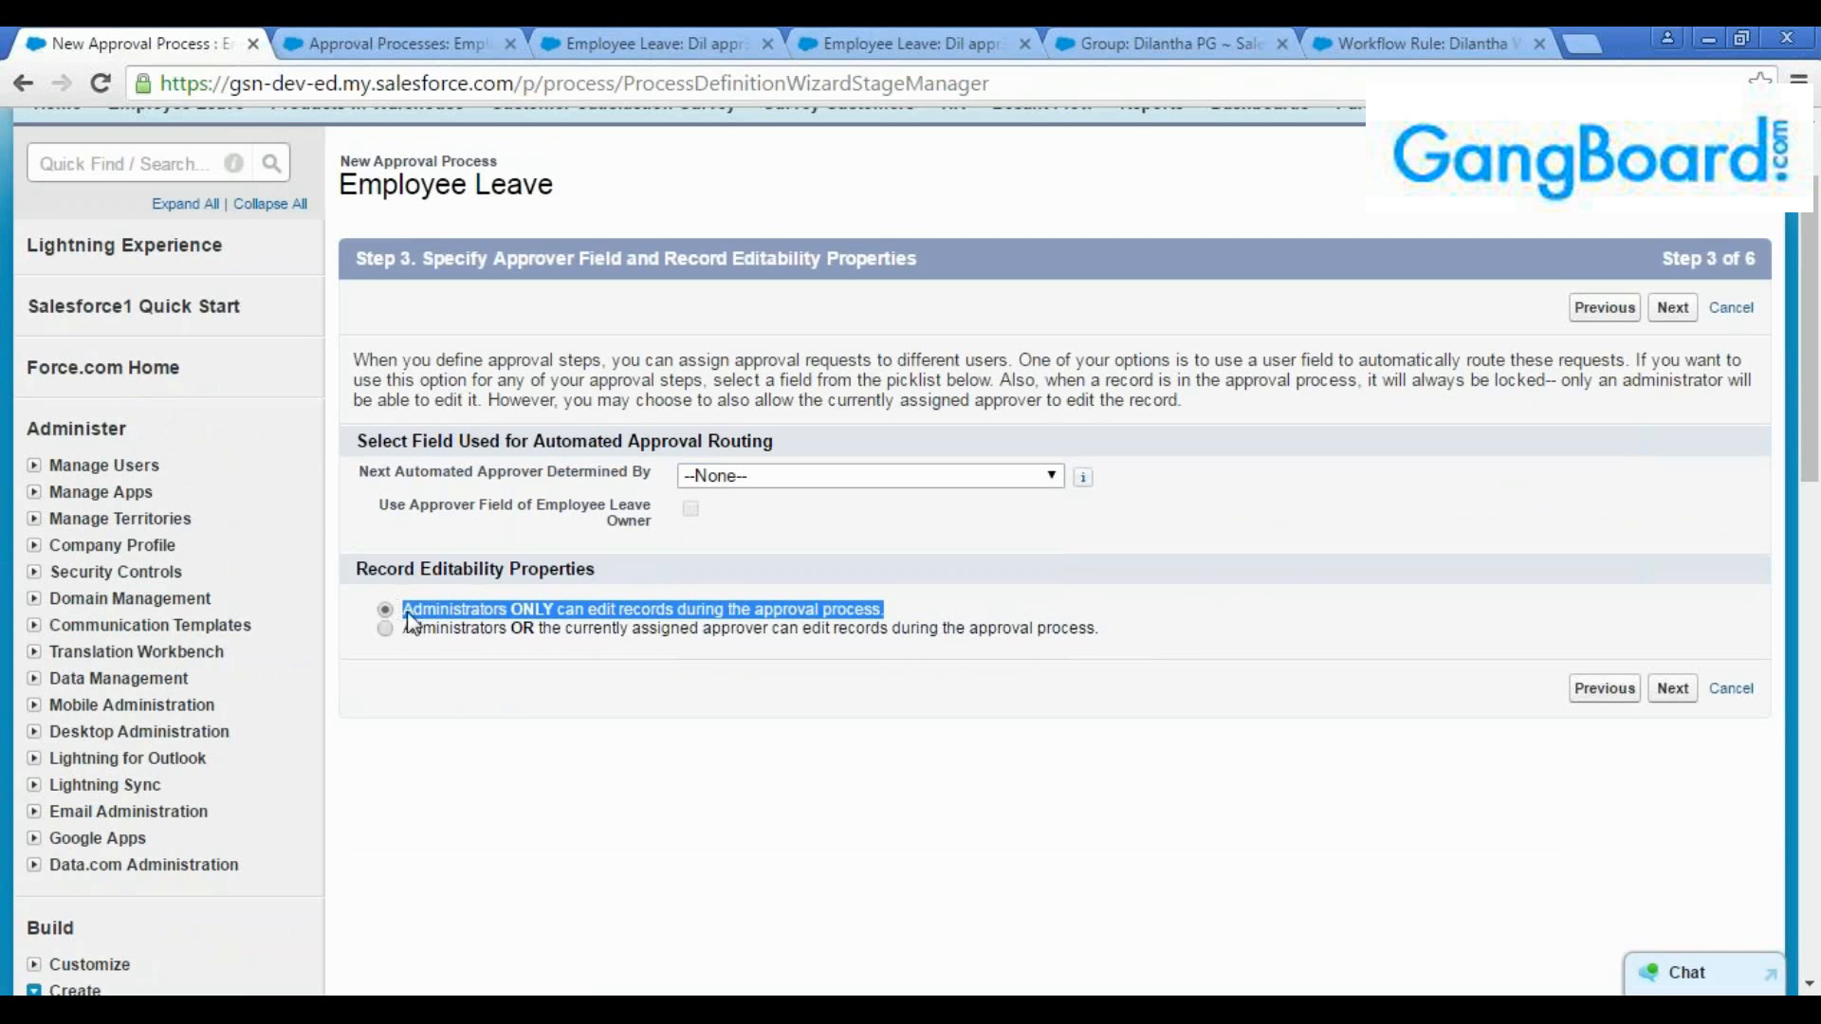
# Set record editability so administrators or the currently assigned approver can edit records during the approval process
pyautogui.click(410, 638)
pyautogui.click(406, 630)
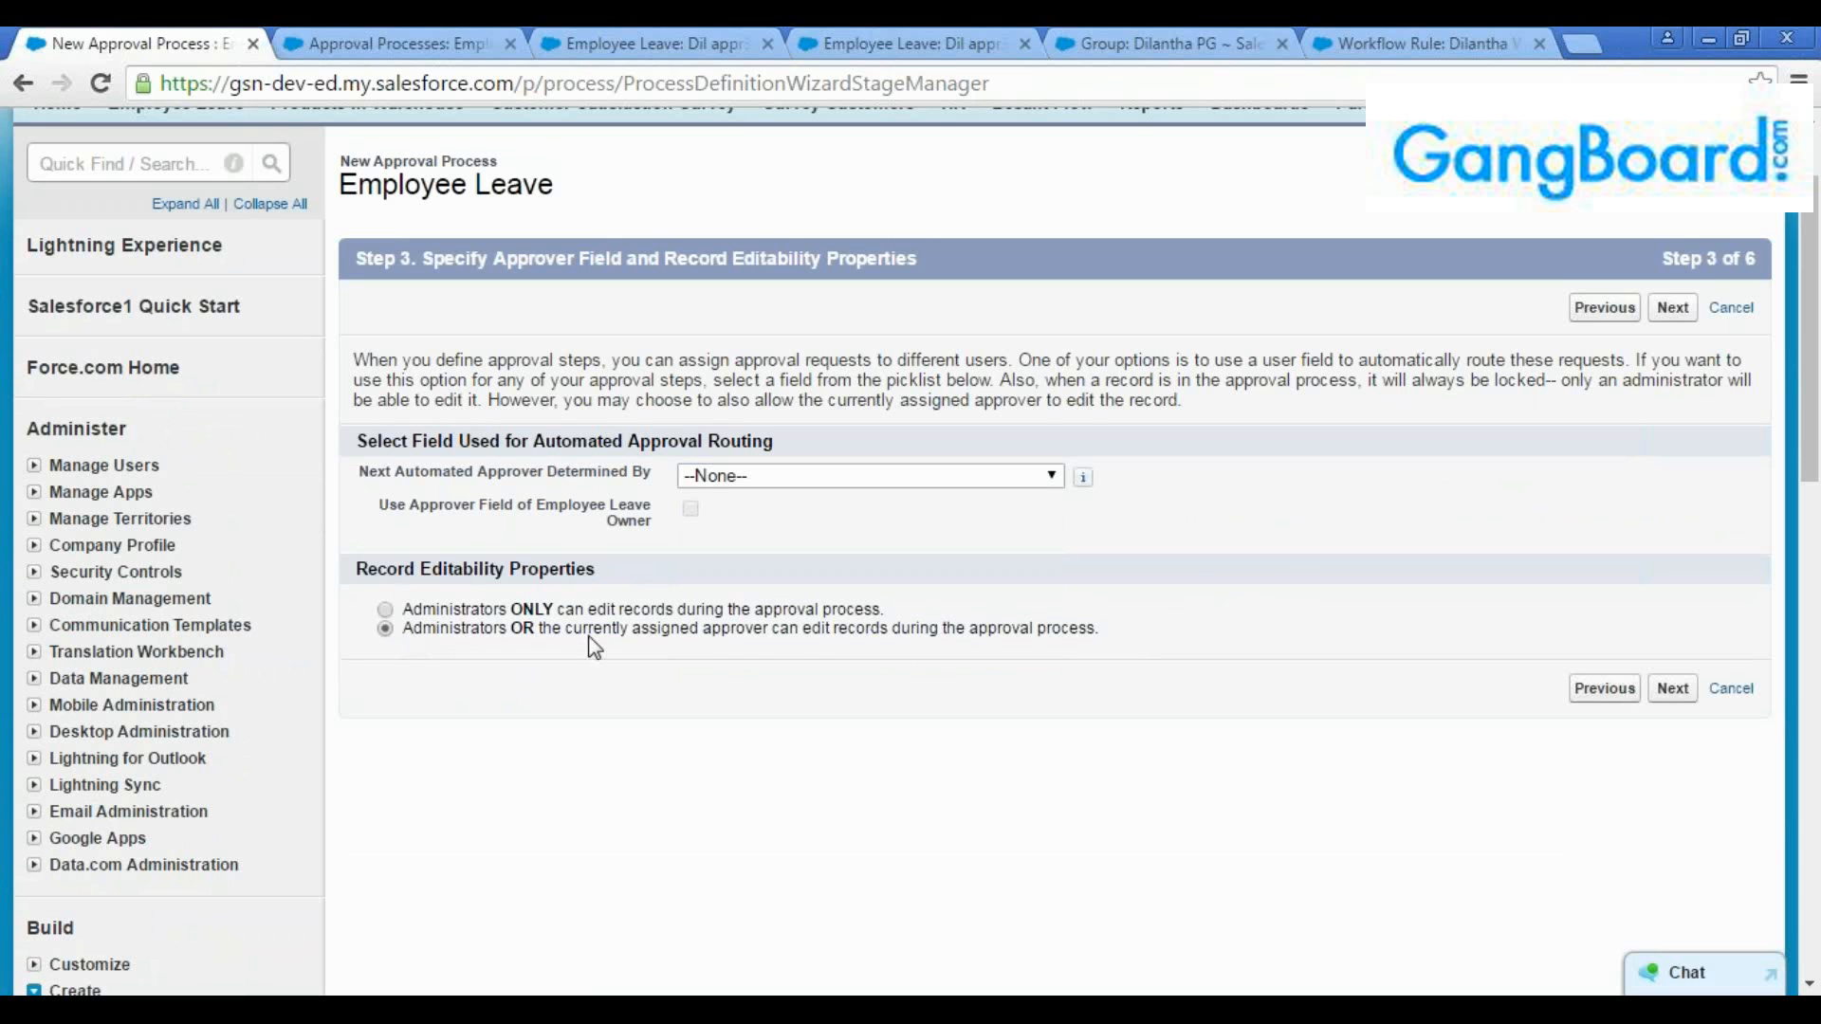
pyautogui.moveTo(1105, 633); pyautogui.dragTo(396, 630)
pyautogui.click(886, 638)
pyautogui.moveTo(1100, 631); pyautogui.dragTo(405, 627)
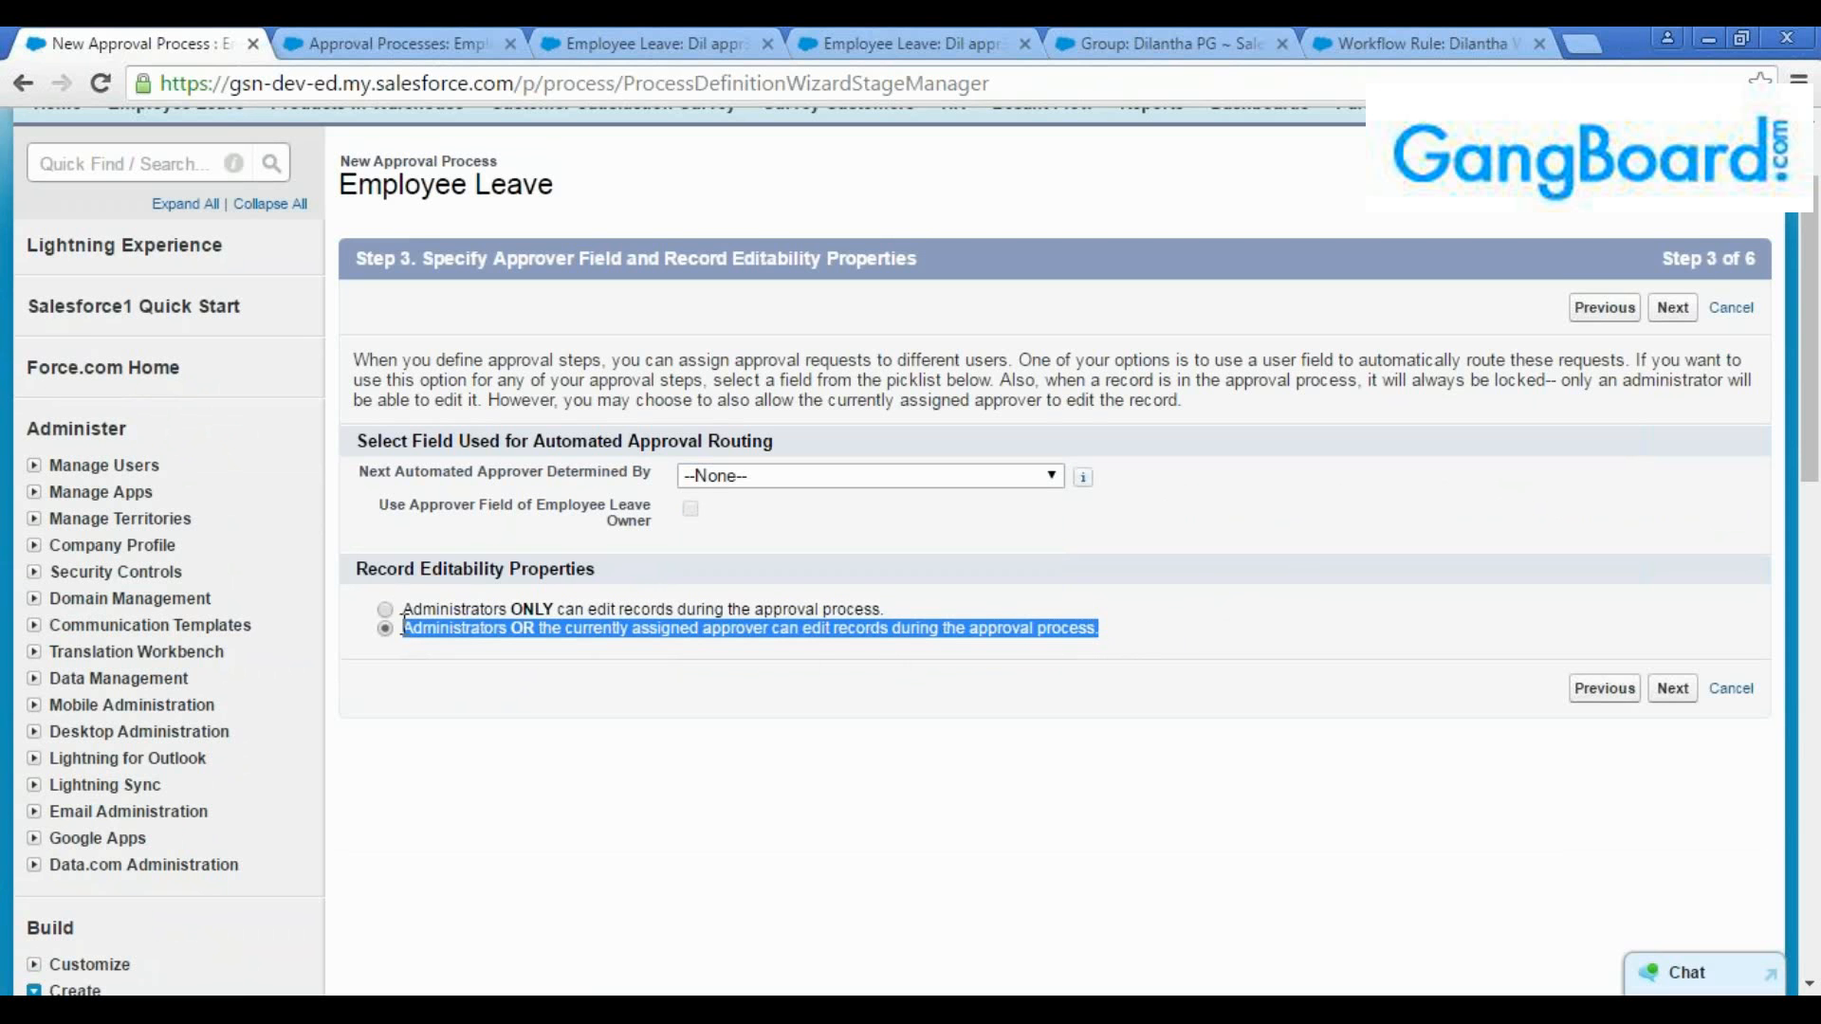
pyautogui.click(417, 636)
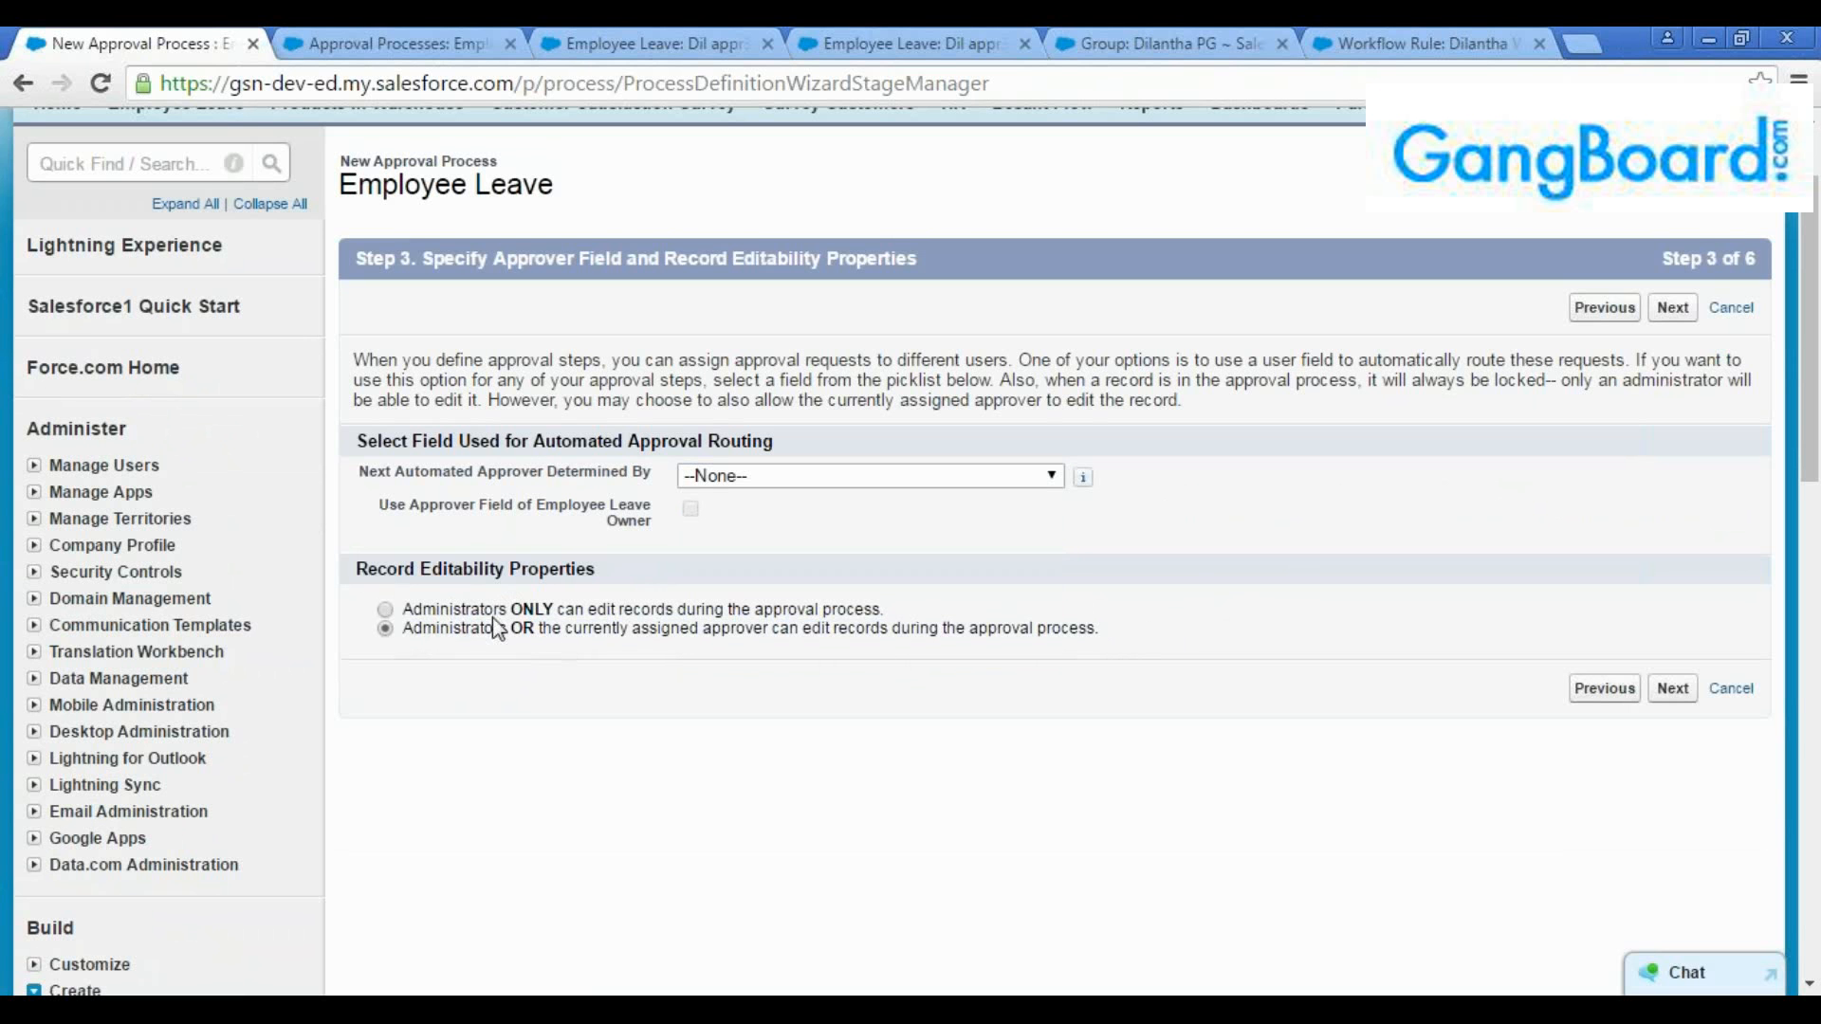
# Continue to the notification templates, leave the approval assignment email template blank, and move on to the approval page layout fields
pyautogui.click(1672, 311)
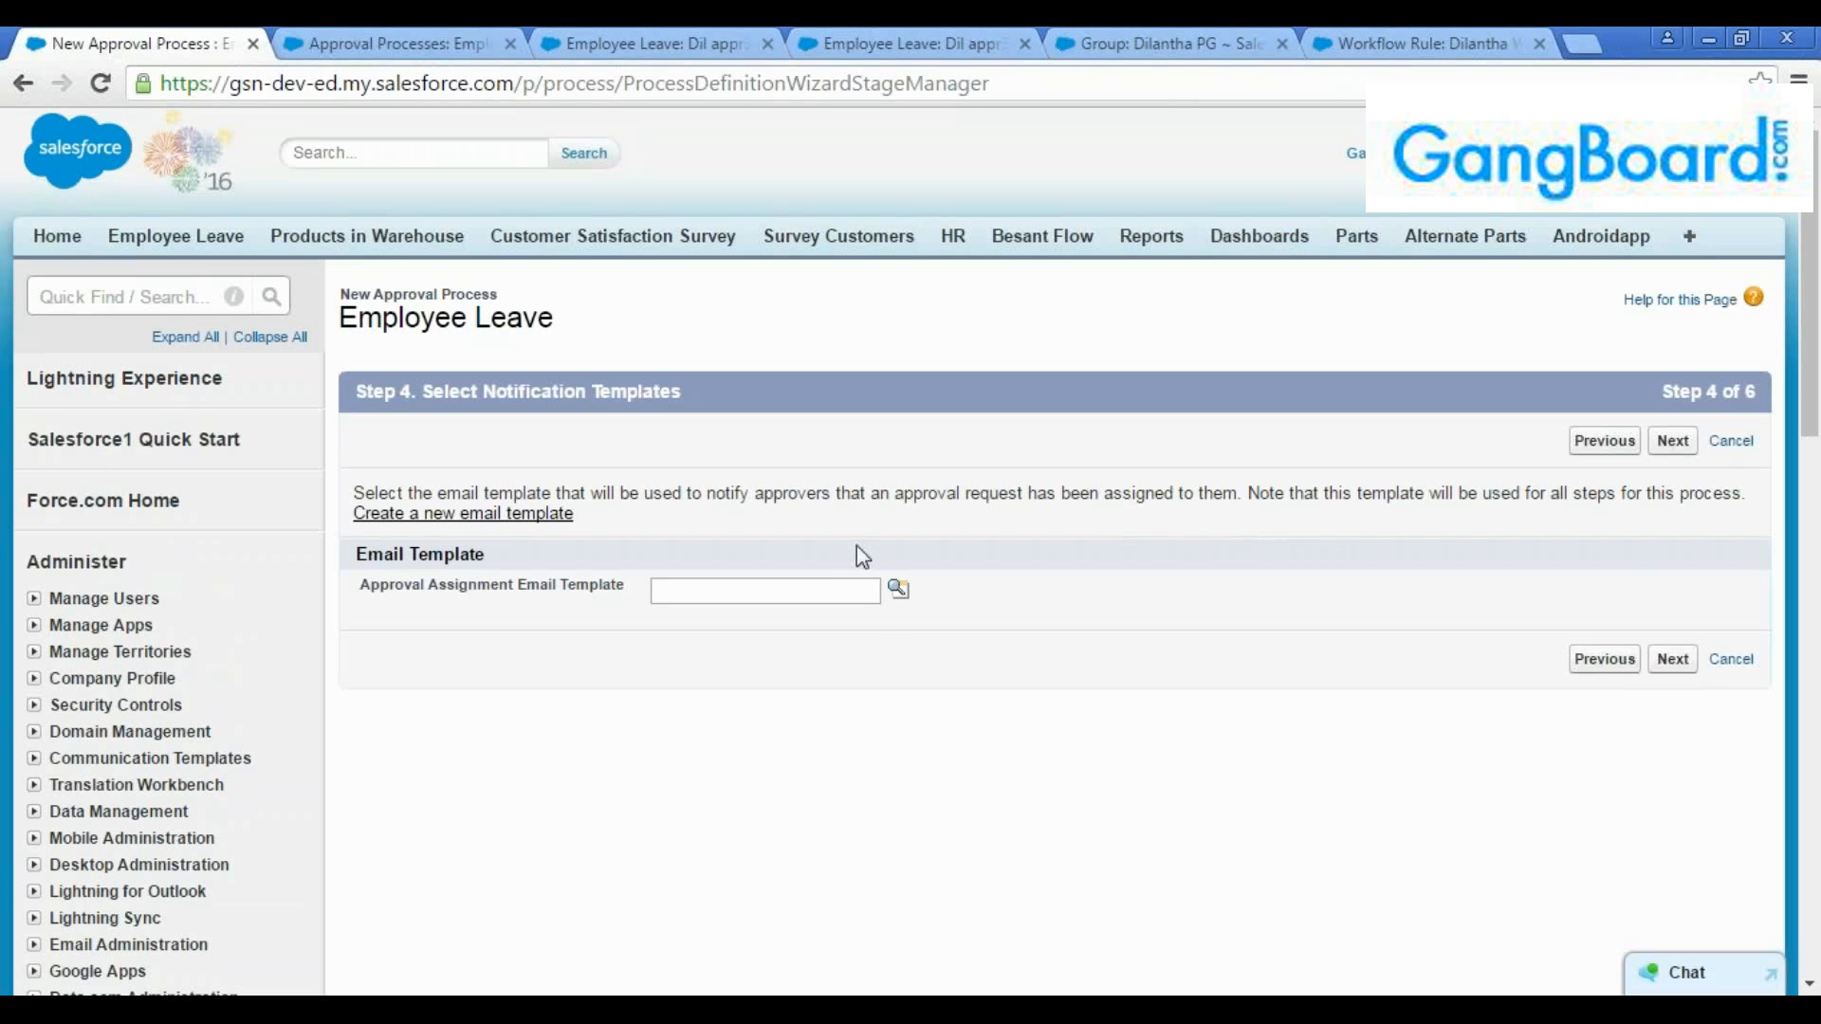
pyautogui.click(834, 586)
pyautogui.click(911, 603)
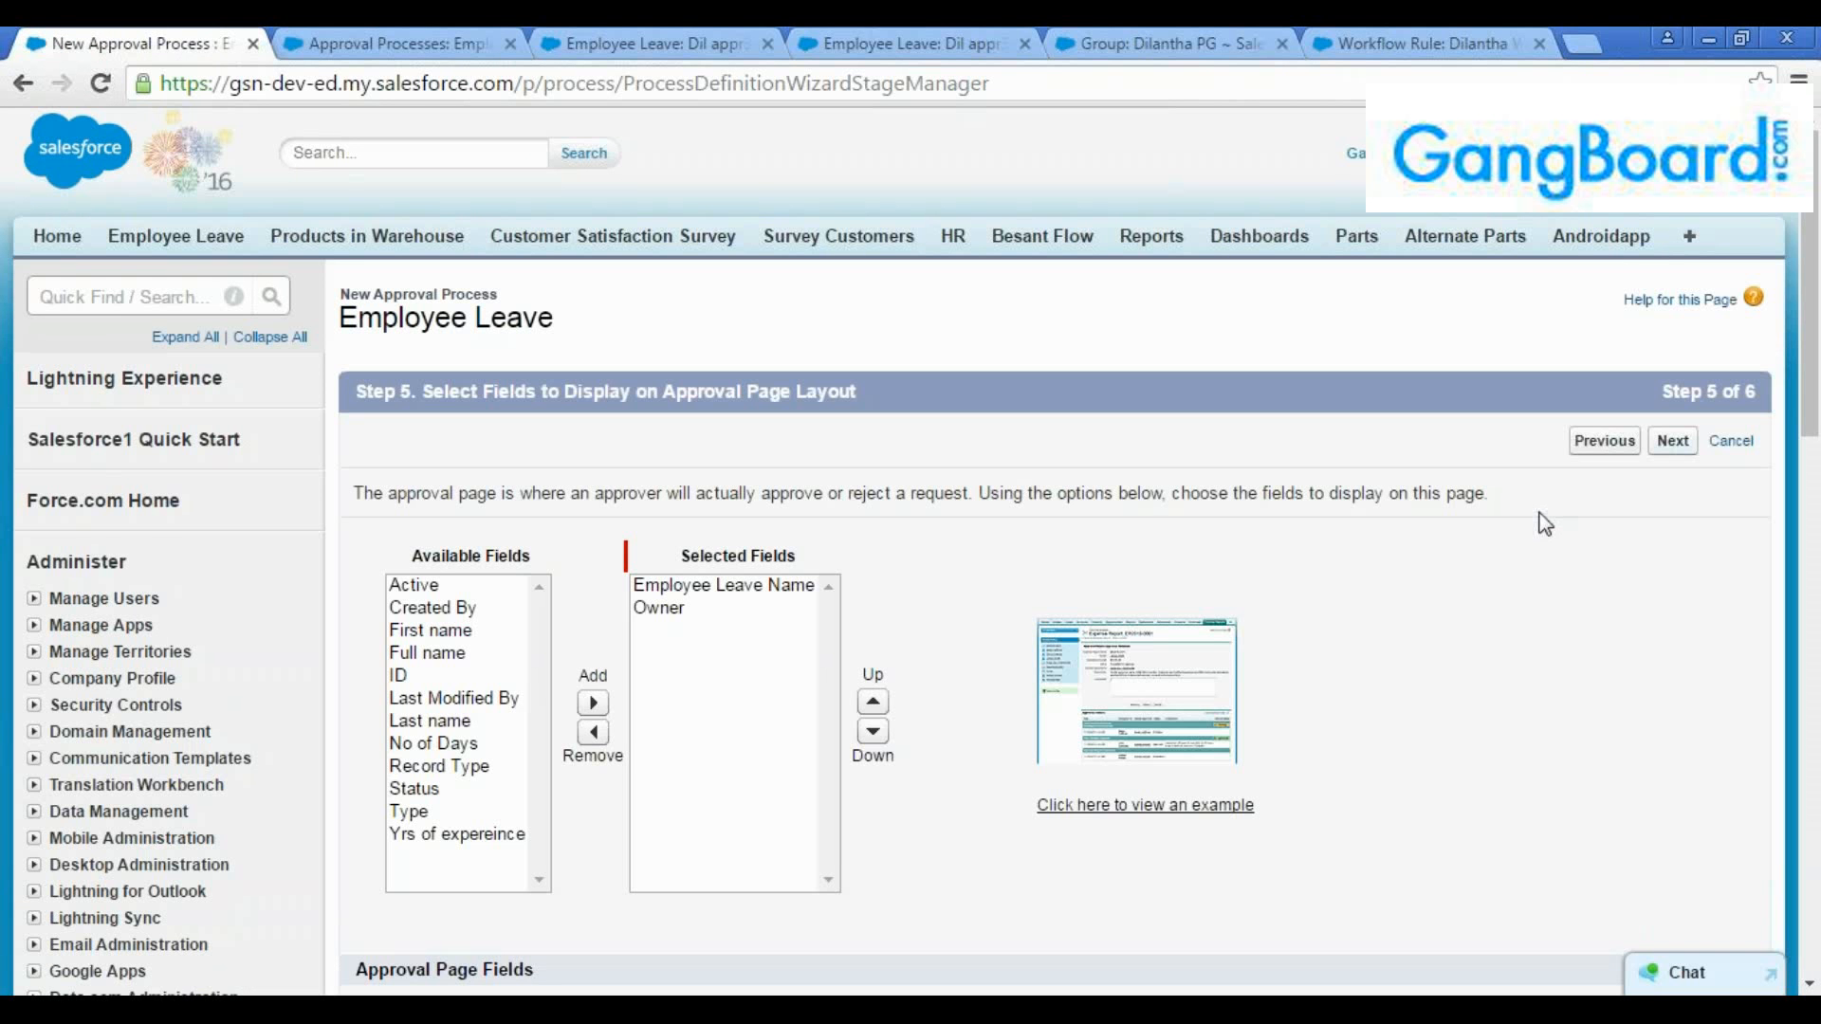
# Keep Employee Leave Name and Owner as the approval page fields and enable display of approval history information
pyautogui.scroll(-2, 1547, 527)
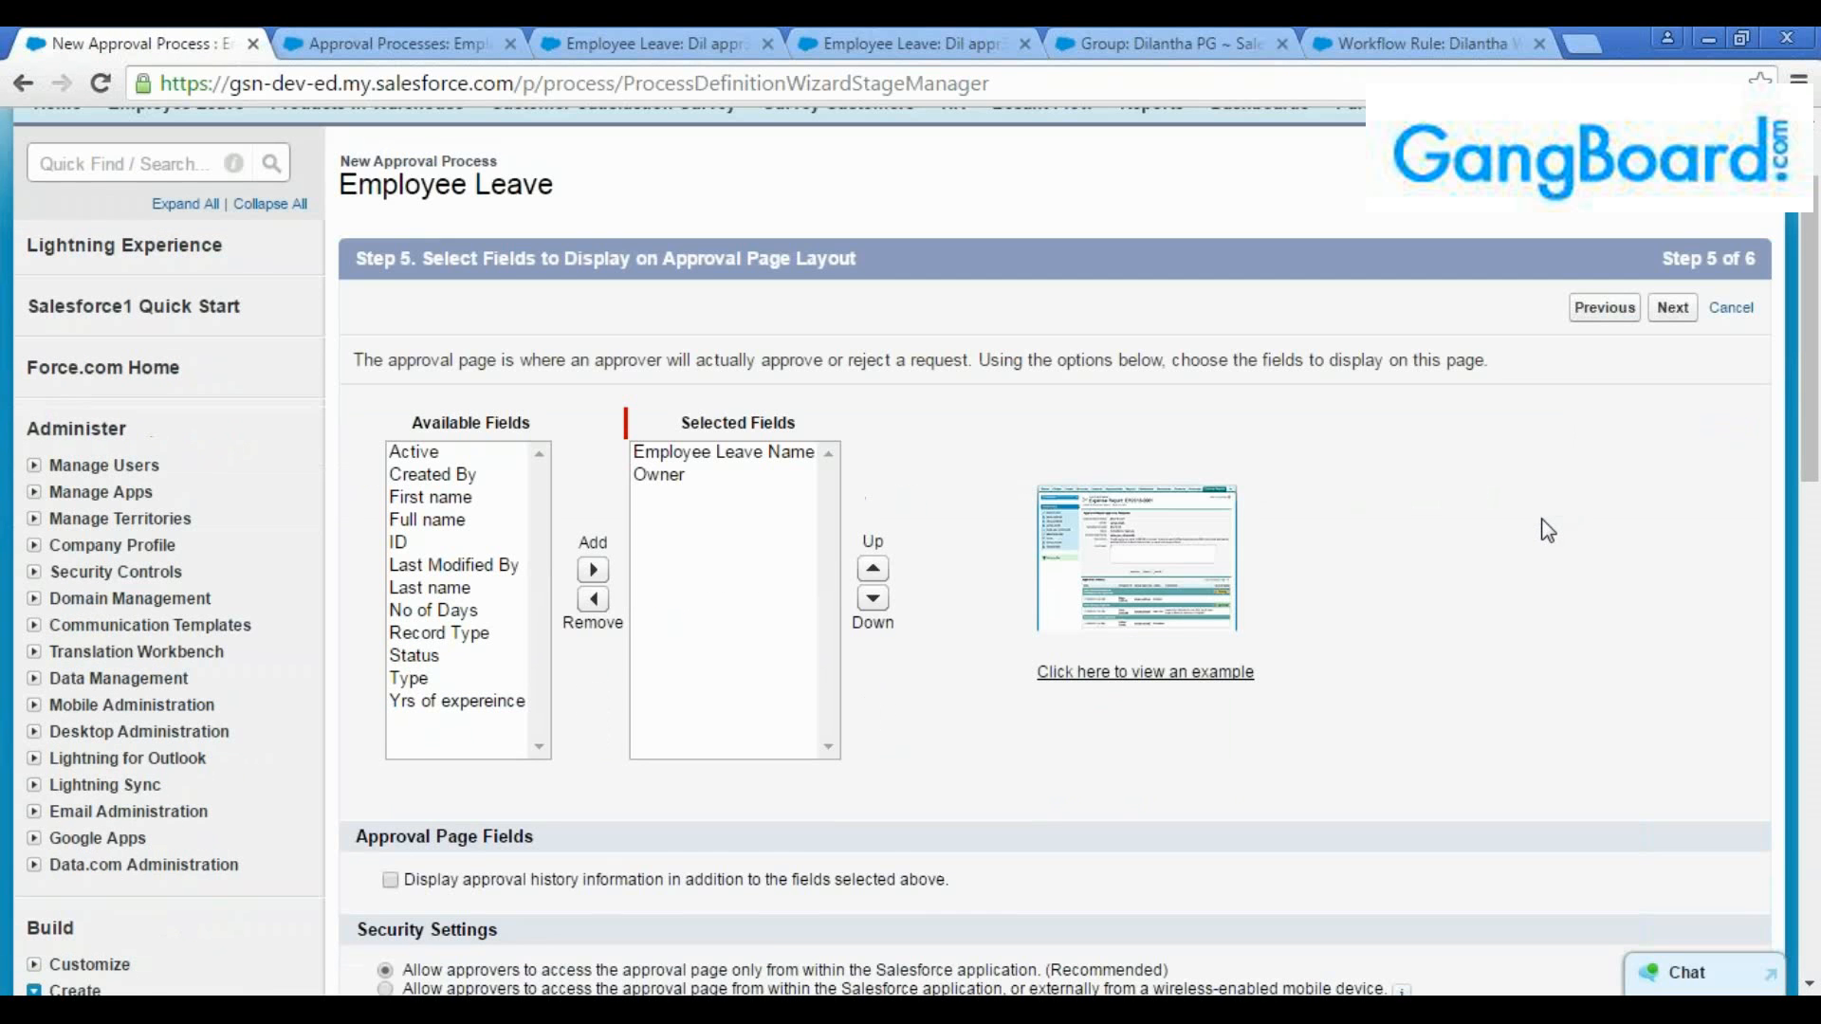
pyautogui.scroll(-2, 1548, 531)
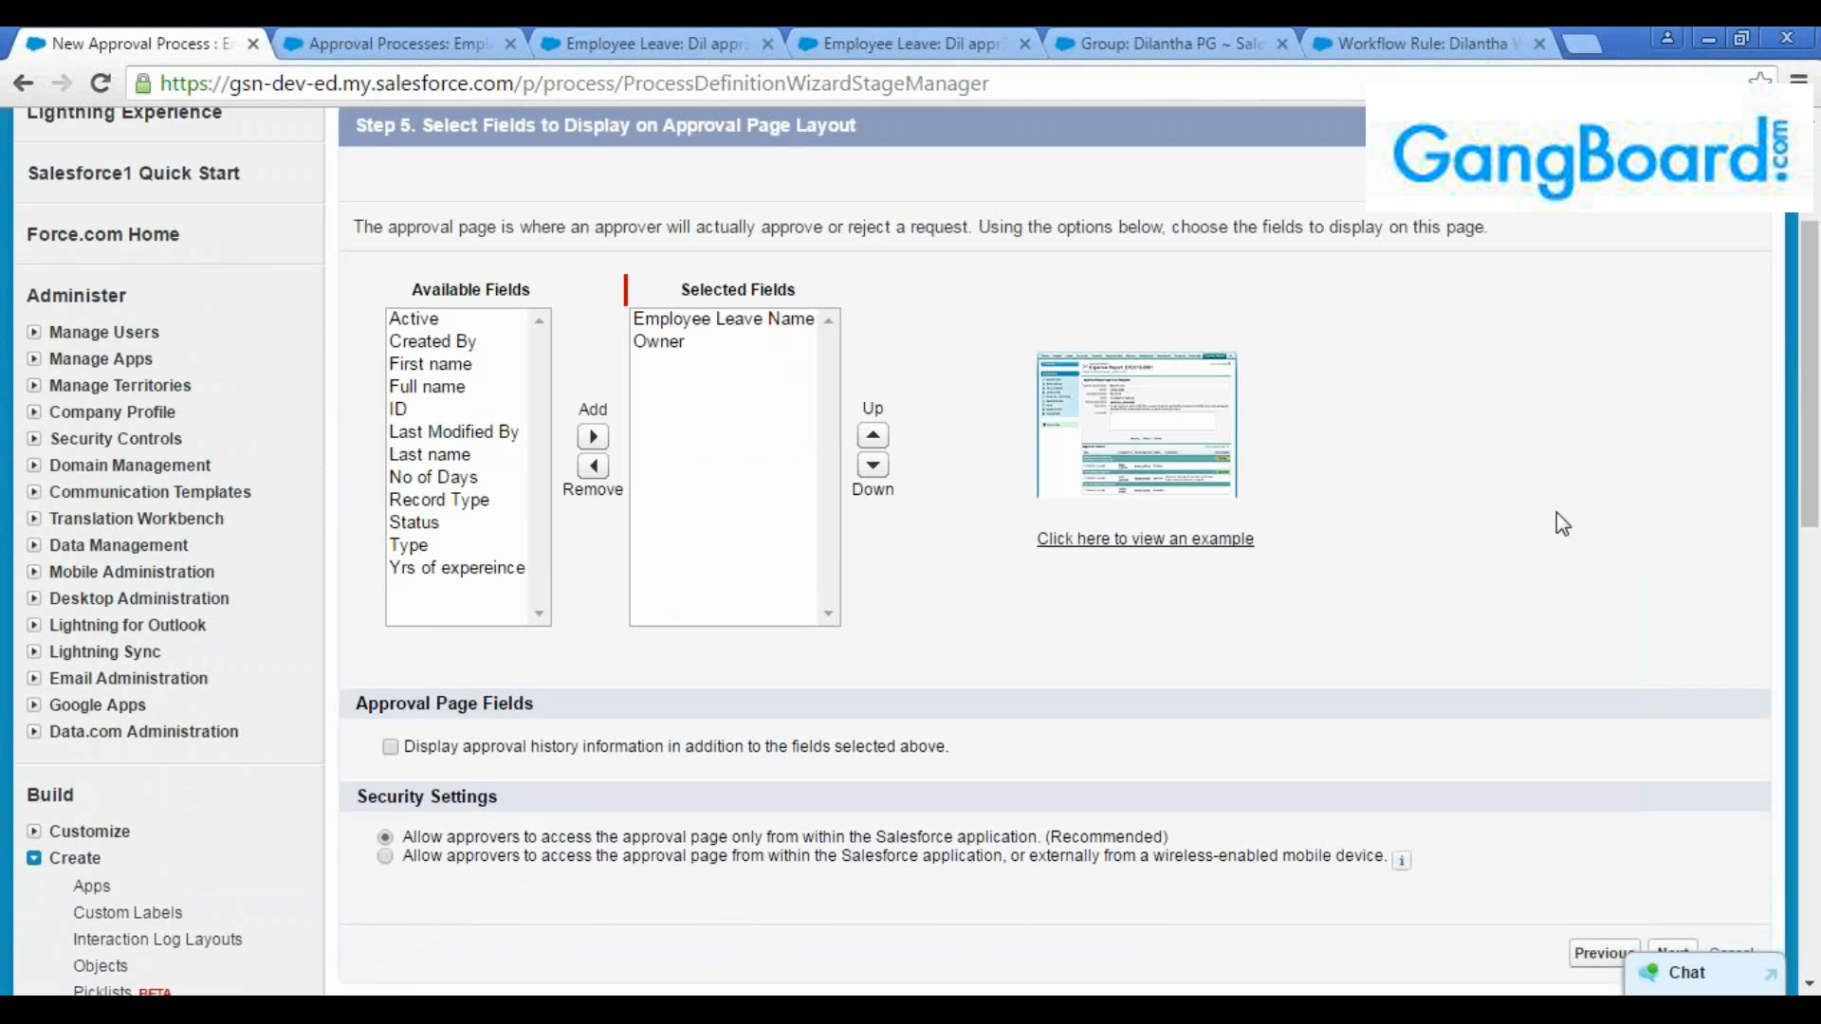
pyautogui.click(698, 345)
pyautogui.click(697, 319)
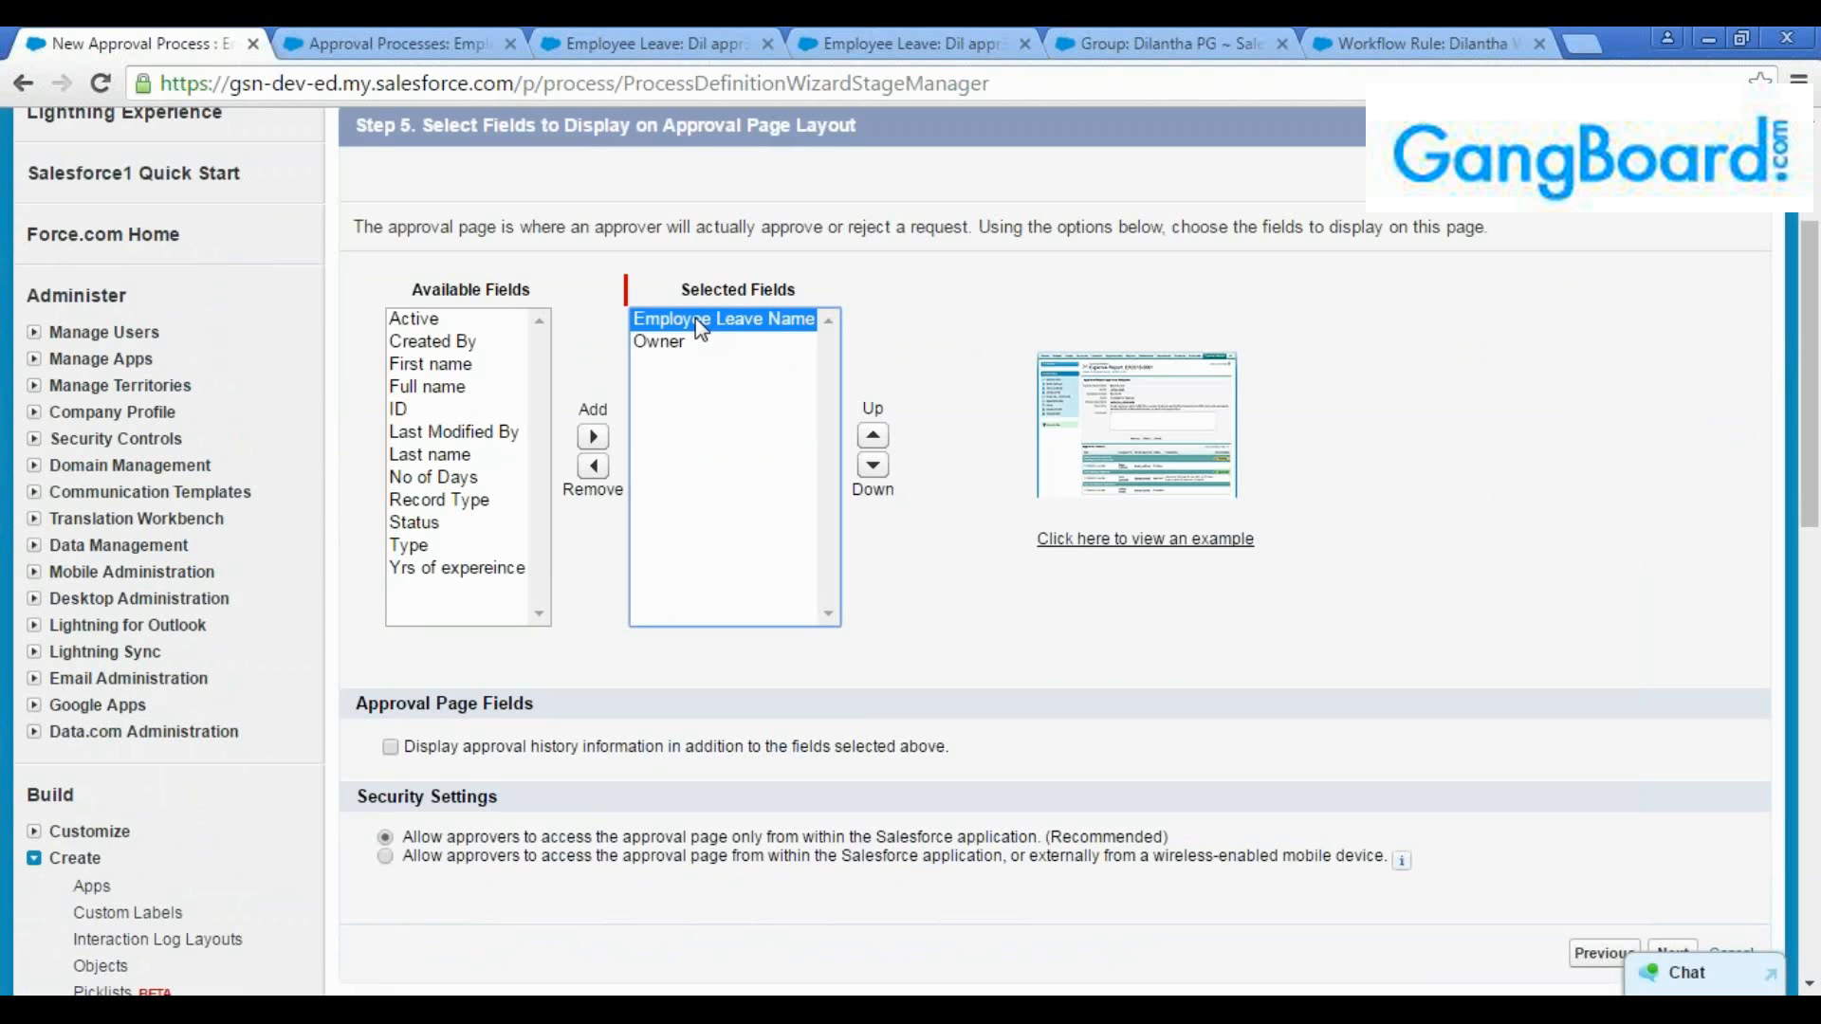
pyautogui.click(689, 339)
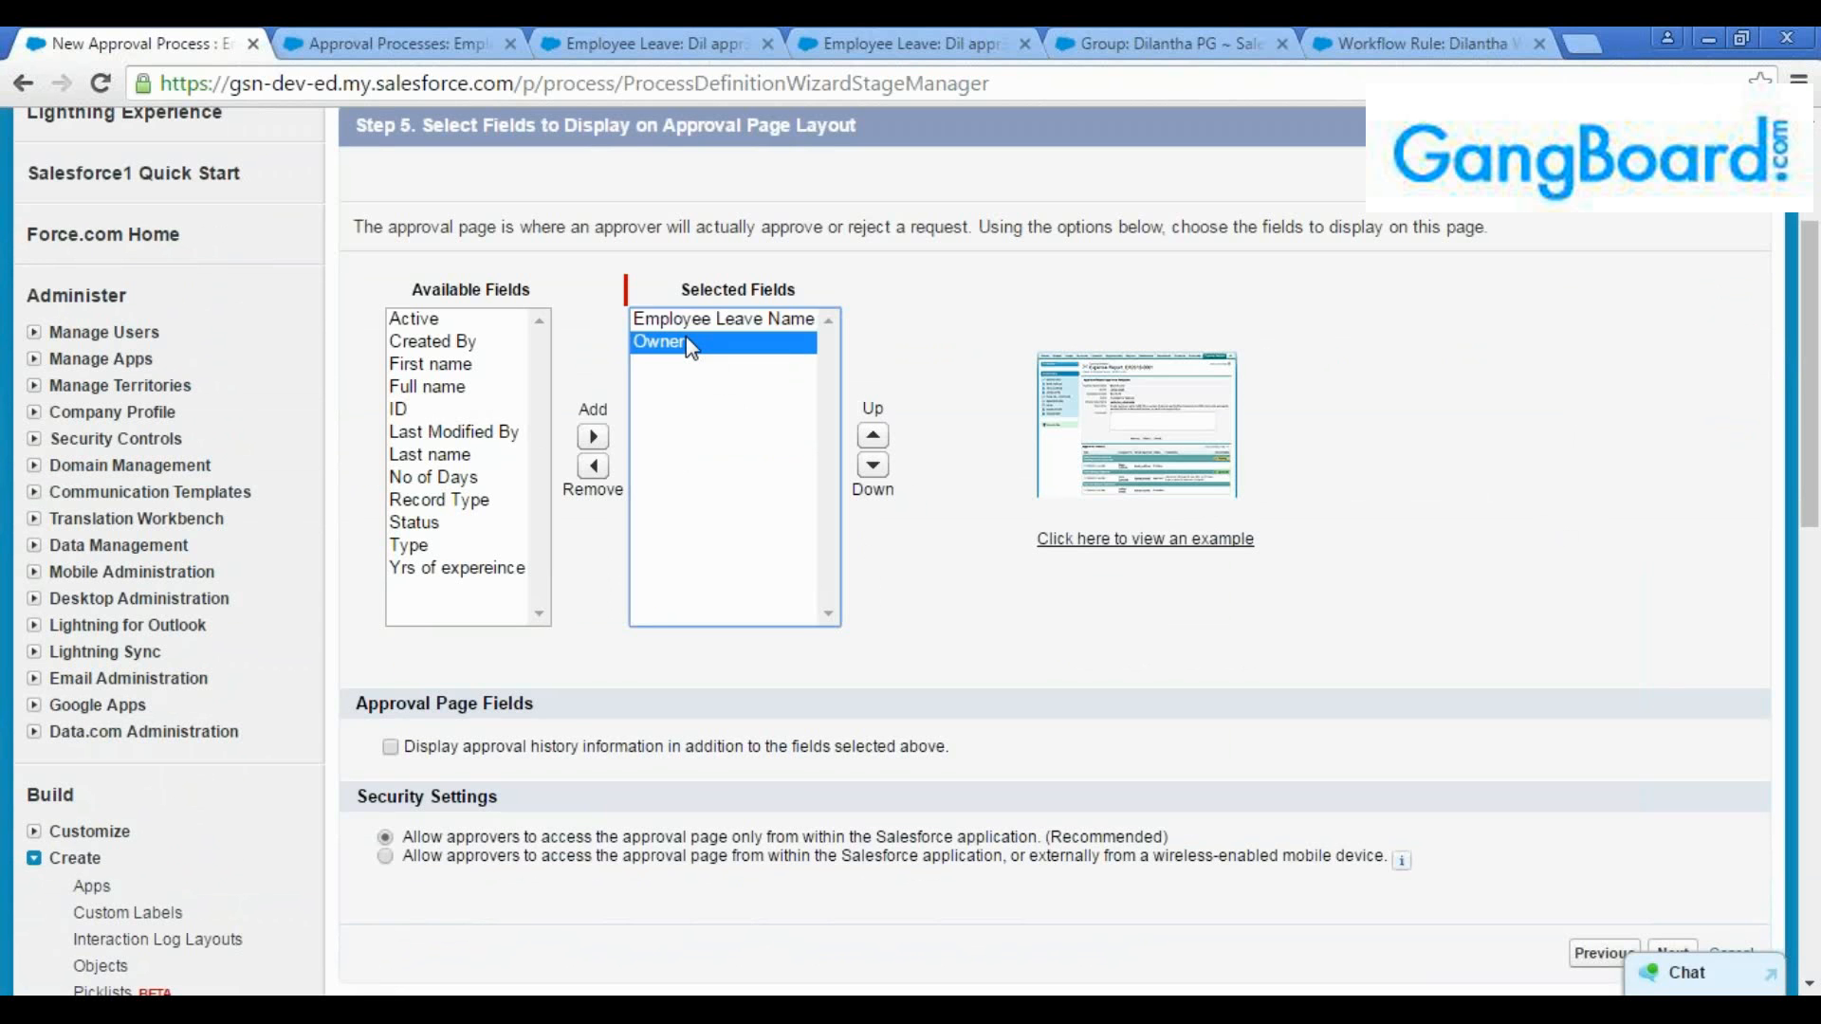
pyautogui.click(687, 329)
pyautogui.scroll(-2, 679, 349)
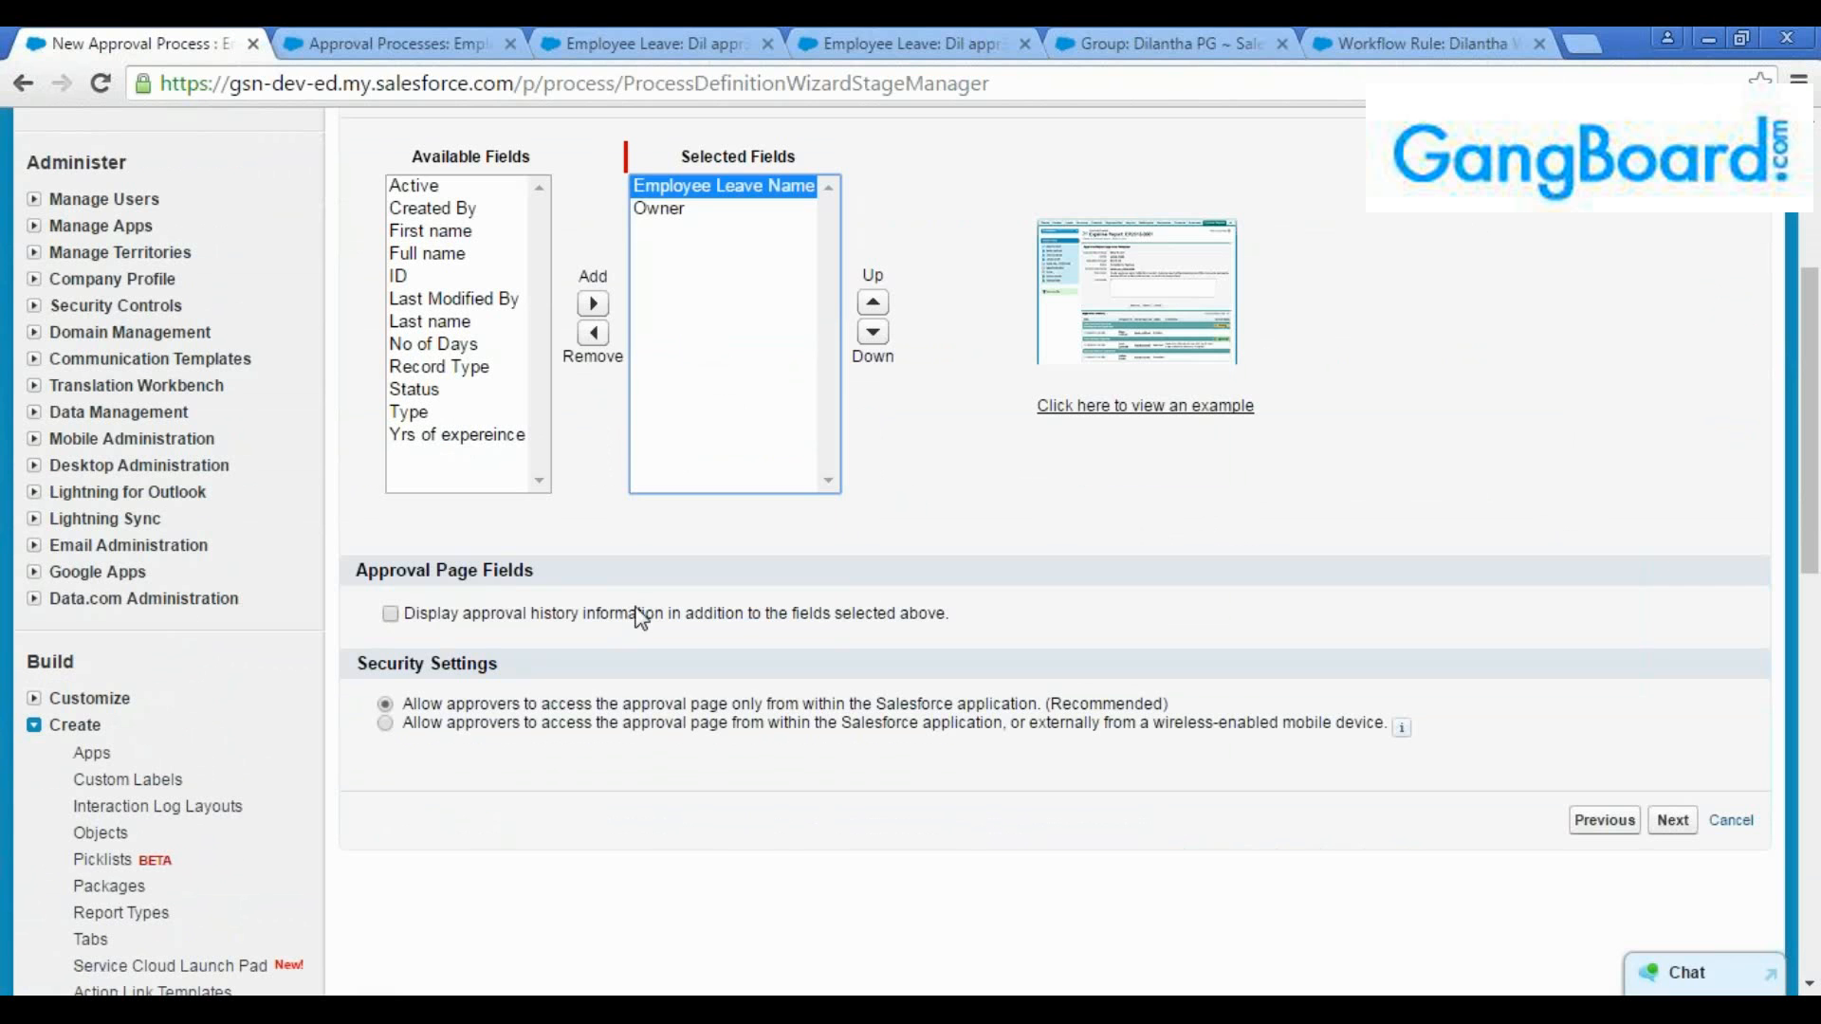
pyautogui.click(392, 615)
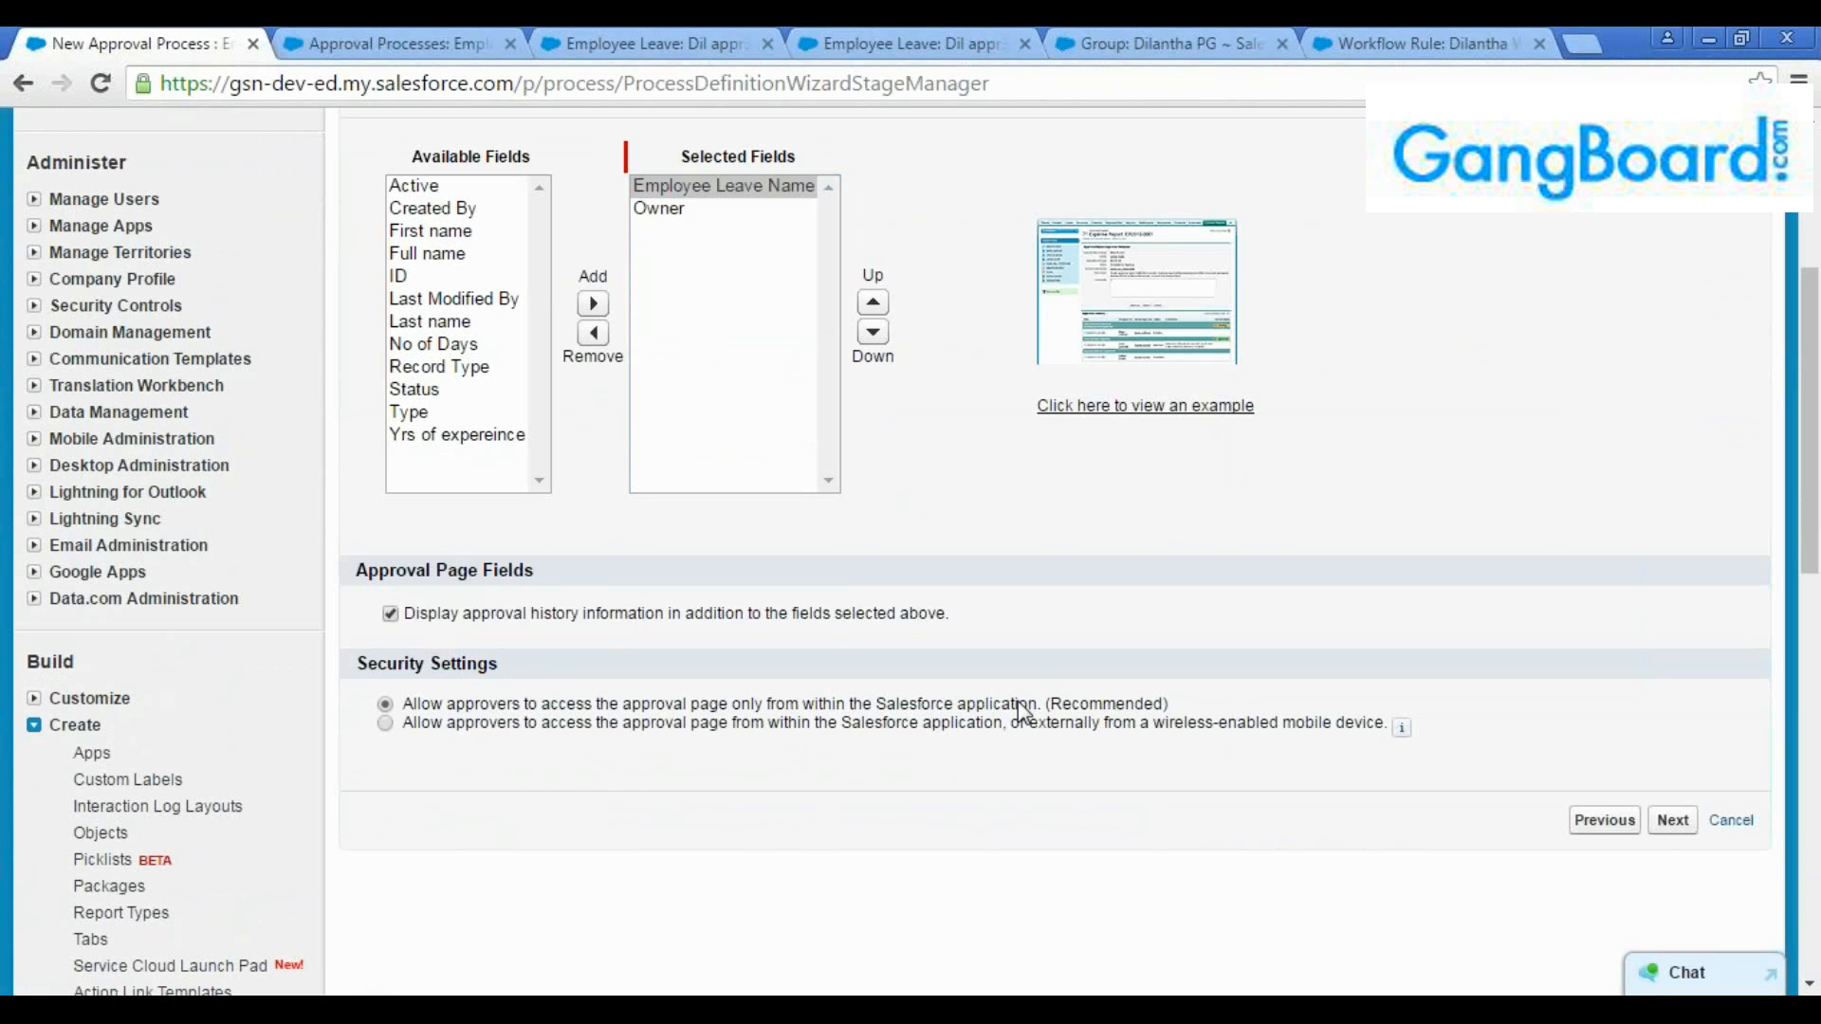
# Keep approval page access limited to within the Salesforce application and continue to the initial submitters
pyautogui.moveTo(1043, 707); pyautogui.dragTo(418, 713)
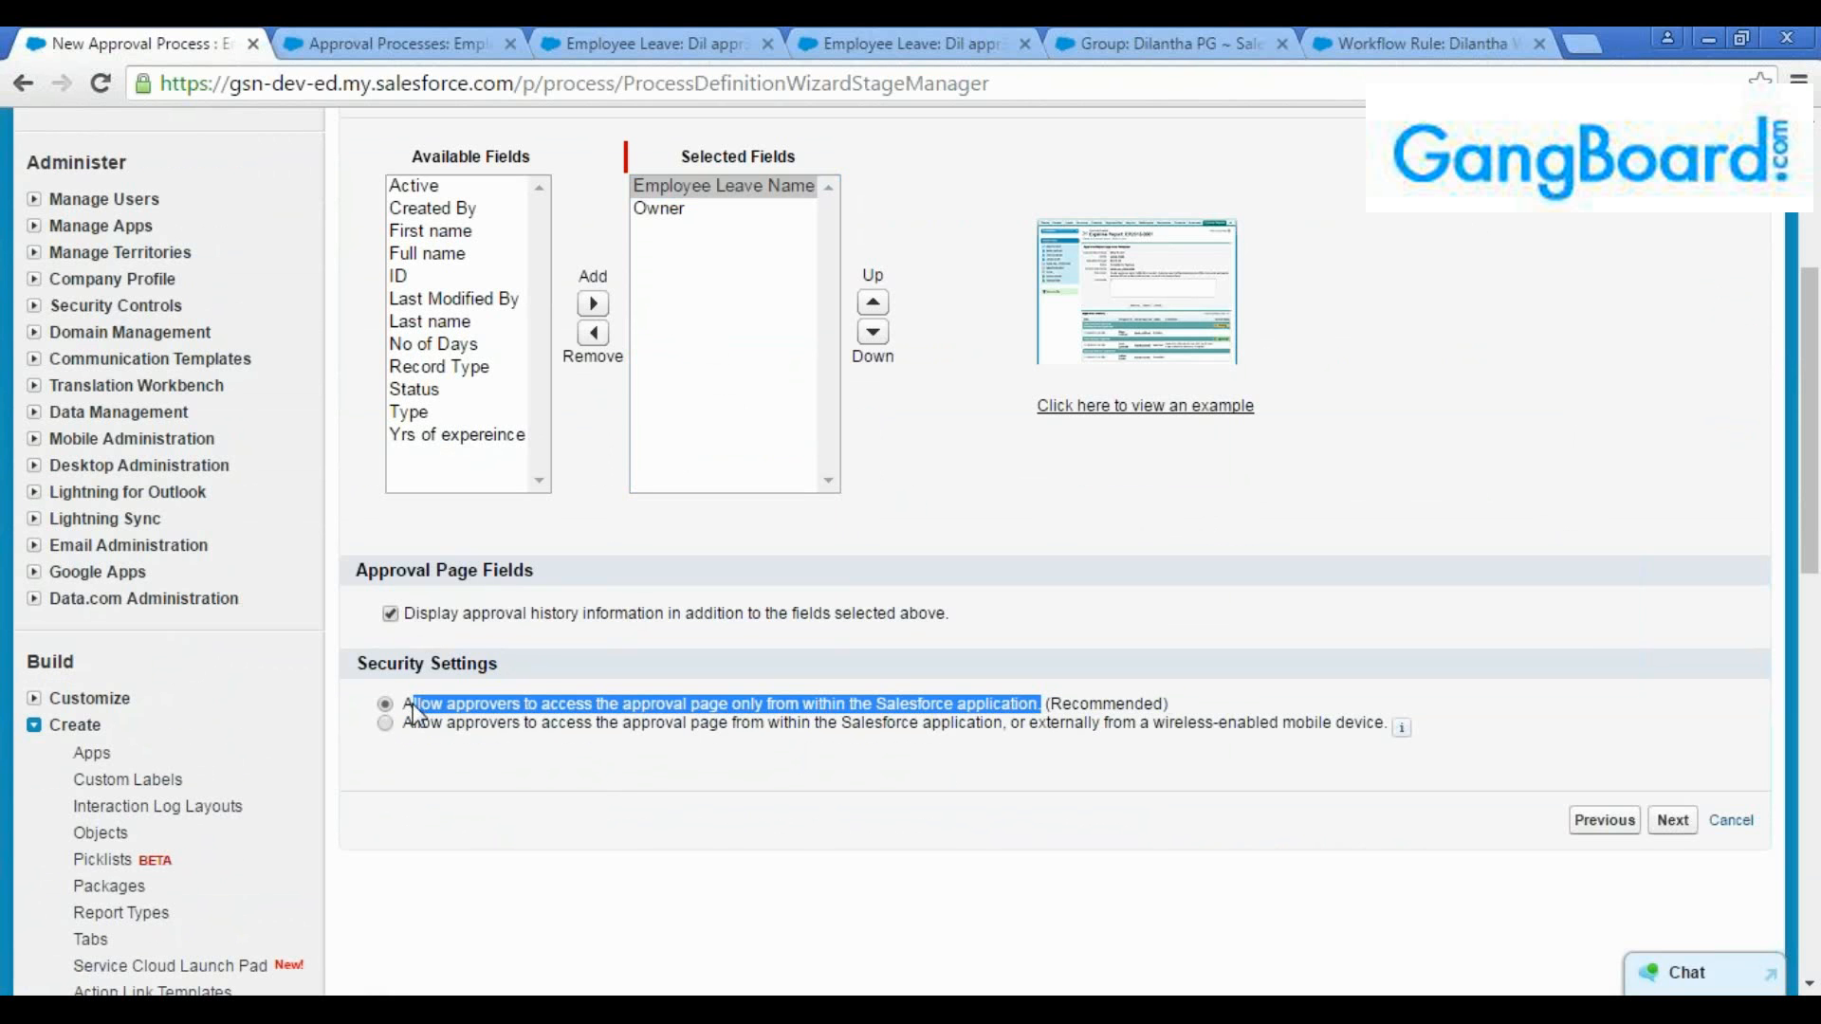
pyautogui.click(636, 750)
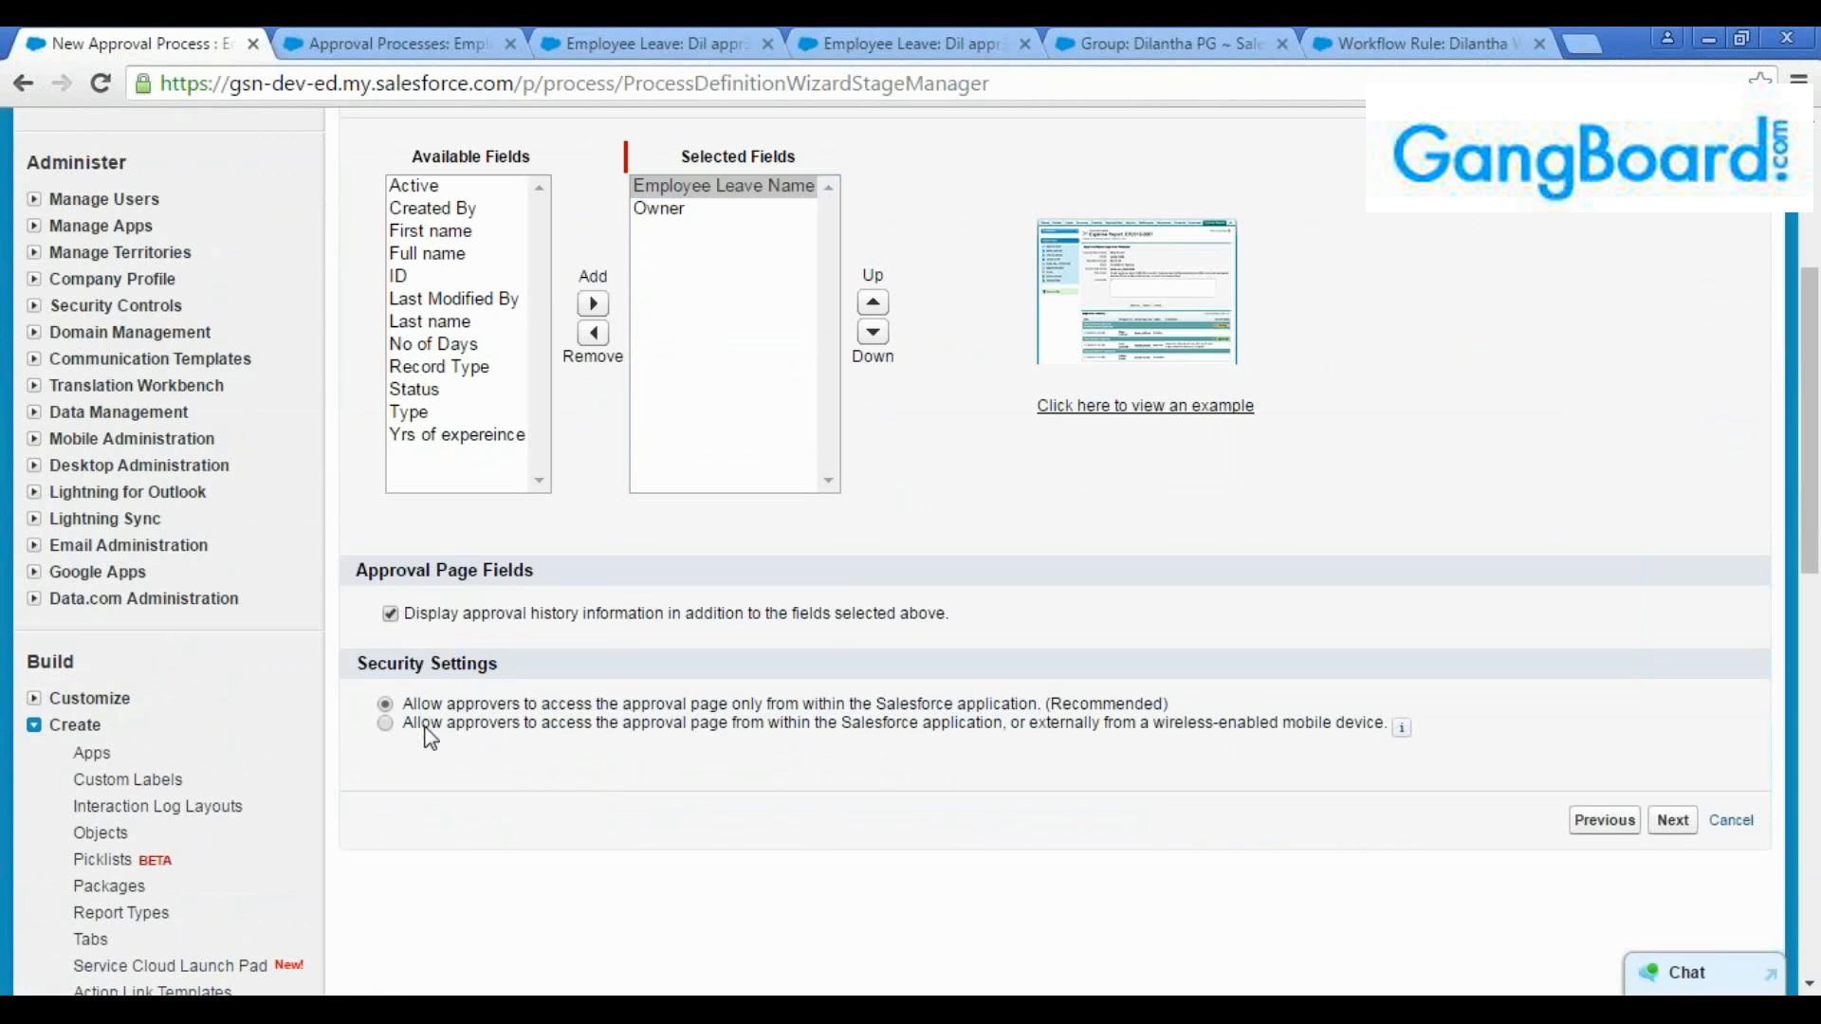
pyautogui.moveTo(402, 723); pyautogui.dragTo(1386, 723)
pyautogui.click(1357, 746)
pyautogui.moveTo(1404, 730)
pyautogui.click(1672, 821)
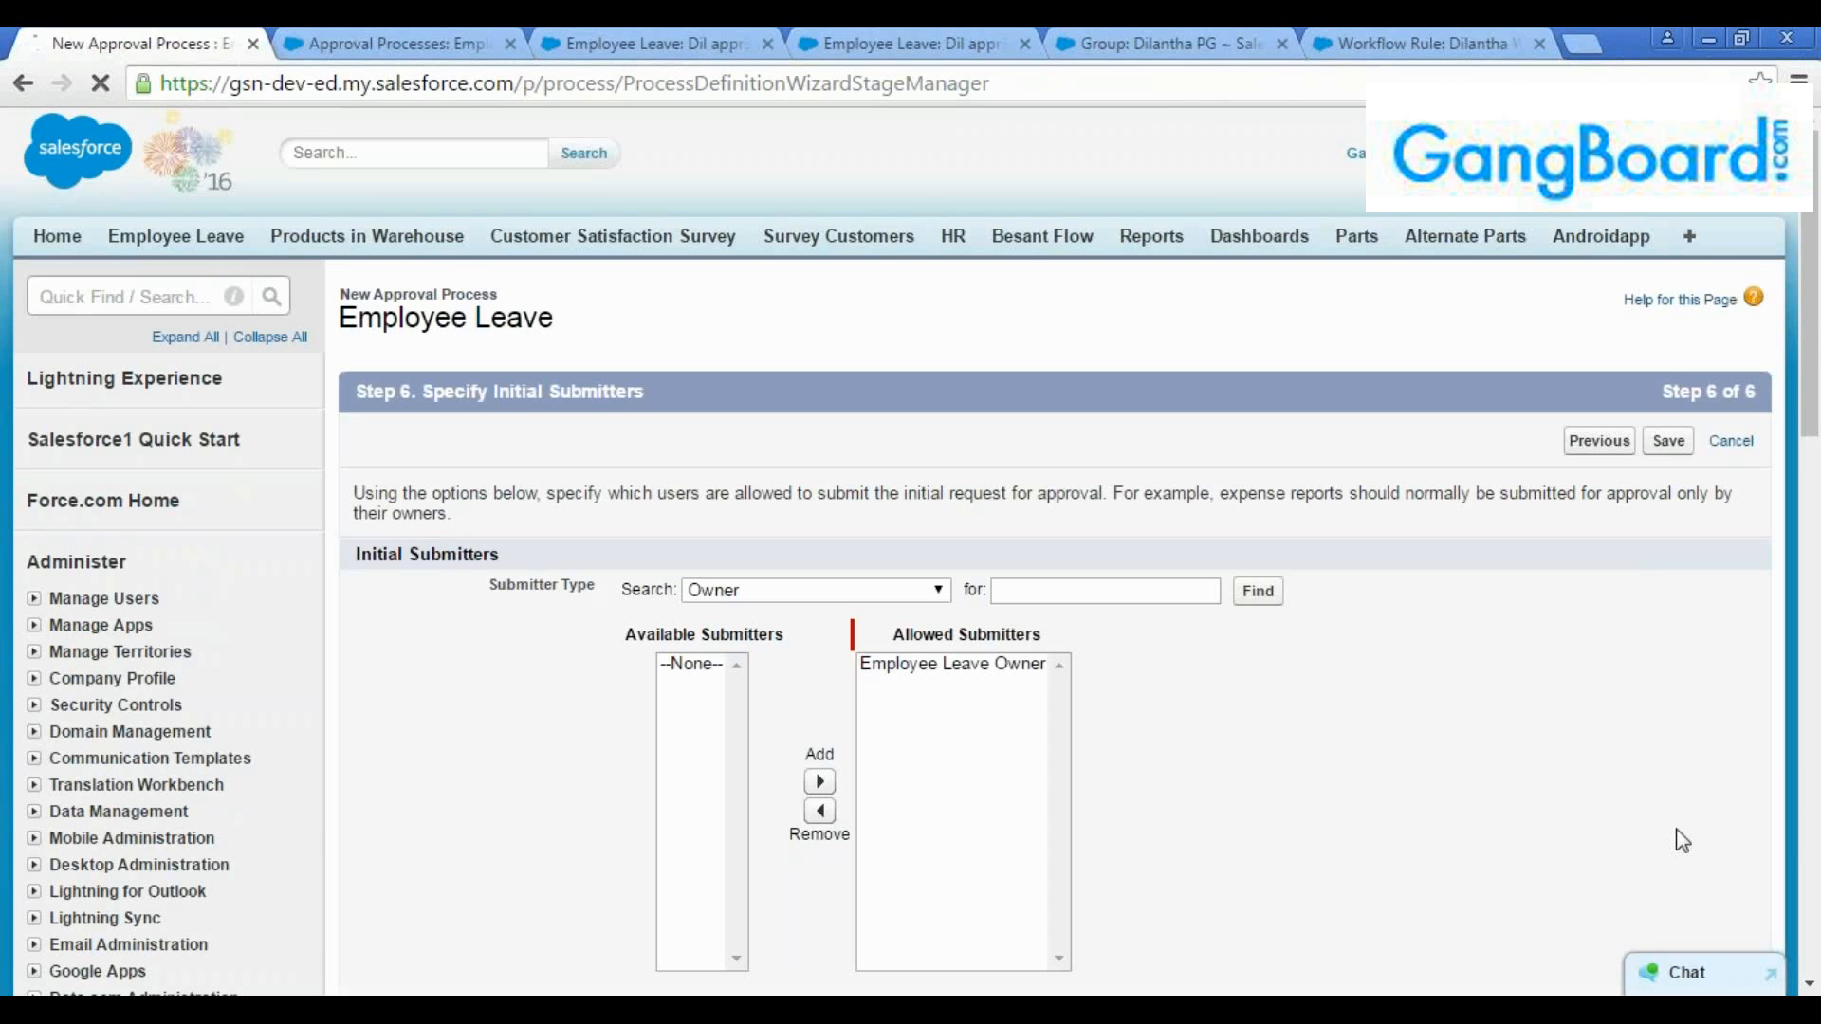
# Keep Employee Leave Owner as the allowed submitter, allow submitters to recall approval requests, and save the approval process
pyautogui.scroll(-3, 1408, 787)
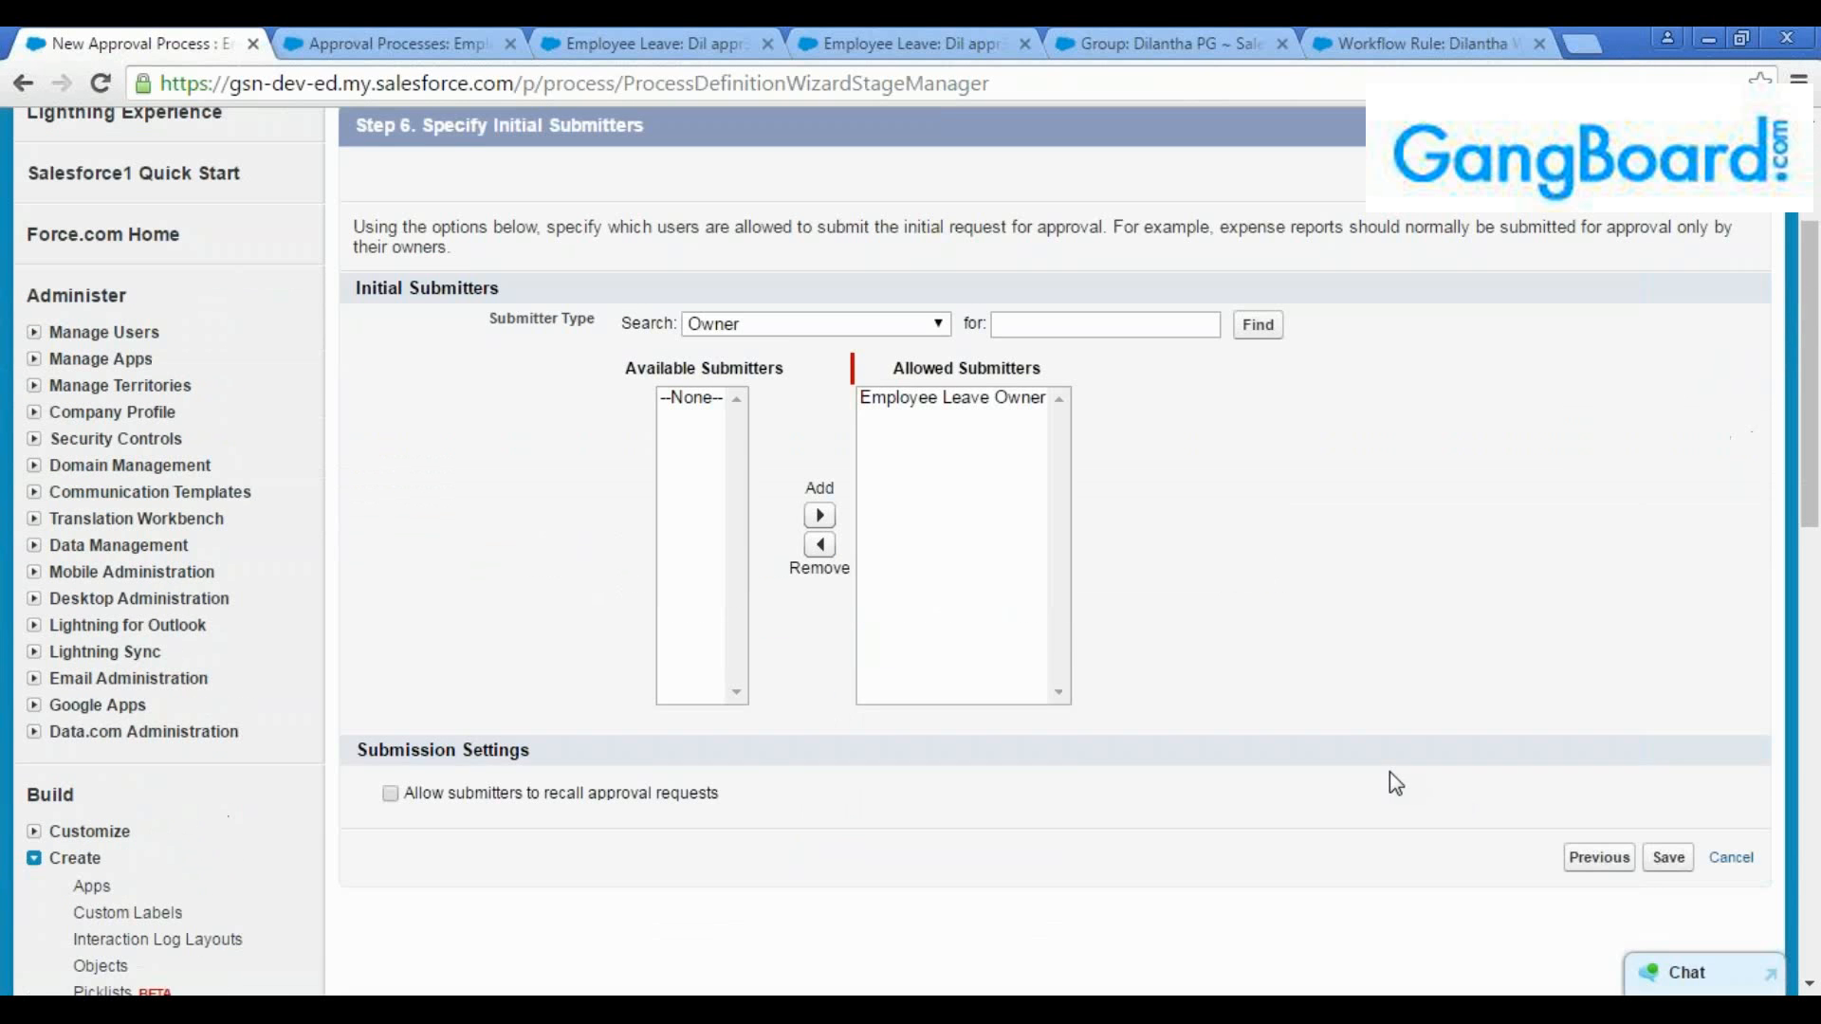
pyautogui.click(773, 328)
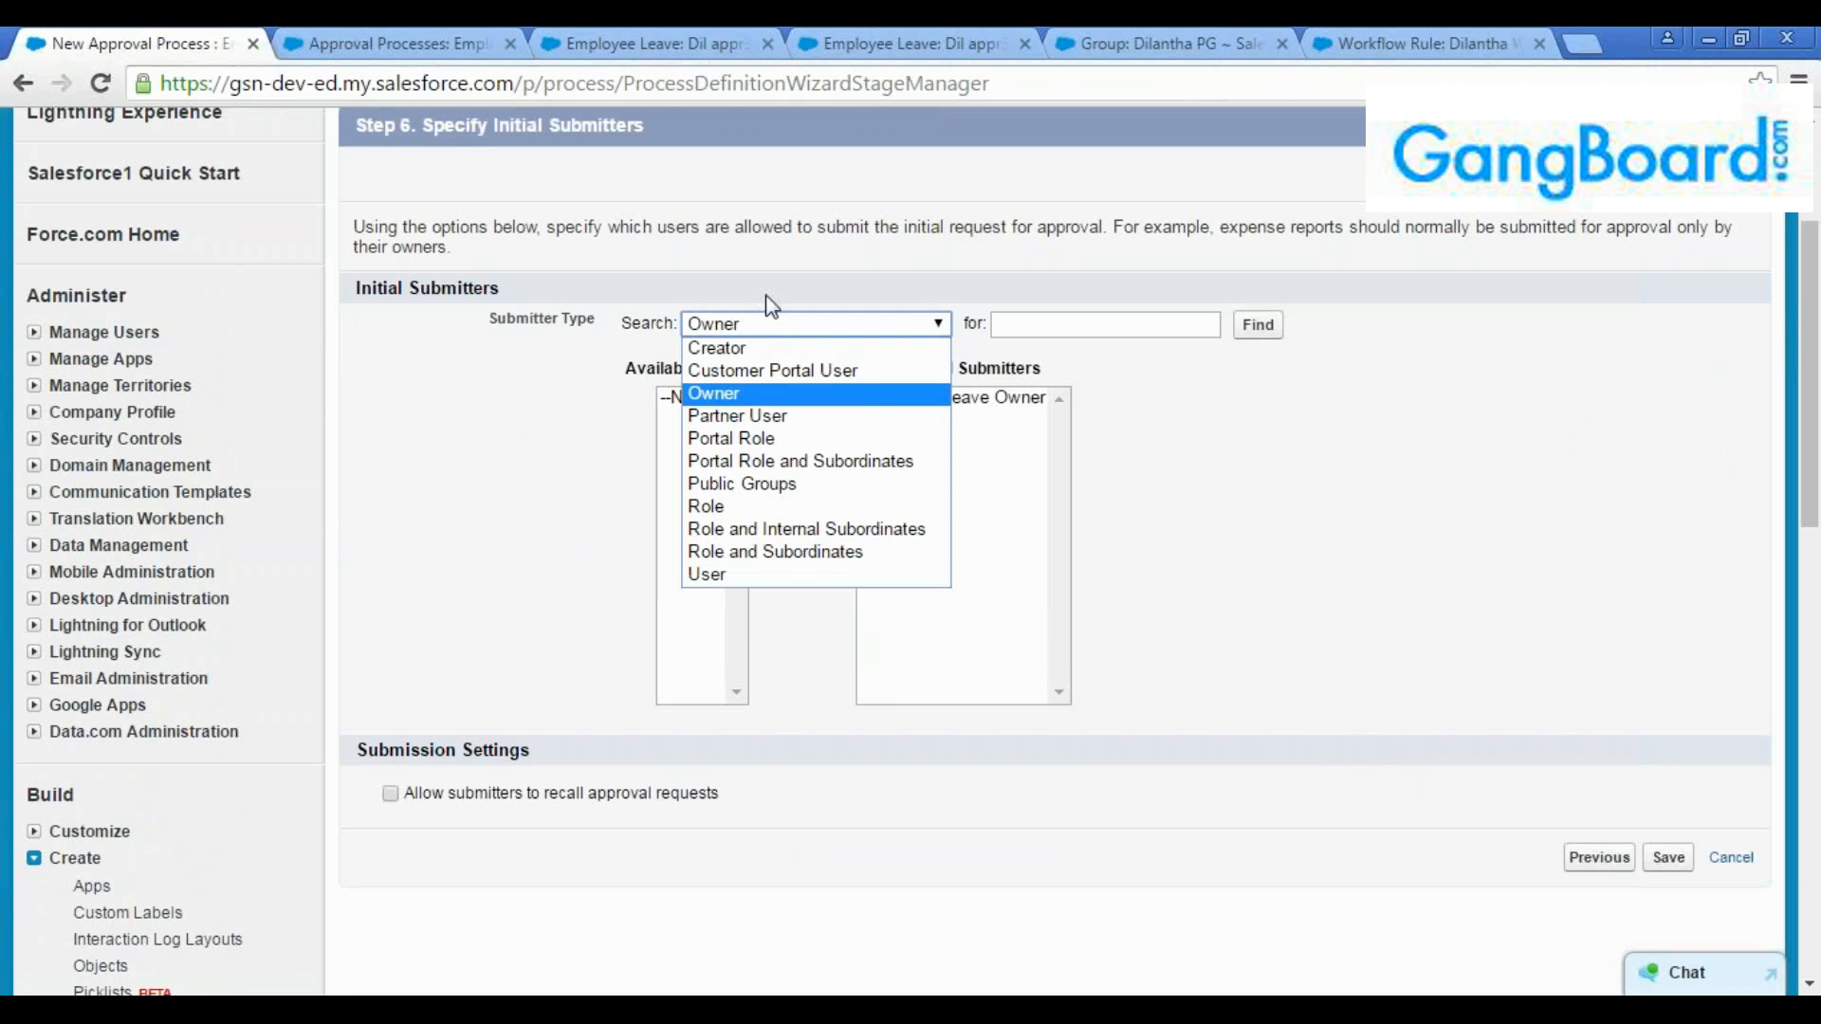
pyautogui.click(780, 277)
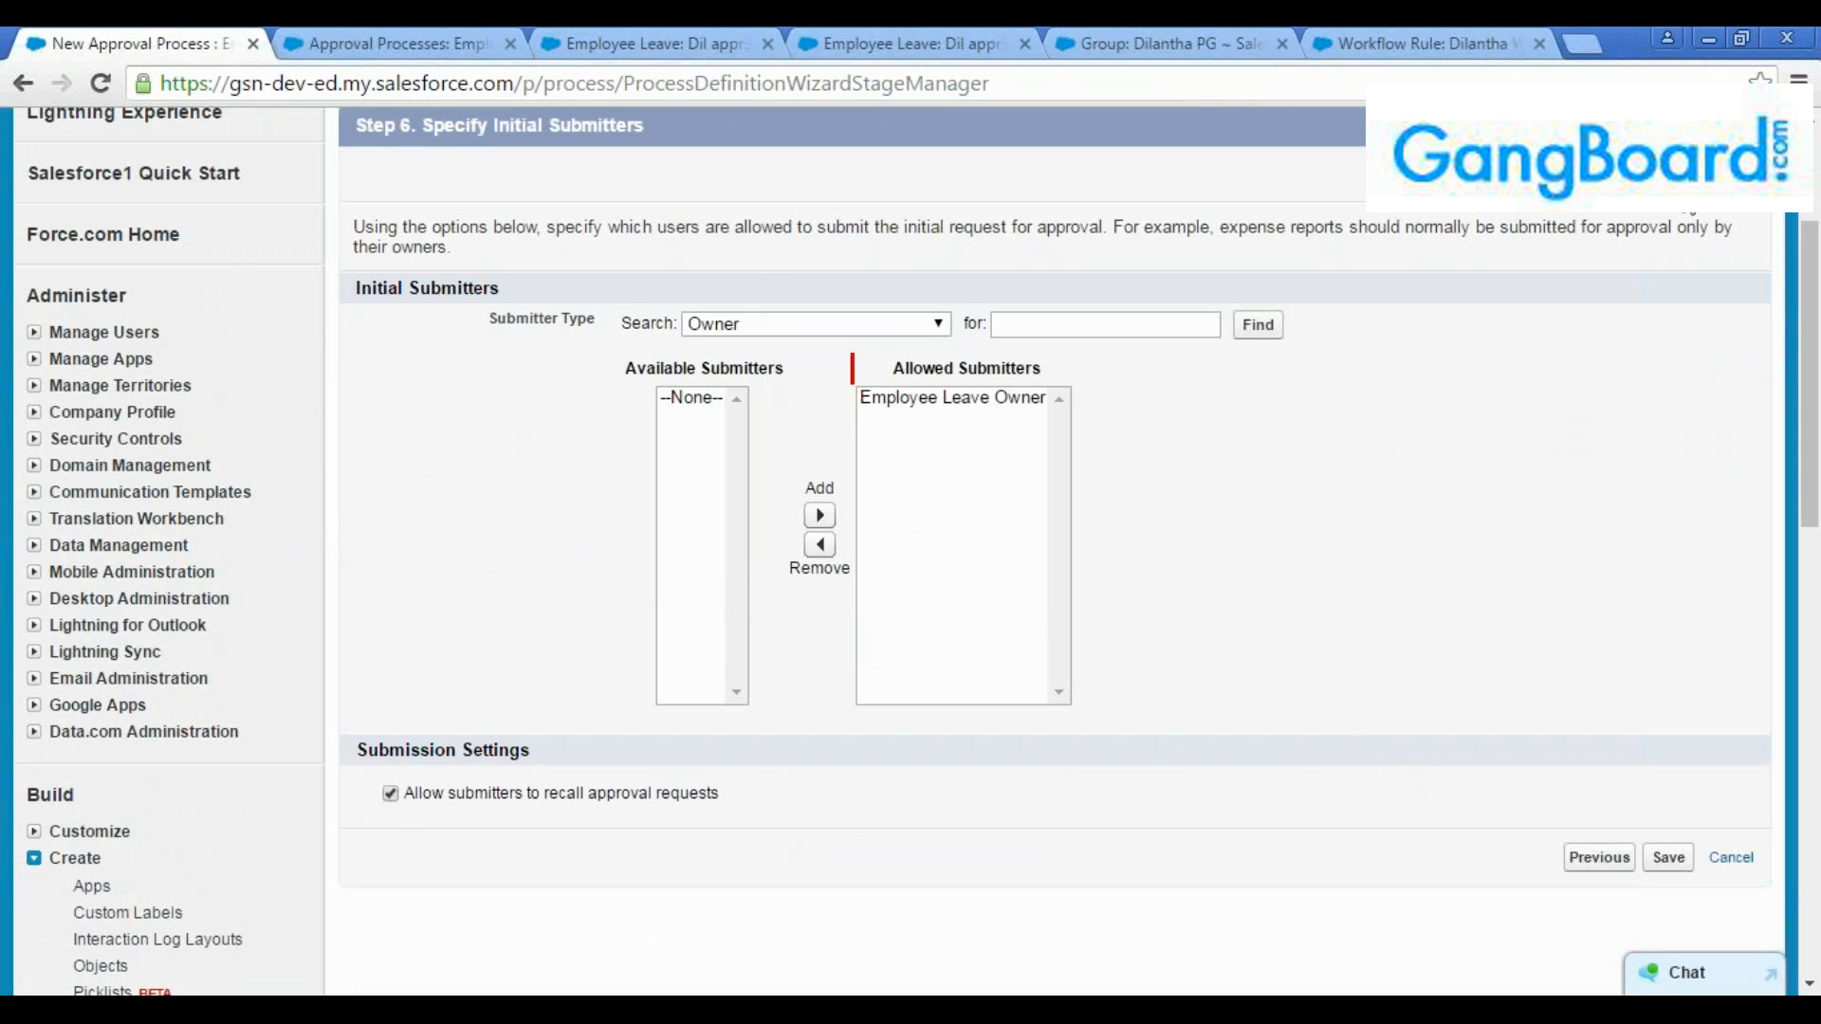
pyautogui.click(1671, 174)
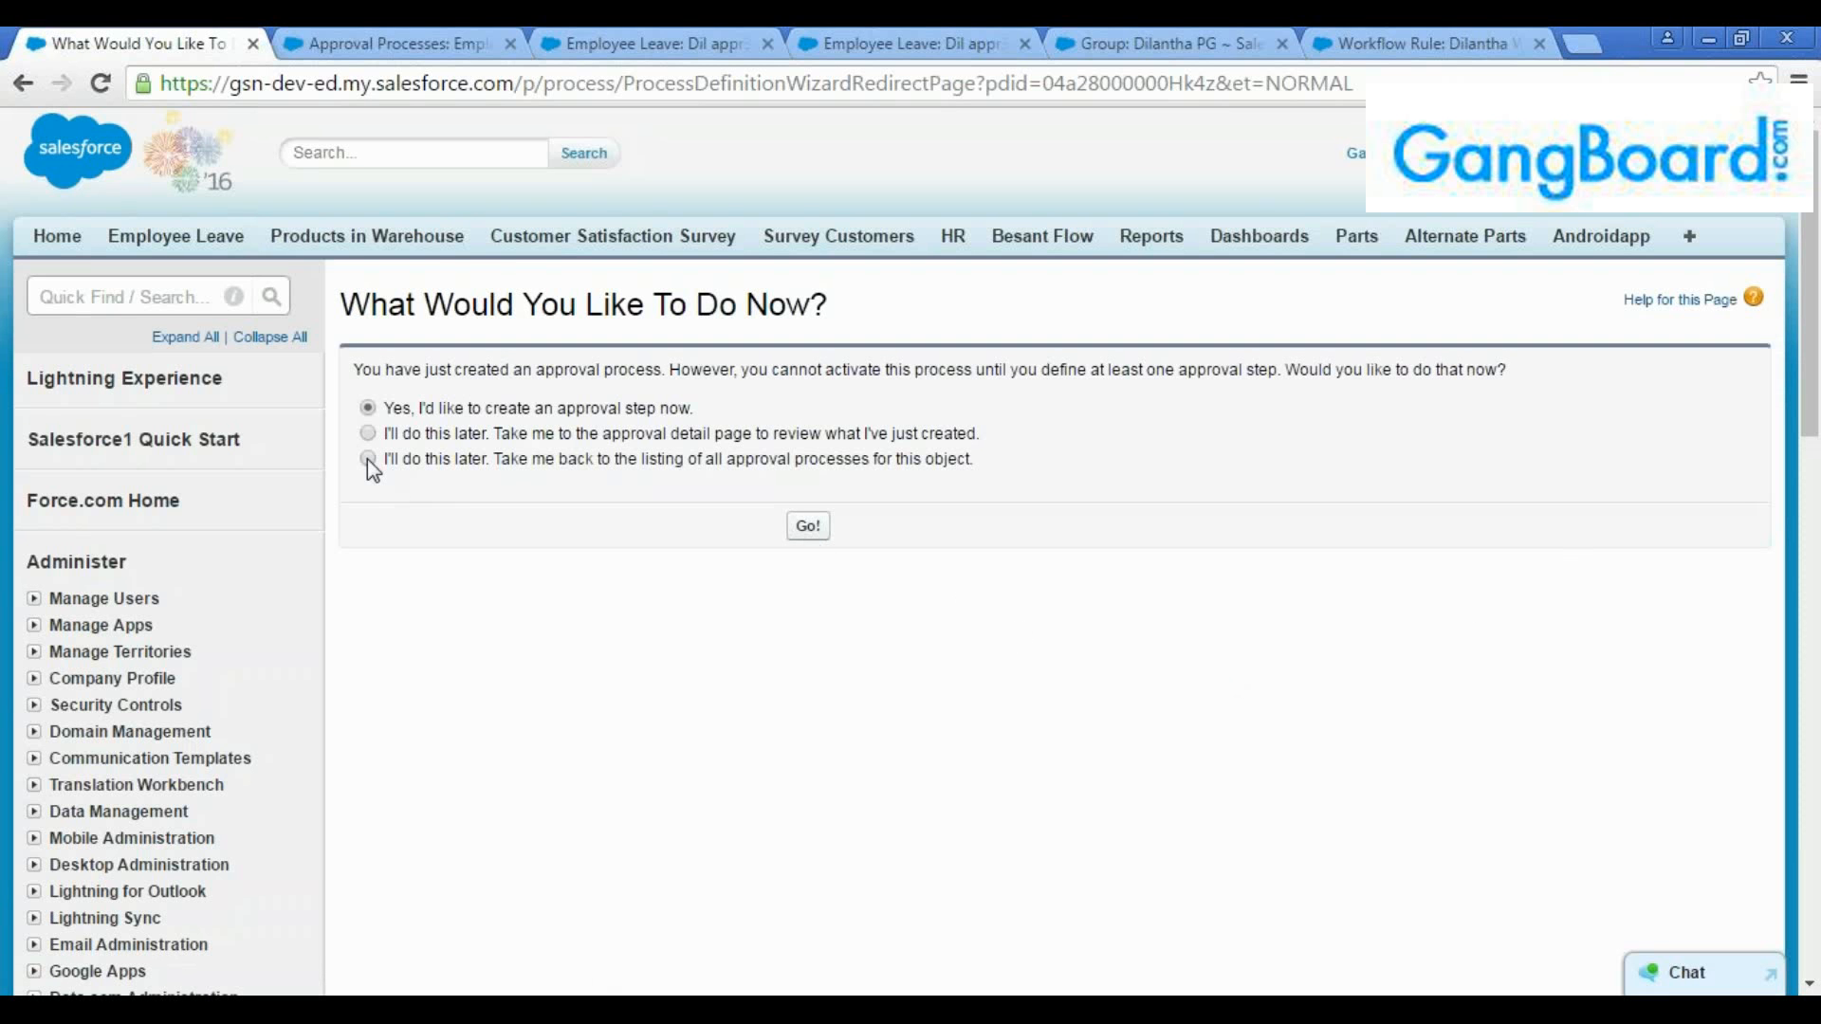
# Return to the listing of Employee Leave approval processes and open Dil SS Approval in a separate browser tab
pyautogui.click(811, 527)
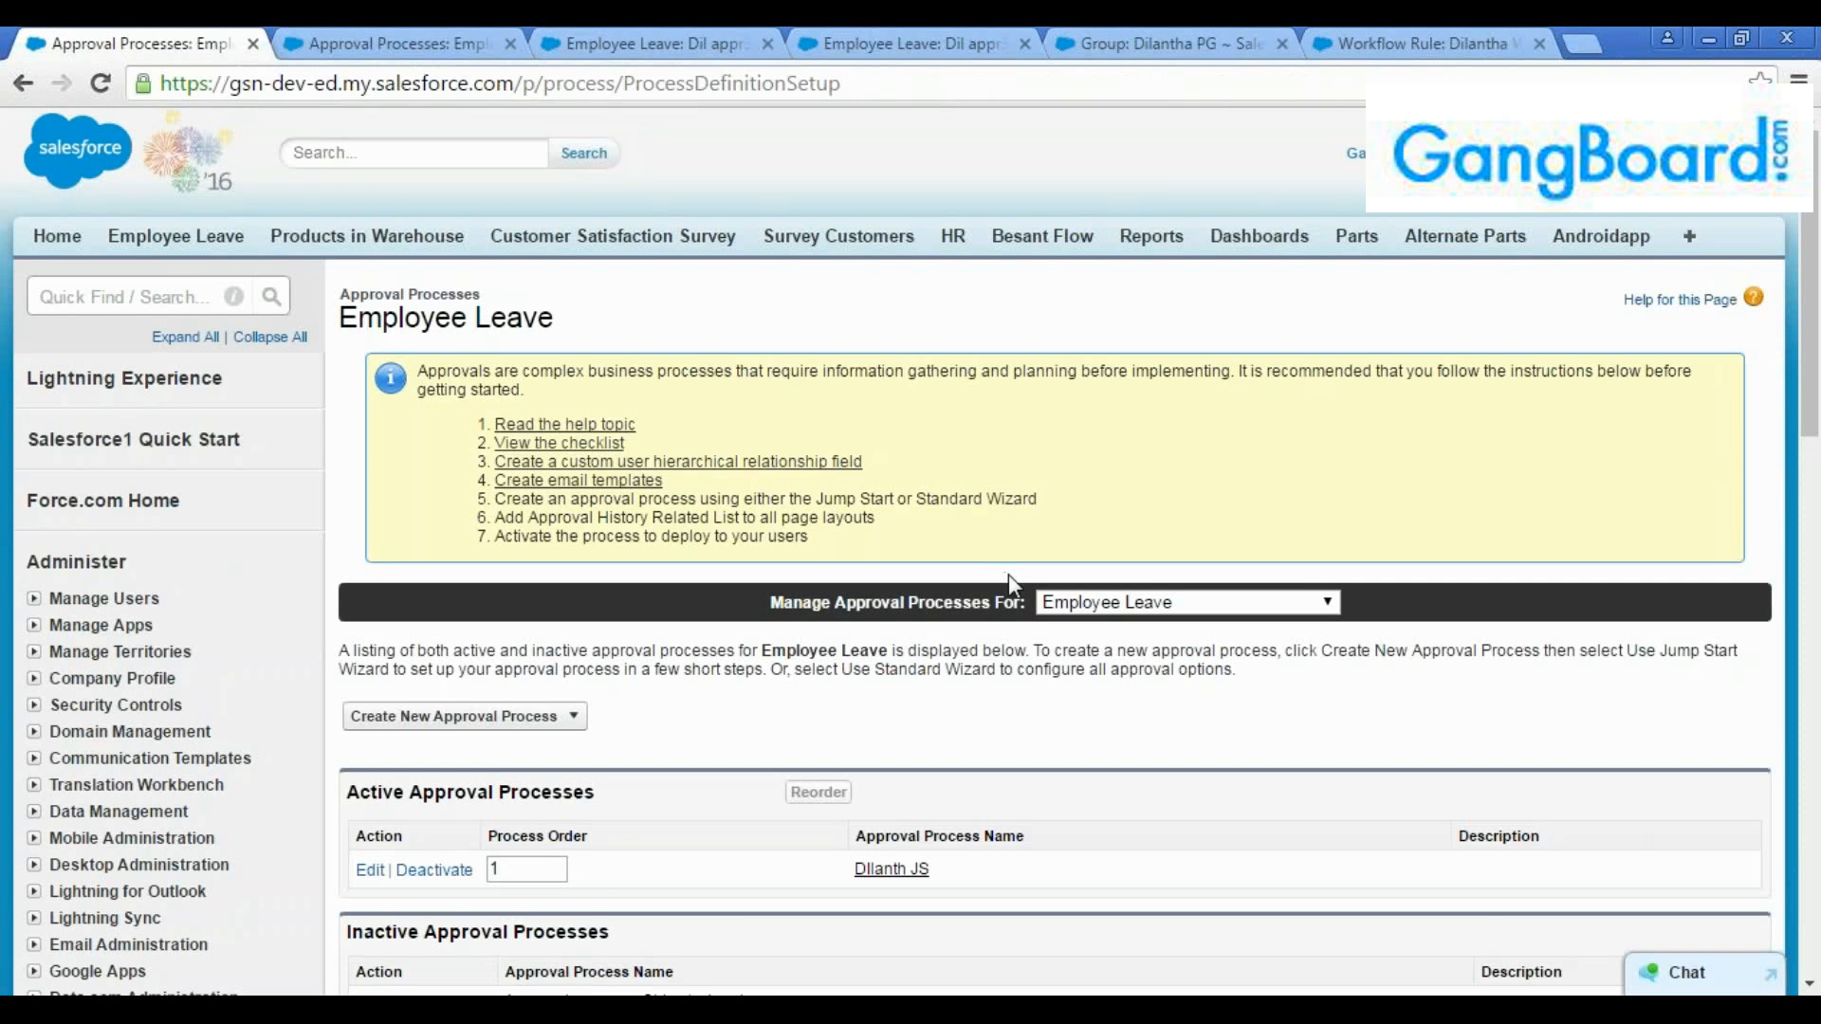
pyautogui.scroll(-10, 1009, 573)
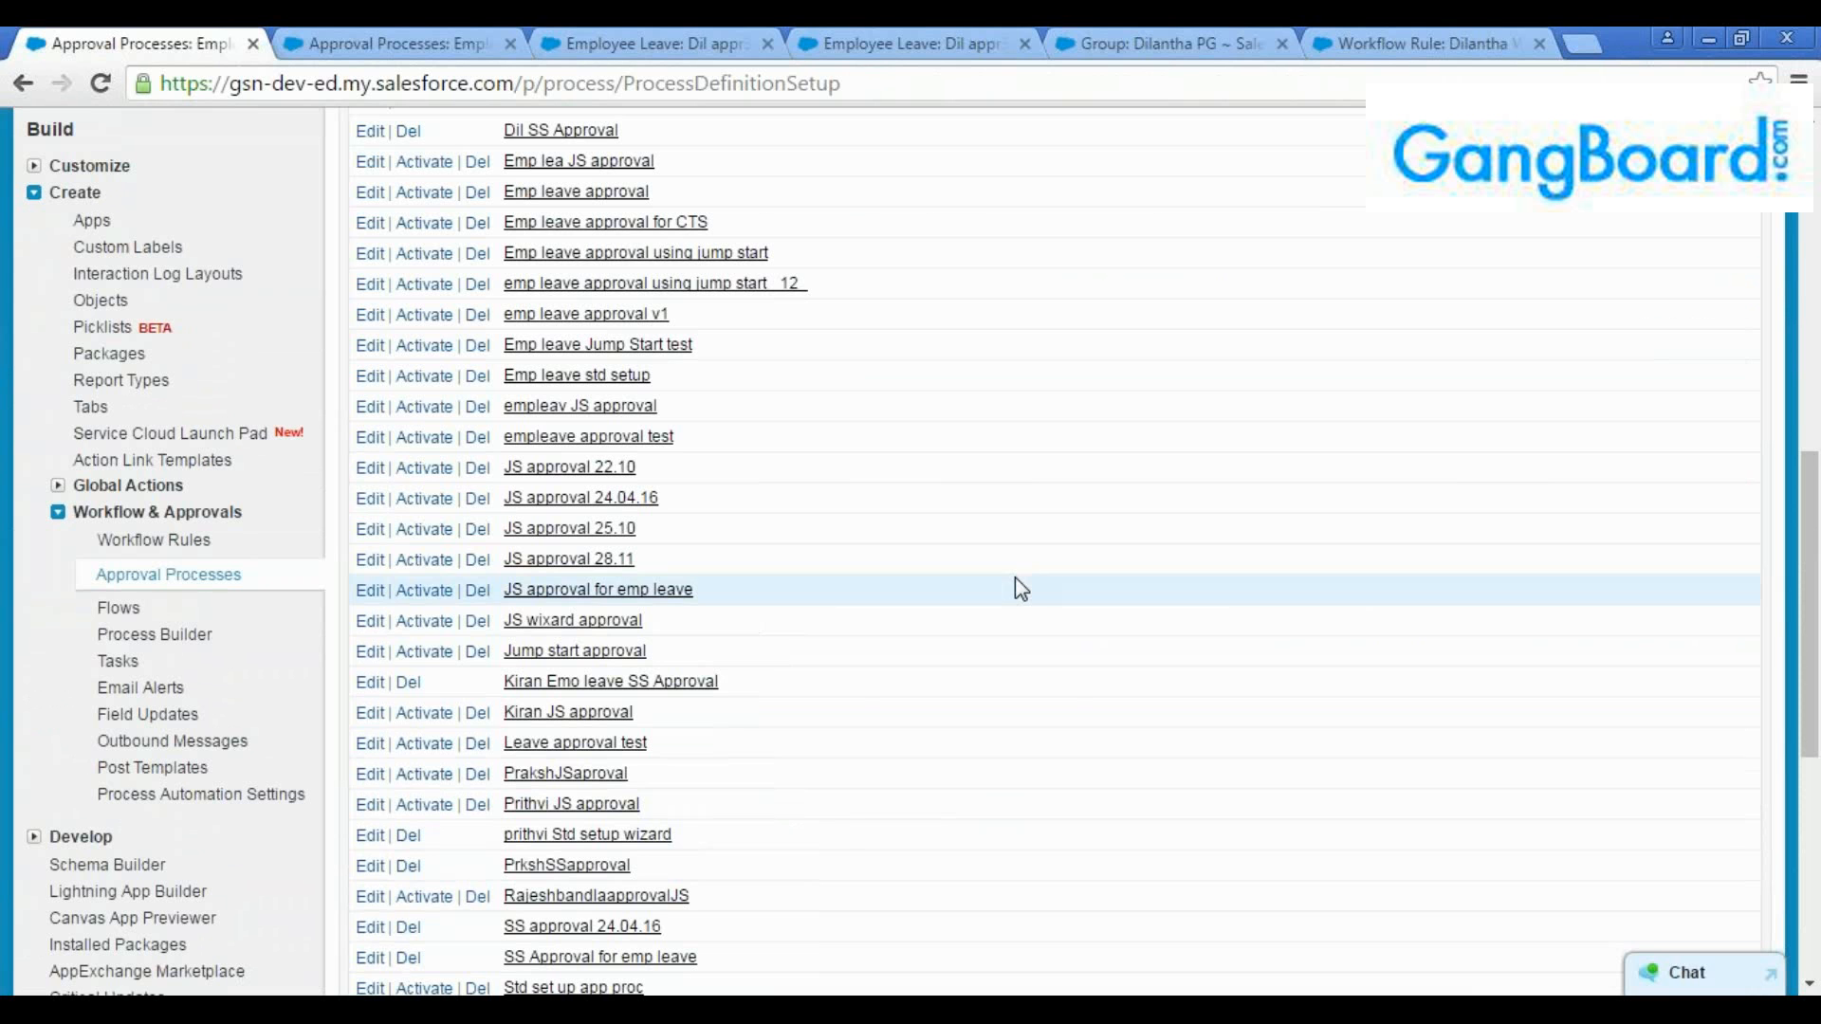
pyautogui.middleClick(550, 130)
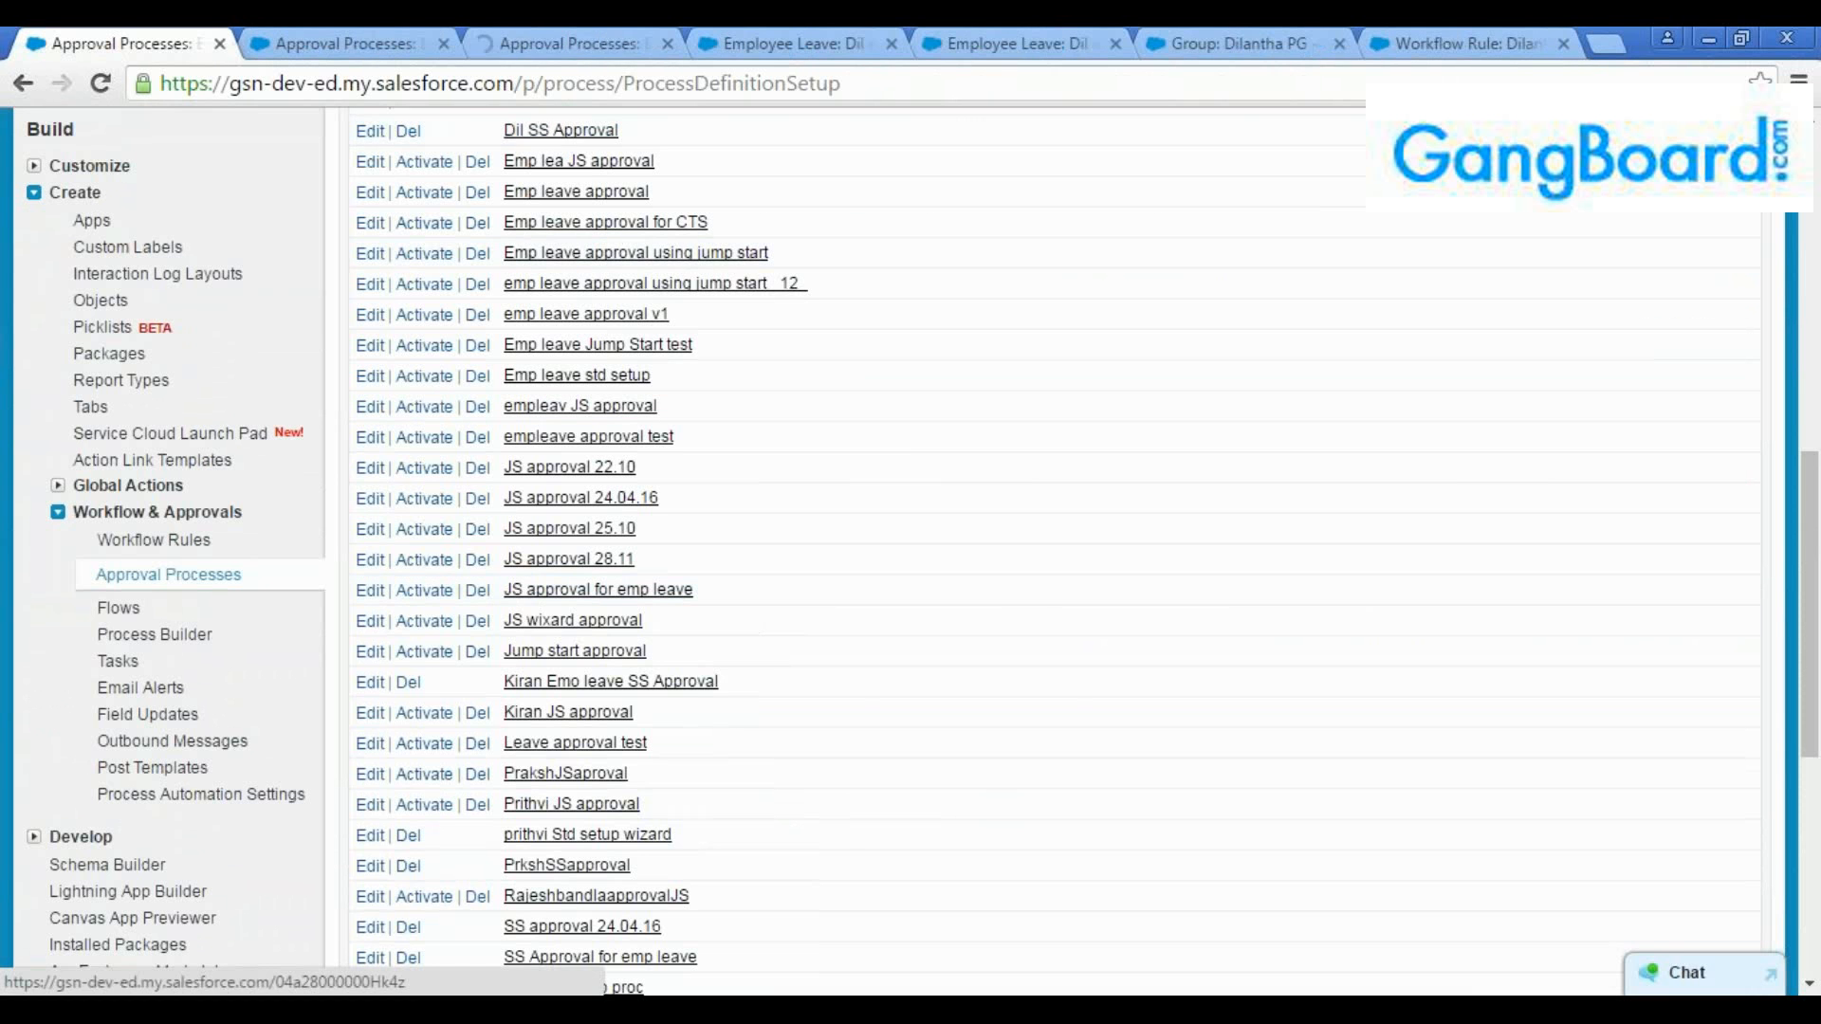
pyautogui.click(570, 44)
pyautogui.scroll(-3, 795, 508)
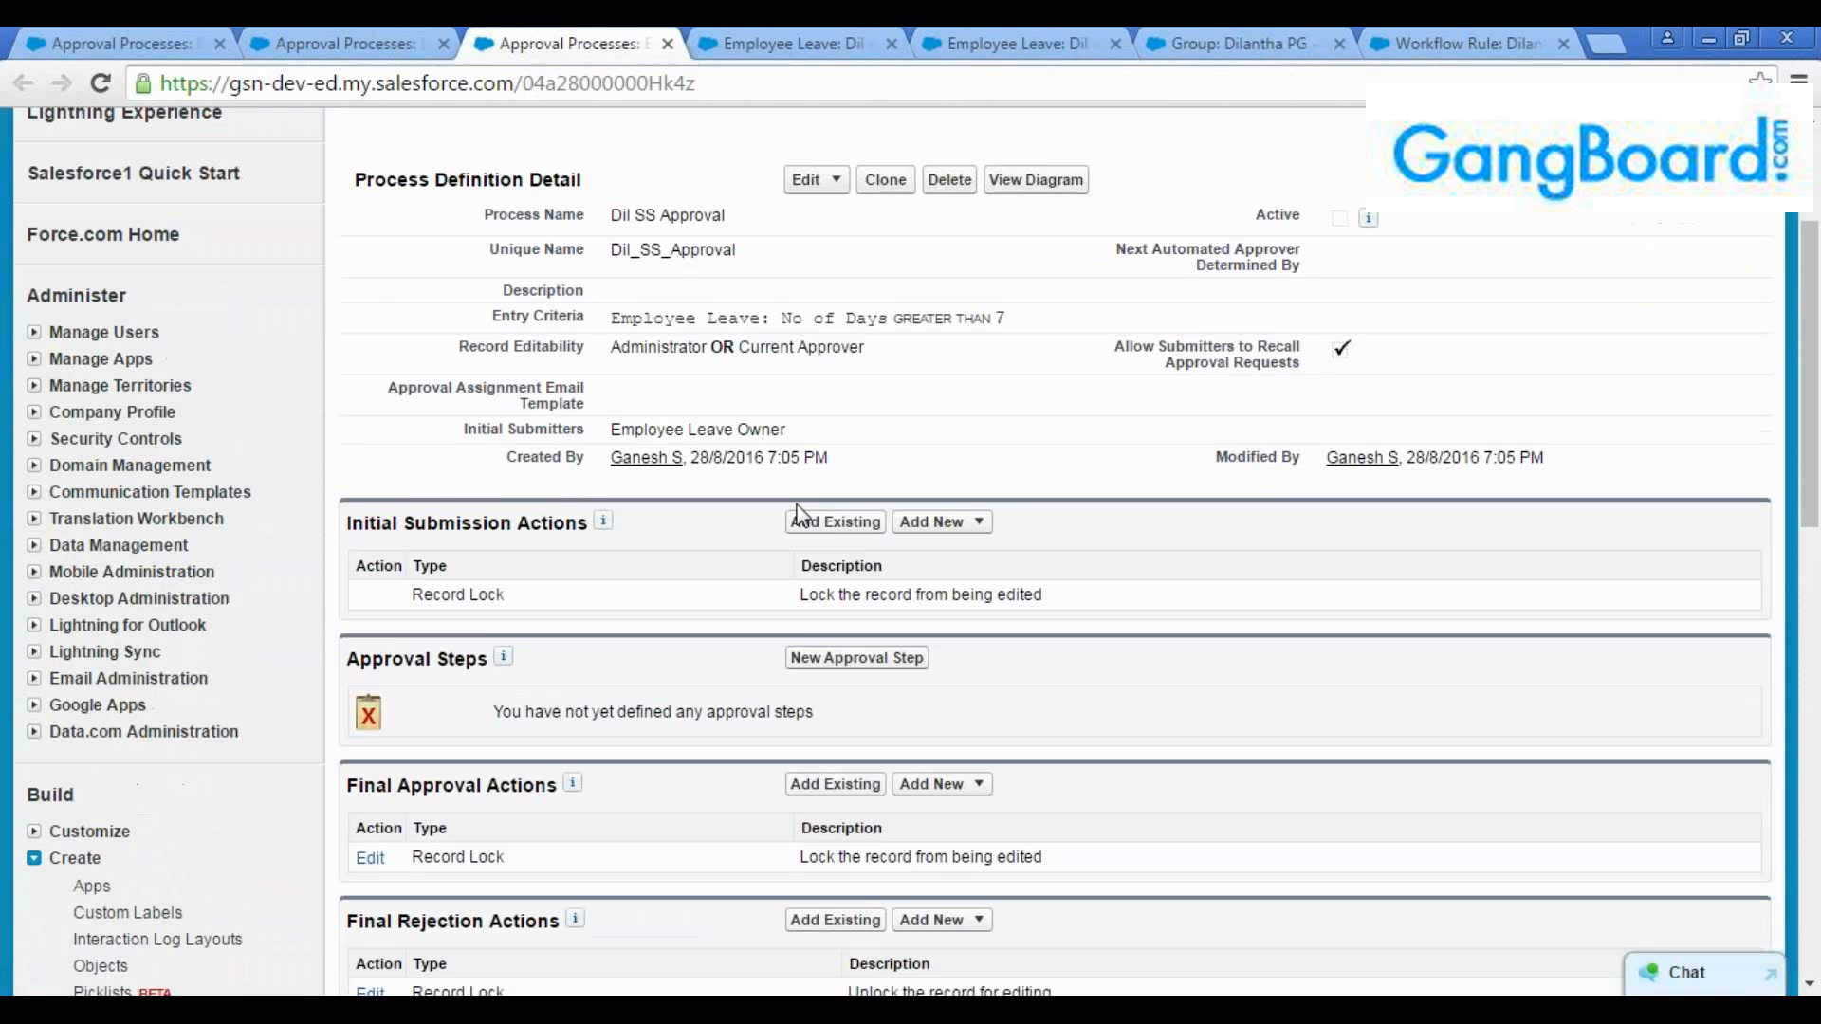
# Compare the Dil SS Approval detail page with that of the active Jump Start approval process
pyautogui.scroll(2, 979, 314)
pyautogui.doubleClick(629, 178)
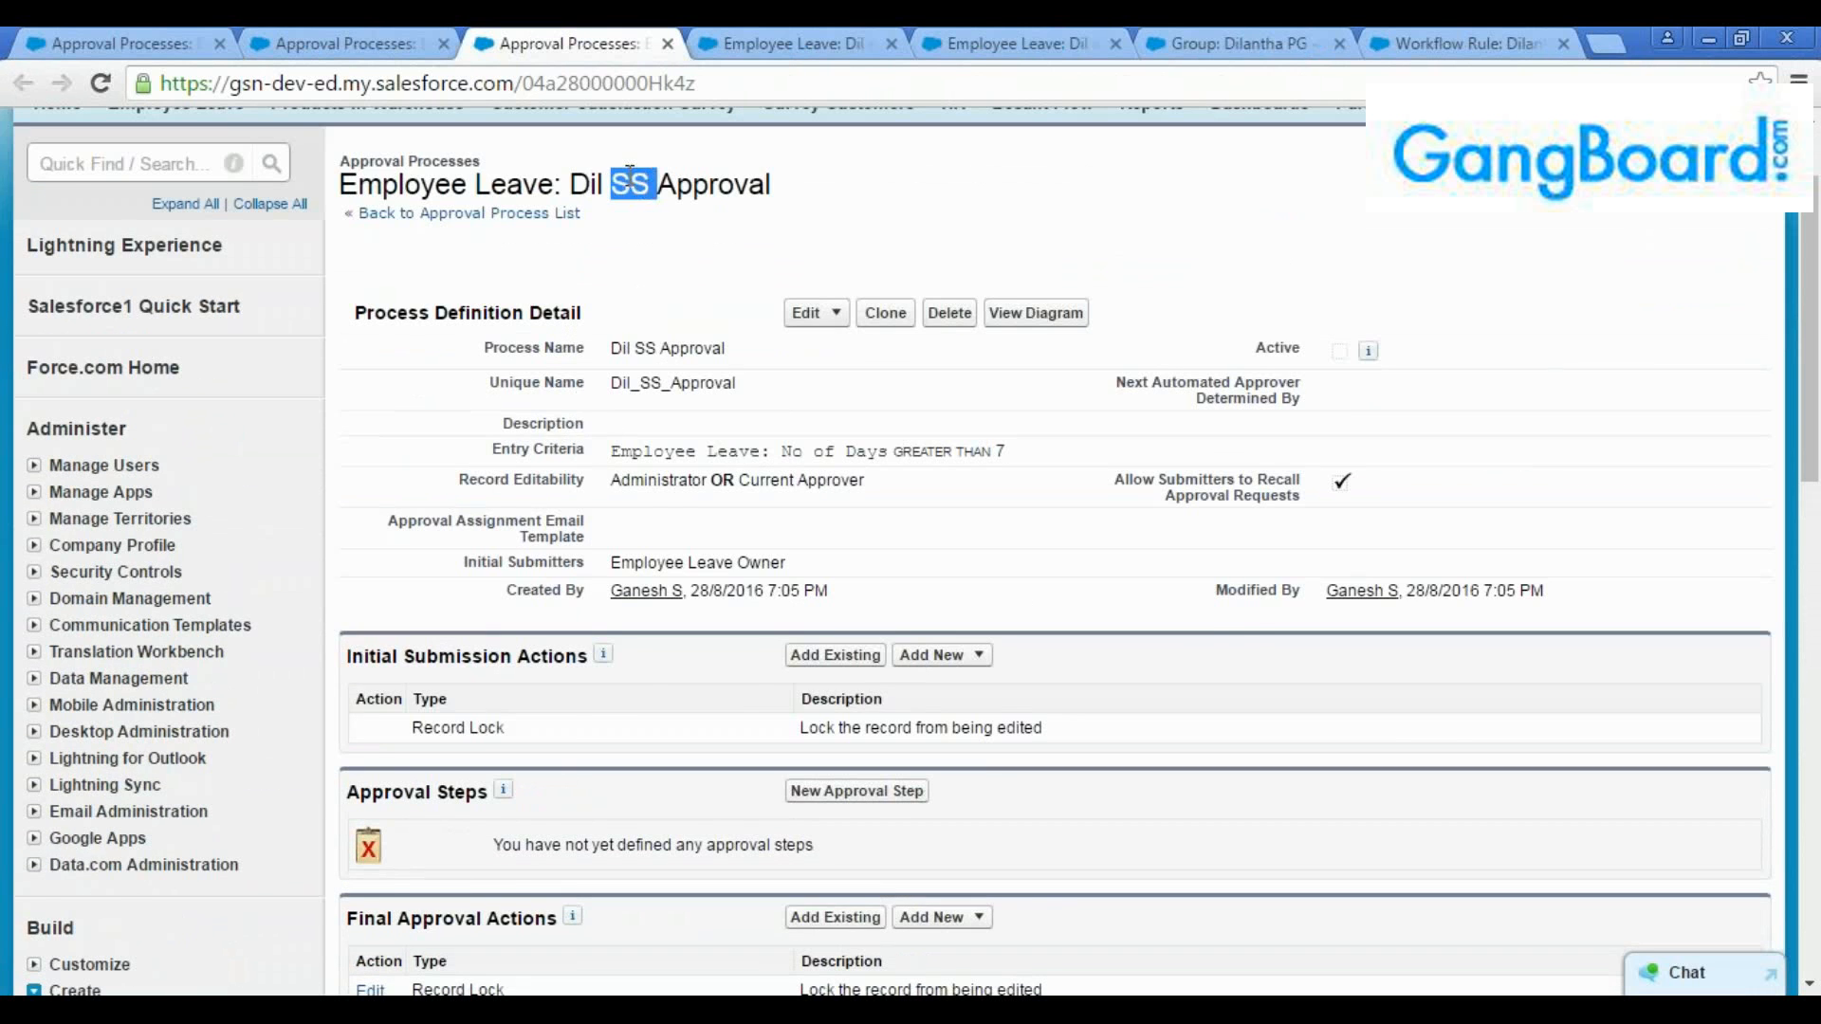
pyautogui.hotkey('ctrl', 'shift', 'Tab')
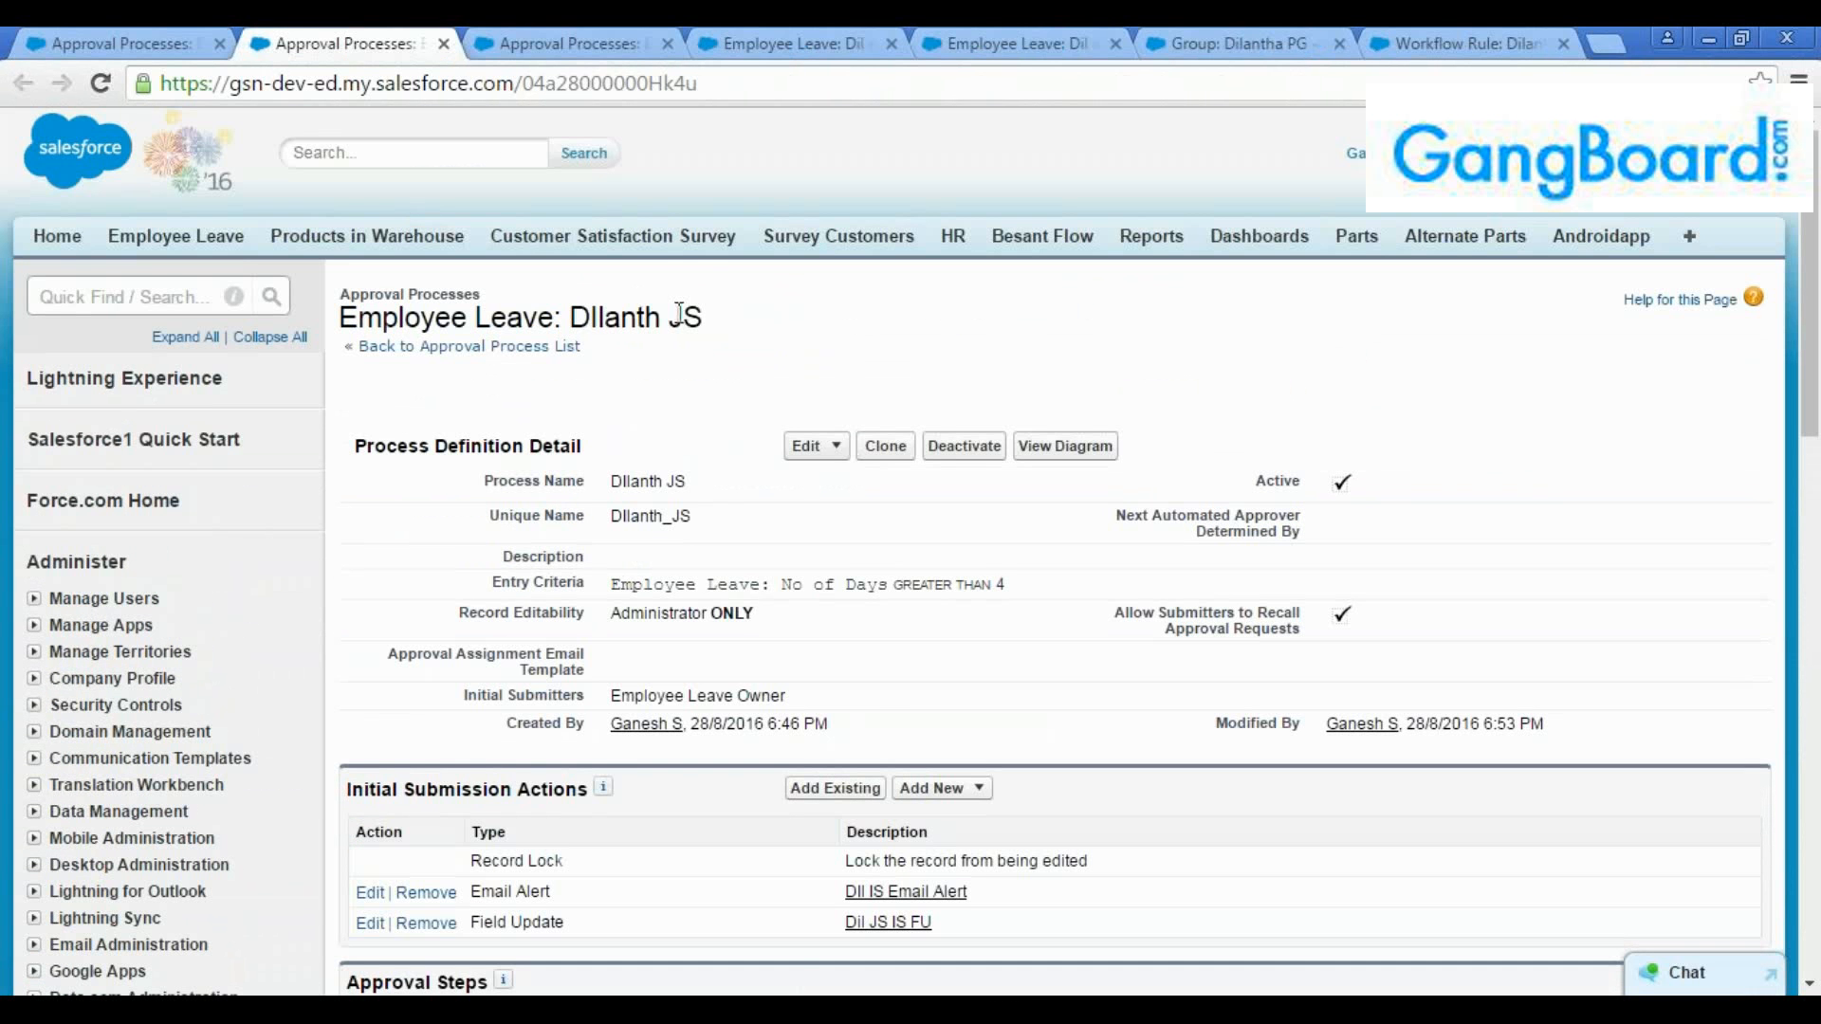
pyautogui.click(576, 40)
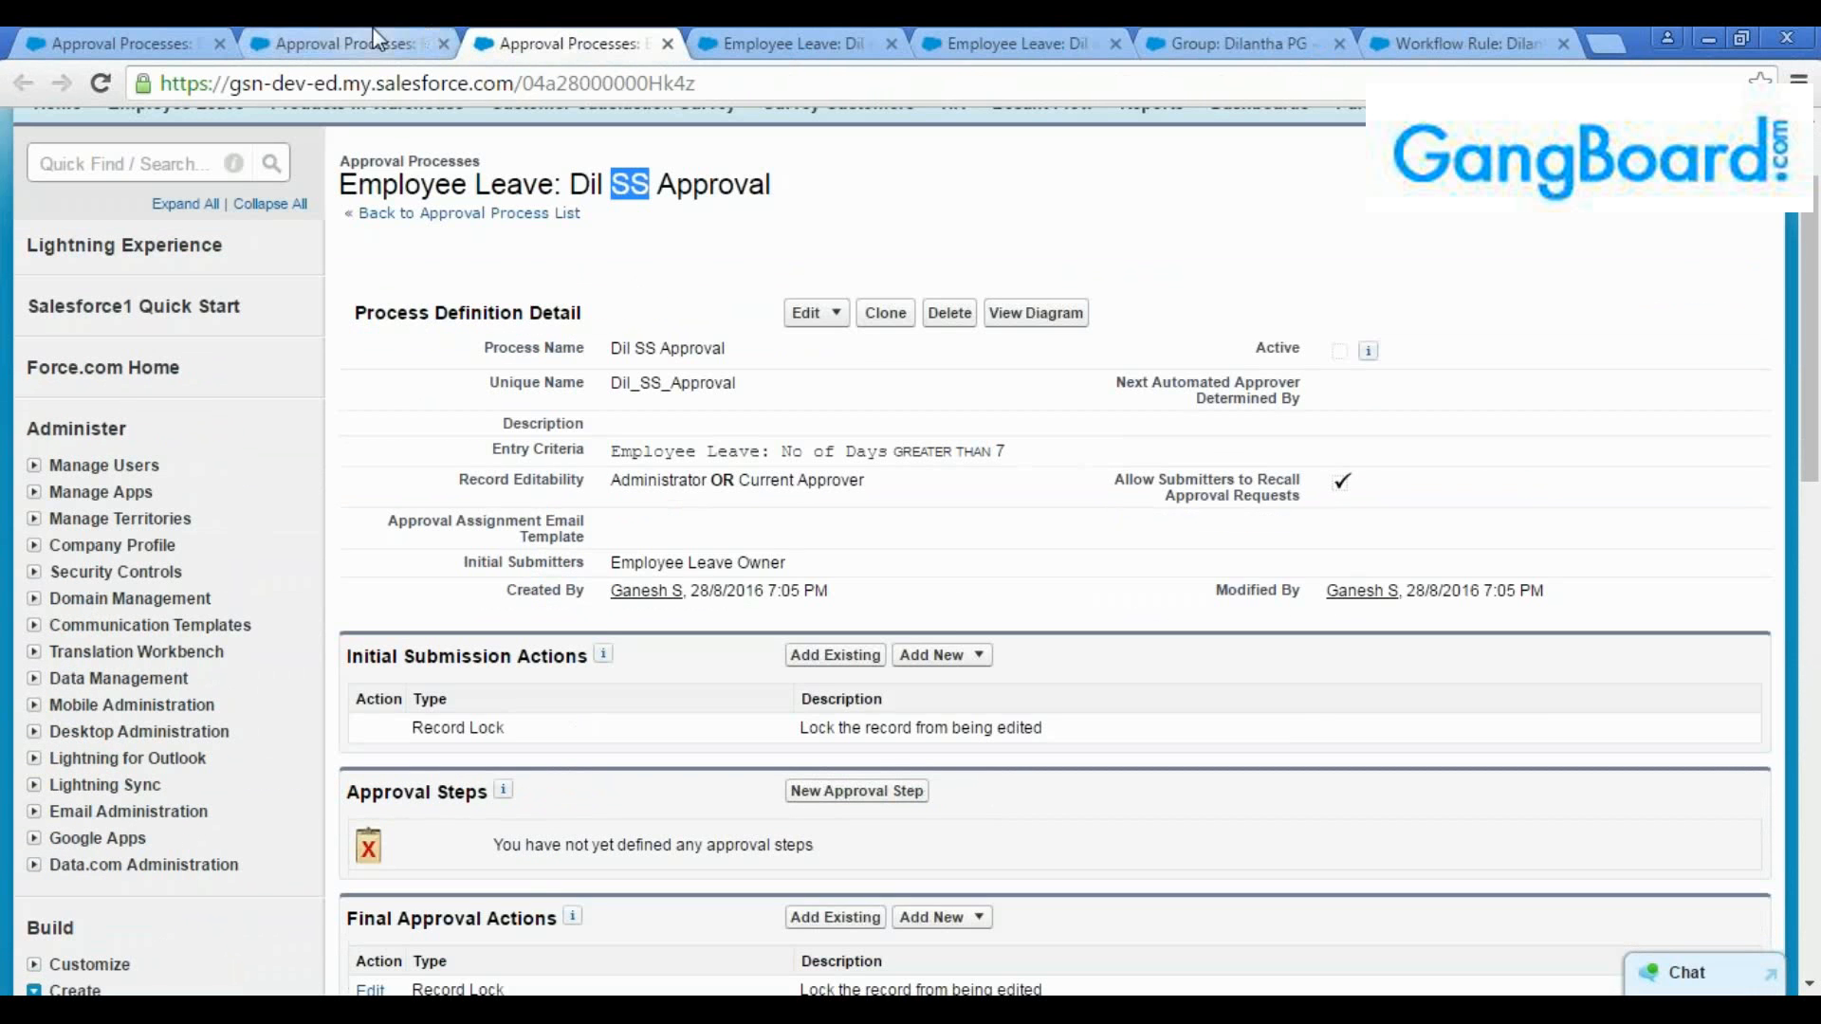
pyautogui.click(361, 44)
pyautogui.click(562, 43)
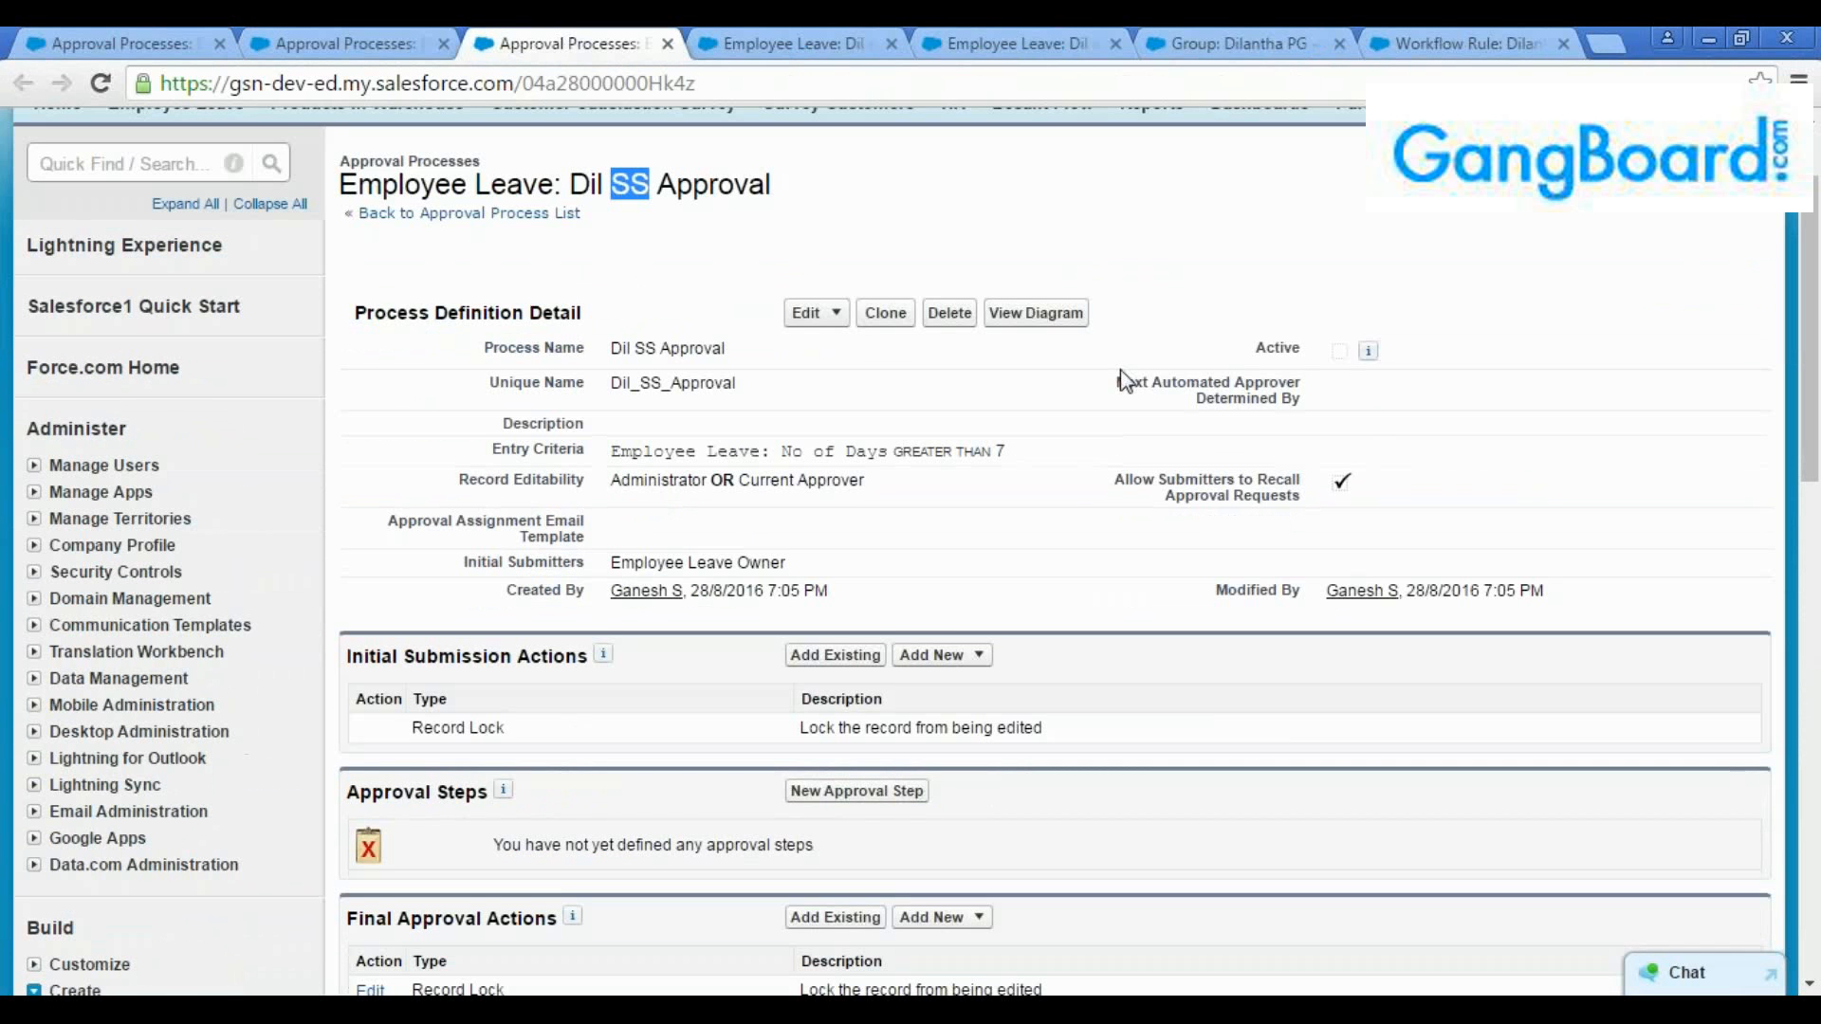
# Review the process name and entry criteria in the Dil SS Approval definition
pyautogui.scroll(-3, 1391, 542)
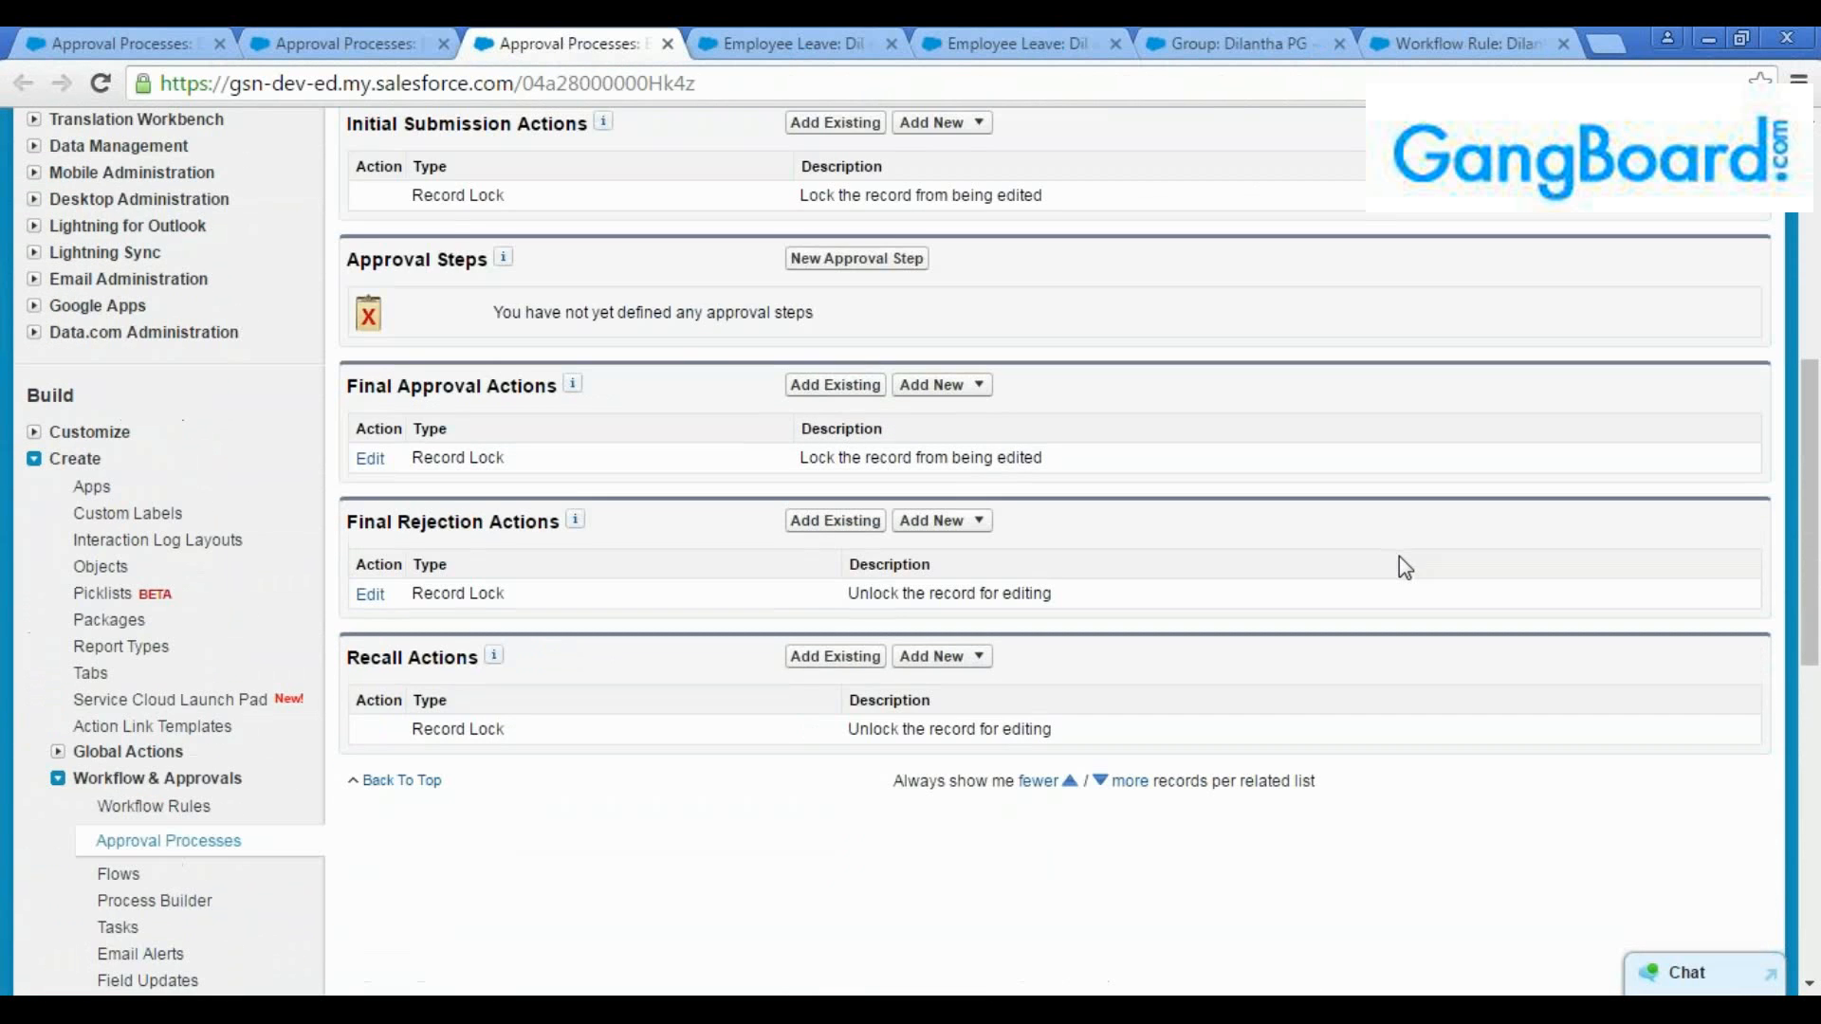
pyautogui.scroll(5, 1398, 555)
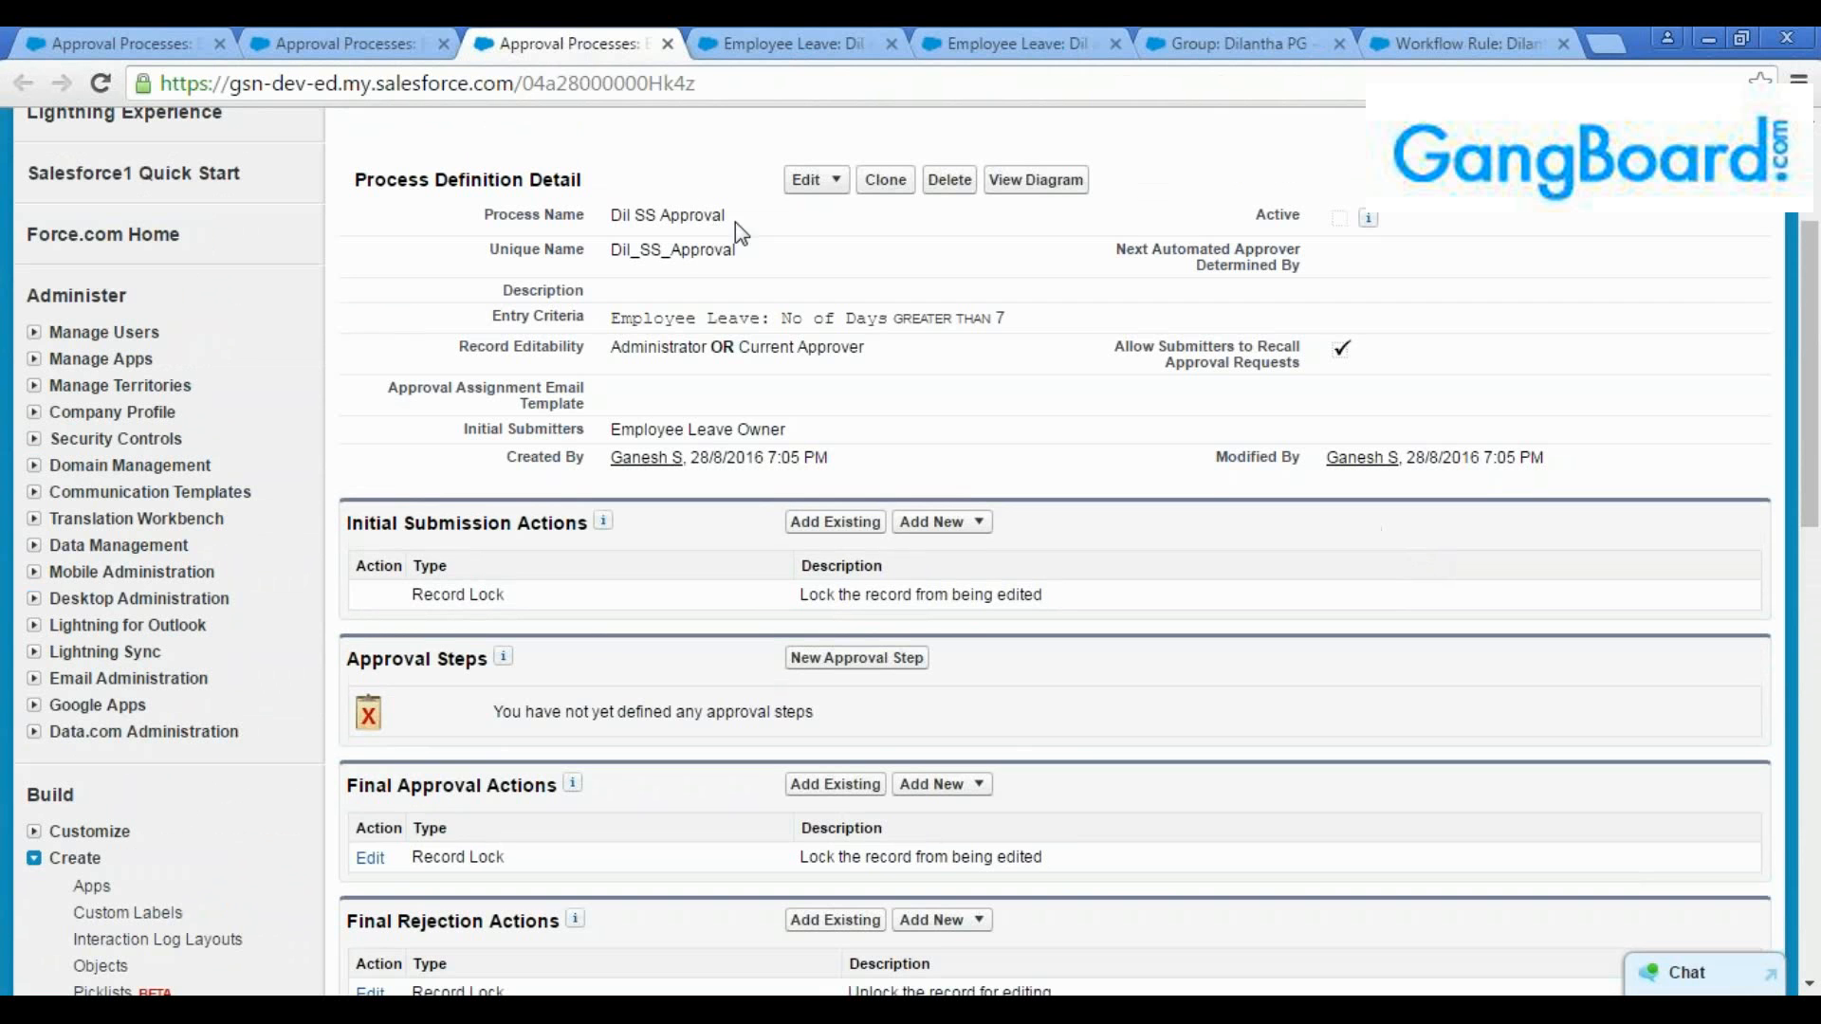
pyautogui.moveTo(610, 220); pyautogui.dragTo(748, 228)
pyautogui.click(1050, 323)
pyautogui.moveTo(1053, 332); pyautogui.dragTo(609, 326)
pyautogui.click(814, 441)
# Examine where new submission, approval, rejection and recall actions and a new approval step are added to Dil SS Approval
pyautogui.scroll(-3, 919, 531)
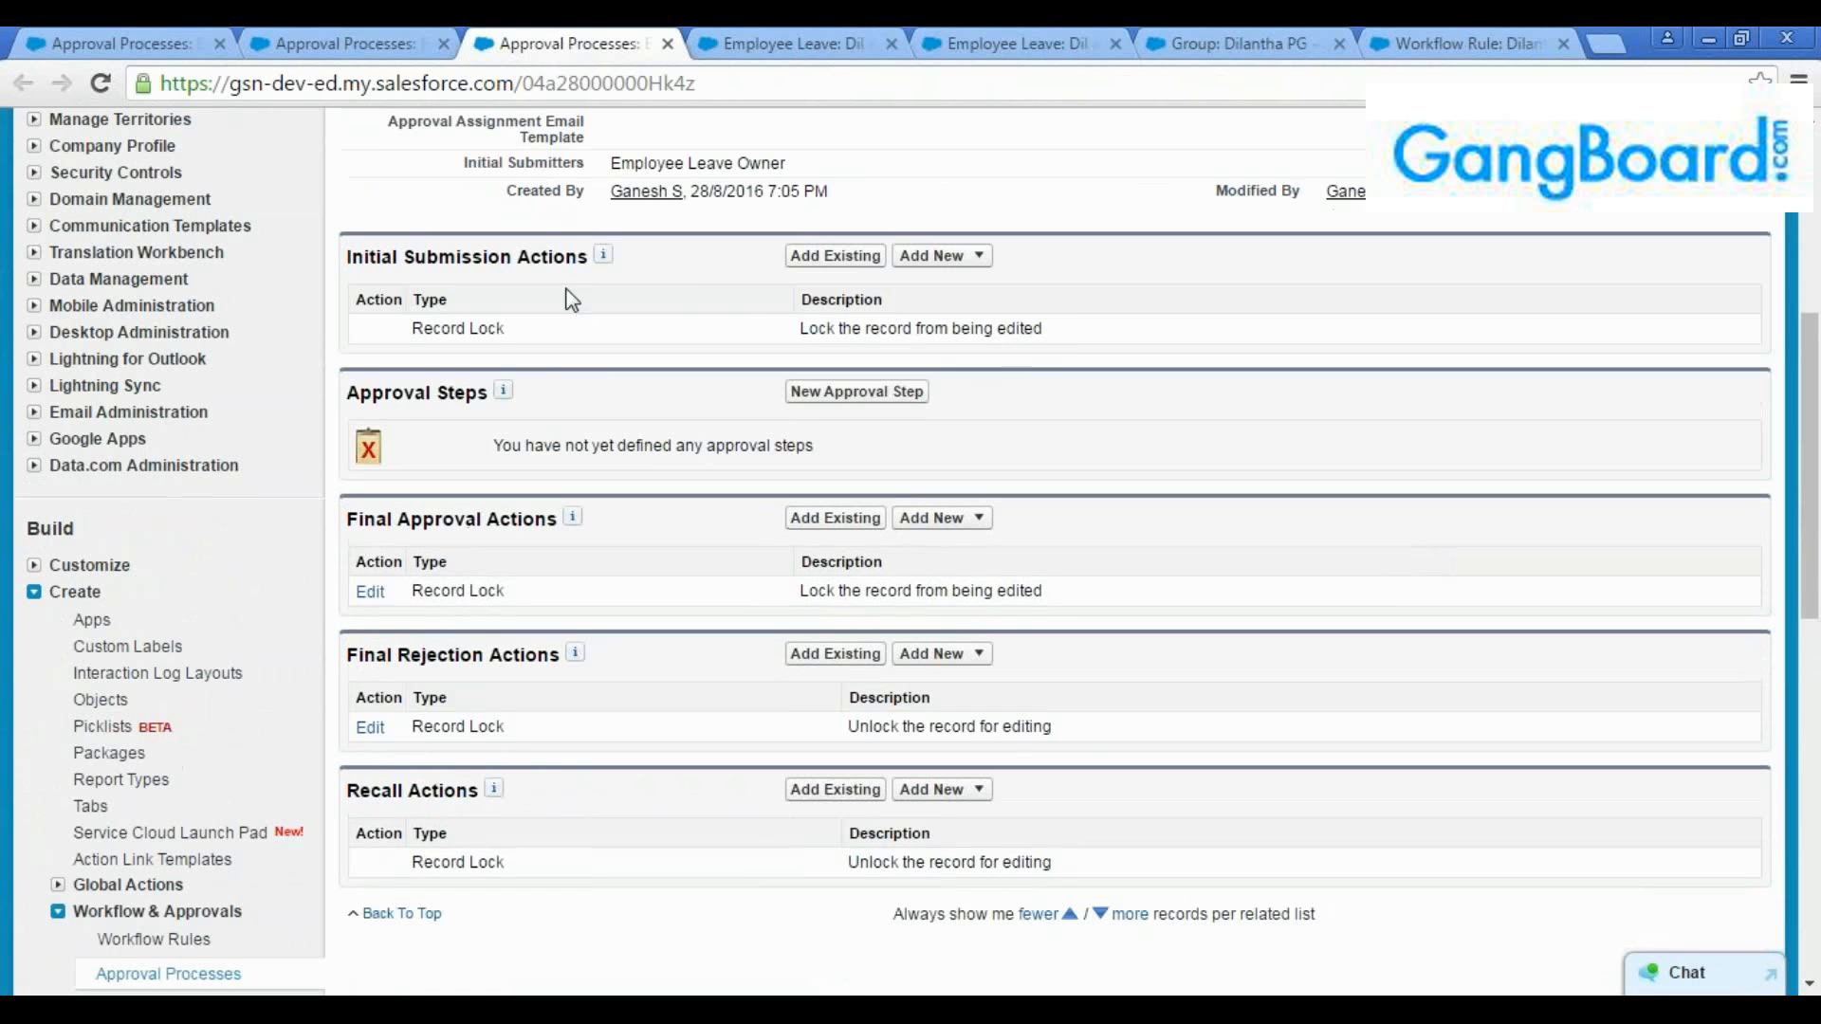
pyautogui.click(968, 268)
pyautogui.click(856, 392)
pyautogui.click(974, 519)
pyautogui.click(973, 655)
pyautogui.moveTo(1082, 664); pyautogui.dragTo(989, 771)
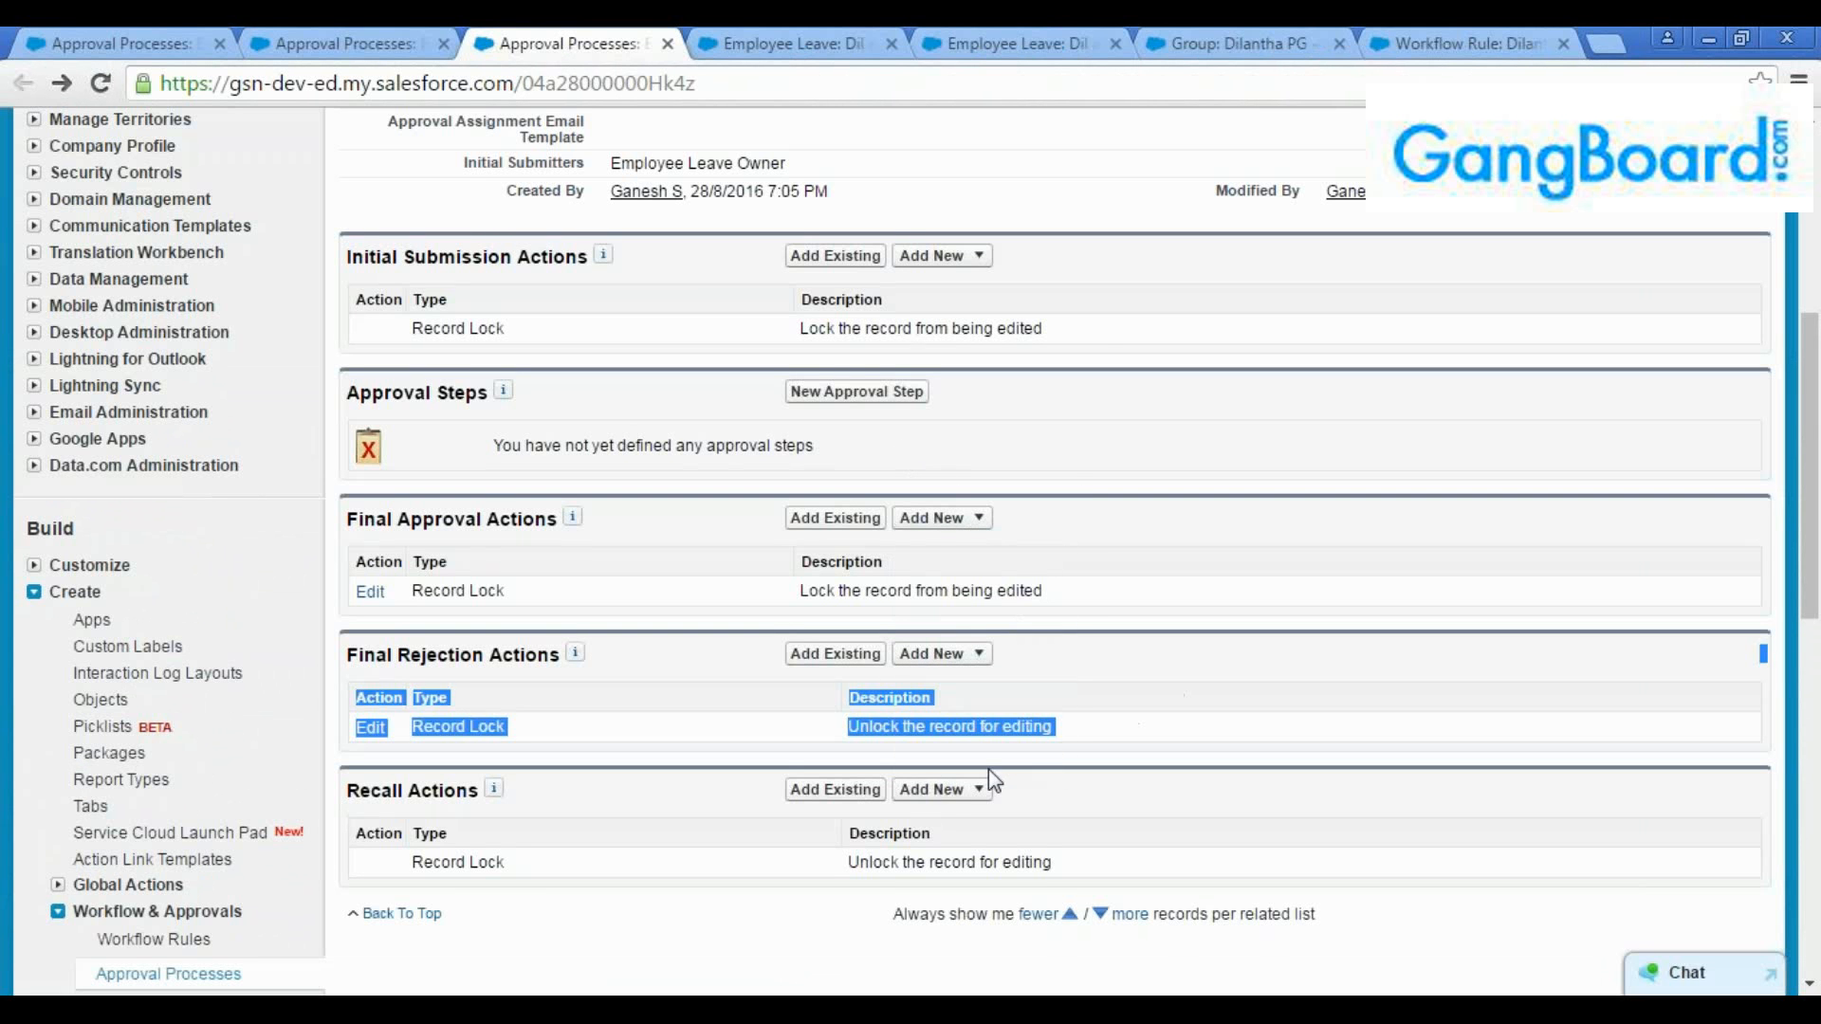
pyautogui.click(963, 789)
pyautogui.click(1142, 771)
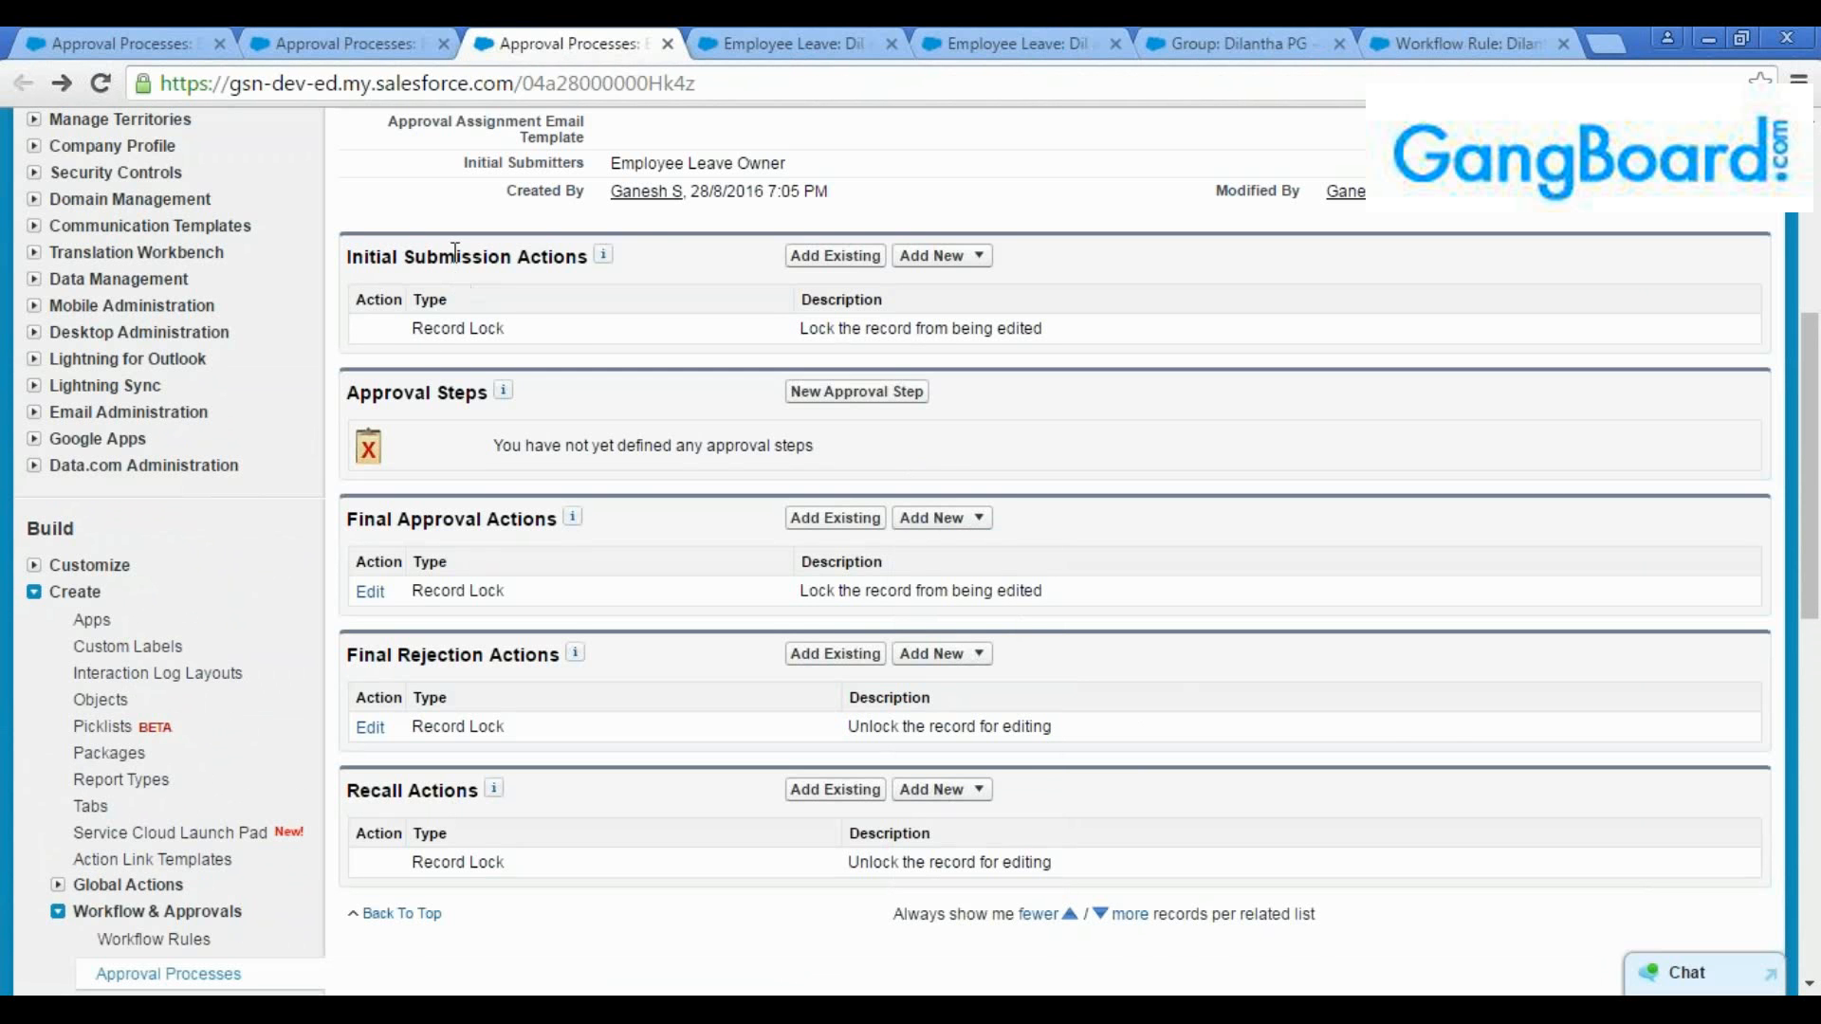
# Compare the actions and approval step configured in the Jump Start process with the same sections of Dil SS Approval
pyautogui.click(381, 38)
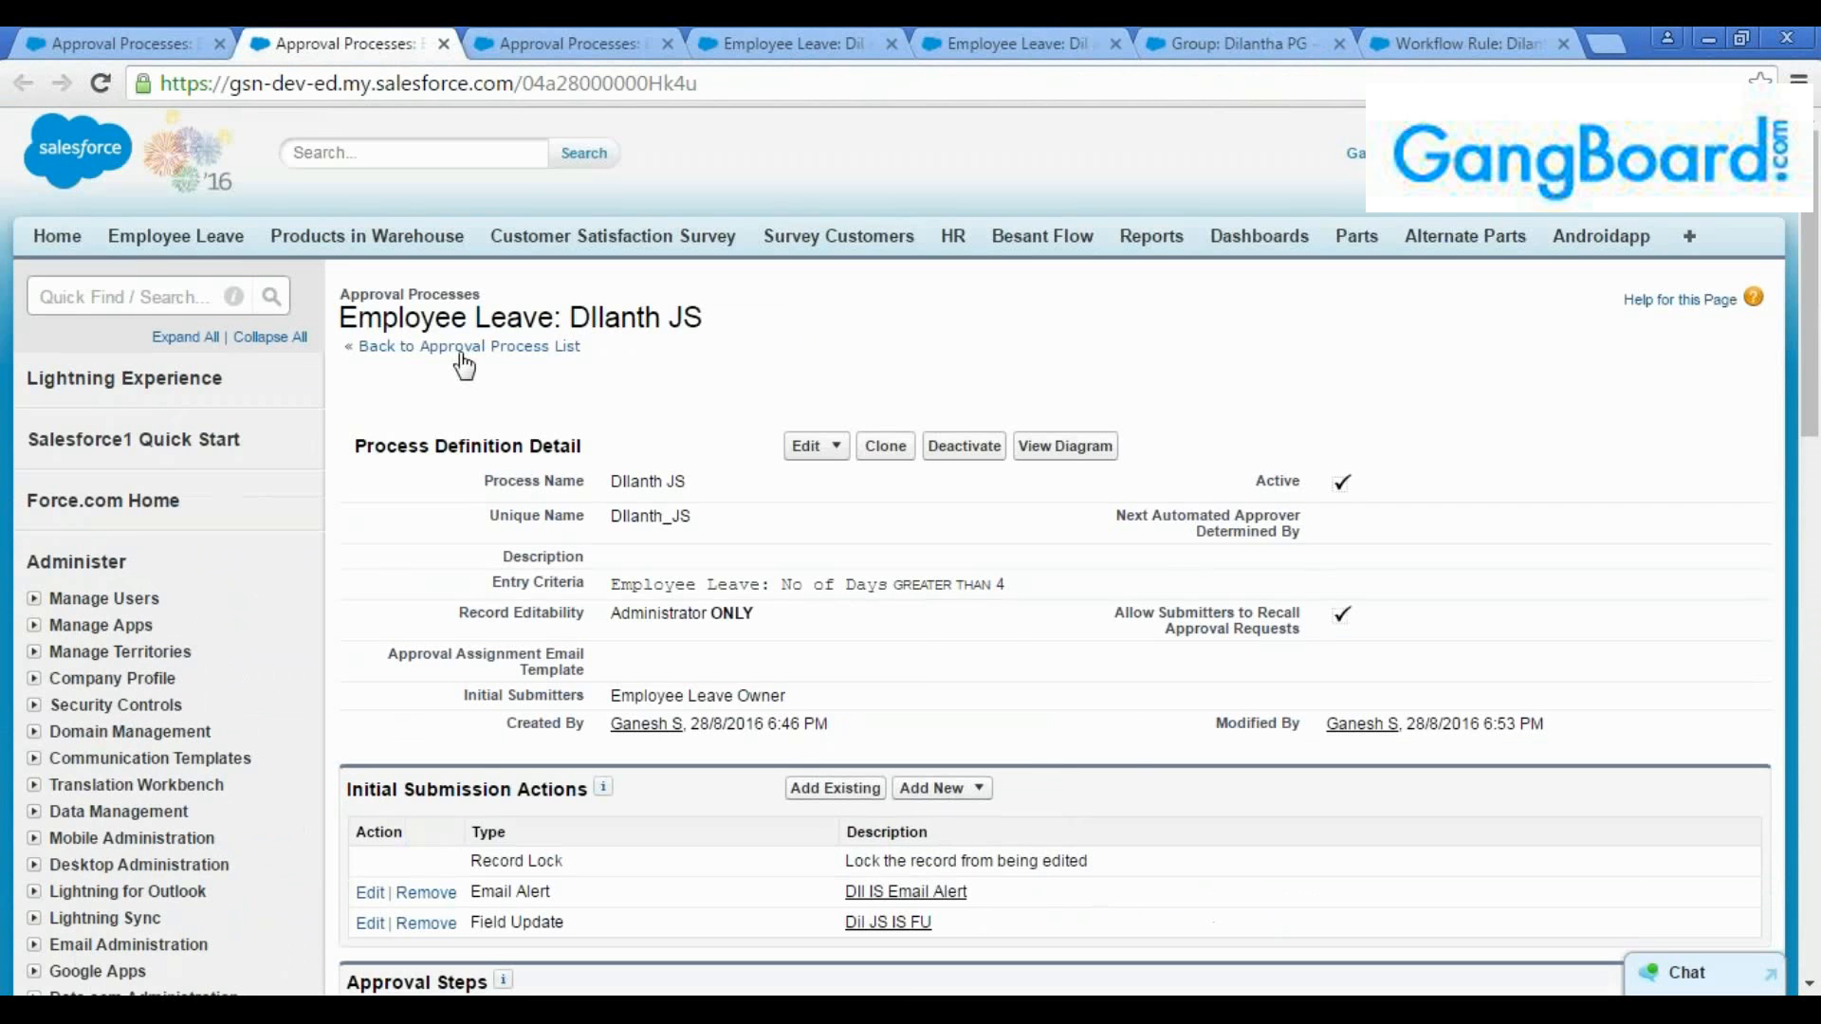
pyautogui.scroll(-5, 410, 555)
pyautogui.scroll(-4, 410, 549)
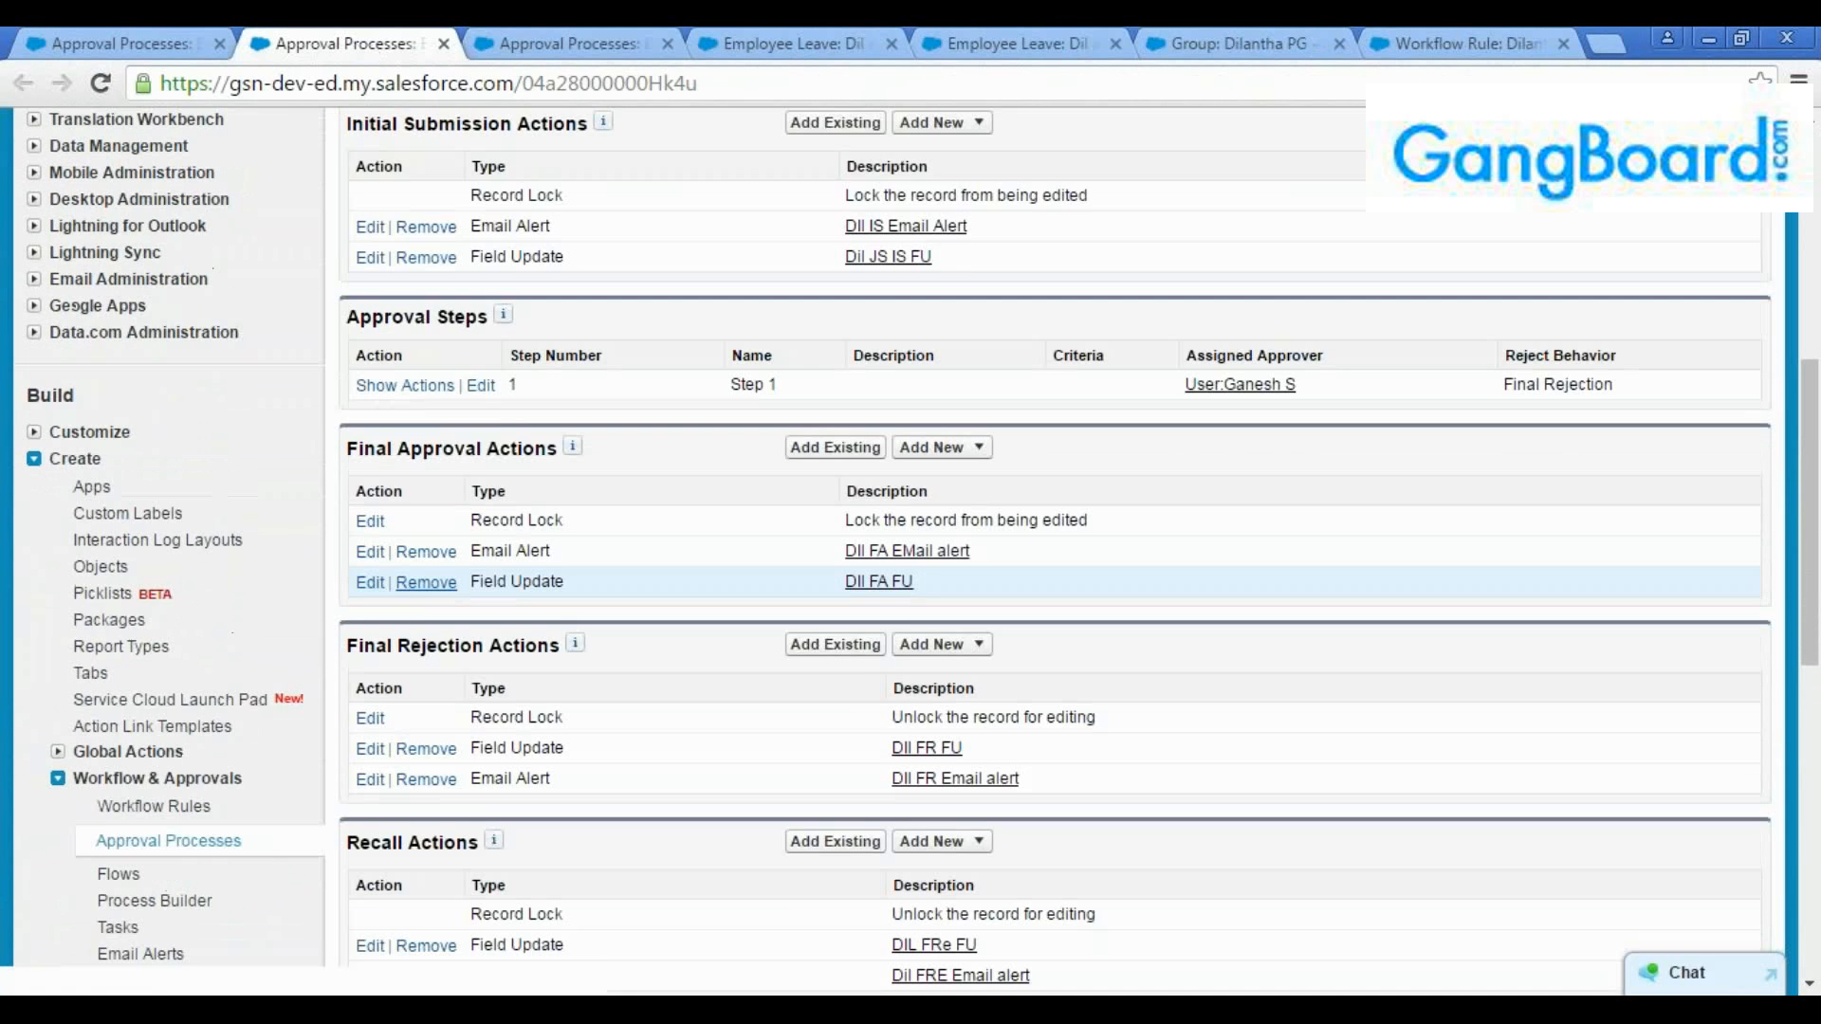
pyautogui.scroll(3, 425, 618)
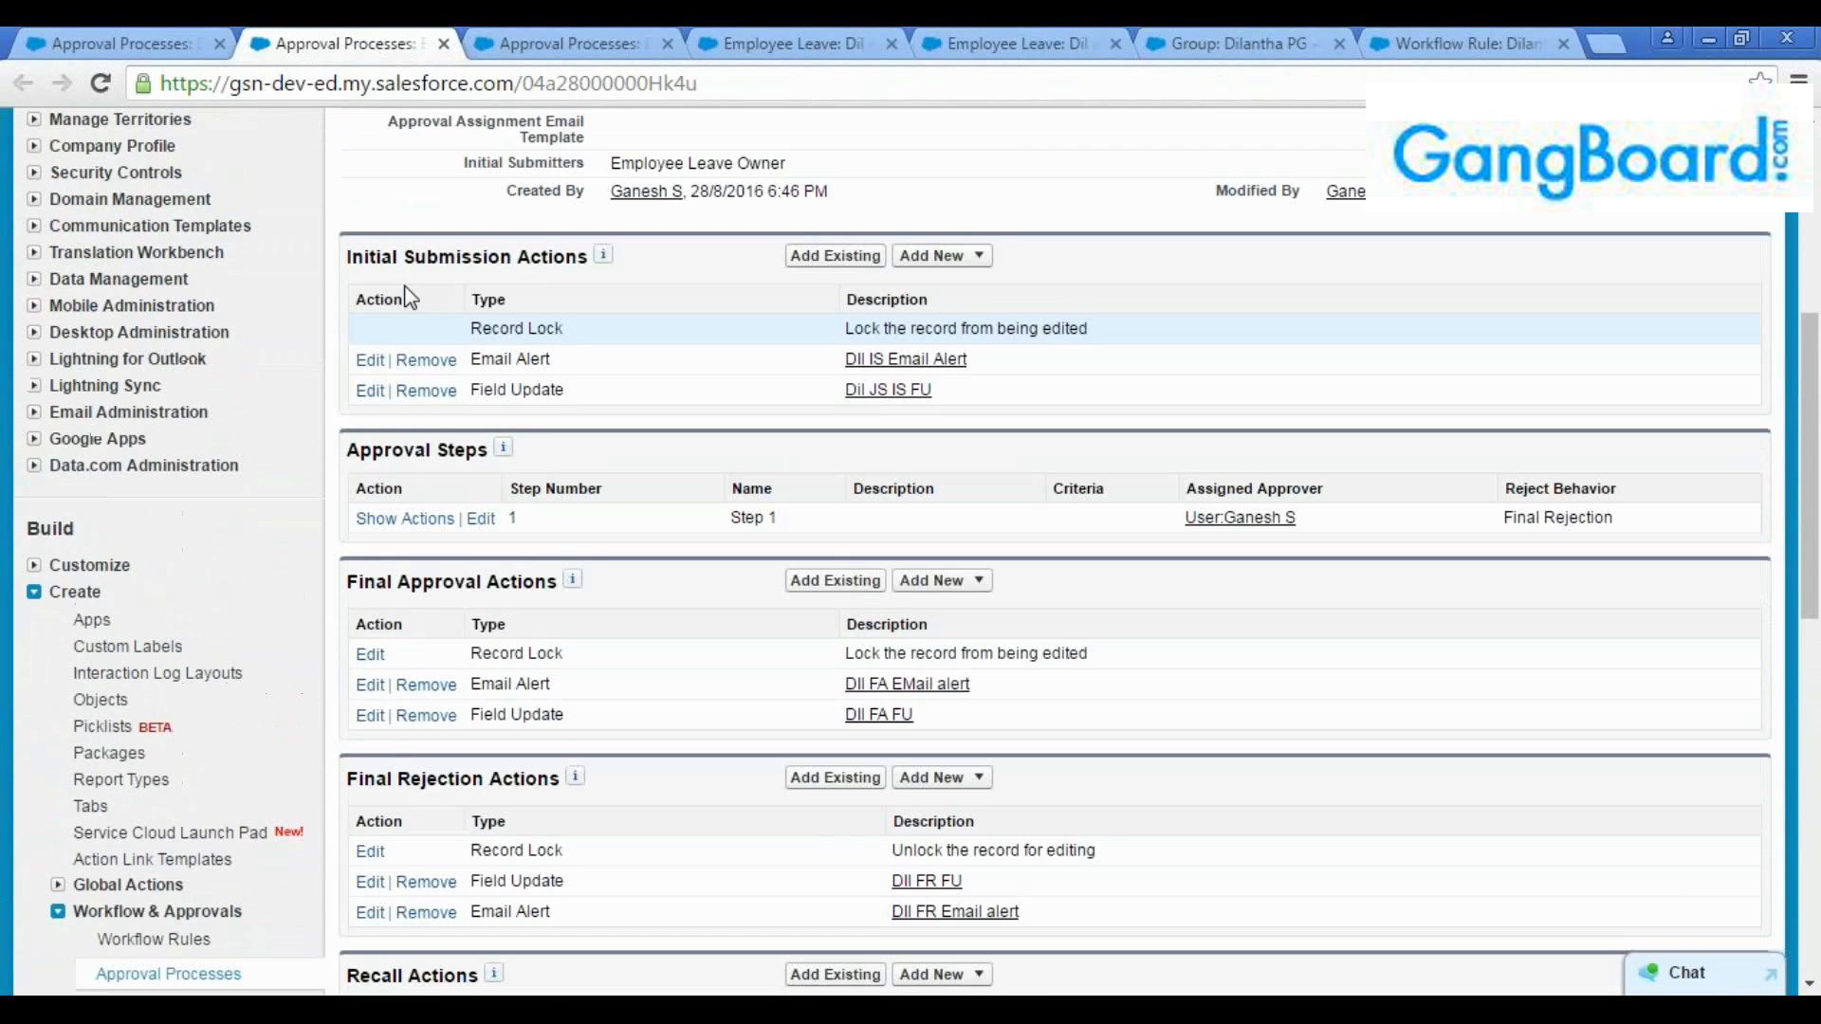
pyautogui.click(568, 38)
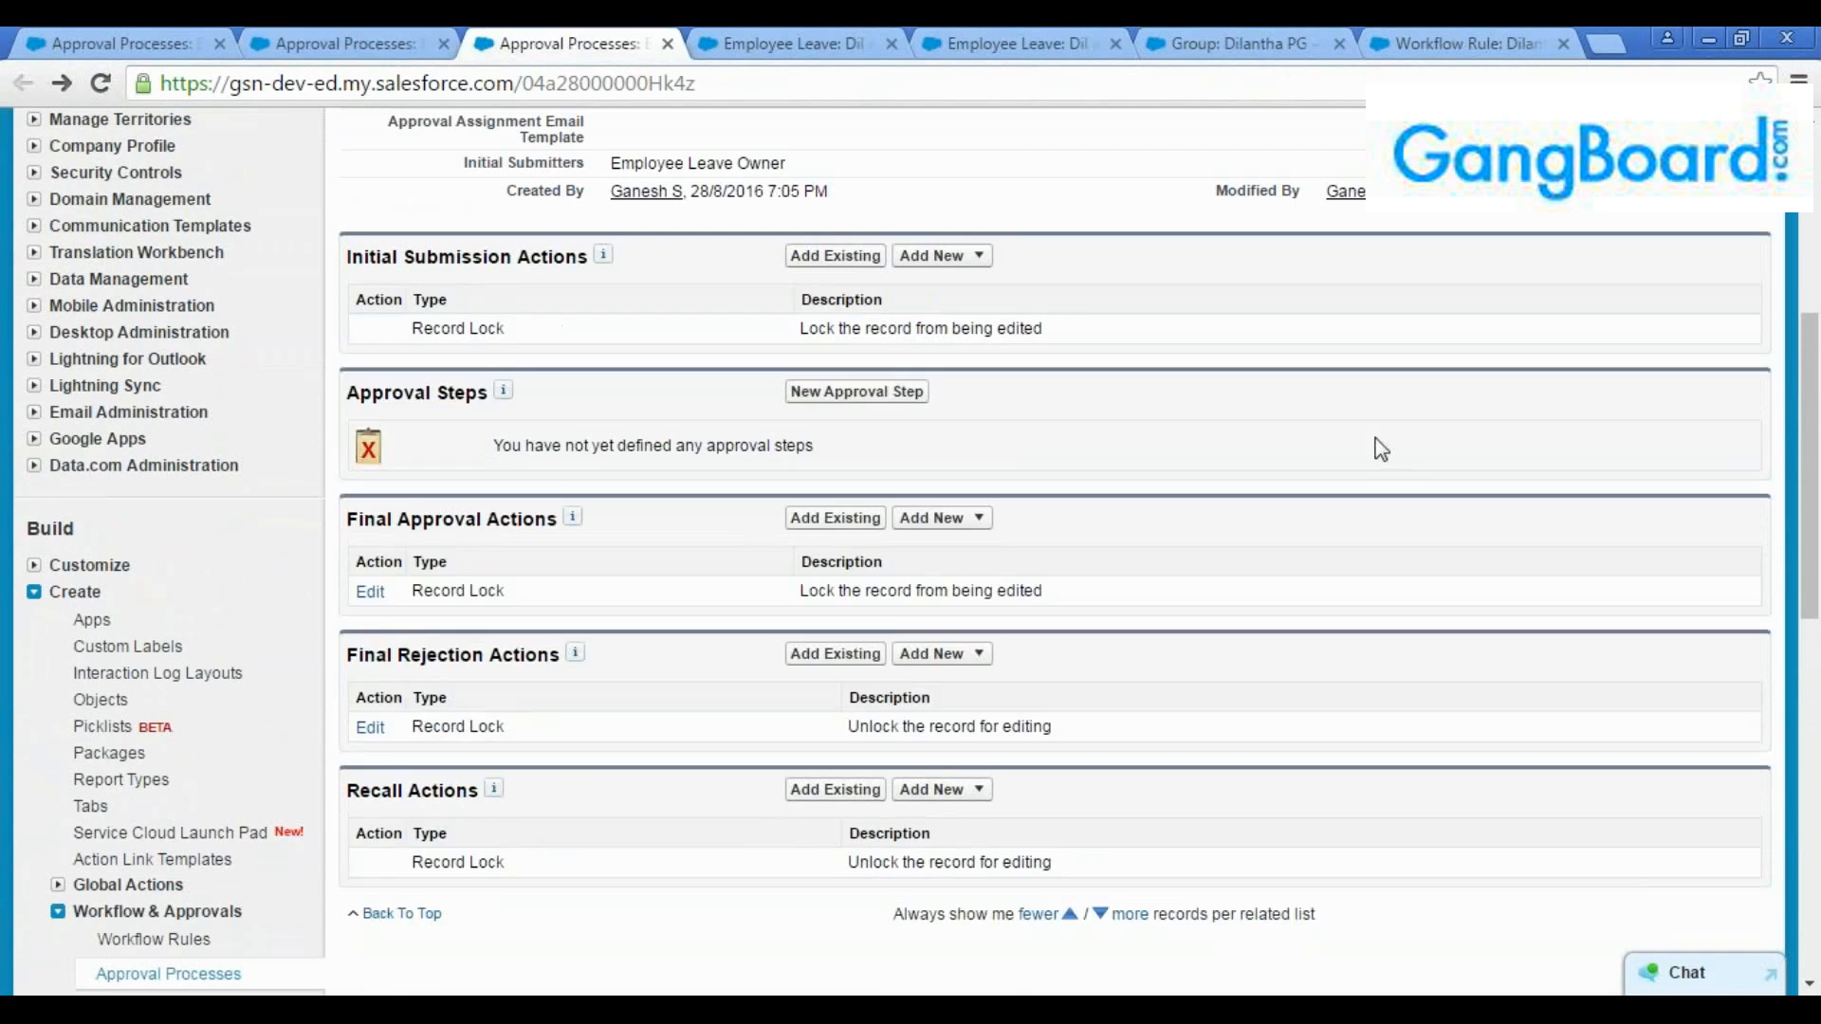
pyautogui.moveTo(1814, 441); pyautogui.dragTo(1814, 356)
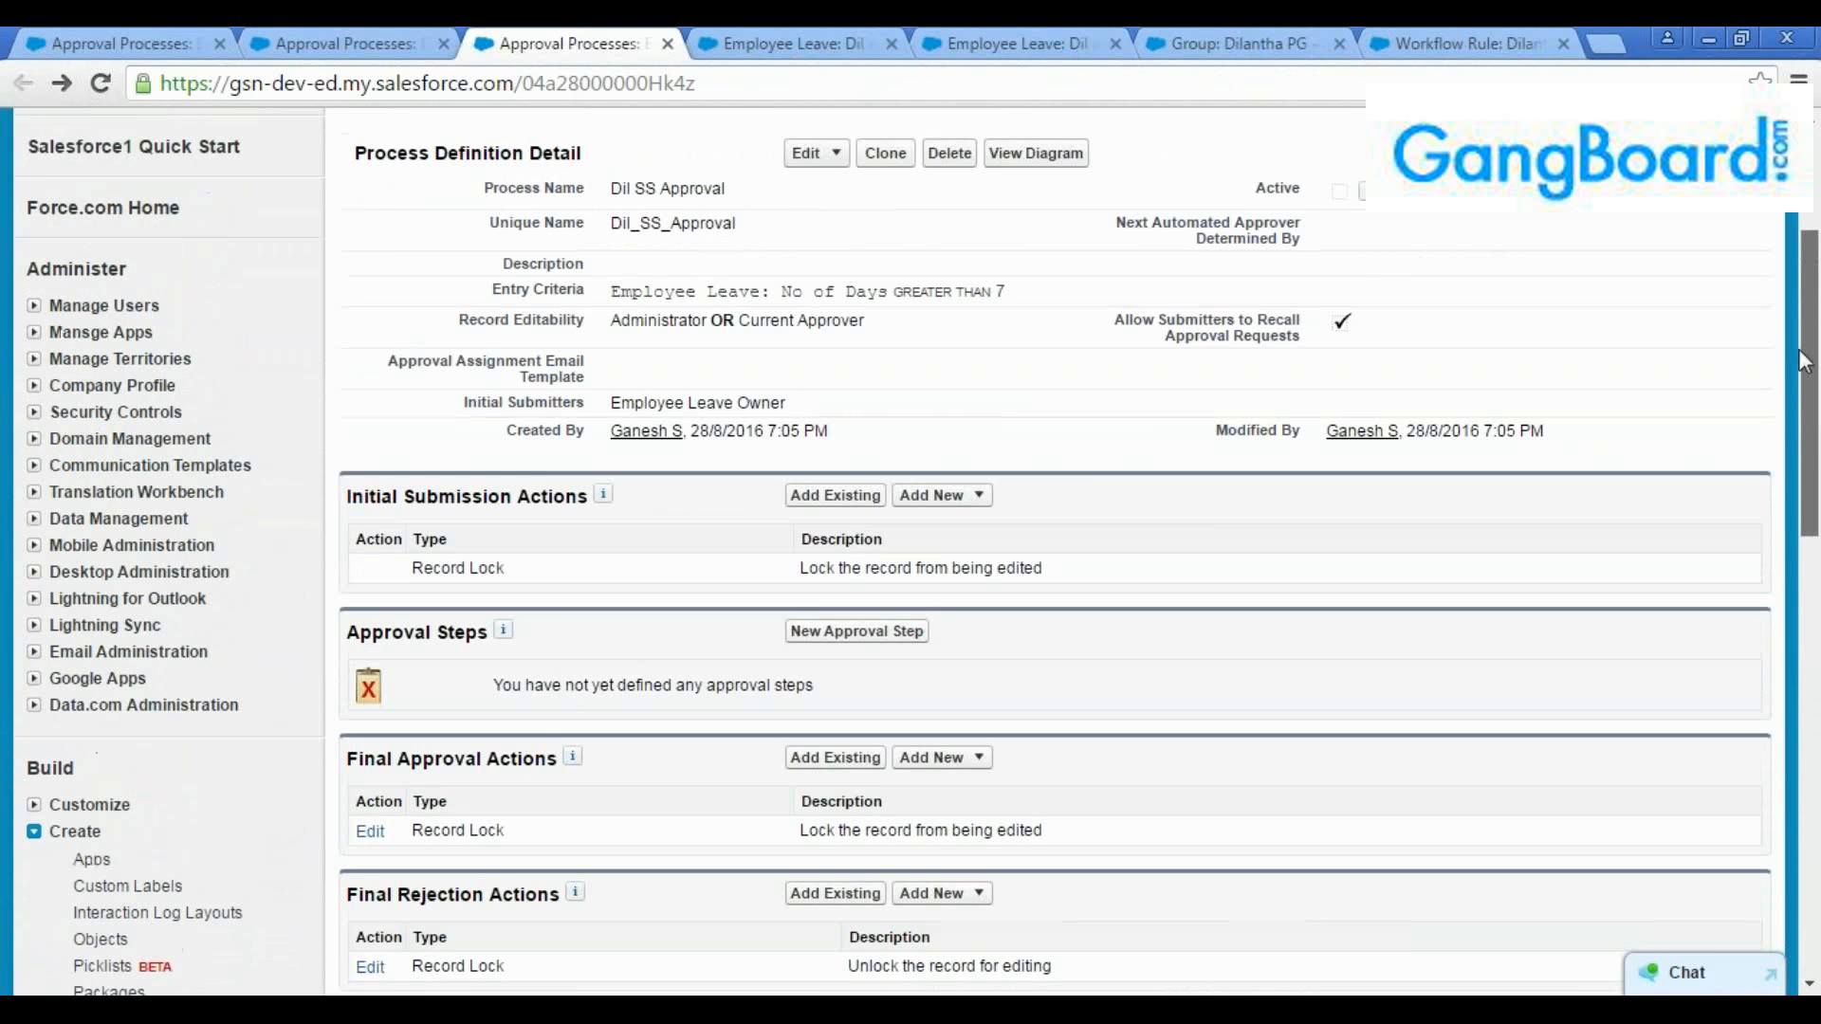
pyautogui.click(361, 43)
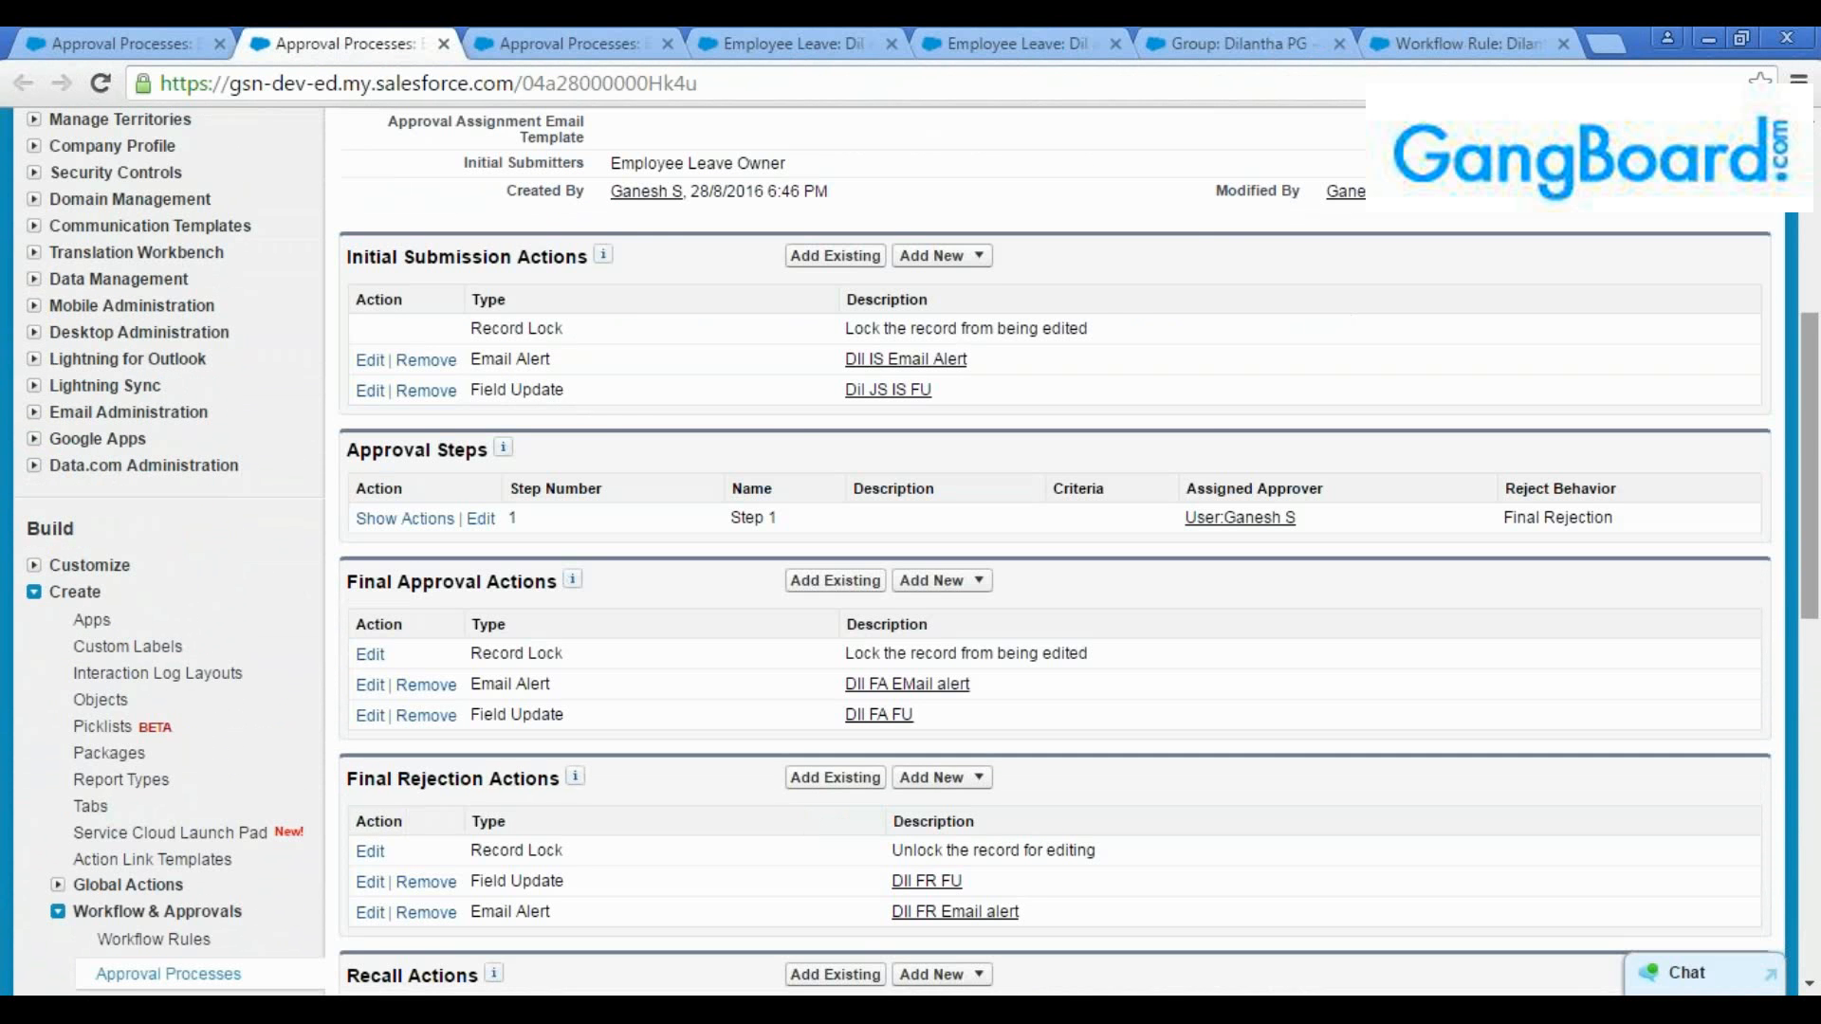
pyautogui.click(567, 42)
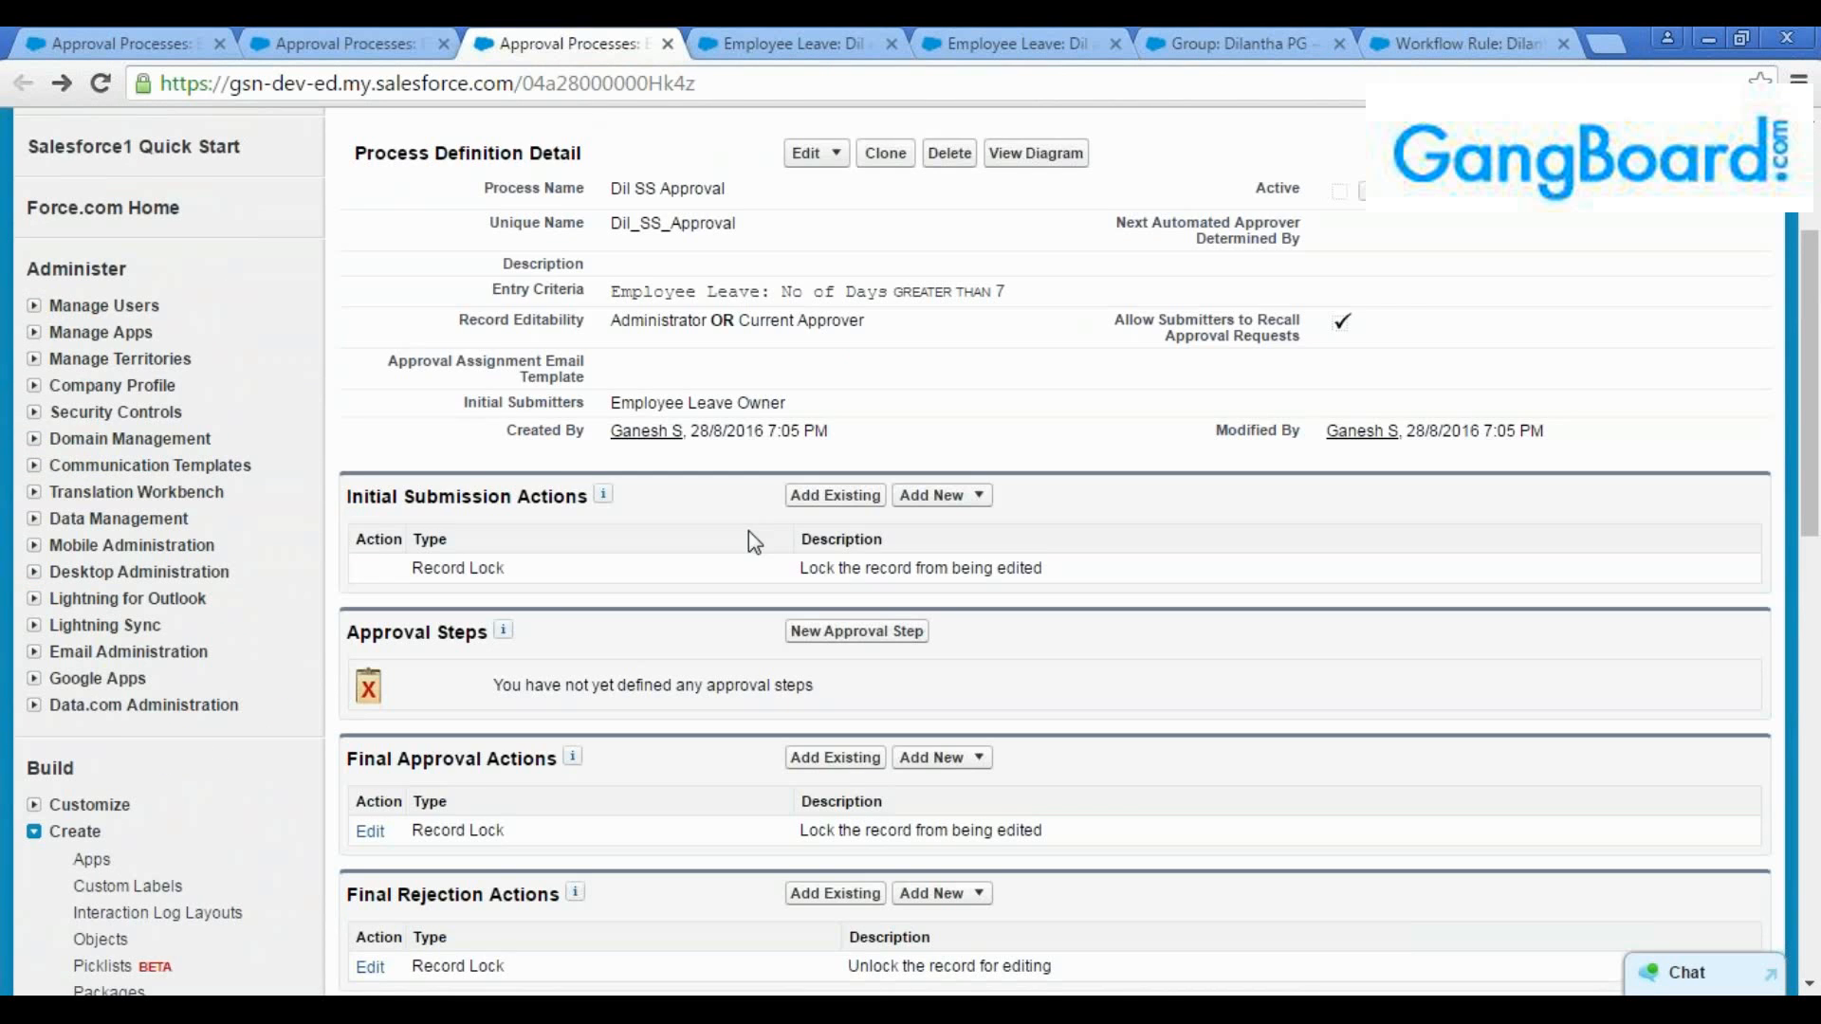
# Examine the new action types available for initial submission and final approval in Dil SS Approval against the actions configured in the Jump Start process
pyautogui.scroll(3, 748, 532)
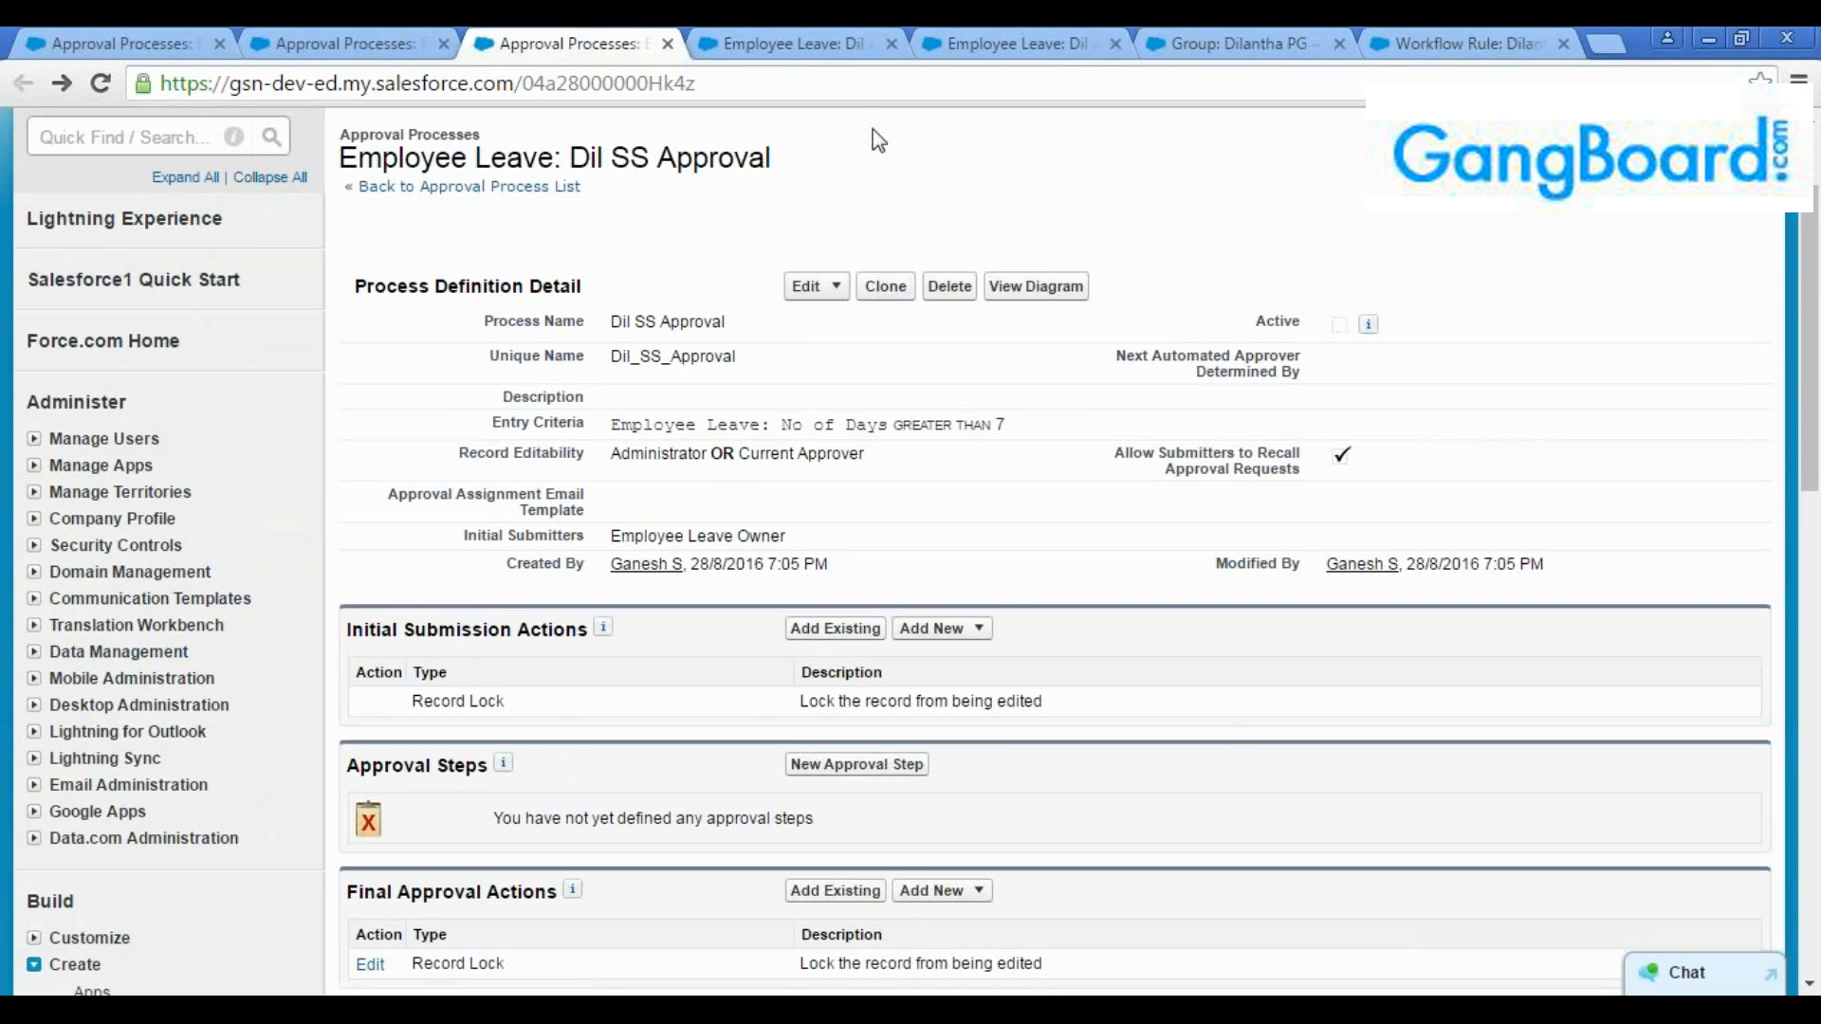
pyautogui.moveTo(1813, 323); pyautogui.dragTo(1812, 379)
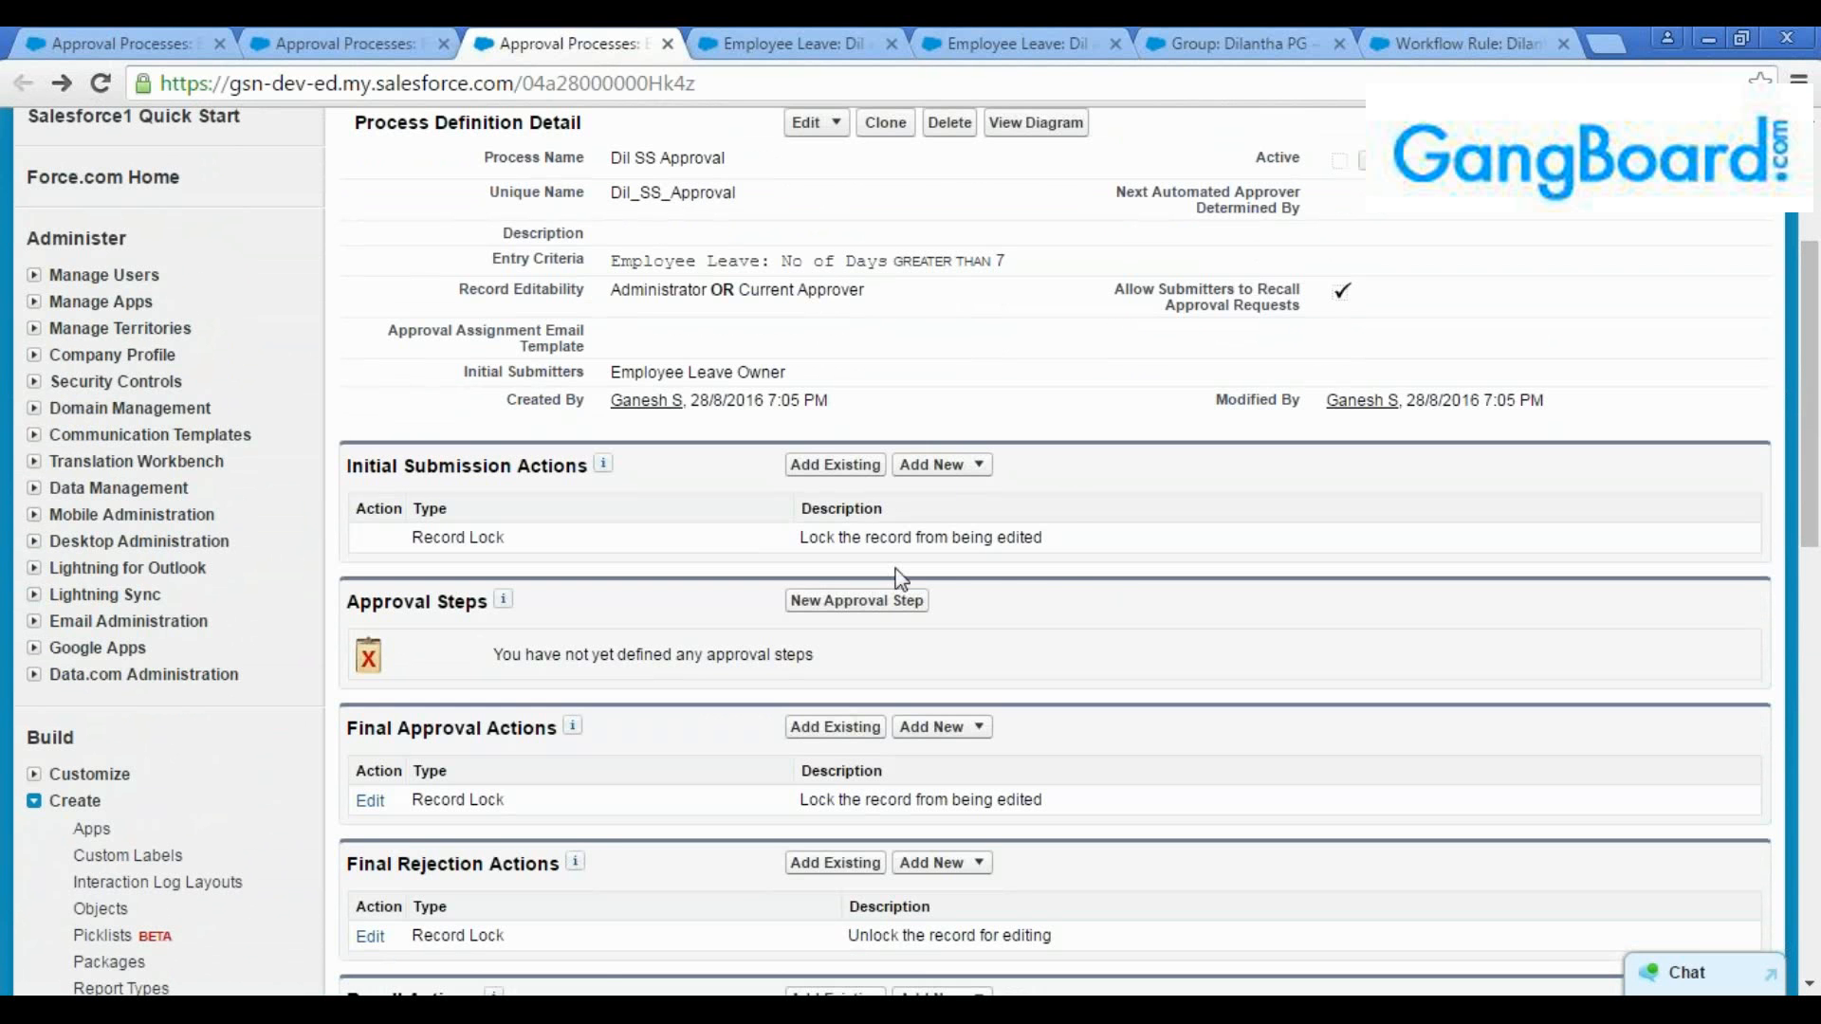
pyautogui.click(967, 465)
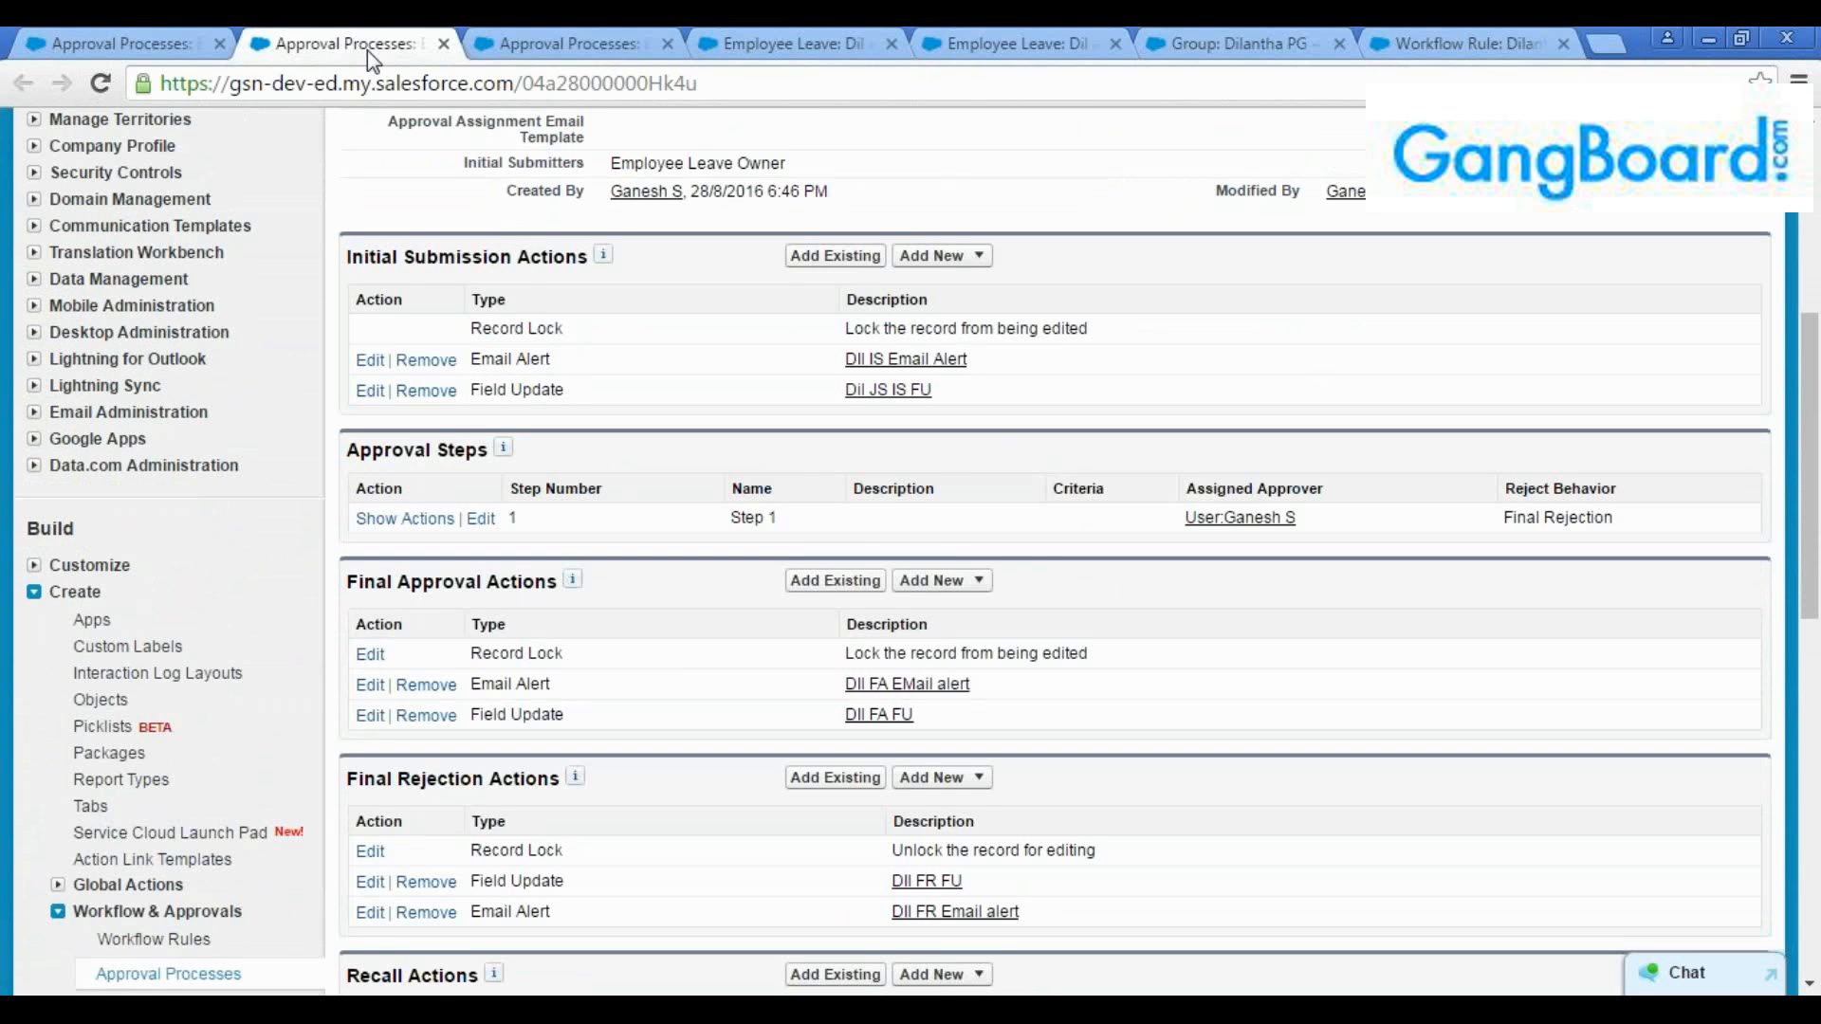
pyautogui.click(553, 40)
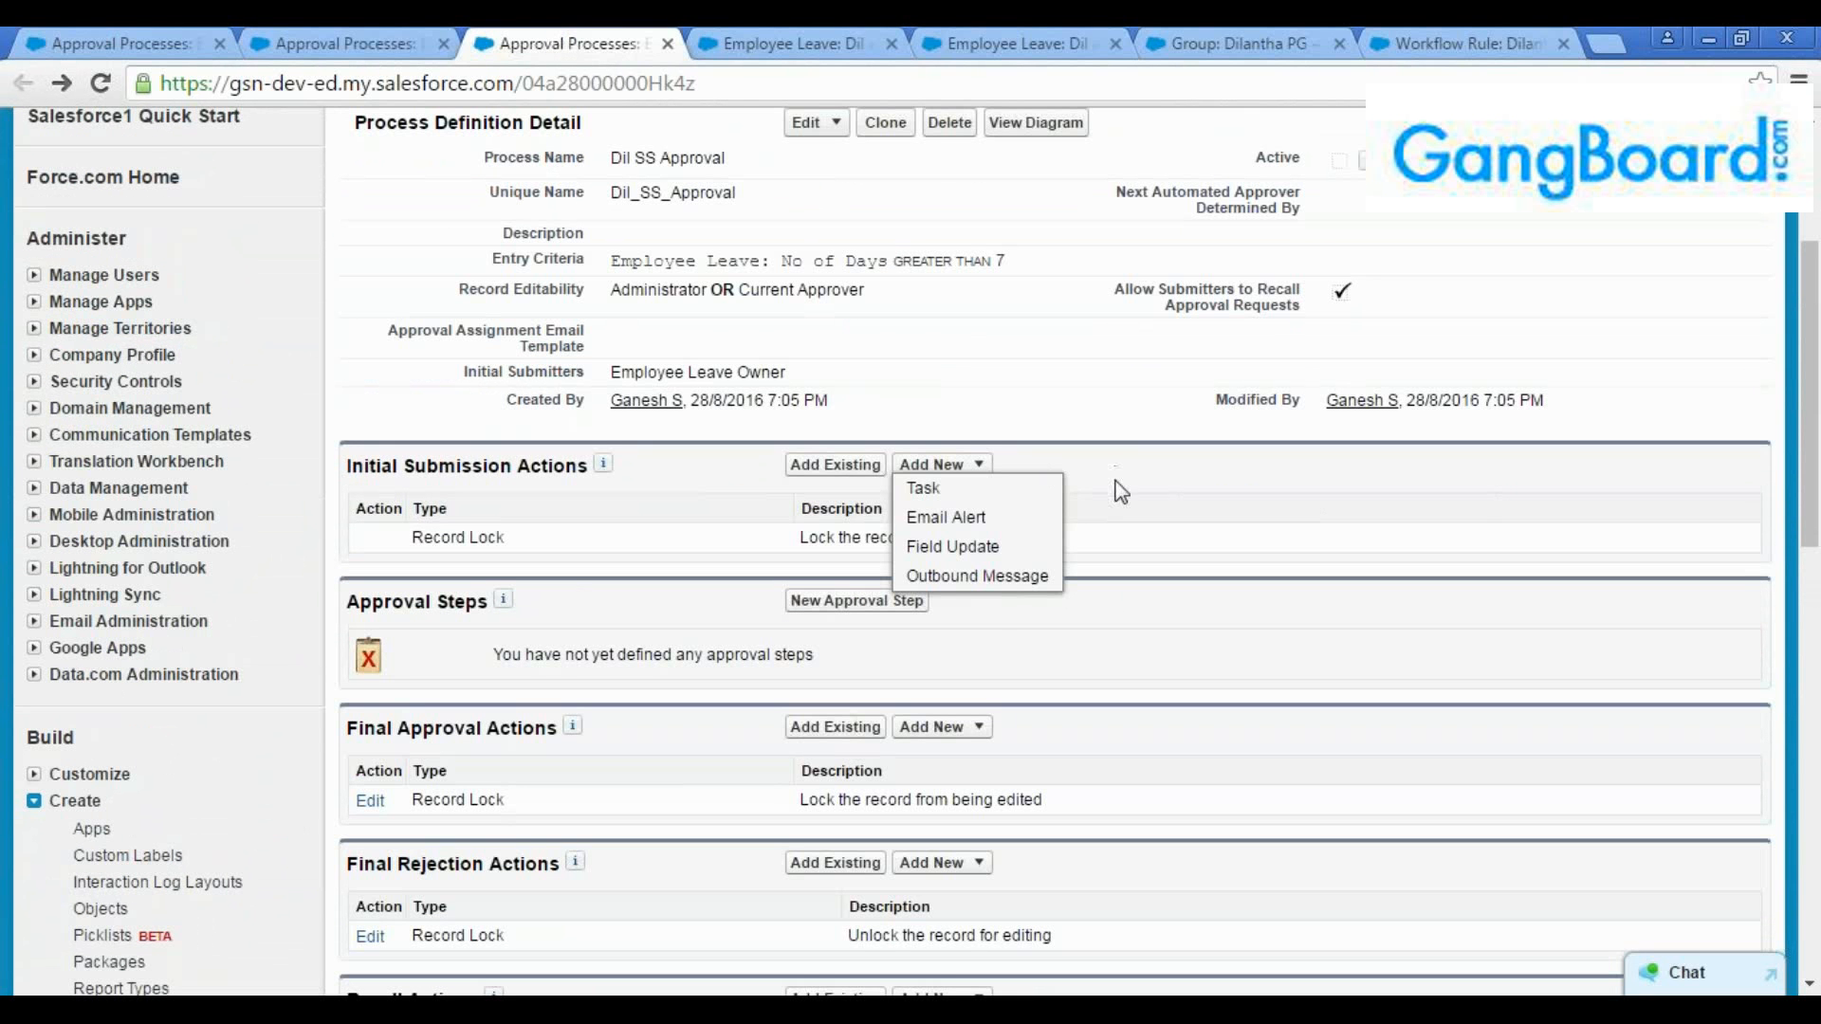
pyautogui.click(974, 728)
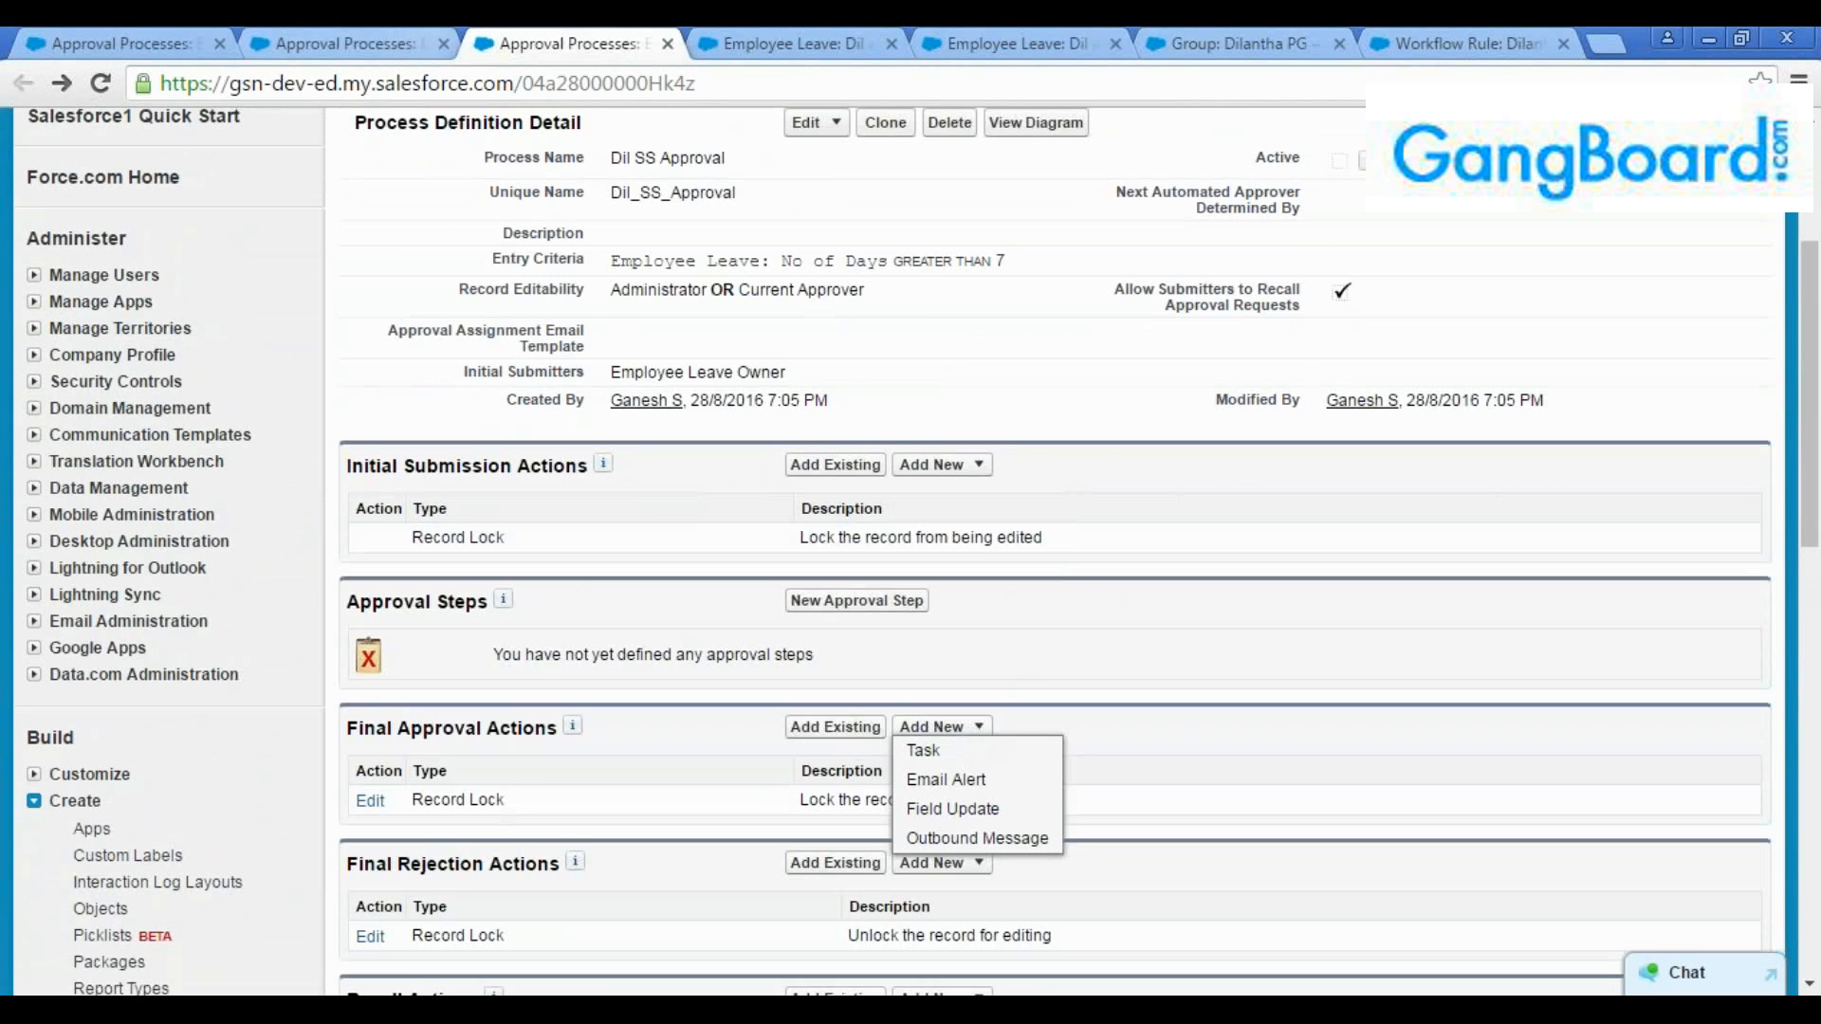
pyautogui.click(396, 39)
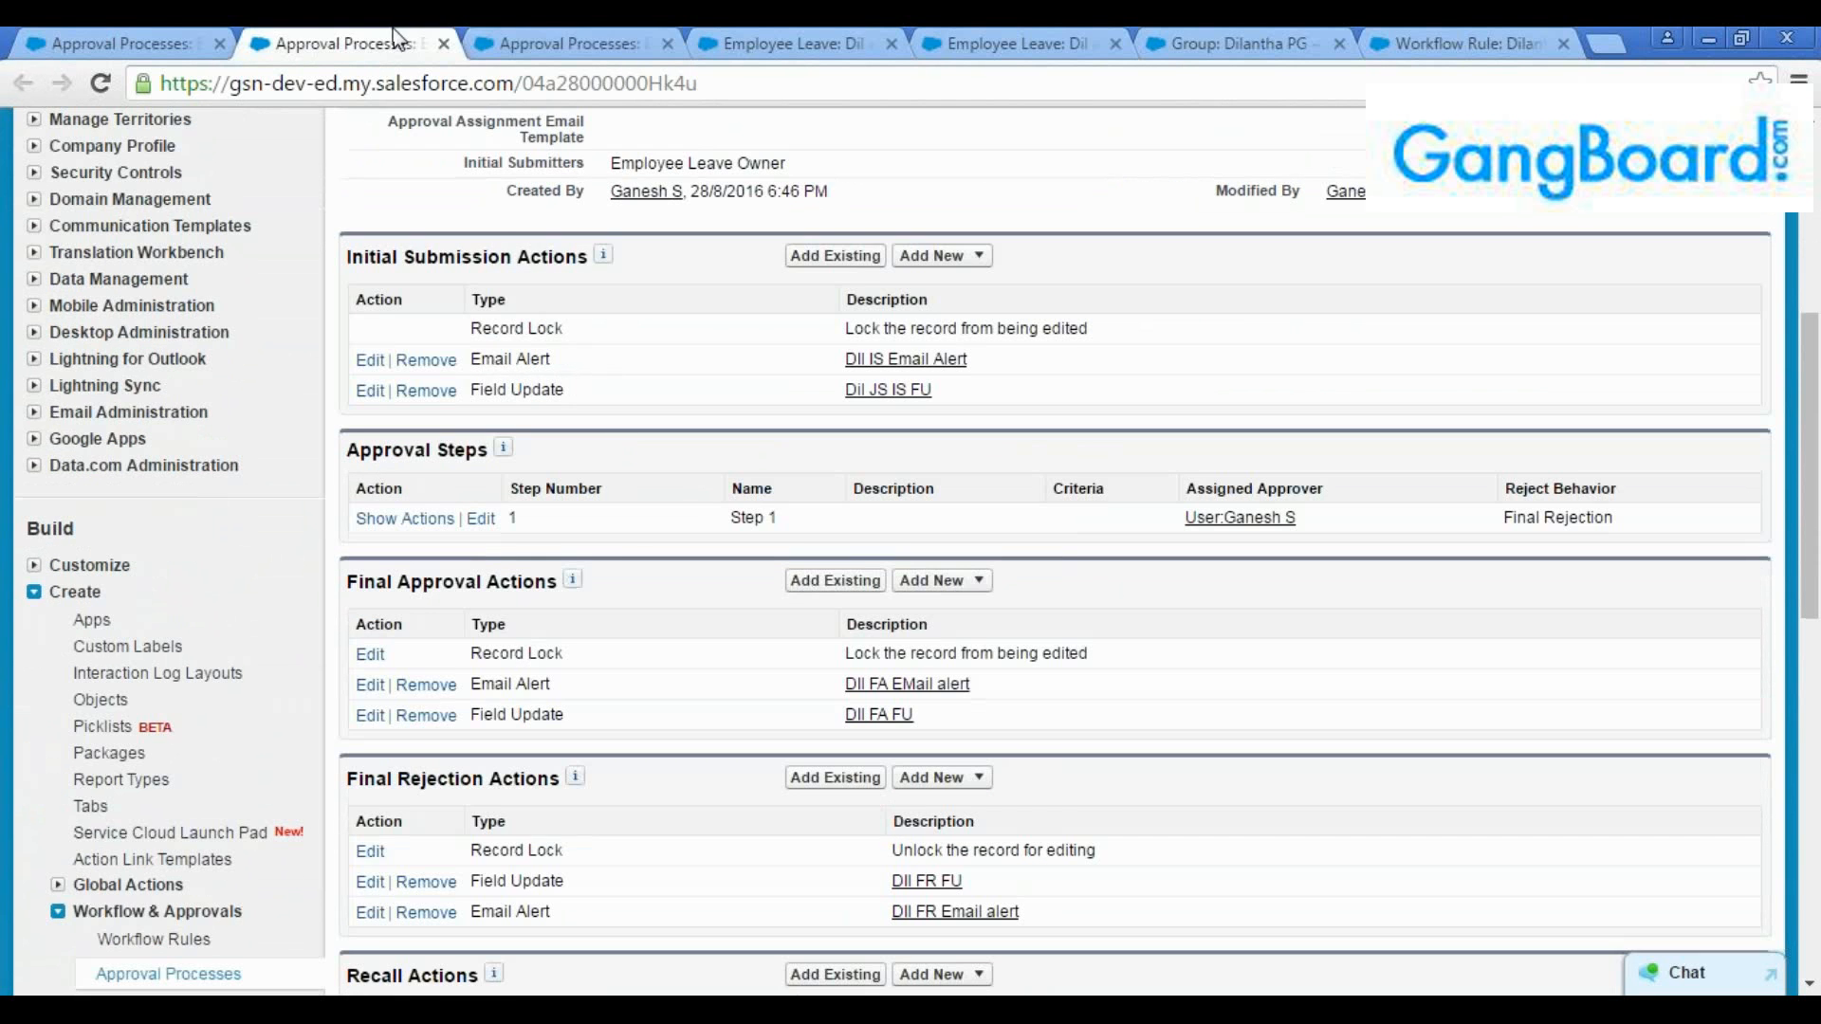
pyautogui.click(501, 38)
# Compare the approval steps section and process definition of Dil SS Approval with those of the Jump Start process, and review its initial submission action options
pyautogui.scroll(3, 750, 383)
pyautogui.scroll(-4, 908, 516)
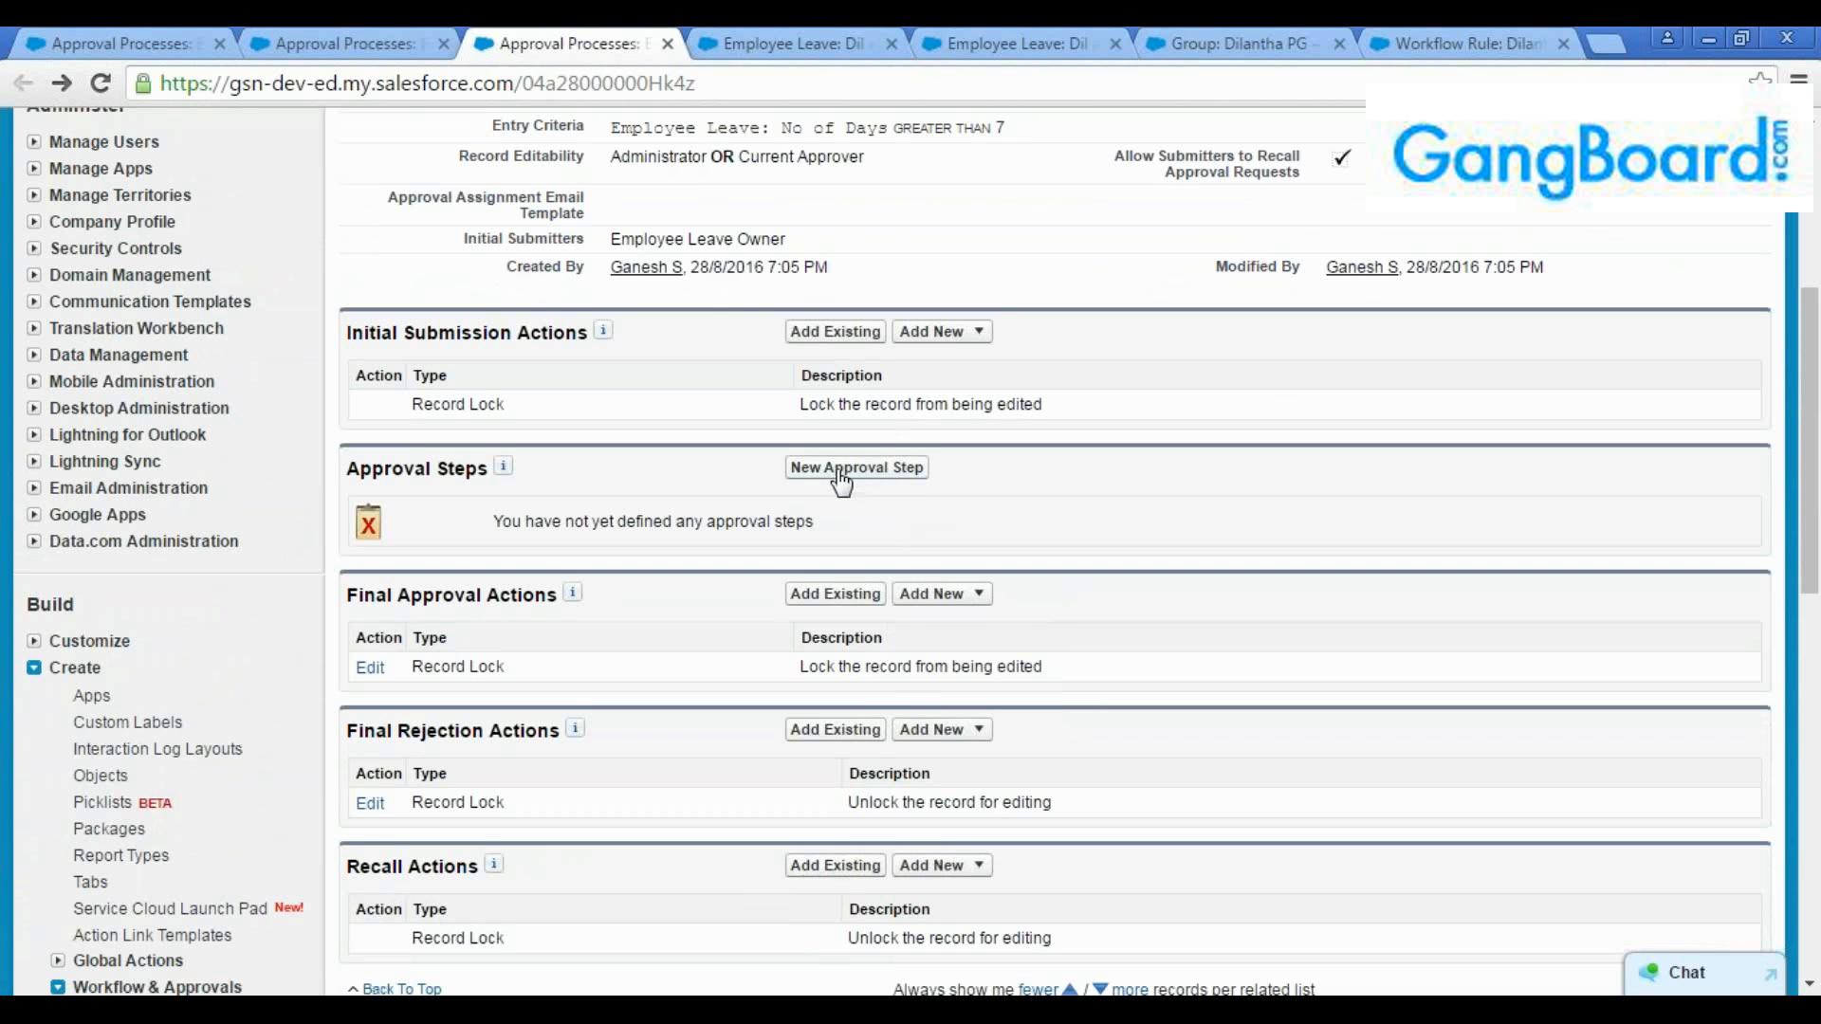
pyautogui.click(348, 31)
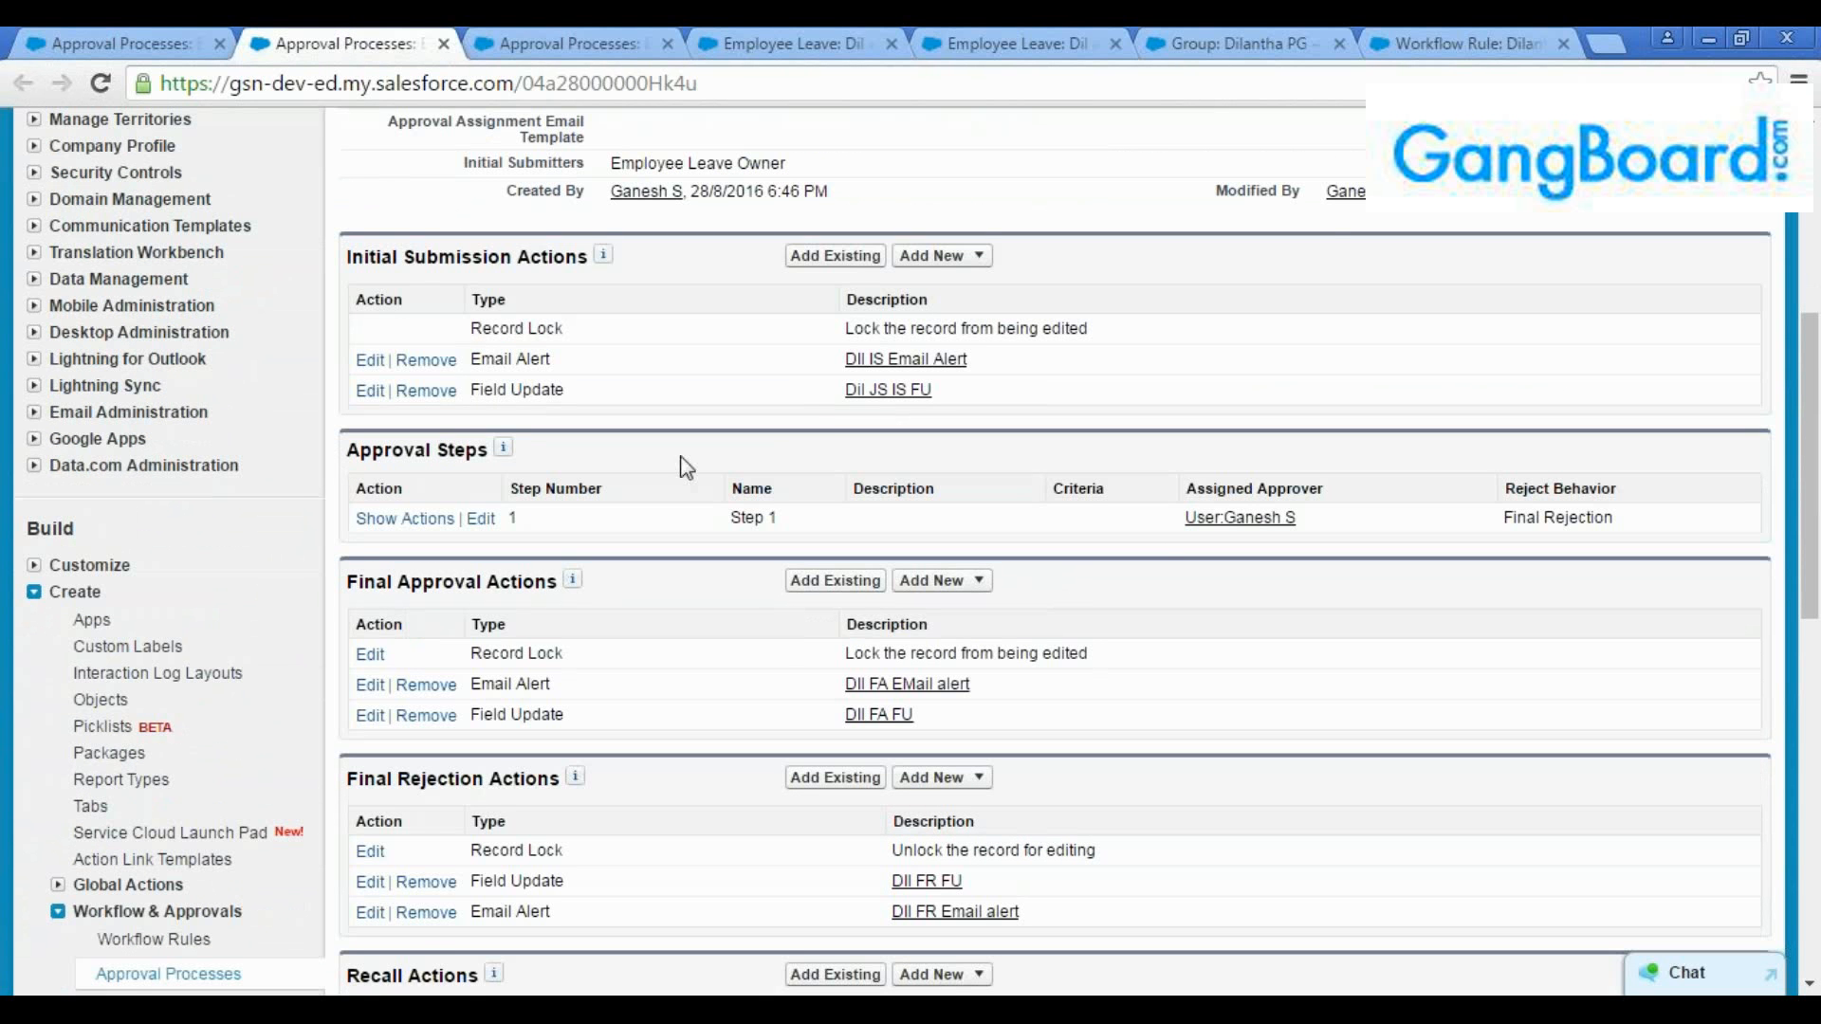
pyautogui.moveTo(1819, 446); pyautogui.dragTo(1818, 331)
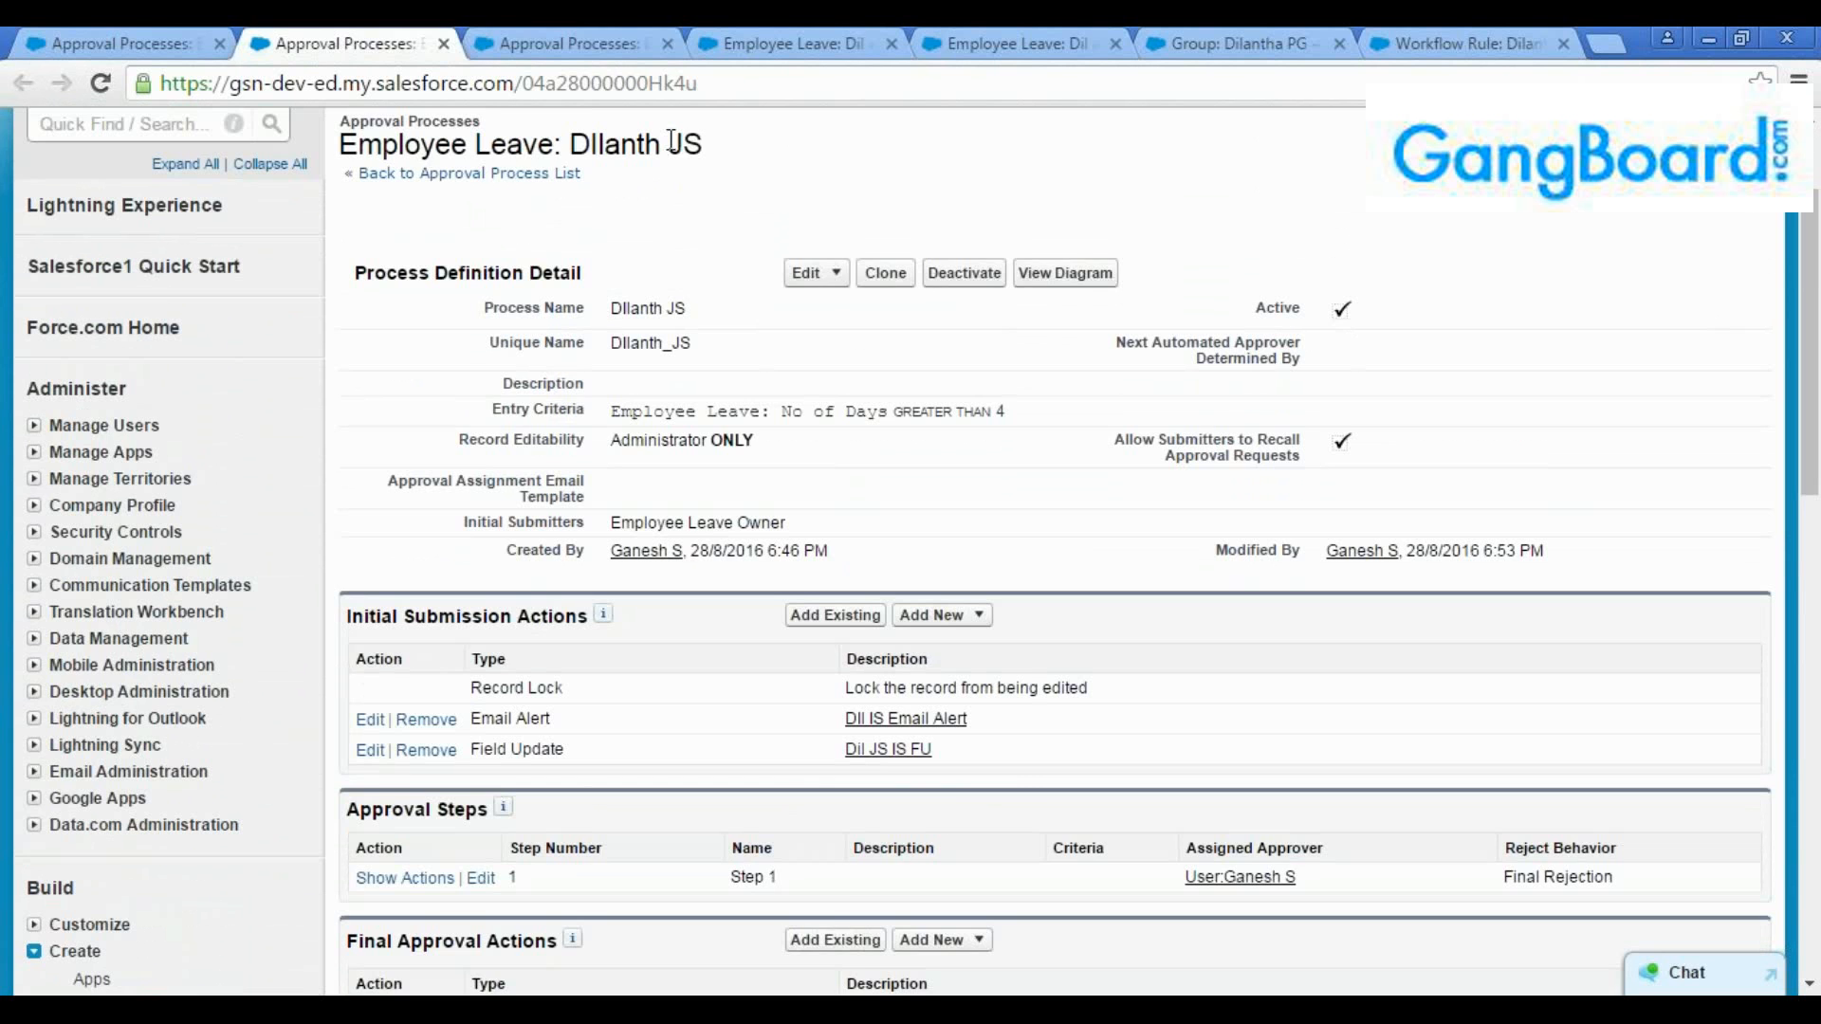
pyautogui.click(603, 40)
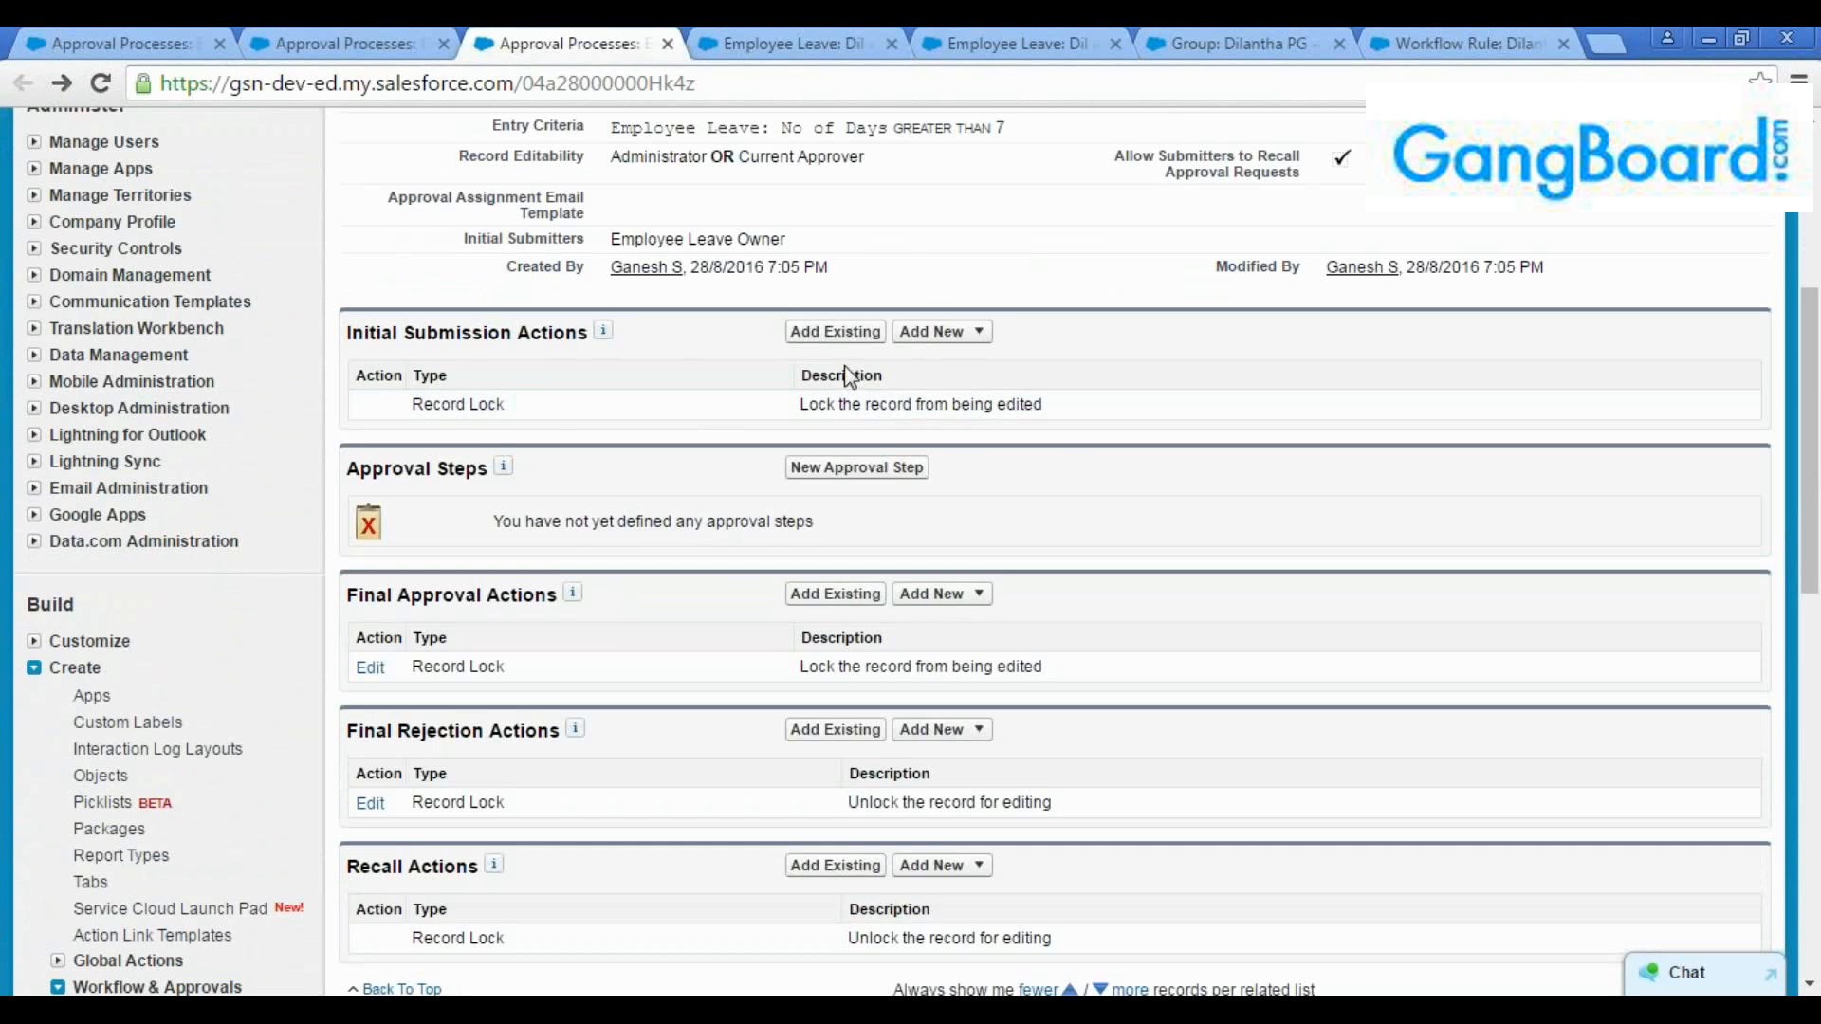
pyautogui.click(953, 332)
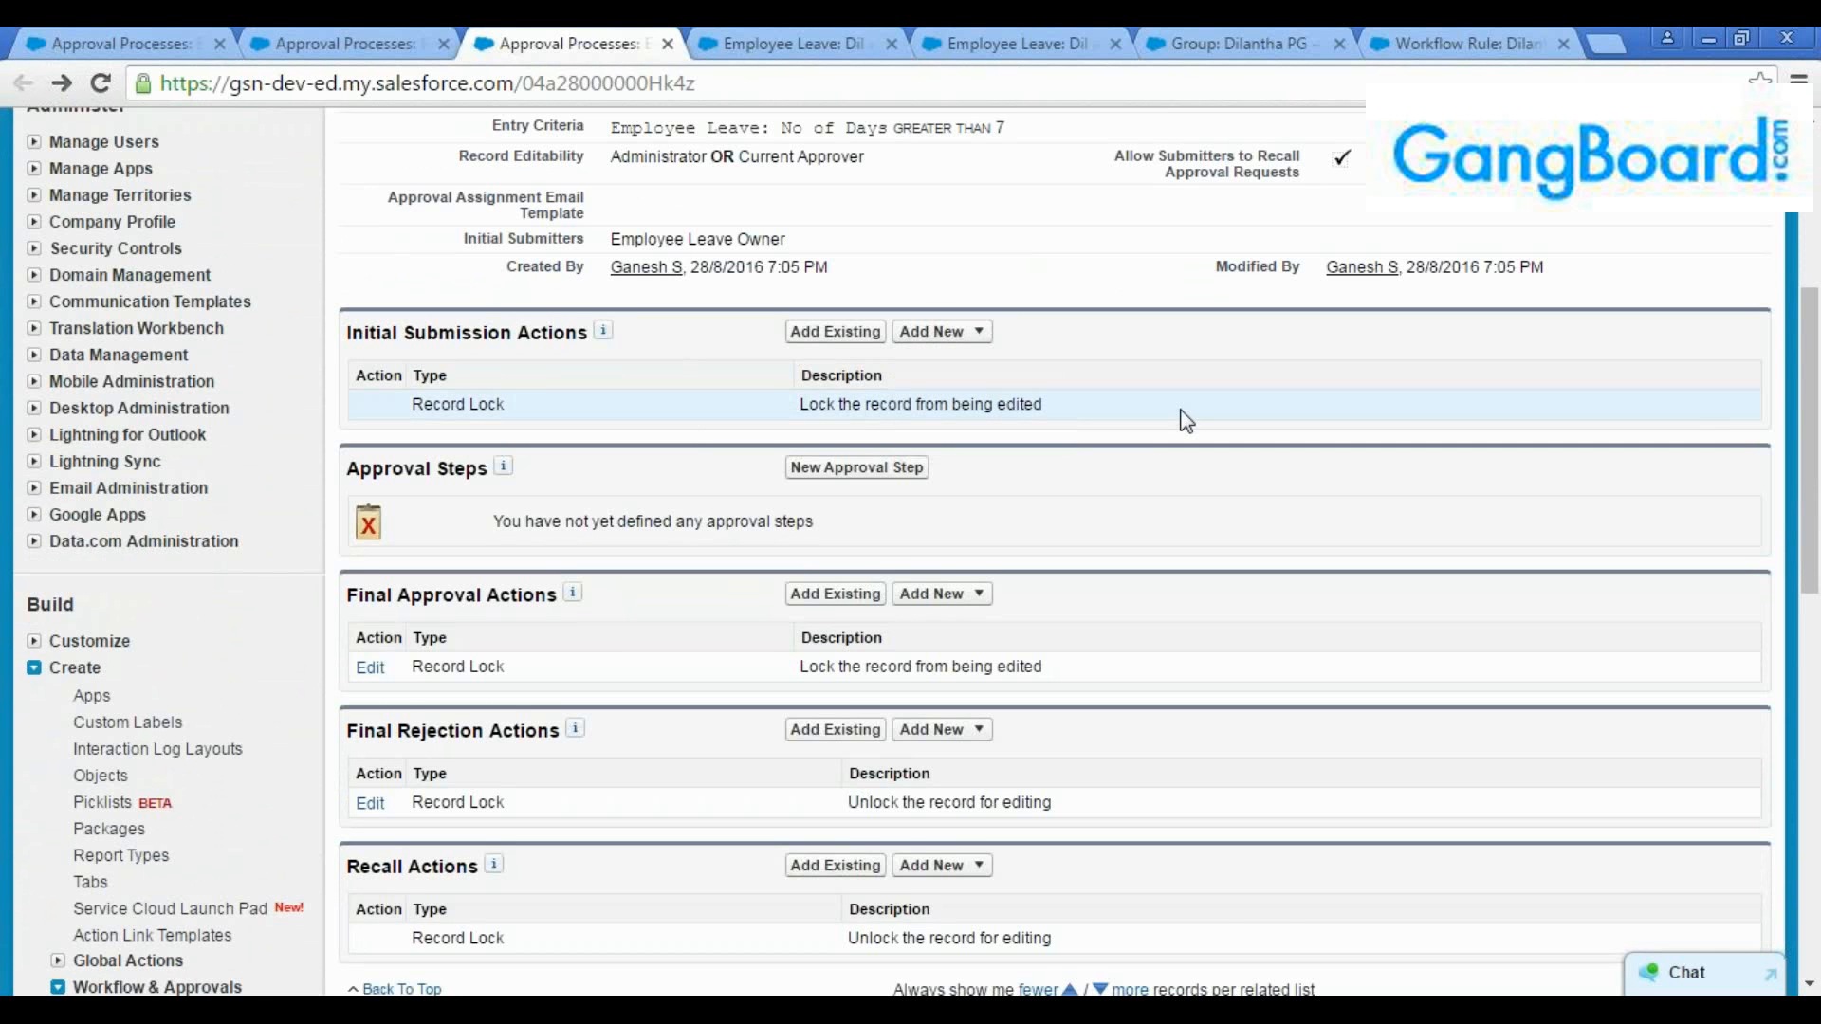
pyautogui.moveTo(1811, 388); pyautogui.dragTo(1811, 299)
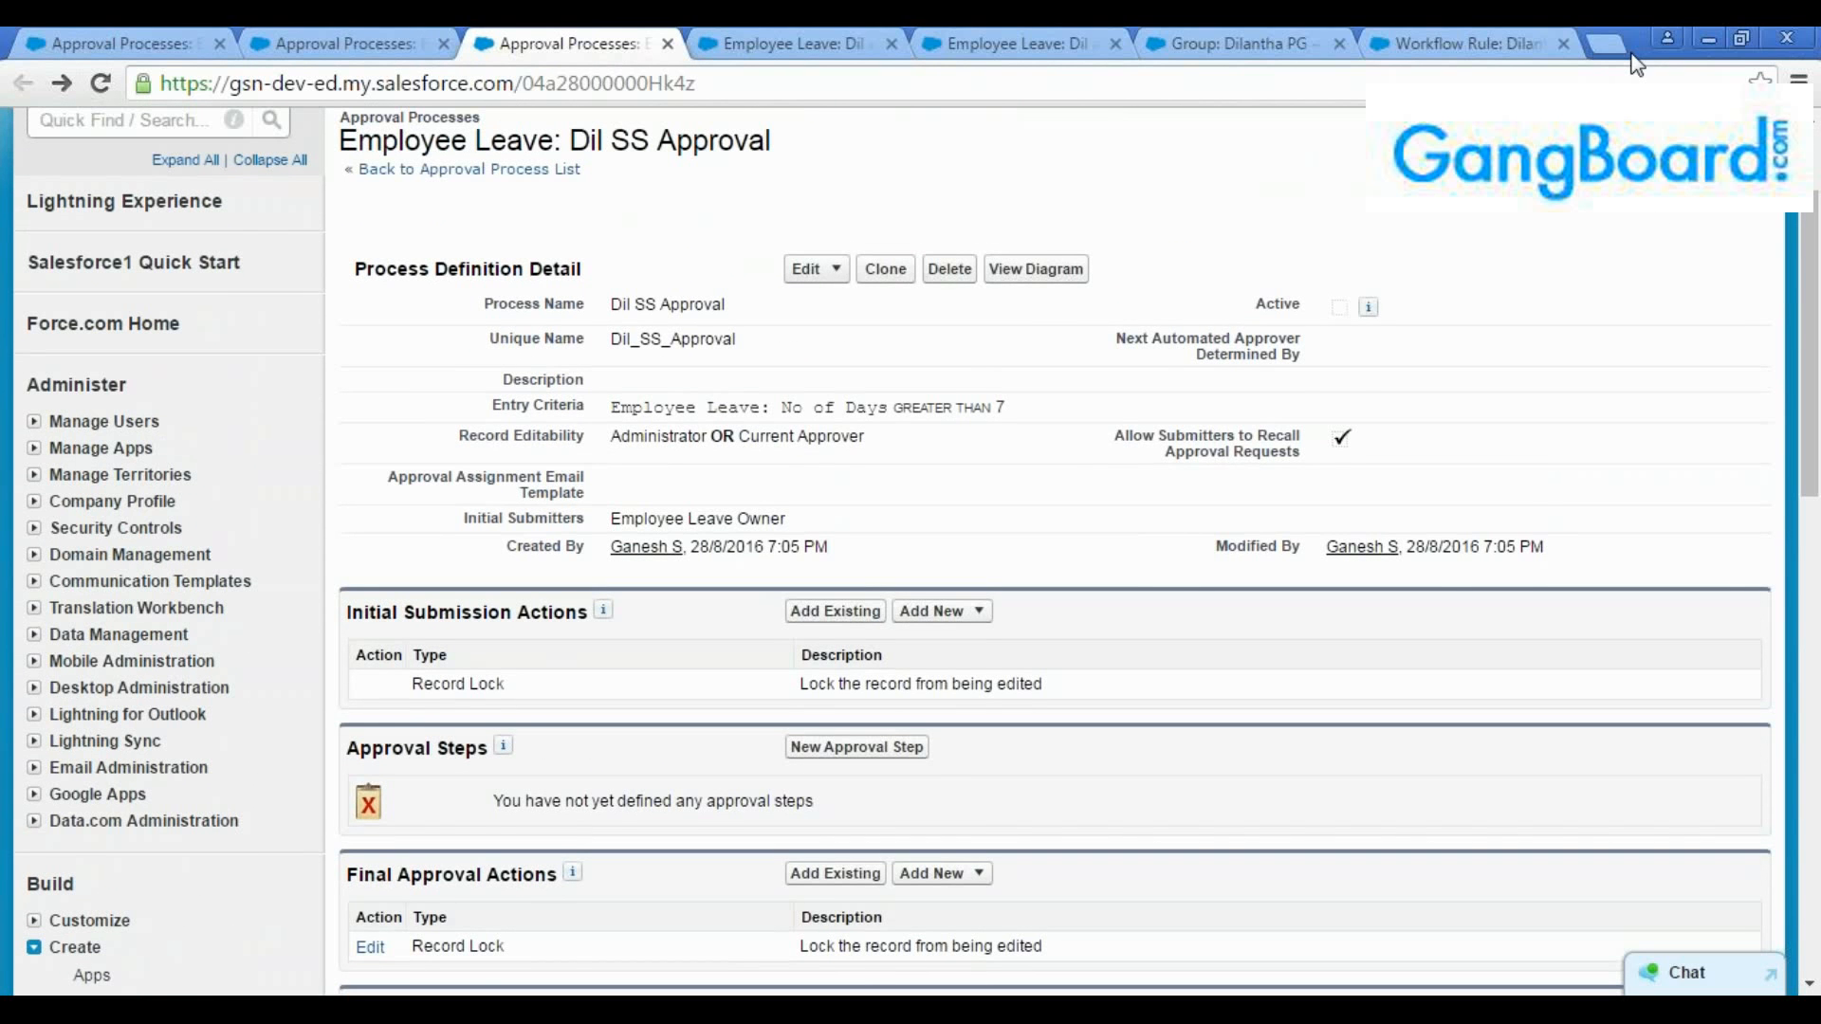